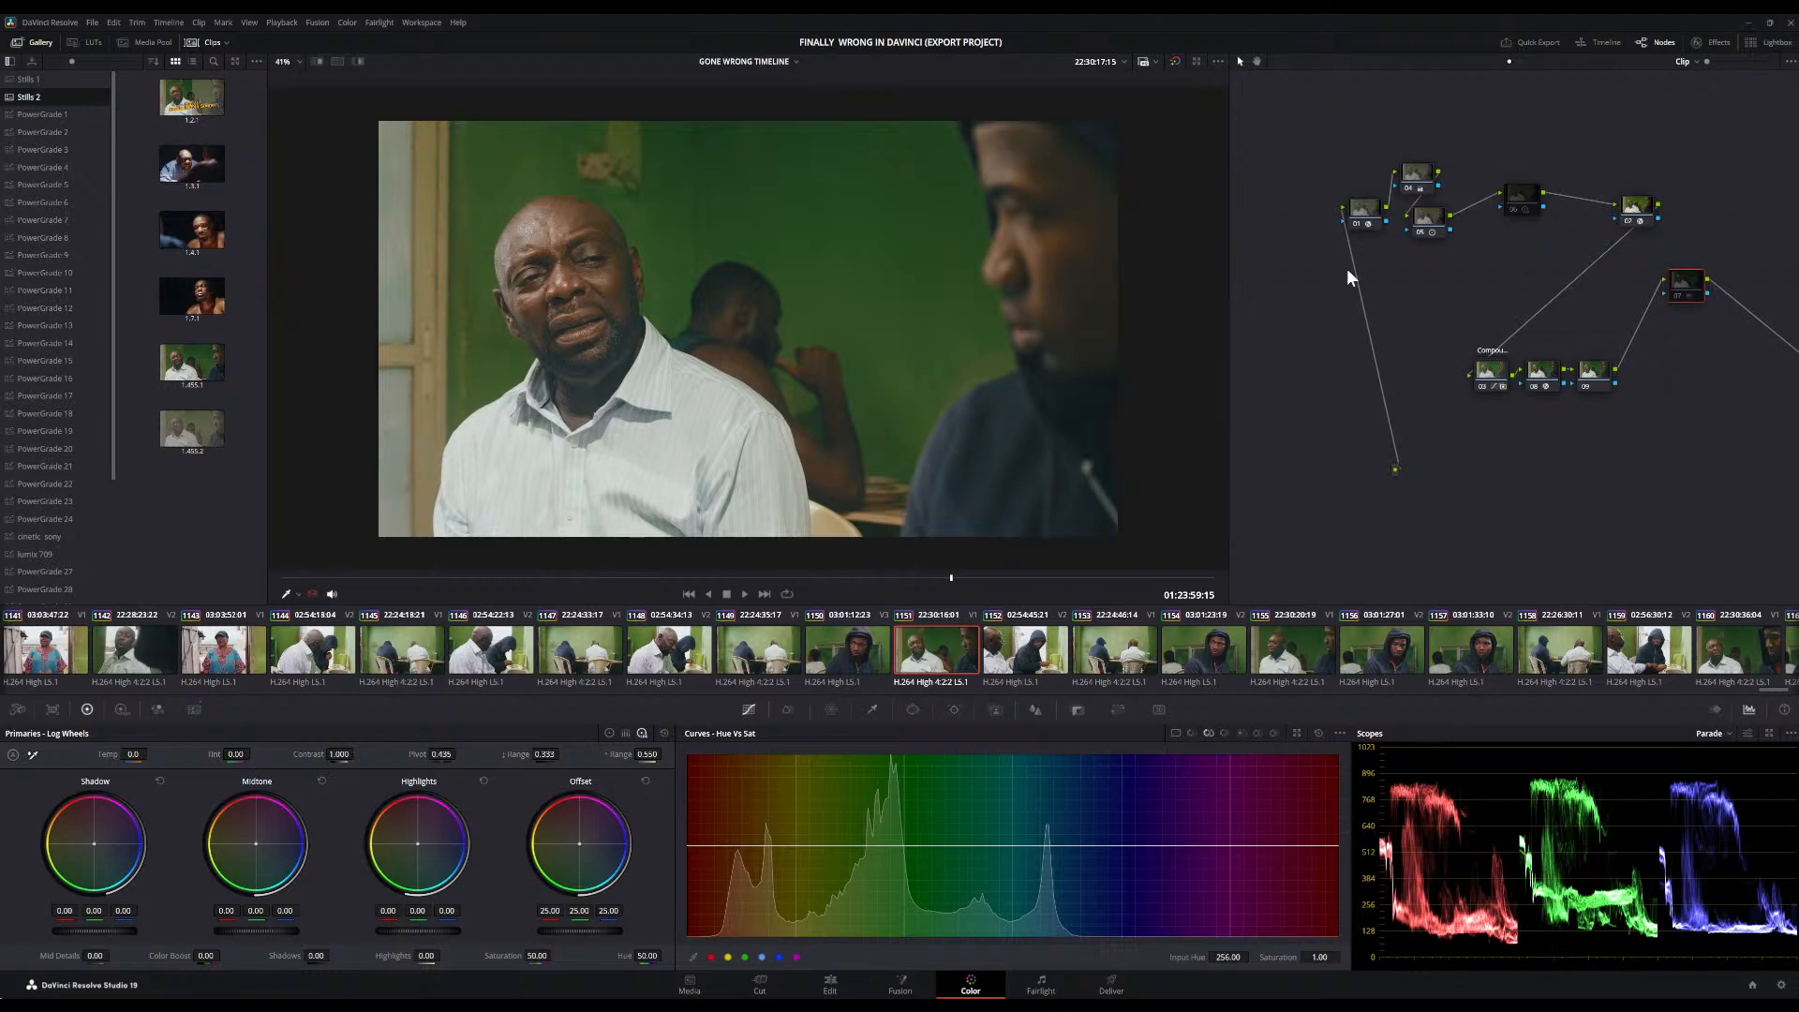
# Compare the finished grade of clip 1151 with its ungraded original and examine the faces and green wall up close
pyautogui.click(1176, 62)
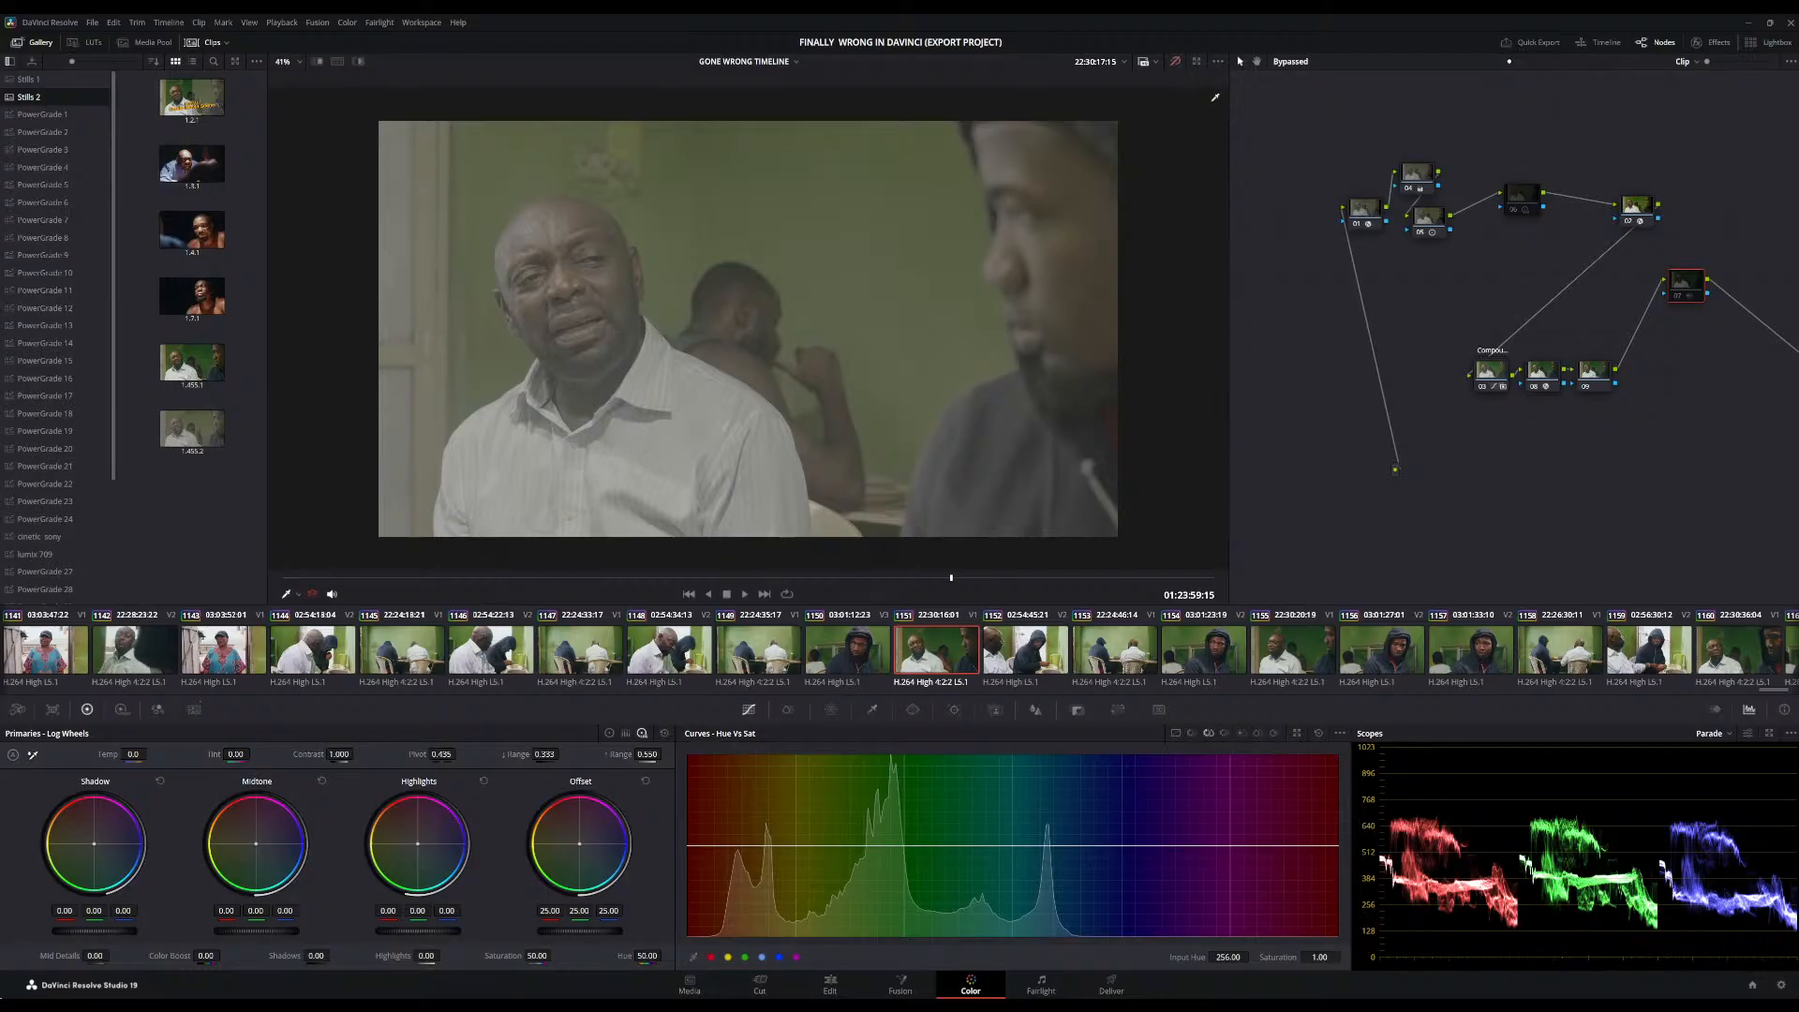
pyautogui.click(1173, 61)
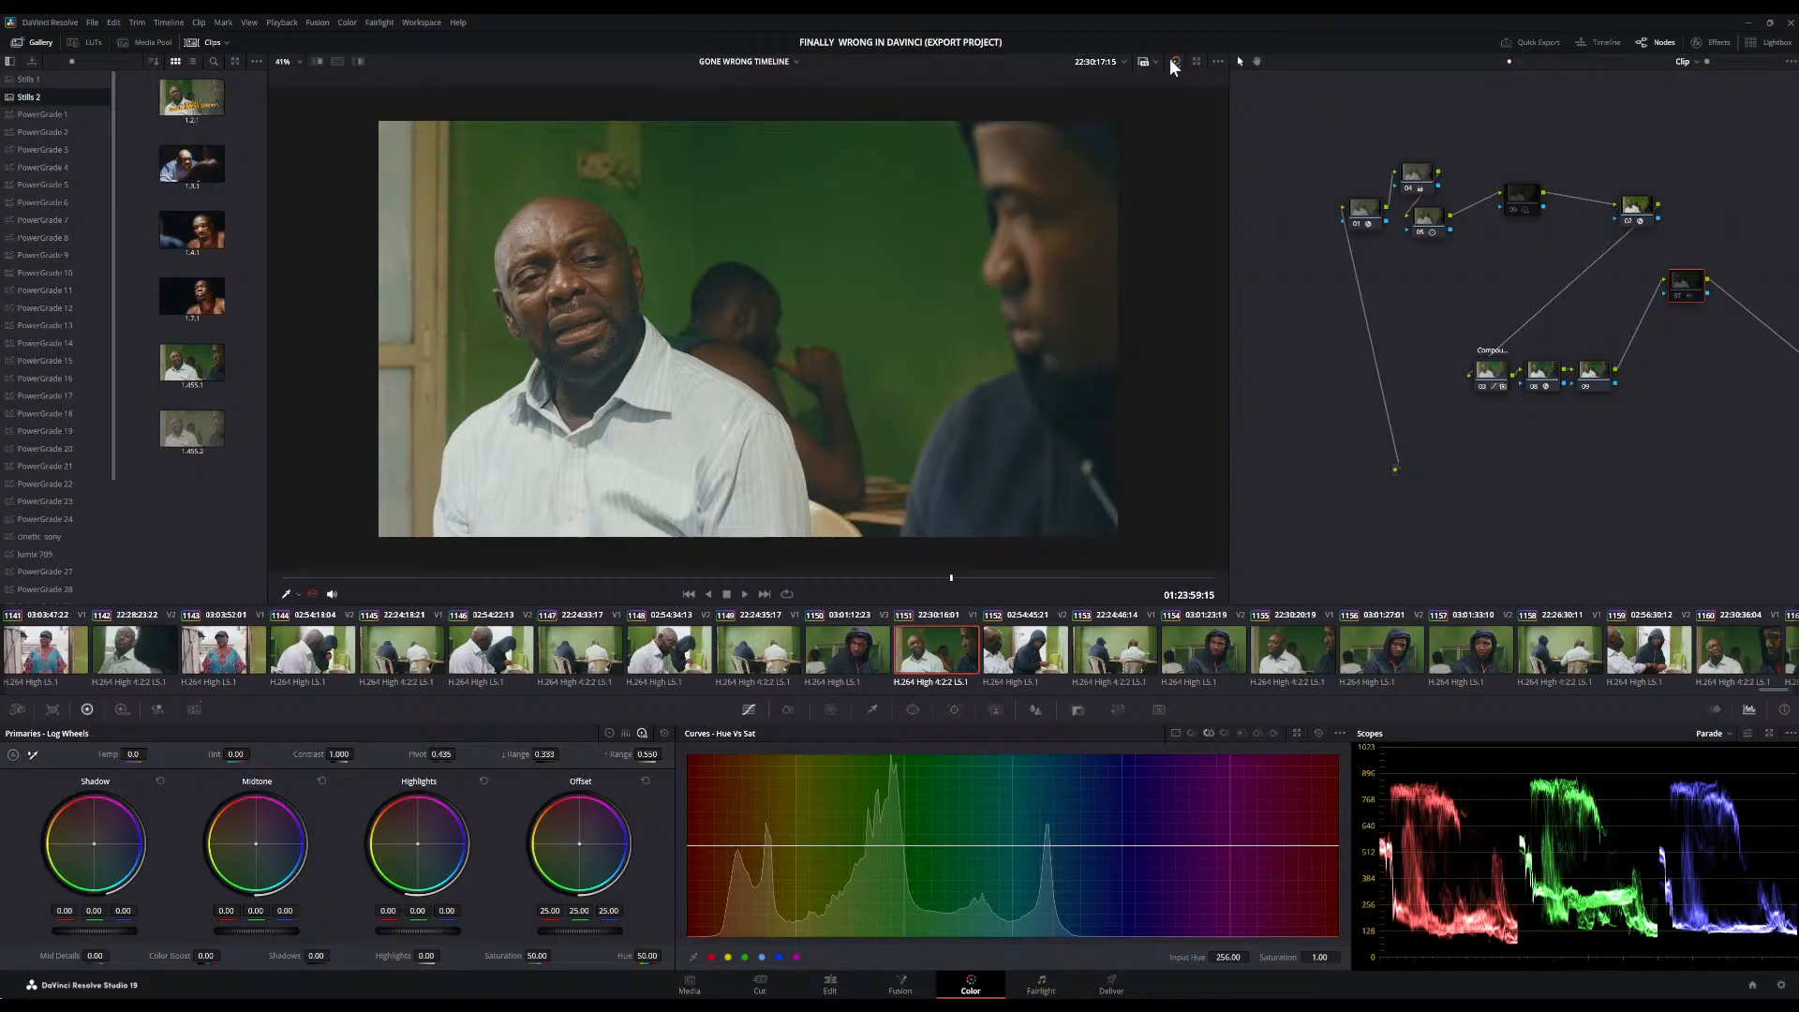
pyautogui.click(1173, 61)
pyautogui.click(1173, 61)
pyautogui.scroll(5, 645, 208)
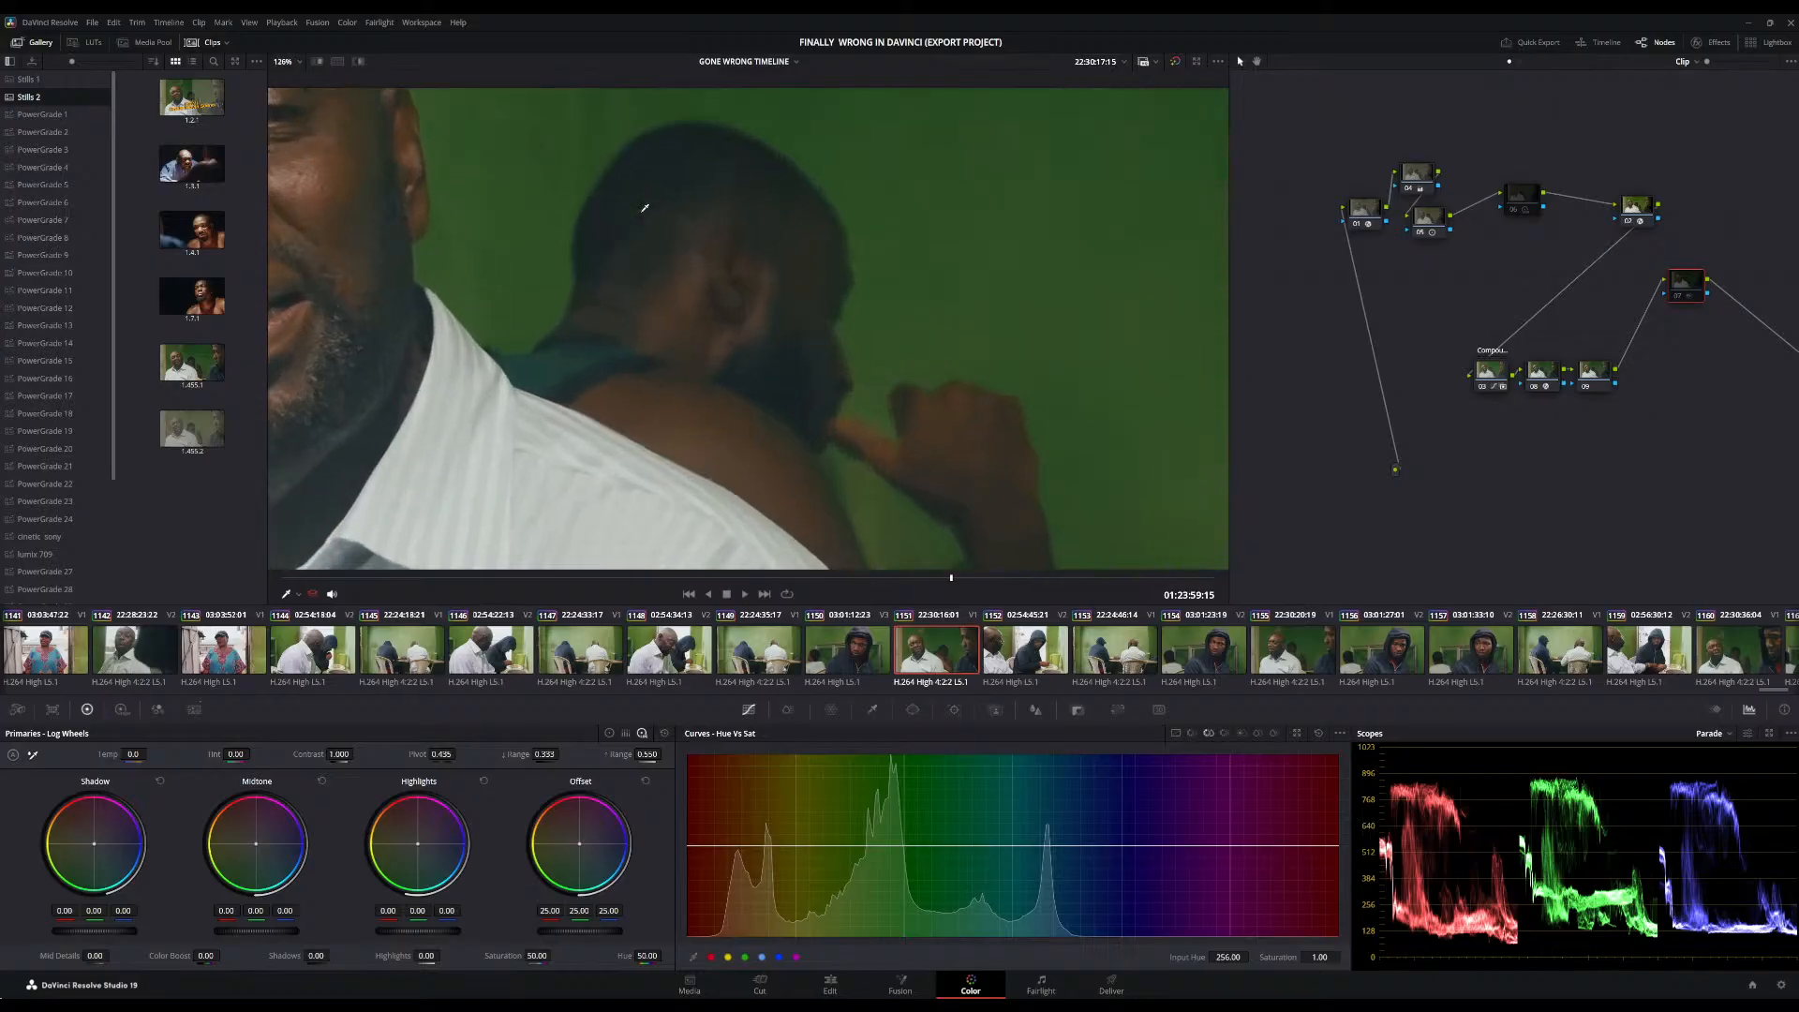
pyautogui.scroll(-4, 645, 208)
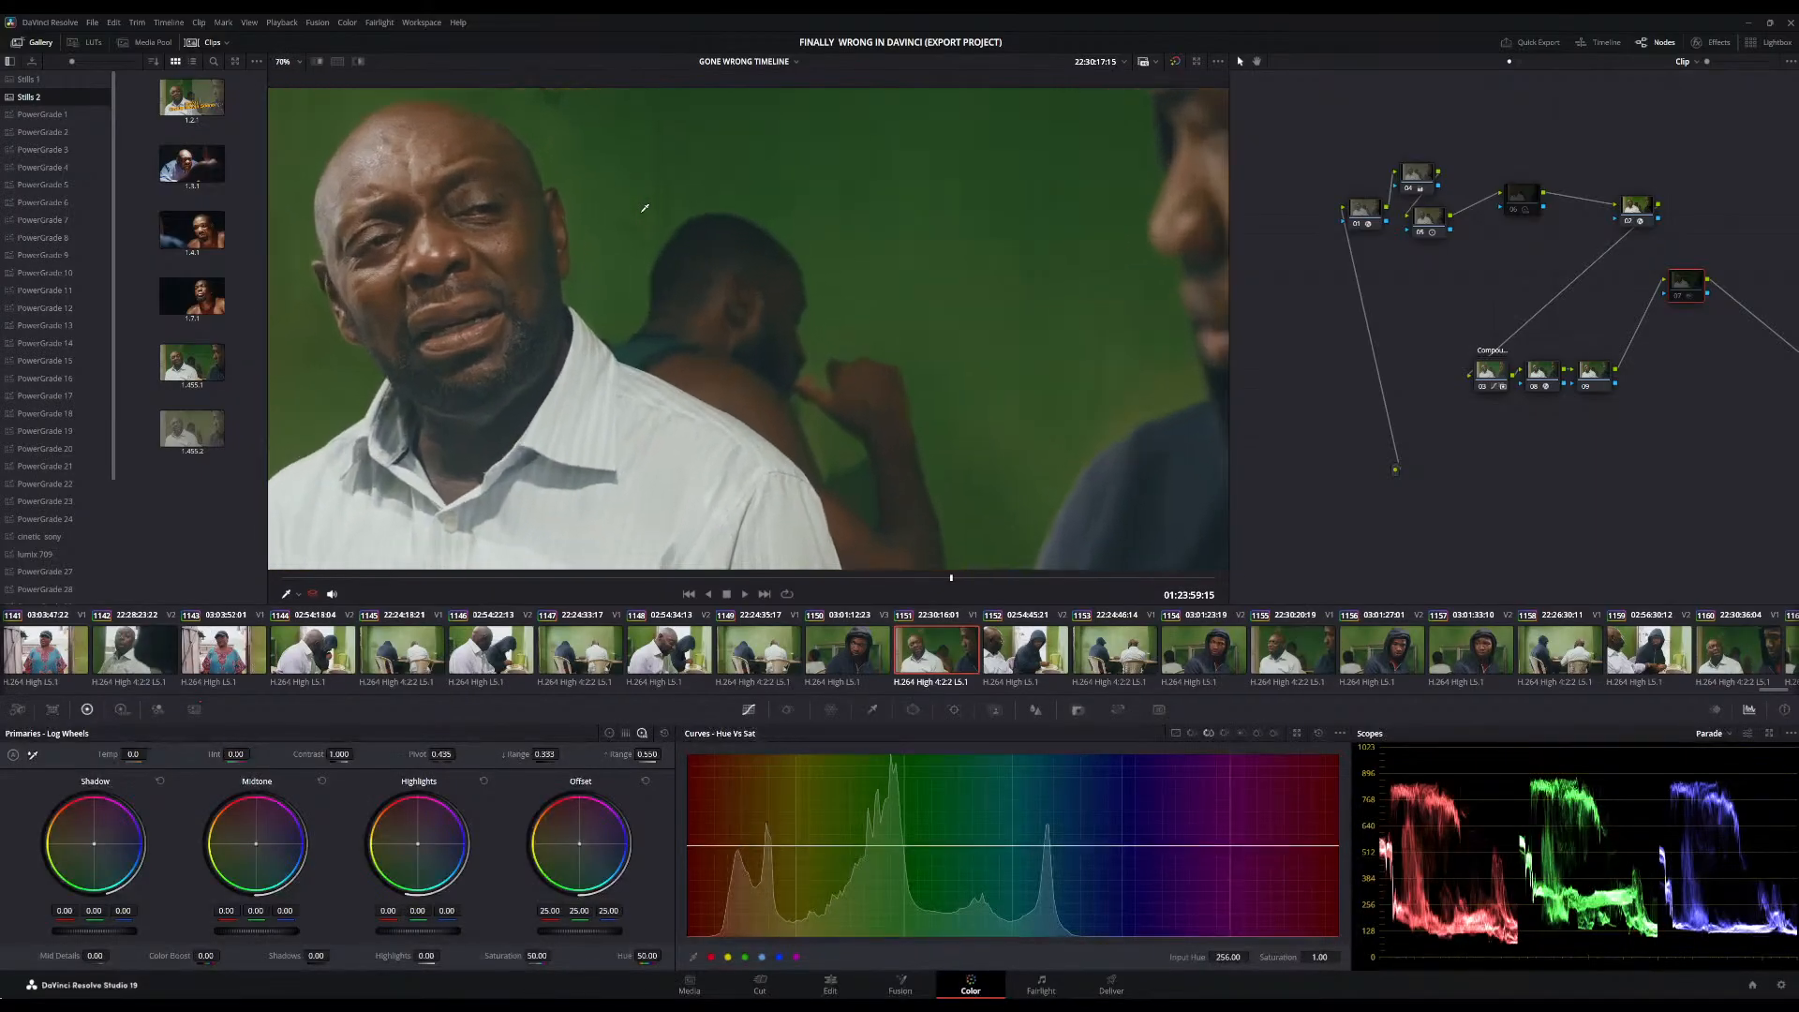
pyautogui.scroll(1, 645, 208)
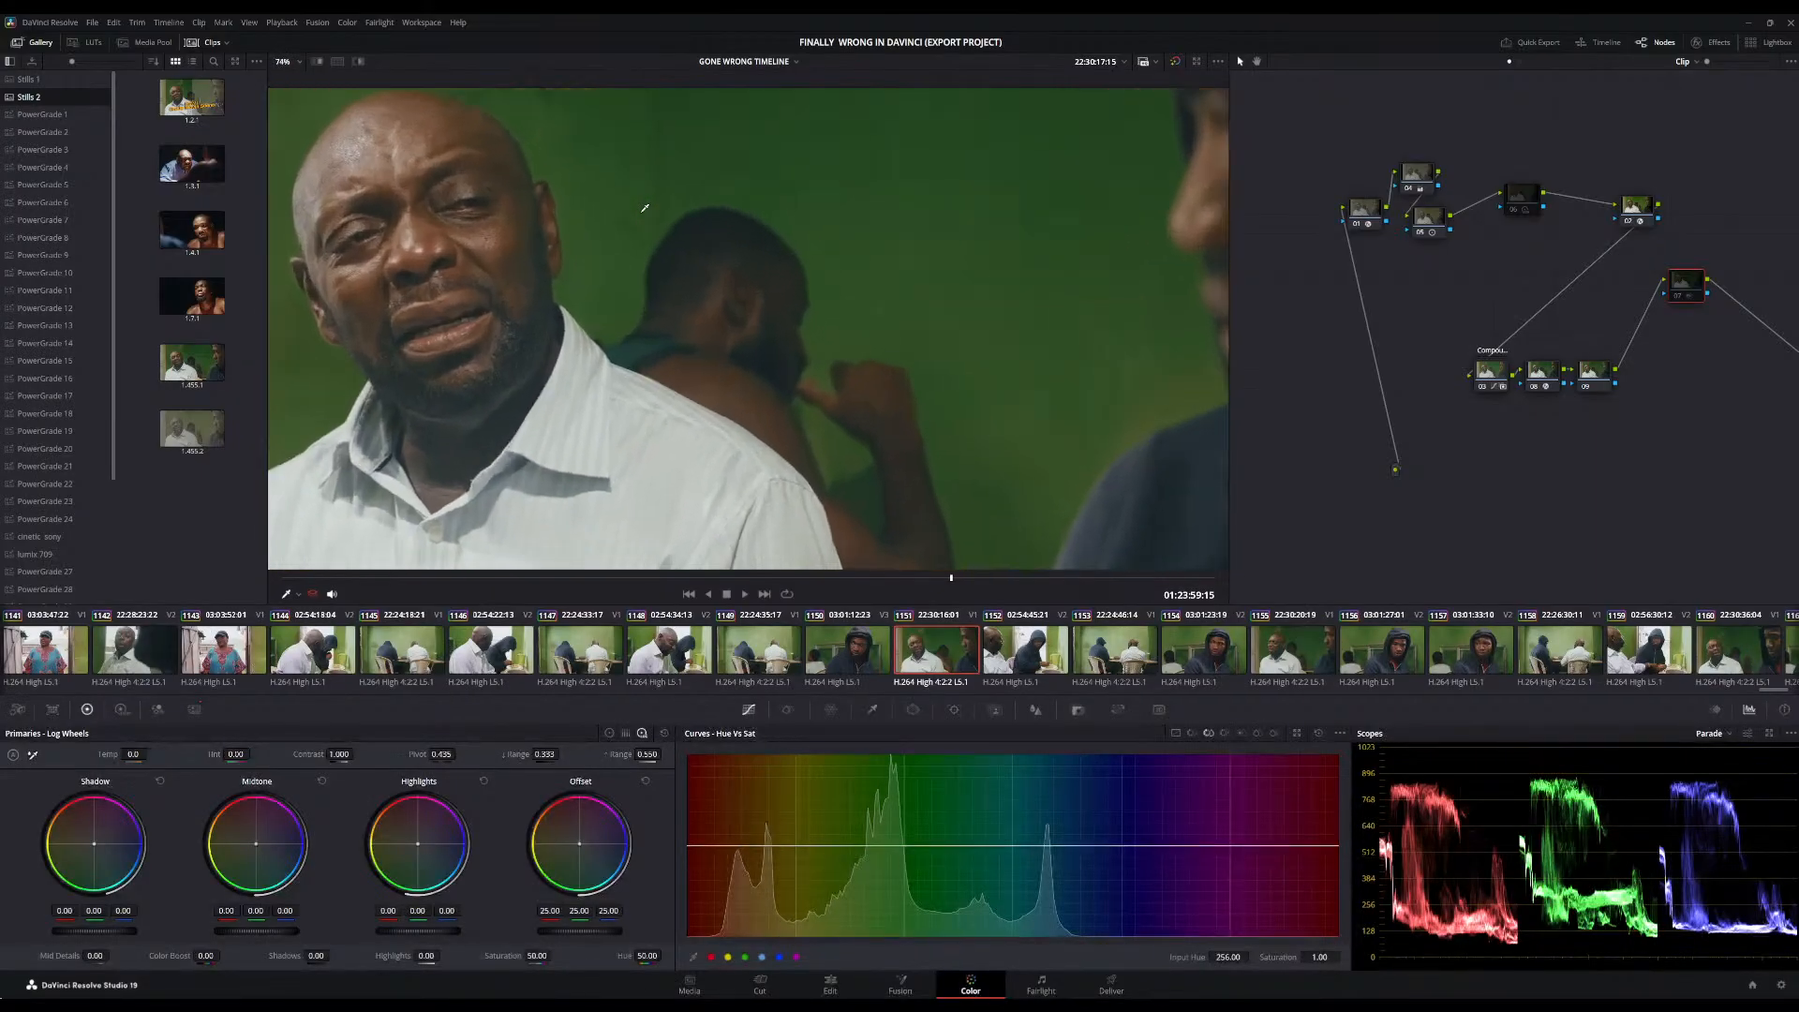
pyautogui.scroll(-3, 645, 208)
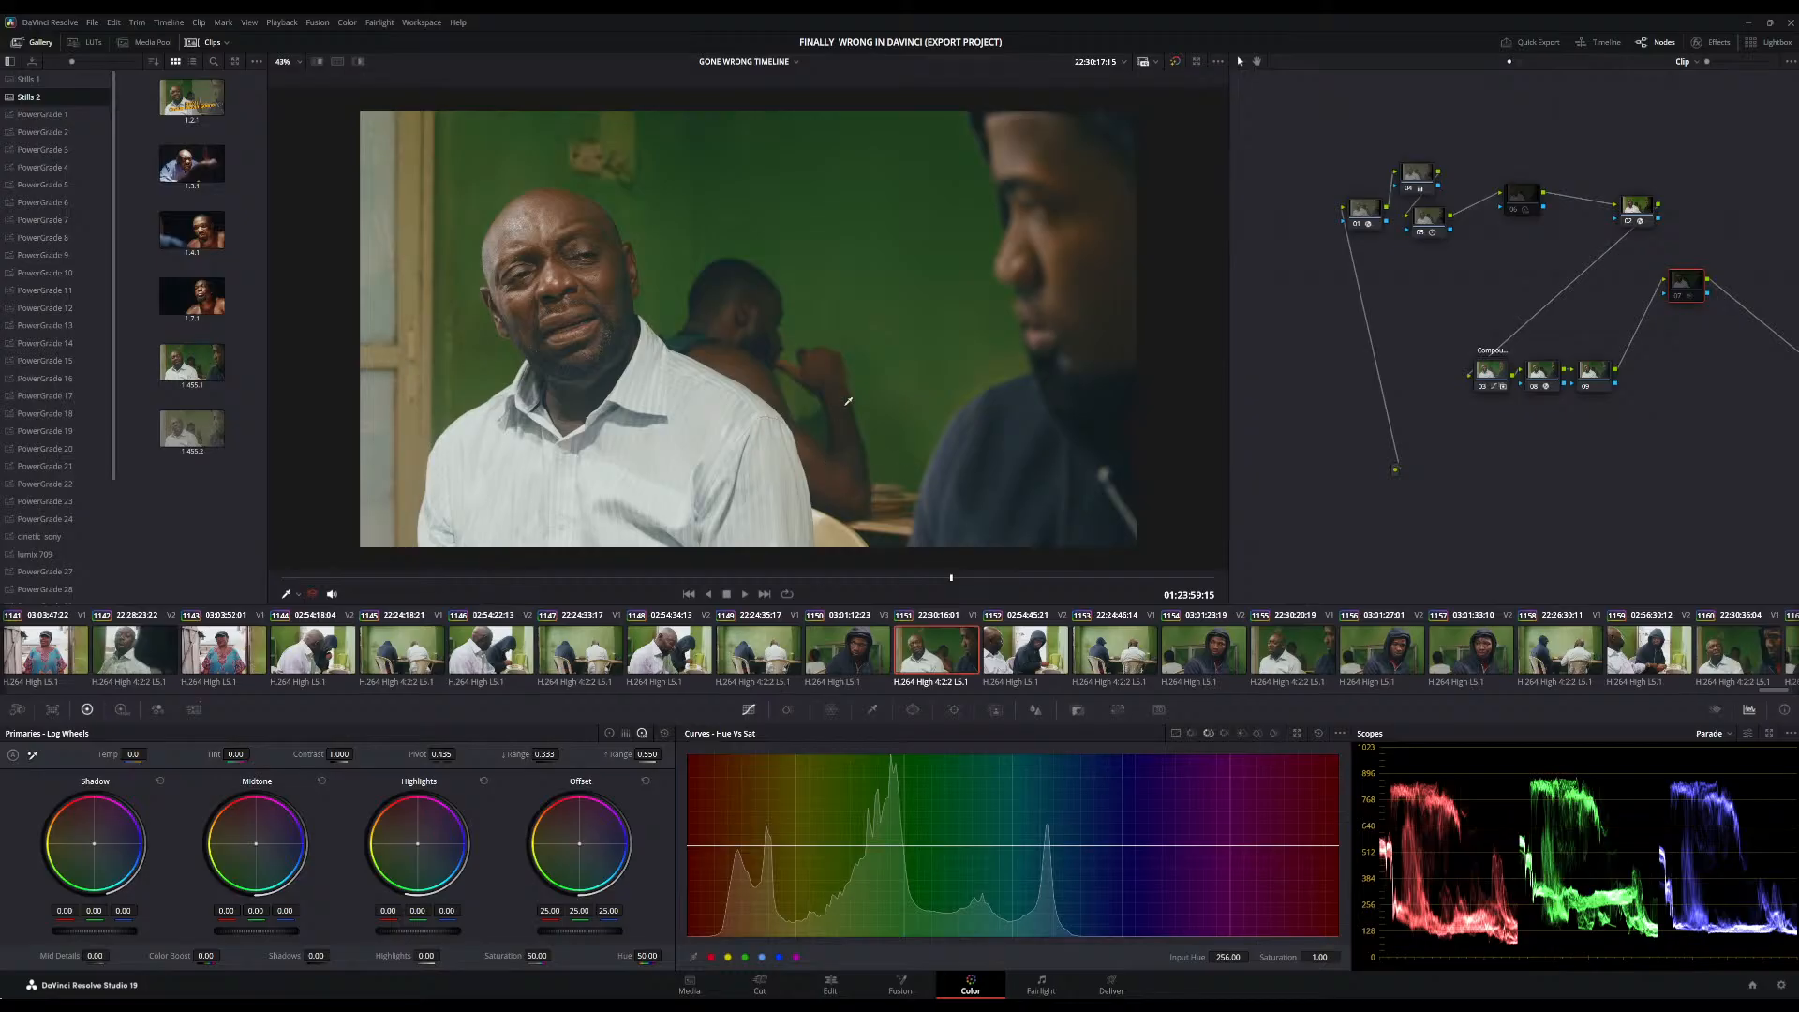
pyautogui.scroll(5, 848, 401)
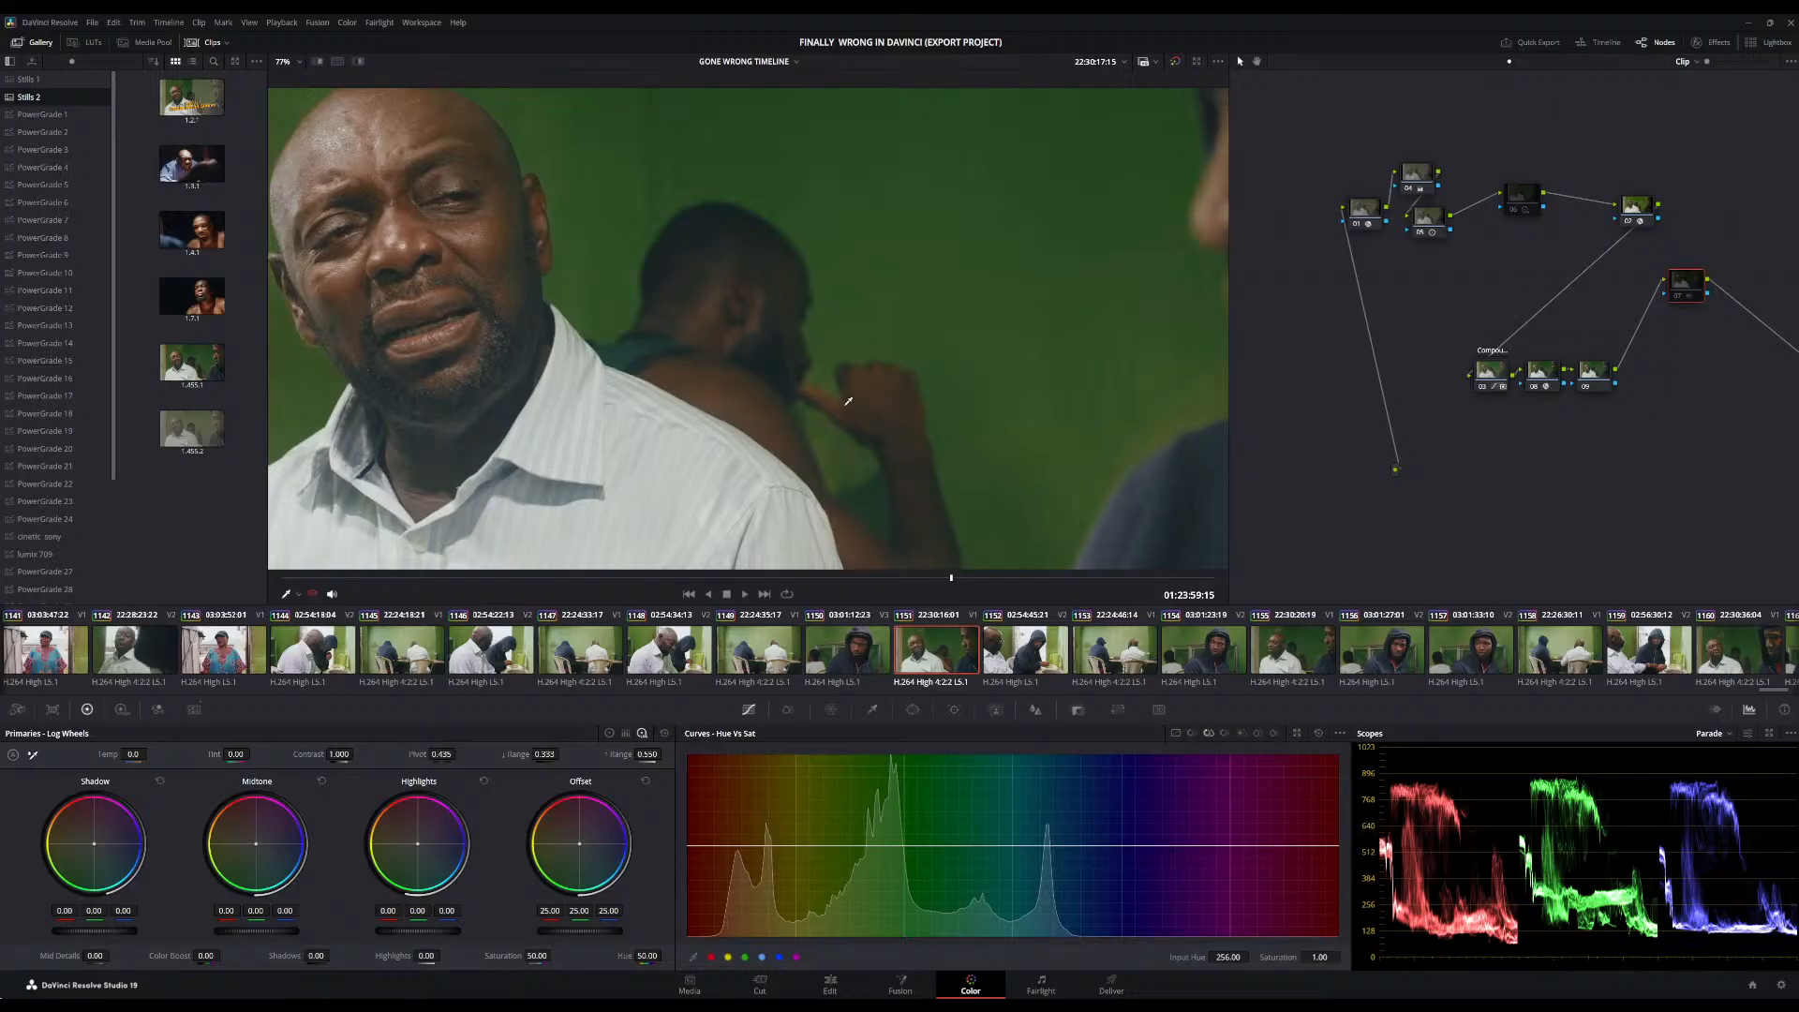
pyautogui.scroll(-3, 849, 401)
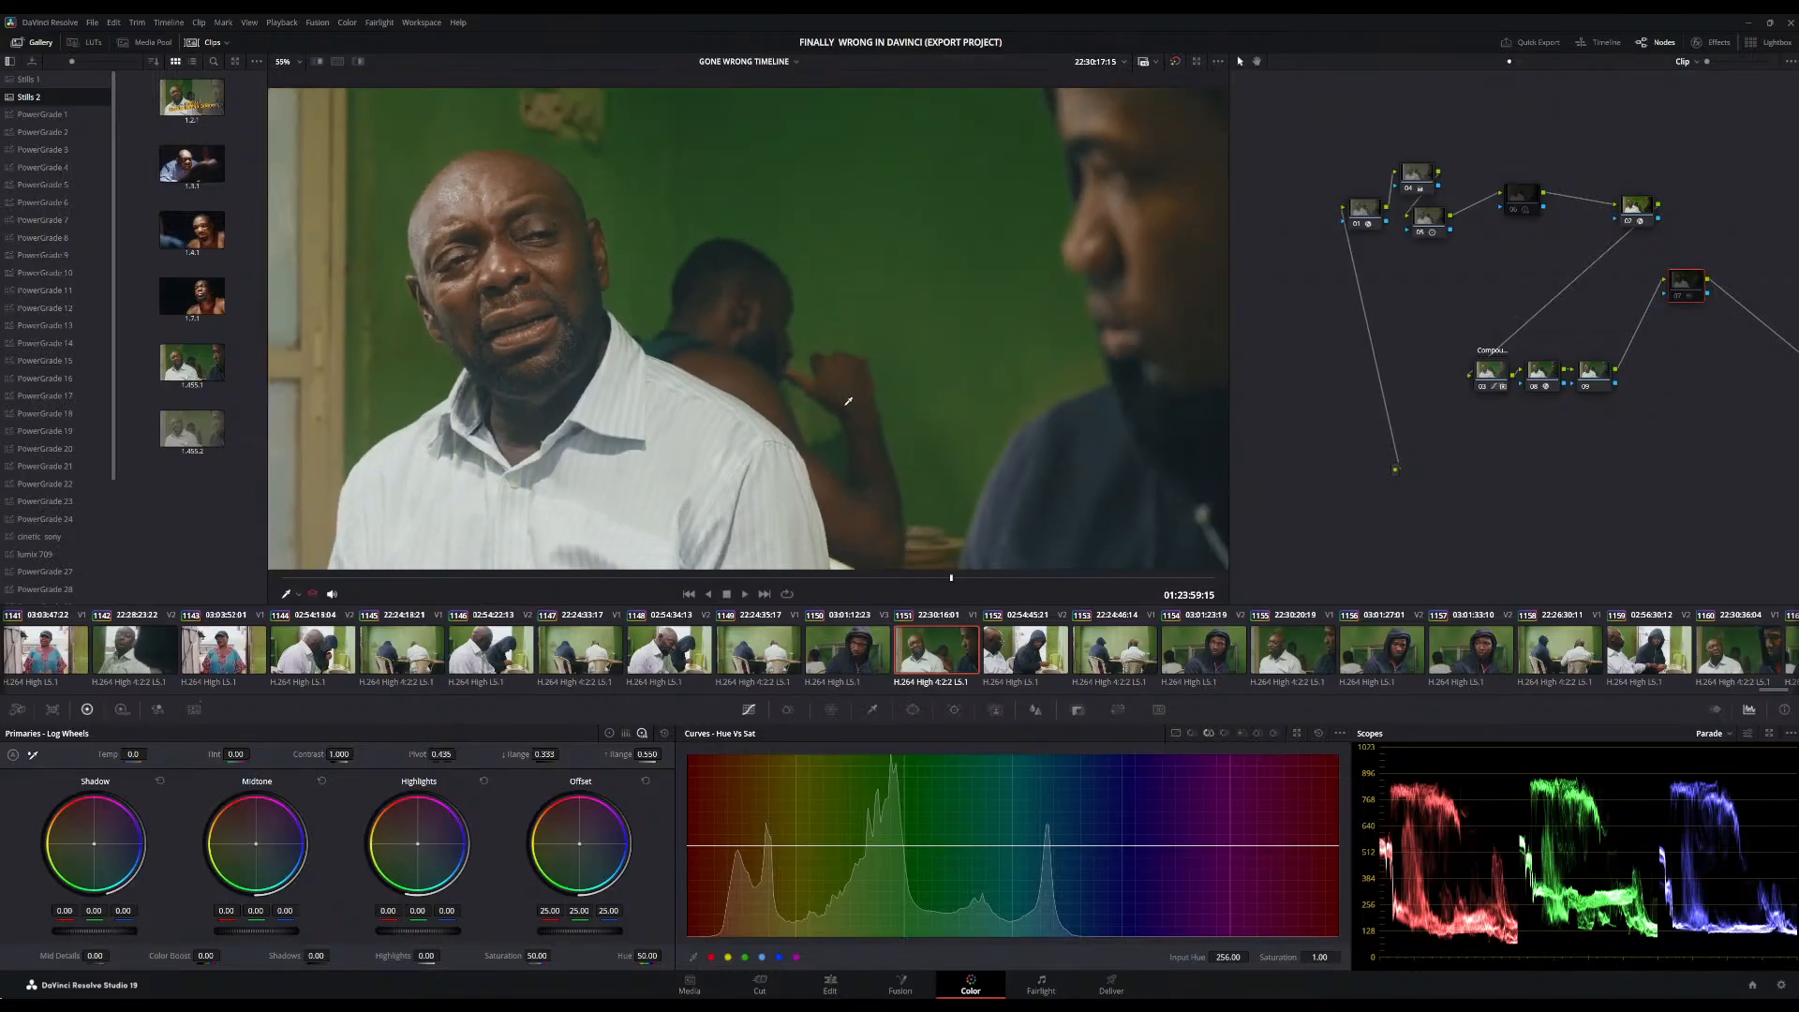
pyautogui.scroll(-3, 849, 401)
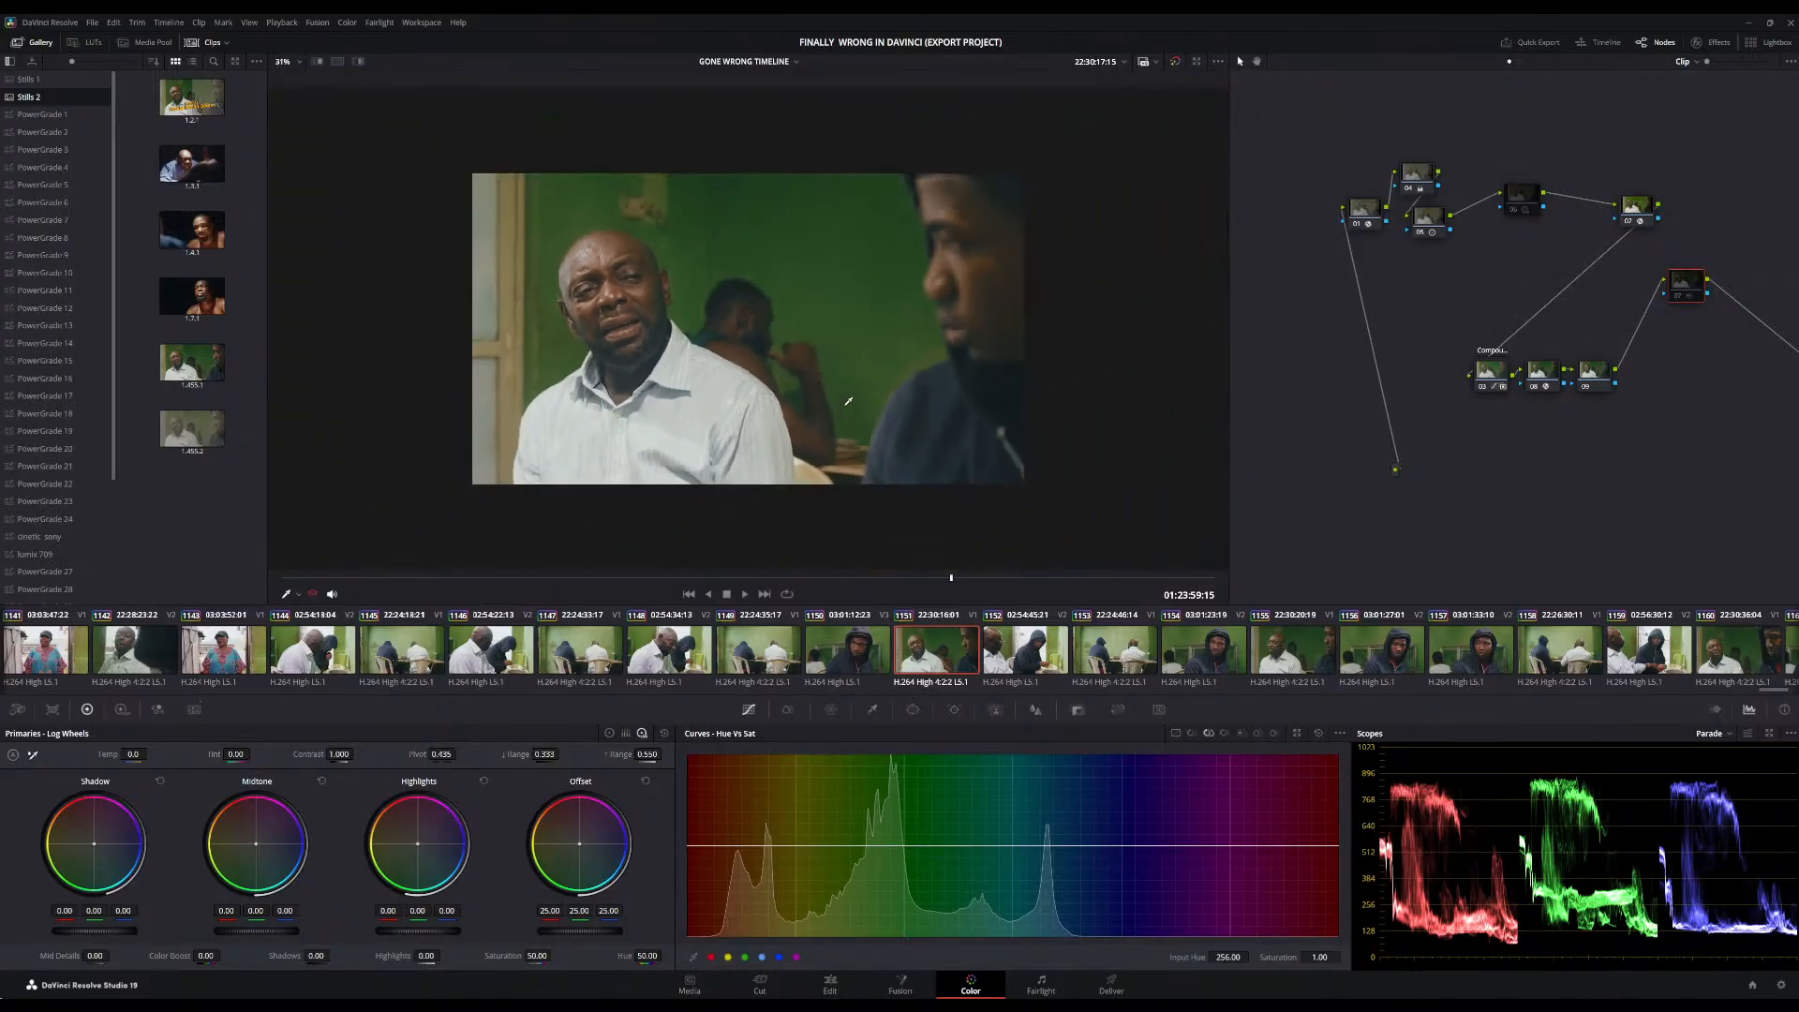
pyautogui.scroll(5, 849, 401)
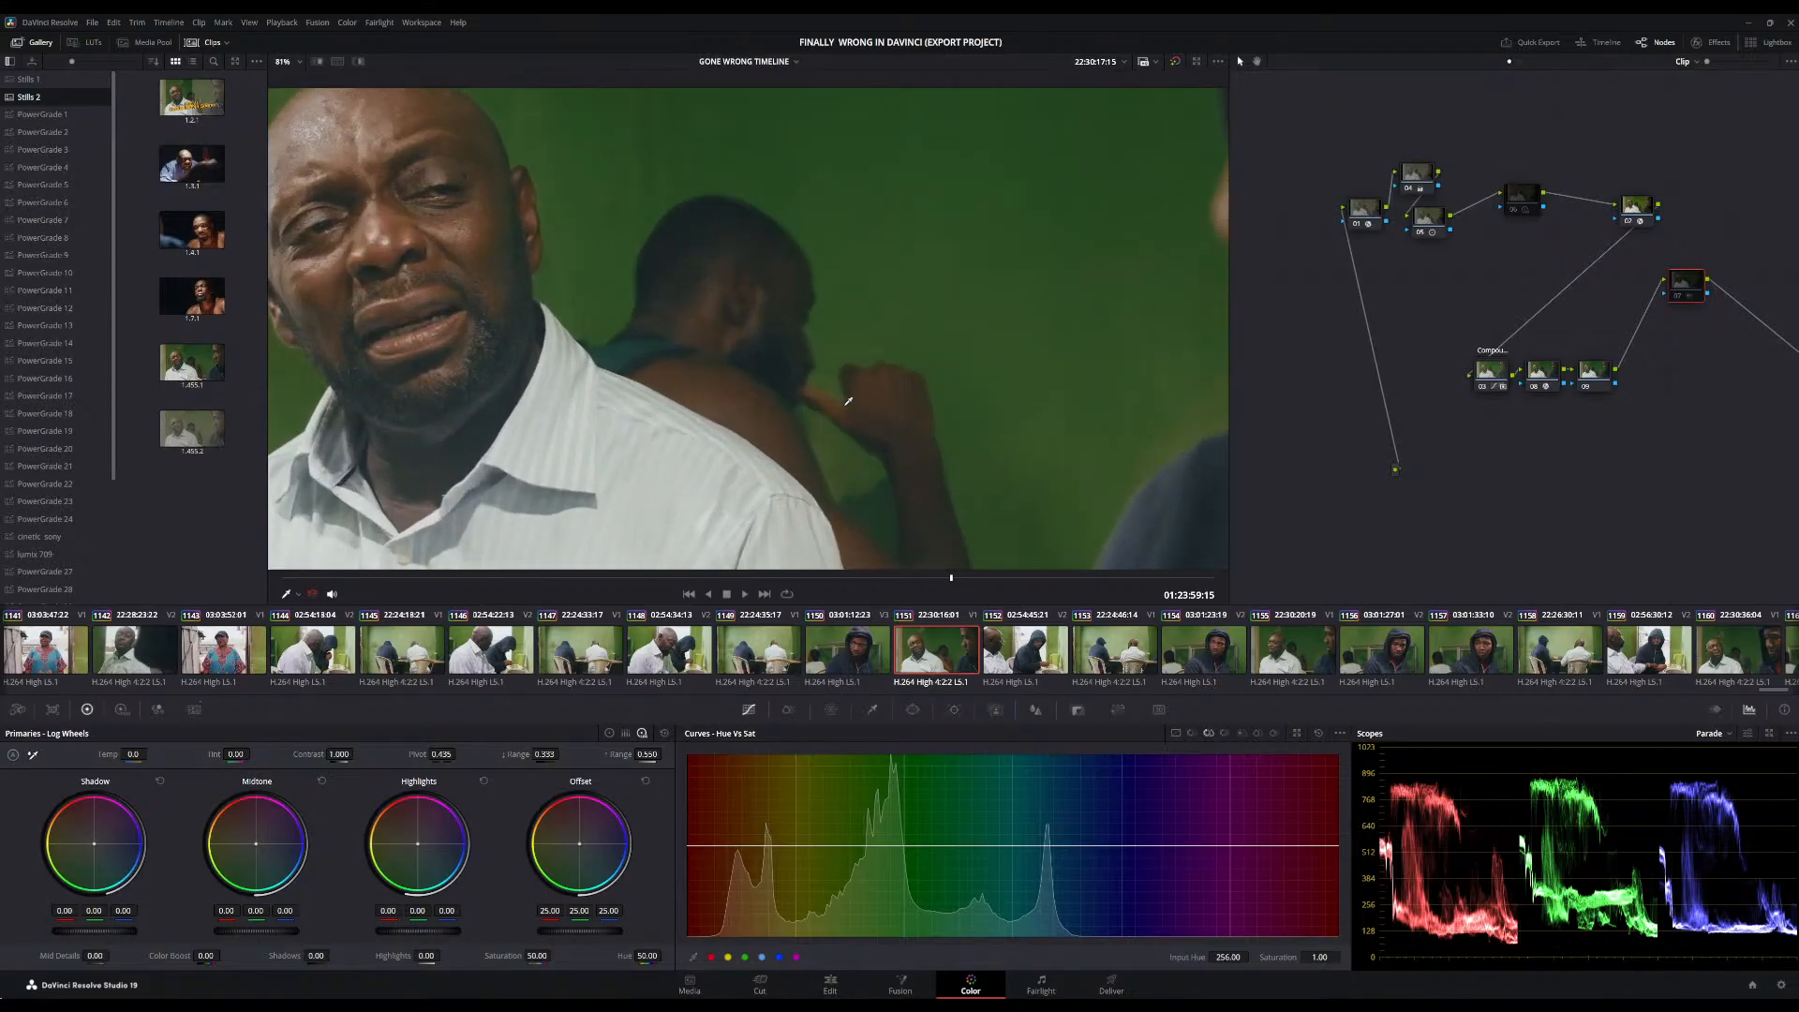
pyautogui.scroll(-4, 848, 401)
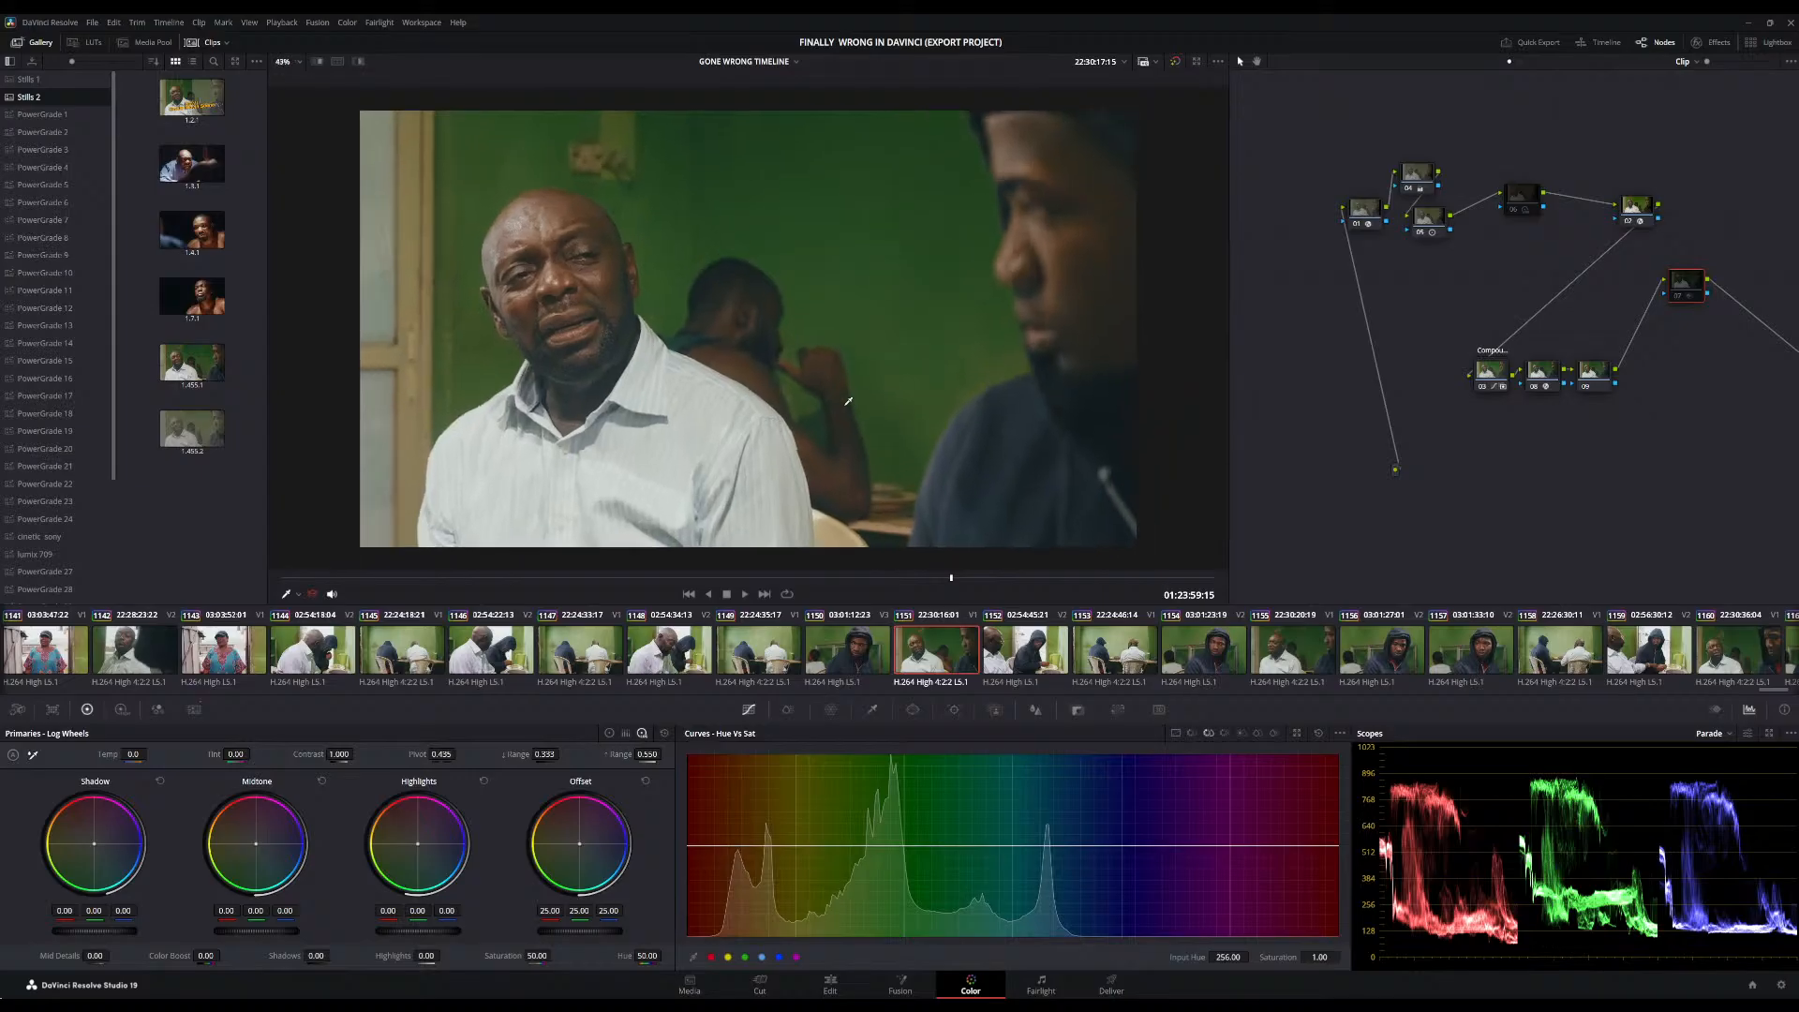
pyautogui.scroll(1, 1041, 236)
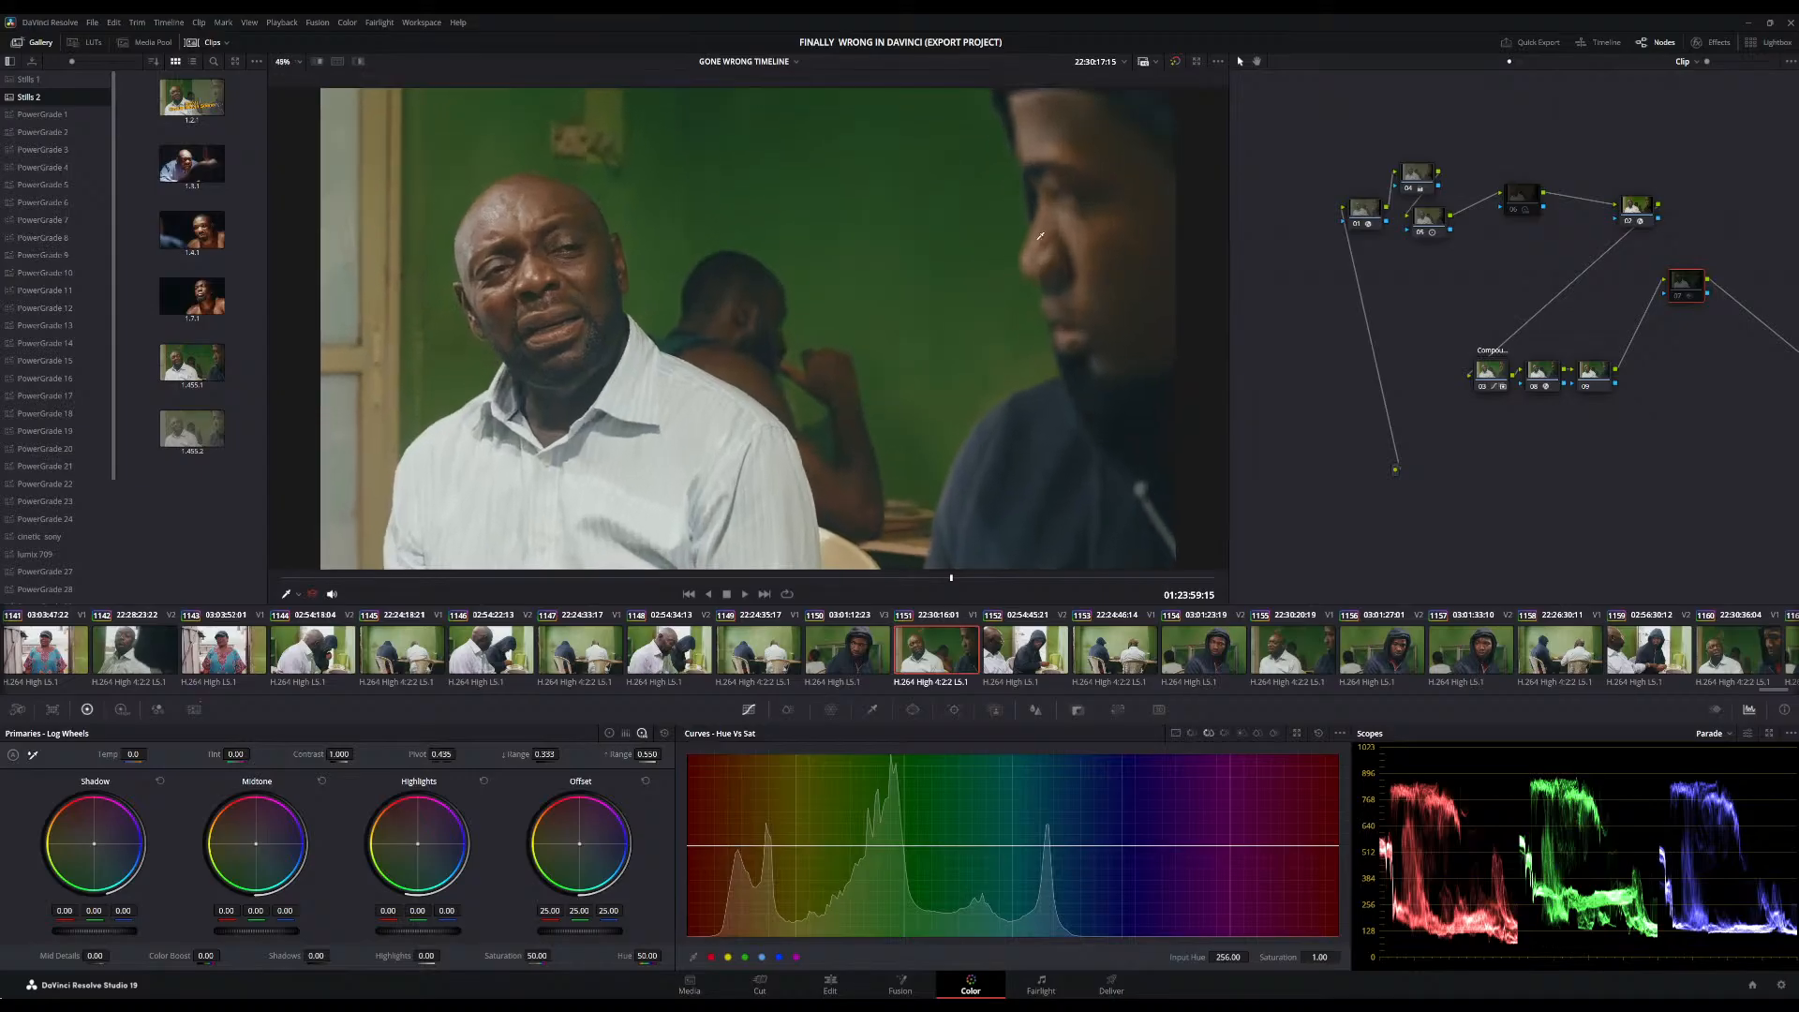
pyautogui.click(1173, 62)
pyautogui.click(1174, 62)
pyautogui.scroll(-3, 863, 310)
pyautogui.scroll(4, 863, 309)
pyautogui.scroll(-2, 863, 309)
pyautogui.scroll(1, 864, 309)
pyautogui.scroll(1, 863, 309)
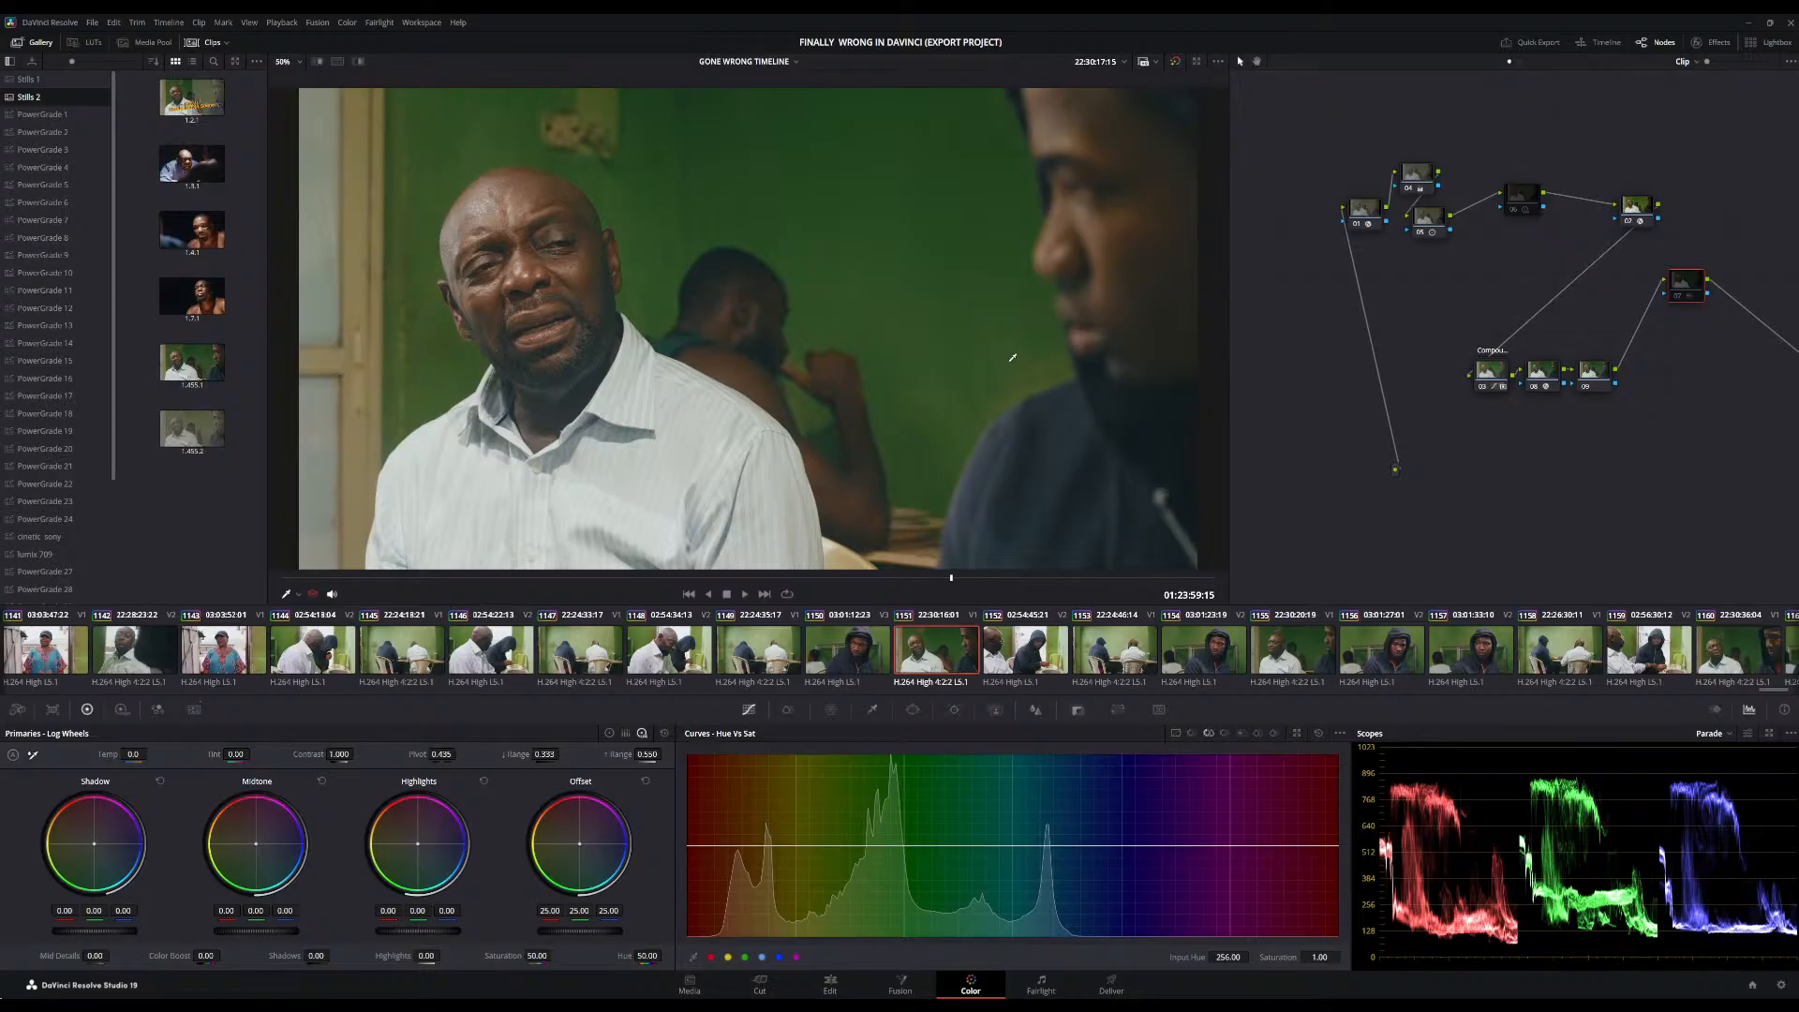
pyautogui.scroll(-2, 1013, 357)
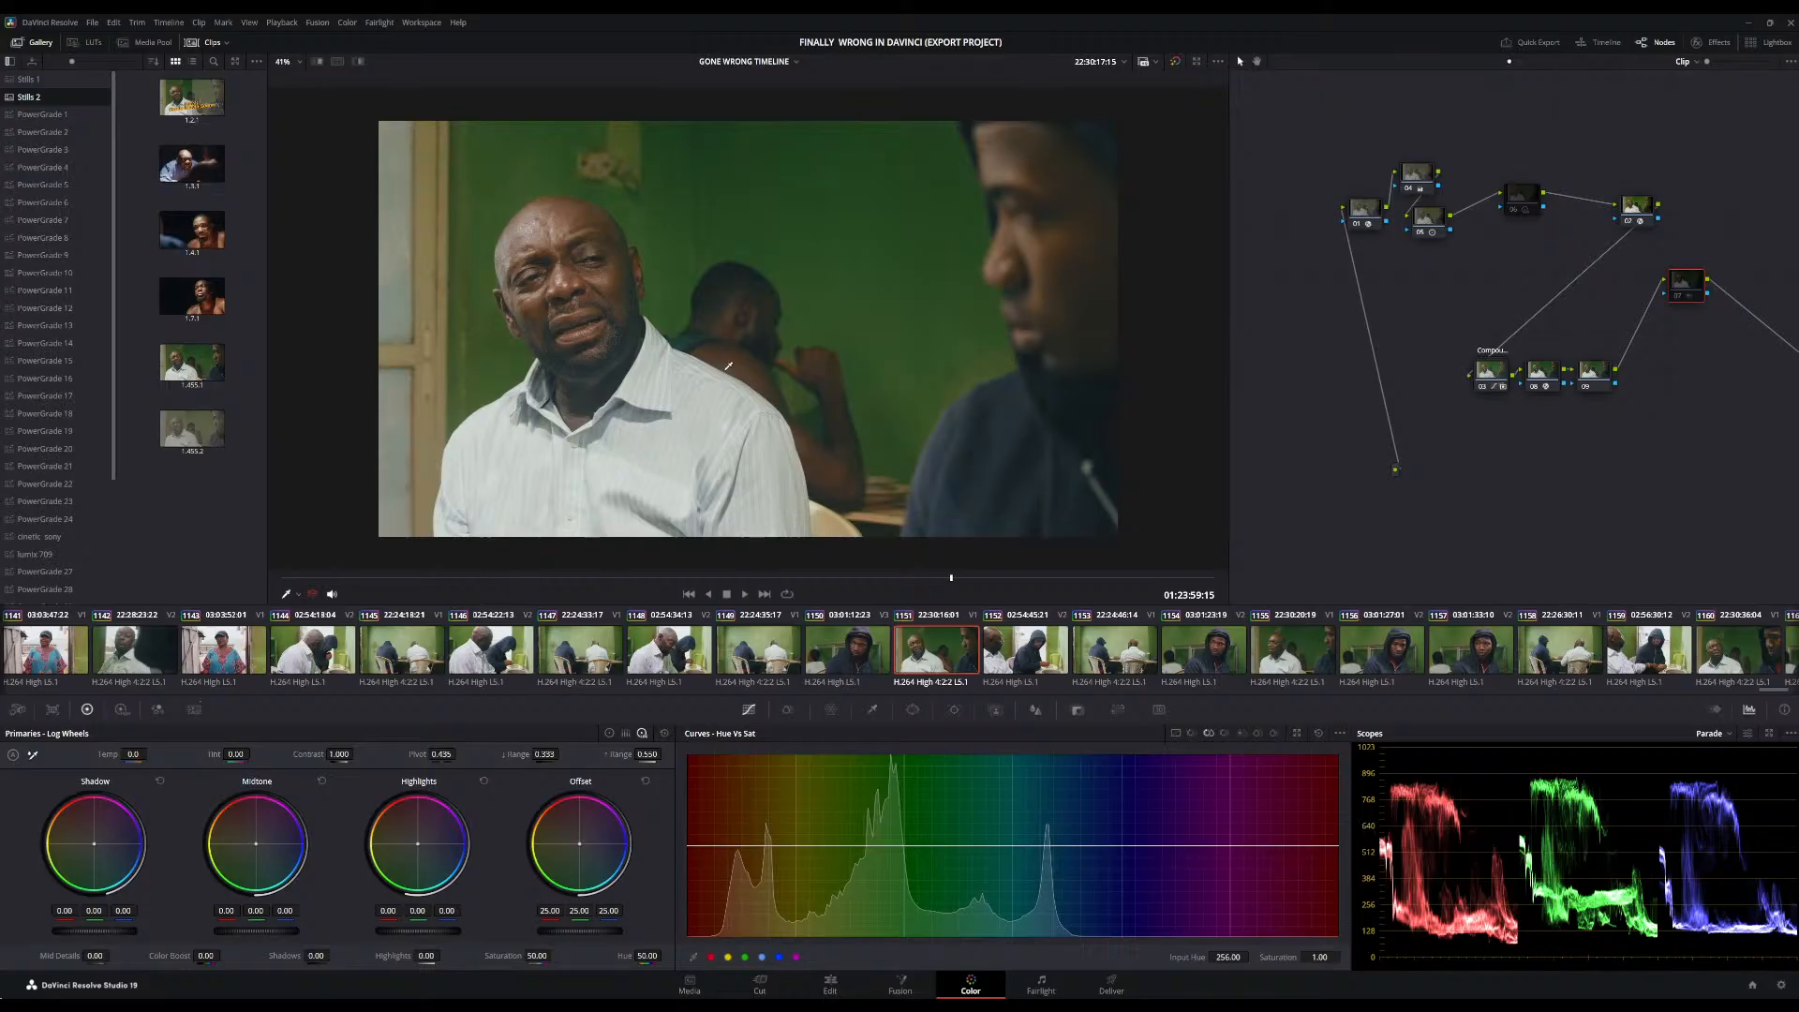
pyautogui.scroll(2, 793, 379)
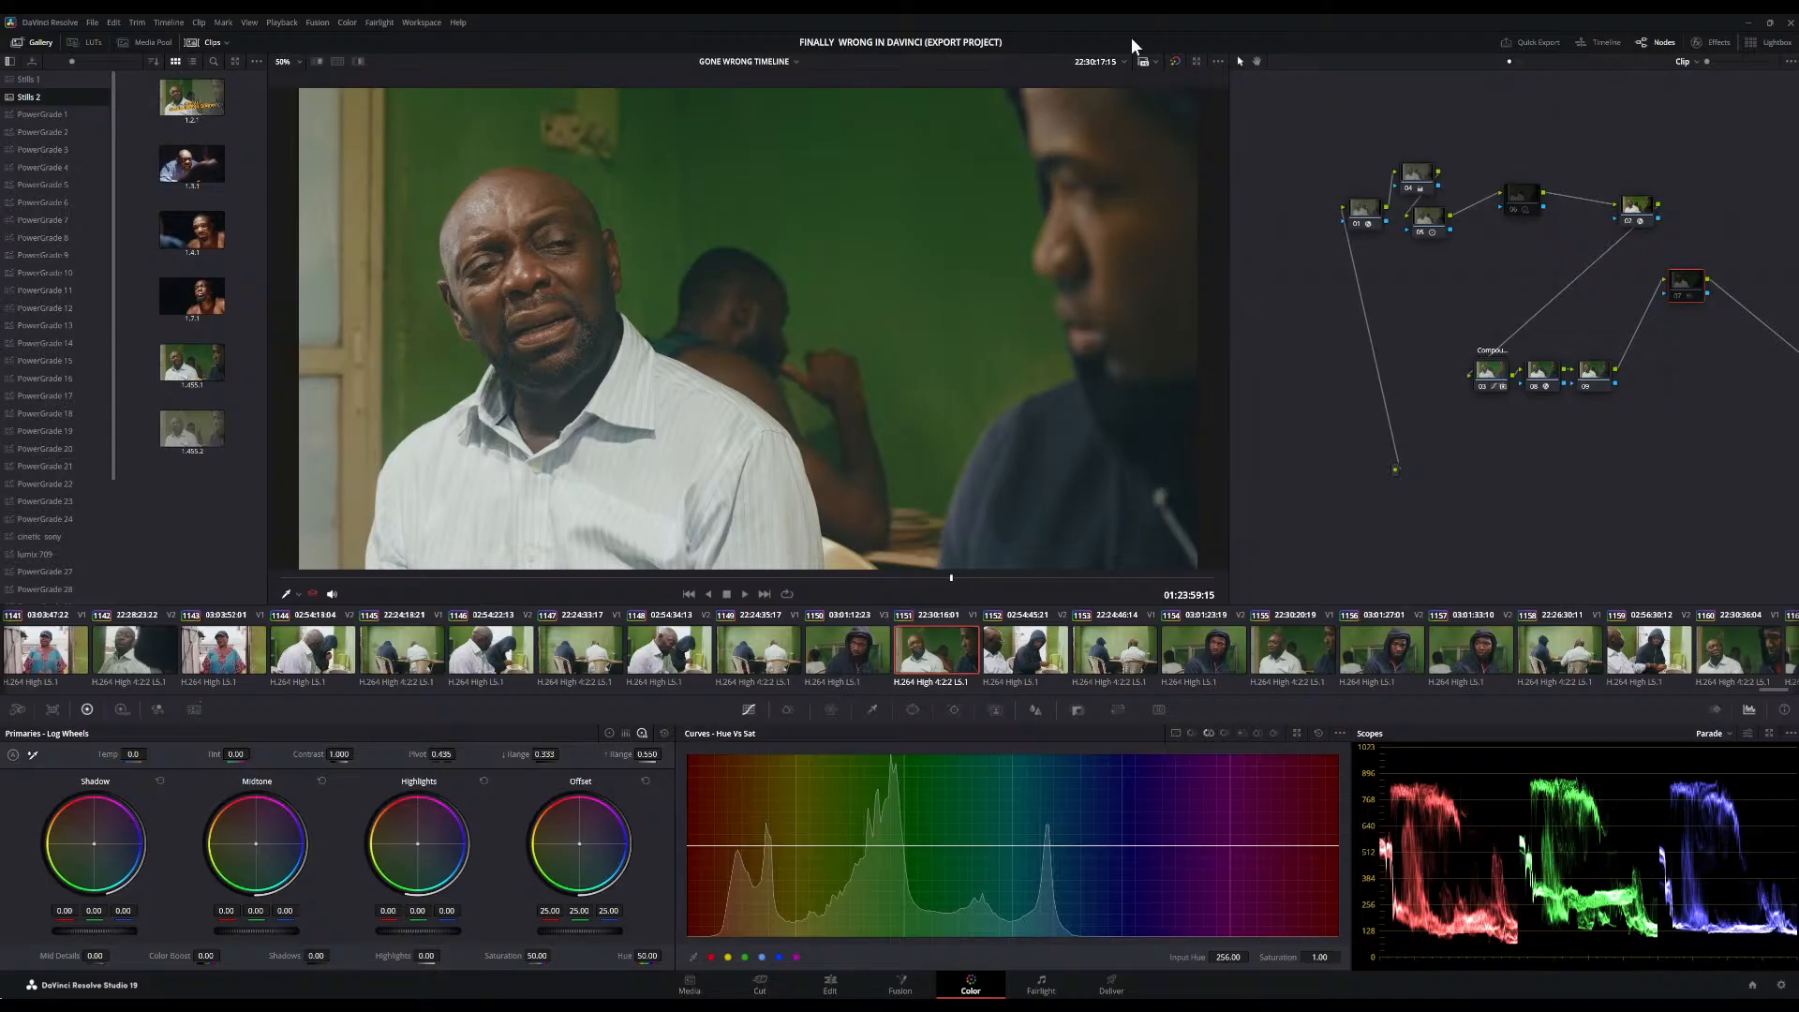
pyautogui.click(1179, 58)
pyautogui.click(1179, 58)
# Reset all grades and nodes on clip 1151 and save the project
pyautogui.hotkey('ctrl', 'Home')
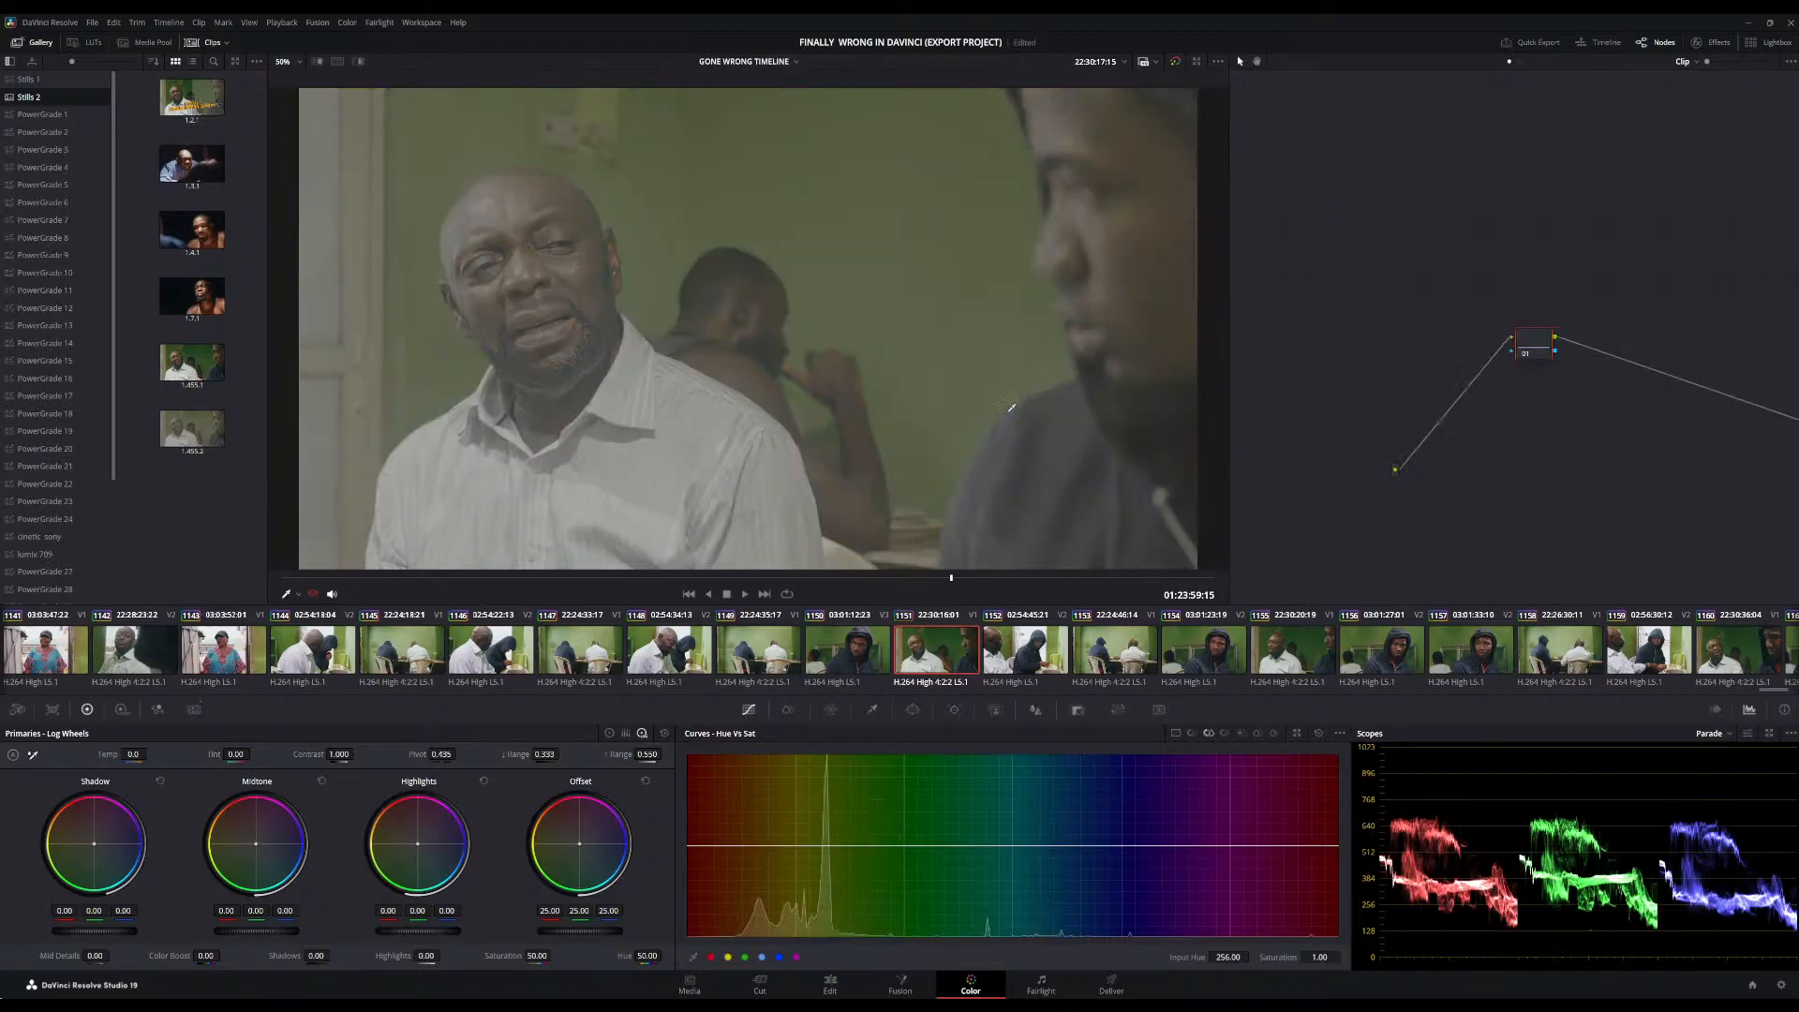
pyautogui.hscroll(3, 1600, 345)
pyautogui.hscroll(3, 1600, 347)
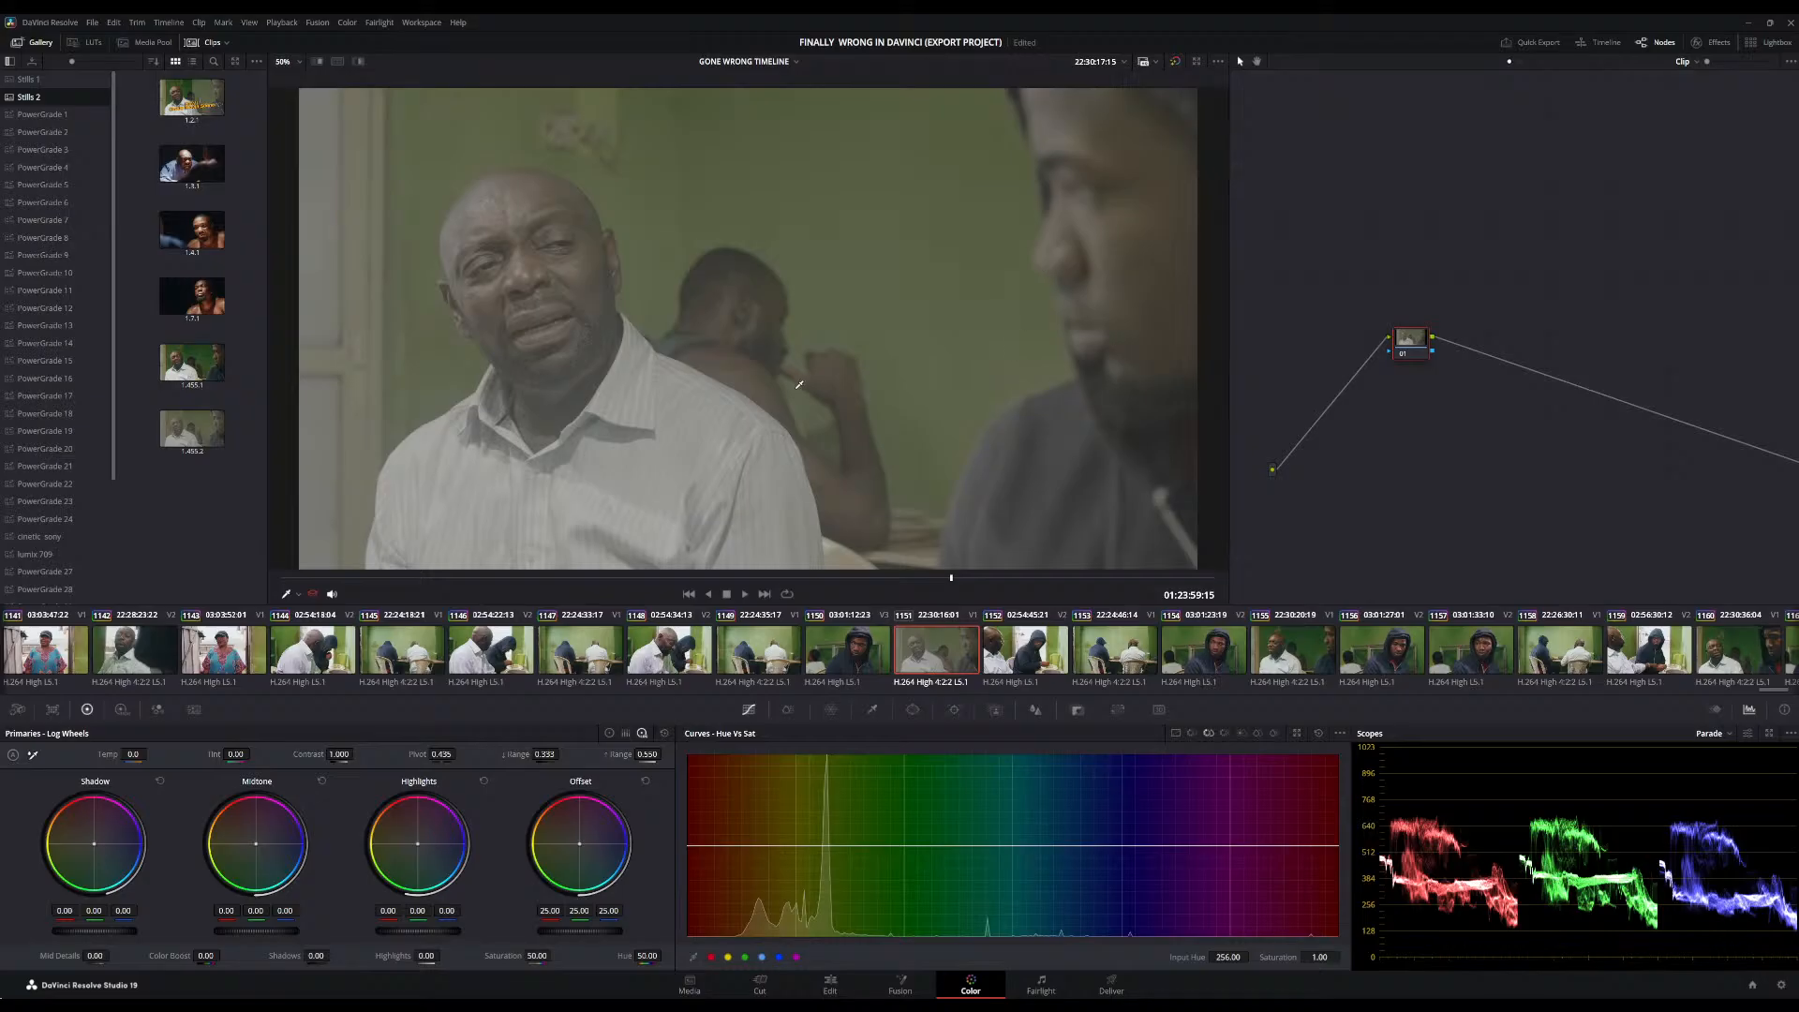
pyautogui.scroll(-1, 799, 385)
pyautogui.scroll(1, 799, 385)
pyautogui.scroll(-1, 799, 384)
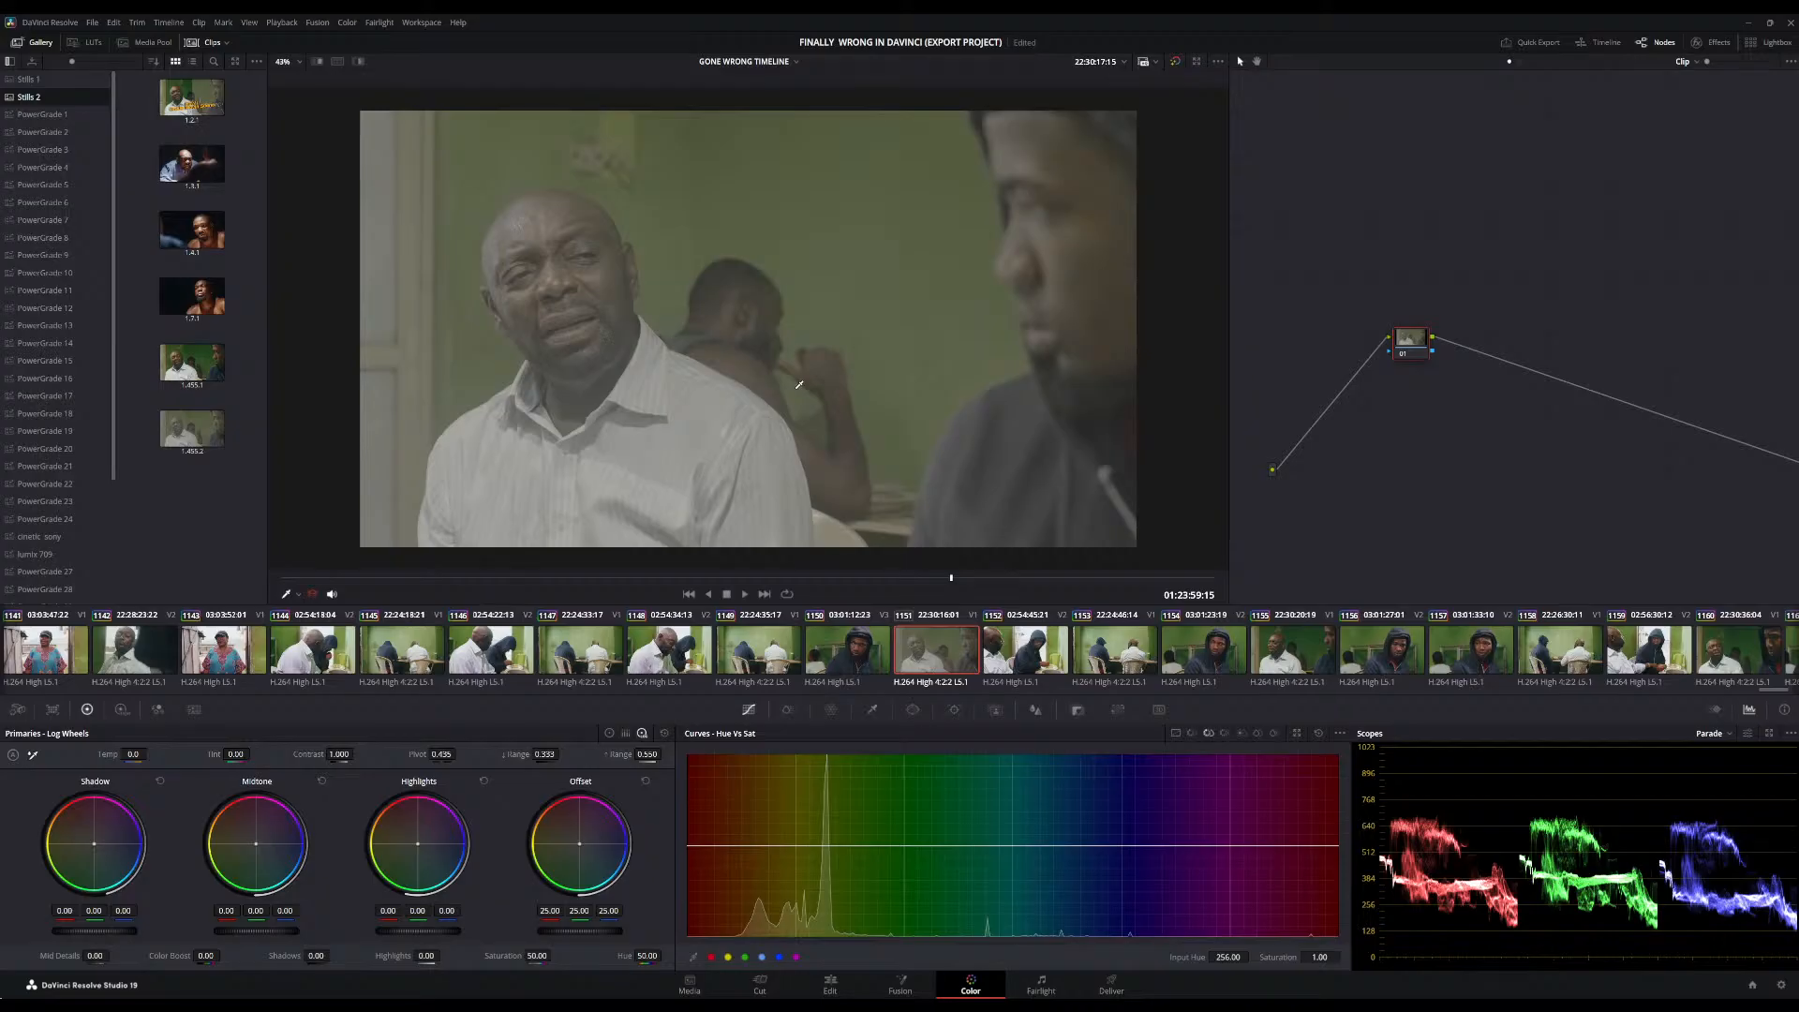
pyautogui.hotkey('ctrl', 's')
pyautogui.scroll(-2, 1047, 434)
pyautogui.scroll(1, 1047, 434)
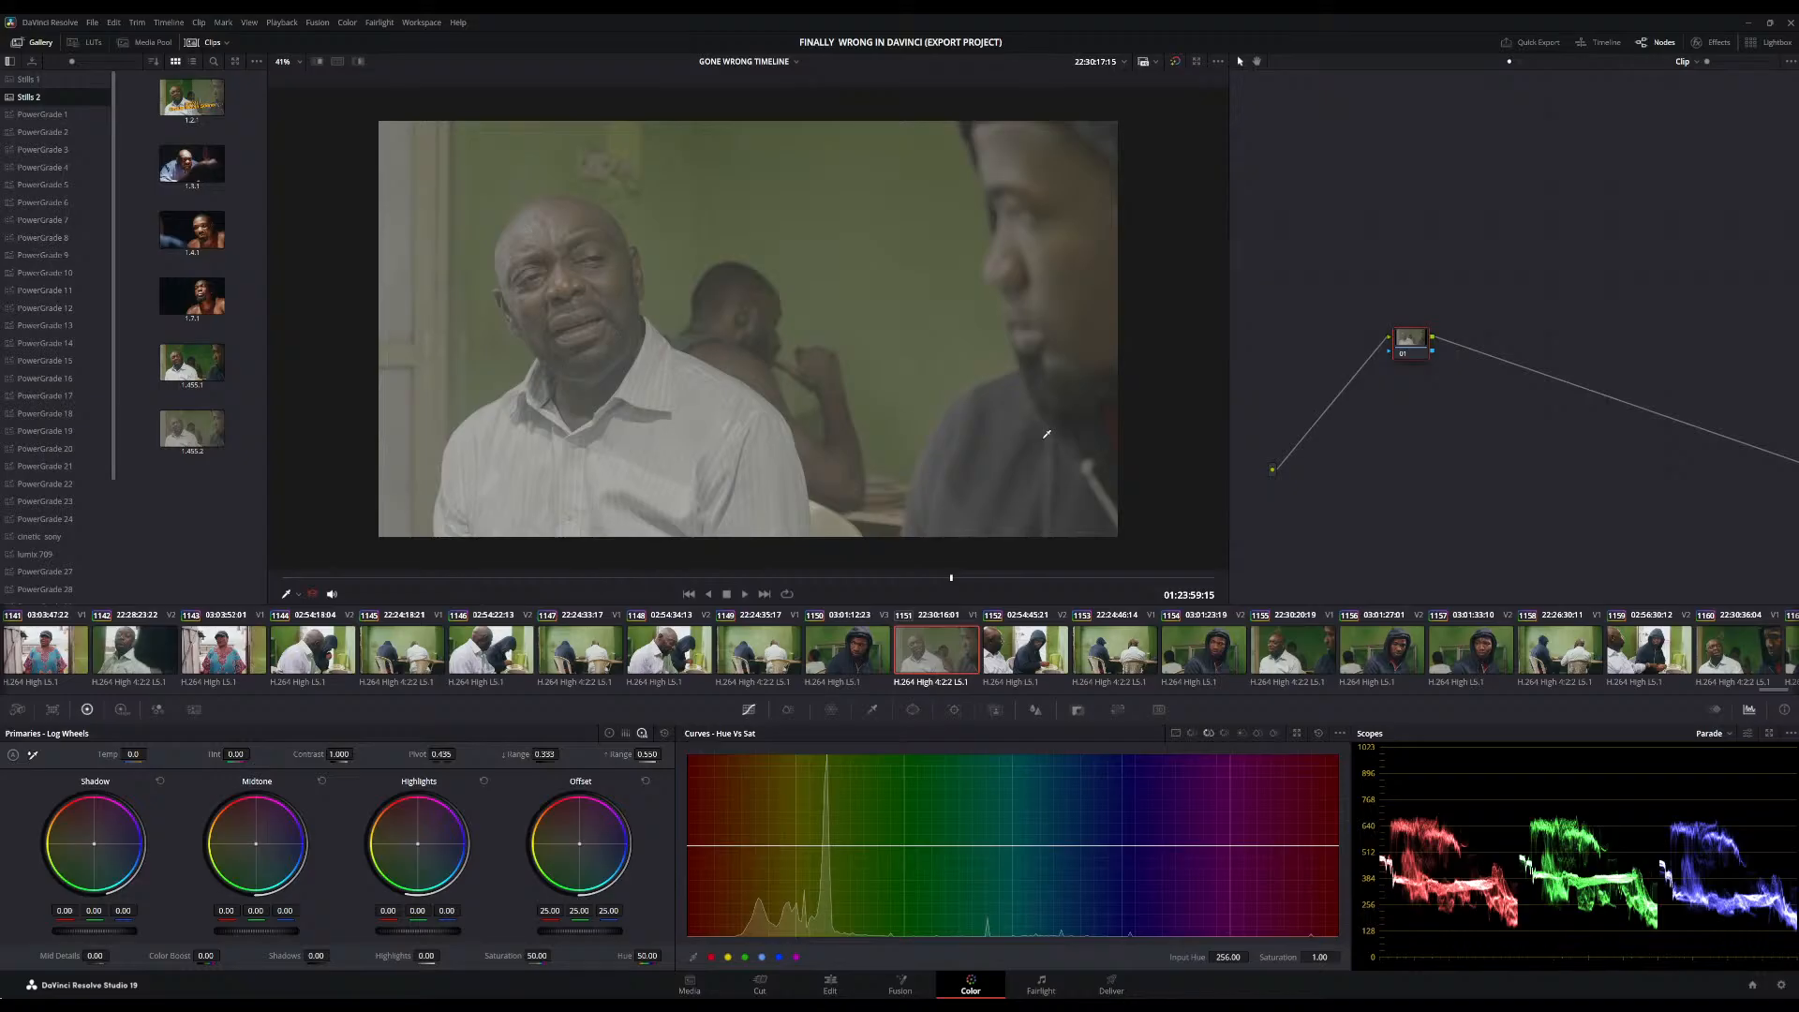
pyautogui.scroll(-1, 1047, 434)
pyautogui.scroll(2, 1047, 434)
pyautogui.scroll(-1, 1047, 434)
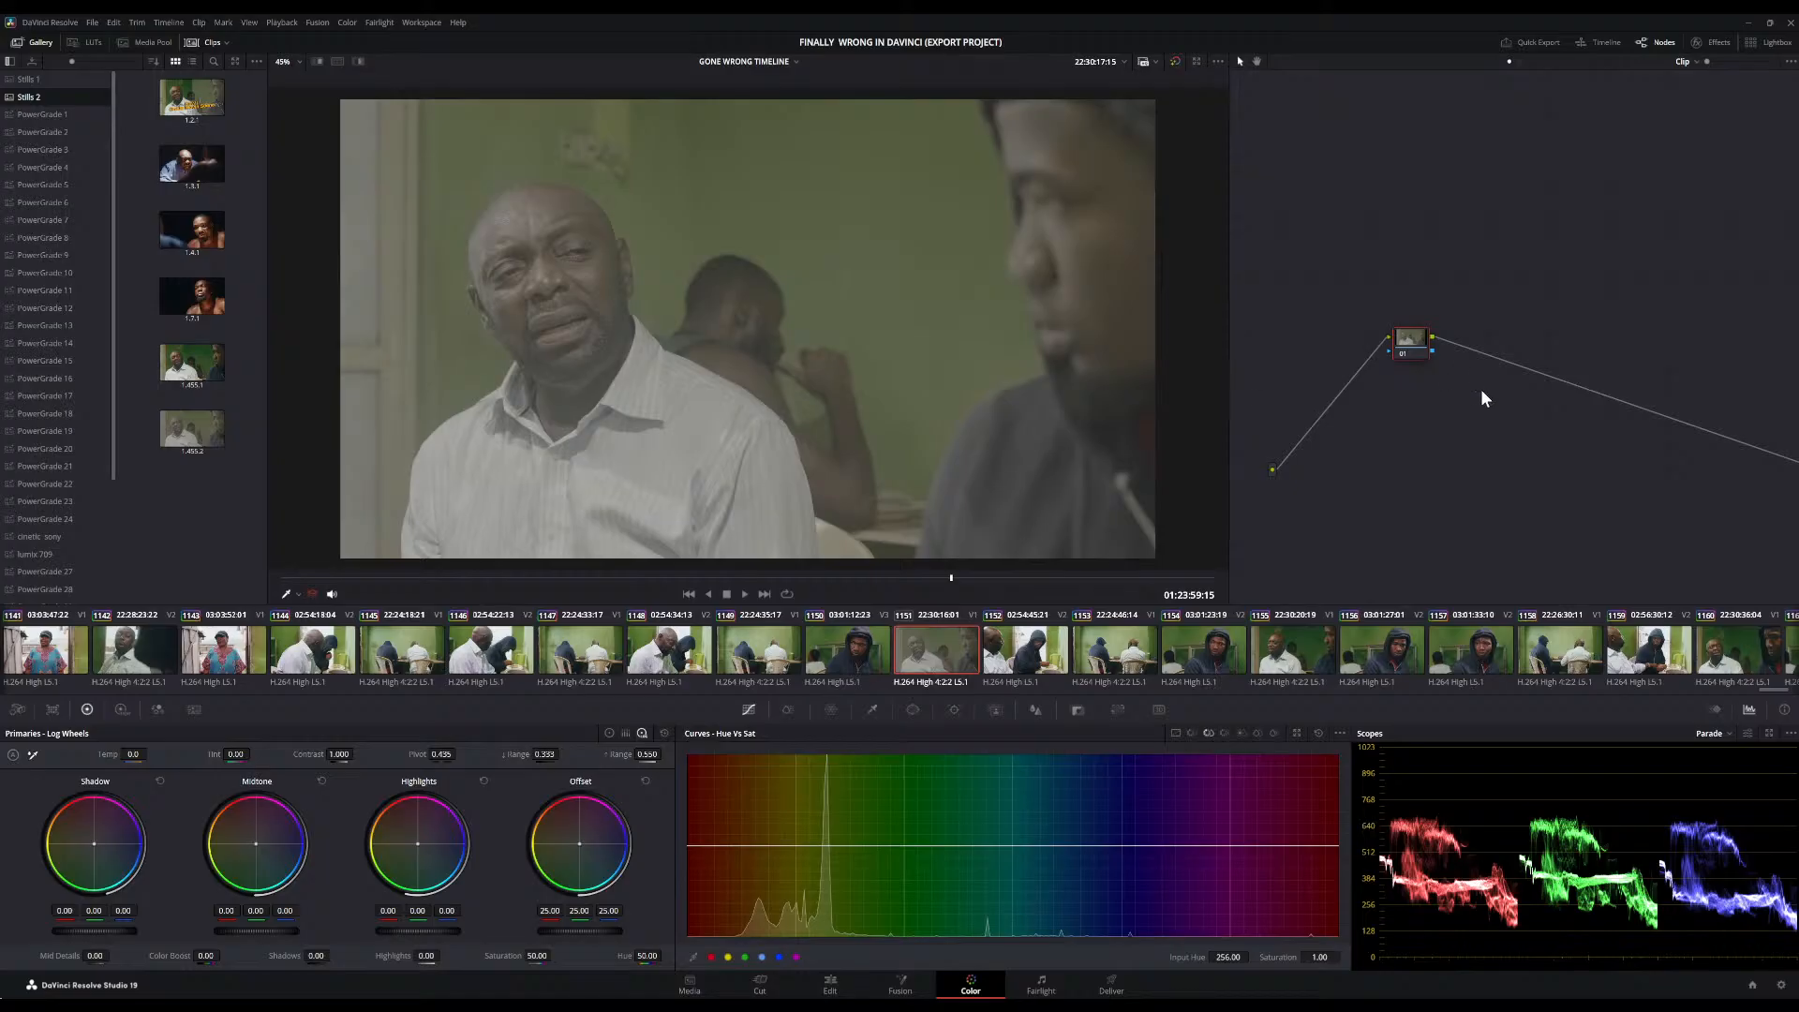
# Add a serial node after node 01 and space the two nodes well apart in the node graph
pyautogui.moveTo(1404, 346); pyautogui.dragTo(1358, 289)
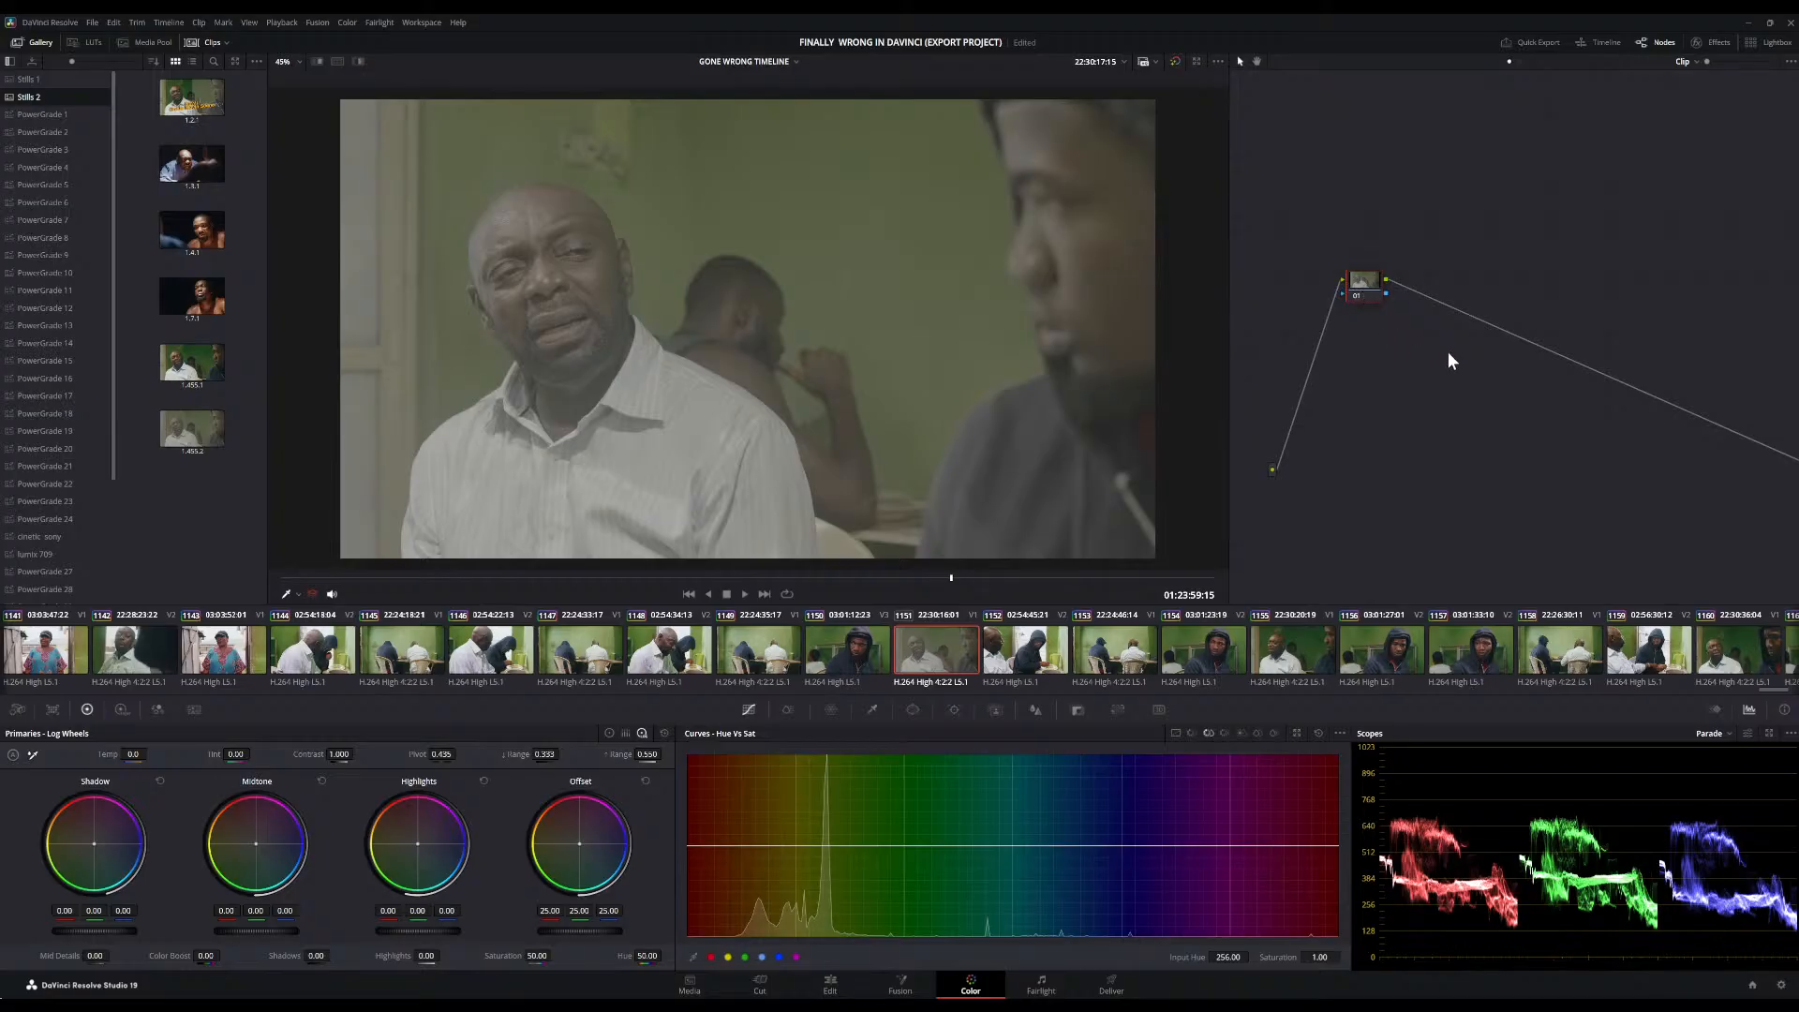
pyautogui.hotkey('alt', 's')
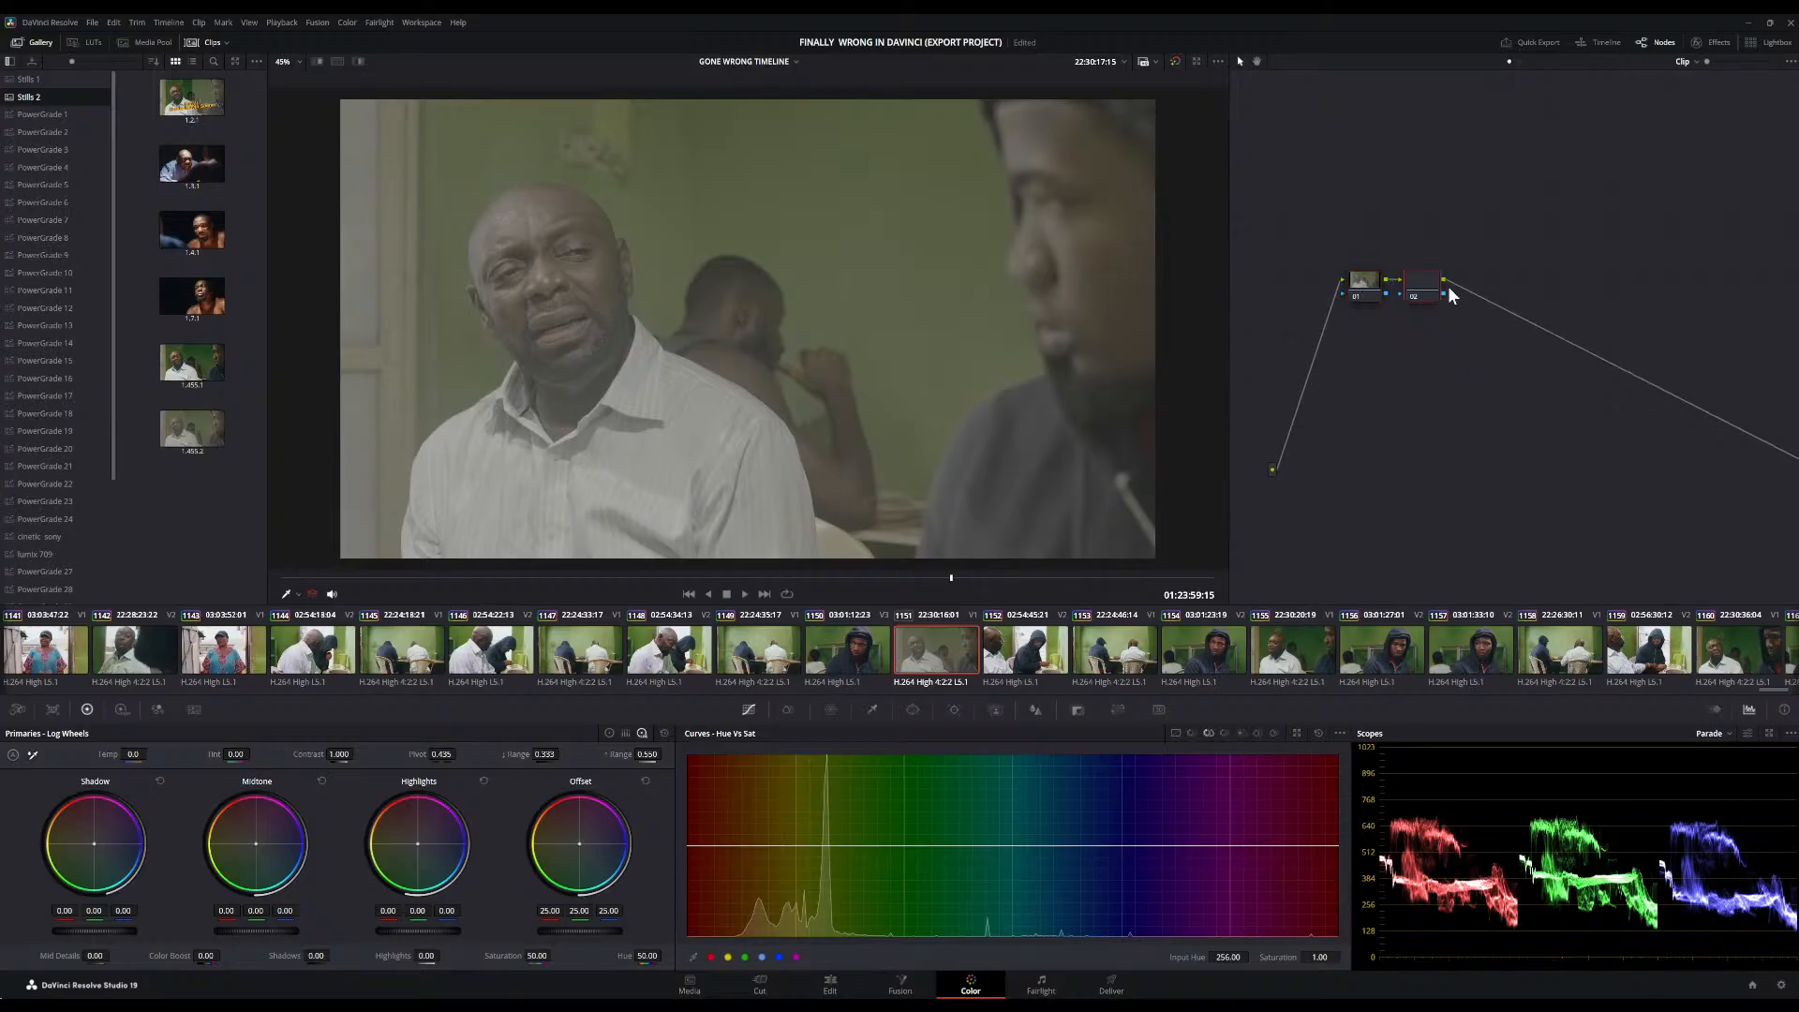
pyautogui.moveTo(1450, 294); pyautogui.dragTo(1561, 249)
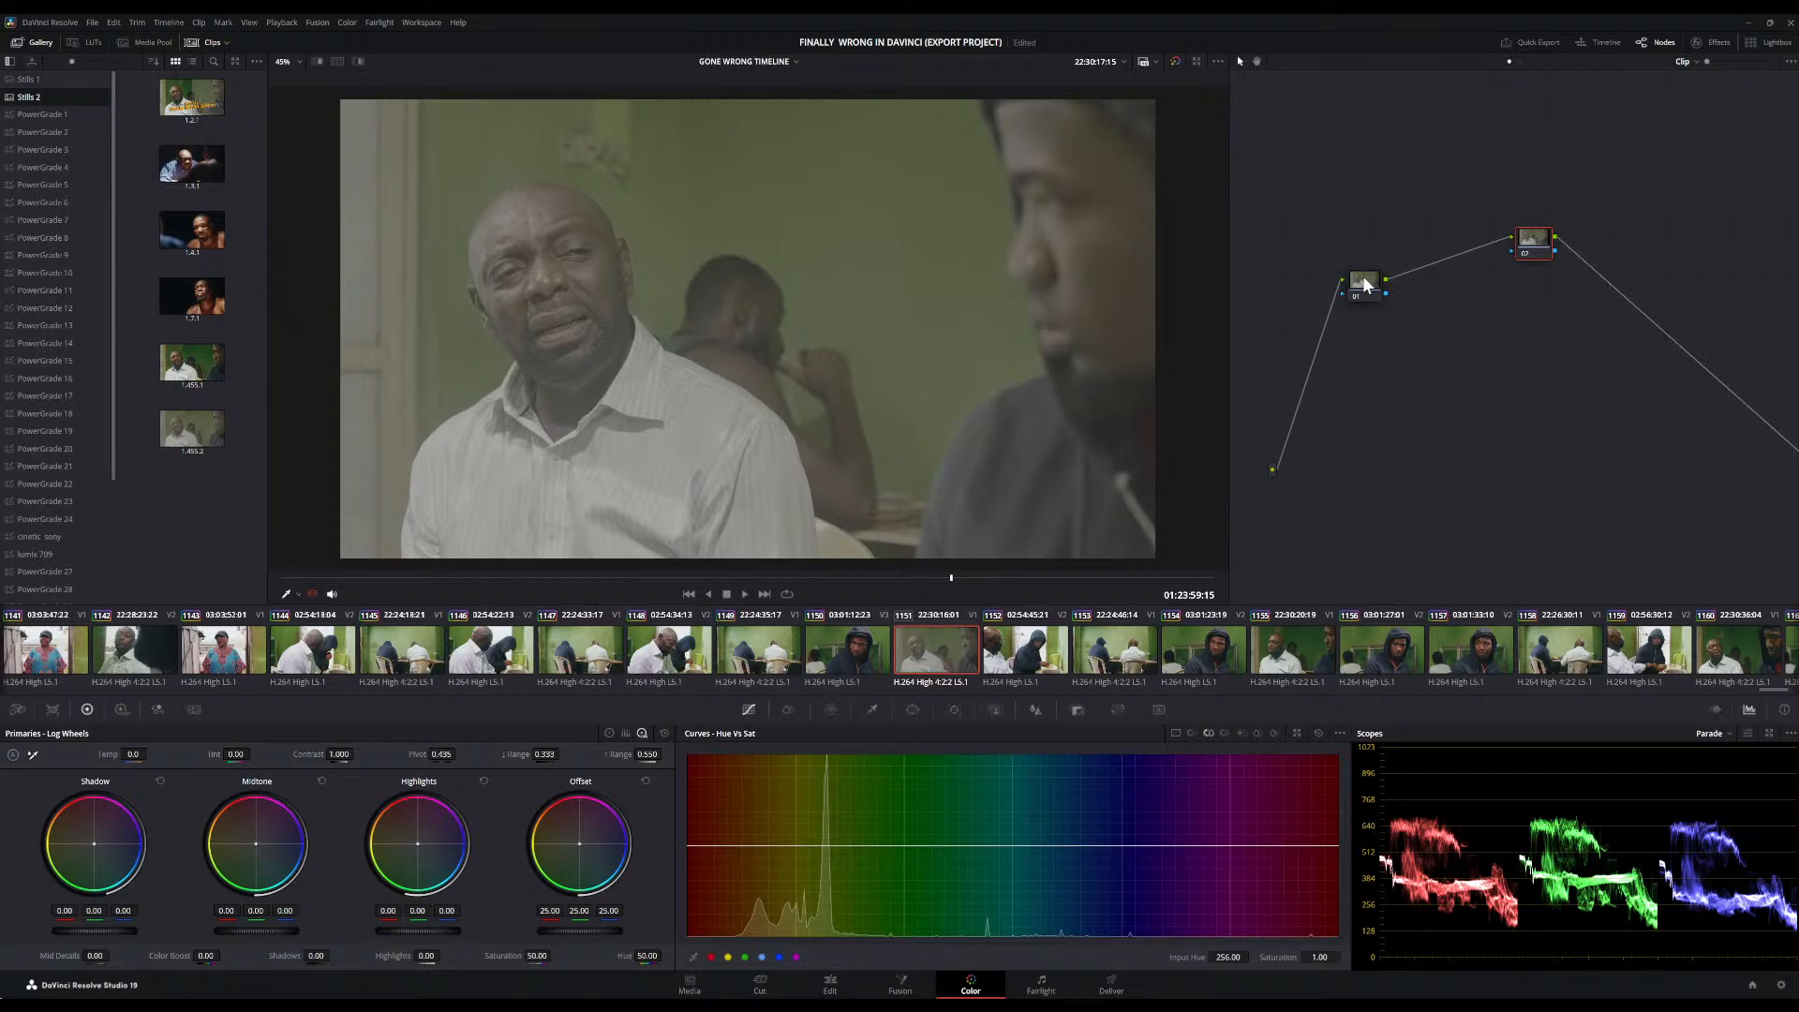
pyautogui.moveTo(1364, 286); pyautogui.dragTo(1357, 261)
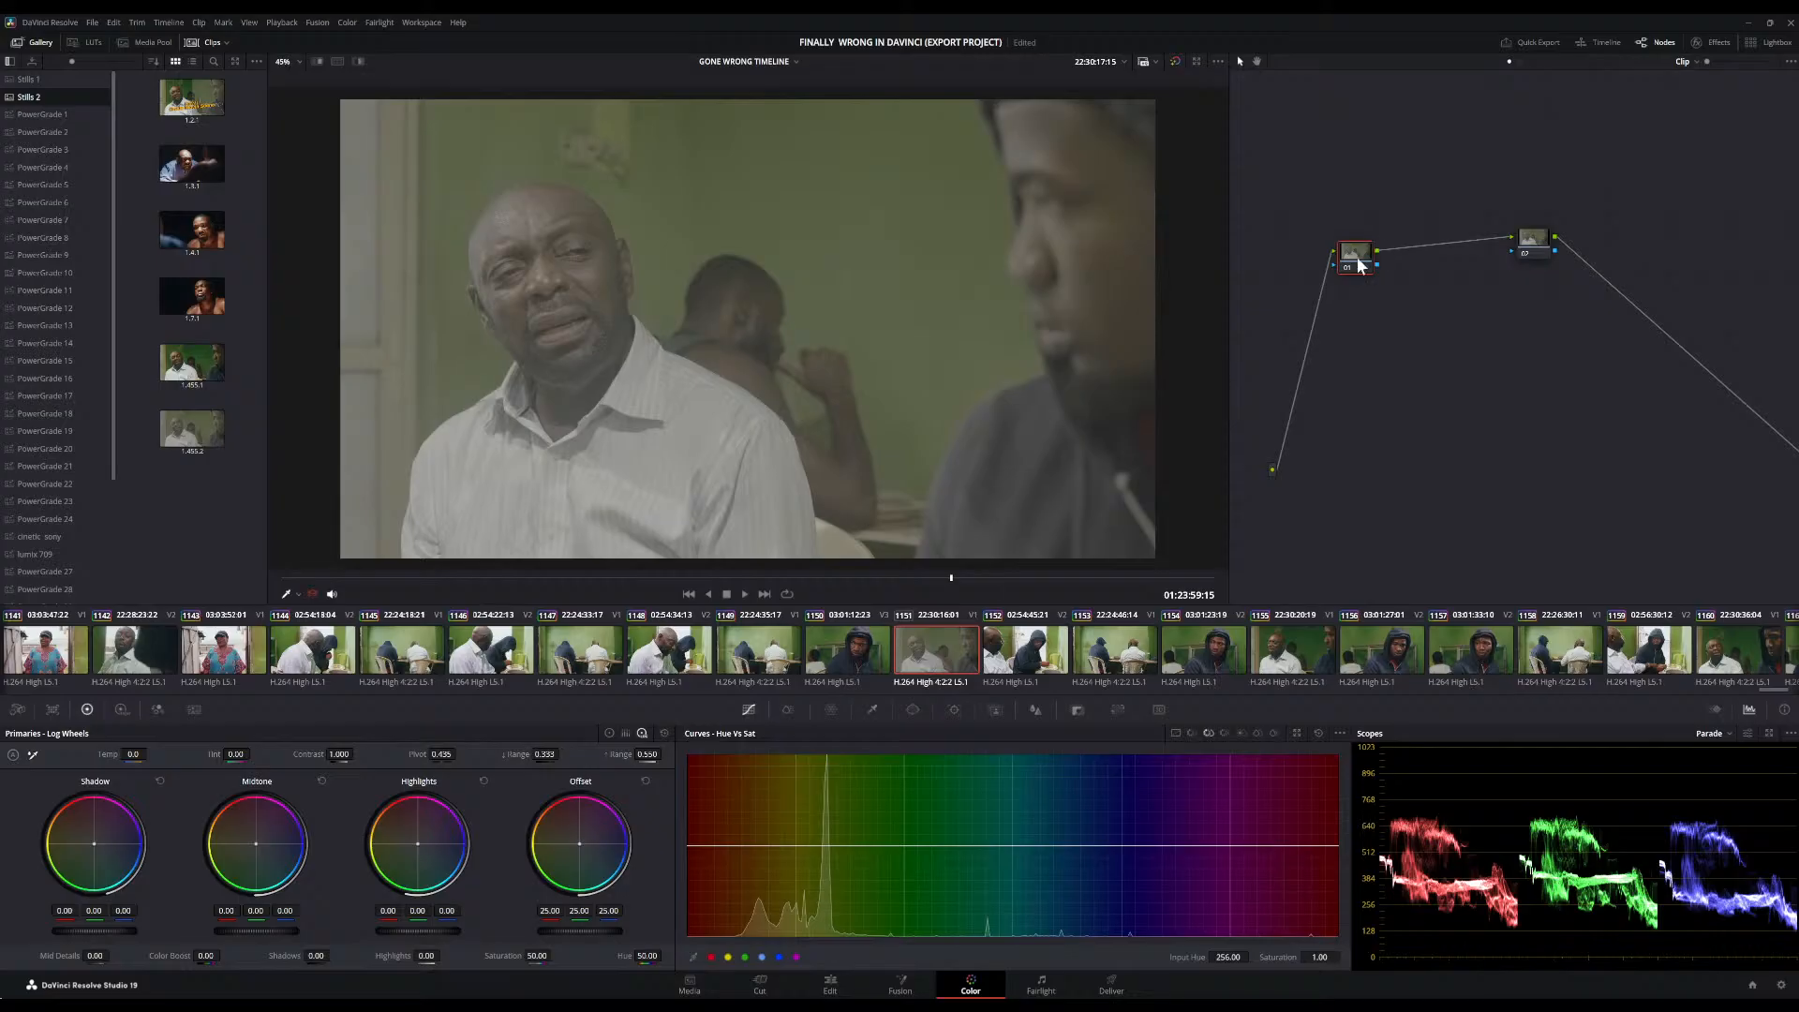
pyautogui.moveTo(1362, 266); pyautogui.dragTo(1360, 258)
pyautogui.moveTo(1353, 249); pyautogui.dragTo(1353, 212)
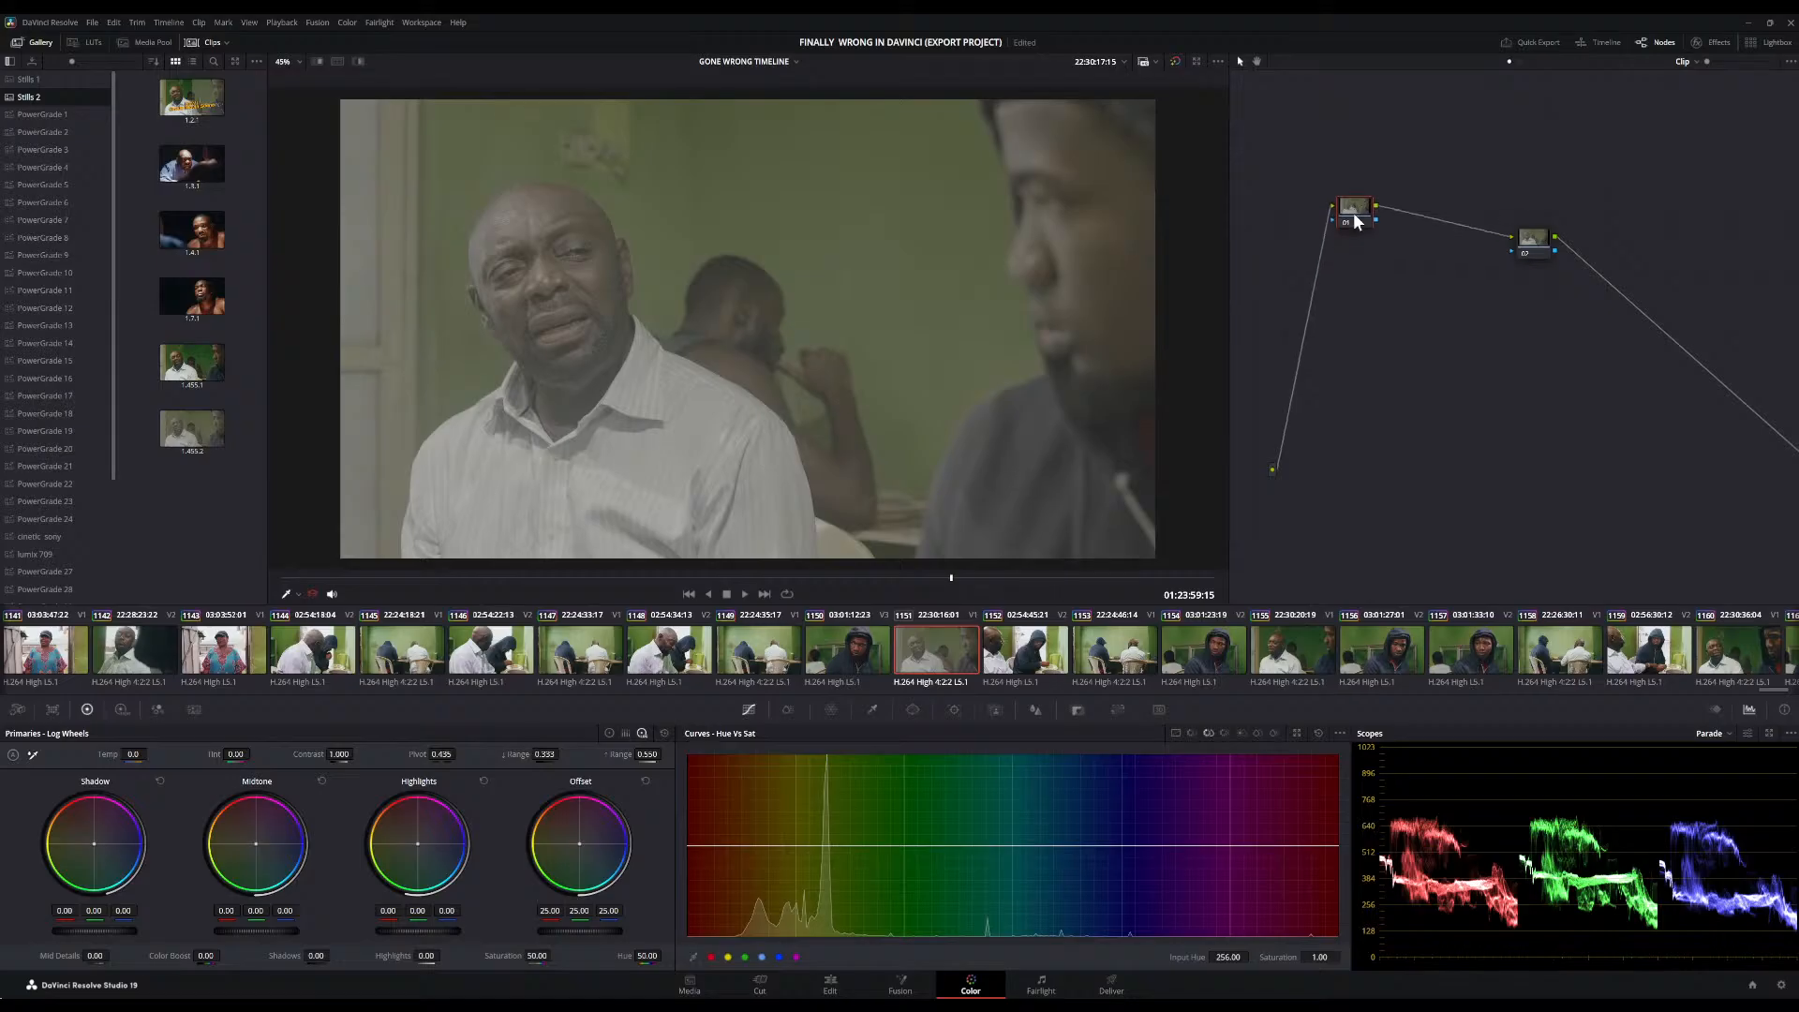
pyautogui.moveTo(1353, 212); pyautogui.dragTo(1344, 210)
# Insert a serial node between the two existing nodes, shift node 01 outward and place node 03 below node 02
pyautogui.hotkey('alt', 's')
pyautogui.moveTo(1351, 204); pyautogui.dragTo(1306, 194)
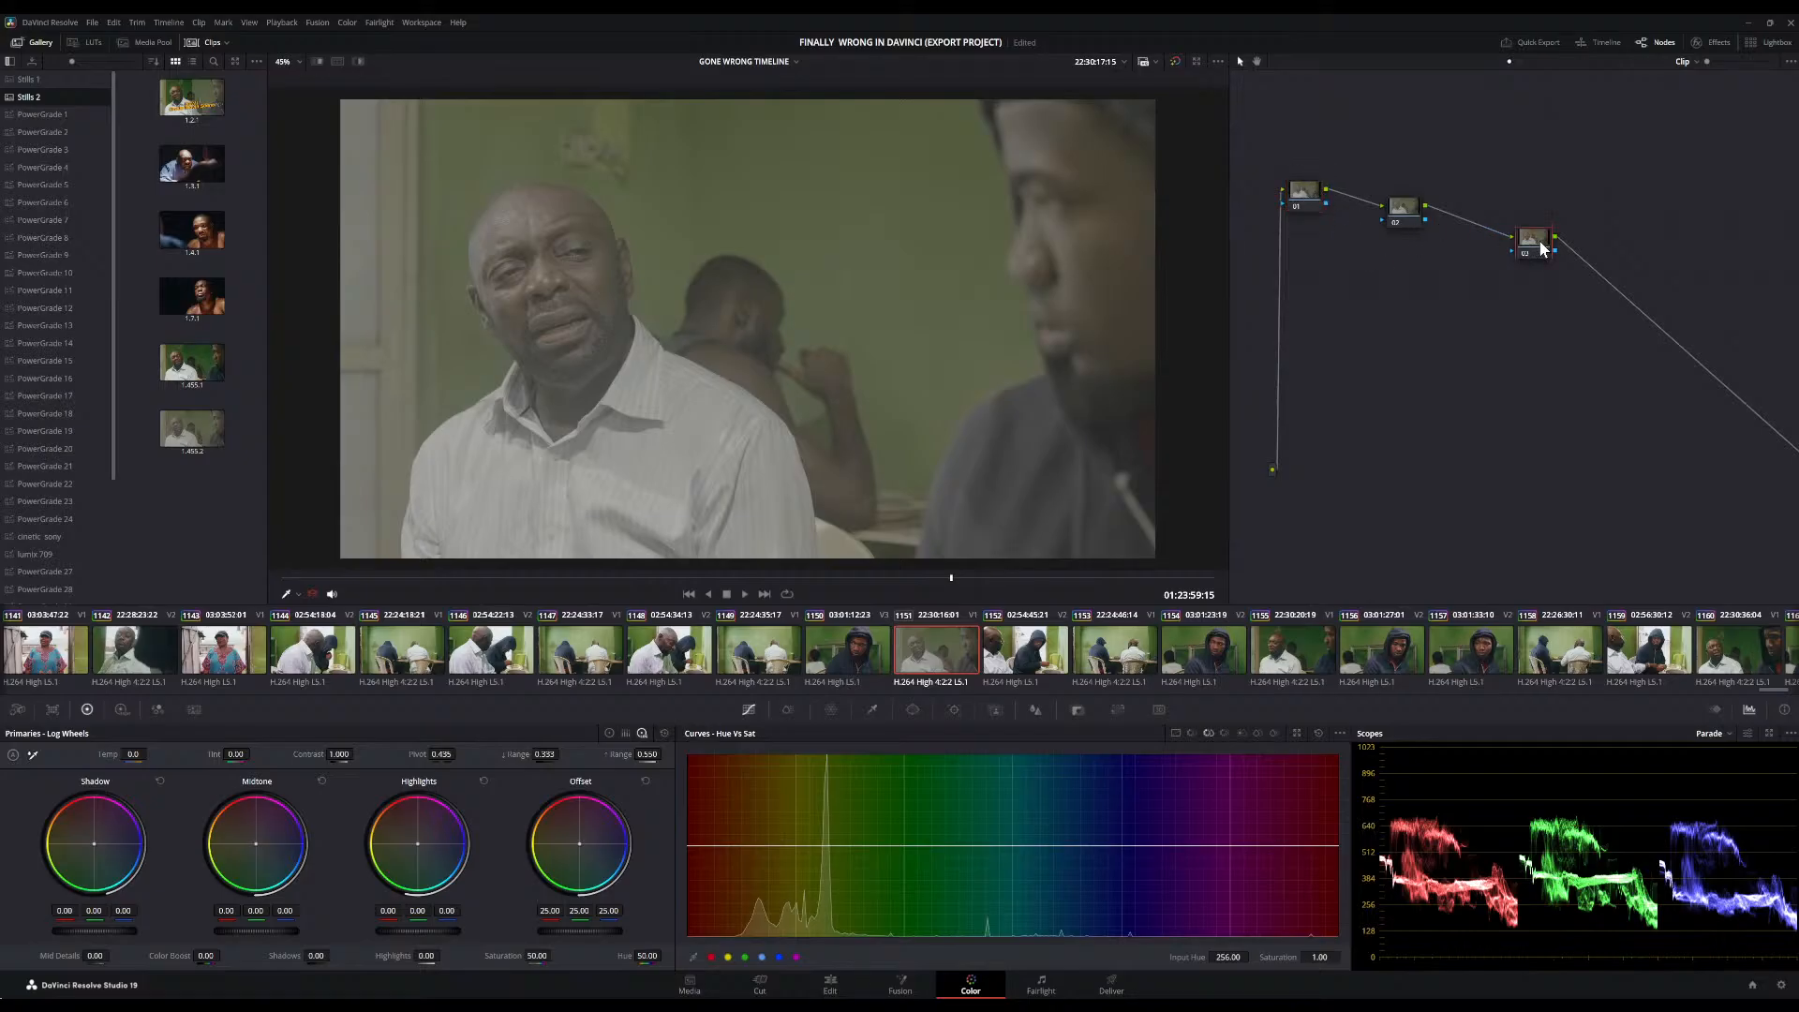
pyautogui.moveTo(1540, 248); pyautogui.dragTo(1547, 187)
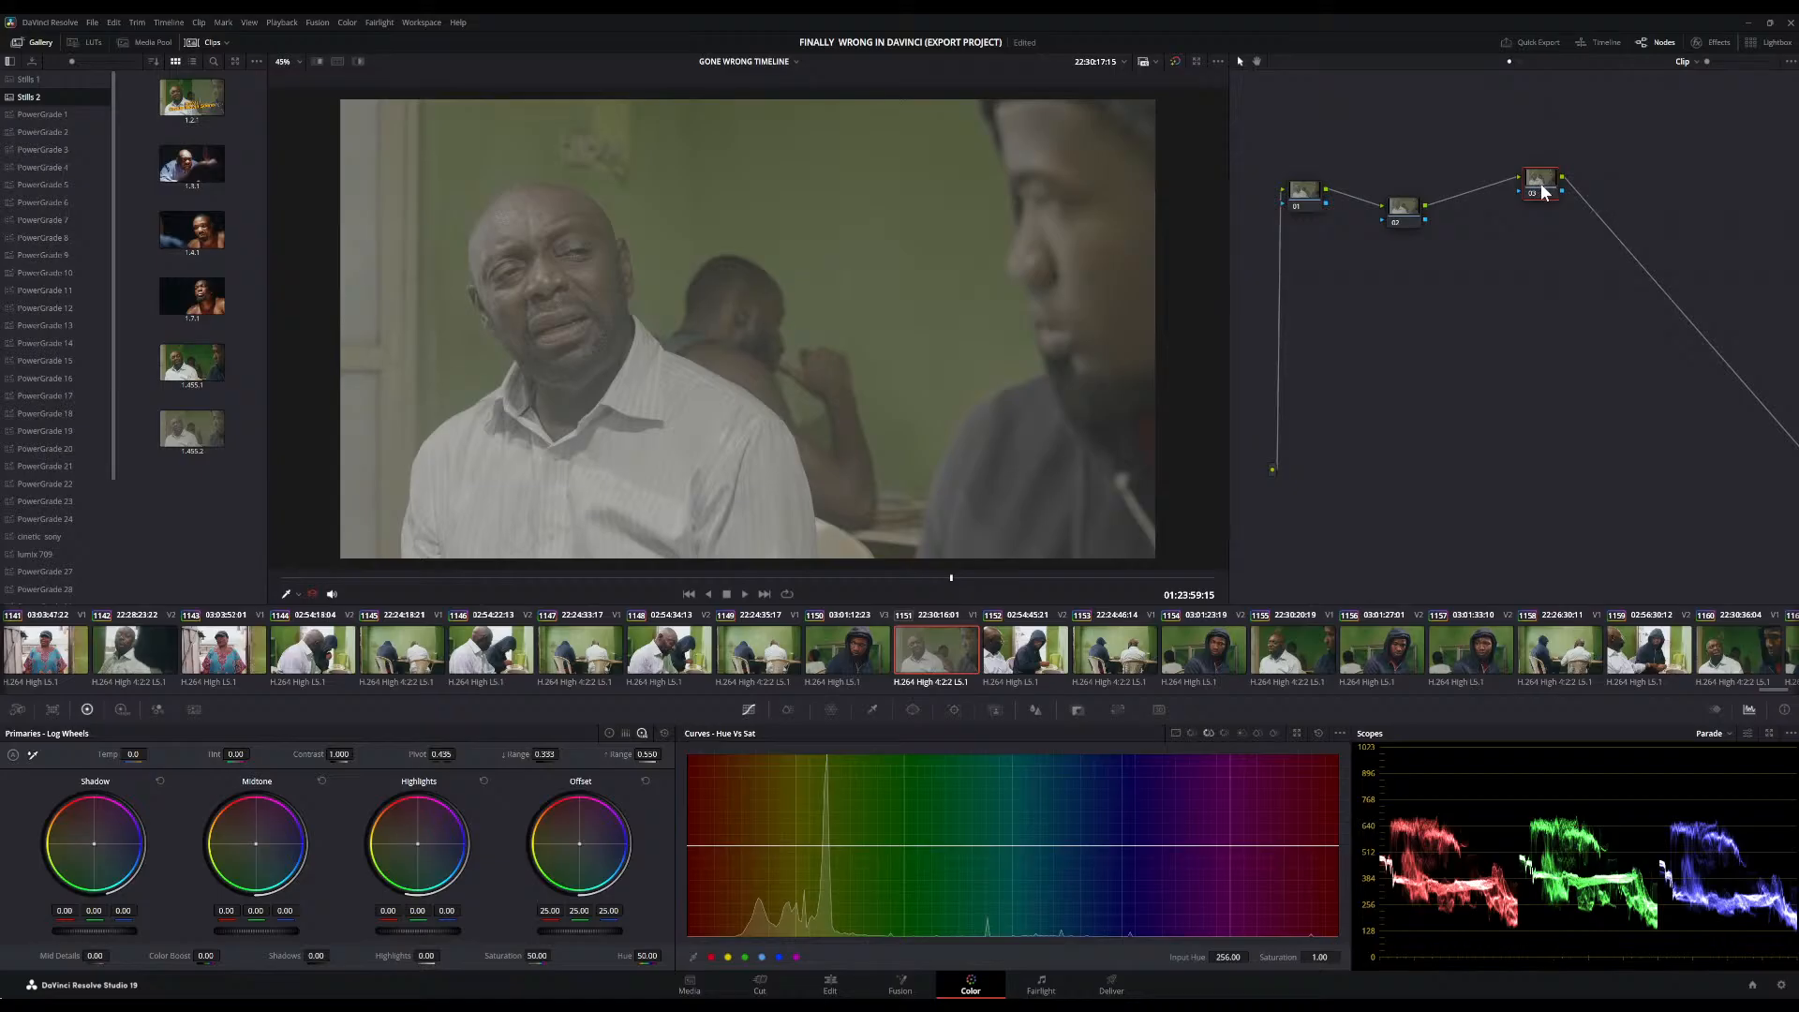
pyautogui.moveTo(1549, 190); pyautogui.dragTo(1556, 200)
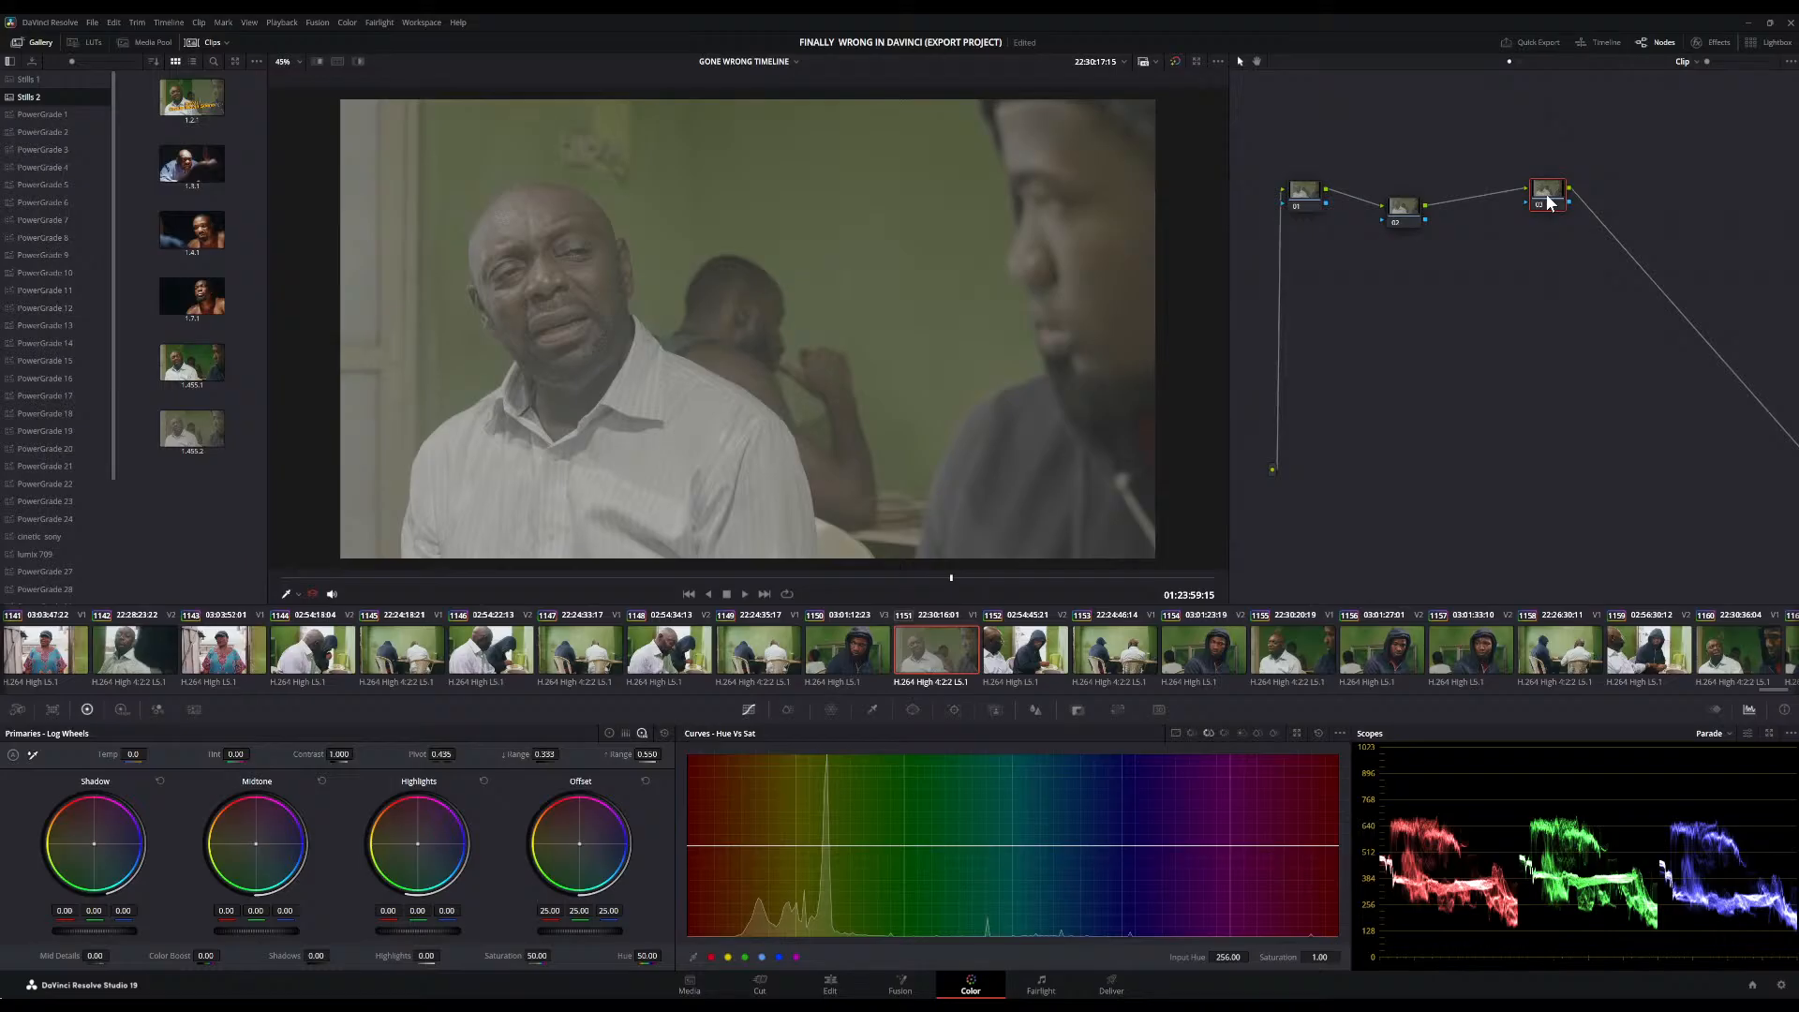
pyautogui.moveTo(1549, 201)
pyautogui.mouseDown()
pyautogui.moveTo(1542, 296)
pyautogui.moveTo(1562, 206)
pyautogui.moveTo(1547, 197)
pyautogui.moveTo(1571, 184)
pyautogui.moveTo(1542, 205)
pyautogui.moveTo(1561, 198)
pyautogui.mouseUp()
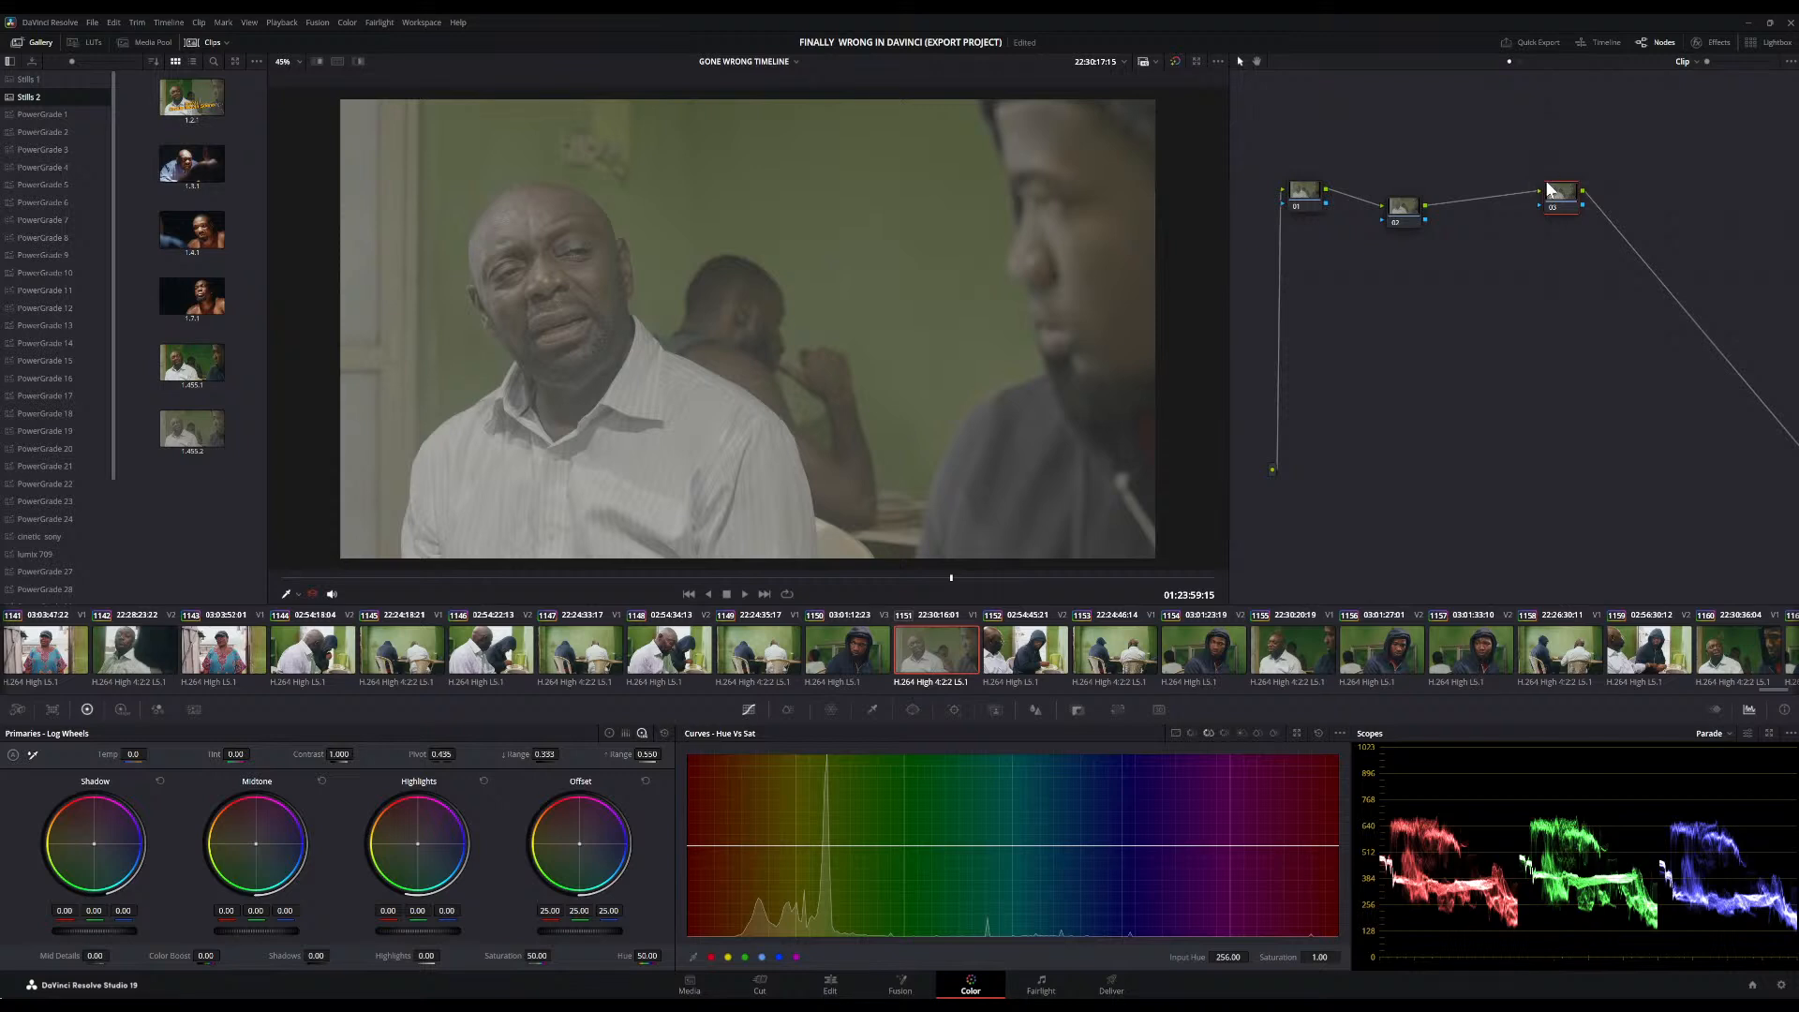
pyautogui.moveTo(1550, 190); pyautogui.dragTo(1417, 356)
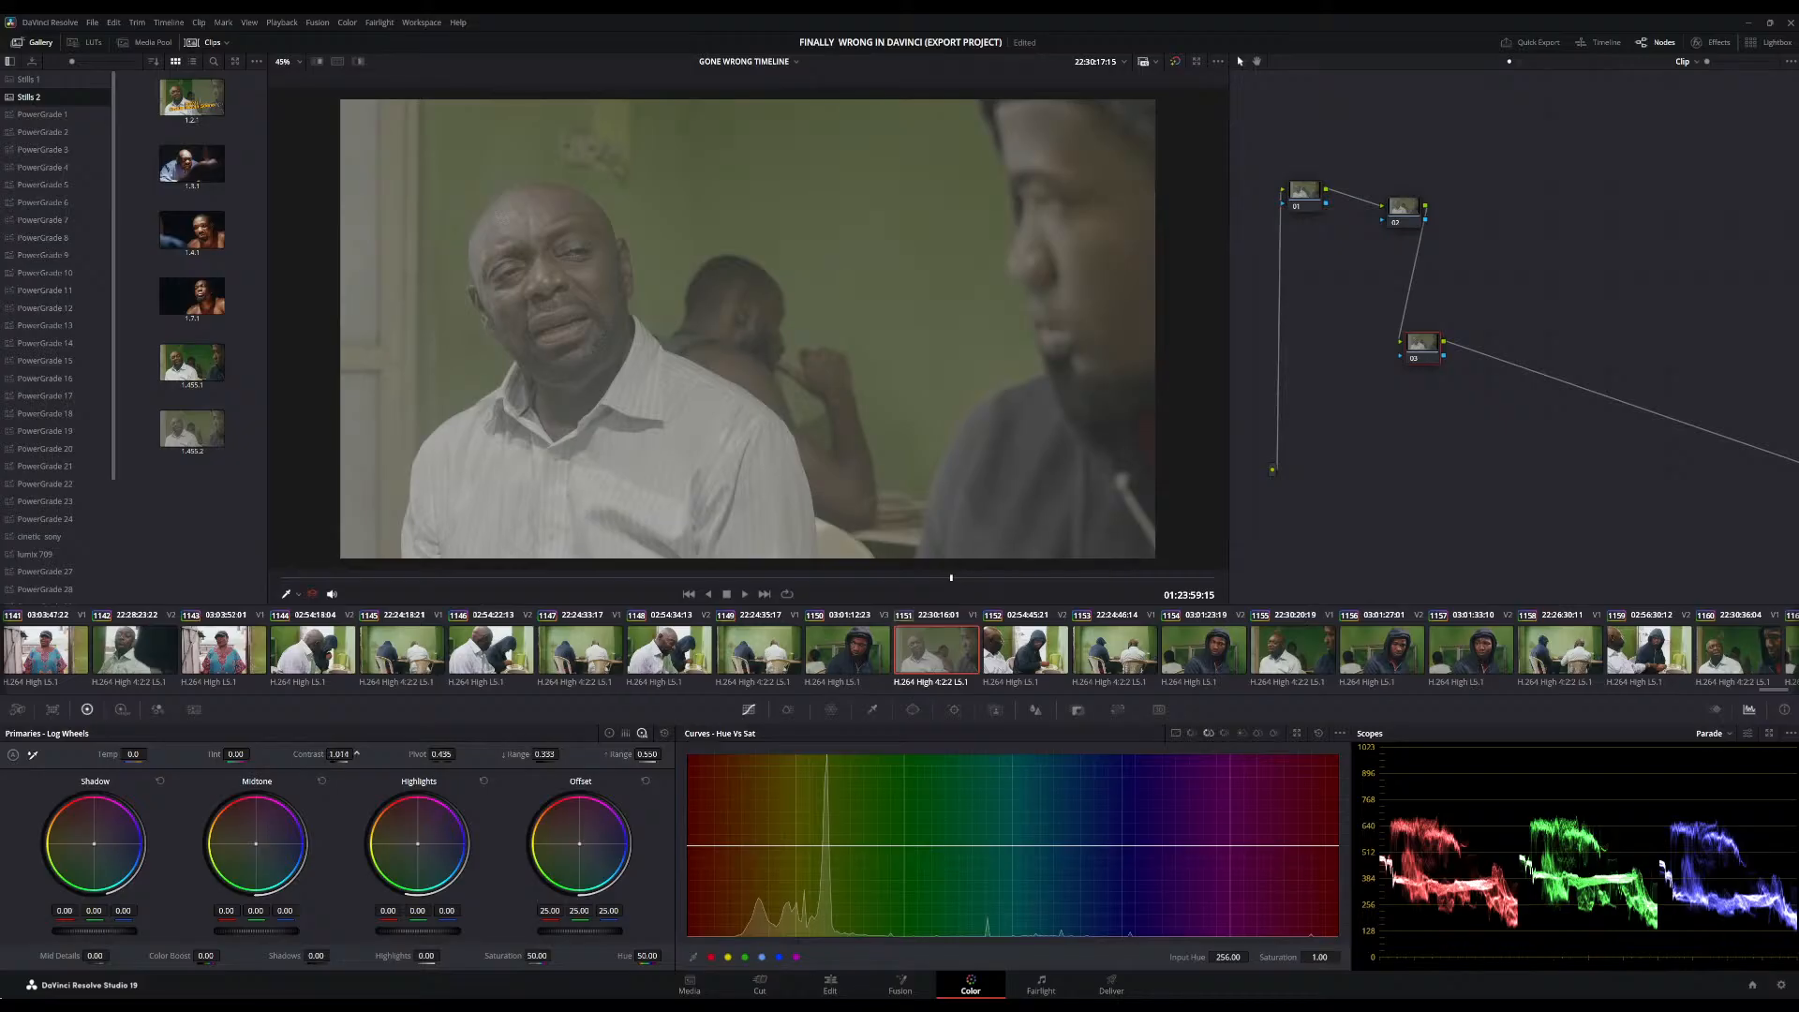
# Set the contrast to 1.356 and the pivot to 0.383 on node 03, comparing the result with the ungraded image
pyautogui.moveTo(356, 753)
pyautogui.mouseDown()
pyautogui.moveTo(441, 753)
pyautogui.moveTo(333, 755)
pyautogui.moveTo(338, 741)
pyautogui.mouseUp()
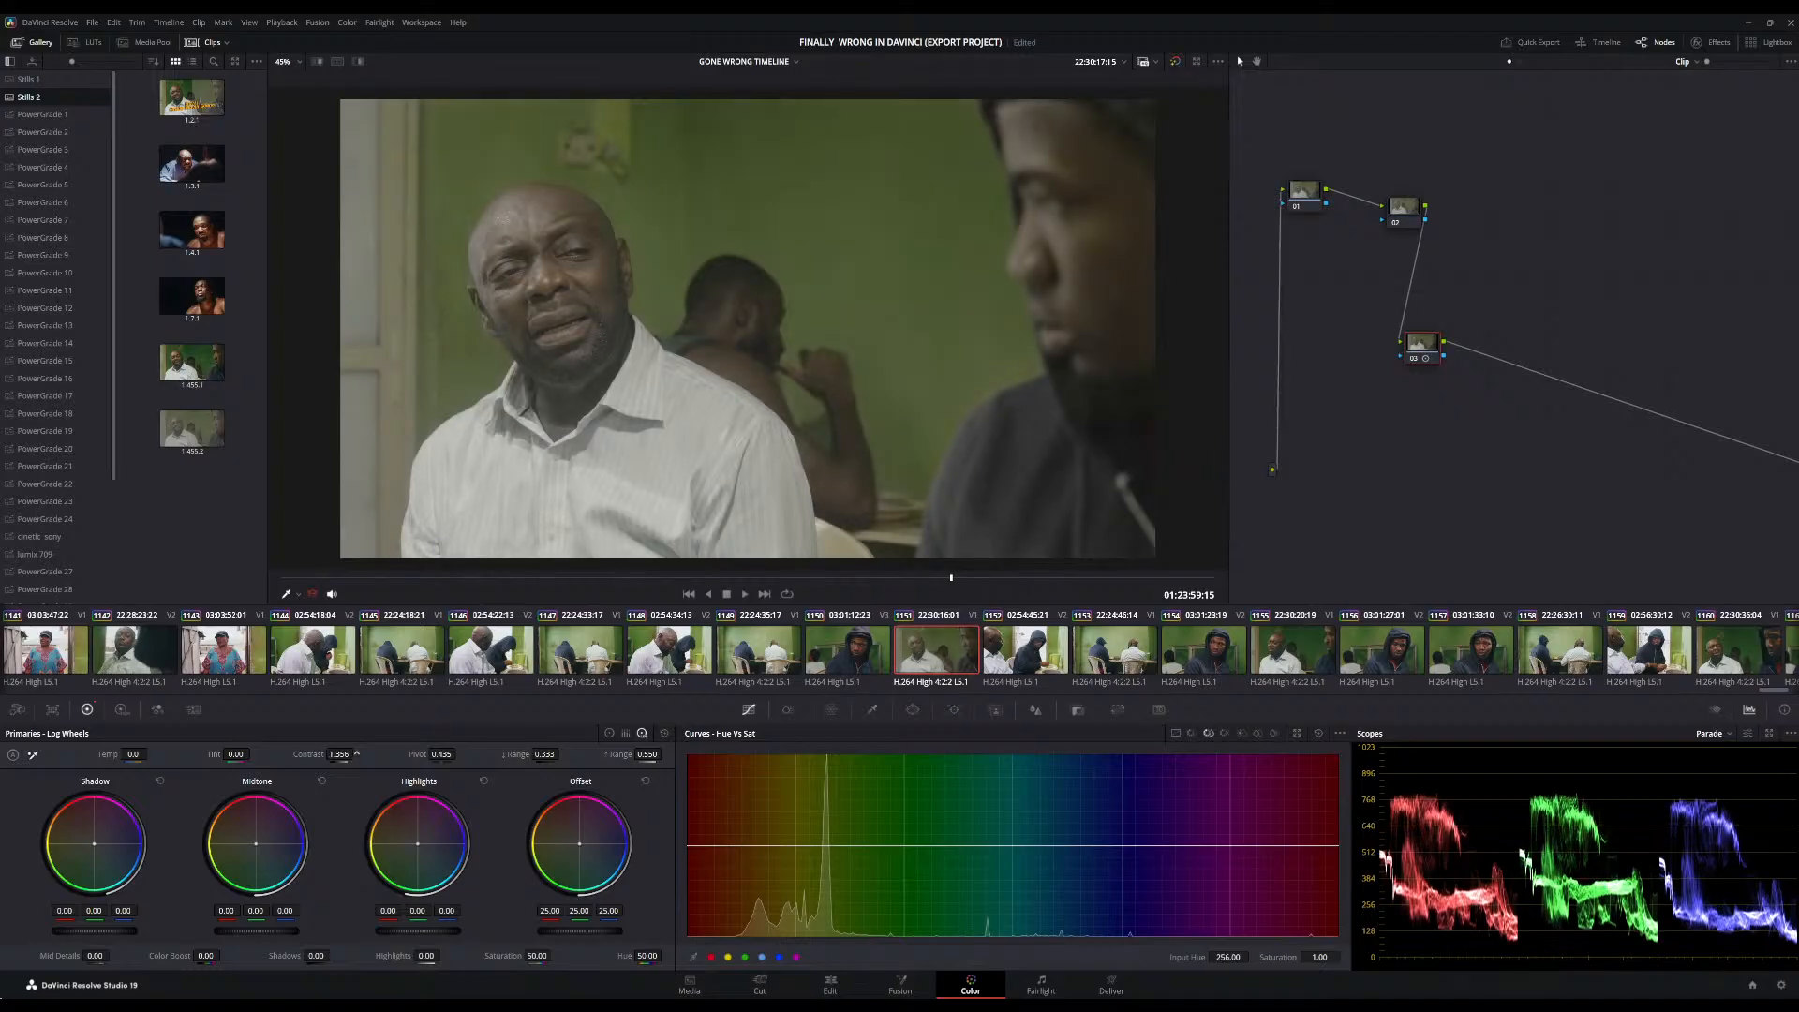
pyautogui.click(318, 60)
pyautogui.hotkey('ctrl', 'w')
pyautogui.click(317, 61)
pyautogui.hotkey('ctrl', 'w')
pyautogui.click(1179, 59)
pyautogui.click(1179, 59)
pyautogui.moveTo(441, 753); pyautogui.dragTo(381, 753)
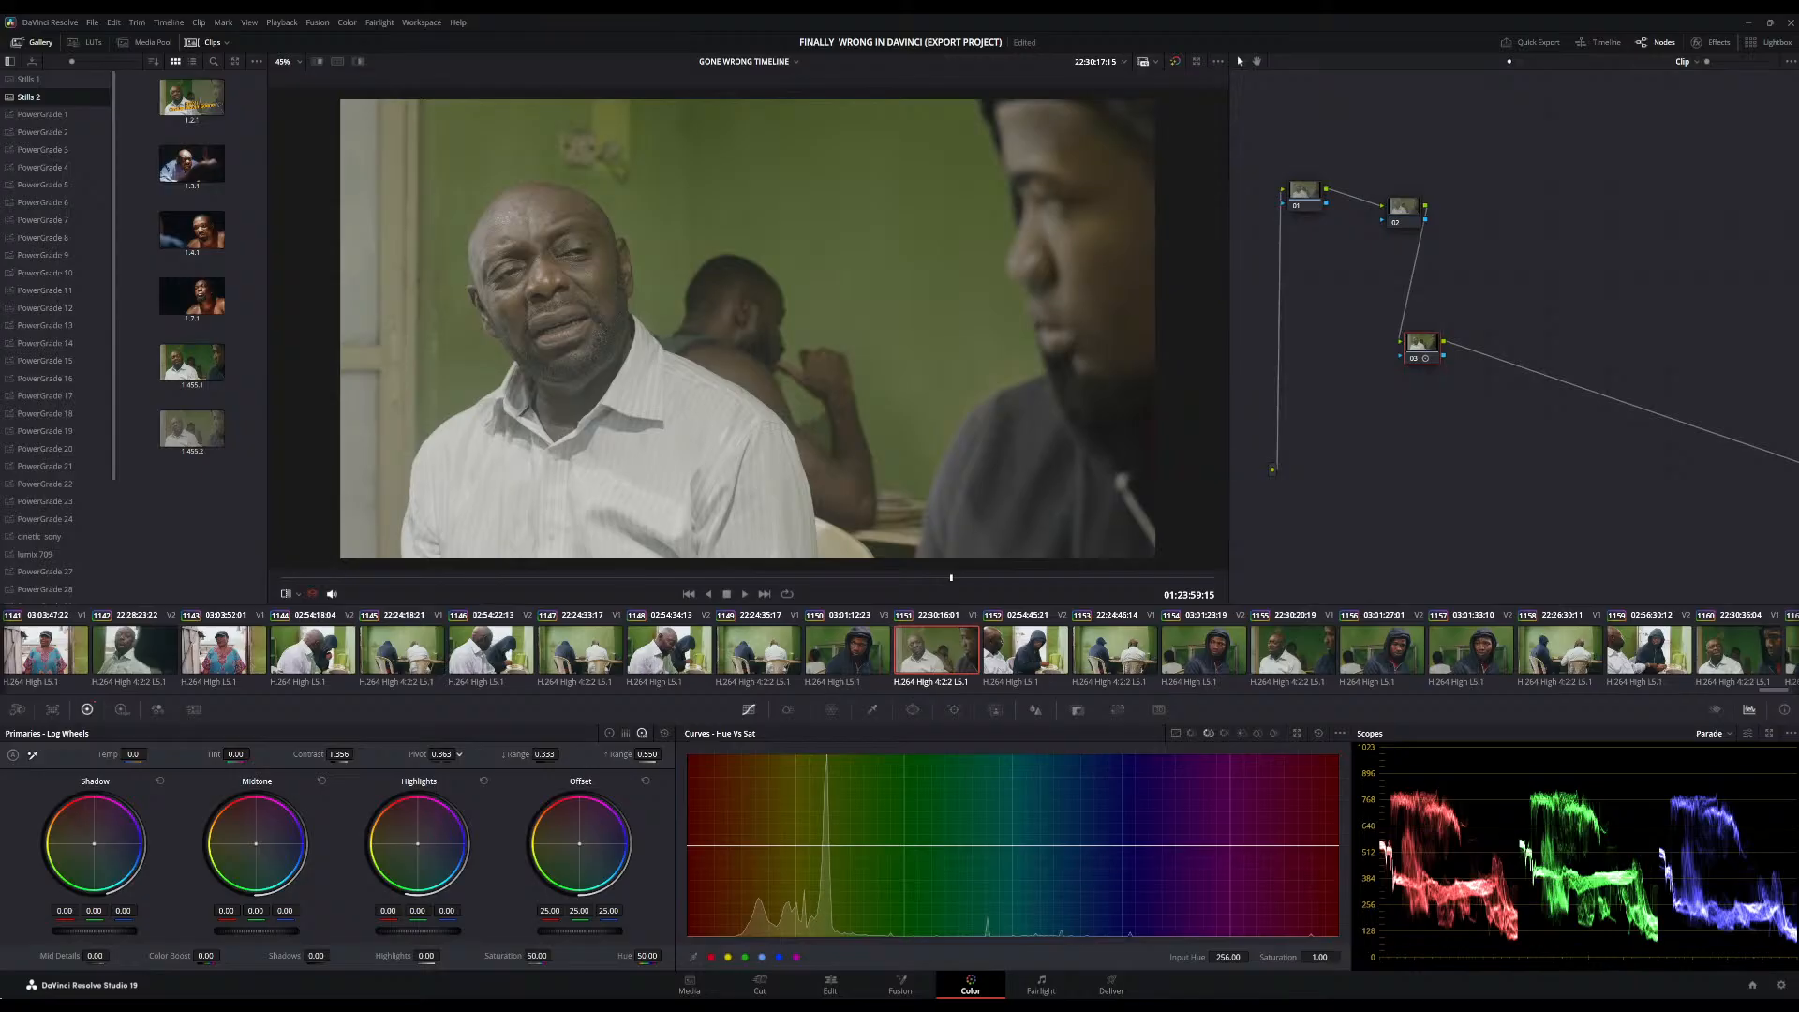
pyautogui.moveTo(459, 755); pyautogui.dragTo(446, 754)
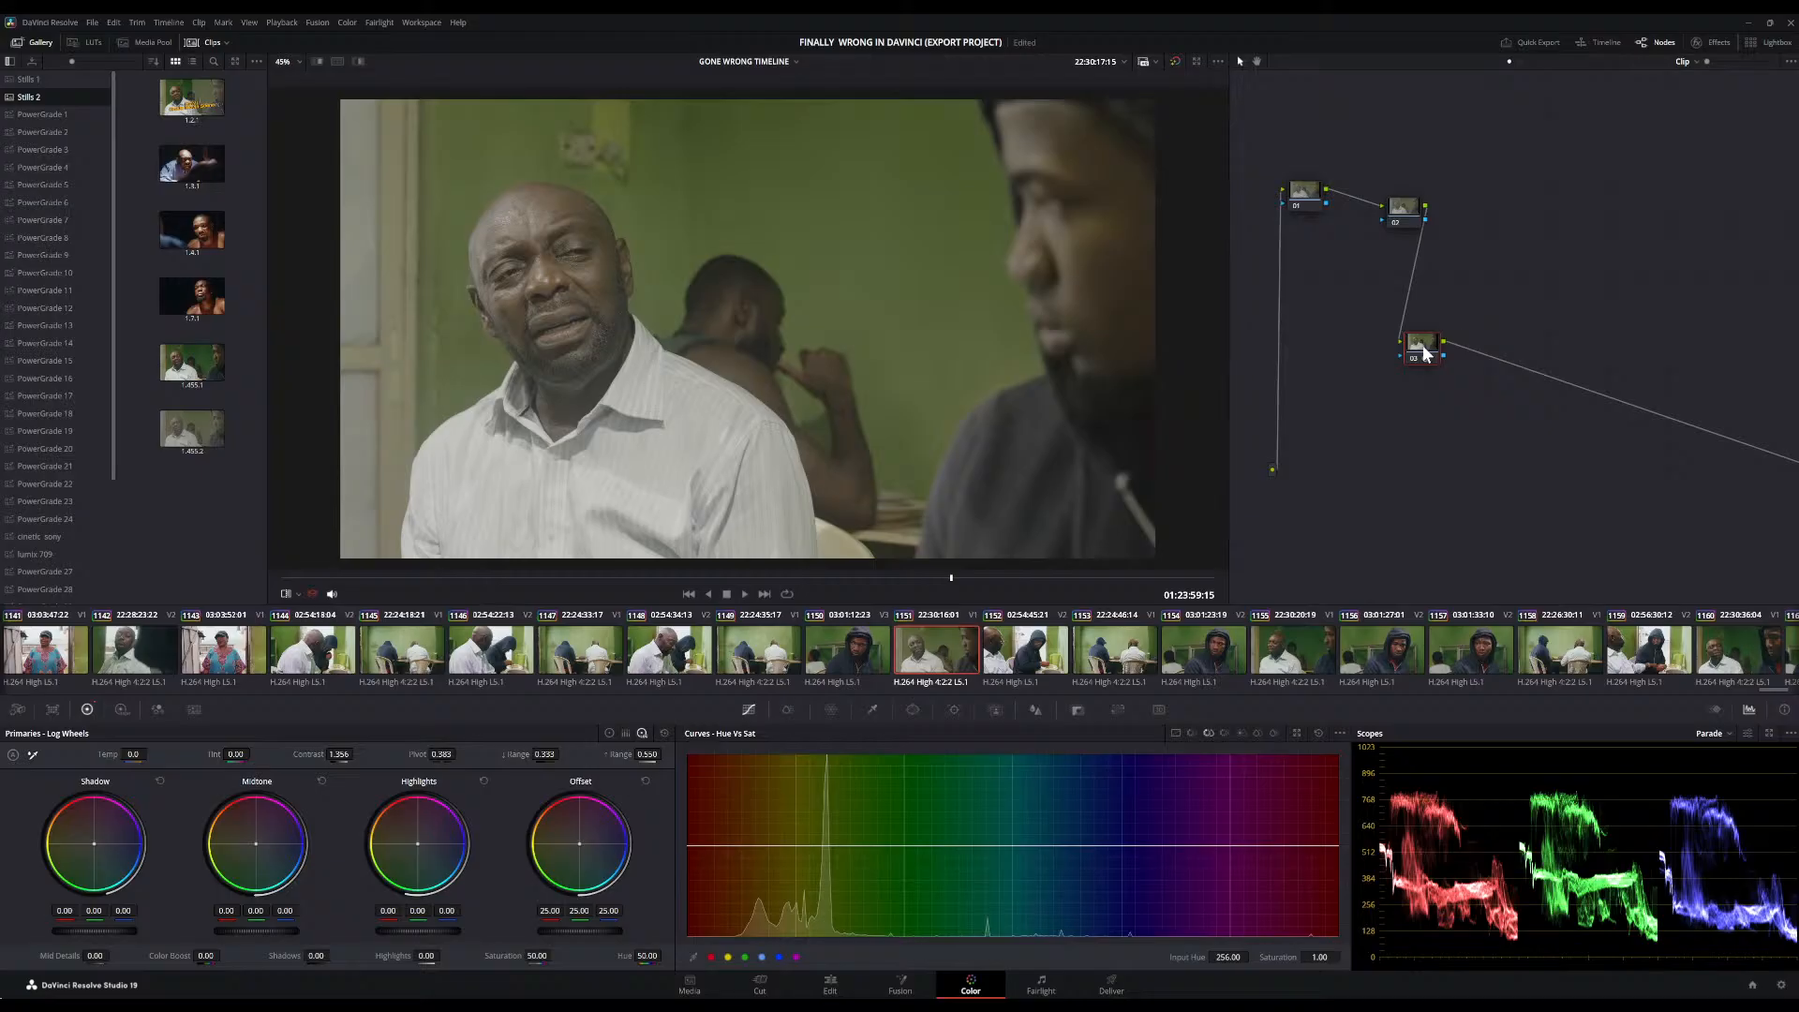
# Move node 03 below node 01 and add a serial node after it, spaced apart on the same row
pyautogui.moveTo(1422, 344); pyautogui.dragTo(1320, 319)
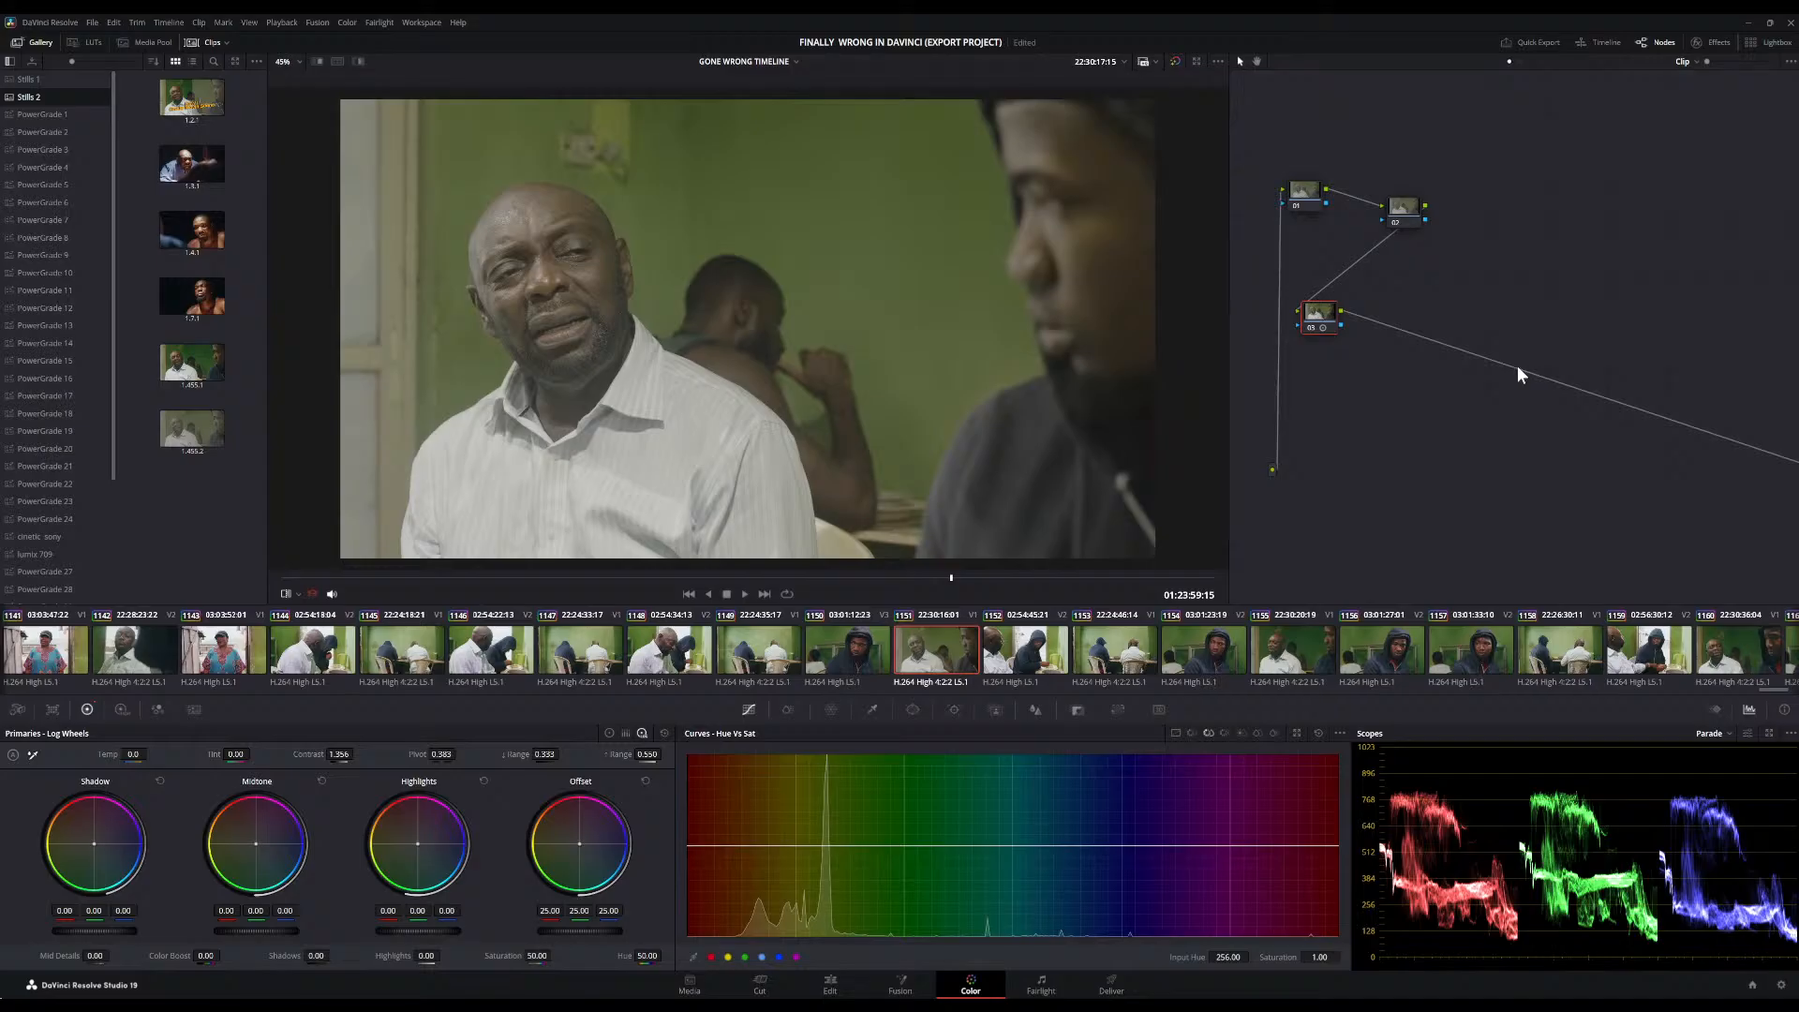
pyautogui.hotkey('alt', 's')
pyautogui.moveTo(1387, 313); pyautogui.dragTo(1461, 309)
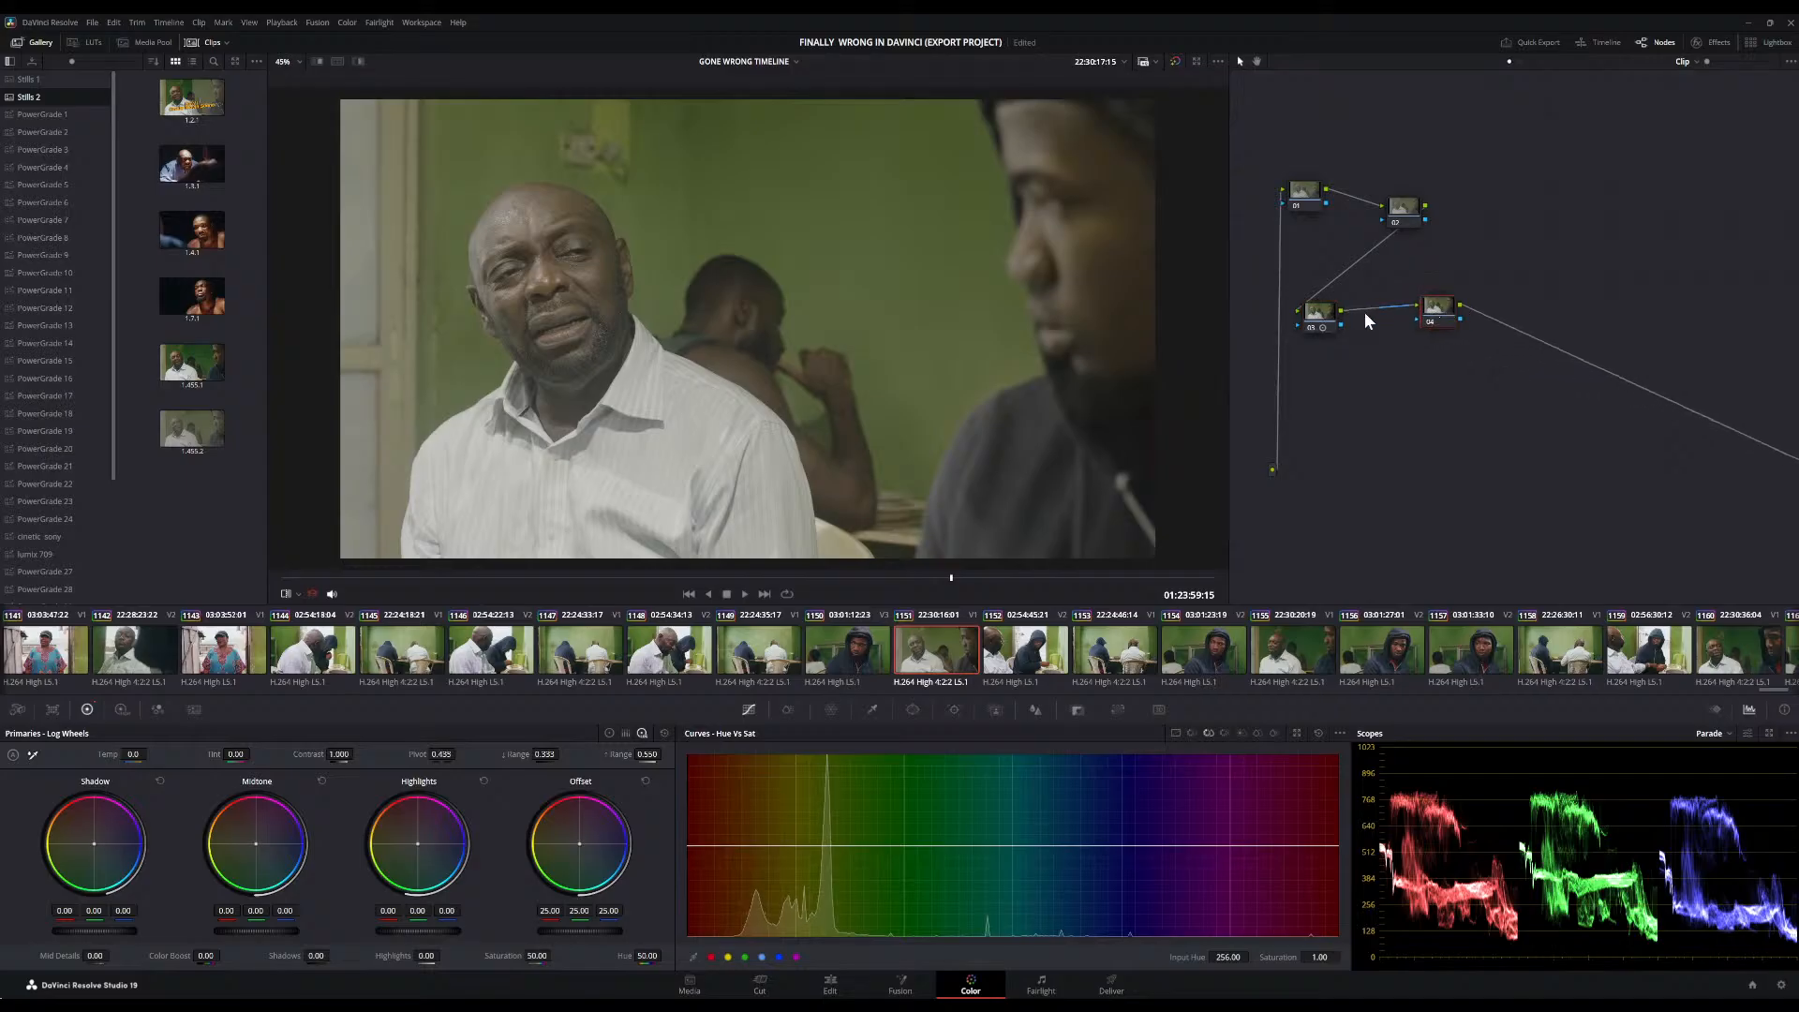
# Apply the Color Space Transform effect to node 04
pyautogui.click(1717, 42)
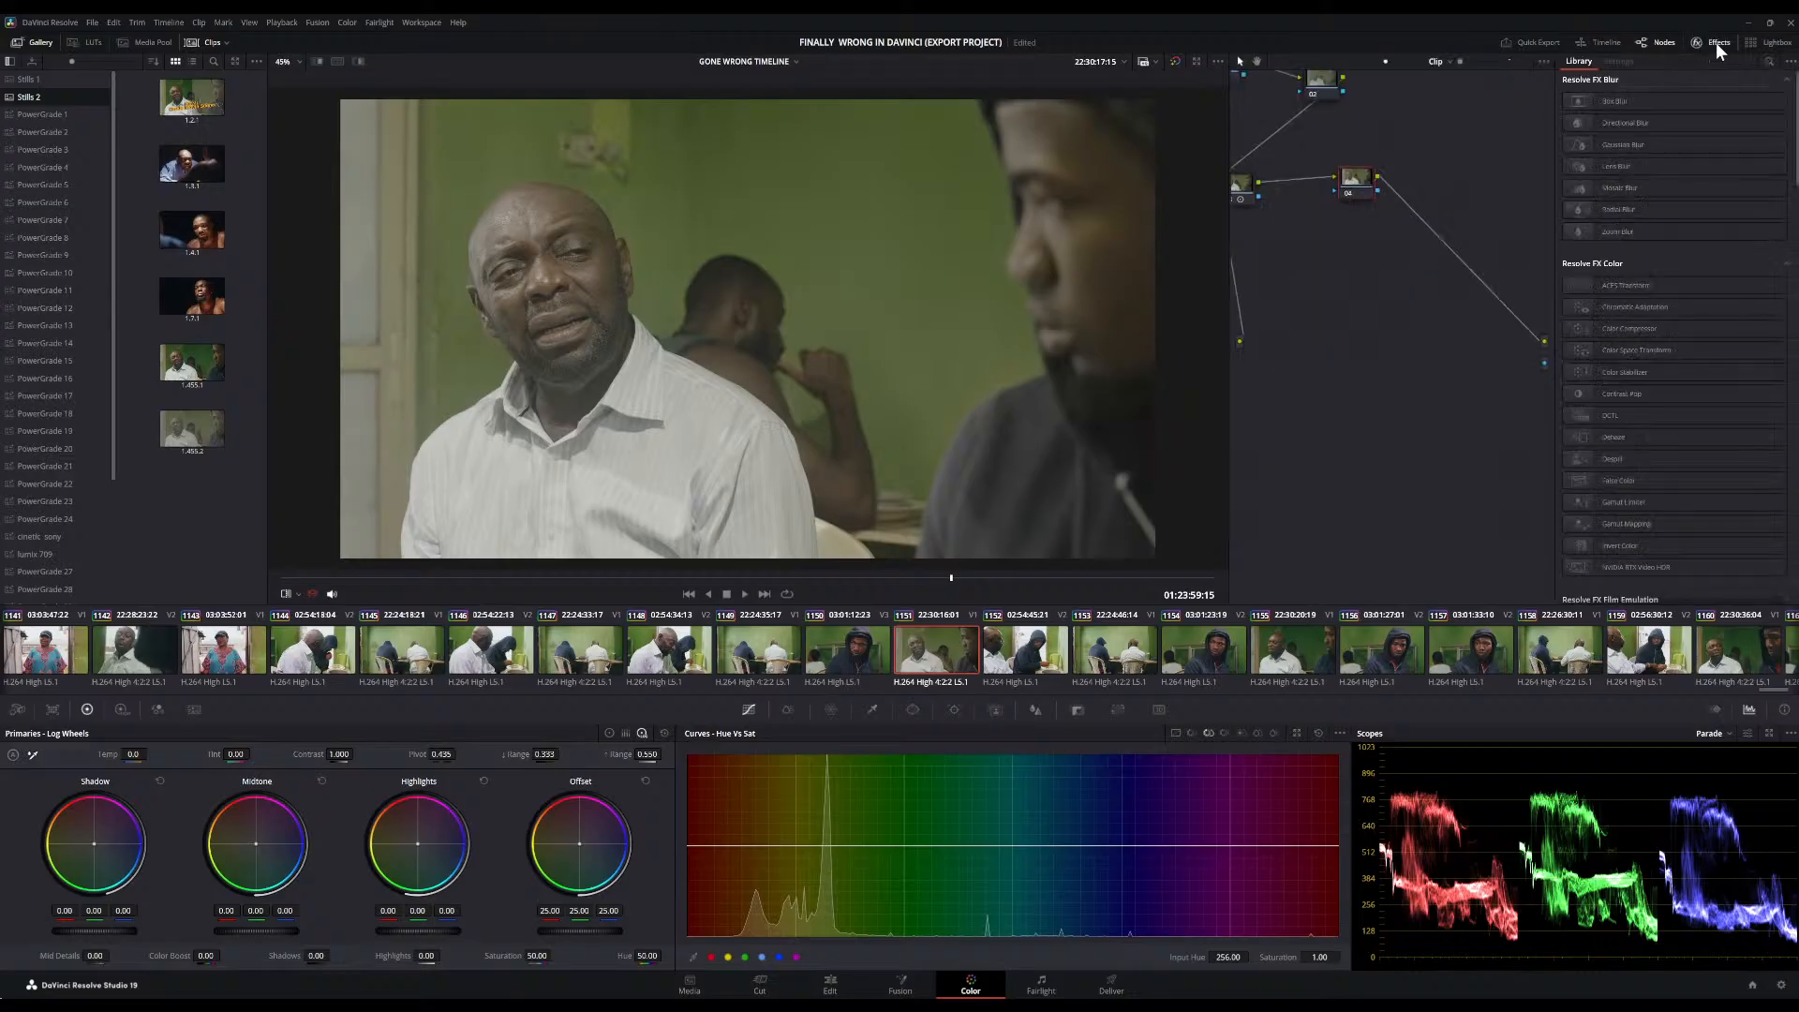
pyautogui.click(1674, 350)
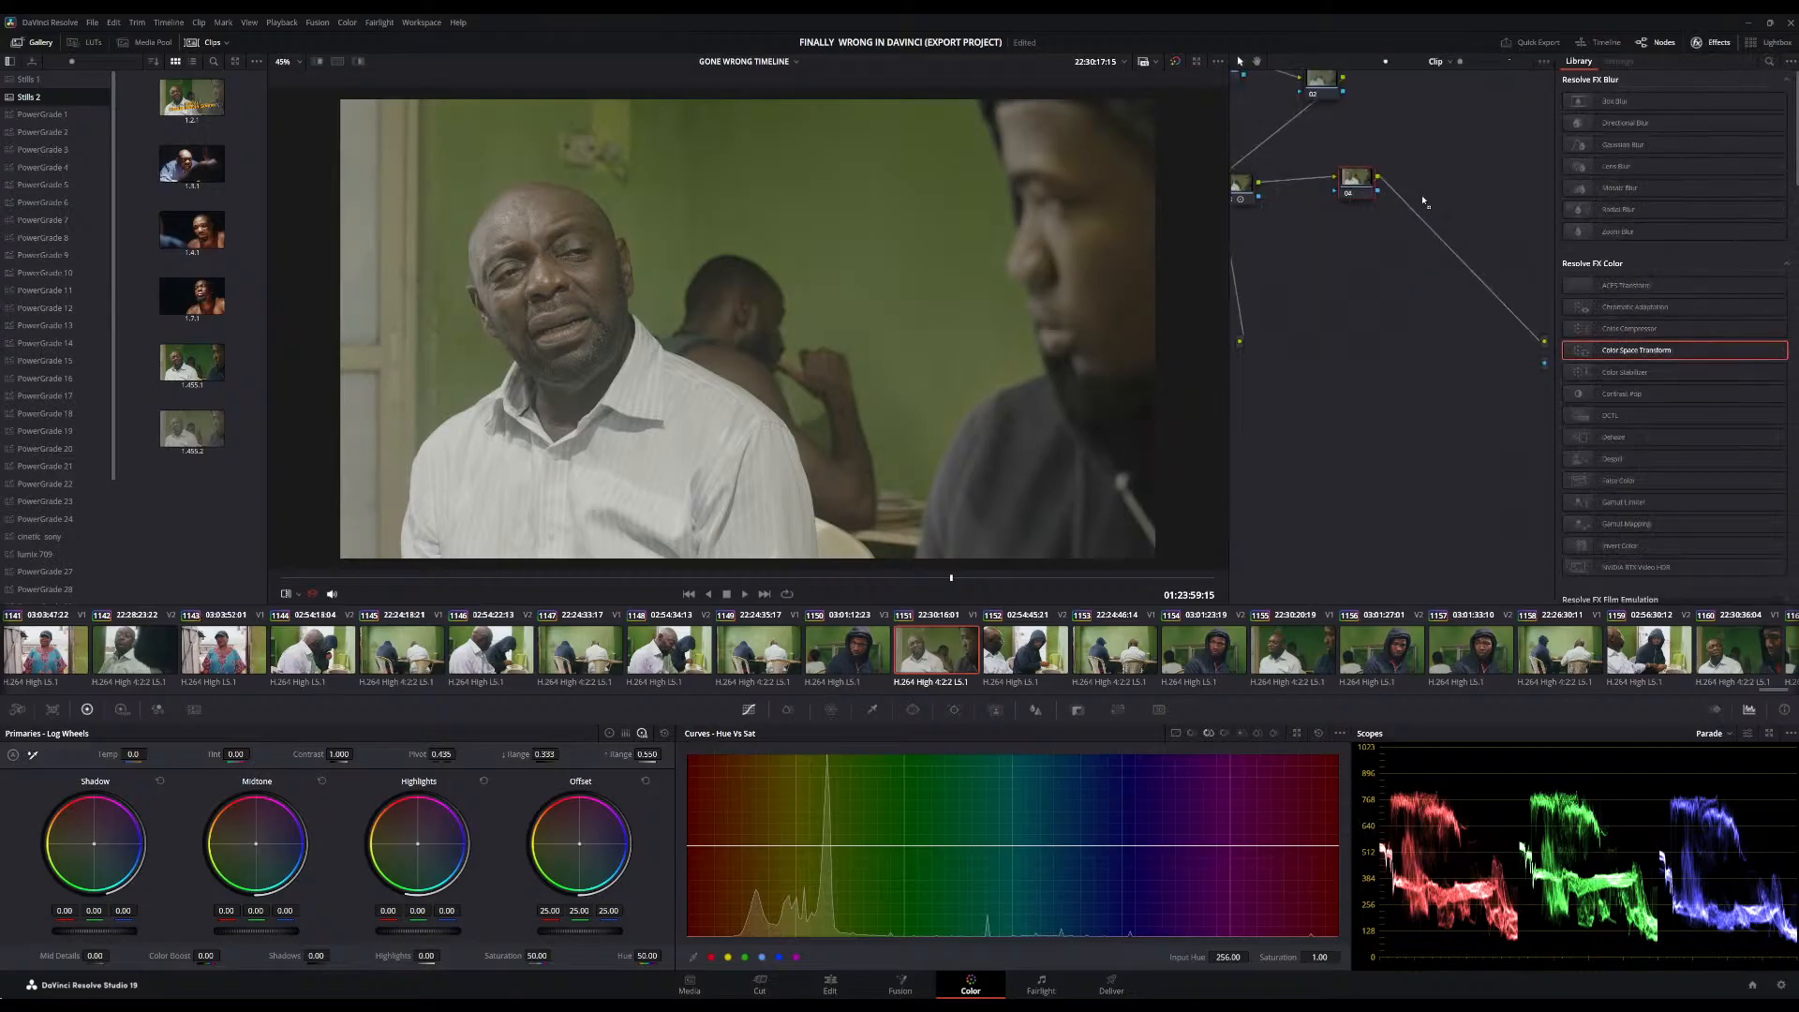
pyautogui.moveTo(1371, 184); pyautogui.dragTo(1371, 184)
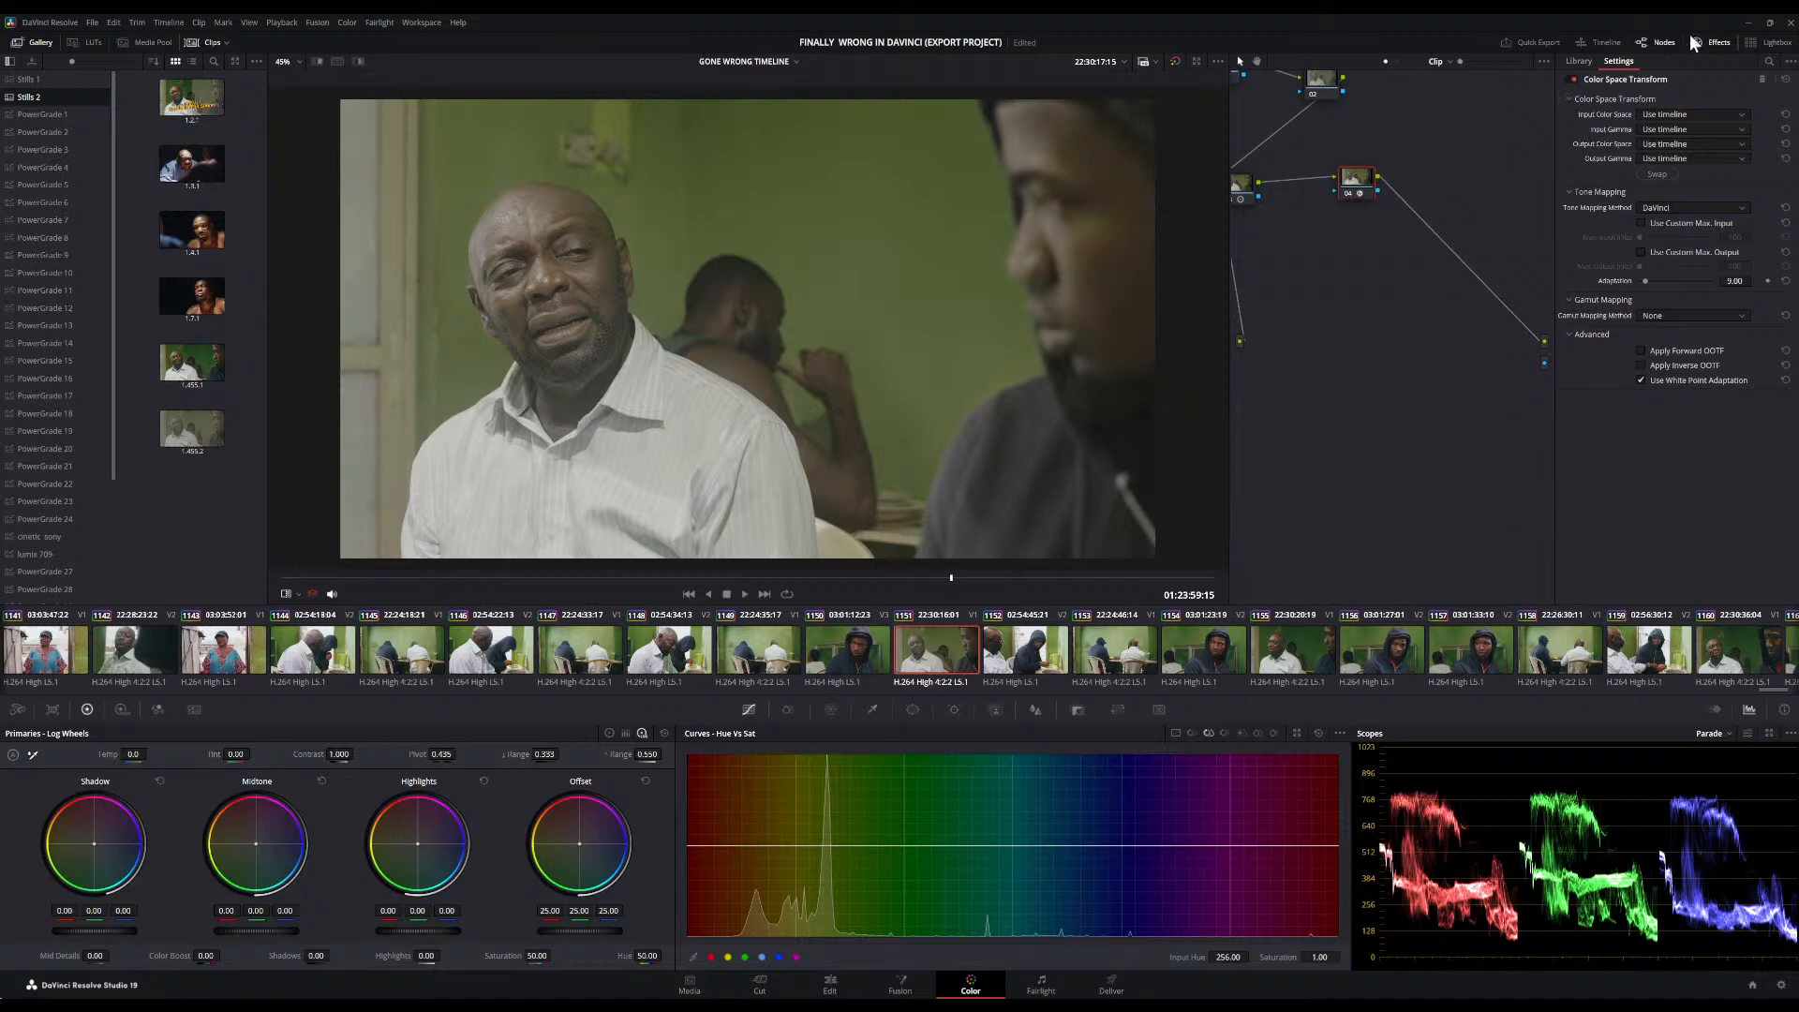
pyautogui.click(1716, 42)
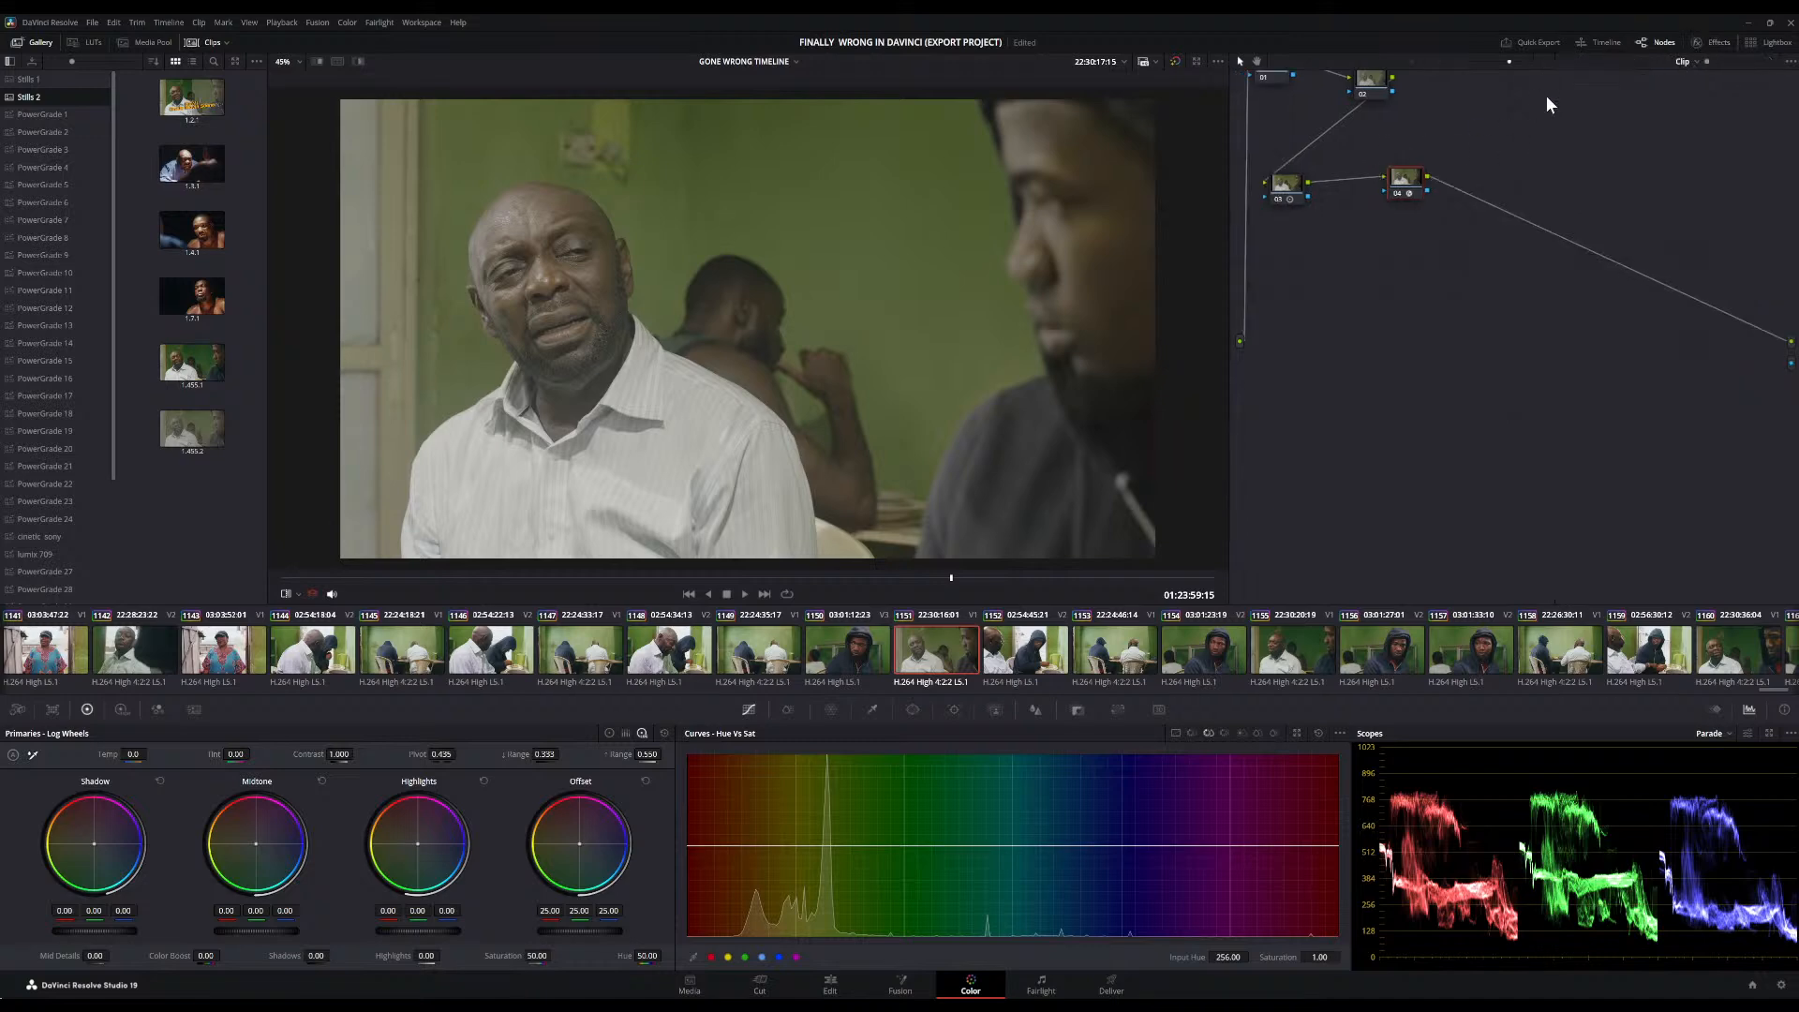
# Reposition node 03 close beside node 04 in the node graph, with the Color Space Transform settings open
pyautogui.hscroll(-2, 1548, 98)
pyautogui.scroll(3, 1547, 98)
pyautogui.scroll(1, 1547, 96)
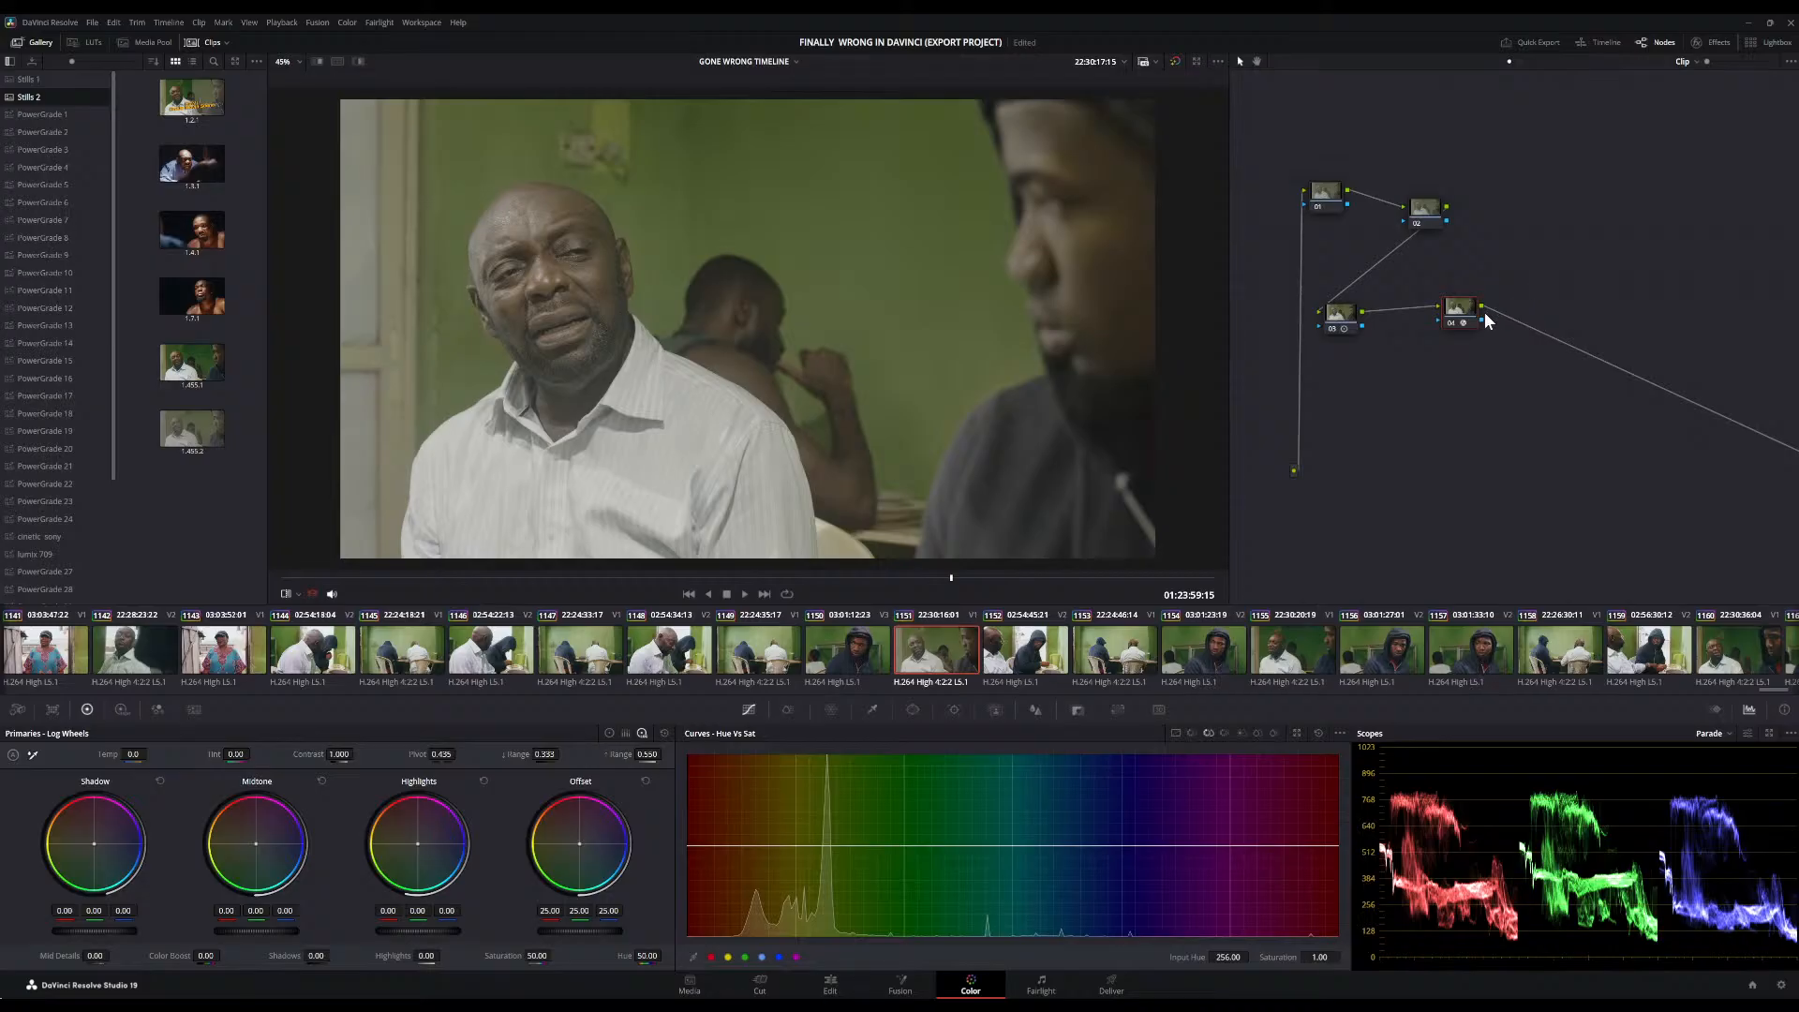
pyautogui.click(1715, 45)
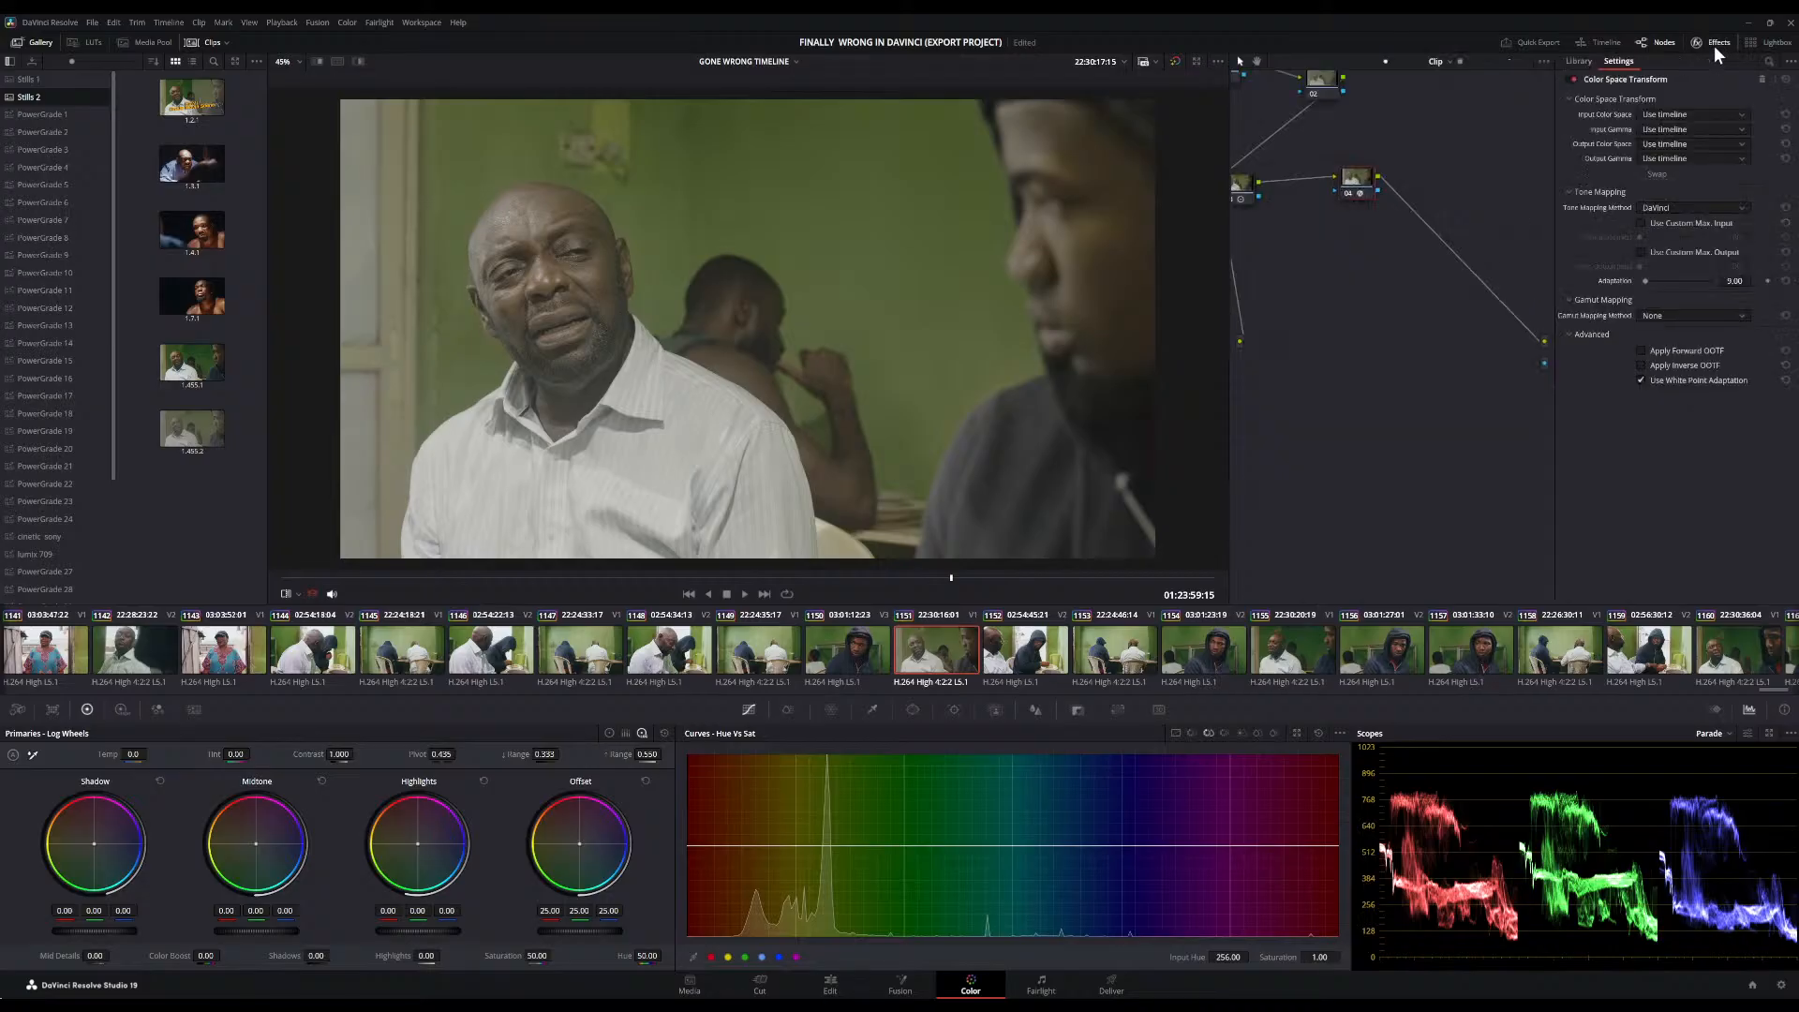
pyautogui.hscroll(-3, 1406, 265)
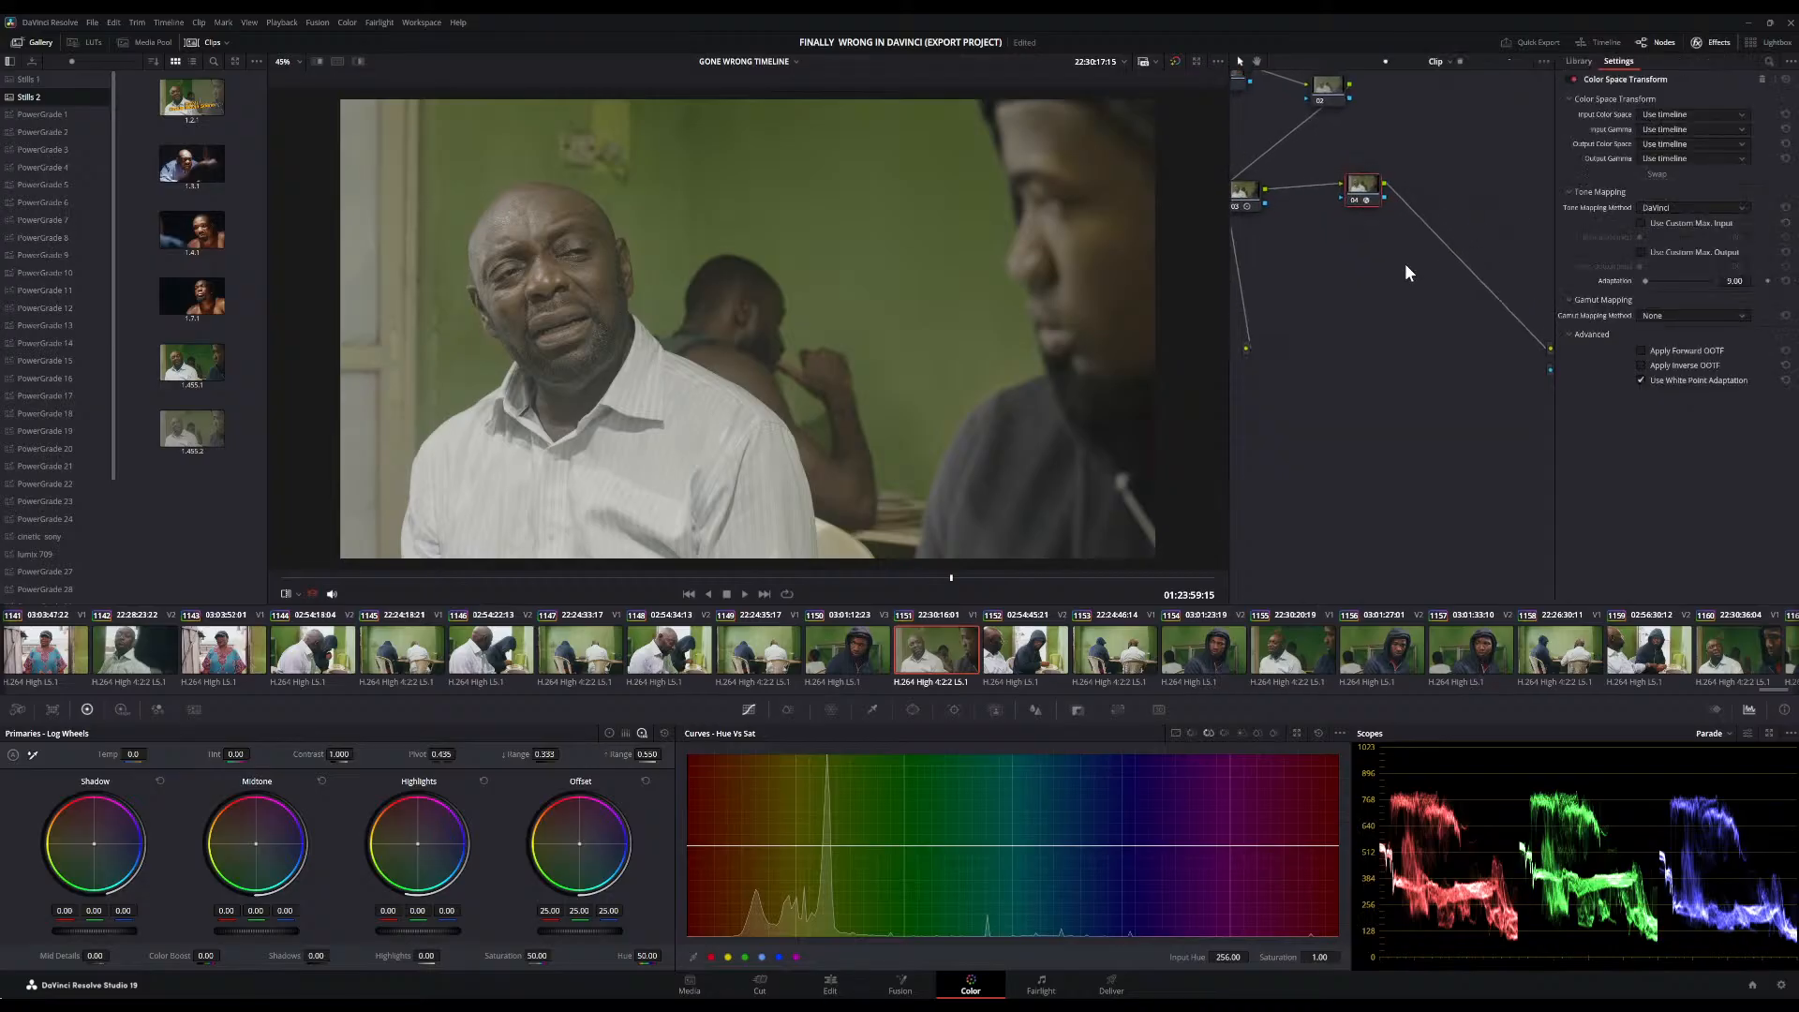
pyautogui.scroll(3, 1406, 265)
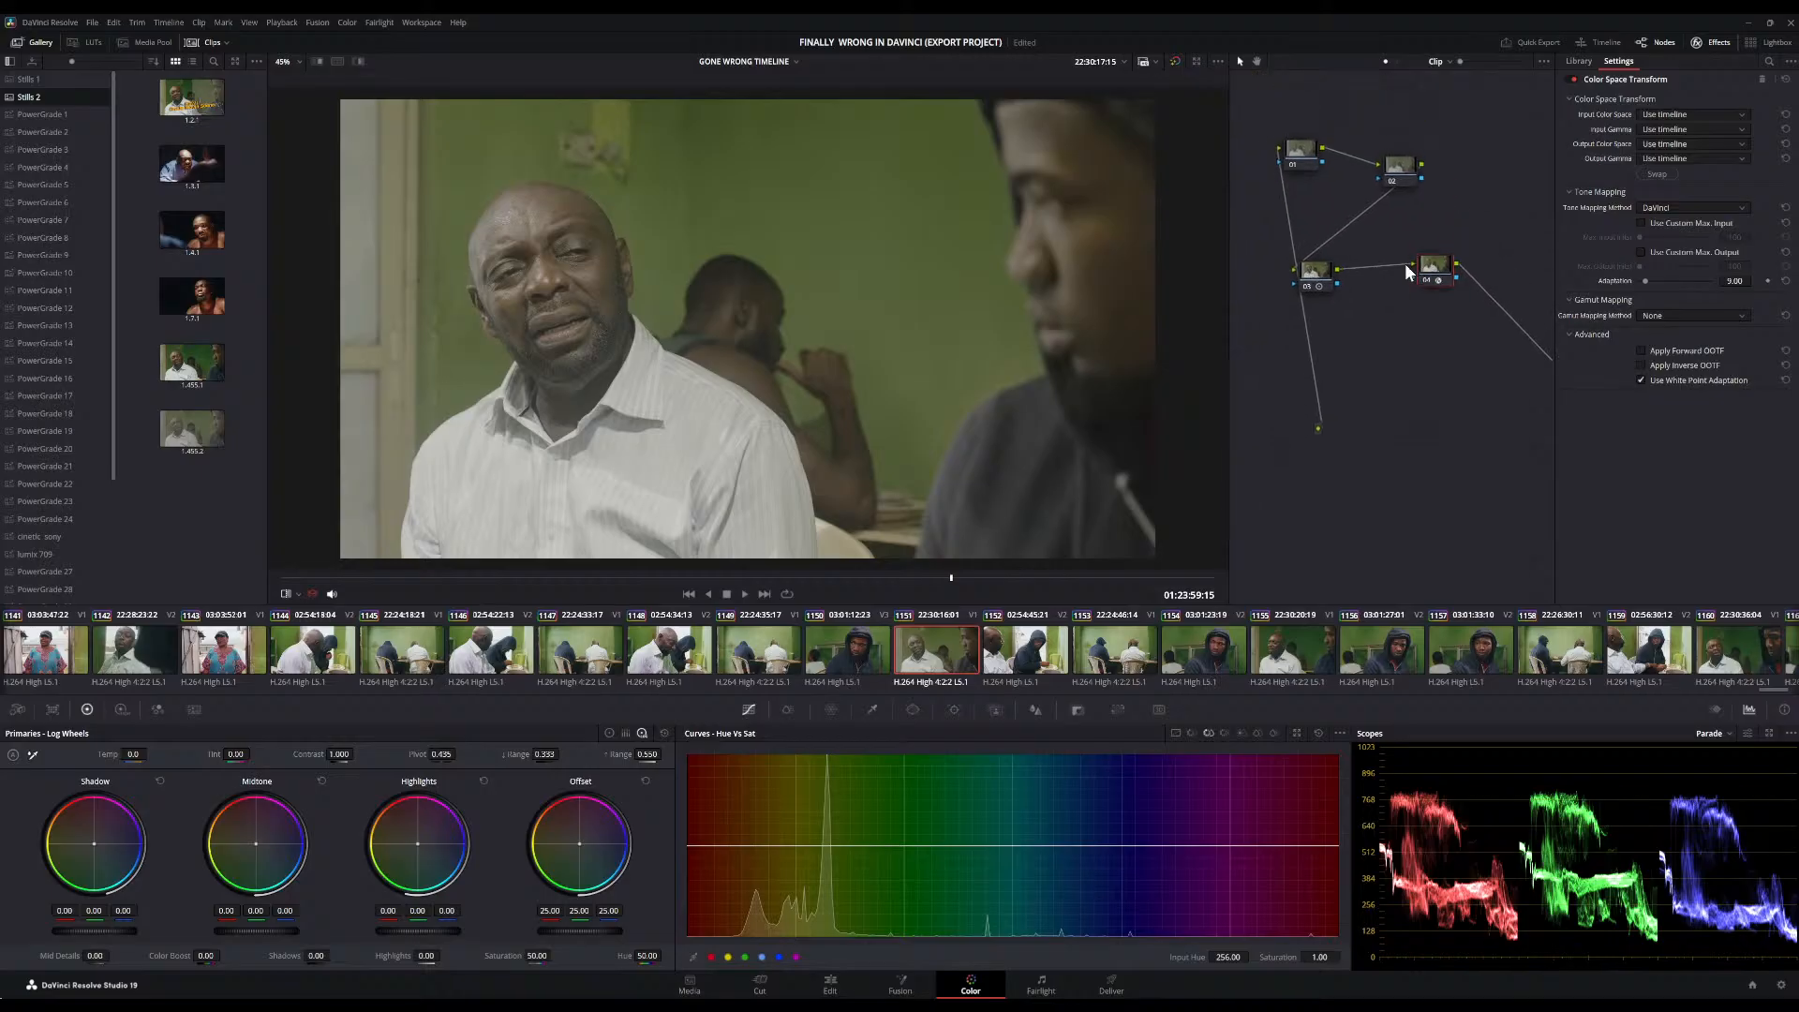
pyautogui.moveTo(1312, 258); pyautogui.dragTo(1379, 254)
# With node 03 disabled, convert node 04 from Sony S-Gamut3.Cine and Sony S-Log3 to Rec.709 and Gamma 2.4
pyautogui.click(1439, 274)
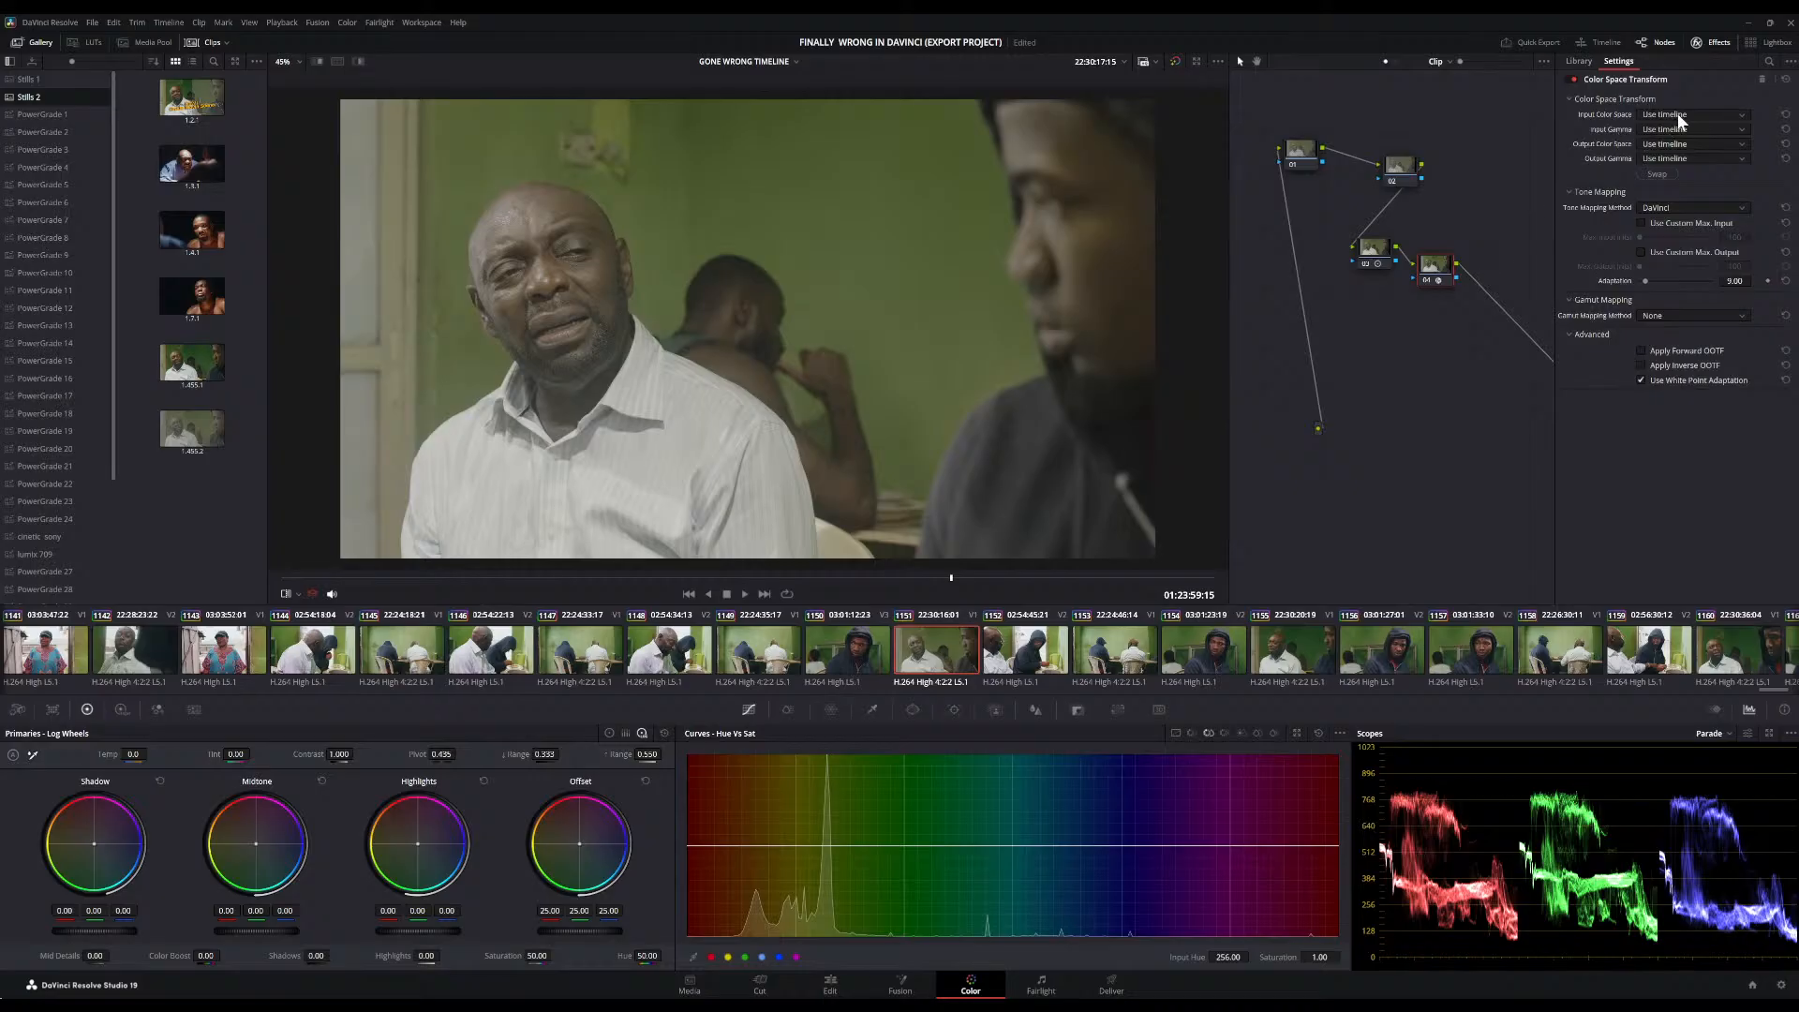
pyautogui.click(1696, 205)
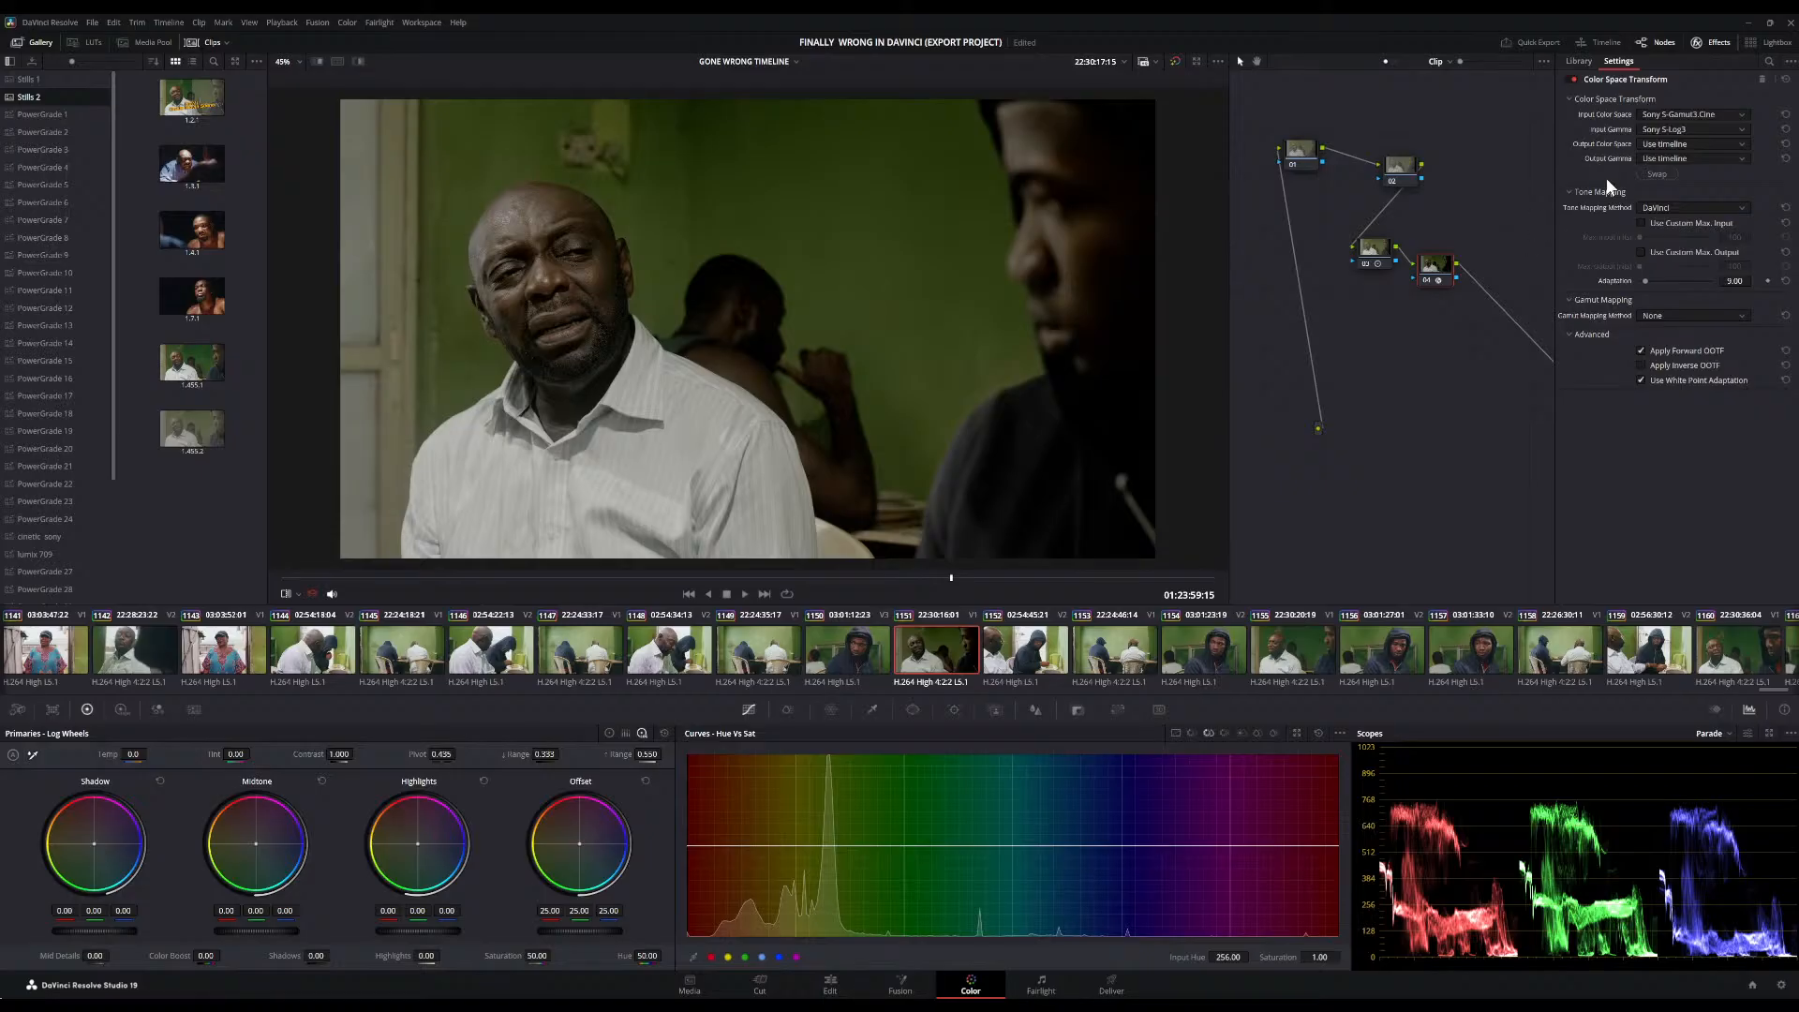
pyautogui.click(1367, 266)
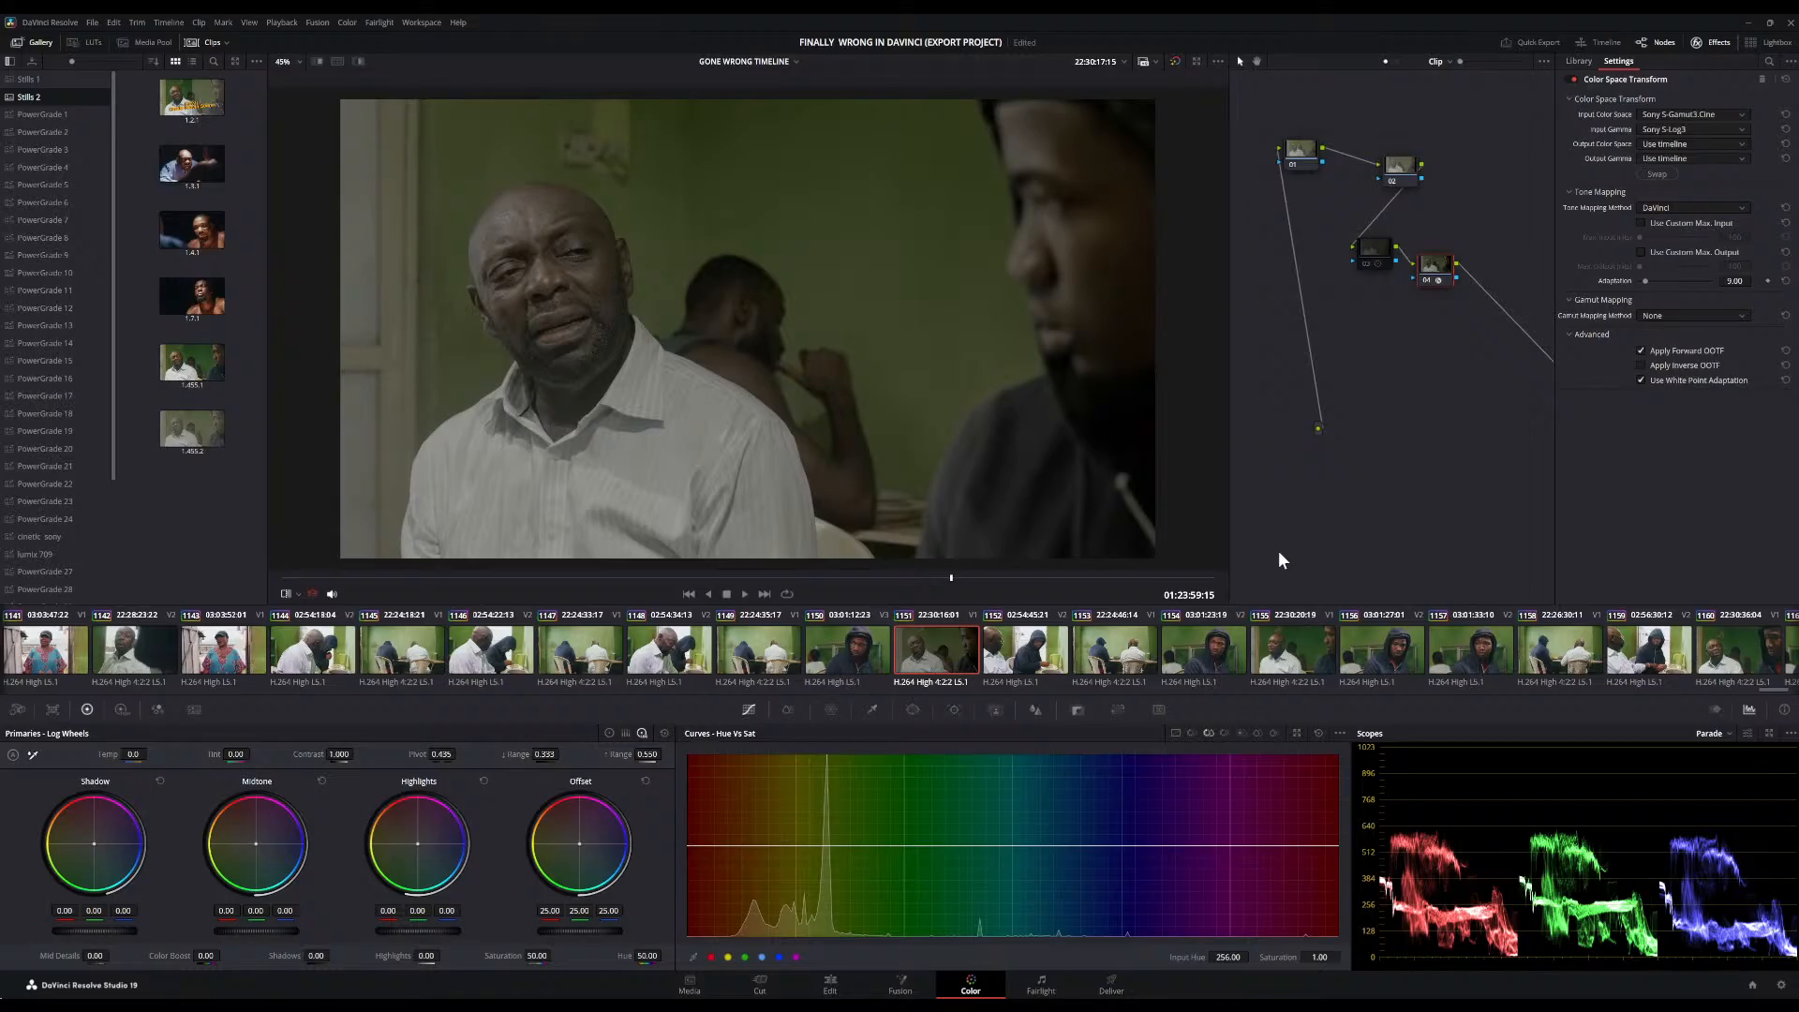
pyautogui.hotkey('ctrl', 's')
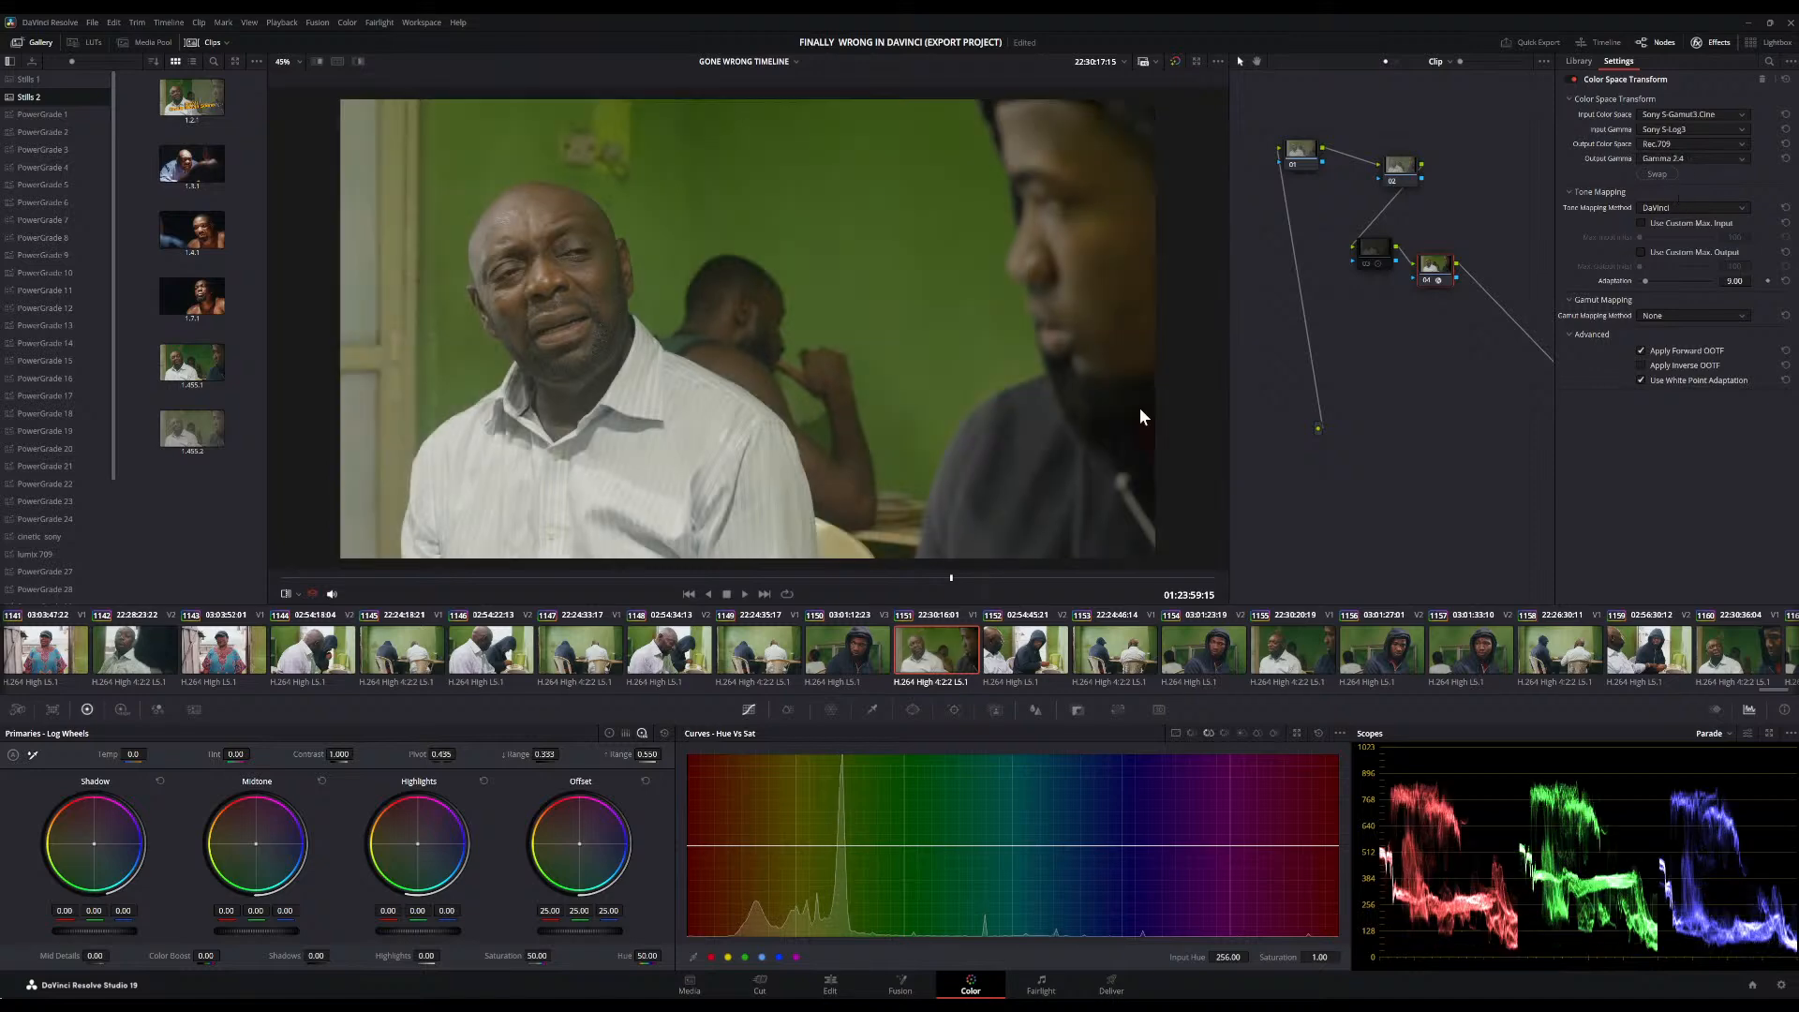
# Compare the converted image with the ungraded original by bypassing all grades twice, and save the project
pyautogui.click(1176, 62)
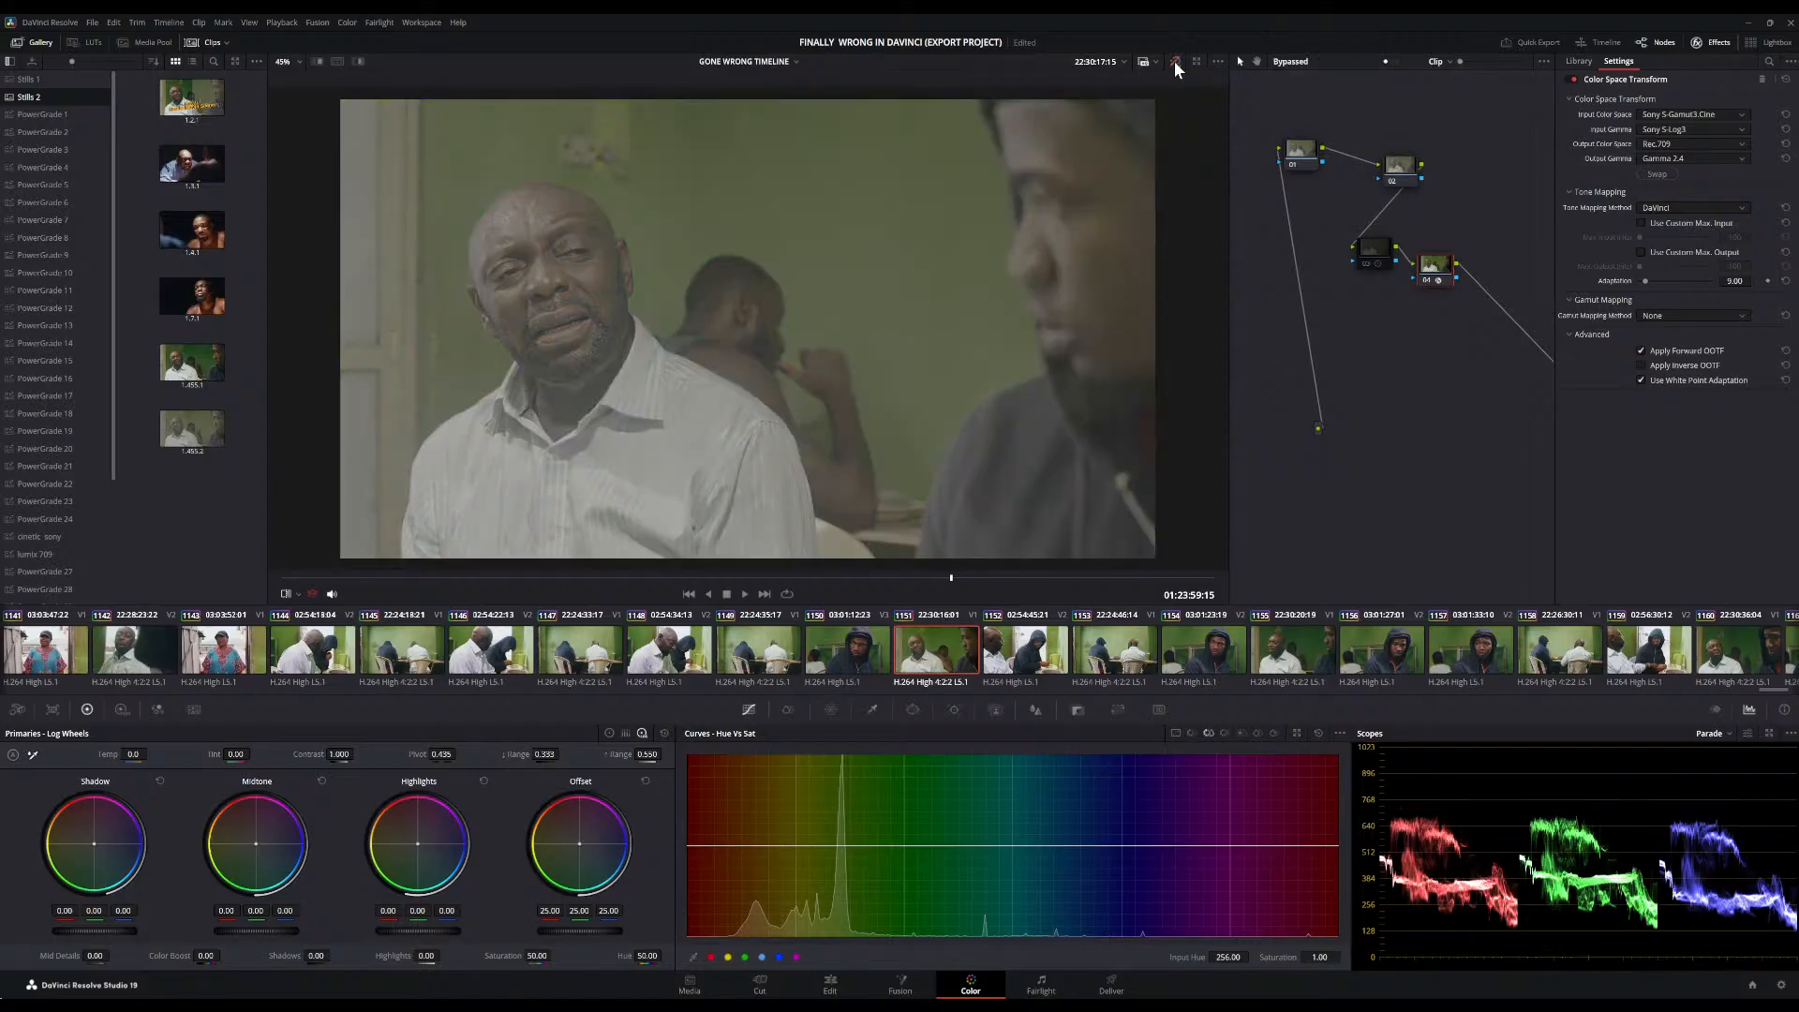
pyautogui.click(1177, 61)
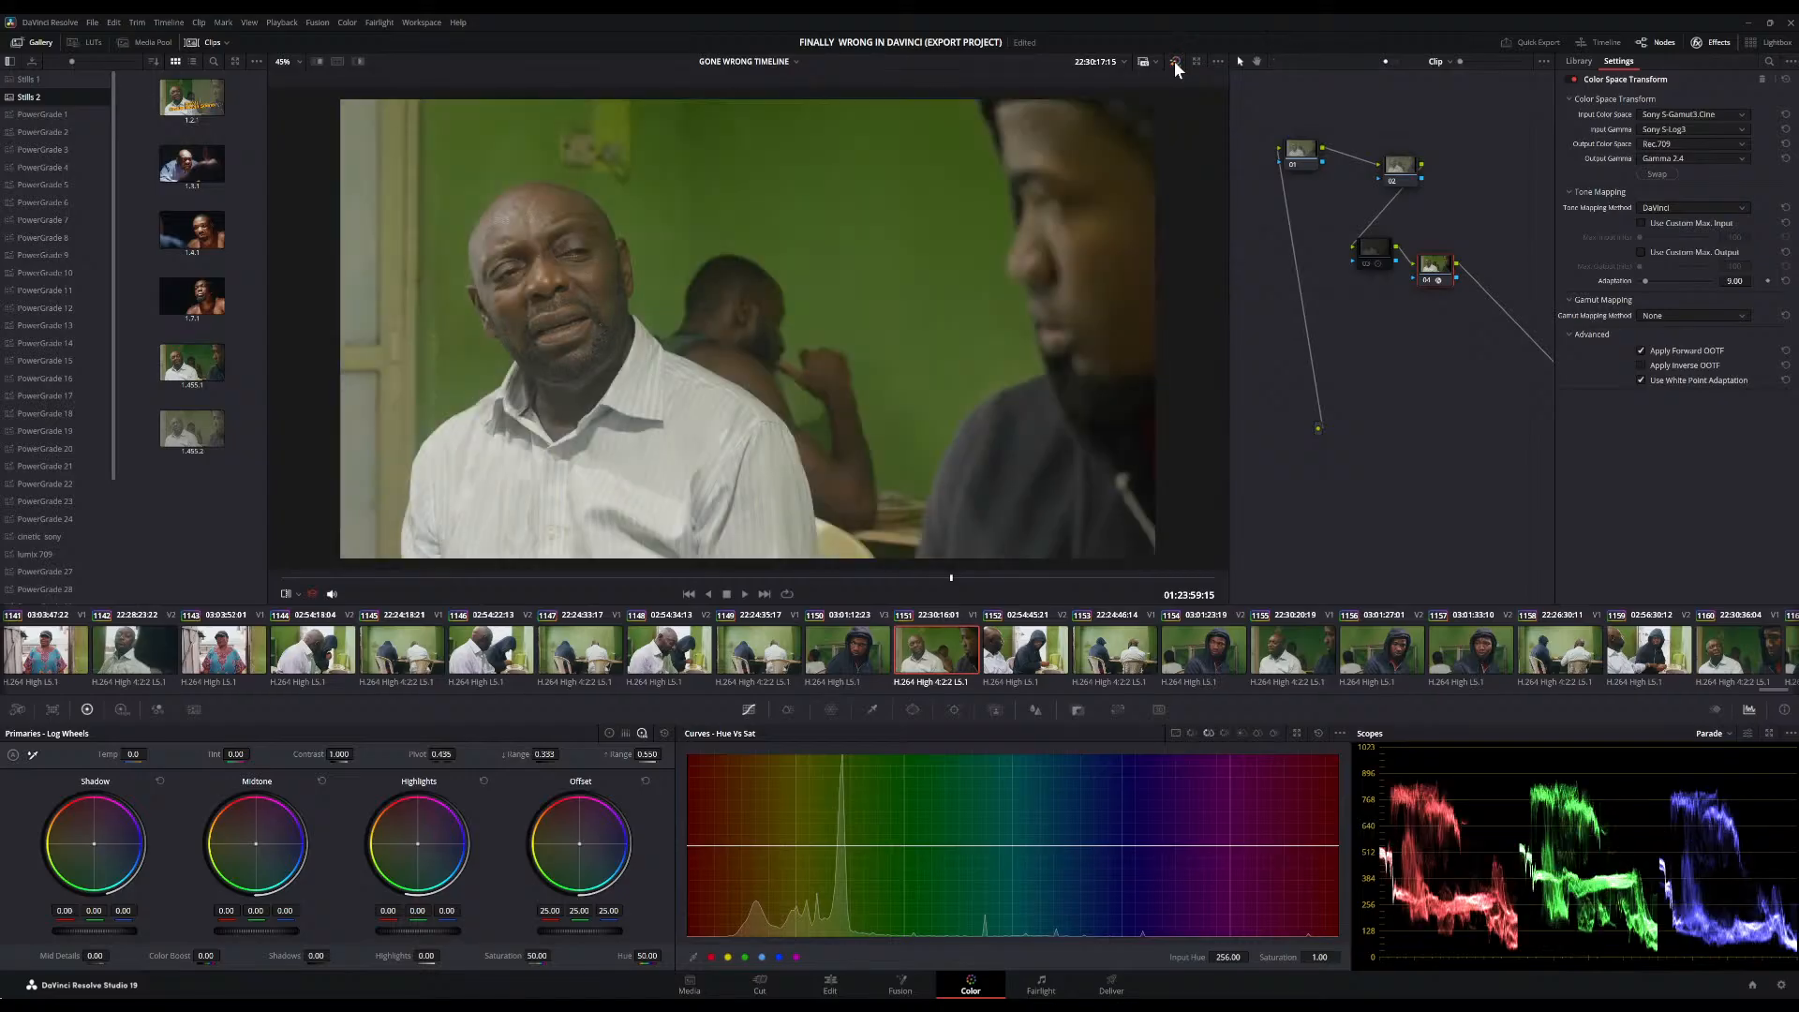
pyautogui.click(1176, 62)
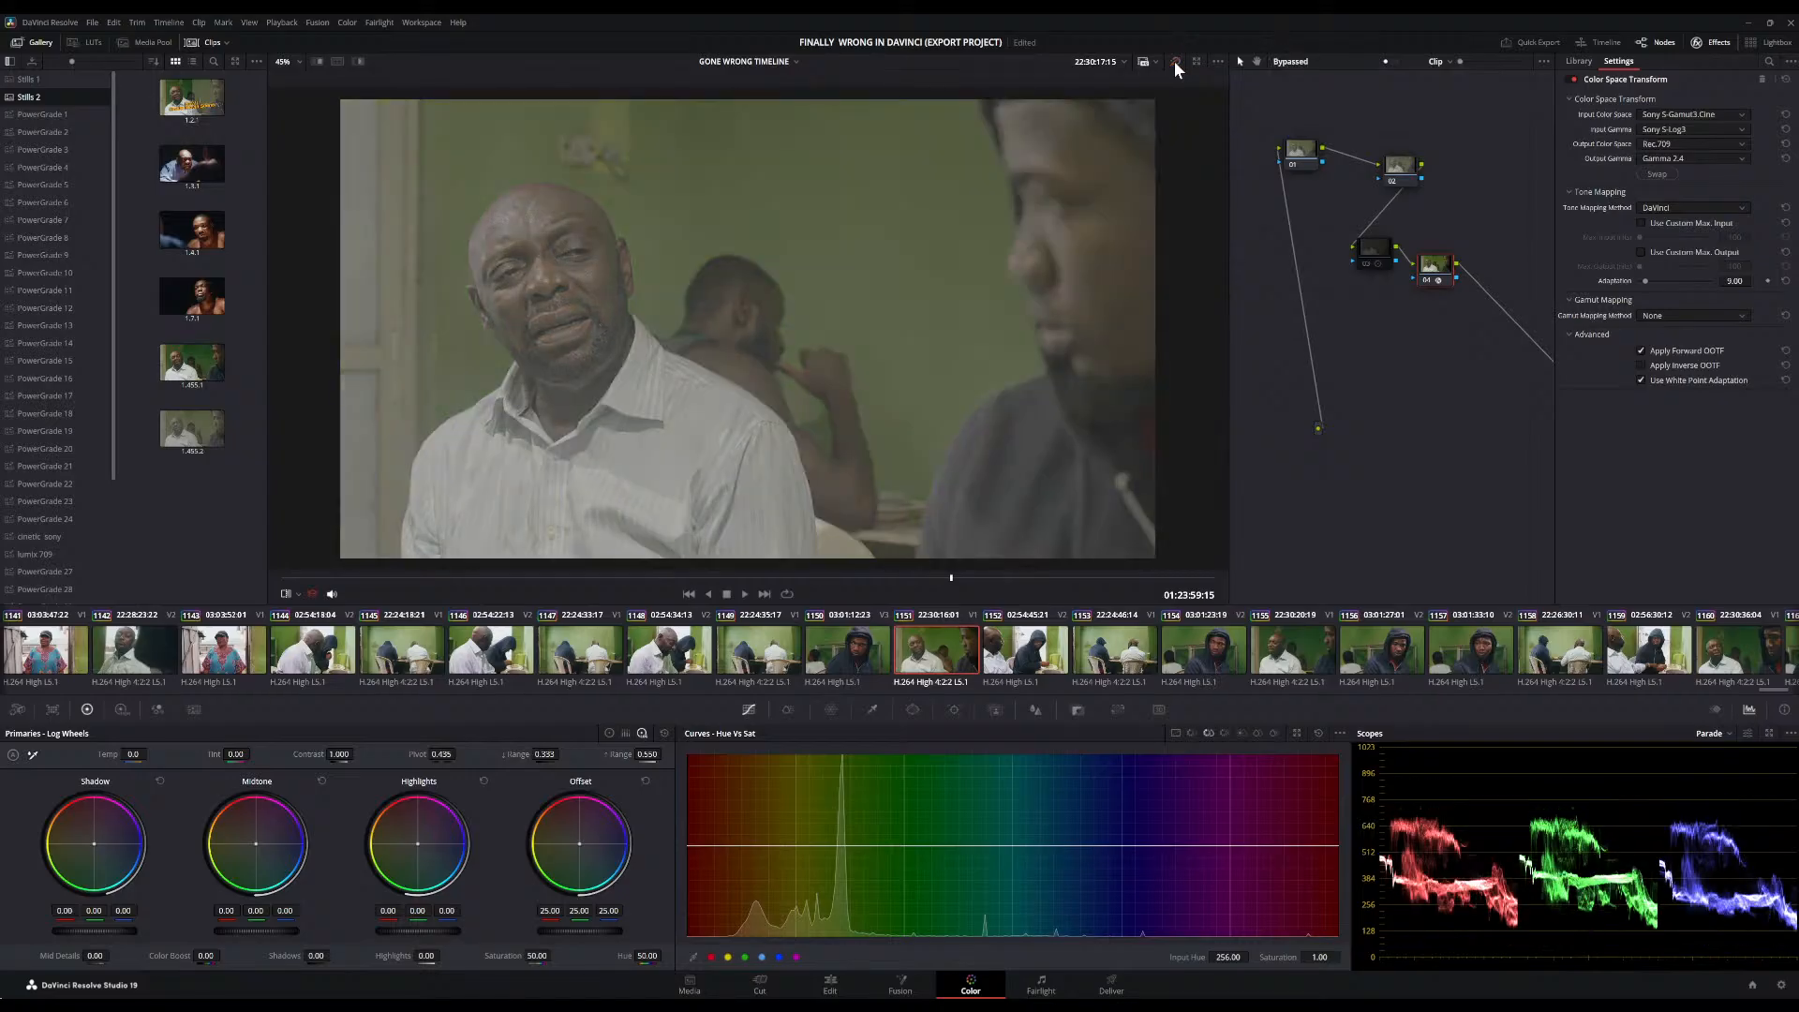
pyautogui.click(1176, 62)
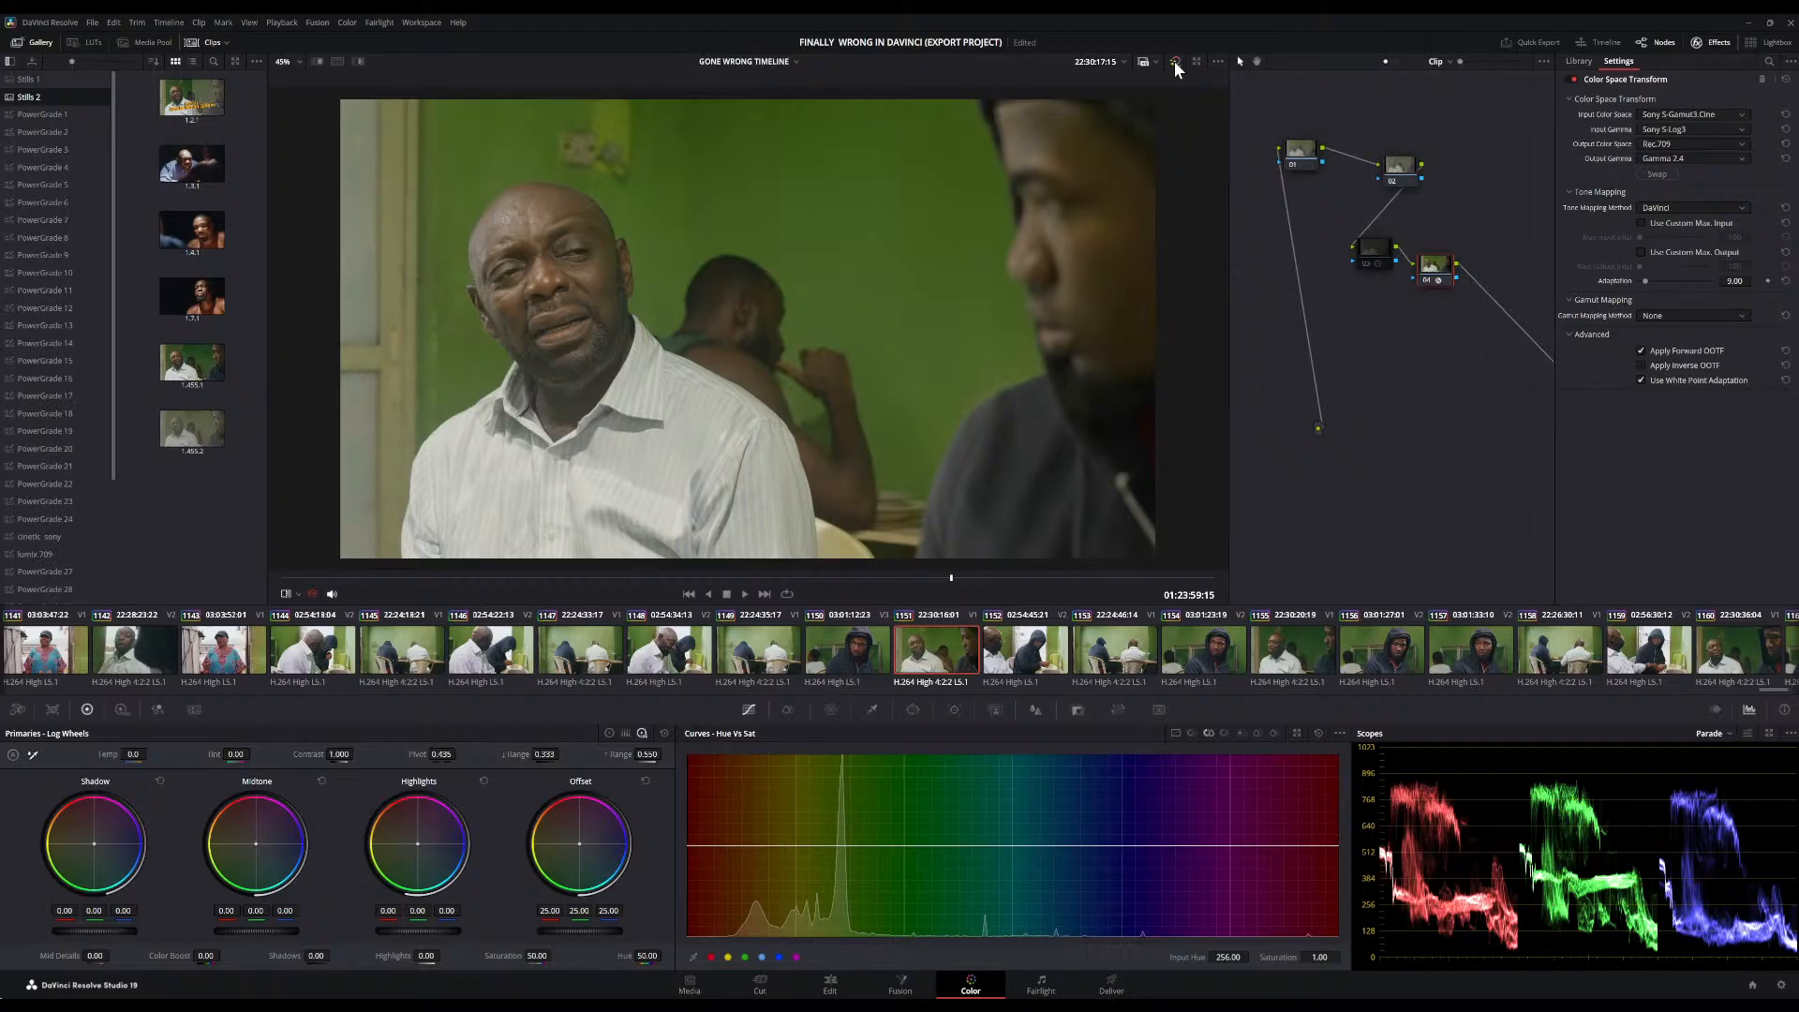
pyautogui.hotkey('ctrl', 's')
# Examine the converted image at several magnifications, checking the skin tones and the green background
pyautogui.scroll(-2, 618, 264)
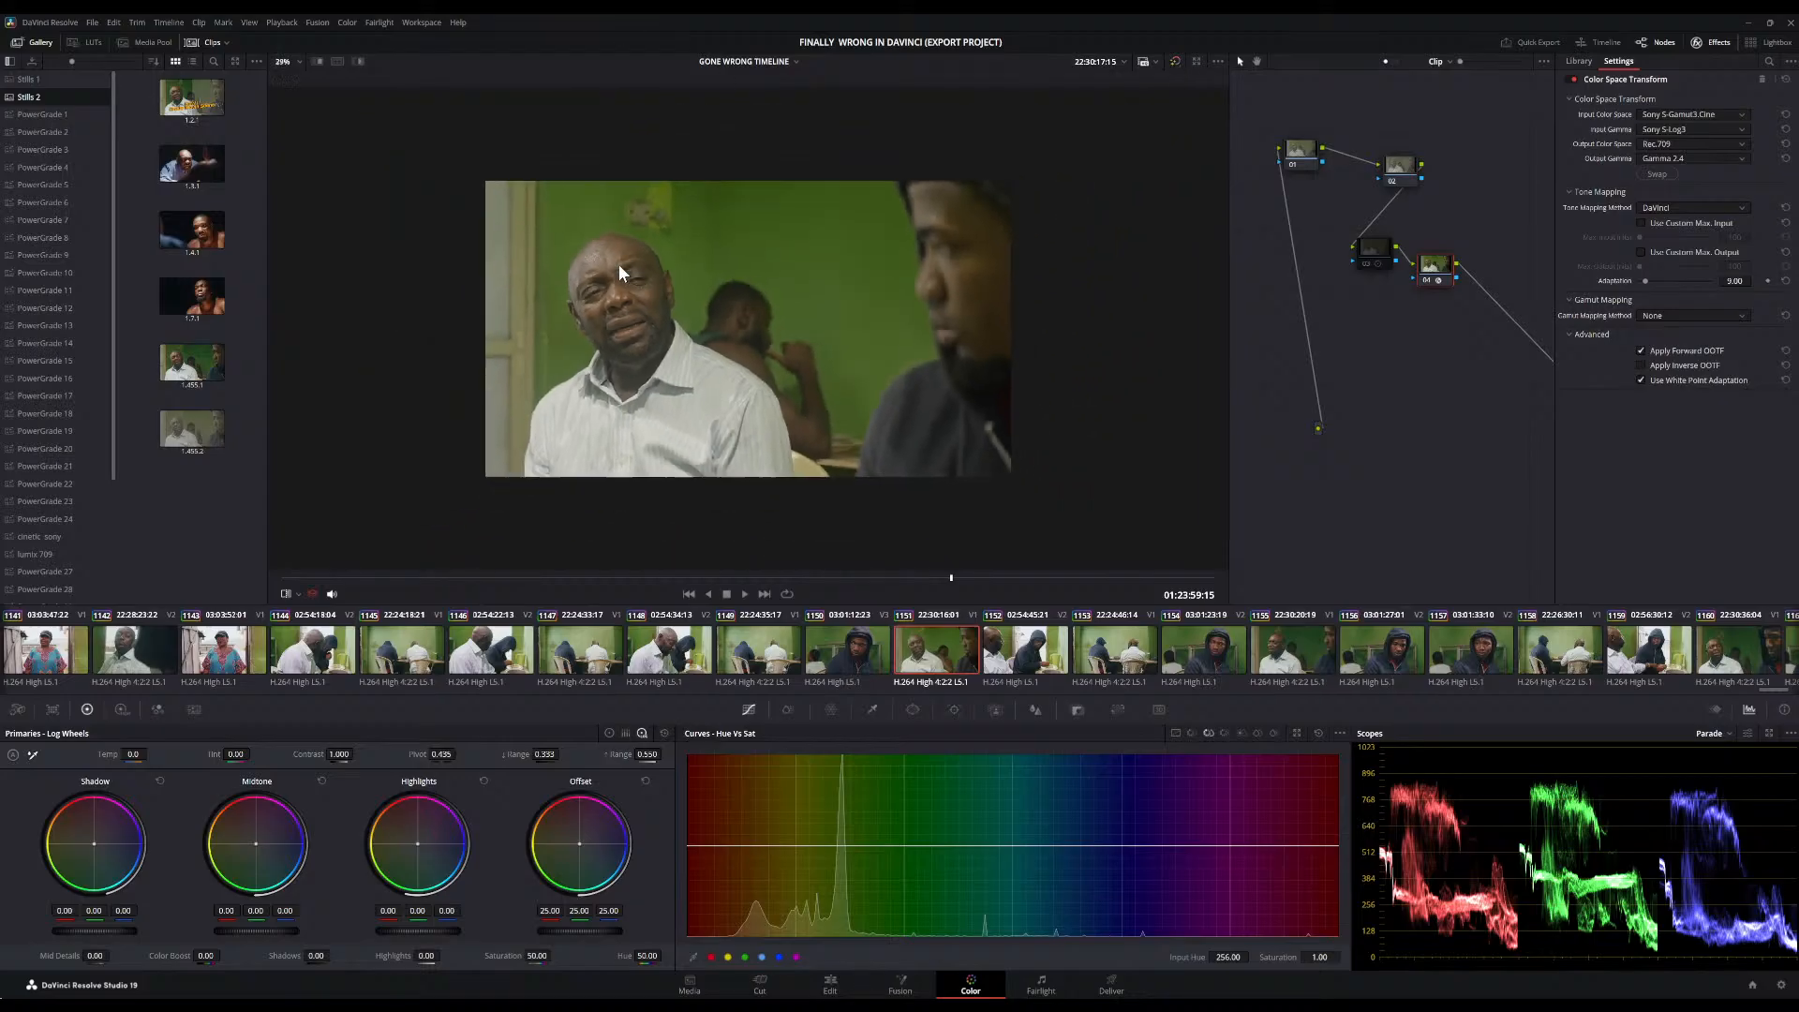
pyautogui.scroll(3, 619, 264)
pyautogui.scroll(-3, 619, 264)
pyautogui.scroll(1, 619, 264)
pyautogui.scroll(3, 618, 264)
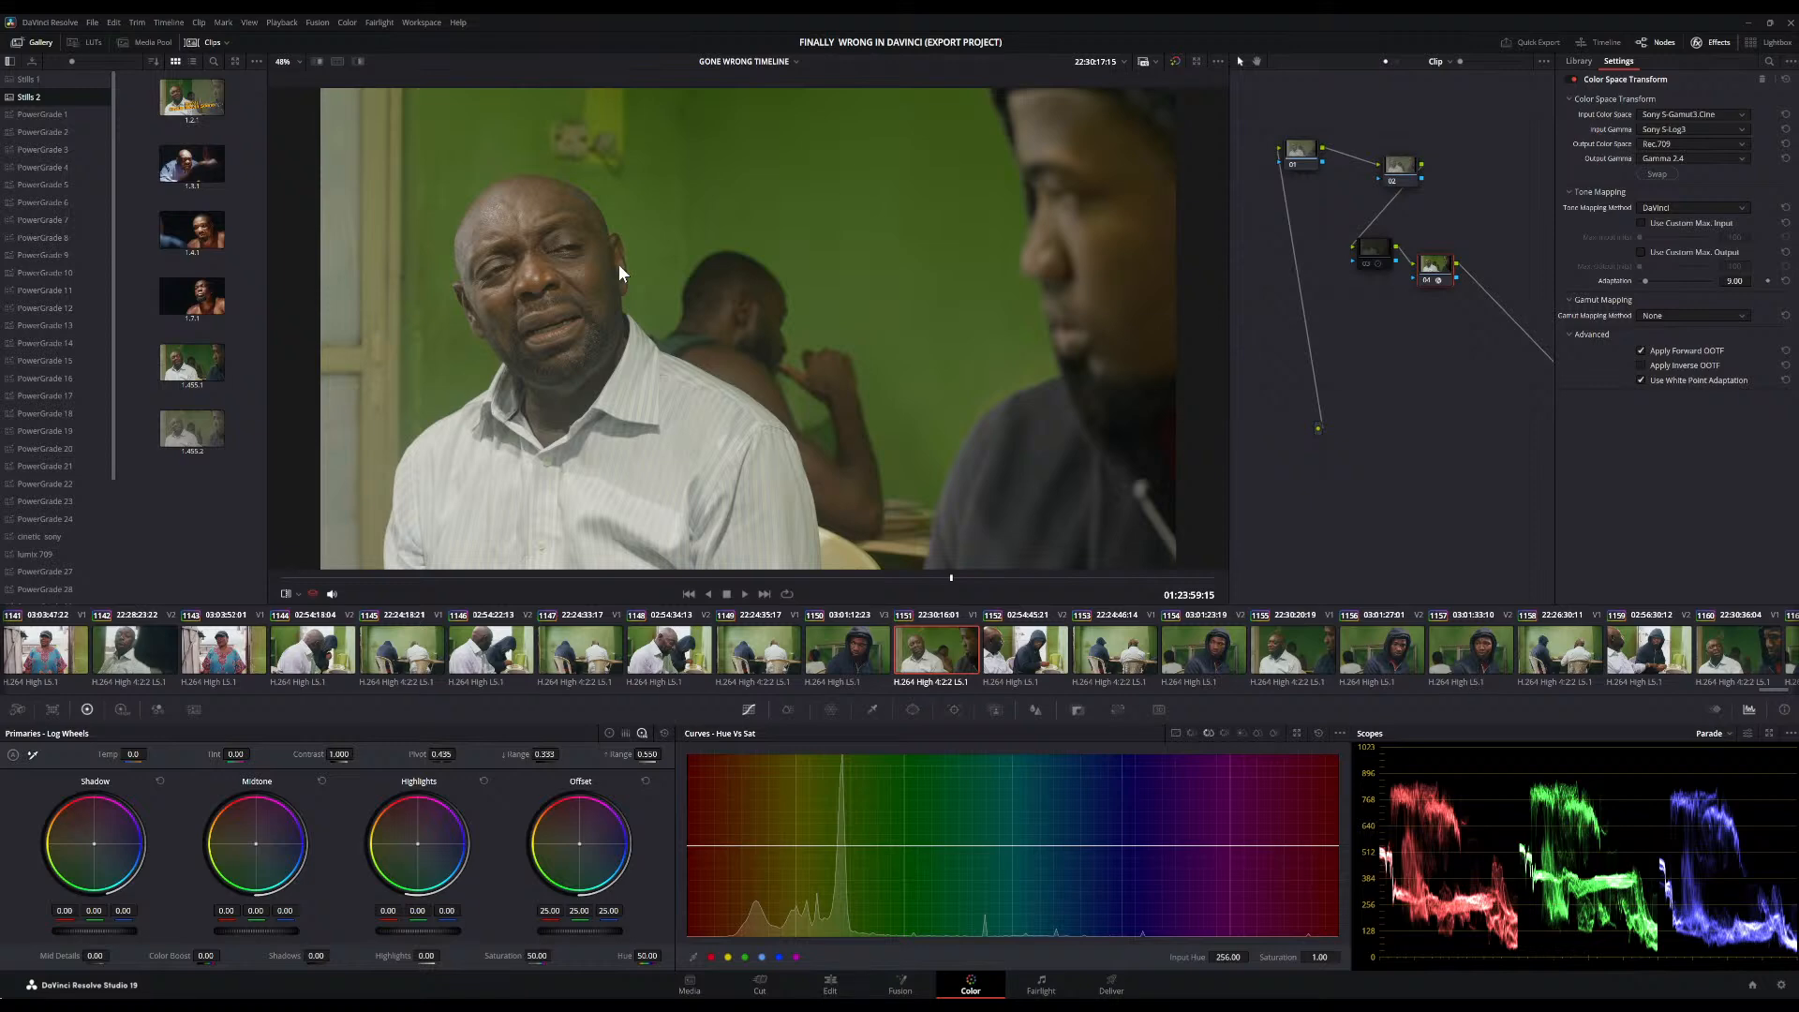
pyautogui.scroll(-2, 688, 323)
pyautogui.scroll(4, 688, 323)
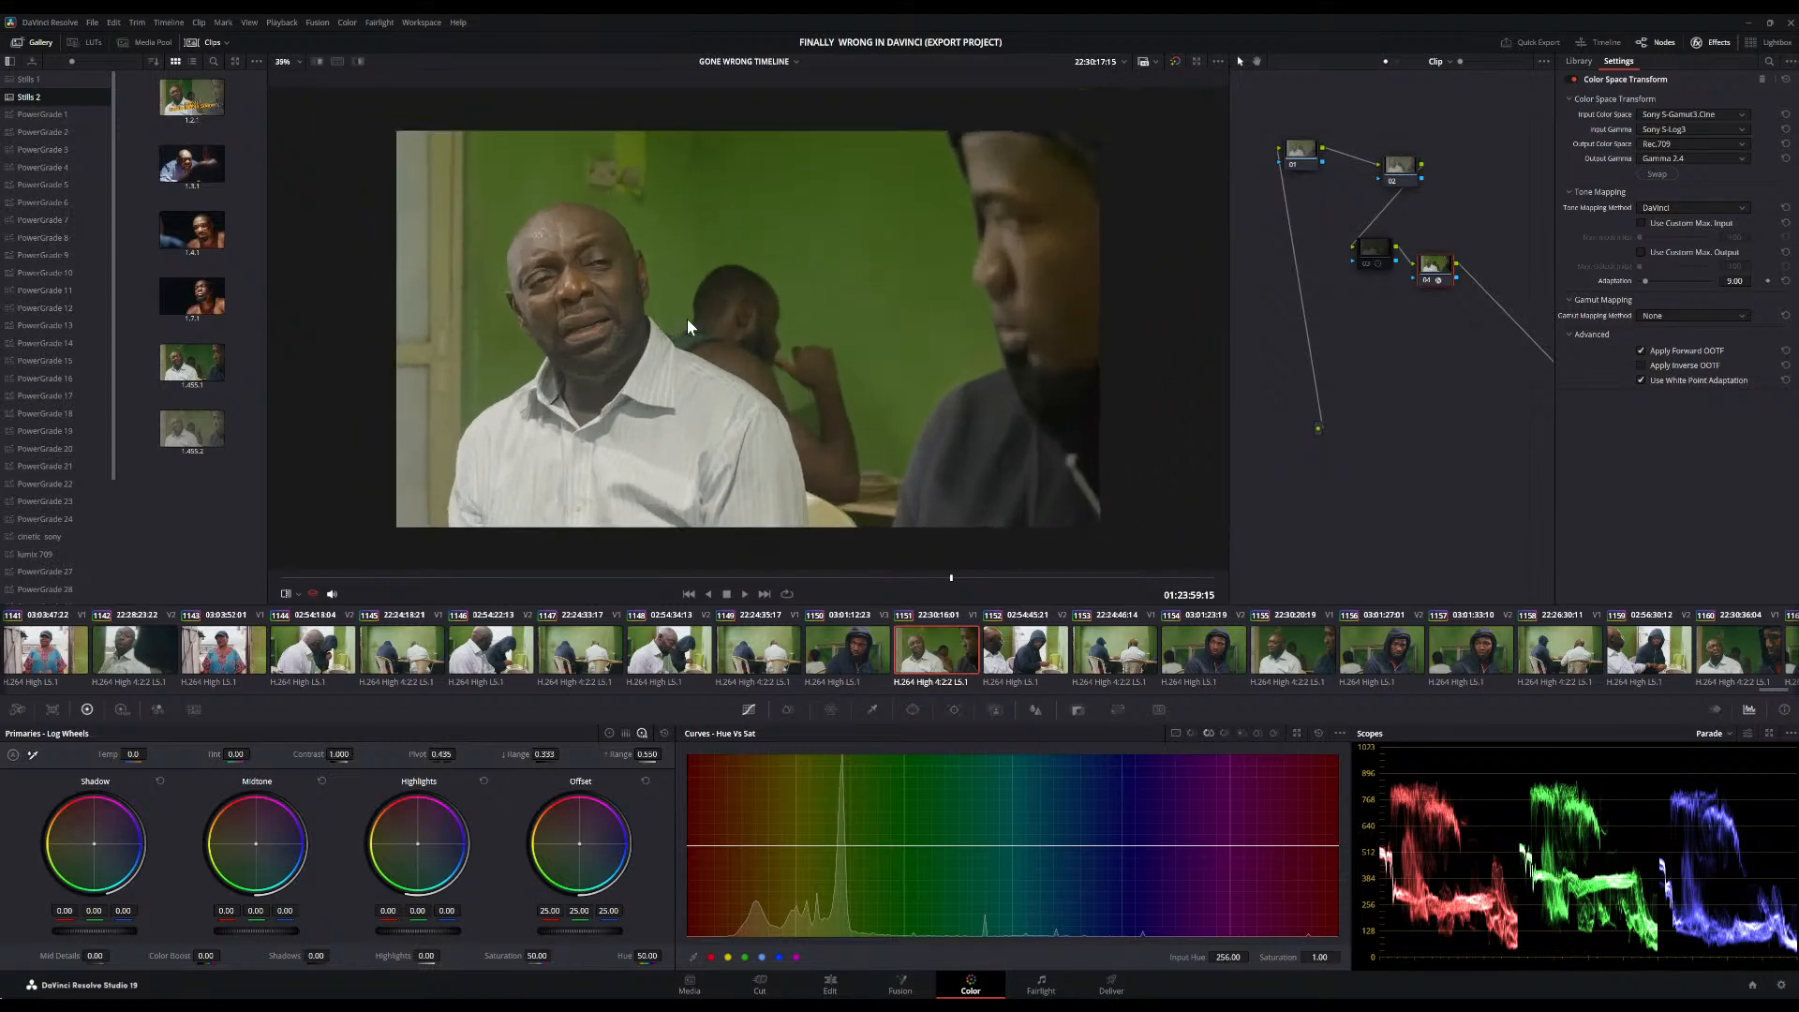
pyautogui.scroll(5, 688, 320)
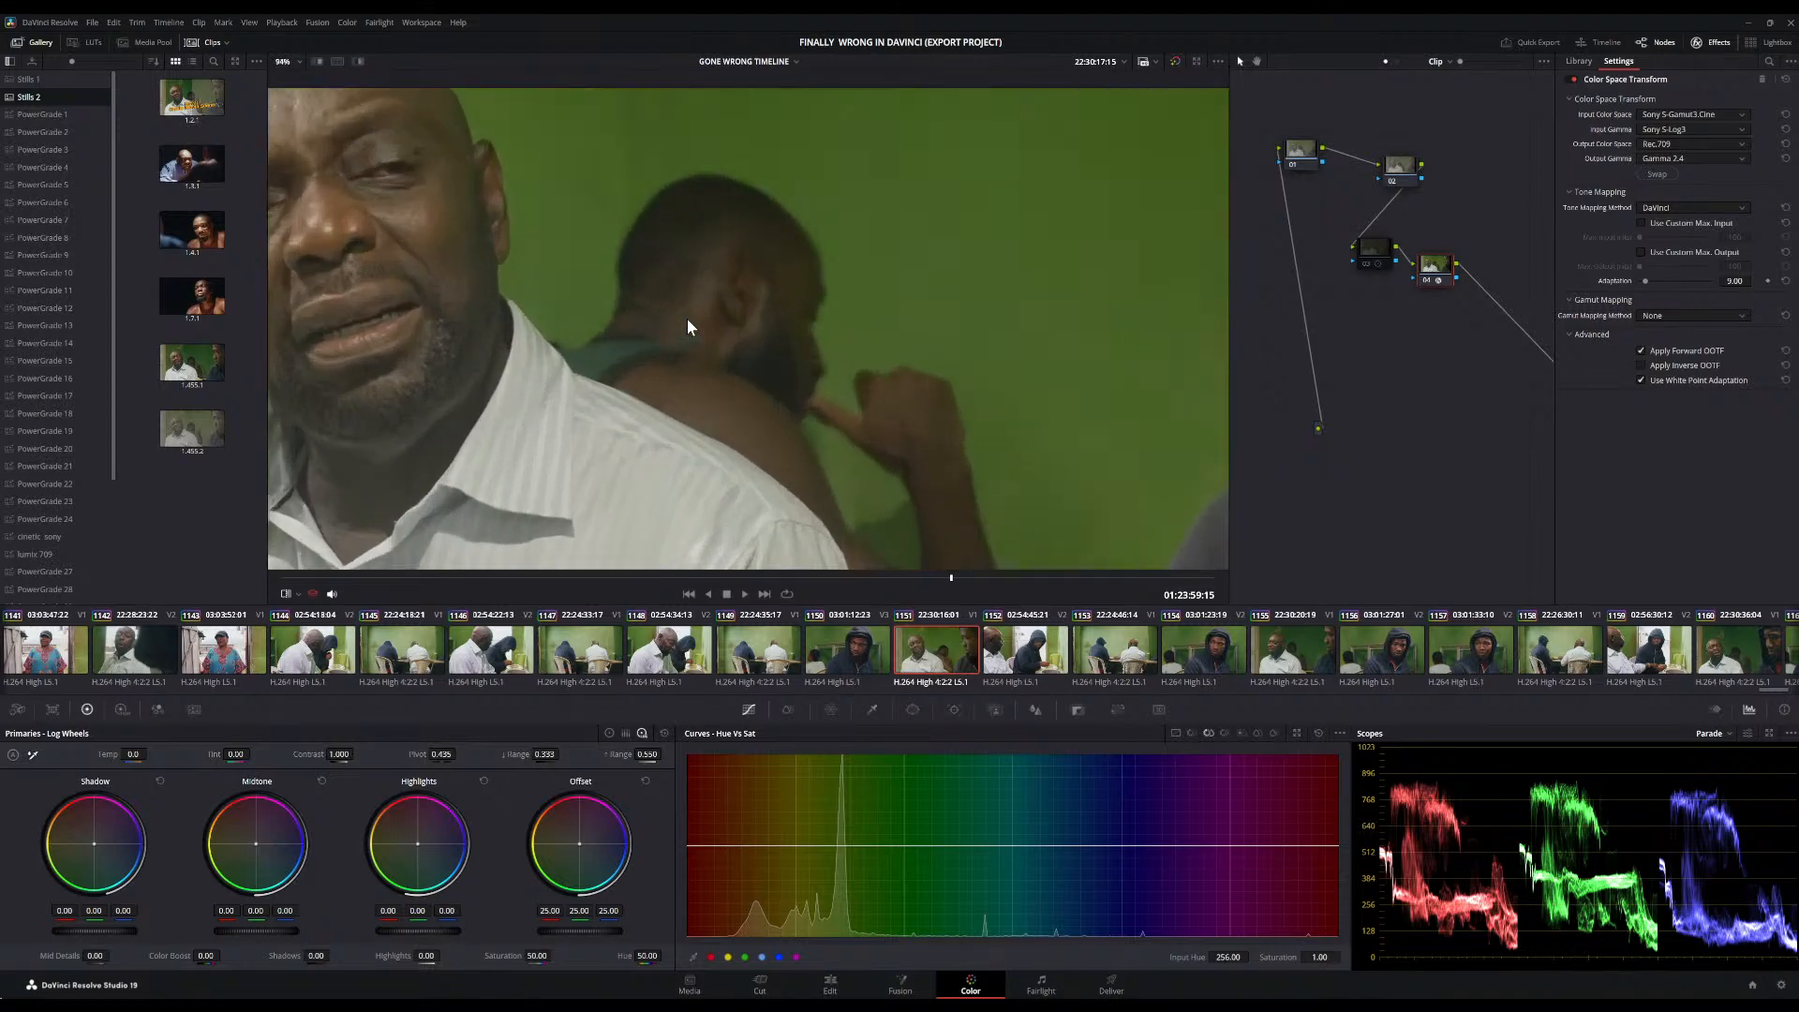
pyautogui.scroll(-3, 688, 319)
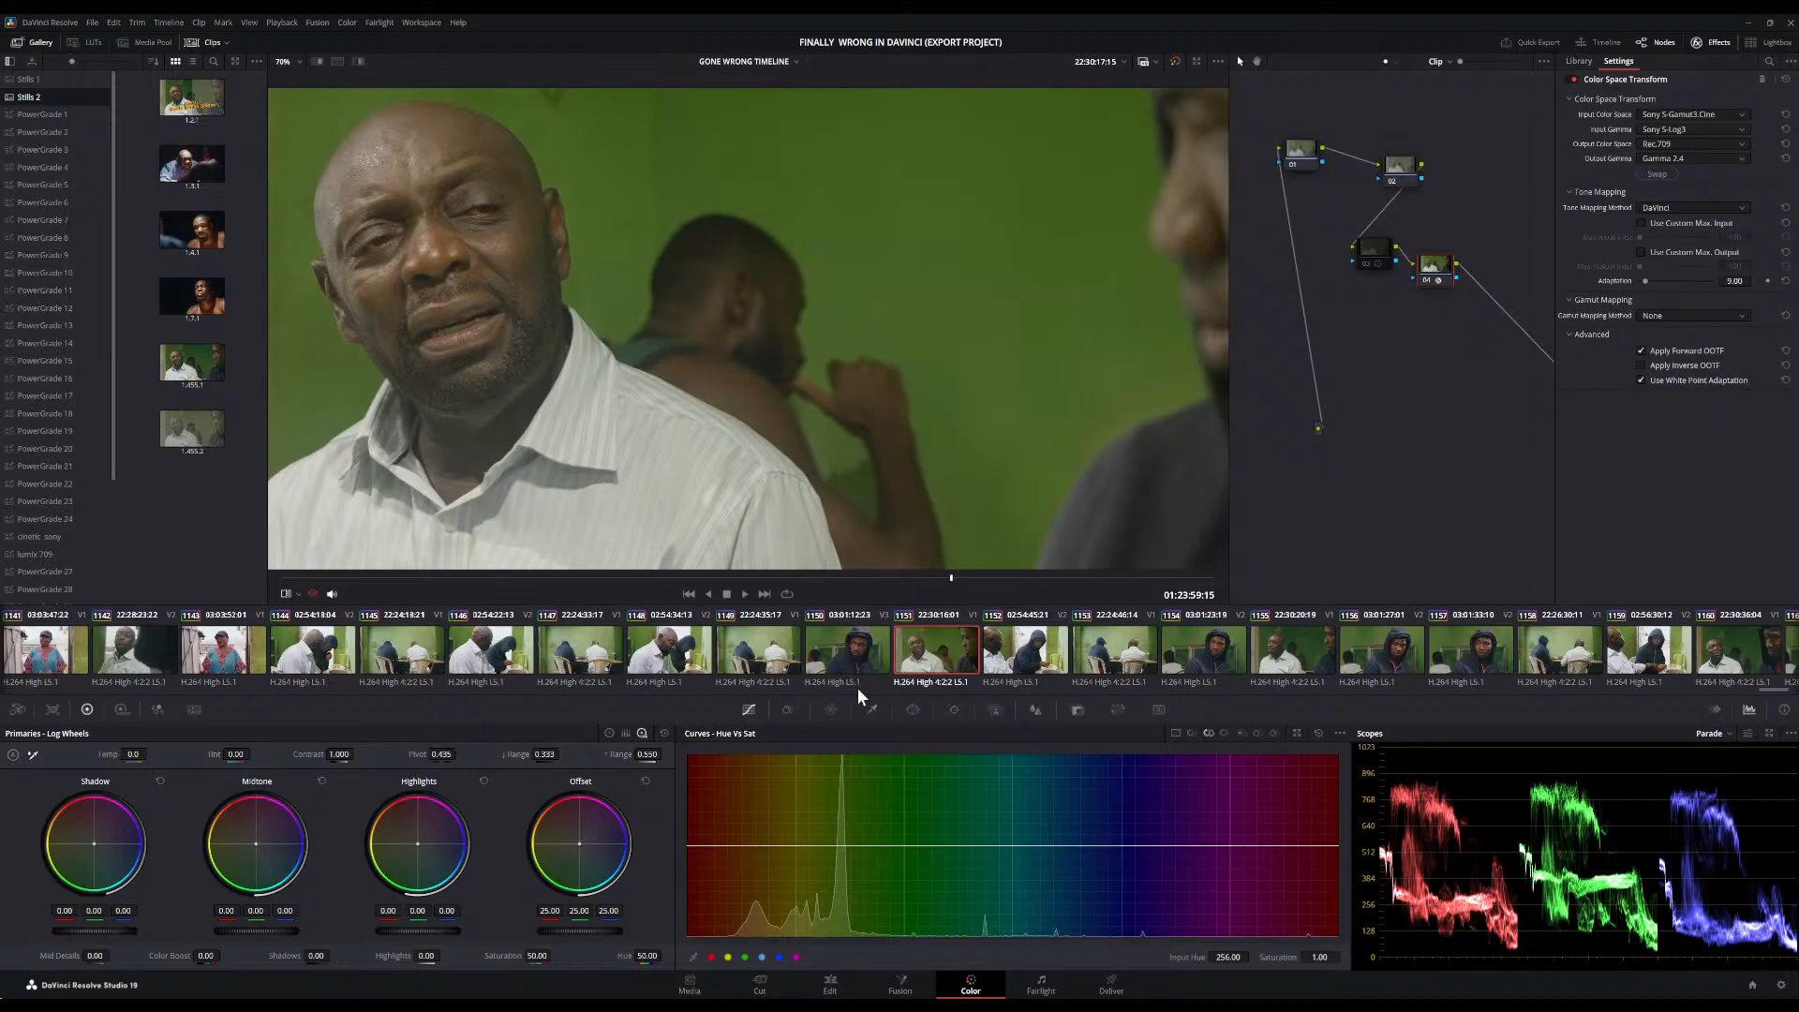
# Re-enable node 03 and check the whole frame with its contrast applied
pyautogui.click(1365, 266)
pyautogui.scroll(-3, 1031, 330)
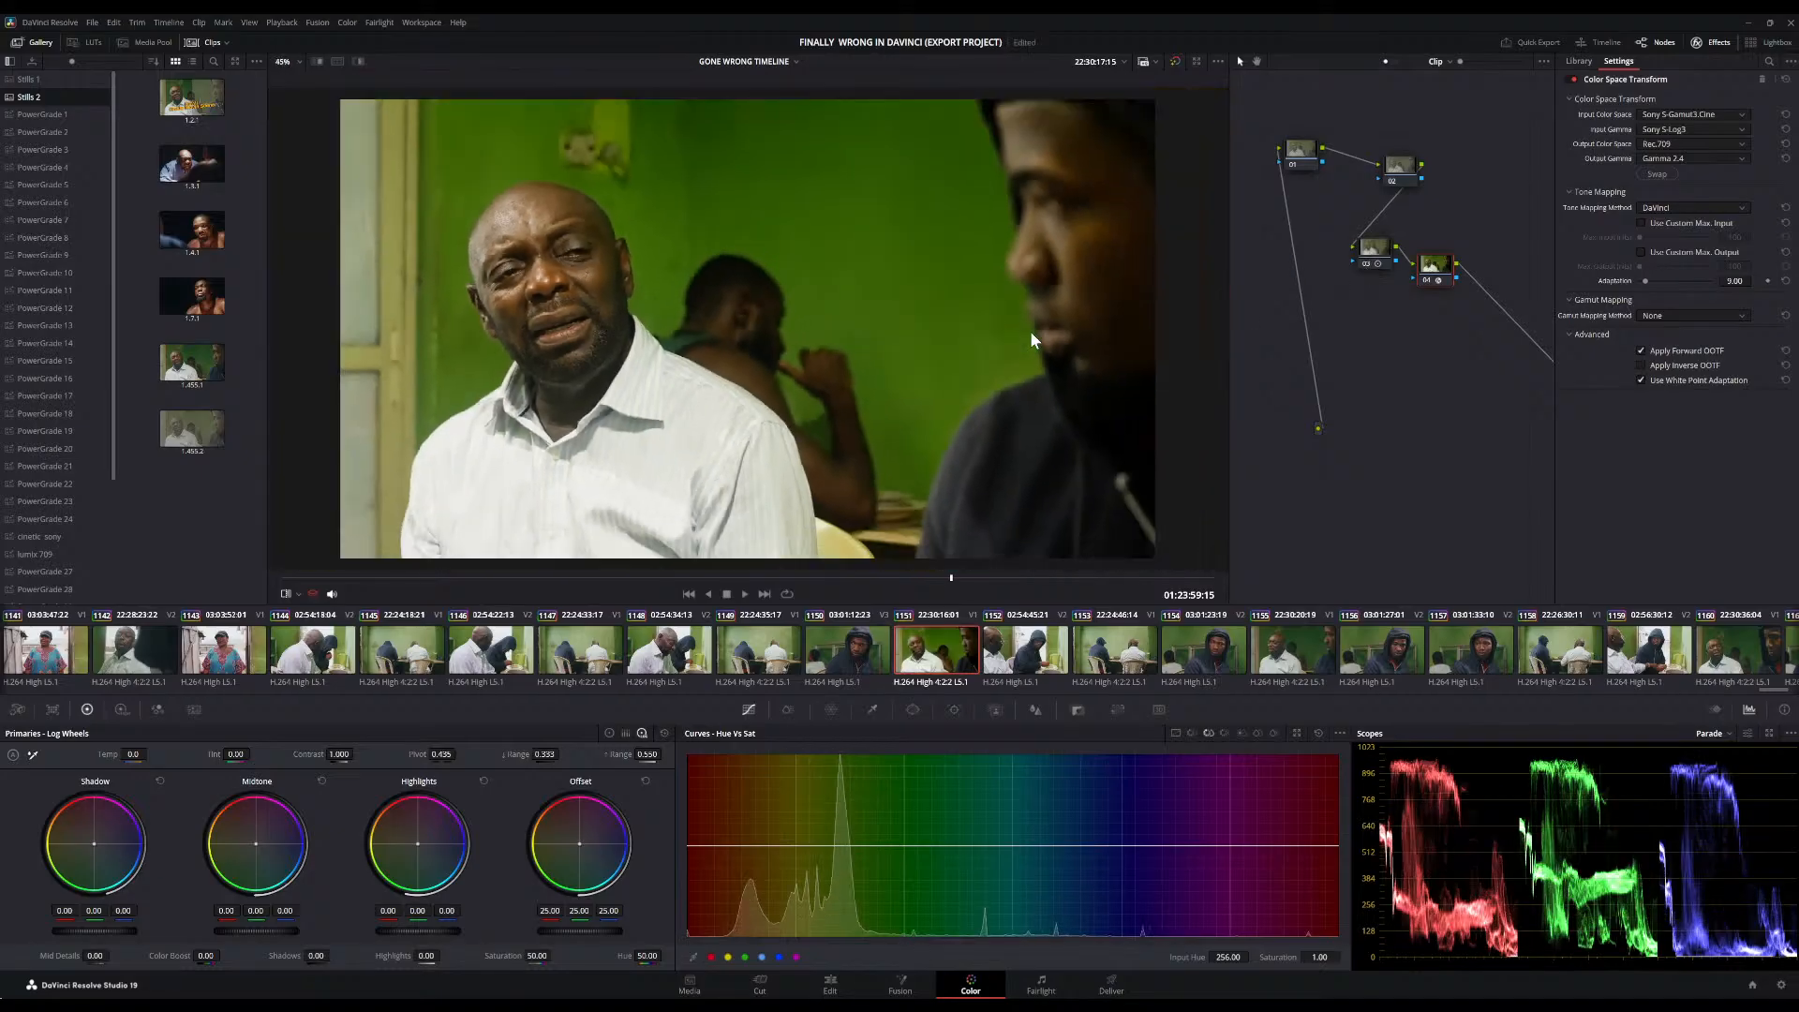
pyautogui.scroll(2, 1031, 330)
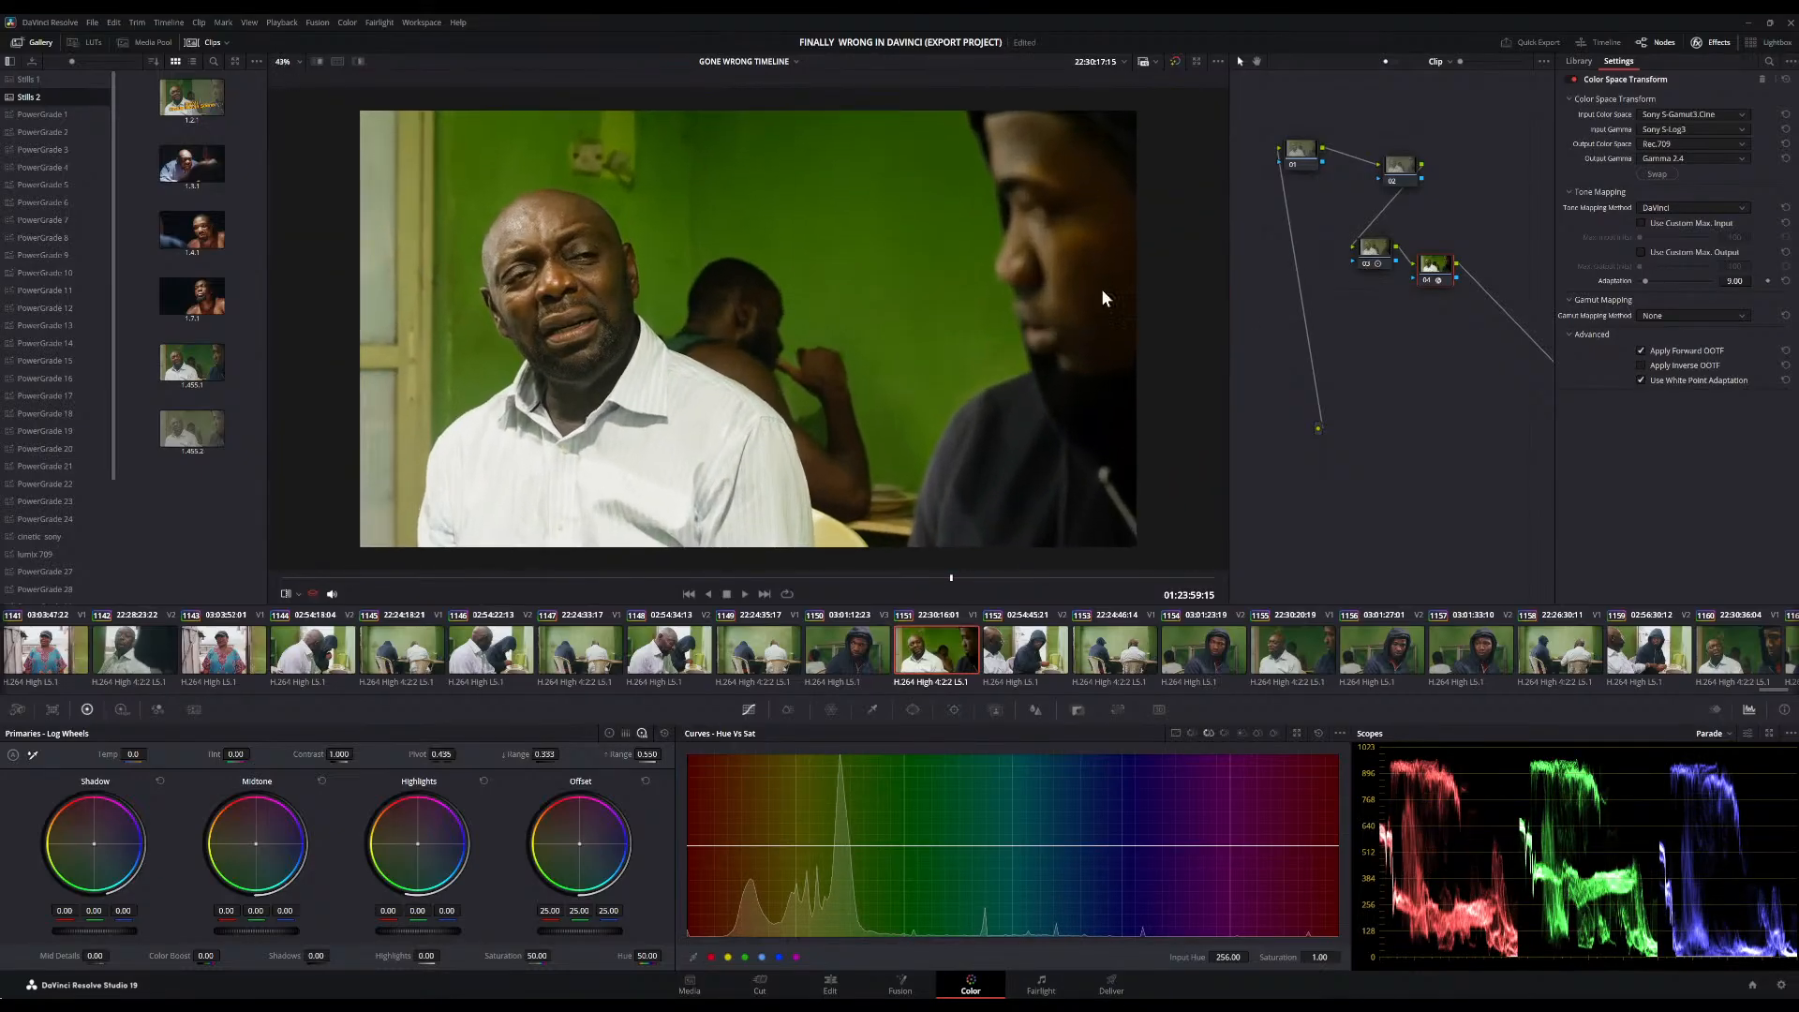
# Set the contrast of node 03 to 1.298
pyautogui.click(1373, 249)
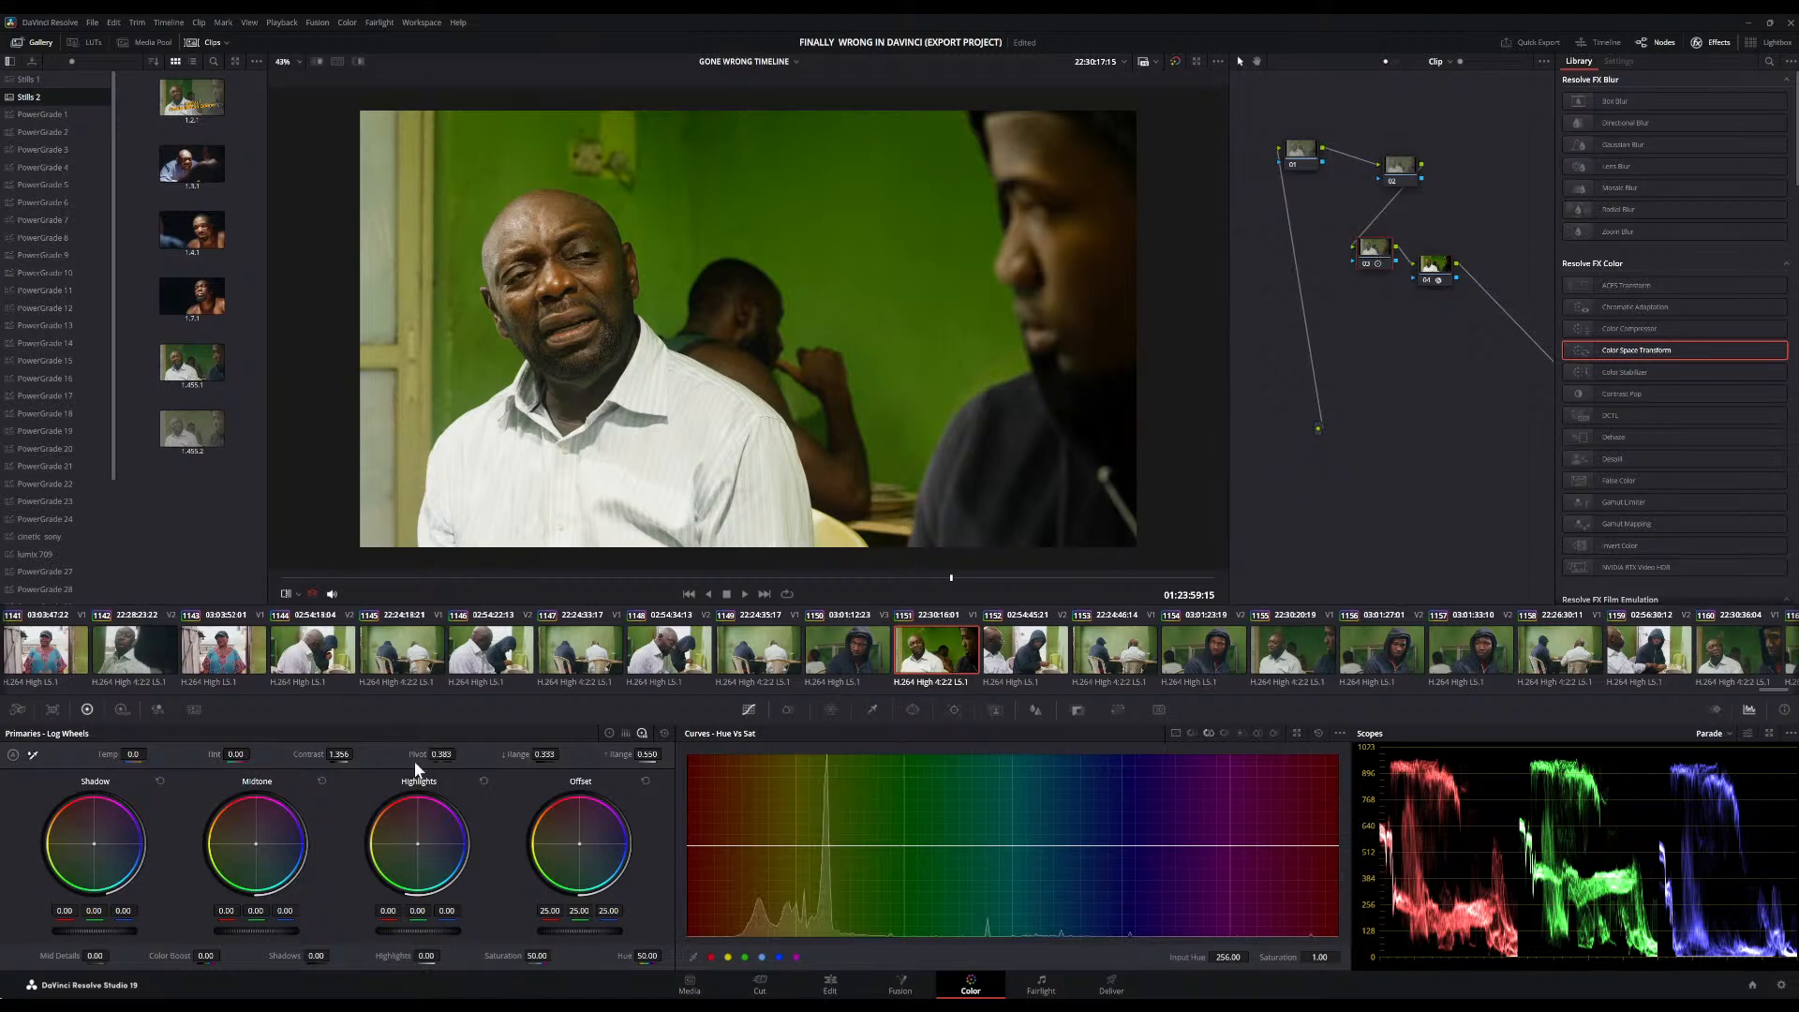
pyautogui.moveTo(339, 754)
pyautogui.mouseDown()
pyautogui.moveTo(318, 754)
pyautogui.moveTo(345, 756)
pyautogui.mouseUp()
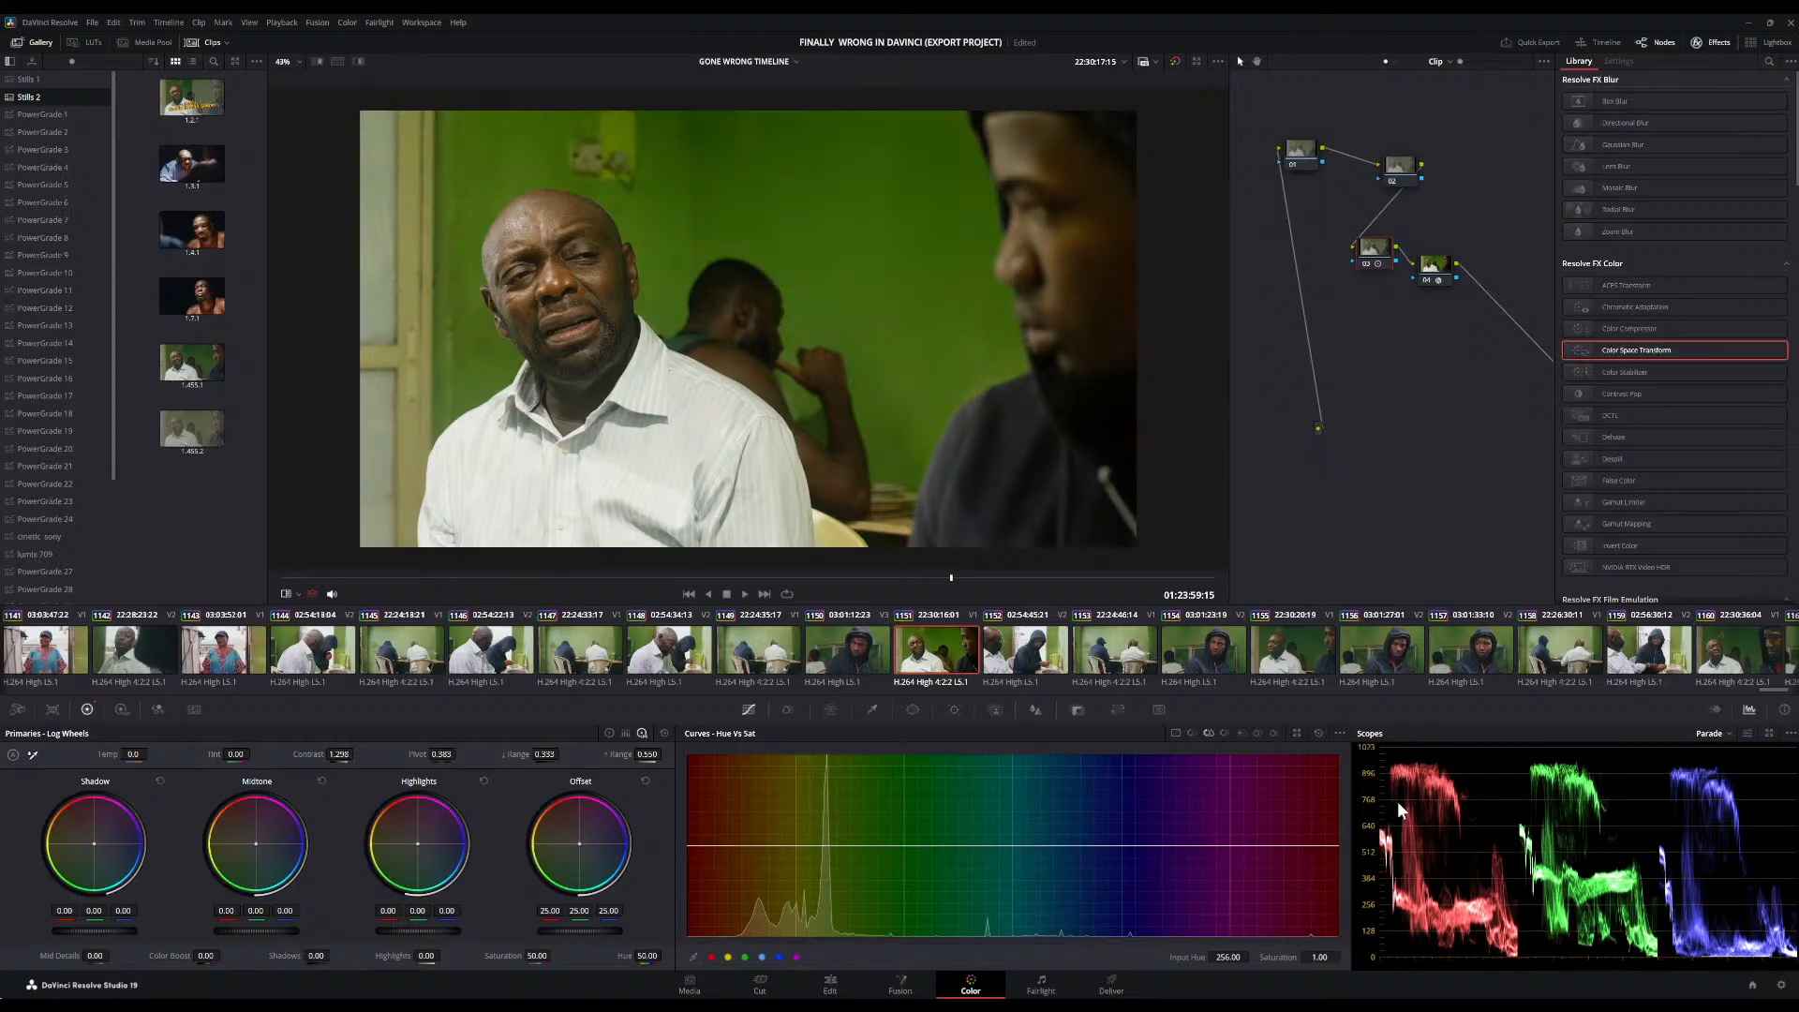
pyautogui.scroll(-1, 1523, 844)
pyautogui.scroll(-2, 1523, 845)
# Compare the image and scopes with nodes 03 and 04 switched off, with only node 04 on, and with both on
pyautogui.click(1365, 265)
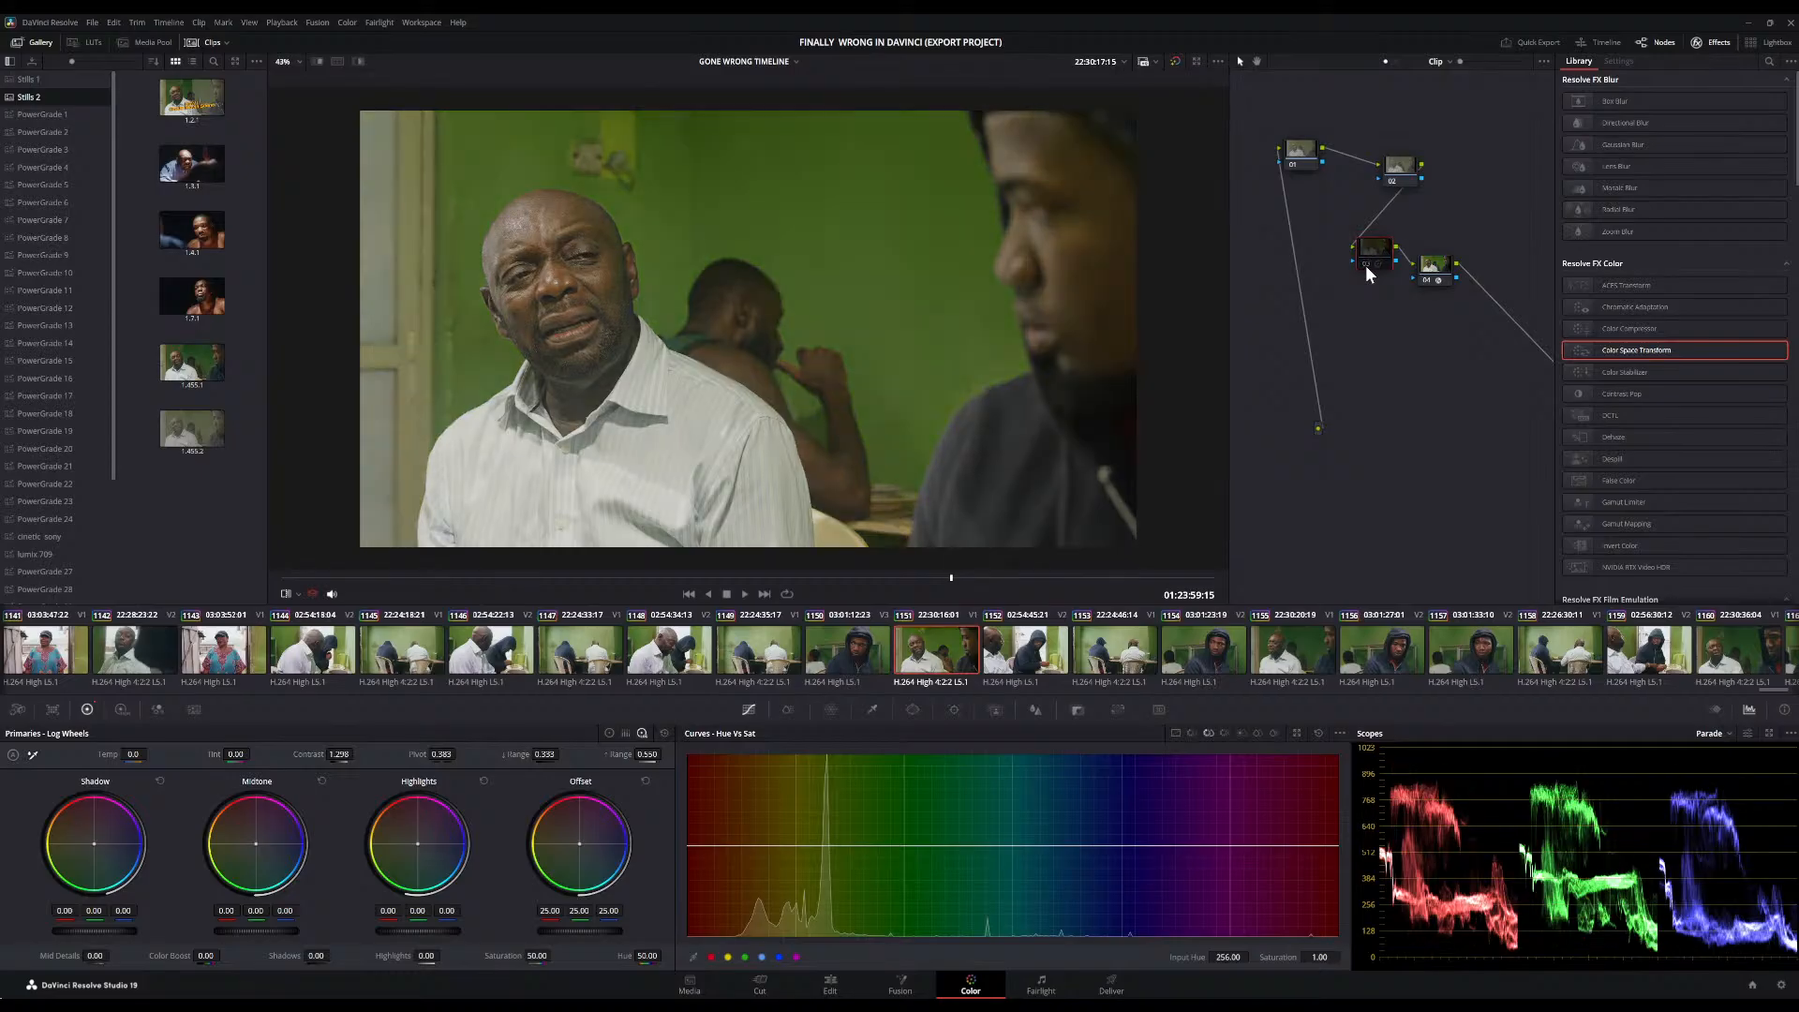
pyautogui.click(1427, 280)
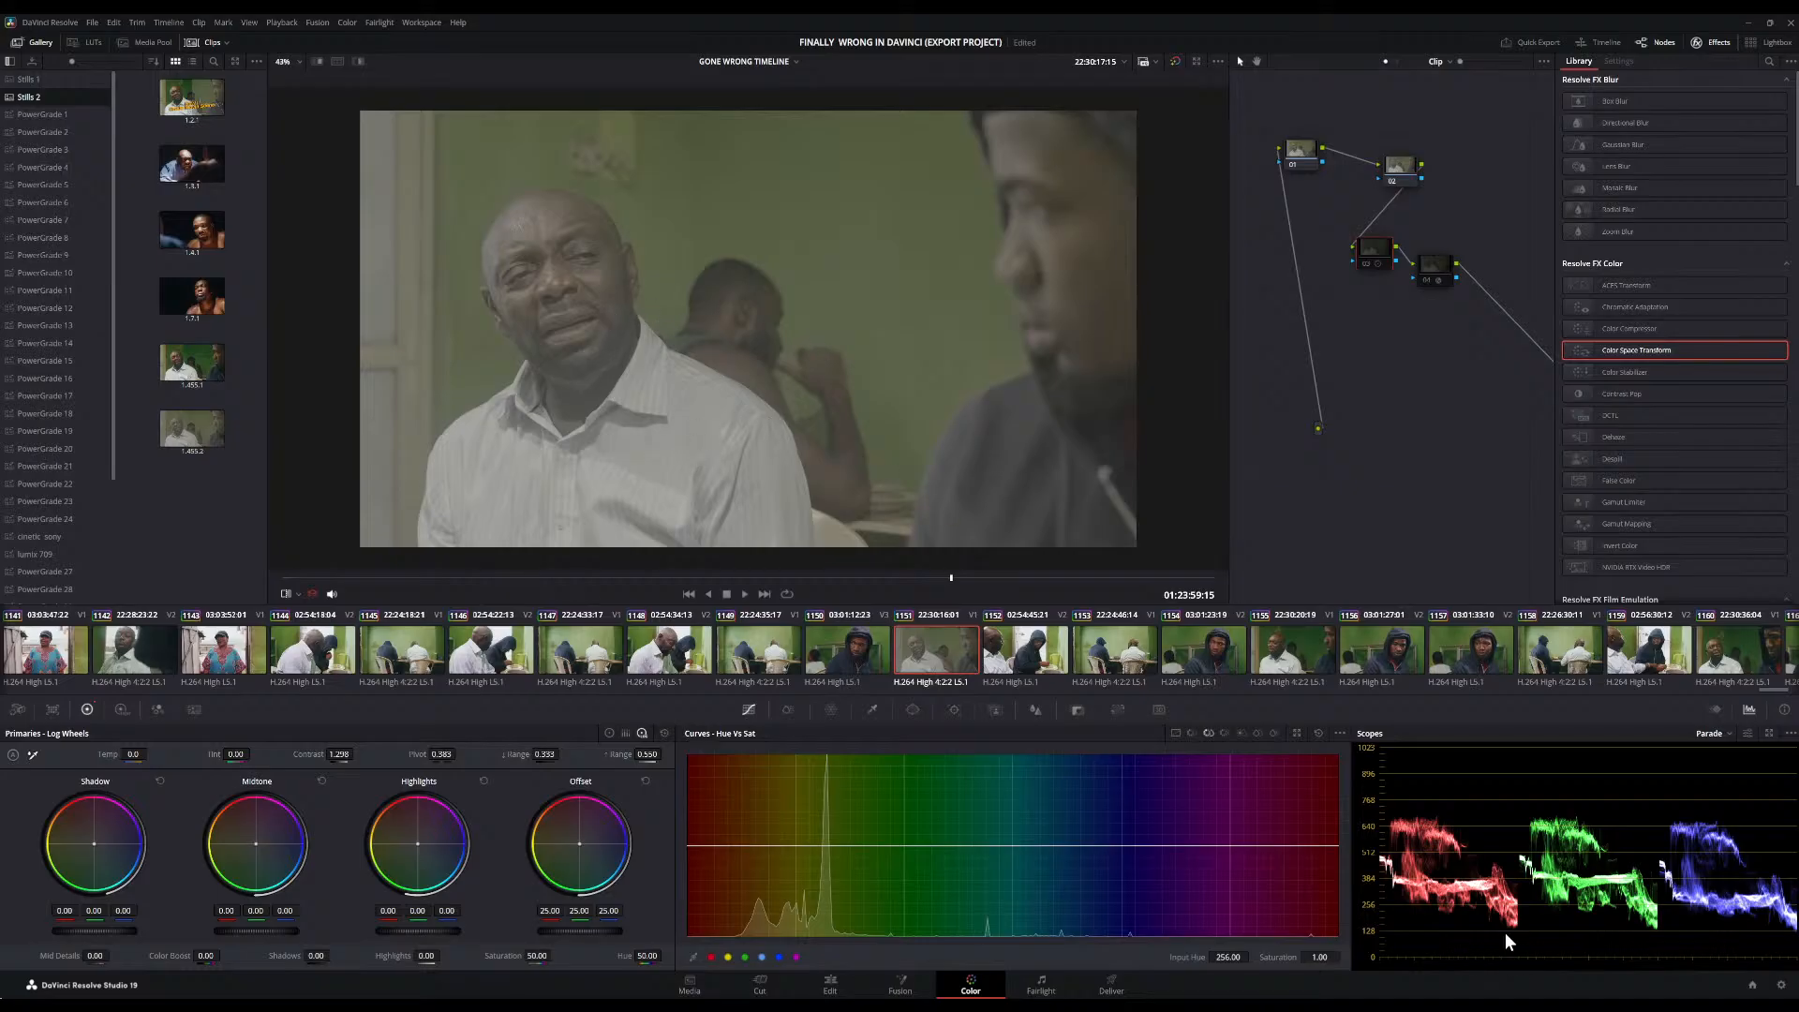
pyautogui.click(1426, 281)
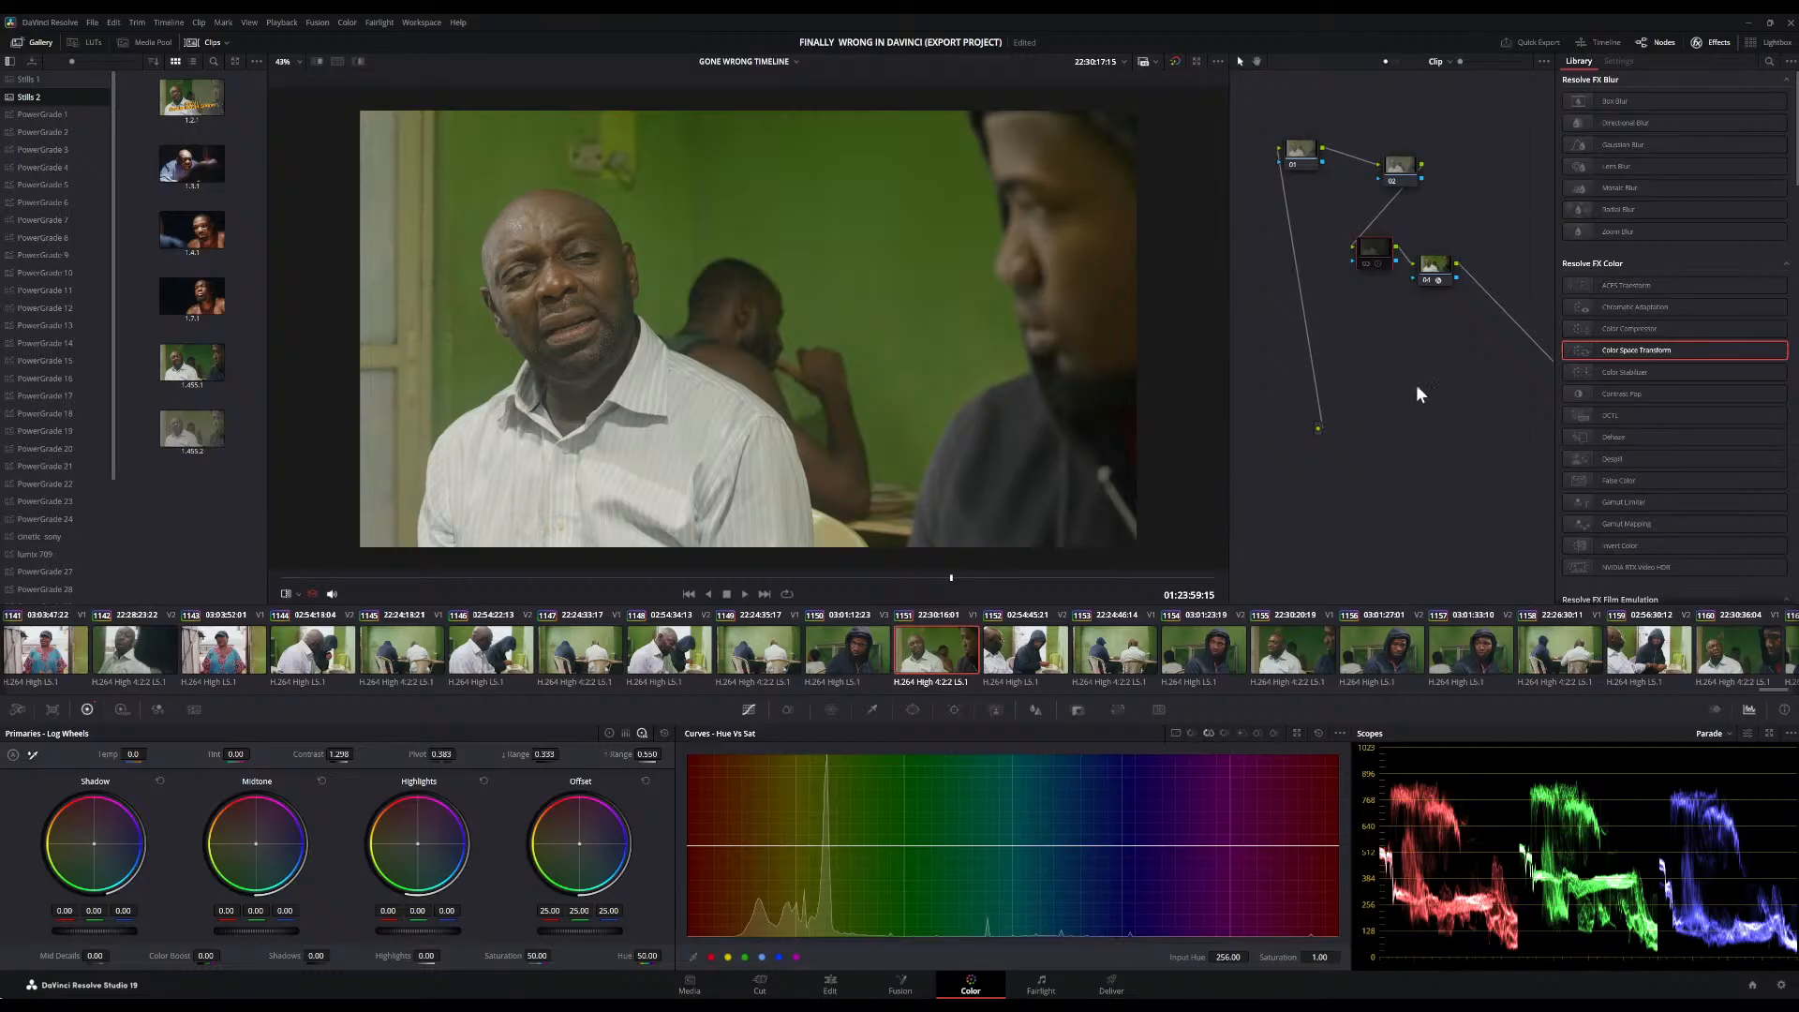
pyautogui.click(1367, 264)
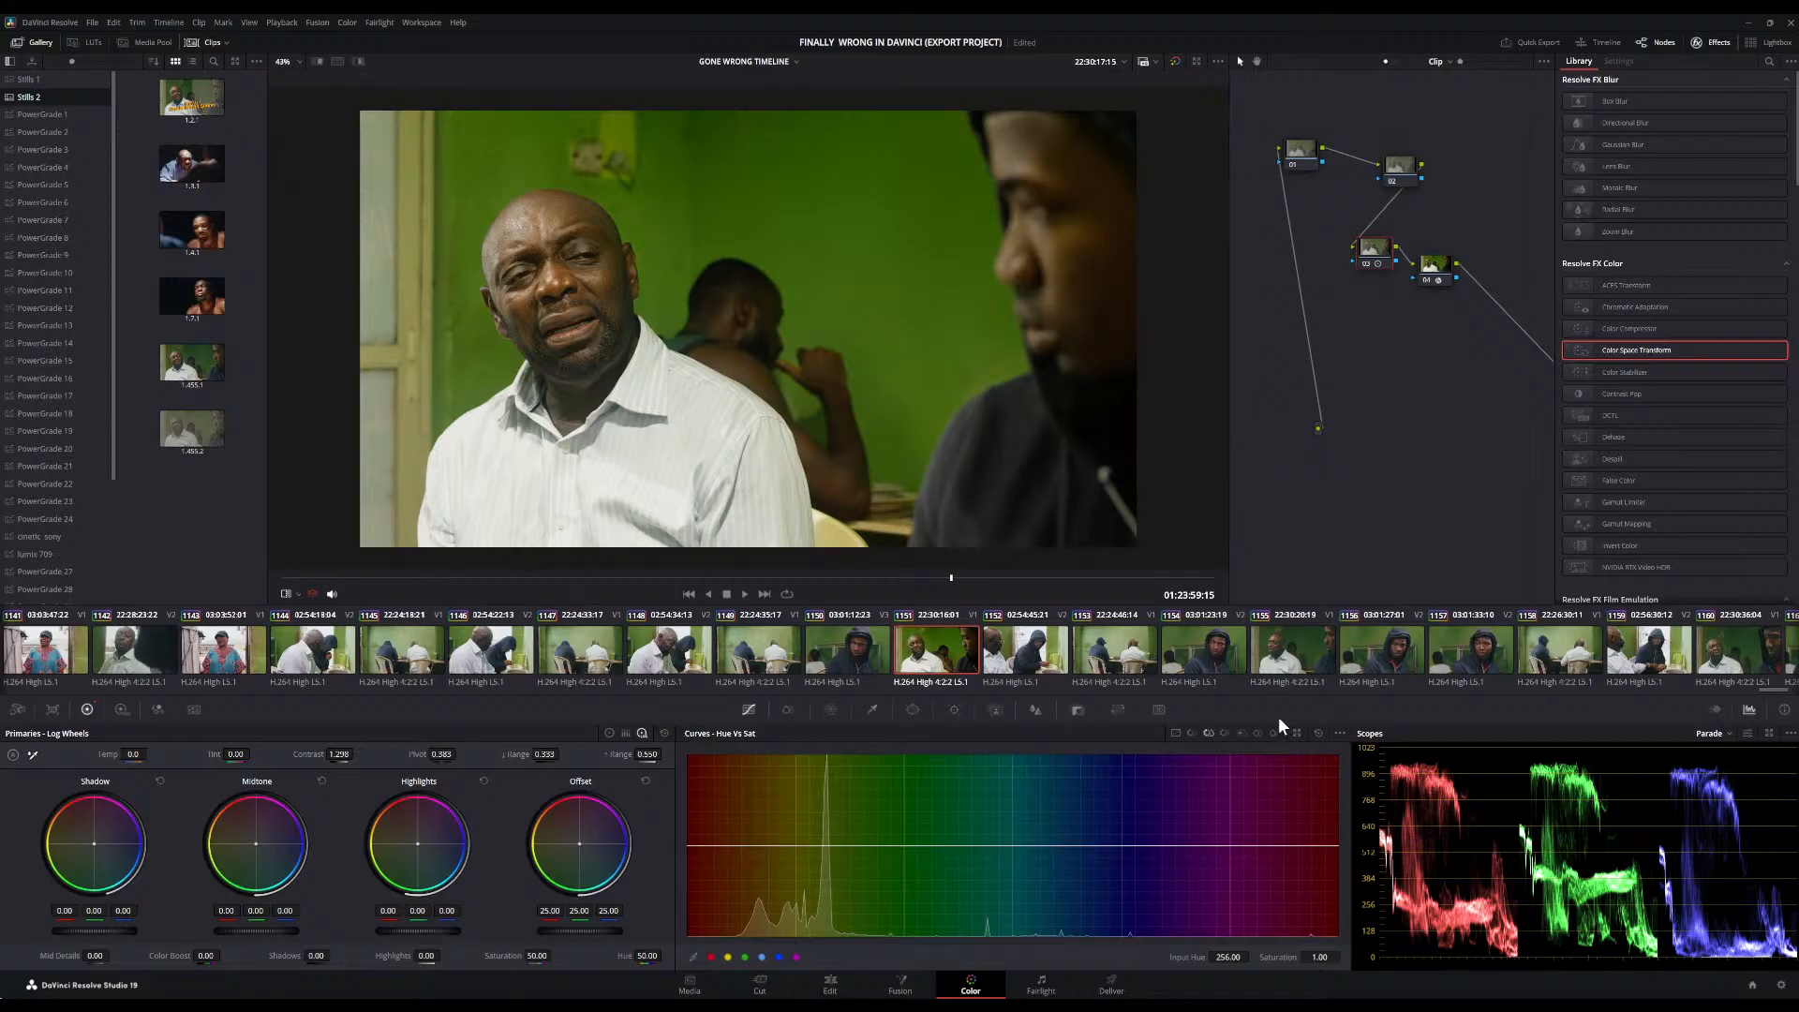
# Set the contrast to 1.174 and the pivot to 0.345 on node 03
pyautogui.scroll(-1, 1087, 378)
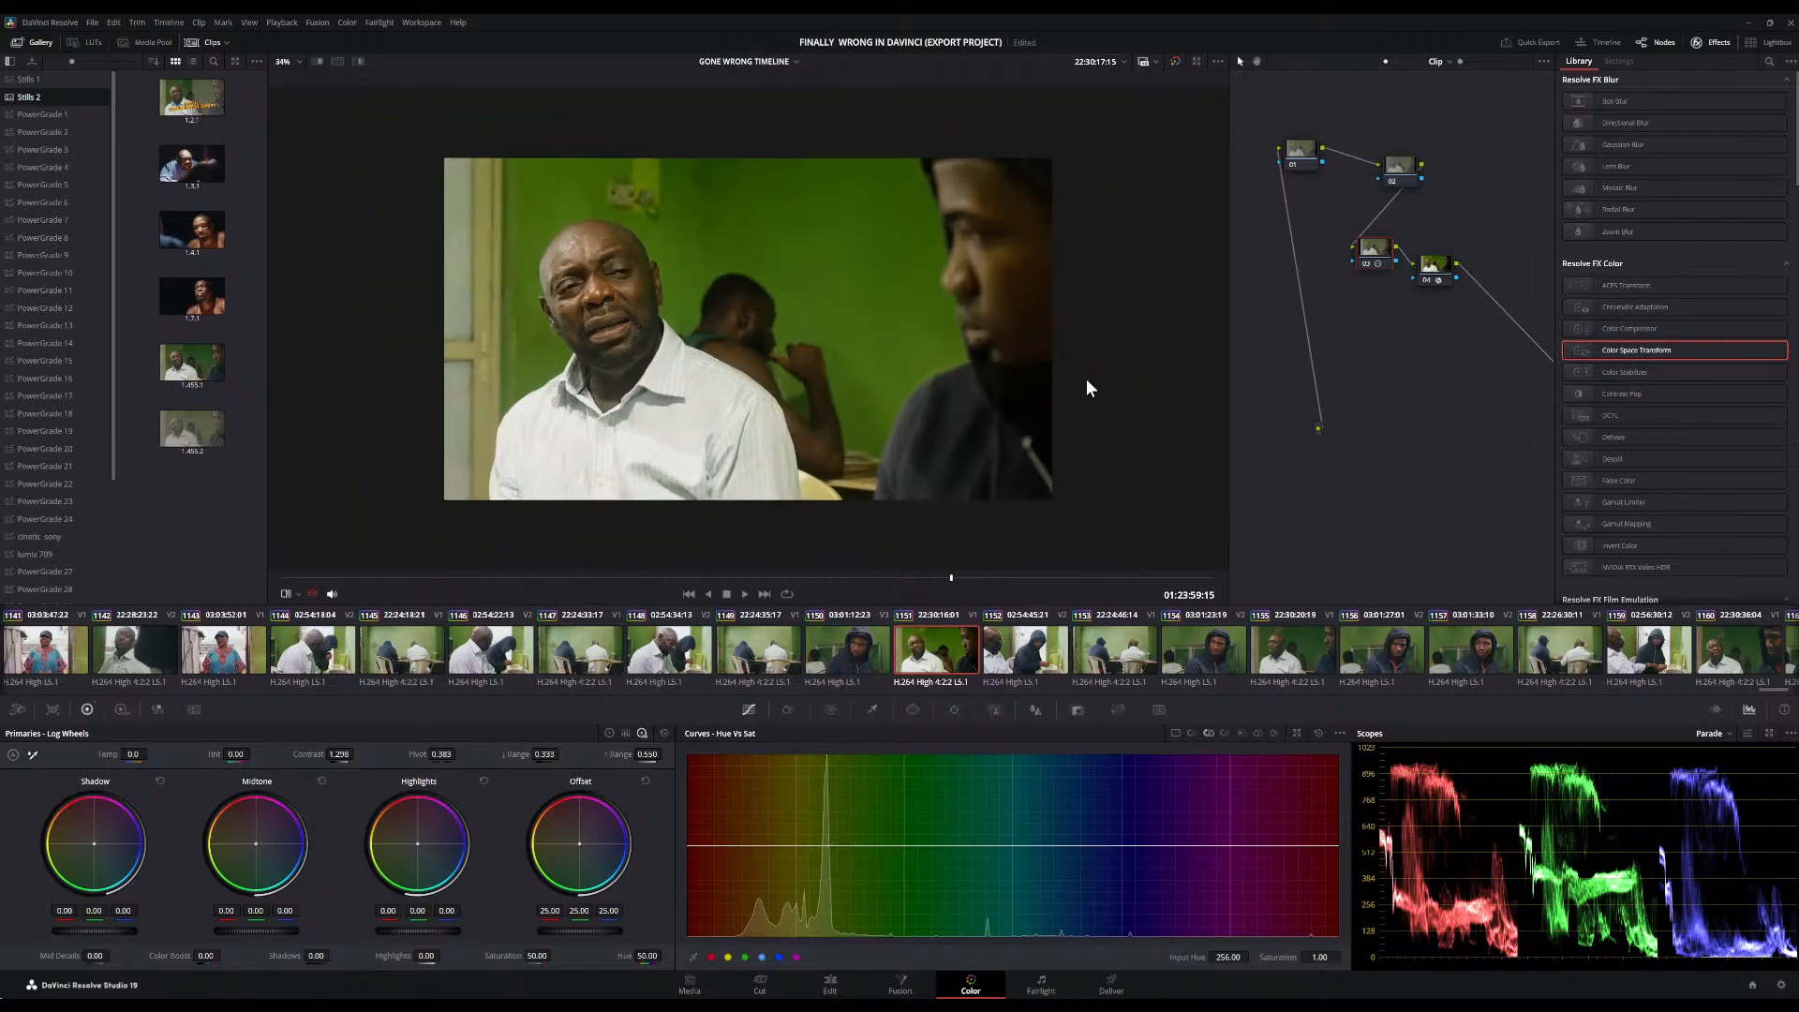
pyautogui.scroll(2, 1087, 379)
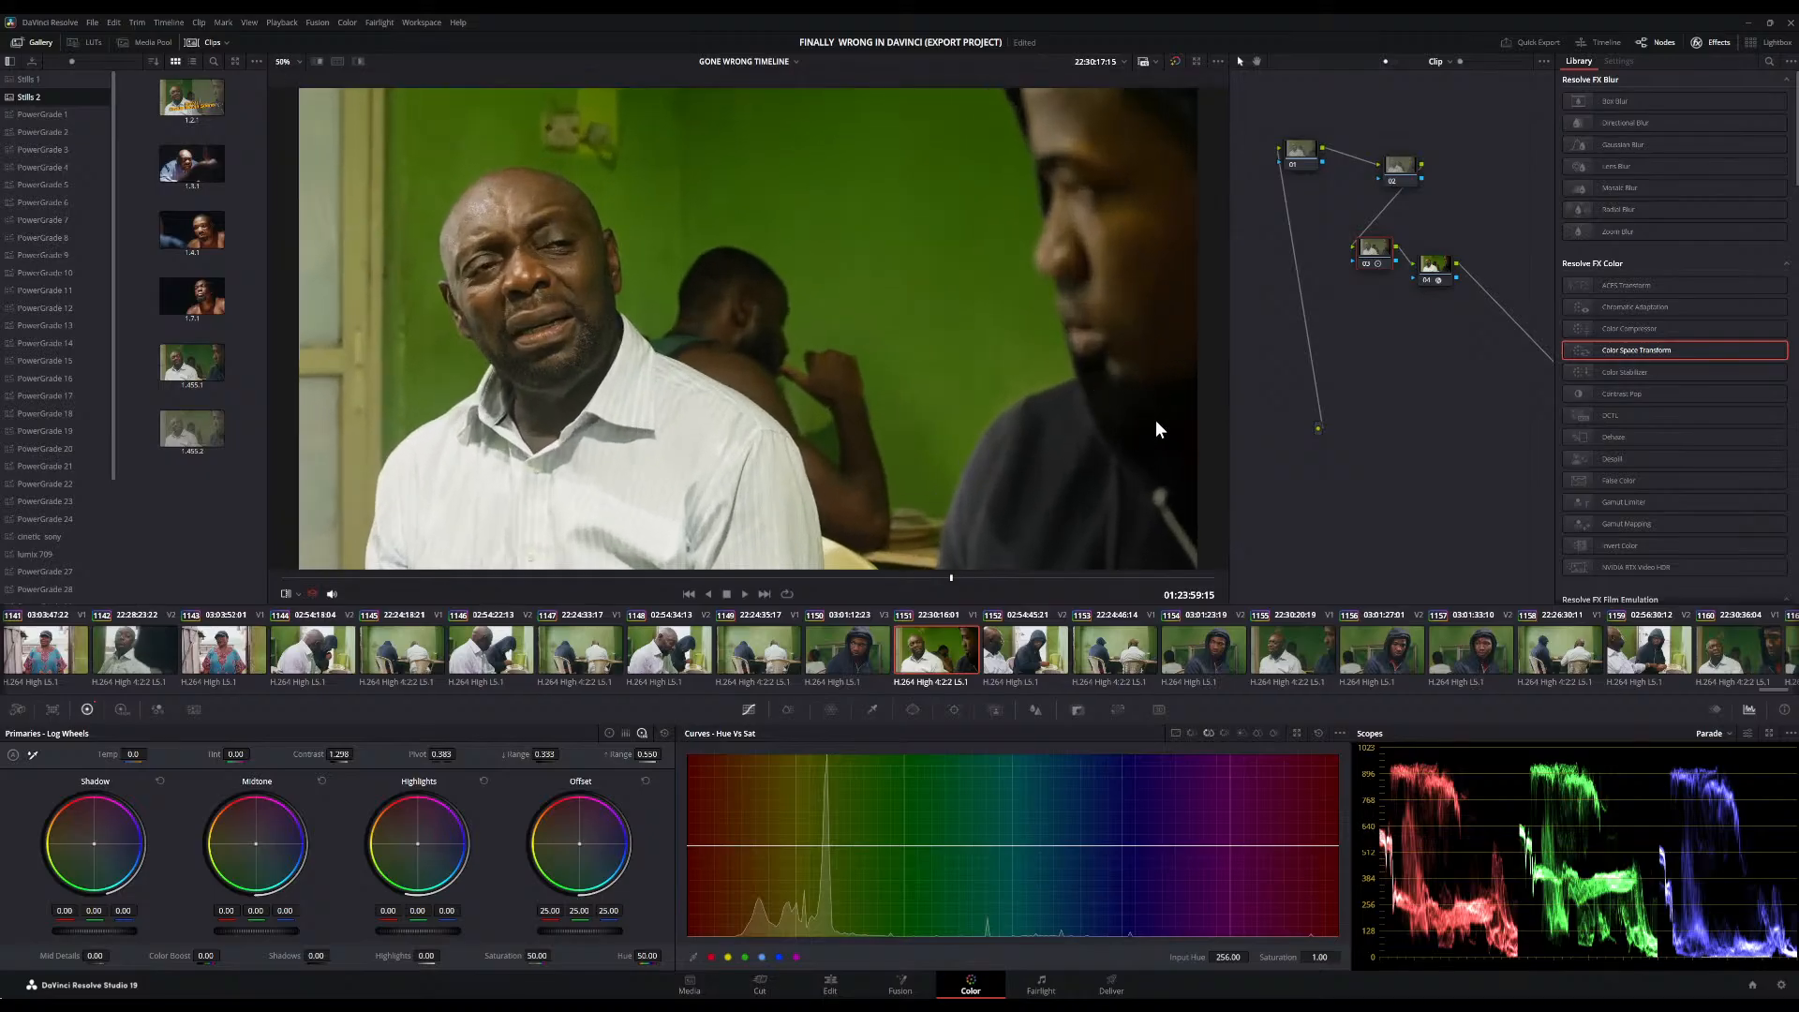
pyautogui.scroll(-2, 1150, 420)
pyautogui.scroll(1, 1150, 420)
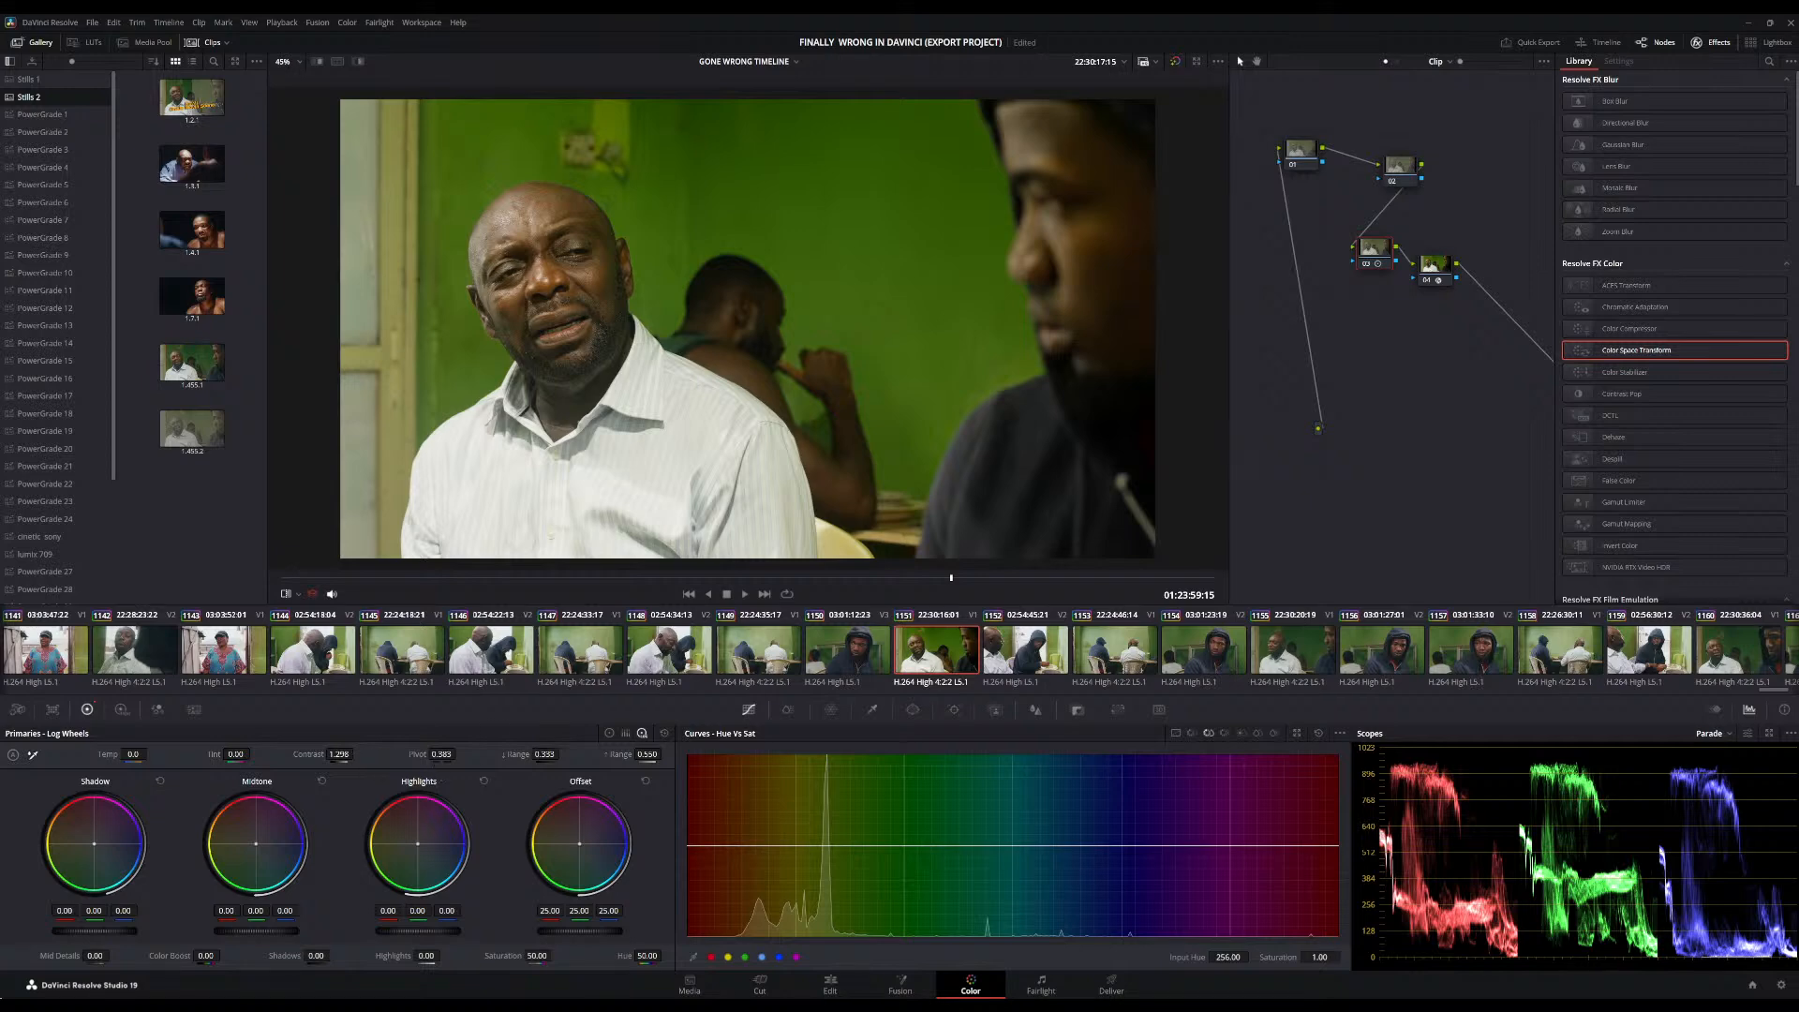
pyautogui.moveTo(357, 754); pyautogui.dragTo(357, 754)
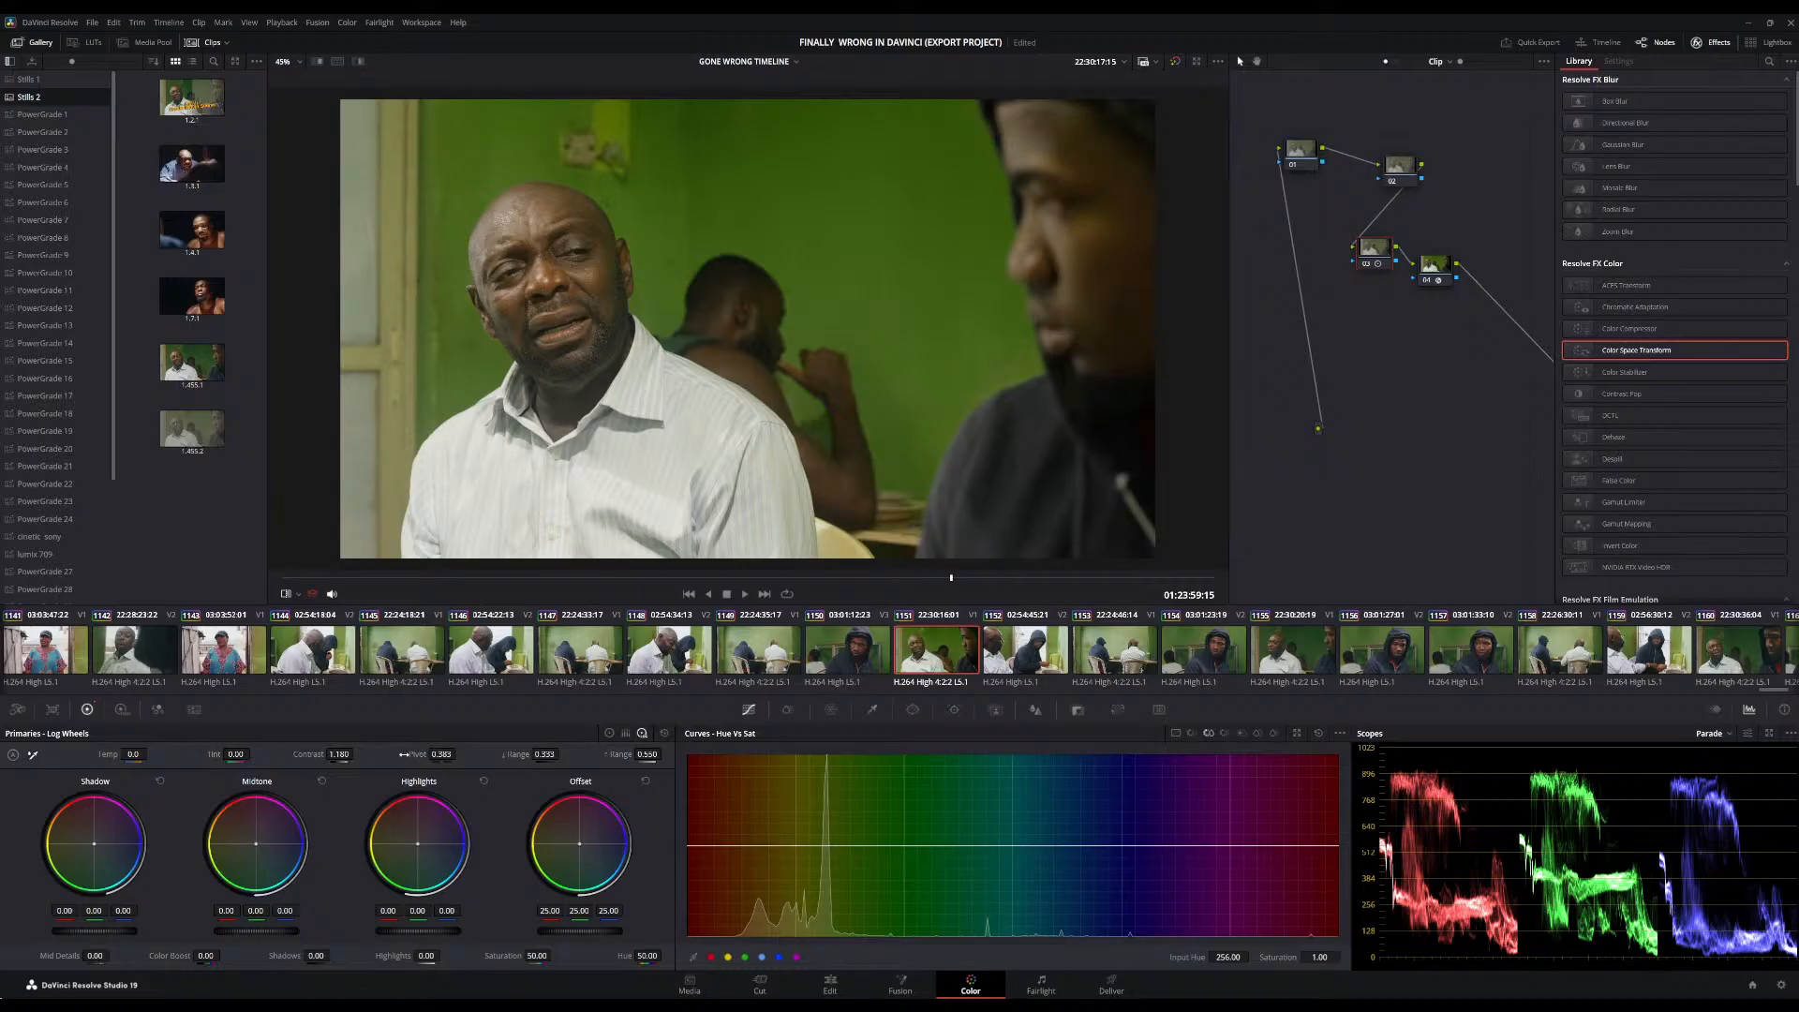
pyautogui.moveTo(356, 755); pyautogui.dragTo(356, 754)
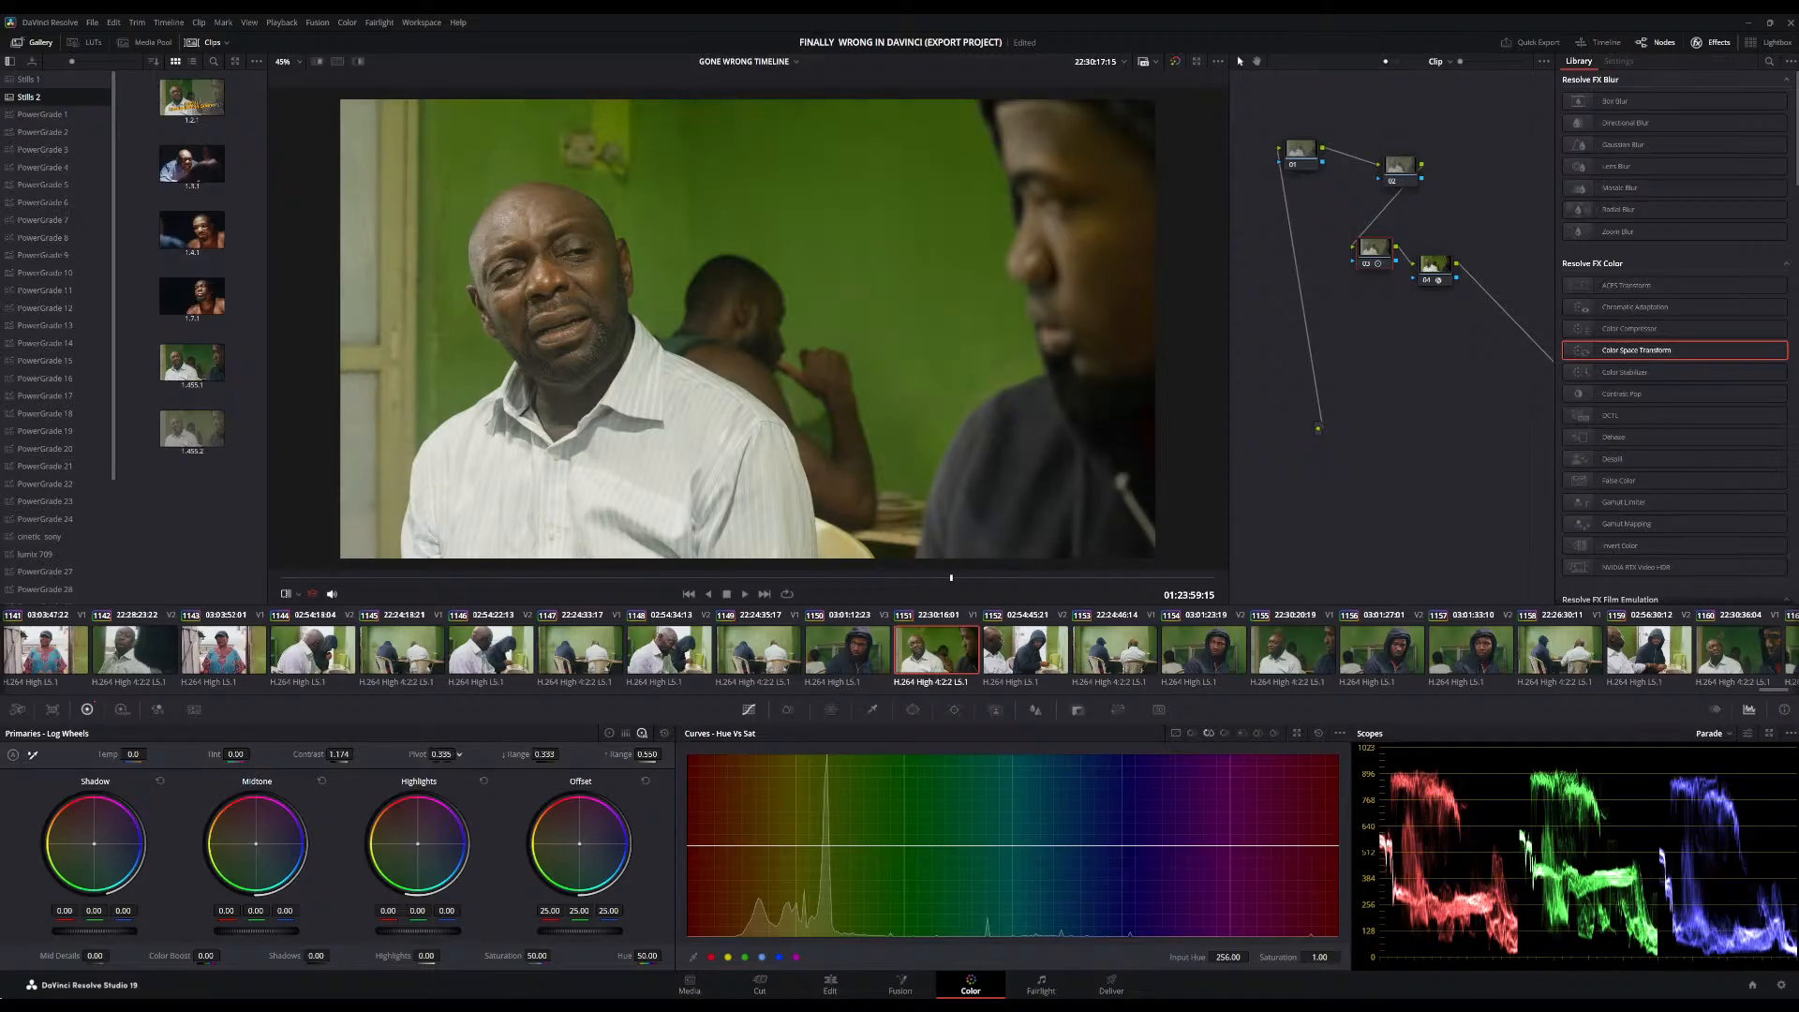
pyautogui.moveTo(441, 754); pyautogui.dragTo(459, 754)
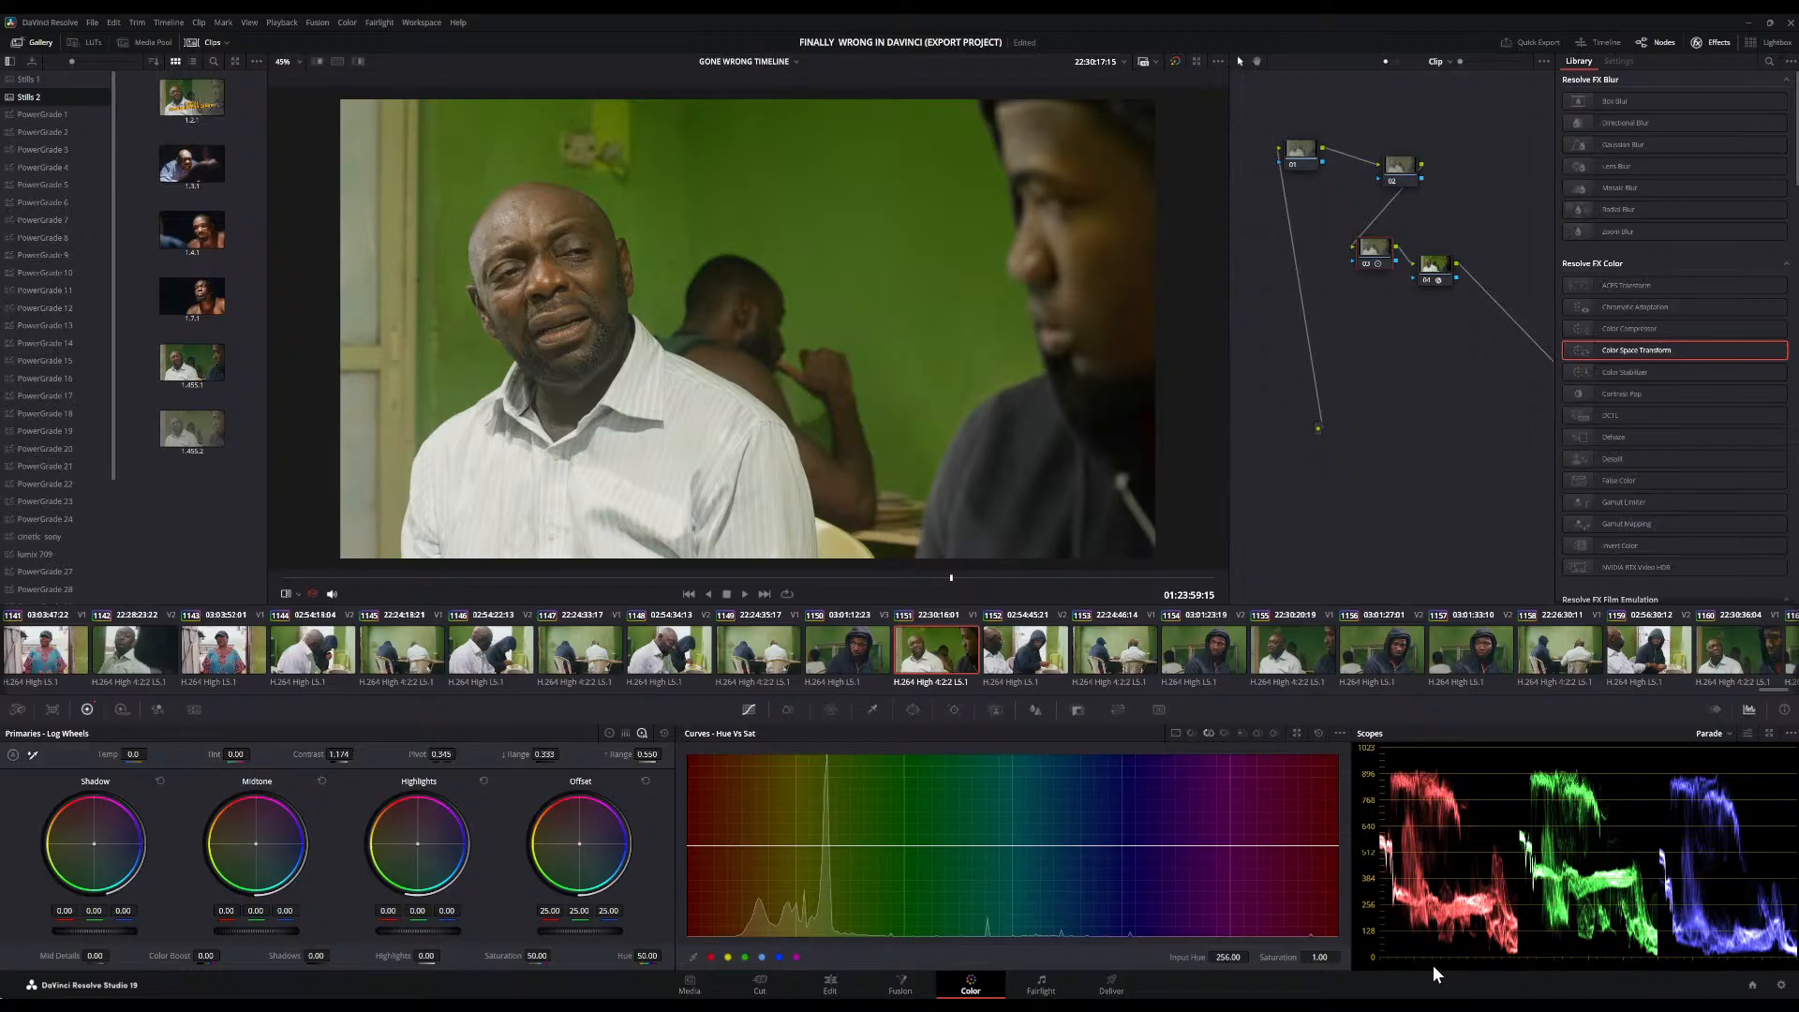
# Compare the image and parade with node 03 switched off and on, viewing the whole frame
pyautogui.click(1363, 261)
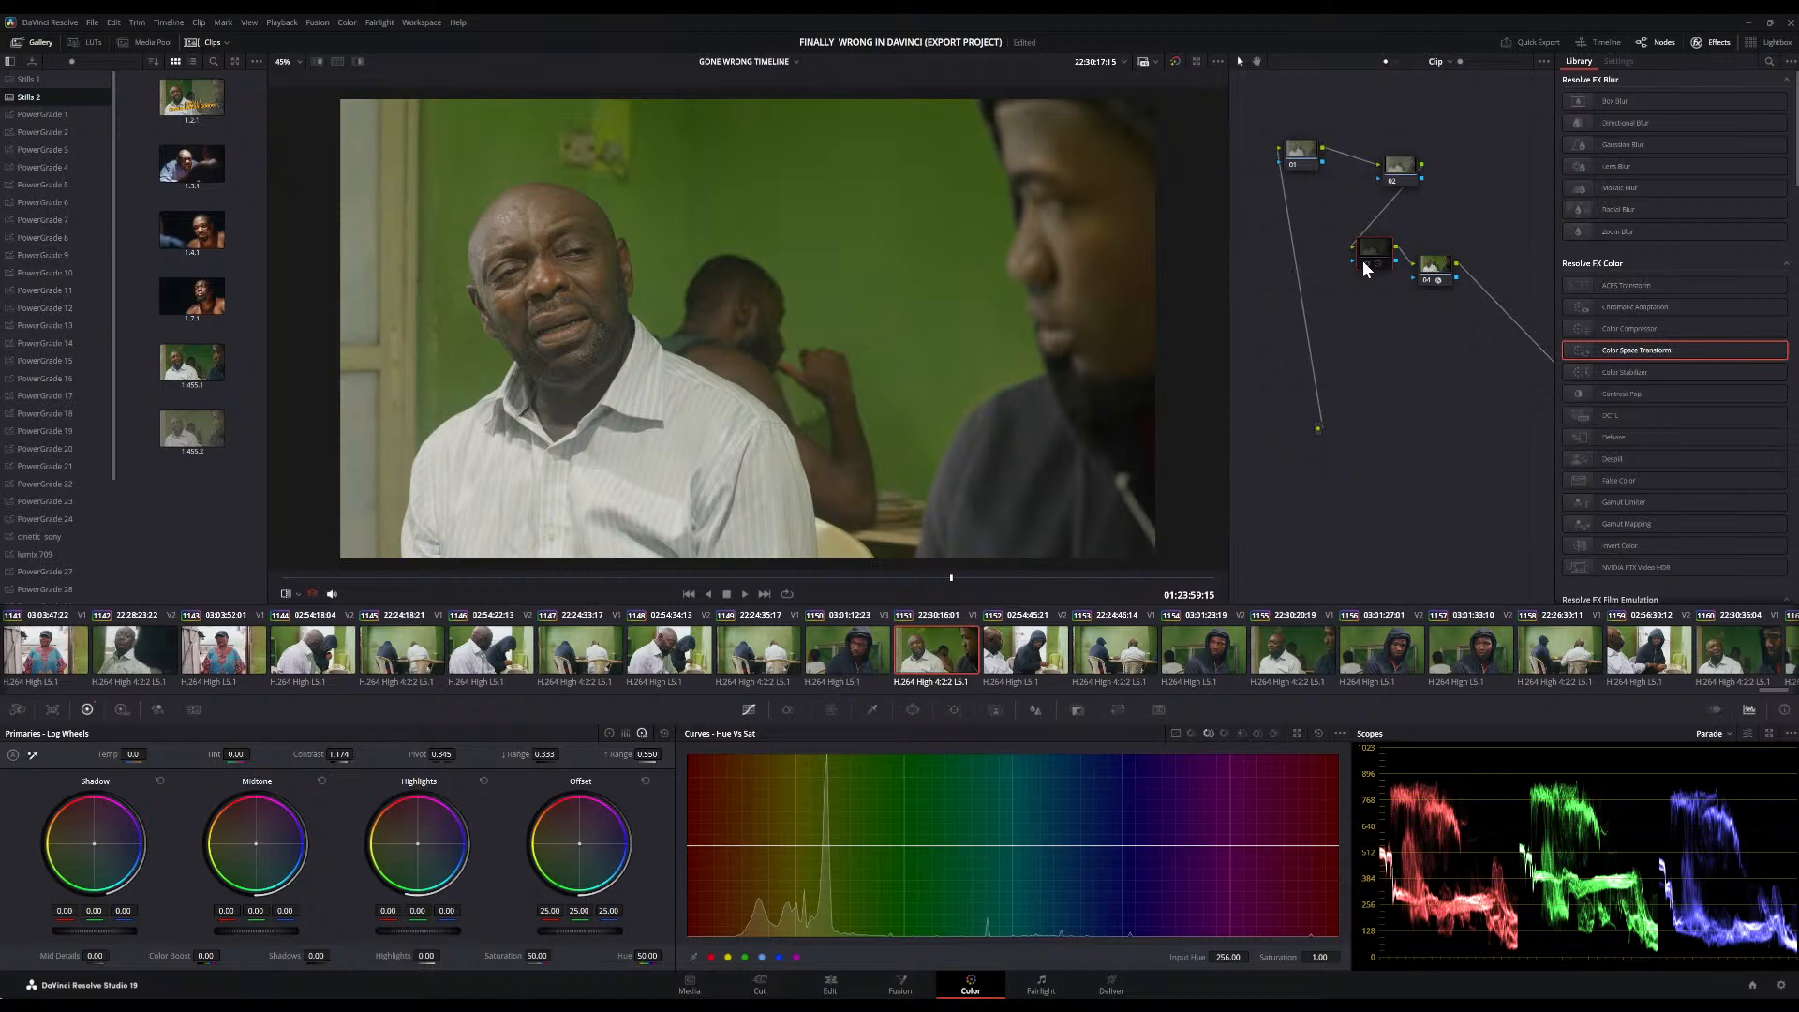
pyautogui.click(1363, 260)
pyautogui.click(1362, 261)
pyautogui.click(1362, 261)
pyautogui.scroll(-1, 824, 373)
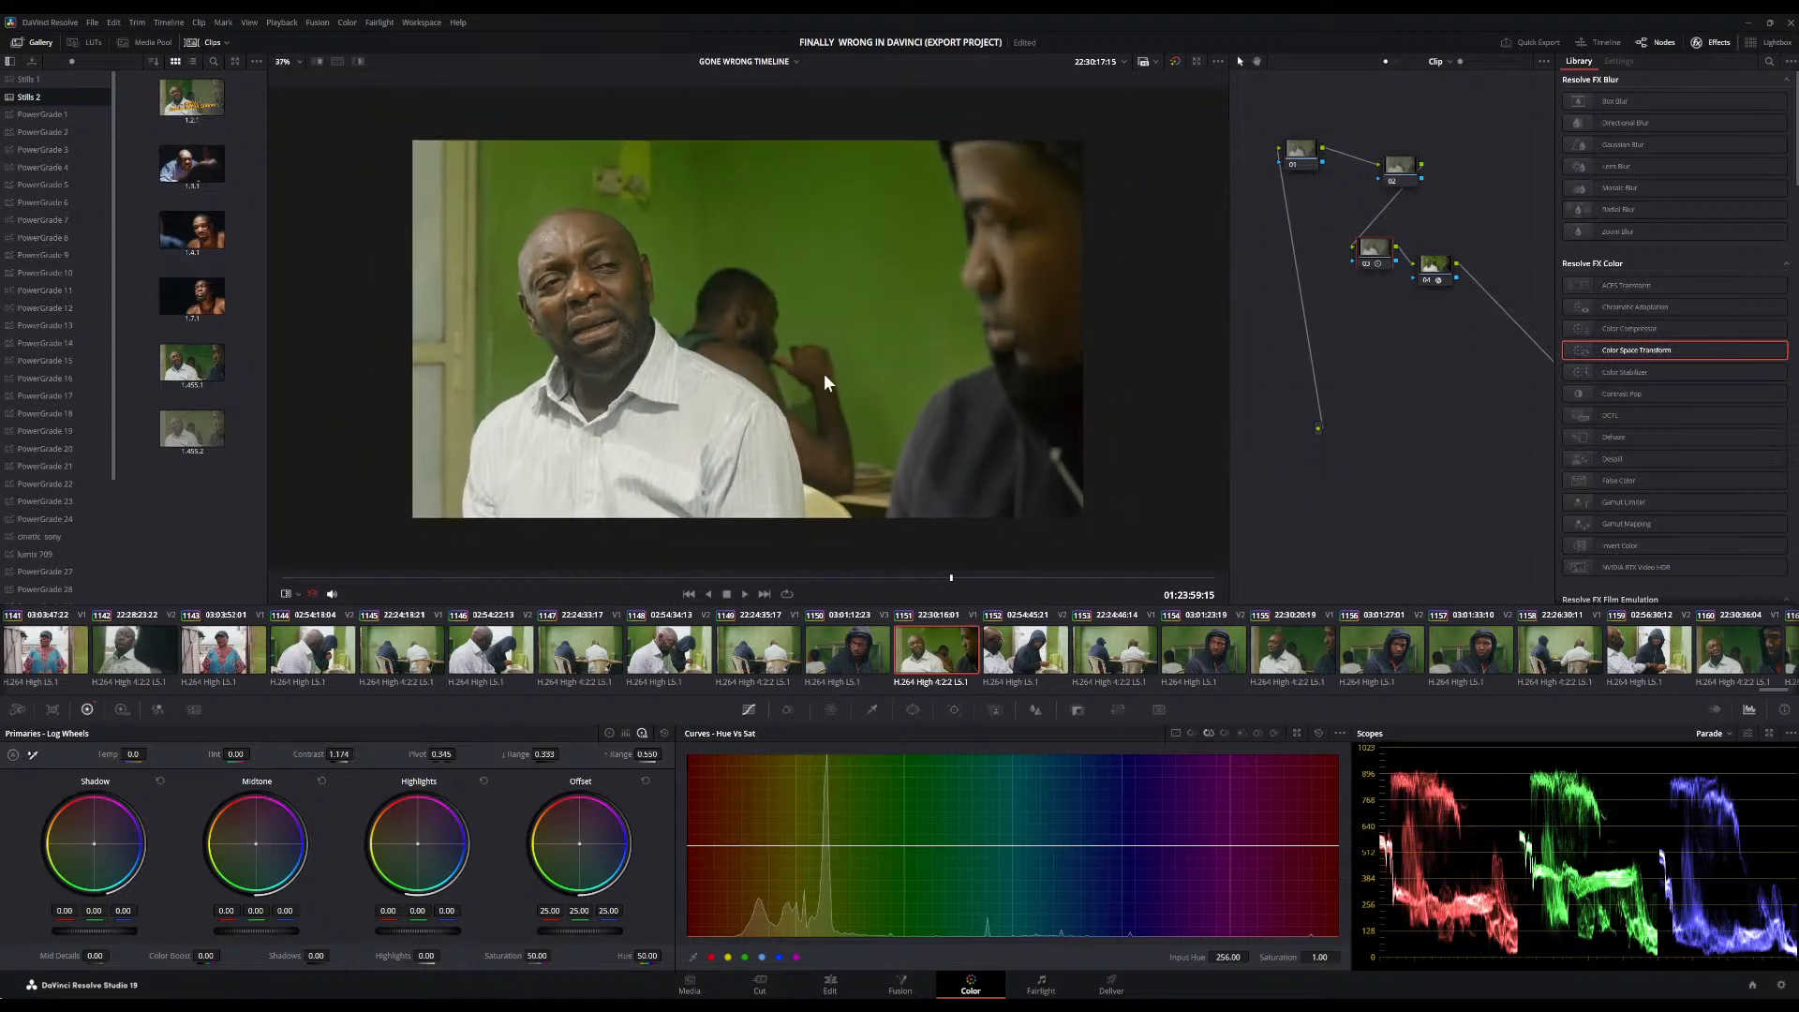
pyautogui.scroll(1, 823, 373)
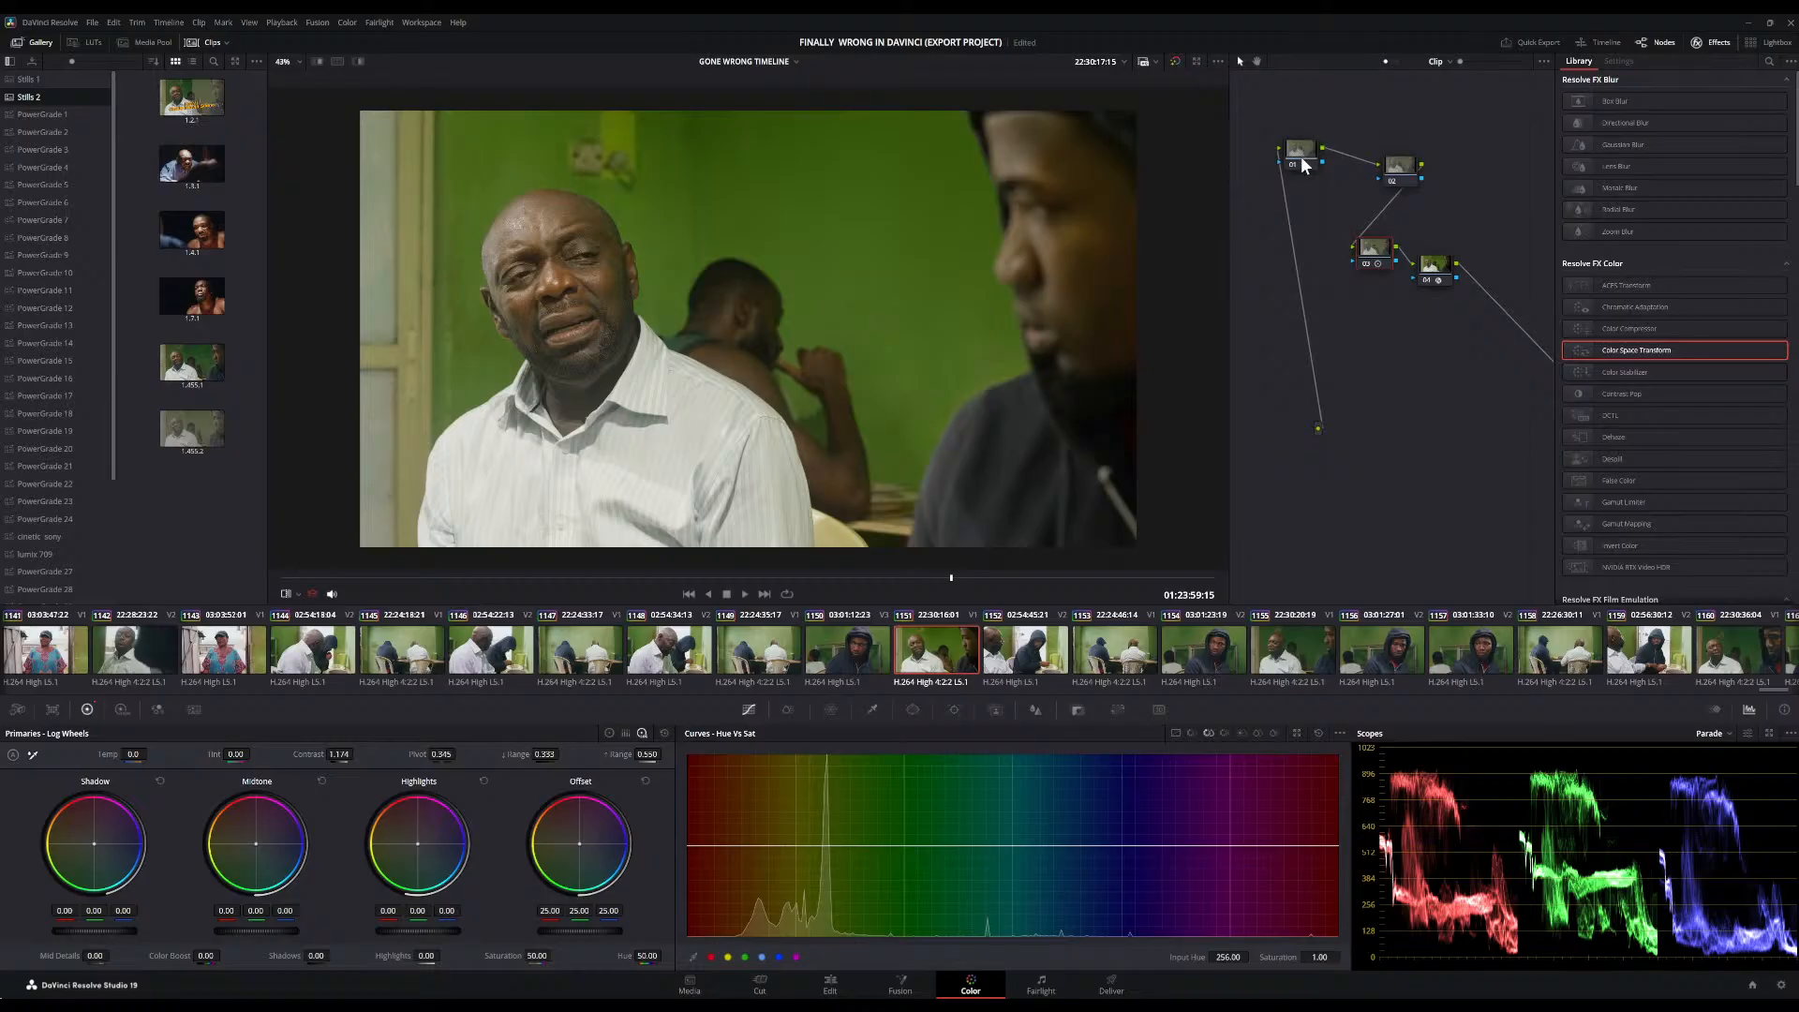
# Rearrange nodes 01 to 04 into one row in the node graph
pyautogui.moveTo(1301, 160); pyautogui.dragTo(1274, 166)
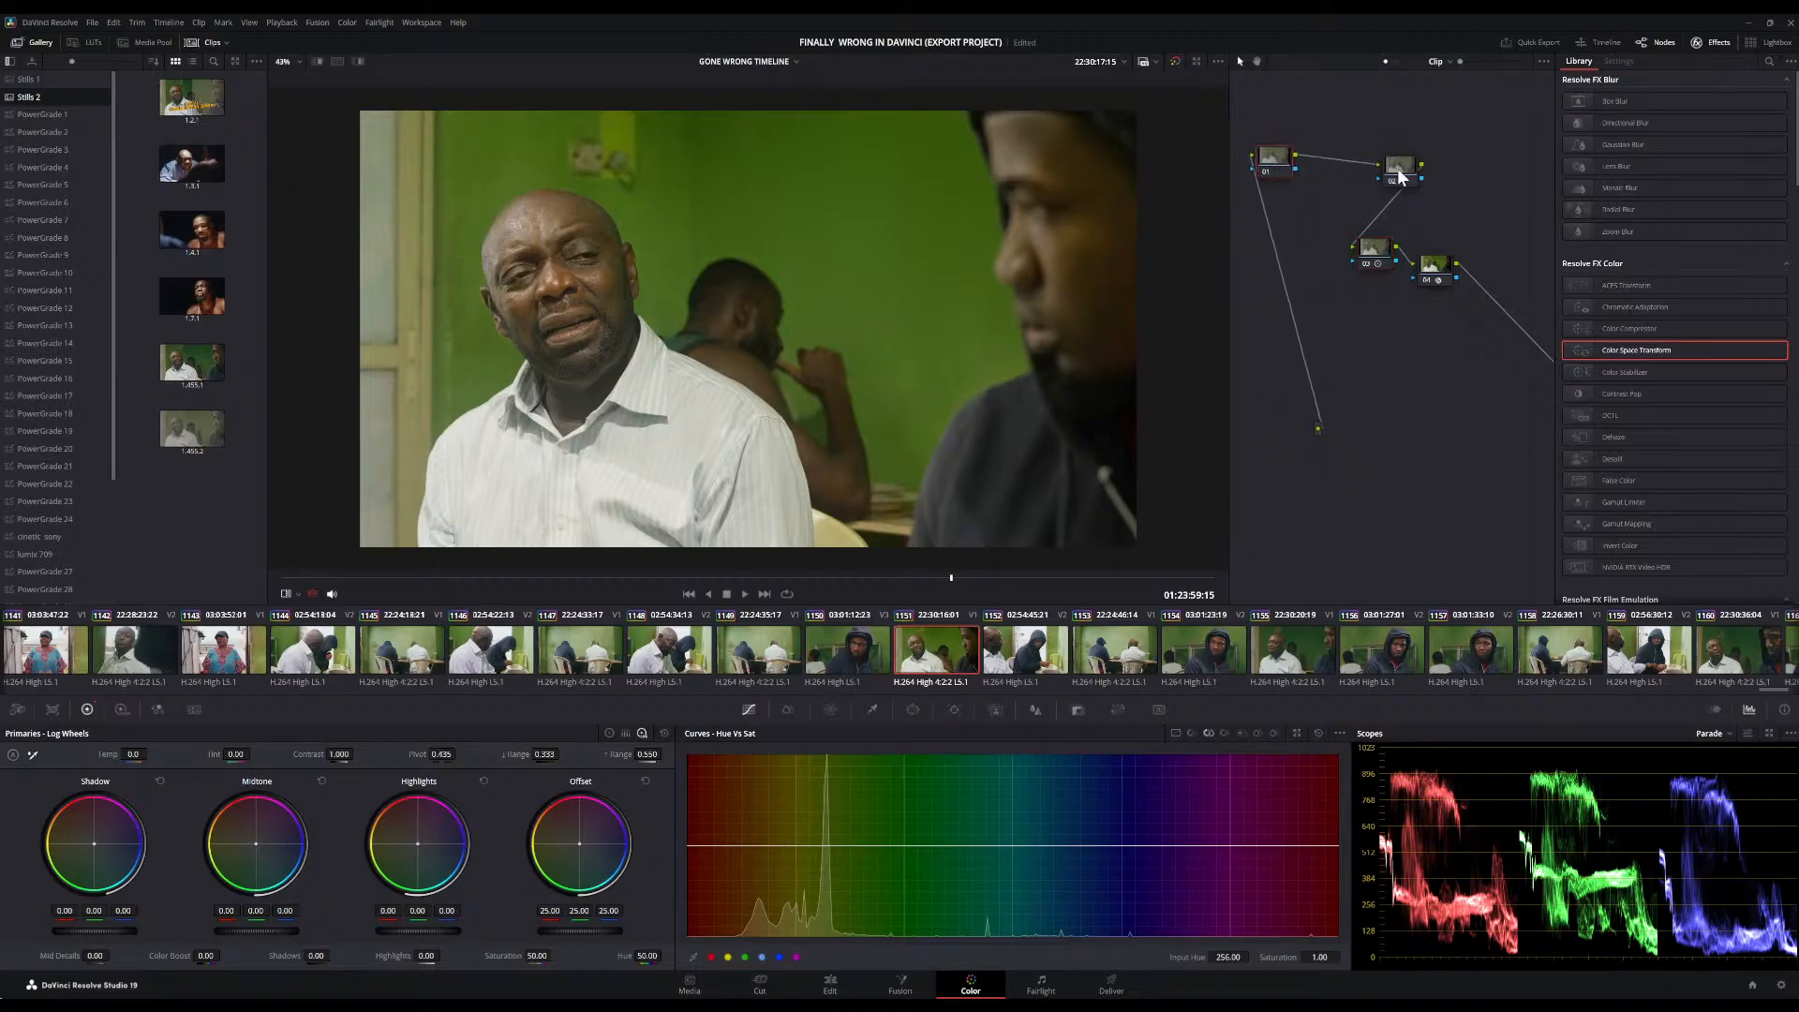
pyautogui.moveTo(1400, 178); pyautogui.dragTo(1346, 169)
pyautogui.moveTo(1375, 253); pyautogui.dragTo(1434, 167)
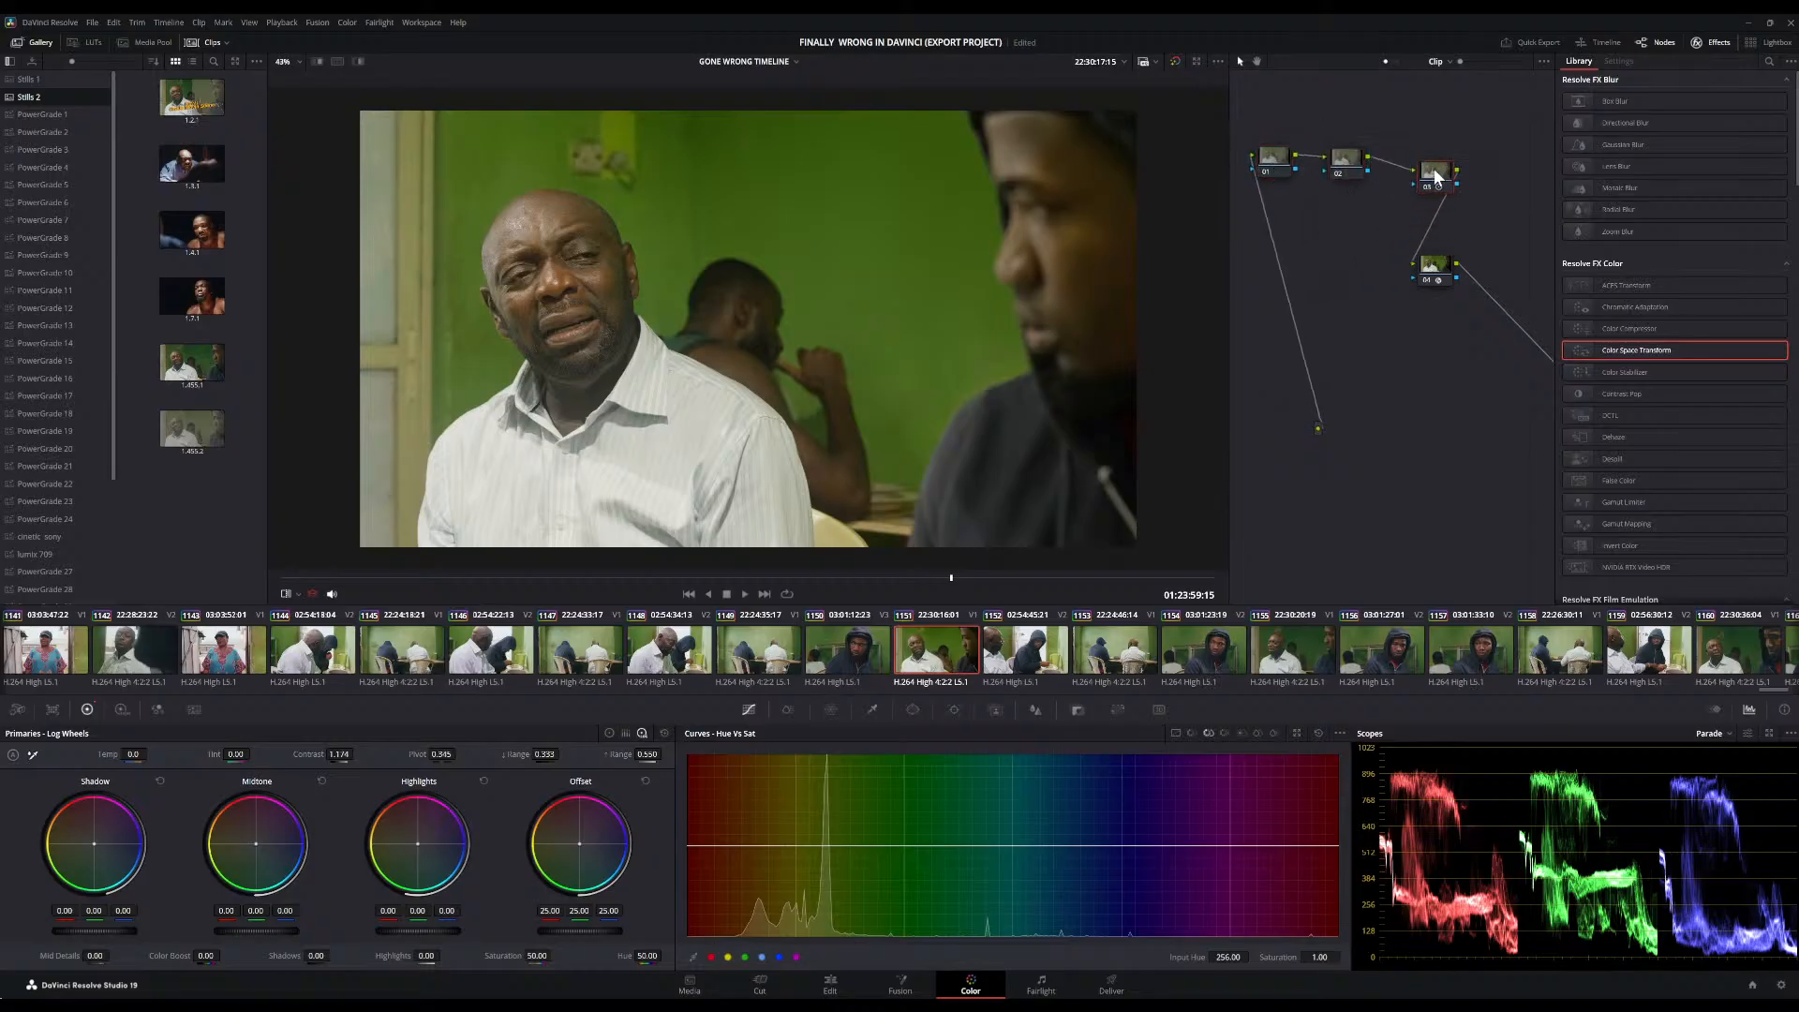
pyautogui.moveTo(1436, 269); pyautogui.dragTo(1515, 198)
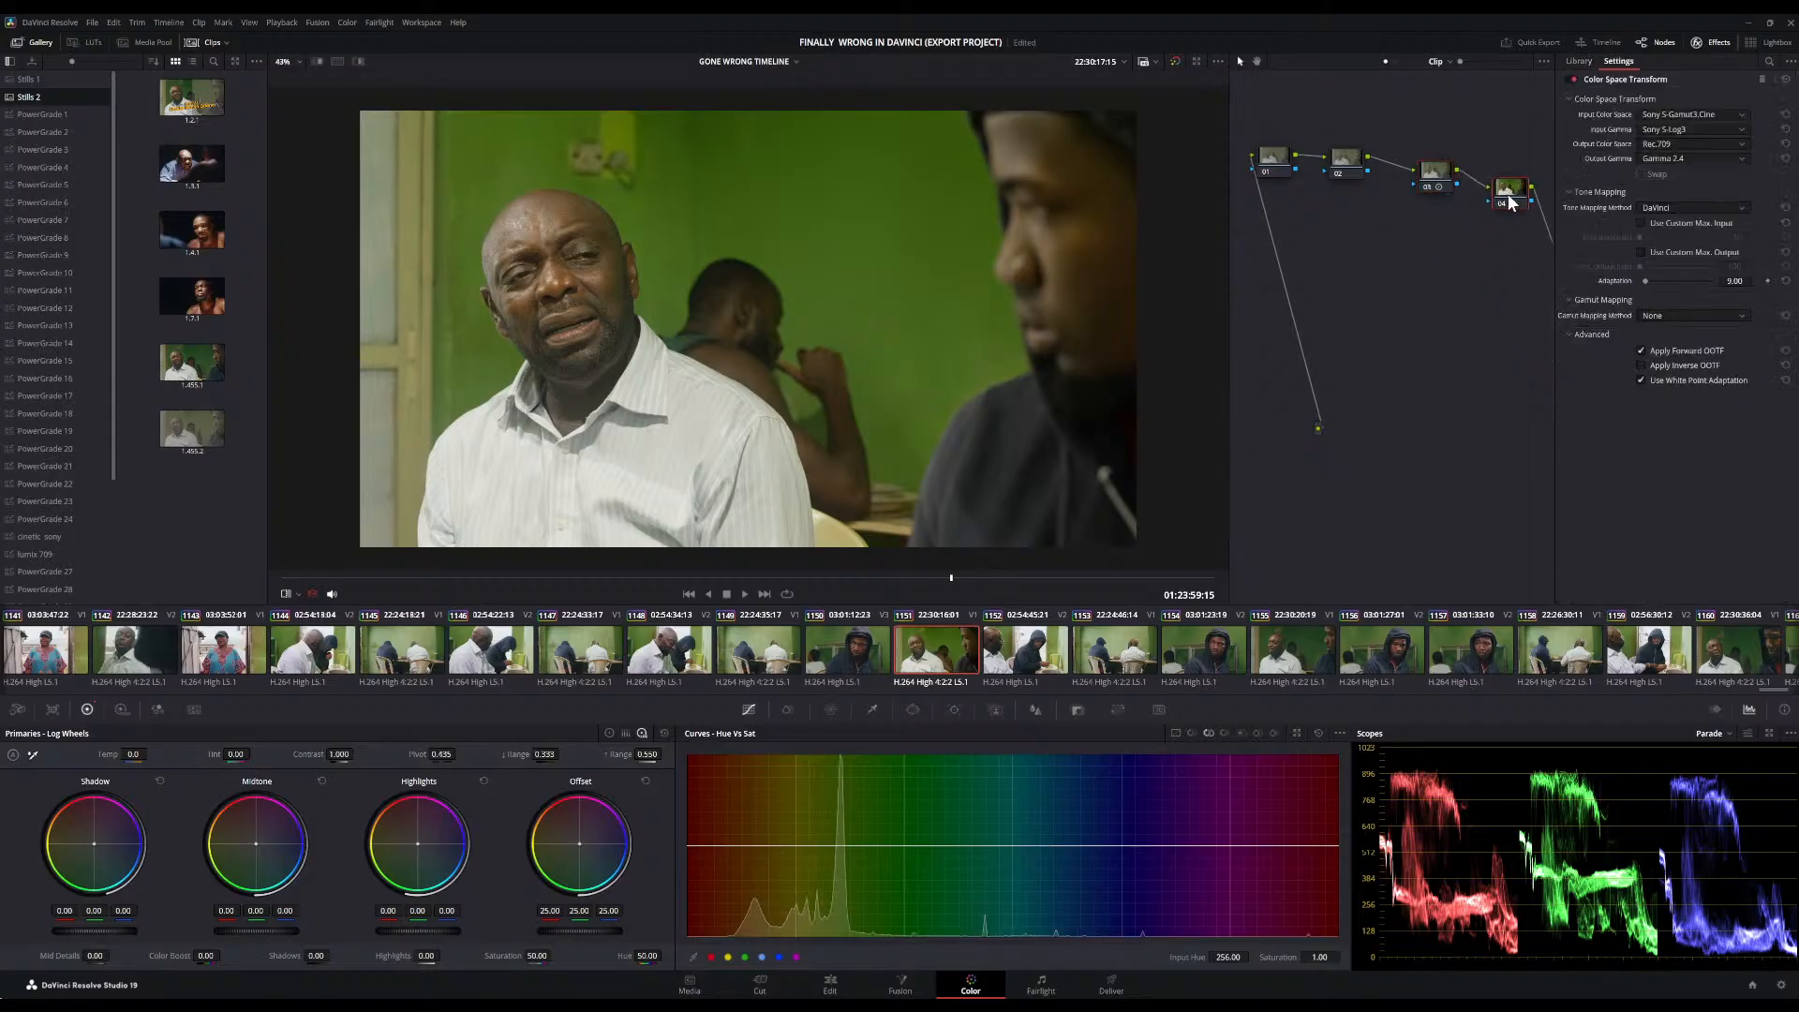
# Try lowering the lift of node 01 to -0.05, -0.03 and -0.11 on the primary color wheels, and reset it
pyautogui.click(1272, 167)
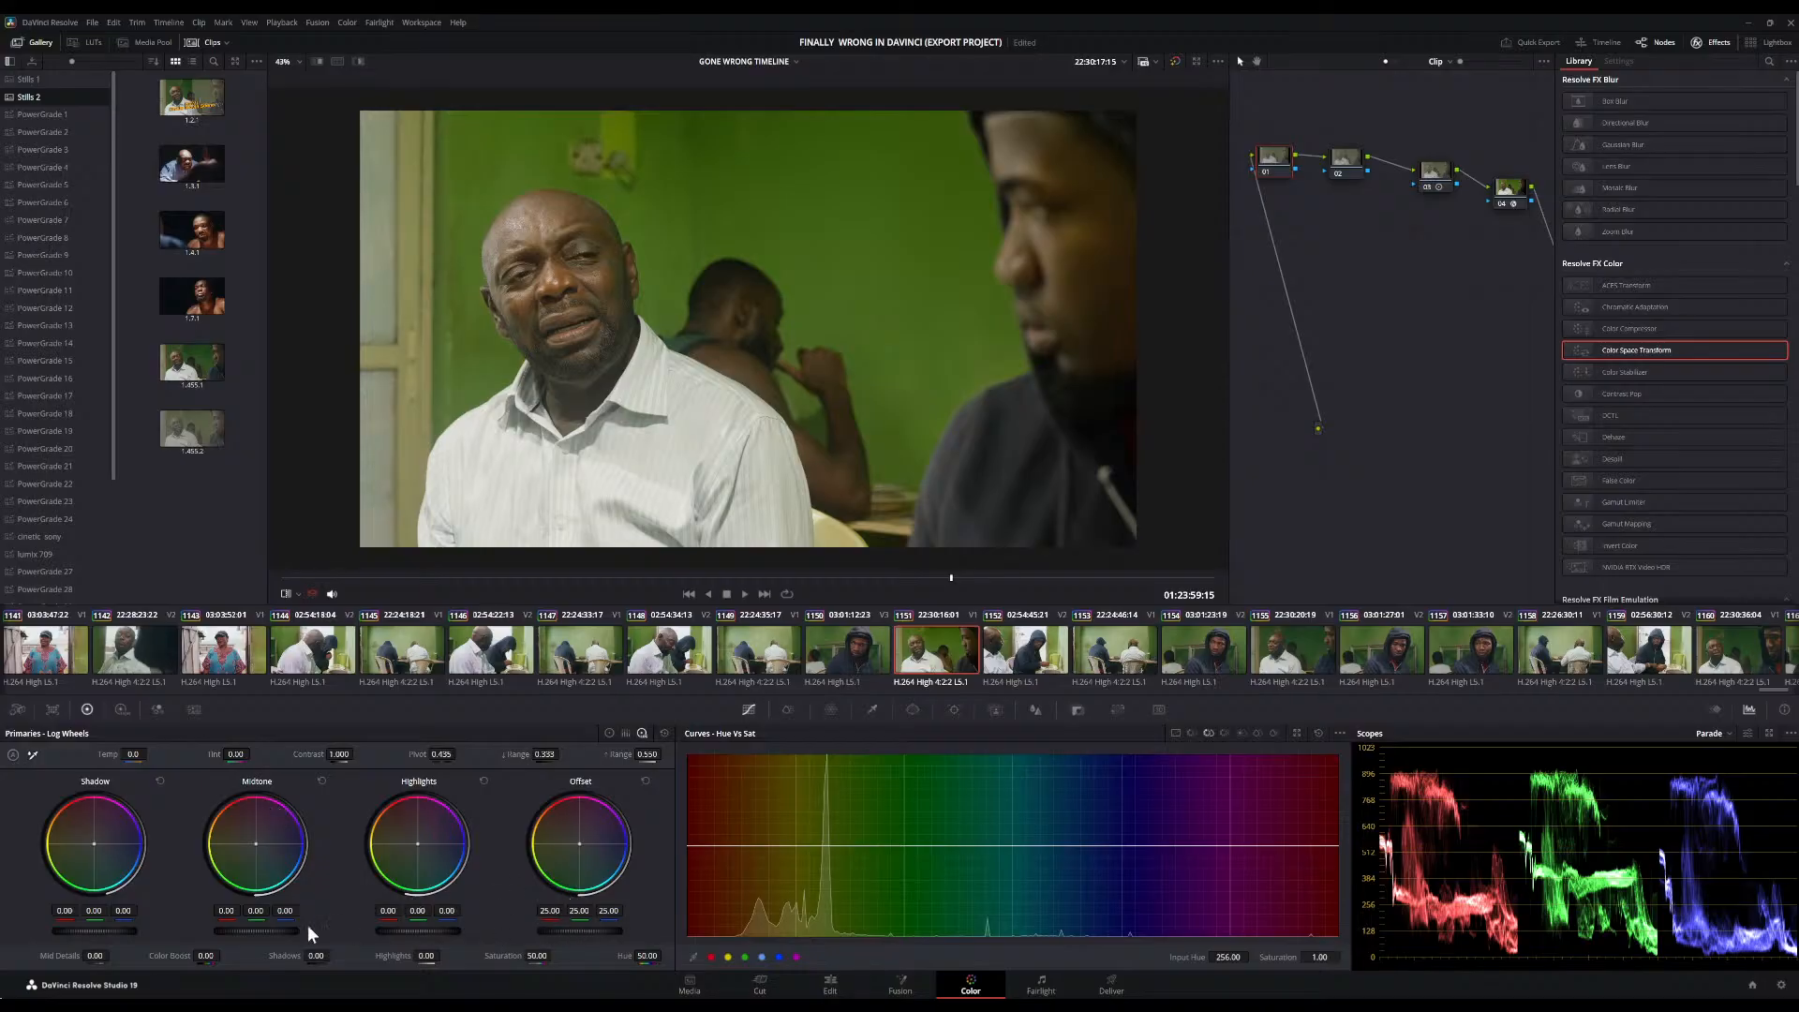
pyautogui.click(609, 732)
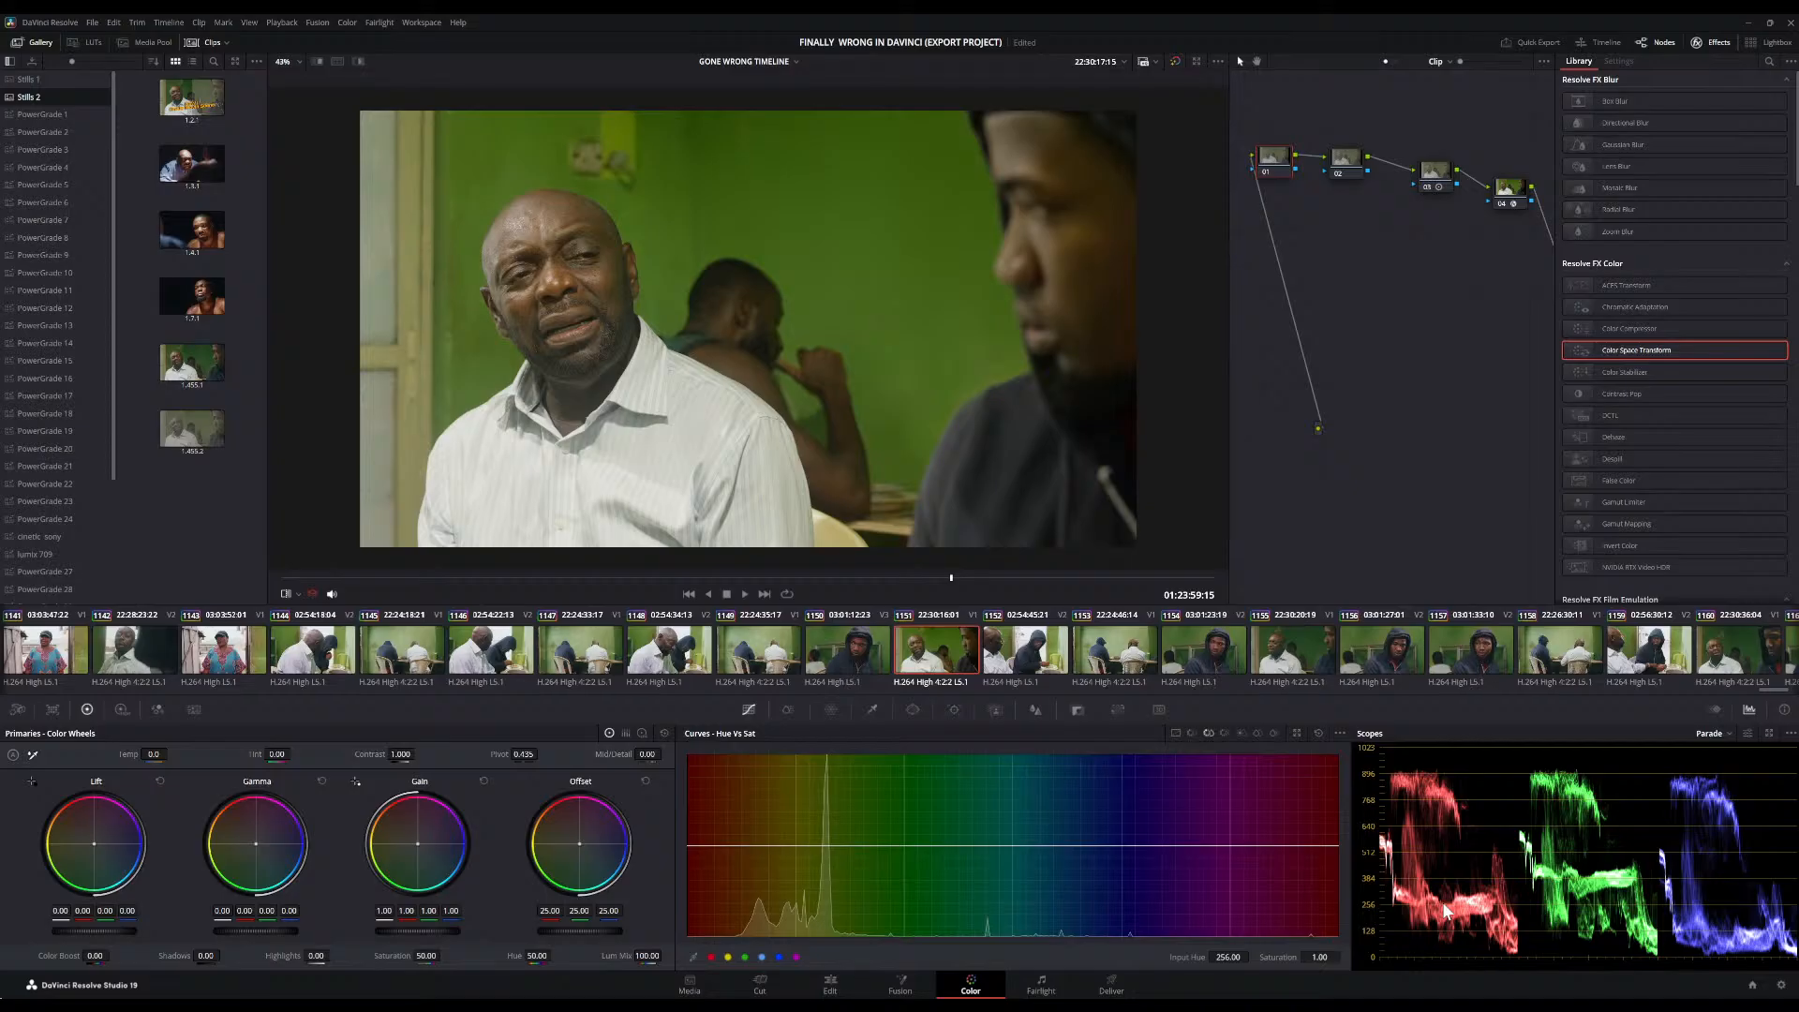
pyautogui.click(641, 734)
pyautogui.click(609, 734)
pyautogui.moveTo(94, 931); pyautogui.dragTo(70, 930)
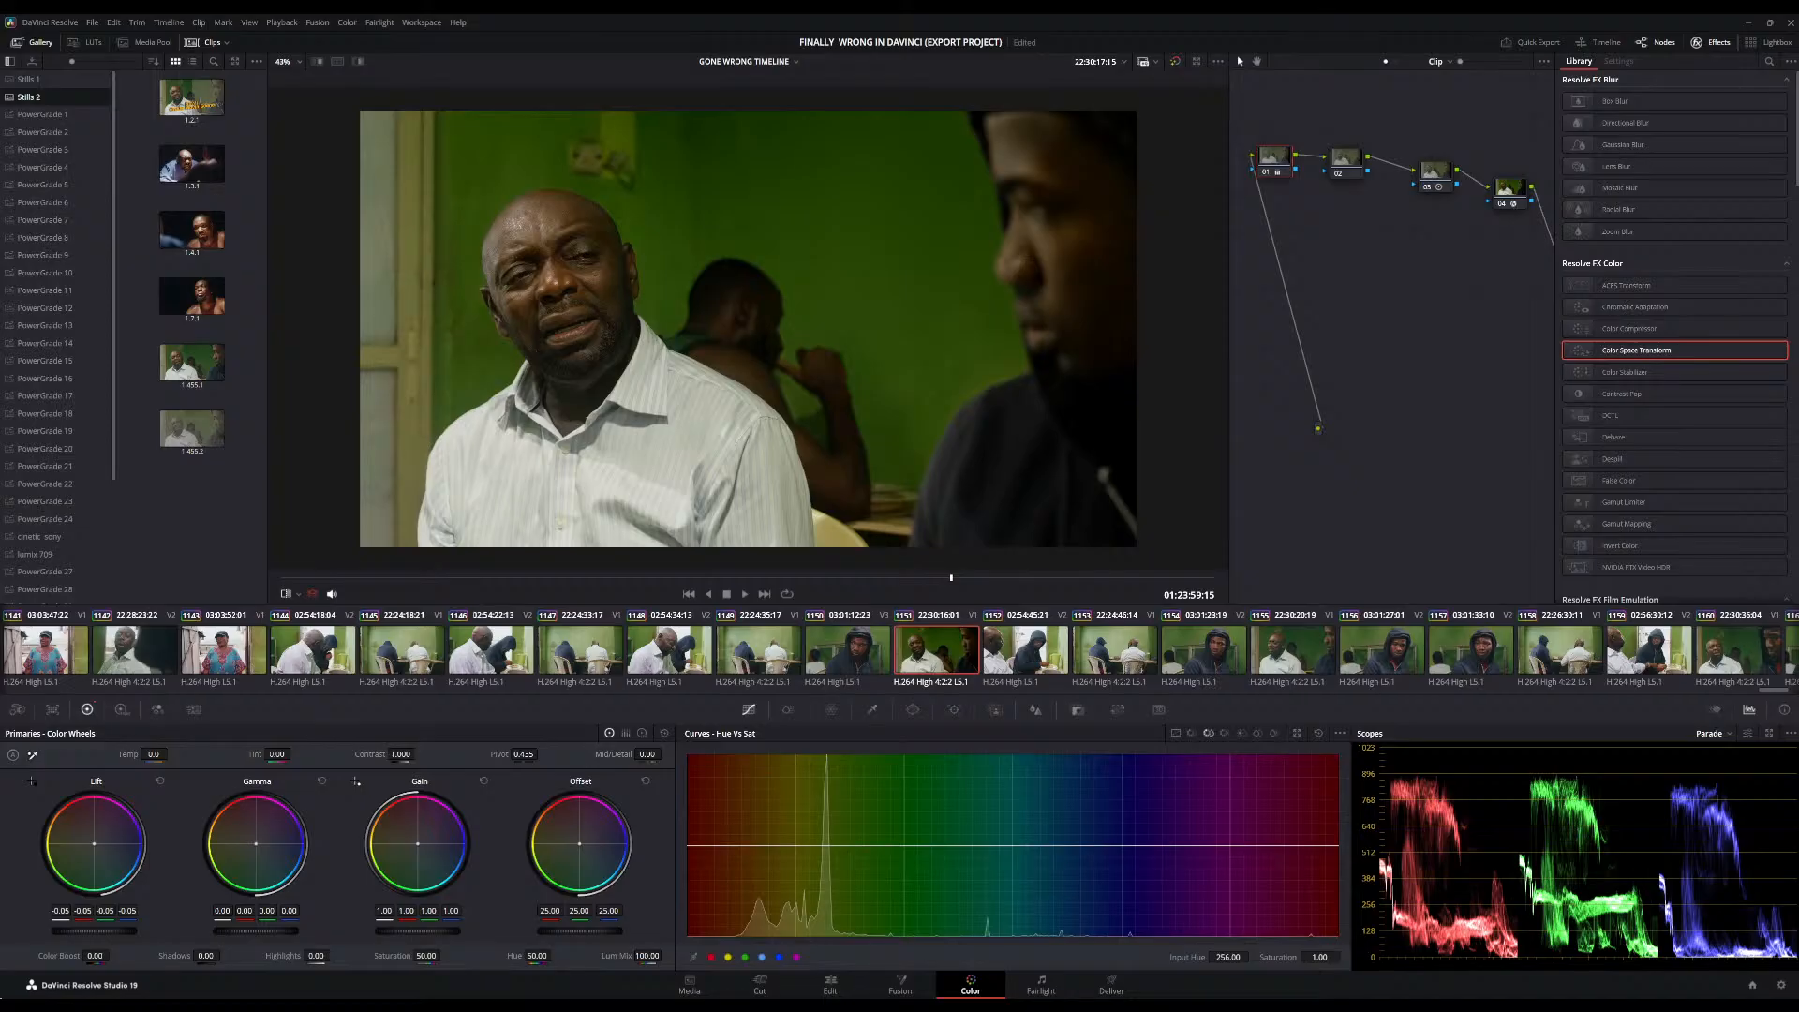
pyautogui.moveTo(94, 931); pyautogui.dragTo(104, 930)
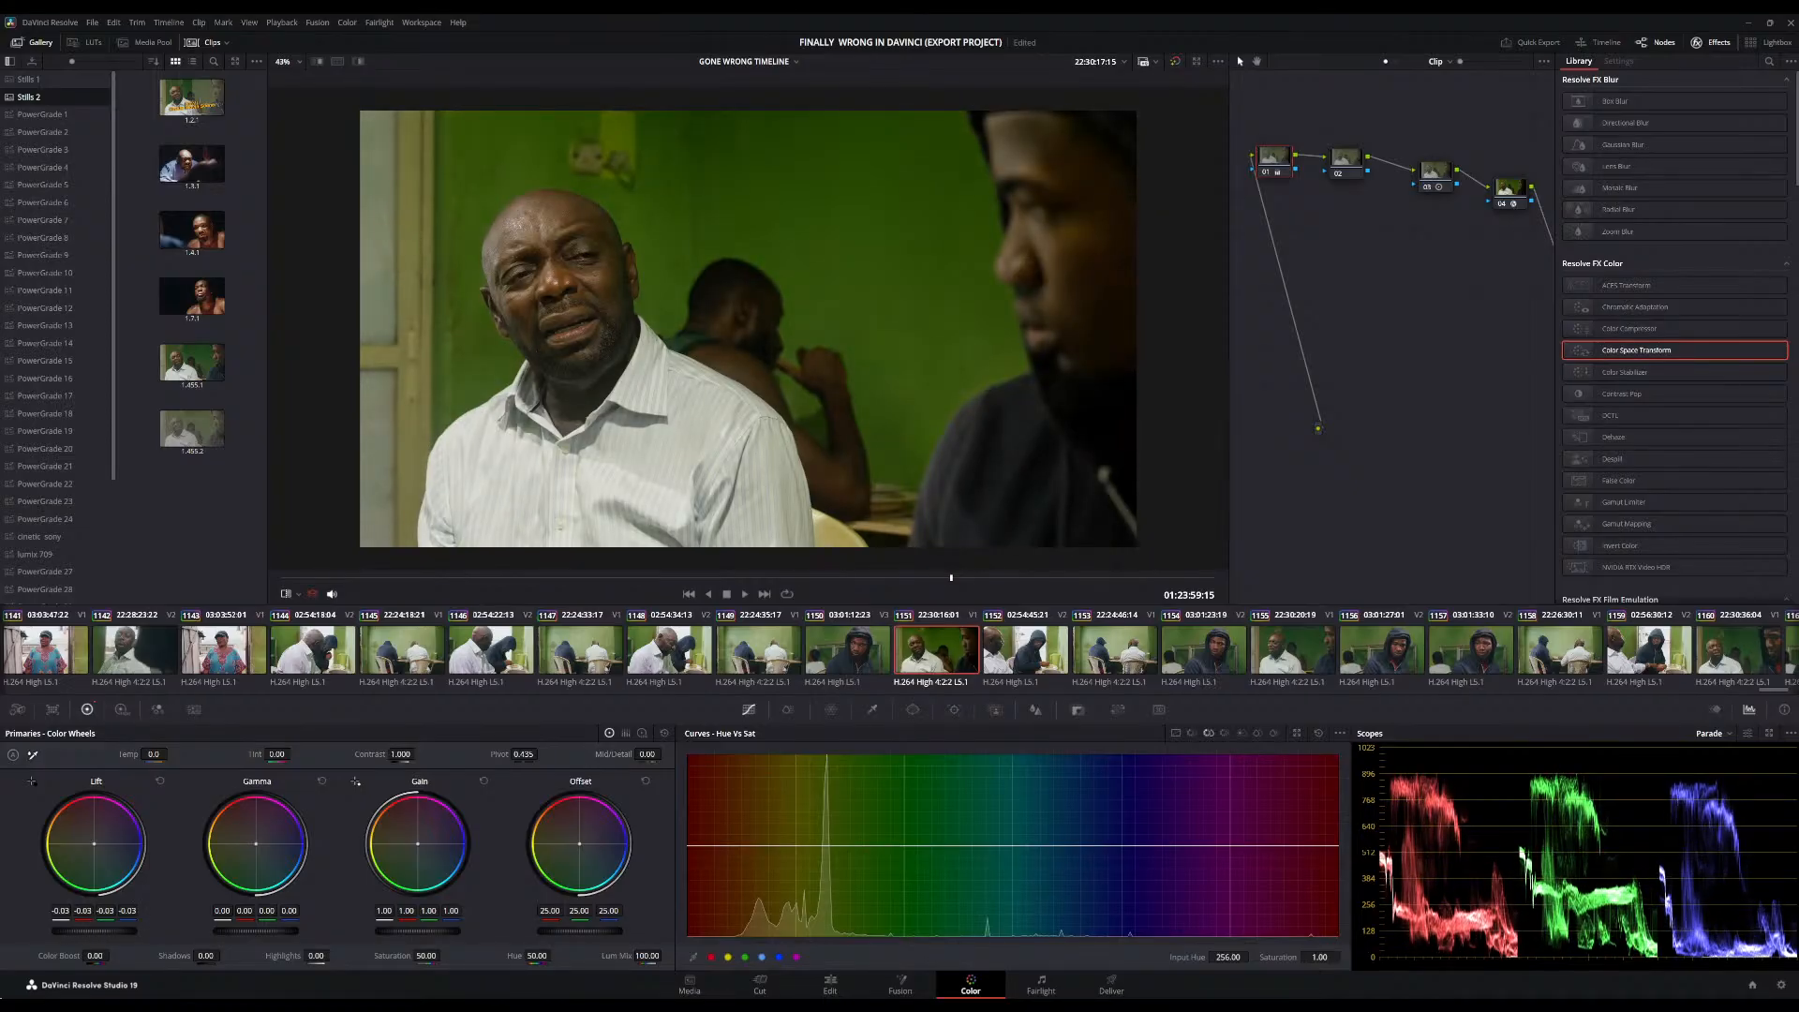
pyautogui.moveTo(141, 931); pyautogui.dragTo(128, 930)
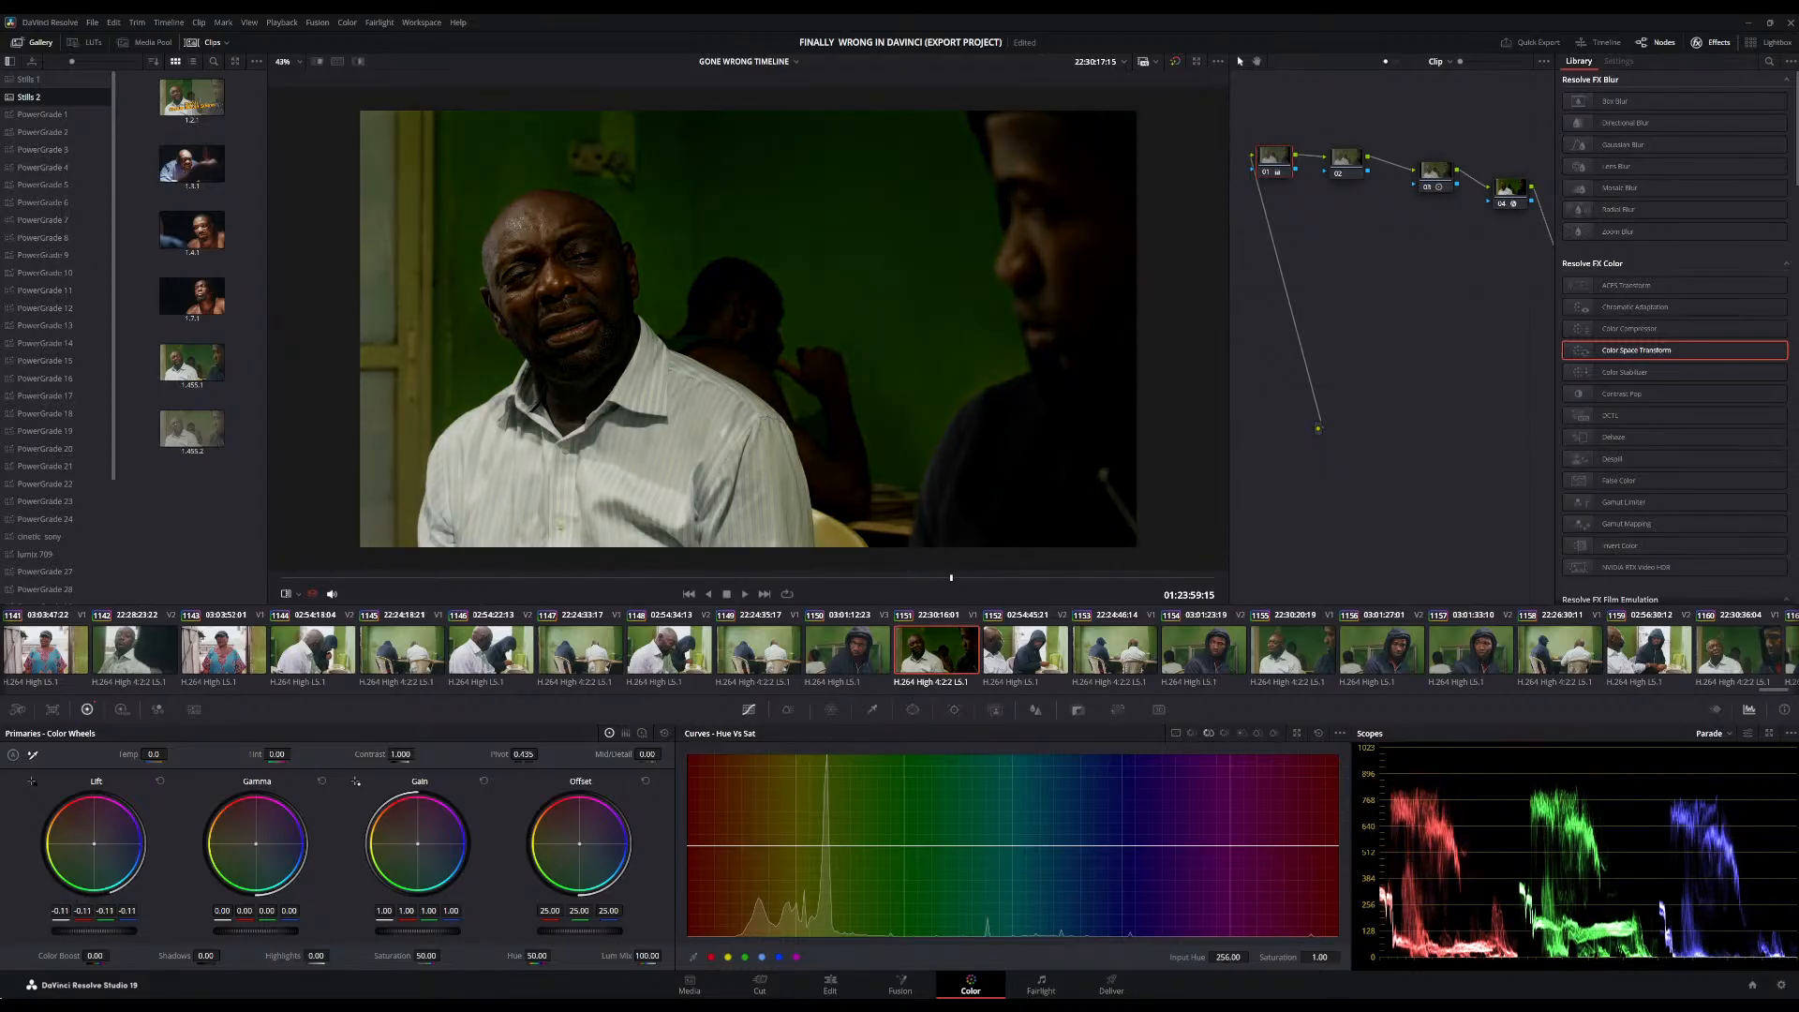
pyautogui.click(161, 779)
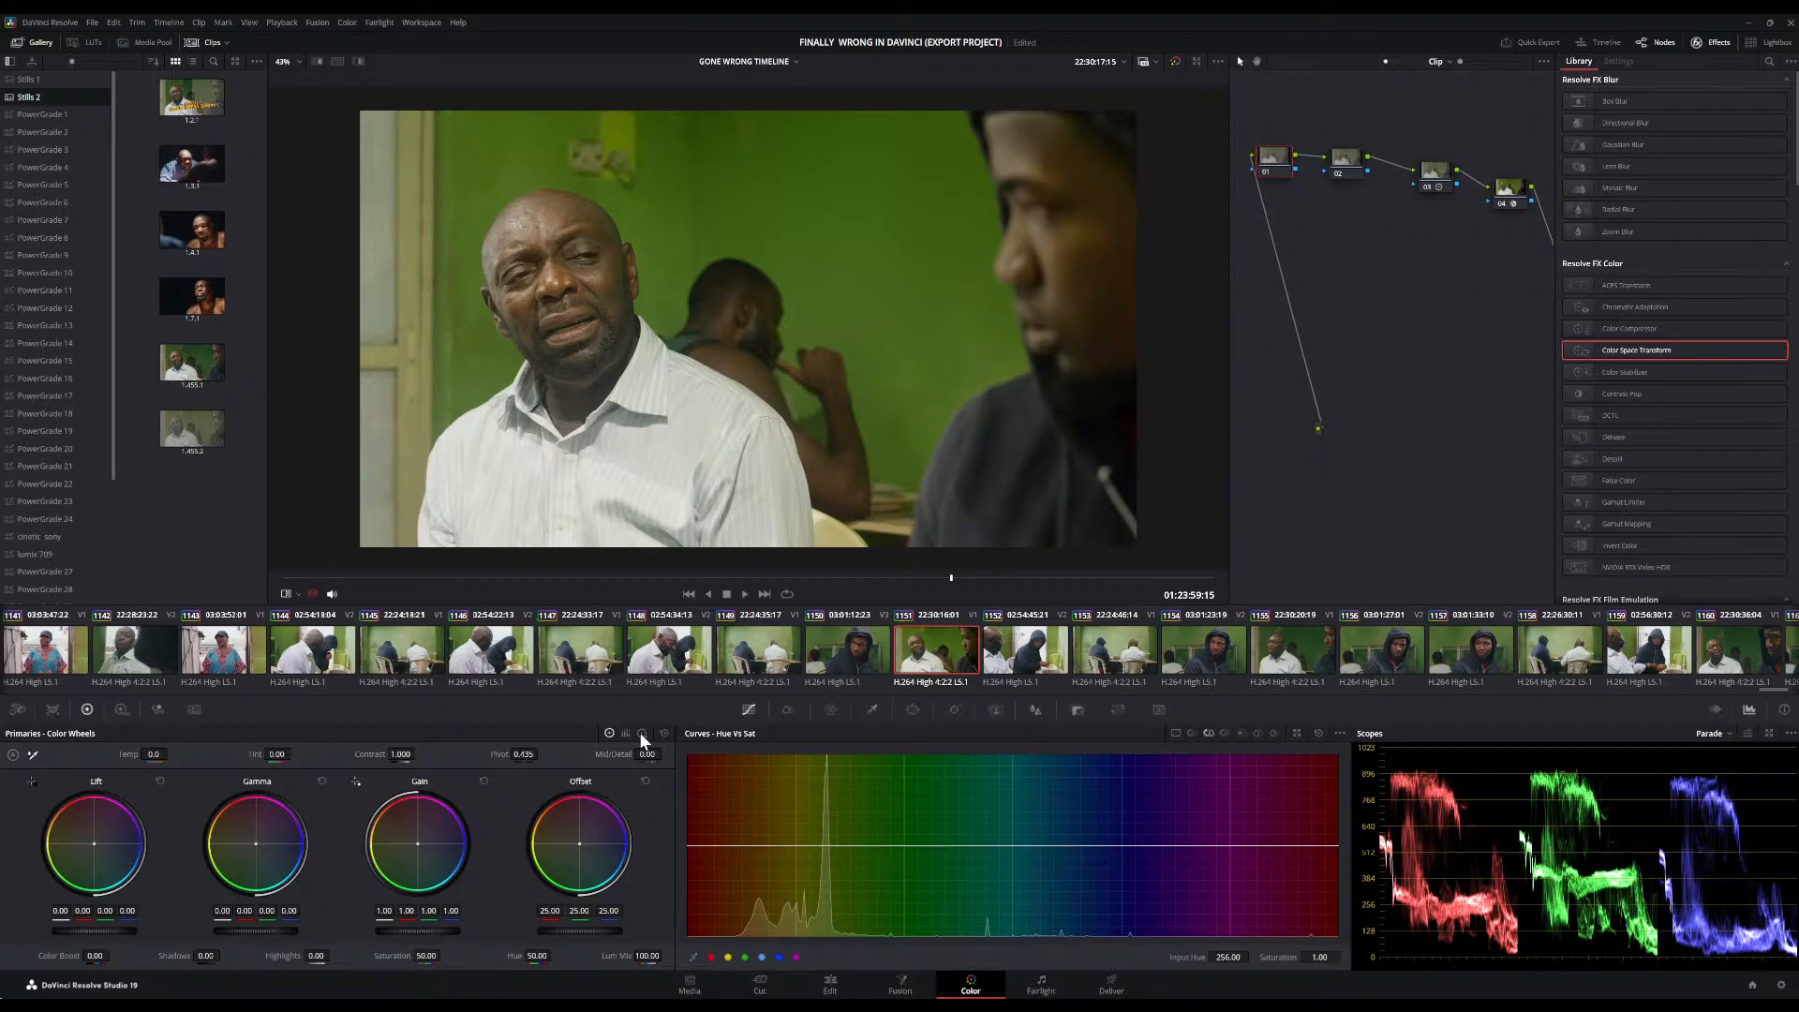
# Try lowering the Log shadow wheel of node 01 to -0.35, and reset it
pyautogui.click(641, 734)
pyautogui.moveTo(112, 930); pyautogui.dragTo(70, 930)
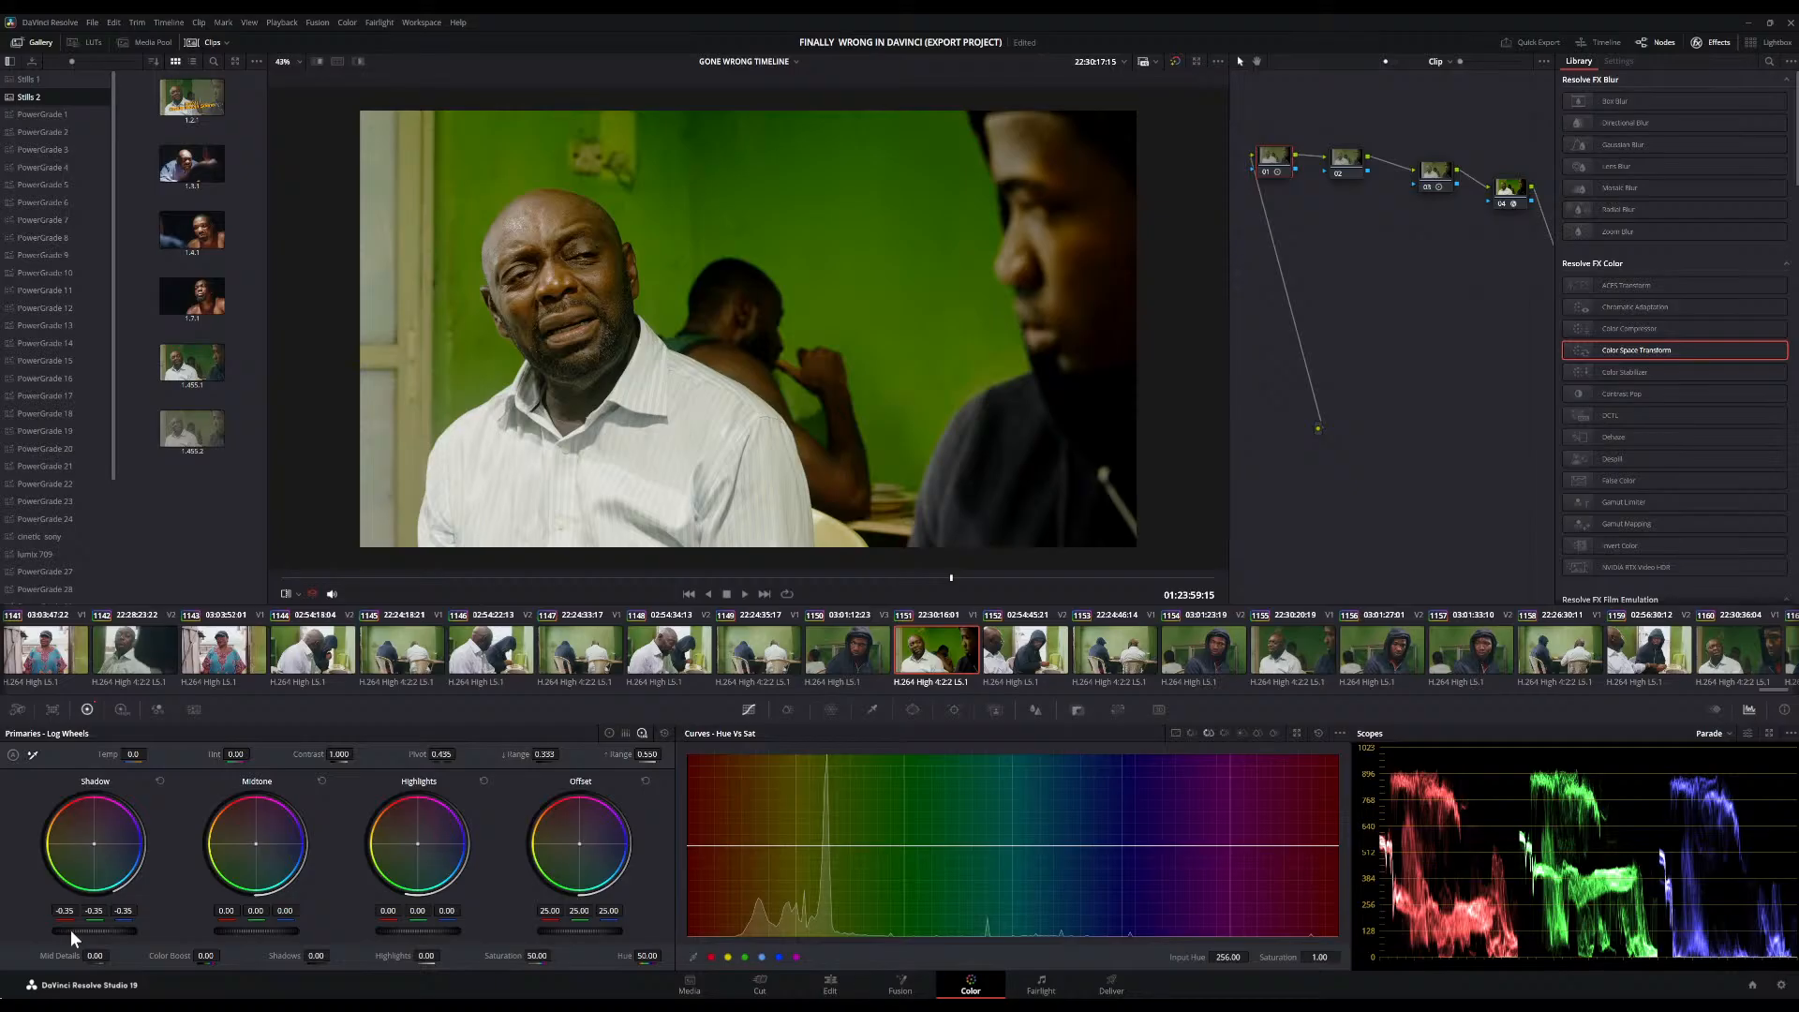
pyautogui.hotkey('ctrl', 's')
pyautogui.click(158, 781)
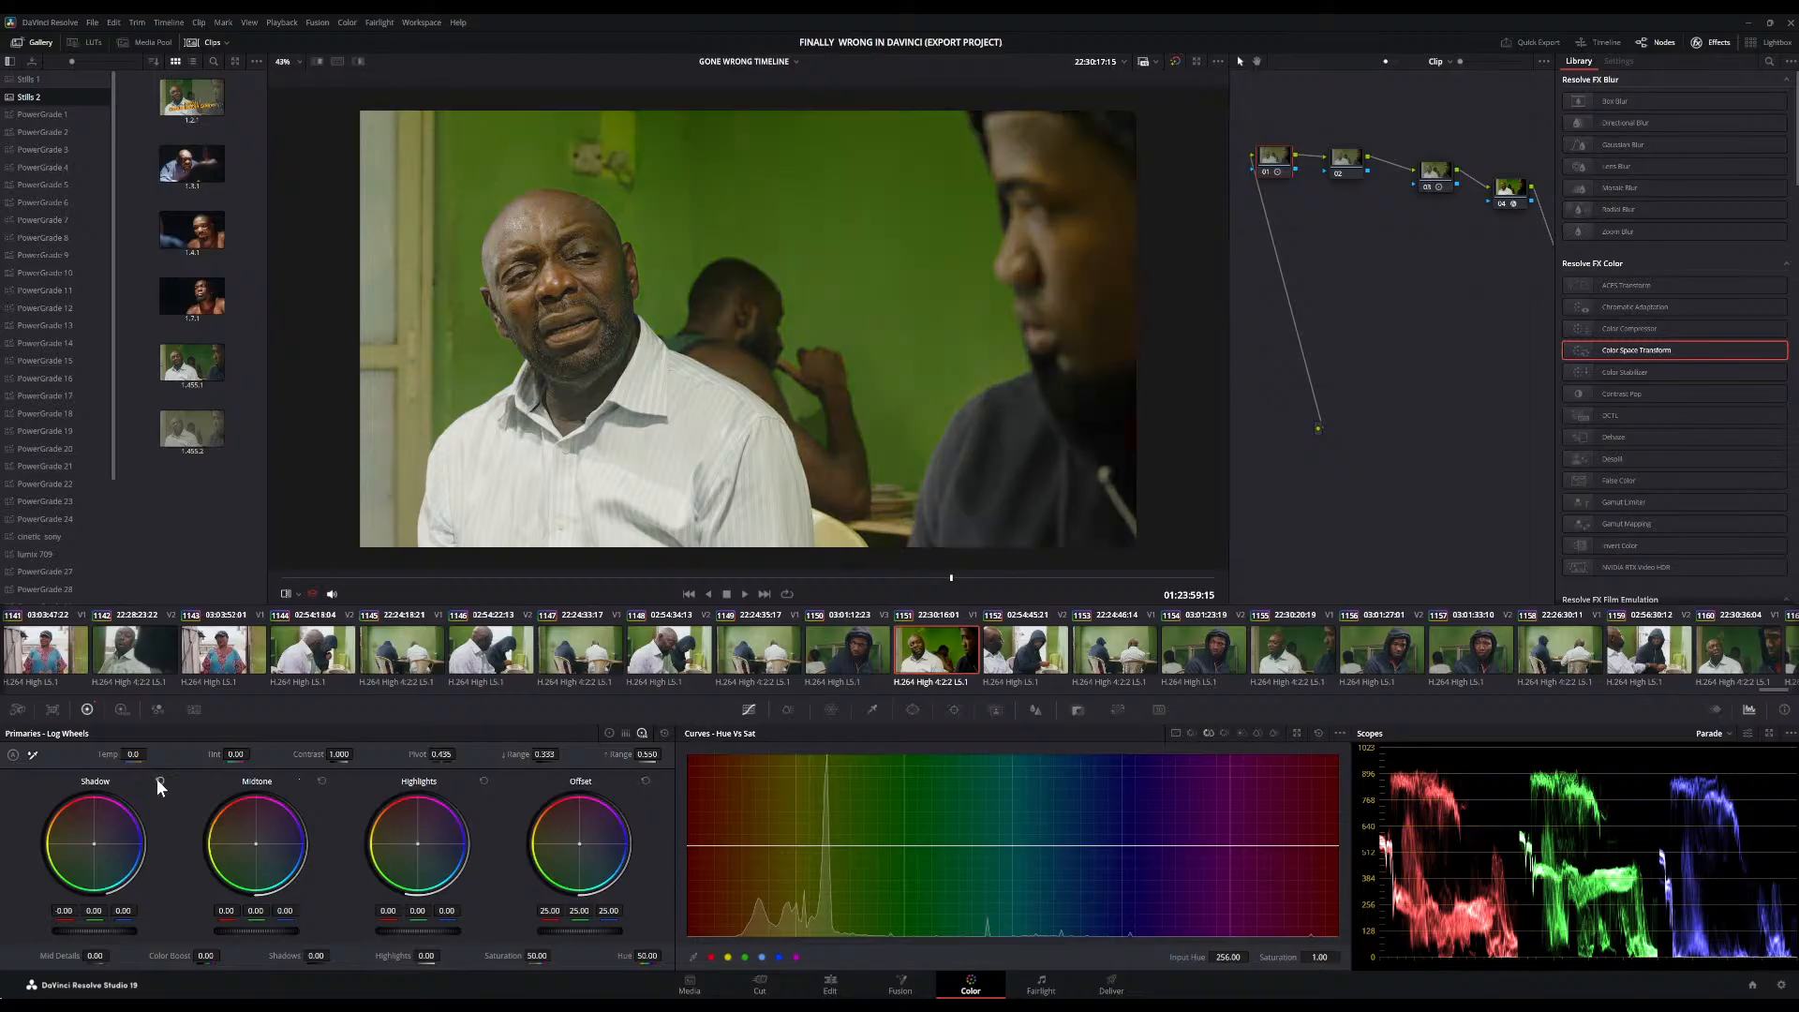
# Set the lift to -0.01 and the gamma to 0.02 on node 01 with the primary color wheels
pyautogui.click(611, 730)
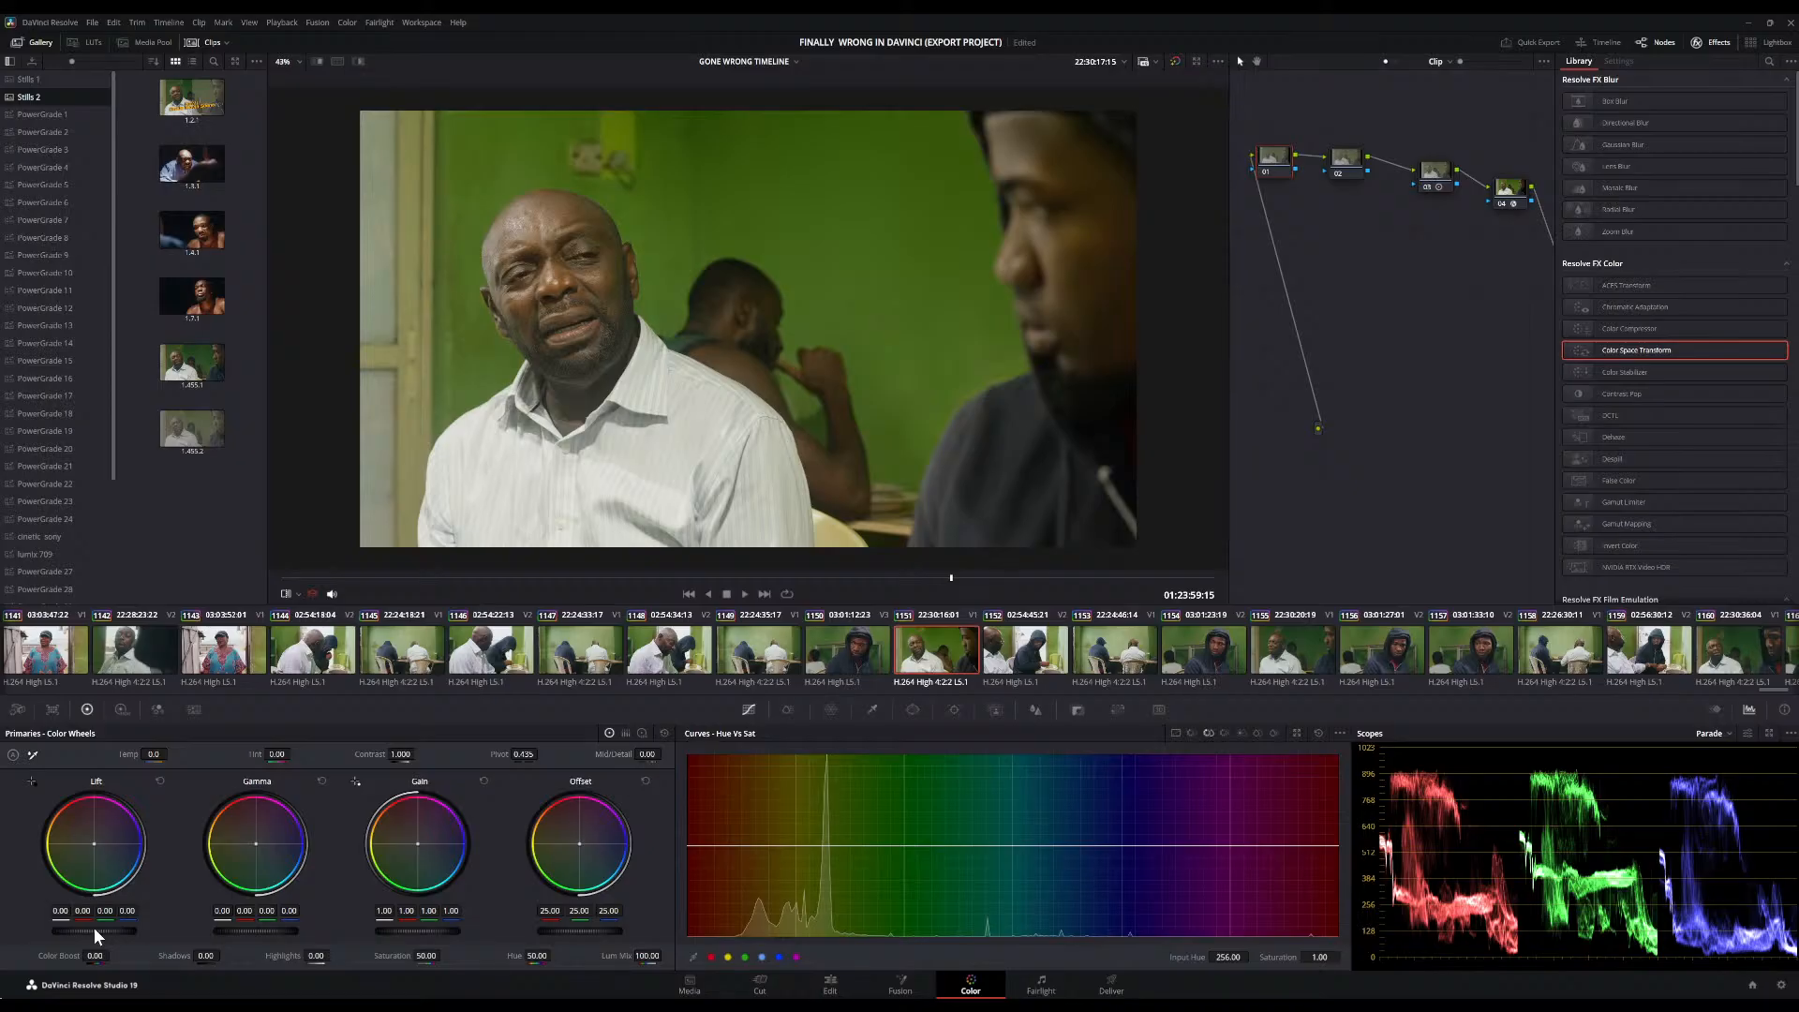
pyautogui.moveTo(94, 931); pyautogui.dragTo(89, 930)
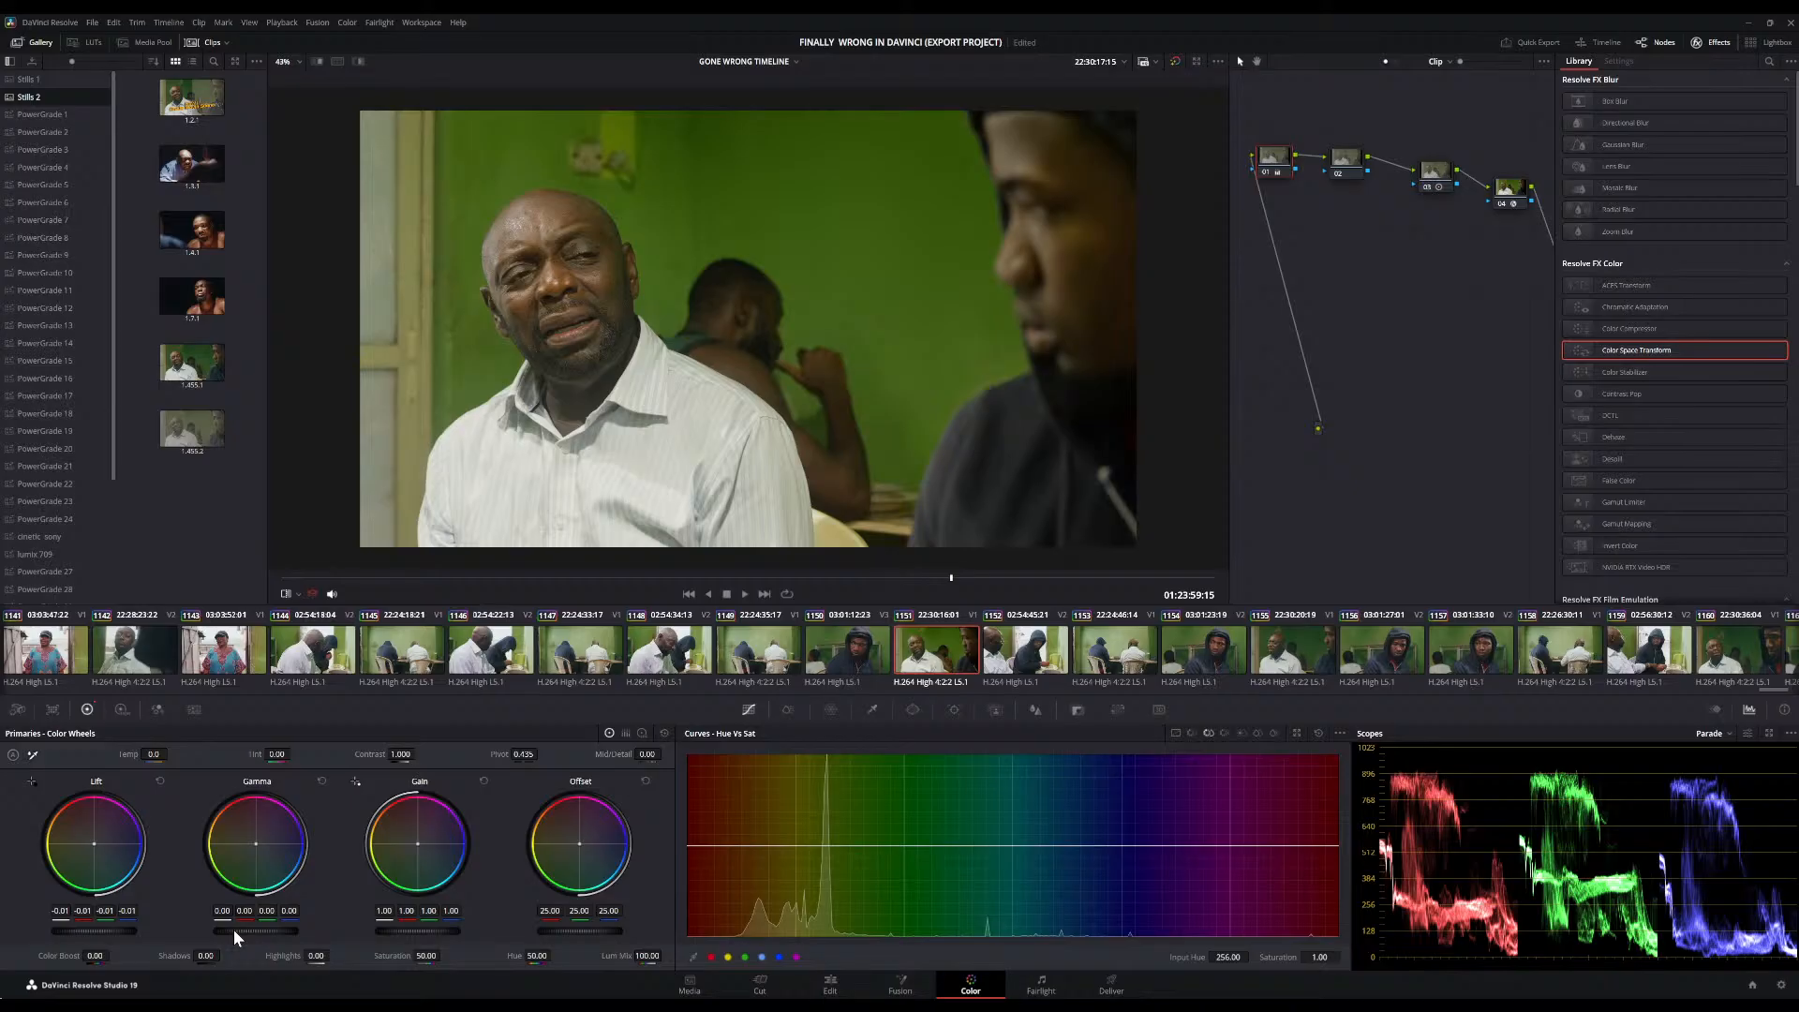
pyautogui.moveTo(255, 930); pyautogui.dragTo(264, 930)
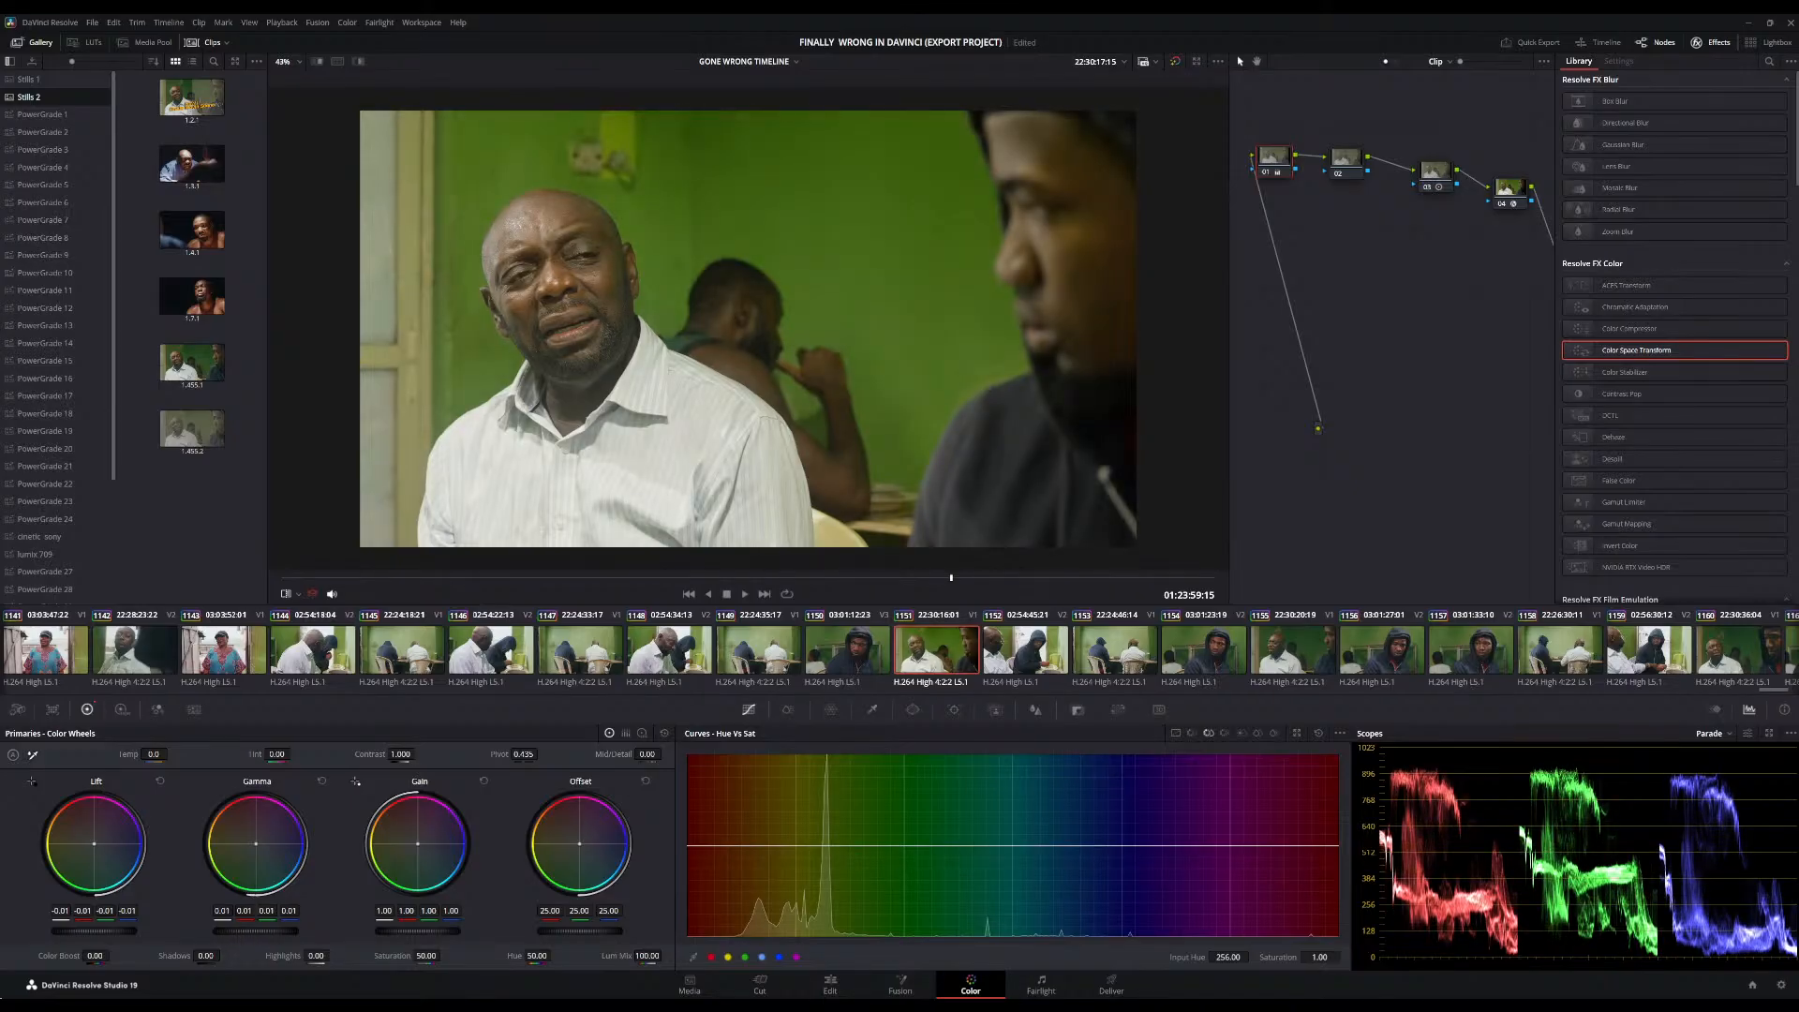
pyautogui.moveTo(254, 931); pyautogui.dragTo(266, 930)
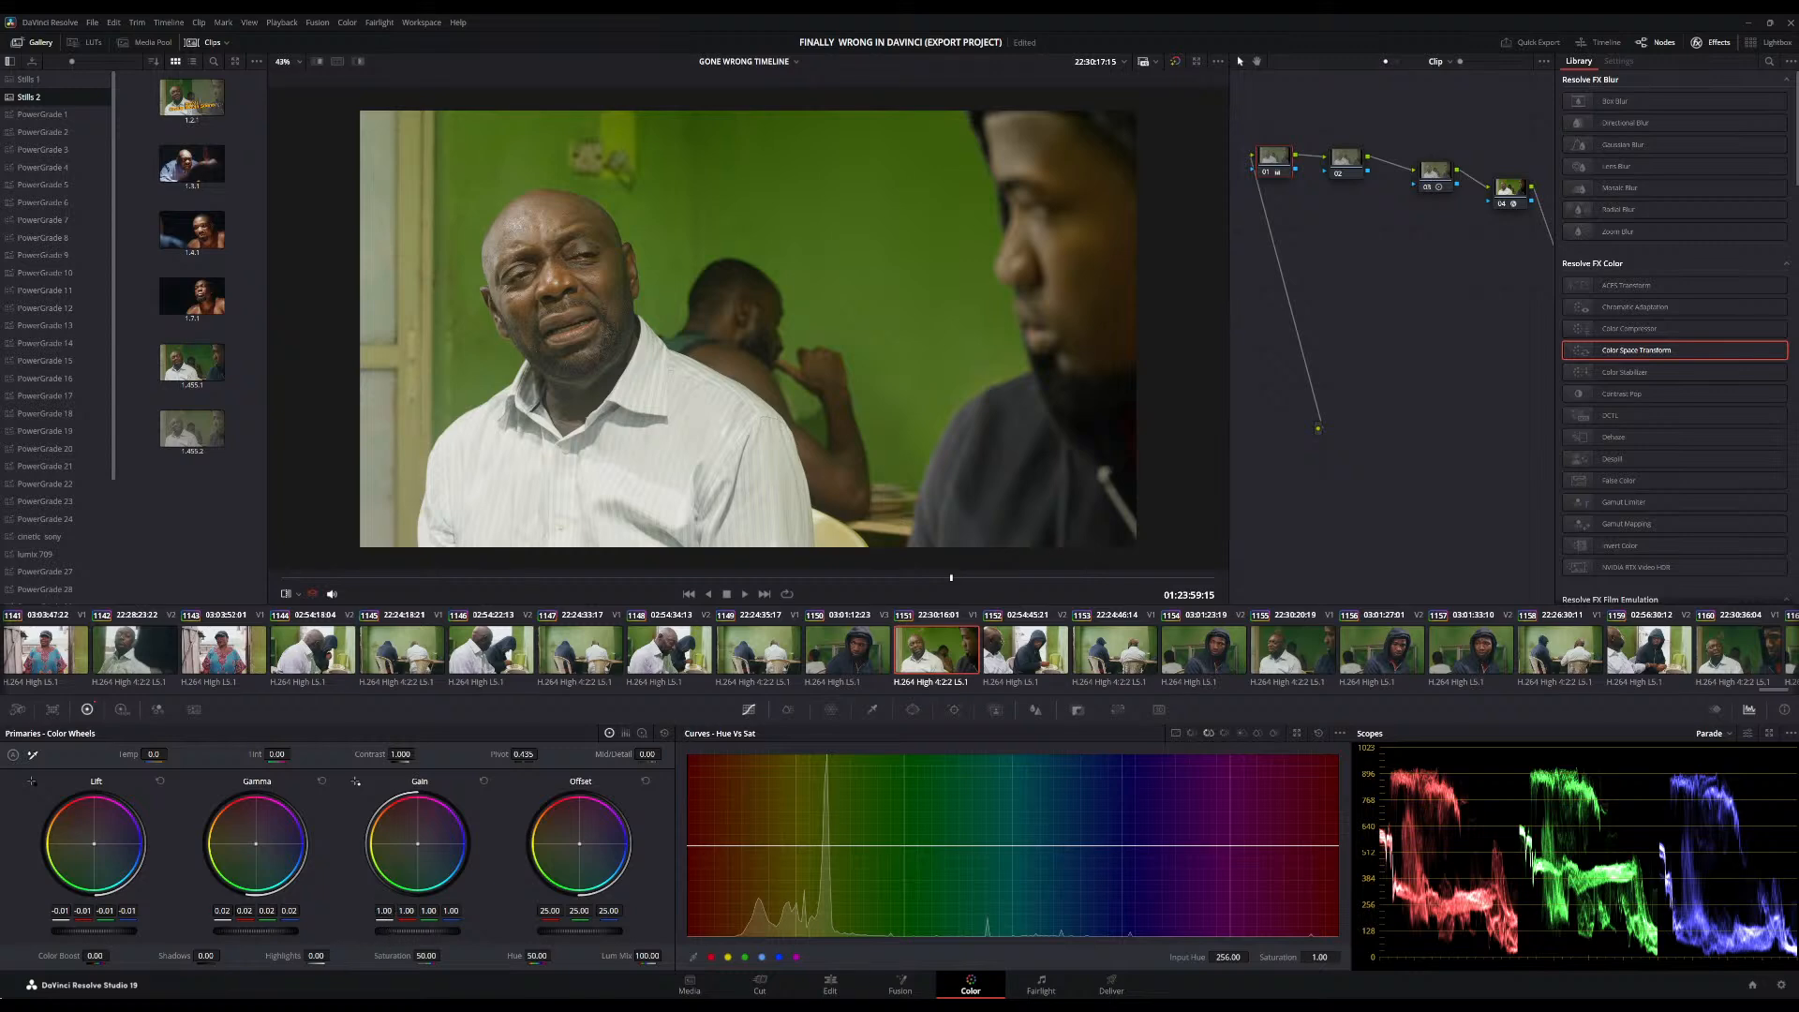
# Set the gain to 1.02 and the offset to 21.15 on node 01, and compare the image with the node switched off
pyautogui.moveTo(417, 931); pyautogui.dragTo(431, 930)
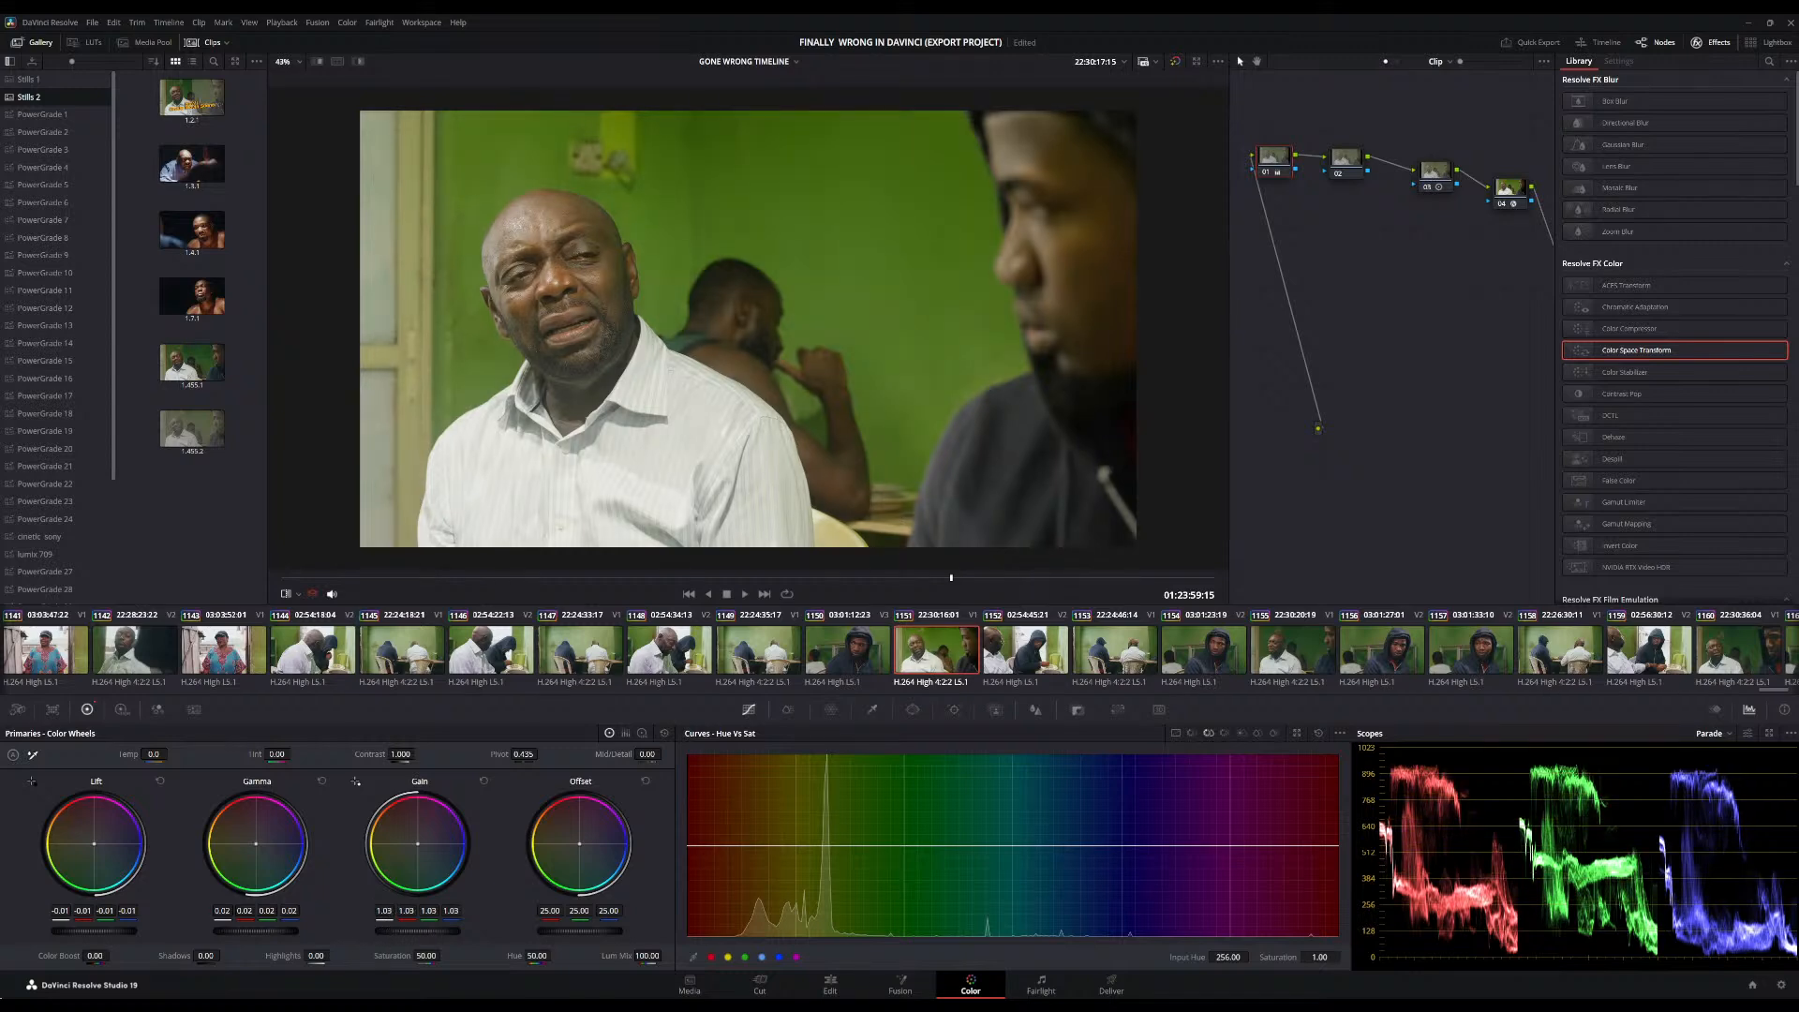
pyautogui.moveTo(431, 930); pyautogui.dragTo(383, 932)
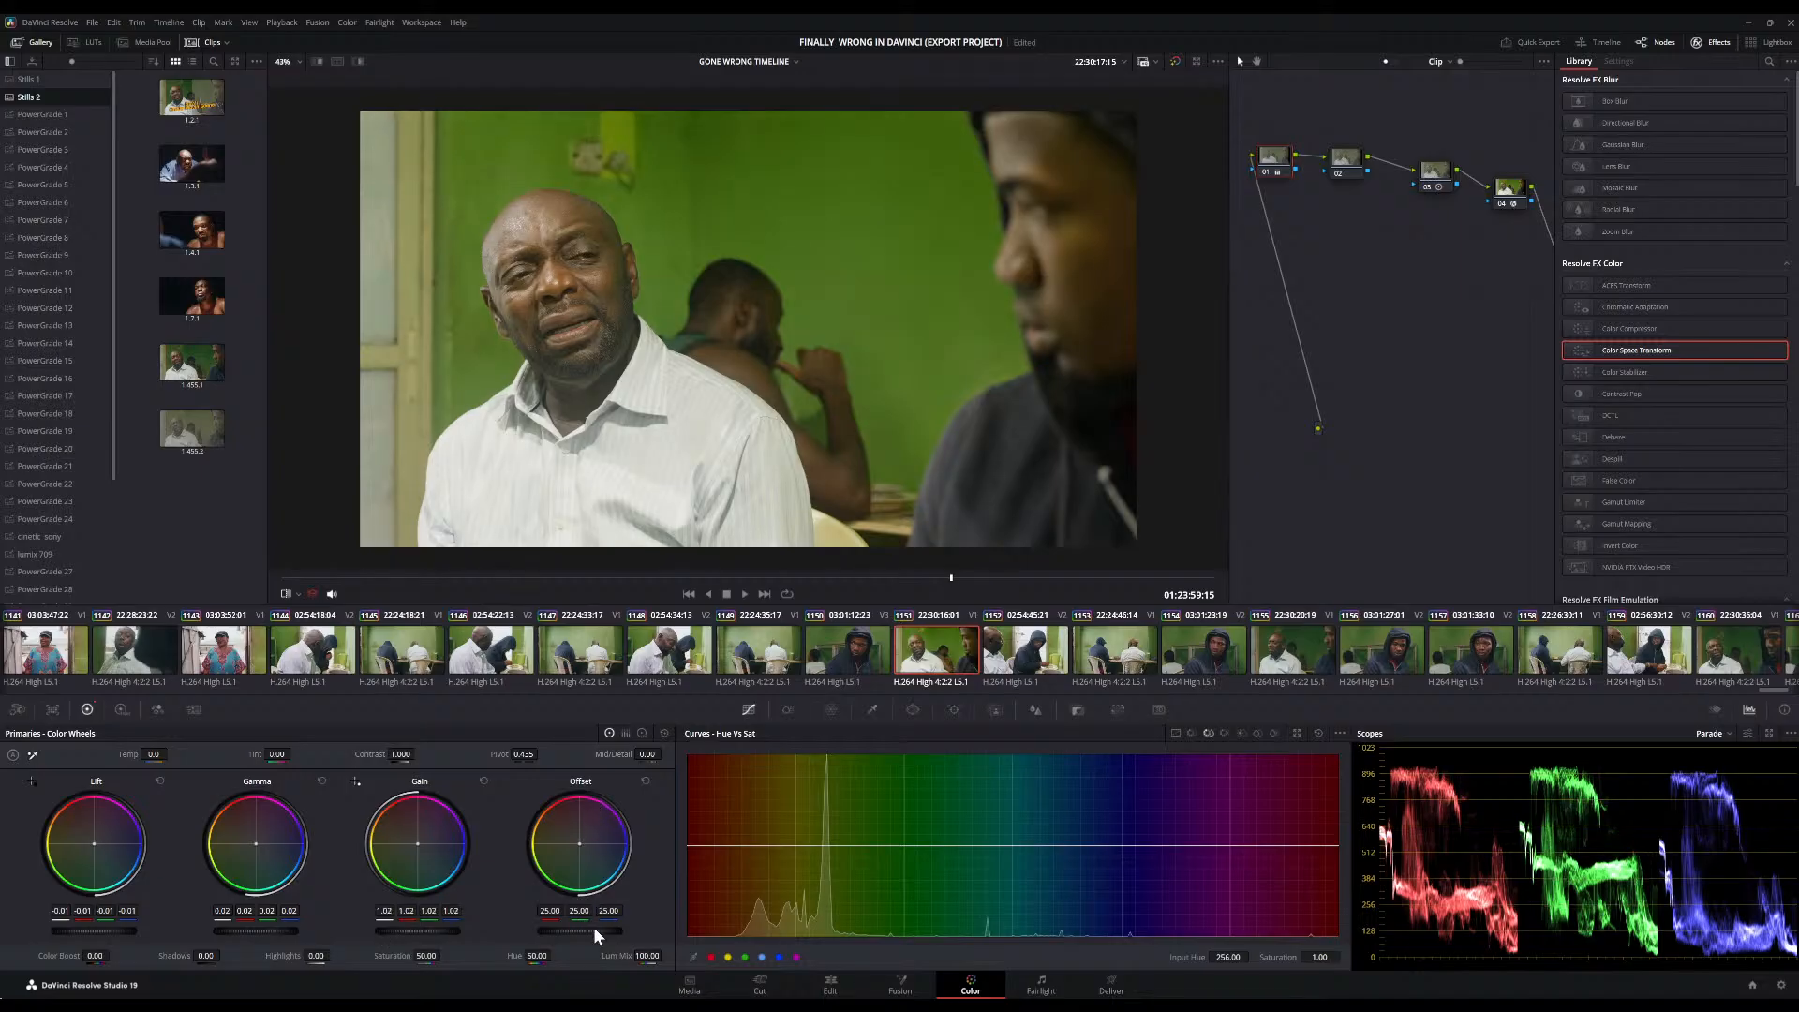
pyautogui.moveTo(596, 935); pyautogui.dragTo(559, 935)
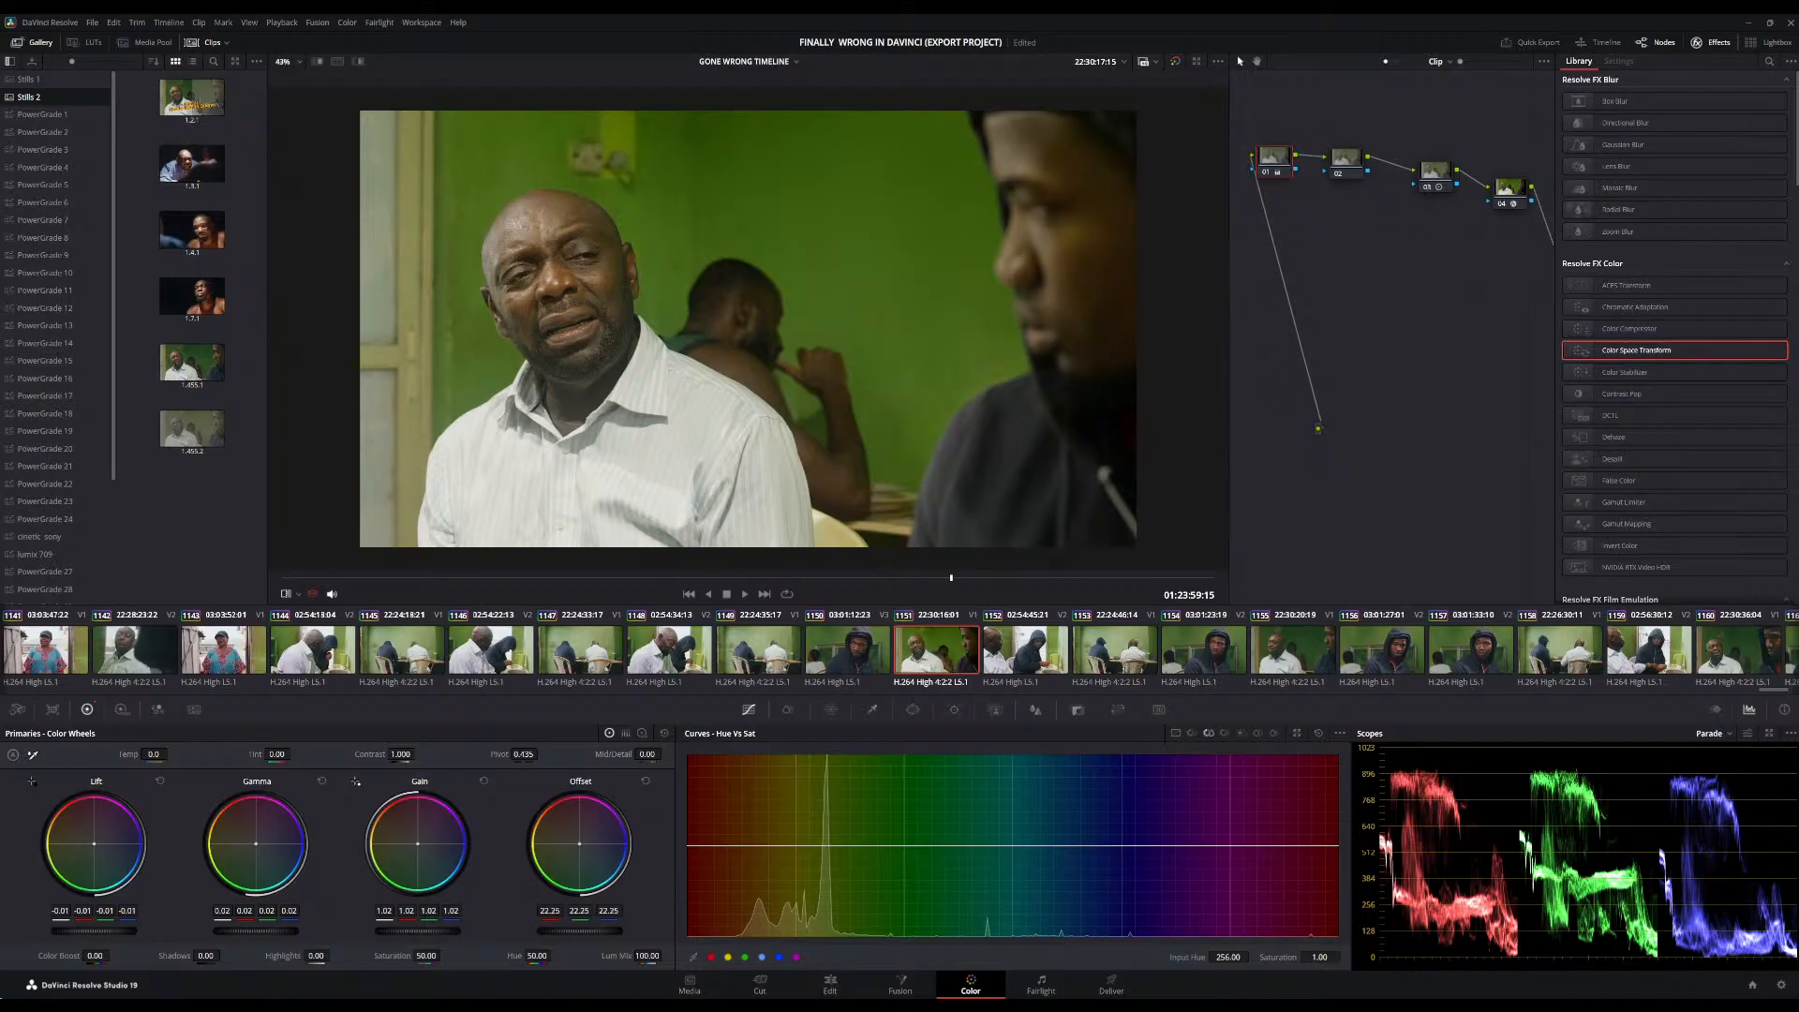
pyautogui.moveTo(559, 935); pyautogui.dragTo(568, 935)
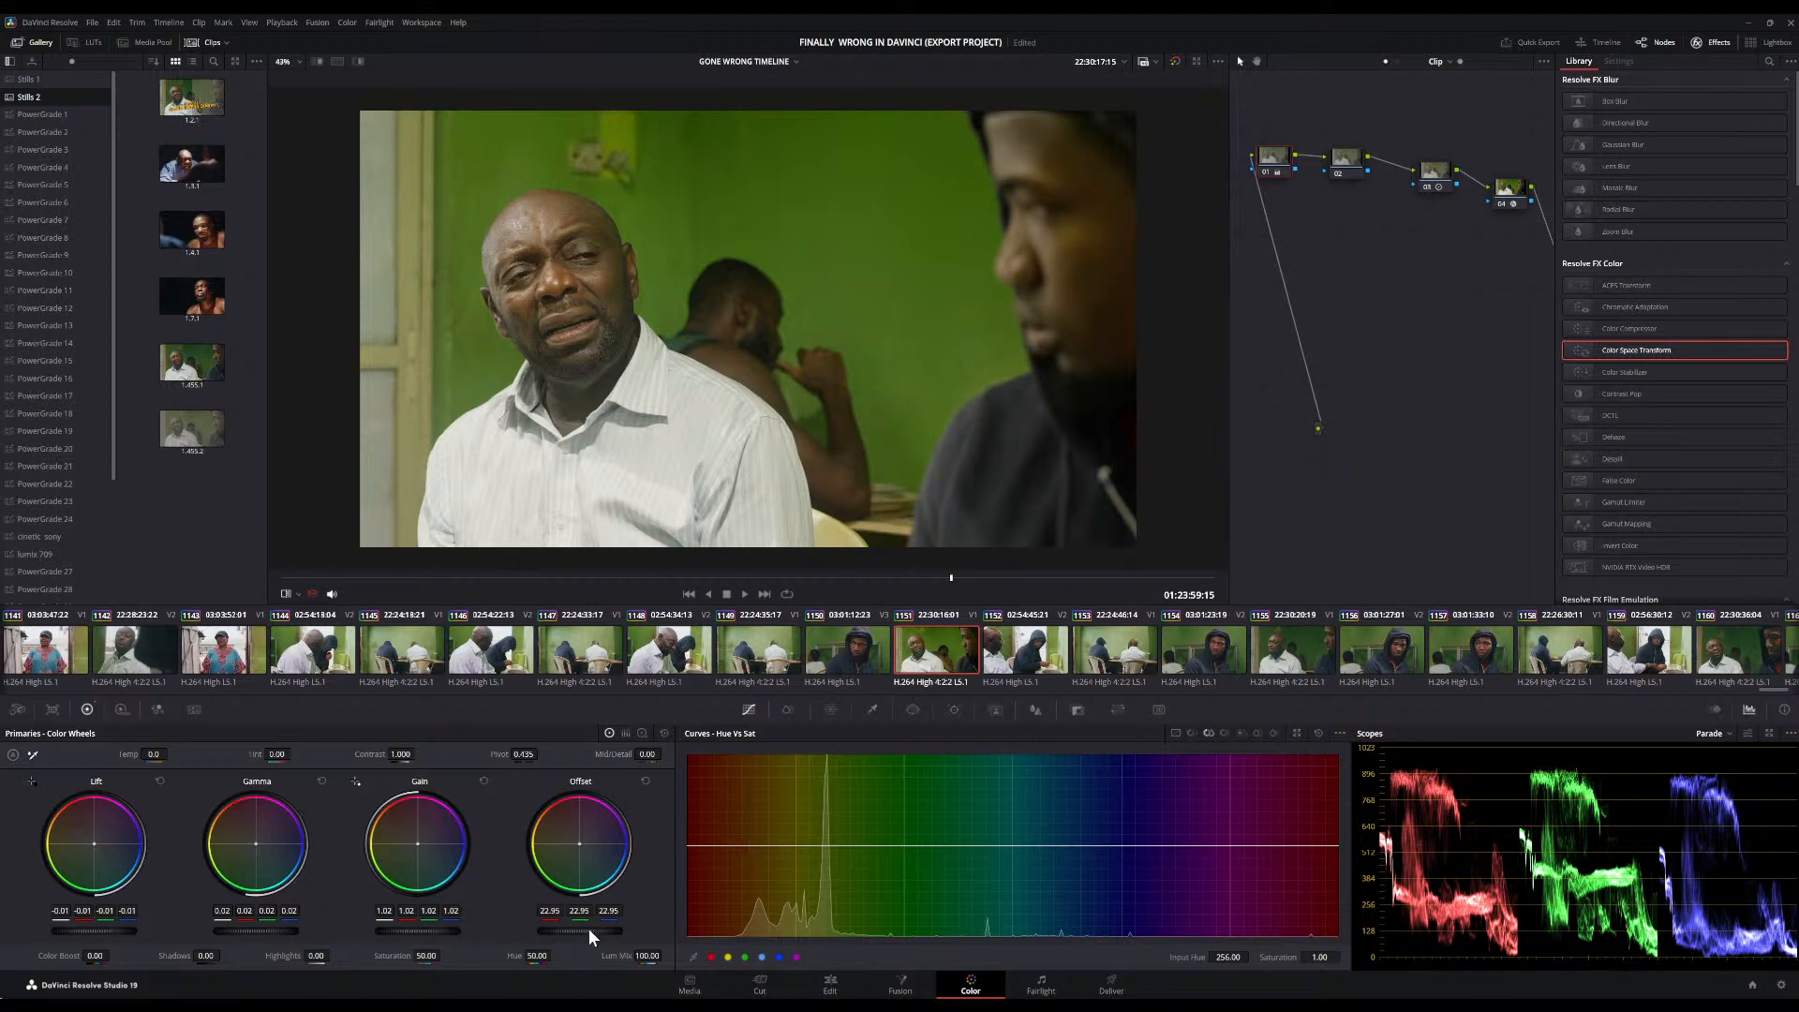
pyautogui.moveTo(579, 931); pyautogui.dragTo(546, 931)
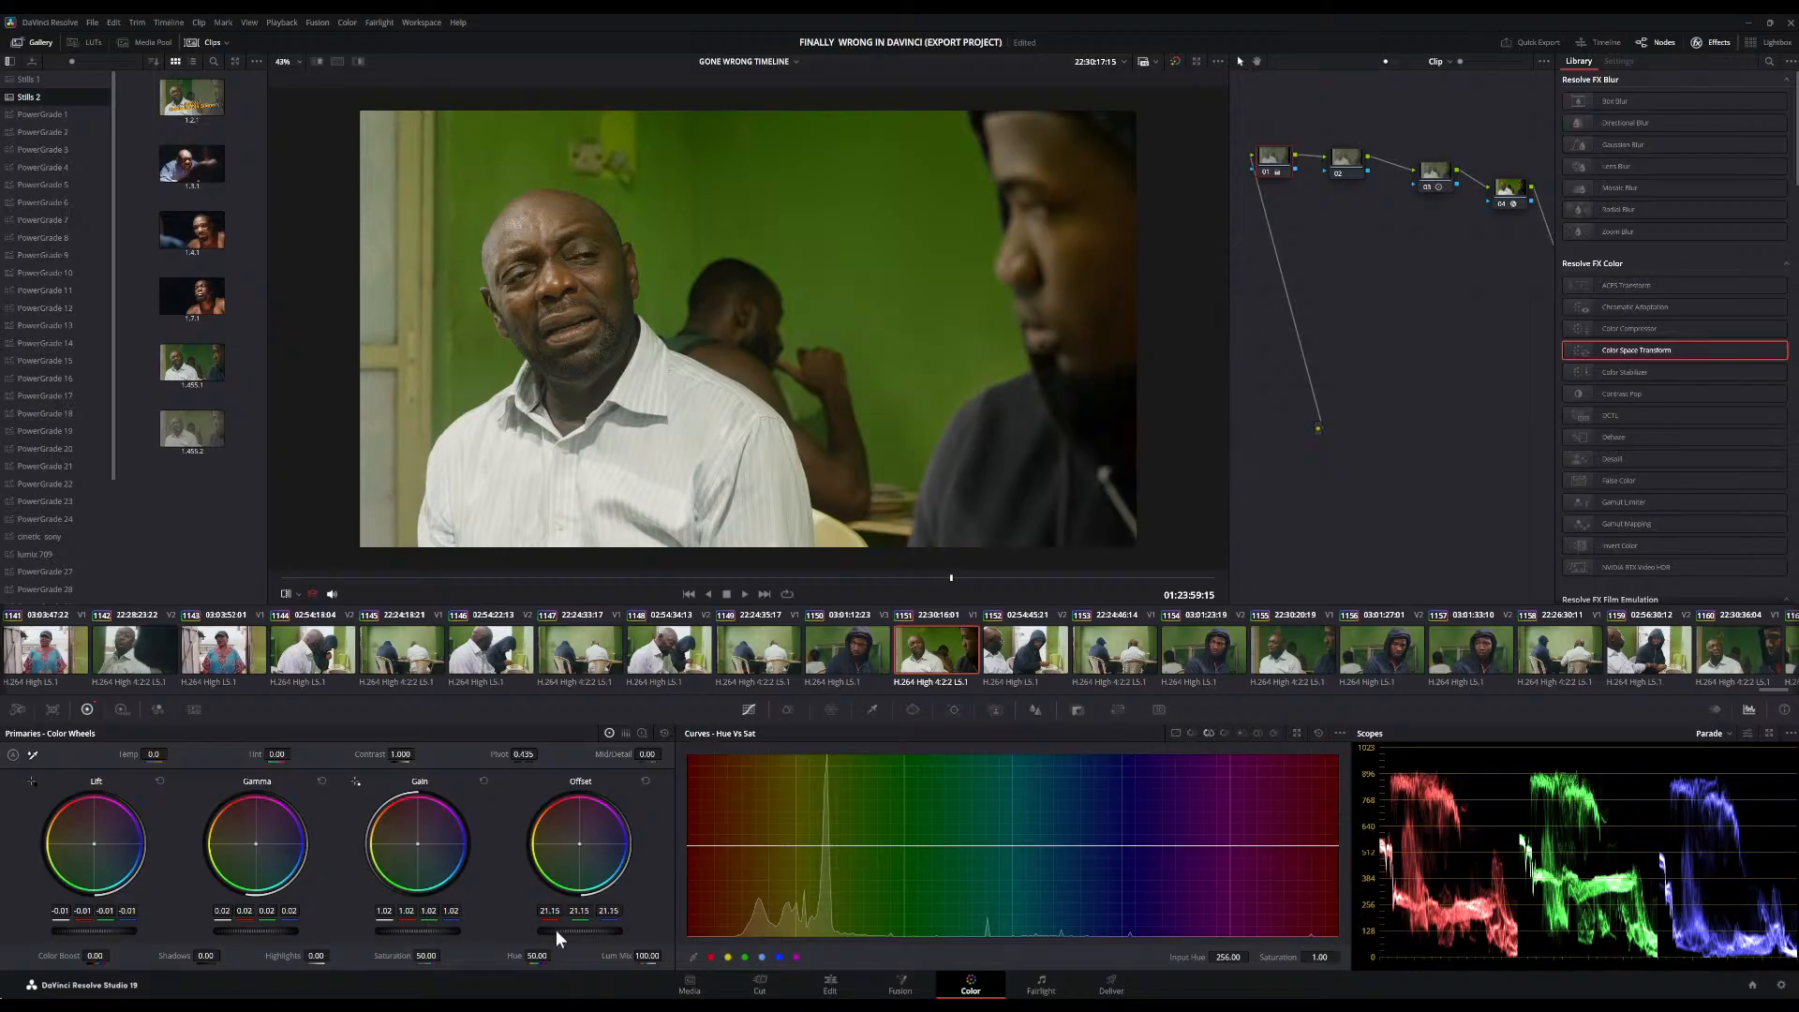
pyautogui.click(1269, 170)
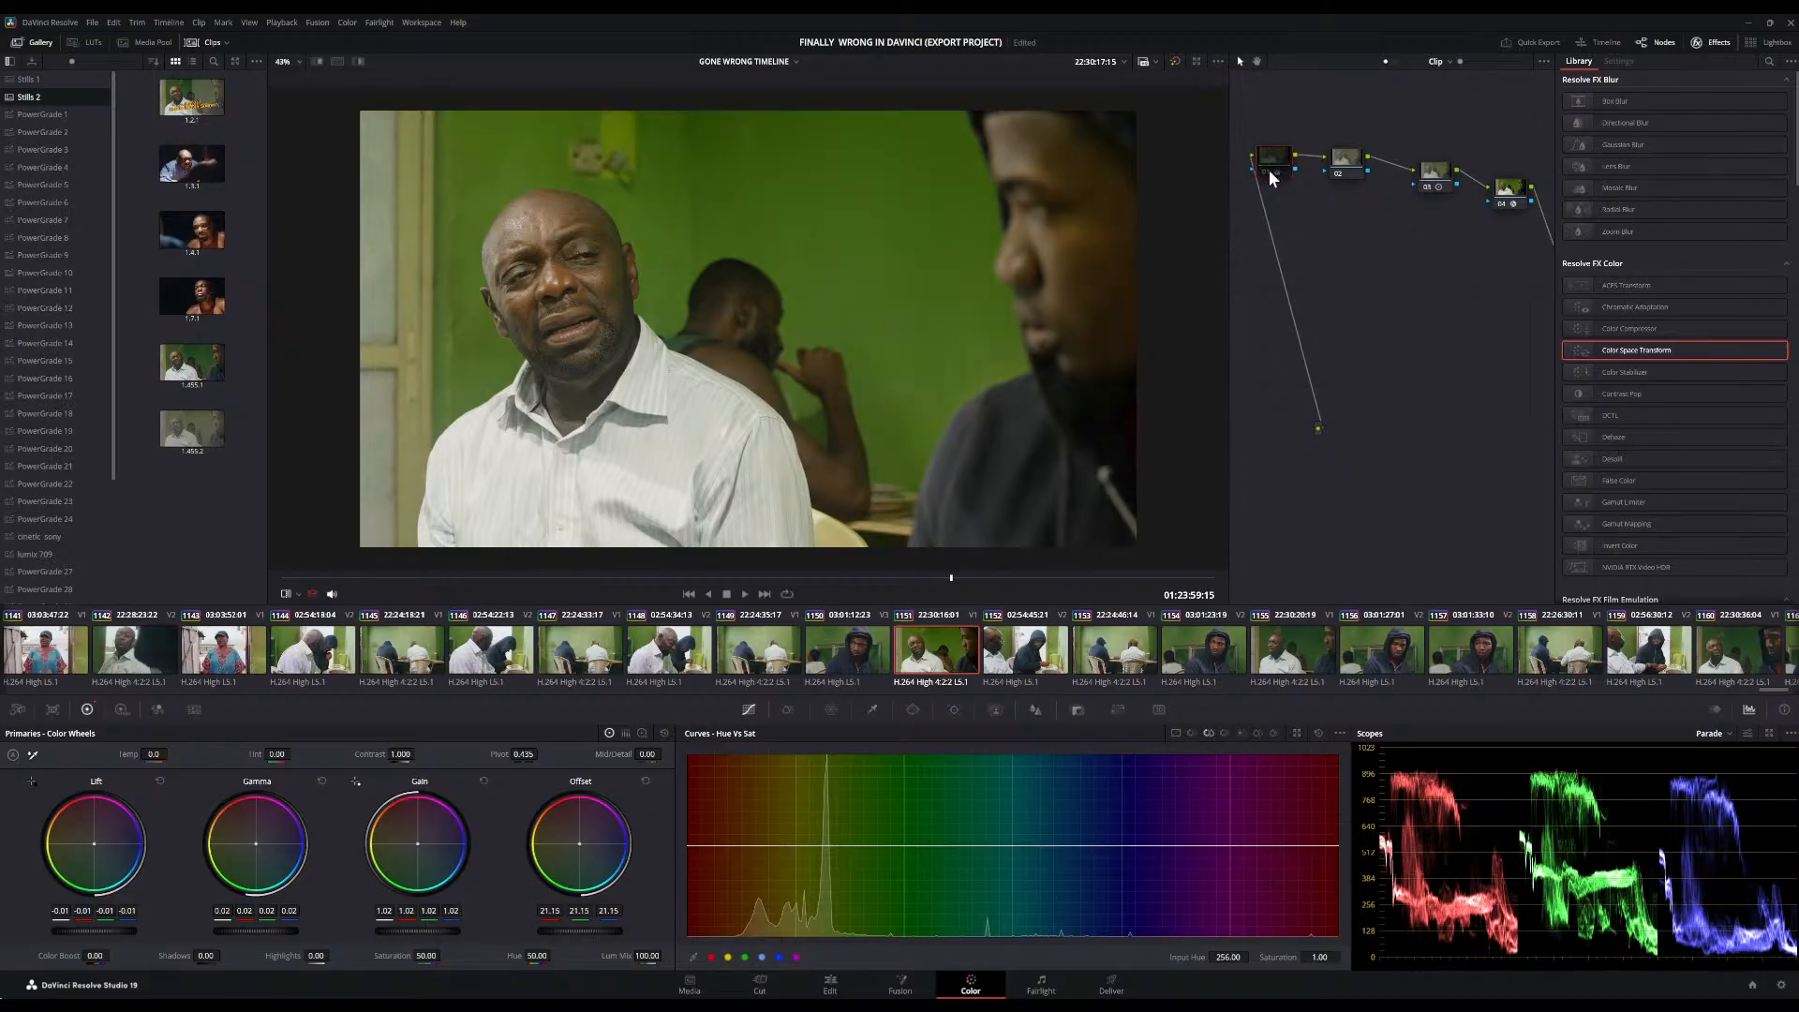
# Set the saturation of node 02 to 60.40
pyautogui.click(1351, 171)
pyautogui.scroll(-1, 796, 410)
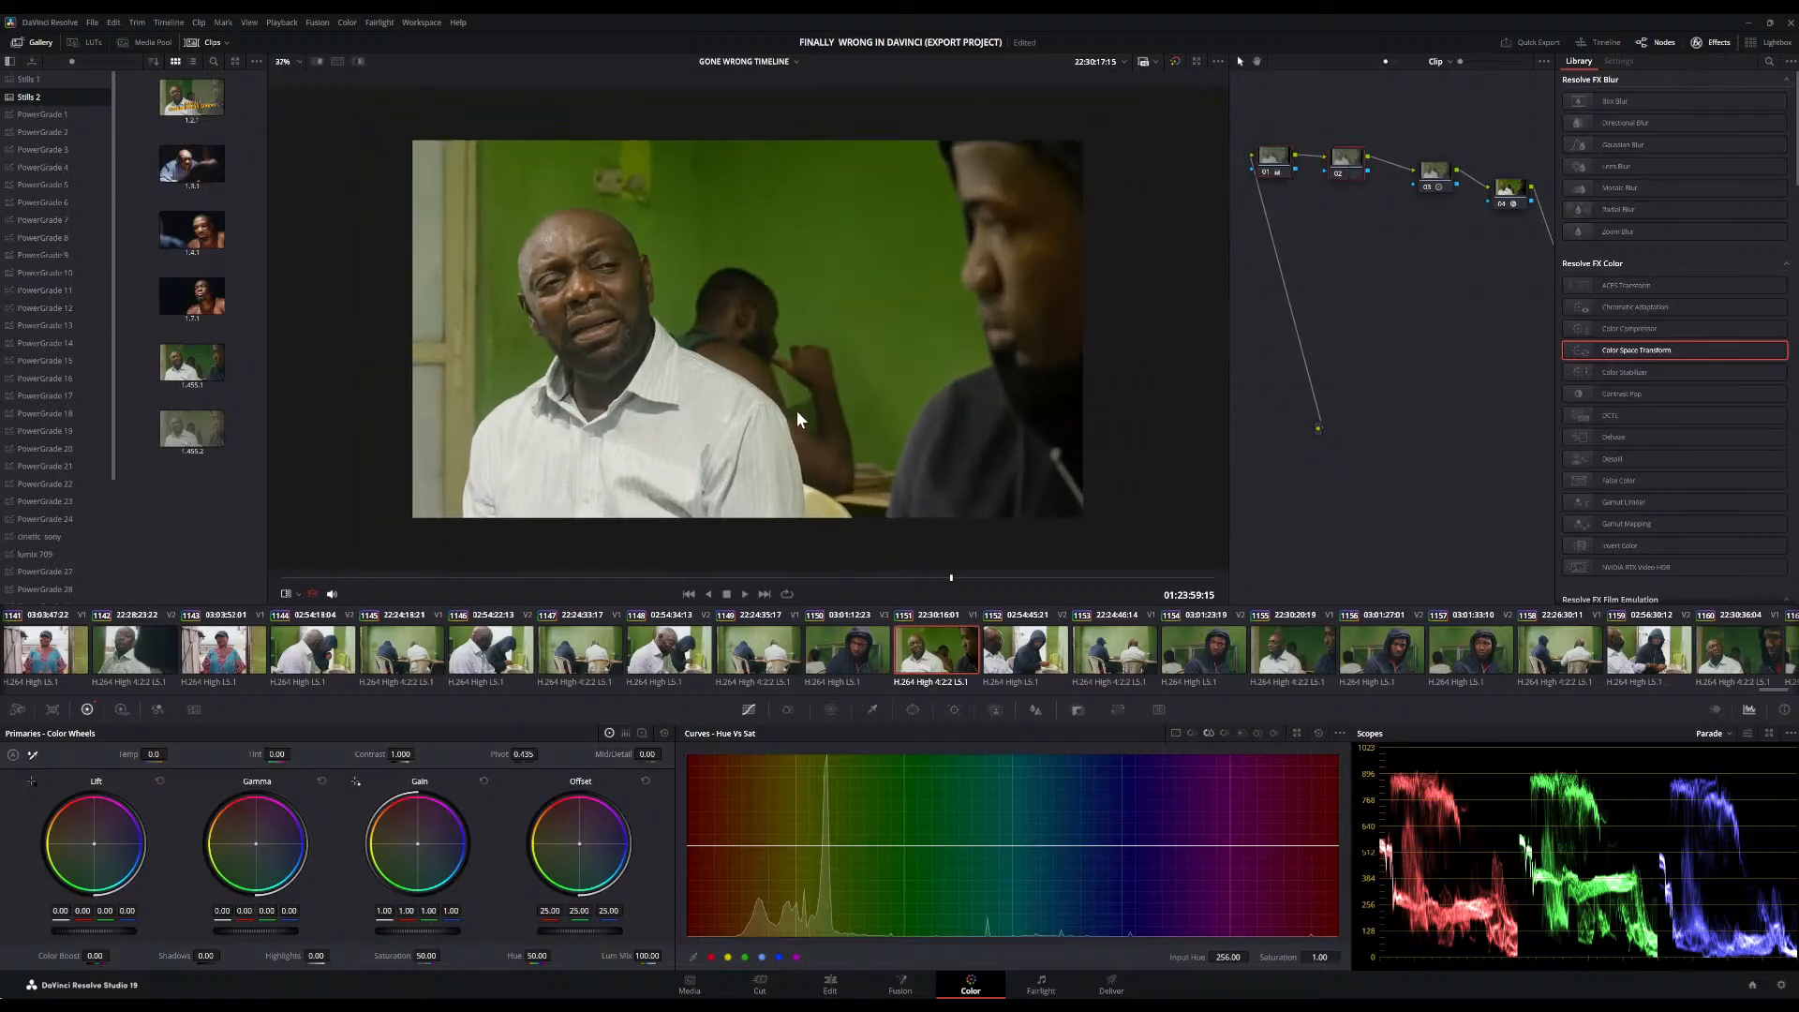
pyautogui.scroll(2, 796, 411)
pyautogui.scroll(-2, 796, 411)
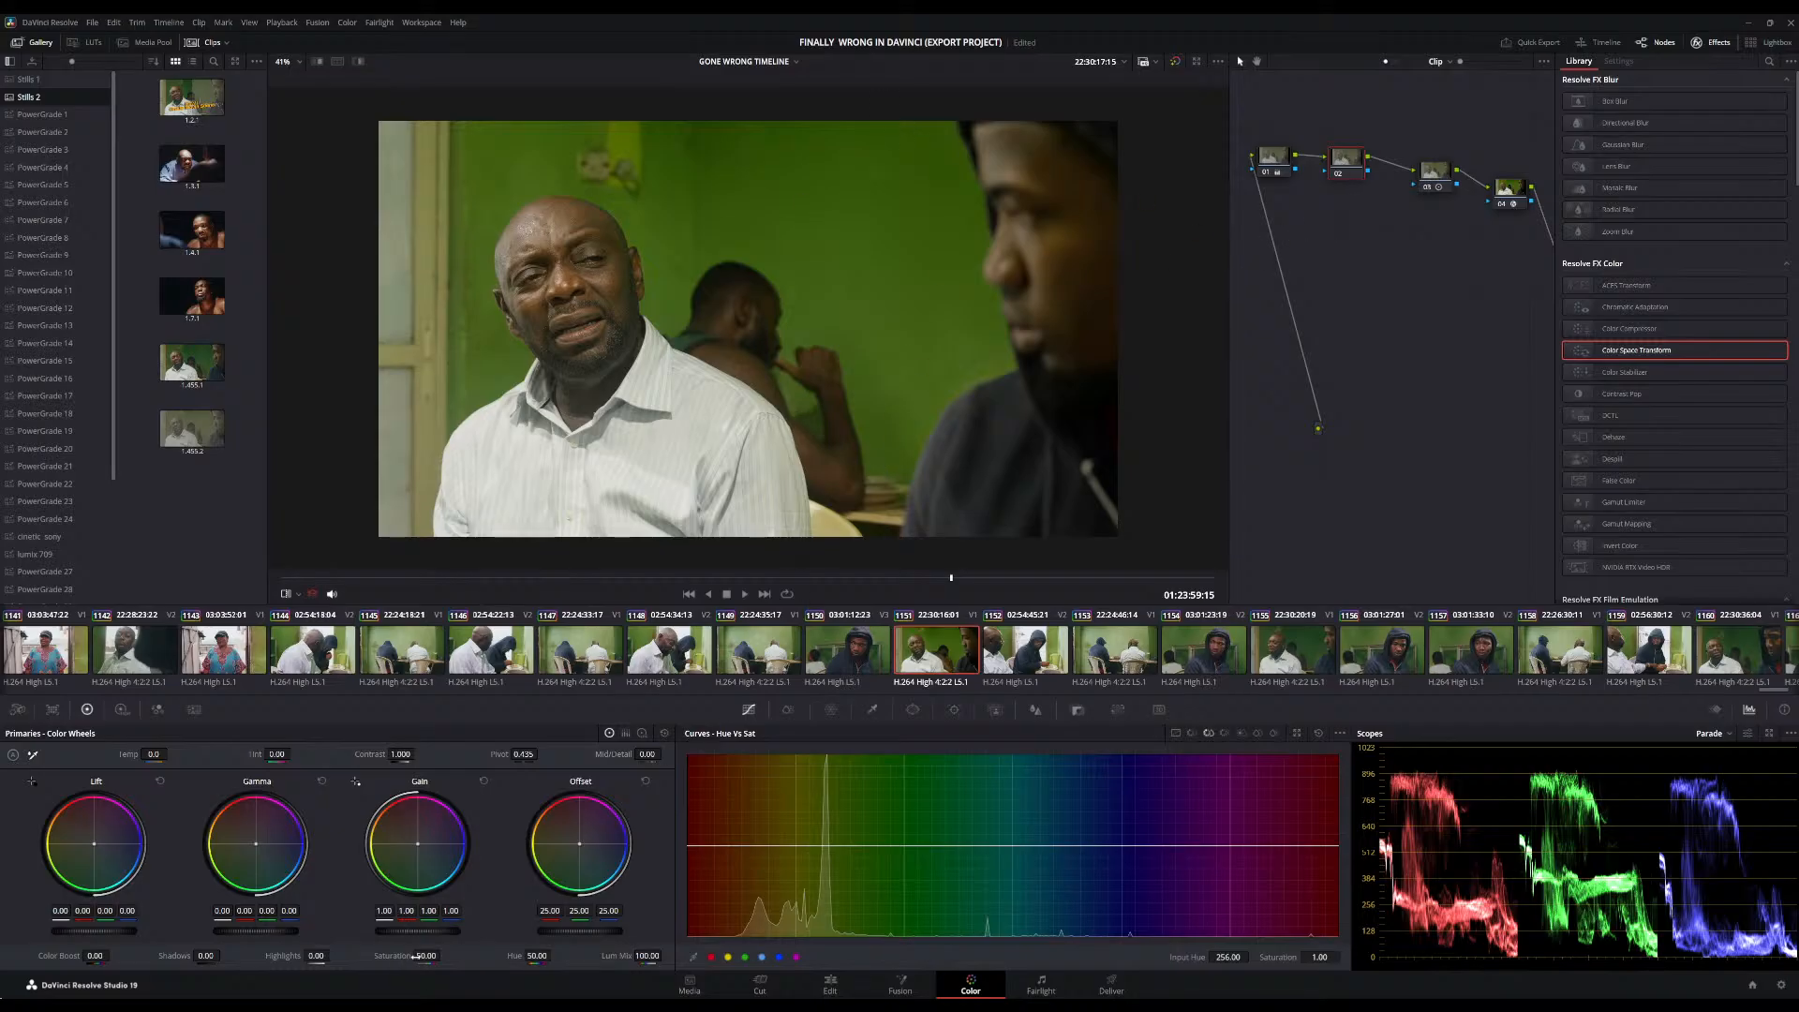
pyautogui.moveTo(427, 956); pyautogui.dragTo(444, 956)
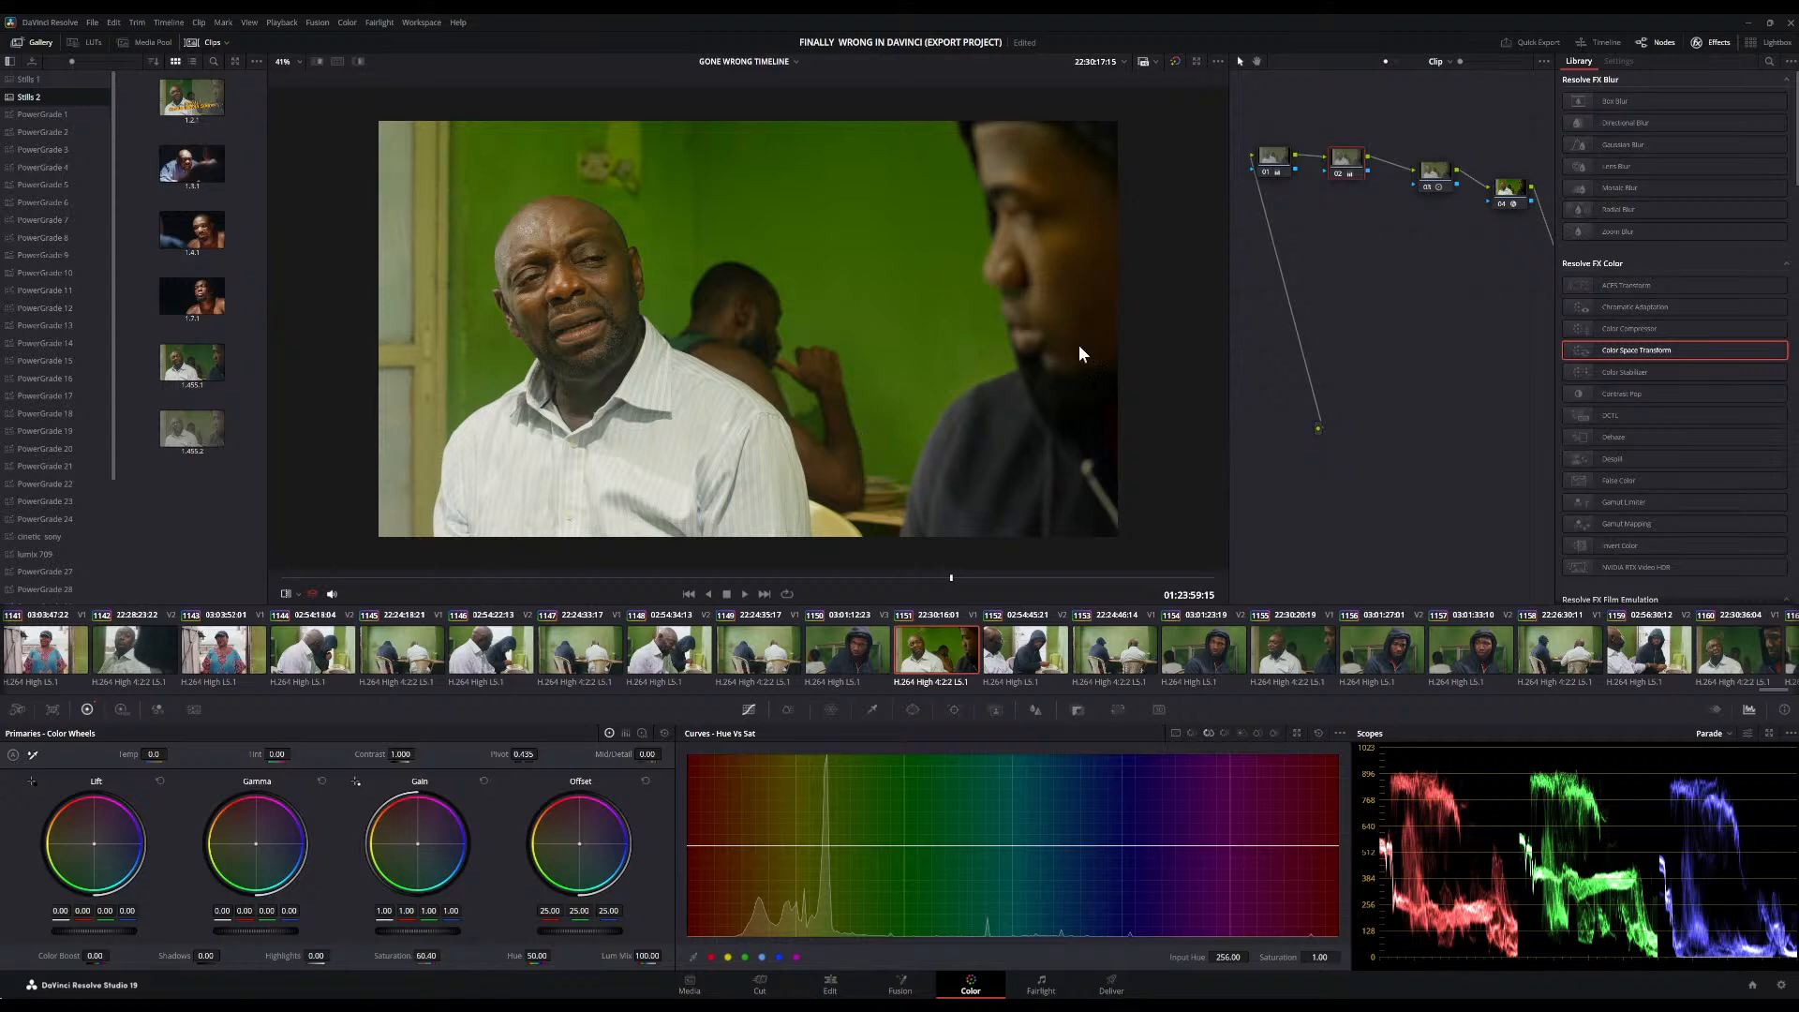
# Compare the image with node 02's saturation switched off and on
pyautogui.click(1338, 172)
pyautogui.click(1338, 171)
pyautogui.click(1338, 172)
pyautogui.click(1338, 171)
# Move nodes 01 and 02 up, add a serial node below them after node 02, and show the vectorscope
pyautogui.moveTo(1271, 167); pyautogui.dragTo(1265, 117)
pyautogui.moveTo(1349, 165); pyautogui.dragTo(1331, 117)
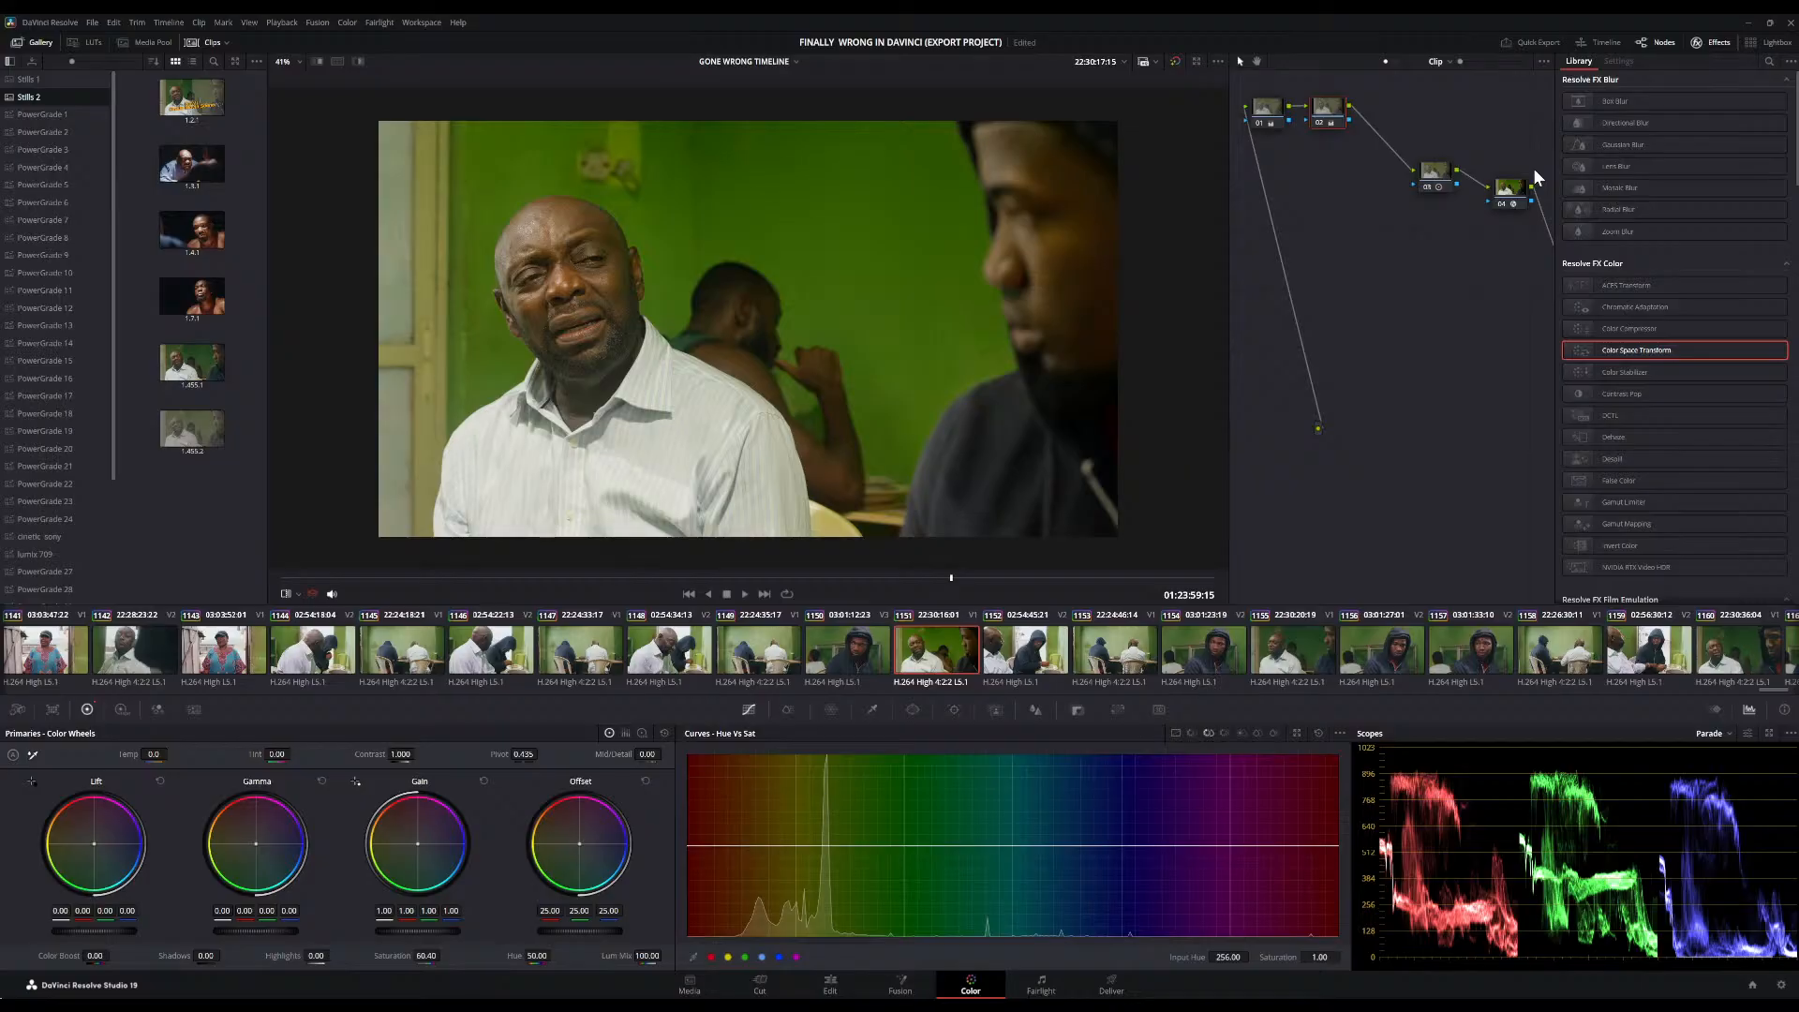
pyautogui.hotkey('alt', 's')
pyautogui.moveTo(1380, 112); pyautogui.dragTo(1309, 225)
pyautogui.click(1728, 777)
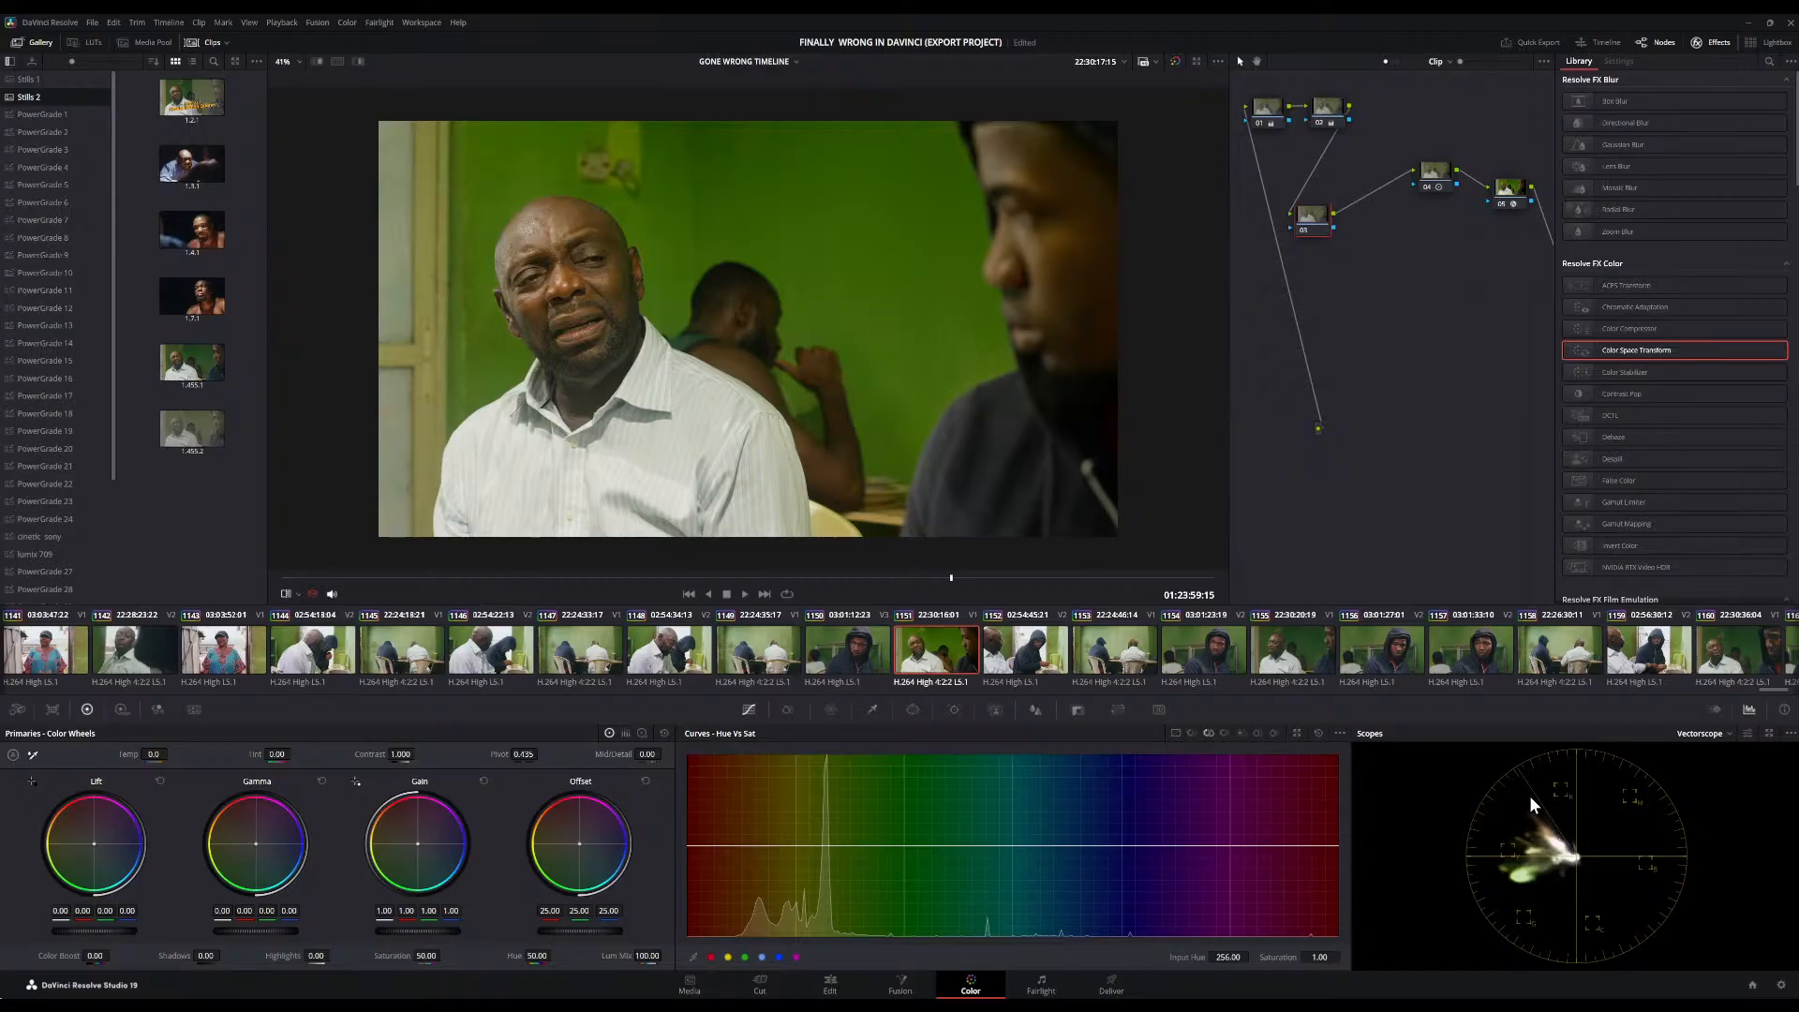
# Add a small circular window to node 03 over the left man's forehead at about pan 37.25, tilt 56.27, and highlight only that area
pyautogui.scroll(5, 728, 294)
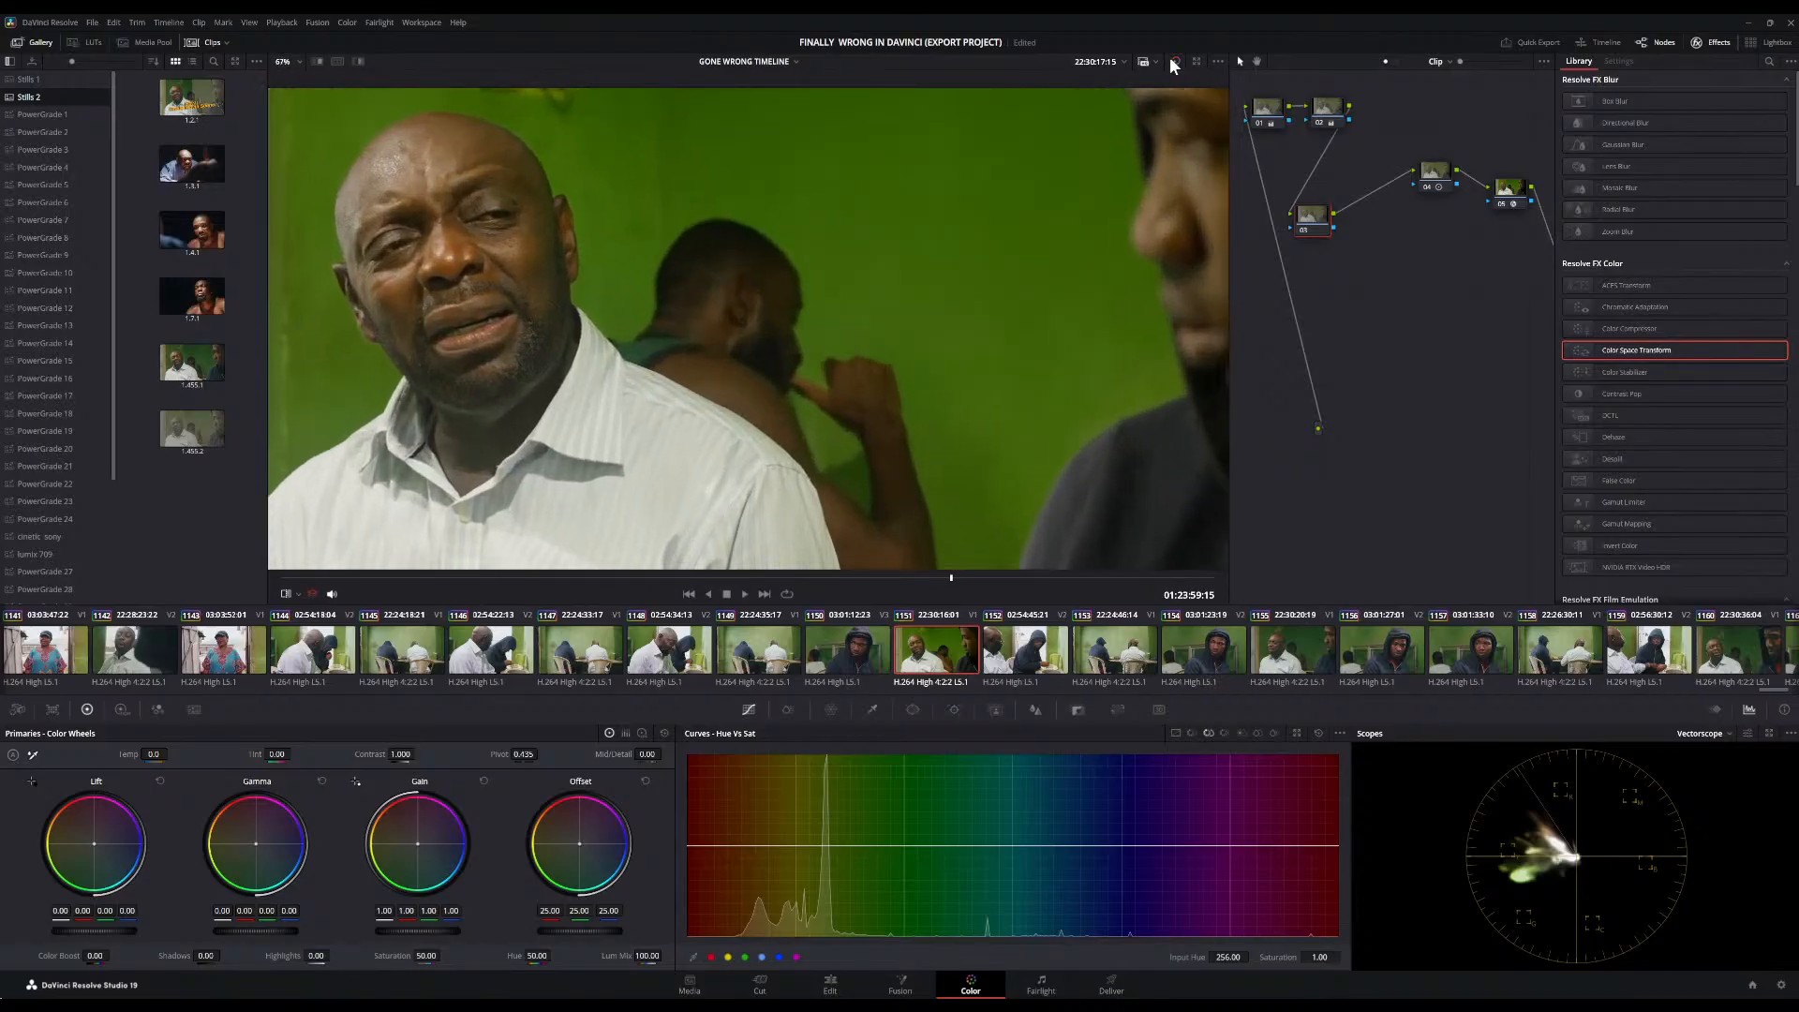
pyautogui.click(910, 710)
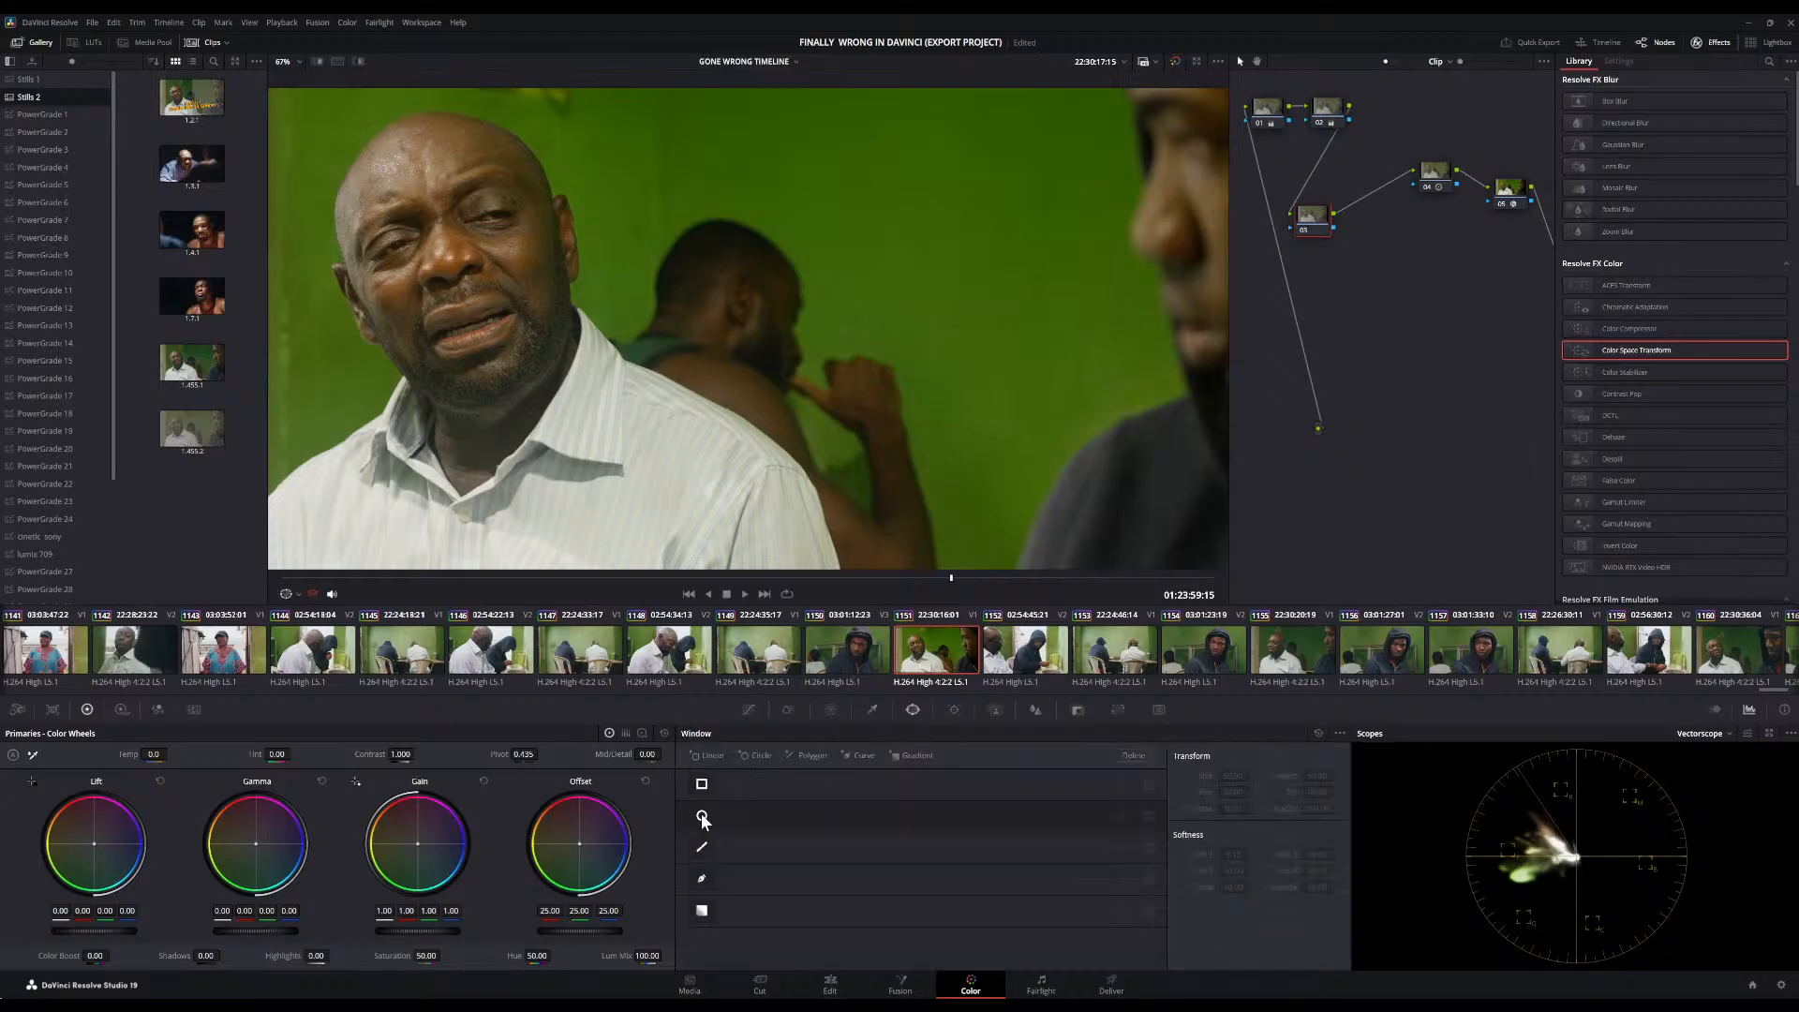
pyautogui.click(701, 814)
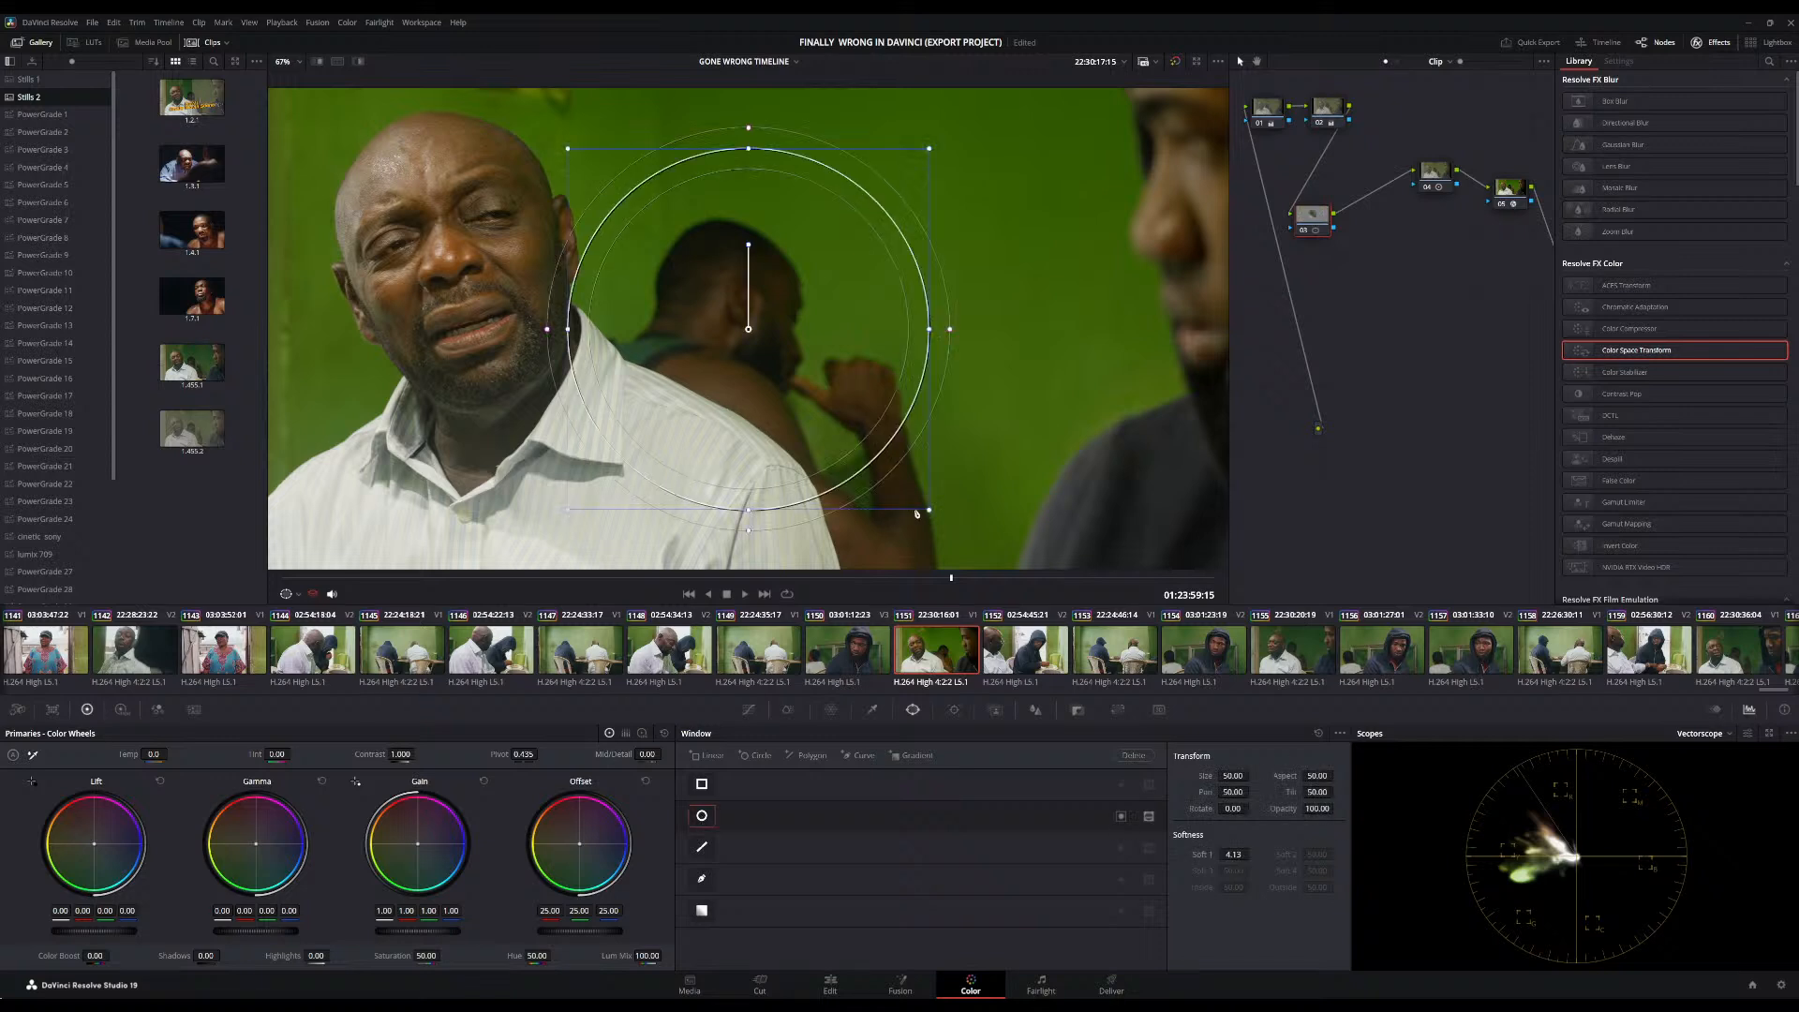
pyautogui.moveTo(916, 513); pyautogui.dragTo(787, 411)
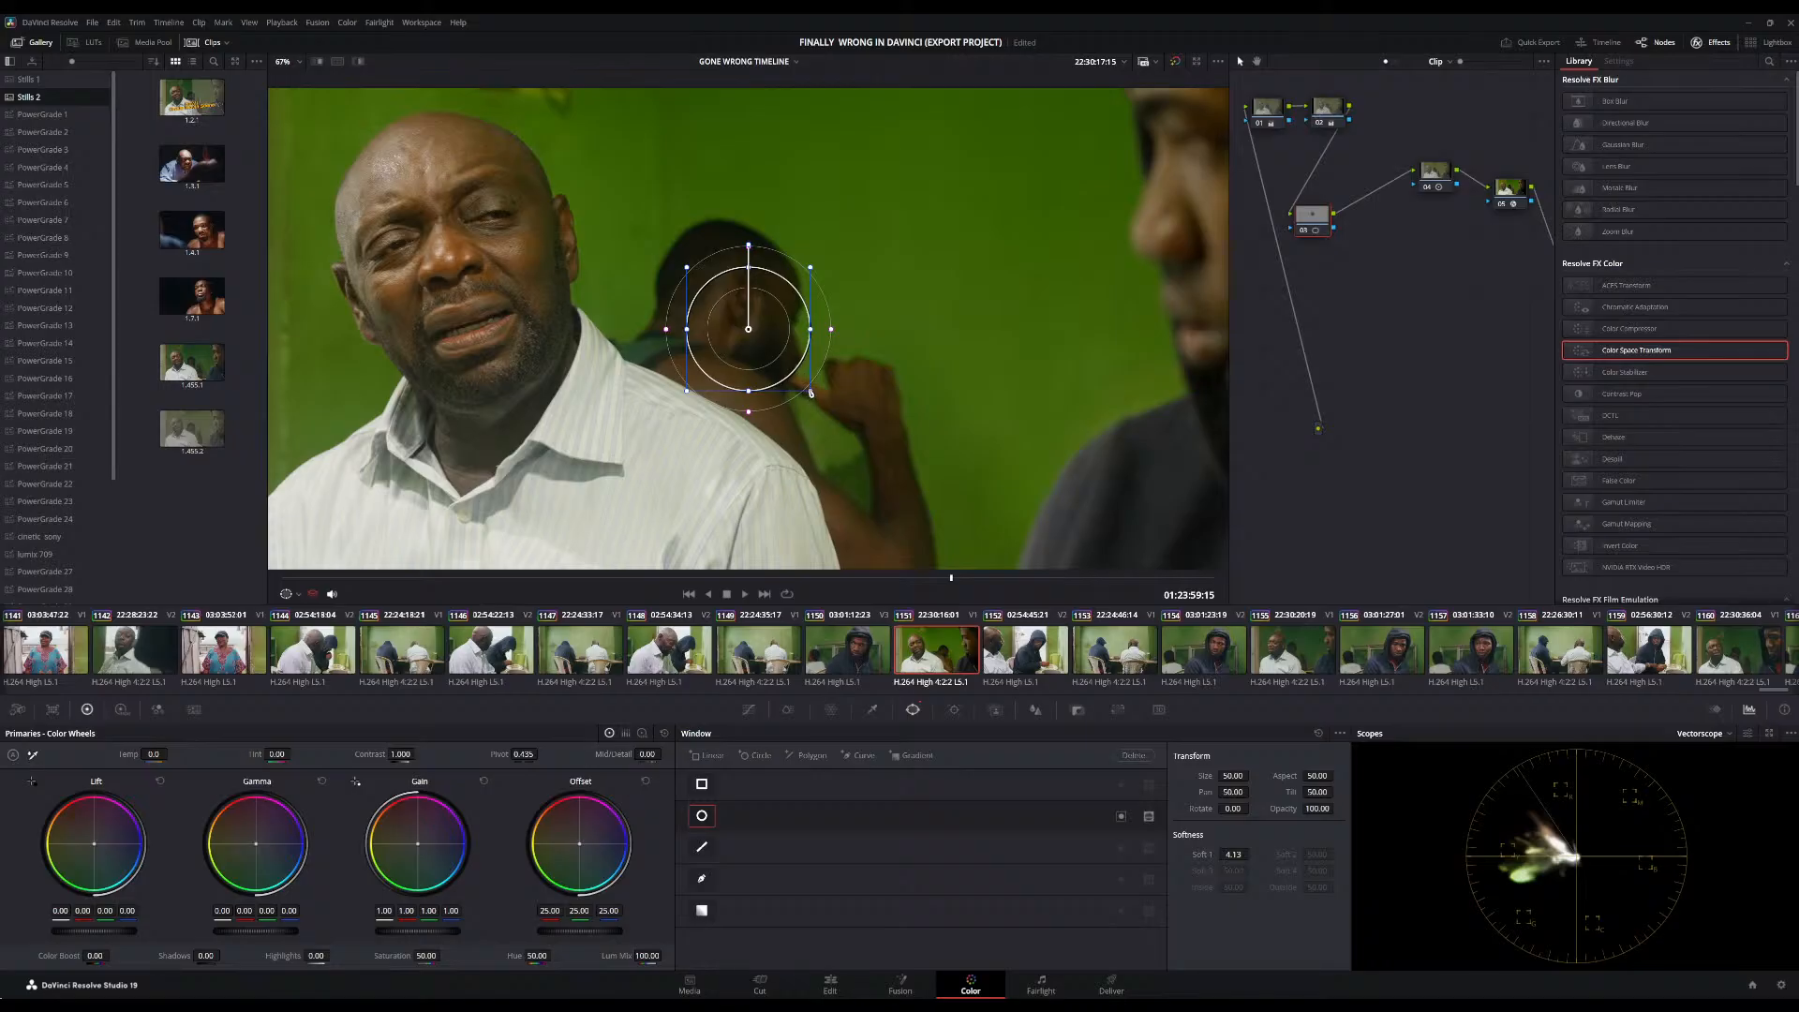
pyautogui.moveTo(754, 336); pyautogui.dragTo(457, 131)
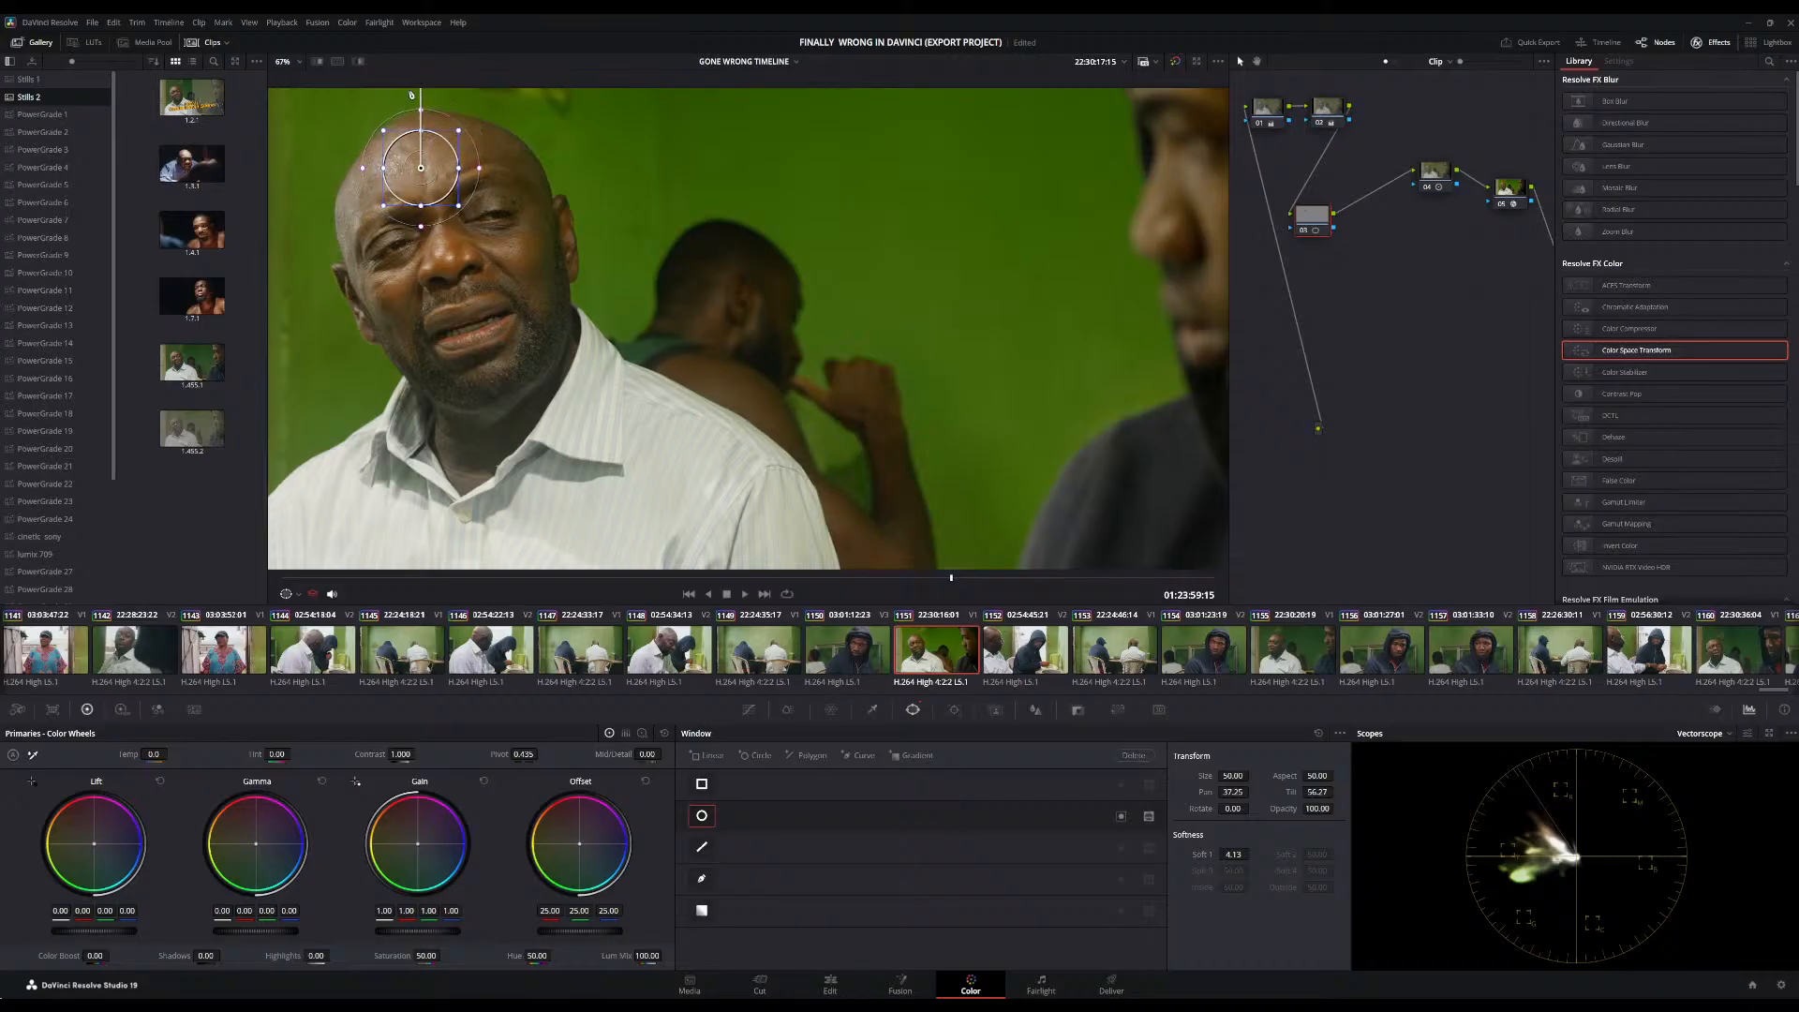
pyautogui.click(360, 61)
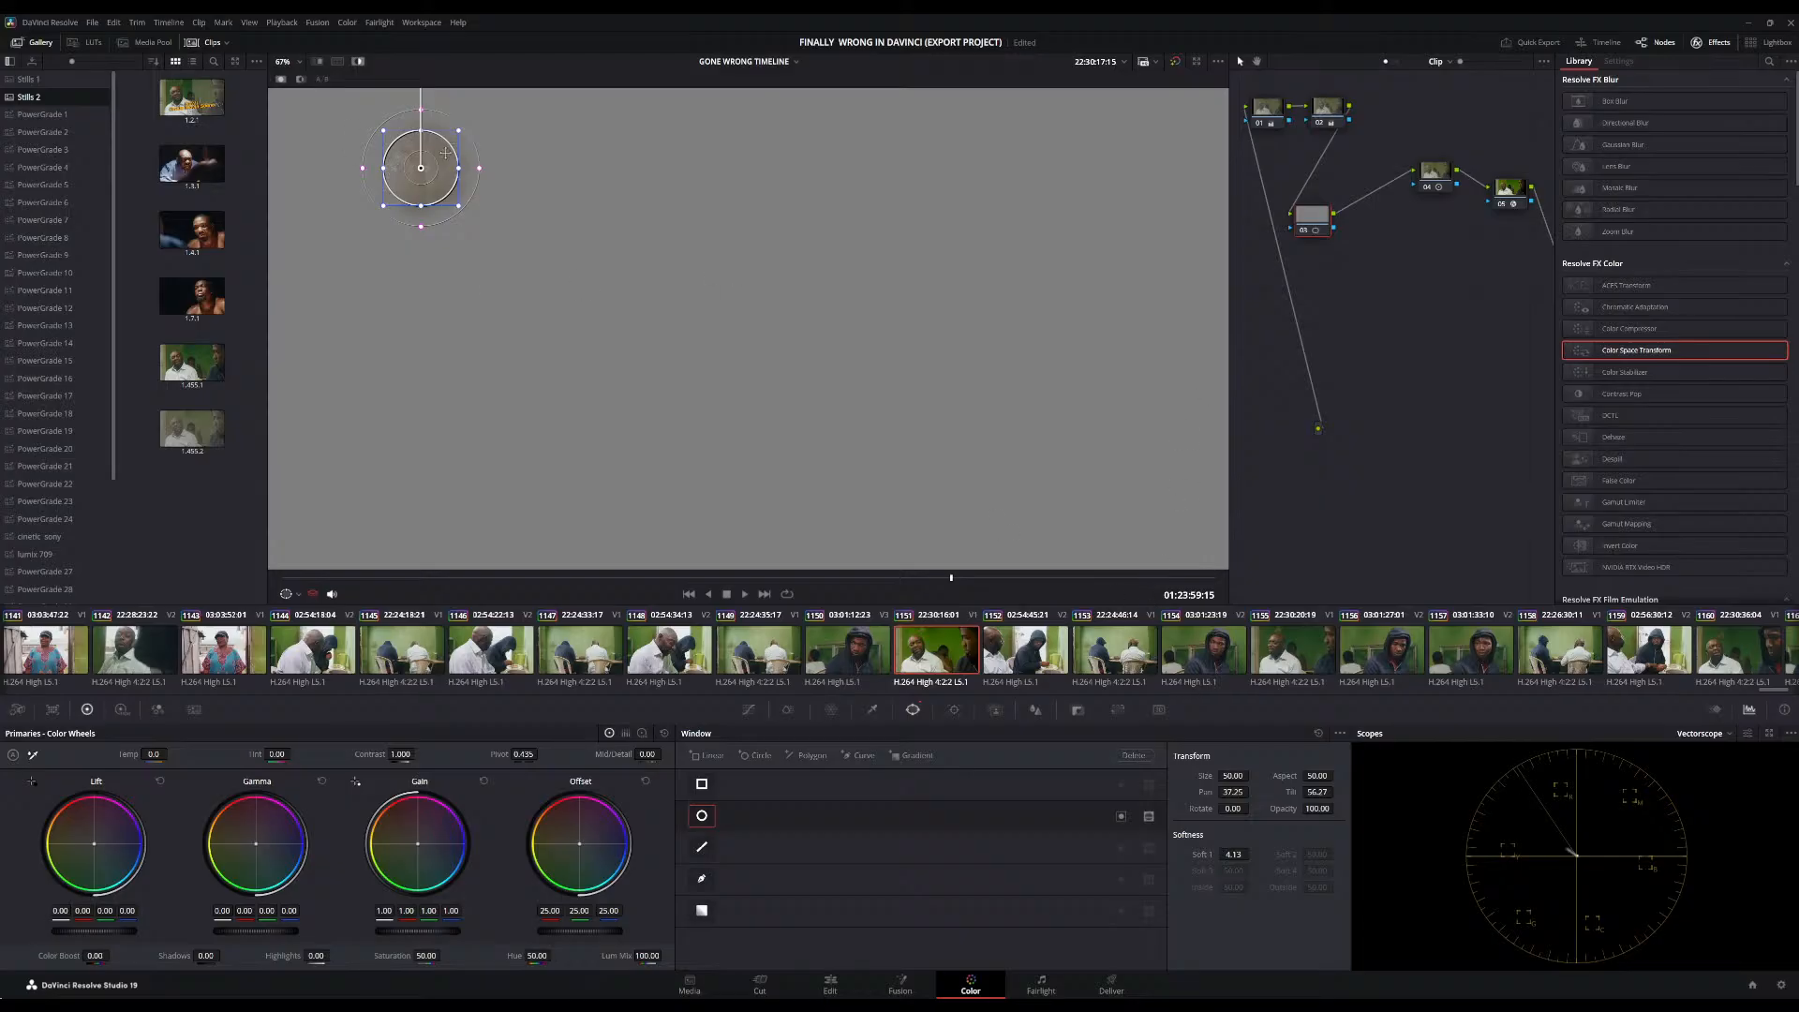
# Nudge the circular window up to tilt 56.52 on the left man's forehead and set node 03's tint to 20.50
pyautogui.moveTo(430, 162); pyautogui.dragTo(431, 155)
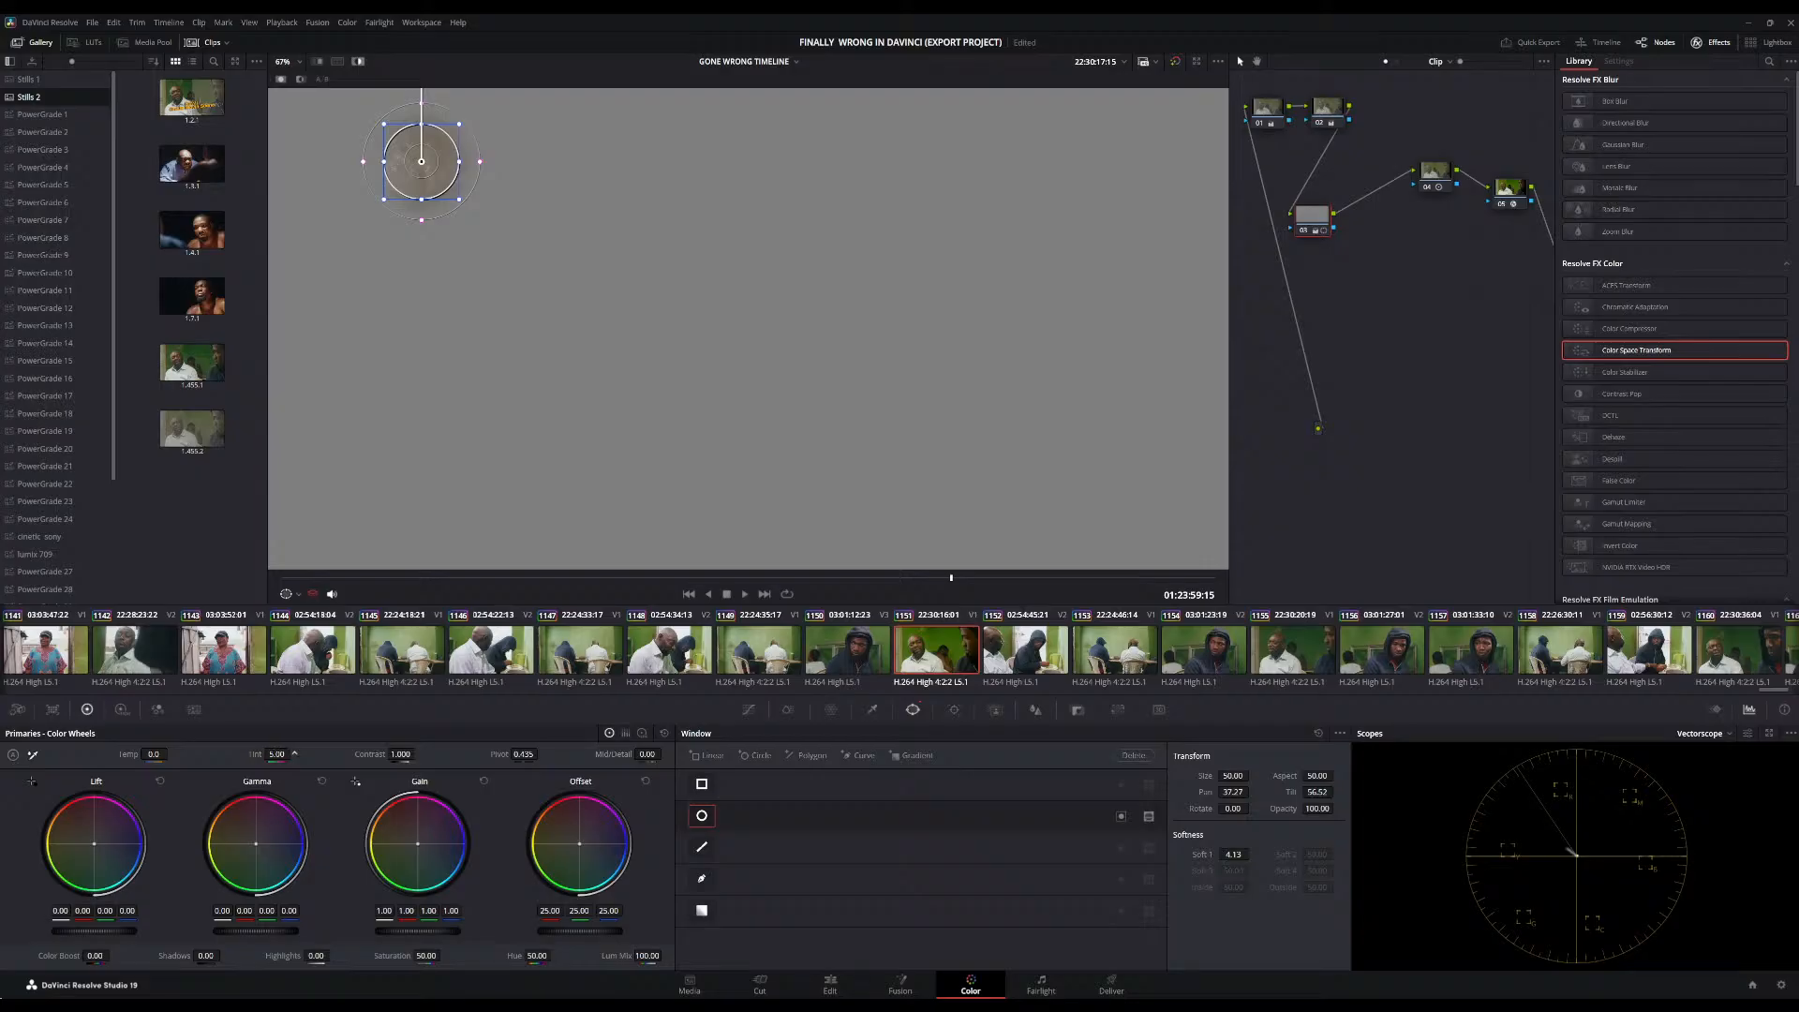
pyautogui.moveTo(276, 754); pyautogui.dragTo(295, 754)
# Reset the circular window on node 03 and turn off the highlight so the full graded image shows
pyautogui.click(1317, 734)
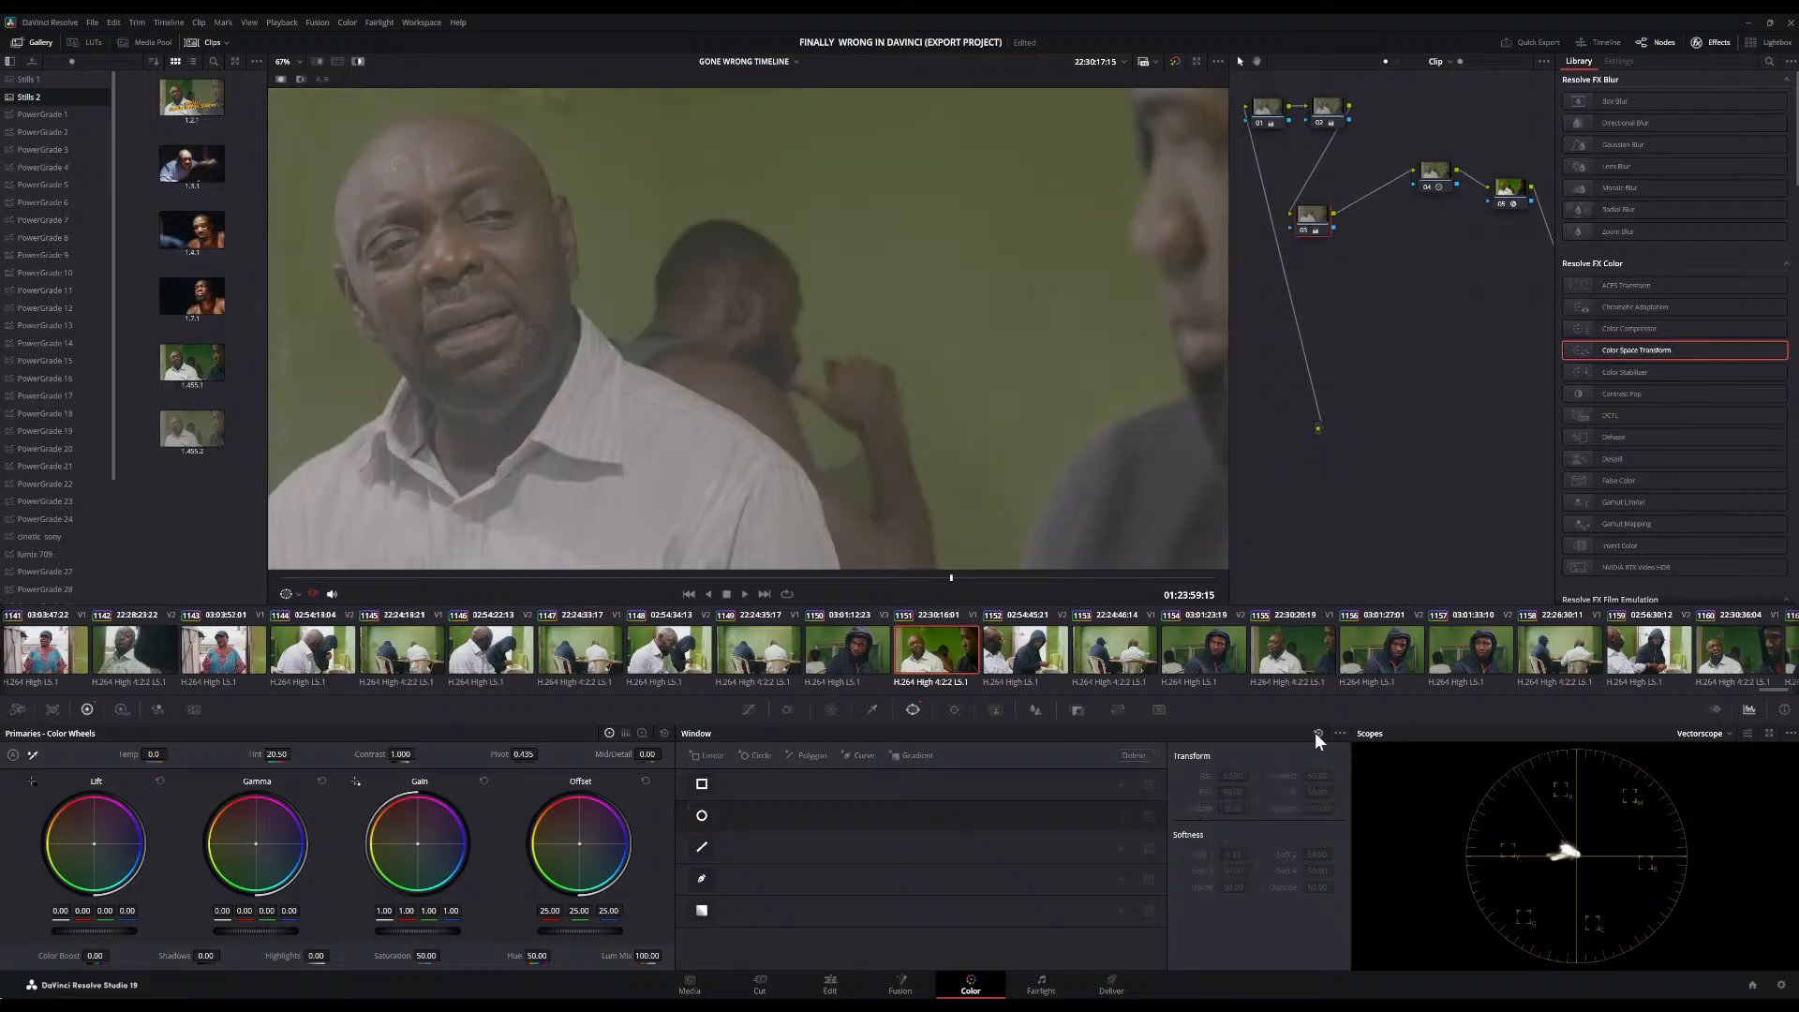
pyautogui.click(359, 60)
pyautogui.scroll(-3, 823, 300)
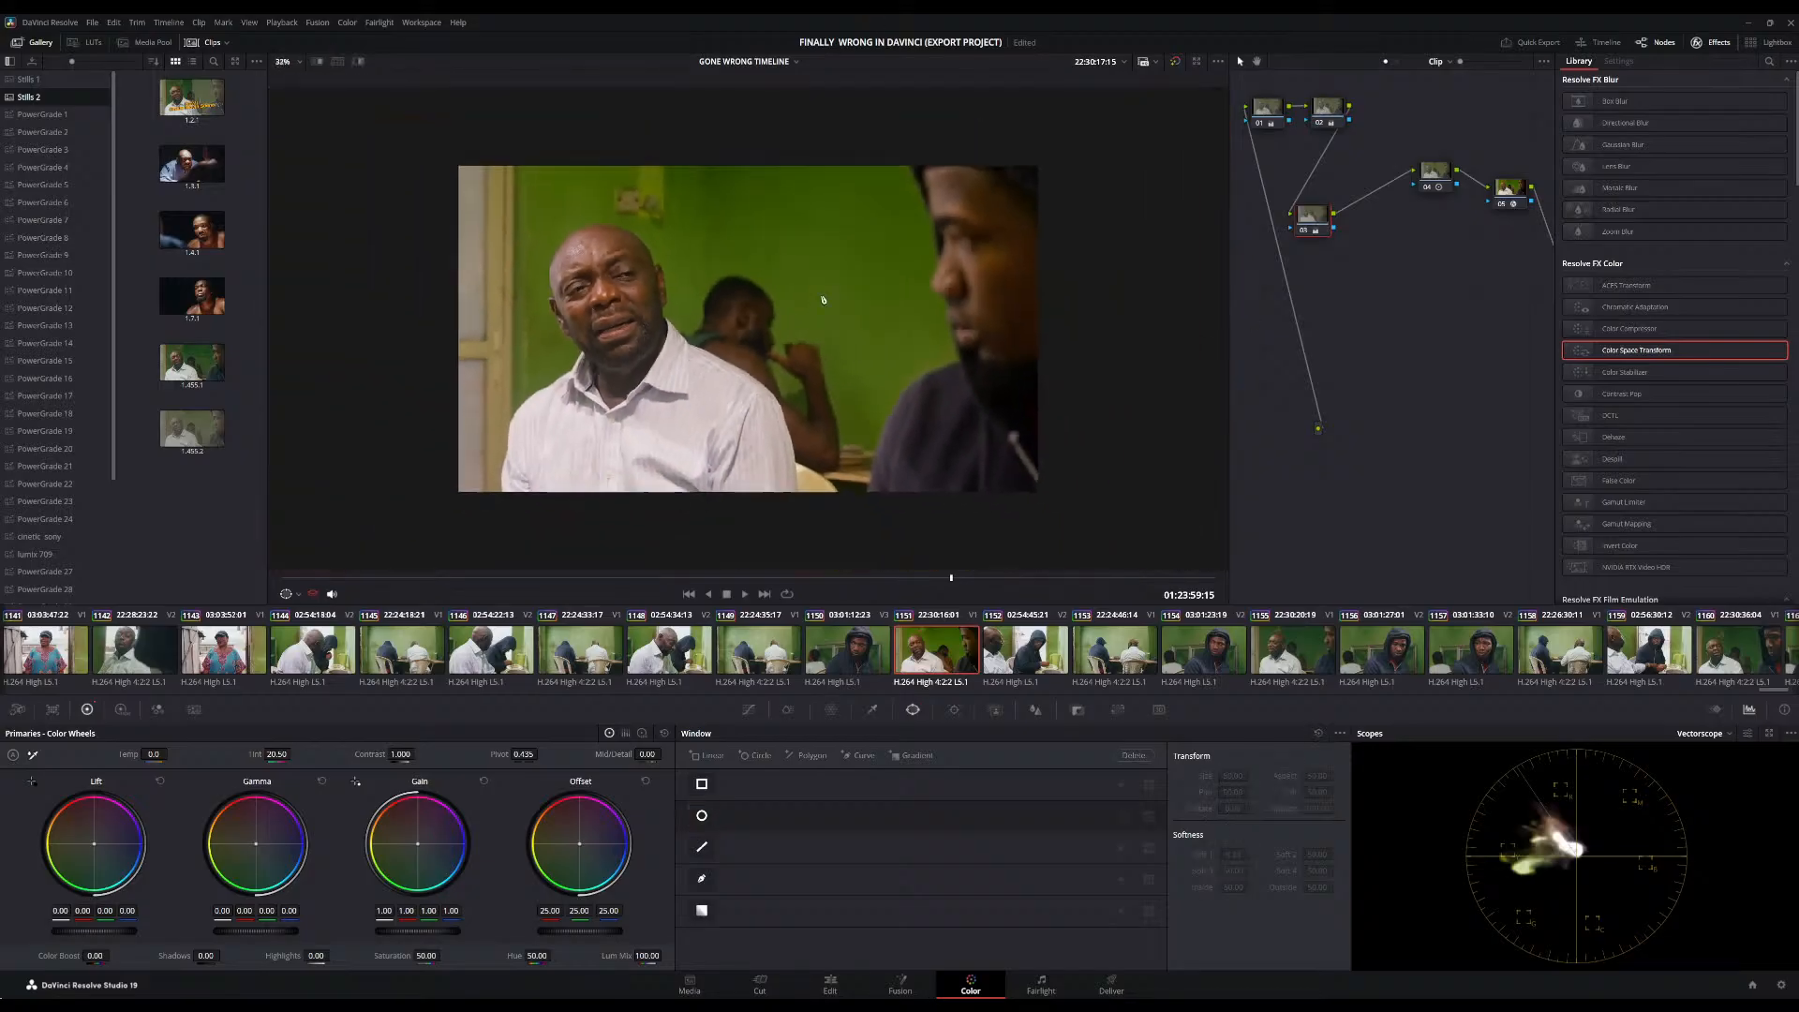
pyautogui.scroll(2, 823, 300)
pyautogui.scroll(1, 822, 299)
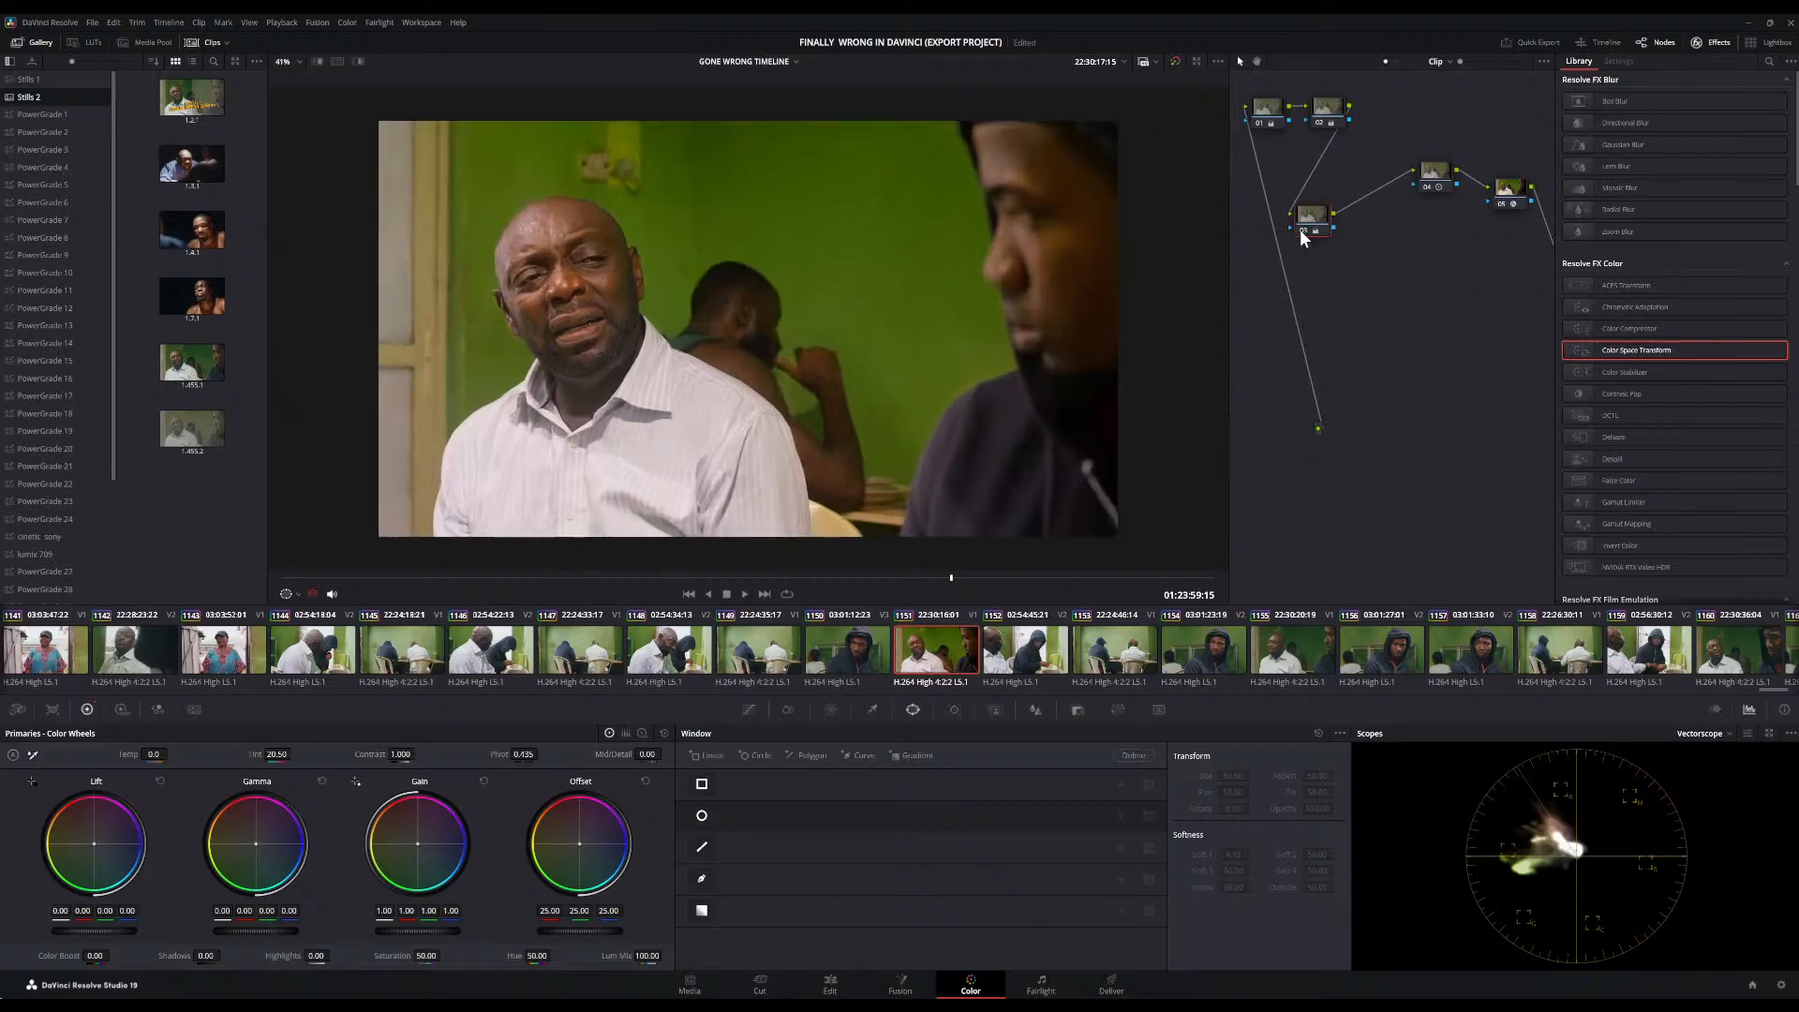
# Compare the image with node 03's tint correction switched off and on
pyautogui.hotkey('ctrl', 'd')
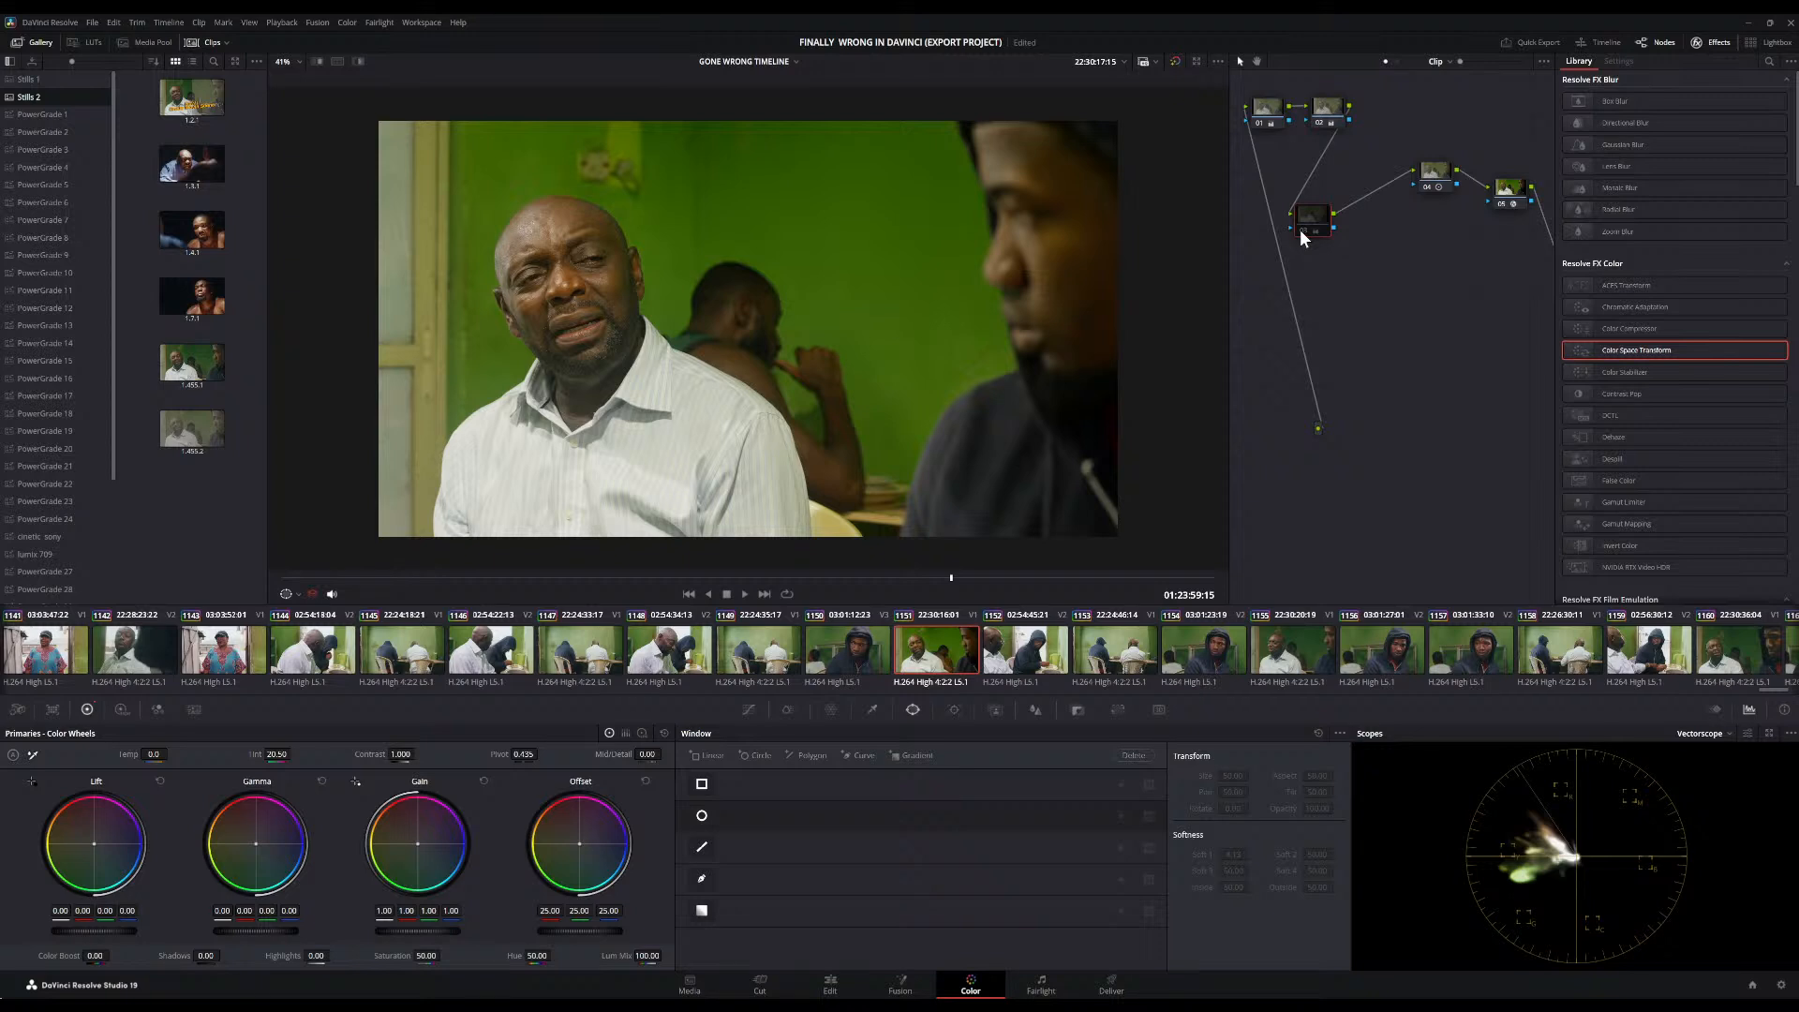
pyautogui.hotkey('ctrl', 'd')
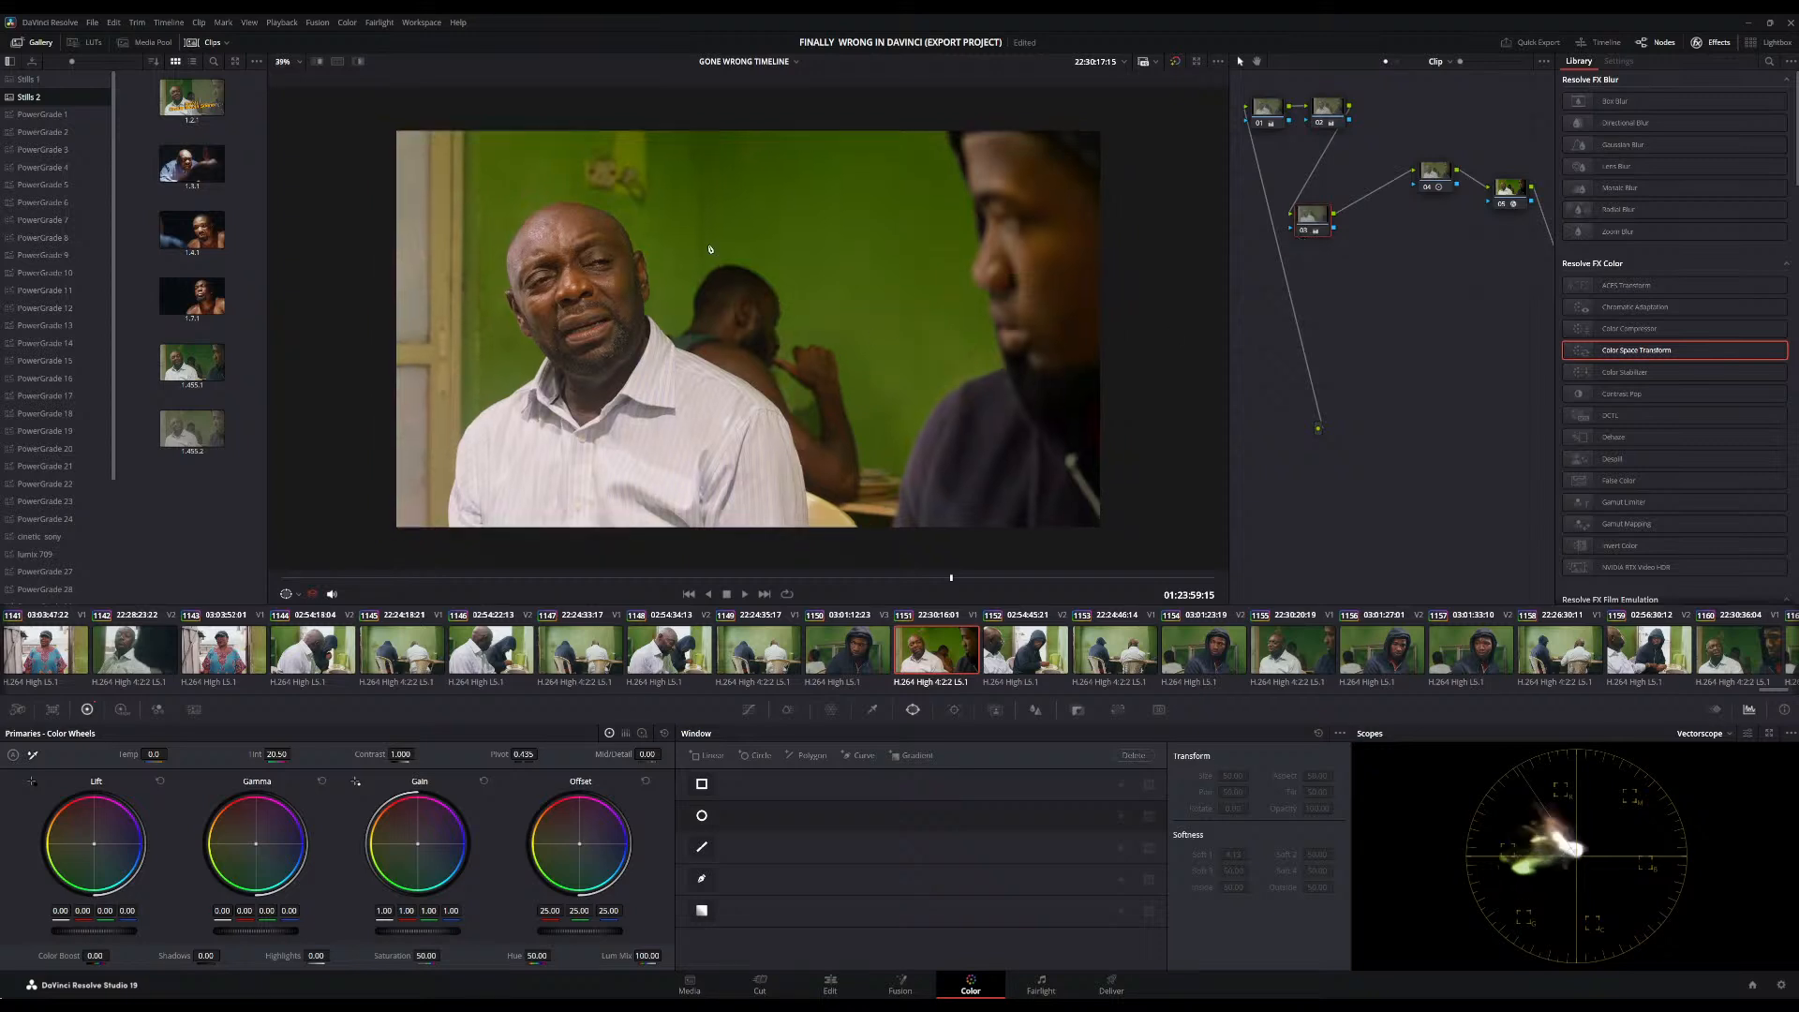
pyautogui.scroll(2, 710, 249)
pyautogui.scroll(2, 710, 248)
pyautogui.scroll(-3, 711, 249)
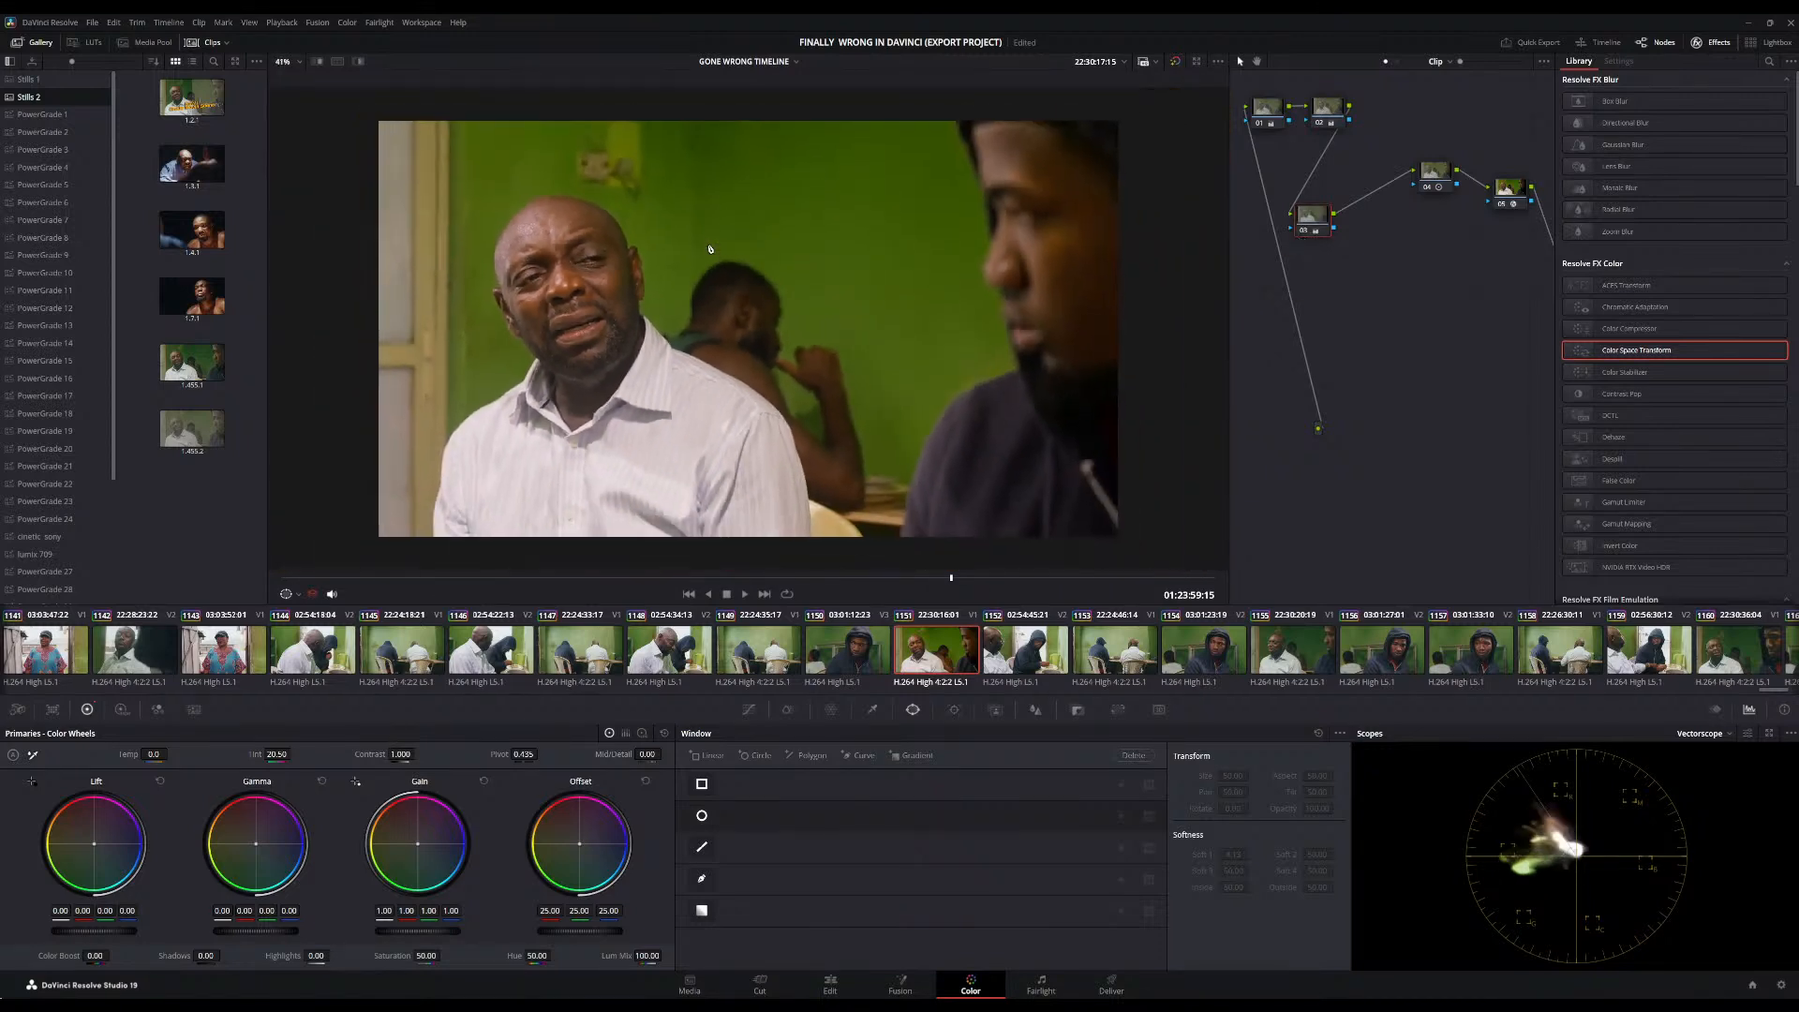
pyautogui.scroll(1, 711, 248)
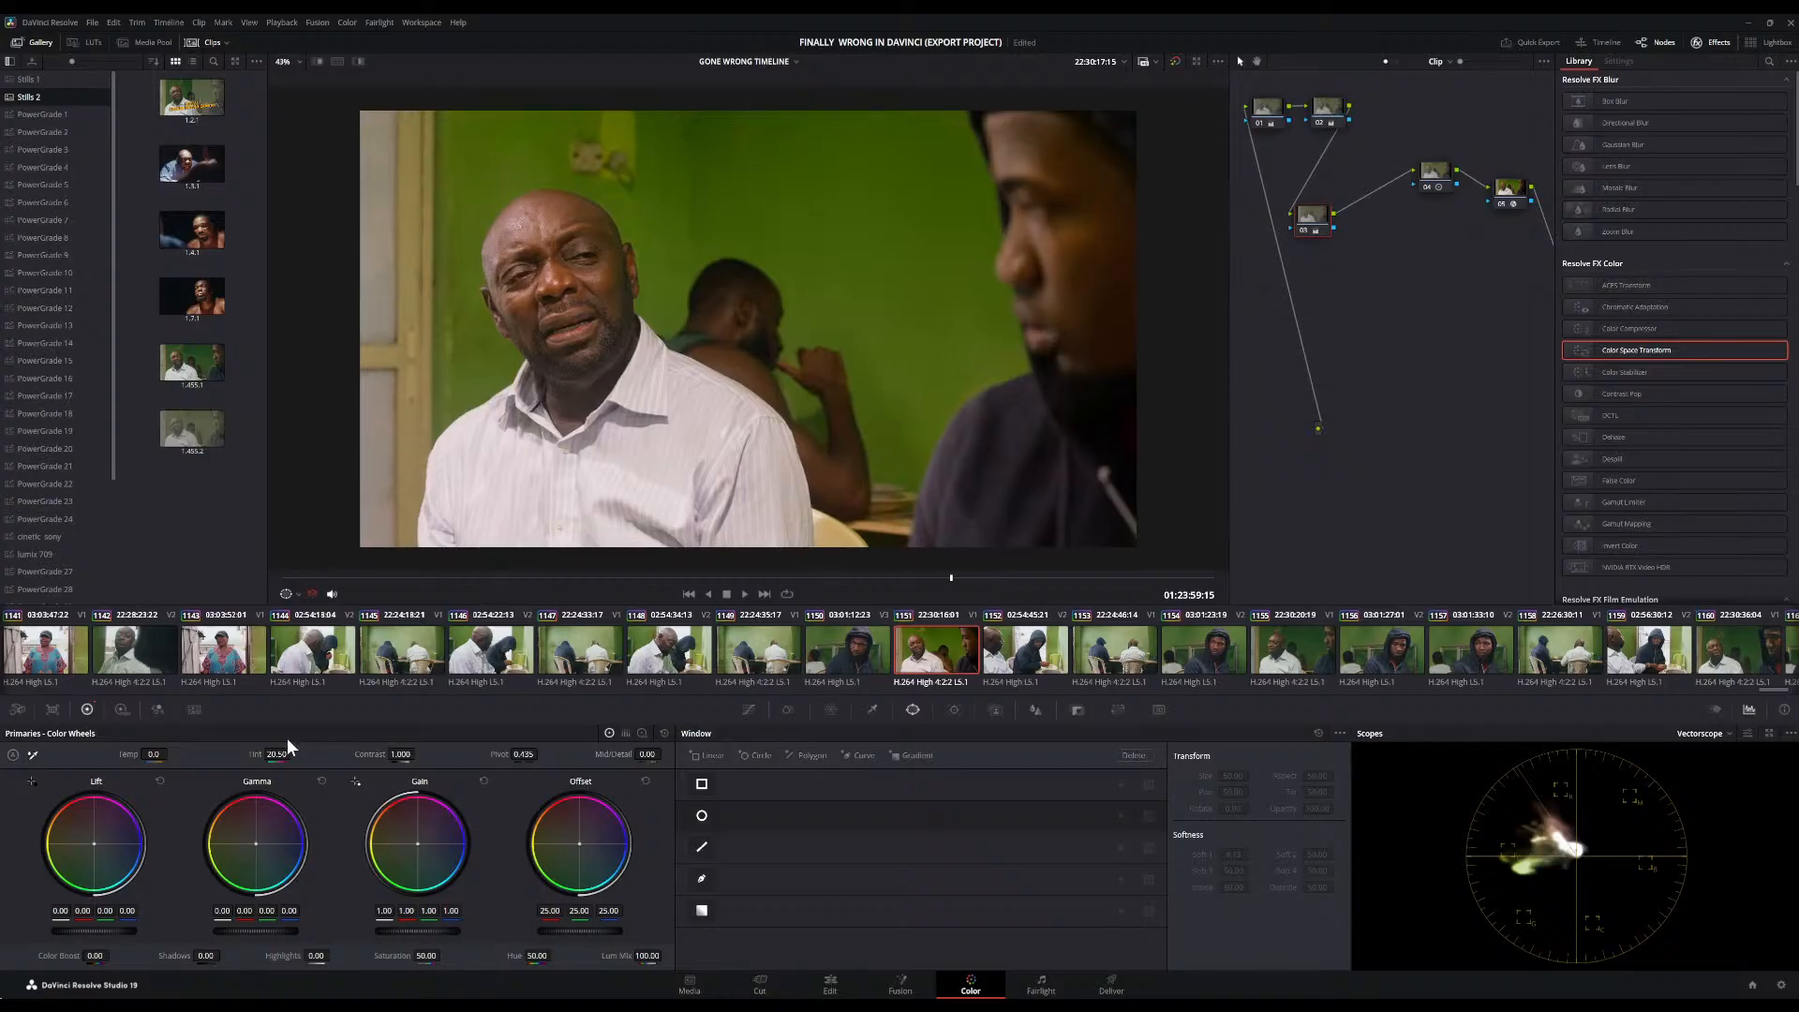
# Lower node 03's tint to 15.00 and check the skin tones at different magnifications
pyautogui.moveTo(278, 755); pyautogui.dragTo(263, 754)
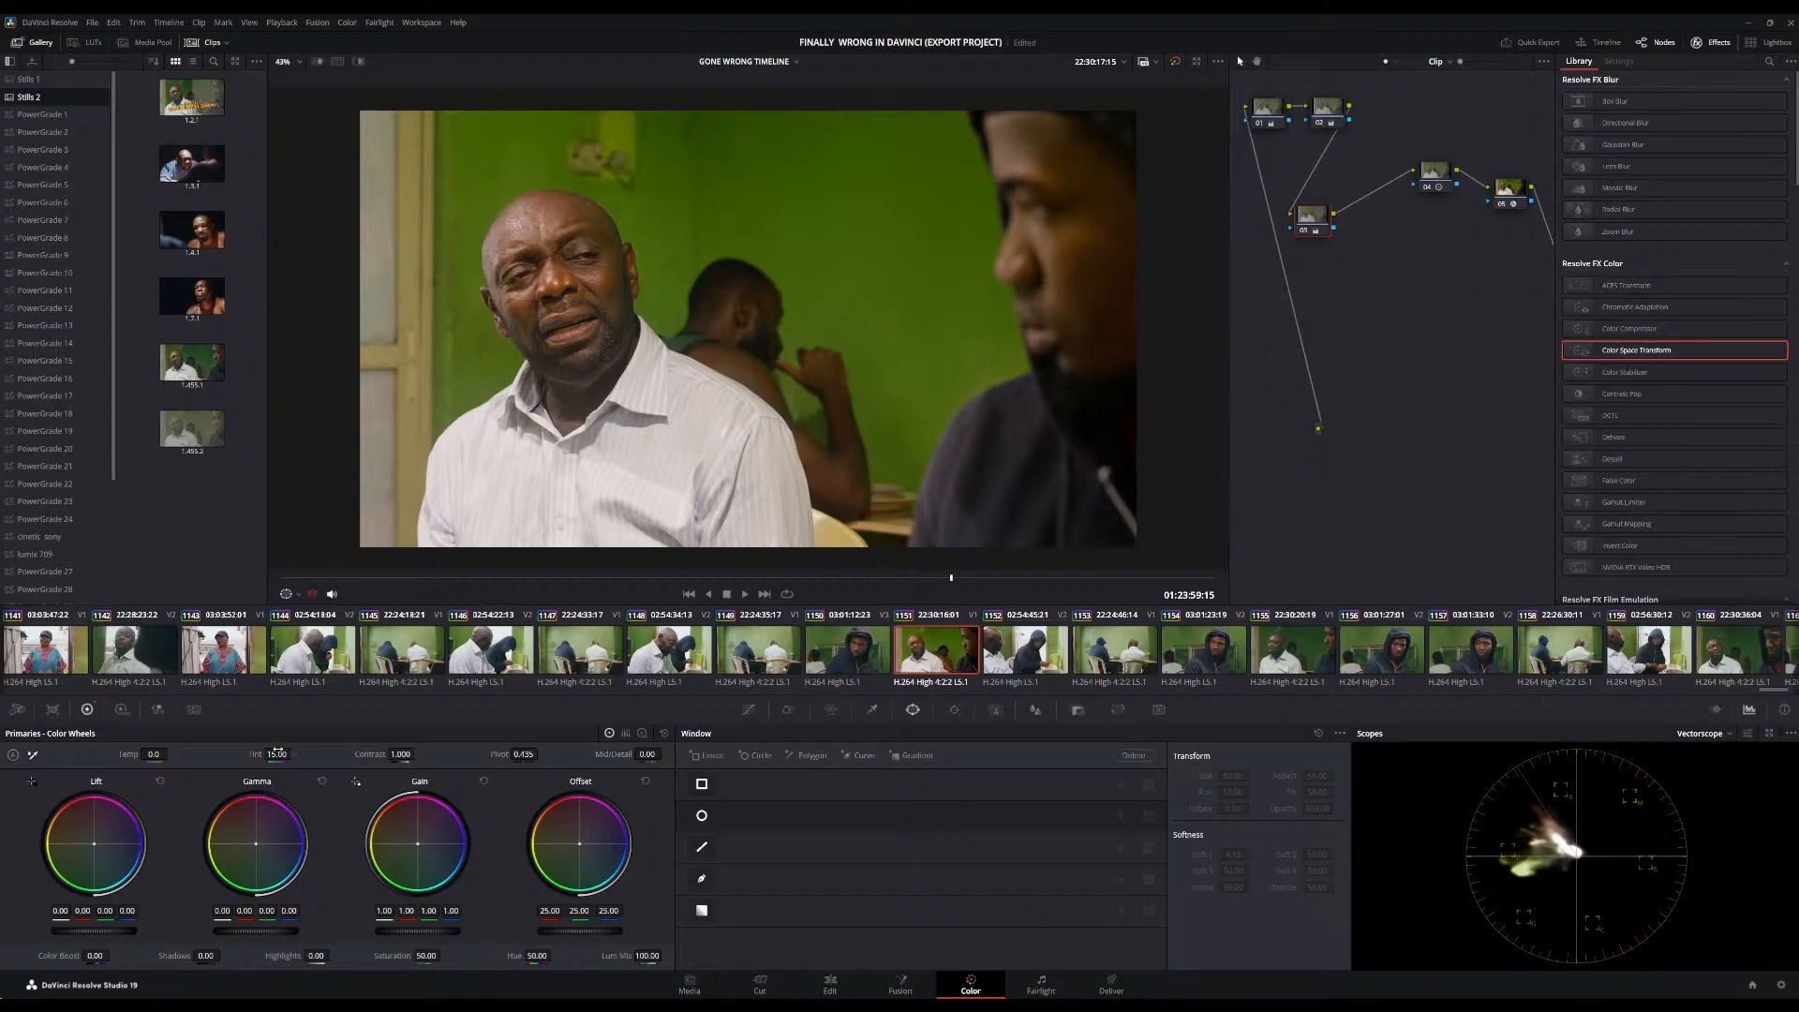
pyautogui.scroll(-3, 776, 314)
pyautogui.scroll(5, 776, 314)
pyautogui.scroll(-2, 776, 314)
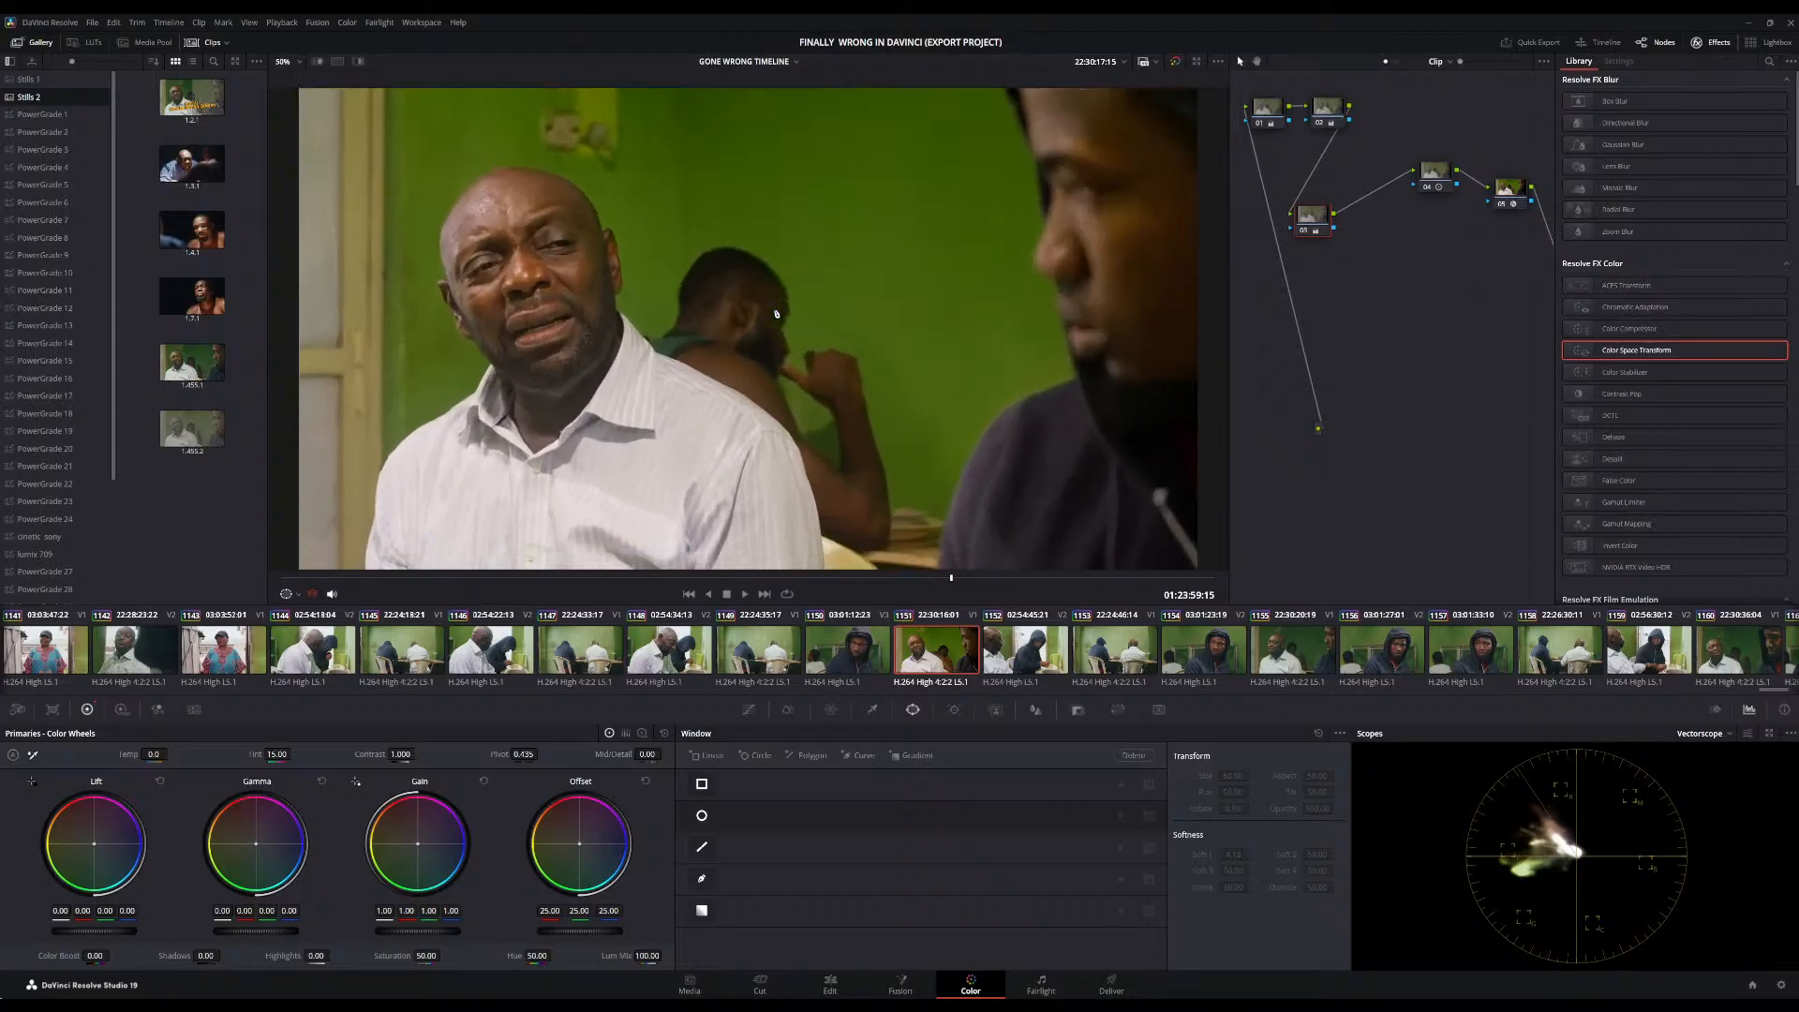
pyautogui.scroll(-2, 776, 314)
pyautogui.scroll(1, 776, 314)
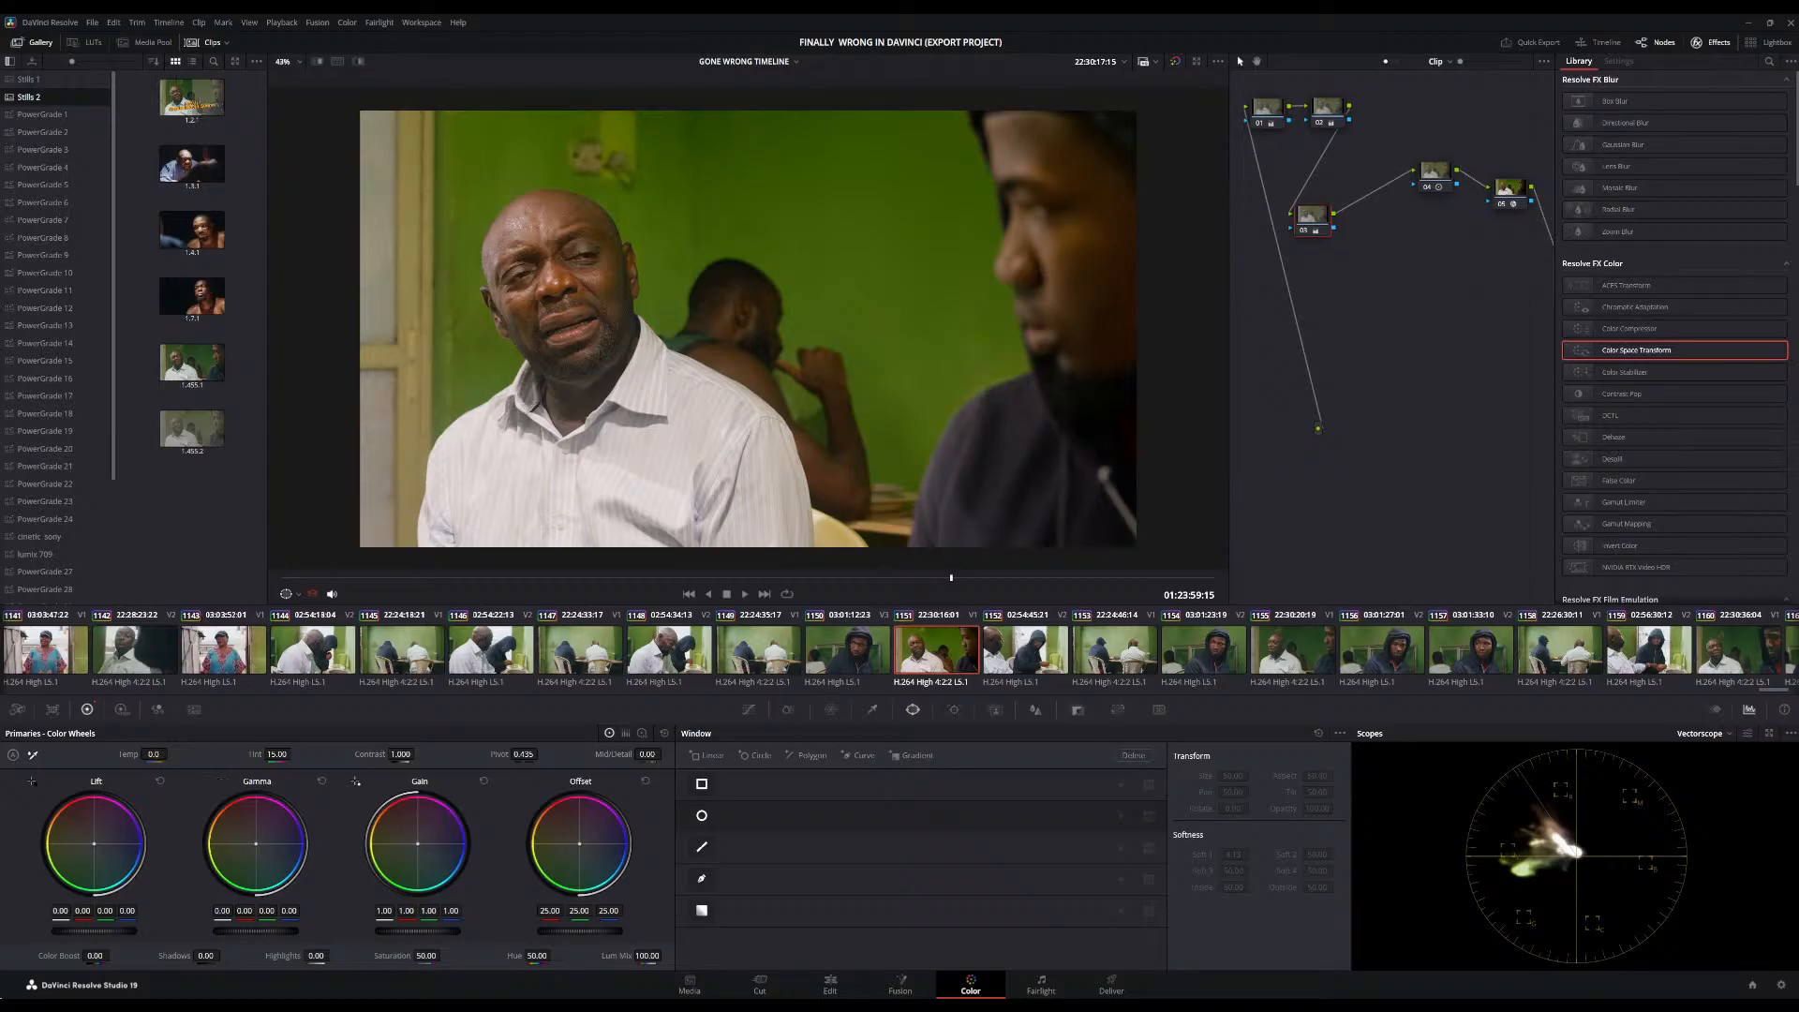
# Cool node 03 by setting its temperature to -100.0
pyautogui.moveTo(154, 755); pyautogui.dragTo(150, 755)
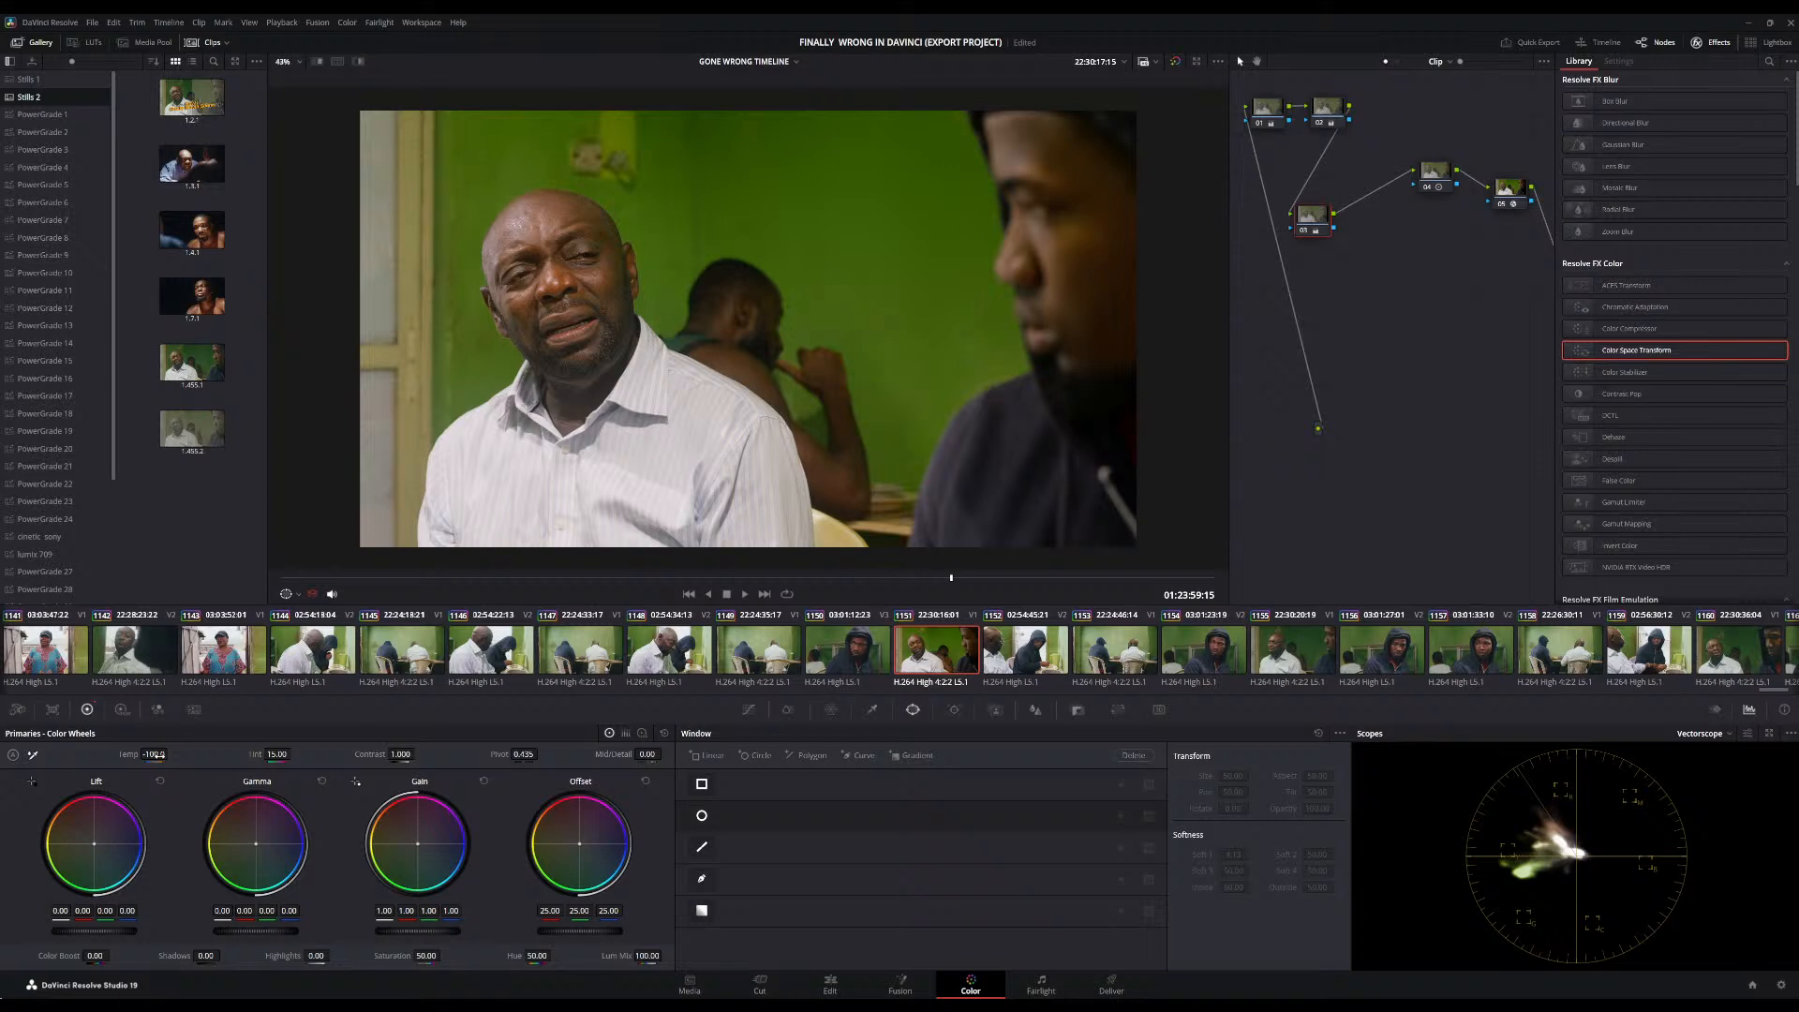
pyautogui.scroll(1, 839, 331)
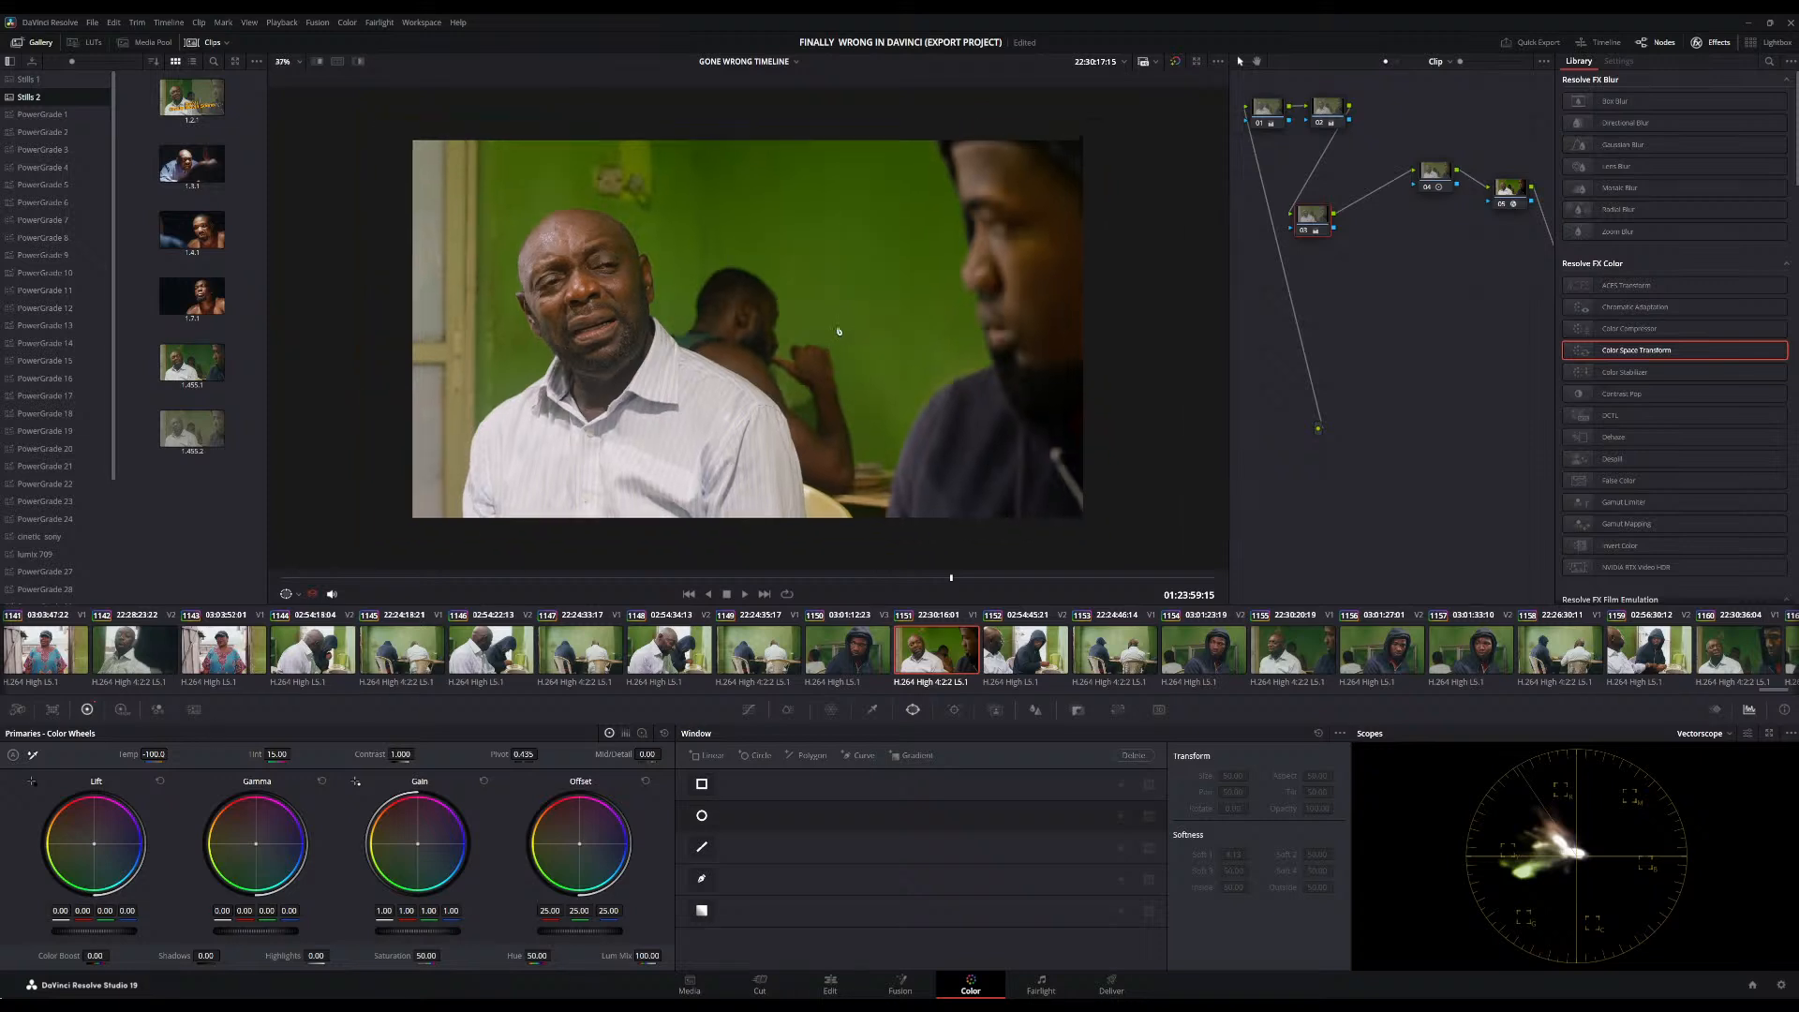
pyautogui.scroll(-2, 839, 331)
pyautogui.scroll(1, 838, 331)
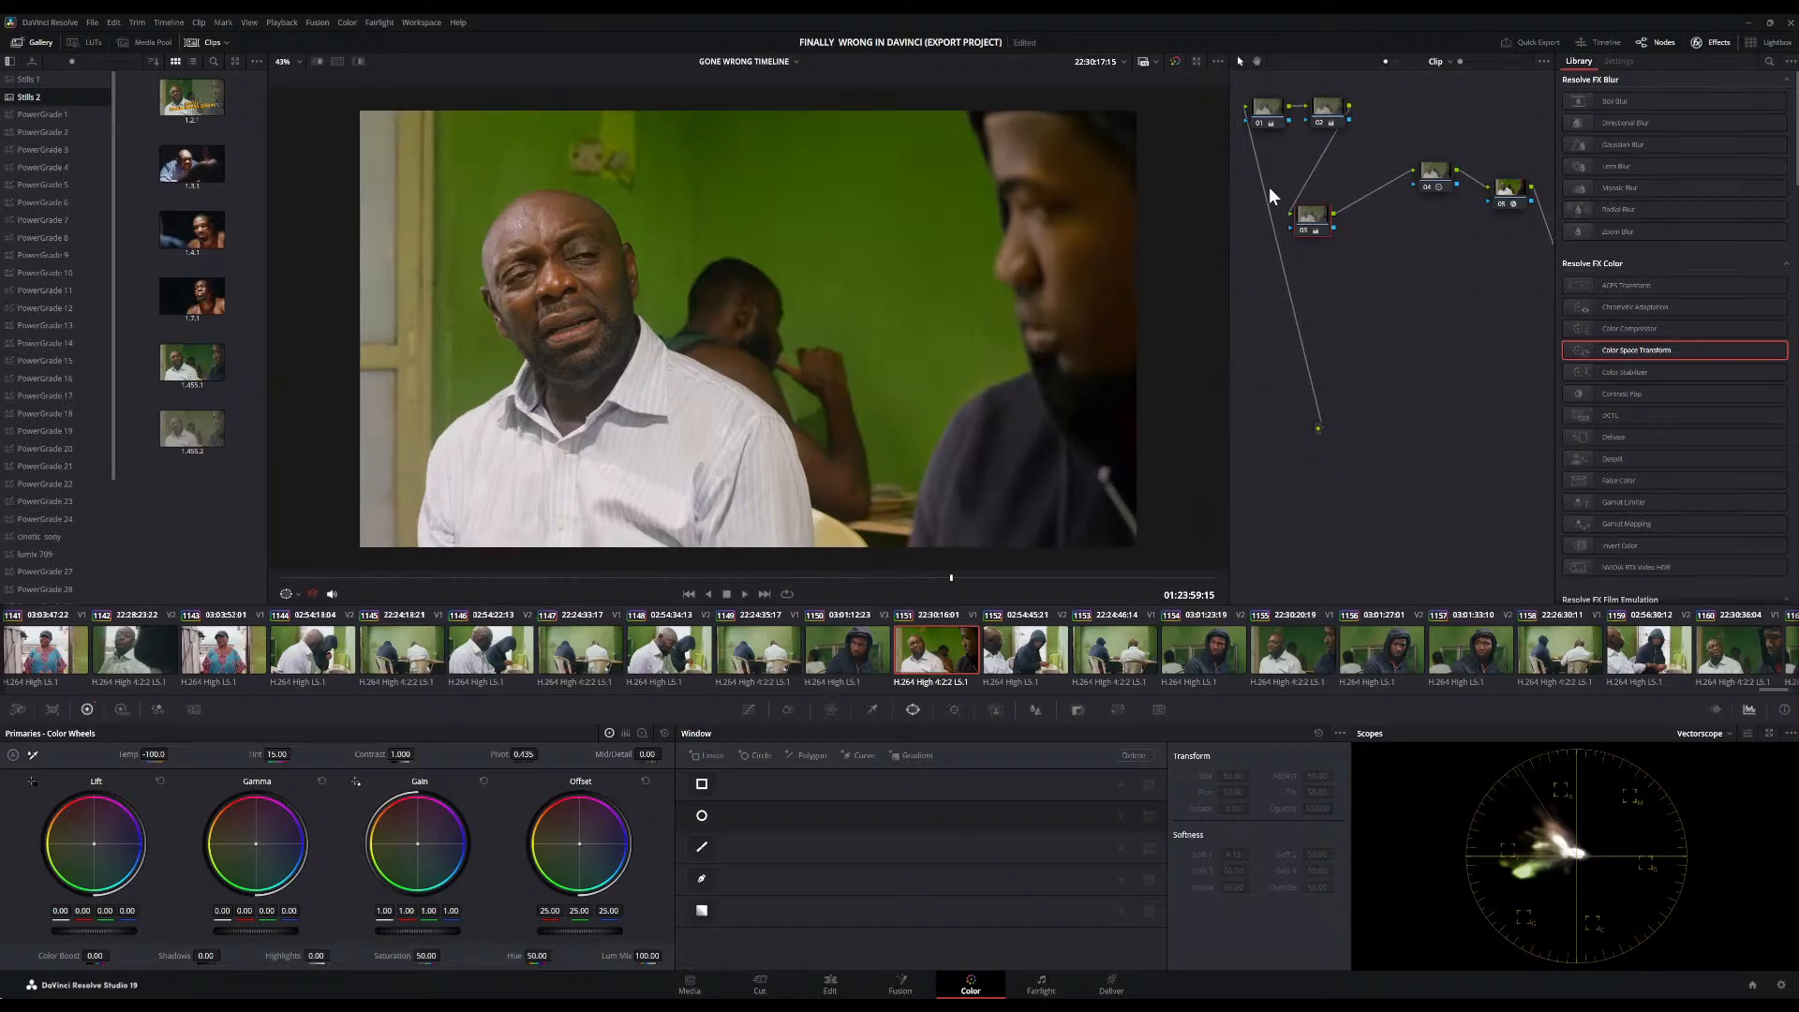
# Line node 03 up beside node 02 and add a serial node 04 after it, placed below the row
pyautogui.moveTo(1313, 218); pyautogui.dragTo(1390, 120)
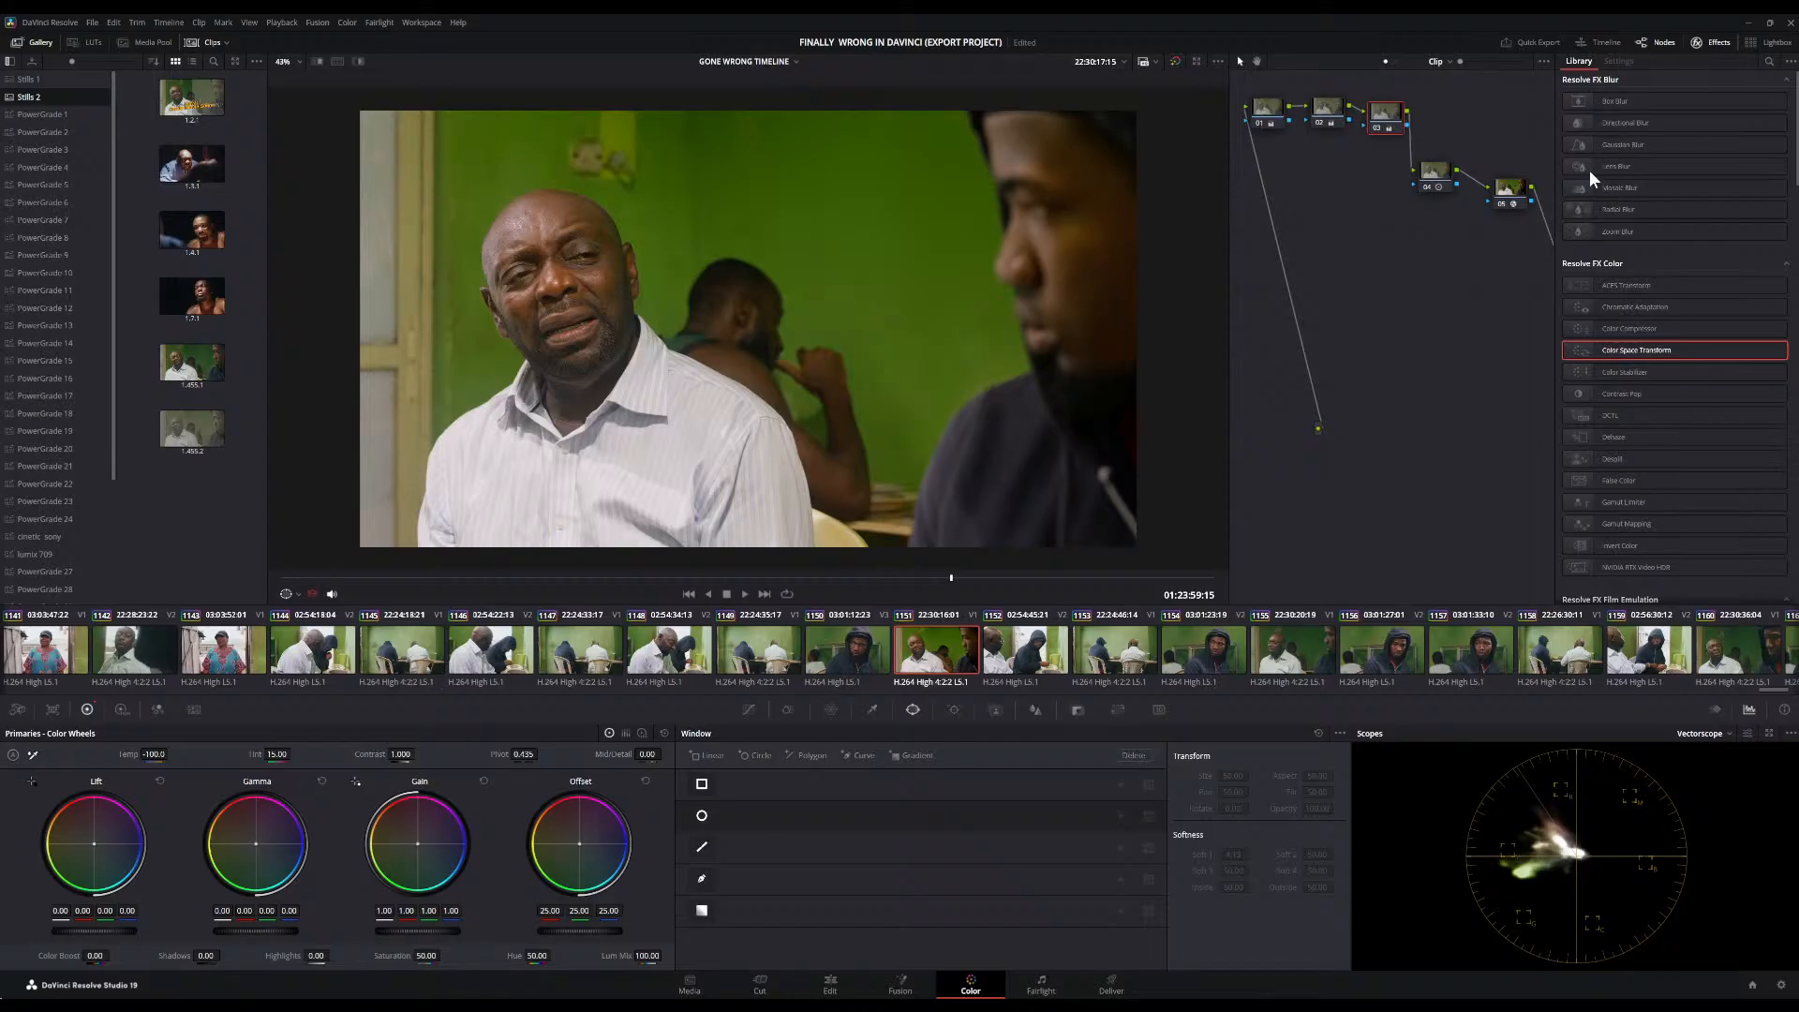
pyautogui.hotkey('alt', 's')
pyautogui.moveTo(1439, 127); pyautogui.dragTo(1332, 298)
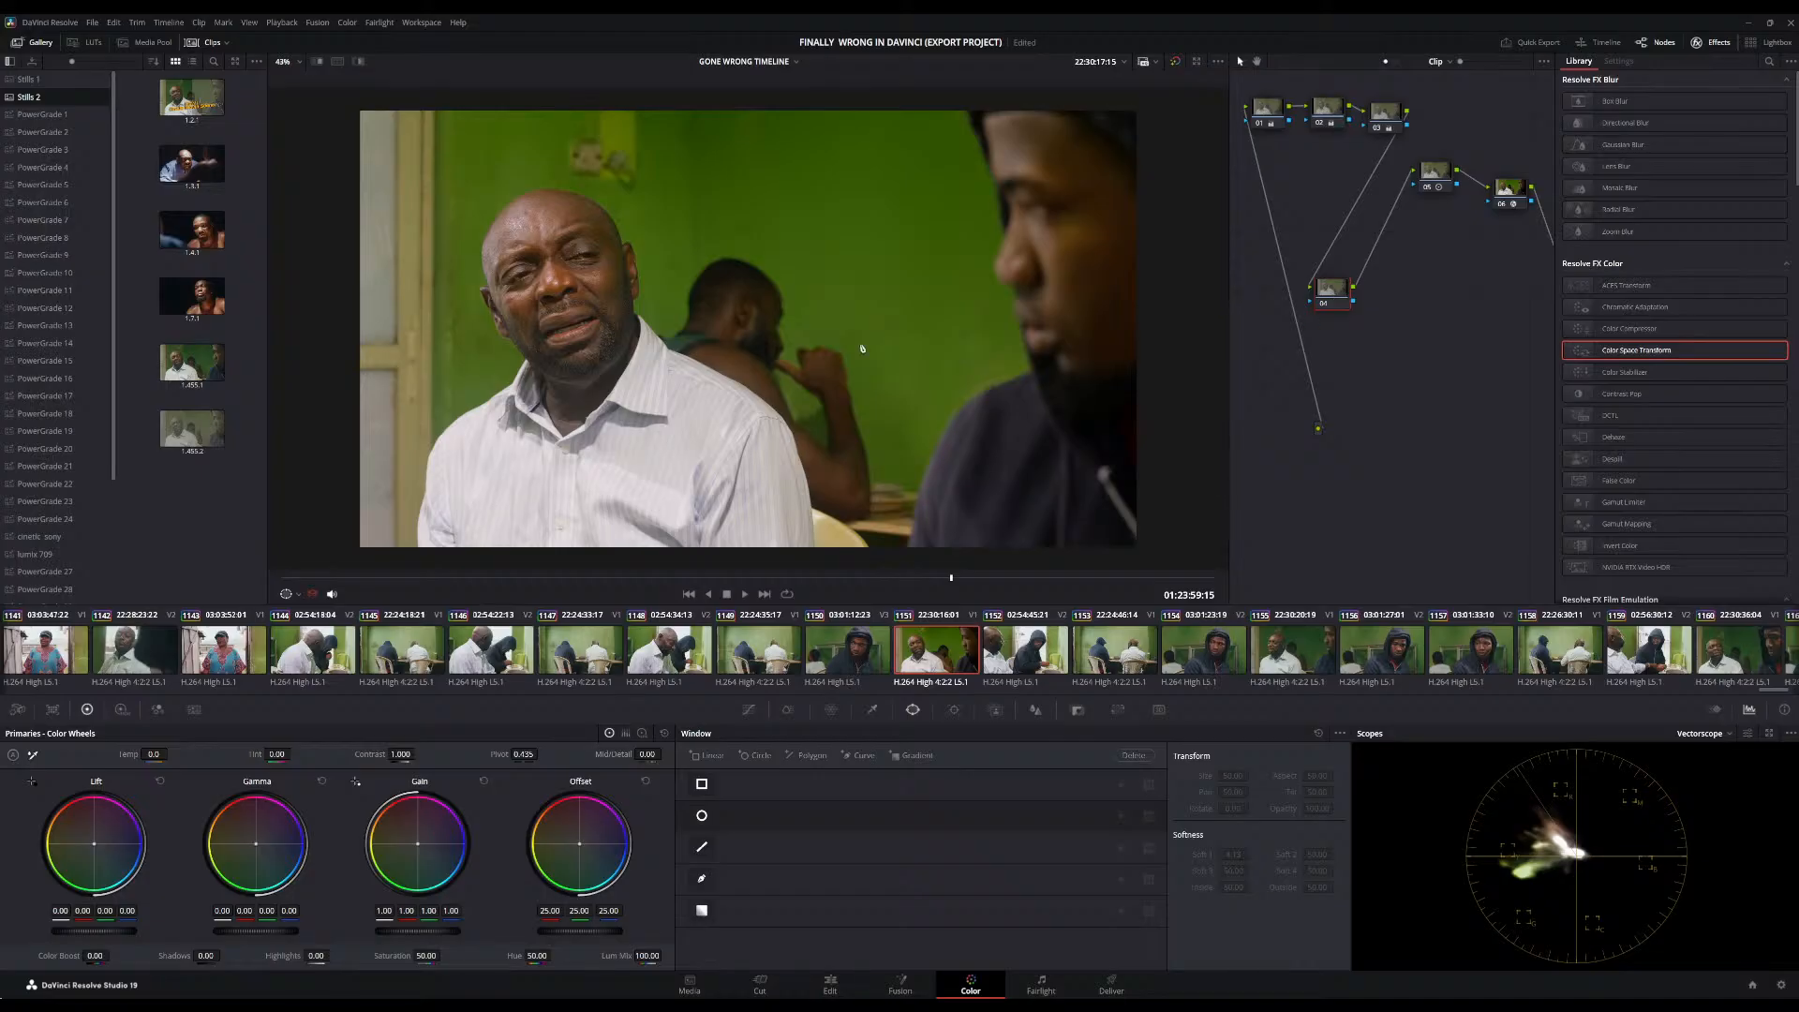
pyautogui.scroll(-3, 861, 348)
pyautogui.scroll(3, 862, 349)
pyautogui.scroll(-2, 859, 351)
pyautogui.scroll(3, 860, 351)
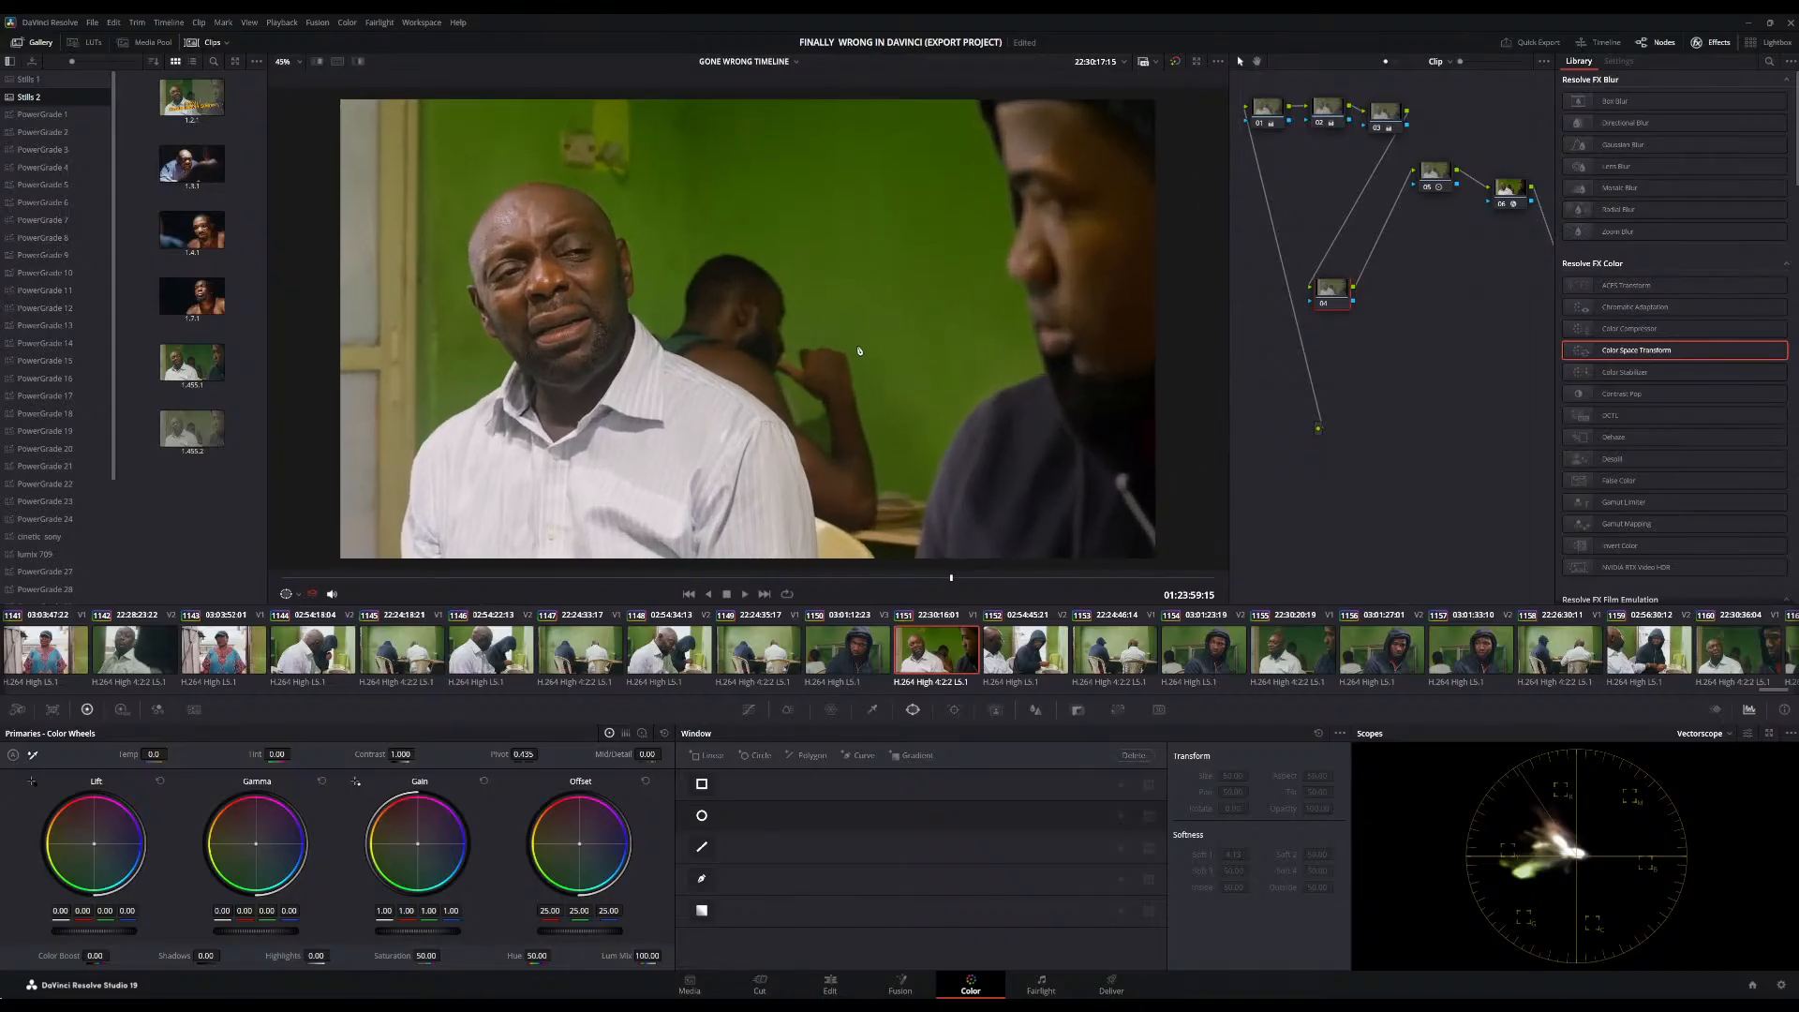
pyautogui.scroll(-3, 859, 351)
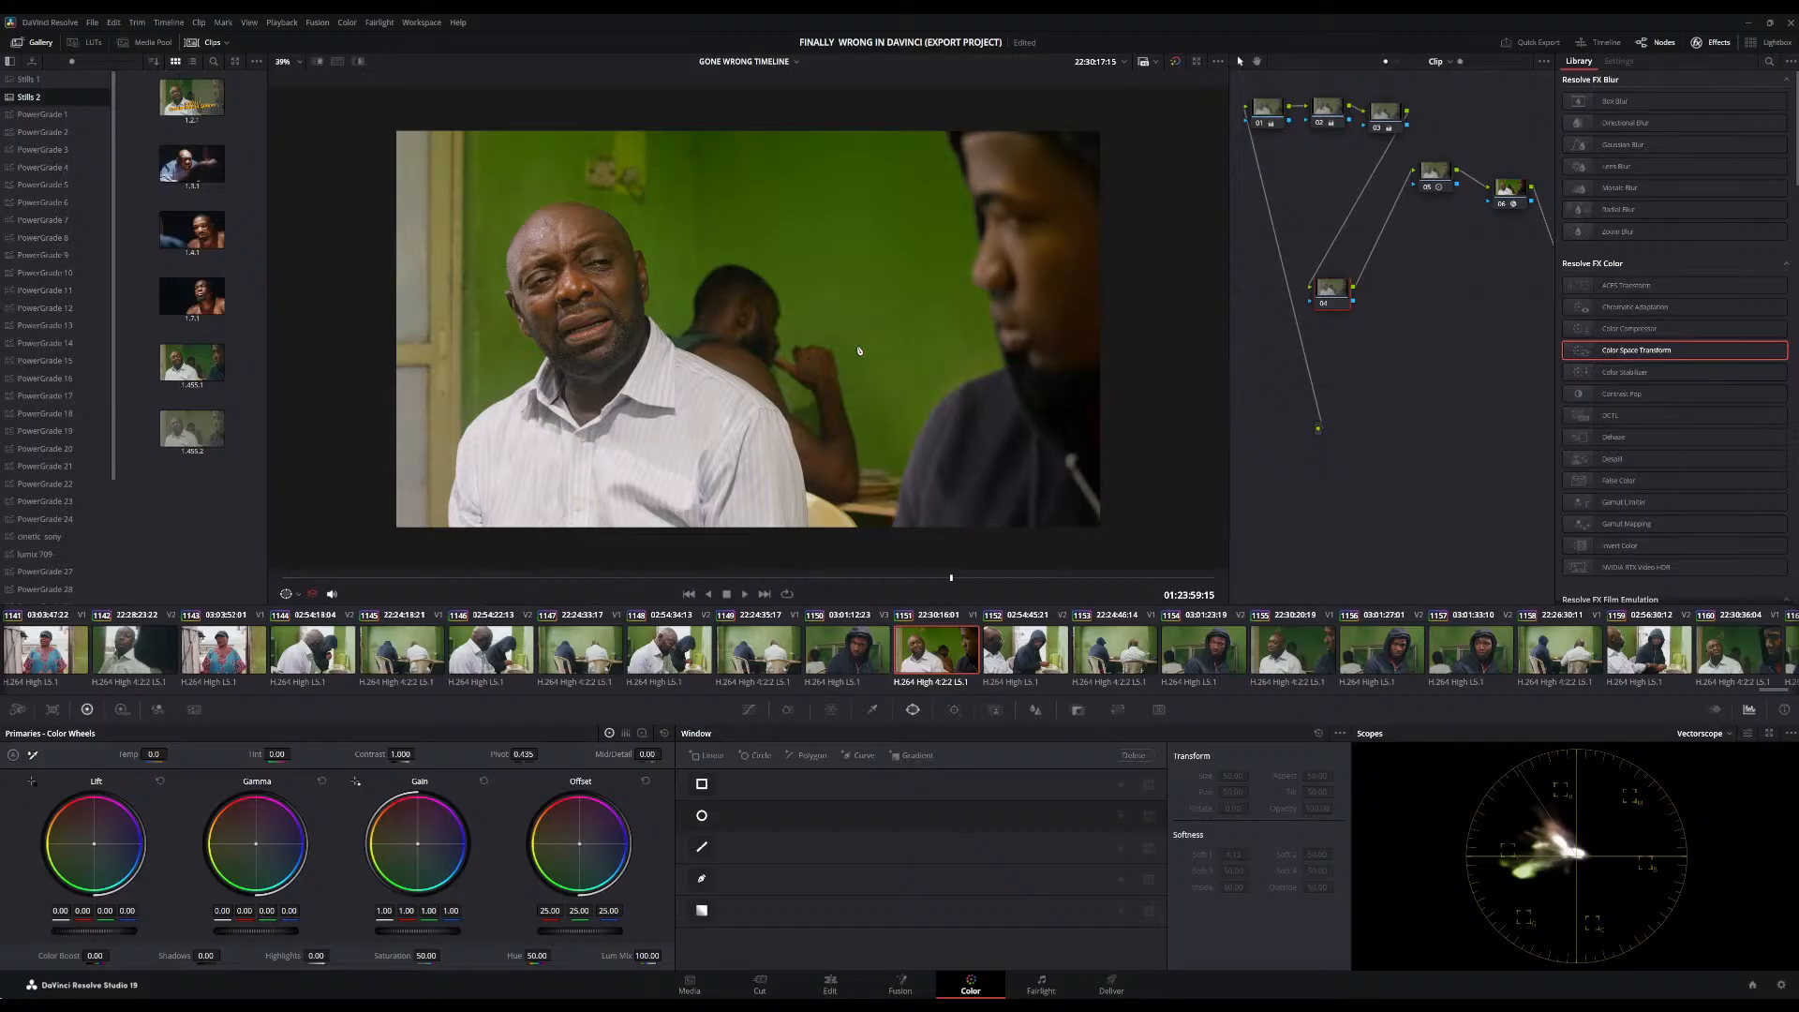
# Save the project and open the HSL qualifier for node 04
pyautogui.hscroll(6, 948, 643)
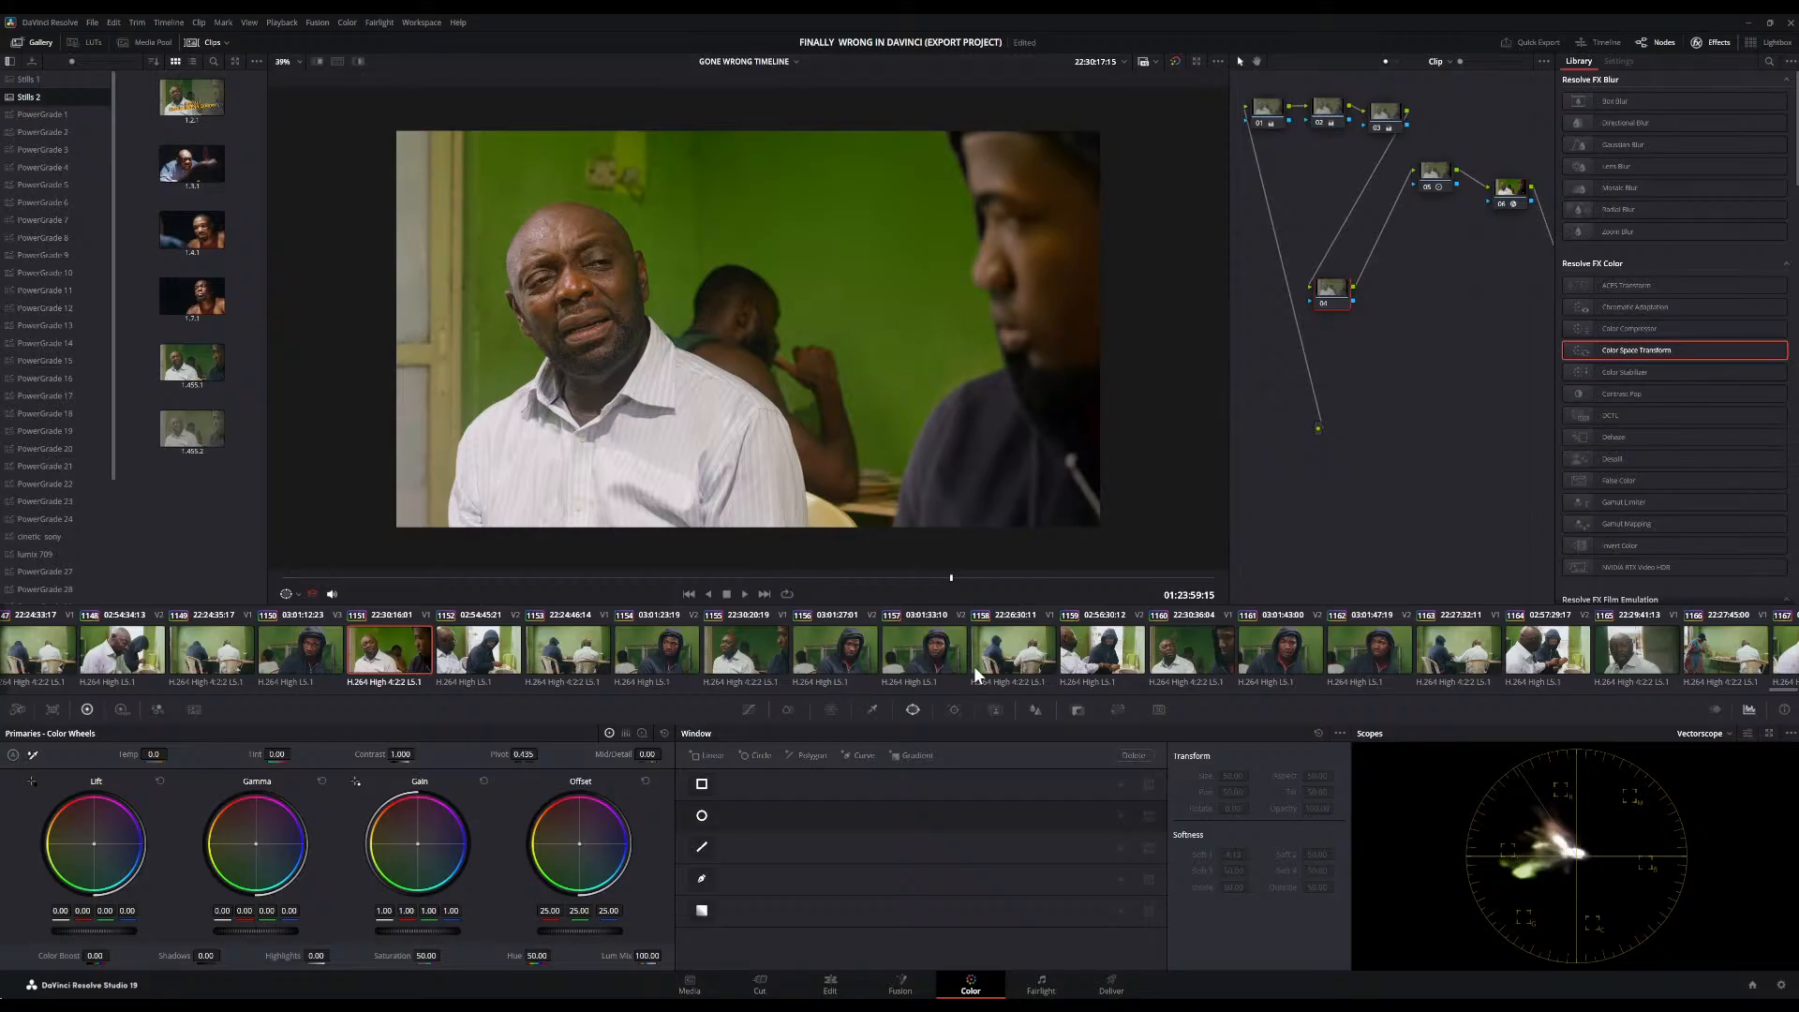
pyautogui.hotkey('ctrl', 's')
pyautogui.click(872, 711)
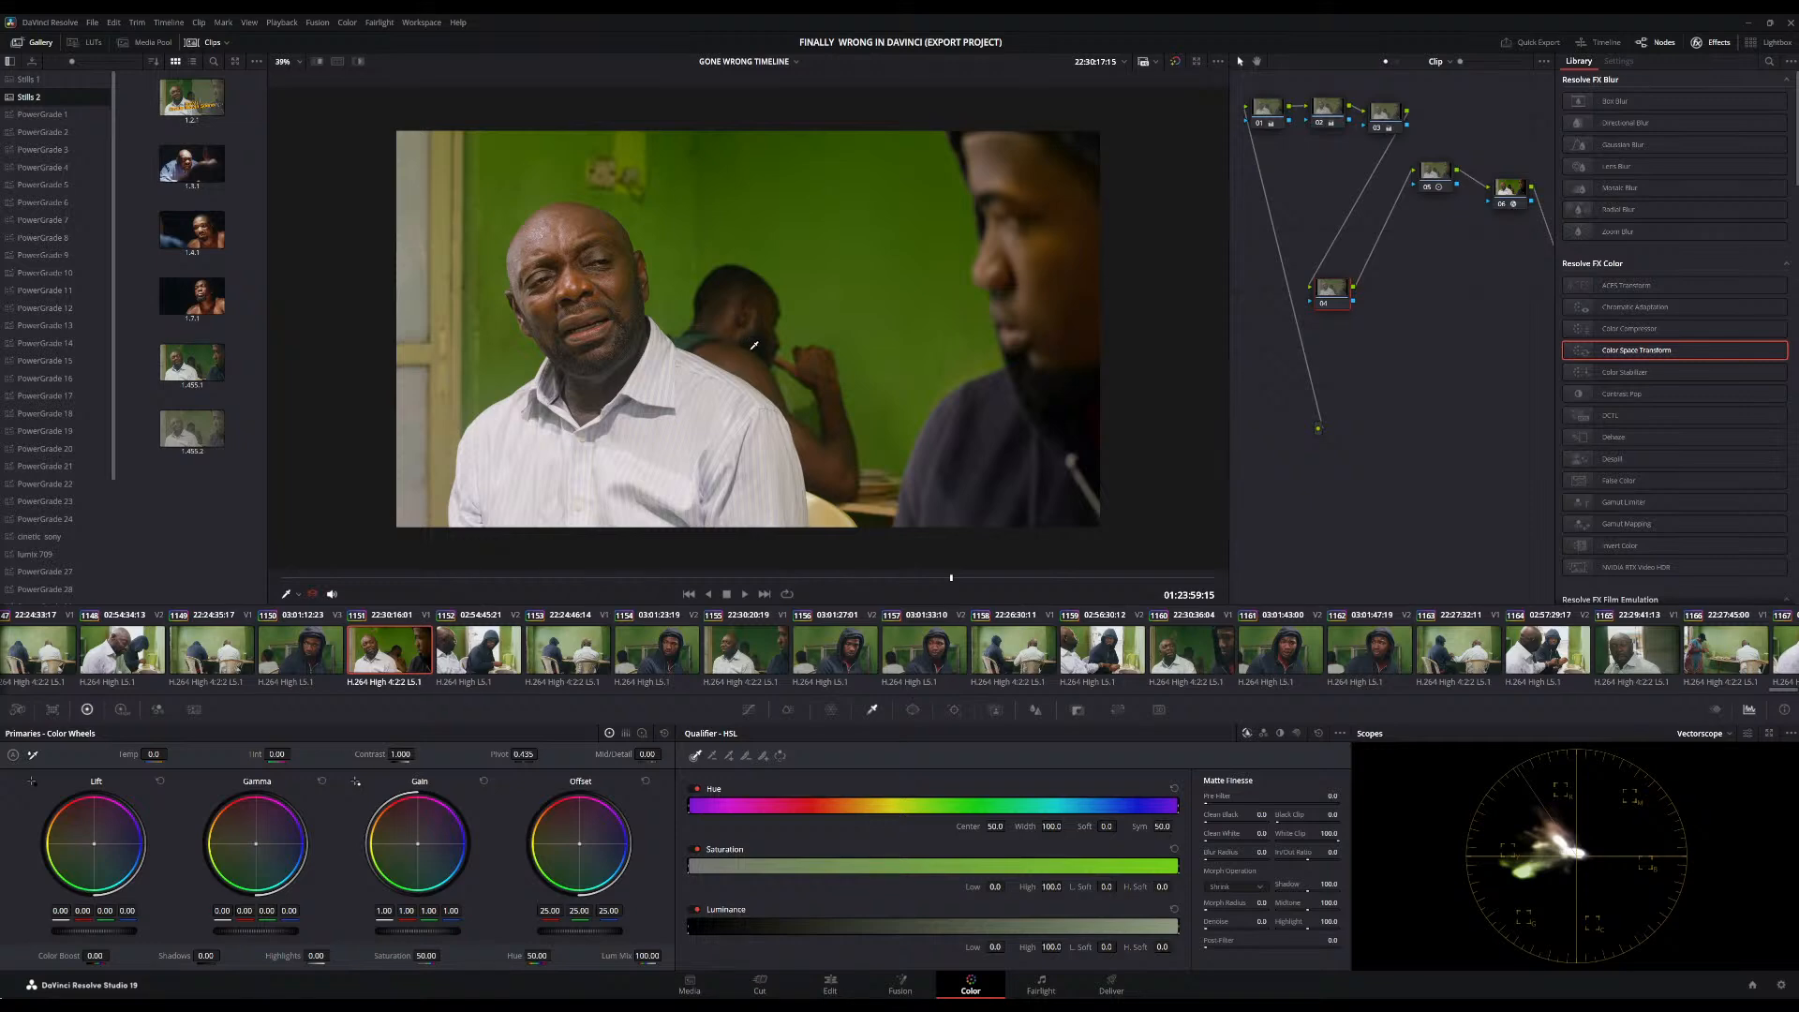
# Try to isolate the left man's skin by sampling his face with node 04's qualifier while the selection is highlighted
pyautogui.click(618, 278)
pyautogui.click(359, 62)
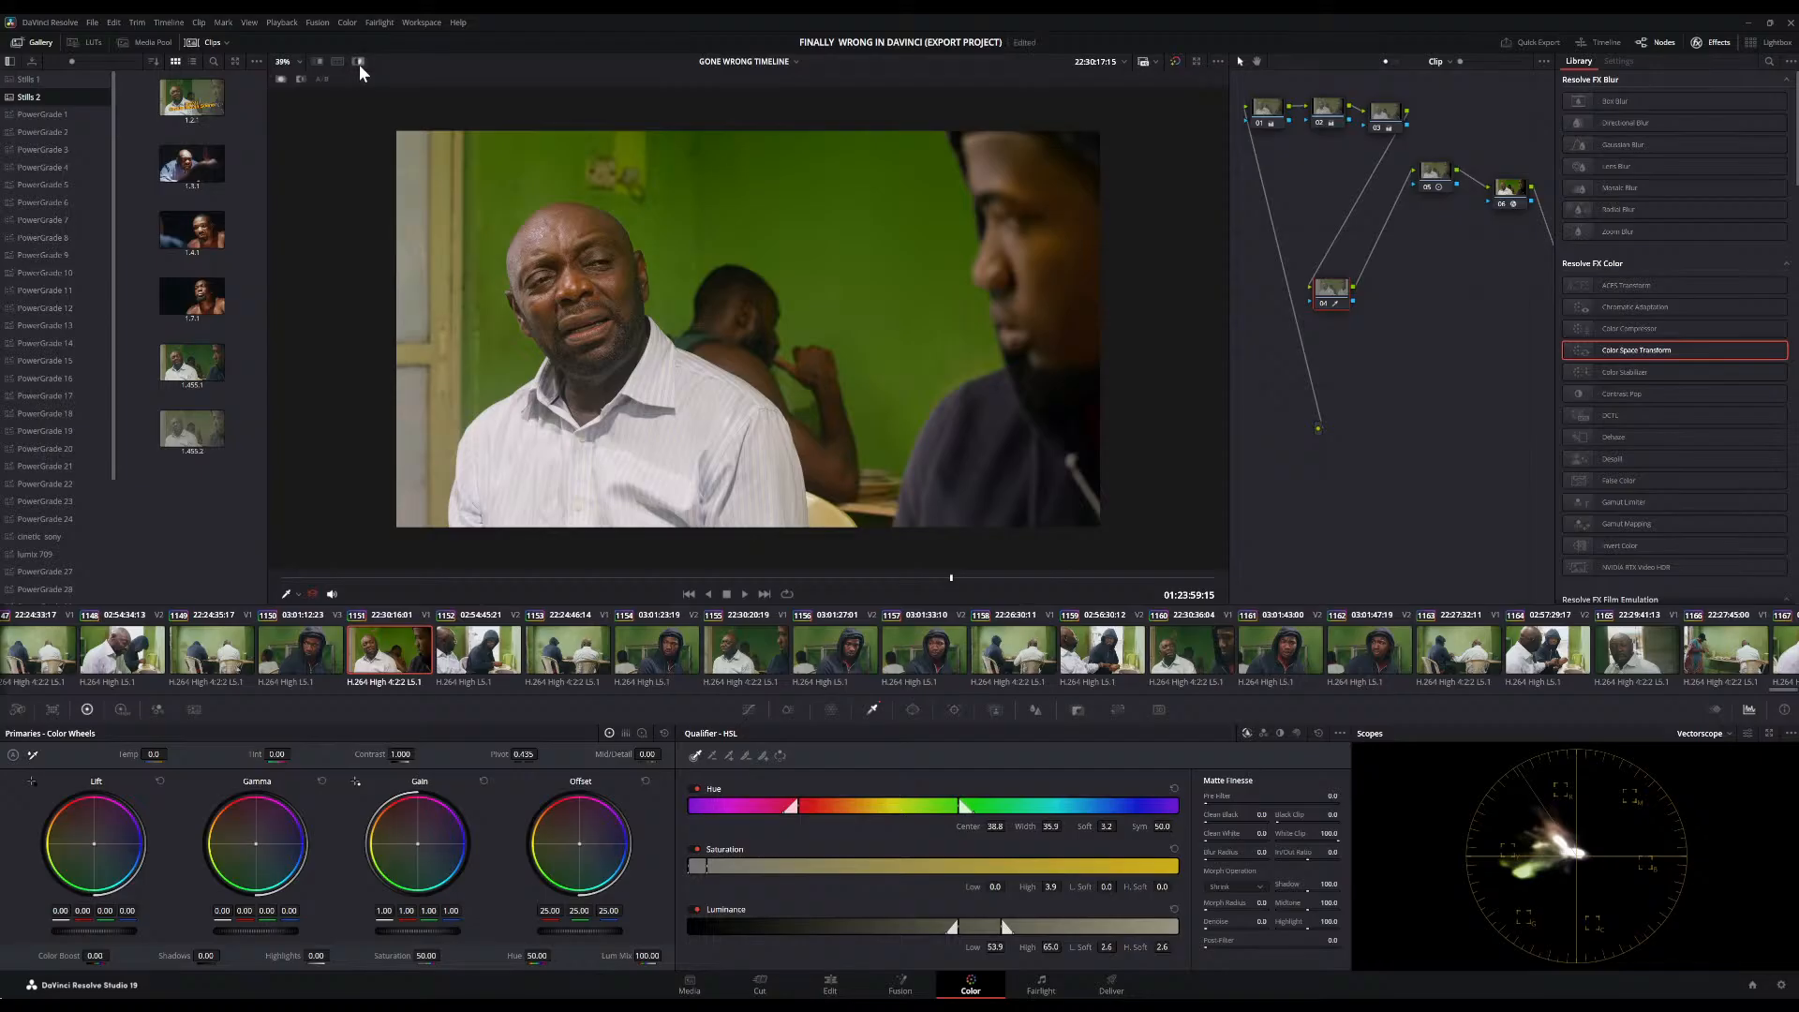
pyautogui.click(566, 263)
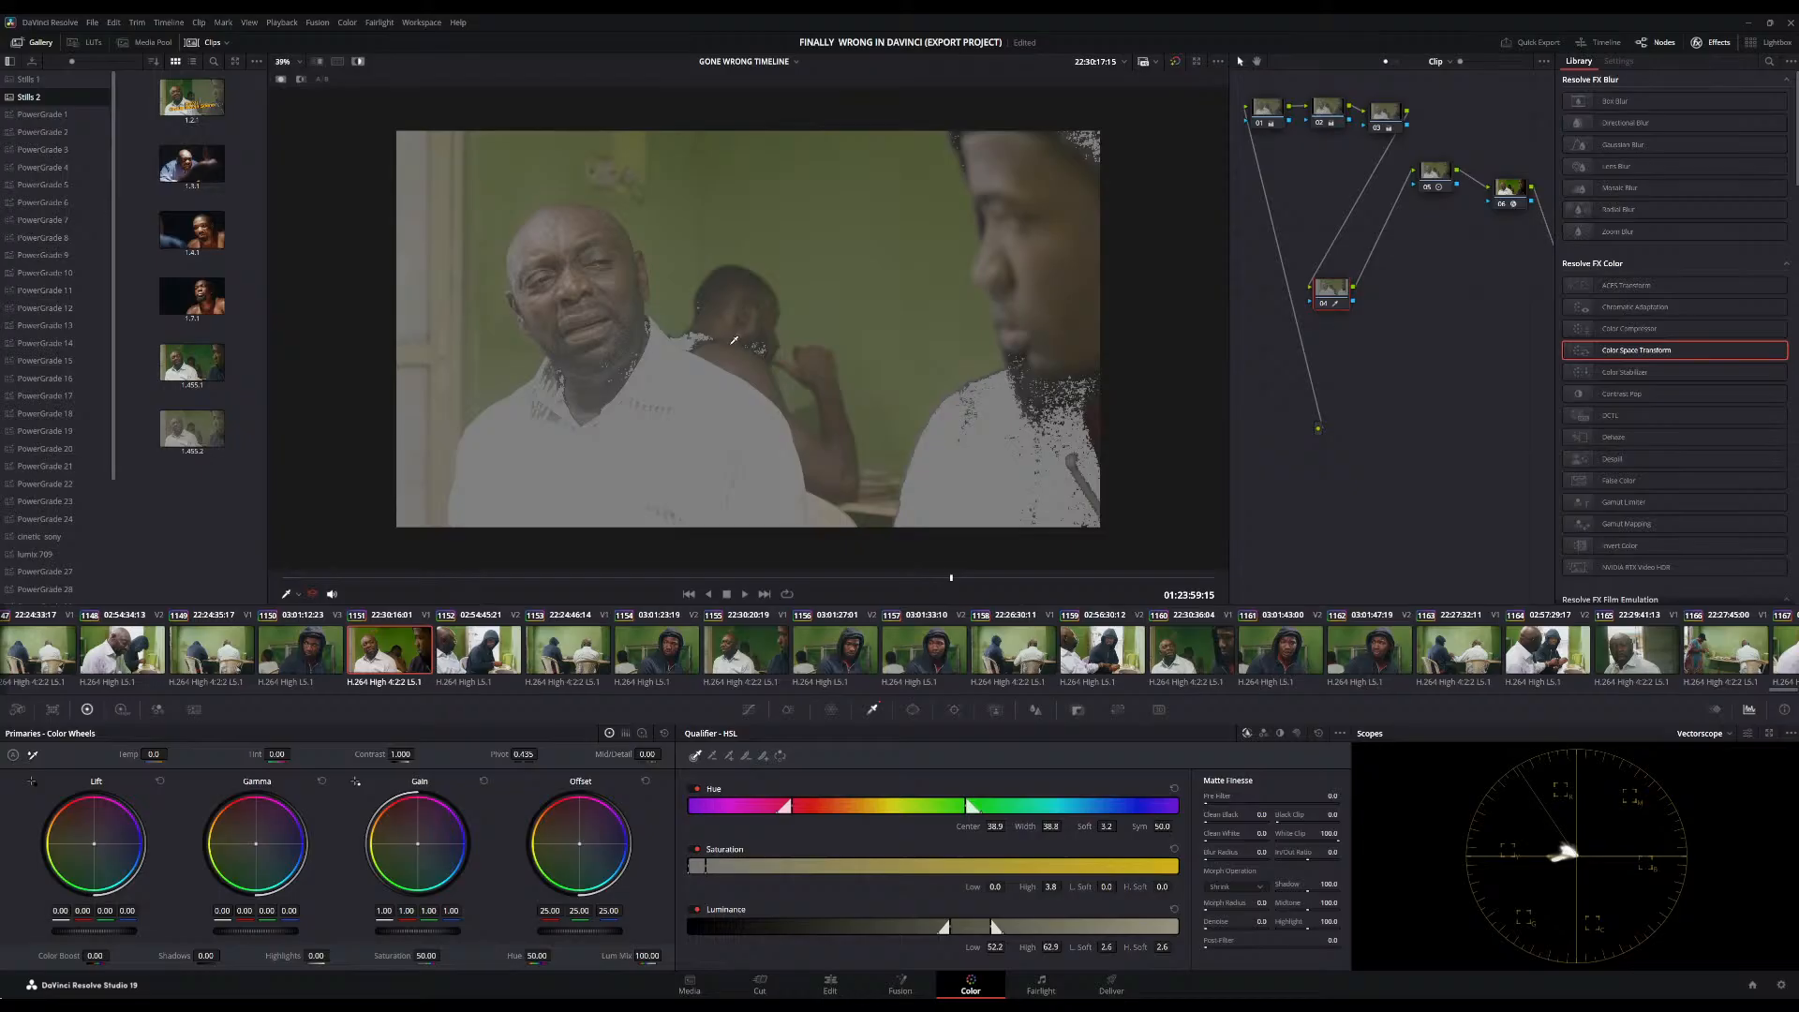
pyautogui.click(581, 218)
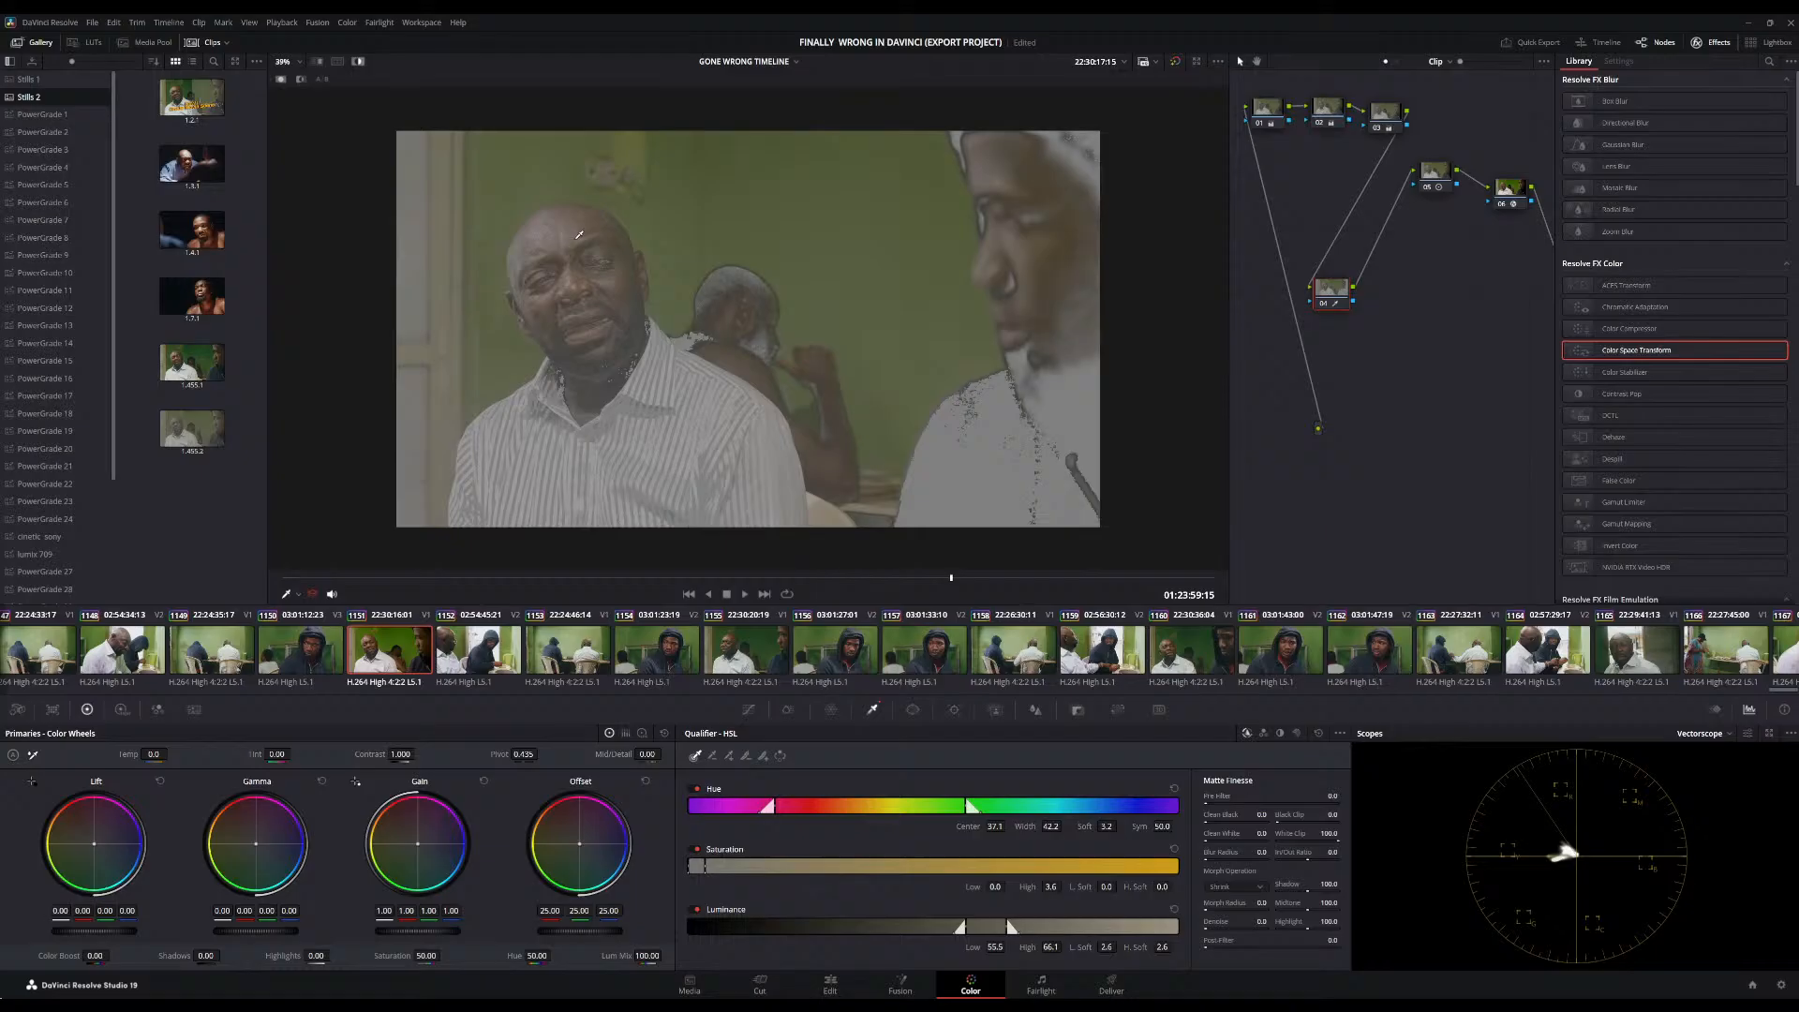
pyautogui.click(580, 235)
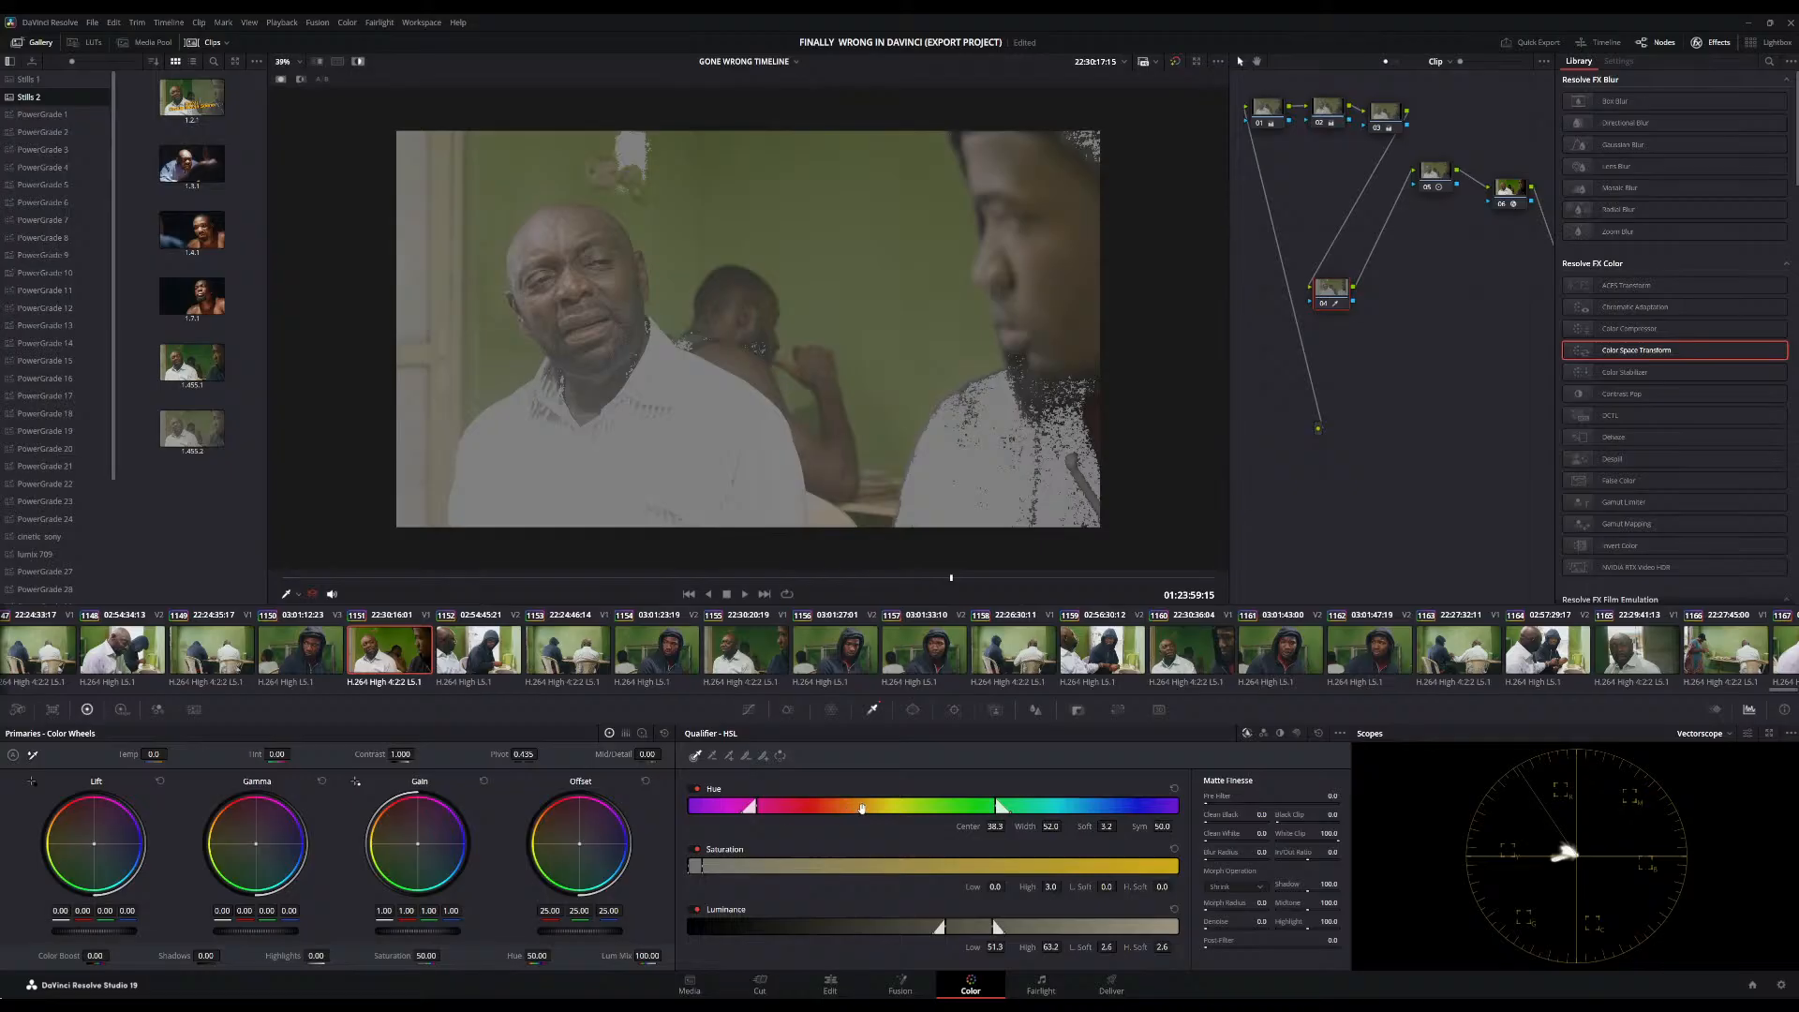
pyautogui.moveTo(862, 809)
pyautogui.mouseDown()
pyautogui.moveTo(913, 814)
pyautogui.moveTo(836, 819)
pyautogui.moveTo(864, 827)
pyautogui.mouseUp()
pyautogui.hotkey('ctrl', 'z')
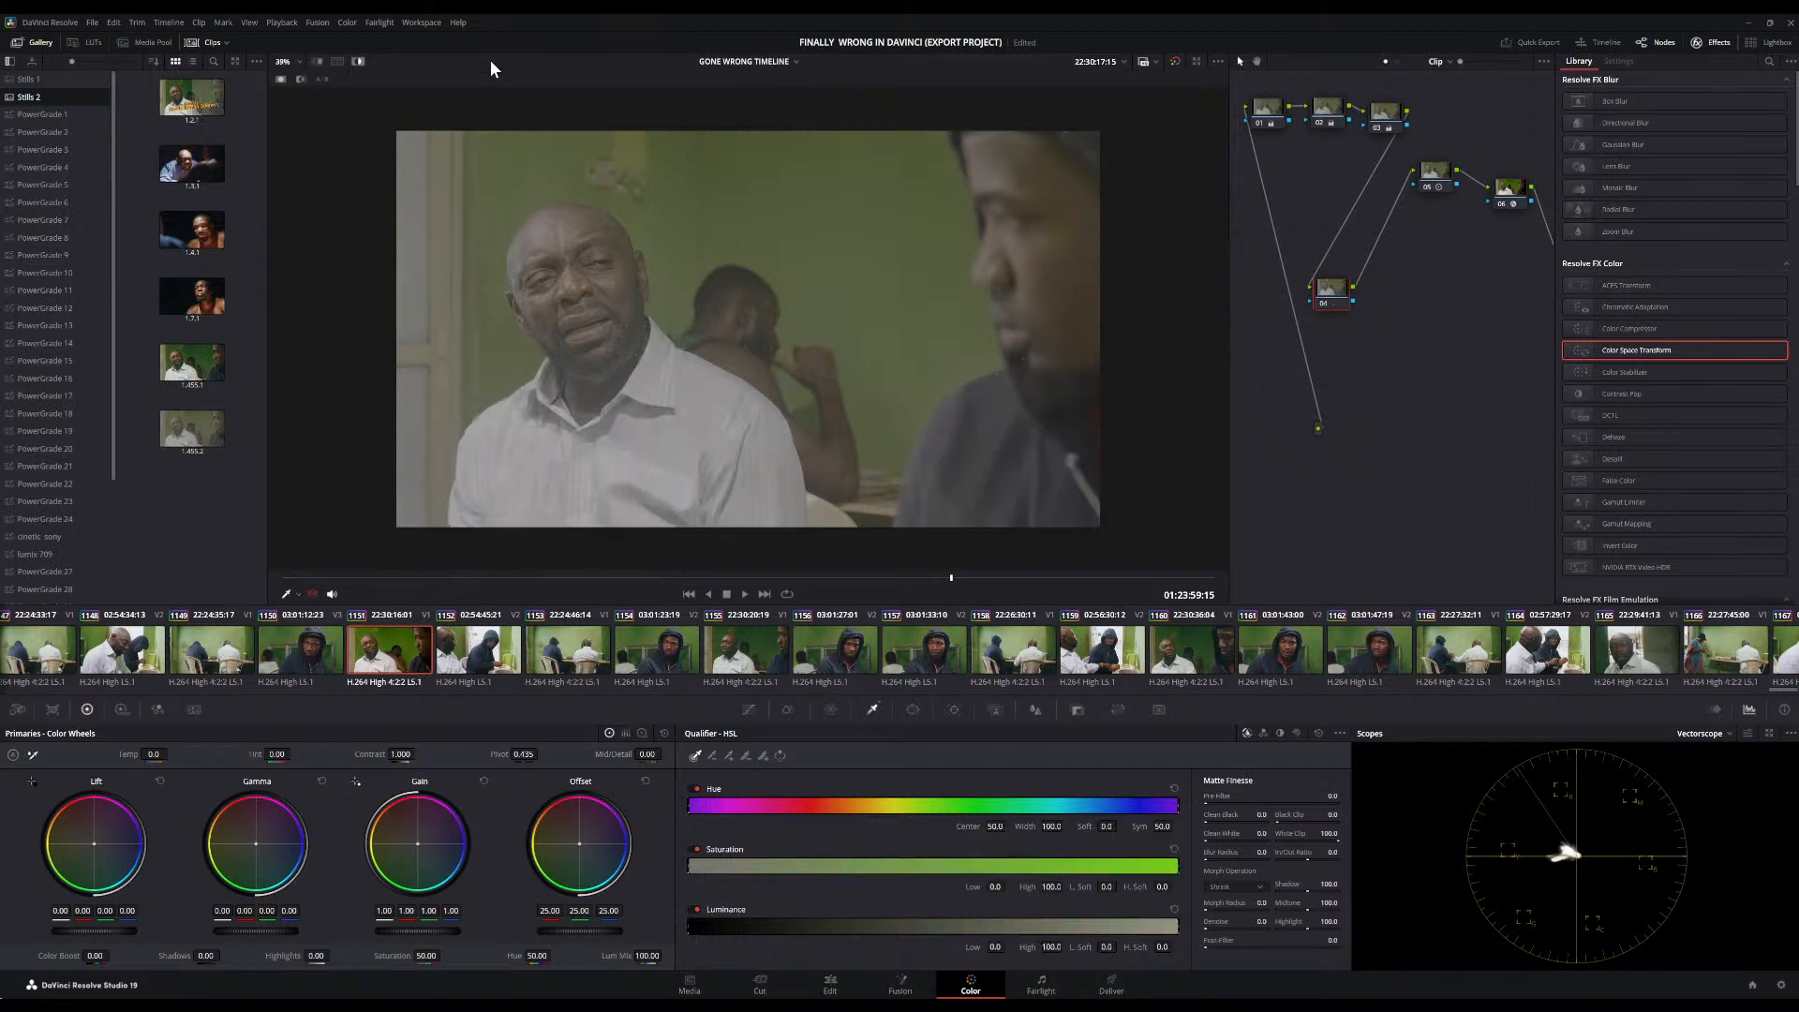
pyautogui.click(359, 61)
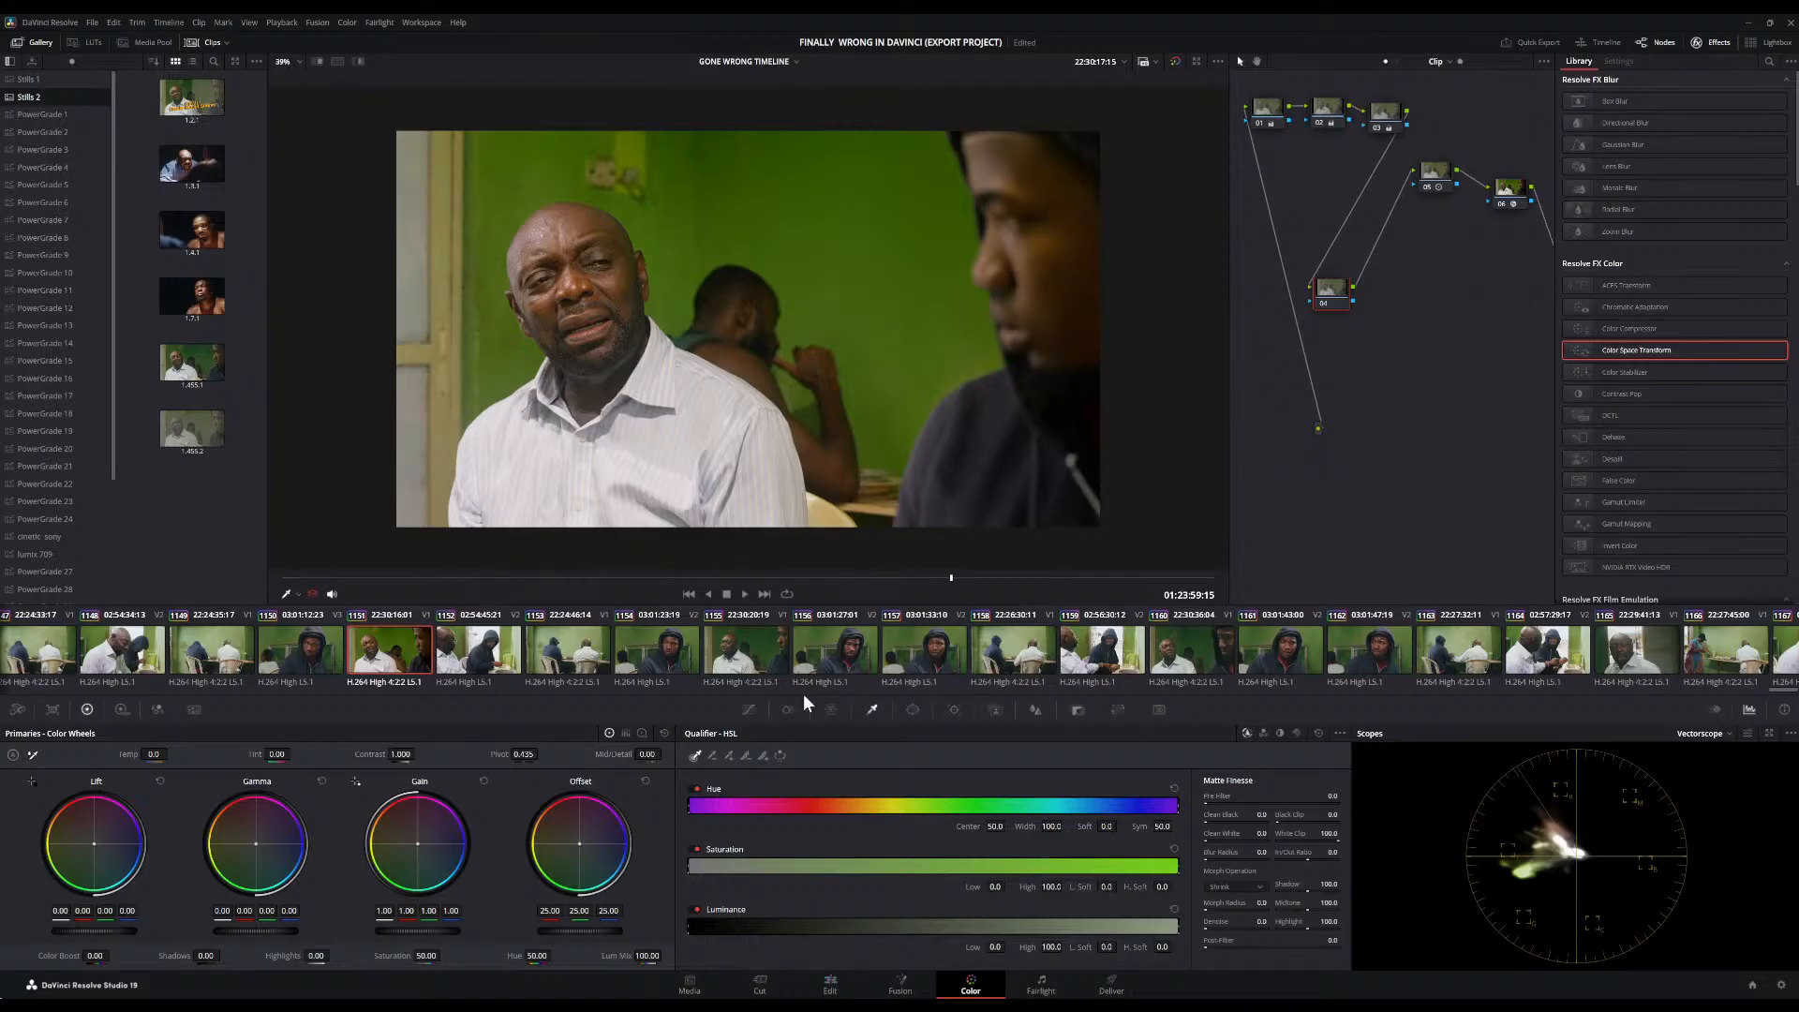
# Save the project and sample the green wall with node 04's HSL qualifier, showing the selection highlighted
pyautogui.hotkey('ctrl', 's')
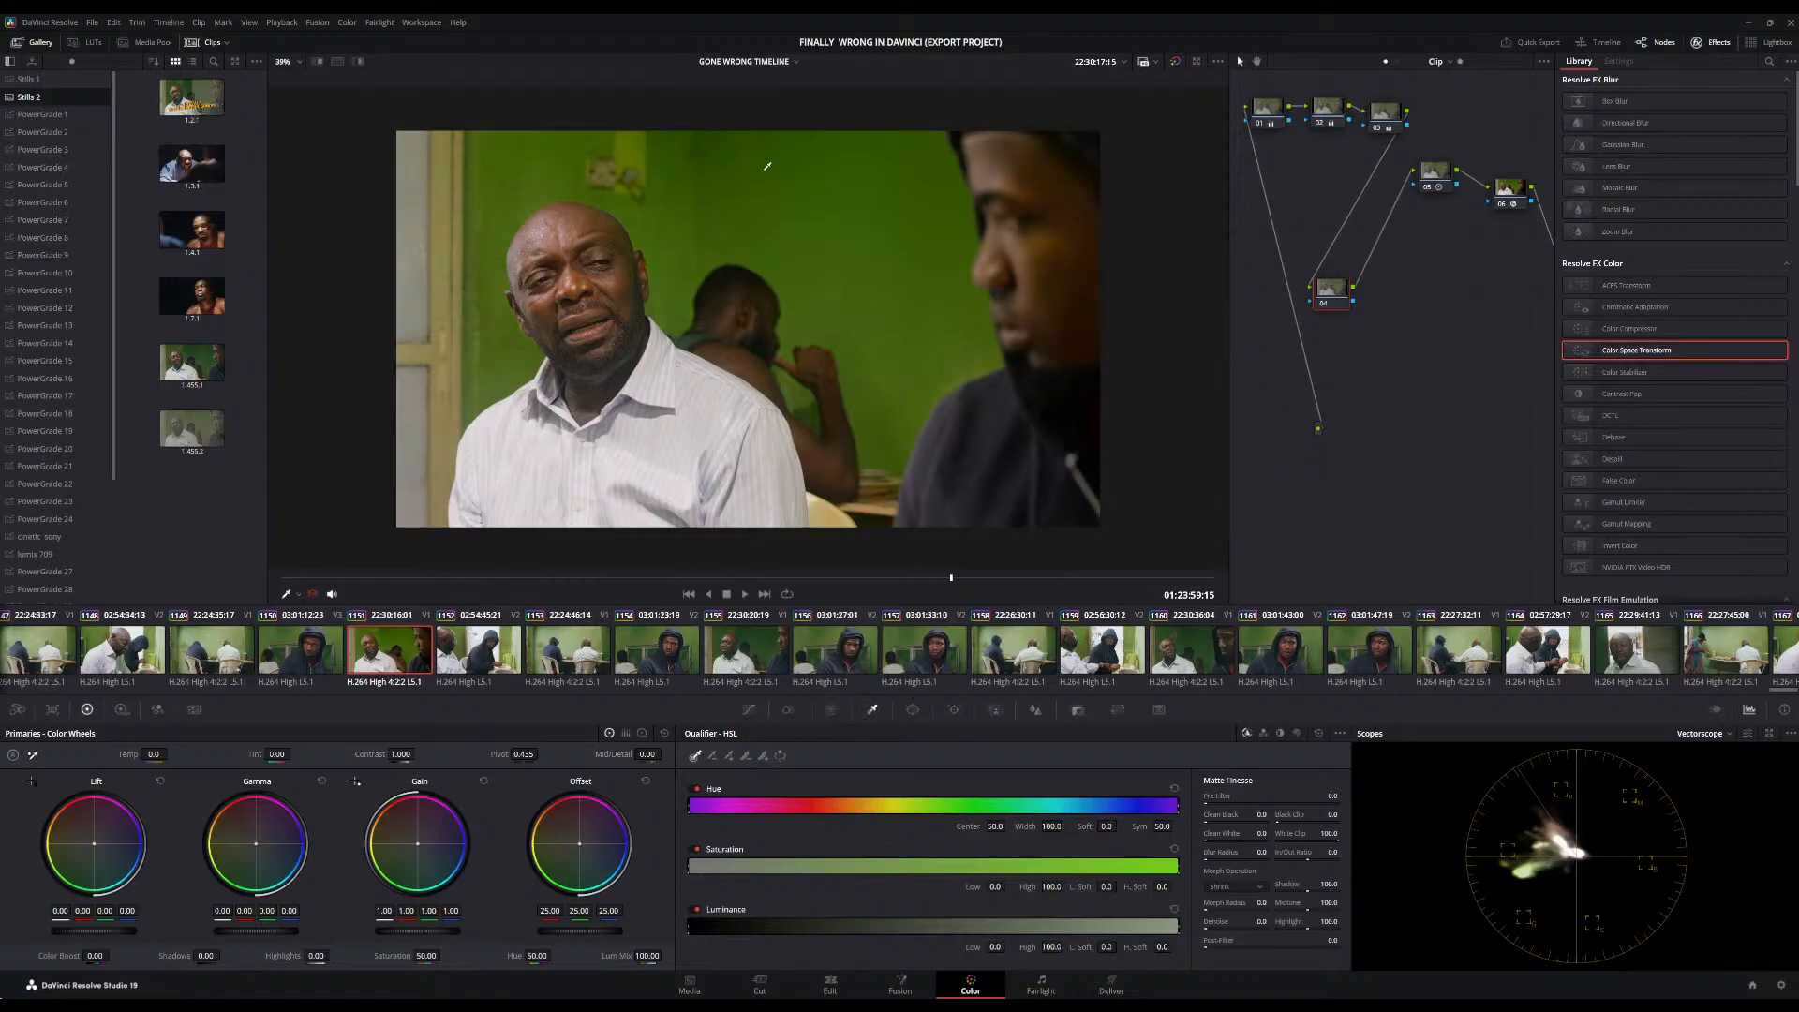
pyautogui.moveTo(767, 166); pyautogui.dragTo(833, 198)
pyautogui.click(362, 58)
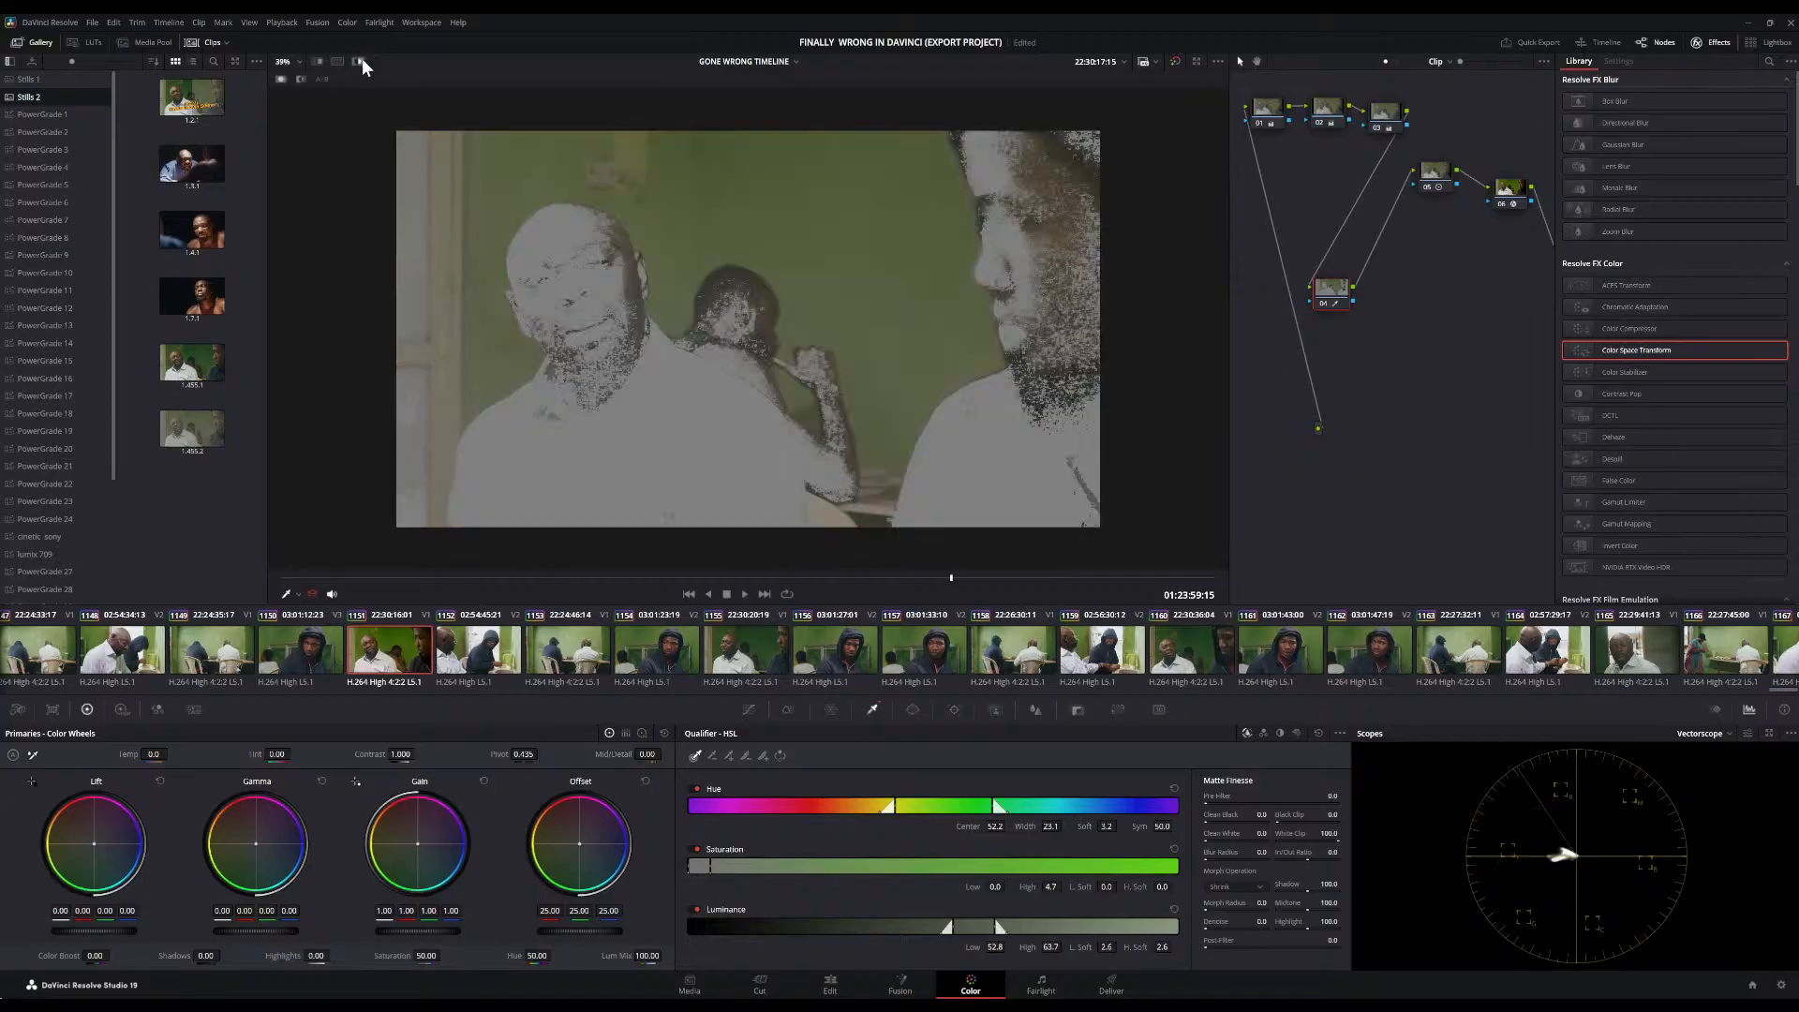
pyautogui.click(774, 193)
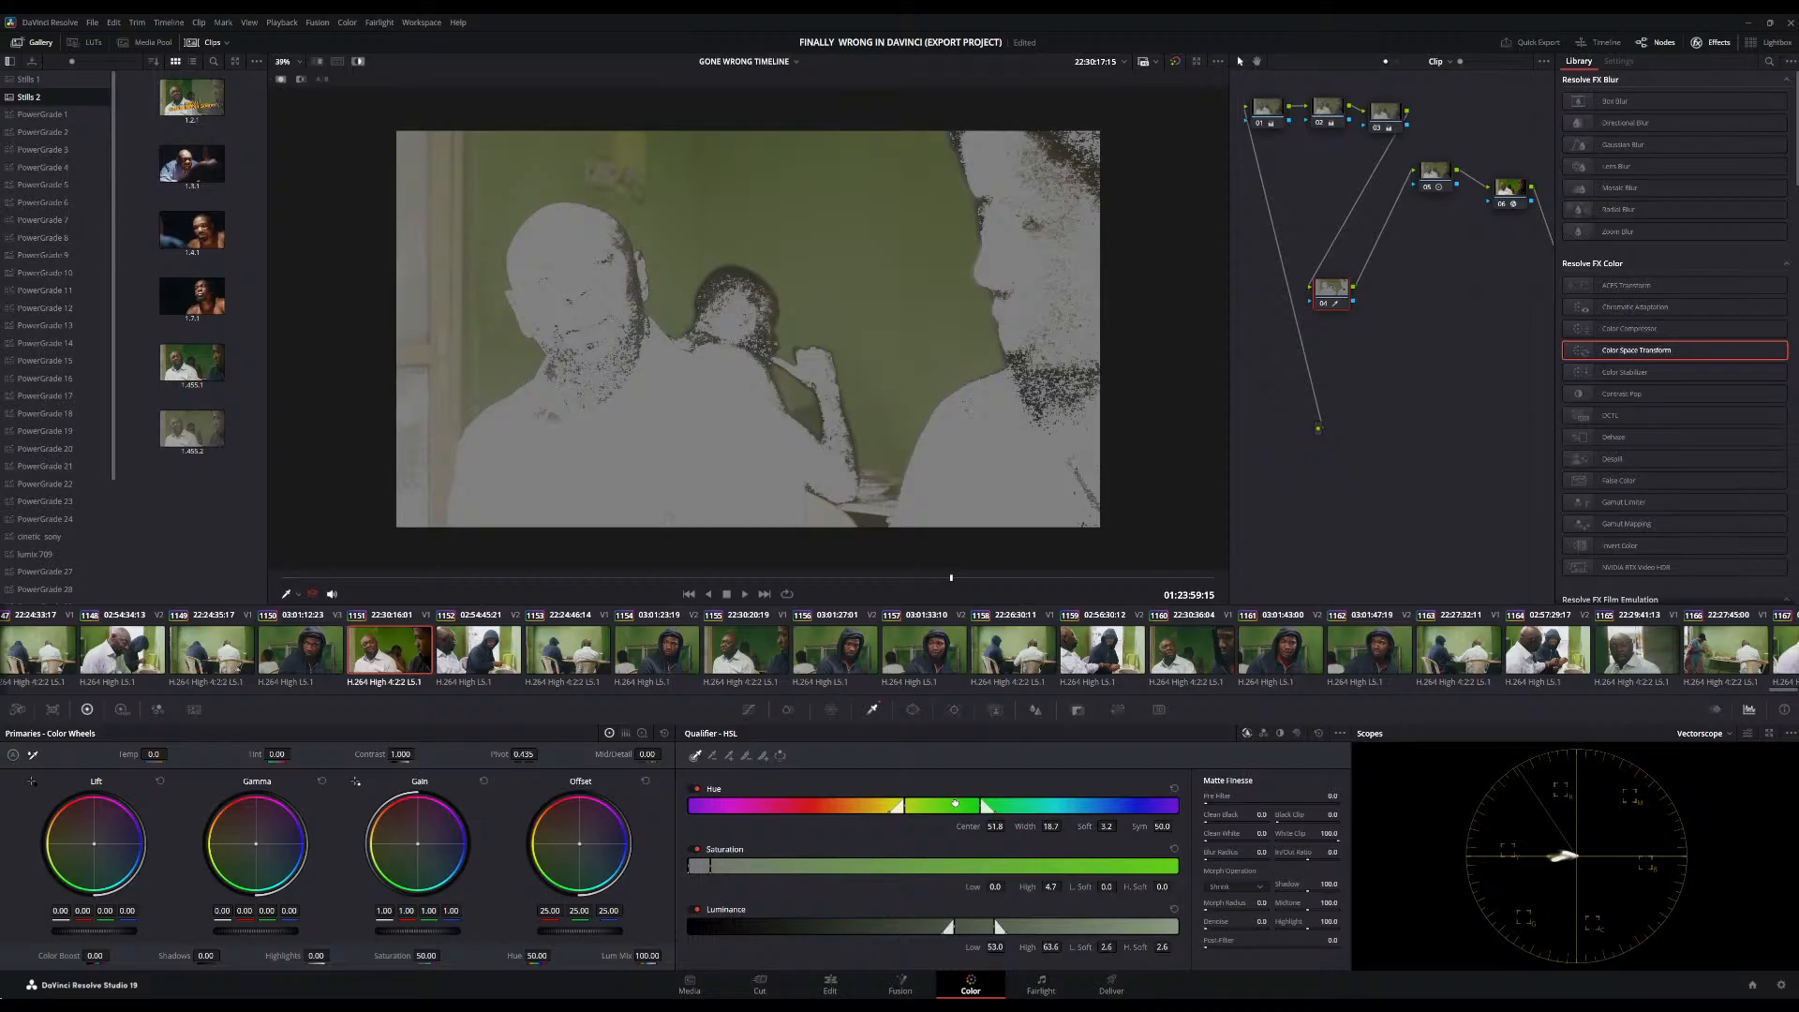
# Refine the green wall key to hue center 56.4, saturation 1.0 to 5.6 and luminance 56.5 to 67.0, and save the project
pyautogui.moveTo(955, 803)
pyautogui.mouseDown()
pyautogui.moveTo(1007, 810)
pyautogui.moveTo(978, 813)
pyautogui.mouseUp()
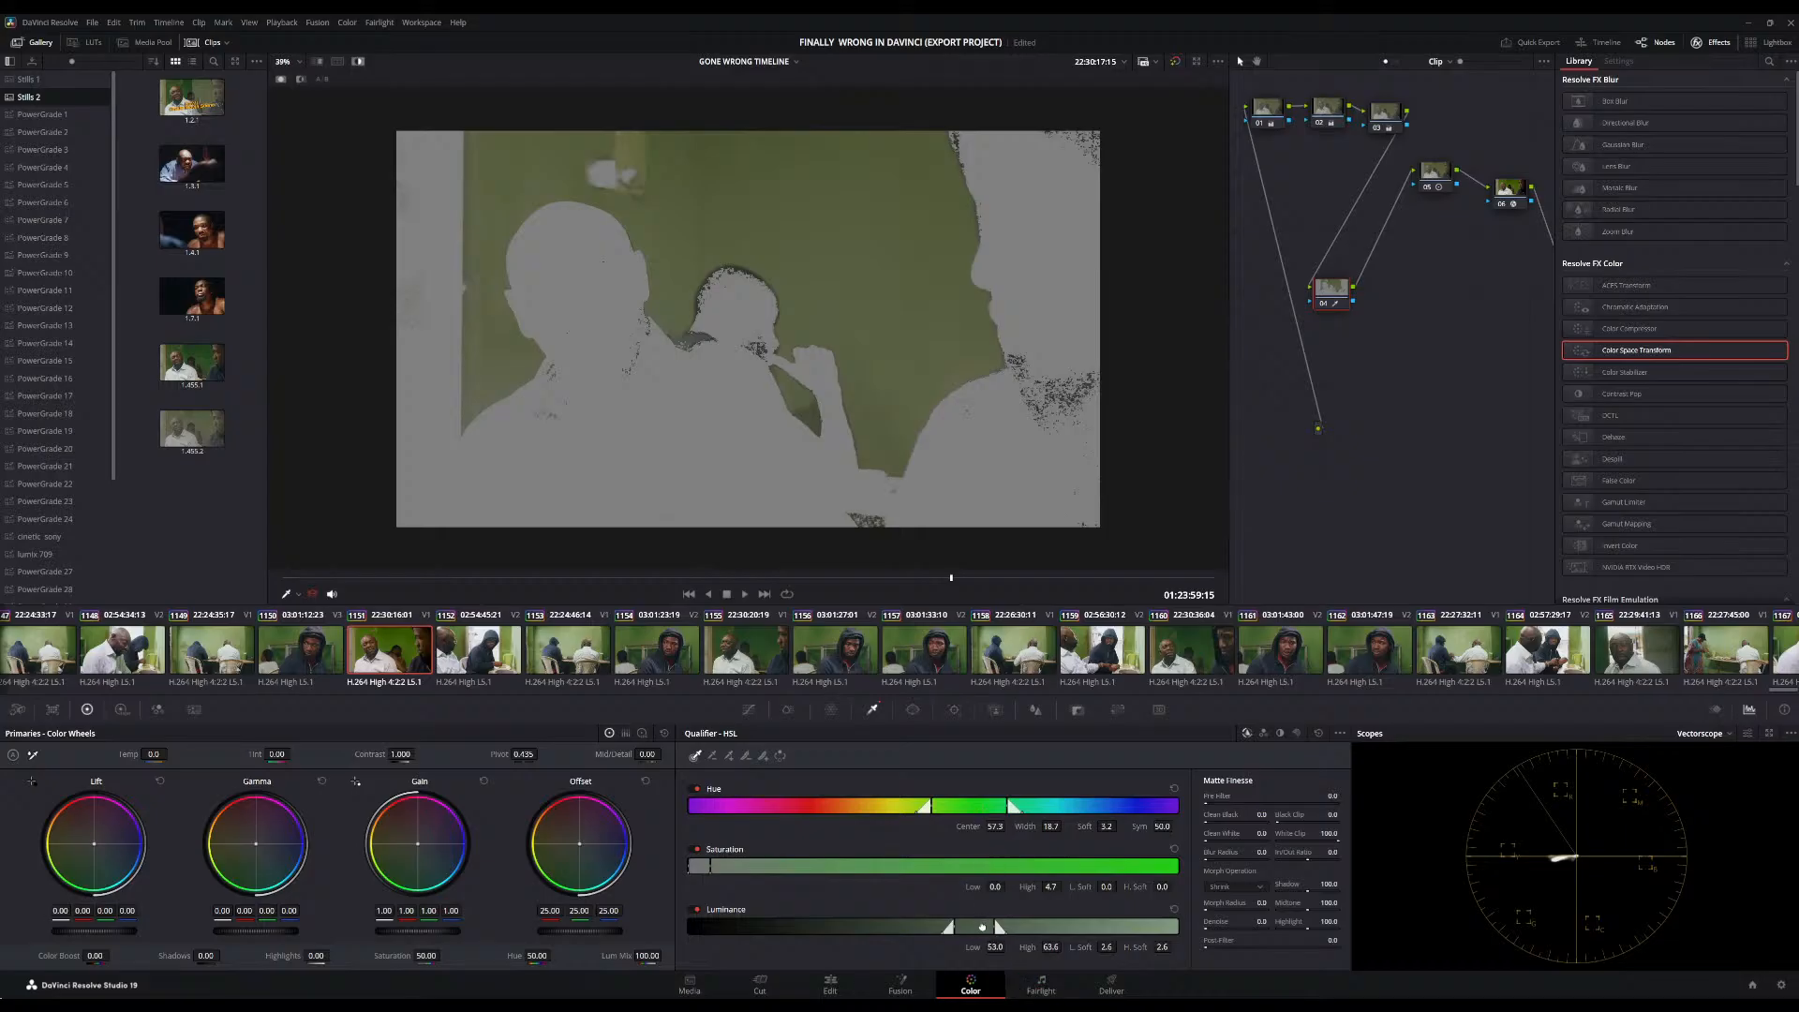
pyautogui.moveTo(983, 928); pyautogui.dragTo(1000, 928)
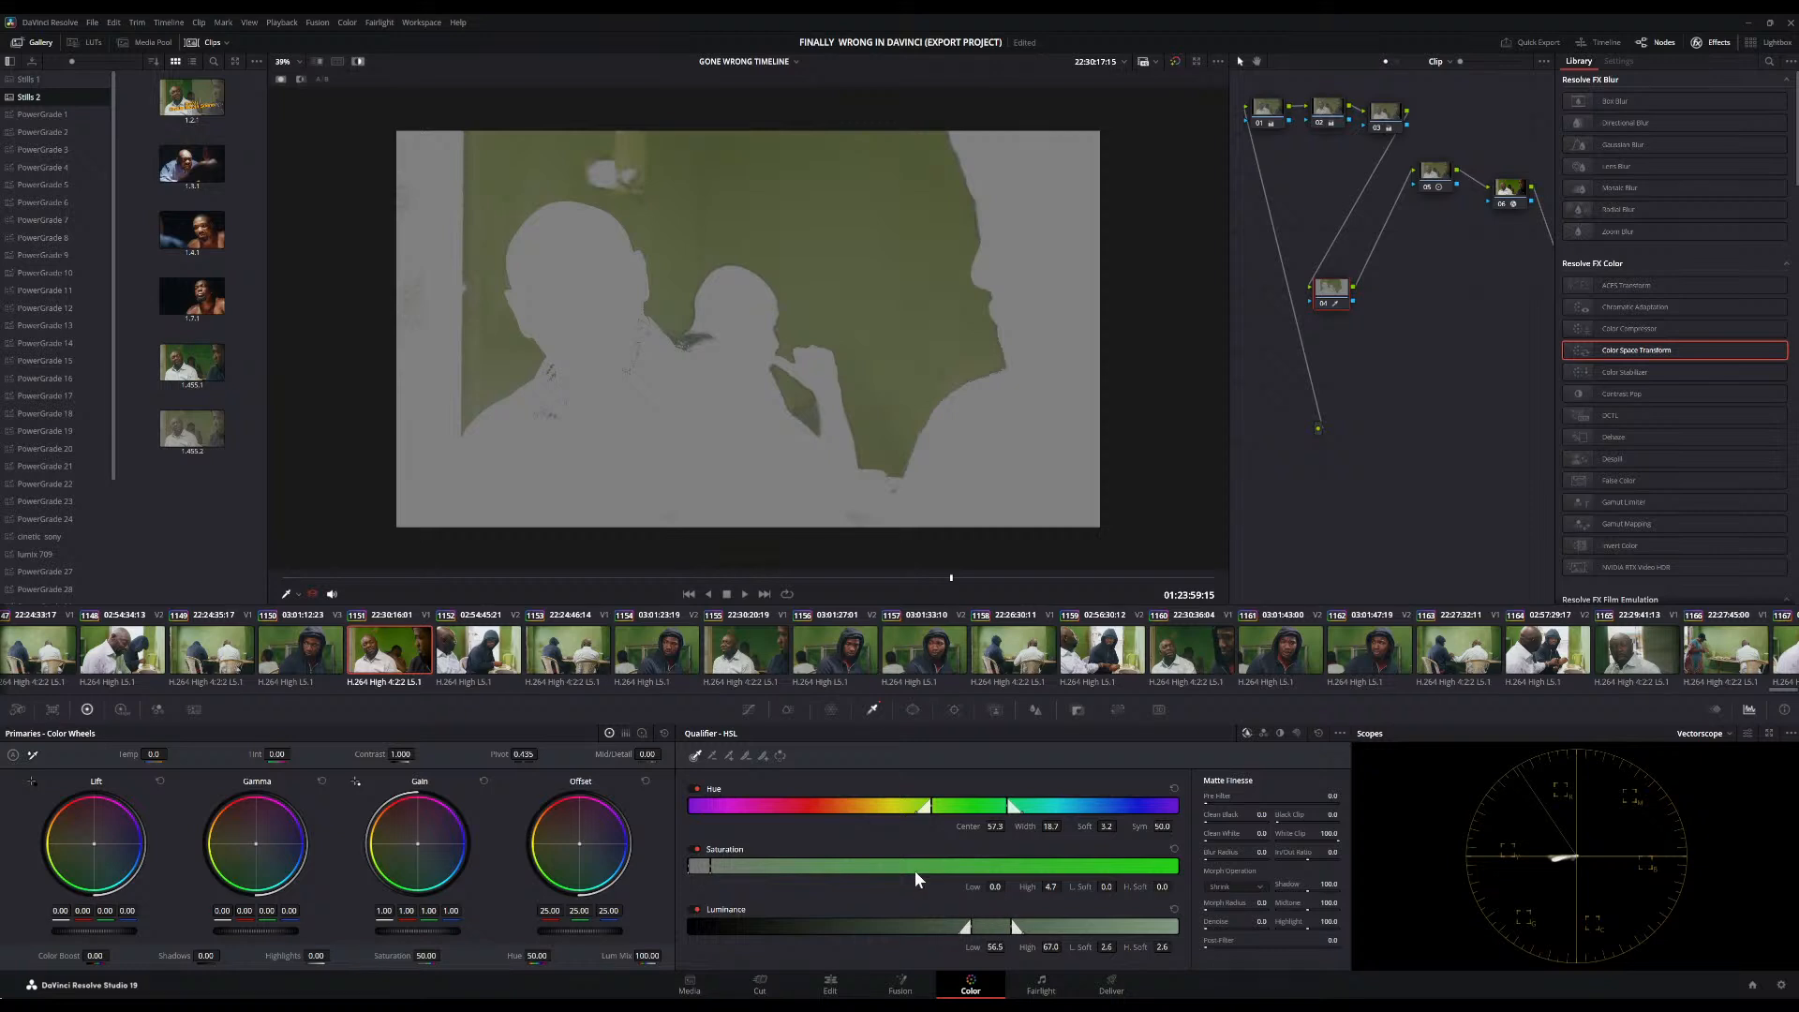
pyautogui.moveTo(701, 866); pyautogui.dragTo(706, 867)
pyautogui.moveTo(956, 808); pyautogui.dragTo(958, 821)
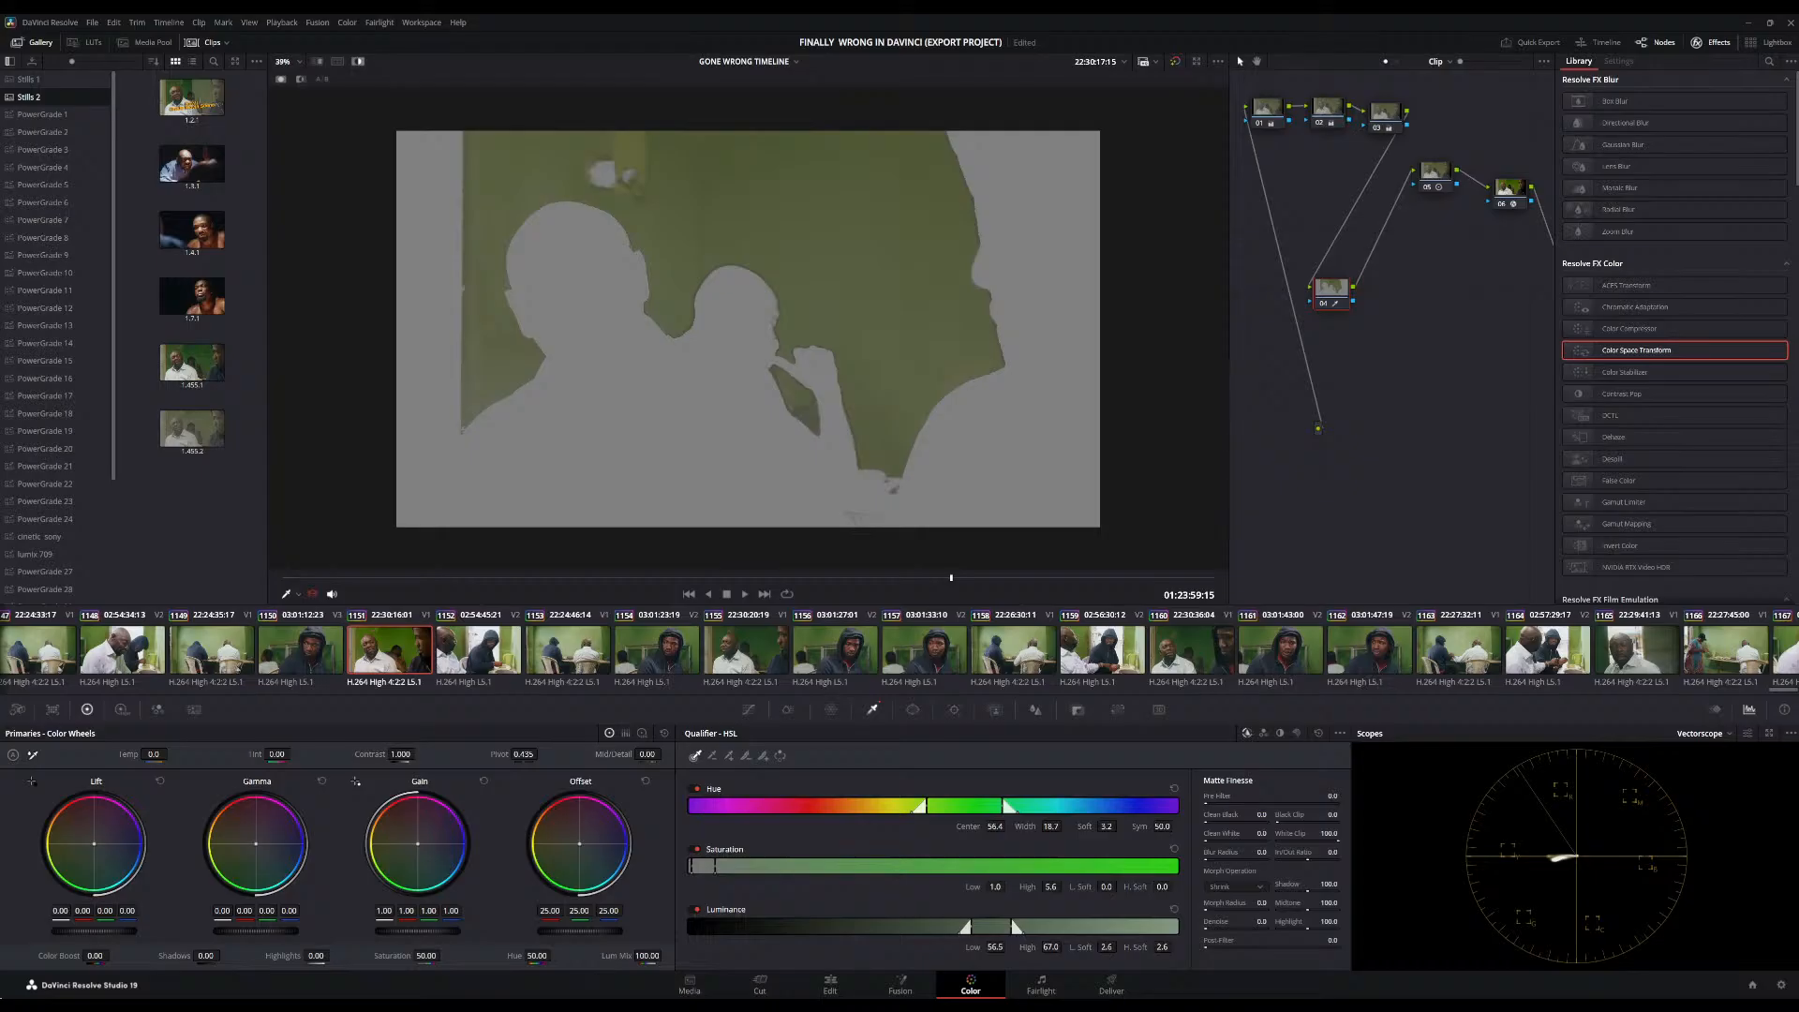
pyautogui.hotkey('ctrl', 's')
# Soften the green wall key with a blur radius of 0.6 and turn off the highlight
pyautogui.moveTo(1262, 921); pyautogui.dragTo(1275, 921)
pyautogui.click(358, 58)
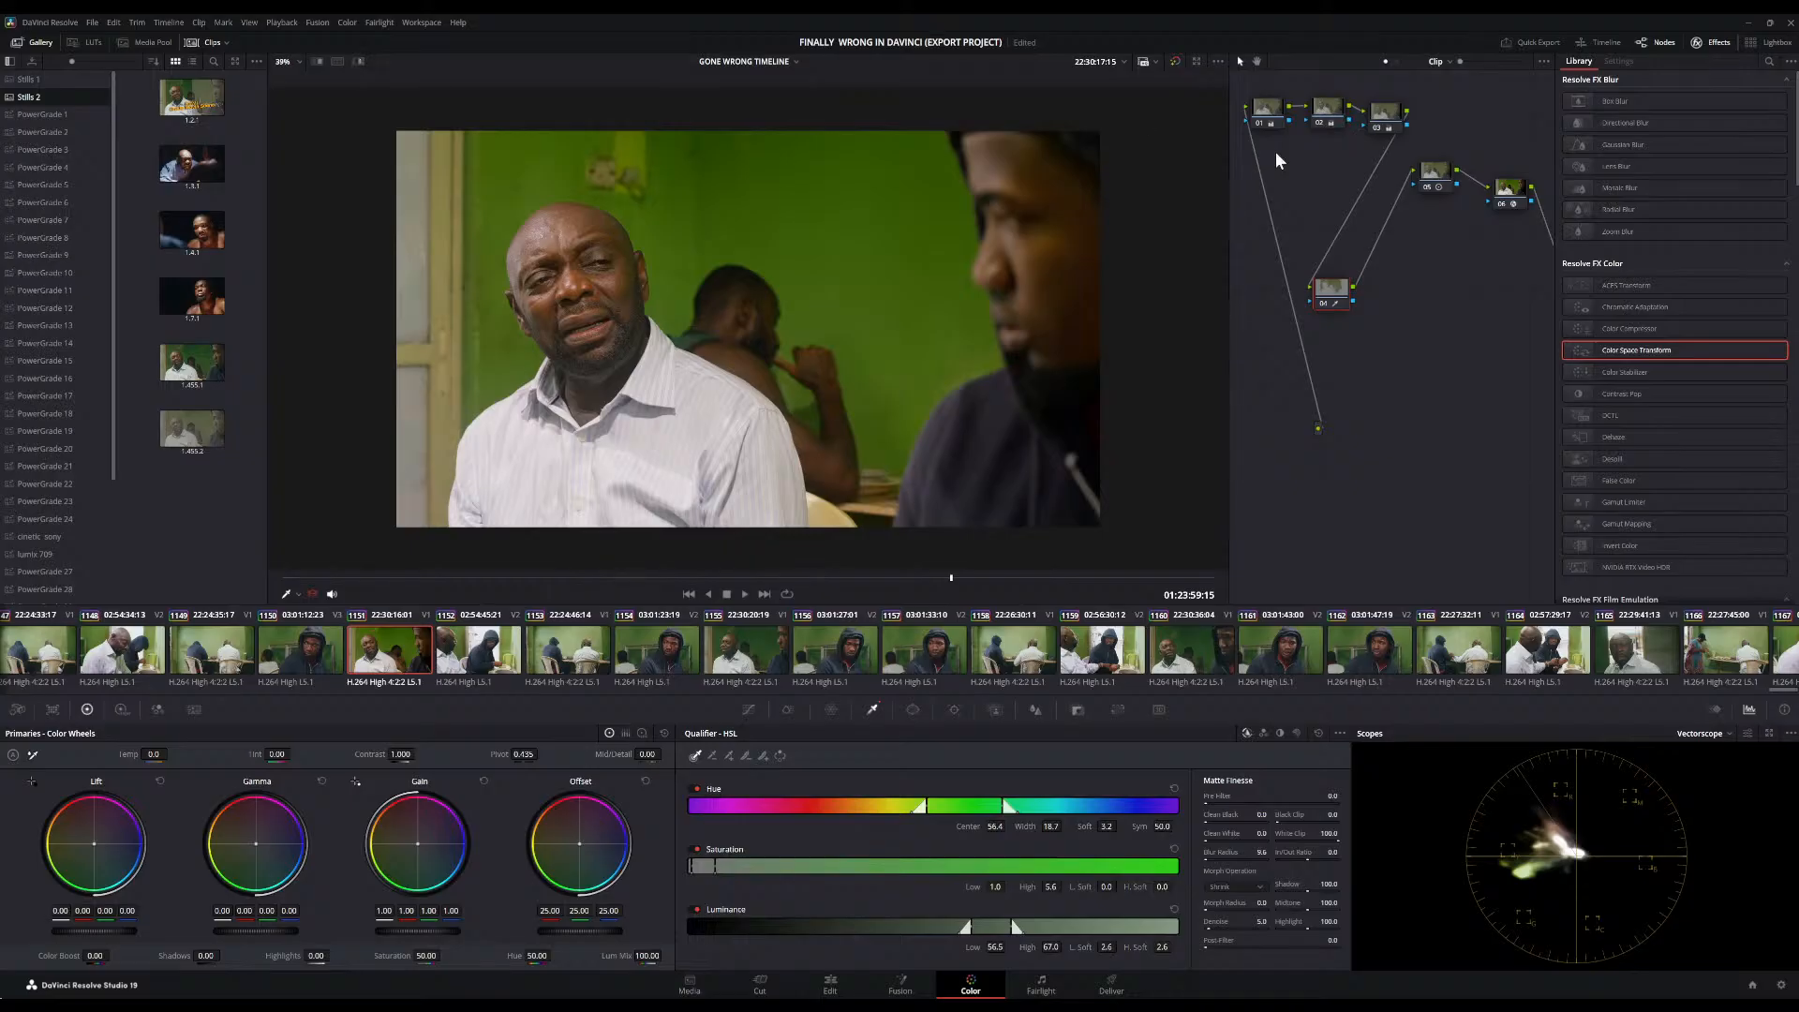
# Move node 03 below nodes 01 and 02 and add a serial node directly after it
pyautogui.moveTo(1388, 122); pyautogui.dragTo(1301, 194)
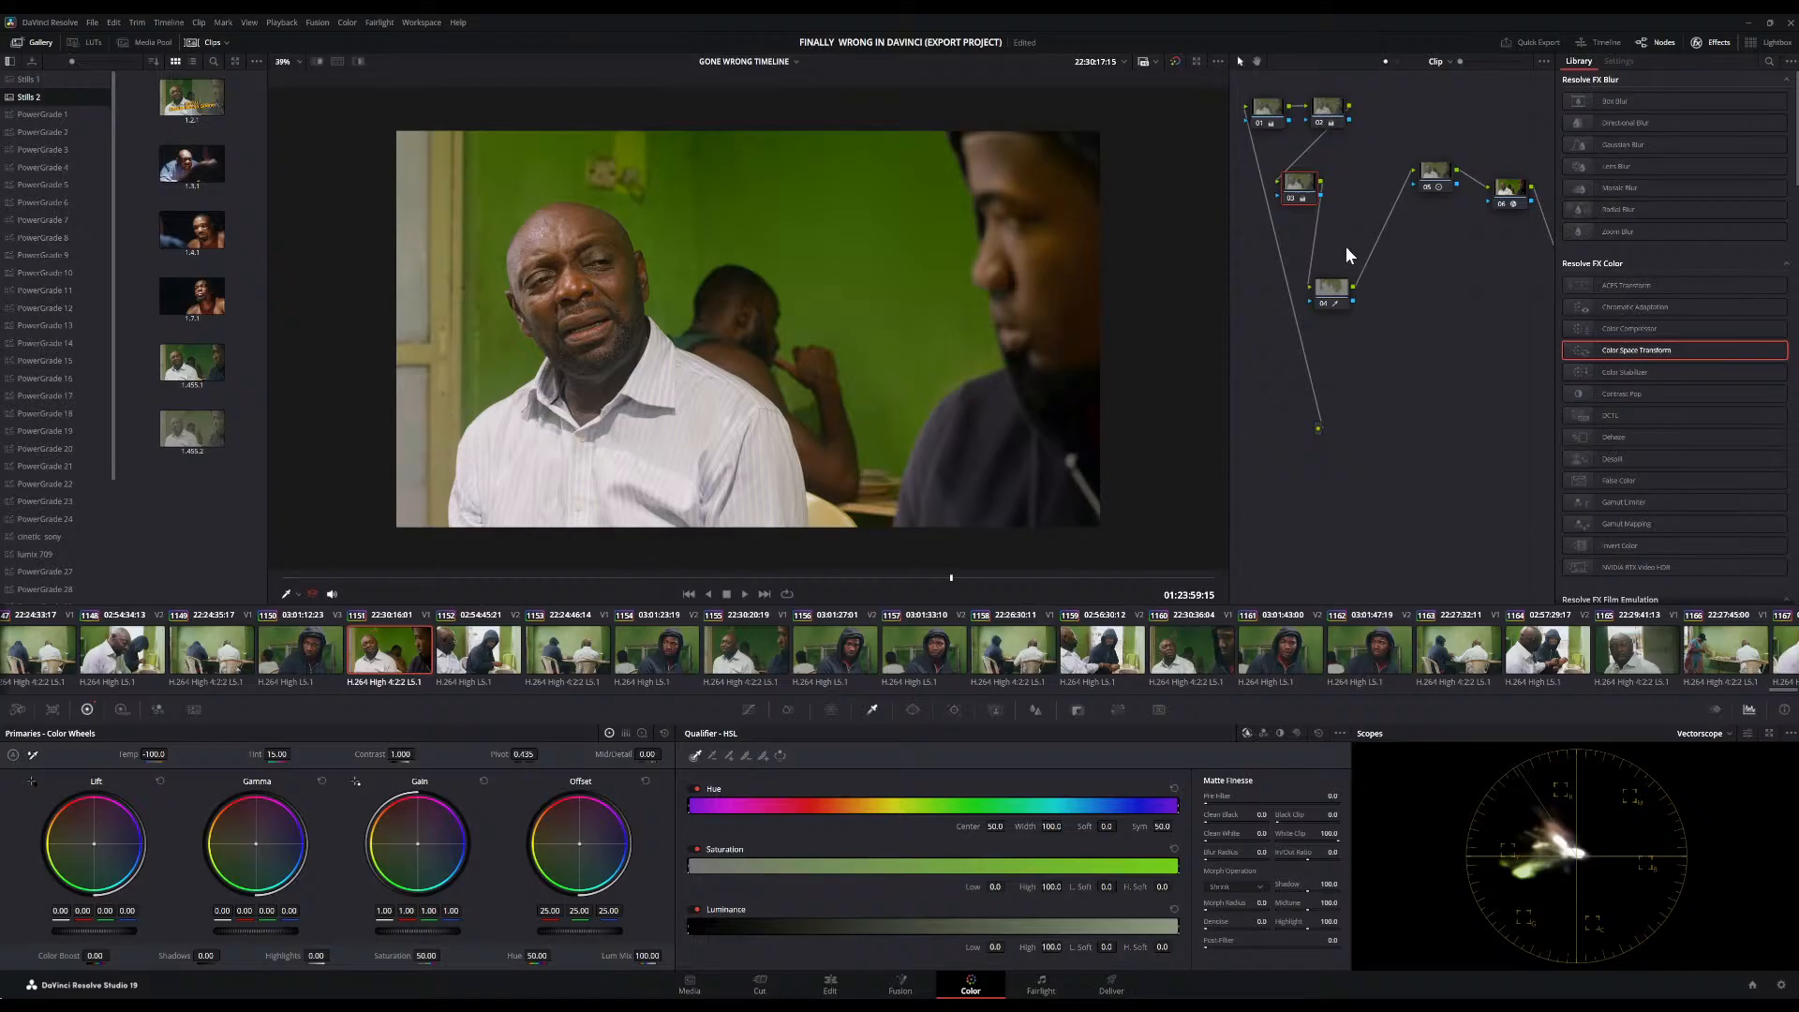
pyautogui.hotkey('alt', 's')
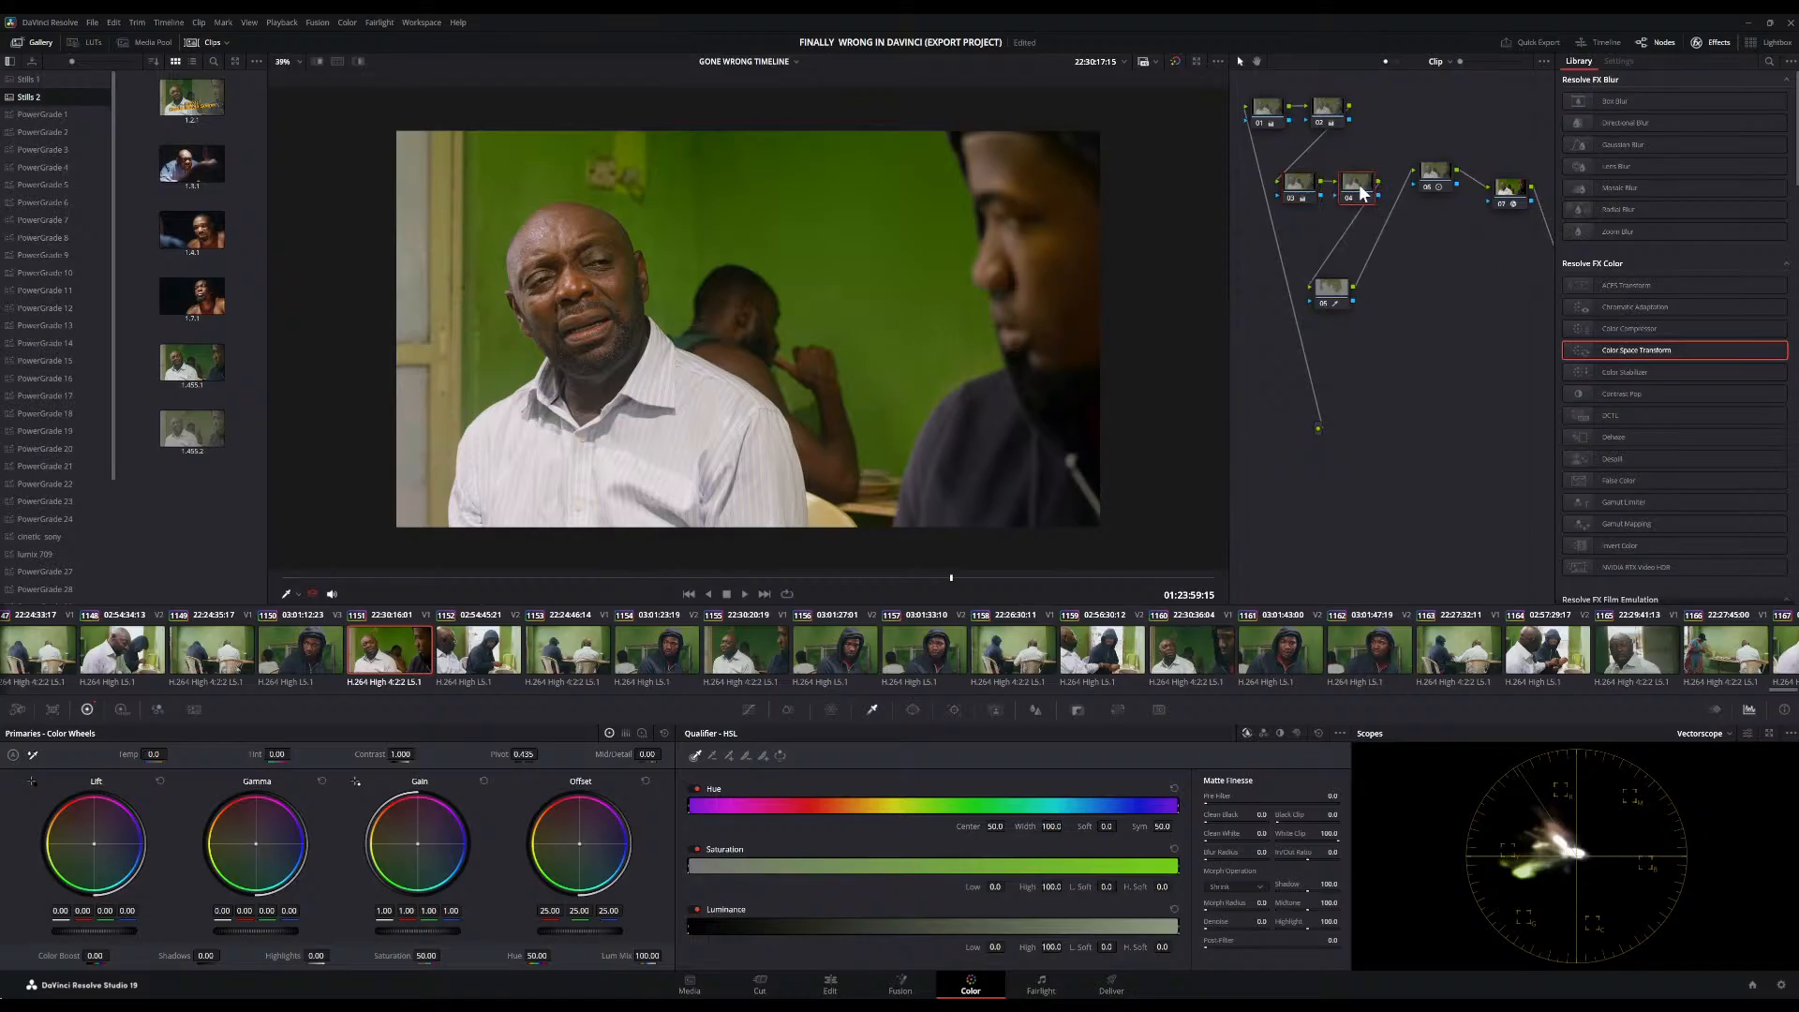
# Place nodes 04 and 05 side by side below node 03 and add three parallel nodes alongside node 05
pyautogui.moveTo(1361, 191); pyautogui.dragTo(1321, 358)
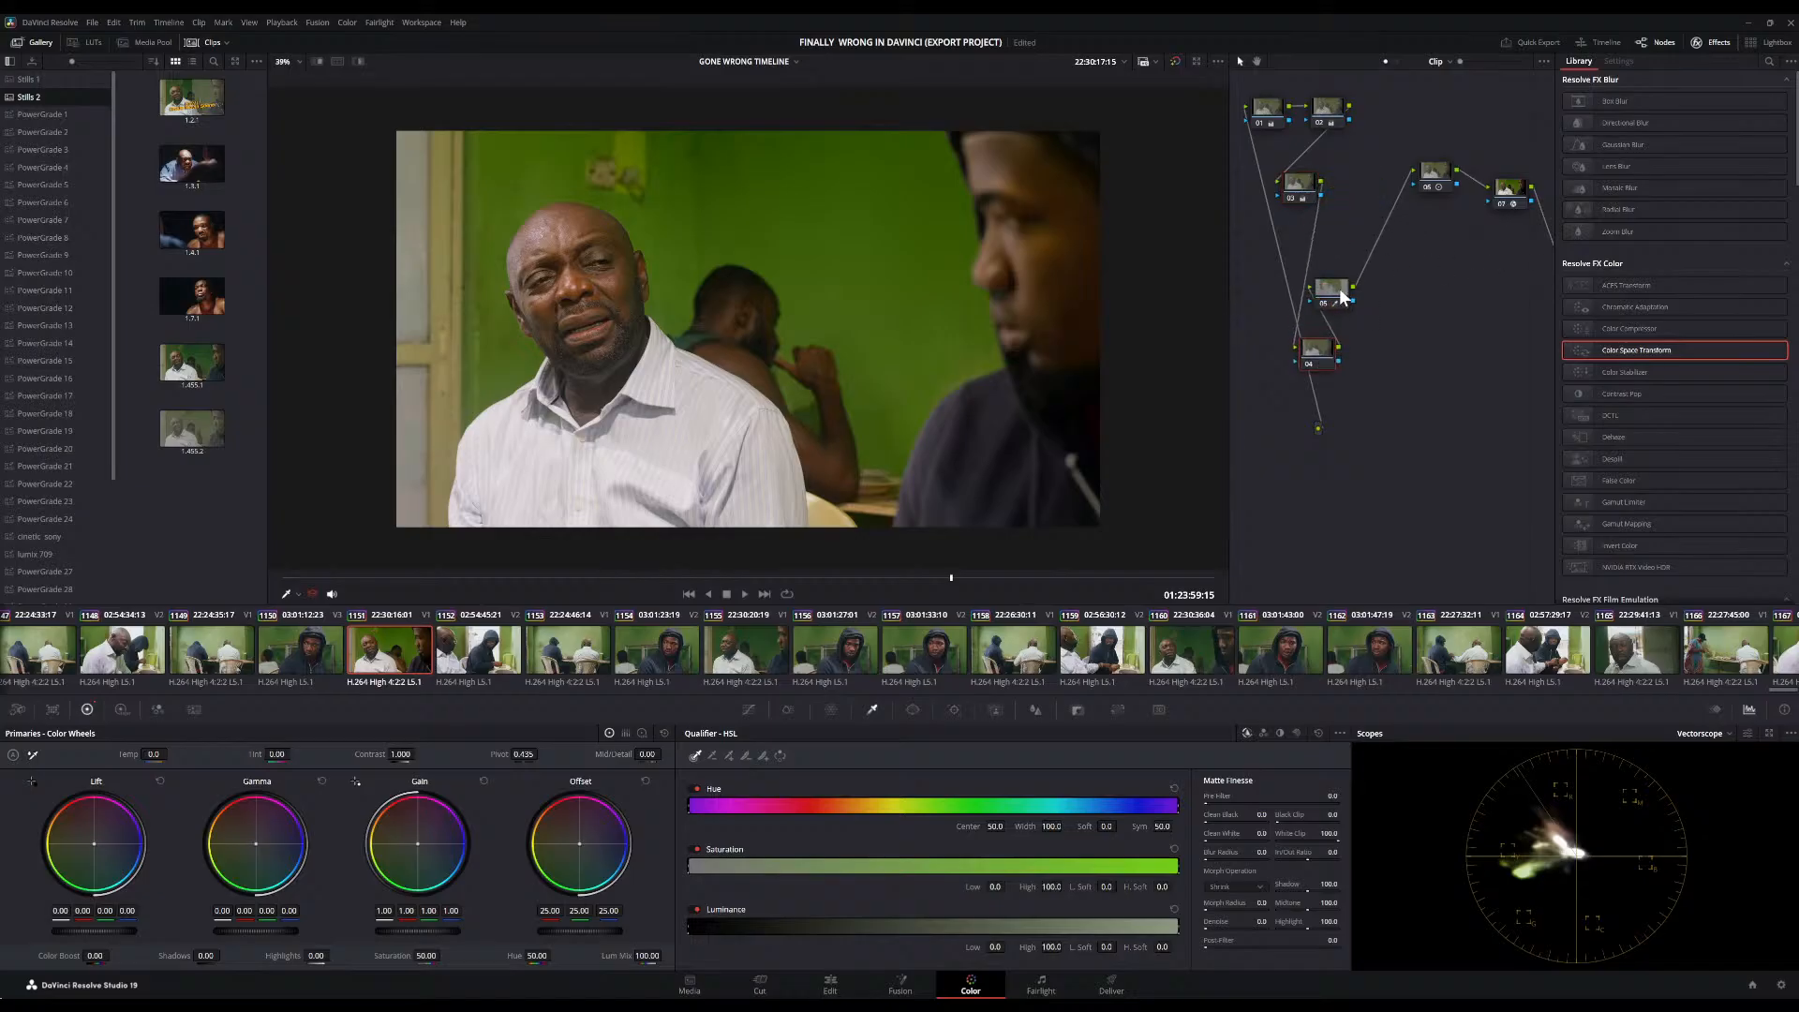
pyautogui.moveTo(1343, 298); pyautogui.dragTo(1386, 366)
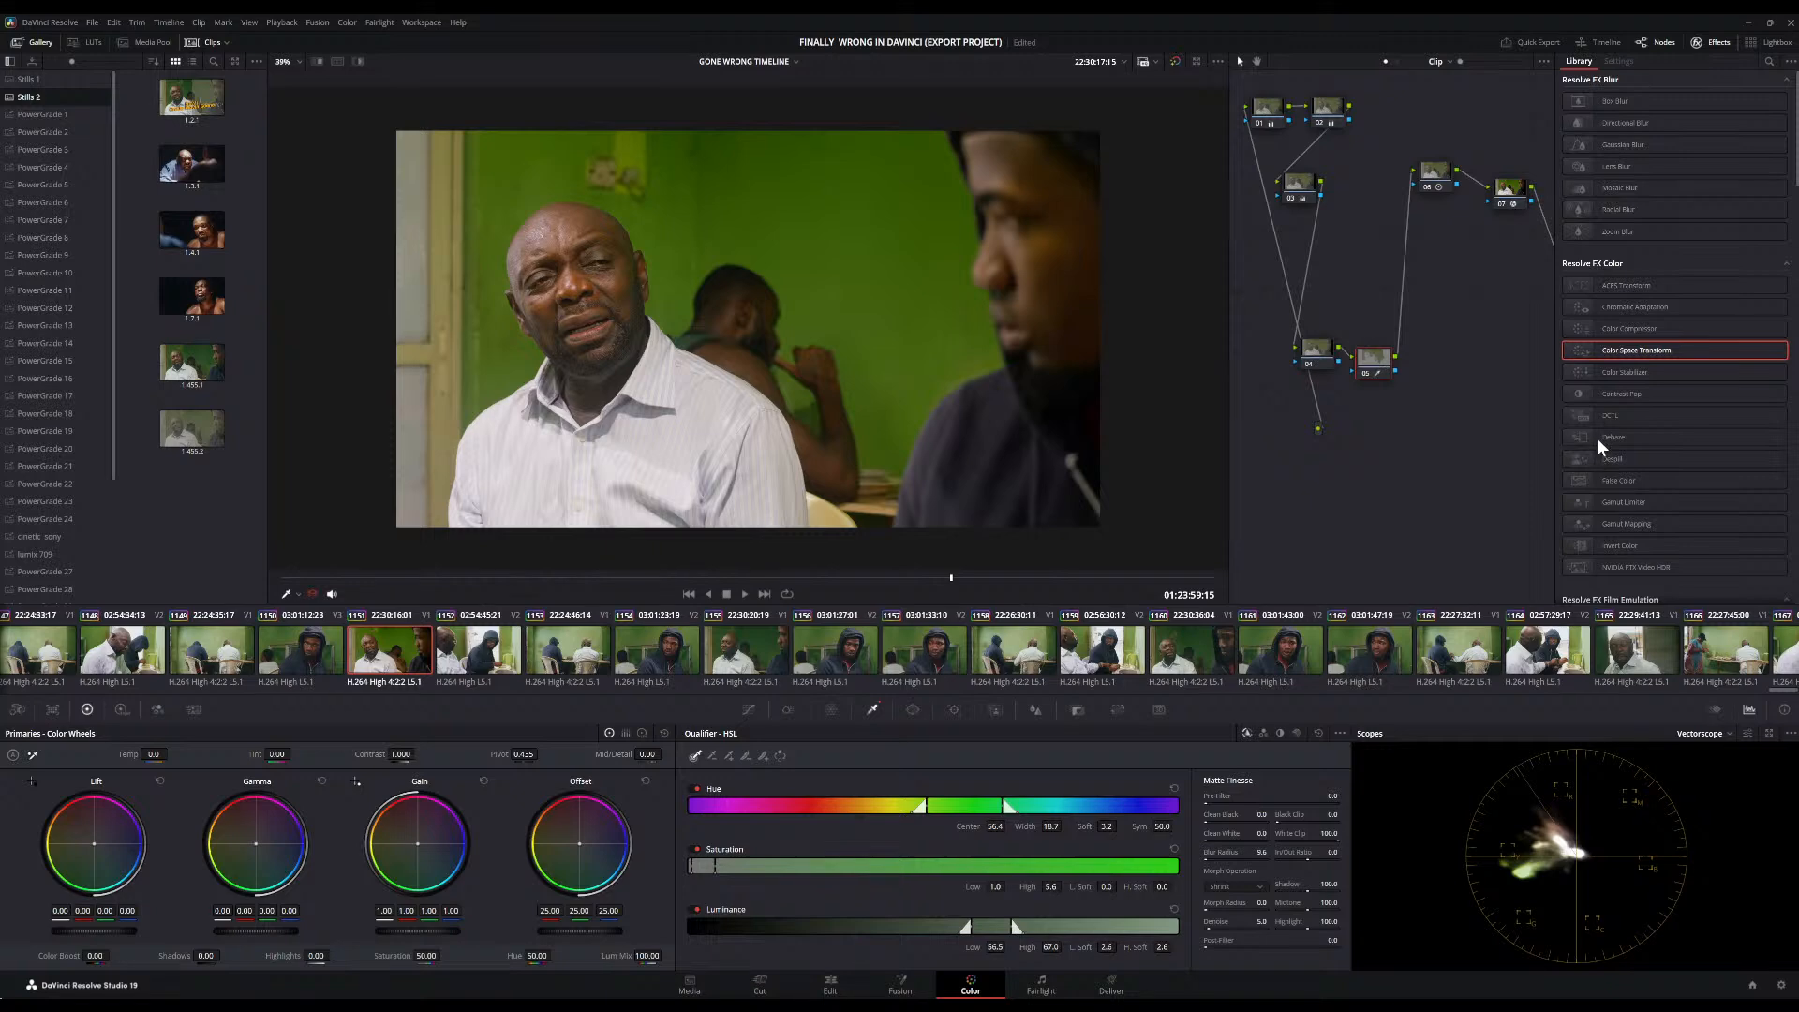
pyautogui.hotkey('alt', 'p')
pyautogui.click(1388, 363)
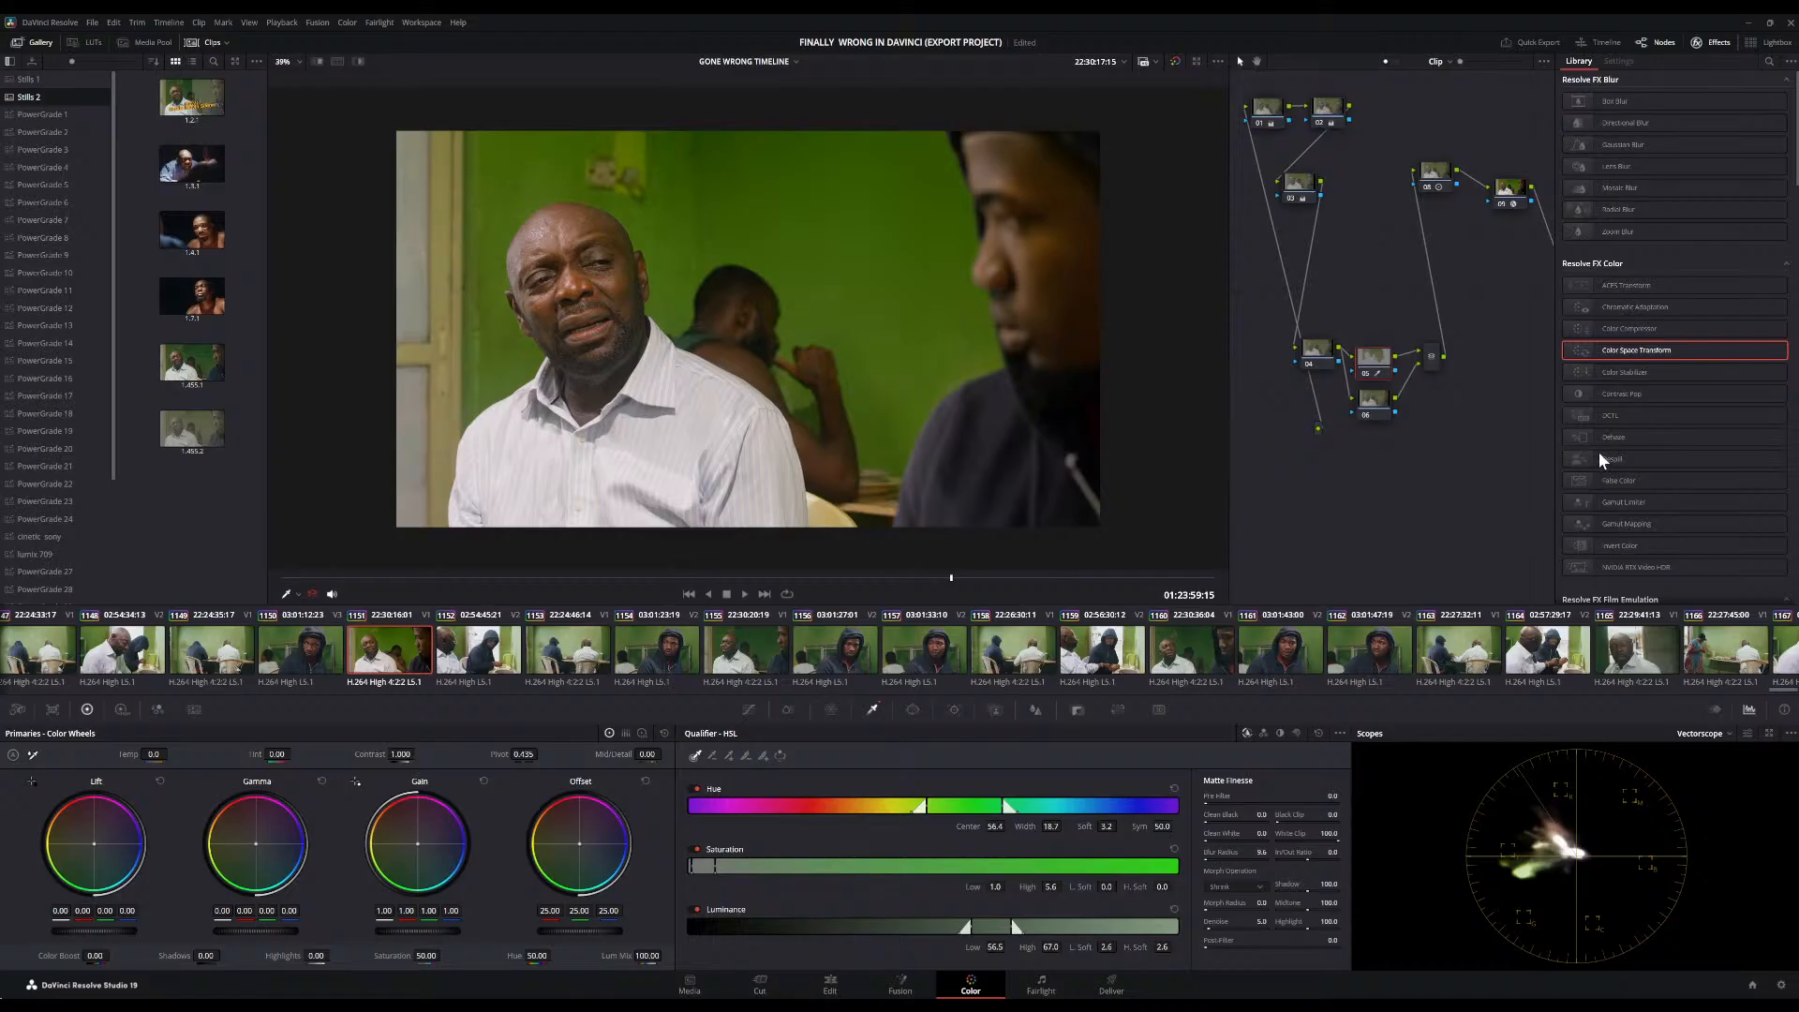
pyautogui.hotkey('alt', 'p')
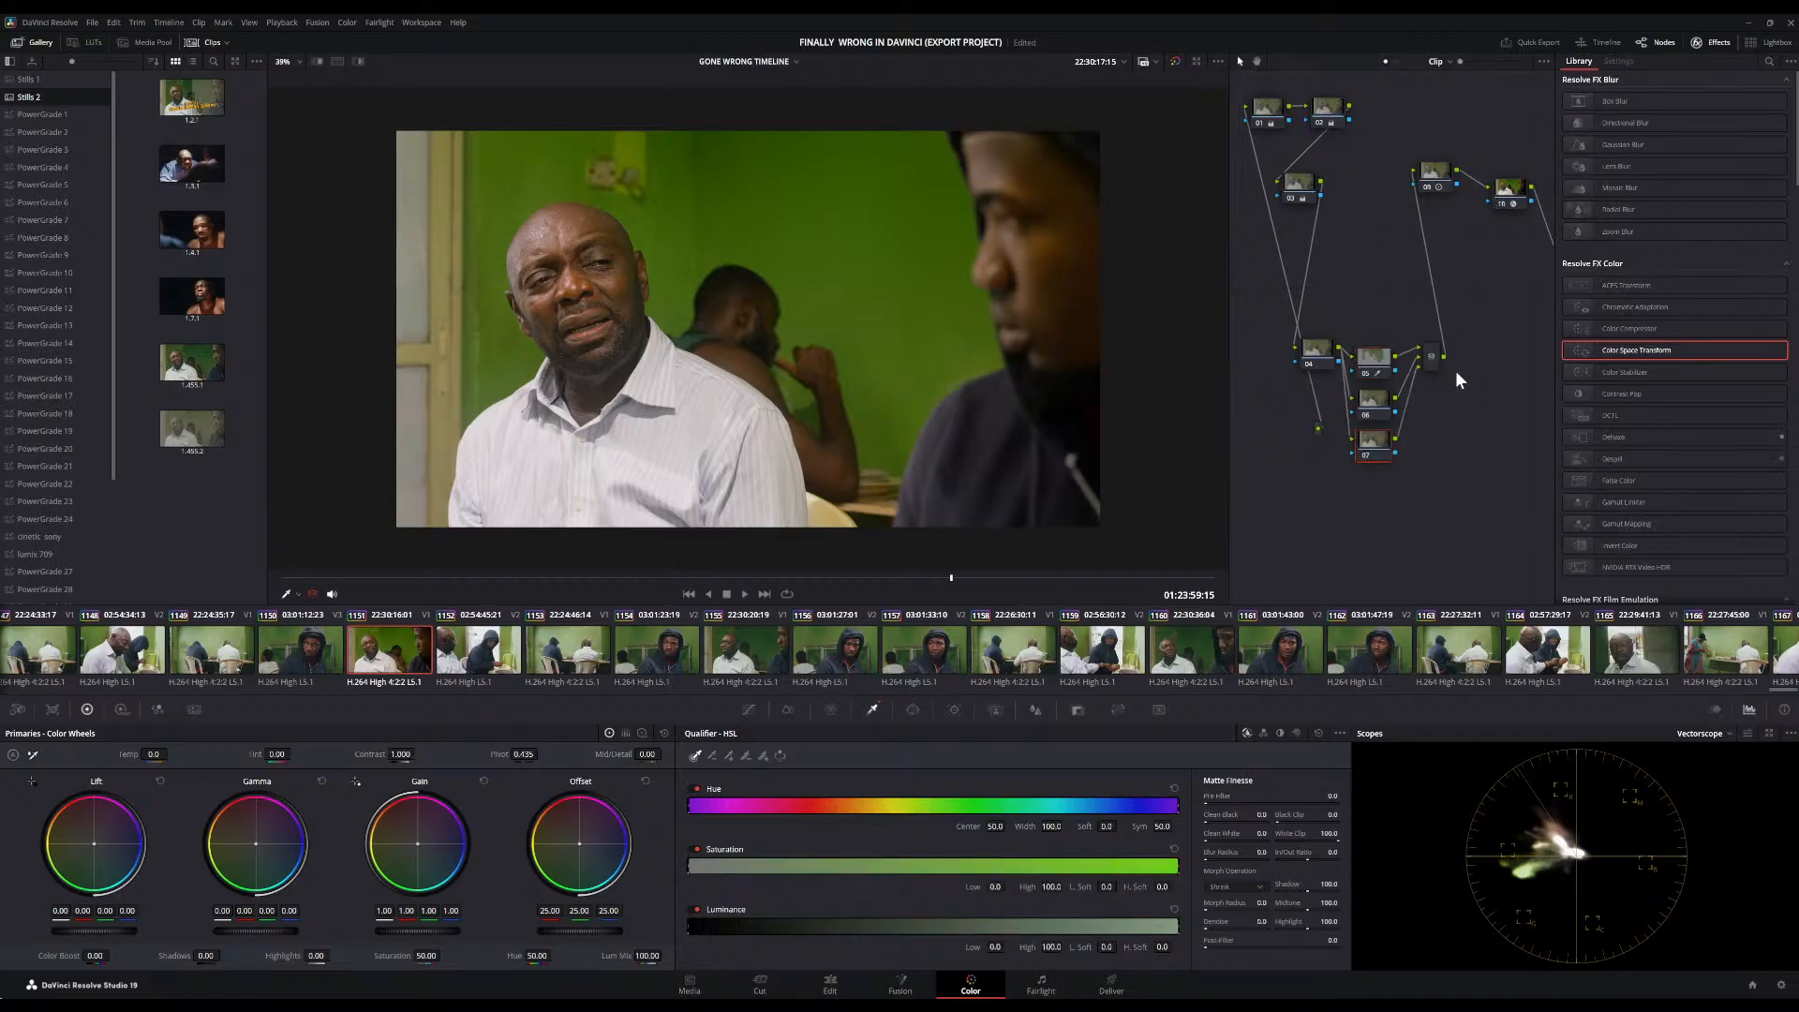
pyautogui.click(1380, 354)
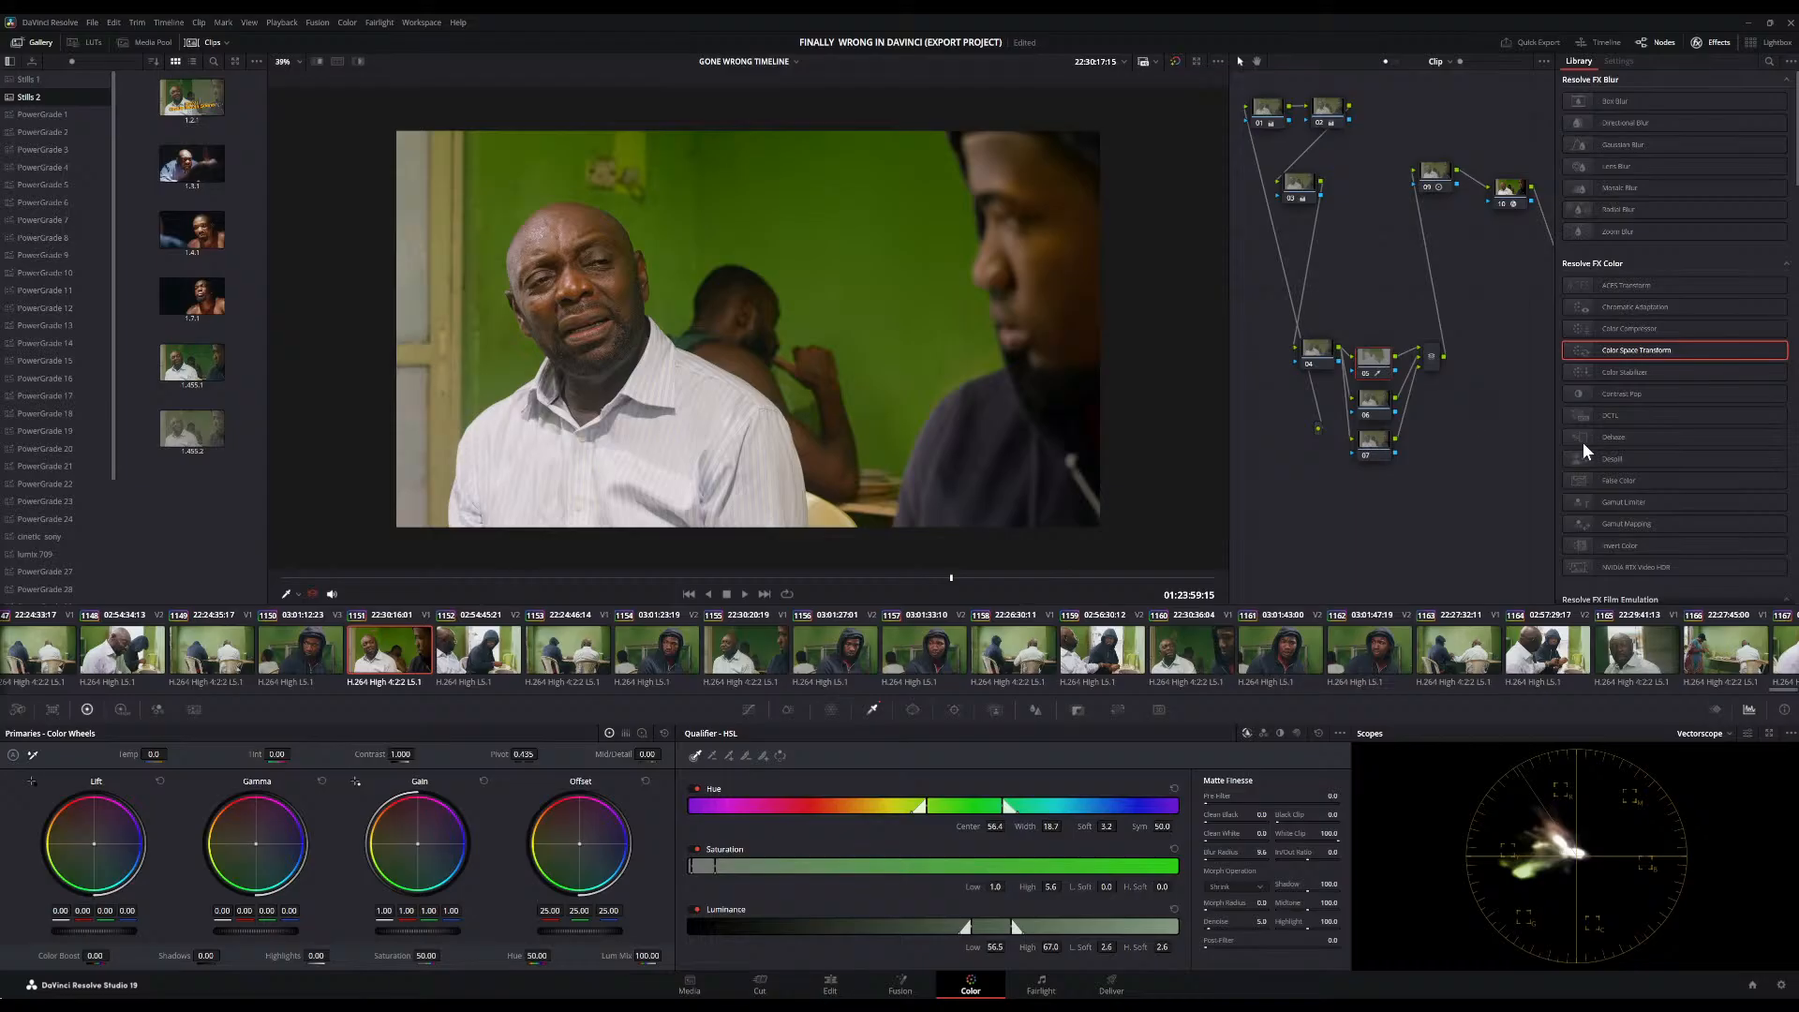
pyautogui.hotkey('alt', 'p')
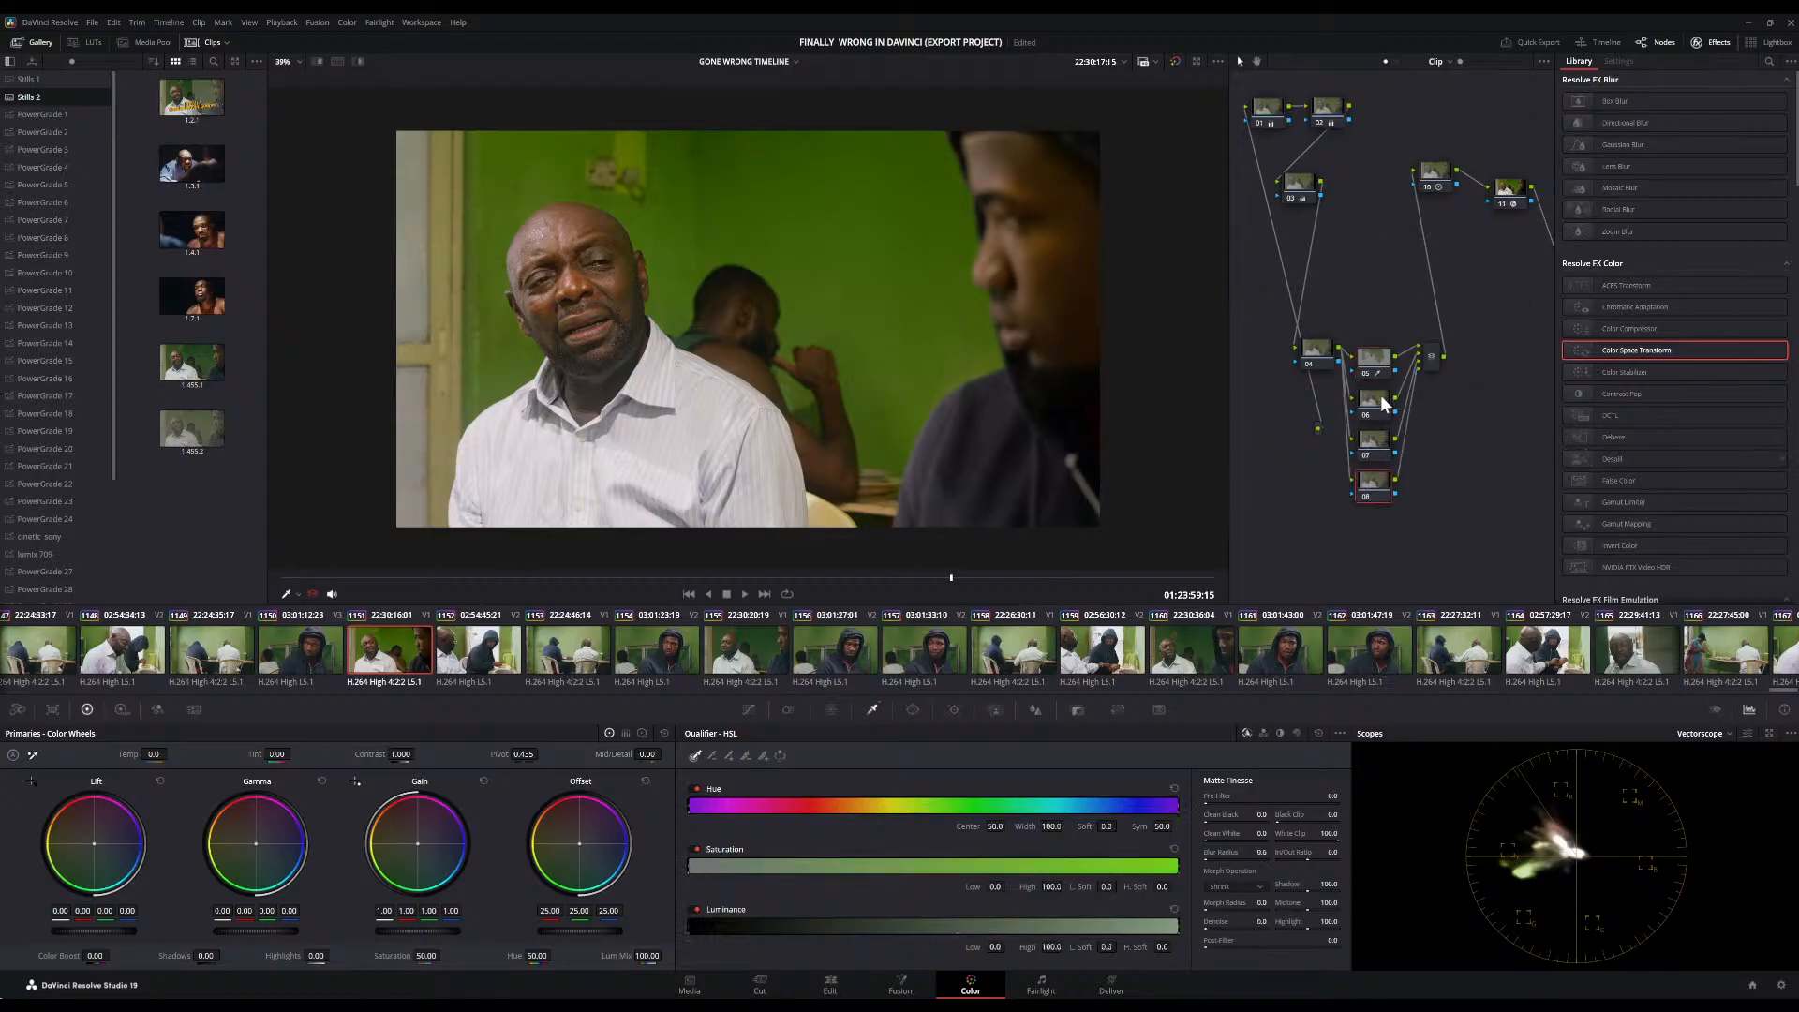
pyautogui.moveTo(1326, 358); pyautogui.dragTo(1310, 364)
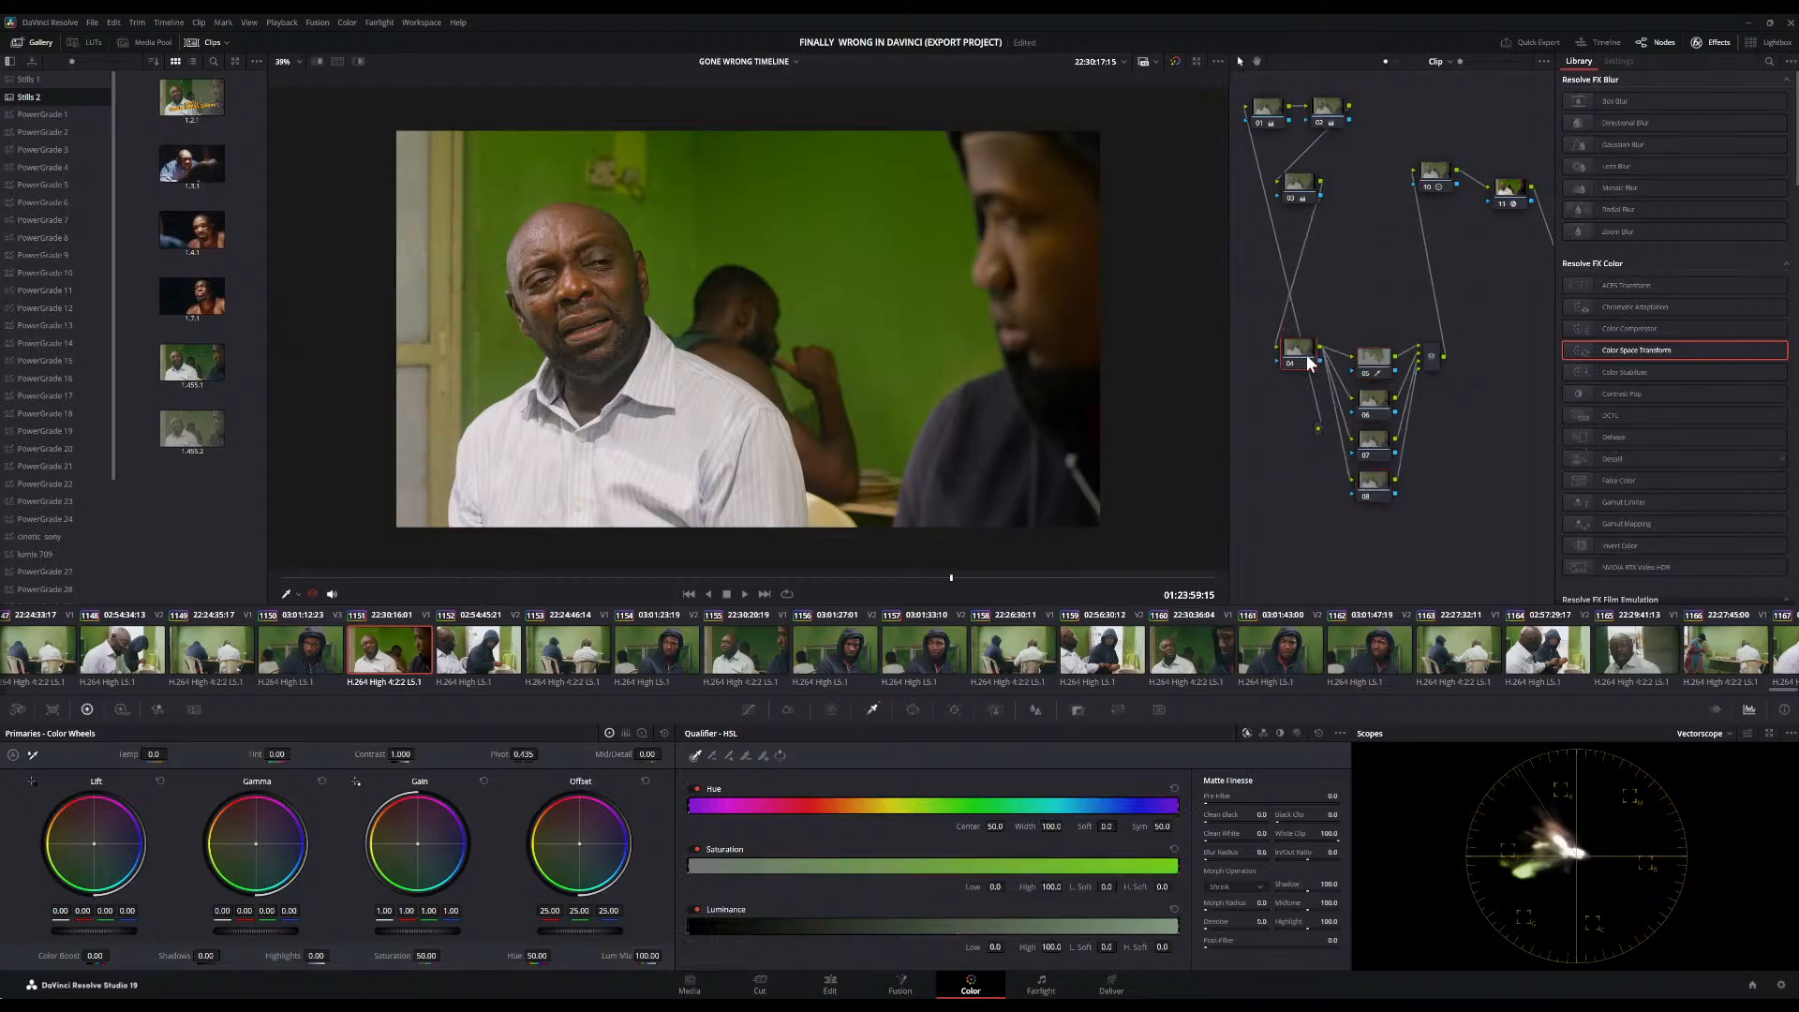
# Select node 05, which holds the green wall key, and open its Hue Vs Hue curve
pyautogui.click(1374, 368)
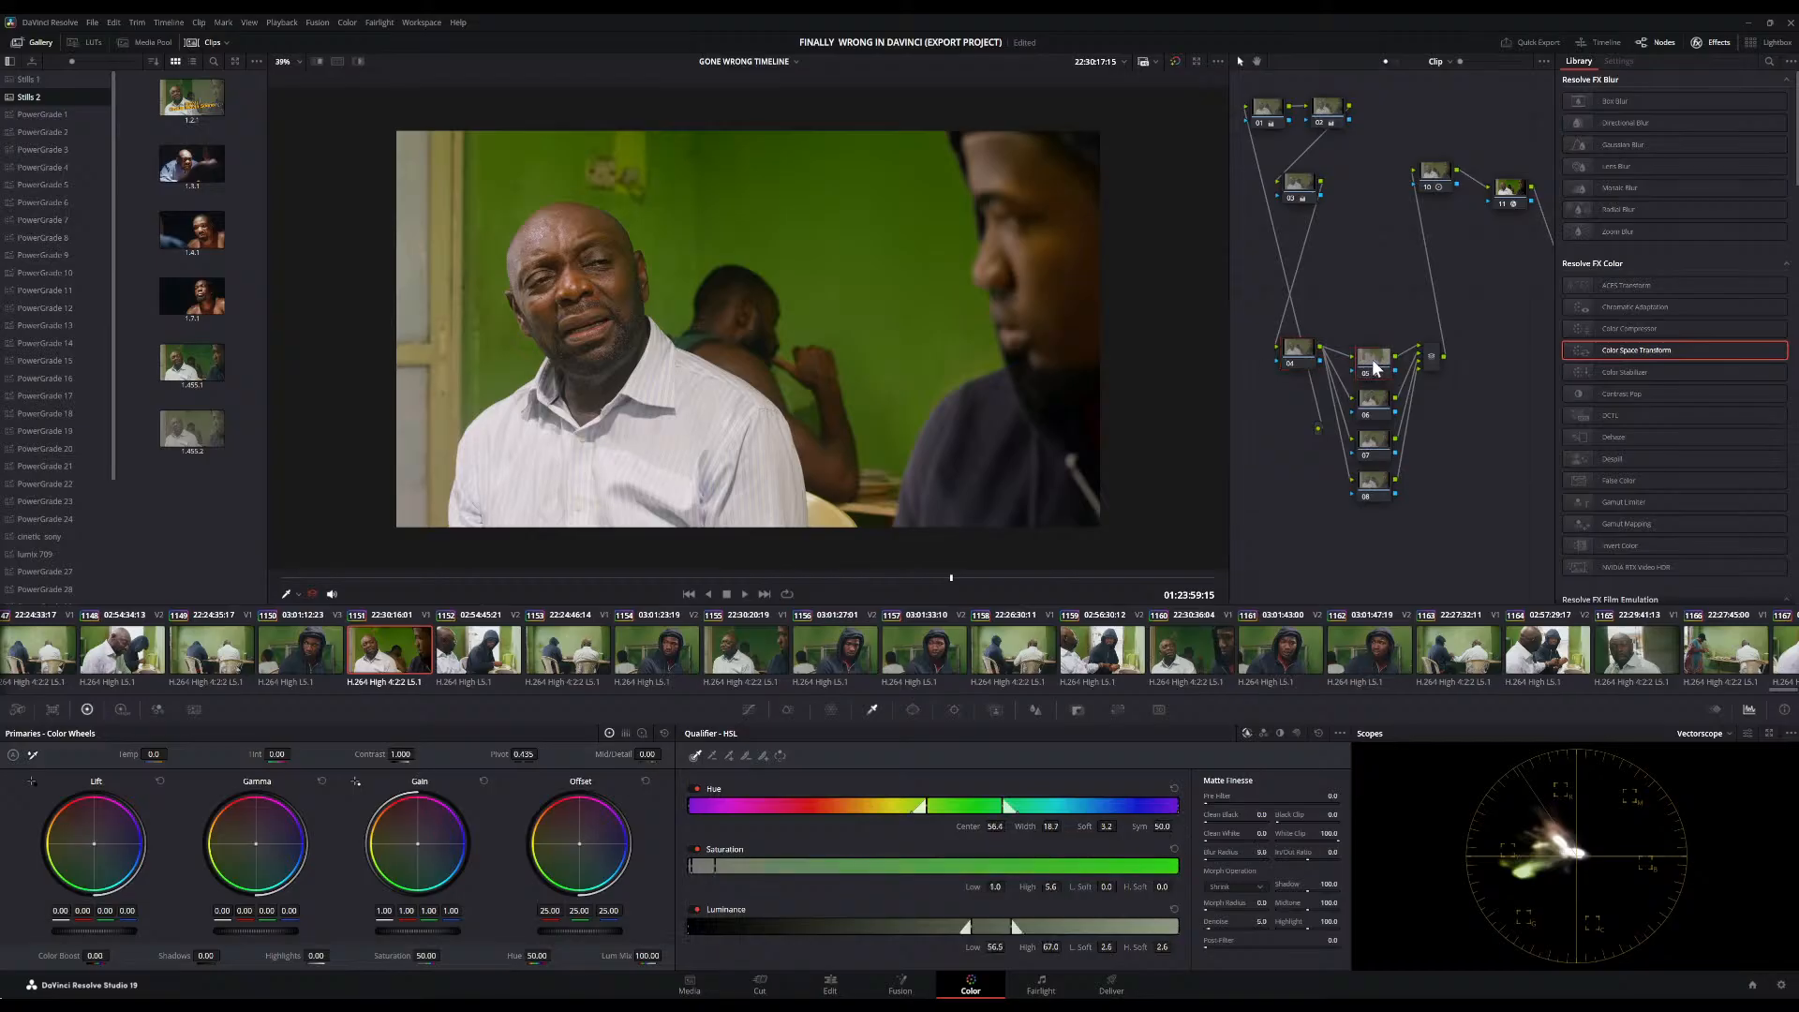
pyautogui.click(363, 62)
pyautogui.click(363, 61)
pyautogui.click(744, 710)
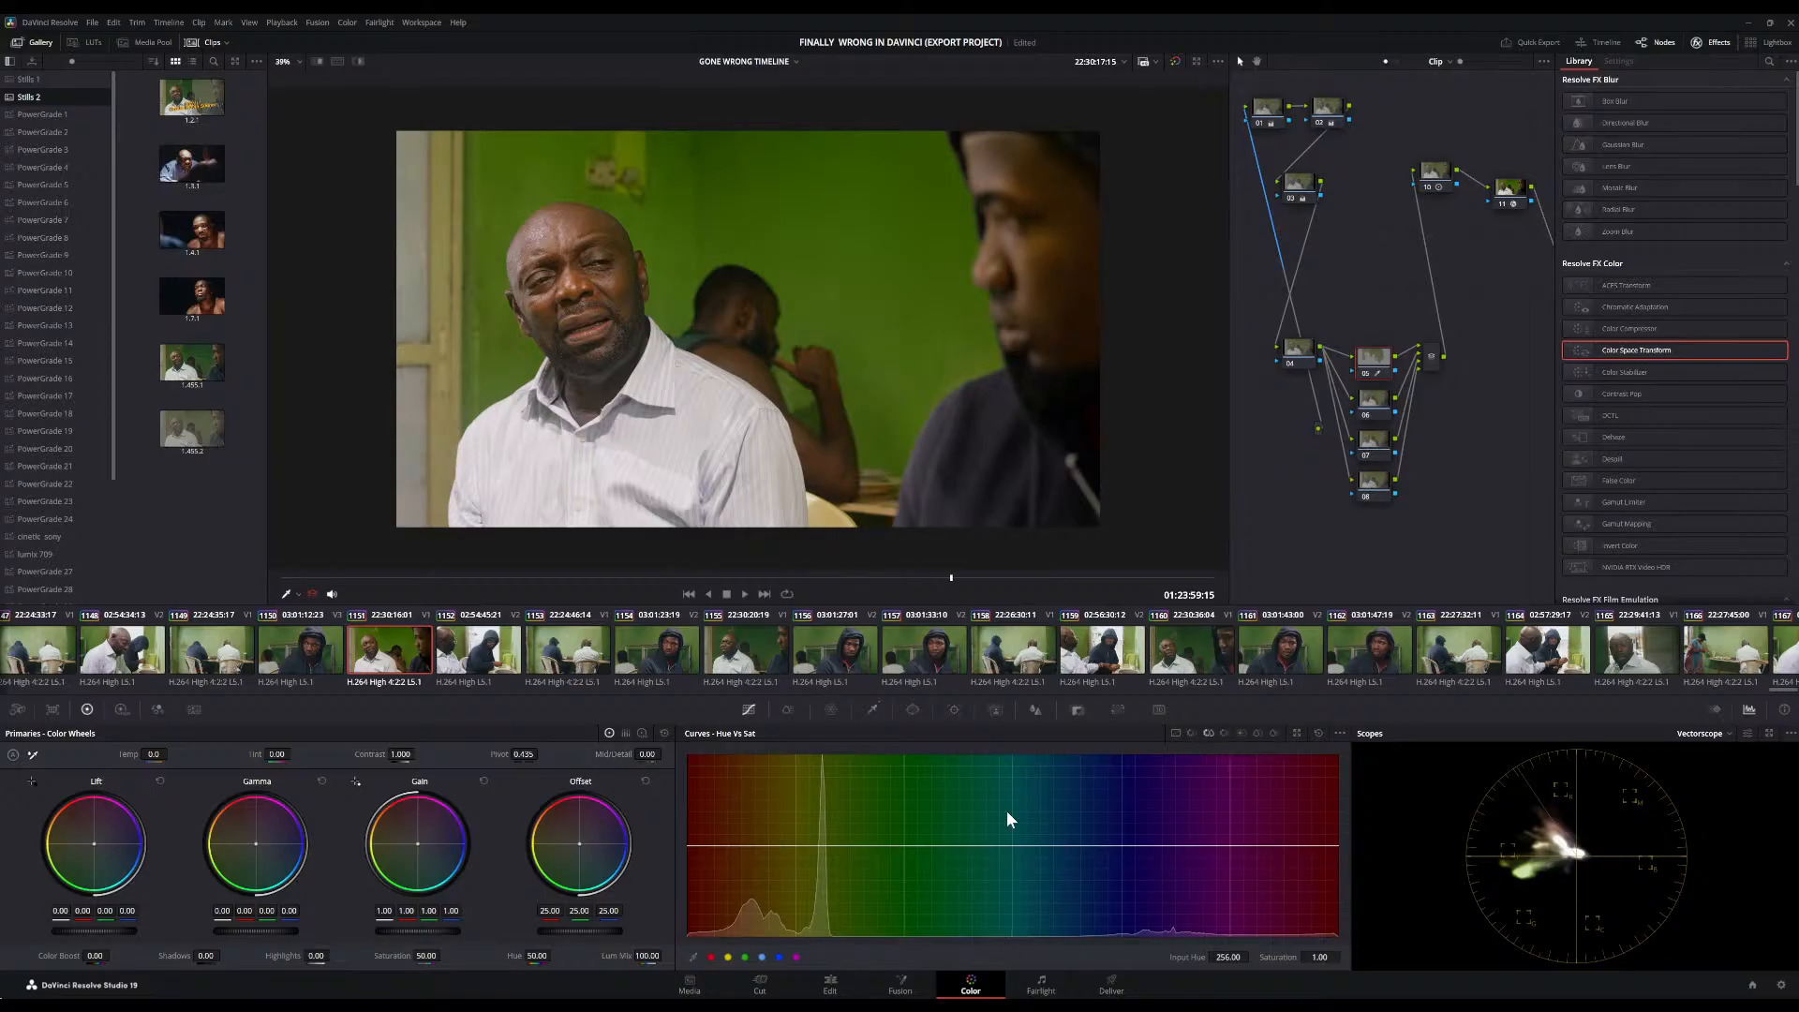
pyautogui.click(1190, 734)
# Try to shift the keyed wall from green to teal by pulling down green-range points on the Hue Vs Hue curve
pyautogui.click(743, 957)
pyautogui.moveTo(903, 844); pyautogui.dragTo(965, 915)
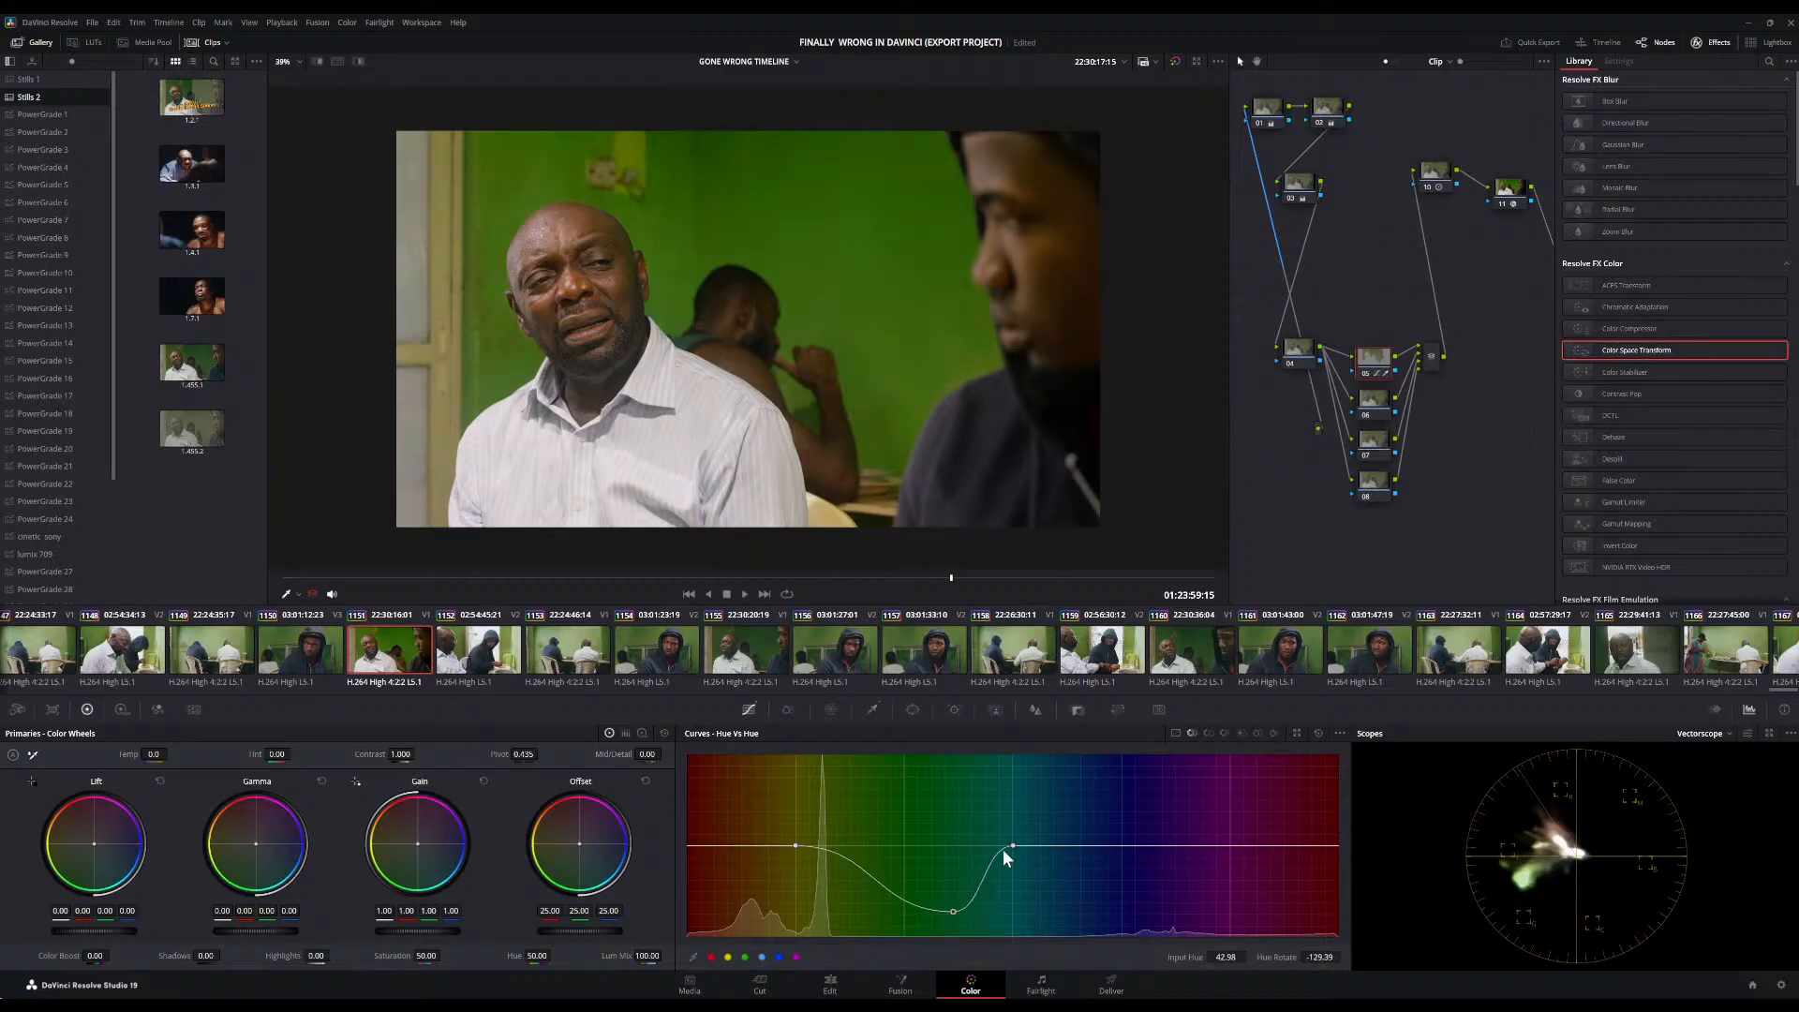
pyautogui.moveTo(1015, 845); pyautogui.dragTo(1100, 845)
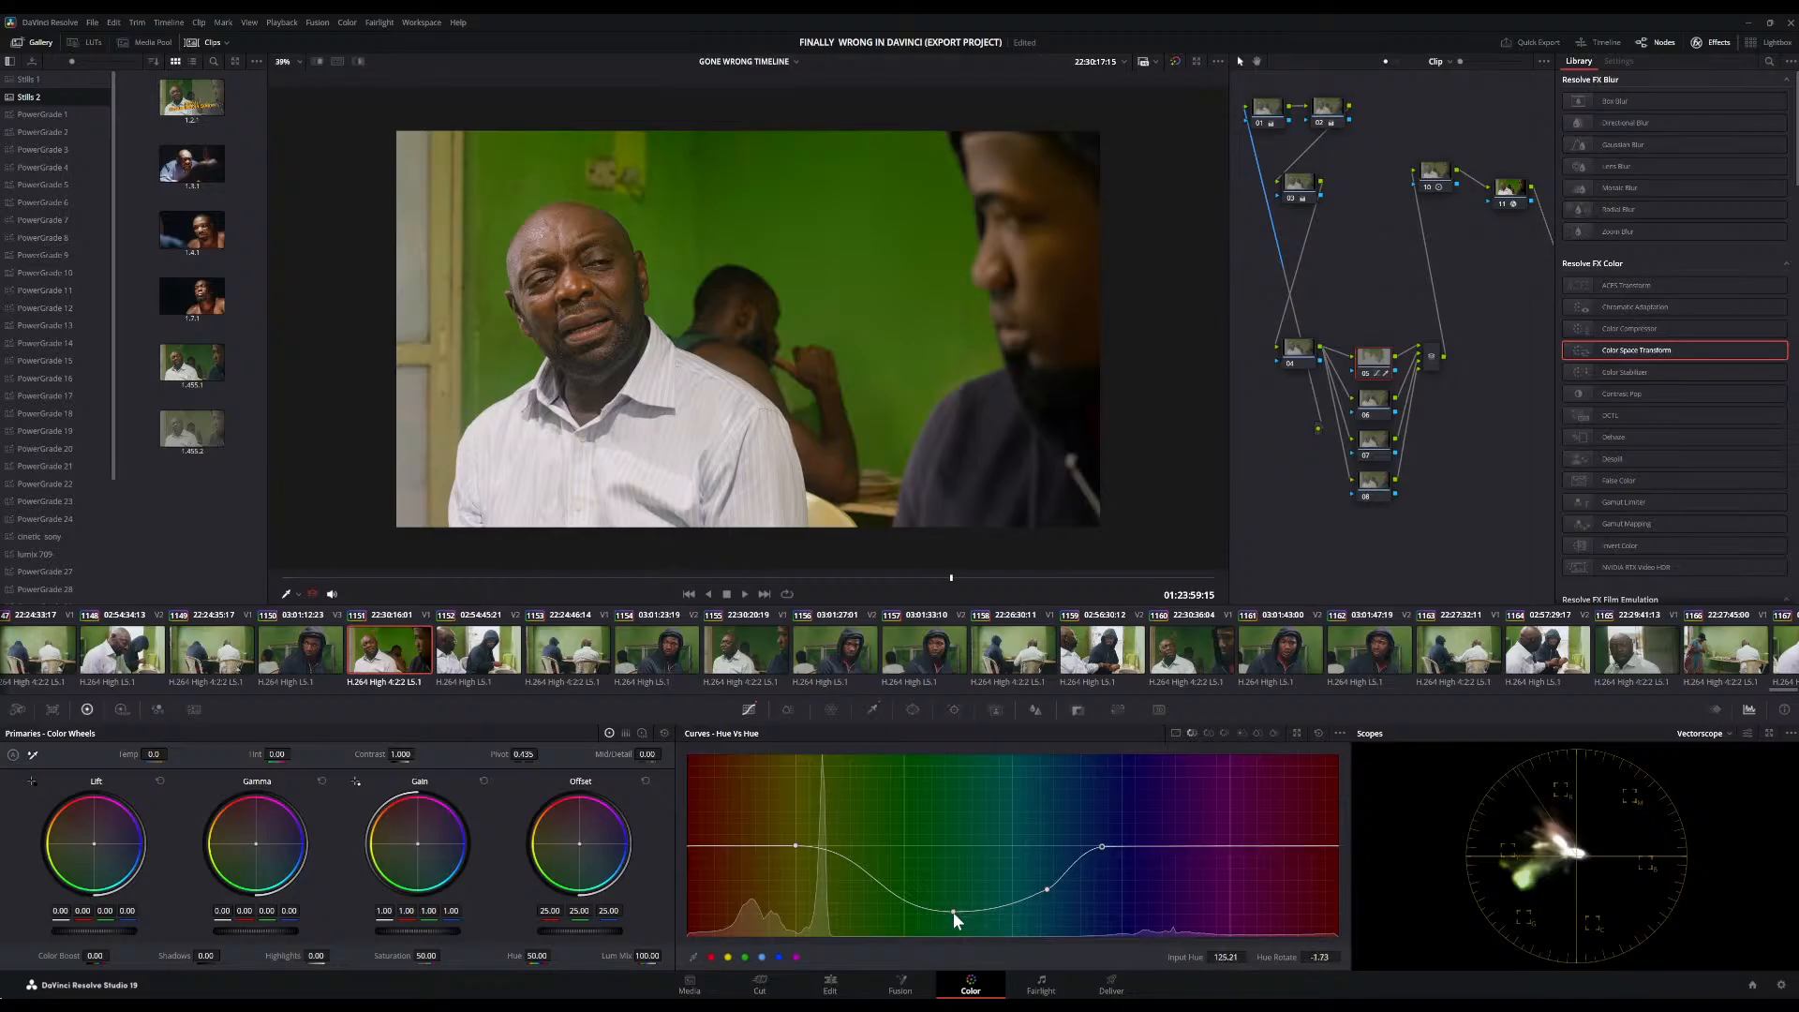
pyautogui.moveTo(954, 913); pyautogui.dragTo(909, 886)
pyautogui.moveTo(795, 847)
pyautogui.mouseDown()
pyautogui.moveTo(728, 869)
pyautogui.moveTo(711, 913)
pyautogui.moveTo(727, 860)
pyautogui.moveTo(700, 862)
pyautogui.moveTo(692, 898)
pyautogui.moveTo(779, 863)
pyautogui.moveTo(789, 832)
pyautogui.moveTo(781, 914)
pyautogui.moveTo(761, 882)
pyautogui.moveTo(783, 897)
pyautogui.mouseUp()
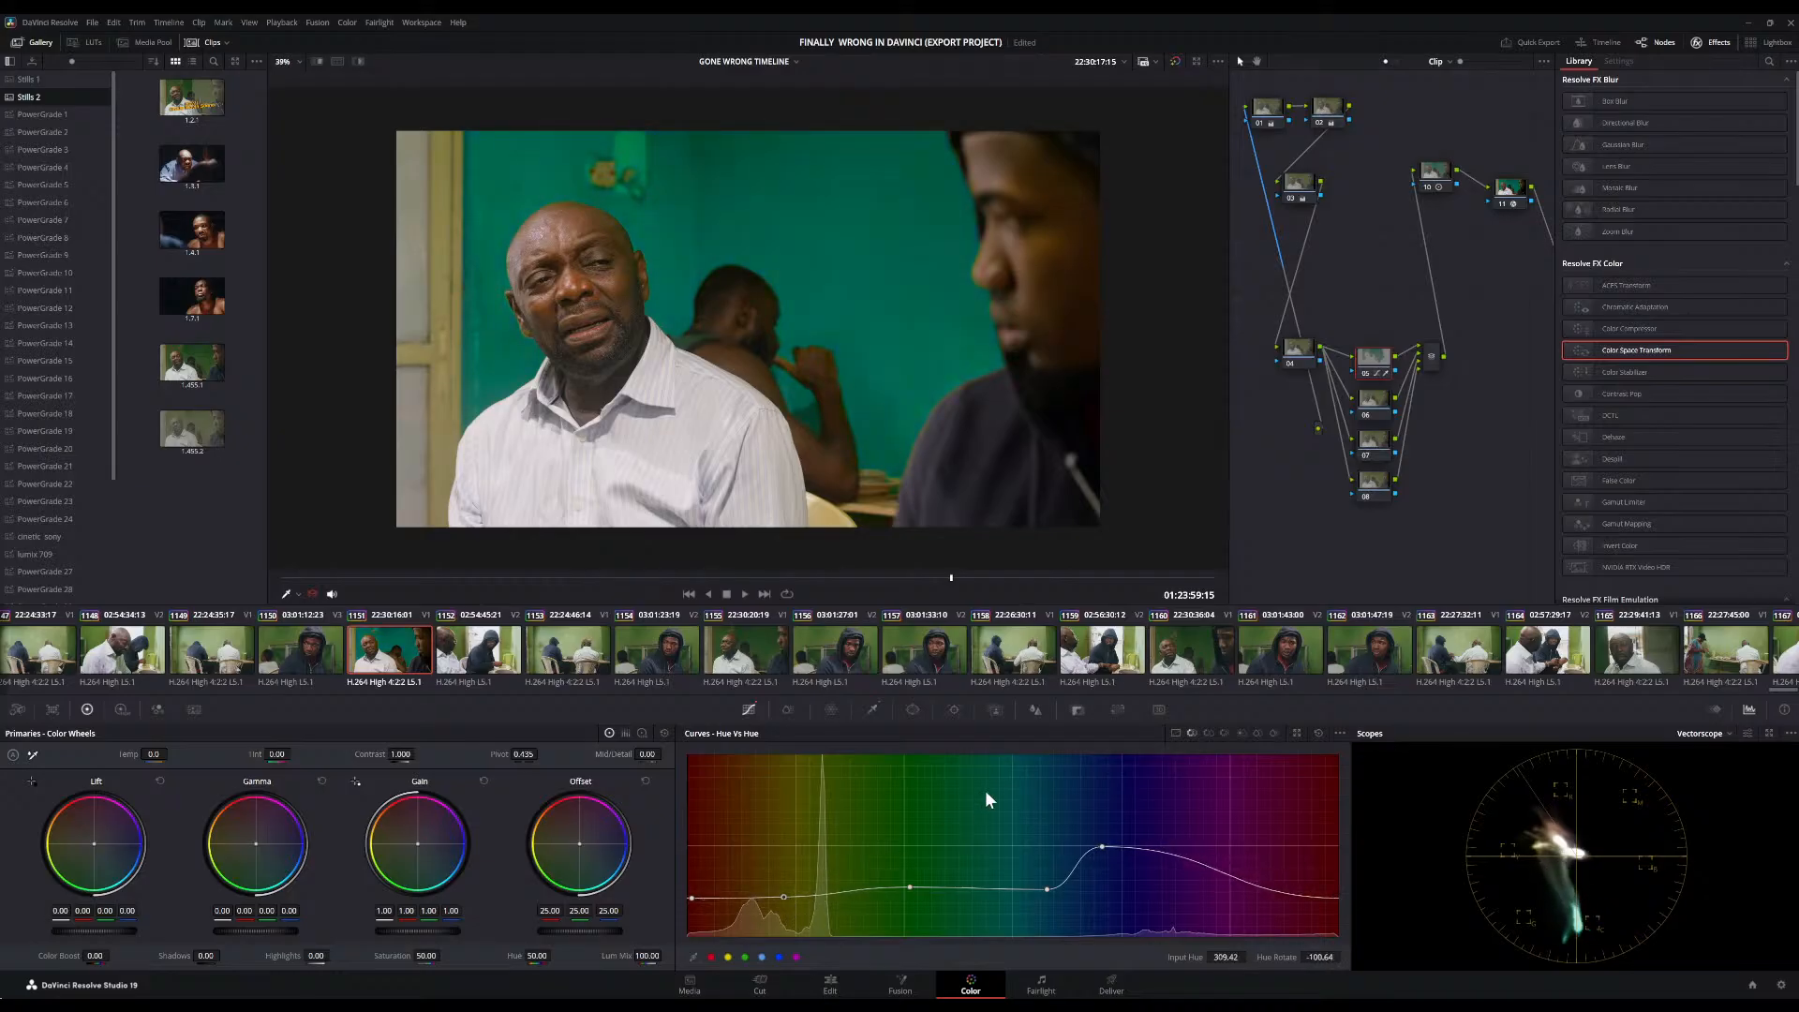
# Examine the hue shift on the wall, comparing the shot with node 05 off and on
pyautogui.scroll(-2, 719, 223)
pyautogui.scroll(8, 719, 223)
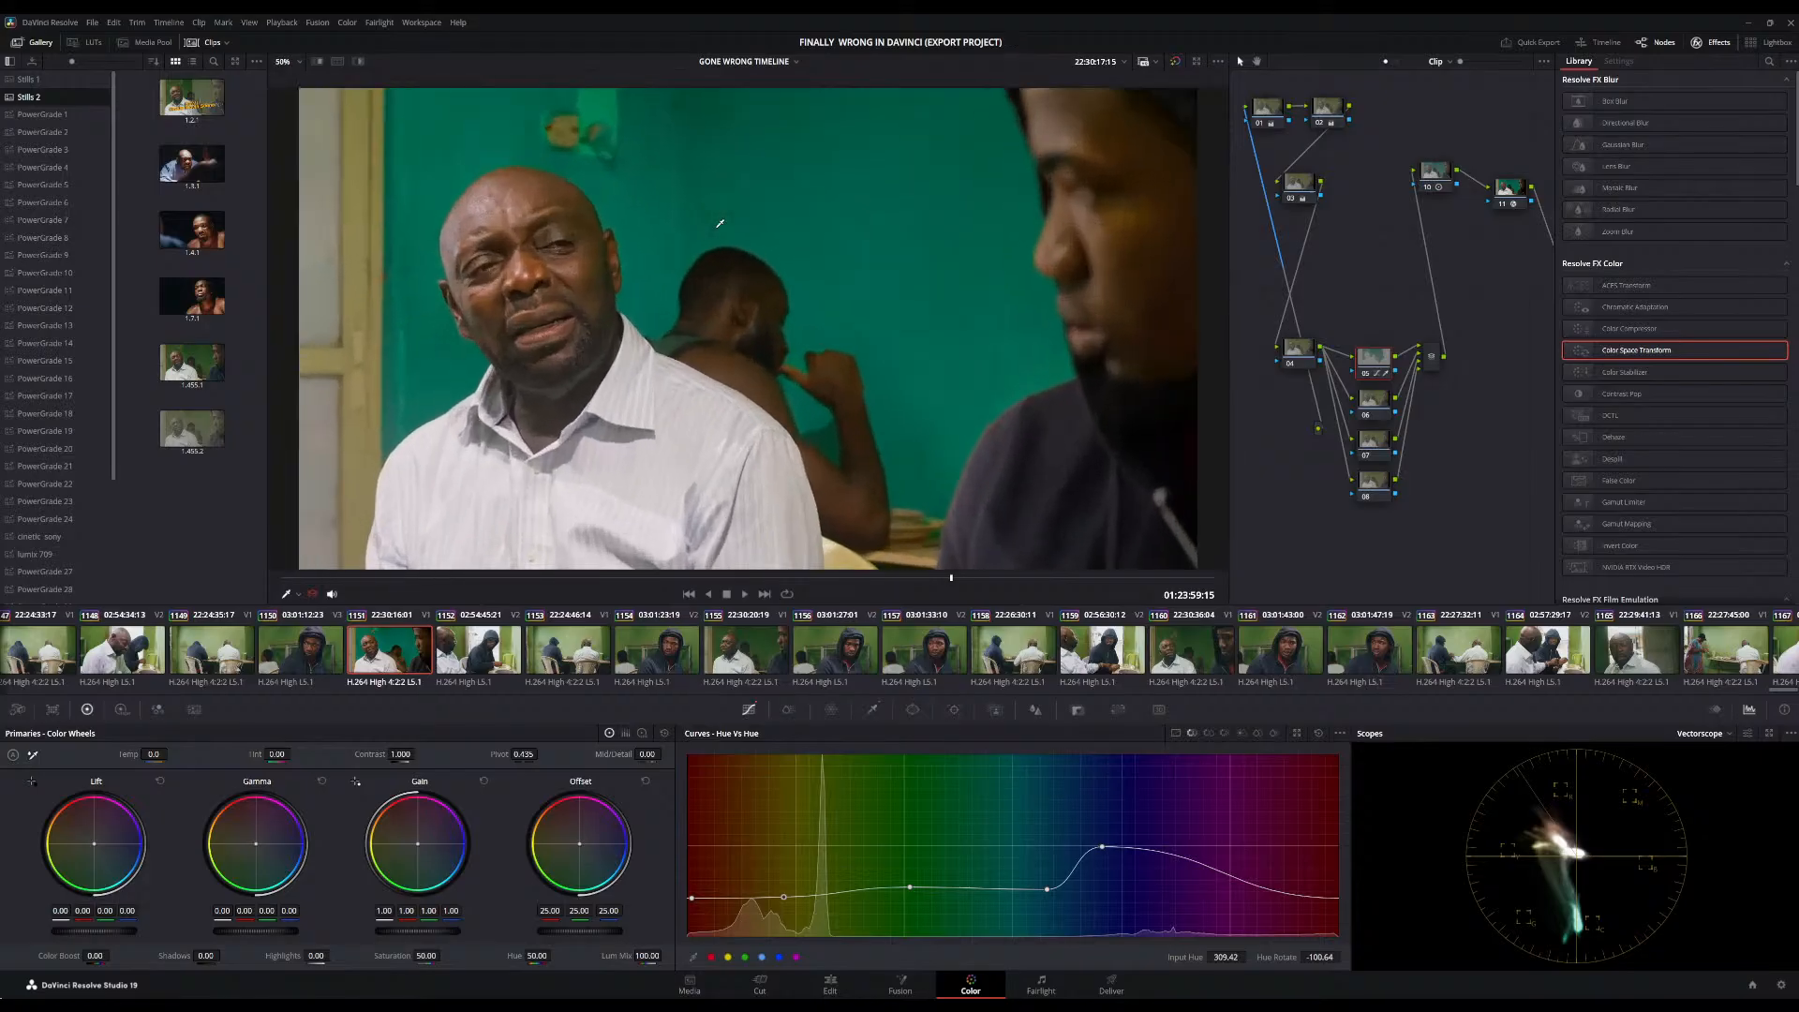
pyautogui.scroll(-5, 719, 223)
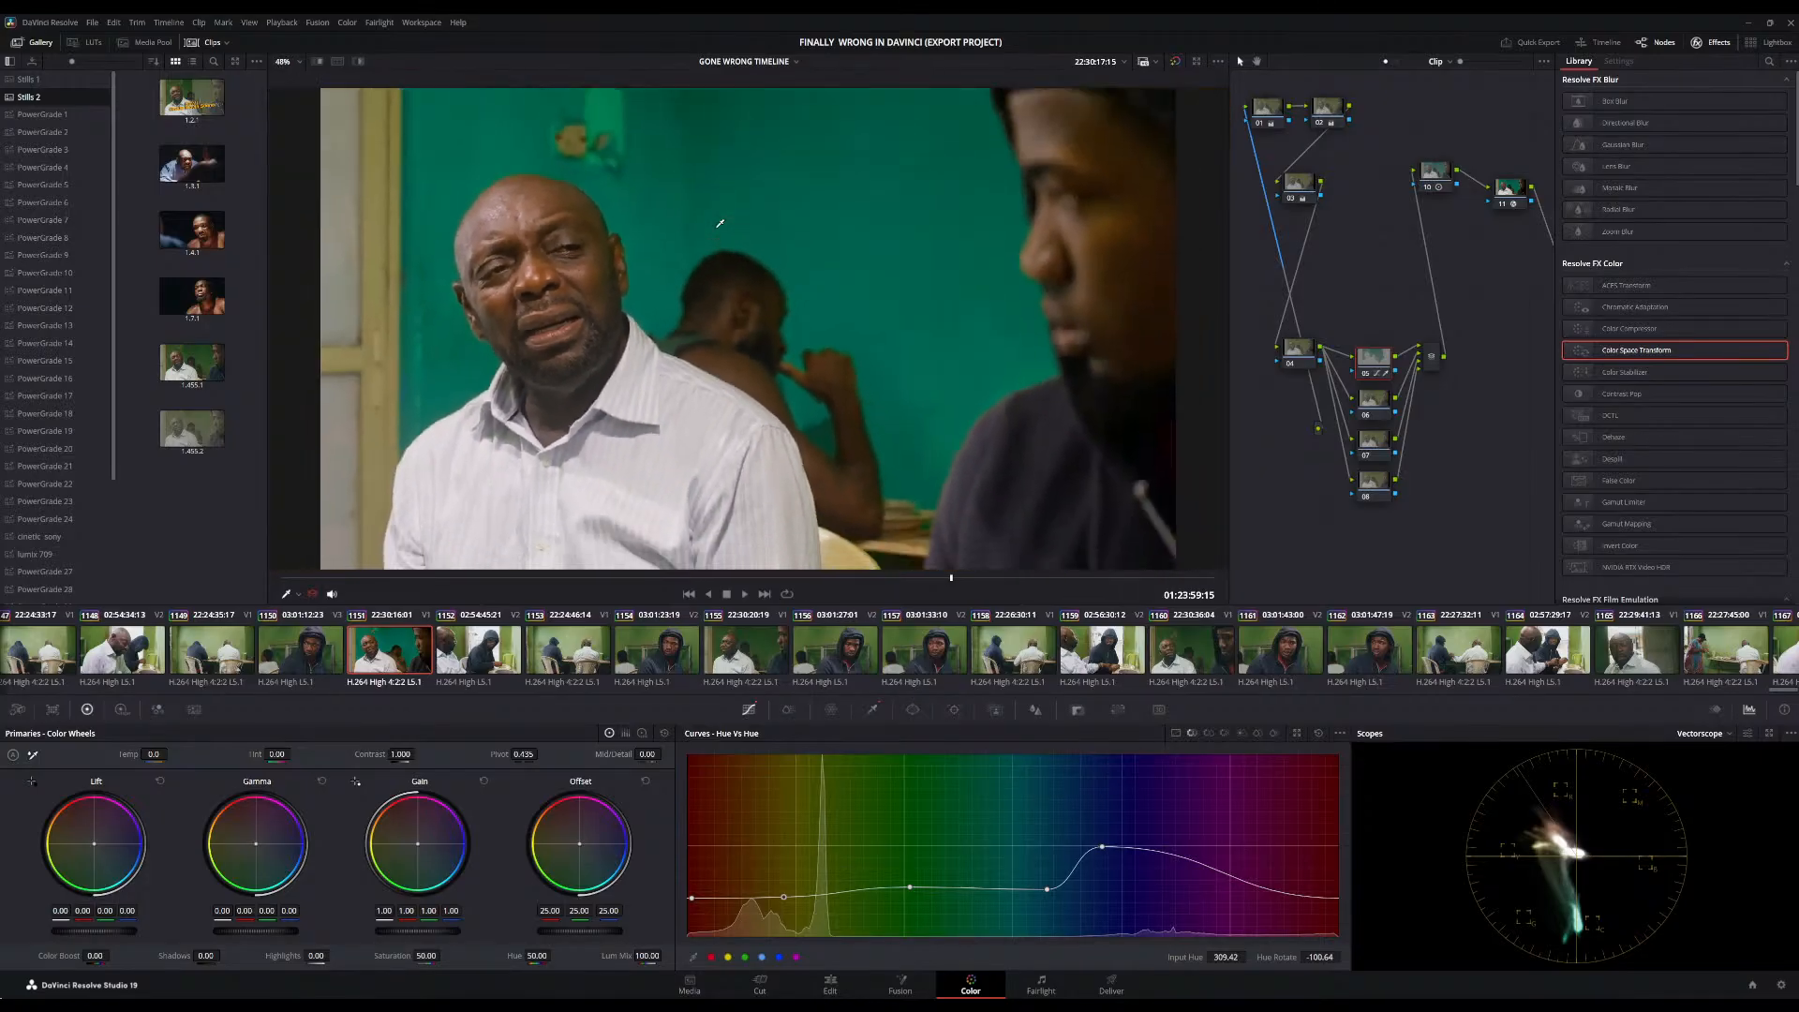
pyautogui.scroll(-1, 720, 223)
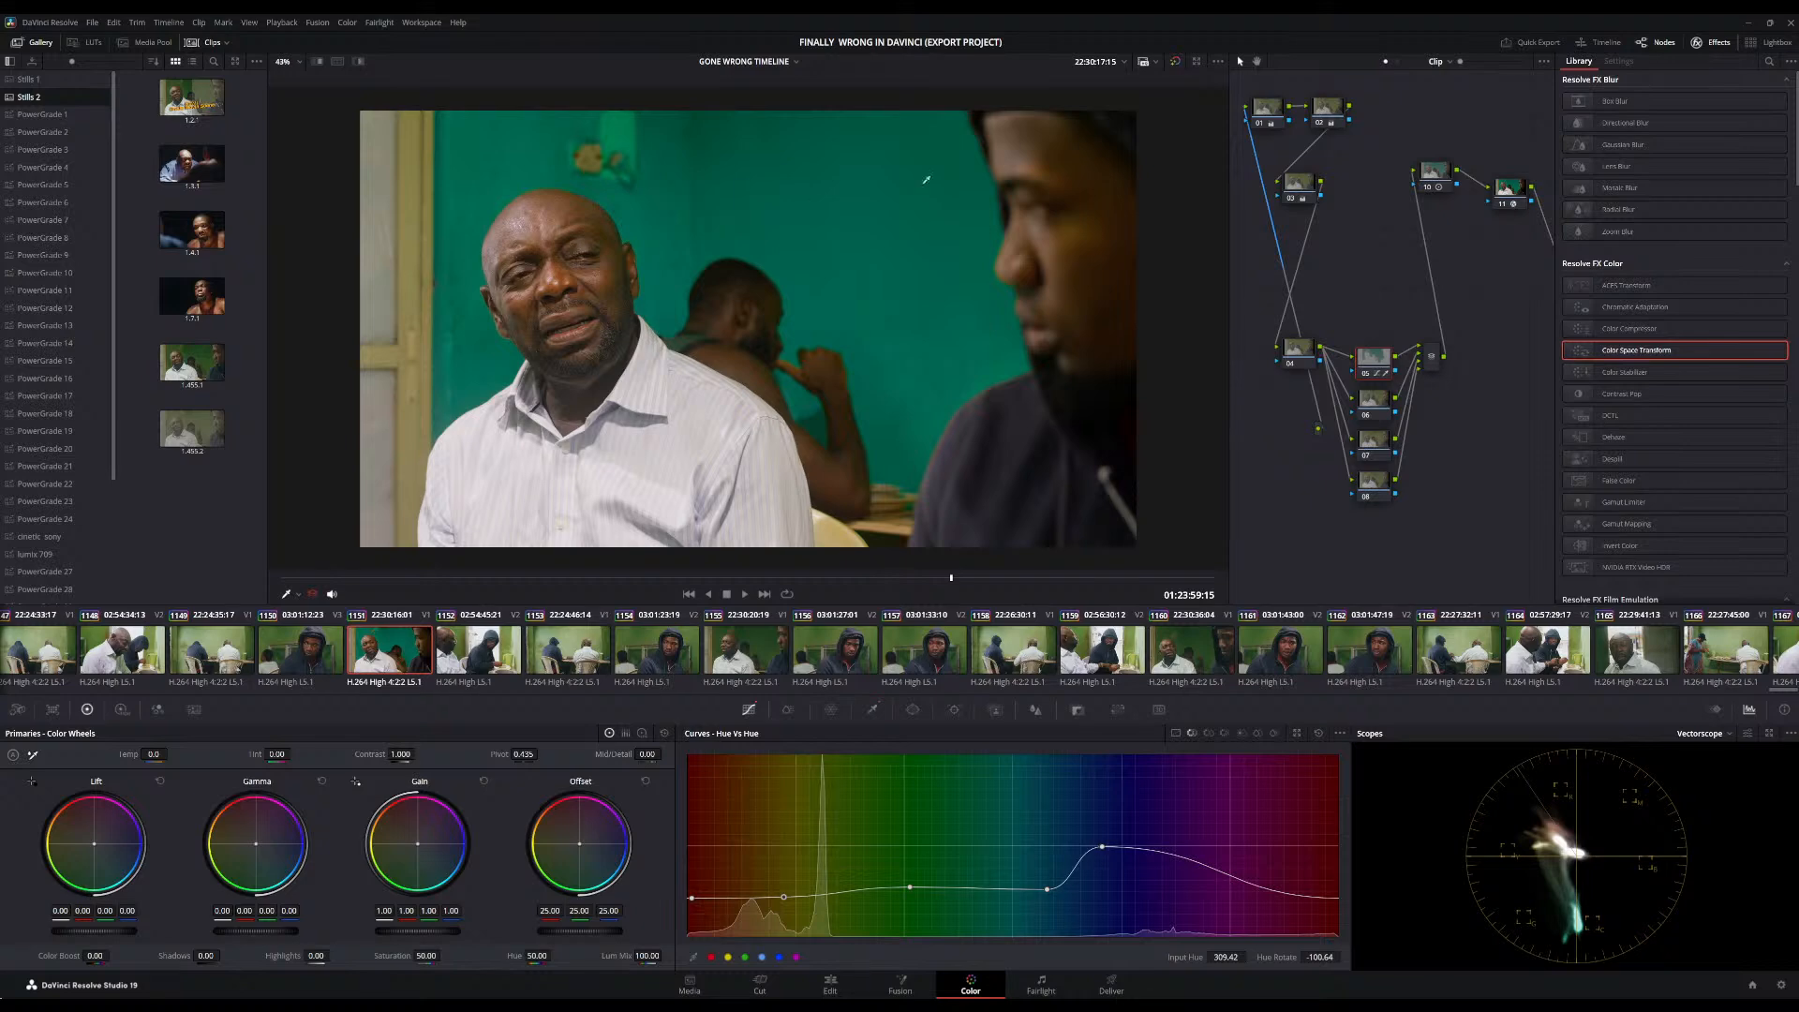
pyautogui.click(1363, 374)
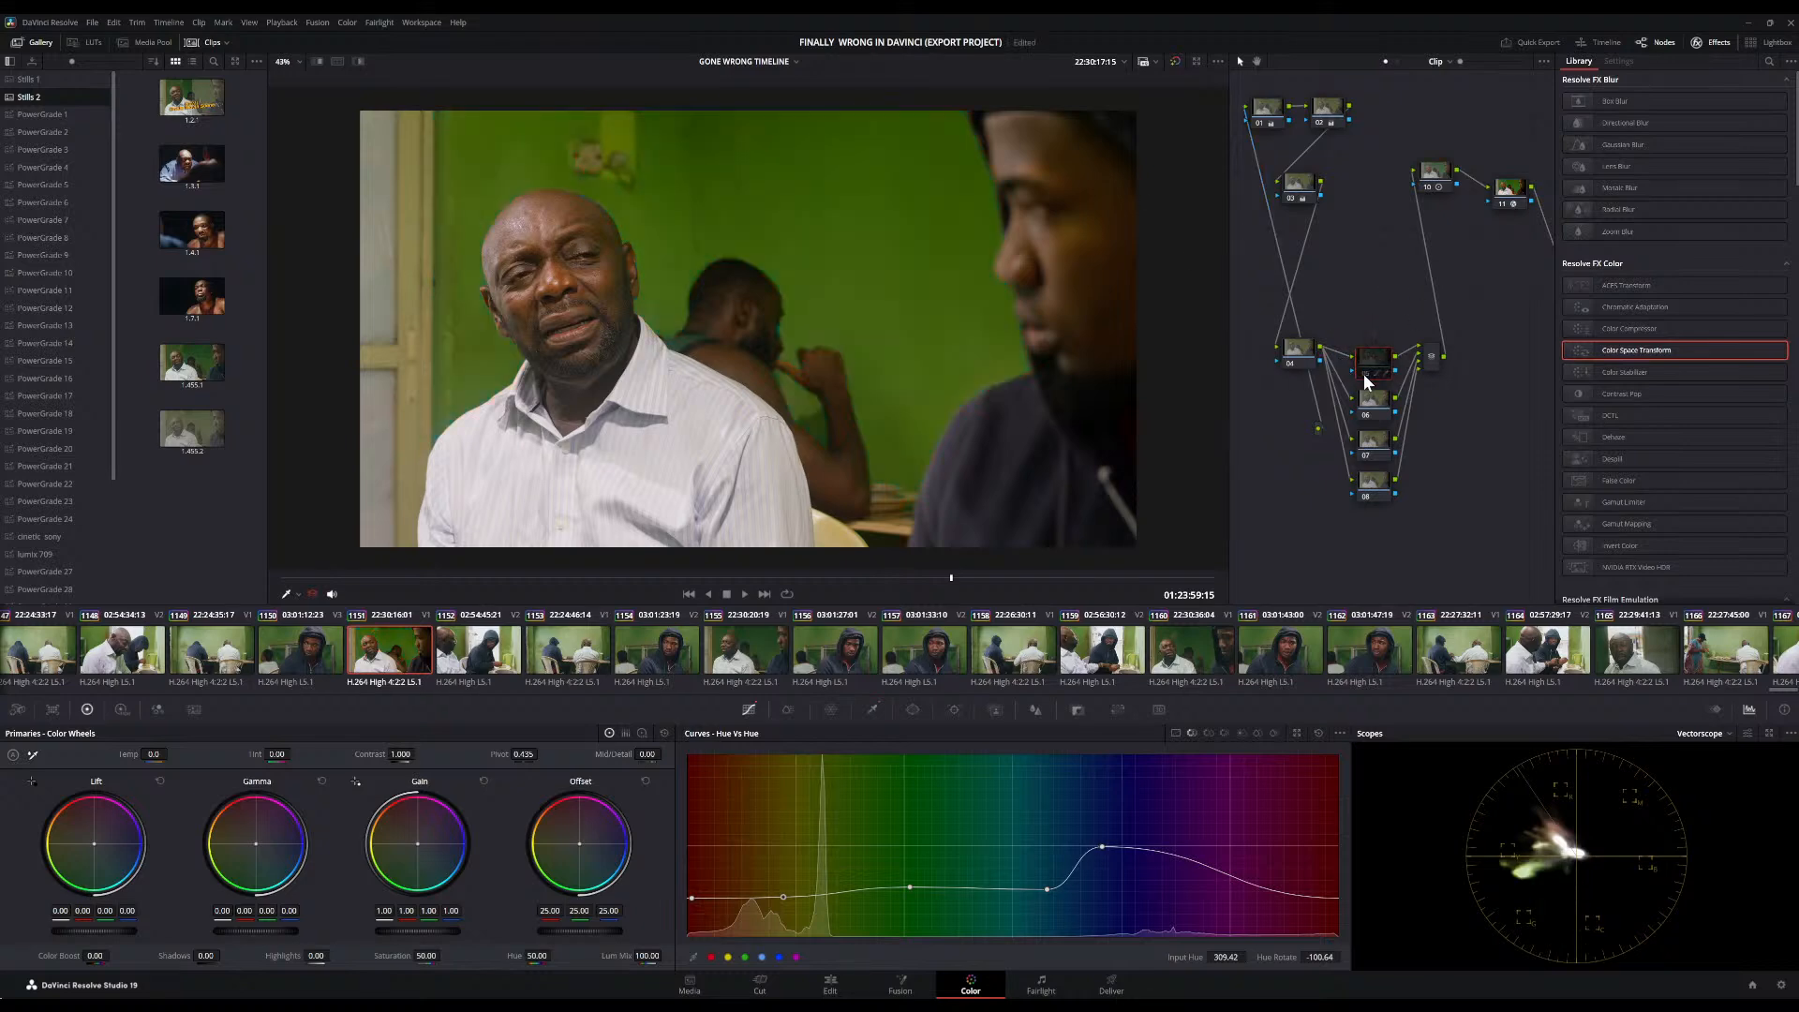
pyautogui.click(1363, 374)
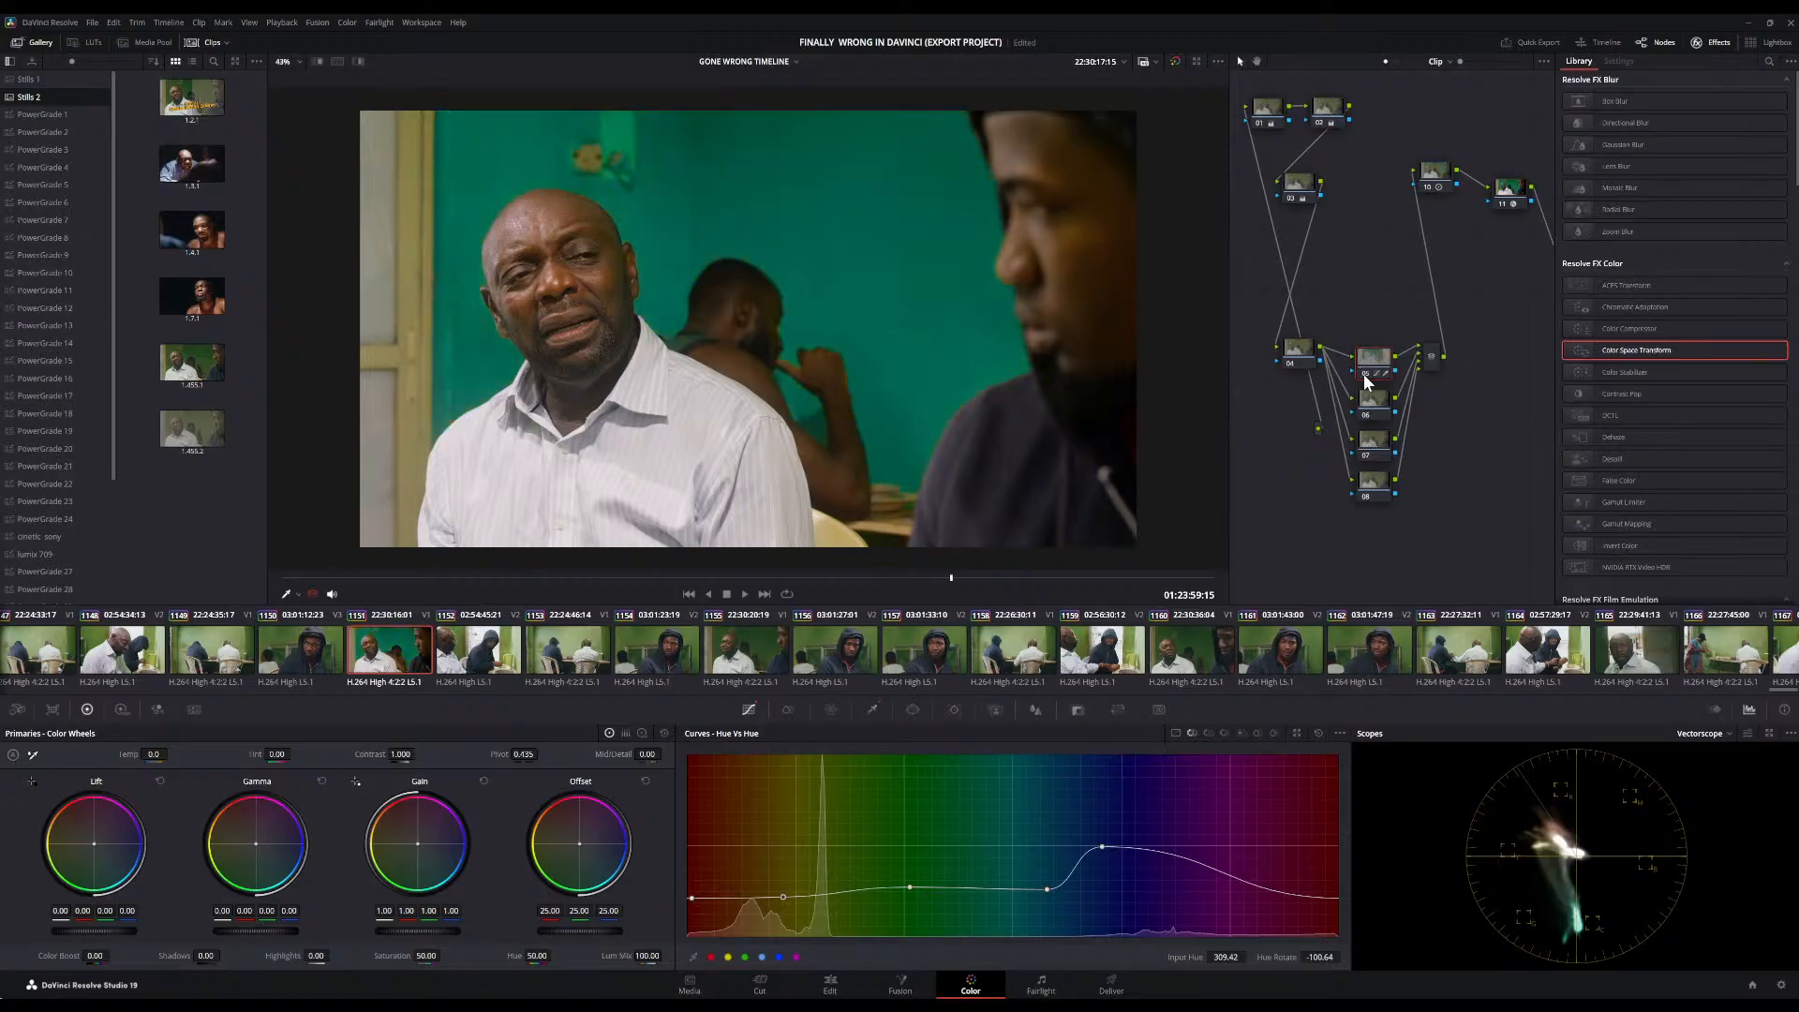
pyautogui.click(1364, 374)
pyautogui.click(1364, 374)
# Reset the Hue Vs Hue curve and rebuild it with three points dipping at the wall's hue, with the outer points near neutral
pyautogui.click(1318, 732)
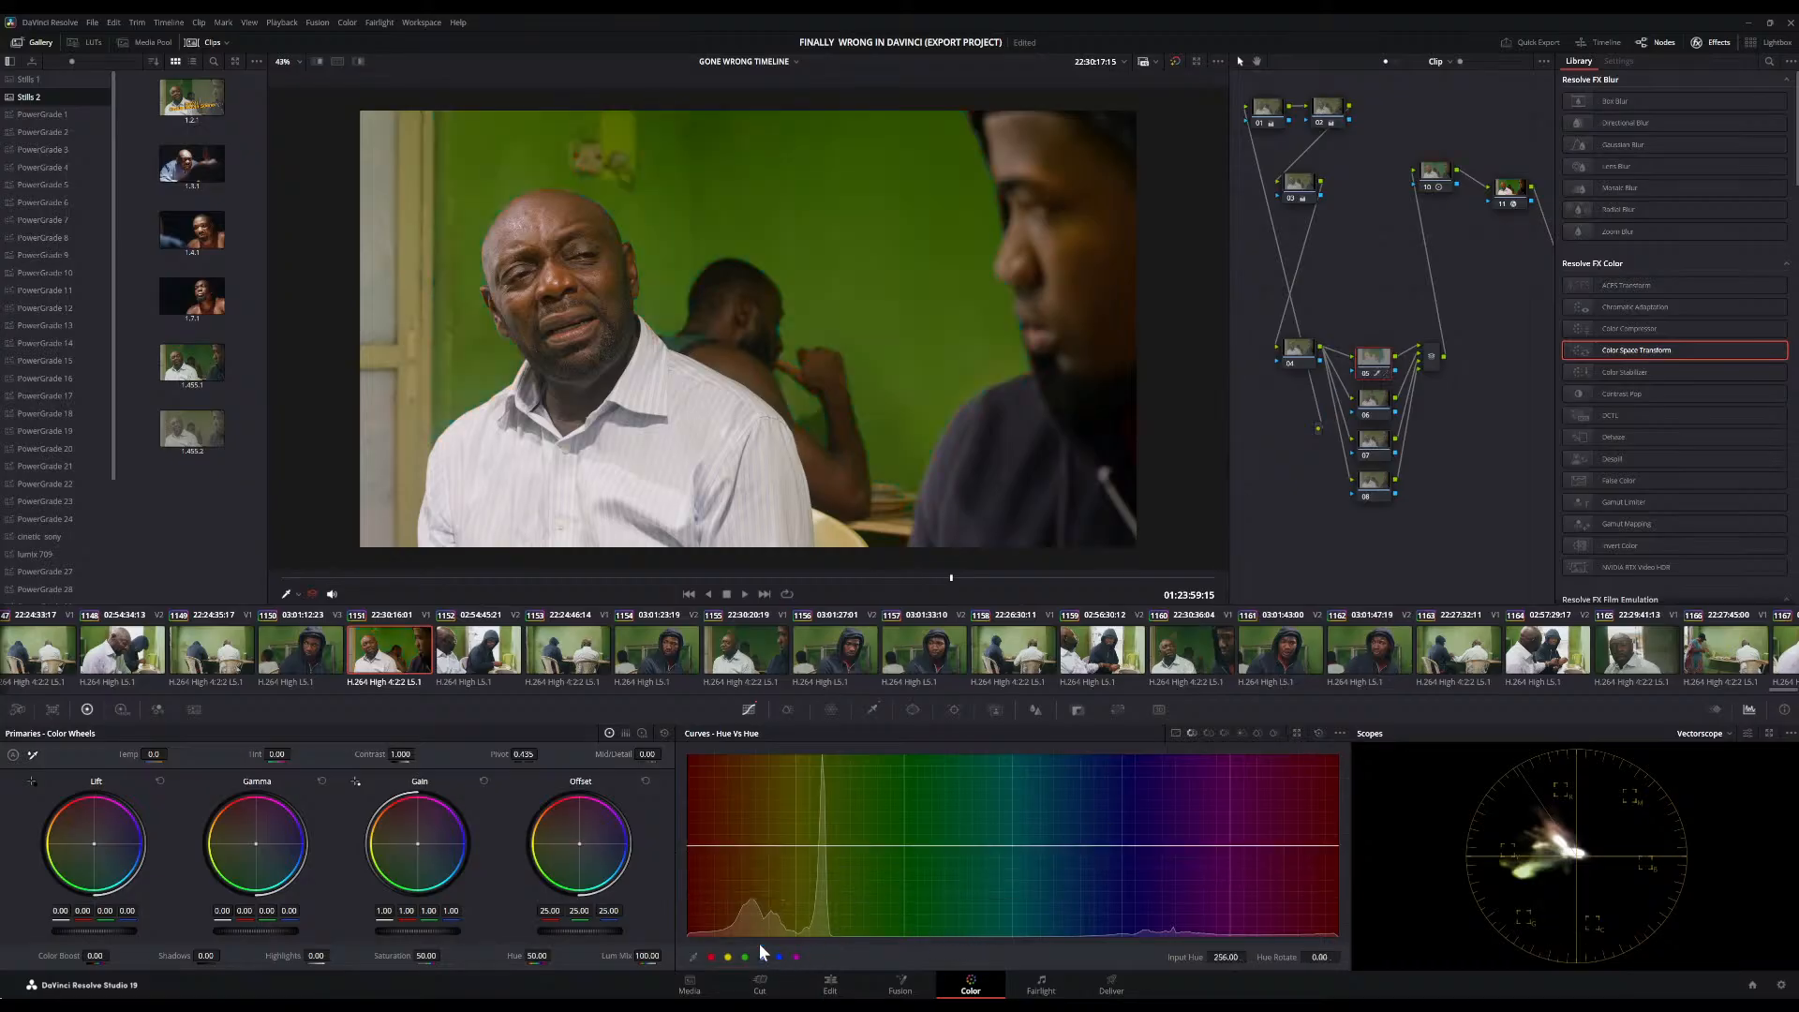
pyautogui.click(774, 845)
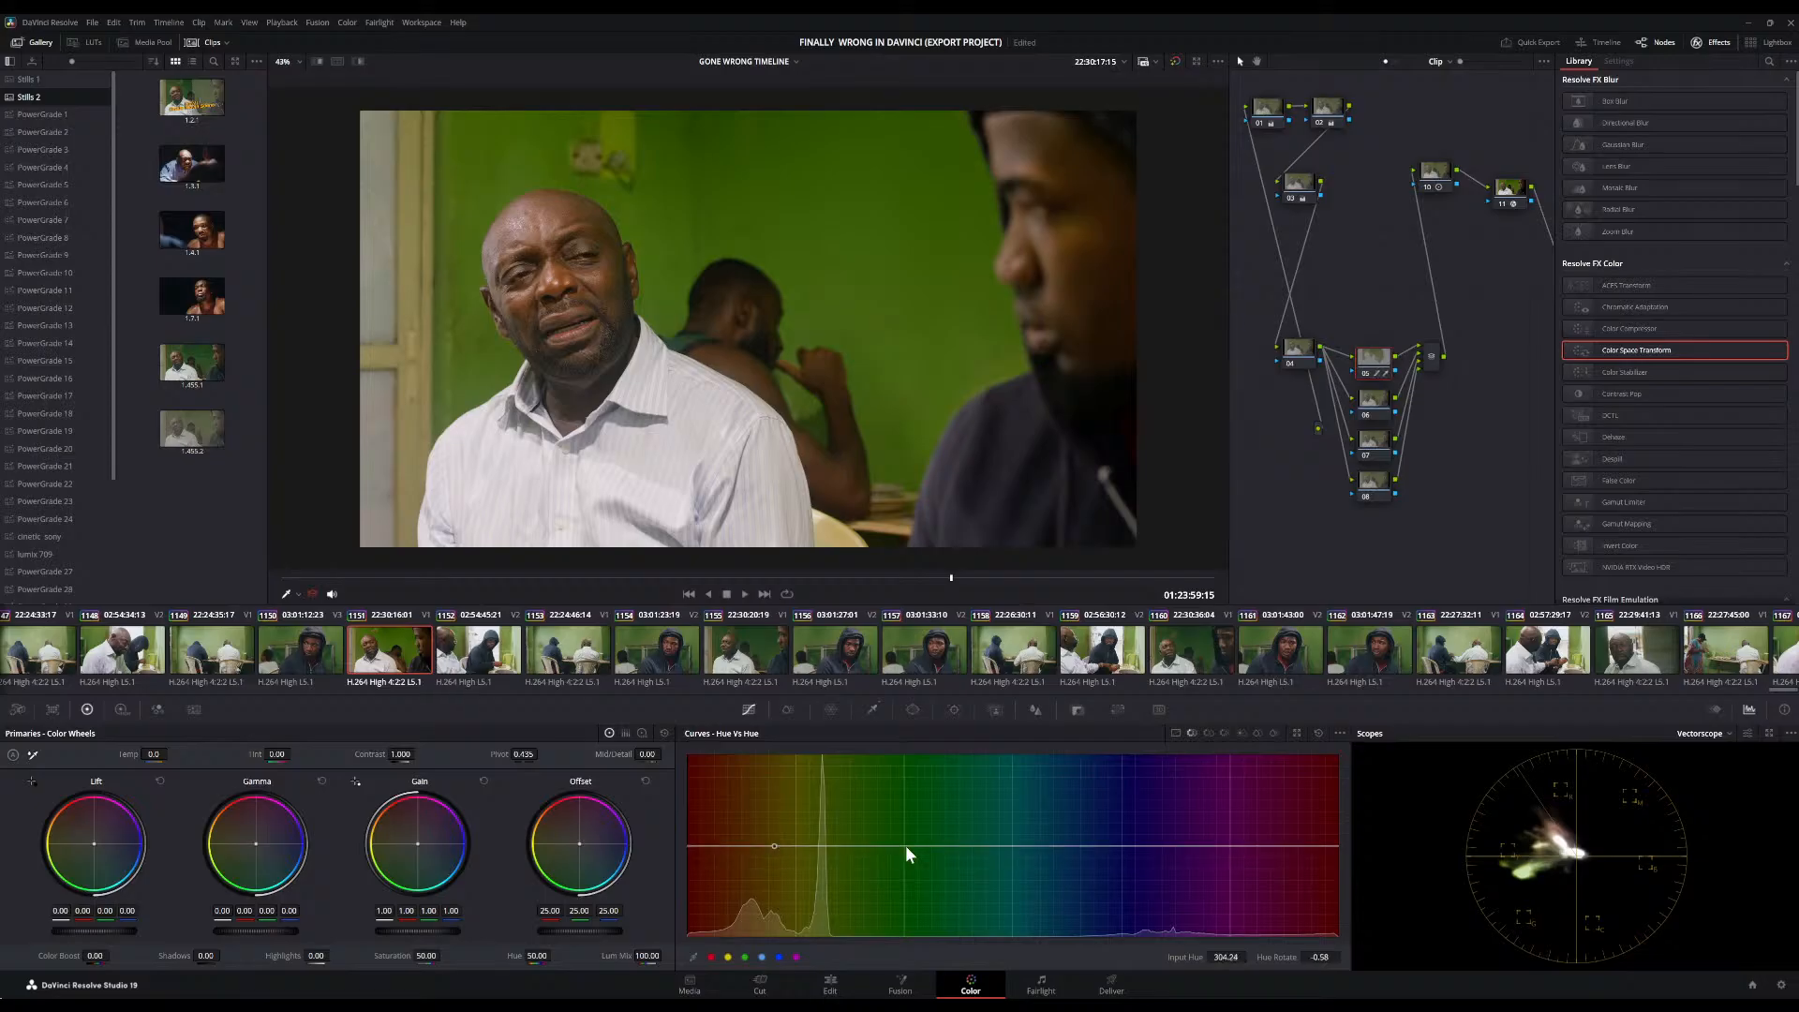
pyautogui.click(926, 846)
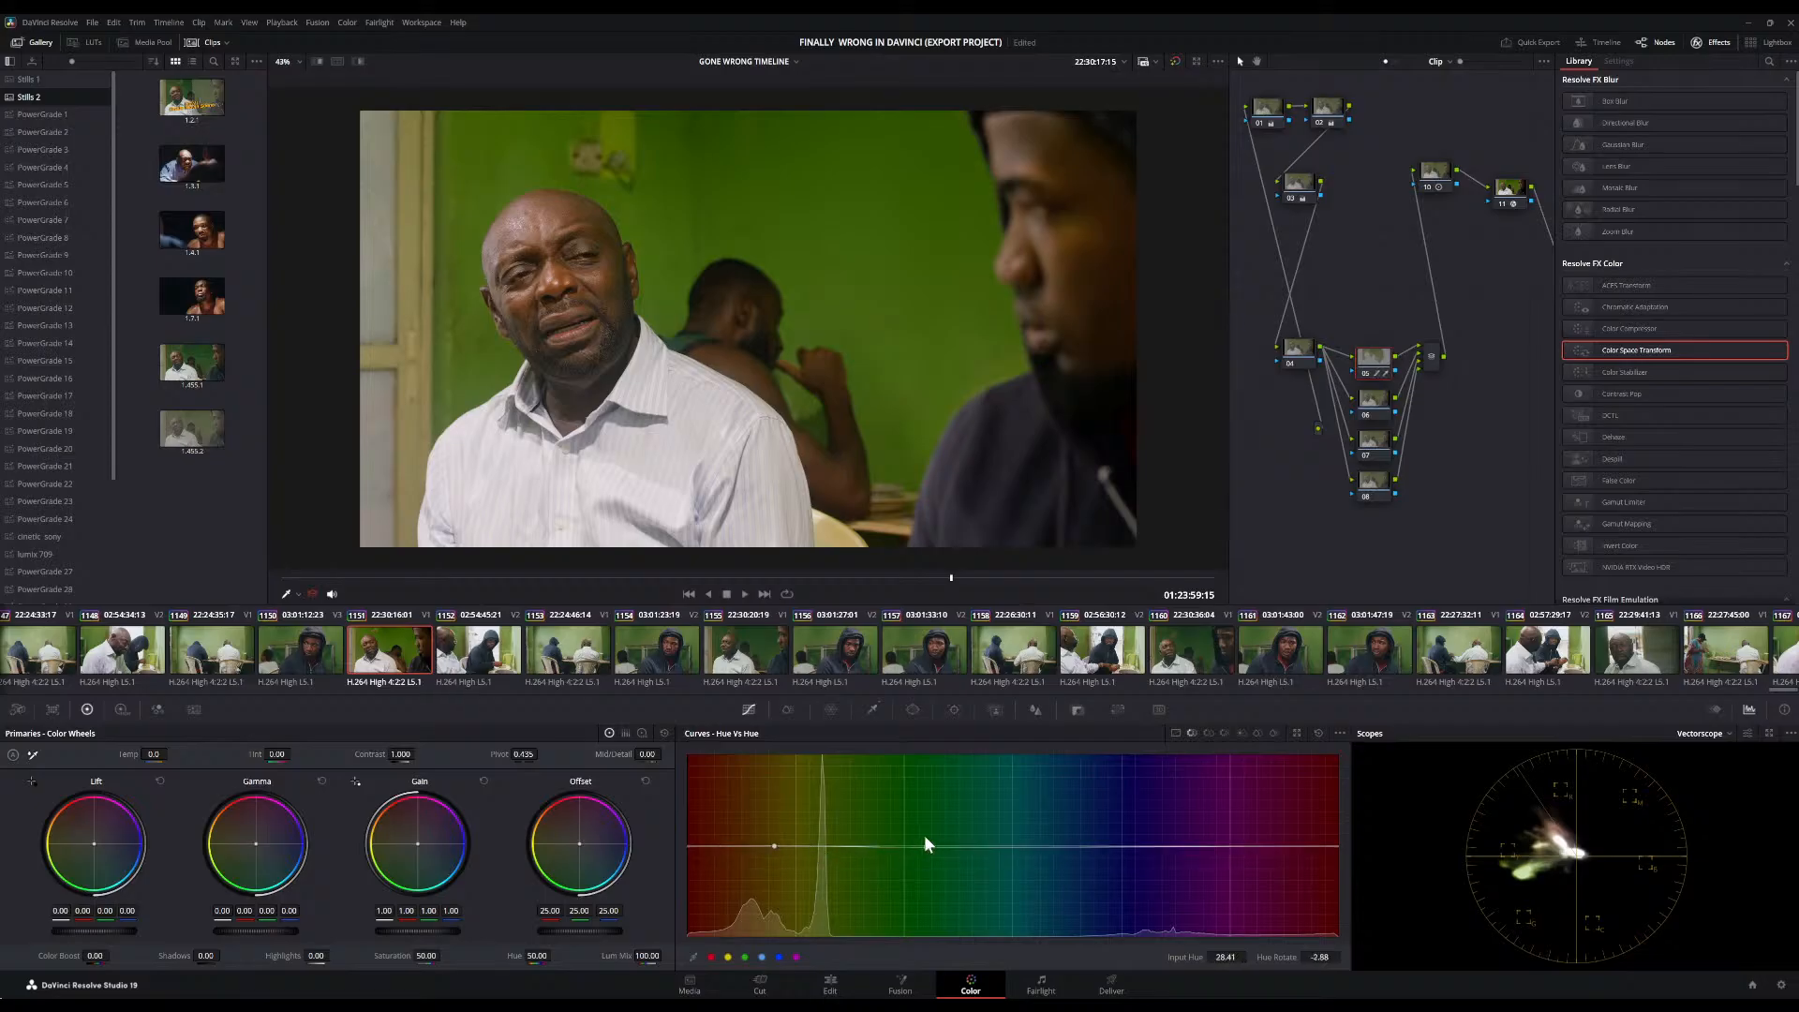
pyautogui.moveTo(924, 847); pyautogui.dragTo(698, 868)
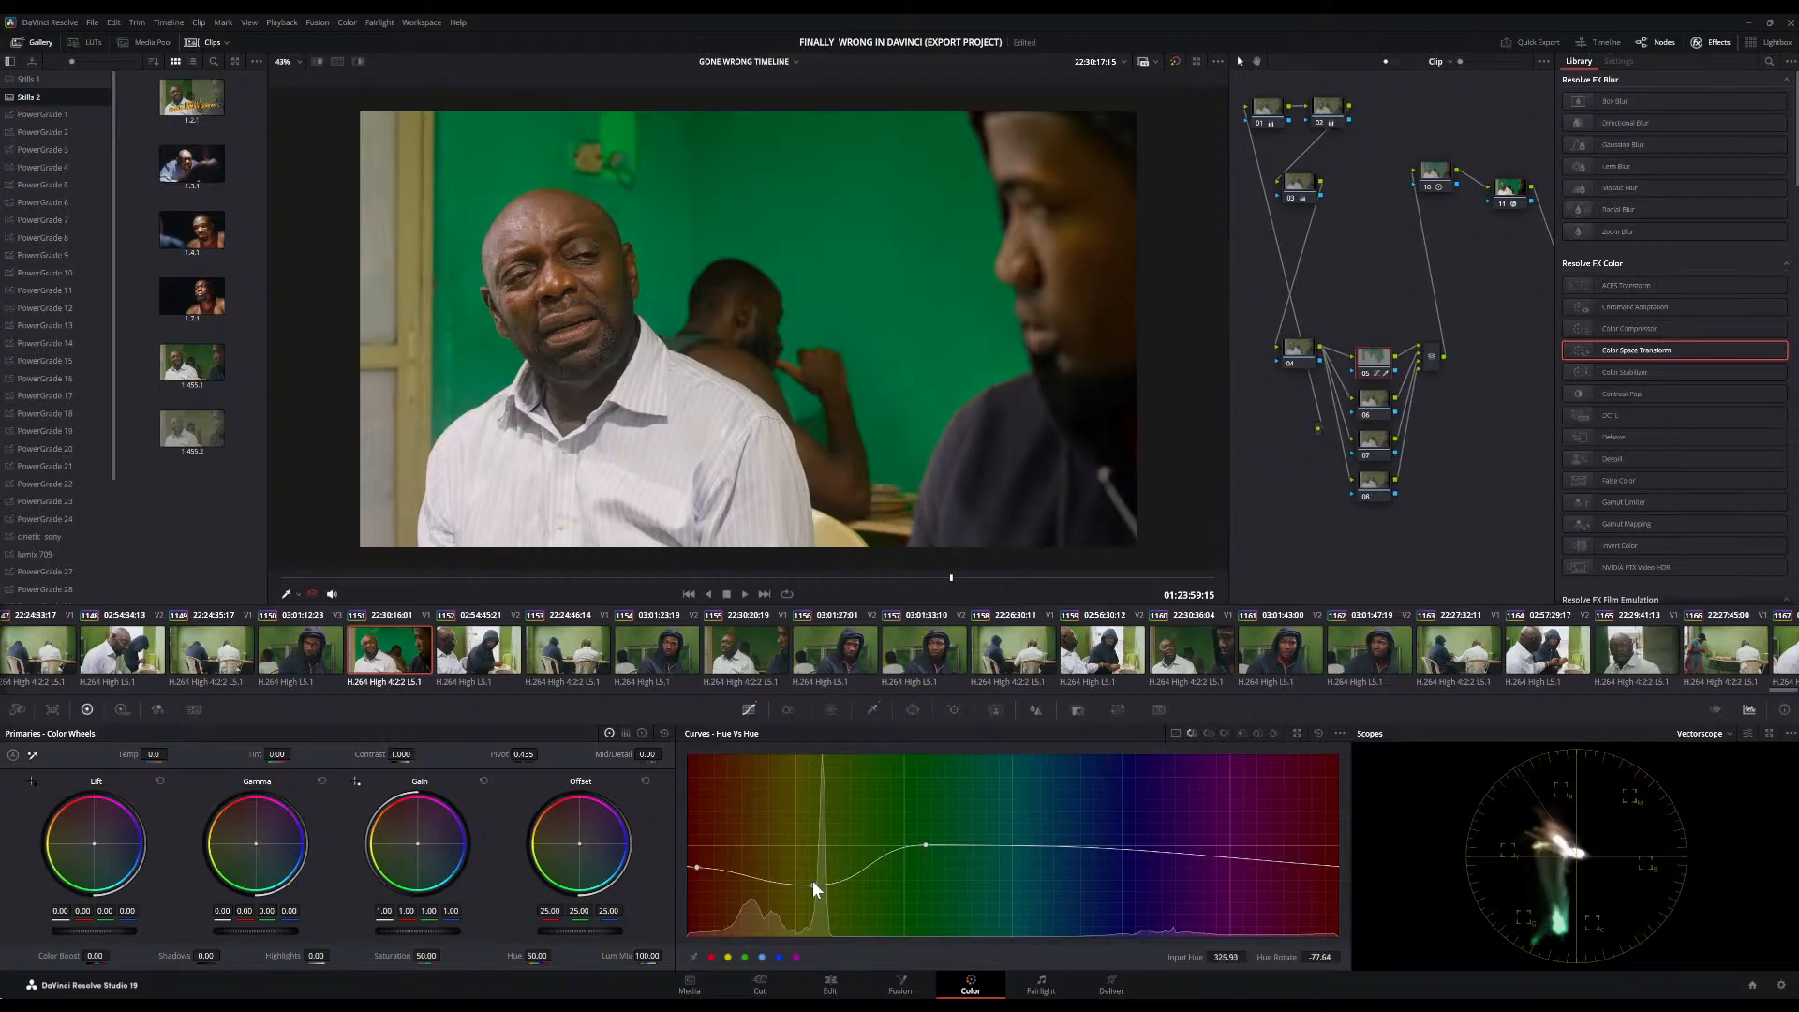
pyautogui.moveTo(814, 883)
pyautogui.mouseDown()
pyautogui.moveTo(818, 870)
pyautogui.moveTo(814, 890)
pyautogui.moveTo(784, 890)
pyautogui.moveTo(817, 898)
pyautogui.mouseUp()
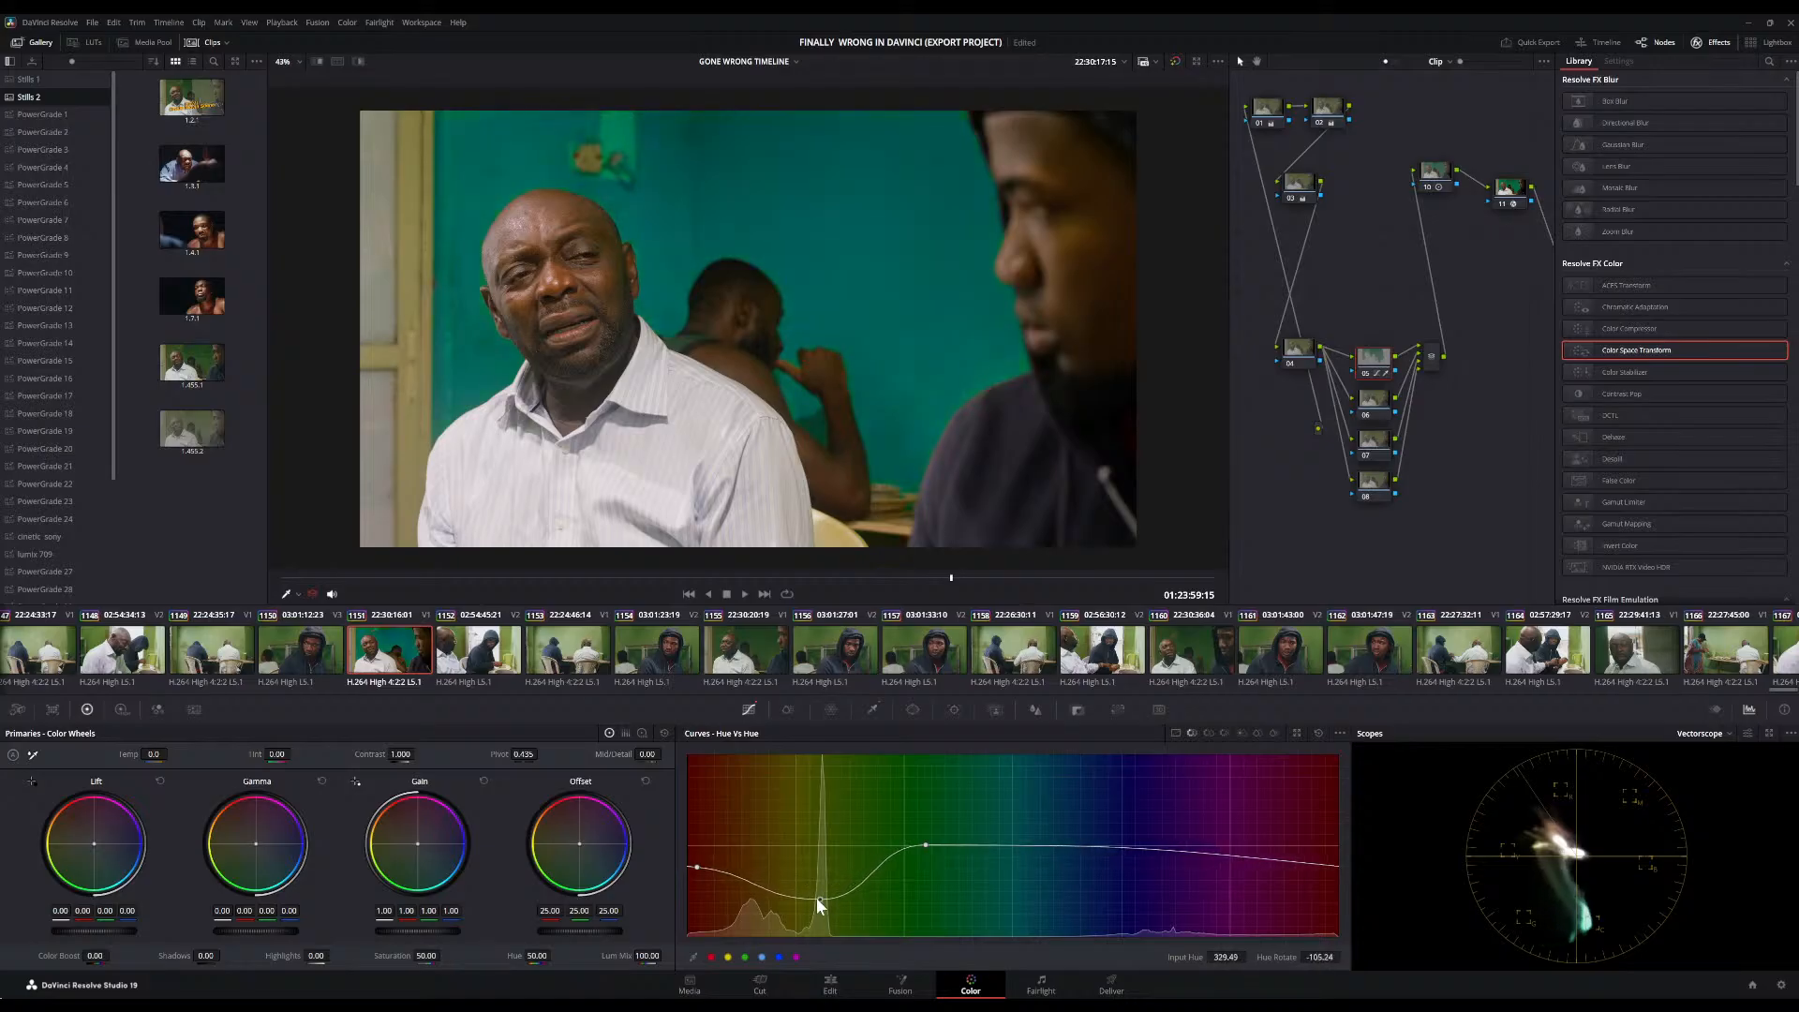
pyautogui.moveTo(700, 863)
pyautogui.mouseDown()
pyautogui.moveTo(699, 841)
pyautogui.moveTo(721, 845)
pyautogui.mouseUp()
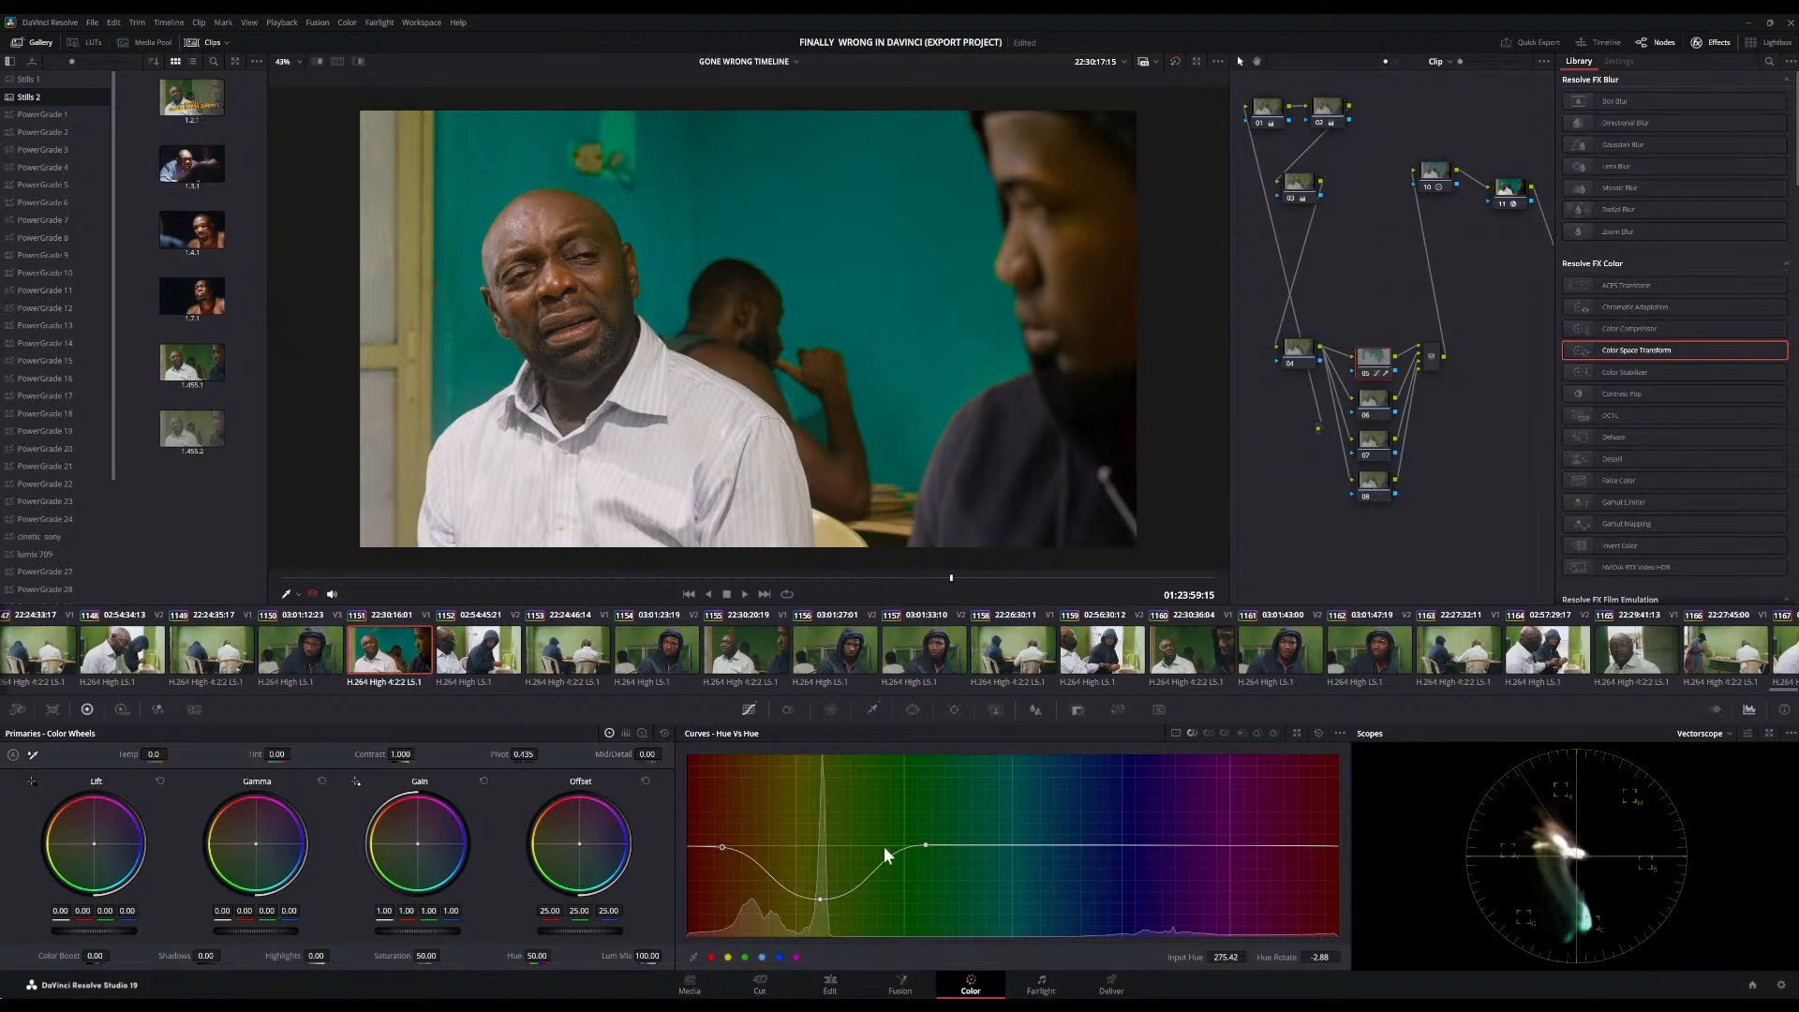
# Adjust the middle point of the Hue Vs Hue dip to input hue 326.25 and hue rotate -81.09
pyautogui.moveTo(821, 900); pyautogui.dragTo(820, 854)
pyautogui.moveTo(823, 889)
pyautogui.mouseDown()
pyautogui.moveTo(821, 920)
pyautogui.moveTo(823, 886)
pyautogui.moveTo(801, 901)
pyautogui.moveTo(838, 908)
pyautogui.moveTo(816, 869)
pyautogui.moveTo(802, 896)
pyautogui.moveTo(829, 898)
pyautogui.moveTo(814, 902)
pyautogui.mouseUp()
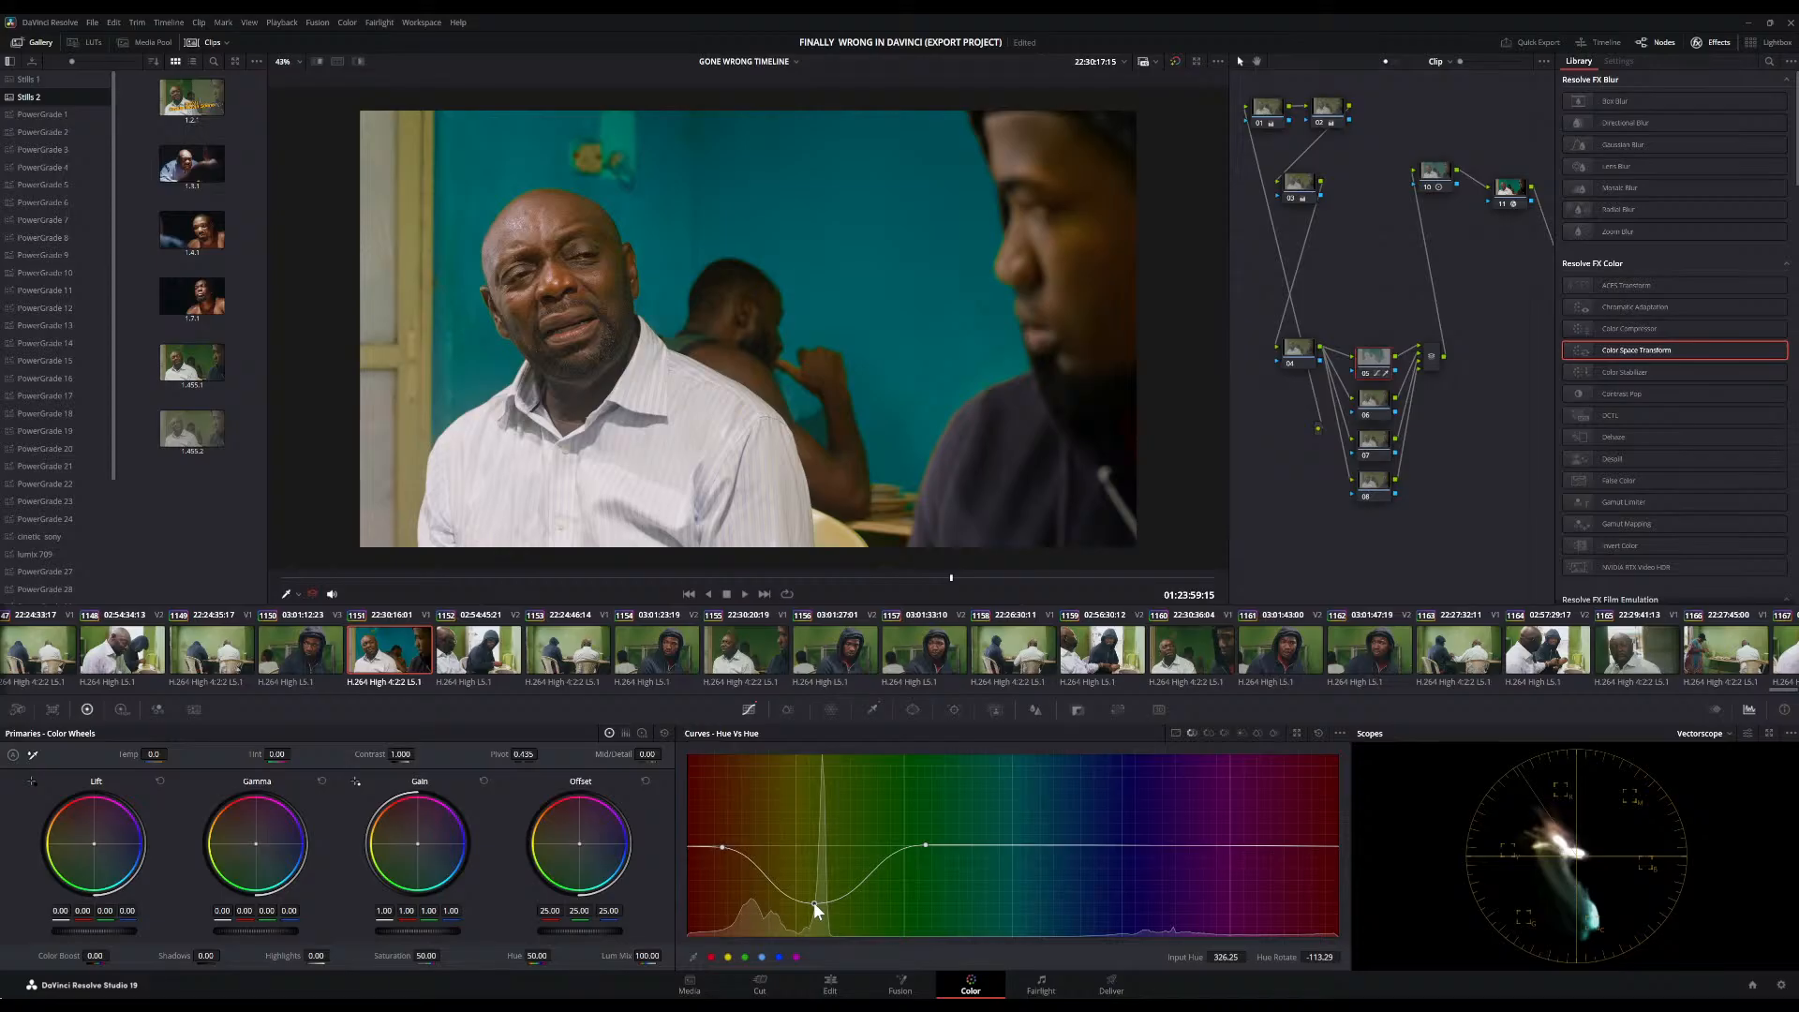
pyautogui.scroll(-4, 923, 457)
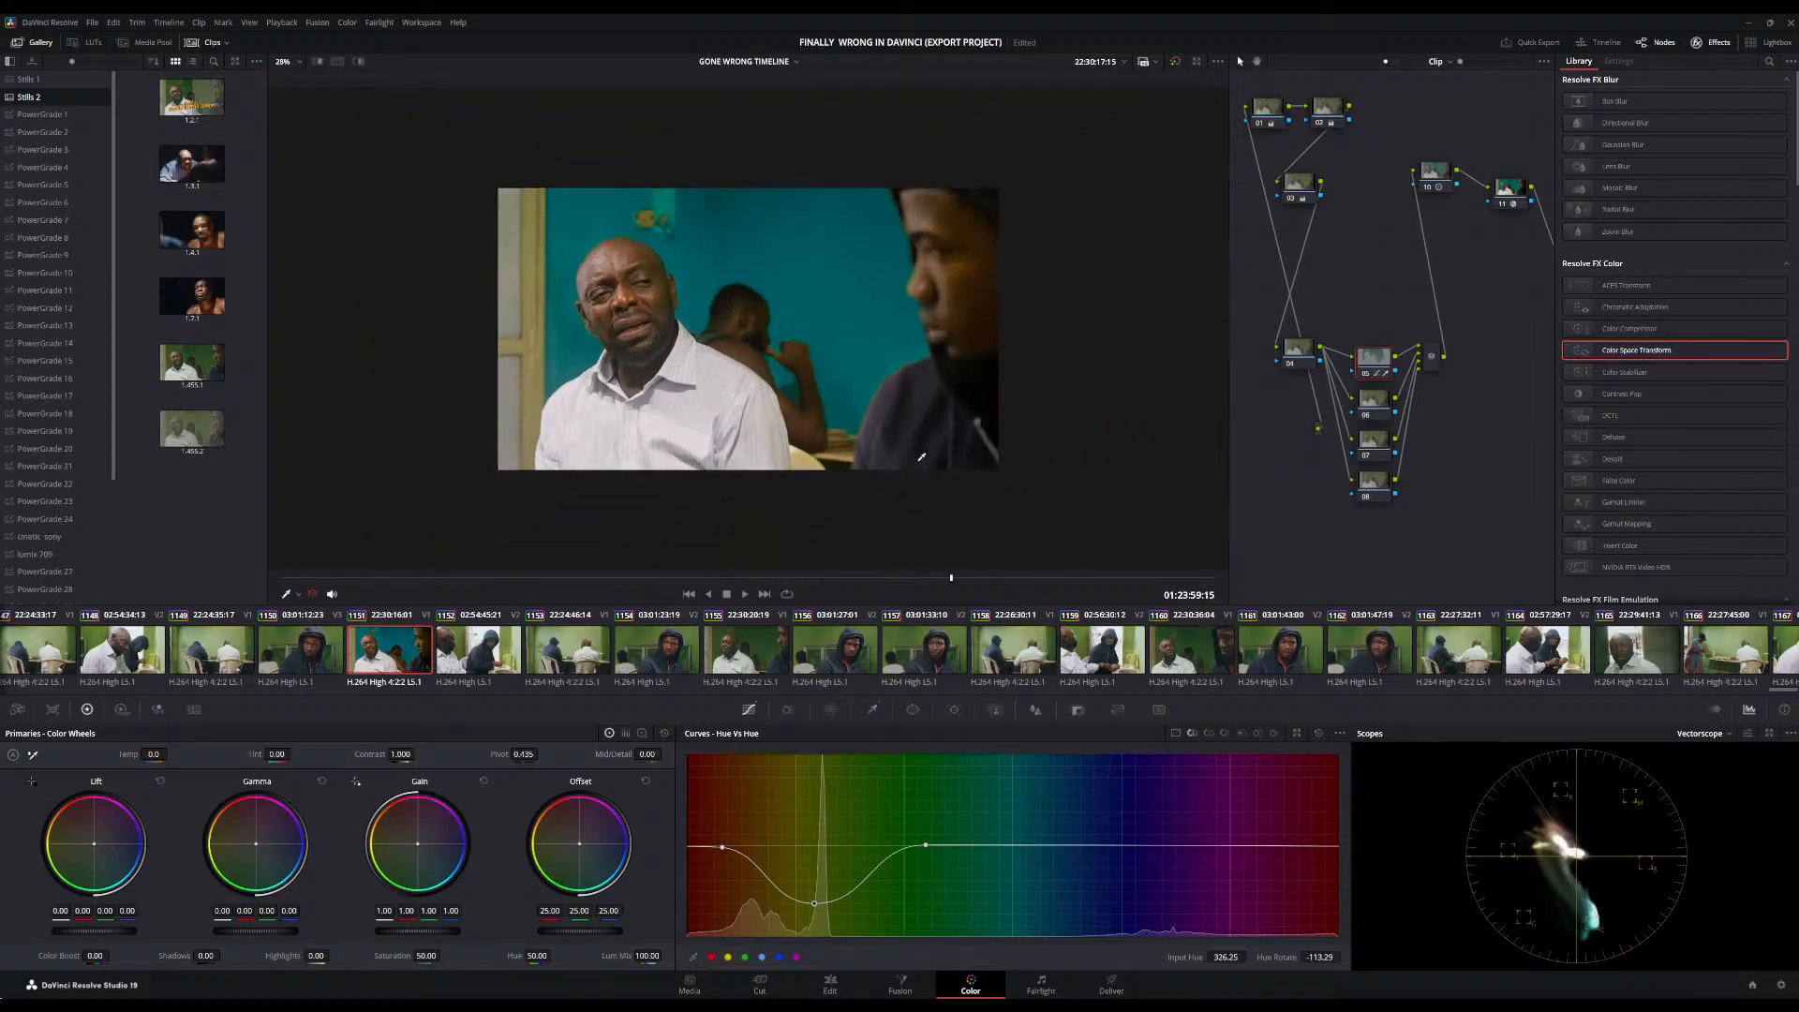
pyautogui.scroll(5, 922, 457)
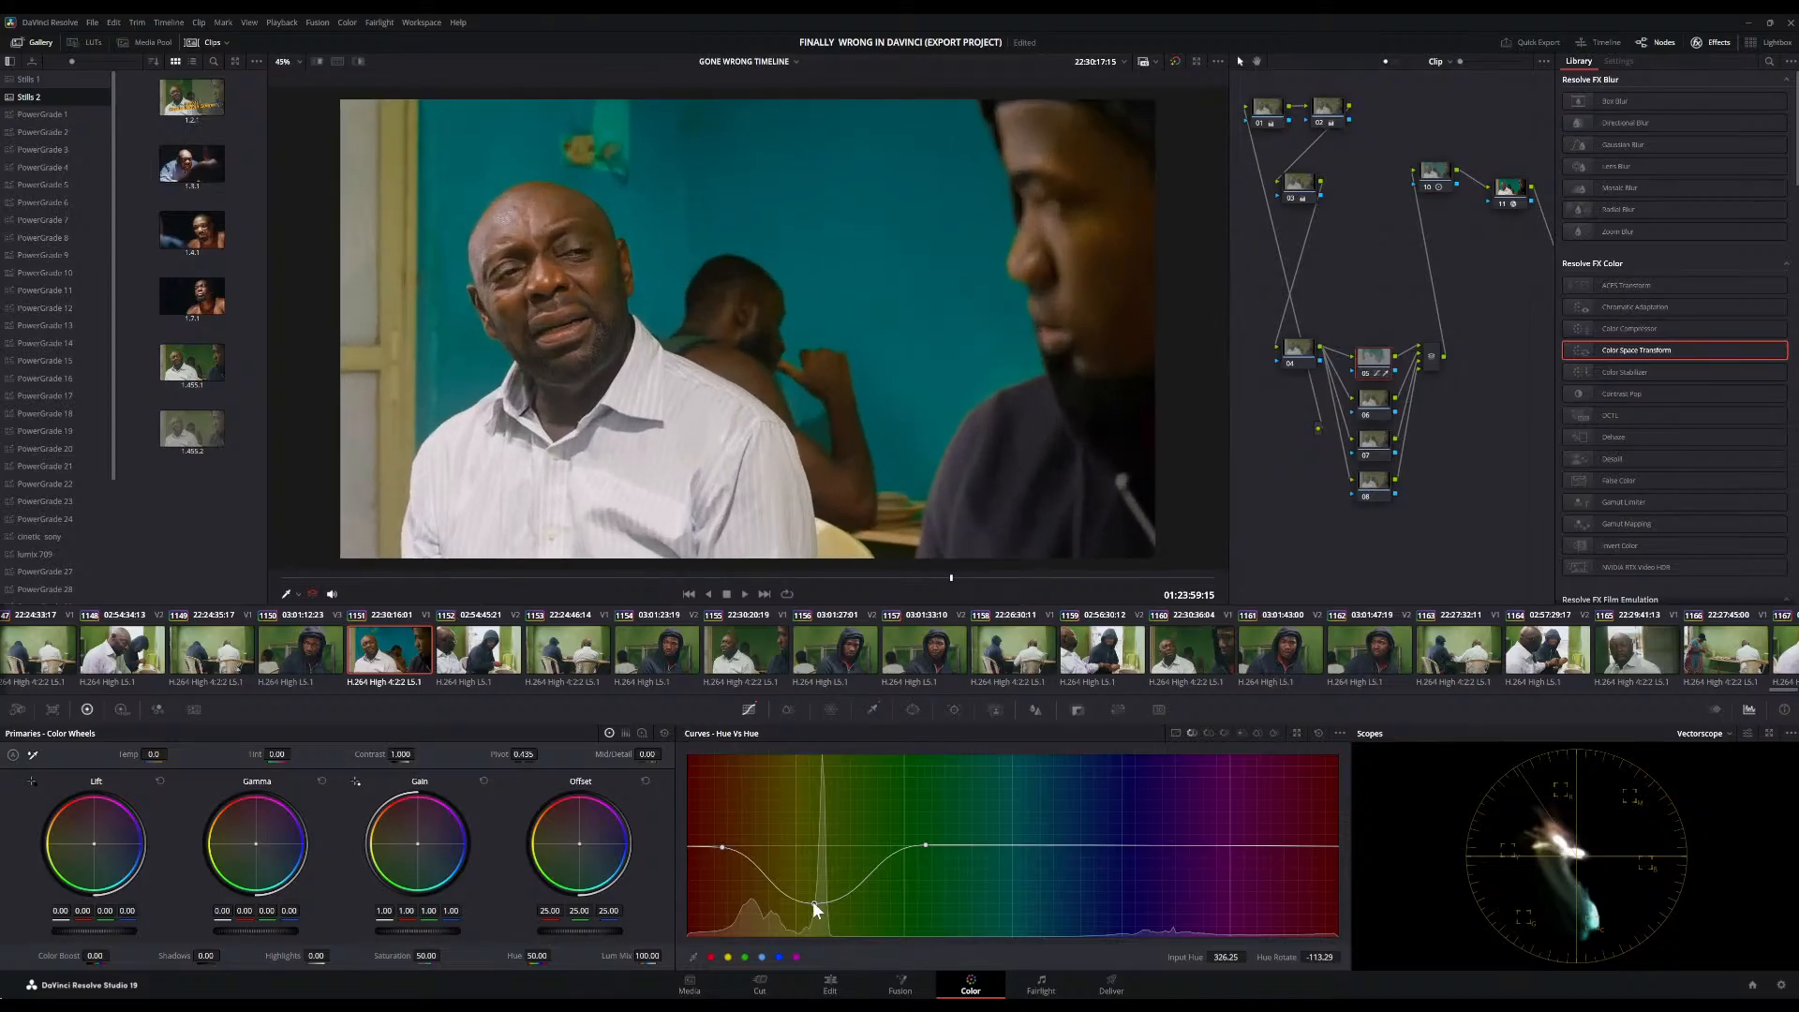
pyautogui.moveTo(814, 903)
pyautogui.mouseDown()
pyautogui.moveTo(815, 870)
pyautogui.moveTo(831, 890)
pyautogui.moveTo(806, 908)
pyautogui.moveTo(816, 887)
pyautogui.moveTo(835, 905)
pyautogui.moveTo(823, 853)
pyautogui.mouseUp()
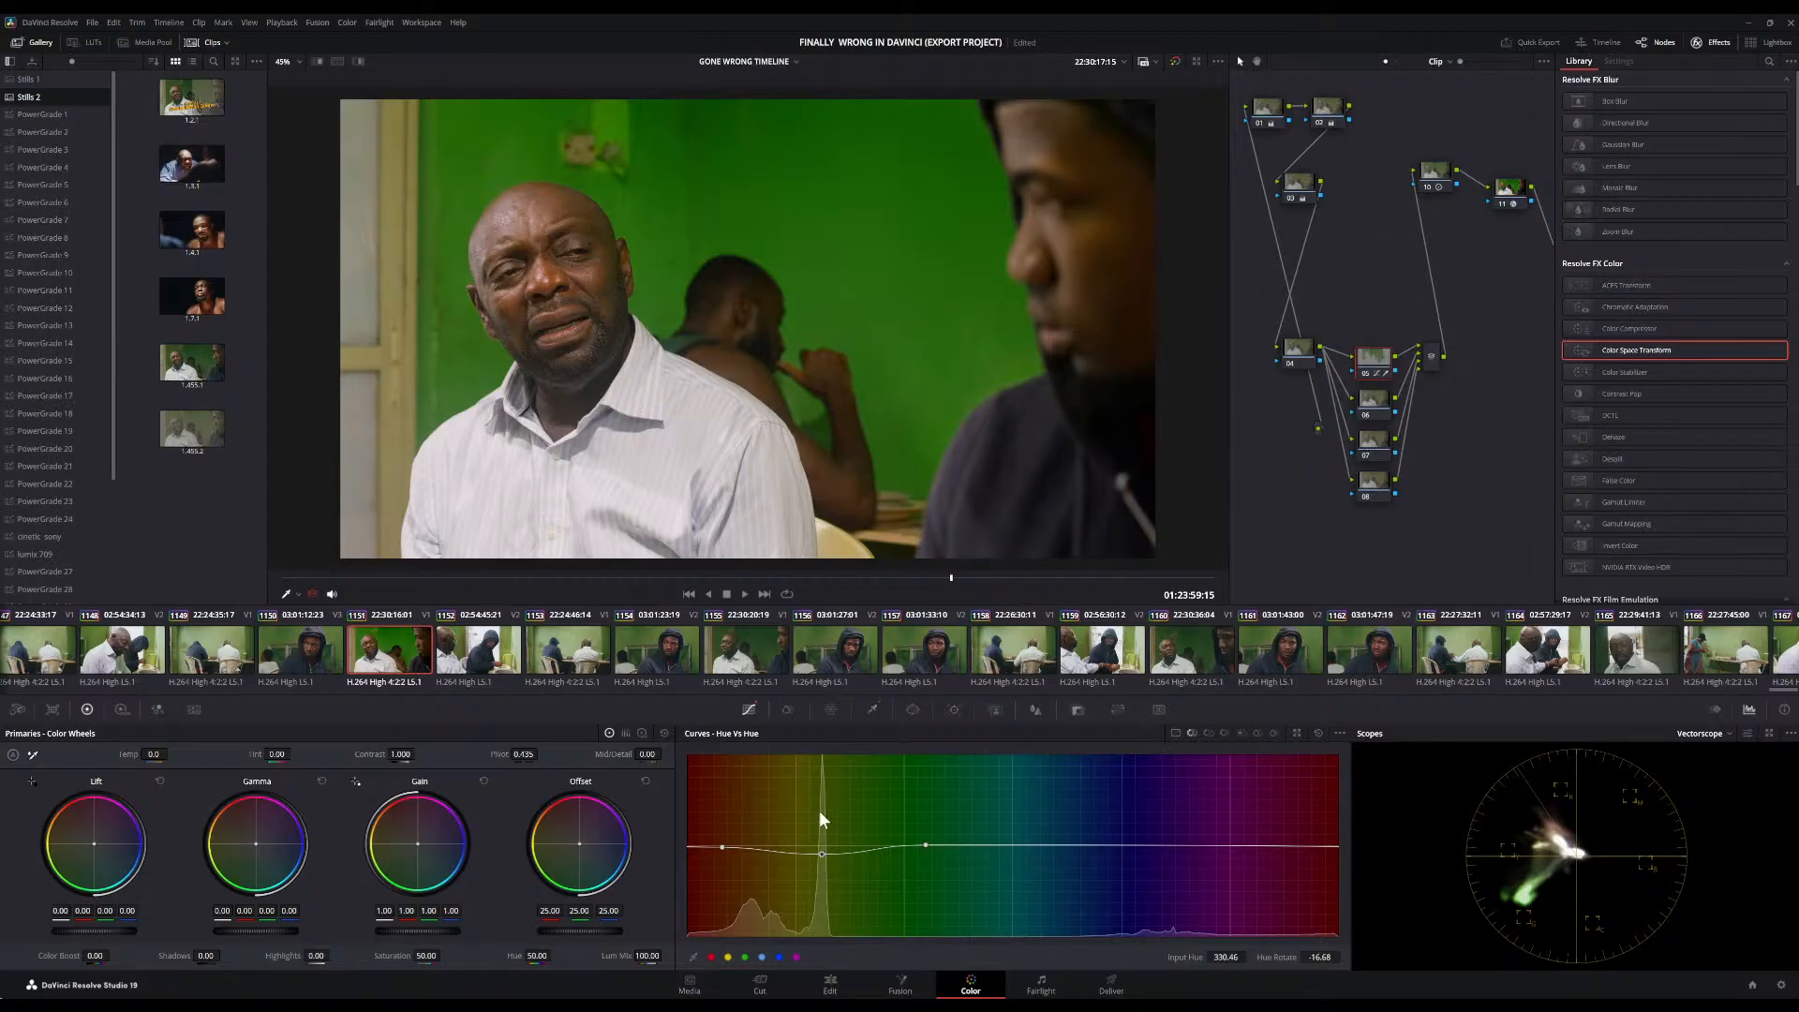
pyautogui.rightClick(821, 852)
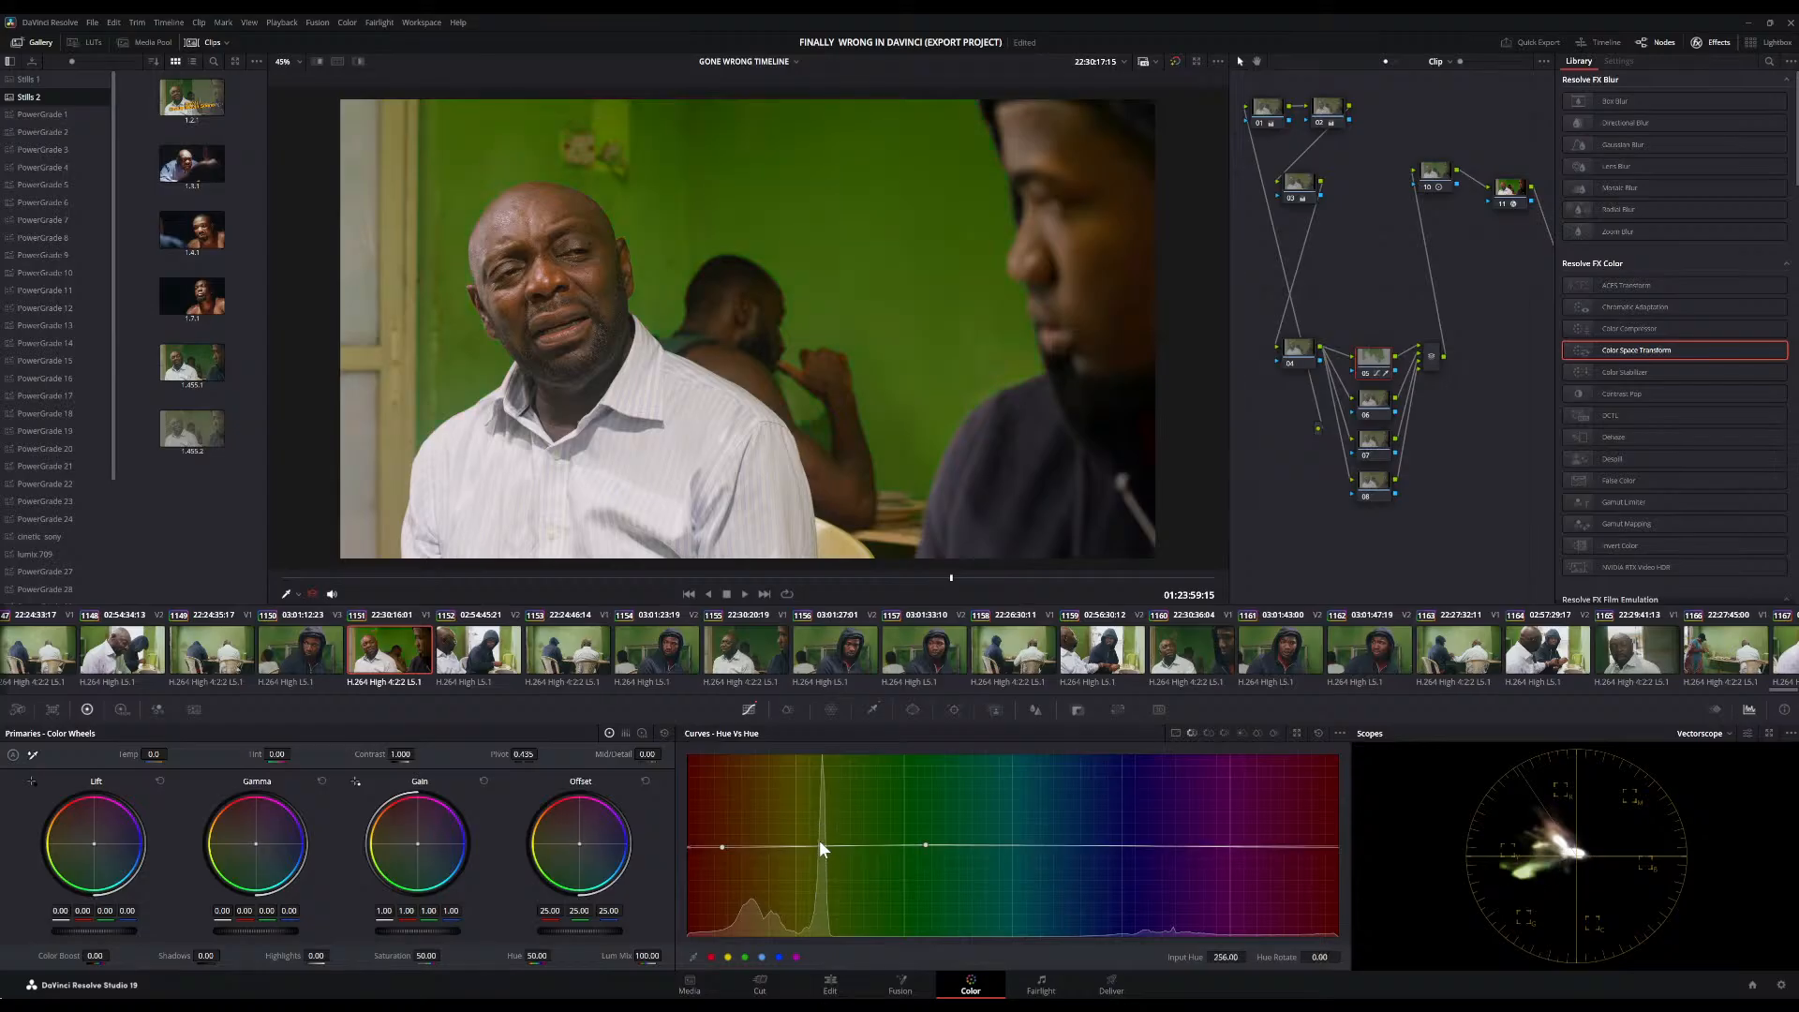
pyautogui.hotkey('ctrl', 'z')
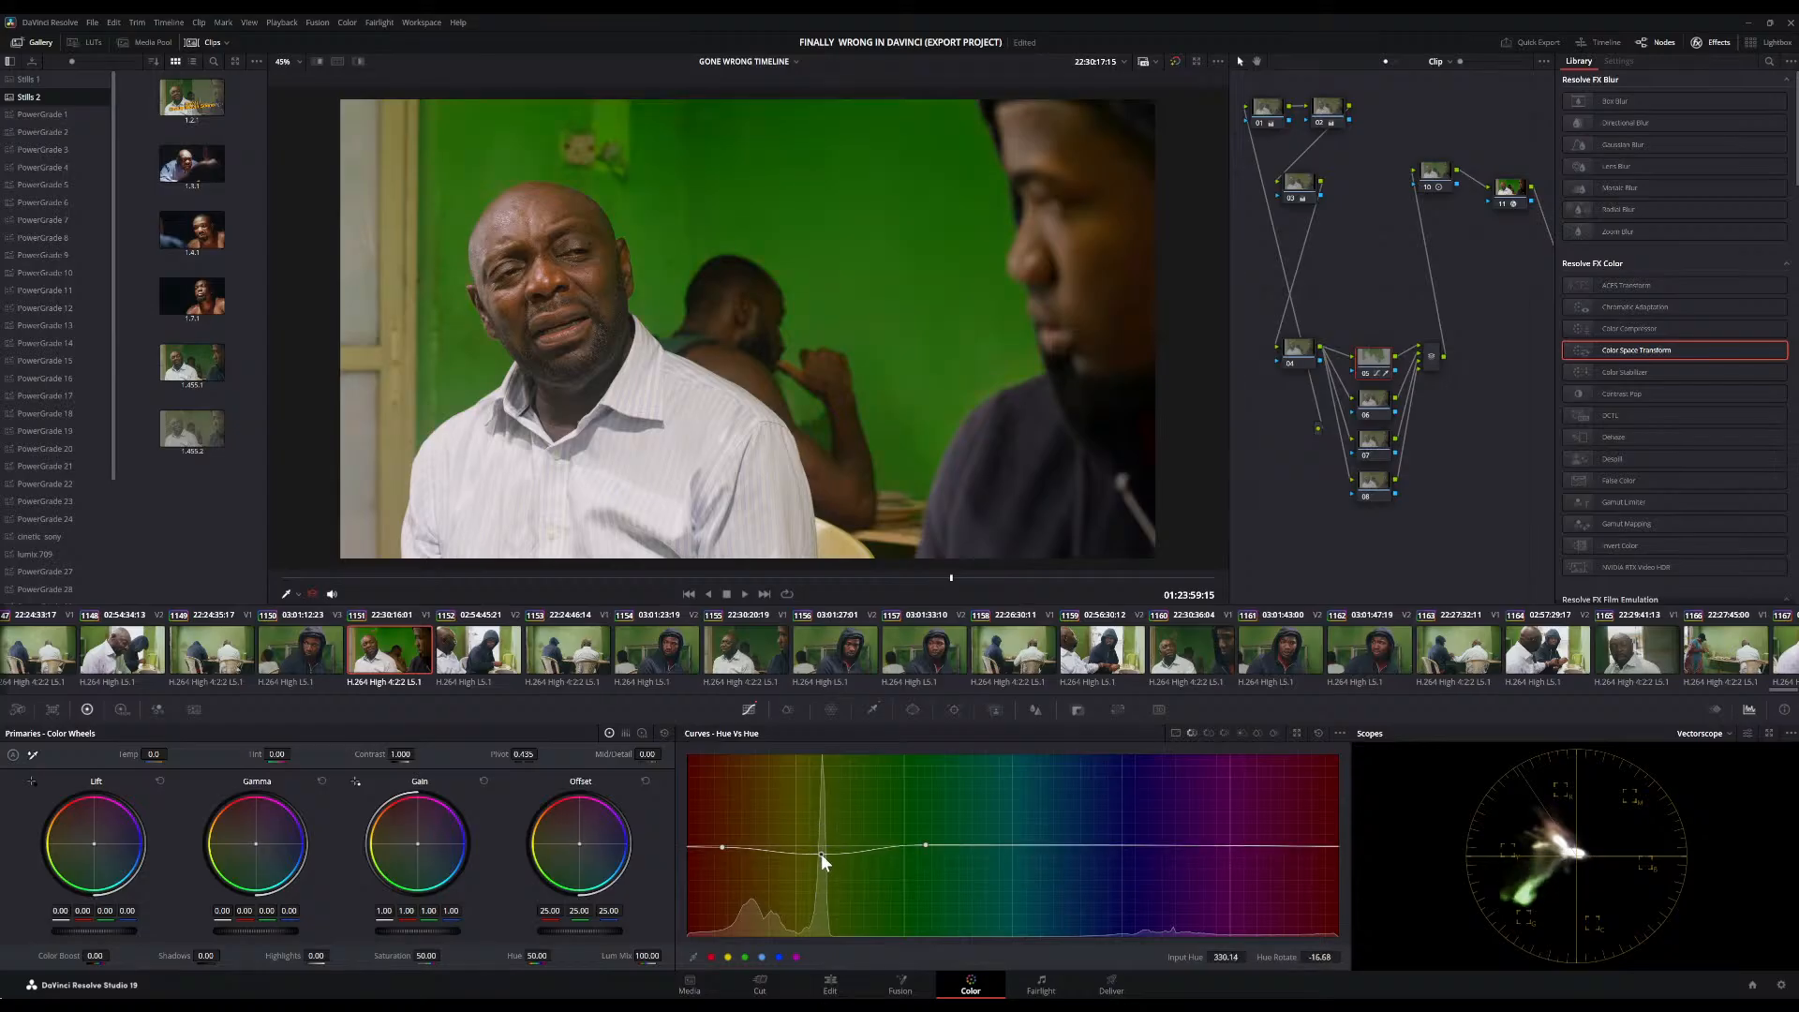
pyautogui.moveTo(821, 852)
pyautogui.mouseDown()
pyautogui.moveTo(829, 866)
pyautogui.moveTo(794, 880)
pyautogui.moveTo(814, 886)
pyautogui.mouseUp()
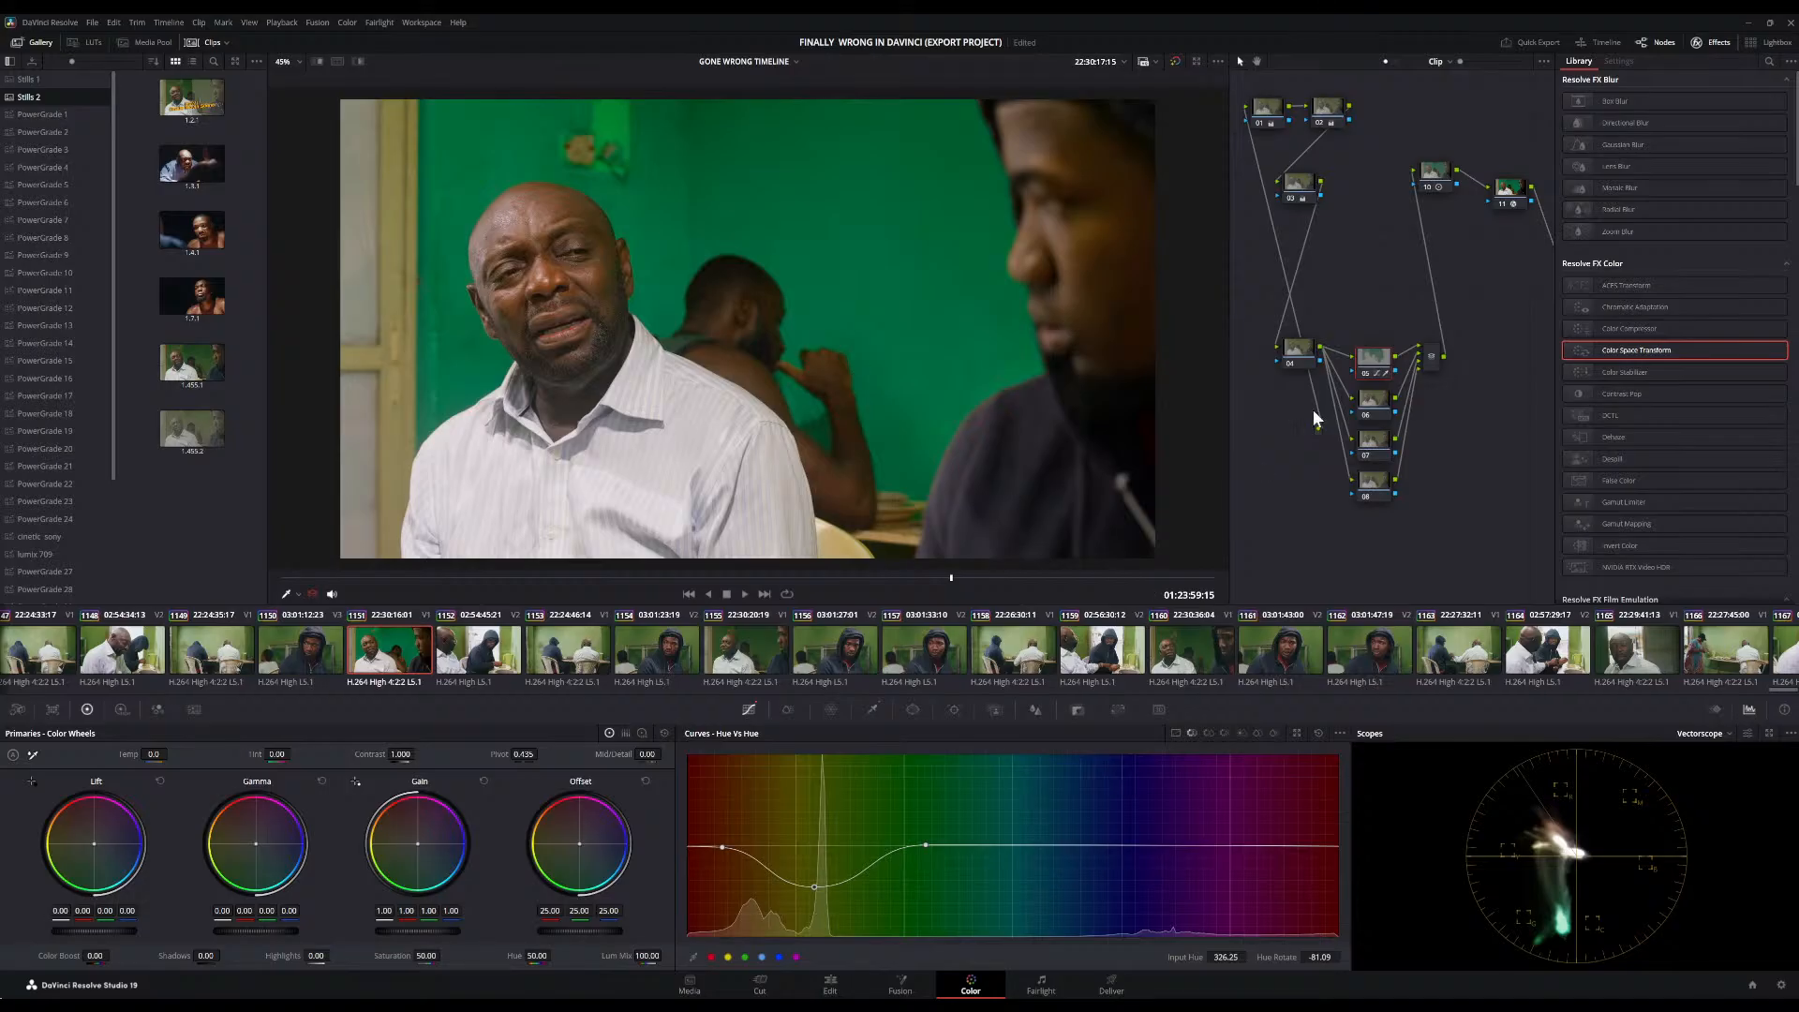
# Lower the low-saturation end of node 05's Sat Vs Lum curve to 0.92 and of its Sat Vs Sat curve to 0.52
pyautogui.click(1271, 733)
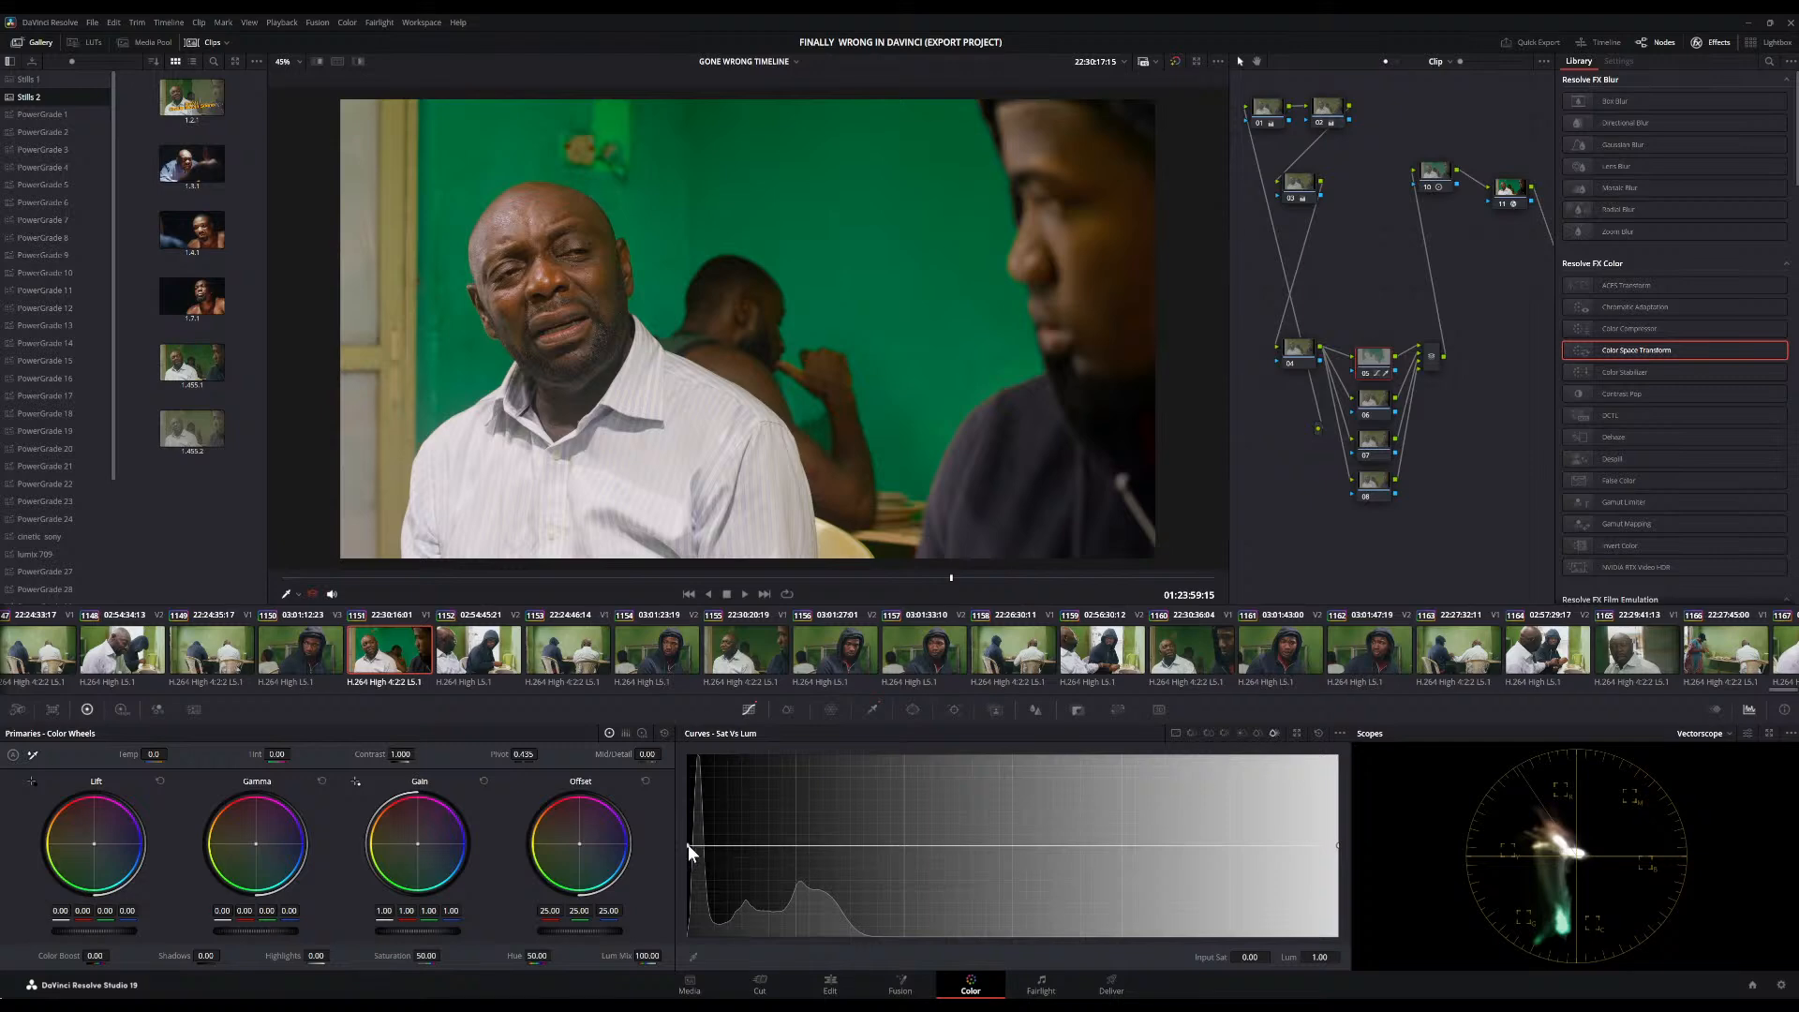
pyautogui.moveTo(688, 844)
pyautogui.mouseDown()
pyautogui.moveTo(682, 869)
pyautogui.moveTo(682, 853)
pyautogui.mouseUp()
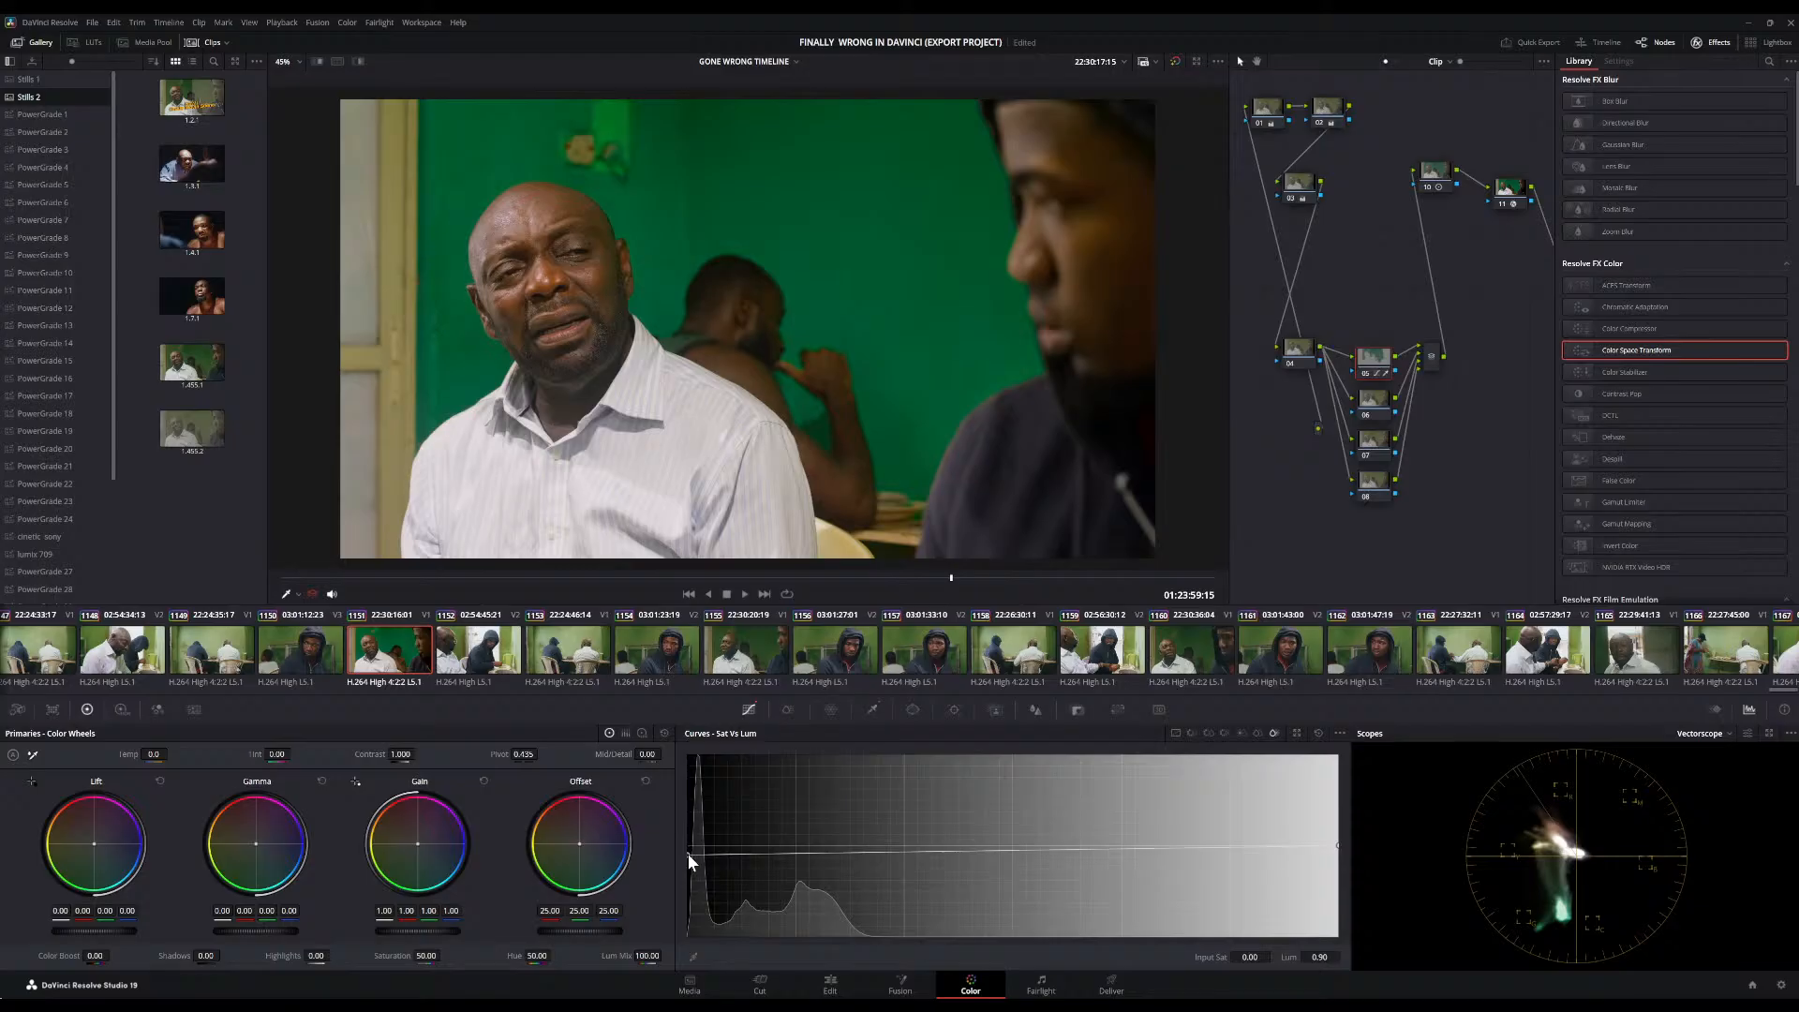
pyautogui.moveTo(688, 853); pyautogui.dragTo(688, 853)
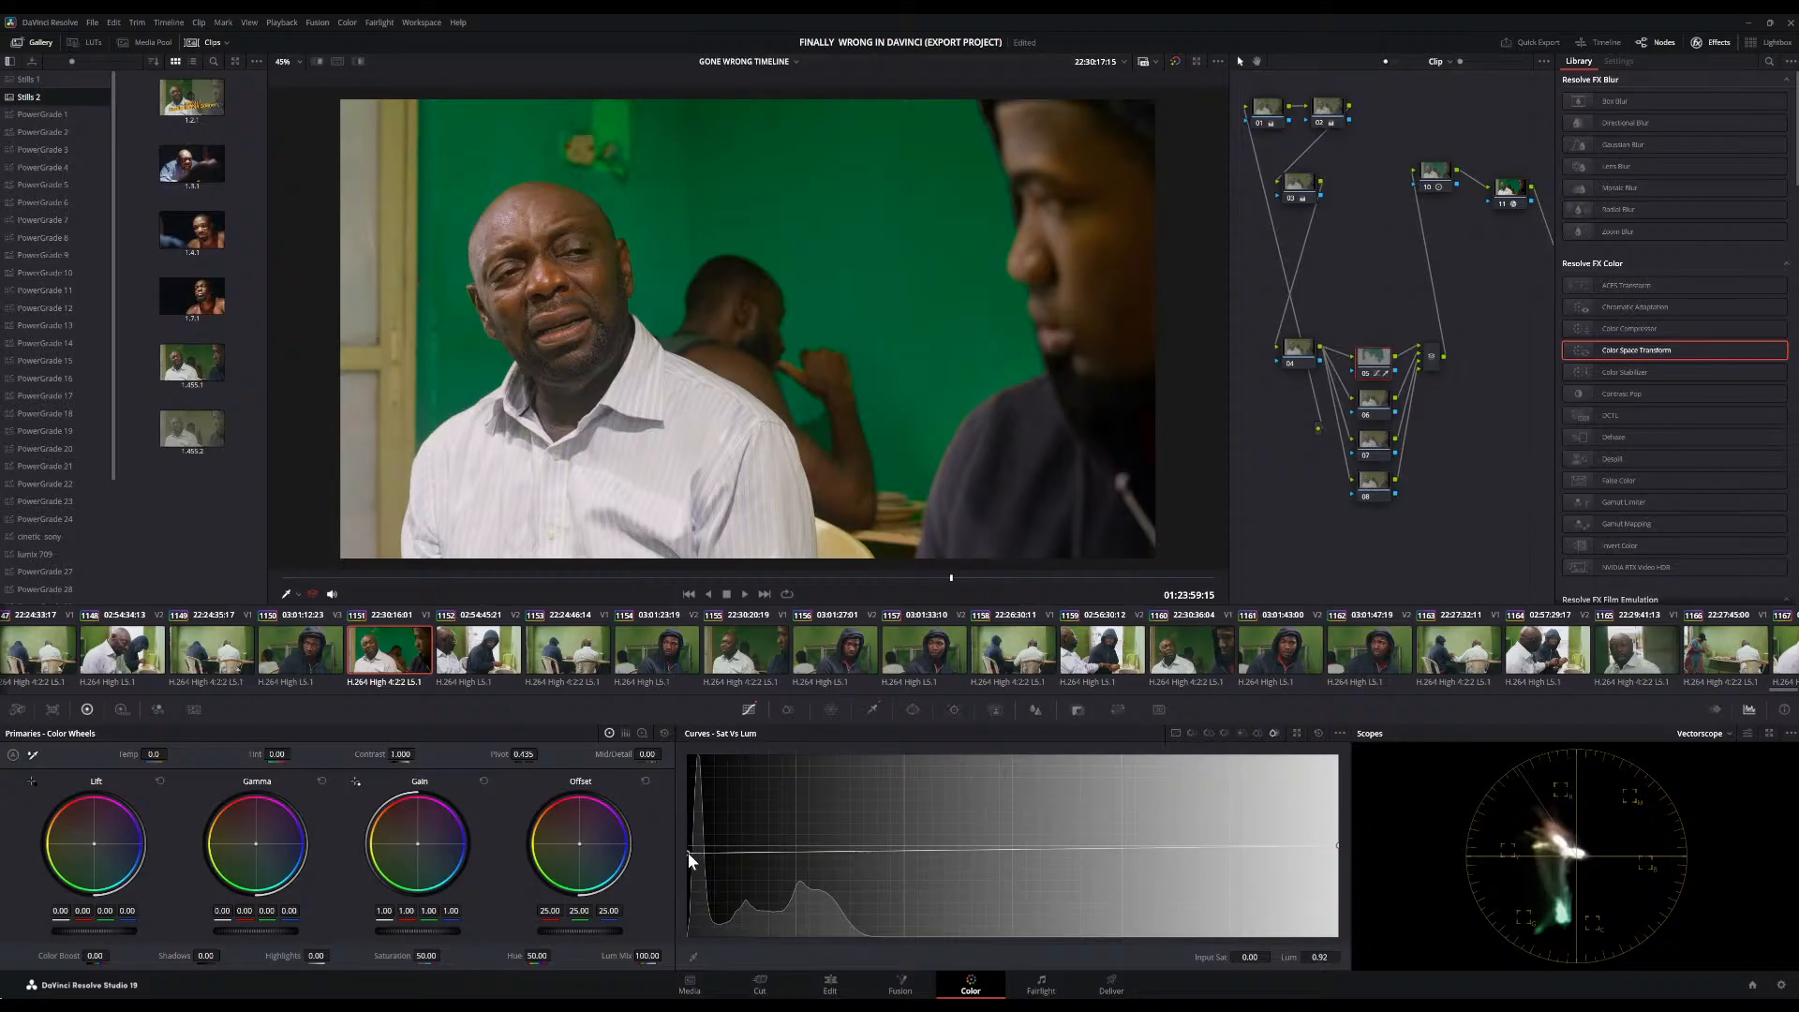
pyautogui.click(1257, 733)
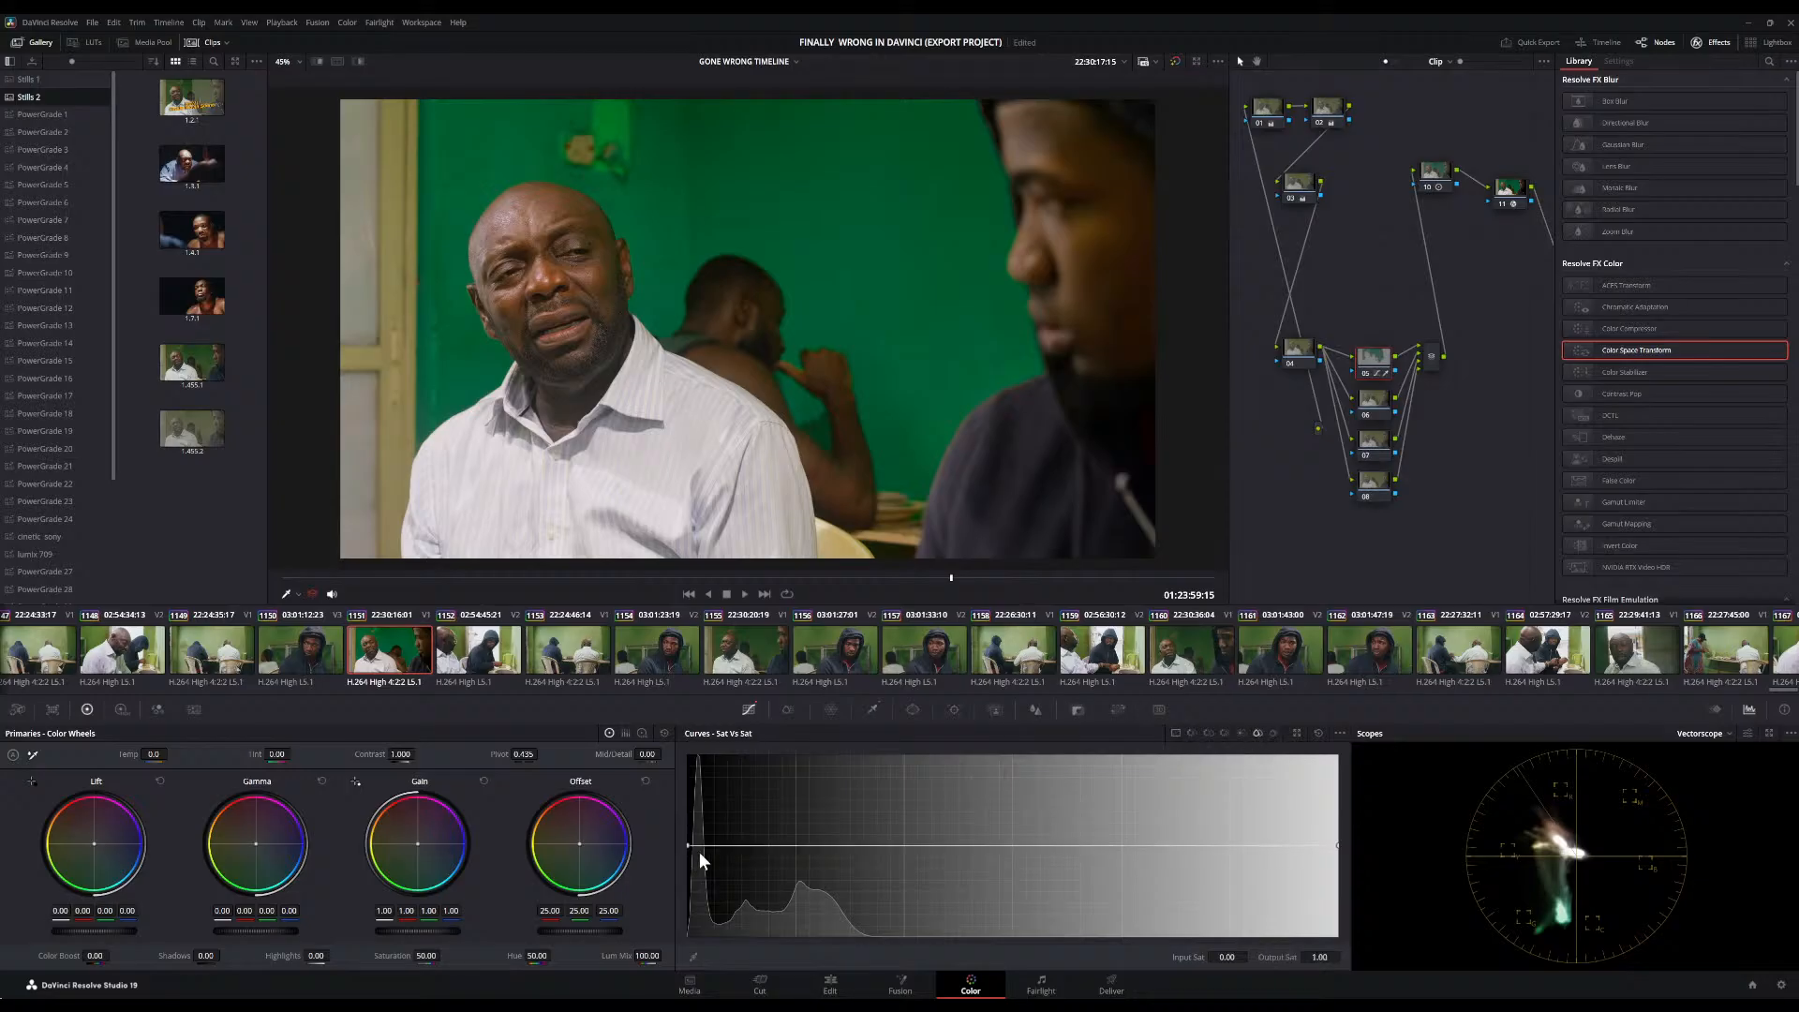
pyautogui.moveTo(688, 843); pyautogui.dragTo(688, 891)
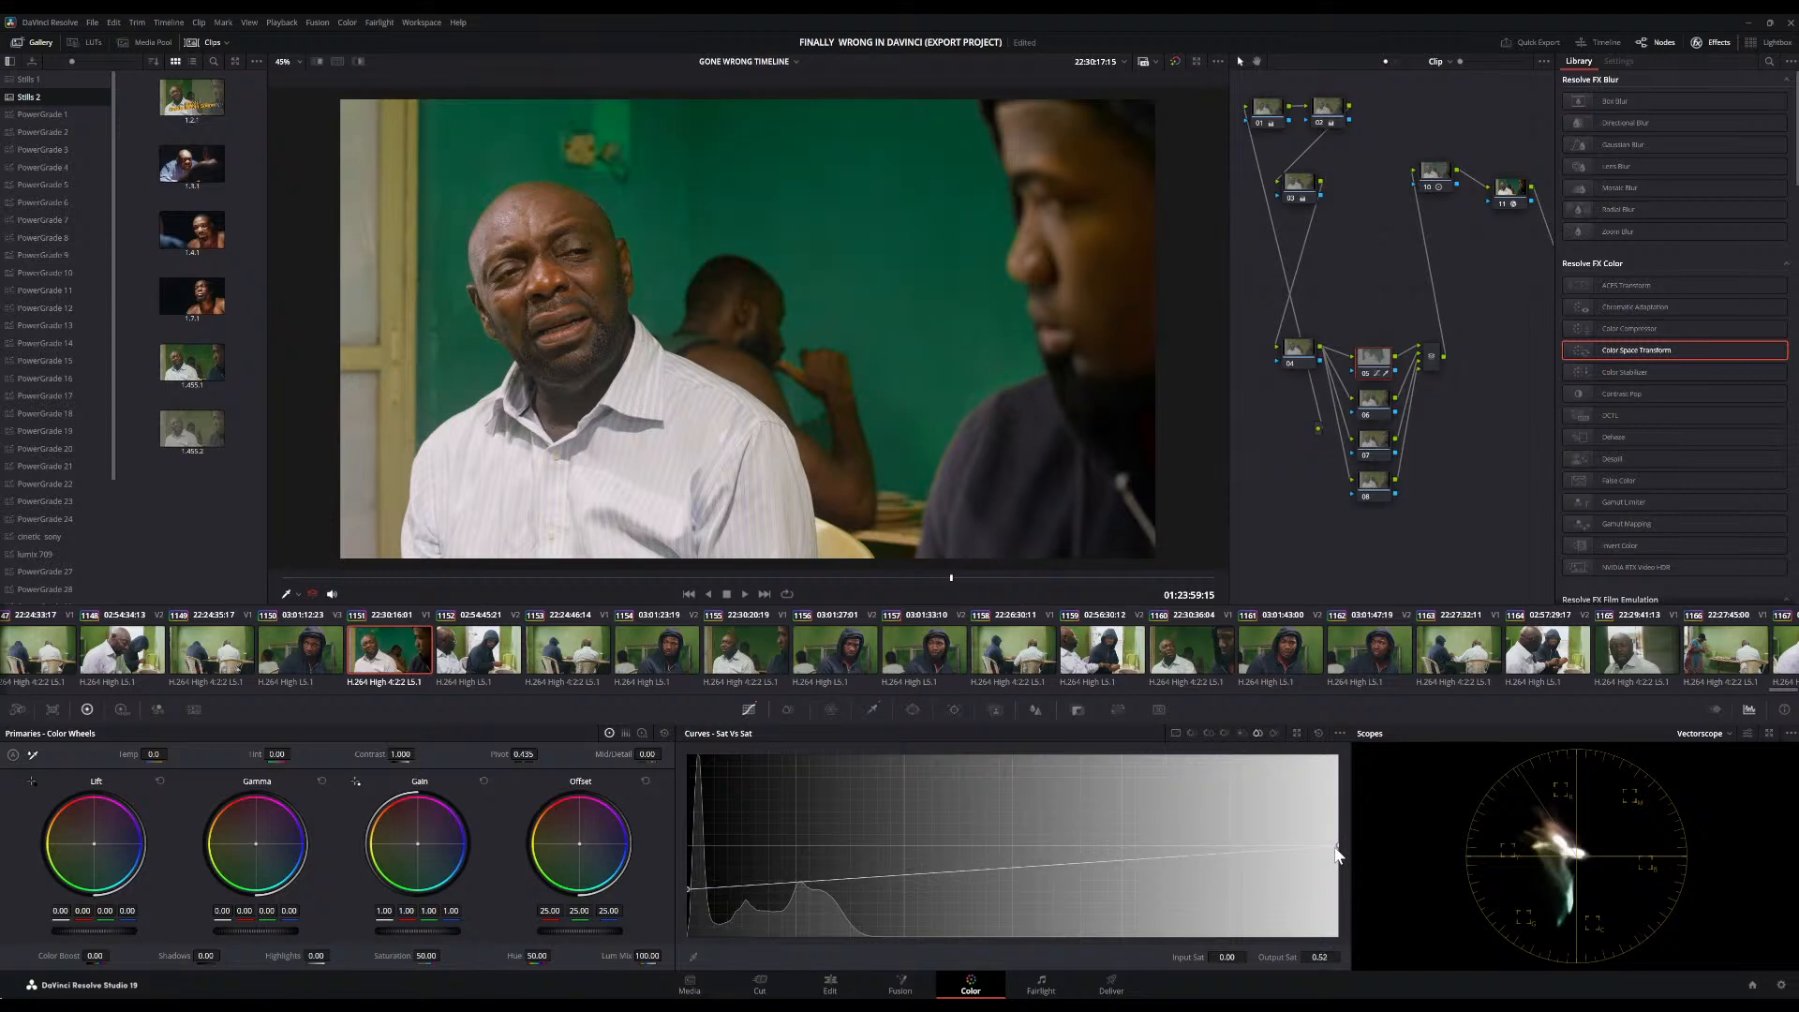
# Lower the high-saturation end of node 05's Sat Vs Sat curve slightly and raise its low-saturation end to 0.67
pyautogui.moveTo(1339, 840)
pyautogui.mouseDown()
pyautogui.moveTo(1324, 890)
pyautogui.moveTo(1336, 857)
pyautogui.mouseUp()
pyautogui.moveTo(689, 889); pyautogui.dragTo(689, 876)
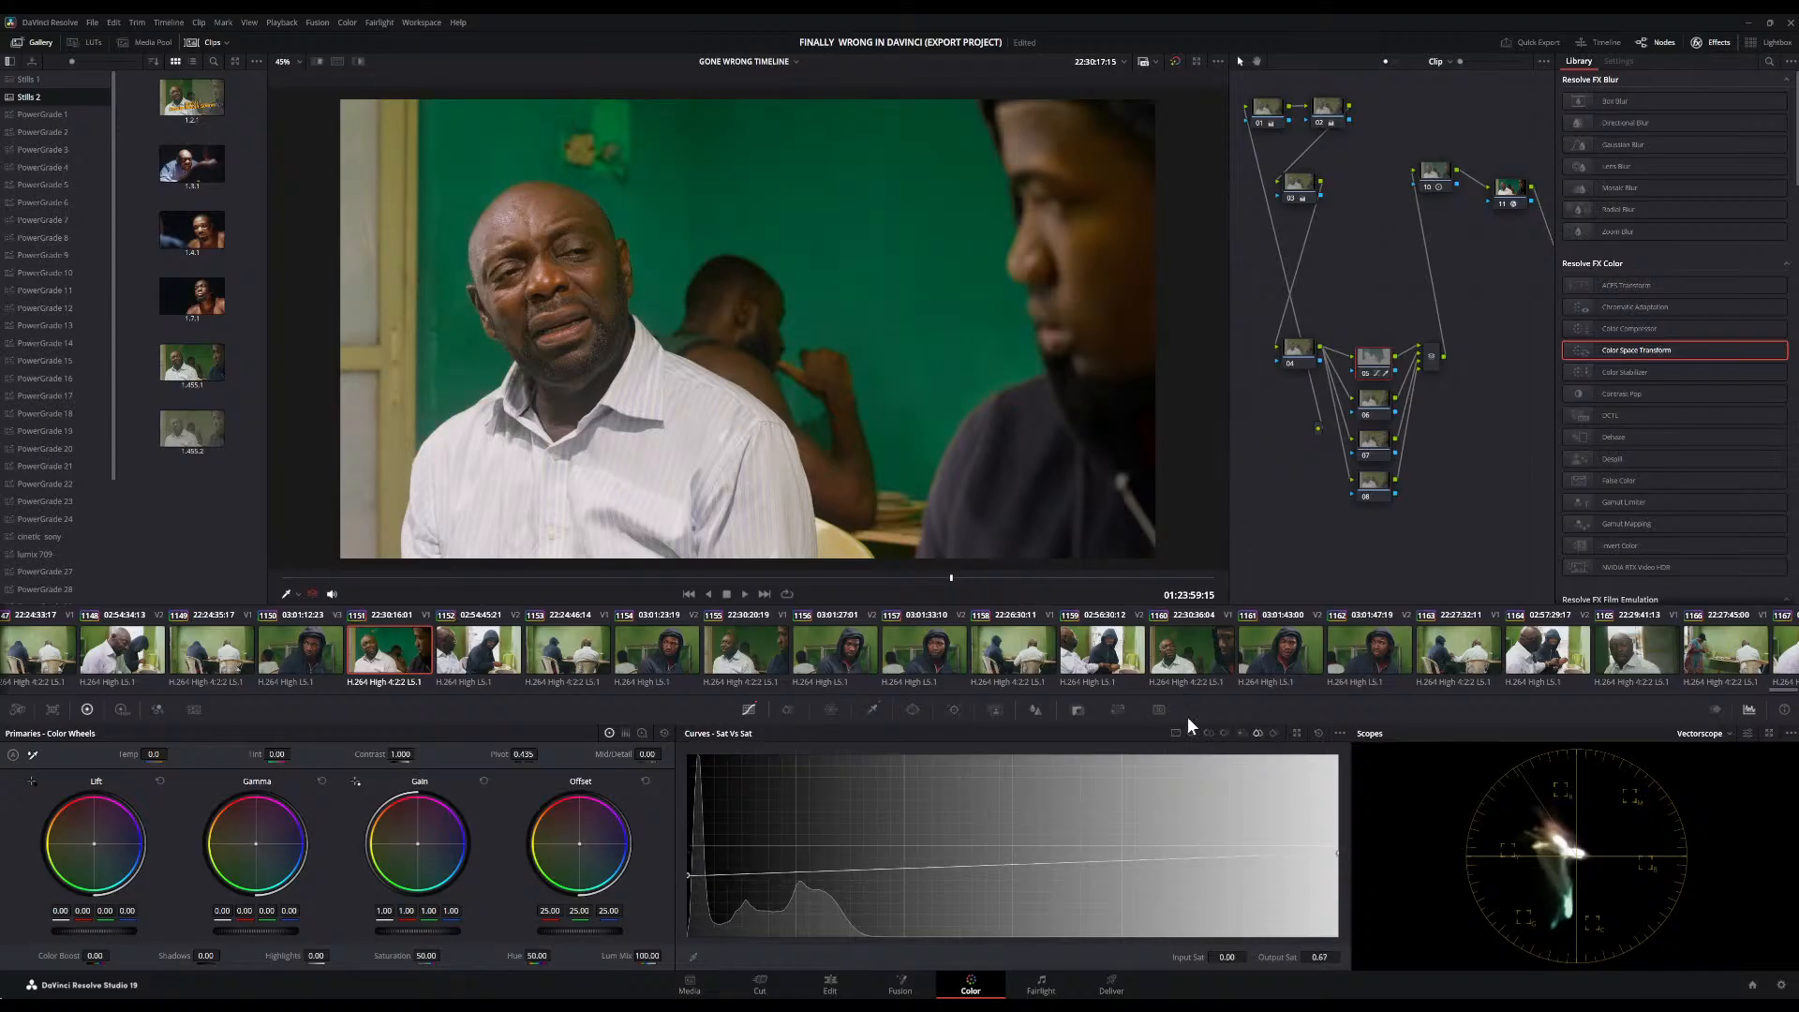
# Move the middle point of the Hue Vs Hue dip to input hue 306.50 and hue rotation -40.83
pyautogui.click(1209, 734)
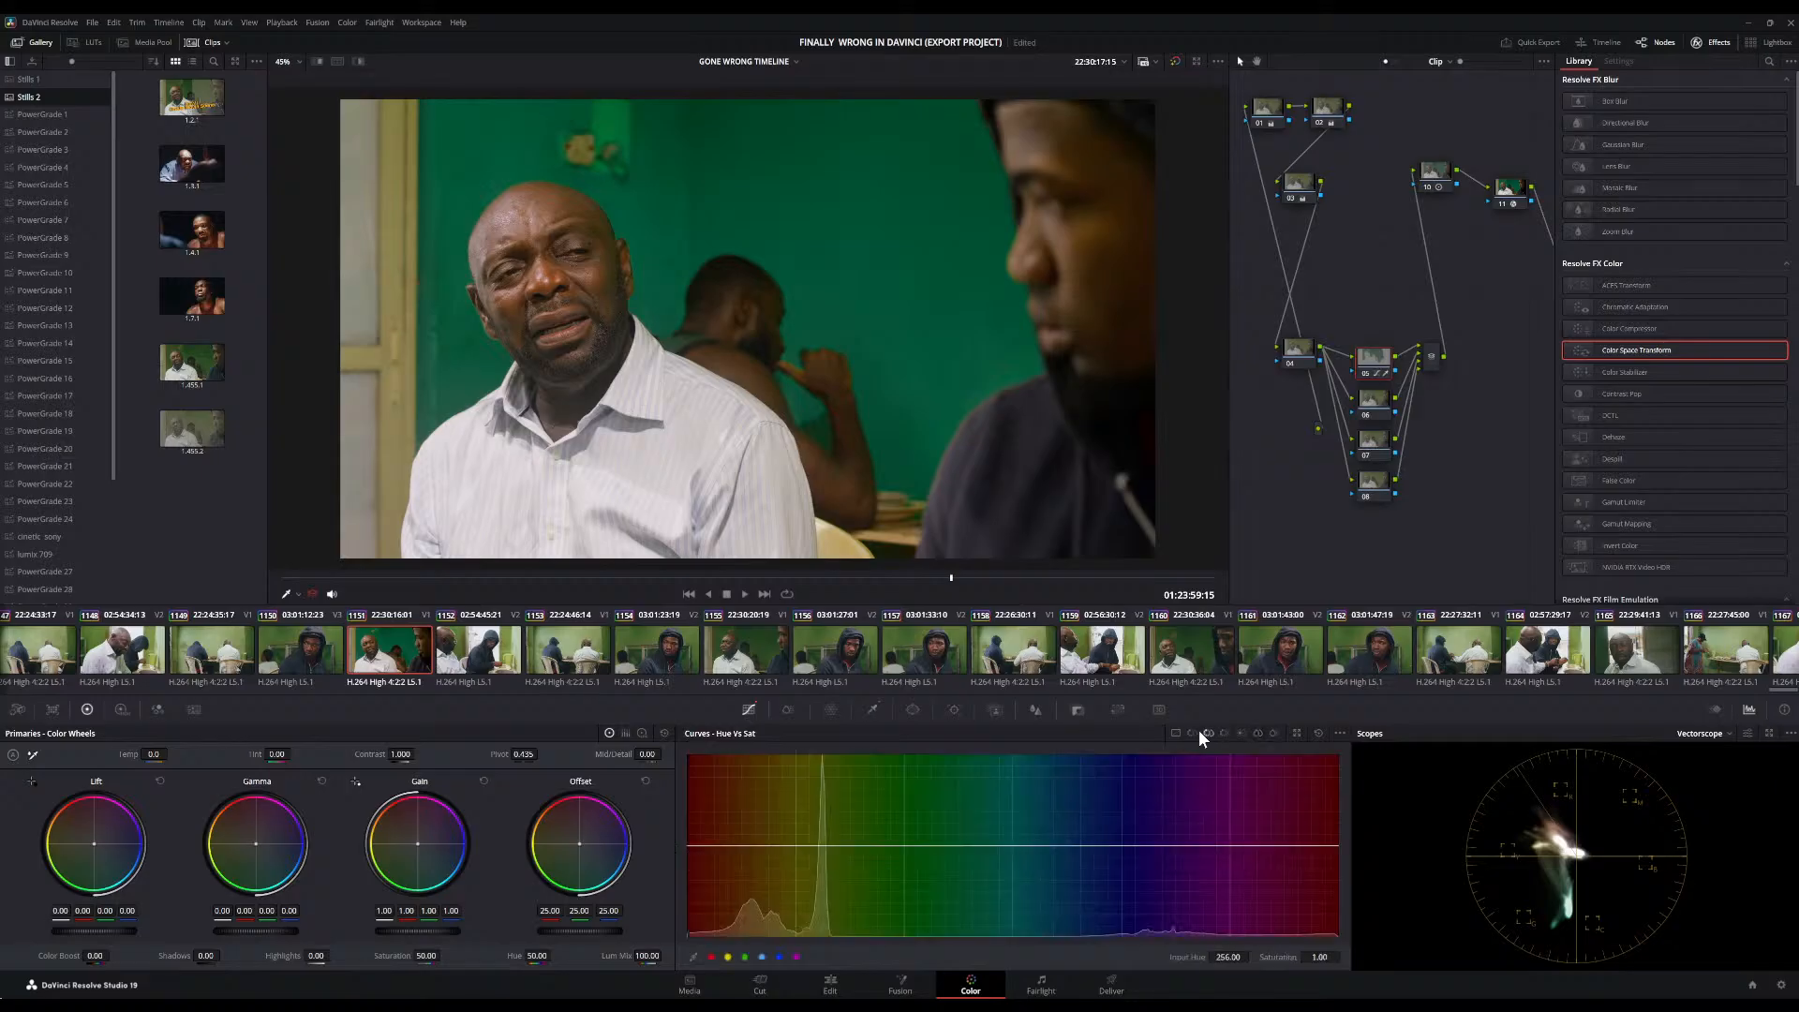
pyautogui.click(1194, 733)
pyautogui.moveTo(811, 886); pyautogui.dragTo(778, 864)
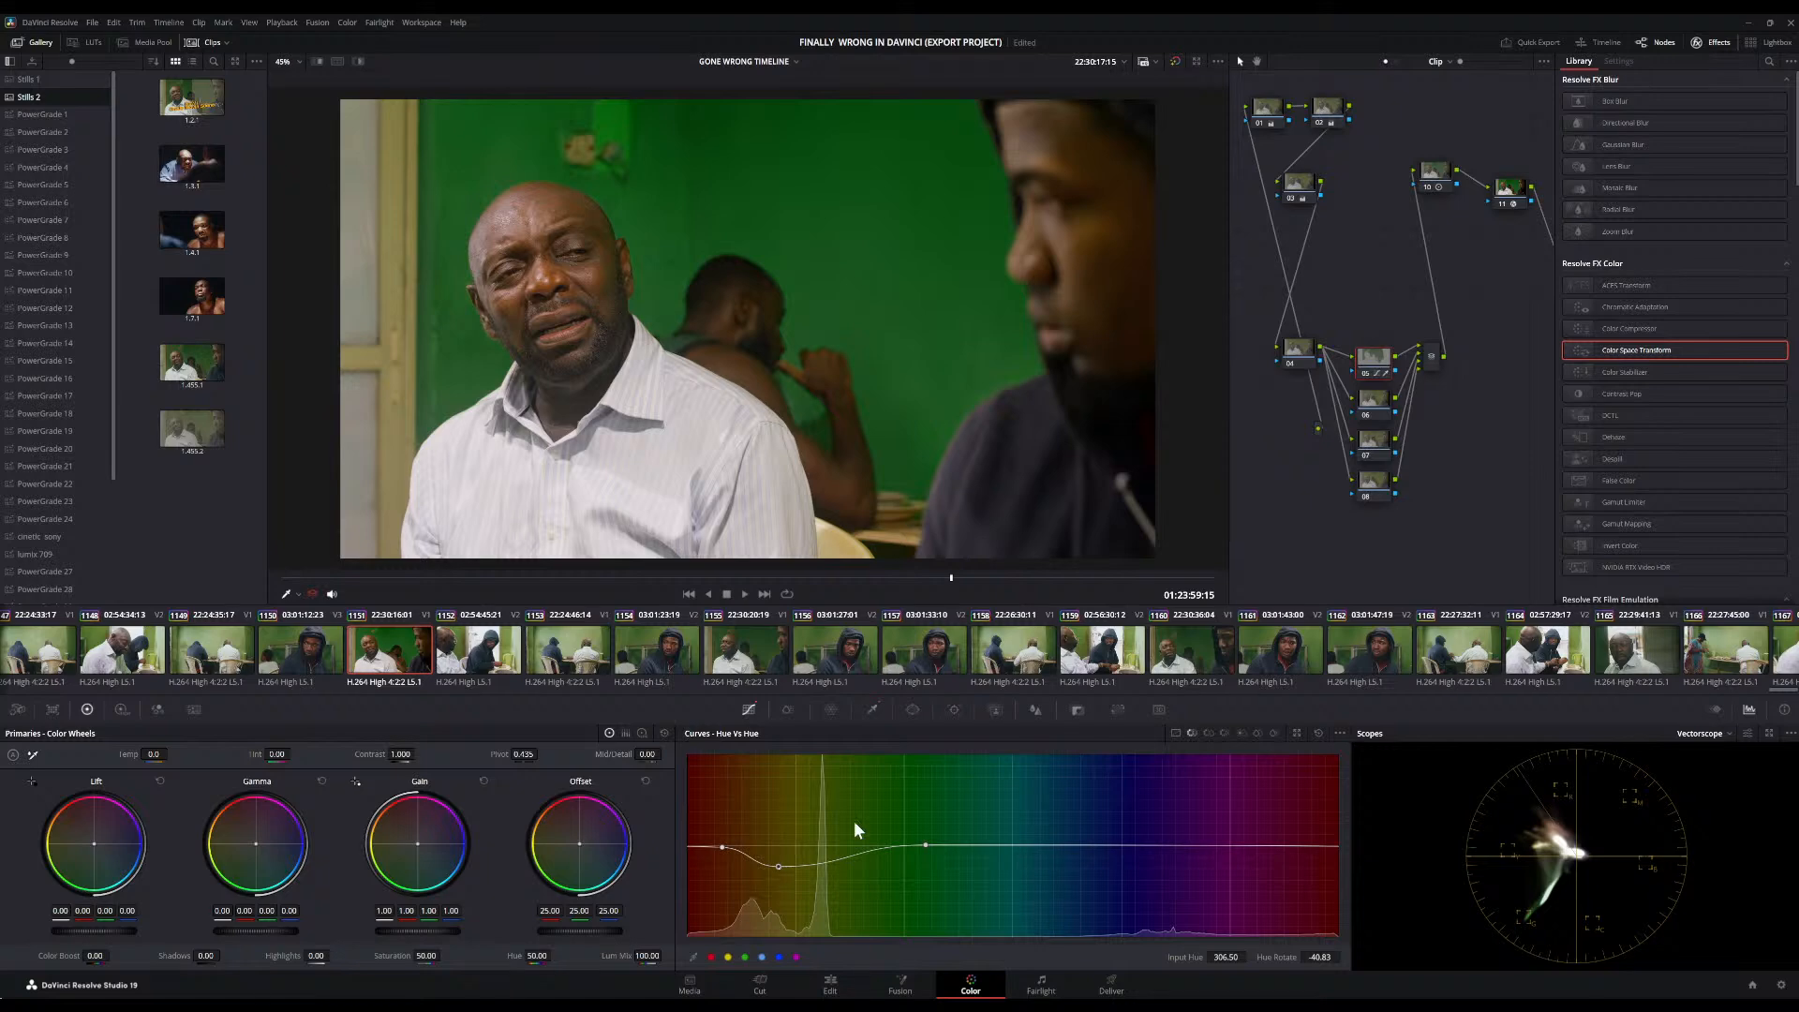
# Lower the low-saturation end of the Sat Vs Sat curve to 0.54
pyautogui.click(1271, 733)
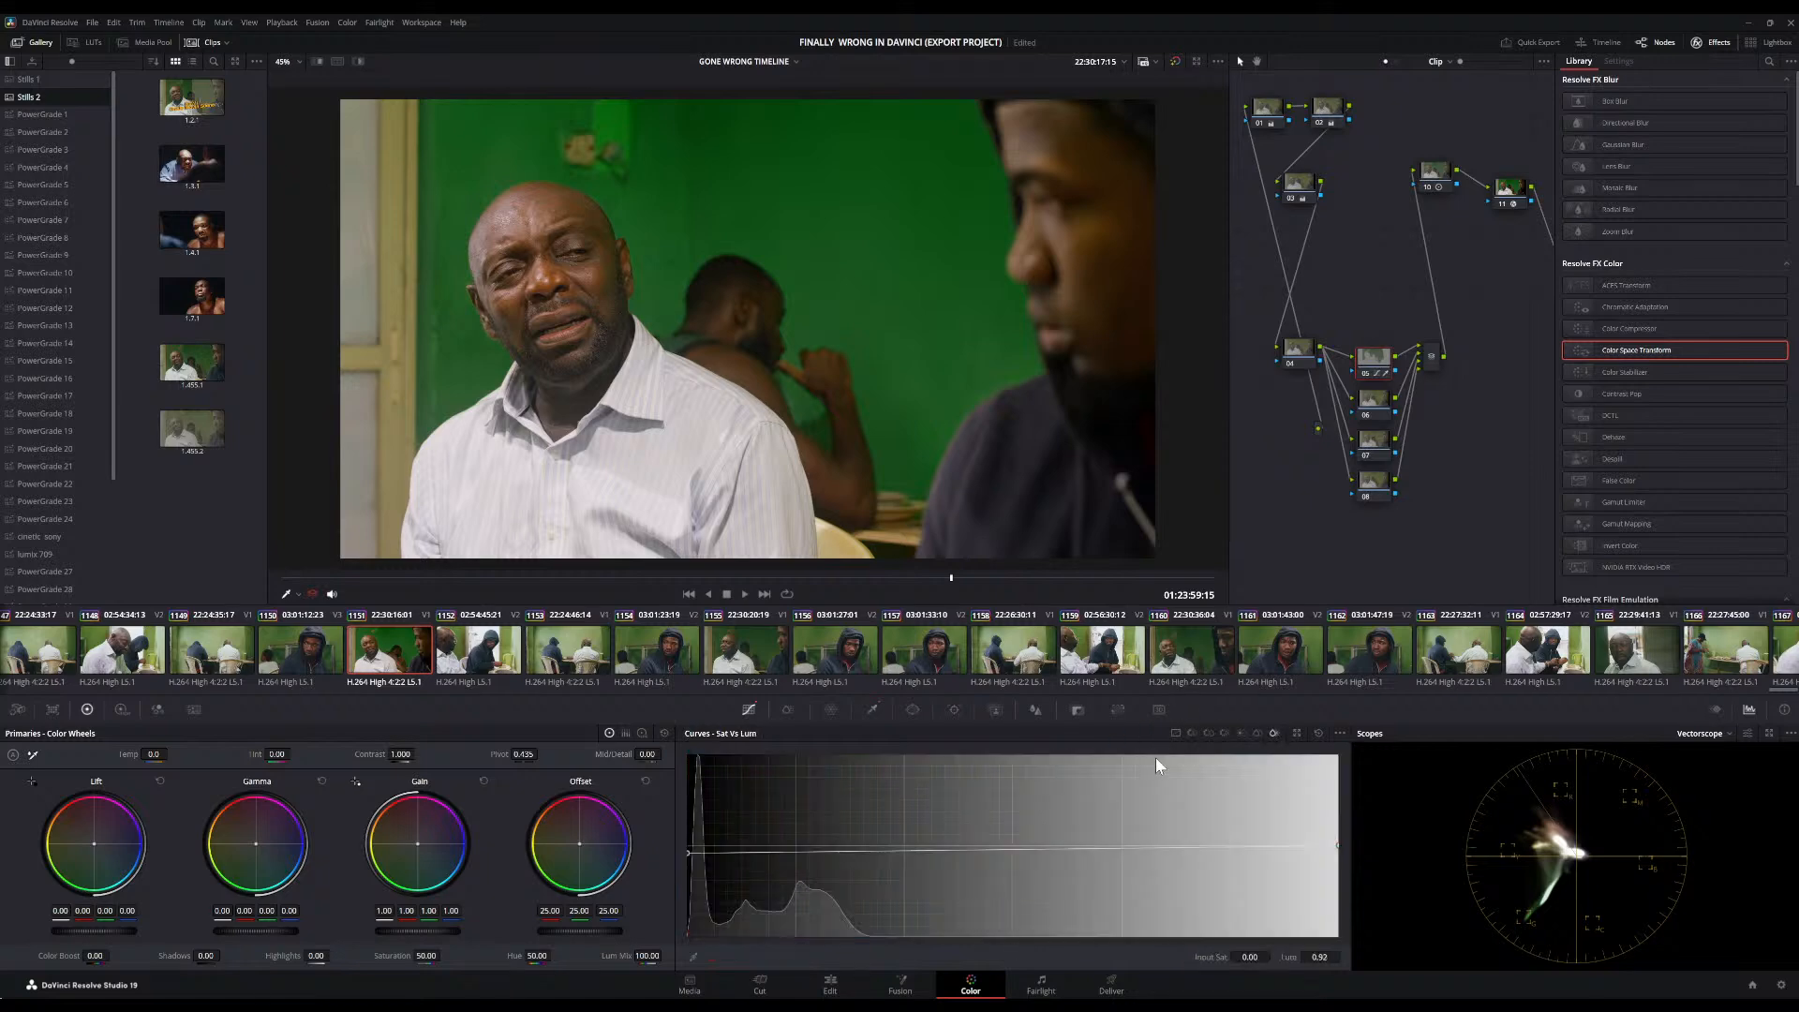
pyautogui.click(1255, 733)
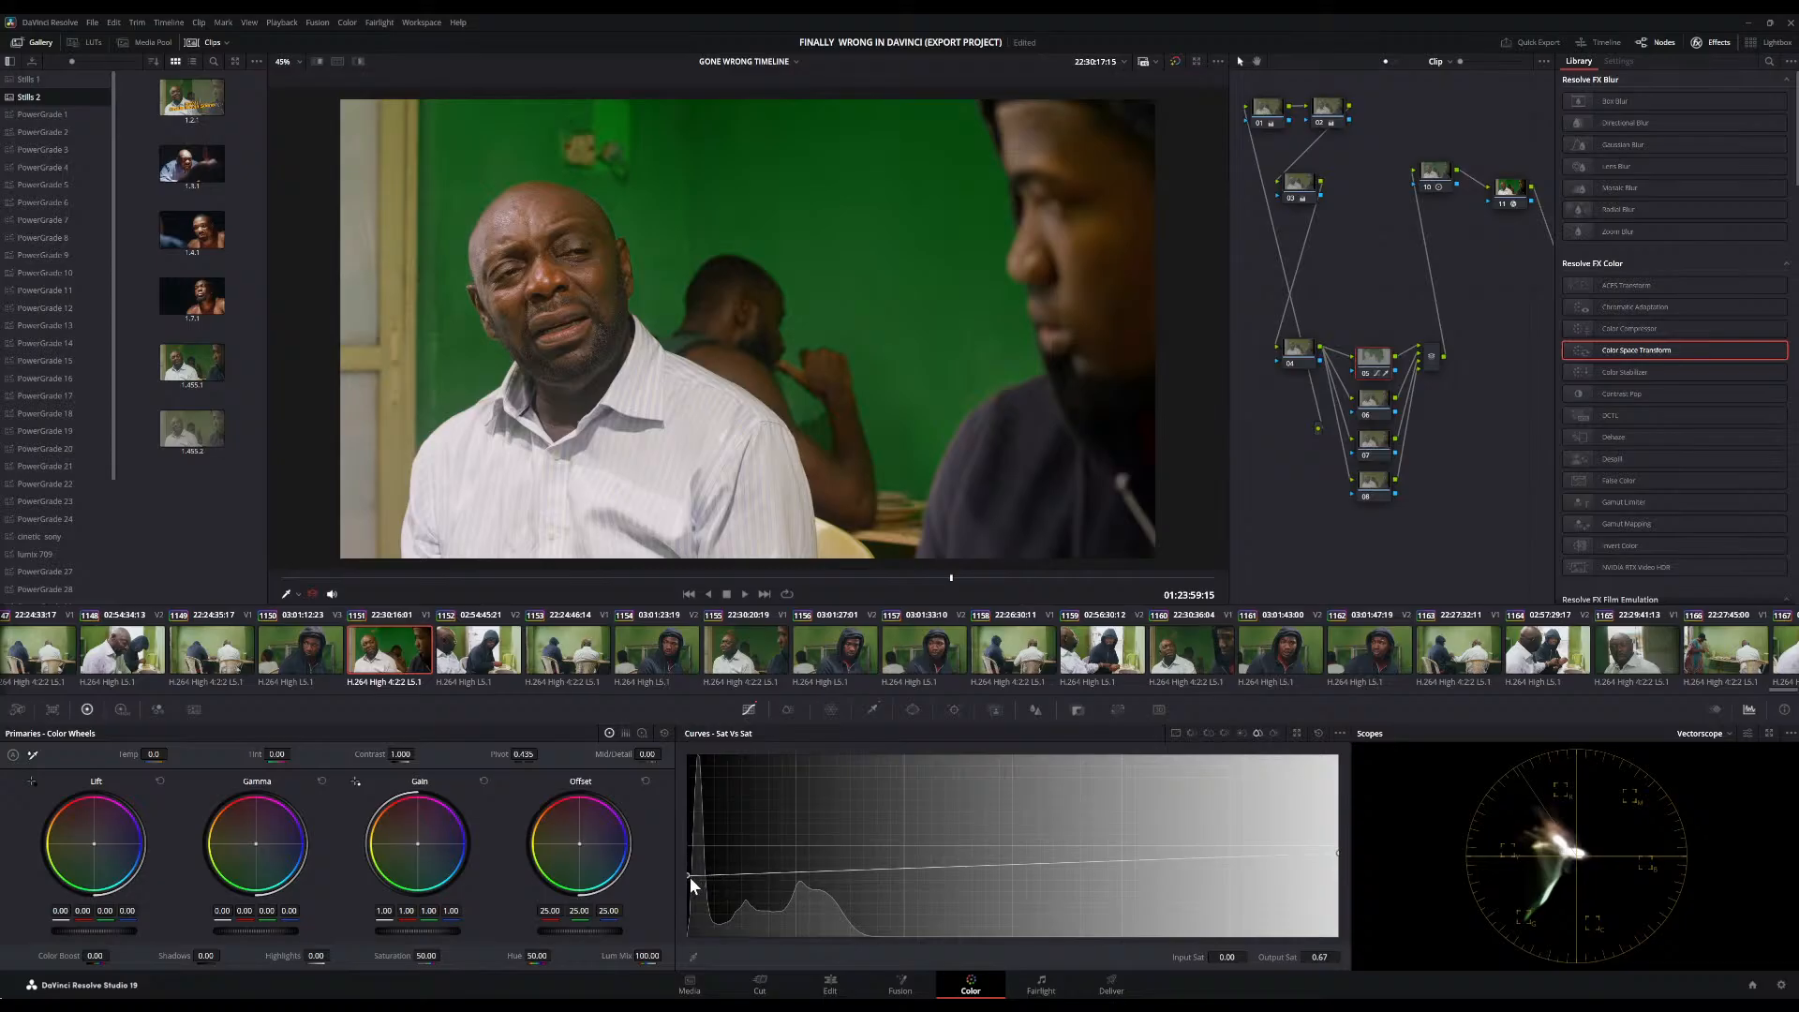
pyautogui.moveTo(690, 877)
pyautogui.mouseDown()
pyautogui.moveTo(675, 911)
pyautogui.moveTo(677, 896)
pyautogui.mouseUp()
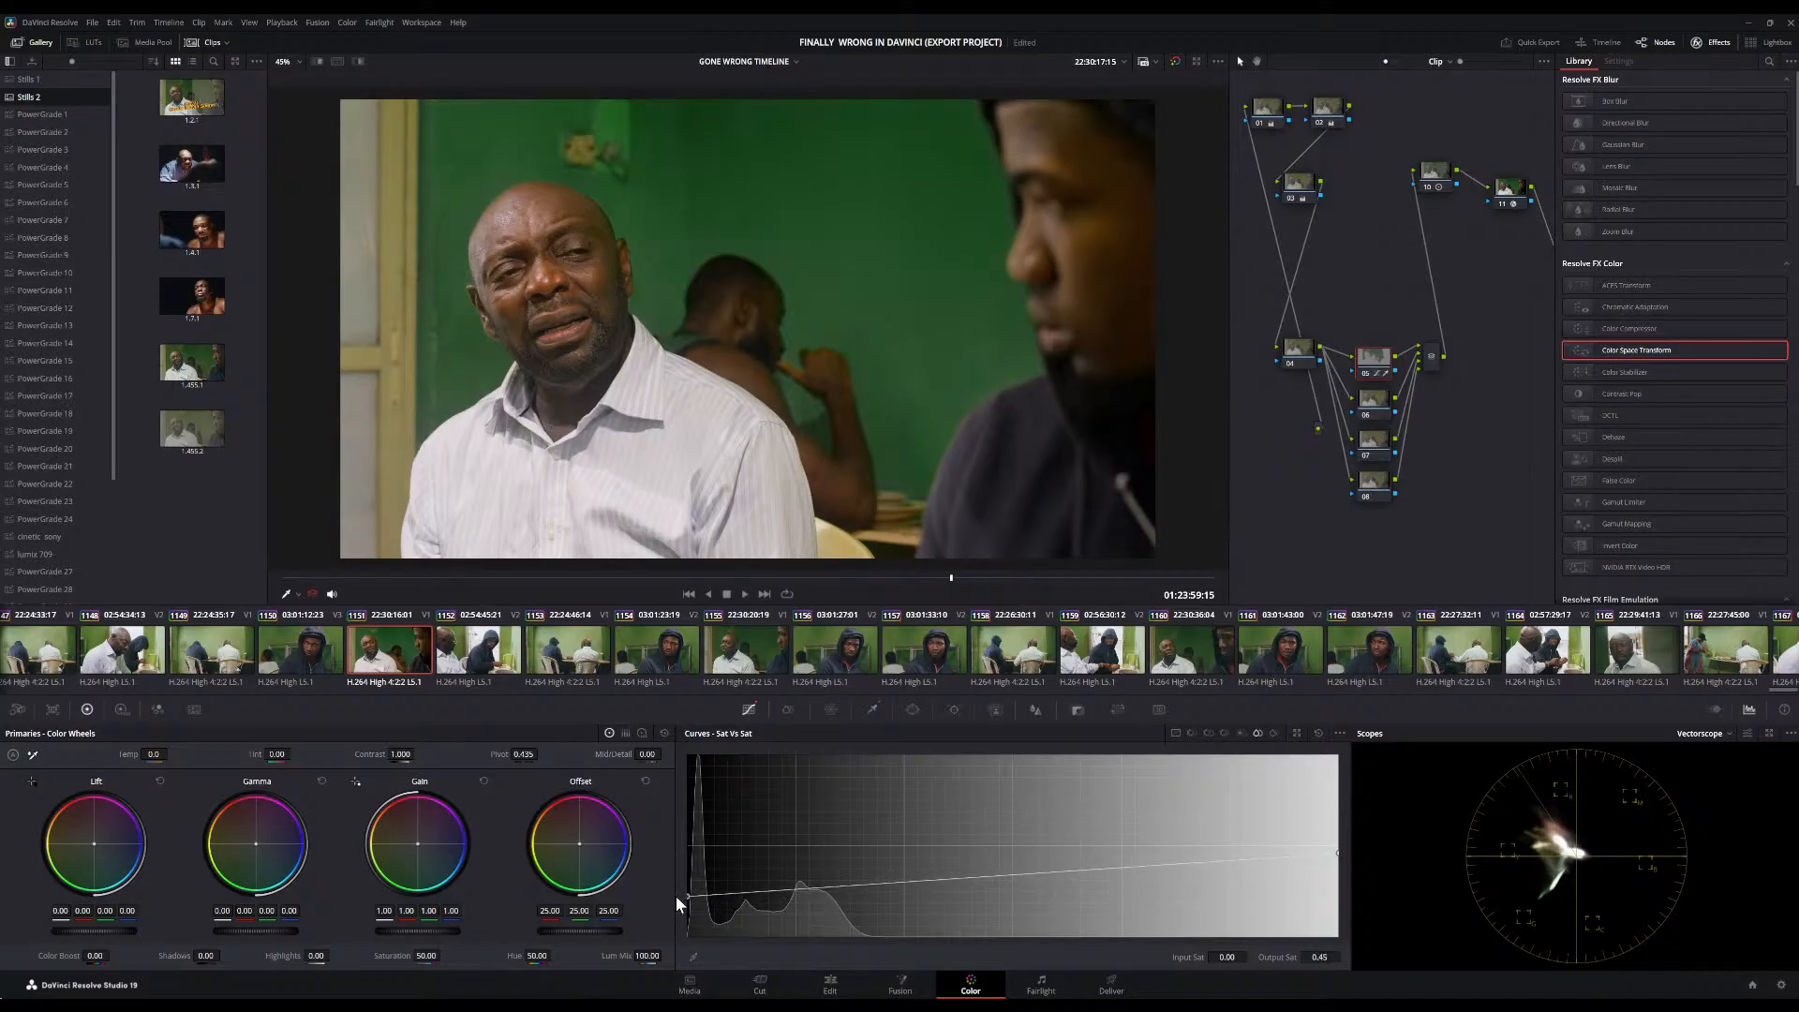
pyautogui.moveTo(688, 897); pyautogui.dragTo(689, 887)
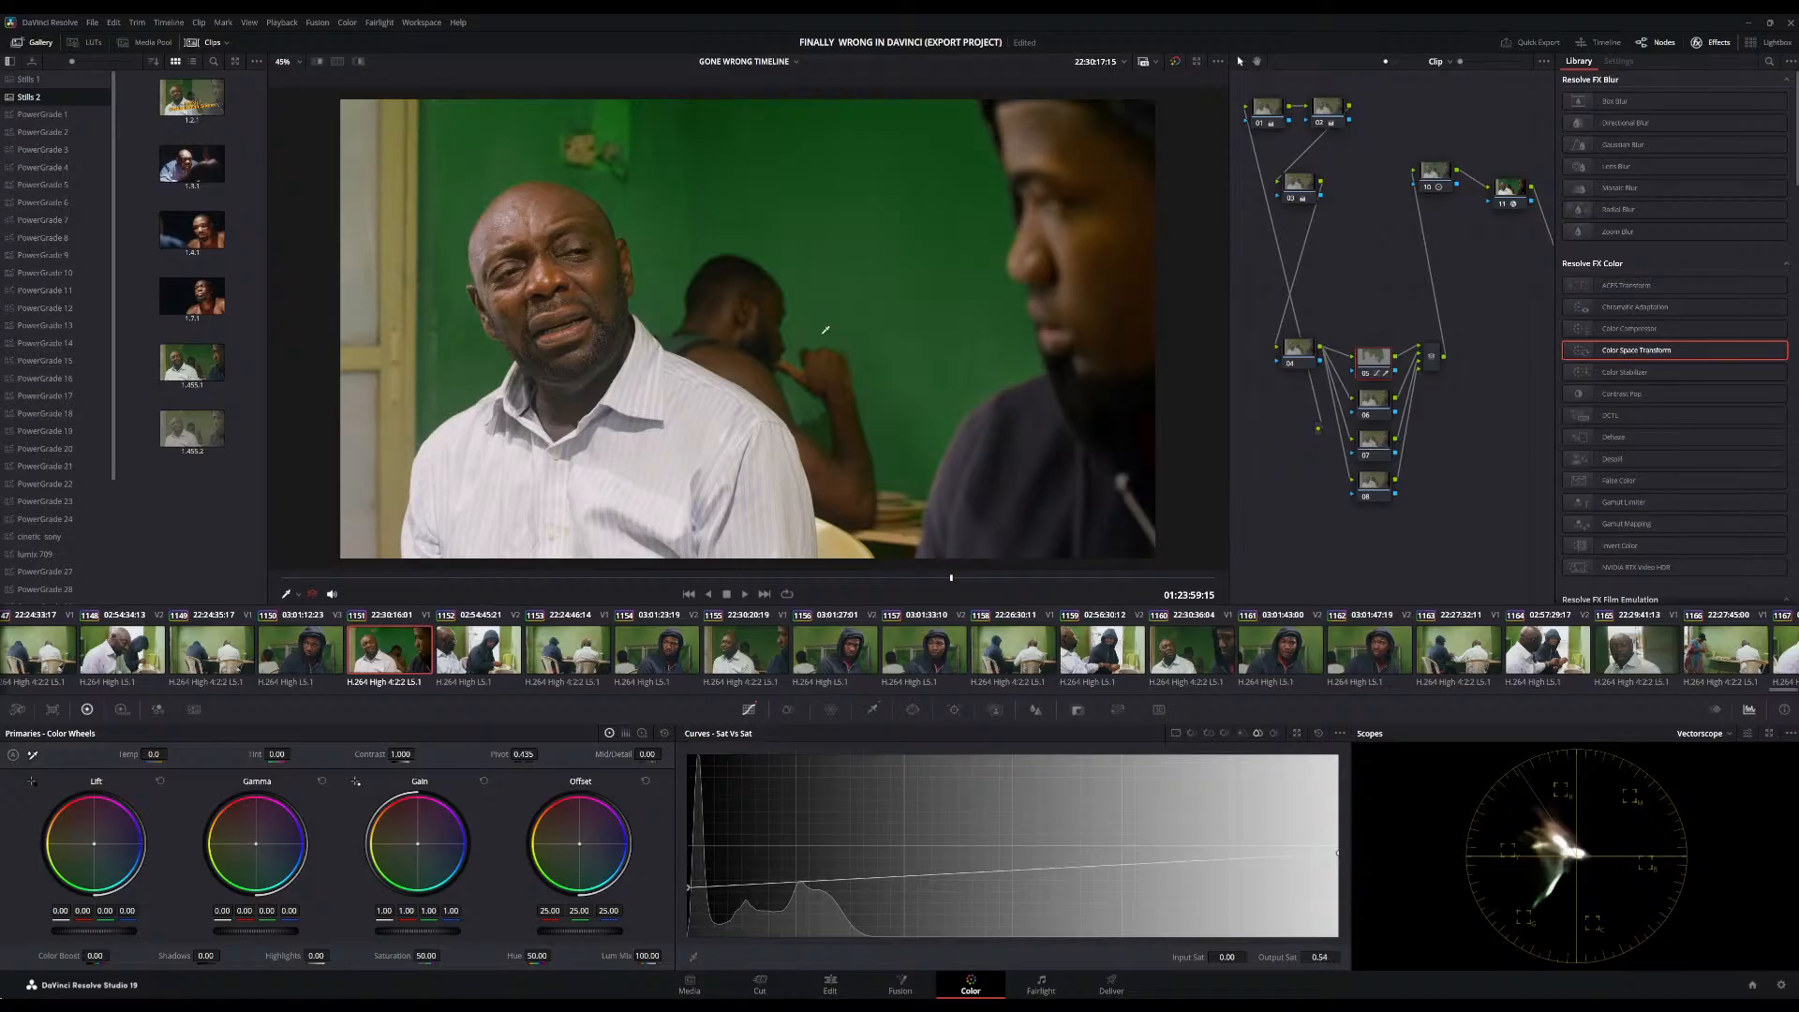
# Compare the wall's green and the rest of the shot with node 05 off and on at several zoom levels
pyautogui.scroll(-2, 825, 330)
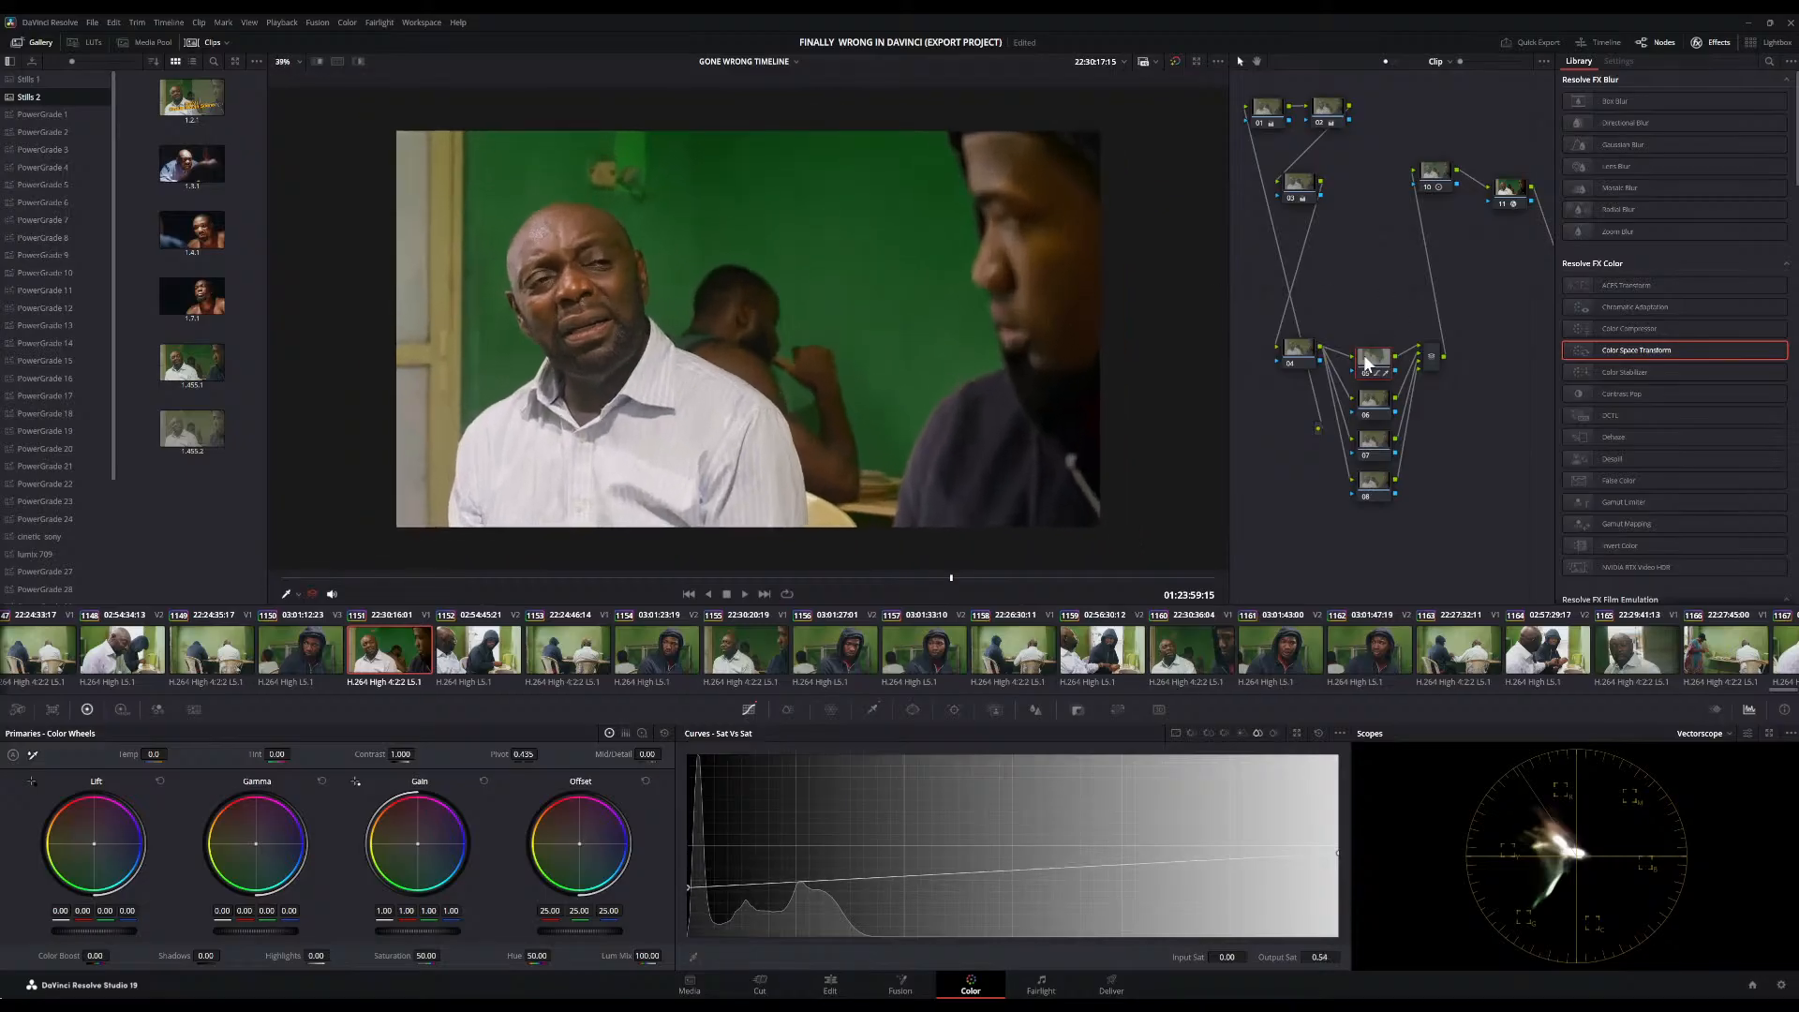
pyautogui.click(1364, 373)
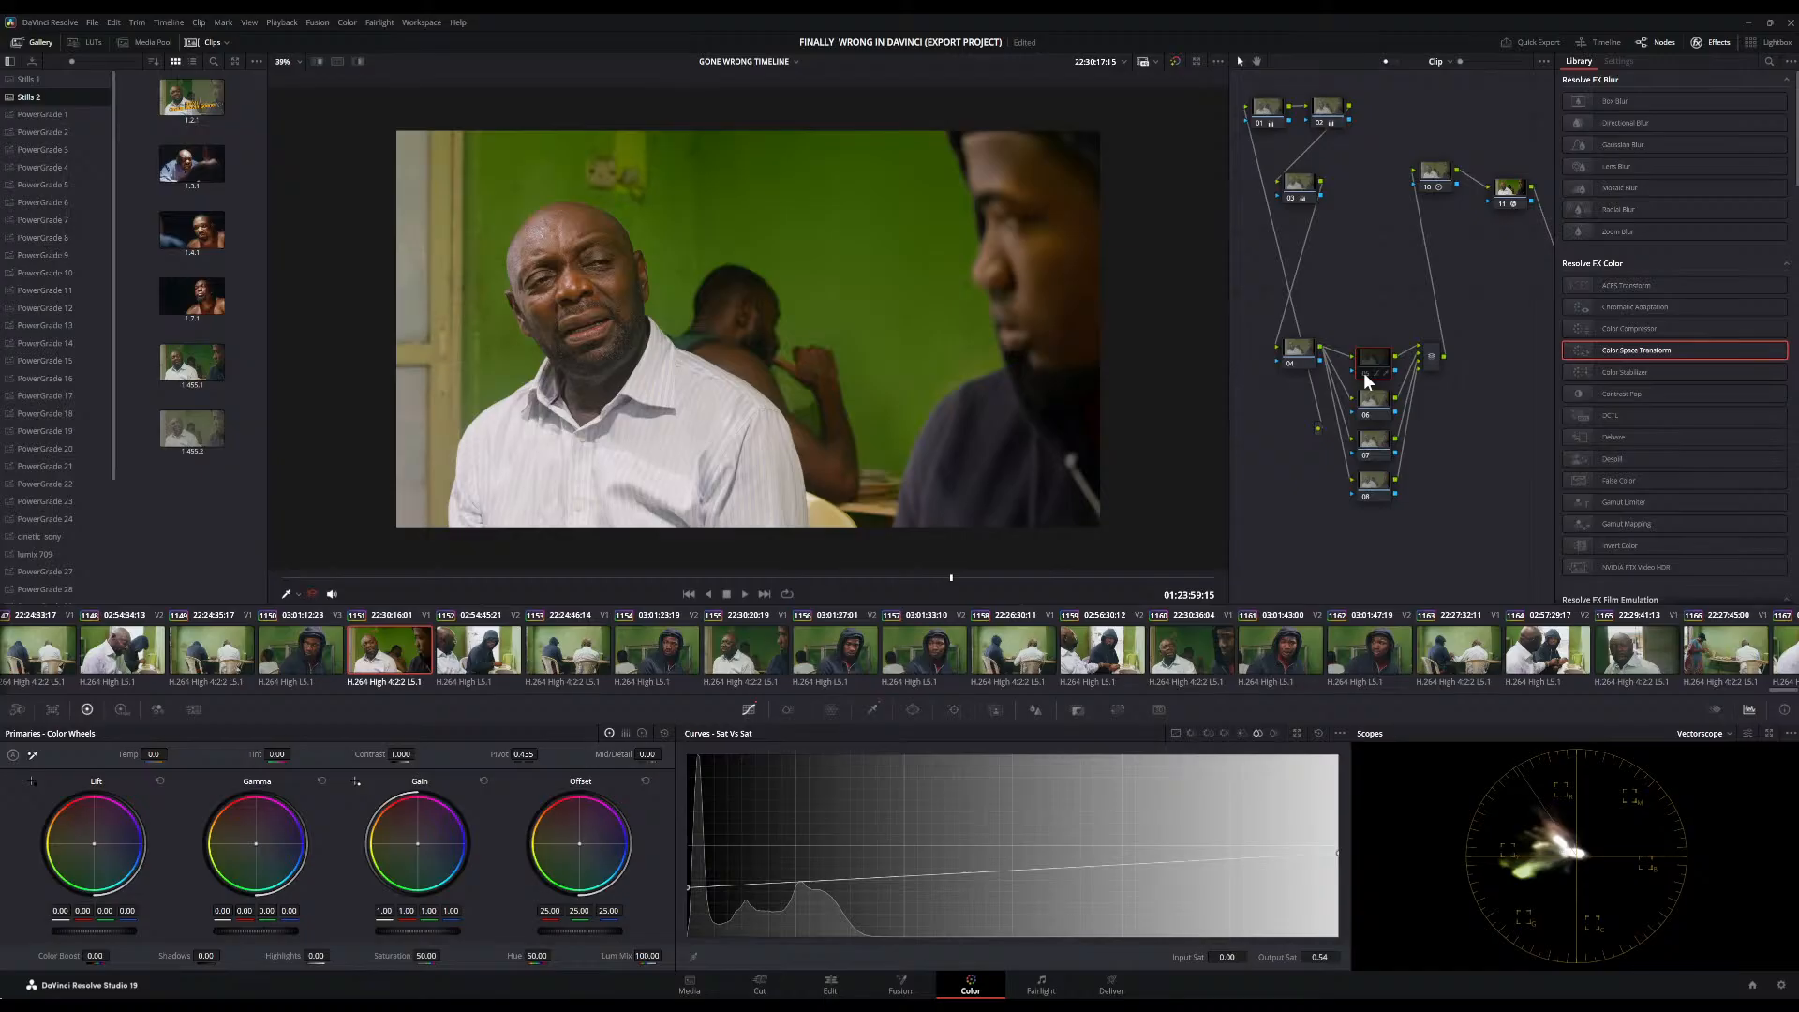
pyautogui.click(1364, 373)
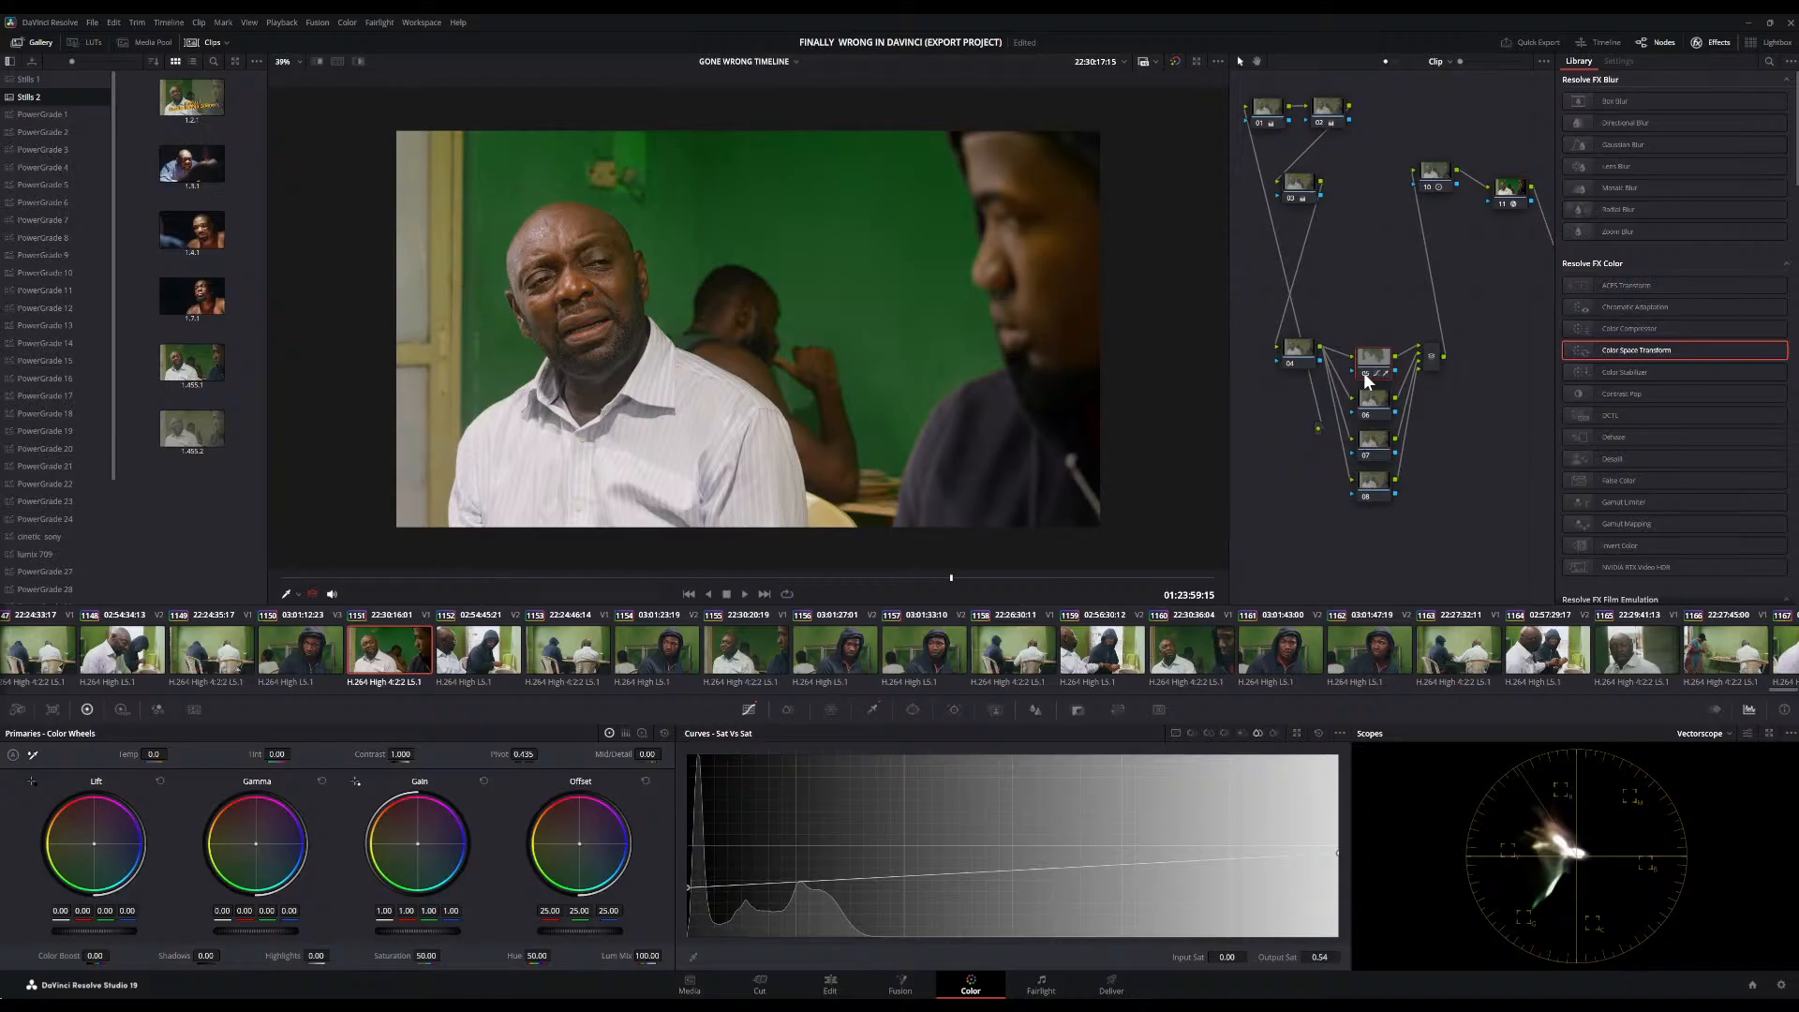
pyautogui.click(1364, 373)
pyautogui.click(1363, 373)
pyautogui.click(1363, 373)
pyautogui.click(1364, 373)
pyautogui.scroll(-2, 786, 296)
pyautogui.scroll(5, 786, 296)
pyautogui.scroll(-4, 786, 296)
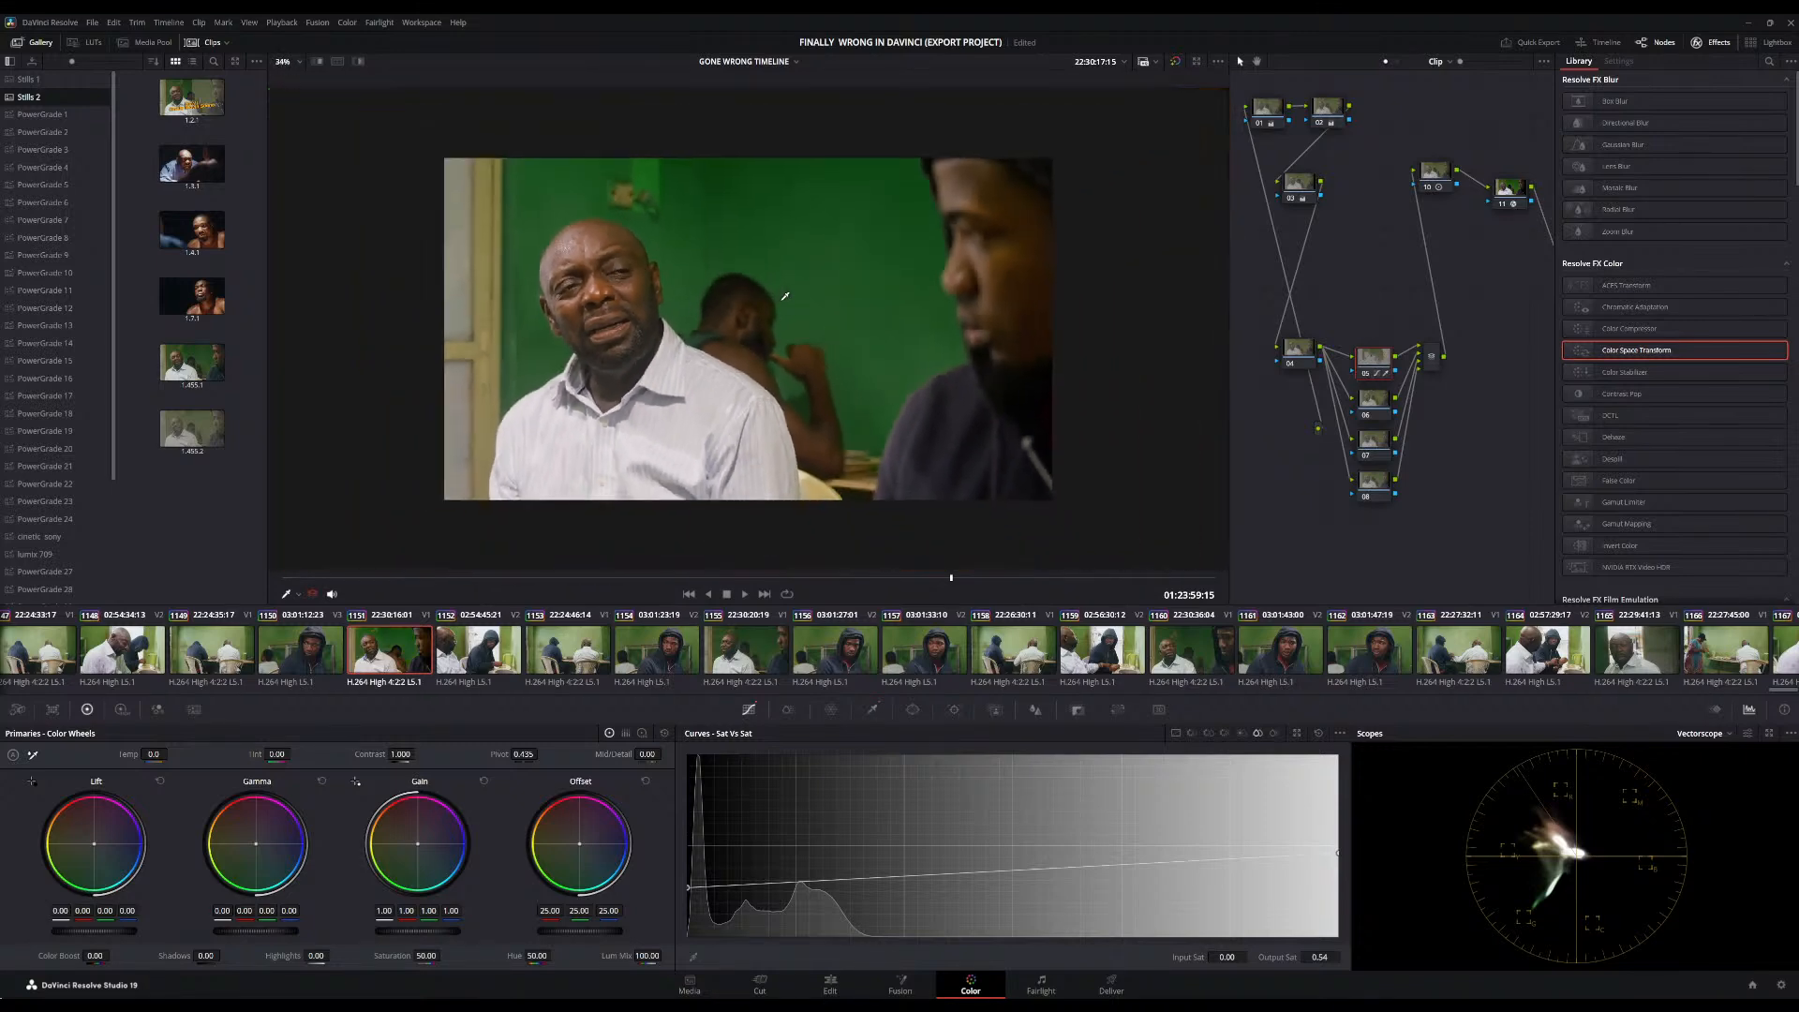
pyautogui.scroll(1, 786, 296)
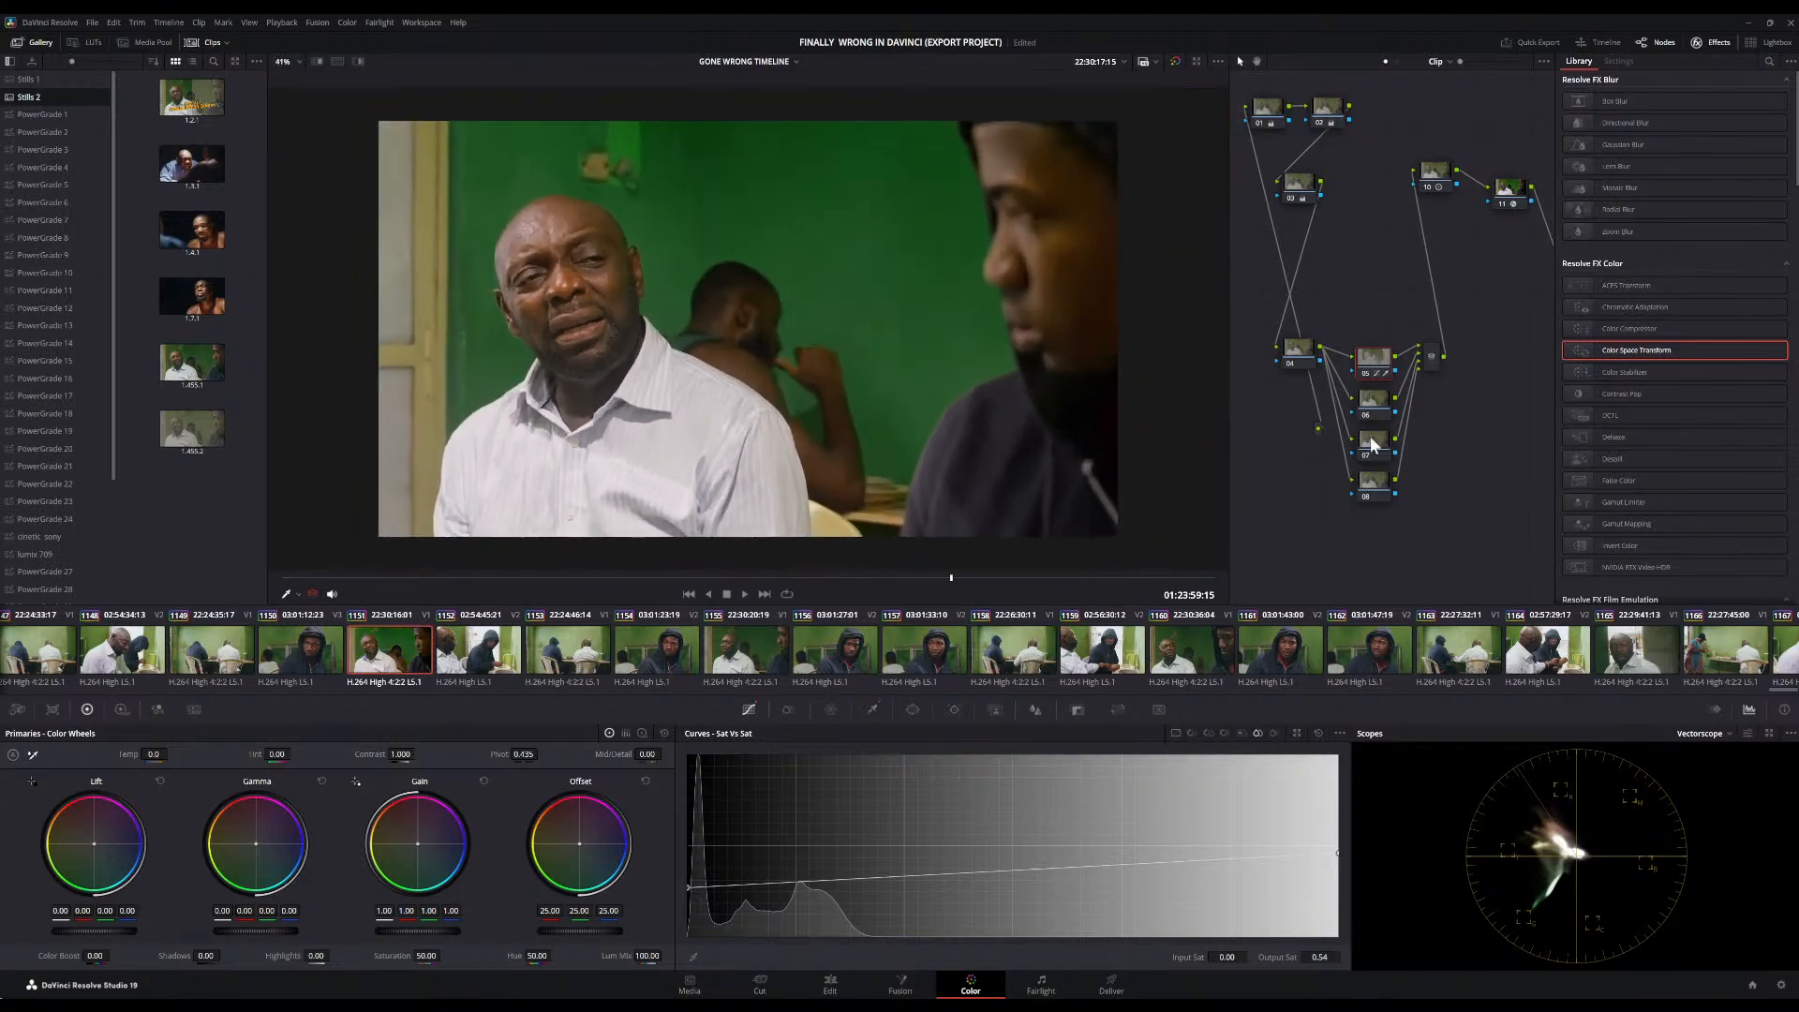
pyautogui.click(1365, 374)
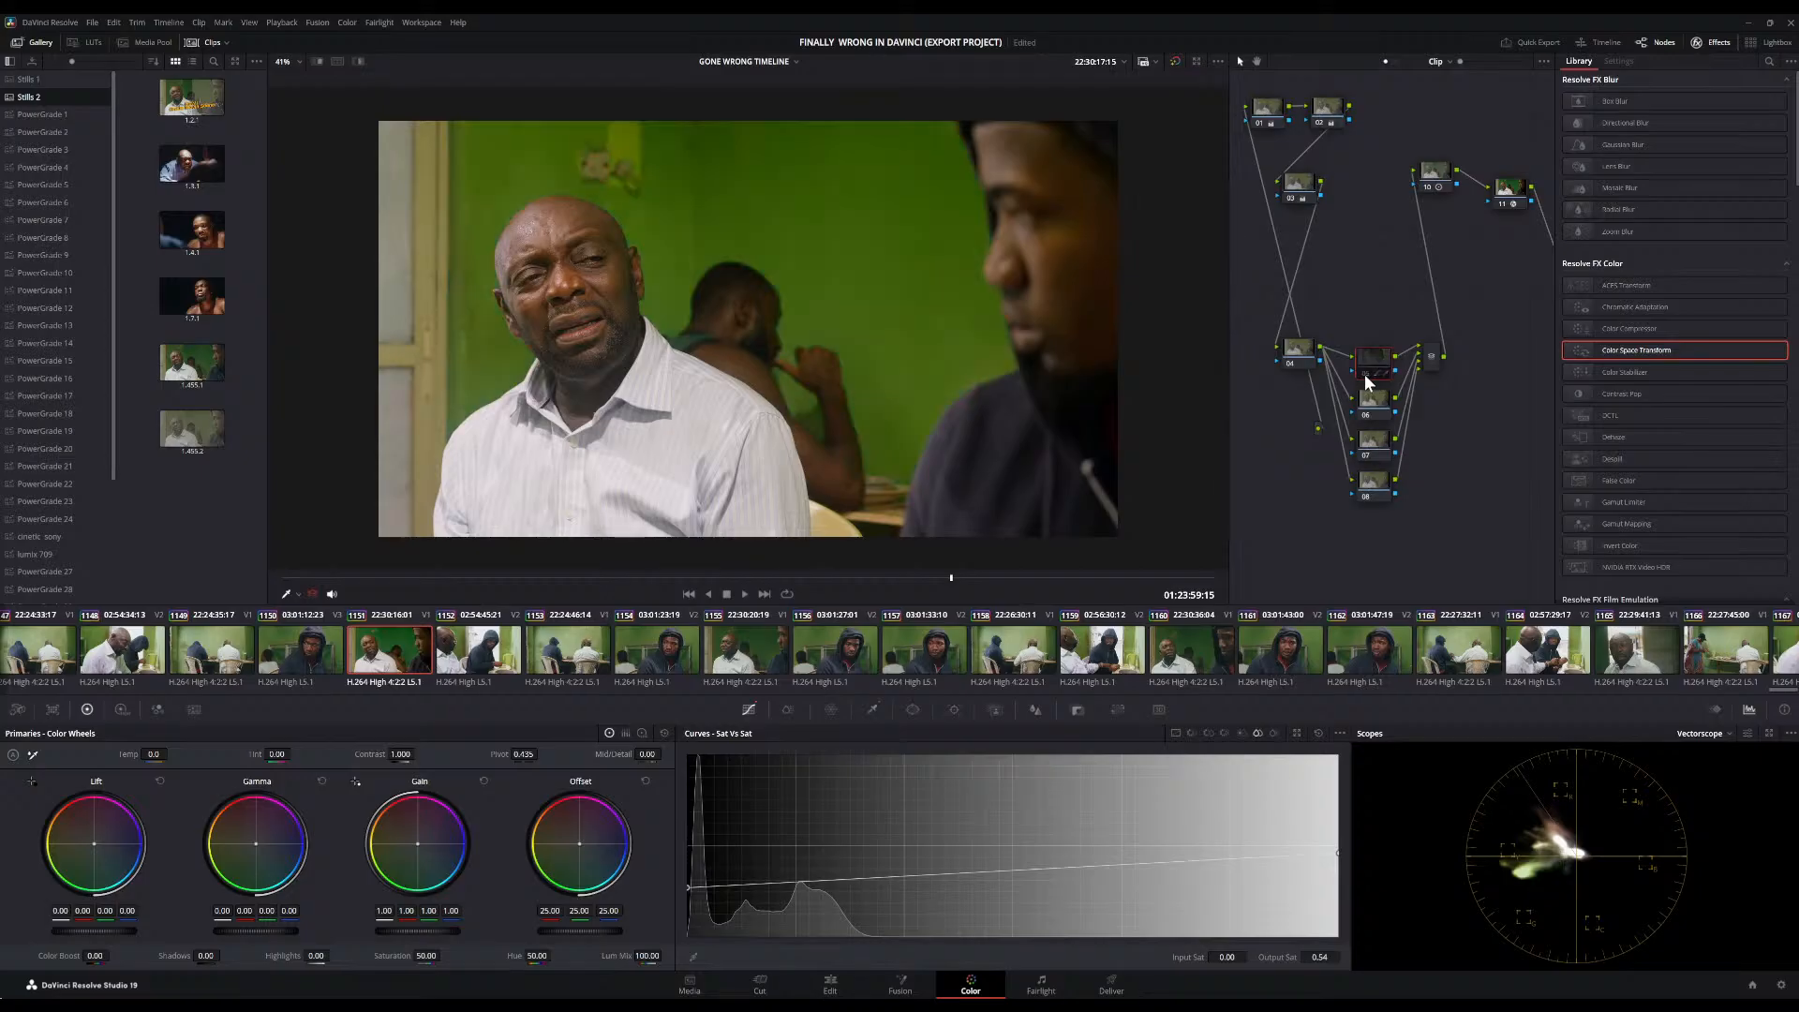
pyautogui.click(1364, 374)
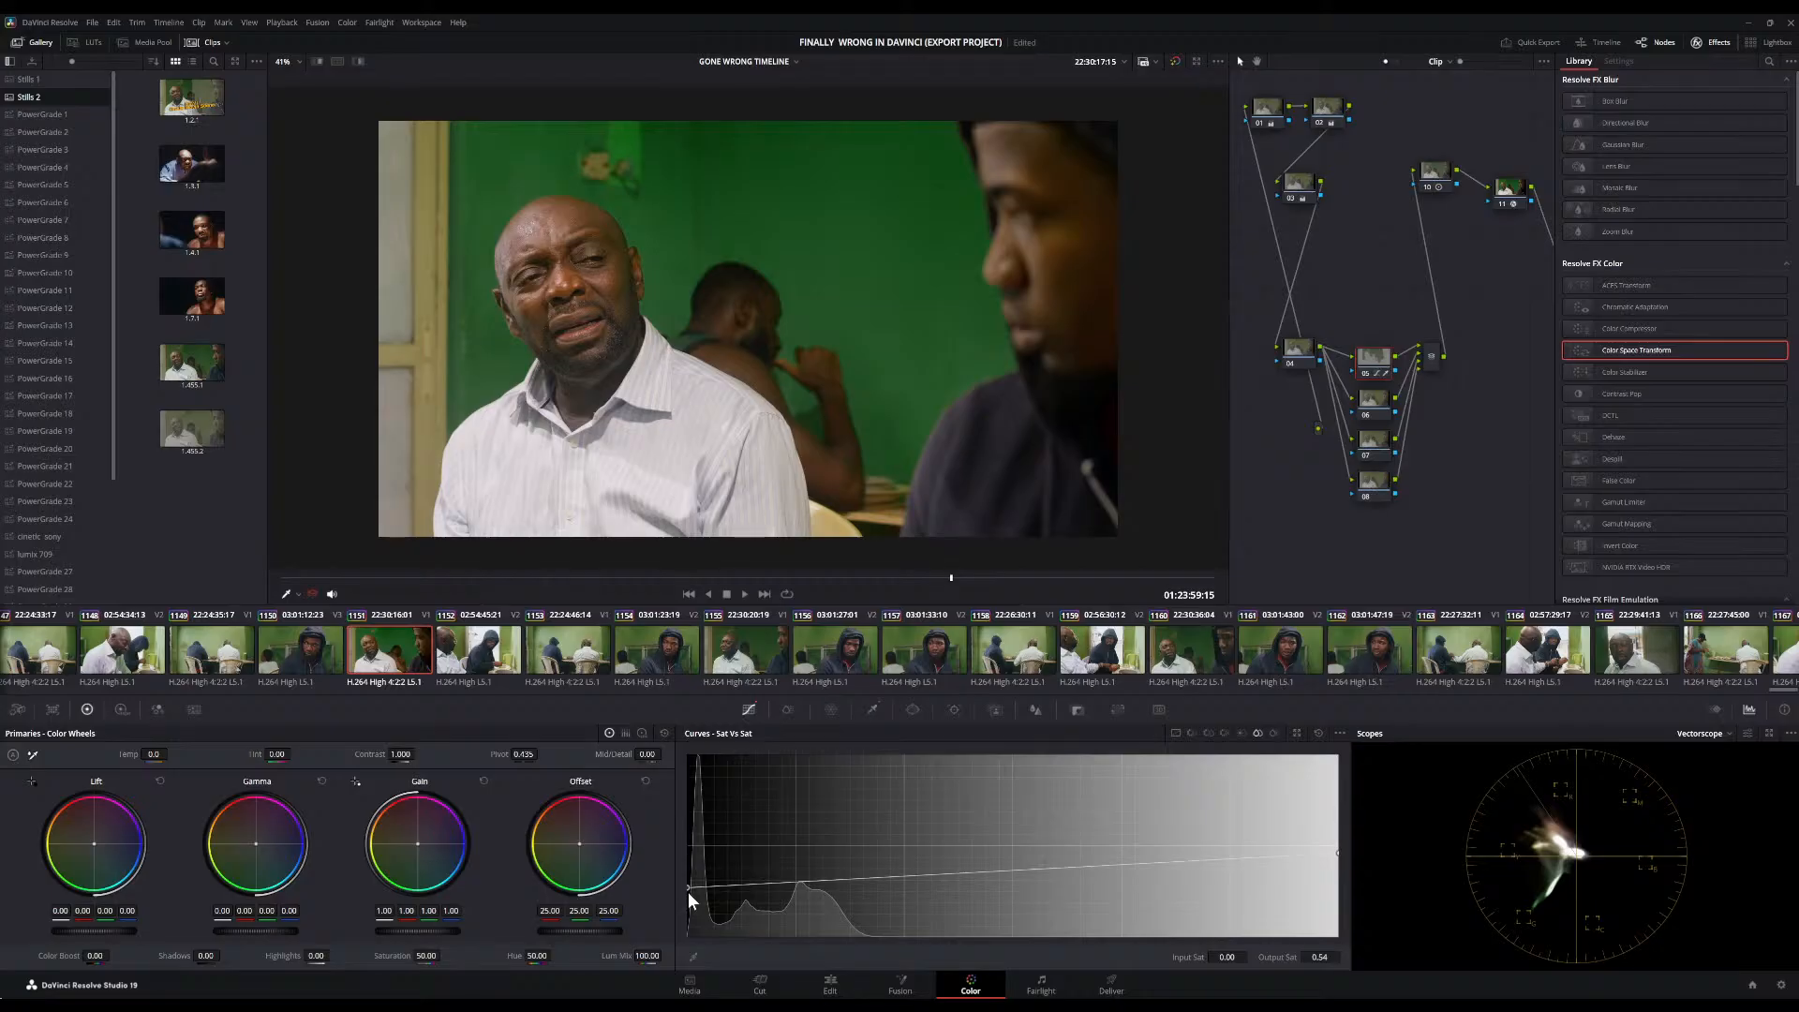
# Lower the Sat Vs Sat curve further, with the low-saturation end at 0.44 and the high-saturation end at 0.75
pyautogui.moveTo(688, 891)
pyautogui.mouseDown()
pyautogui.moveTo(650, 954)
pyautogui.moveTo(673, 902)
pyautogui.mouseUp()
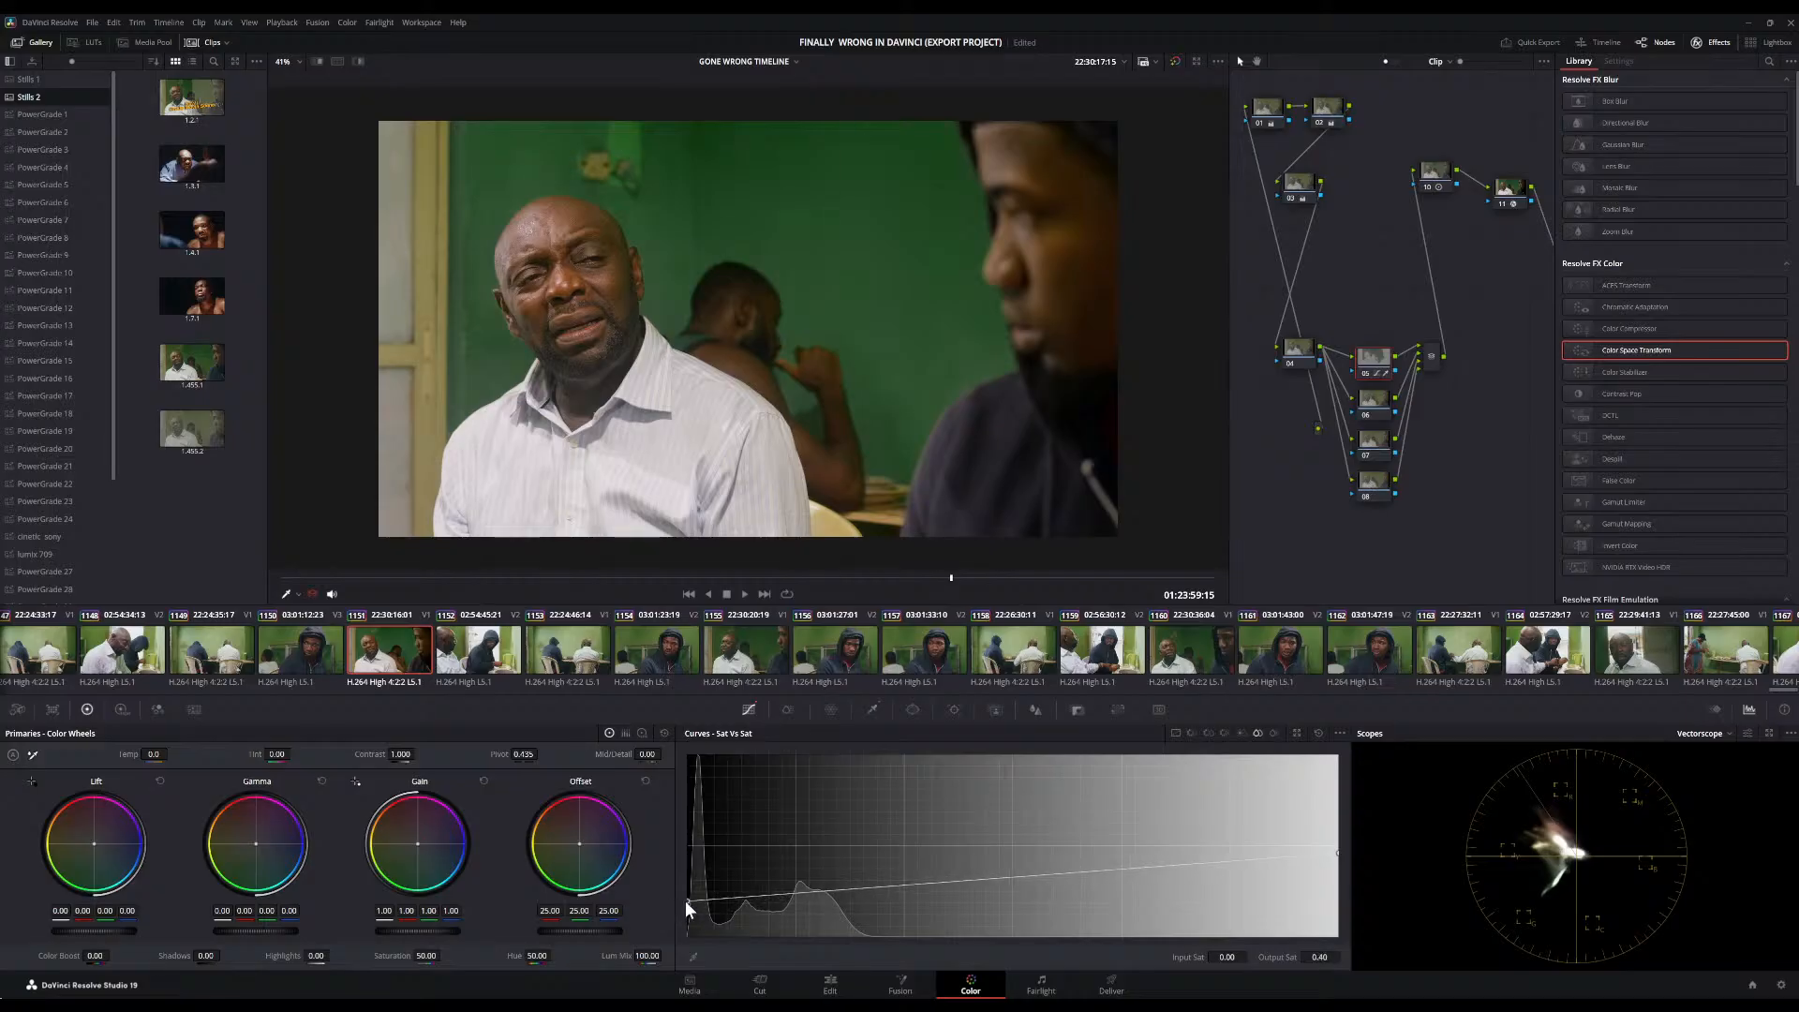
pyautogui.moveTo(688, 902); pyautogui.dragTo(688, 896)
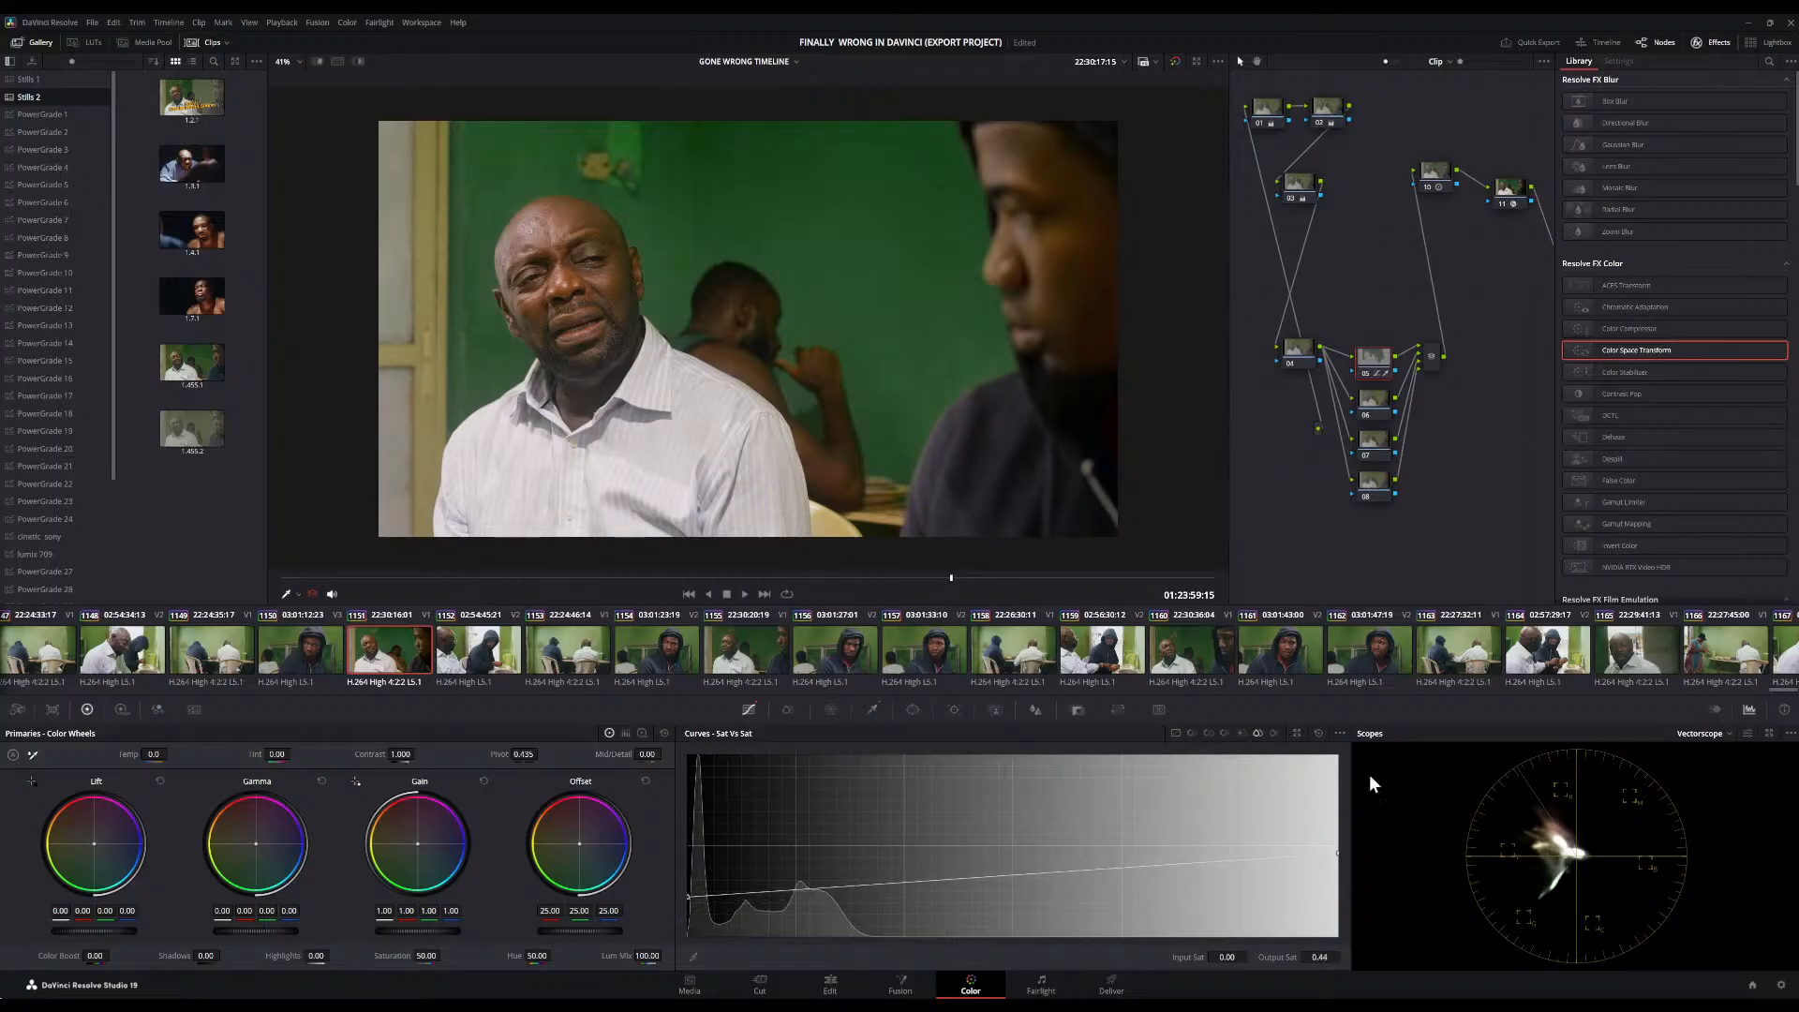
pyautogui.moveTo(1340, 856); pyautogui.dragTo(1337, 876)
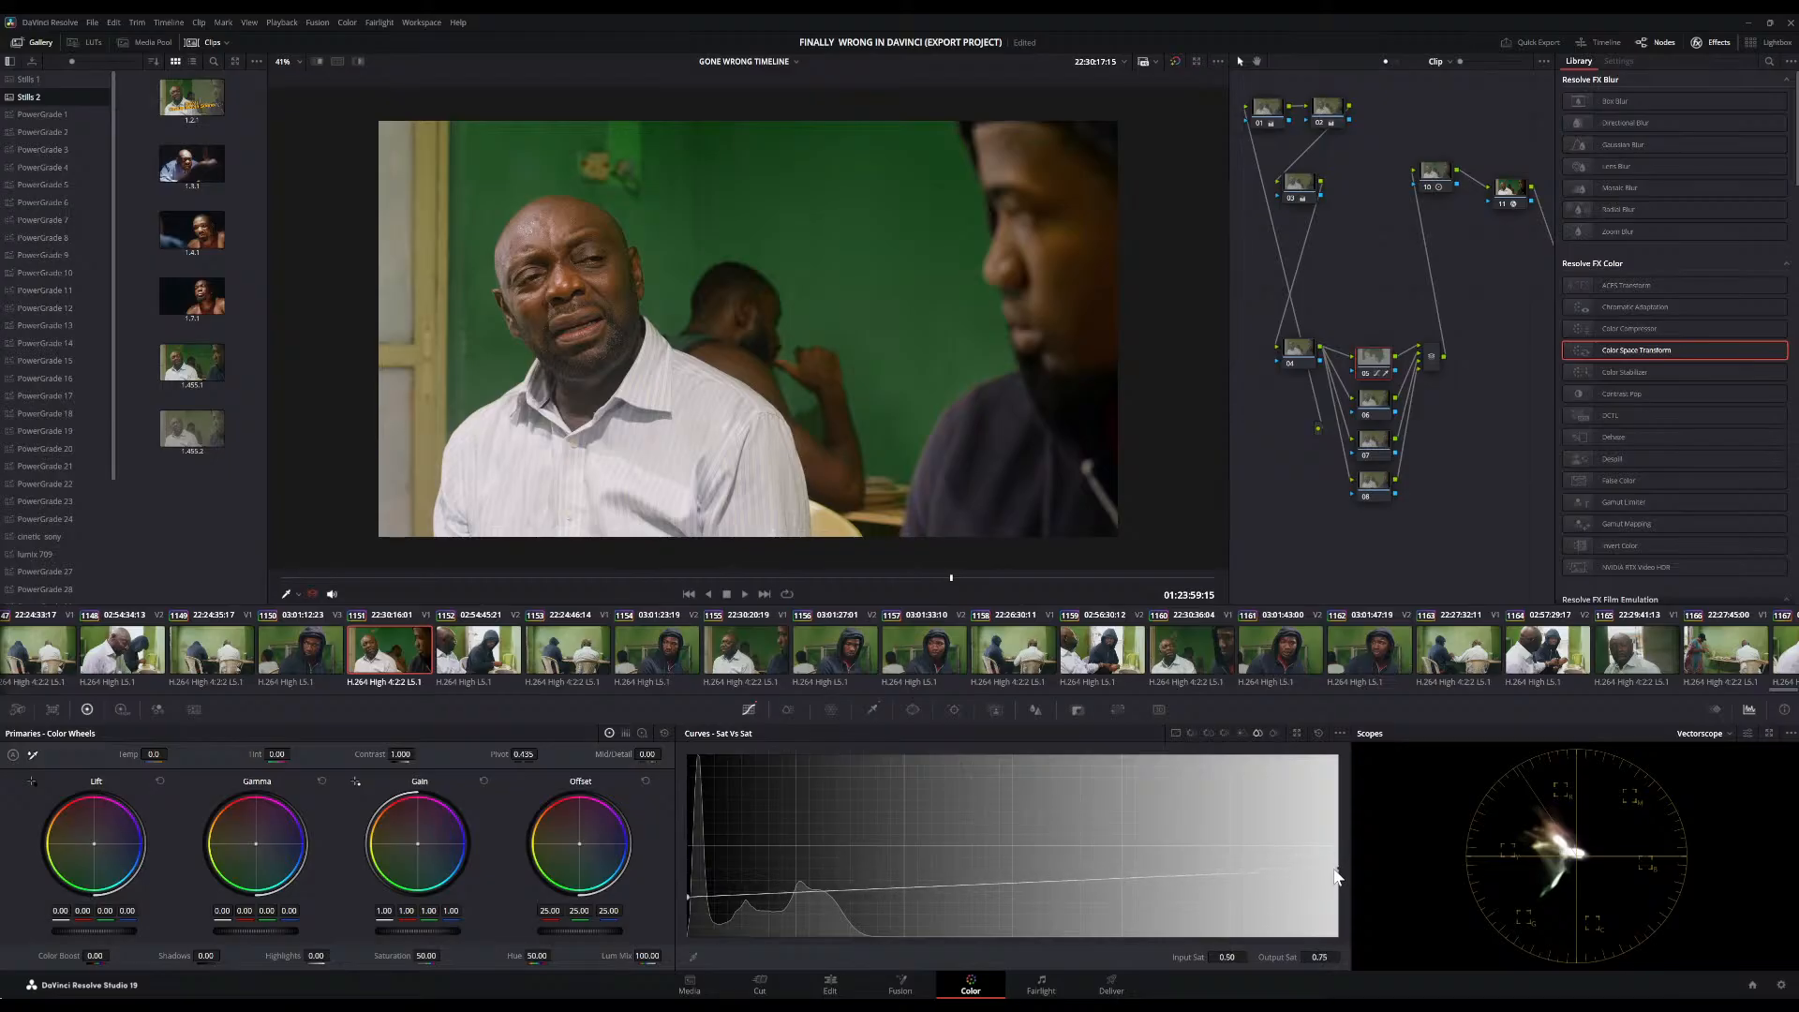
# Check the desaturated wall against the original by switching node 05 off and on
pyautogui.click(1365, 371)
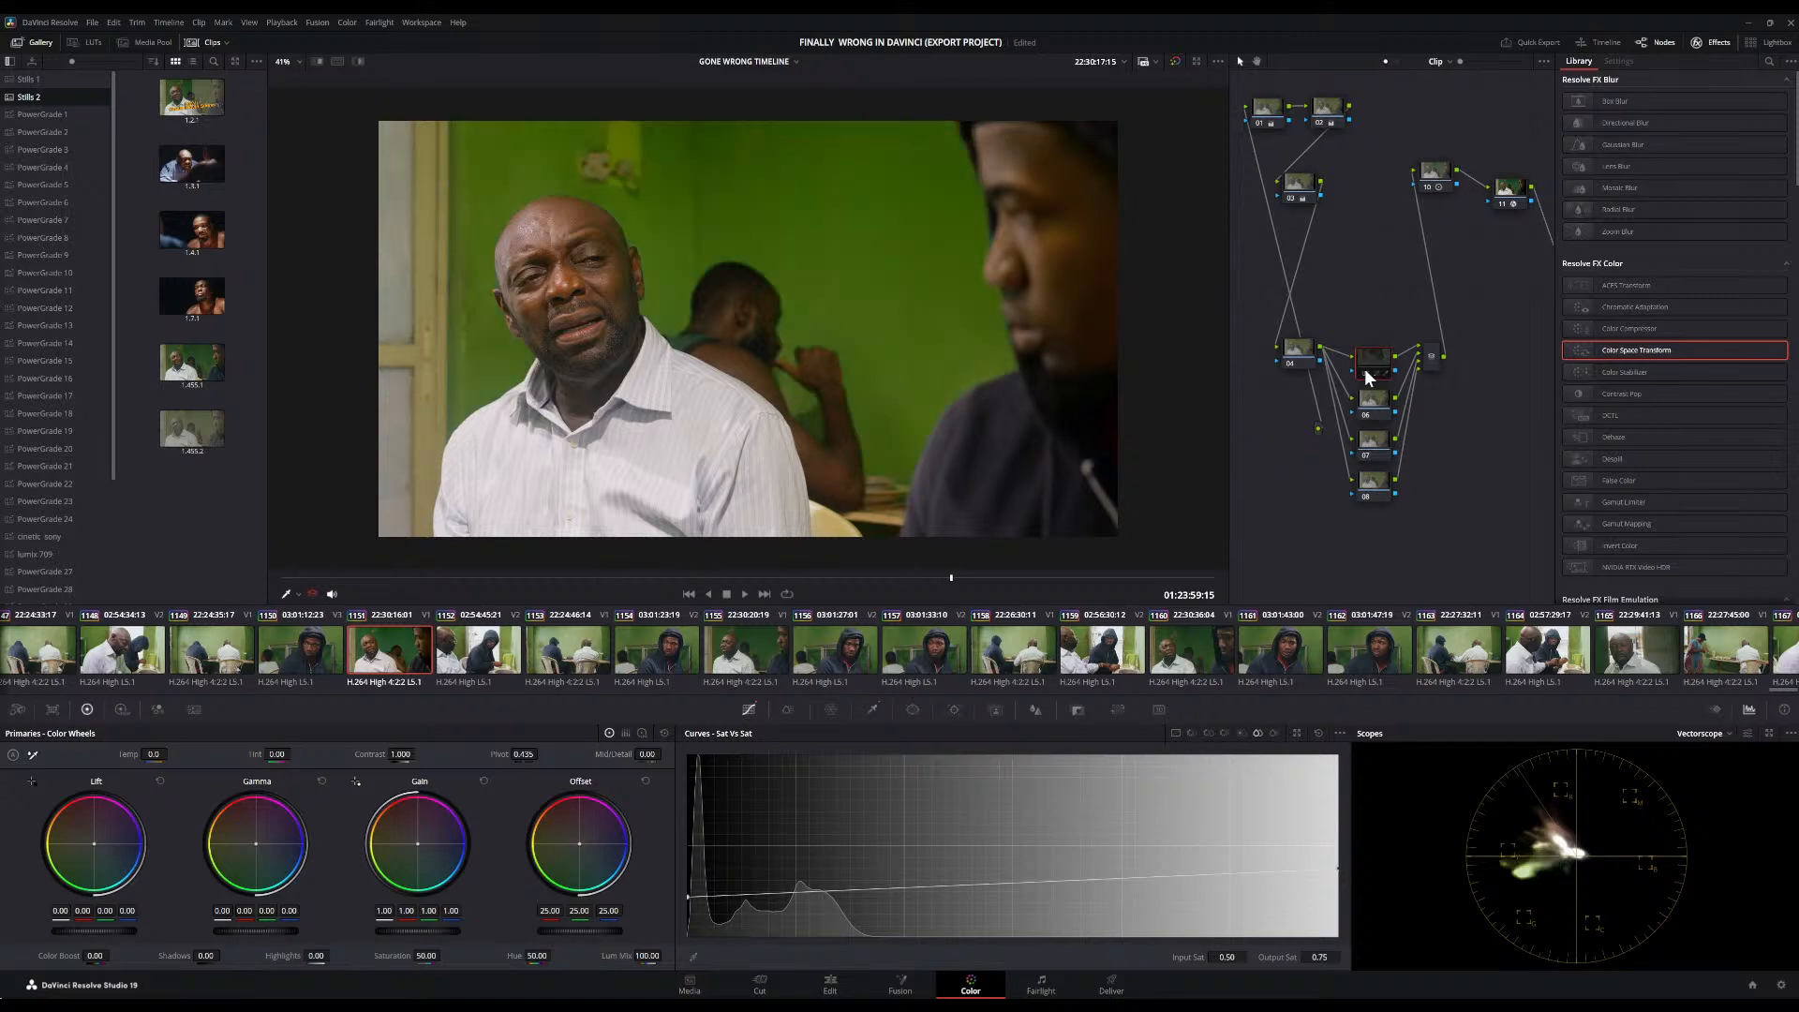
pyautogui.click(1364, 369)
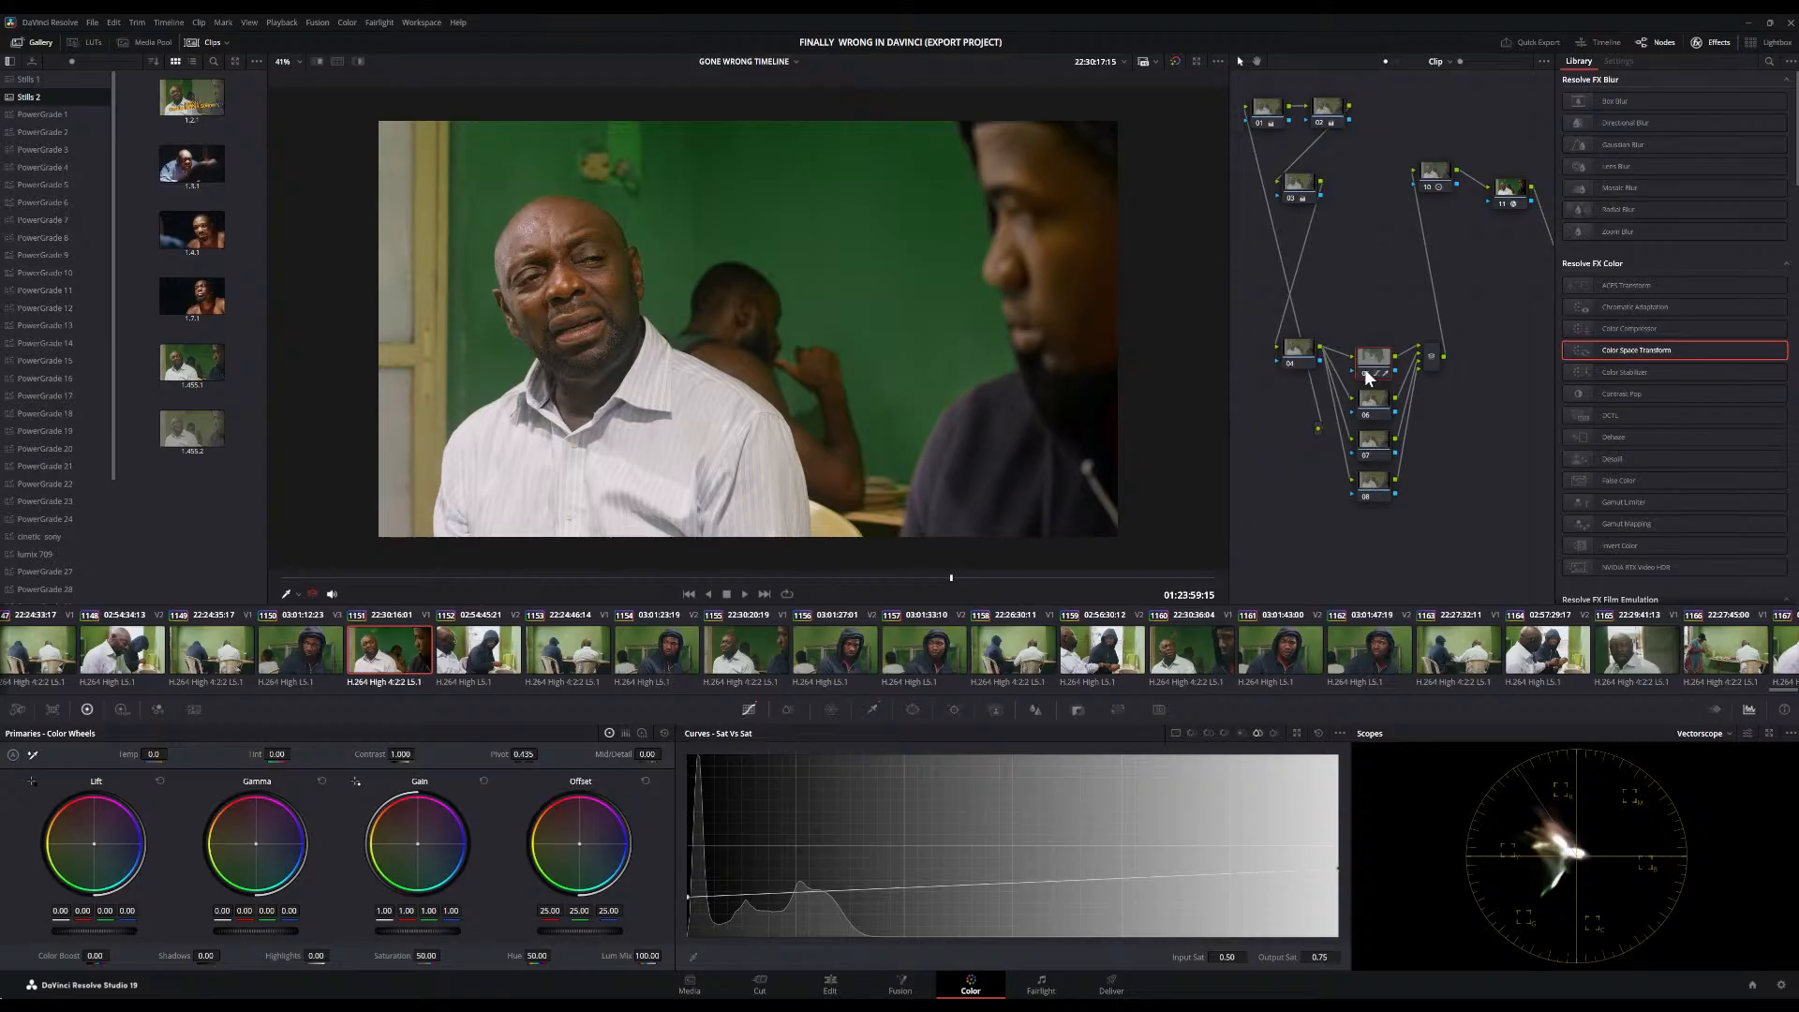
pyautogui.scroll(-3, 833, 228)
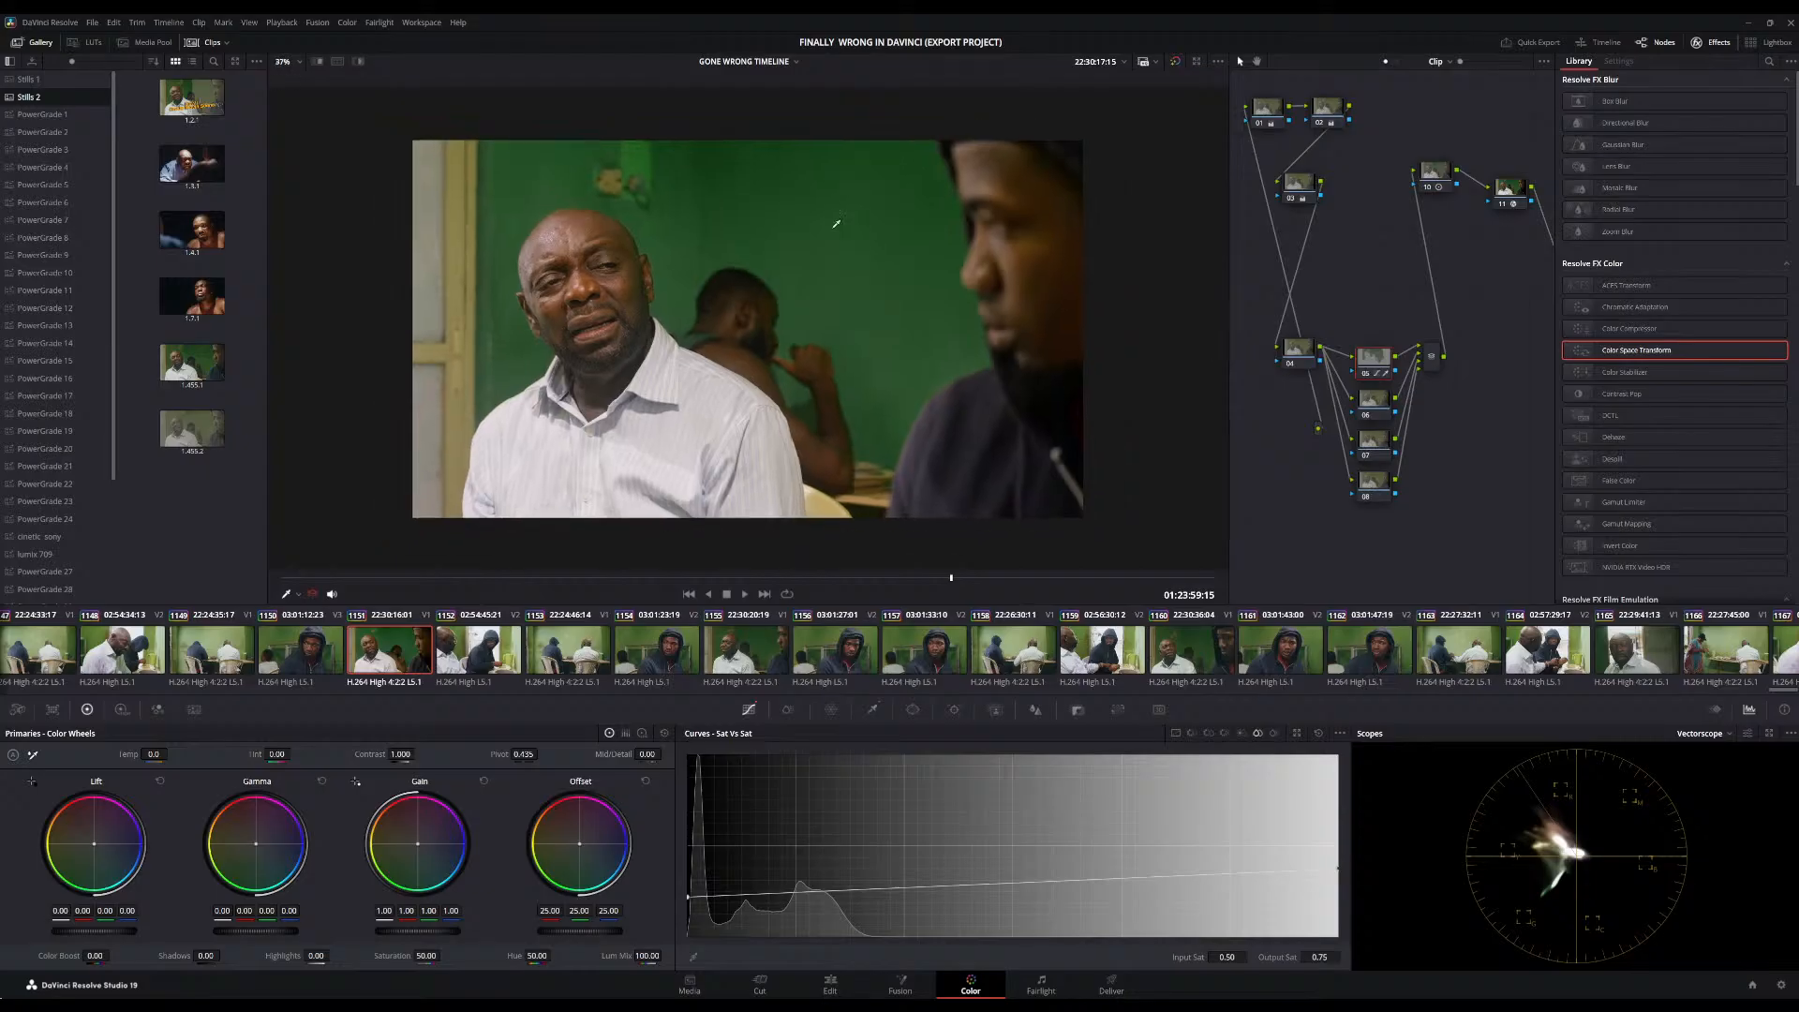
pyautogui.scroll(10, 833, 228)
pyautogui.scroll(-6, 834, 228)
pyautogui.scroll(-3, 836, 224)
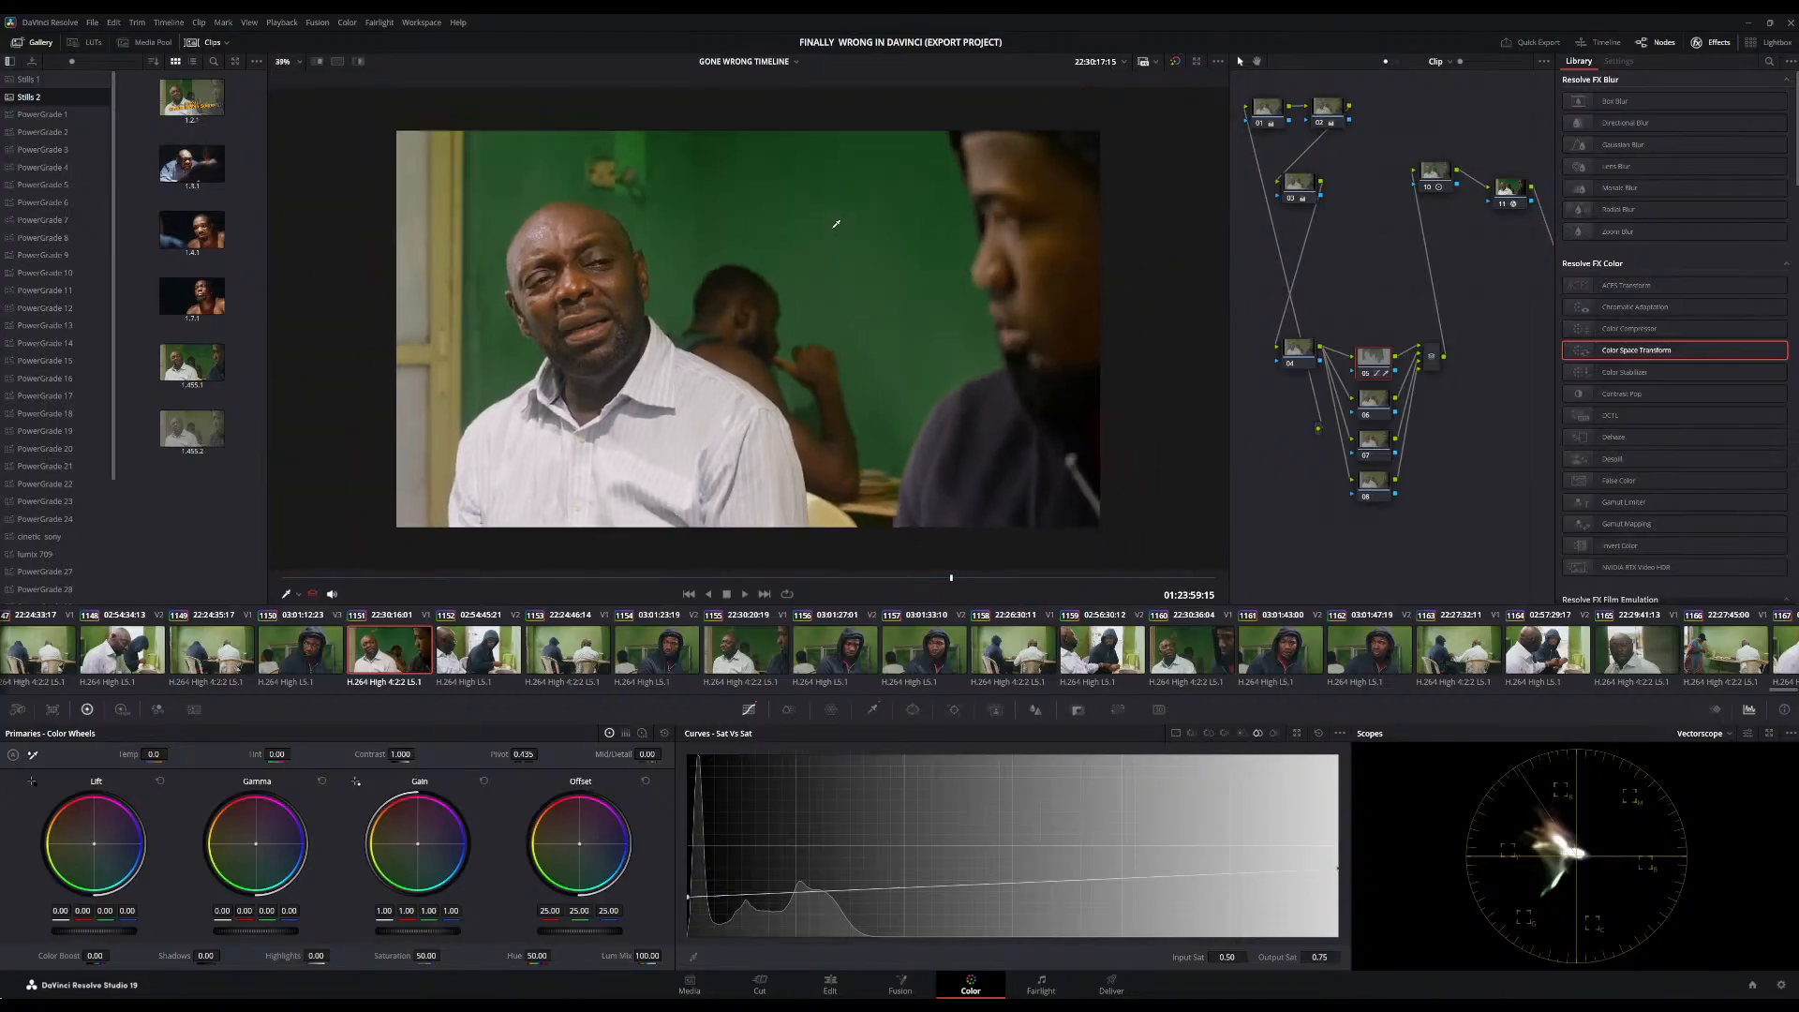
pyautogui.click(1363, 374)
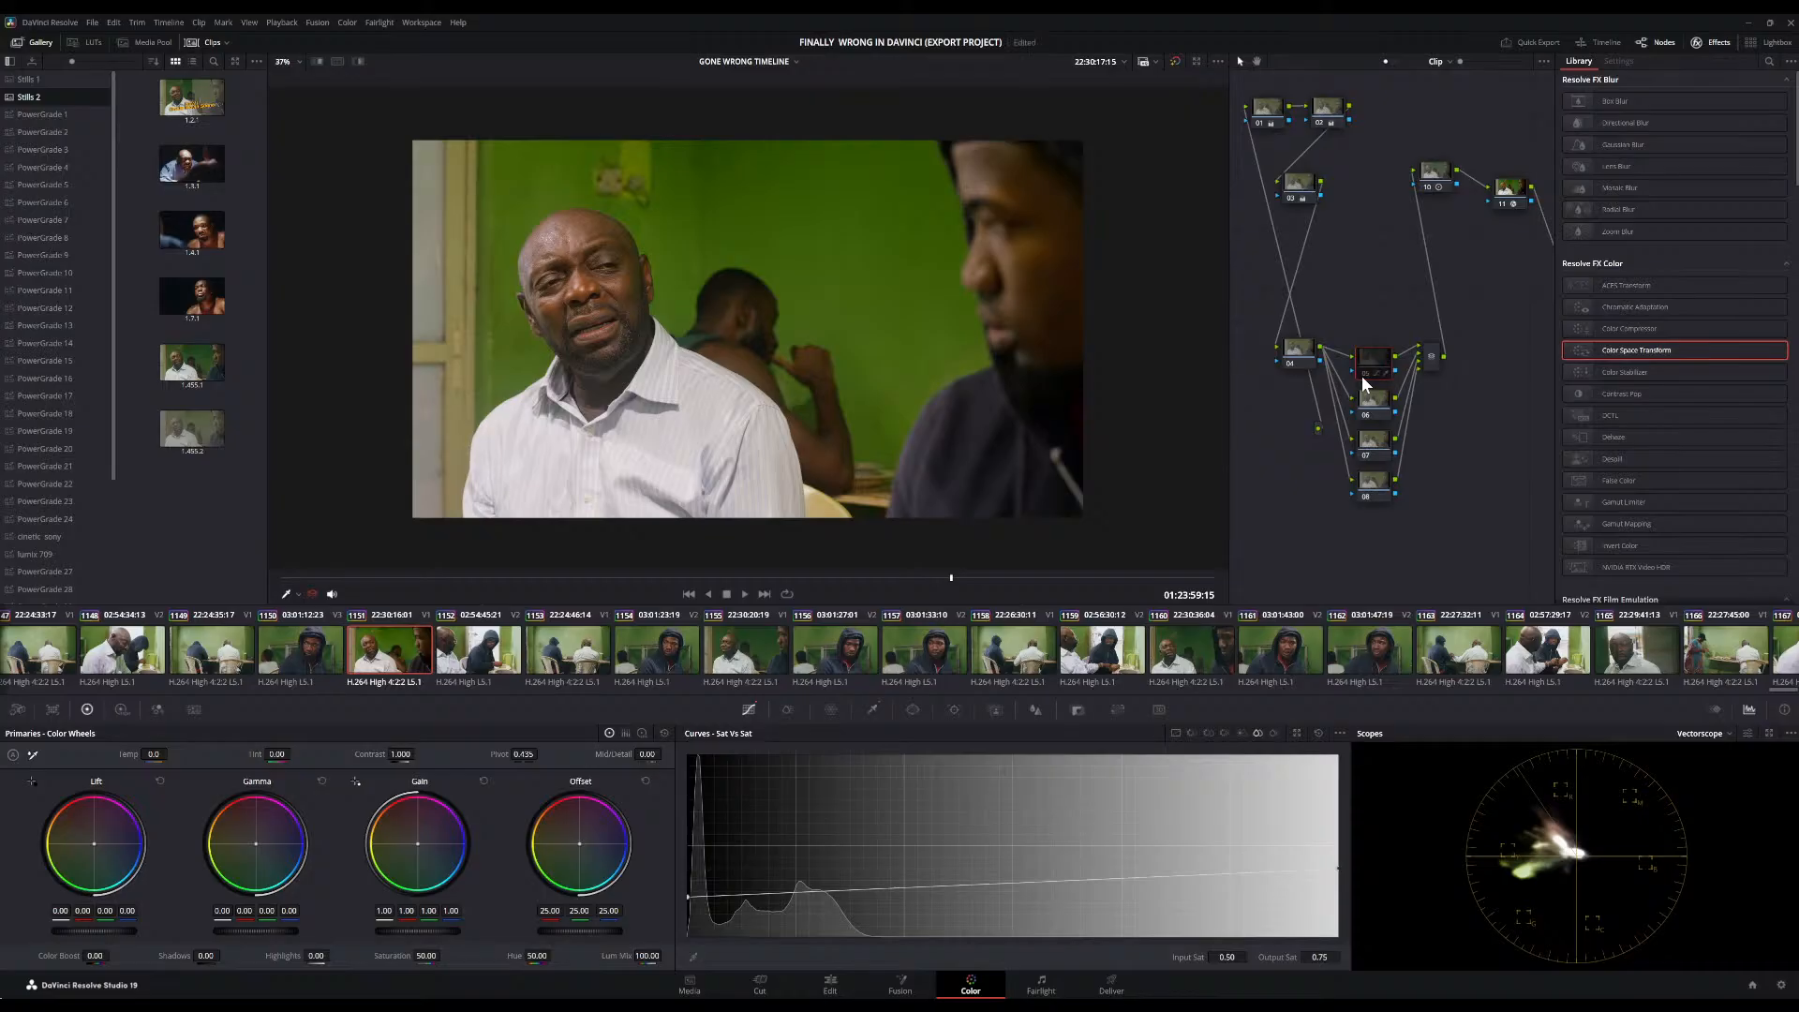
pyautogui.click(1363, 375)
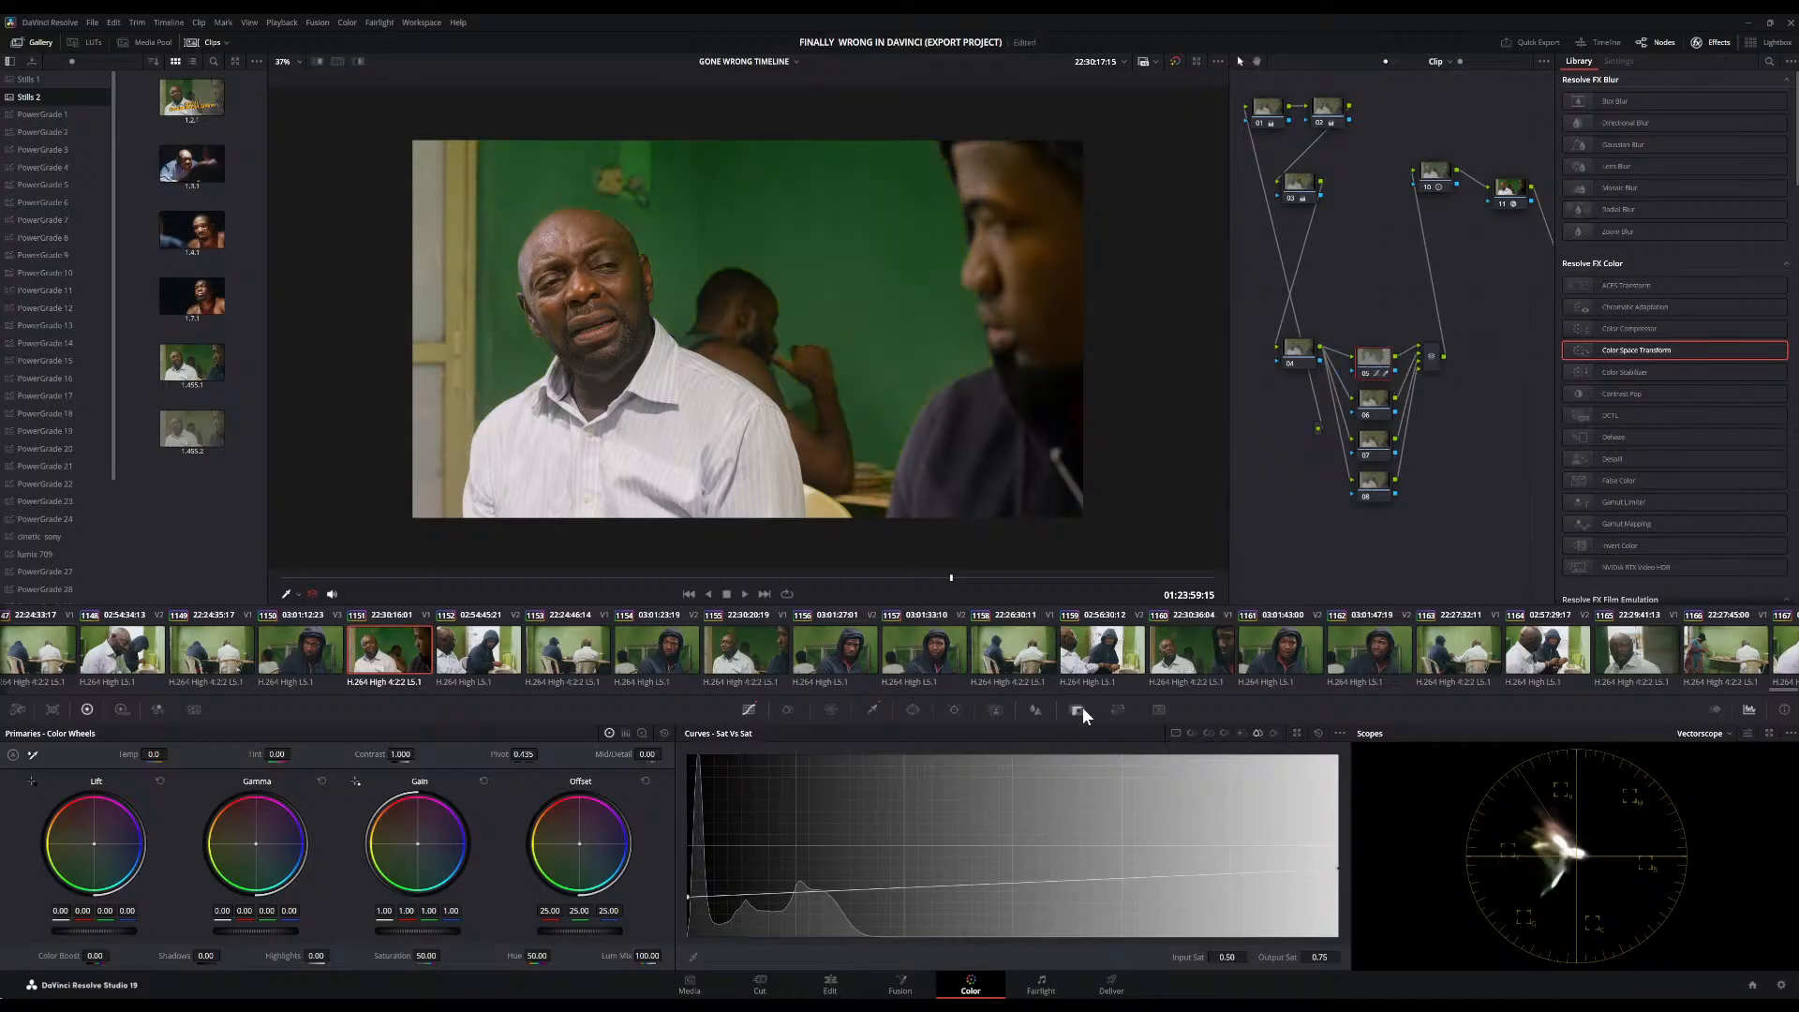
# Shift the middle point of node 05's Hue Vs Hue dip to input hue 297.12 and hue rotation -50.03
pyautogui.click(1207, 733)
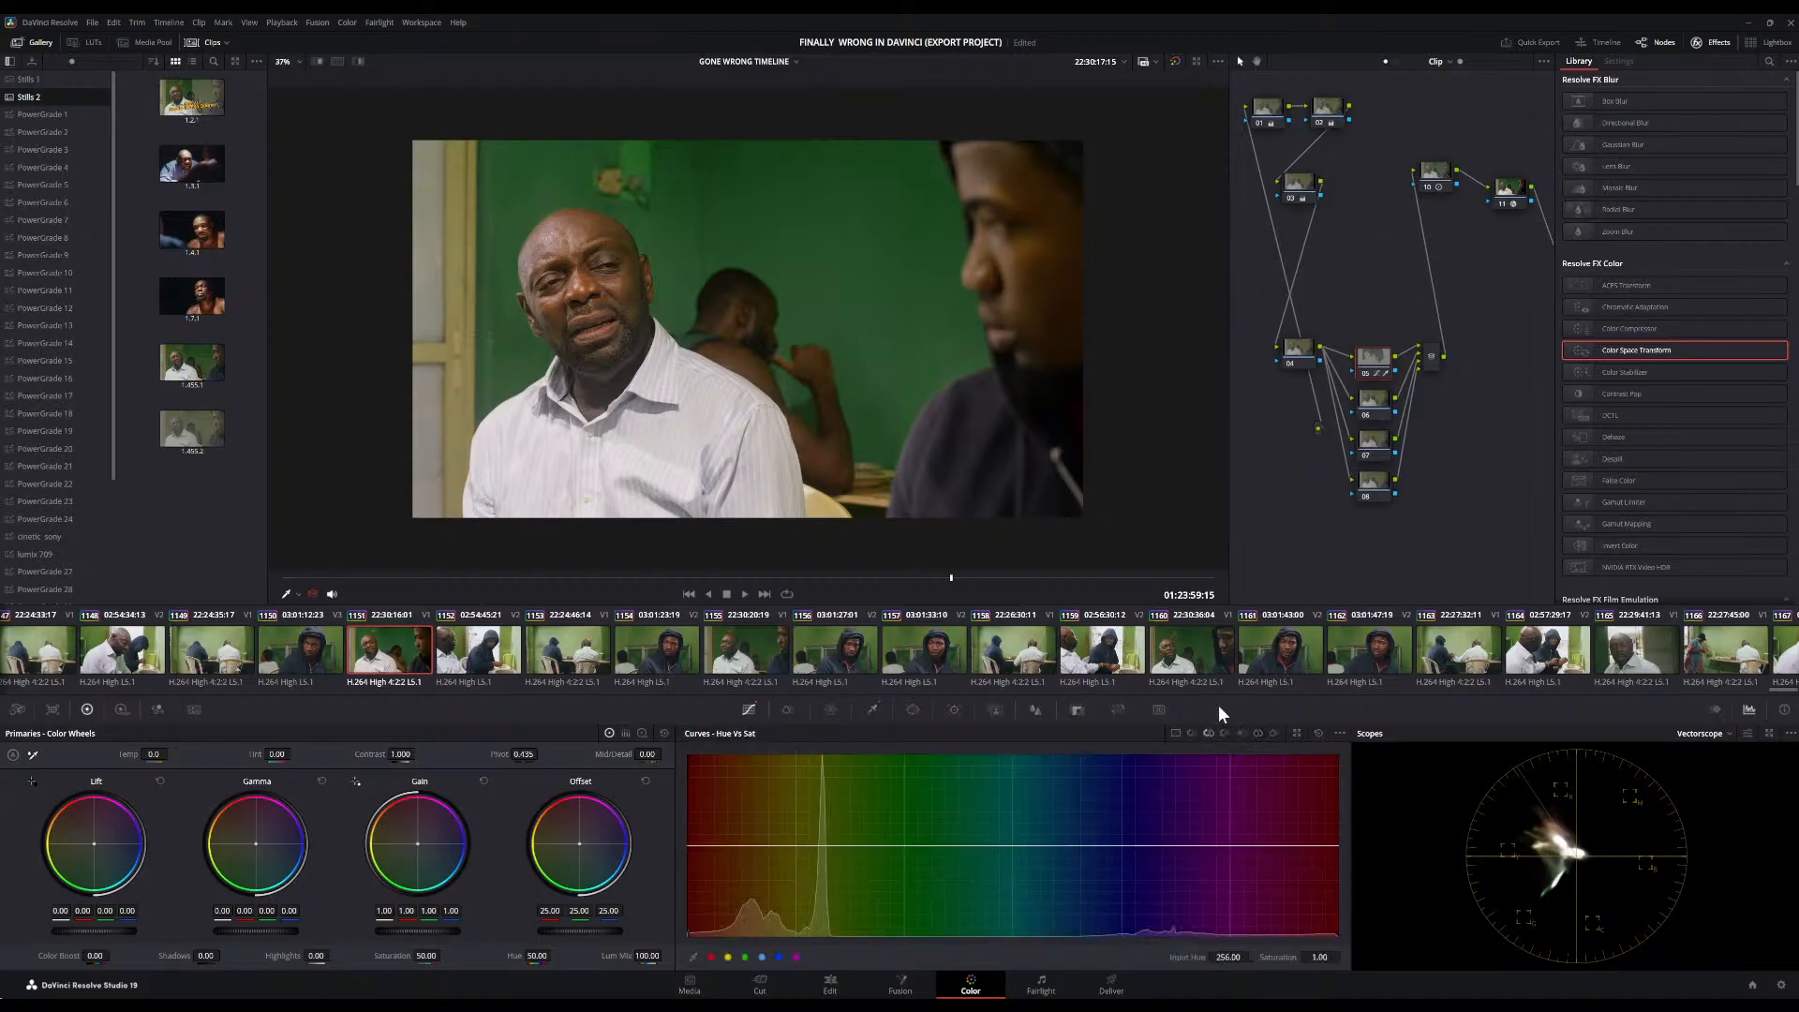
pyautogui.click(1222, 732)
pyautogui.click(1206, 731)
pyautogui.click(1196, 732)
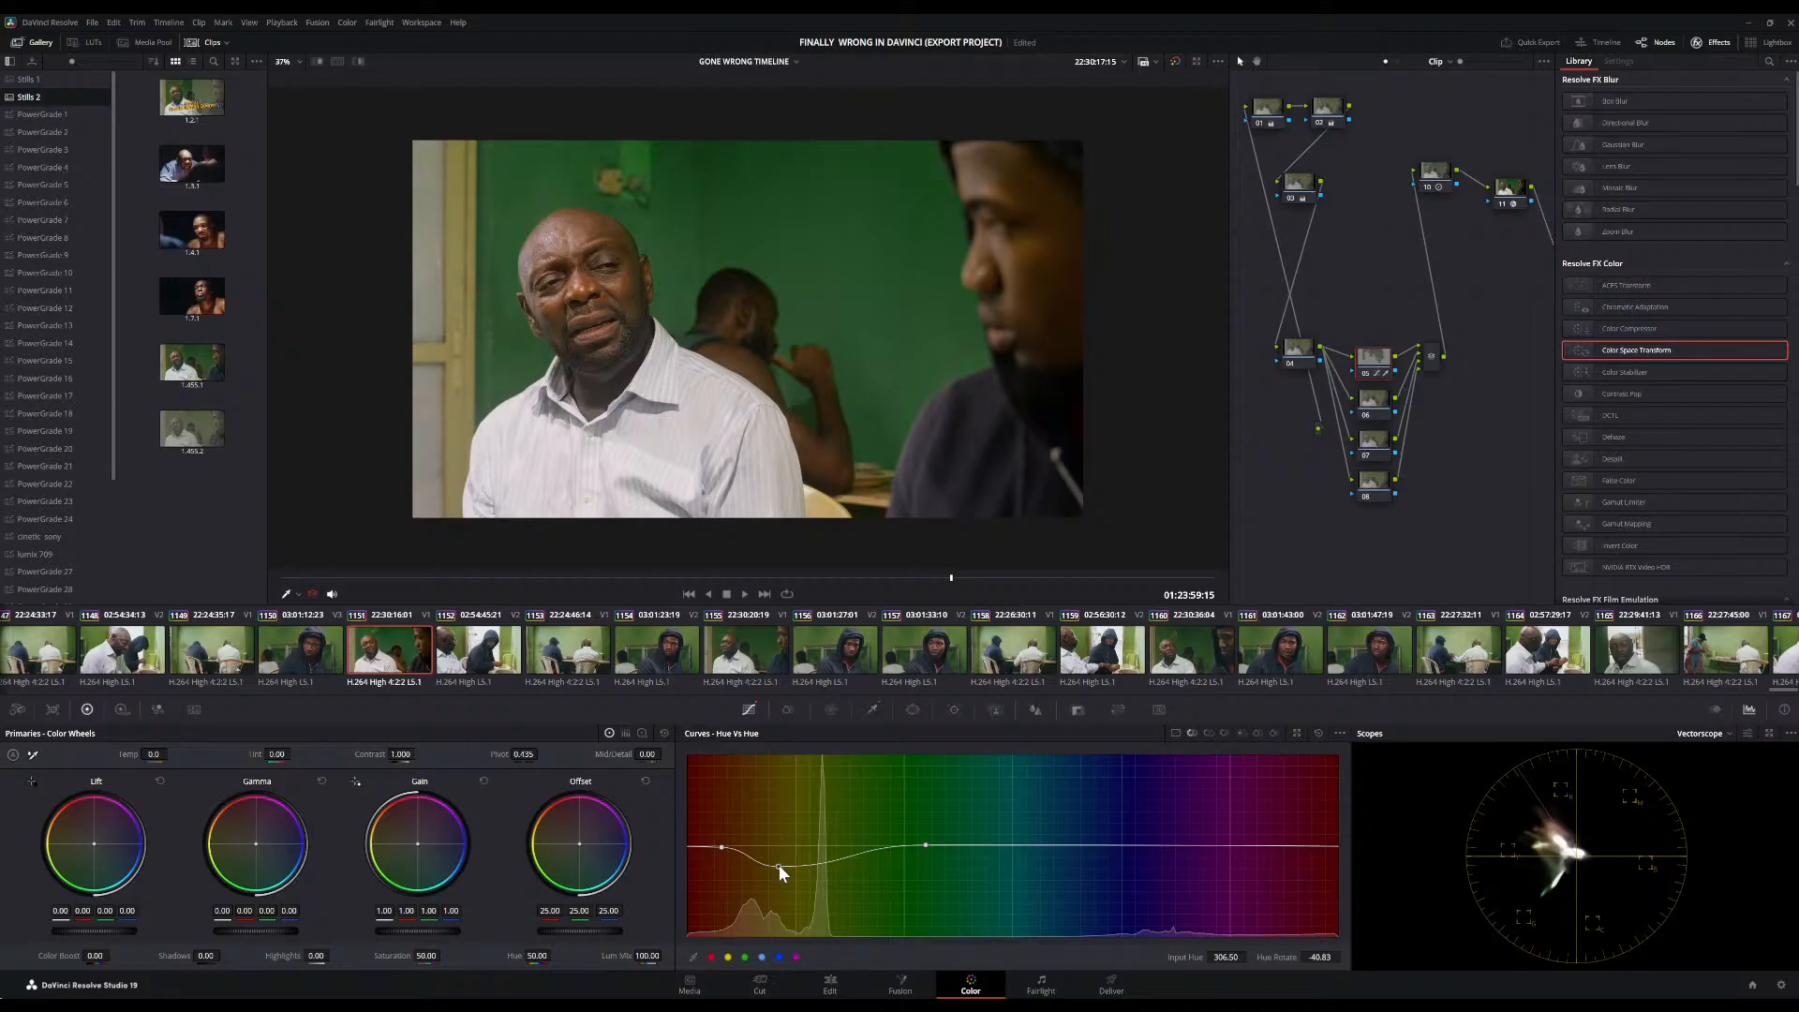
pyautogui.moveTo(778, 865); pyautogui.dragTo(761, 870)
pyautogui.scroll(-1, 993, 361)
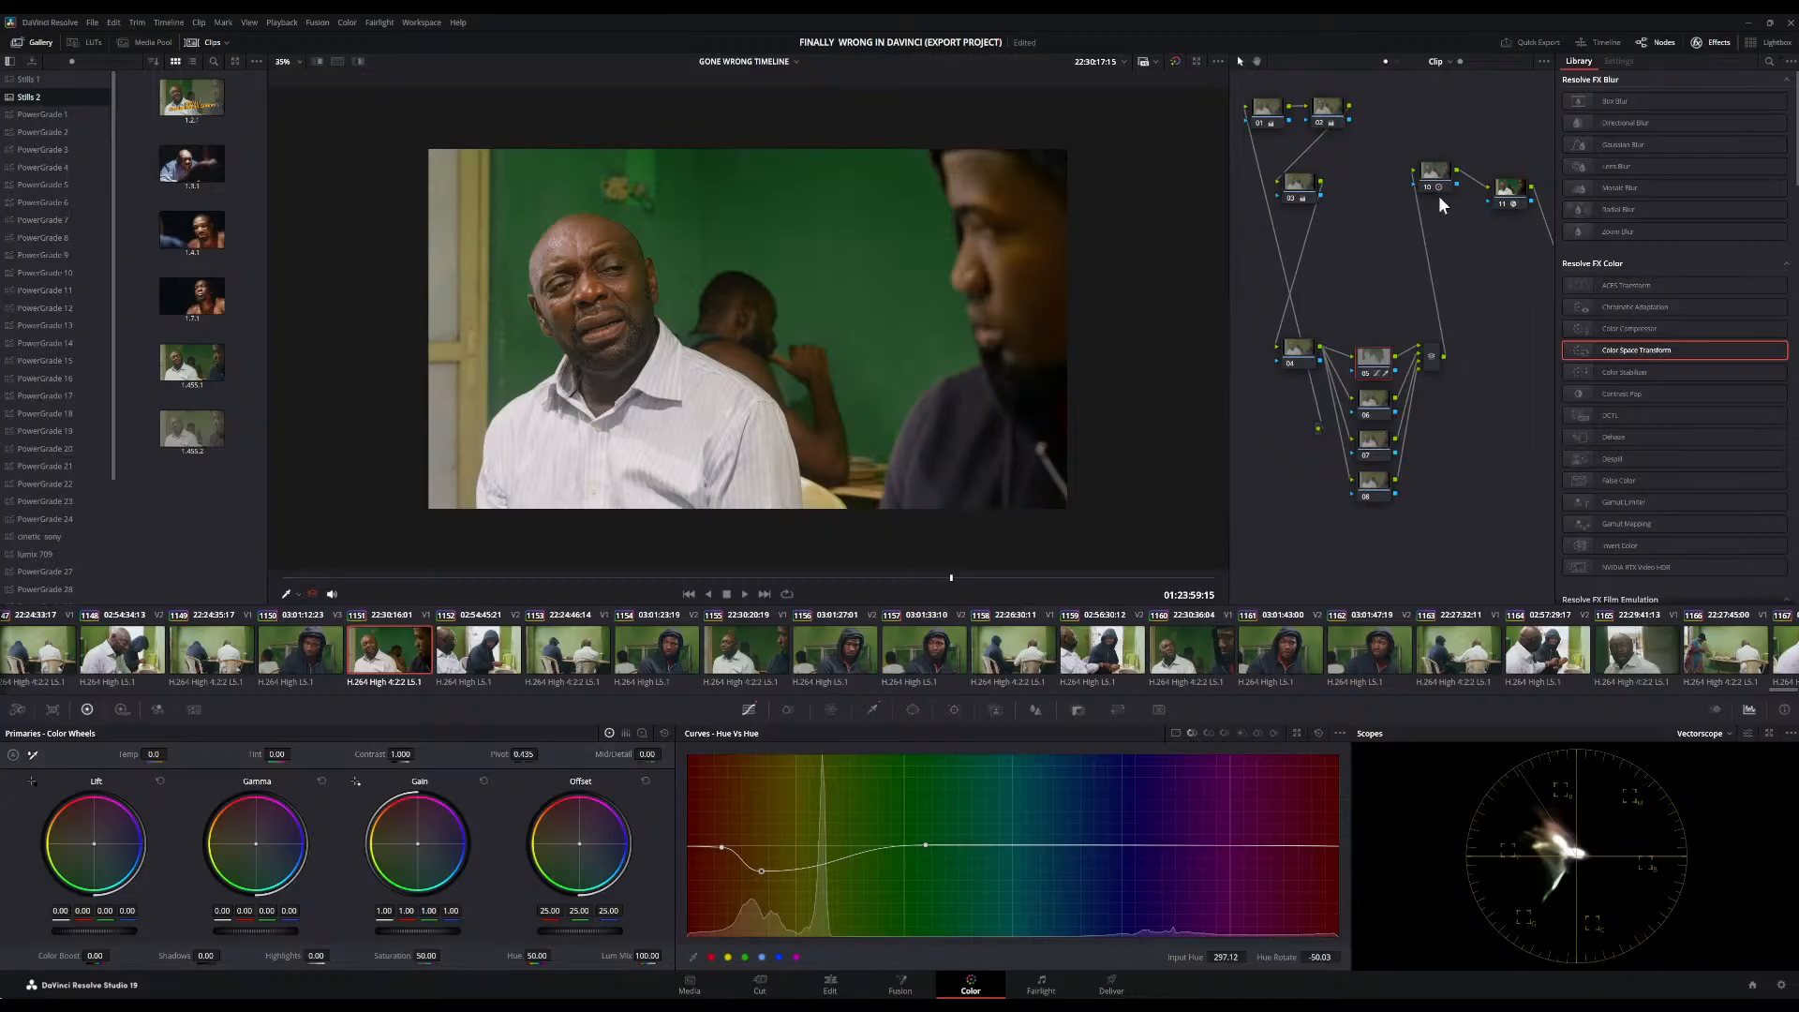
# On node 06, draw a closed curve window around the seated man's striped shirt and set its softness to inside 5.70 and outside 3.76
pyautogui.click(1380, 401)
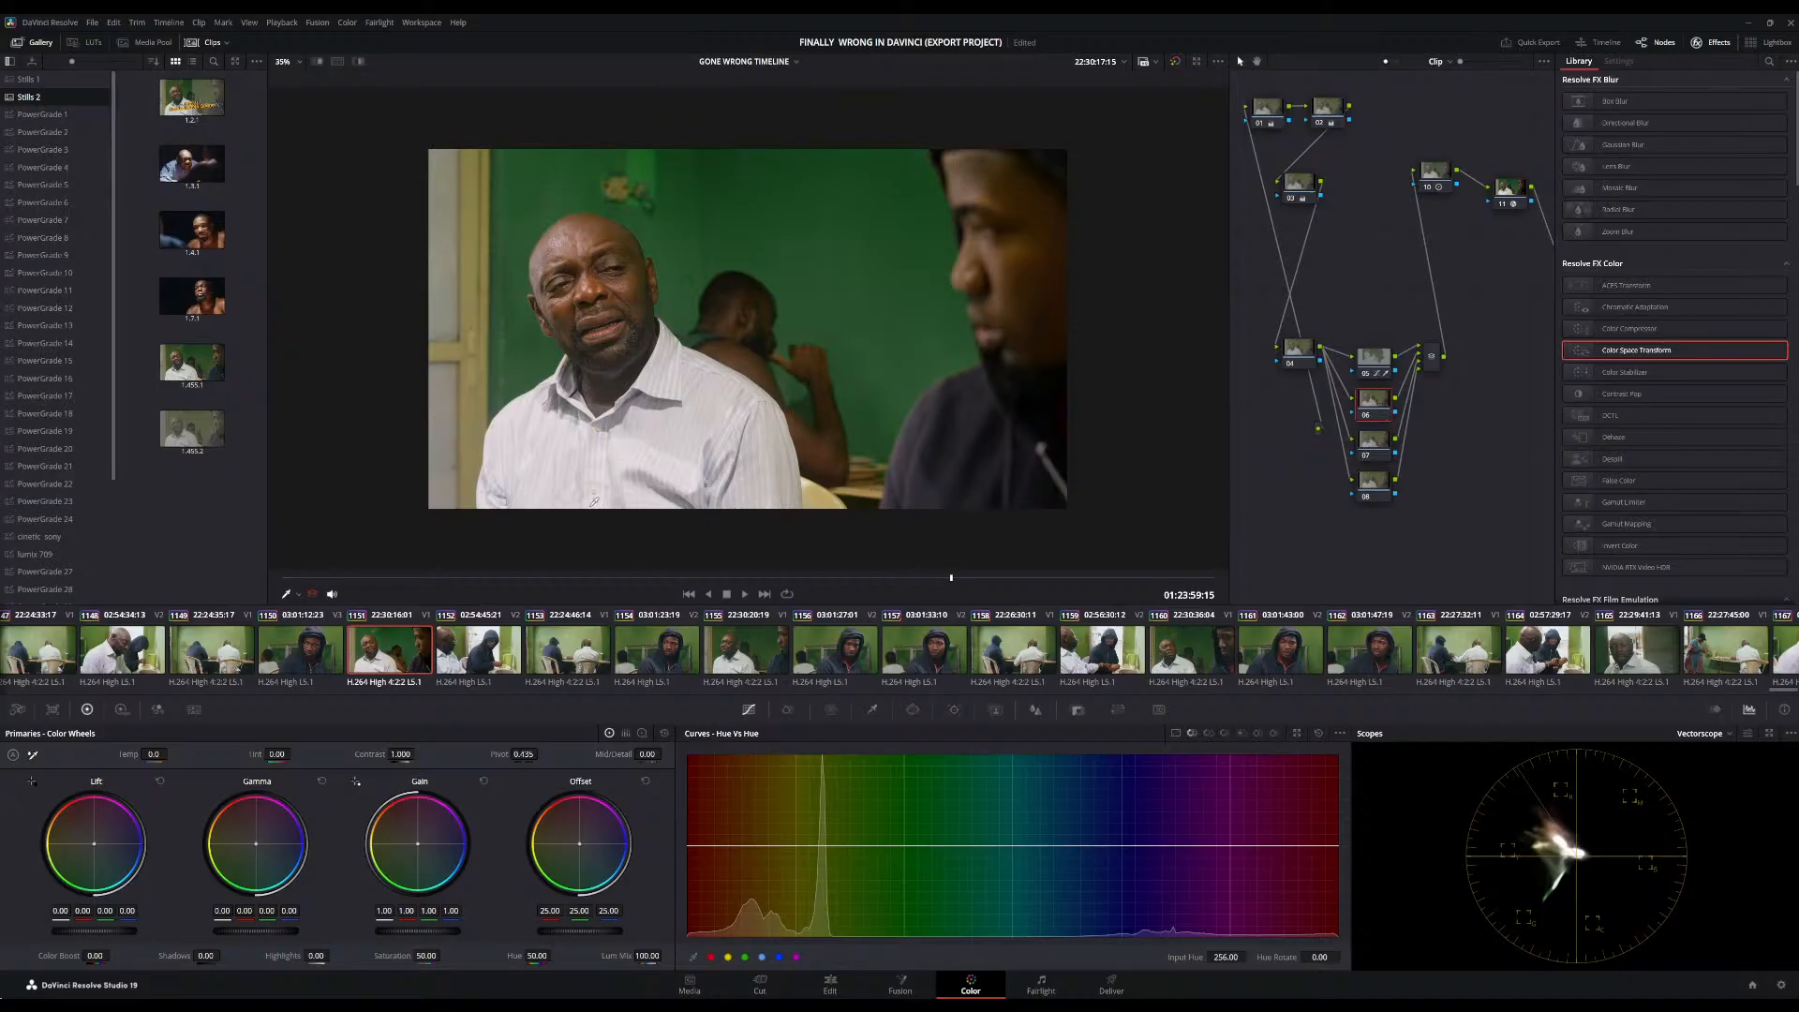
pyautogui.click(913, 711)
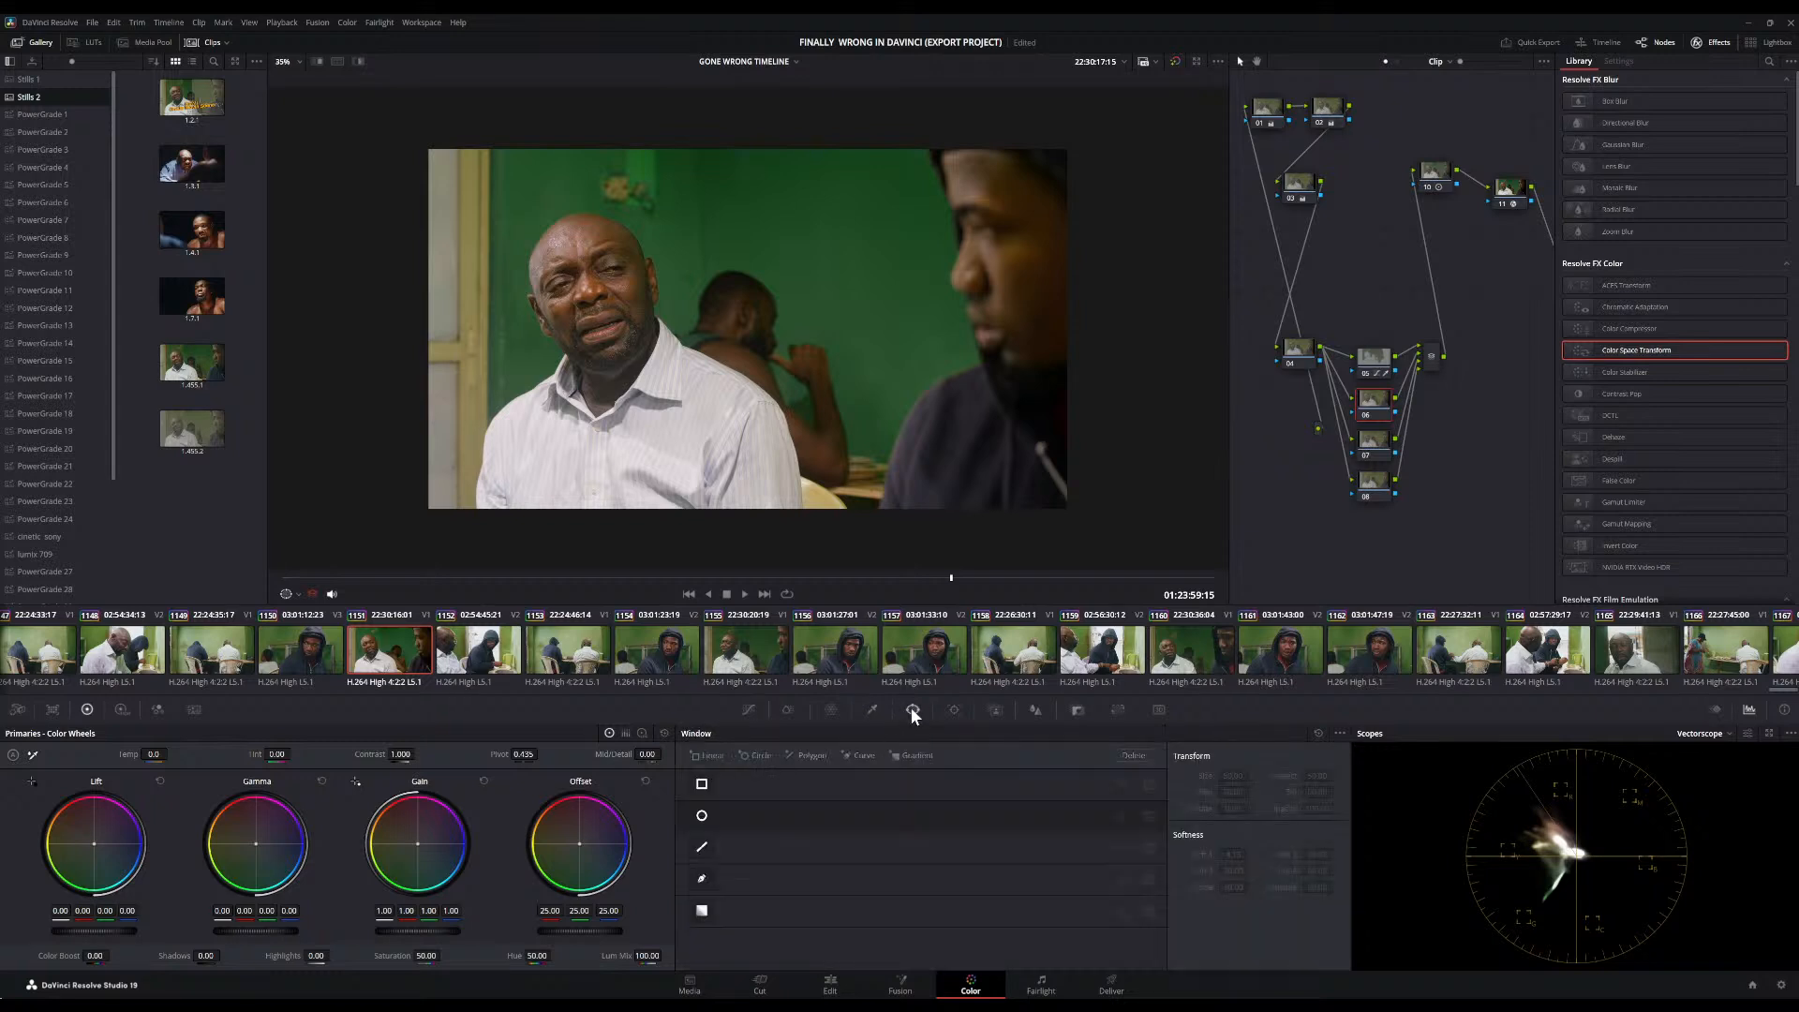
pyautogui.click(702, 880)
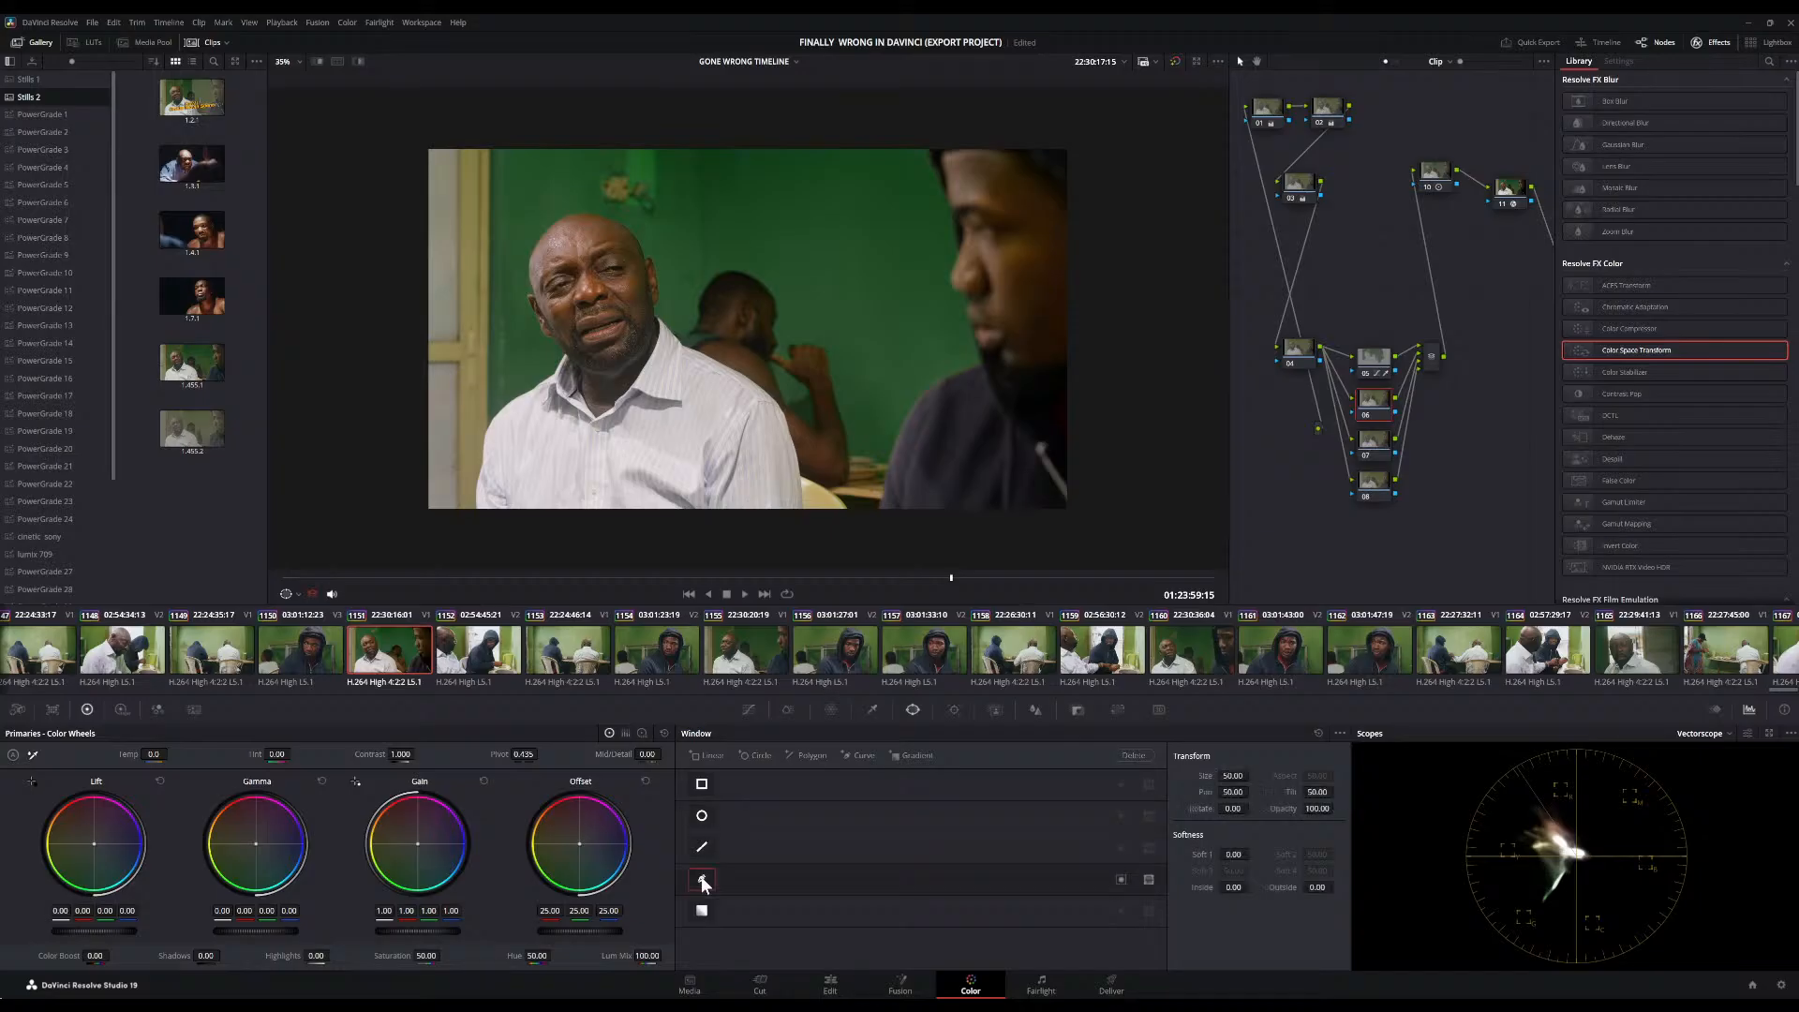
pyautogui.click(472, 515)
pyautogui.click(477, 444)
pyautogui.click(492, 413)
pyautogui.click(525, 387)
pyautogui.click(561, 357)
pyautogui.click(567, 394)
pyautogui.click(594, 416)
pyautogui.click(672, 443)
pyautogui.click(710, 465)
pyautogui.click(765, 404)
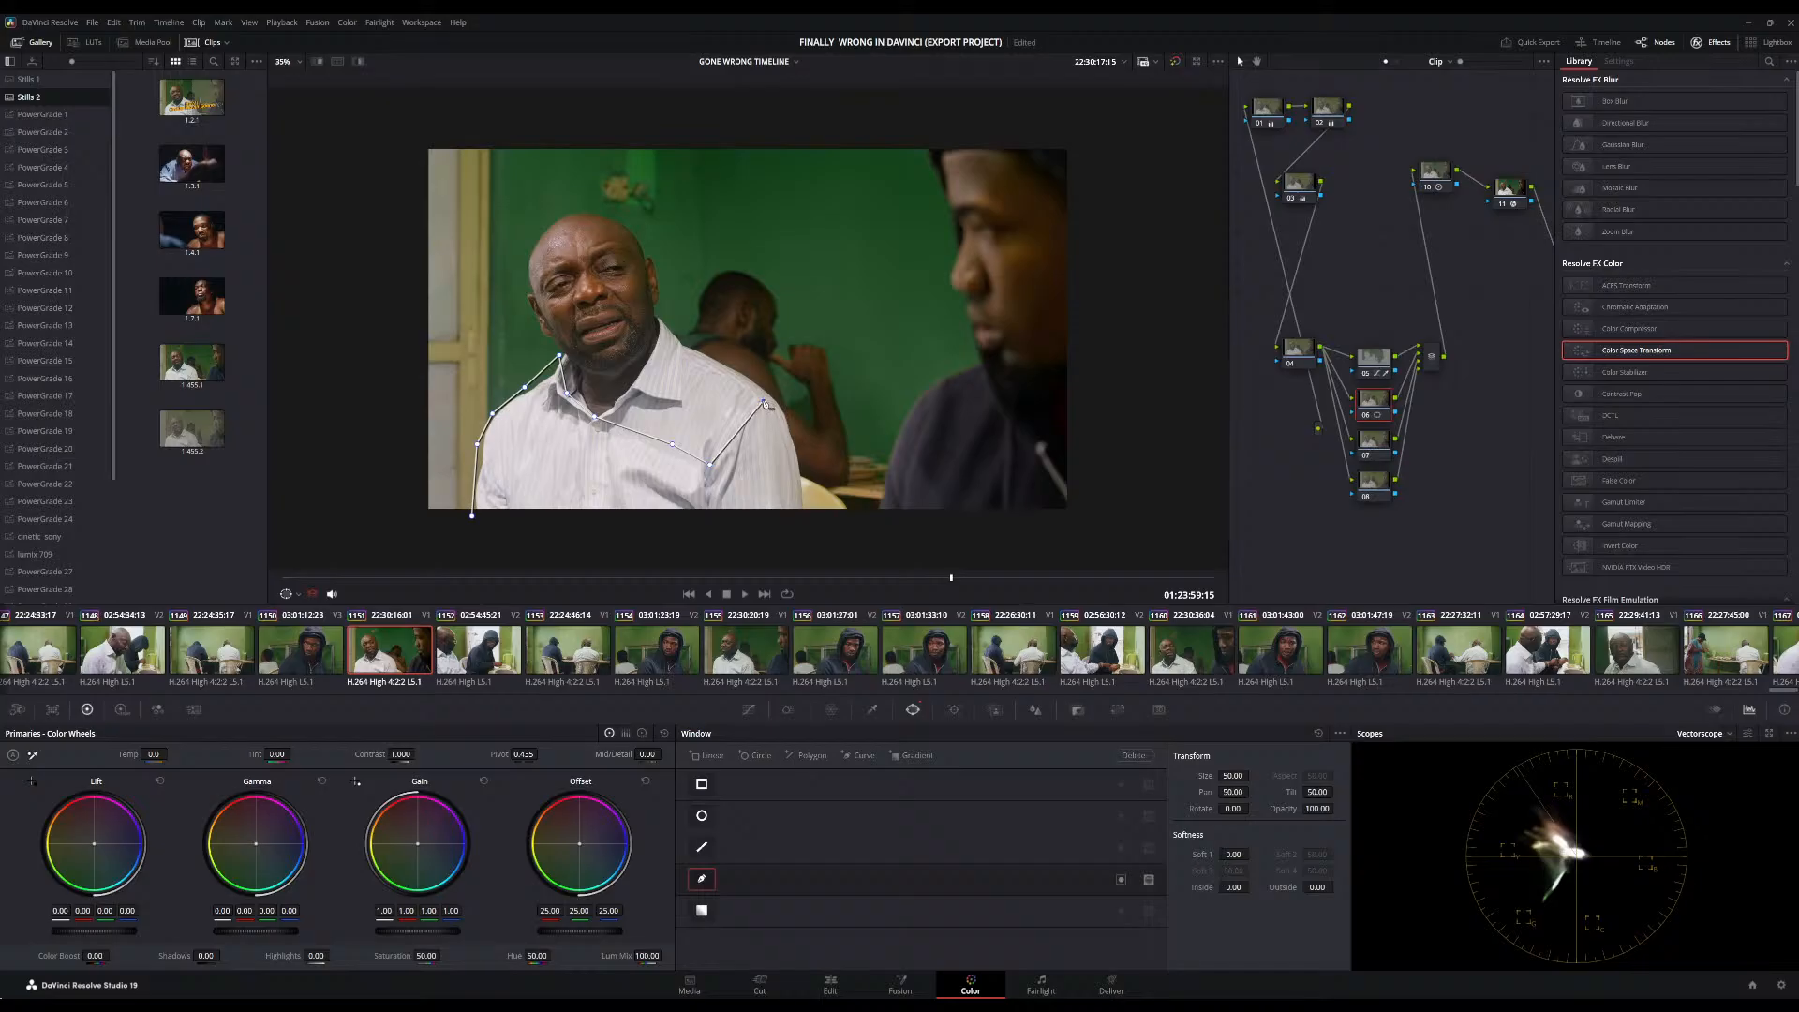
pyautogui.click(795, 455)
pyautogui.click(806, 535)
pyautogui.click(473, 518)
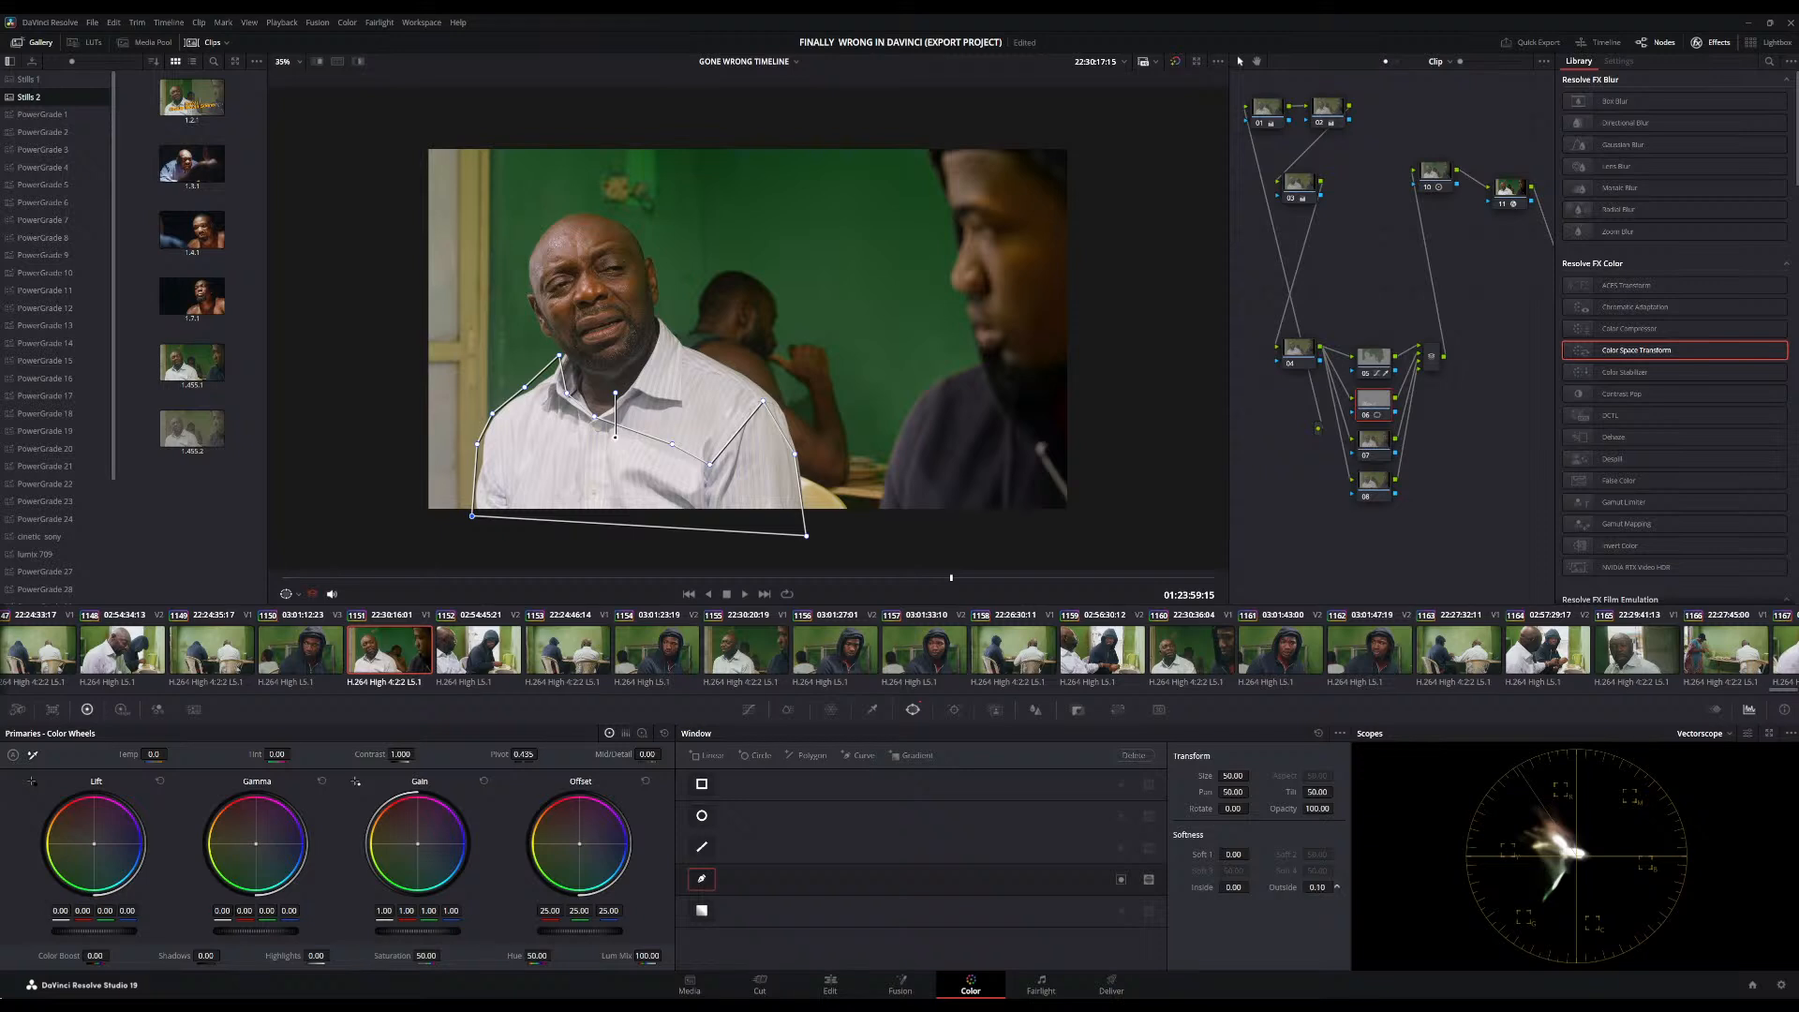
pyautogui.moveTo(1318, 888); pyautogui.dragTo(1254, 887)
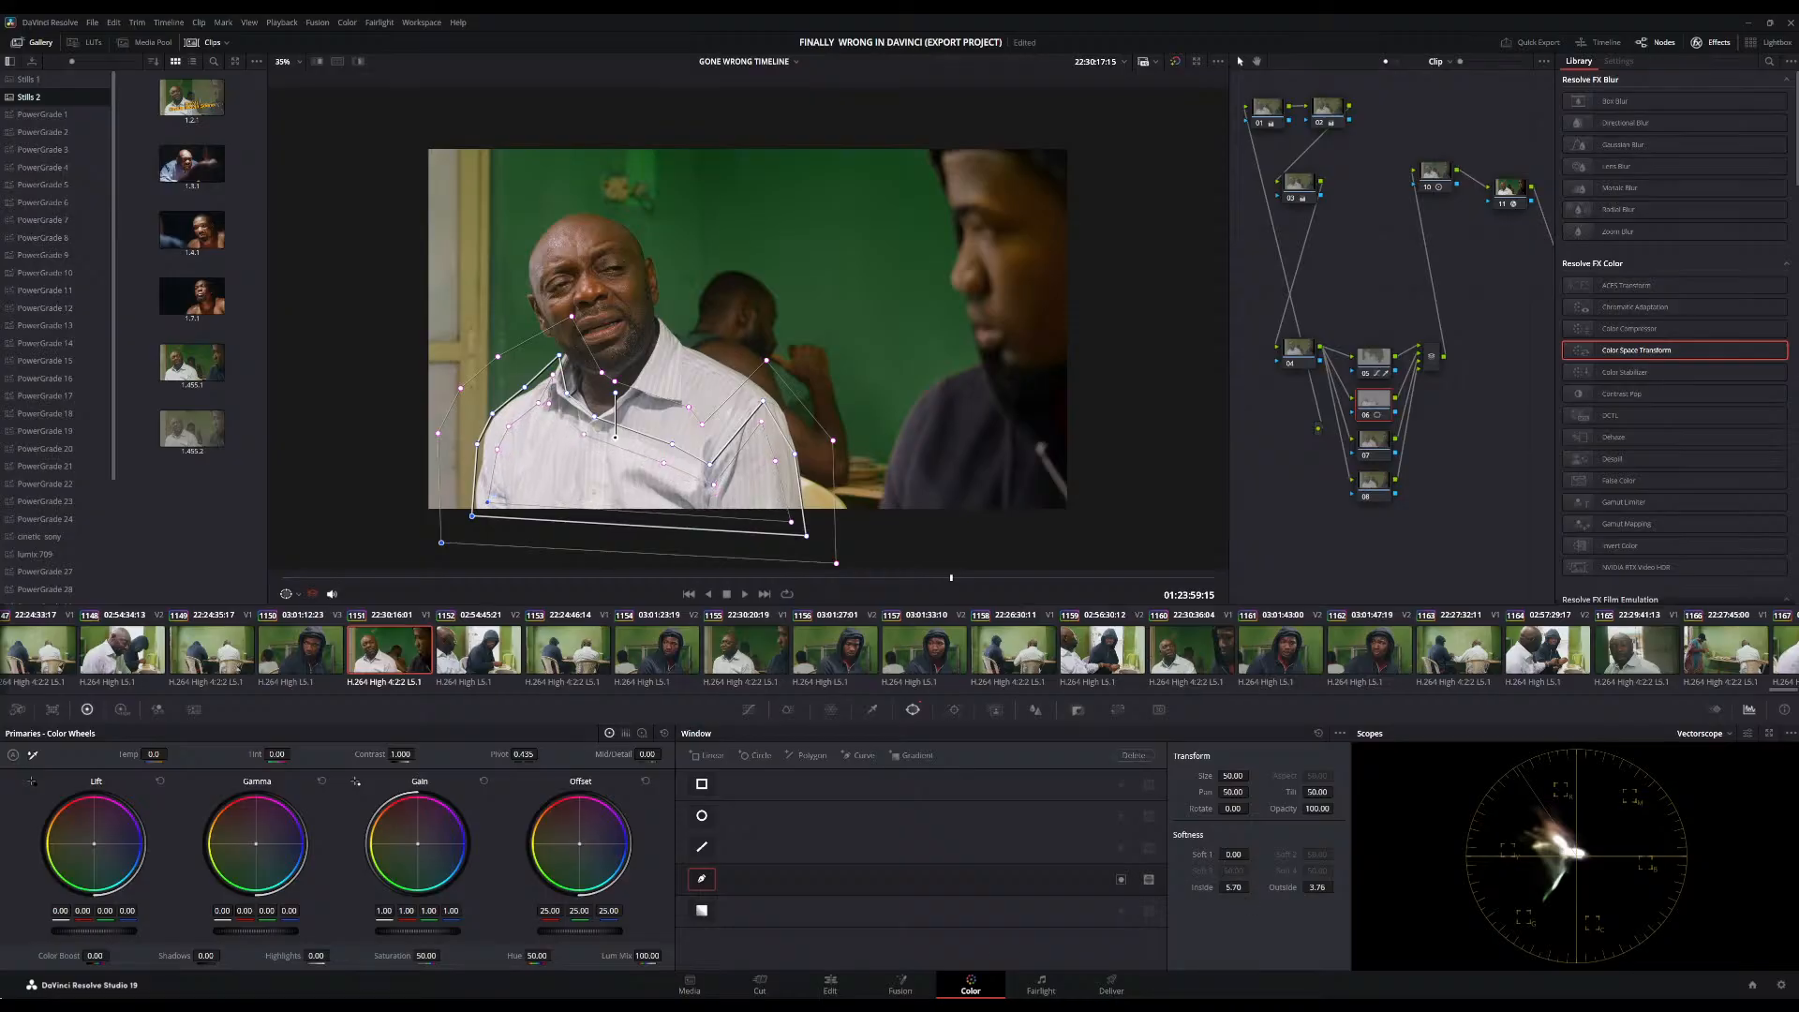
# Track the shirt window through the whole clip in both directions and highlight the area it isolates
pyautogui.click(962, 711)
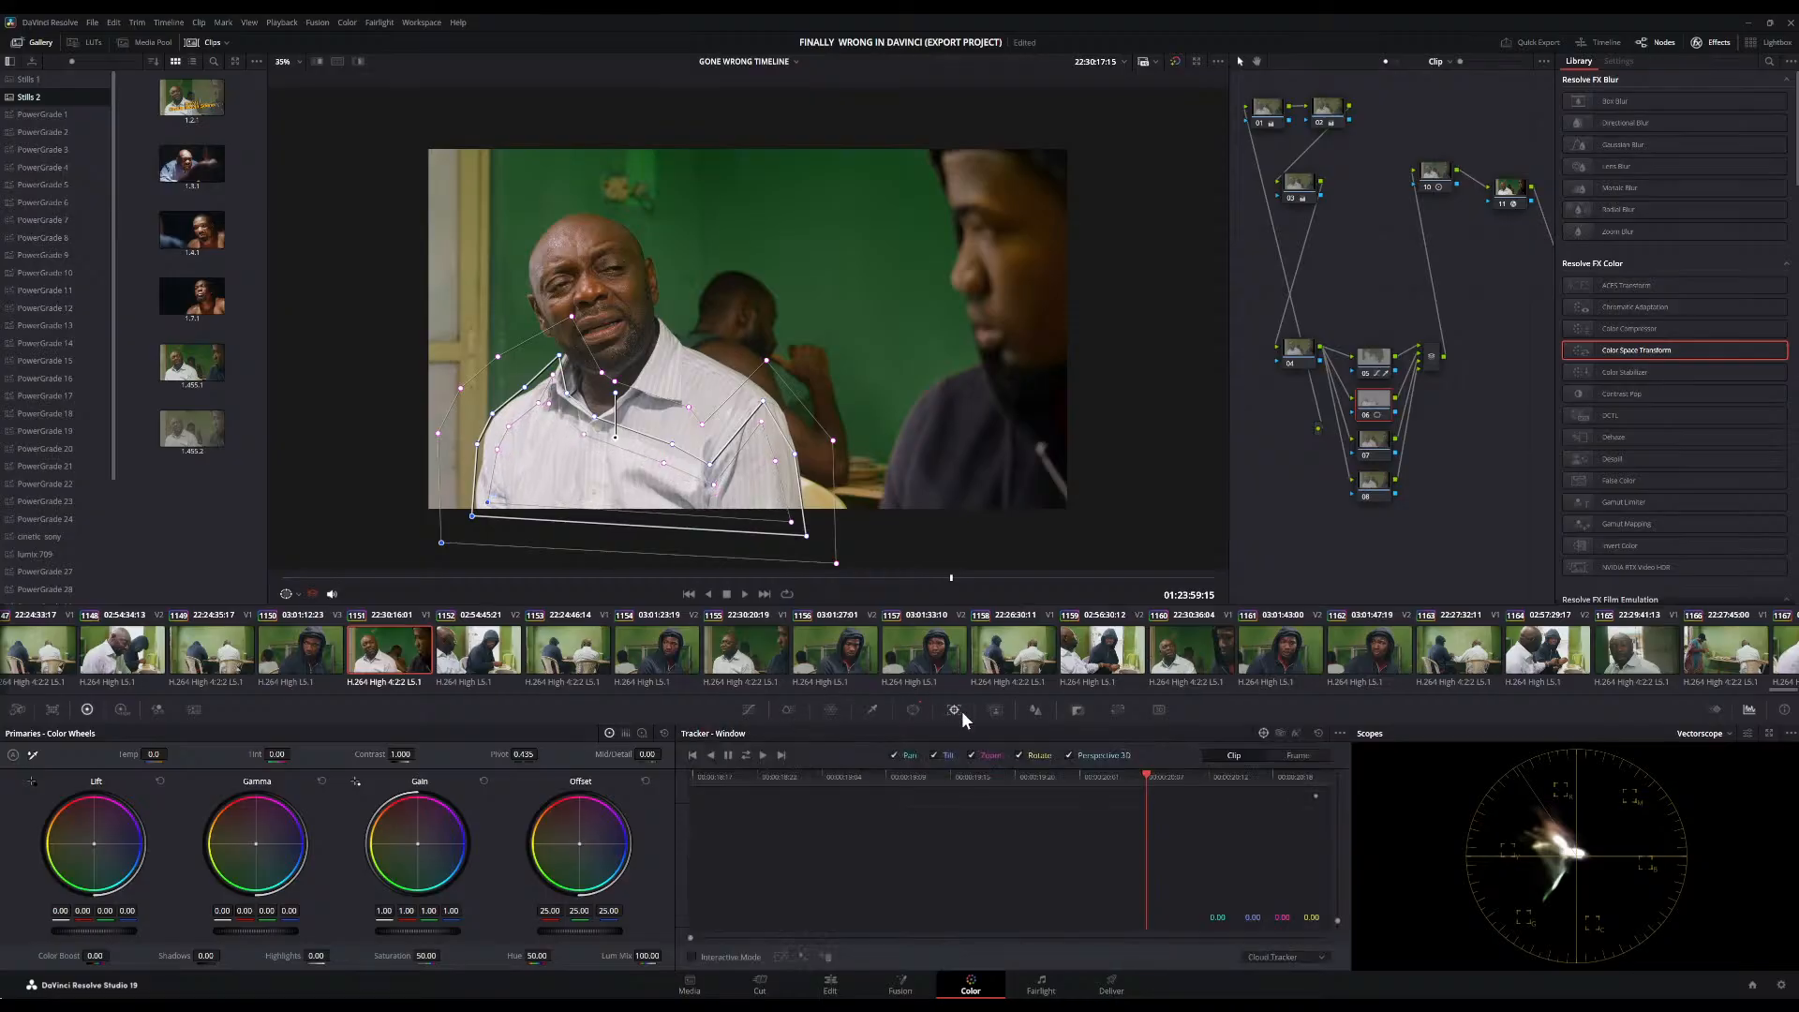
pyautogui.click(746, 754)
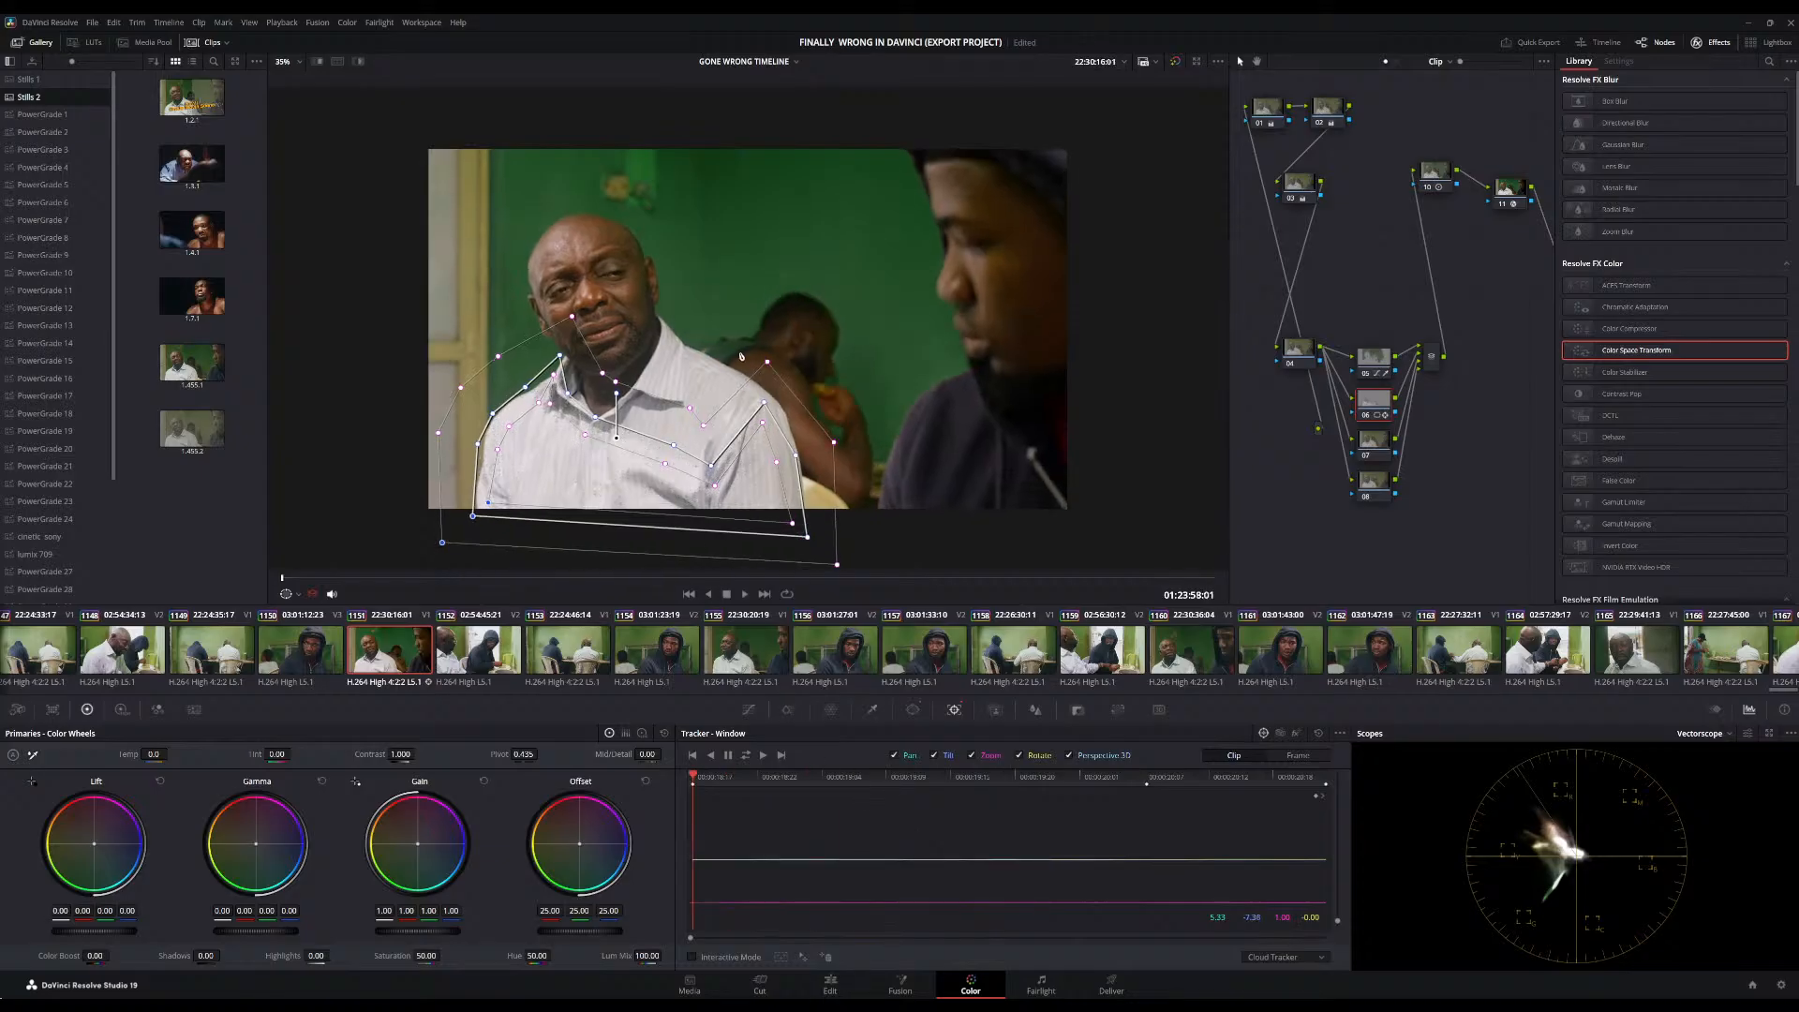
pyautogui.click(360, 60)
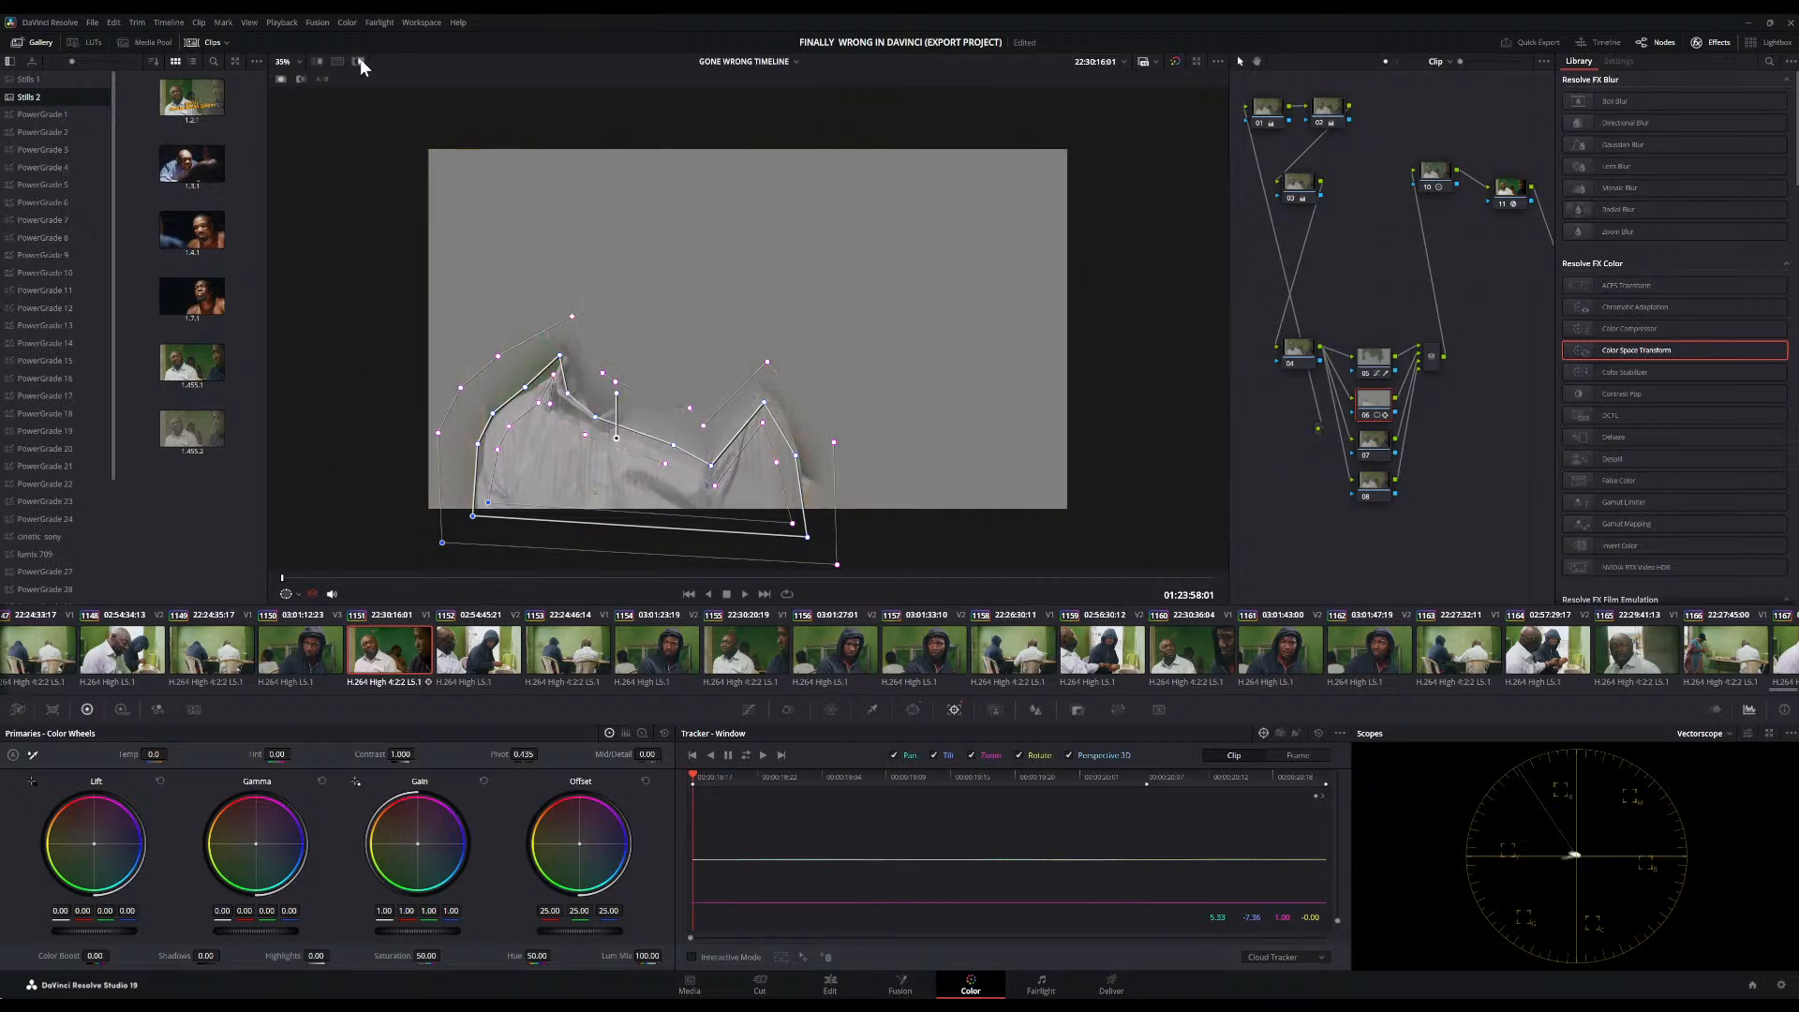
# Turn off the highlight and lower the exposure of node 06's HDR Light zone to -0.50
pyautogui.click(360, 60)
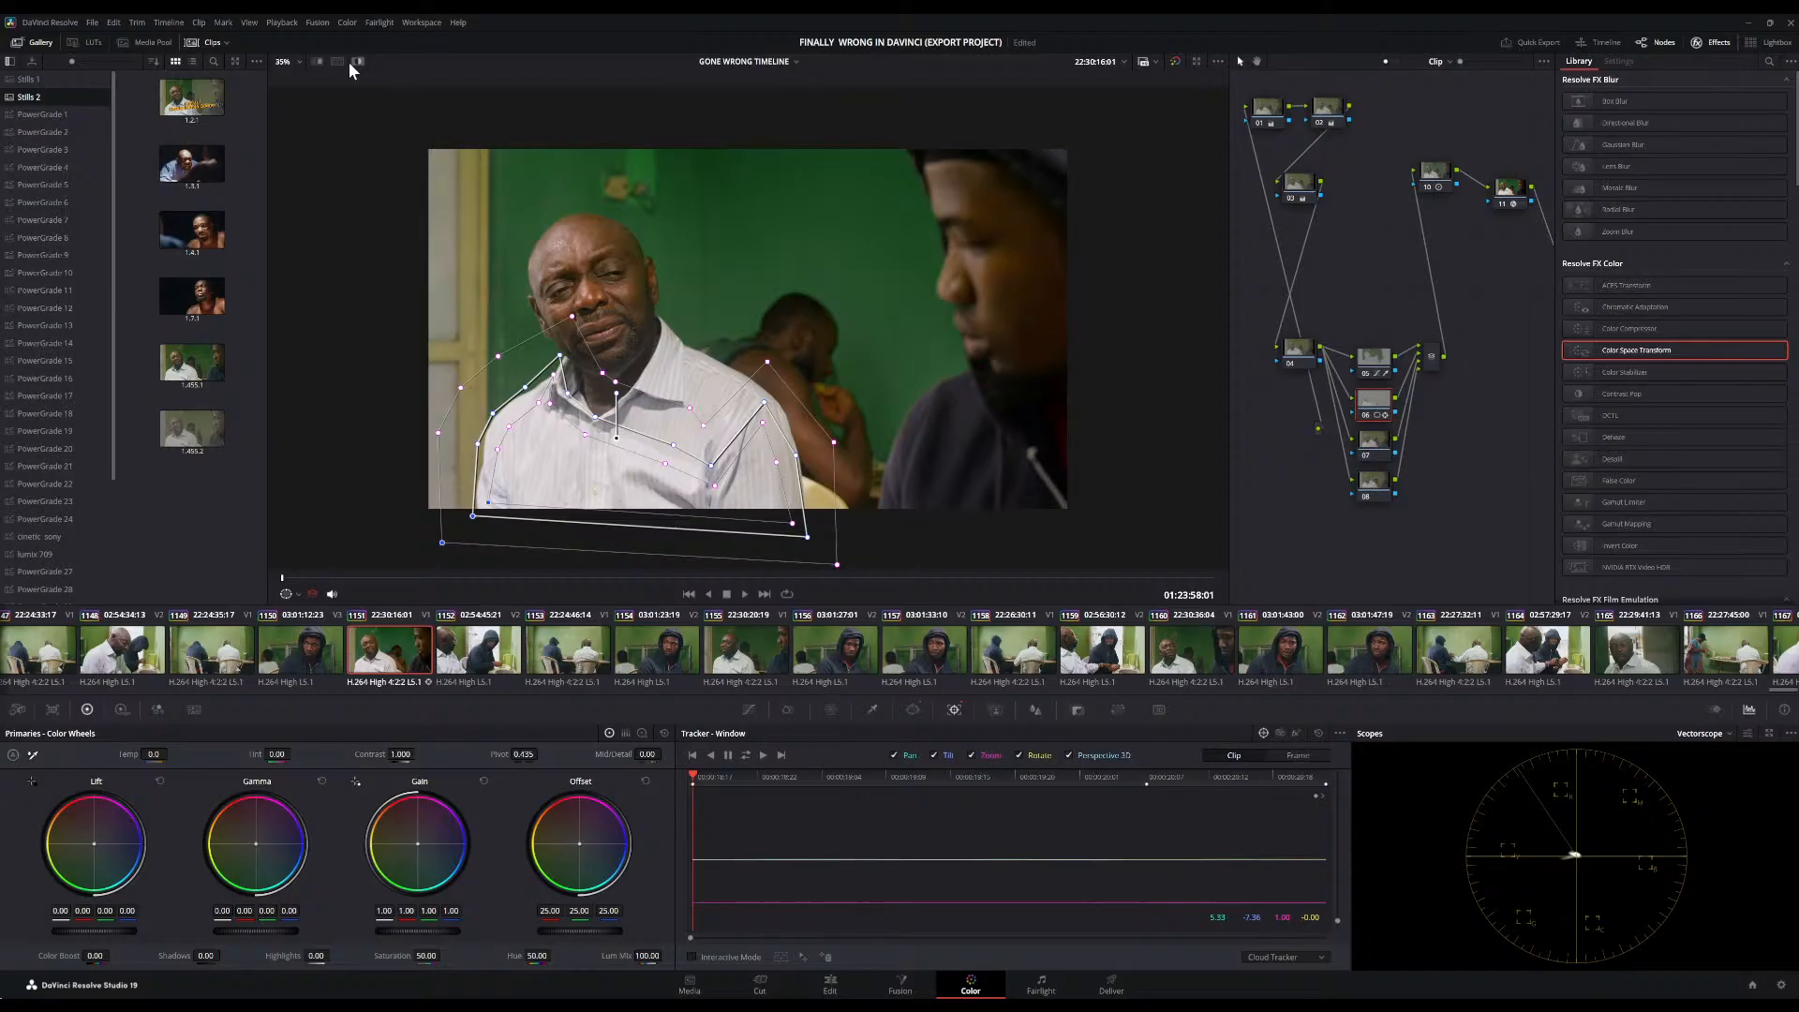
pyautogui.click(121, 711)
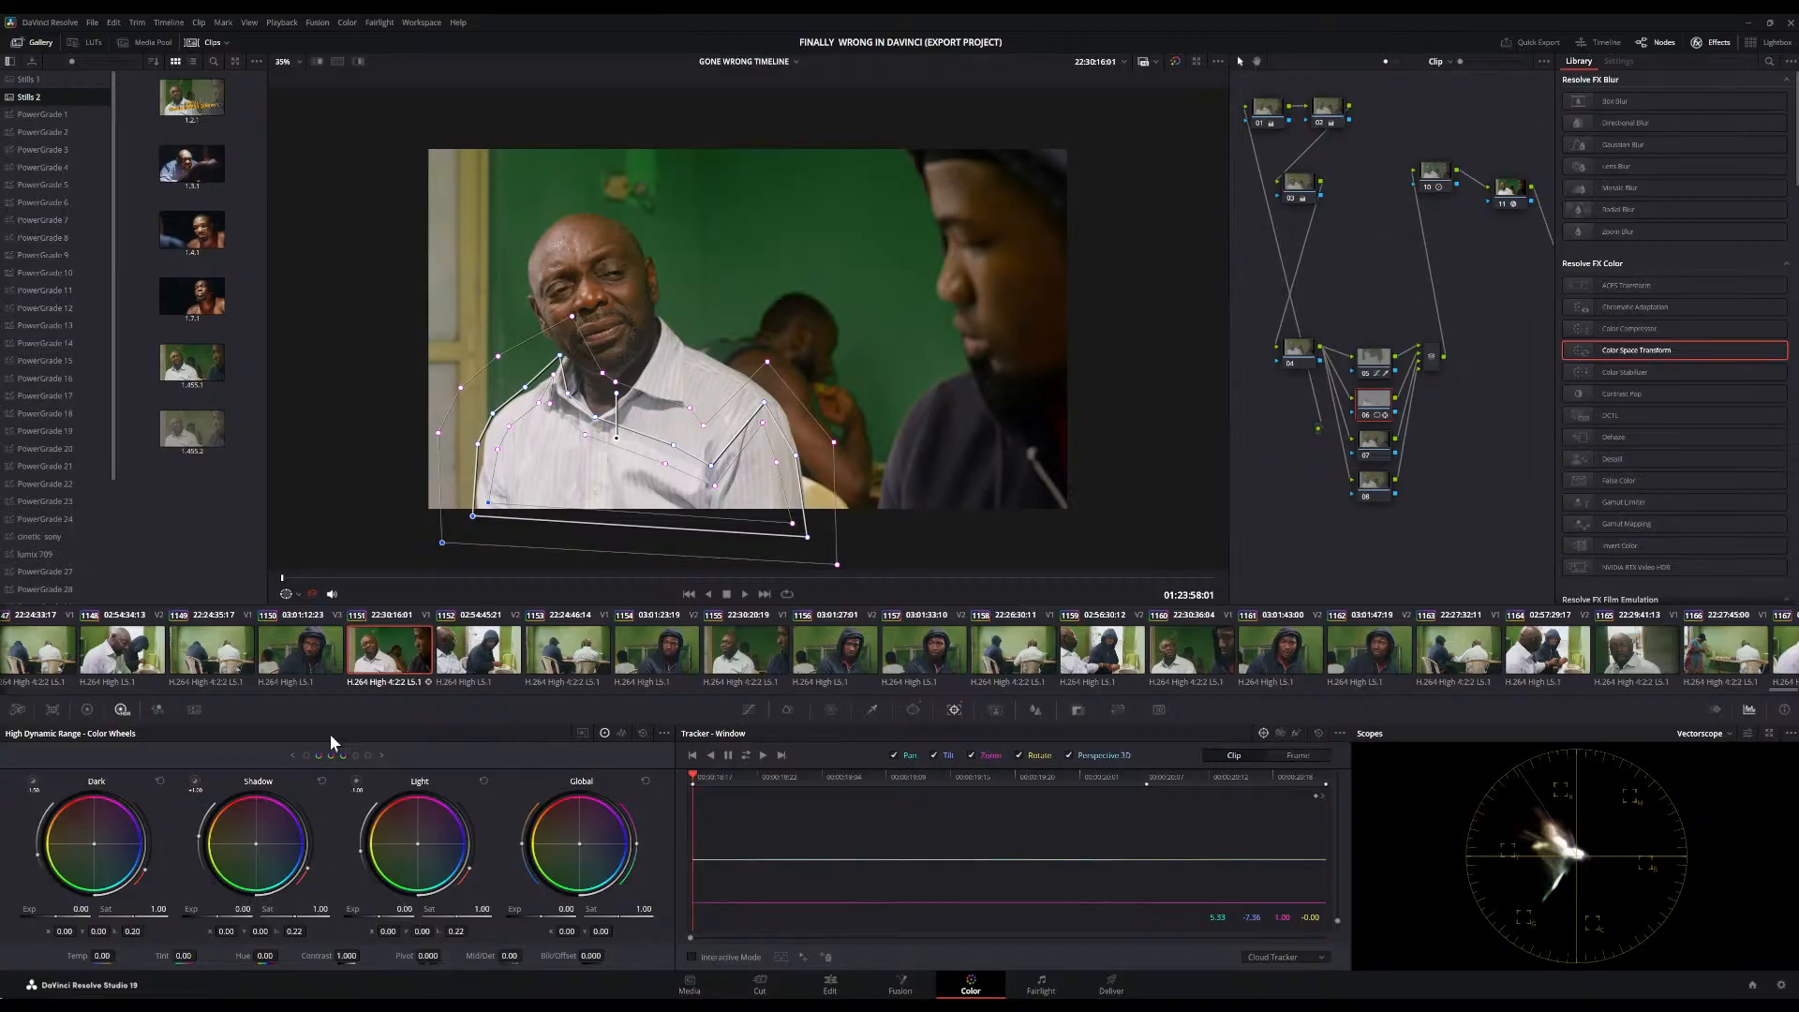
pyautogui.click(292, 754)
pyautogui.click(382, 753)
pyautogui.moveTo(402, 908)
pyautogui.mouseDown()
pyautogui.moveTo(353, 908)
pyautogui.moveTo(384, 908)
pyautogui.mouseUp()
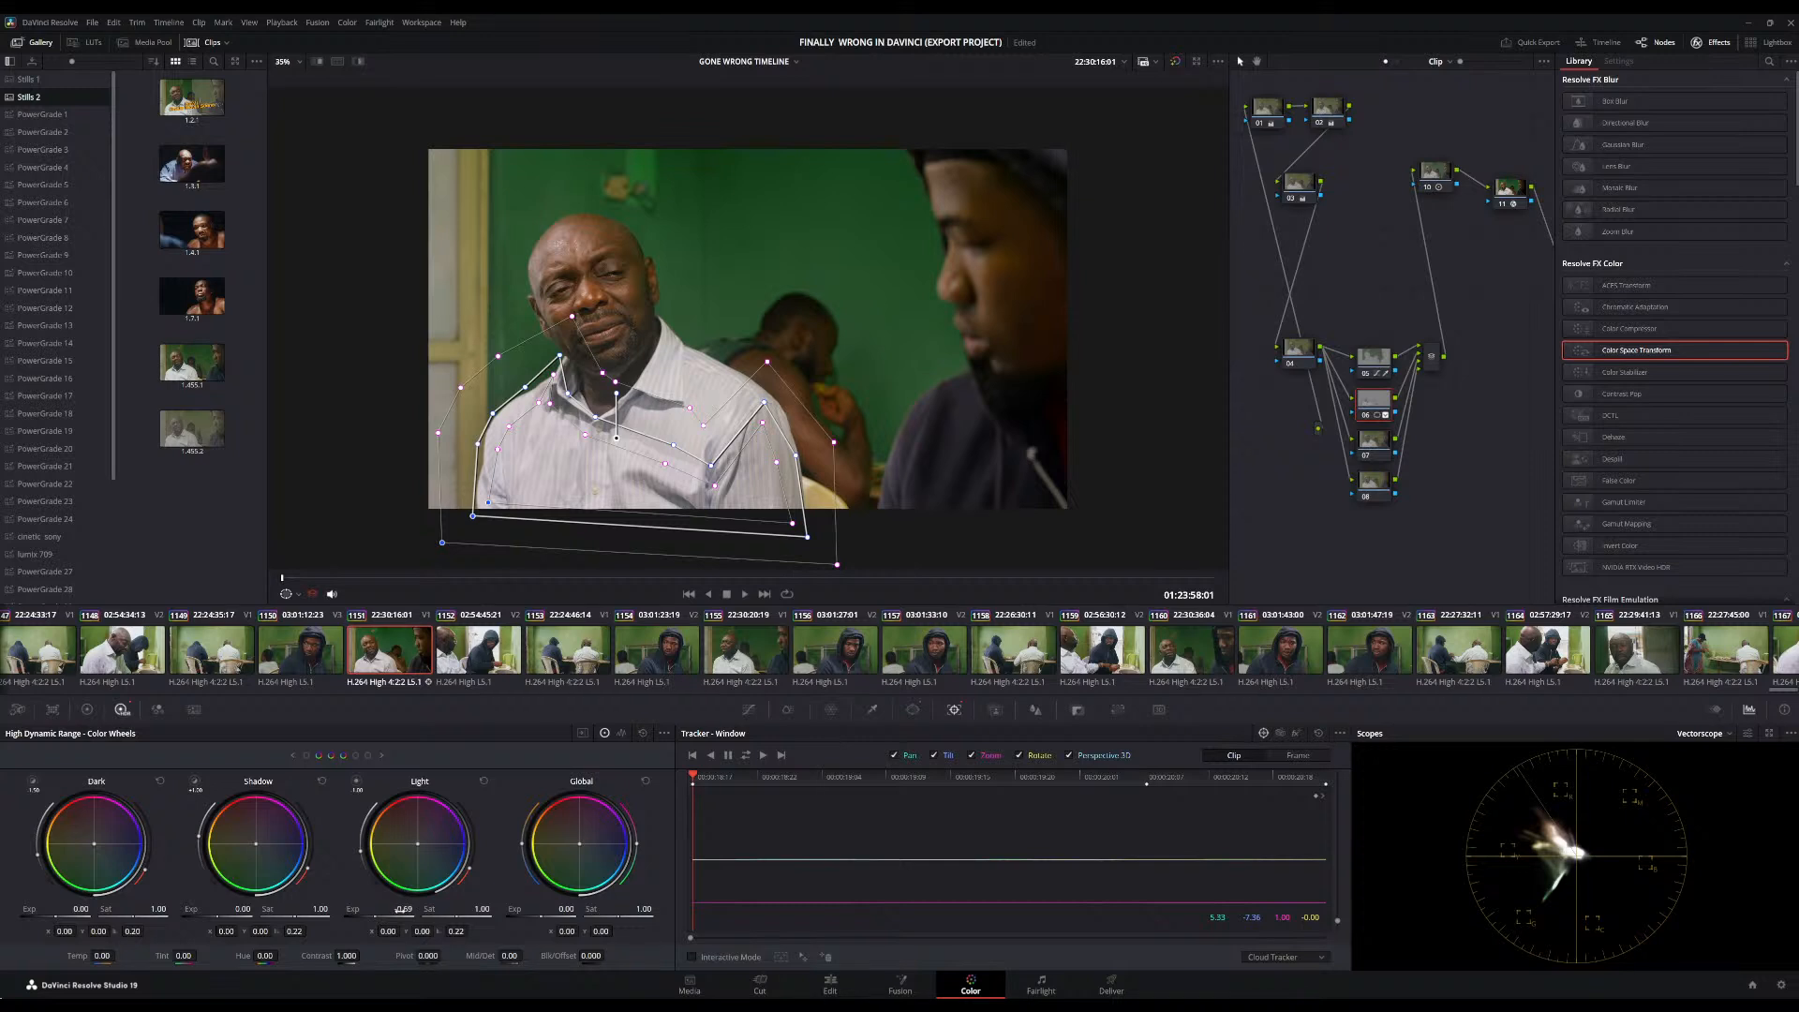
pyautogui.doubleClick(353, 908)
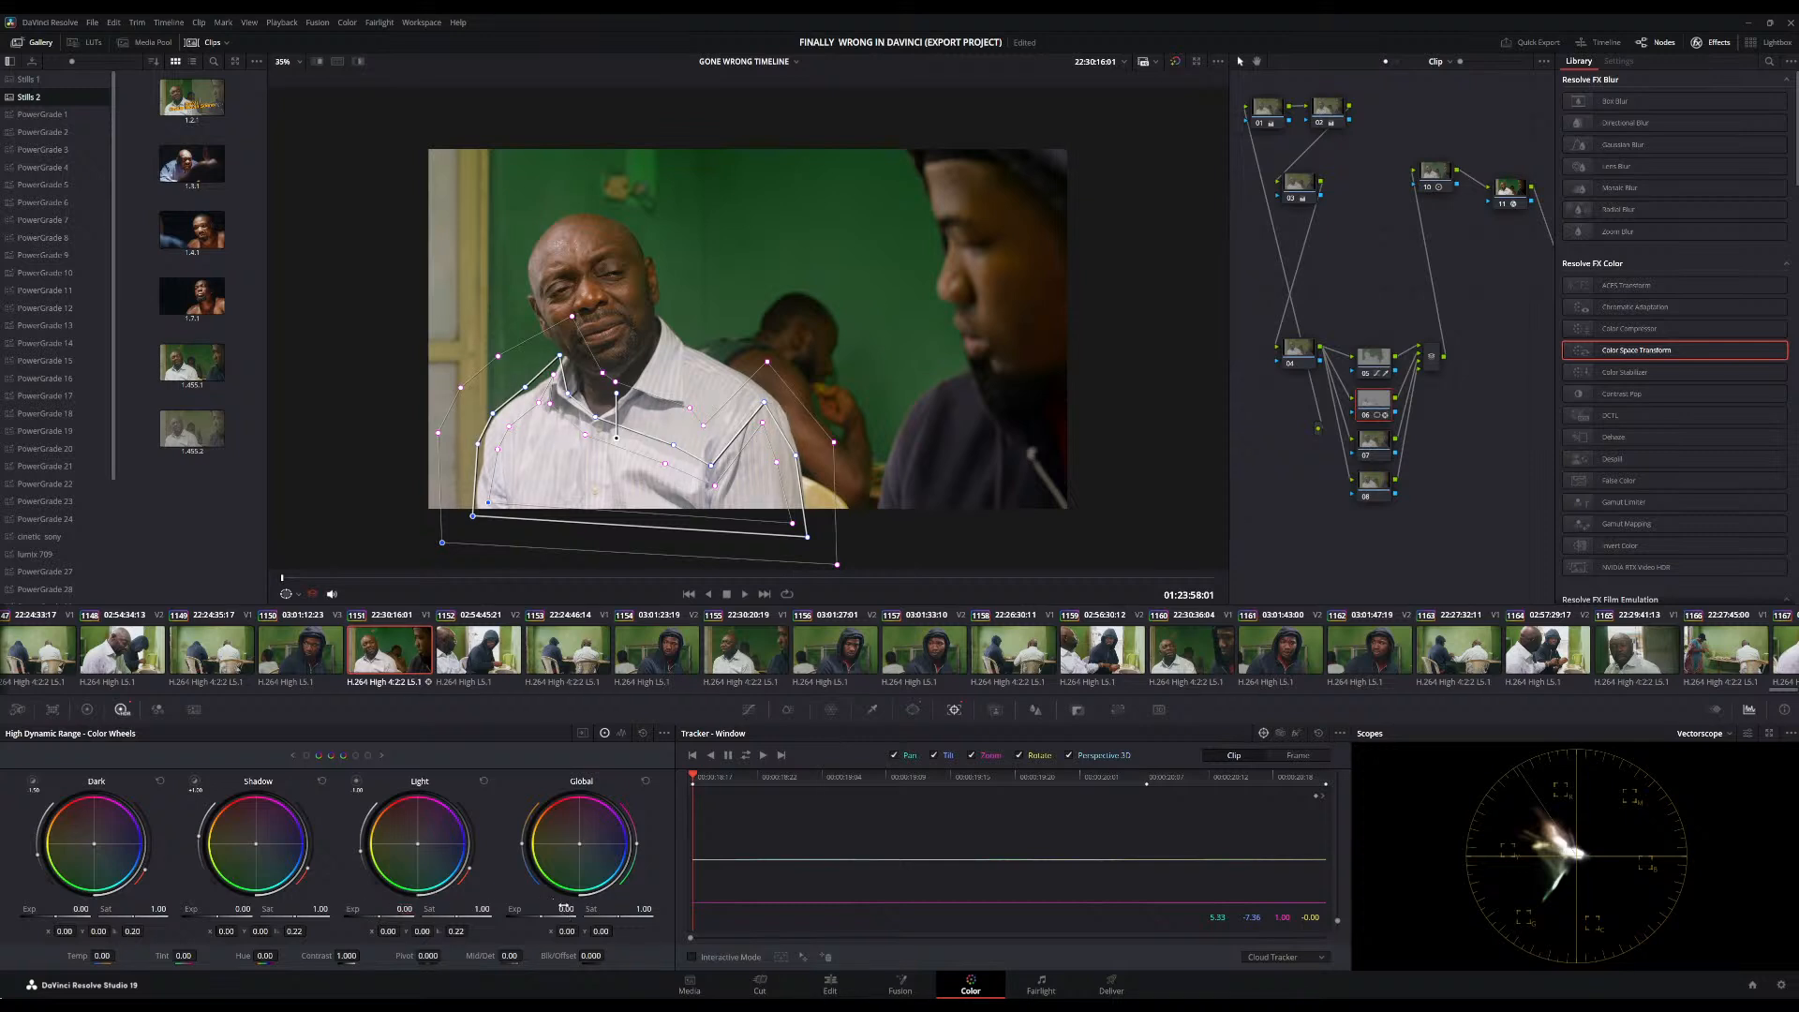
pyautogui.moveTo(565, 908); pyautogui.dragTo(546, 908)
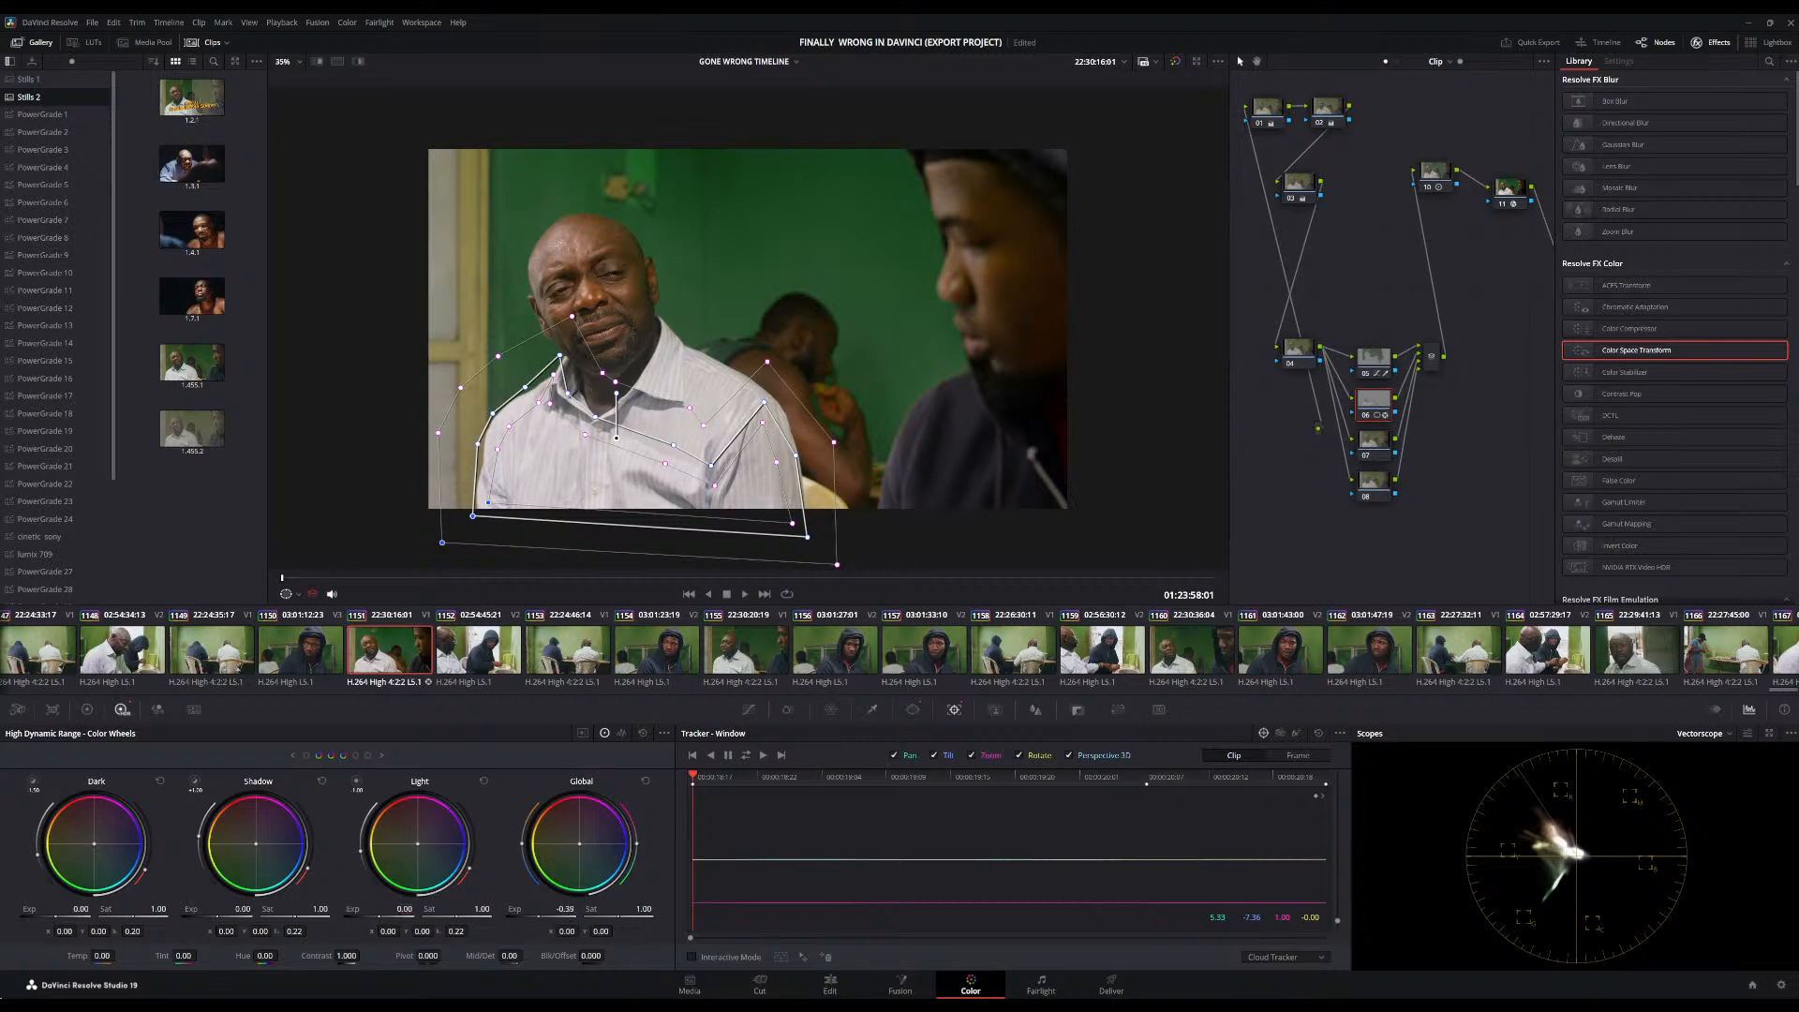
pyautogui.doubleClick(516, 909)
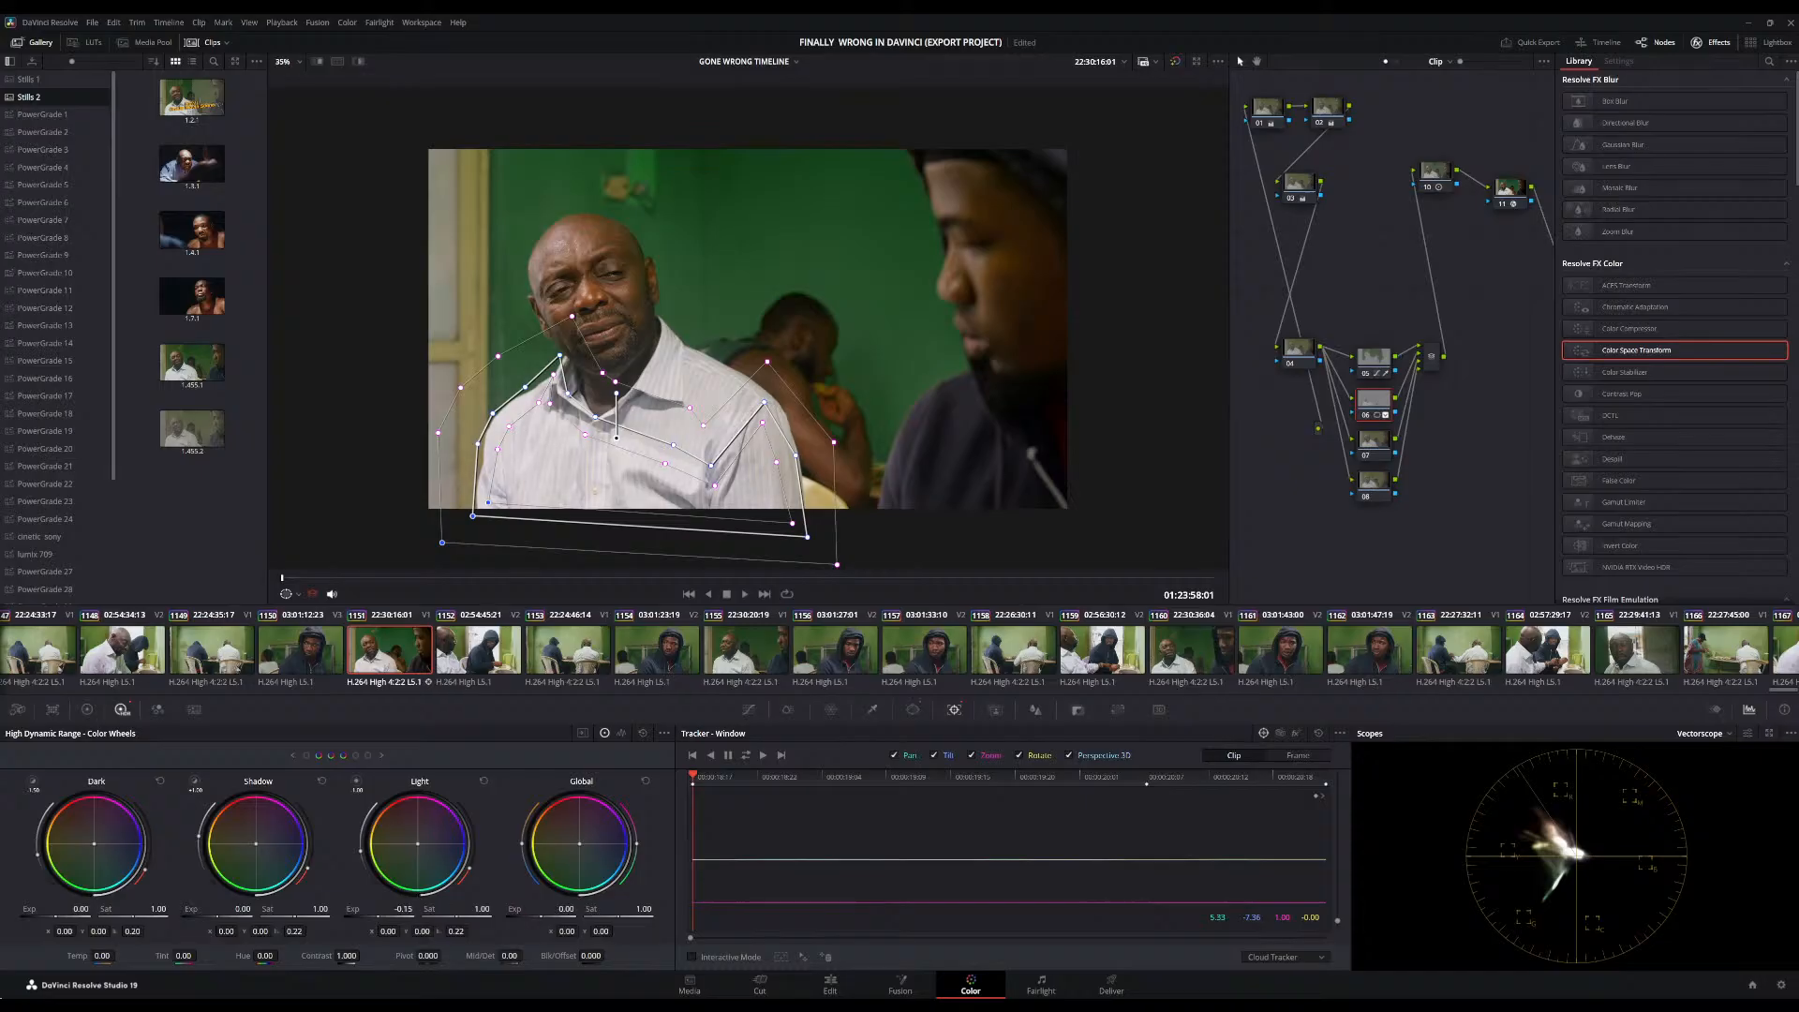
pyautogui.moveTo(354, 908); pyautogui.dragTo(323, 909)
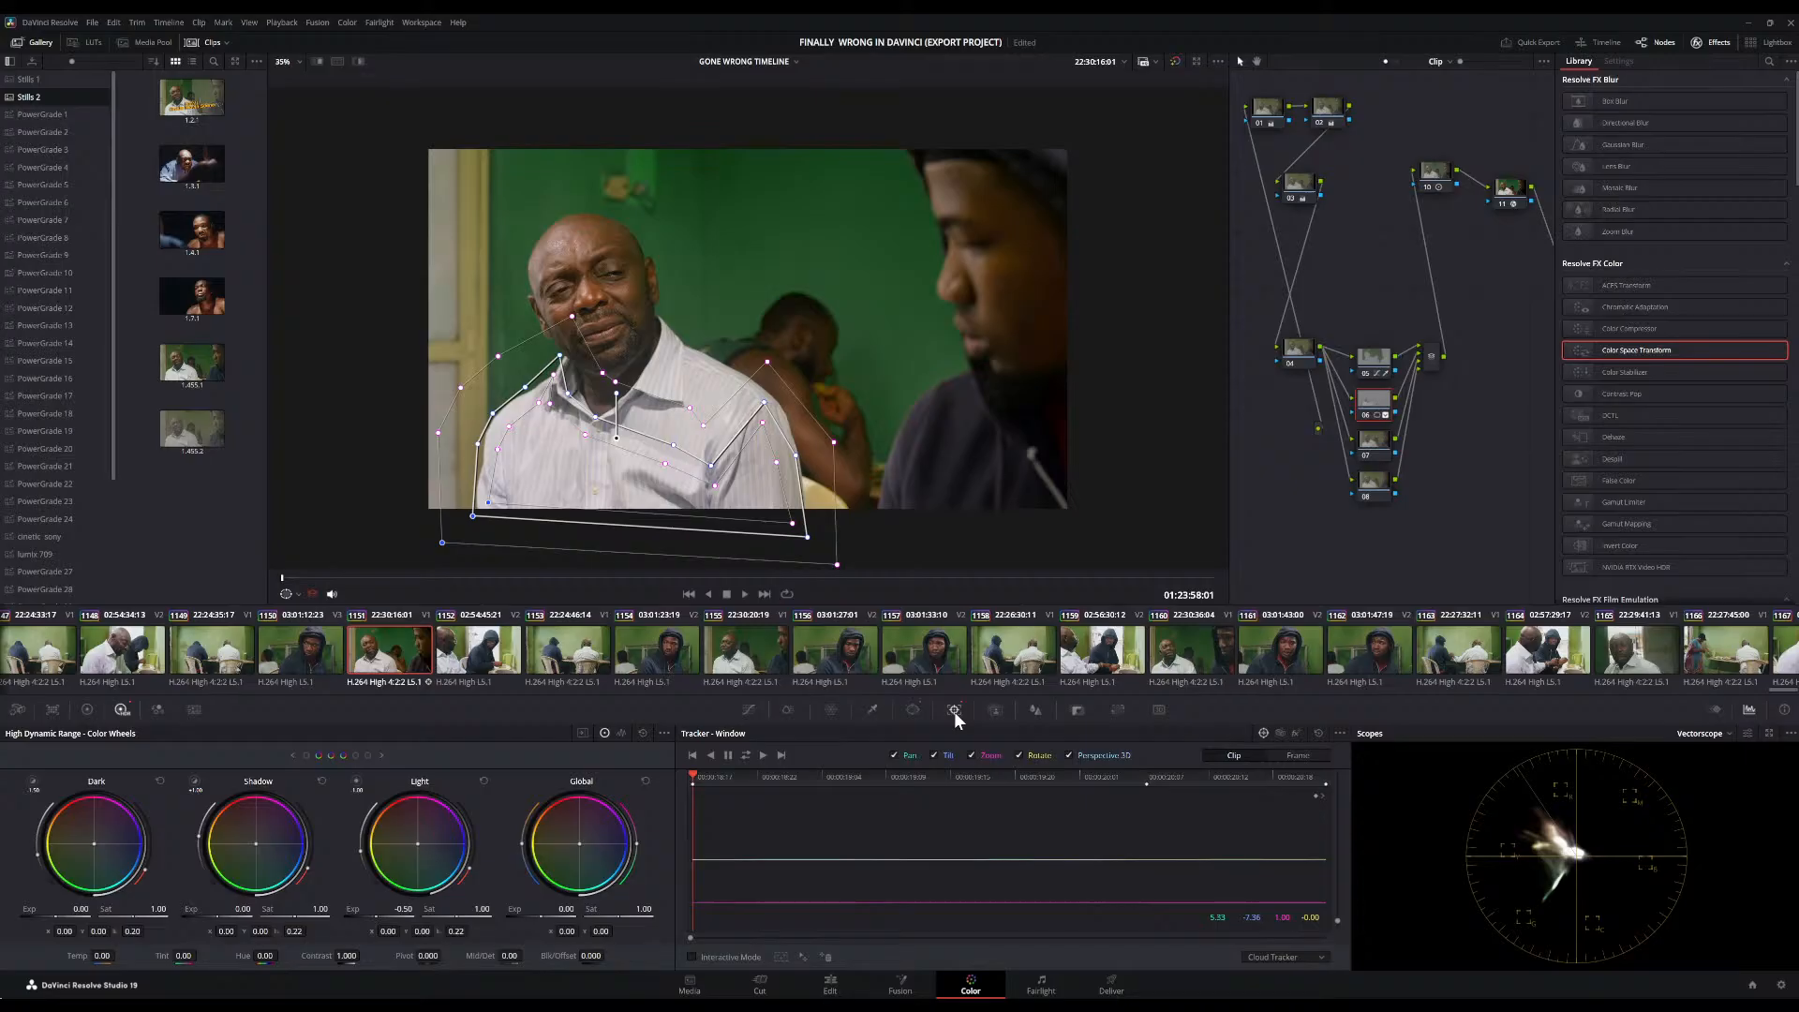
# Hide the window outline and compare the darkened shirt with the original by switching node 06 off and on
pyautogui.click(761, 710)
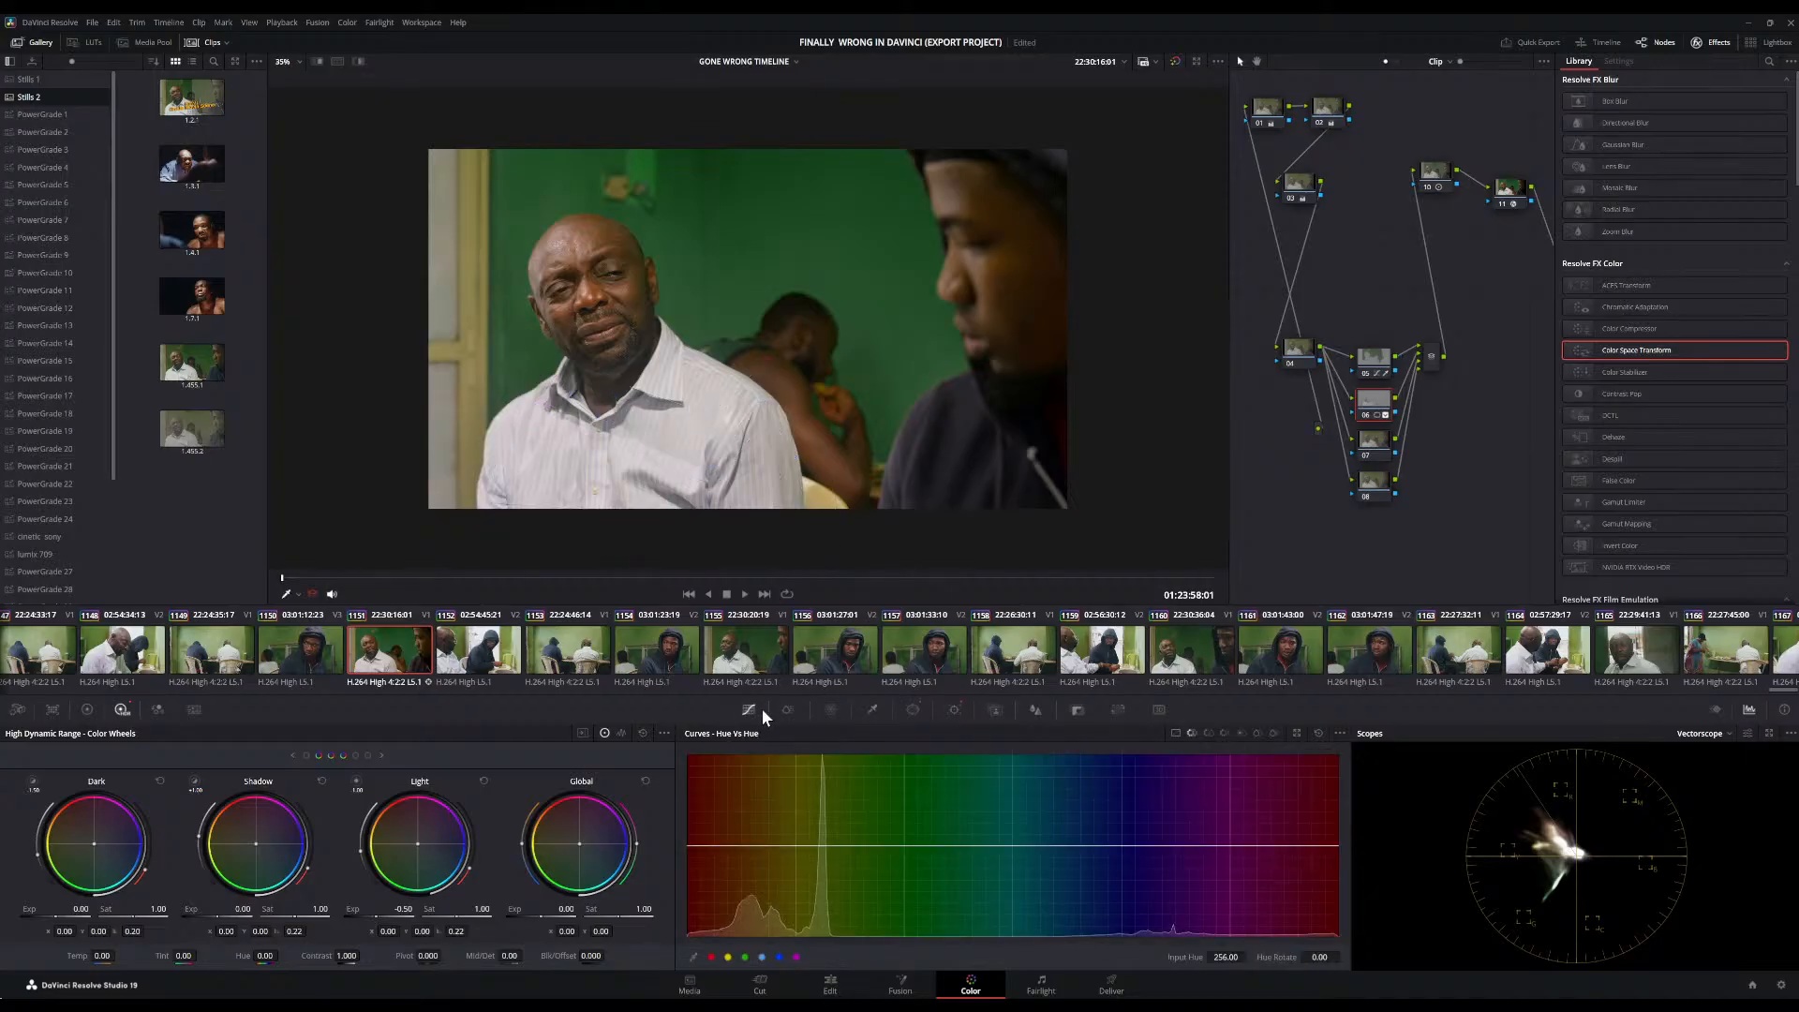
pyautogui.click(1368, 416)
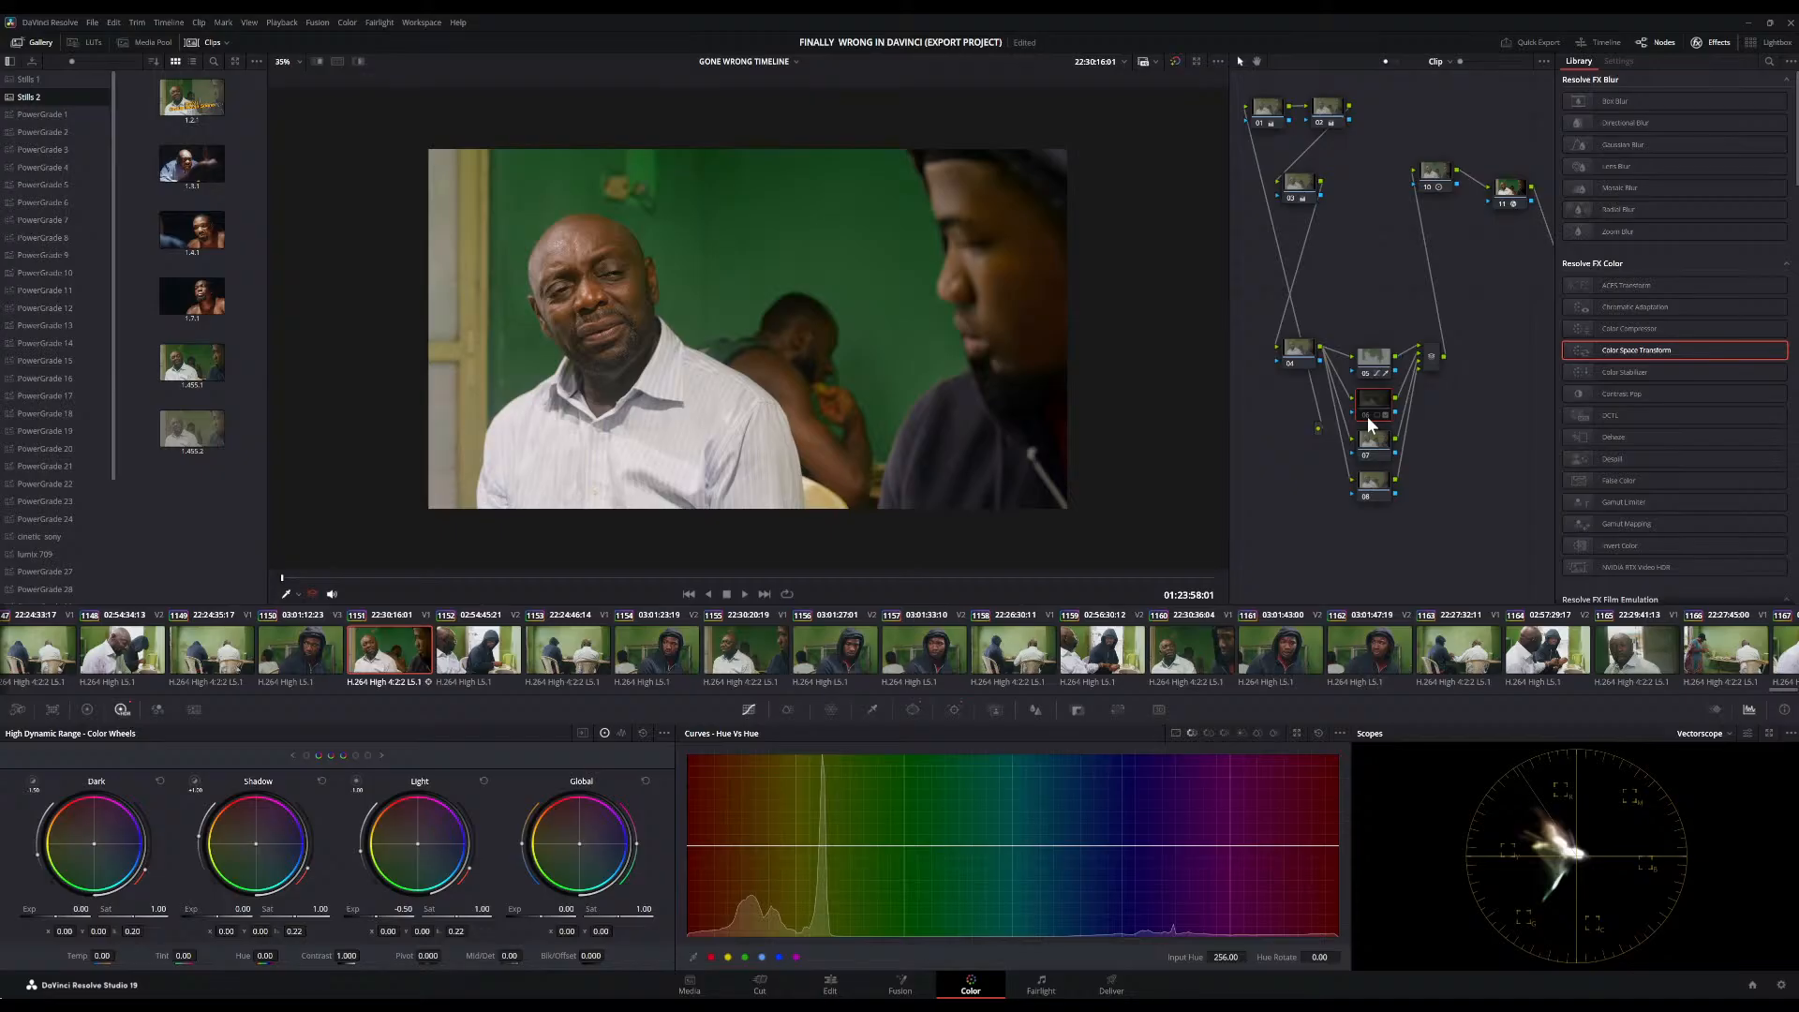
pyautogui.click(1368, 417)
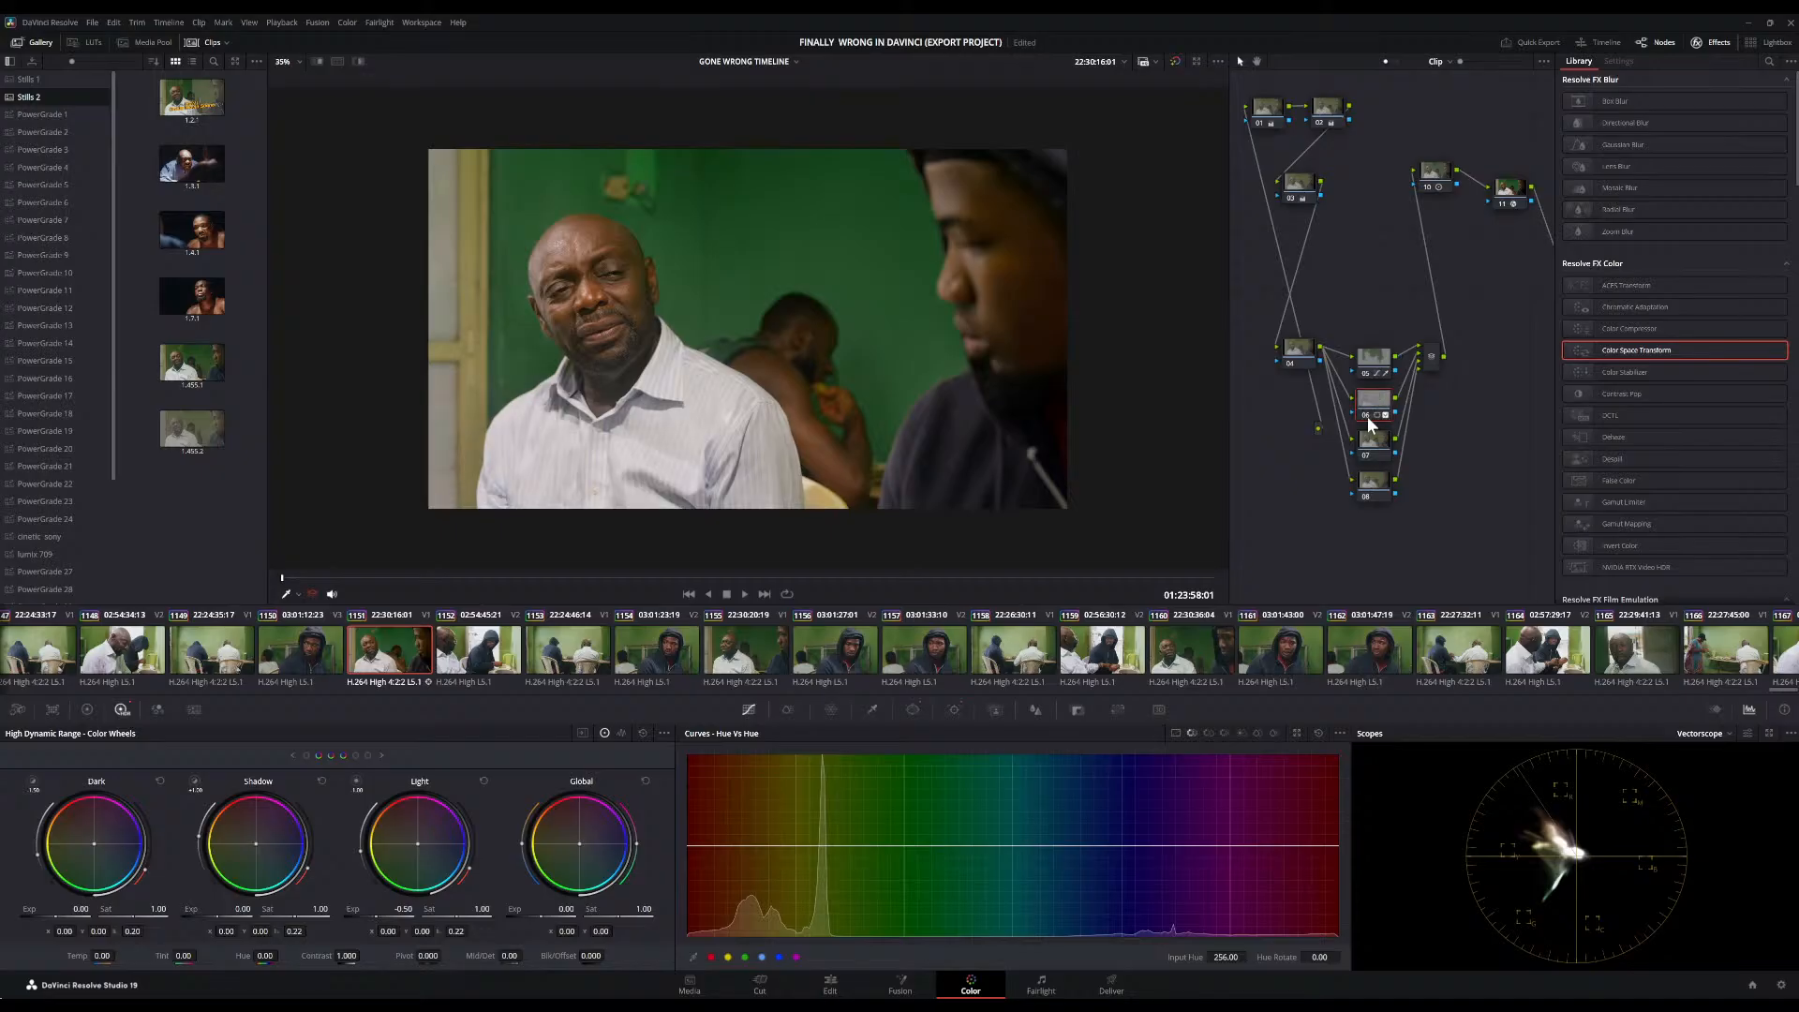
pyautogui.click(1368, 416)
pyautogui.click(1368, 417)
pyautogui.scroll(-2, 831, 418)
pyautogui.scroll(5, 830, 418)
pyautogui.scroll(-4, 830, 418)
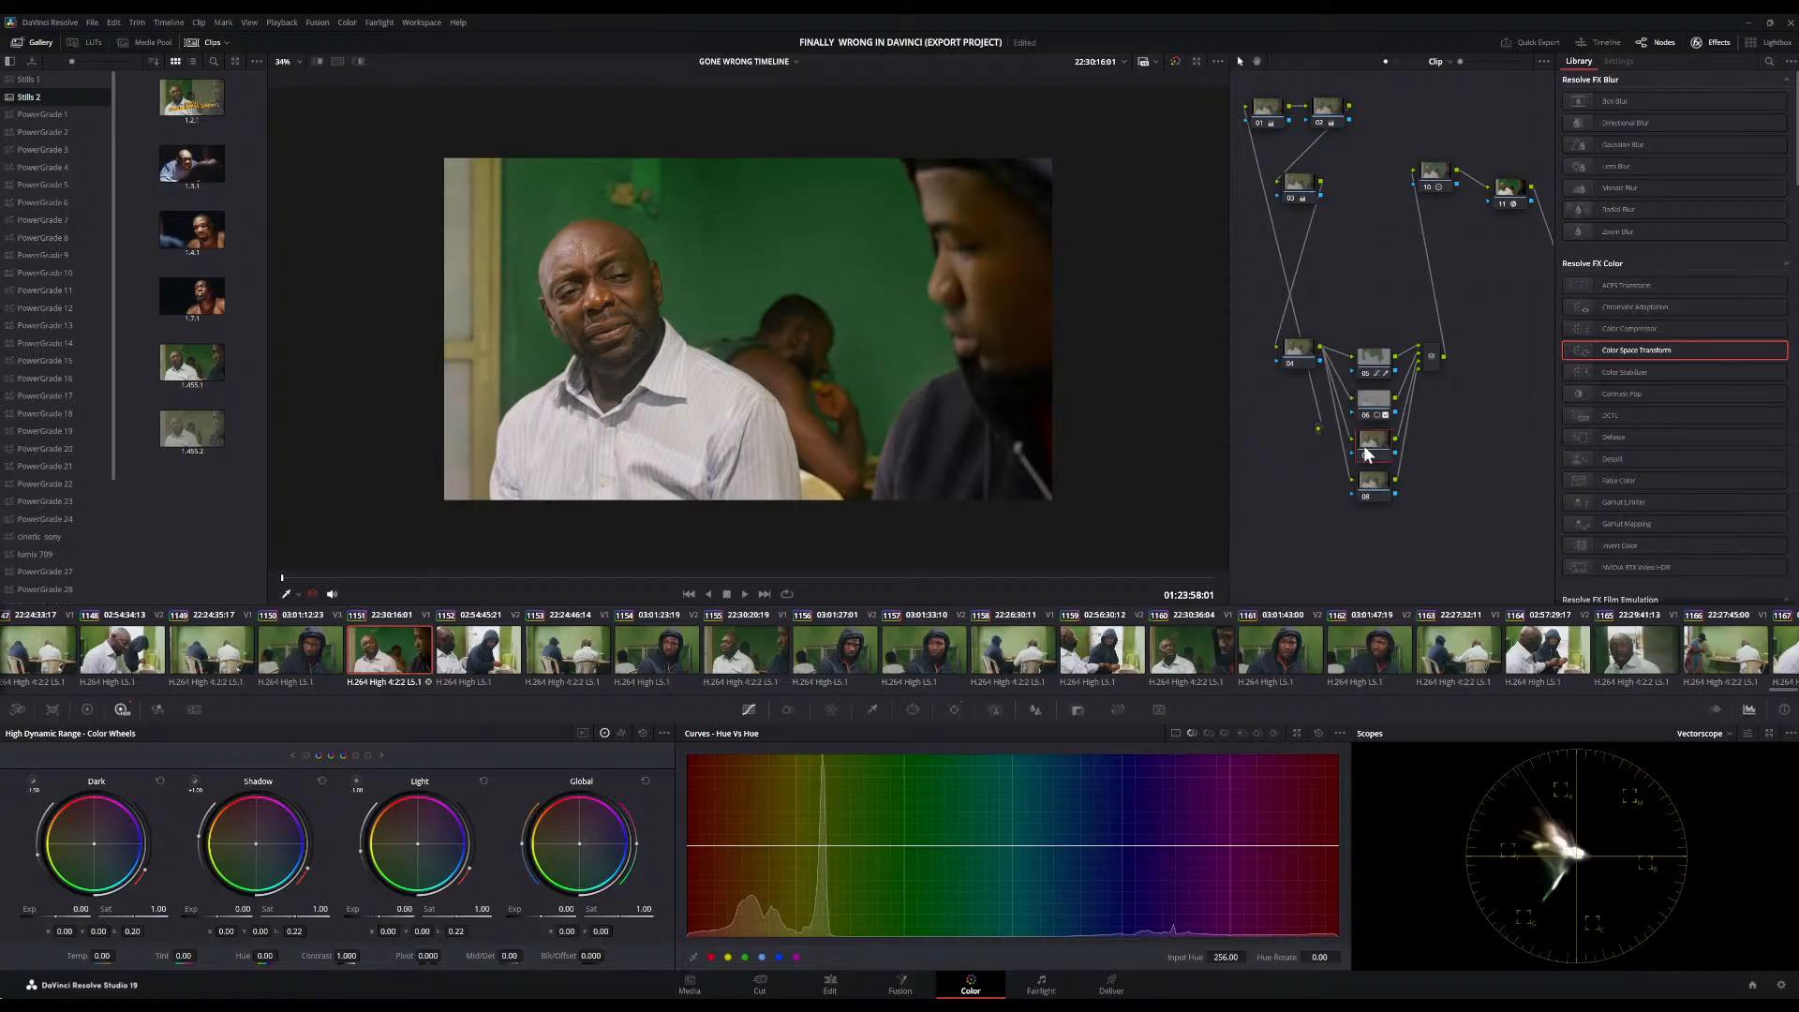
# On node 07, sample the seated man's shirt with a 3D qualifier stroke and highlight the selection
pyautogui.click(870, 711)
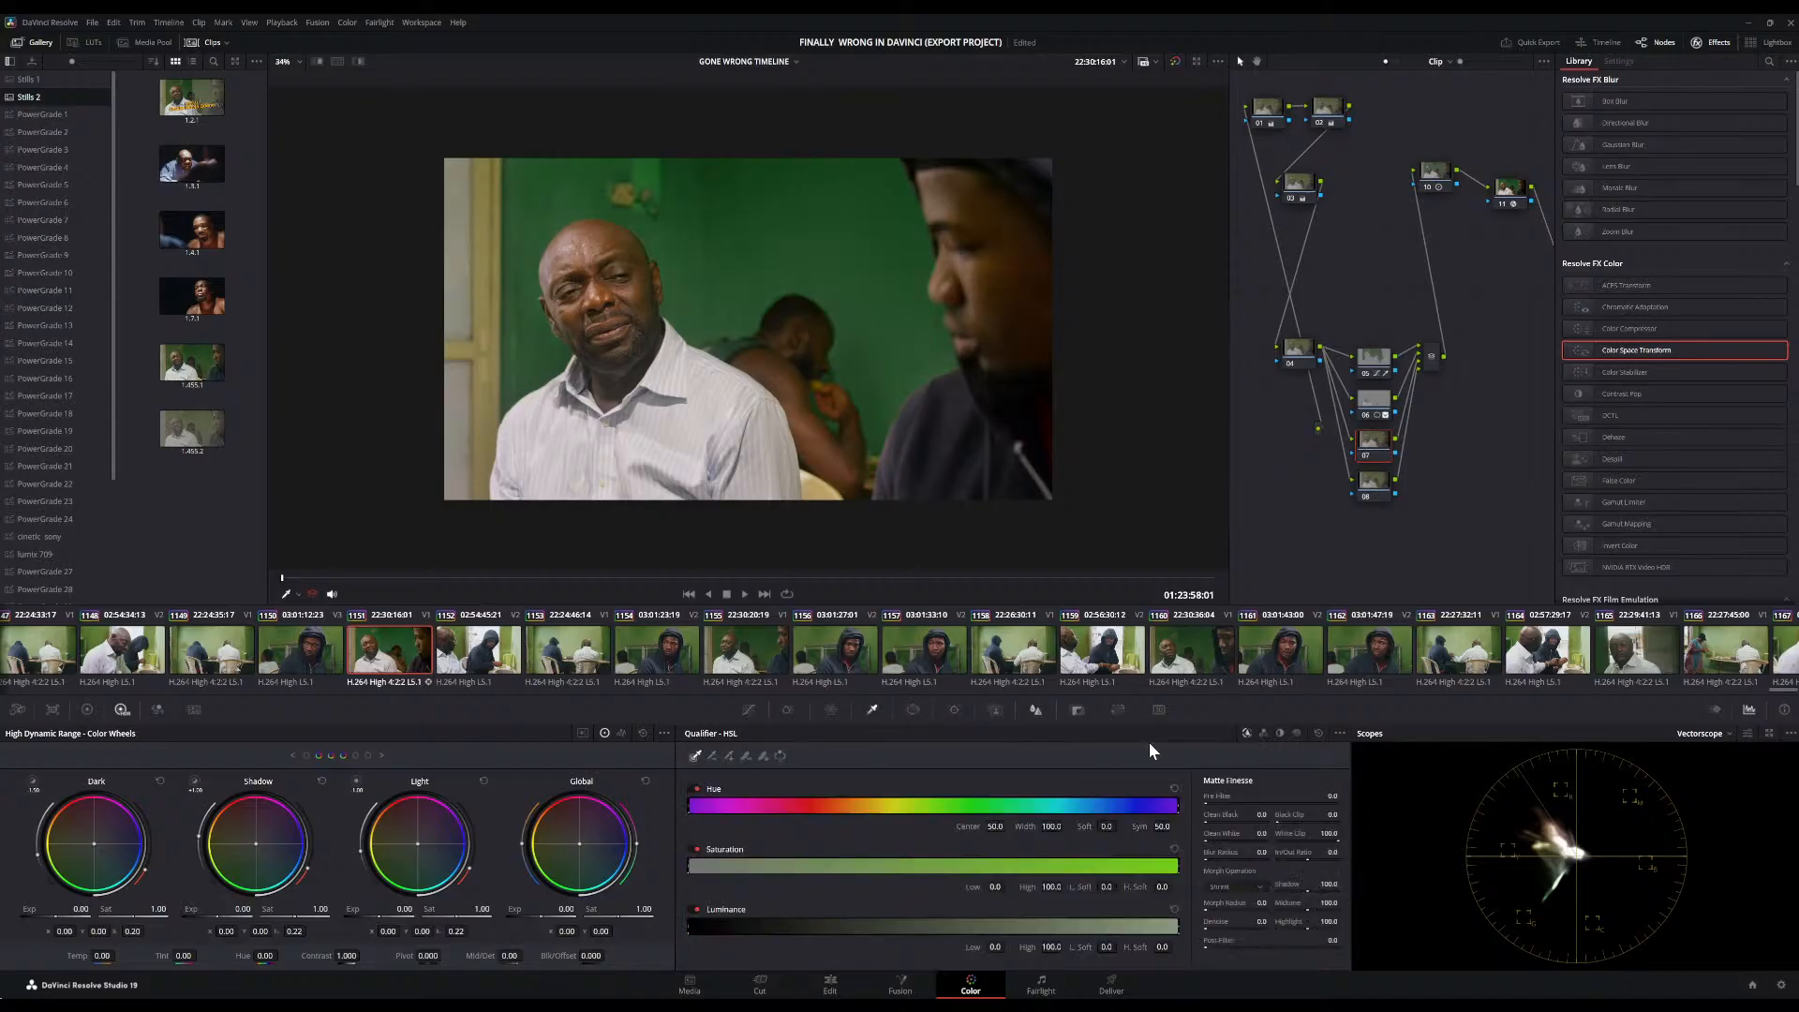
pyautogui.click(1297, 734)
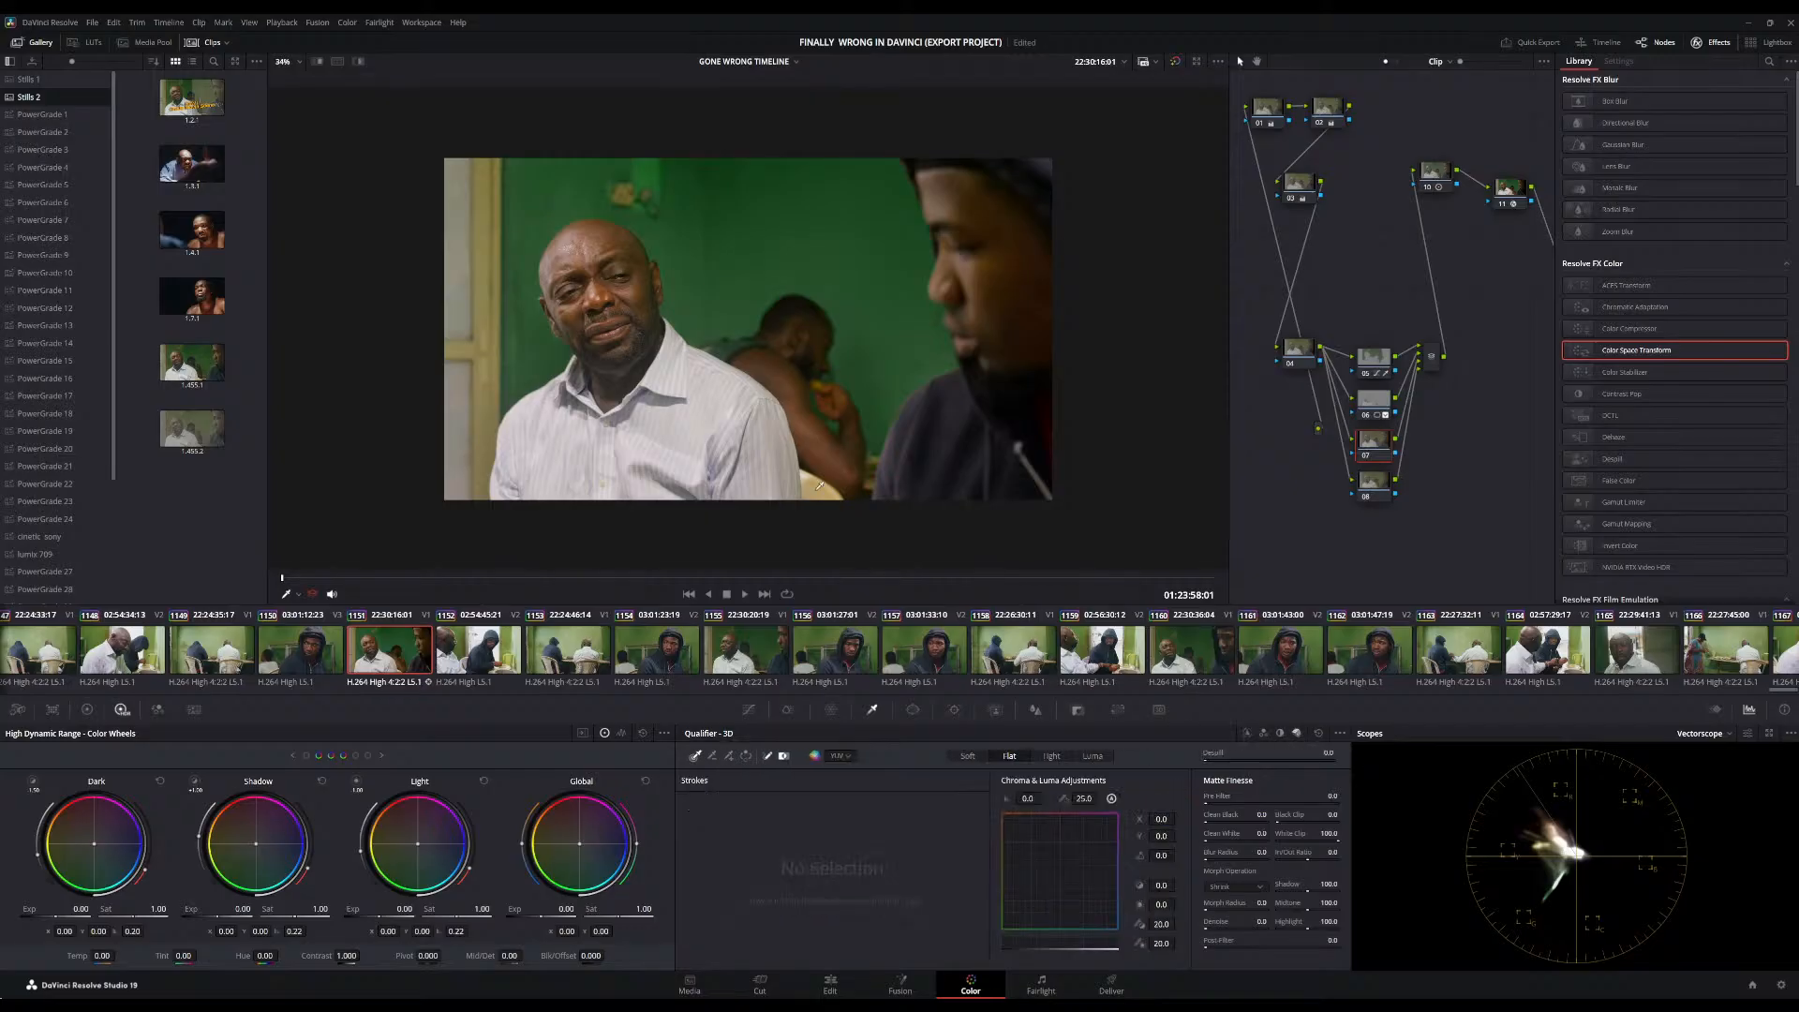
pyautogui.moveTo(565, 407)
pyautogui.mouseDown()
pyautogui.moveTo(579, 460)
pyautogui.moveTo(606, 456)
pyautogui.mouseUp()
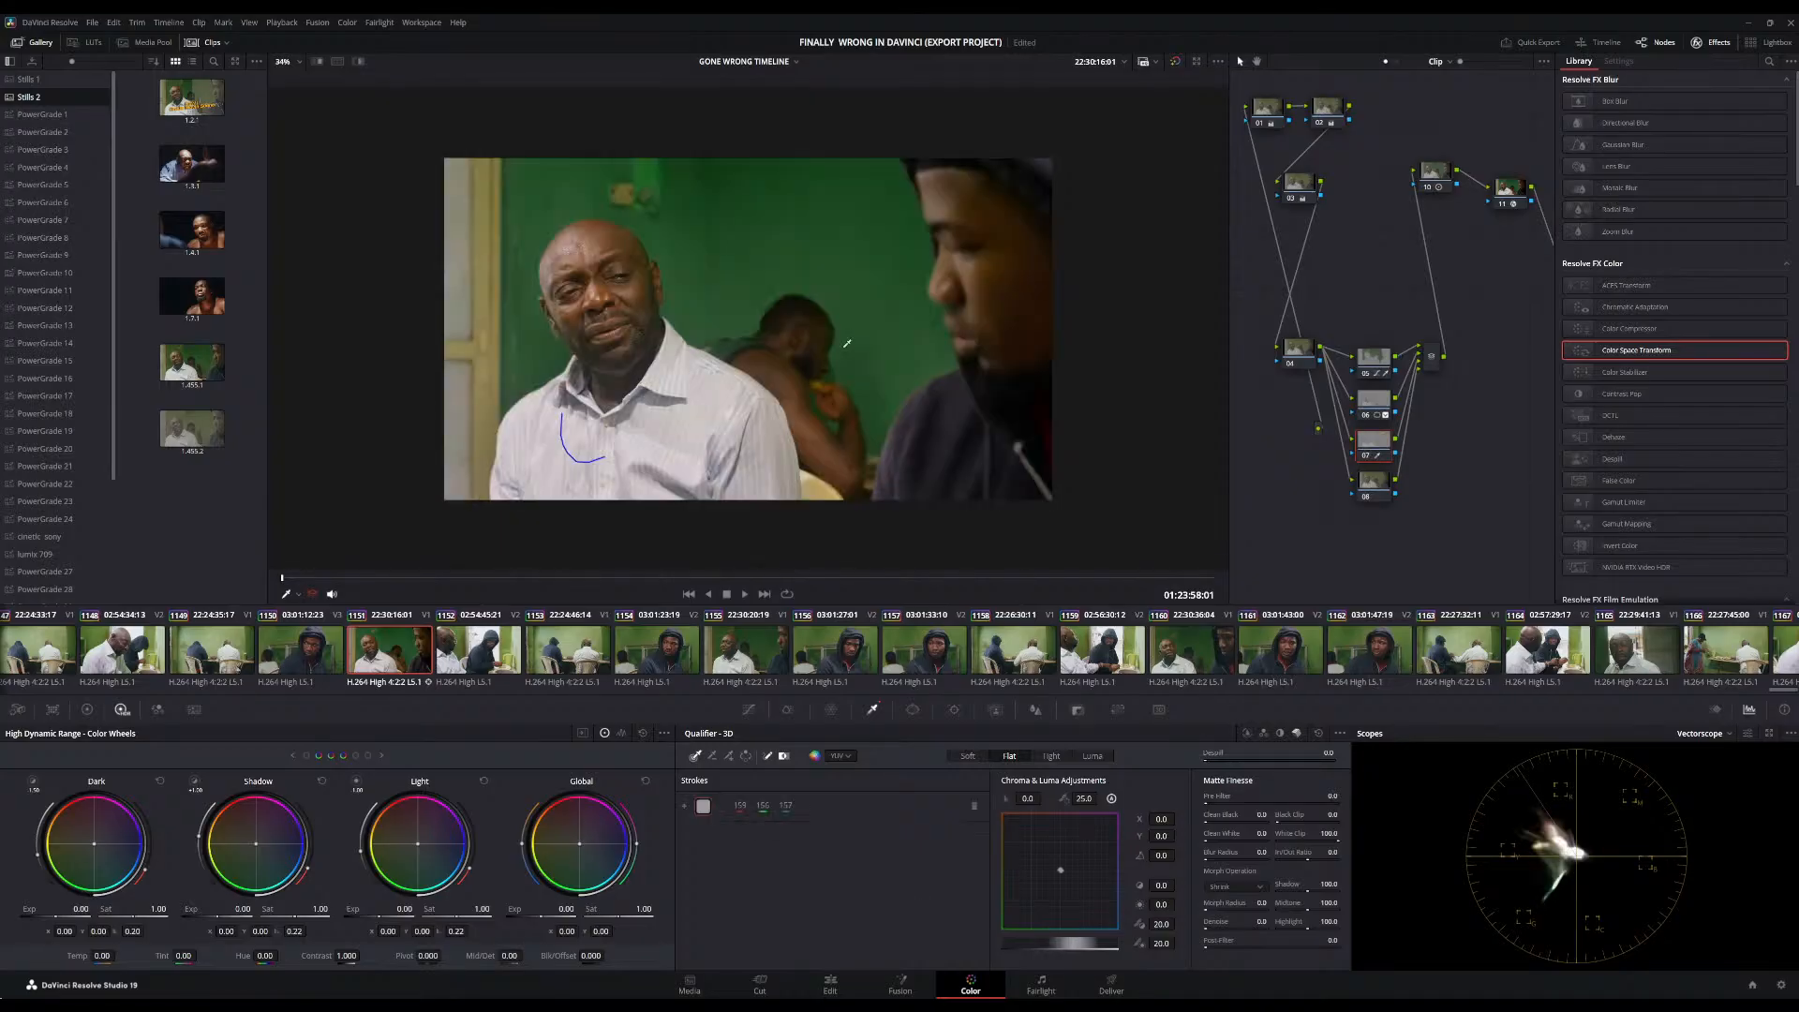
pyautogui.click(354, 61)
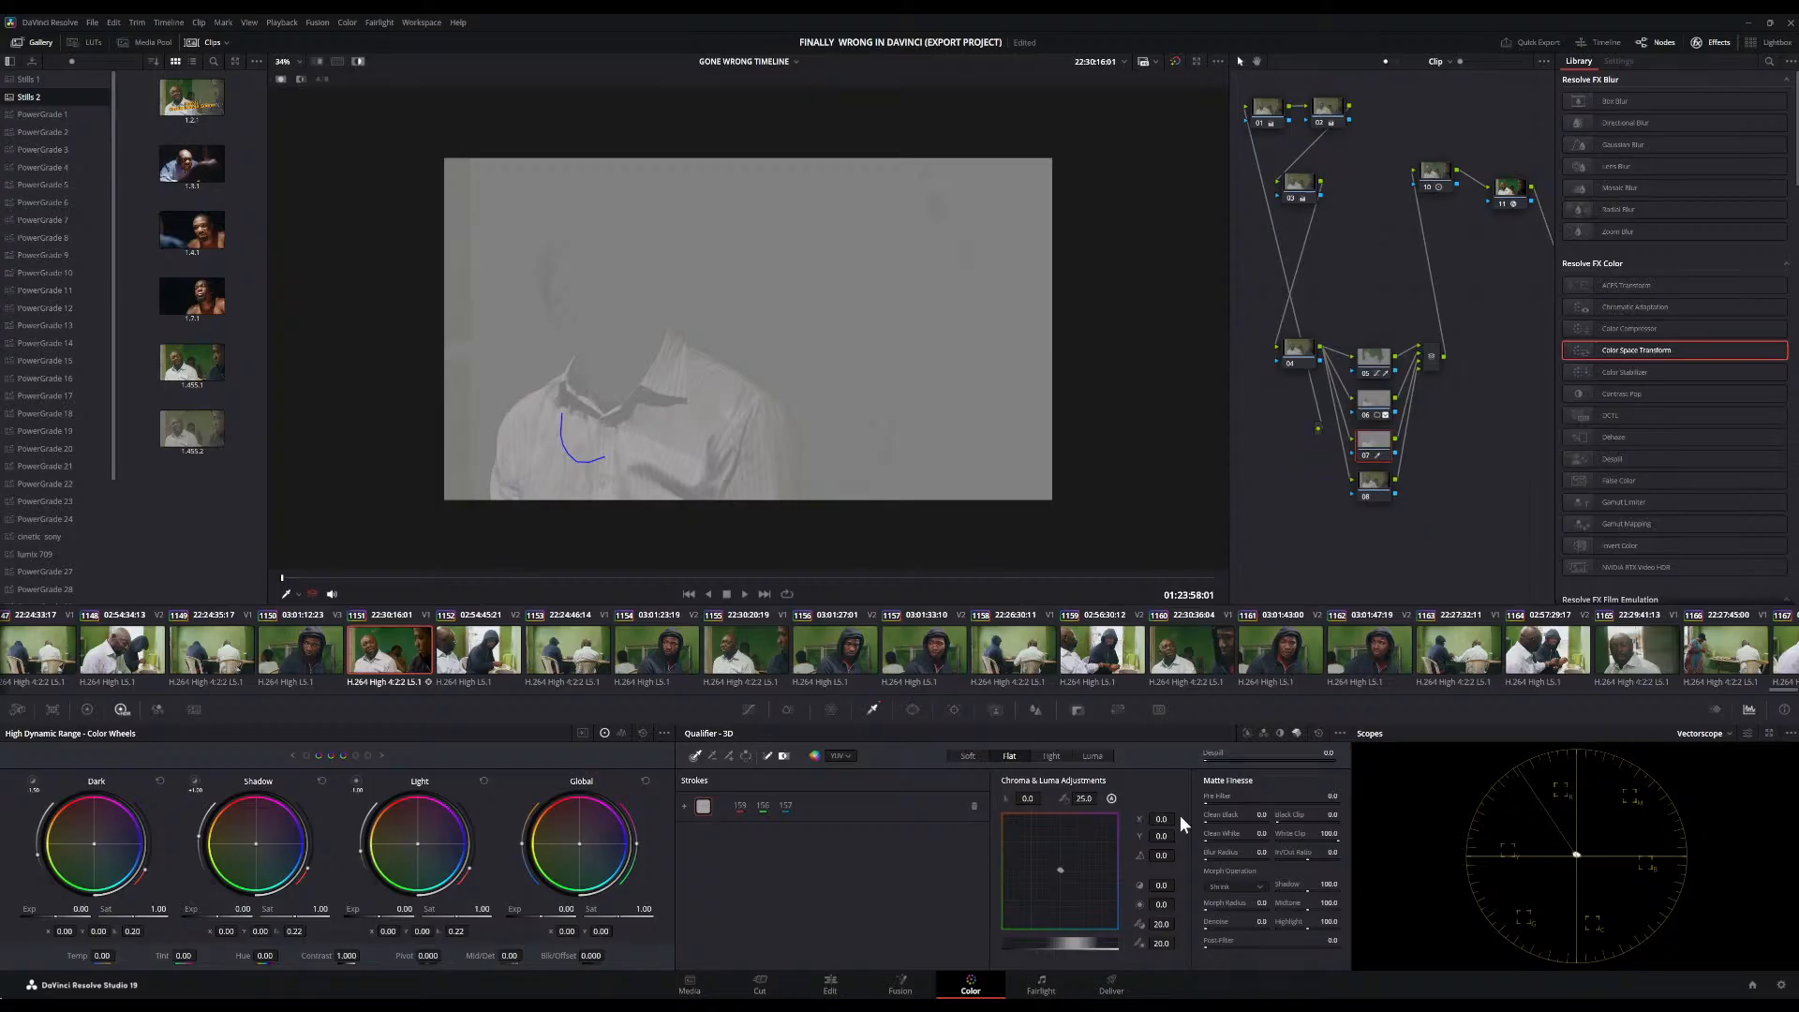
# Refine the 3D qualifier's chroma and luma adjustments to isolate the shirt from the skin and wall
pyautogui.moveTo(1162, 819); pyautogui.dragTo(1179, 835)
pyautogui.moveTo(1178, 855); pyautogui.dragTo(1168, 857)
pyautogui.moveTo(1179, 837); pyautogui.dragTo(1179, 819)
pyautogui.moveTo(1045, 798); pyautogui.dragTo(1045, 796)
# Fit a circle window around the shirt with size about 54.36, aspect 62.62 and rotation -10.70
pyautogui.click(912, 710)
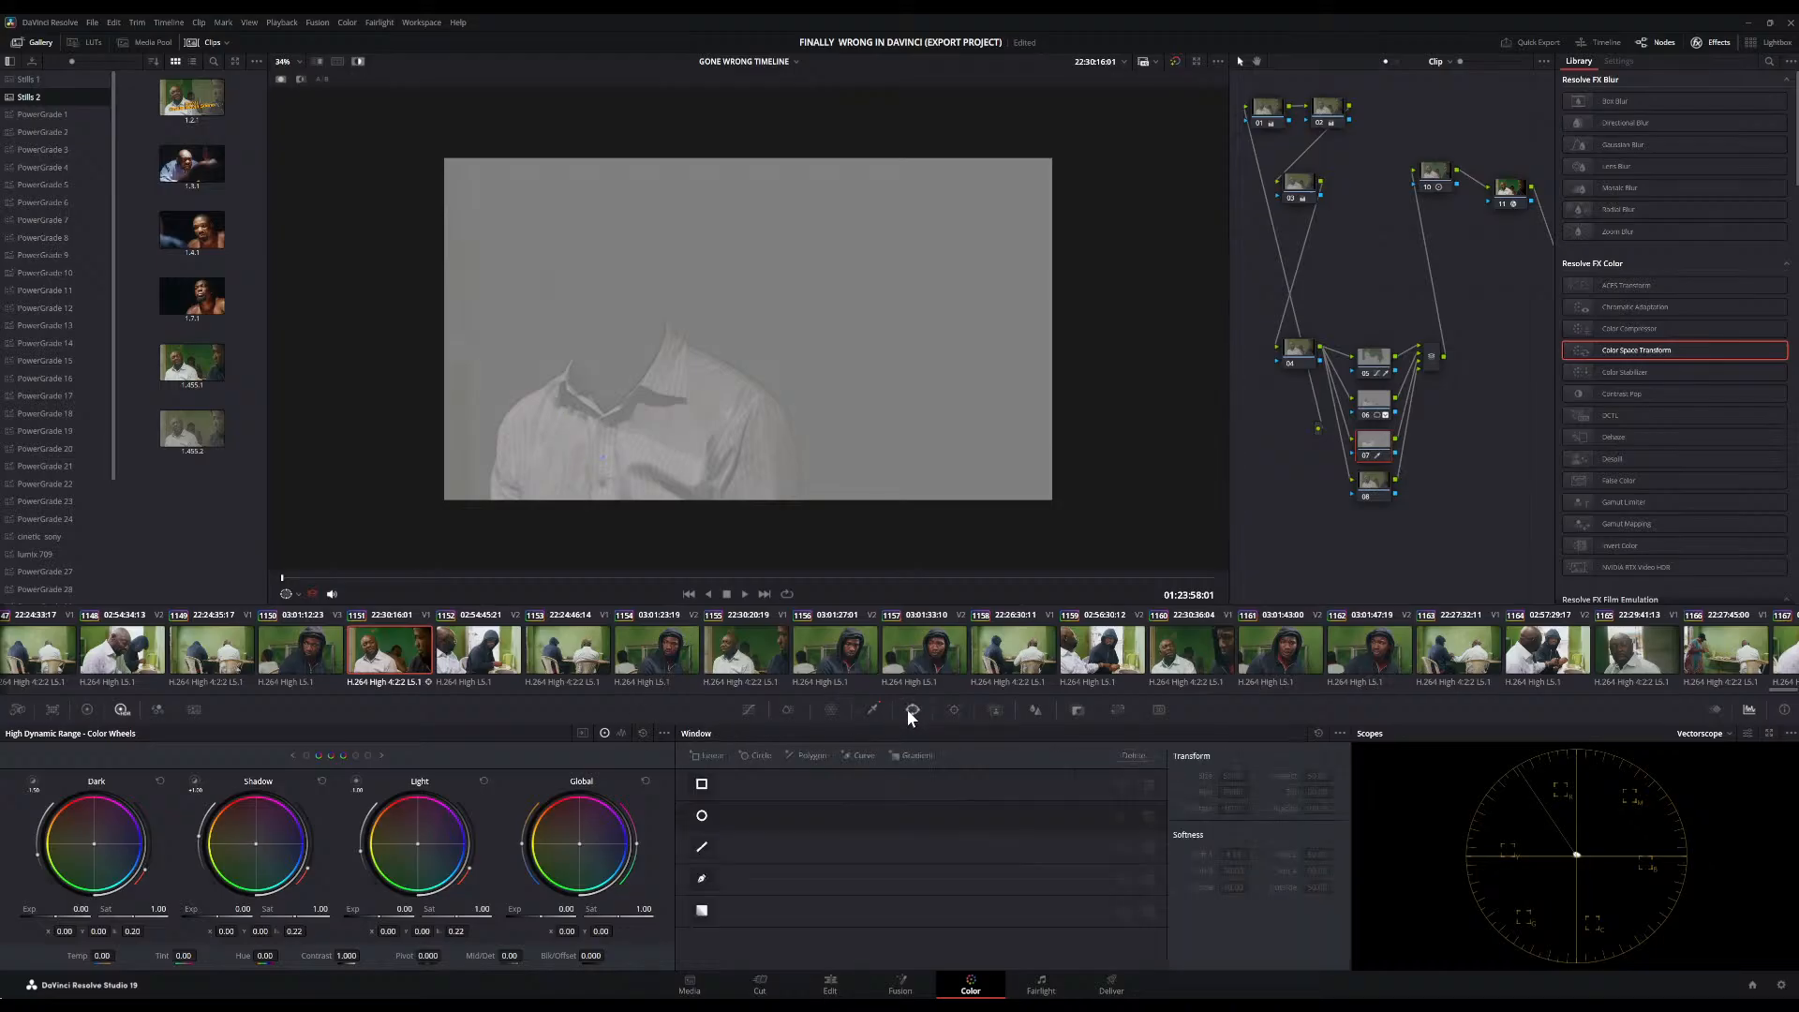
pyautogui.click(703, 879)
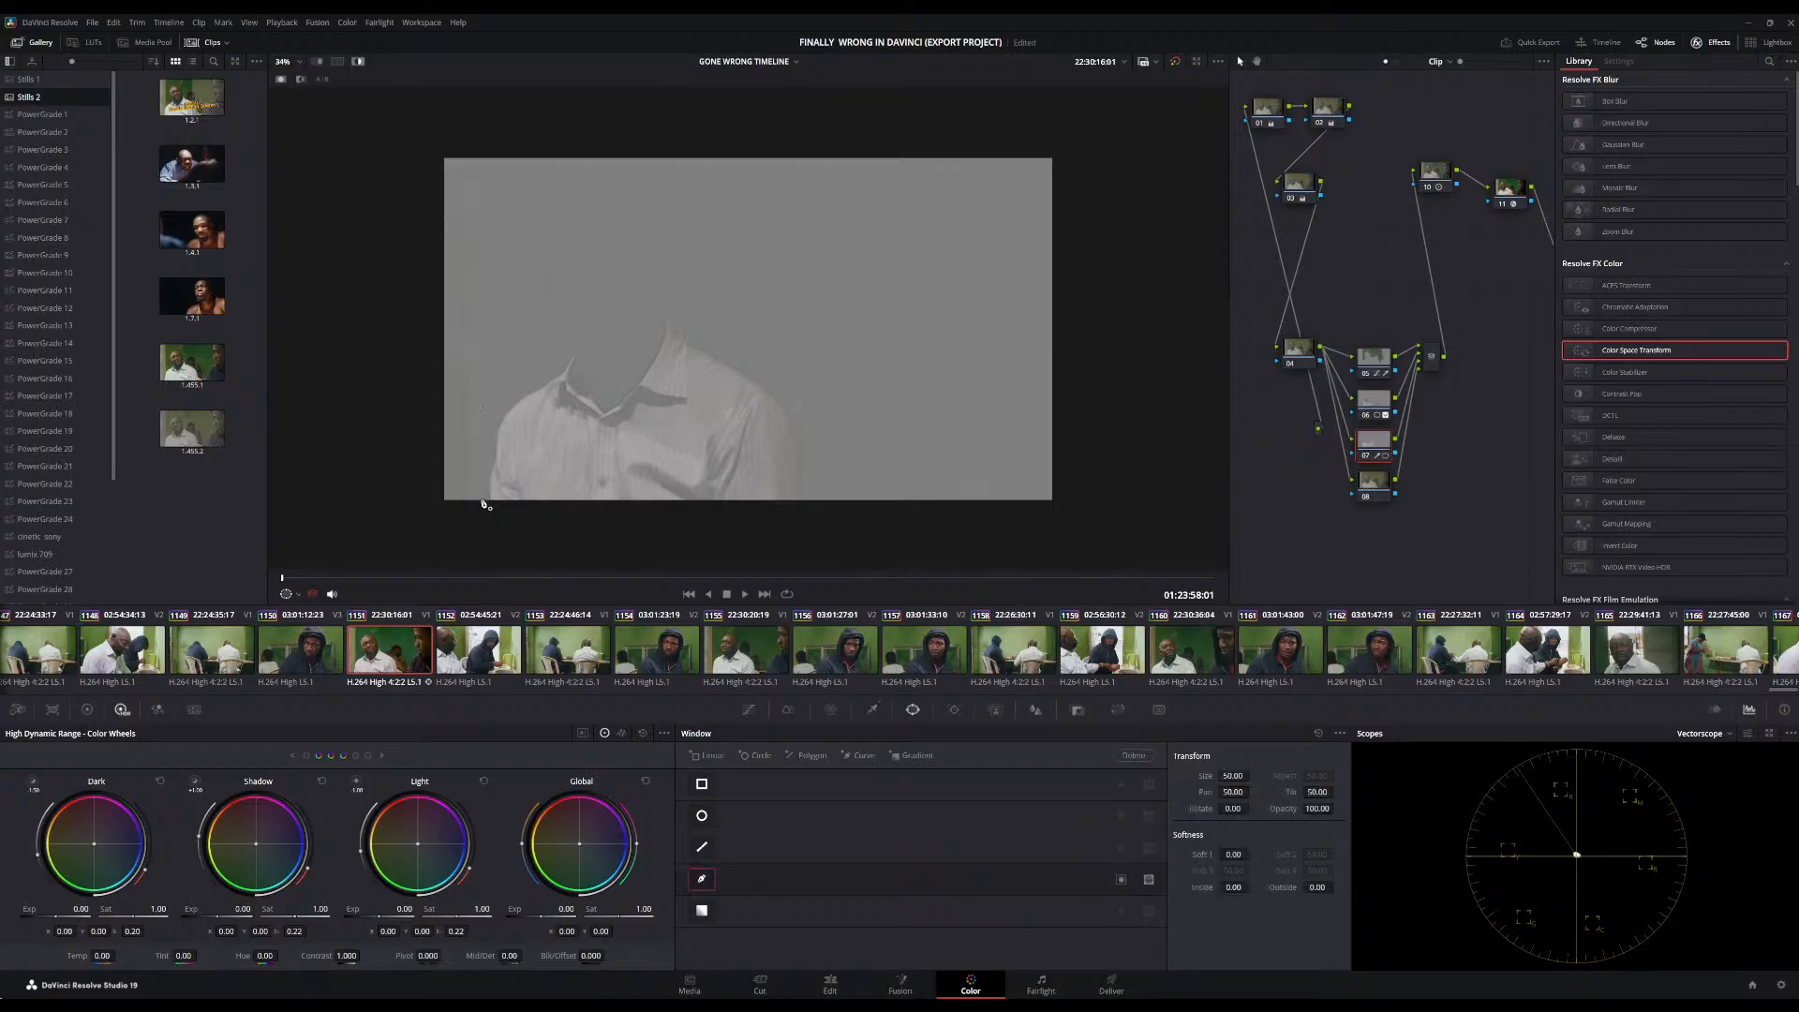
pyautogui.click(702, 817)
pyautogui.moveTo(782, 354); pyautogui.dragTo(724, 447)
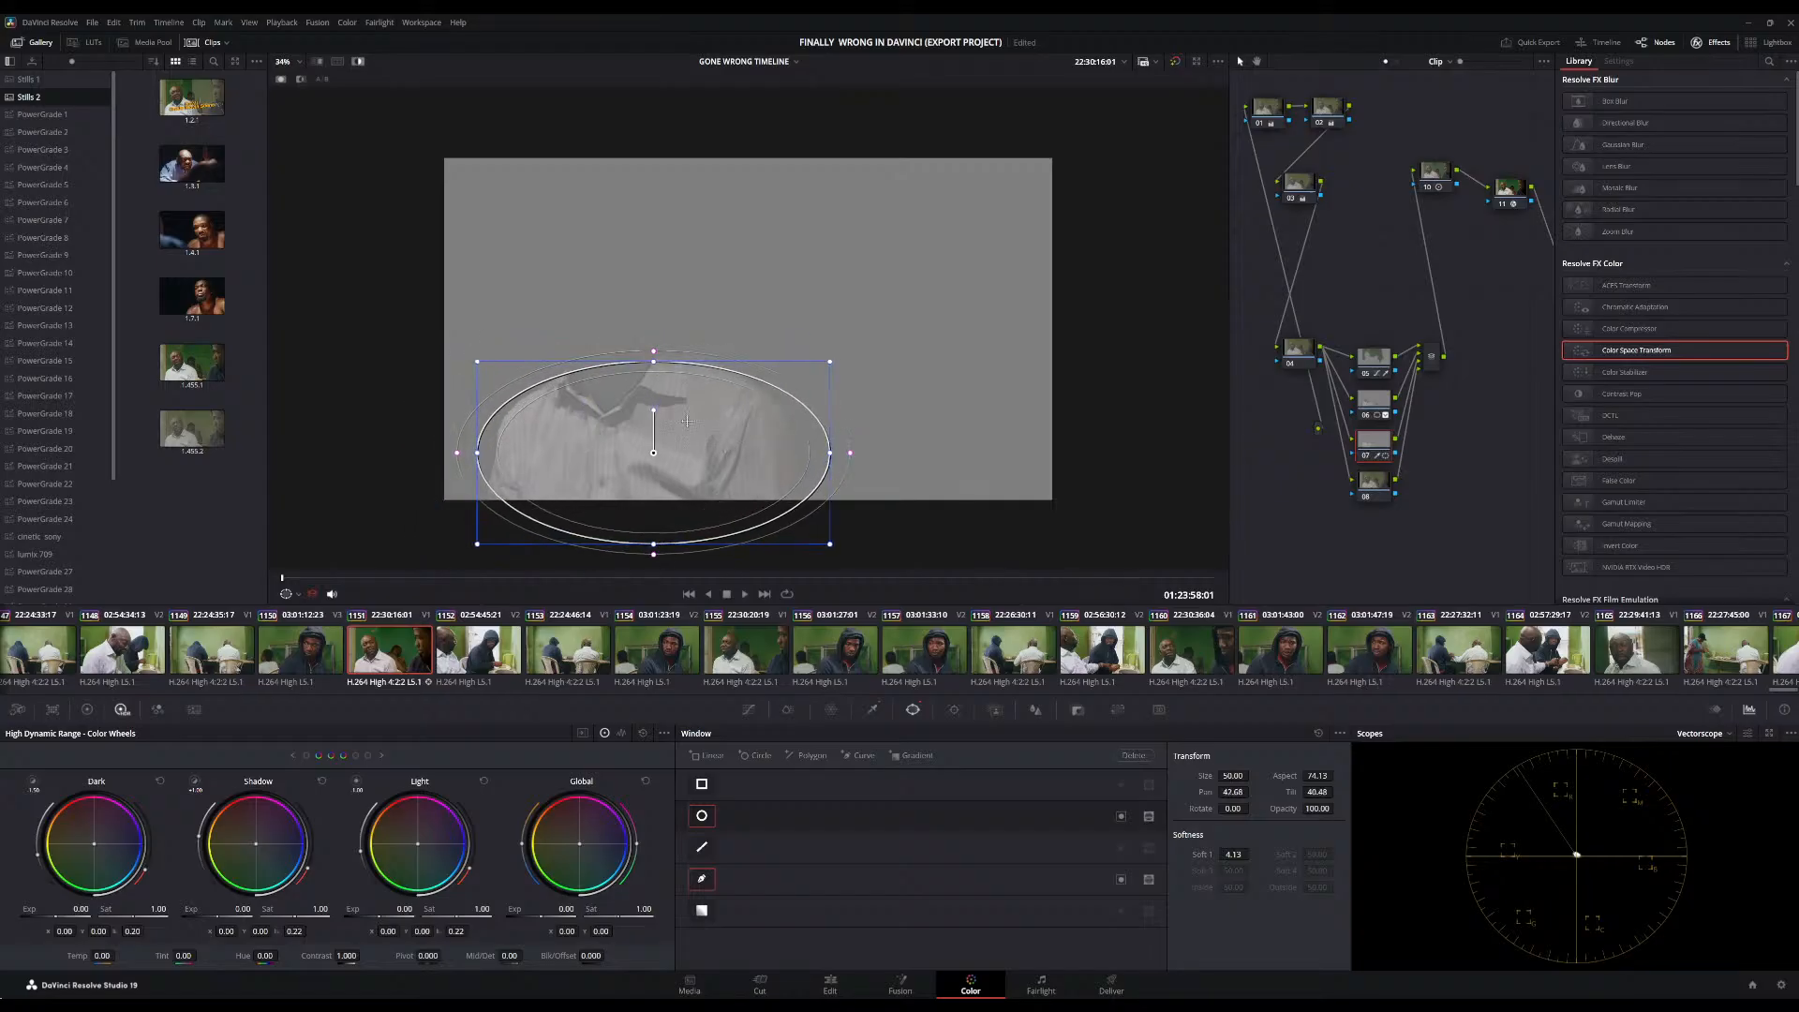
pyautogui.moveTo(663, 361); pyautogui.dragTo(649, 329)
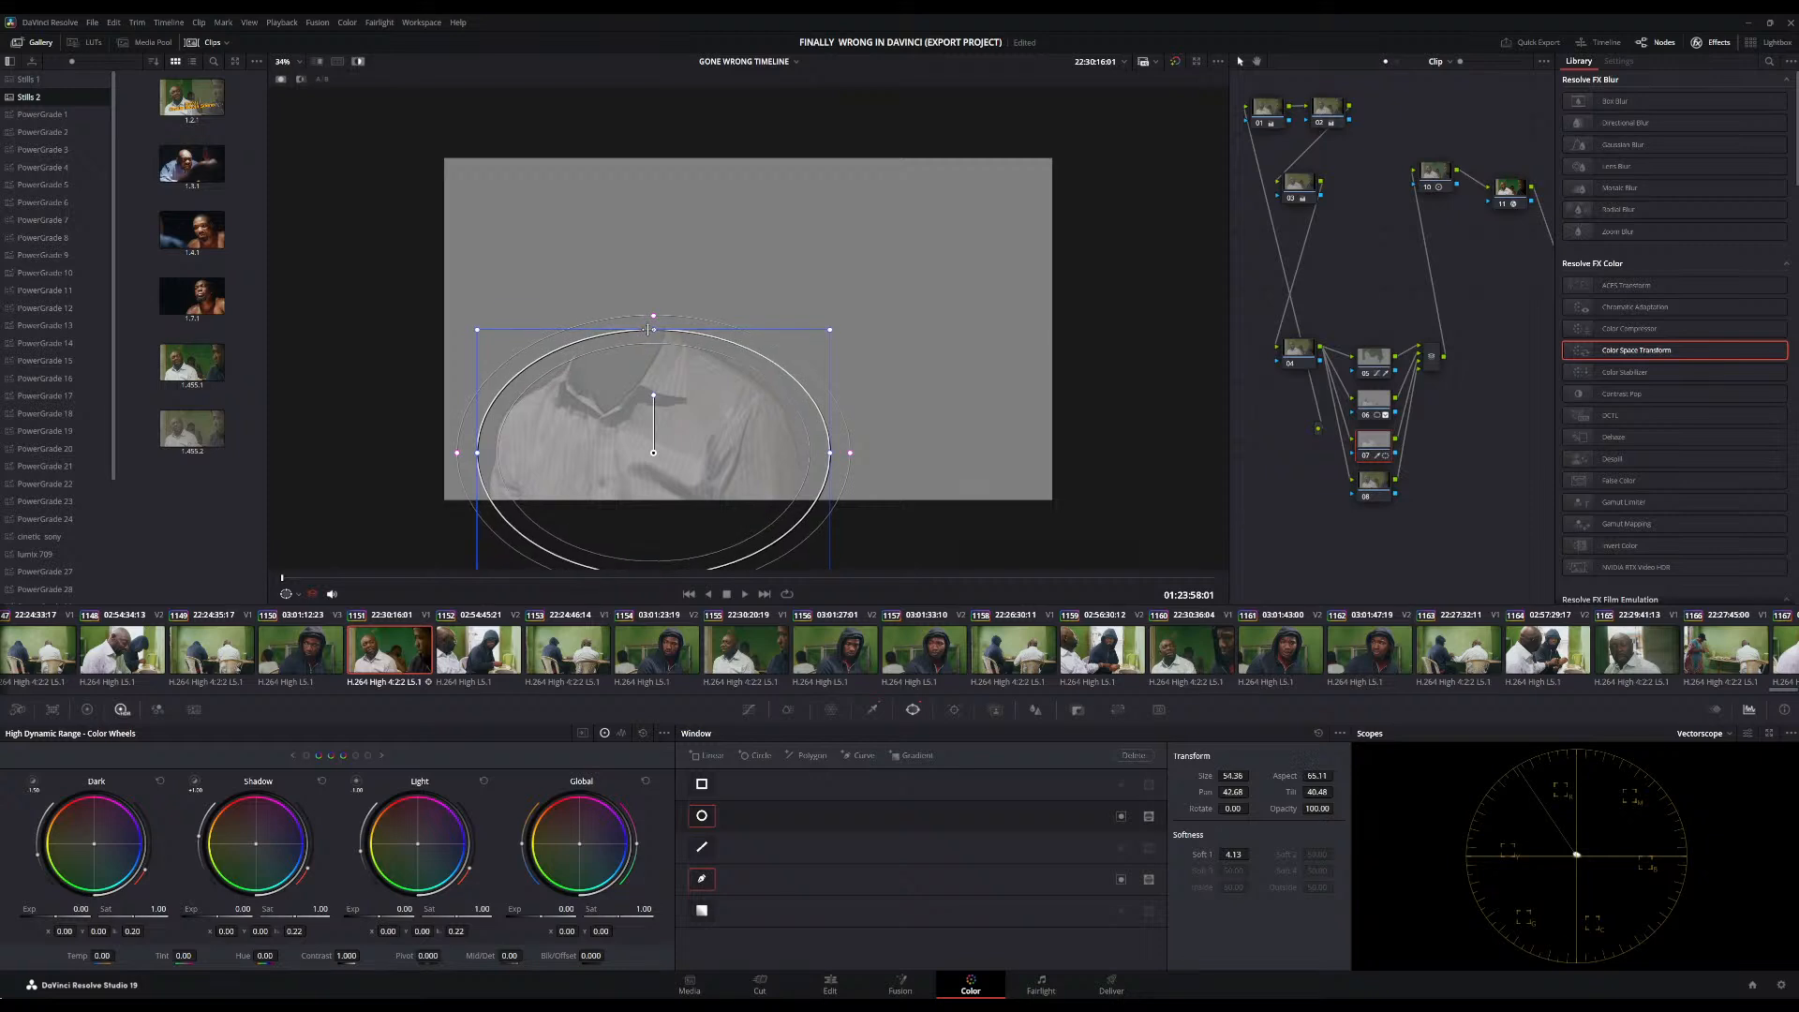
pyautogui.moveTo(744, 427); pyautogui.dragTo(742, 426)
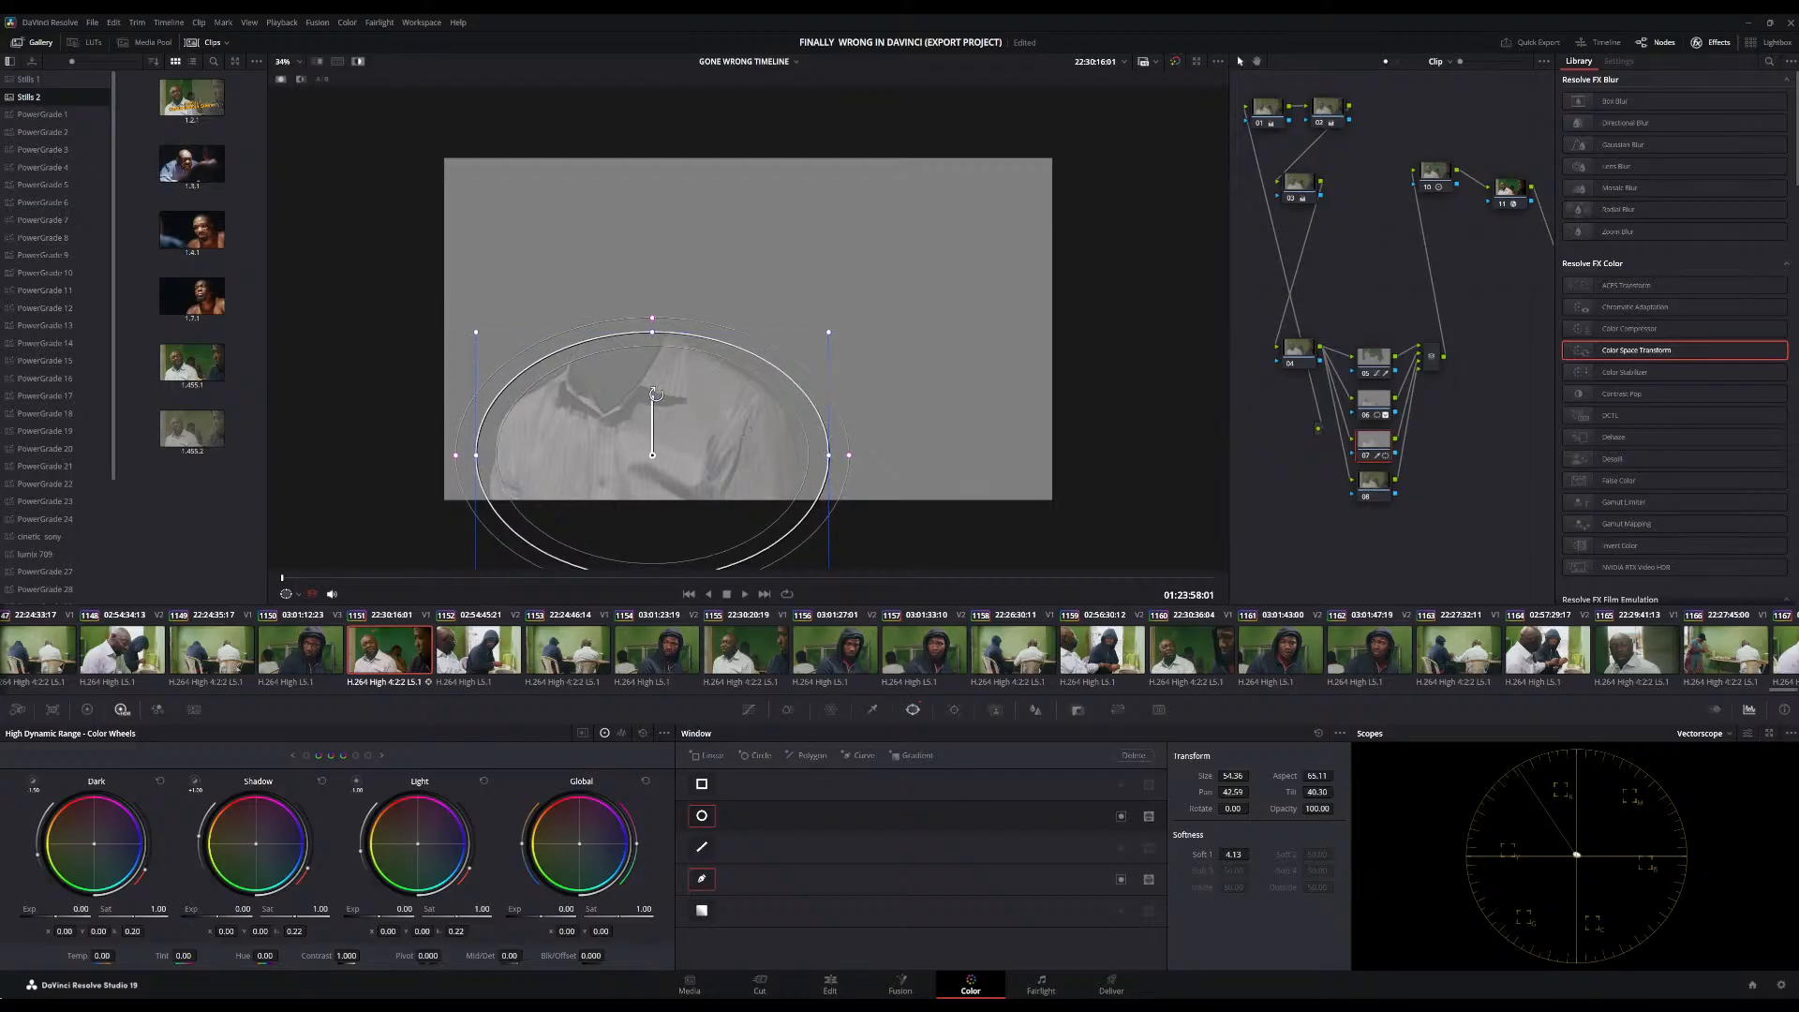
pyautogui.moveTo(657, 383); pyautogui.dragTo(717, 411)
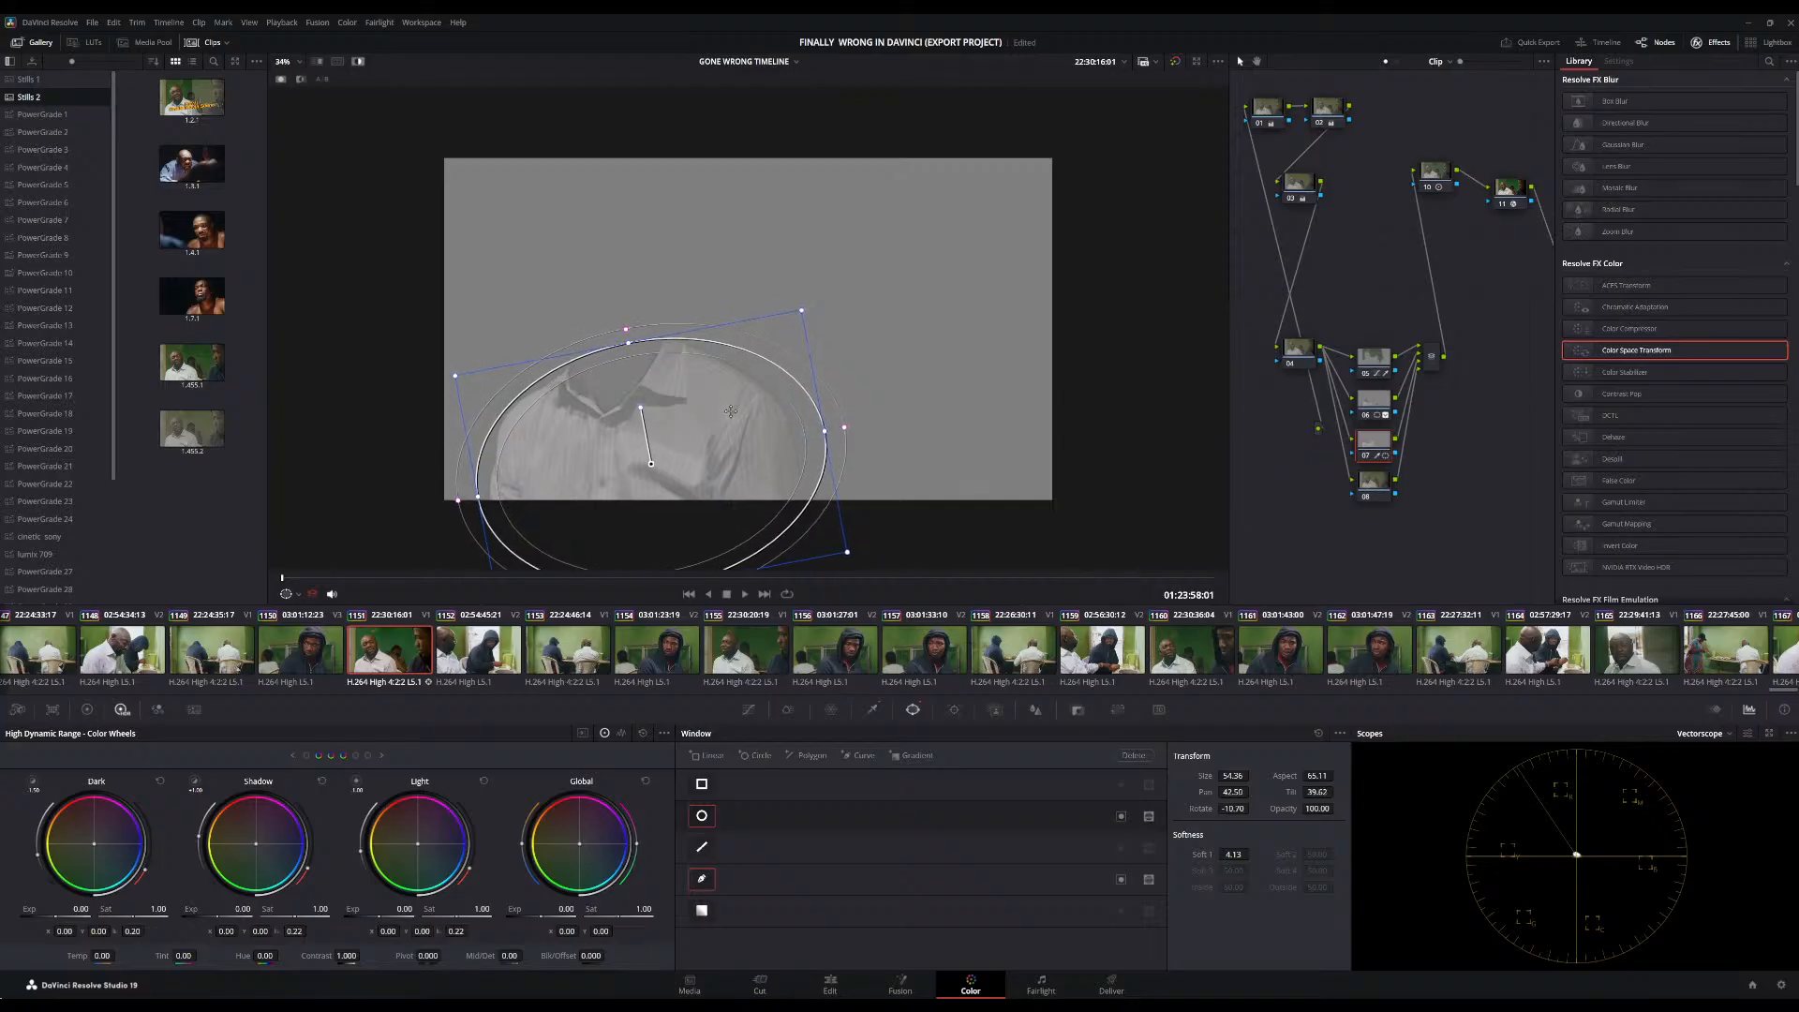
pyautogui.moveTo(818, 434); pyautogui.dragTo(814, 434)
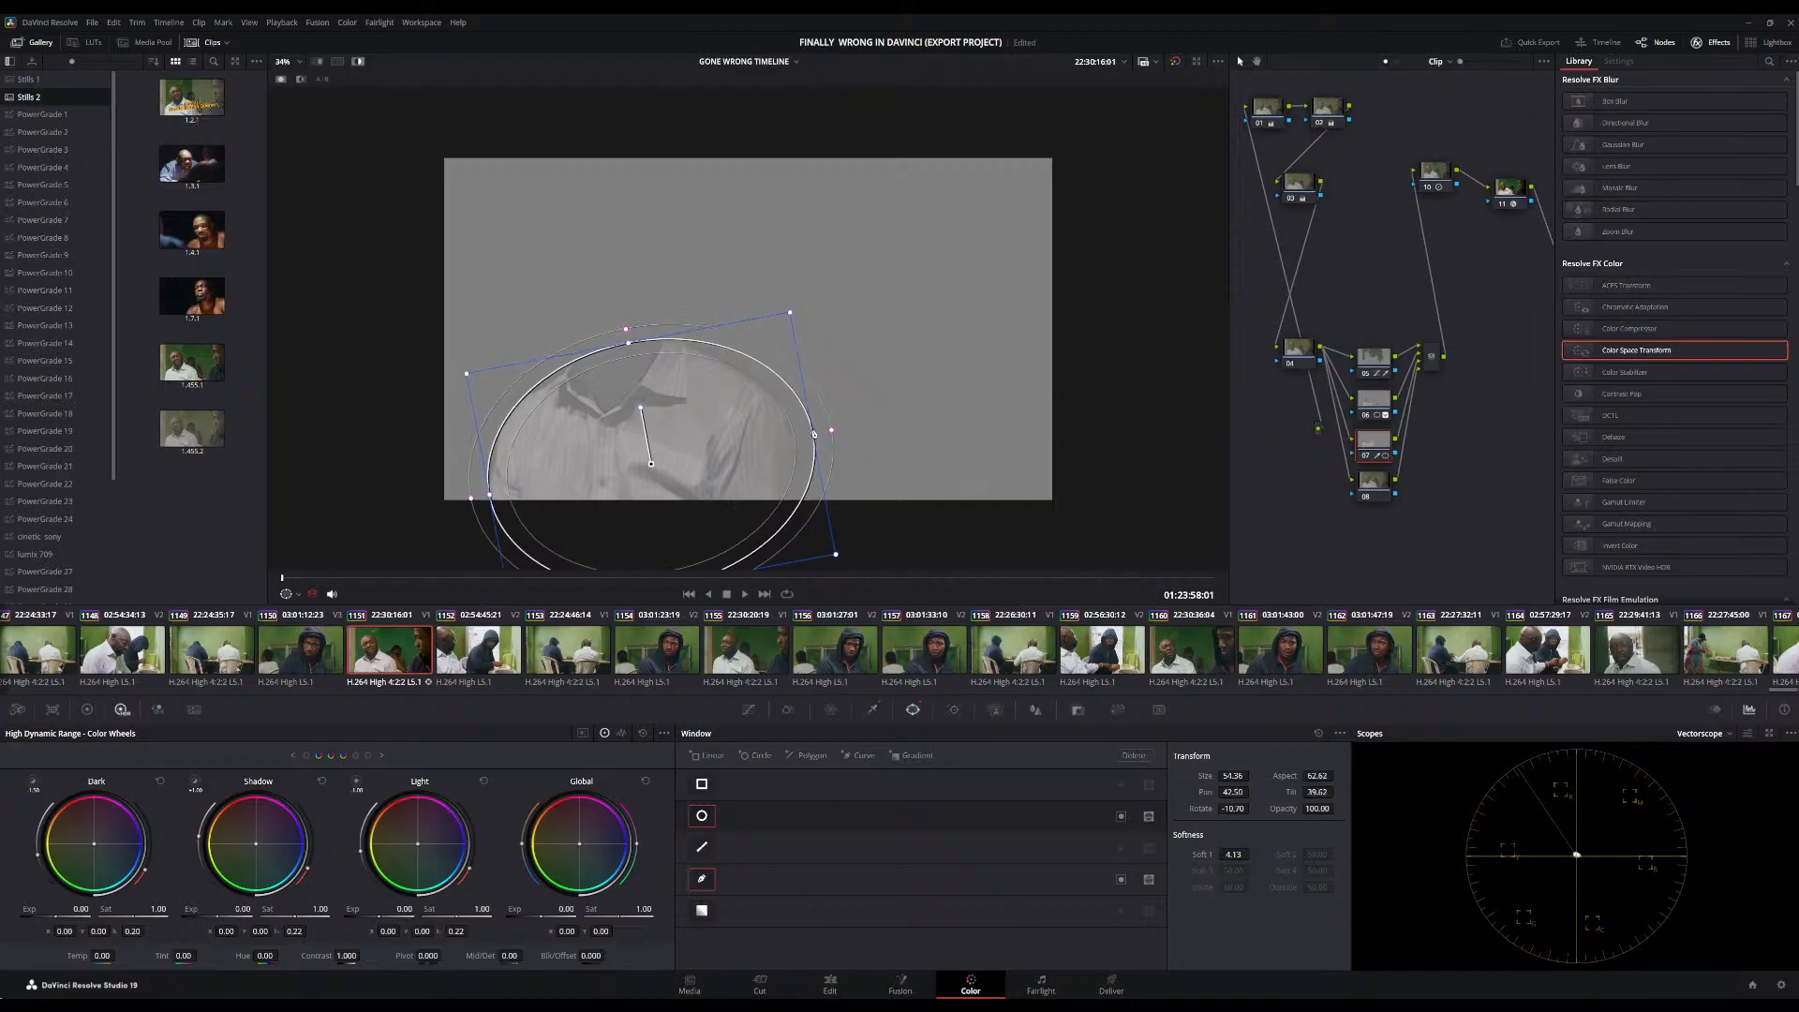
# Track the circle window through the whole clip in both directions and turn off the highlight
pyautogui.click(949, 711)
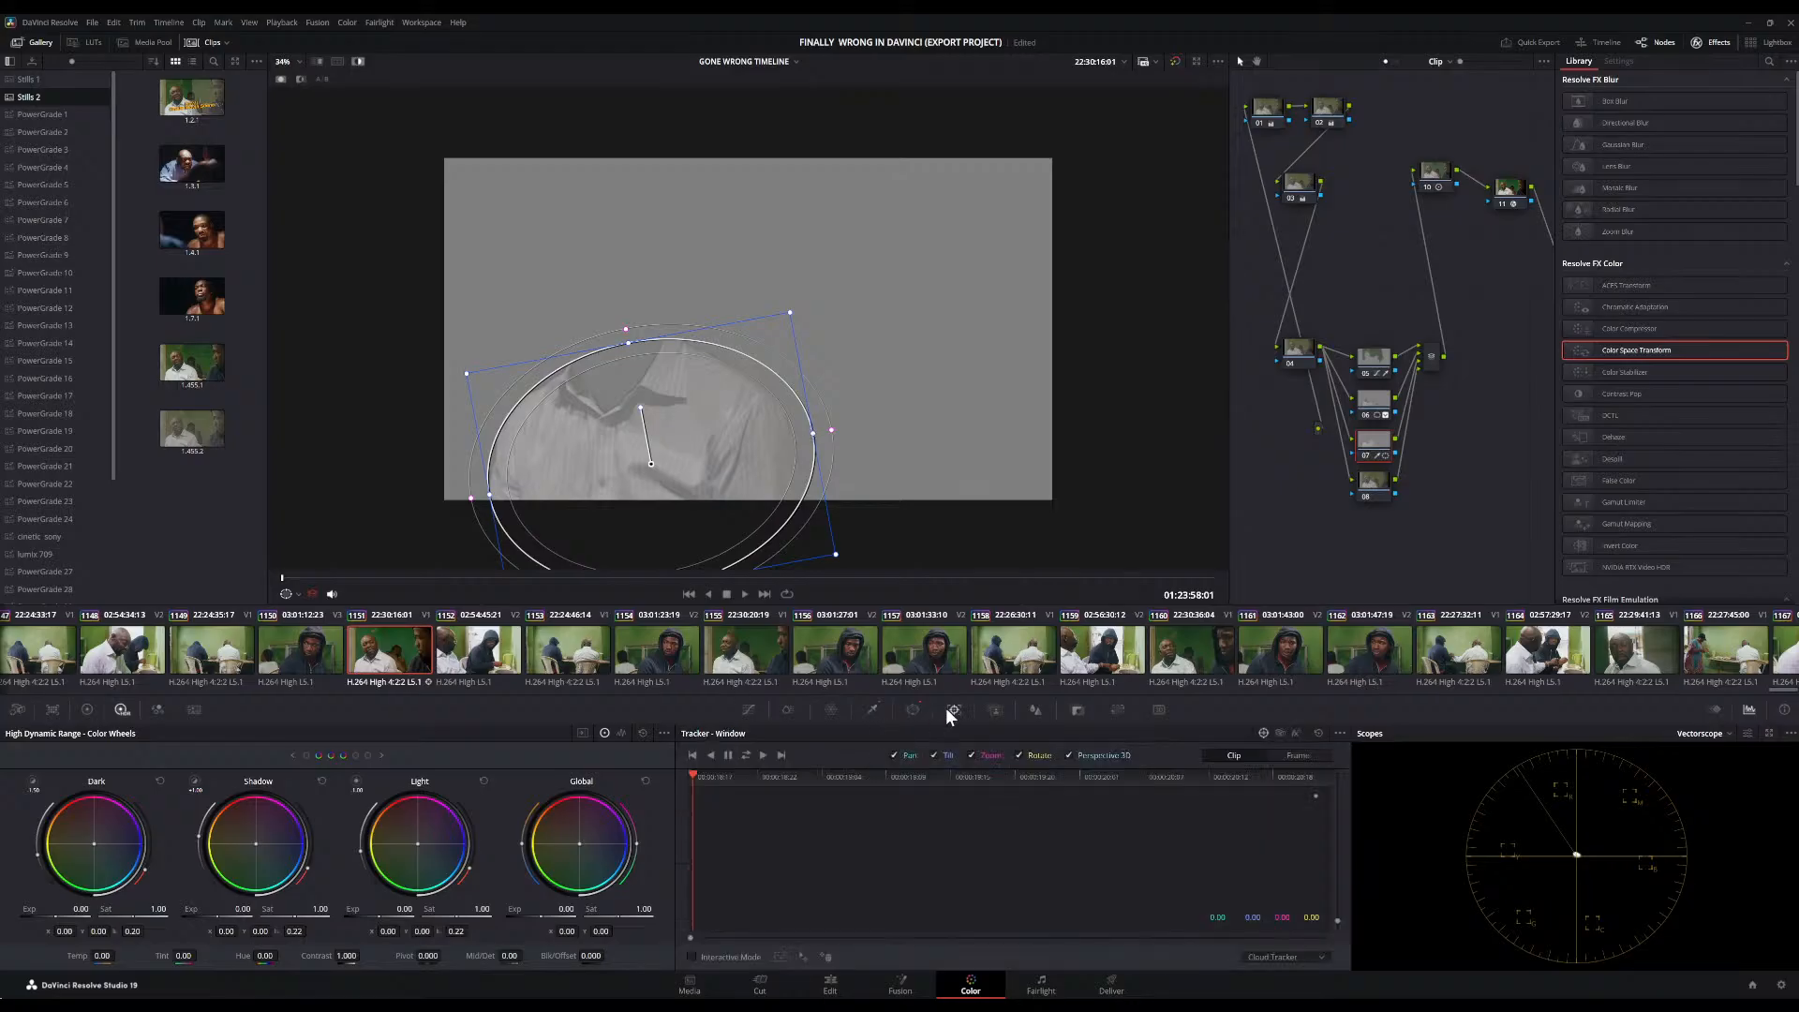
pyautogui.click(748, 755)
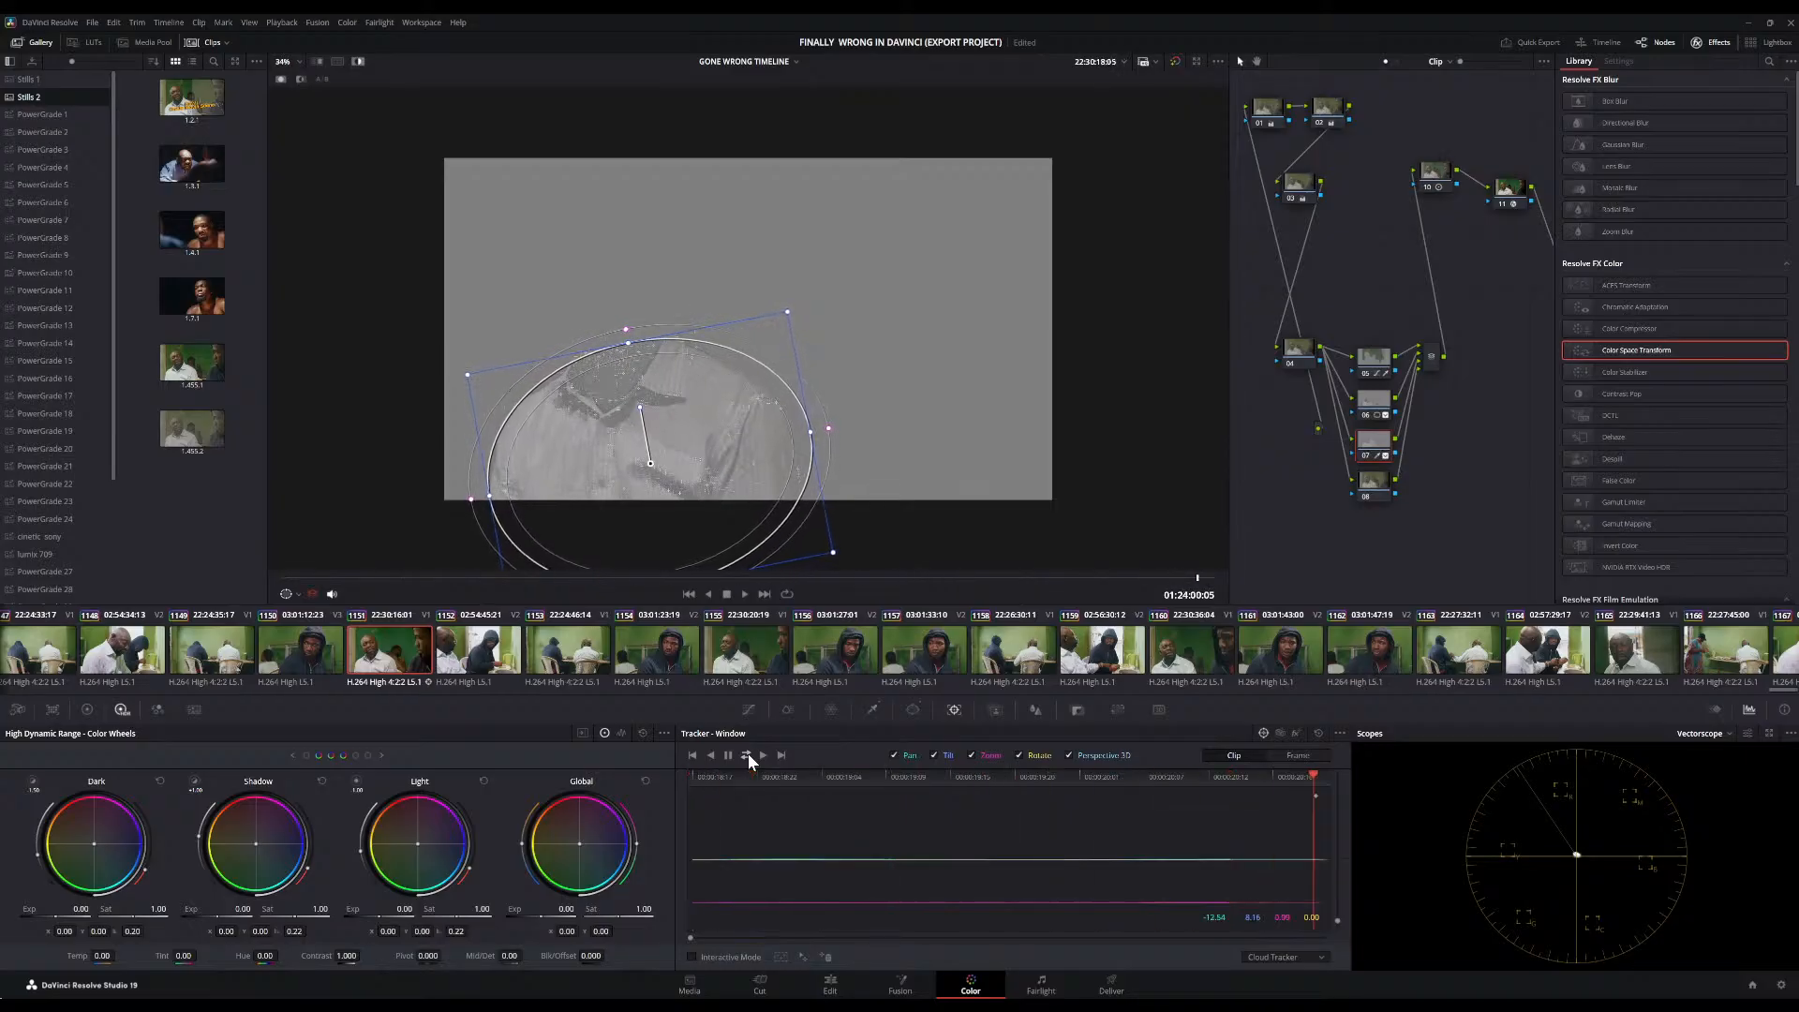
pyautogui.click(358, 62)
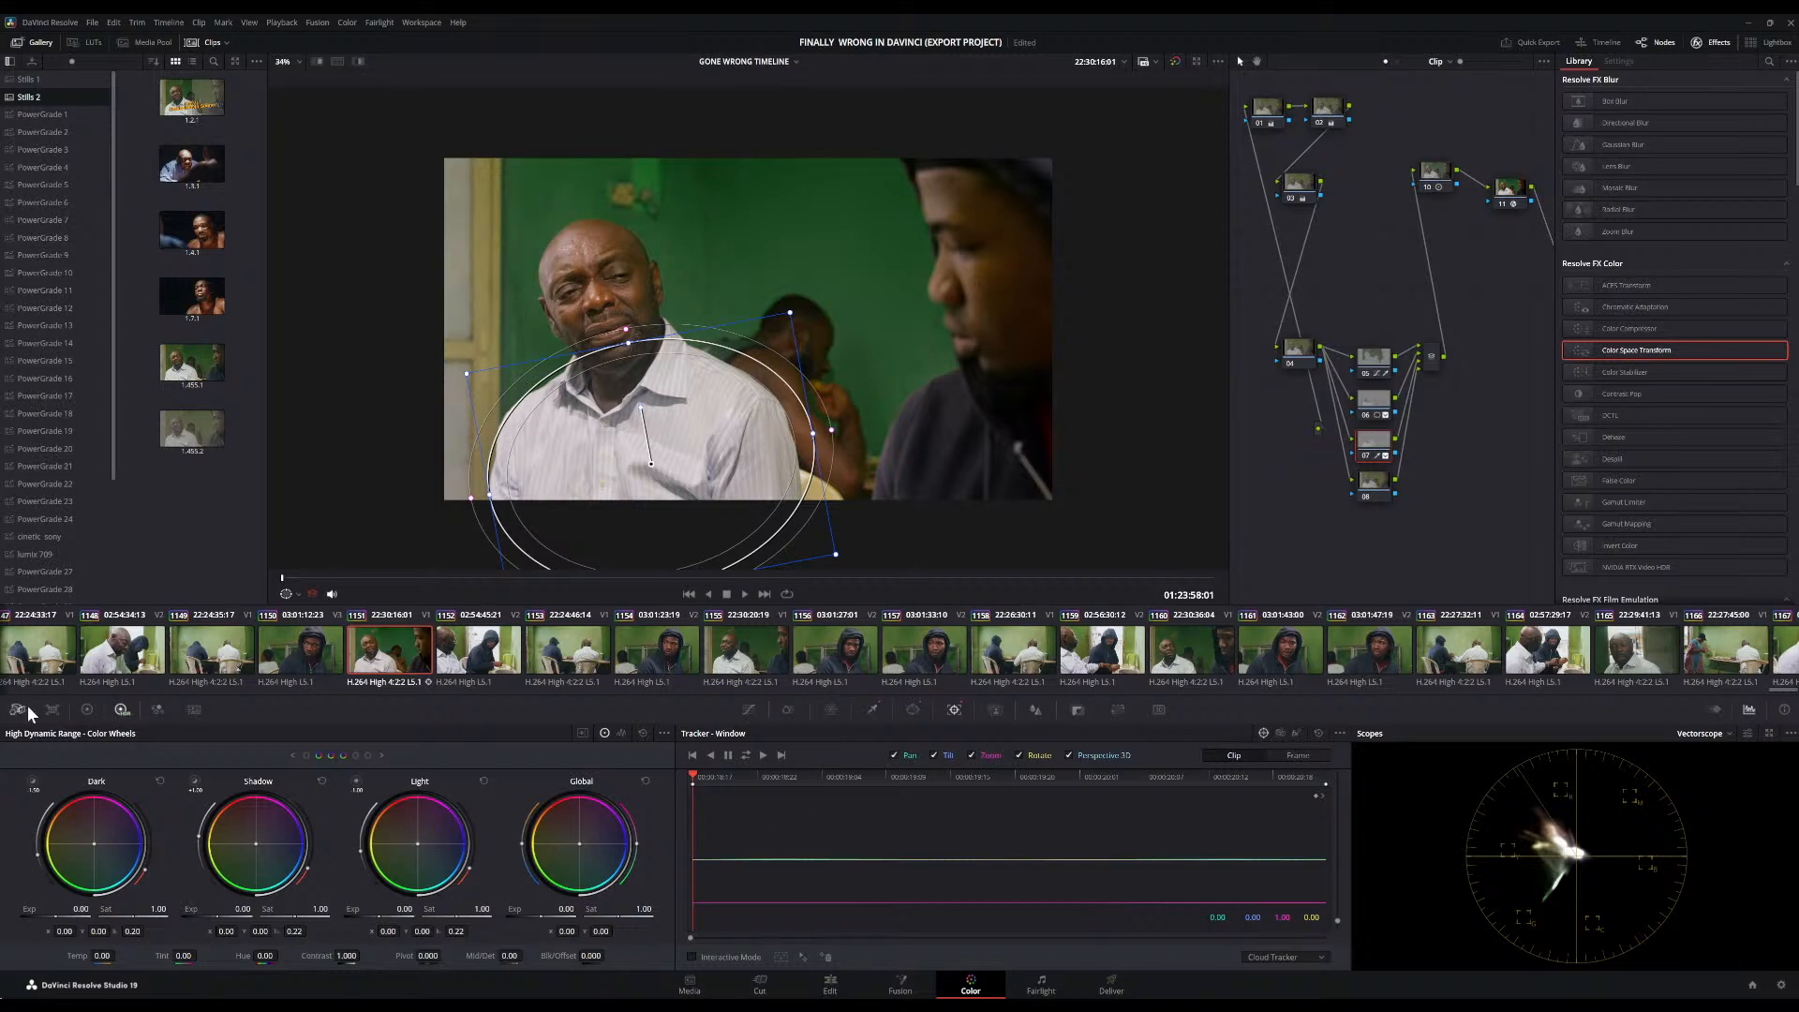
# Tint the shirt blue on node 07 by setting the primaries offset to red 24.04, green 25.32 and blue 27.56
pyautogui.click(86, 711)
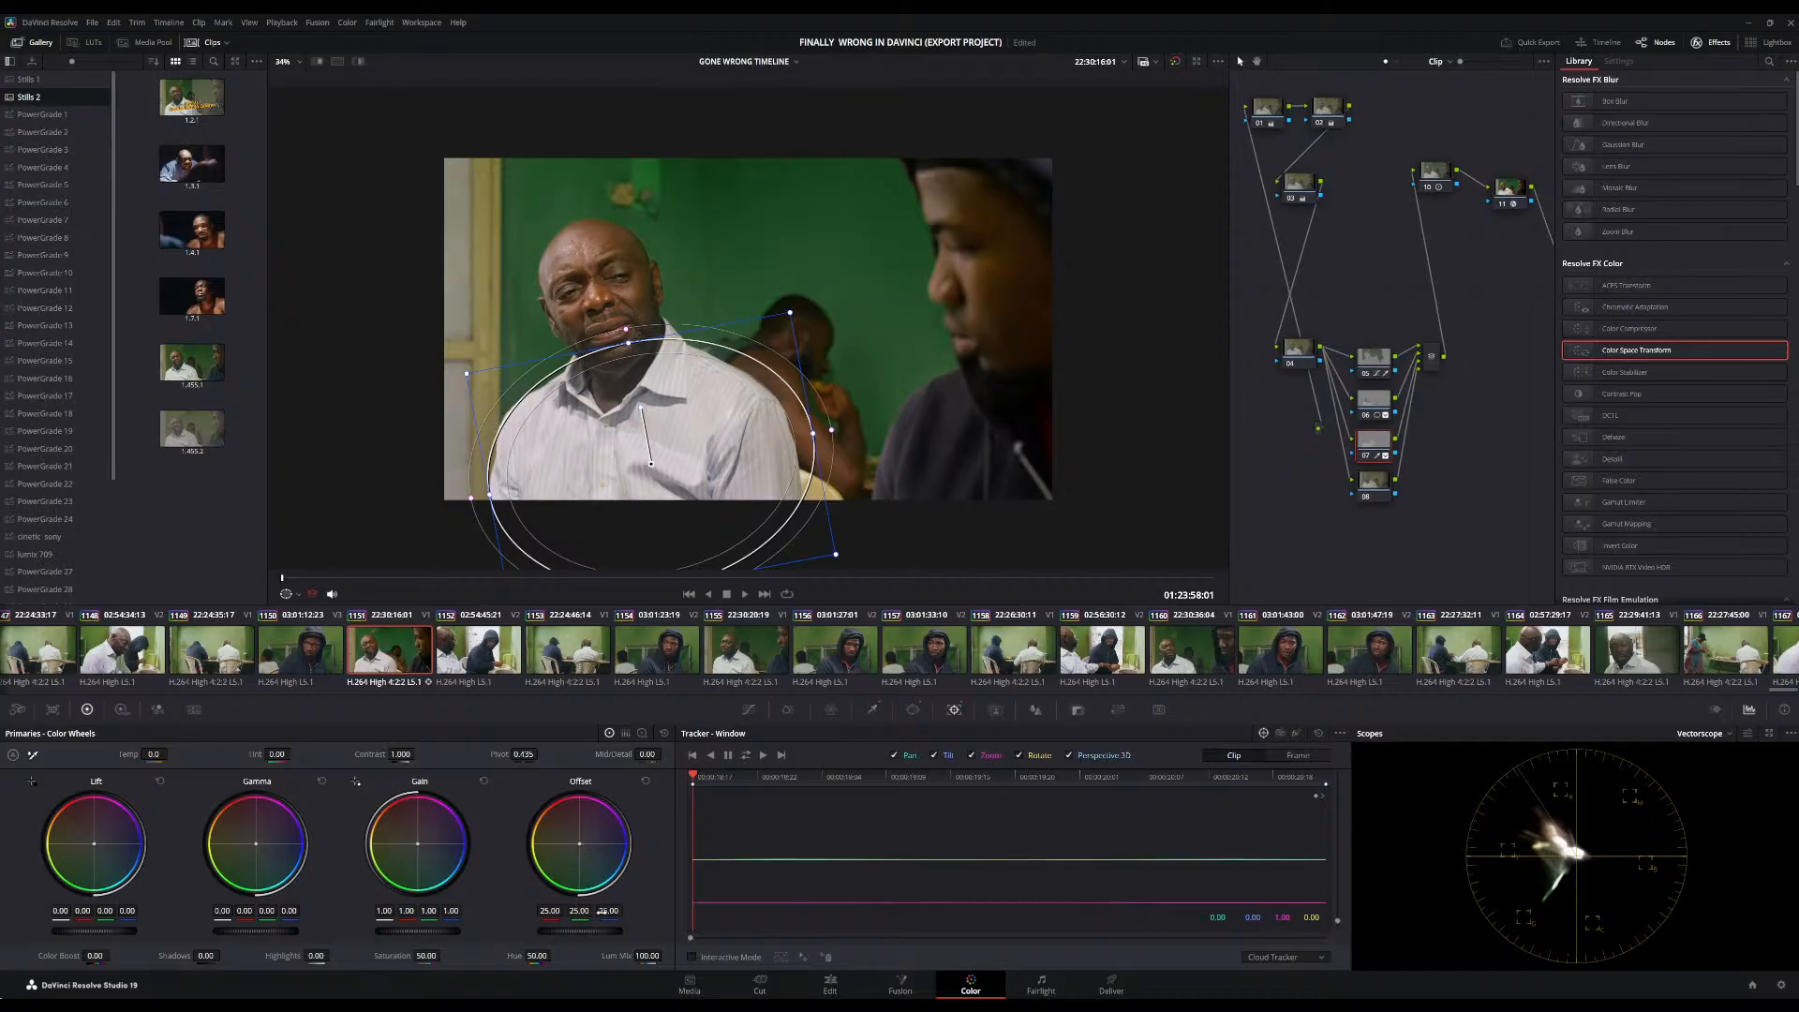
pyautogui.moveTo(608, 910)
pyautogui.mouseDown()
pyautogui.moveTo(588, 910)
pyautogui.moveTo(612, 910)
pyautogui.mouseUp()
pyautogui.moveTo(579, 910); pyautogui.dragTo(552, 910)
pyautogui.moveTo(609, 910); pyautogui.dragTo(572, 910)
# Compare the shirt with and without its blue tint by switching node 07 off and on
pyautogui.scroll(2, 930, 444)
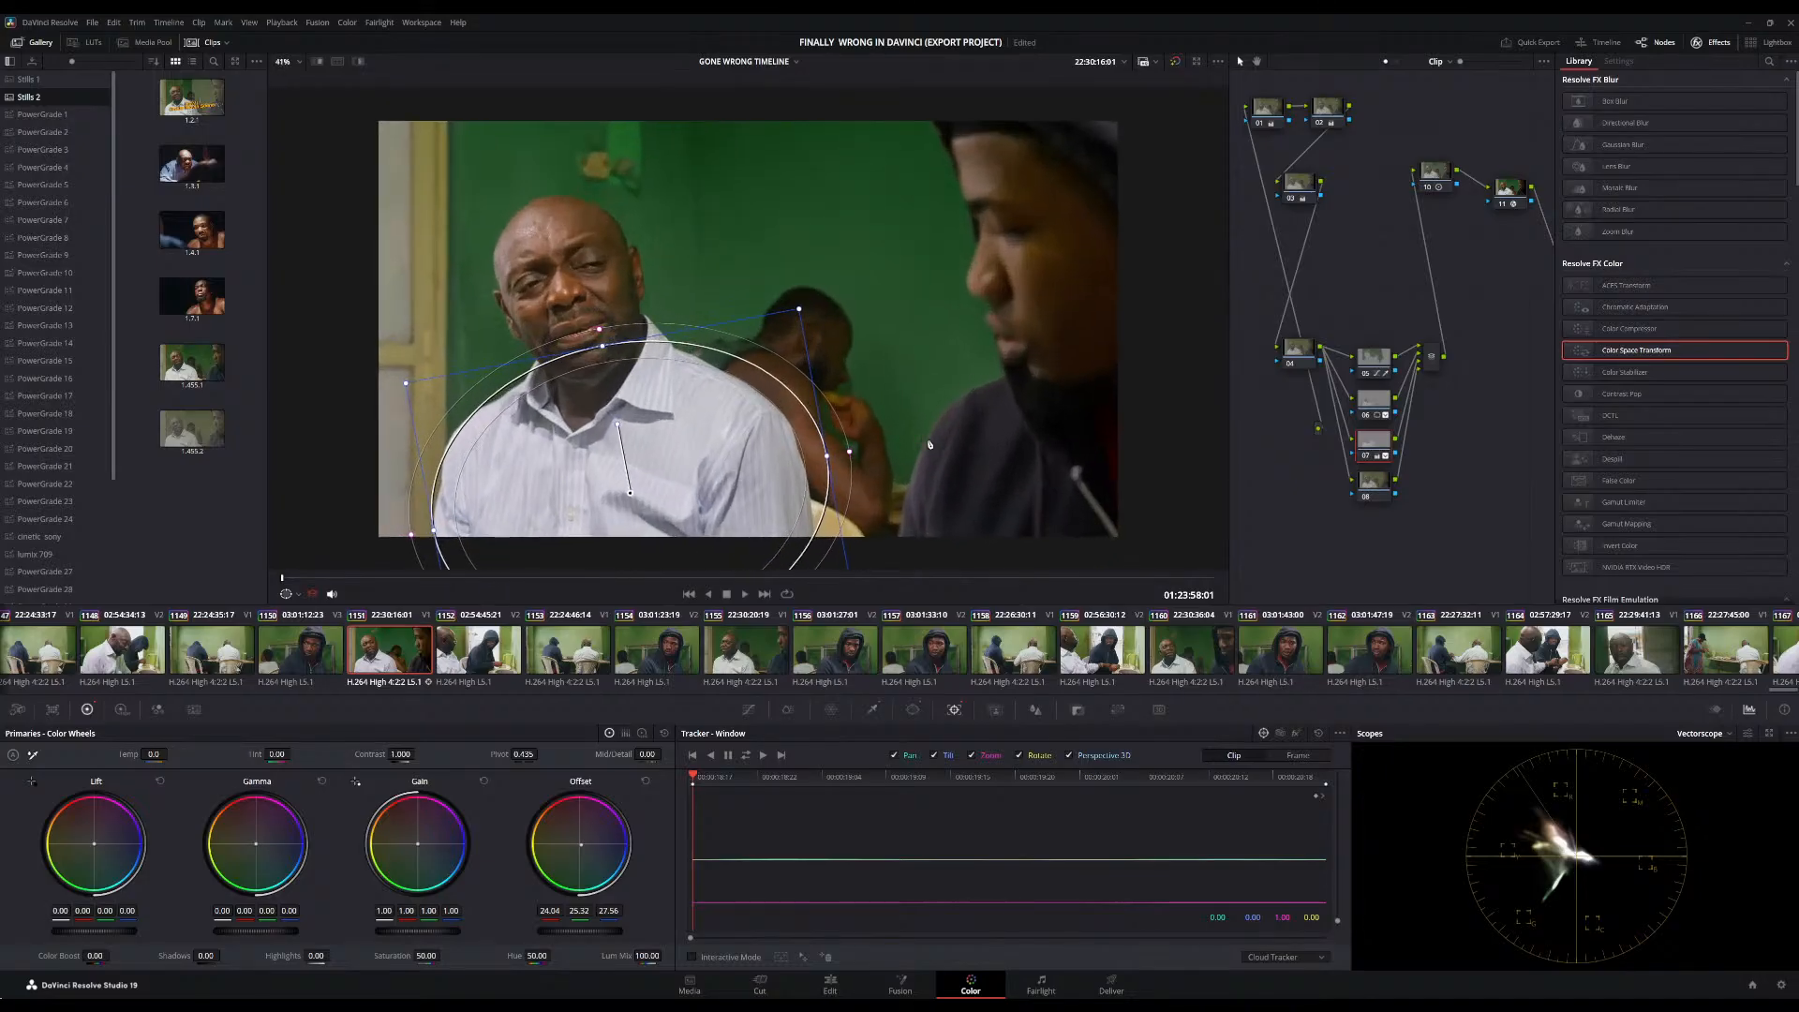
pyautogui.scroll(-2, 930, 444)
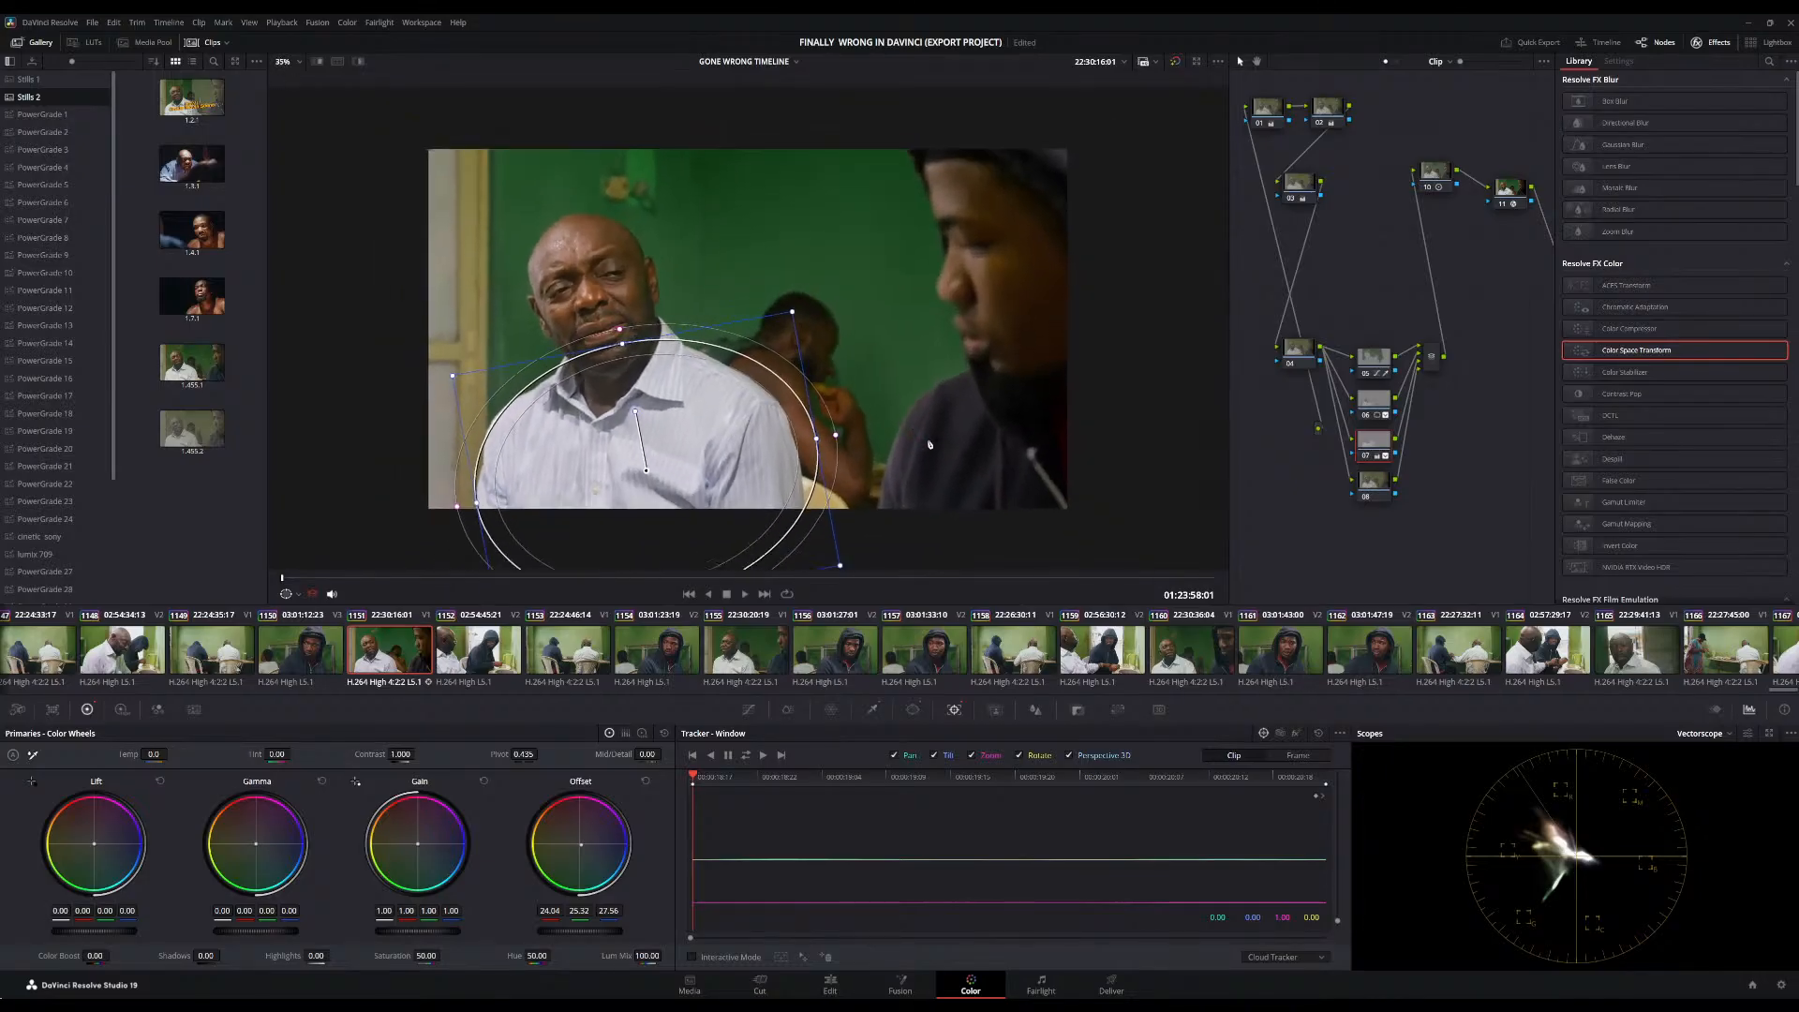
pyautogui.click(1366, 459)
pyautogui.click(1367, 458)
pyautogui.scroll(-1, 858, 391)
pyautogui.scroll(2, 853, 386)
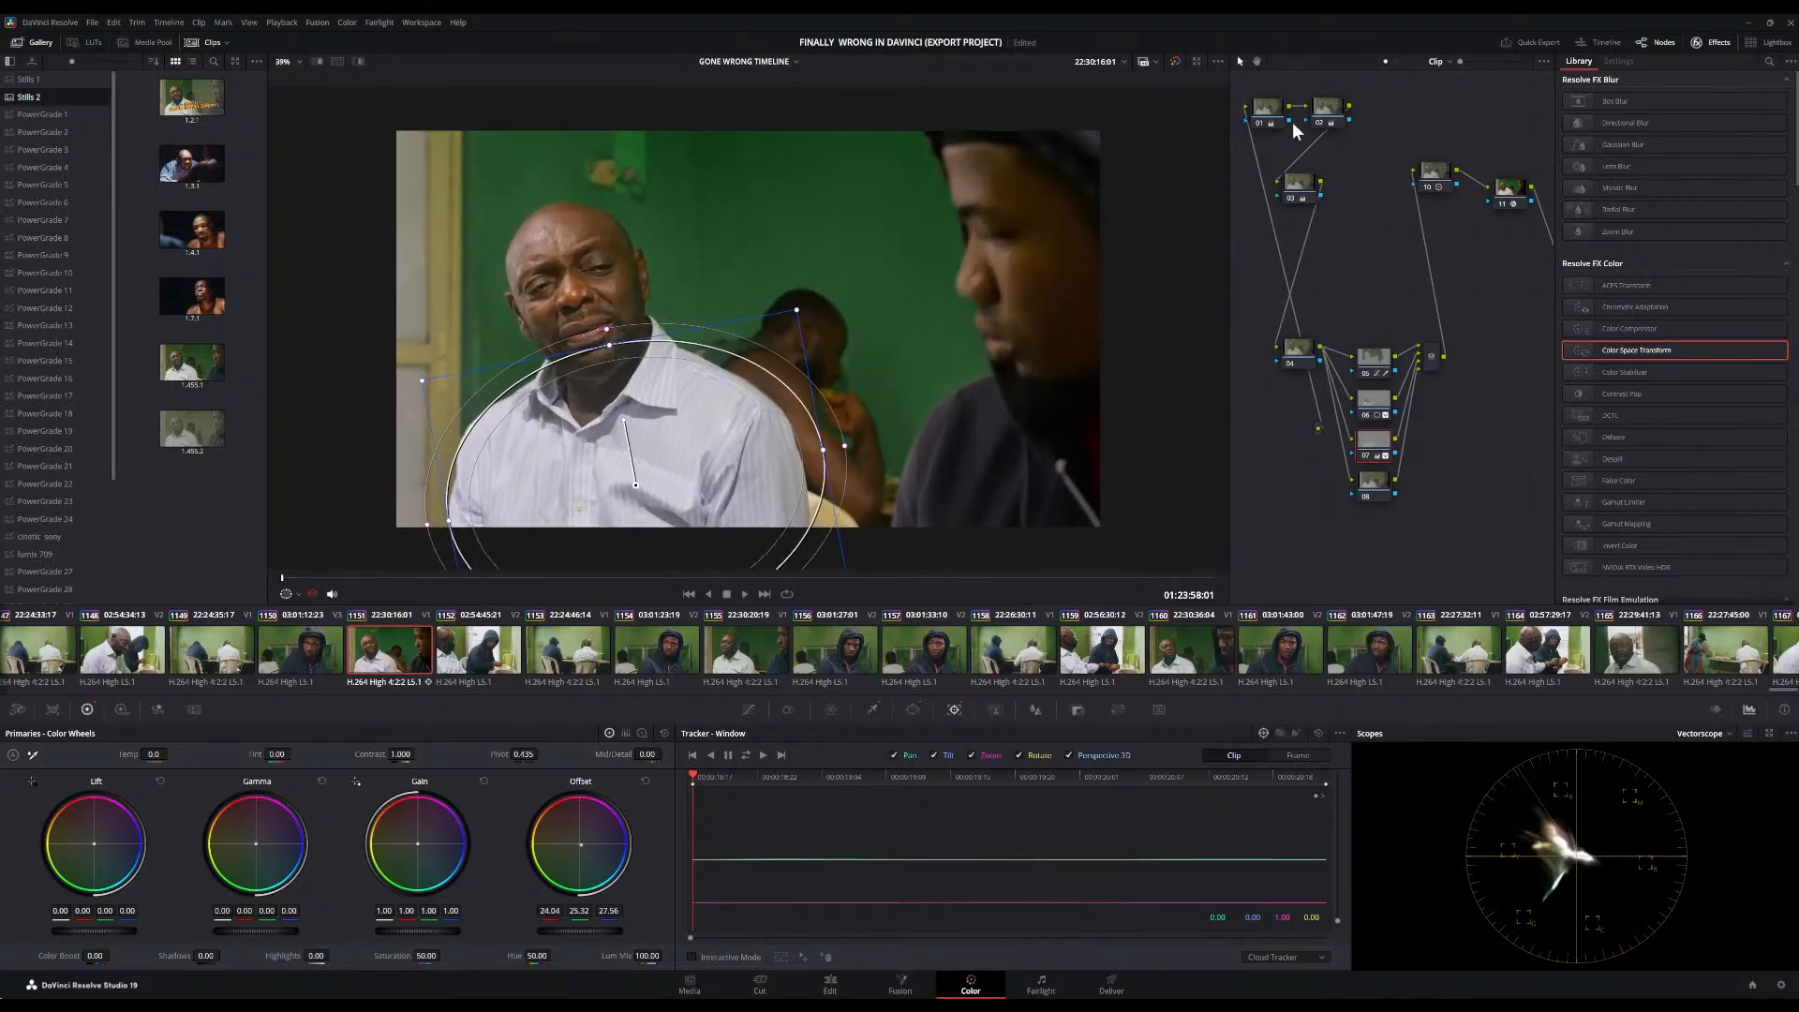
# Compare the full grade with the flat log image by repeatedly bypassing and restoring all grades
pyautogui.click(1177, 61)
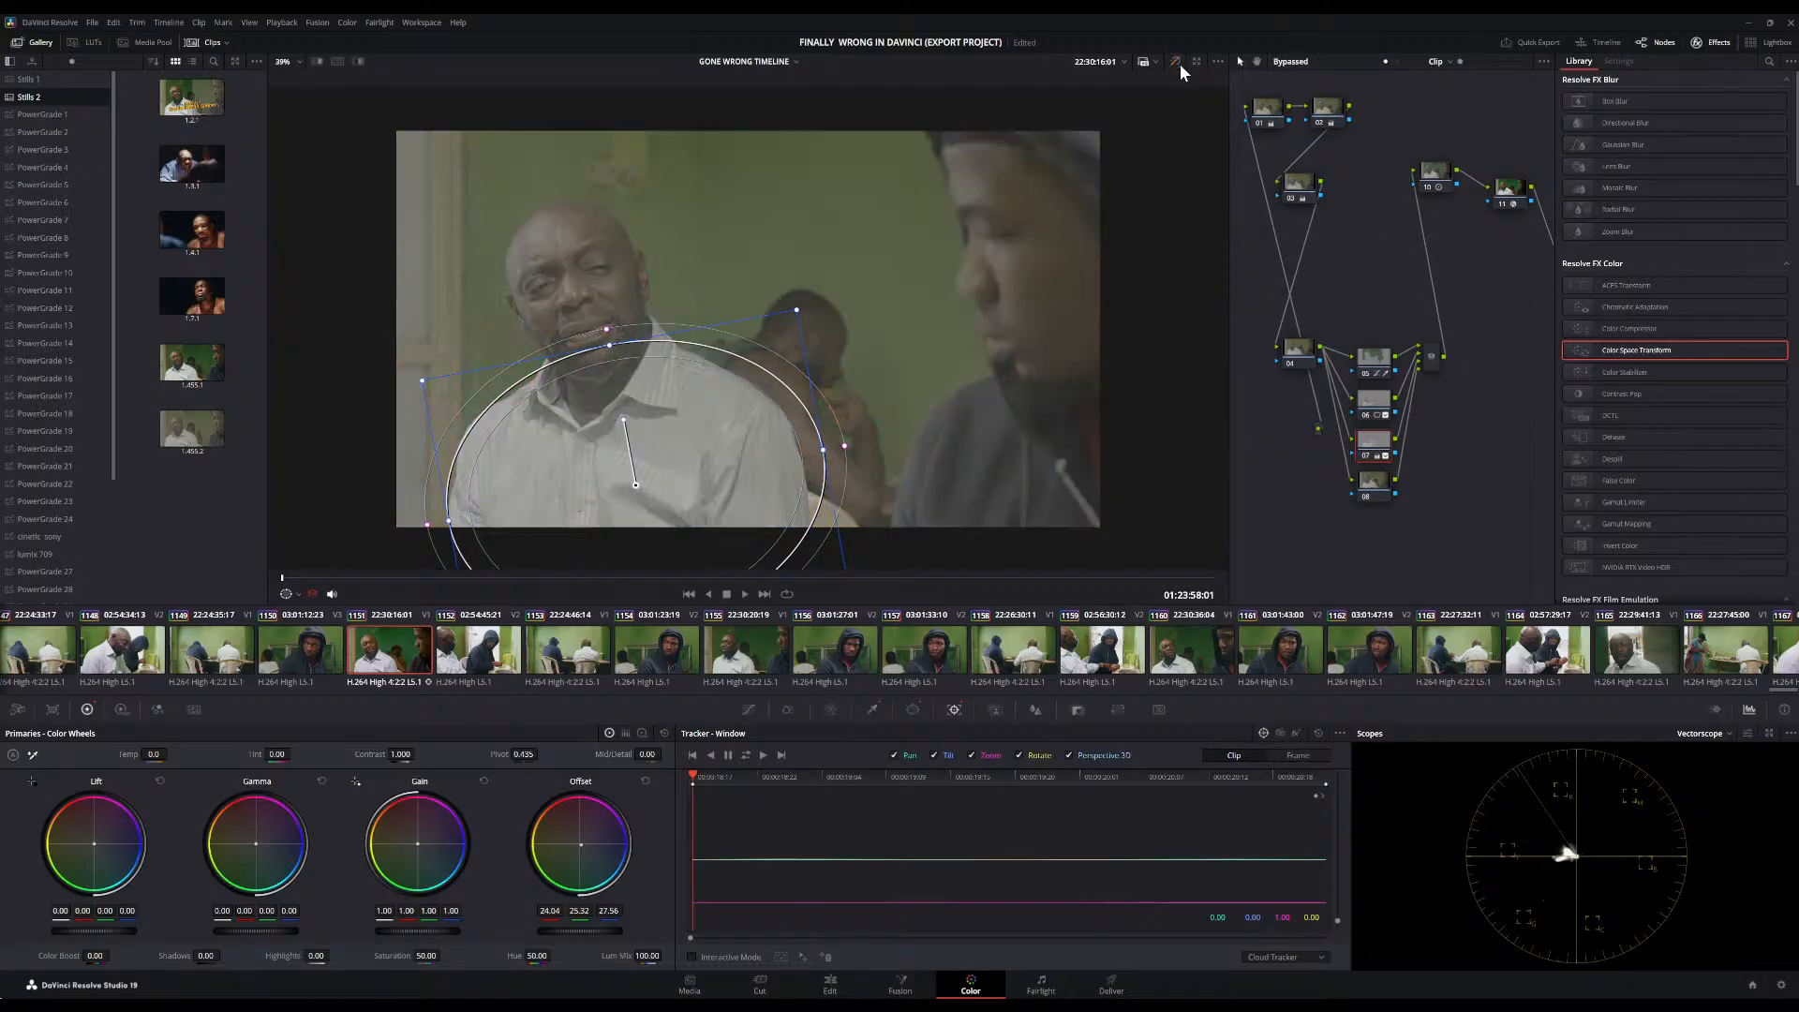
pyautogui.click(1178, 63)
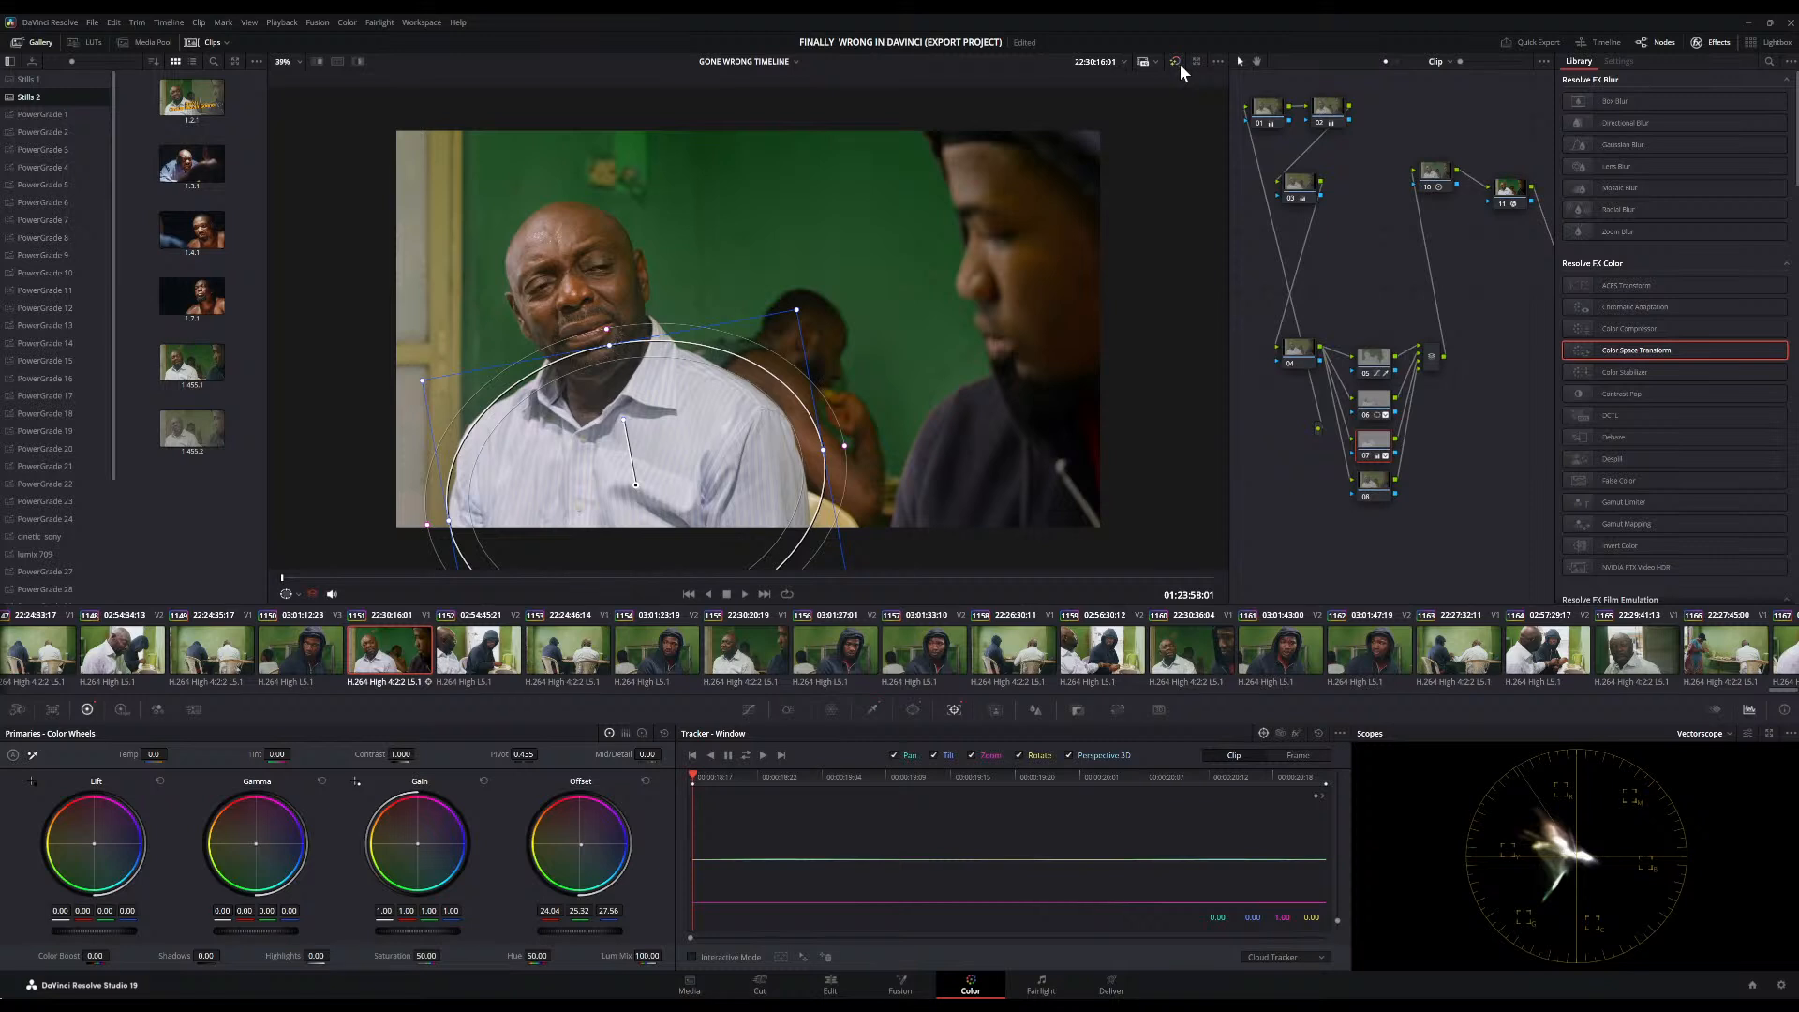
pyautogui.click(1178, 63)
pyautogui.click(1178, 63)
pyautogui.click(1178, 63)
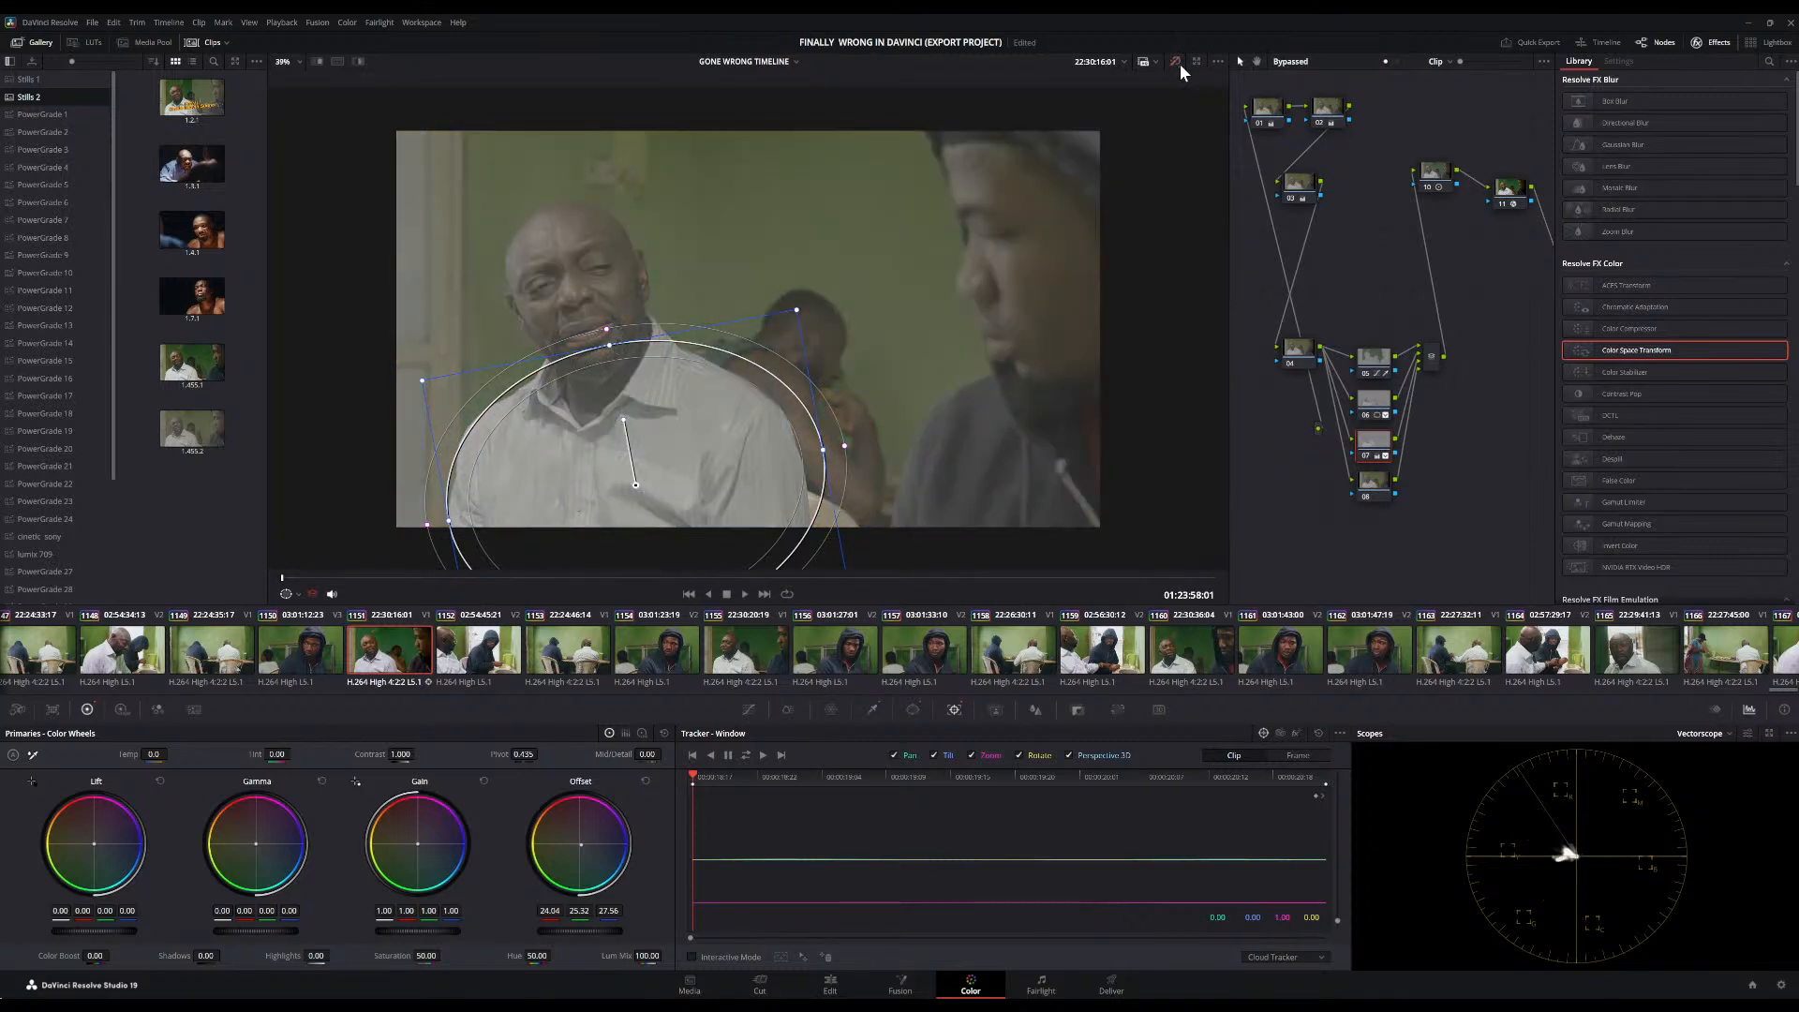
pyautogui.click(1178, 63)
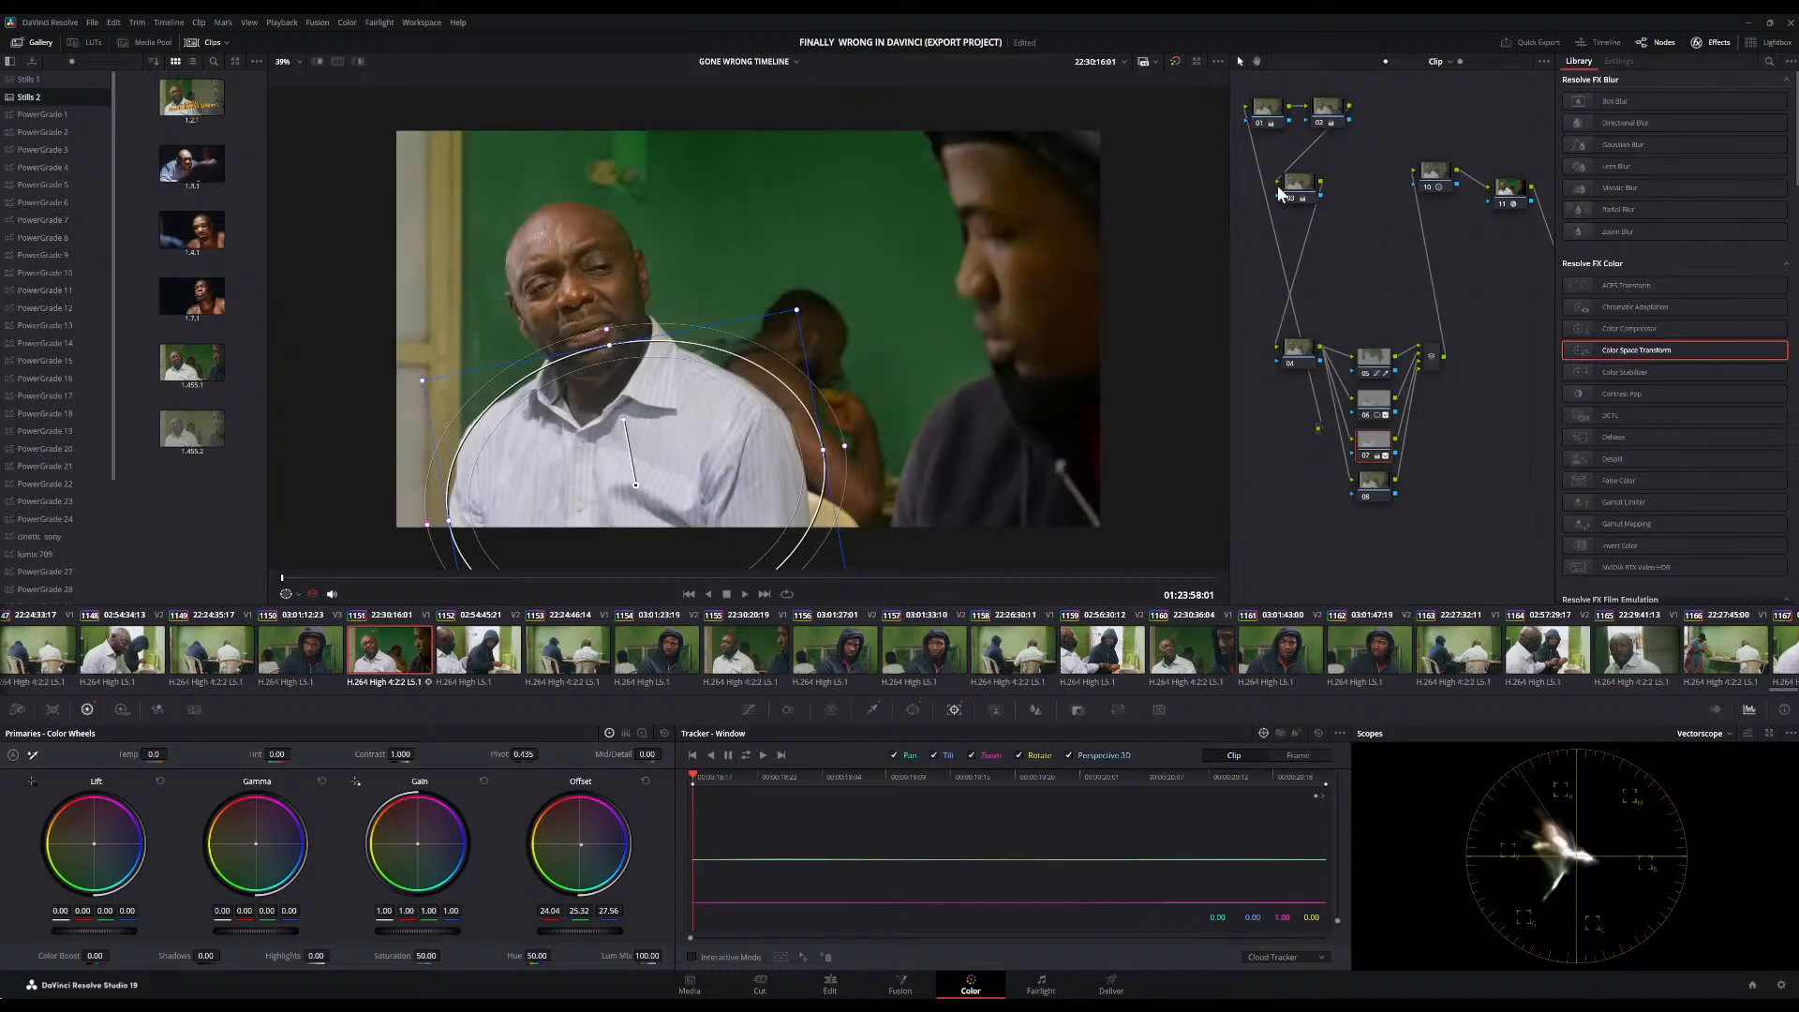
# Recheck node 07's effect by switching it off and on, hide the window outline and save the project
pyautogui.click(1368, 457)
pyautogui.click(1368, 457)
pyautogui.click(749, 711)
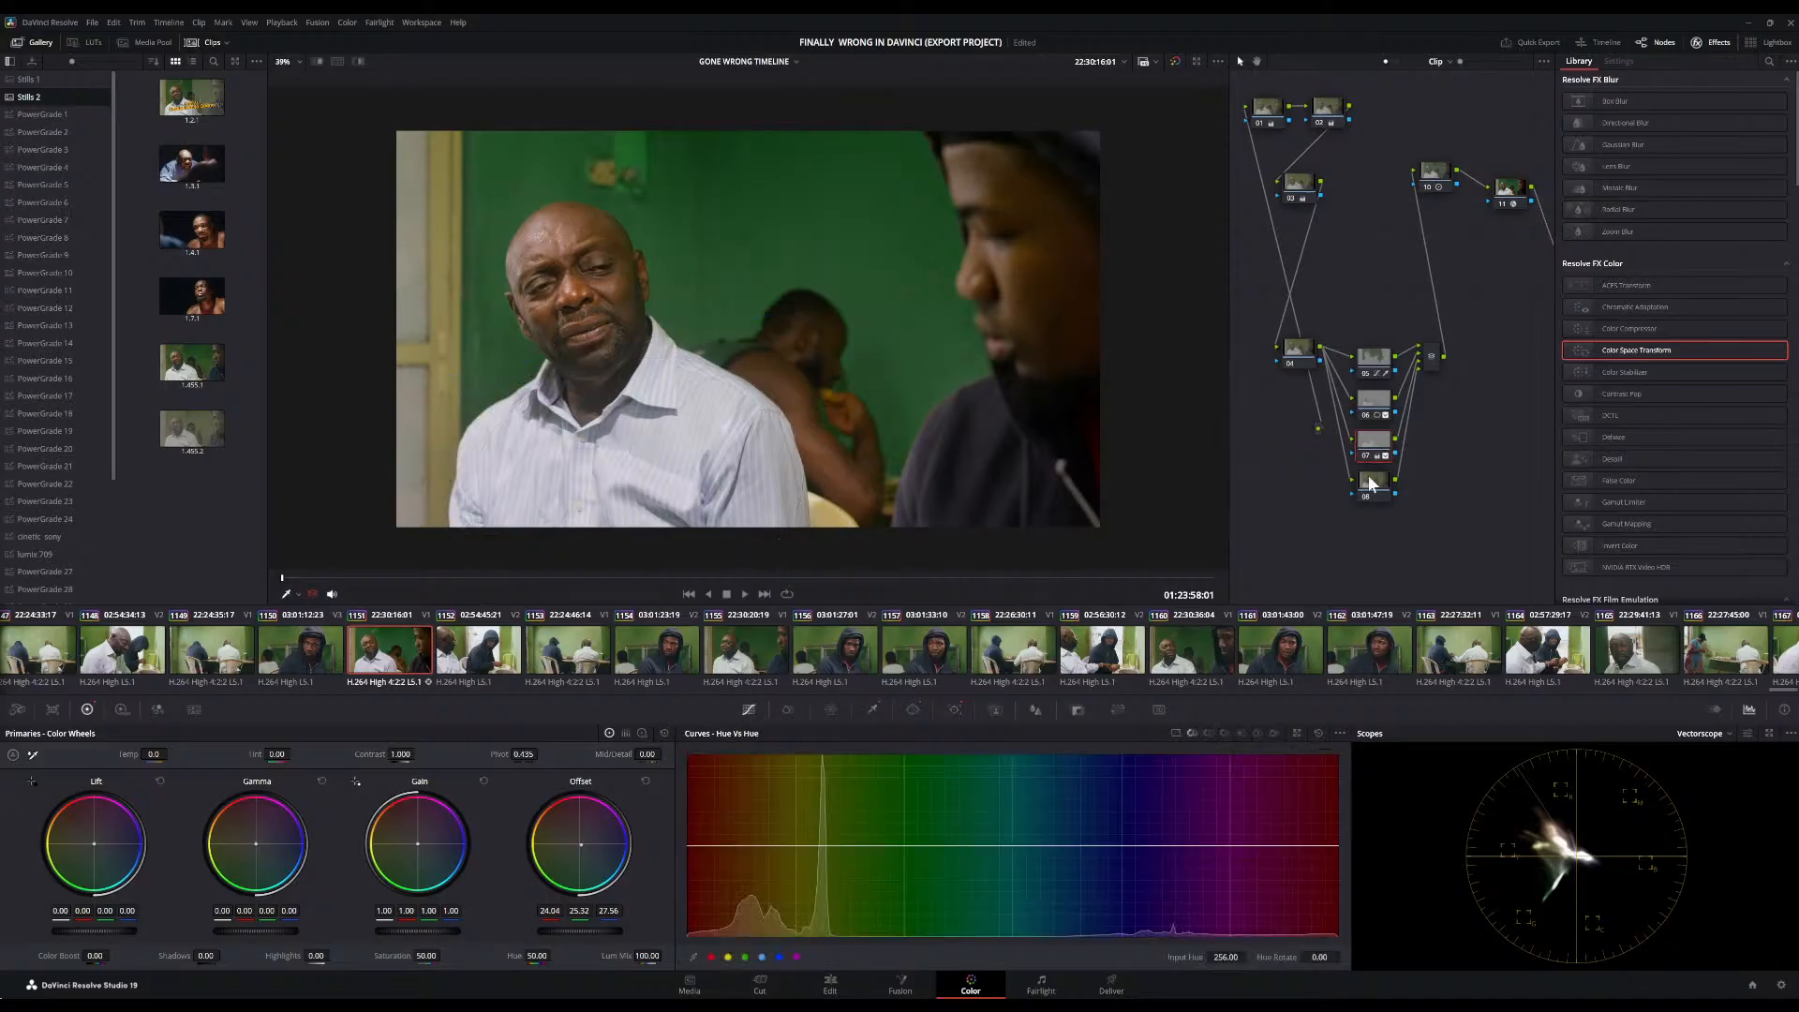
pyautogui.scroll(-2, 785, 353)
pyautogui.scroll(2, 785, 353)
pyautogui.hotkey('ctrl', 's')
pyautogui.scroll(-2, 900, 422)
pyautogui.scroll(1, 895, 422)
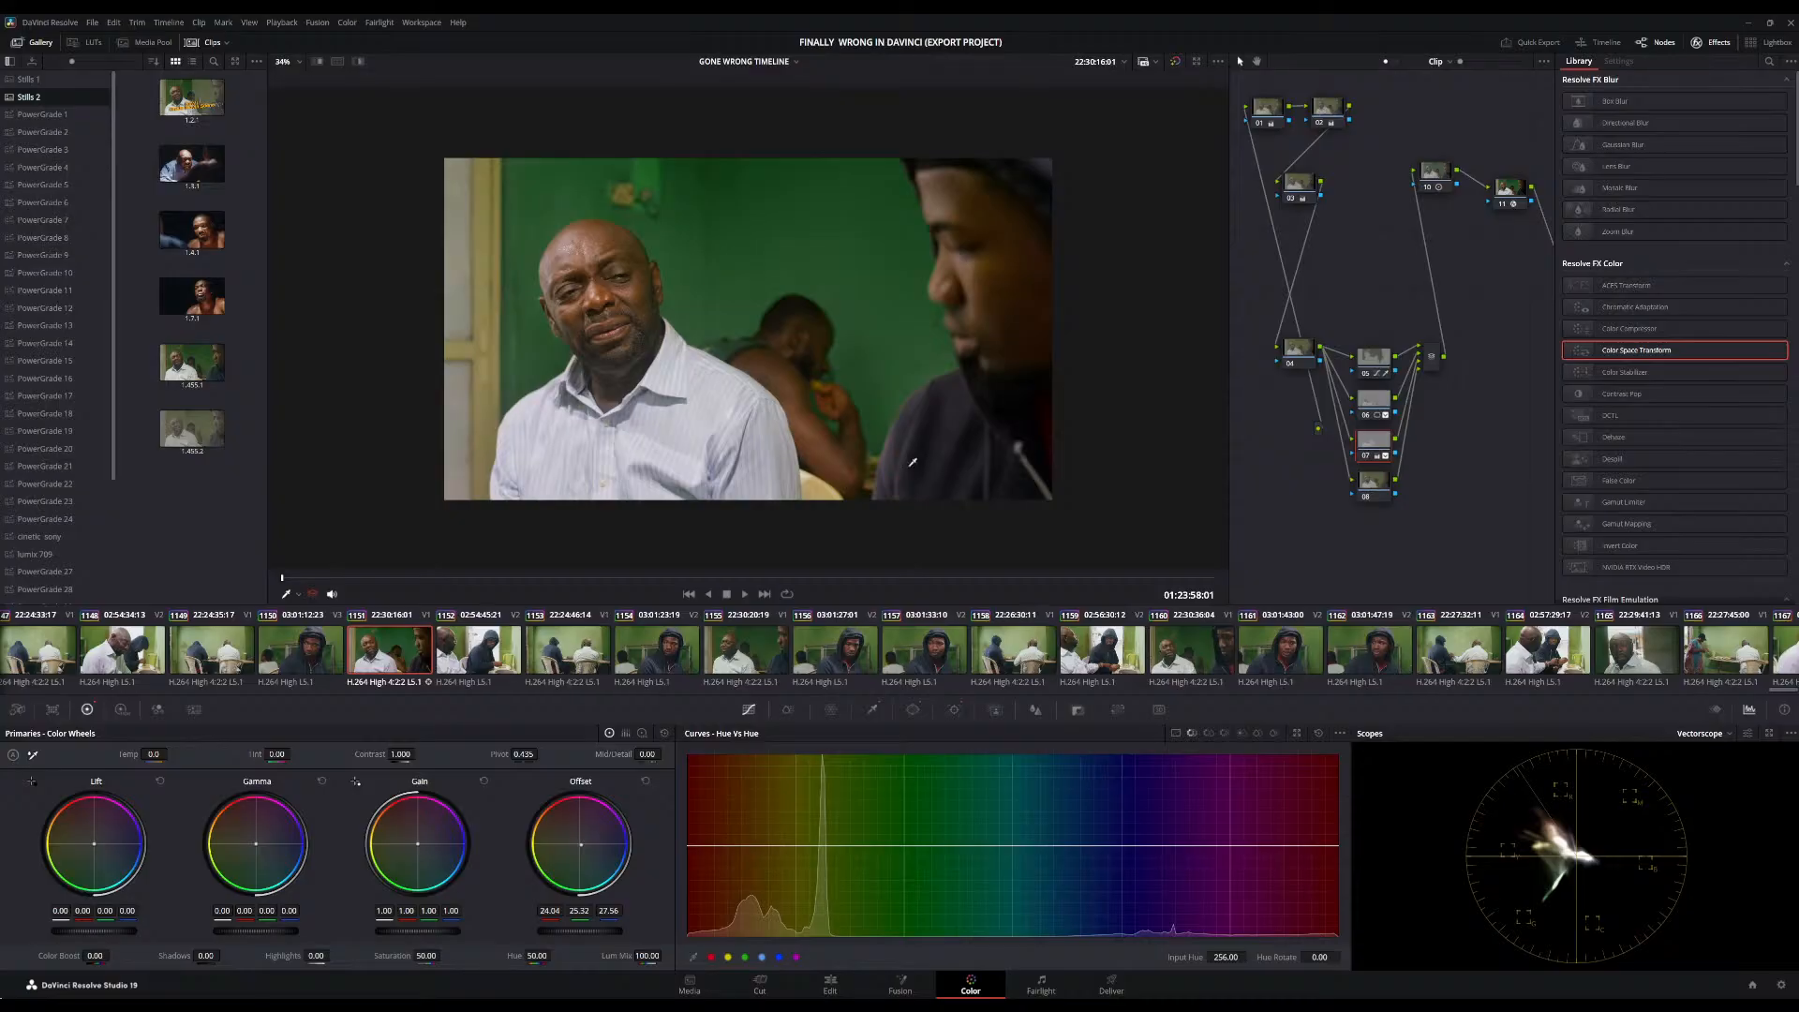
# Sample the foreground man's dark shirt with the HSL qualifier on node 08 and show the selection in highlight view
pyautogui.click(912, 710)
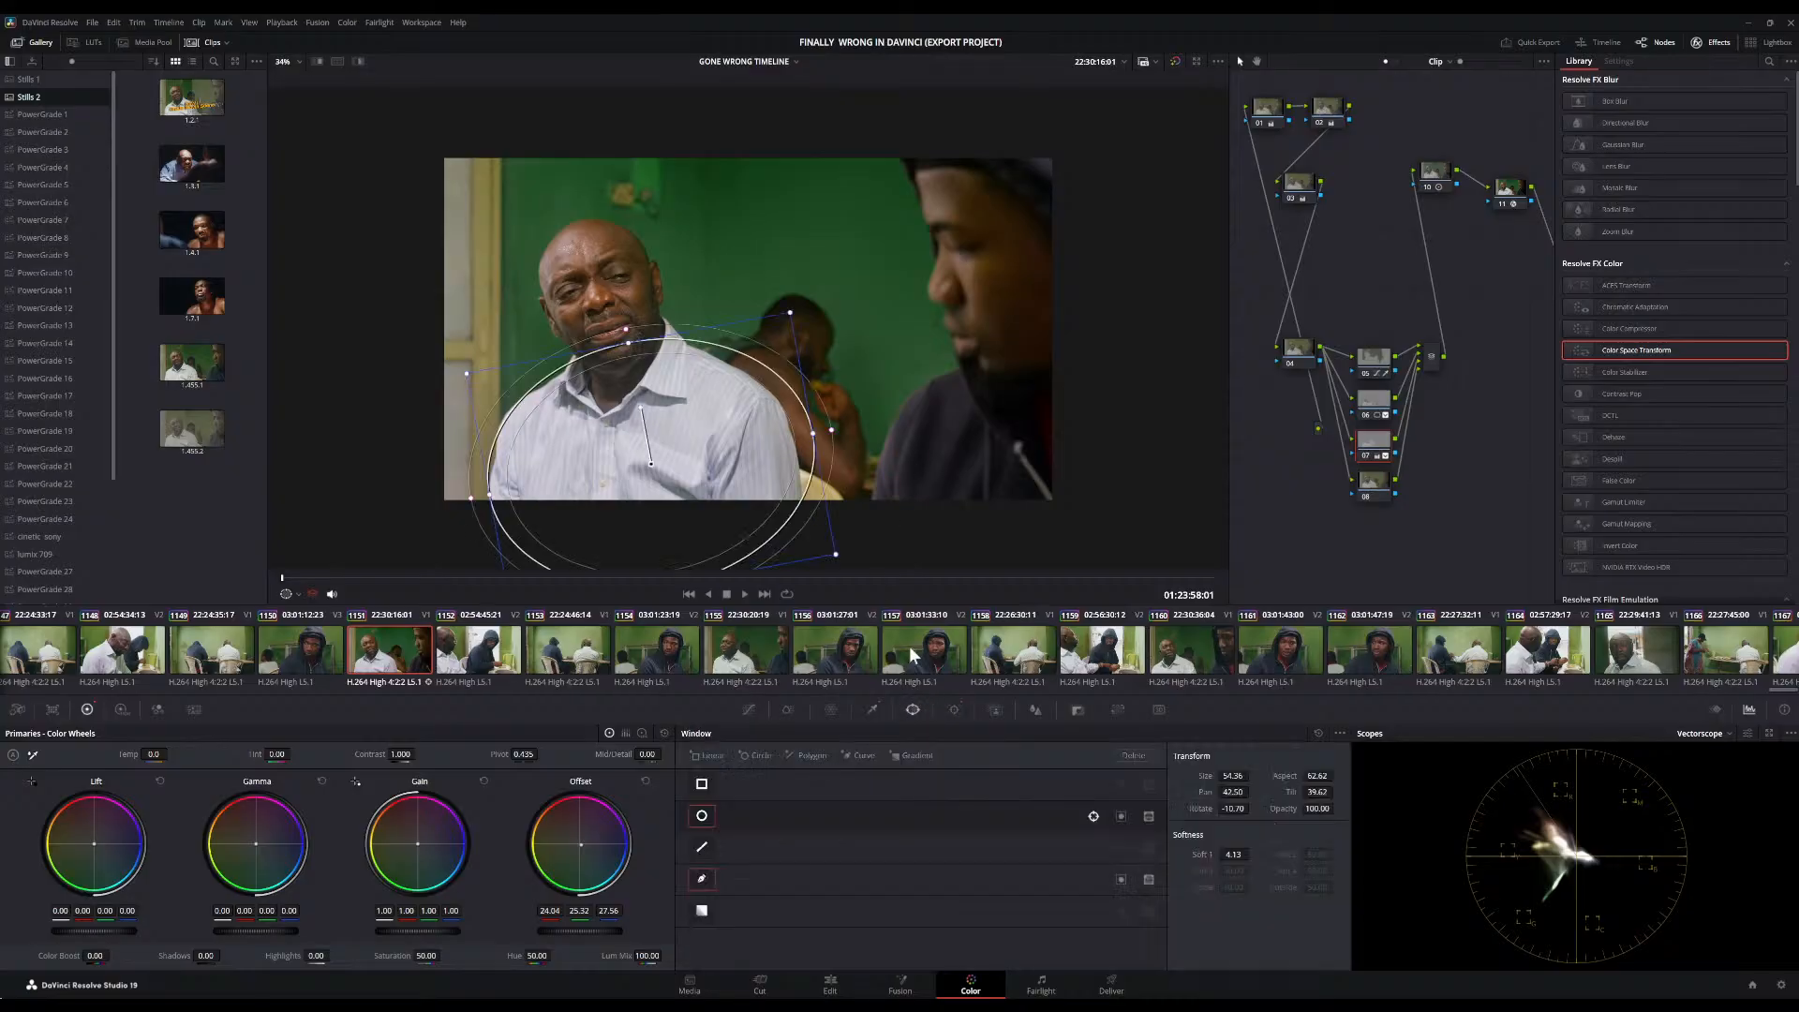
pyautogui.click(1371, 484)
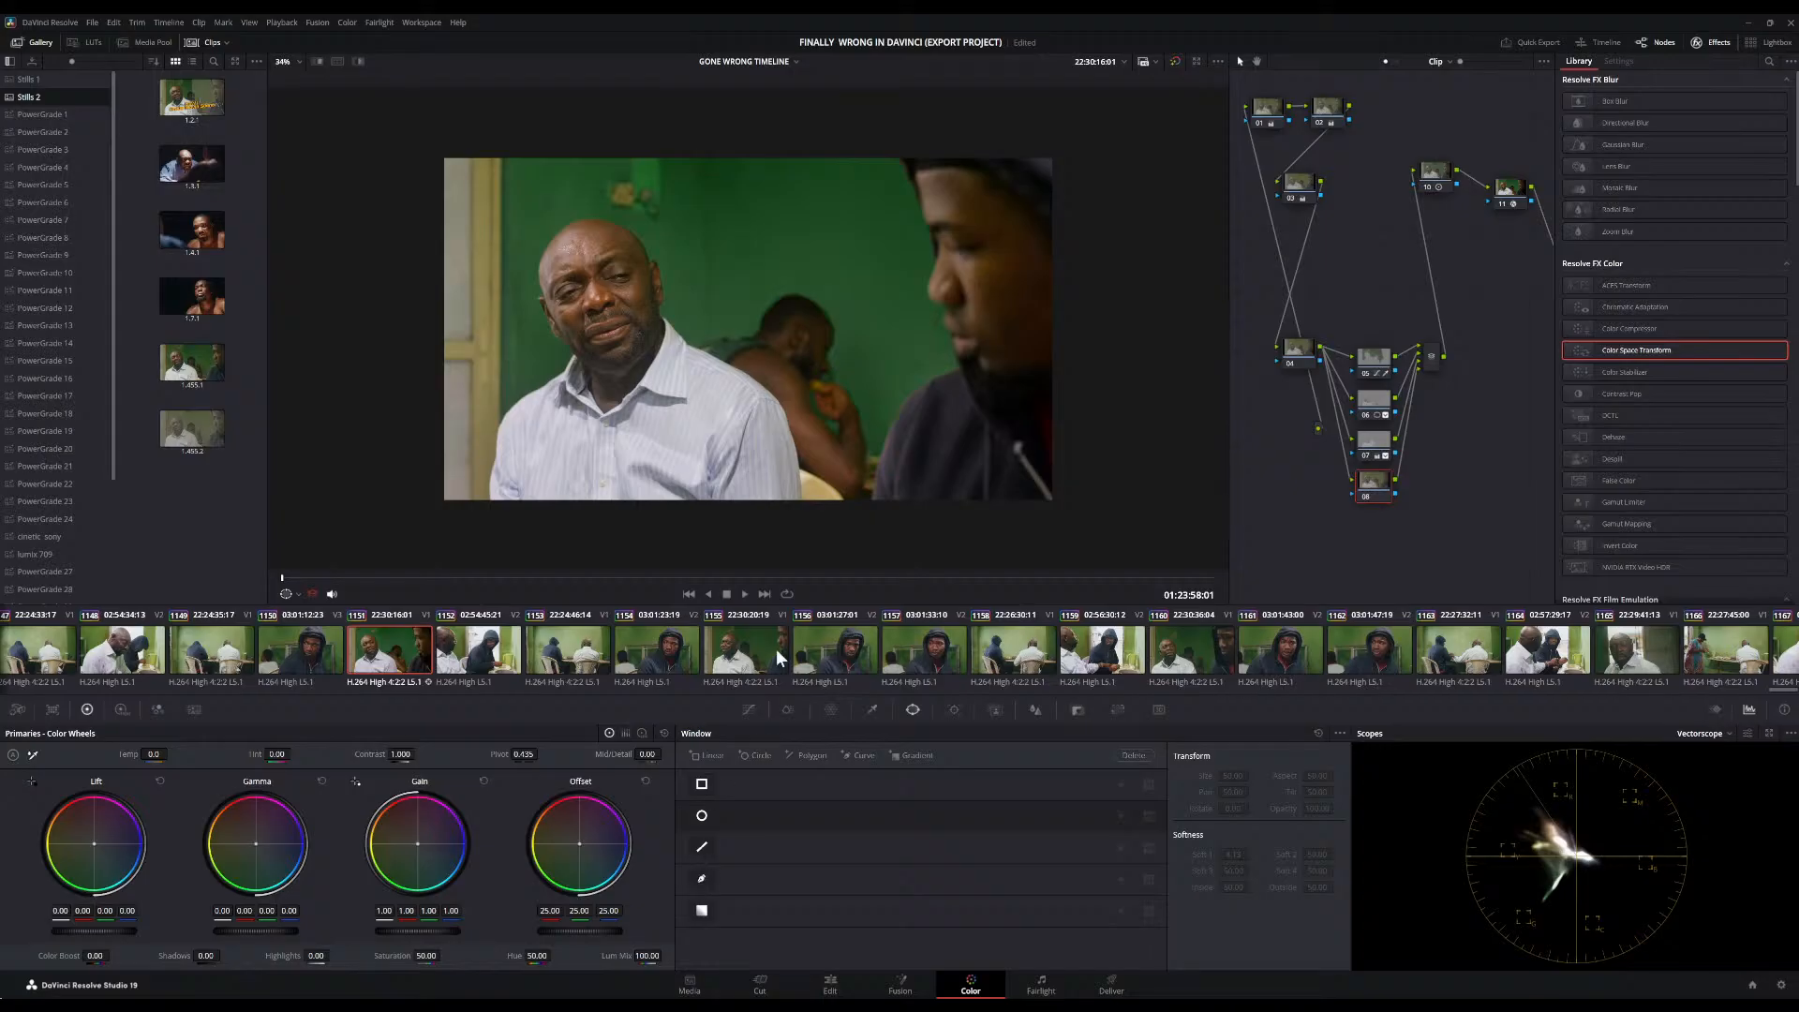
pyautogui.click(874, 710)
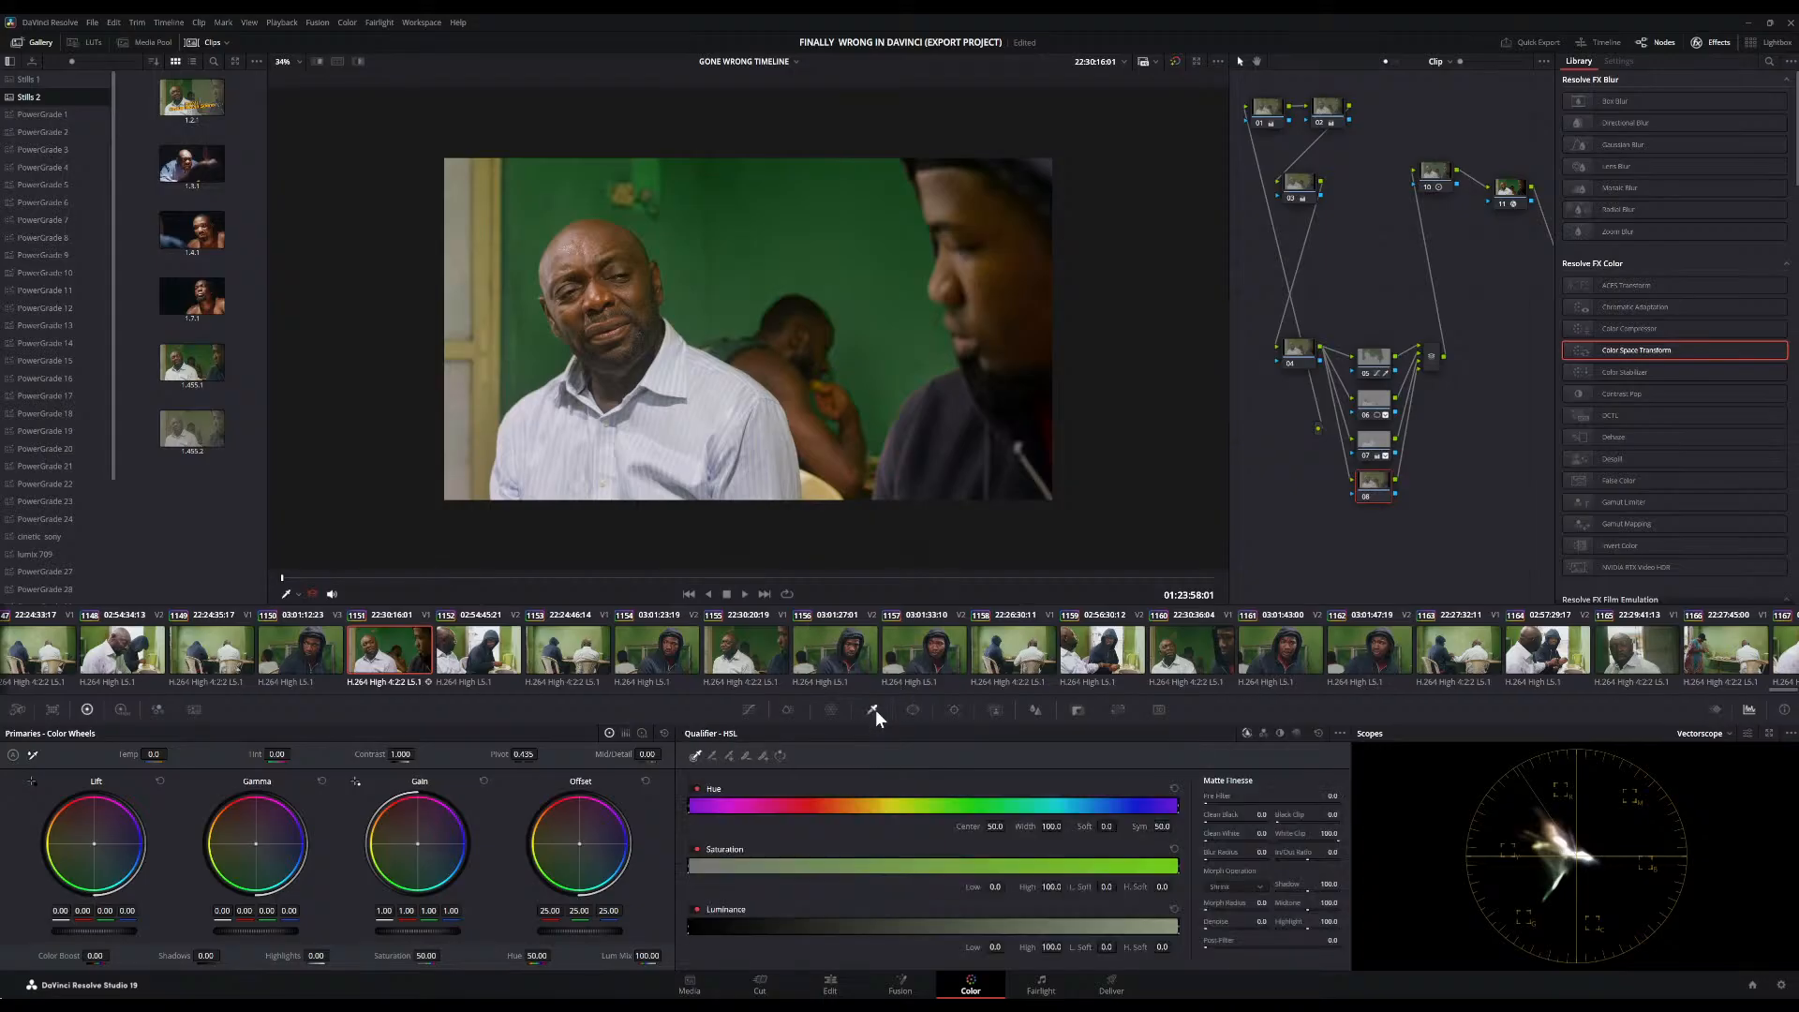
pyautogui.click(952, 408)
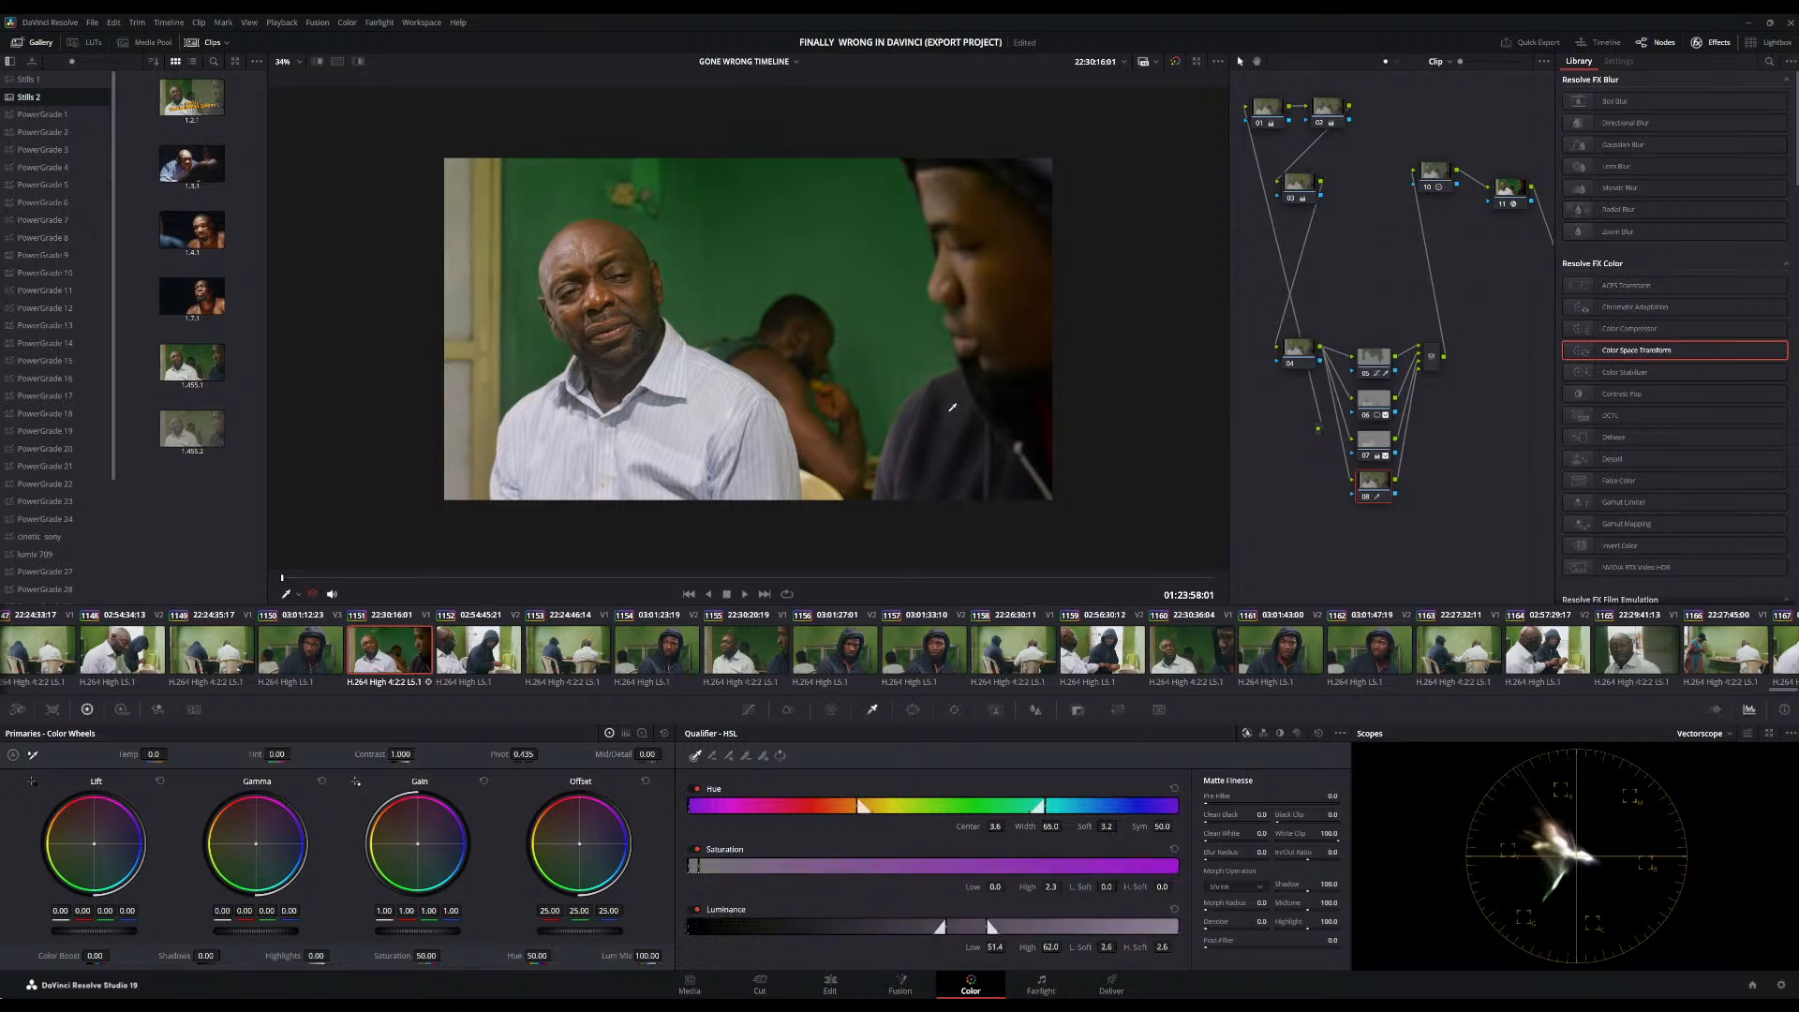
pyautogui.click(358, 61)
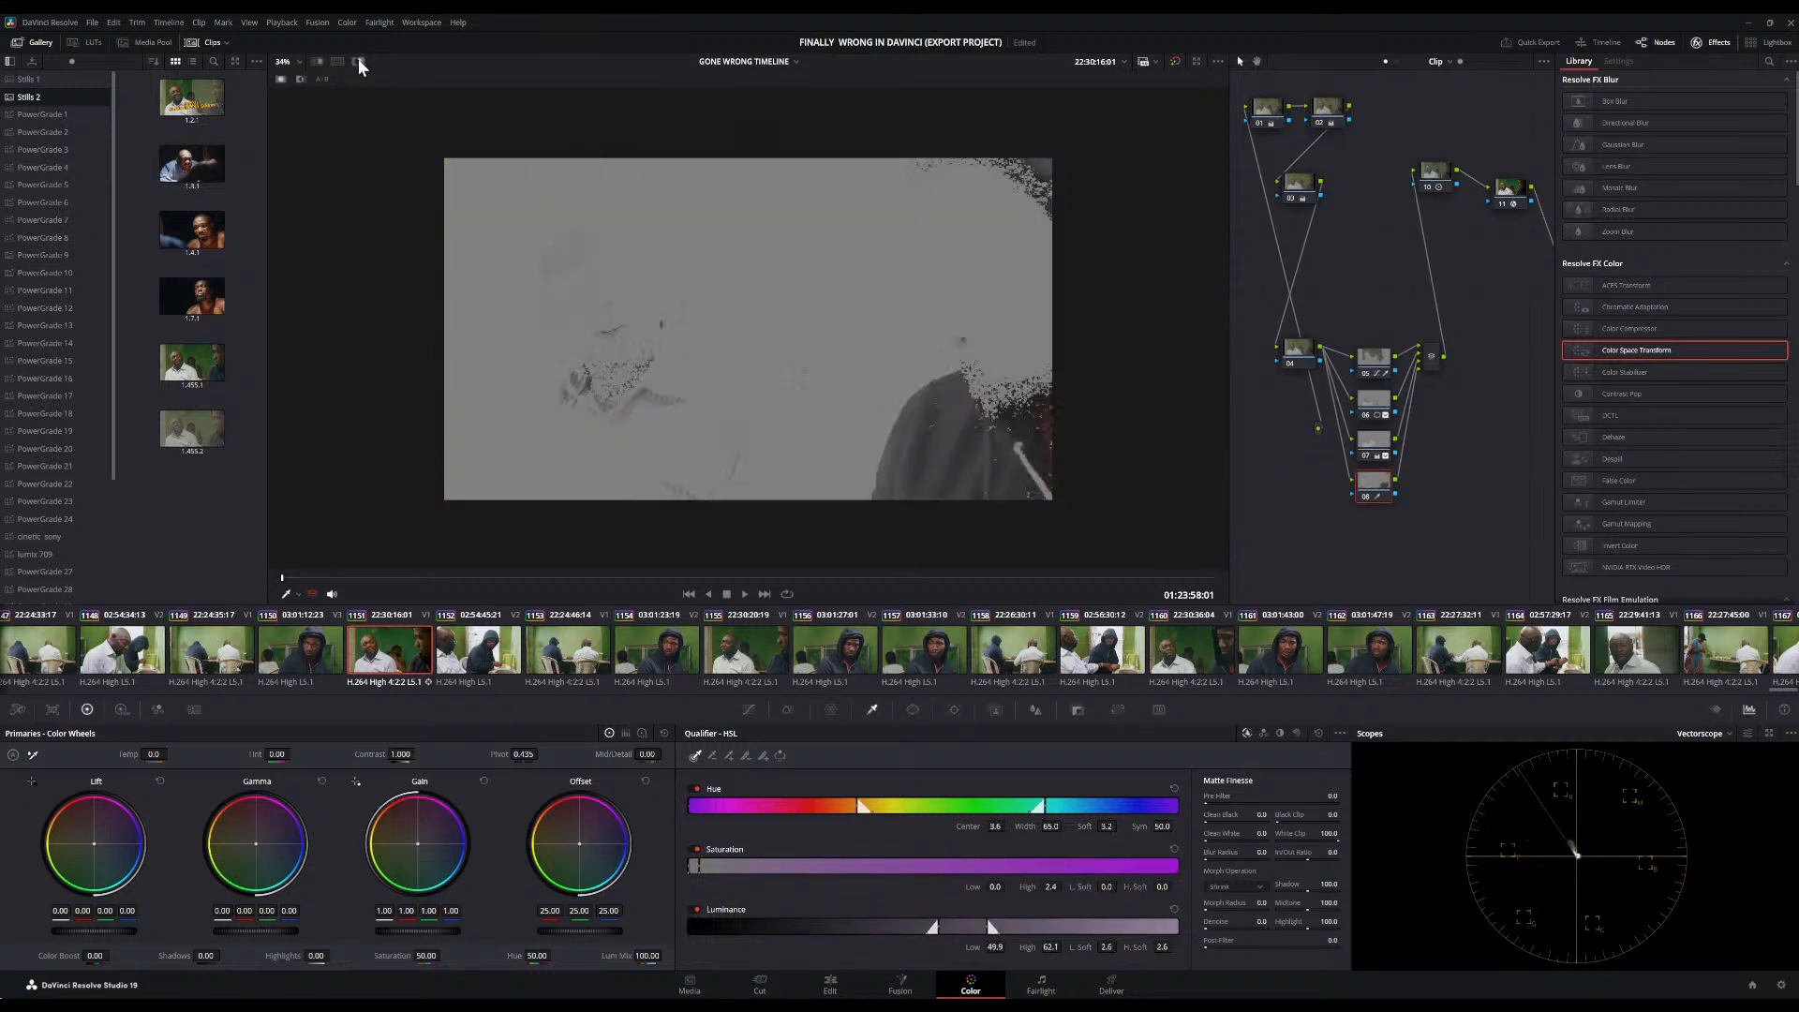
pyautogui.click(954, 451)
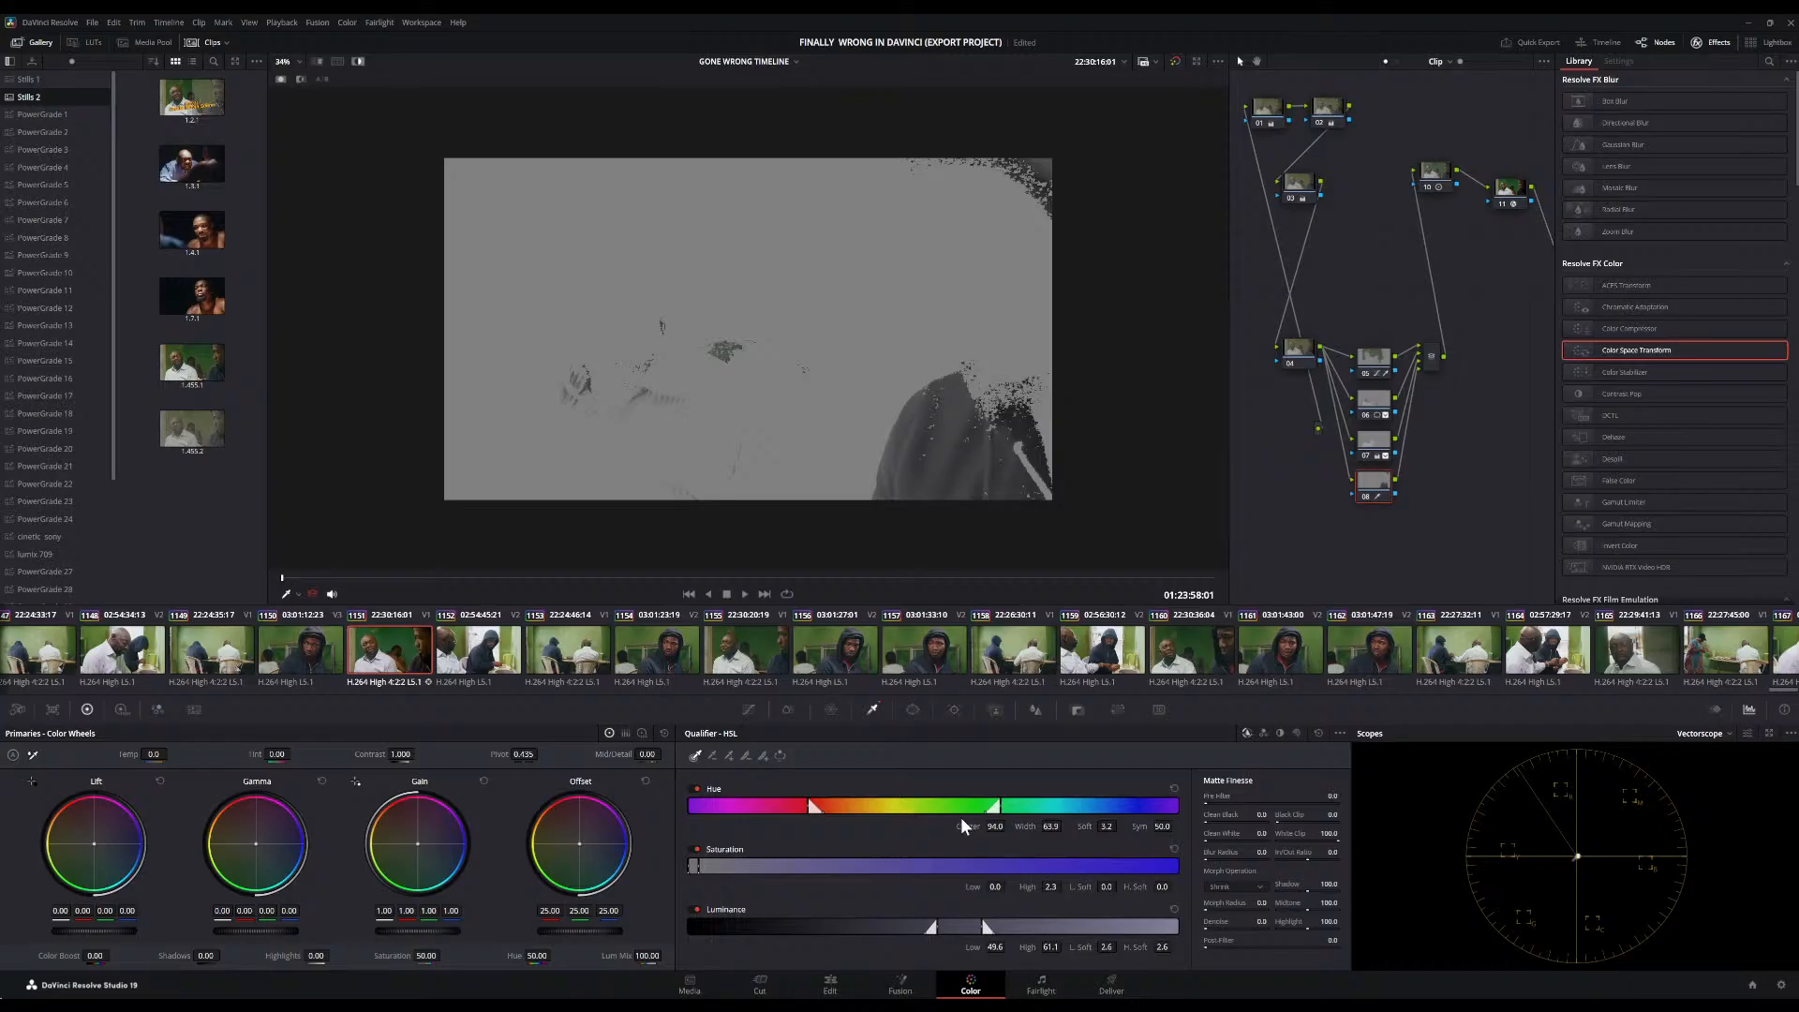
# Refine node 08's qualifier with hue center 100 and luminance 47.9 to 59.3, and raise the matte's blur radius
pyautogui.moveTo(1032, 808); pyautogui.dragTo(1086, 826)
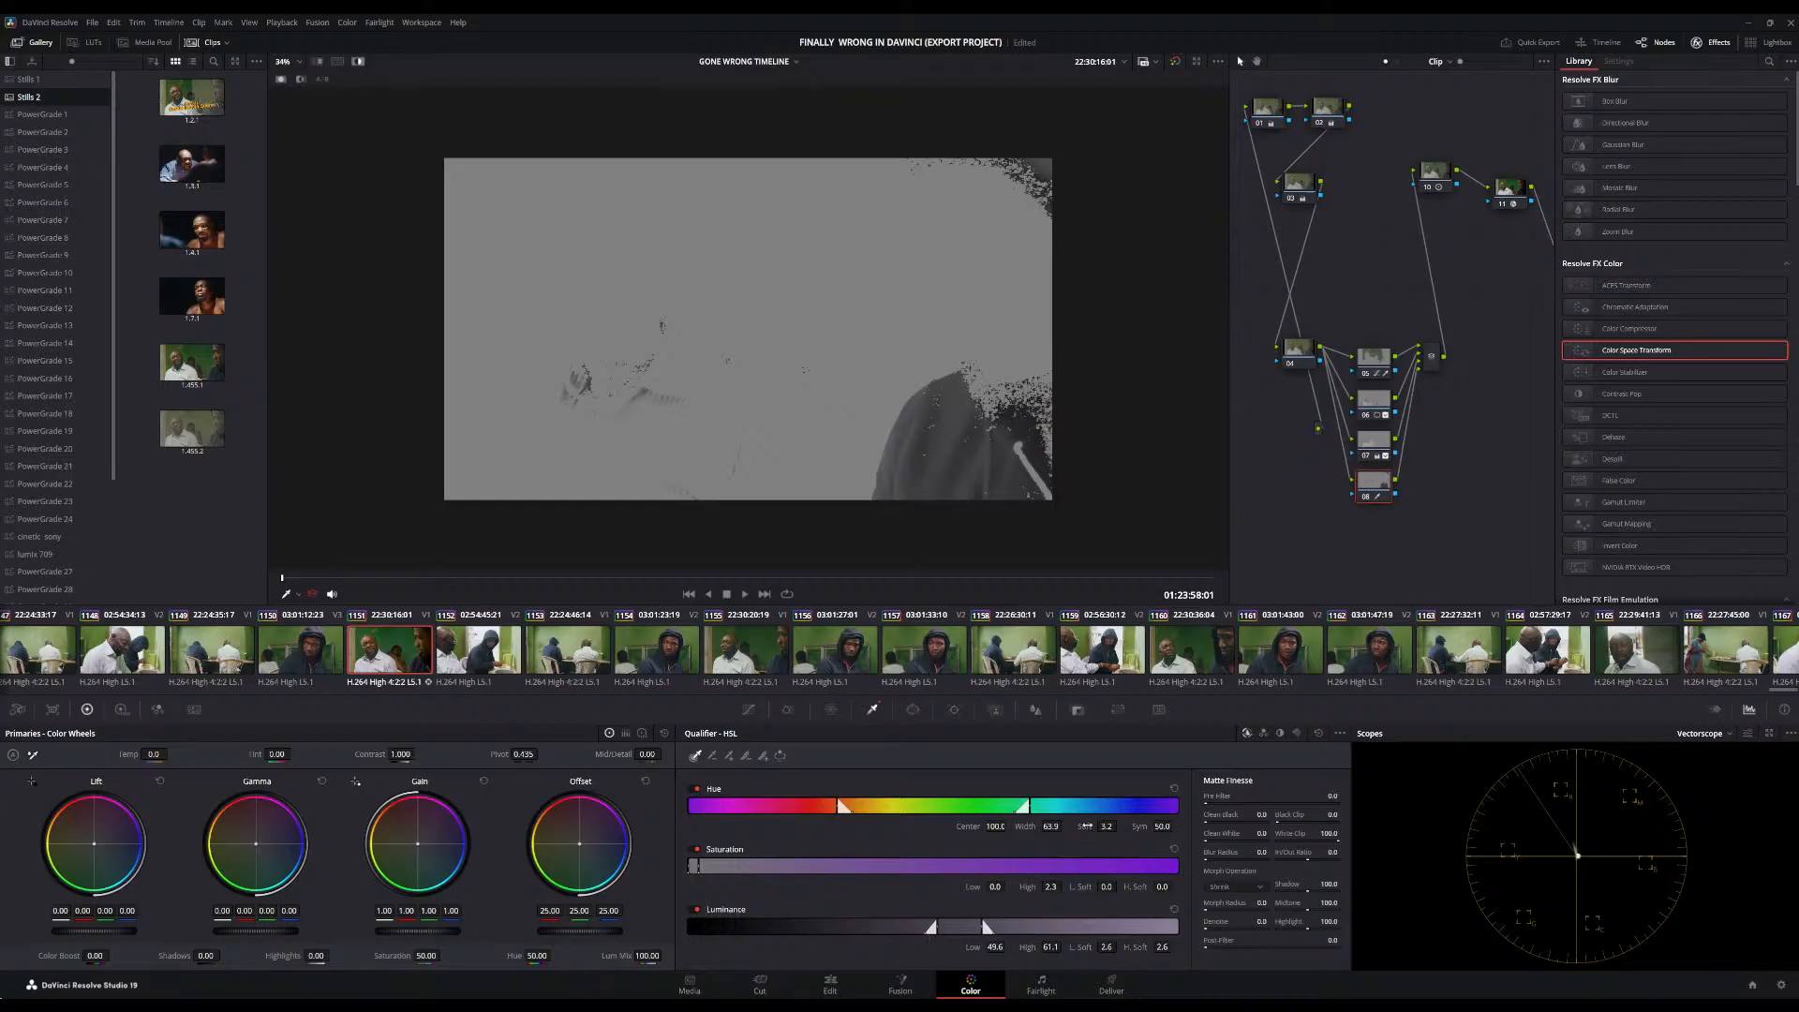
pyautogui.moveTo(961, 930)
pyautogui.mouseDown()
pyautogui.moveTo(923, 930)
pyautogui.moveTo(977, 935)
pyautogui.moveTo(953, 943)
pyautogui.mouseUp()
pyautogui.moveTo(1219, 859); pyautogui.dragTo(1271, 852)
pyautogui.click(914, 711)
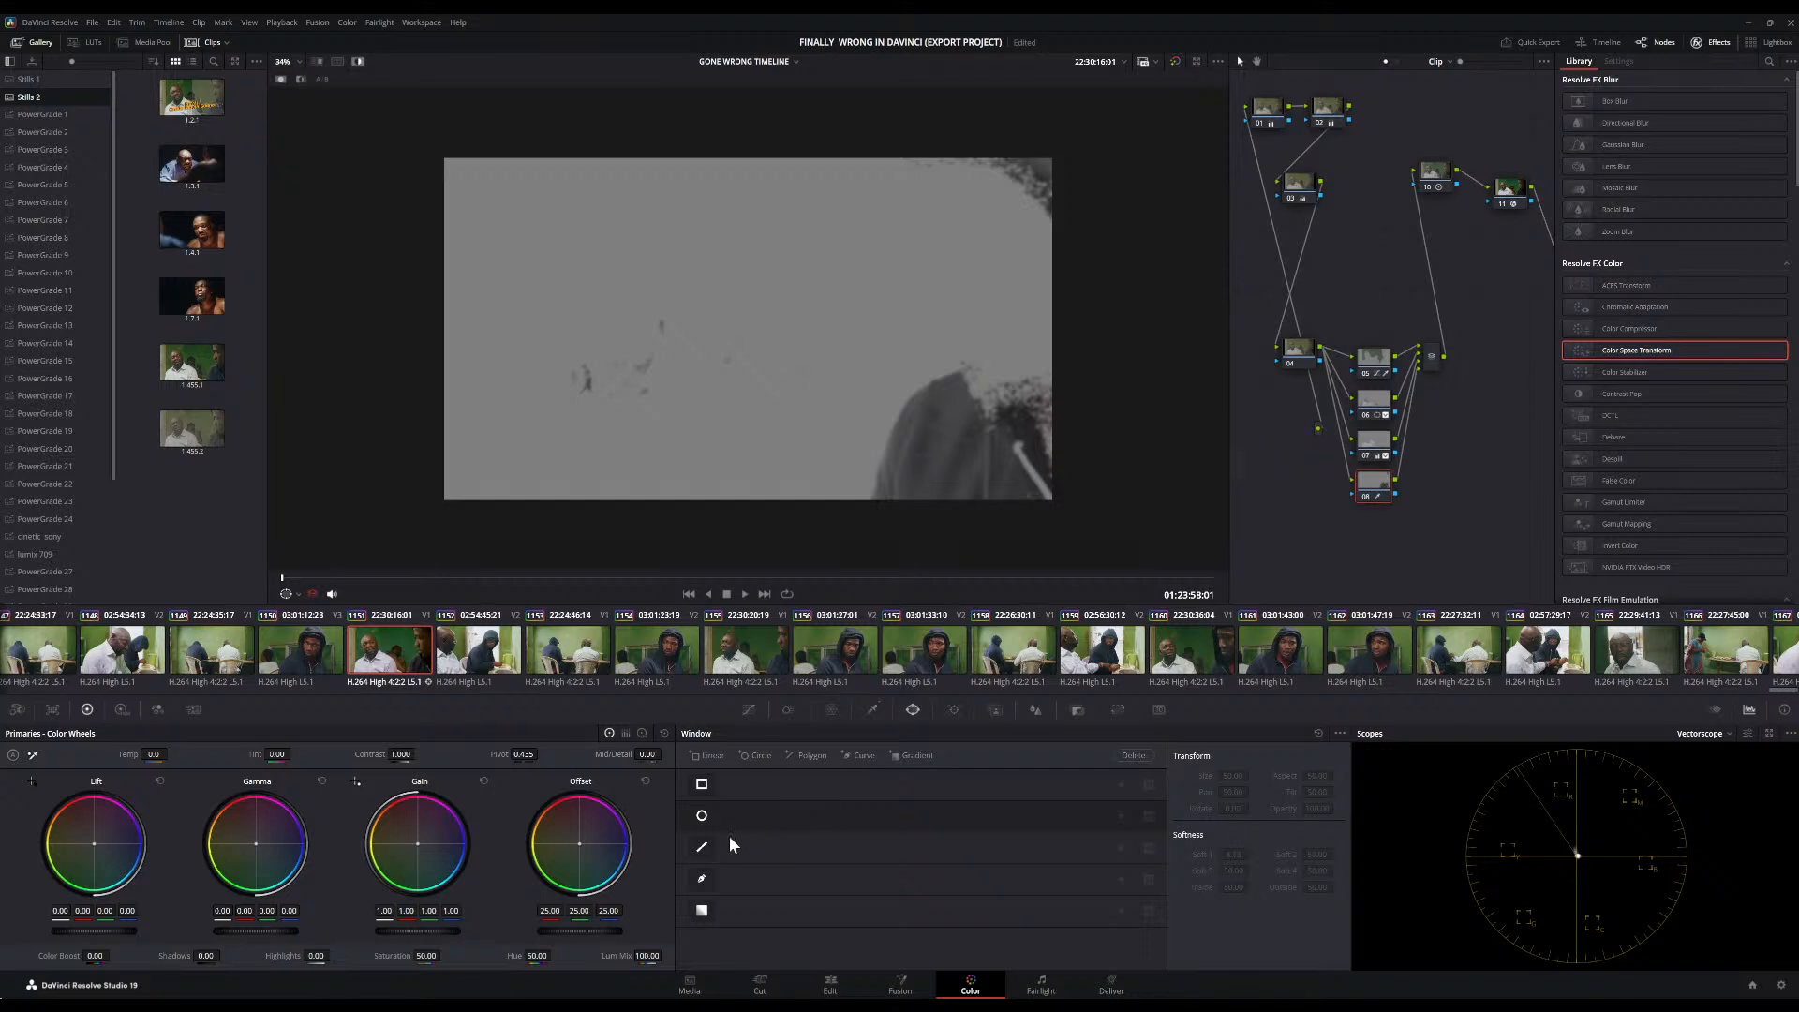
pyautogui.click(703, 883)
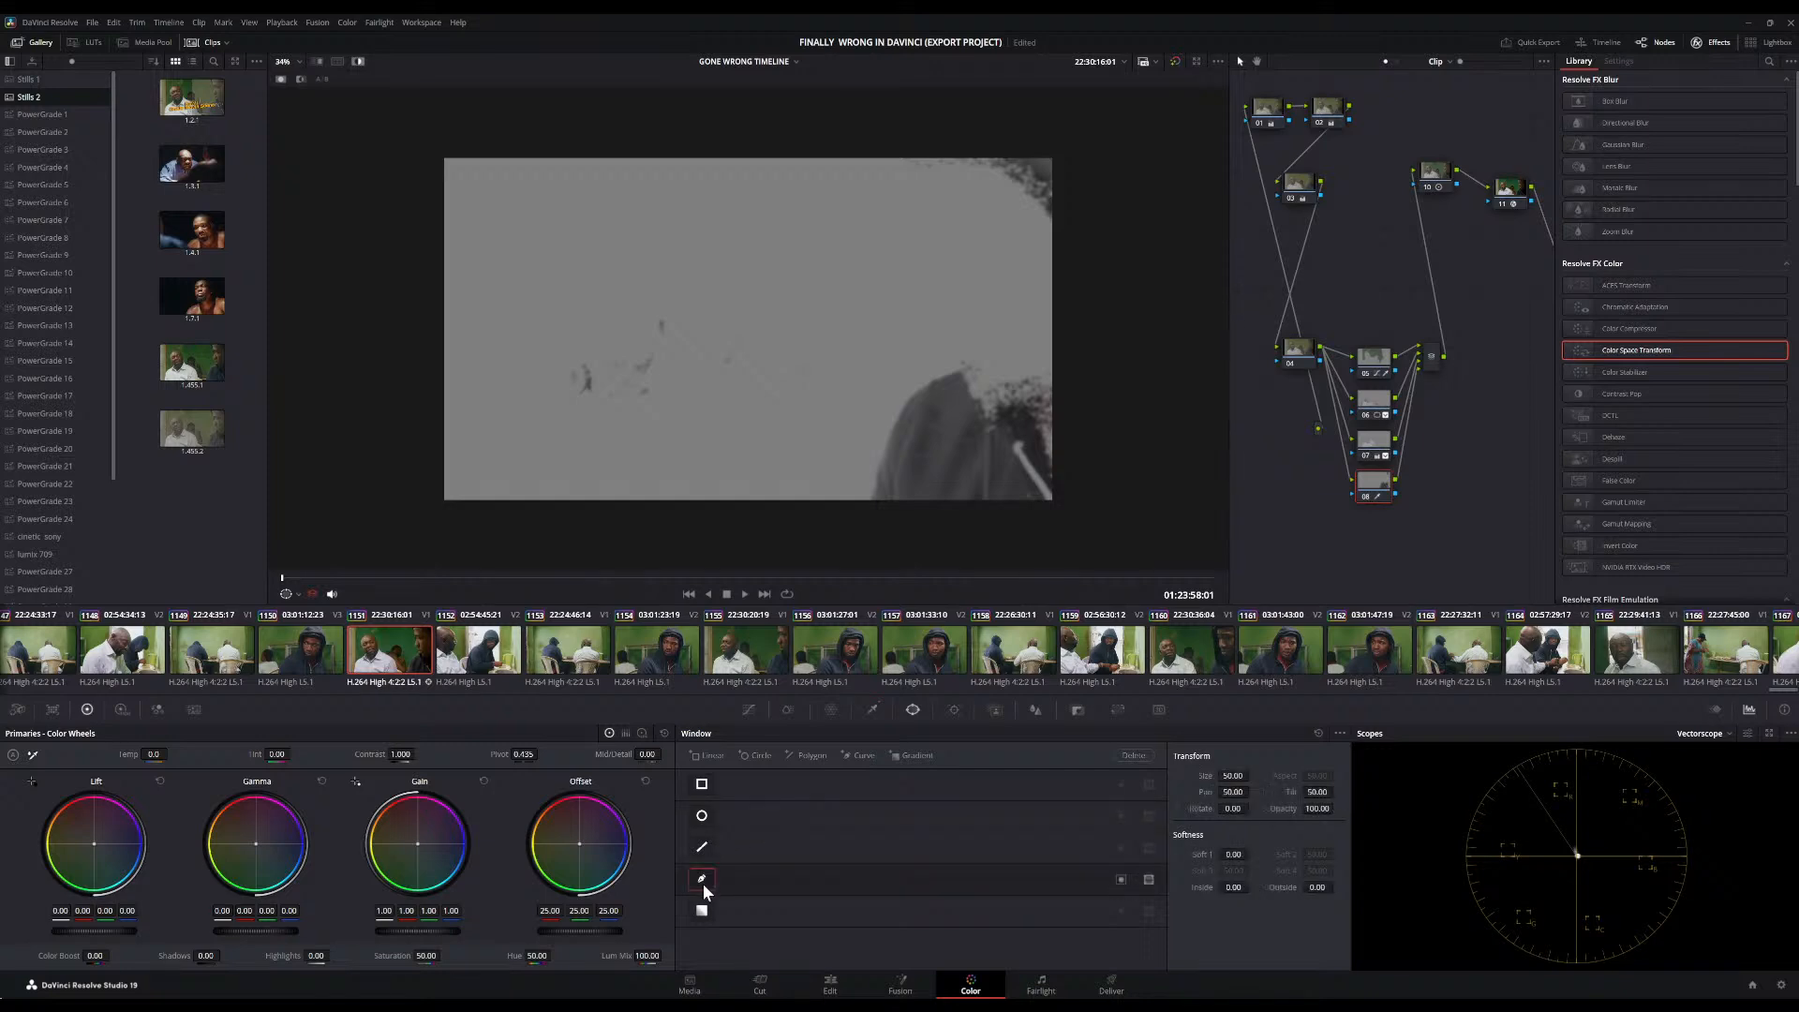
pyautogui.click(863, 506)
pyautogui.click(902, 386)
pyautogui.click(942, 360)
pyautogui.click(965, 350)
pyautogui.click(990, 378)
pyautogui.click(1058, 399)
pyautogui.click(1060, 244)
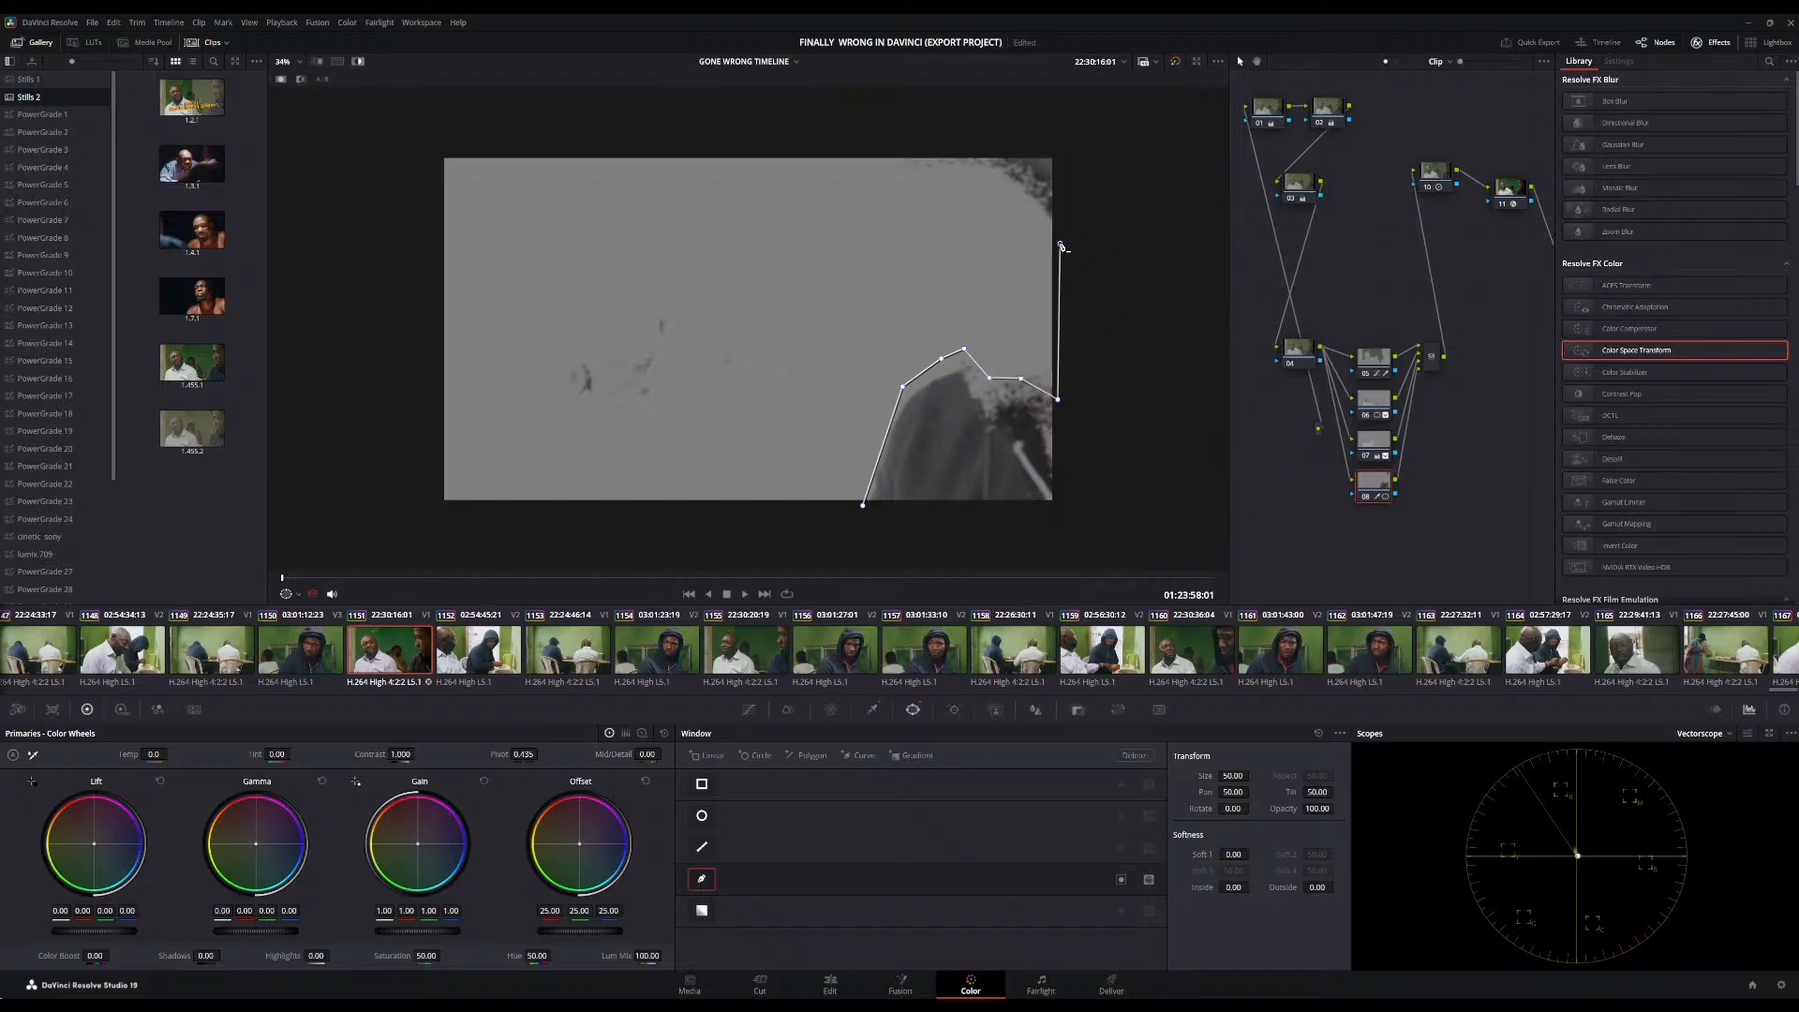
pyautogui.click(908, 168)
pyautogui.click(1084, 296)
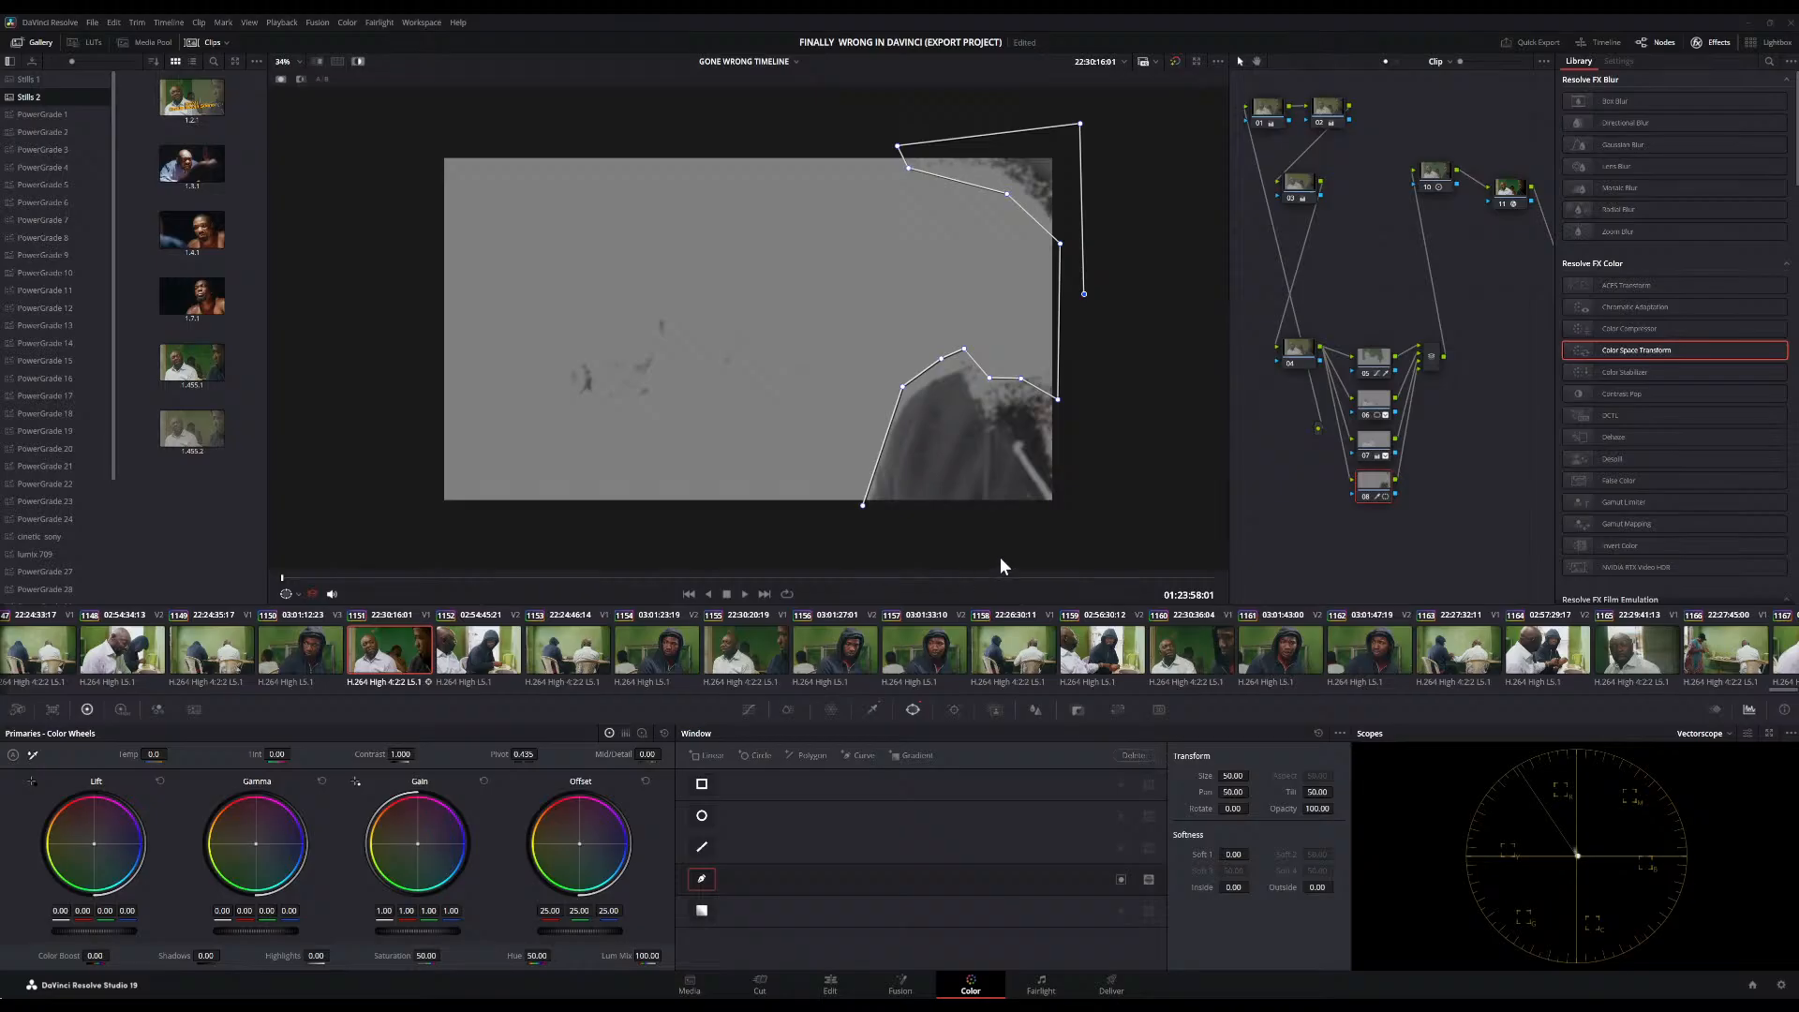
pyautogui.click(1316, 735)
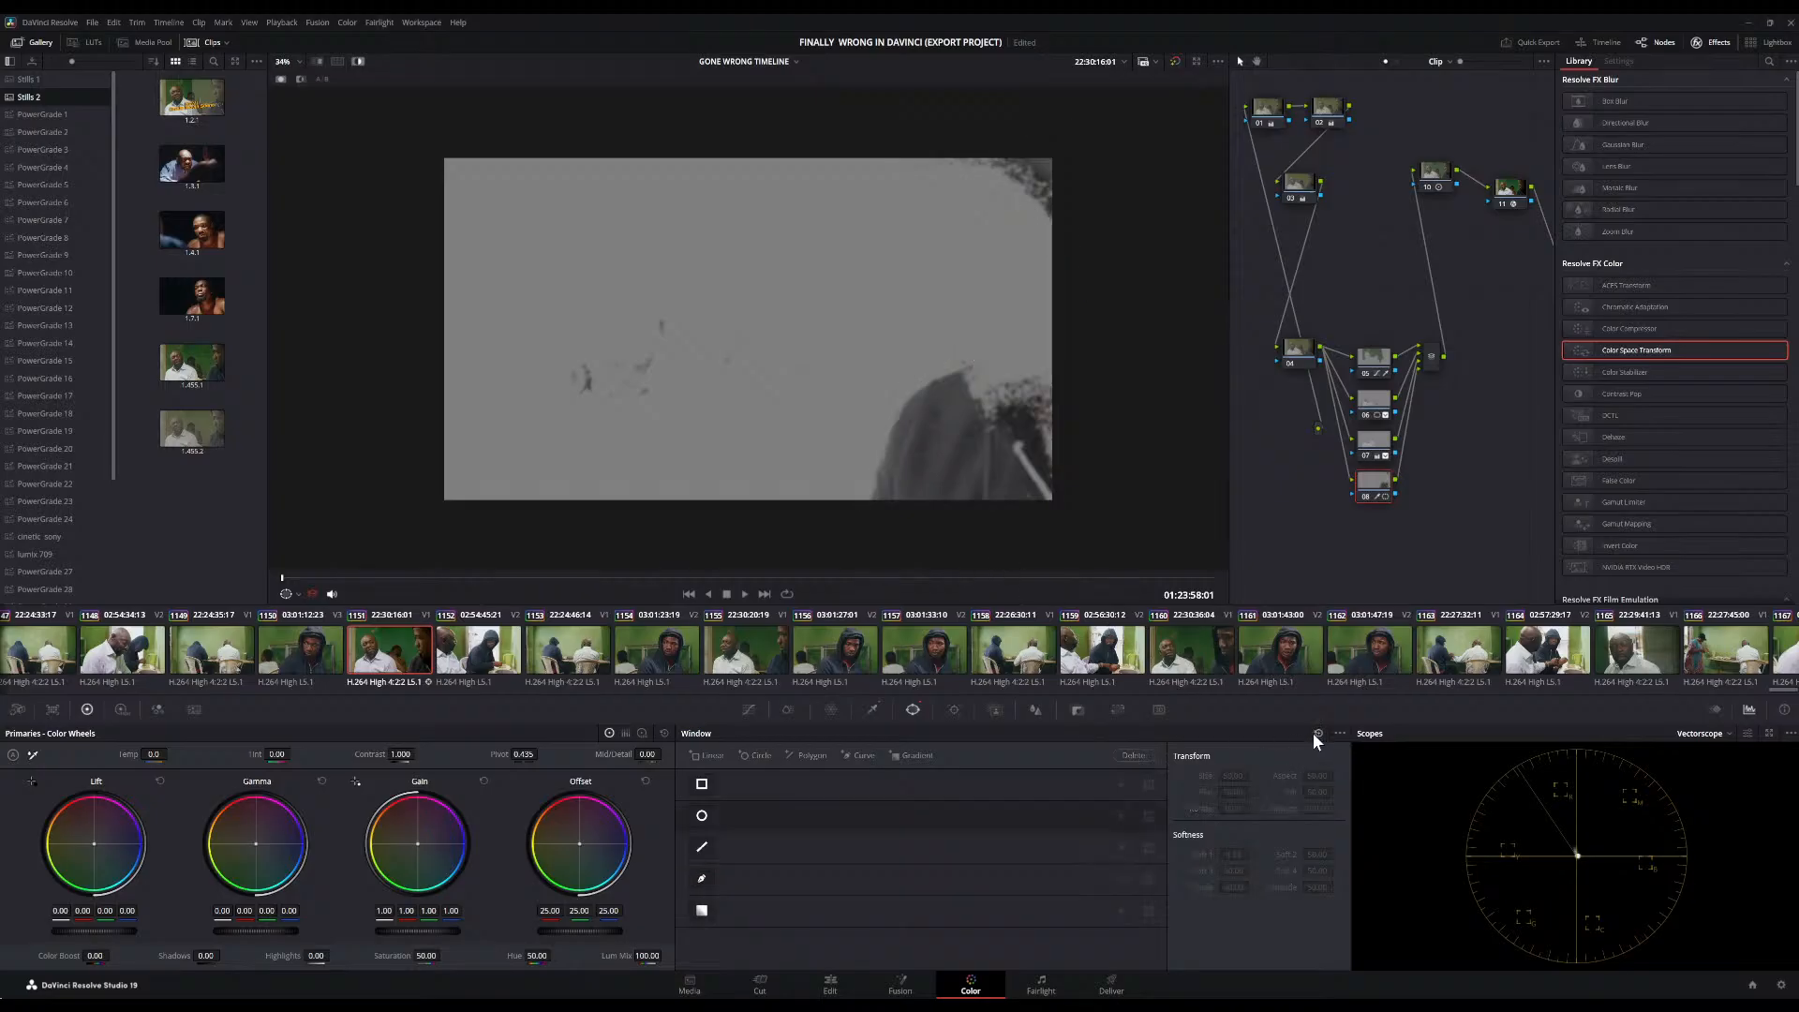
# Add a circular window over the foreground man with size about 59.57, aspect 35.19, rotation 17.10 and softness 13.27
pyautogui.click(703, 817)
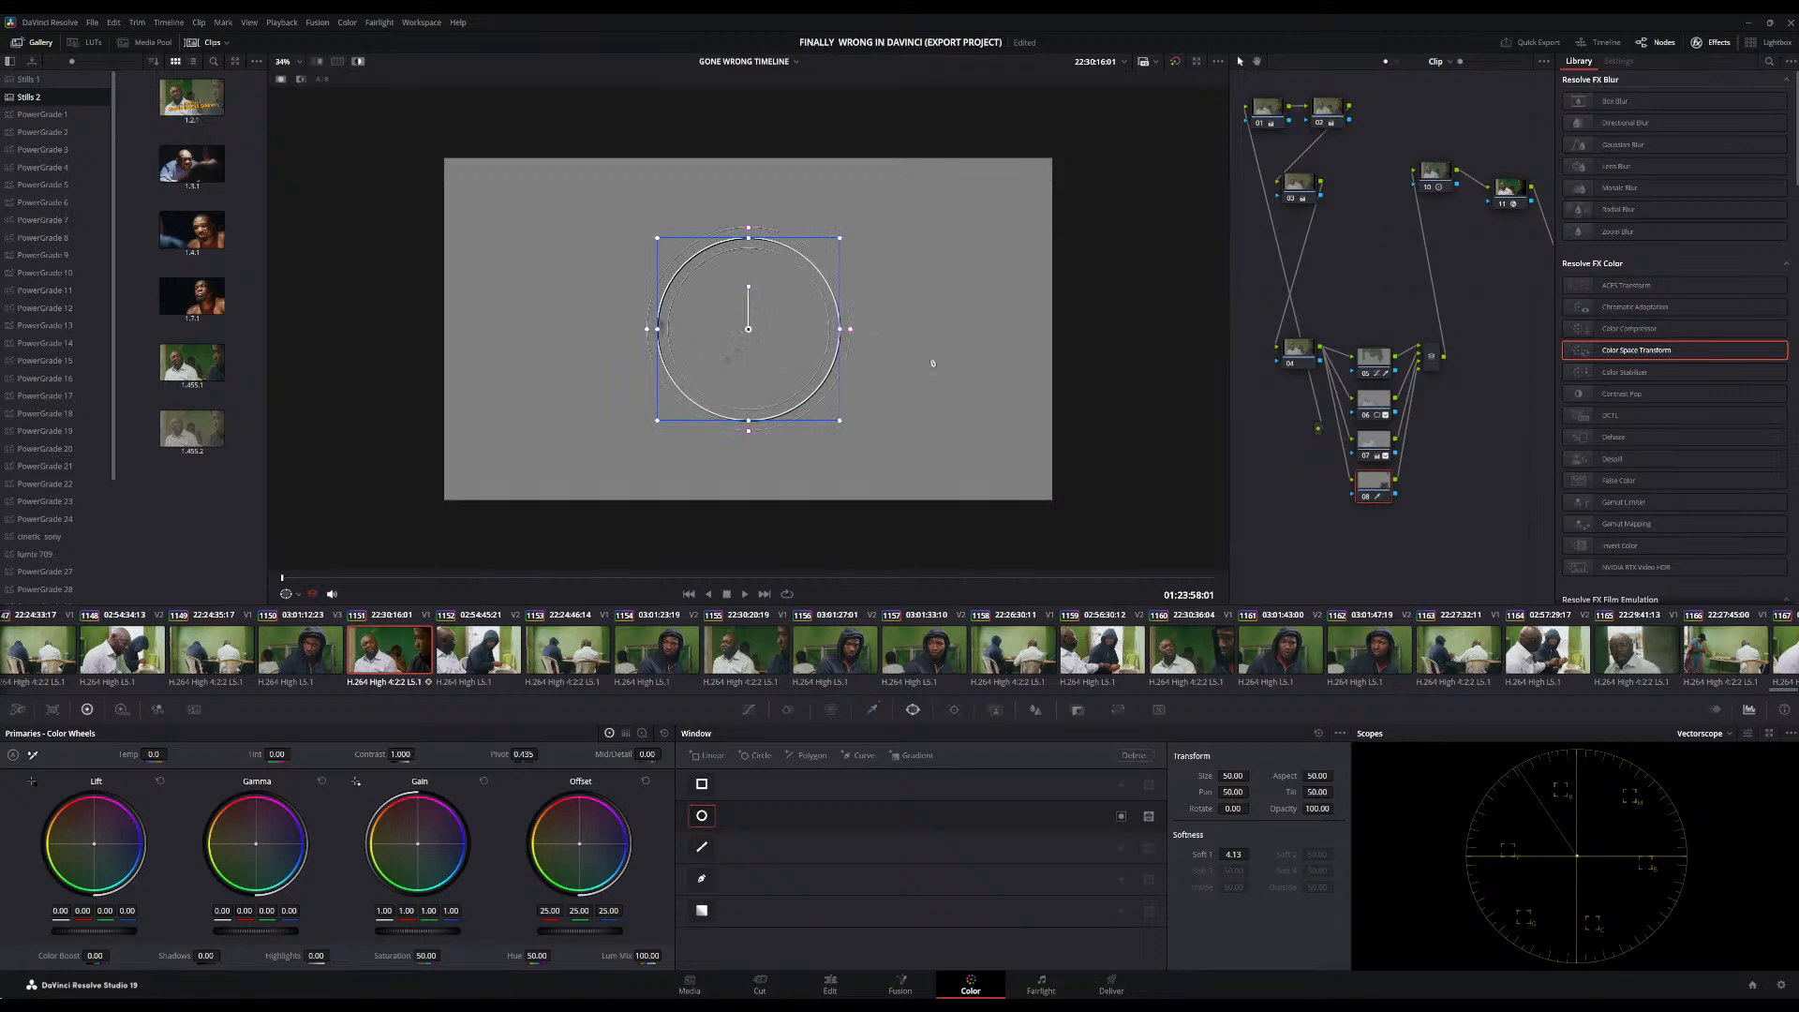
pyautogui.moveTo(790, 337); pyautogui.dragTo(1004, 425)
pyautogui.moveTo(1012, 280); pyautogui.dragTo(1141, 367)
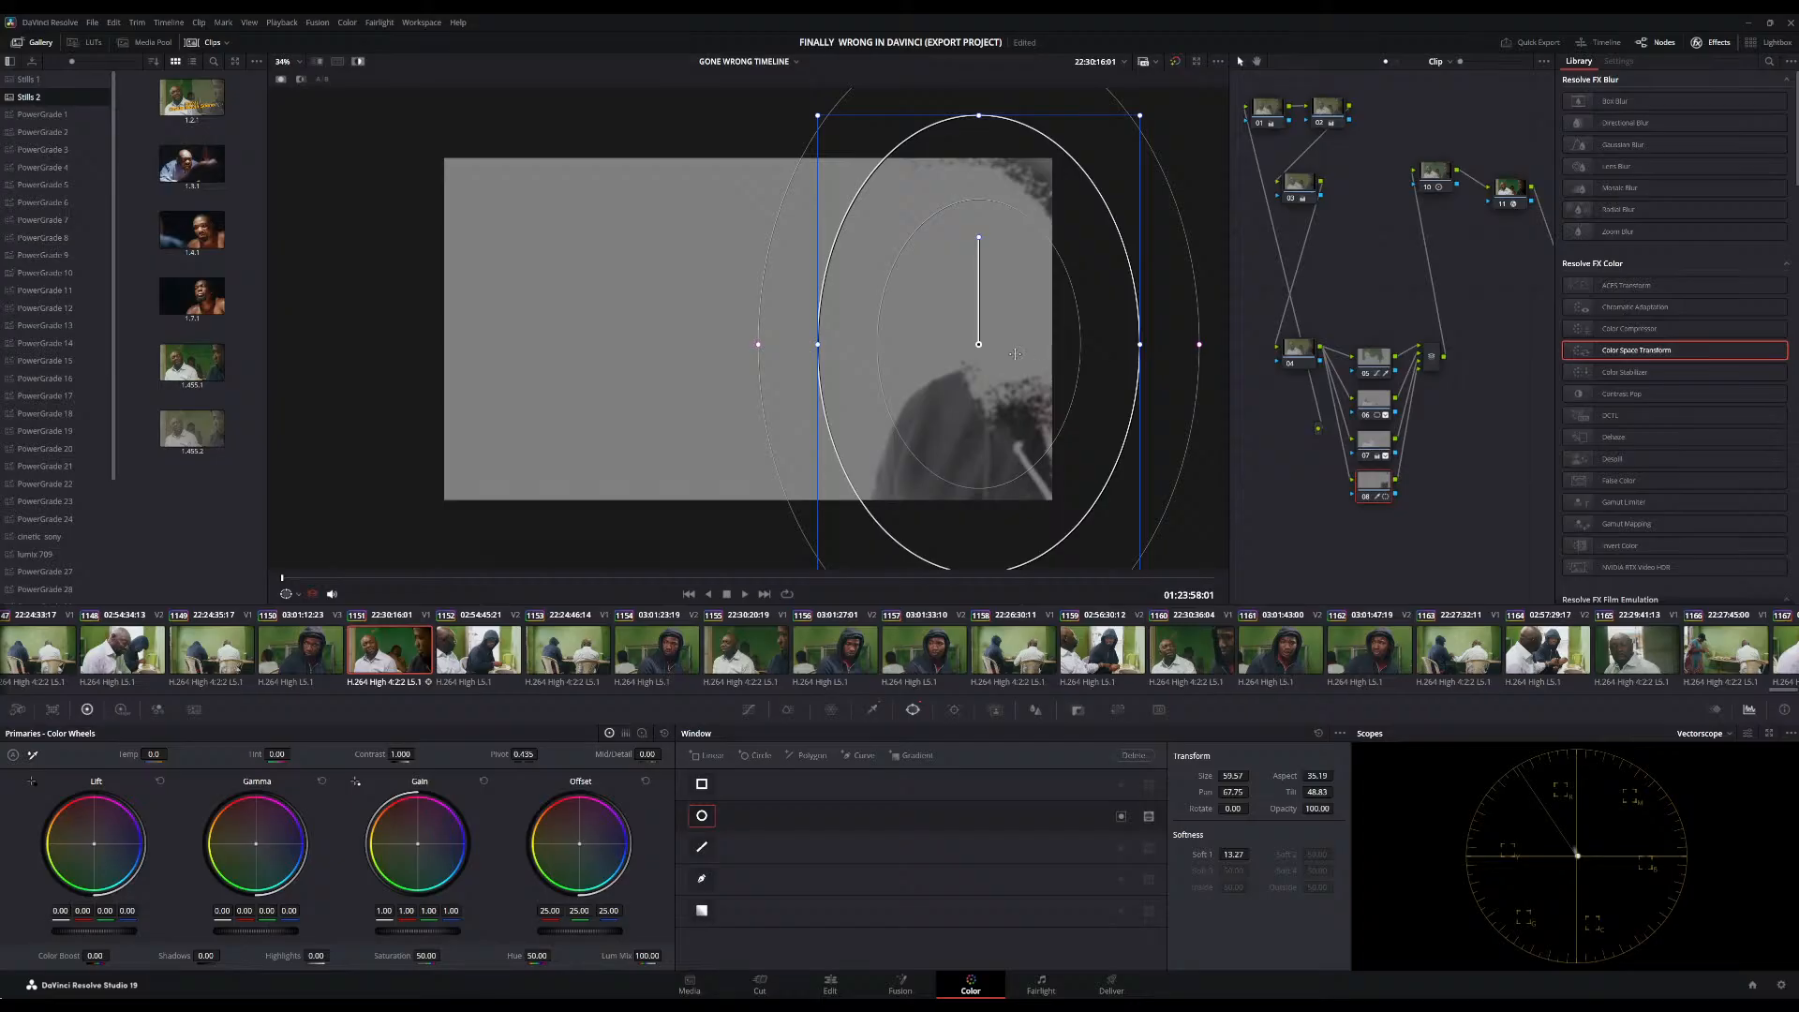
pyautogui.moveTo(1015, 354); pyautogui.dragTo(1037, 366)
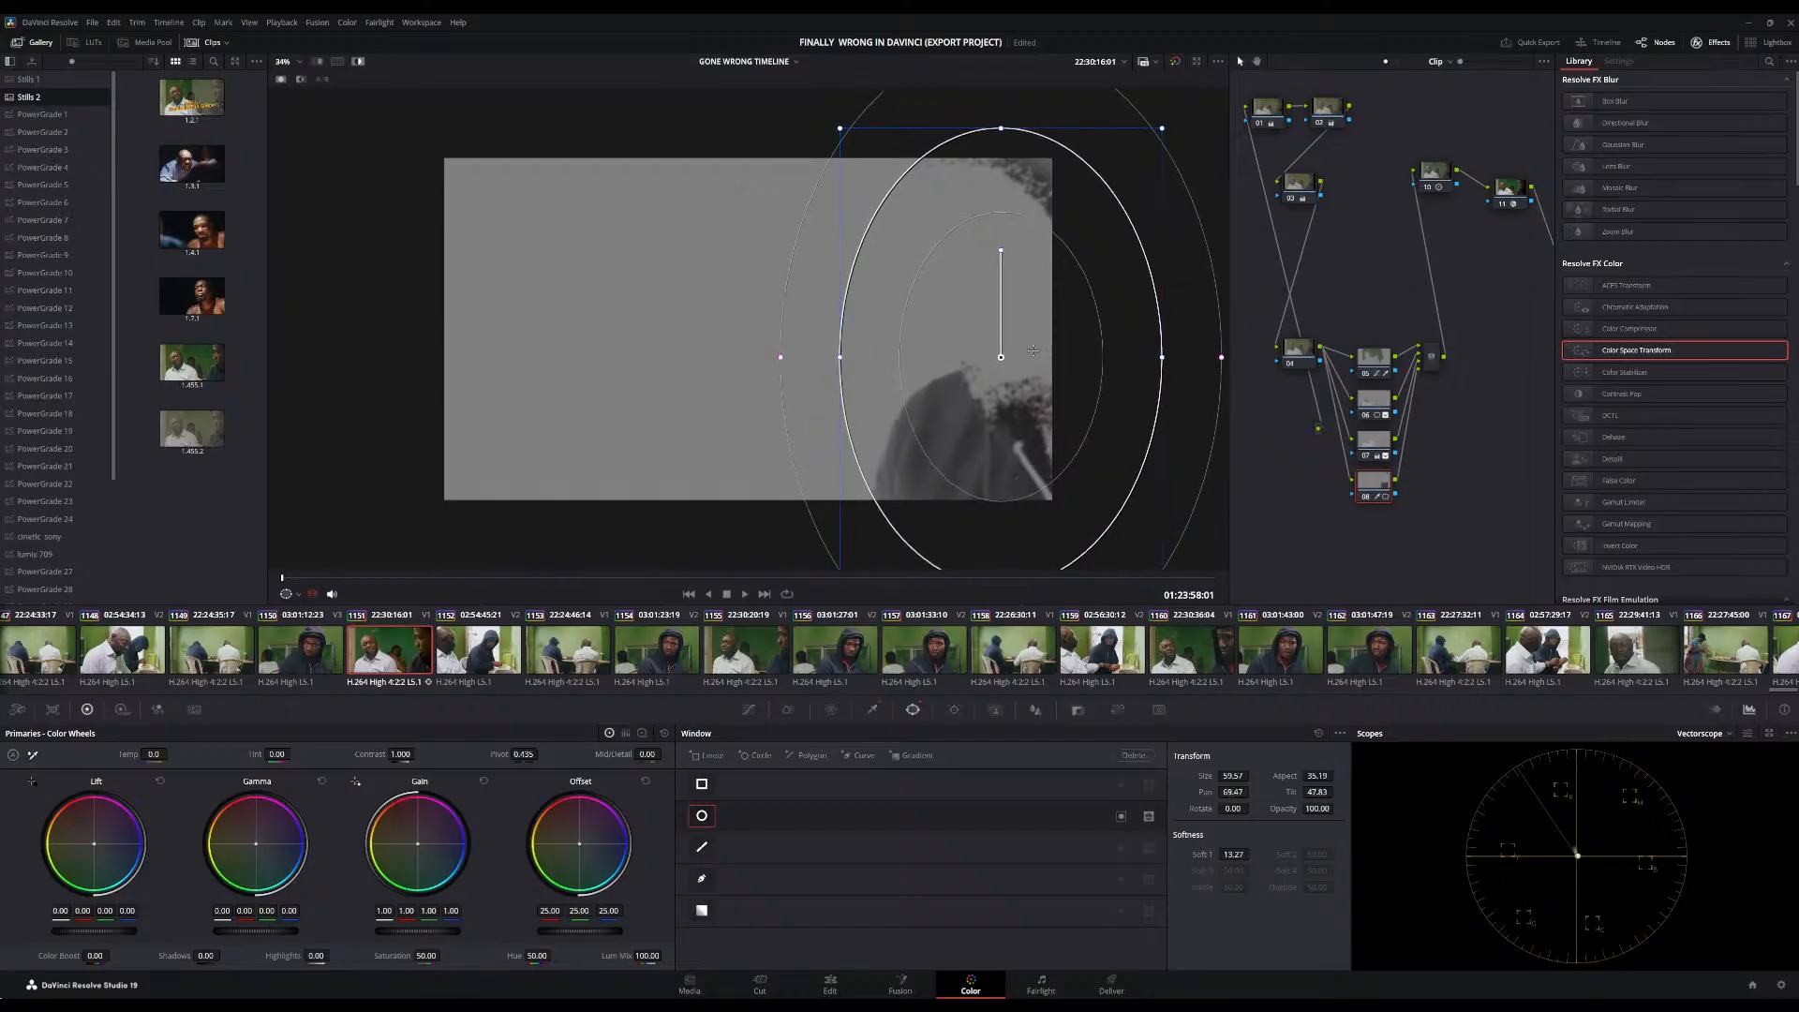
pyautogui.moveTo(1000, 251); pyautogui.dragTo(1040, 313)
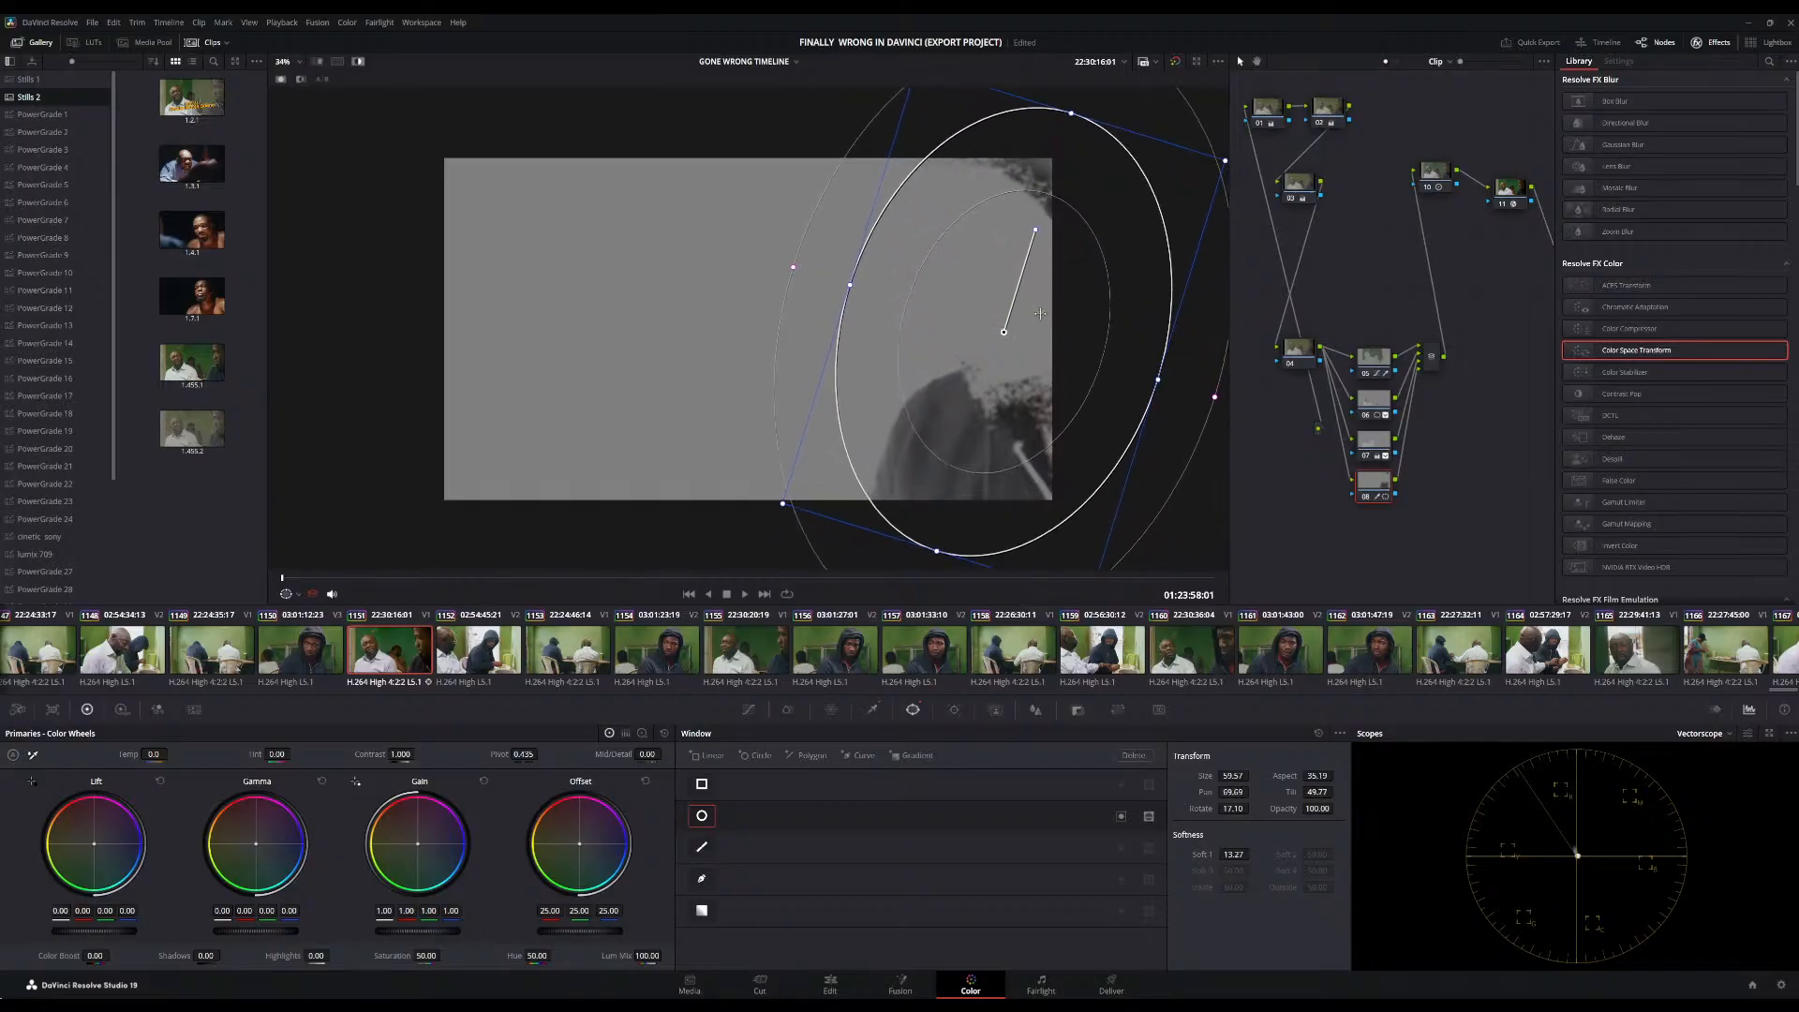
# Readjust node 08's qualifier to hue center 86.1 and luminance 50.8 to 62.3, and move node 04 lower in the node graph
pyautogui.click(875, 707)
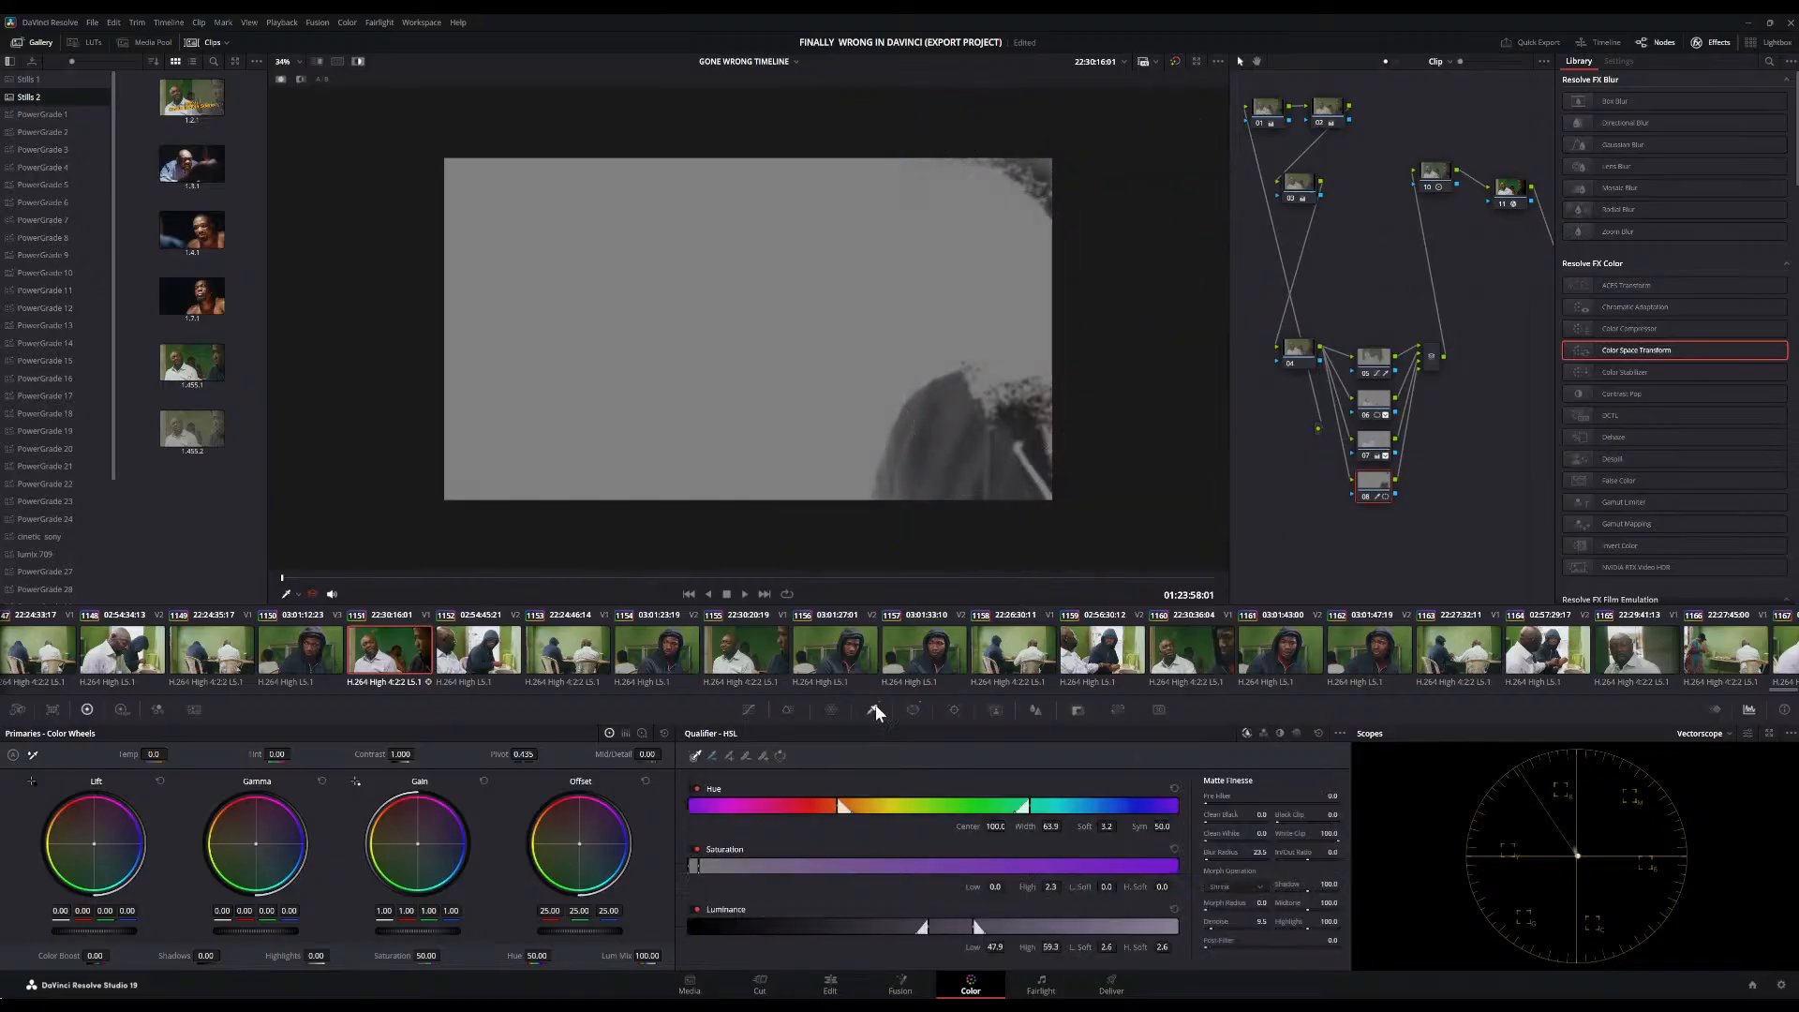
pyautogui.click(354, 61)
pyautogui.click(354, 61)
pyautogui.moveTo(949, 931); pyautogui.dragTo(963, 935)
pyautogui.moveTo(832, 811); pyautogui.dragTo(760, 812)
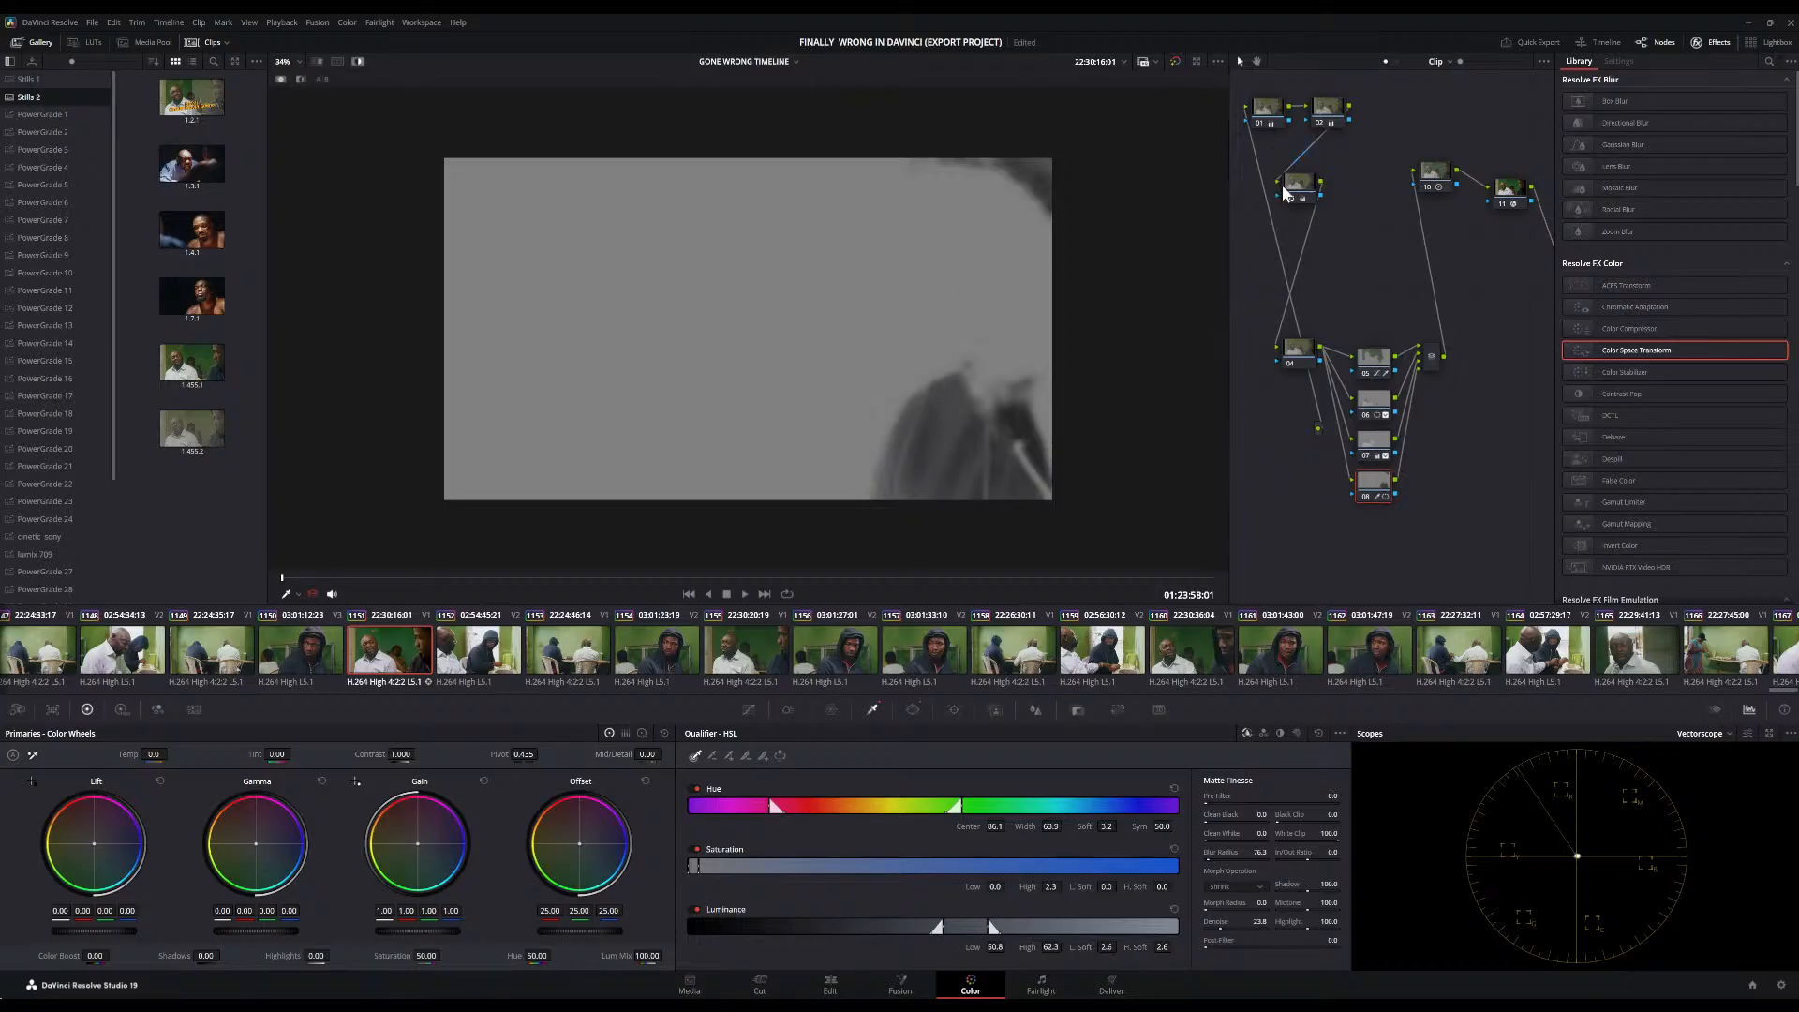
pyautogui.moveTo(1286, 350); pyautogui.dragTo(1286, 403)
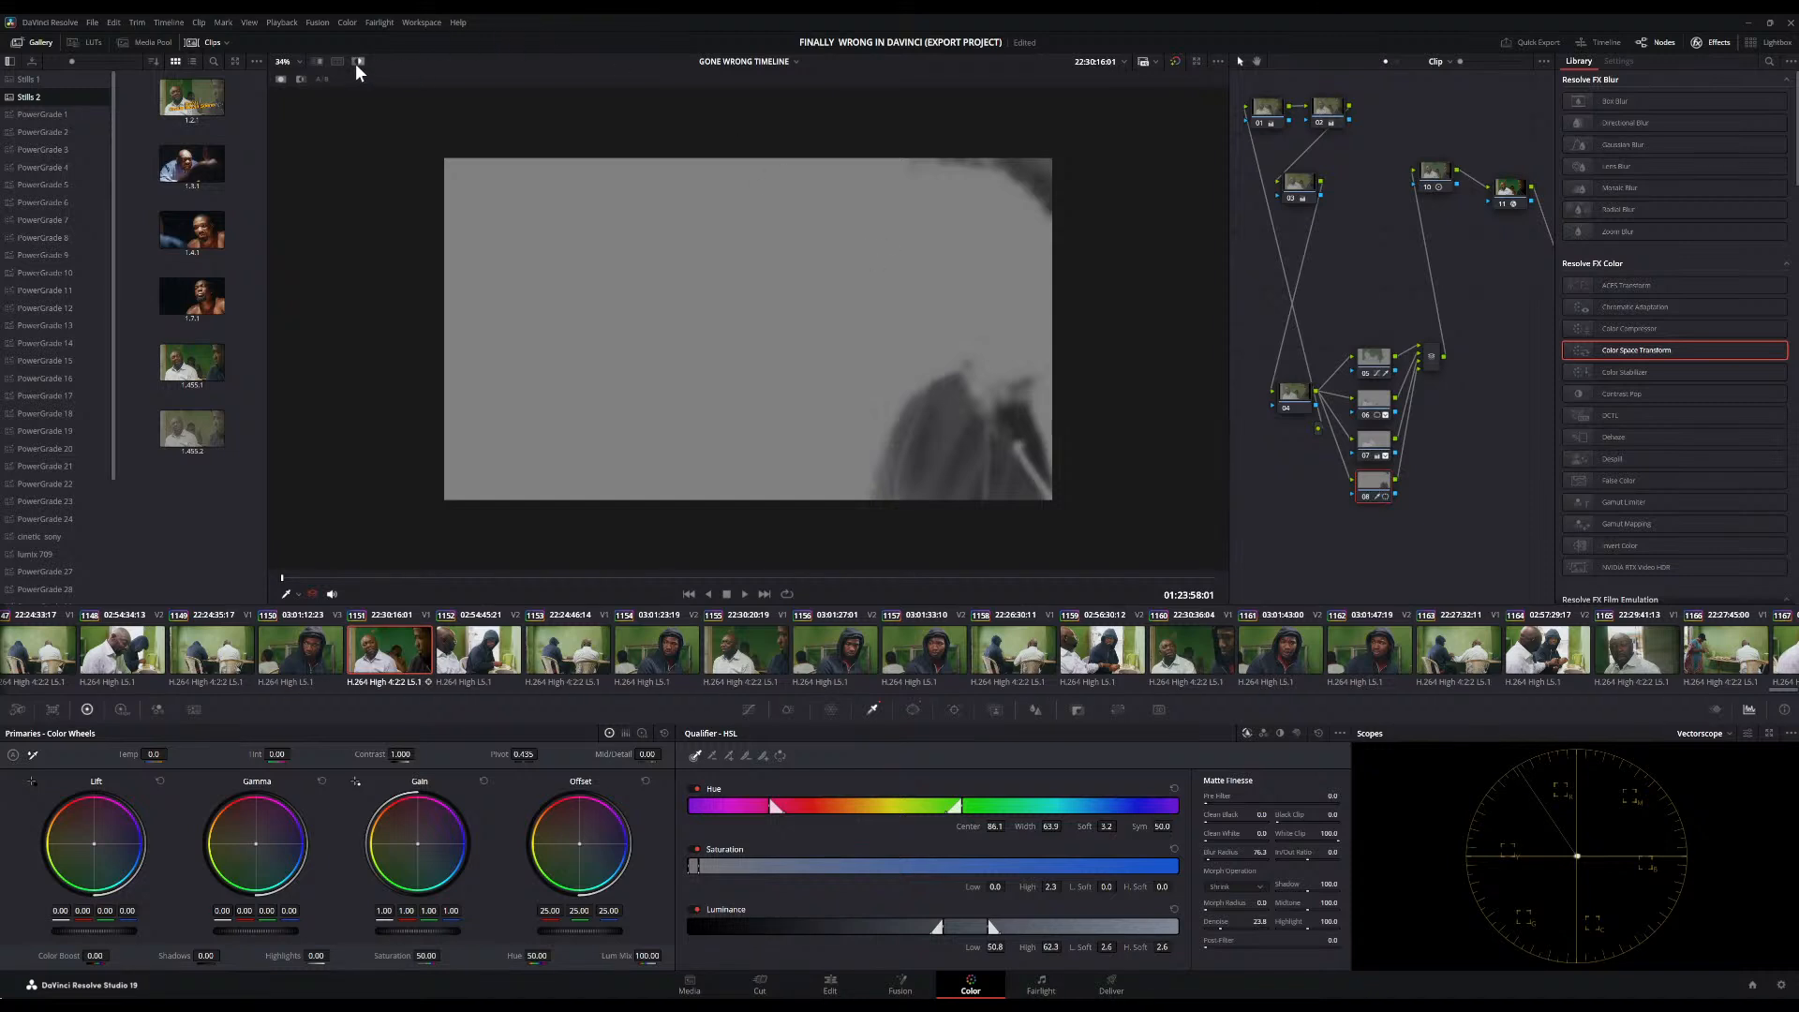
# Track node 08's circular window forward through the clip, save the project and hide the window outline
pyautogui.click(918, 709)
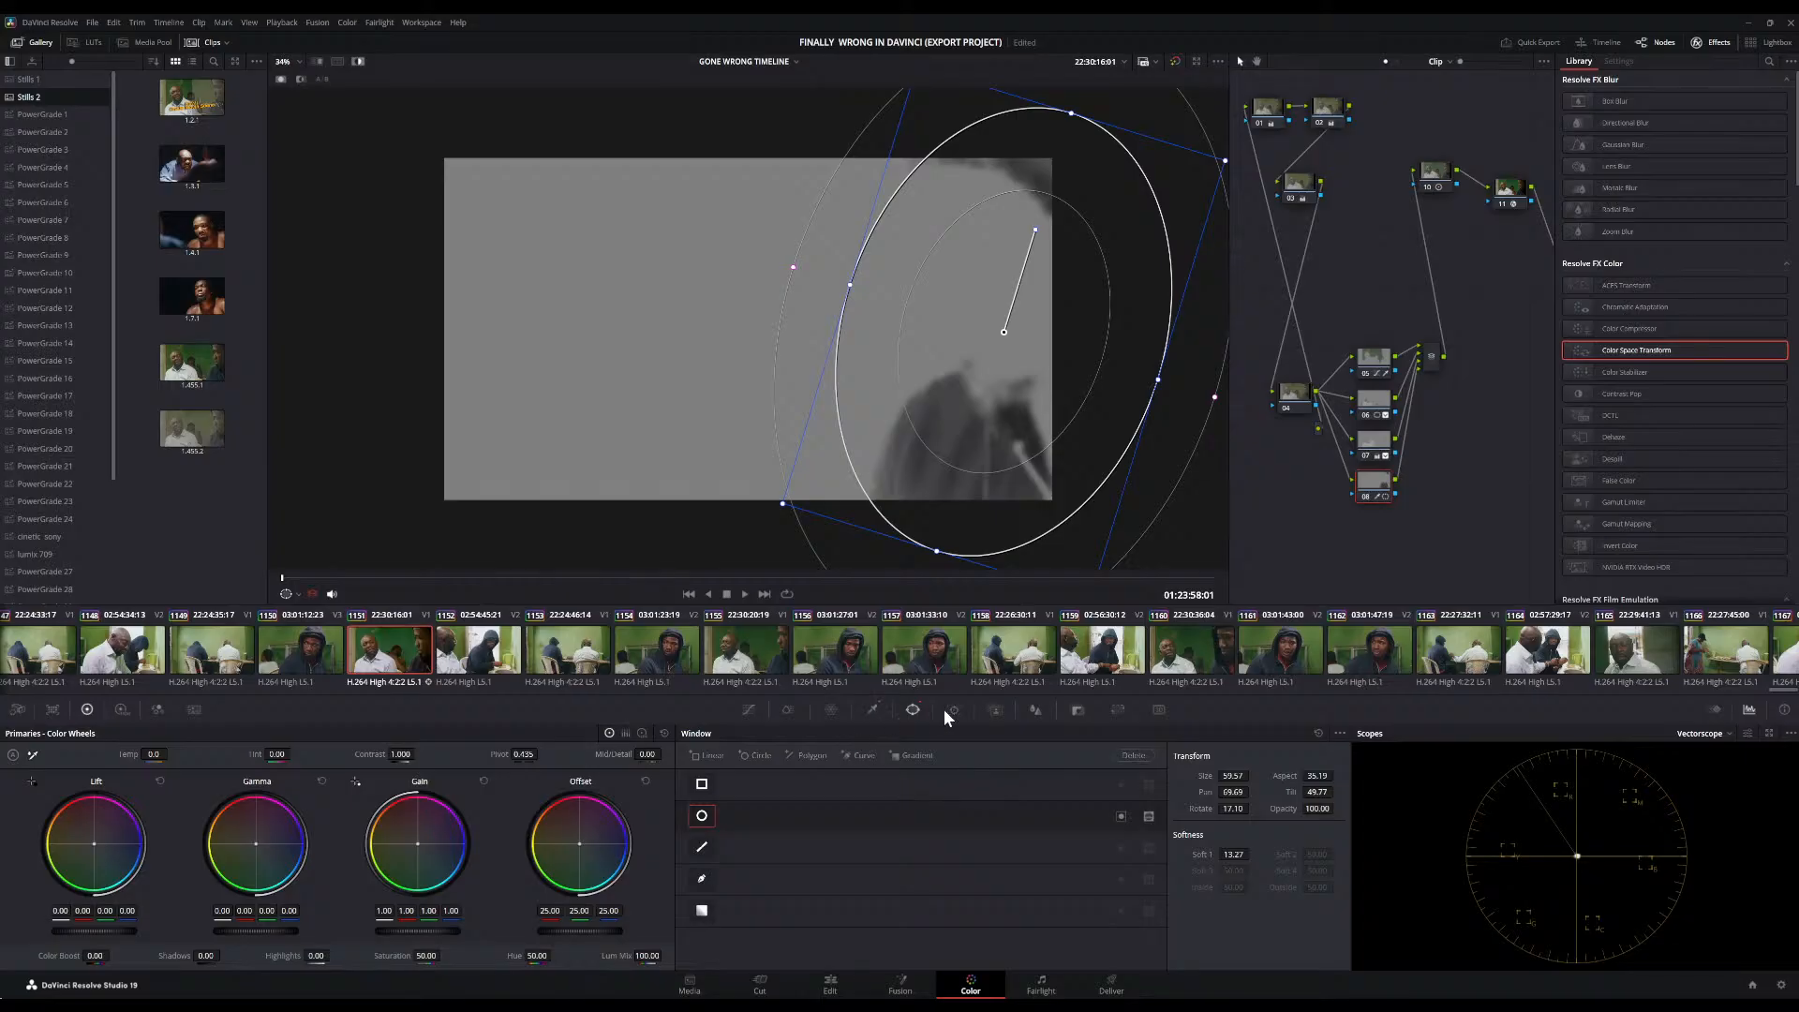
pyautogui.click(952, 710)
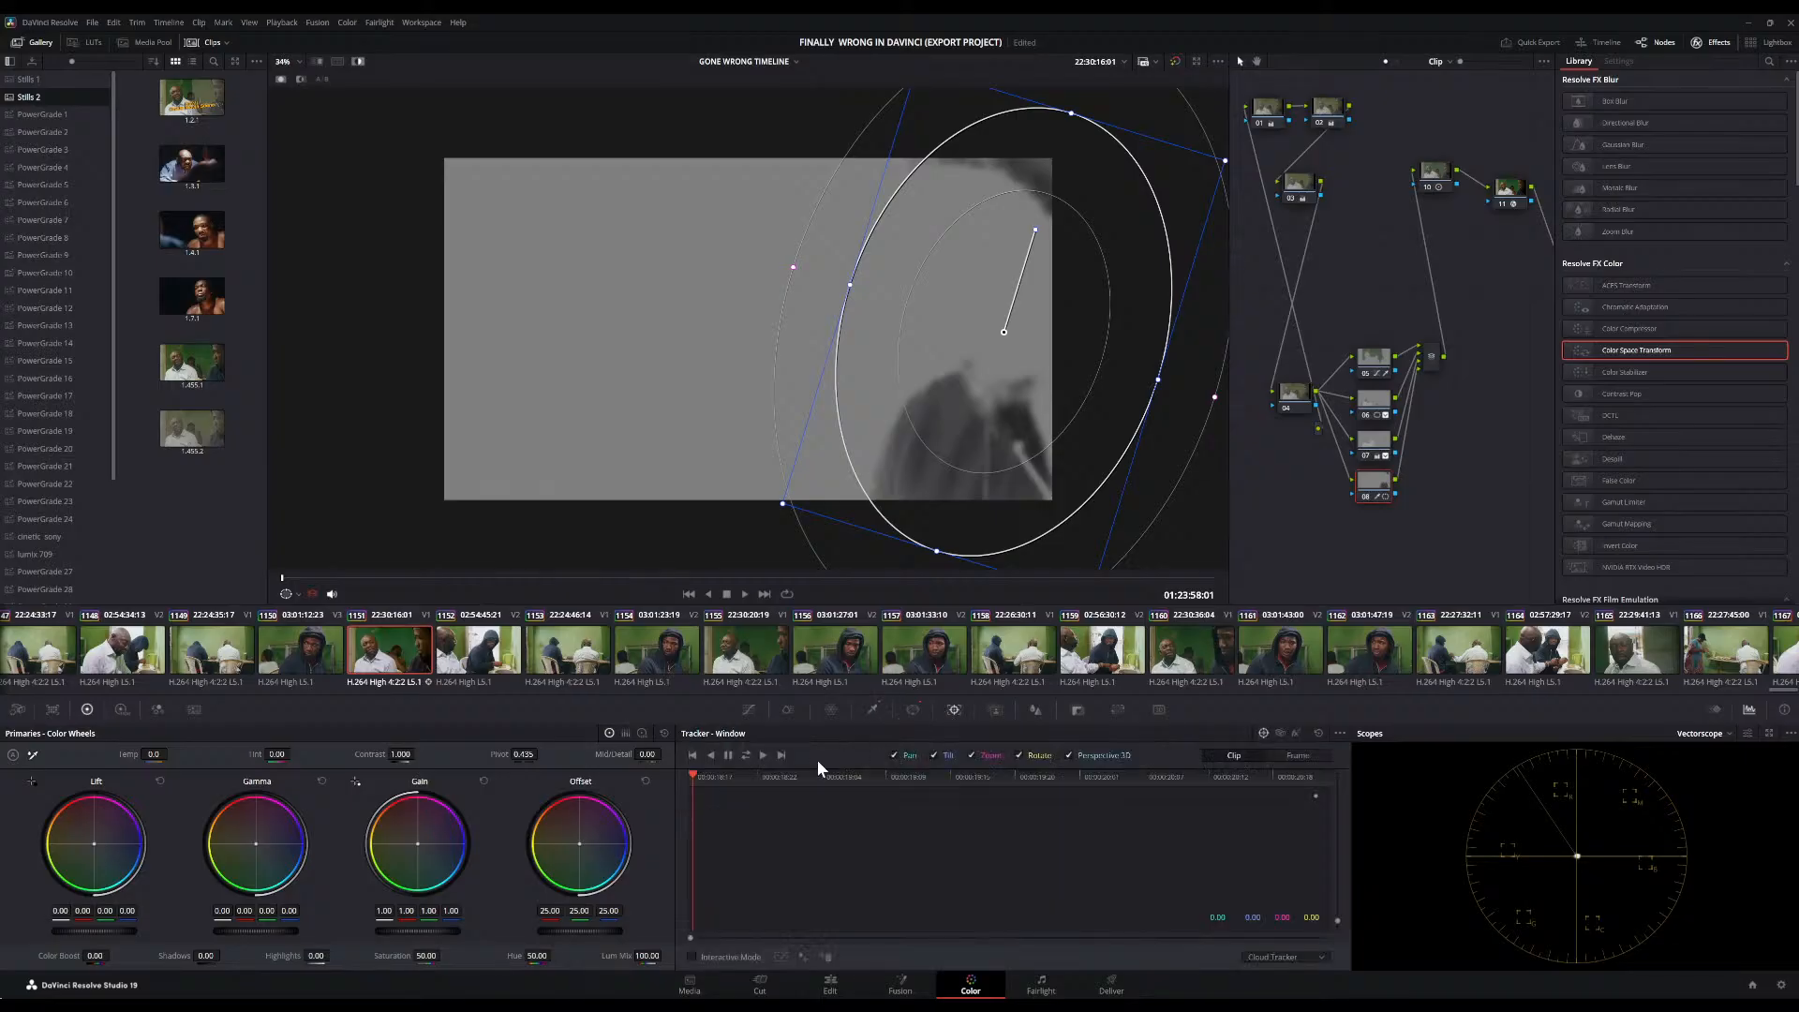
pyautogui.click(763, 756)
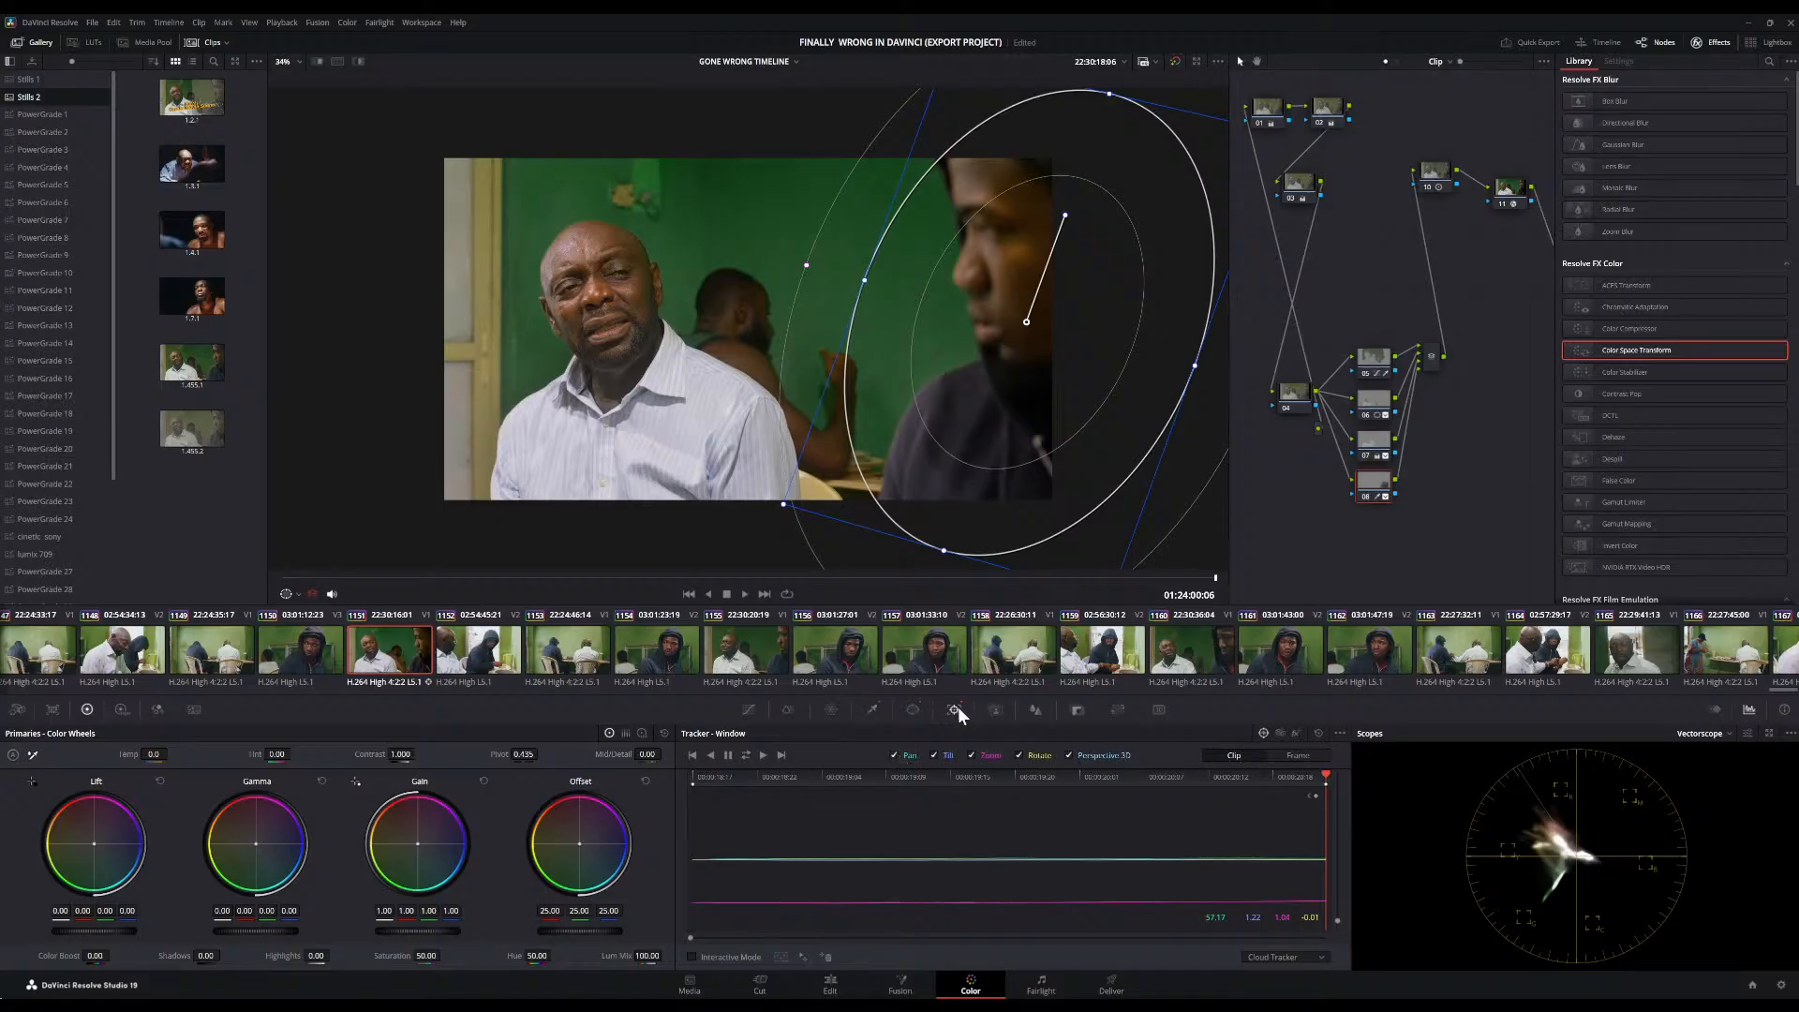
pyautogui.hotkey('ctrl', 's')
pyautogui.click(915, 710)
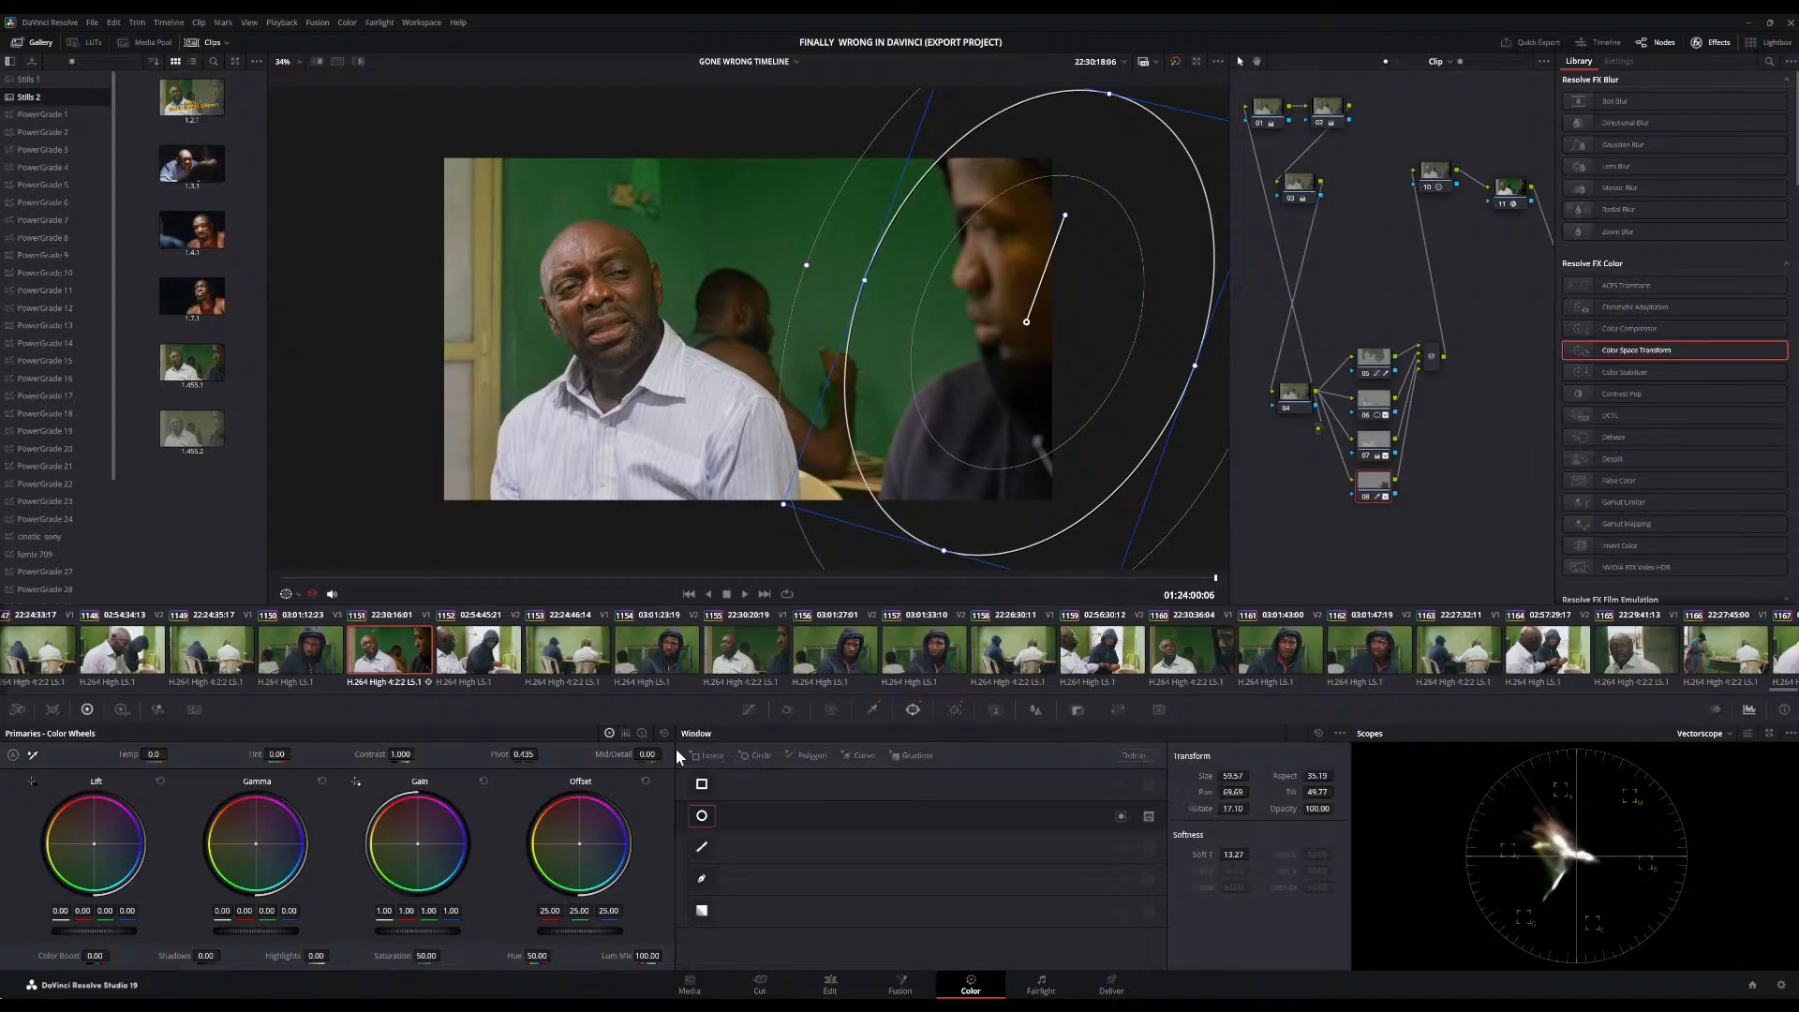
pyautogui.click(750, 708)
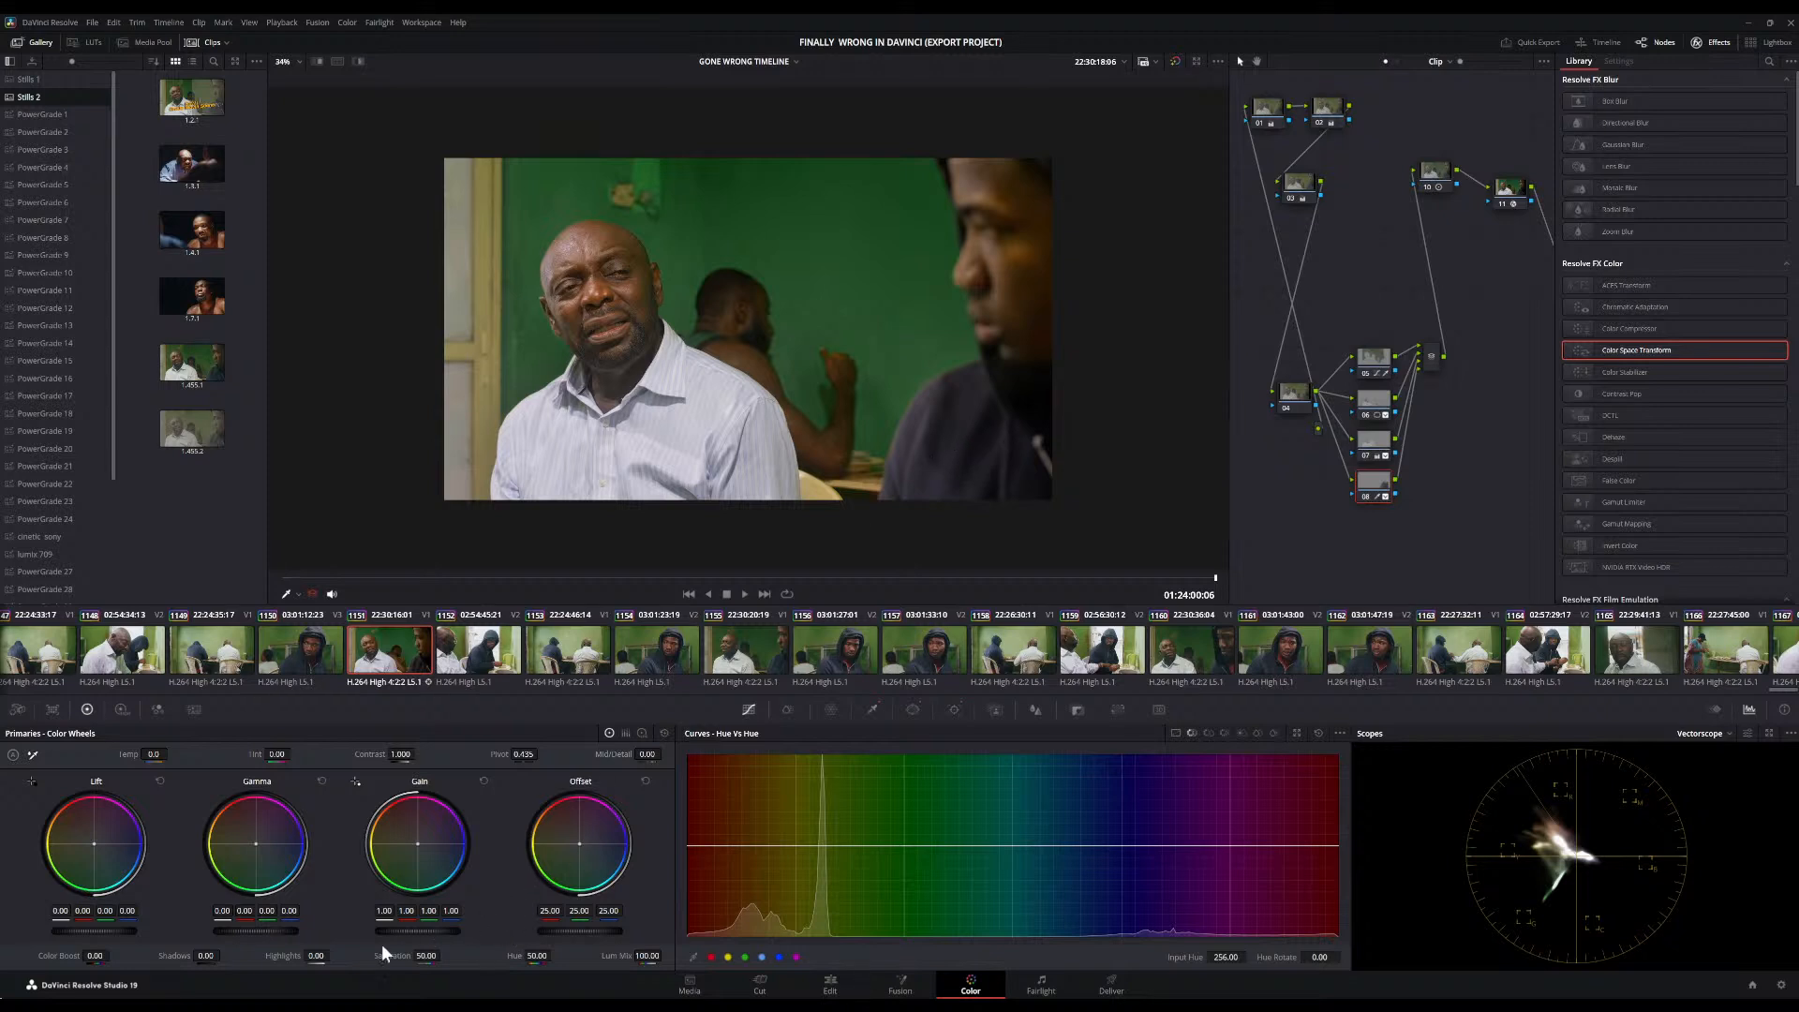
pyautogui.click(642, 734)
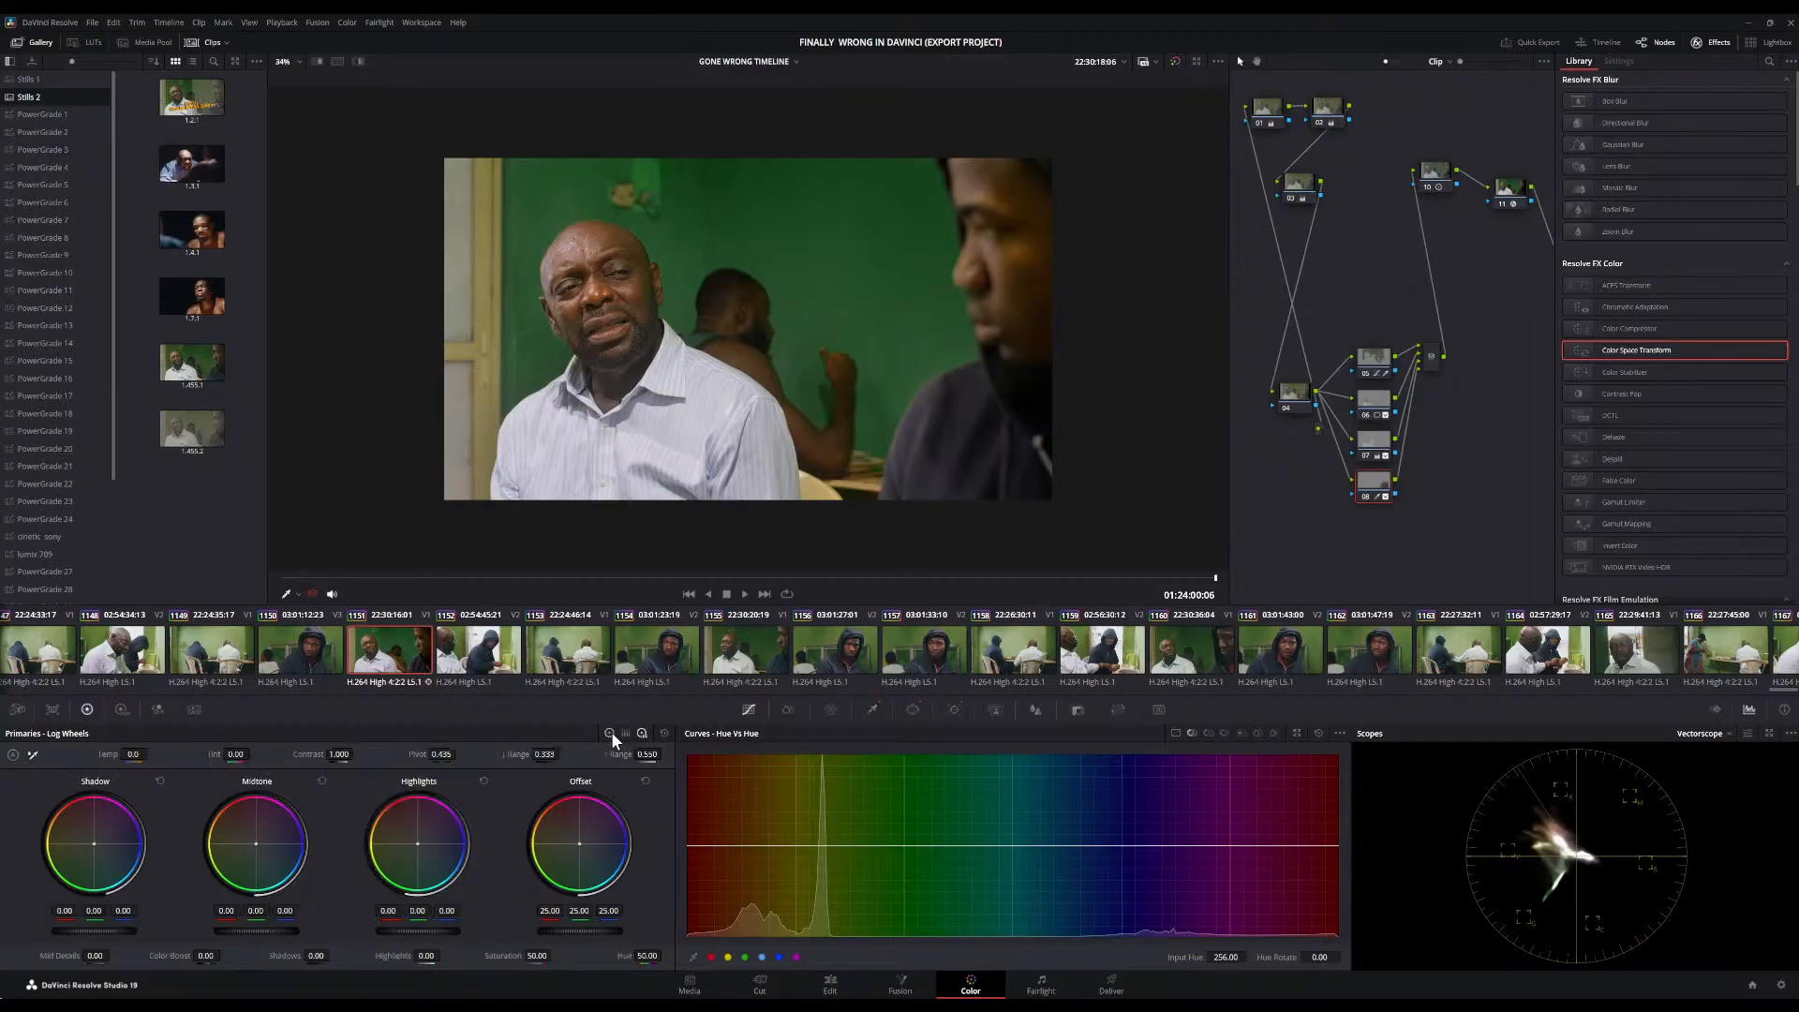
pyautogui.click(610, 734)
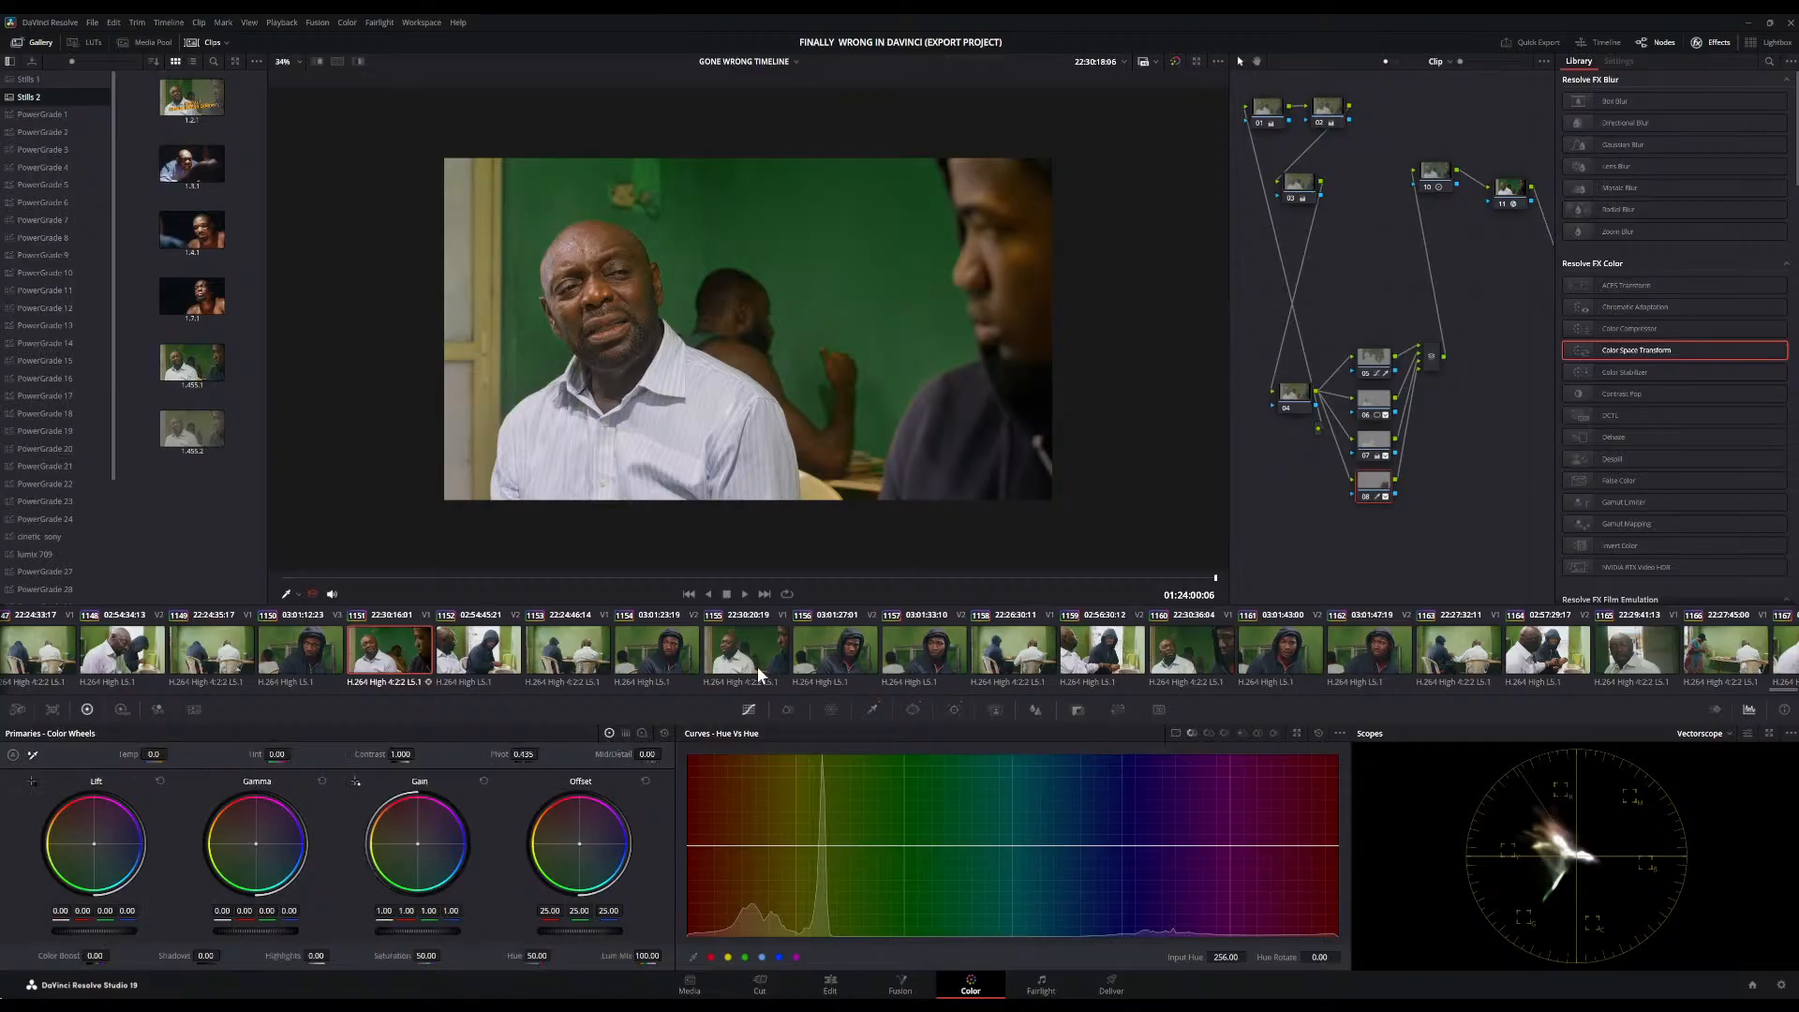
pyautogui.click(643, 733)
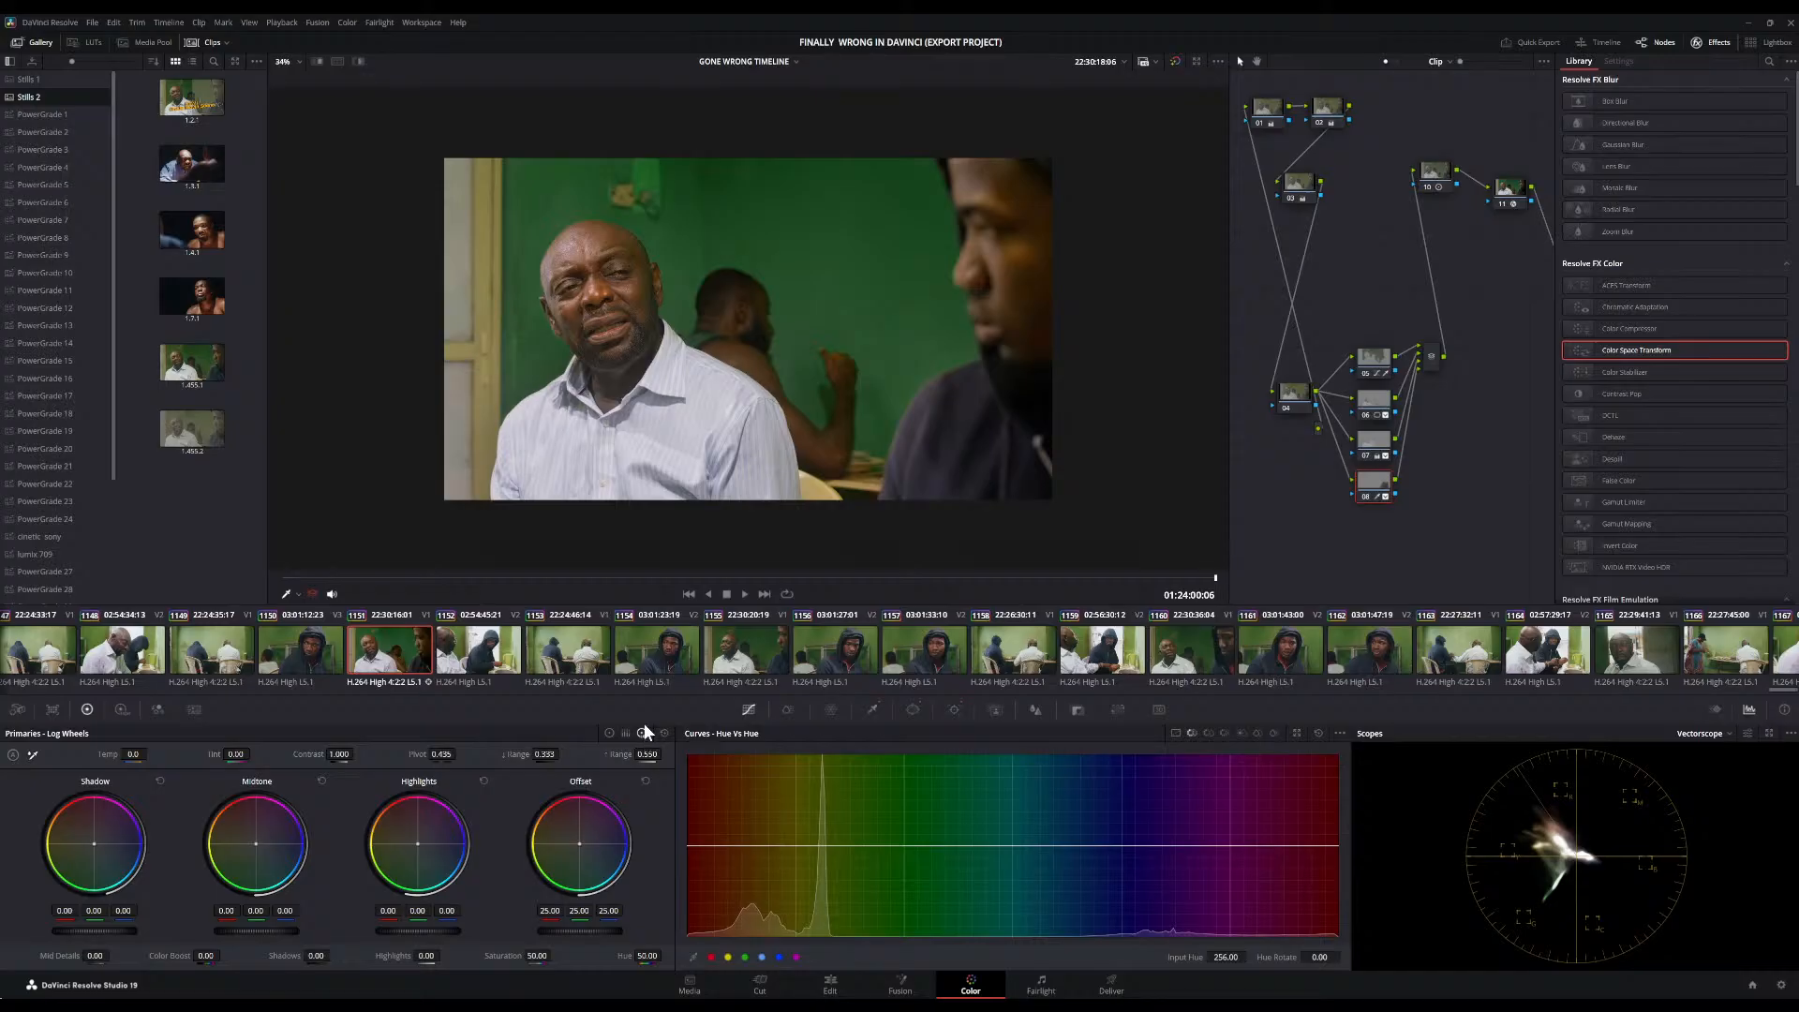
pyautogui.moveTo(93, 931); pyautogui.dragTo(82, 932)
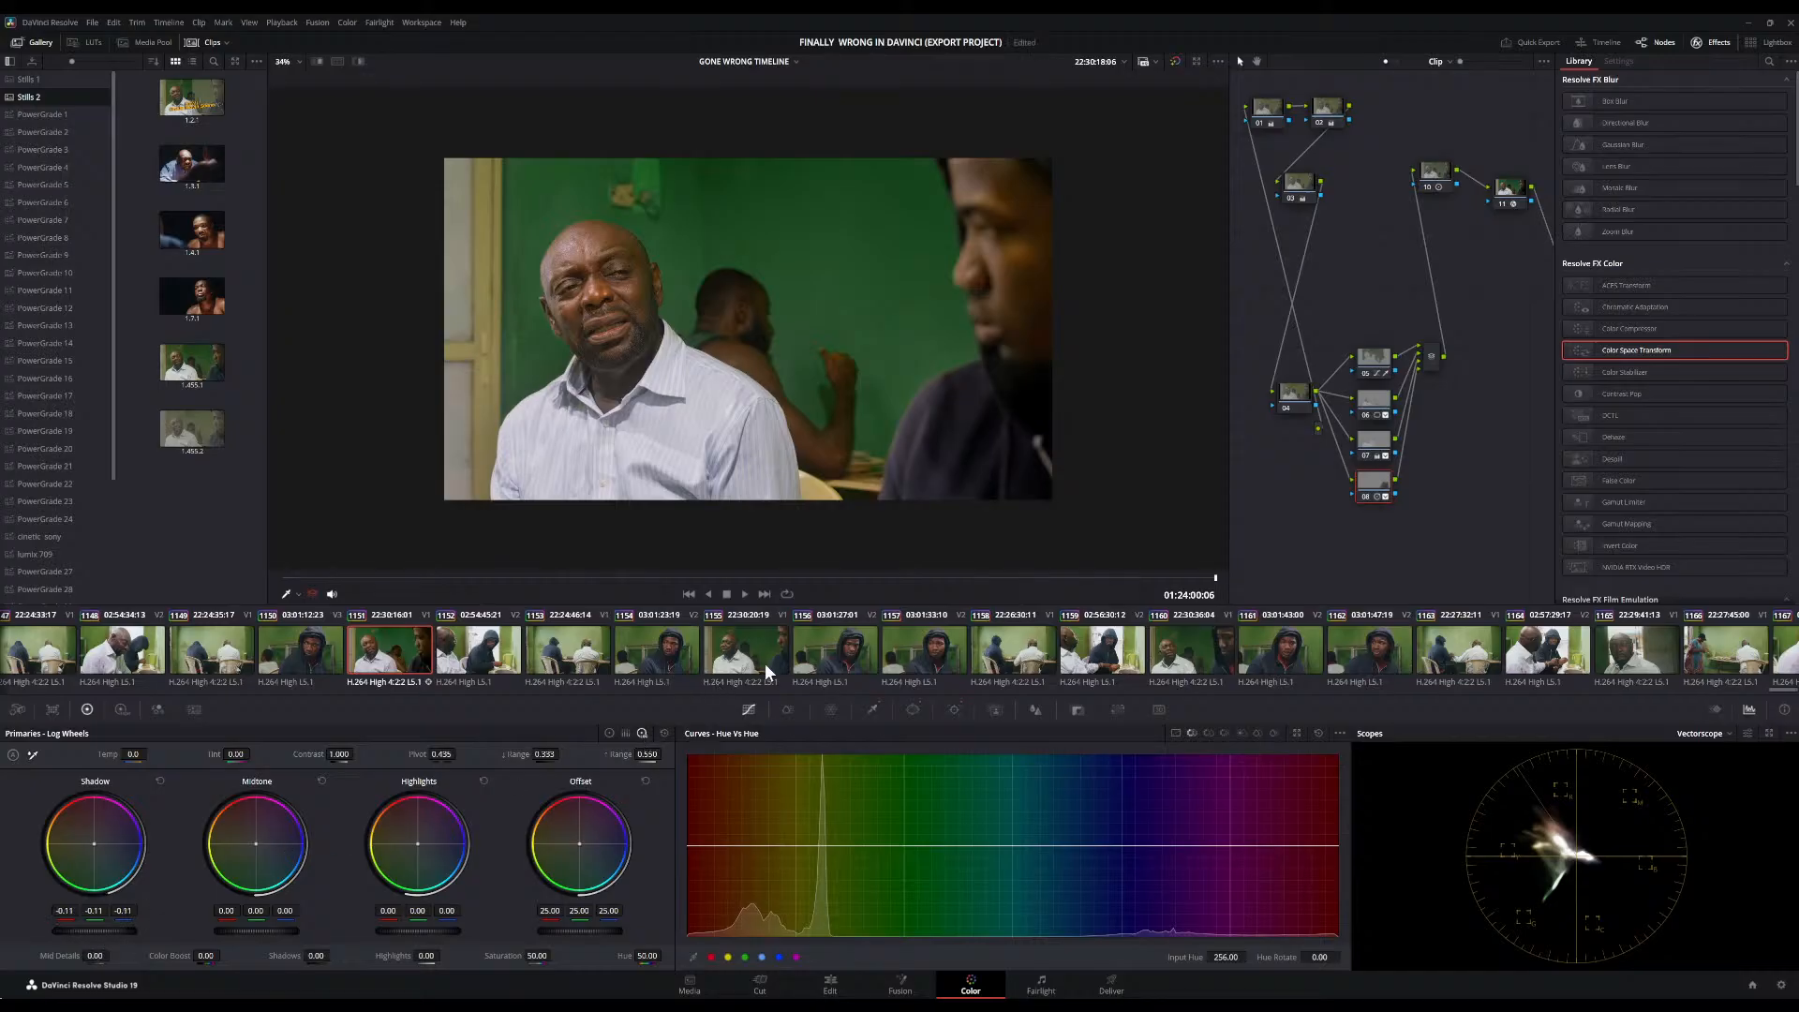
pyautogui.click(664, 736)
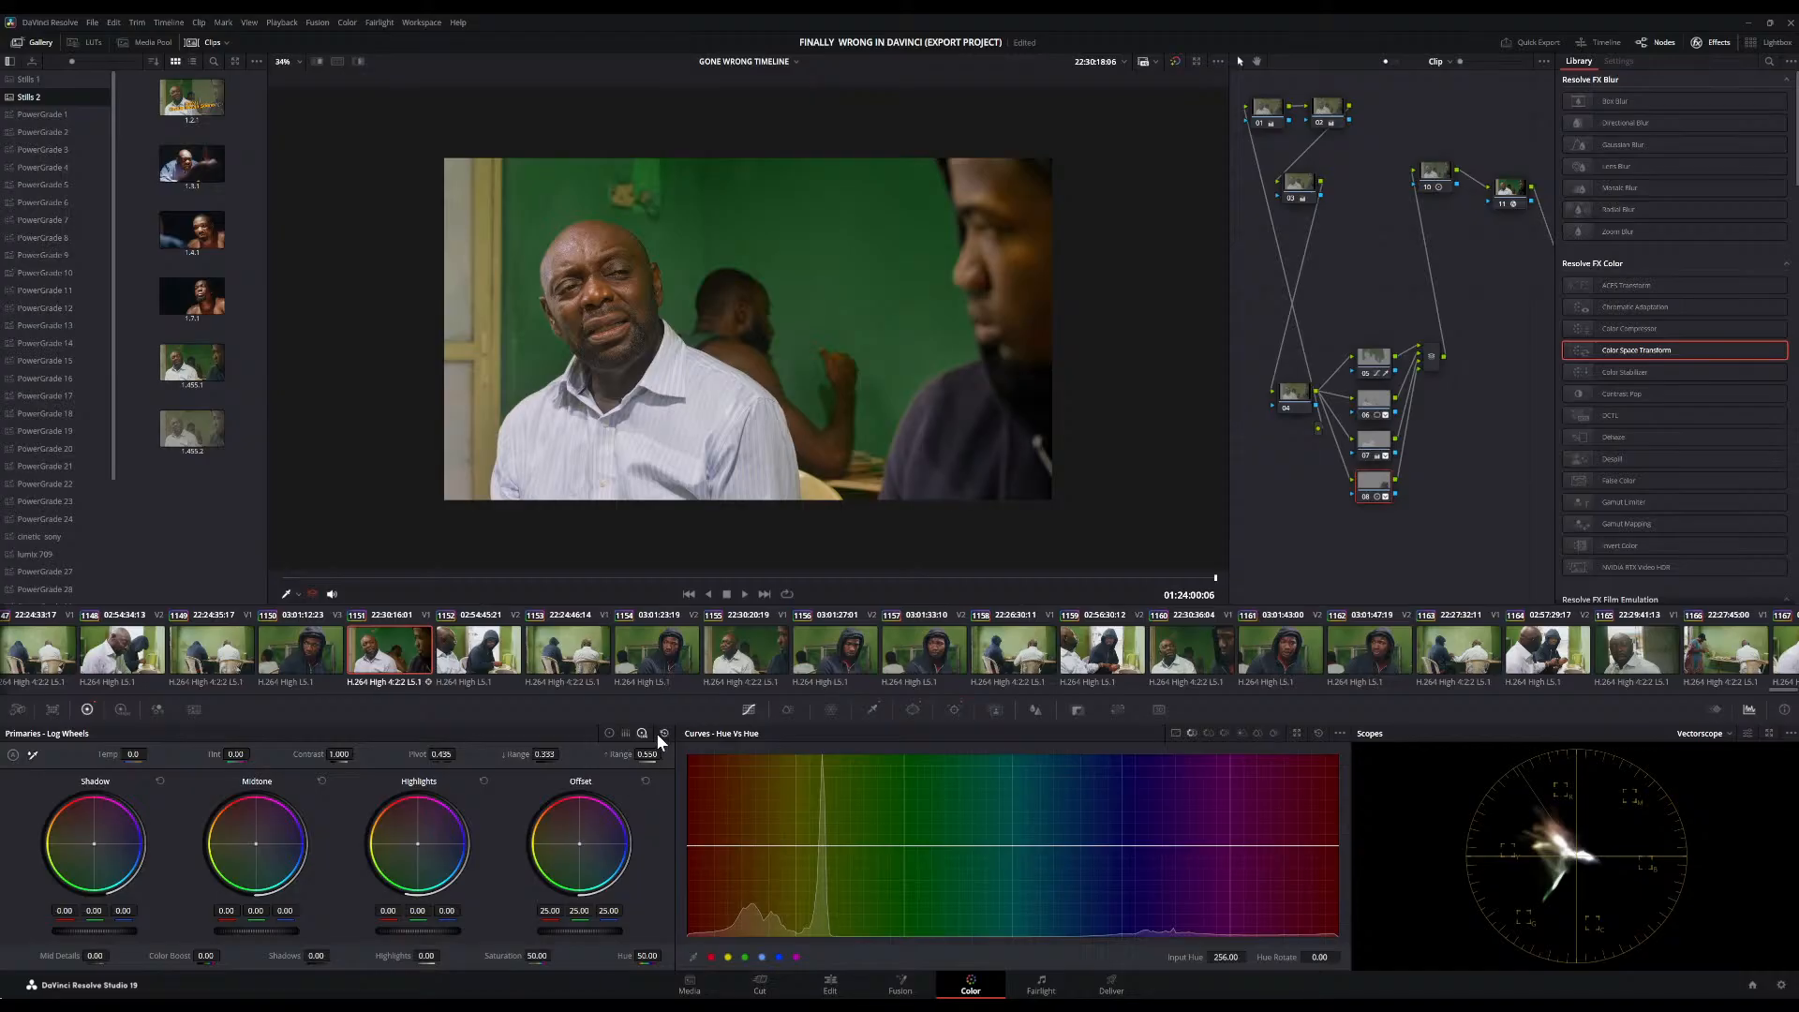
pyautogui.click(605, 731)
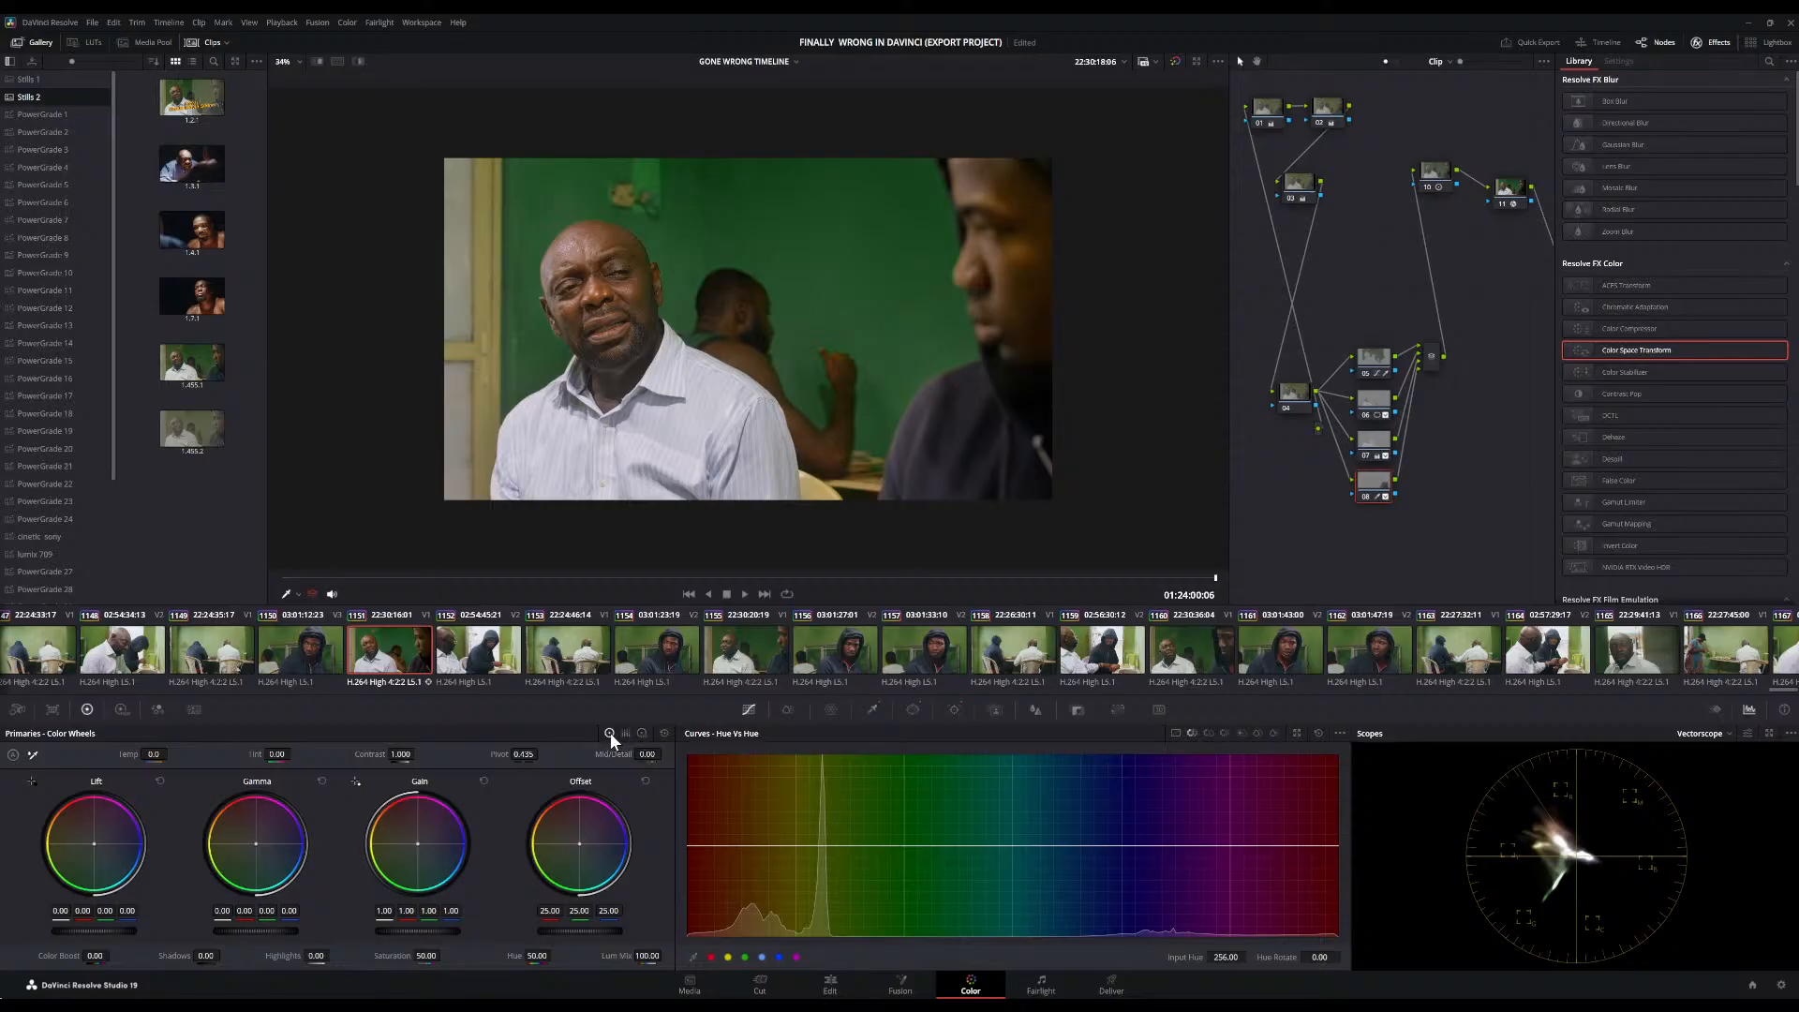
# Darken and tint the foreground man's shirt blue on node 08 with lift -0.01 and offset red 22.46, green 24.68, blue 27.08
pyautogui.moveTo(110, 931); pyautogui.dragTo(100, 932)
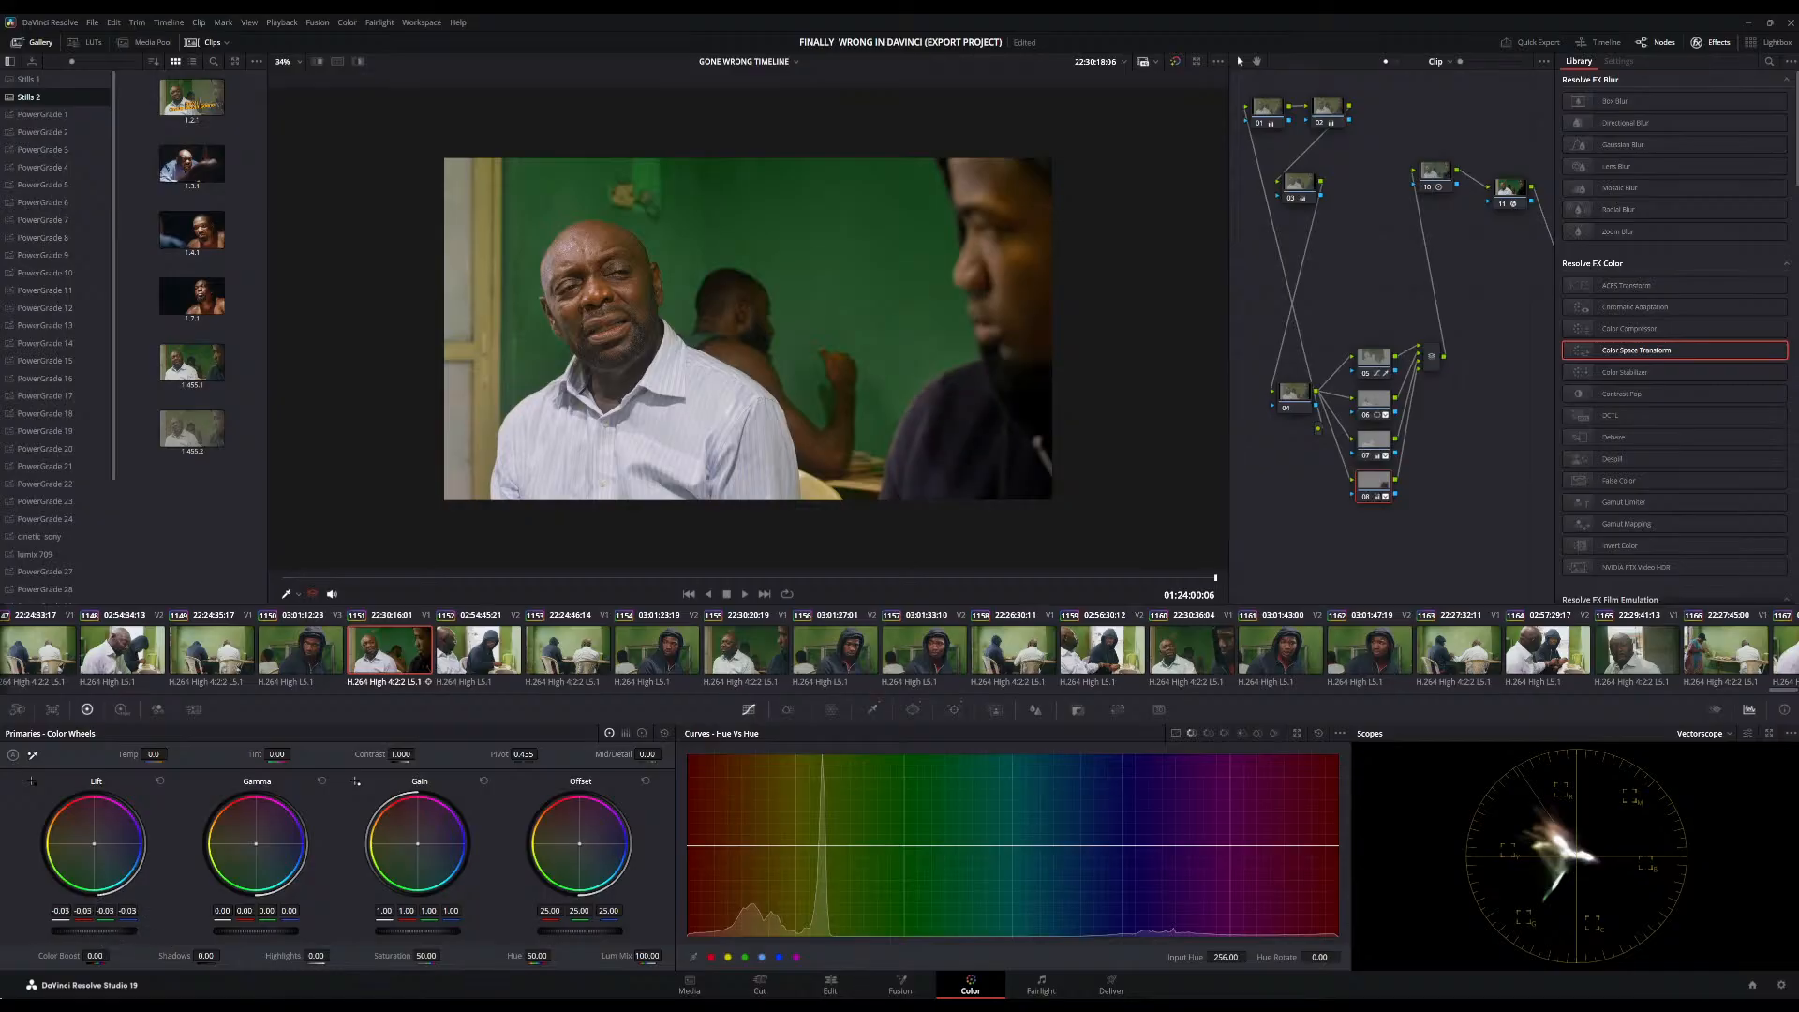
pyautogui.moveTo(99, 931); pyautogui.dragTo(106, 932)
pyautogui.moveTo(582, 844); pyautogui.dragTo(581, 845)
pyautogui.doubleClick(581, 843)
pyautogui.moveTo(581, 845); pyautogui.dragTo(581, 846)
# Inspect the graded picture and compare the green wall with and without node 05's recolor by switching the node off and on
pyautogui.scroll(-3, 882, 446)
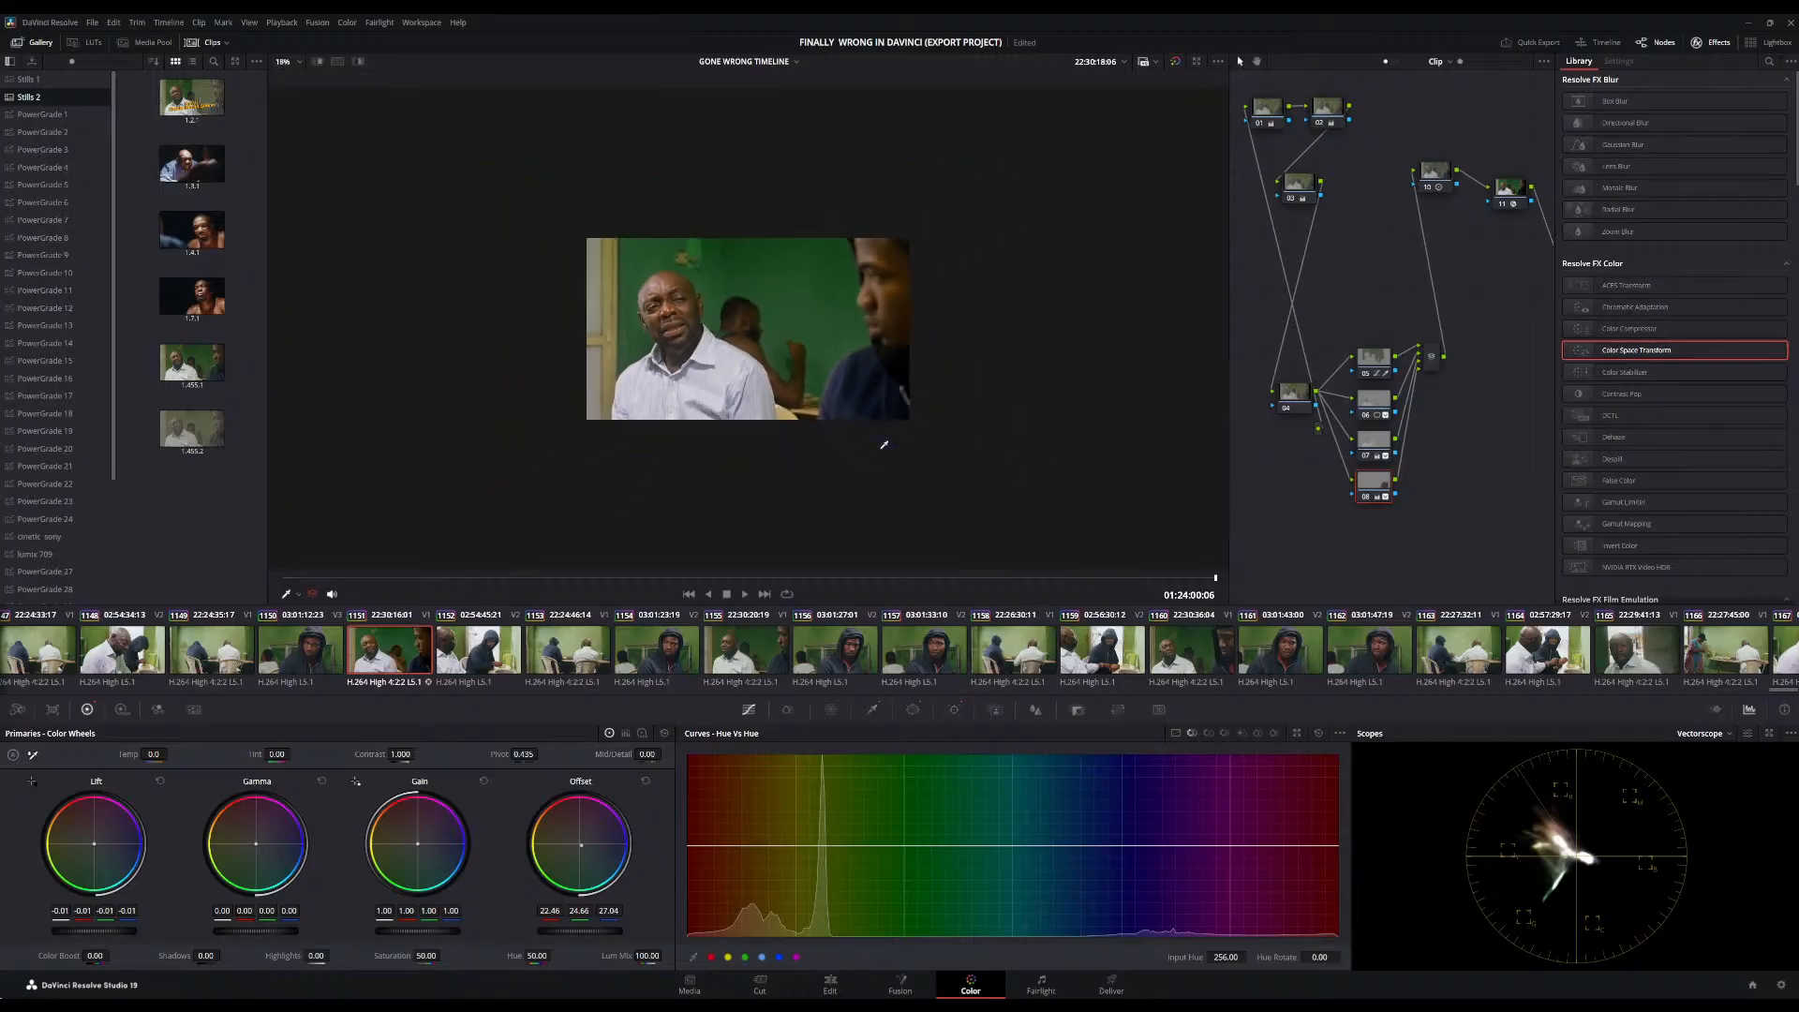
pyautogui.scroll(5, 881, 446)
pyautogui.scroll(-4, 884, 445)
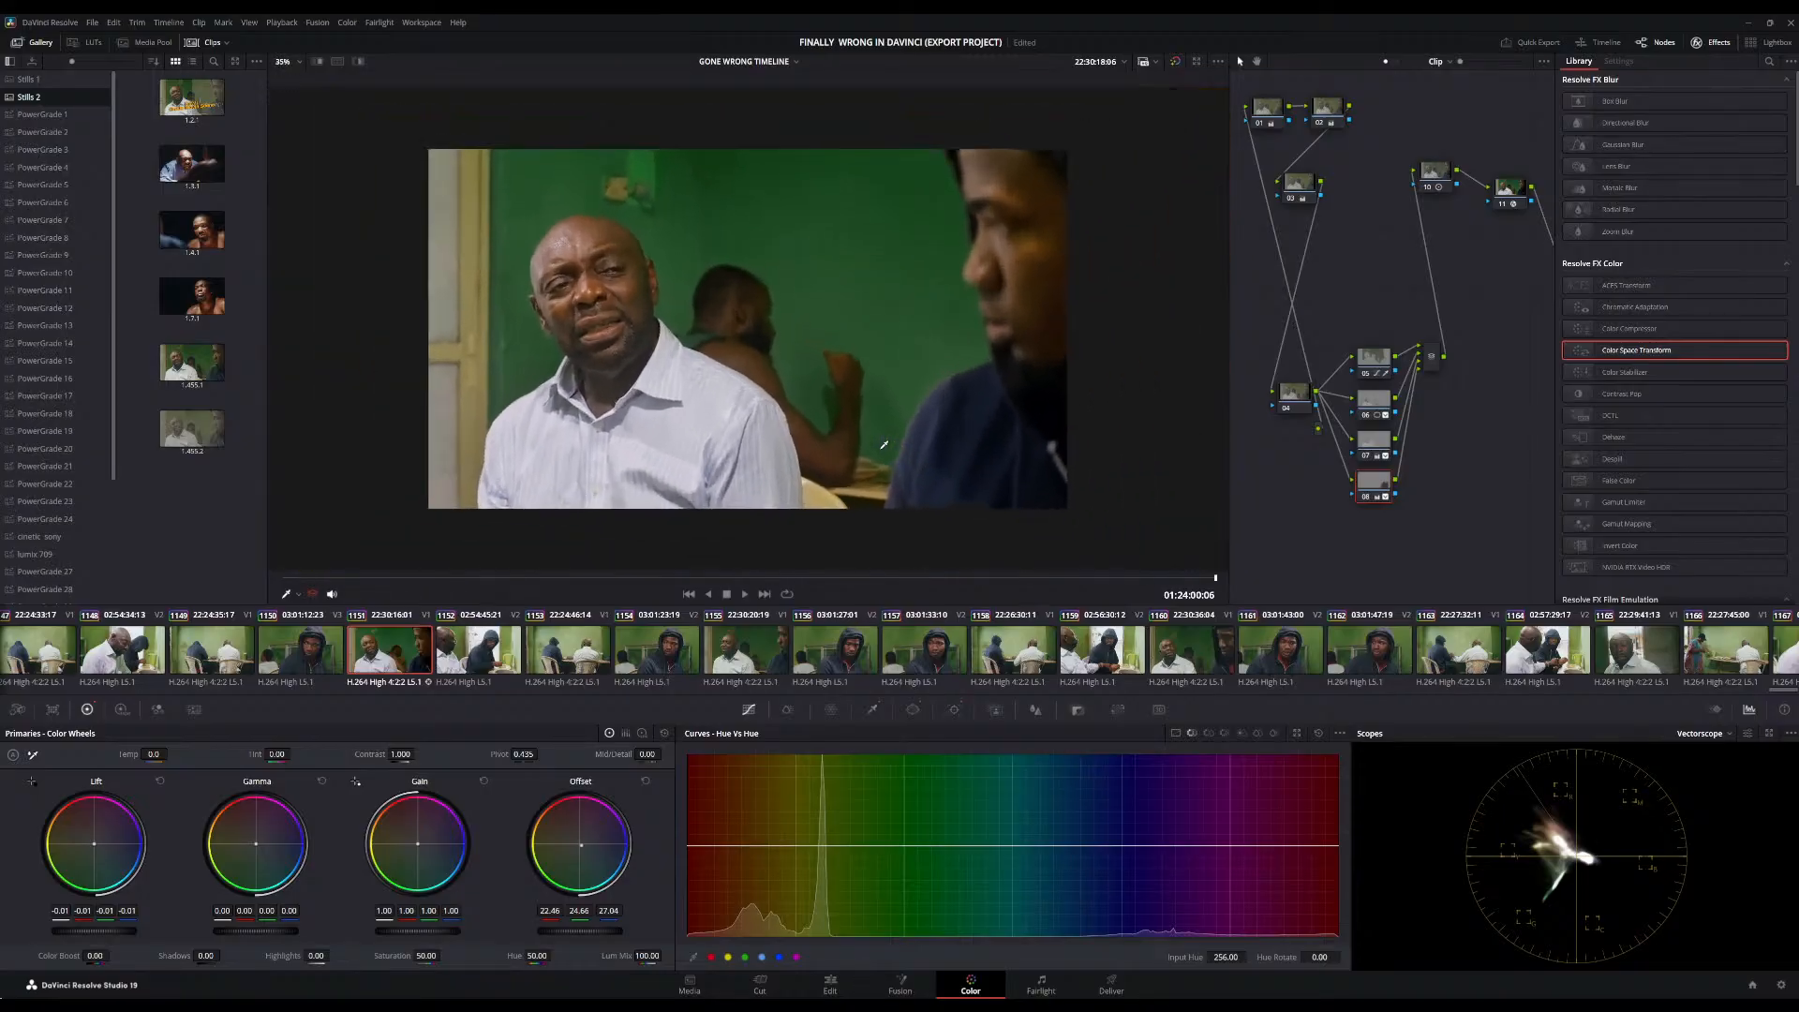
pyautogui.click(1376, 355)
pyautogui.click(1368, 370)
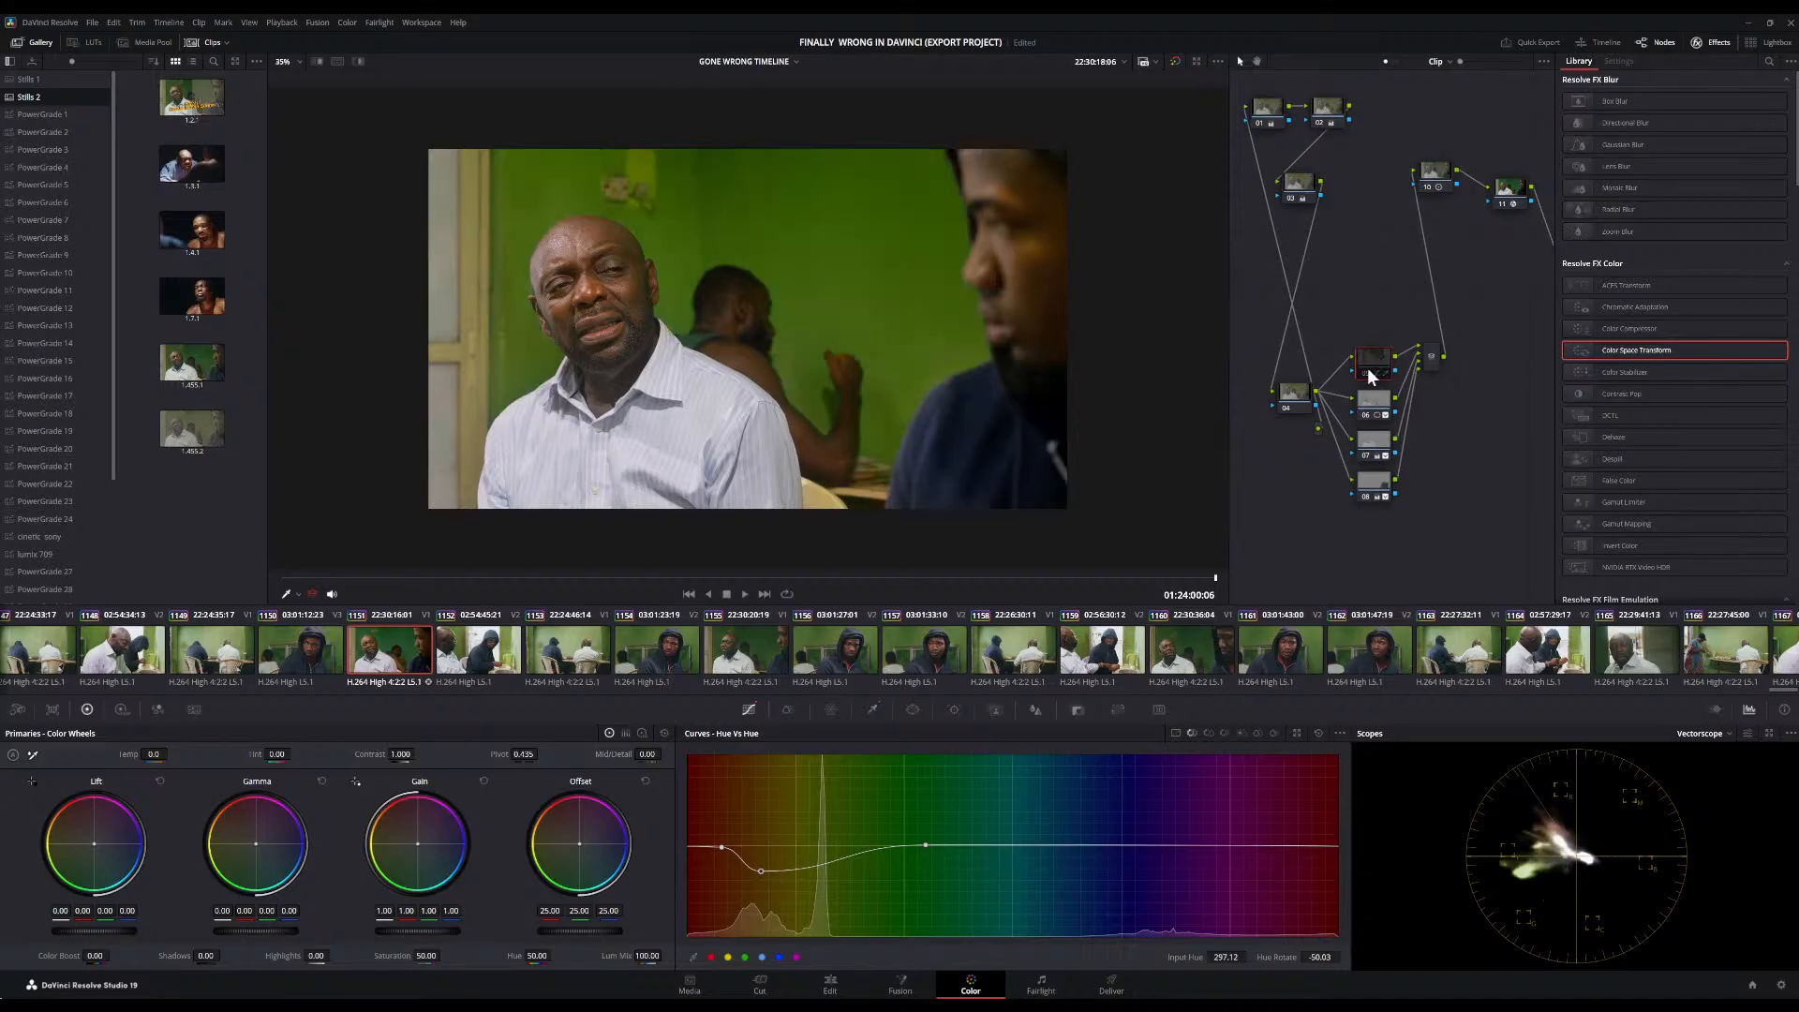
pyautogui.click(1368, 370)
pyautogui.click(1368, 367)
pyautogui.click(1368, 367)
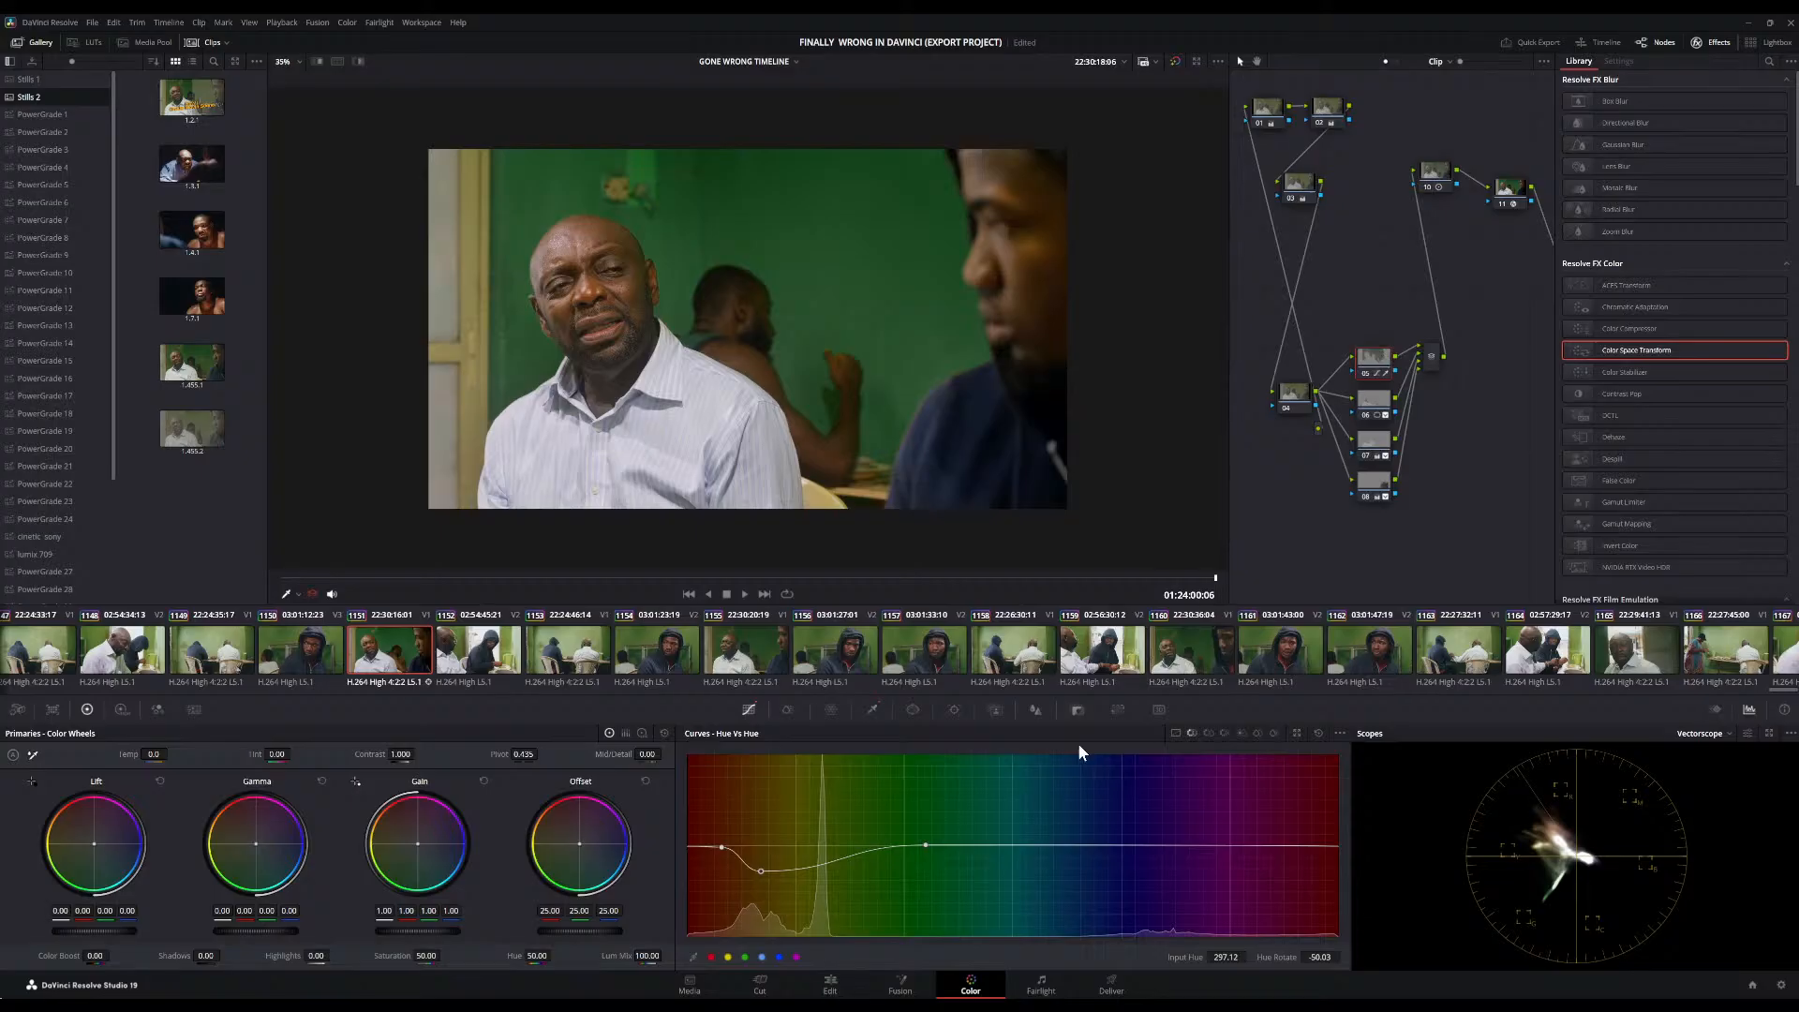
# Reduce the strength of node 05's green wall recolor by setting its key output gain to 0.932
pyautogui.click(1078, 710)
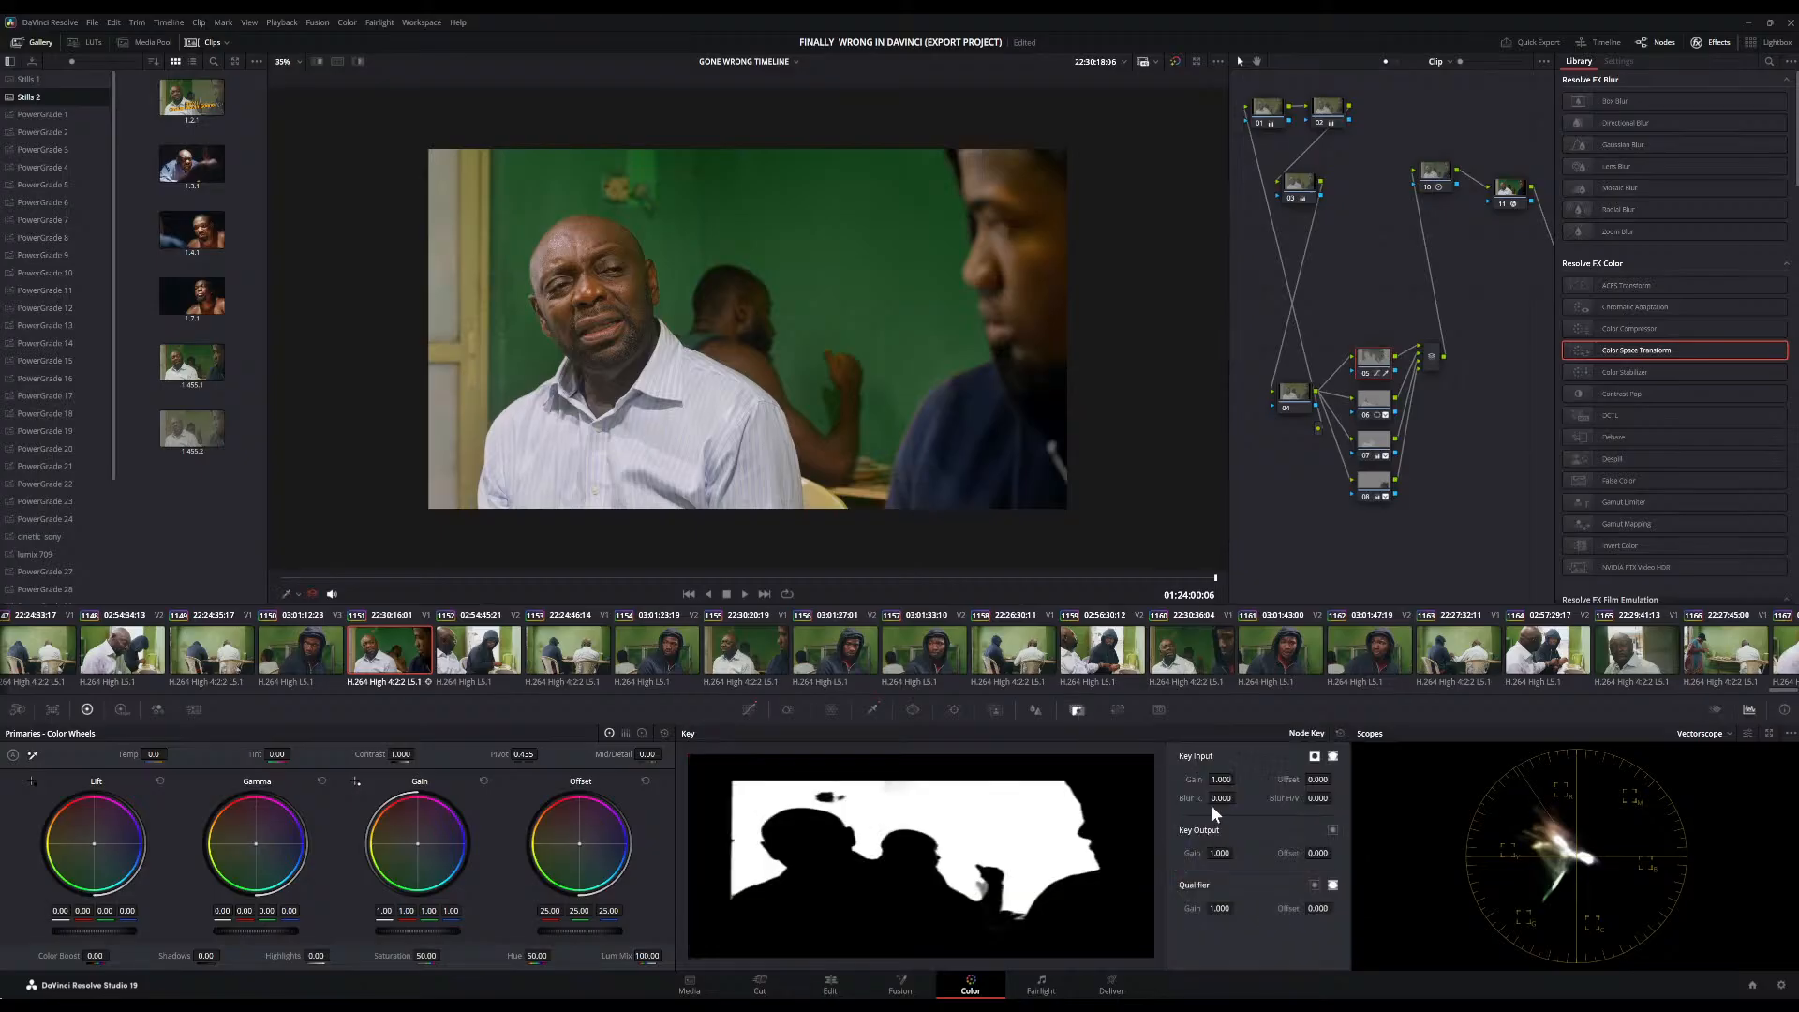
pyautogui.moveTo(1220, 853); pyautogui.dragTo(1119, 853)
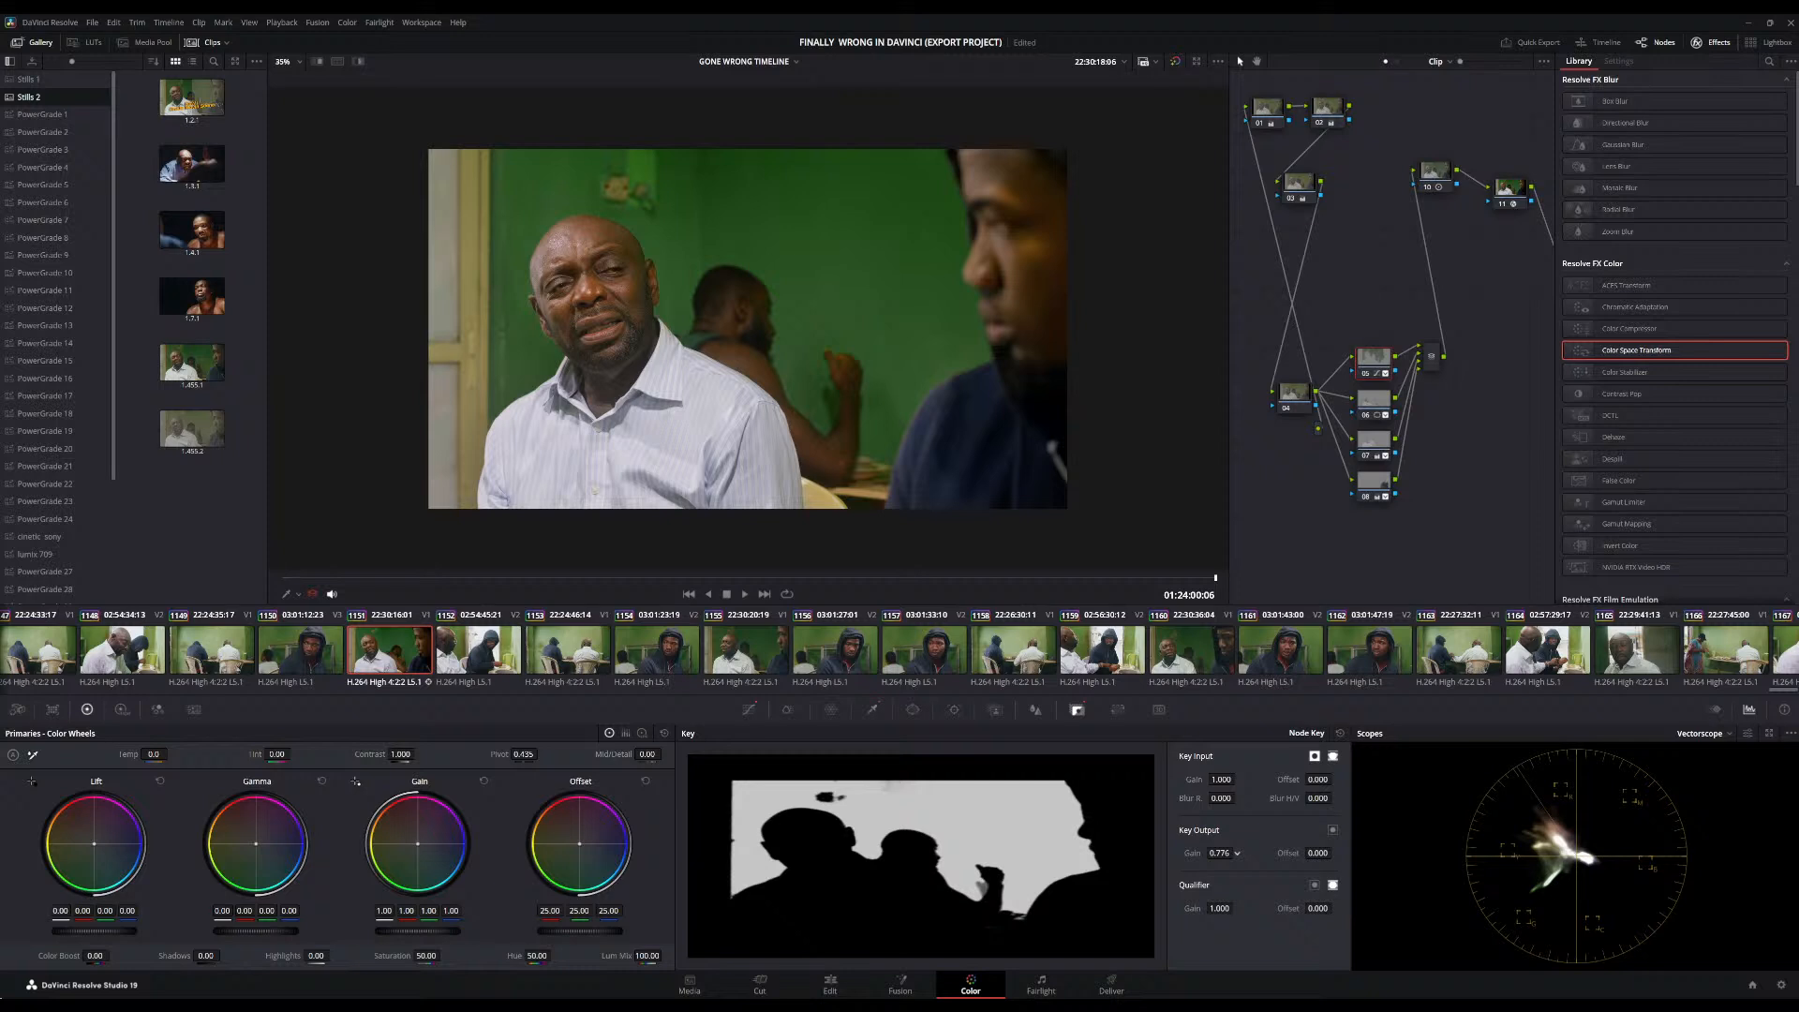
pyautogui.doubleClick(1192, 853)
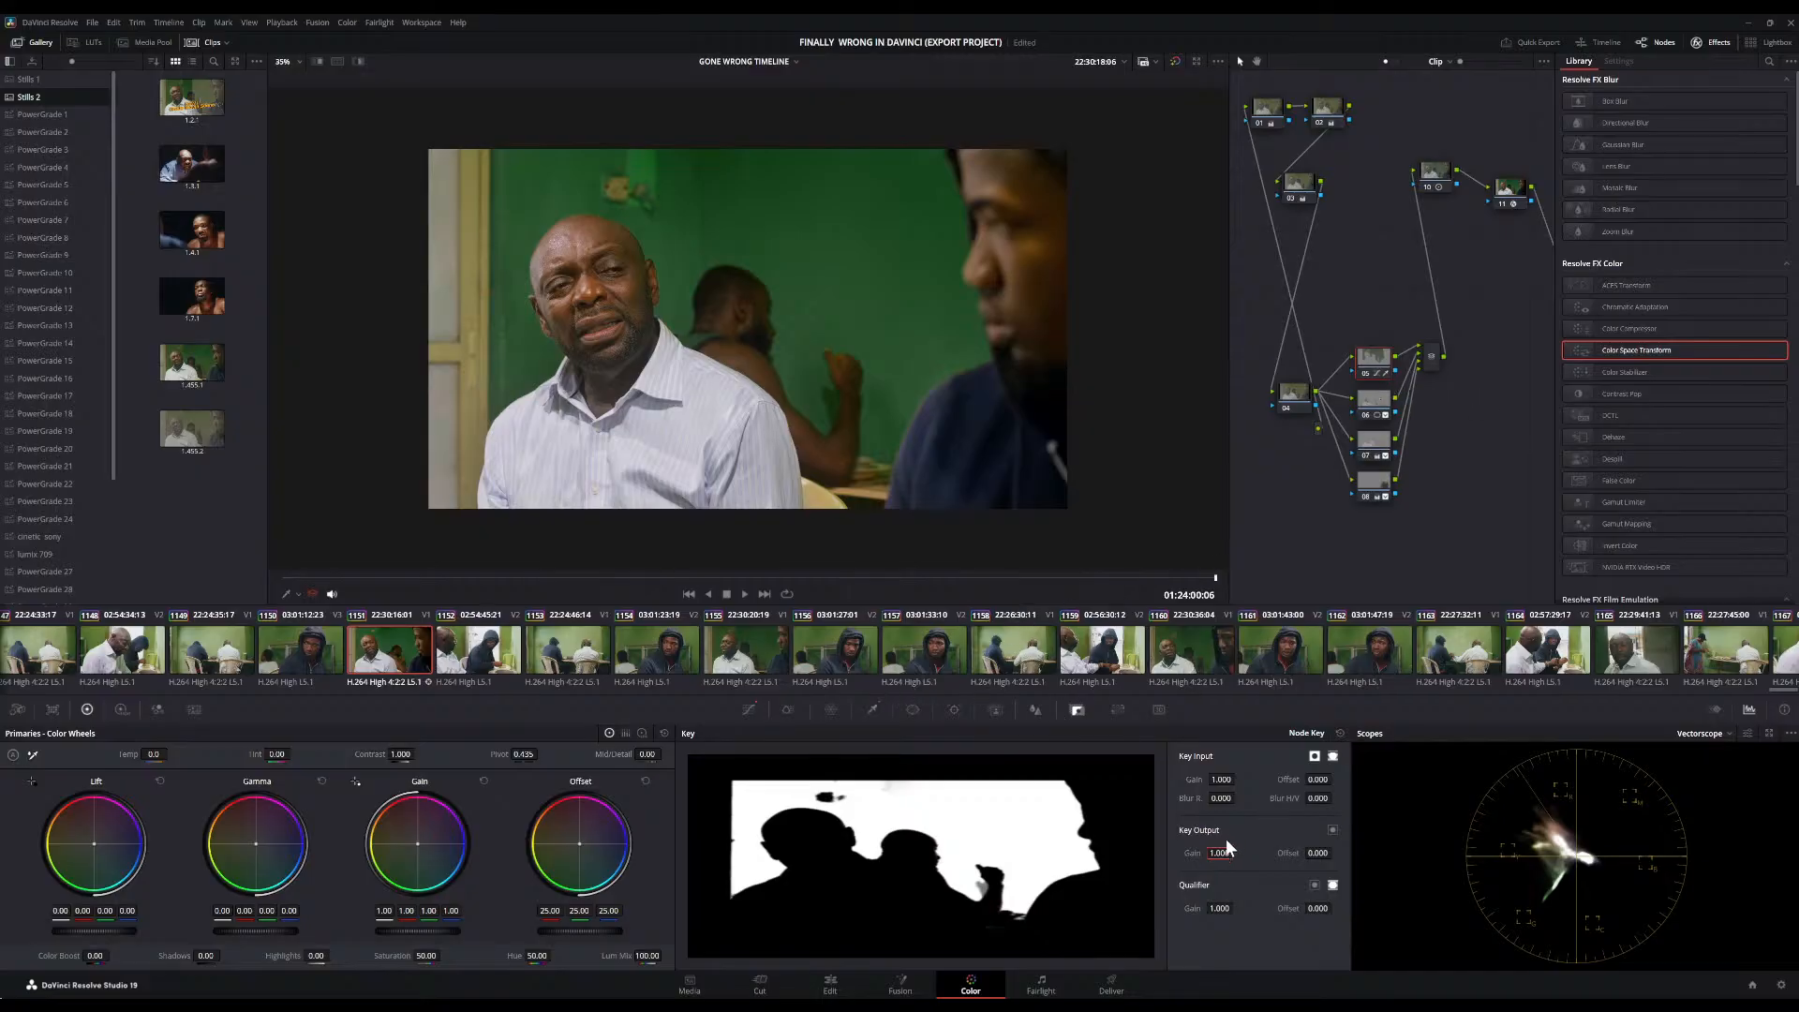
pyautogui.moveTo(1237, 853); pyautogui.dragTo(1224, 853)
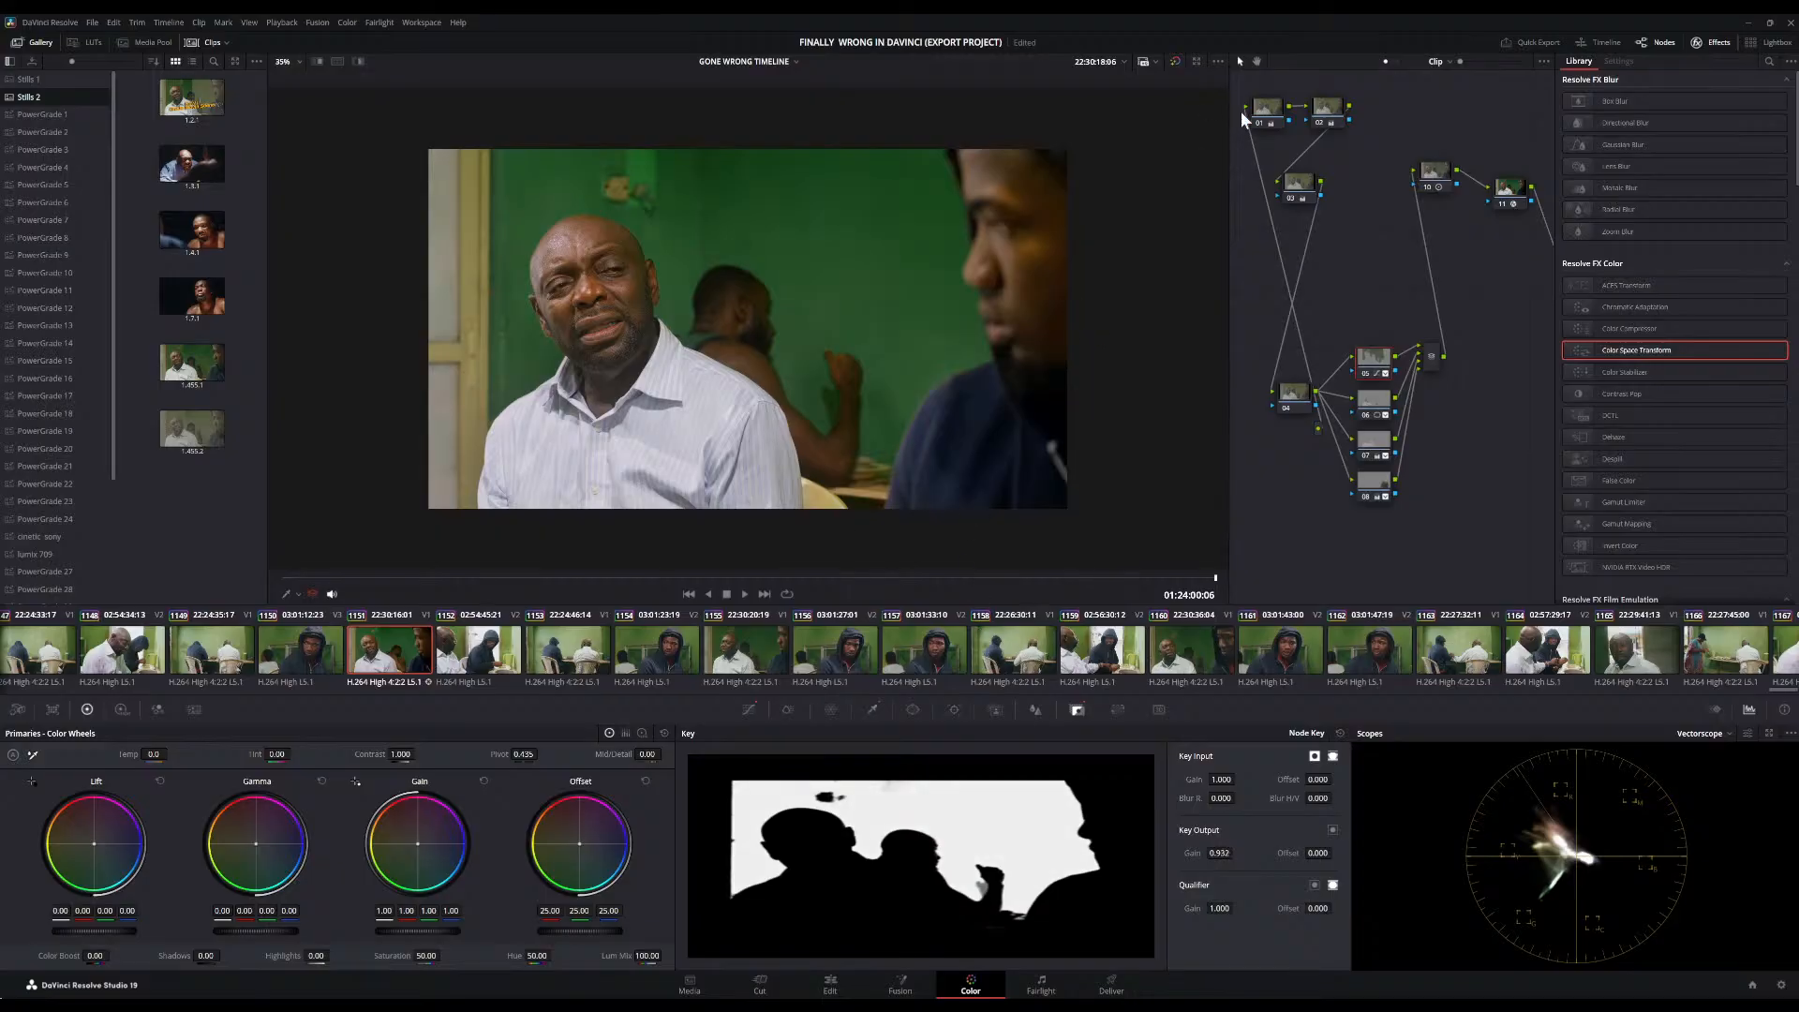
# Compare the shot with and without the grade, and inspect the picture up close and at other frames of the clip
pyautogui.click(1176, 62)
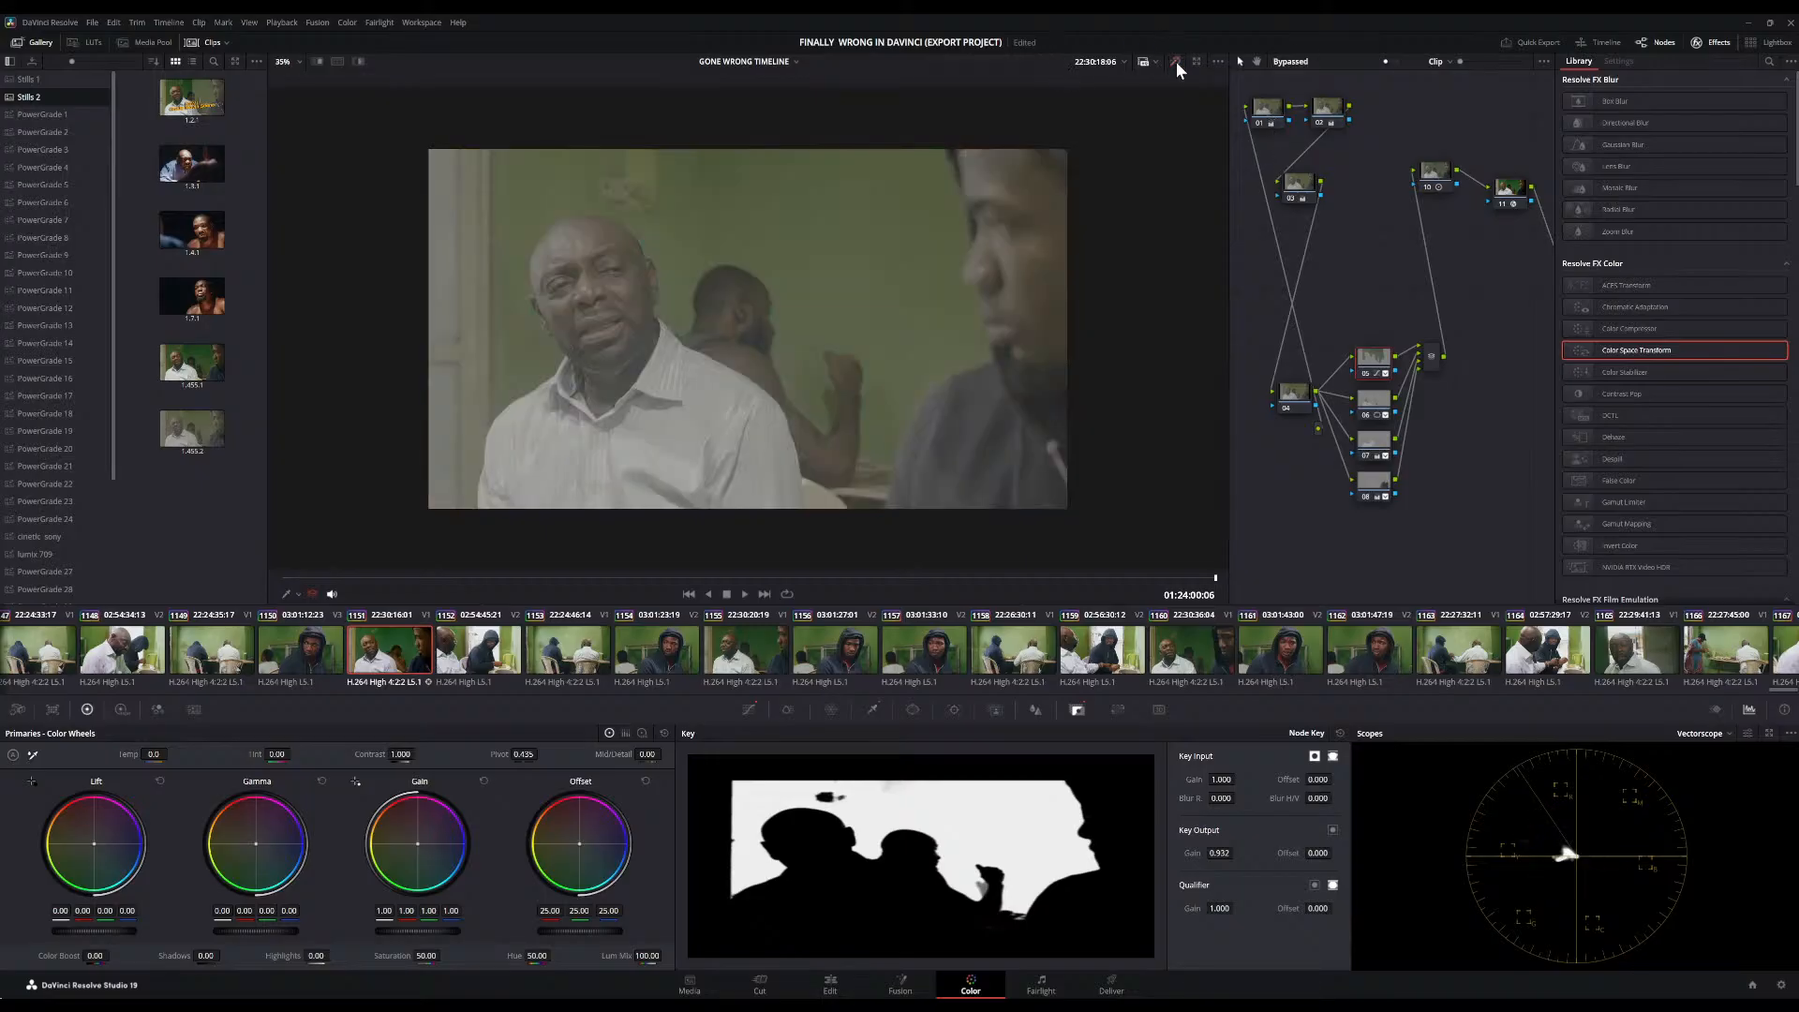
pyautogui.click(1178, 62)
pyautogui.scroll(-1, 694, 180)
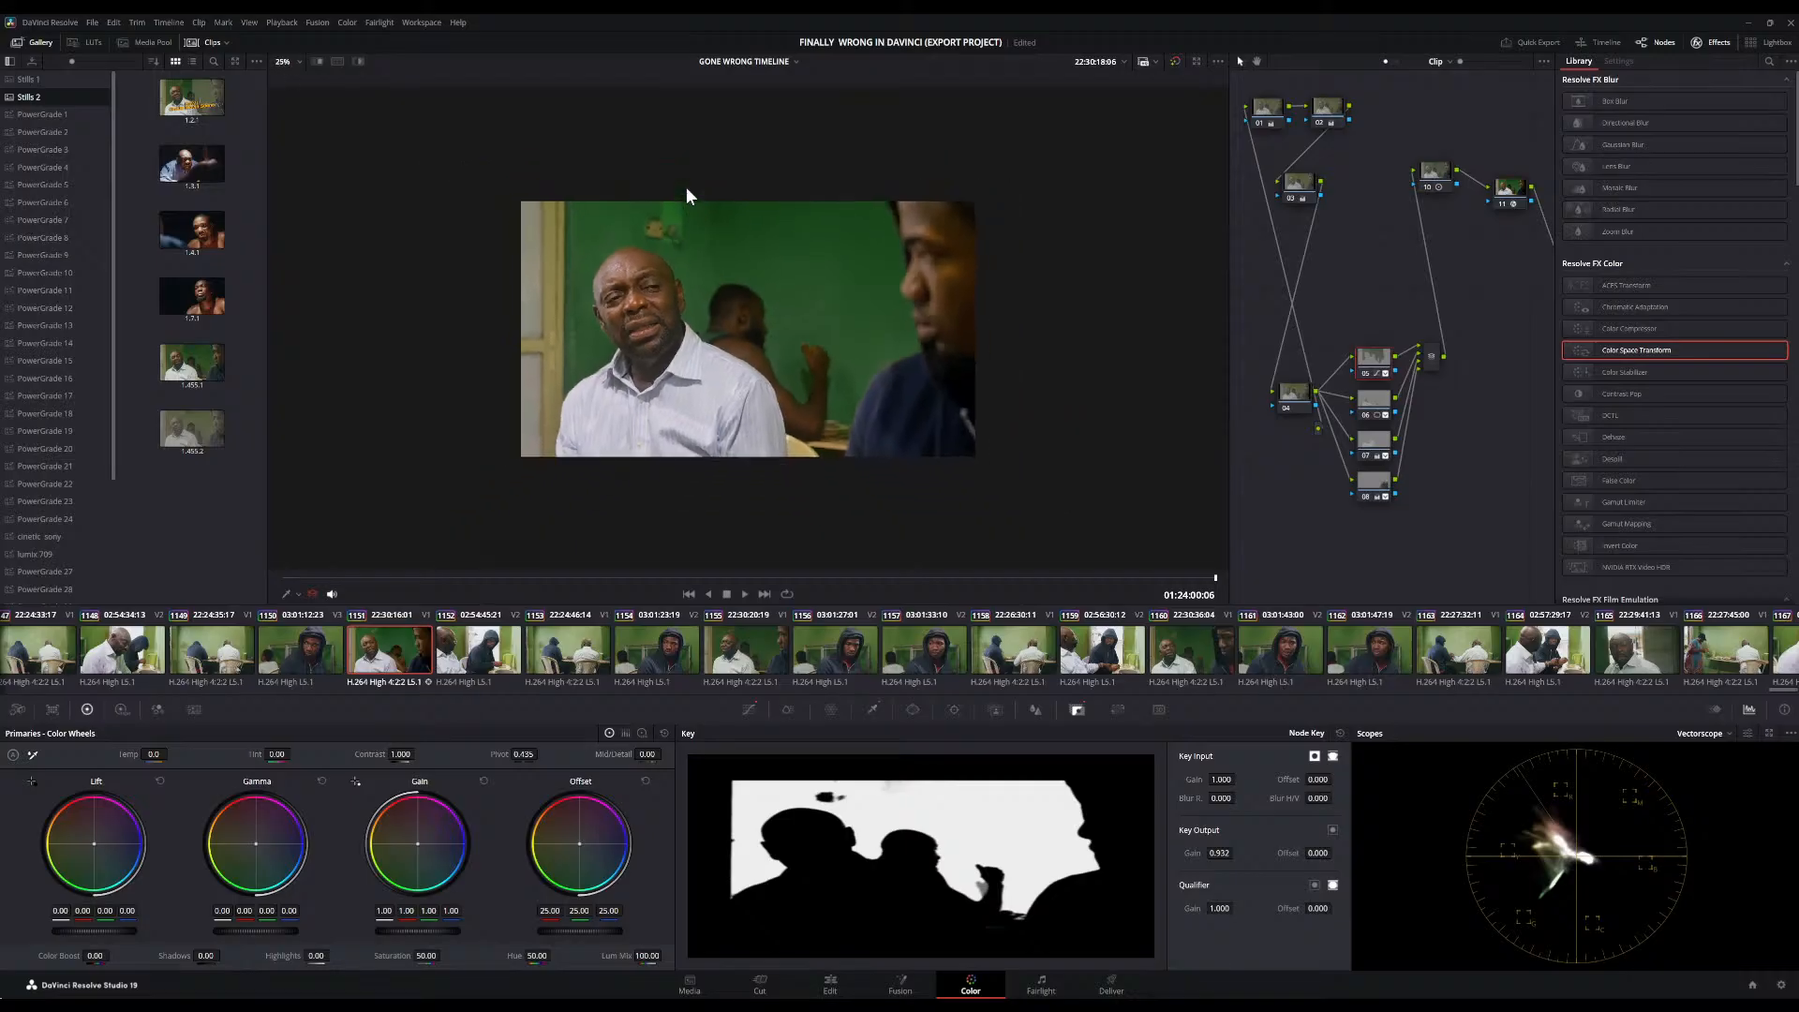
pyautogui.scroll(3, 686, 188)
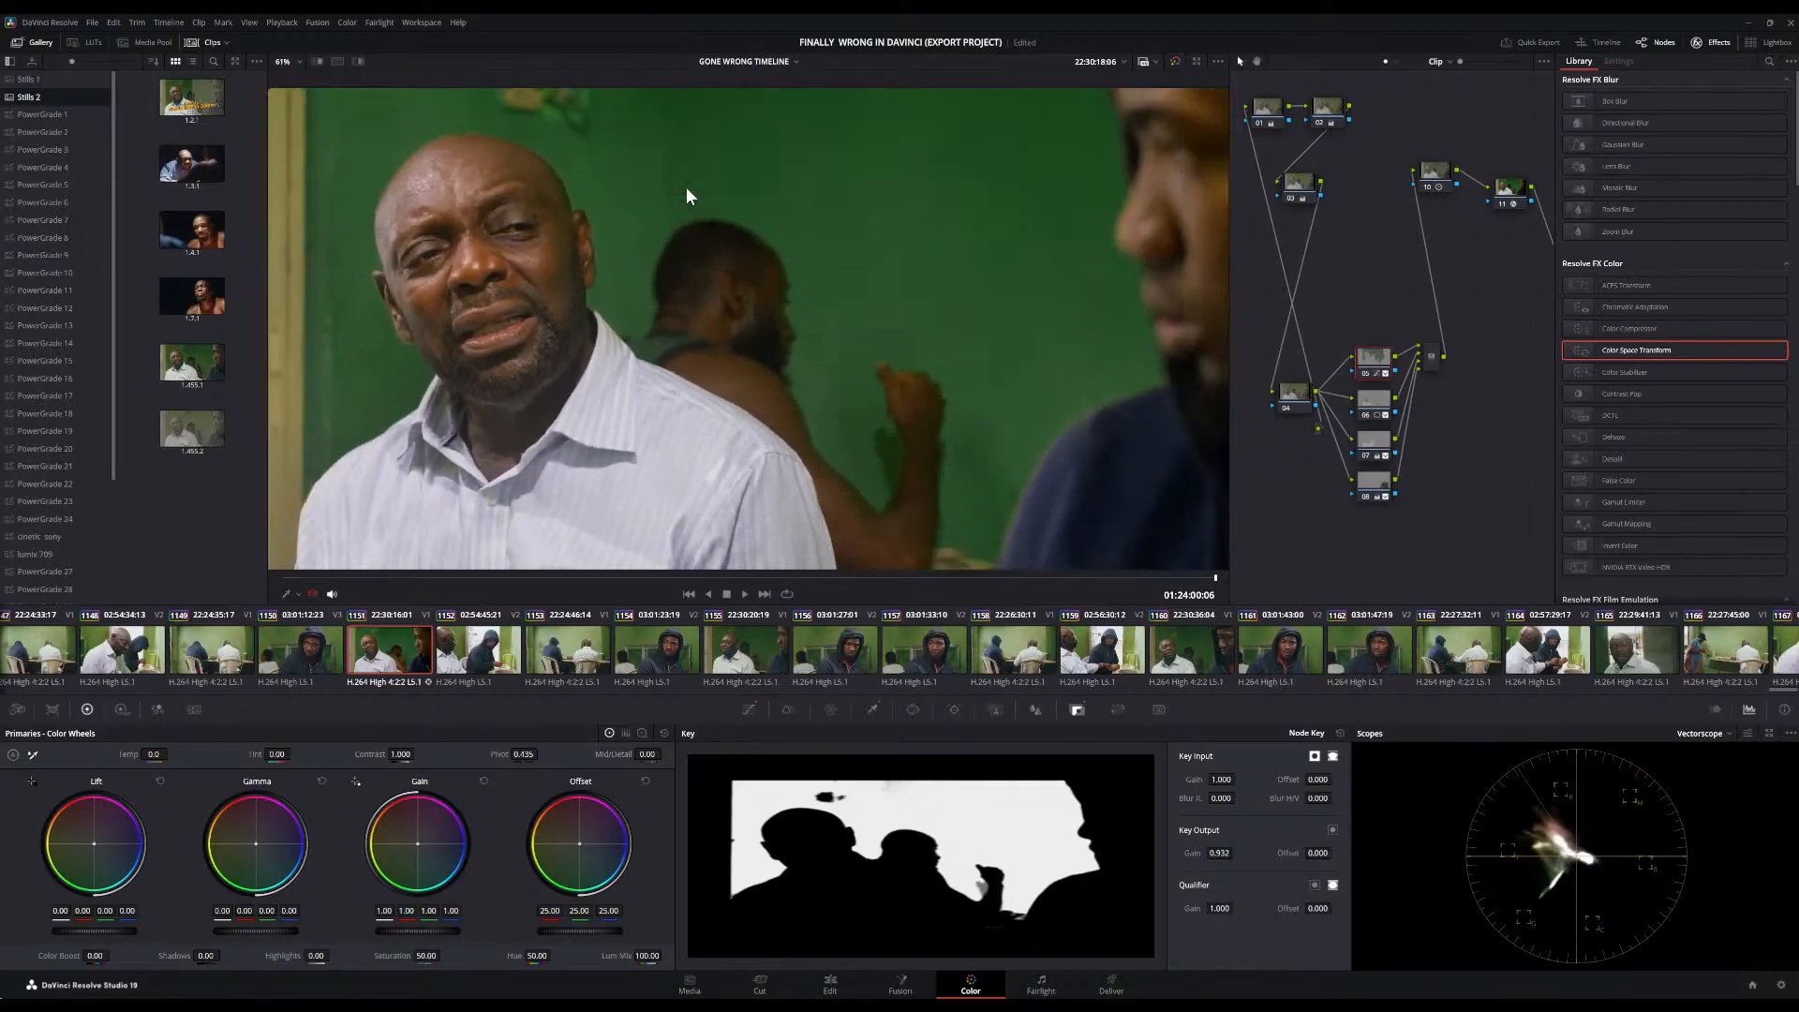
pyautogui.scroll(-1, 686, 188)
pyautogui.scroll(-1, 686, 187)
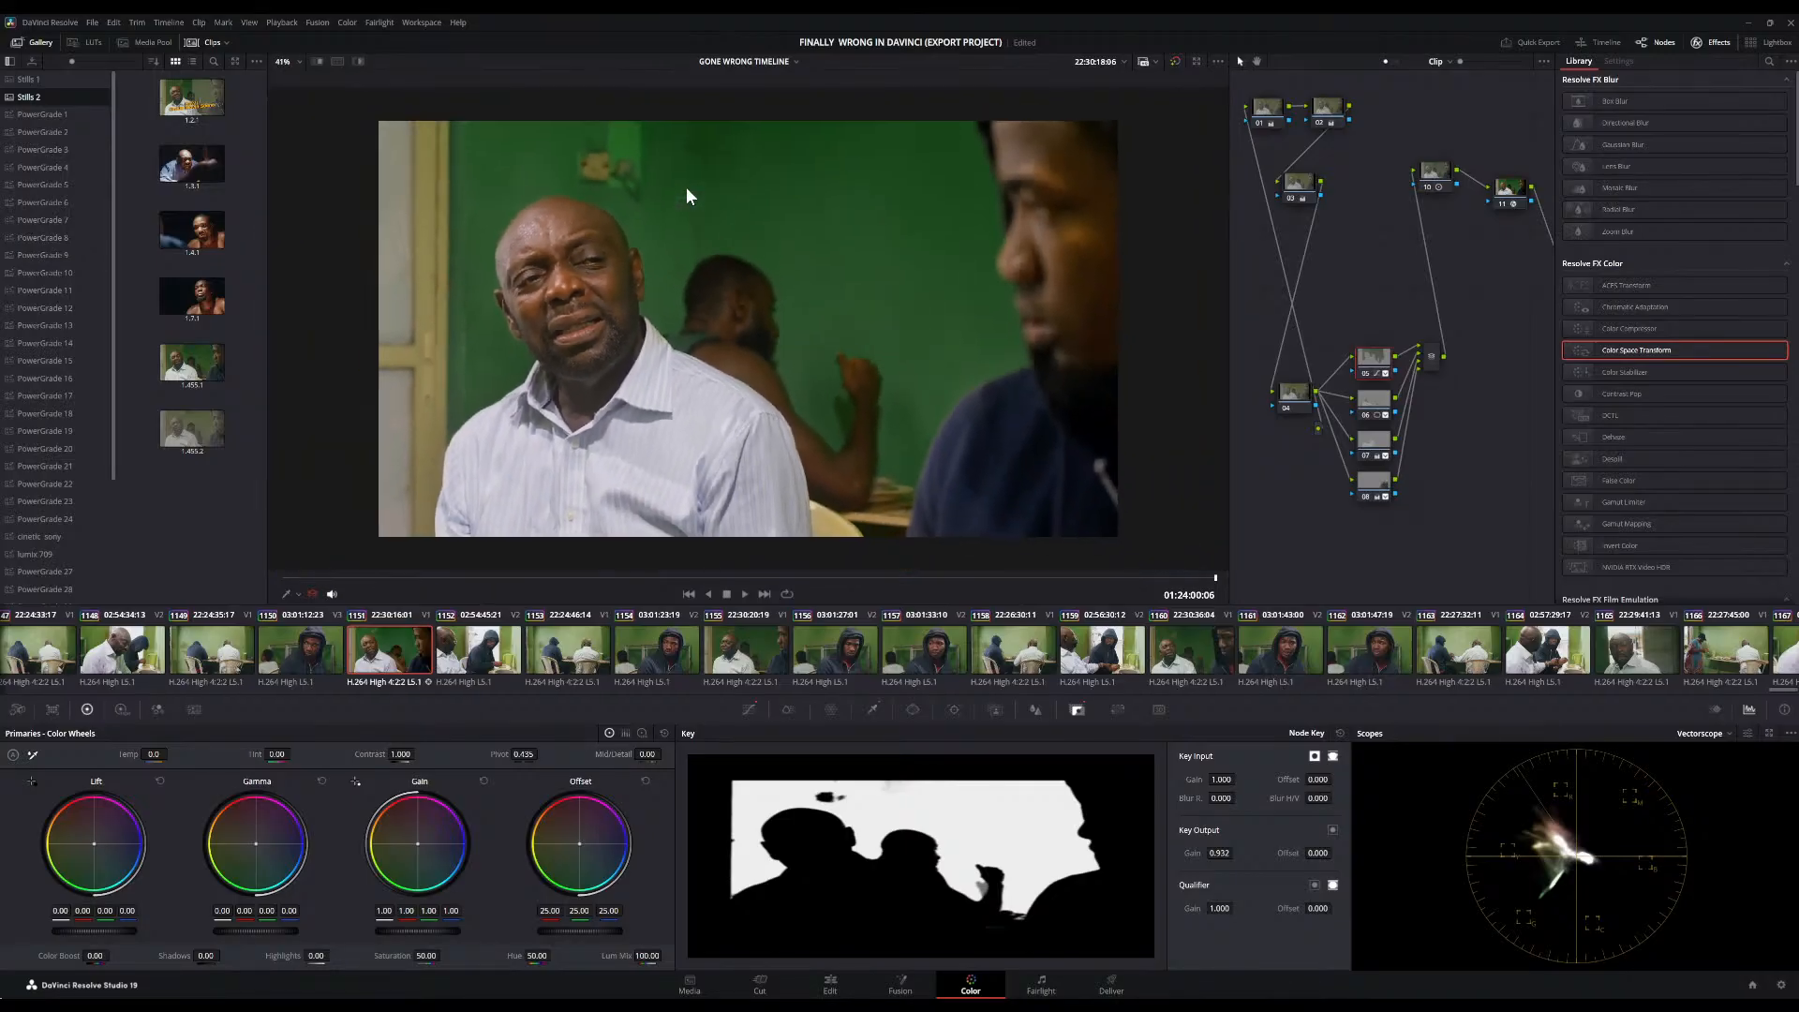
pyautogui.click(863, 578)
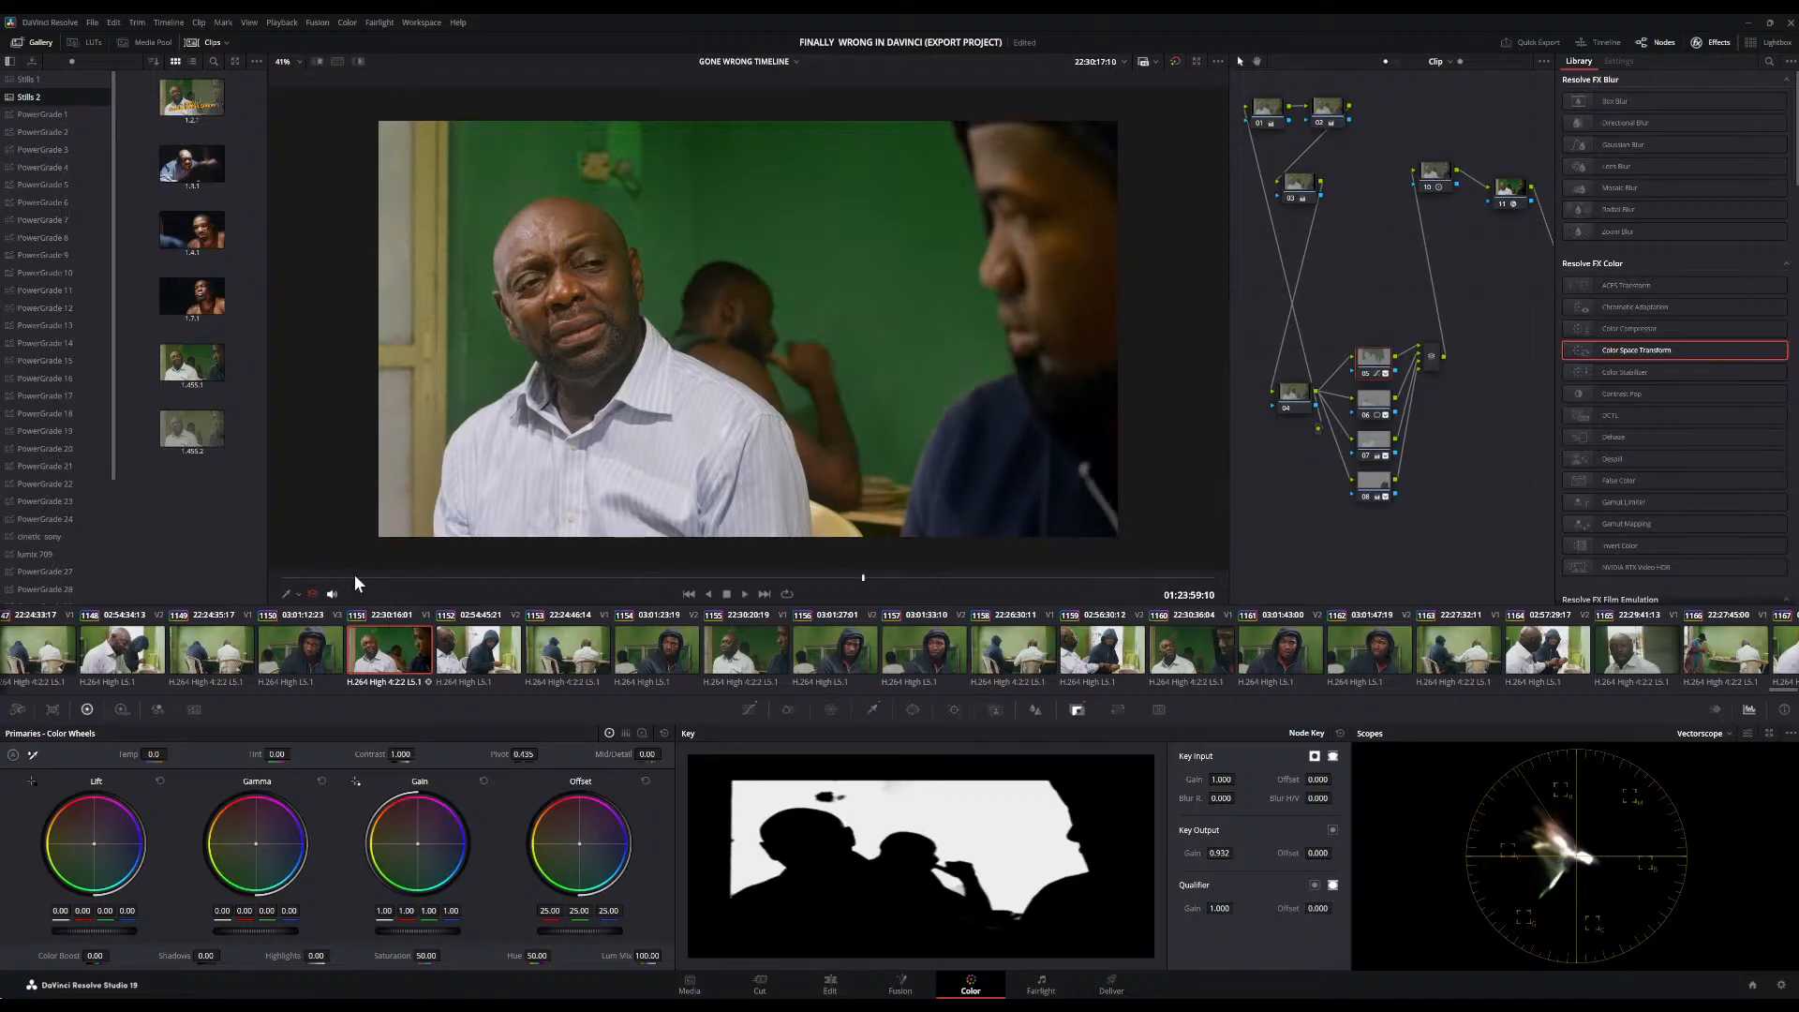
pyautogui.moveTo(356, 577); pyautogui.dragTo(520, 571)
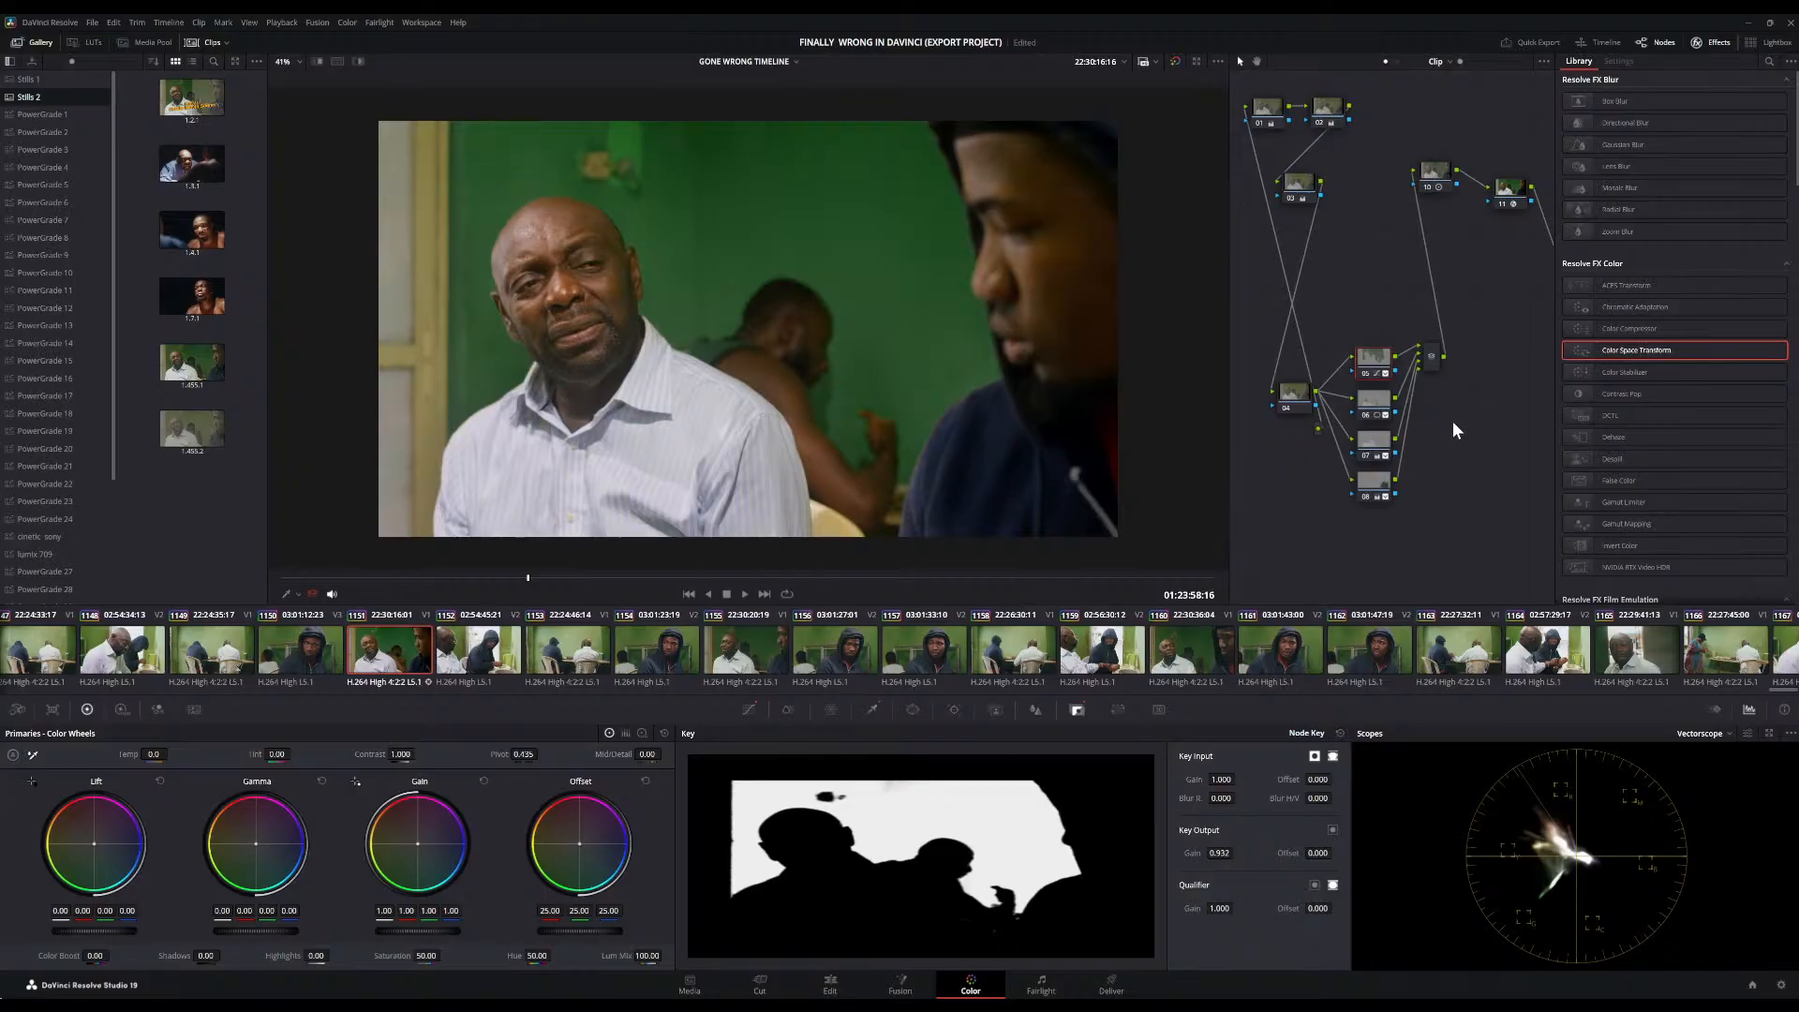
pyautogui.hotkey('alt', 's')
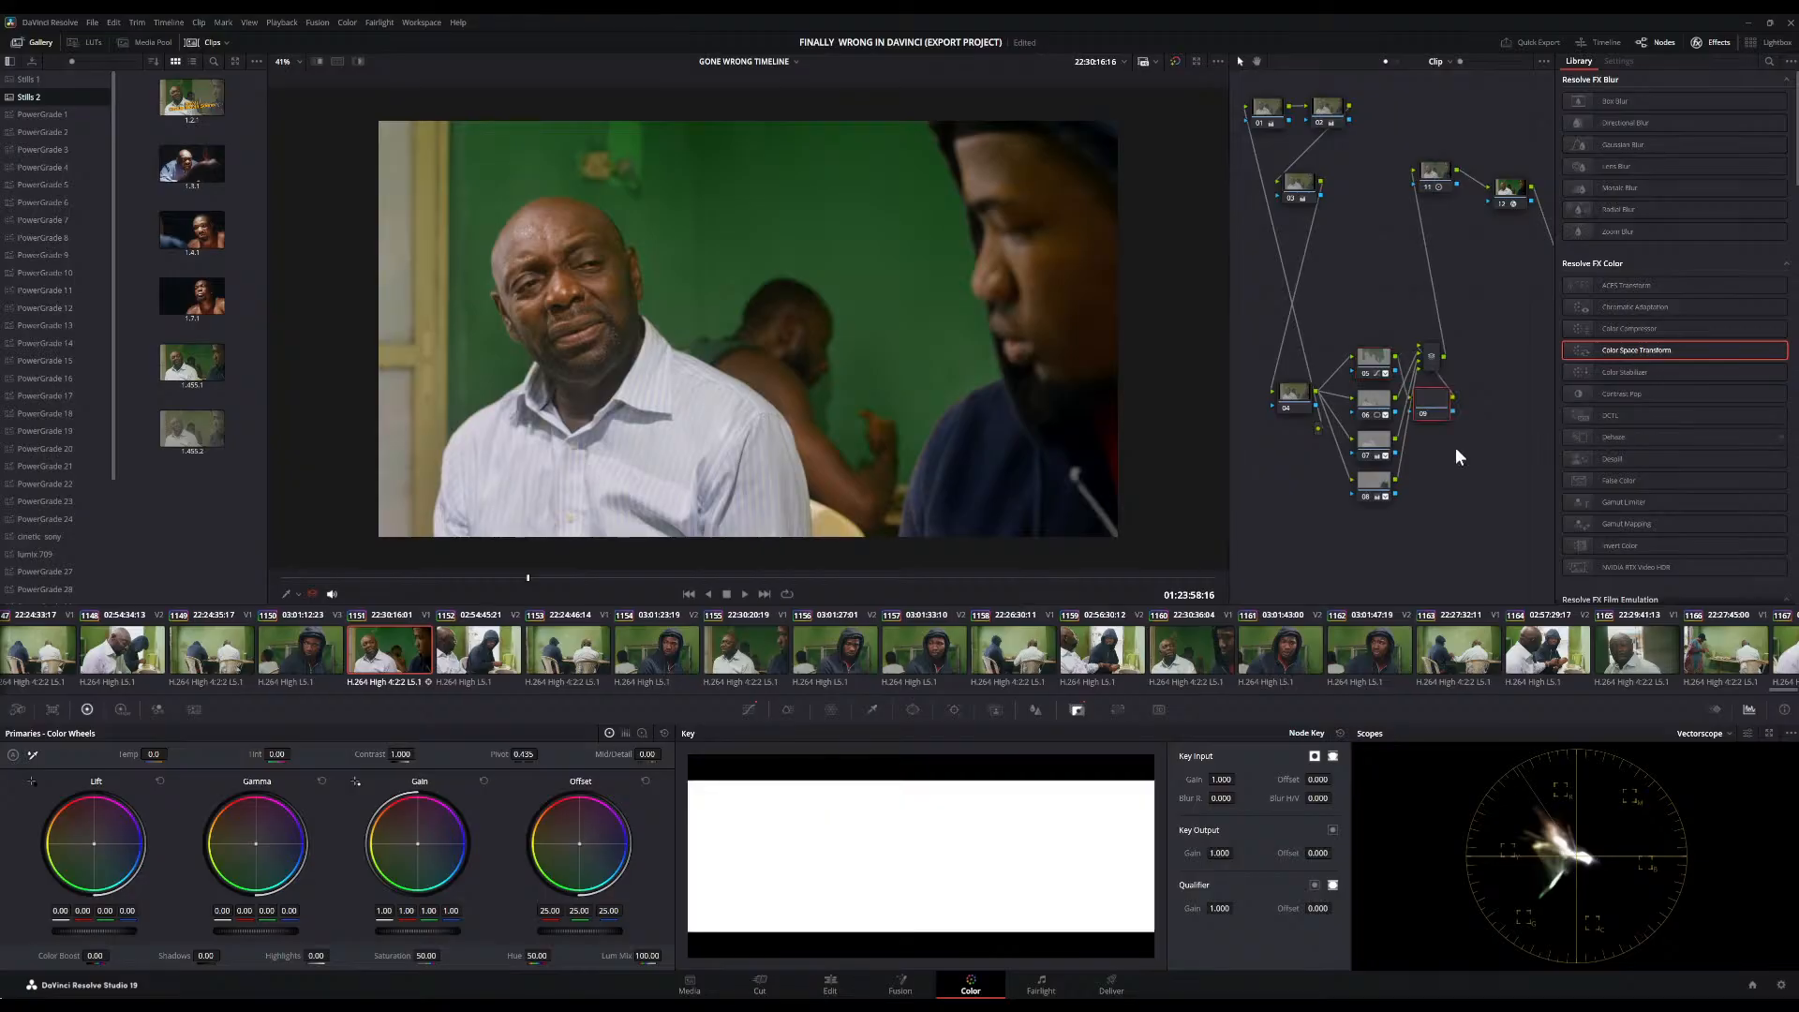
pyautogui.moveTo(1439, 412); pyautogui.dragTo(1393, 291)
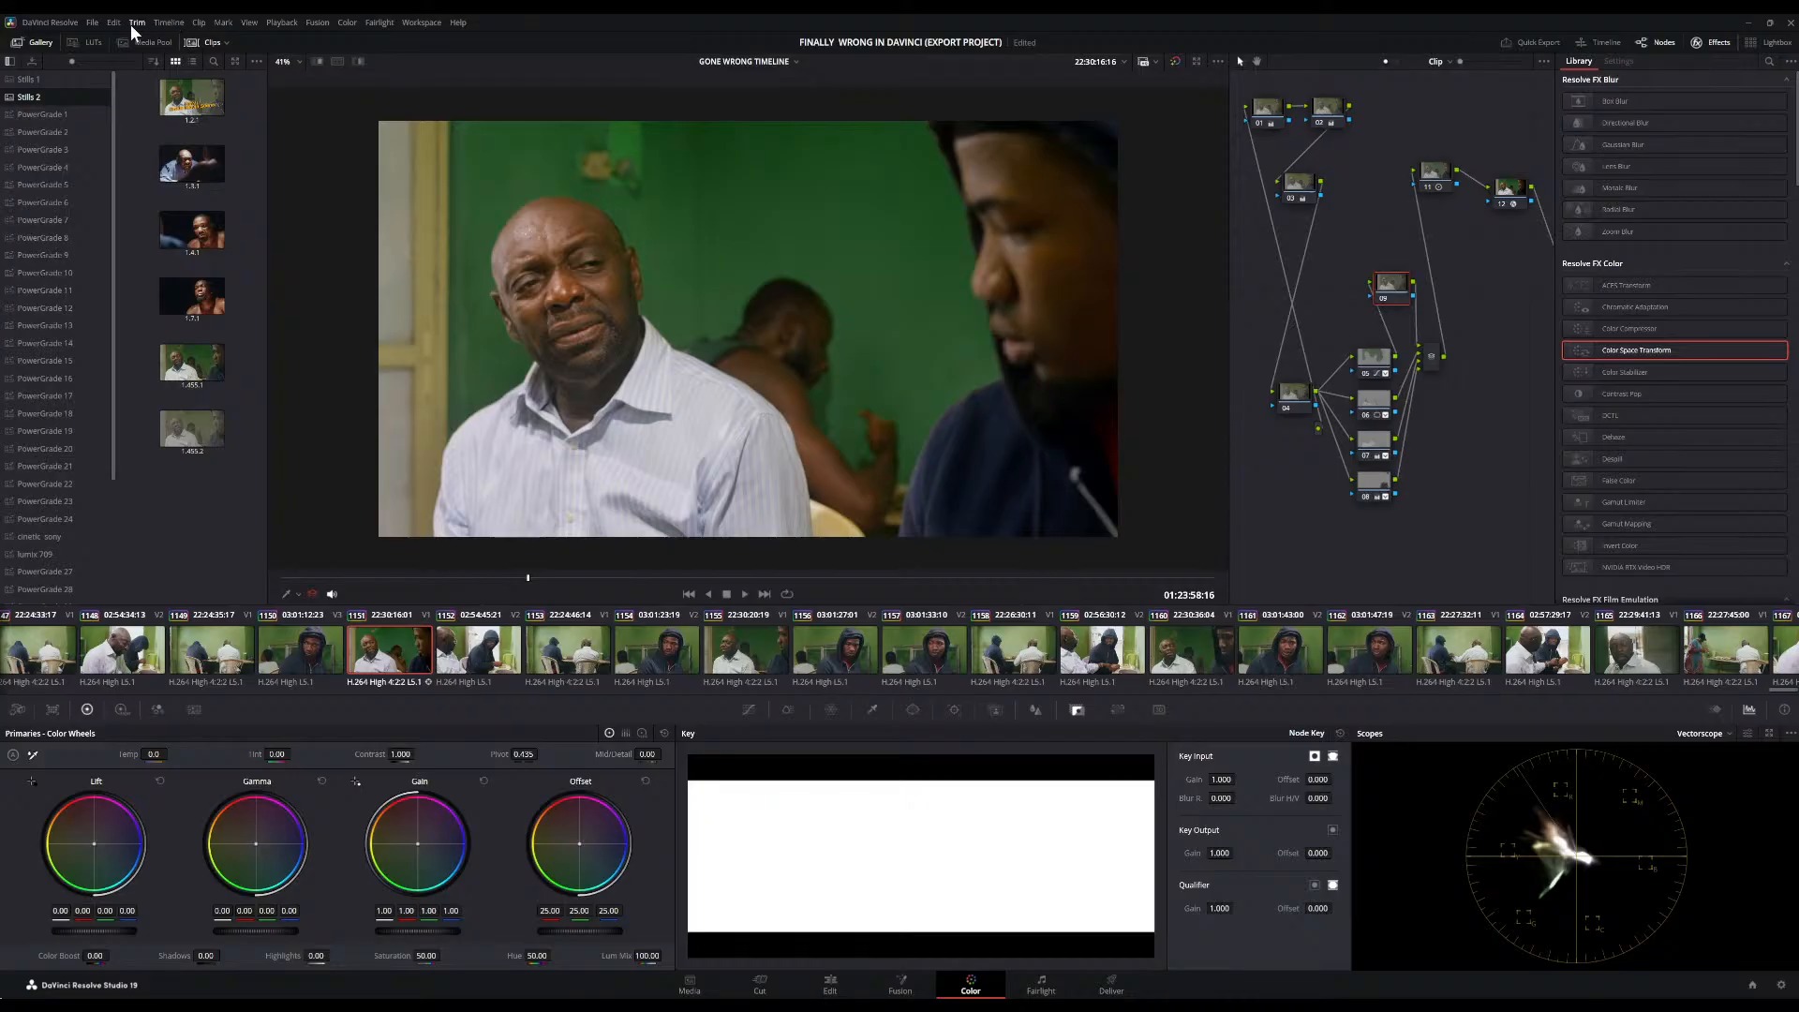
pyautogui.press('Delete')
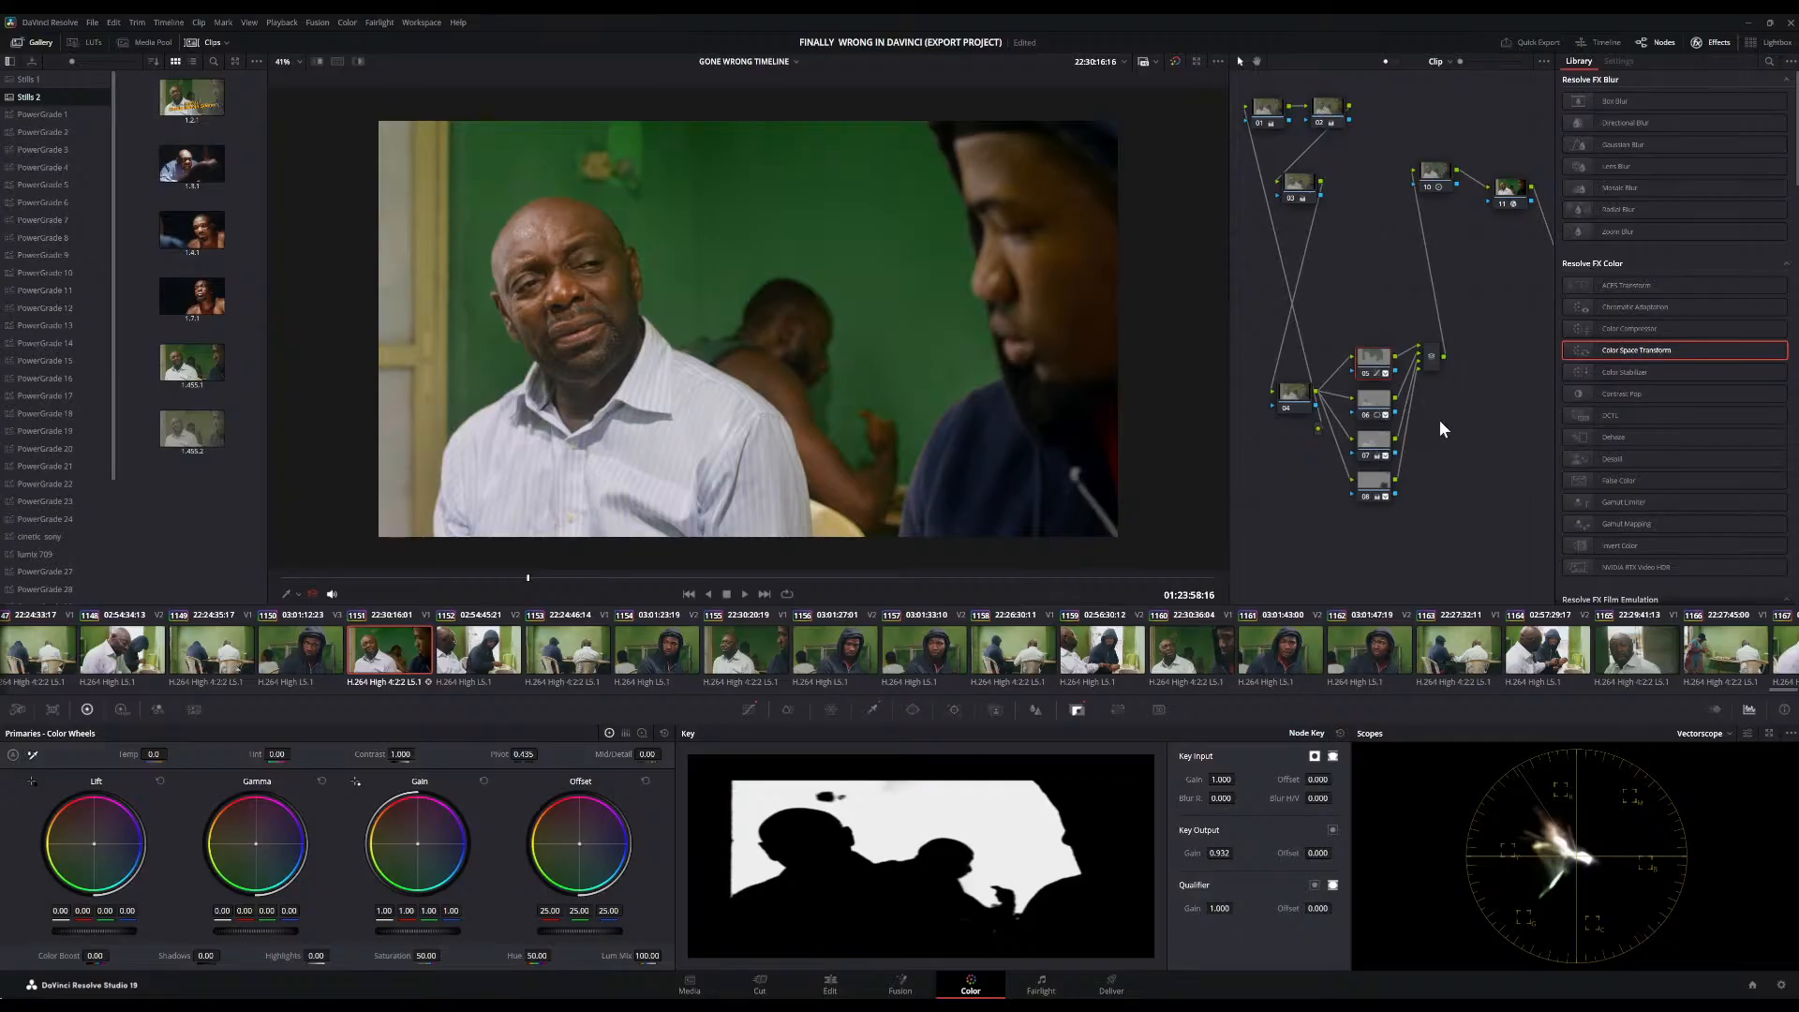
# Add two parallel nodes, 09 and 10, below node 08, feeding the same parallel mixer
pyautogui.hotkey('alt', 'p')
pyautogui.click(1380, 357)
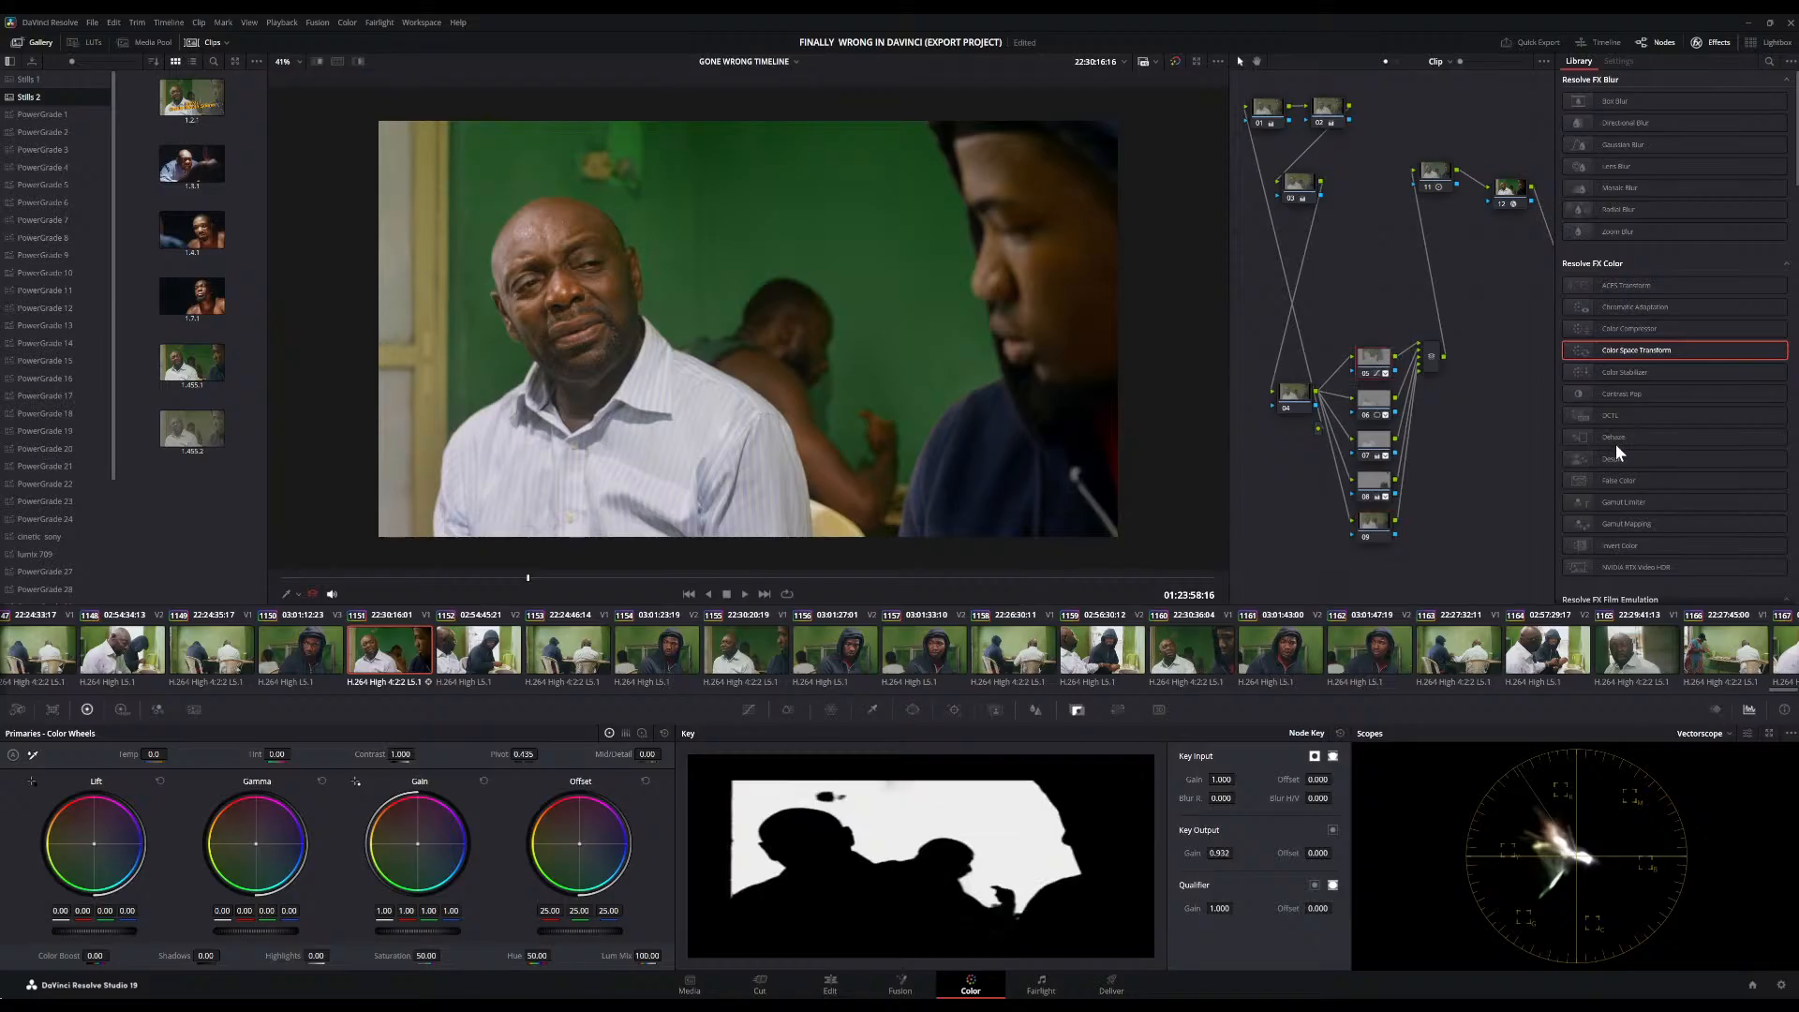
pyautogui.hotkey('alt', 'p')
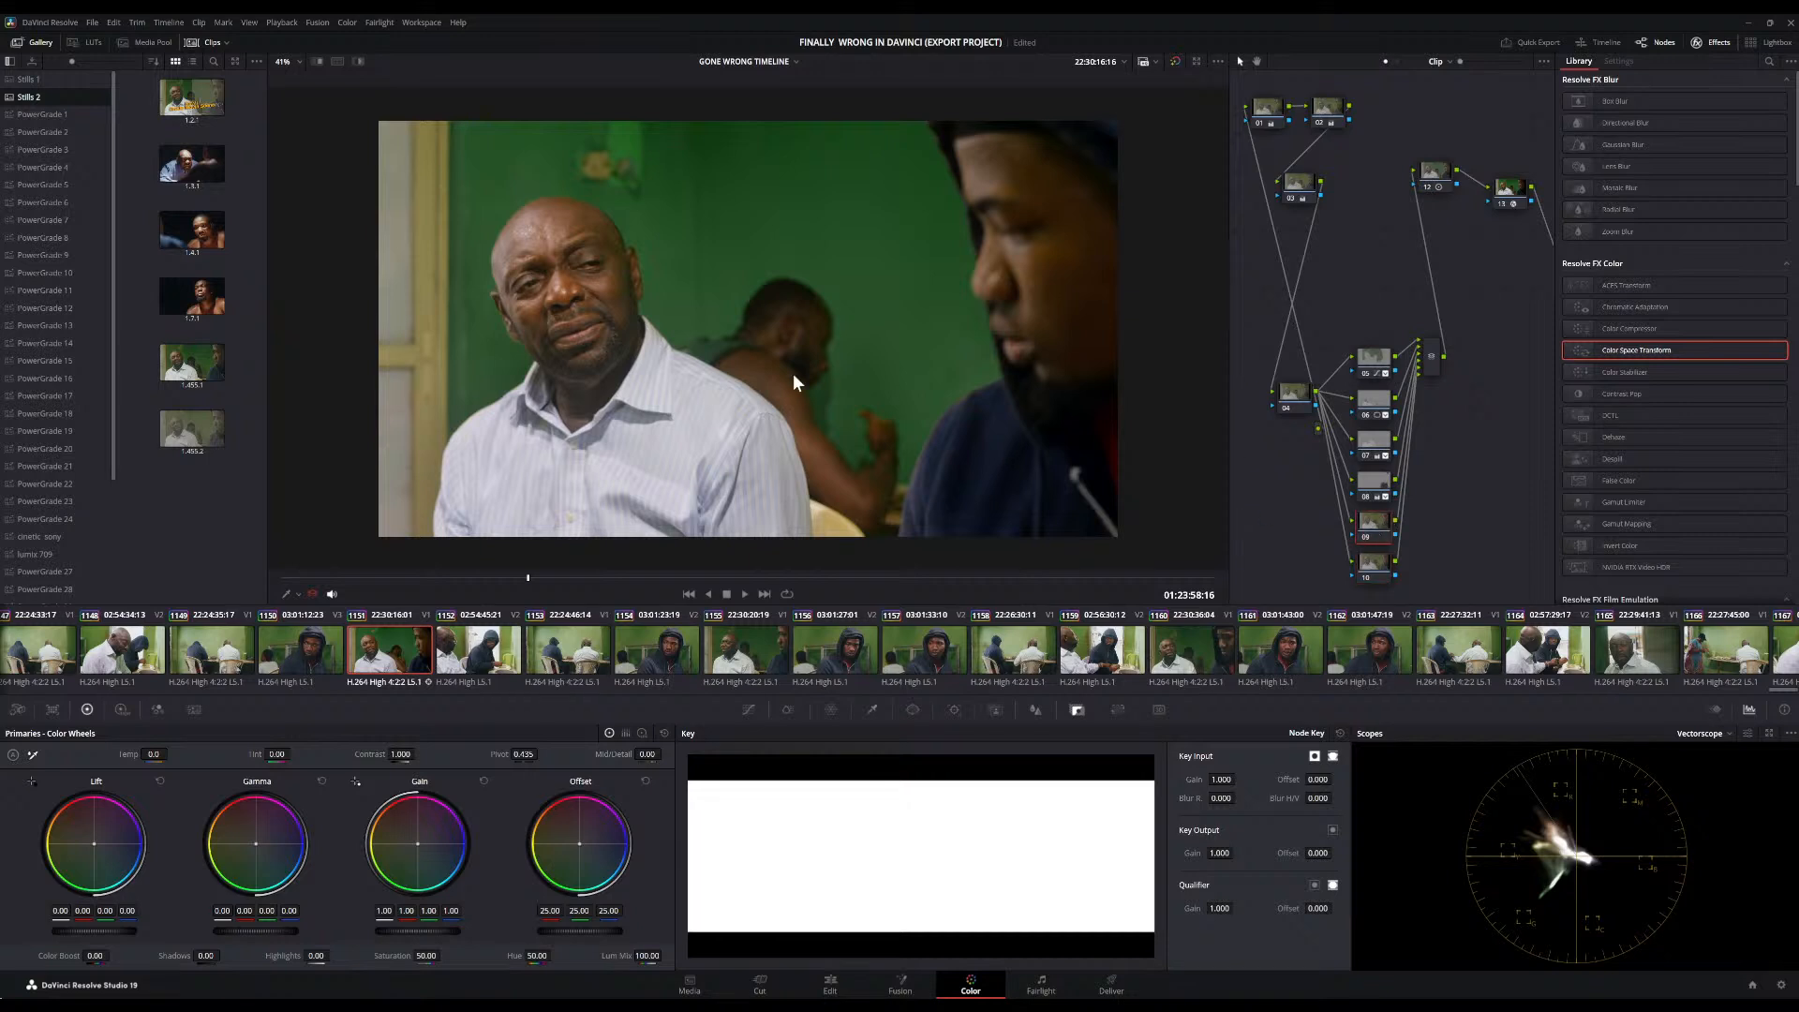
# Examine the men's skin tones in the graded picture at 01:23:59:13, both close up and in full view
pyautogui.scroll(-1, 793, 373)
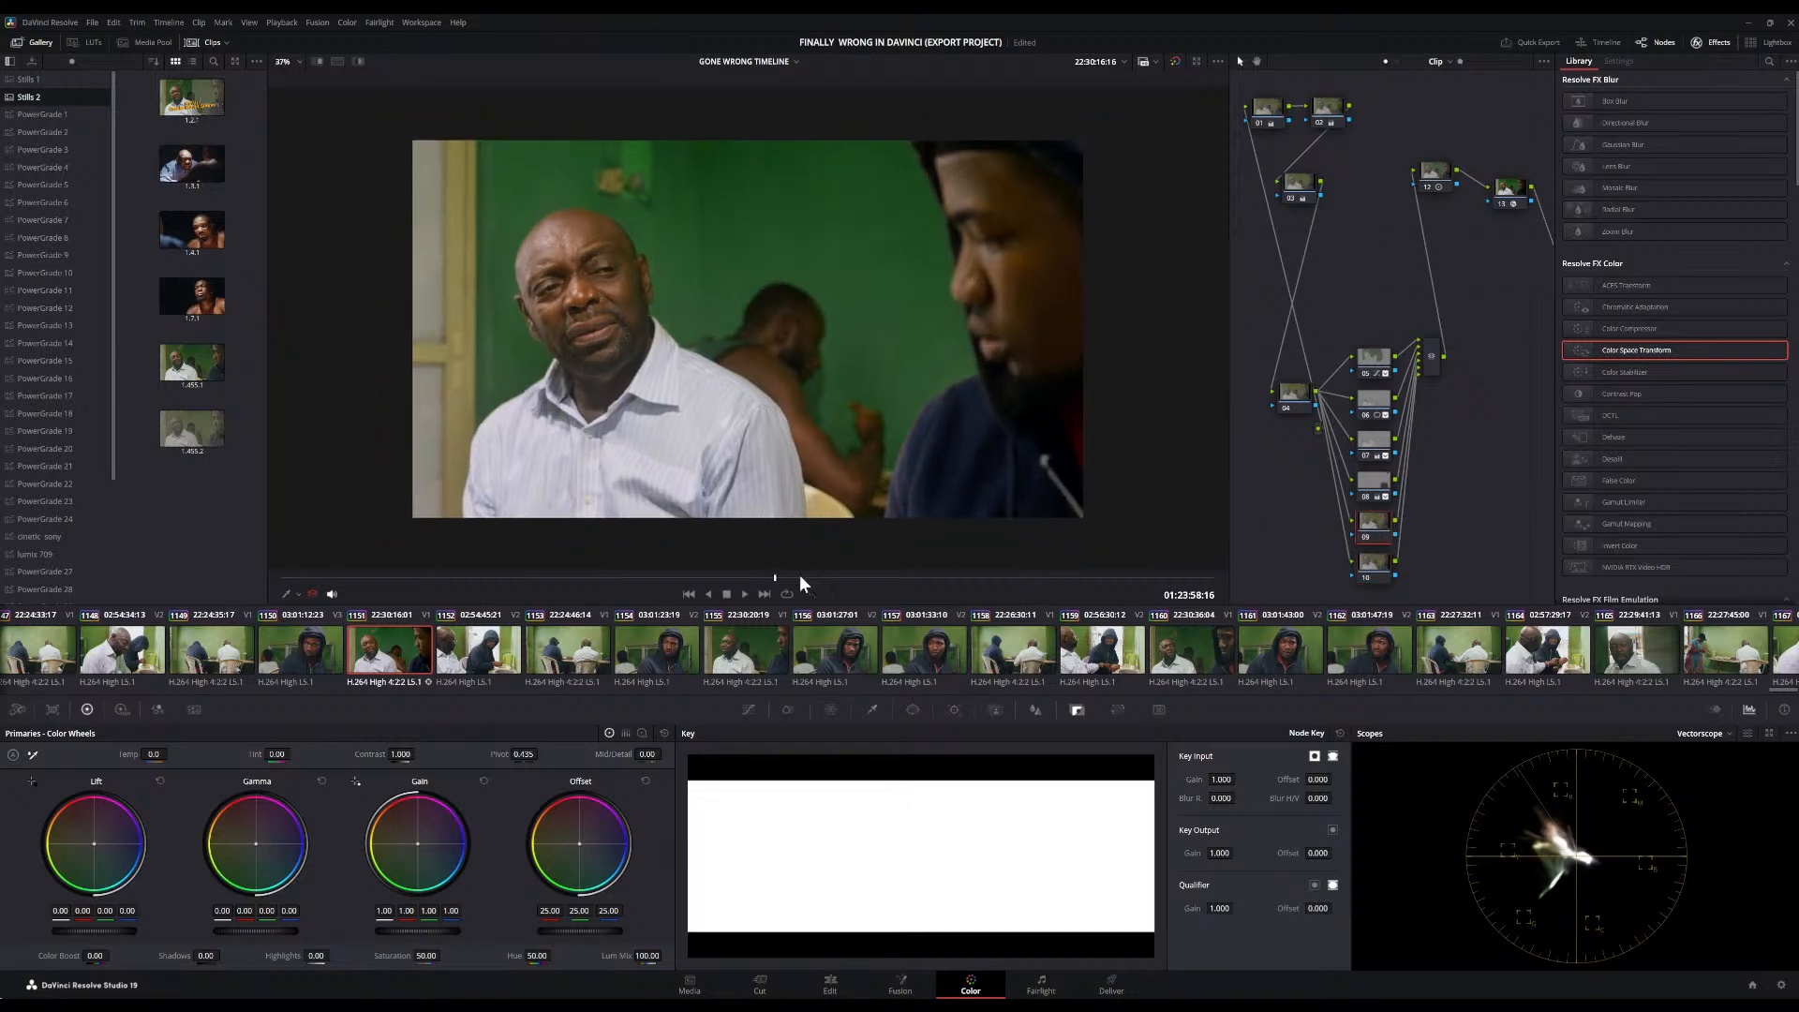
pyautogui.moveTo(899, 579); pyautogui.dragTo(916, 579)
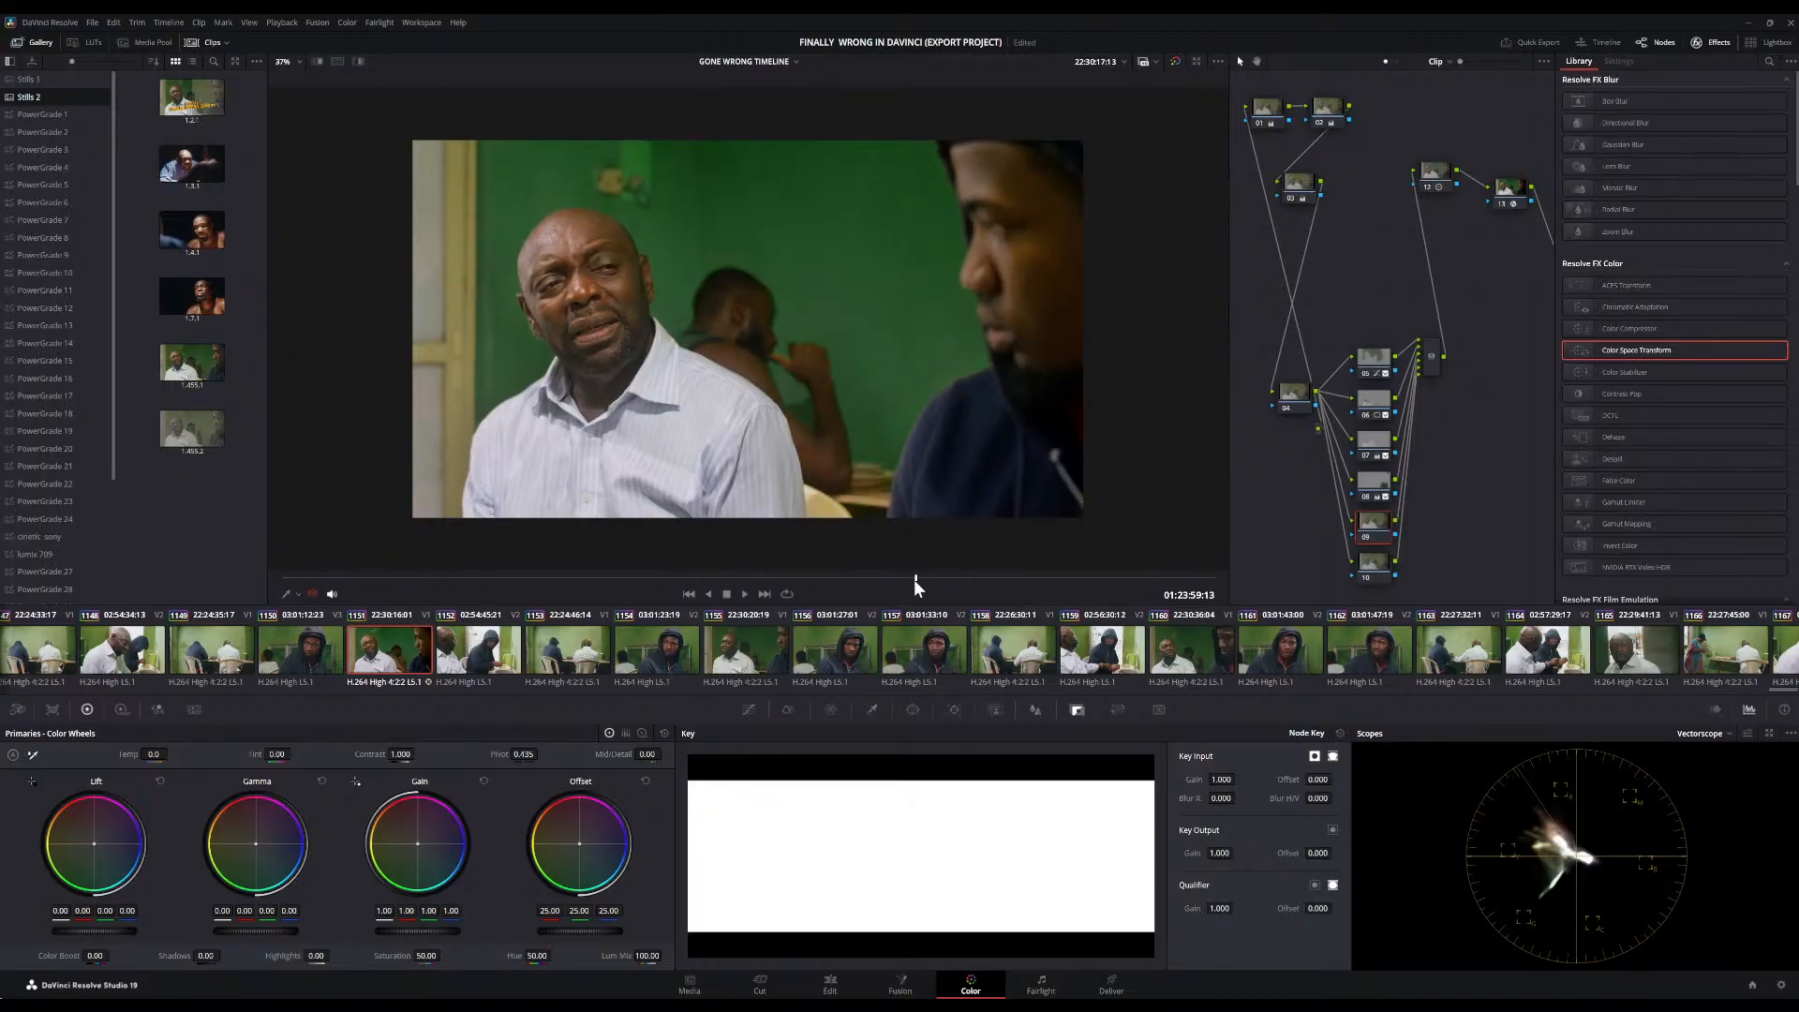
pyautogui.scroll(-3, 800, 312)
pyautogui.scroll(1, 801, 312)
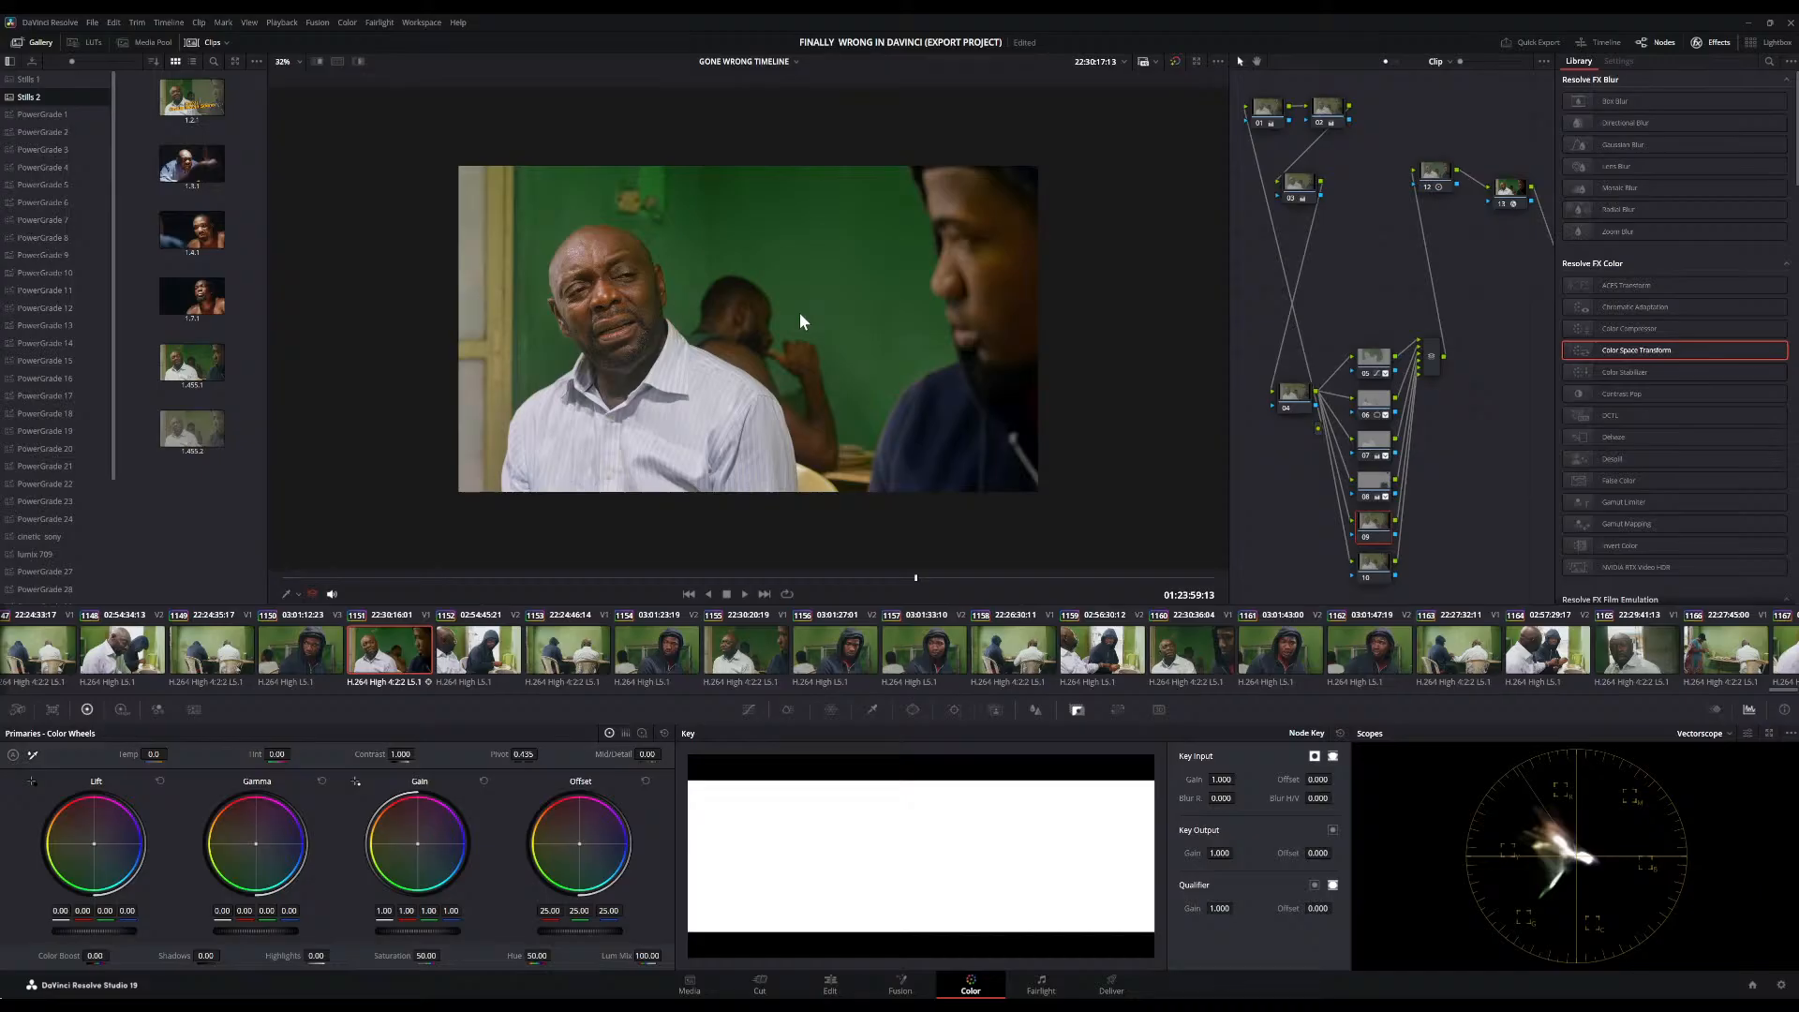
pyautogui.scroll(-1, 800, 314)
pyautogui.scroll(4, 801, 314)
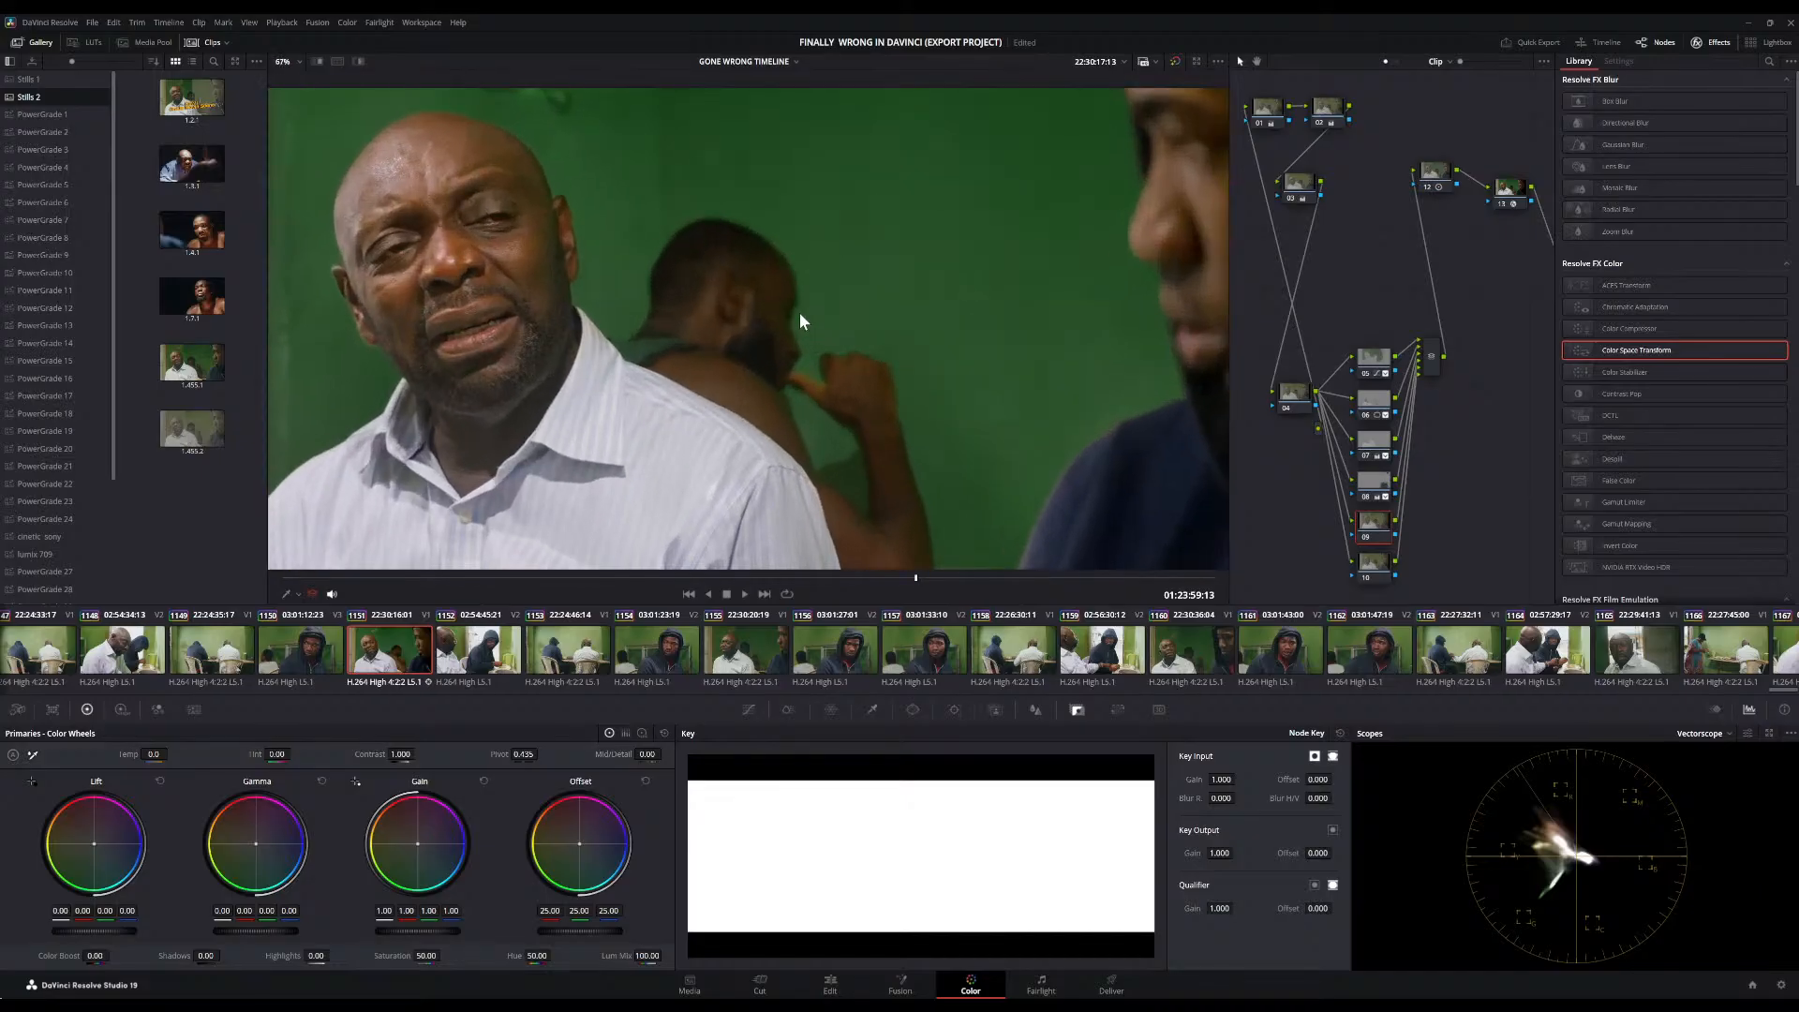
pyautogui.scroll(-4, 800, 321)
pyautogui.scroll(2, 801, 322)
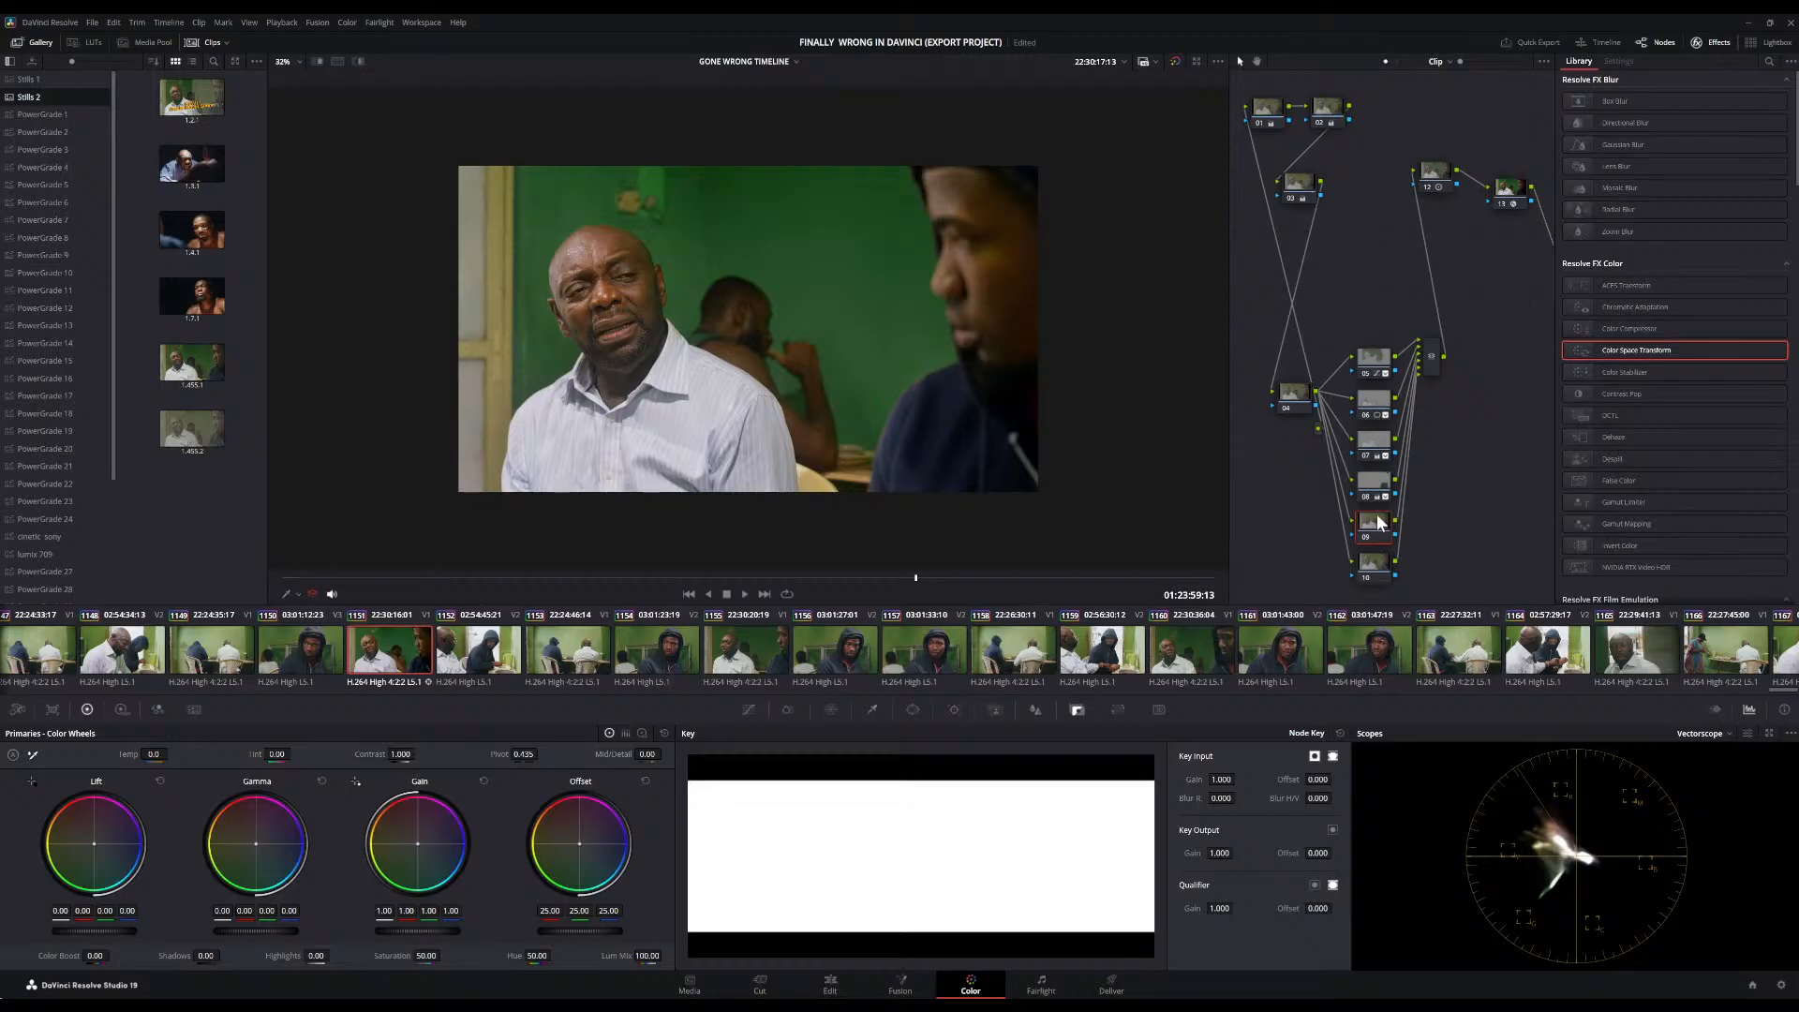
# Move node 10 lower in the node graph and add a serial node after node 09
pyautogui.moveTo(1376, 514); pyautogui.dragTo(1376, 590)
pyautogui.scroll(-2, 1372, 576)
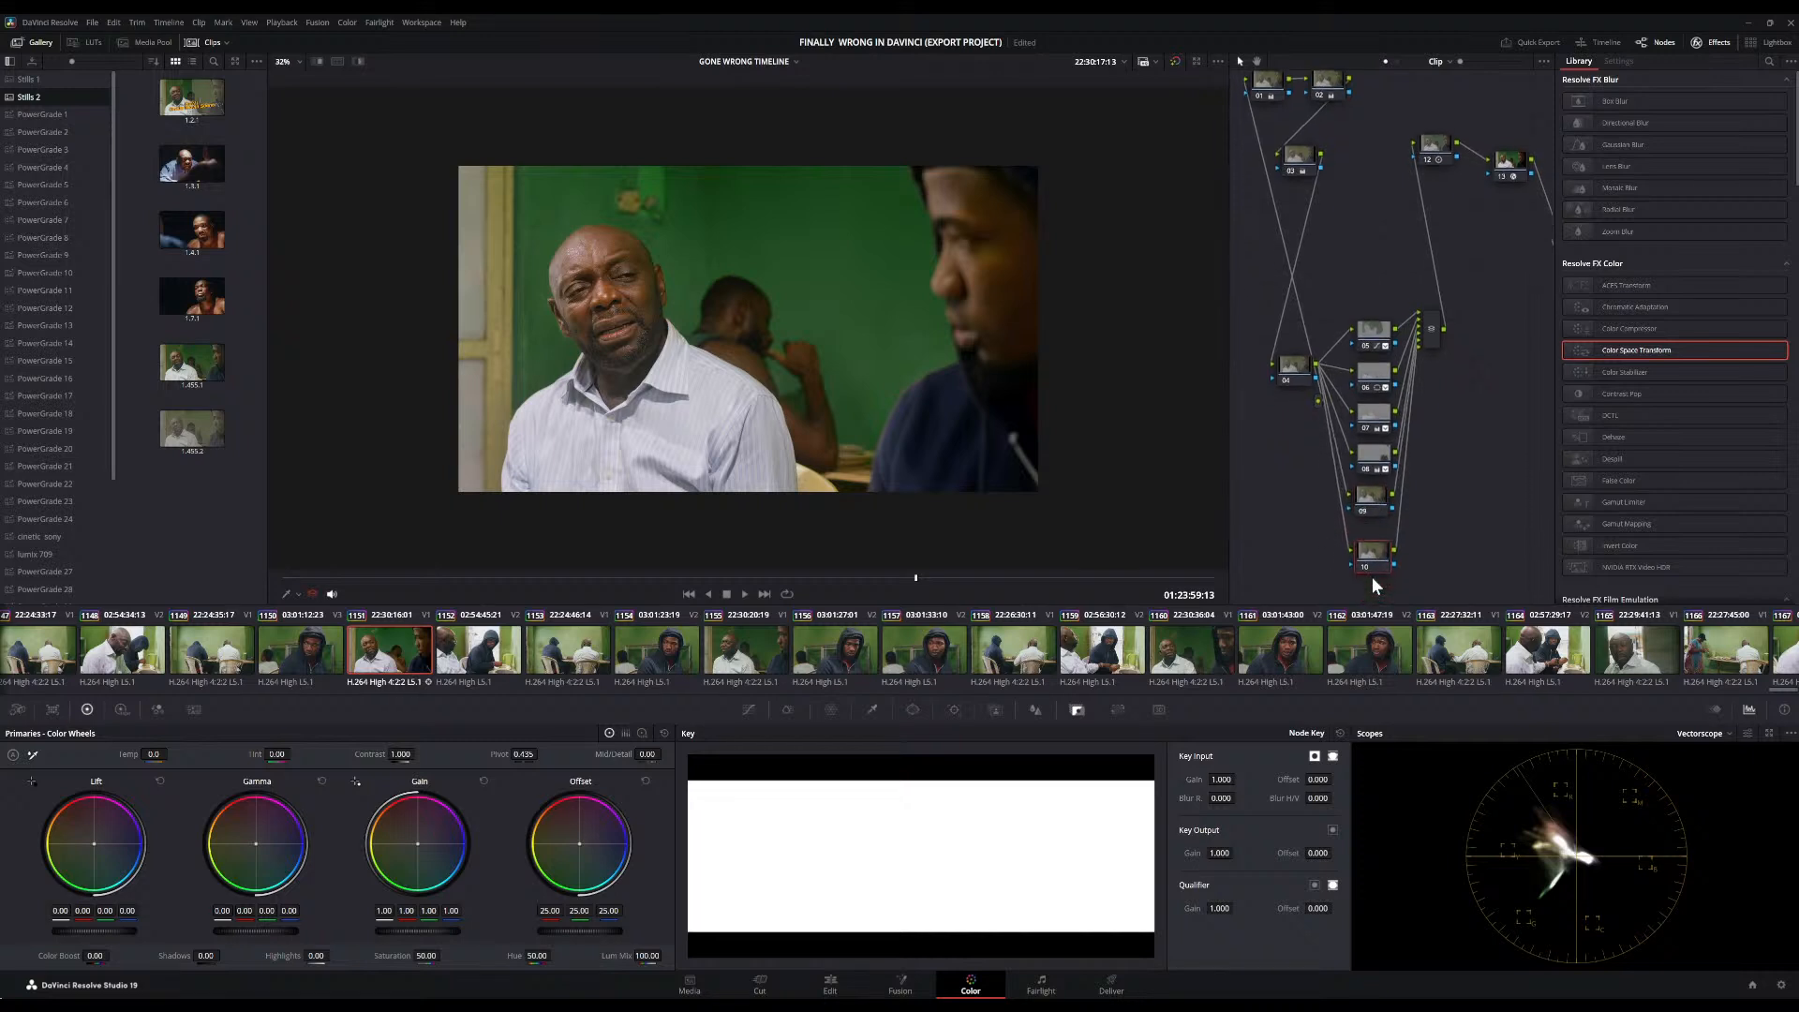
pyautogui.moveTo(1373, 495); pyautogui.dragTo(1371, 489)
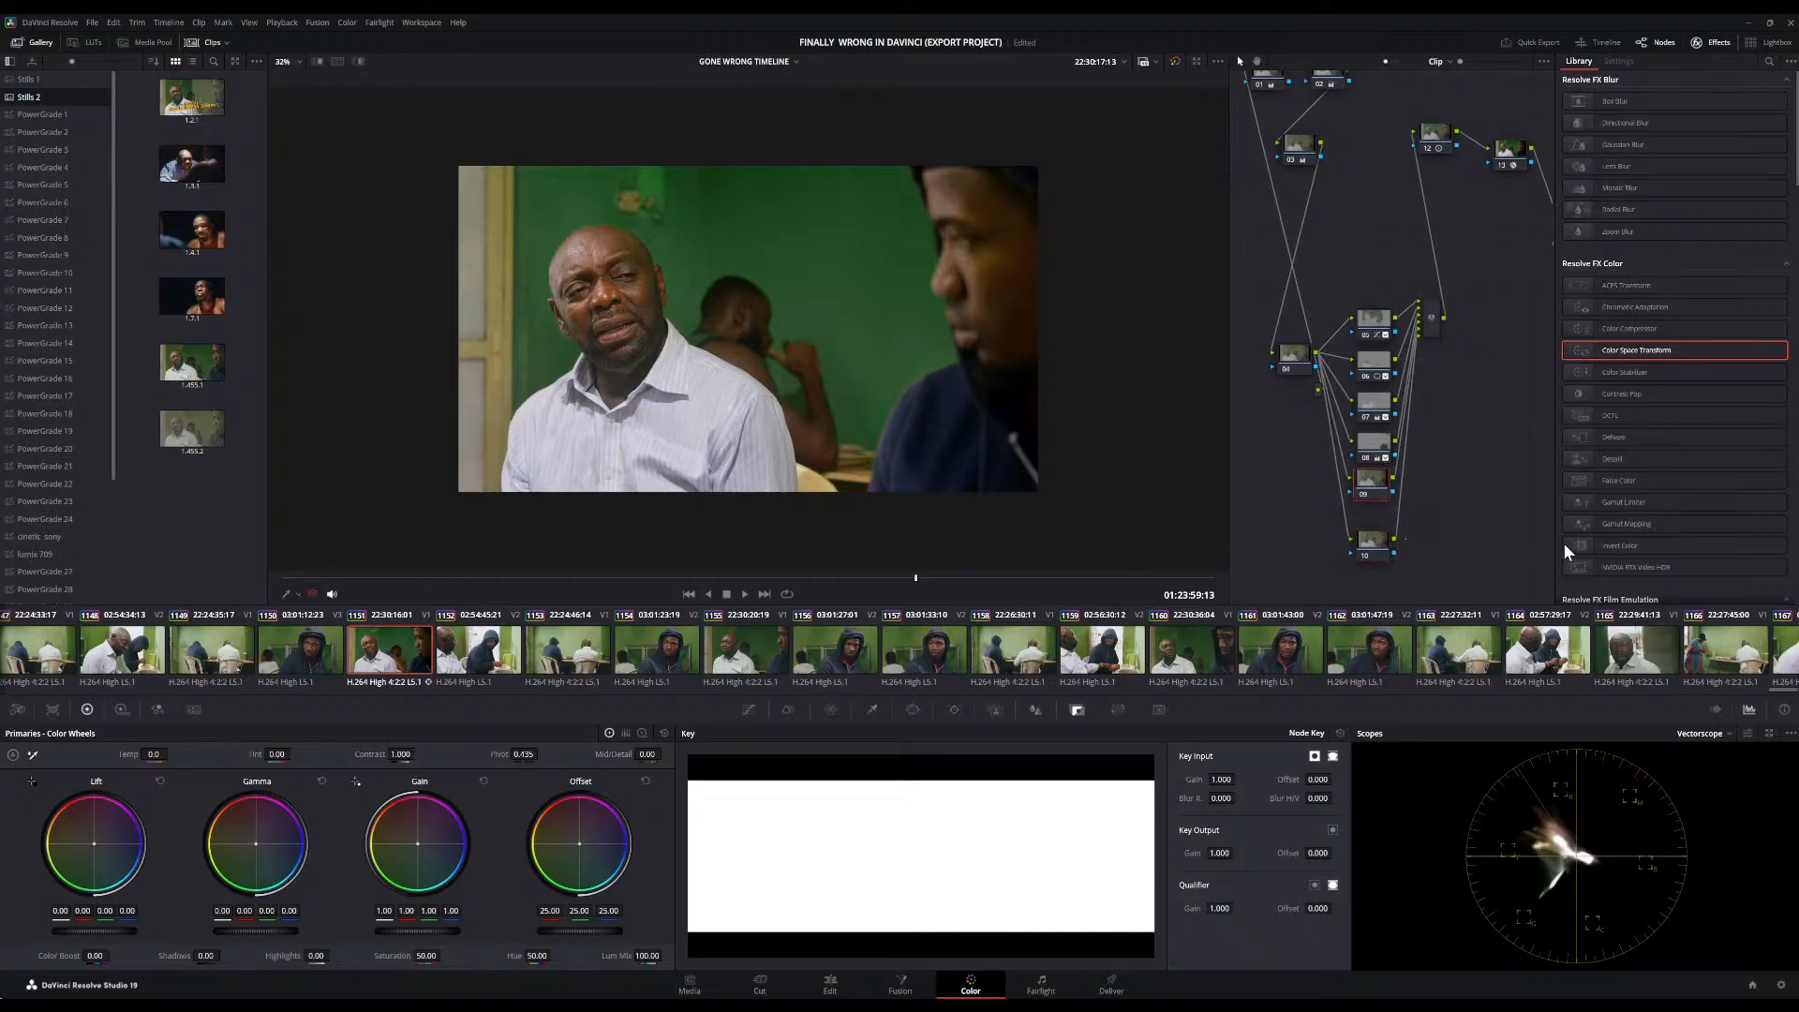
pyautogui.hotkey('alt', 's')
pyautogui.moveTo(1378, 550); pyautogui.dragTo(1392, 568)
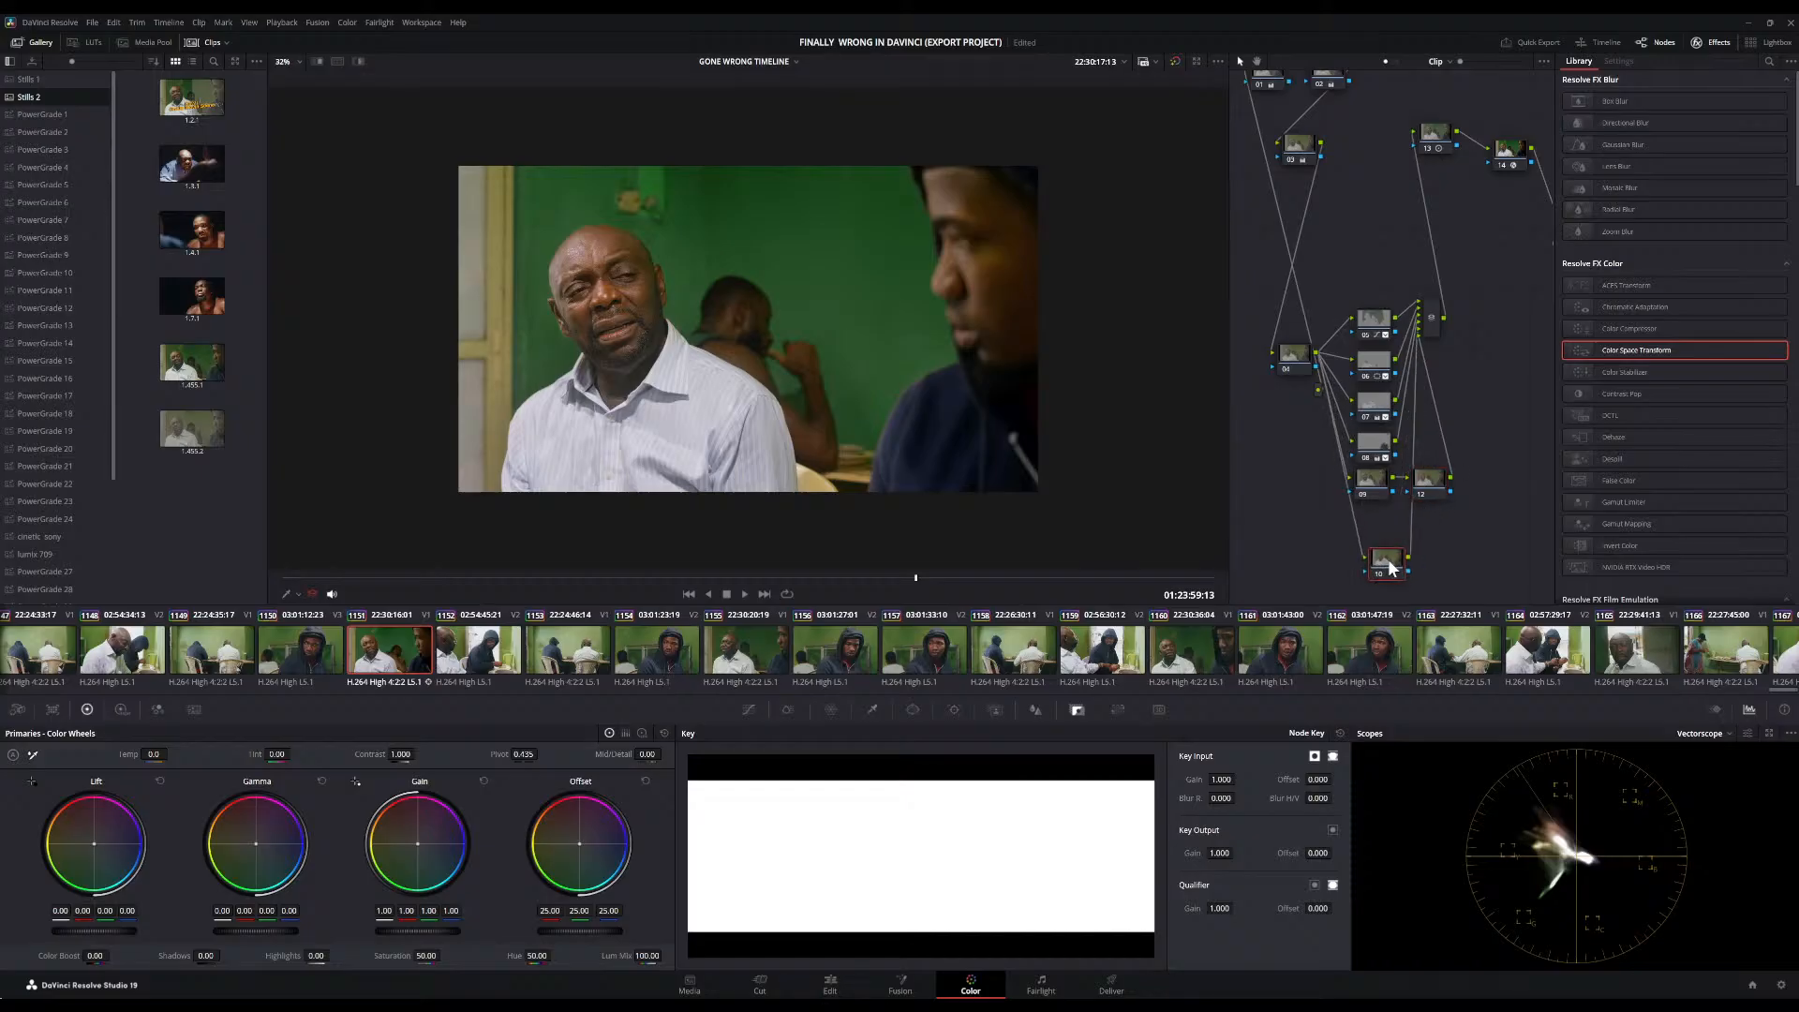
# Sample the seated man's forehead with node 09's HSL qualifier, highlight the selection and set hue center 37.6 and width 17.7
pyautogui.click(1370, 491)
pyautogui.click(871, 709)
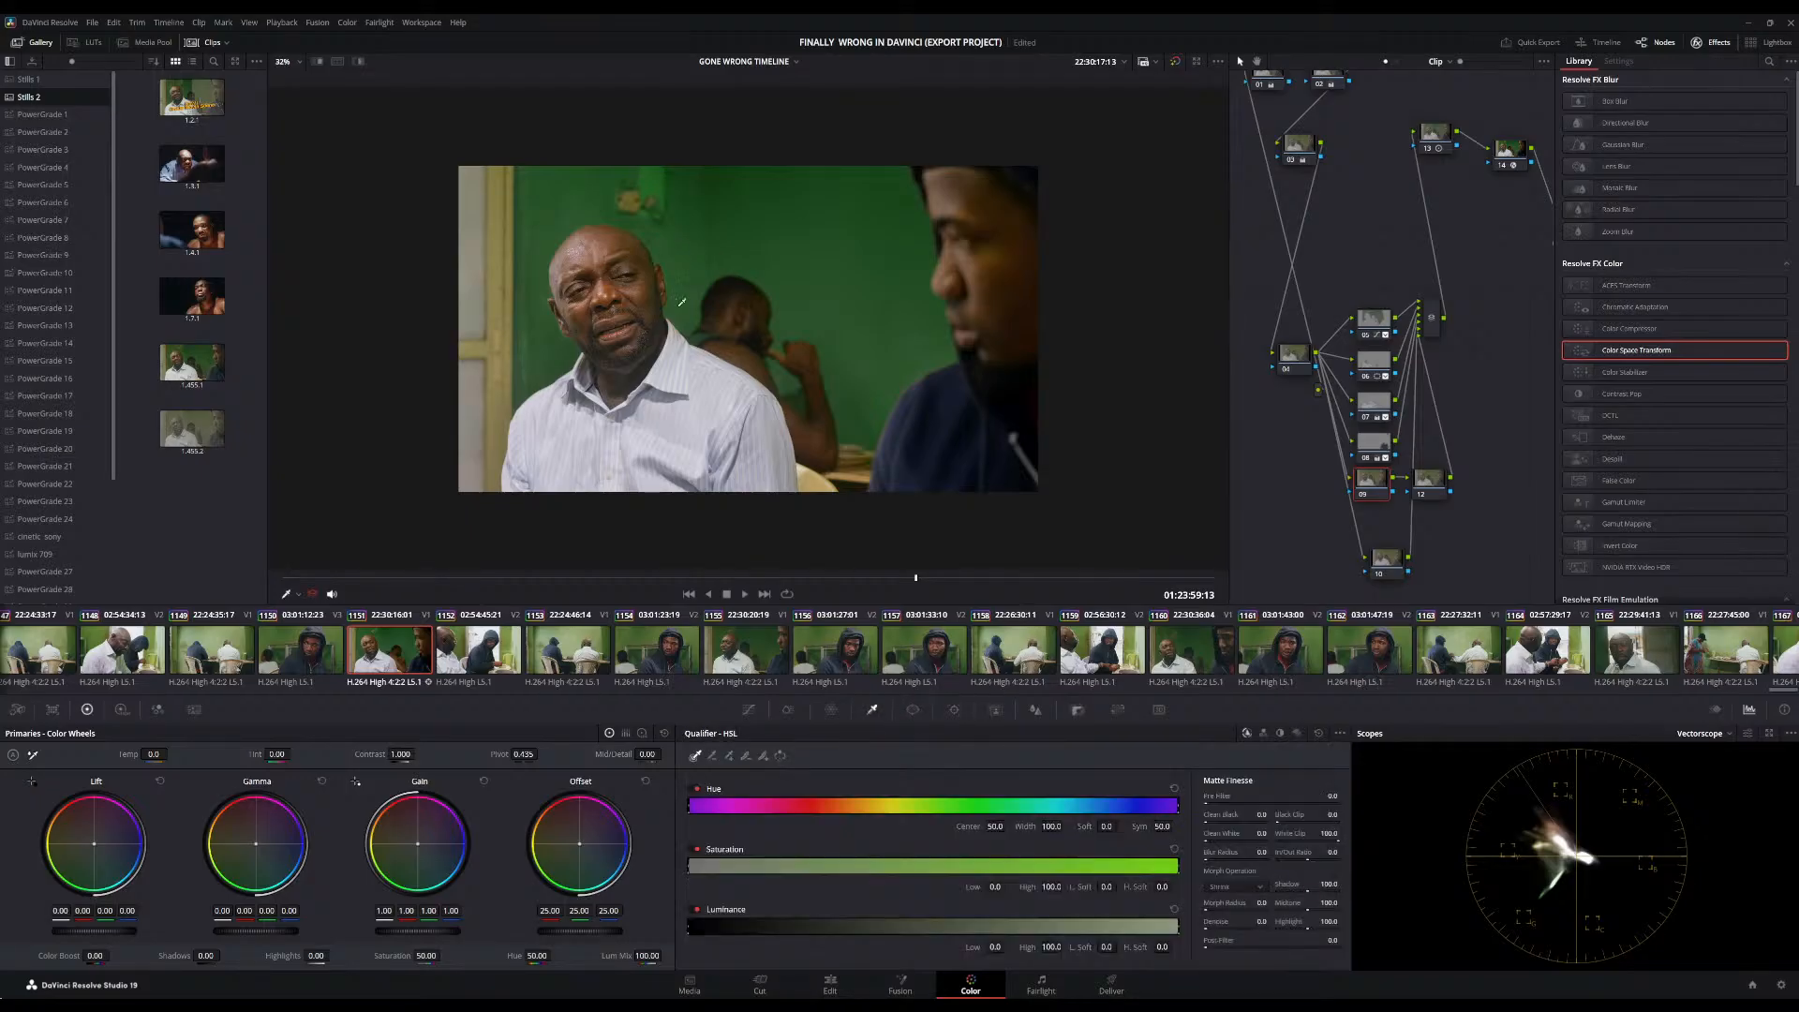
pyautogui.click(577, 248)
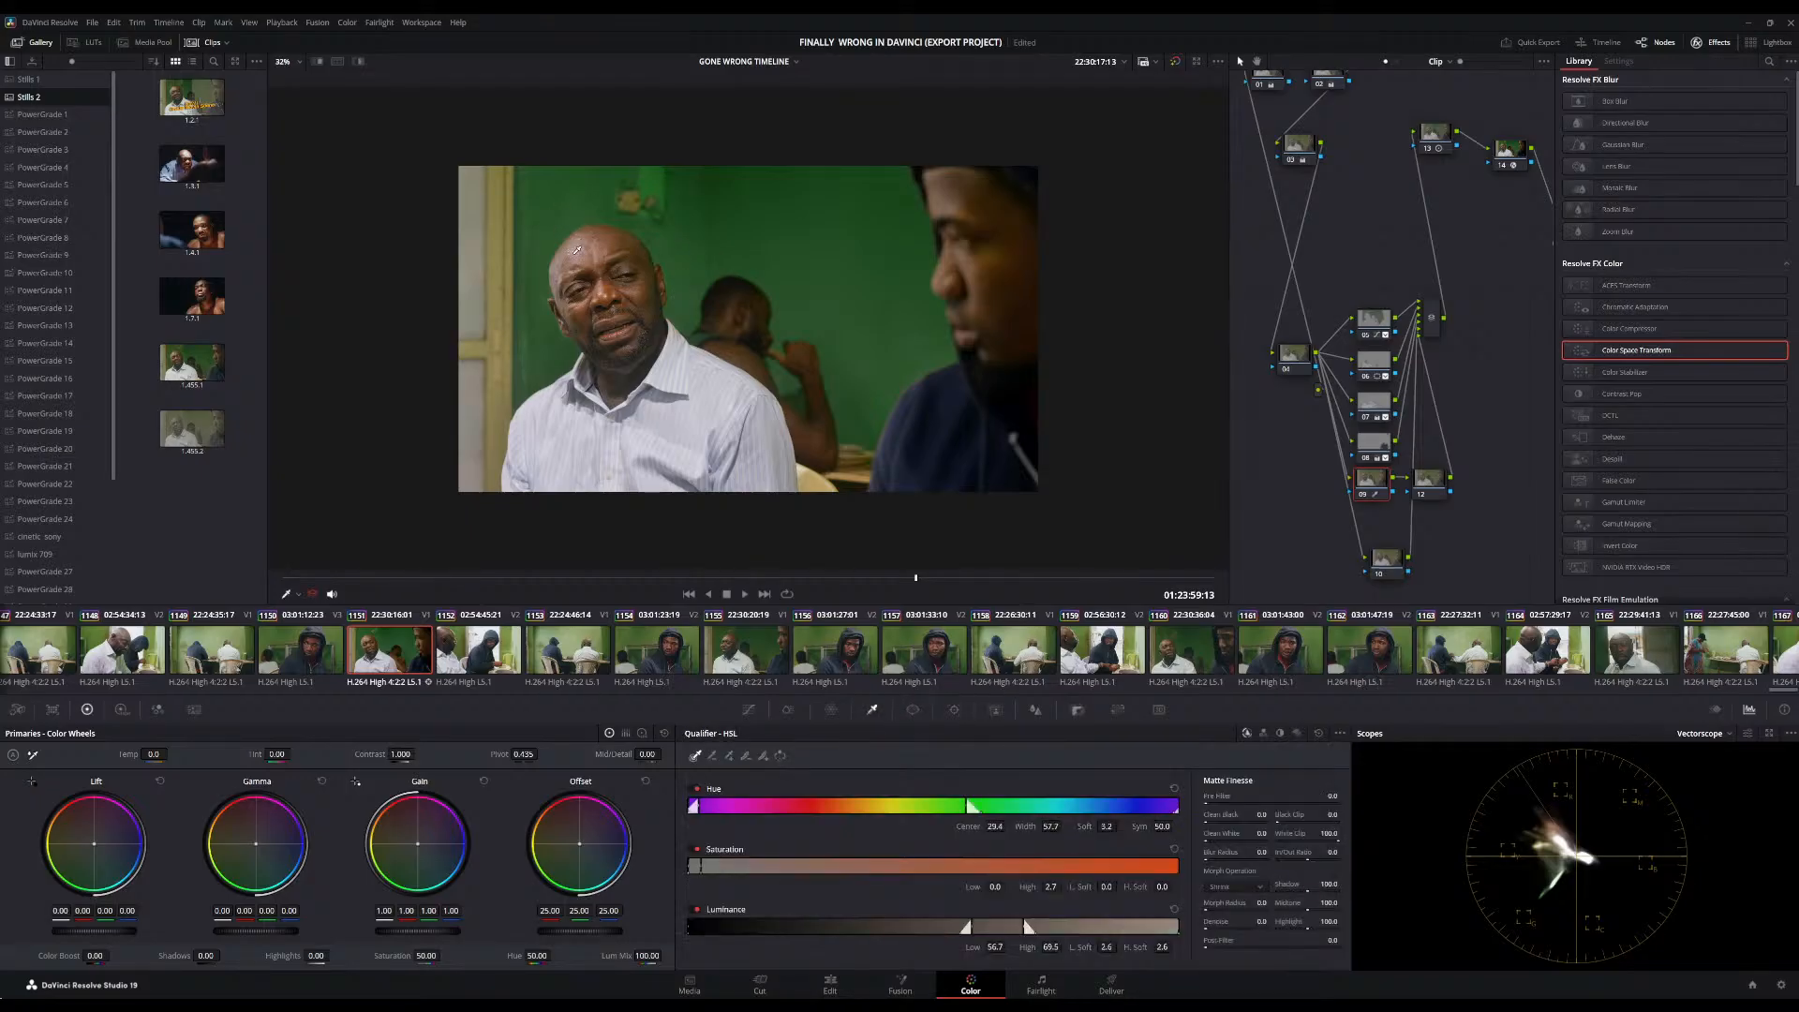
pyautogui.click(360, 62)
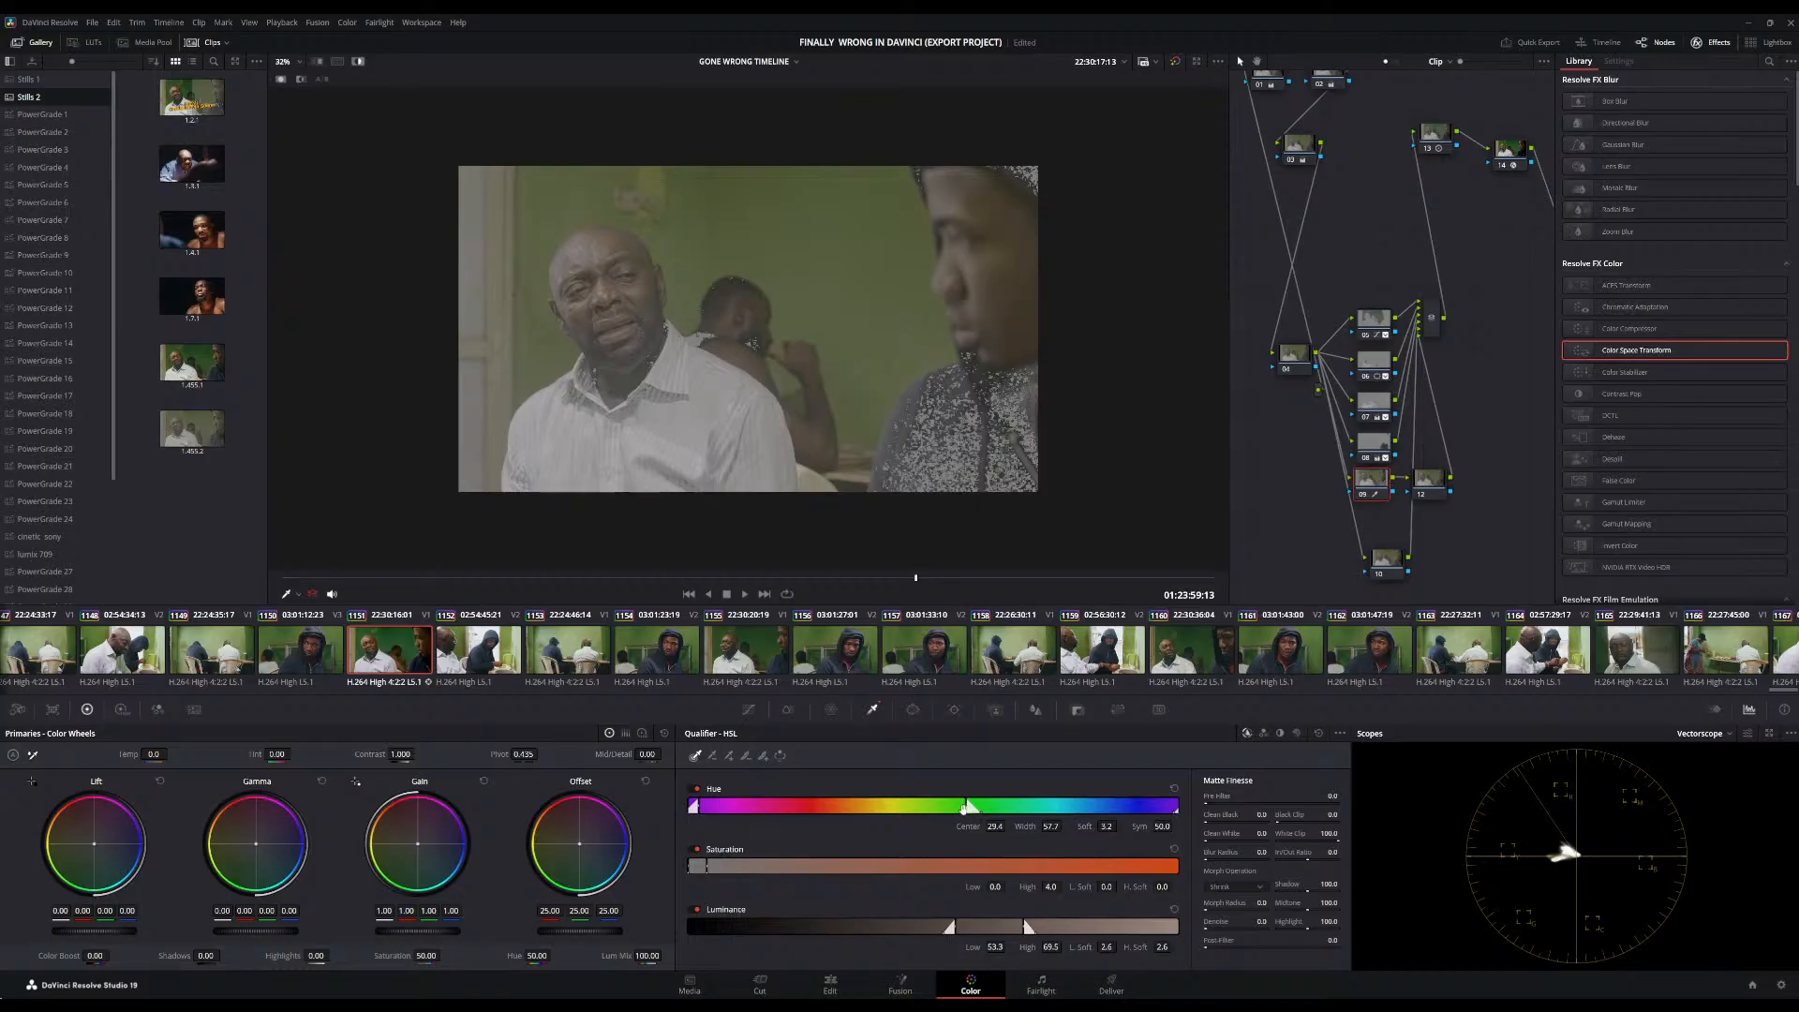
pyautogui.moveTo(969, 806); pyautogui.dragTo(880, 814)
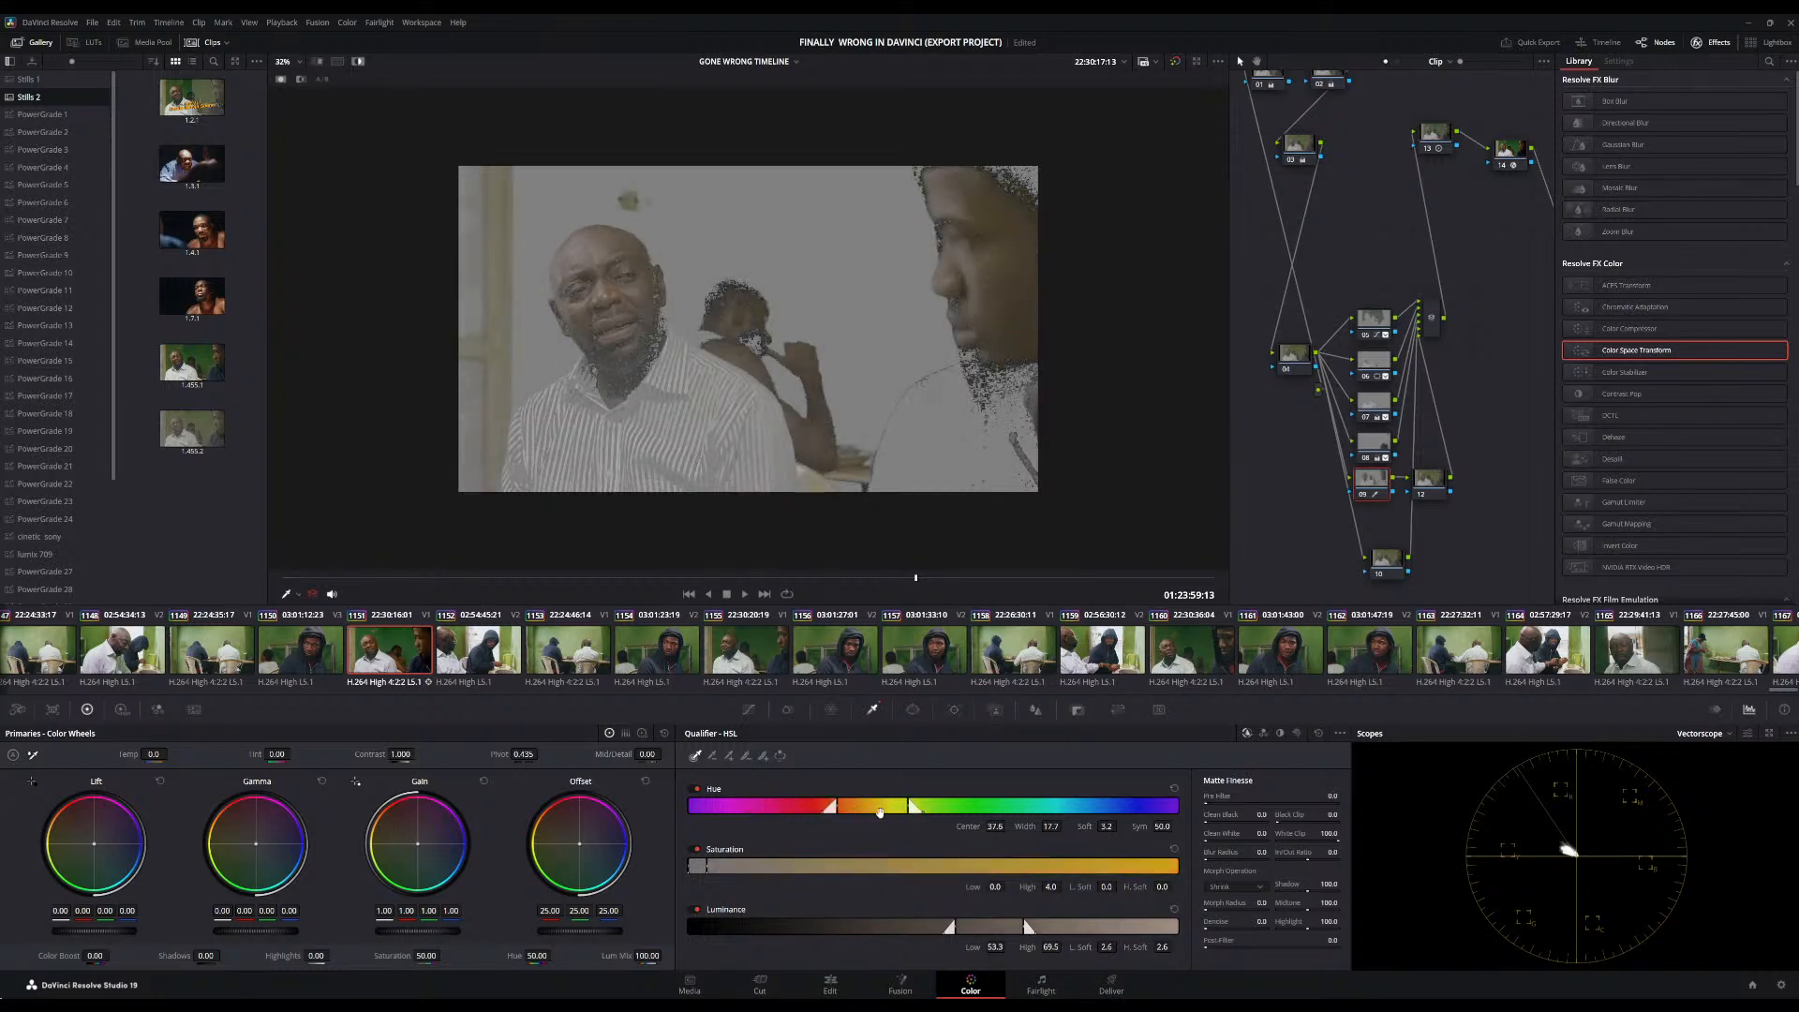
# Refine node 09's skin qualifier to a hue center of about 35.7 and a luminance range of about 48.6 to 64.7
pyautogui.moveTo(979, 928)
pyautogui.mouseDown()
pyautogui.moveTo(923, 927)
pyautogui.moveTo(952, 944)
pyautogui.mouseUp()
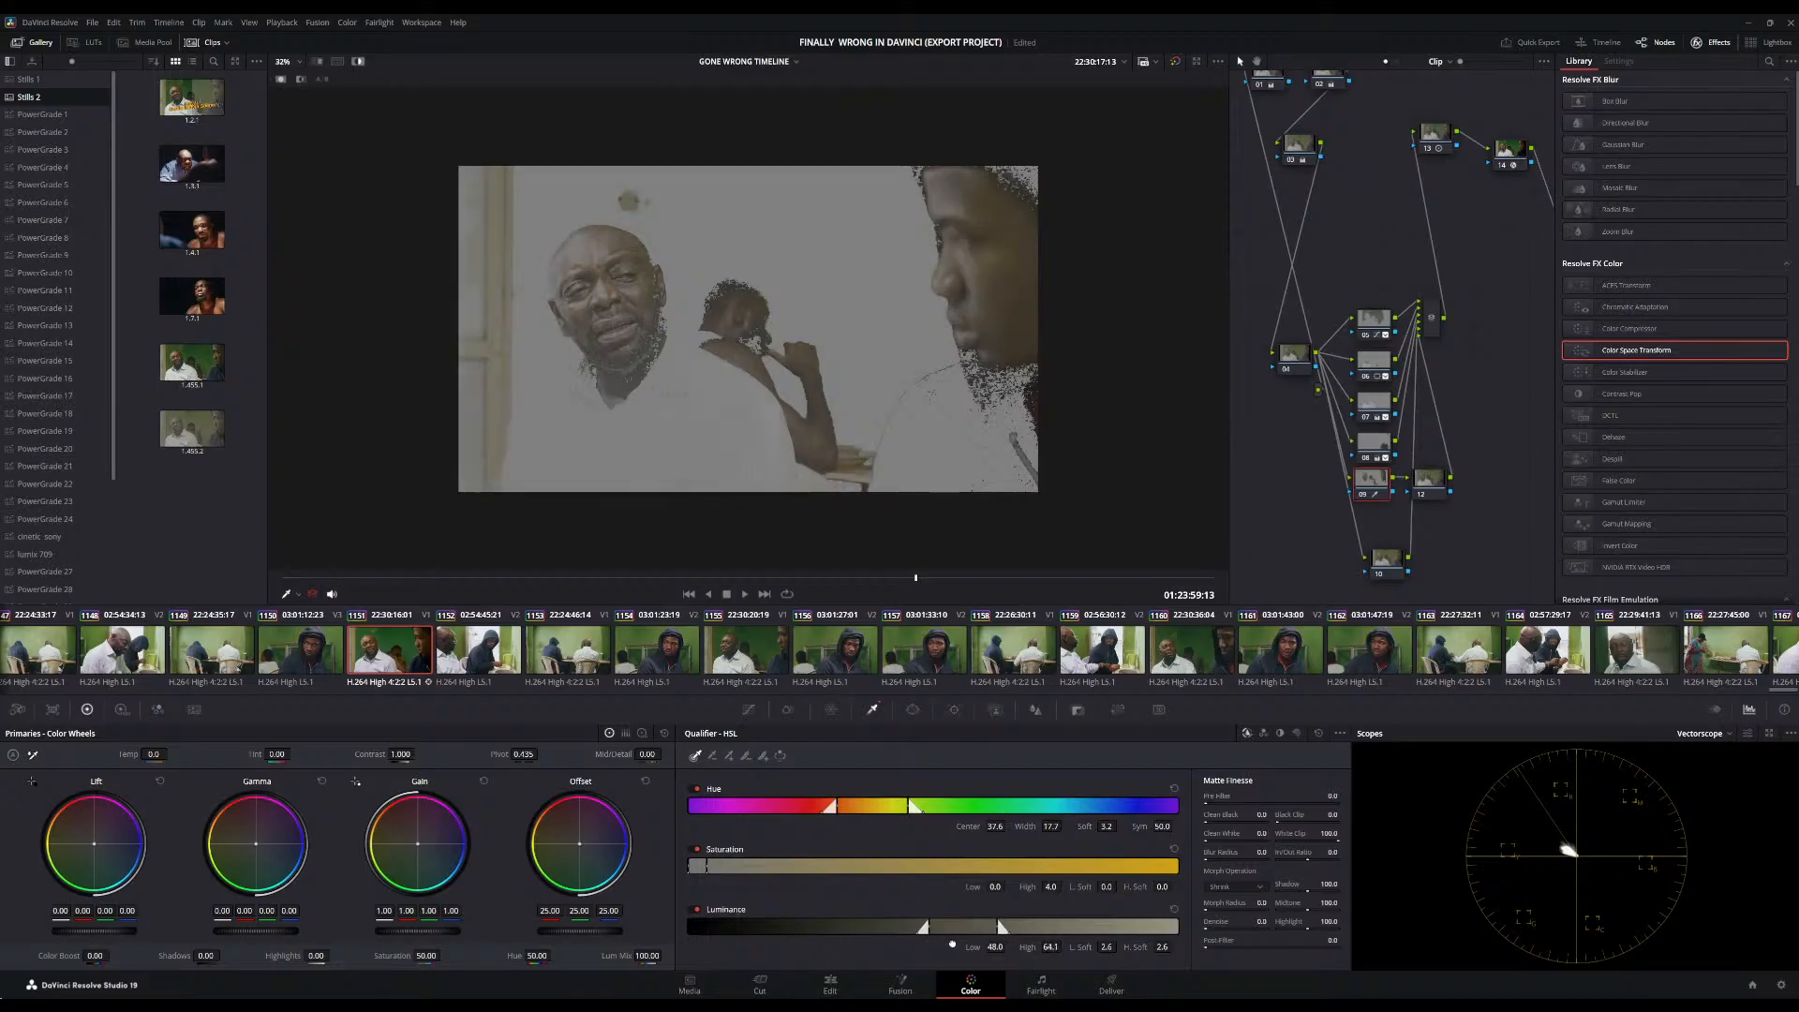
pyautogui.moveTo(852, 812); pyautogui.dragTo(843, 813)
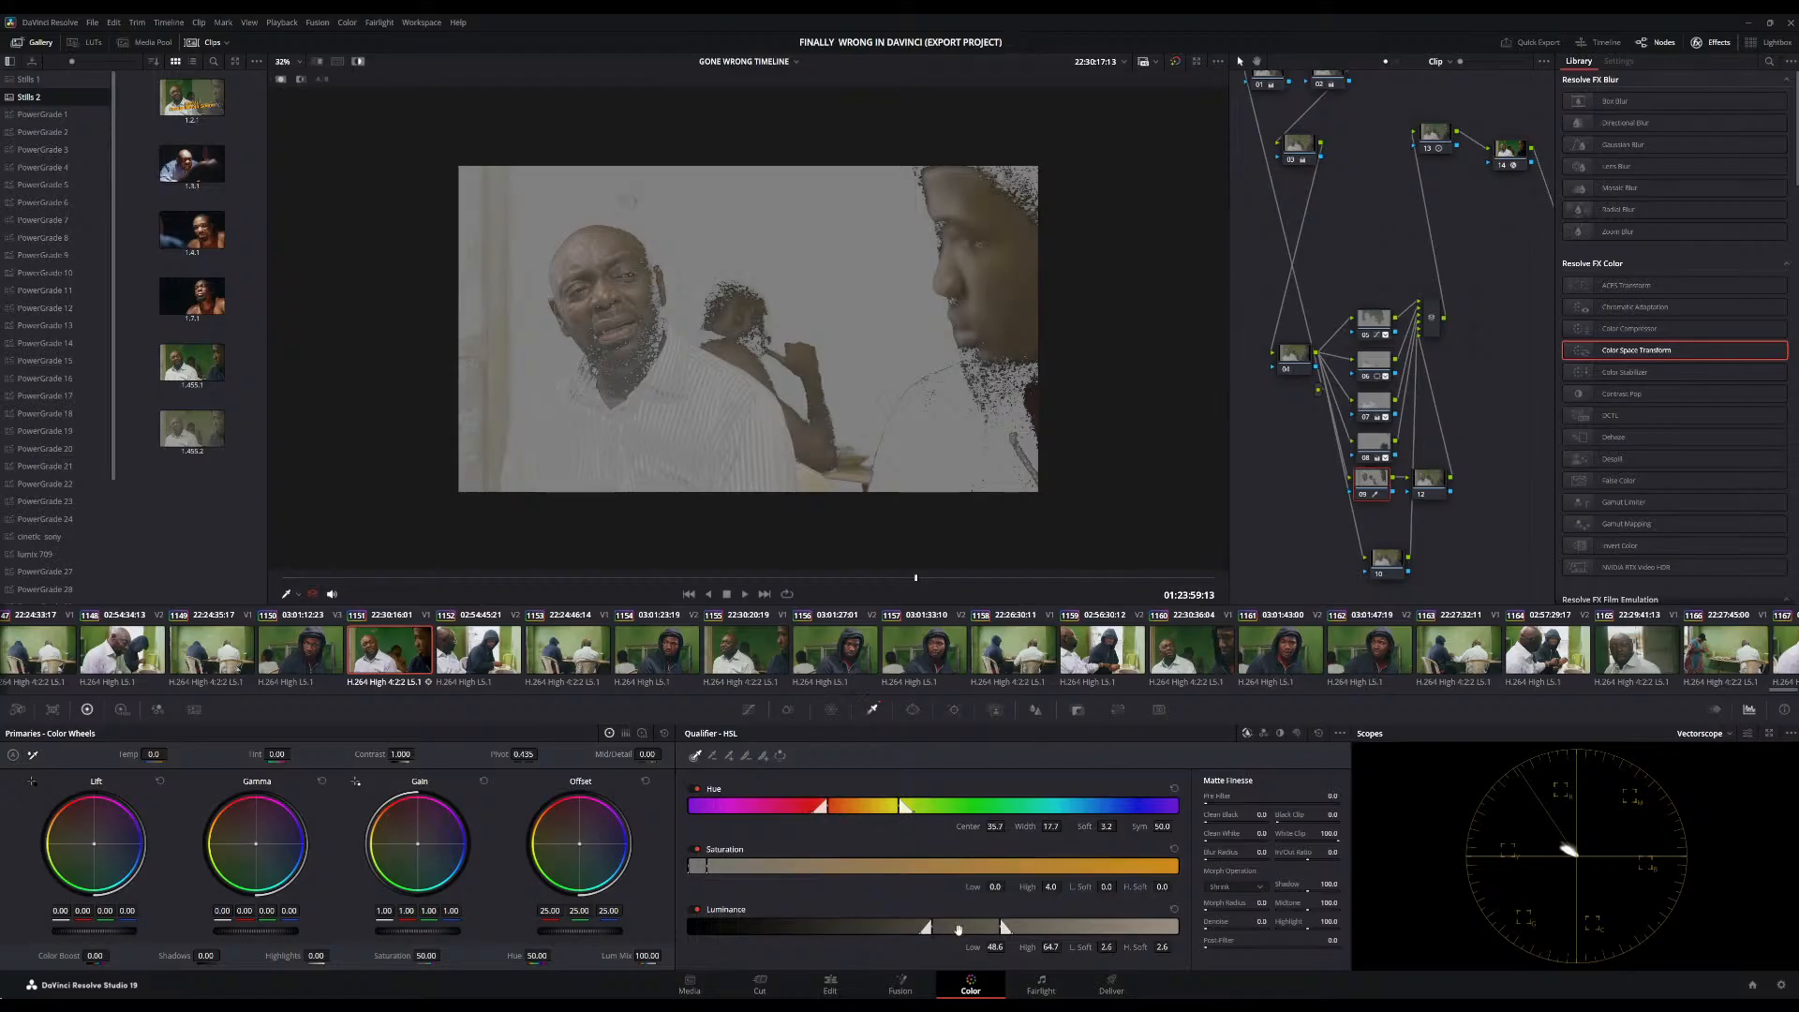
pyautogui.moveTo(949, 928)
pyautogui.mouseDown()
pyautogui.moveTo(918, 931)
pyautogui.moveTo(955, 935)
pyautogui.mouseUp()
pyautogui.moveTo(868, 807)
pyautogui.mouseDown()
pyautogui.moveTo(852, 806)
pyautogui.moveTo(867, 812)
pyautogui.mouseUp()
pyautogui.moveTo(943, 916)
pyautogui.mouseDown()
pyautogui.moveTo(927, 926)
pyautogui.moveTo(941, 934)
pyautogui.mouseUp()
# Fit a tilted circular window around the seated man's head on node 09, with size 40.10, aspect 35.64 and softness 10.21
pyautogui.click(913, 710)
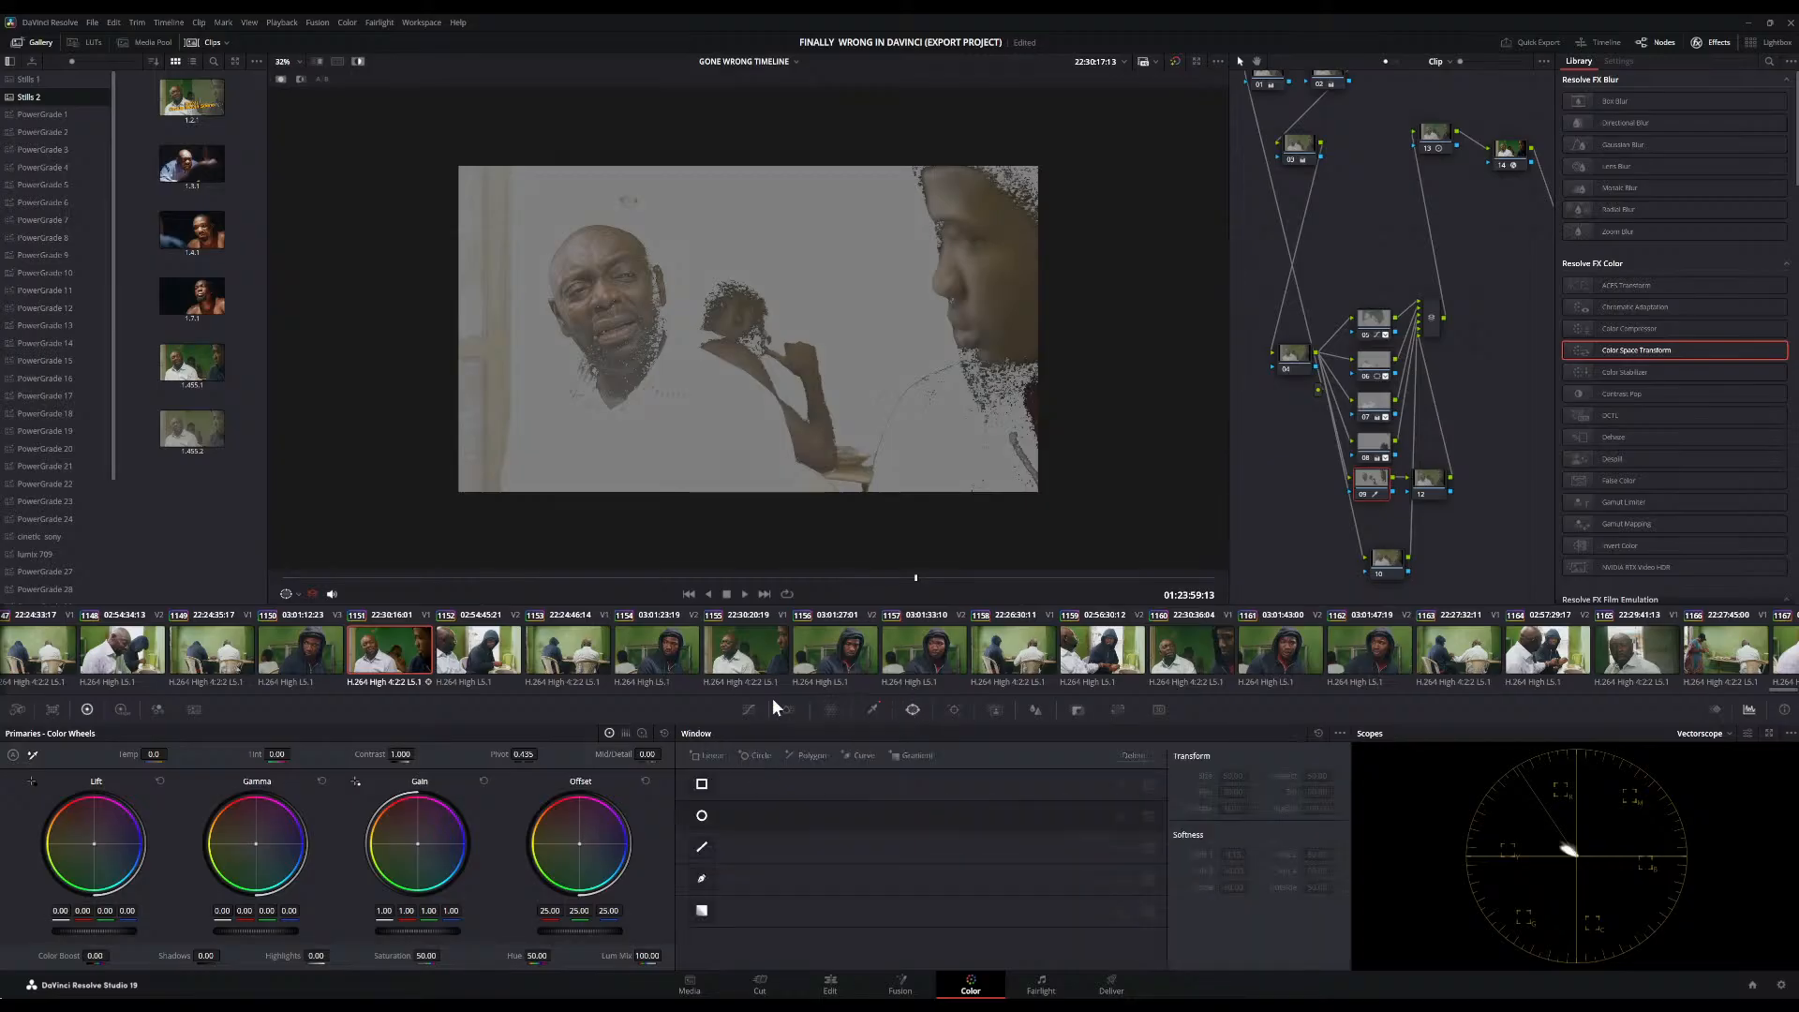
pyautogui.click(702, 815)
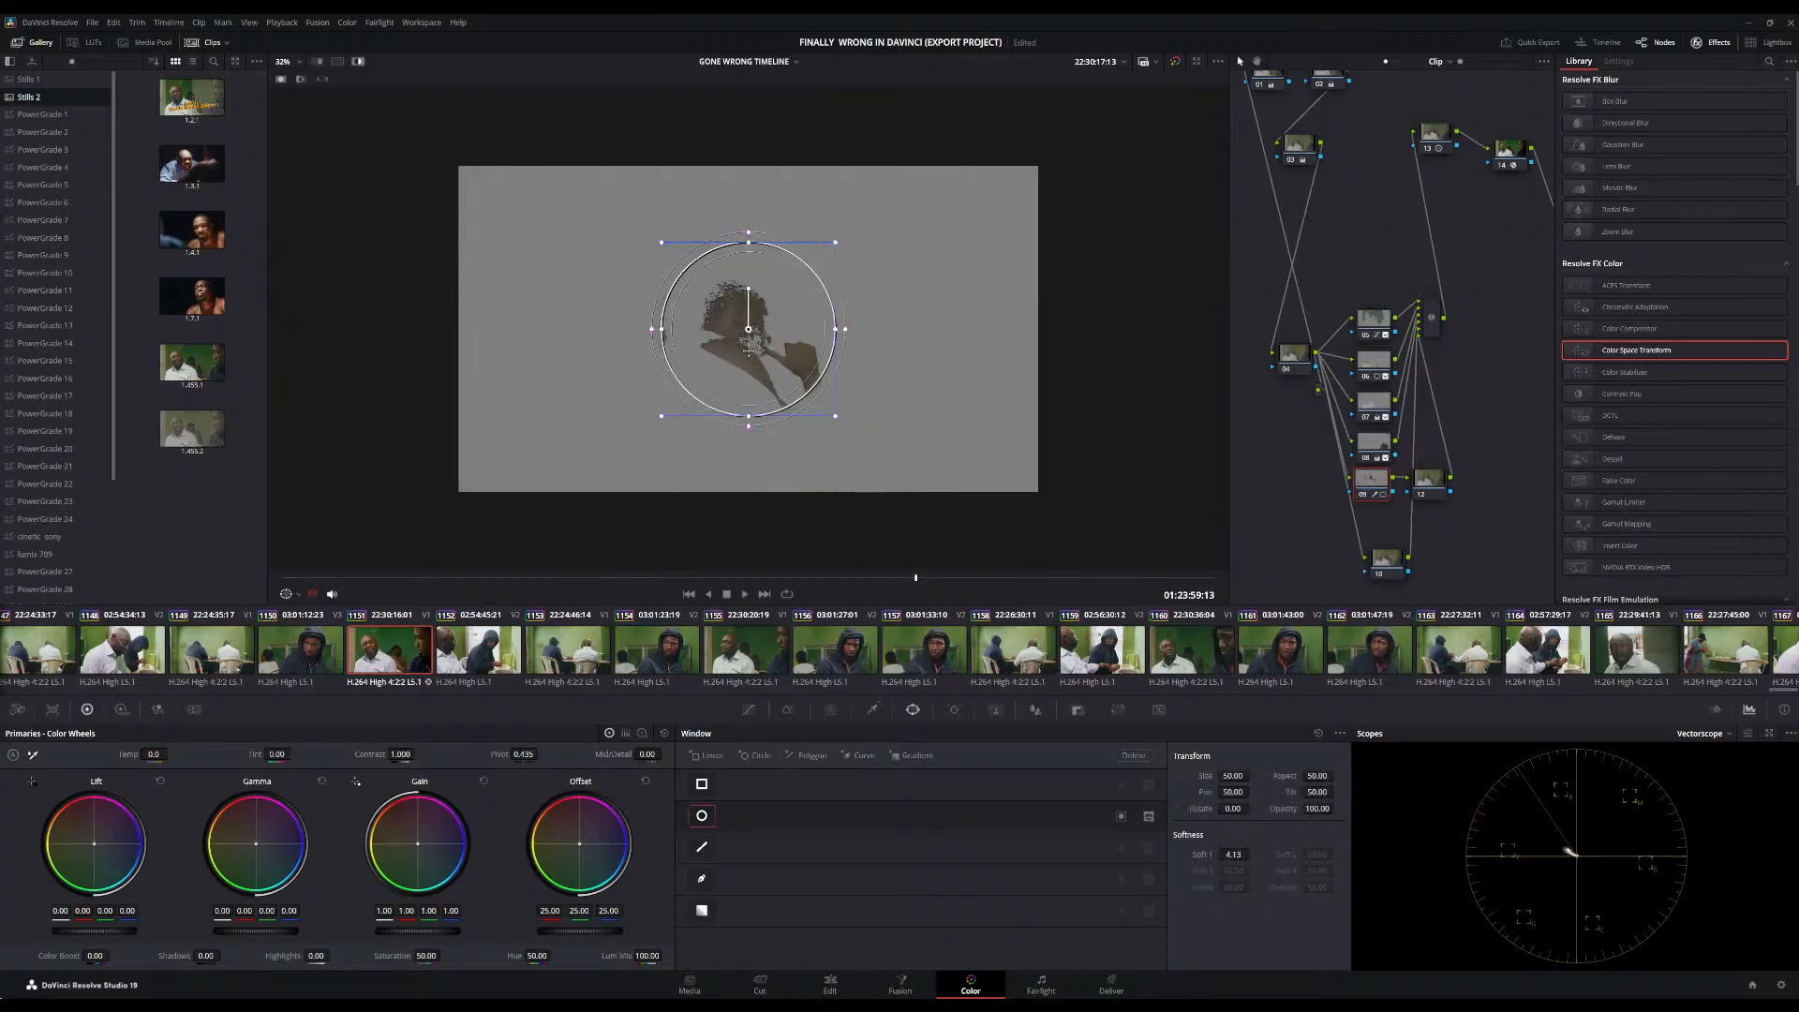
pyautogui.moveTo(748, 351); pyautogui.dragTo(615, 331)
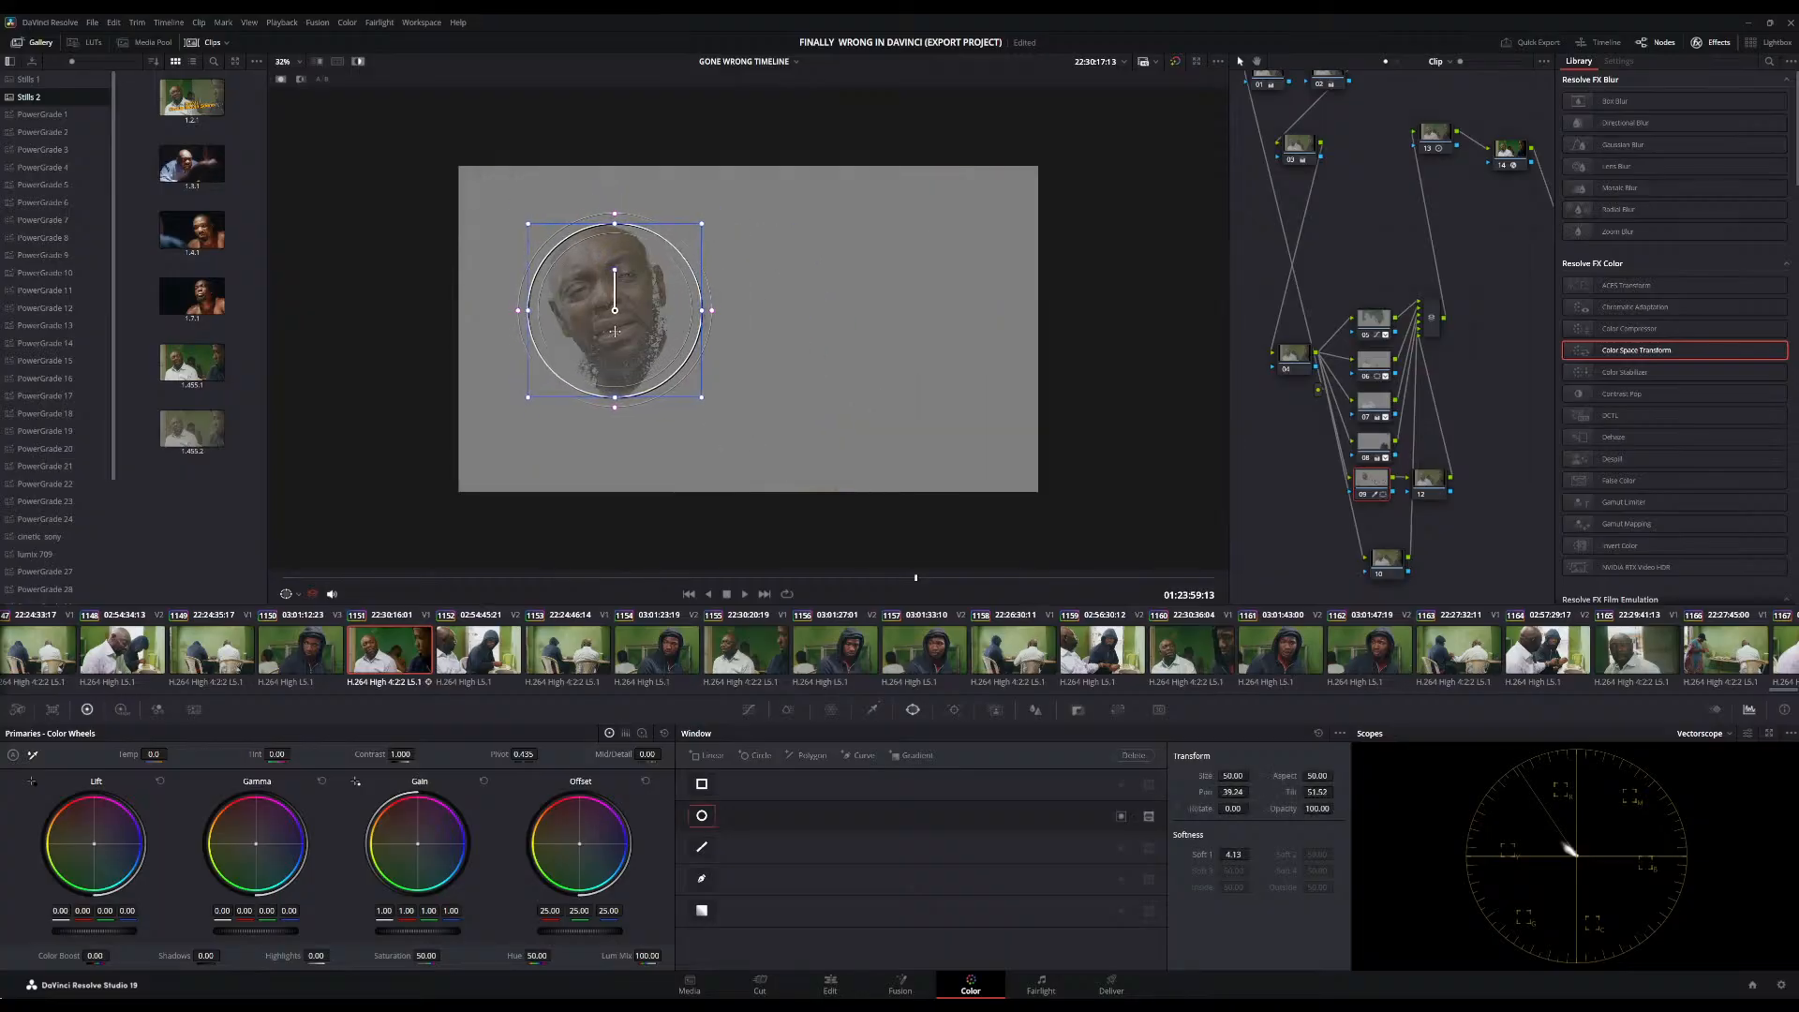
pyautogui.moveTo(657, 266); pyautogui.dragTo(716, 319)
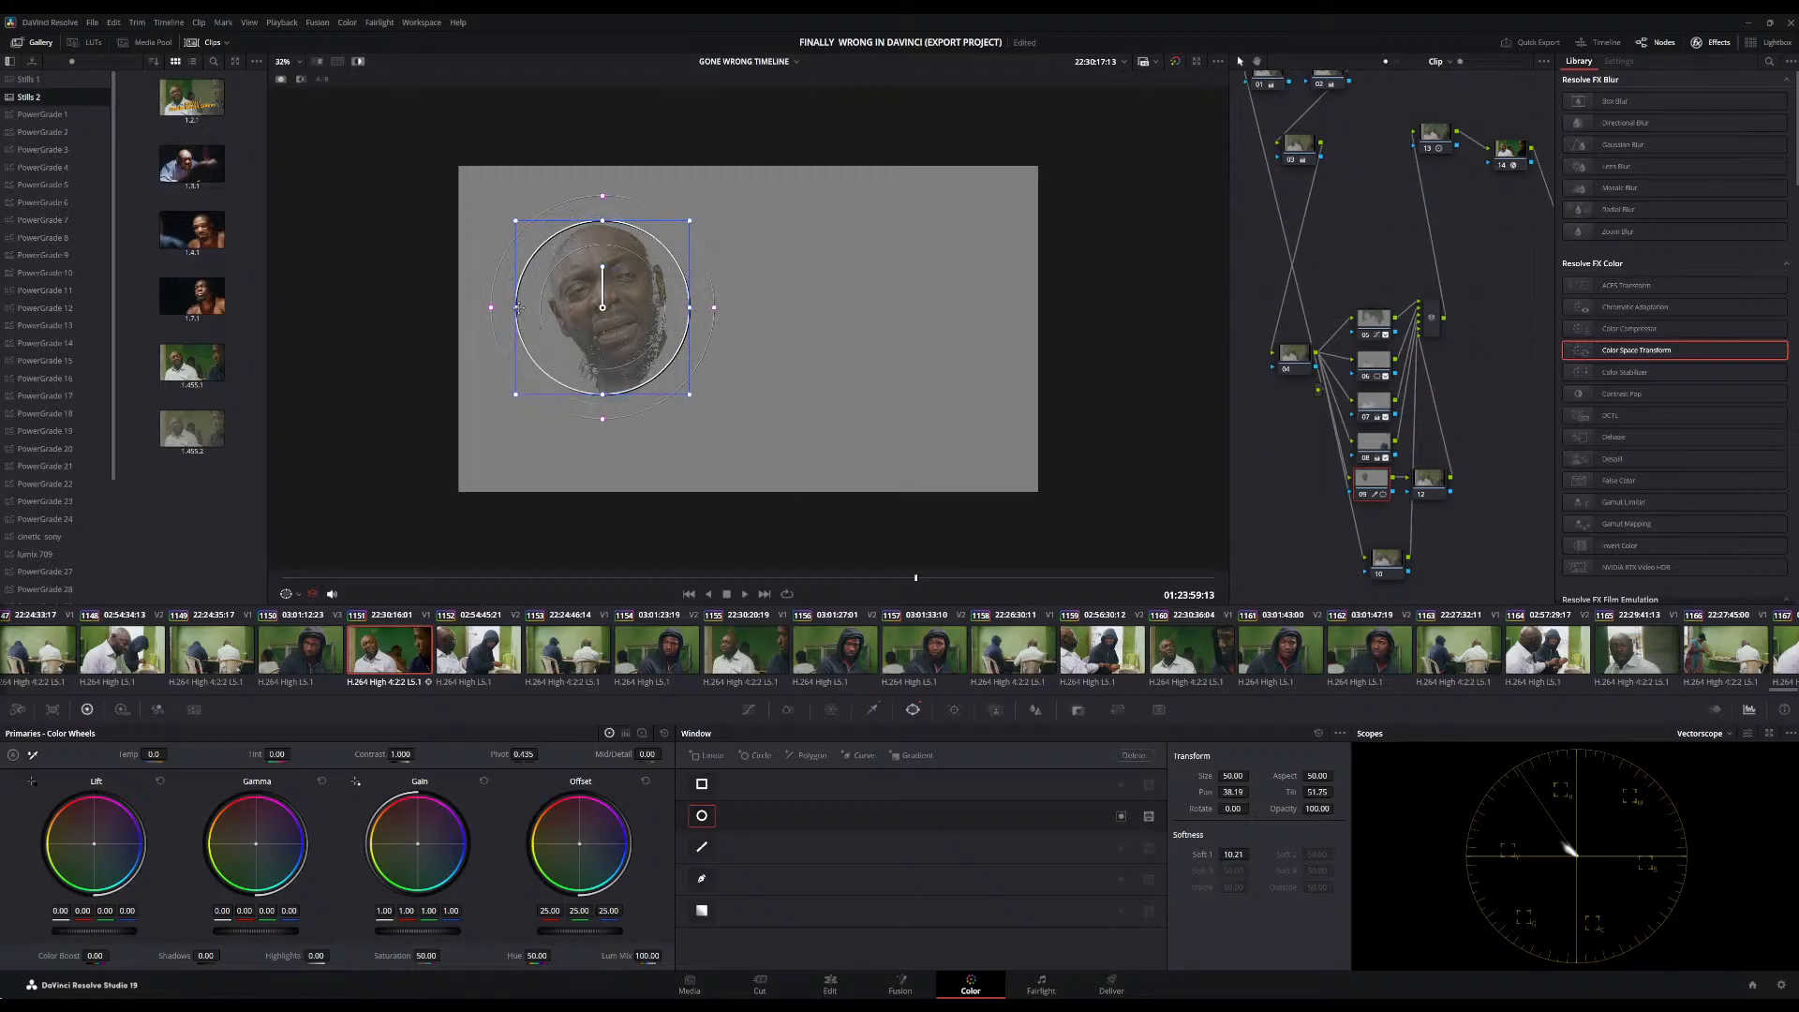
pyautogui.moveTo(516, 308); pyautogui.dragTo(597, 257)
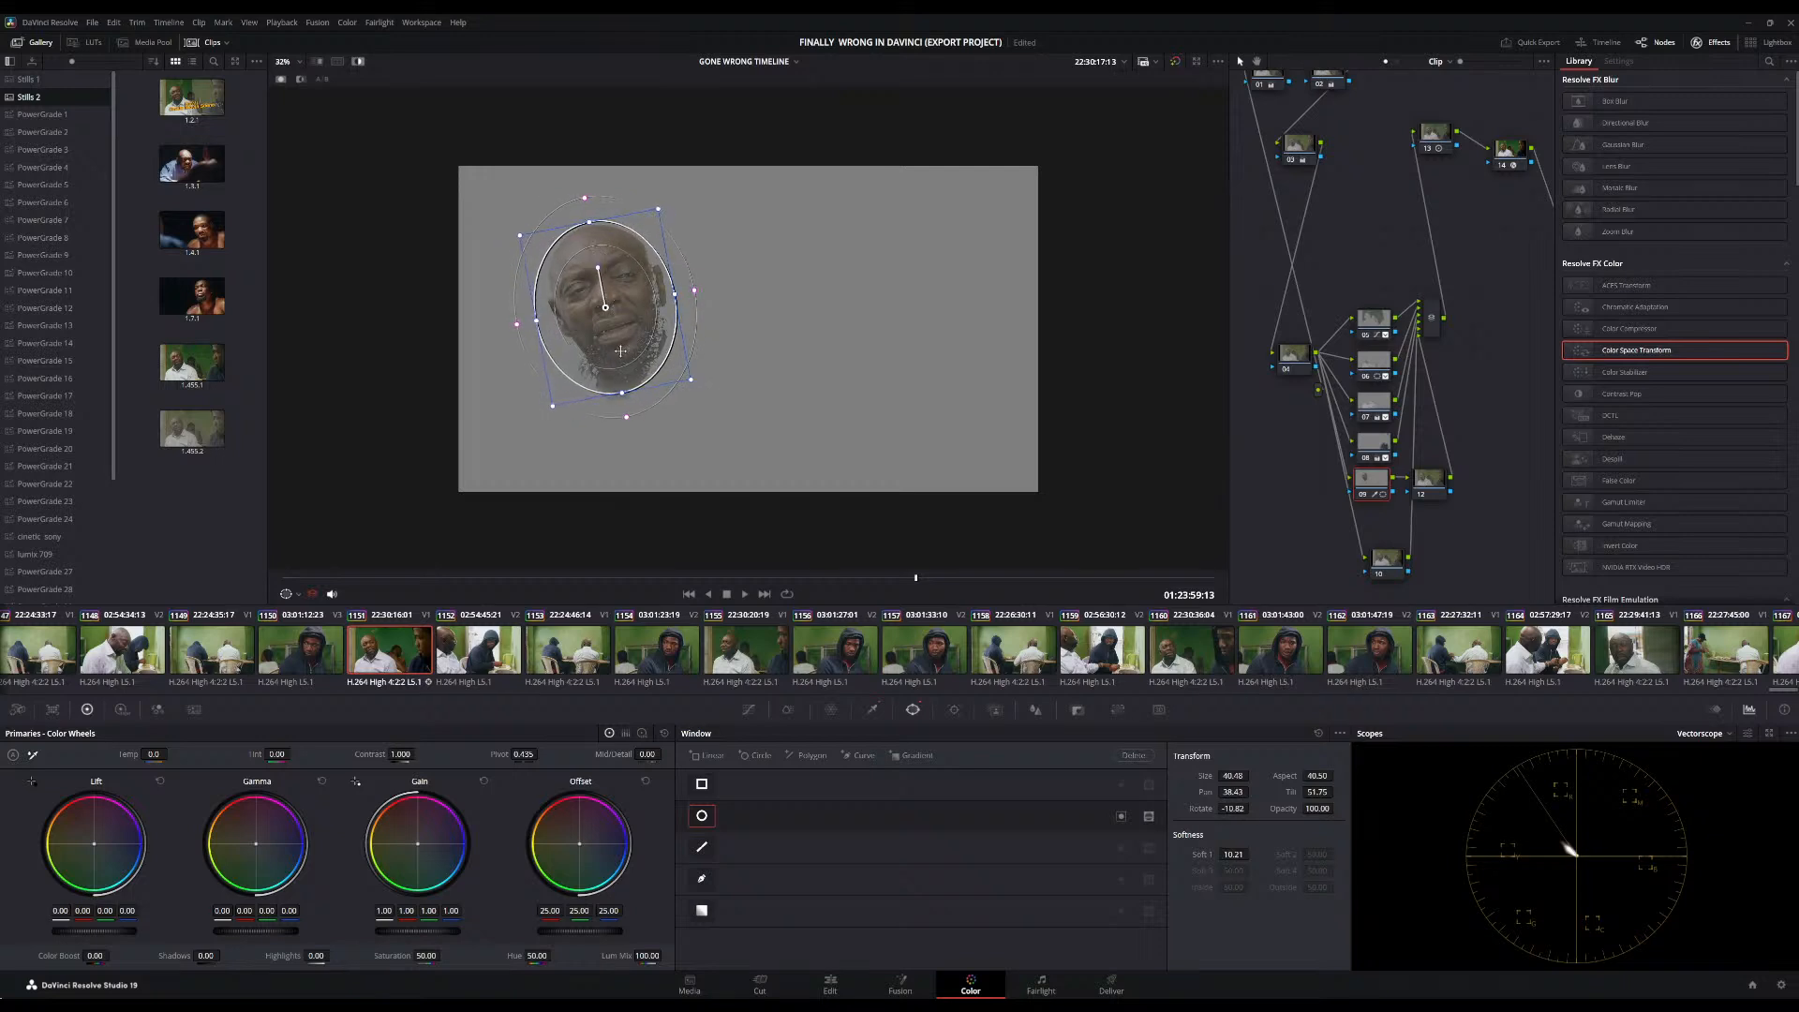
pyautogui.moveTo(621, 395); pyautogui.dragTo(620, 408)
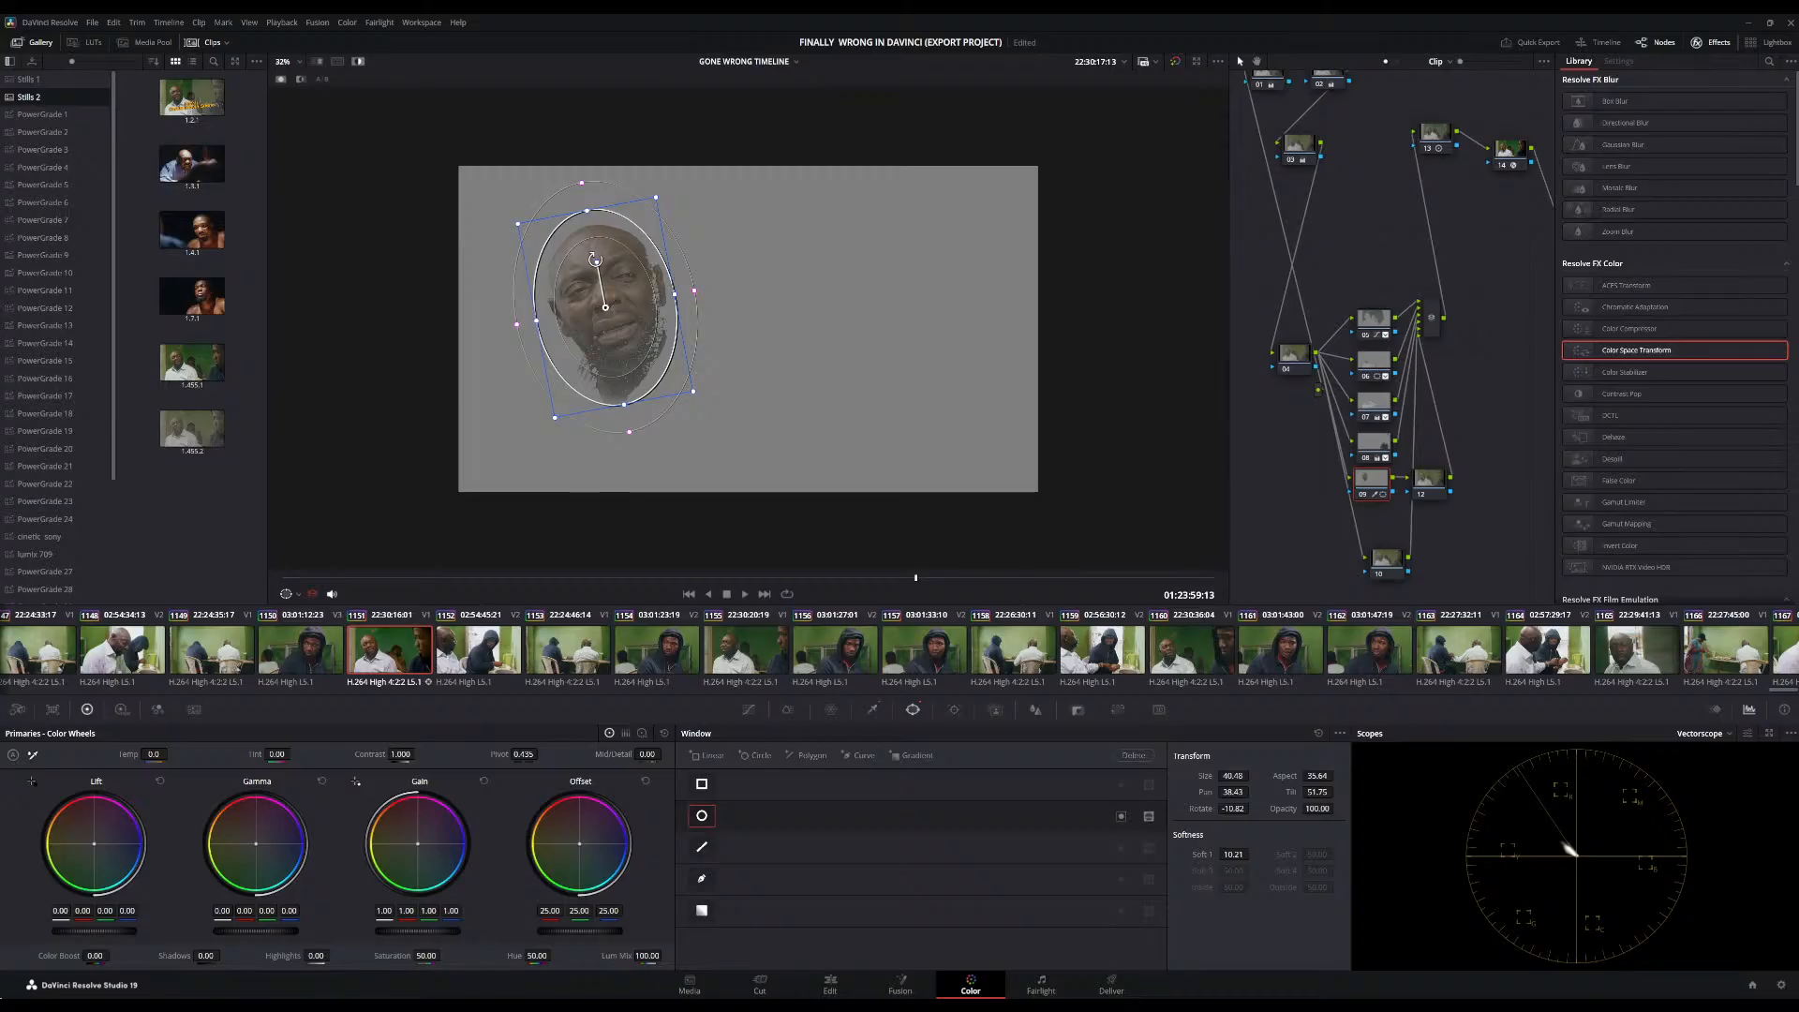
# Rotate the head window to about -3.88 and refine node 09's skin matte with denoise about 10 and blur radius about 101.7
pyautogui.moveTo(597, 262); pyautogui.dragTo(619, 296)
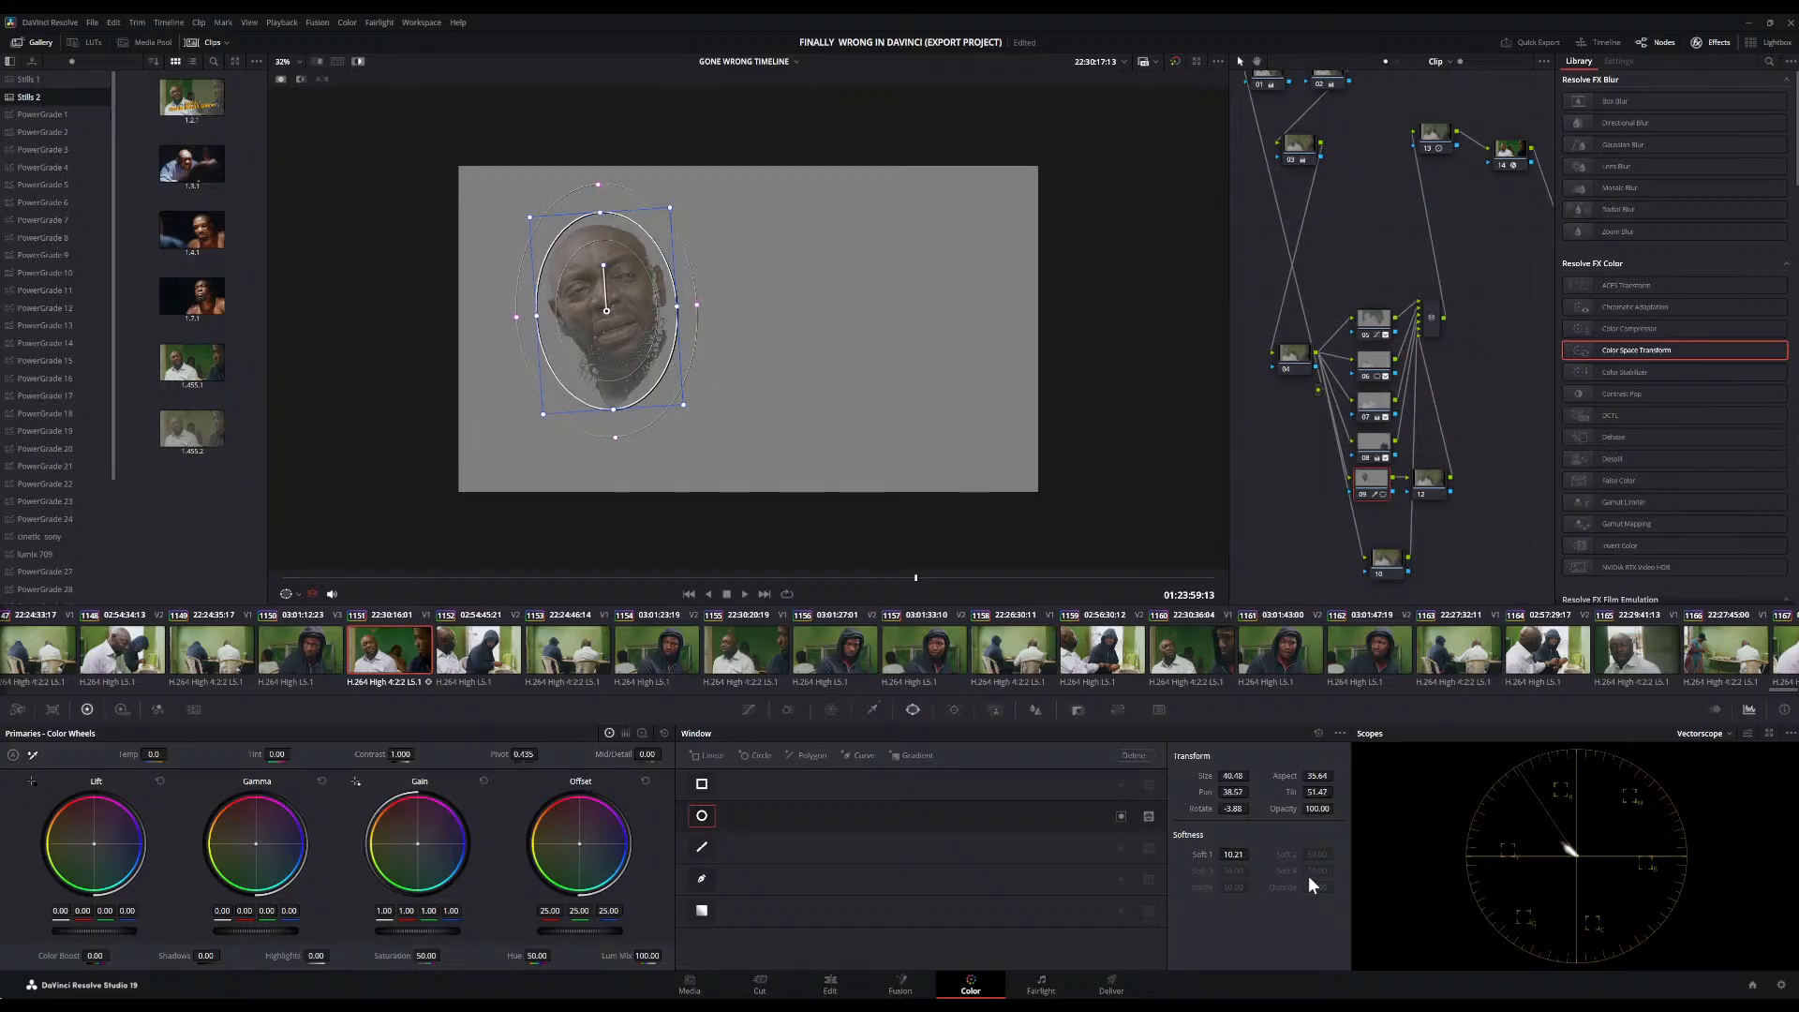
pyautogui.click(873, 710)
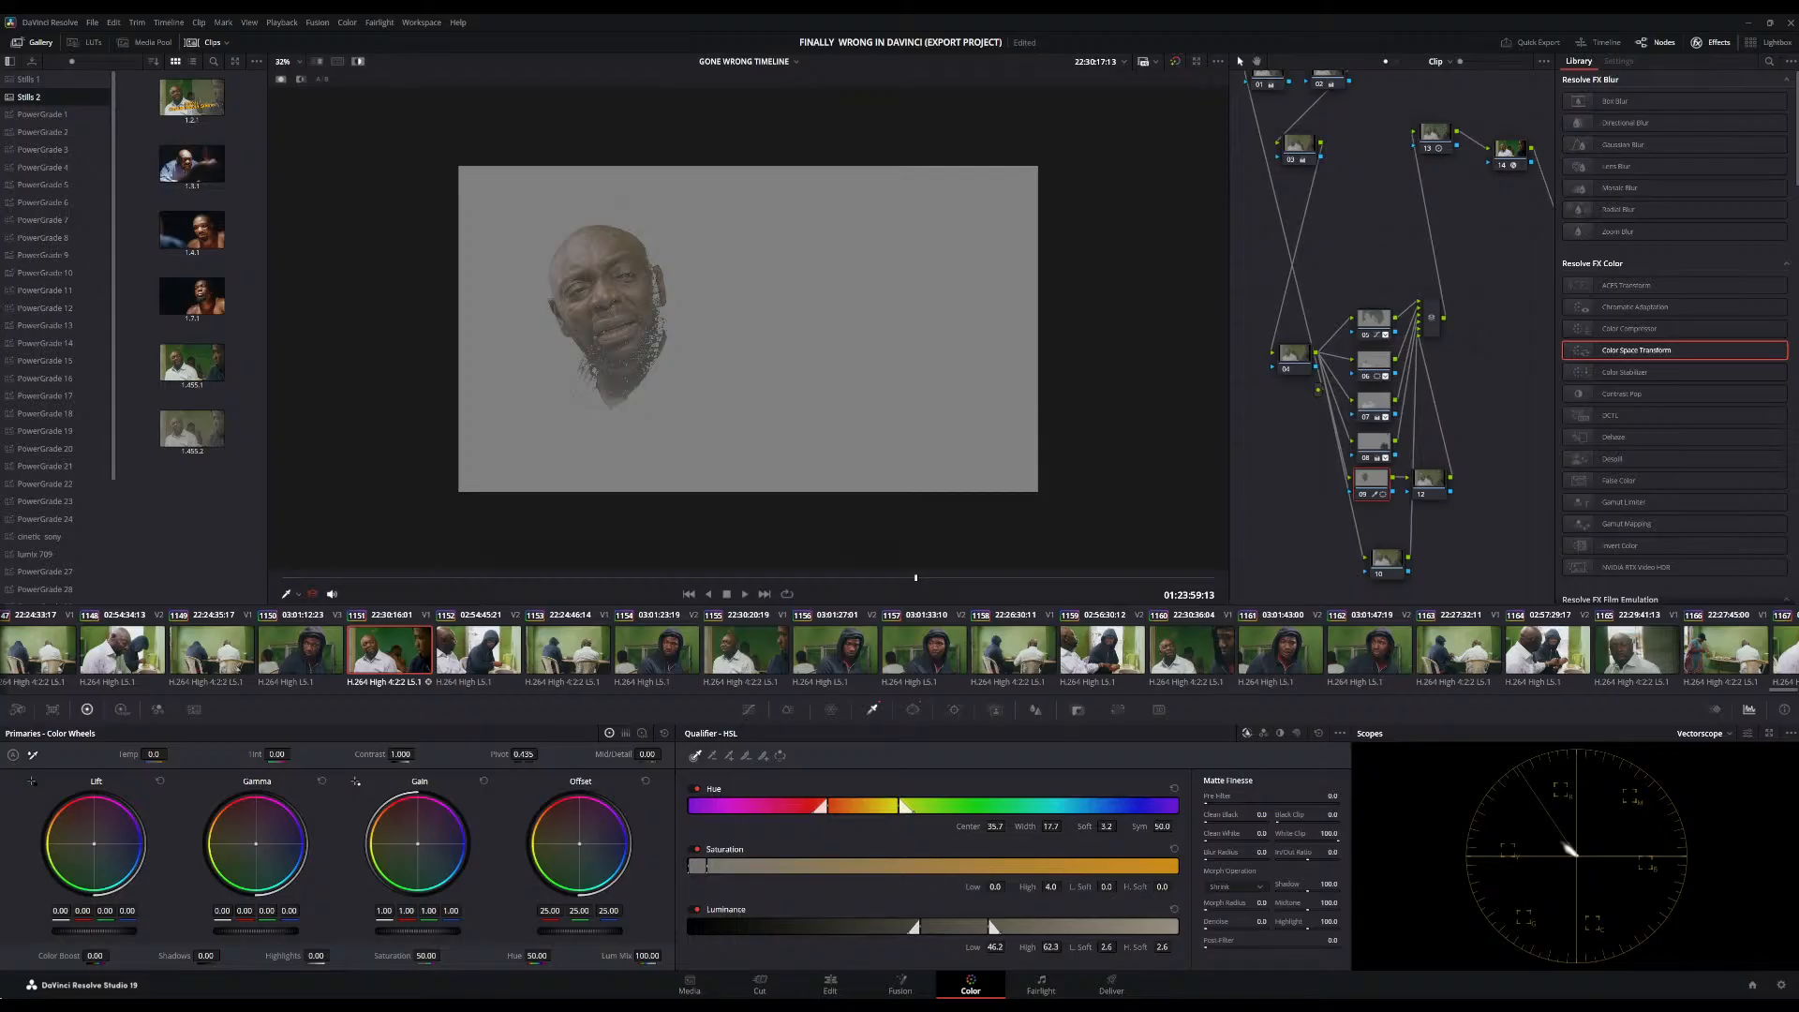
pyautogui.moveTo(1216, 929); pyautogui.dragTo(1230, 930)
pyautogui.moveTo(1258, 852); pyautogui.dragTo(1256, 852)
pyautogui.click(357, 61)
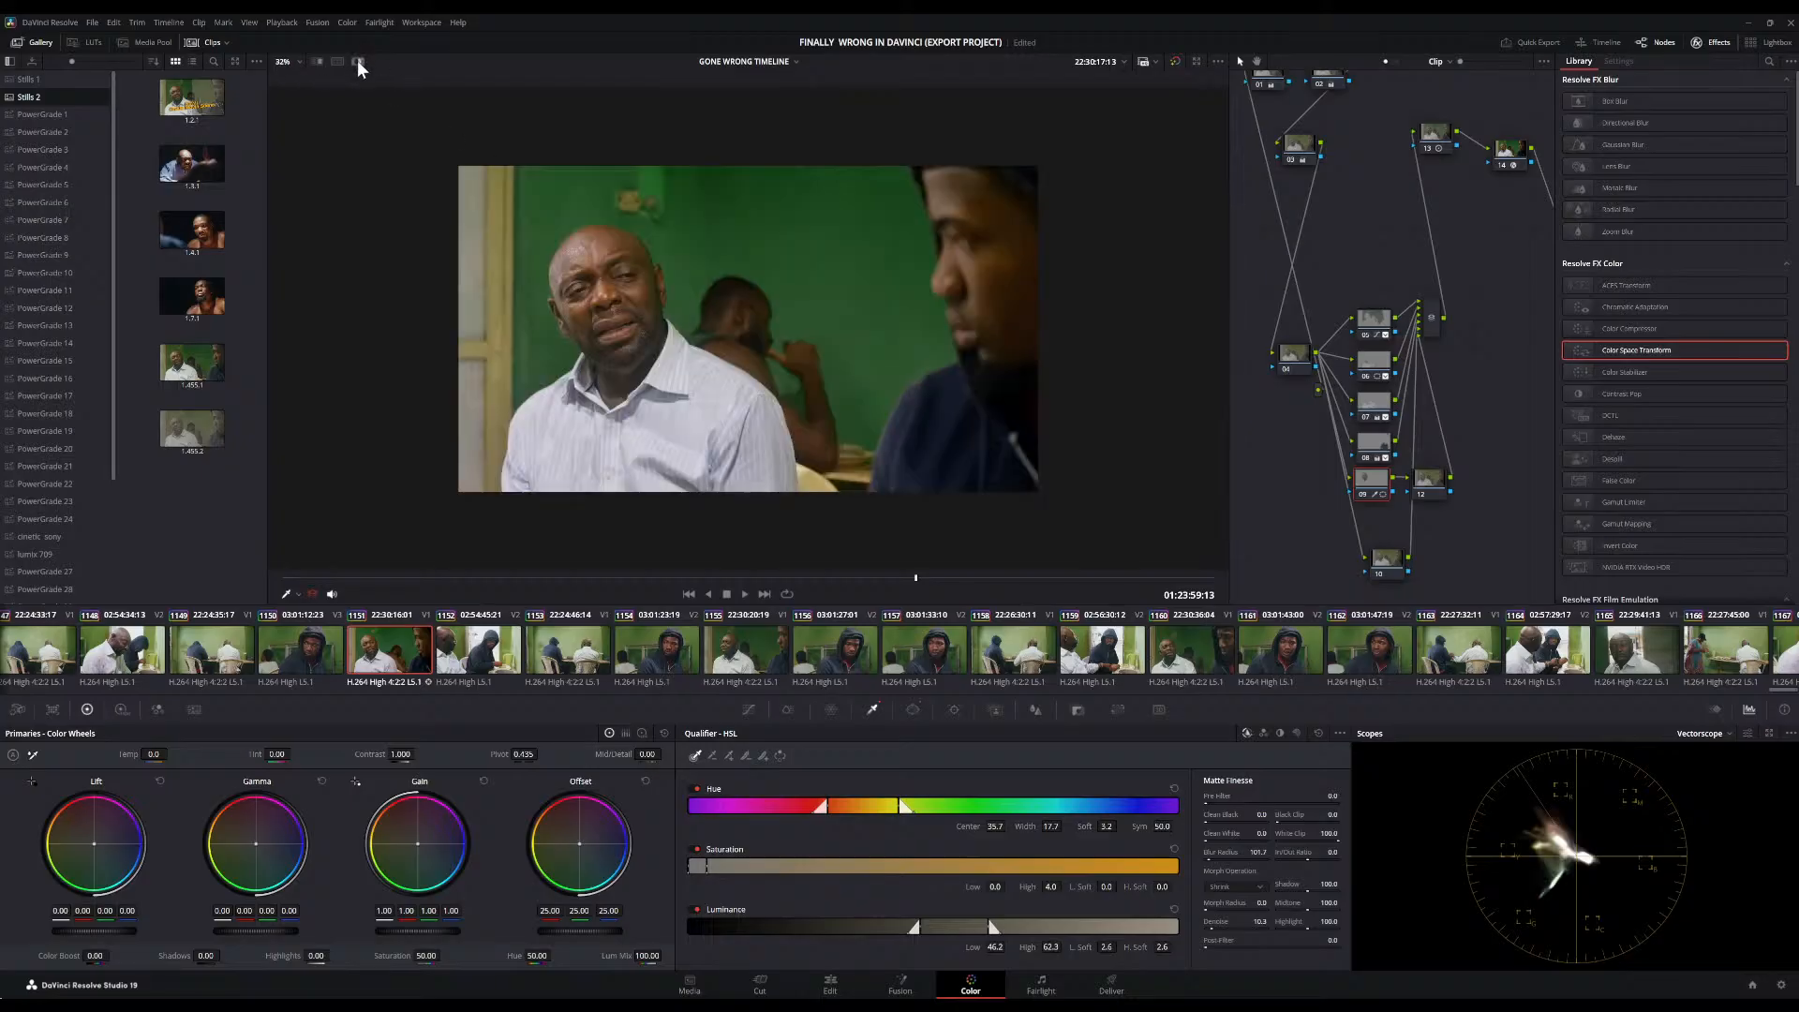
pyautogui.click(357, 61)
pyautogui.click(357, 61)
# Track node 09's head window forward and backward across the clip, and save the project
pyautogui.click(912, 710)
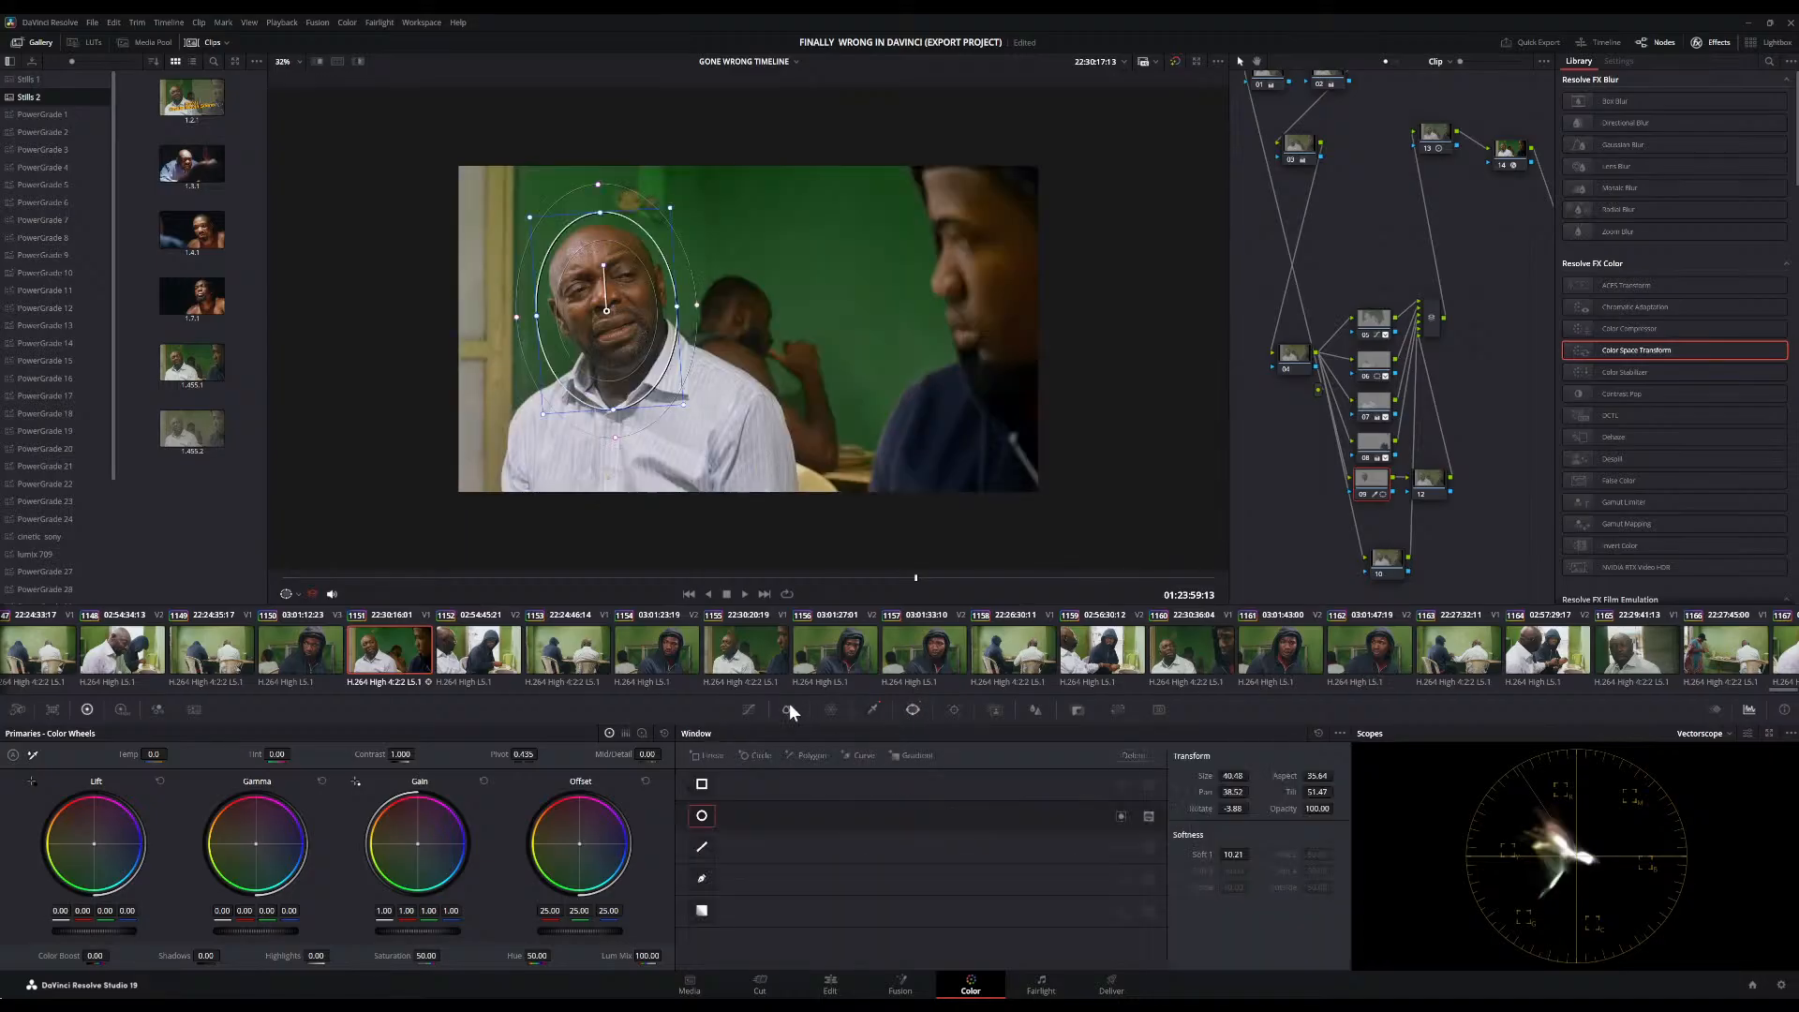
pyautogui.click(955, 711)
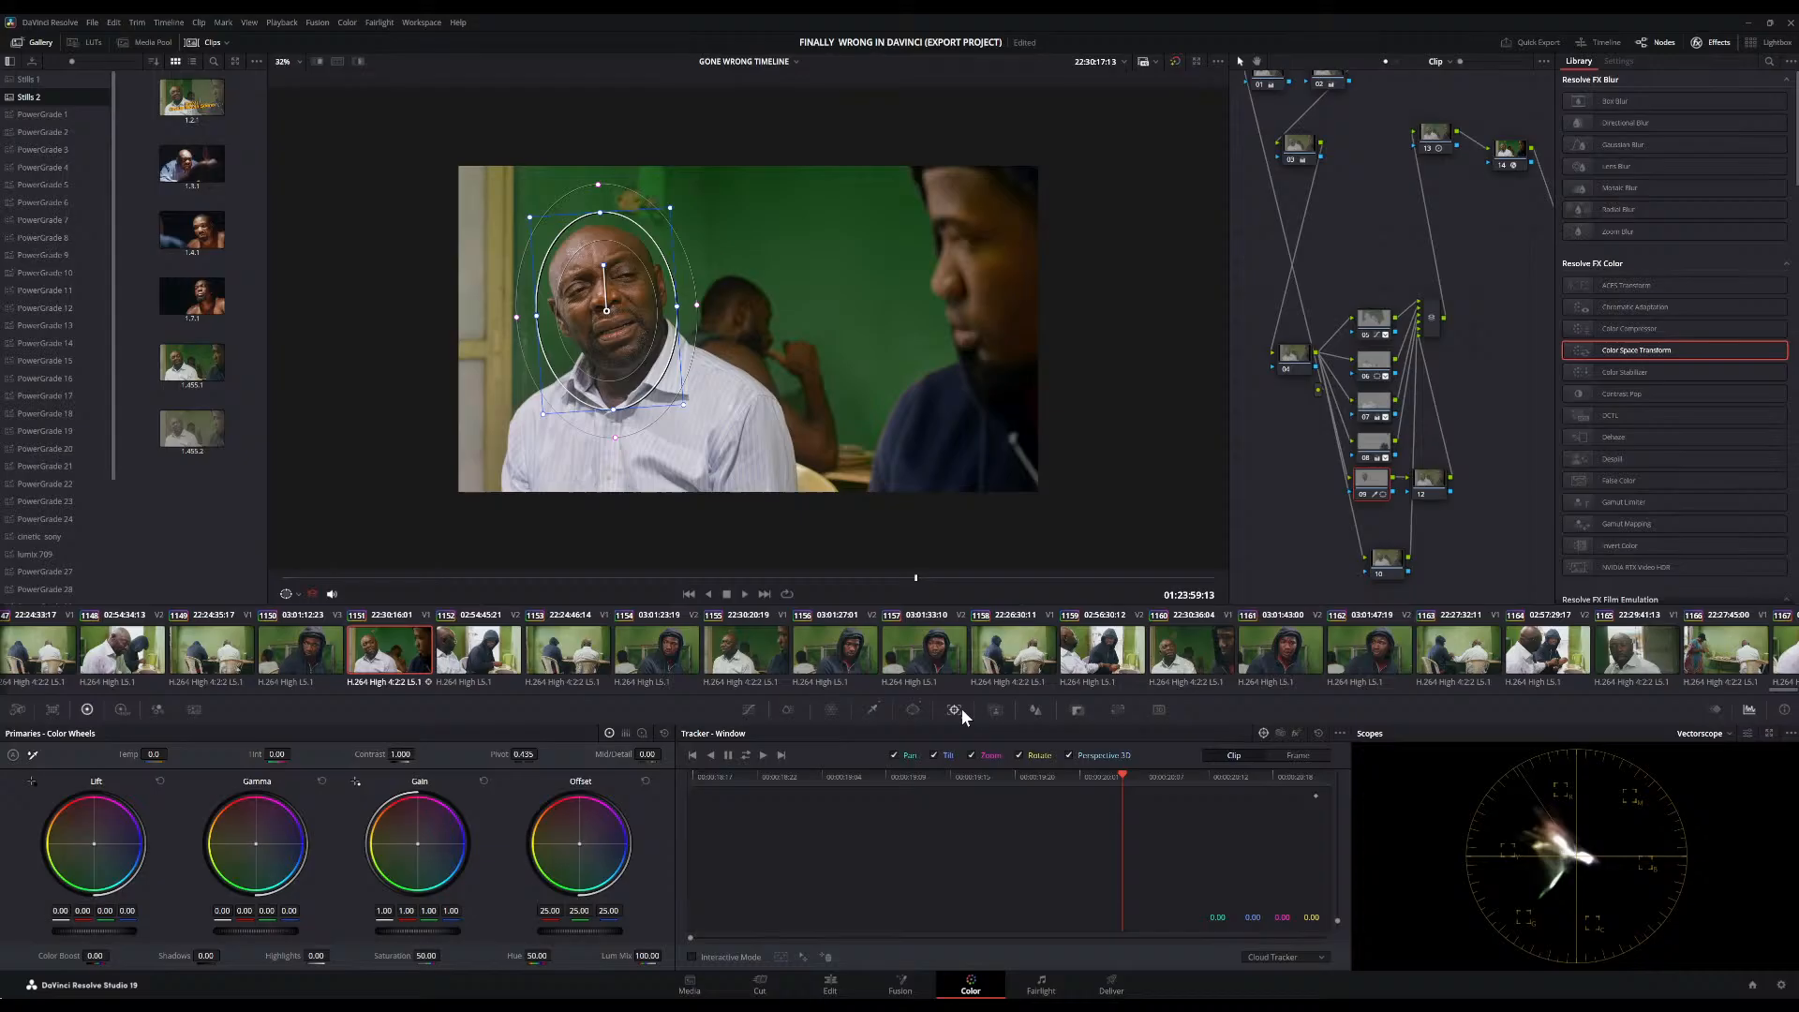
pyautogui.click(746, 755)
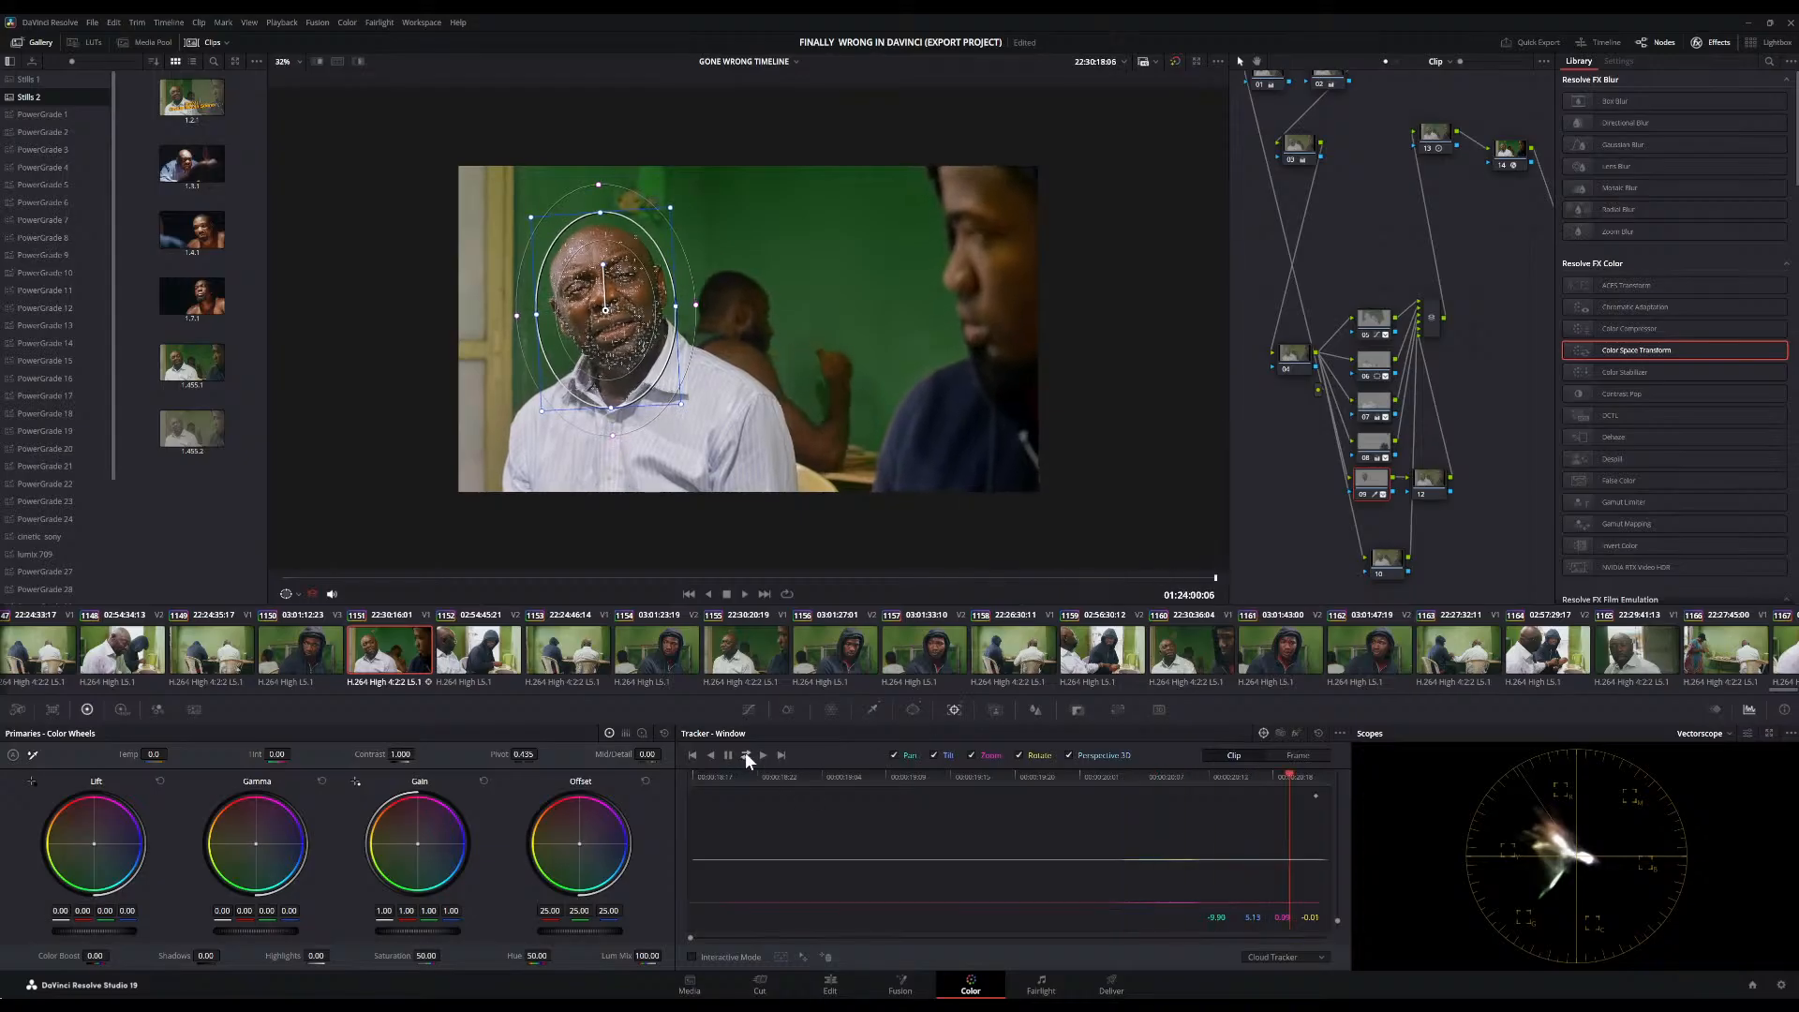
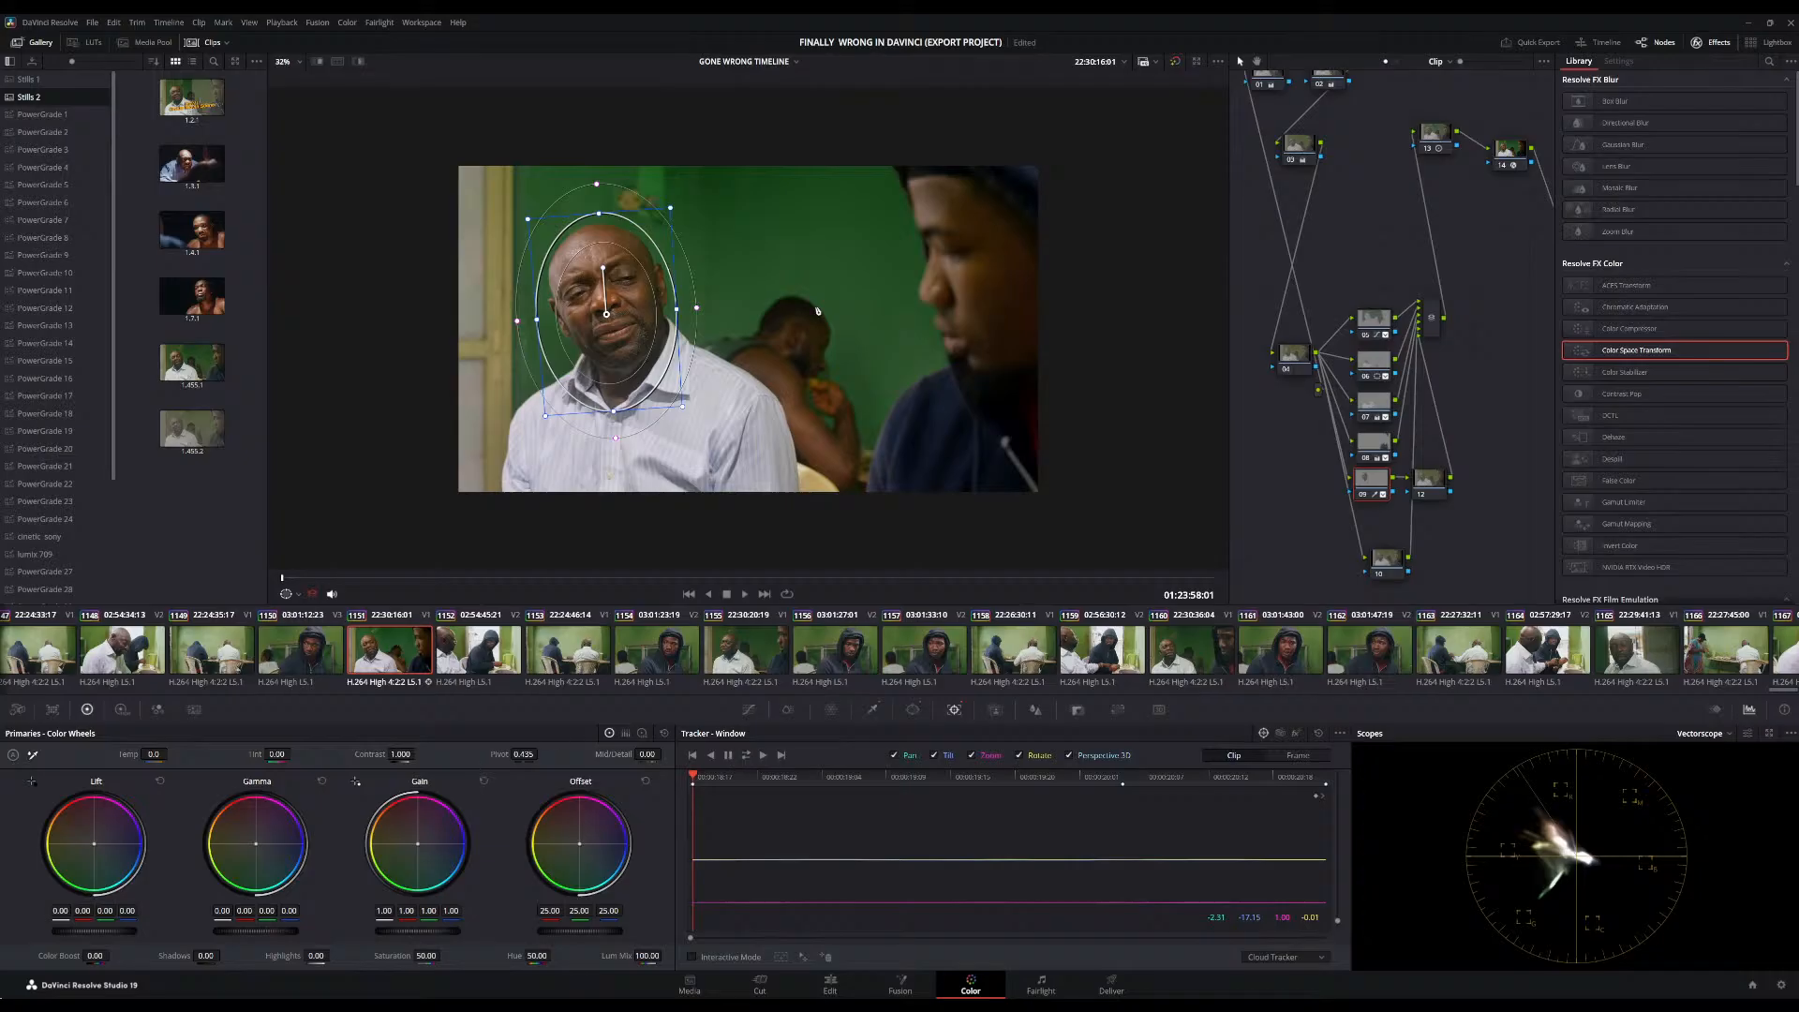
pyautogui.hotkey('ctrl', 's')
# Raise node 09's contrast to 1.062 and shadows to 5.00 on the seated man's face
pyautogui.moveTo(223, 955); pyautogui.dragTo(223, 955)
pyautogui.scroll(3, 806, 338)
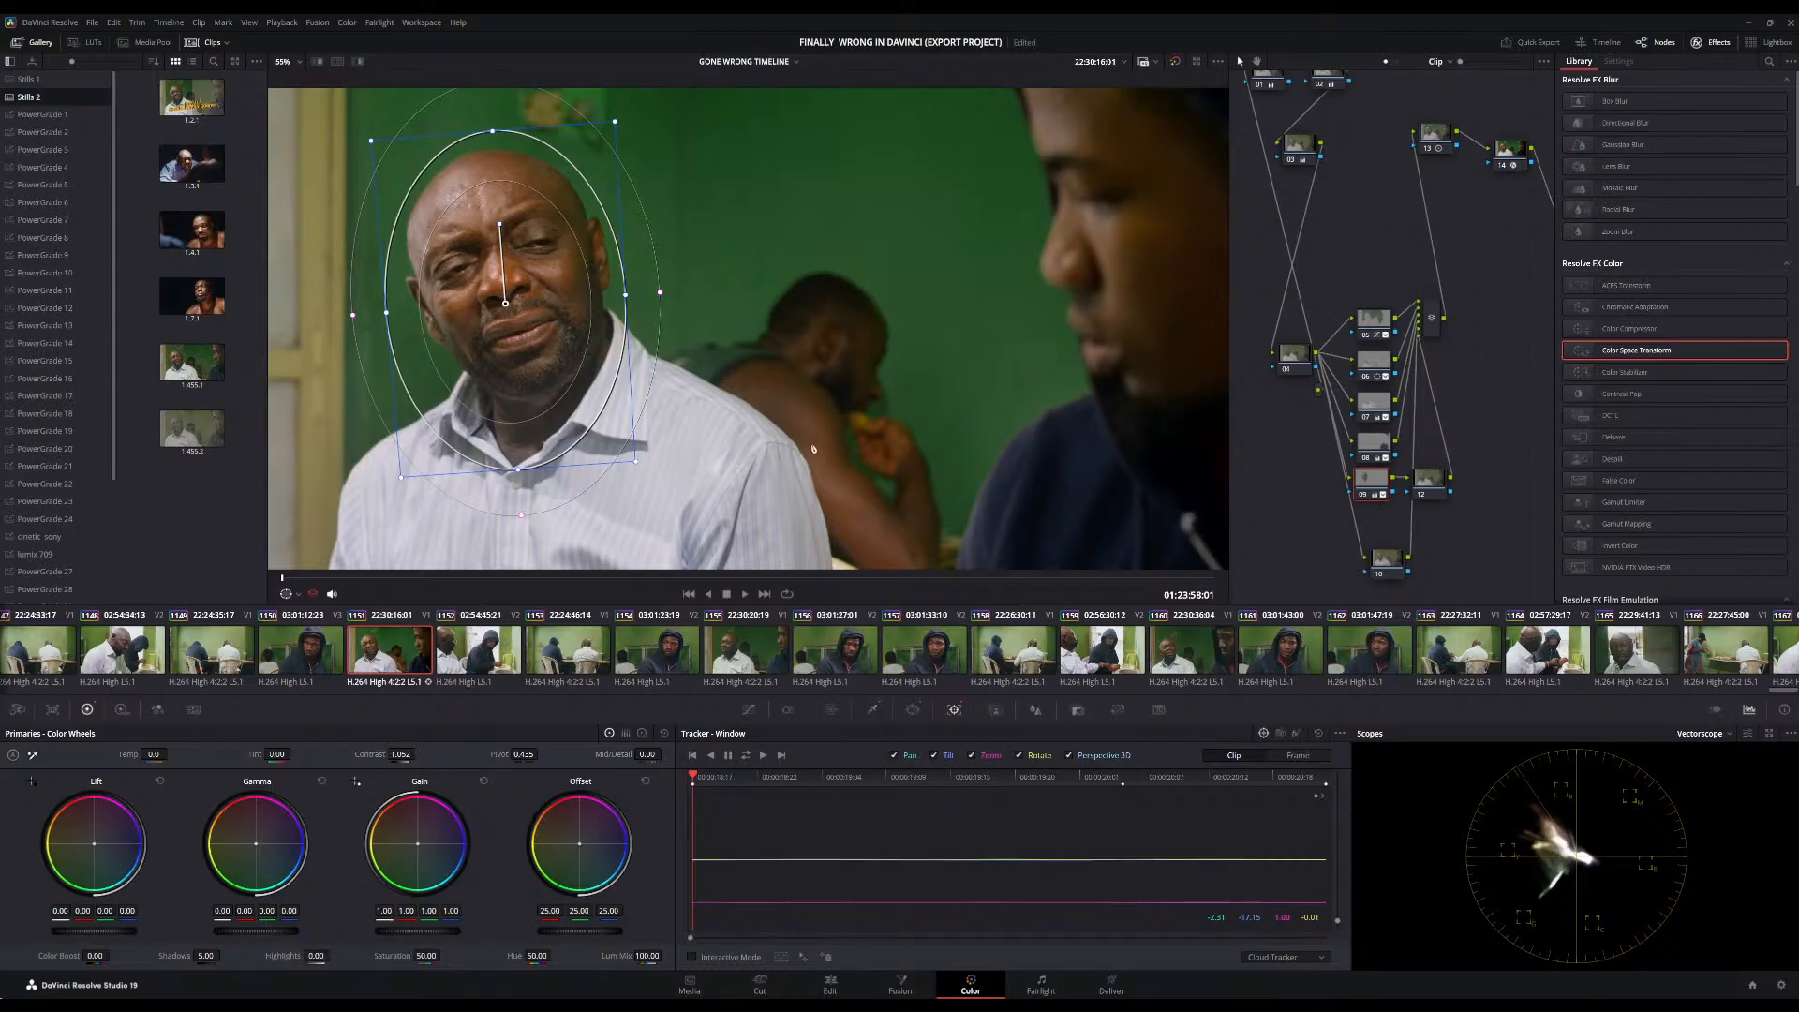
pyautogui.scroll(-2, 814, 449)
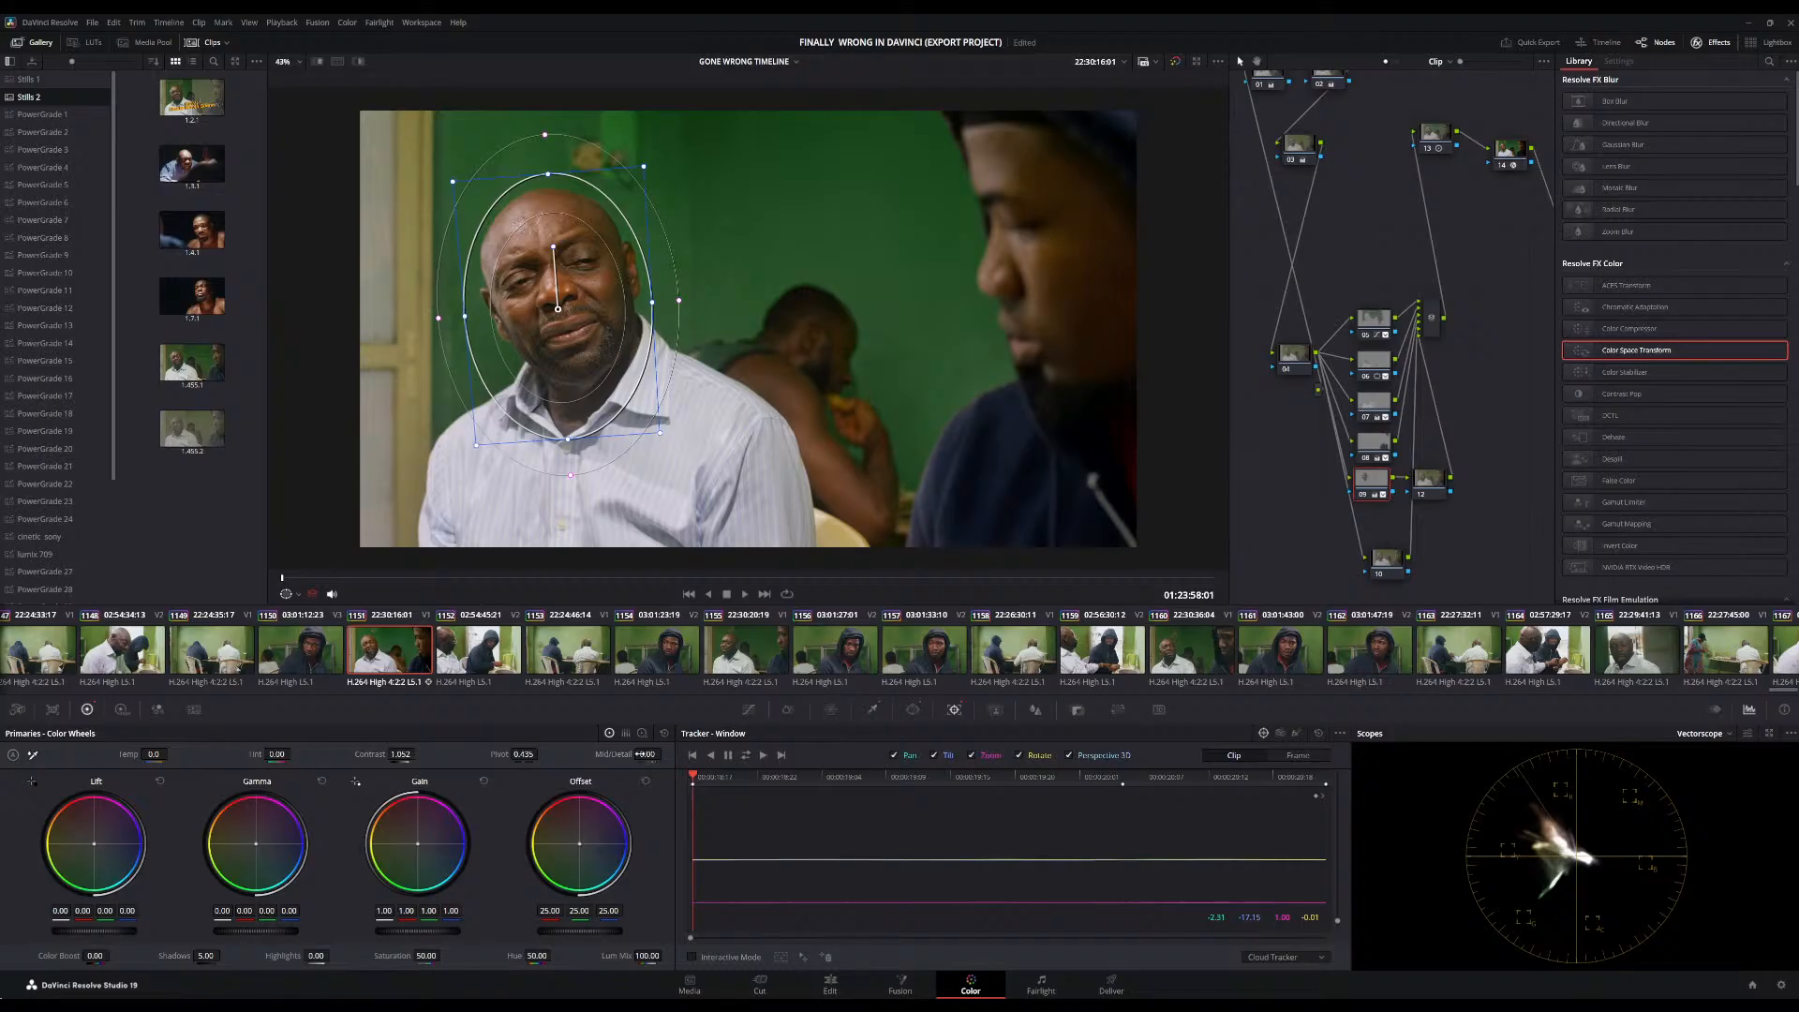
# Warm node 09's log midtones to 0.06, -0.01, -0.03 for red, green and blue, and lower saturation to 43.50
pyautogui.click(643, 732)
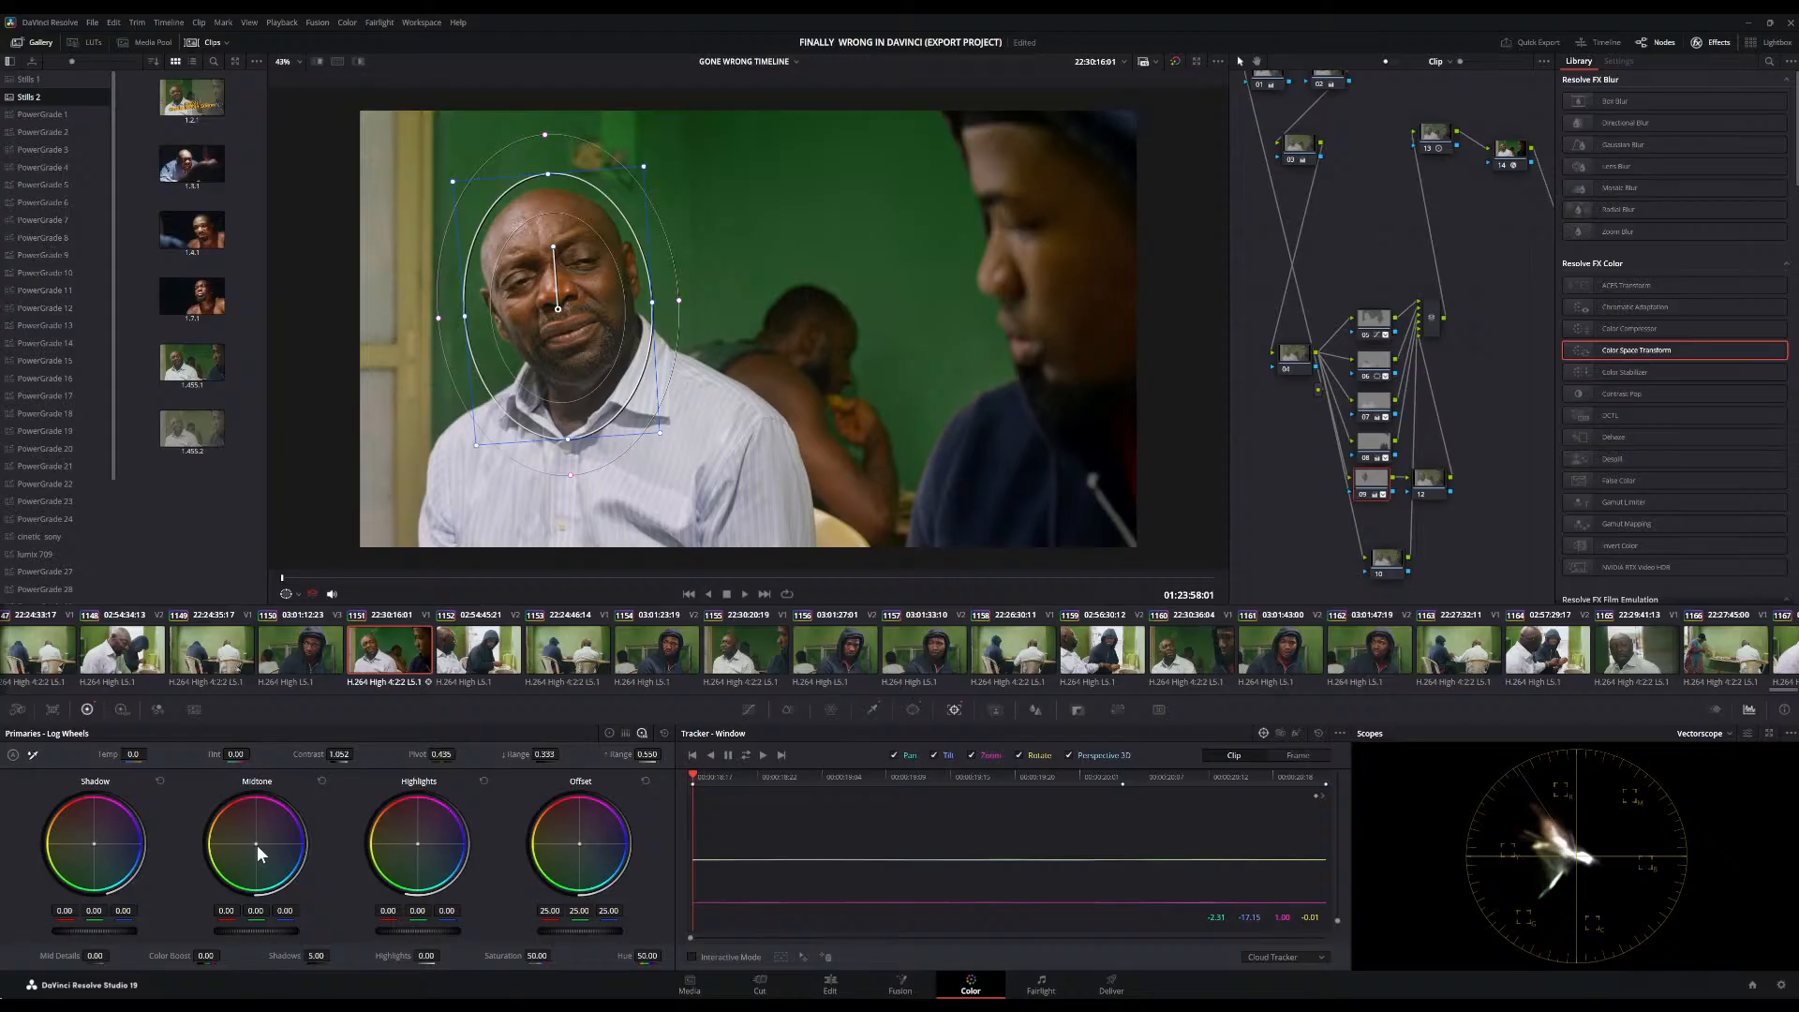
pyautogui.moveTo(256, 846); pyautogui.dragTo(250, 831)
pyautogui.moveTo(554, 956); pyautogui.dragTo(524, 956)
pyautogui.moveTo(555, 956); pyautogui.dragTo(557, 956)
pyautogui.scroll(-3, 968, 336)
pyautogui.scroll(2, 968, 335)
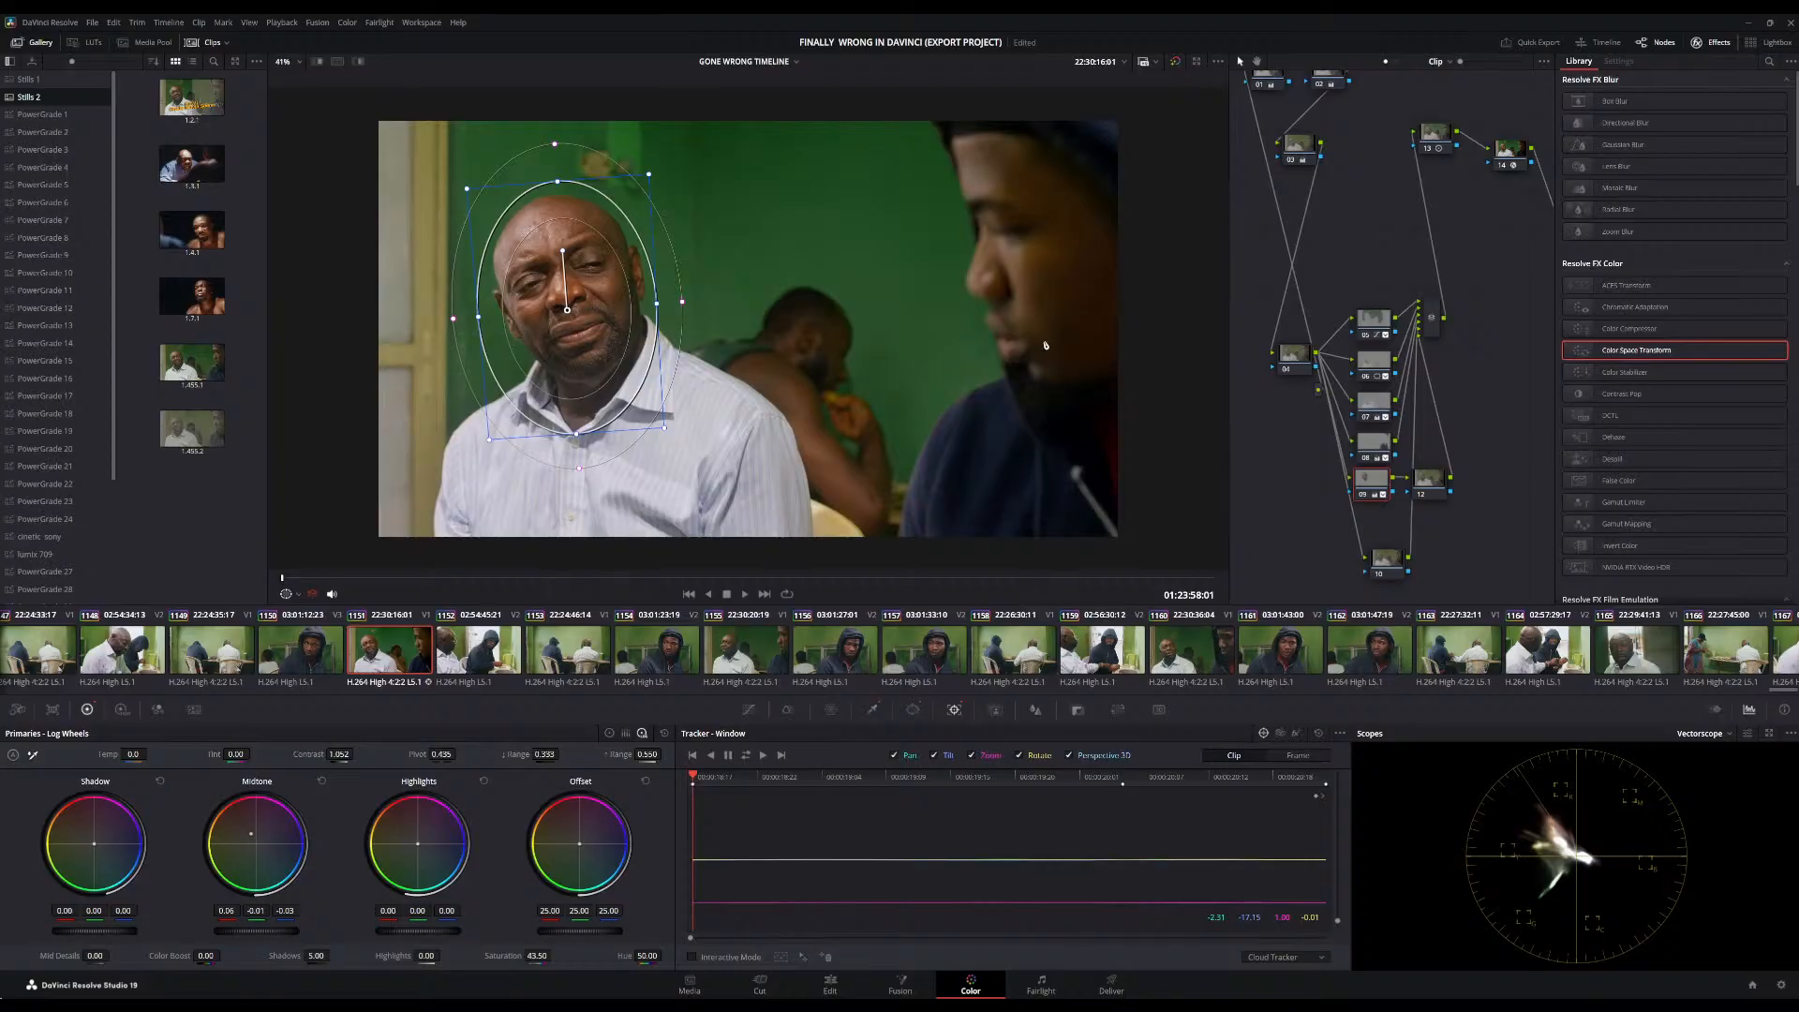
pyautogui.scroll(-2, 1046, 345)
pyautogui.scroll(3, 1046, 345)
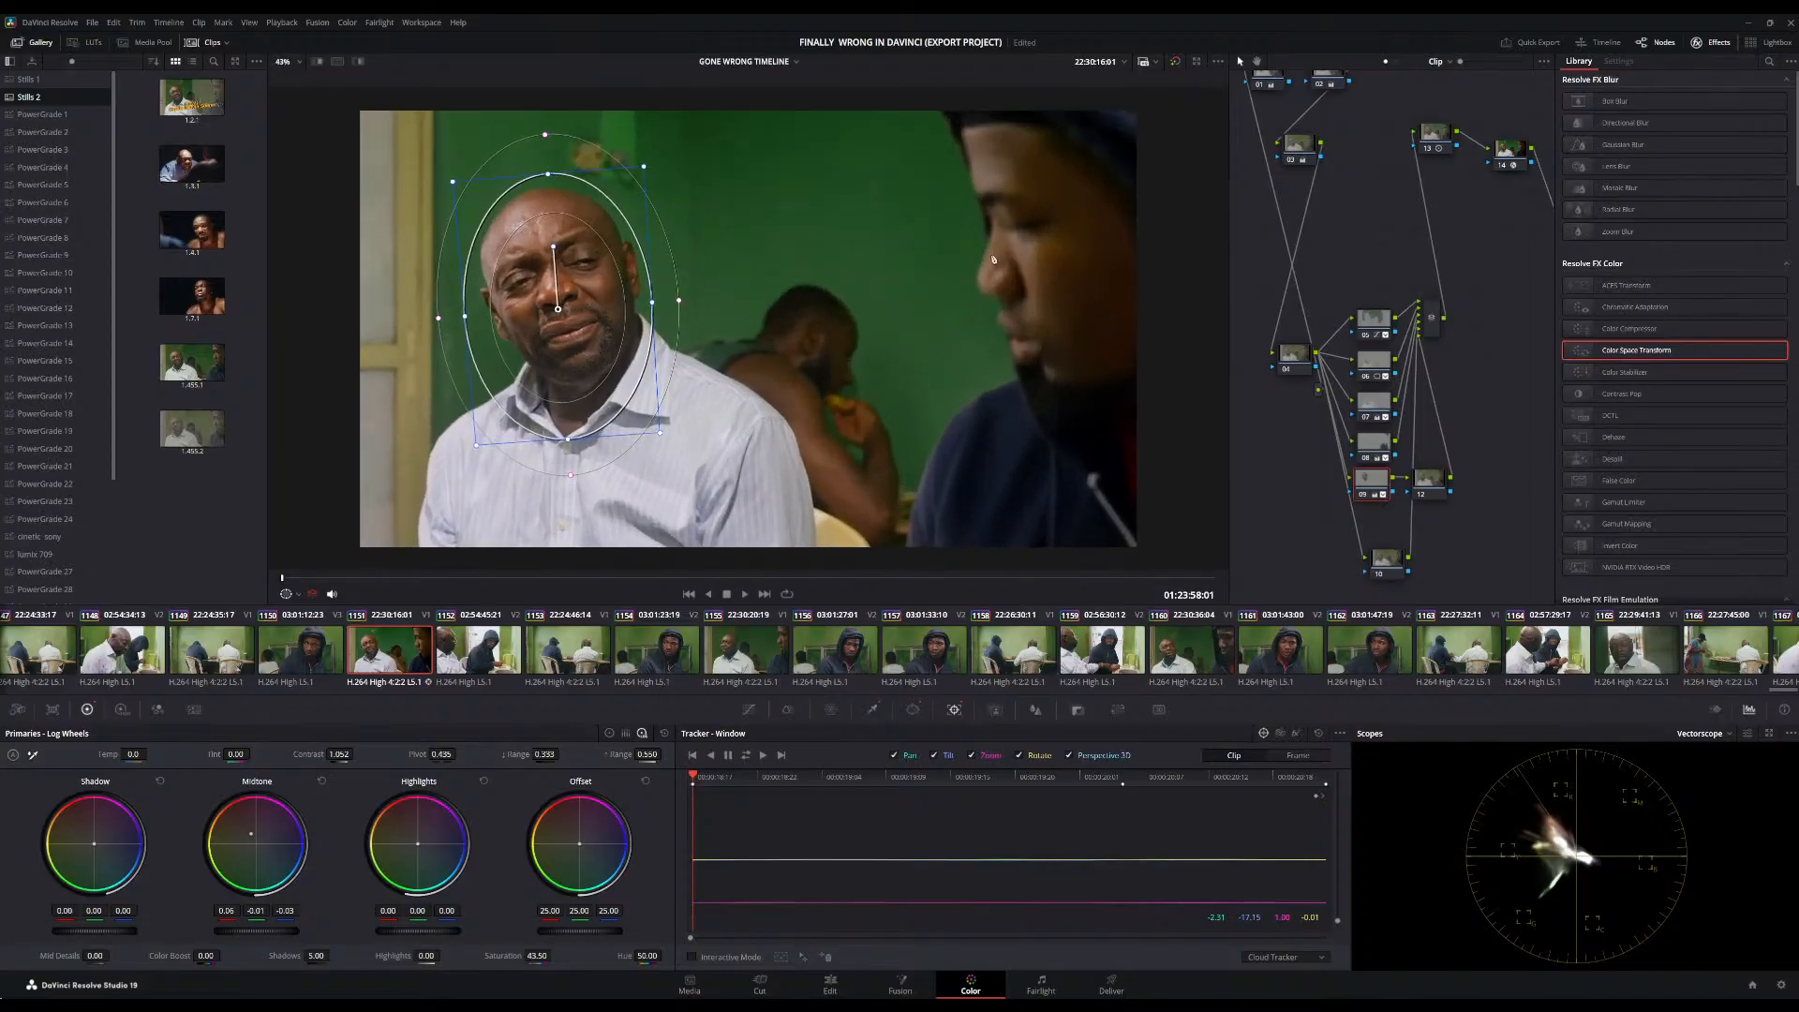
# Move nodes 09 and 12 leftward in the node graph, out from beneath the parallel nodes
pyautogui.click(1432, 489)
pyautogui.click(1378, 488)
pyautogui.moveTo(1378, 489); pyautogui.dragTo(1279, 487)
pyautogui.moveTo(1432, 491); pyautogui.dragTo(1335, 499)
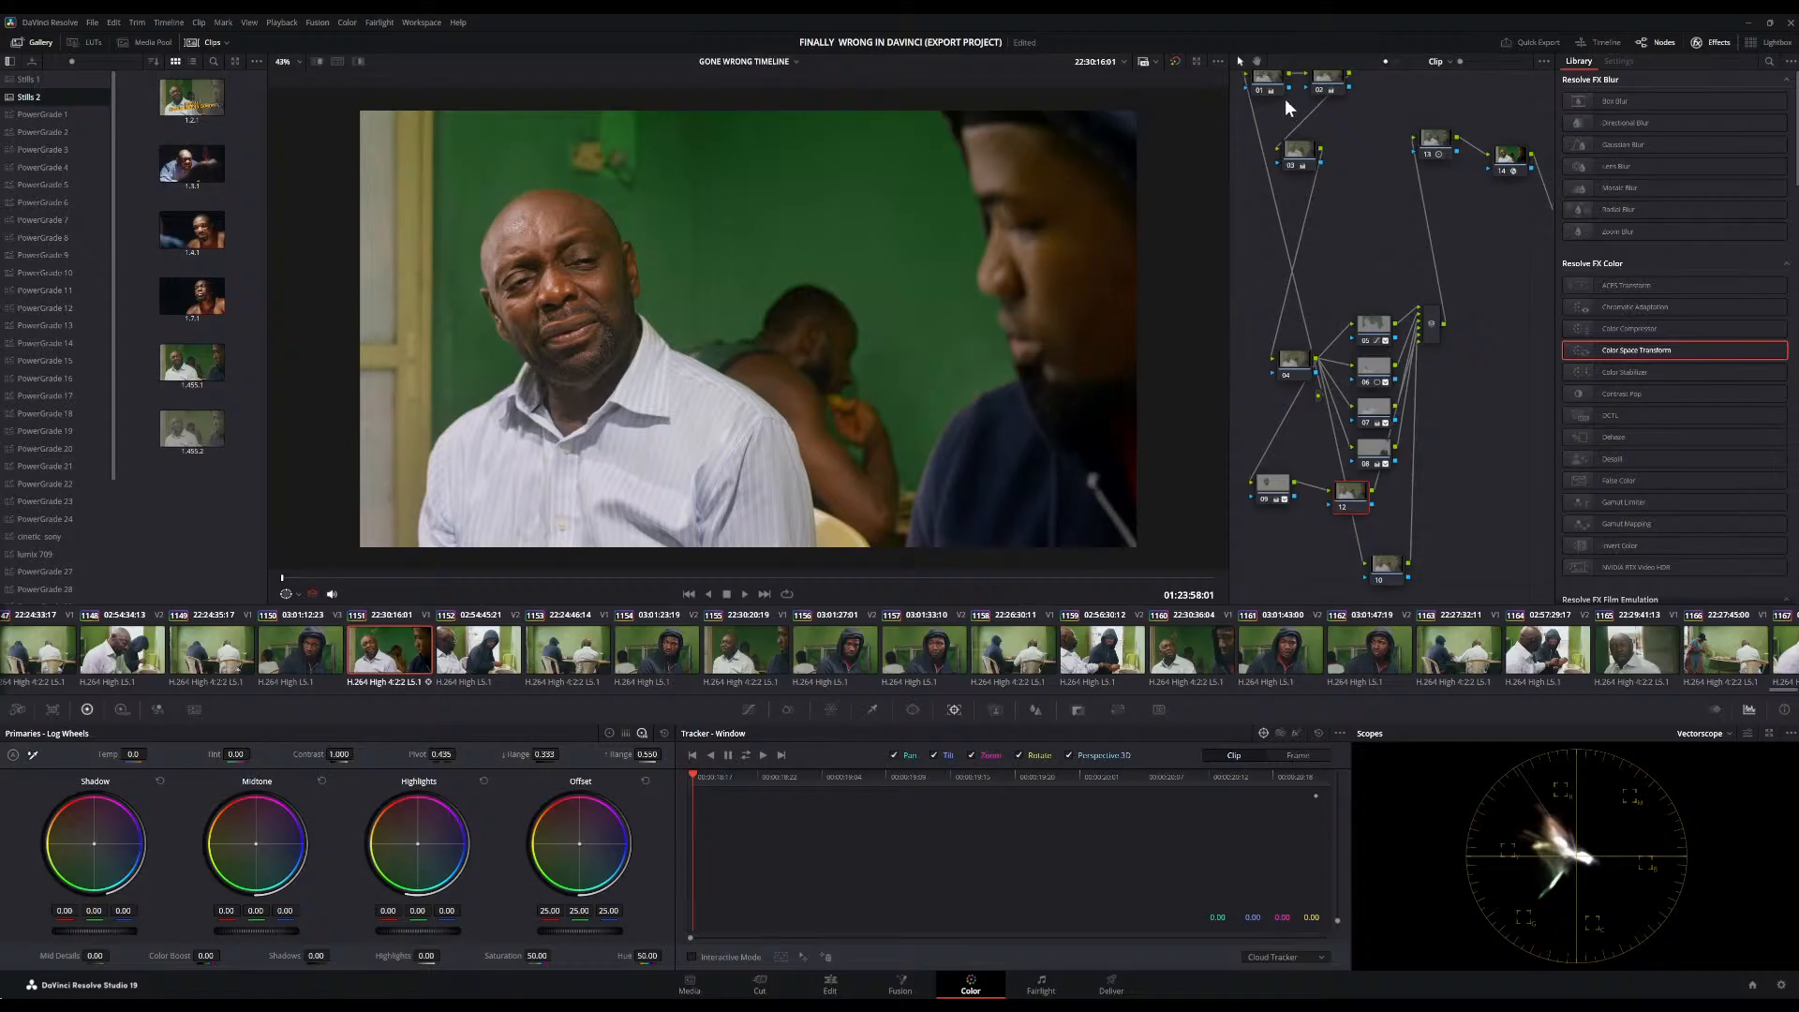
# Move nodes 01, 02, 03, 13 and 14 down in the node graph, closer to the parallel nodes
pyautogui.moveTo(1267, 77); pyautogui.dragTo(1239, 242)
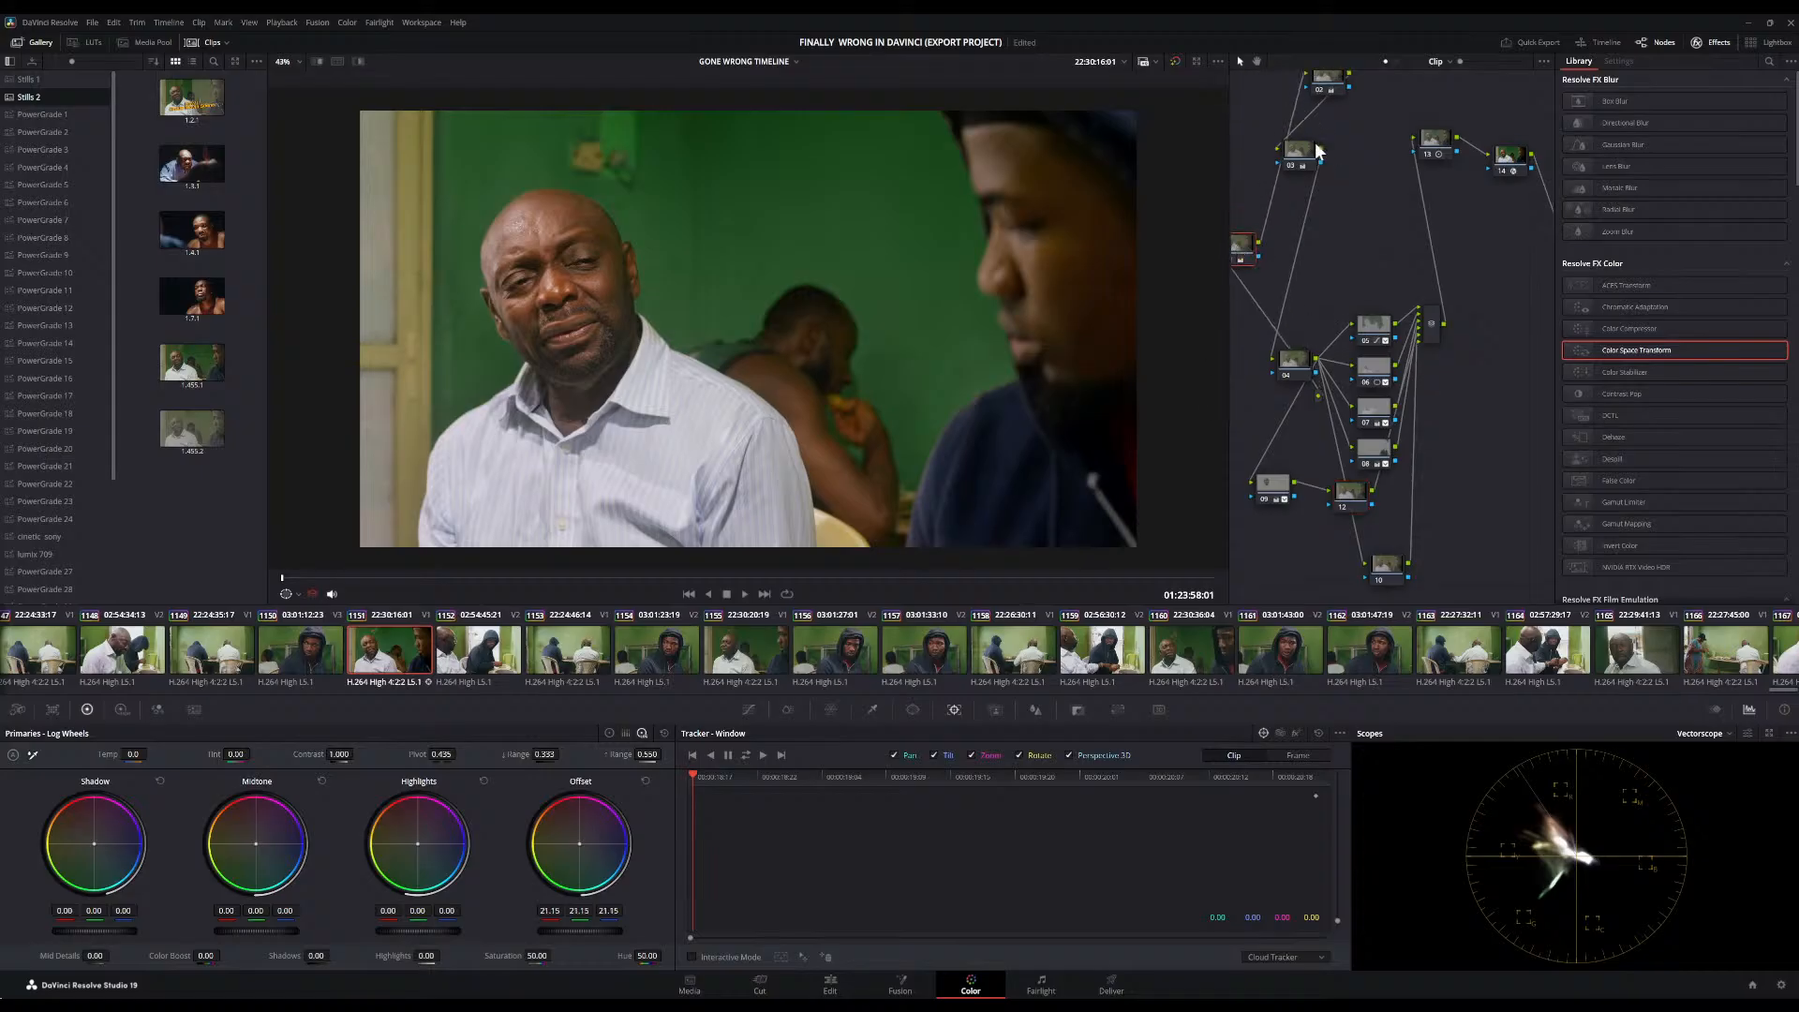
pyautogui.moveTo(1317, 150); pyautogui.dragTo(1317, 264)
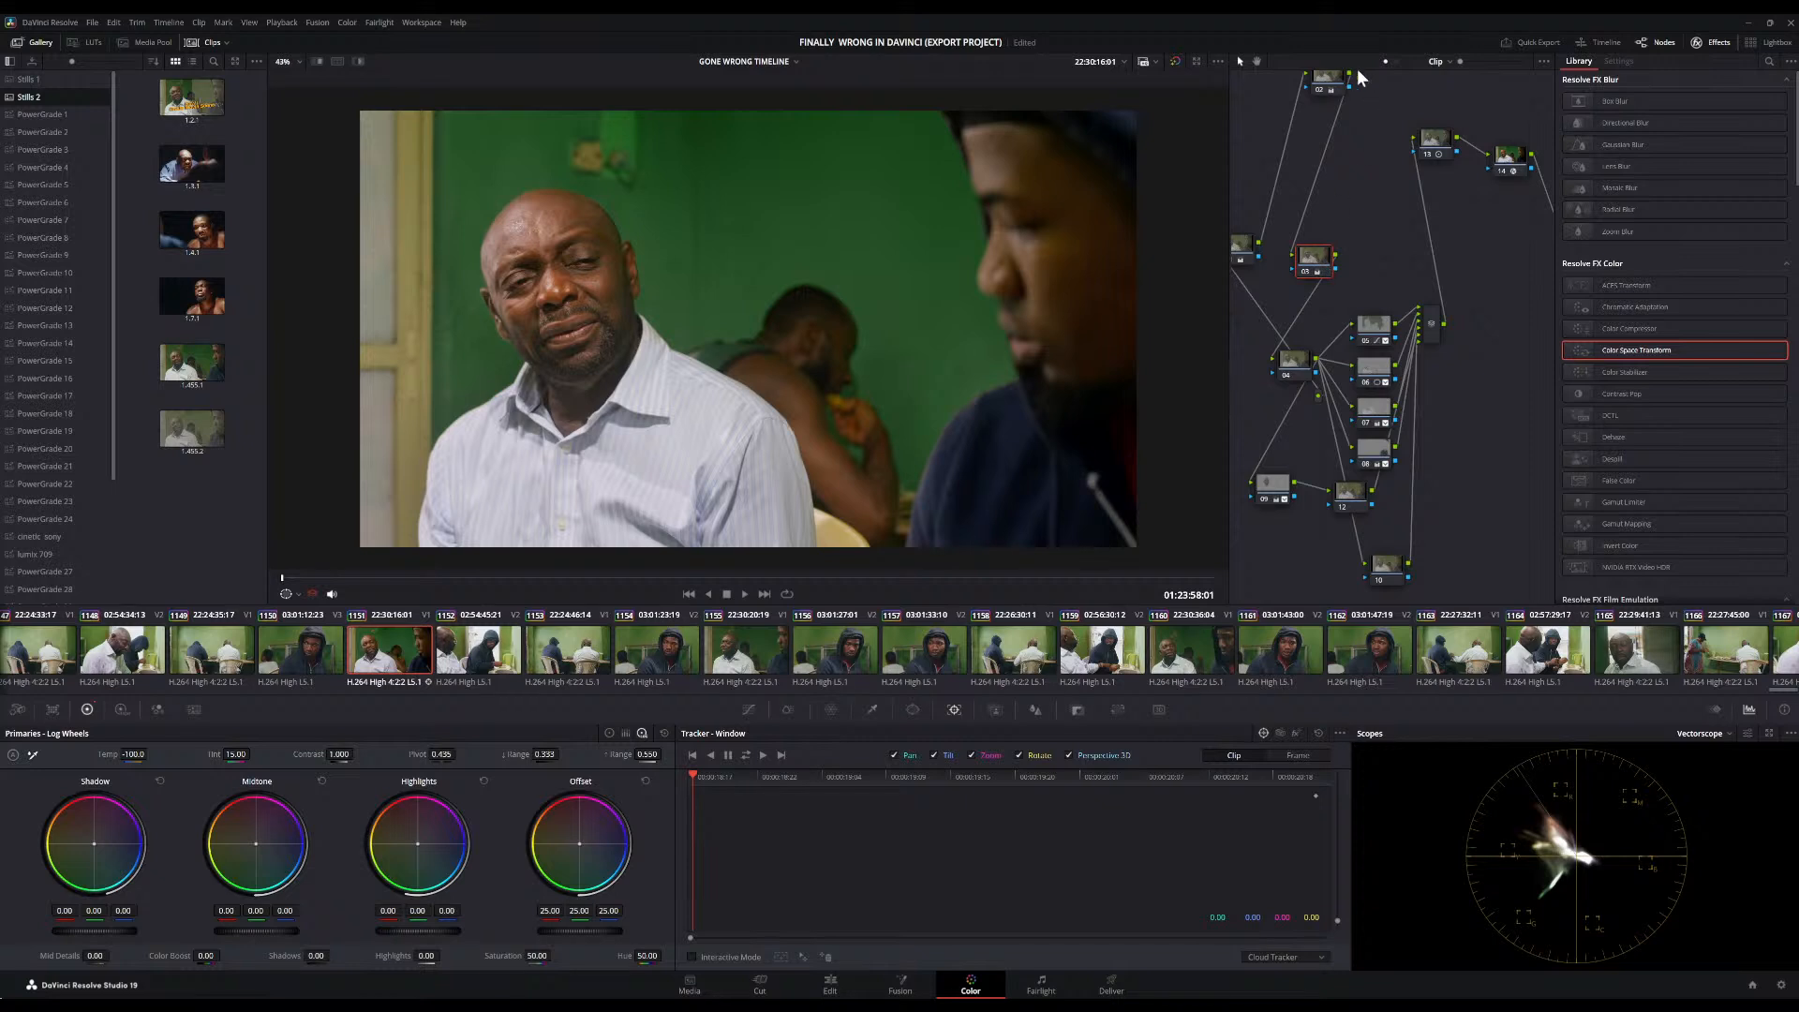
pyautogui.moveTo(1329, 77); pyautogui.dragTo(1285, 214)
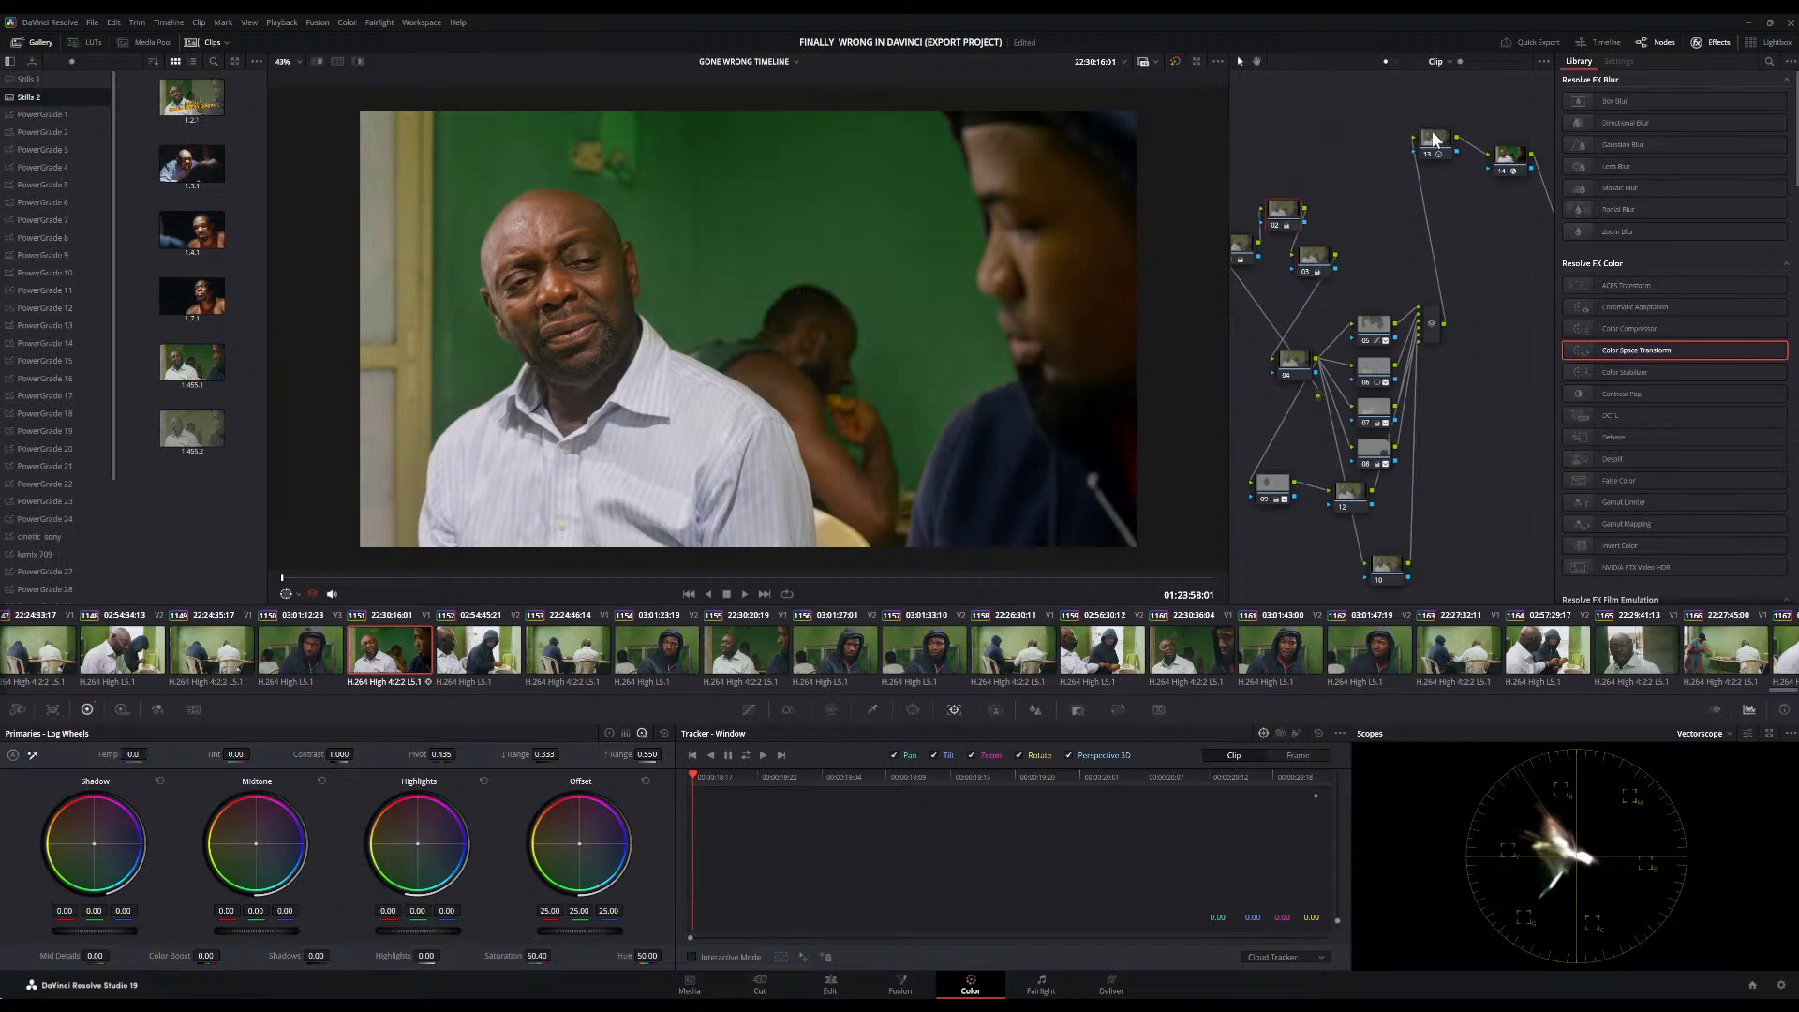
pyautogui.moveTo(1434, 139); pyautogui.dragTo(1448, 246)
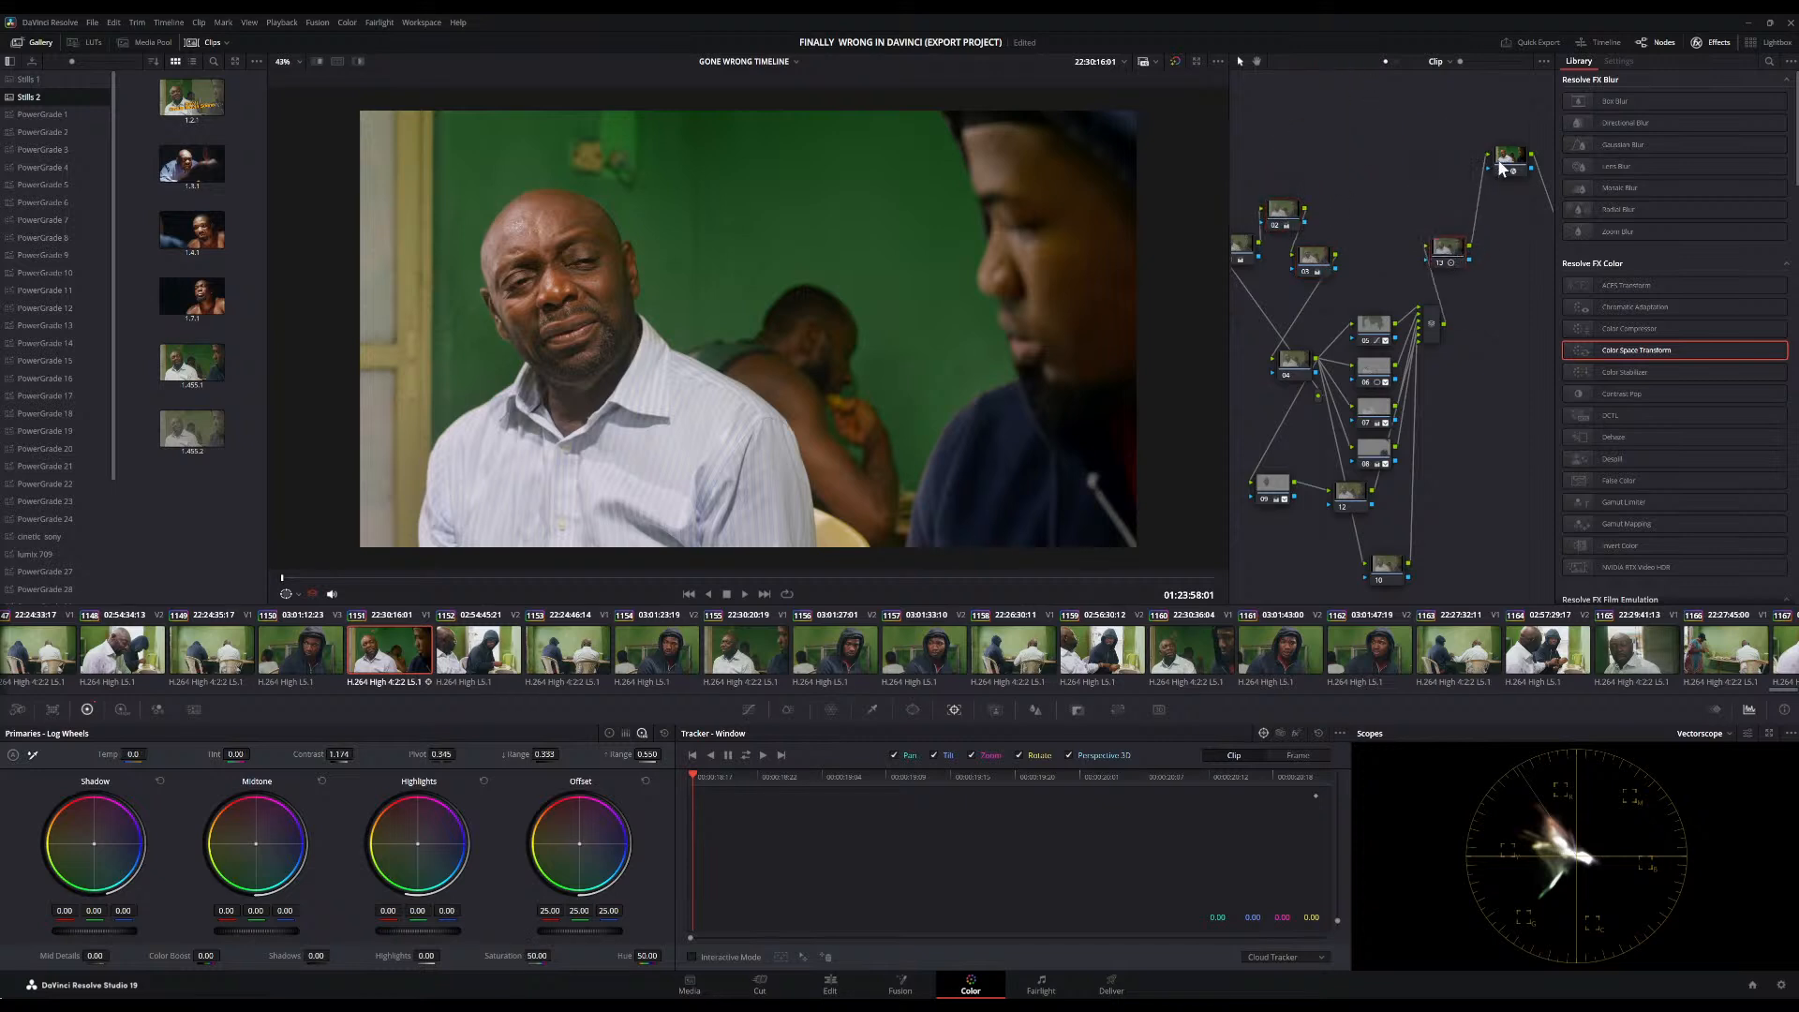
pyautogui.moveTo(1501, 166); pyautogui.dragTo(1522, 259)
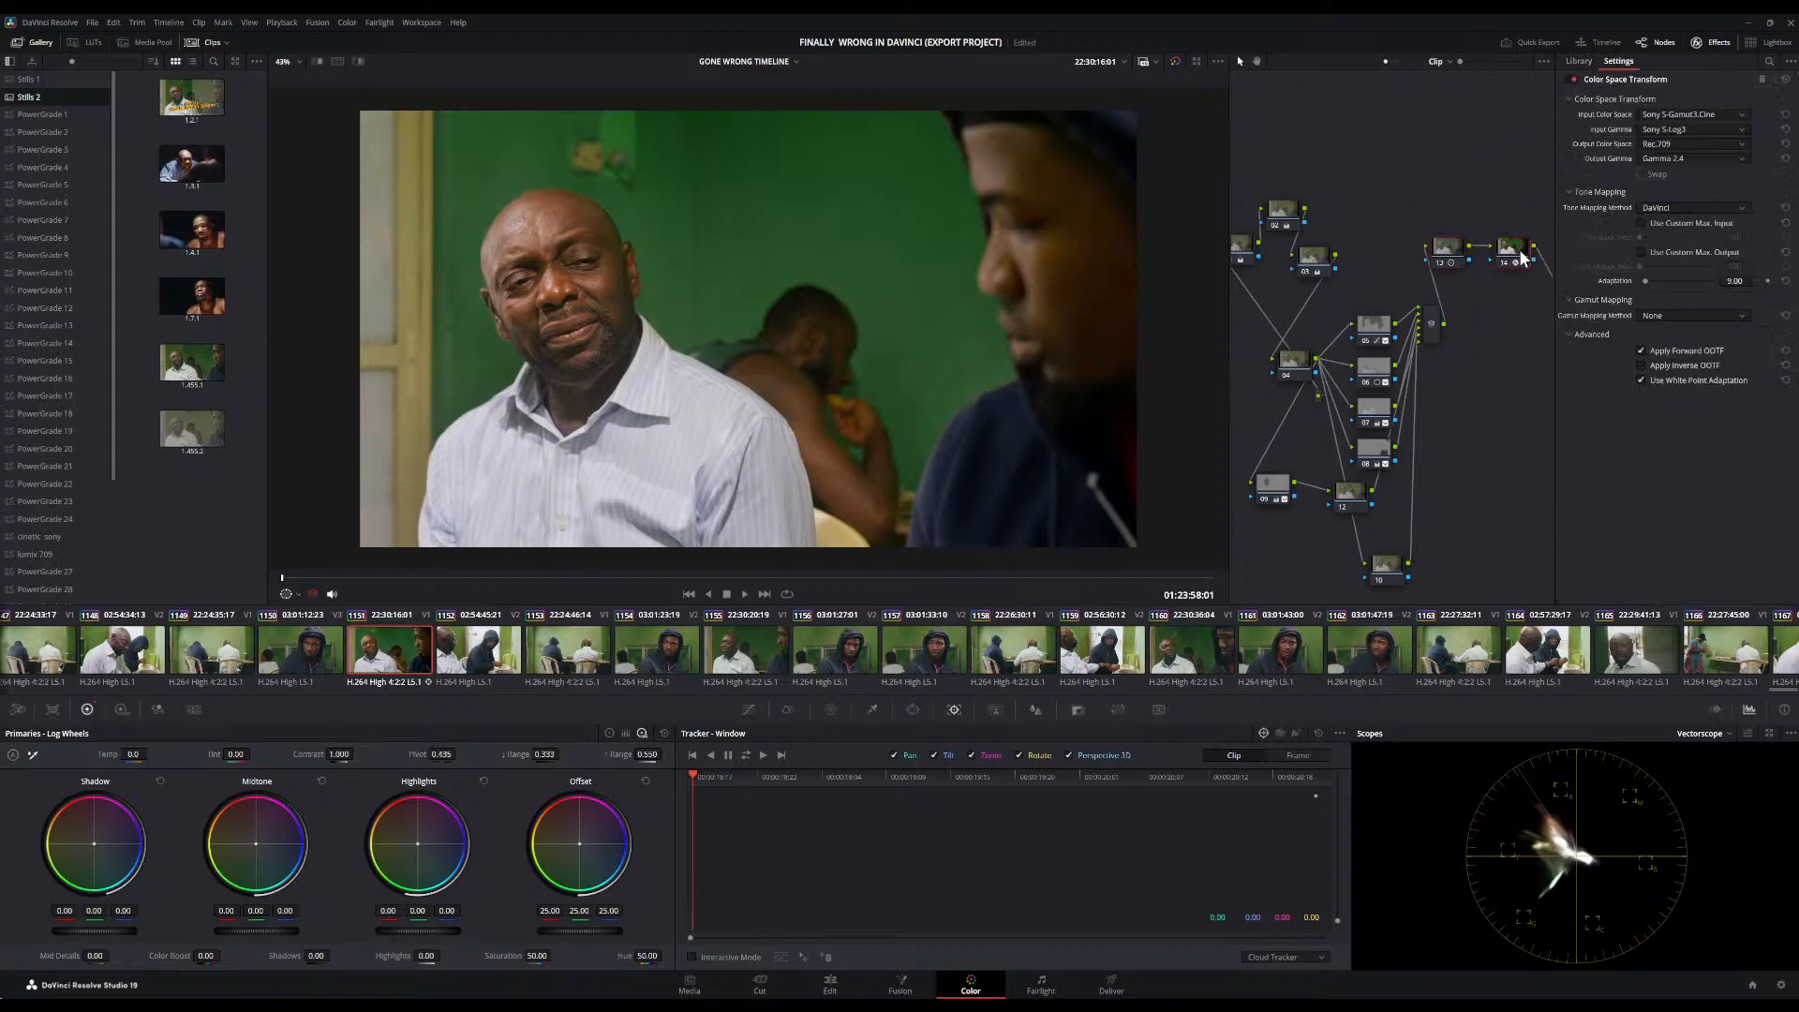
pyautogui.scroll(-3, 1520, 252)
pyautogui.hscroll(-2, 1520, 251)
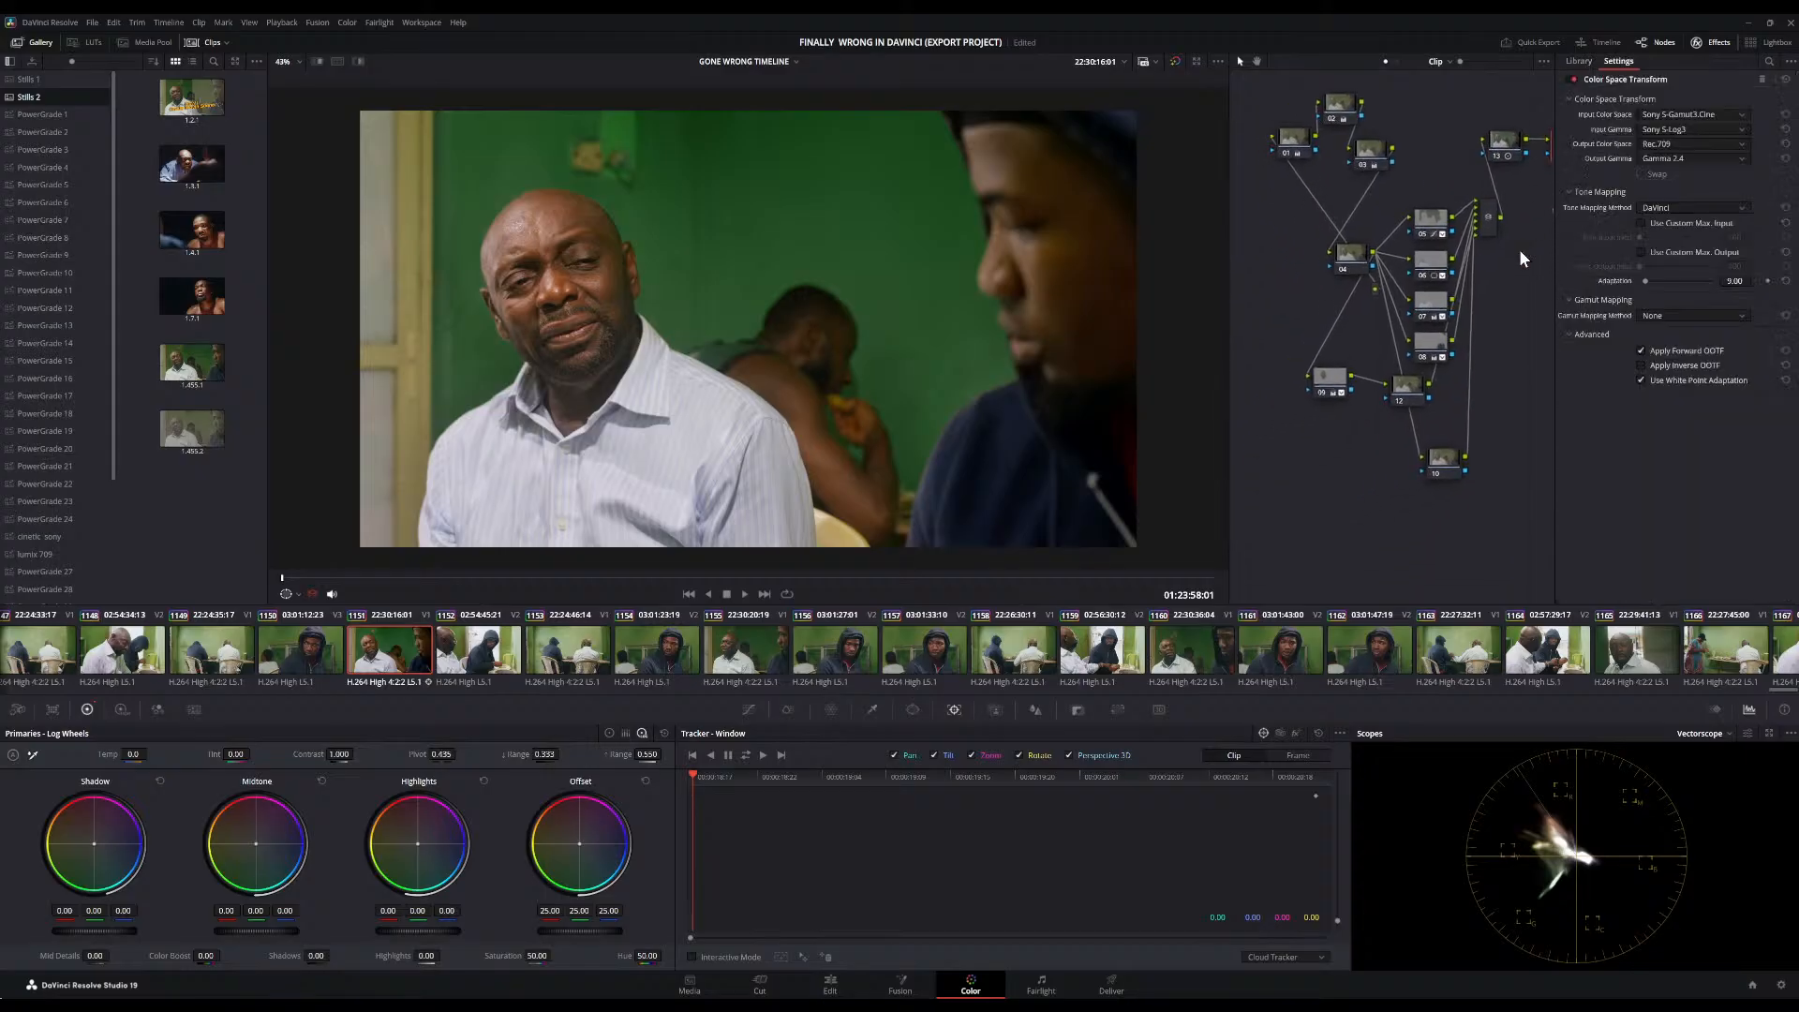
pyautogui.hscroll(3, 1520, 249)
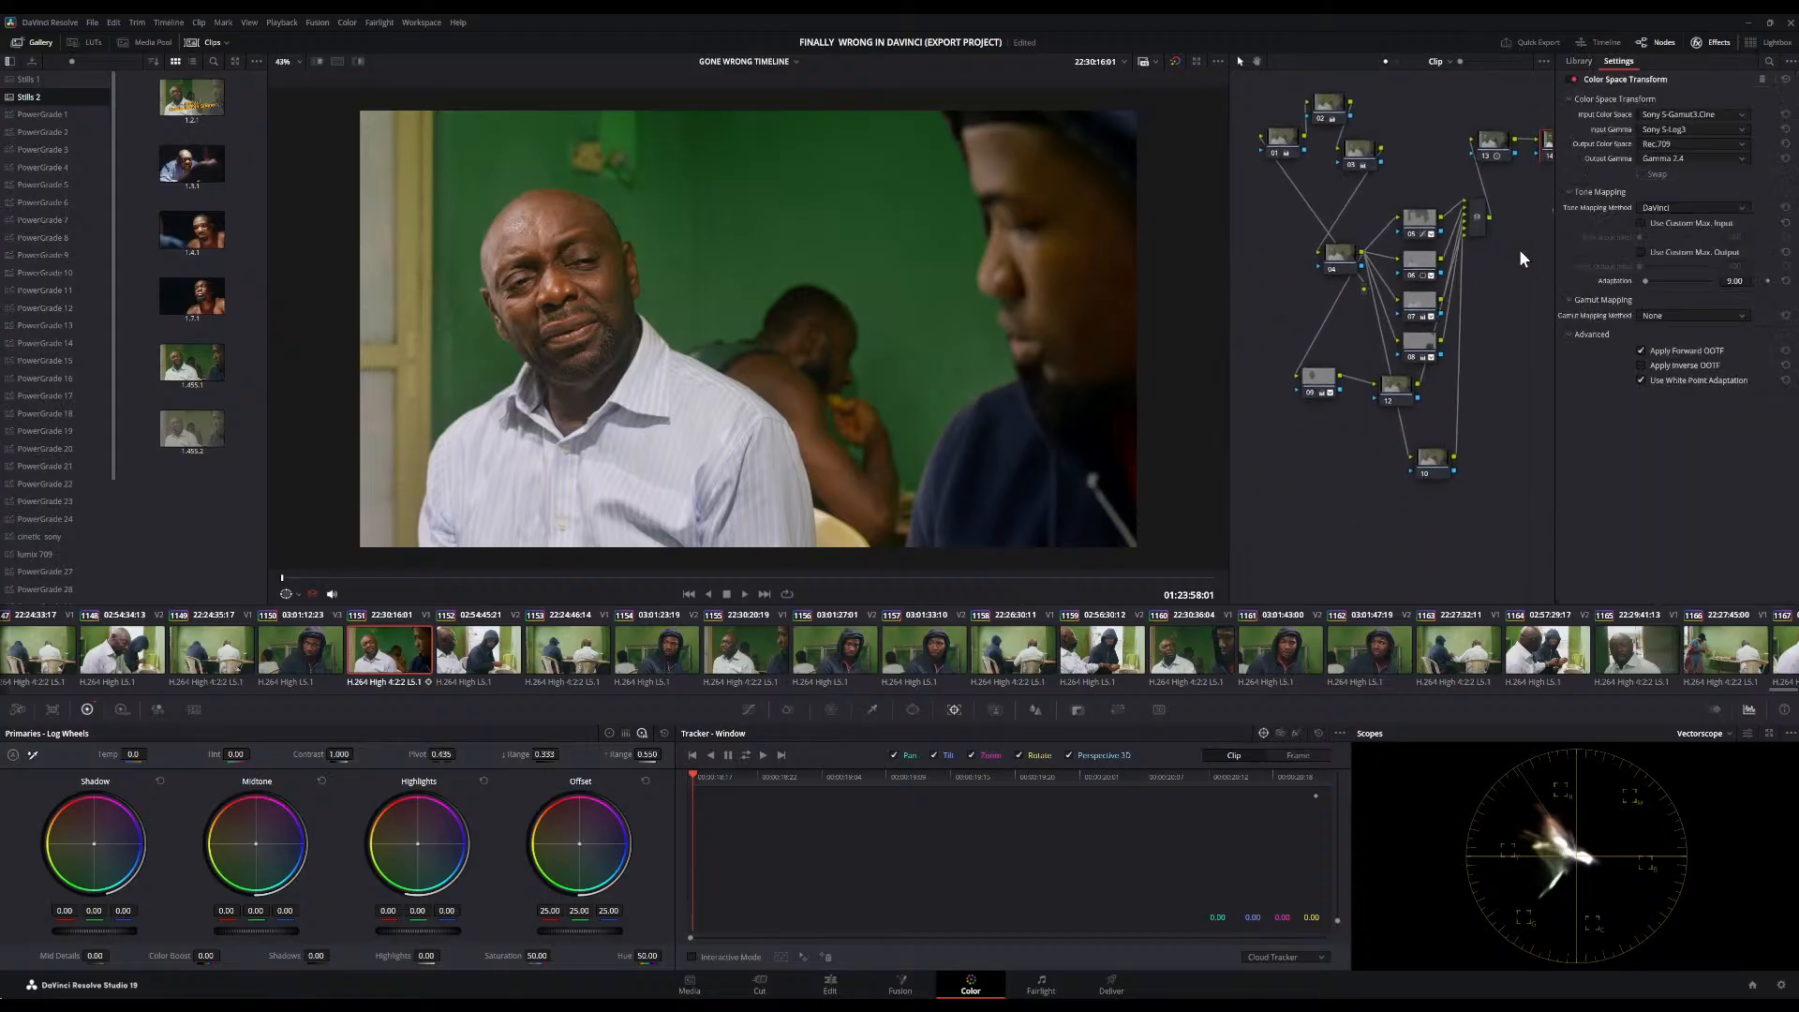
# Move node 12 to the right of the parallel mixer and shift node 09 slightly toward it
pyautogui.click(1381, 394)
pyautogui.moveTo(1380, 394); pyautogui.dragTo(1482, 388)
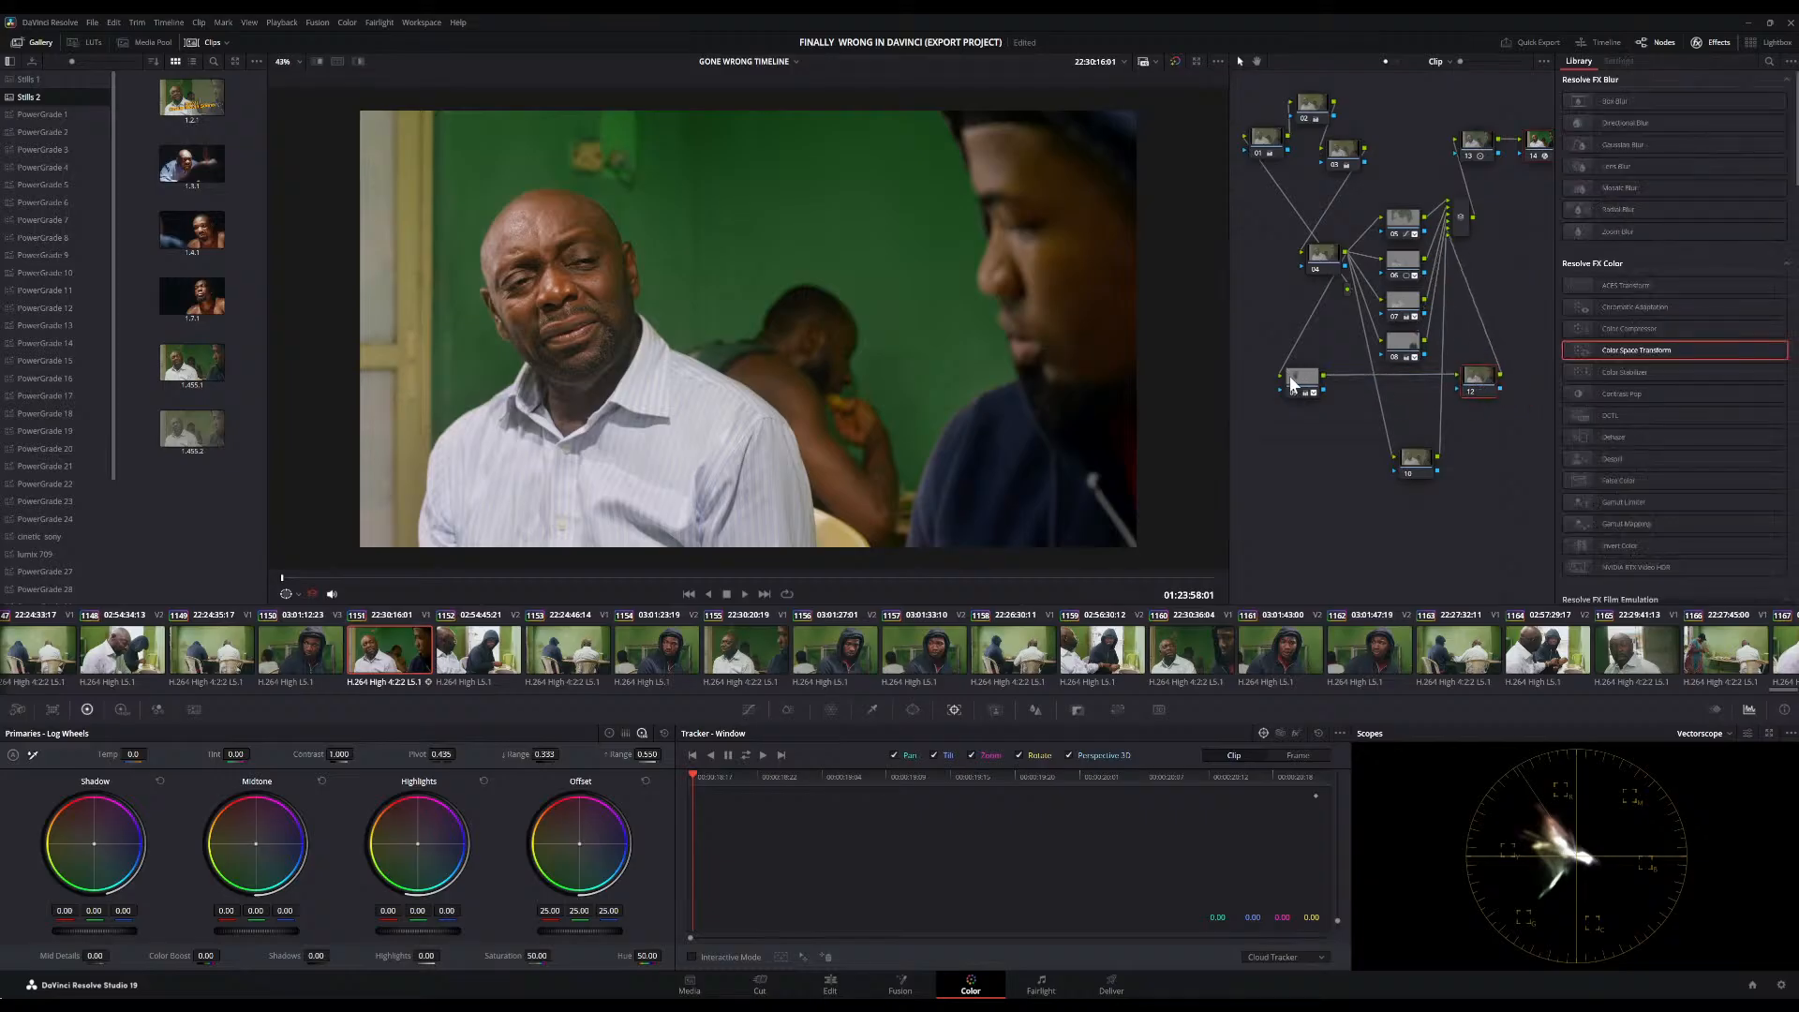
pyautogui.moveTo(1305, 378); pyautogui.dragTo(1317, 379)
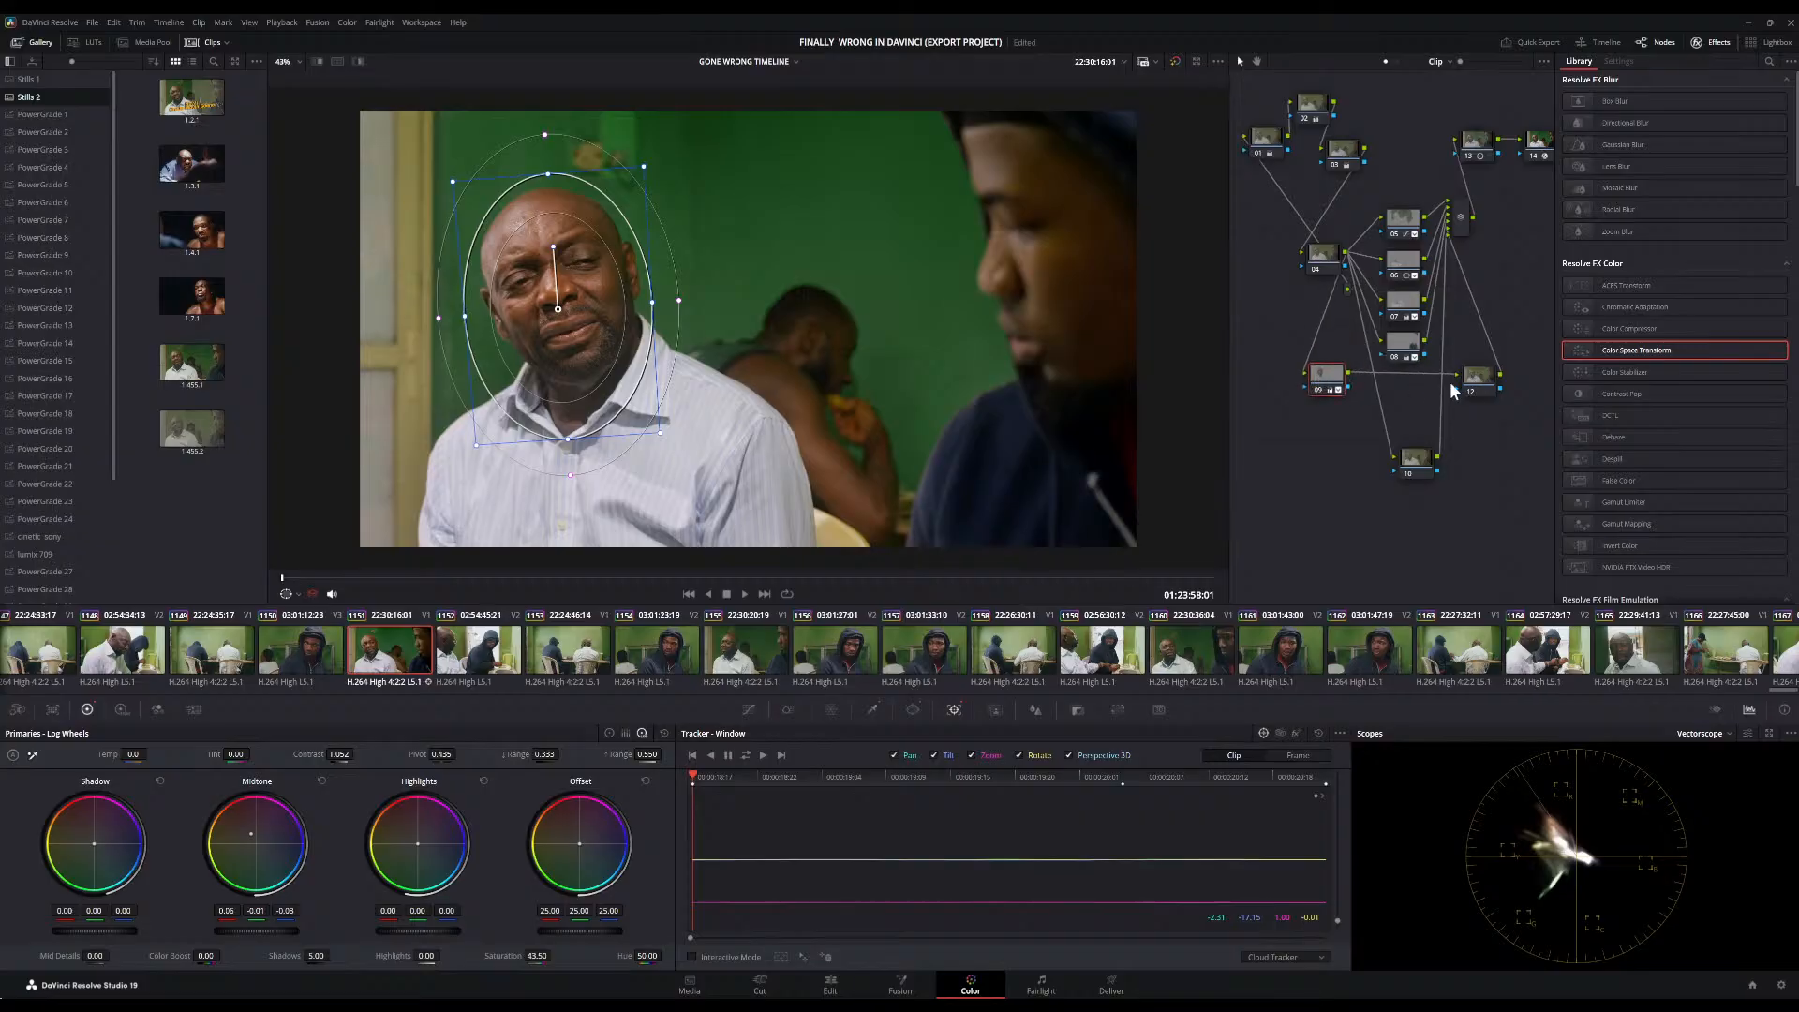
# Add a circular window to the node after the seated man's face node and place it over the foreground man's face
pyautogui.click(1480, 384)
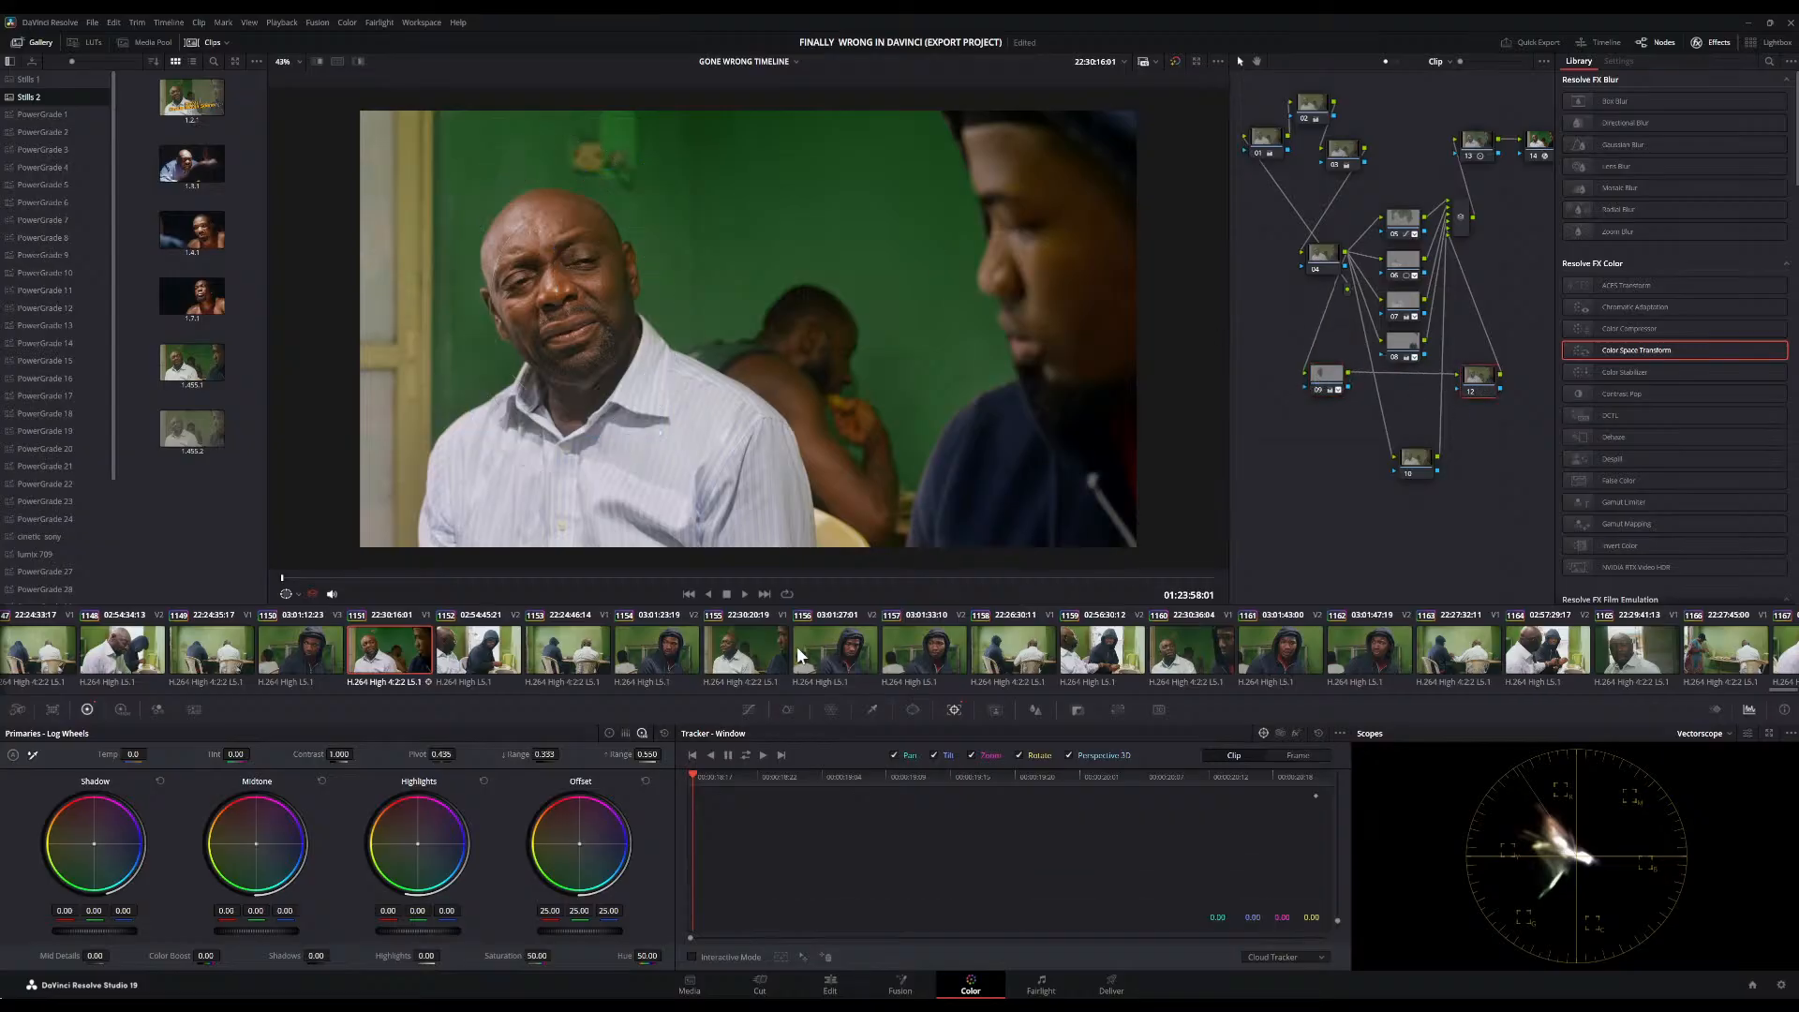
pyautogui.click(912, 711)
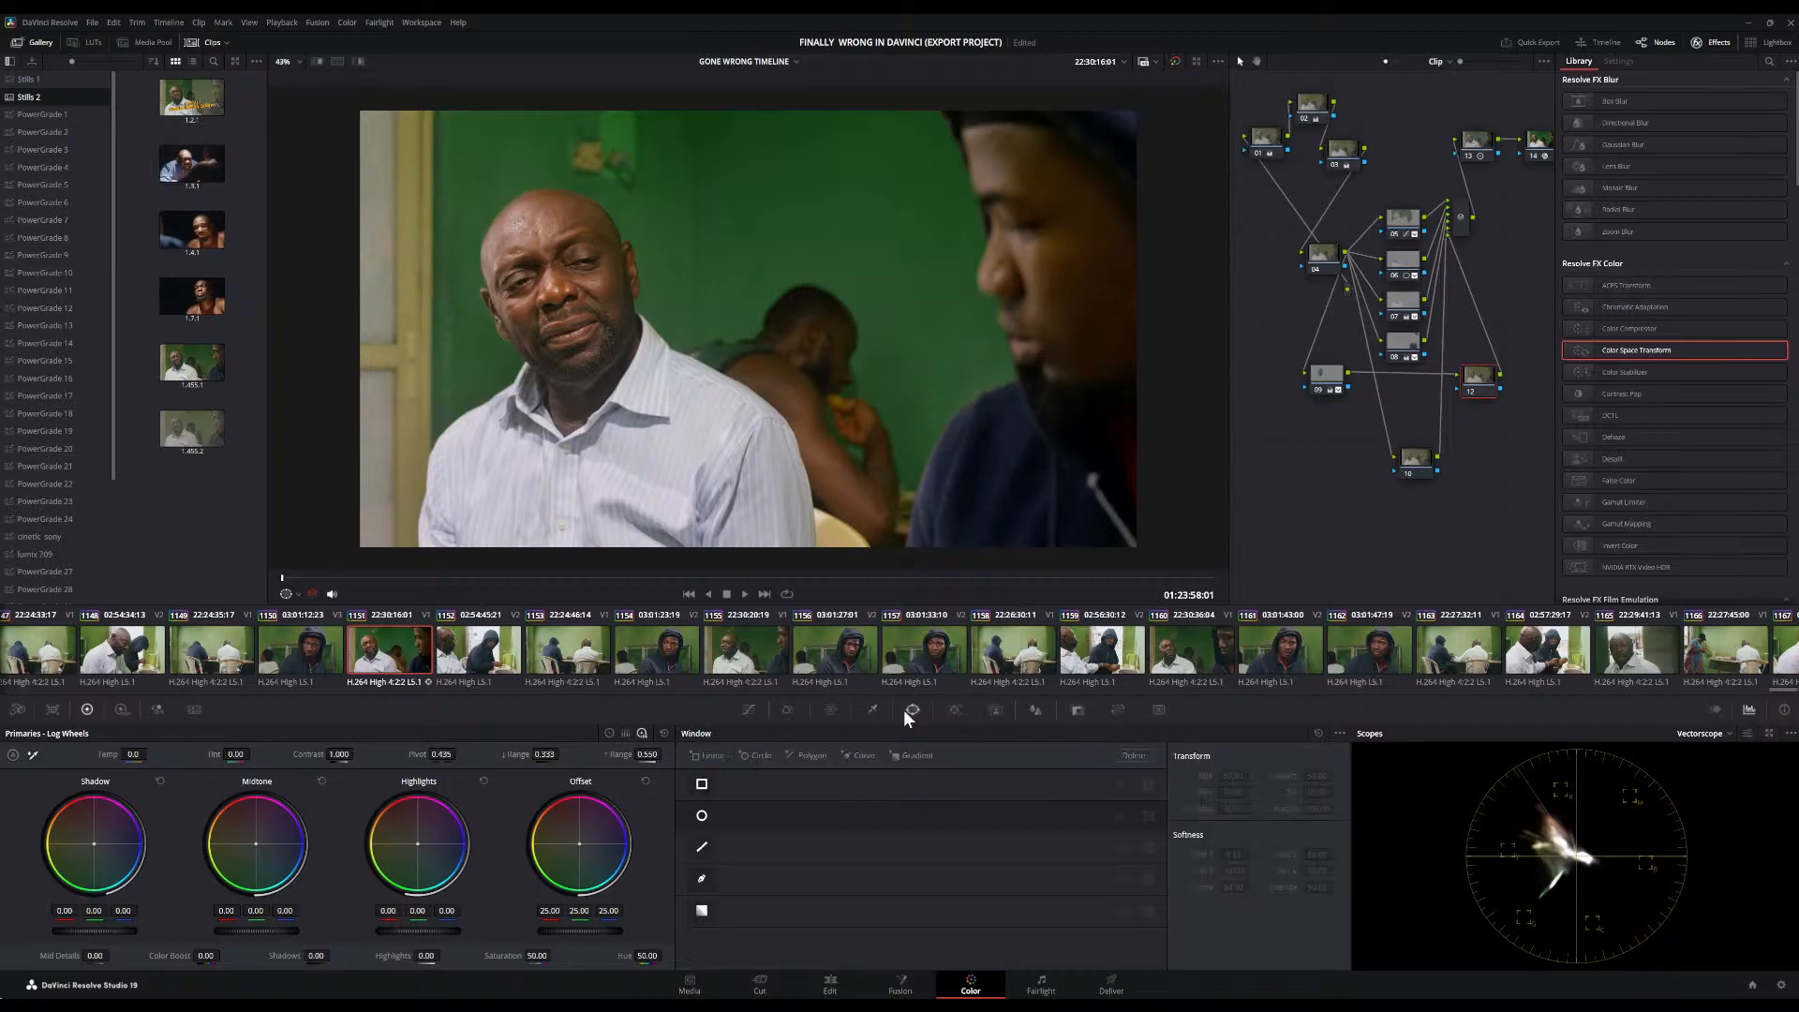
pyautogui.click(705, 816)
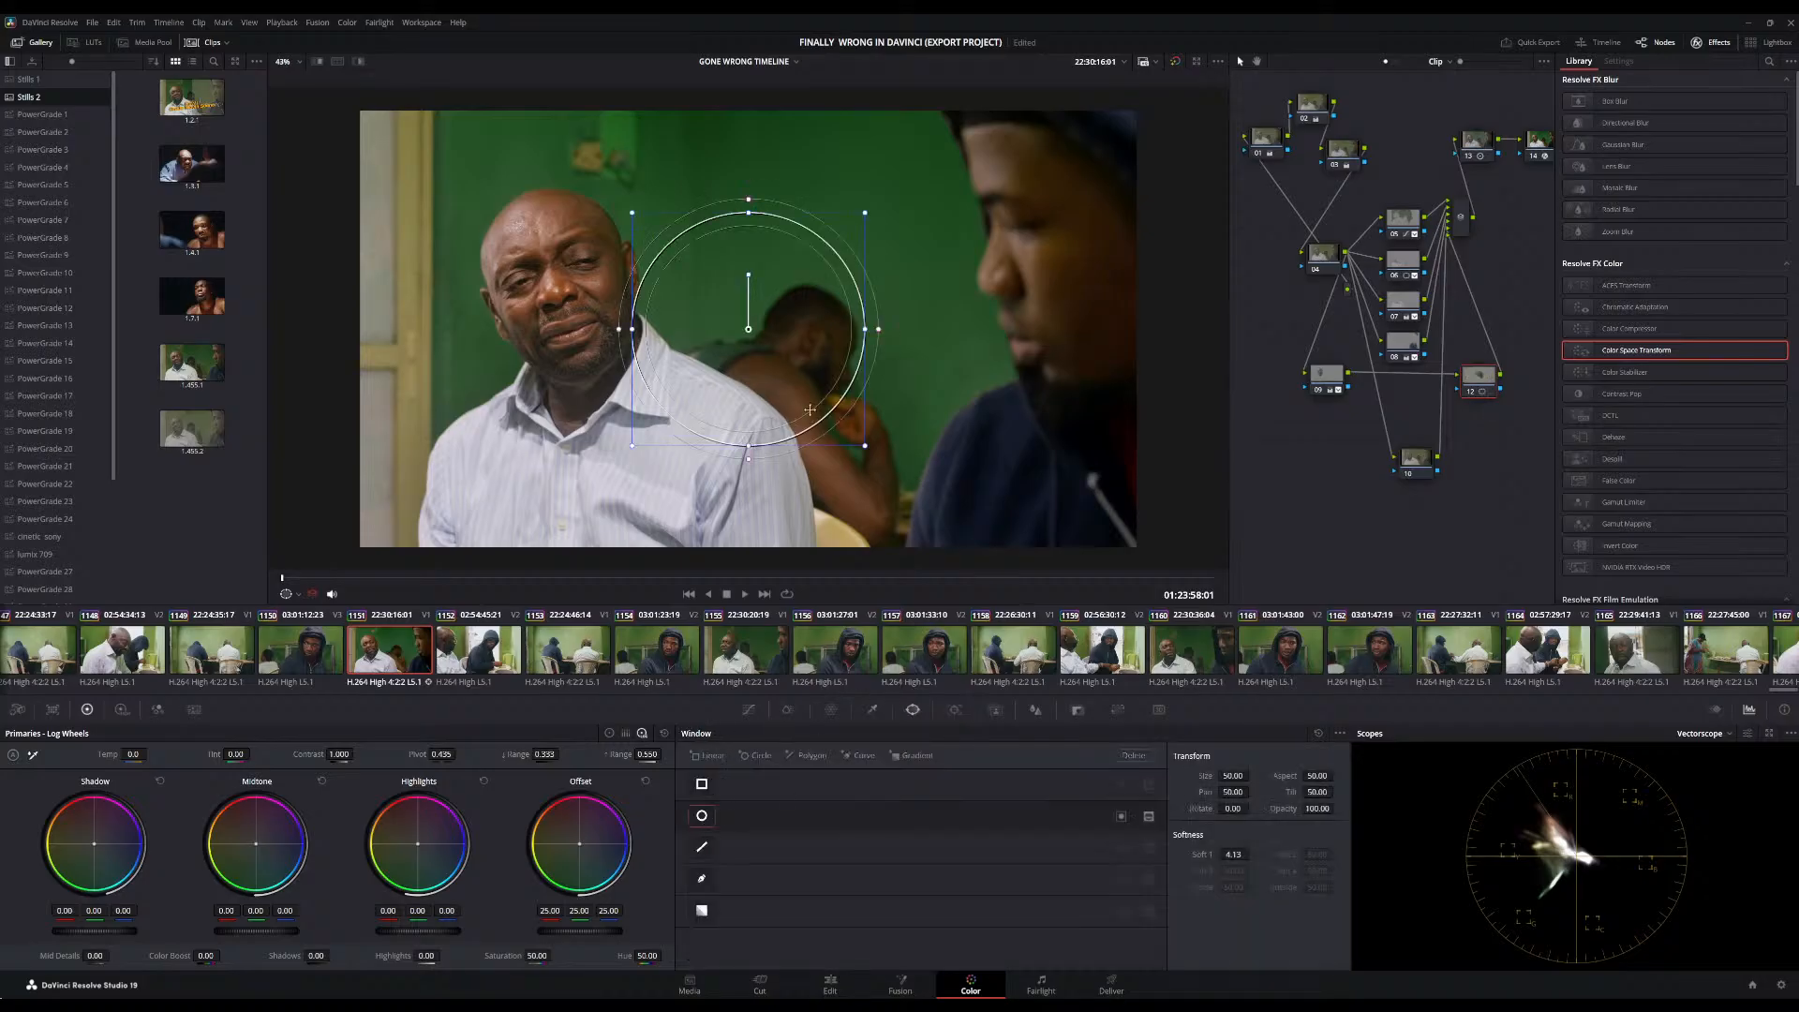
pyautogui.moveTo(815, 374); pyautogui.dragTo(1093, 254)
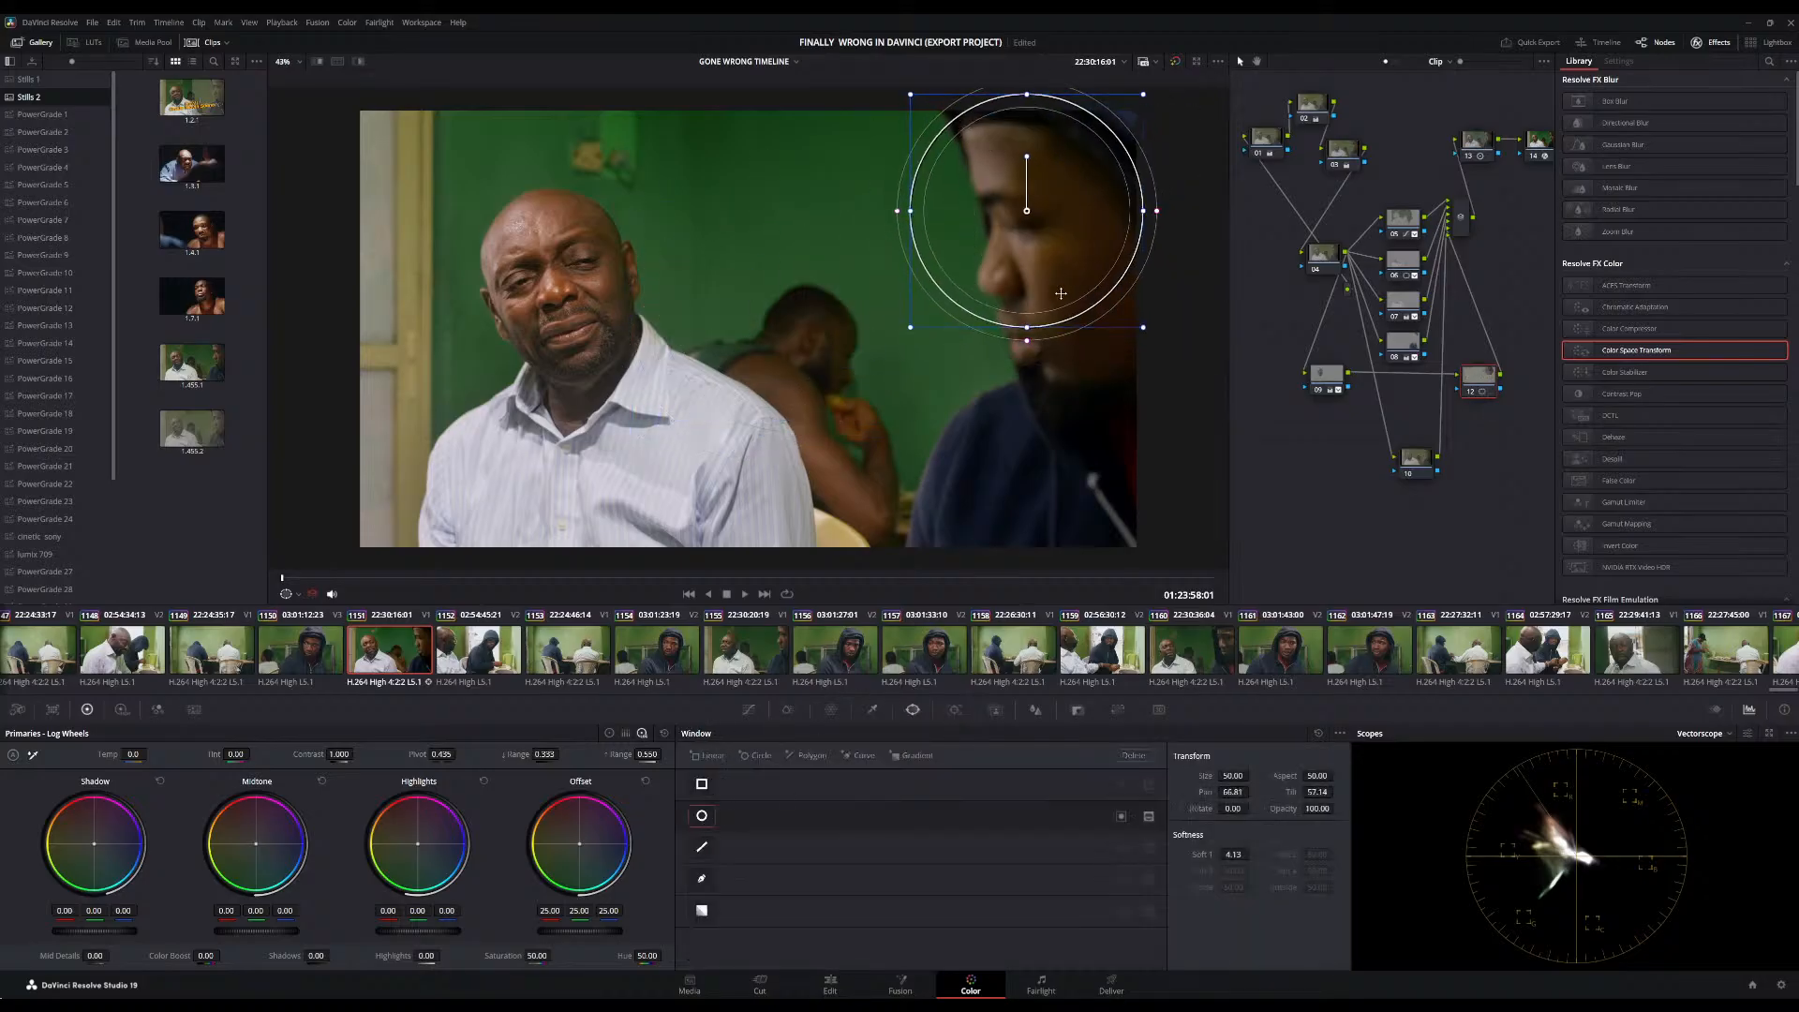
# Stretch the circle window into a tall, soft-edged ellipse around the foreground man's face and rotate it about -11.5 degrees
pyautogui.moveTo(1027, 341); pyautogui.dragTo(1027, 417)
pyautogui.moveTo(1046, 244)
pyautogui.mouseDown()
pyautogui.moveTo(1092, 251)
pyautogui.moveTo(1054, 257)
pyautogui.mouseUp()
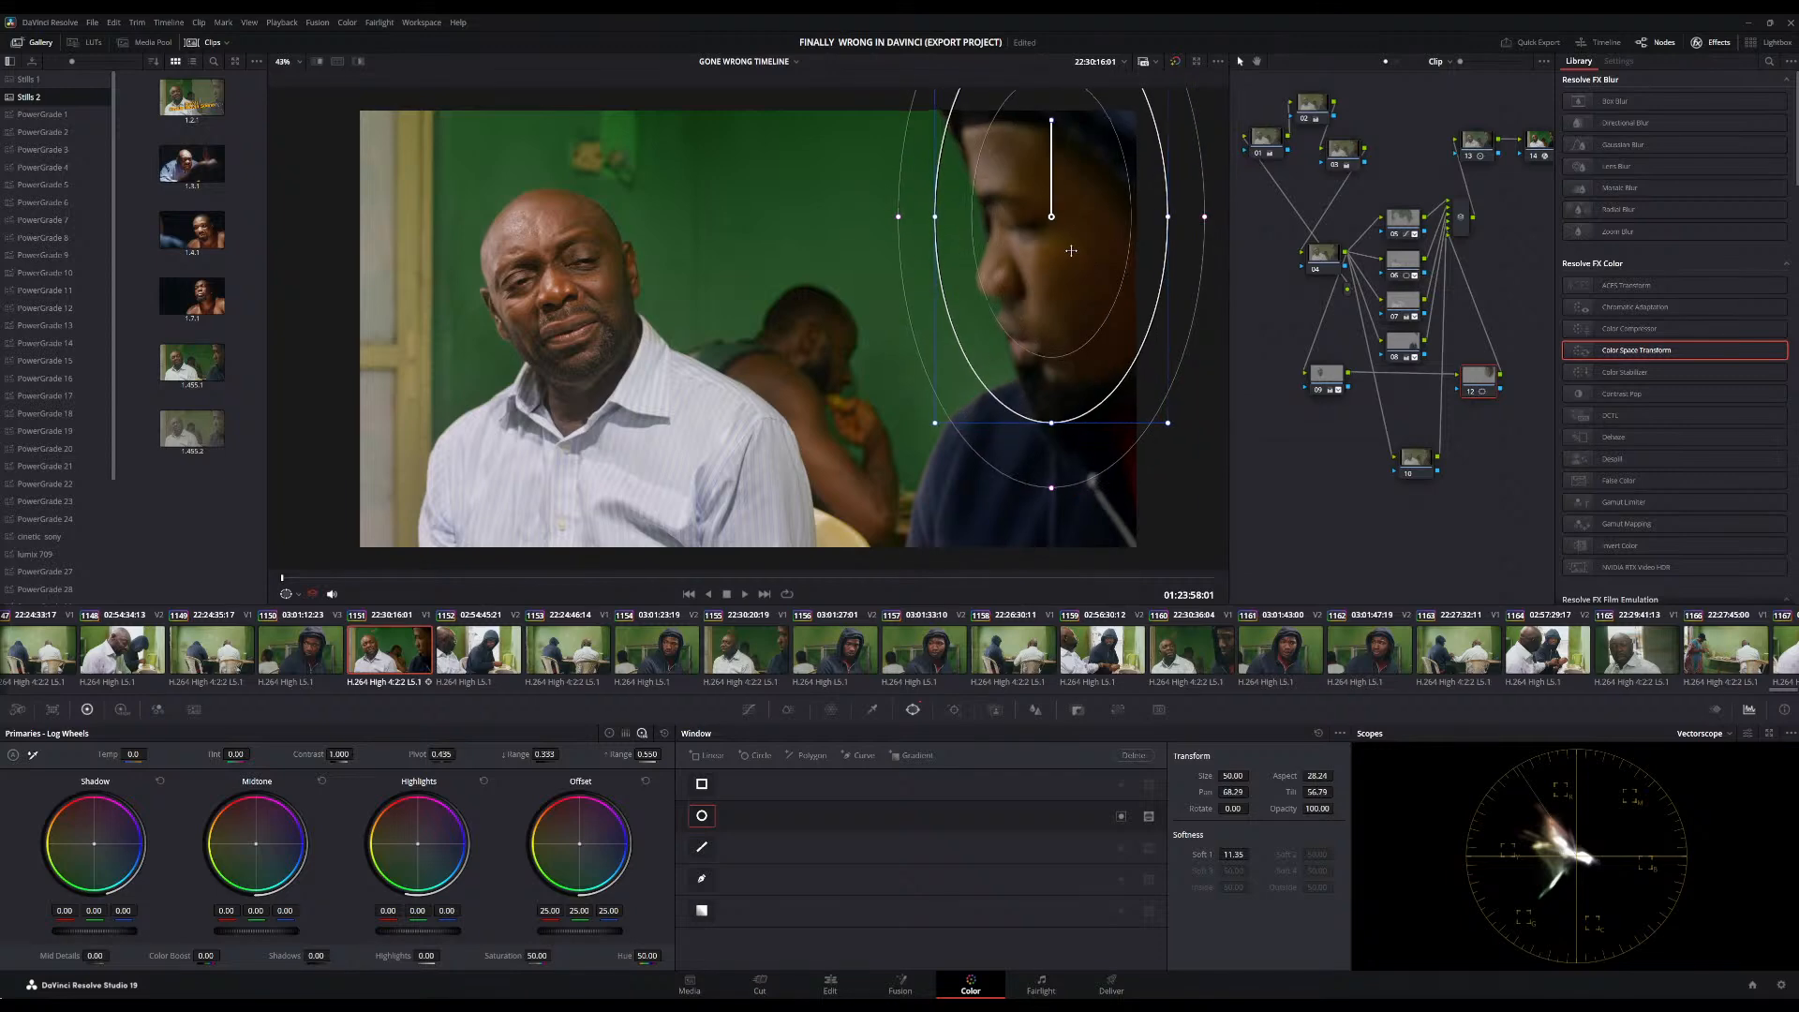
pyautogui.scroll(-3, 1061, 278)
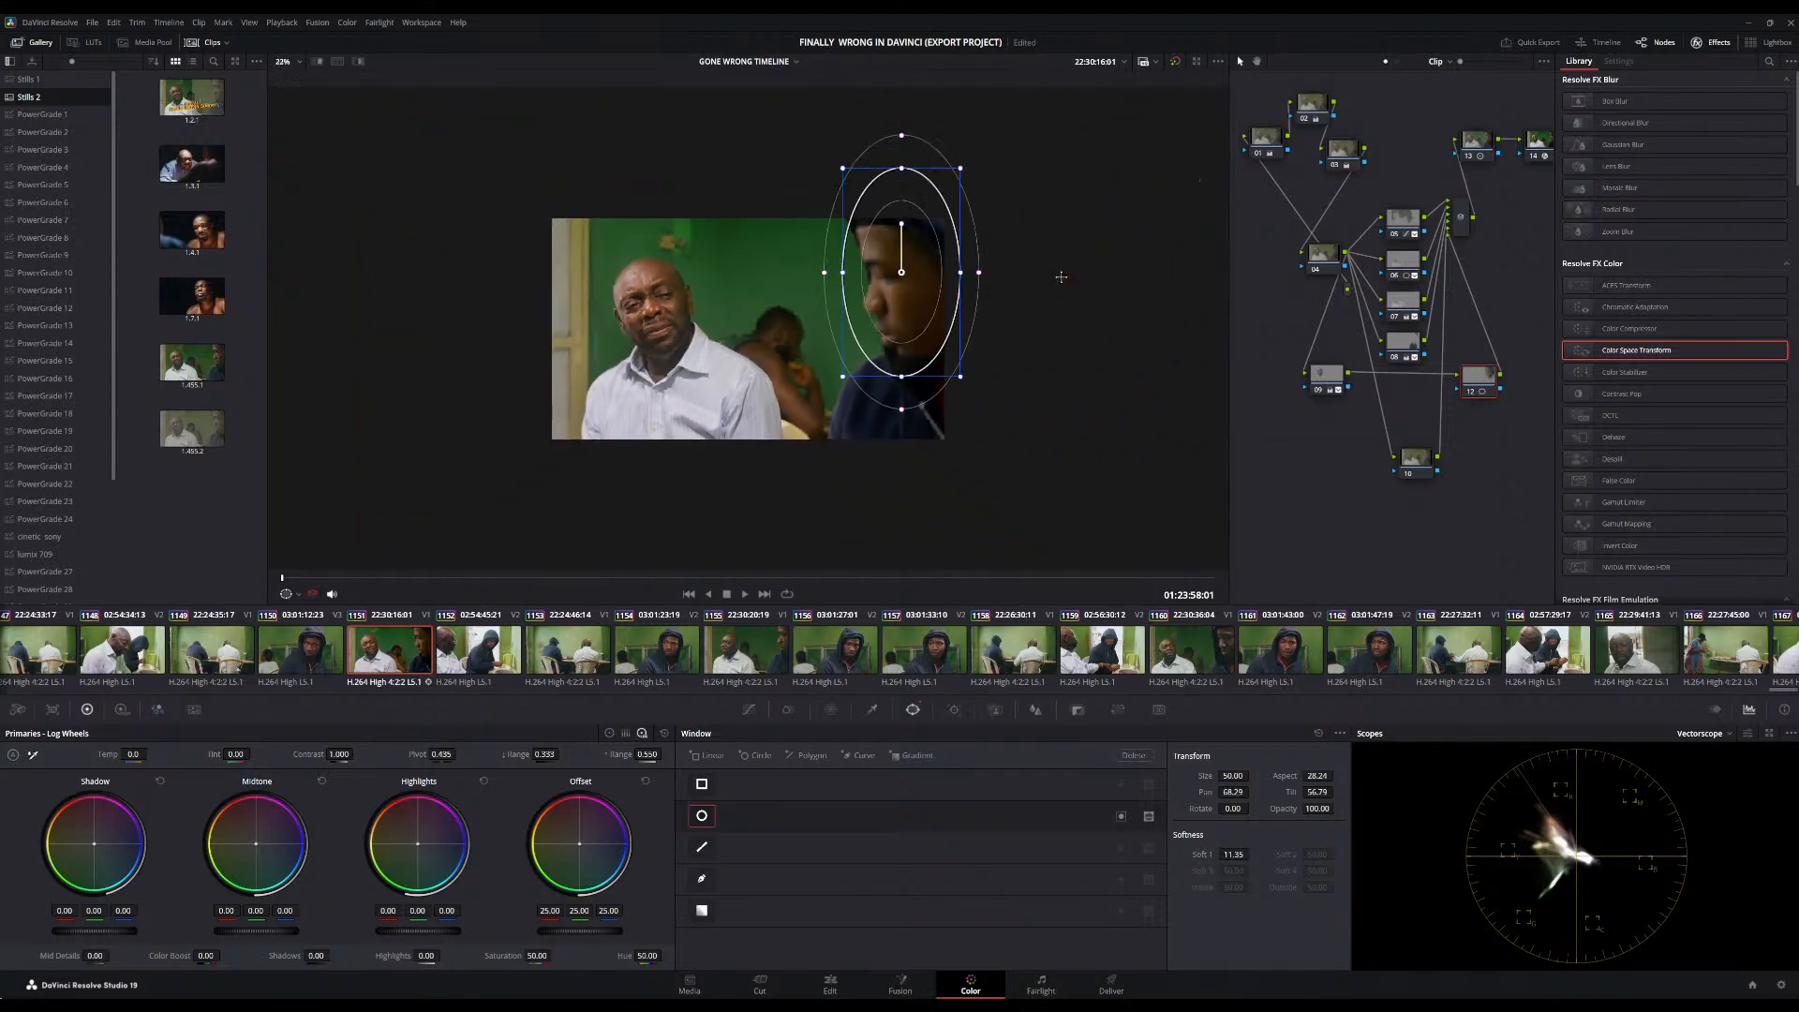
pyautogui.scroll(3, 1061, 278)
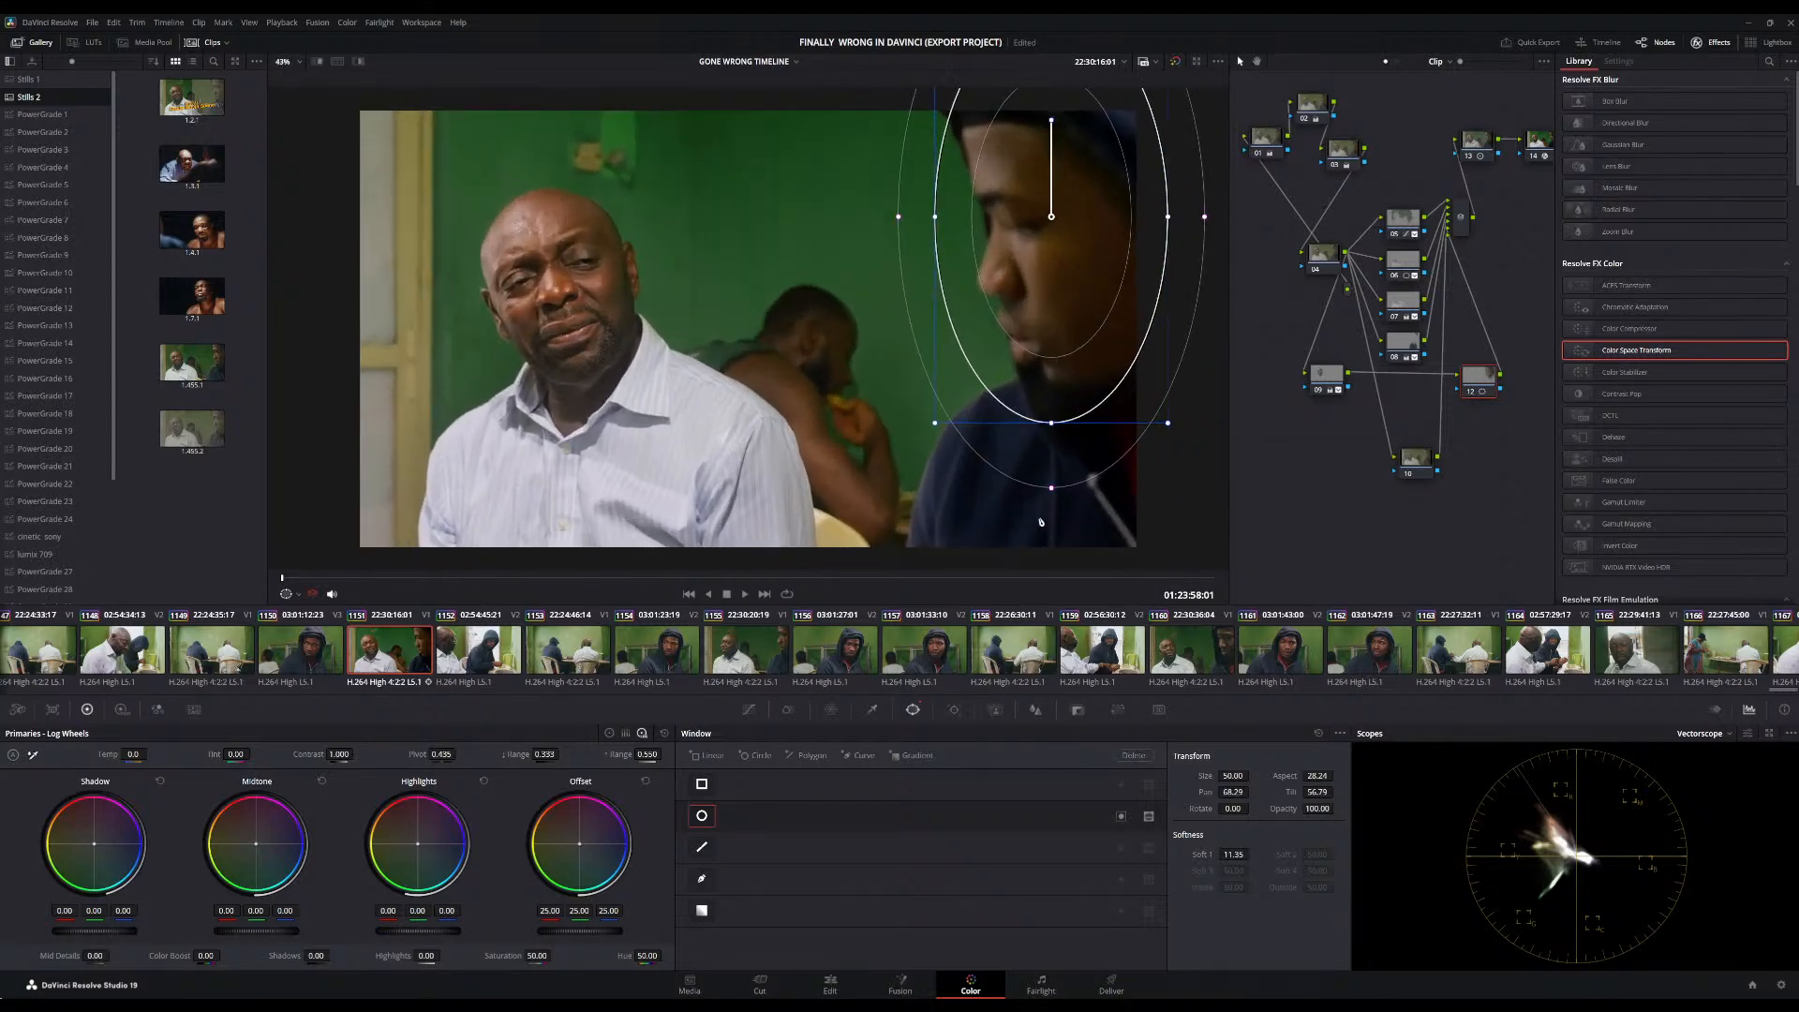
pyautogui.moveTo(1100, 394); pyautogui.dragTo(1119, 401)
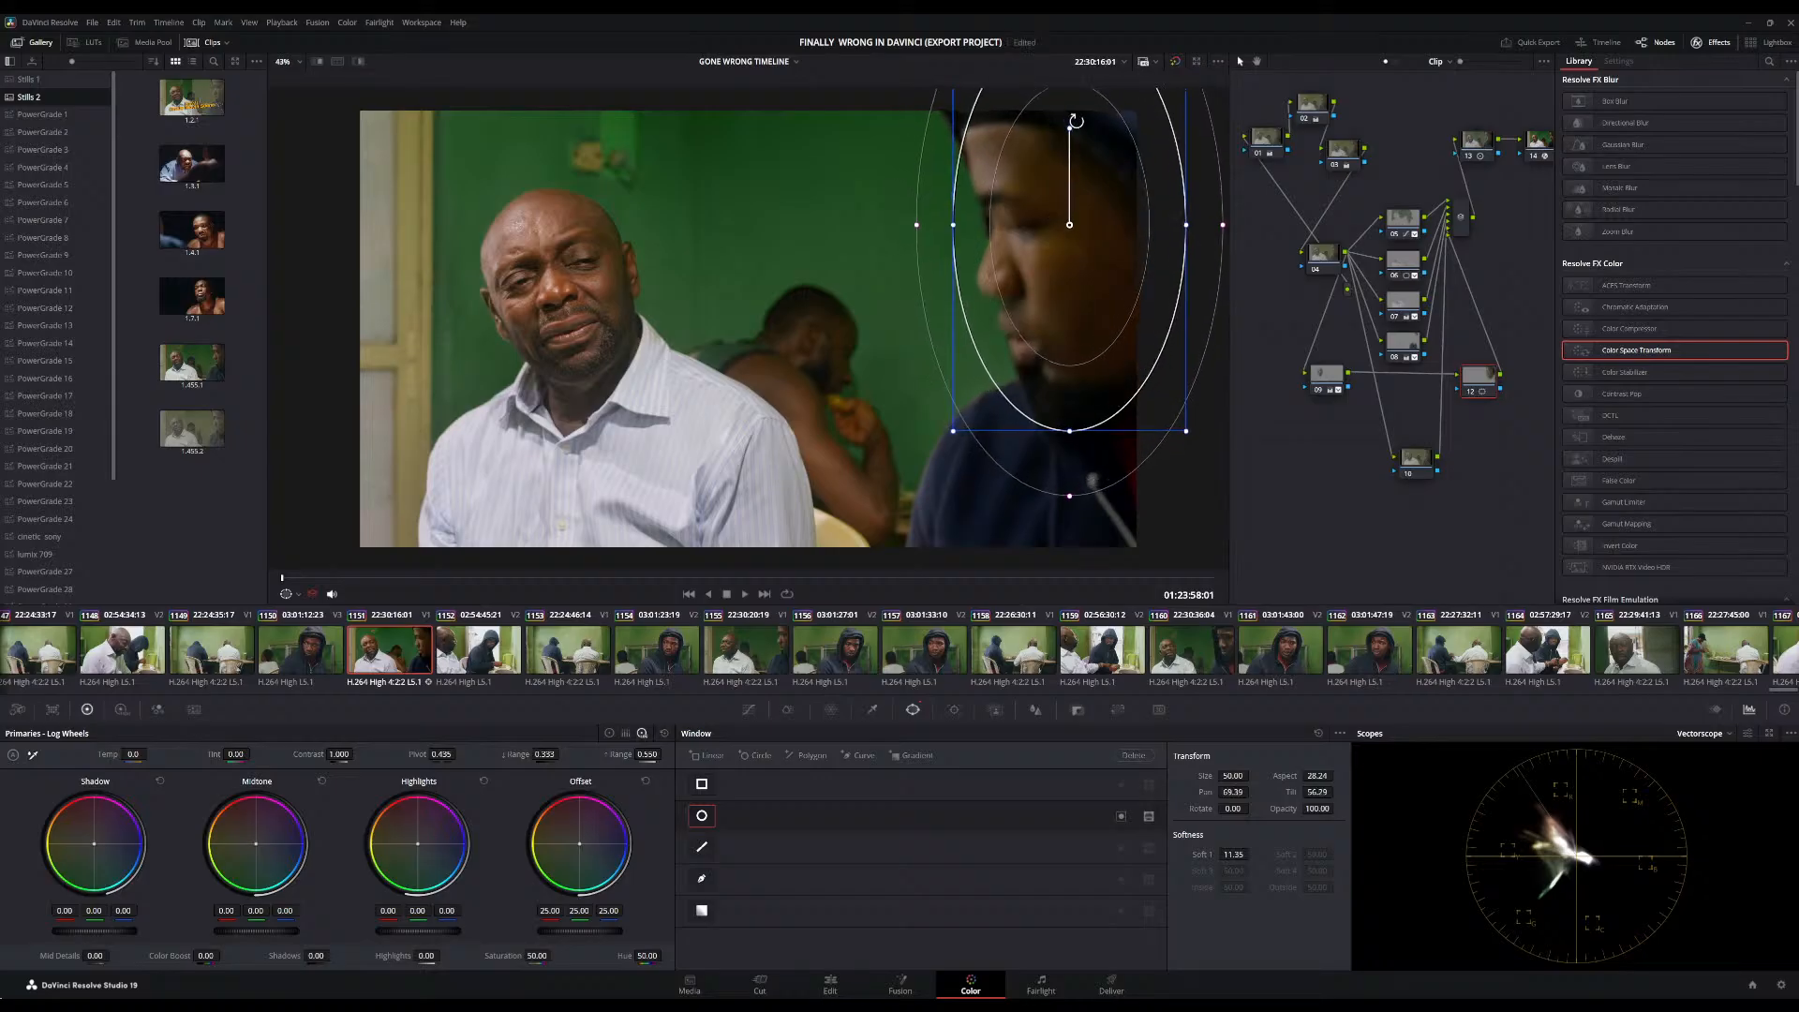
pyautogui.moveTo(1072, 126); pyautogui.dragTo(1057, 127)
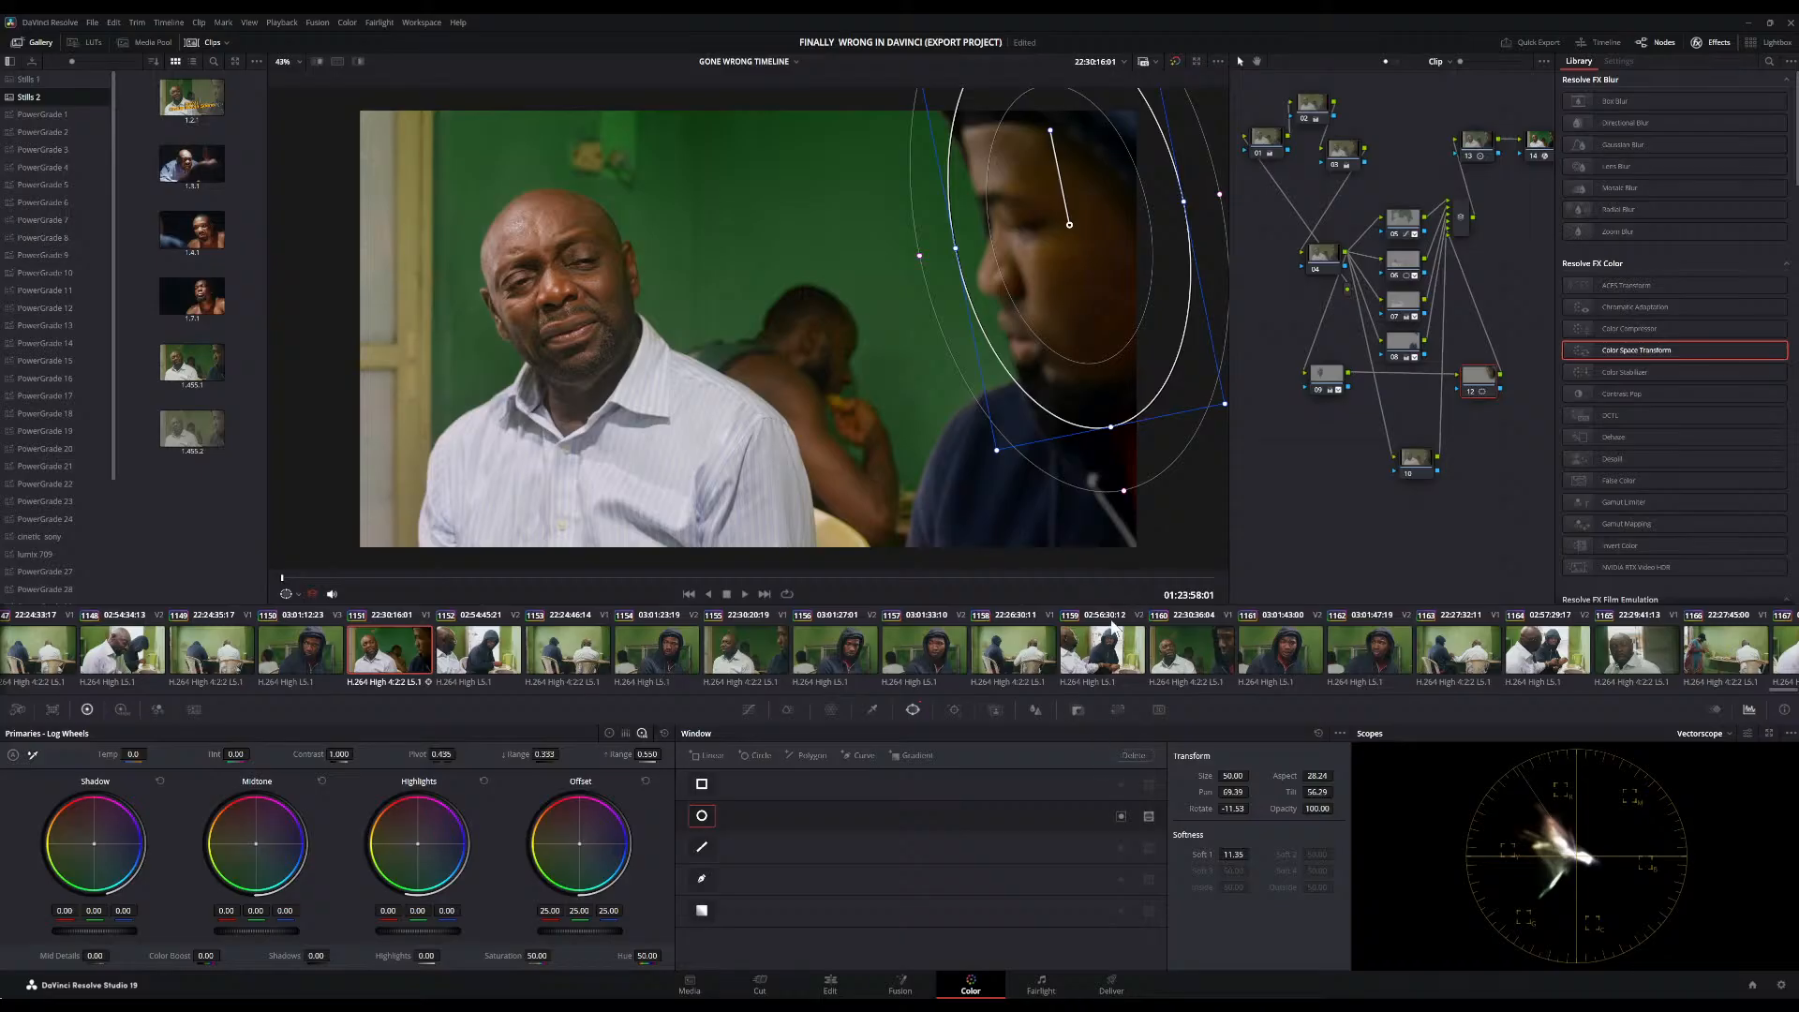
# Sample the foreground man's facial skin with the HSL qualifier, with the highlight view on
pyautogui.click(873, 710)
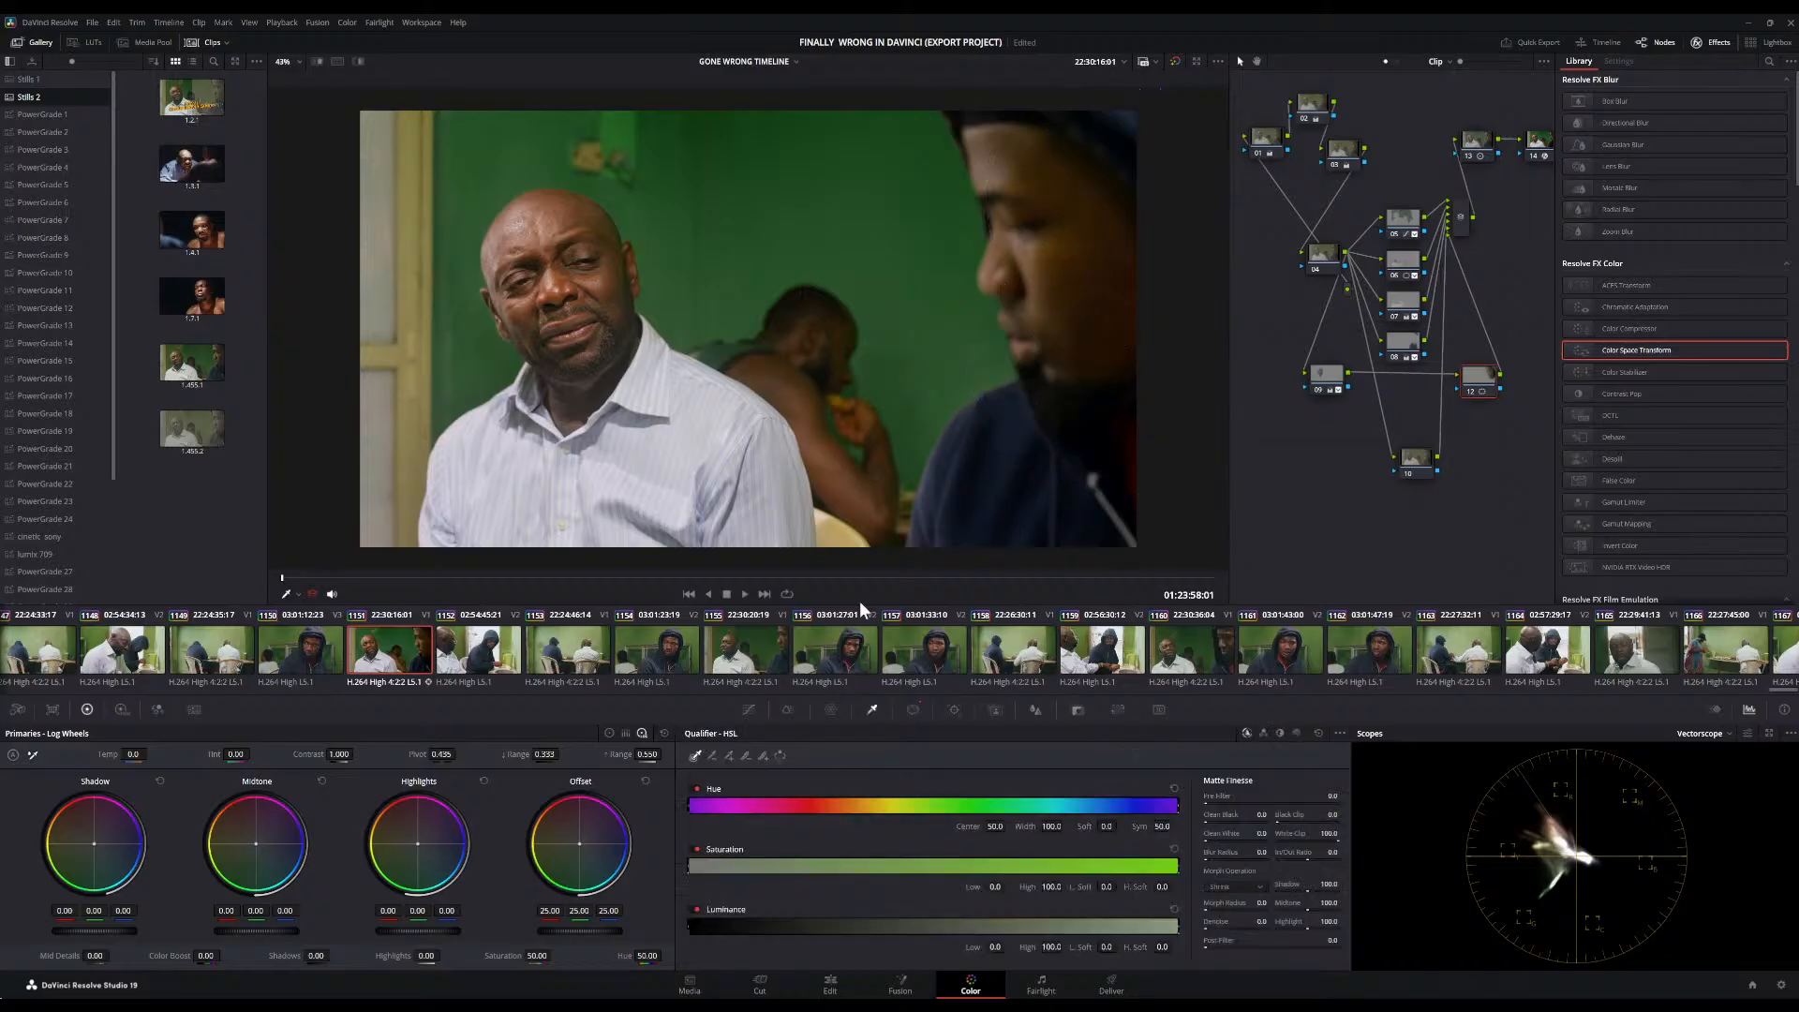
pyautogui.moveTo(1061, 193)
pyautogui.mouseDown()
pyautogui.moveTo(1087, 216)
pyautogui.moveTo(1087, 264)
pyautogui.mouseUp()
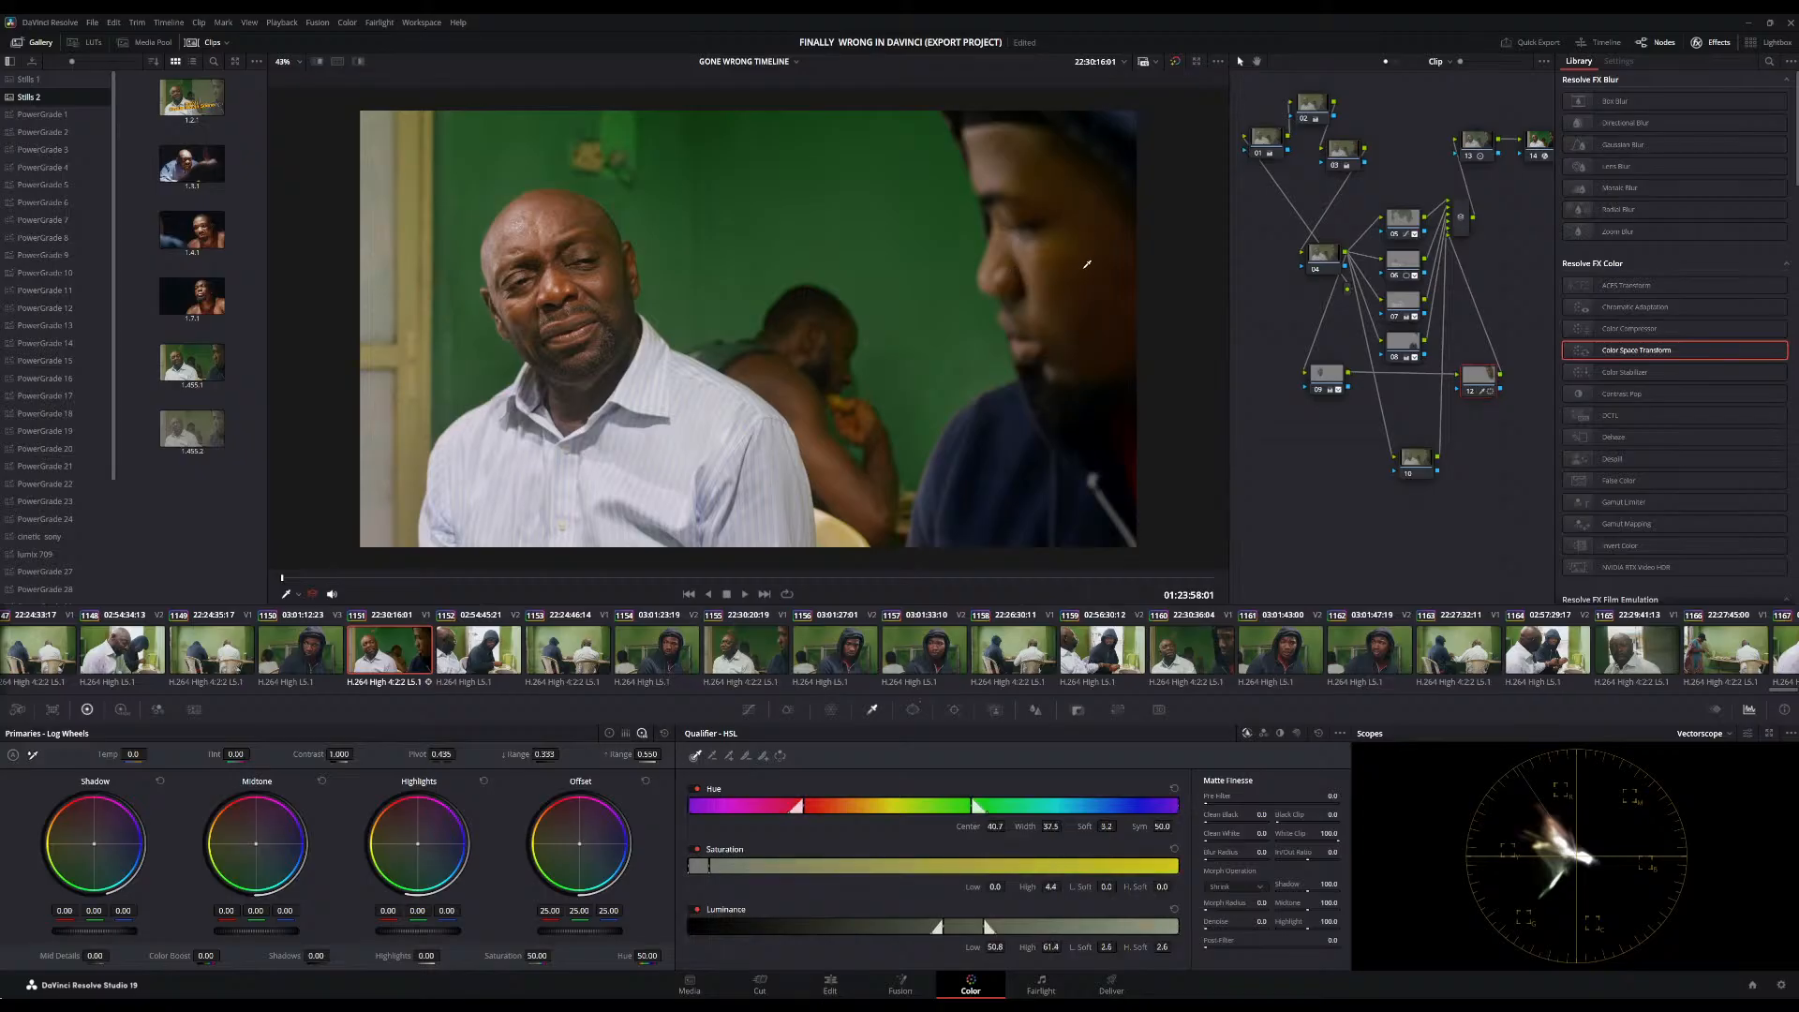
pyautogui.click(360, 62)
pyautogui.moveTo(1063, 172); pyautogui.dragTo(1079, 200)
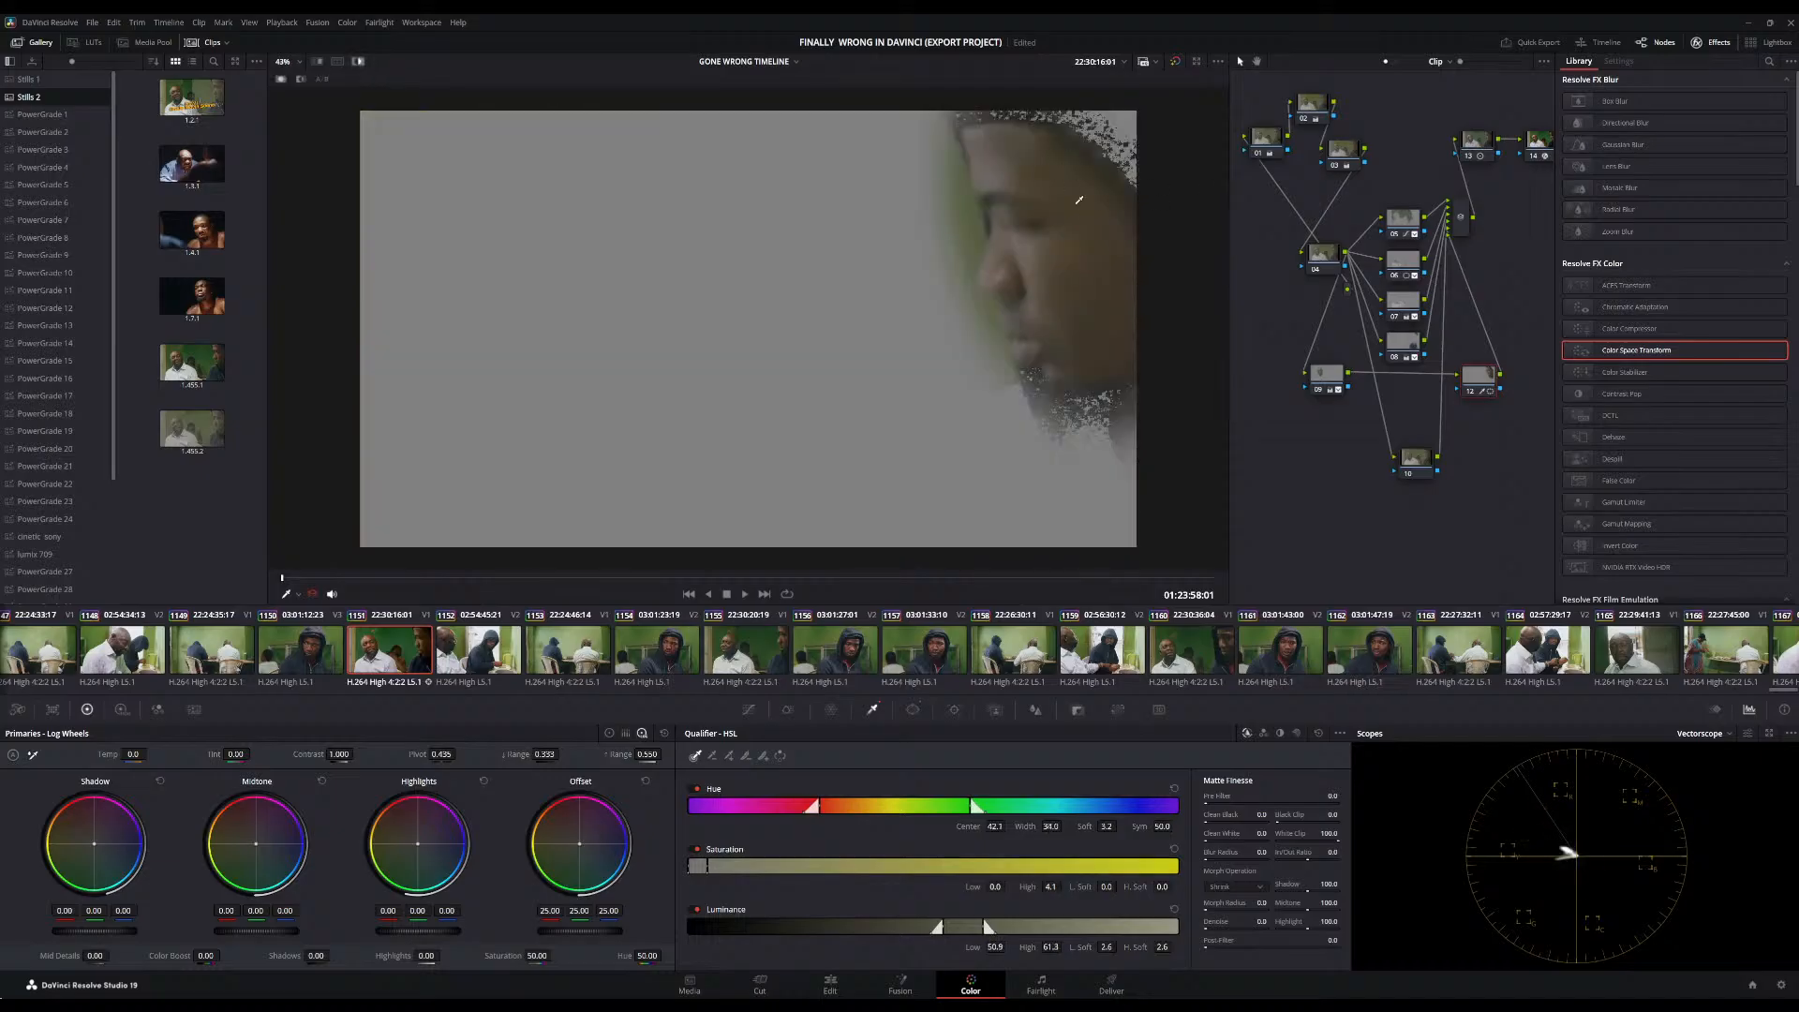
pyautogui.click(1019, 168)
# Refine the skin key to a hue centre of 24.3 and luminance range of 54.0 to 64.3, and raise the matte's blur radius
pyautogui.moveTo(996, 822); pyautogui.dragTo(885, 822)
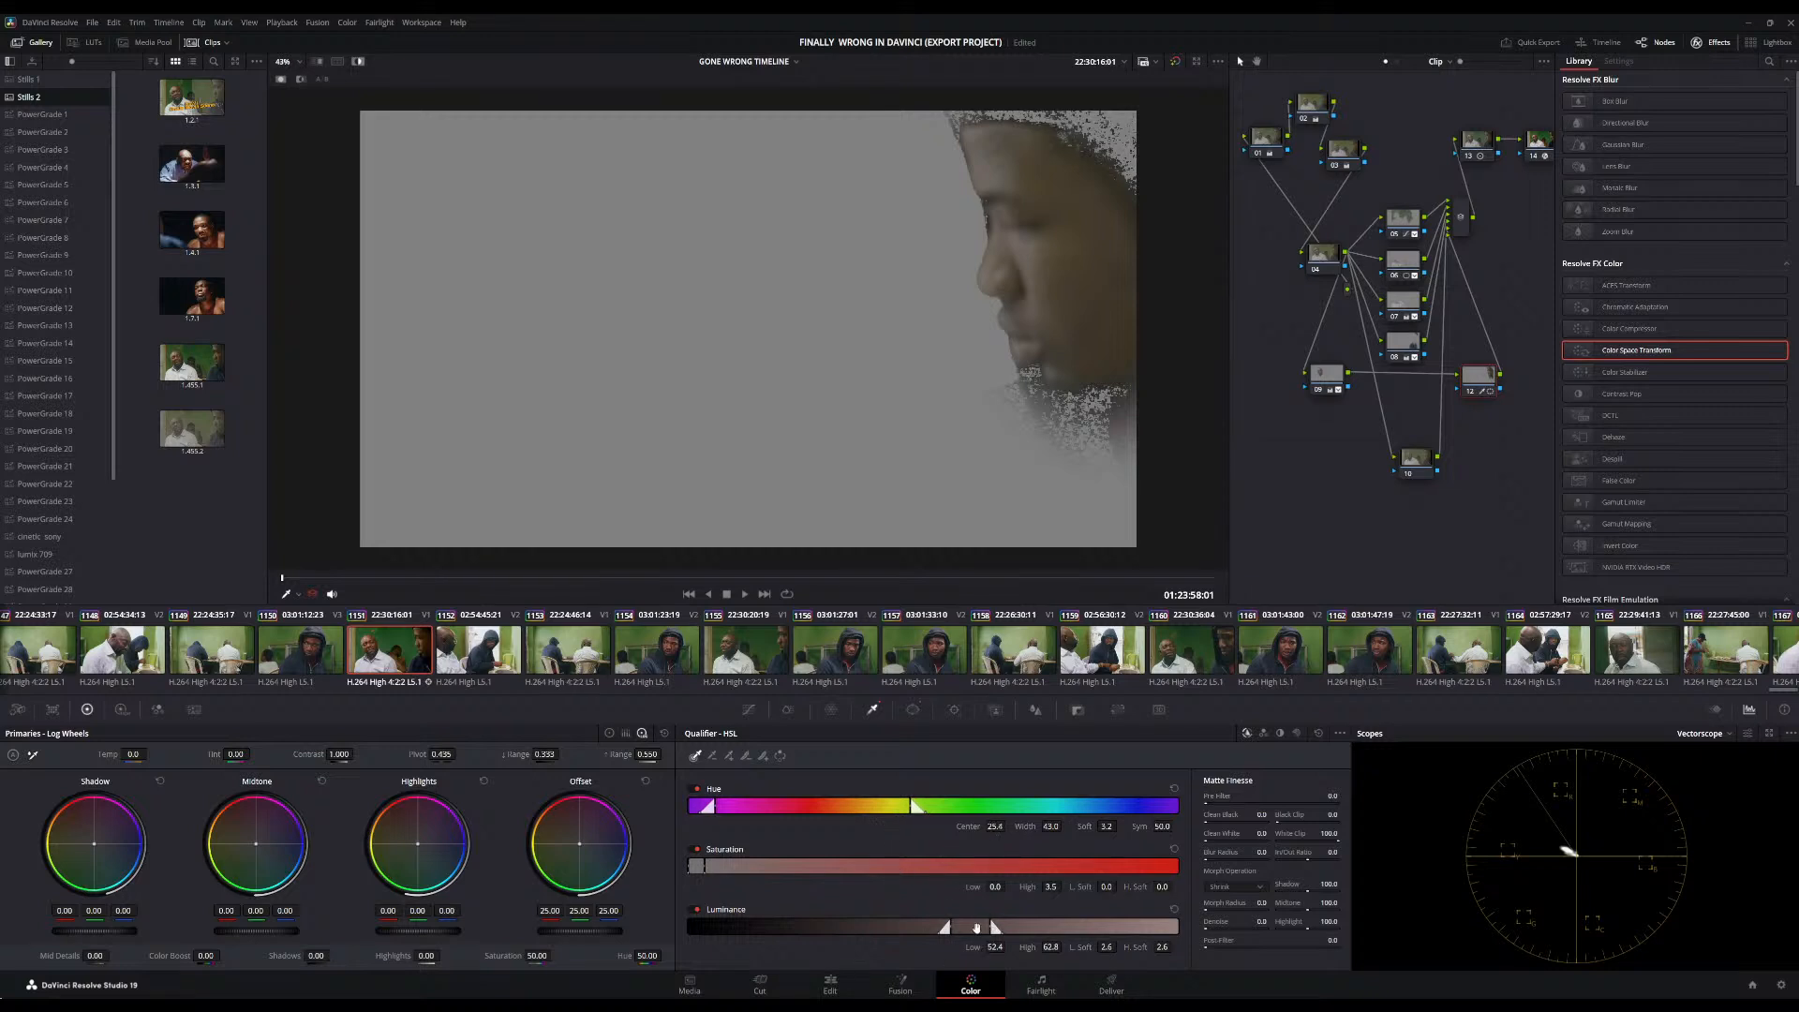
pyautogui.moveTo(977, 928); pyautogui.dragTo(985, 928)
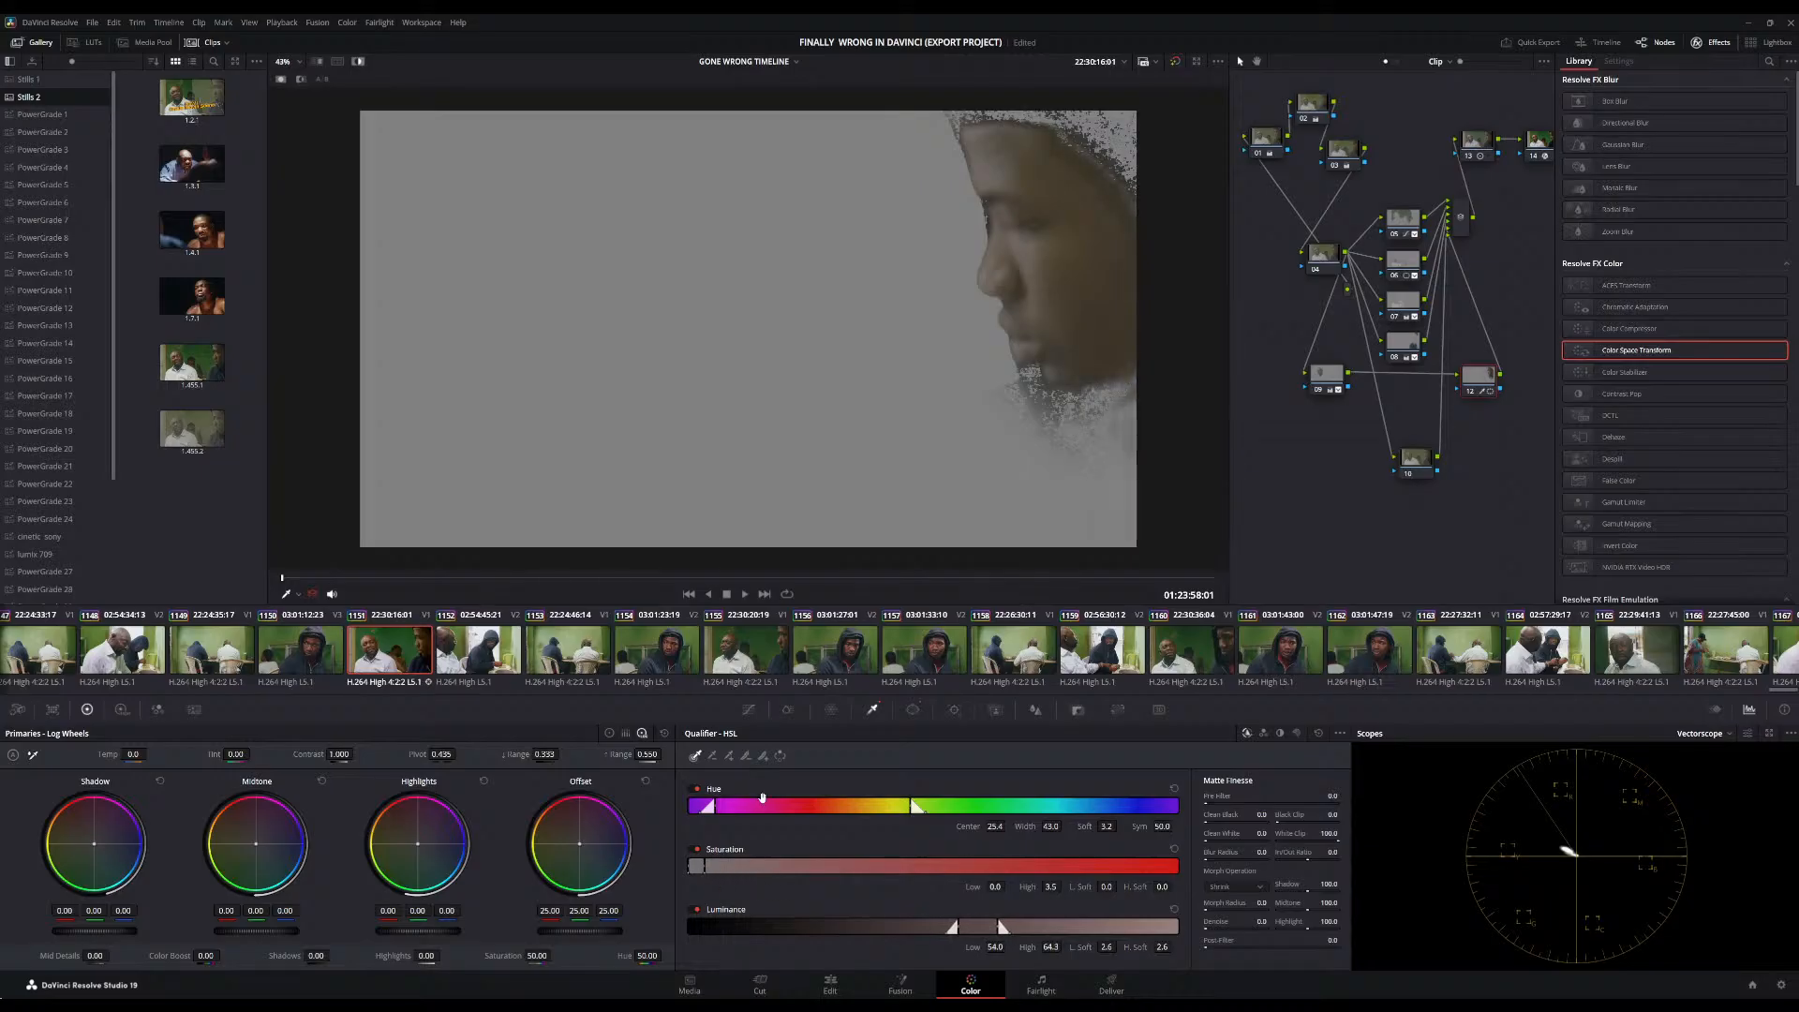
pyautogui.moveTo(724, 803); pyautogui.dragTo(712, 803)
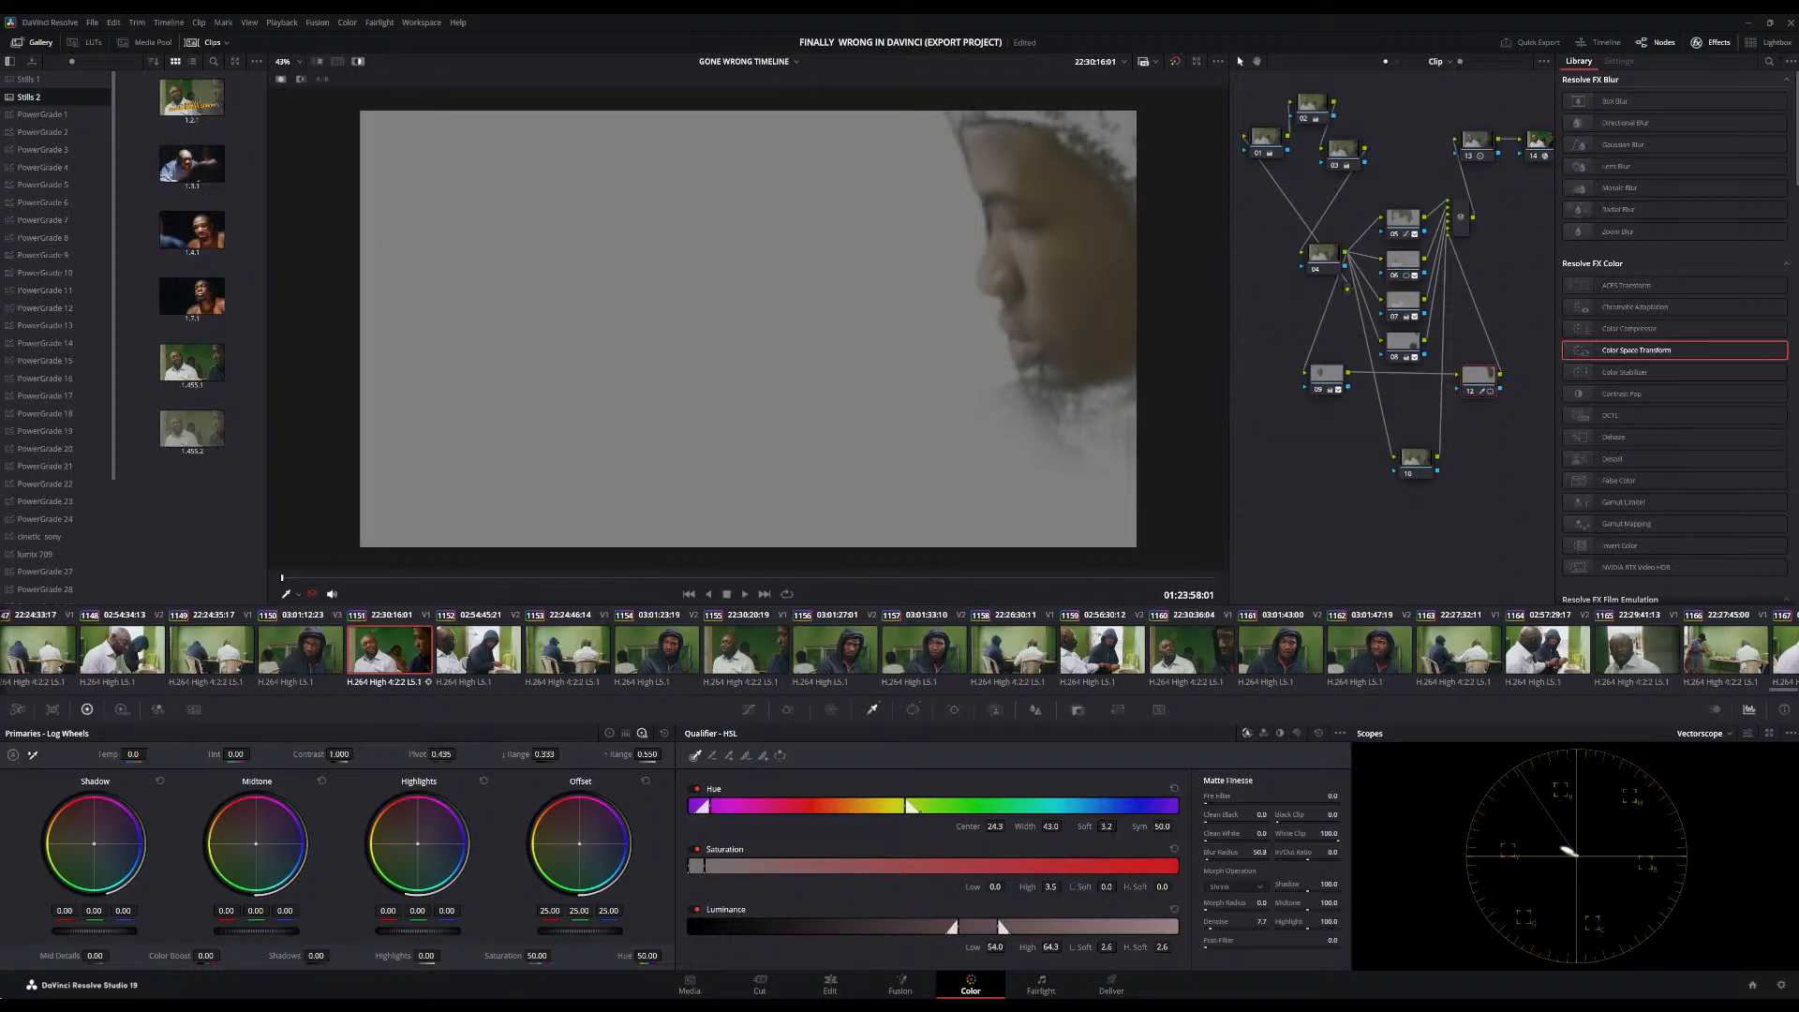
pyautogui.moveTo(1258, 852); pyautogui.dragTo(1313, 852)
# Track the foreground man's face window forward and in reverse through the clip, and turn off the highlight view
pyautogui.click(918, 702)
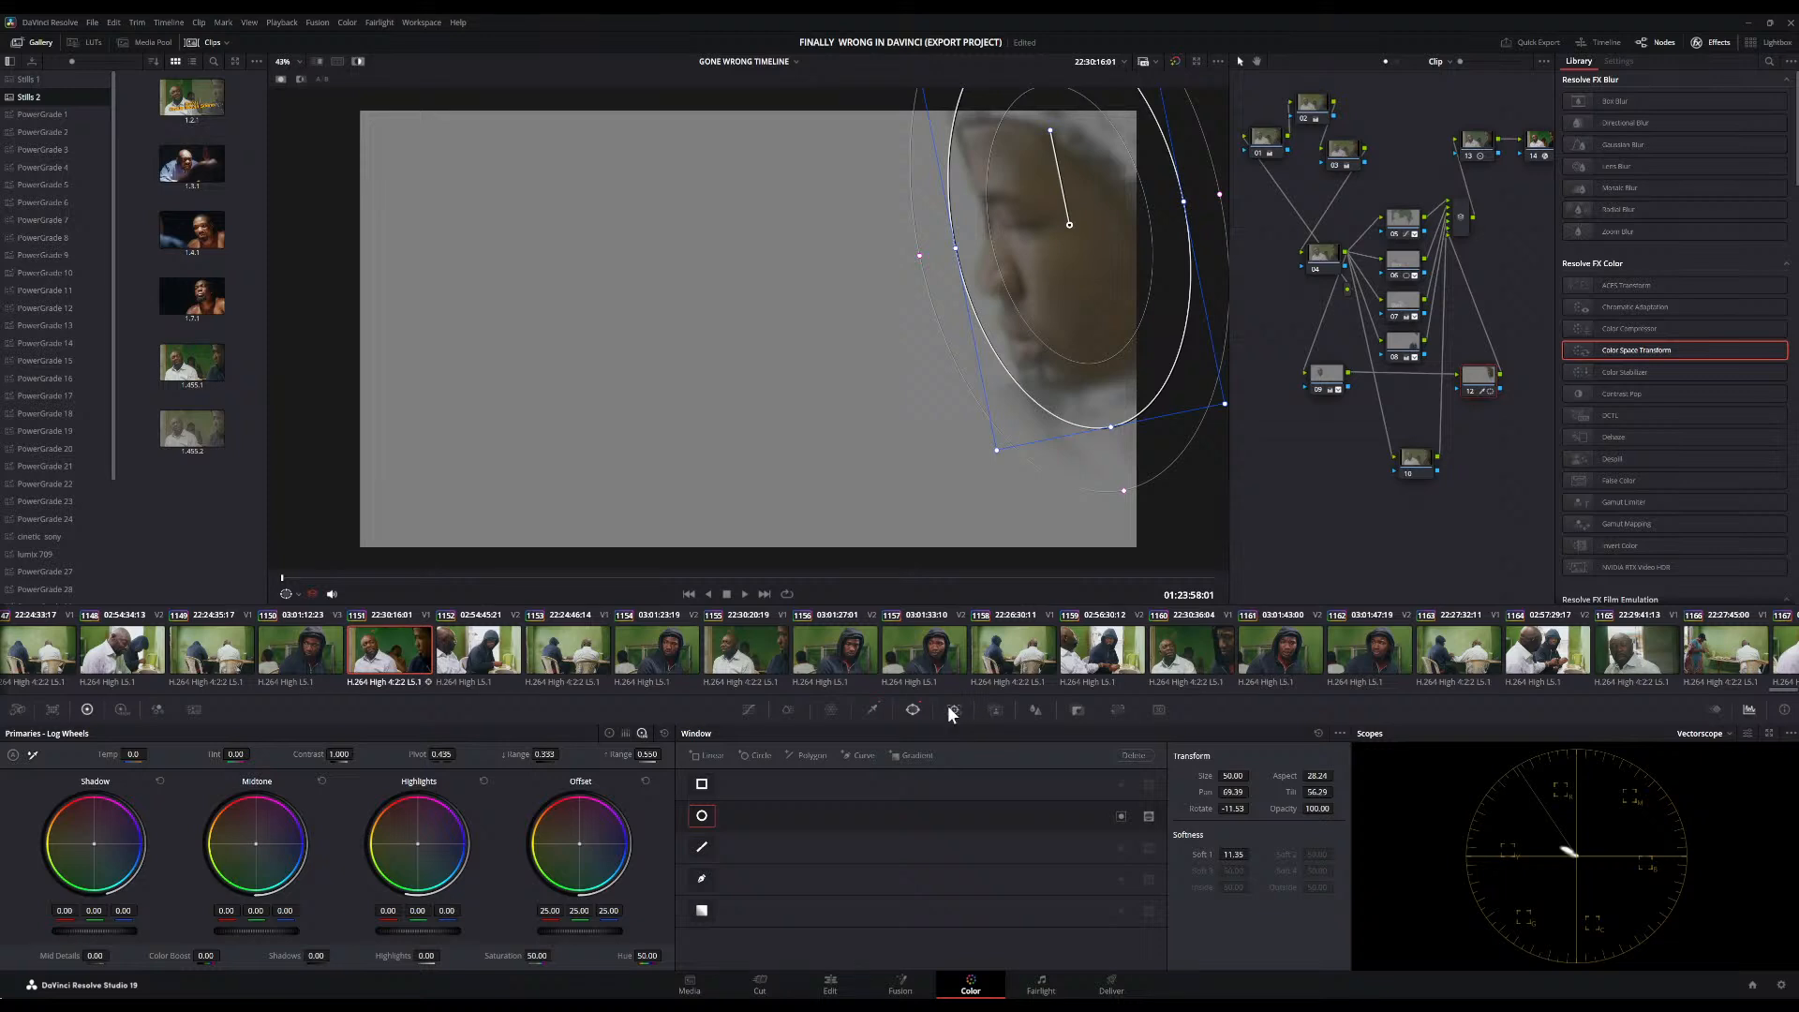
pyautogui.click(953, 711)
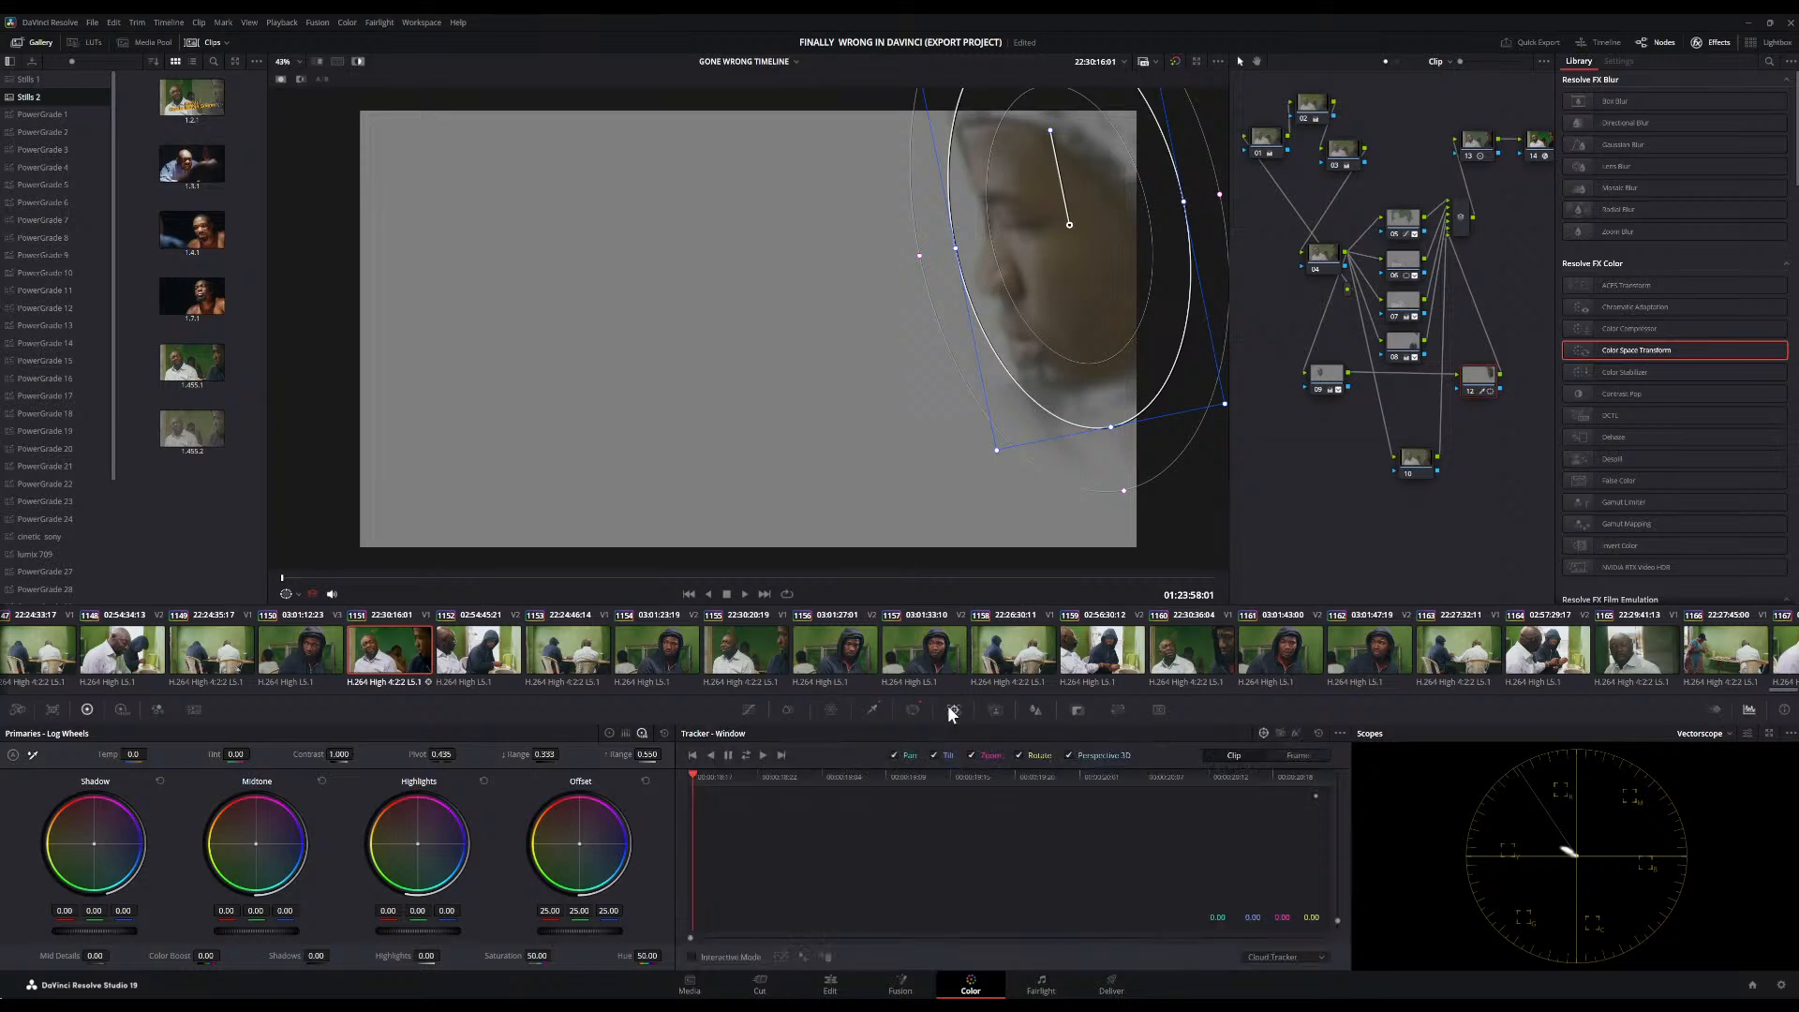
pyautogui.click(747, 755)
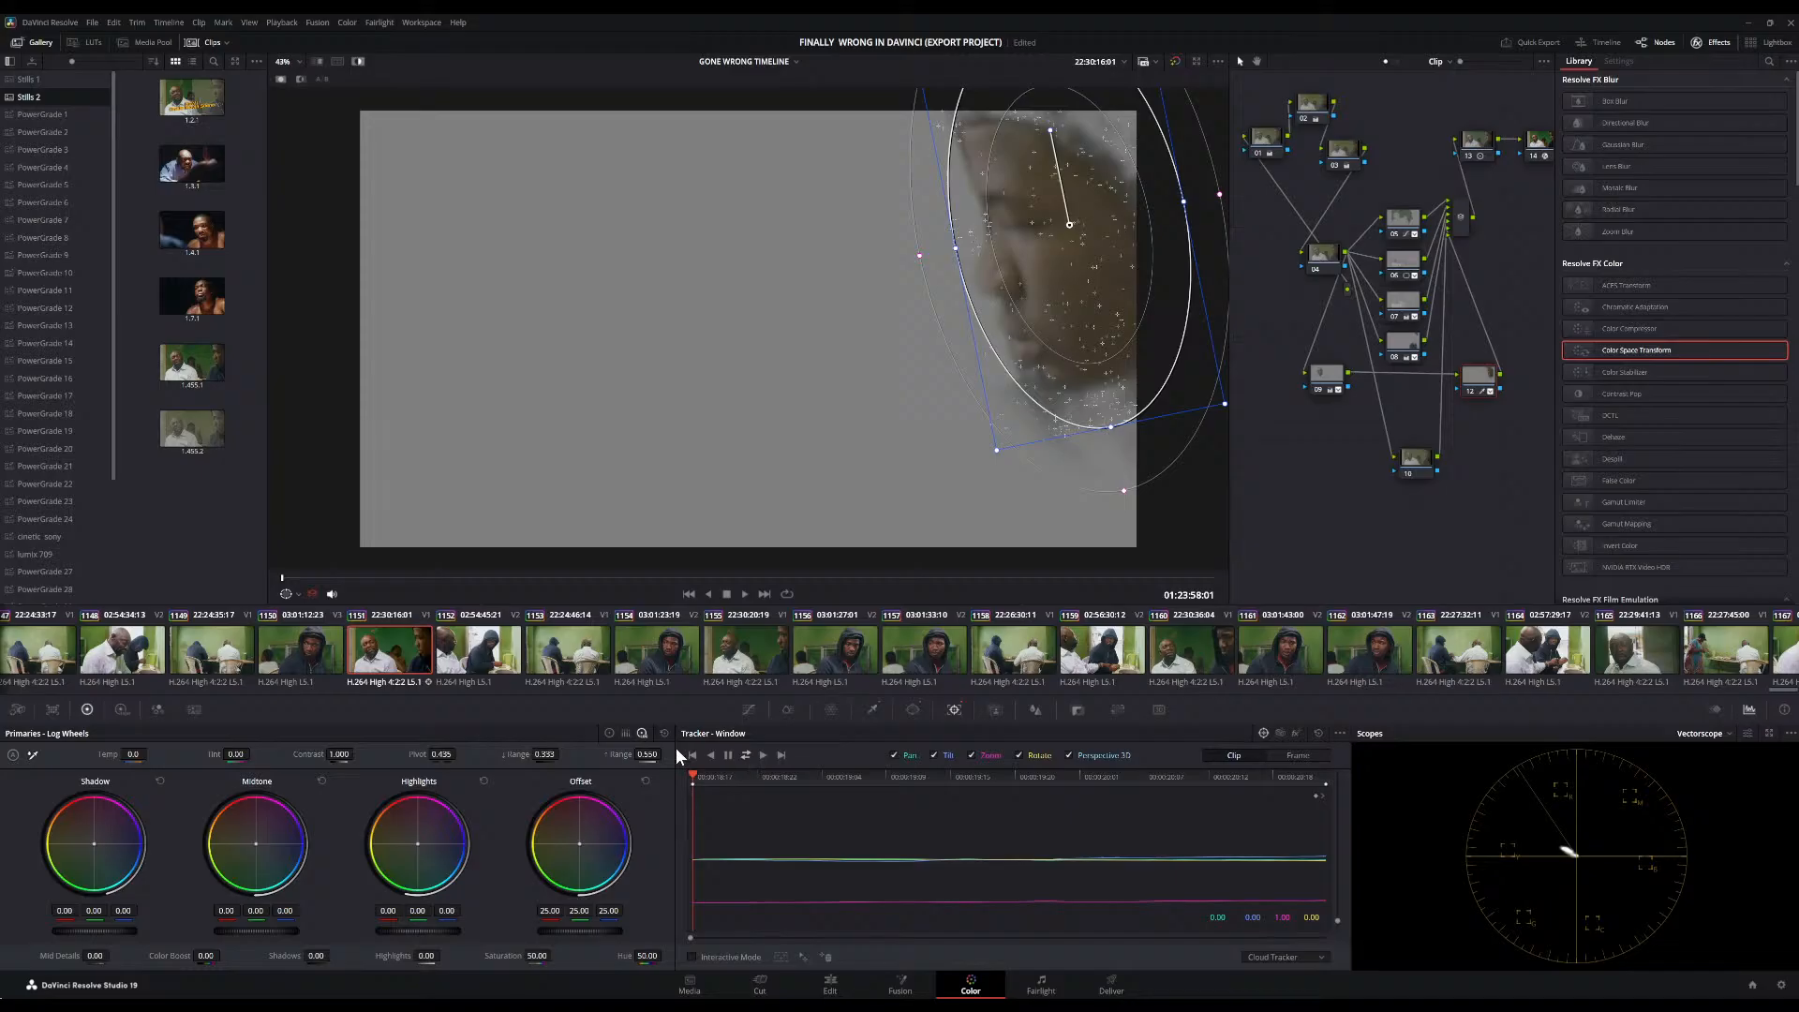
pyautogui.click(358, 61)
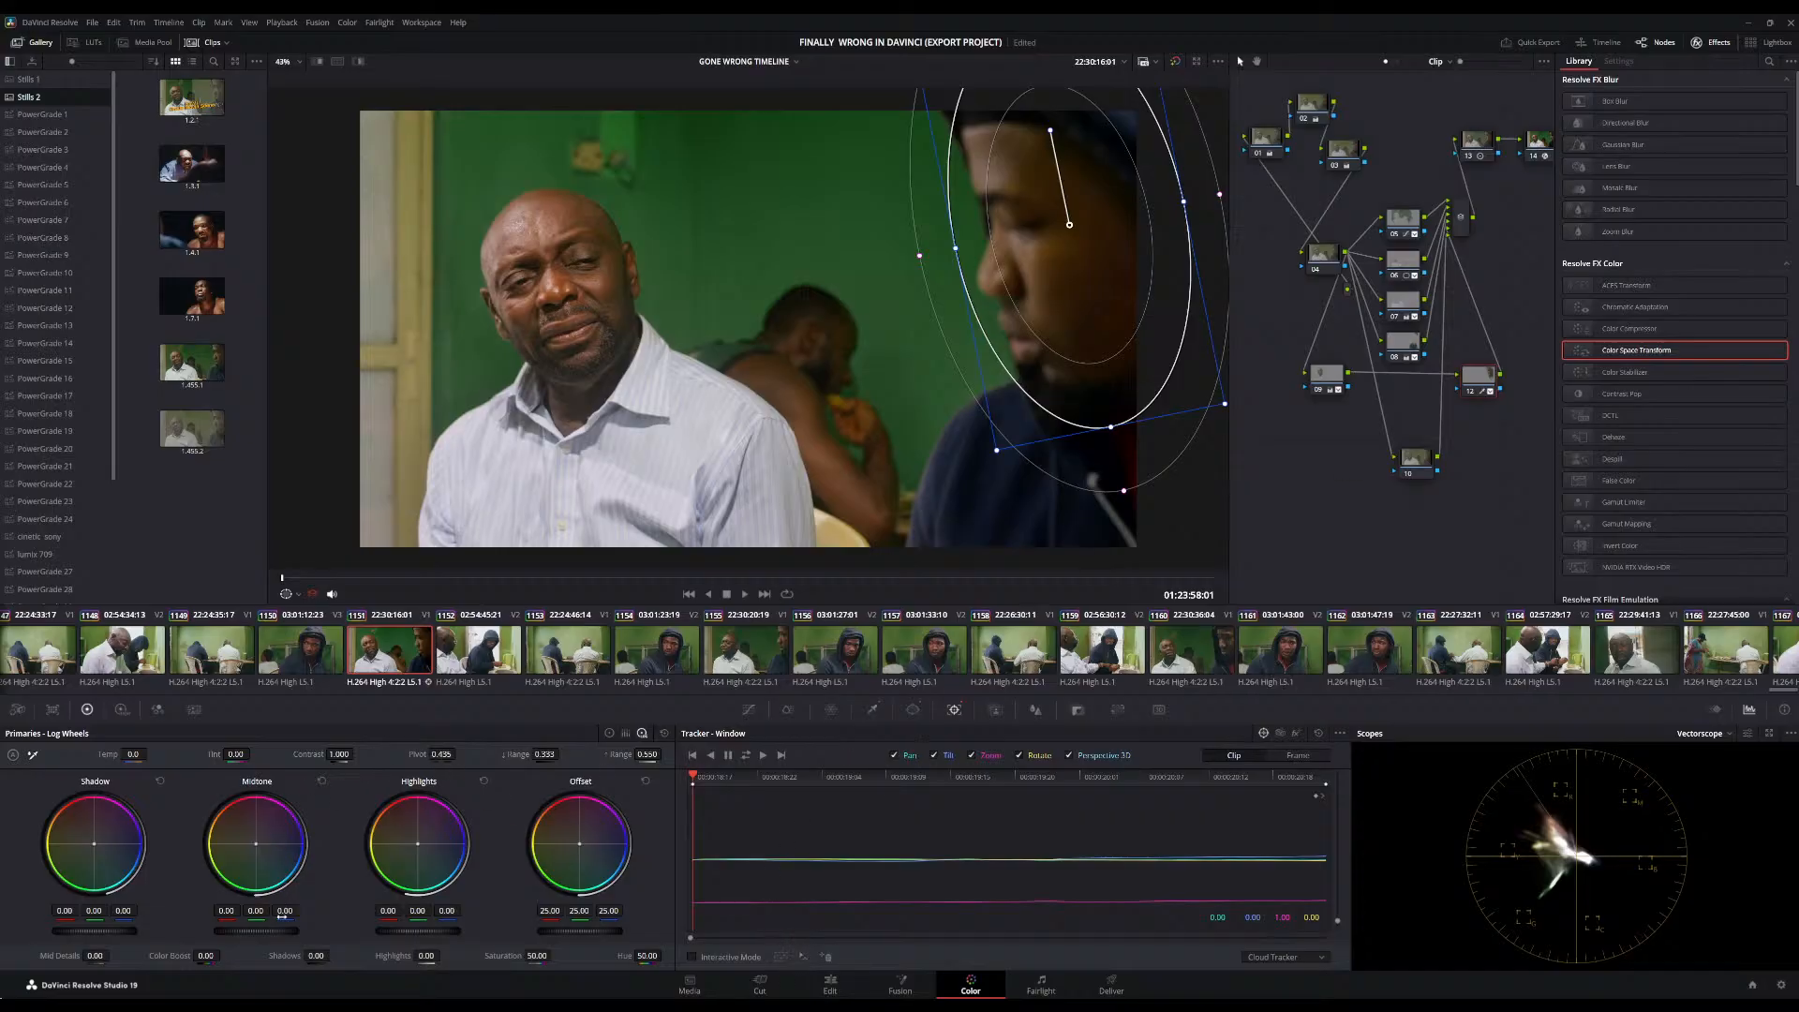
# Set Shadows to 1.50 for the foreground man's keyed face and inspect the result up close
pyautogui.moveTo(316, 956); pyautogui.dragTo(327, 956)
pyautogui.scroll(-1, 1000, 342)
pyautogui.scroll(3, 1000, 342)
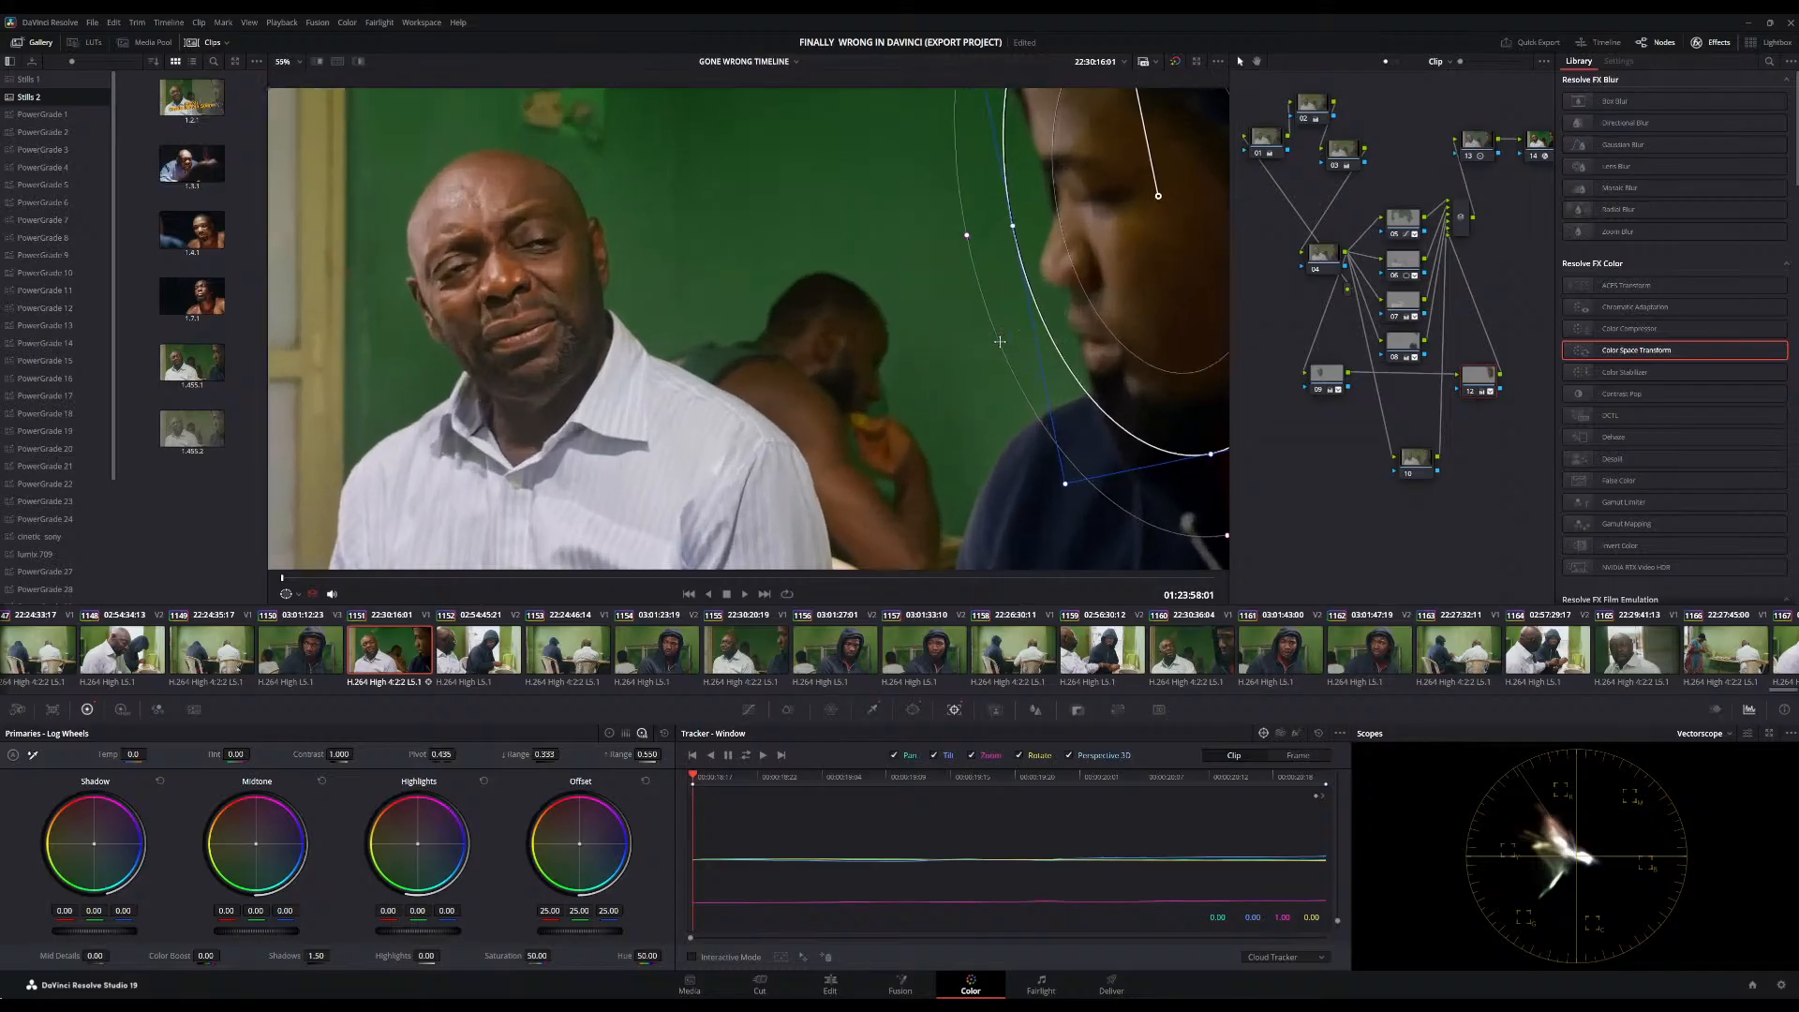
pyautogui.scroll(-3, 1000, 342)
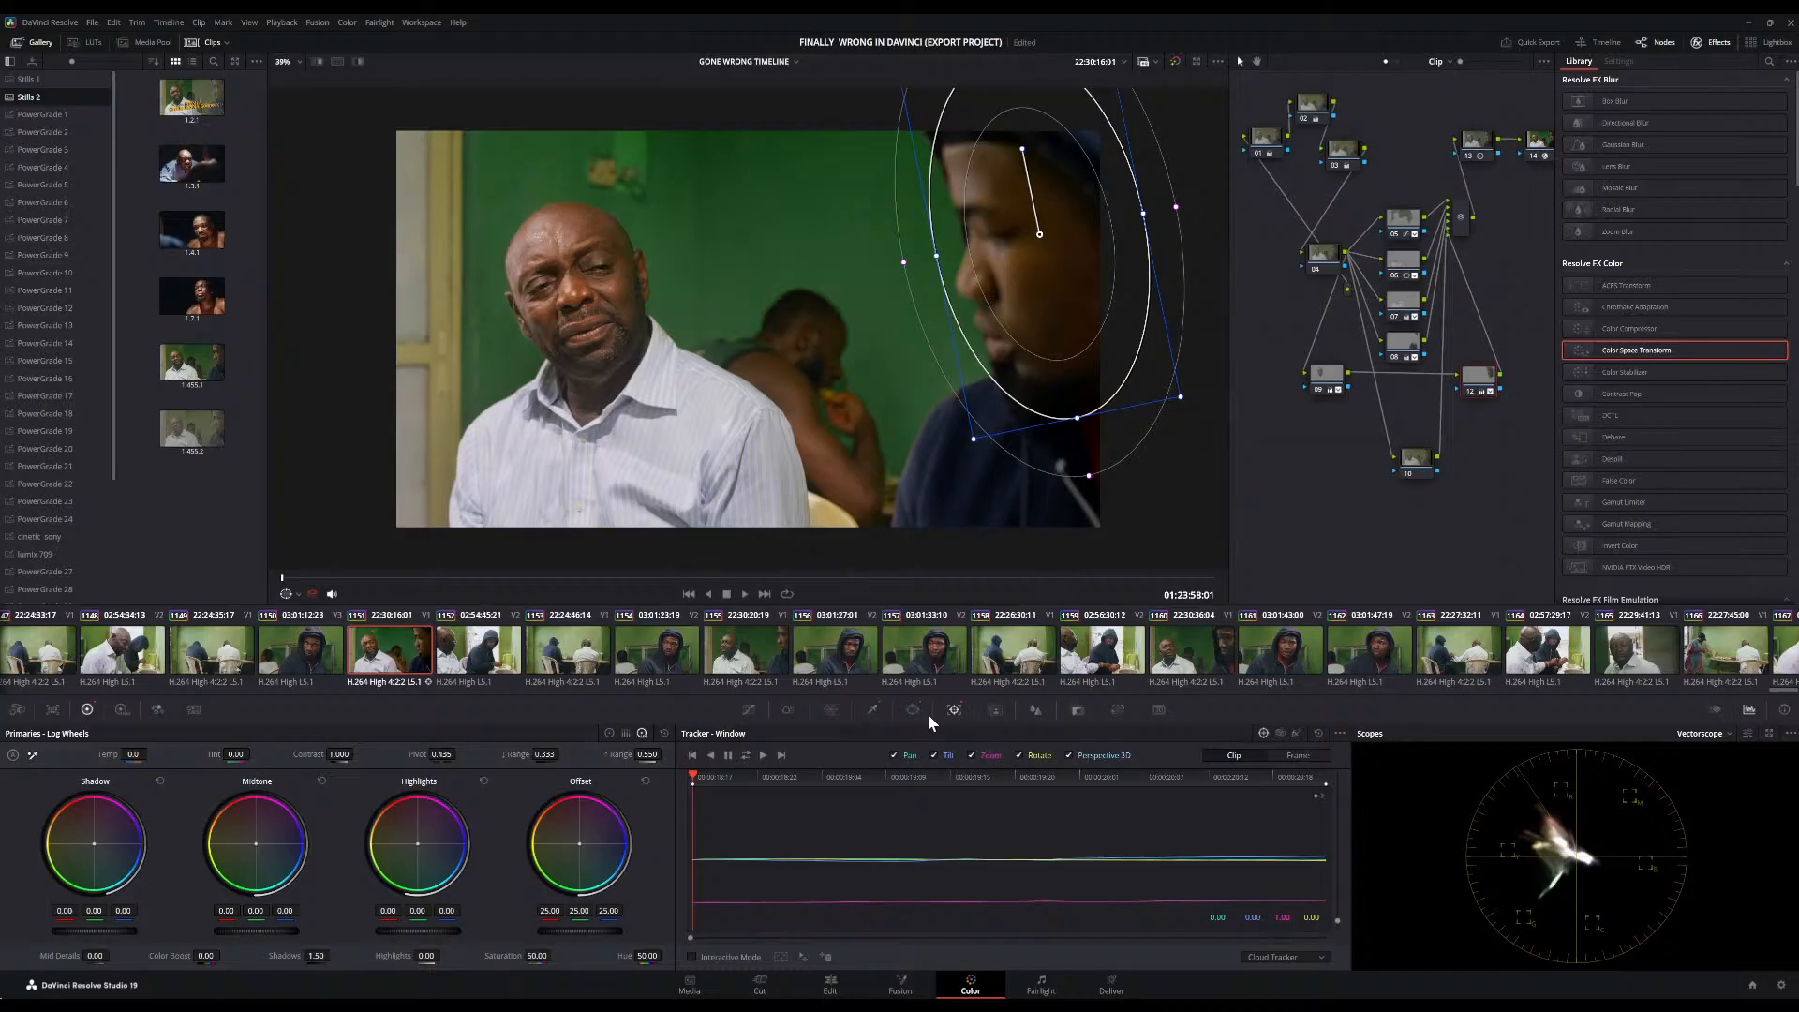
# Sample the foreground man's skin on the Hue vs Sat curve and lower the saturation of its orange hues slightly
pyautogui.click(749, 710)
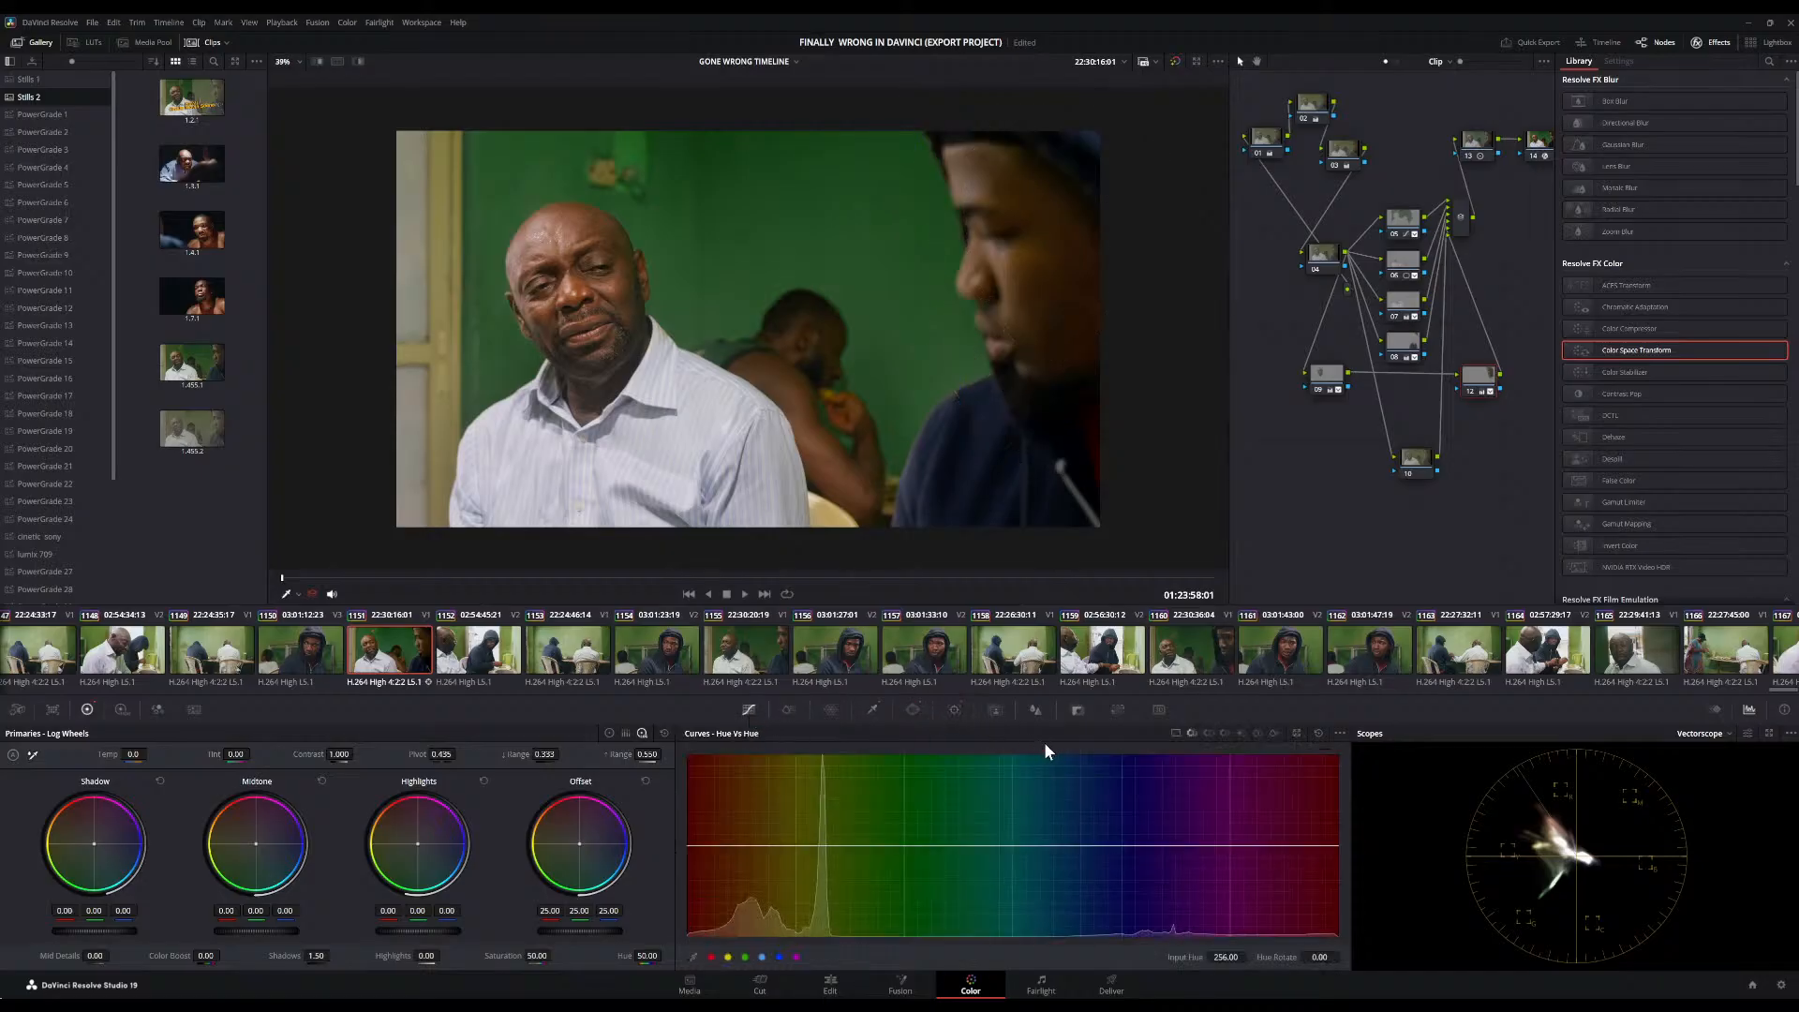
pyautogui.click(1210, 733)
pyautogui.click(1050, 261)
pyautogui.moveTo(1228, 957); pyautogui.dragTo(1252, 957)
pyautogui.moveTo(1252, 957); pyautogui.dragTo(1218, 957)
pyautogui.moveTo(755, 846); pyautogui.dragTo(756, 851)
pyautogui.click(798, 845)
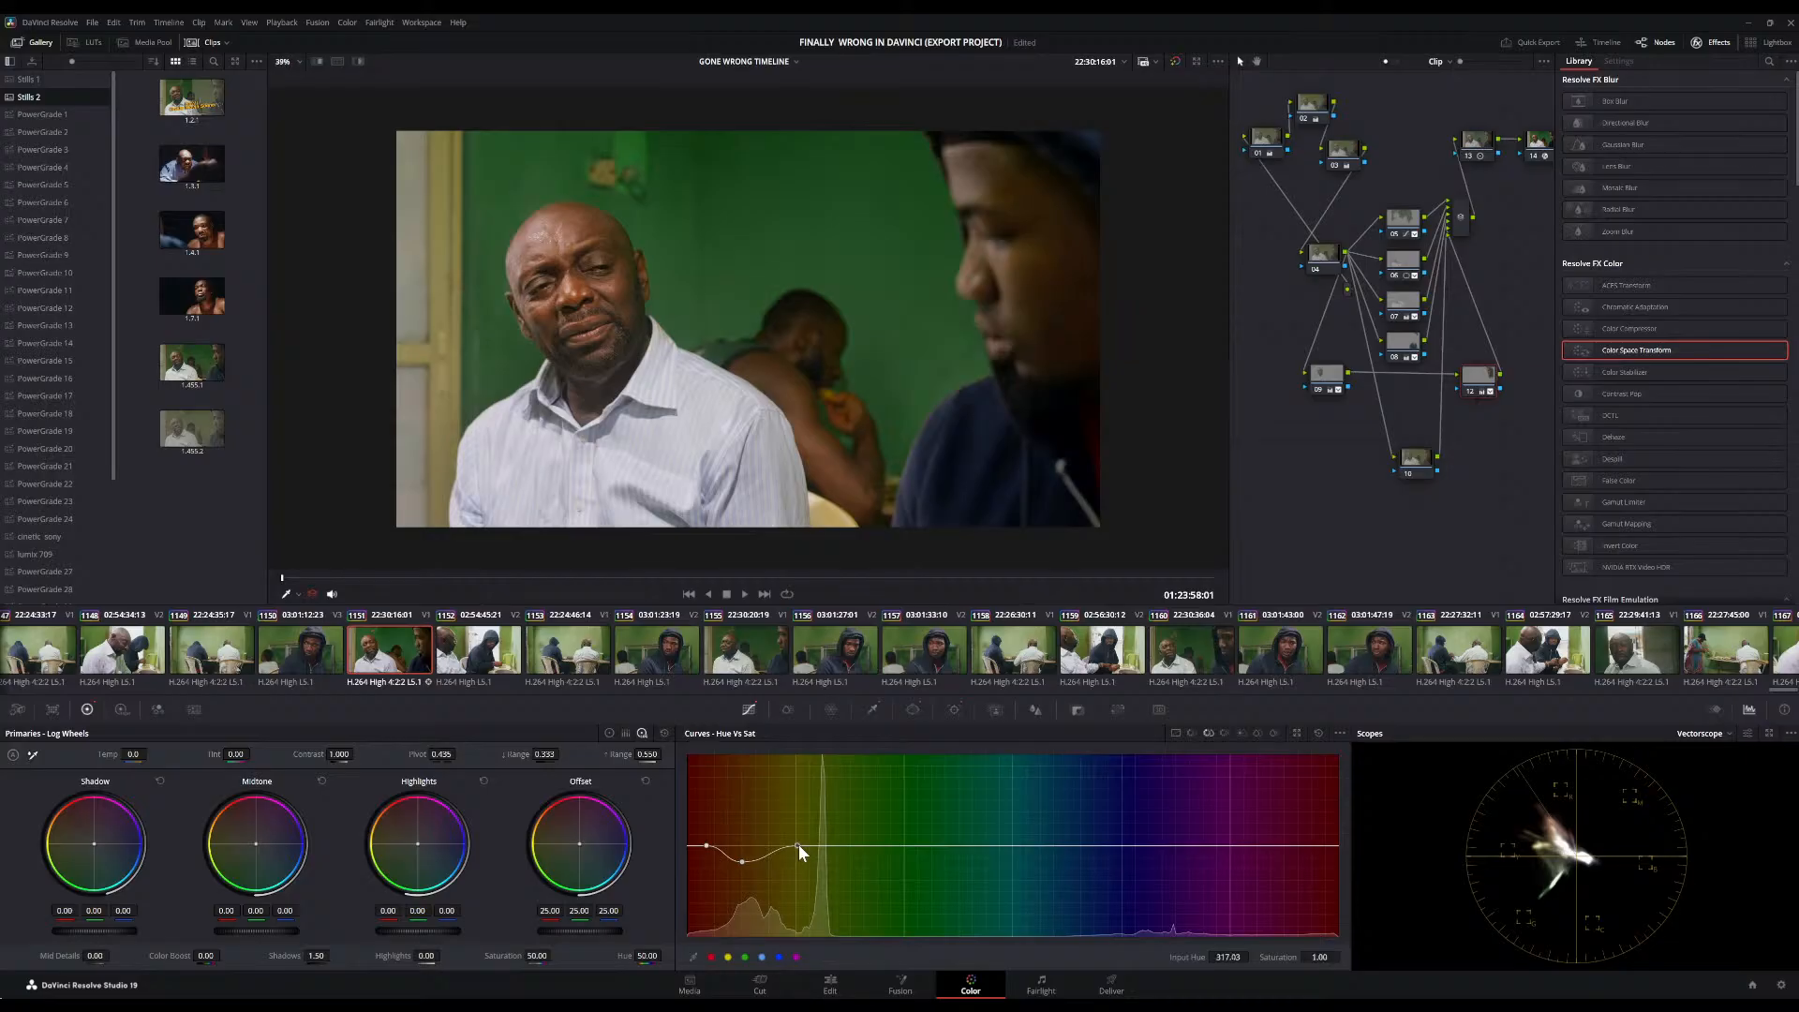
# Extend the Hue vs Sat dip into the yellow hues and bring the skin hue's saturation to 0.88
pyautogui.click(890, 845)
pyautogui.moveTo(886, 842); pyautogui.dragTo(820, 869)
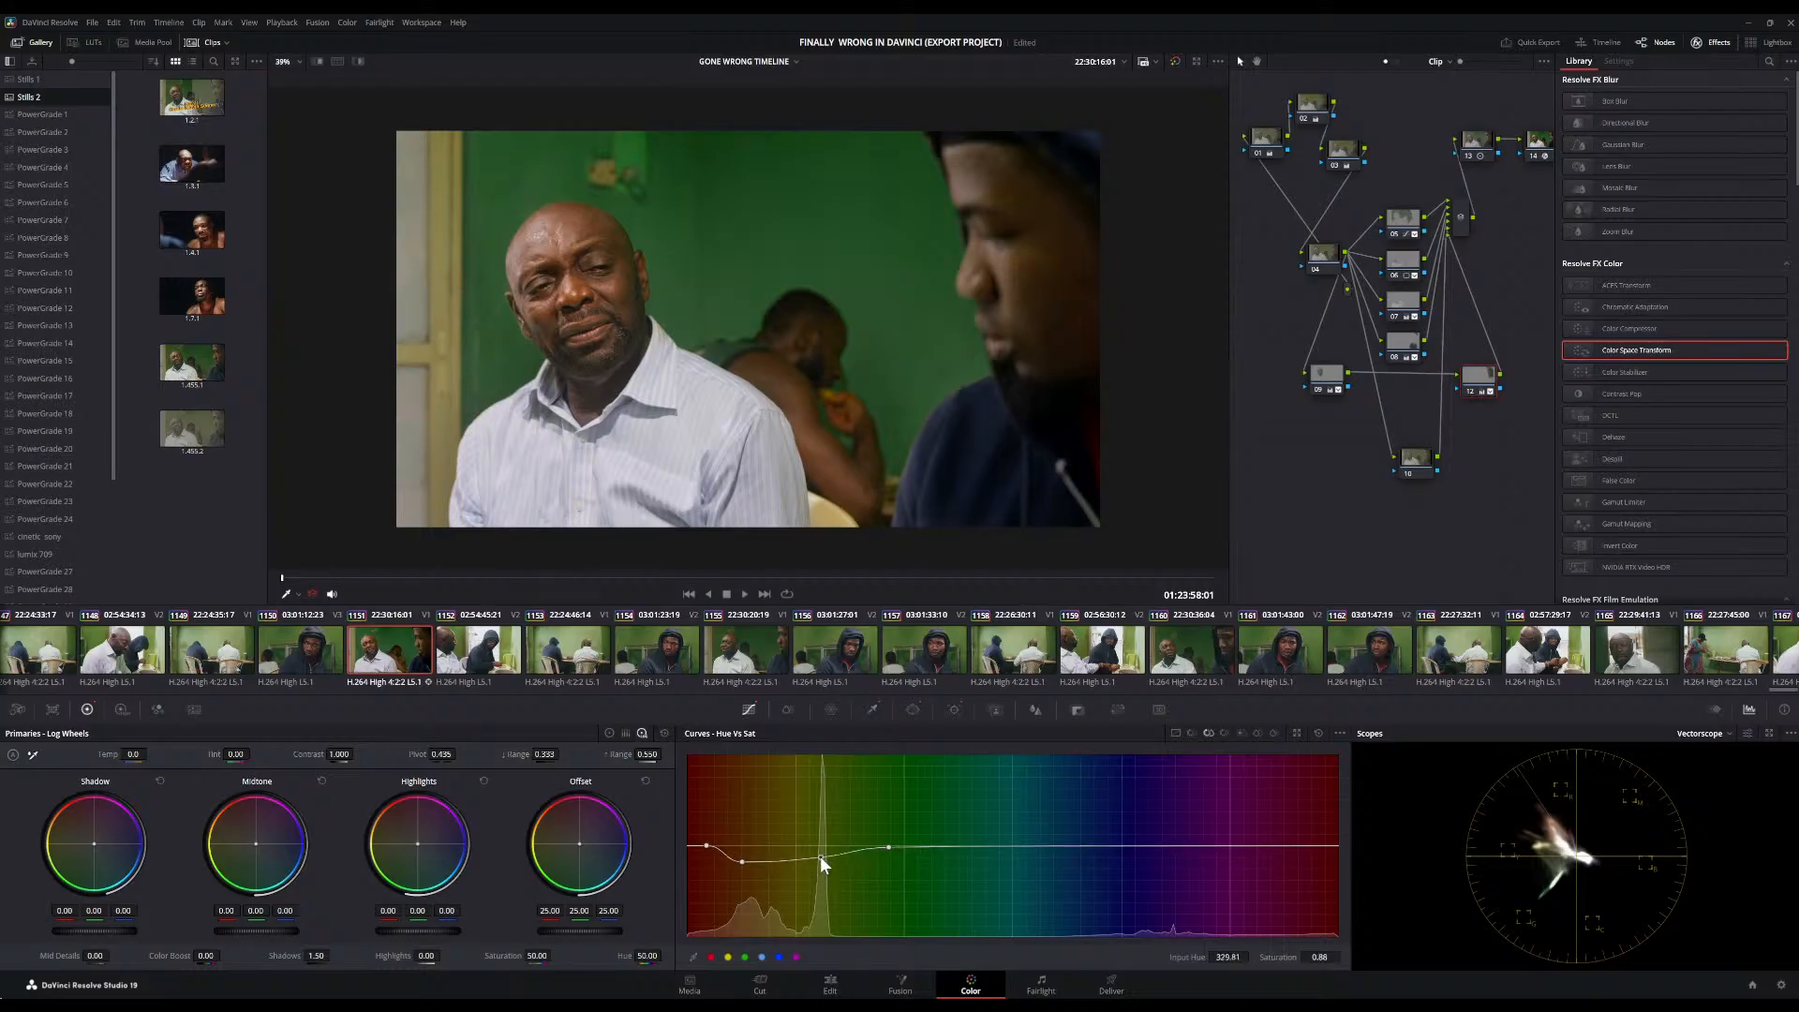
pyautogui.moveTo(744, 858)
pyautogui.mouseDown()
pyautogui.moveTo(767, 846)
pyautogui.moveTo(747, 866)
pyautogui.mouseUp()
pyautogui.moveTo(760, 859); pyautogui.dragTo(825, 865)
# Play through the clip to review the foreground man's skin correction, and return to near the clip's start
pyautogui.click(897, 581)
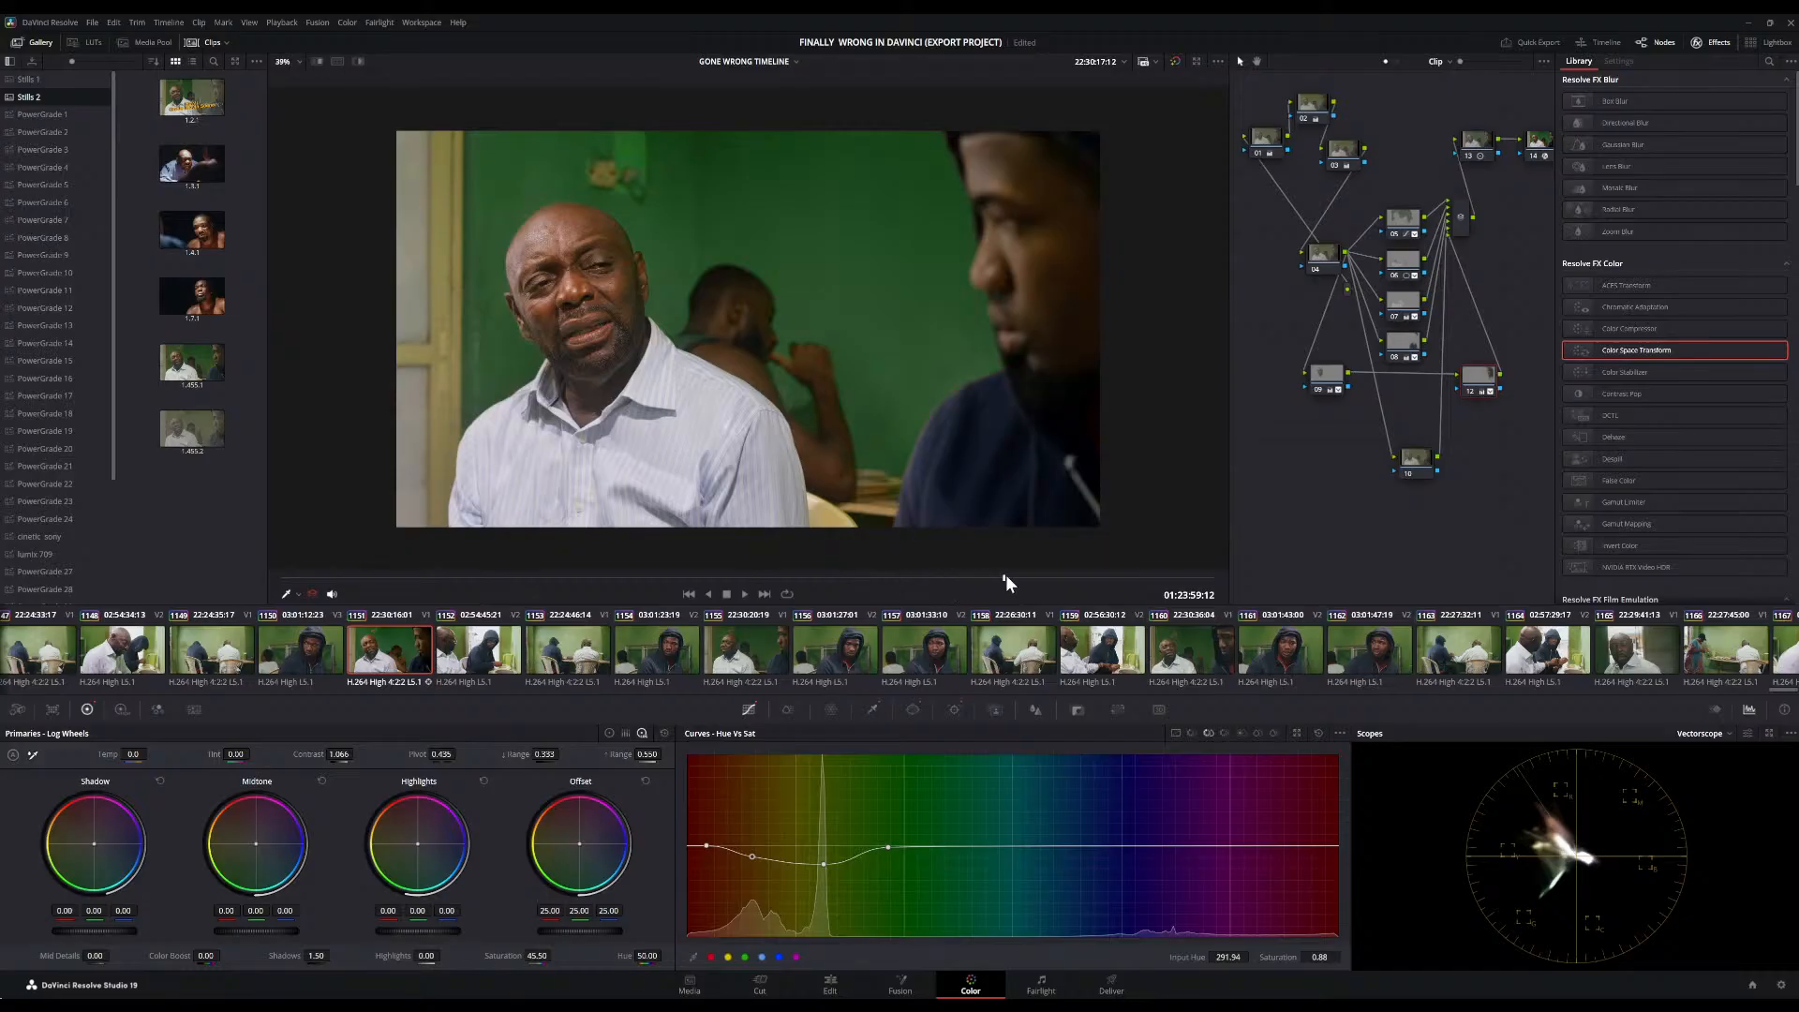
pyautogui.press('space')
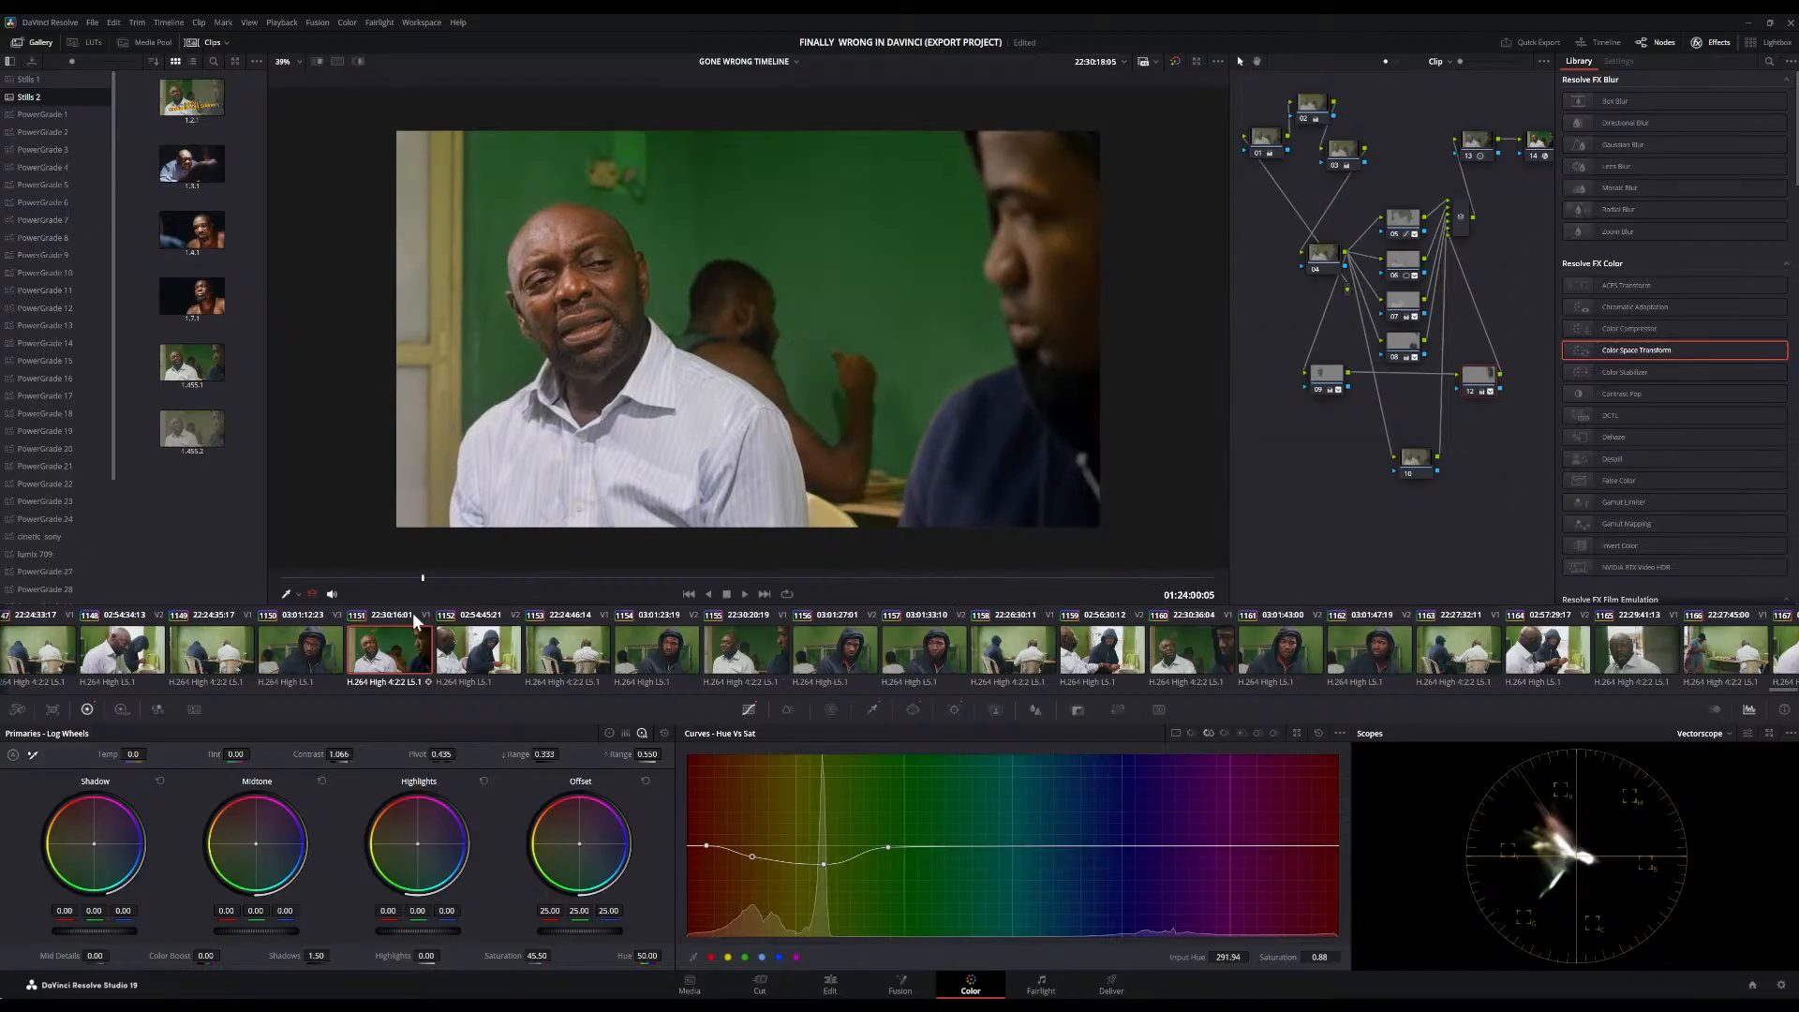
pyautogui.click(300, 579)
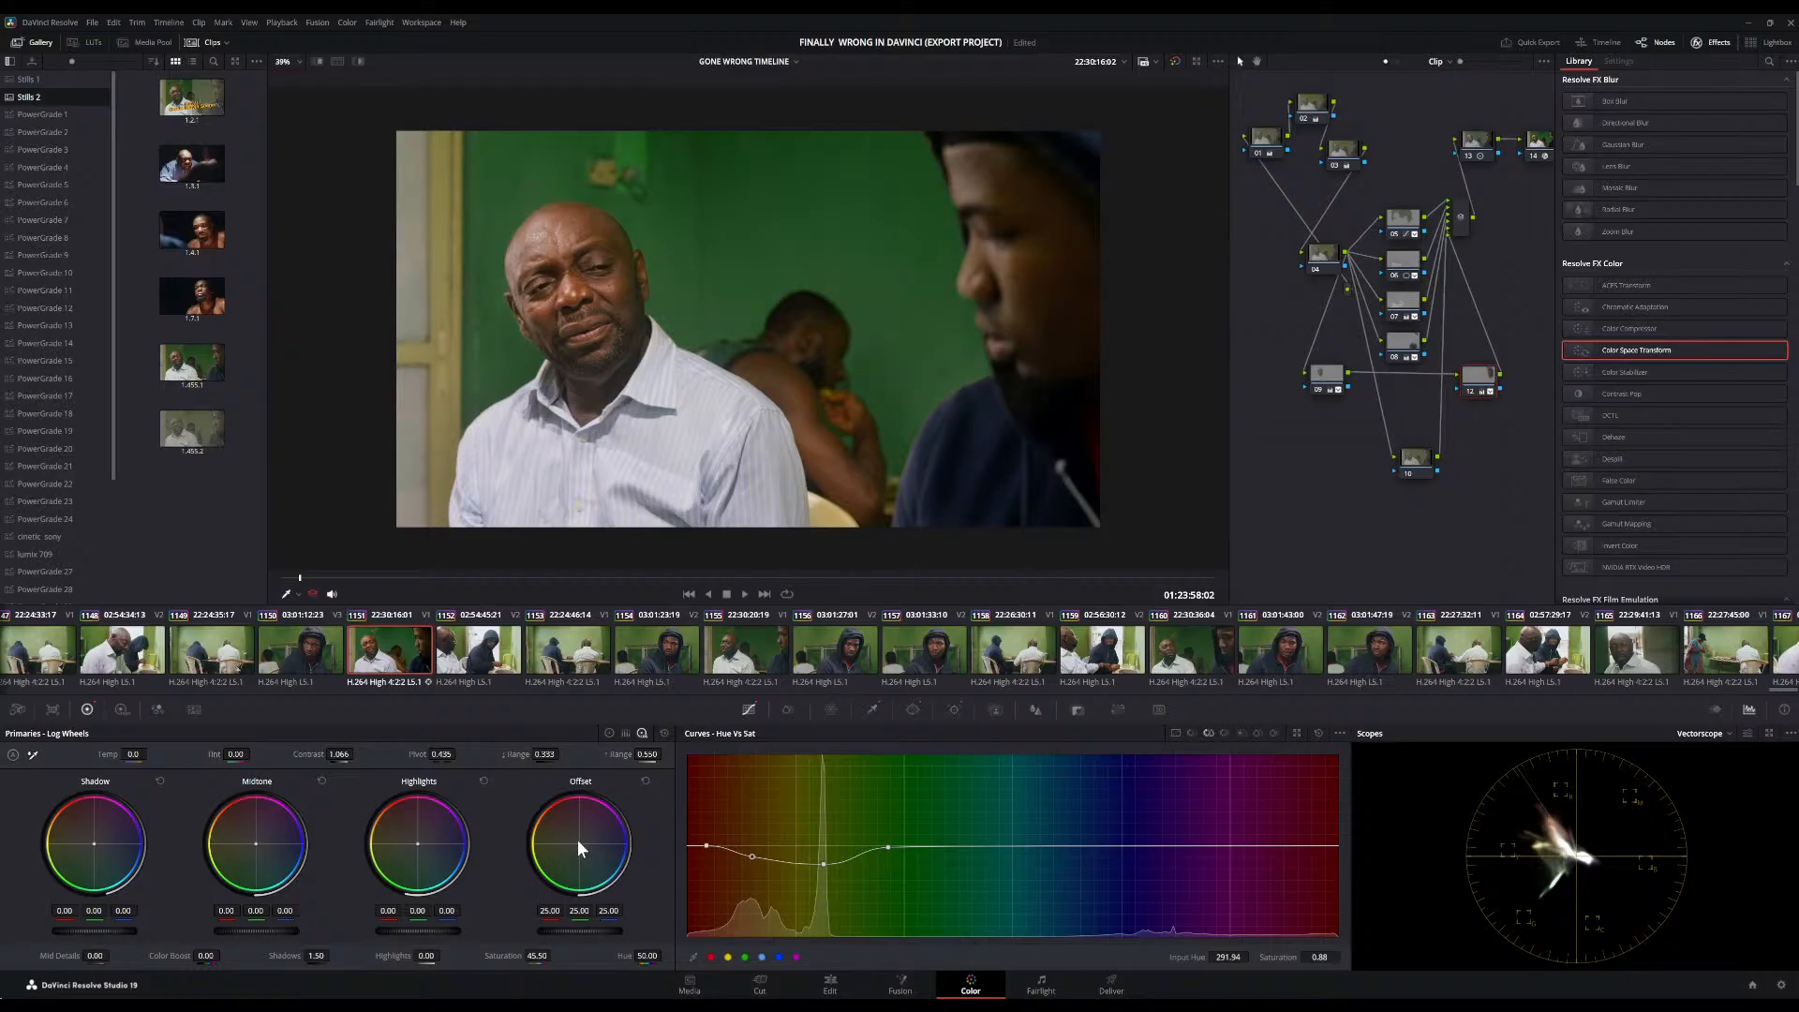
# Balance the foreground face node with Offset at 25.39, 24.80, 25.46 and Midtone at 0.06, -0.01, -0.05, and check the skin up close
pyautogui.moveTo(580, 844); pyautogui.dragTo(579, 843)
pyautogui.moveTo(580, 843); pyautogui.dragTo(579, 844)
pyautogui.click(1471, 392)
pyautogui.moveTo(256, 843); pyautogui.dragTo(248, 834)
pyautogui.scroll(-1, 1001, 438)
pyautogui.scroll(5, 1001, 438)
pyautogui.scroll(-3, 1001, 438)
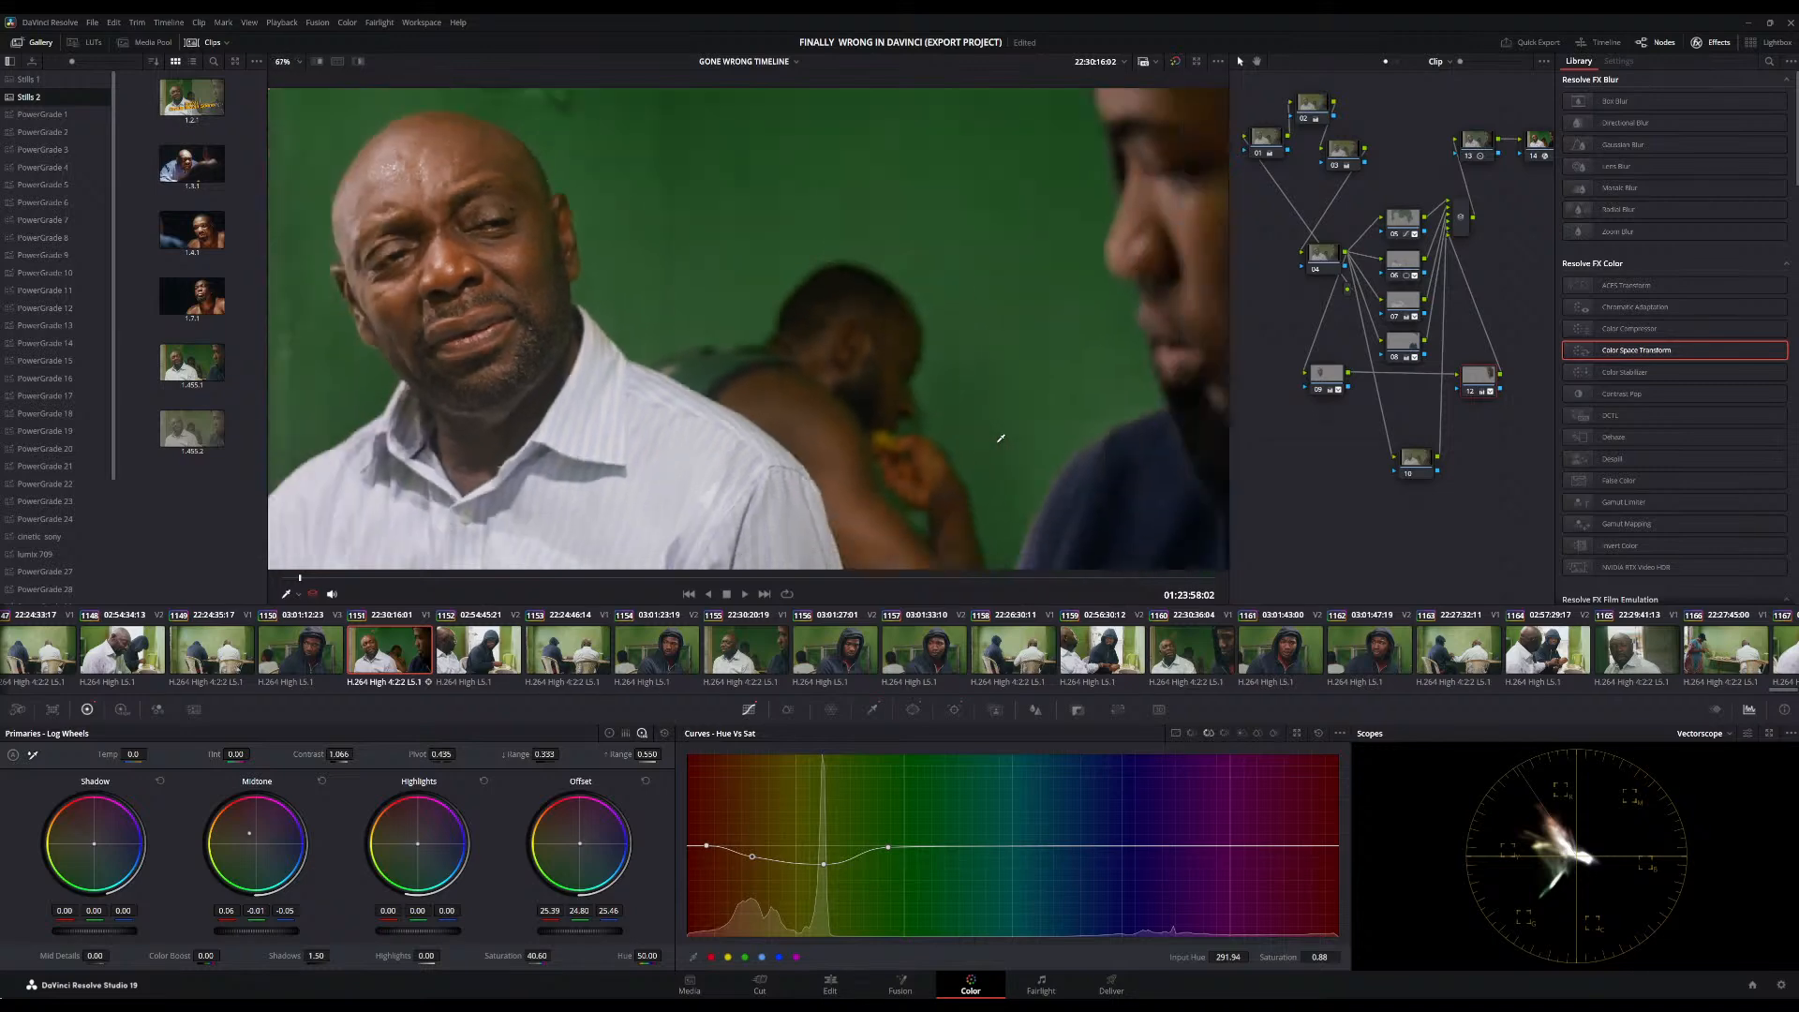
pyautogui.scroll(-2, 1000, 437)
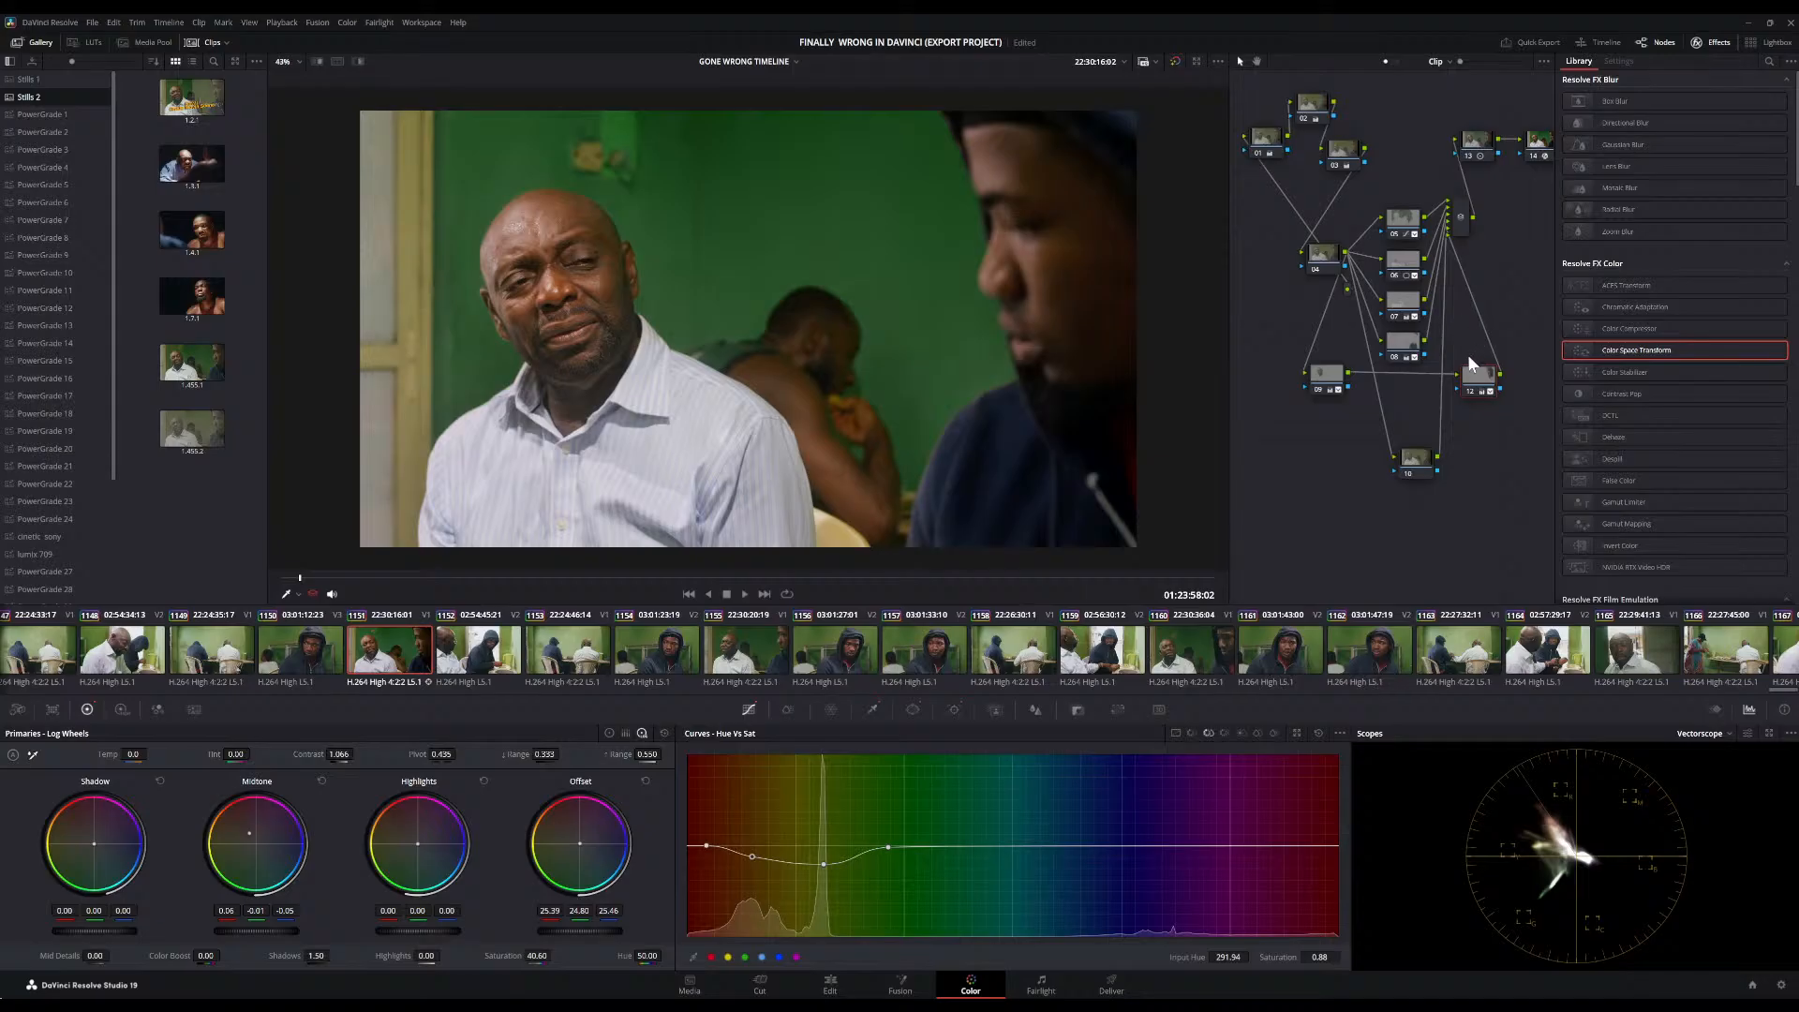
# Insert a serial node after the seated man's face node and arrange it midway between the two face correction nodes
pyautogui.moveTo(1332, 377); pyautogui.dragTo(1305, 377)
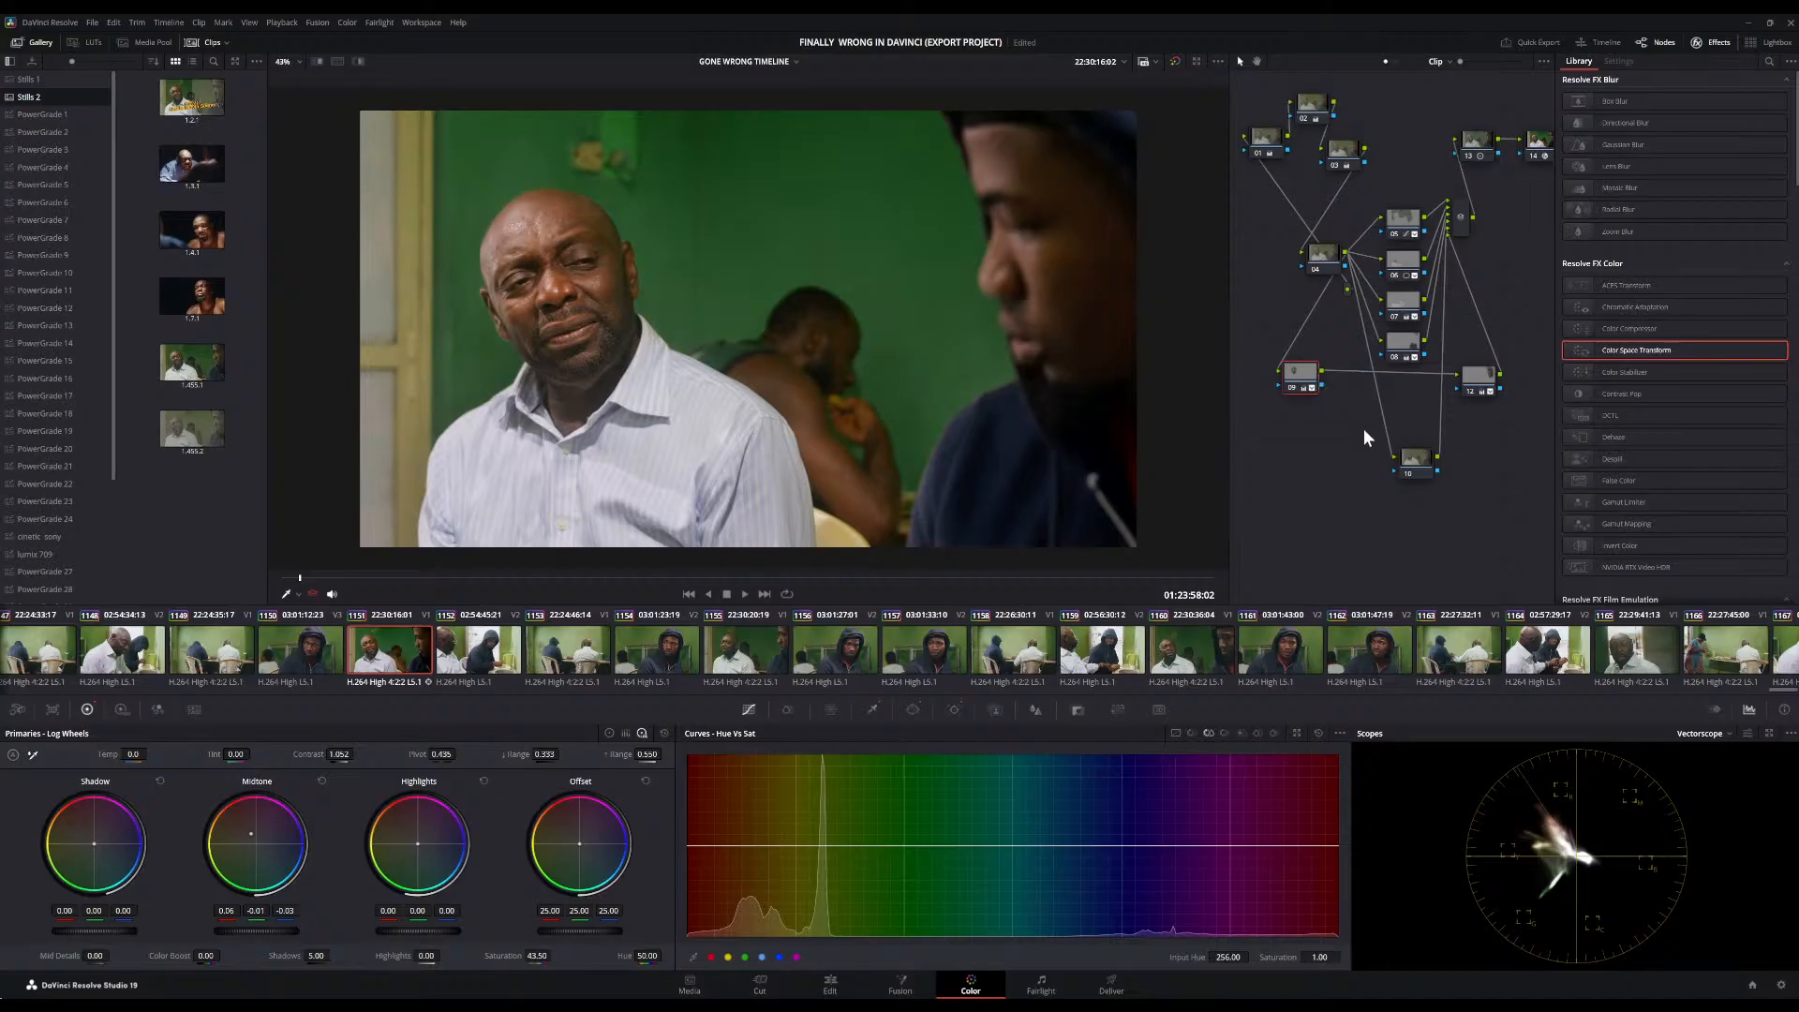
pyautogui.hotkey('alt', 's')
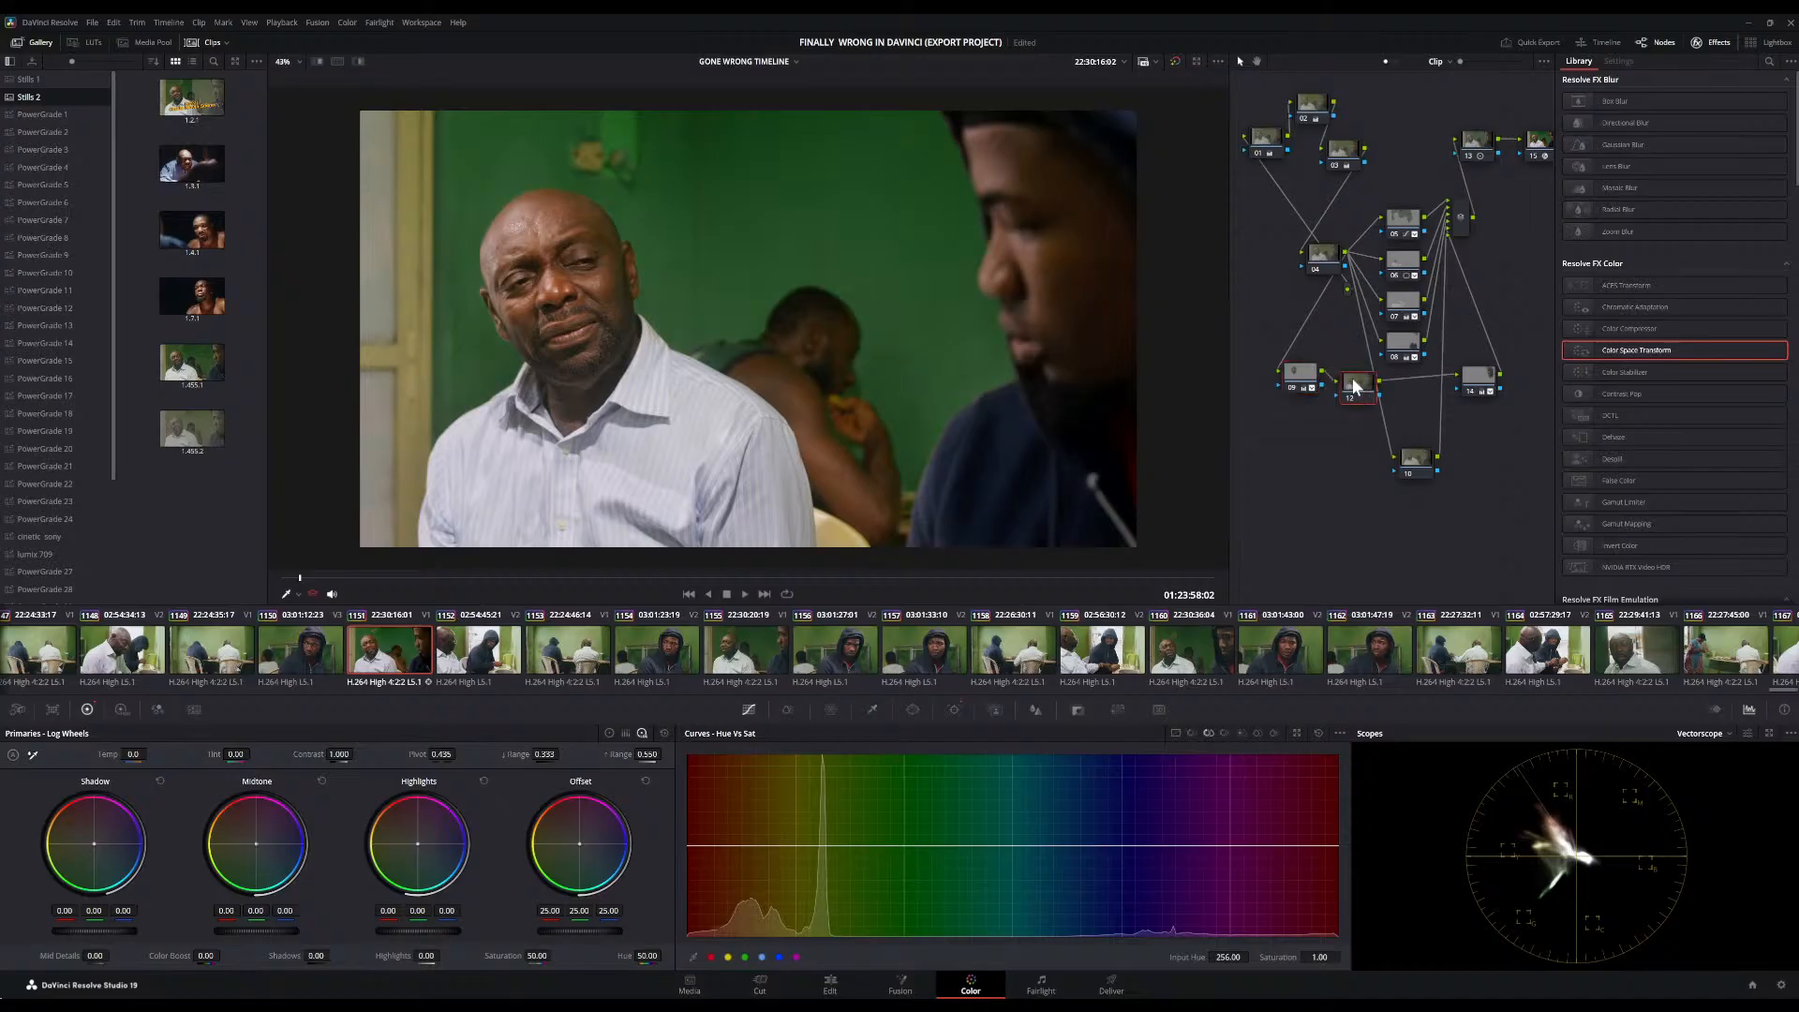
pyautogui.moveTo(1351, 380); pyautogui.dragTo(1391, 384)
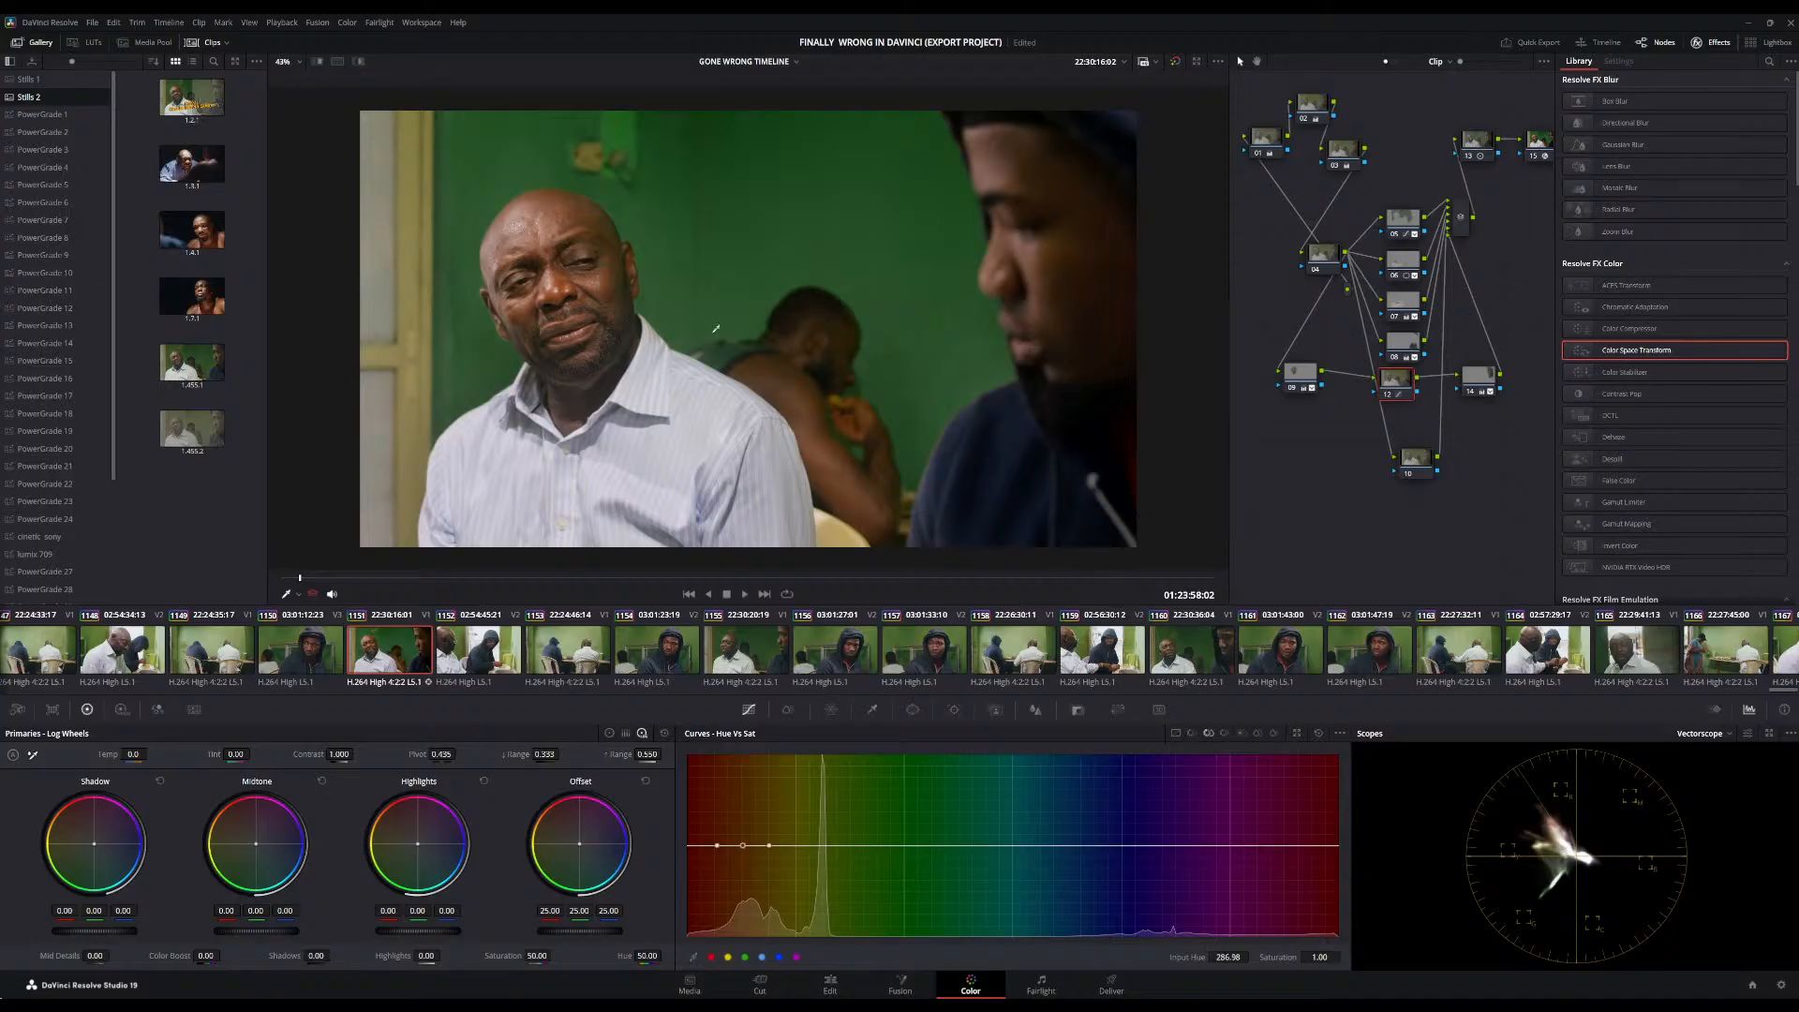
# Qualify the background man's skin in highlight view with hue center 37.1, hue soft 5.2 and luminance range 49.0 to 60.3
pyautogui.click(361, 60)
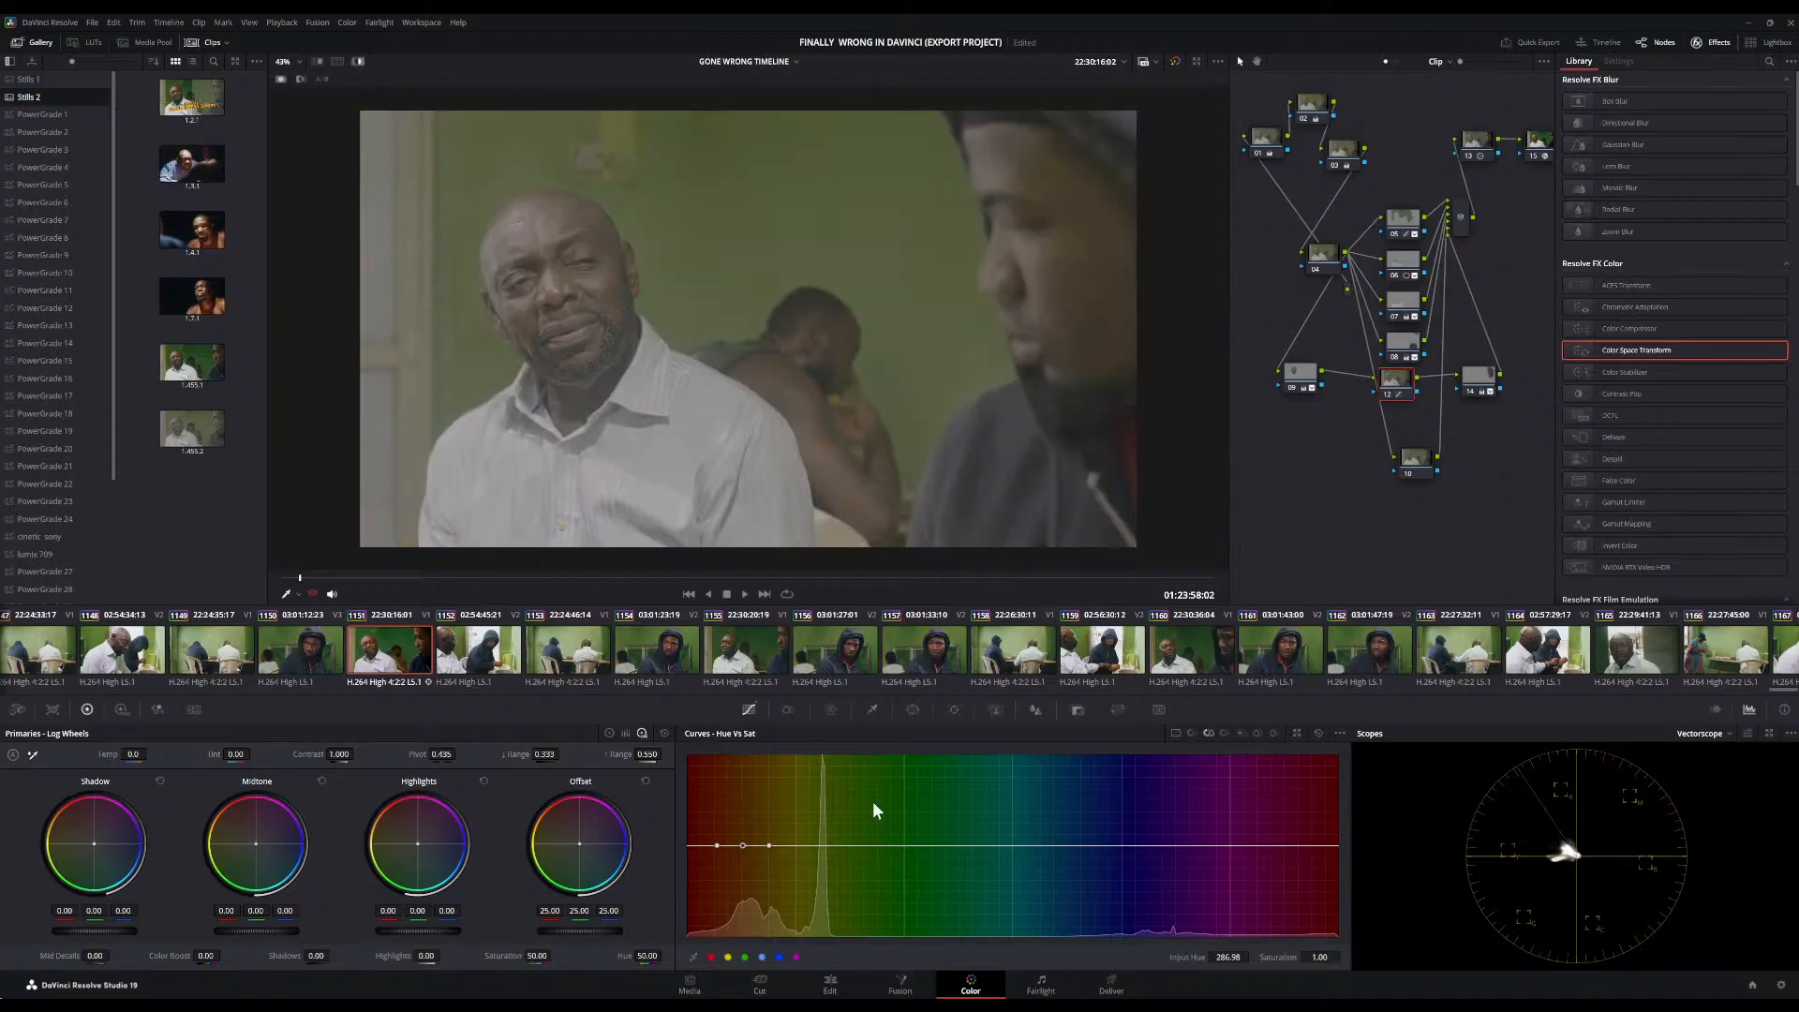
pyautogui.click(874, 711)
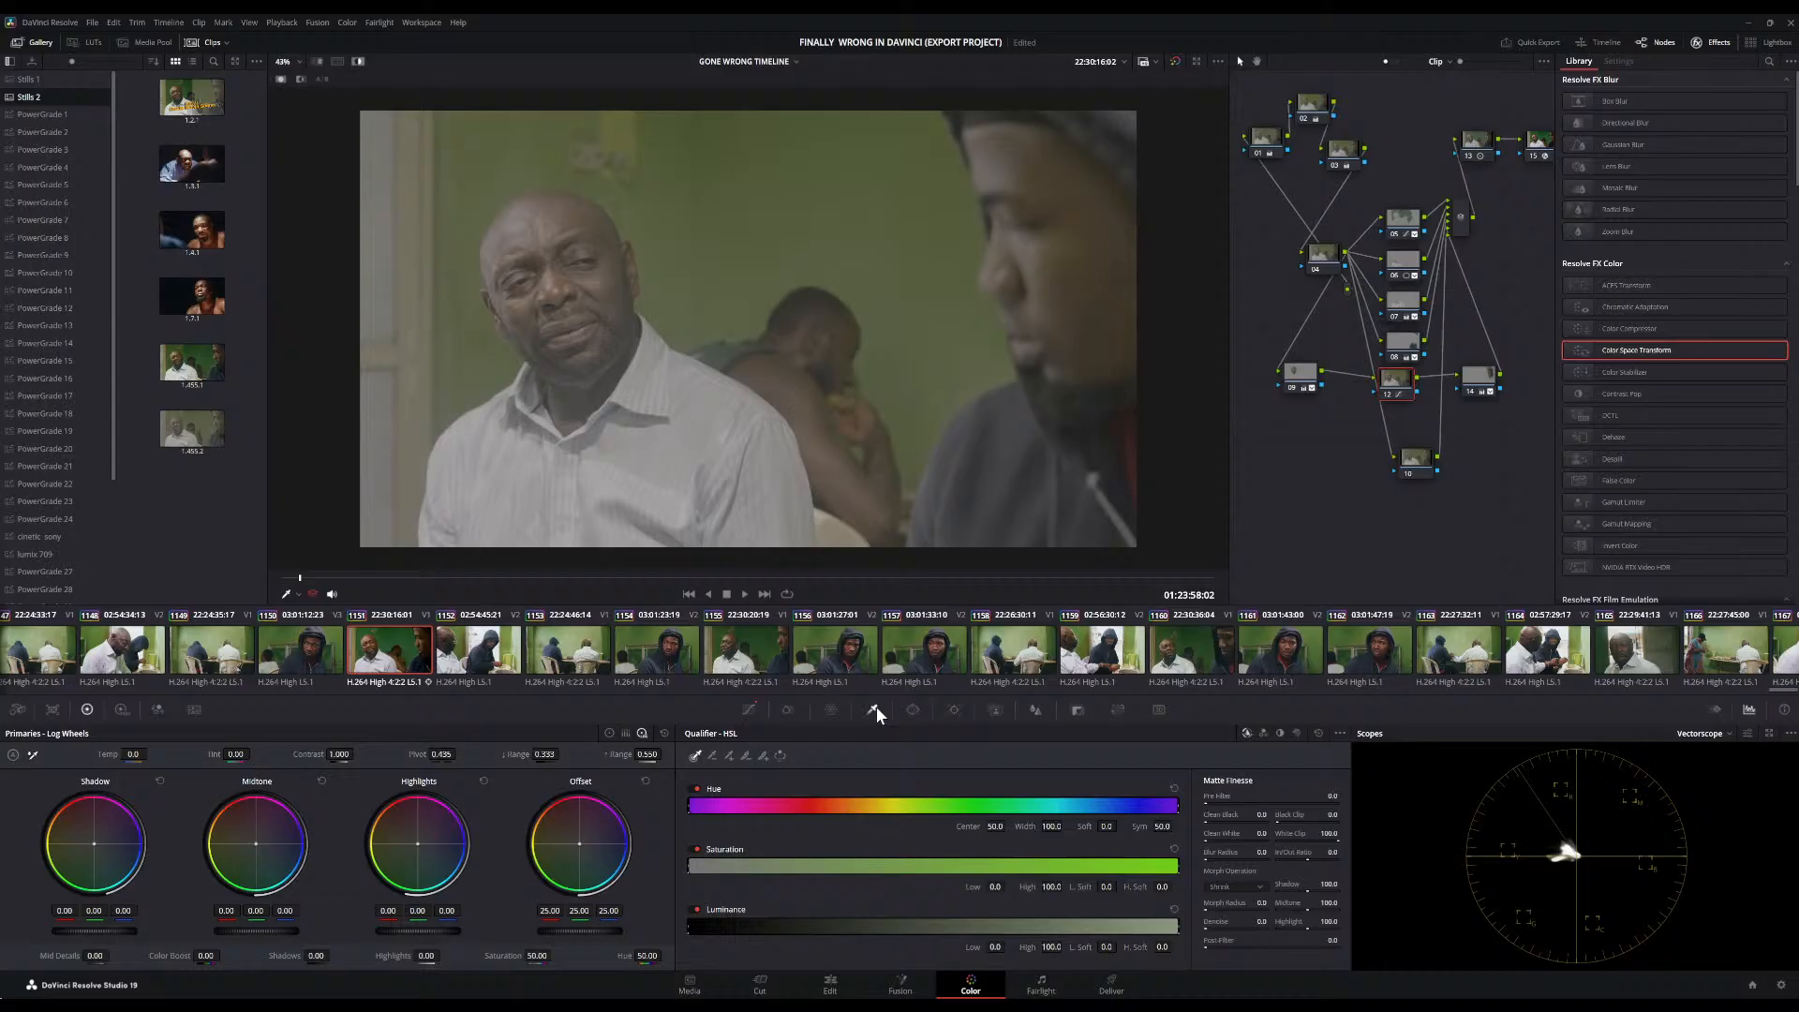
pyautogui.click(777, 369)
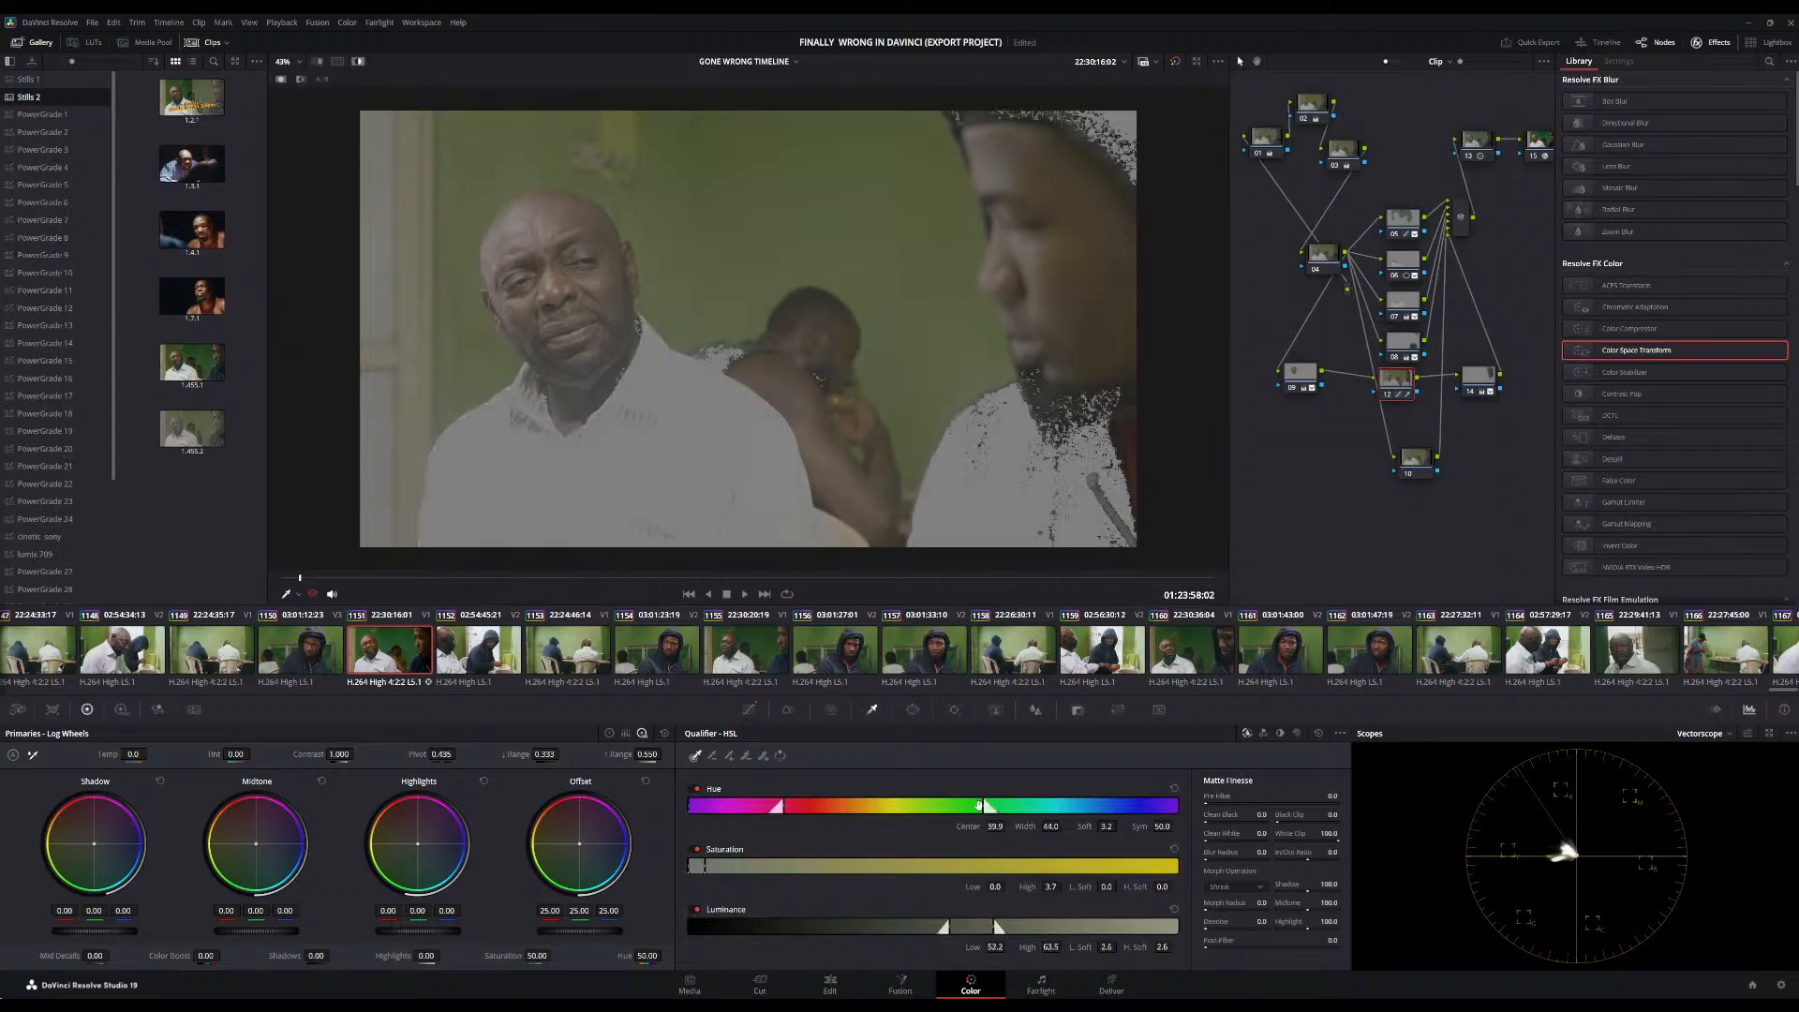
pyautogui.moveTo(981, 806); pyautogui.dragTo(895, 806)
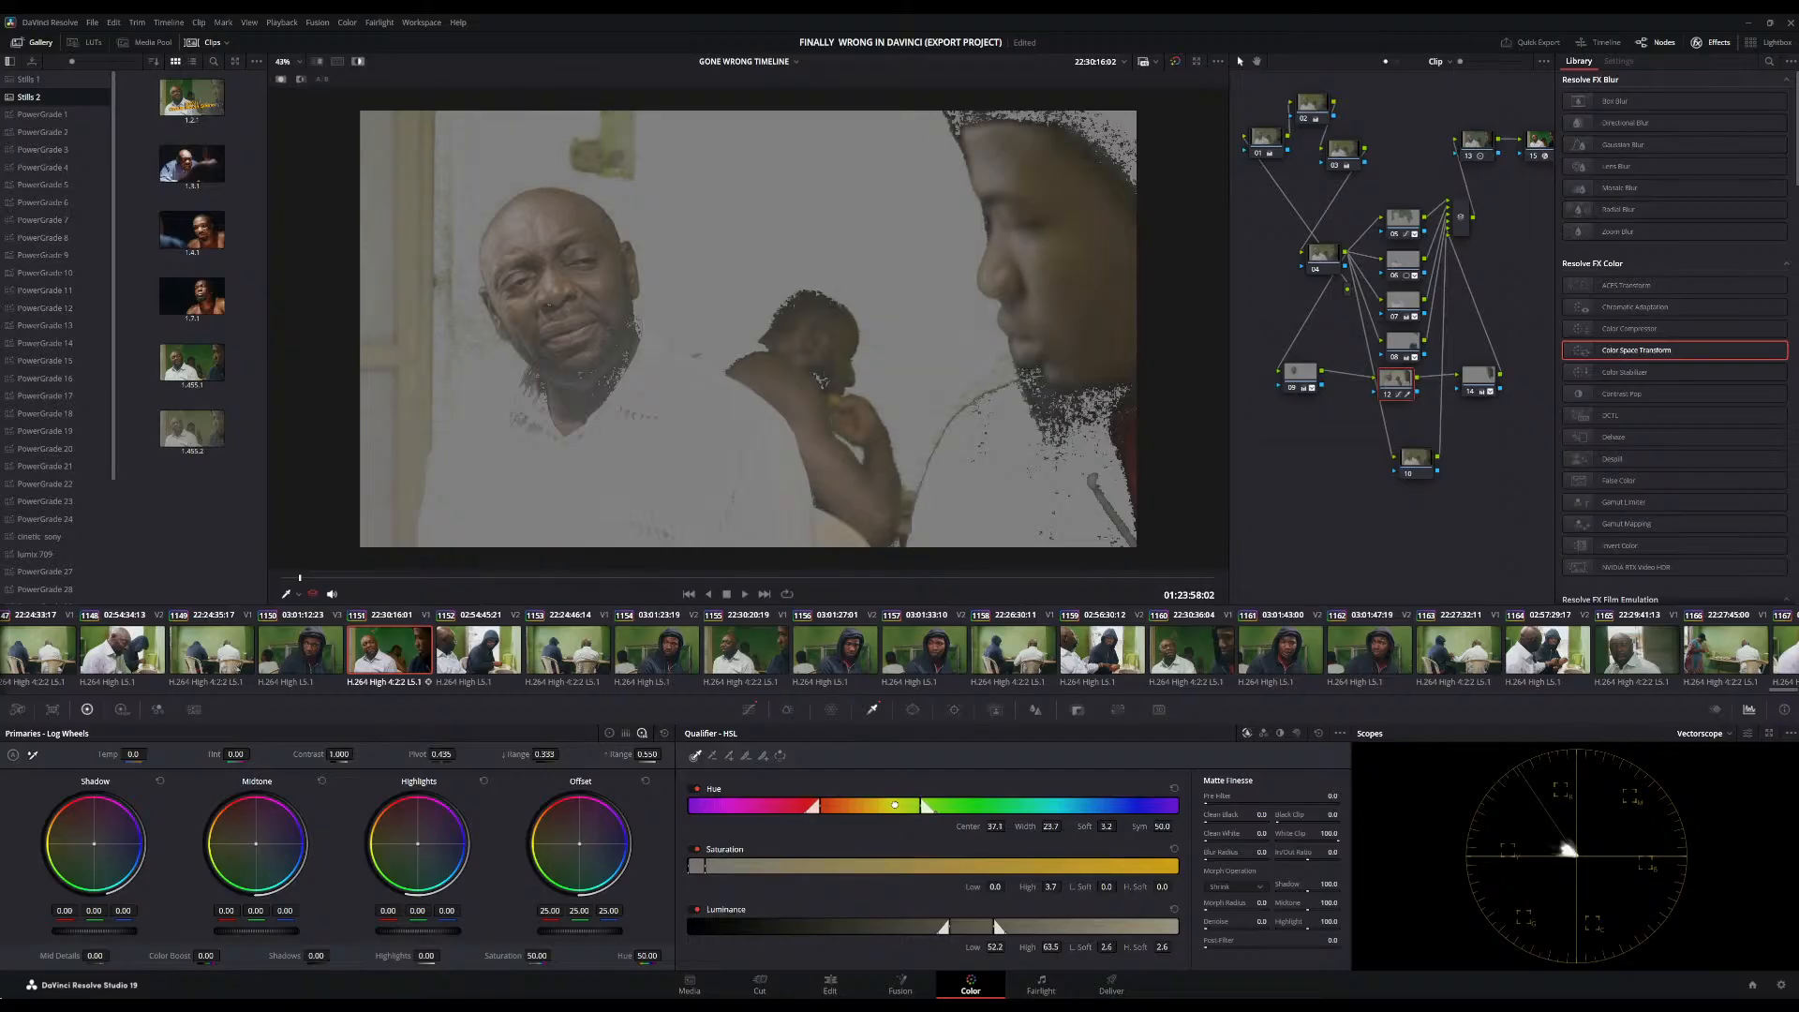
pyautogui.moveTo(973, 930); pyautogui.dragTo(956, 928)
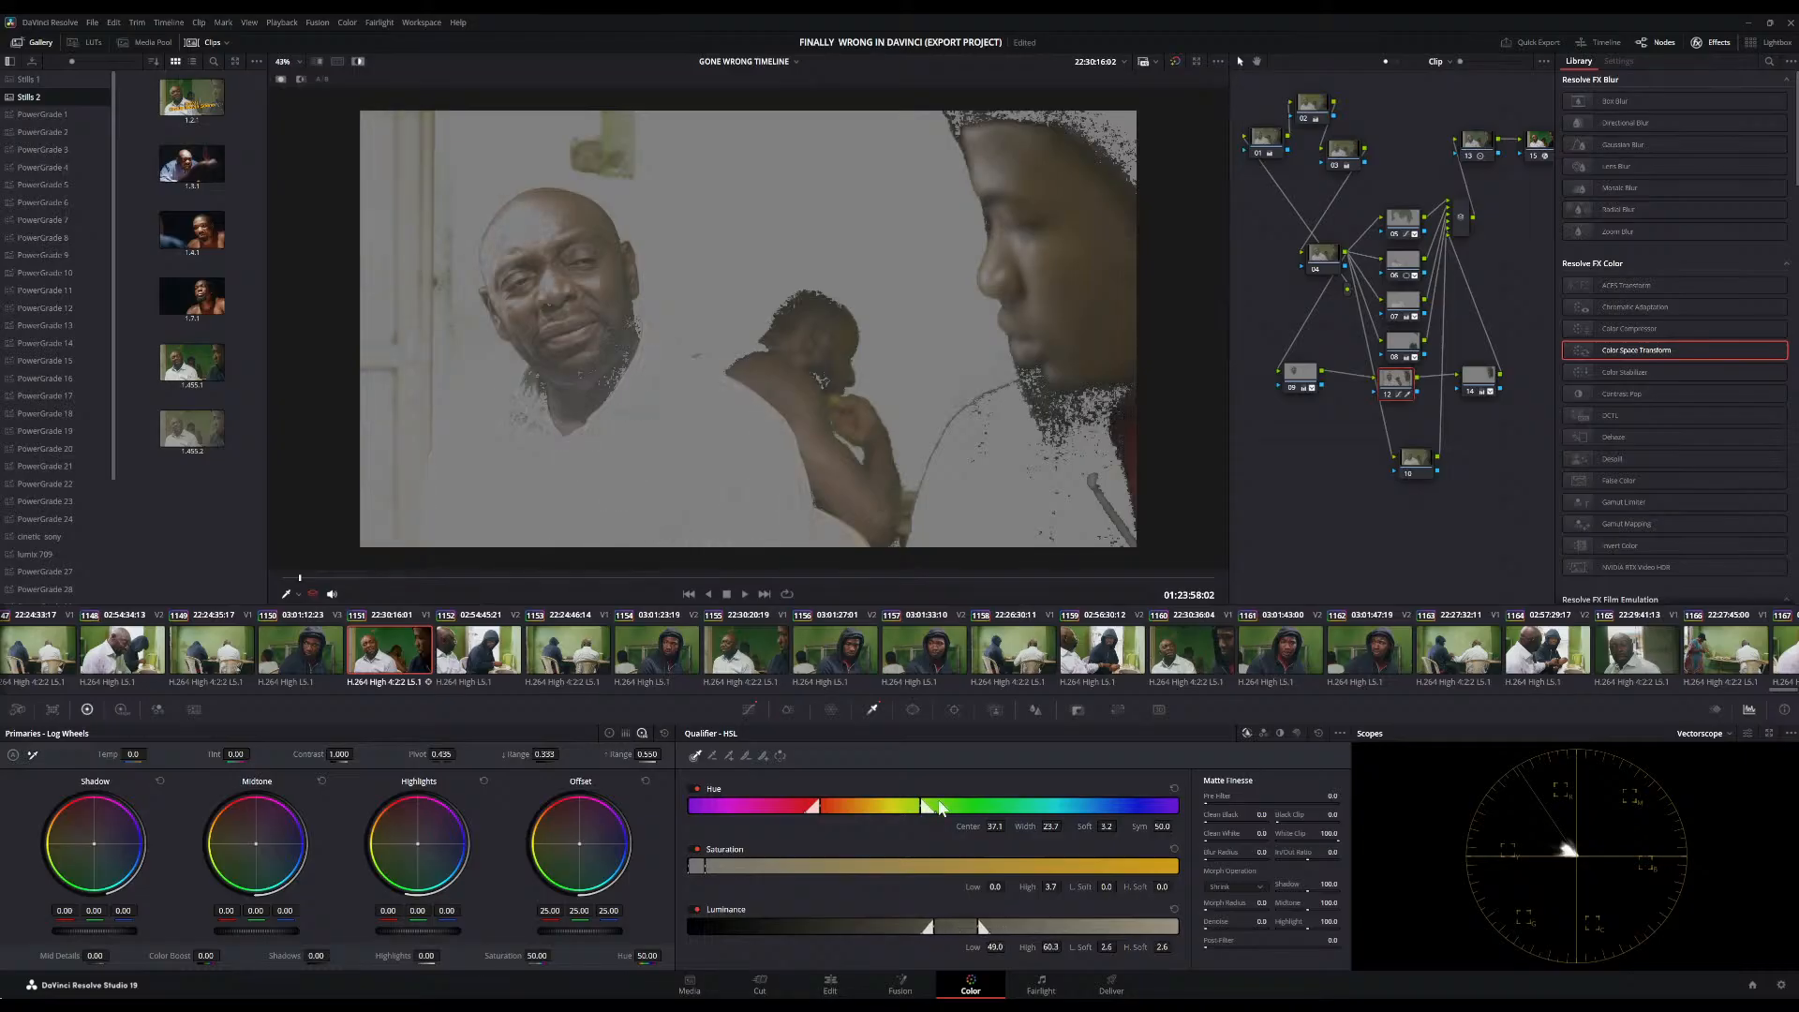
# Add a circular window around the background man, rotated -17.35 with aspect 31.60, pan 54.39 and tilt 44.55
pyautogui.click(912, 710)
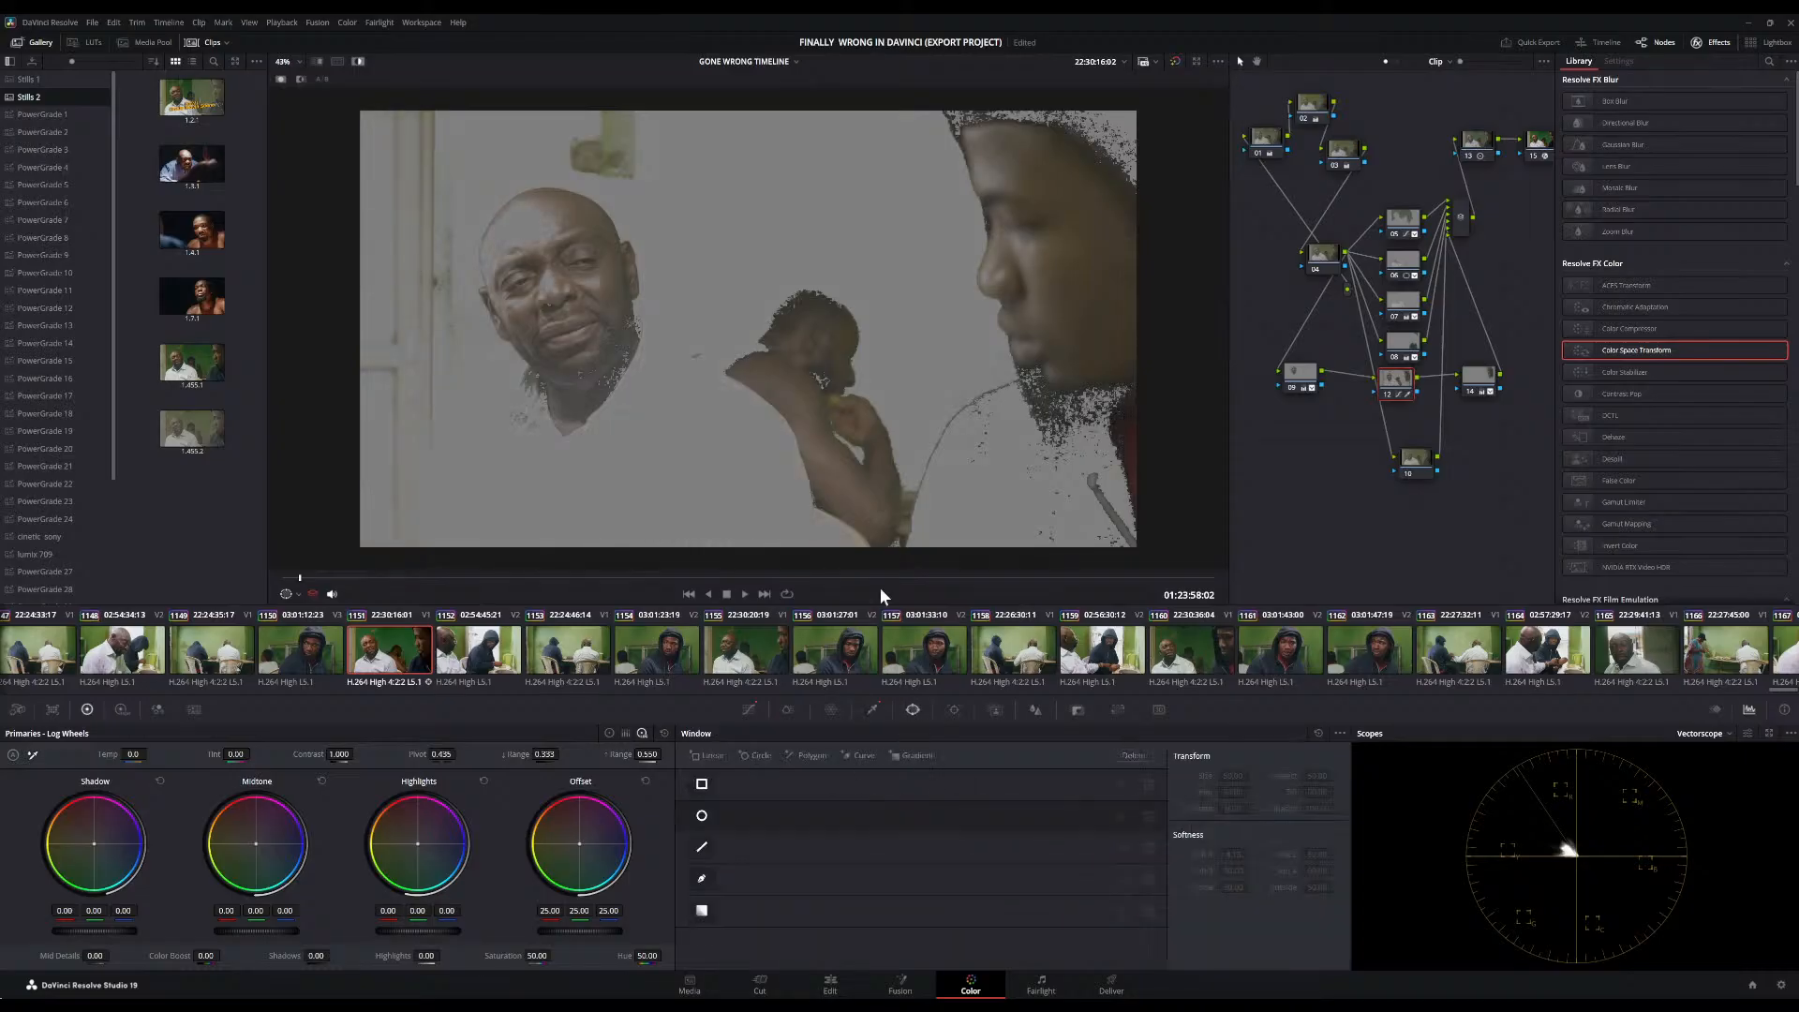
pyautogui.click(703, 816)
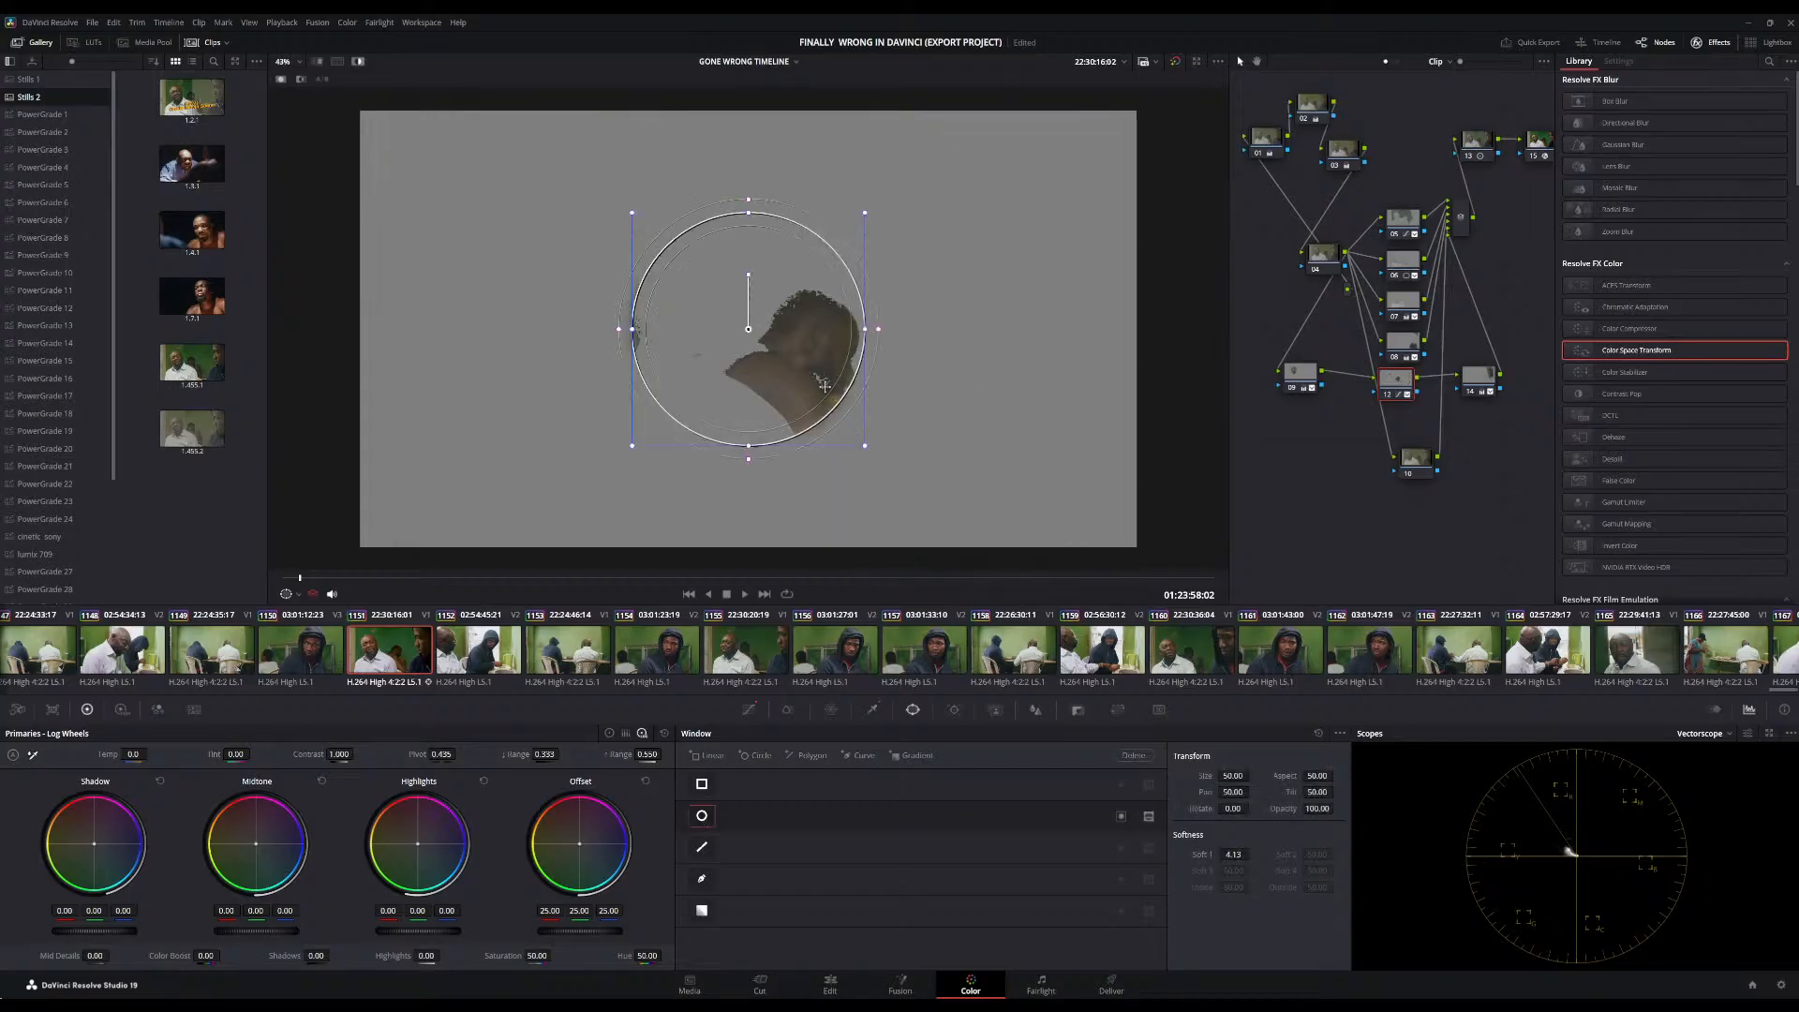
pyautogui.moveTo(820, 387); pyautogui.dragTo(913, 504)
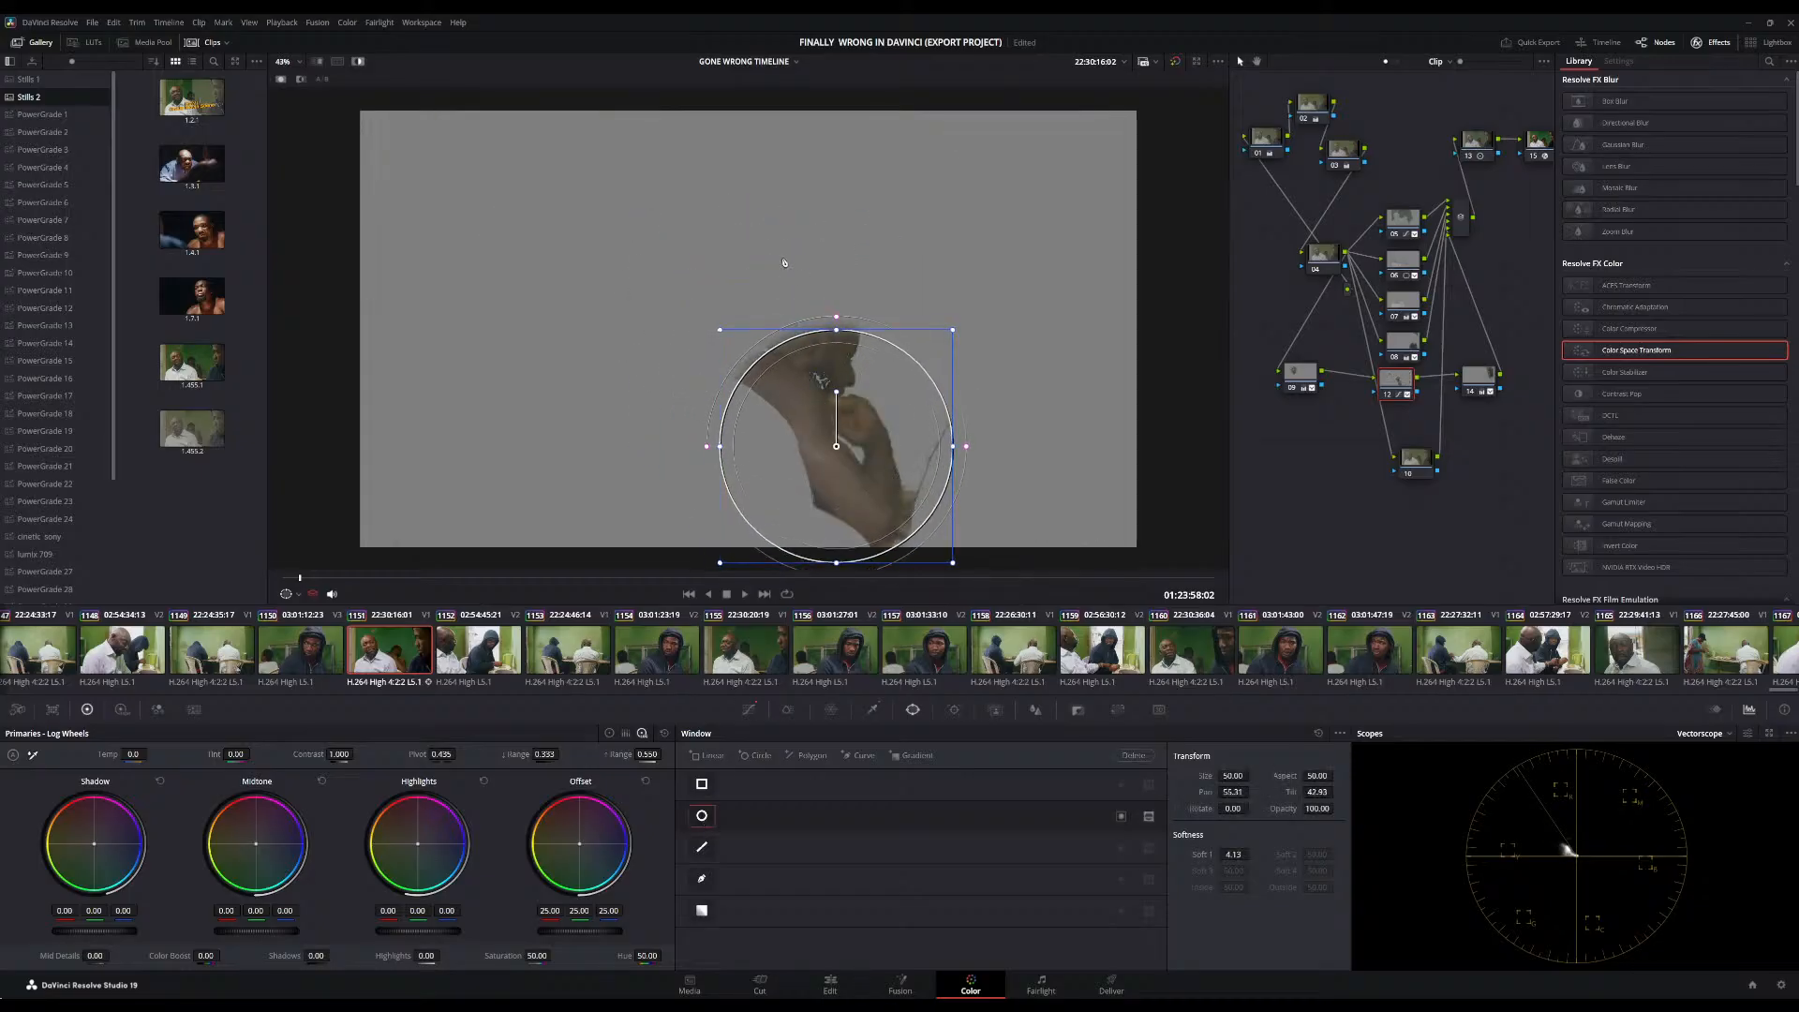
pyautogui.moveTo(825, 330); pyautogui.dragTo(779, 353)
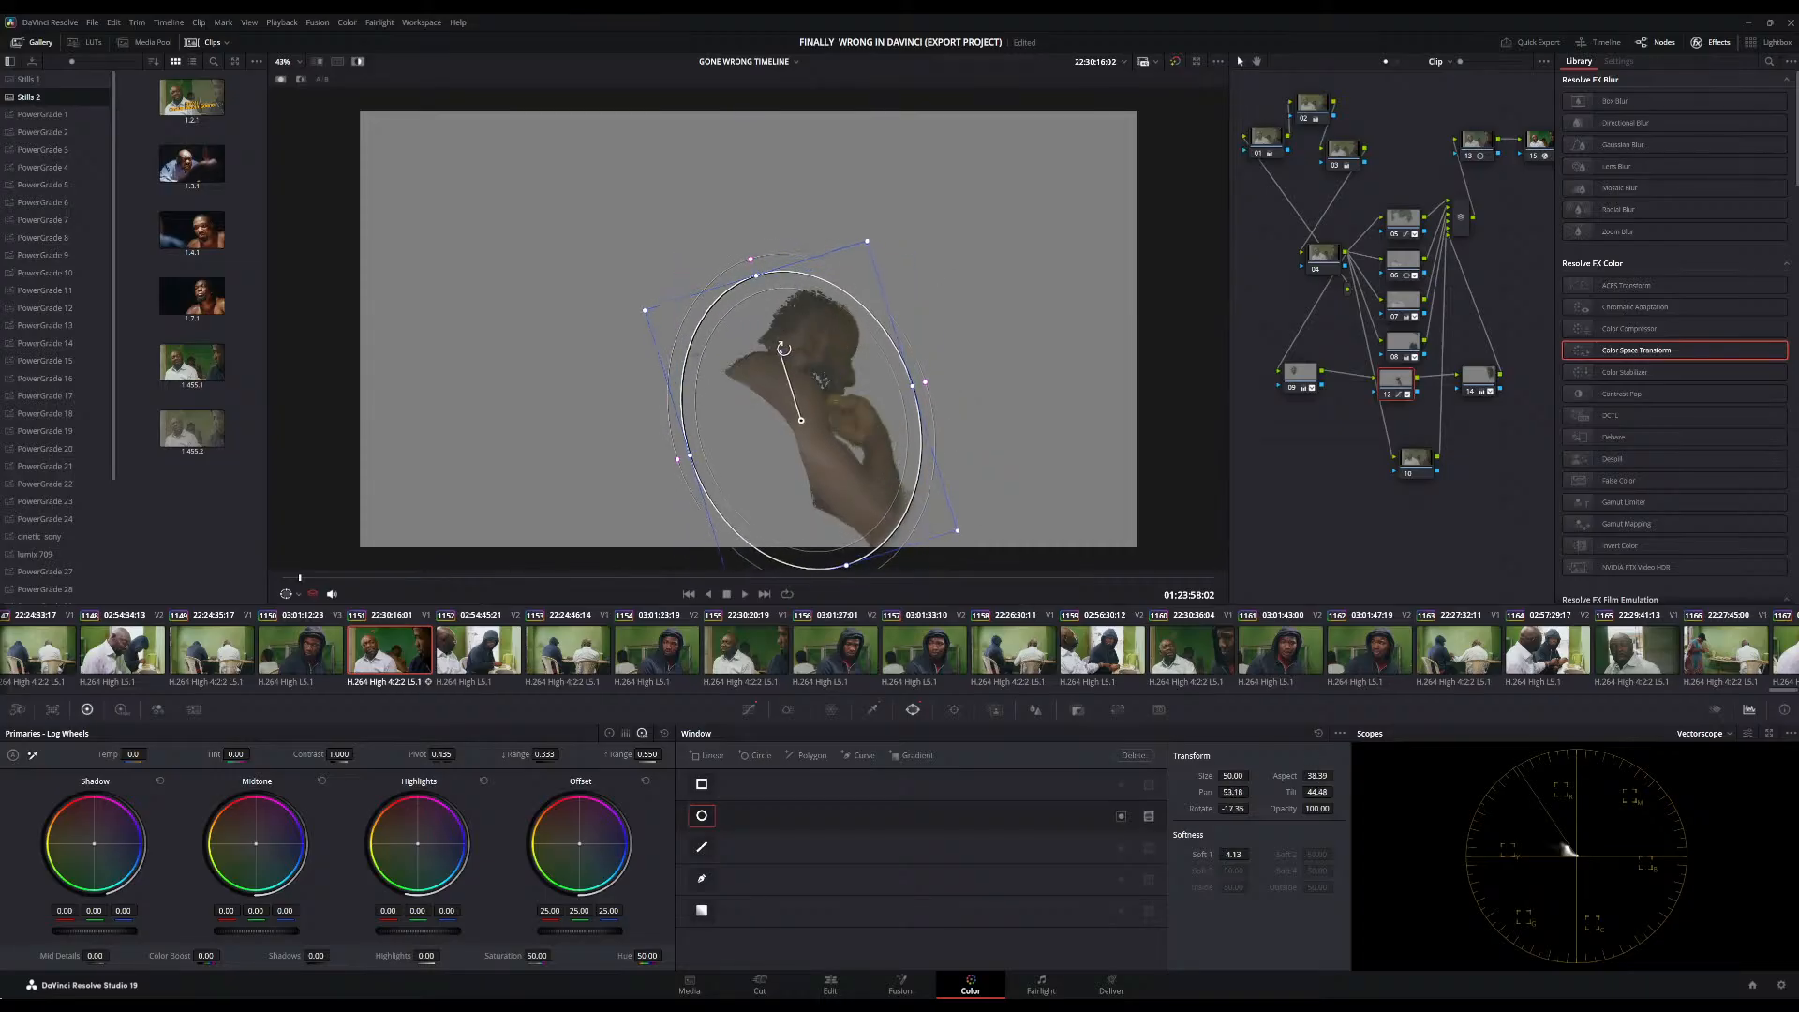
pyautogui.moveTo(802, 421); pyautogui.dragTo(809, 416)
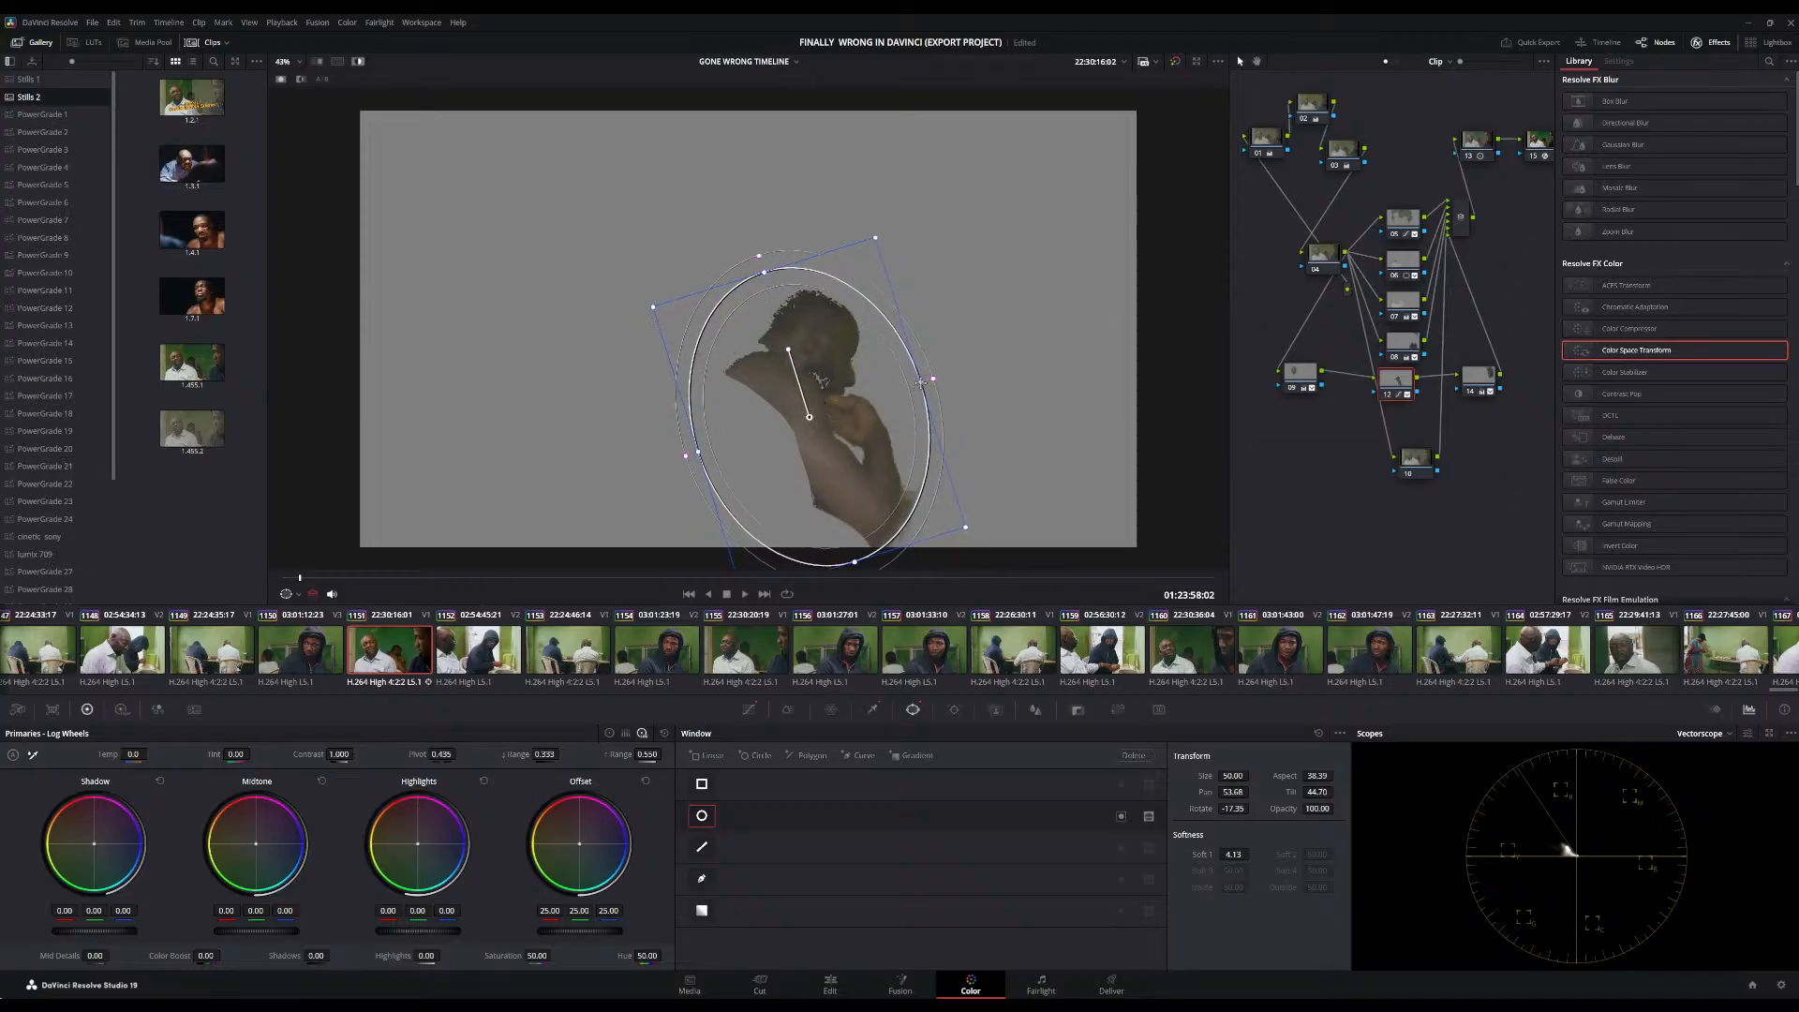
pyautogui.moveTo(921, 383)
pyautogui.mouseDown()
pyautogui.moveTo(855, 410)
pyautogui.moveTo(936, 389)
pyautogui.mouseUp()
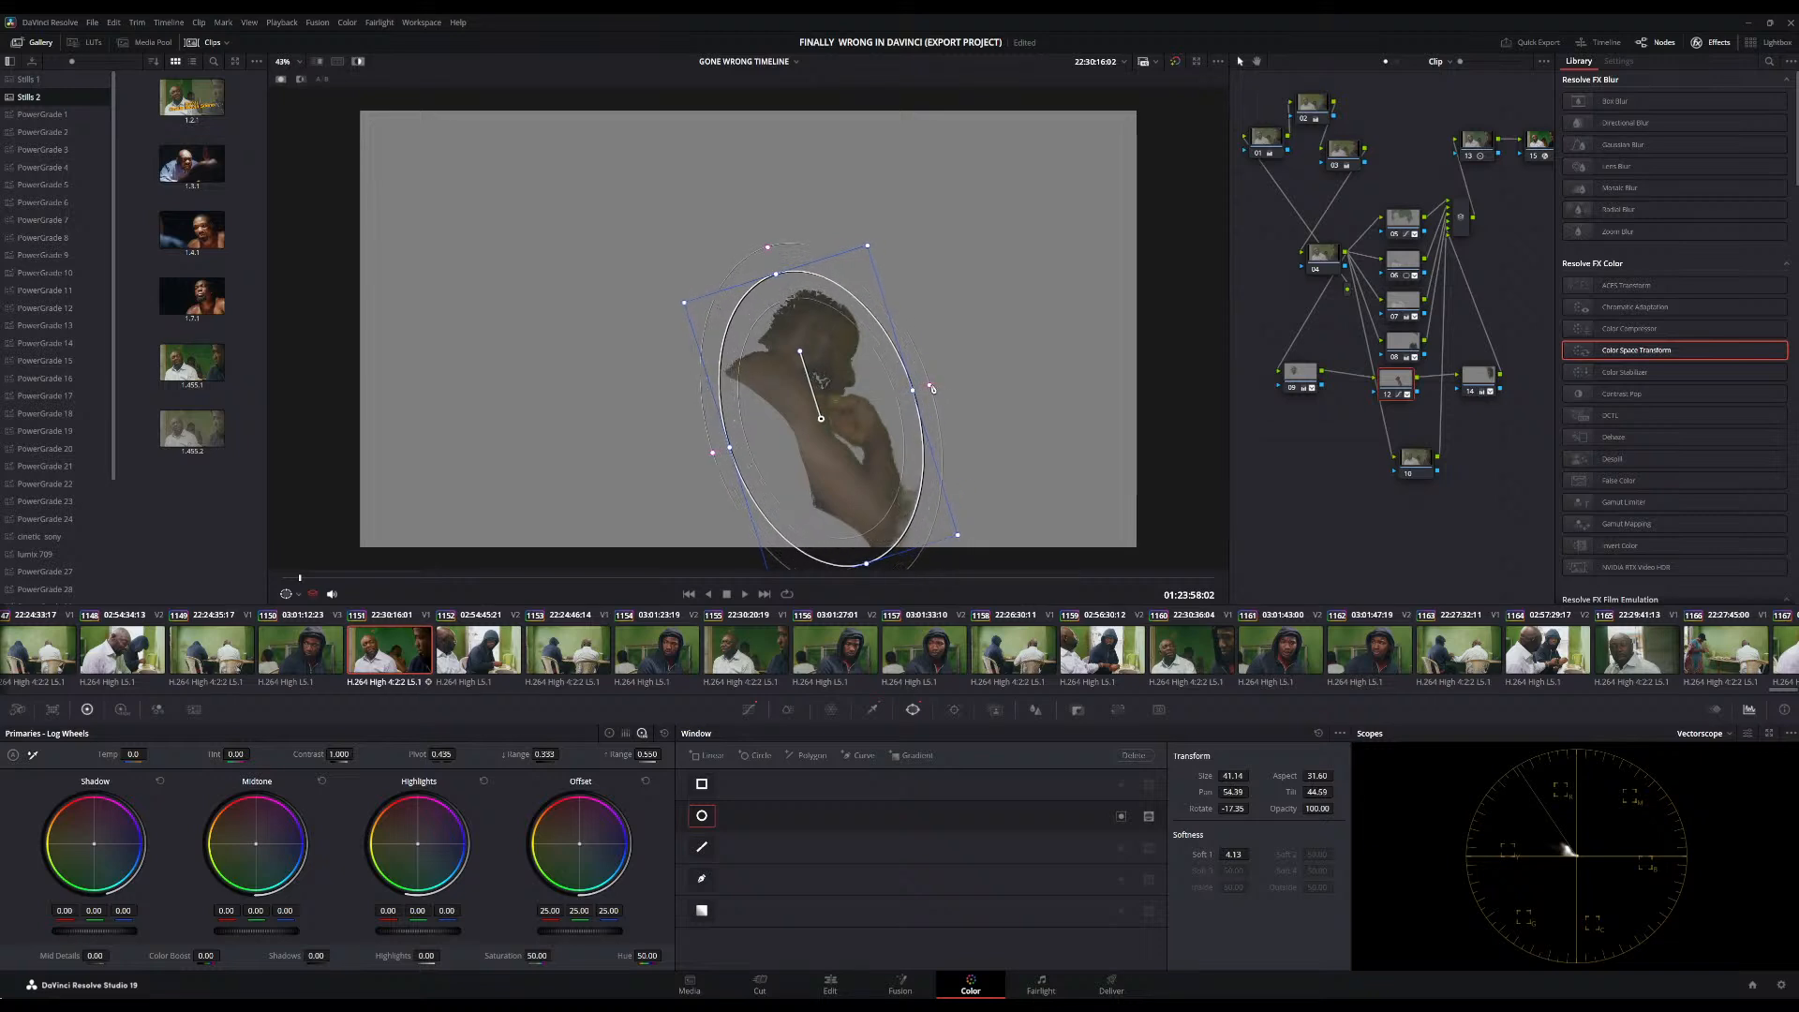
# Refine the background man's skin key to hue center 37.6 and luminance 49.5 to 60.7, and turn off the highlight view
pyautogui.click(881, 708)
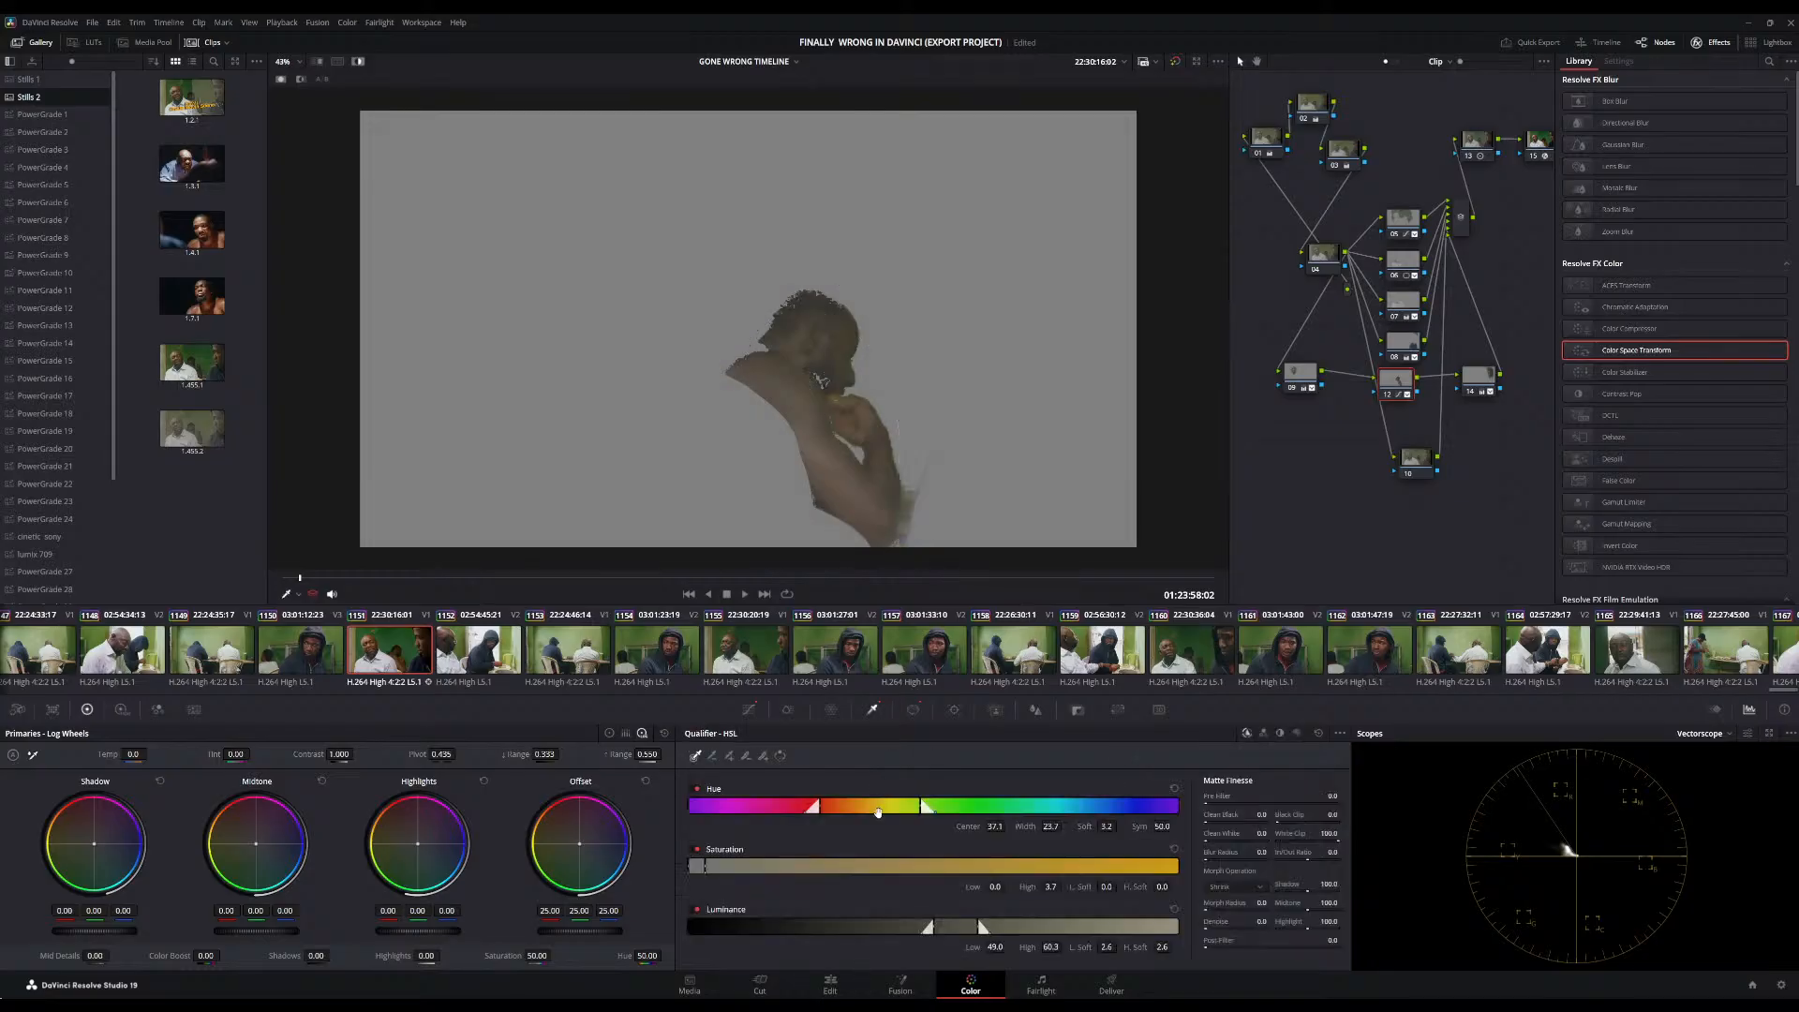
pyautogui.moveTo(878, 812); pyautogui.dragTo(876, 804)
pyautogui.moveTo(958, 927)
pyautogui.mouseDown()
pyautogui.moveTo(975, 932)
pyautogui.moveTo(937, 938)
pyautogui.moveTo(958, 943)
pyautogui.mouseUp()
pyautogui.moveTo(868, 806); pyautogui.dragTo(872, 808)
pyautogui.moveTo(905, 804); pyautogui.dragTo(907, 803)
pyautogui.moveTo(951, 924)
pyautogui.mouseDown()
pyautogui.moveTo(971, 926)
pyautogui.moveTo(952, 930)
pyautogui.mouseUp()
pyautogui.click(357, 61)
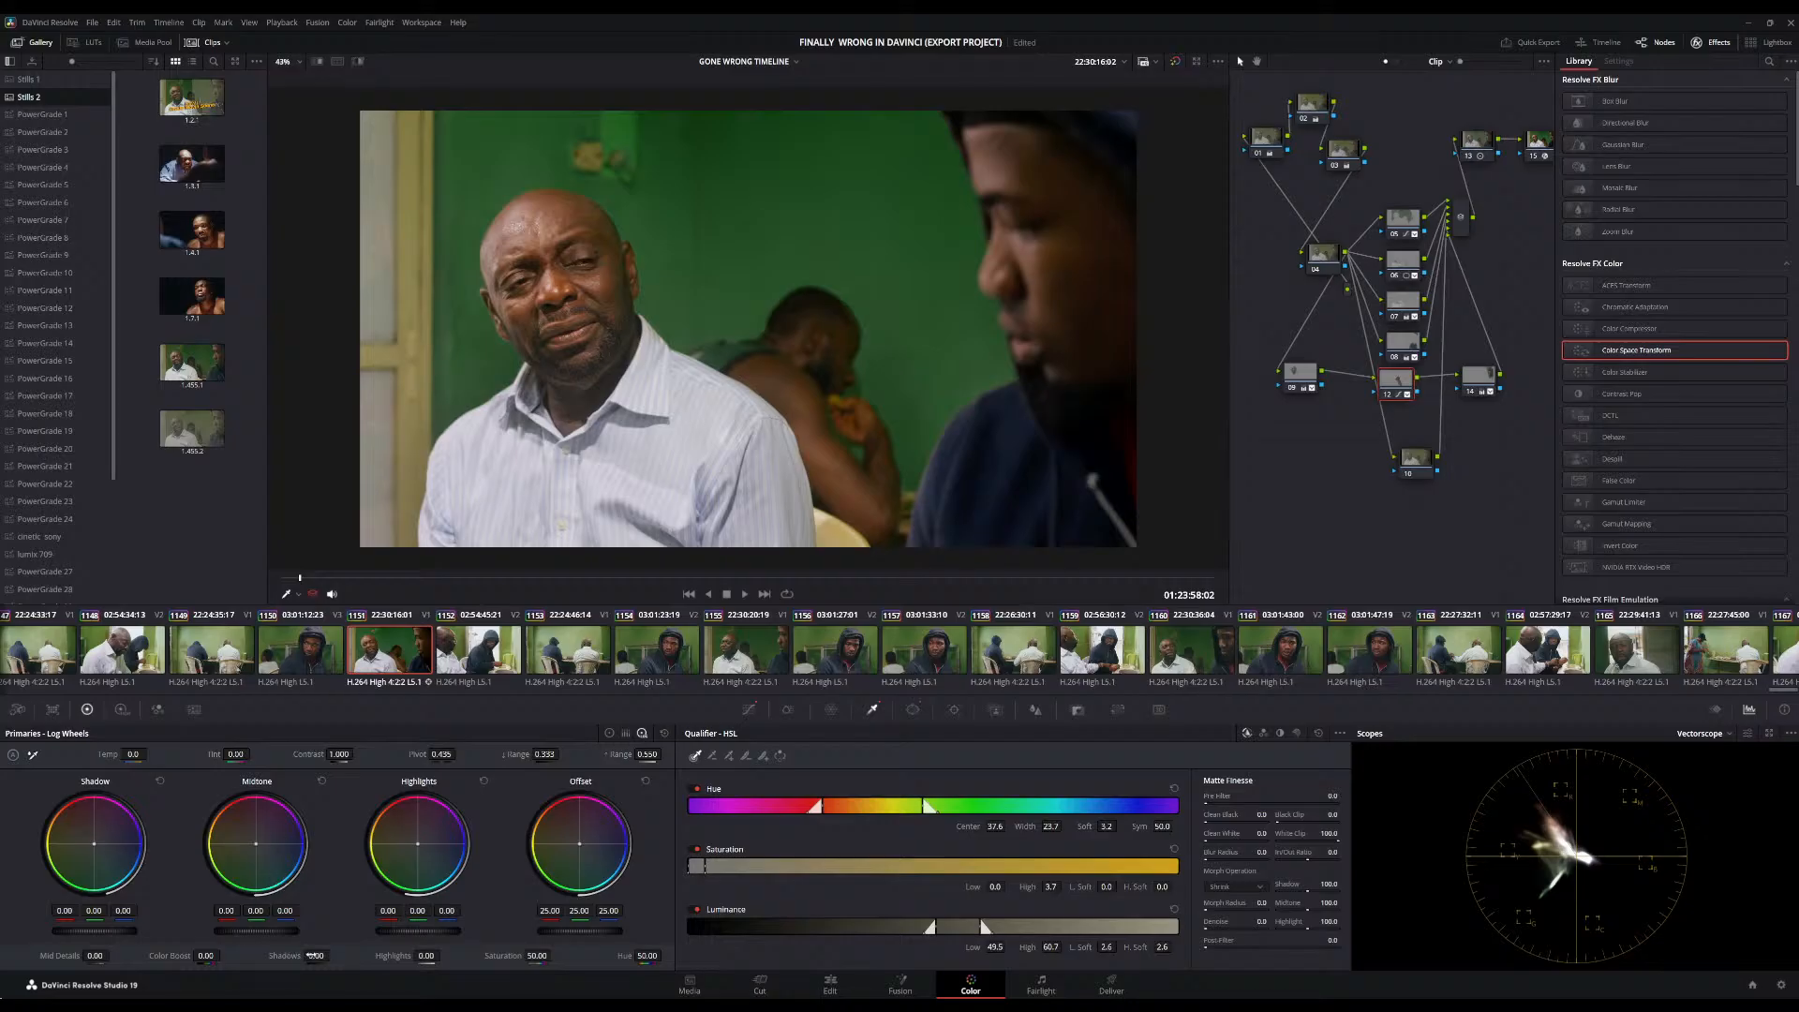
# Set the background man's node to Shadows 1.00 and Saturation 42.90, and compare the shot with the node off and on
pyautogui.moveTo(334, 955); pyautogui.dragTo(324, 955)
pyautogui.doubleClick(288, 955)
pyautogui.moveTo(536, 956); pyautogui.dragTo(525, 956)
pyautogui.click(1393, 393)
pyautogui.click(1393, 393)
pyautogui.click(1393, 394)
pyautogui.click(1392, 393)
pyautogui.scroll(-4, 852, 352)
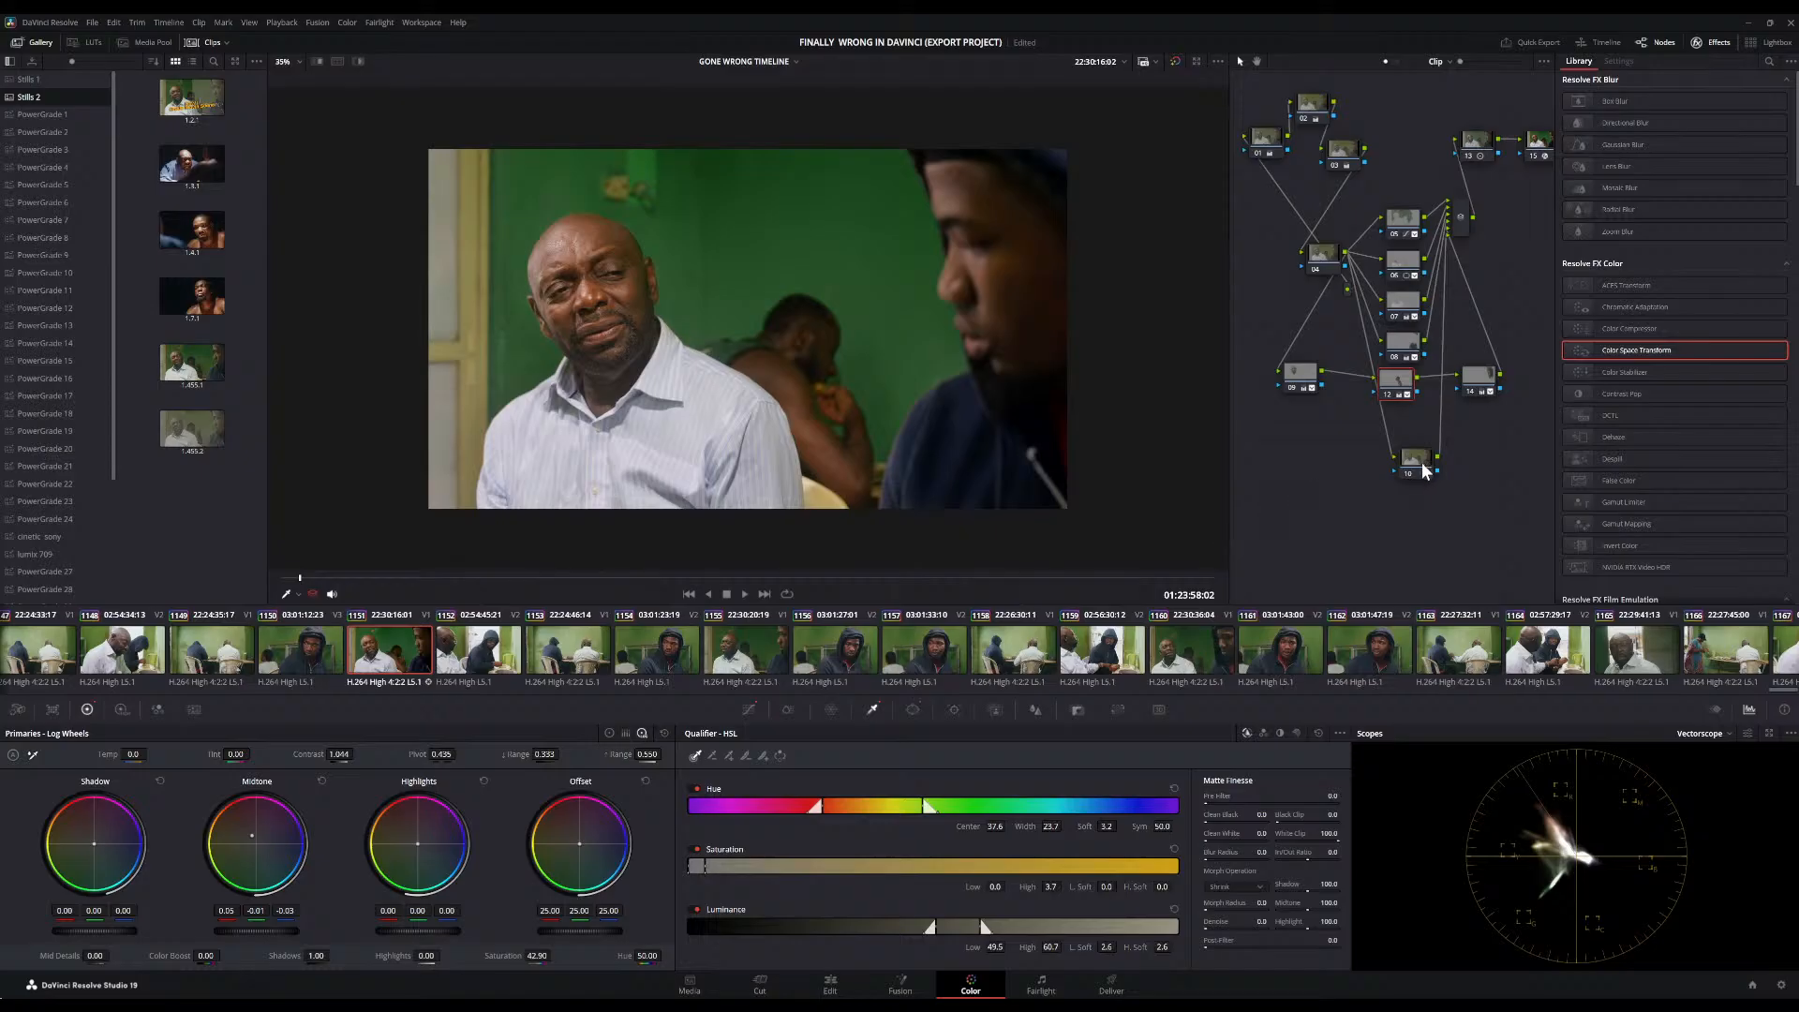
# Place the lowest parallel node directly beneath the background man's node and compare the graded shot with all grades bypassed
pyautogui.moveTo(1428, 468); pyautogui.dragTo(1406, 430)
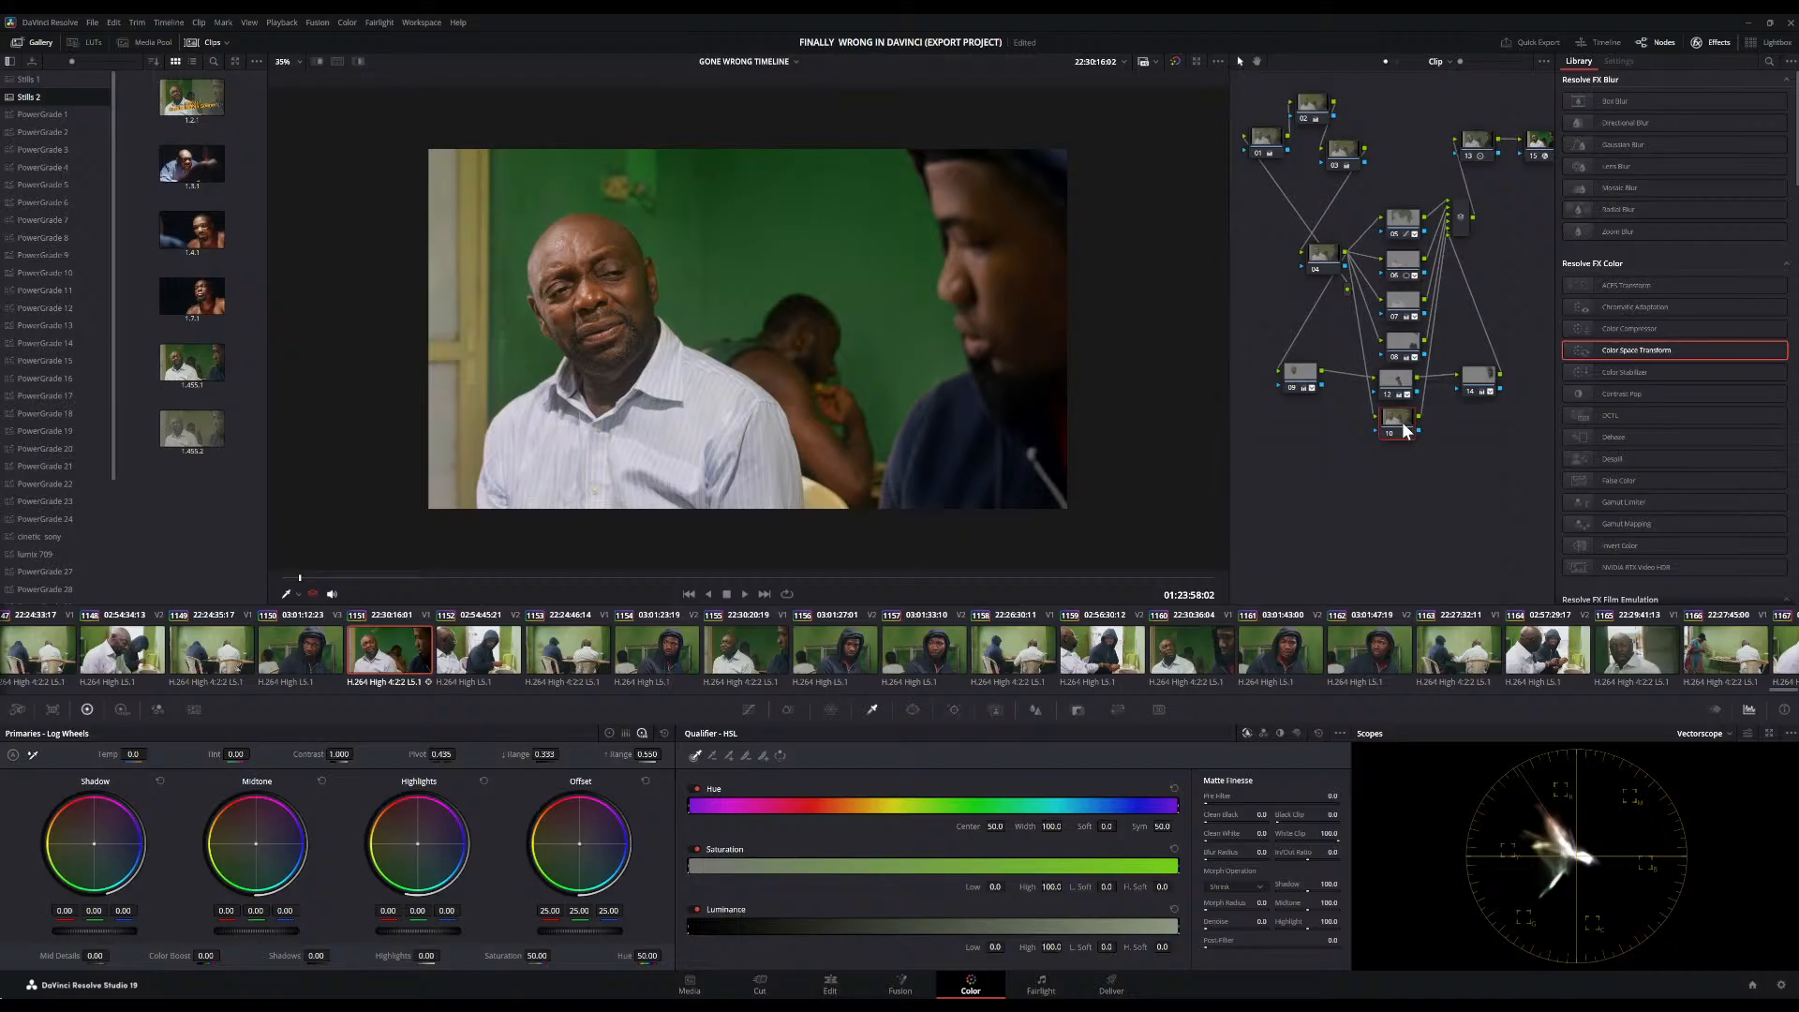
pyautogui.hscroll(3, 1403, 422)
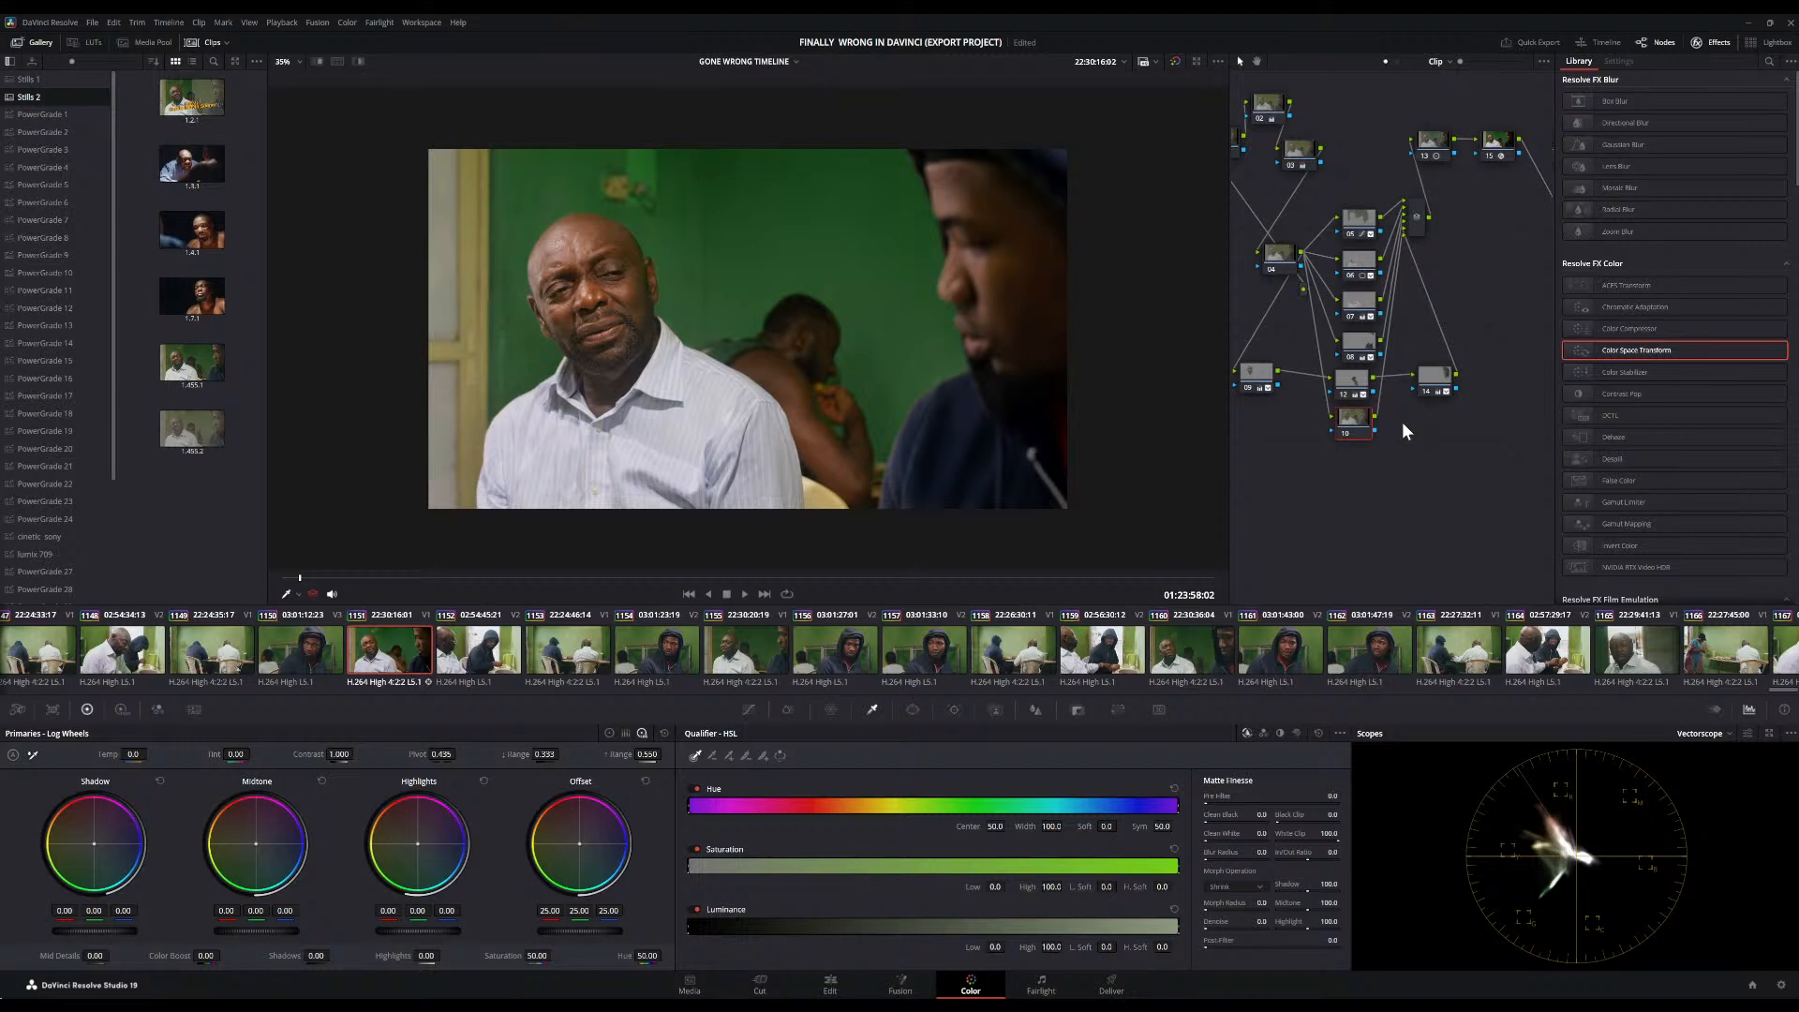
pyautogui.click(1175, 61)
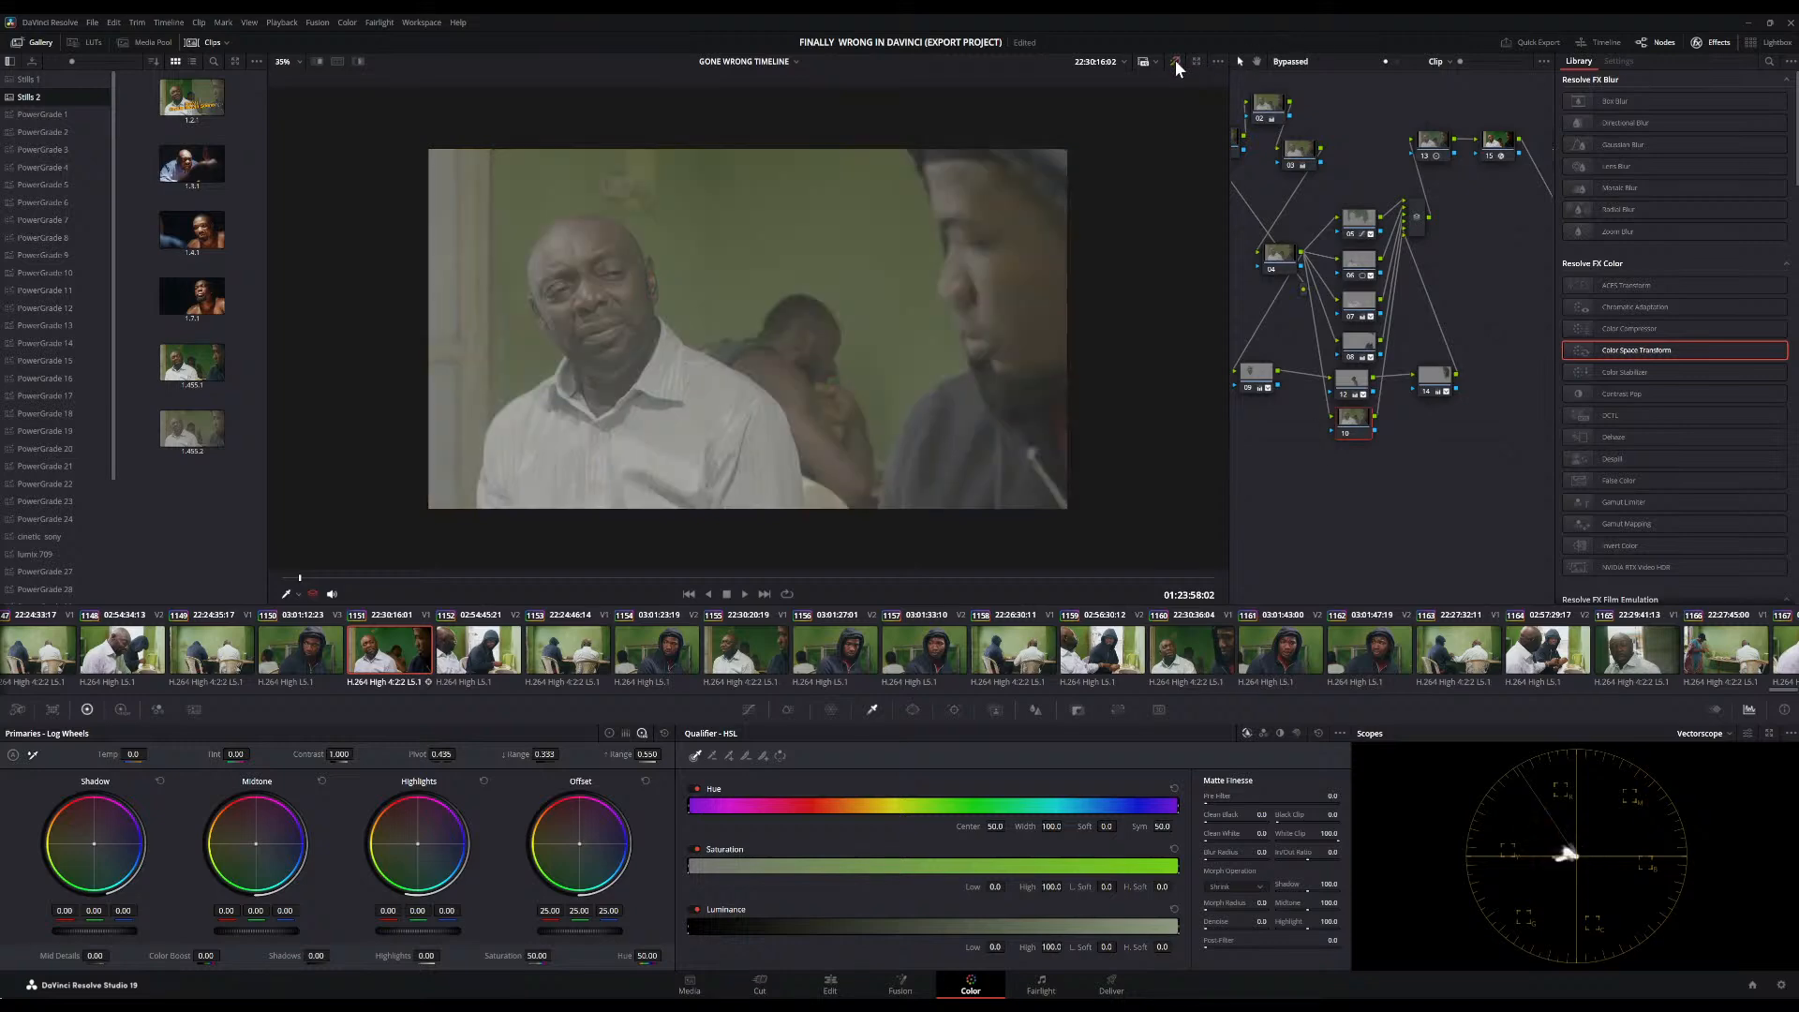
pyautogui.click(1176, 61)
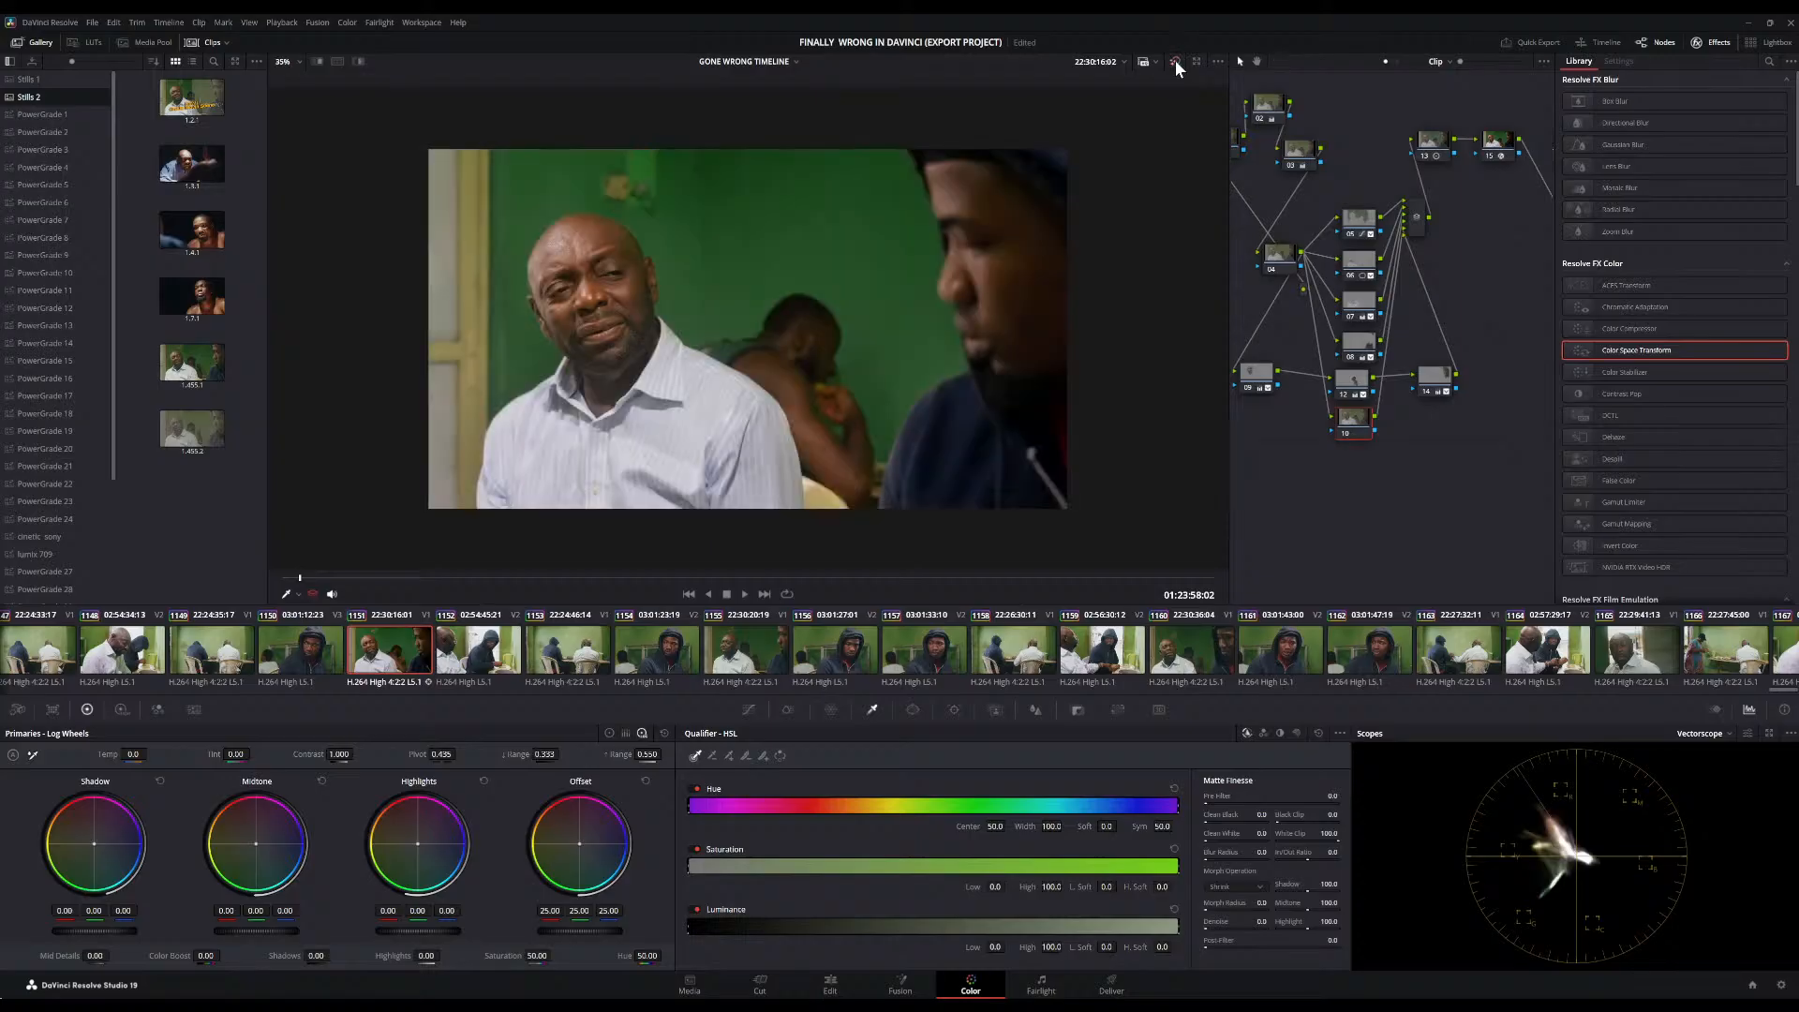
pyautogui.click(1176, 61)
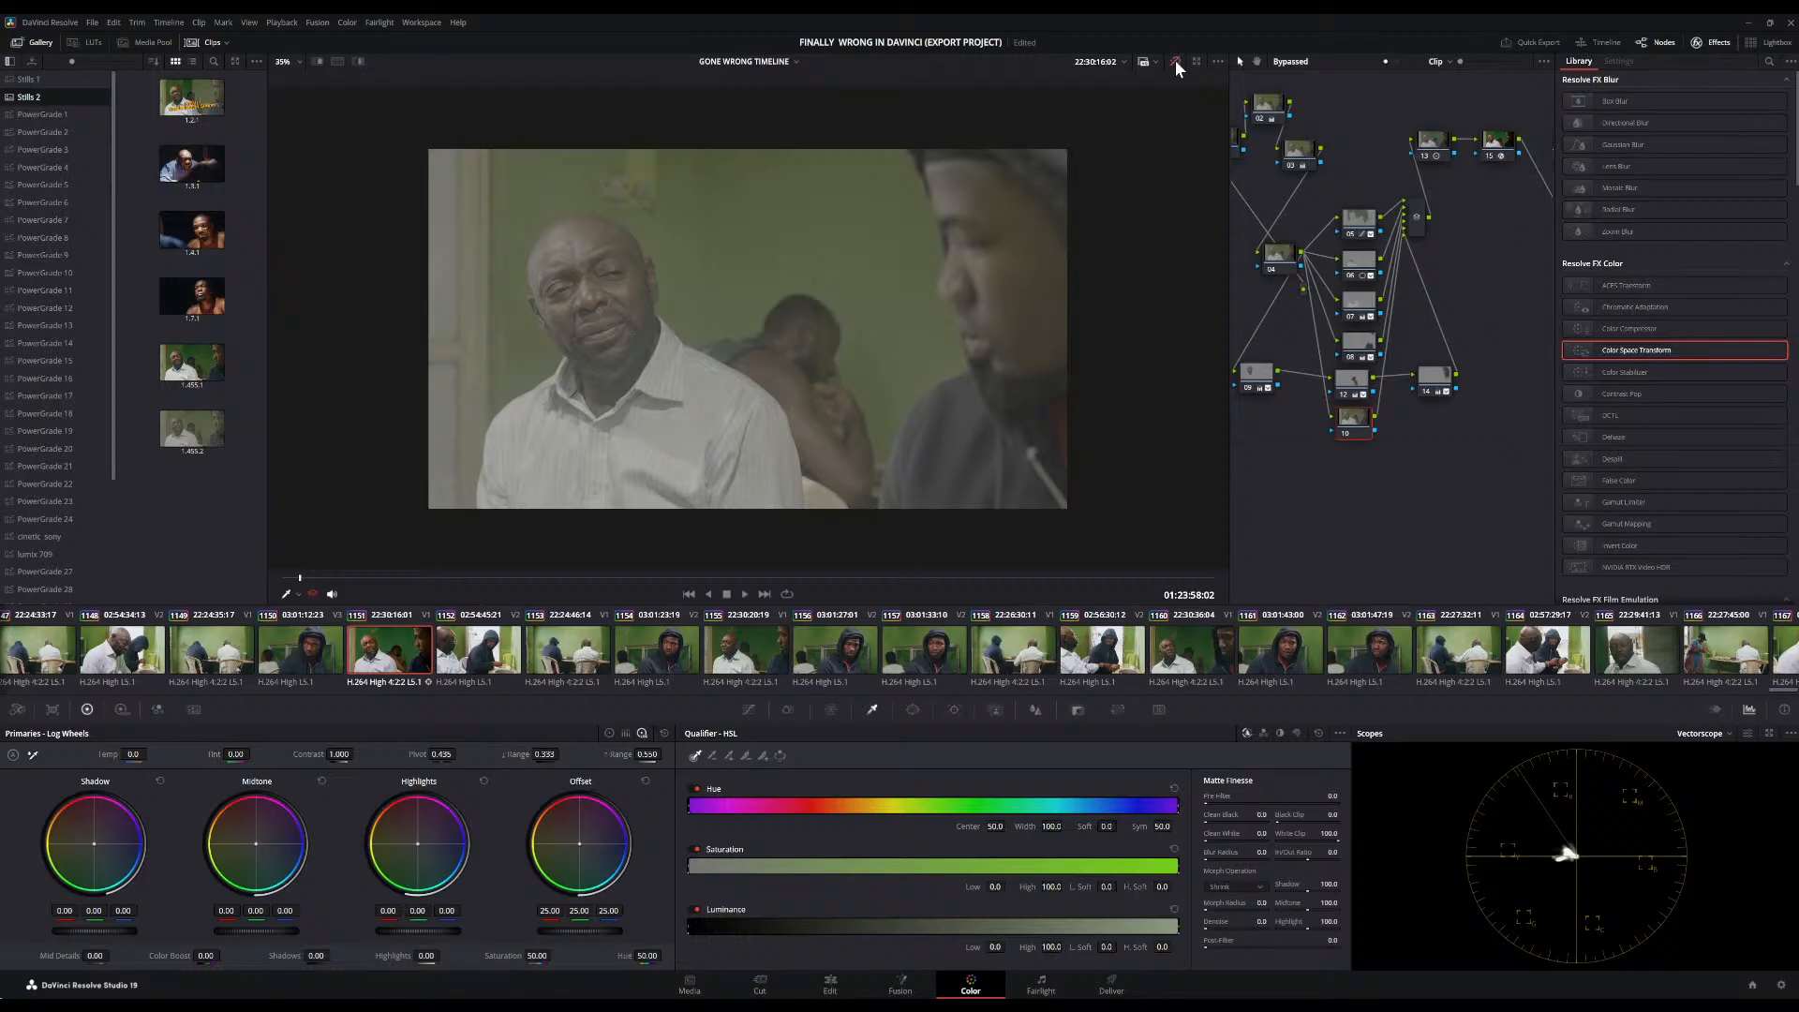
pyautogui.click(1175, 61)
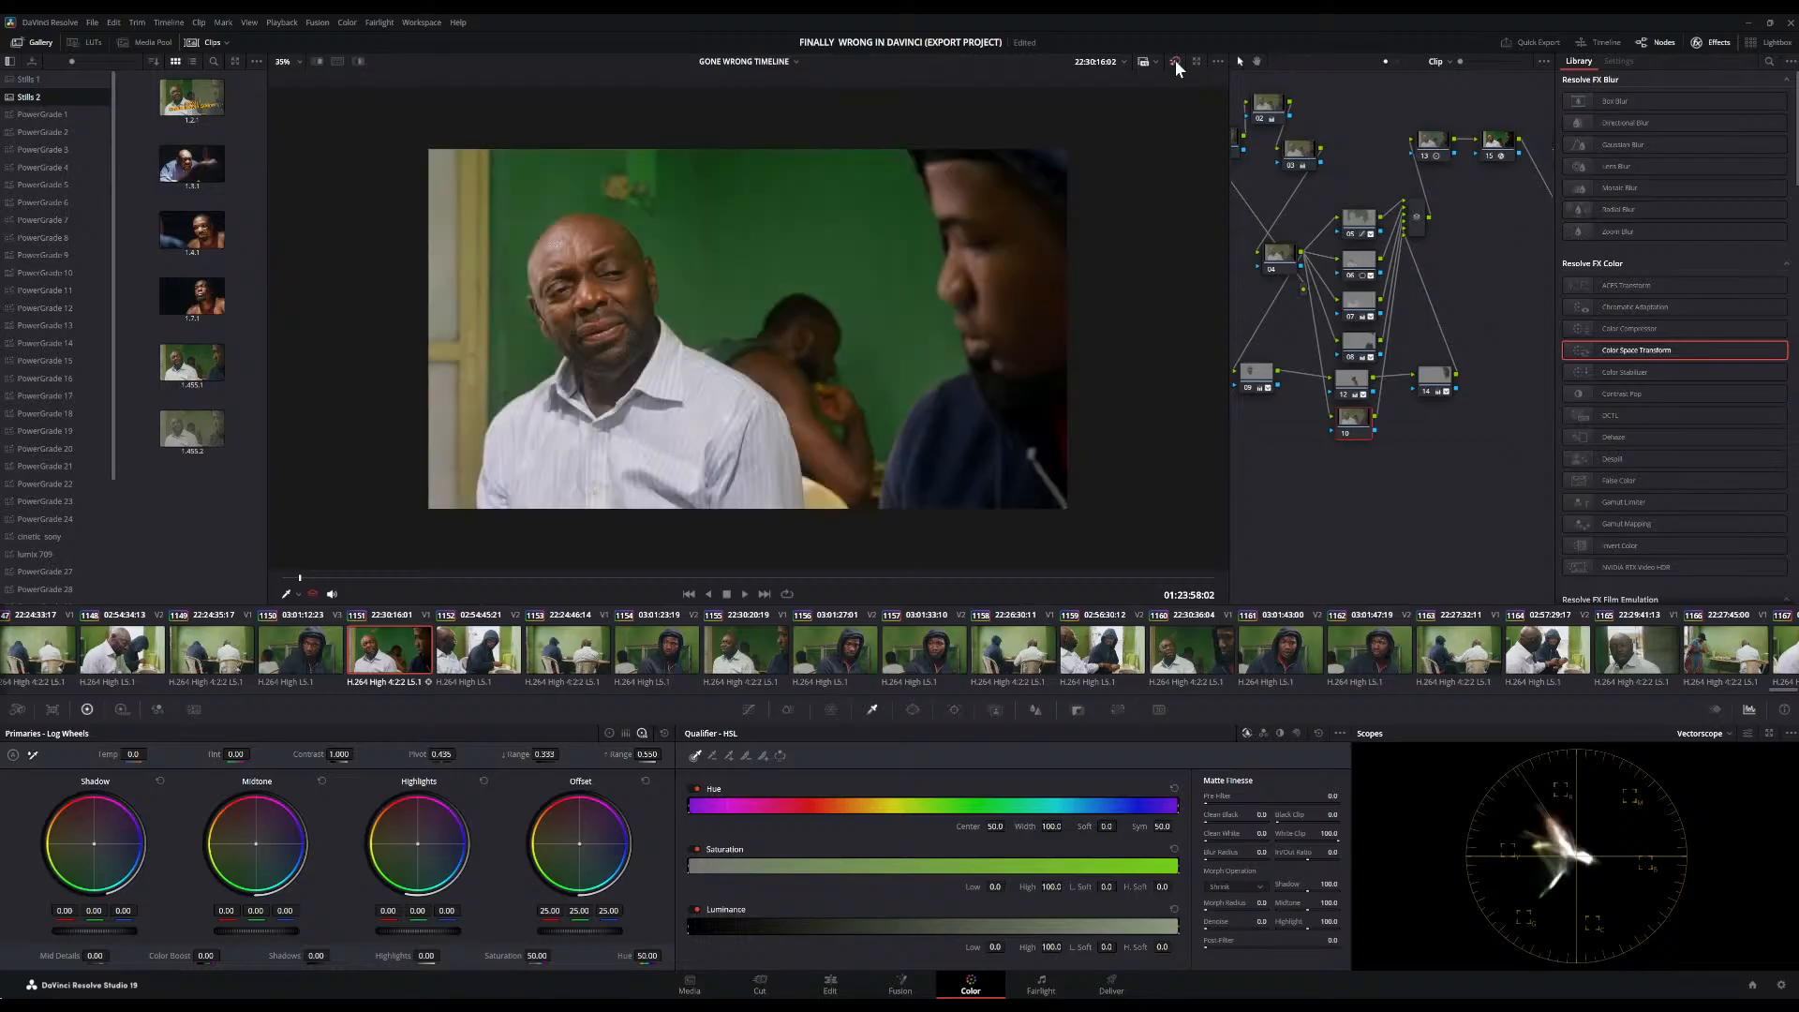
# Check the graded shot at small and large viewing sizes and save the project
pyautogui.scroll(-5, 888, 427)
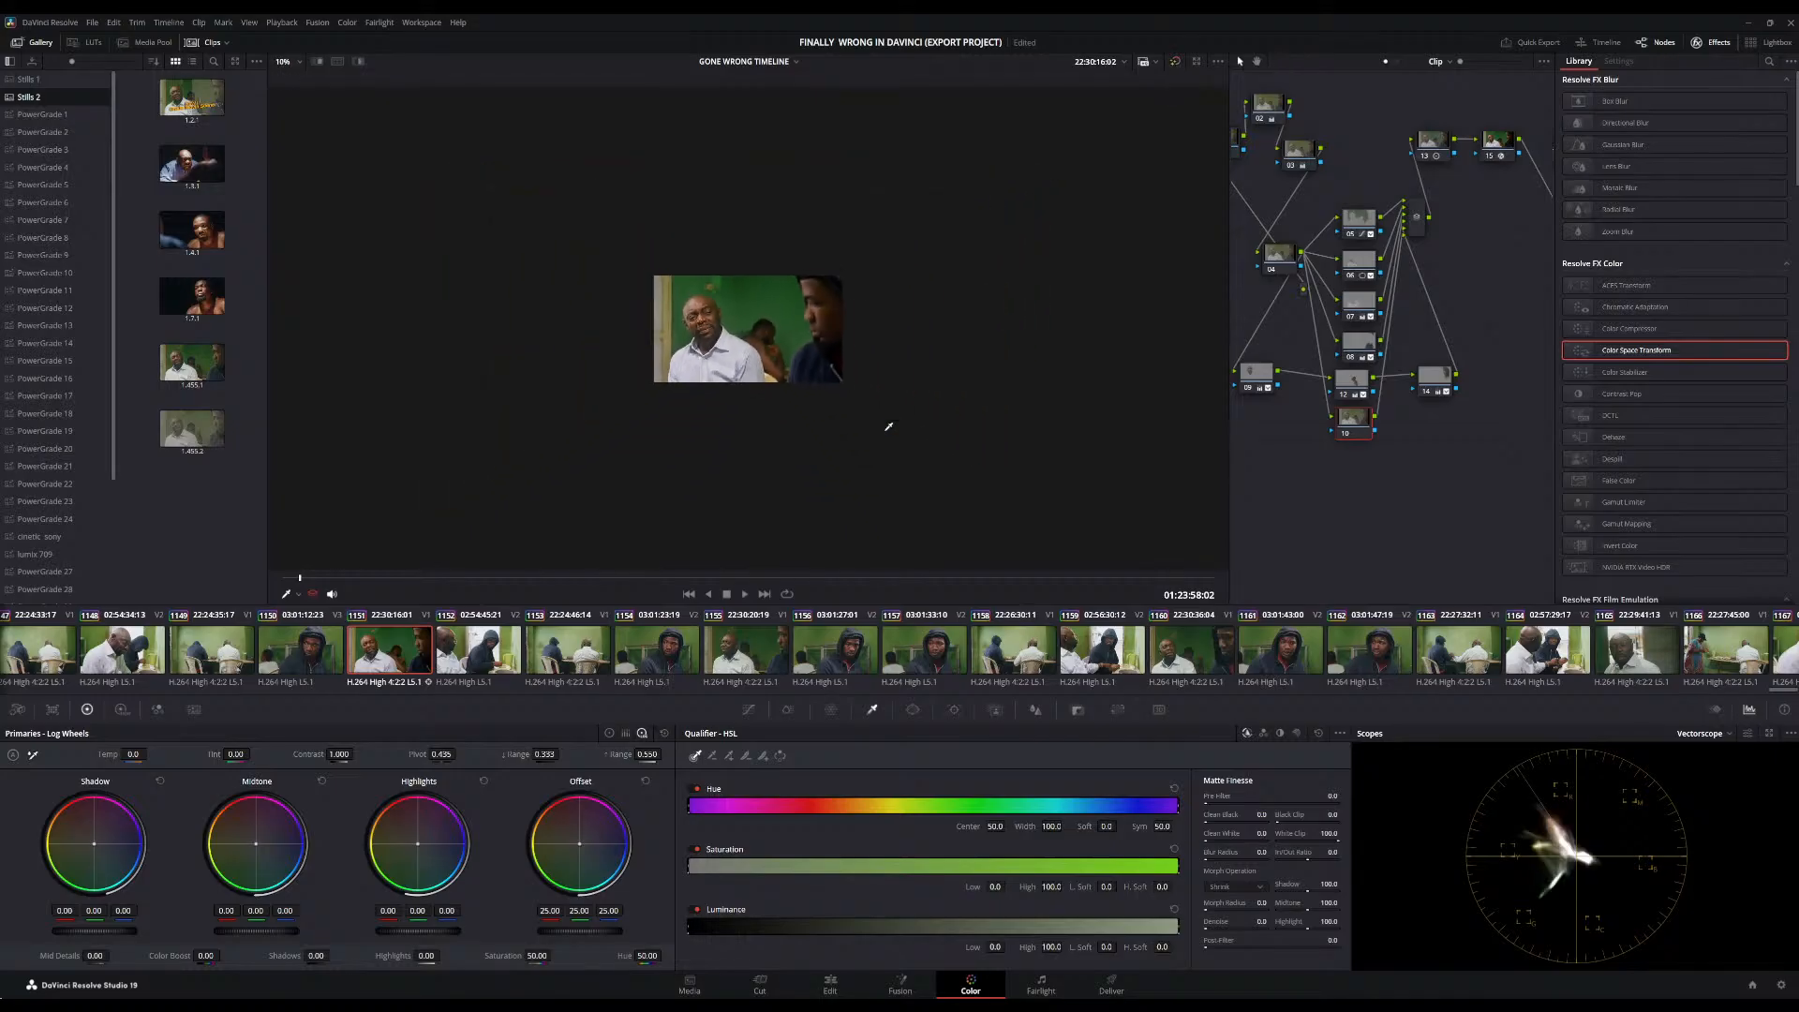
pyautogui.scroll(7, 889, 427)
pyautogui.scroll(-1, 888, 426)
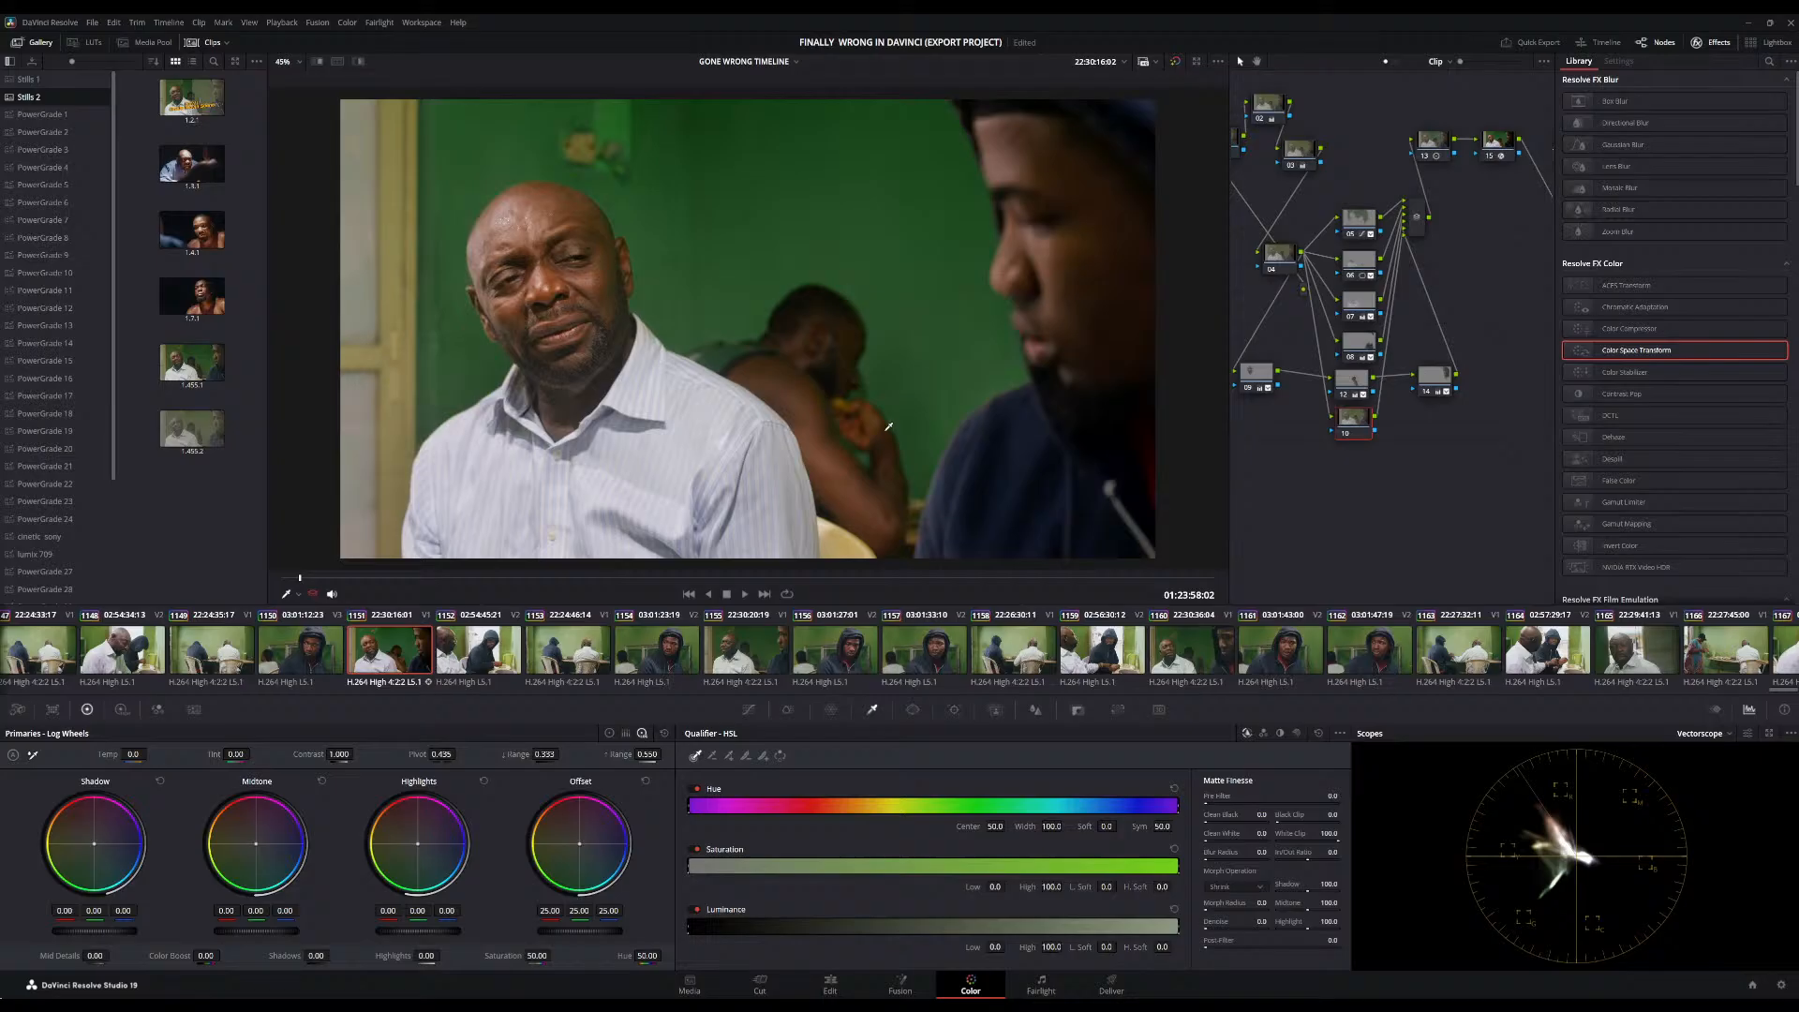
pyautogui.hotkey('ctrl', 's')
# Apply temporal noise reduction on the lowest parallel node with 3 frames and raised luma and chroma thresholds, chroma at 13.4
pyautogui.moveTo(1352, 432)
pyautogui.mouseDown()
pyautogui.moveTo(1366, 457)
pyautogui.moveTo(1355, 433)
pyautogui.mouseUp()
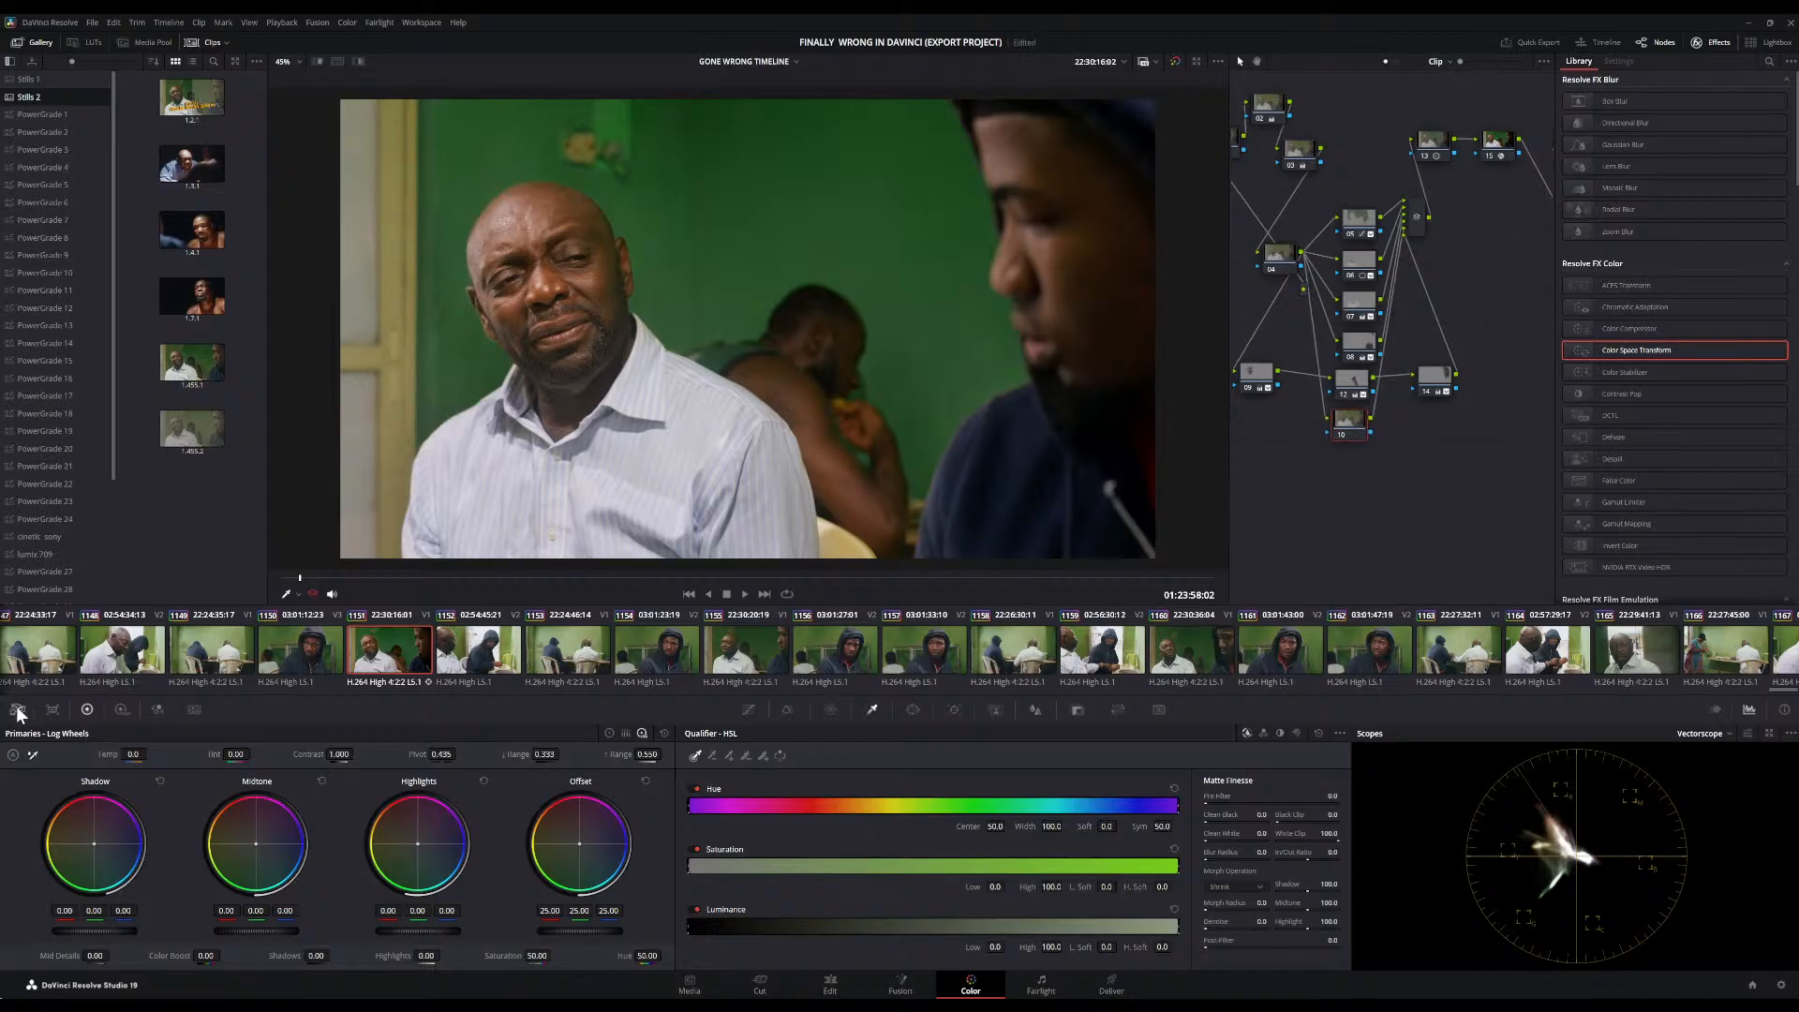
pyautogui.click(196, 710)
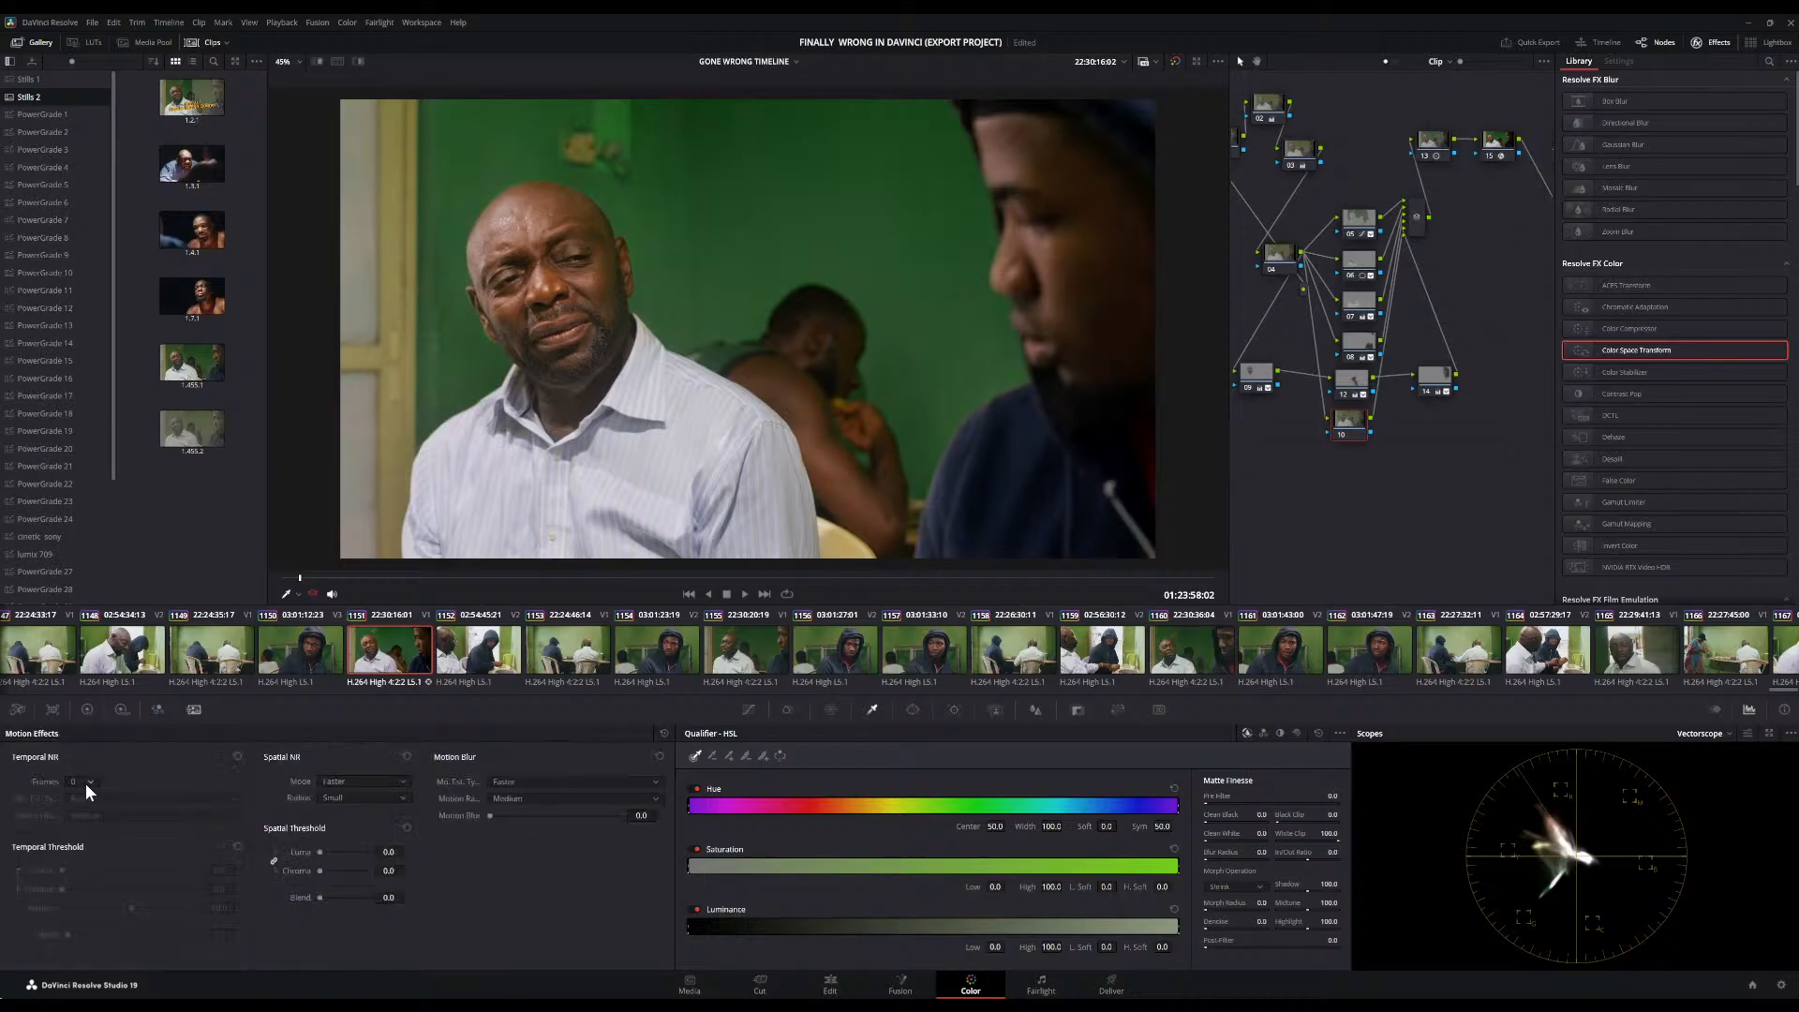
pyautogui.click(77, 834)
pyautogui.moveTo(67, 870); pyautogui.dragTo(87, 869)
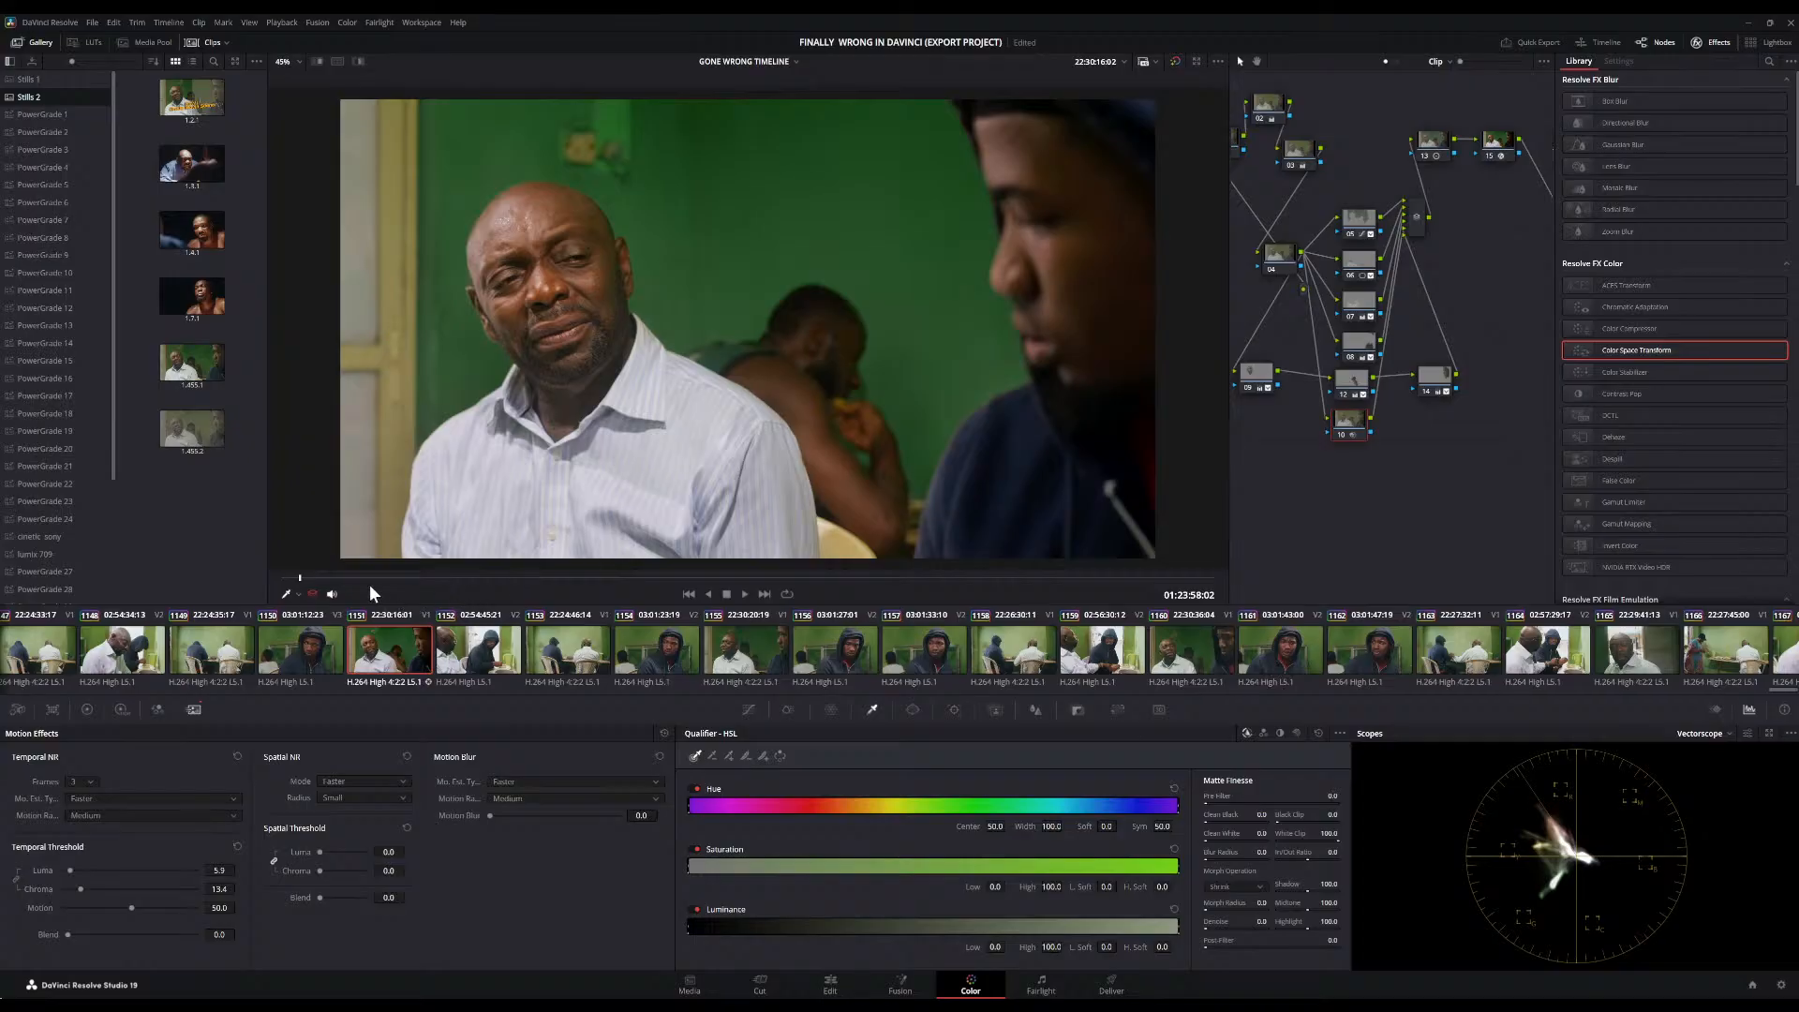
# Scrub through the clip to its later part and examine the noise-reduced image and the men's skin up close
pyautogui.click(275, 581)
pyautogui.moveTo(275, 583); pyautogui.dragTo(689, 562)
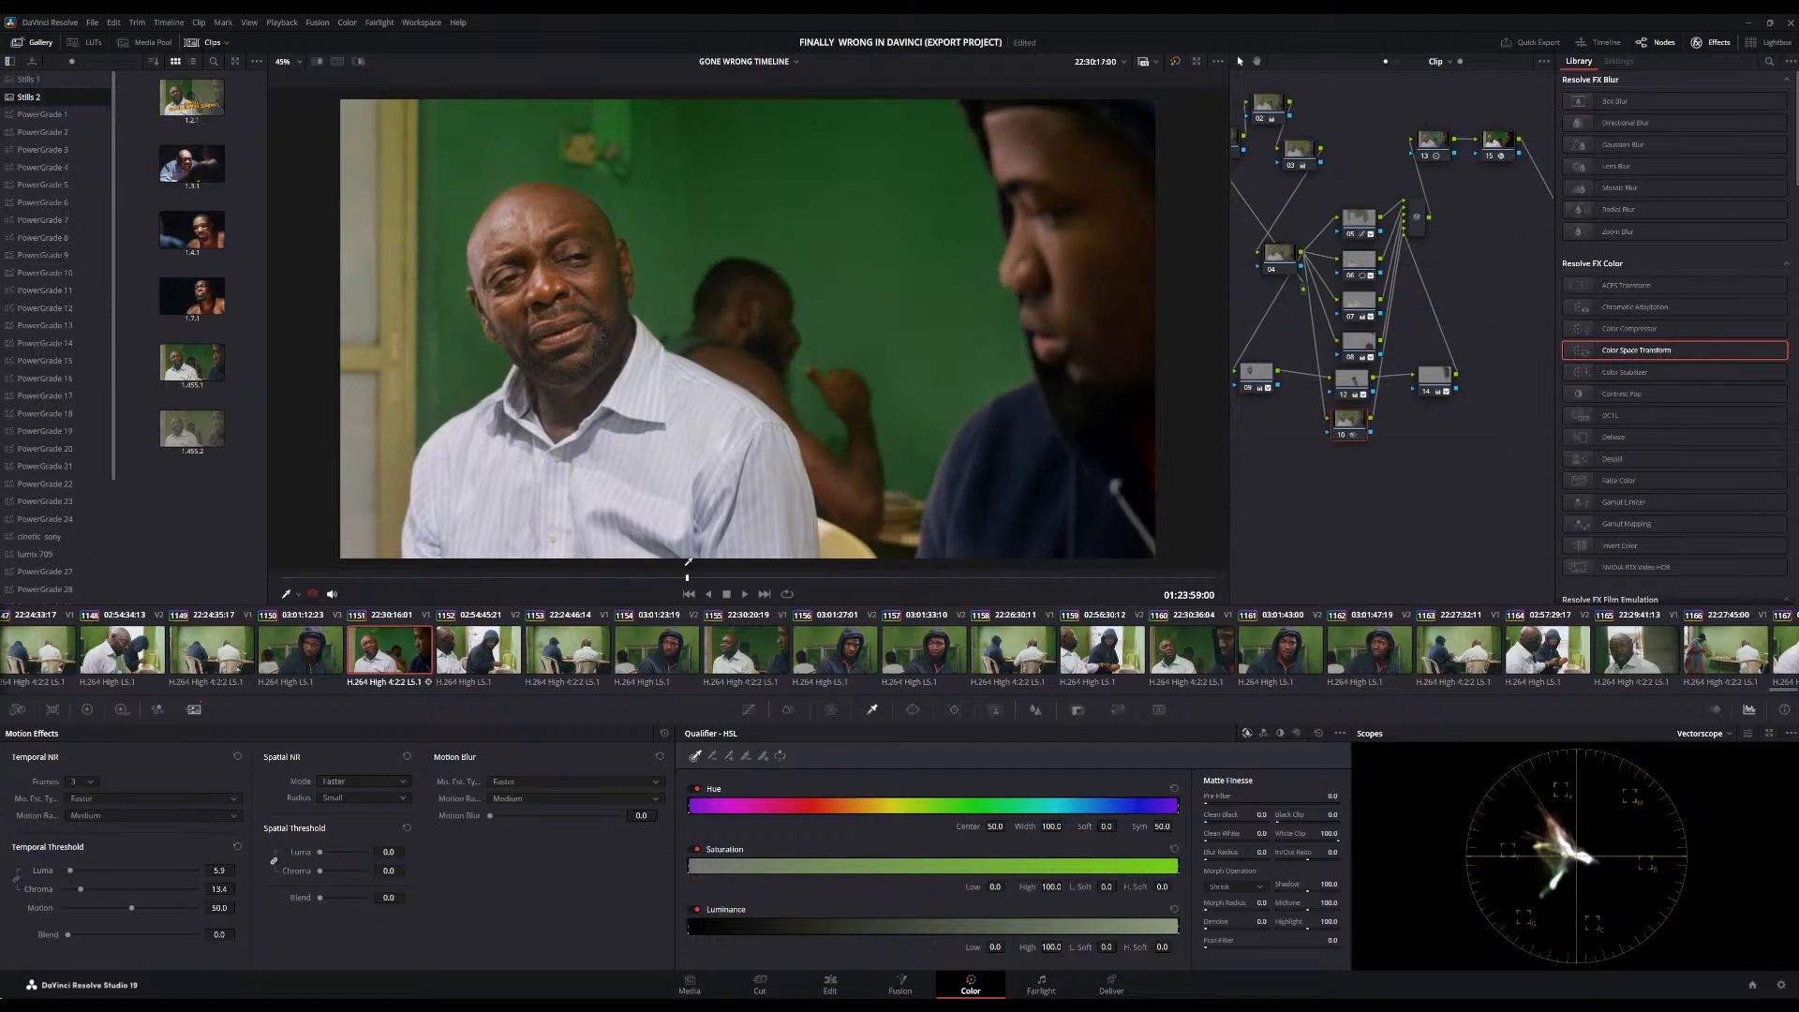
pyautogui.moveTo(888, 580); pyautogui.dragTo(1028, 593)
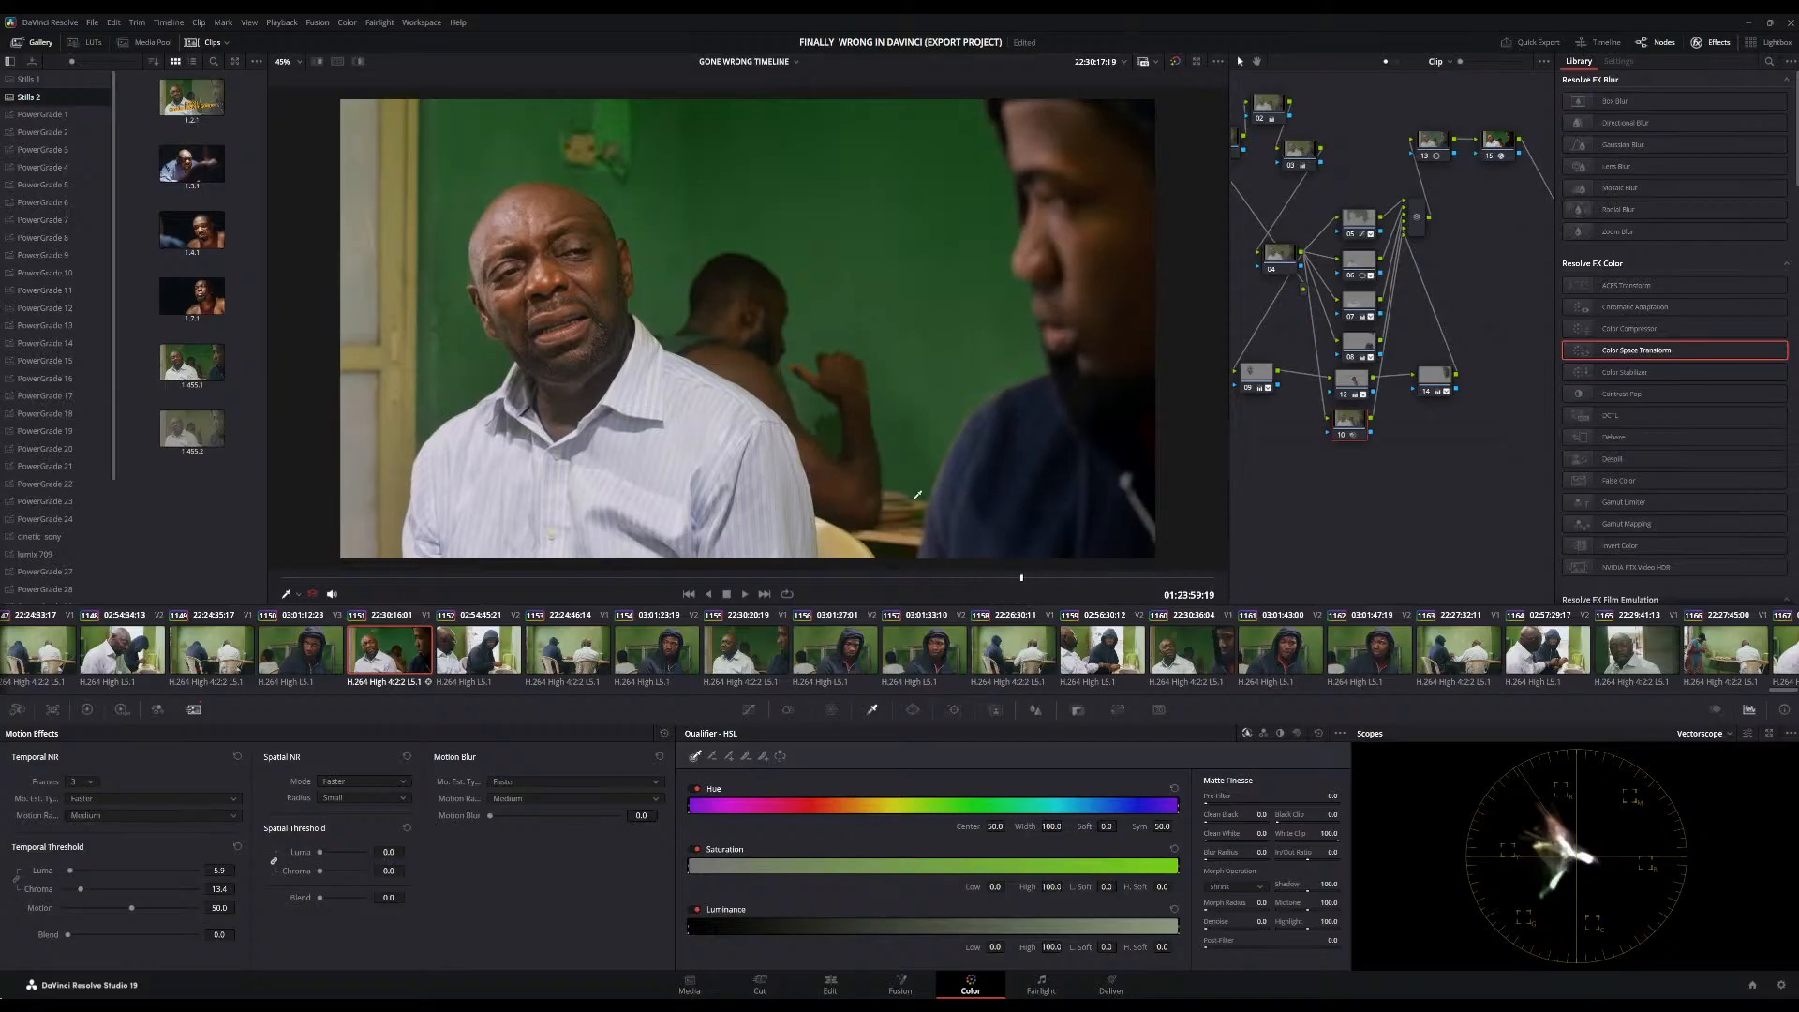
pyautogui.scroll(3, 920, 393)
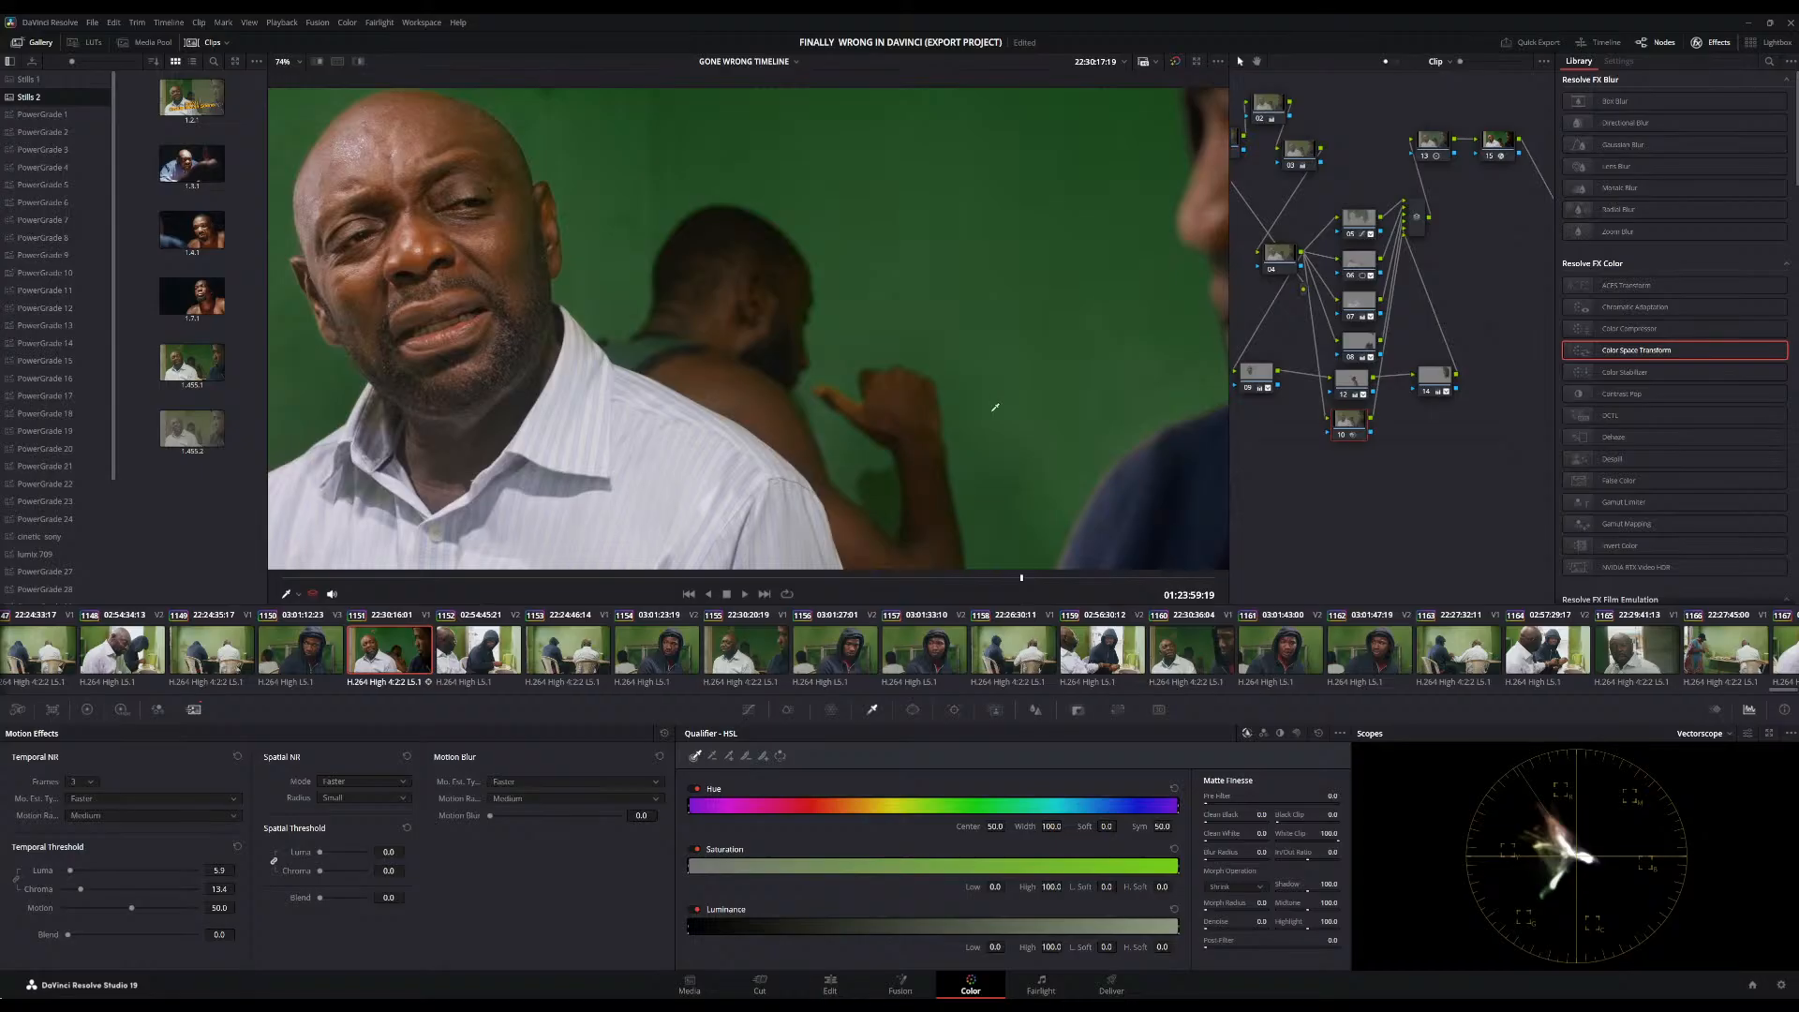
pyautogui.scroll(-2, 996, 407)
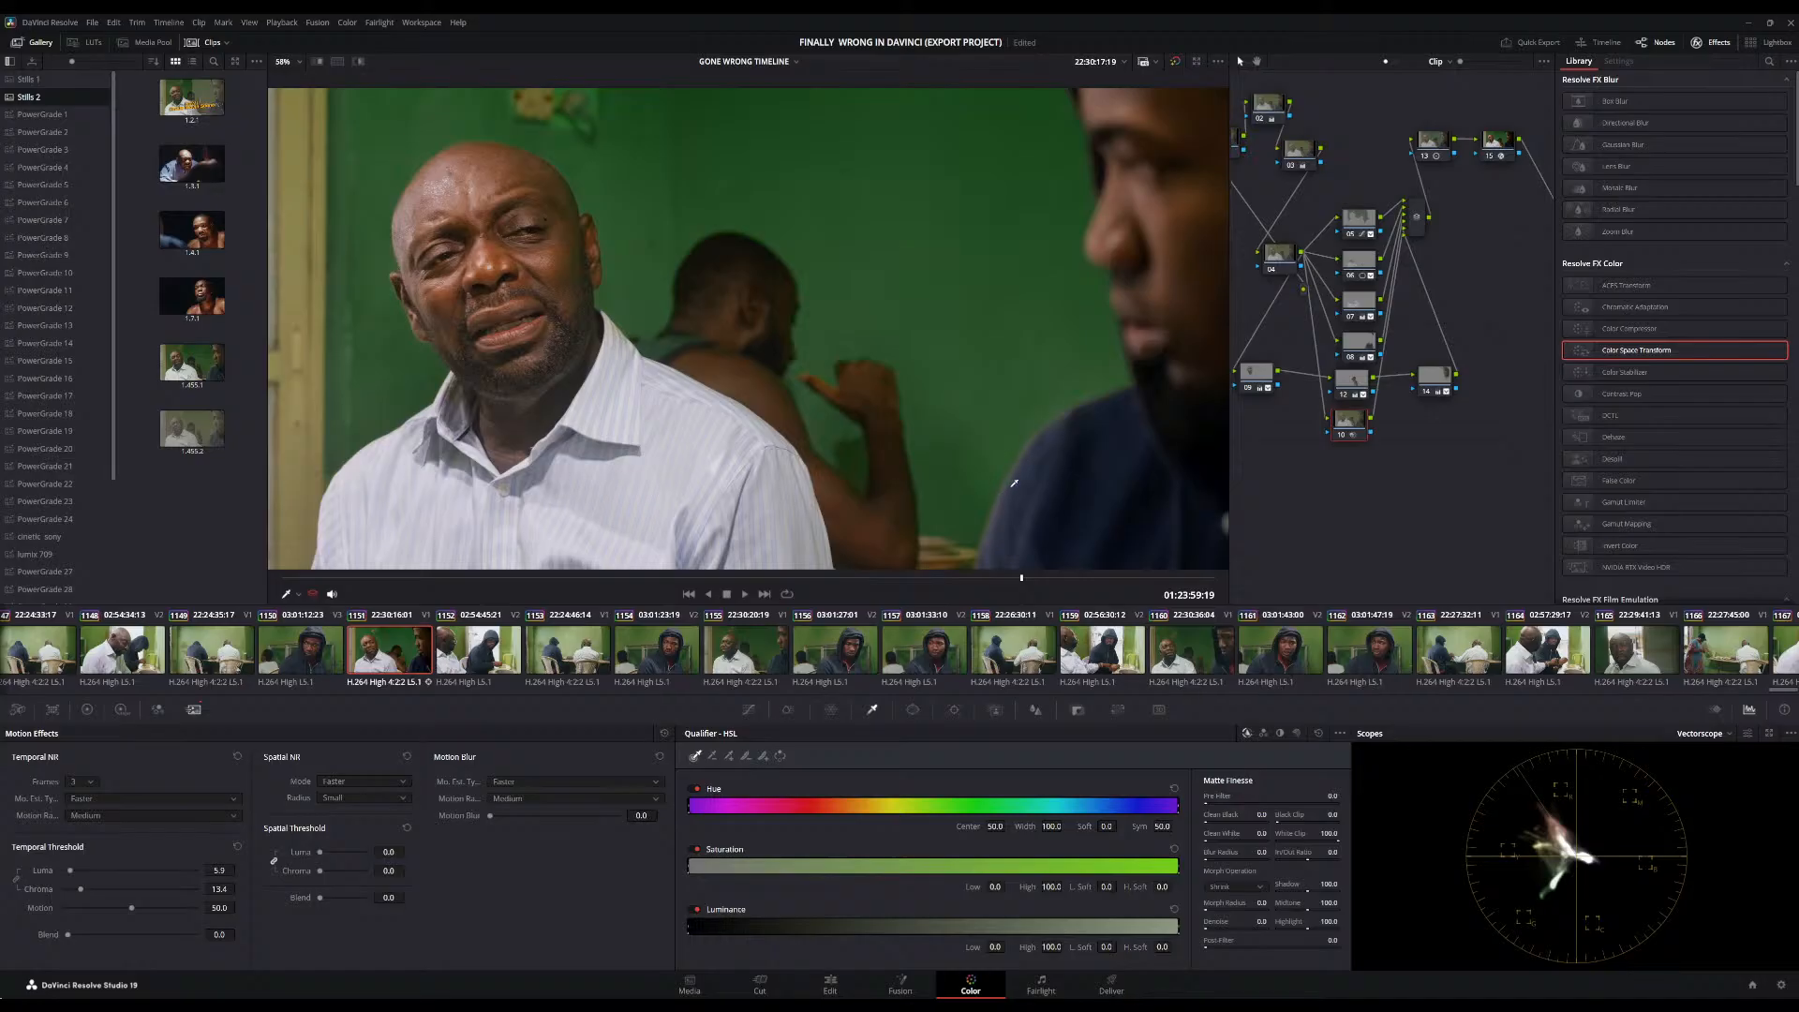
# Compare the green wall correction off and on, and lower that node's Key Output gain to weaken the effect
pyautogui.click(1365, 225)
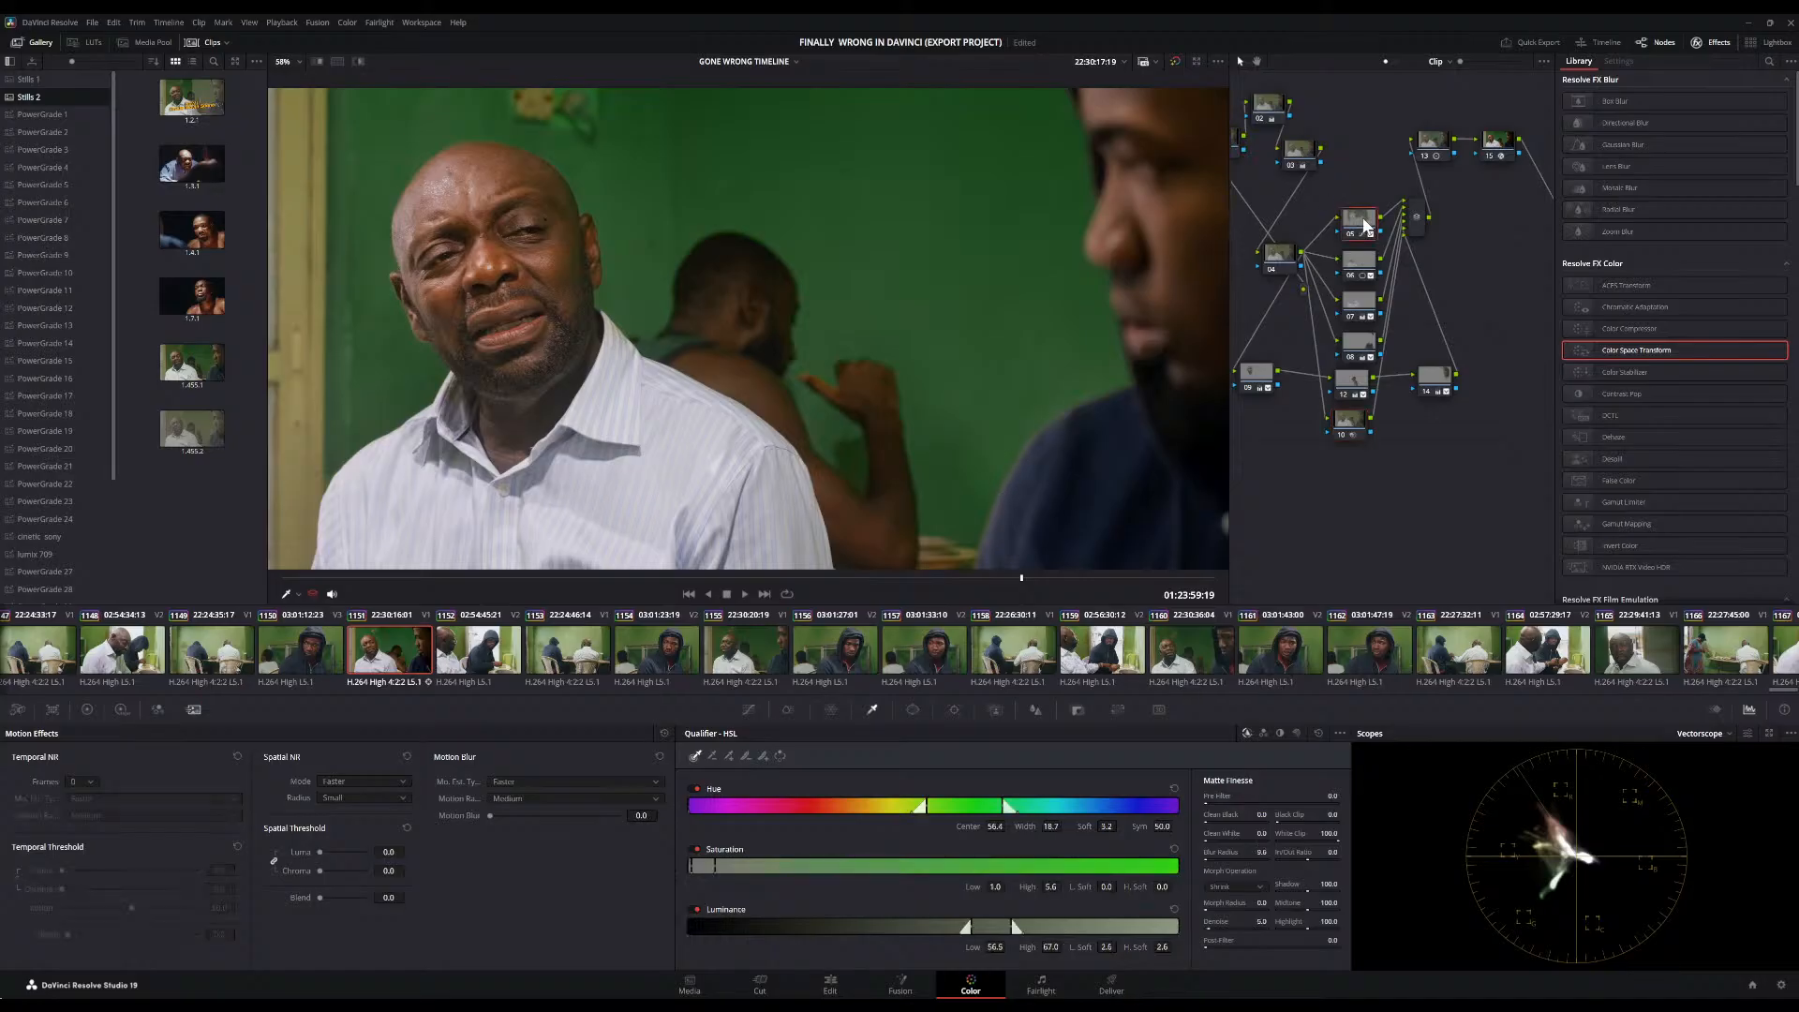
pyautogui.click(1077, 712)
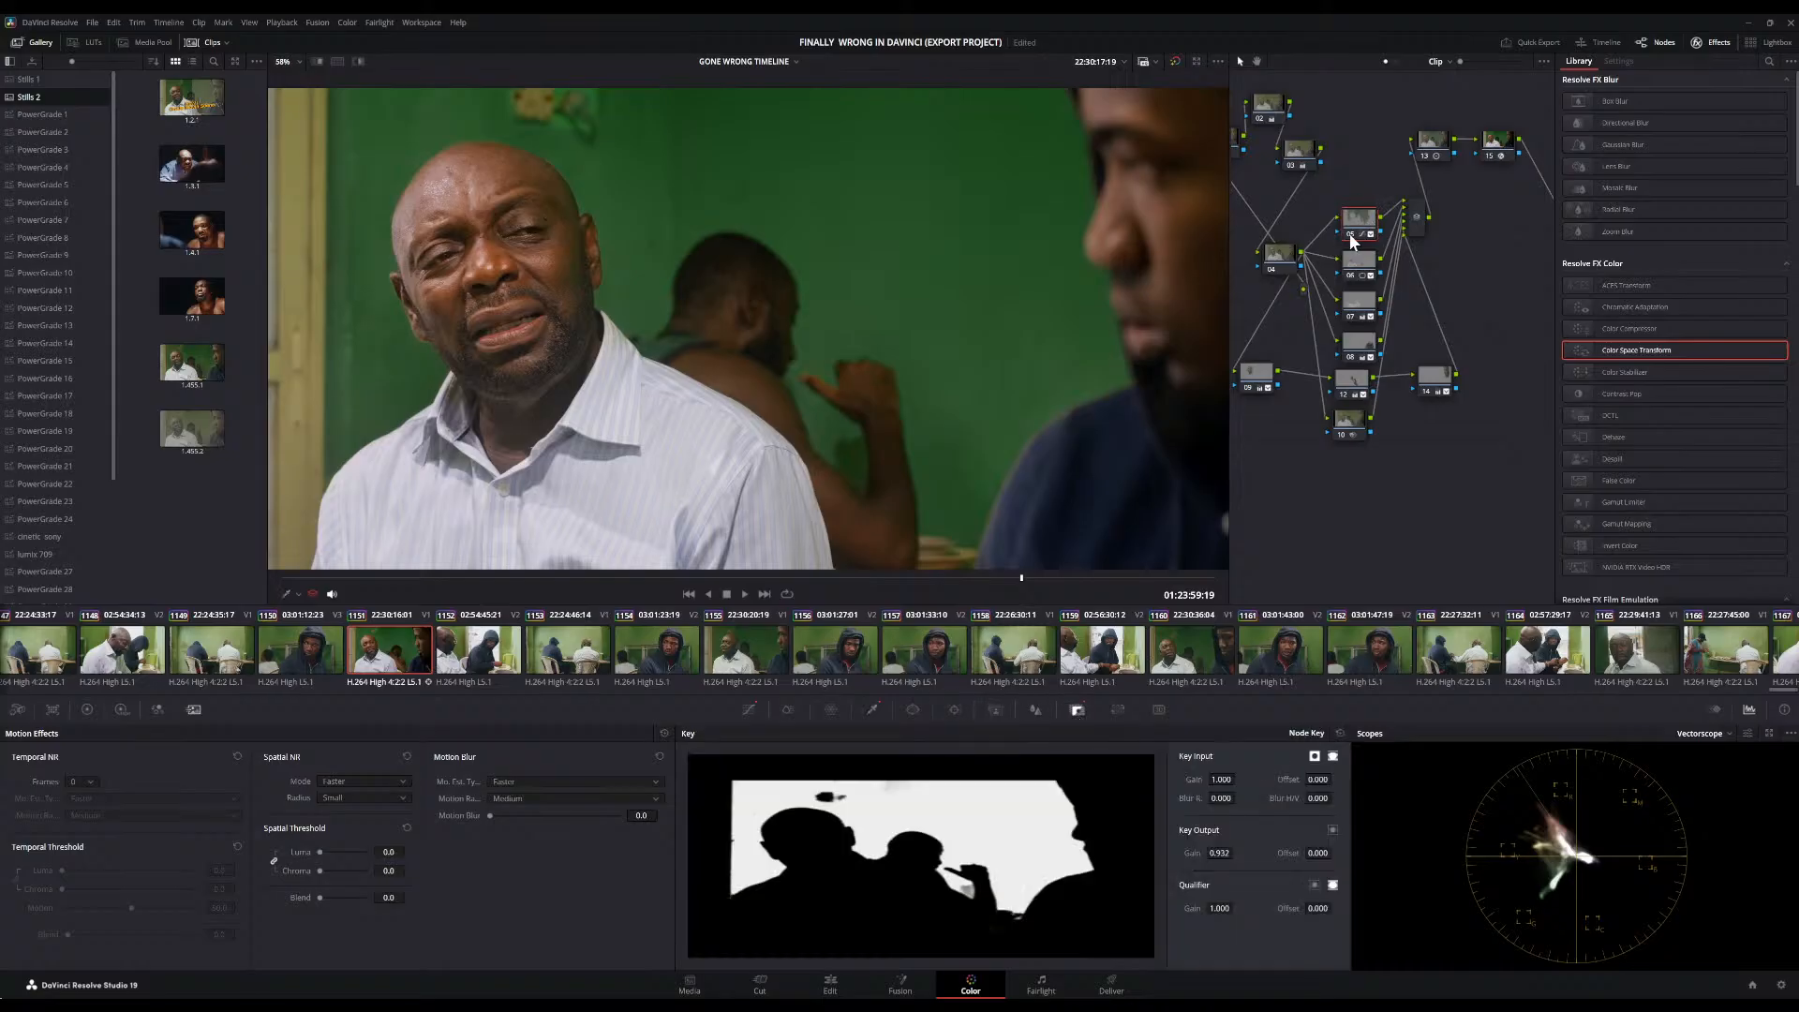
pyautogui.click(1351, 235)
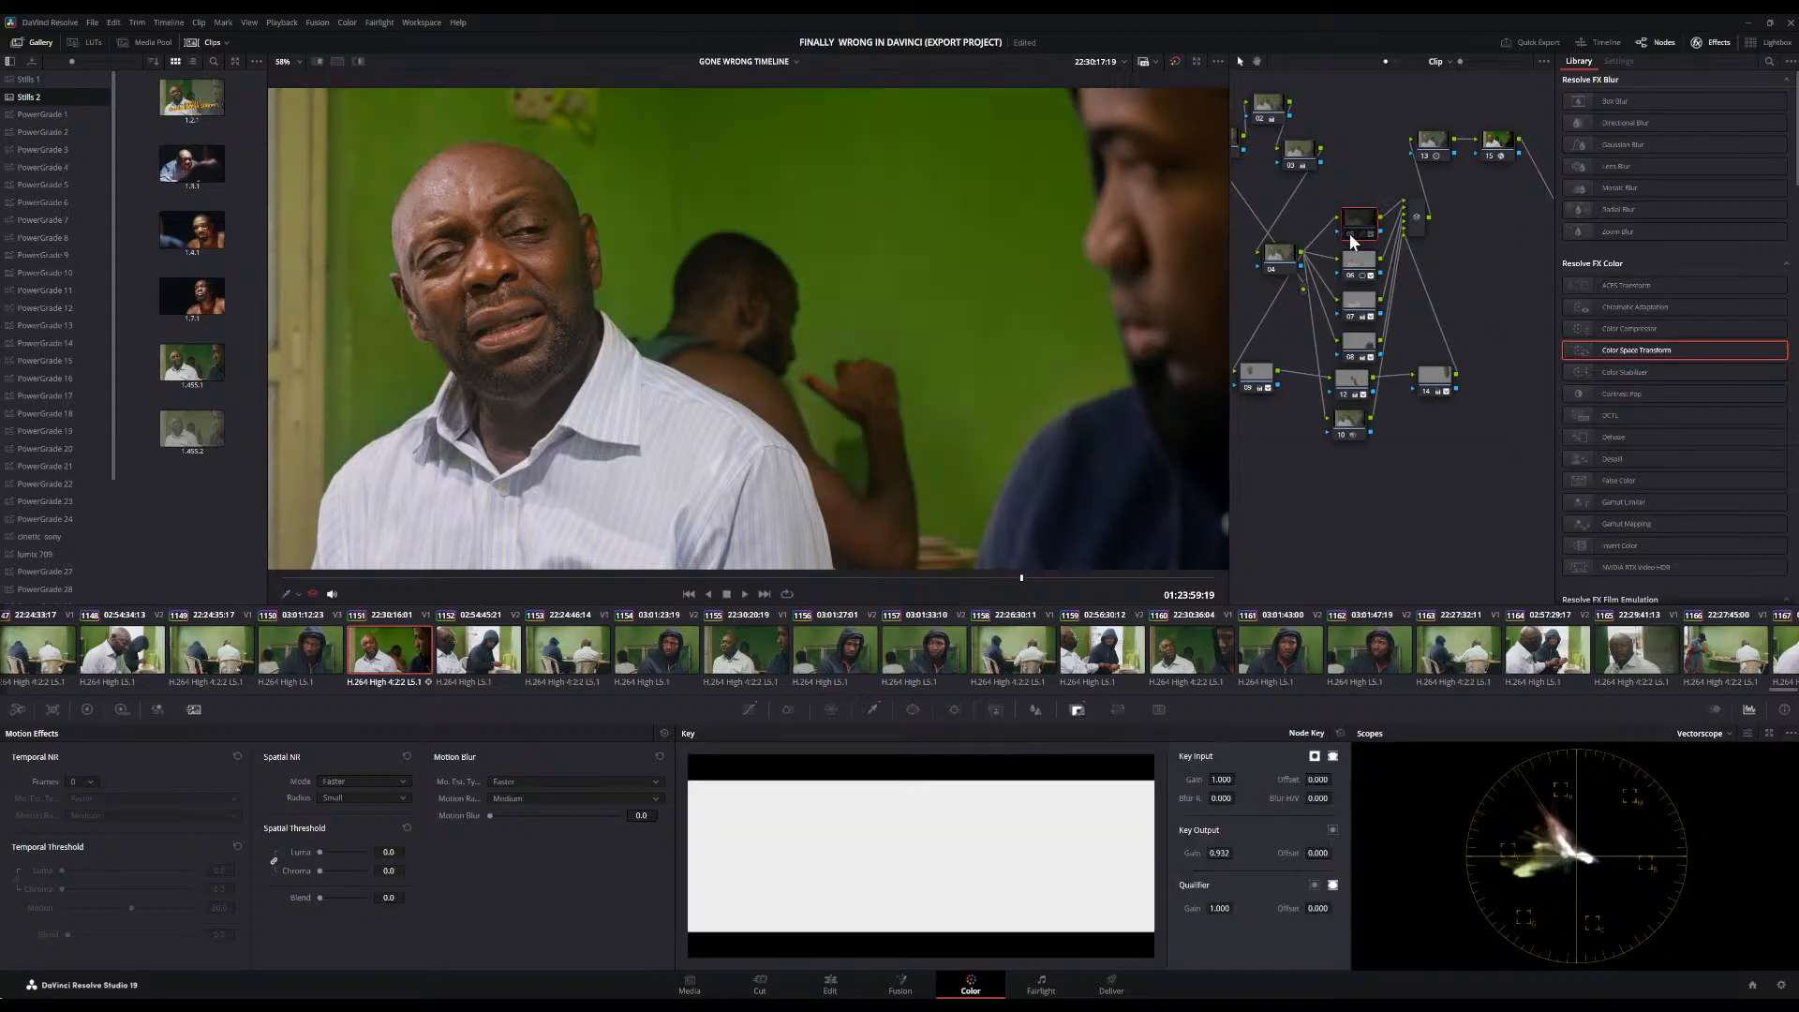
pyautogui.click(1347, 232)
pyautogui.scroll(-2, 946, 392)
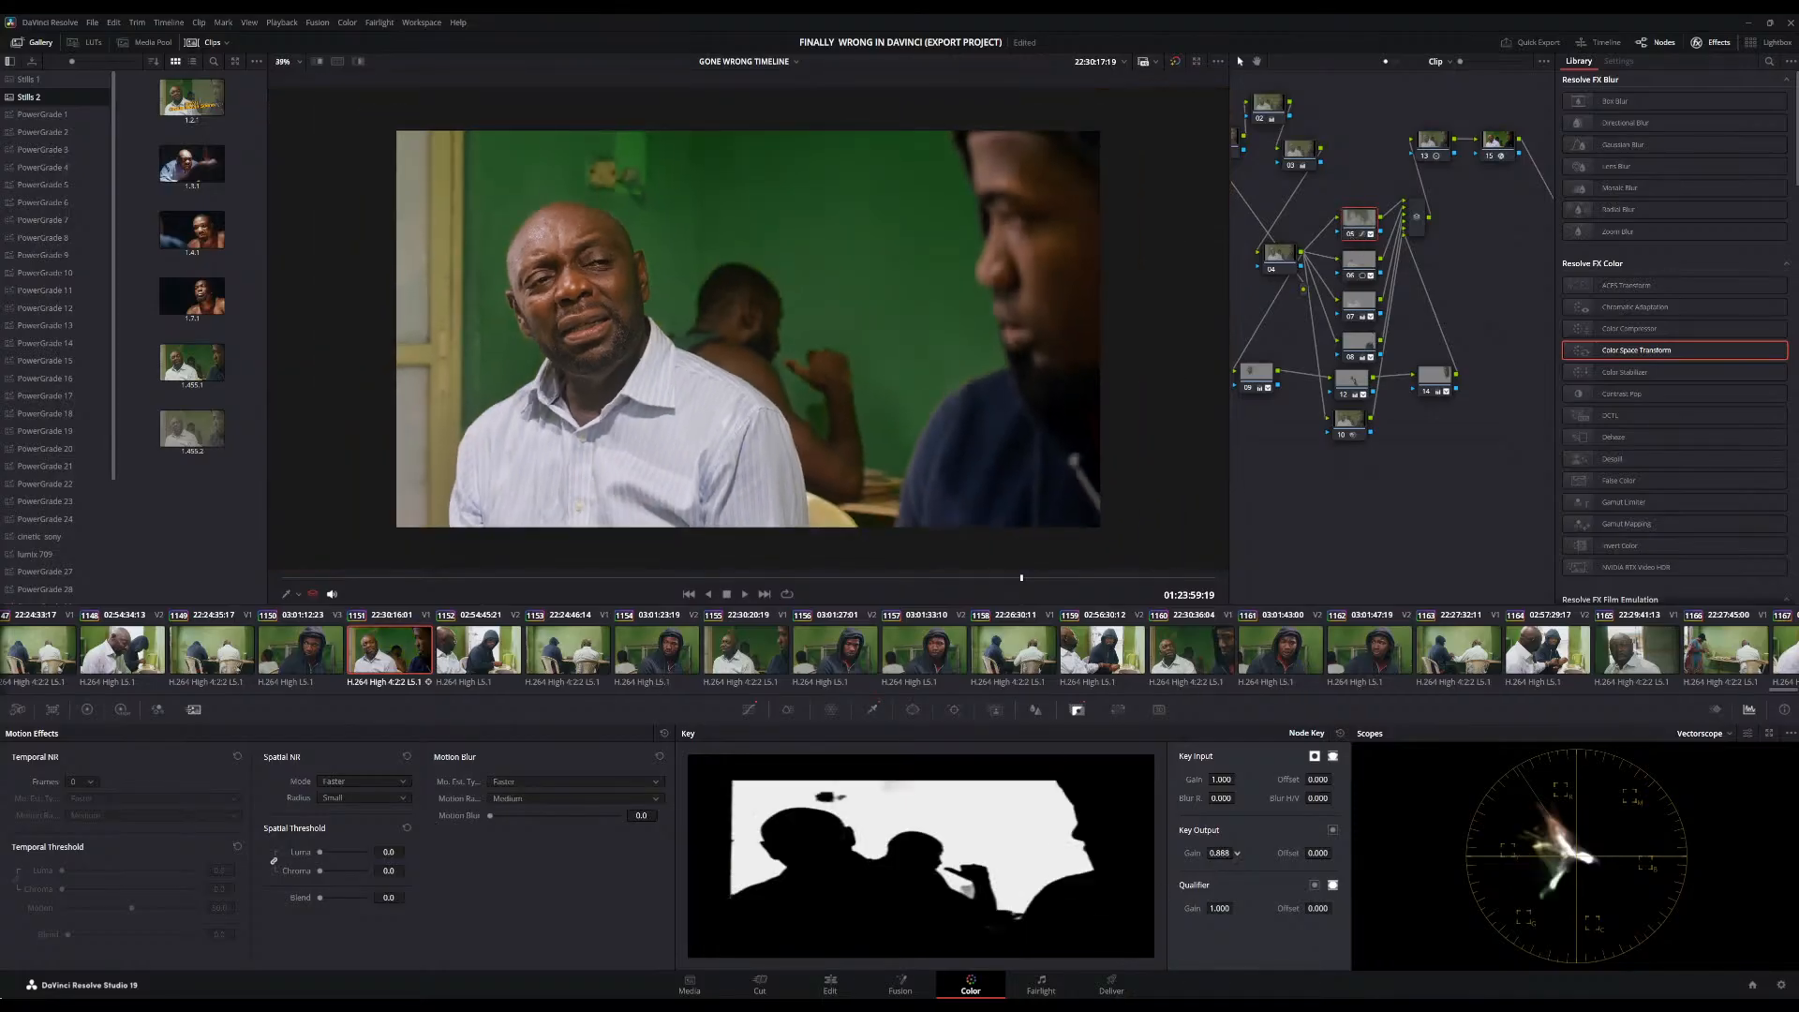
pyautogui.moveTo(1229, 853); pyautogui.dragTo(1168, 853)
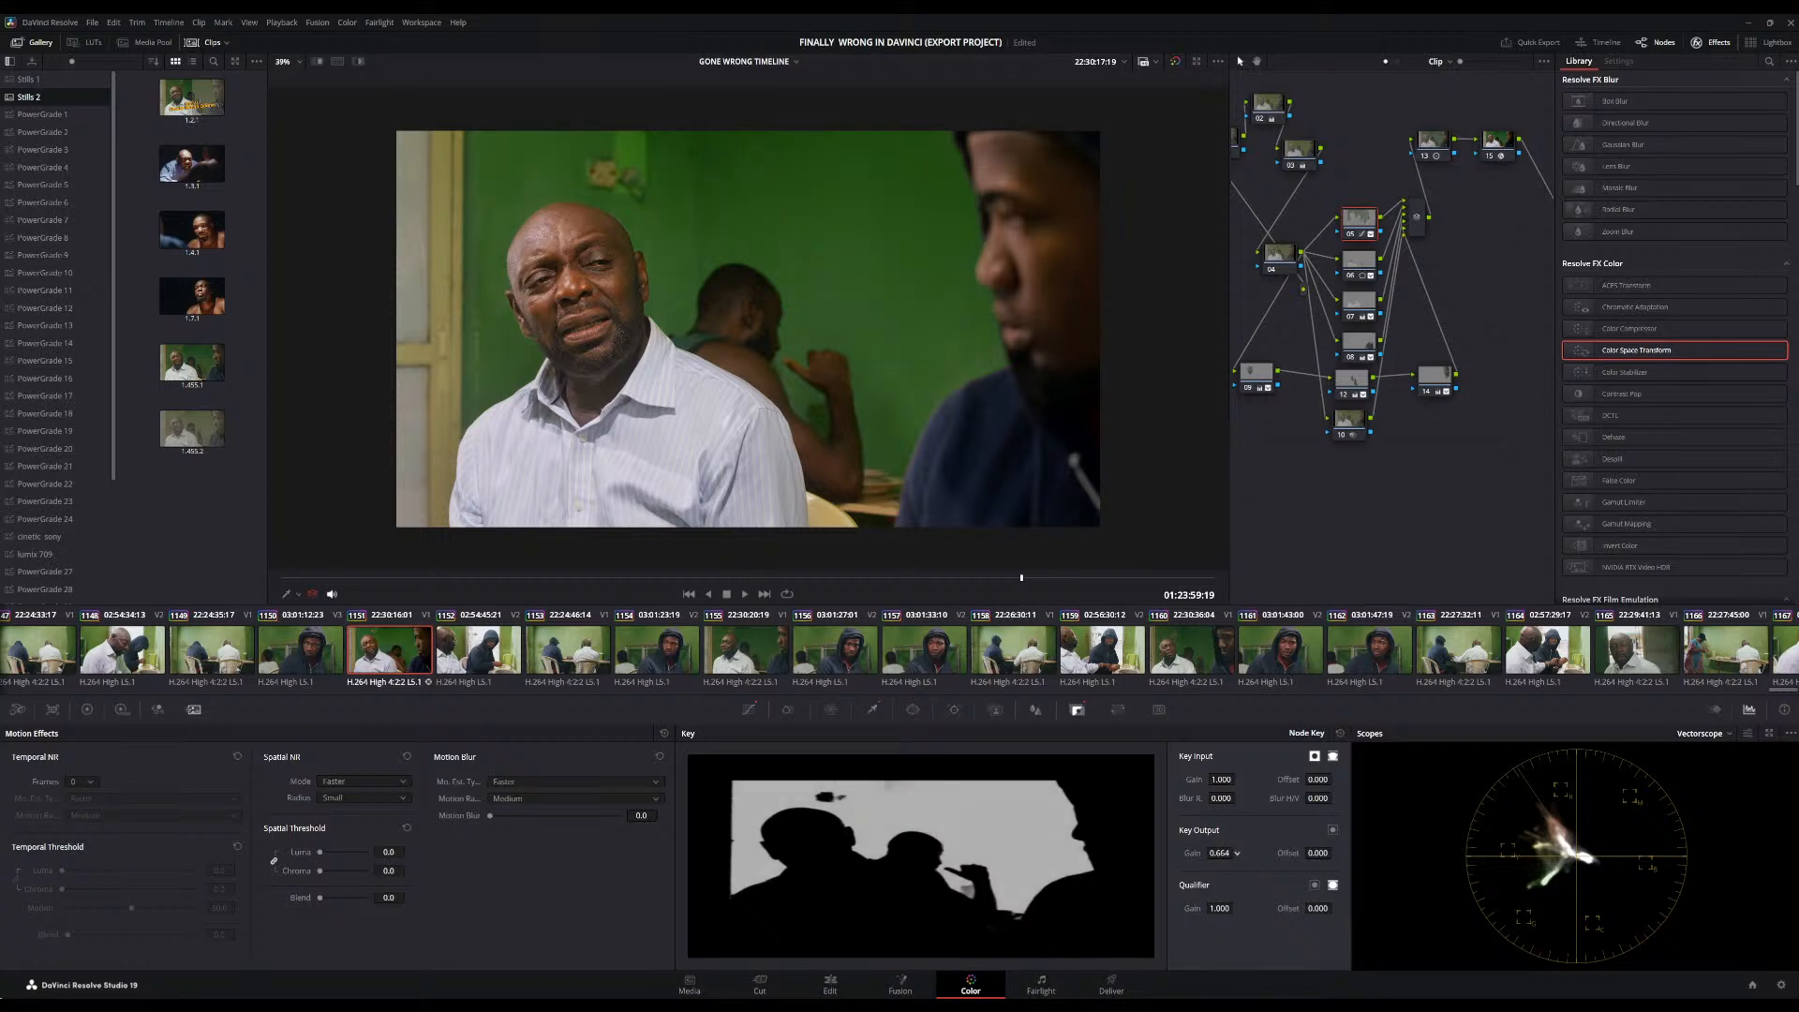
pyautogui.moveTo(1237, 853); pyautogui.dragTo(1247, 853)
pyautogui.click(750, 712)
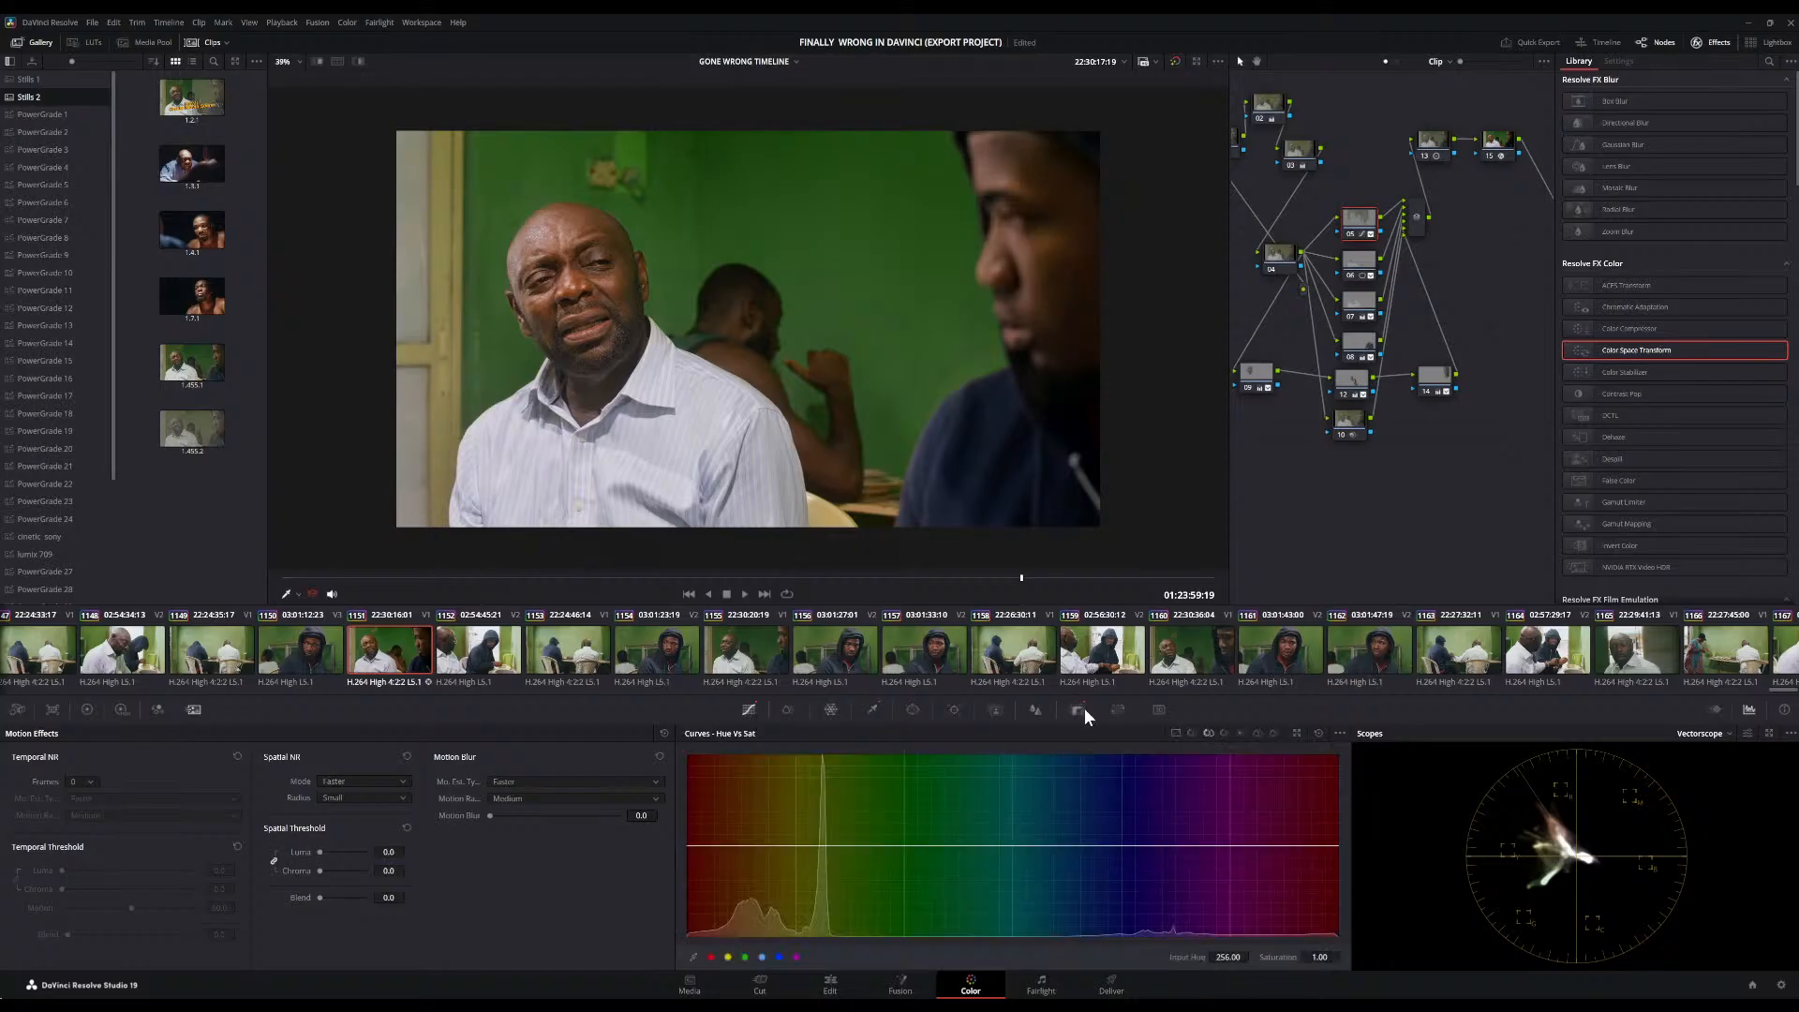
# On the green wall node, lower the zero-saturation end of the Sat Vs Sat curve to an output of 0.33 and save the project
pyautogui.click(1258, 733)
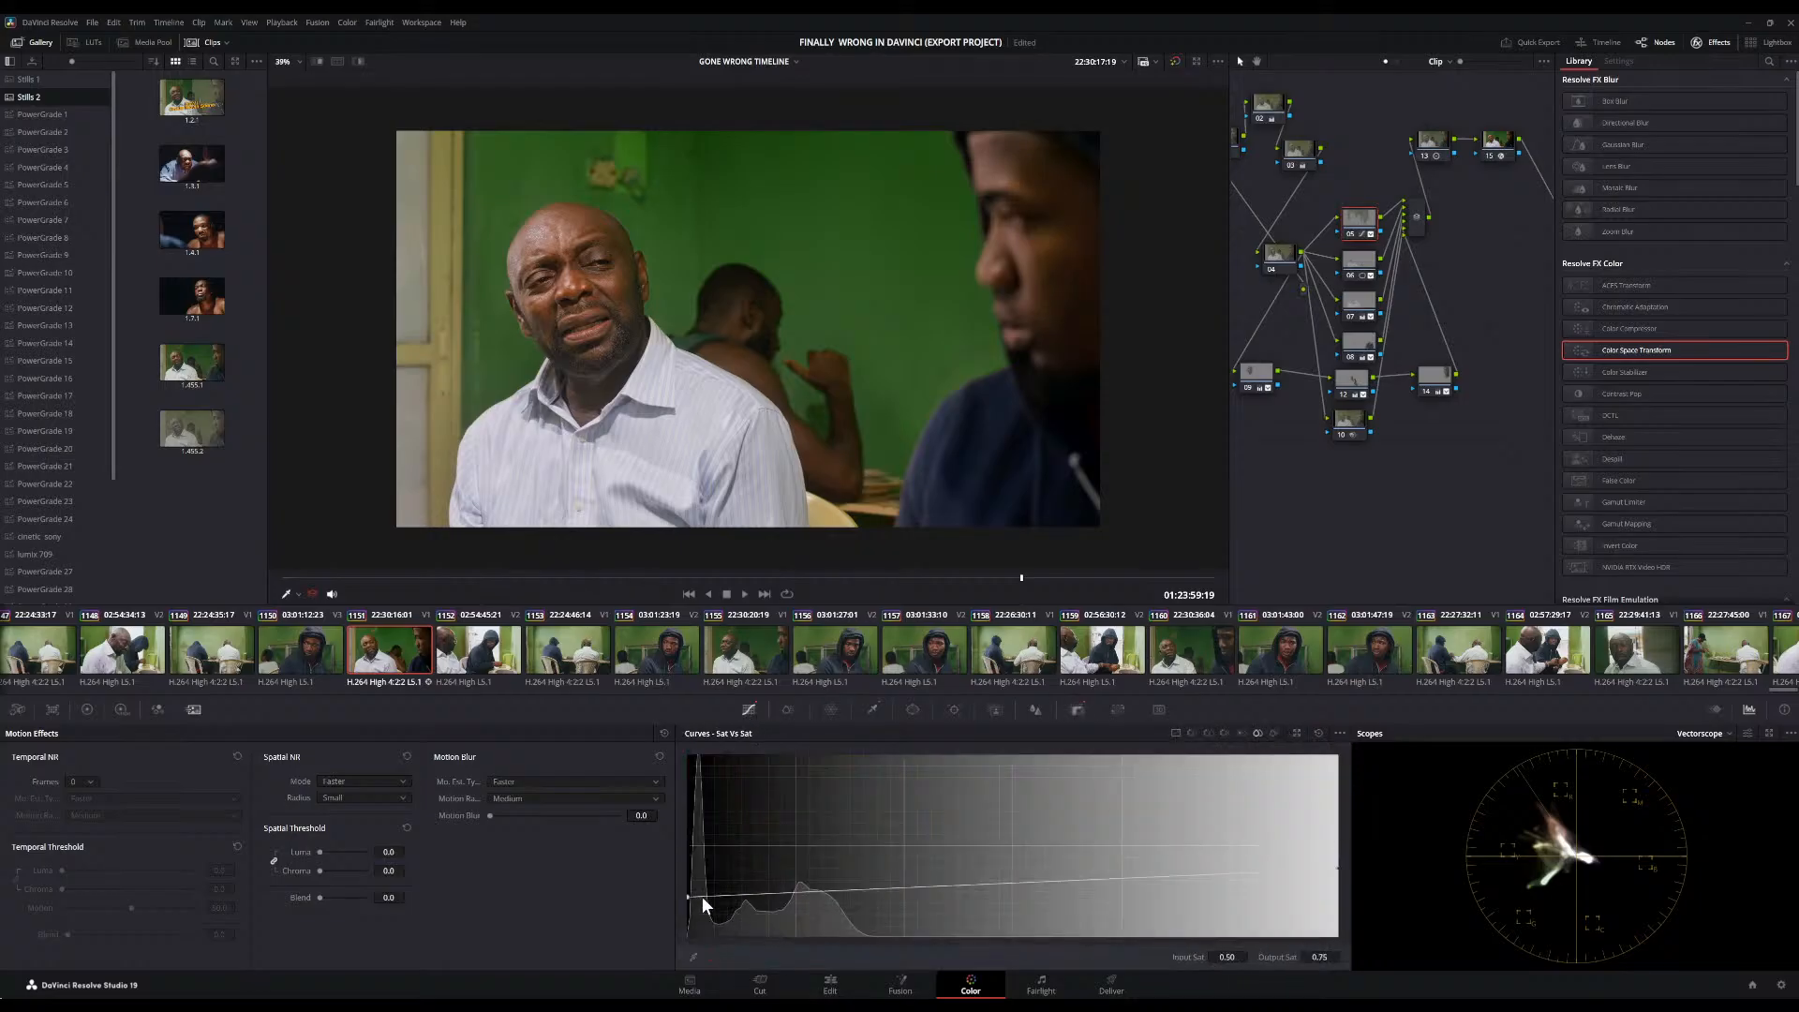
pyautogui.moveTo(690, 896)
pyautogui.mouseDown()
pyautogui.moveTo(678, 935)
pyautogui.moveTo(692, 912)
pyautogui.mouseUp()
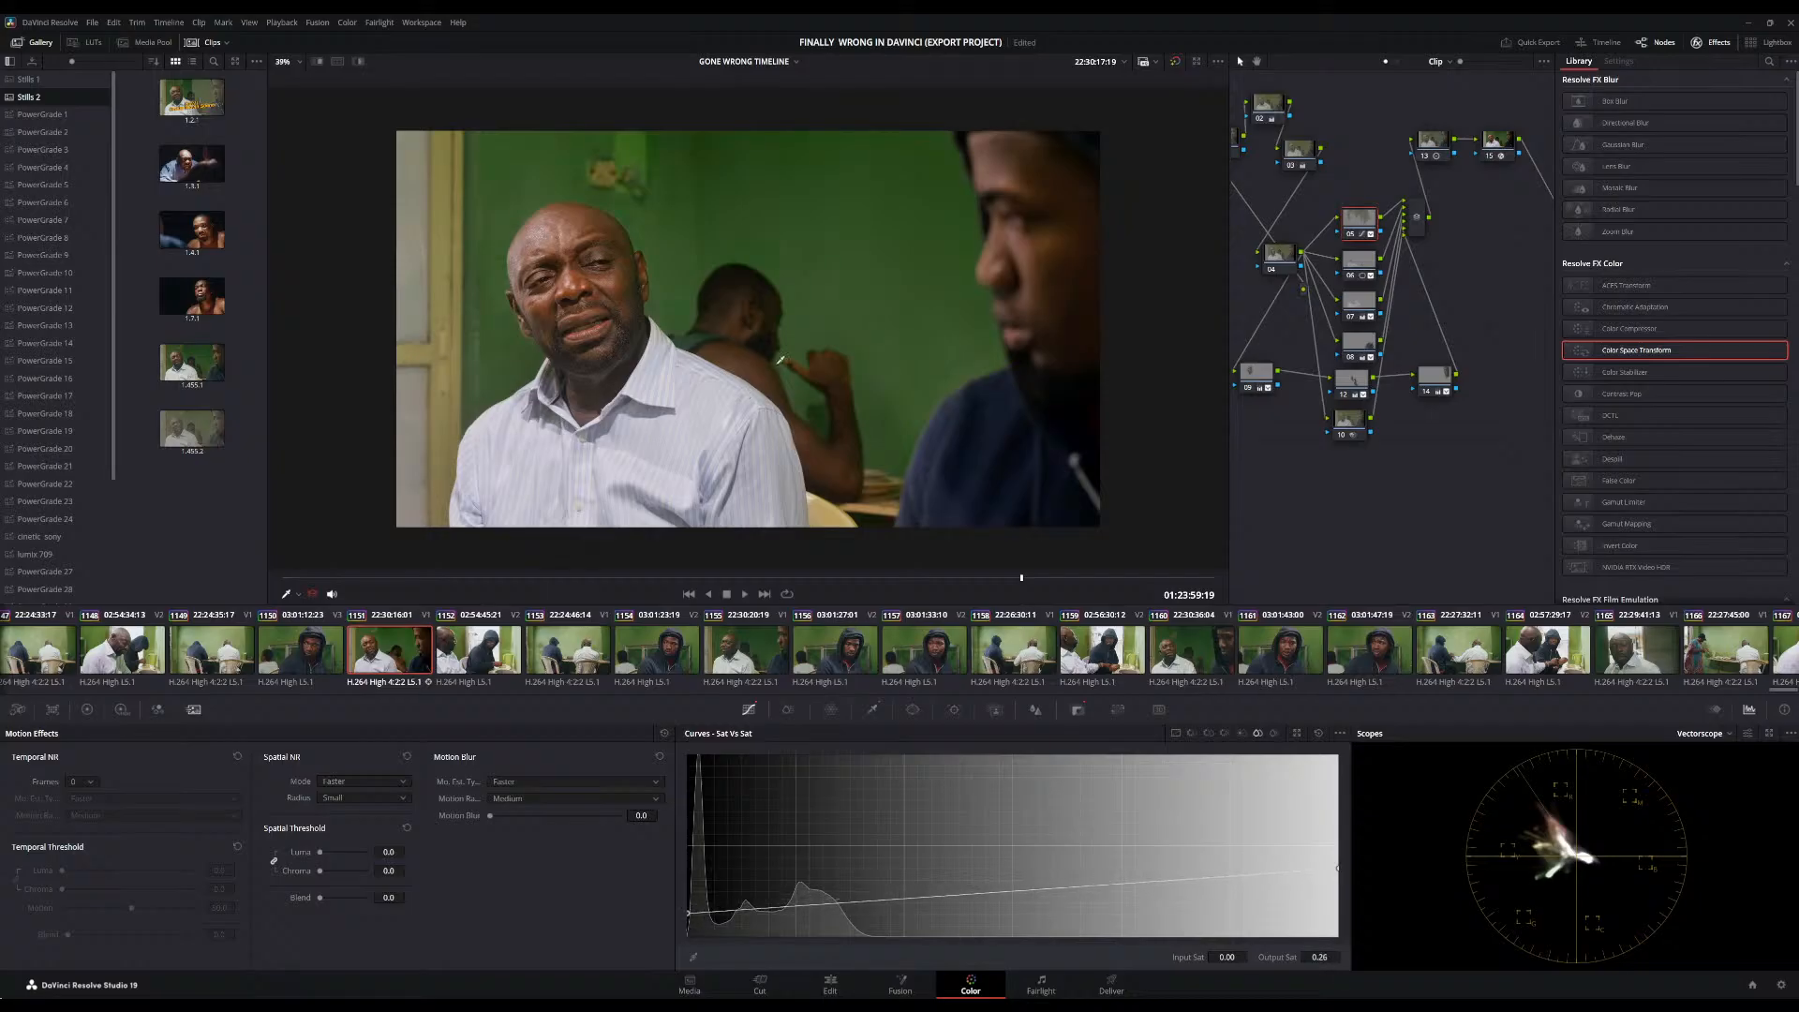
pyautogui.moveTo(690, 913); pyautogui.dragTo(684, 901)
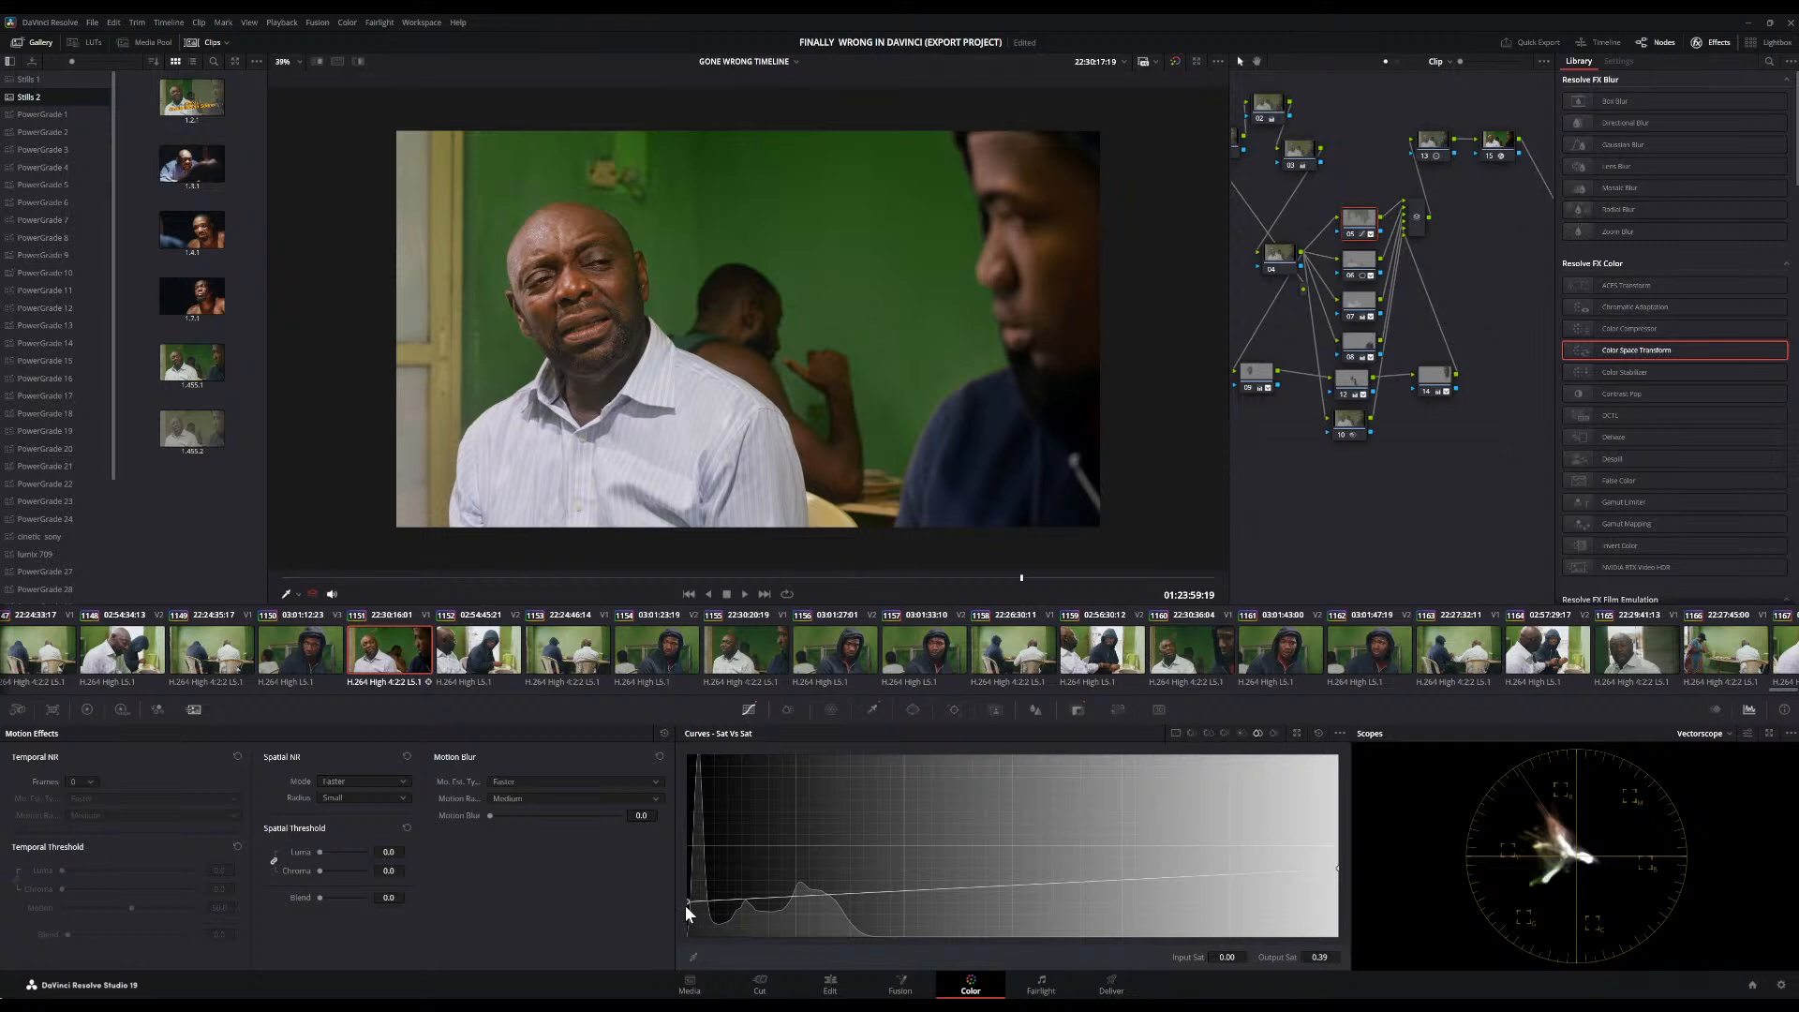
pyautogui.moveTo(688, 900); pyautogui.dragTo(687, 907)
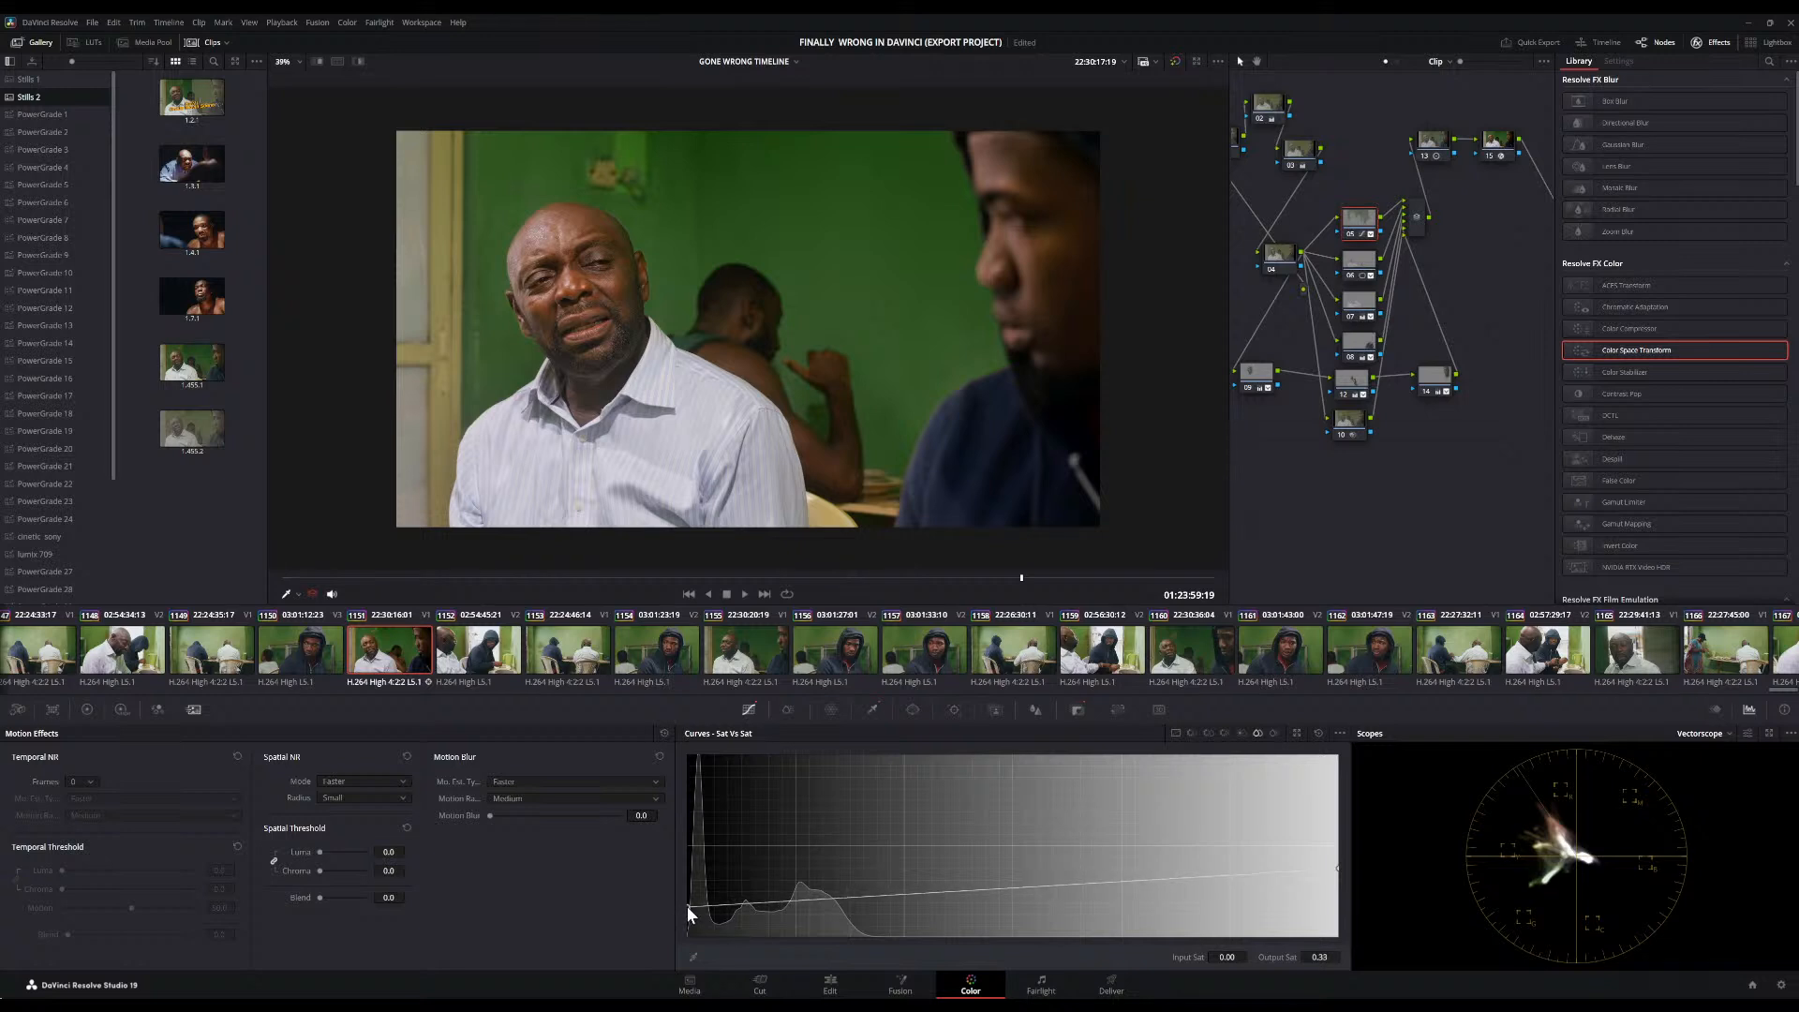
pyautogui.scroll(-2, 851, 304)
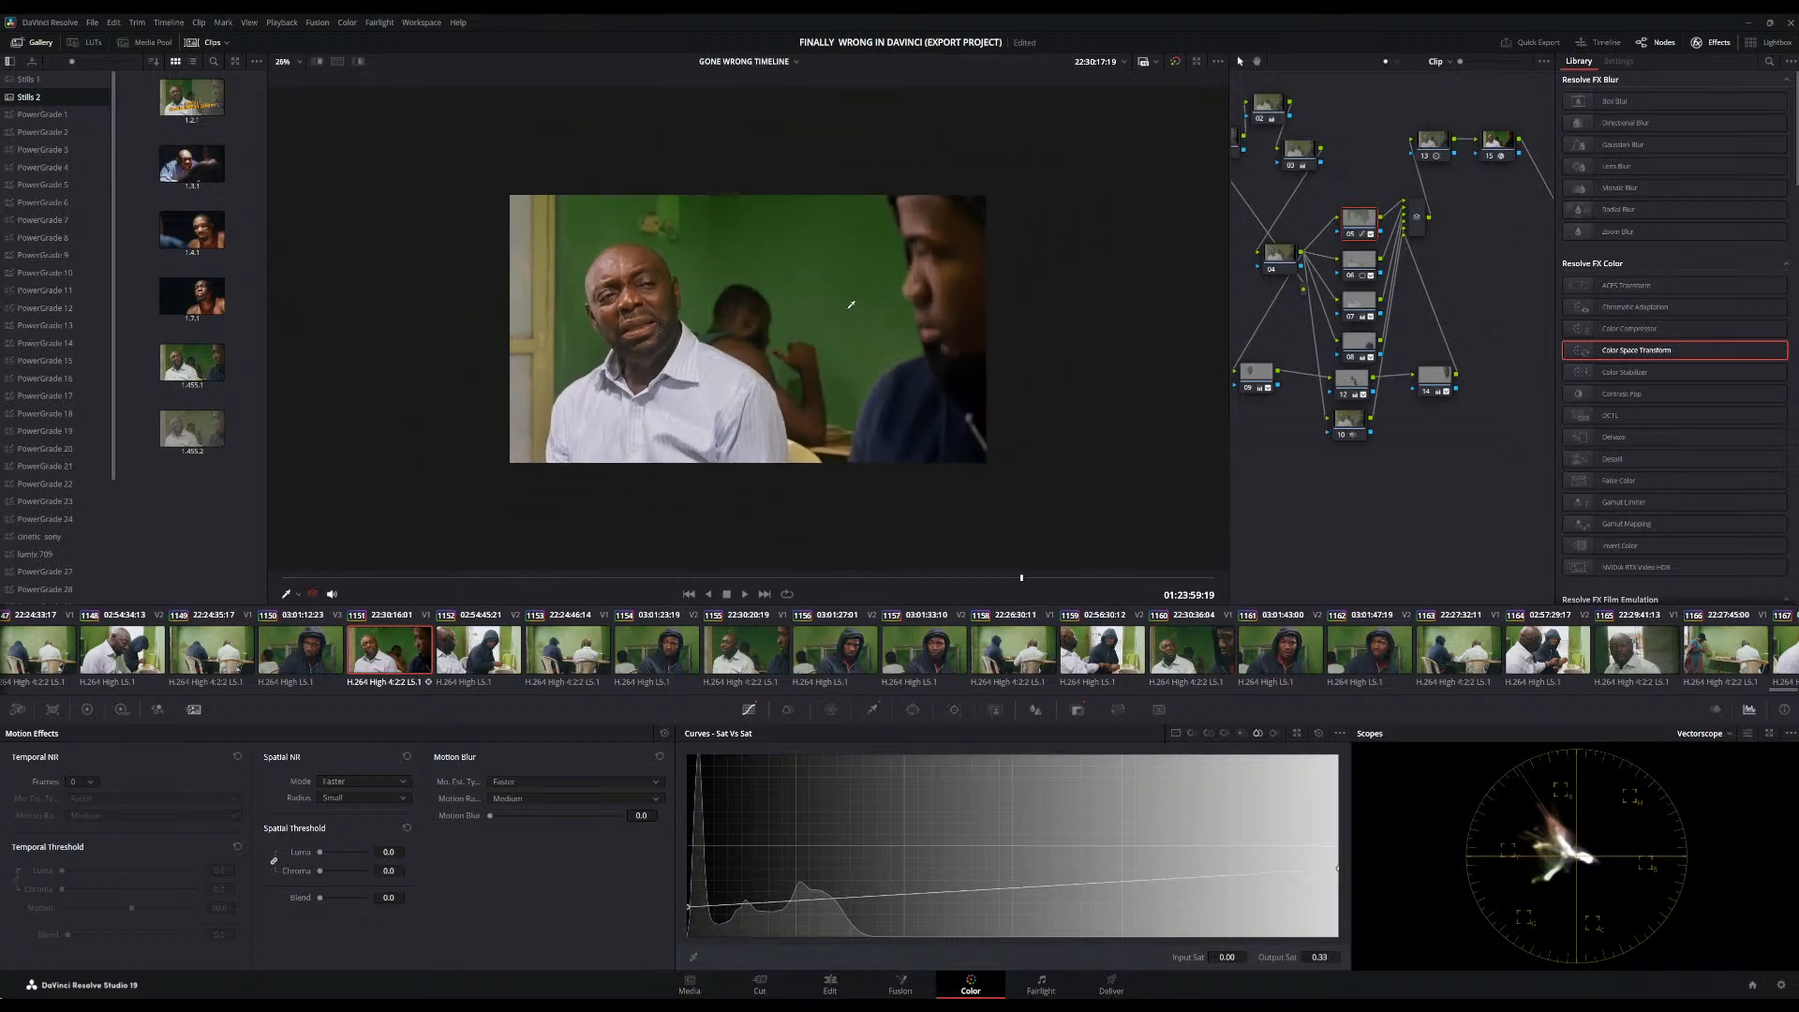
pyautogui.scroll(3, 851, 304)
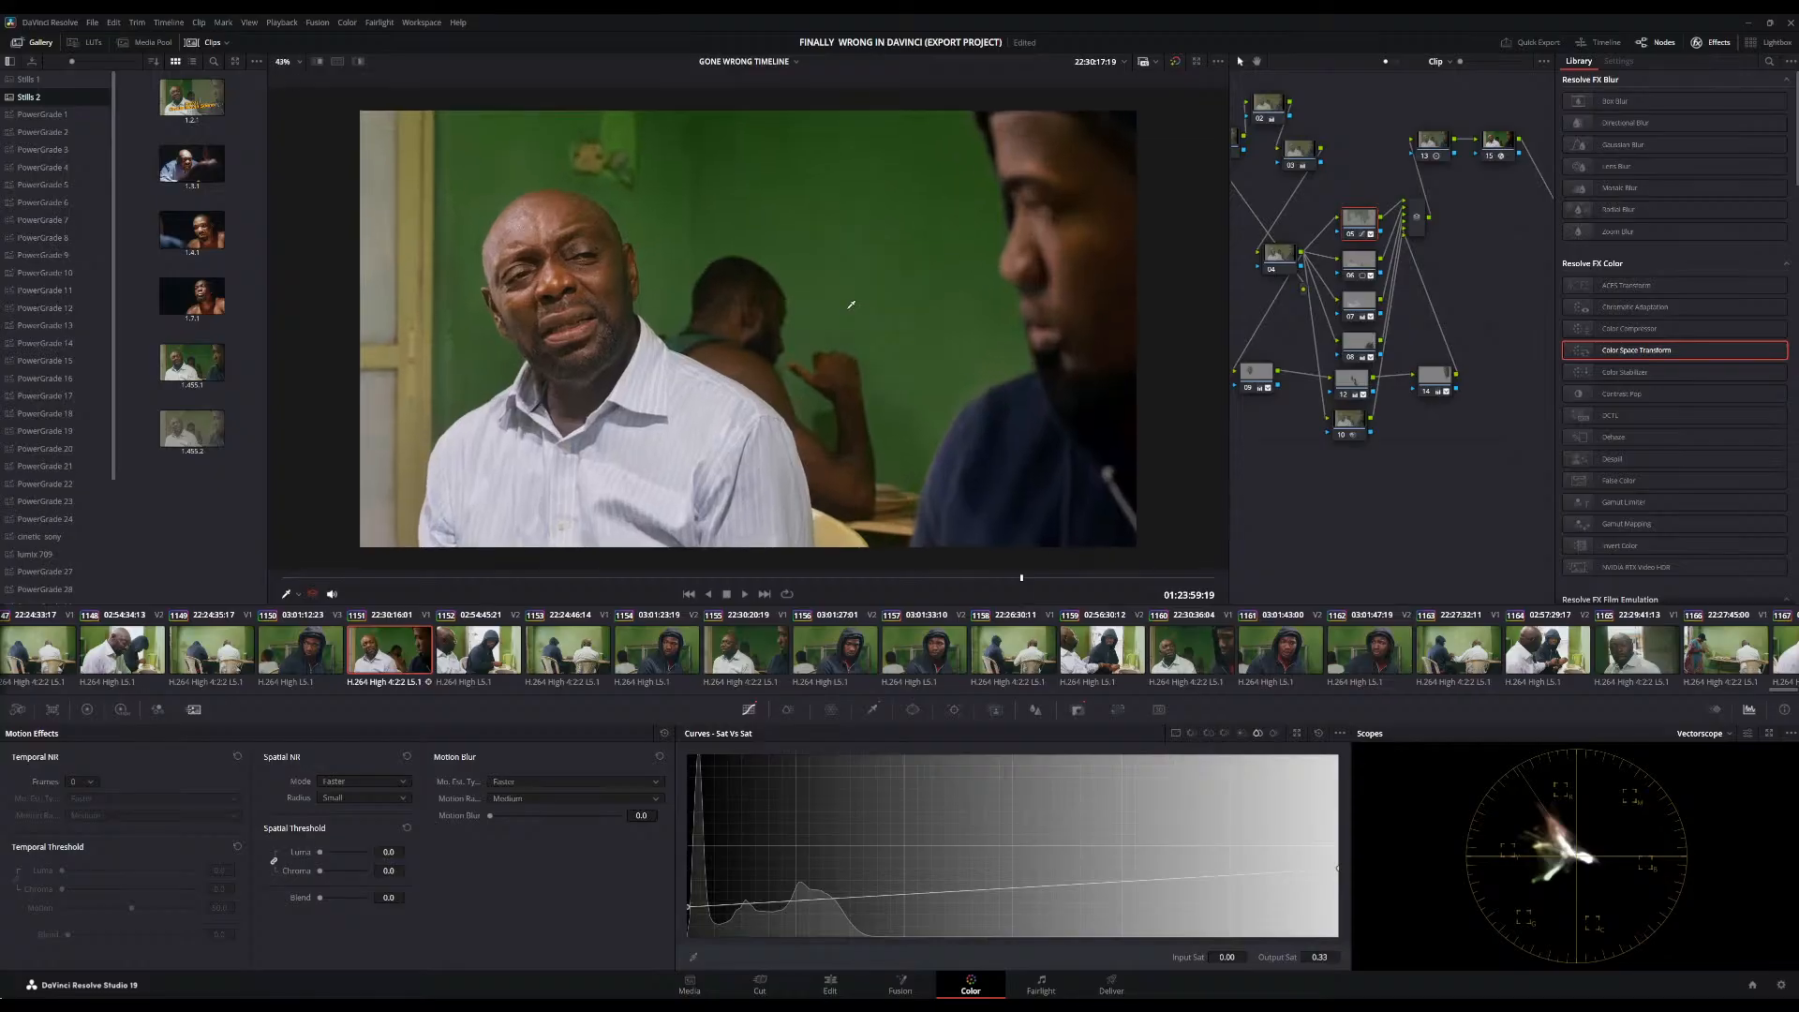
pyautogui.hotkey('ctrl', 's')
# Compare the shot with the green wall node off and on, and with all grades bypassed and restored
pyautogui.click(1356, 236)
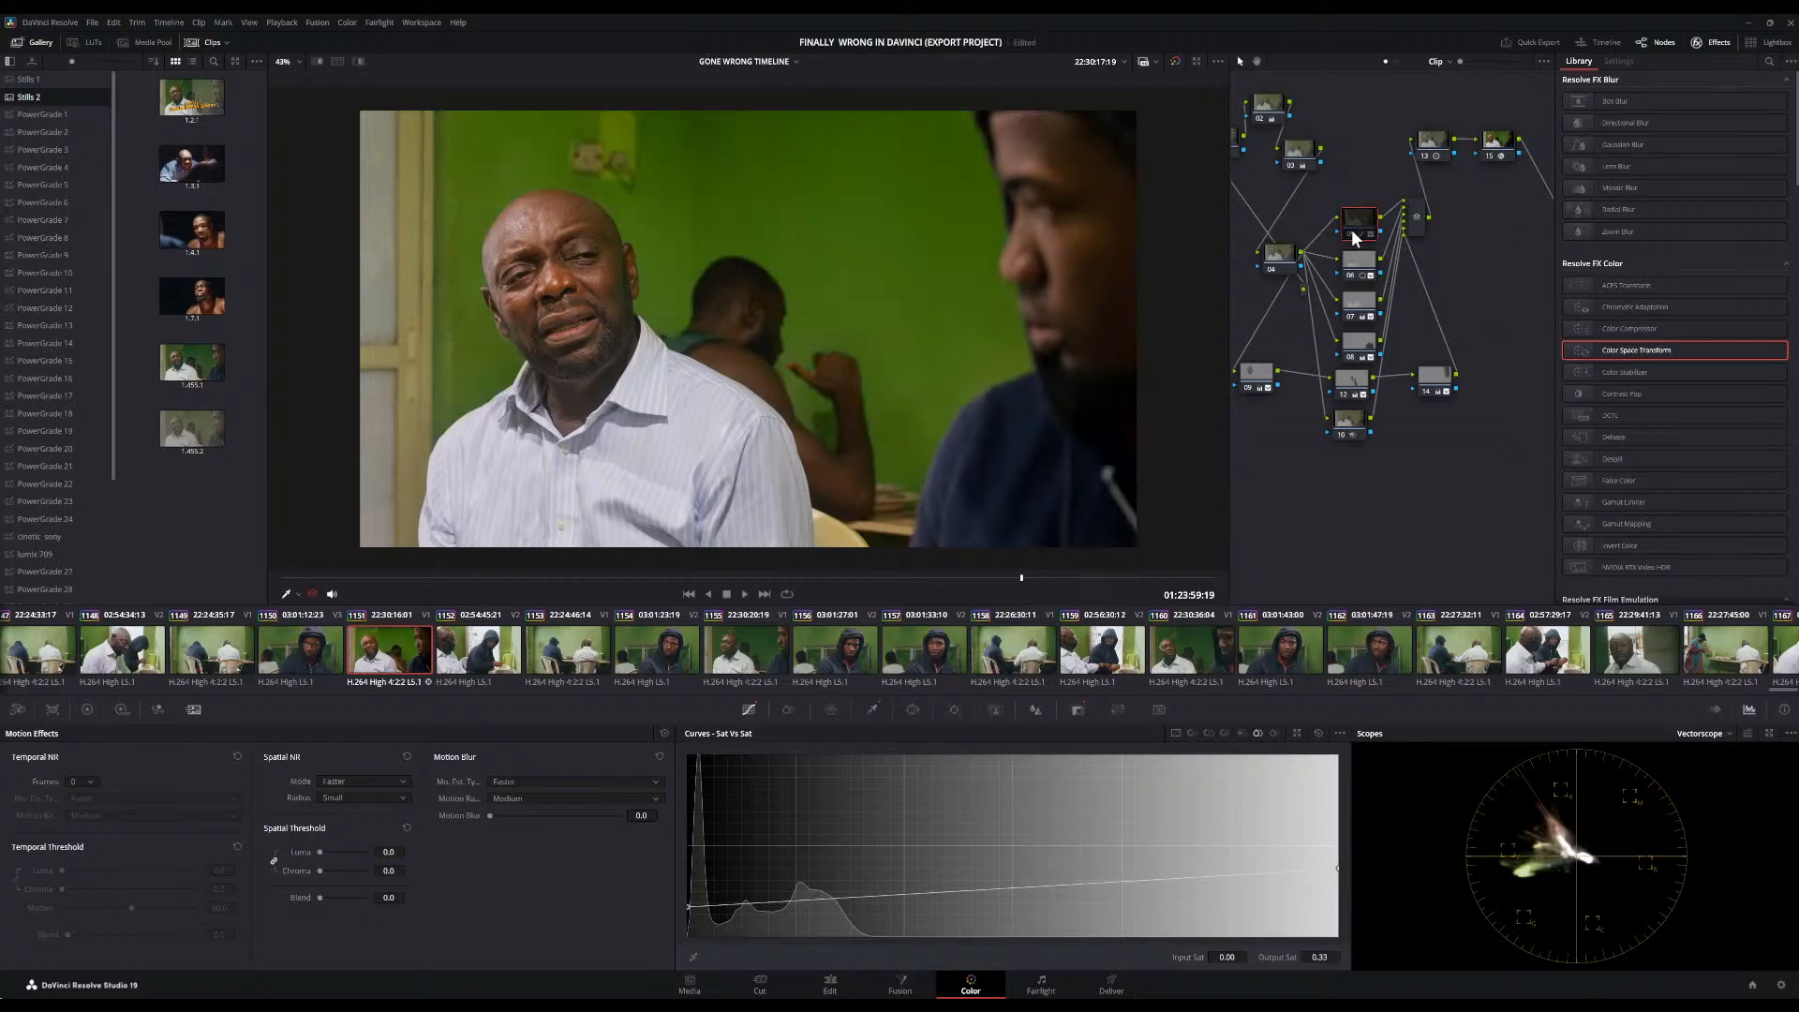
pyautogui.click(1356, 237)
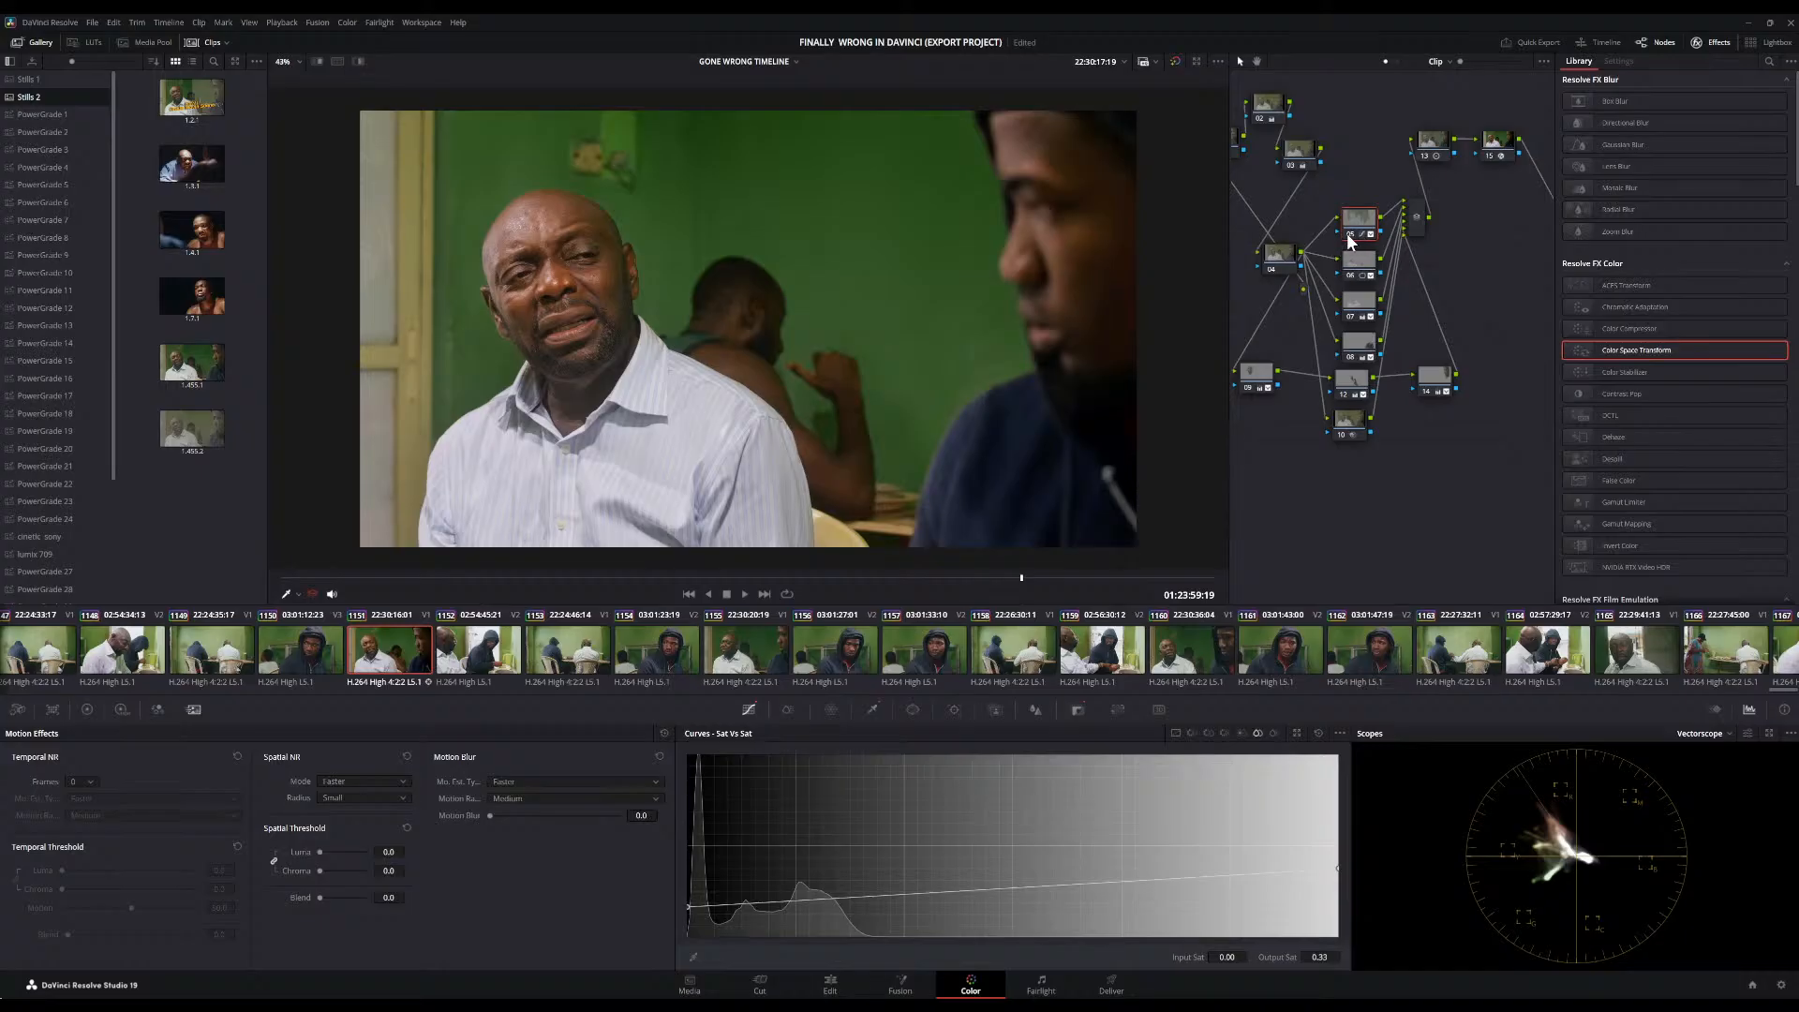
pyautogui.click(1350, 237)
pyautogui.click(1350, 237)
pyautogui.hotkey('shift', 'd')
pyautogui.hotkey('shift', 'd')
# Open the reference clip Timeline 17.mp4 from the media pool on the Edit page and play its opening shots
pyautogui.click(820, 988)
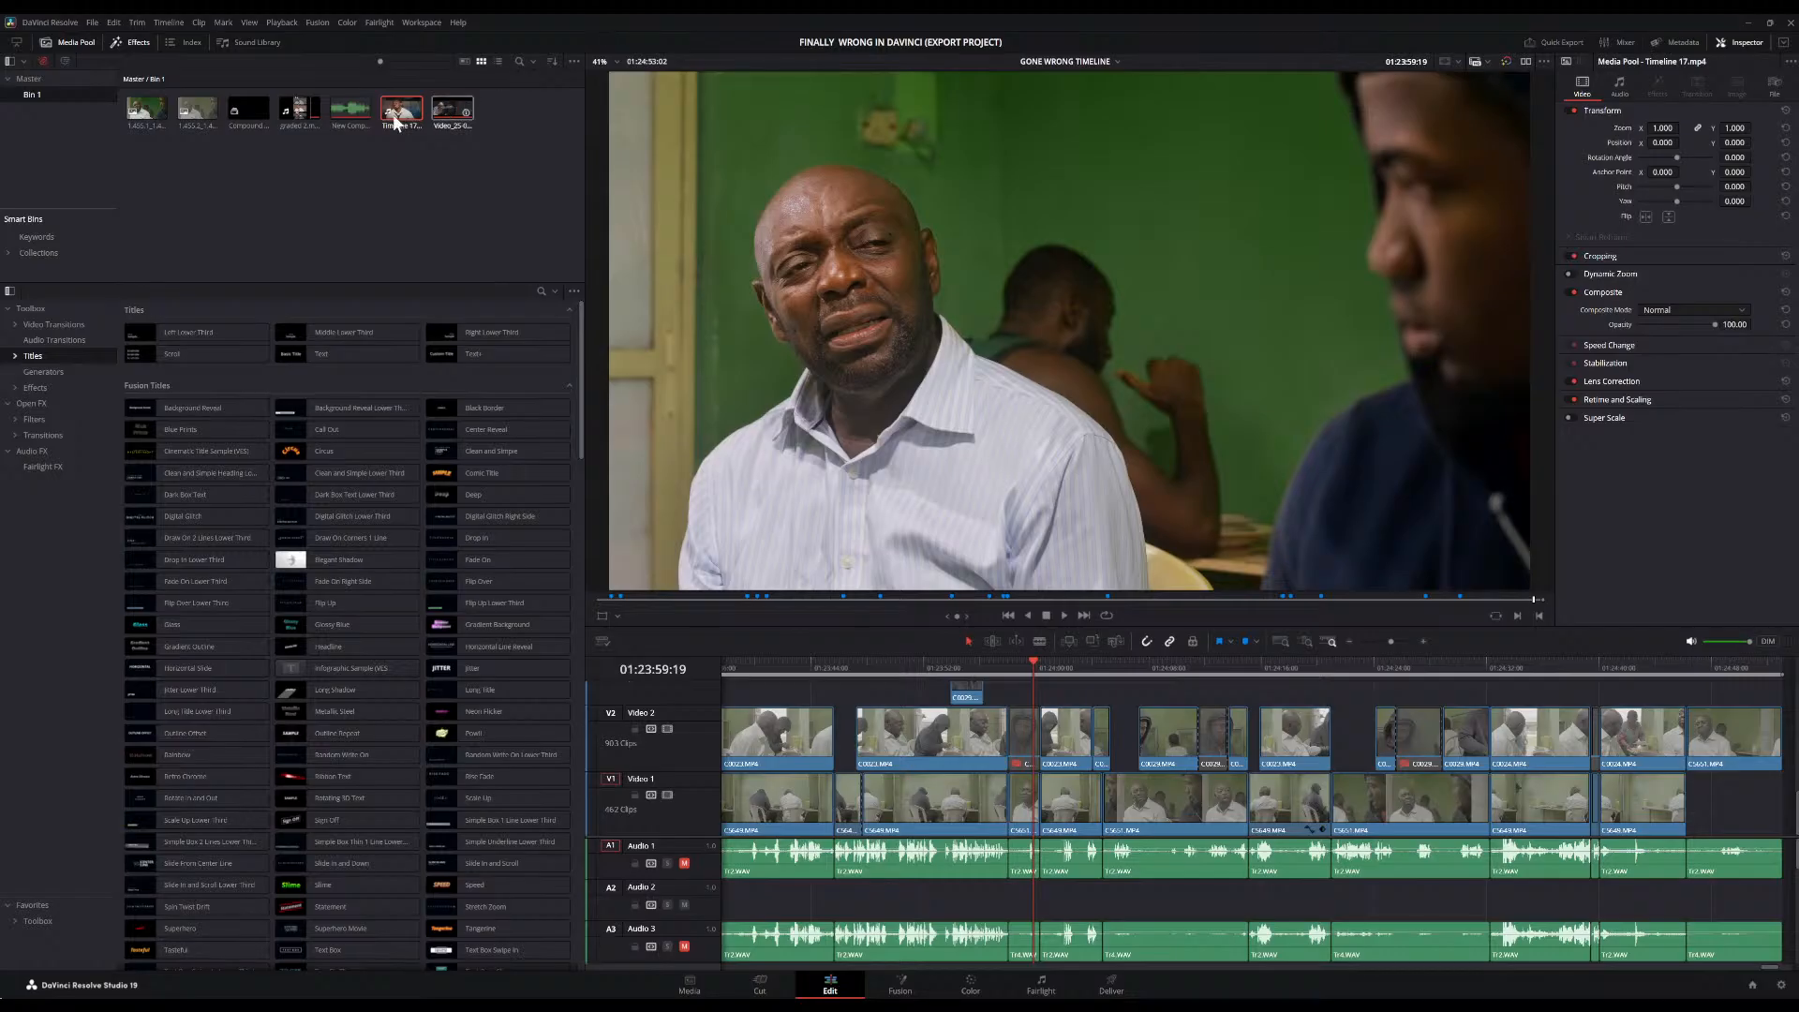
pyautogui.doubleClick(395, 122)
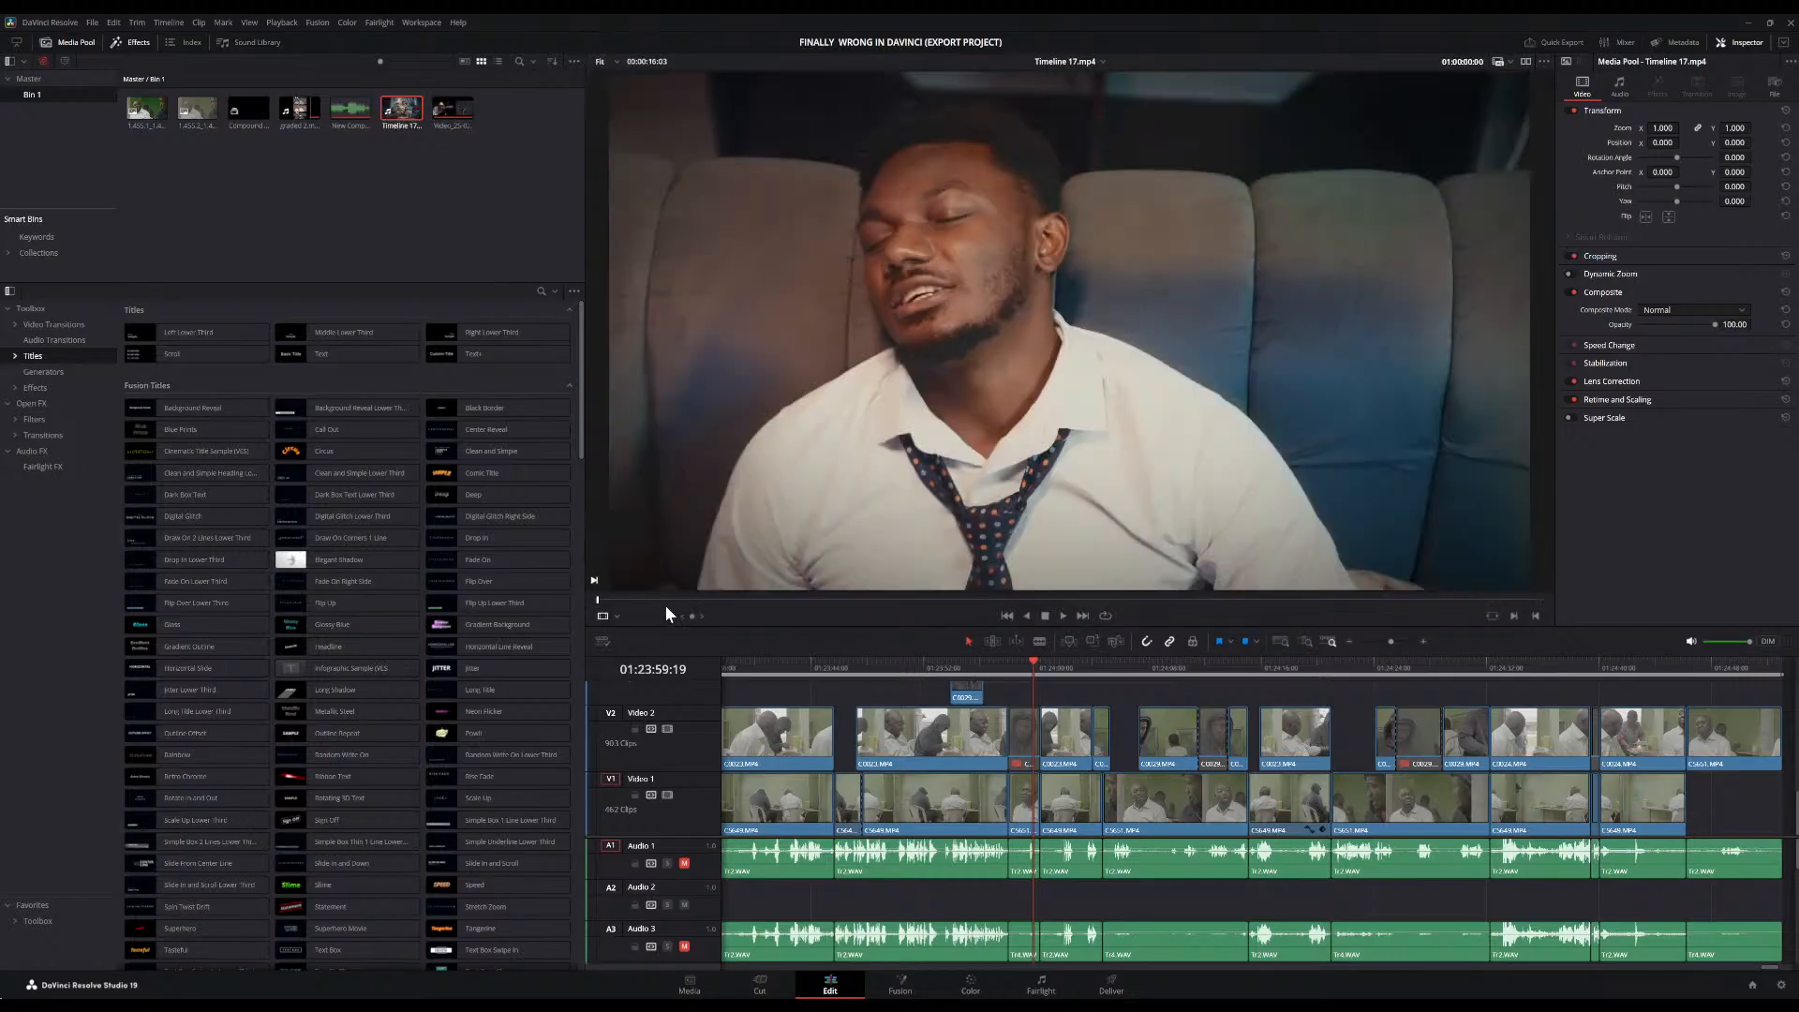
pyautogui.scroll(-2, 914, 459)
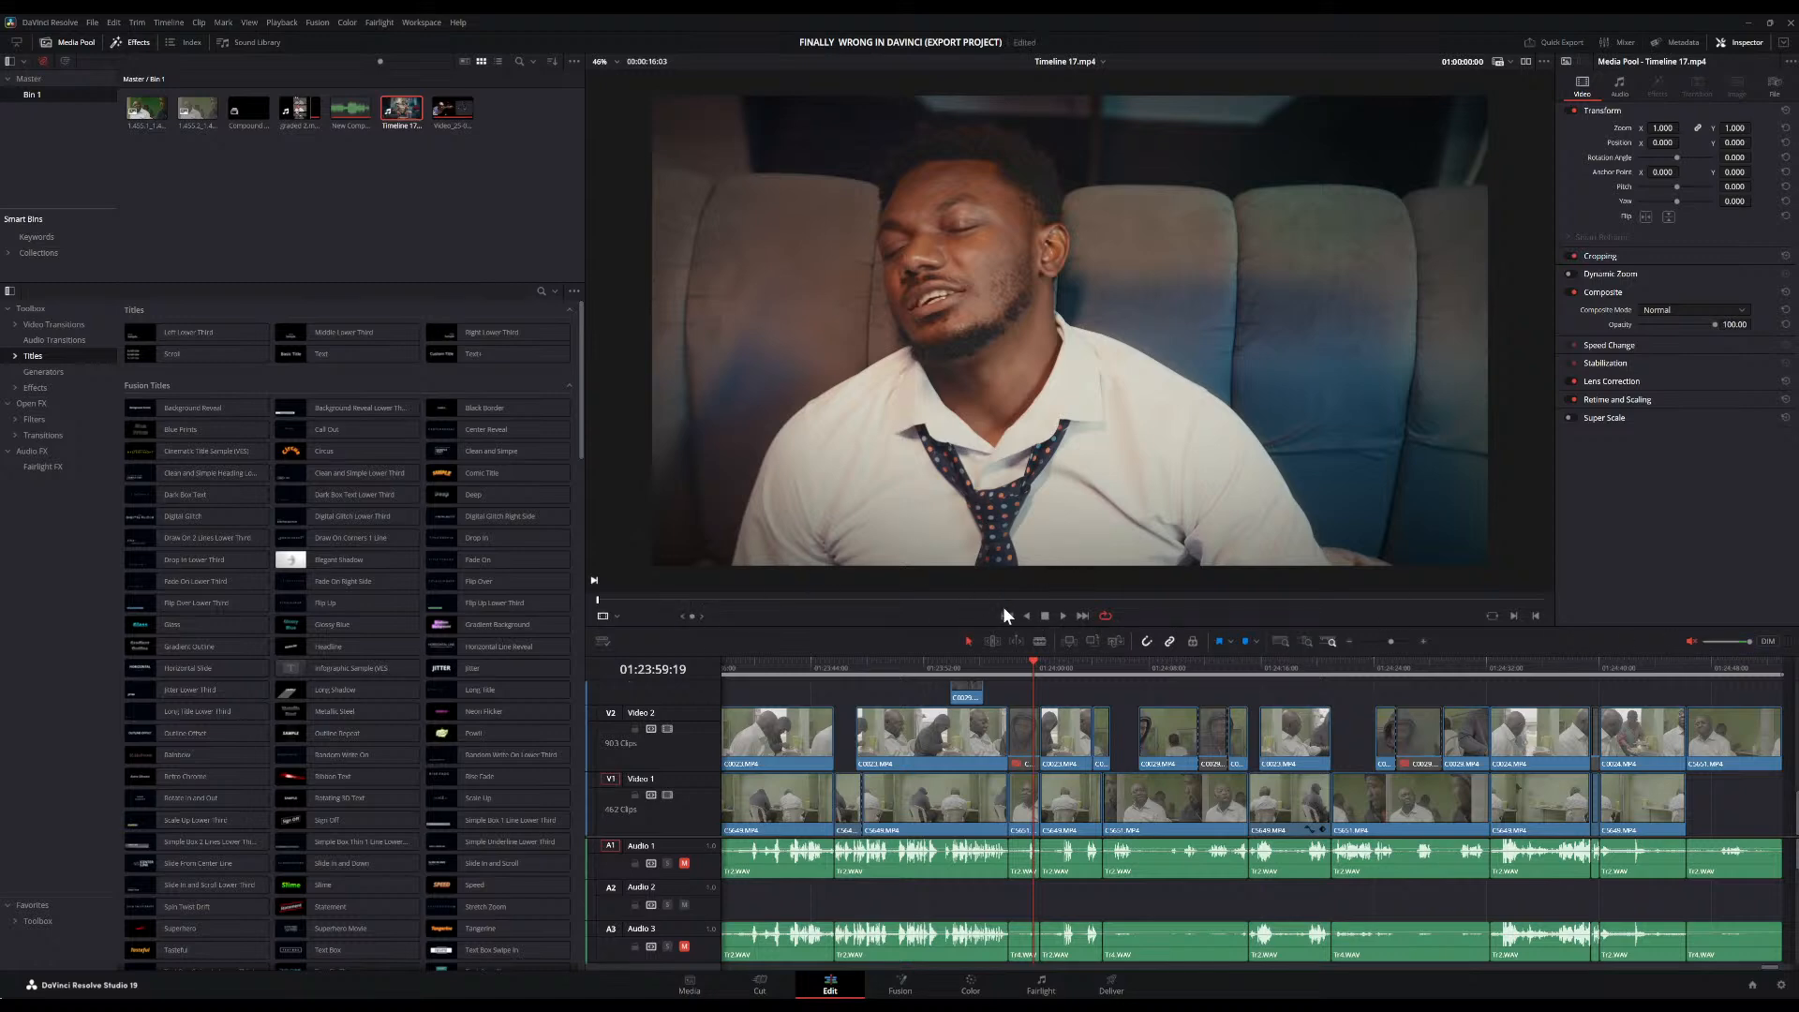
pyautogui.click(1064, 615)
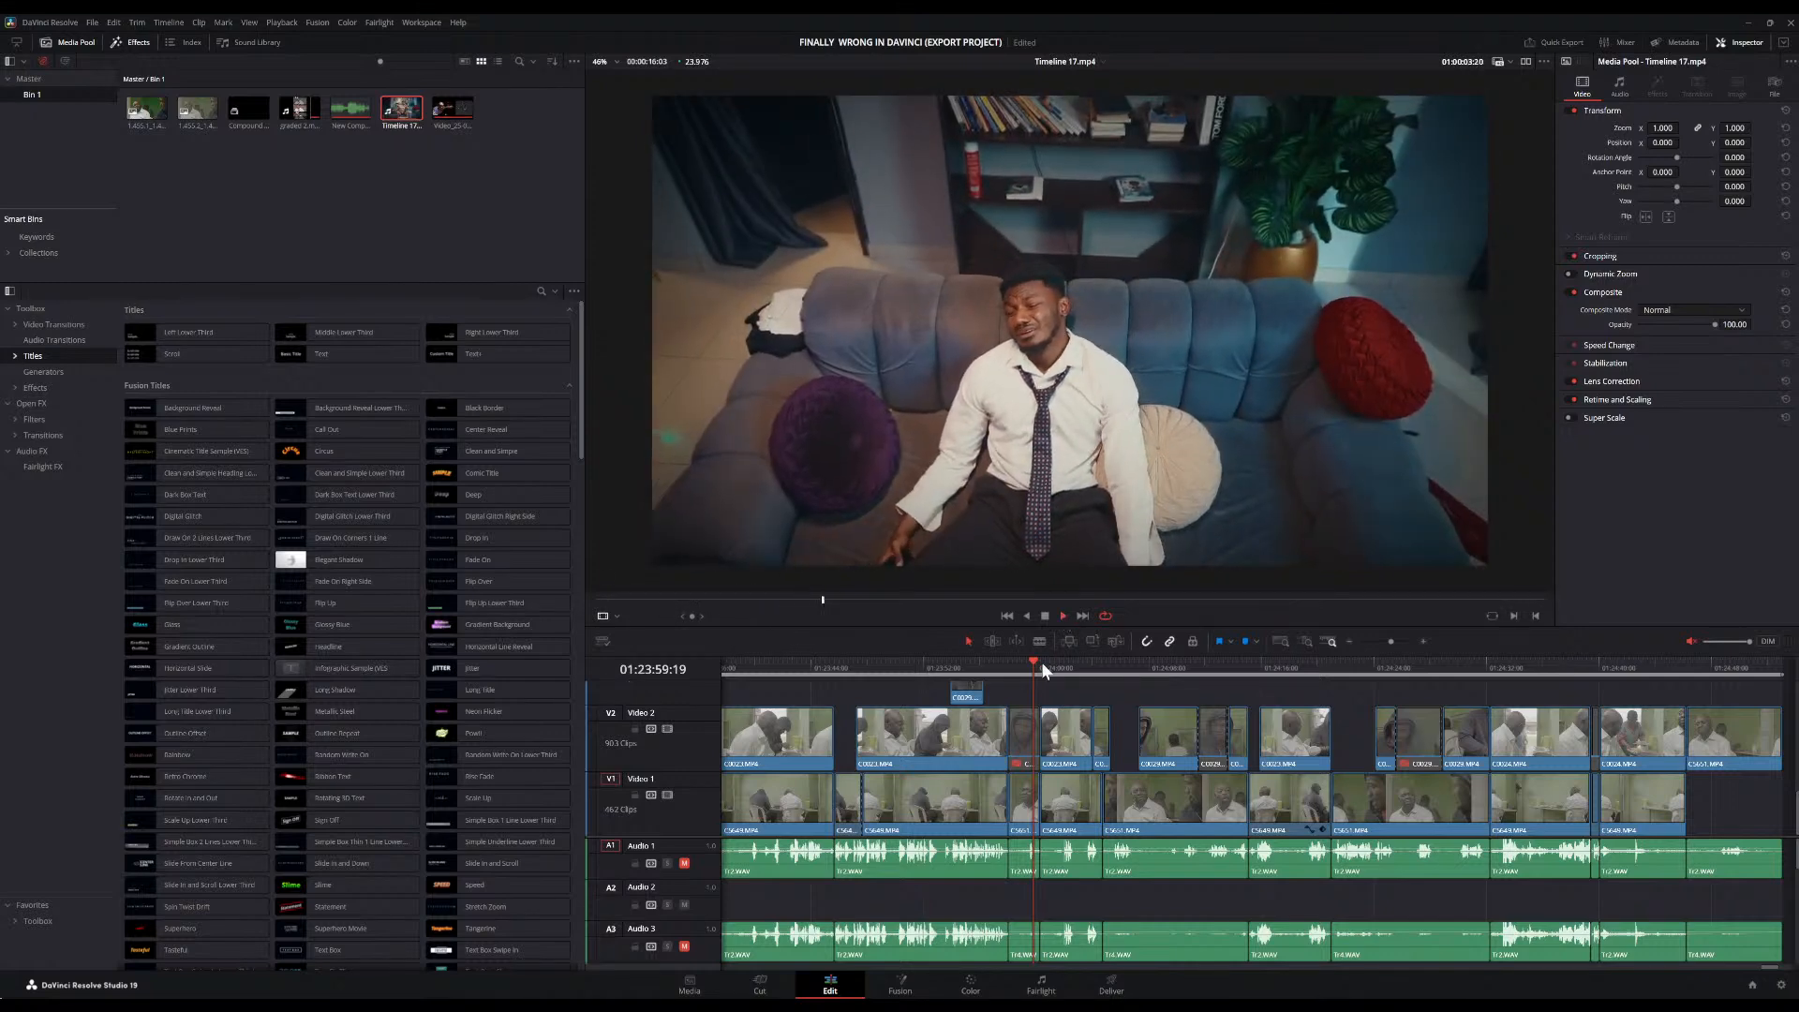
pyautogui.press('space')
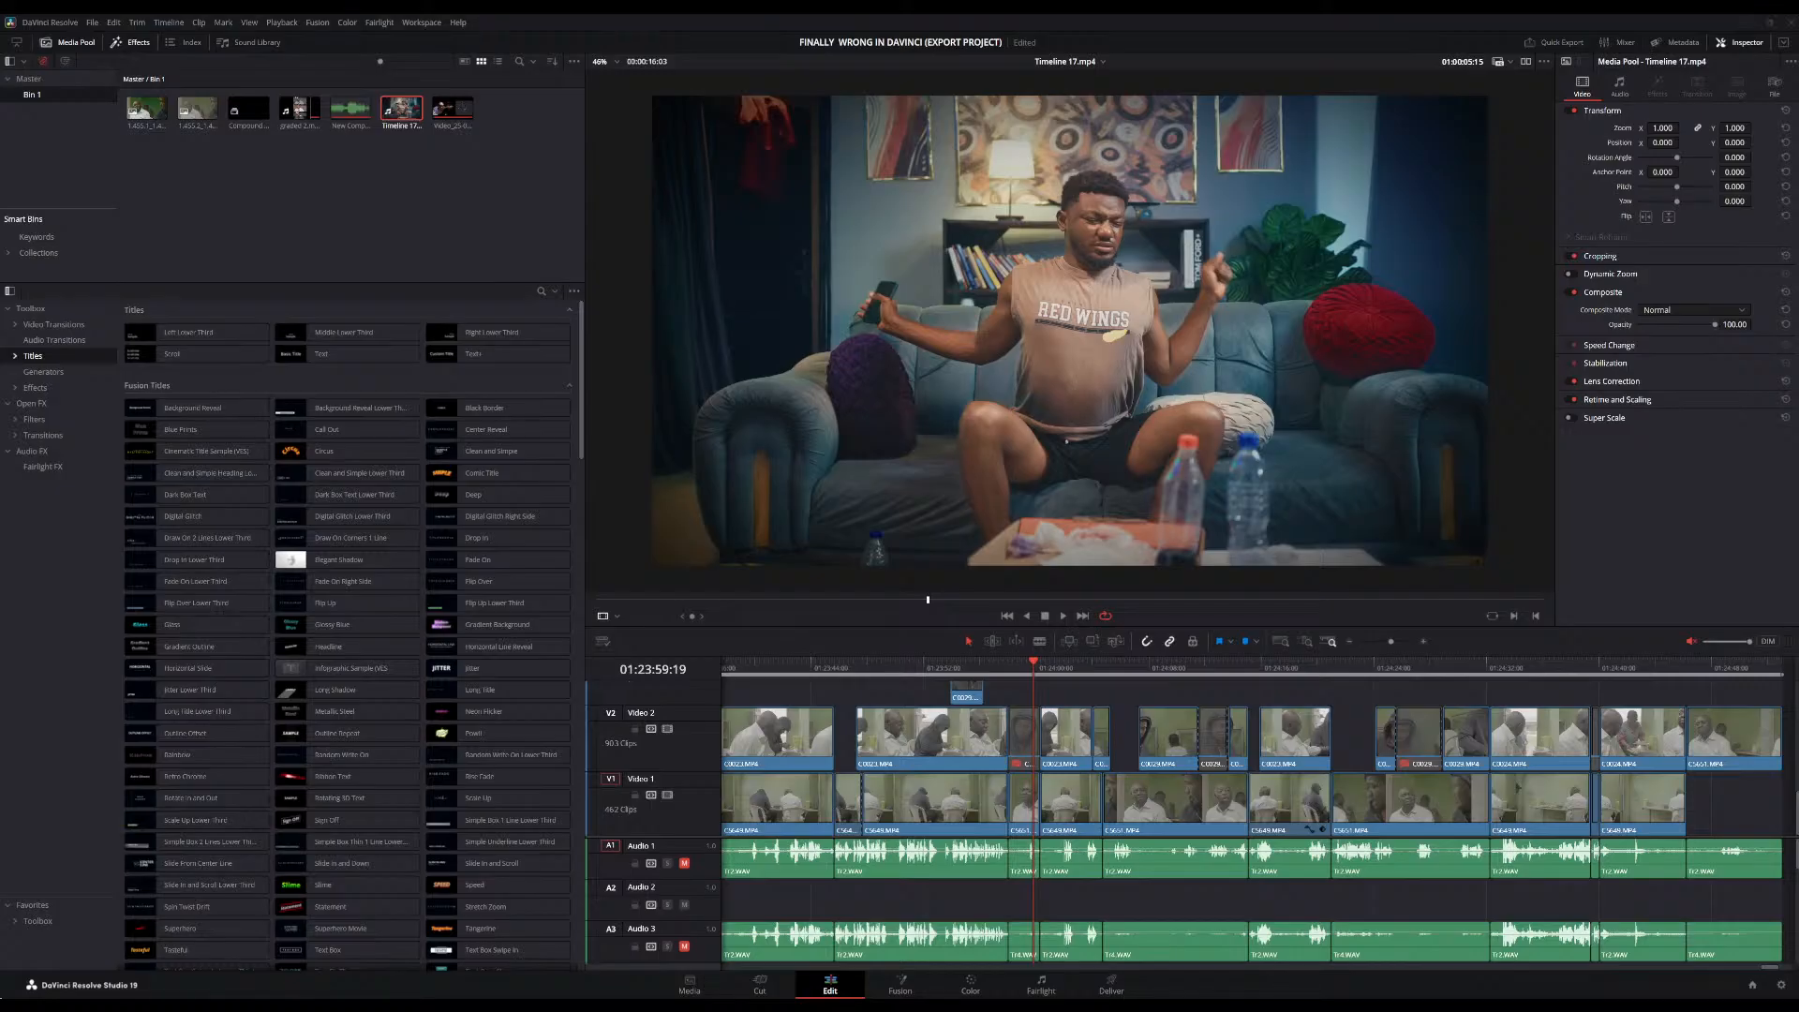
# Open graded 2.mp4 and examine its stacked SLog3, Rec-709 and Graded versions up close and at full view
pyautogui.hotkey('ctrl', 'shift', 'a')
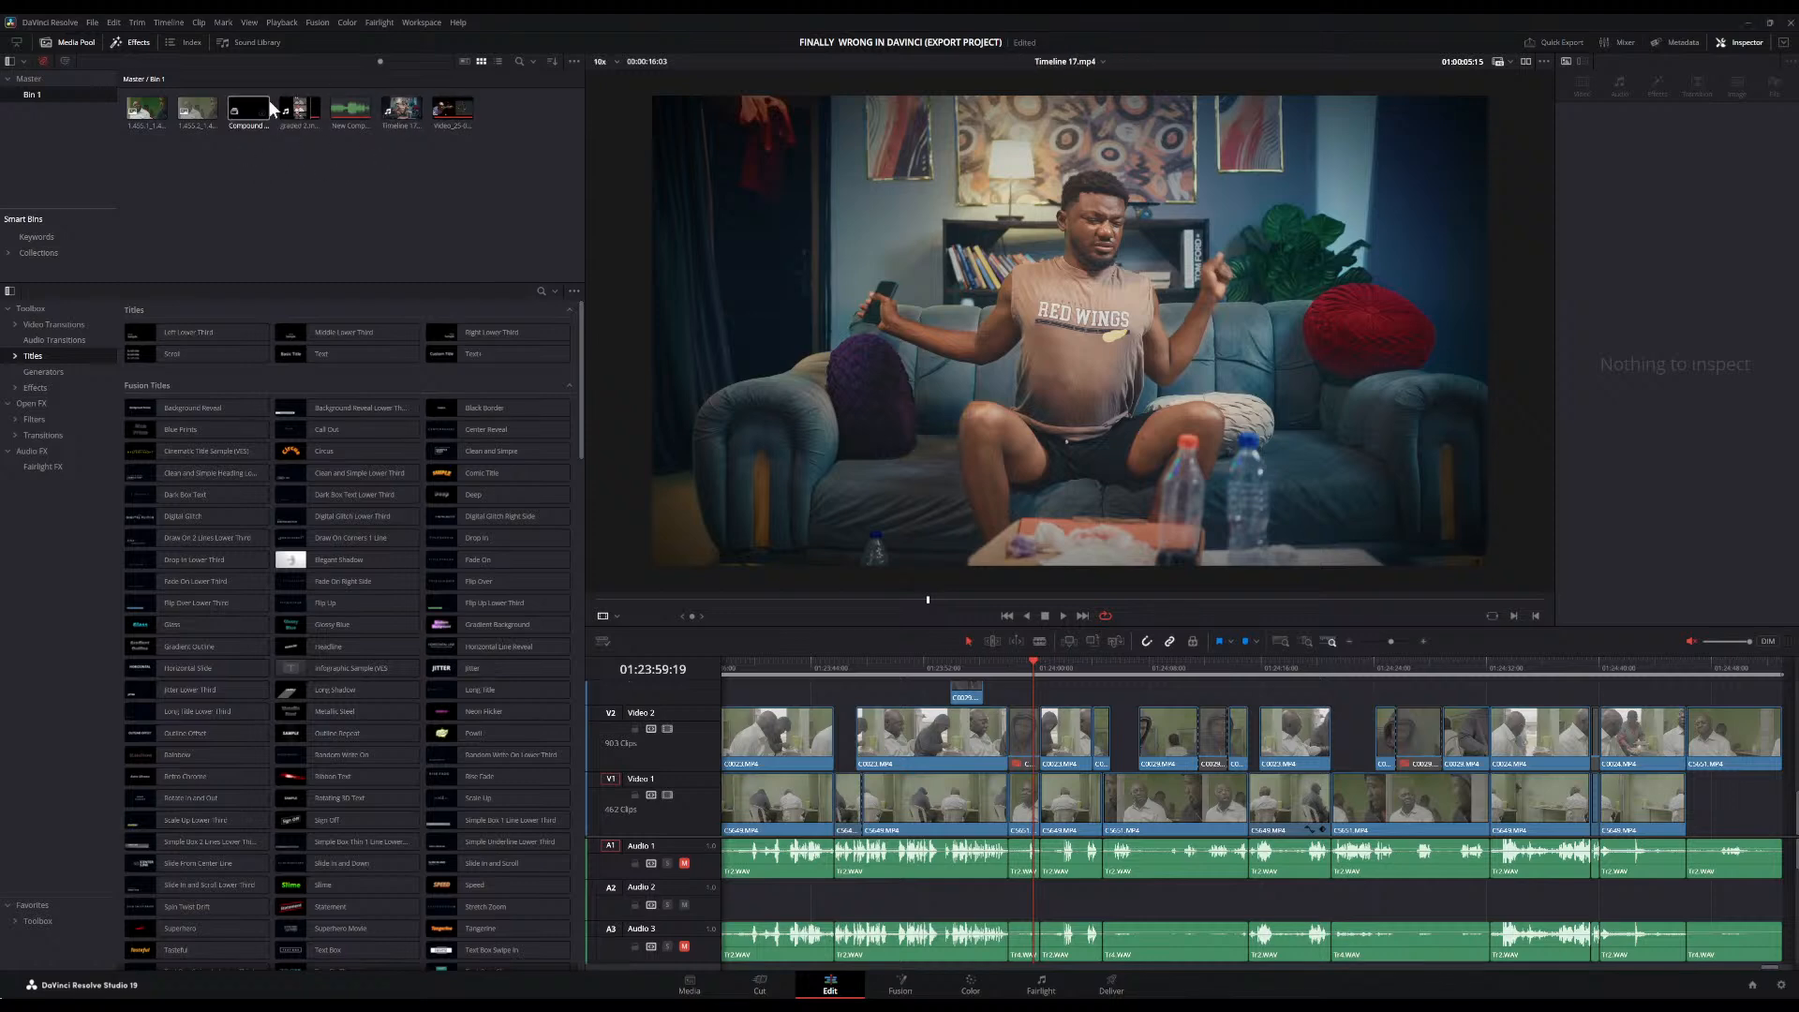
pyautogui.click(298, 109)
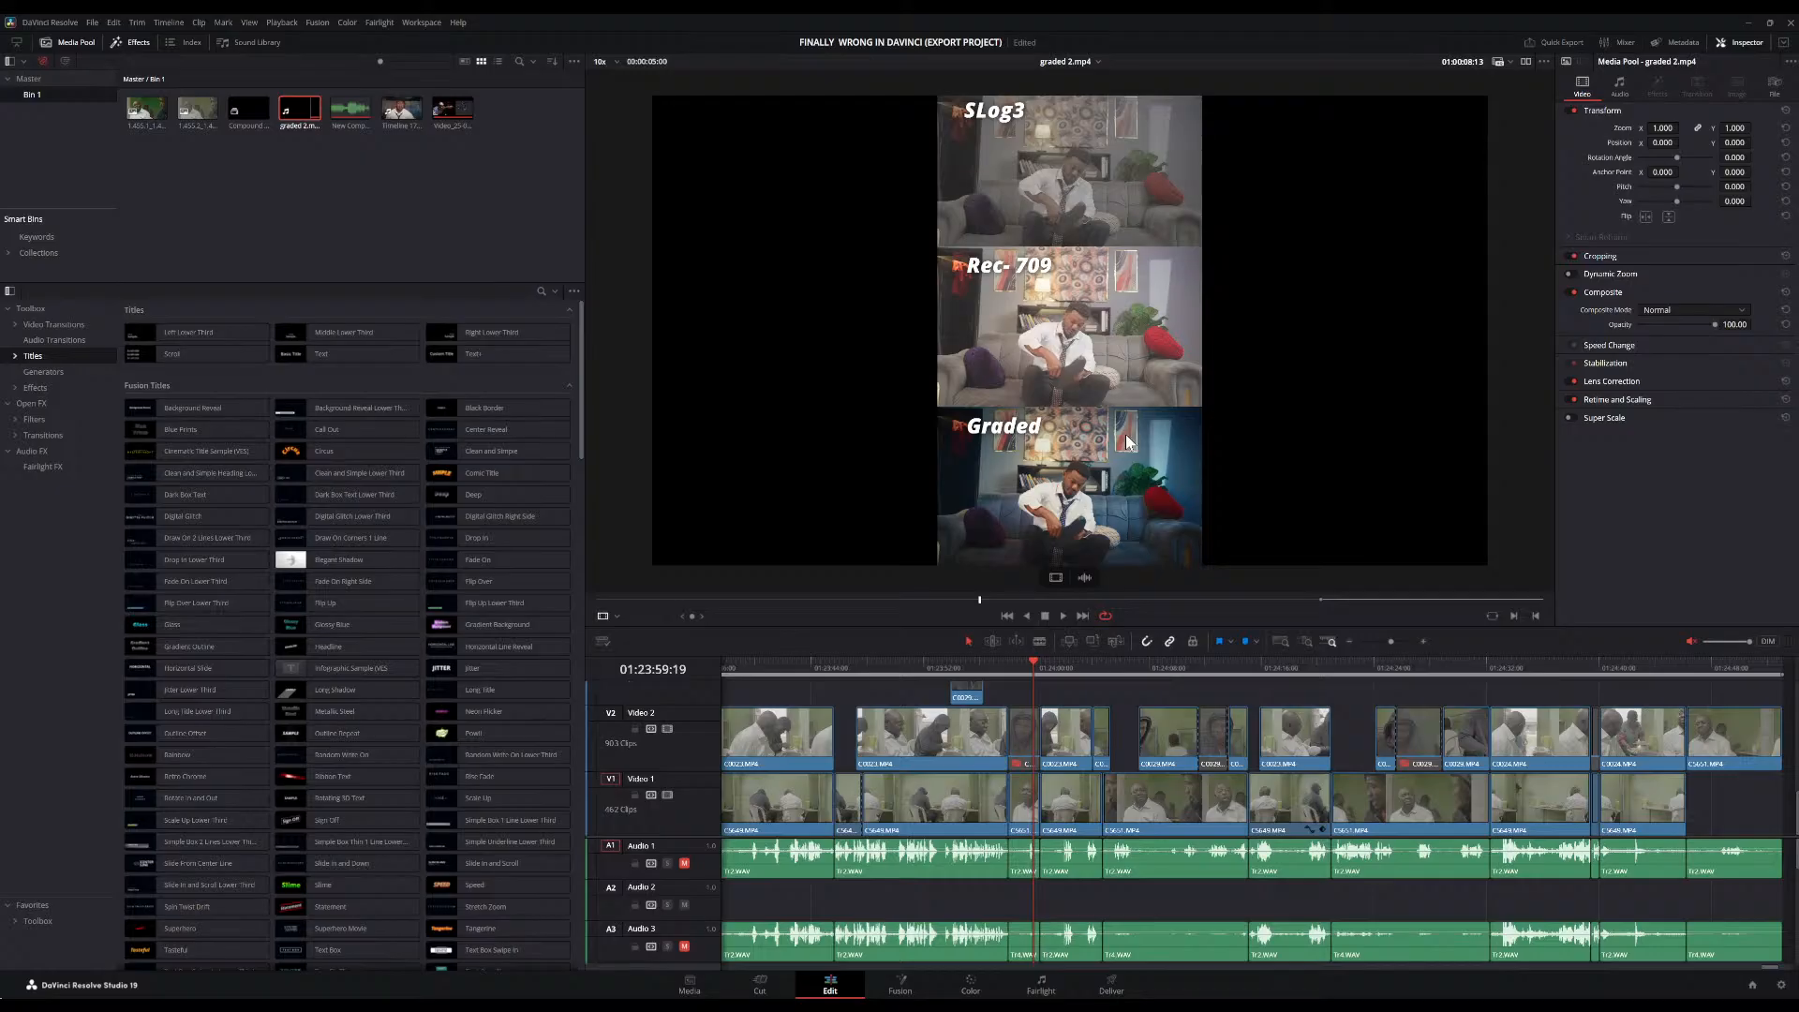
pyautogui.scroll(4, 1100, 409)
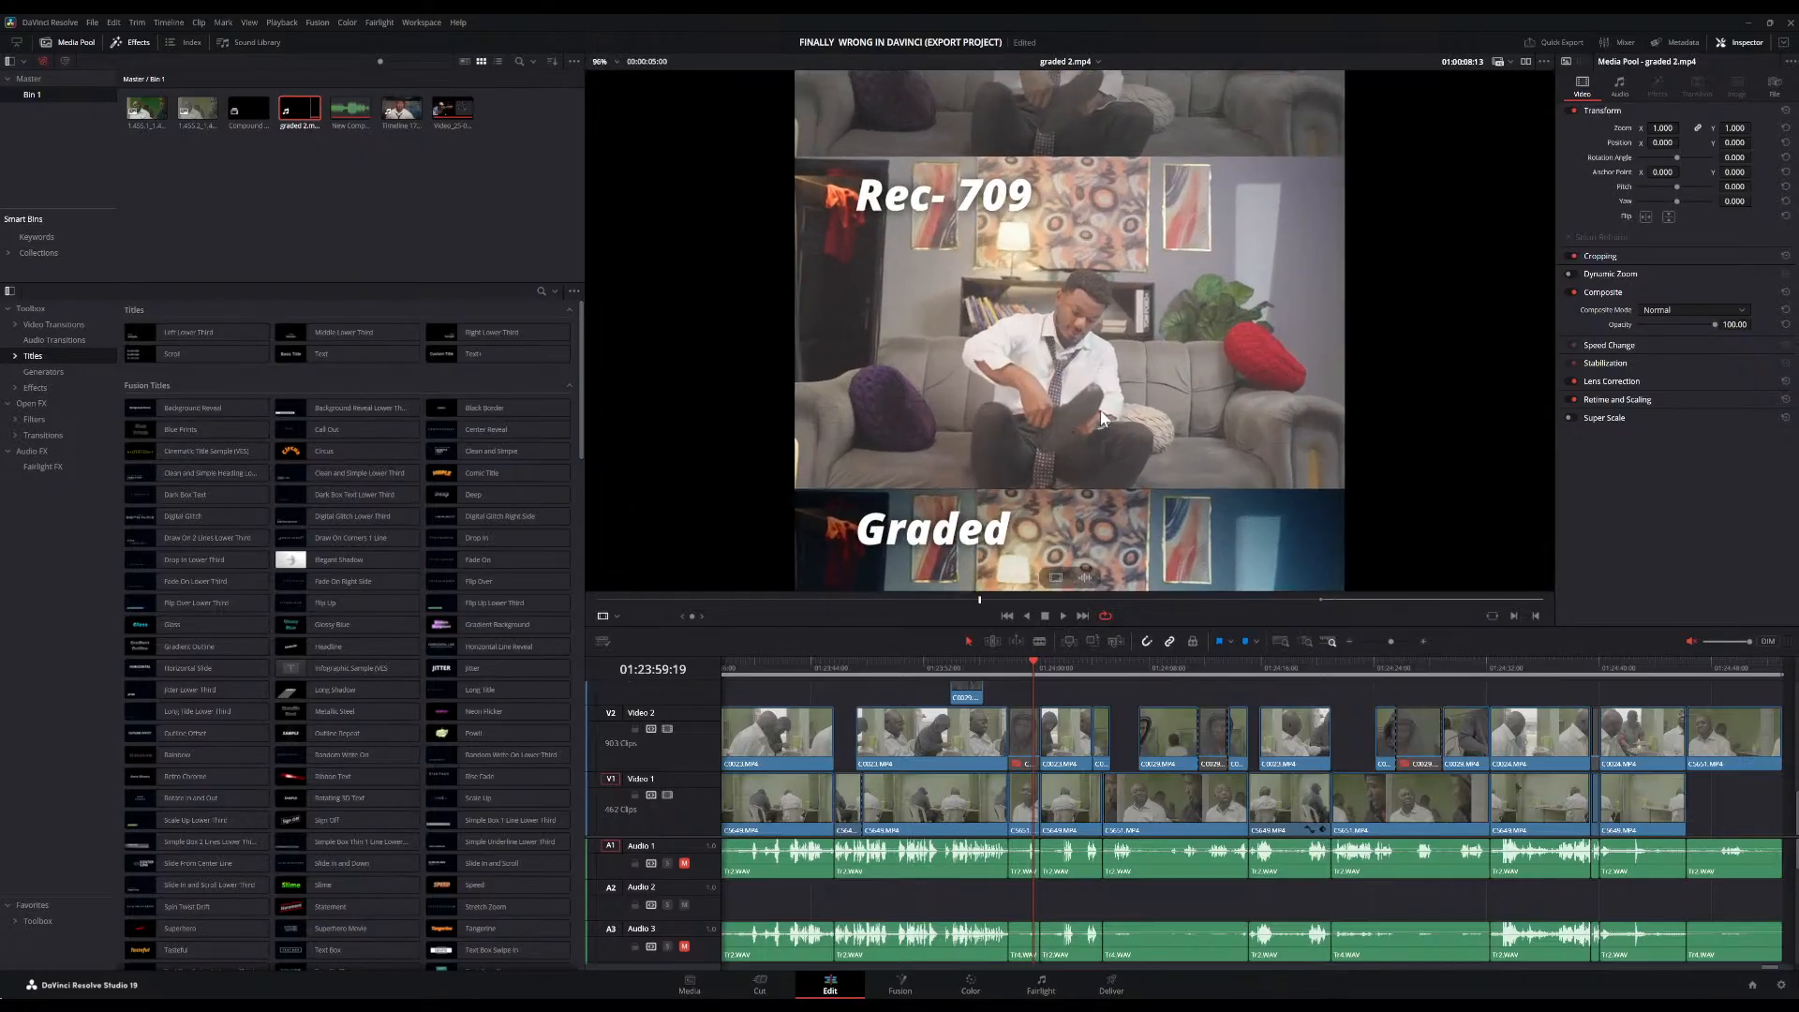
pyautogui.scroll(3, 1100, 414)
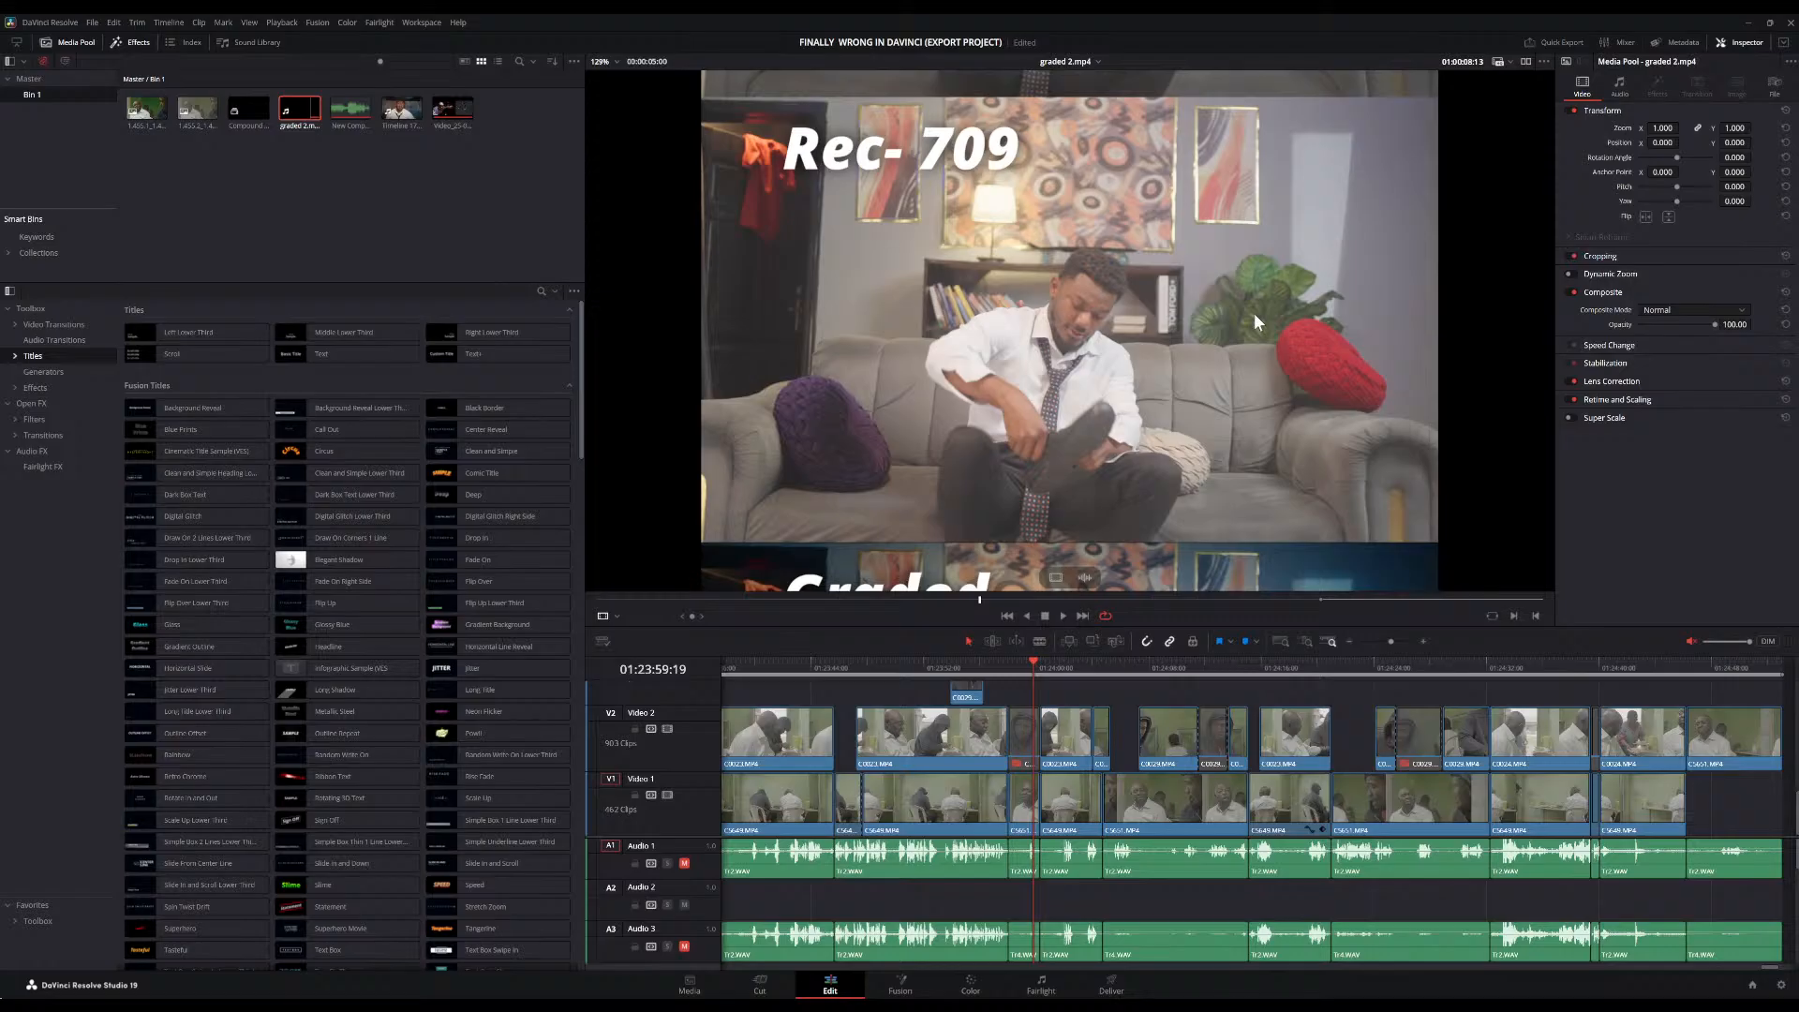
pyautogui.scroll(-4, 1254, 320)
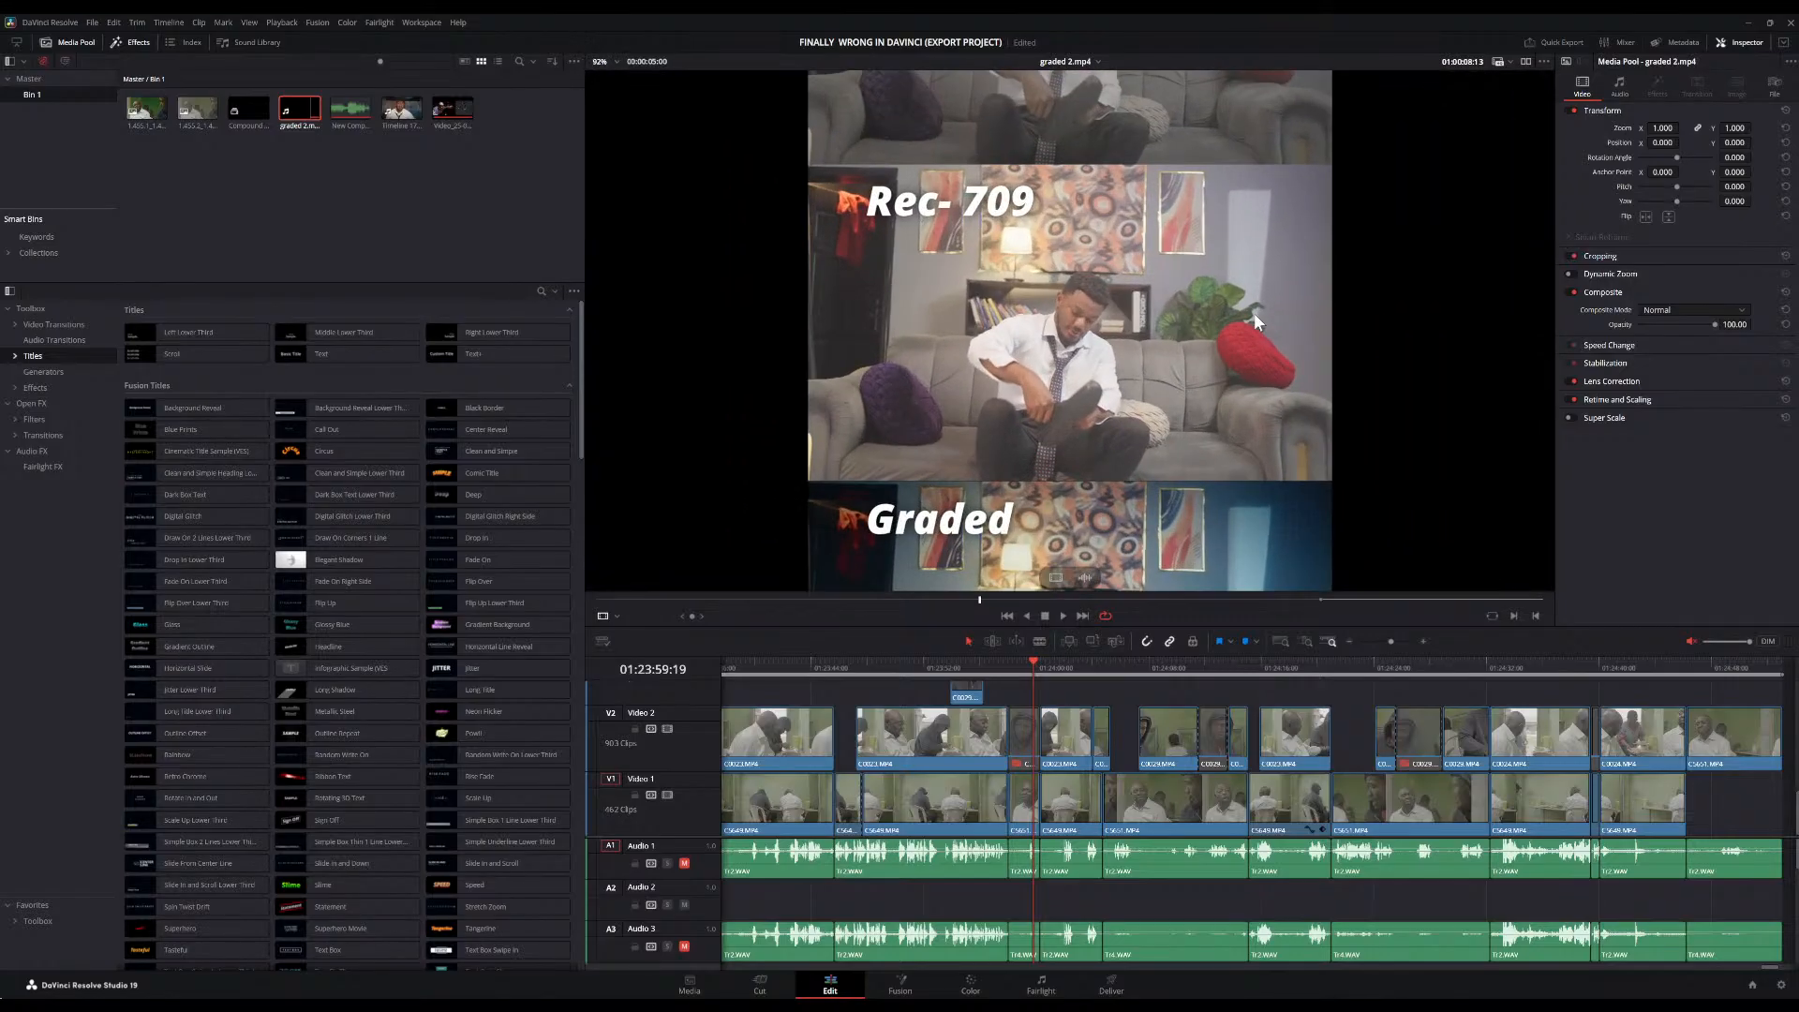
pyautogui.scroll(3, 1094, 471)
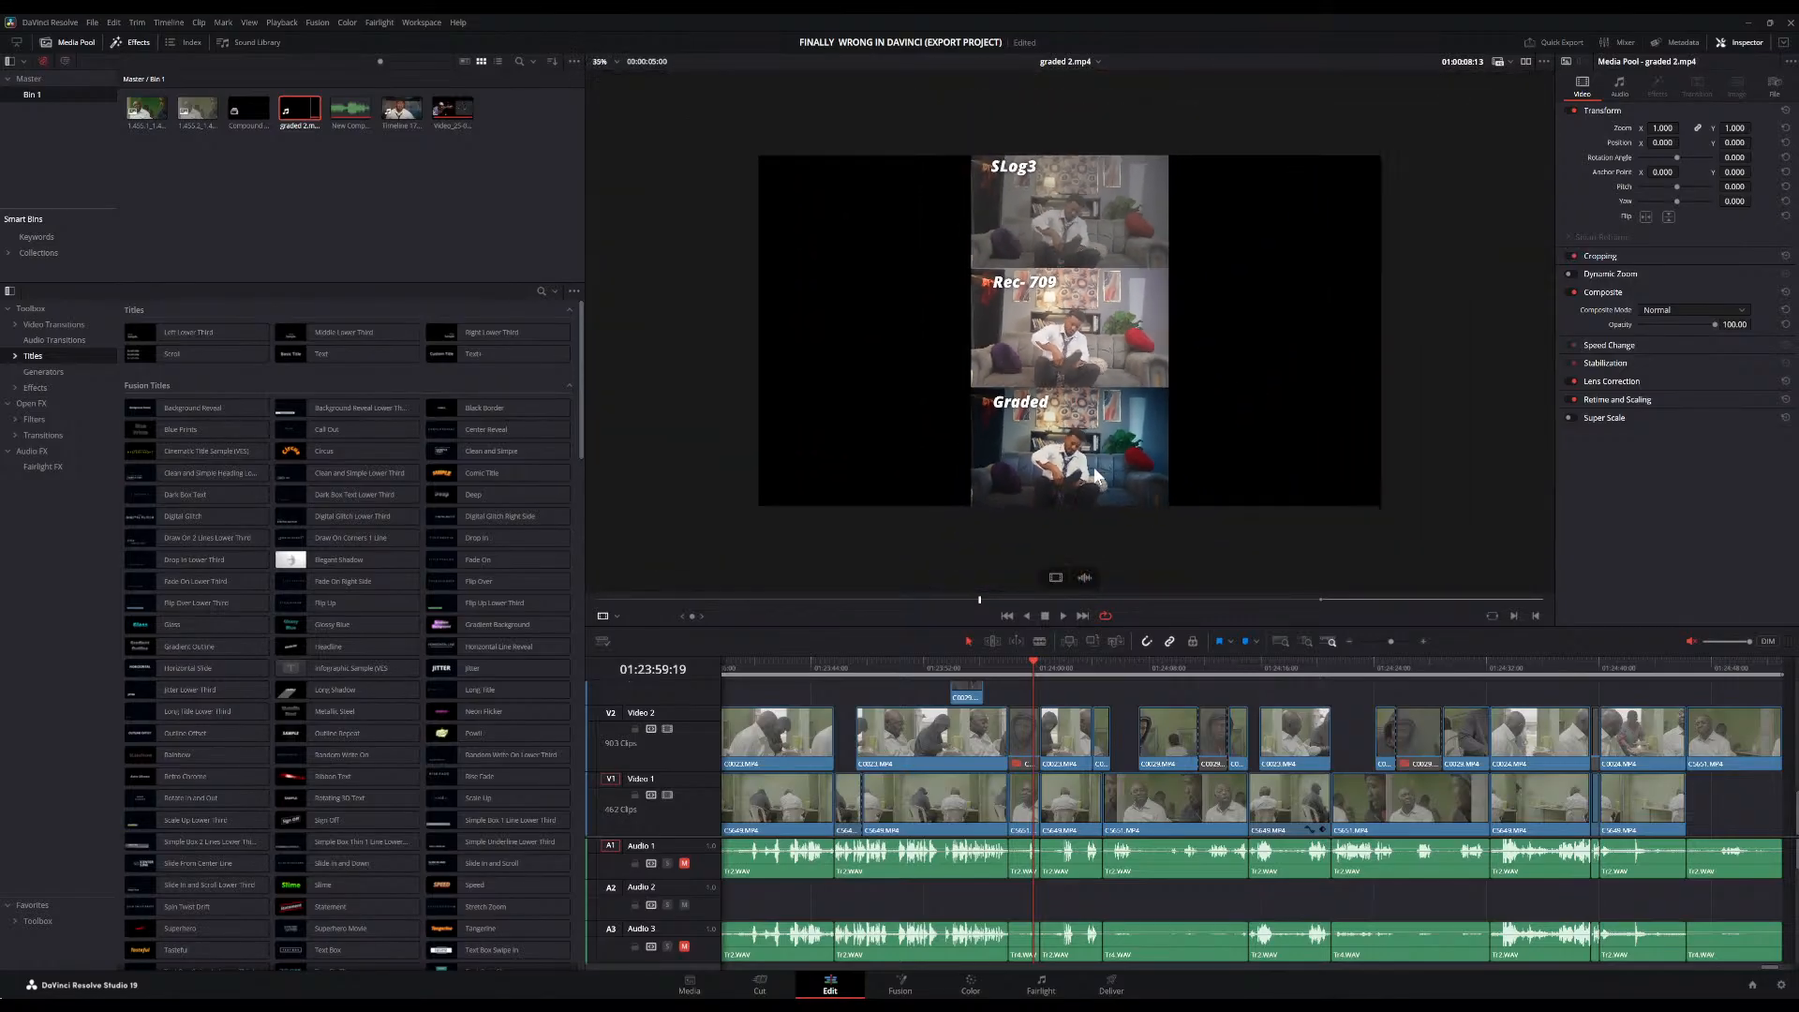
pyautogui.scroll(1, 1094, 466)
pyautogui.scroll(-2, 1094, 467)
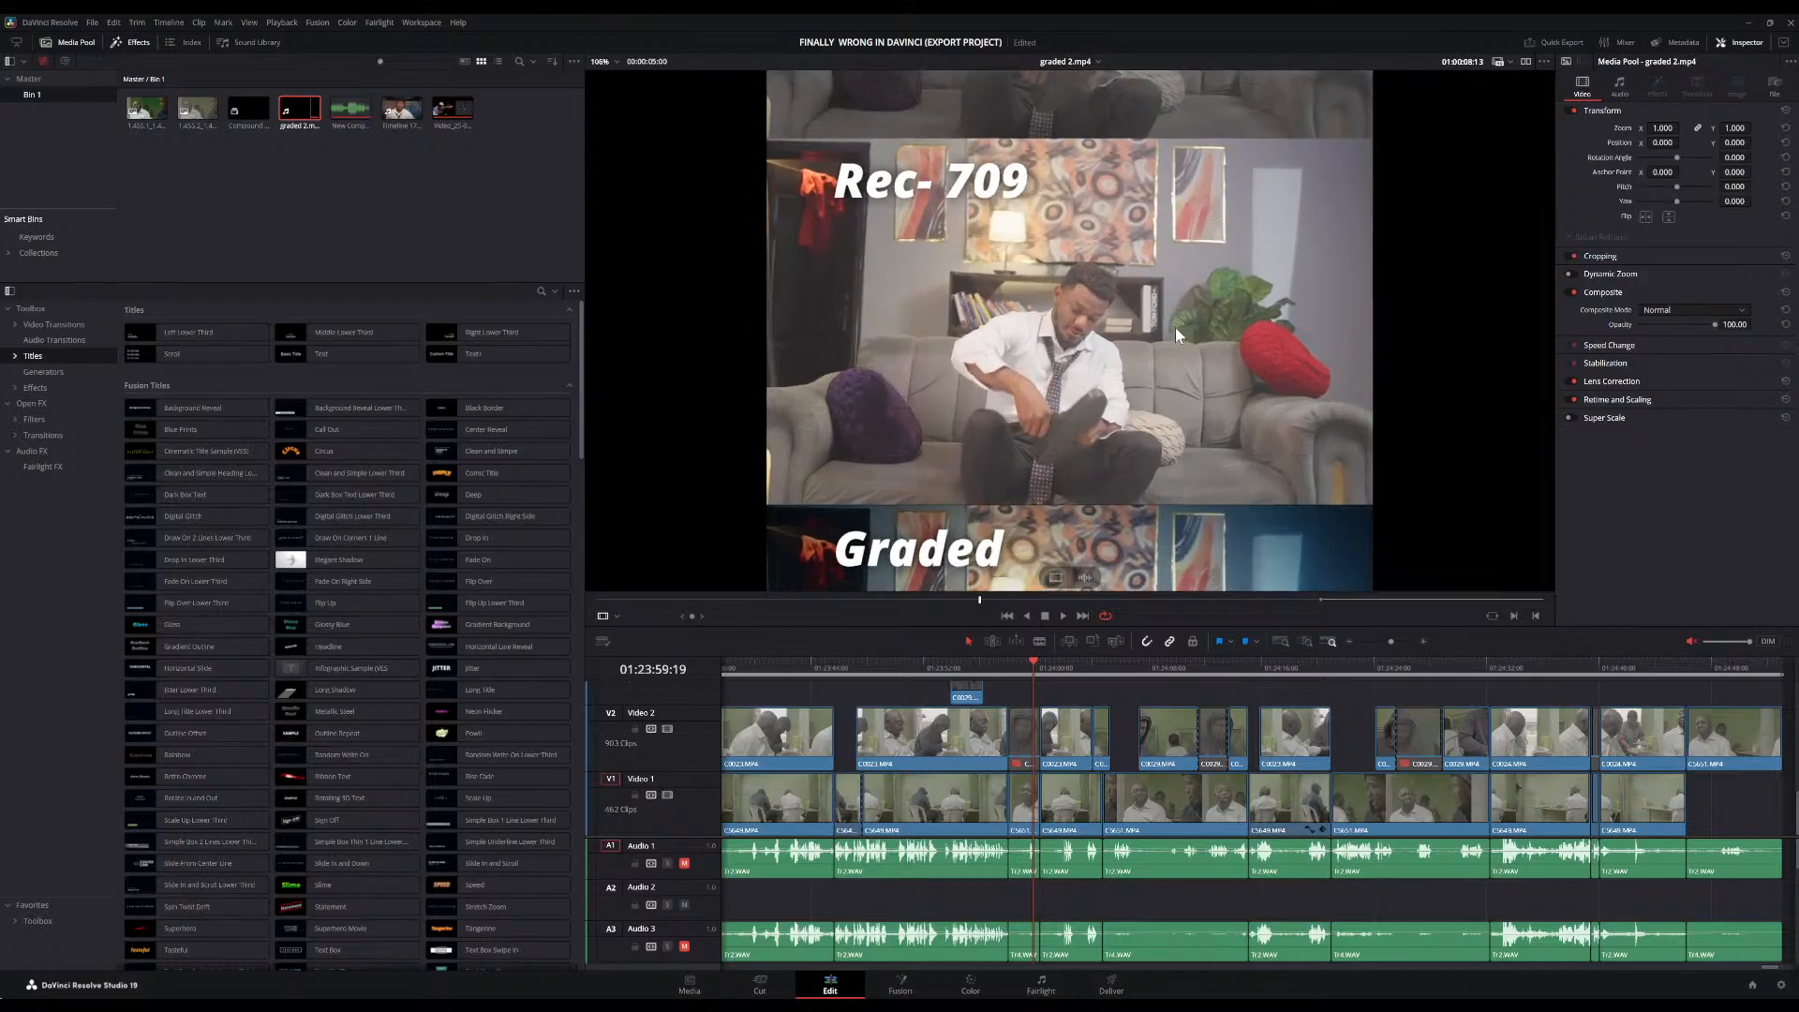
pyautogui.scroll(-2, 1176, 330)
pyautogui.scroll(1, 1177, 334)
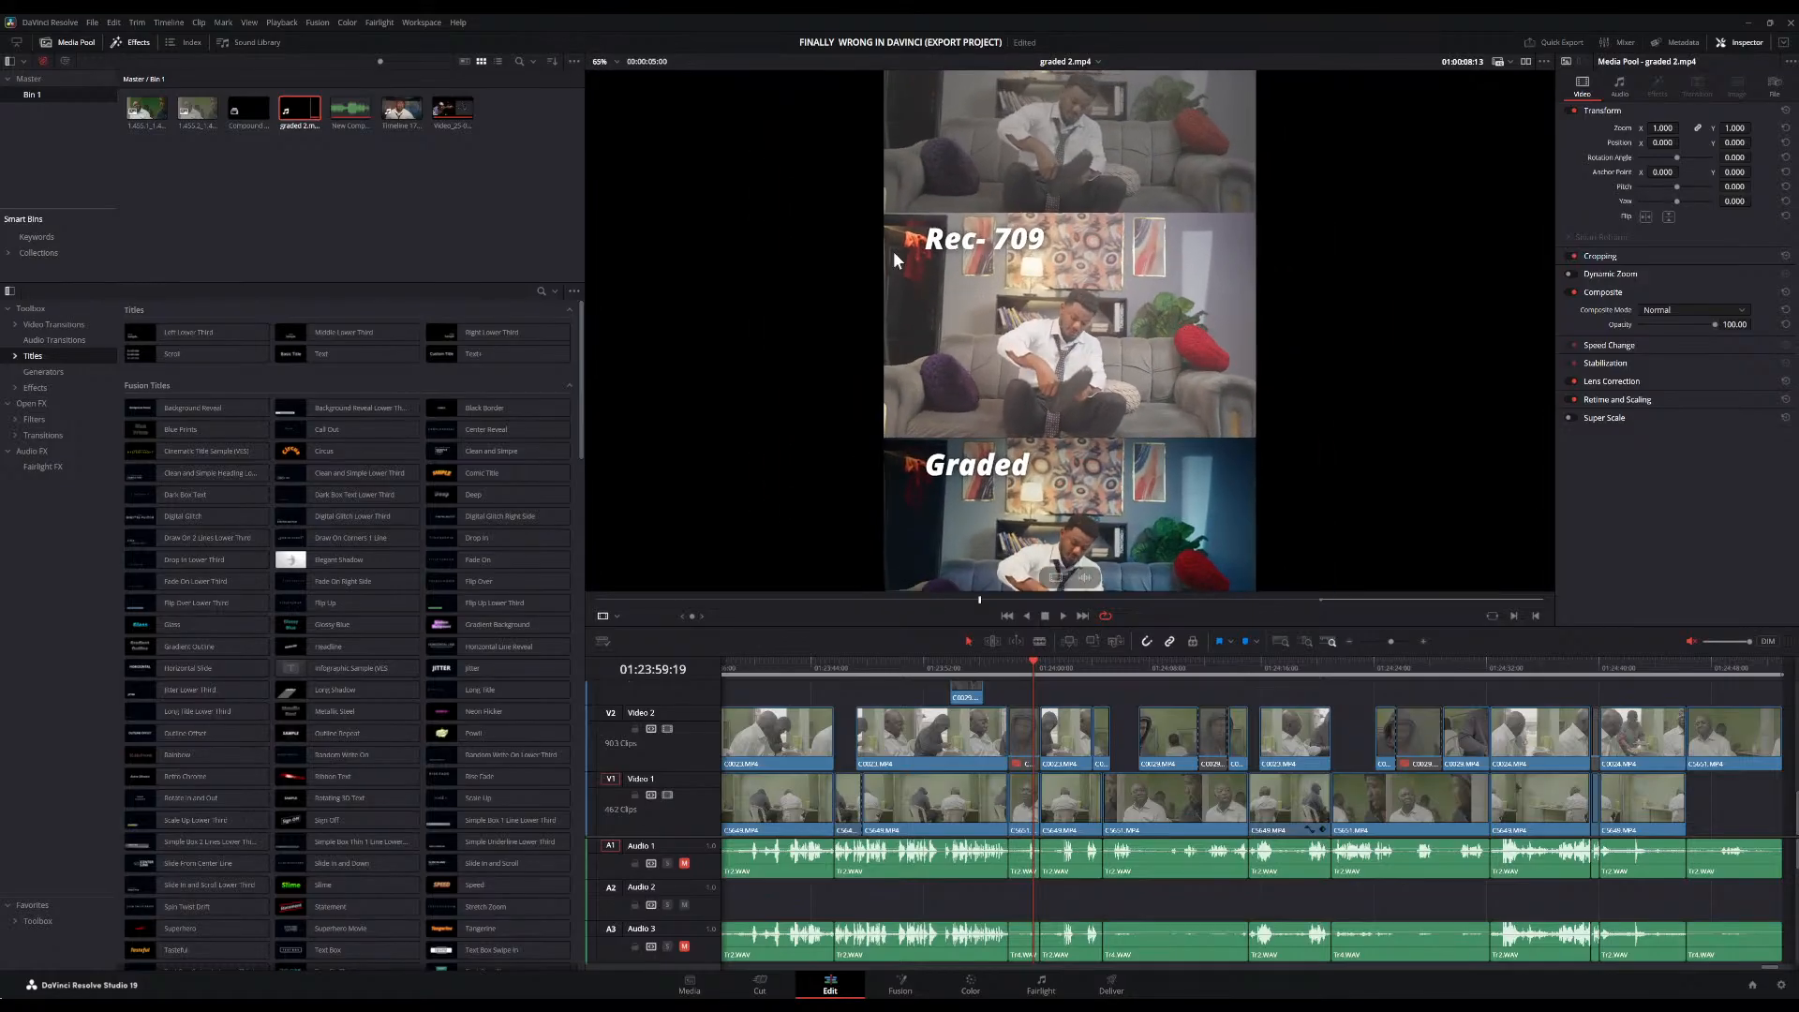
# Reopen Timeline 17.mp4 and scrub through it to examine the graded couch shots at different viewing sizes
pyautogui.click(398, 111)
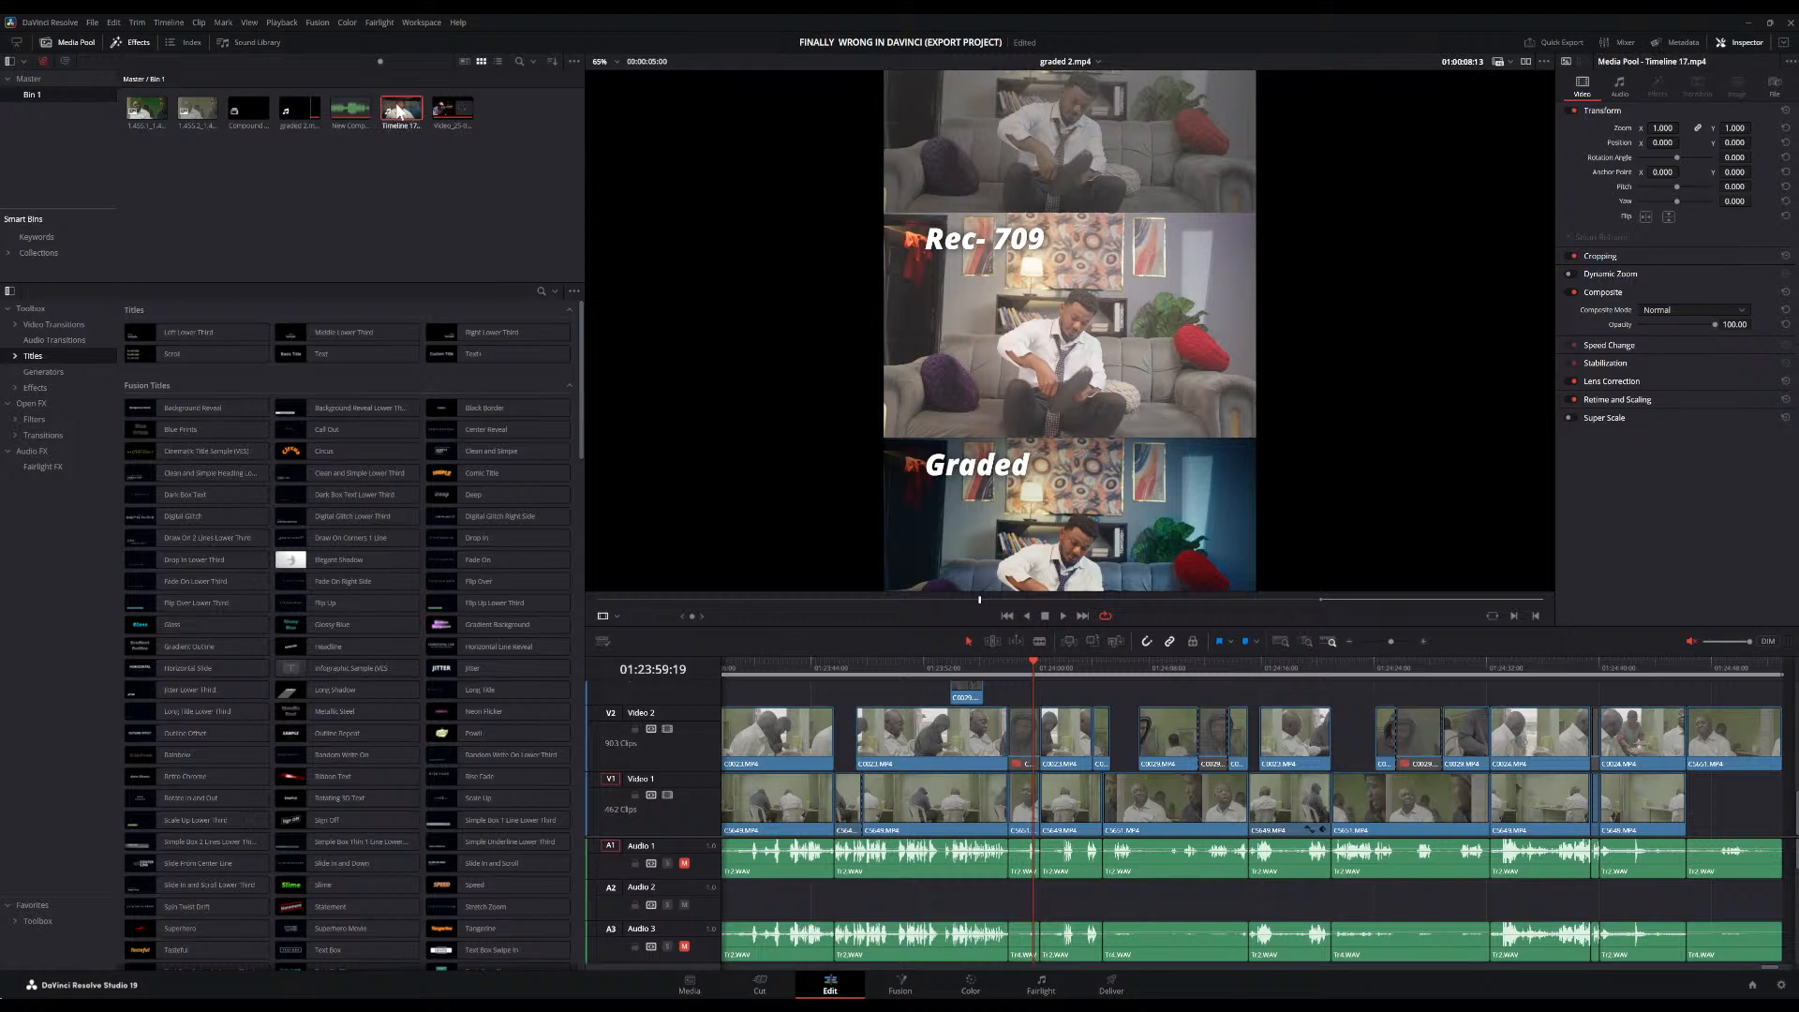
pyautogui.doubleClick(398, 111)
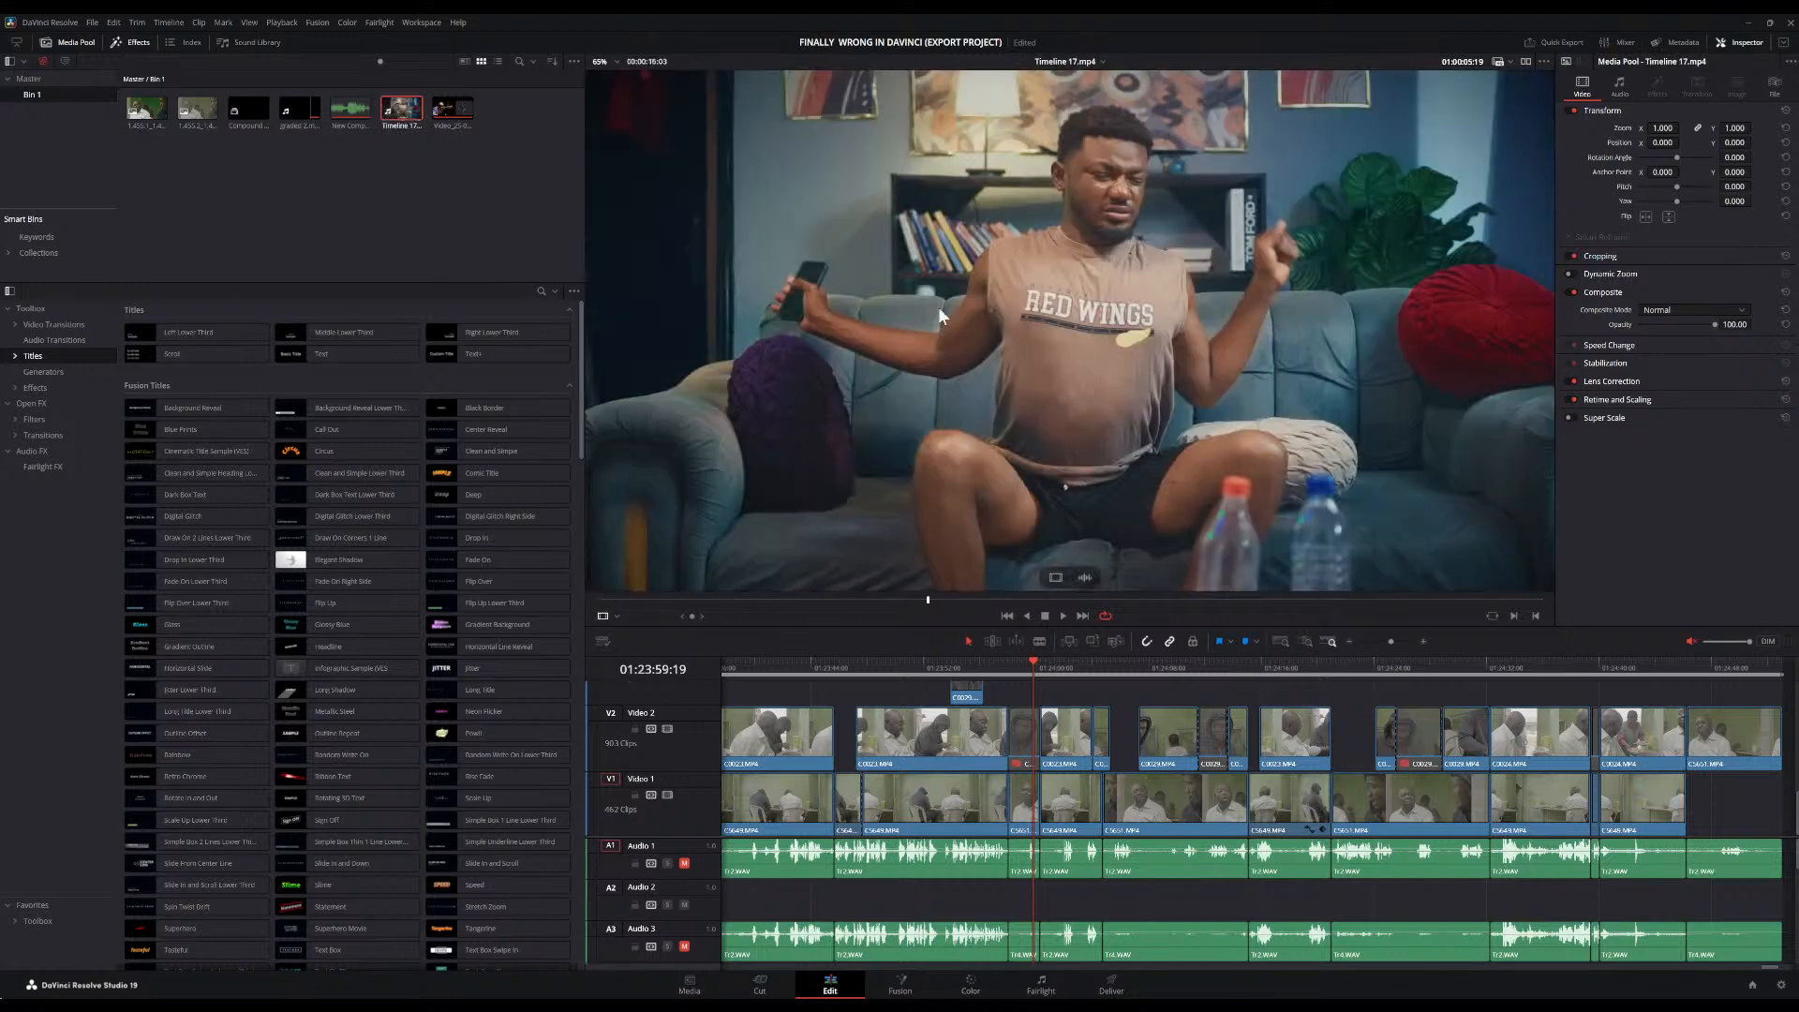
pyautogui.scroll(-2, 1211, 324)
pyautogui.scroll(1, 1211, 324)
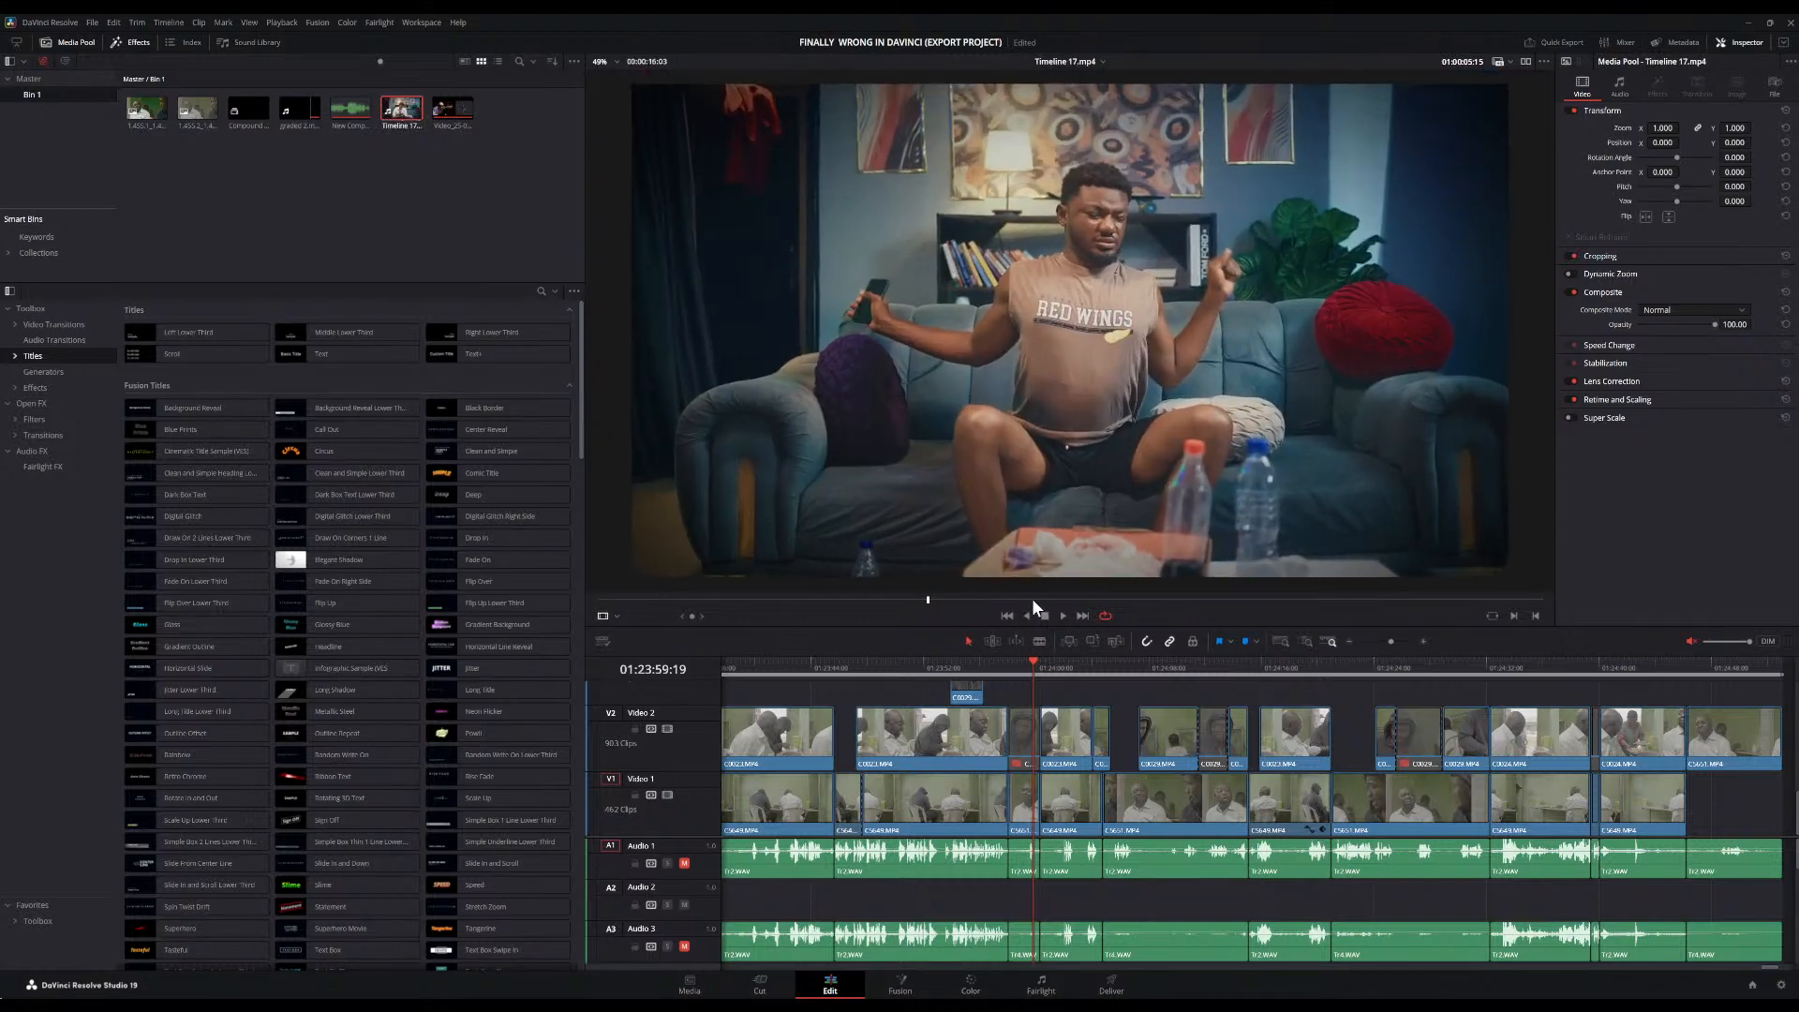
pyautogui.moveTo(1033, 600); pyautogui.dragTo(1487, 615)
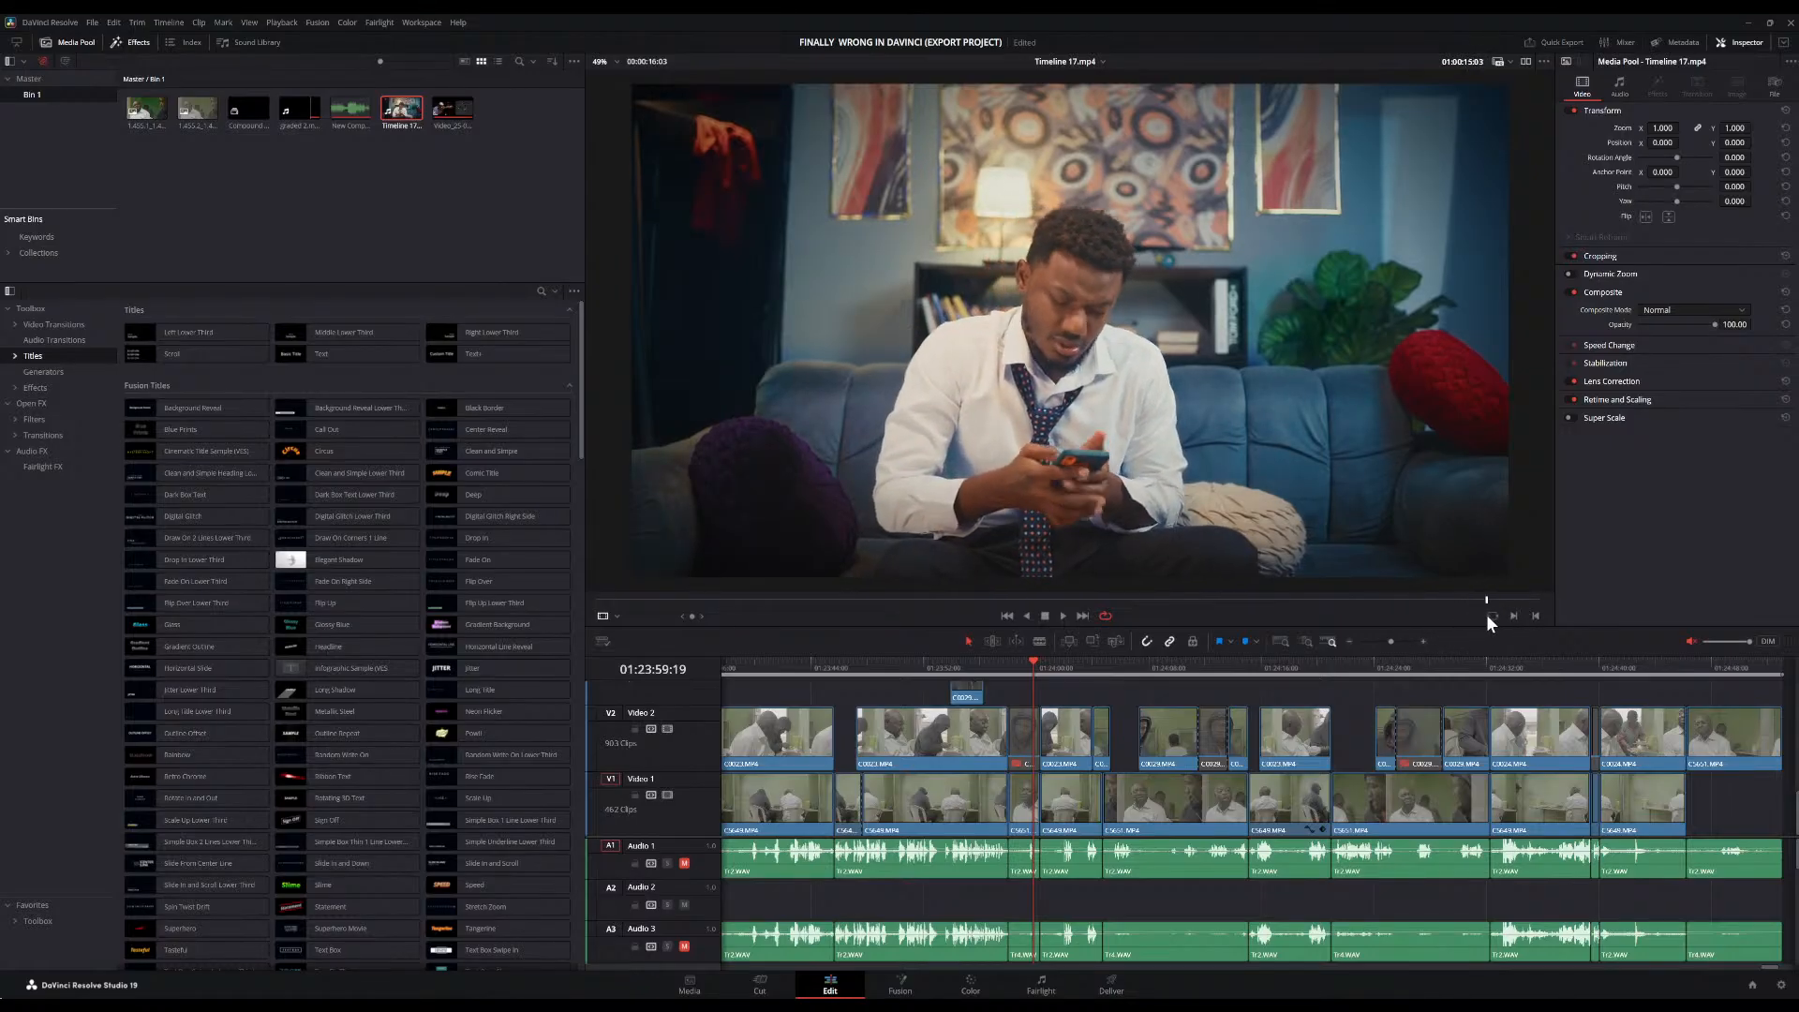
pyautogui.scroll(1, 1318, 454)
pyautogui.scroll(2, 1318, 453)
pyautogui.scroll(-5, 1318, 453)
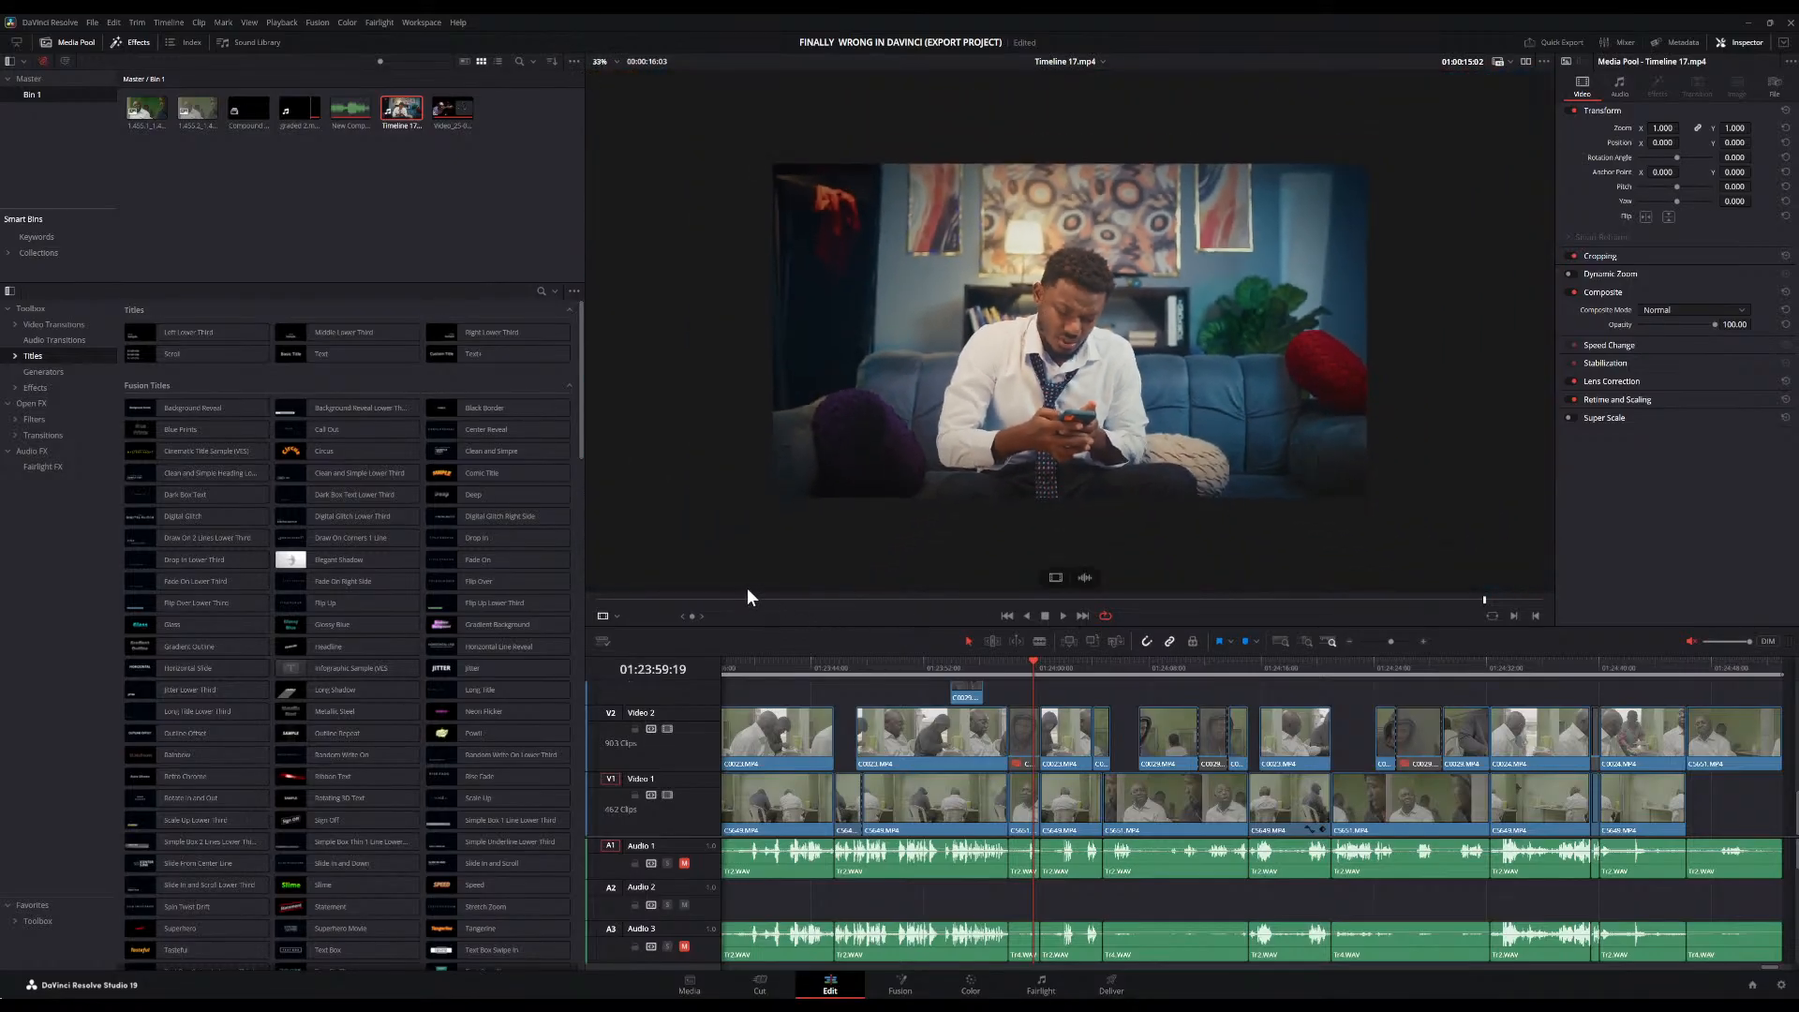
pyautogui.moveTo(611, 597); pyautogui.dragTo(958, 600)
pyautogui.moveTo(1211, 597); pyautogui.dragTo(1454, 608)
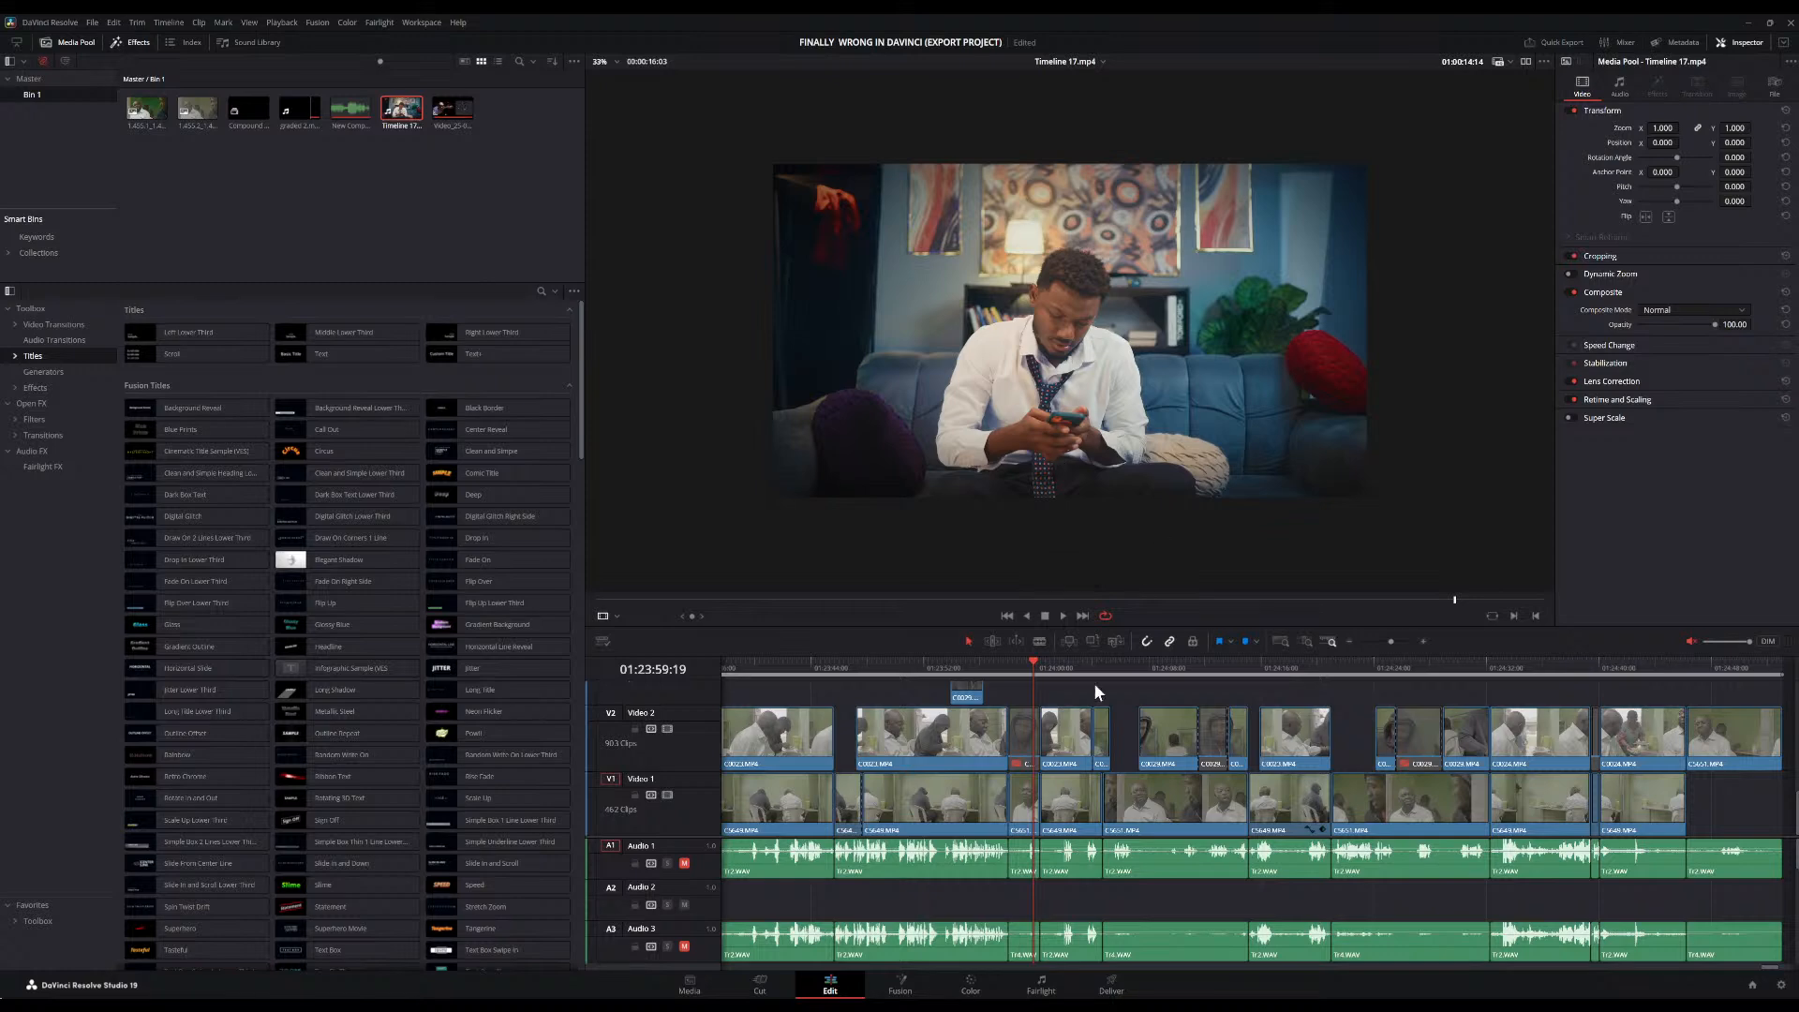
# Back on the Color page, try shifting the green wall's hue with the HDR Global colour wheel on its node
pyautogui.click(962, 989)
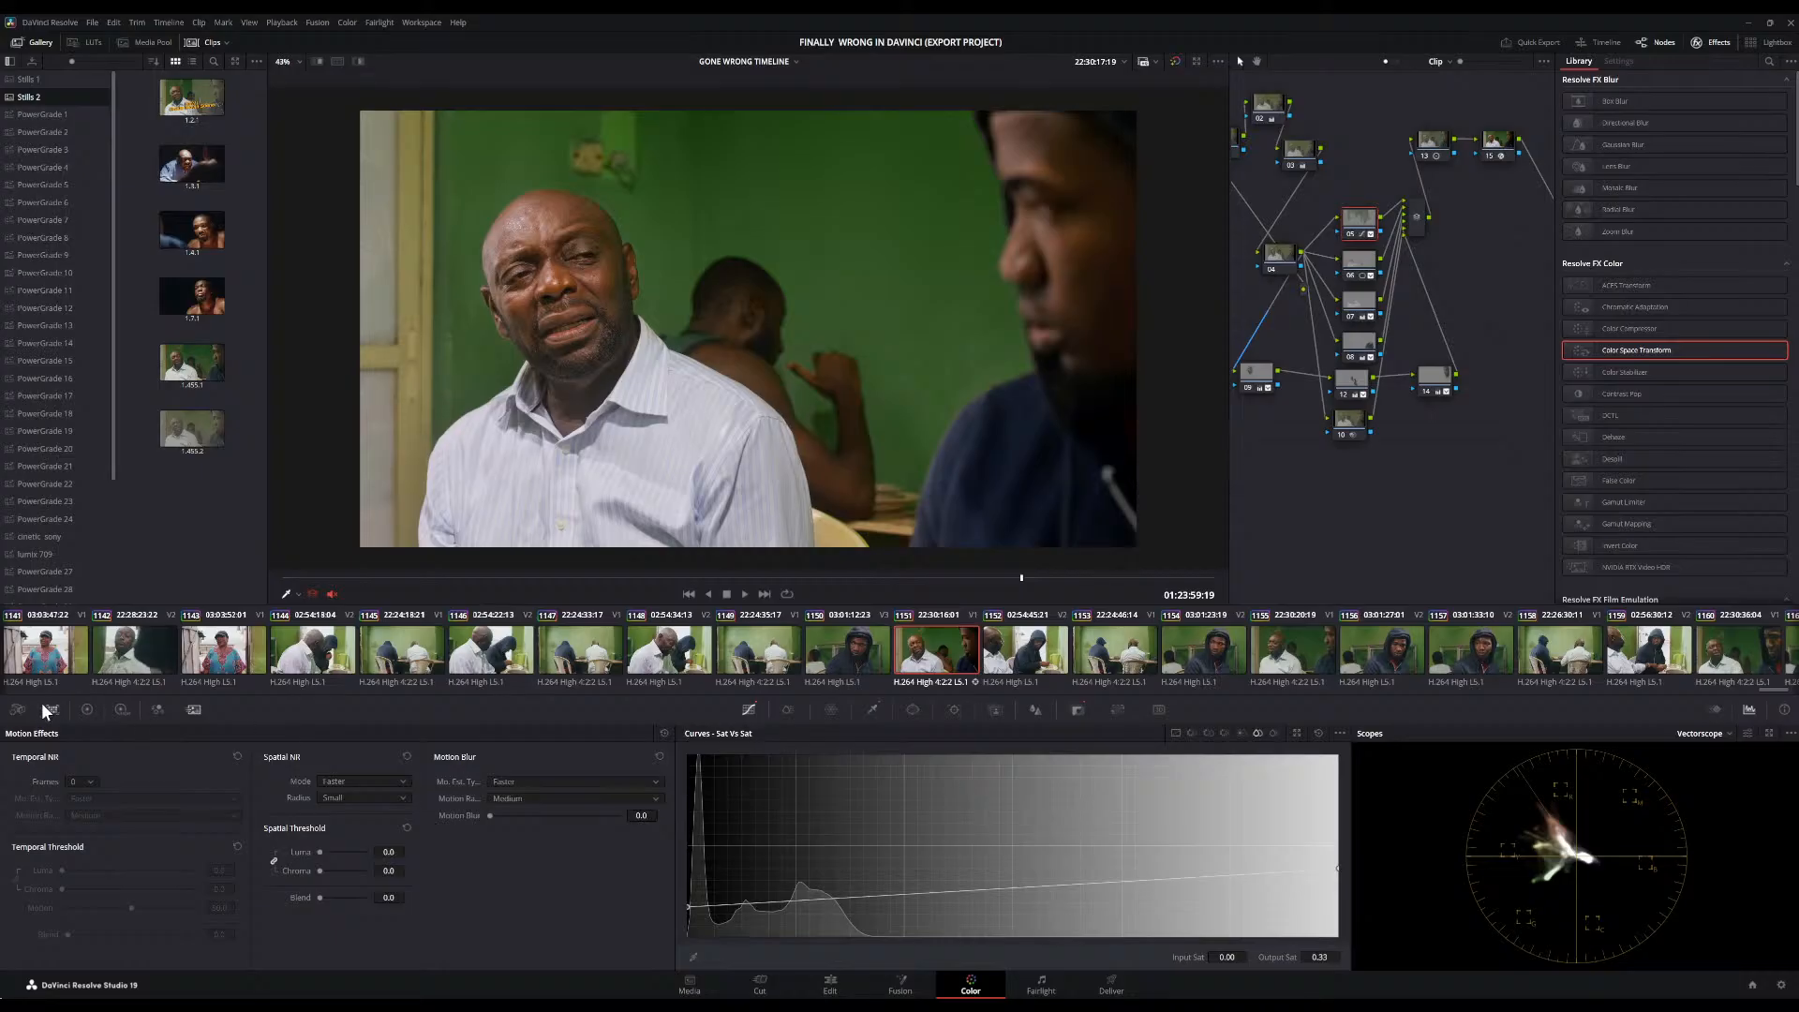
pyautogui.click(86, 710)
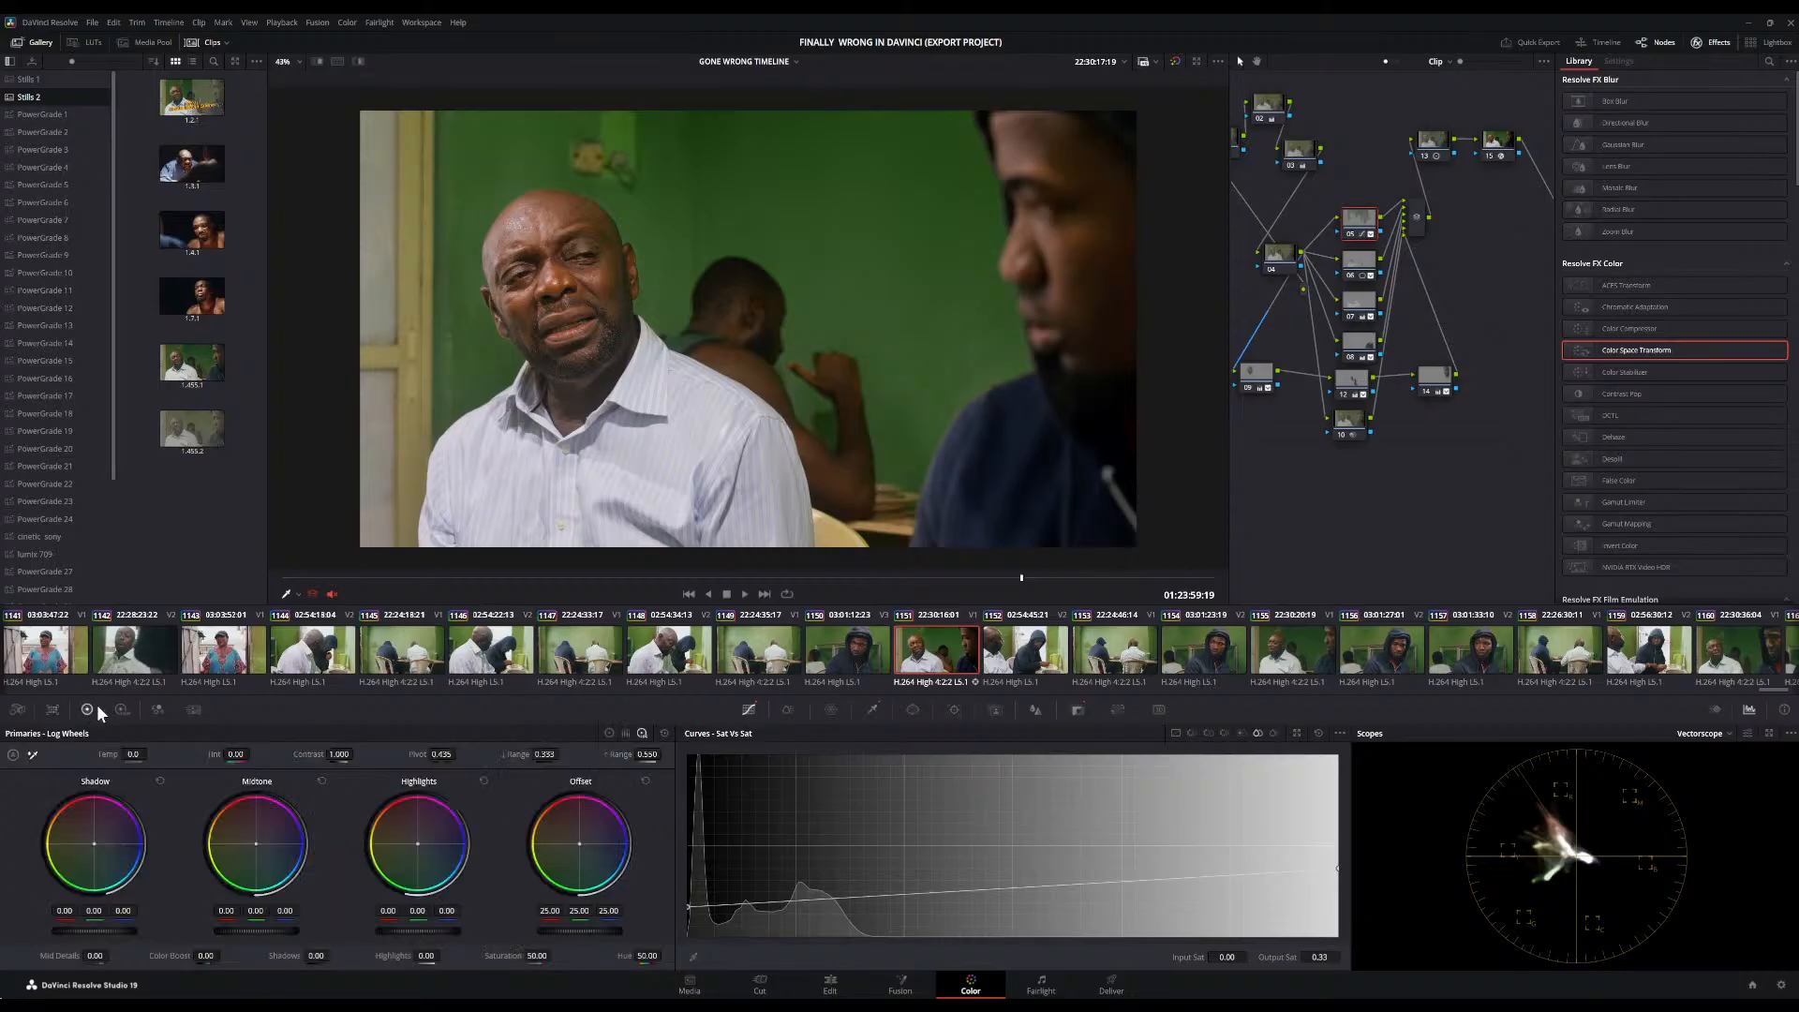
pyautogui.click(122, 710)
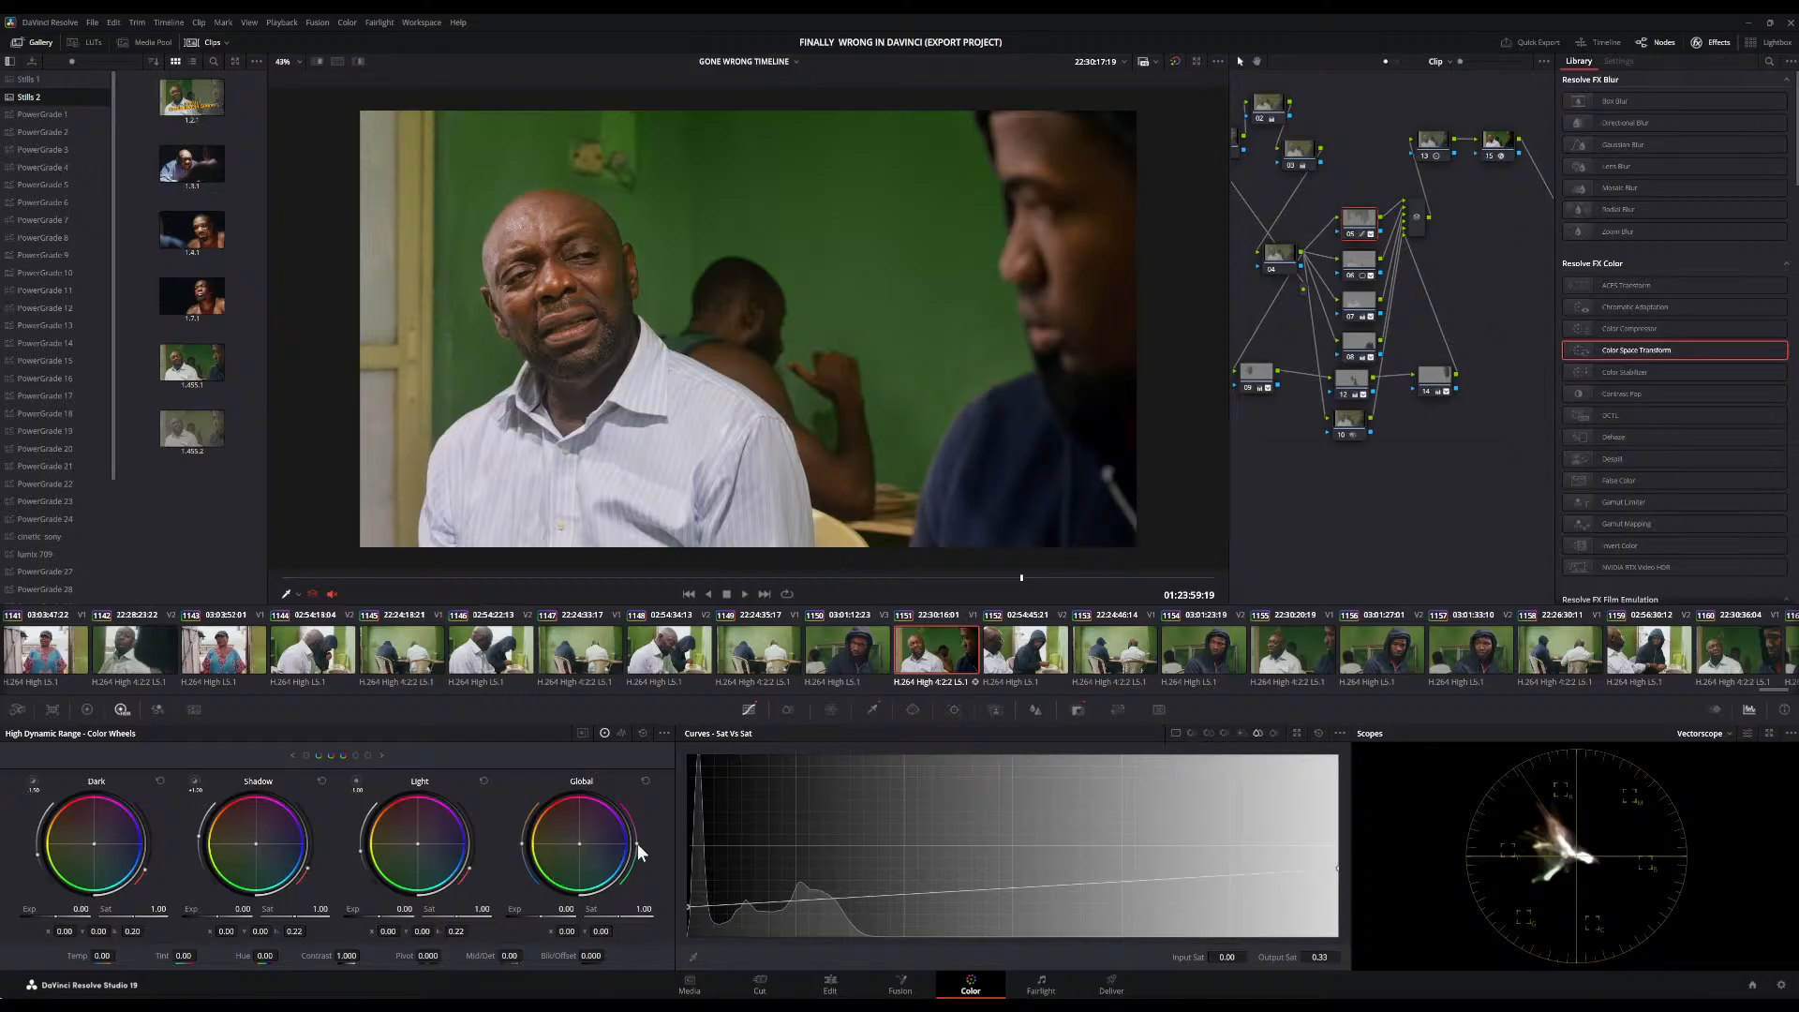
pyautogui.moveTo(641, 848)
pyautogui.mouseDown()
pyautogui.moveTo(602, 809)
pyautogui.moveTo(637, 836)
pyautogui.moveTo(647, 892)
pyautogui.moveTo(526, 846)
pyautogui.moveTo(539, 885)
pyautogui.mouseUp()
pyautogui.moveTo(506, 823)
pyautogui.mouseDown()
pyautogui.moveTo(538, 776)
pyautogui.moveTo(518, 857)
pyautogui.moveTo(555, 790)
pyautogui.moveTo(527, 862)
pyautogui.moveTo(544, 897)
pyautogui.mouseUp()
pyautogui.moveTo(586, 842); pyautogui.dragTo(585, 845)
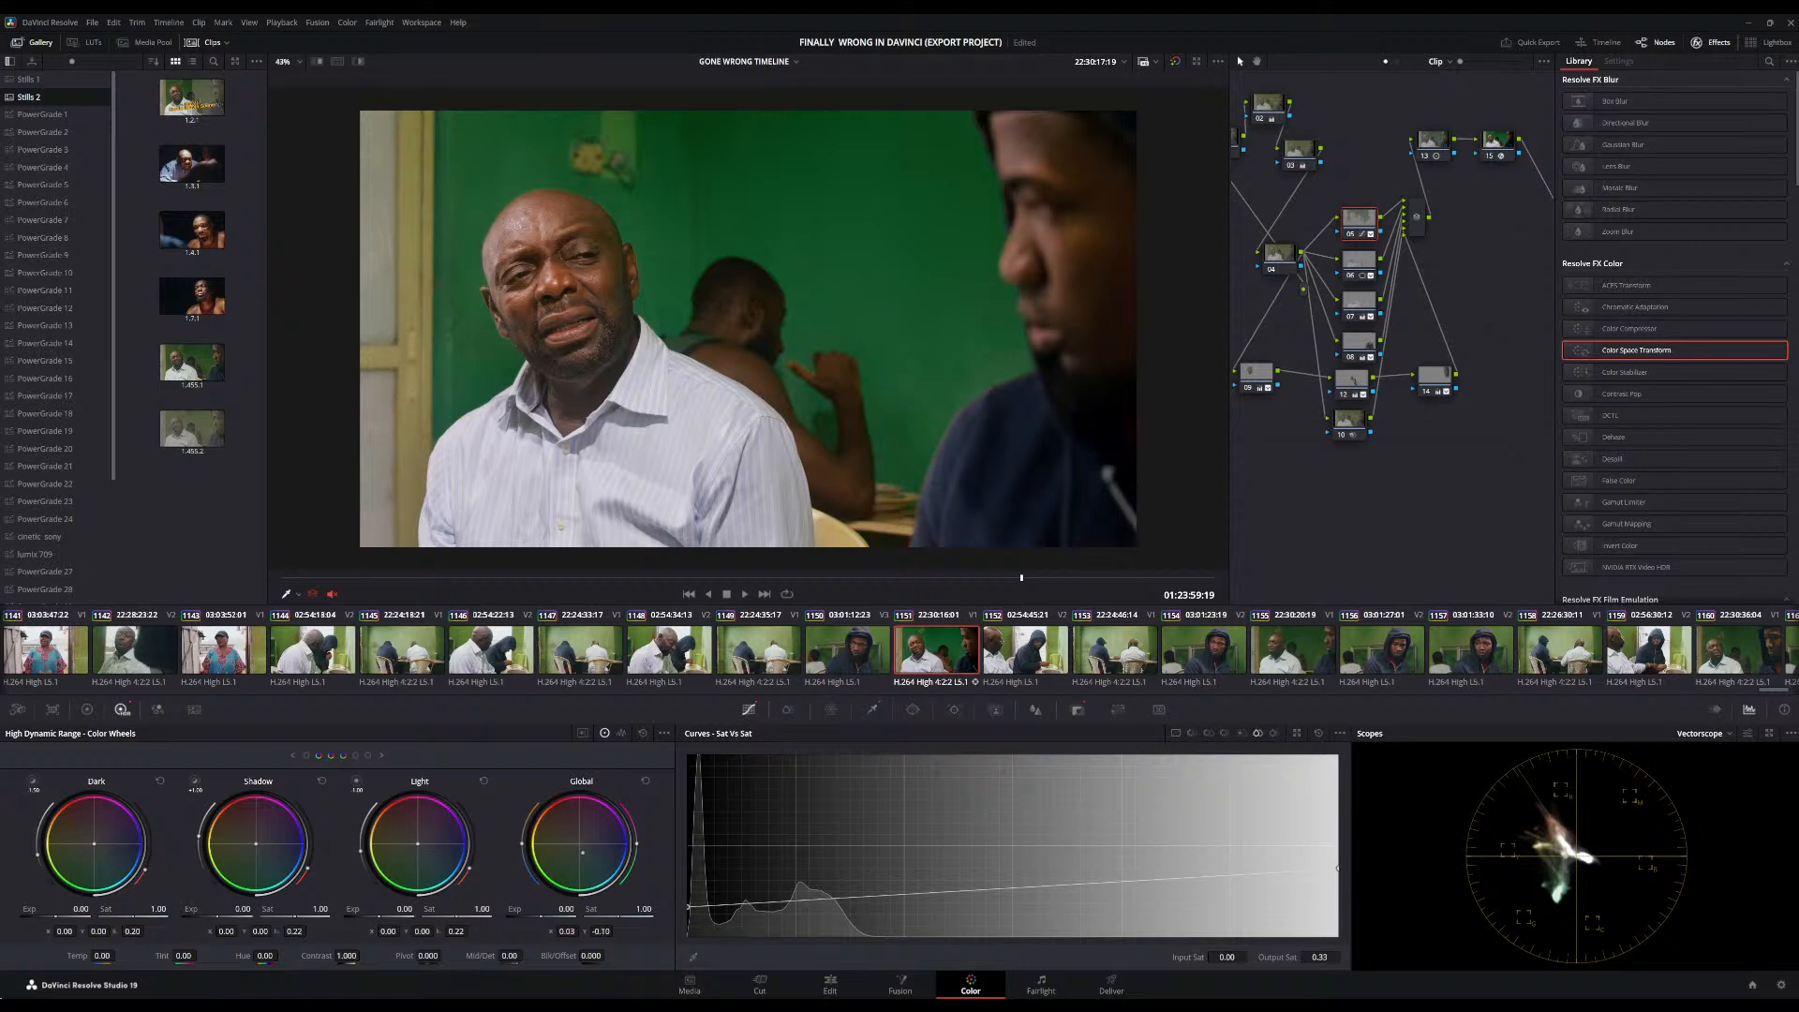
pyautogui.moveTo(581, 854); pyautogui.dragTo(591, 846)
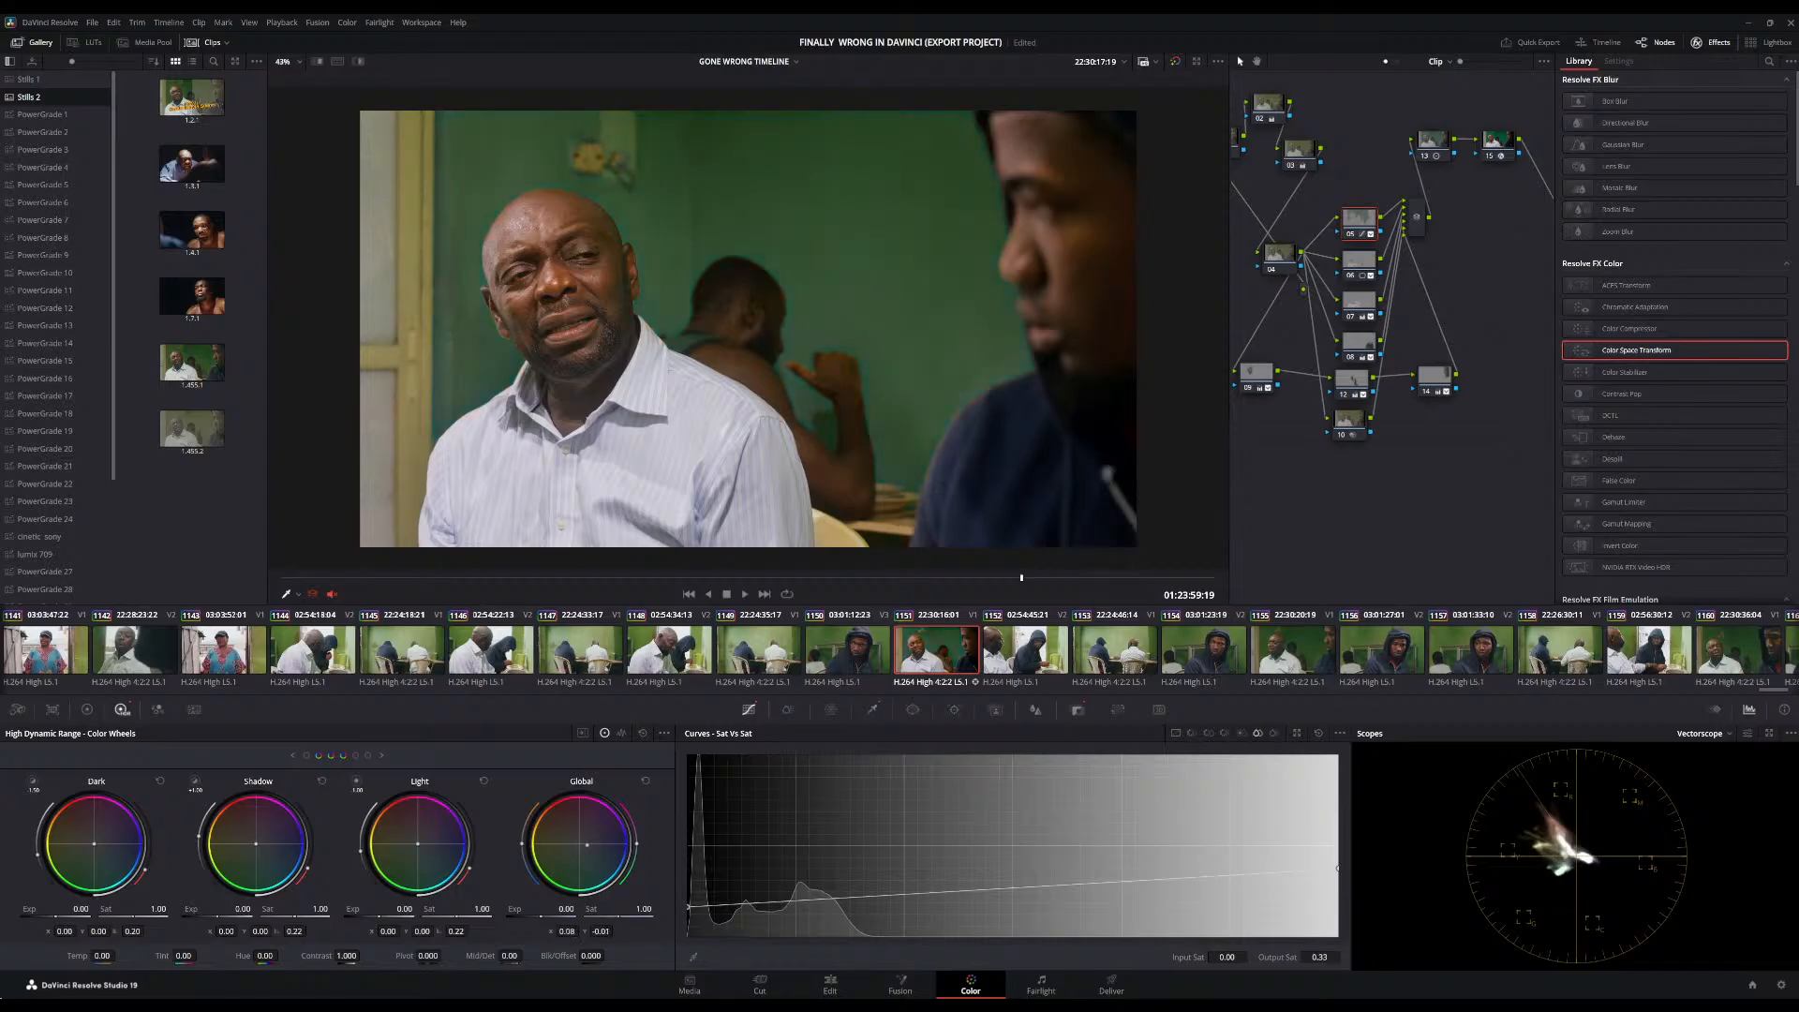
pyautogui.moveTo(587, 844); pyautogui.dragTo(579, 843)
# Check the green wall and the men's skin in the graded shot at smaller and larger viewing sizes
pyautogui.click(1352, 234)
pyautogui.scroll(-3, 958, 376)
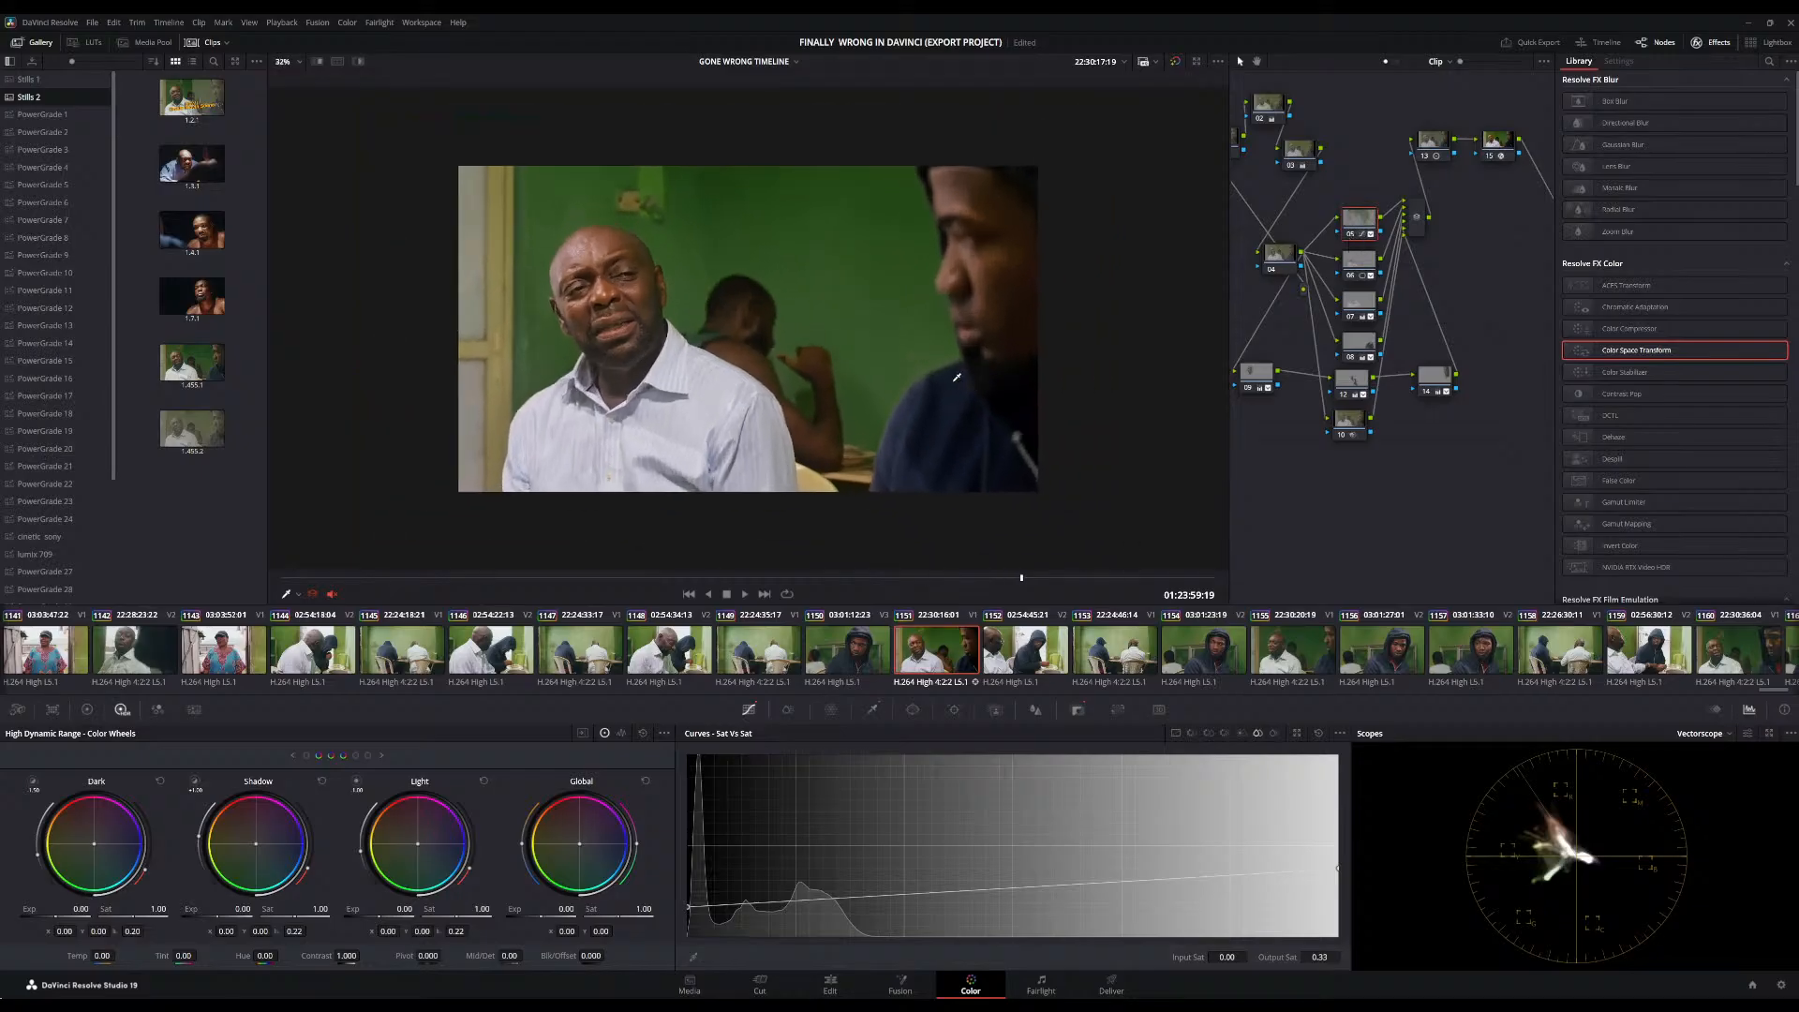
pyautogui.scroll(2, 957, 376)
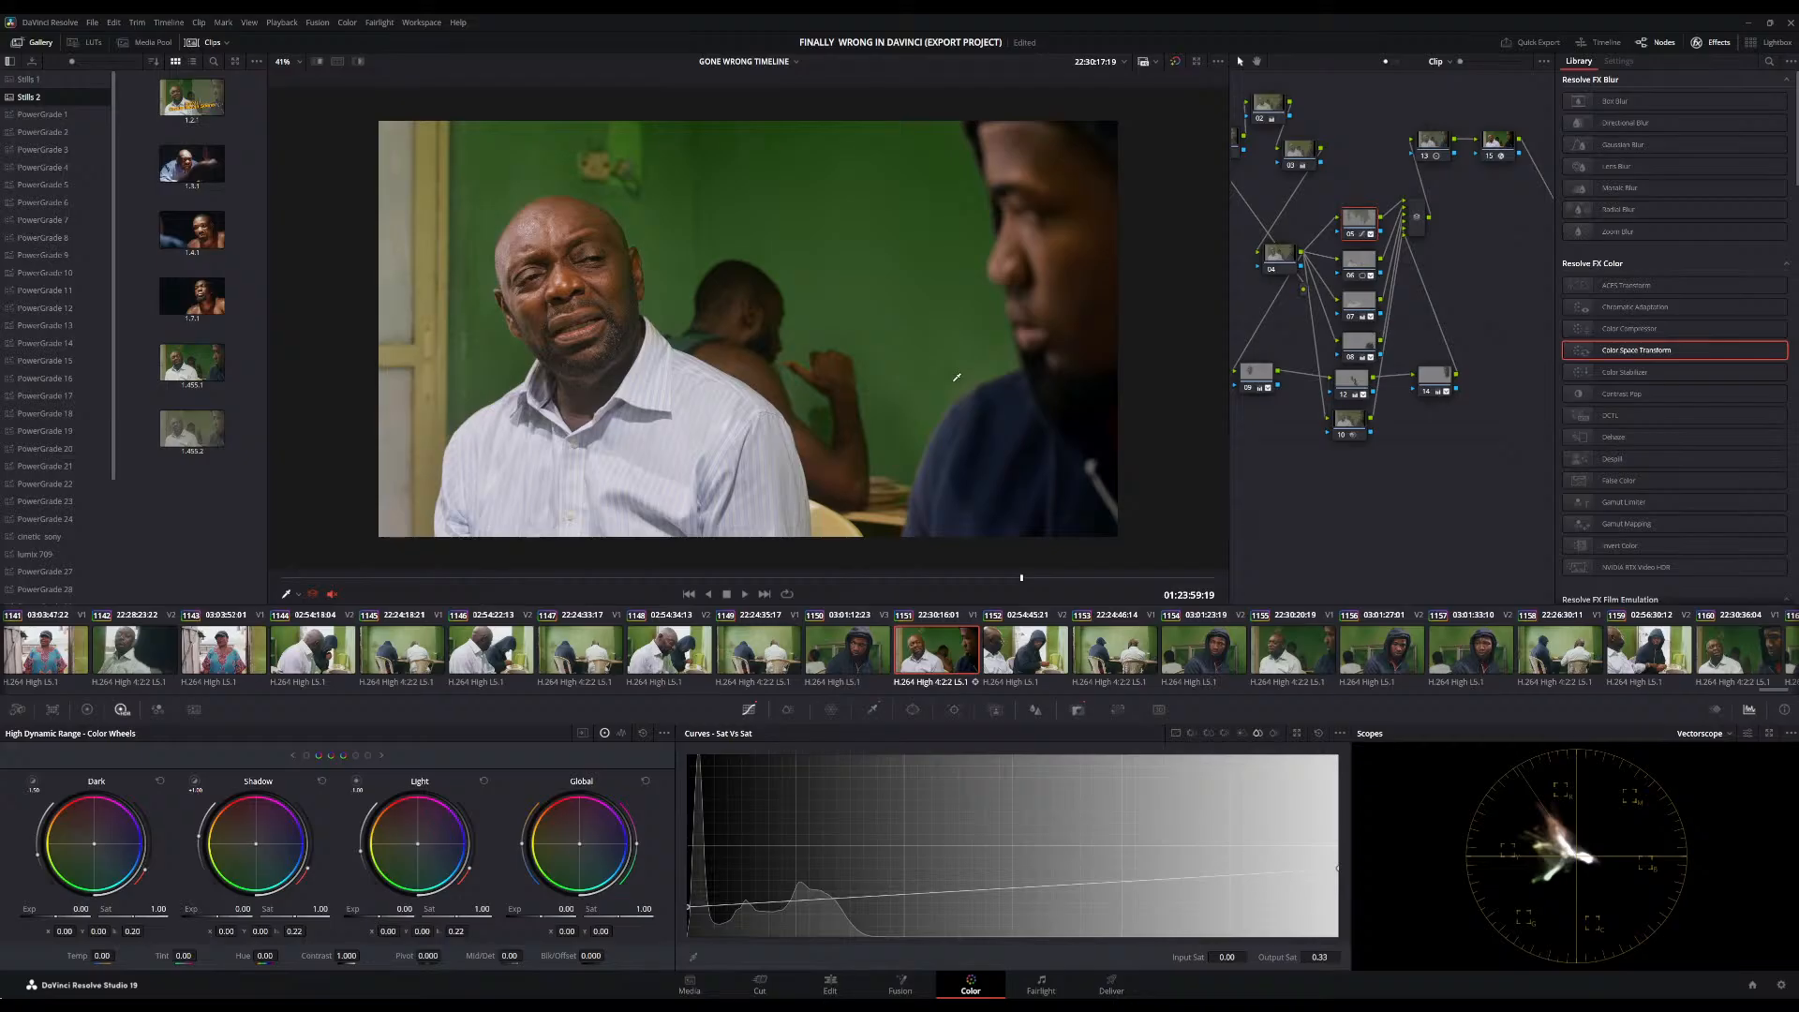
pyautogui.scroll(-3, 820, 281)
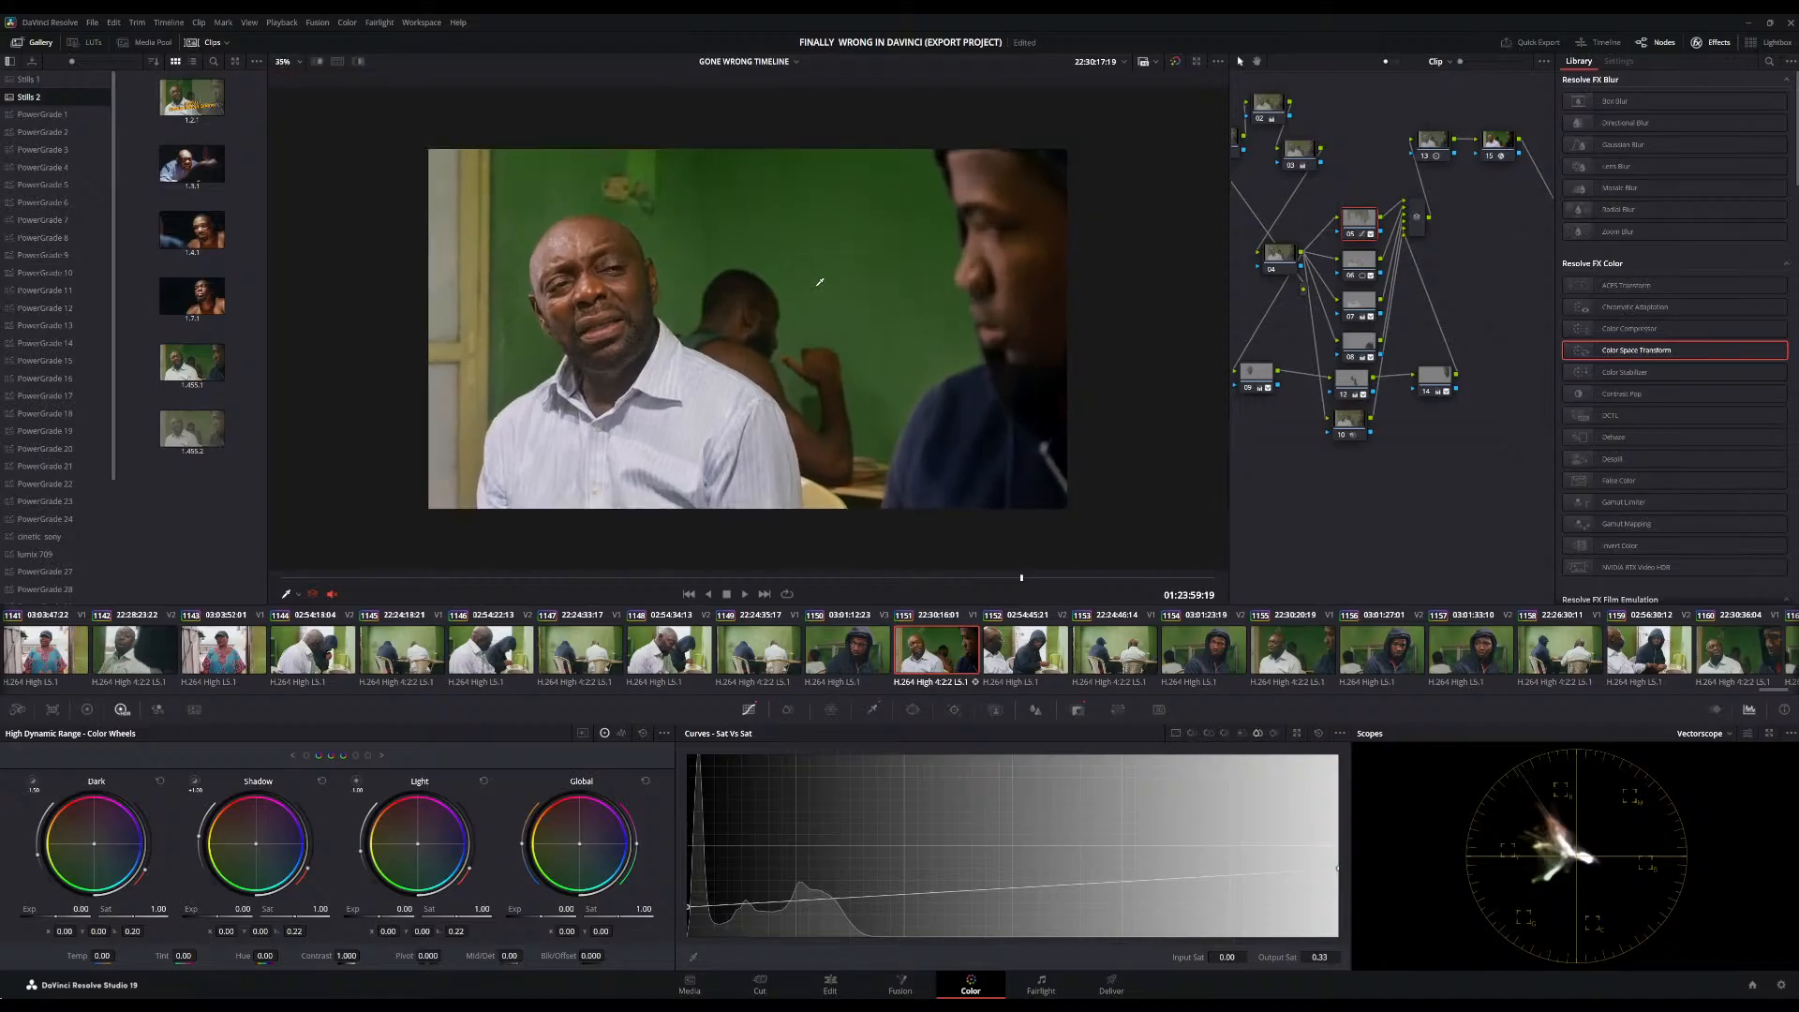
# Add two serial nodes after the Color Space Transform node 15 and place them below the rest of the node tree
pyautogui.scroll(3, 820, 281)
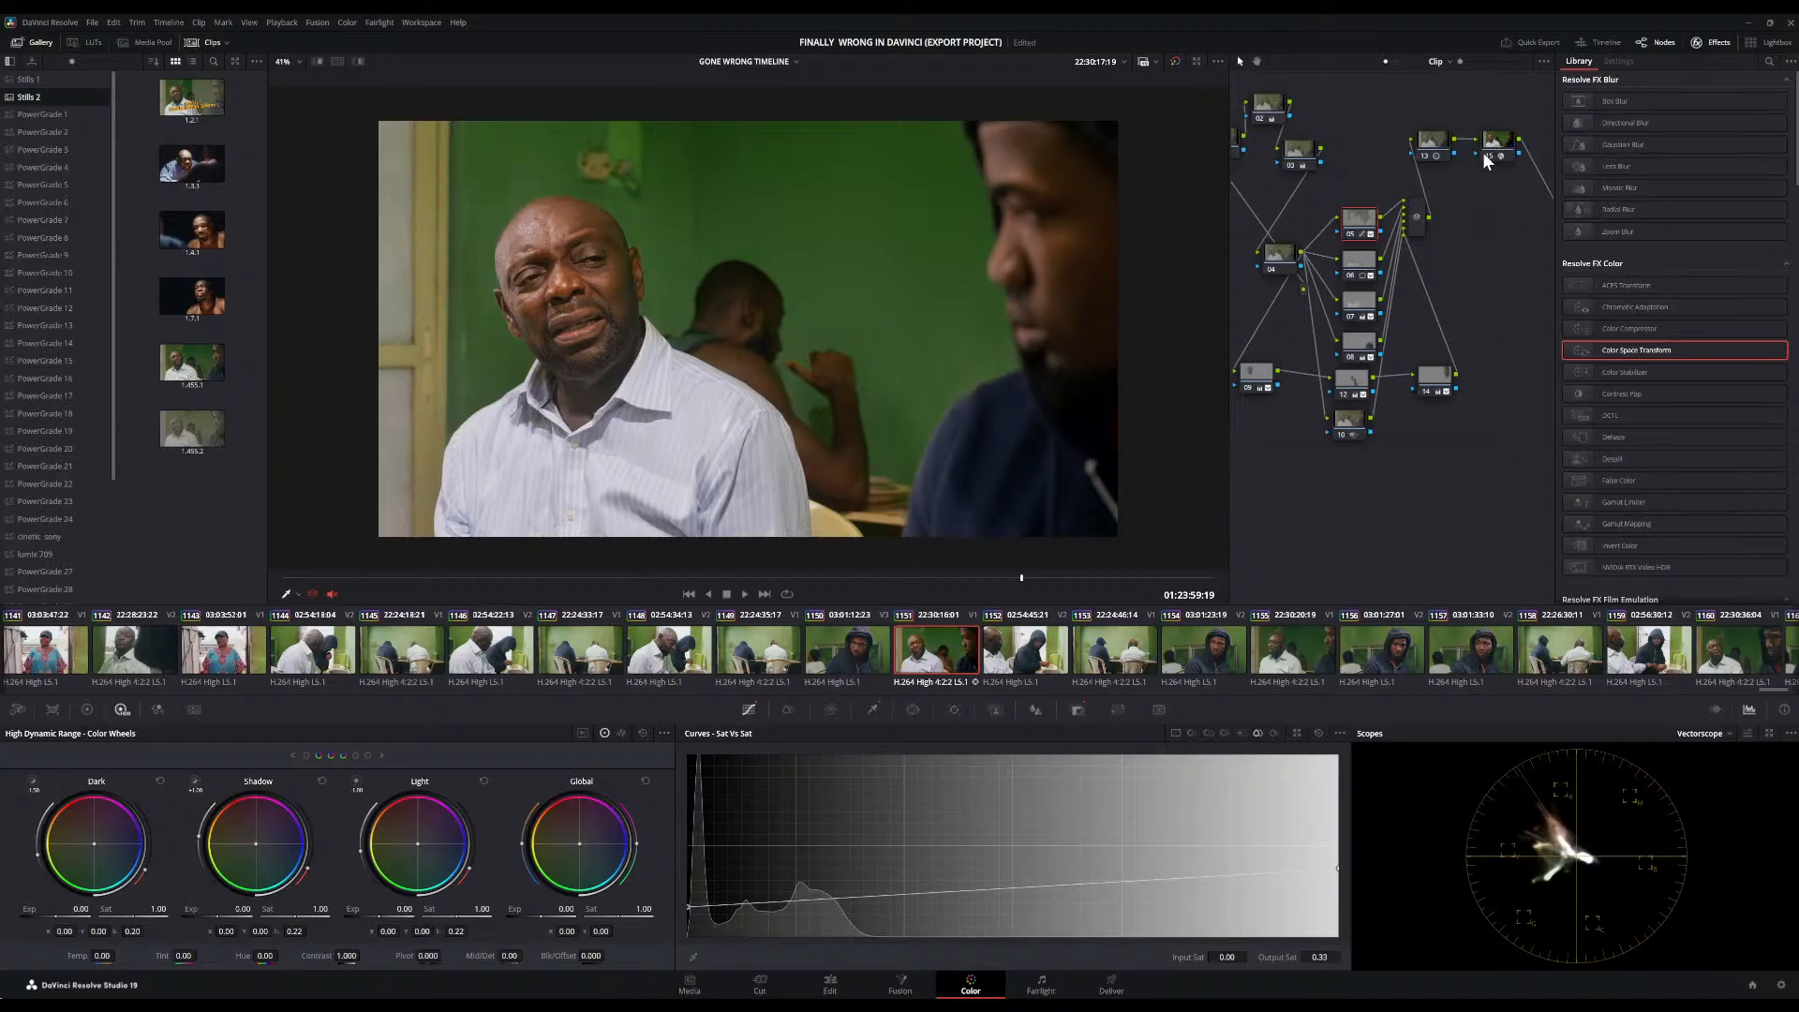
pyautogui.hscroll(2, 1498, 146)
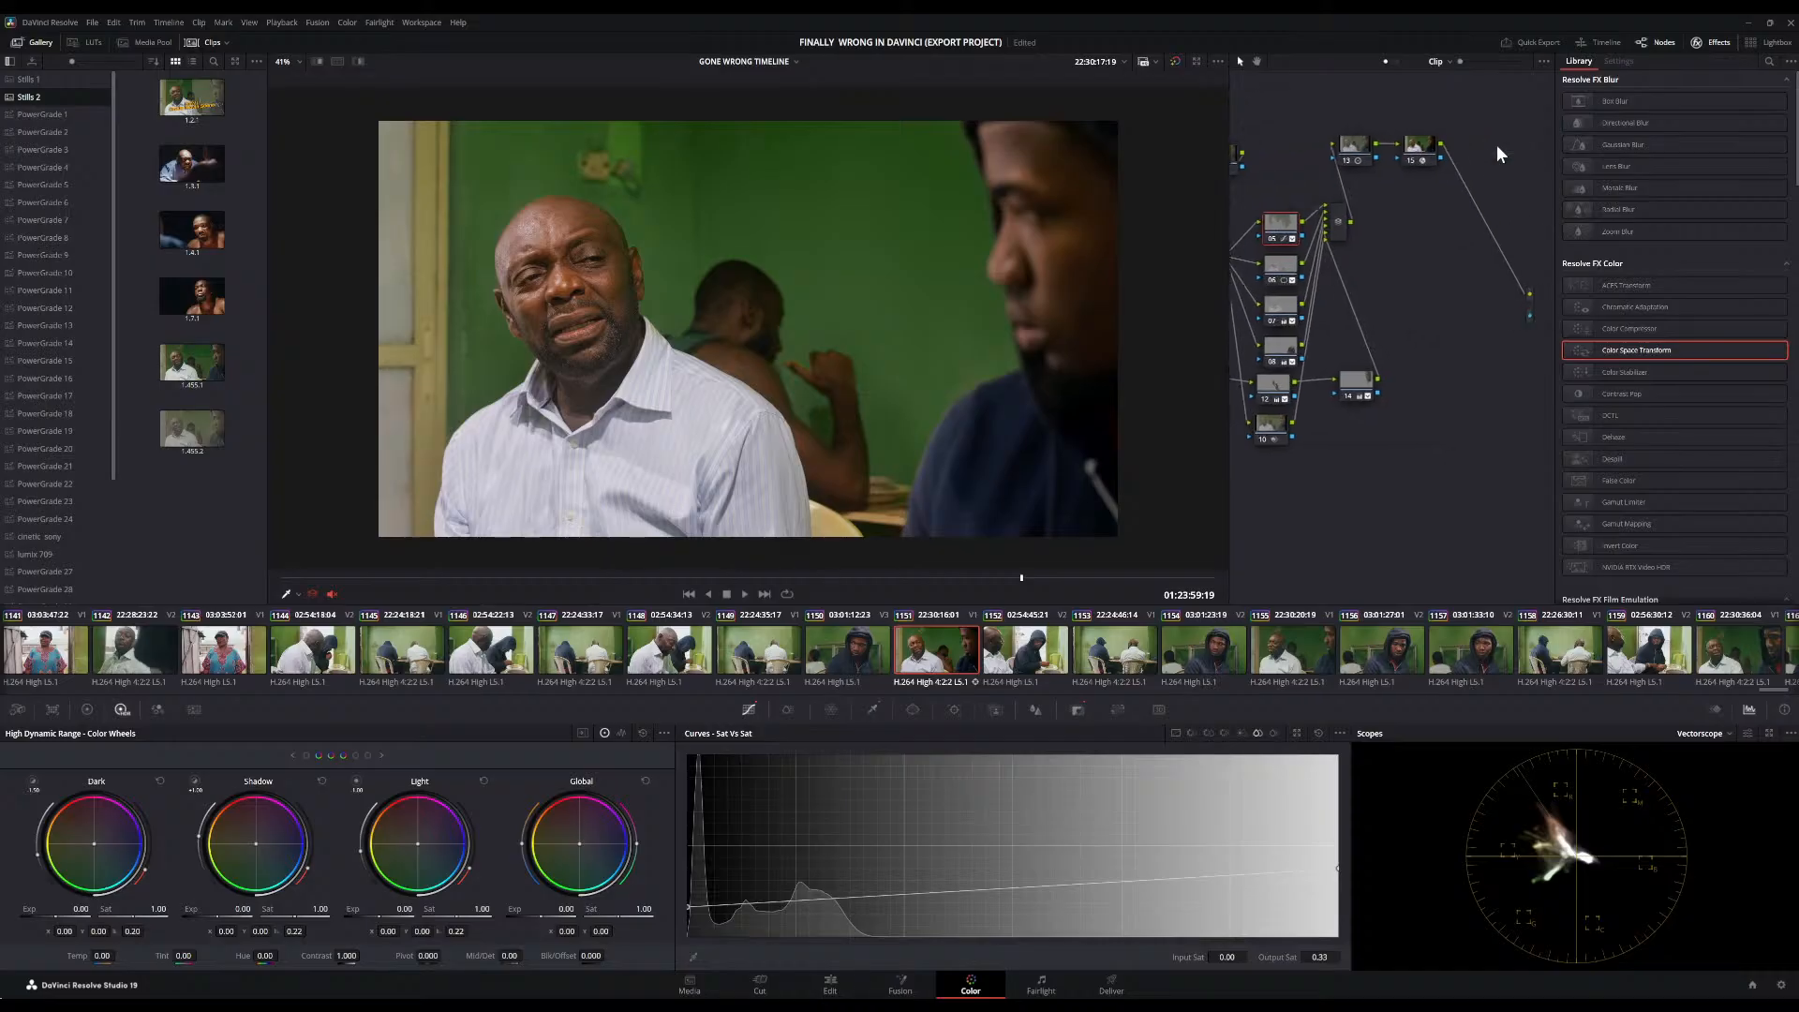
pyautogui.hscroll(1, 1498, 151)
pyautogui.moveTo(1378, 164); pyautogui.dragTo(1364, 235)
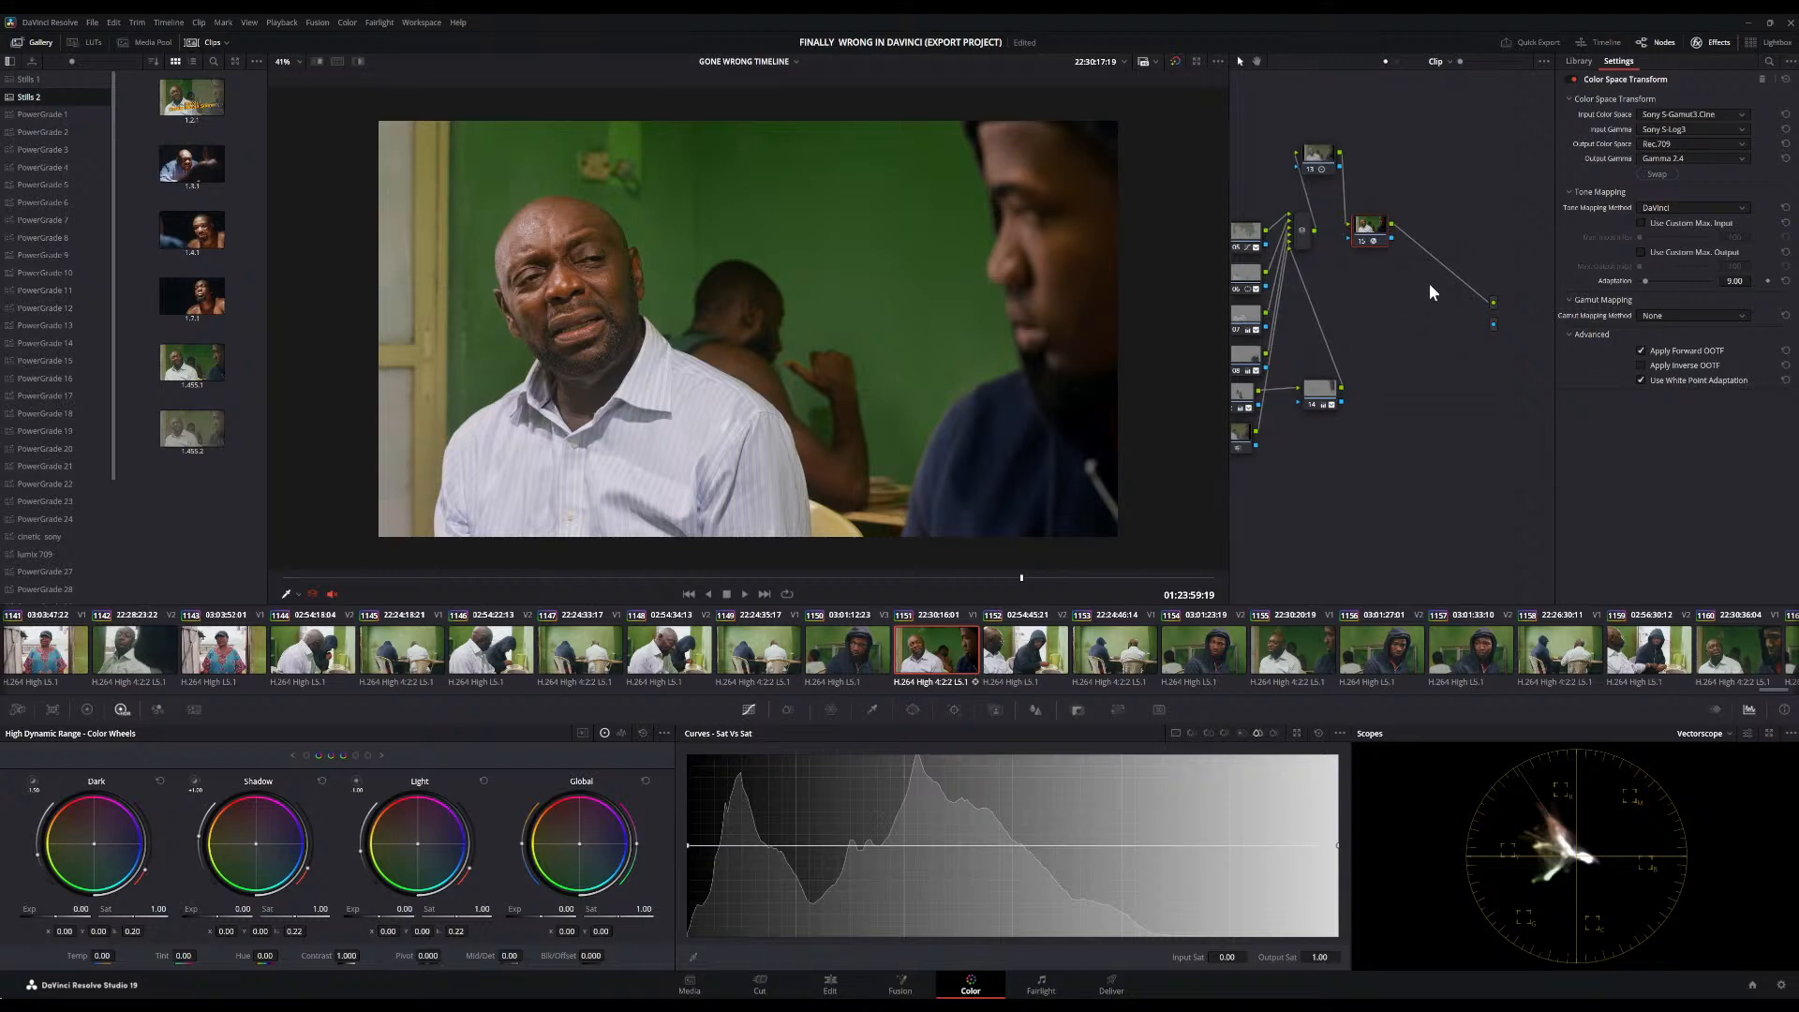
pyautogui.hotkey('alt', 's')
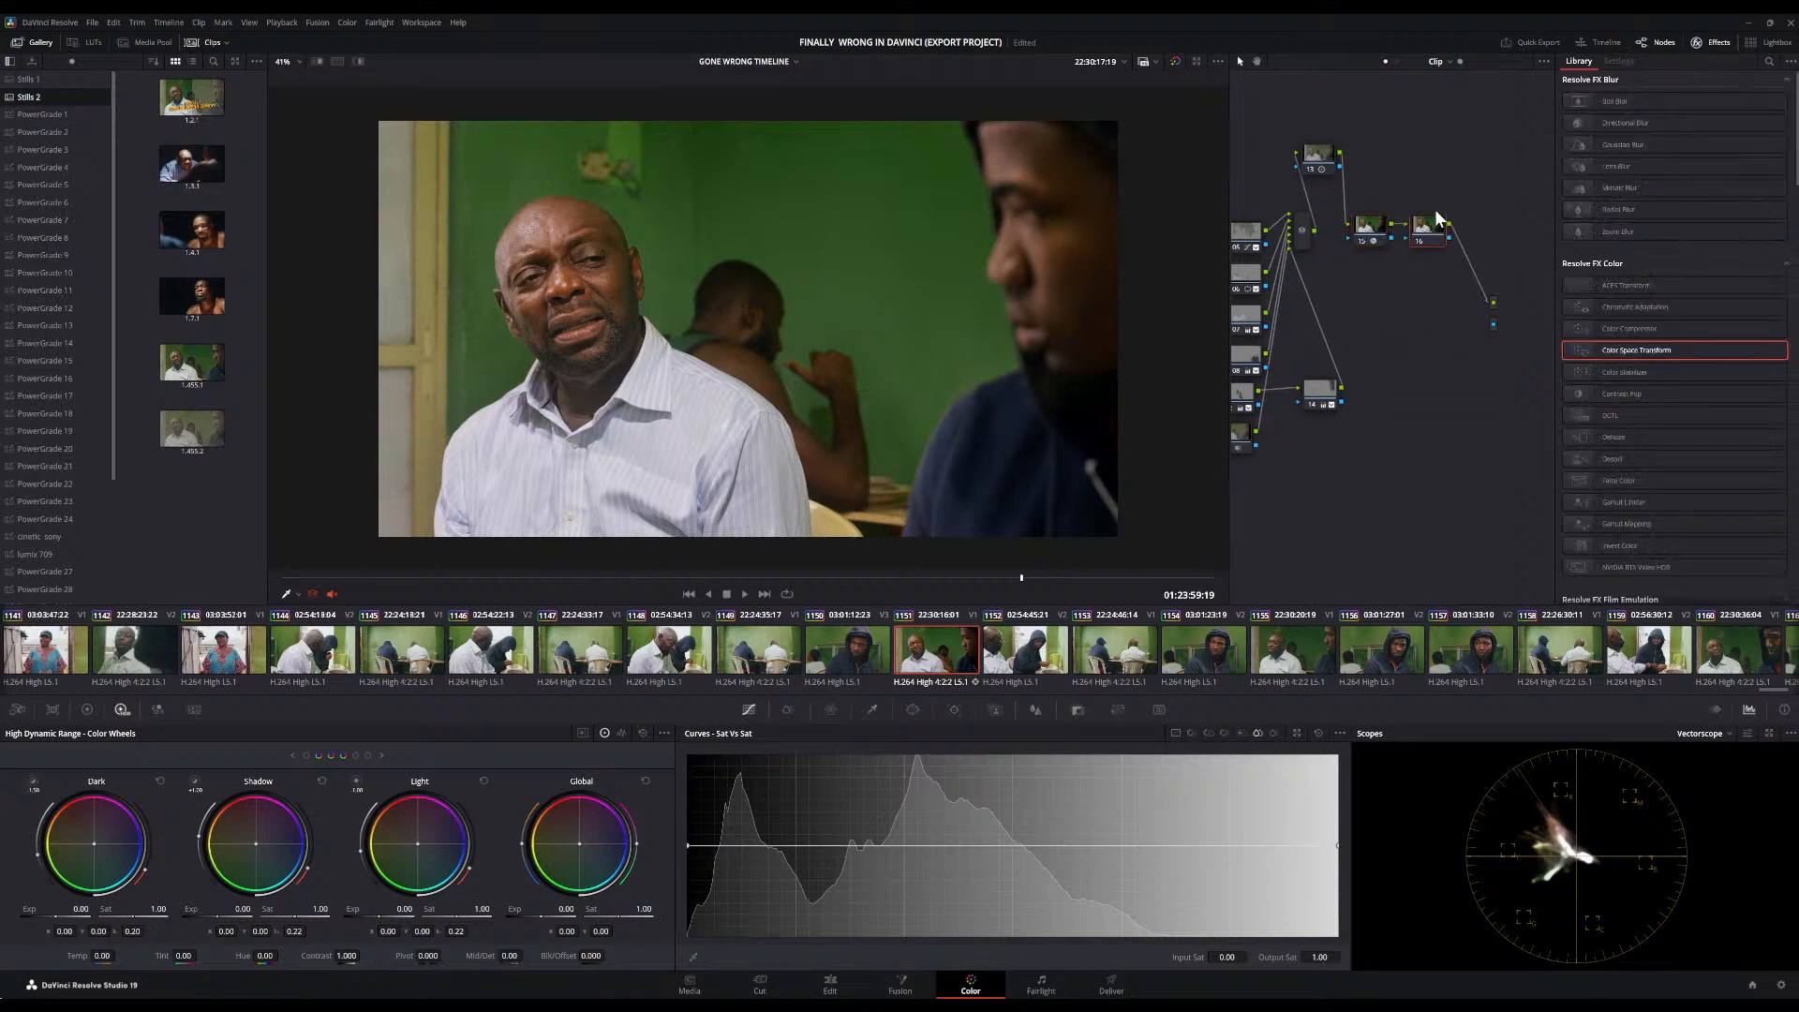
pyautogui.moveTo(1427, 234); pyautogui.dragTo(1364, 498)
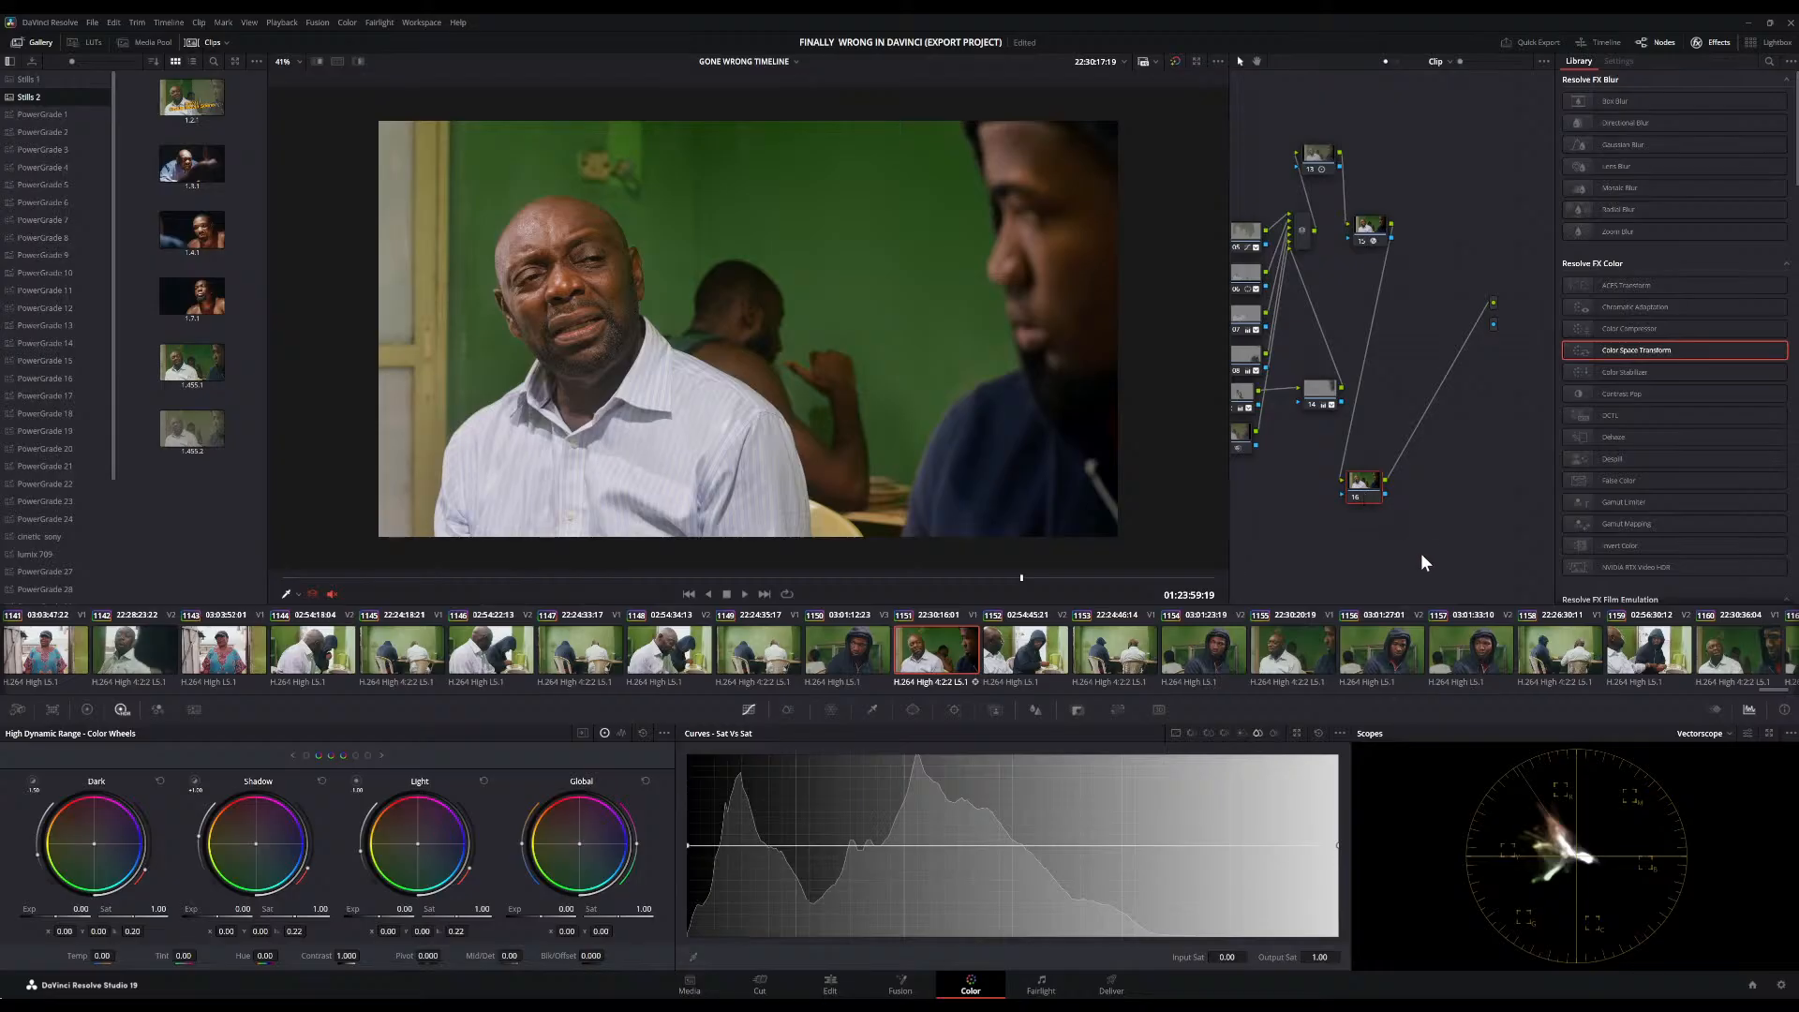
pyautogui.hotkey('alt', 's')
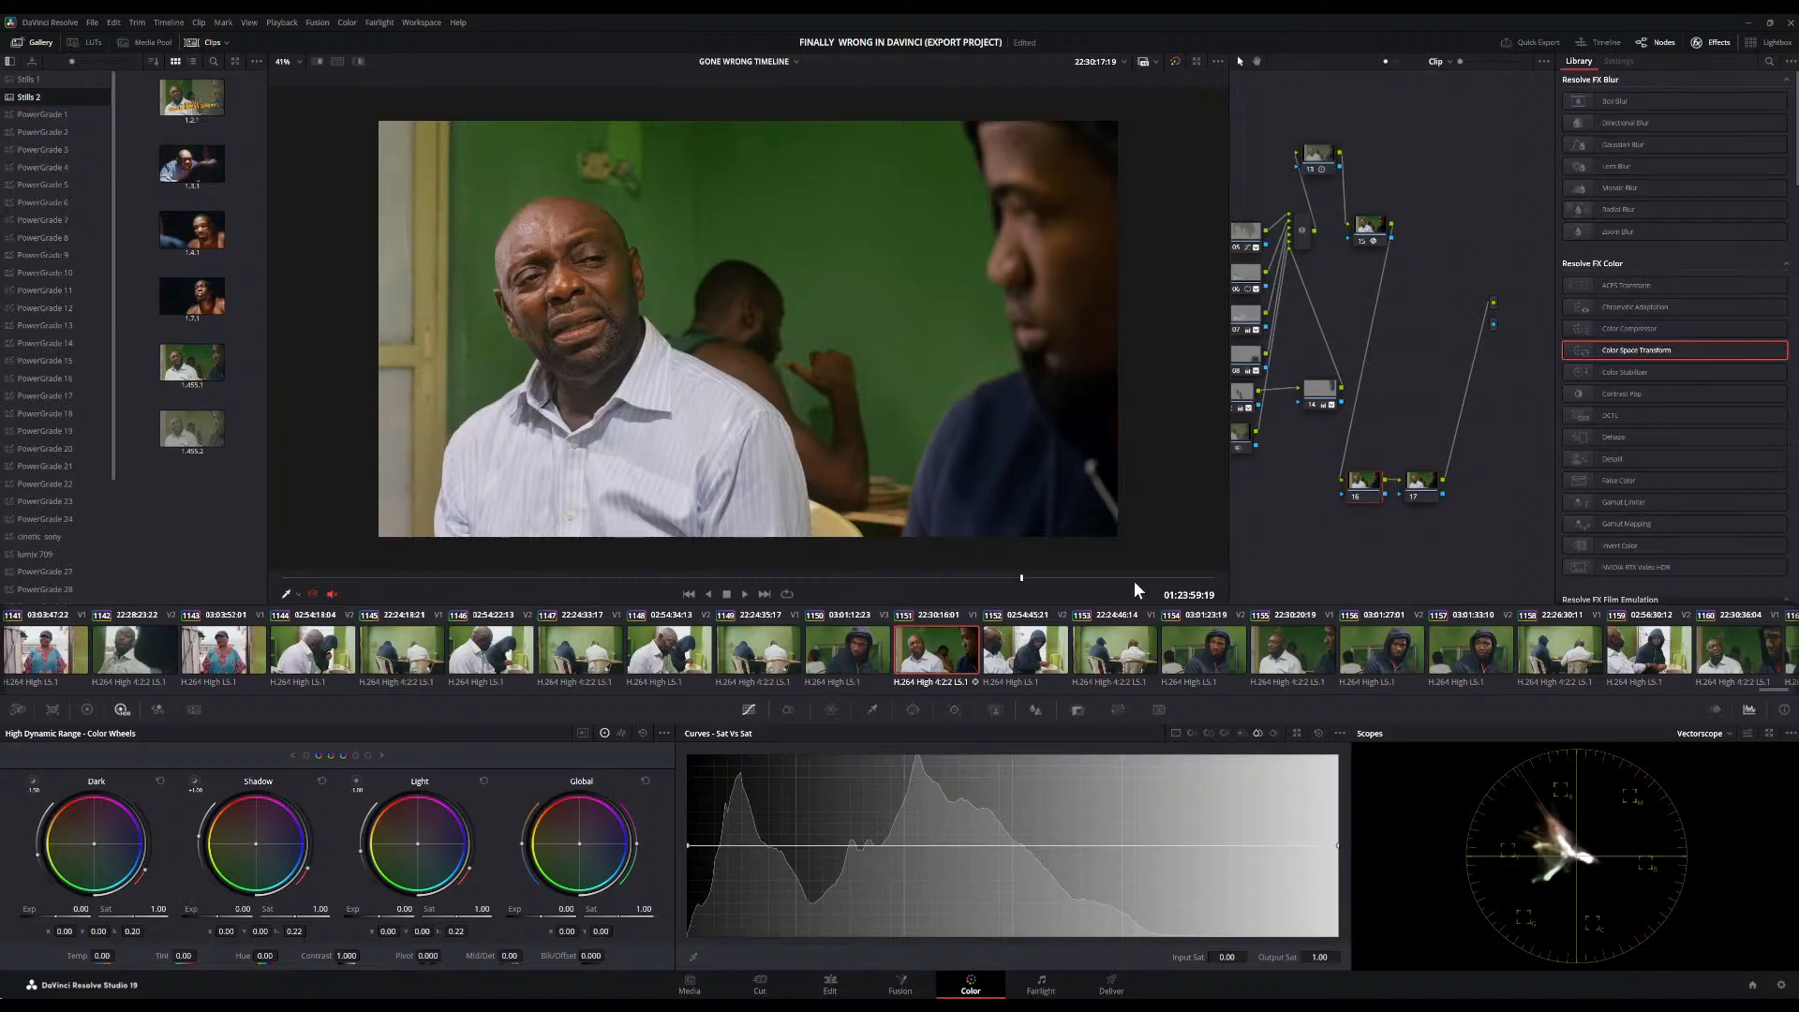
# On node 16, try warming the shot with the primaries log wheels, setting Offset to about 27.67/24.35/23.18
pyautogui.scroll(2, 945, 424)
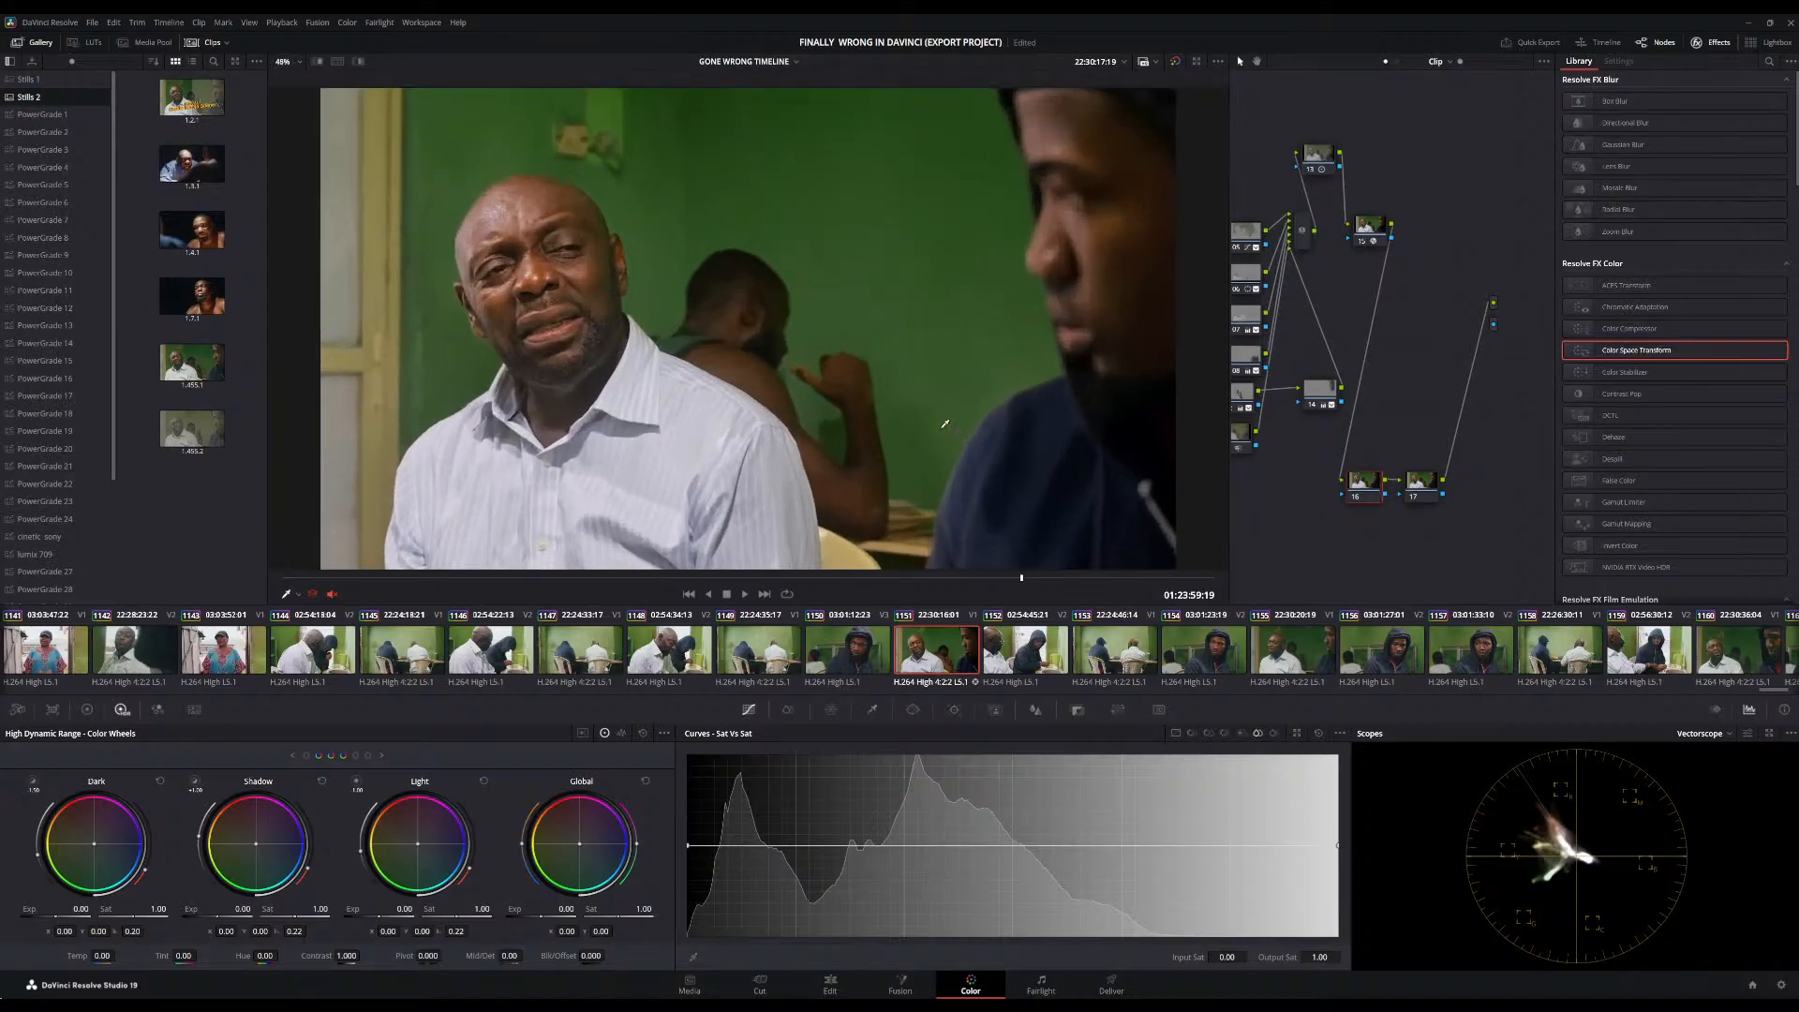
pyautogui.scroll(-2, 944, 424)
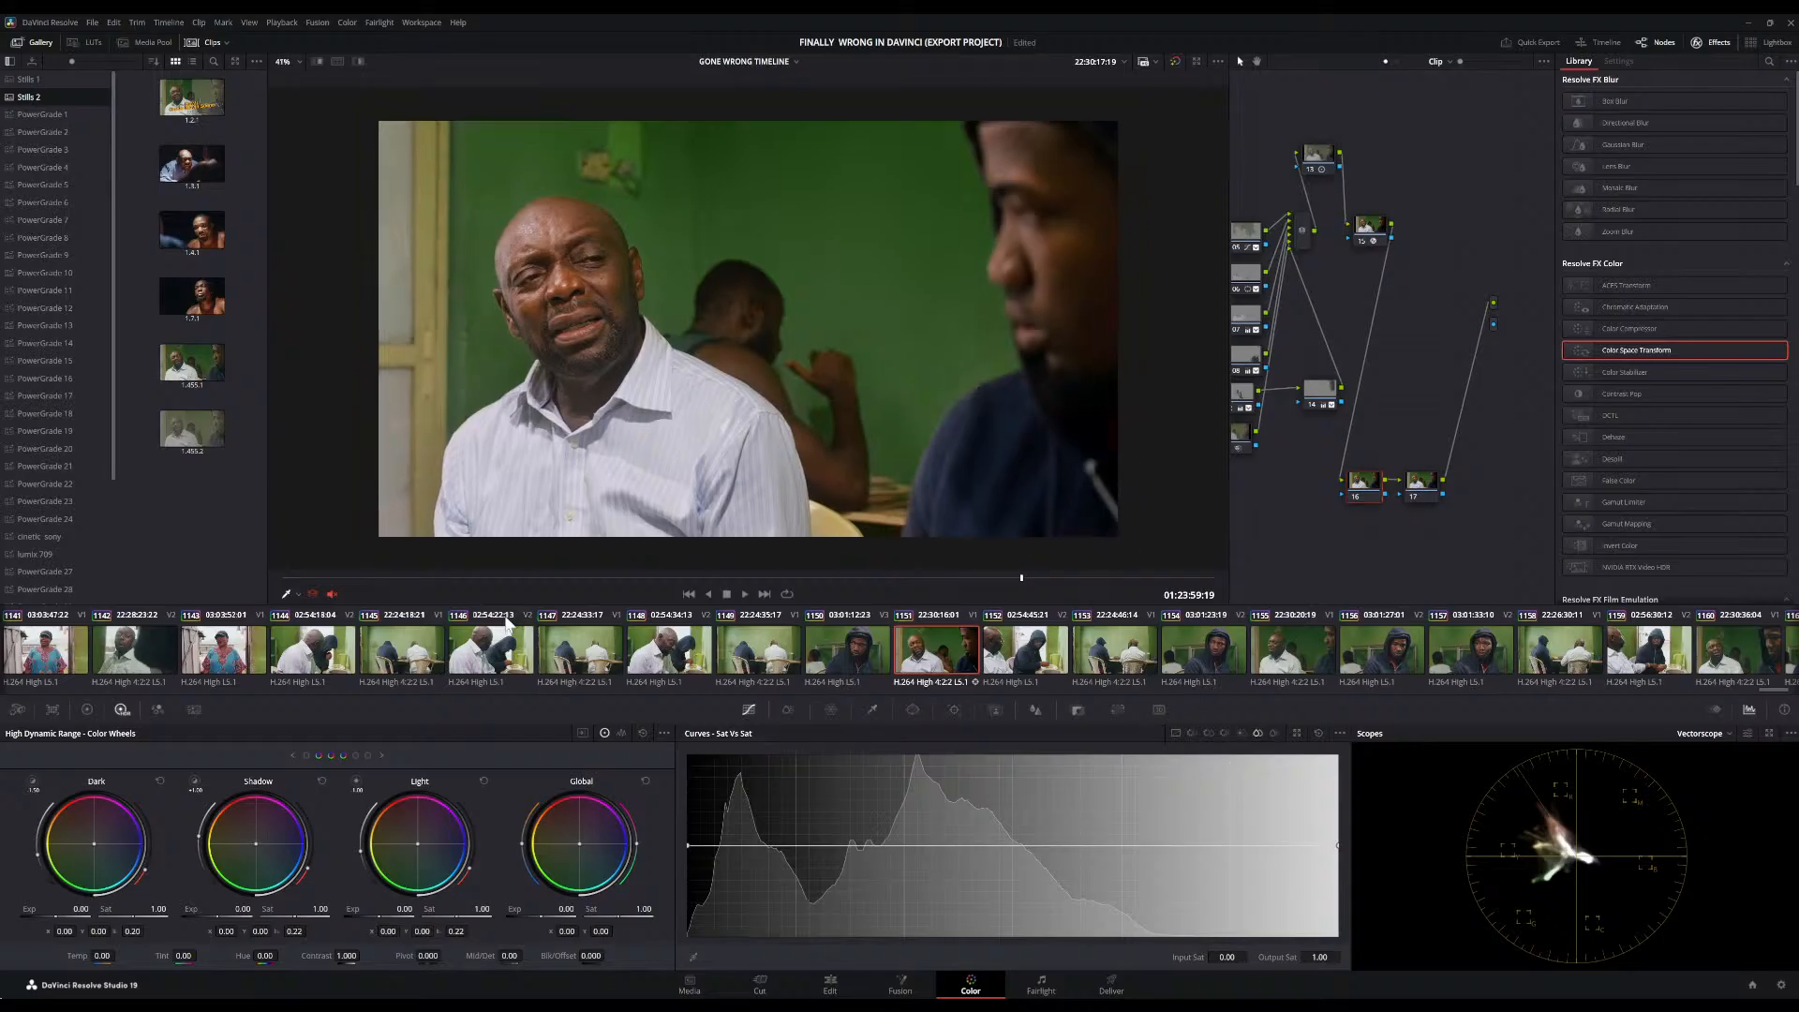
pyautogui.click(18, 712)
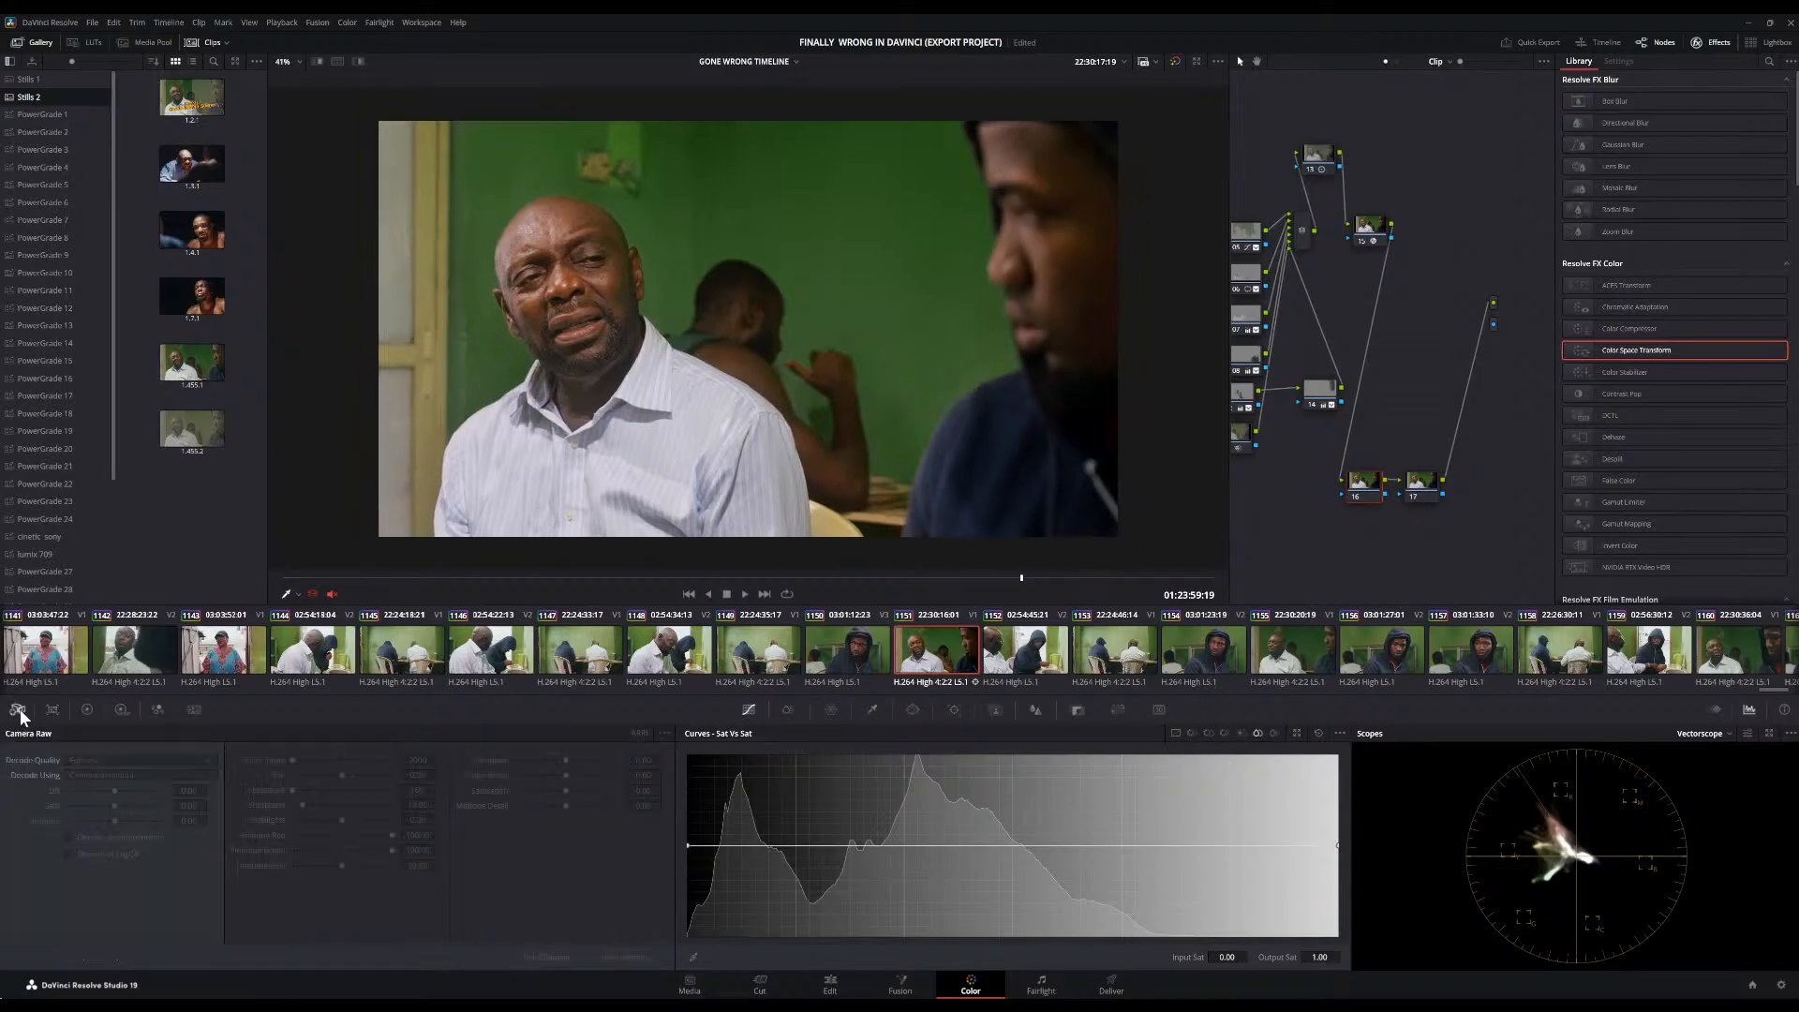
pyautogui.click(122, 709)
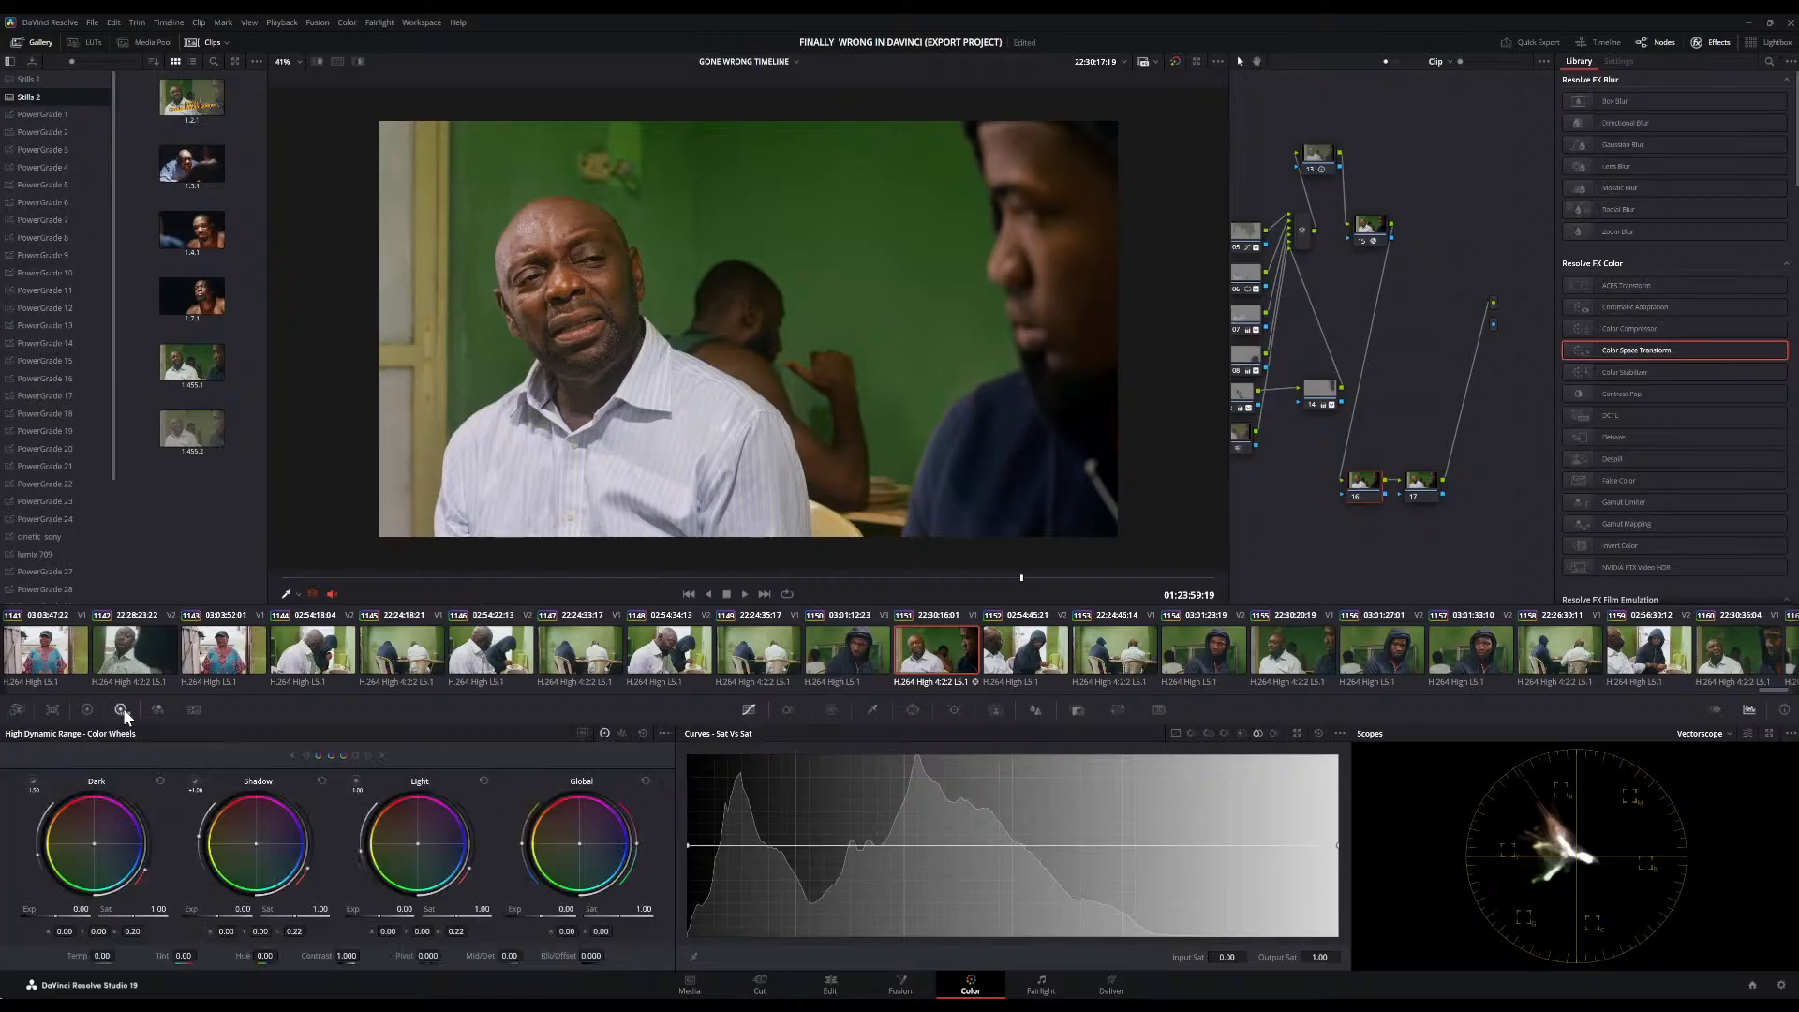
pyautogui.click(87, 711)
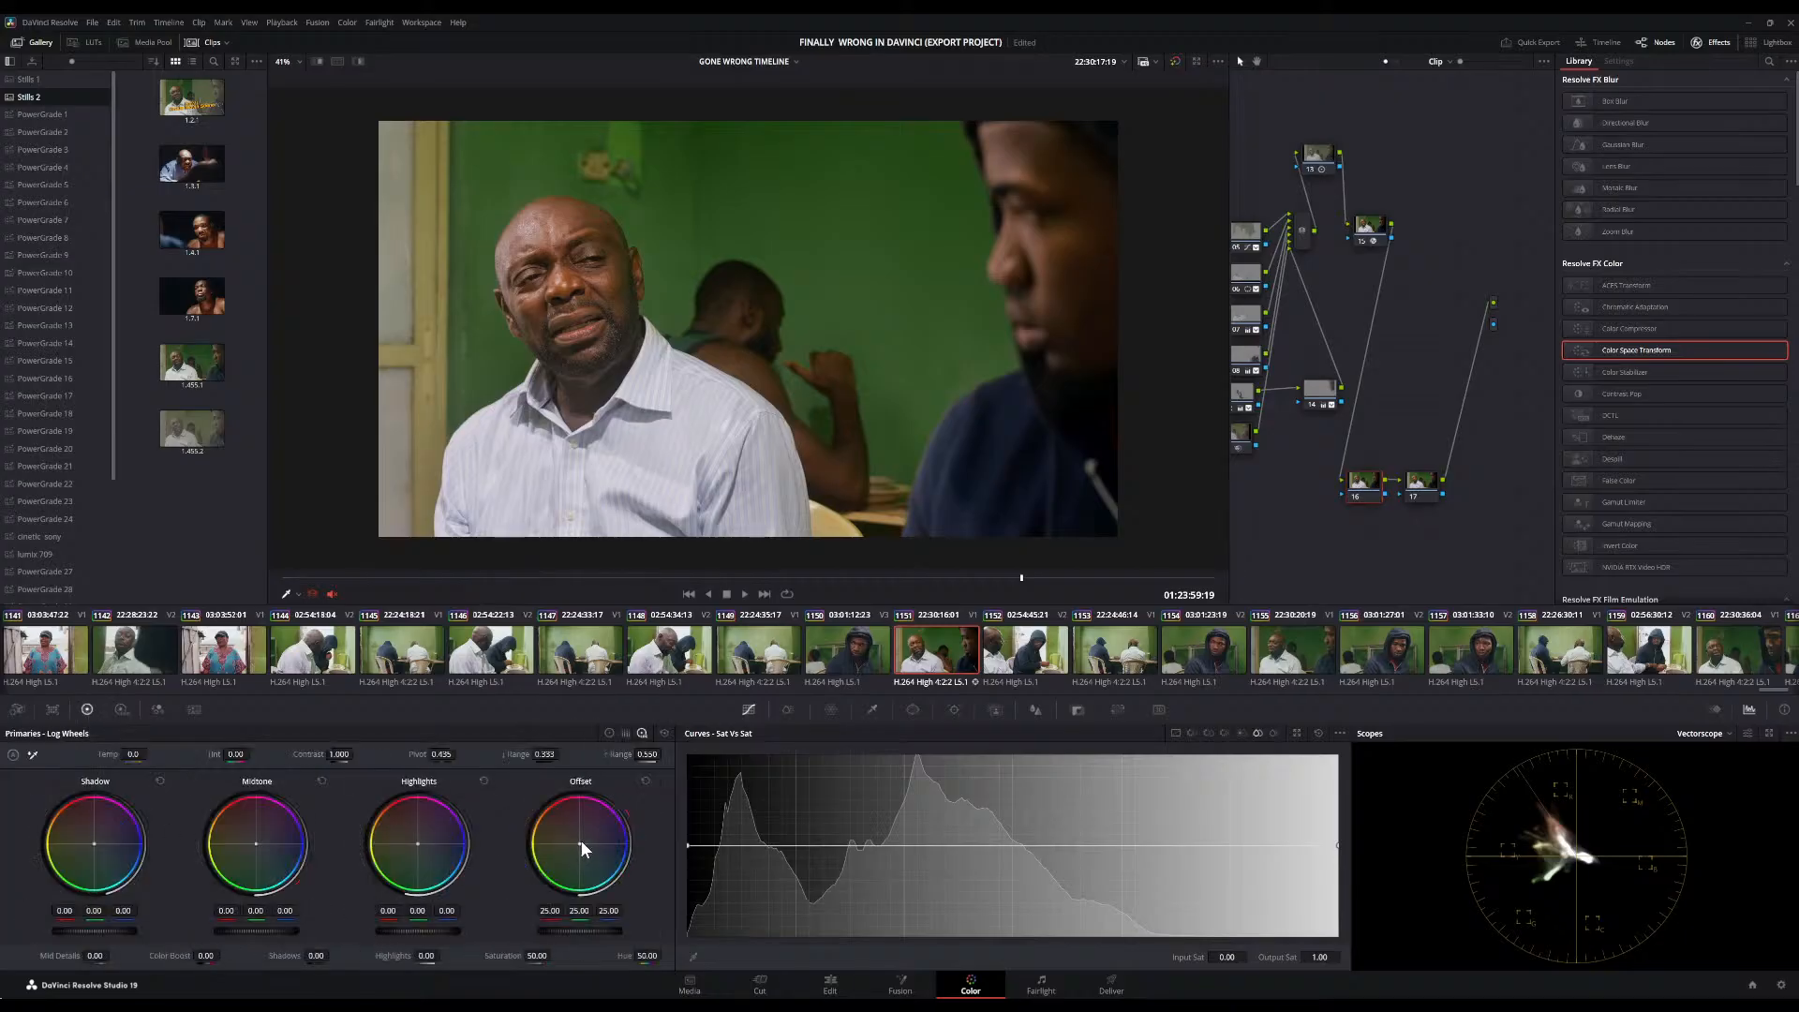
pyautogui.moveTo(580, 841); pyautogui.dragTo(578, 839)
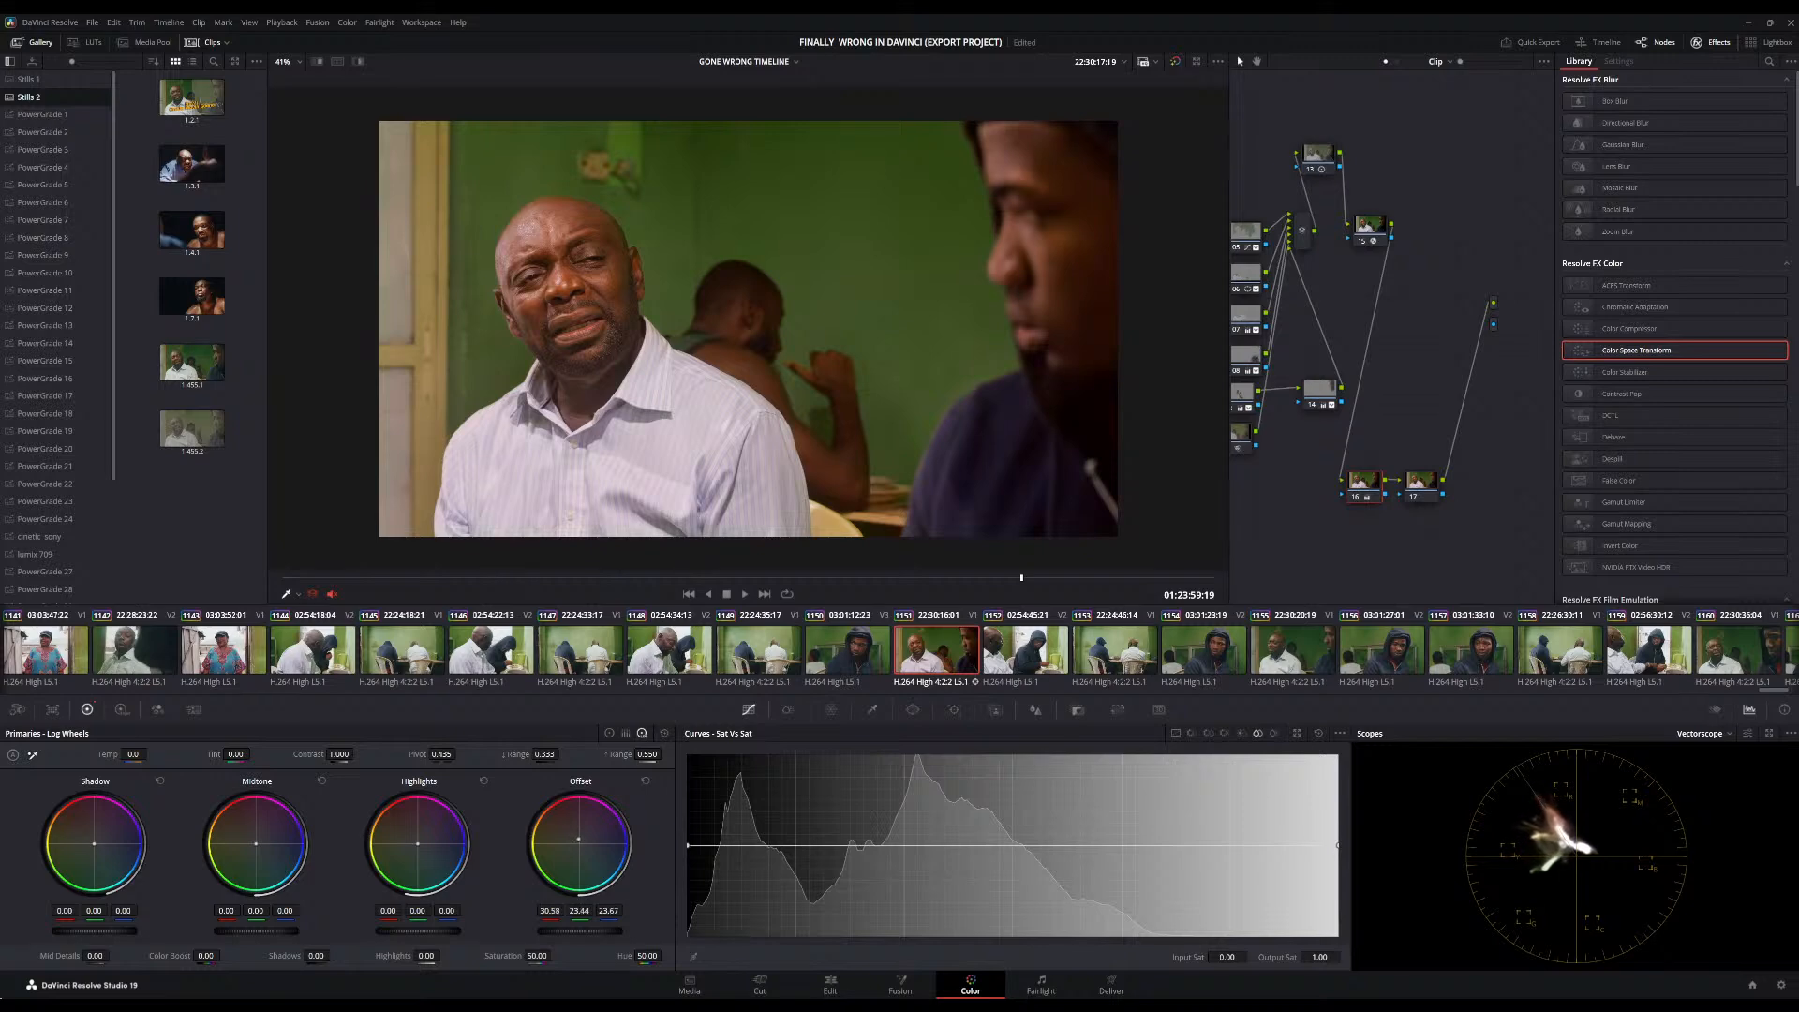
pyautogui.moveTo(579, 838); pyautogui.dragTo(578, 842)
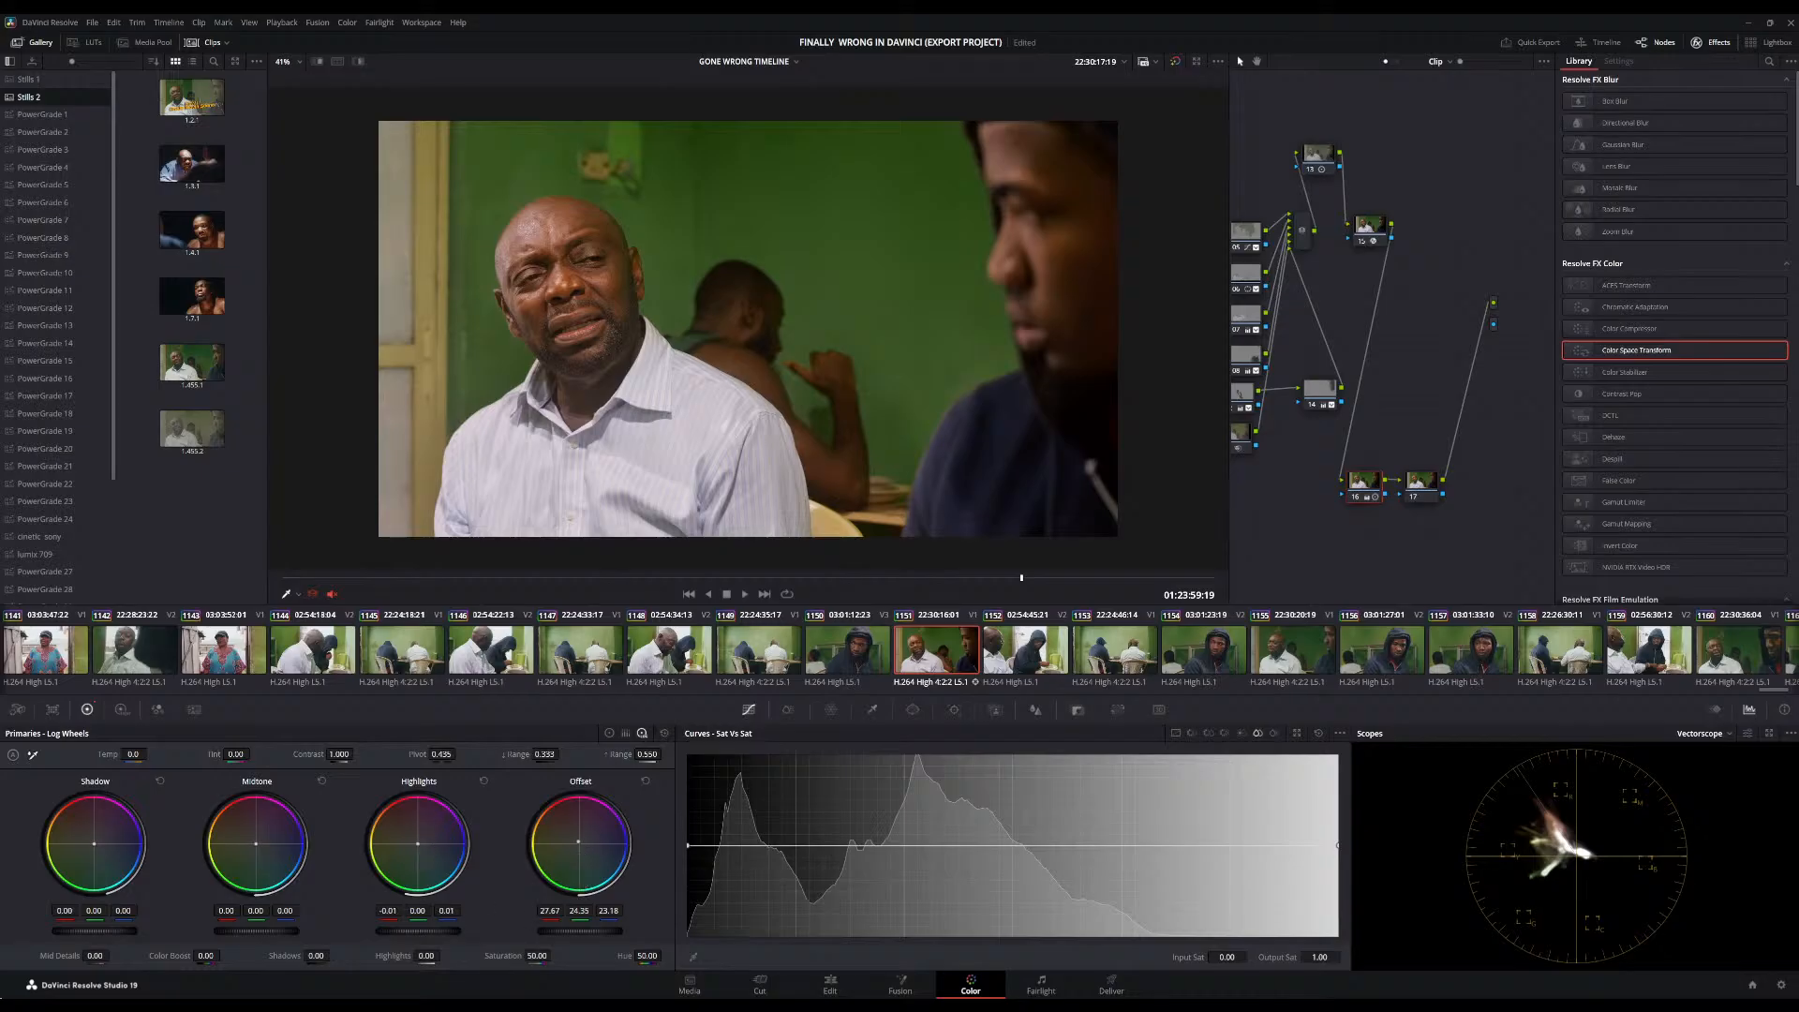
# Try a split-tone on node 16 with Shadow about -0.09/0.02/0.09, Midtone 0.04/-0.01/-0.05 and Highlights -0.10/0.02/0.08
pyautogui.moveTo(418, 845); pyautogui.dragTo(418, 848)
pyautogui.moveTo(420, 849); pyautogui.dragTo(422, 847)
pyautogui.moveTo(420, 848); pyautogui.dragTo(420, 848)
pyautogui.moveTo(256, 841); pyautogui.dragTo(256, 838)
pyautogui.moveTo(96, 845); pyautogui.dragTo(96, 848)
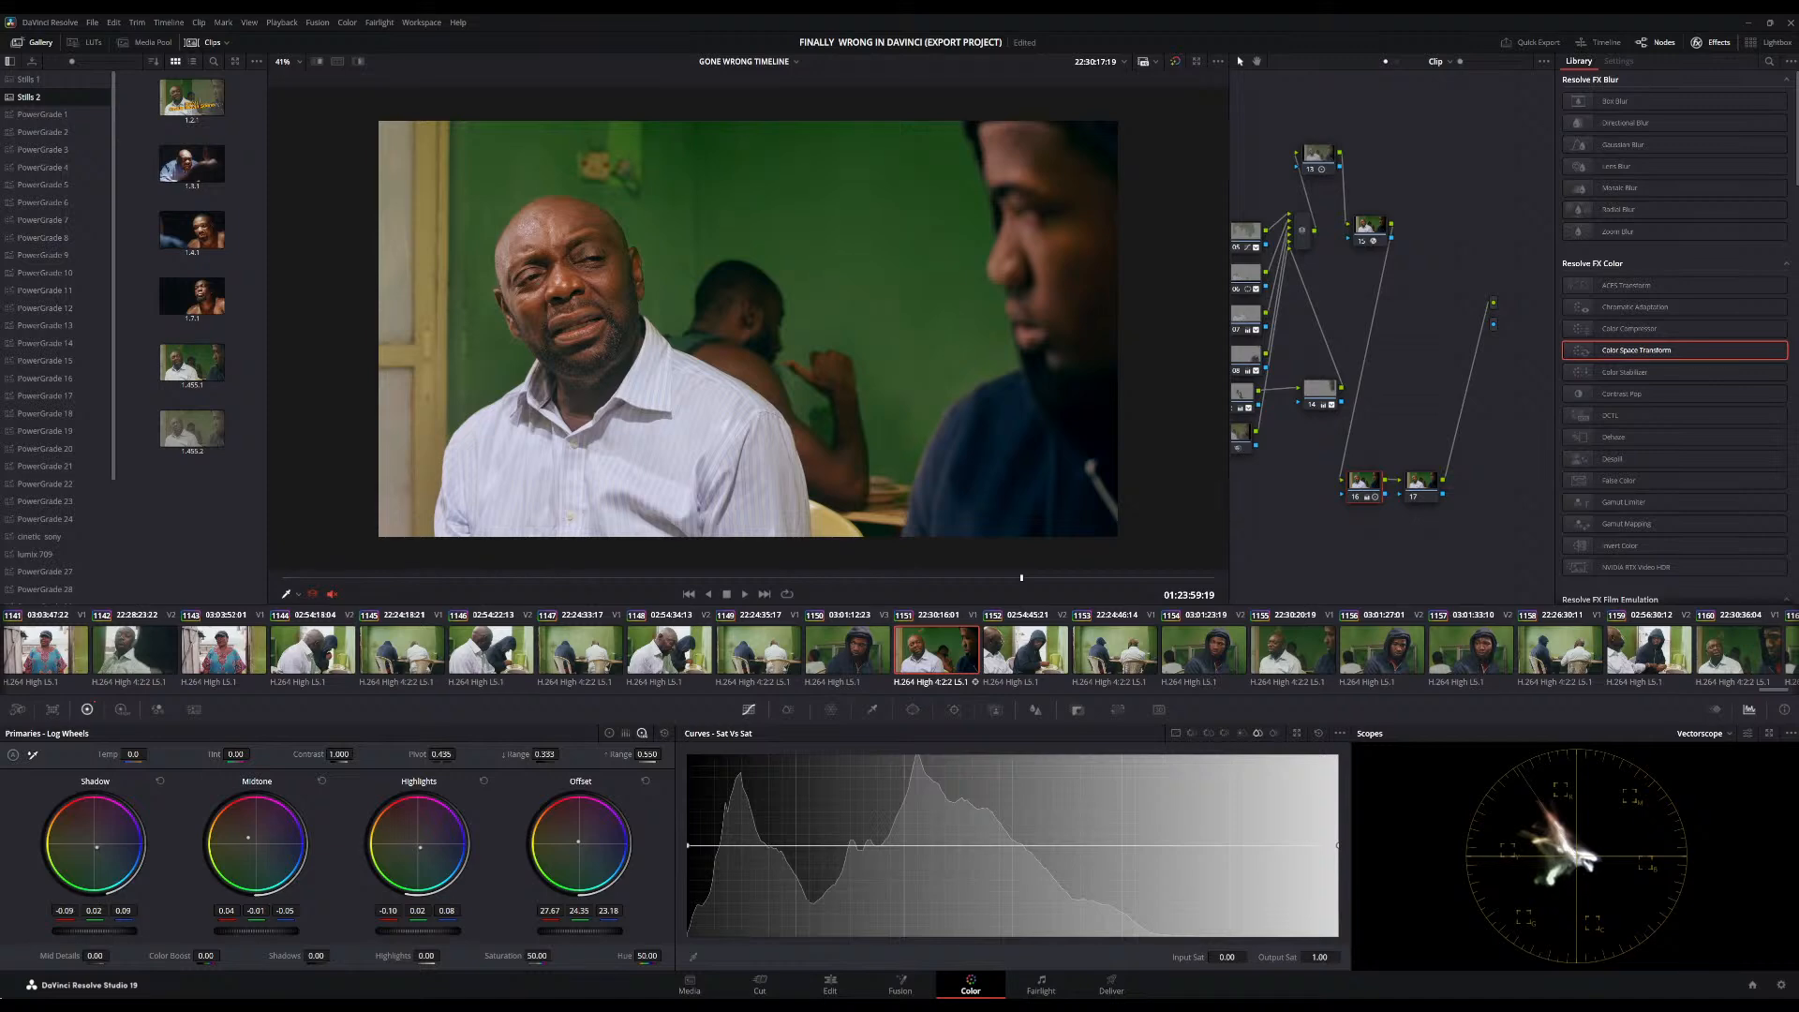
pyautogui.moveTo(97, 847); pyautogui.dragTo(99, 855)
pyautogui.doubleClick(95, 847)
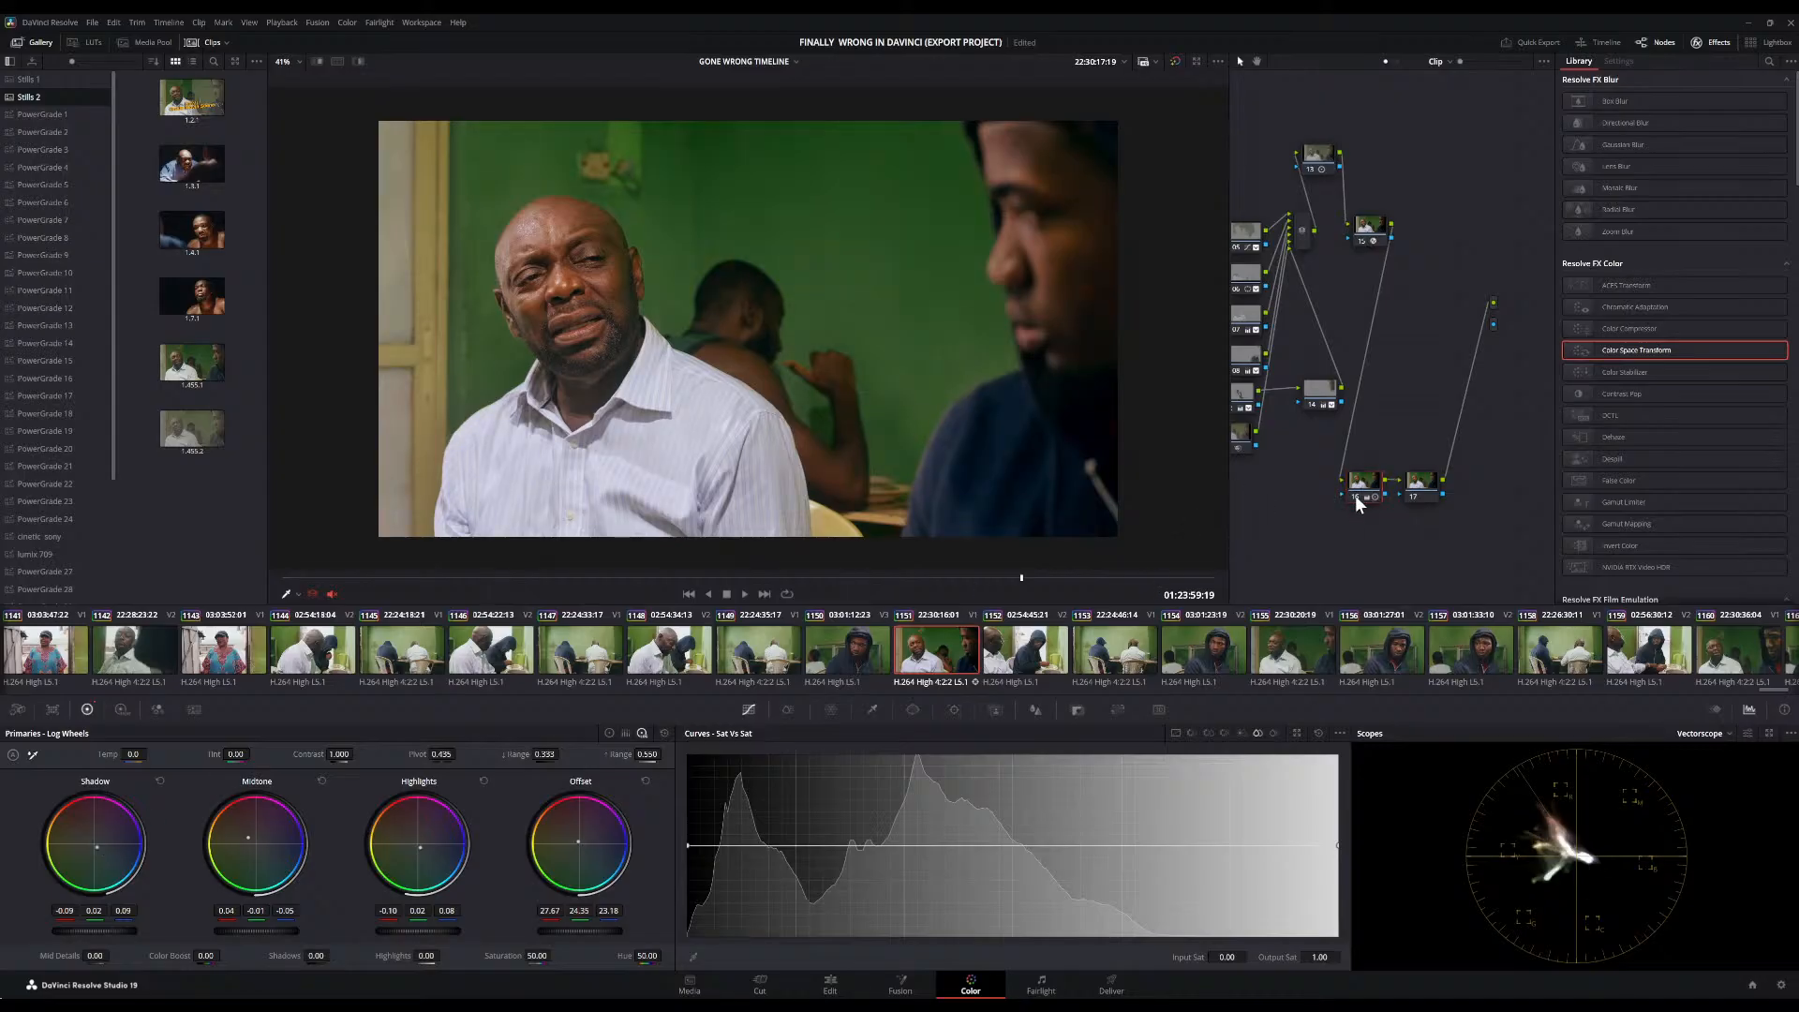
# Compare the shot with and without node 16 and warm its Offset to about 29.93/23.78/21.86
pyautogui.click(1355, 495)
pyautogui.click(1355, 495)
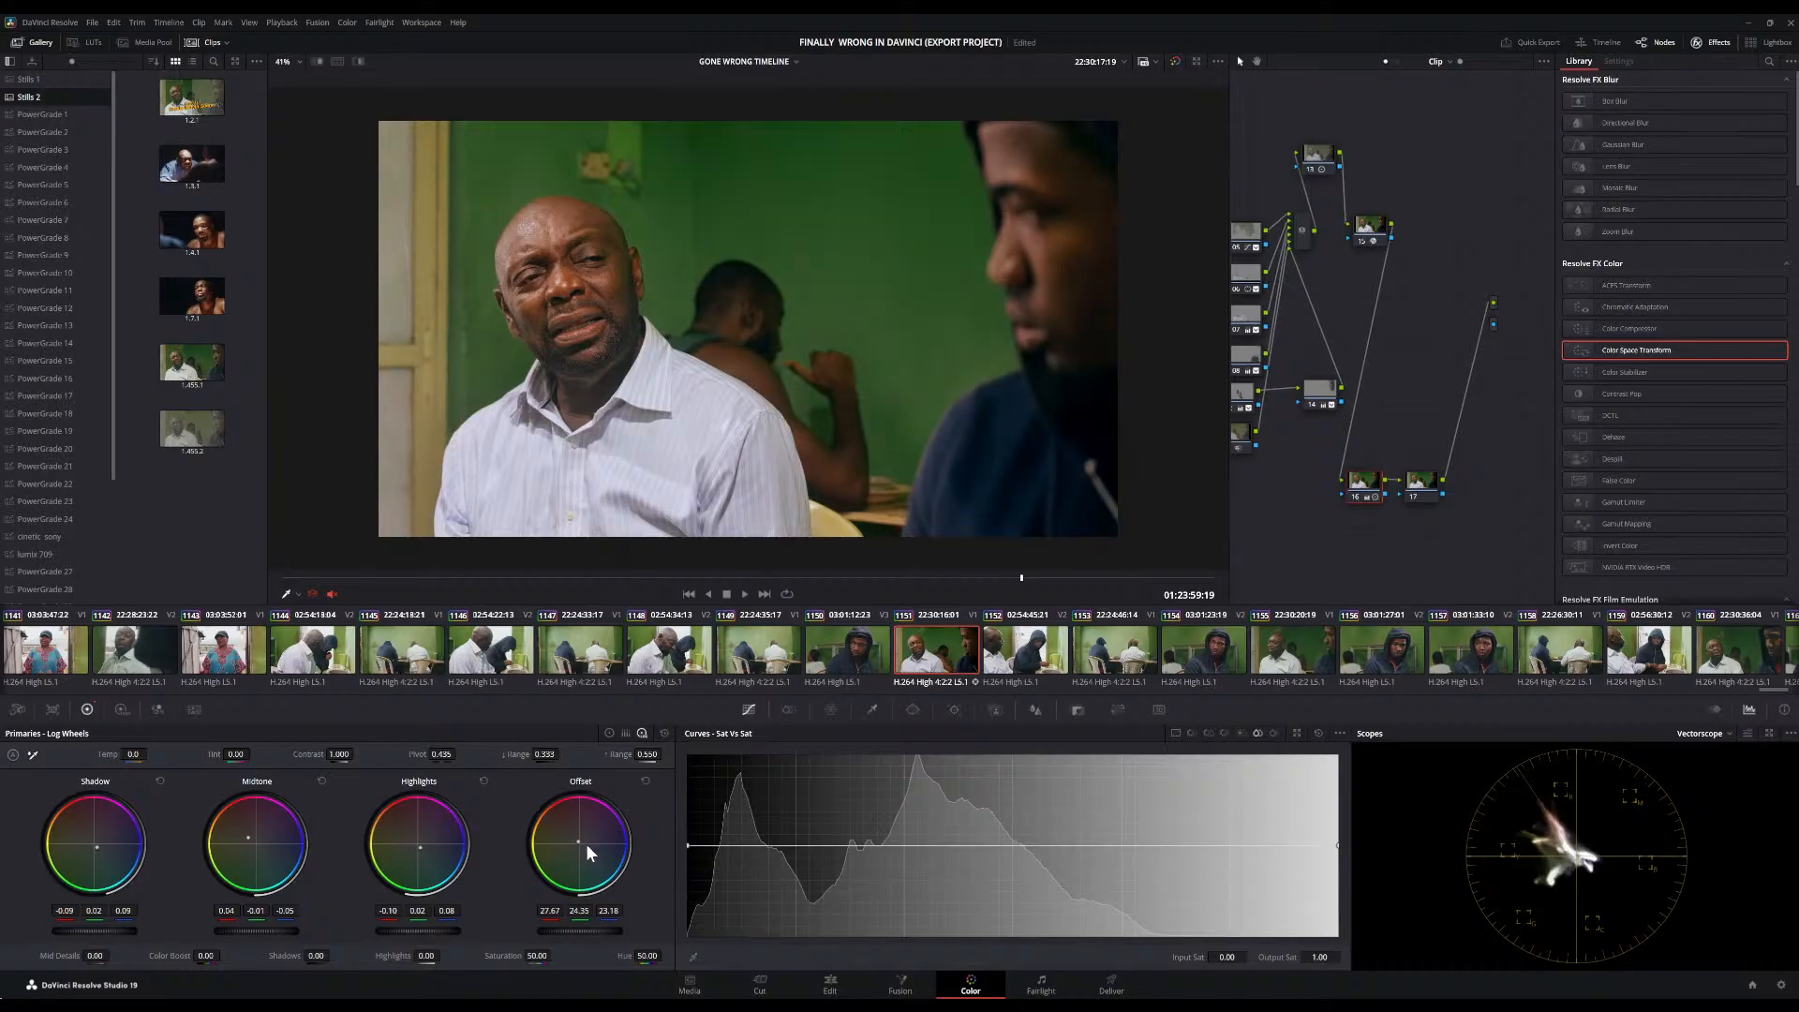
pyautogui.moveTo(578, 842); pyautogui.dragTo(577, 841)
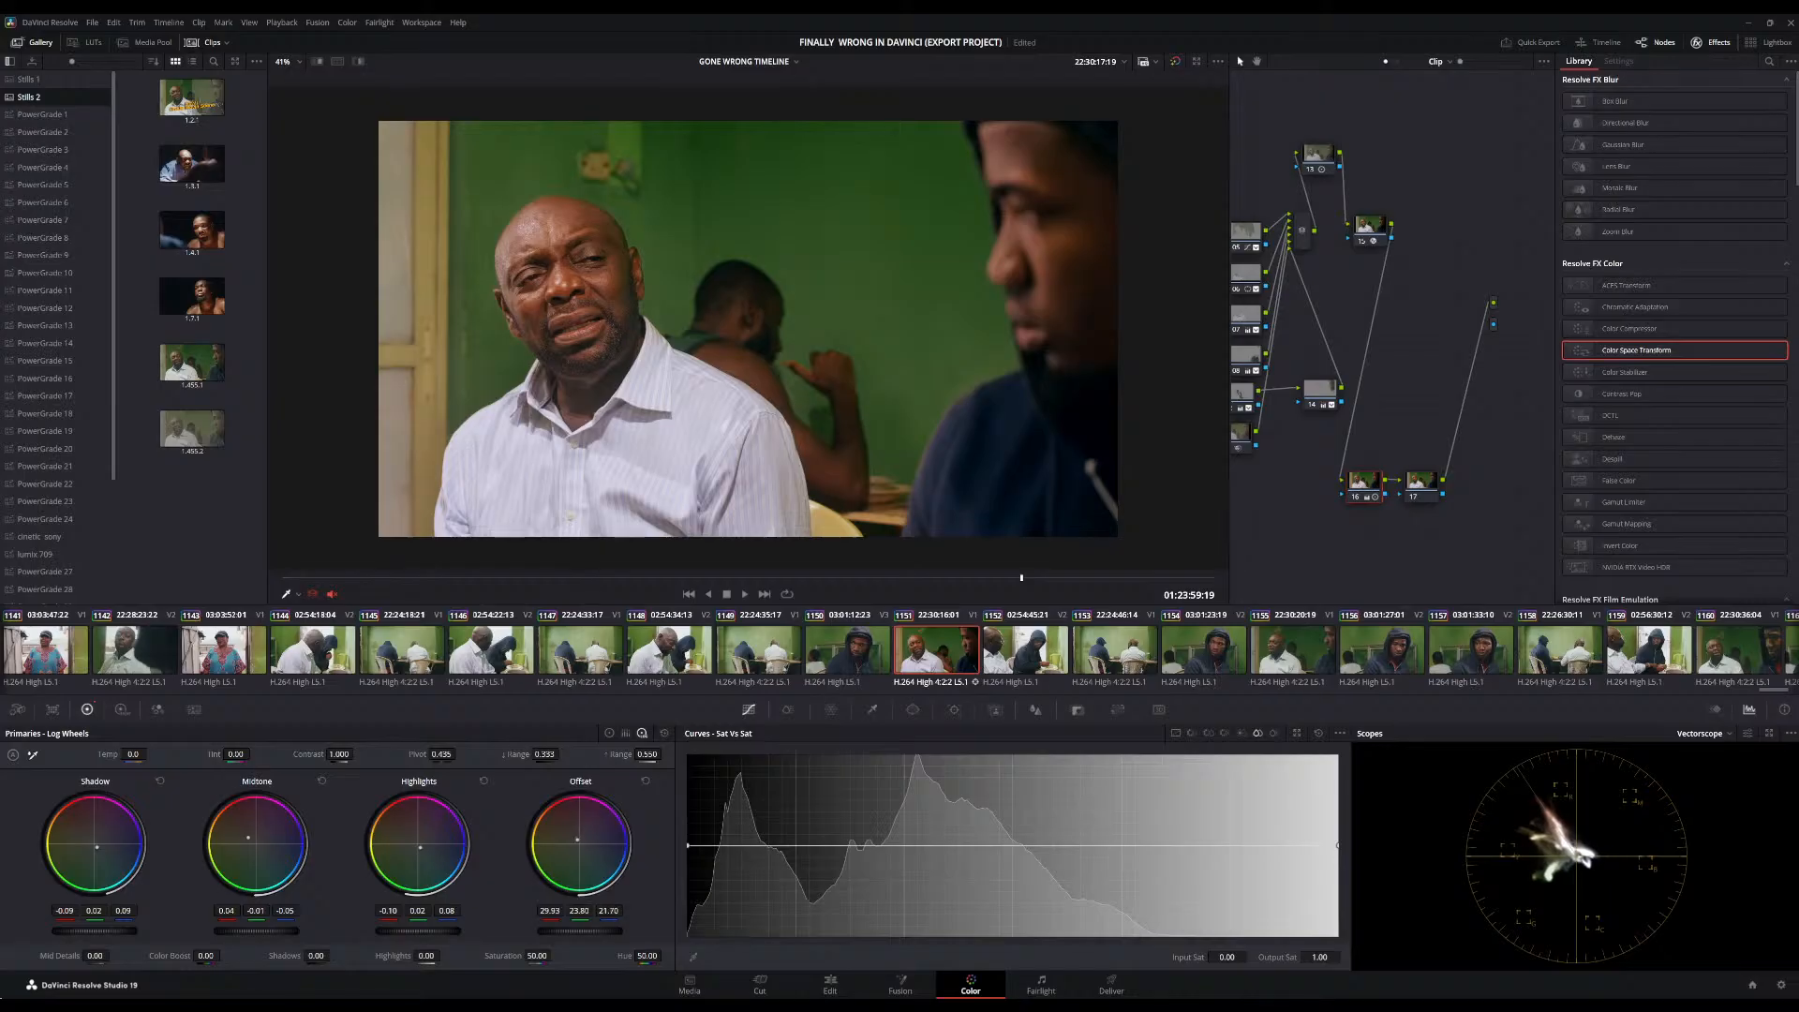
pyautogui.scroll(-1, 812, 375)
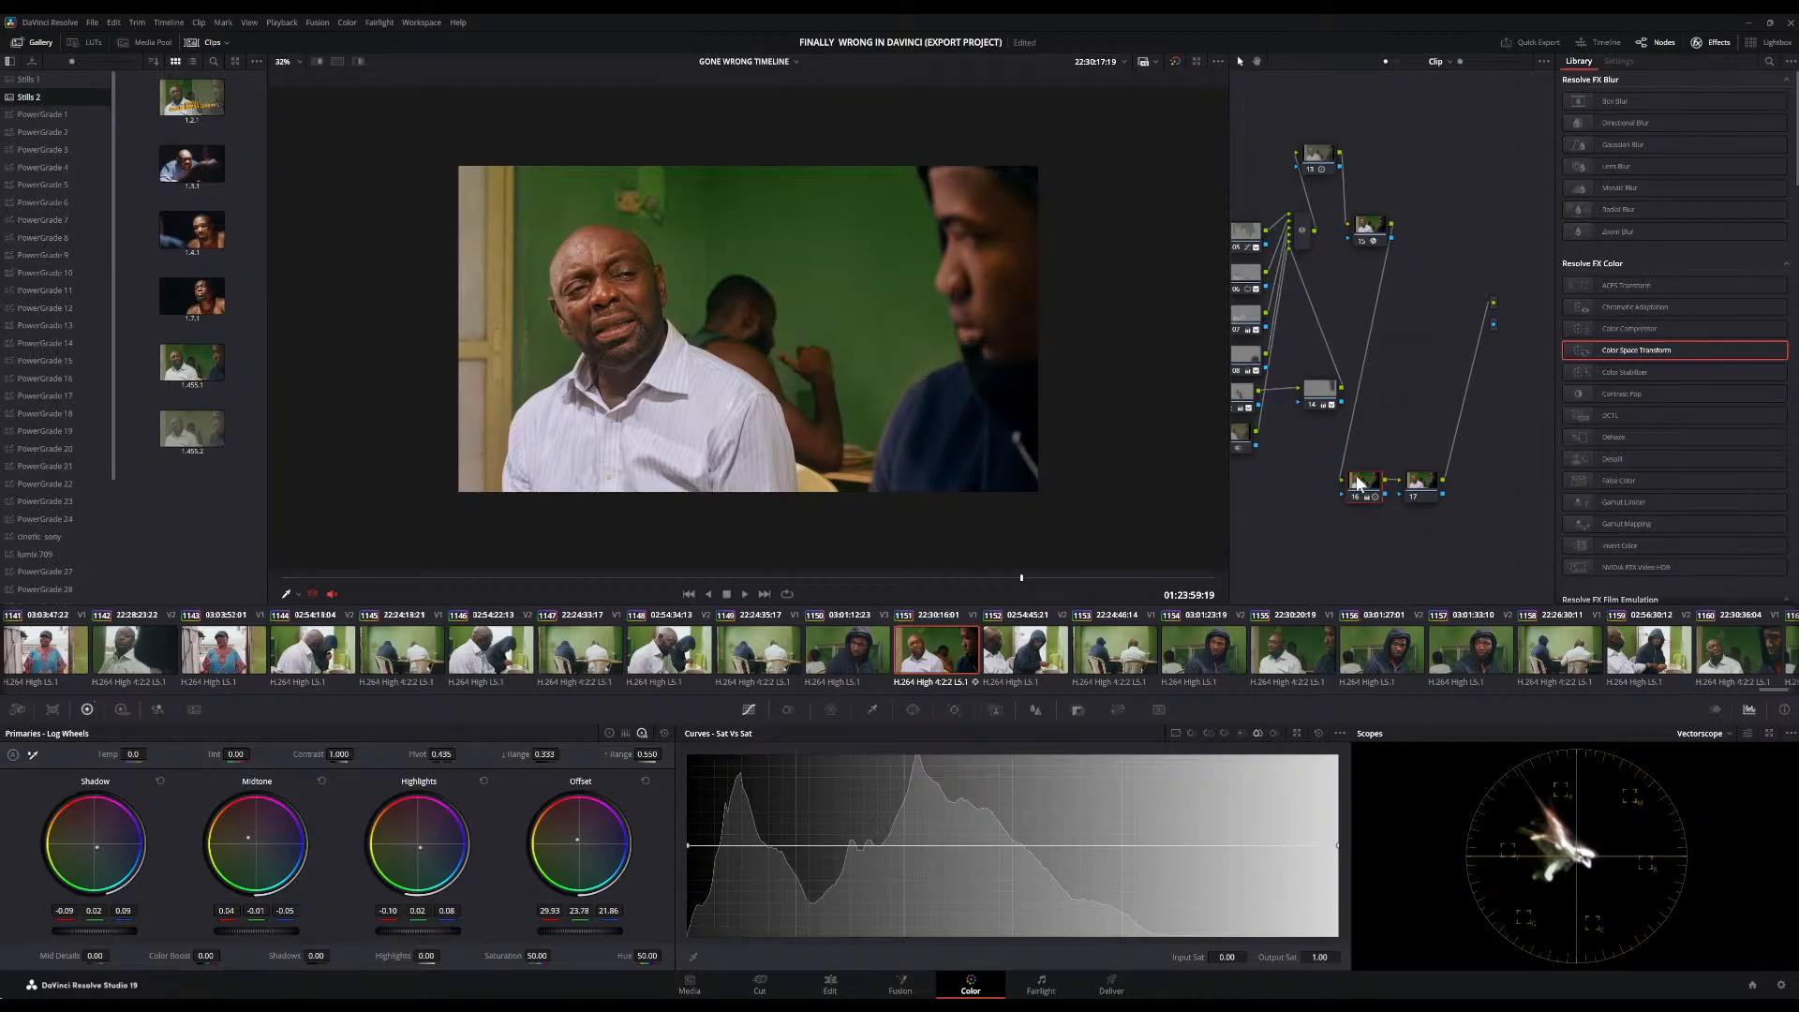
# Check node 16's effect on the shot again and reset the whole grade on that node
pyautogui.hotkey('ctrl', 's')
pyautogui.click(1358, 498)
pyautogui.click(1358, 498)
pyautogui.click(1360, 496)
pyautogui.hotkey('shift', 'Home')
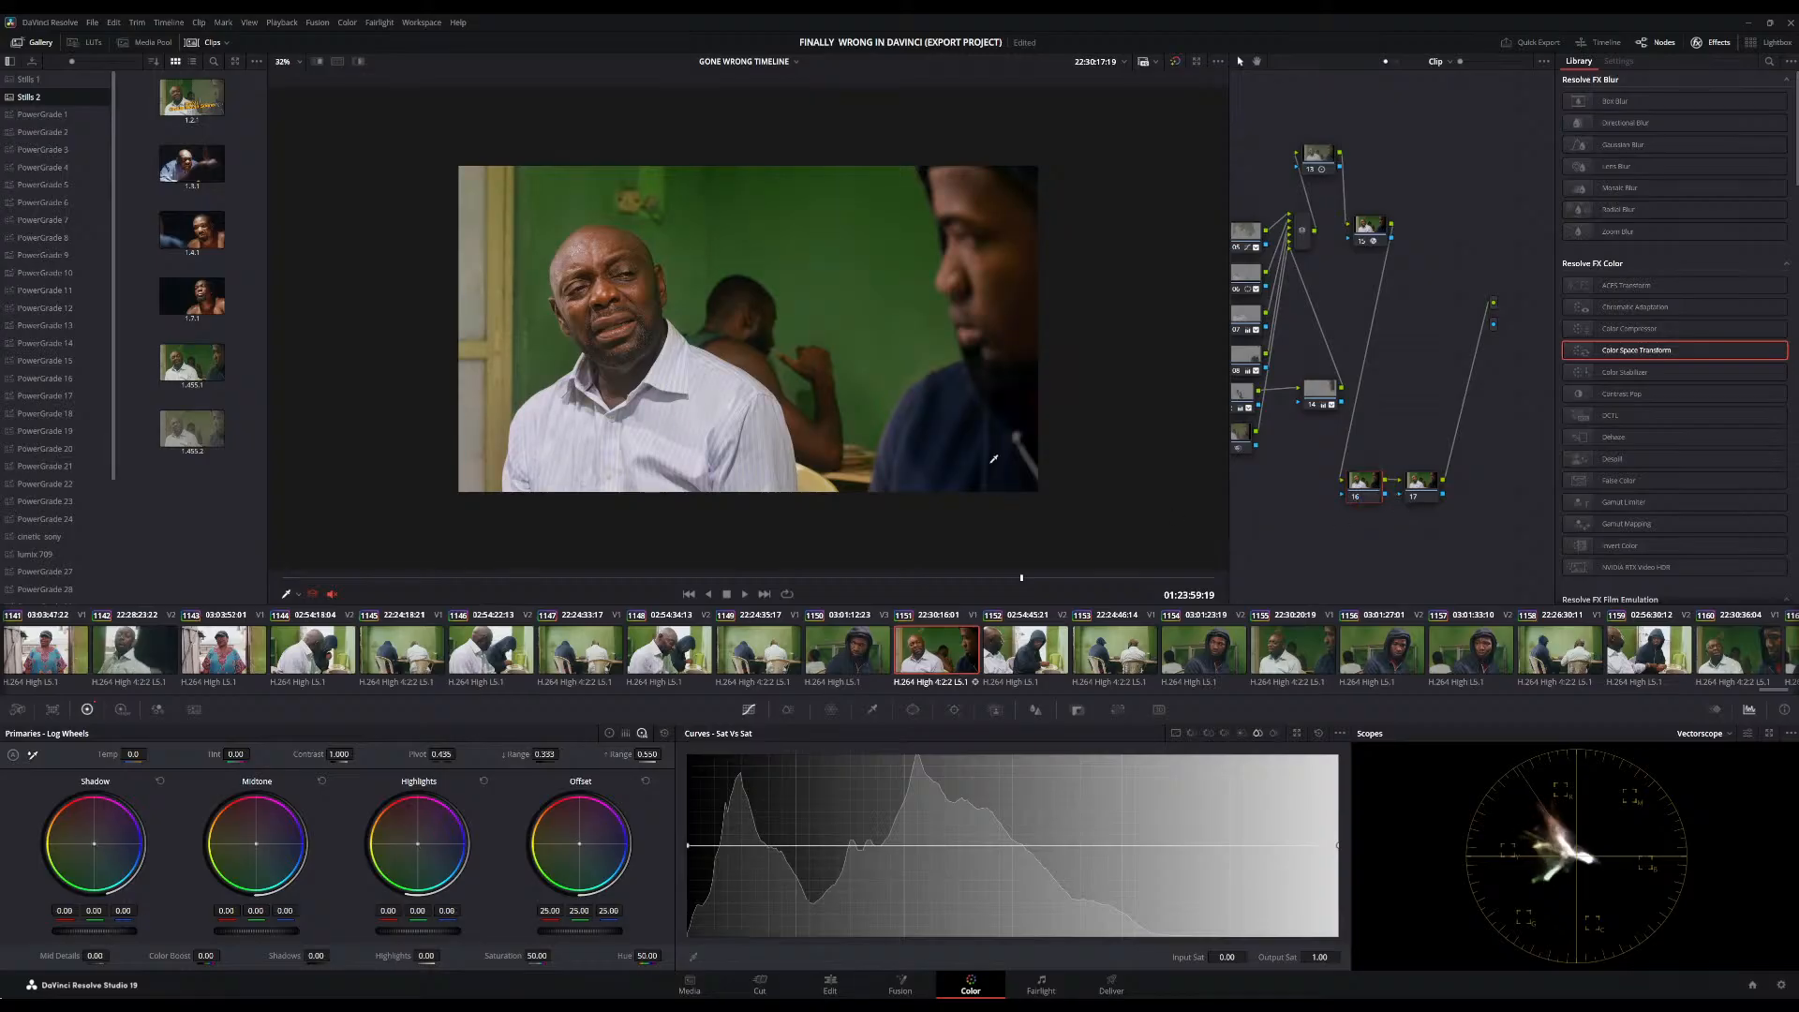
# Show the Film Looks LUTs in a wider browser and give node 16 a Color Space Transform from Rec.709 Gamma 2.4 to Rec.709 Sony S-Log3
pyautogui.click(90, 40)
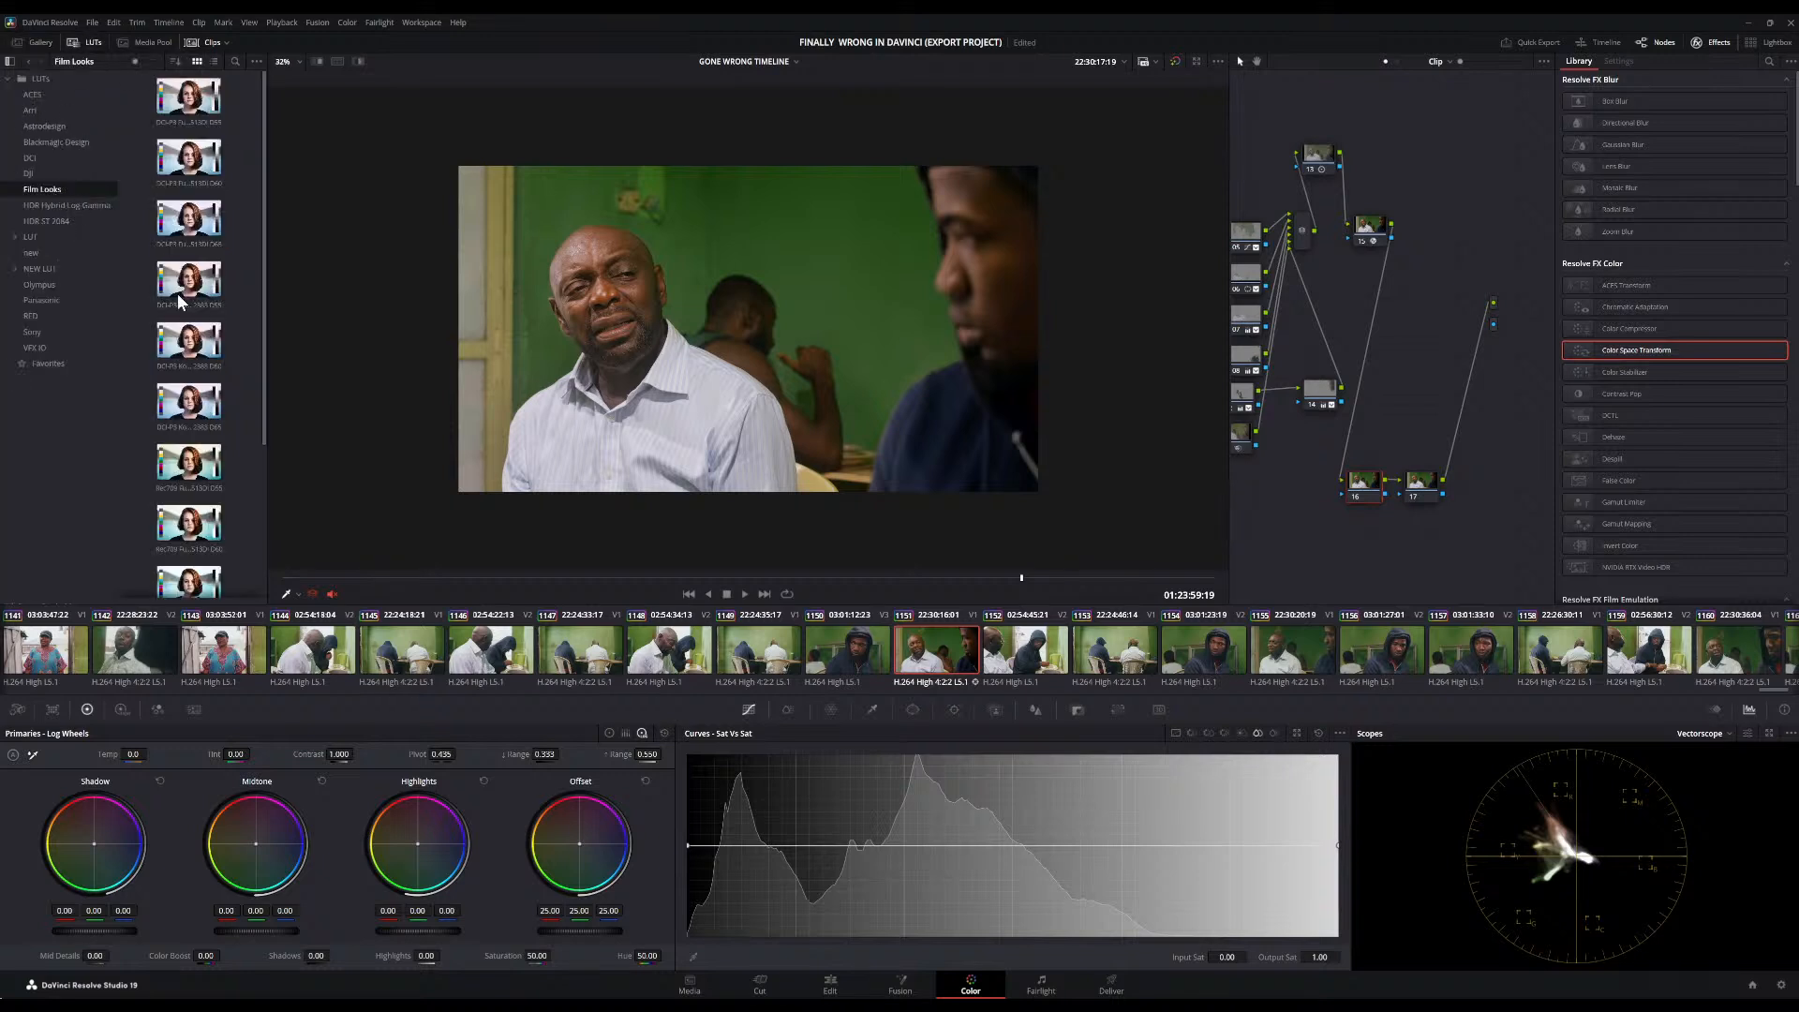
pyautogui.moveTo(267, 351); pyautogui.dragTo(333, 351)
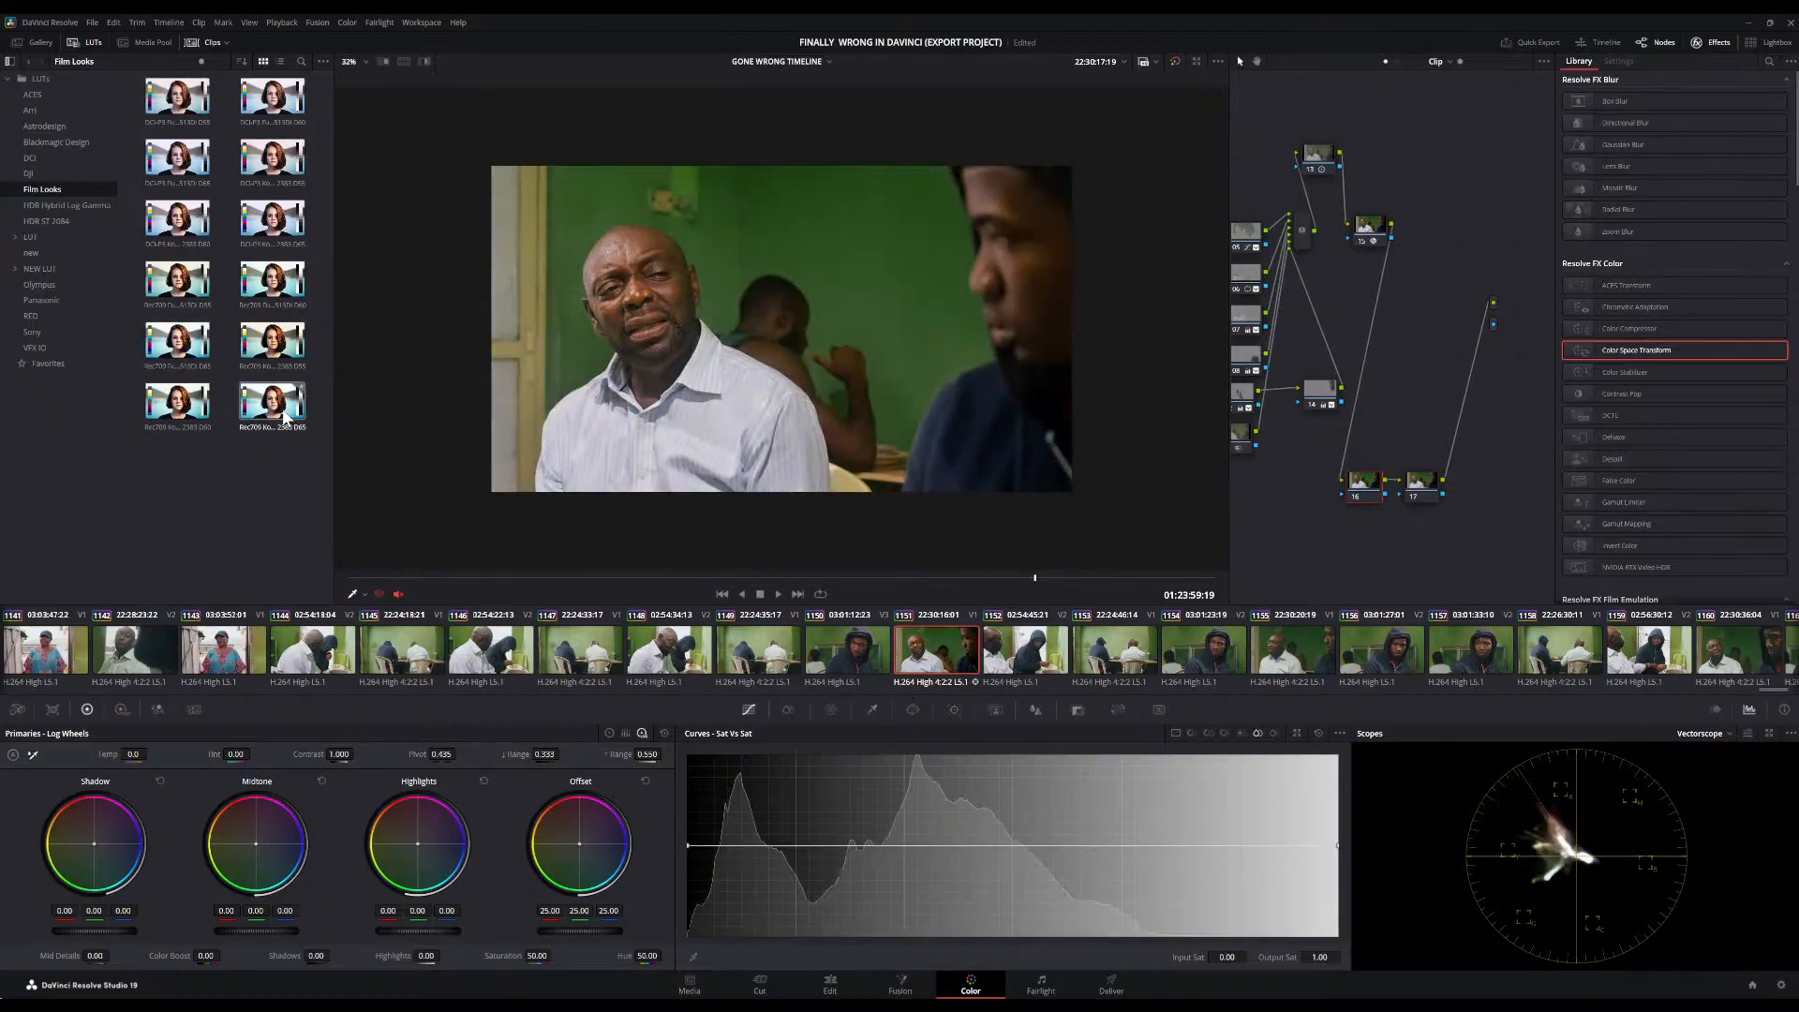
pyautogui.moveTo(286, 419); pyautogui.dragTo(1364, 483)
pyautogui.moveTo(1366, 498); pyautogui.dragTo(1368, 501)
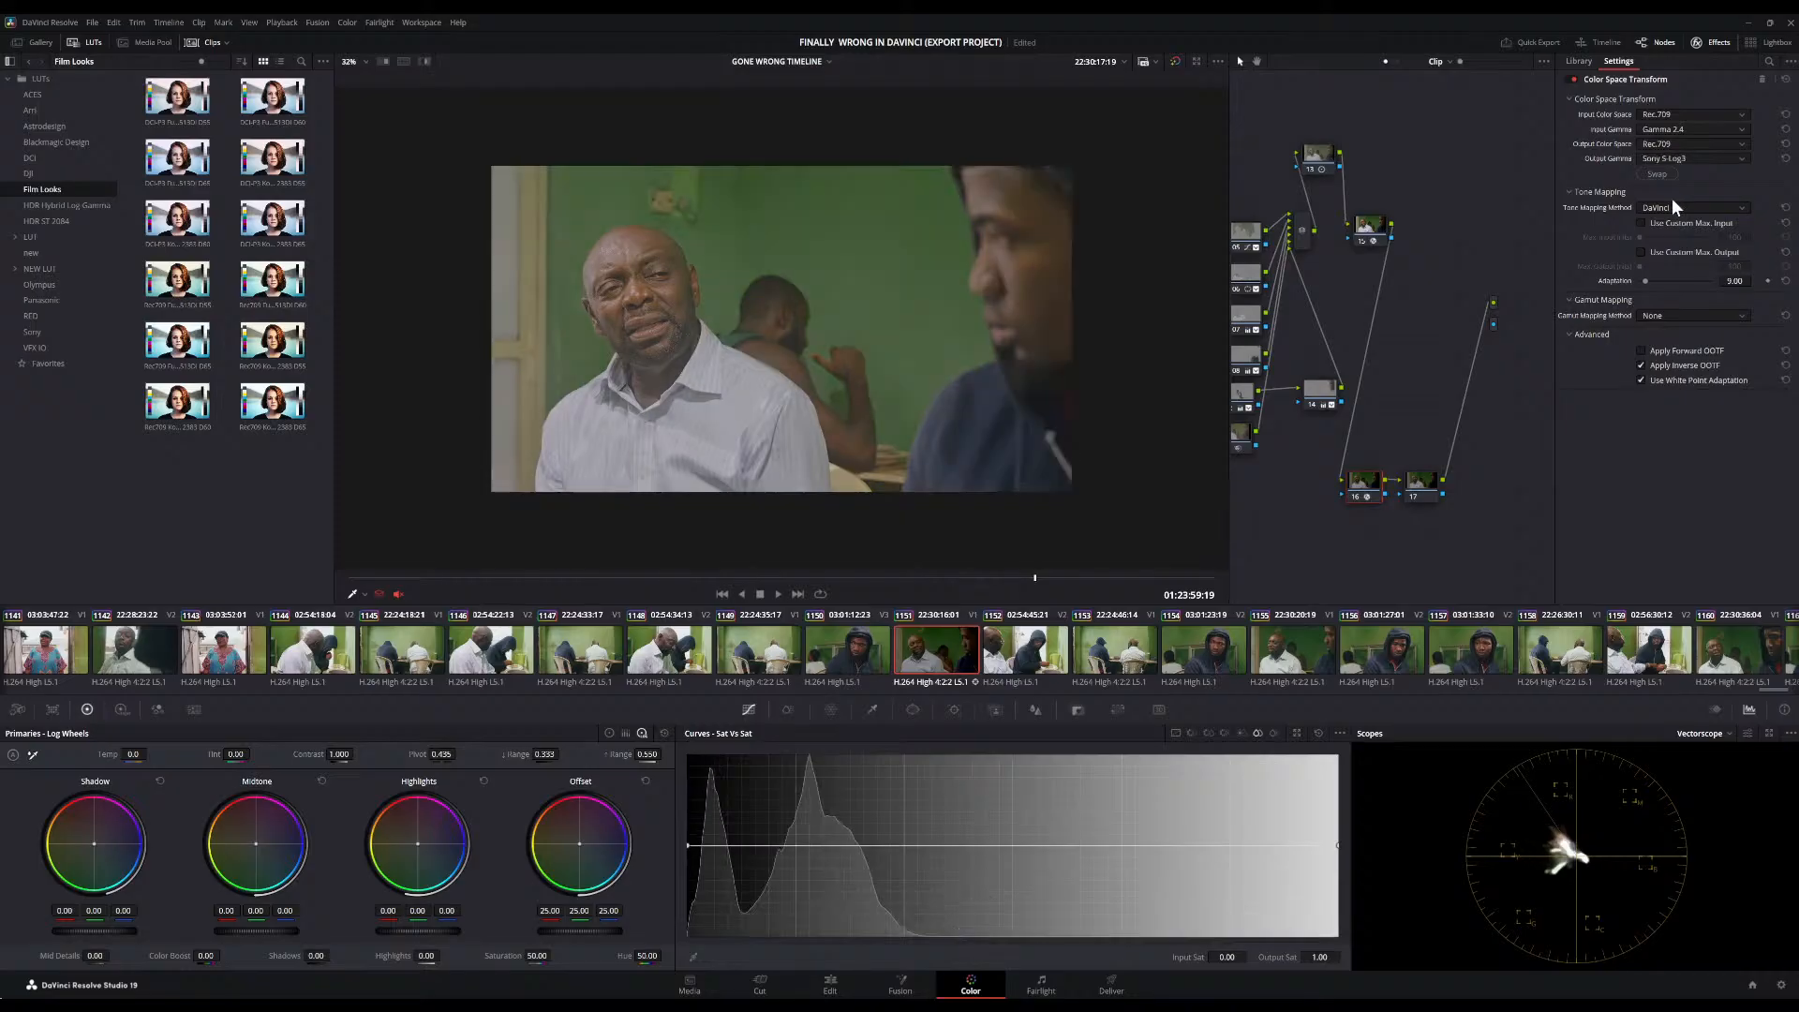
# On node 17, try the Rec709 Kodak 2383 D65 film look against the Rec709 Fujifilm D65 look
pyautogui.click(1425, 484)
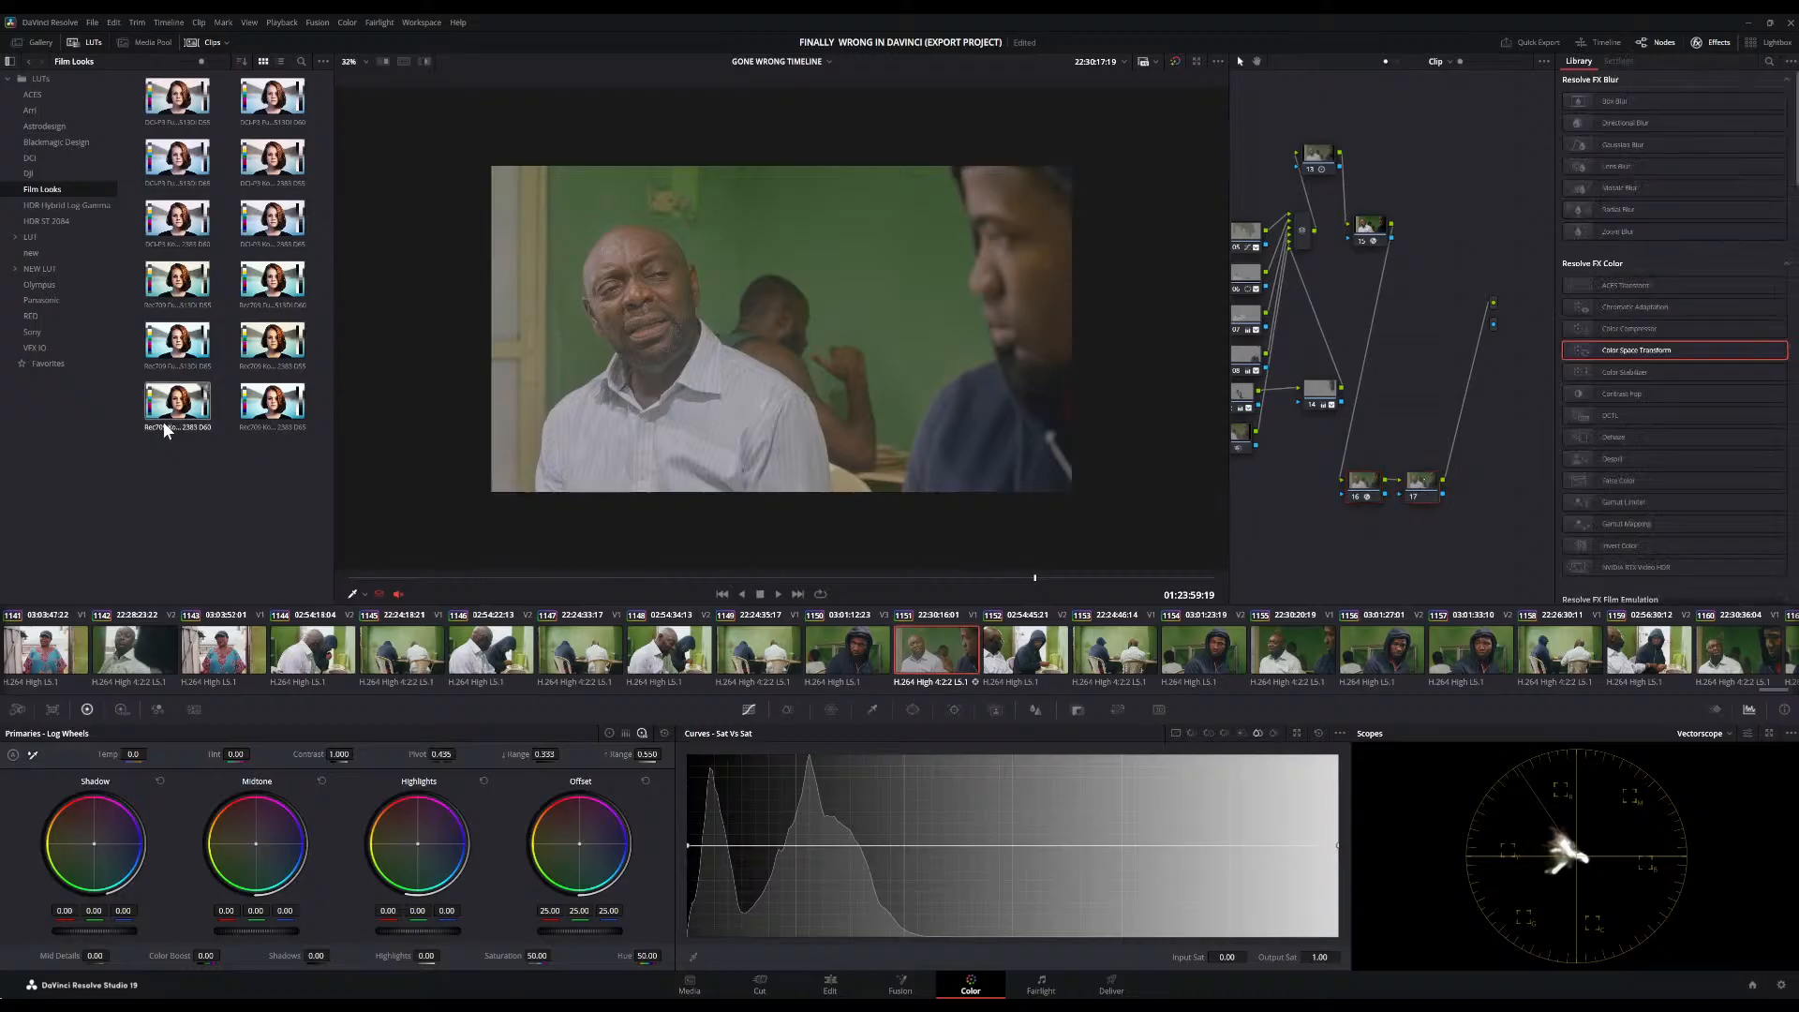
pyautogui.moveTo(278, 413); pyautogui.dragTo(718, 416)
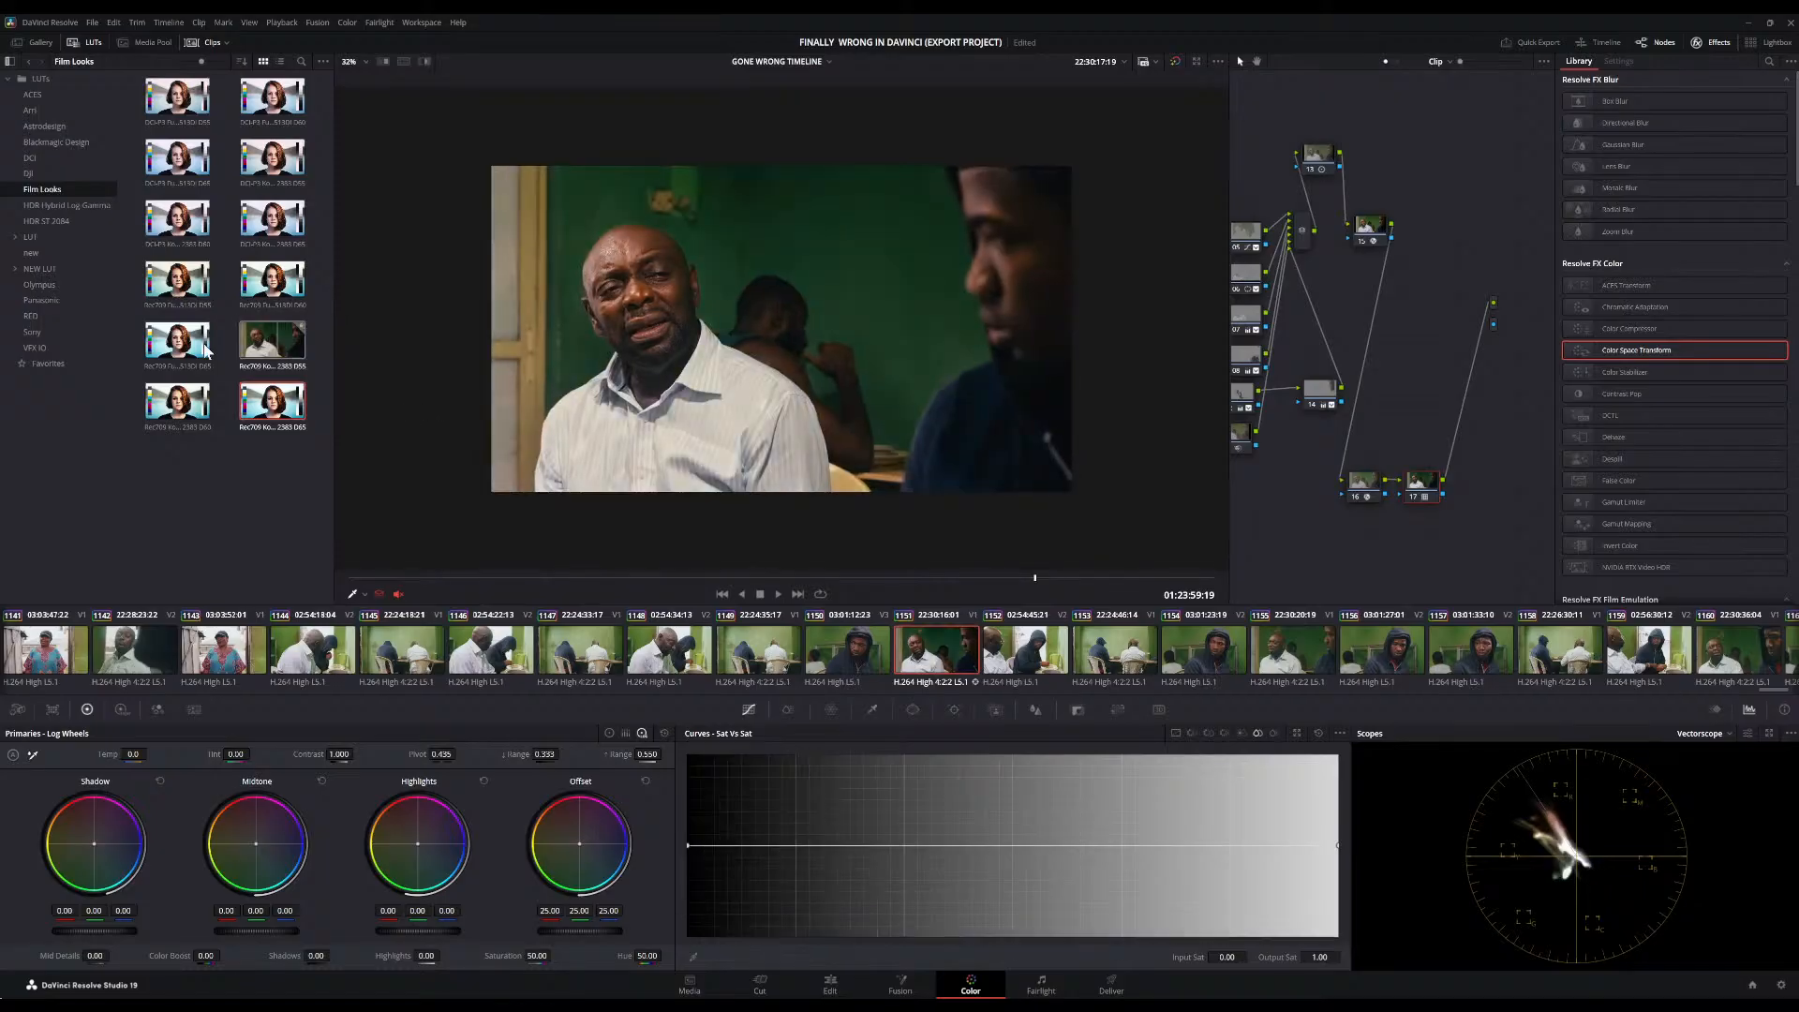
pyautogui.moveTo(178, 343); pyautogui.dragTo(778, 409)
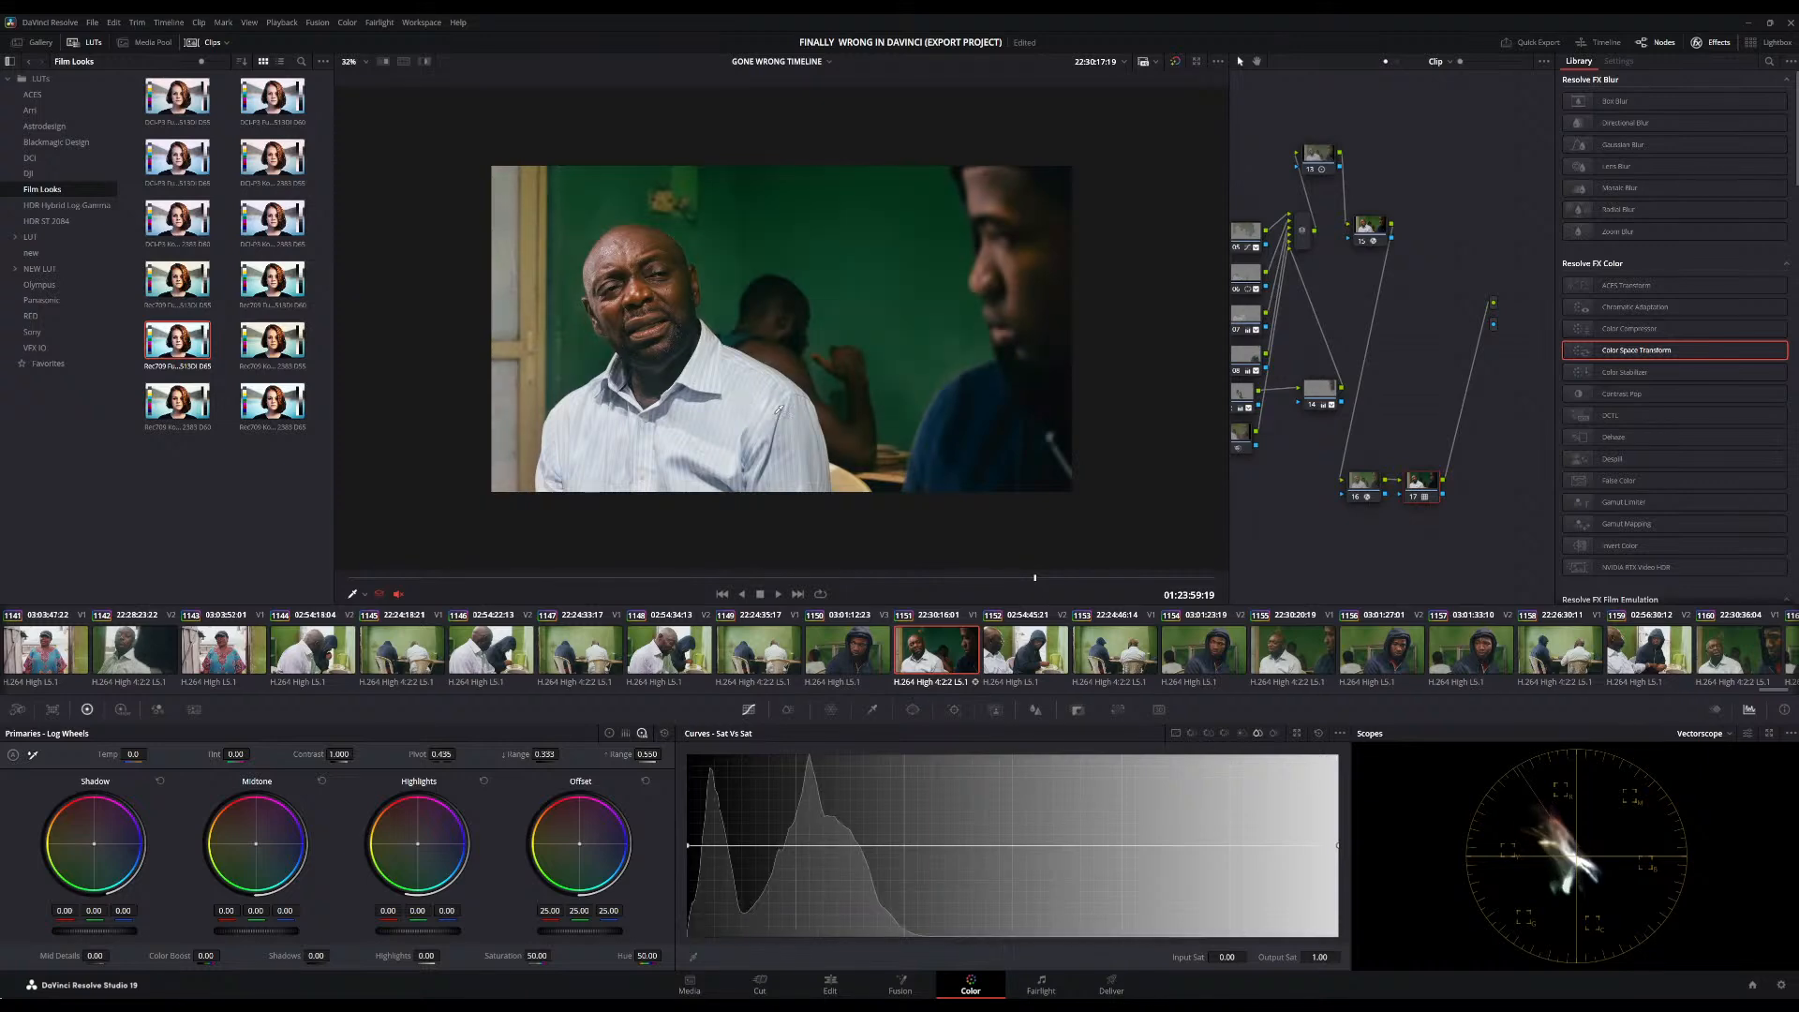
pyautogui.moveTo(271, 402); pyautogui.dragTo(607, 462)
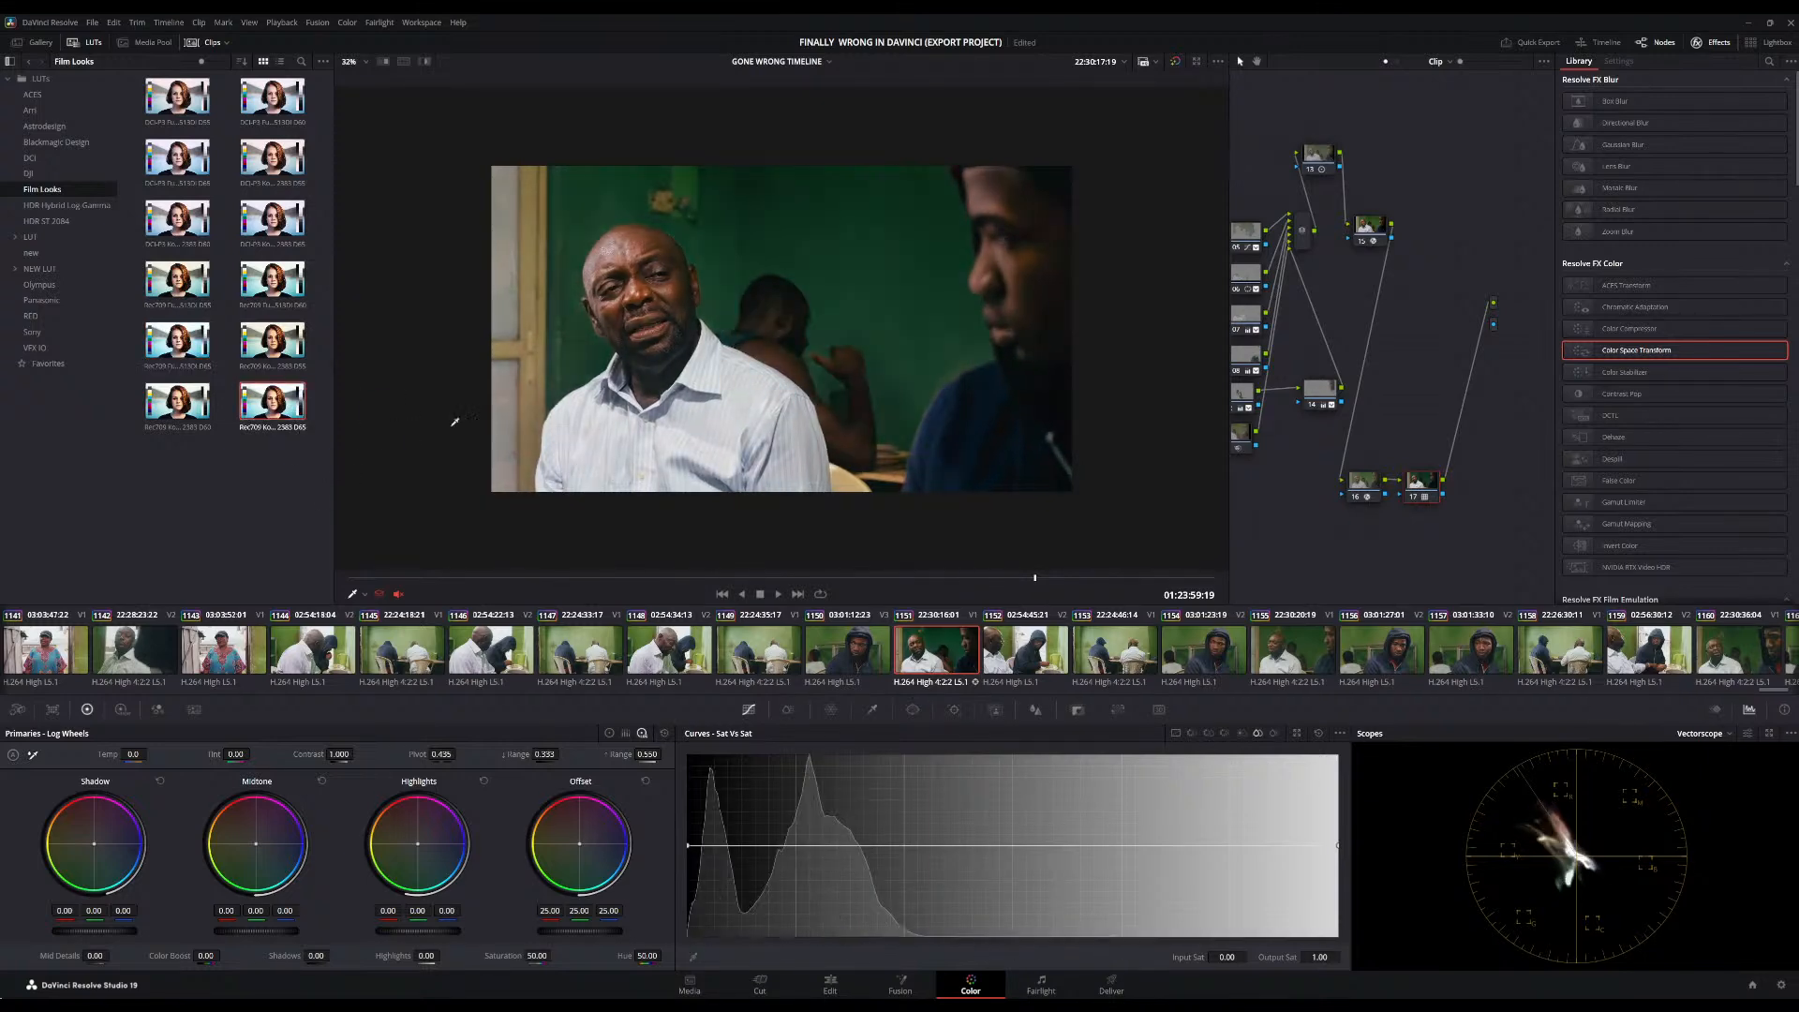
pyautogui.moveTo(334, 435); pyautogui.dragTo(393, 424)
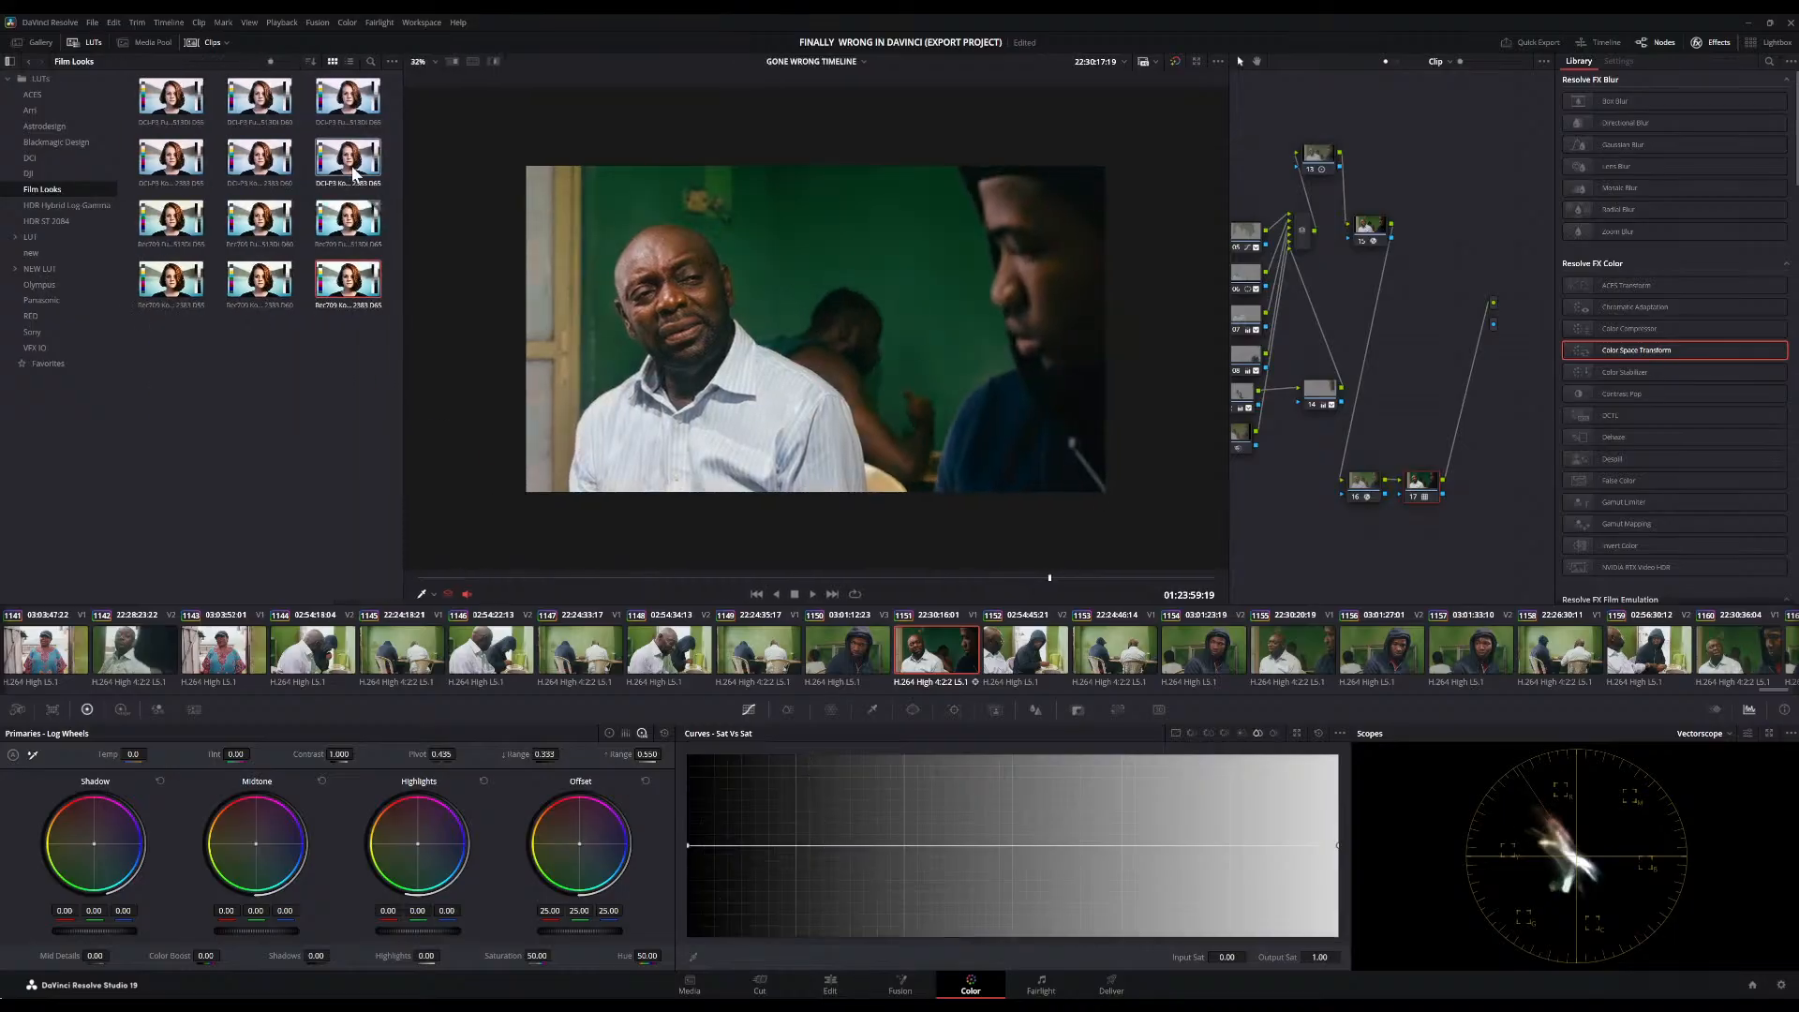
# Try the DCI-P3 Kodak 2383 and Fujifilm film looks on node 17 in their D65 and D55 versions
pyautogui.click(350, 164)
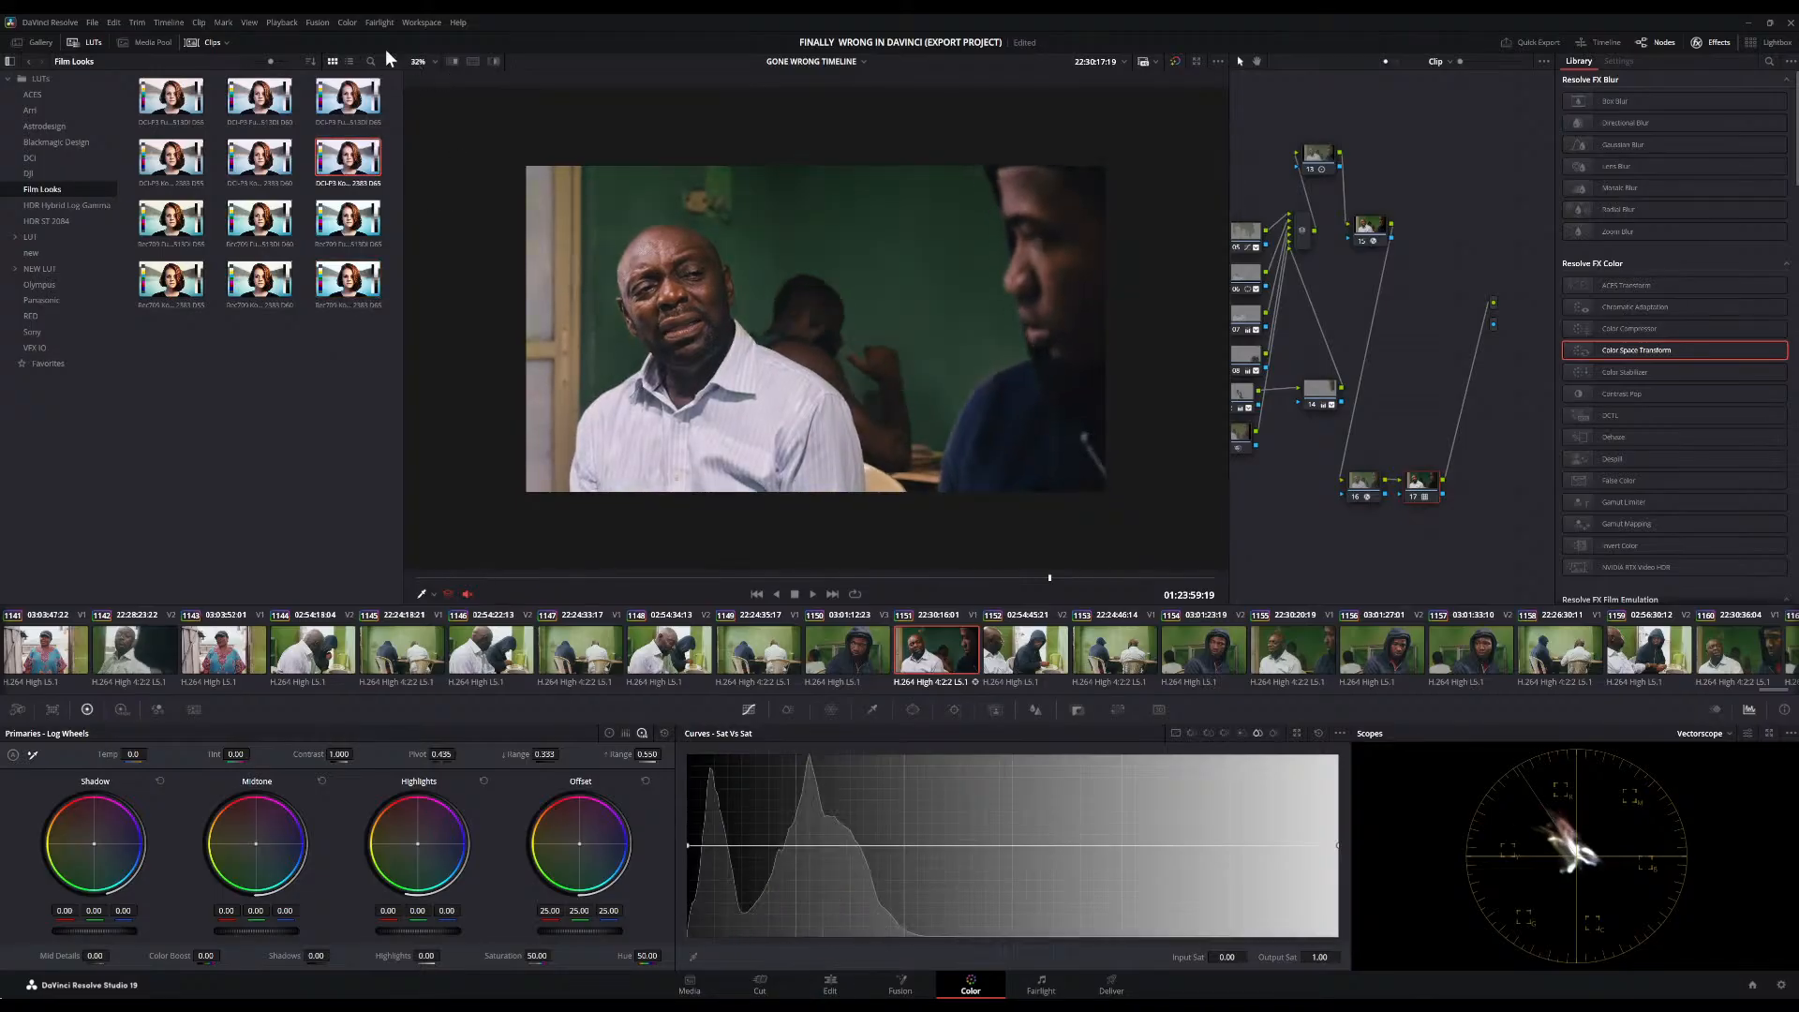
pyautogui.click(361, 94)
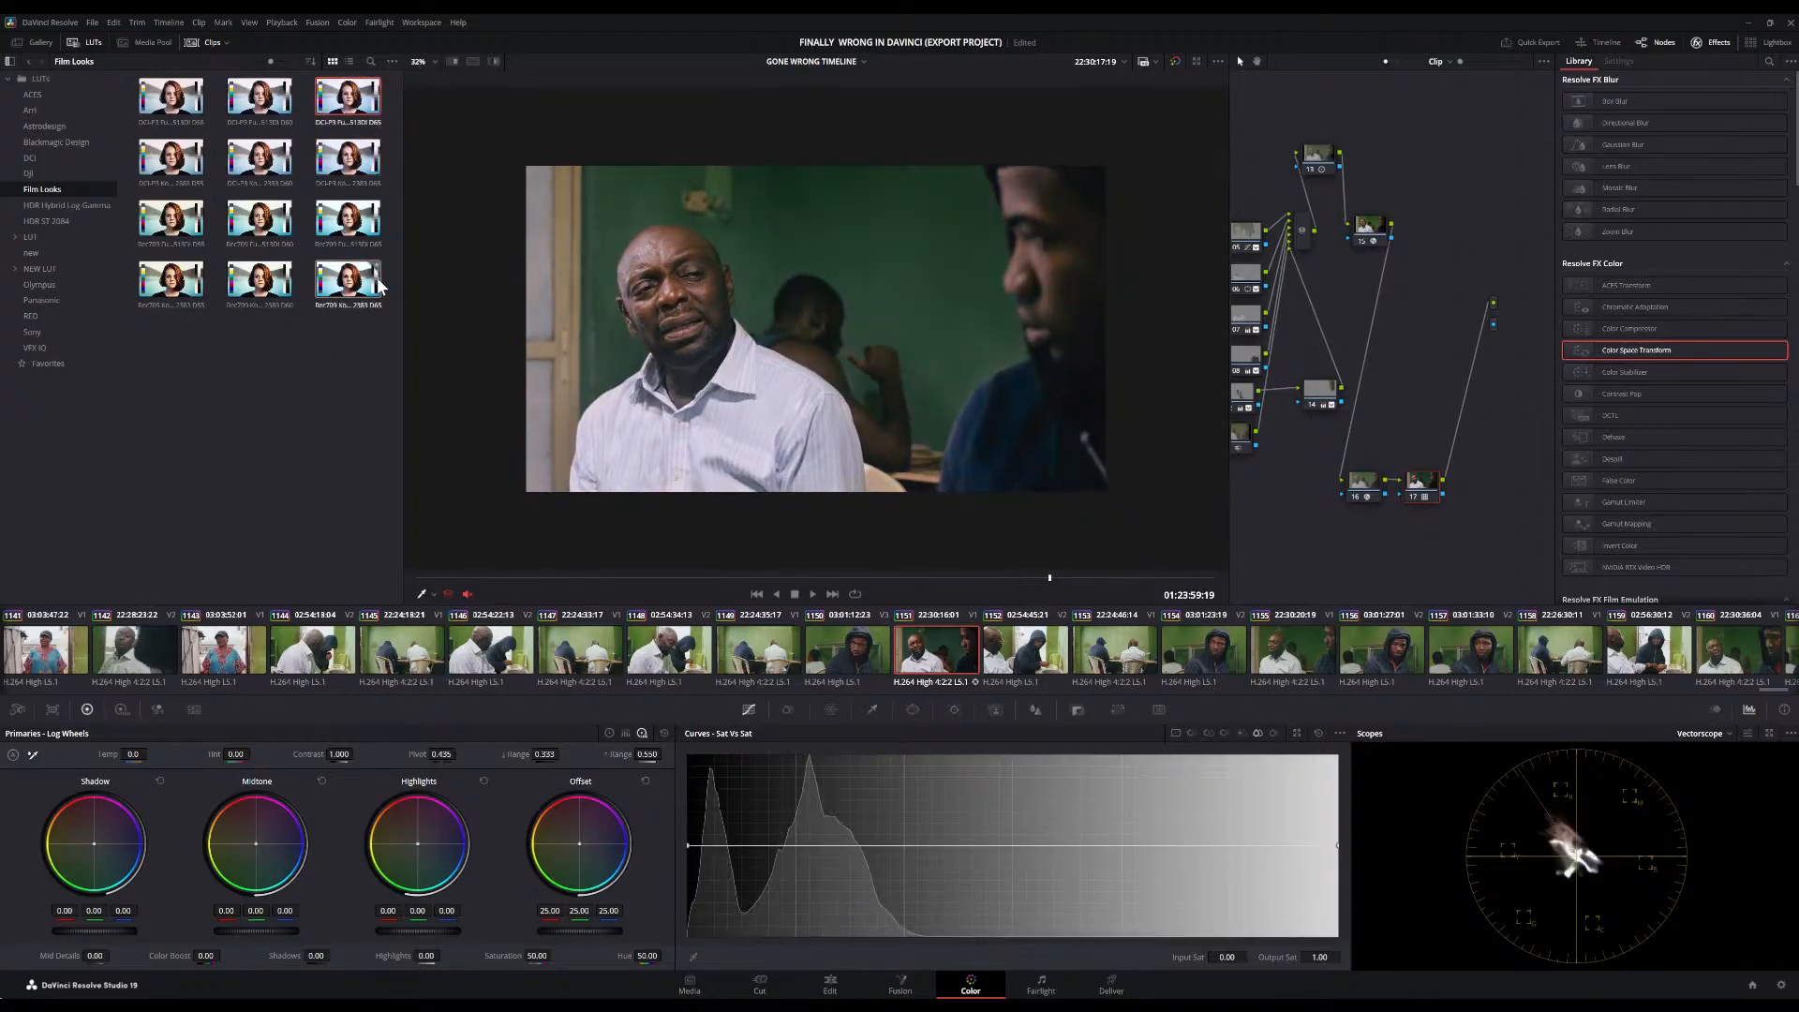
pyautogui.click(172, 105)
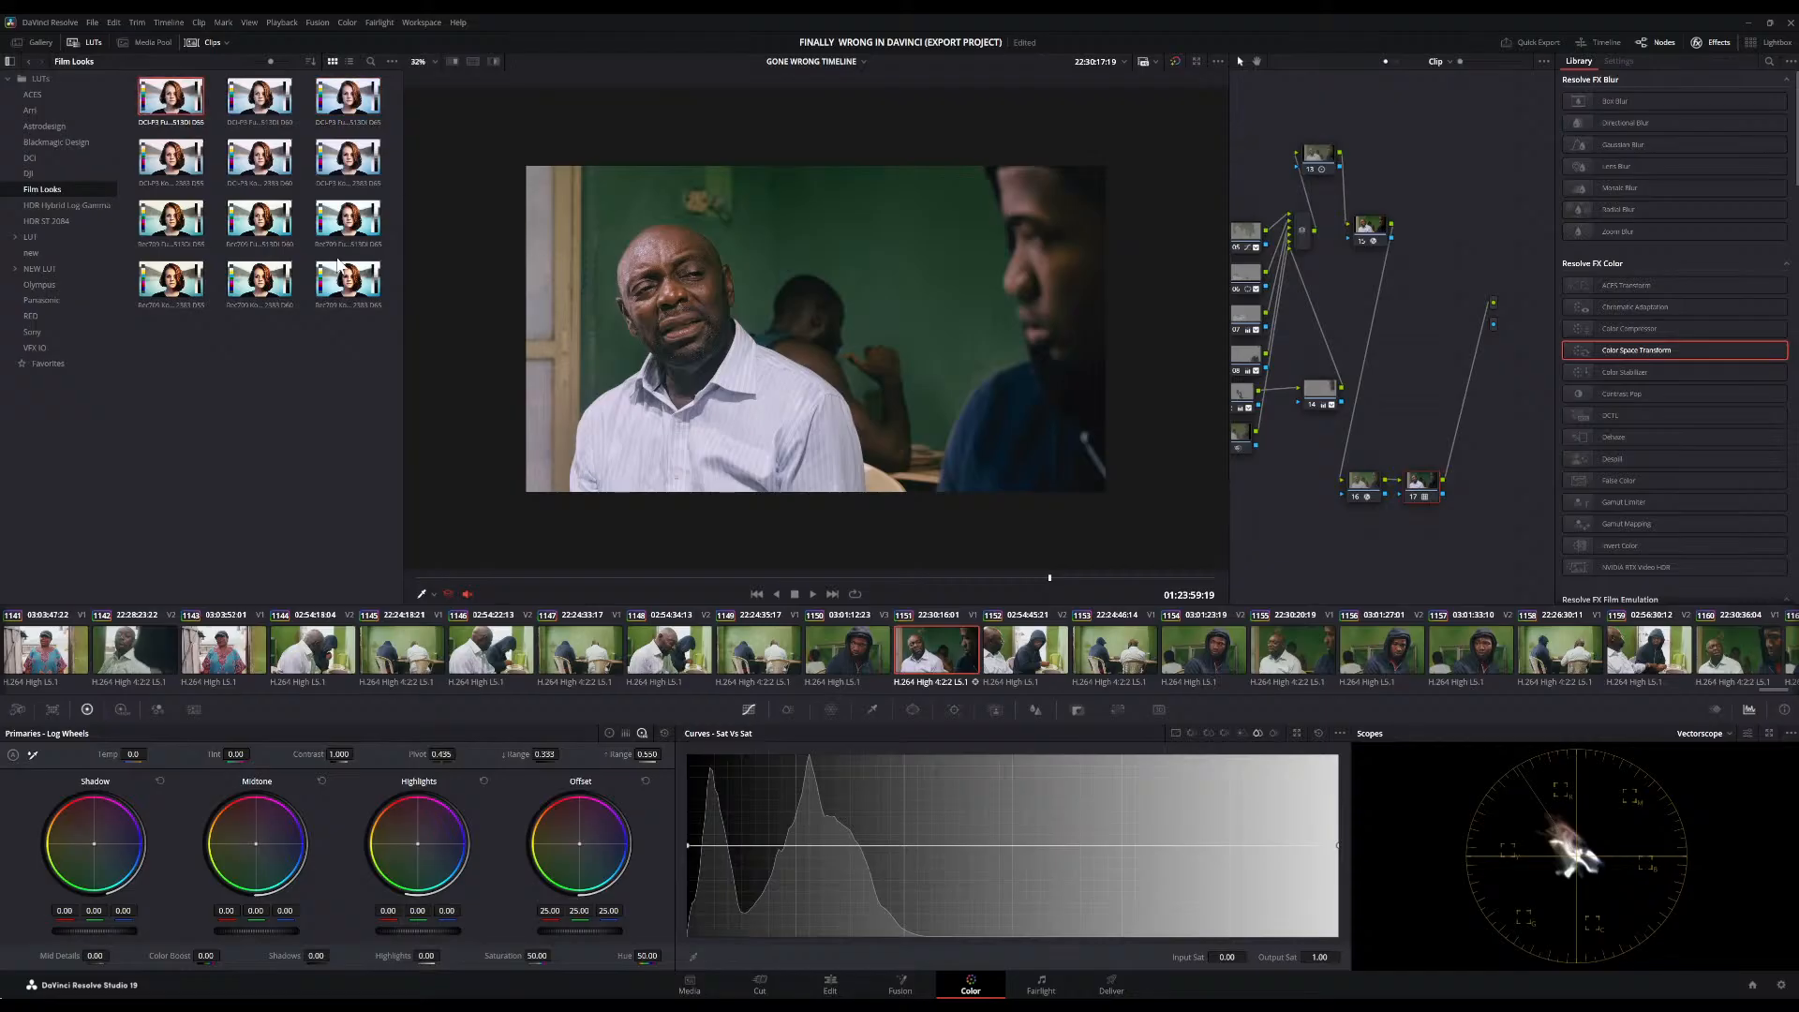
pyautogui.click(189, 173)
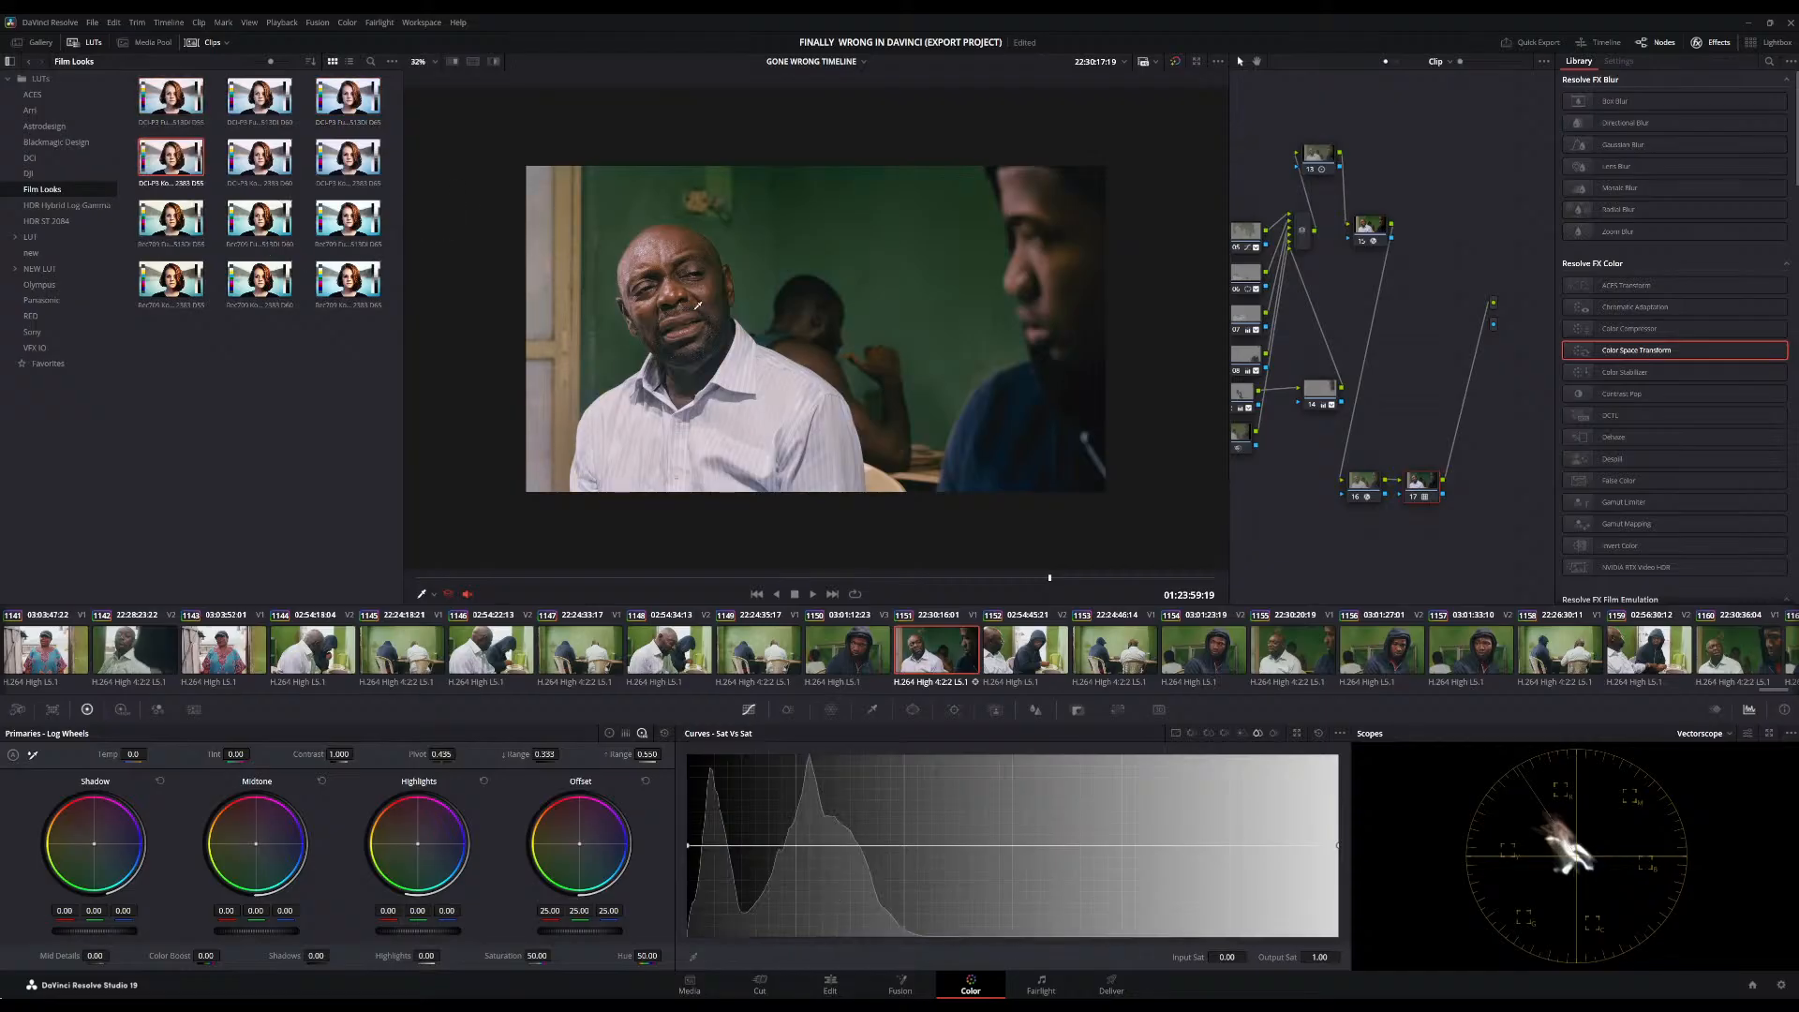
# Compare the Rec709 Fujifilm D55, Kodak D55 and Kodak D65 looks on node 17 and apply the Rec709 Fujifilm D65 look
pyautogui.click(170, 234)
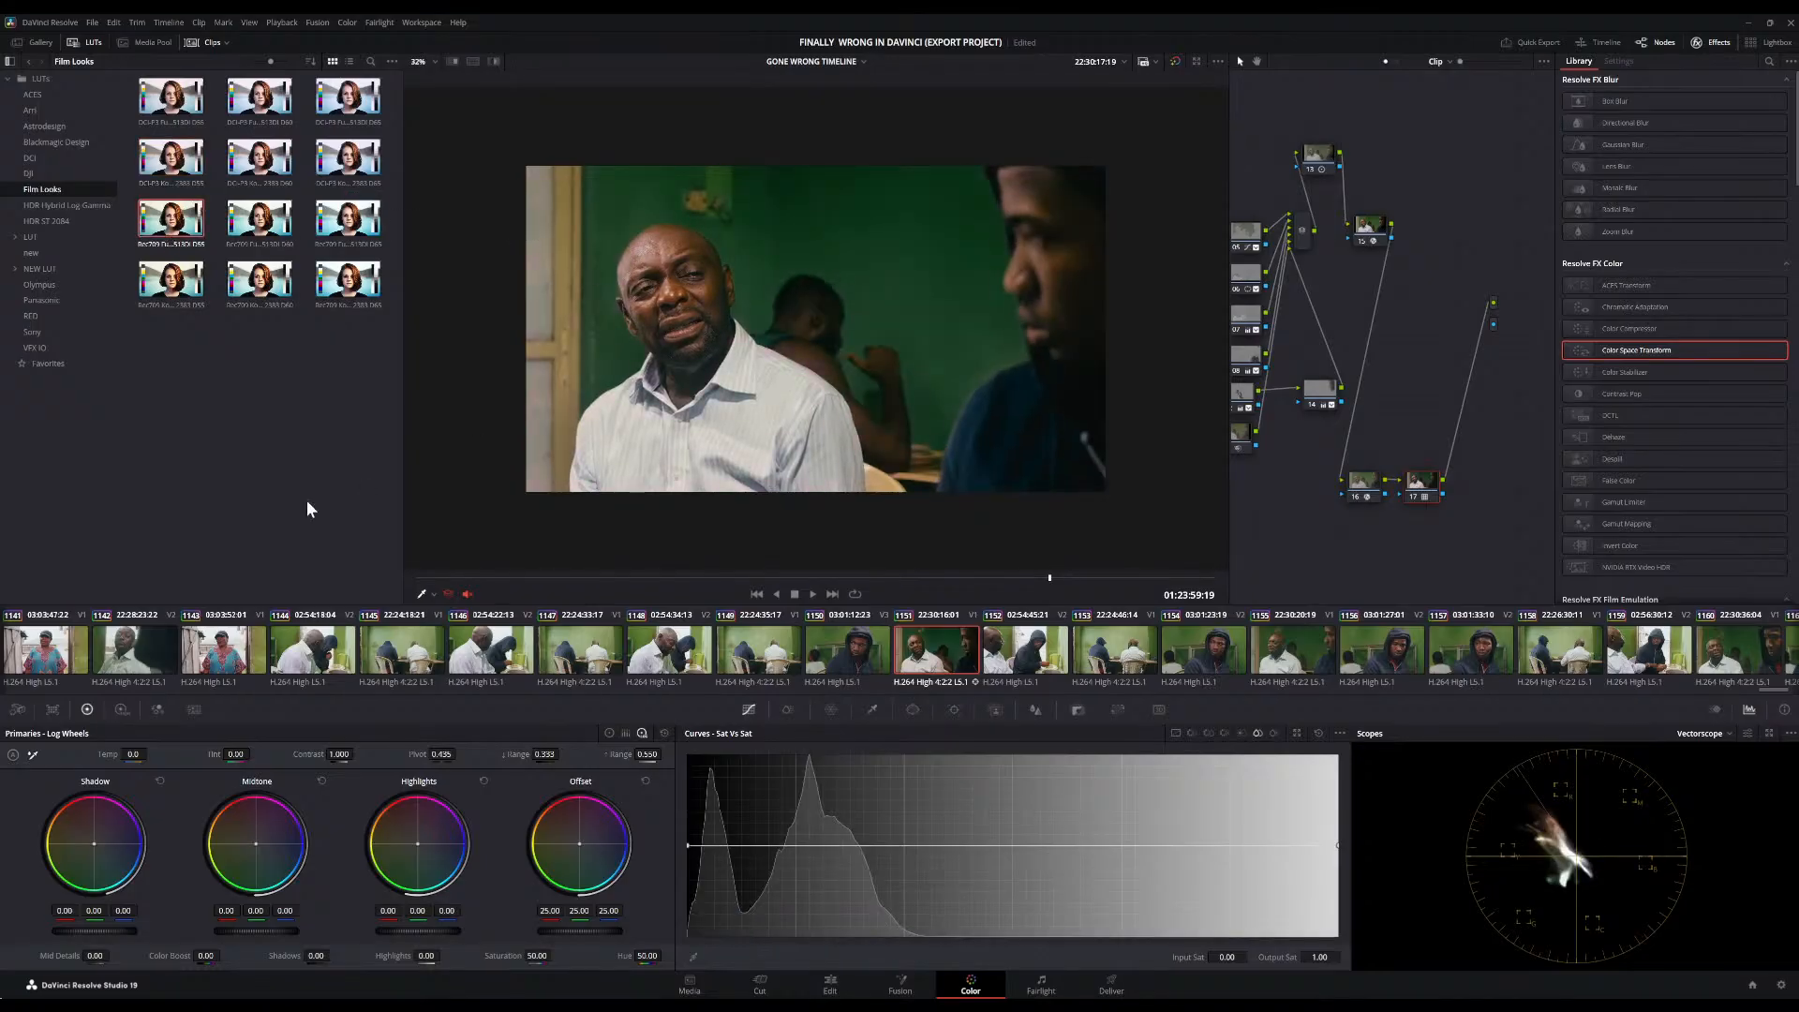
pyautogui.click(188, 293)
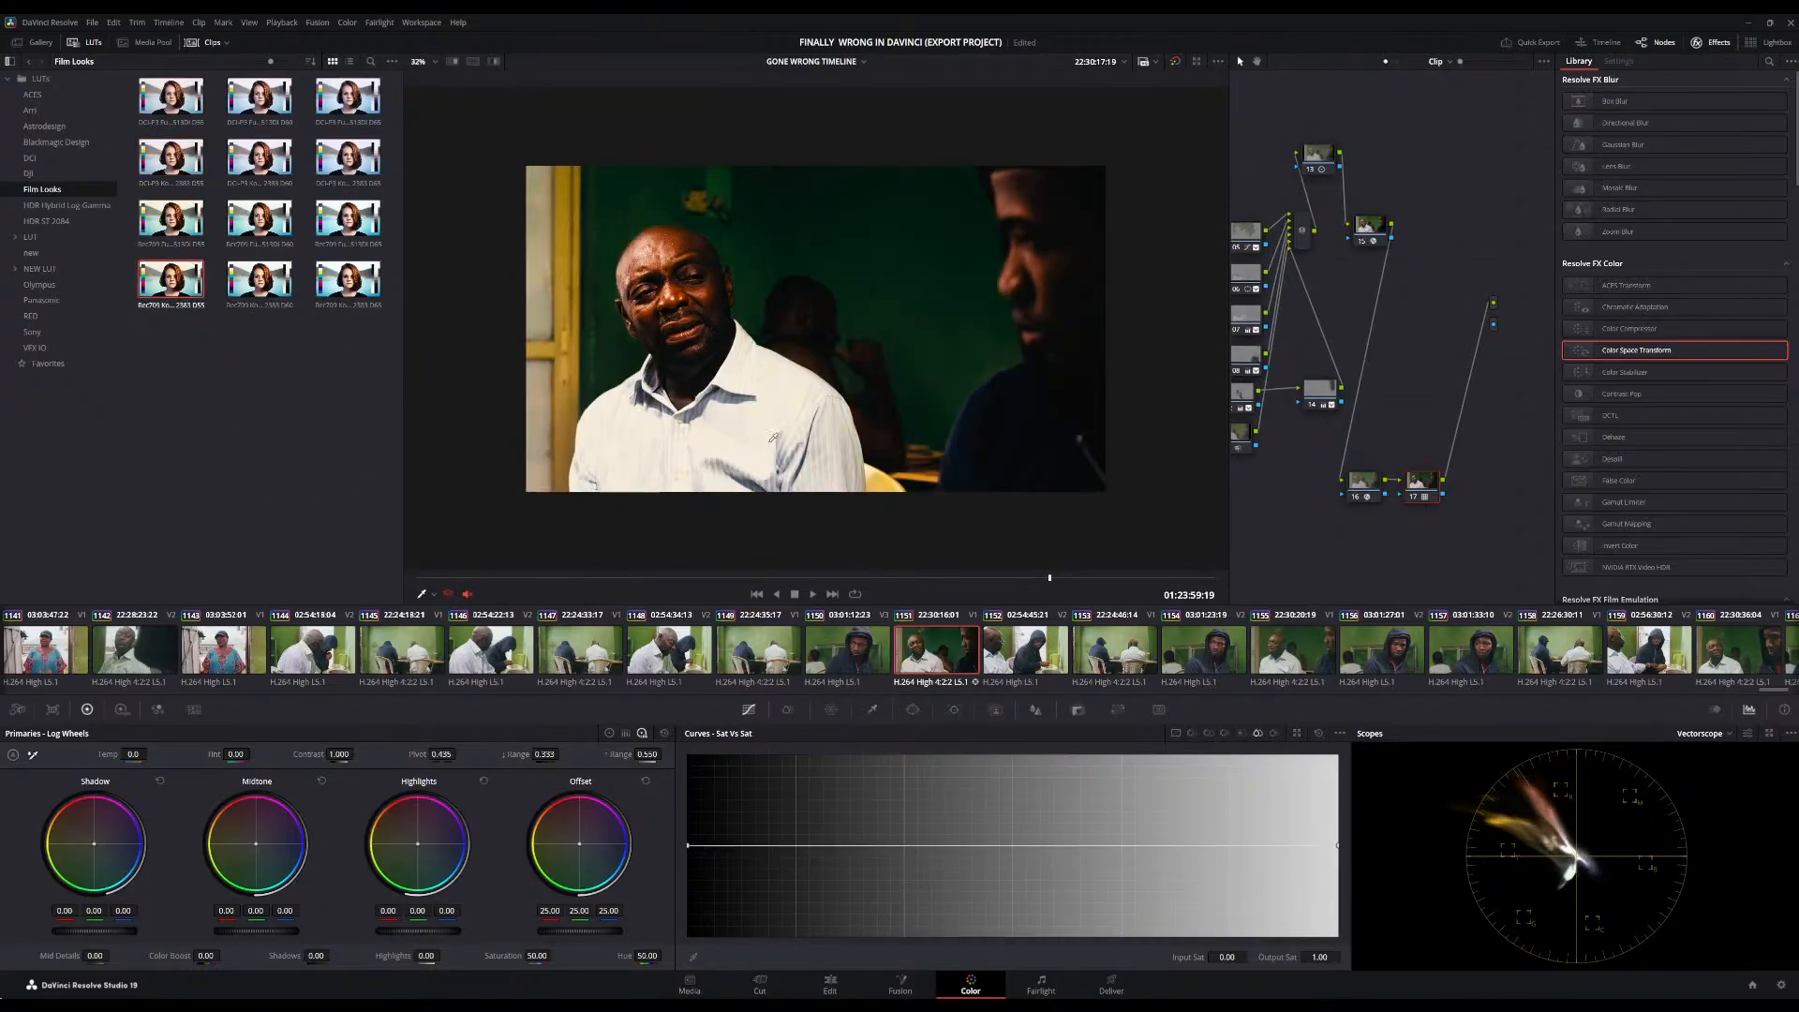
pyautogui.click(354, 283)
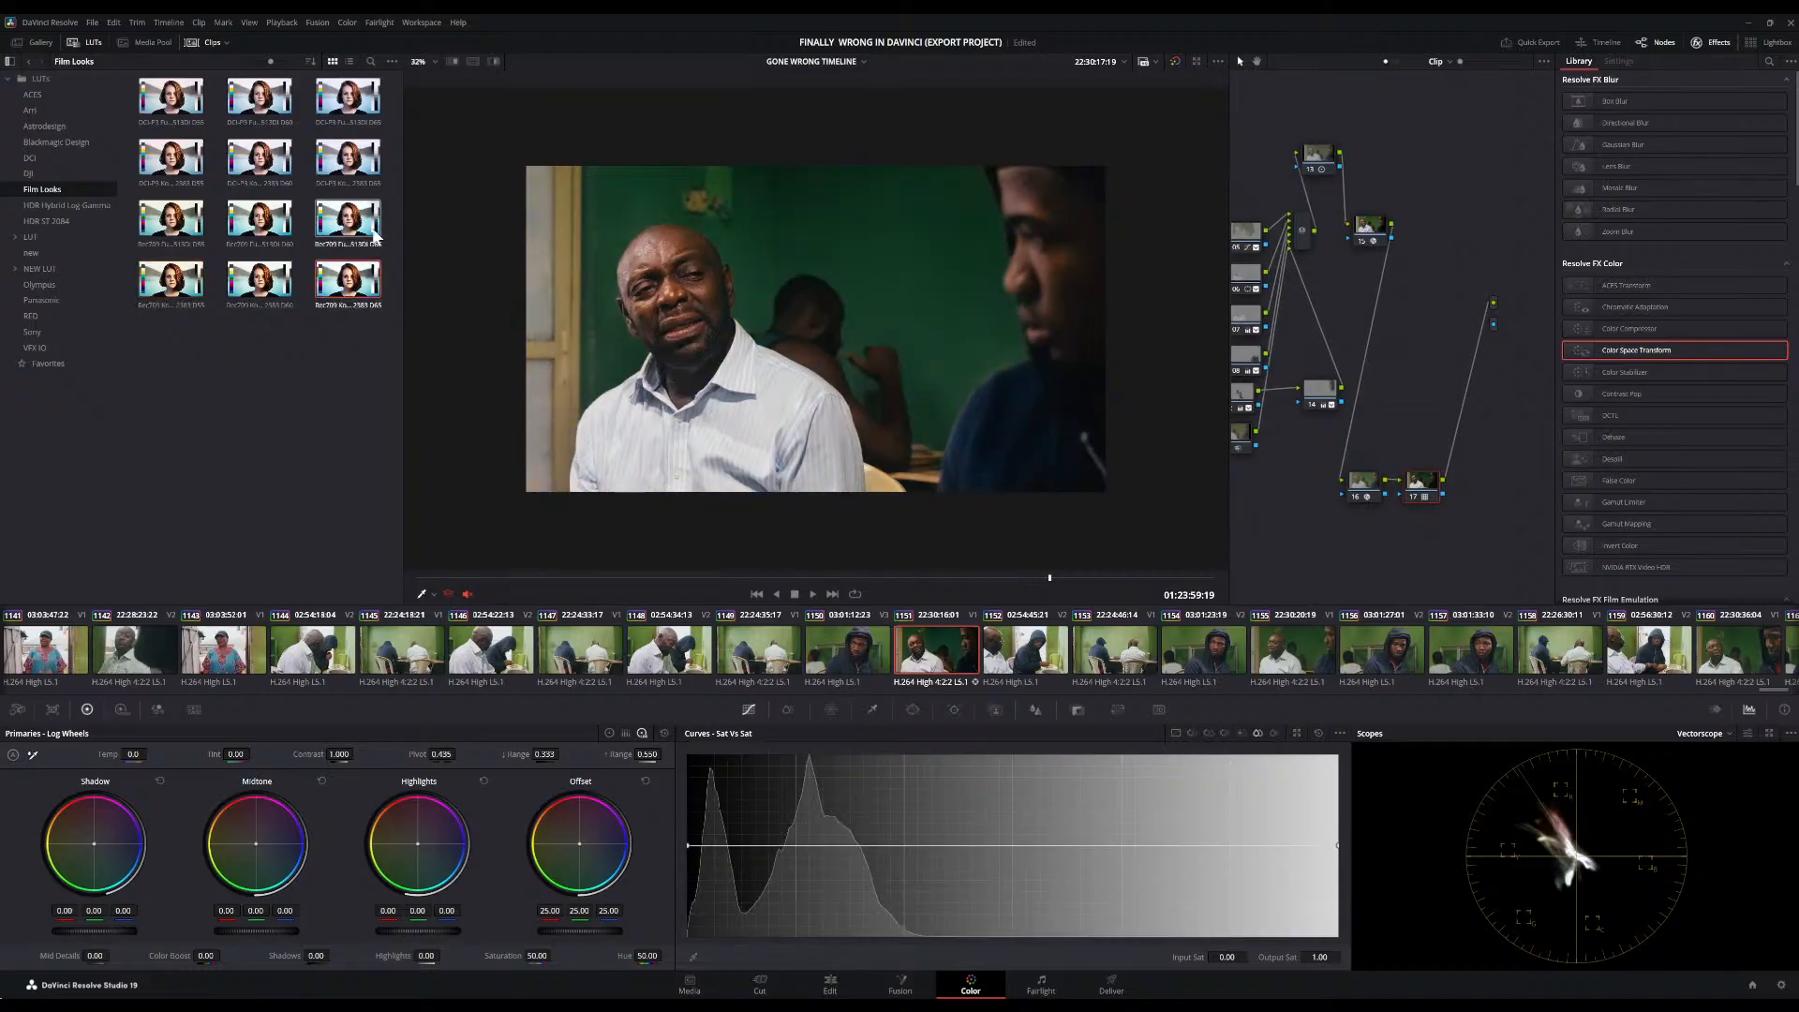
pyautogui.moveTo(347, 219); pyautogui.dragTo(773, 321)
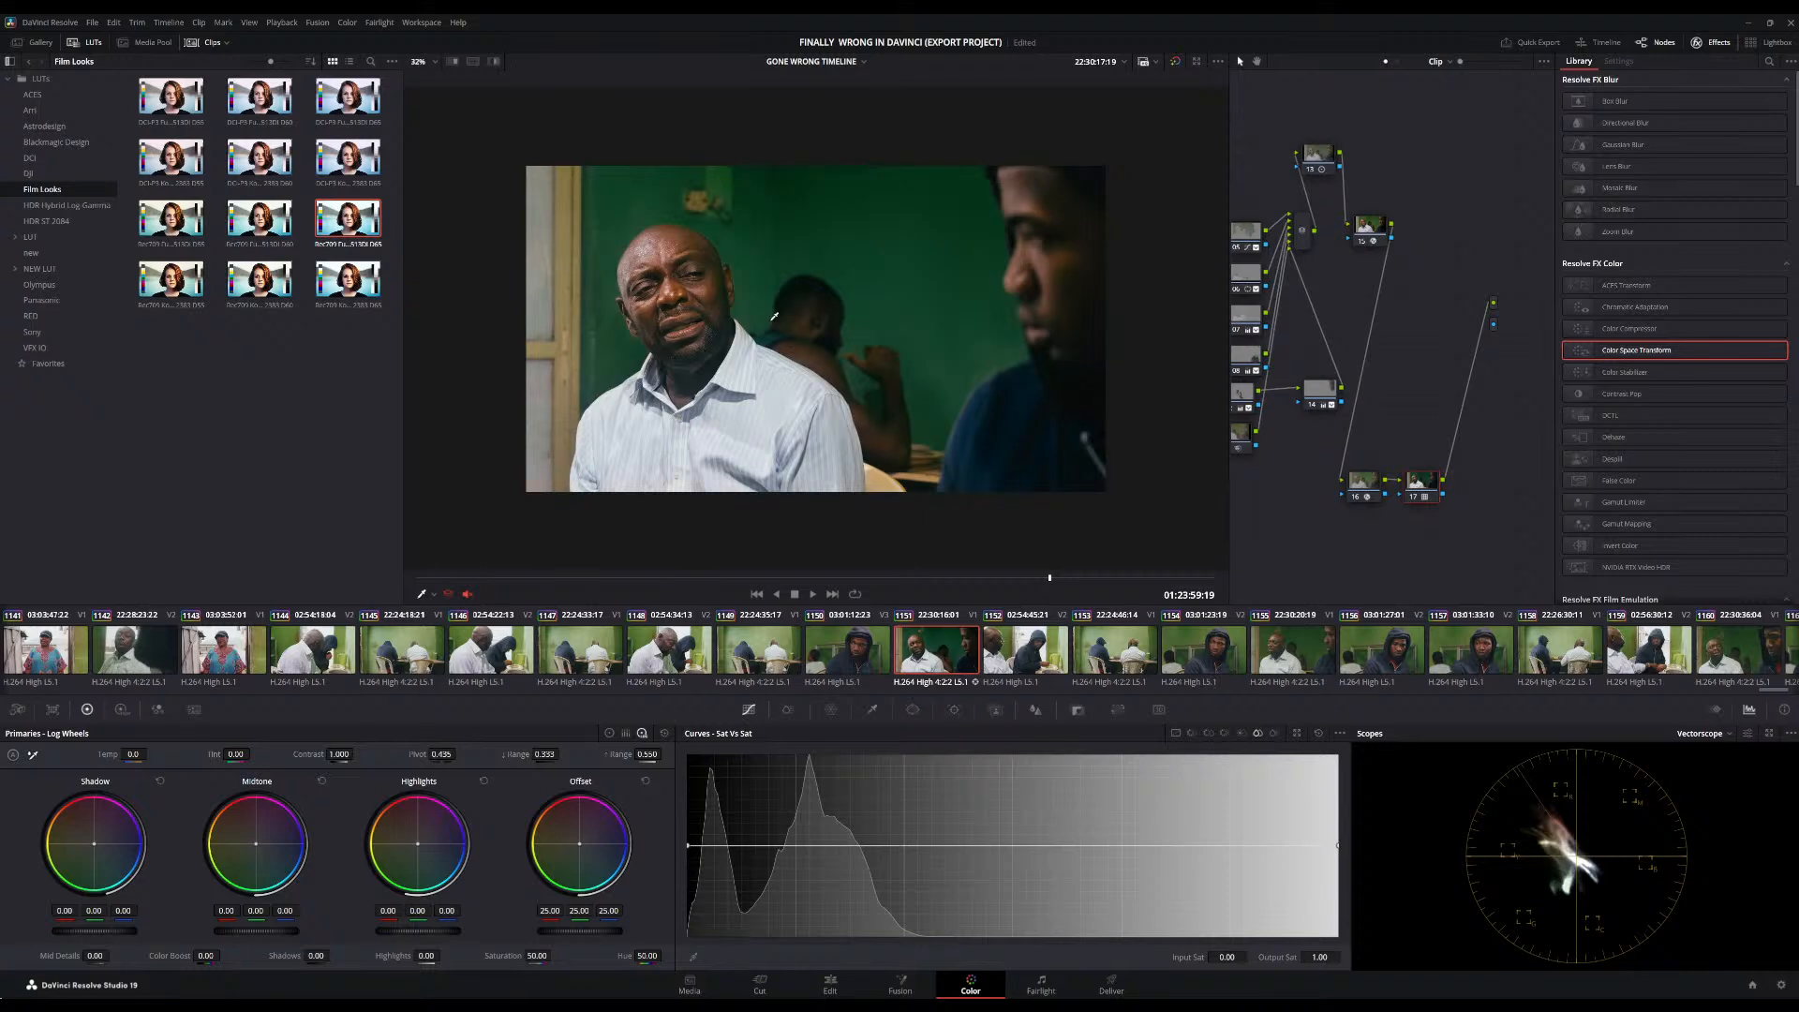
# Compare the Rec709 Kodak 2383 D65 look with the Rec709 Fujifilm D65 look on node 17 and apply the Kodak 2383 D65 look
pyautogui.moveTo(353, 286); pyautogui.dragTo(854, 408)
pyautogui.scroll(-1, 854, 408)
pyautogui.scroll(3, 854, 408)
pyautogui.scroll(-2, 852, 413)
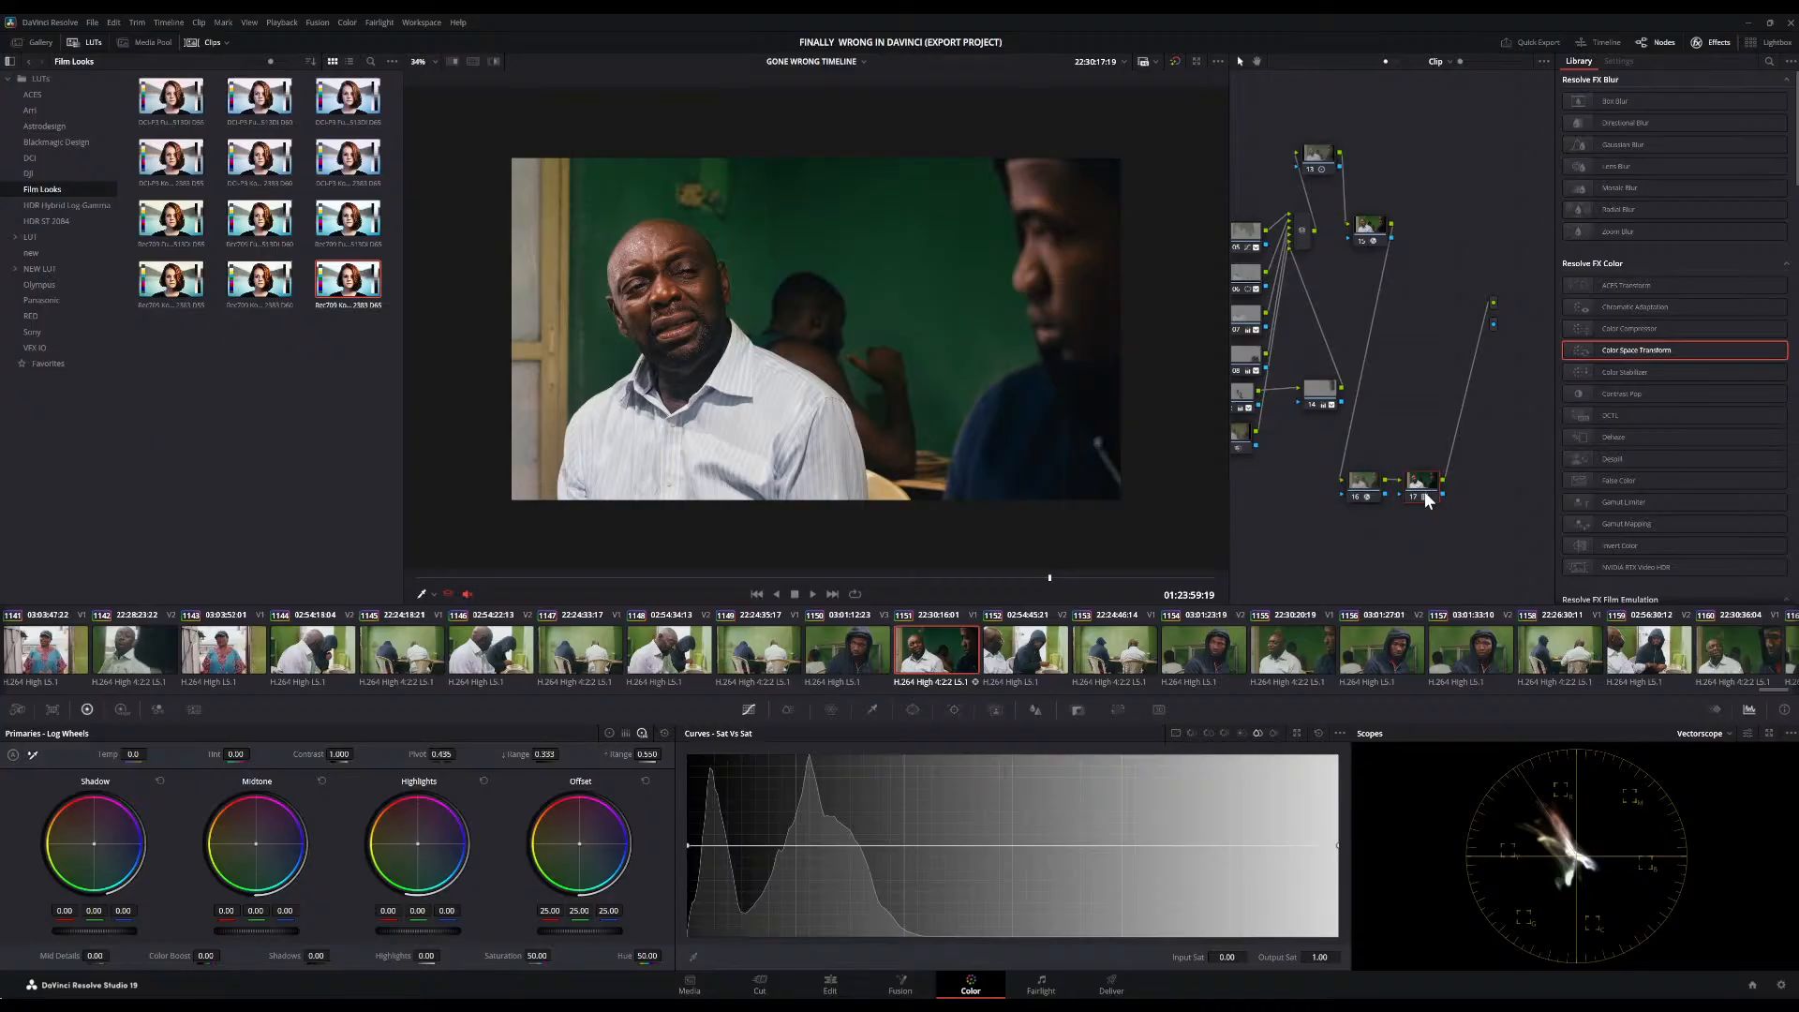
pyautogui.click(347, 217)
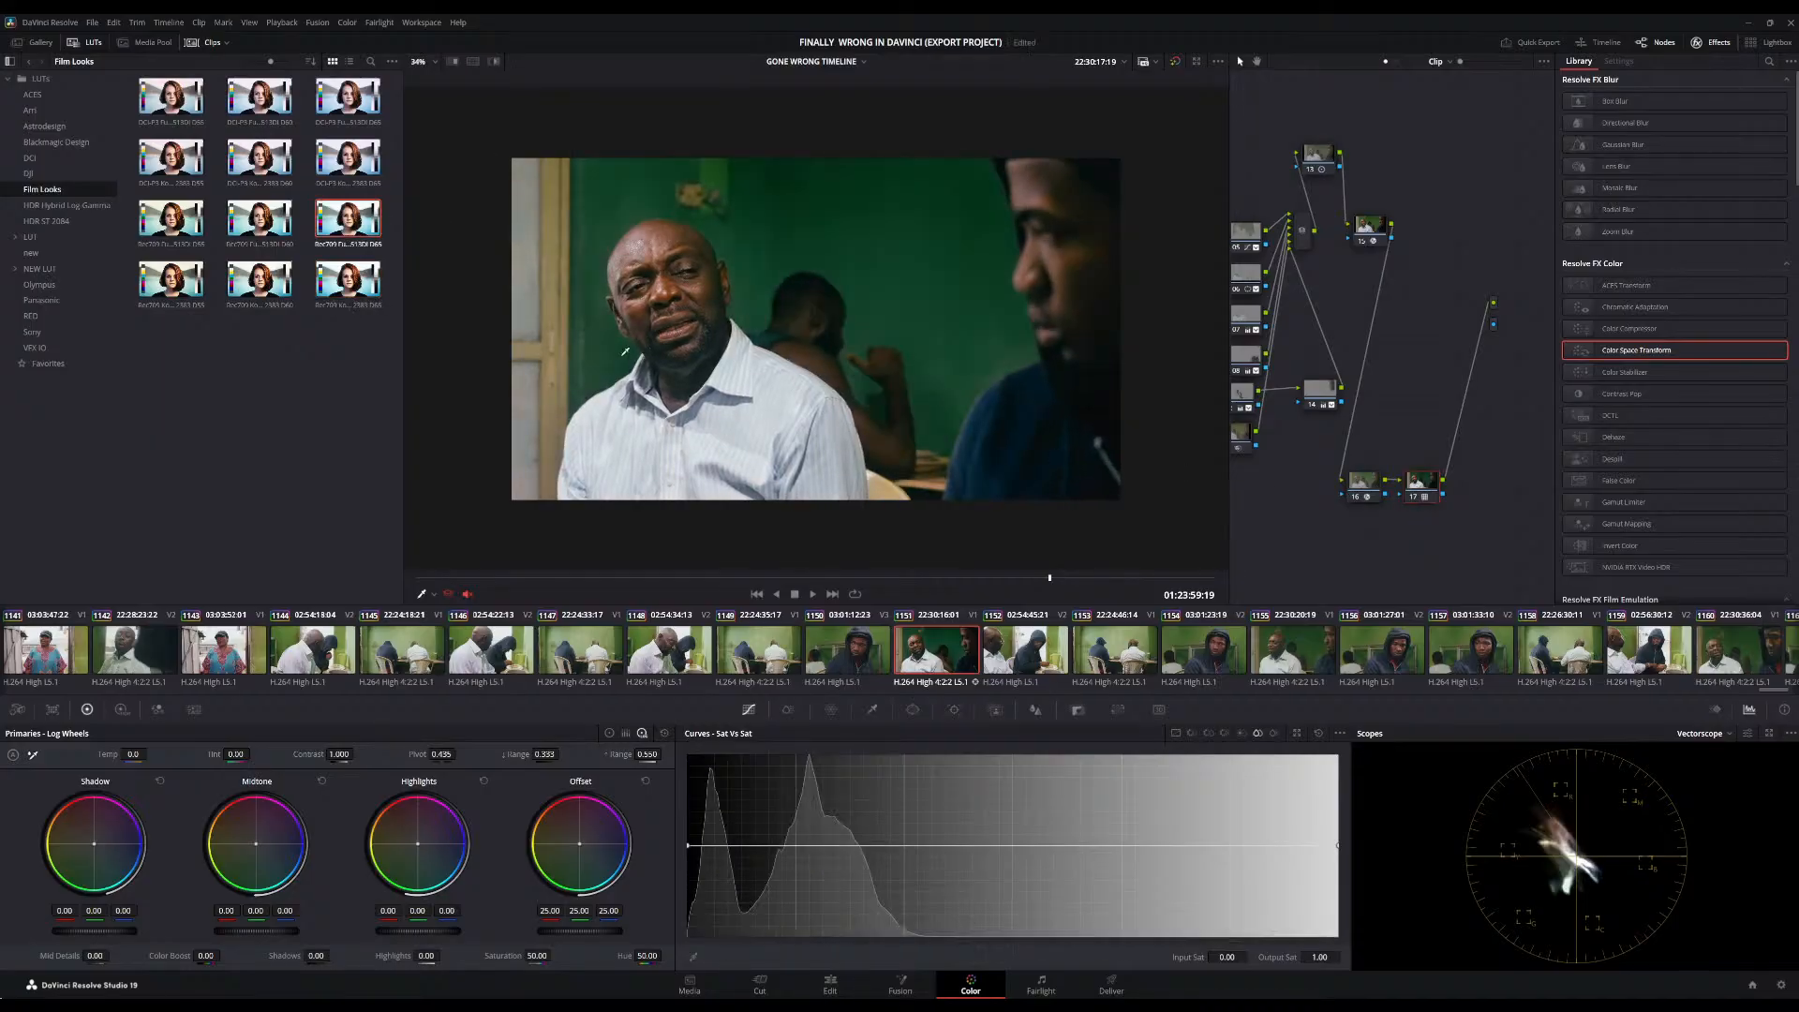
pyautogui.click(352, 292)
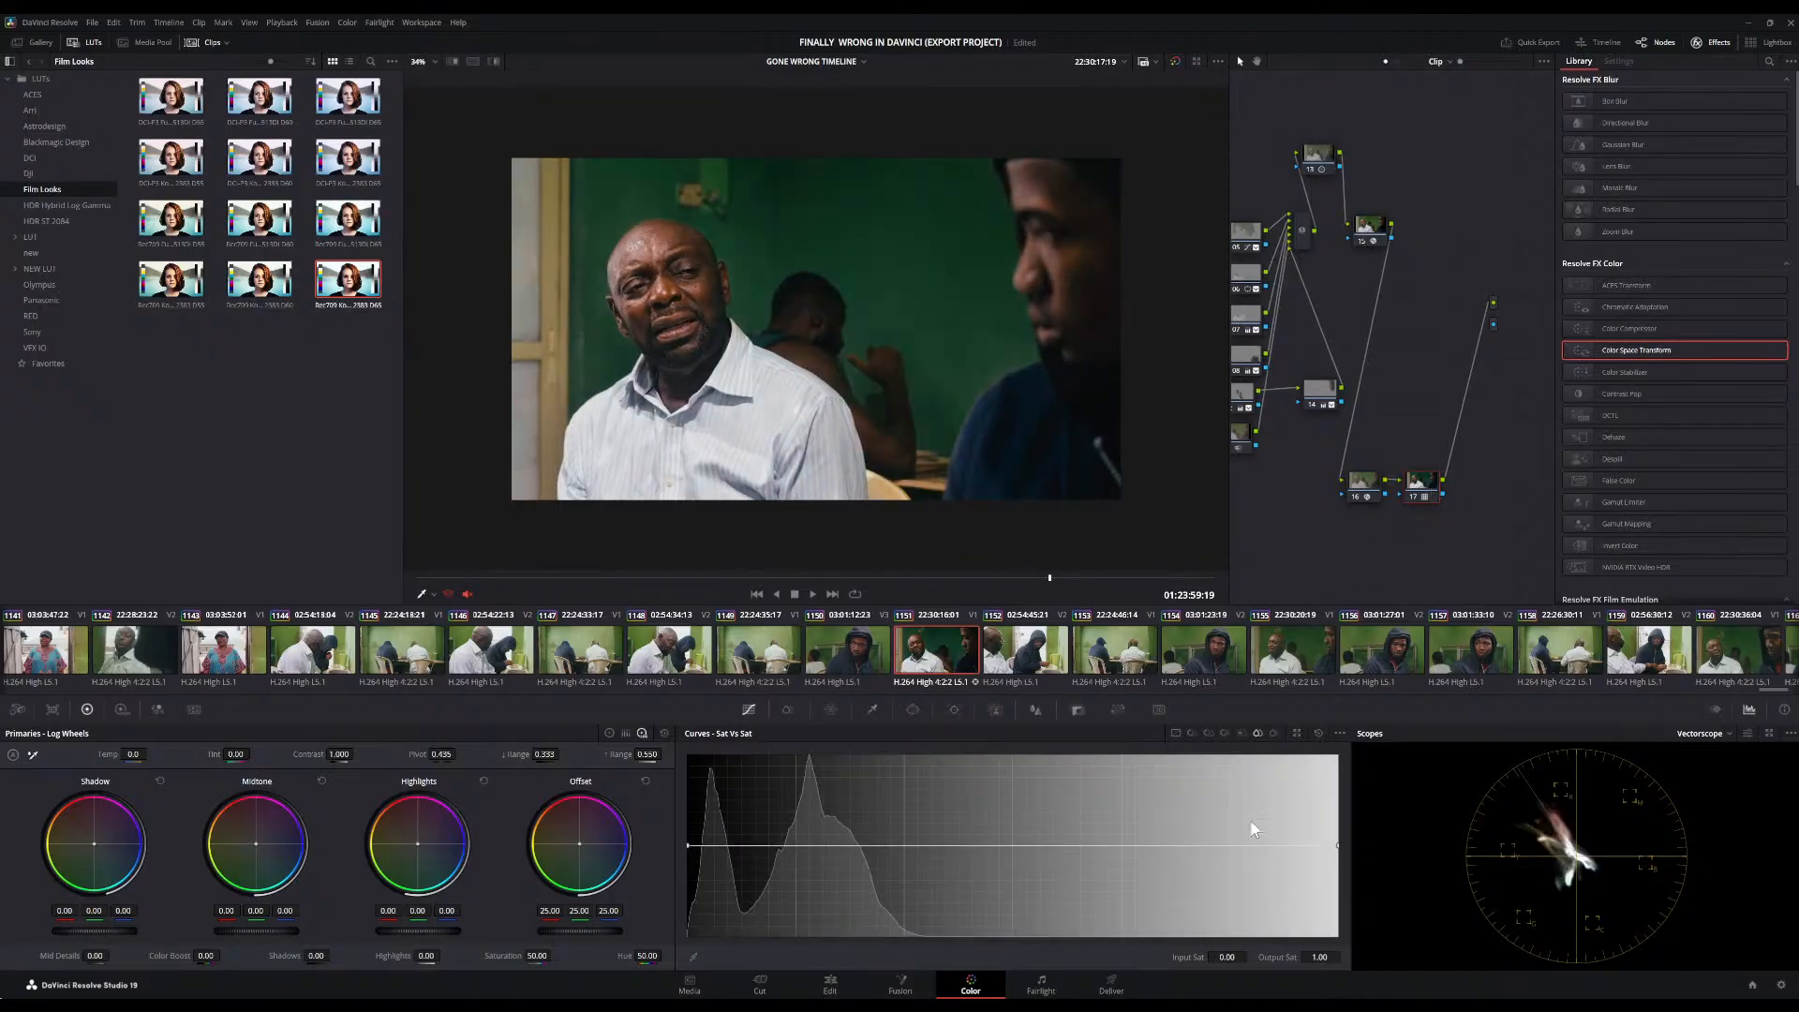
# Set node 17's key output gain to 0.689 and combine nodes 16 and 17 into a compound node
pyautogui.click(1077, 710)
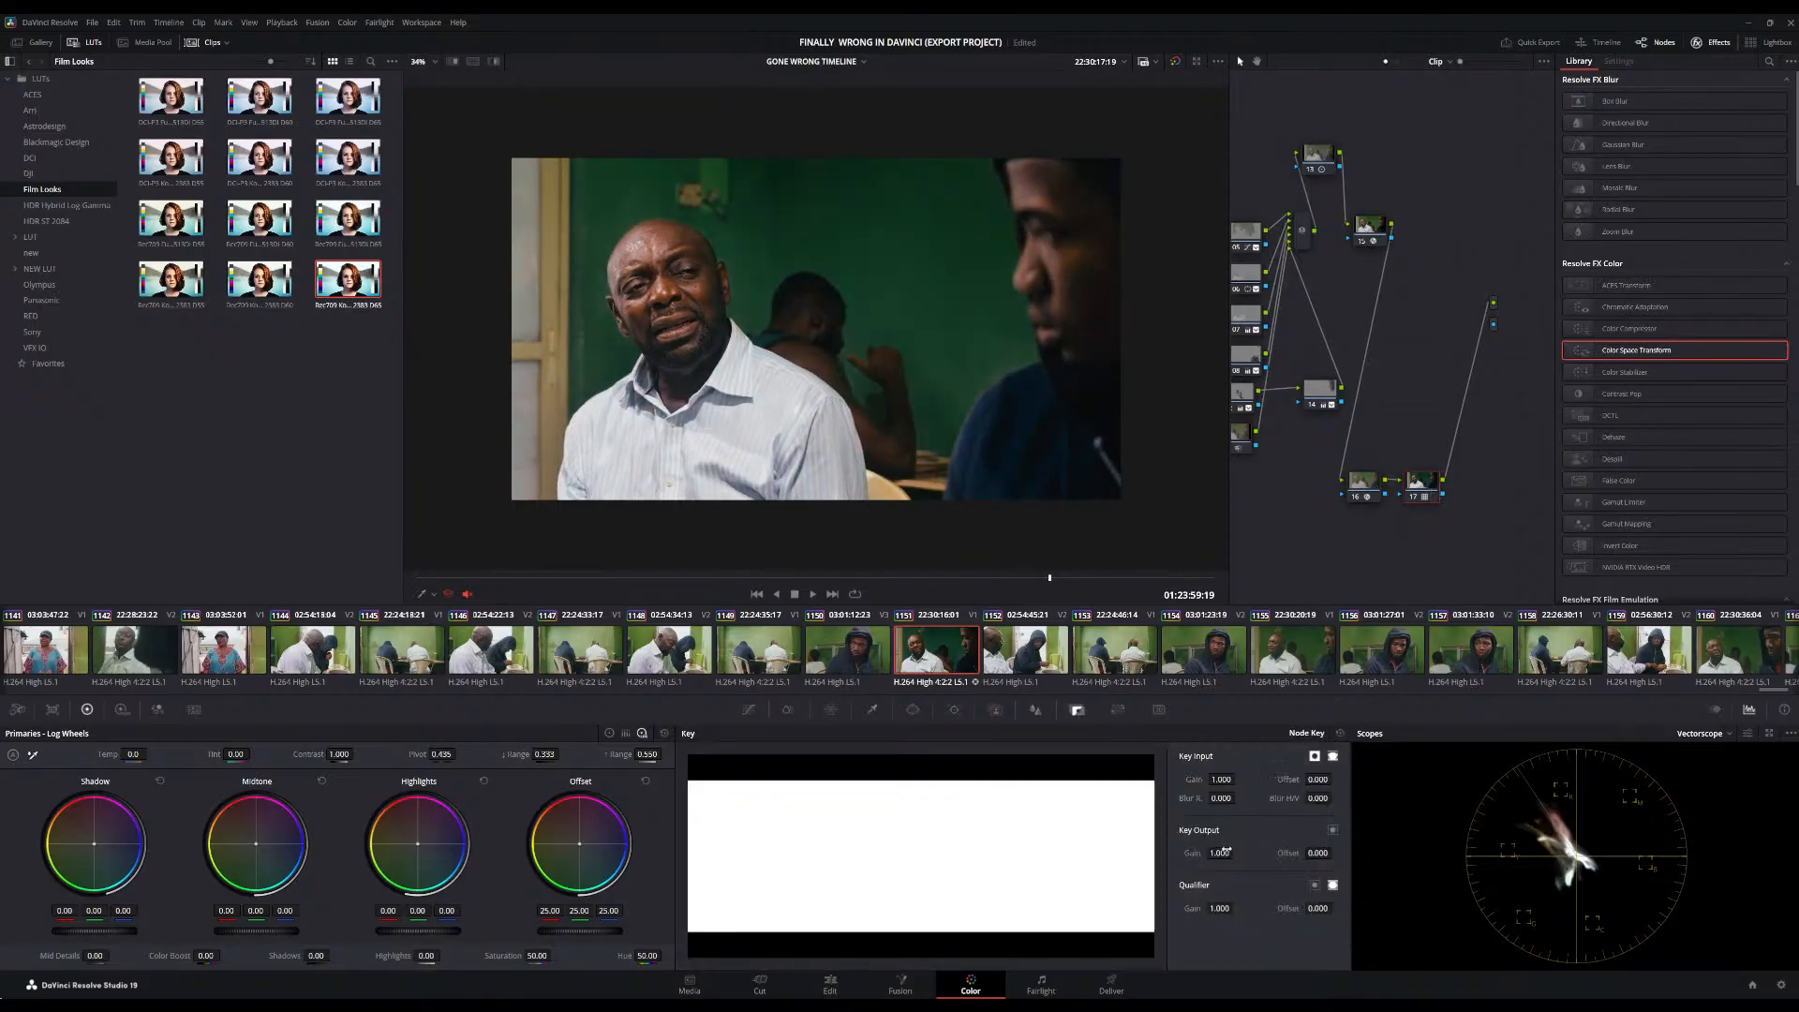
pyautogui.moveTo(1219, 853); pyautogui.dragTo(1146, 853)
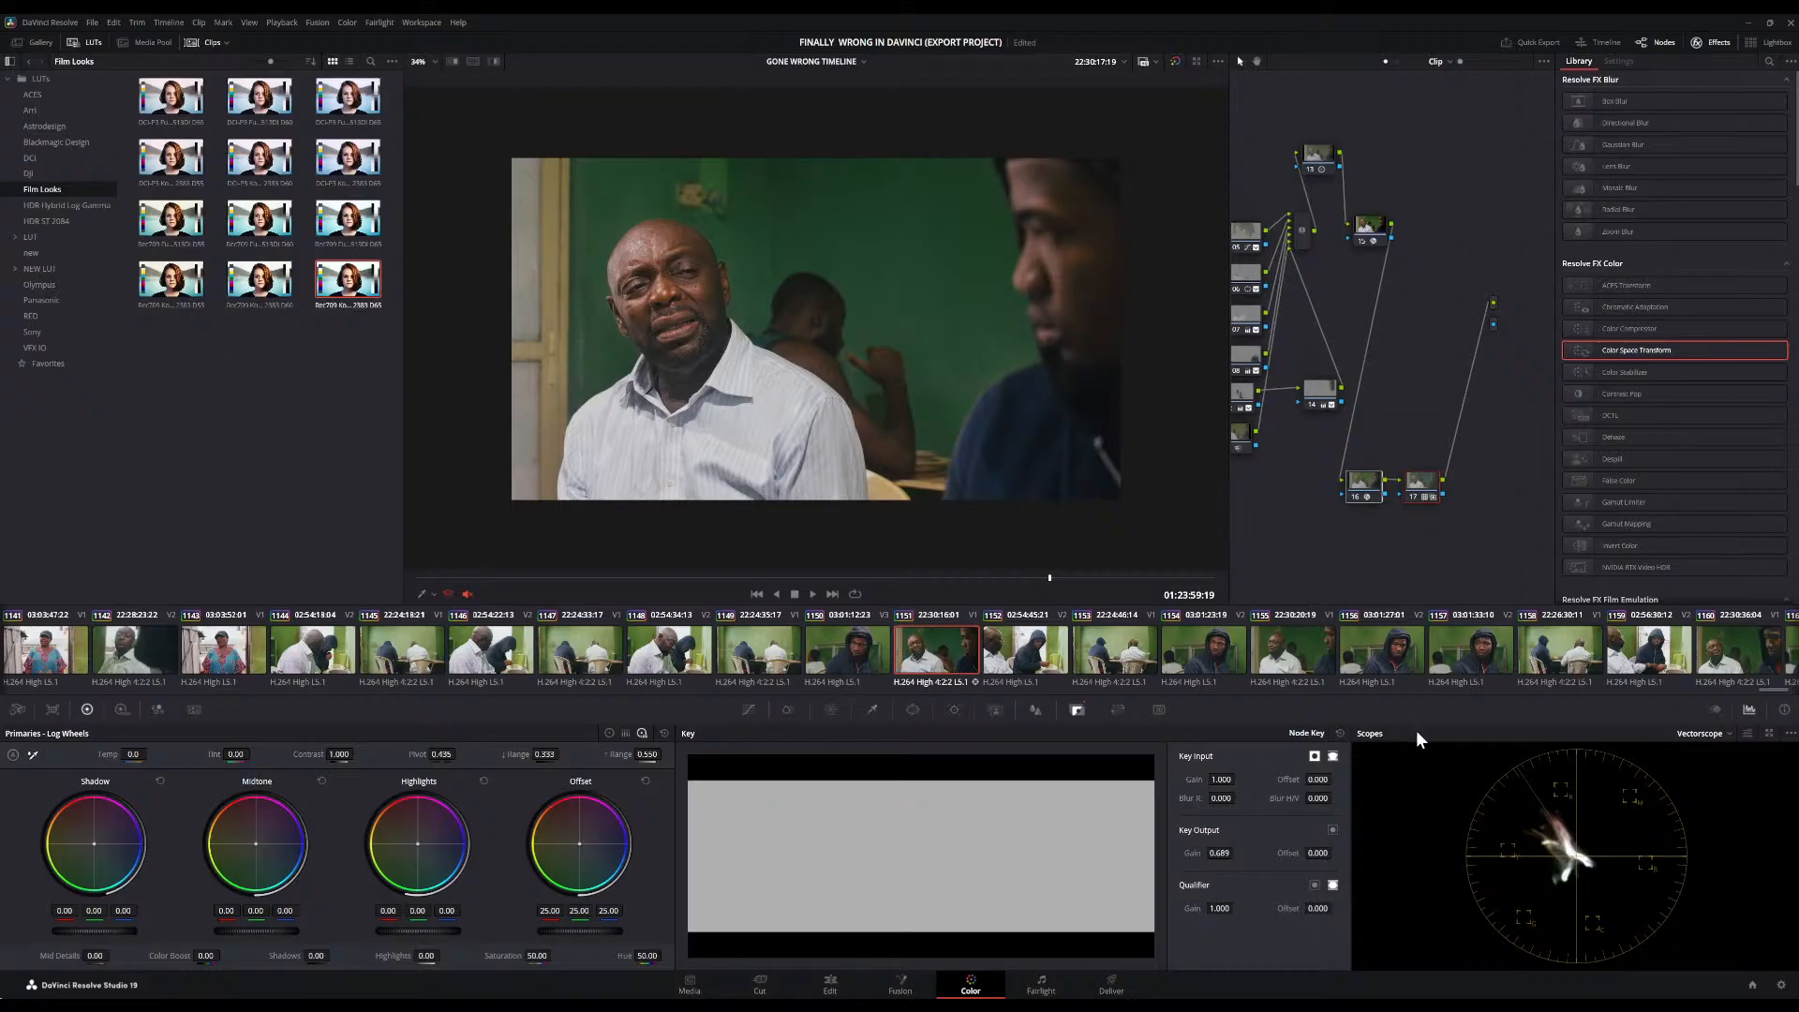
pyautogui.hotkey('ctrl', 'alt', 'l')
pyautogui.doubleClick(1352, 499)
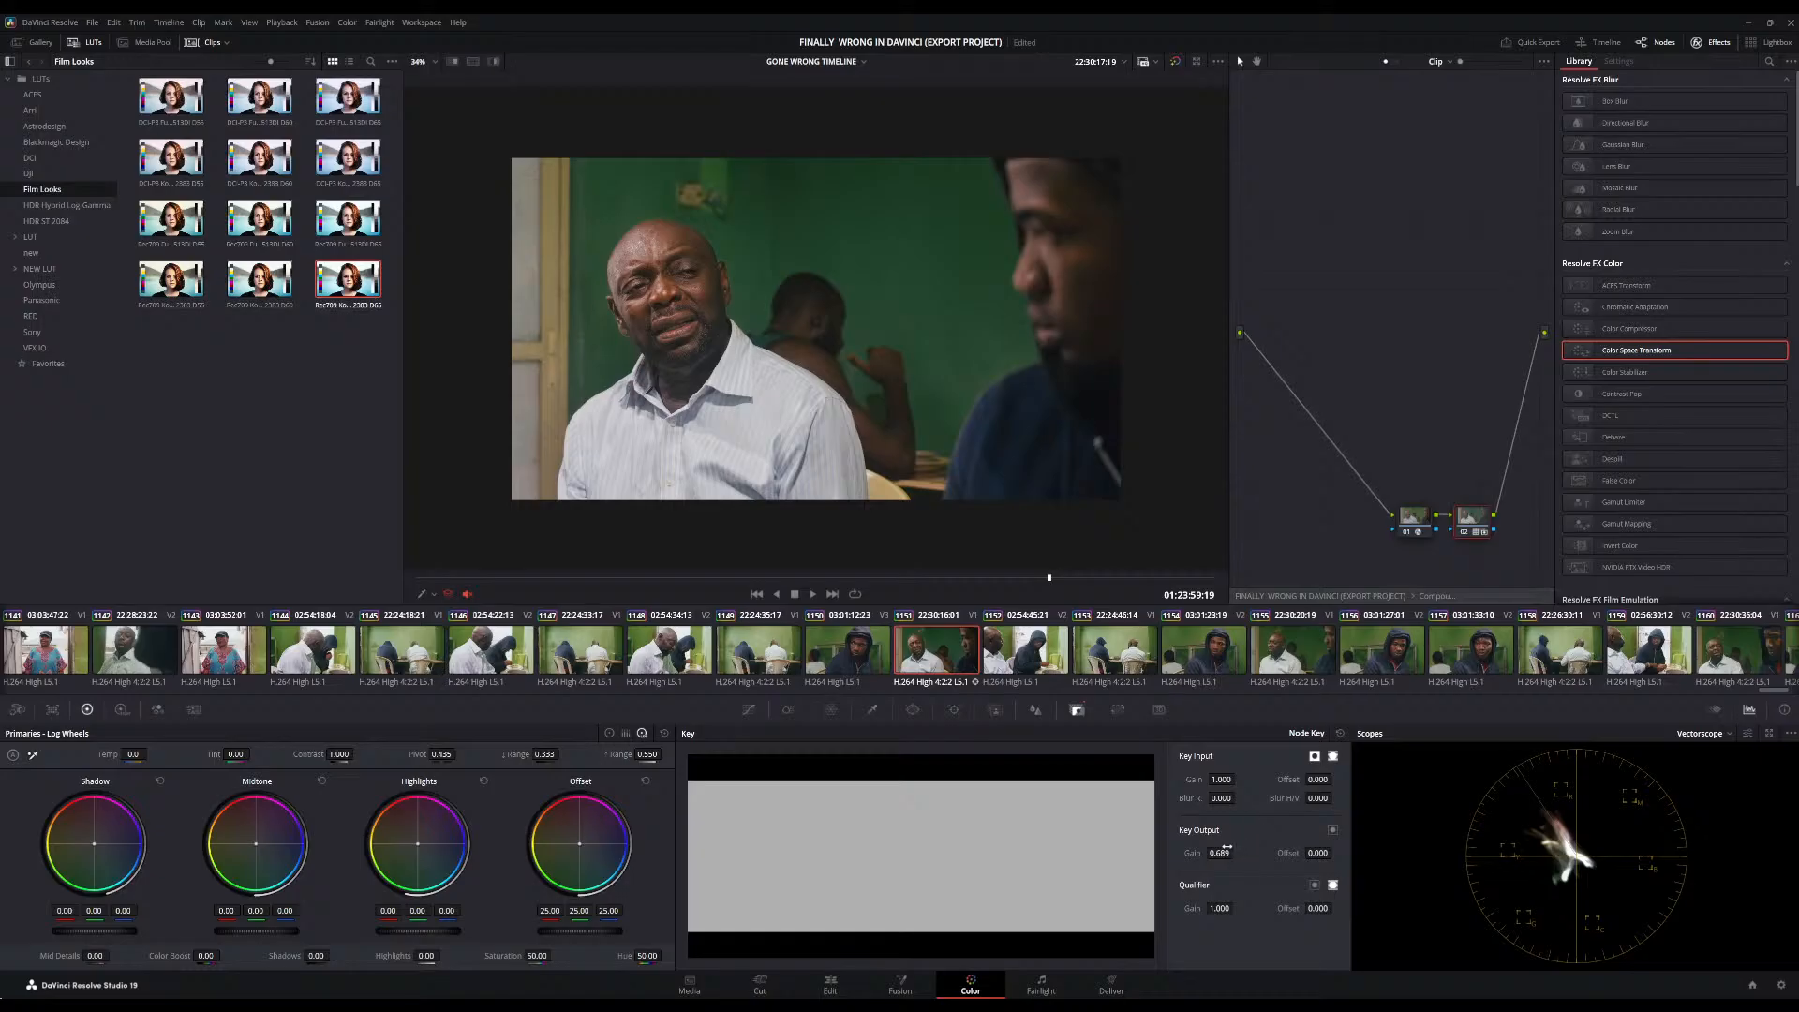
# Set the compound node's key output gain to 0.850 and then 0.685, comparing the picture with the node disabled and enabled
pyautogui.moveTo(1224, 851); pyautogui.dragTo(1238, 852)
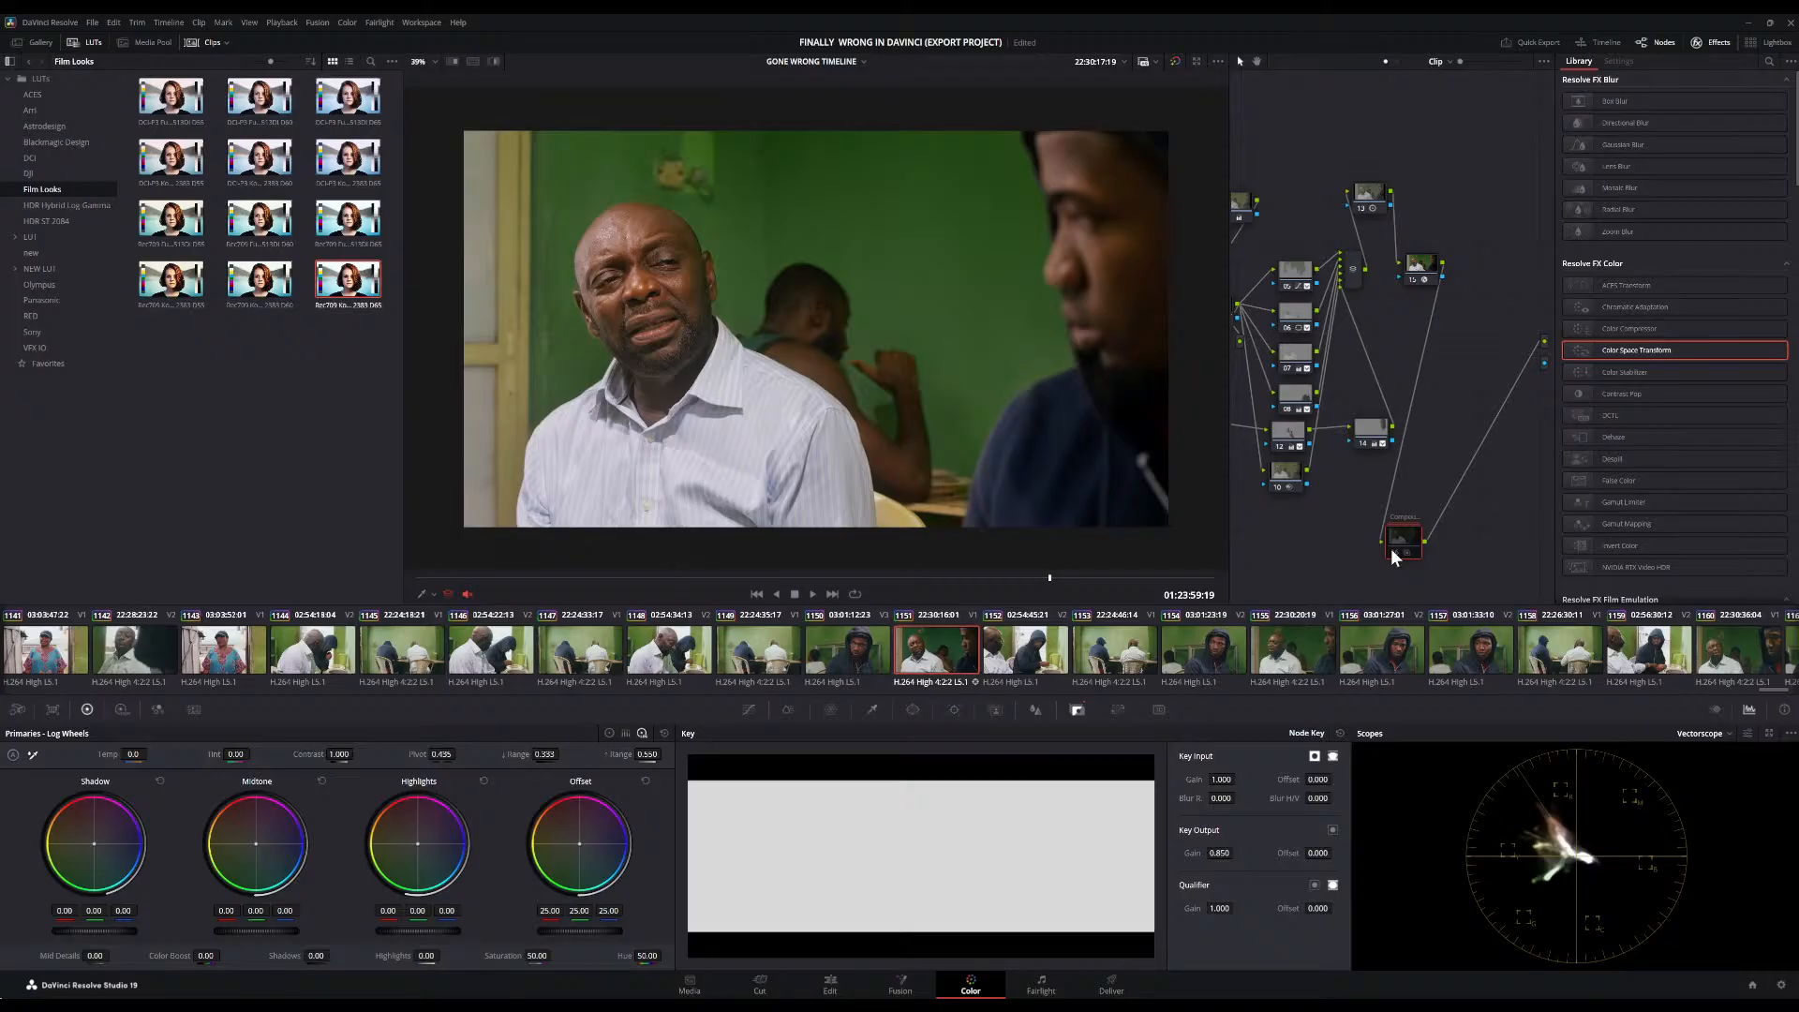
pyautogui.click(1395, 552)
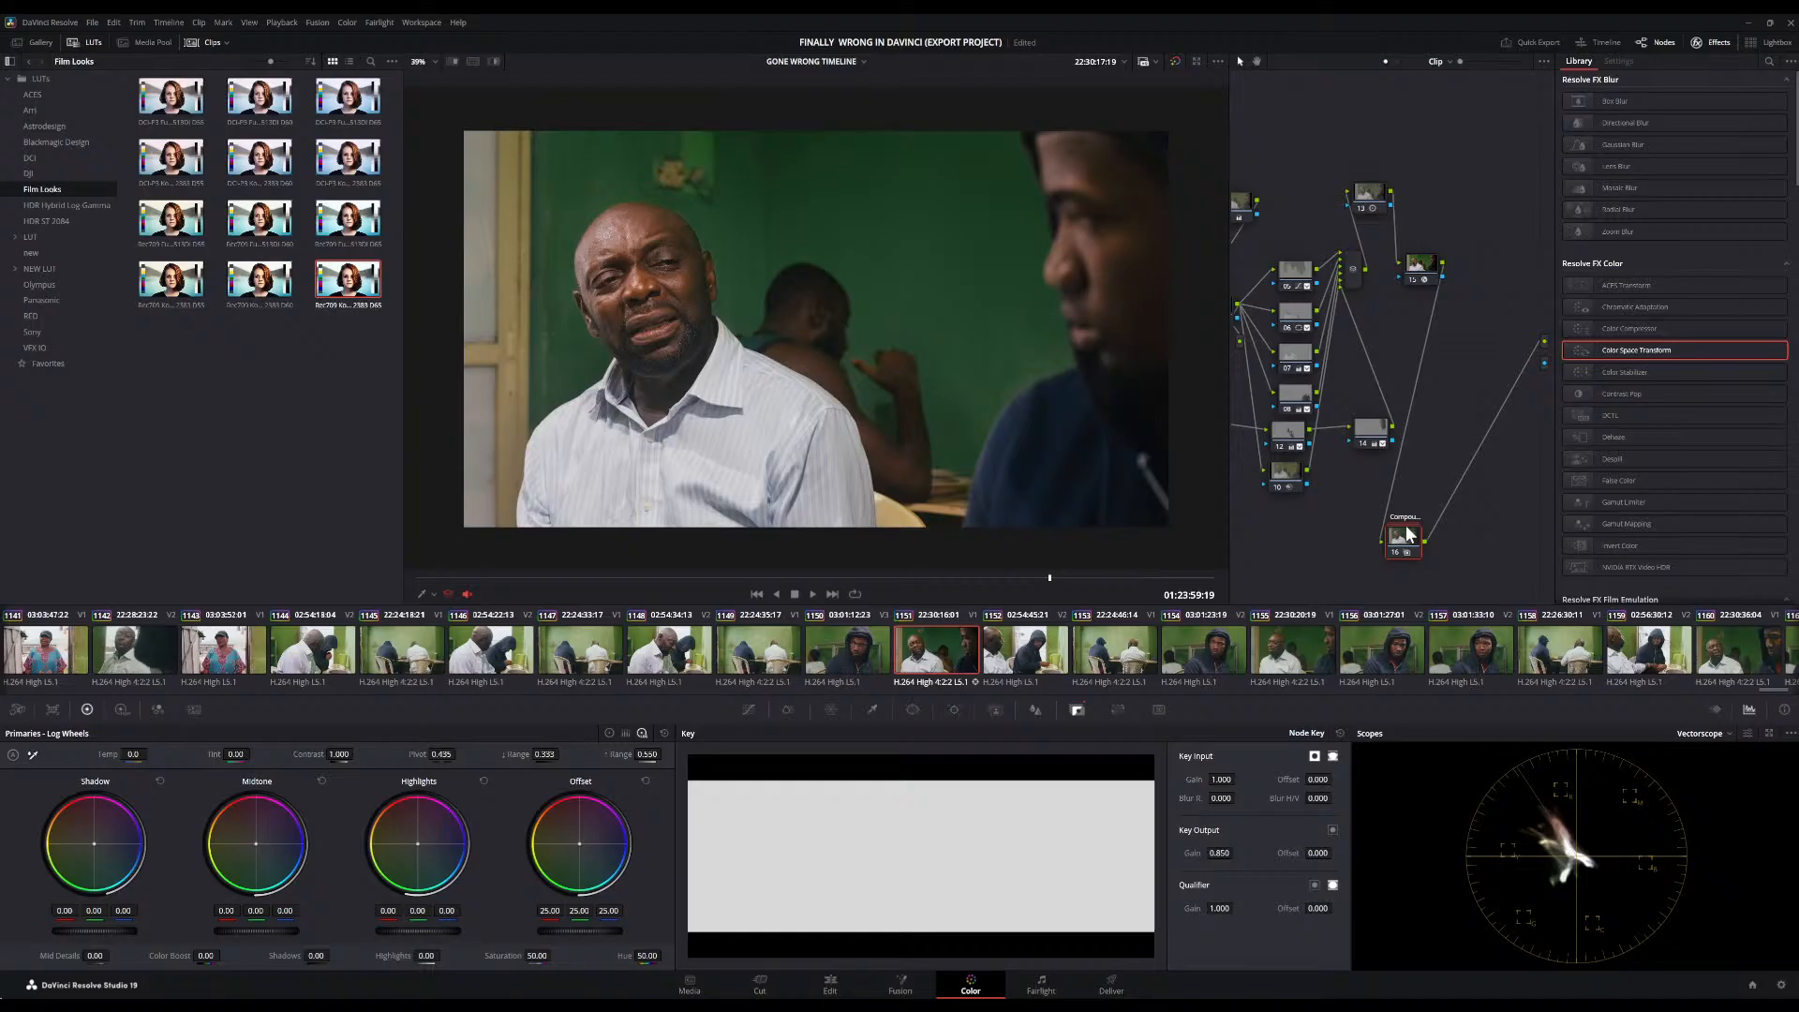
pyautogui.moveTo(1224, 853); pyautogui.dragTo(1256, 853)
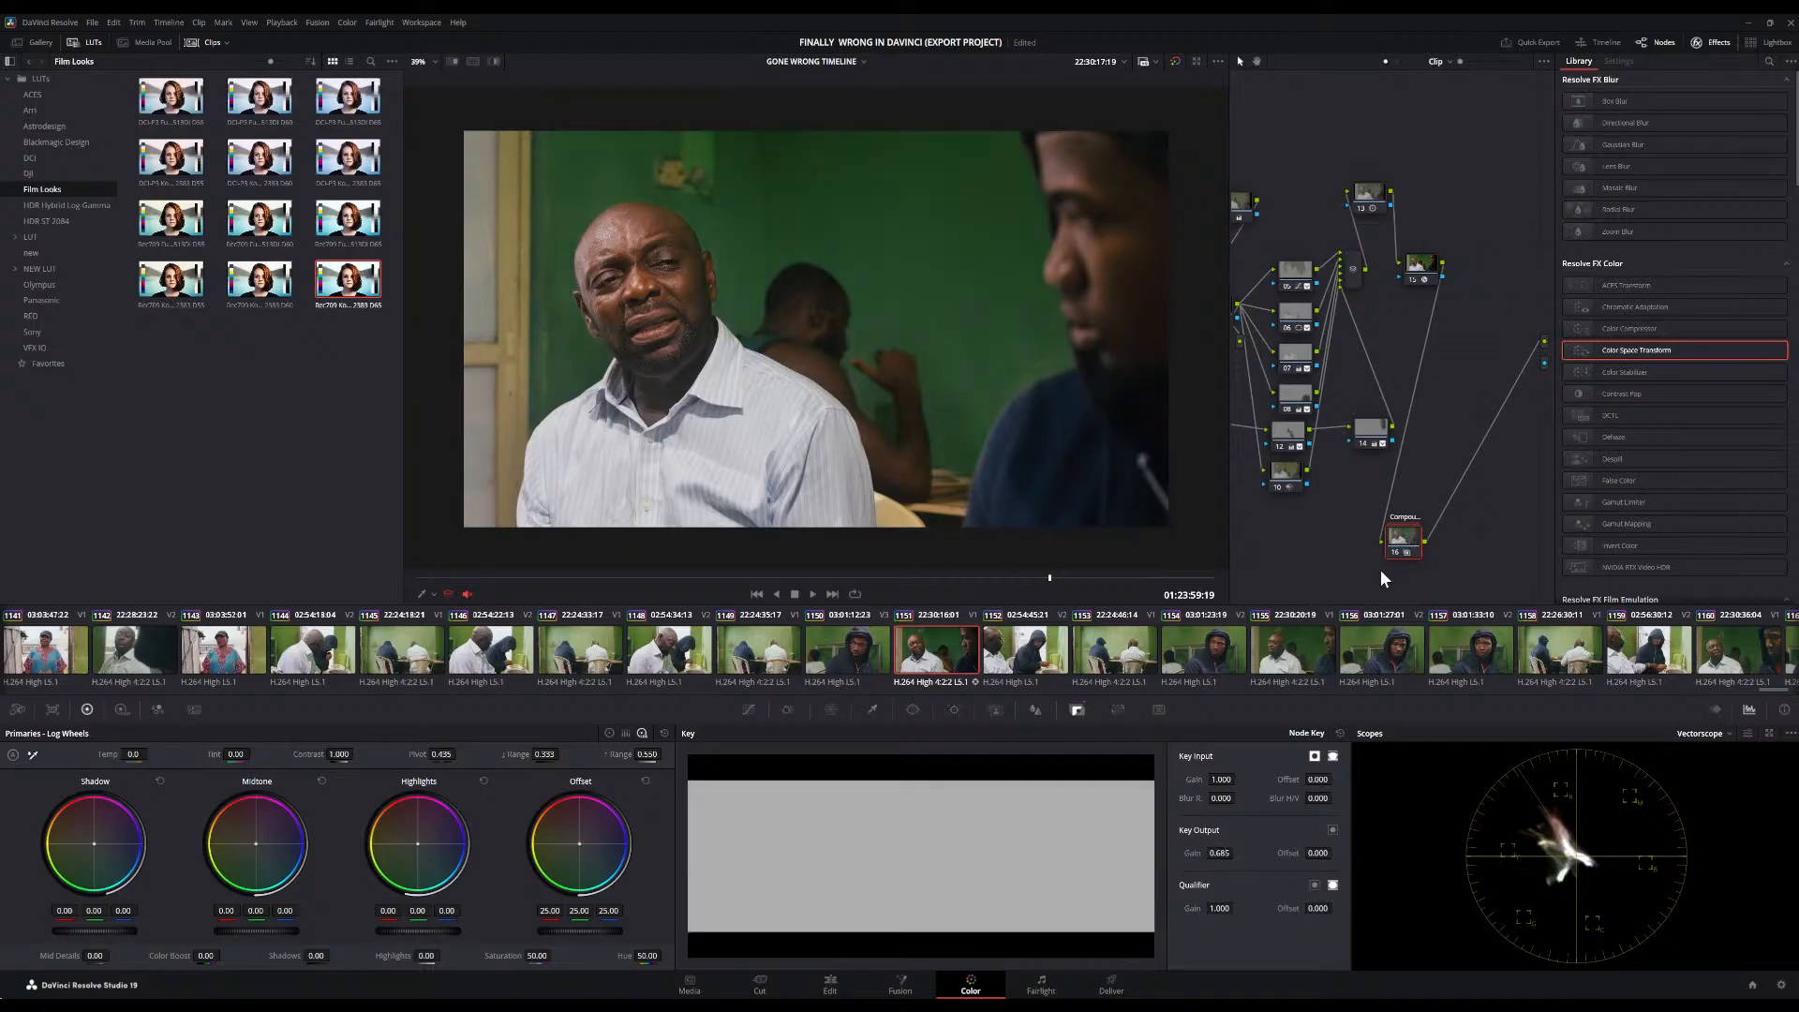
pyautogui.click(1395, 552)
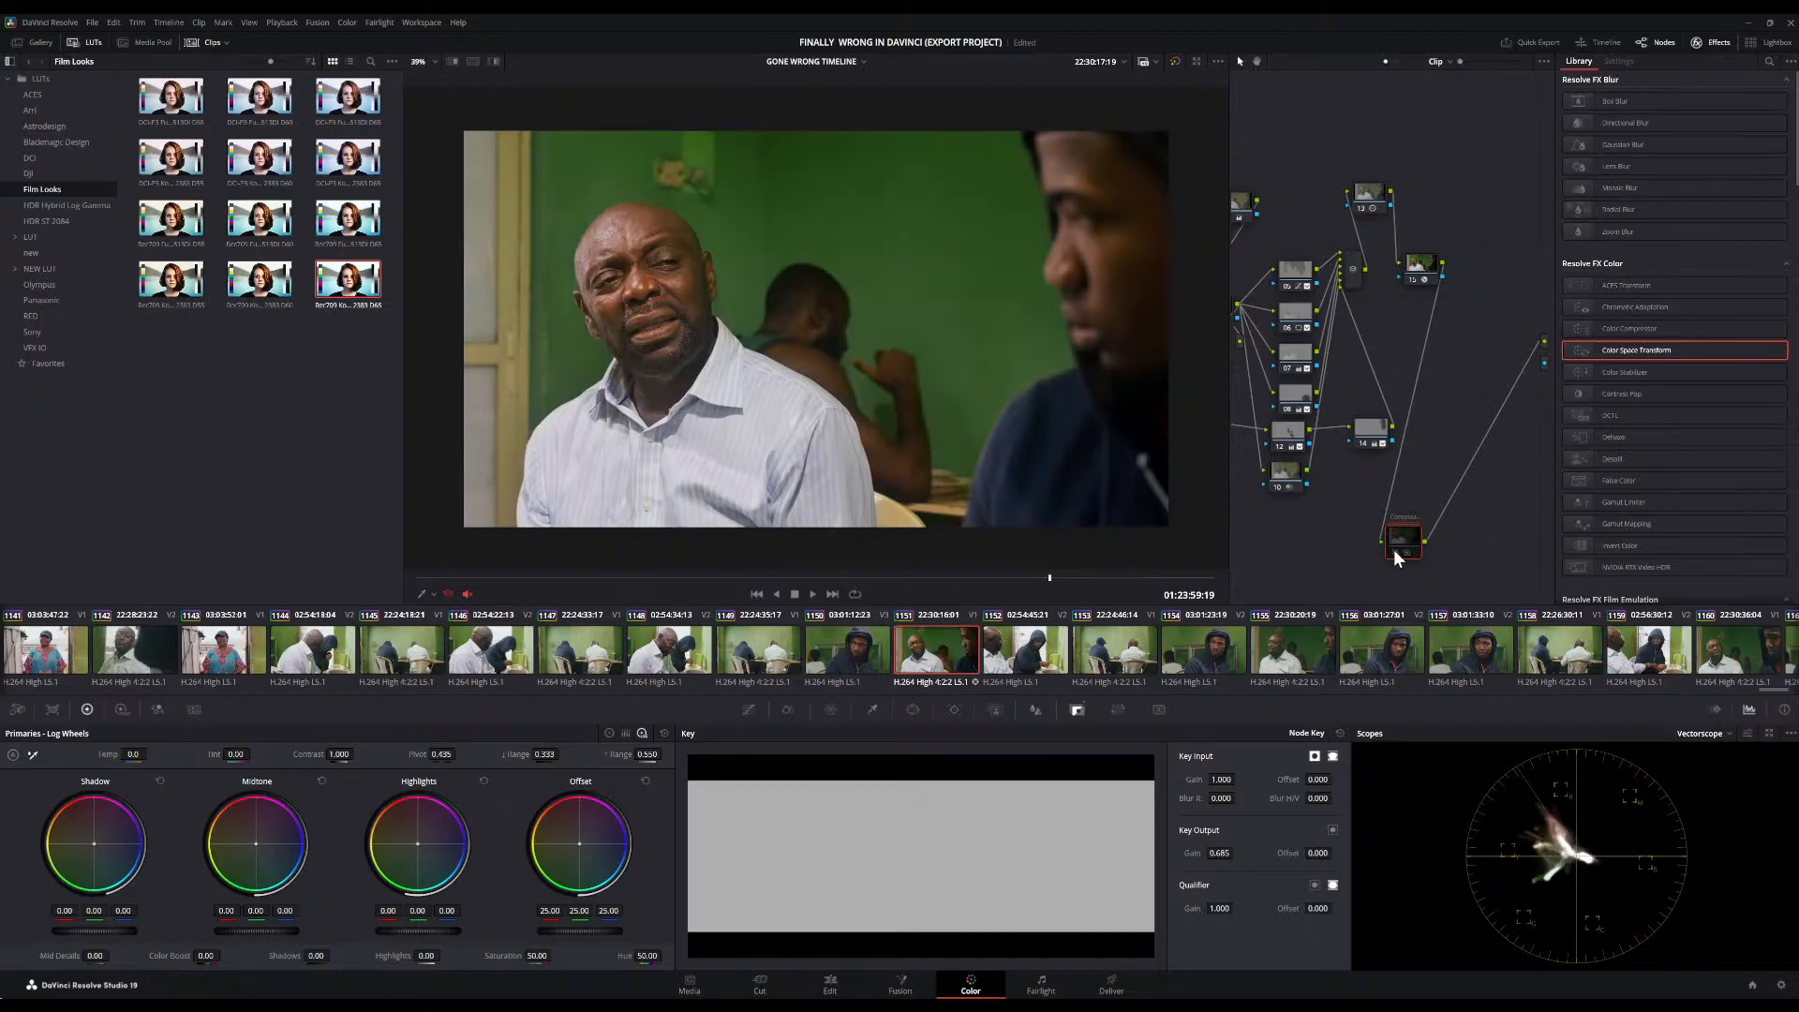
pyautogui.click(1395, 552)
pyautogui.scroll(-2, 907, 357)
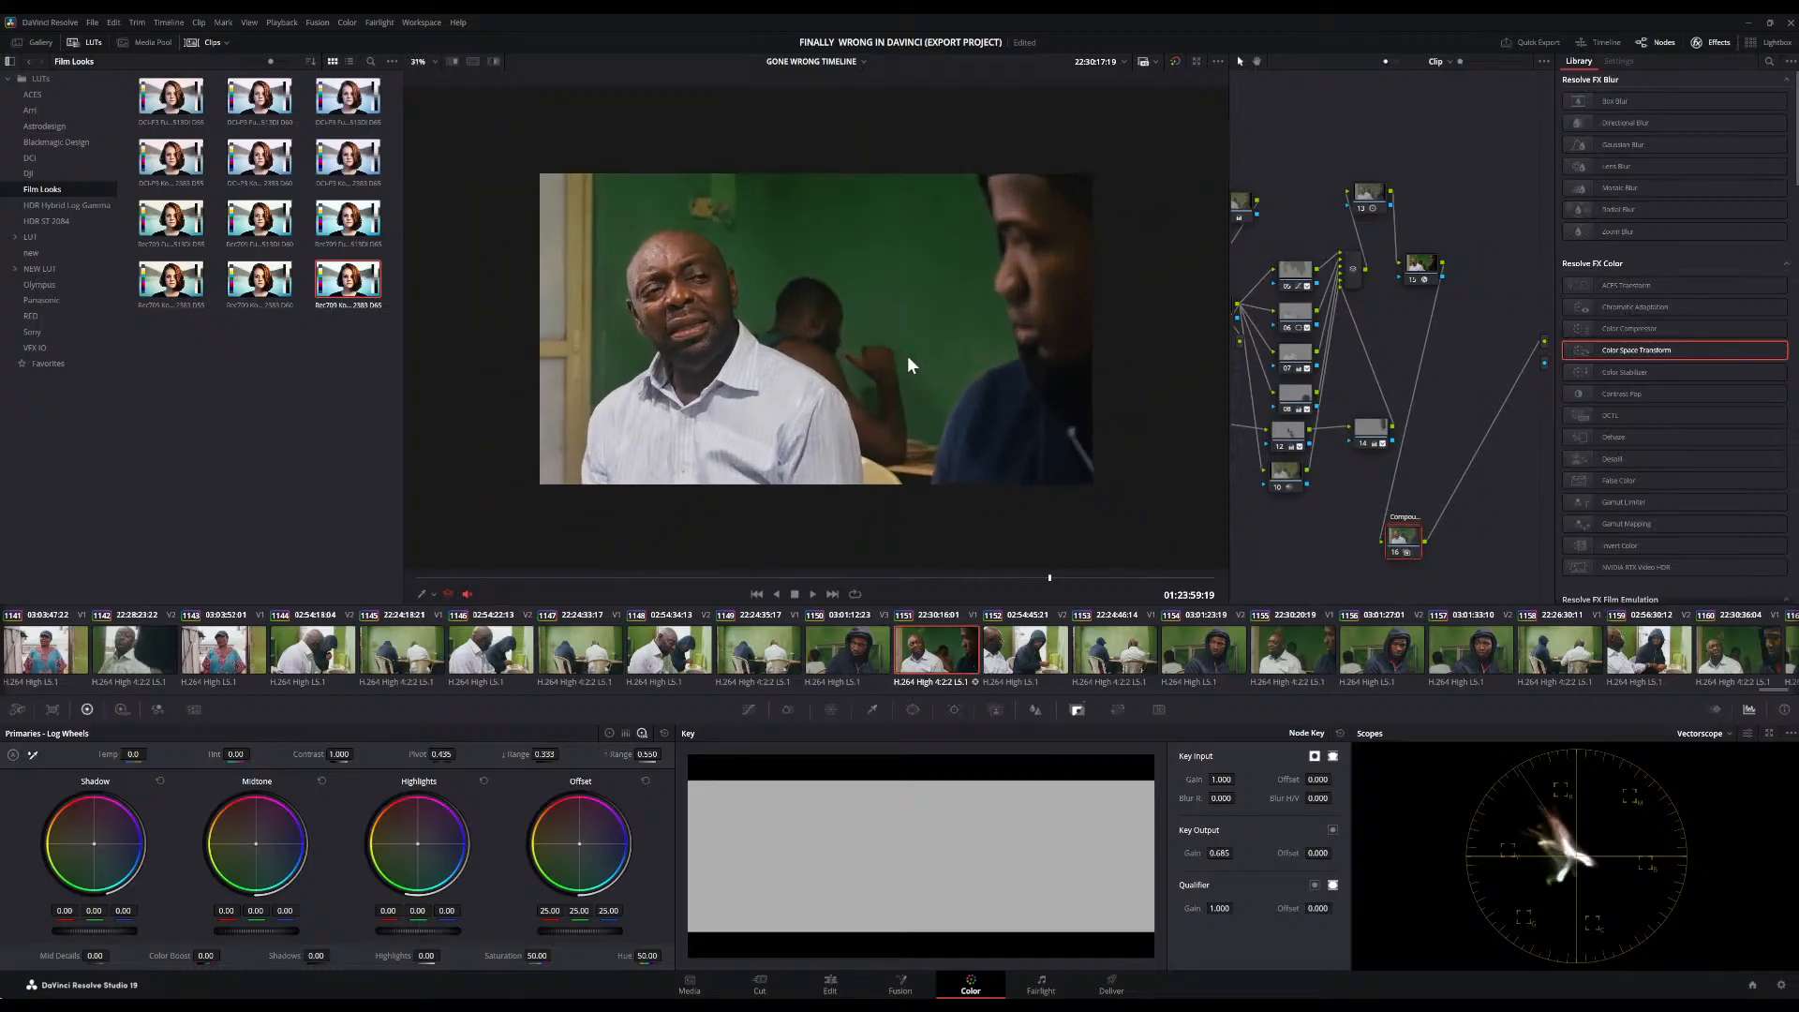
pyautogui.scroll(4, 907, 357)
pyautogui.scroll(-2, 907, 357)
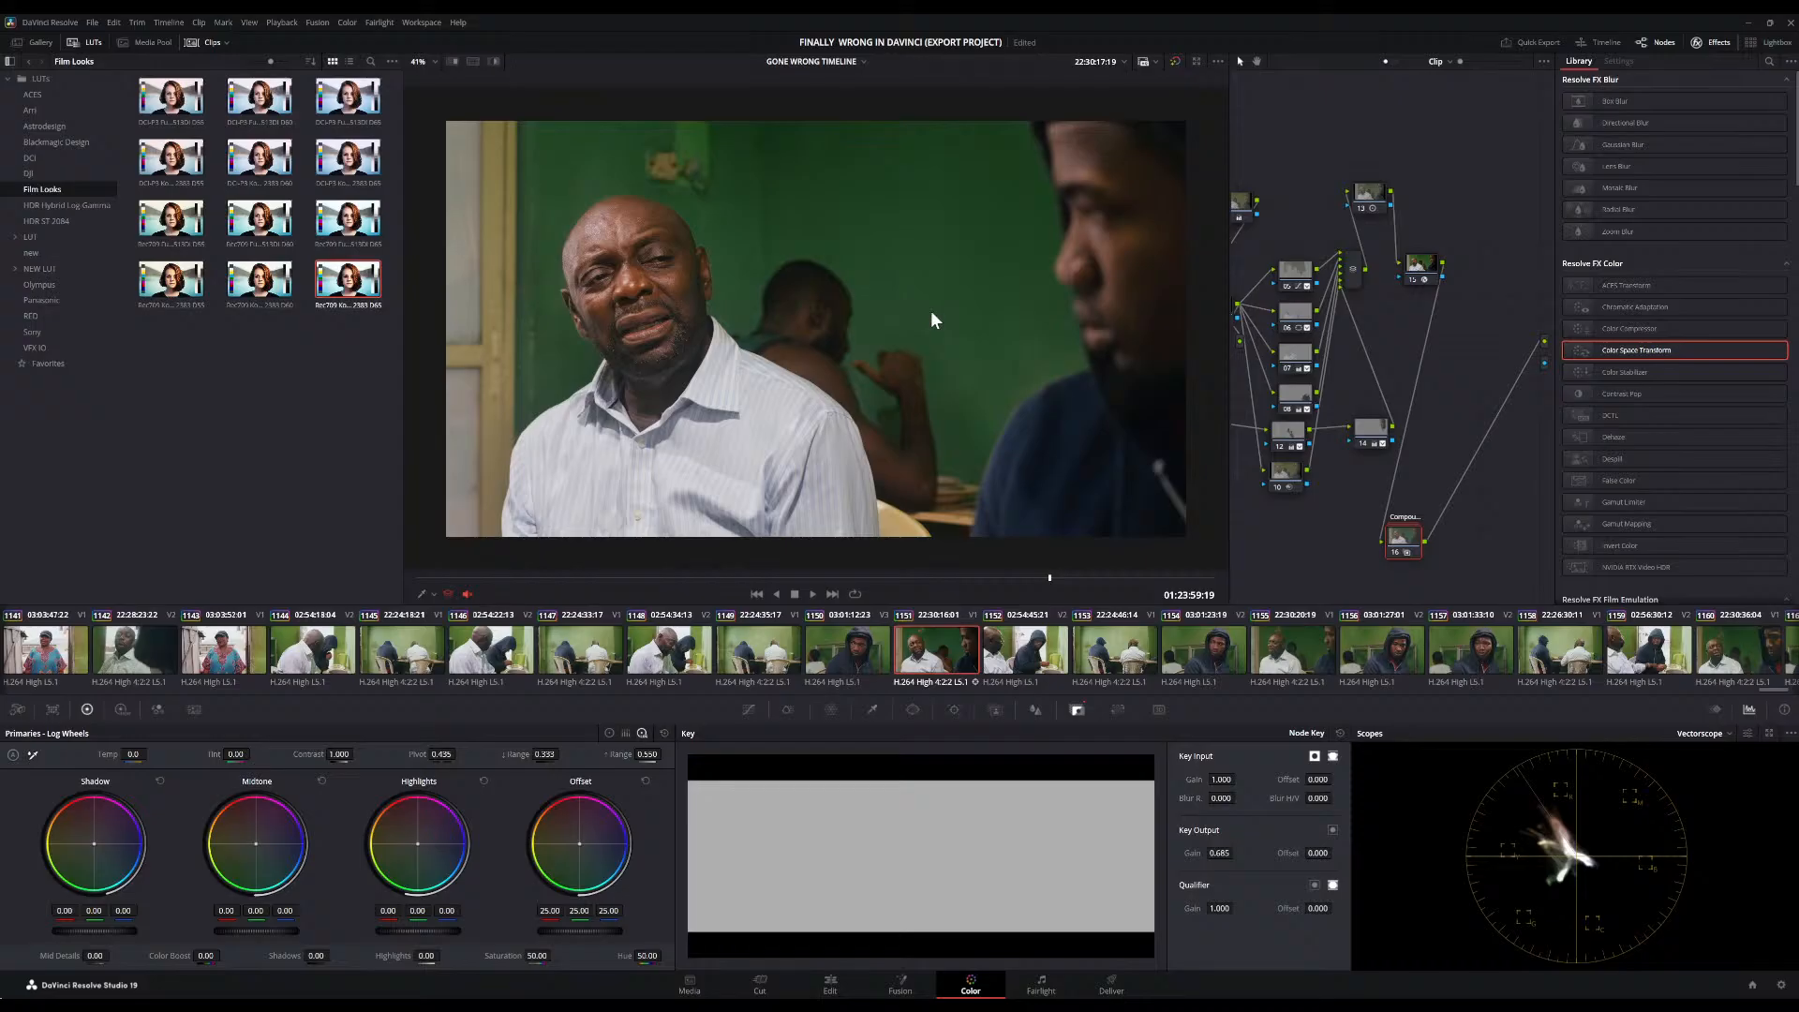
# Compare the shot with the whole grade bypassed and set the compound node's key output gain to 0.536
pyautogui.click(1176, 61)
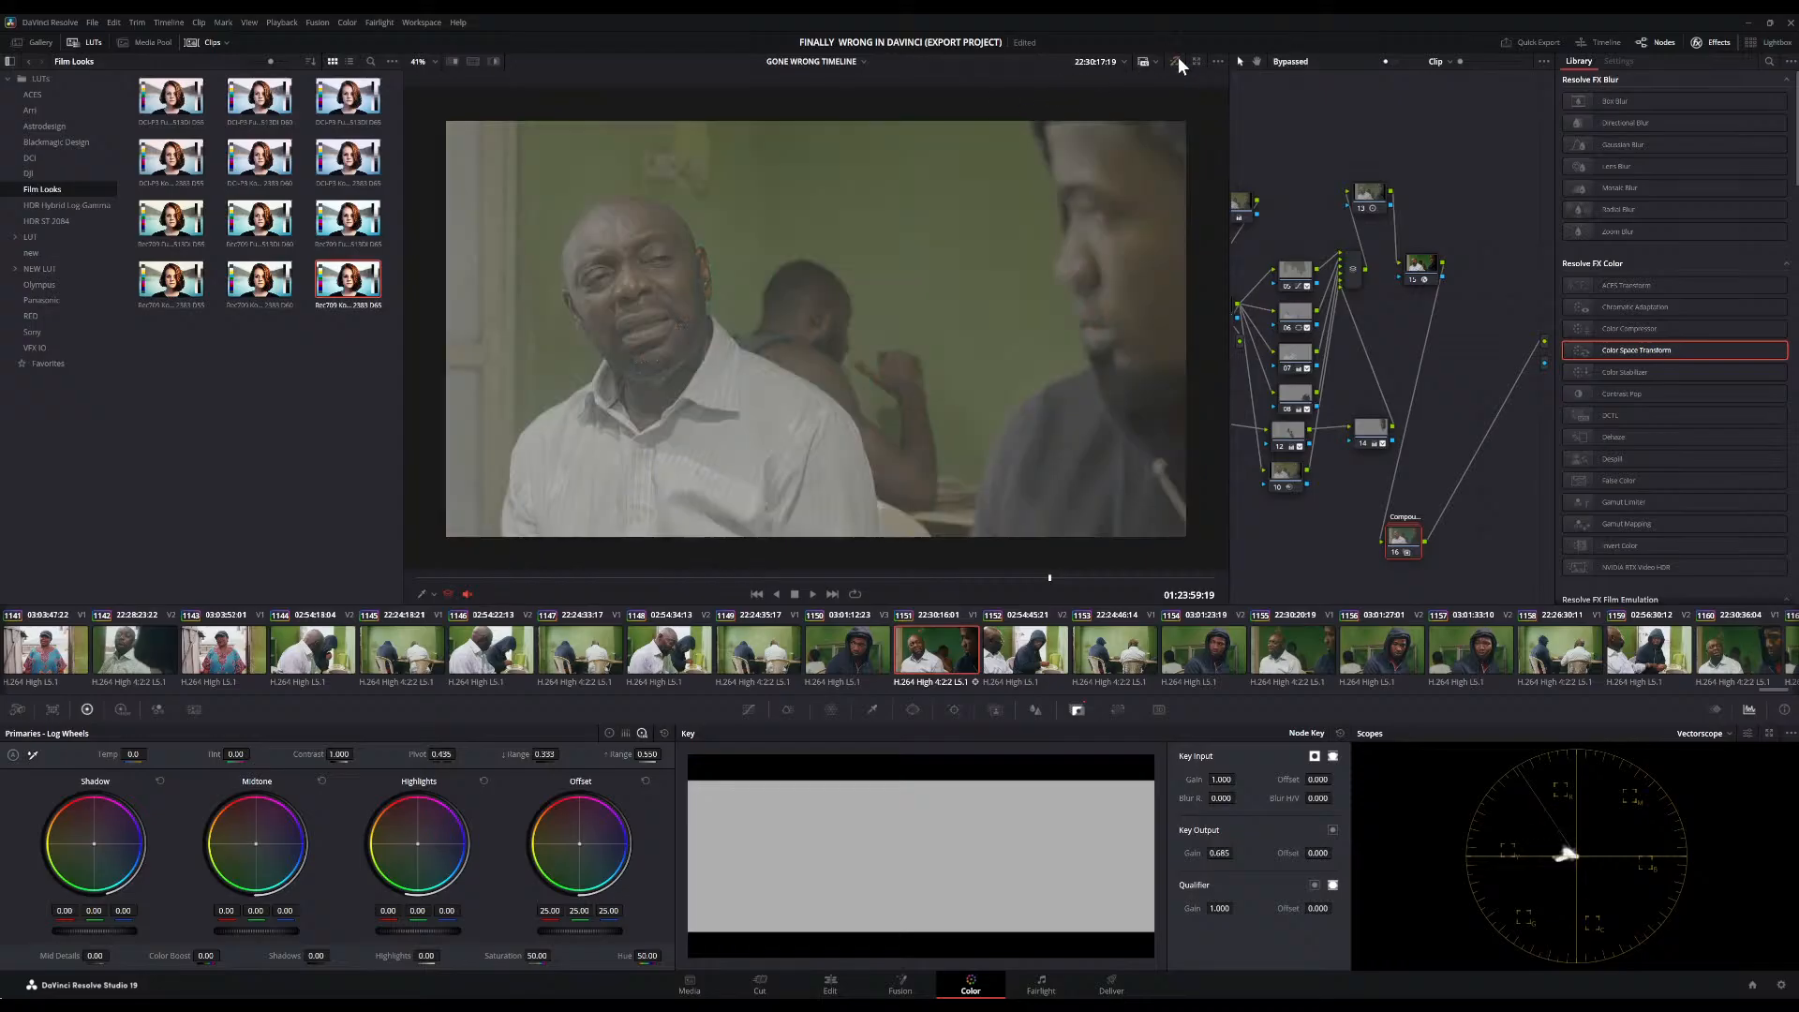
pyautogui.click(1177, 60)
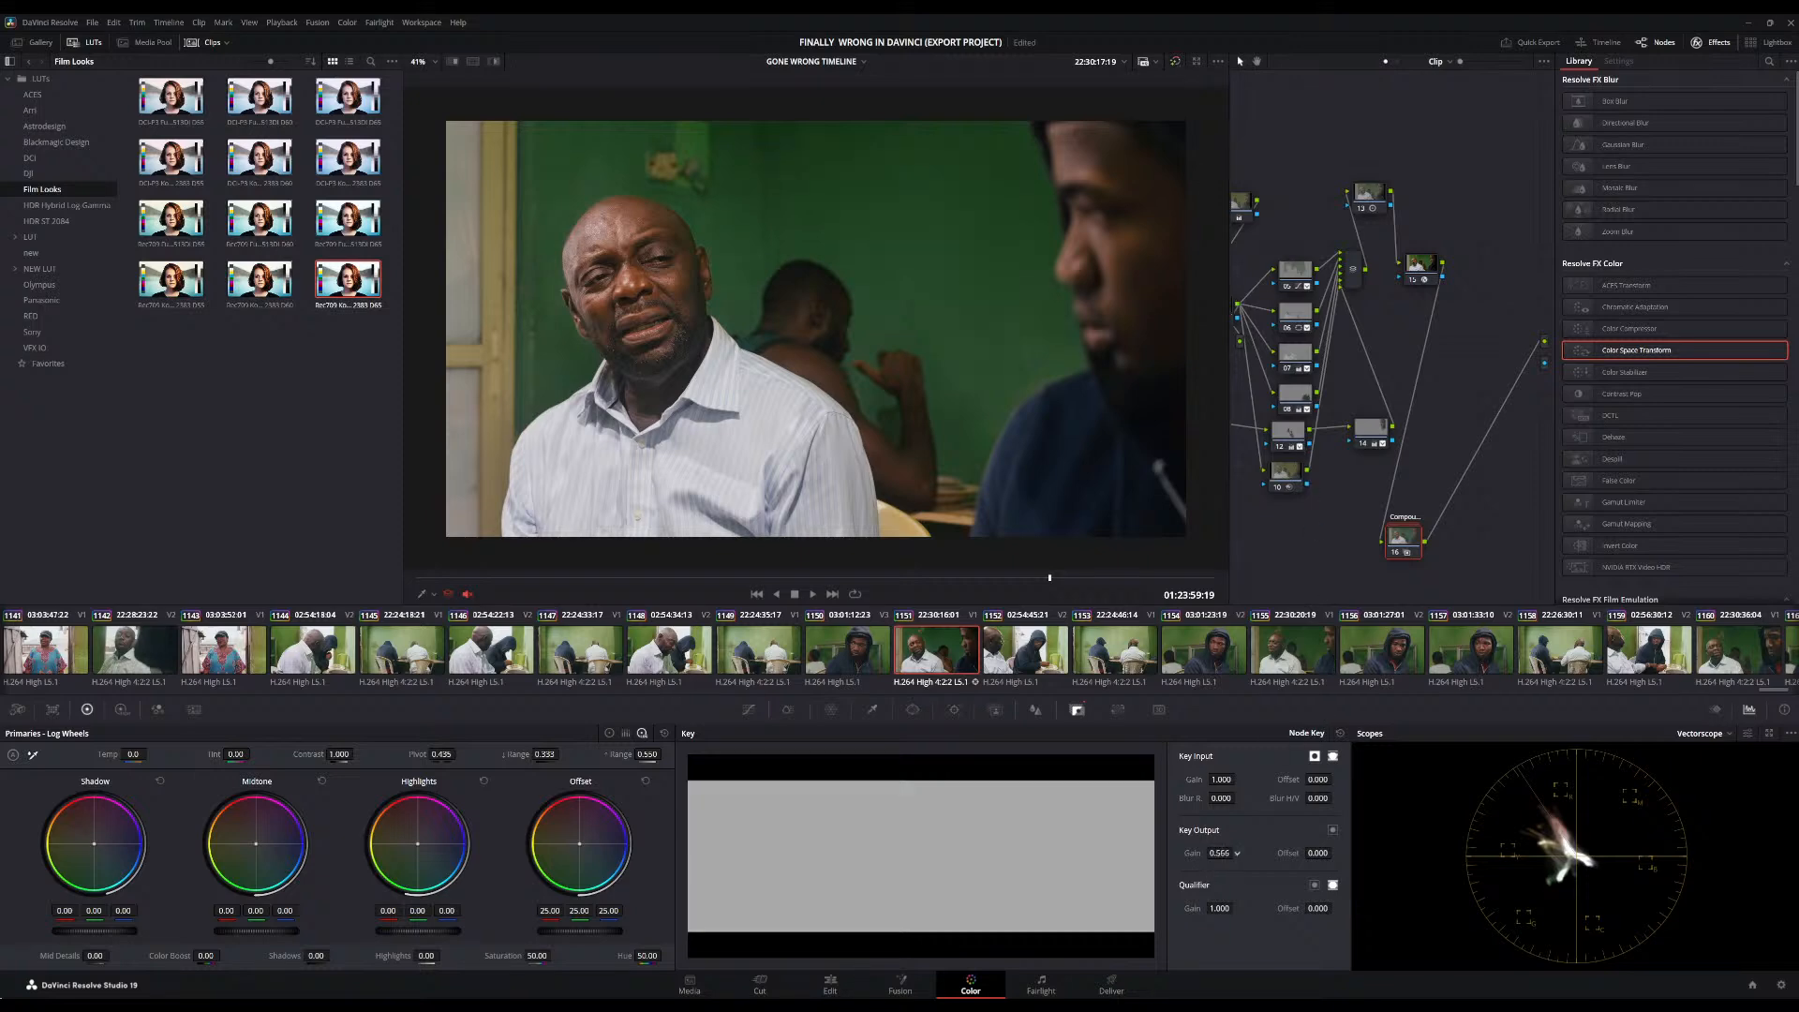
pyautogui.moveTo(1235, 853); pyautogui.dragTo(1224, 858)
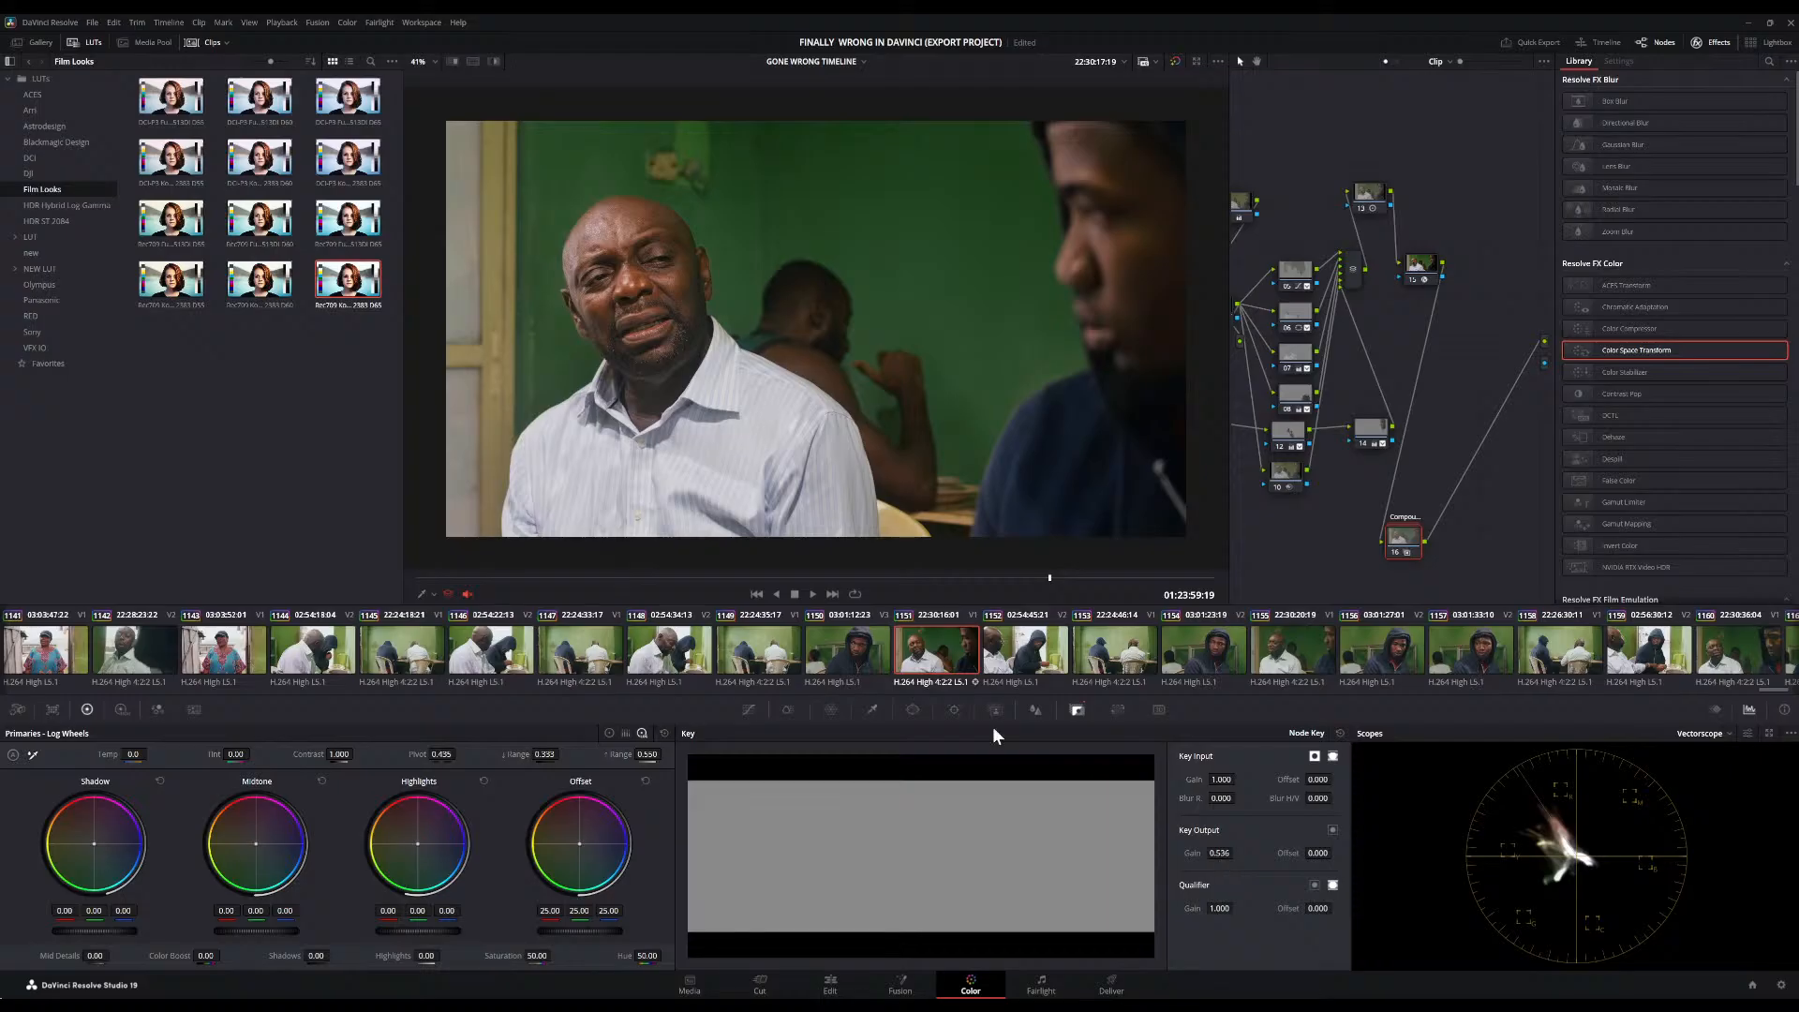
pyautogui.scroll(-3, 913, 402)
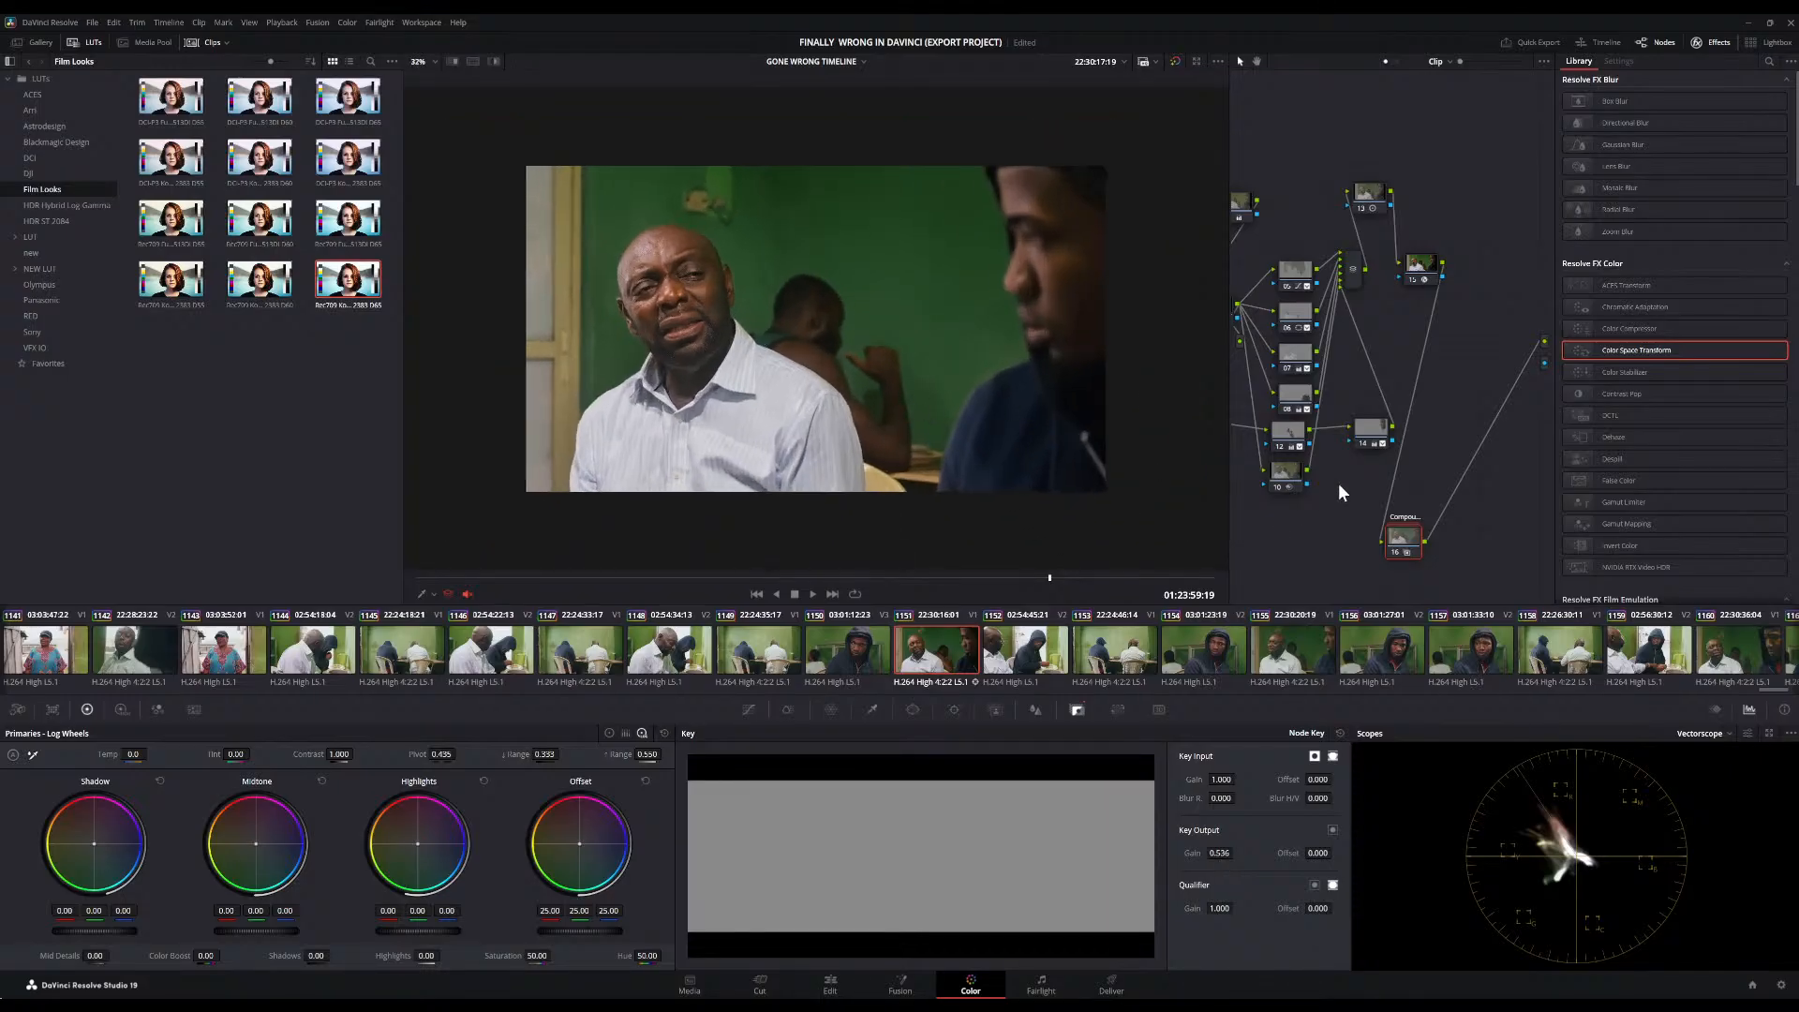
pyautogui.click(1393, 551)
pyautogui.scroll(-2, 970, 214)
pyautogui.scroll(5, 970, 214)
pyautogui.scroll(-3, 970, 214)
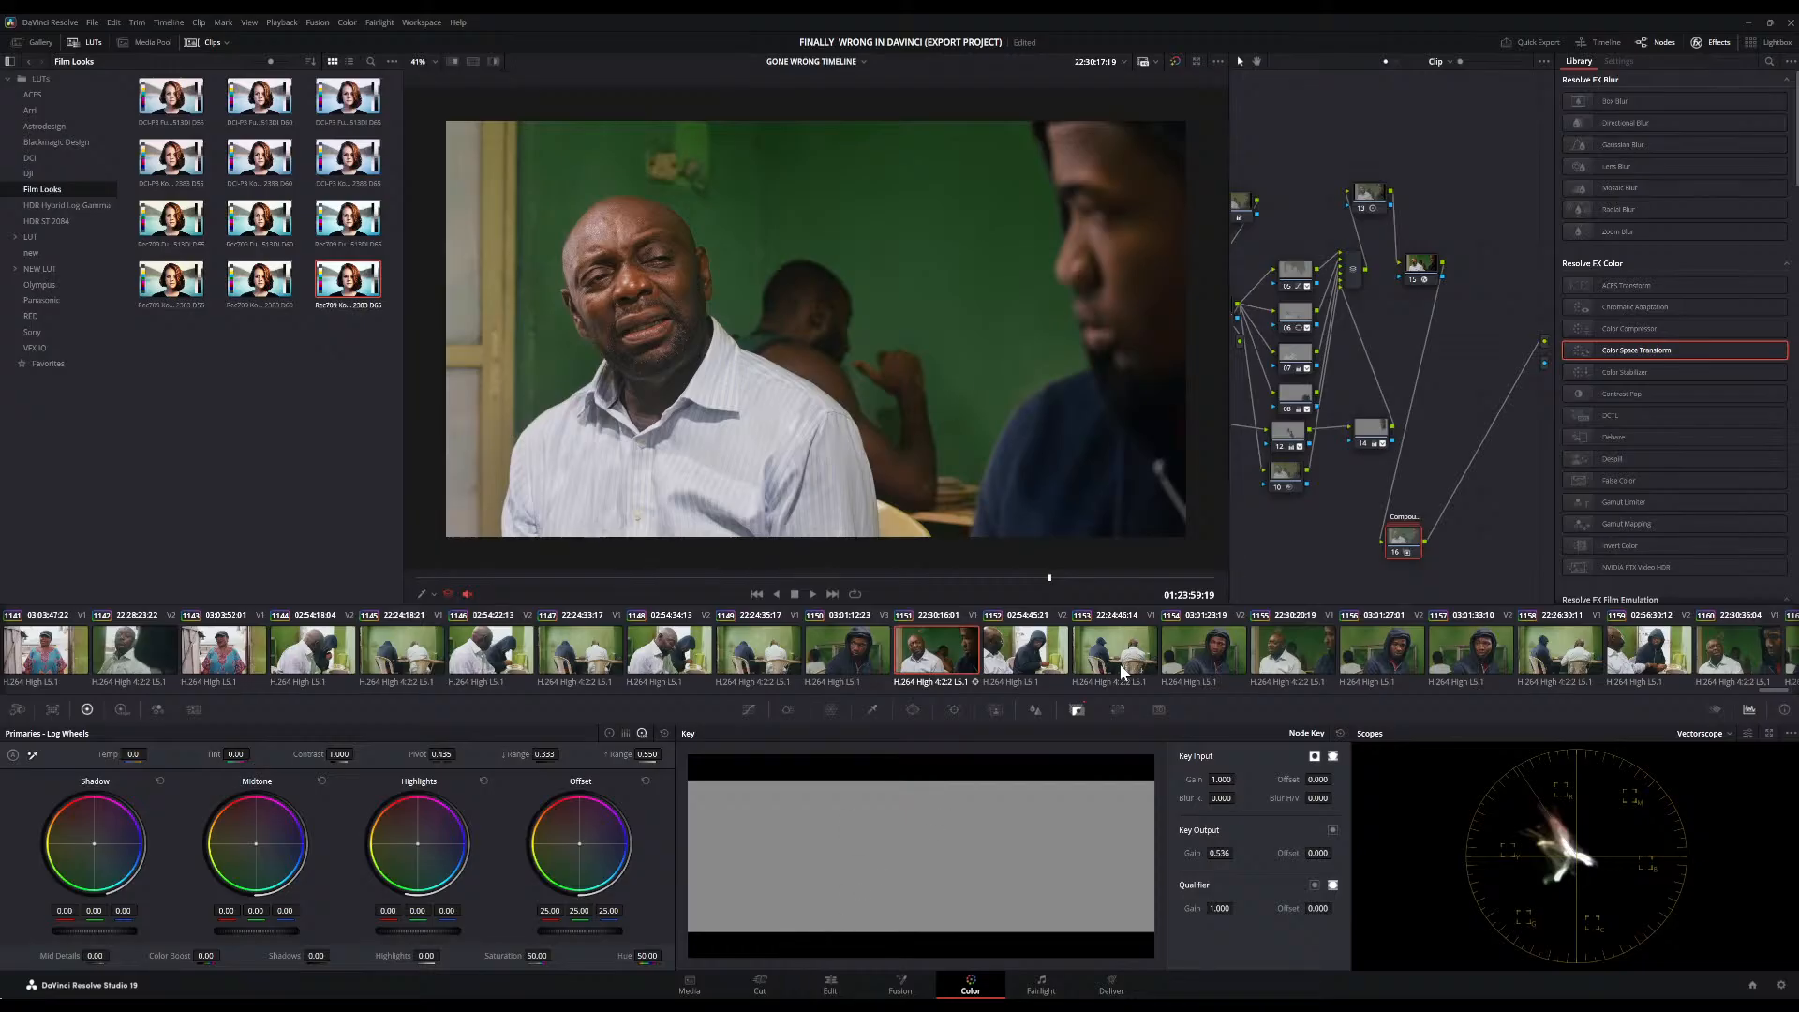
# Look over the neighbouring clips in the timeline and save the project
pyautogui.scroll(10, 1122, 671)
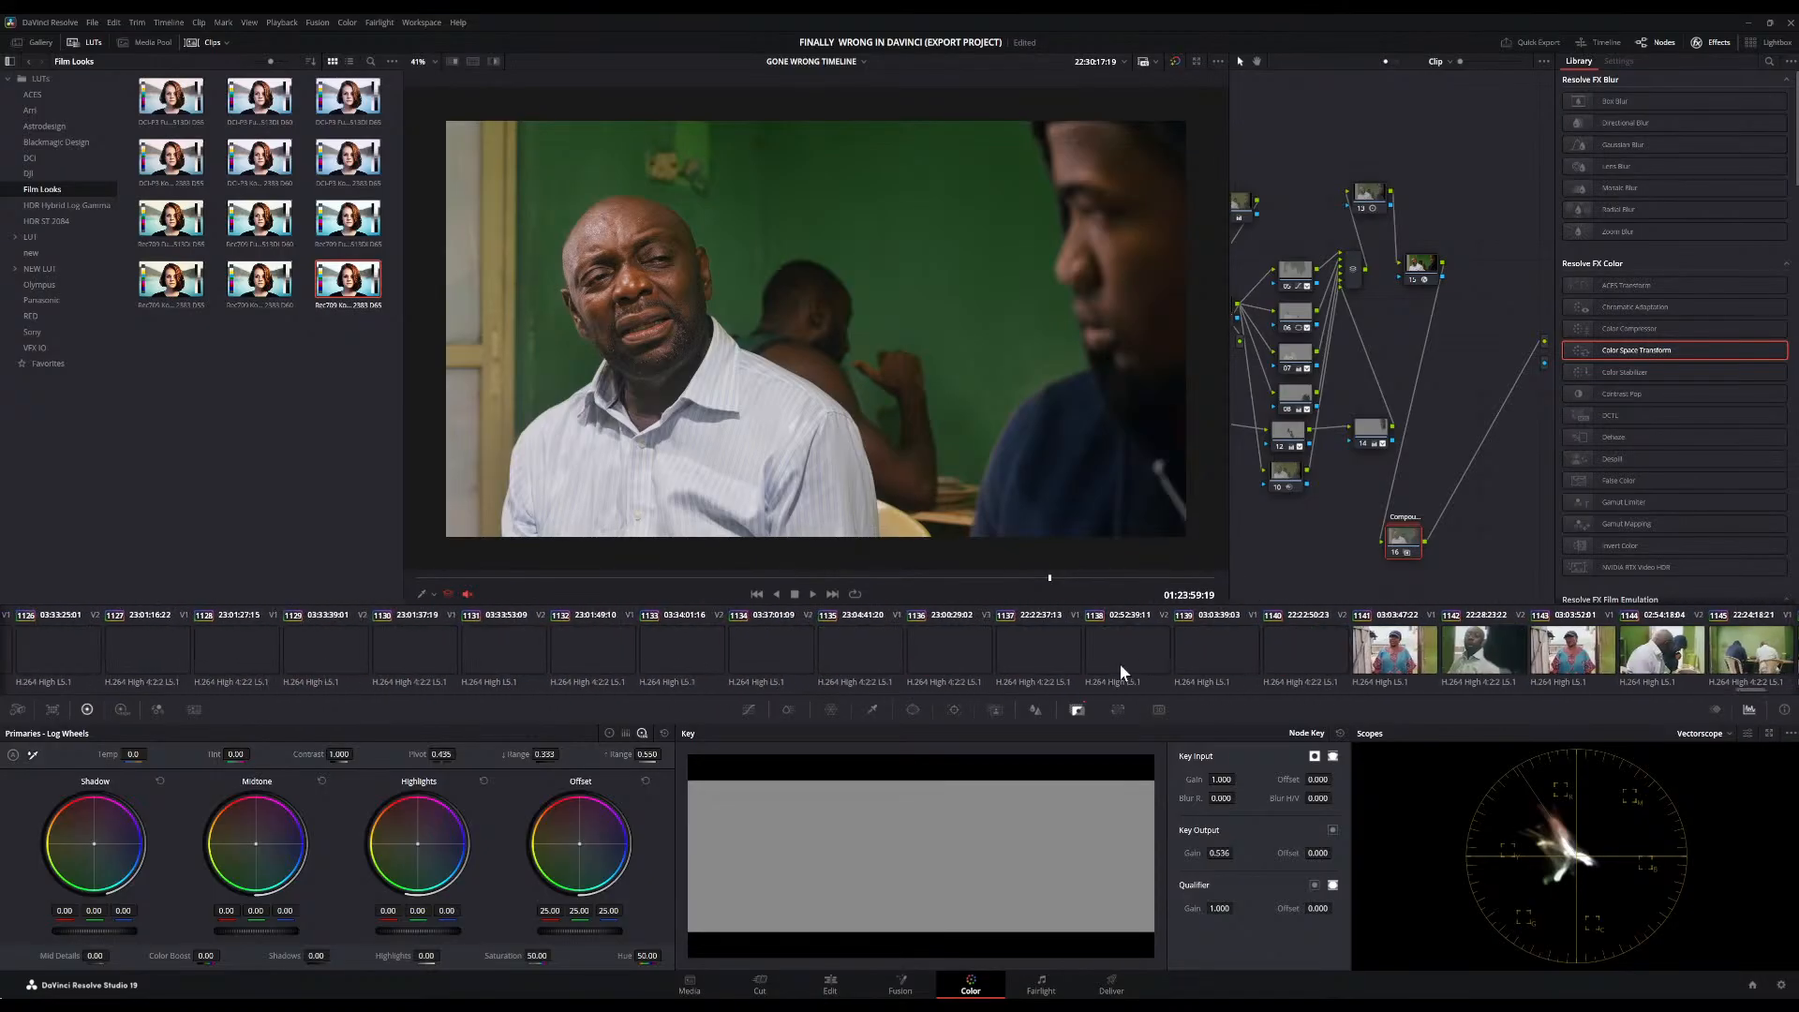
pyautogui.scroll(-15, 1119, 662)
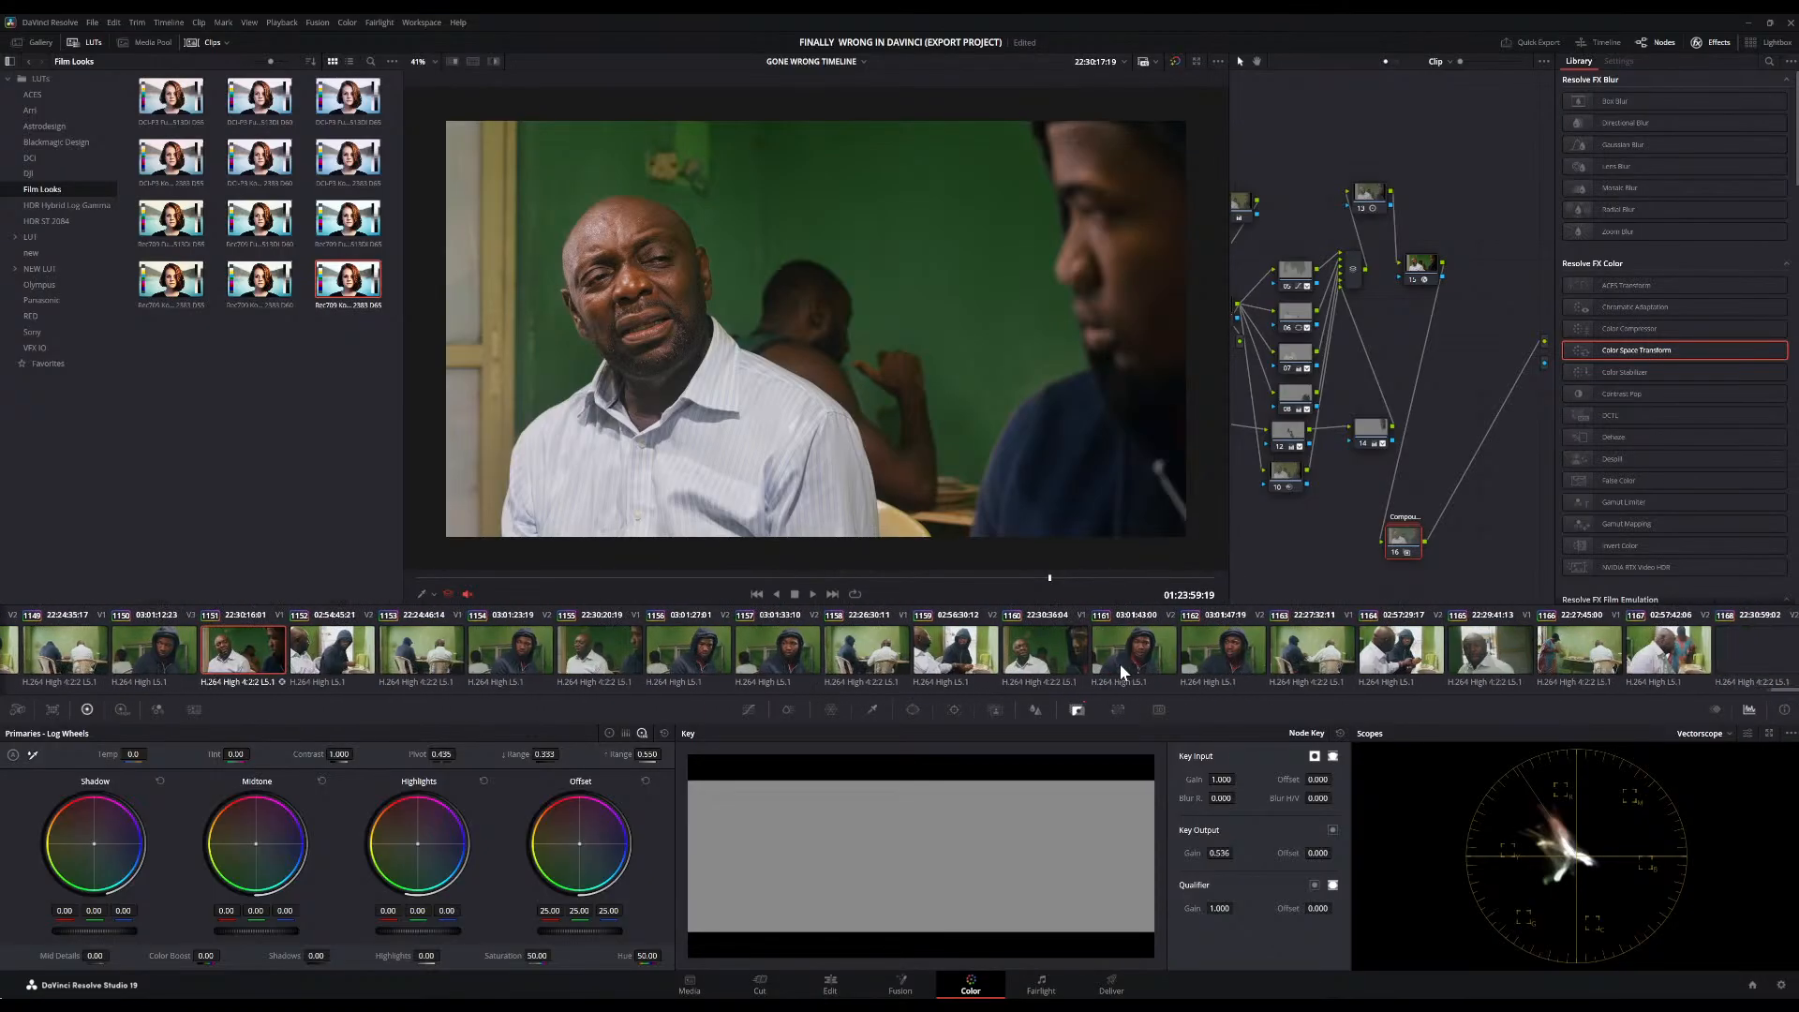
pyautogui.scroll(5, 1119, 662)
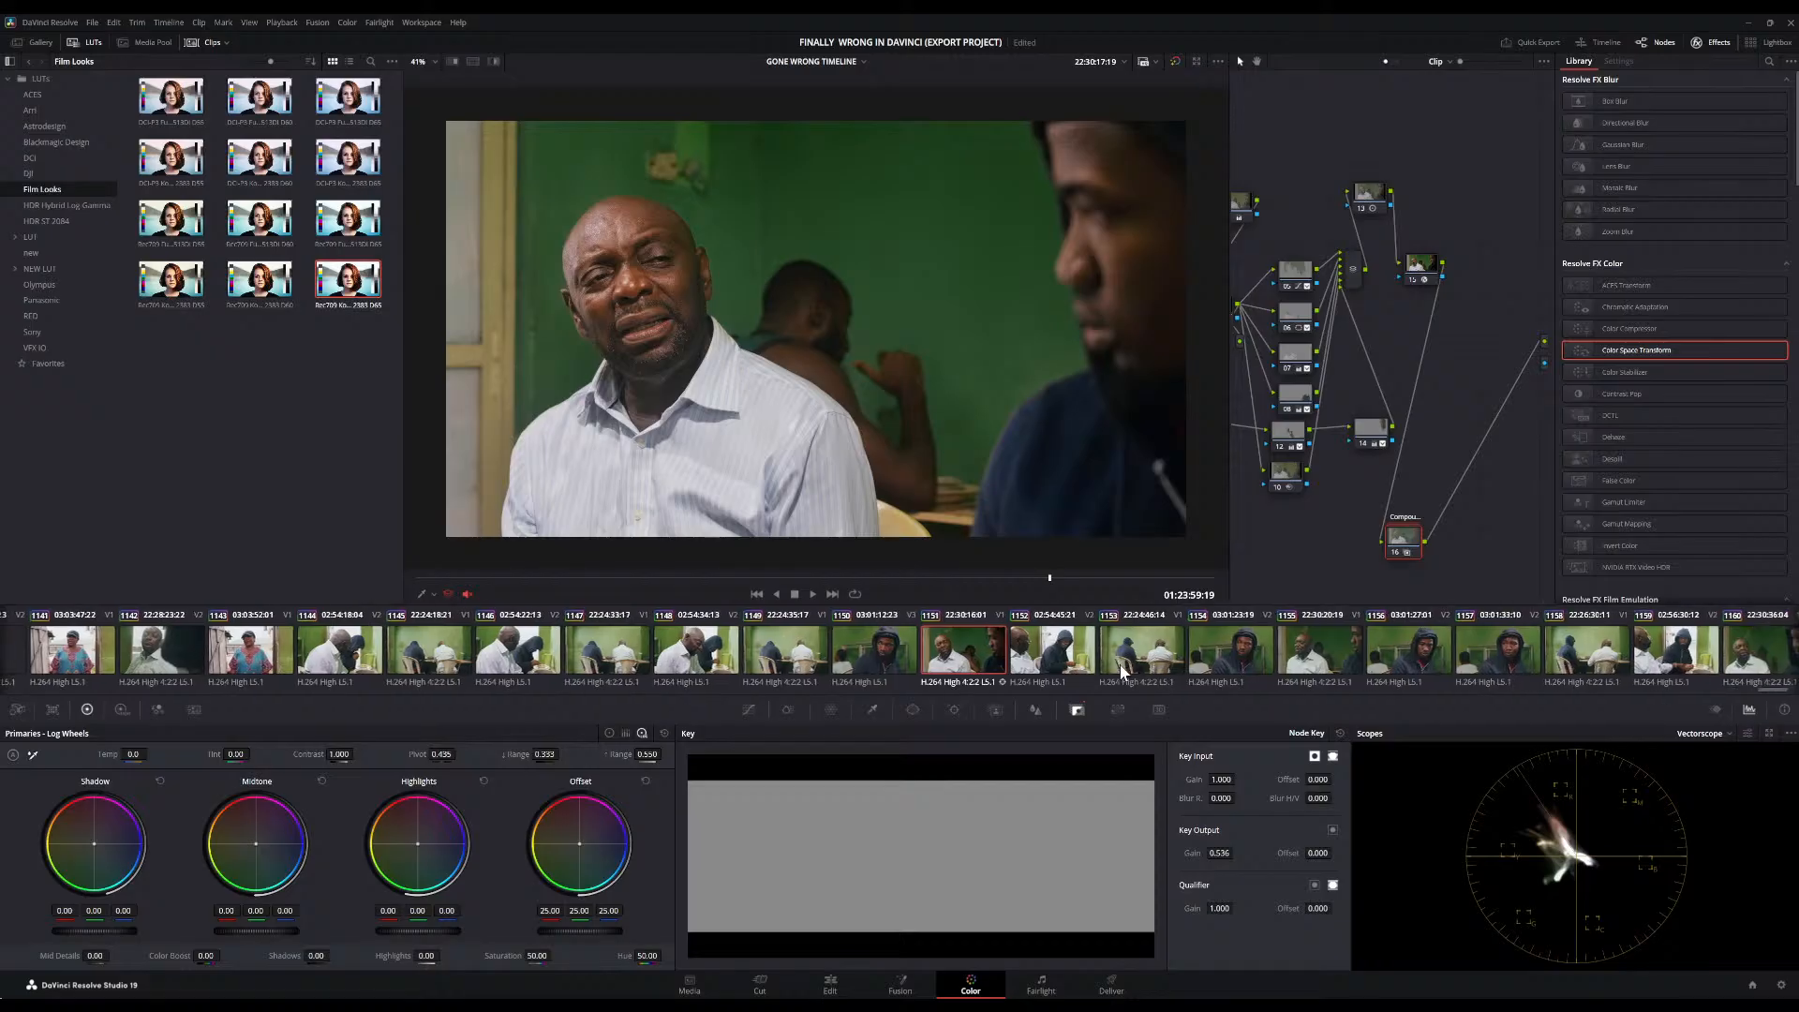
pyautogui.scroll(-5, 1122, 671)
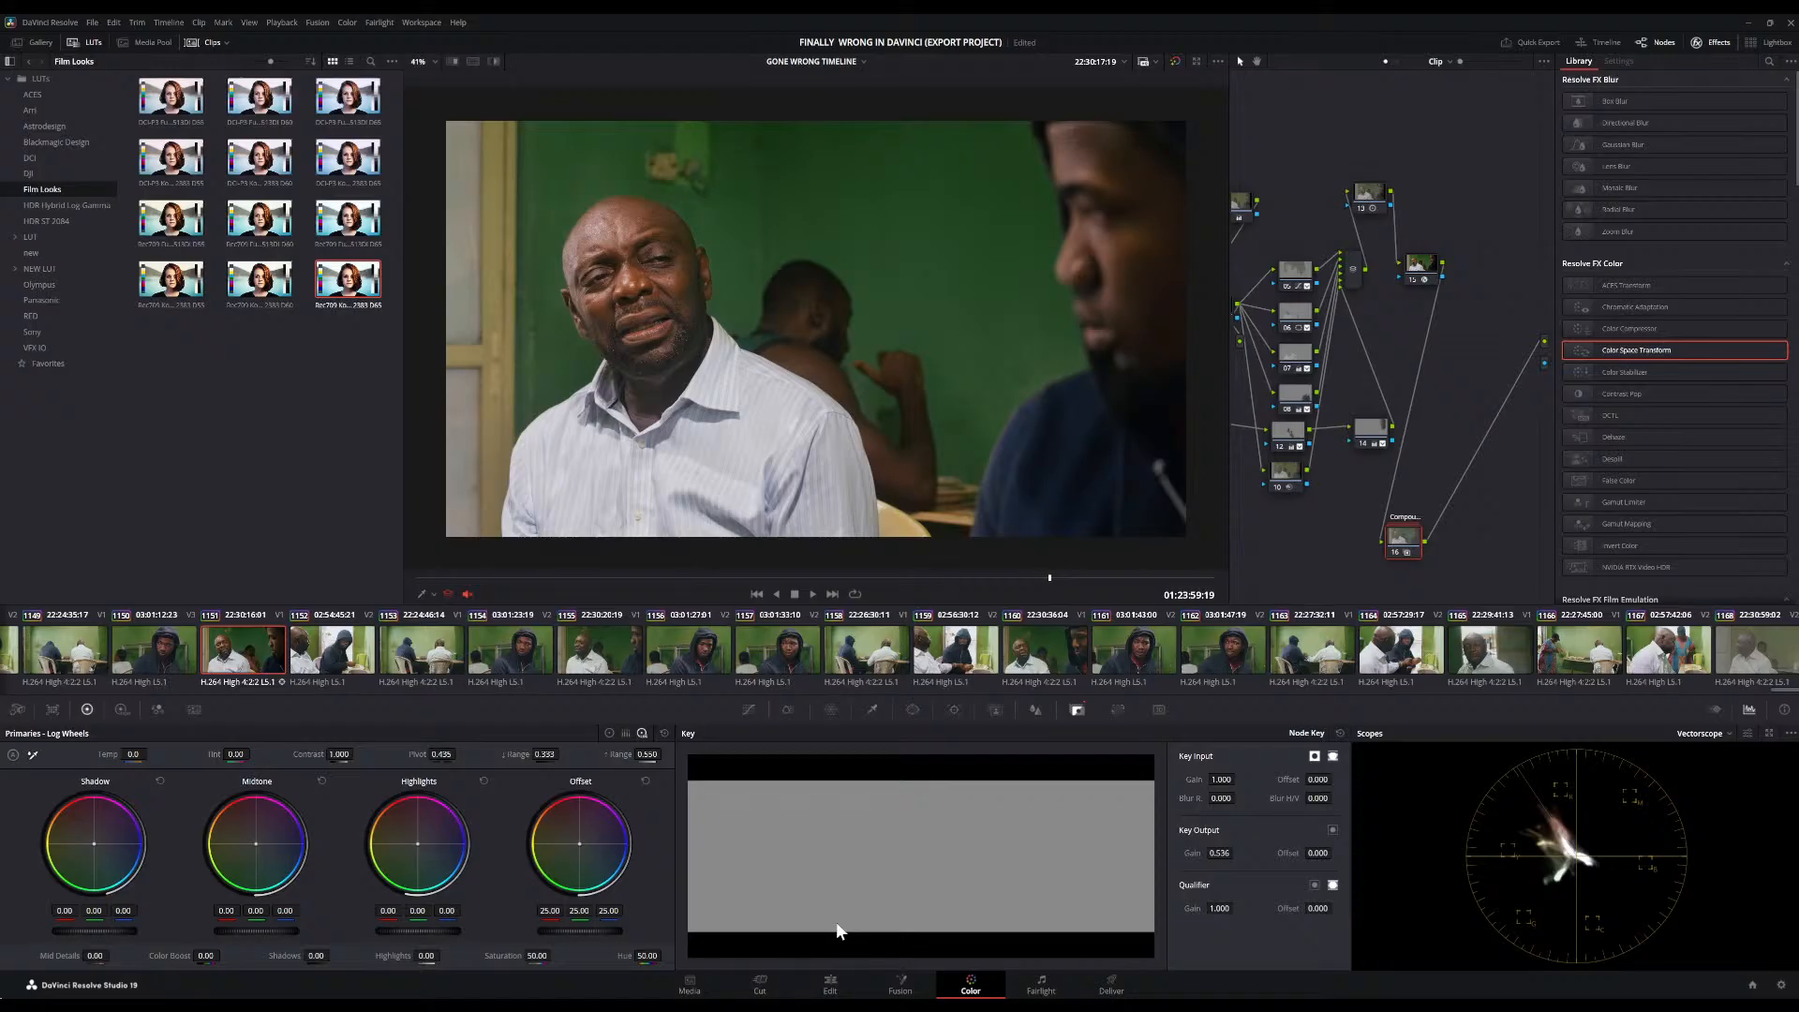
pyautogui.hotkey('ctrl', 's')
# Bypass the color grades and open clip 1126, the close-up of the woman in a white shirt
pyautogui.click(1175, 62)
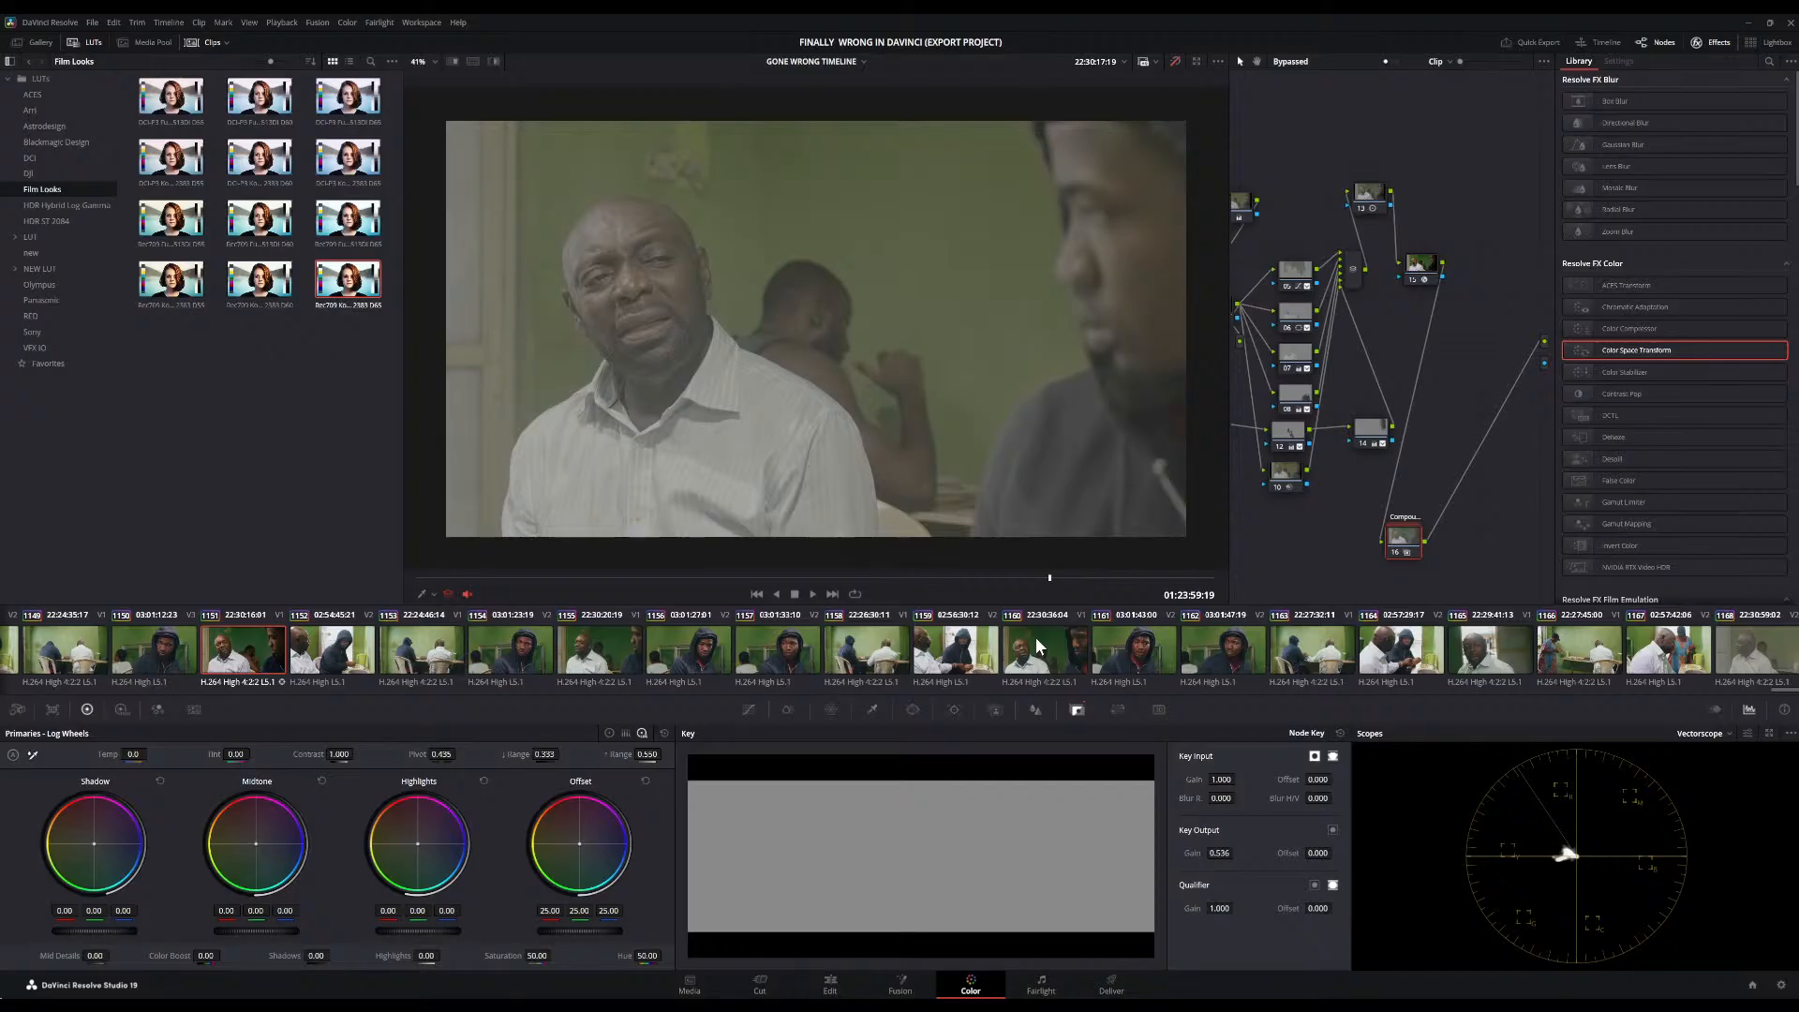
pyautogui.scroll(10, 1037, 645)
pyautogui.scroll(-3, 1031, 645)
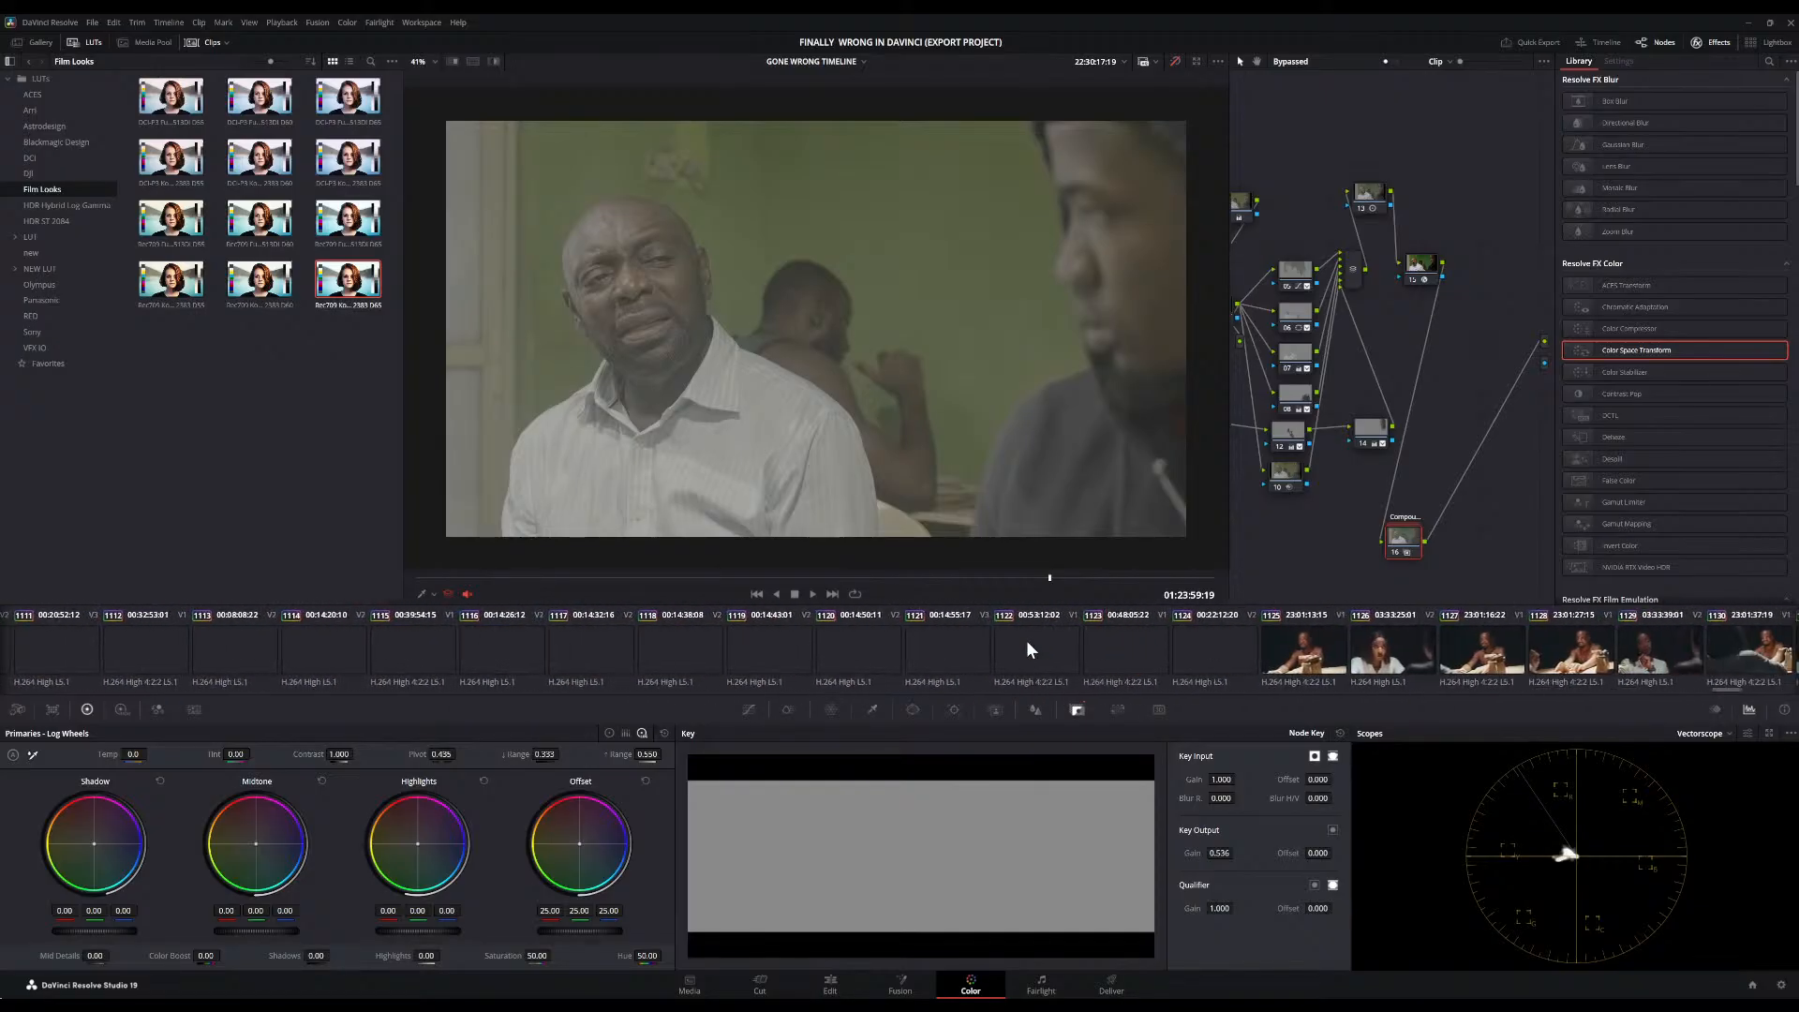
pyautogui.scroll(2, 1028, 648)
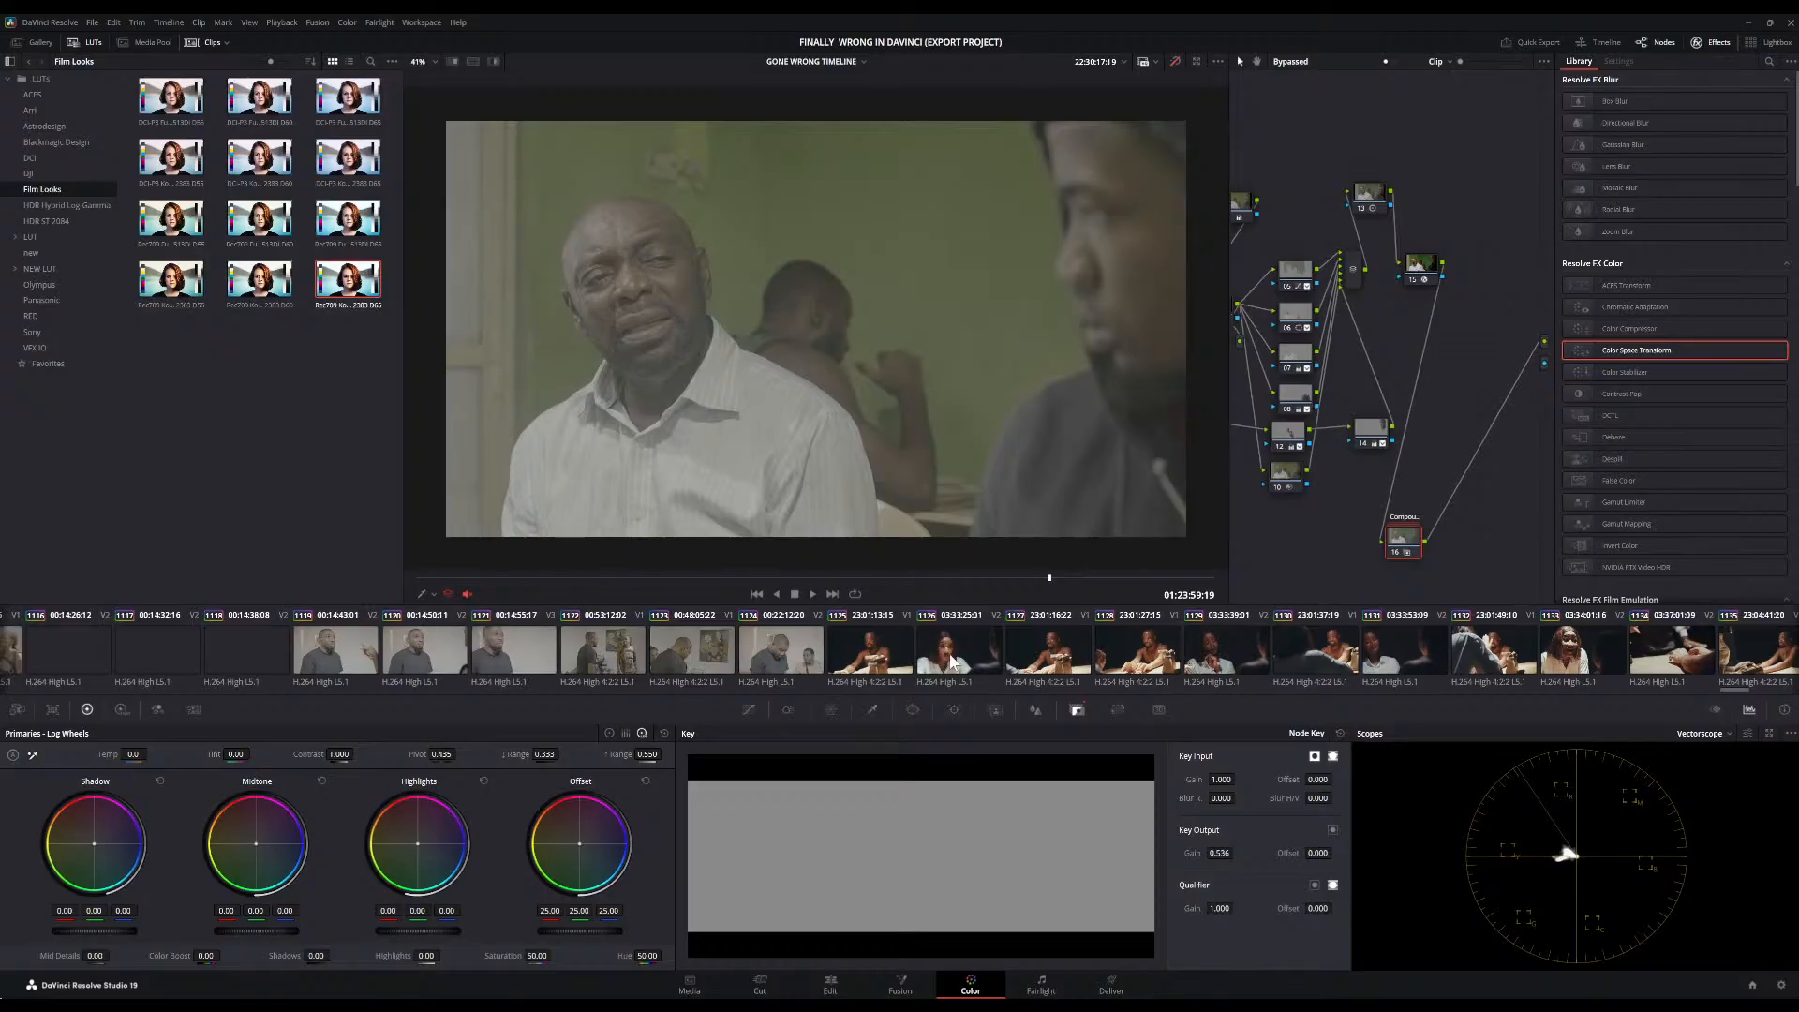
pyautogui.click(953, 662)
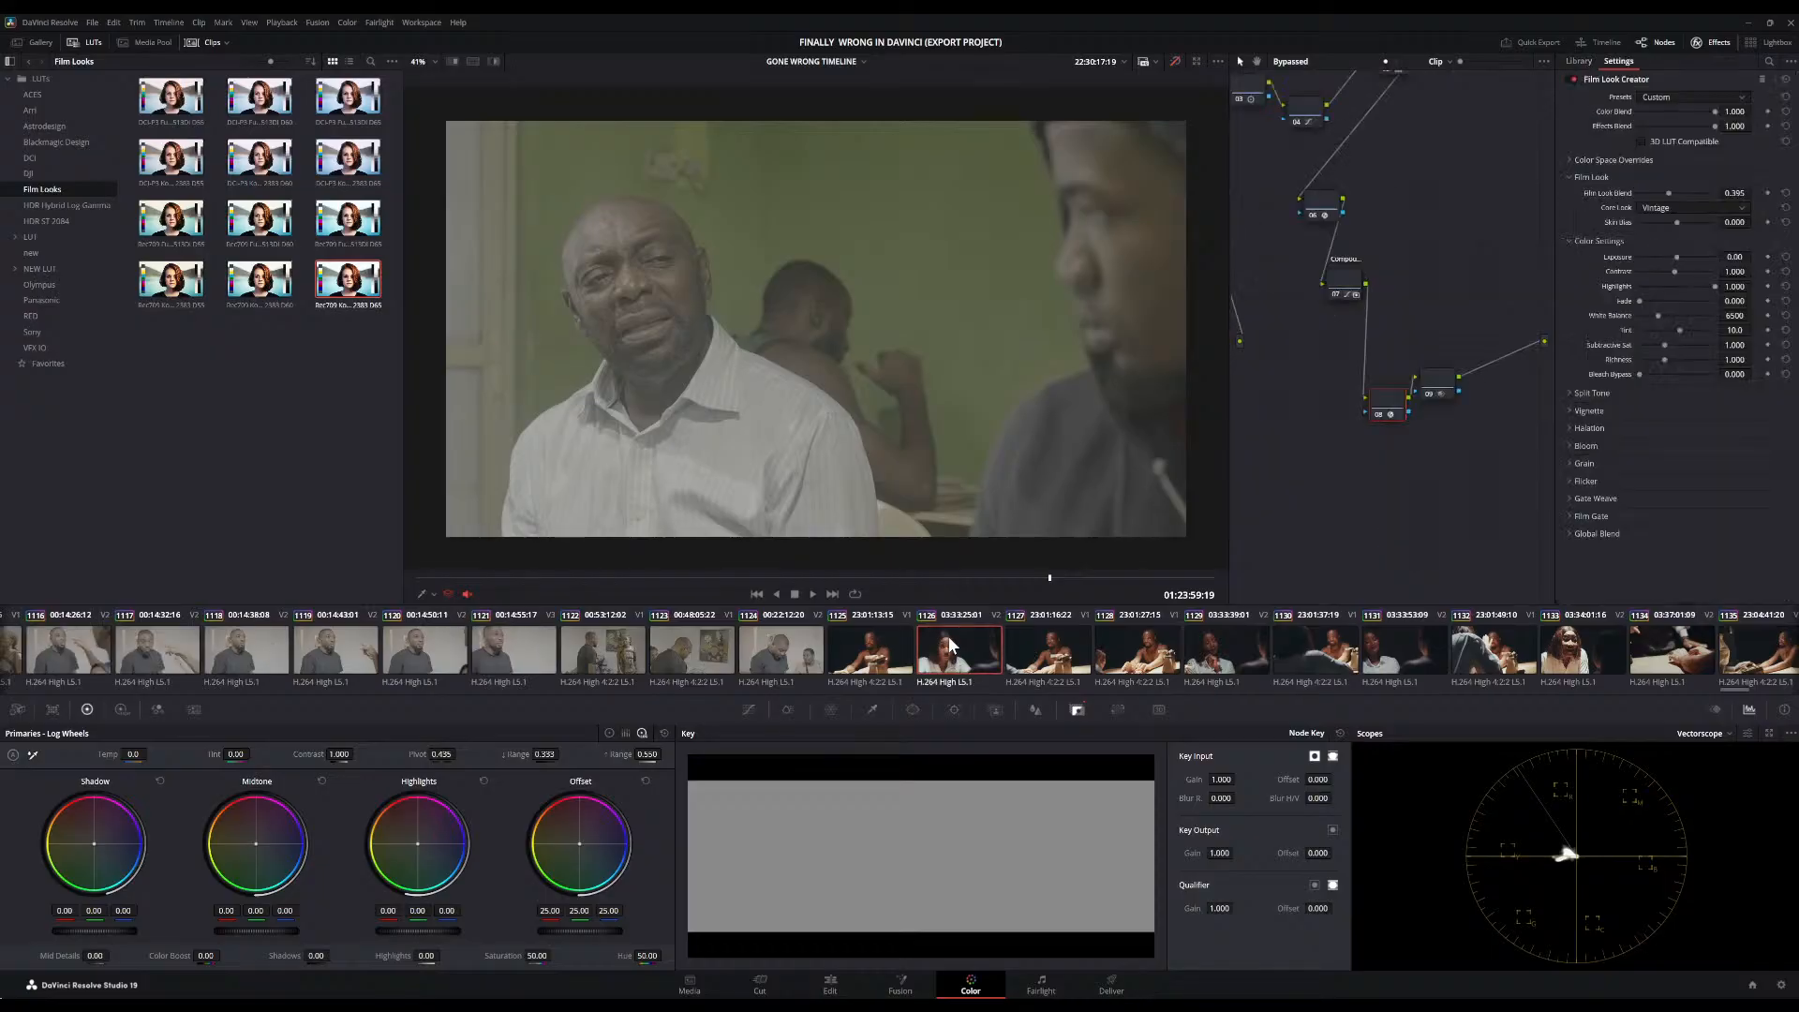
# Copy the grade of the green-walled clip 1151 onto clip 1126 and turn the grade bypass off
pyautogui.scroll(-3, 953, 662)
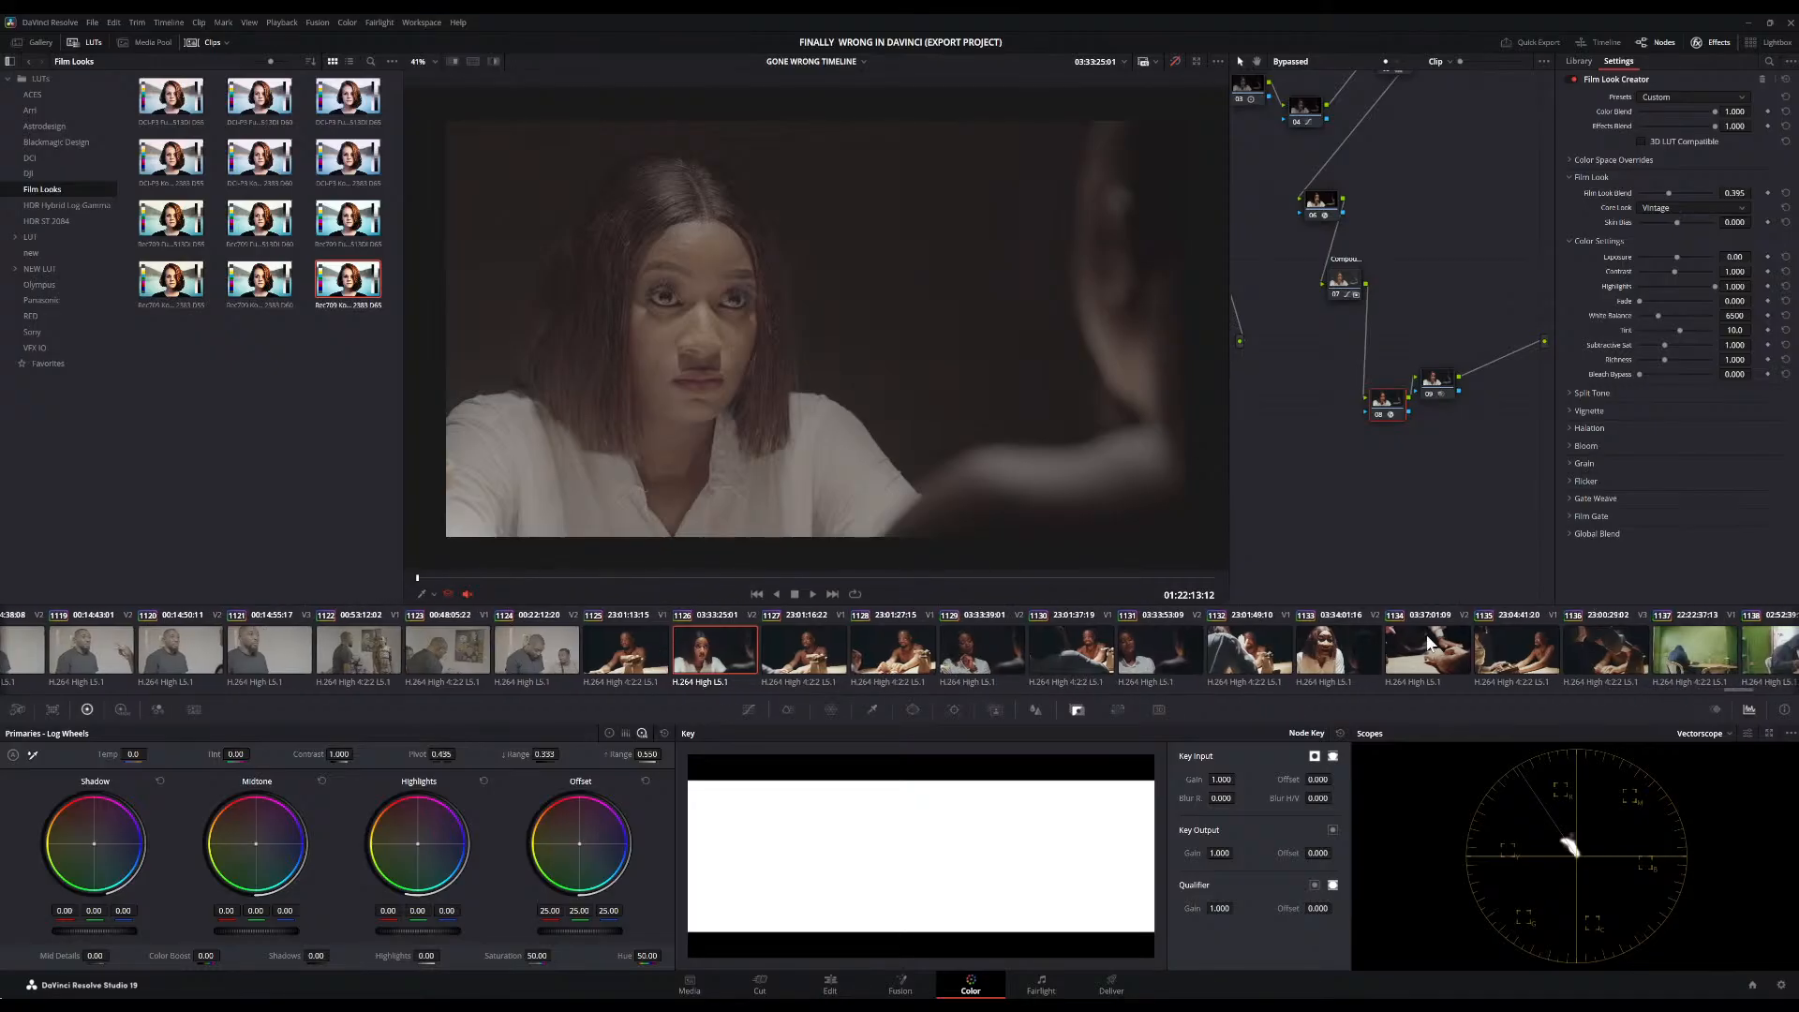
pyautogui.scroll(-9, 1478, 647)
pyautogui.scroll(-8, 1478, 647)
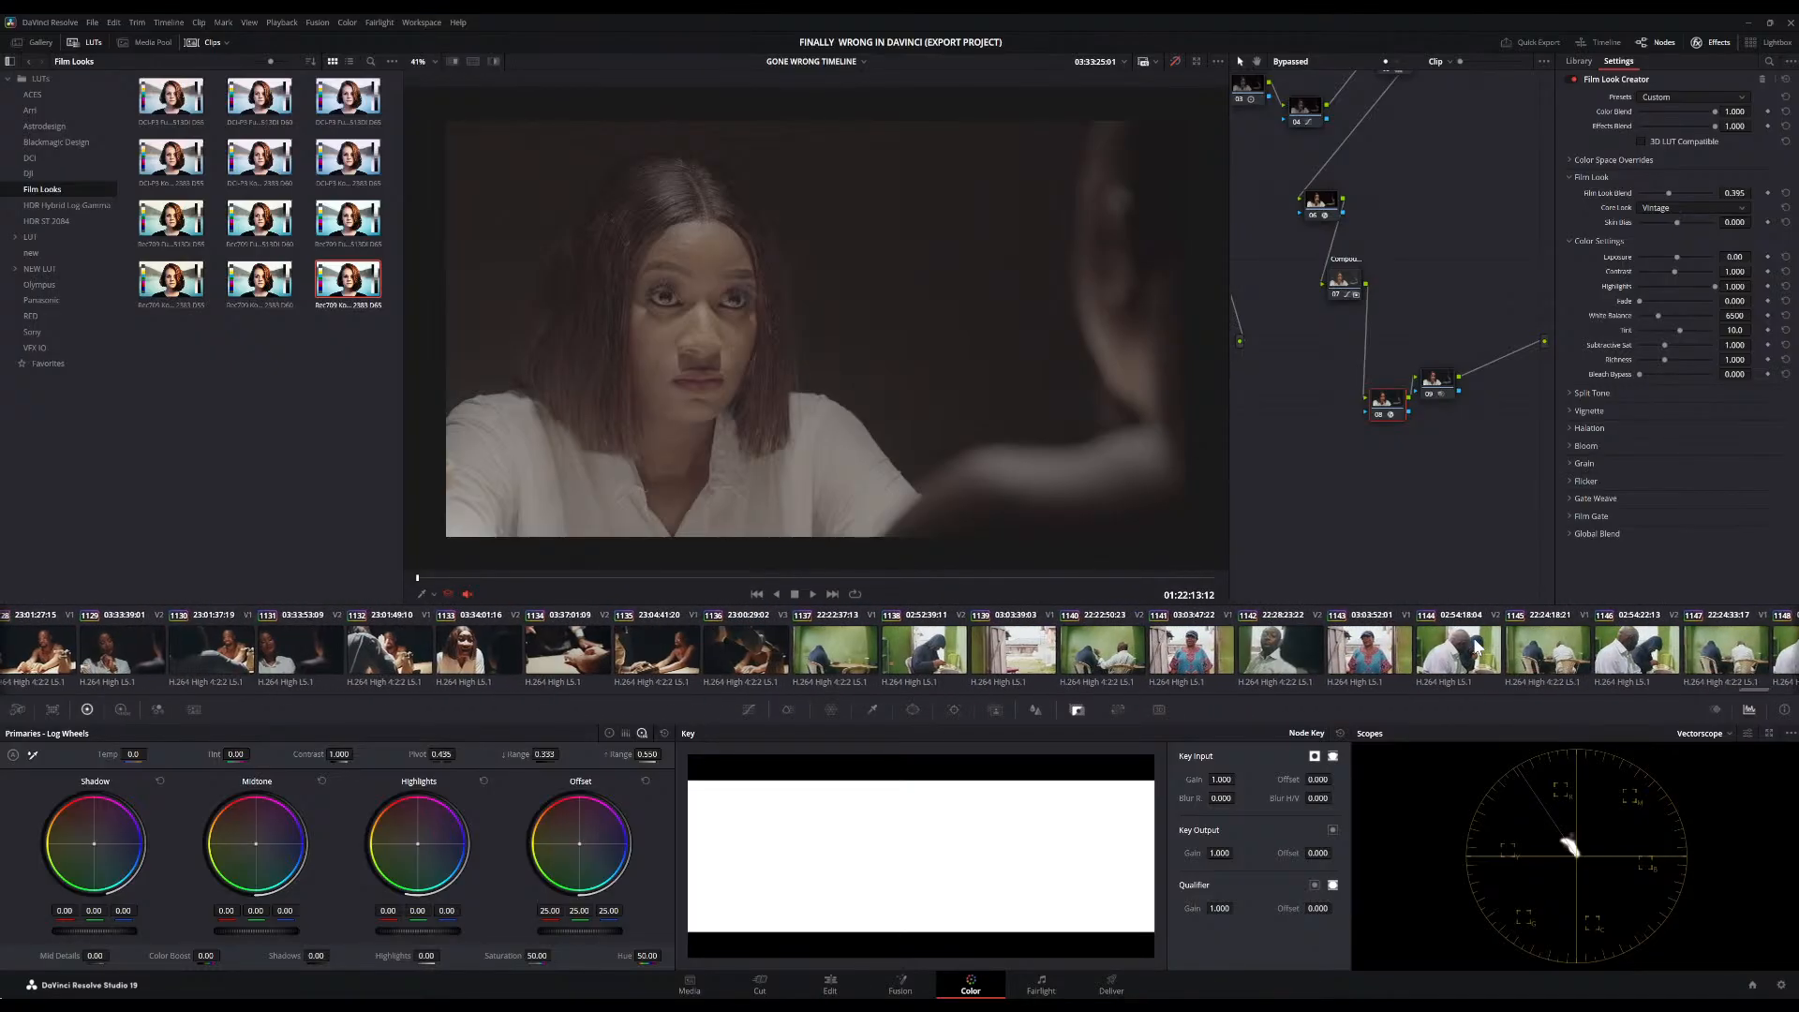
pyautogui.scroll(-13, 1478, 646)
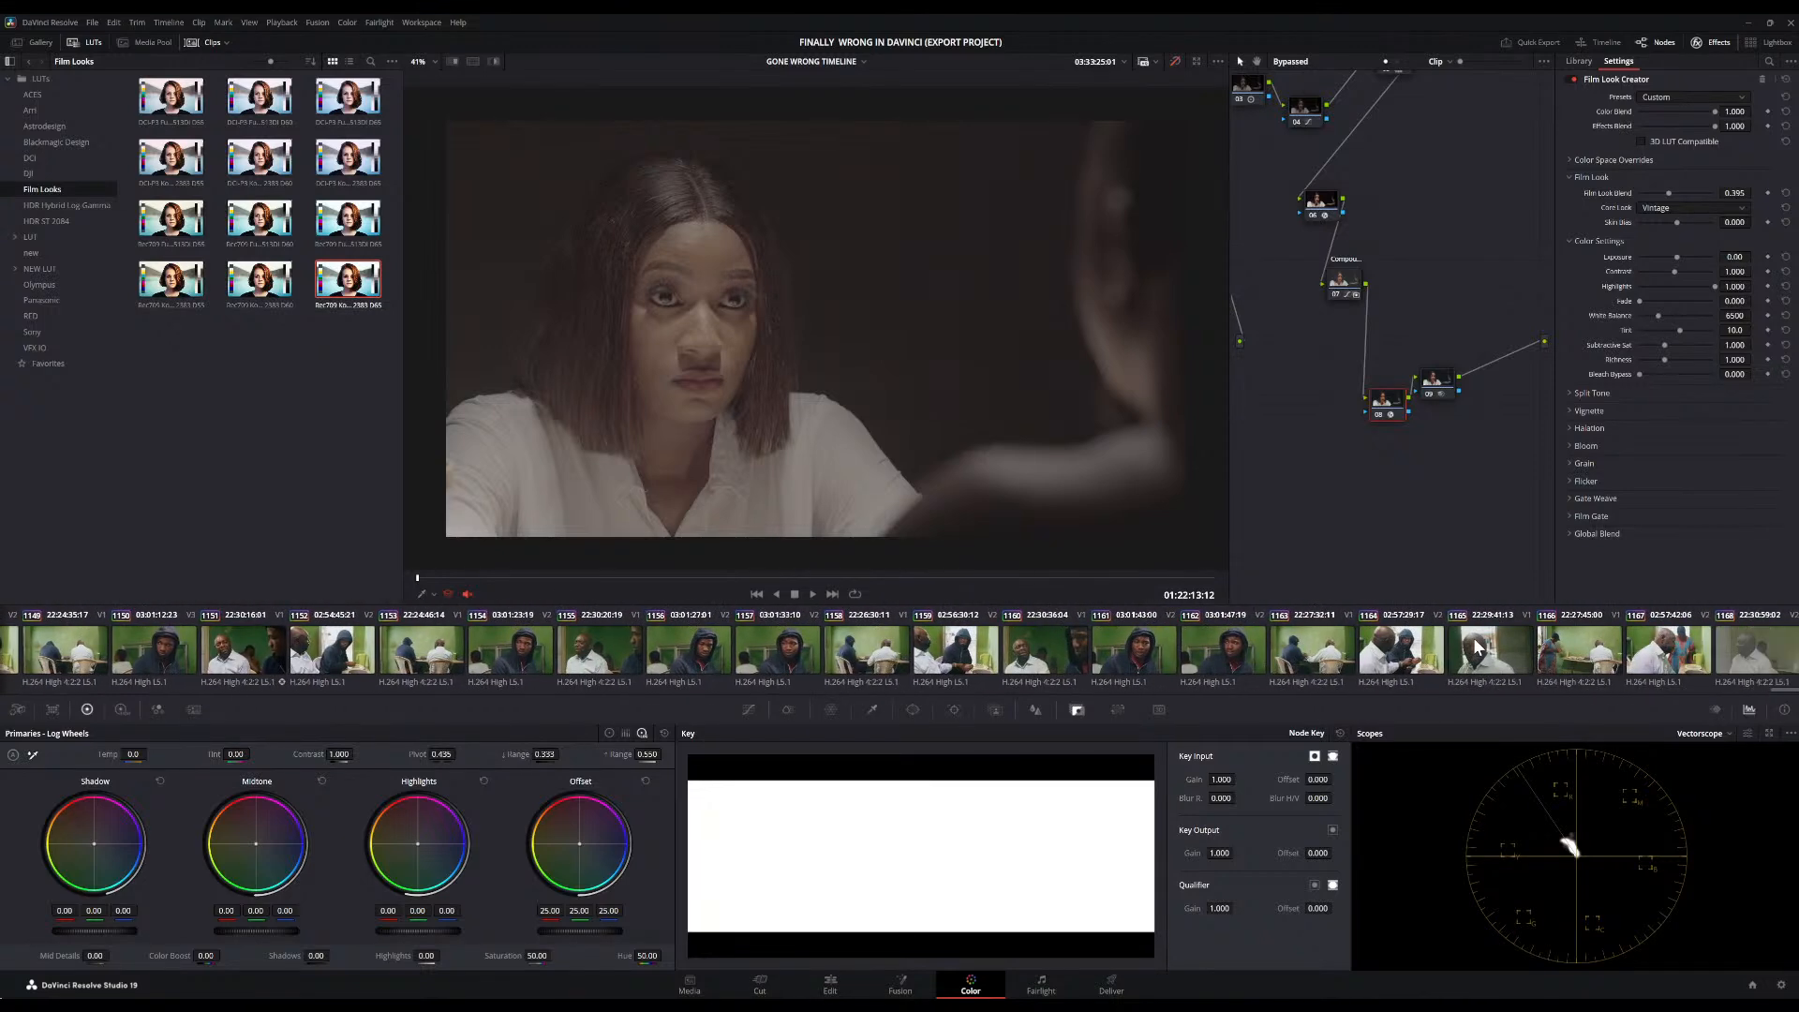
pyautogui.scroll(6, 1478, 646)
pyautogui.scroll(3, 1478, 647)
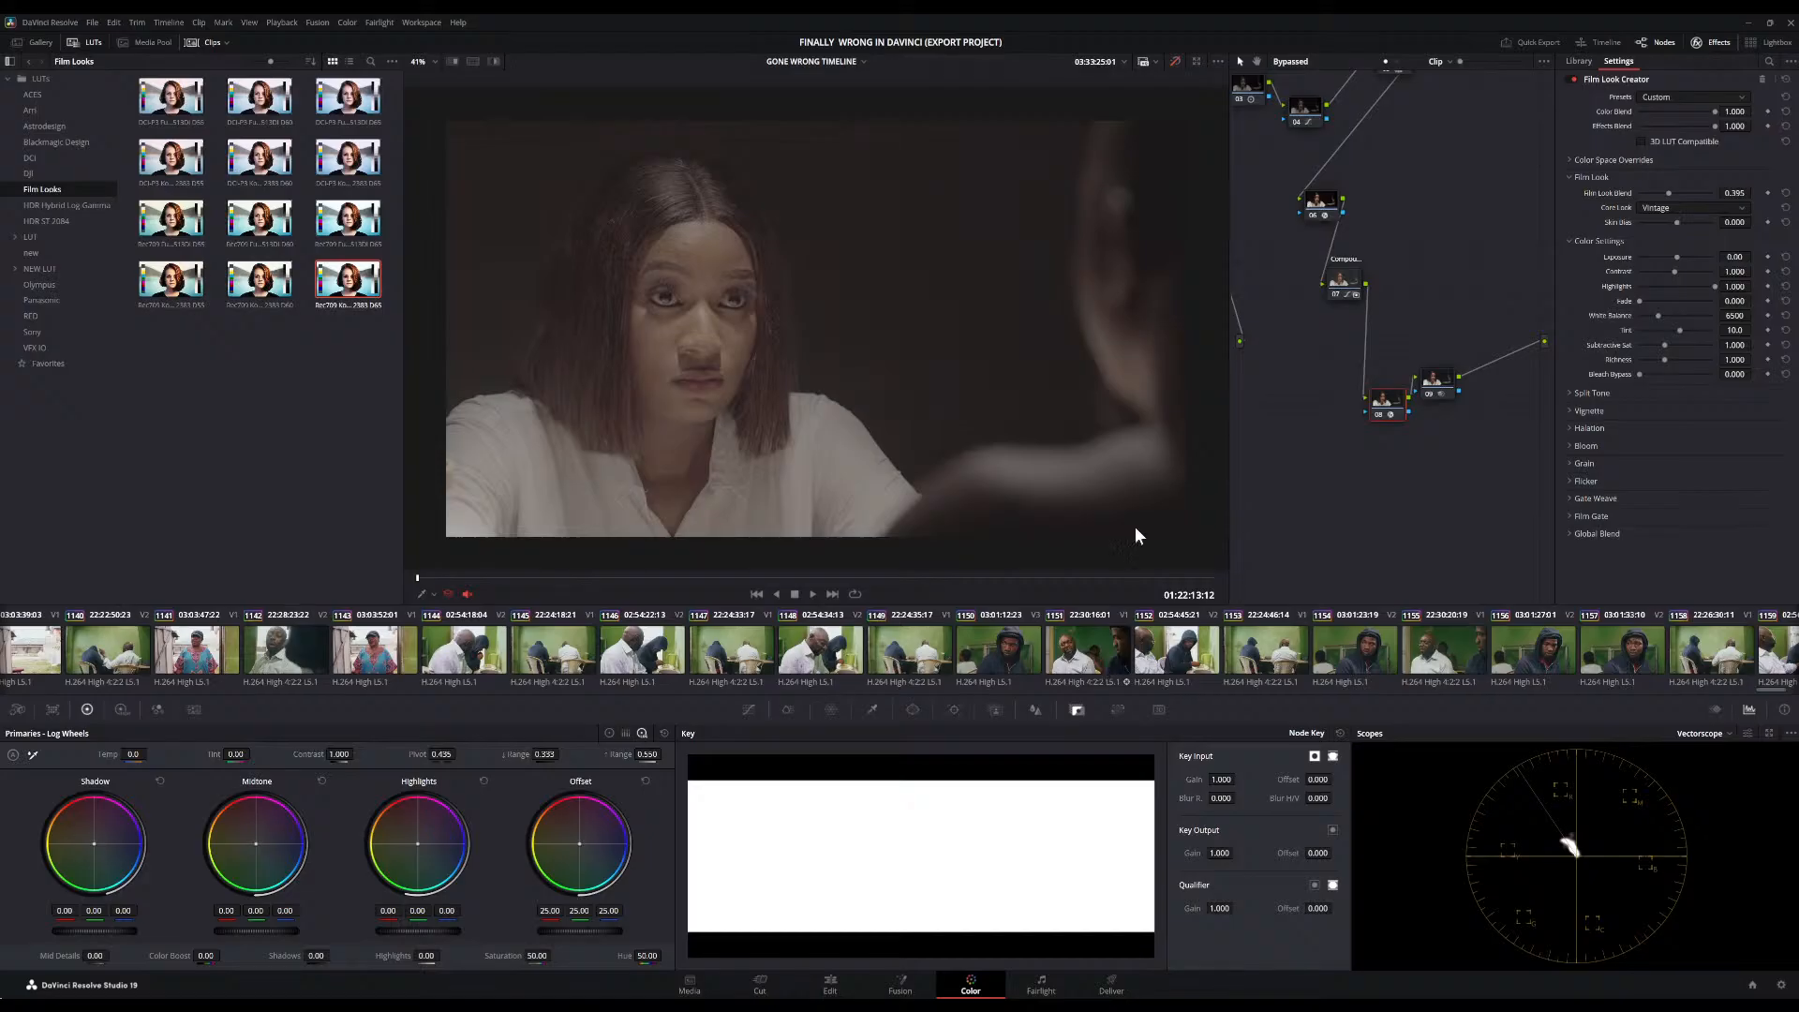
pyautogui.hotkey('ctrl', 'z')
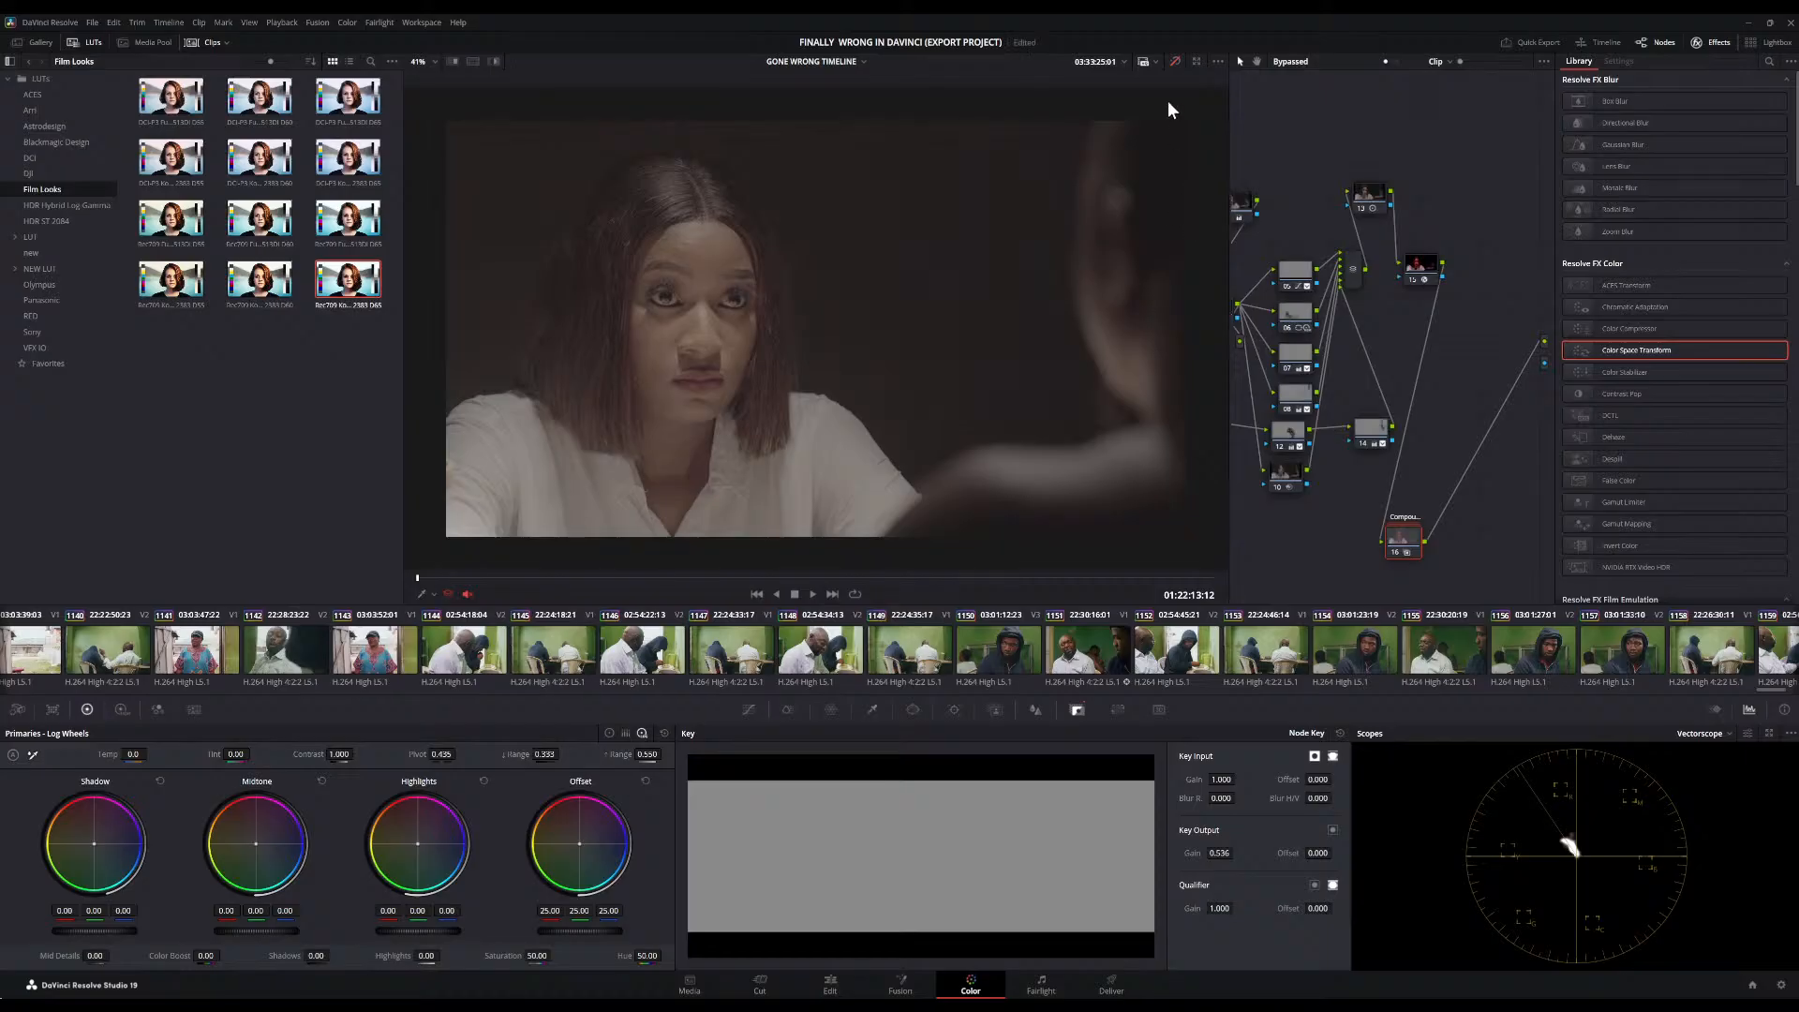
pyautogui.click(1175, 60)
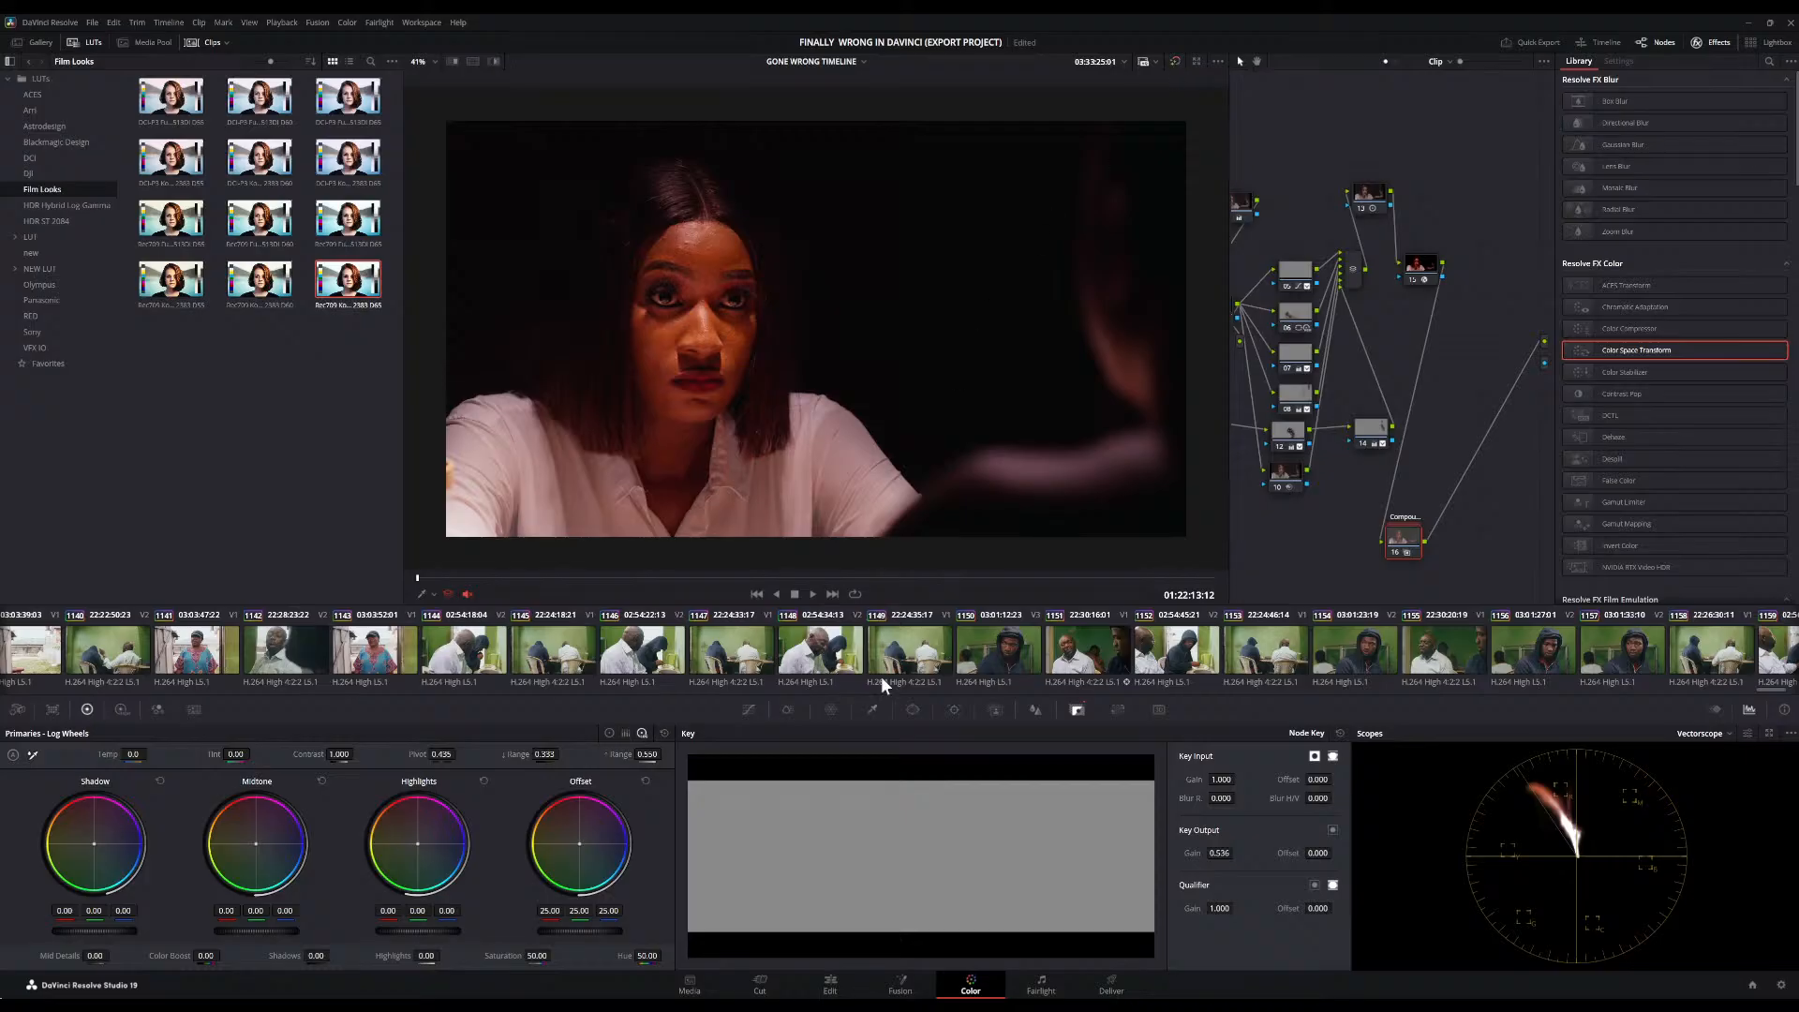
# Save the project with the copied grade on clip 1126 and bring its earlier nodes into view
pyautogui.hscroll(-10, 881, 676)
pyautogui.hscroll(-5, 881, 677)
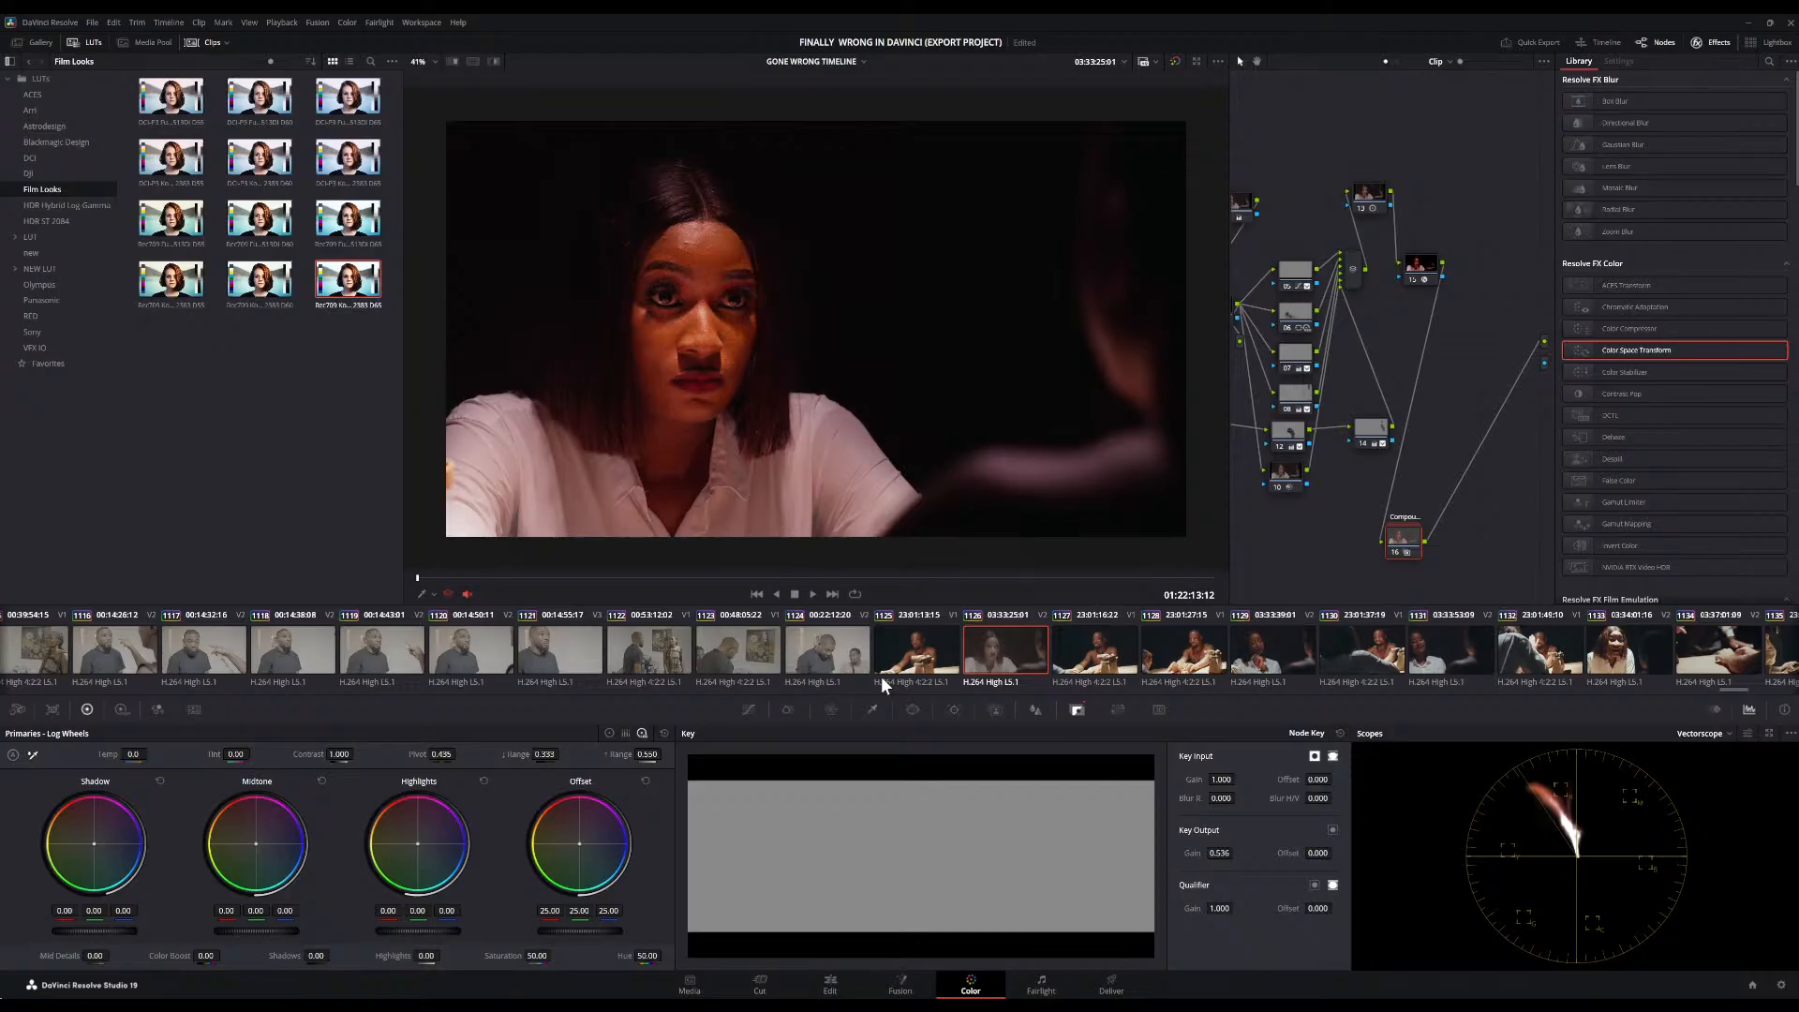
pyautogui.hscroll(2, 917, 668)
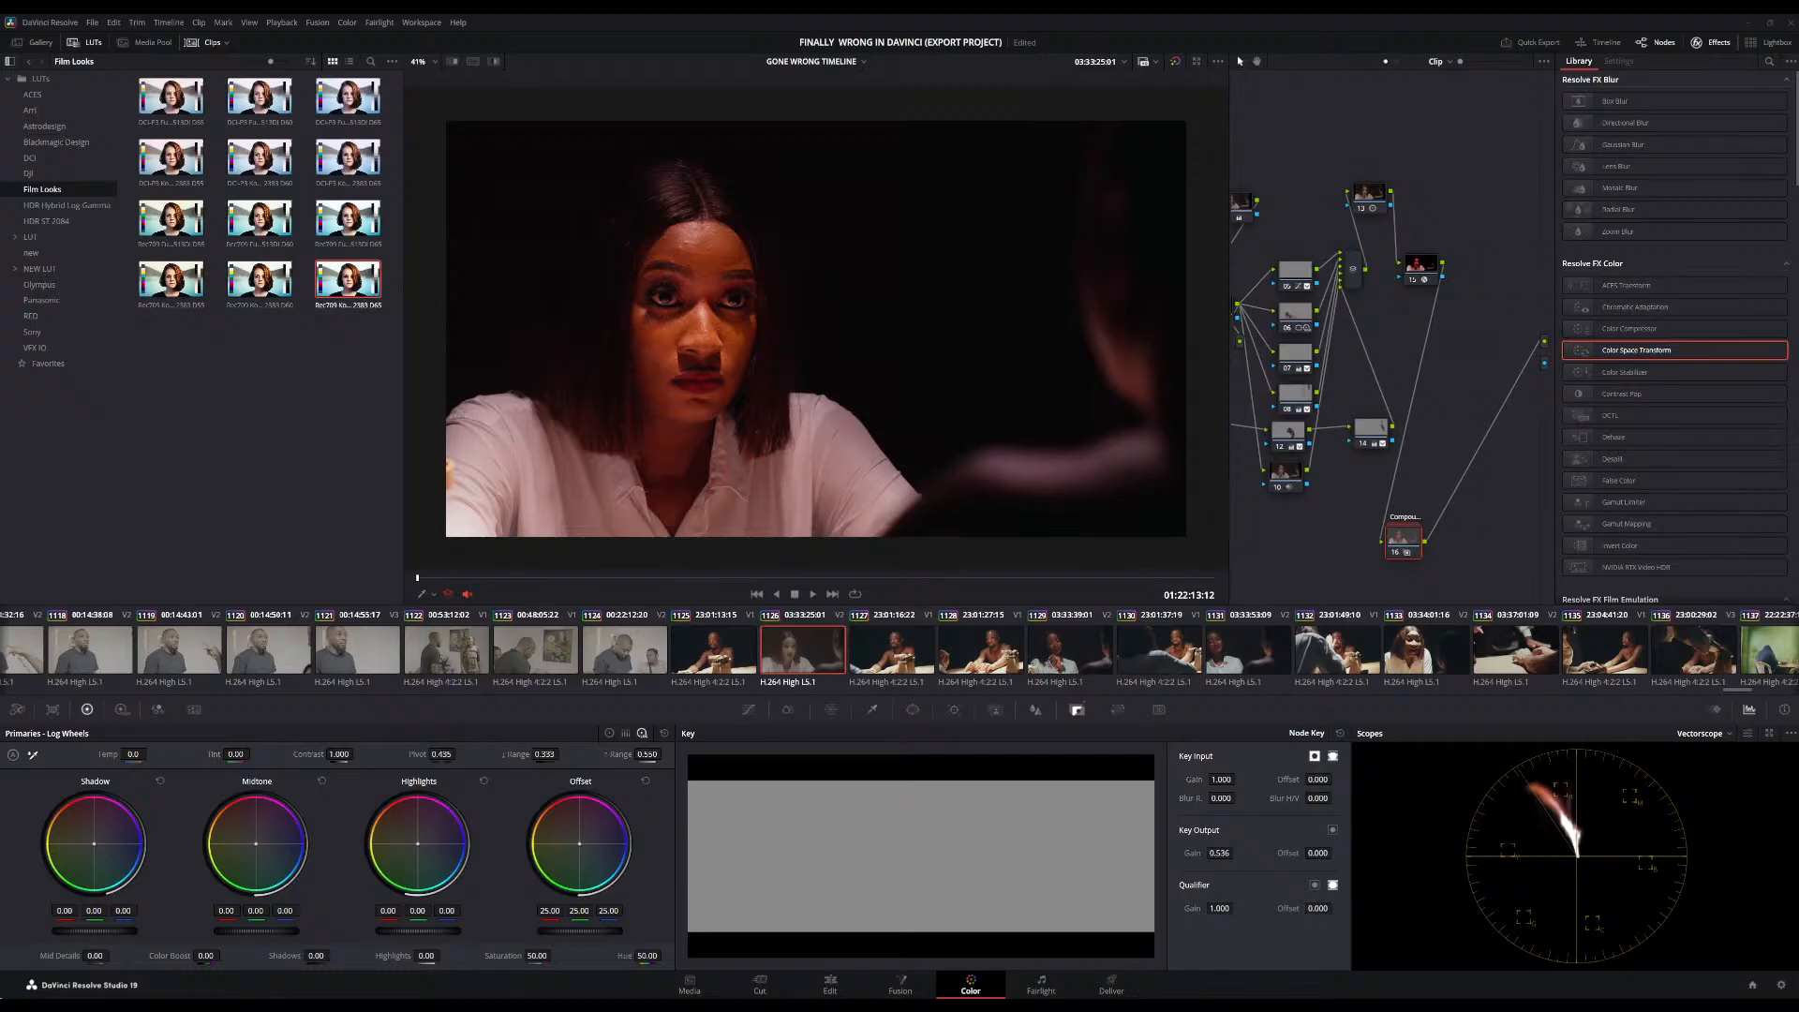
pyautogui.hotkey('ctrl', 's')
pyautogui.hscroll(-3, 1417, 362)
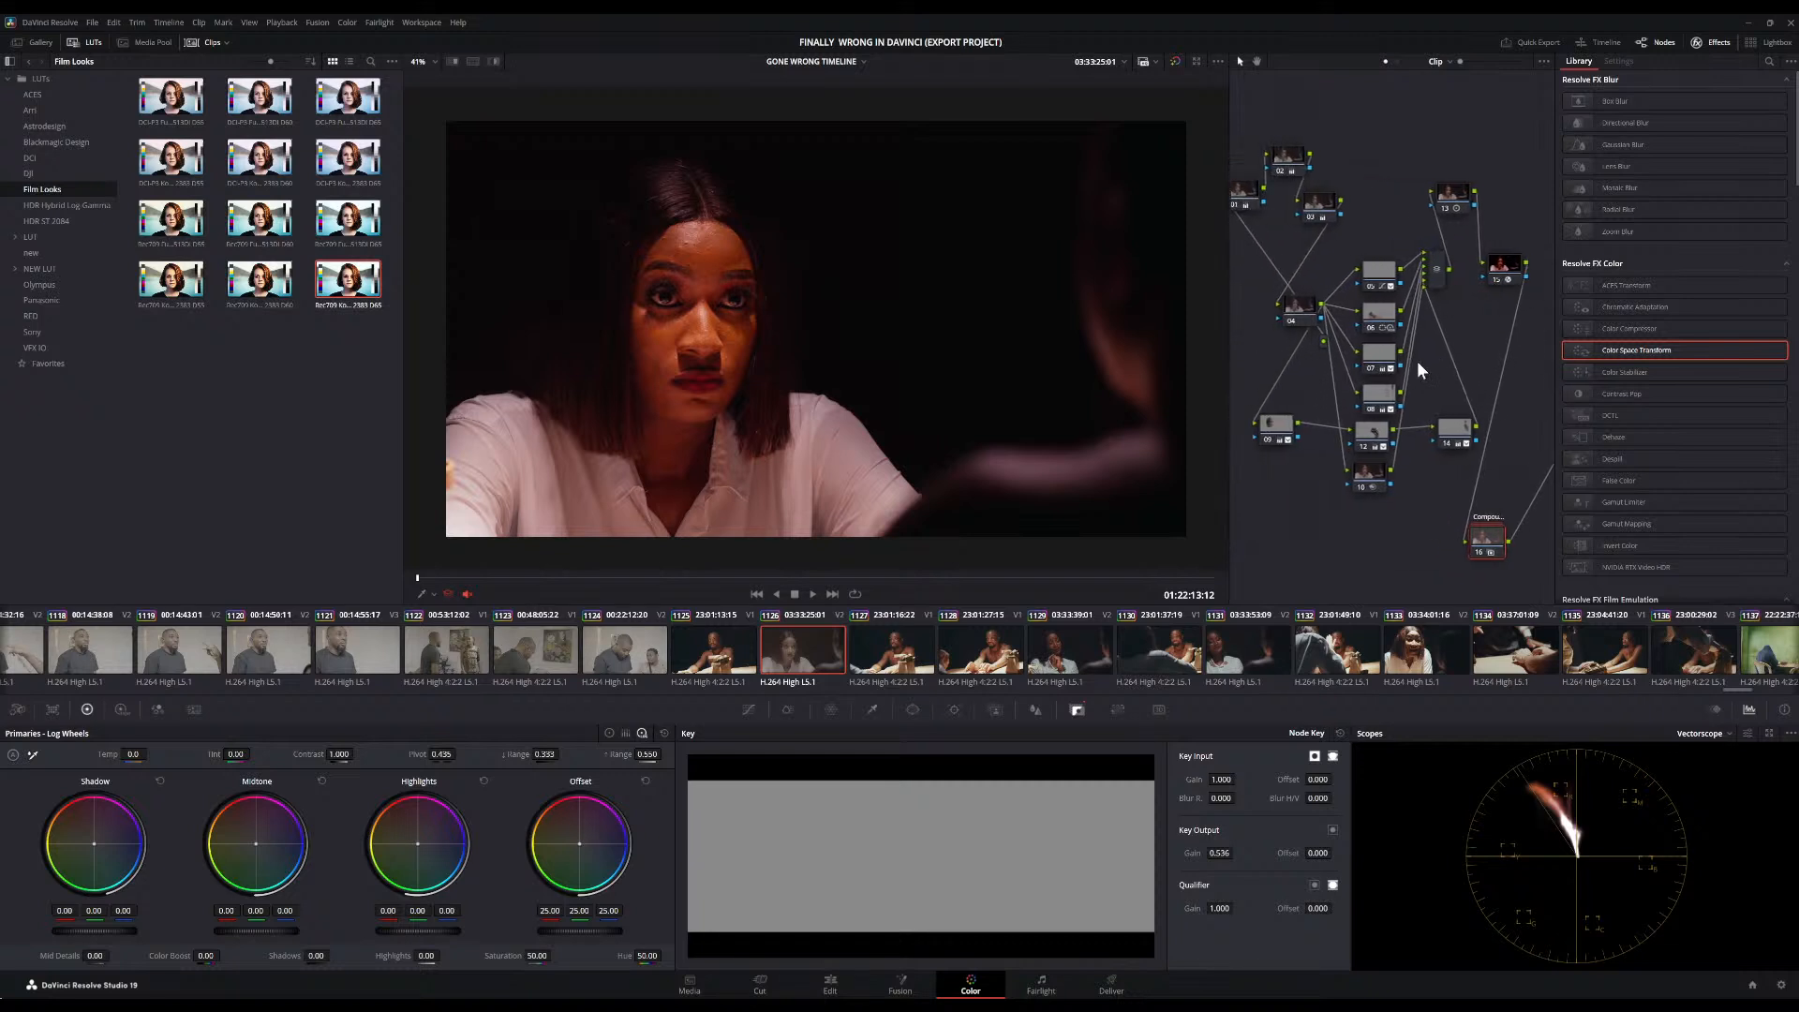
pyautogui.hscroll(-1, 1417, 361)
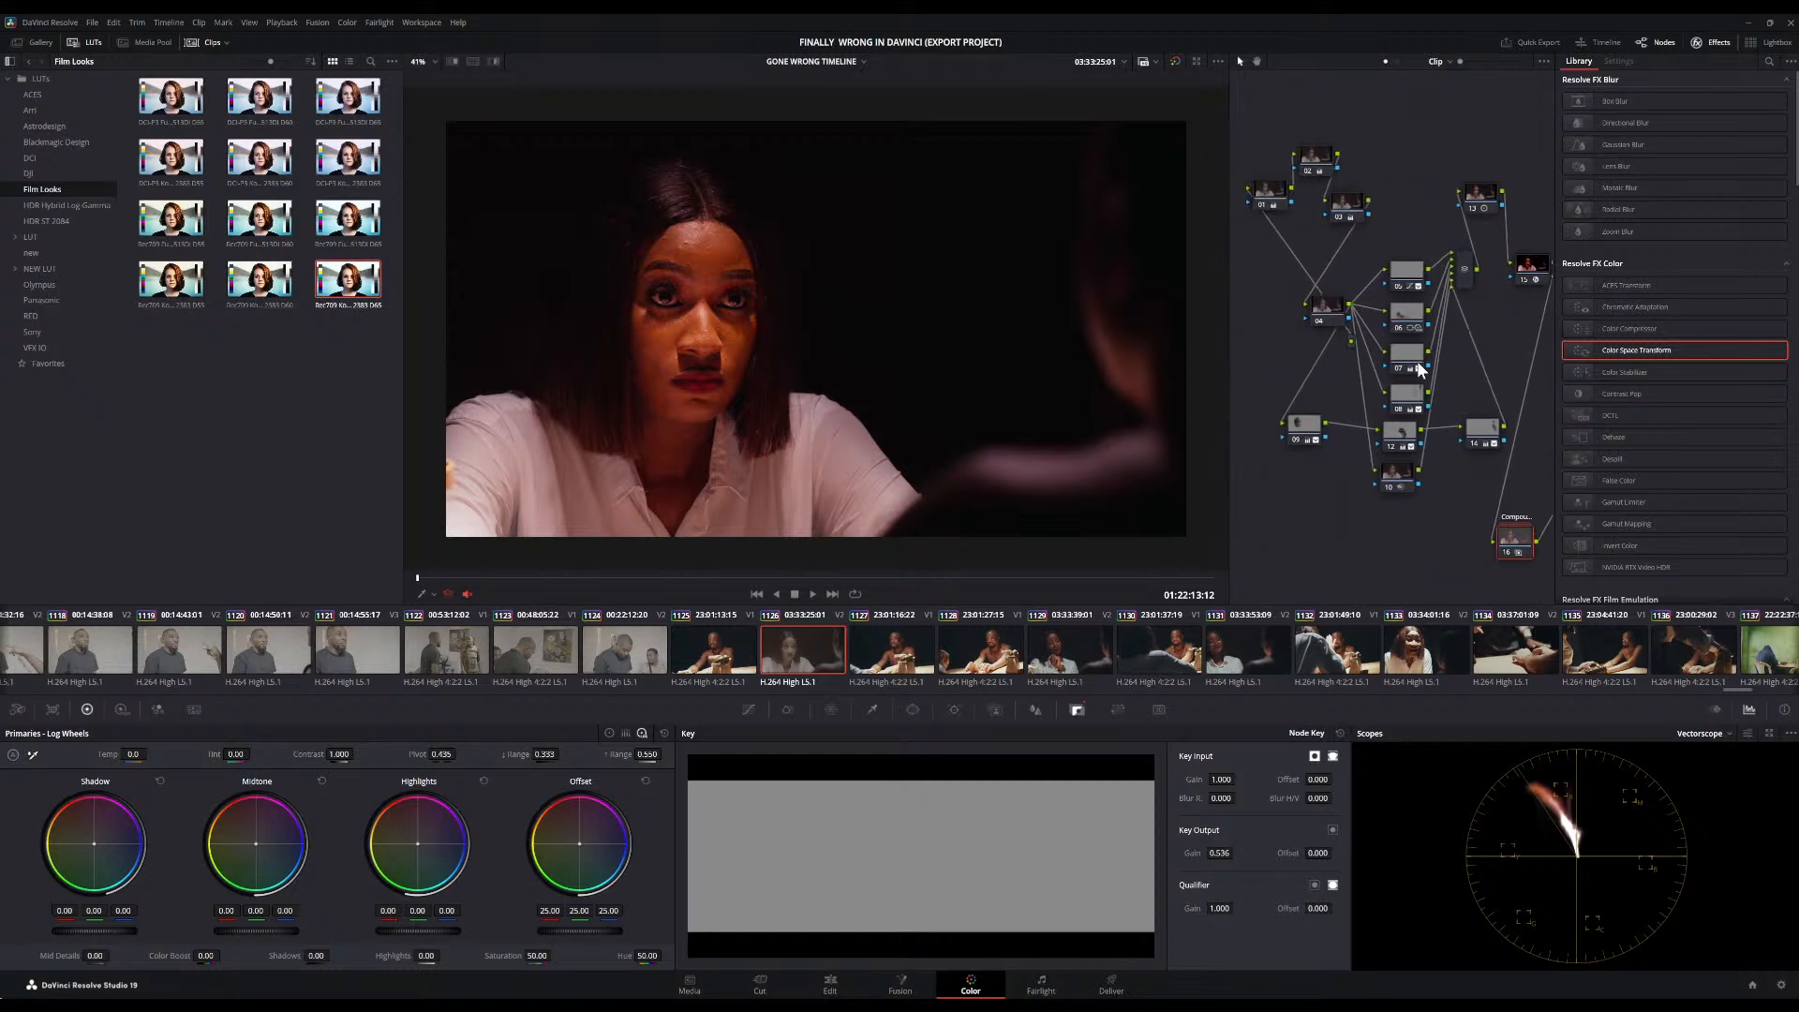
# Hide the effects library and disable the compound node and the two nodes between the parallel mixer and it
pyautogui.click(1717, 40)
pyautogui.hscroll(-3, 1526, 364)
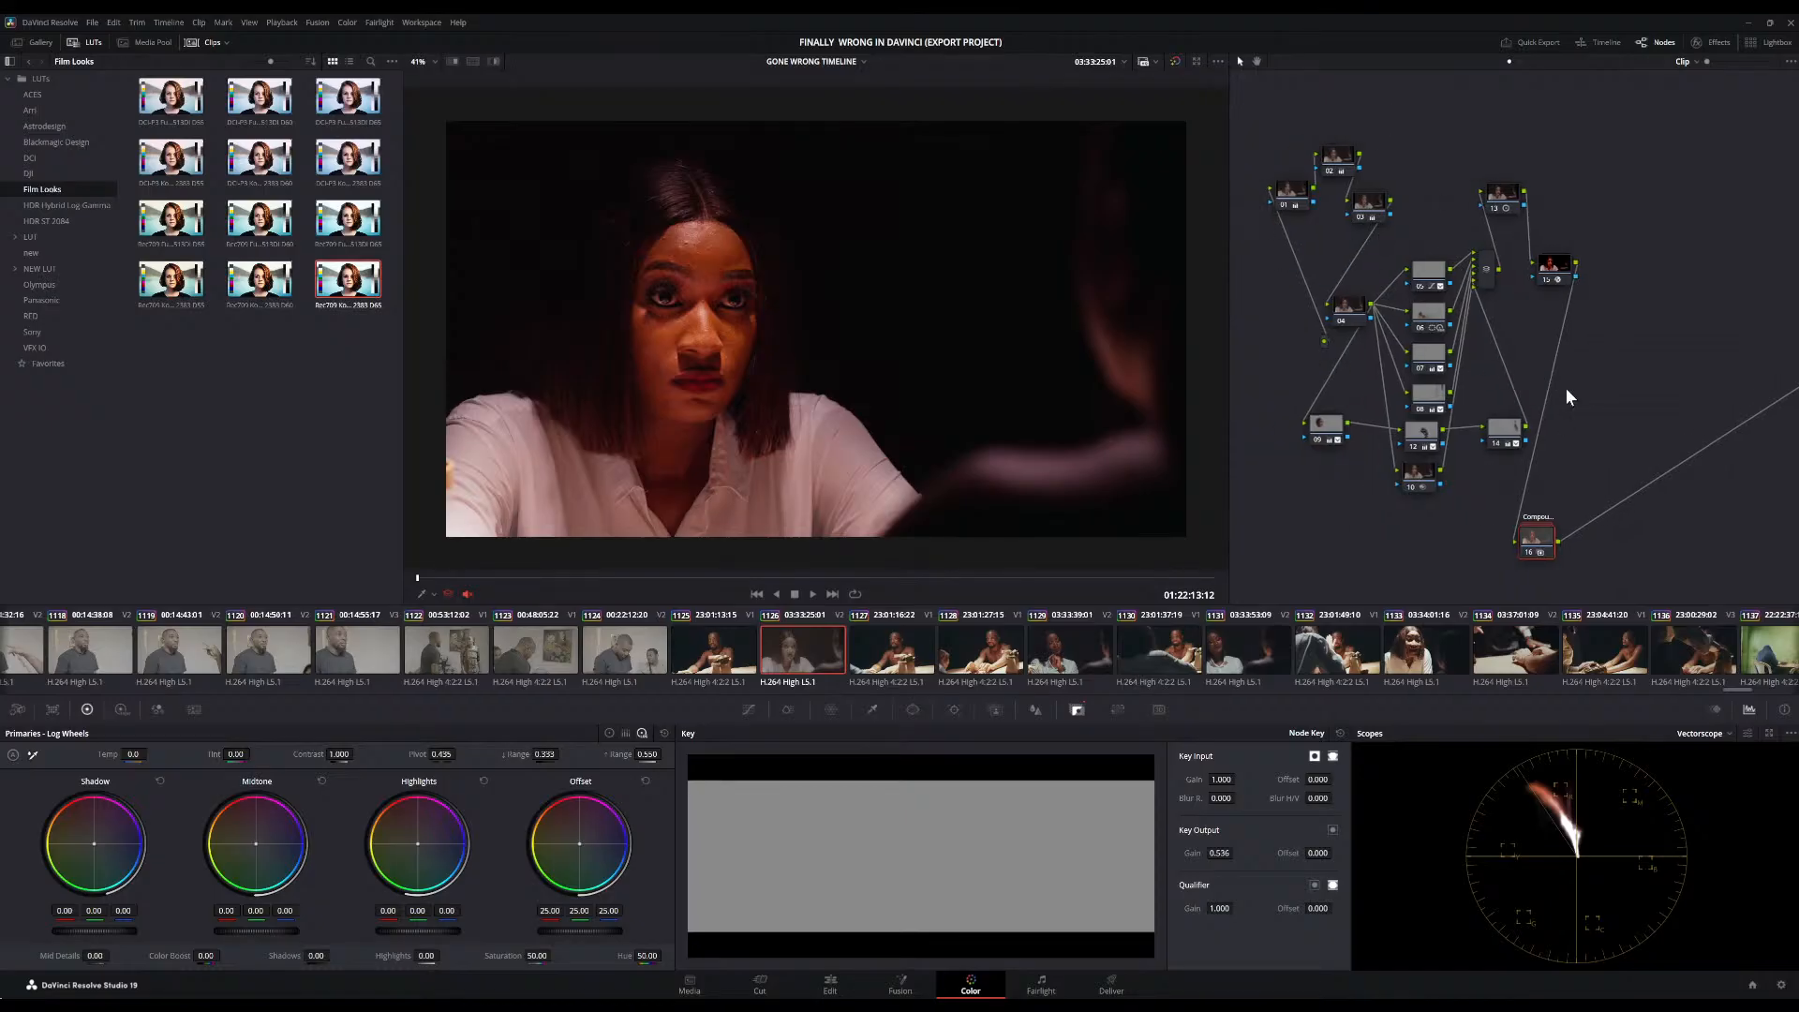
pyautogui.scroll(-3, 1023, 347)
pyautogui.scroll(3, 1022, 346)
pyautogui.scroll(1, 1022, 354)
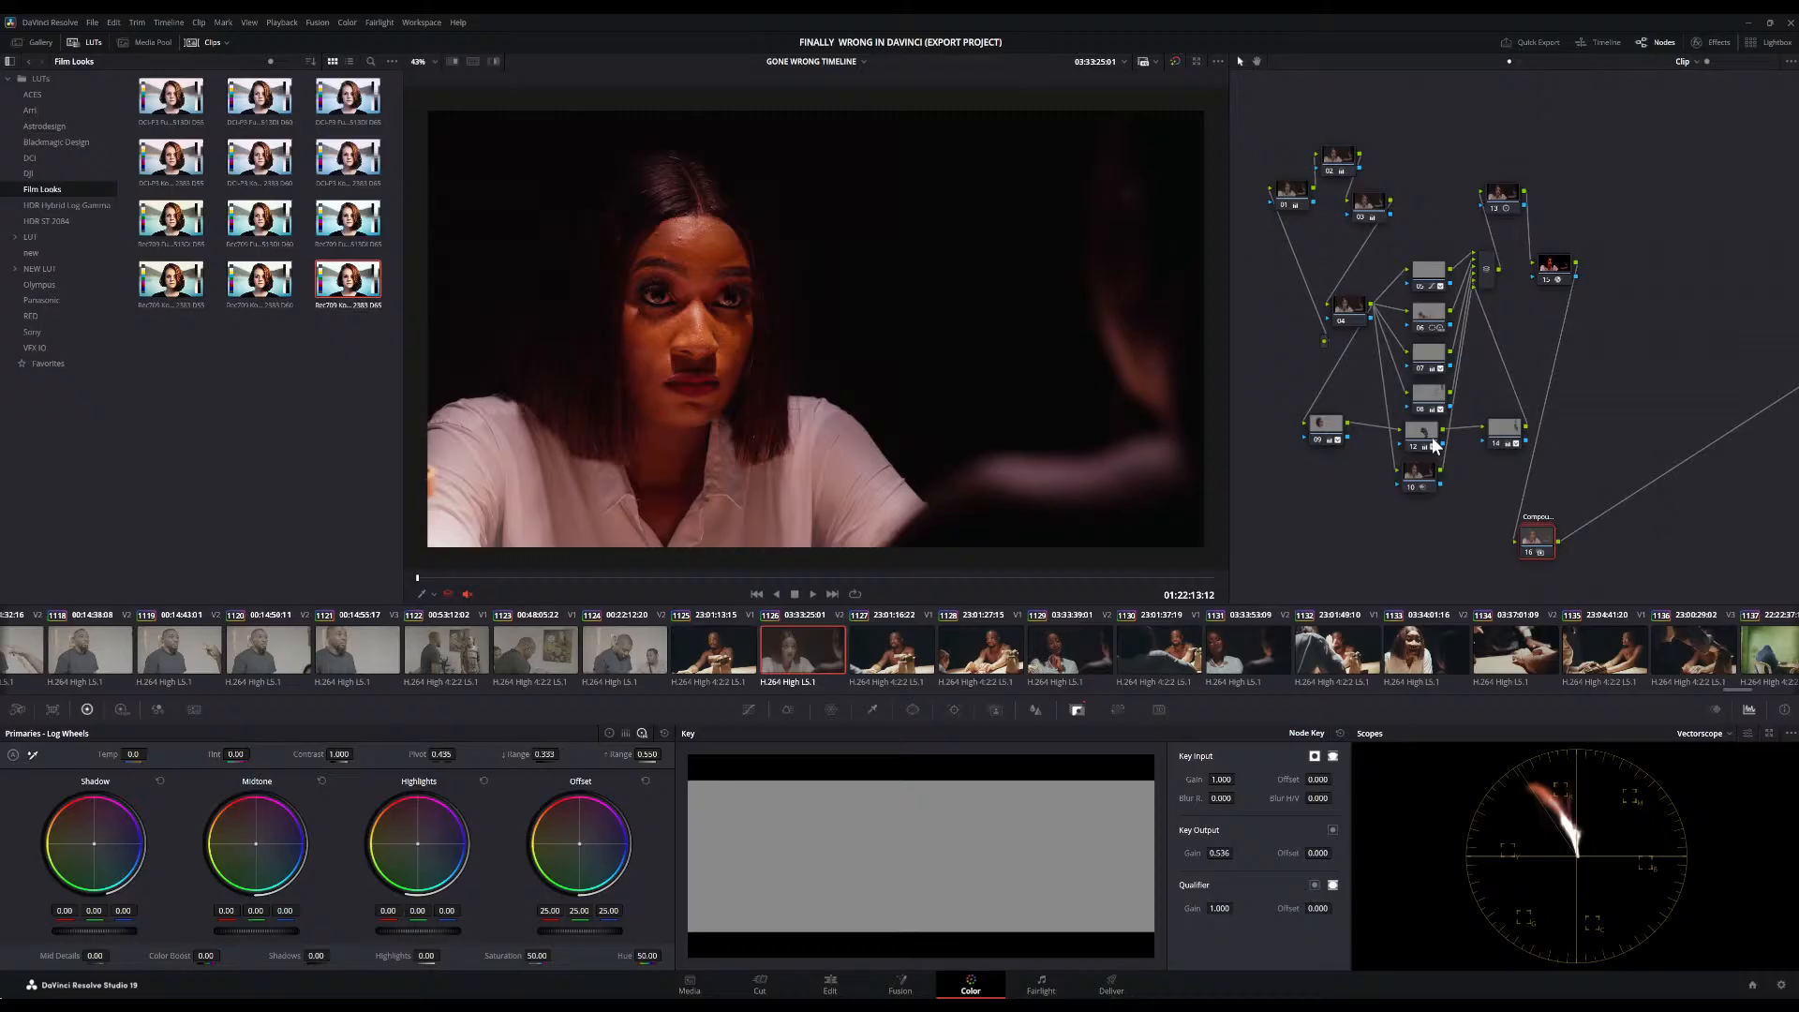
pyautogui.click(1545, 277)
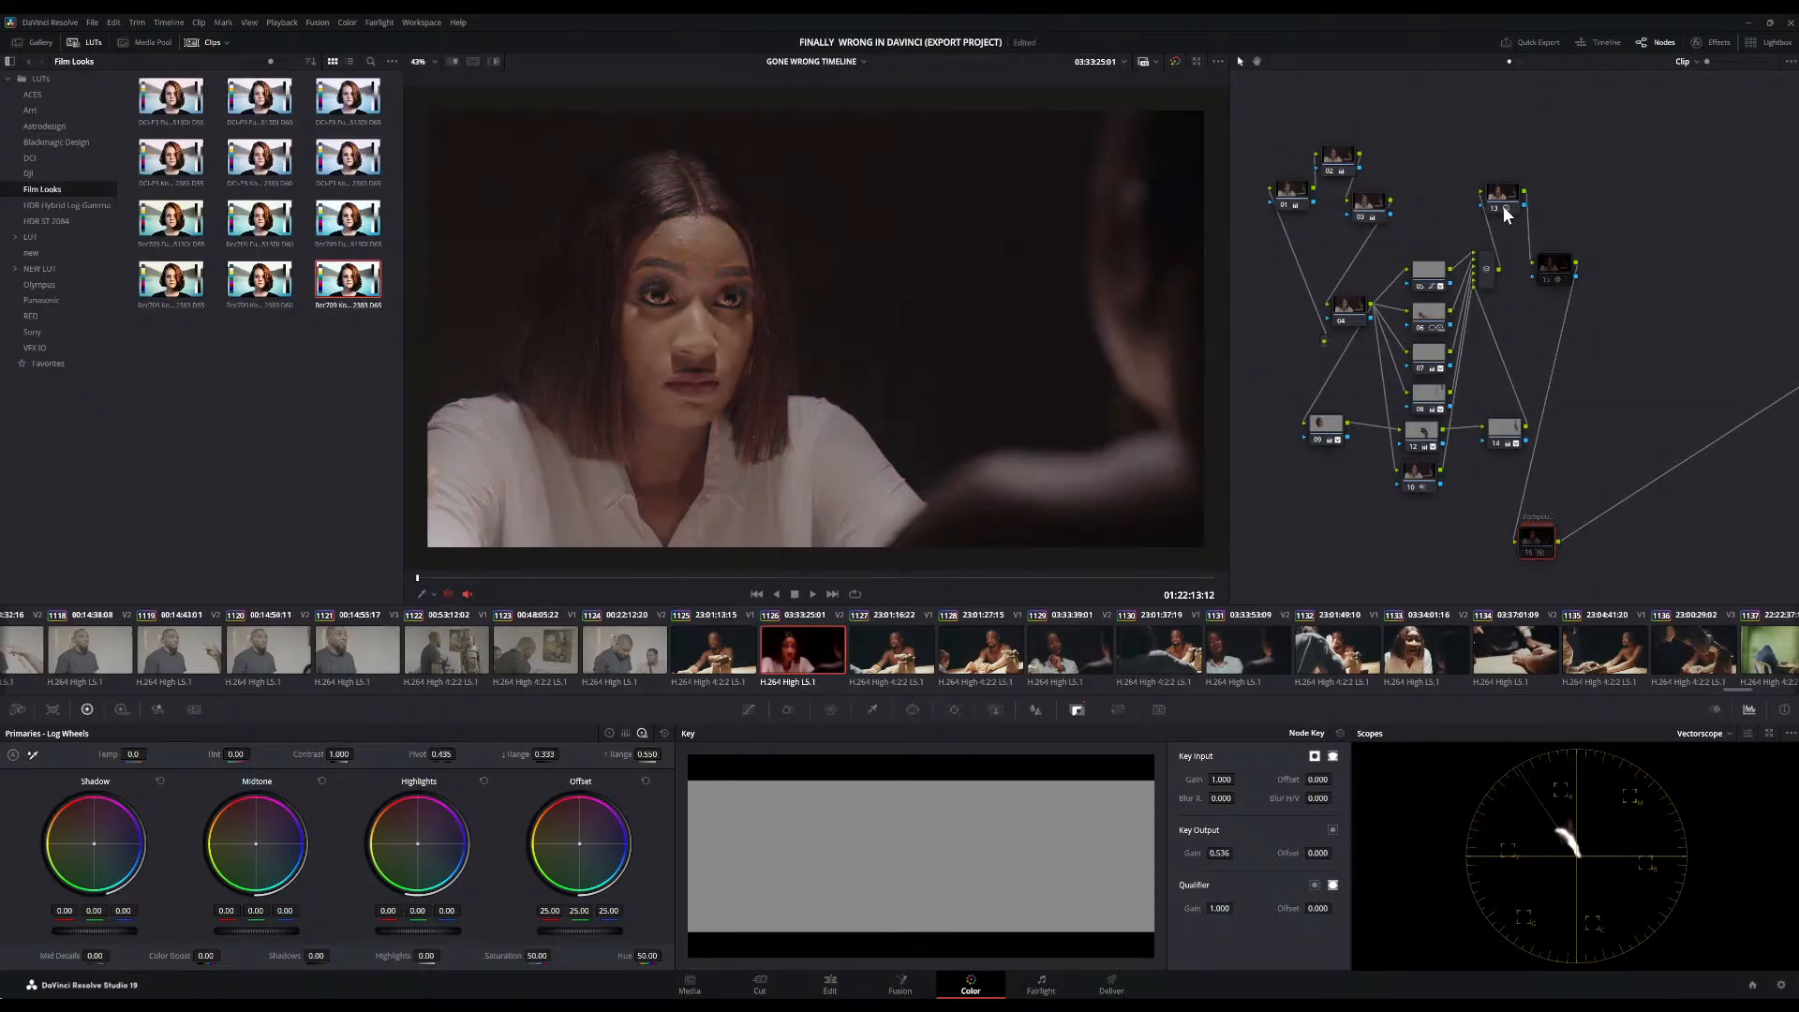
pyautogui.click(1499, 204)
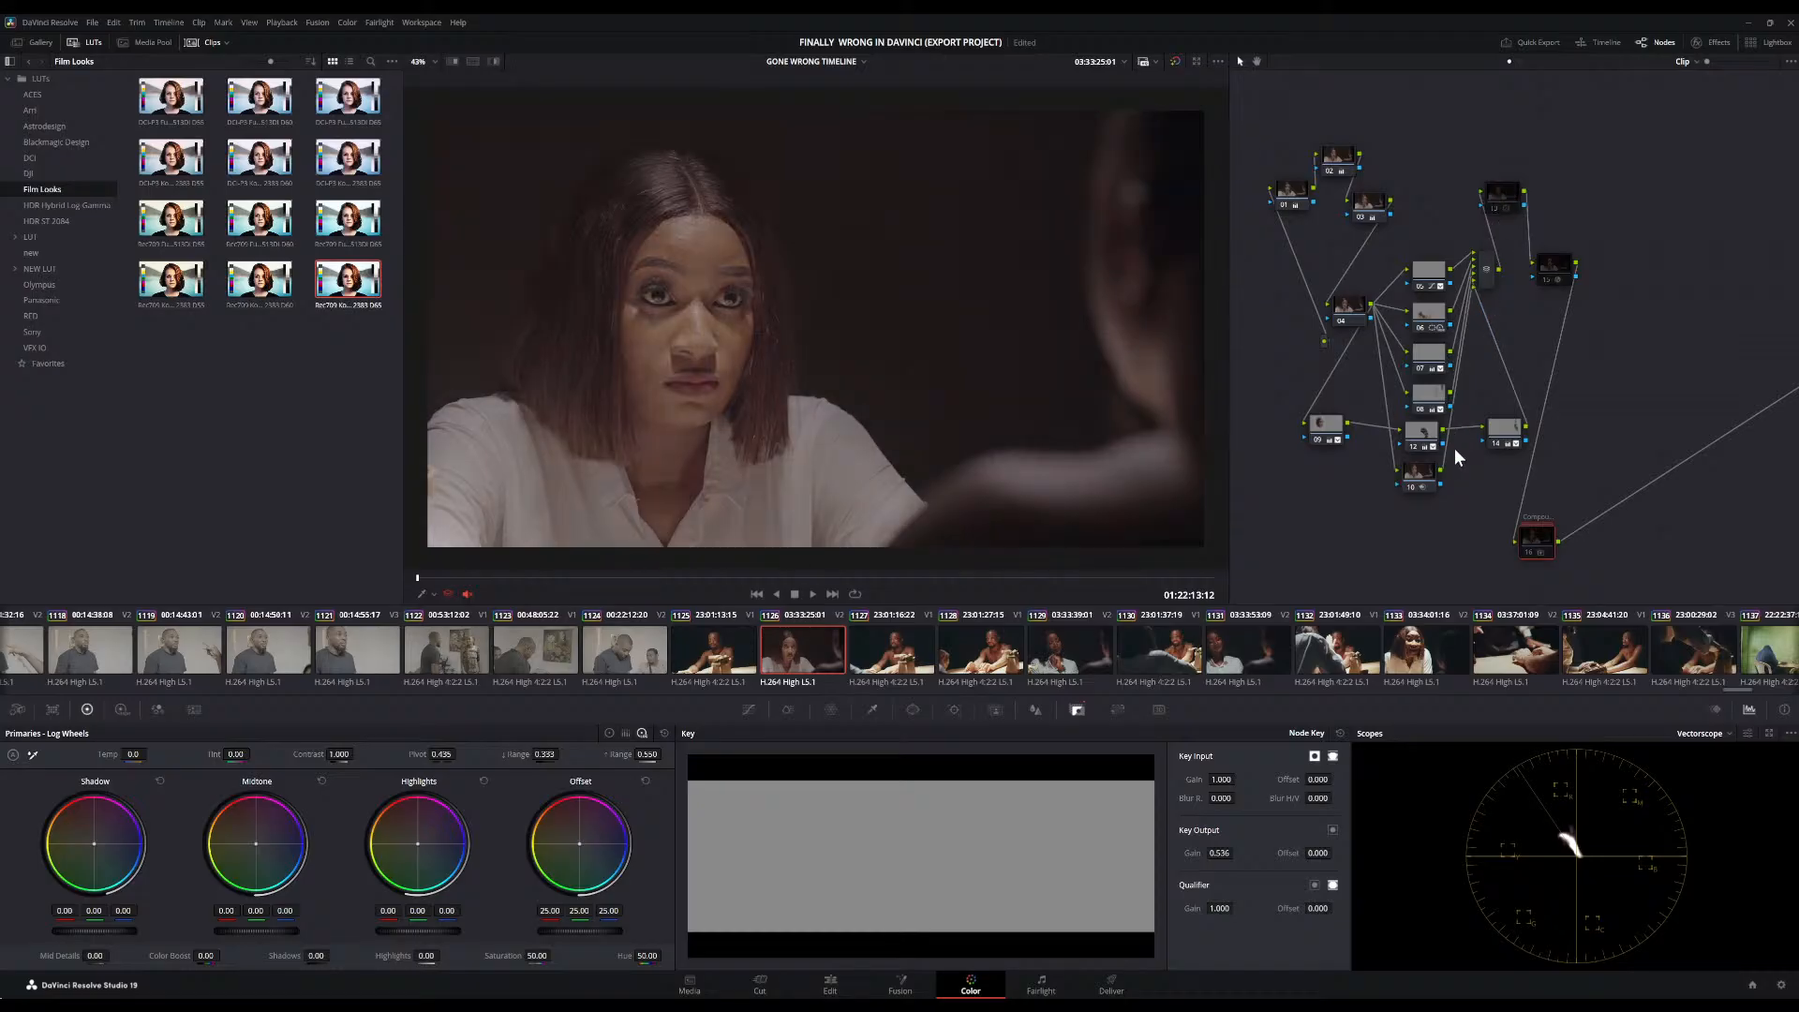
# Disable all the parallel branch nodes feeding the mixer and the windowed node chain beneath them
pyautogui.click(1409, 483)
pyautogui.click(1493, 439)
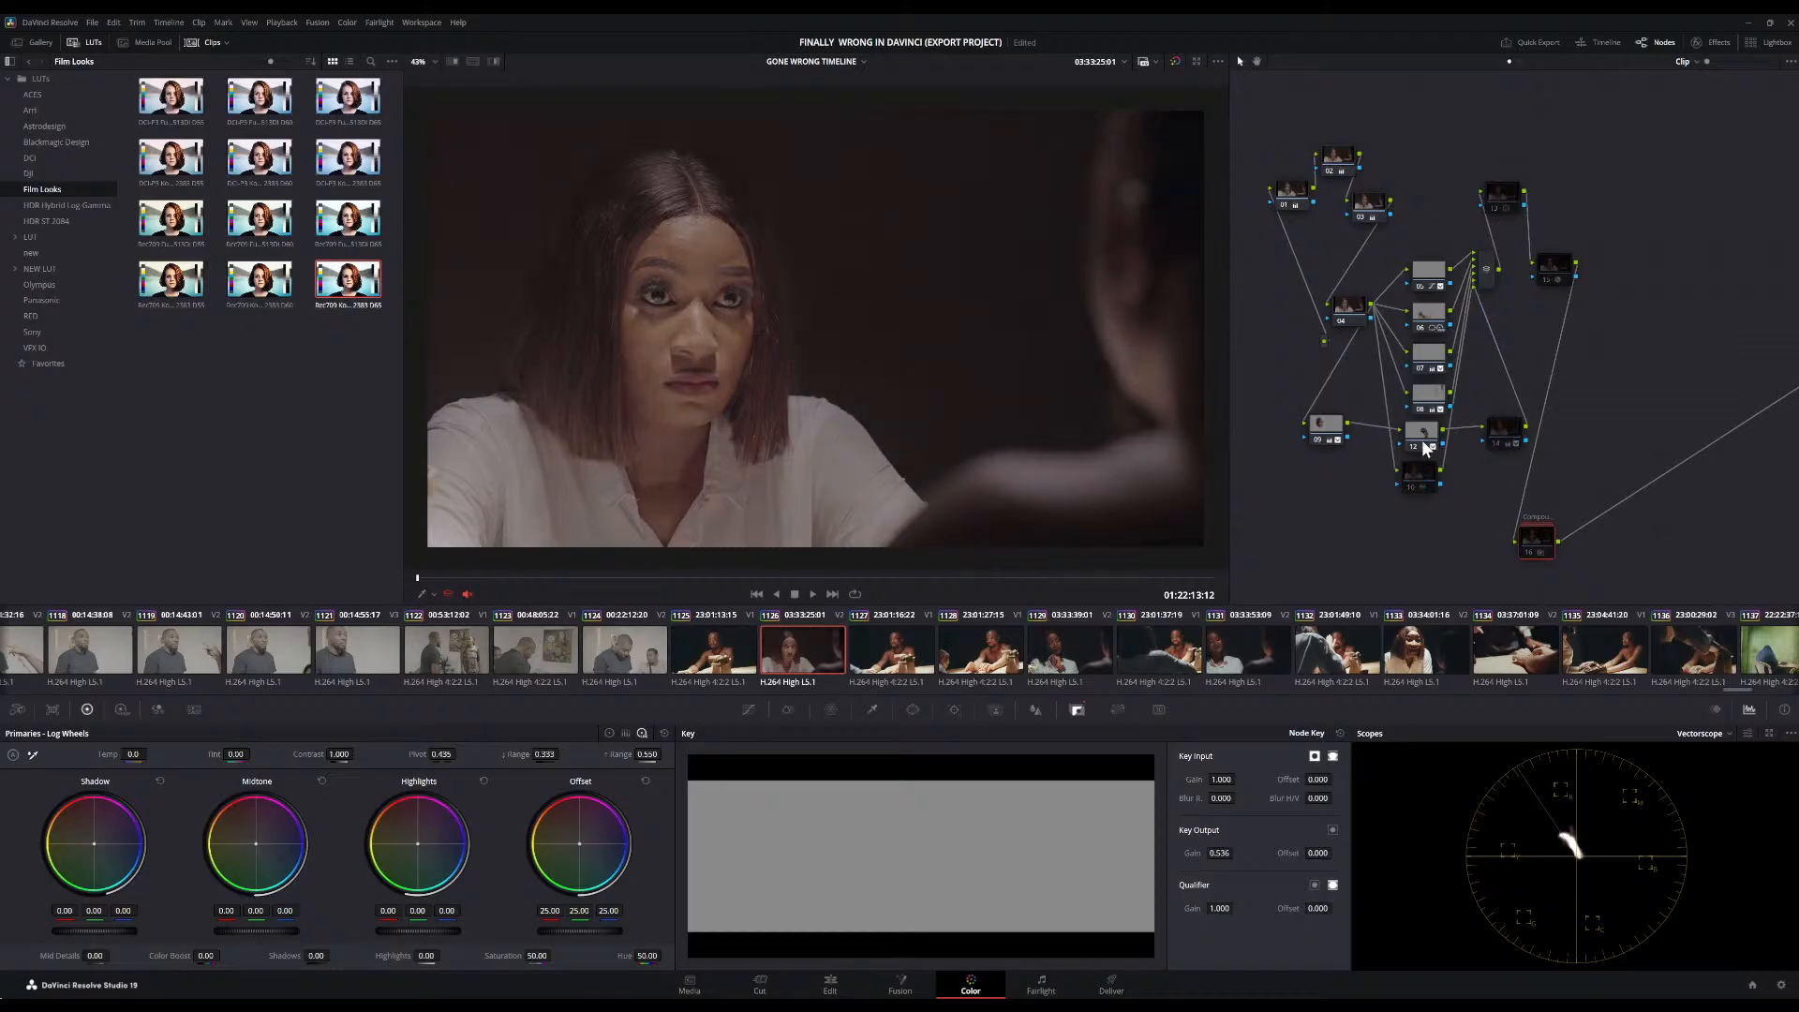
pyautogui.click(1324, 441)
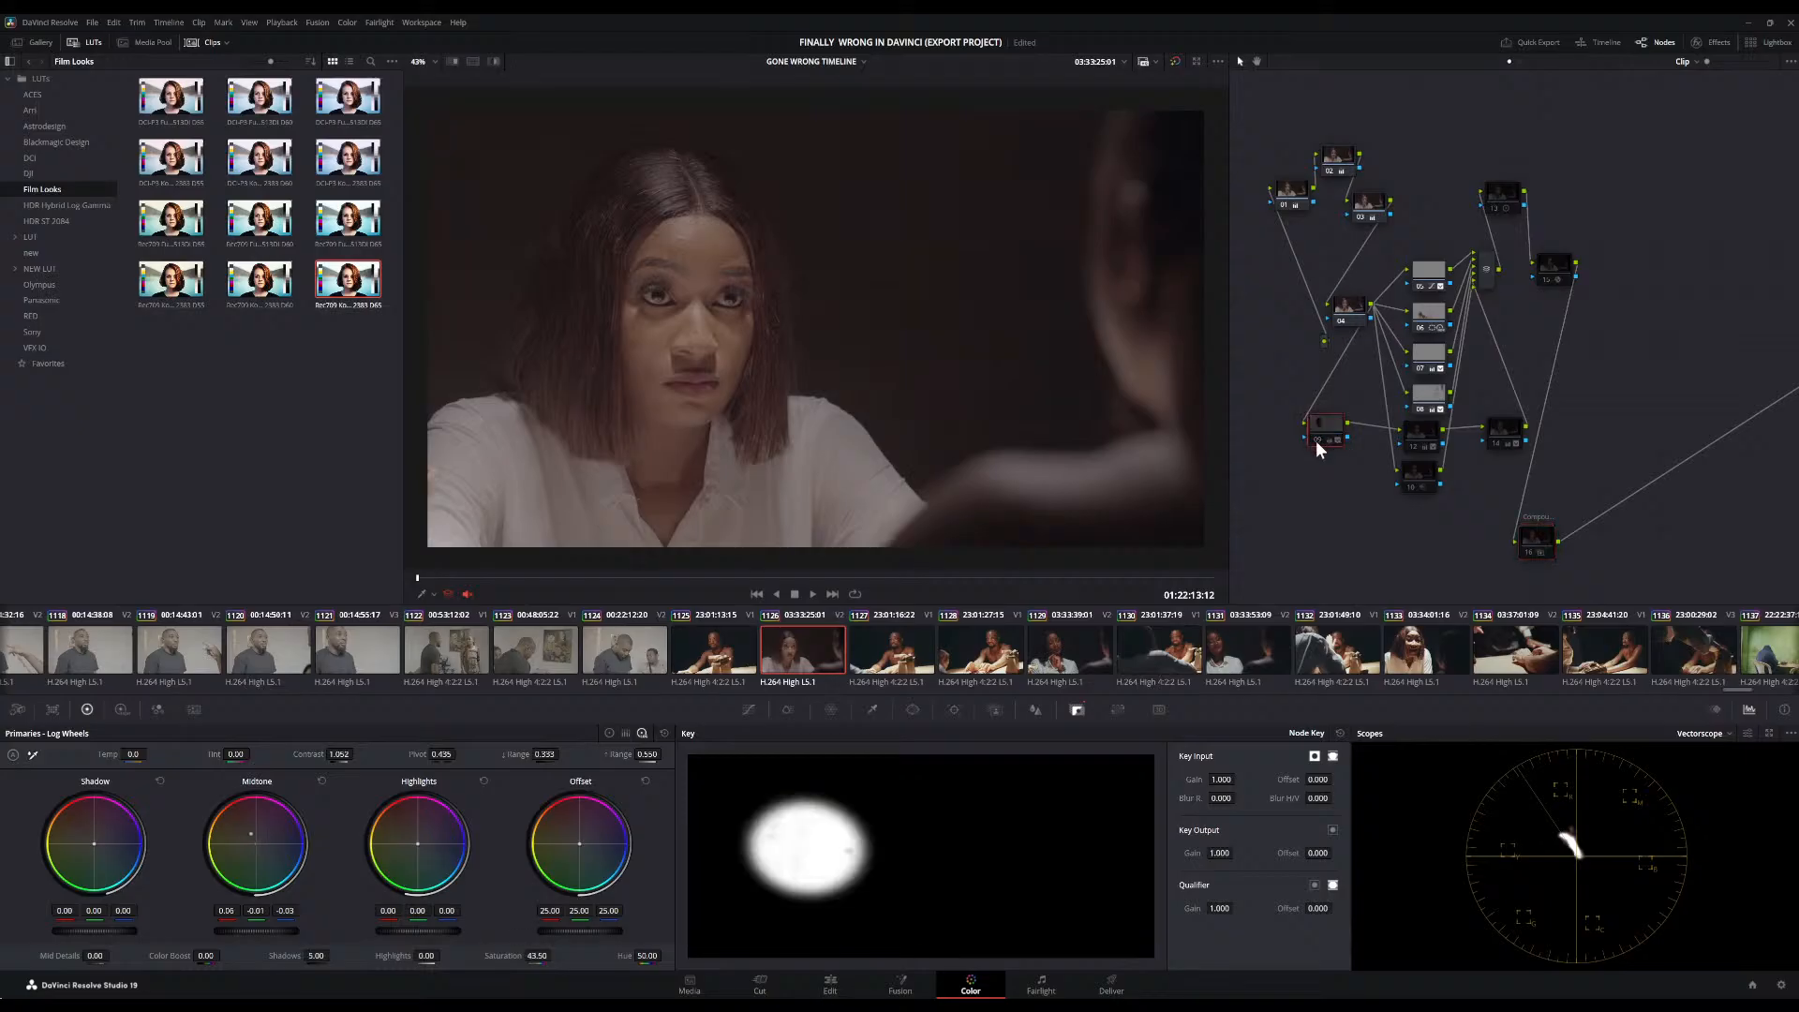
pyautogui.click(1316, 440)
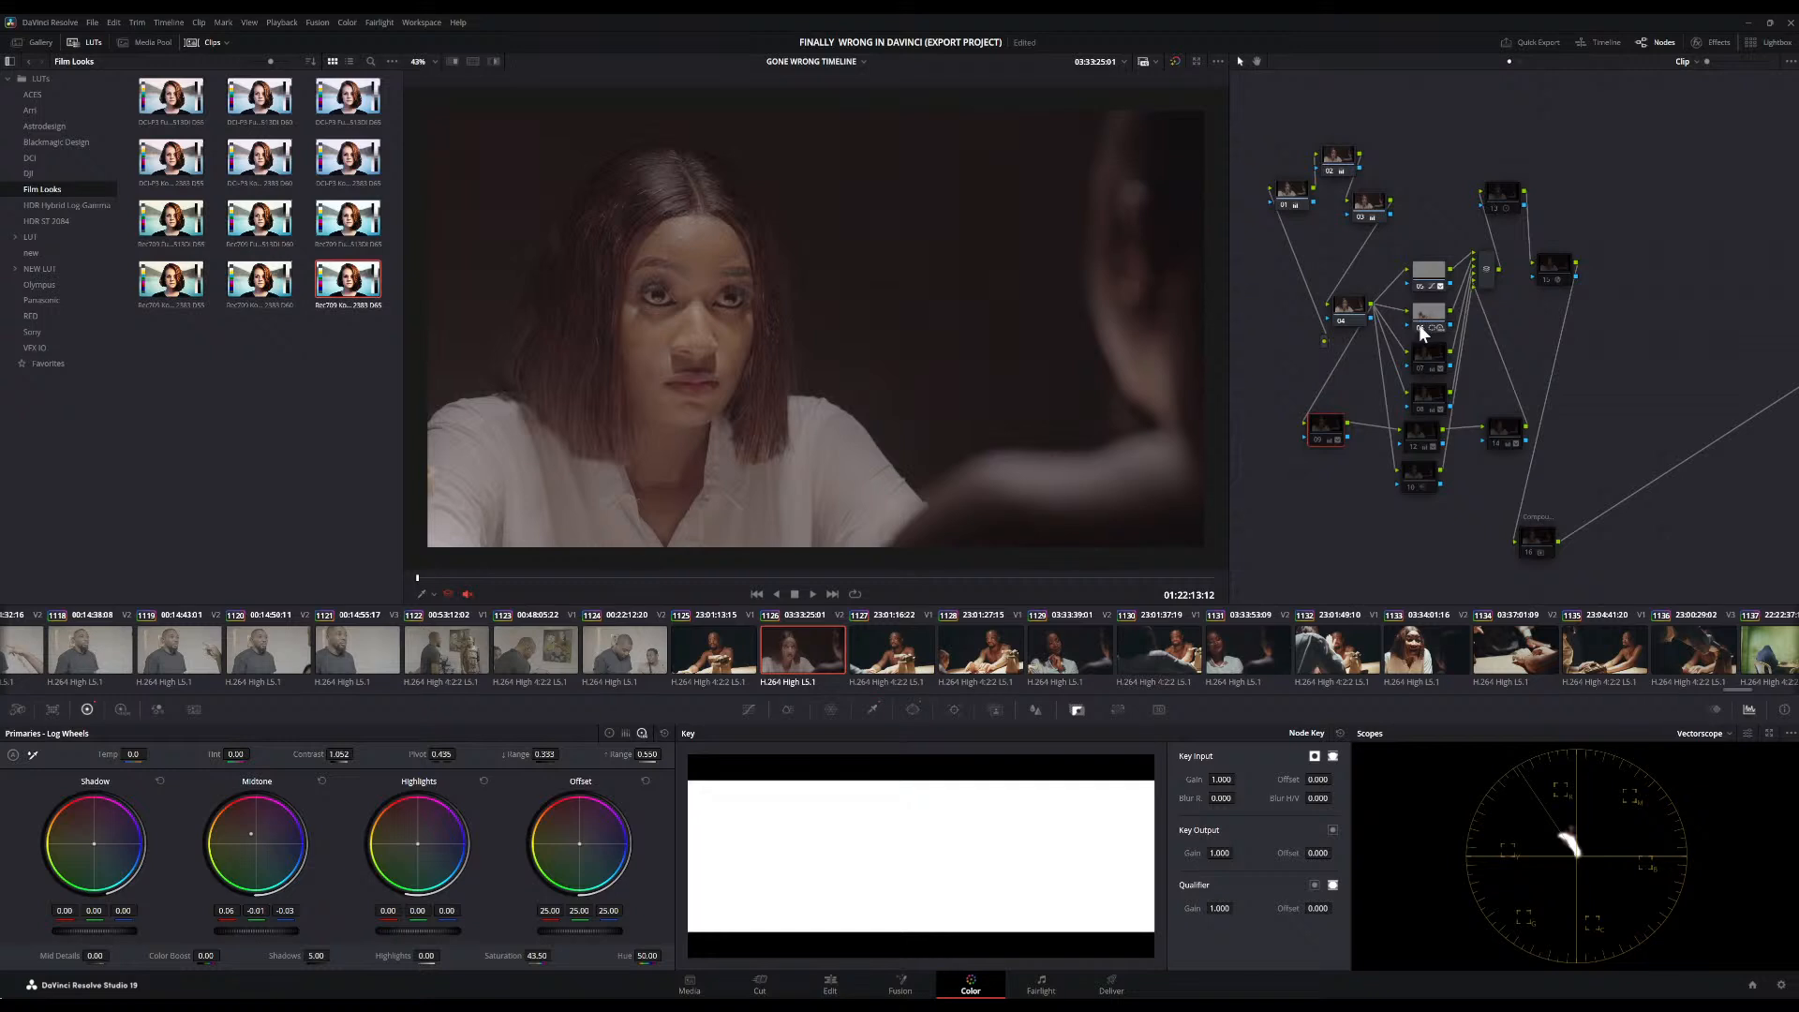
pyautogui.click(1420, 289)
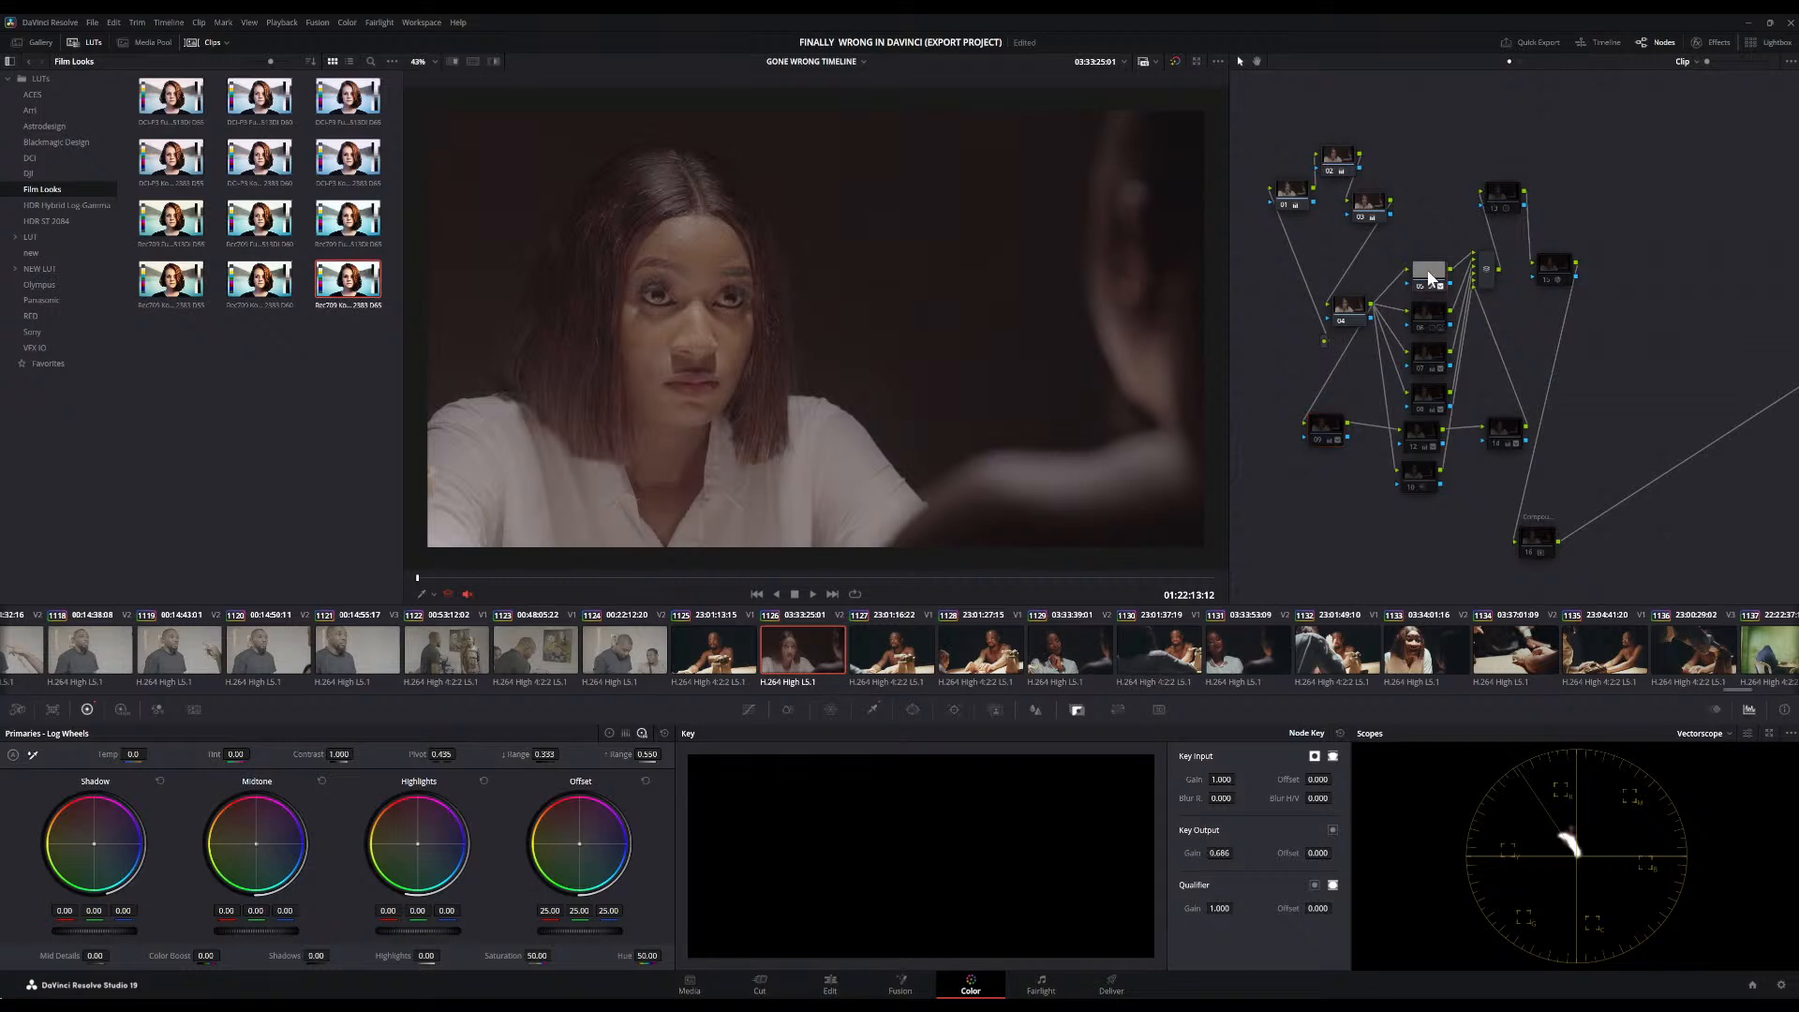
pyautogui.click(1422, 289)
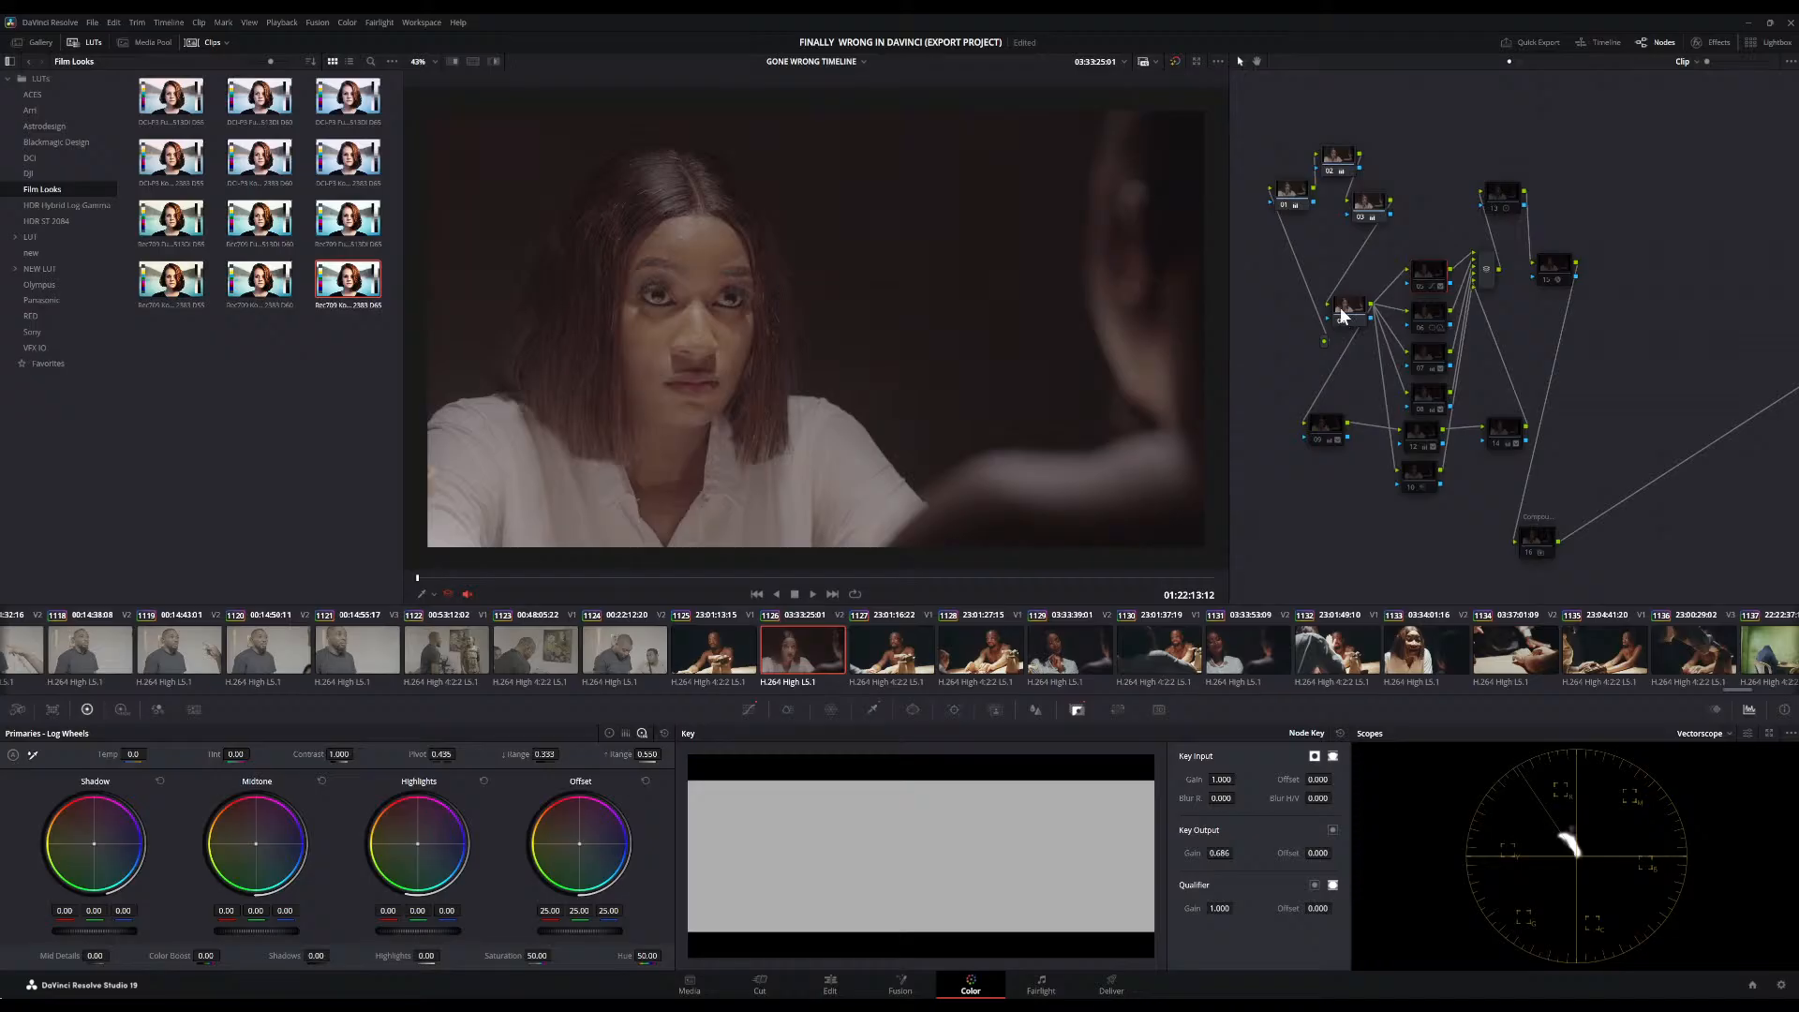
# Disable the first three nodes of the grade, leaving node 04 enabled
pyautogui.click(1362, 217)
pyautogui.click(1332, 172)
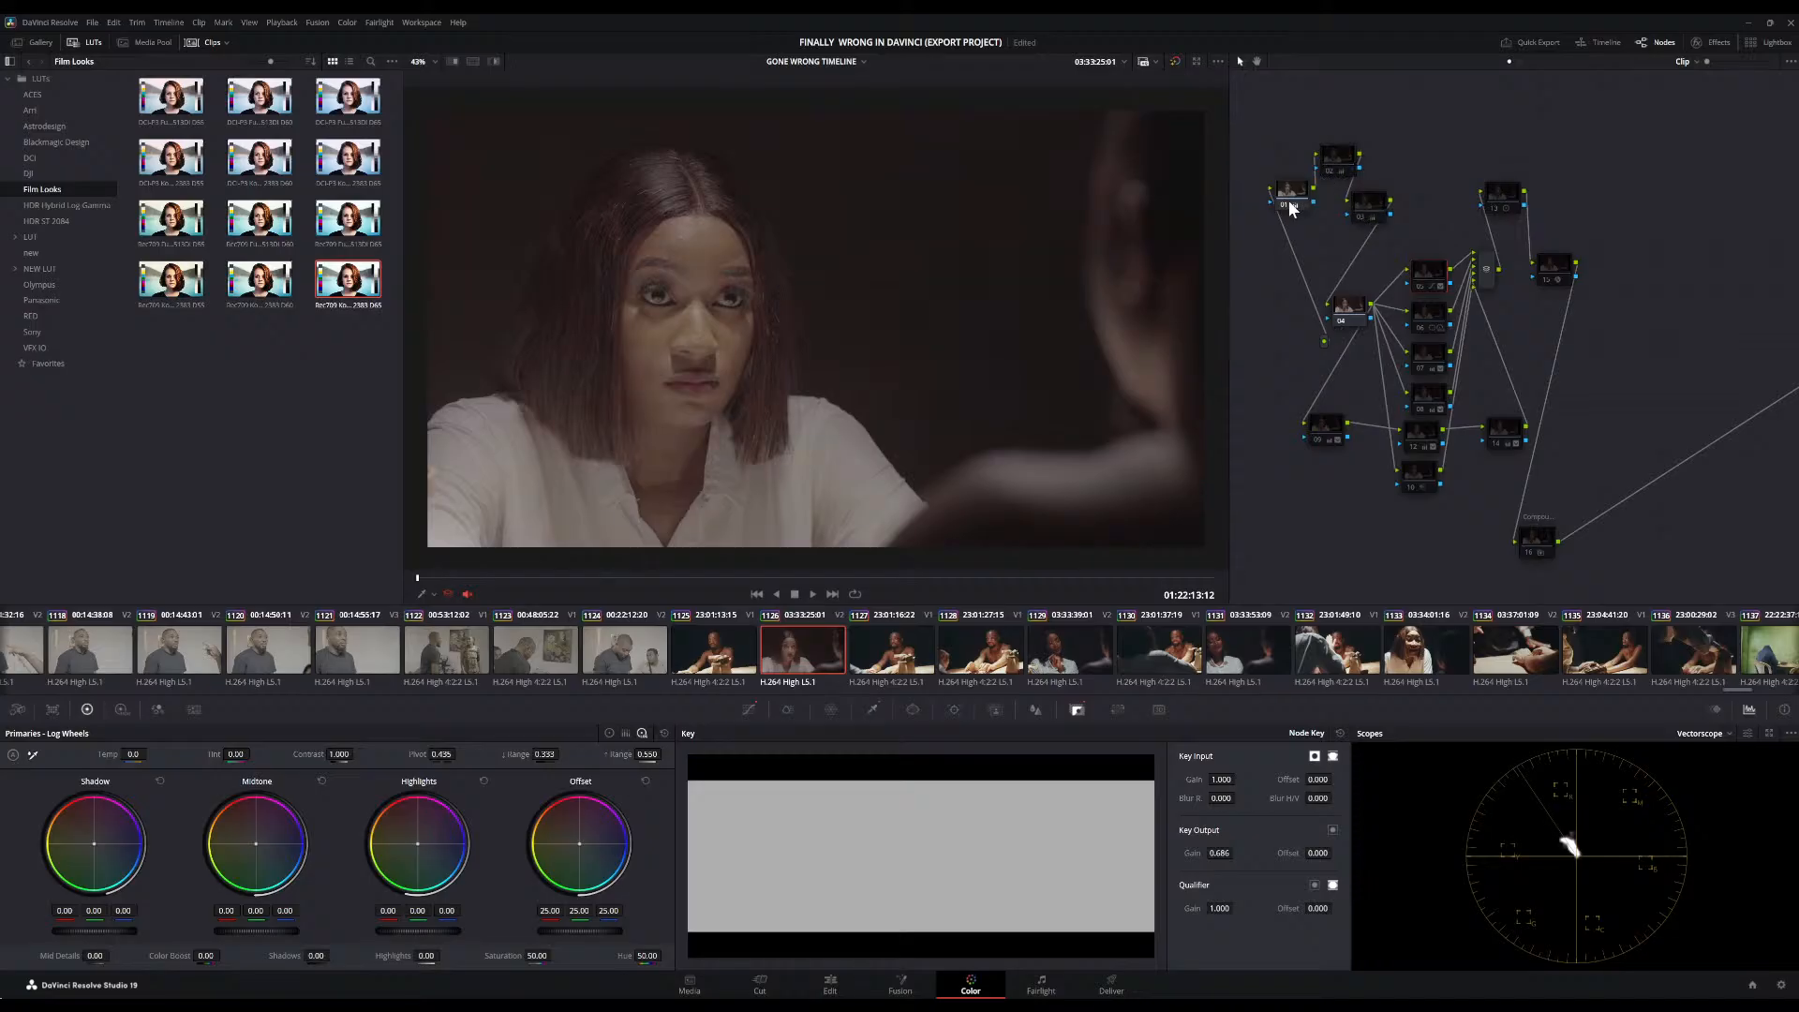
pyautogui.click(1286, 203)
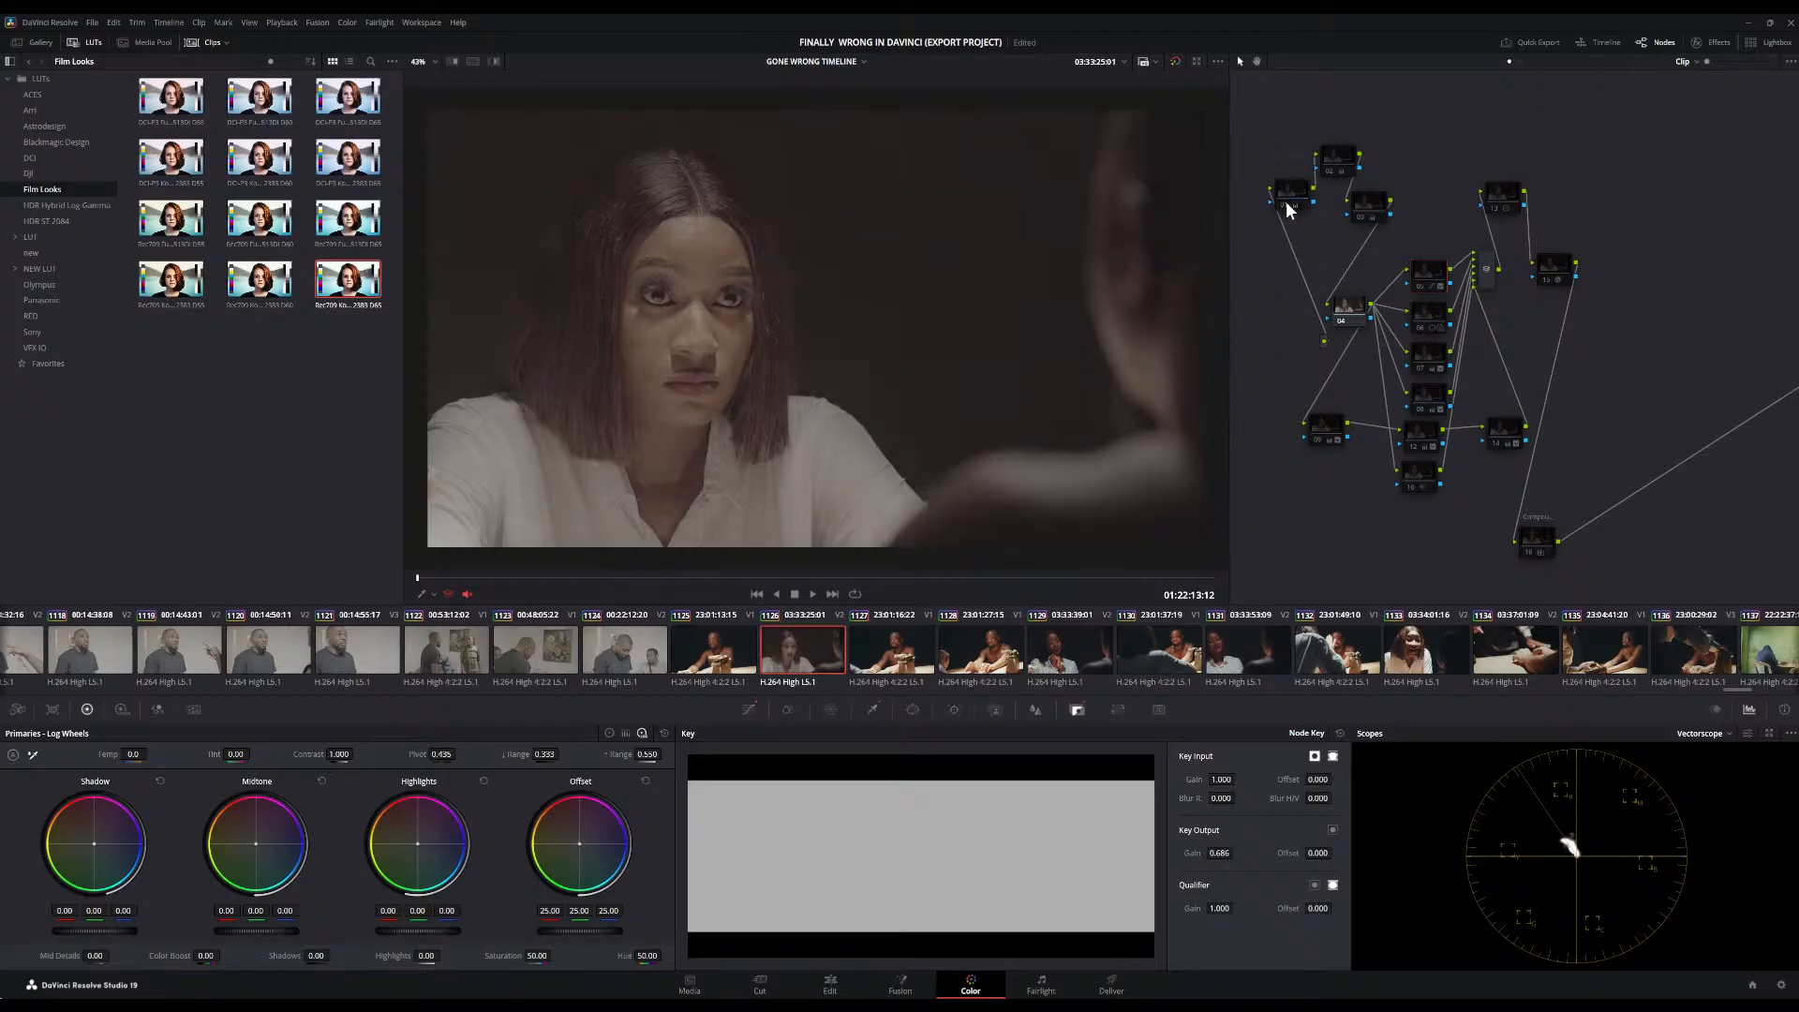
# Re-enable the node just before the compound node and compare the picture with the grade bypassed and active
pyautogui.click(1548, 279)
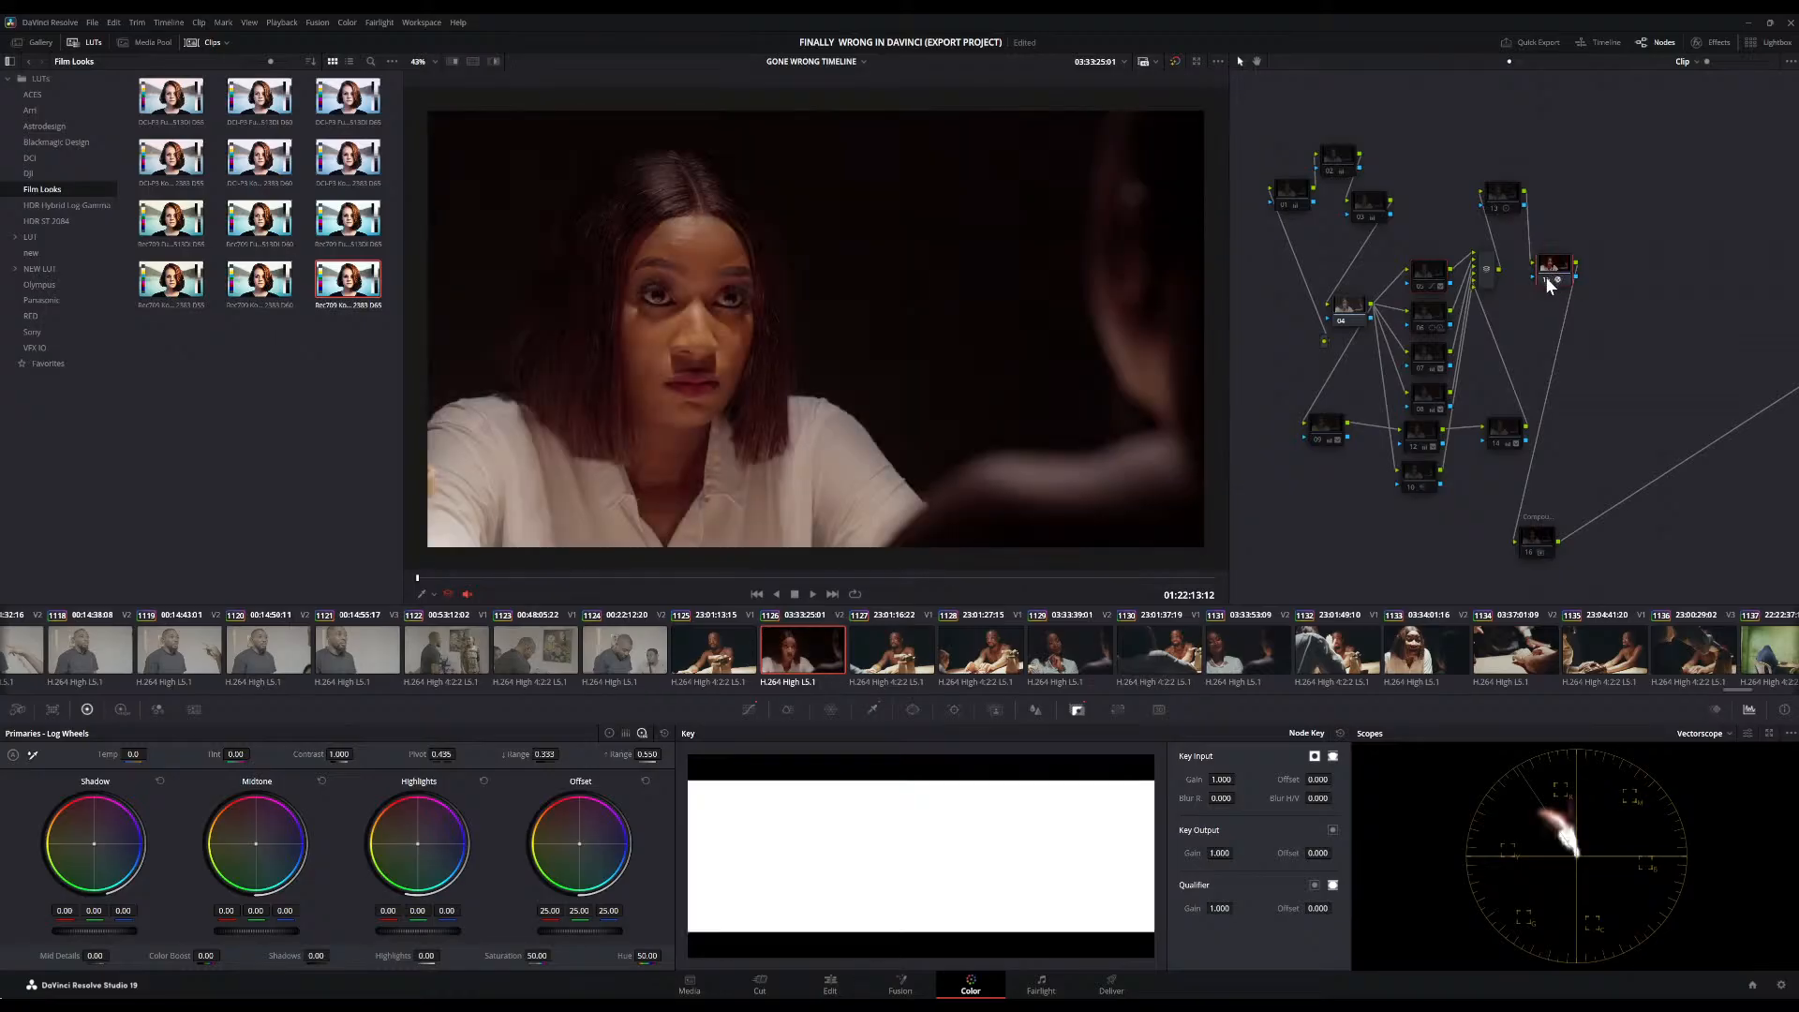
pyautogui.click(1177, 64)
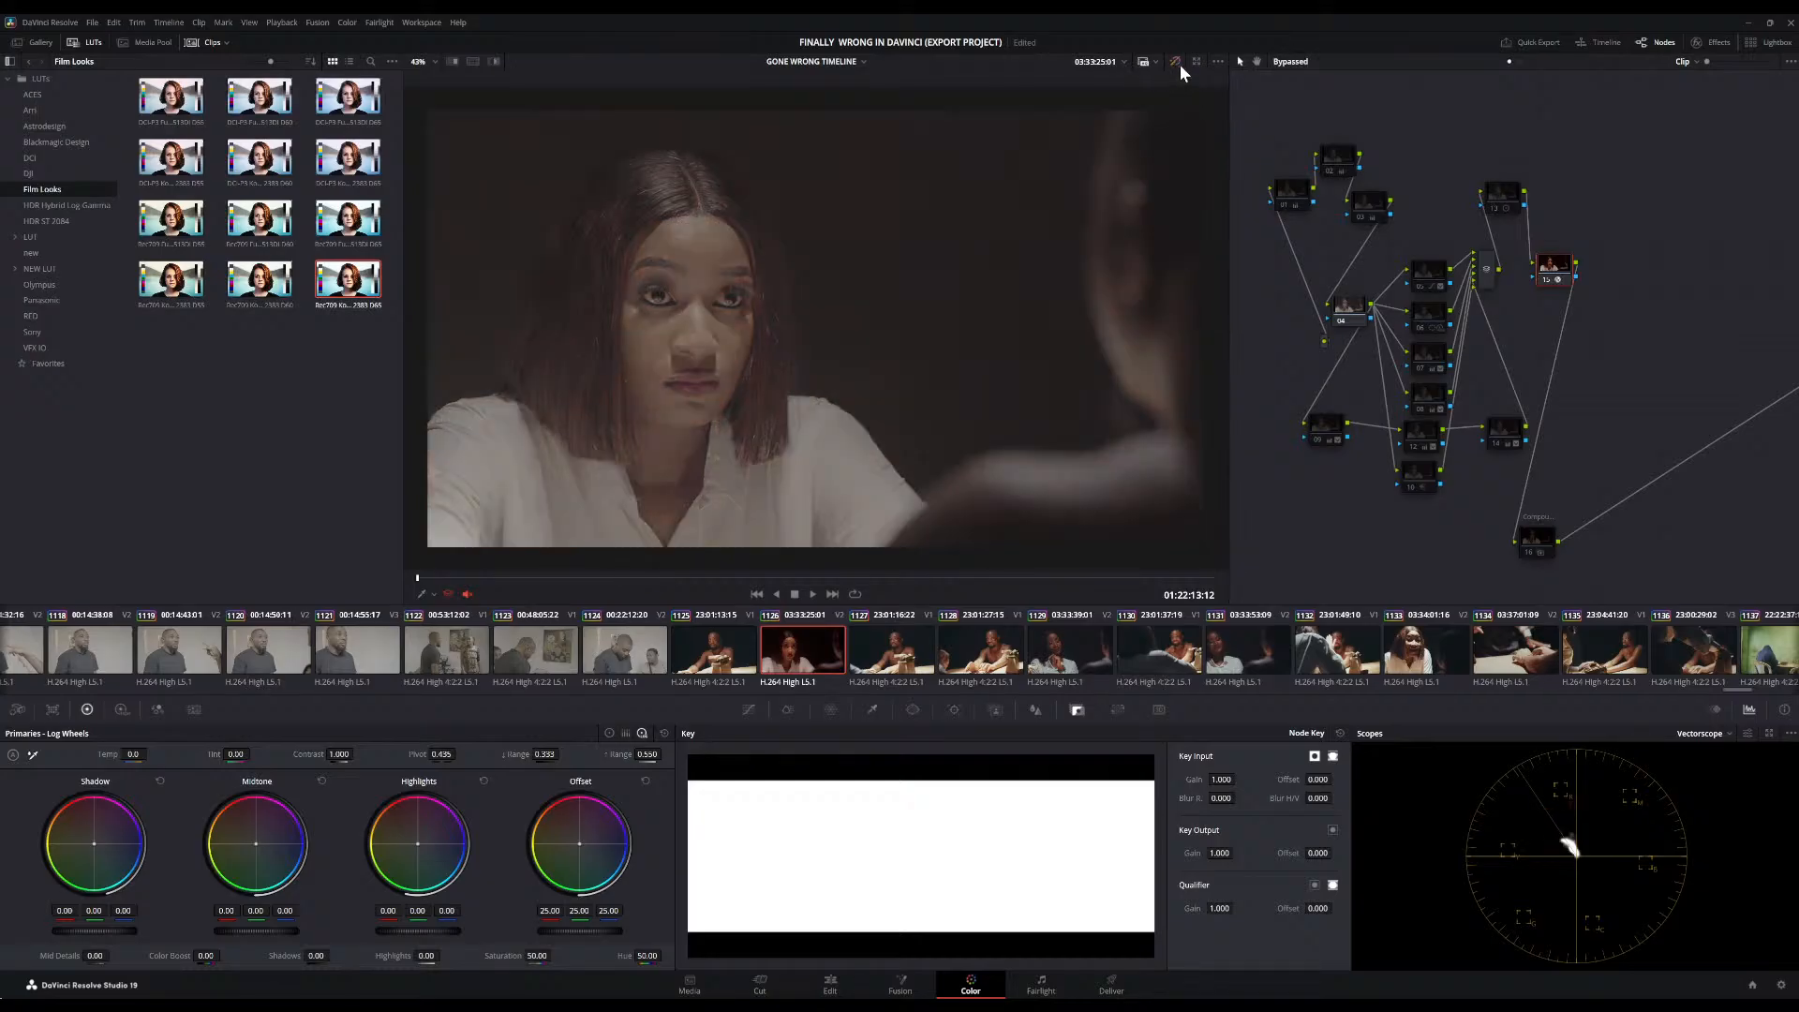
pyautogui.click(1177, 64)
pyautogui.click(1177, 64)
pyautogui.click(1177, 63)
# Re-enable the contrast node after the parallel mixer and set its pivot to 0.257 and contrast to 1.106
pyautogui.click(1290, 202)
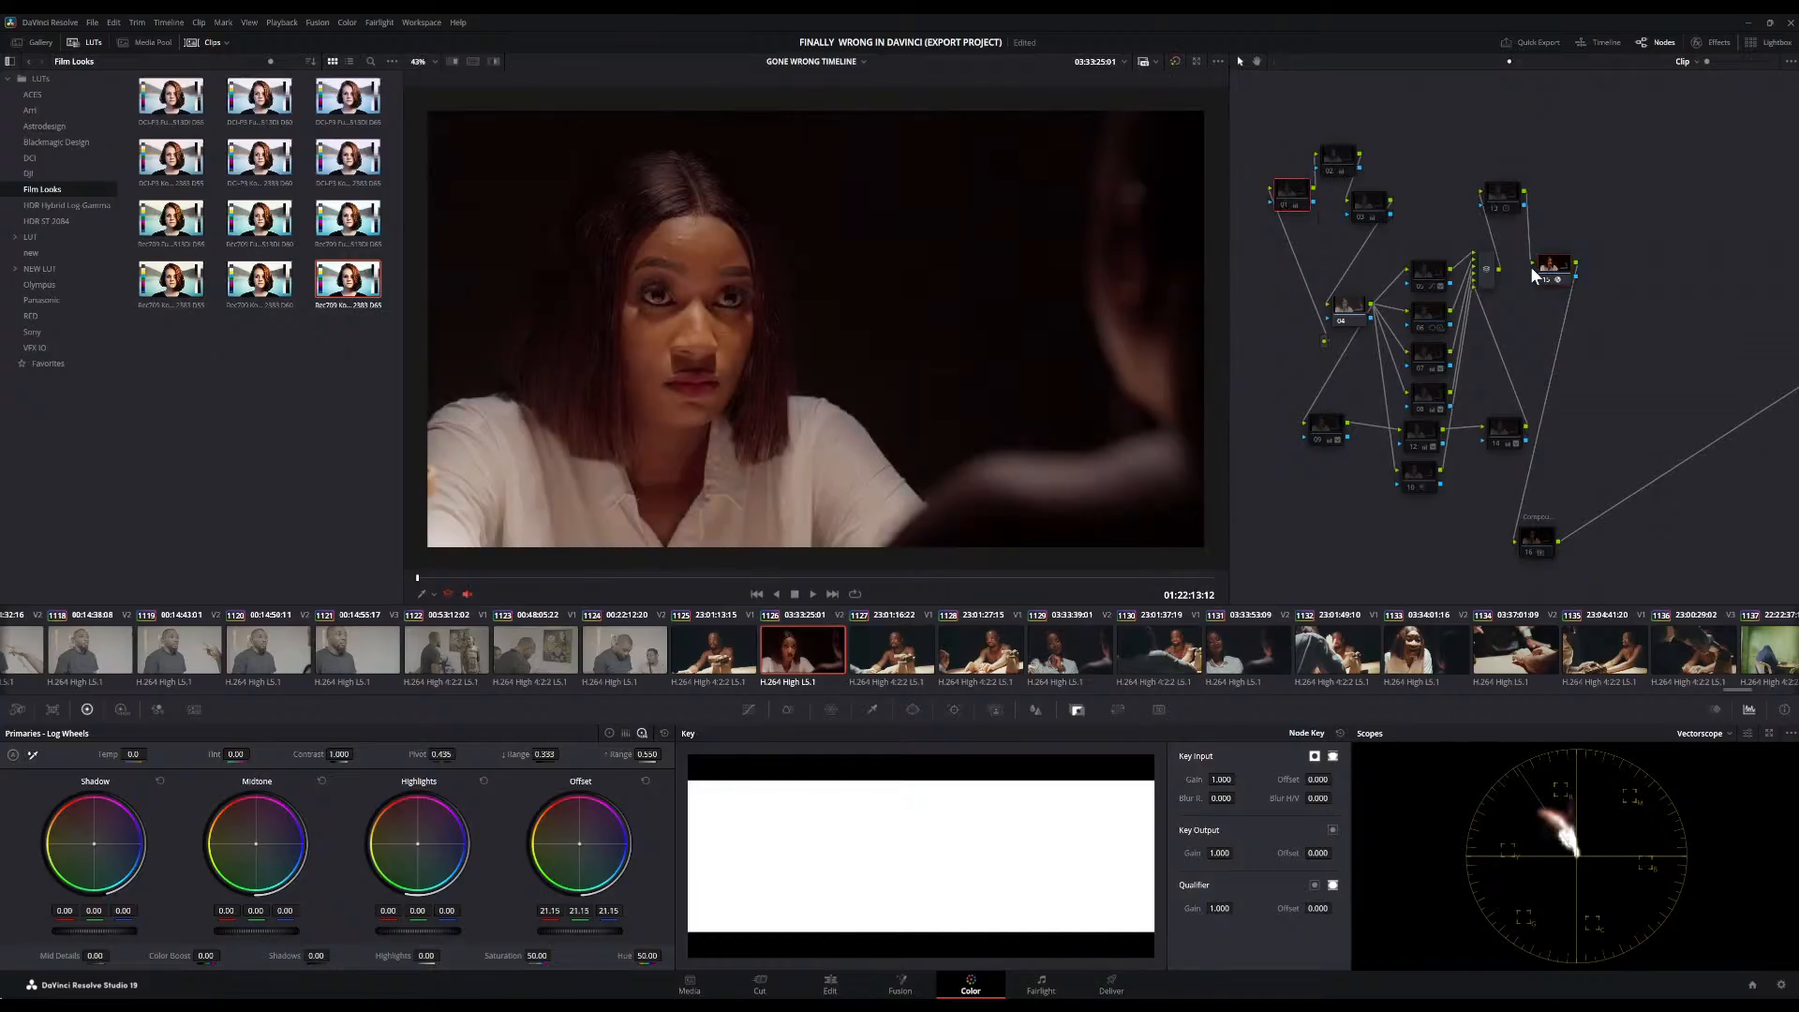
pyautogui.click(1498, 208)
pyautogui.click(1498, 208)
pyautogui.click(1499, 208)
pyautogui.click(1499, 192)
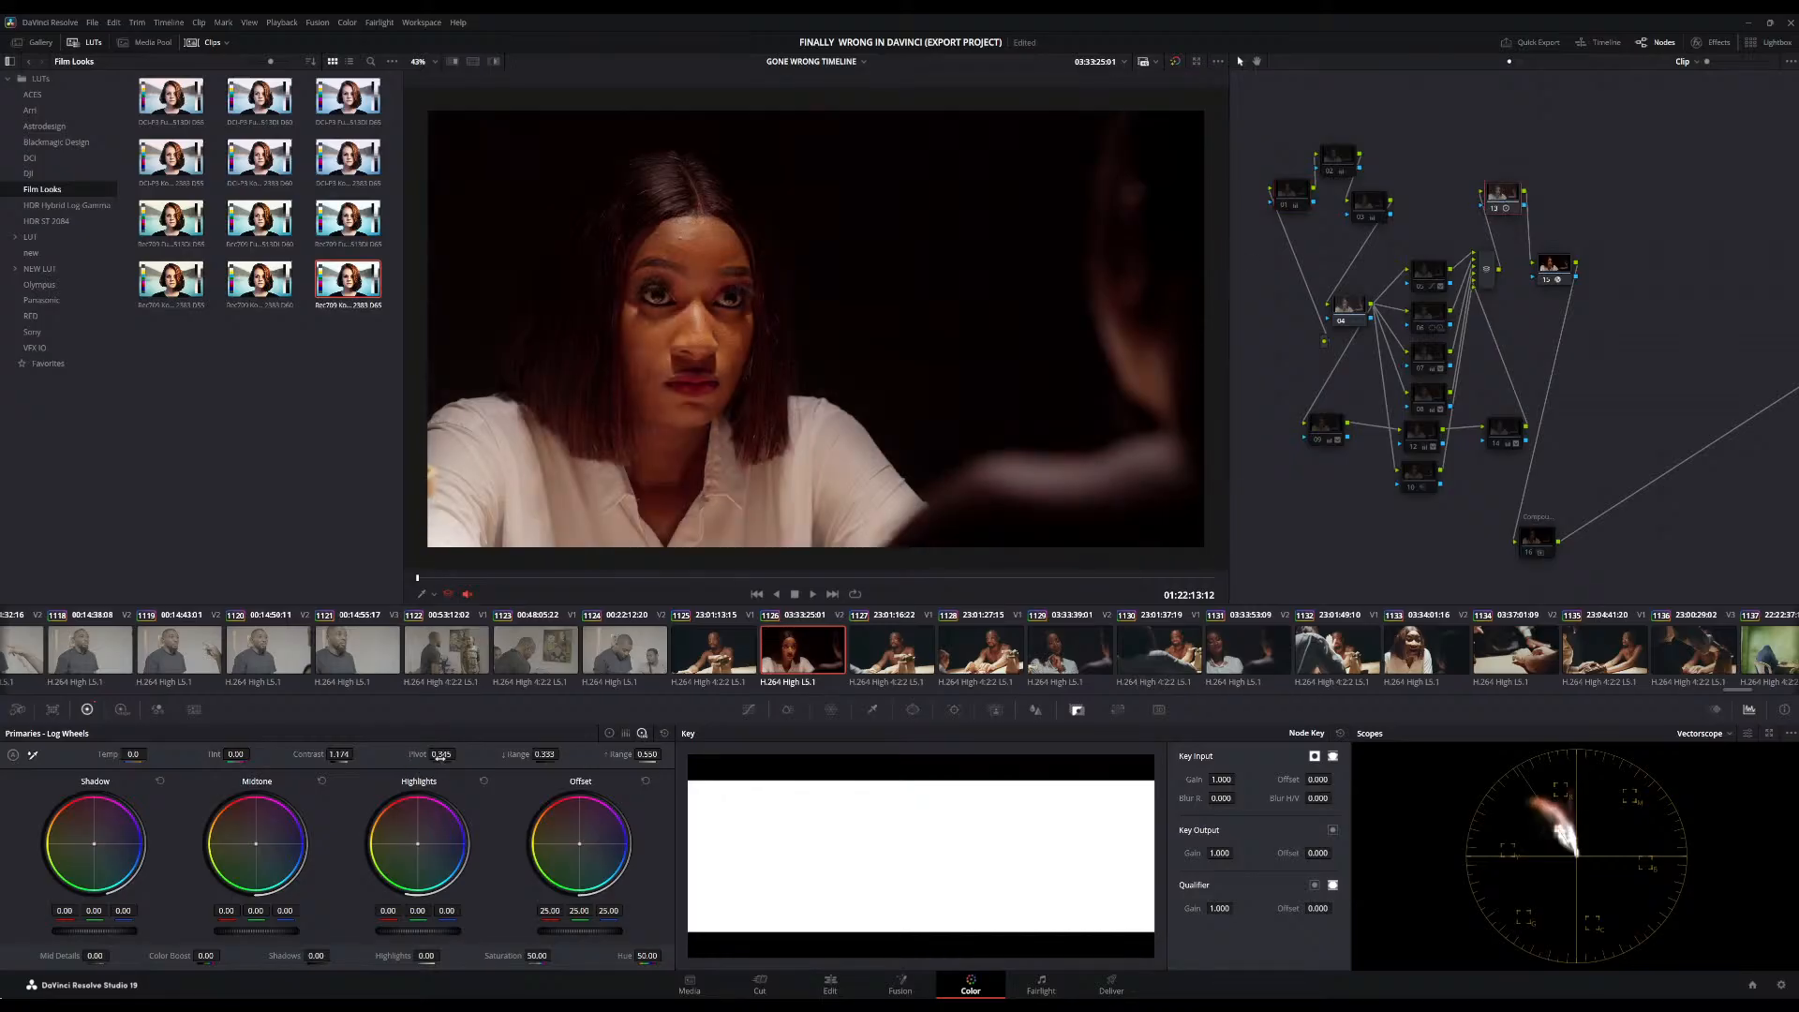
pyautogui.moveTo(459, 754); pyautogui.dragTo(459, 754)
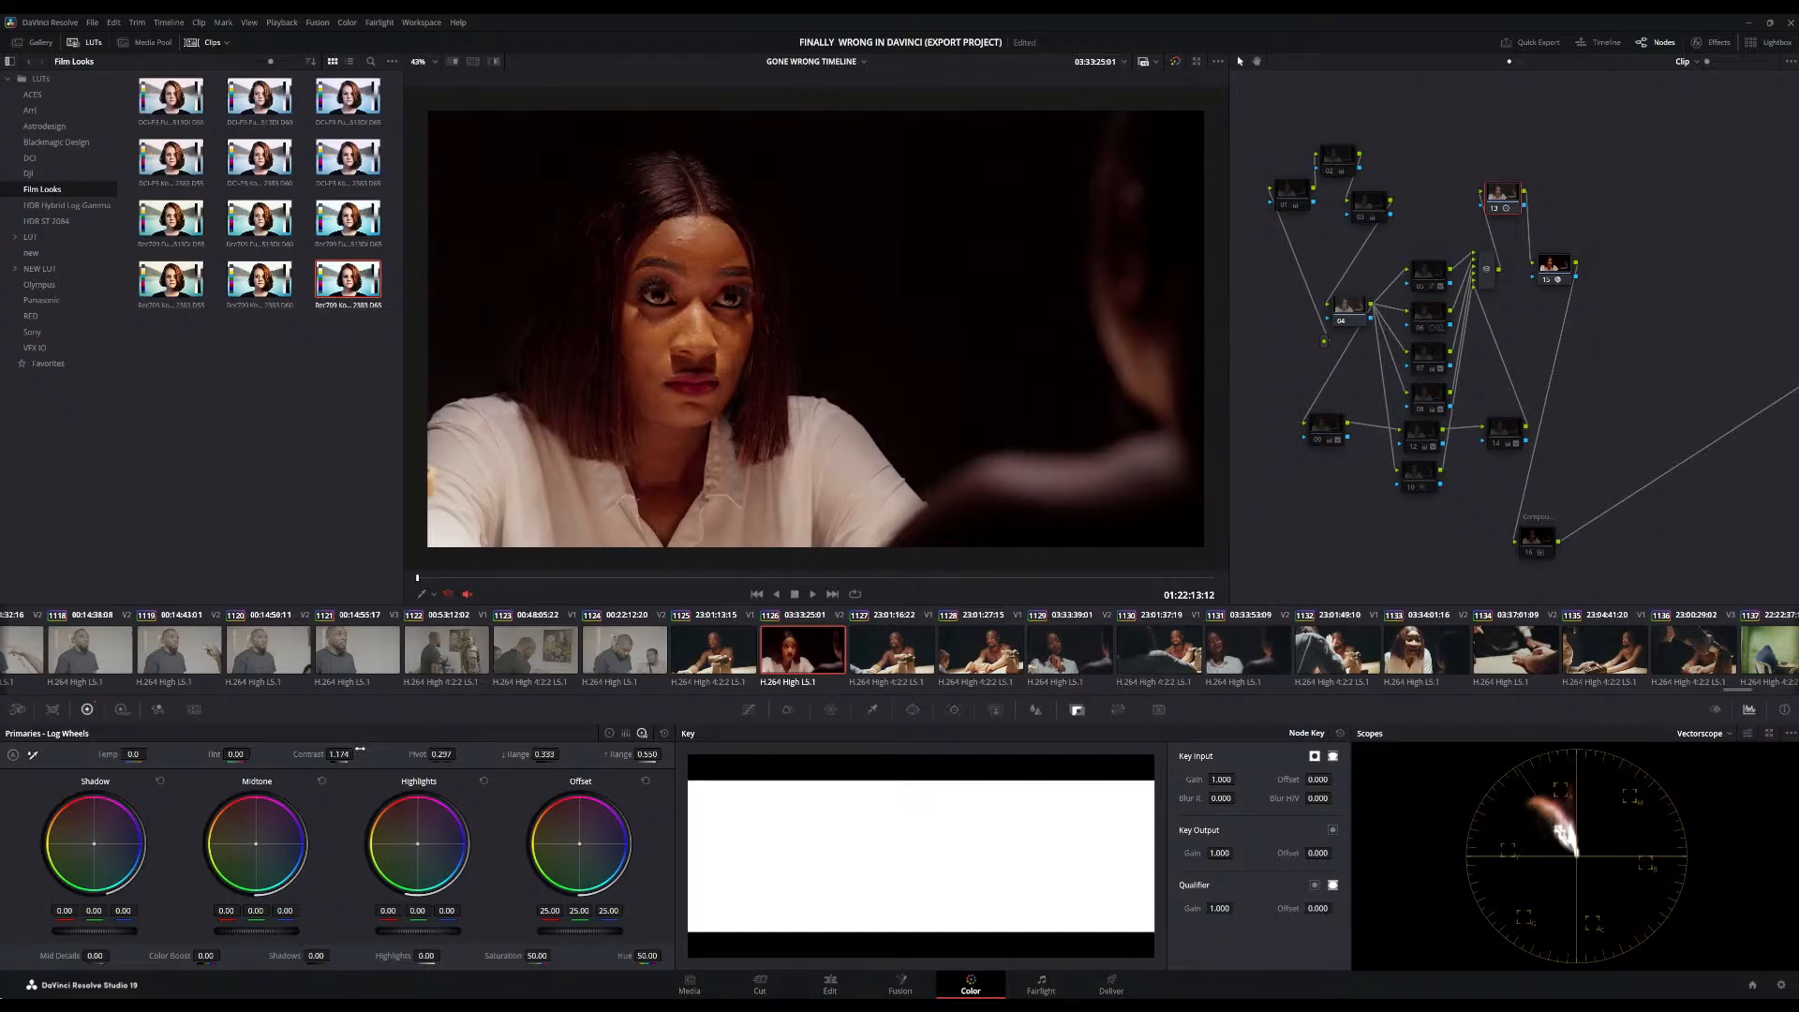
pyautogui.moveTo(356, 755); pyautogui.dragTo(347, 754)
pyautogui.scroll(-2, 917, 289)
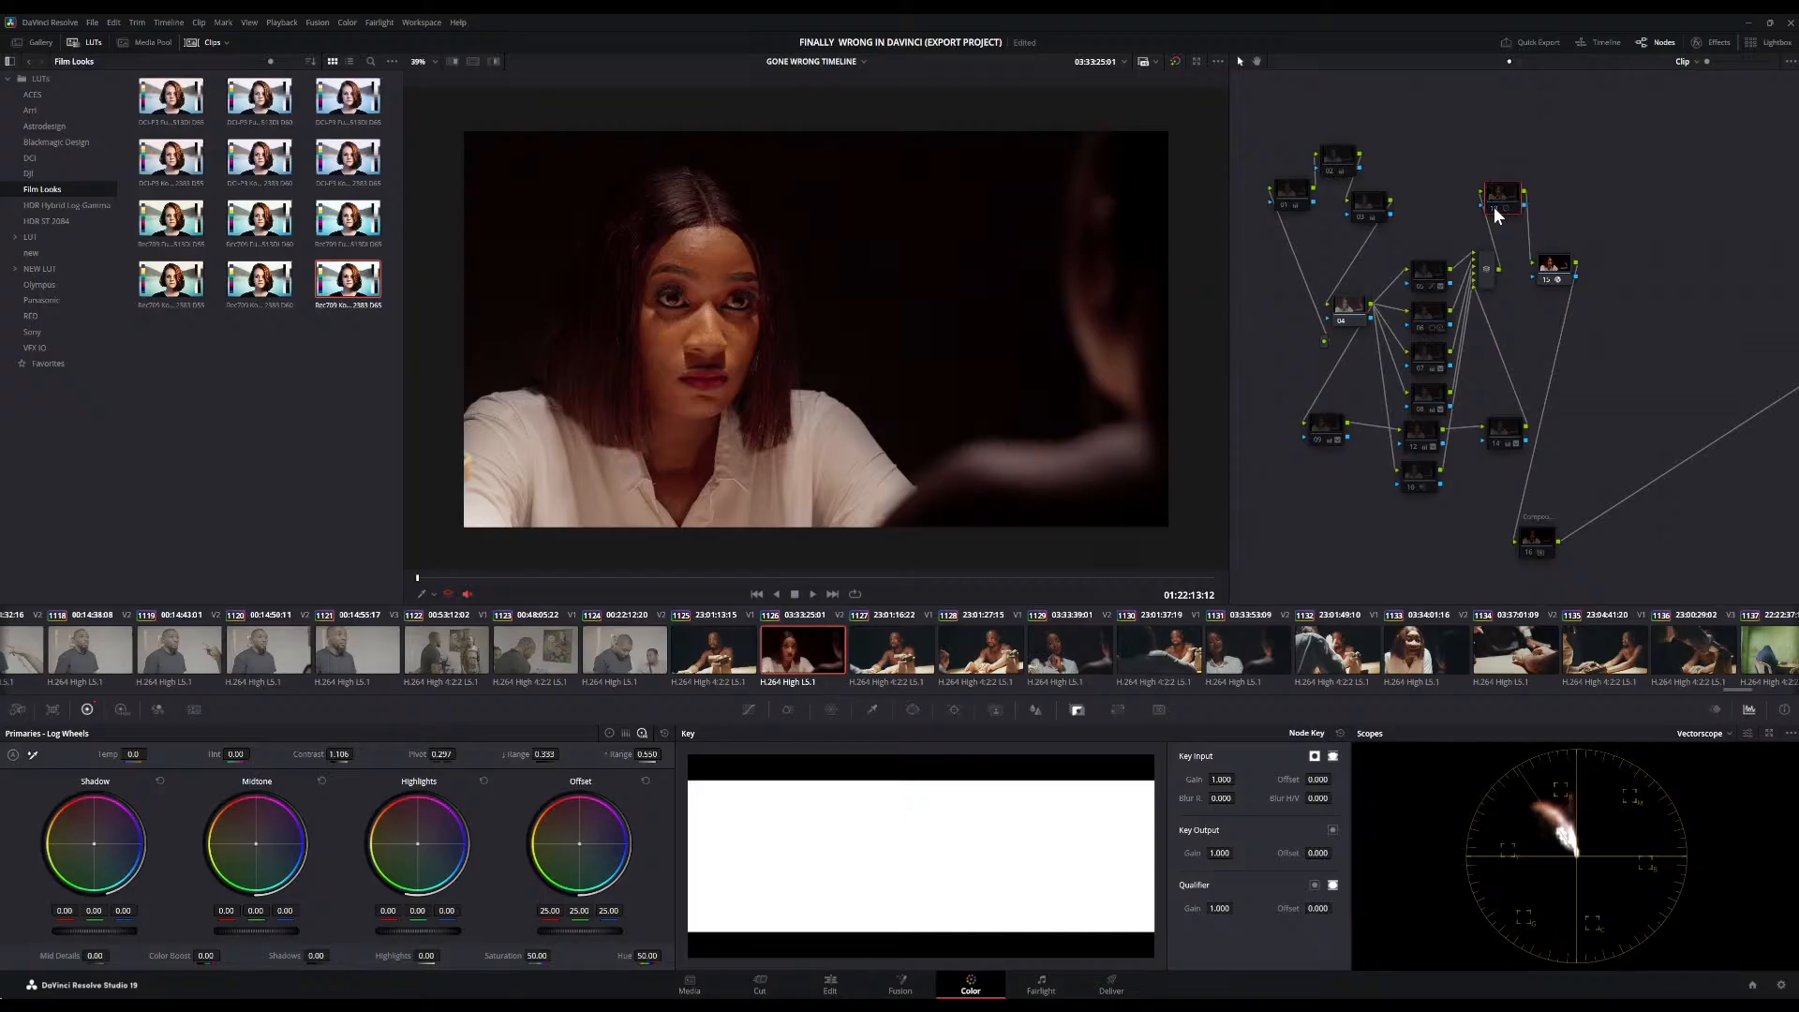
# Toggle the node before the compound node and the first node off and on to compare their effect
pyautogui.click(1546, 278)
pyautogui.click(1547, 278)
pyautogui.click(1284, 205)
pyautogui.click(1284, 206)
pyautogui.click(1288, 201)
# Re-enable the third node and reset its grade
pyautogui.click(1368, 214)
pyautogui.click(1360, 217)
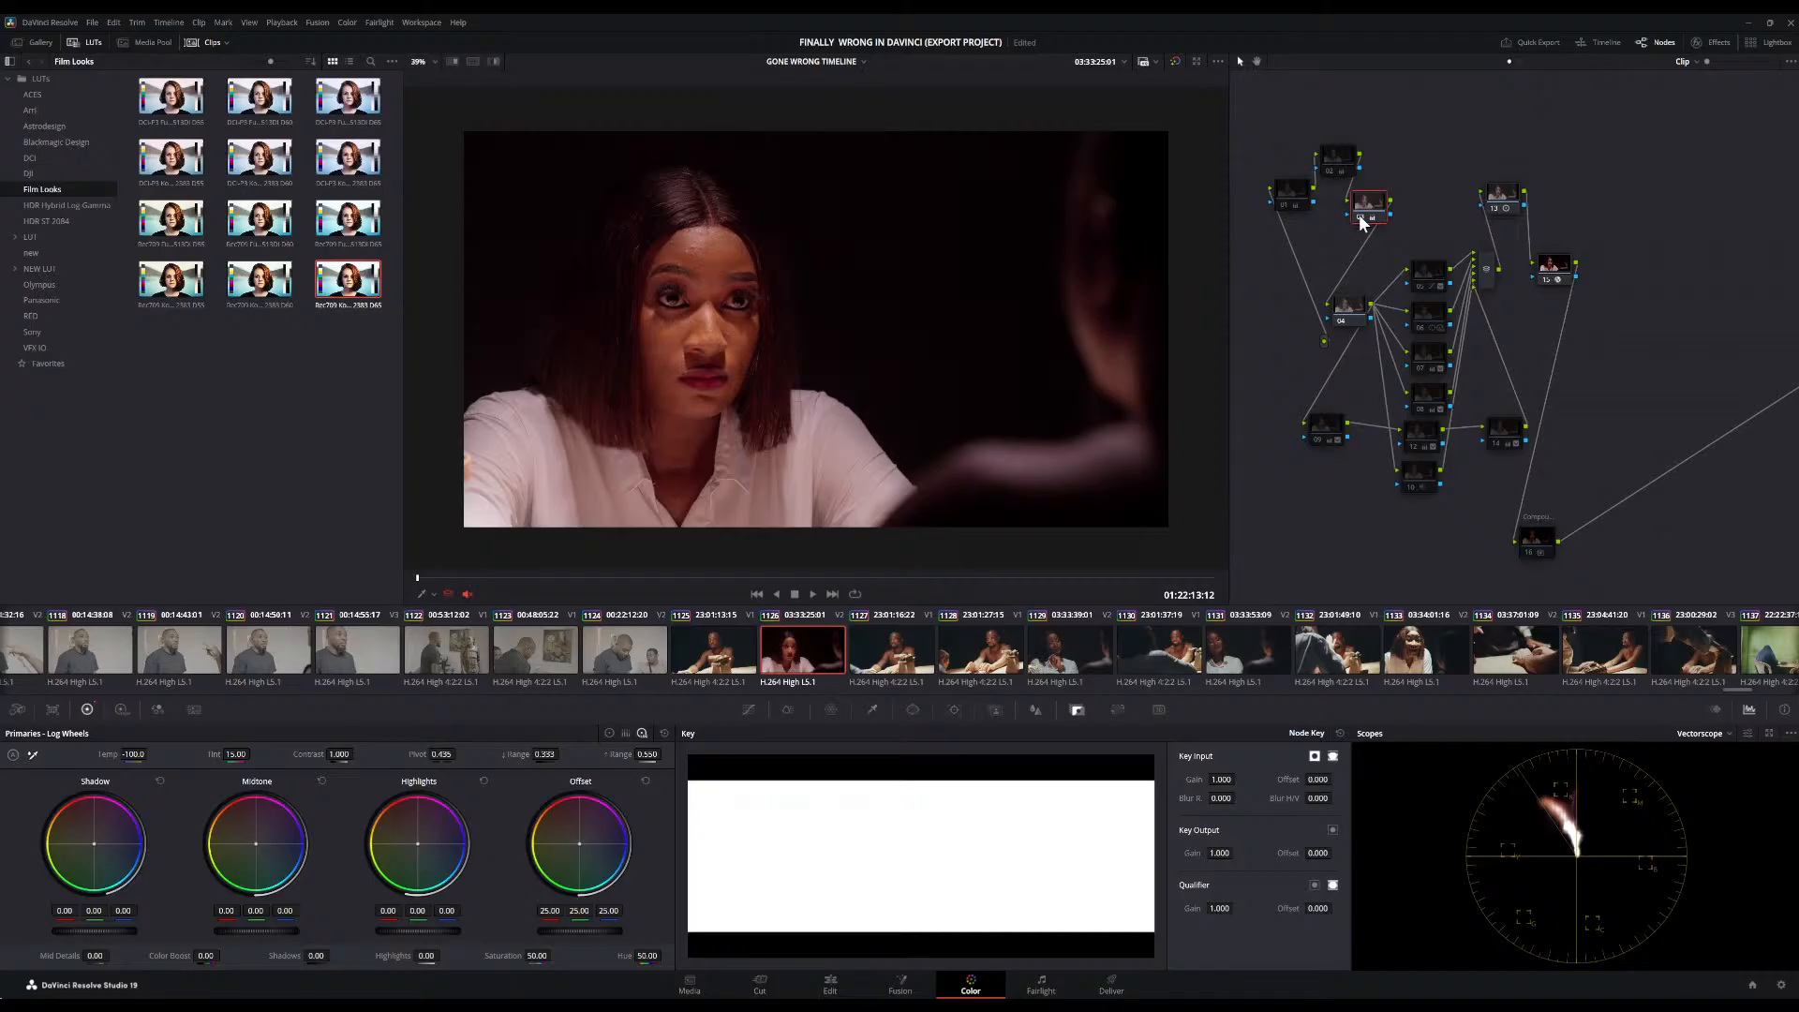
pyautogui.scroll(-1, 866, 340)
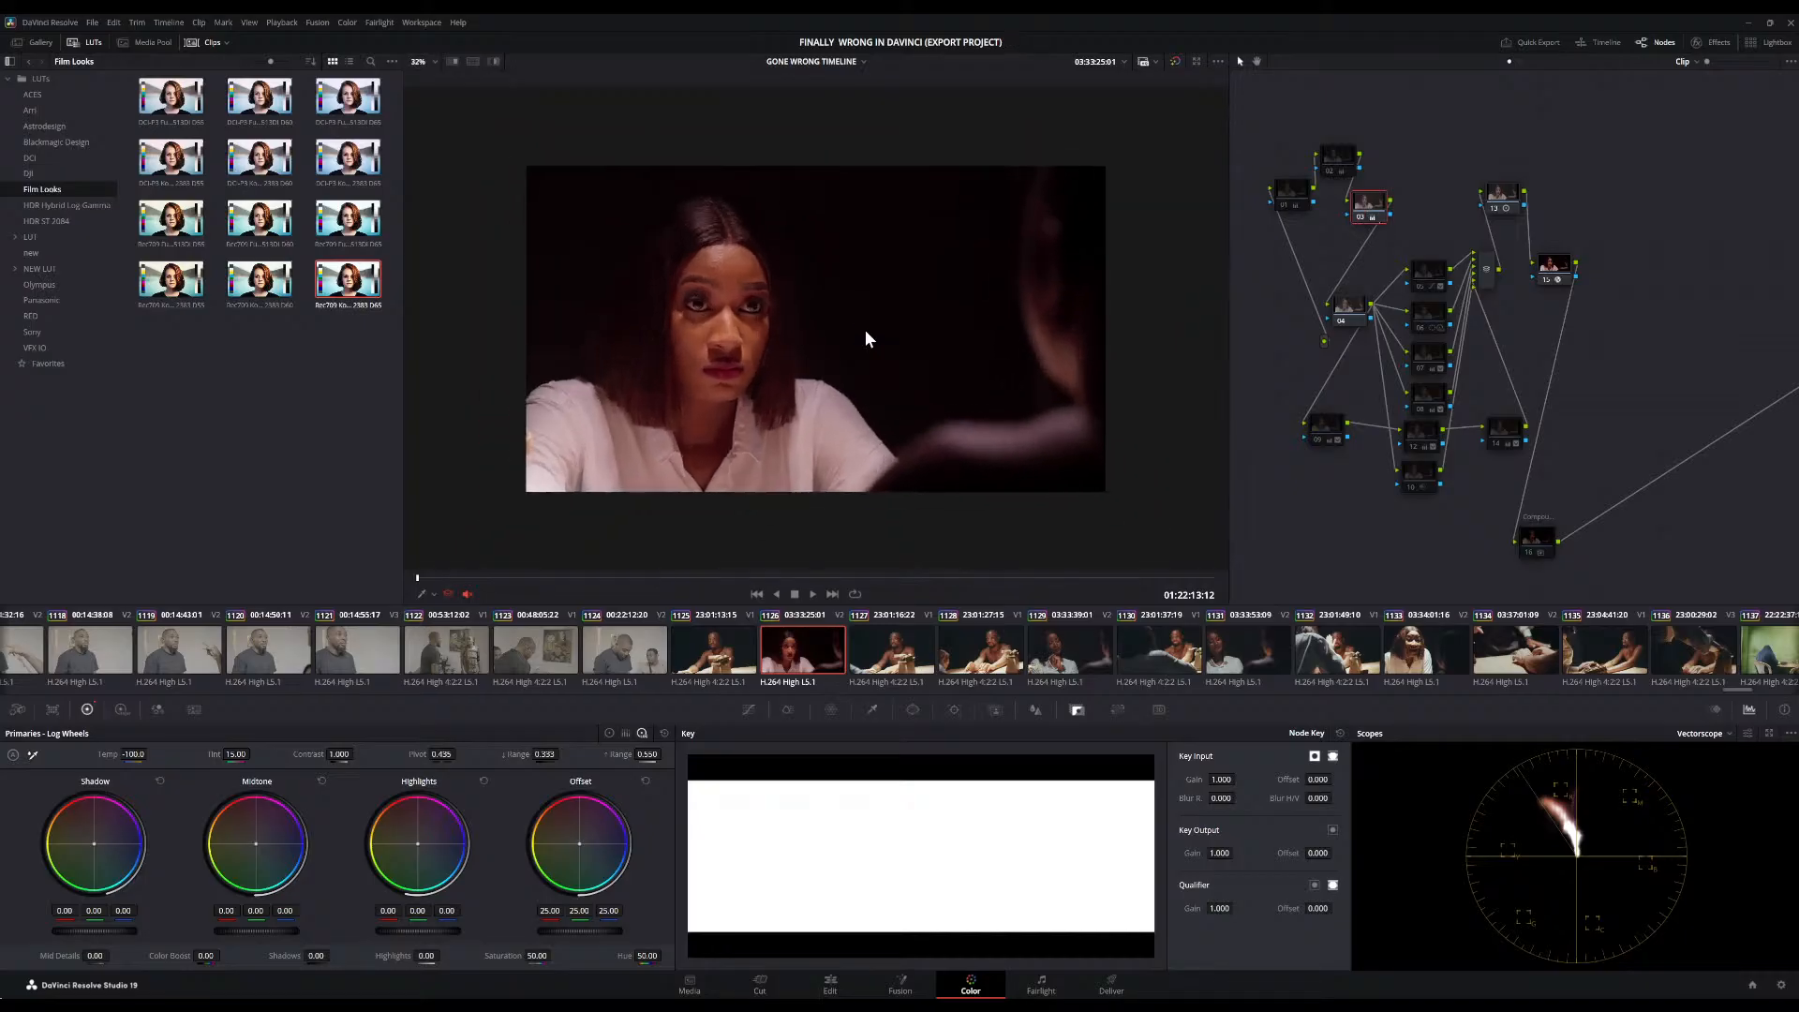
pyautogui.scroll(1, 866, 340)
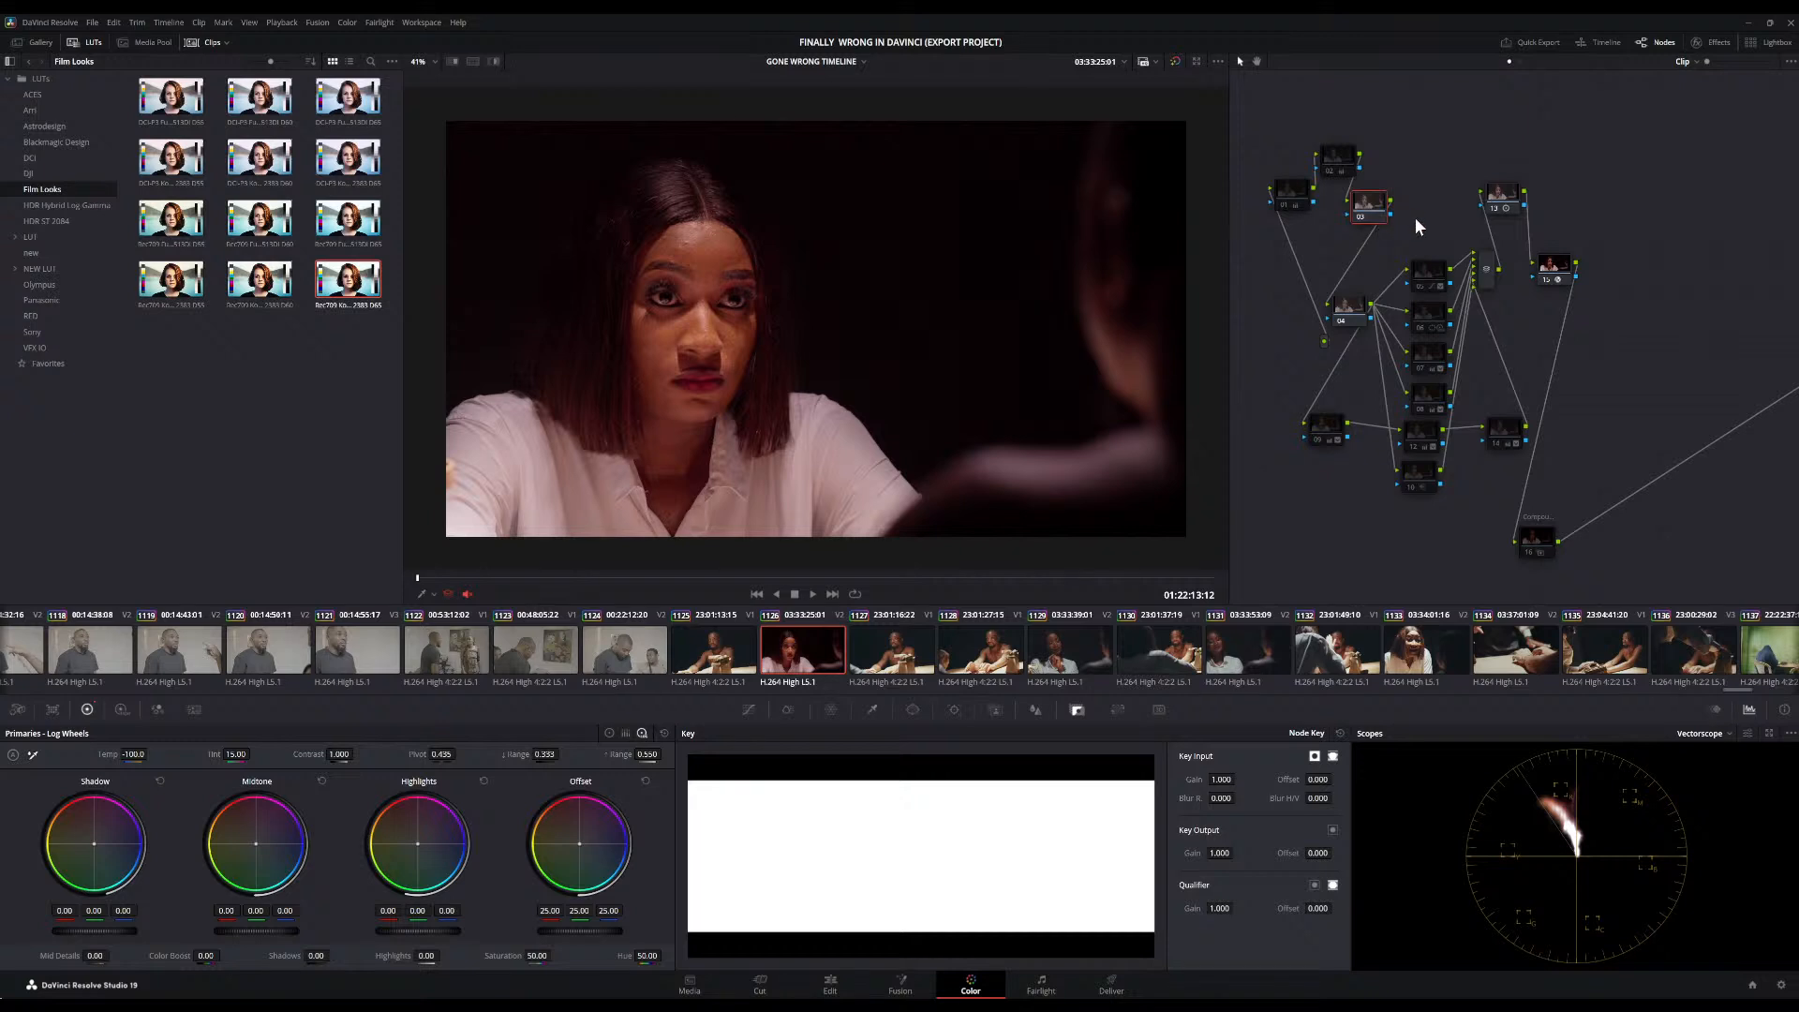
pyautogui.hotkey('shift', 'Home')
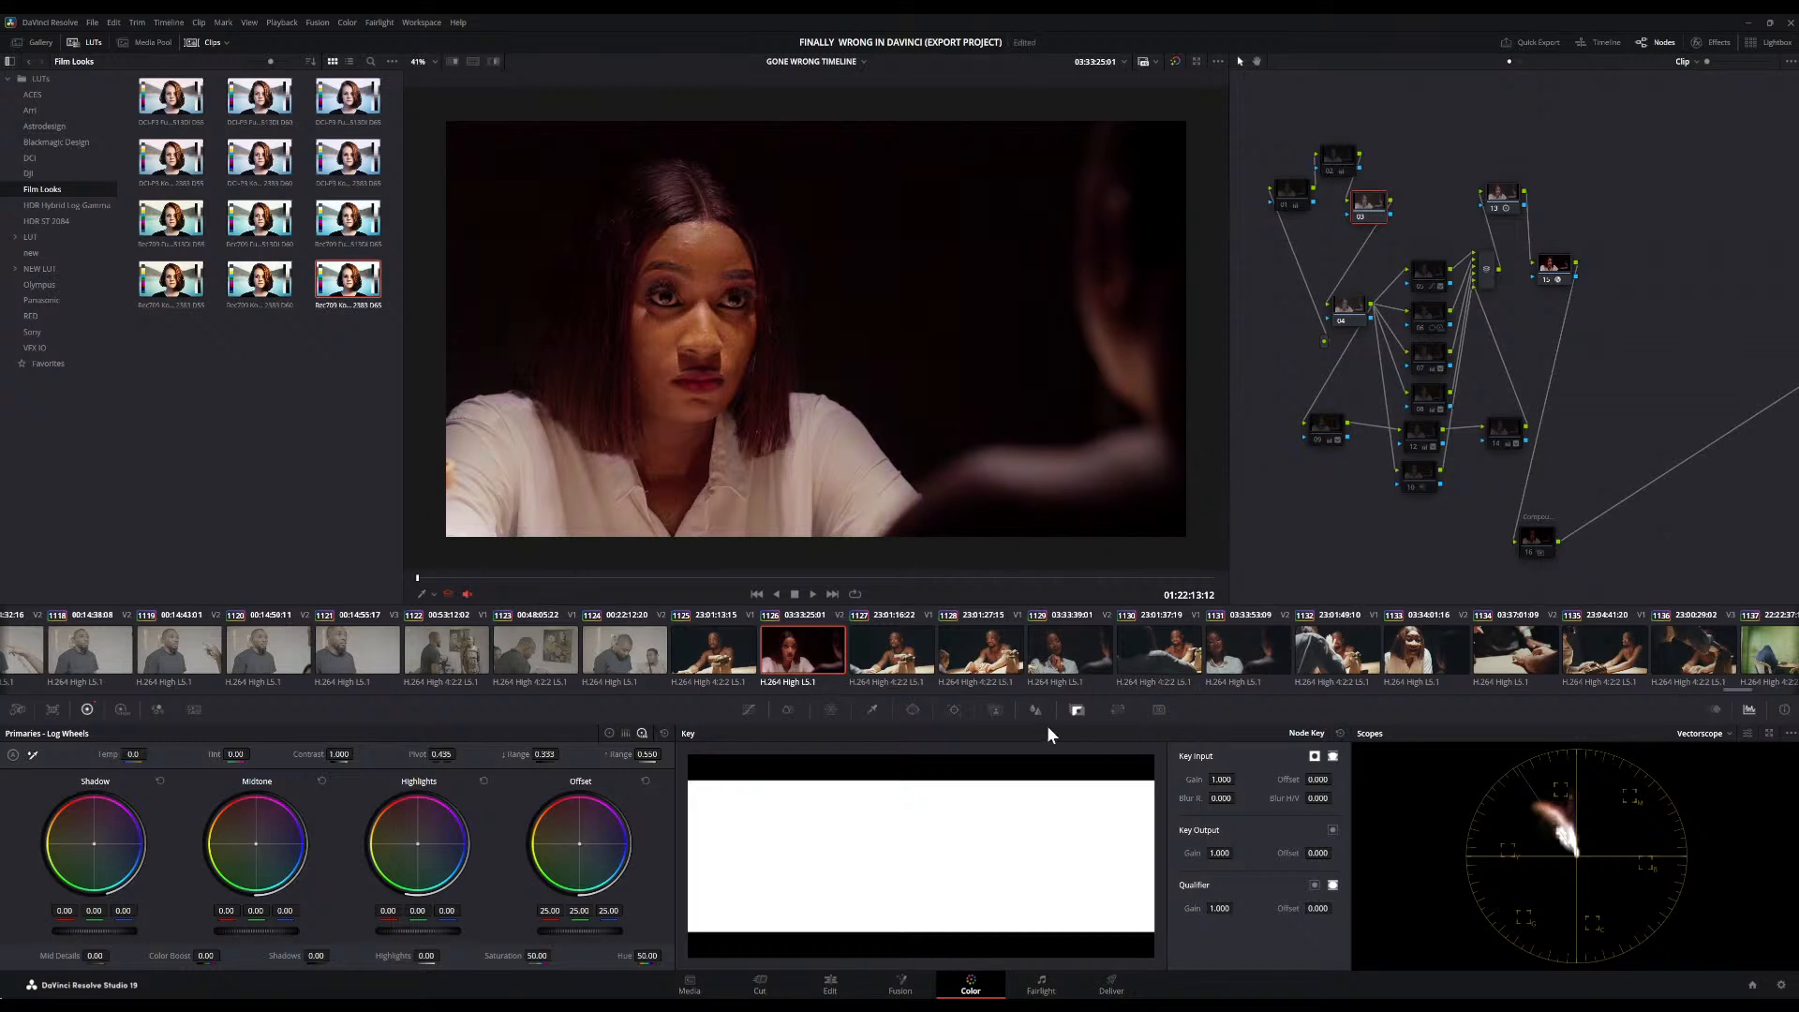
# Add a small circular window to the third node and place it over the woman's forehead
pyautogui.click(907, 711)
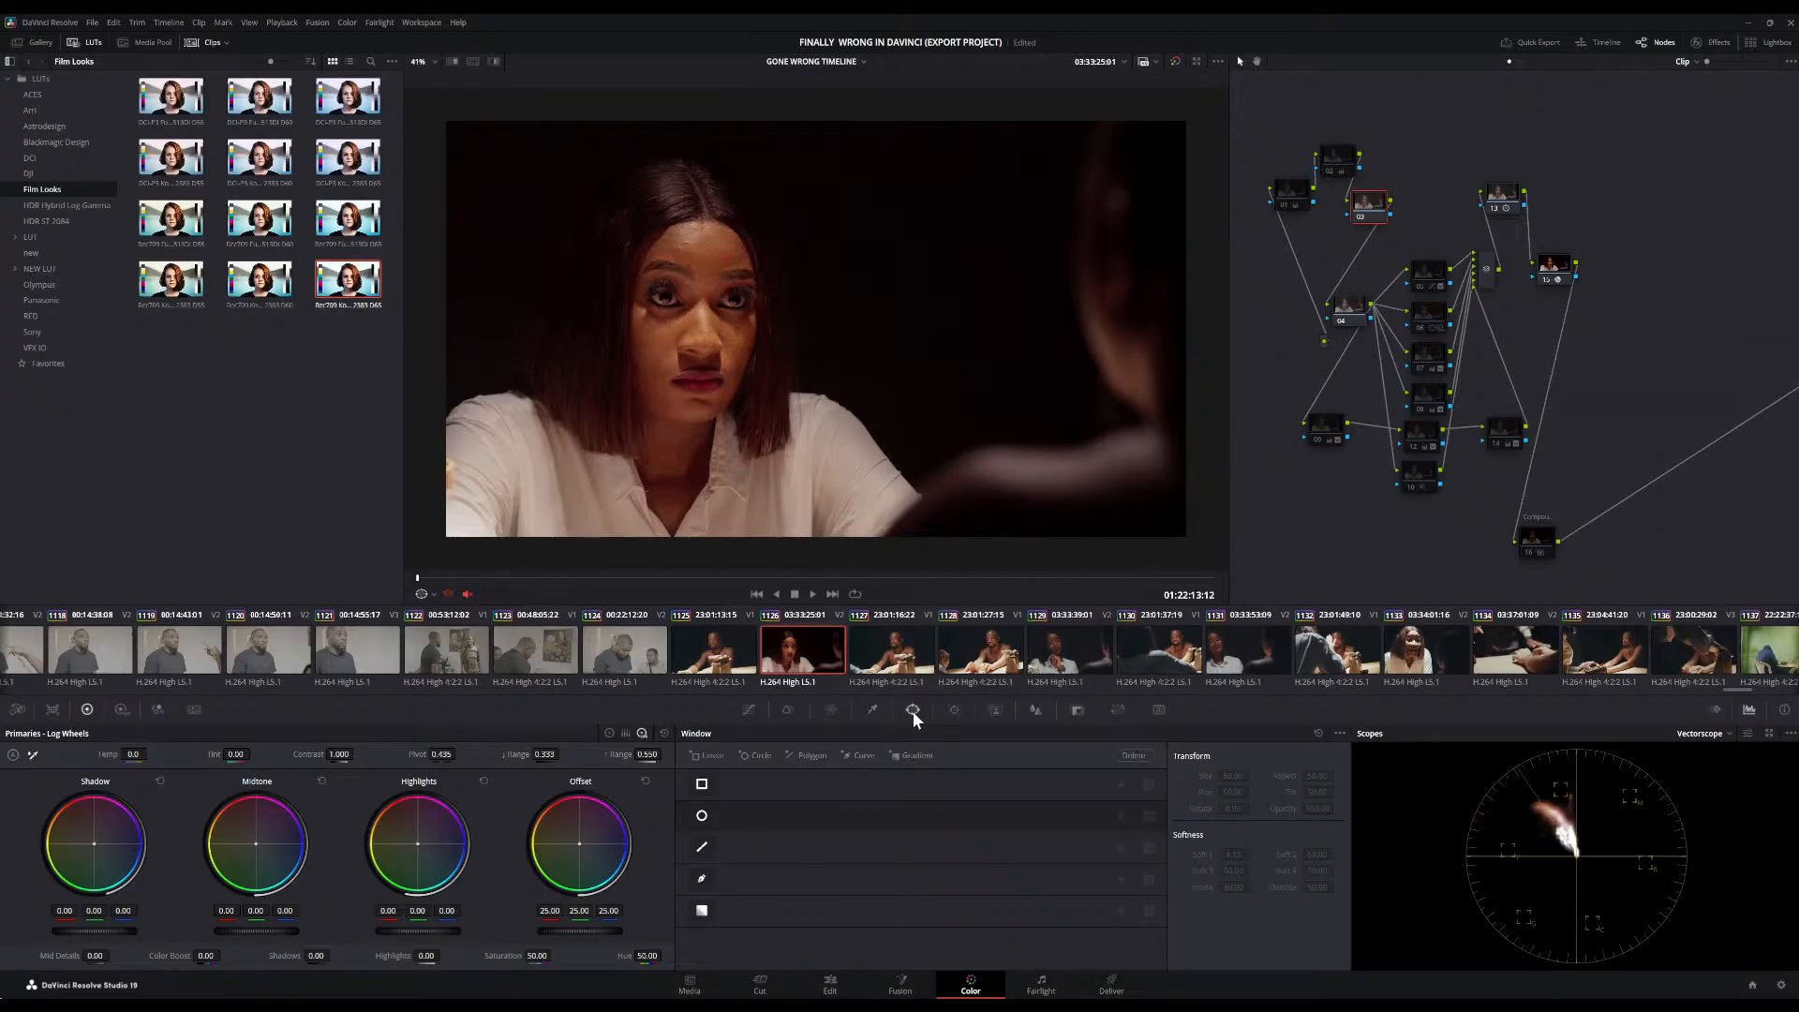
pyautogui.click(702, 816)
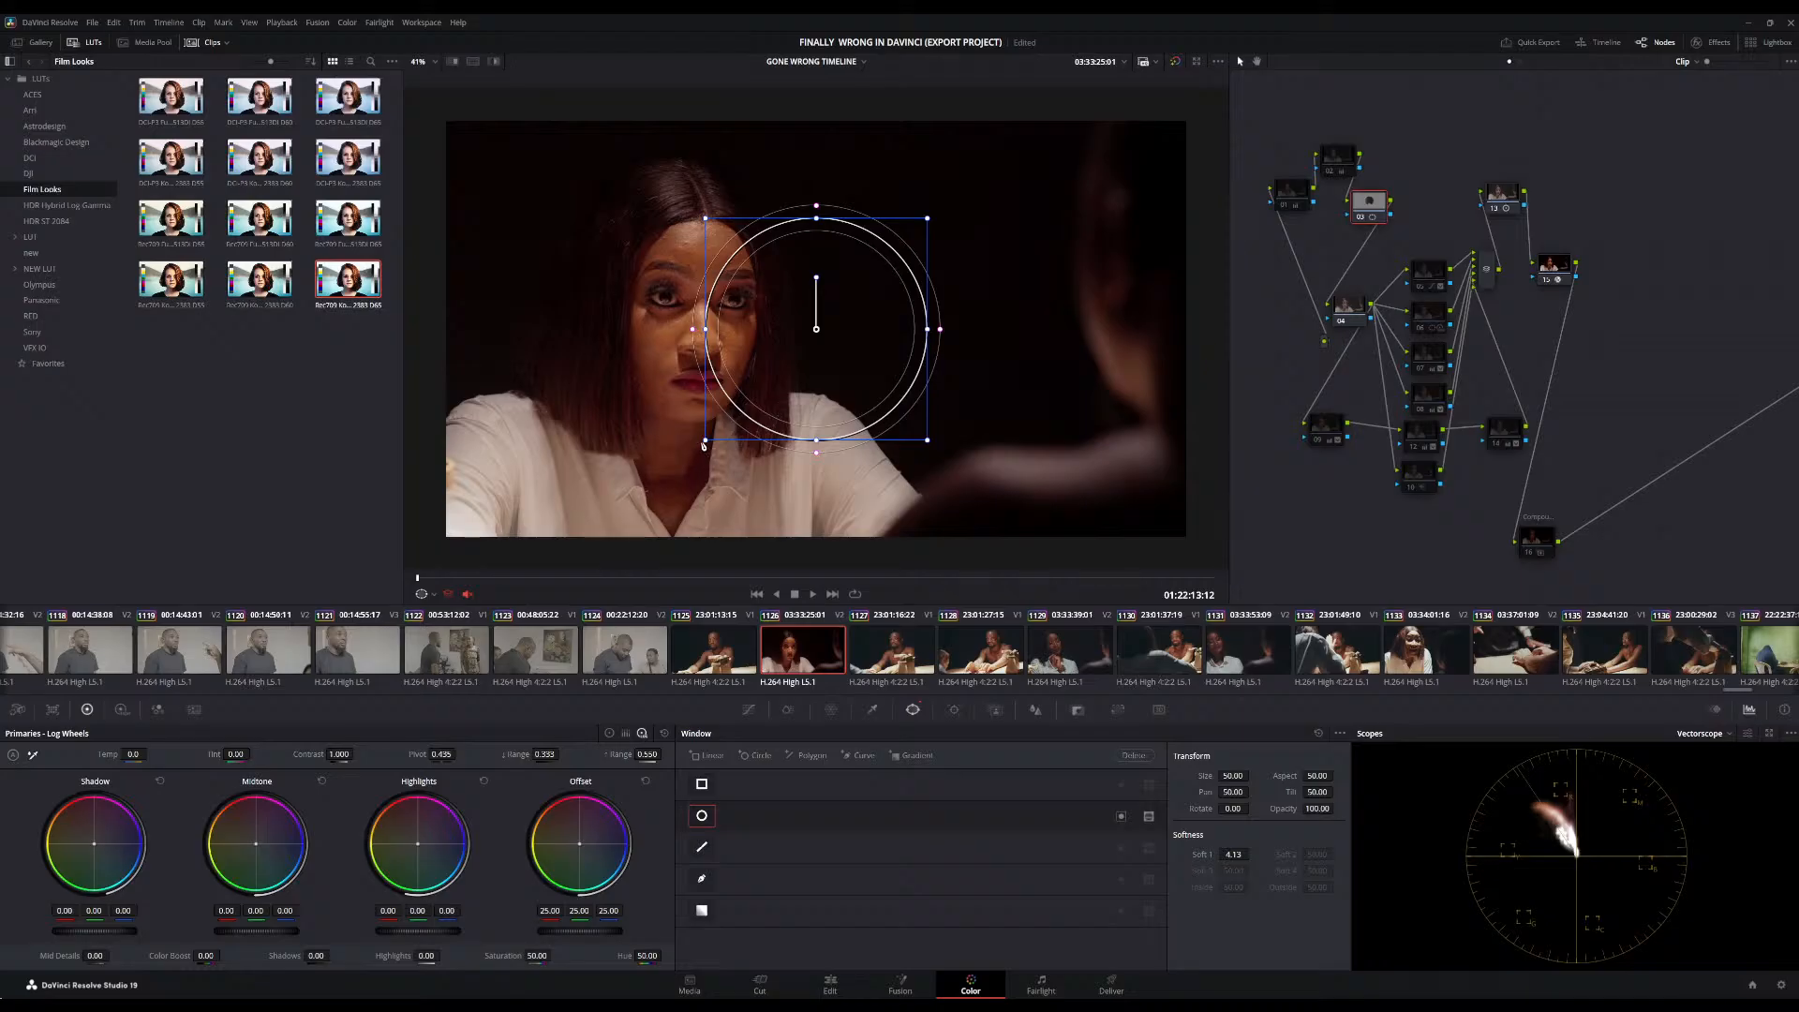
pyautogui.moveTo(704, 446); pyautogui.dragTo(801, 378)
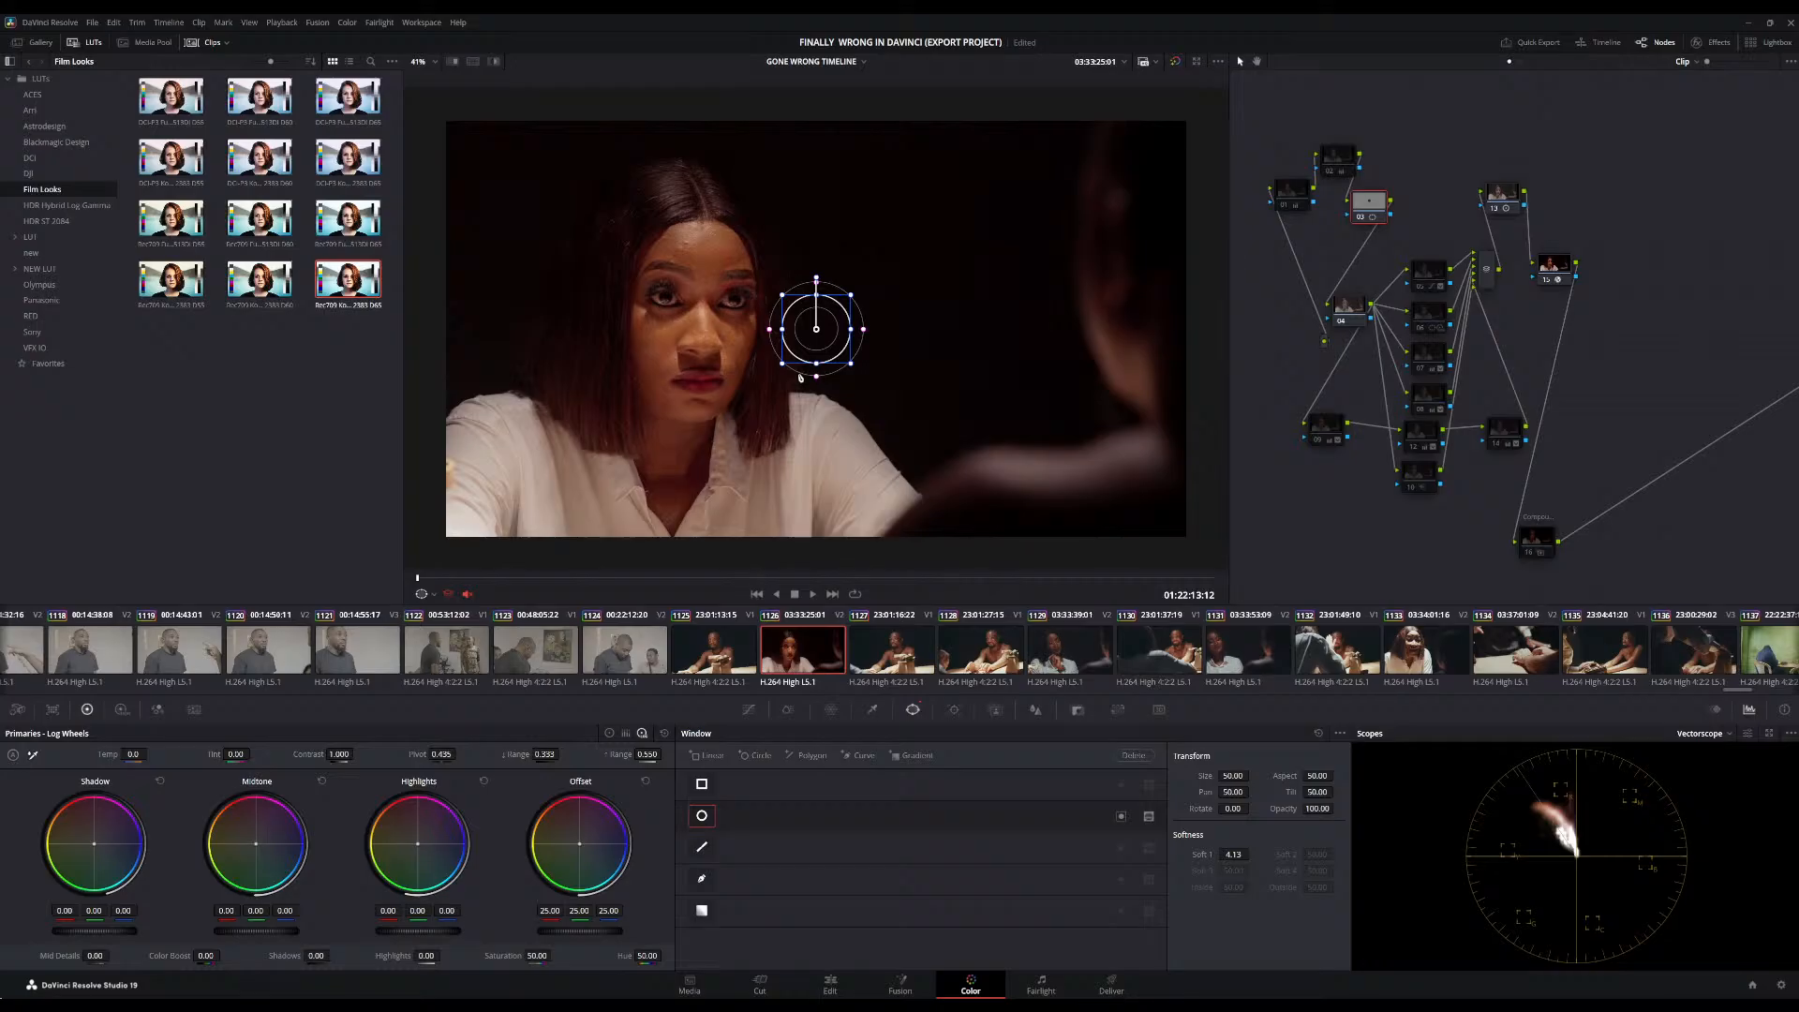
pyautogui.moveTo(808, 335); pyautogui.dragTo(710, 250)
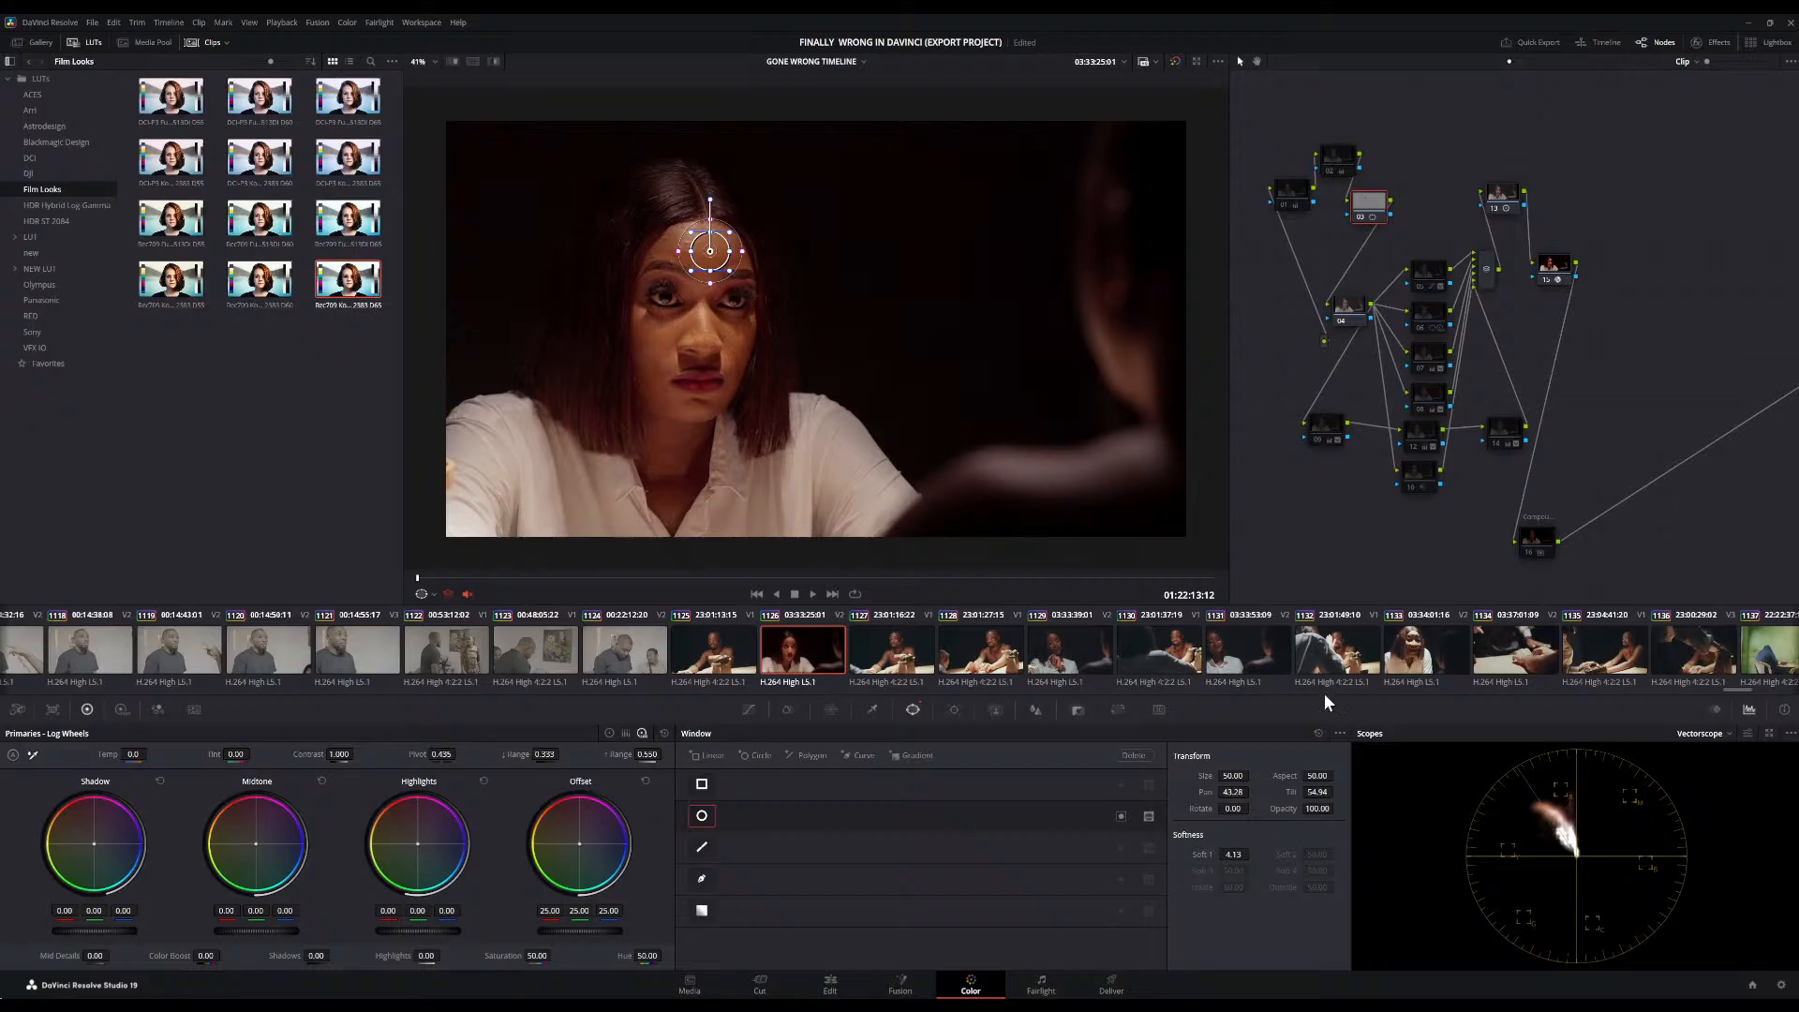
# Highlight only the forehead selection, set the third node's Temp to -100 and Tint to 17.50, and end the highlight view
pyautogui.click(491, 61)
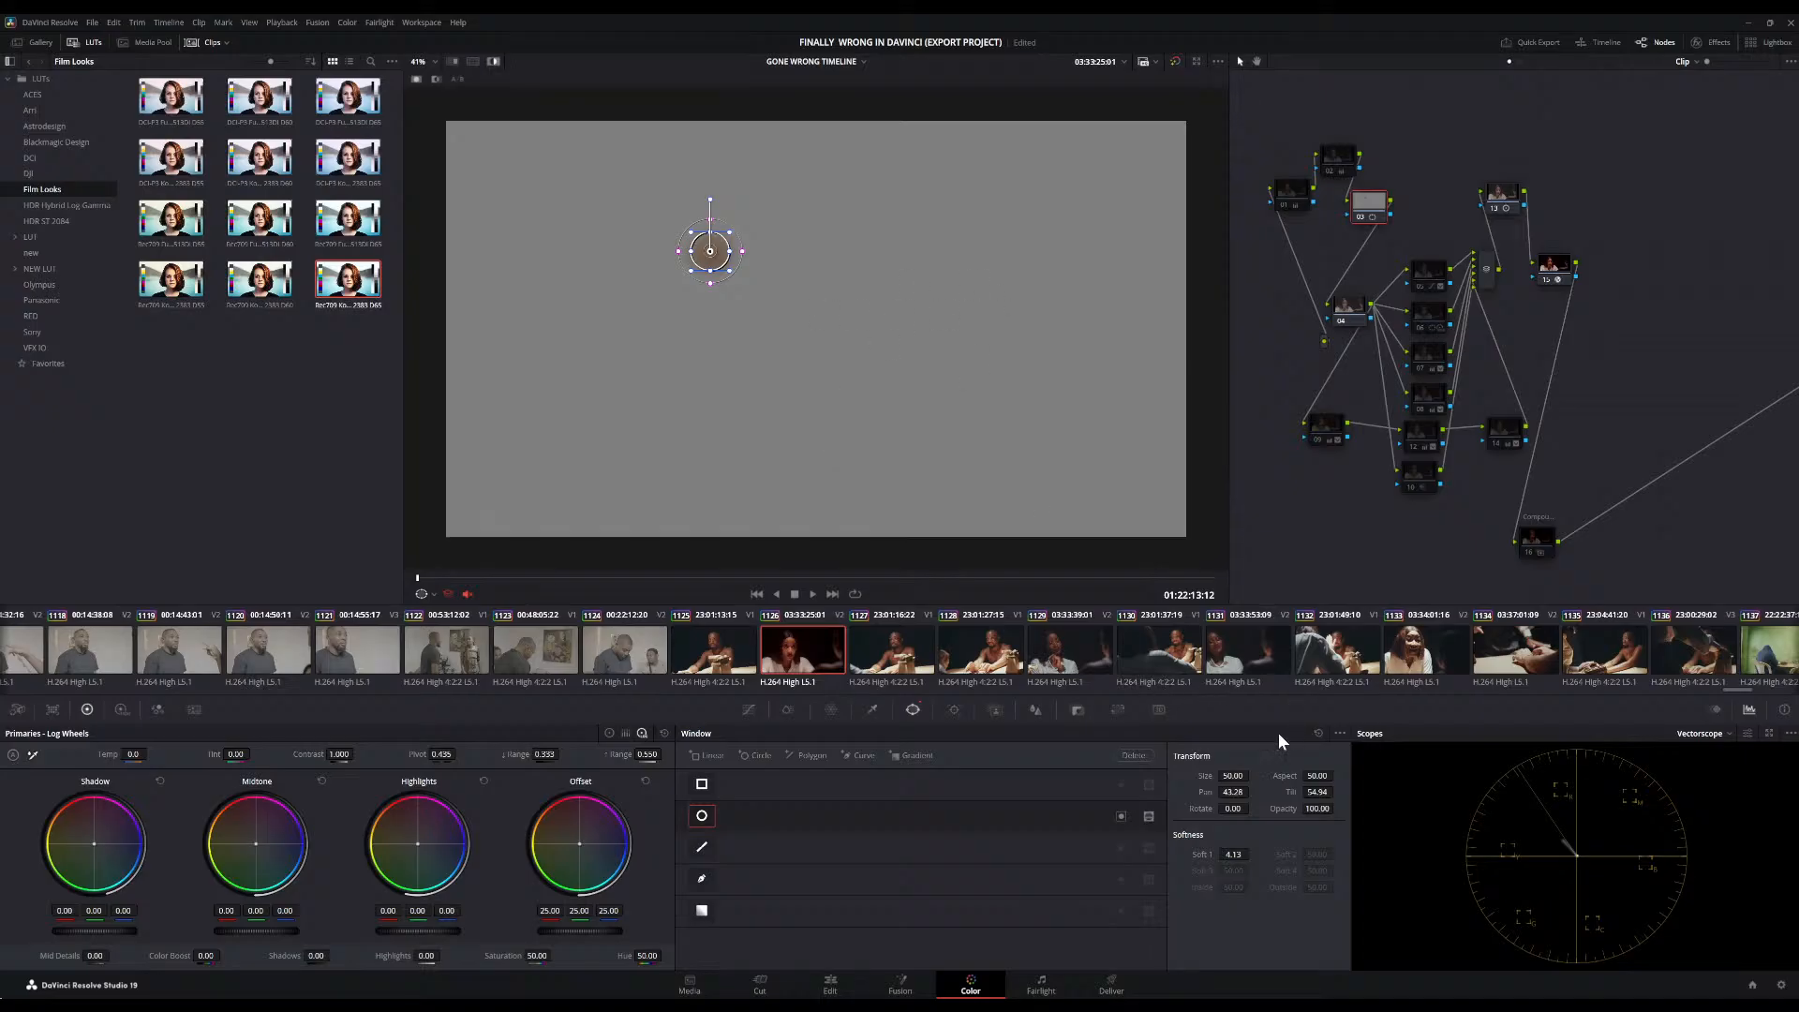
pyautogui.click(874, 710)
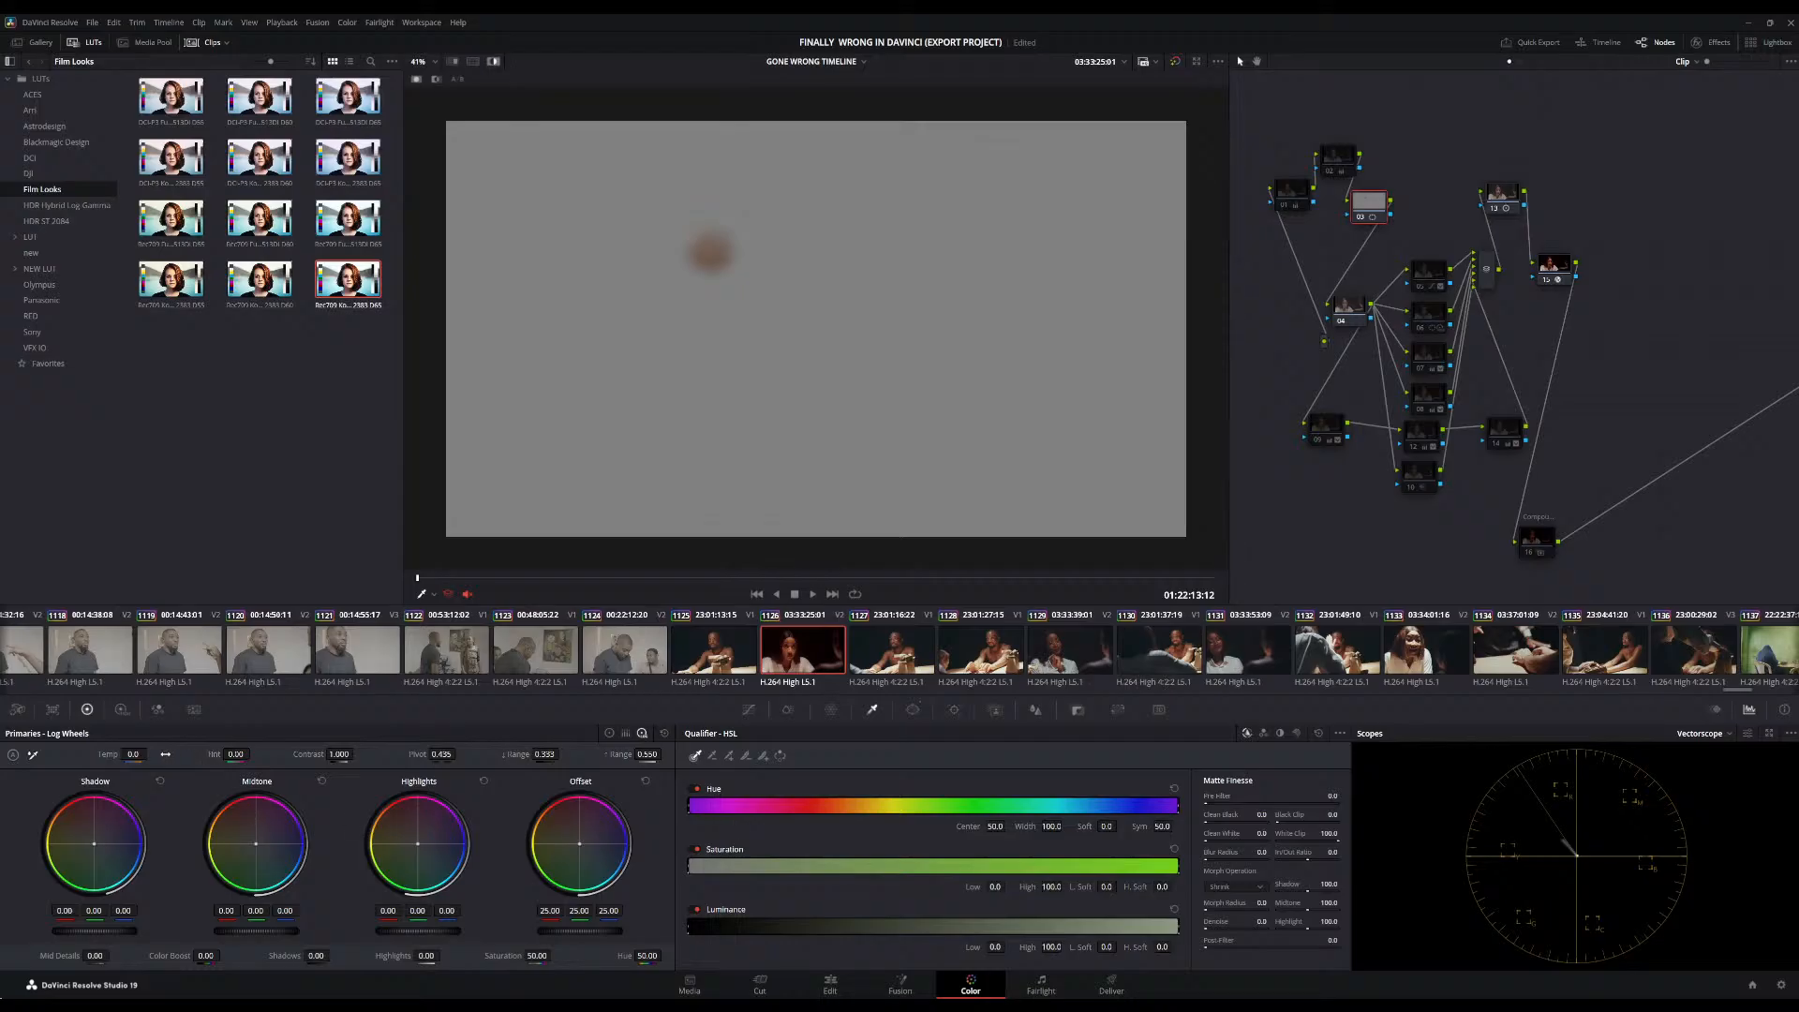
pyautogui.moveTo(236, 754); pyautogui.dragTo(252, 754)
pyautogui.click(495, 61)
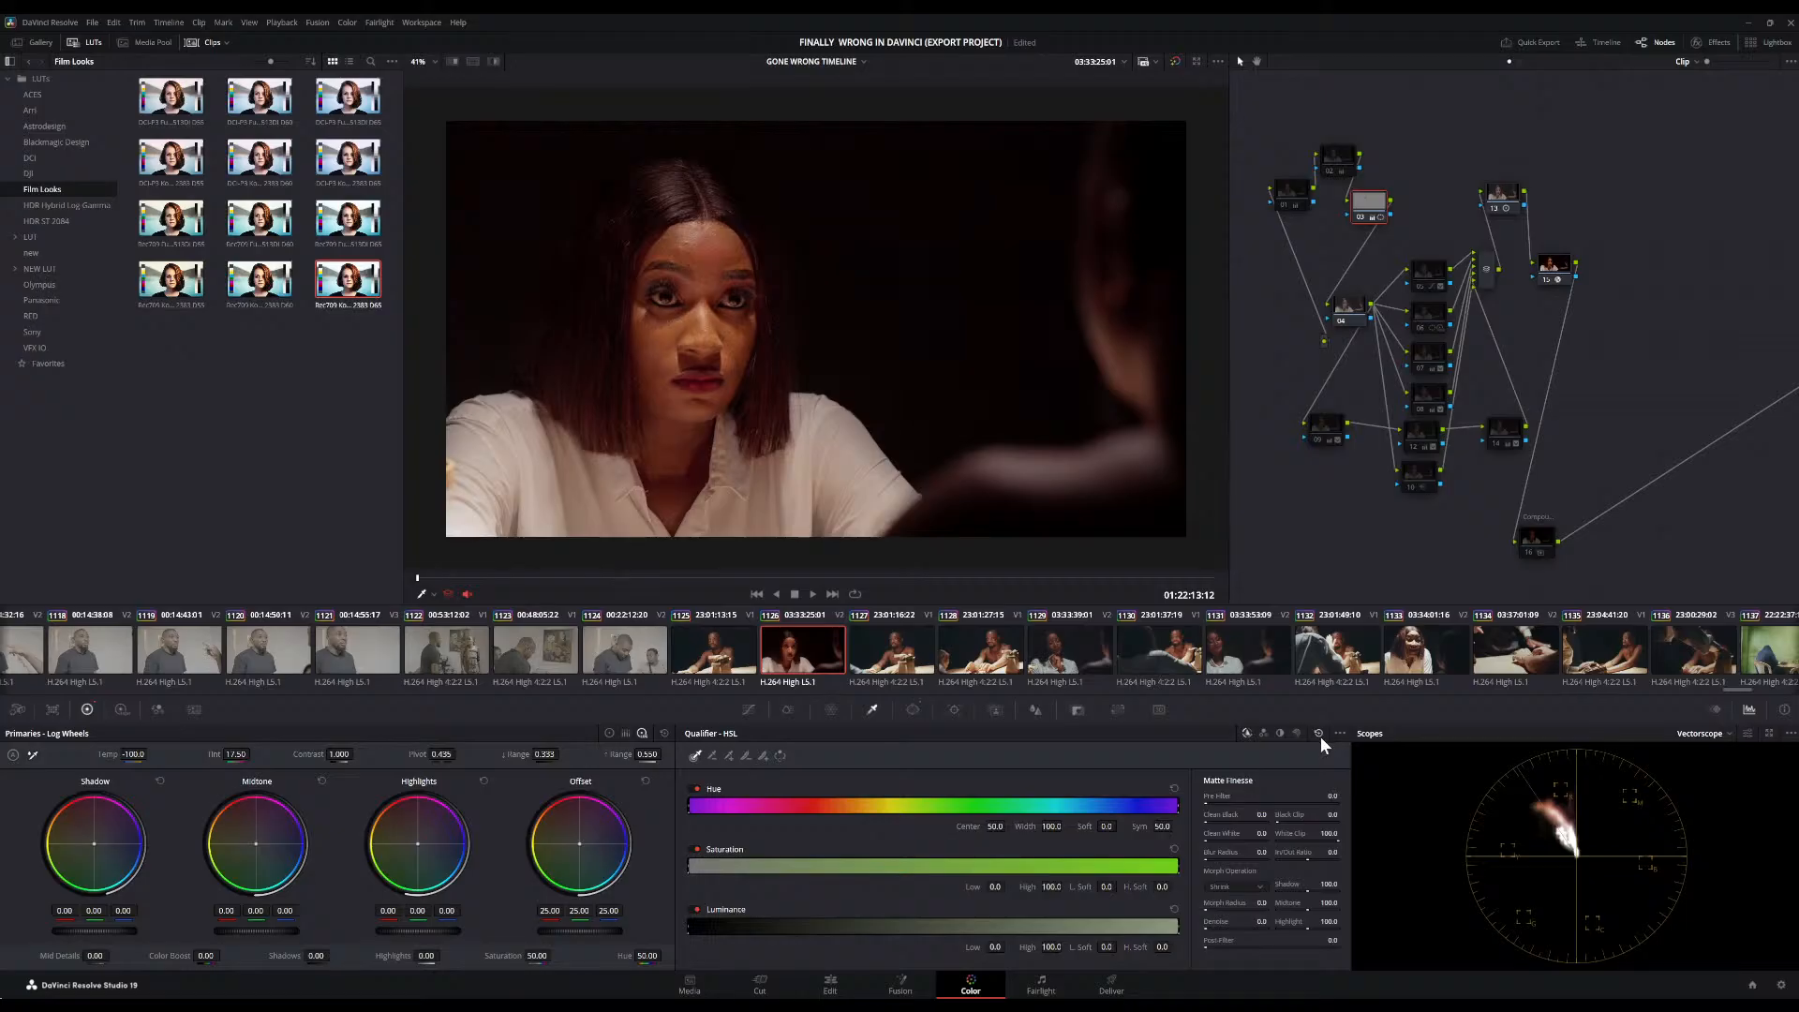
# Reset the third node's circular window and rebalance the node with Temp at -390 and Tint at 5.50
pyautogui.click(912, 710)
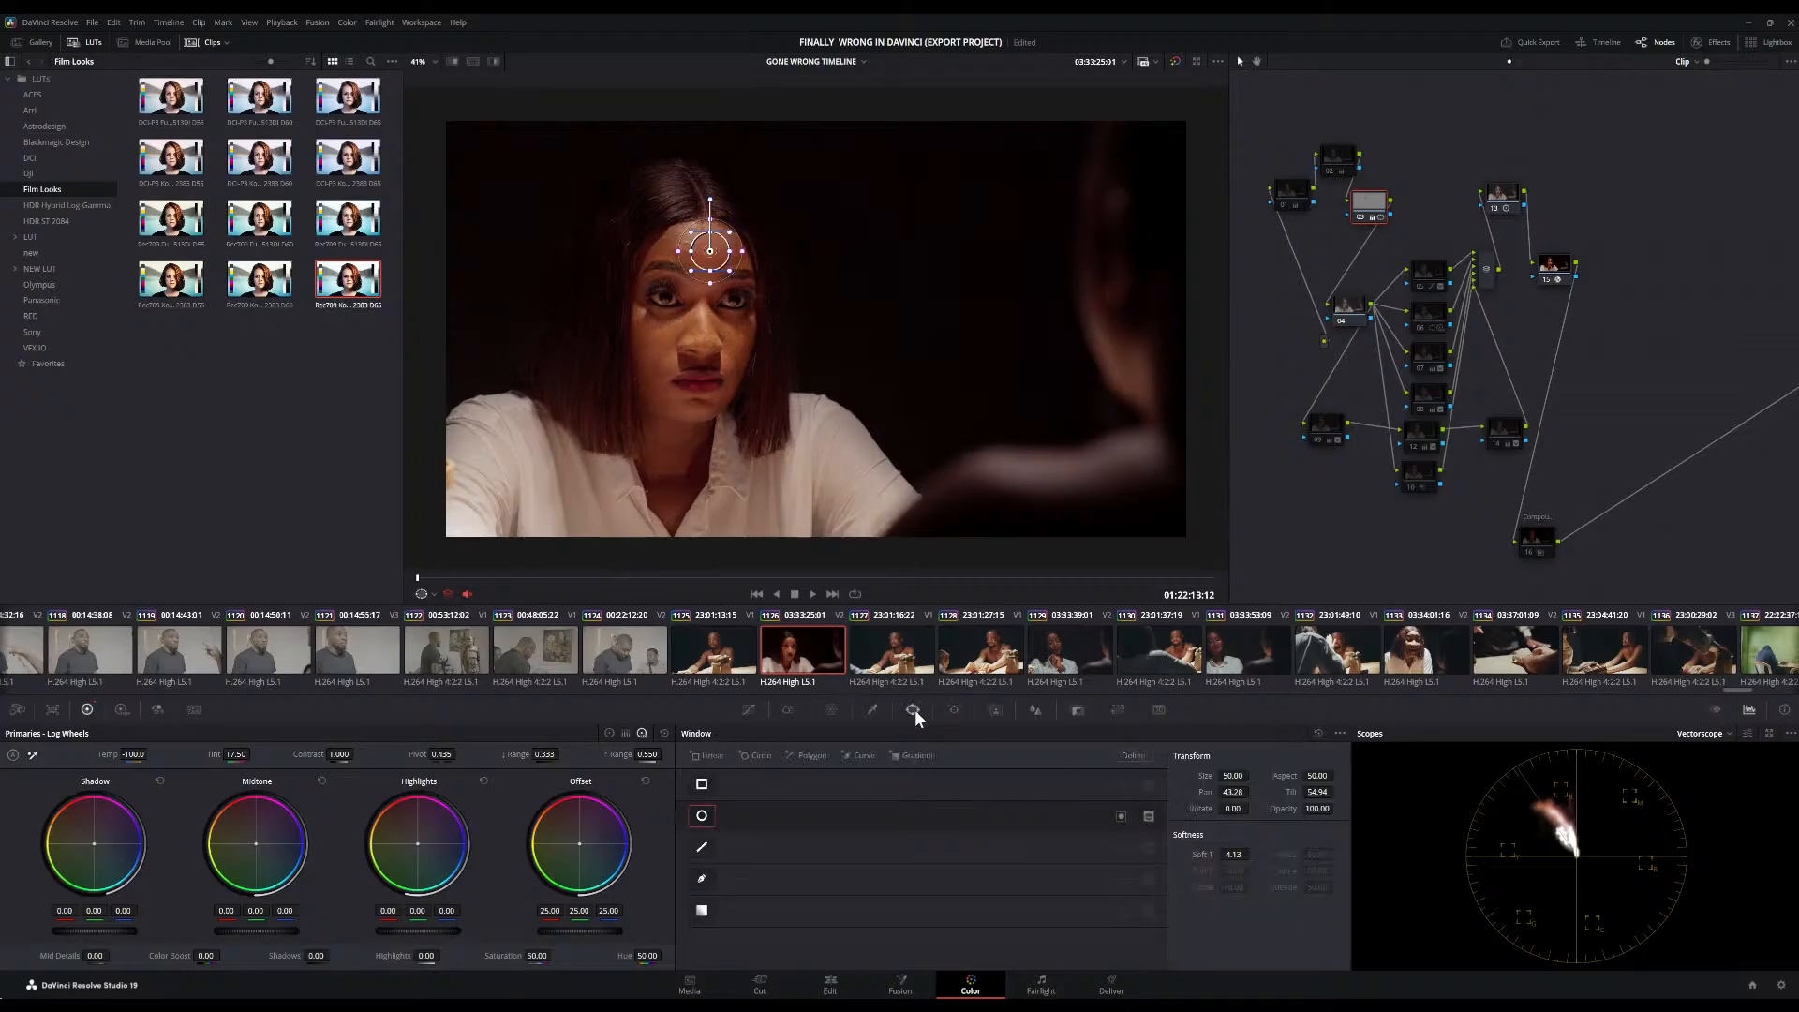
pyautogui.click(1319, 733)
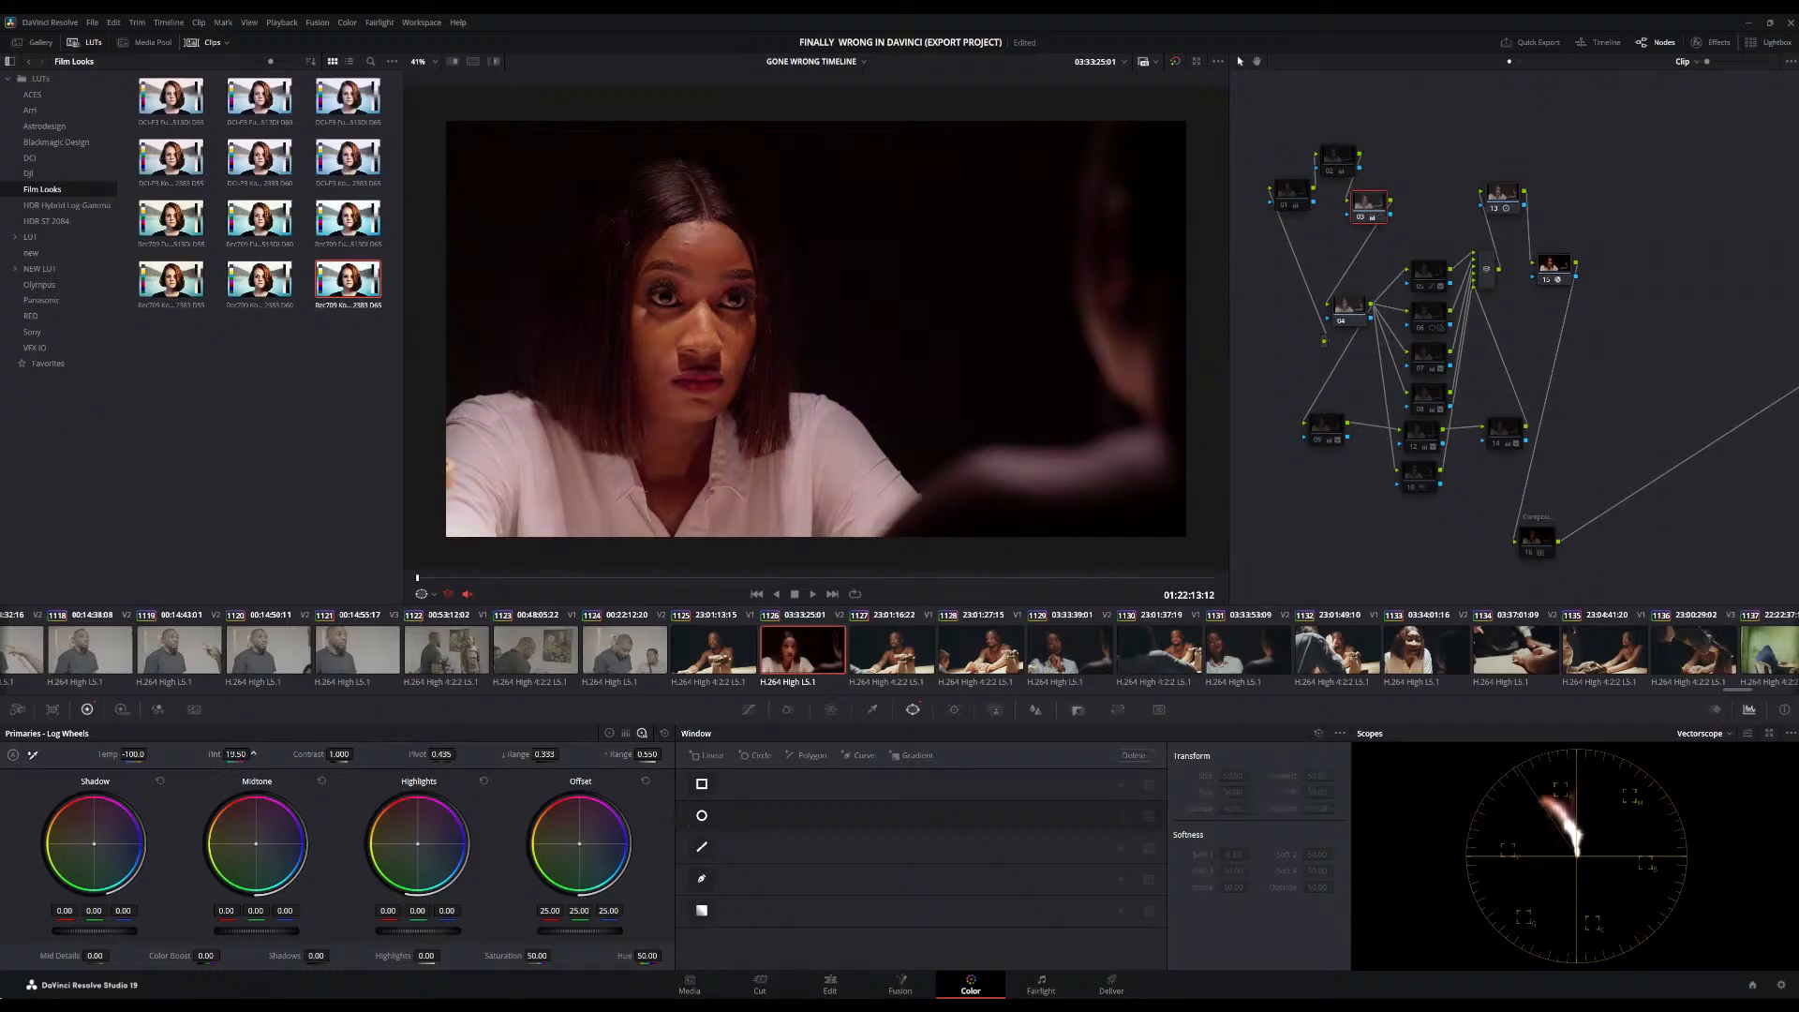
pyautogui.moveTo(239, 754); pyautogui.dragTo(253, 754)
pyautogui.moveTo(140, 755); pyautogui.dragTo(151, 754)
pyautogui.moveTo(150, 755); pyautogui.dragTo(150, 755)
pyautogui.moveTo(236, 754); pyautogui.dragTo(253, 754)
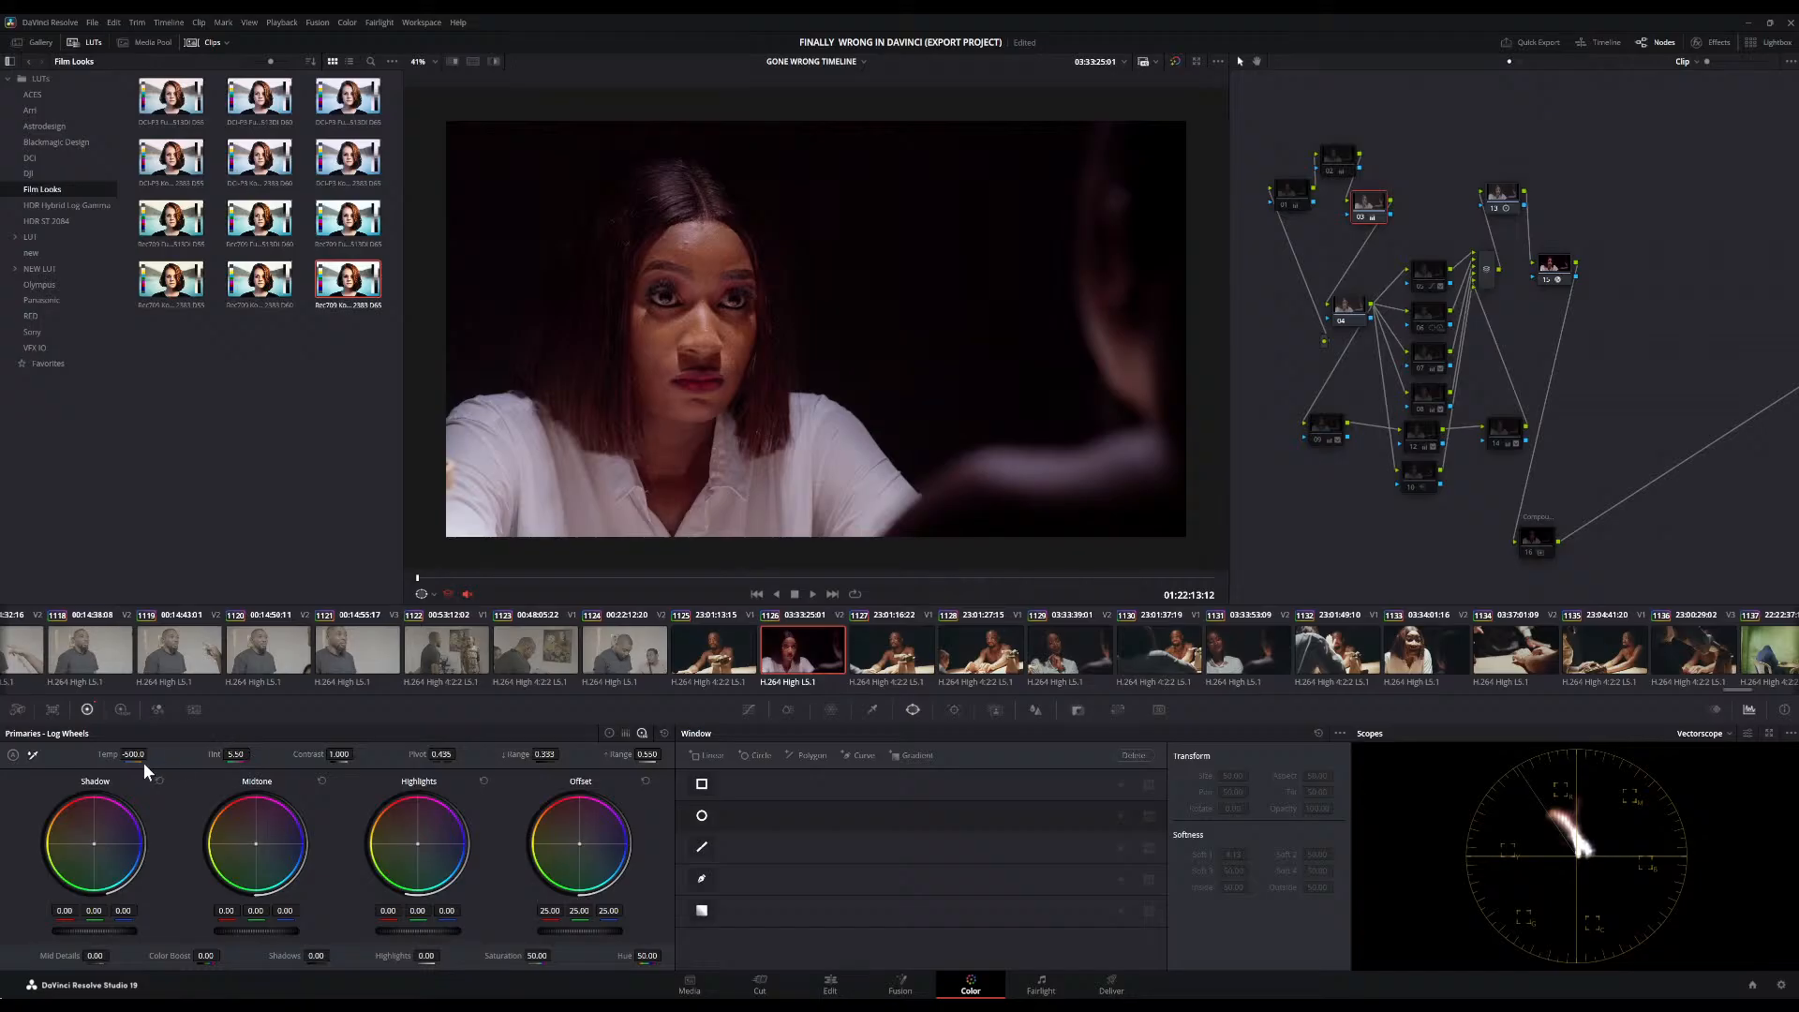
pyautogui.moveTo(133, 754); pyautogui.dragTo(150, 752)
pyautogui.scroll(2, 823, 318)
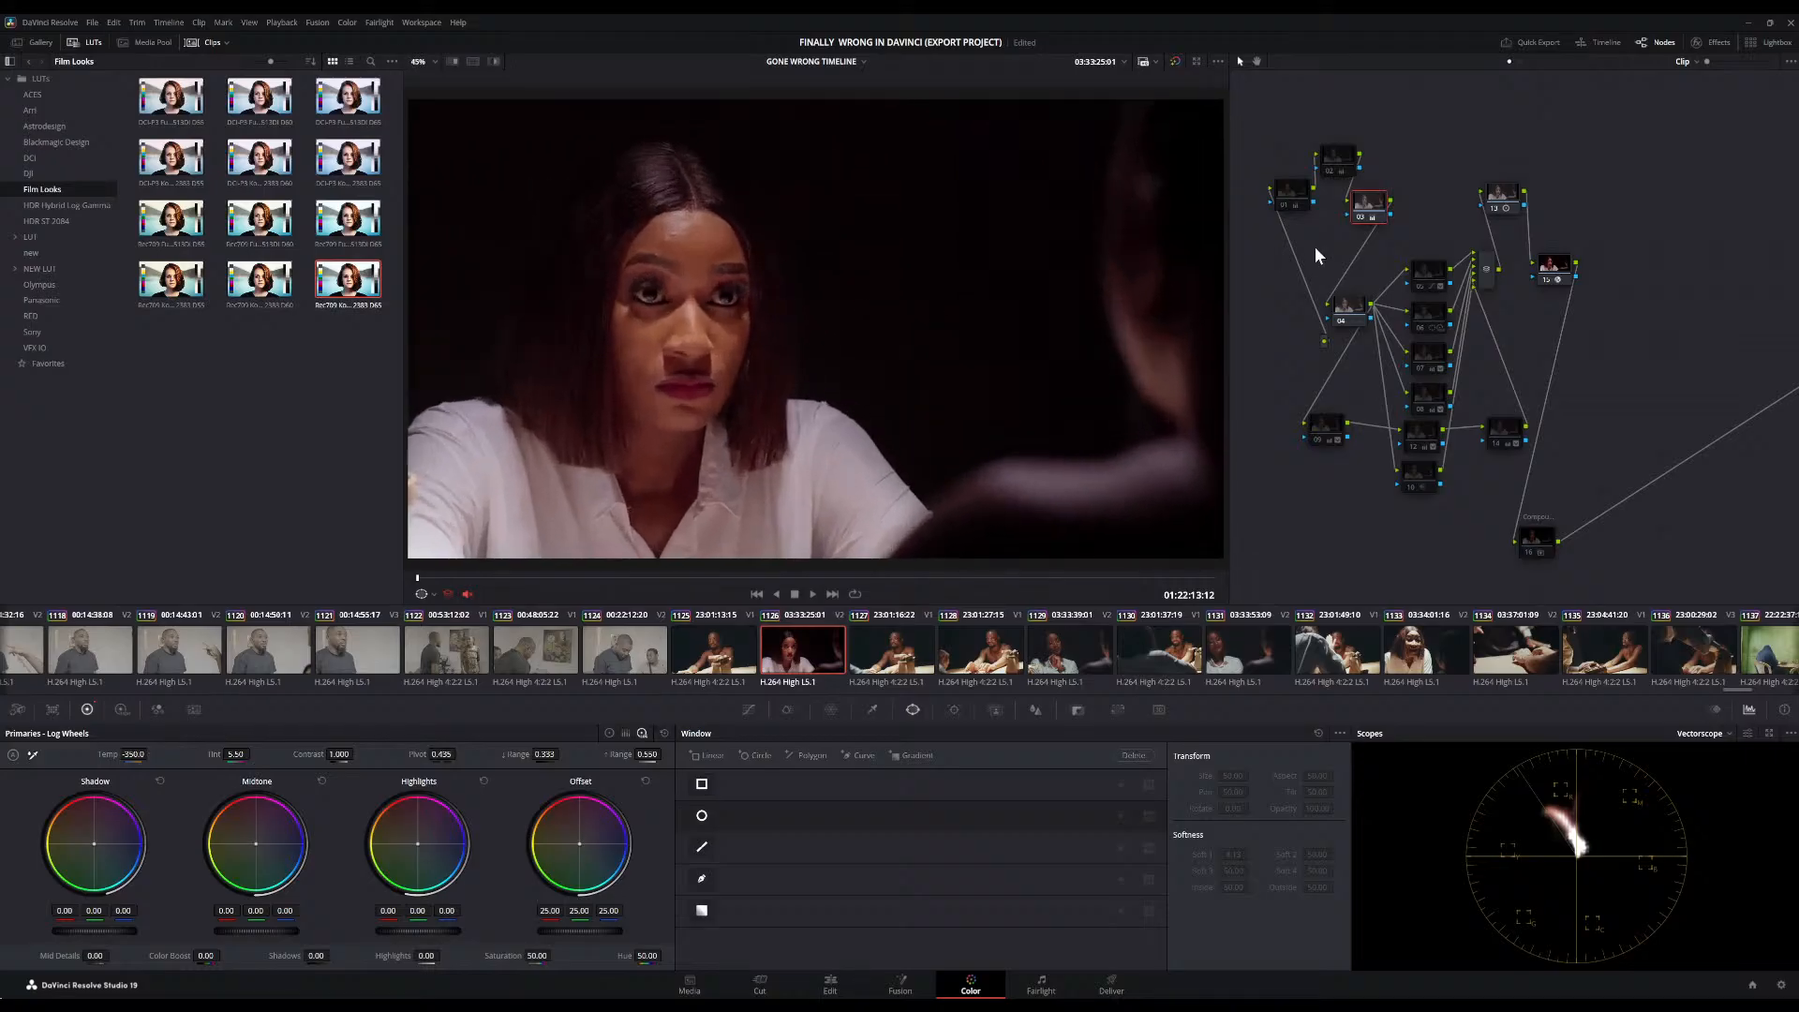
# Enable the first node and set its master Offset to 25.00 using the primary color wheels
pyautogui.click(1360, 217)
pyautogui.click(1289, 195)
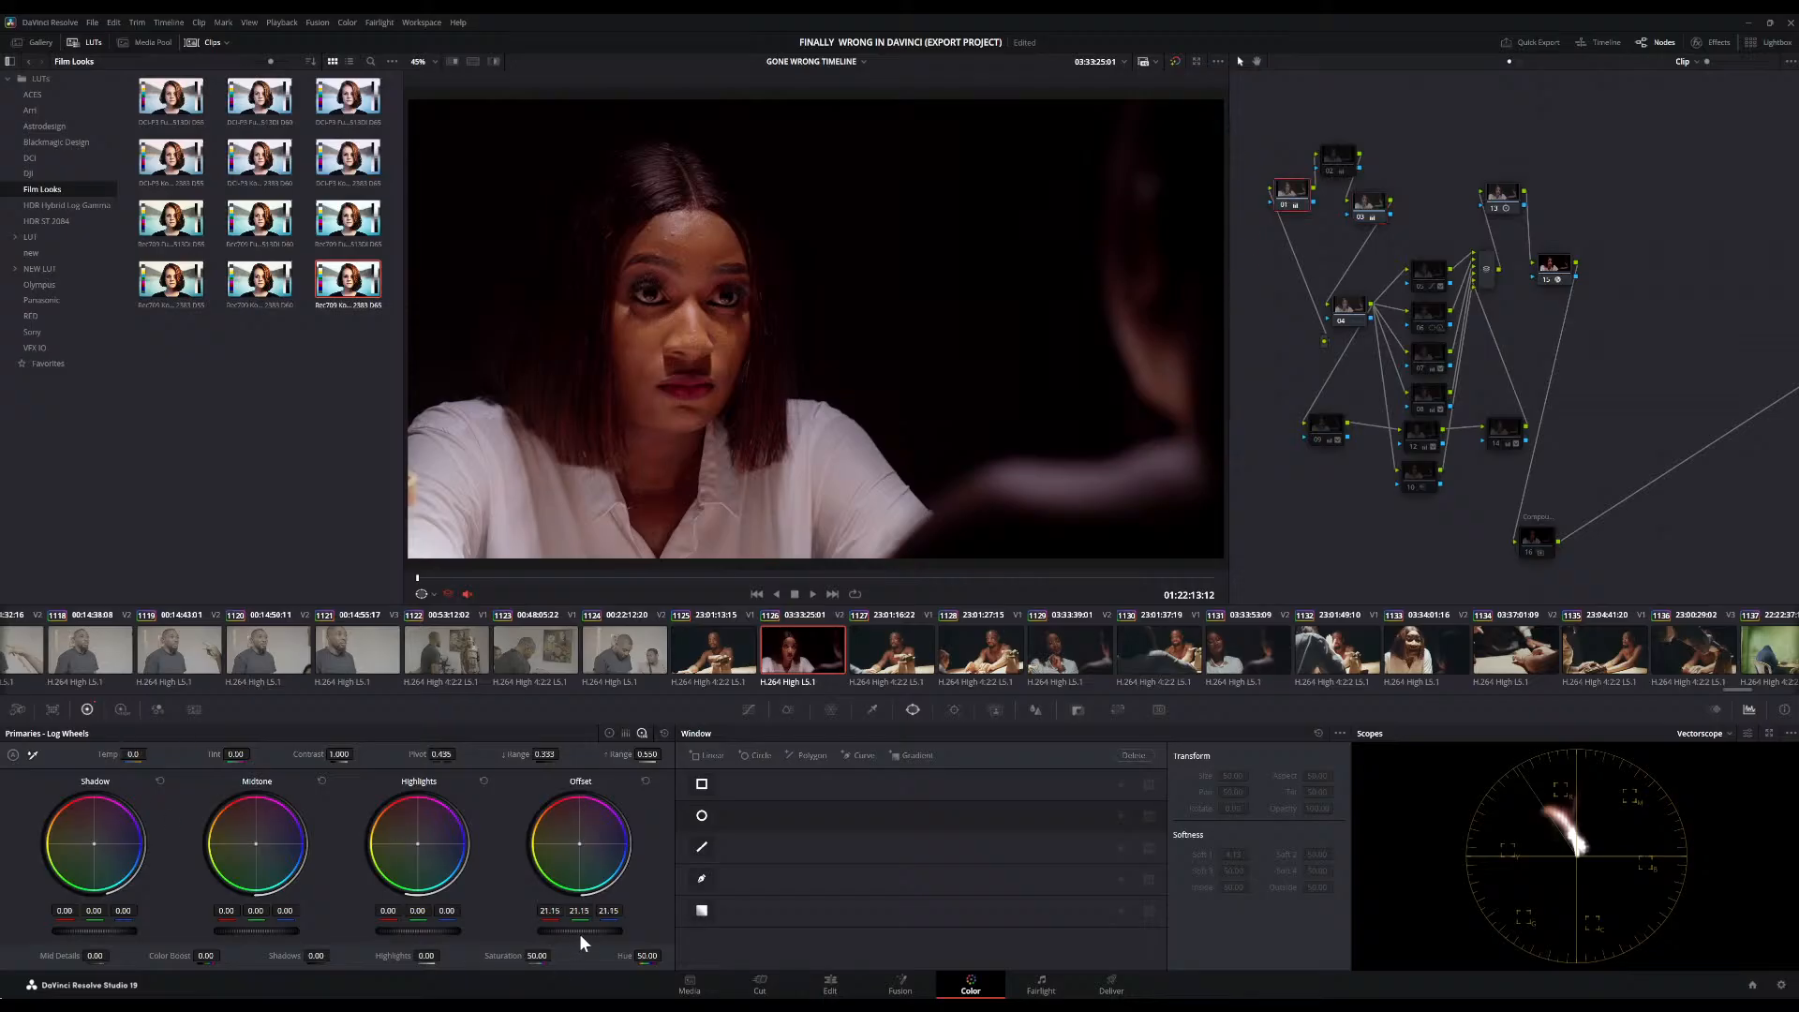
pyautogui.click(609, 734)
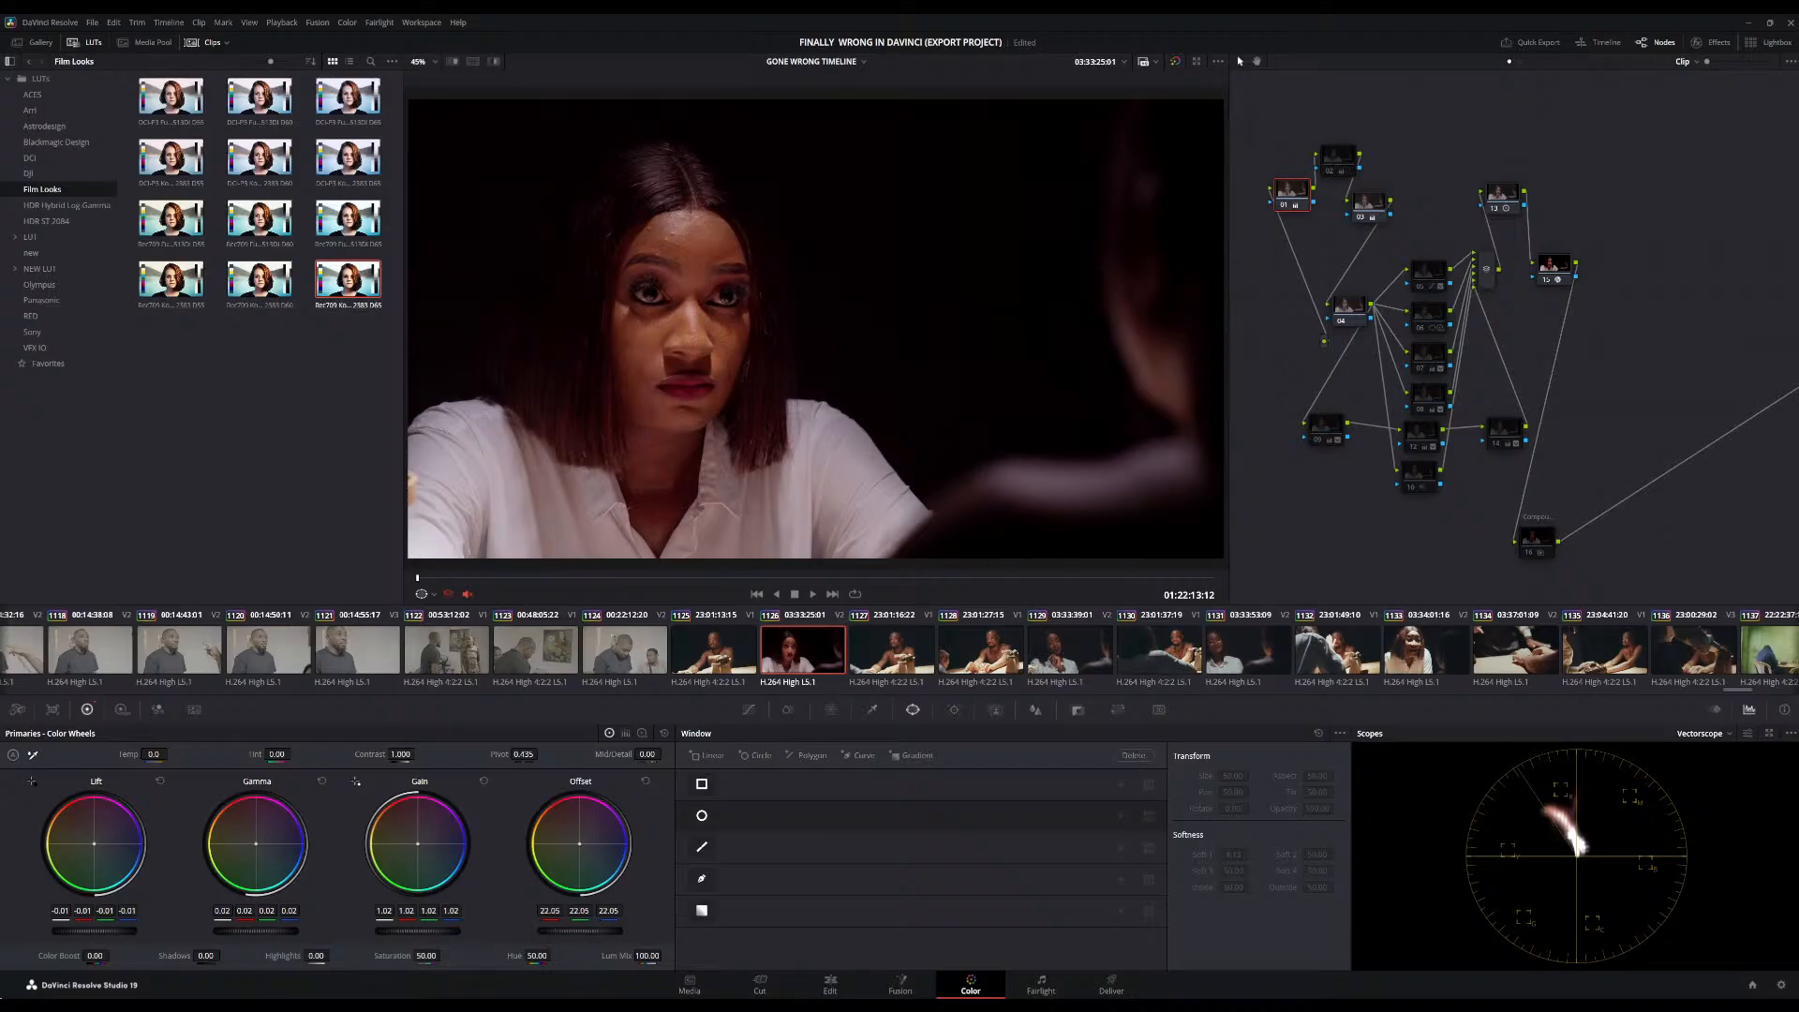
pyautogui.moveTo(579, 930); pyautogui.dragTo(599, 931)
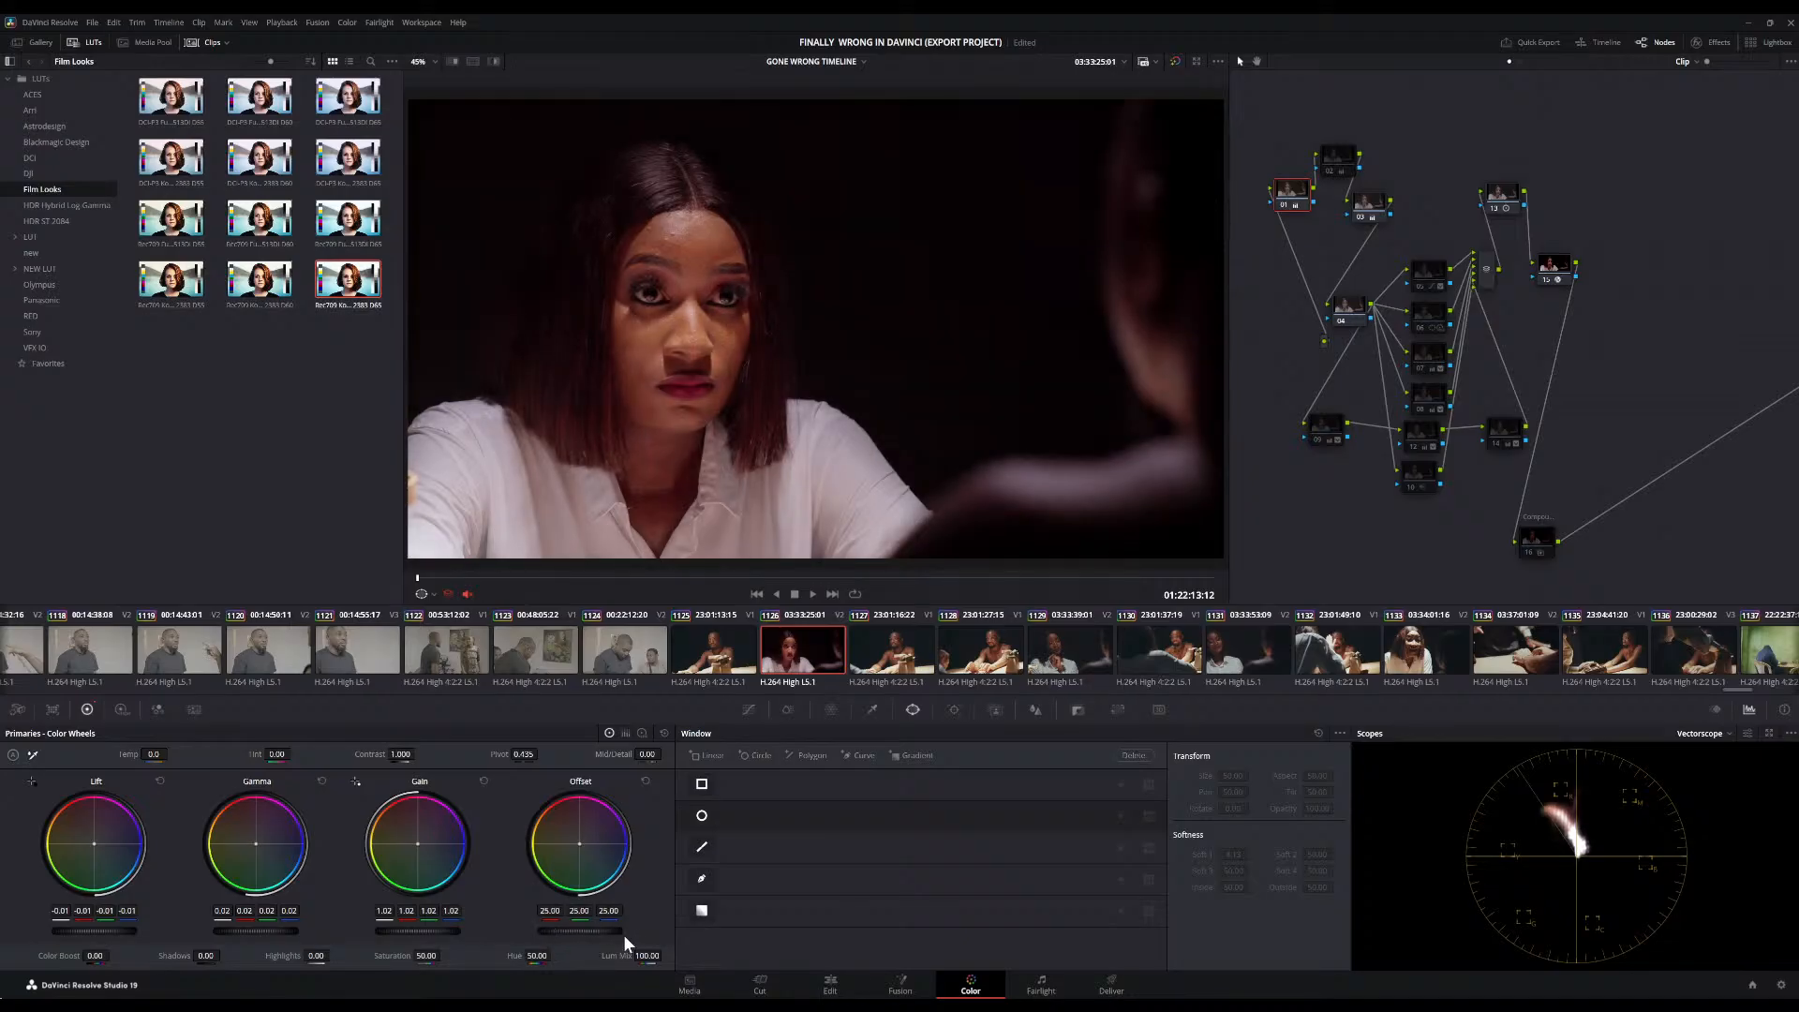
# Rebalance the first node's exposure with the master Gain at 1.07 and the master Offset at 22.25
pyautogui.moveTo(585, 931); pyautogui.dragTo(575, 930)
pyautogui.scroll(-2, 951, 260)
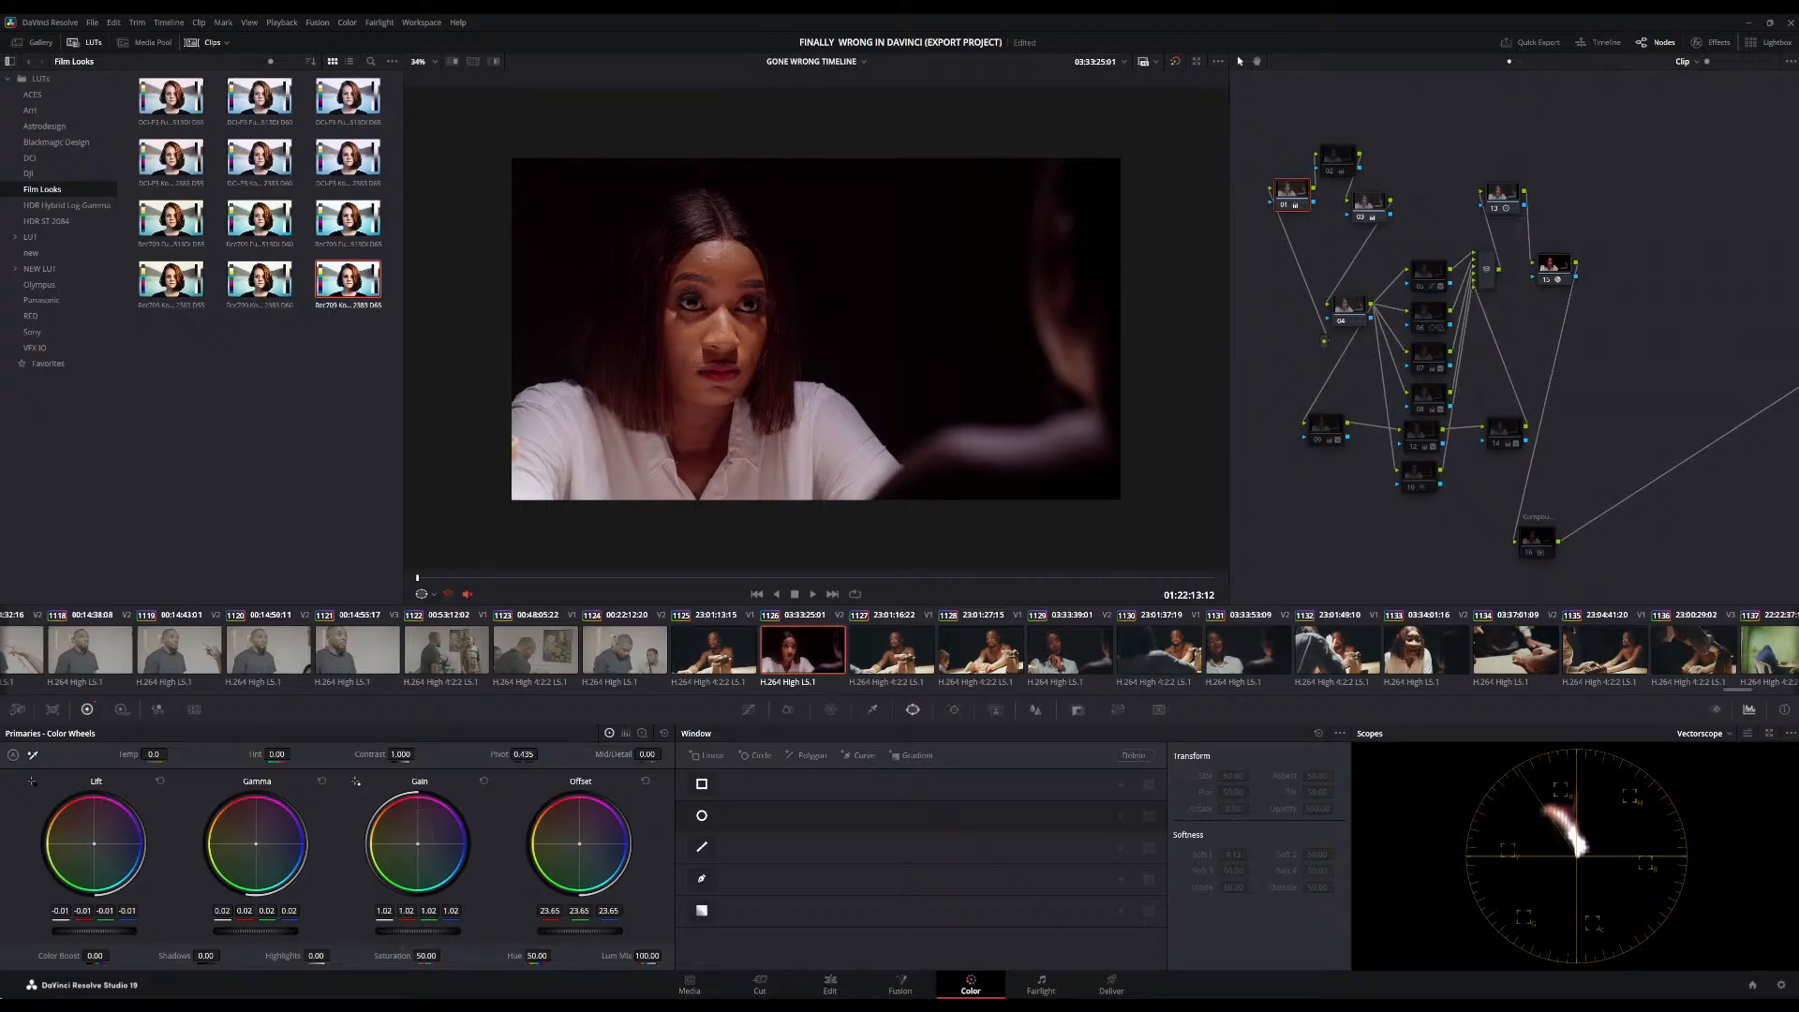
pyautogui.moveTo(418, 930); pyautogui.dragTo(437, 931)
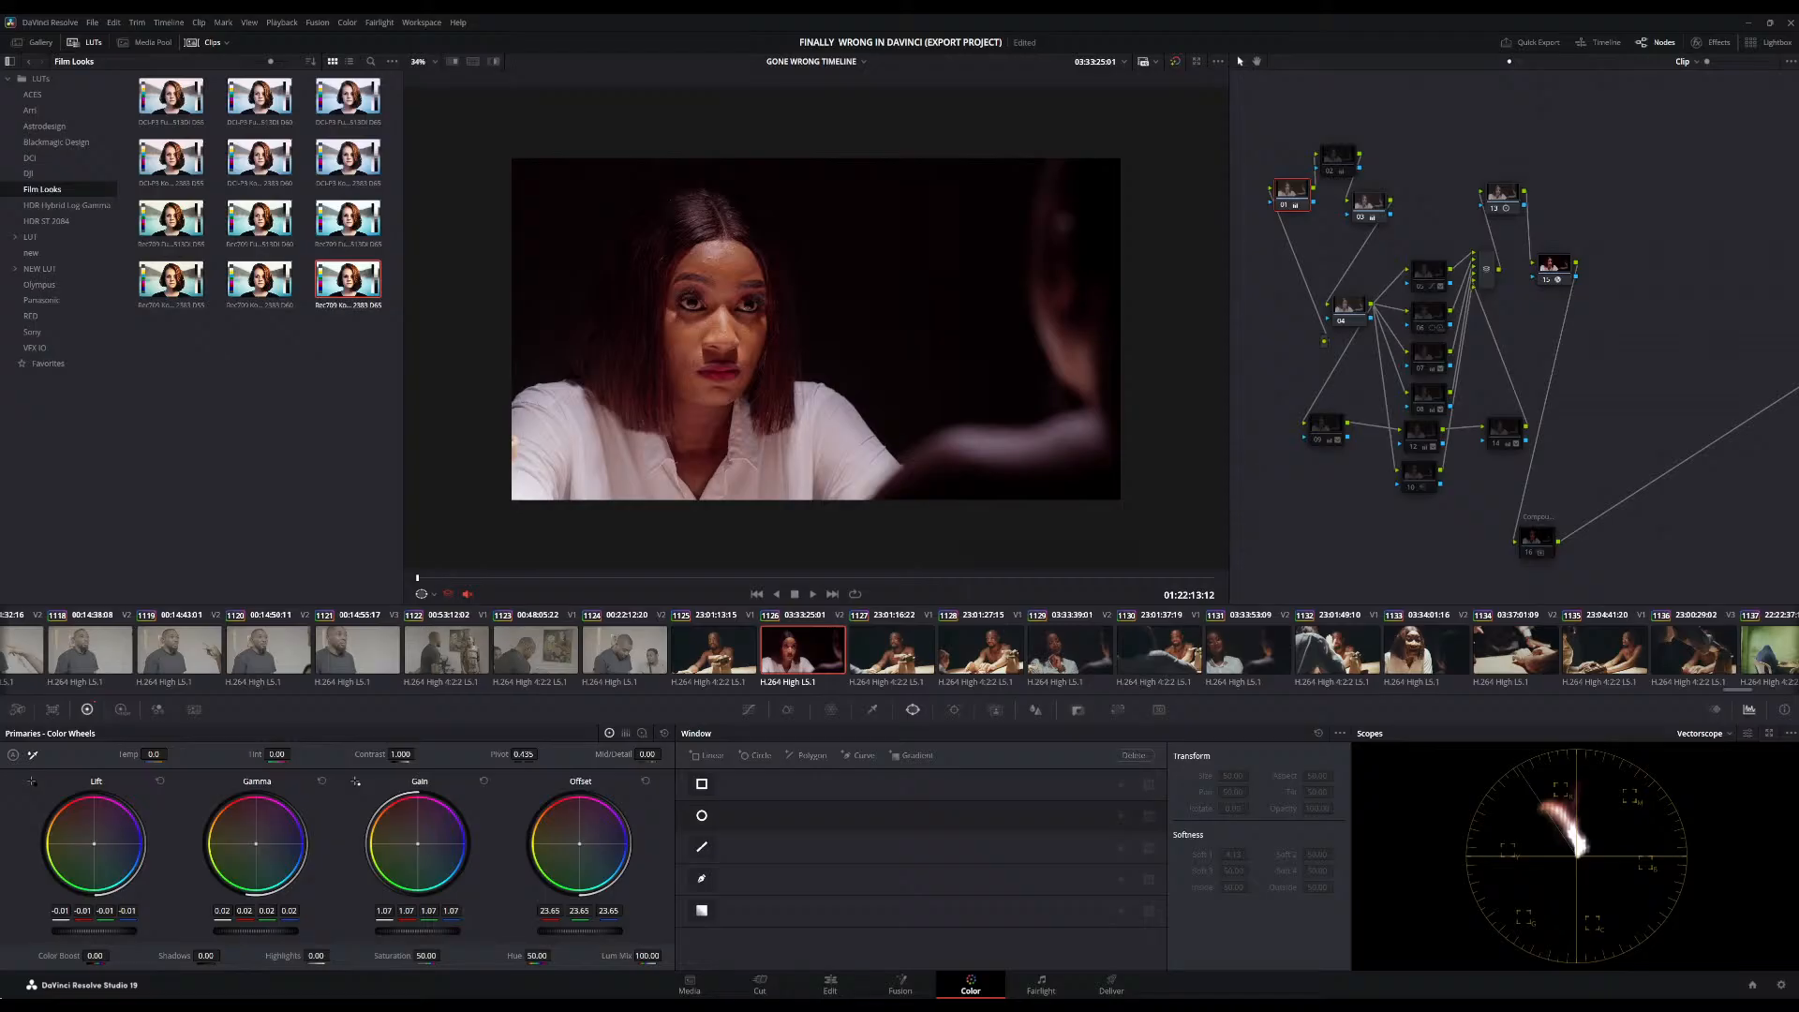
pyautogui.moveTo(255, 930); pyautogui.dragTo(251, 931)
pyautogui.moveTo(581, 930); pyautogui.dragTo(575, 930)
pyautogui.scroll(2, 909, 334)
pyautogui.scroll(-1, 910, 335)
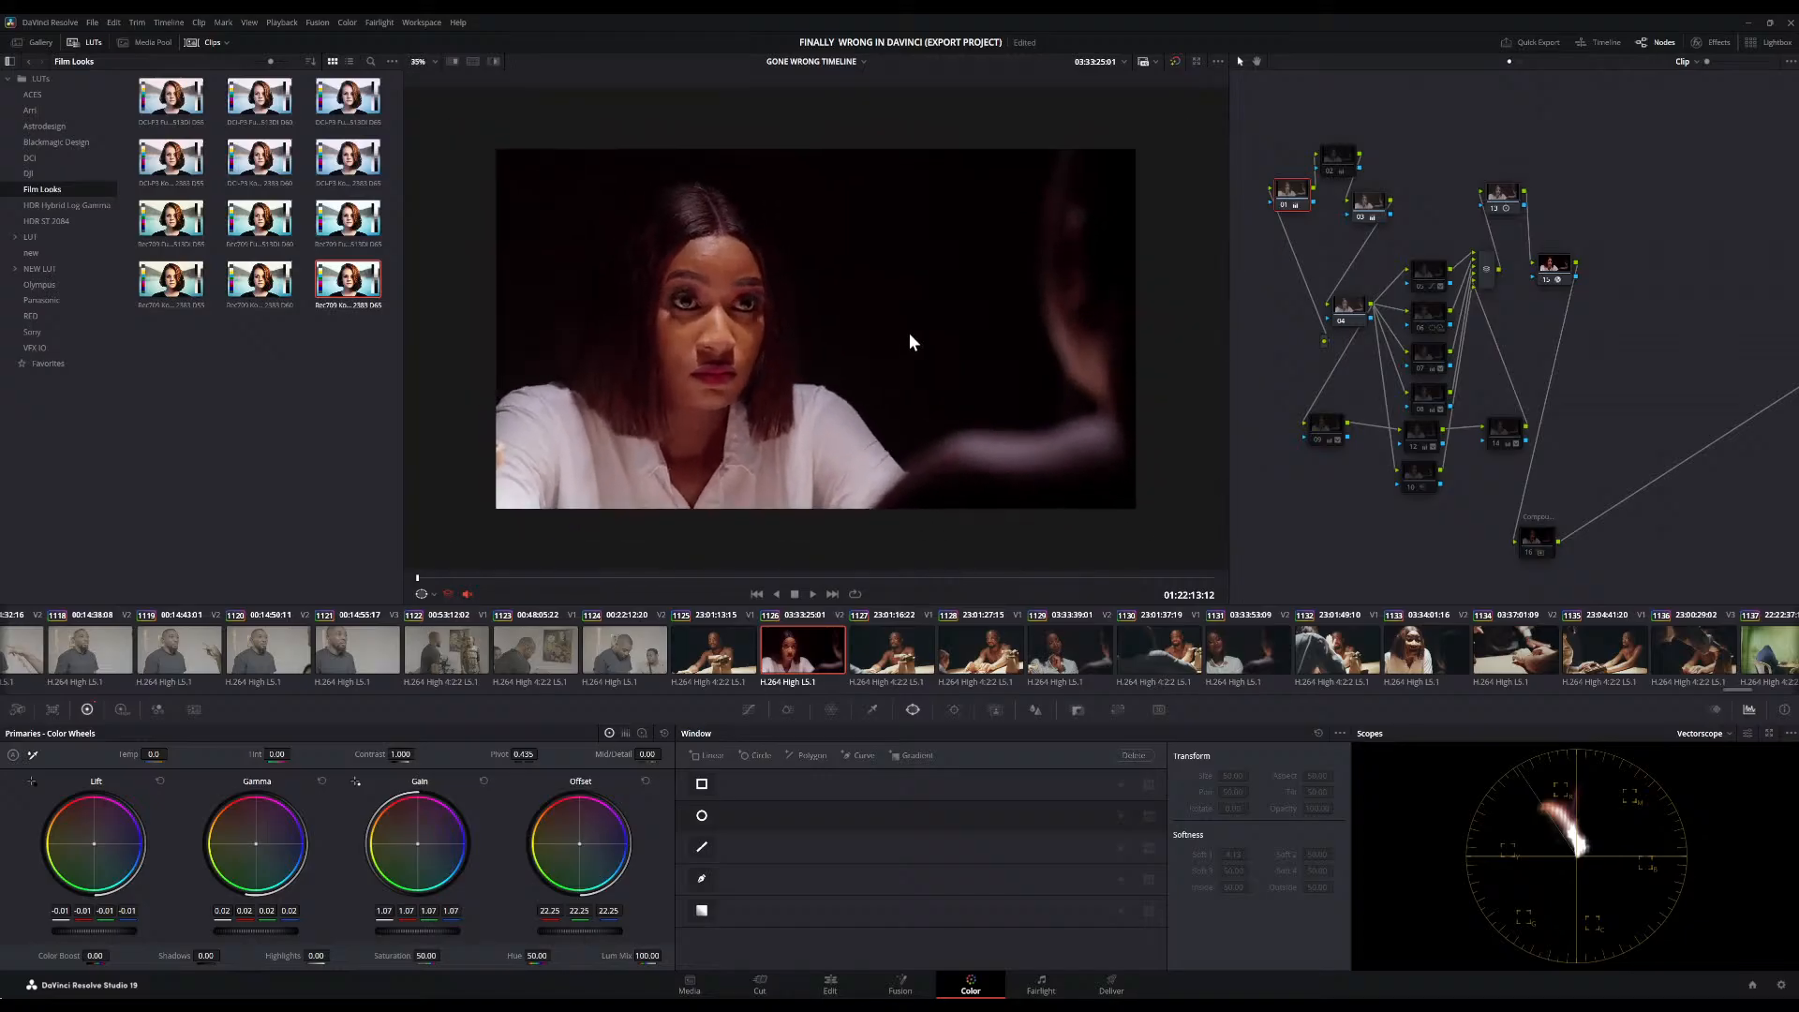
# Compare the graded shot with its bypassed original, restore the grade, and save the project
pyautogui.click(1177, 60)
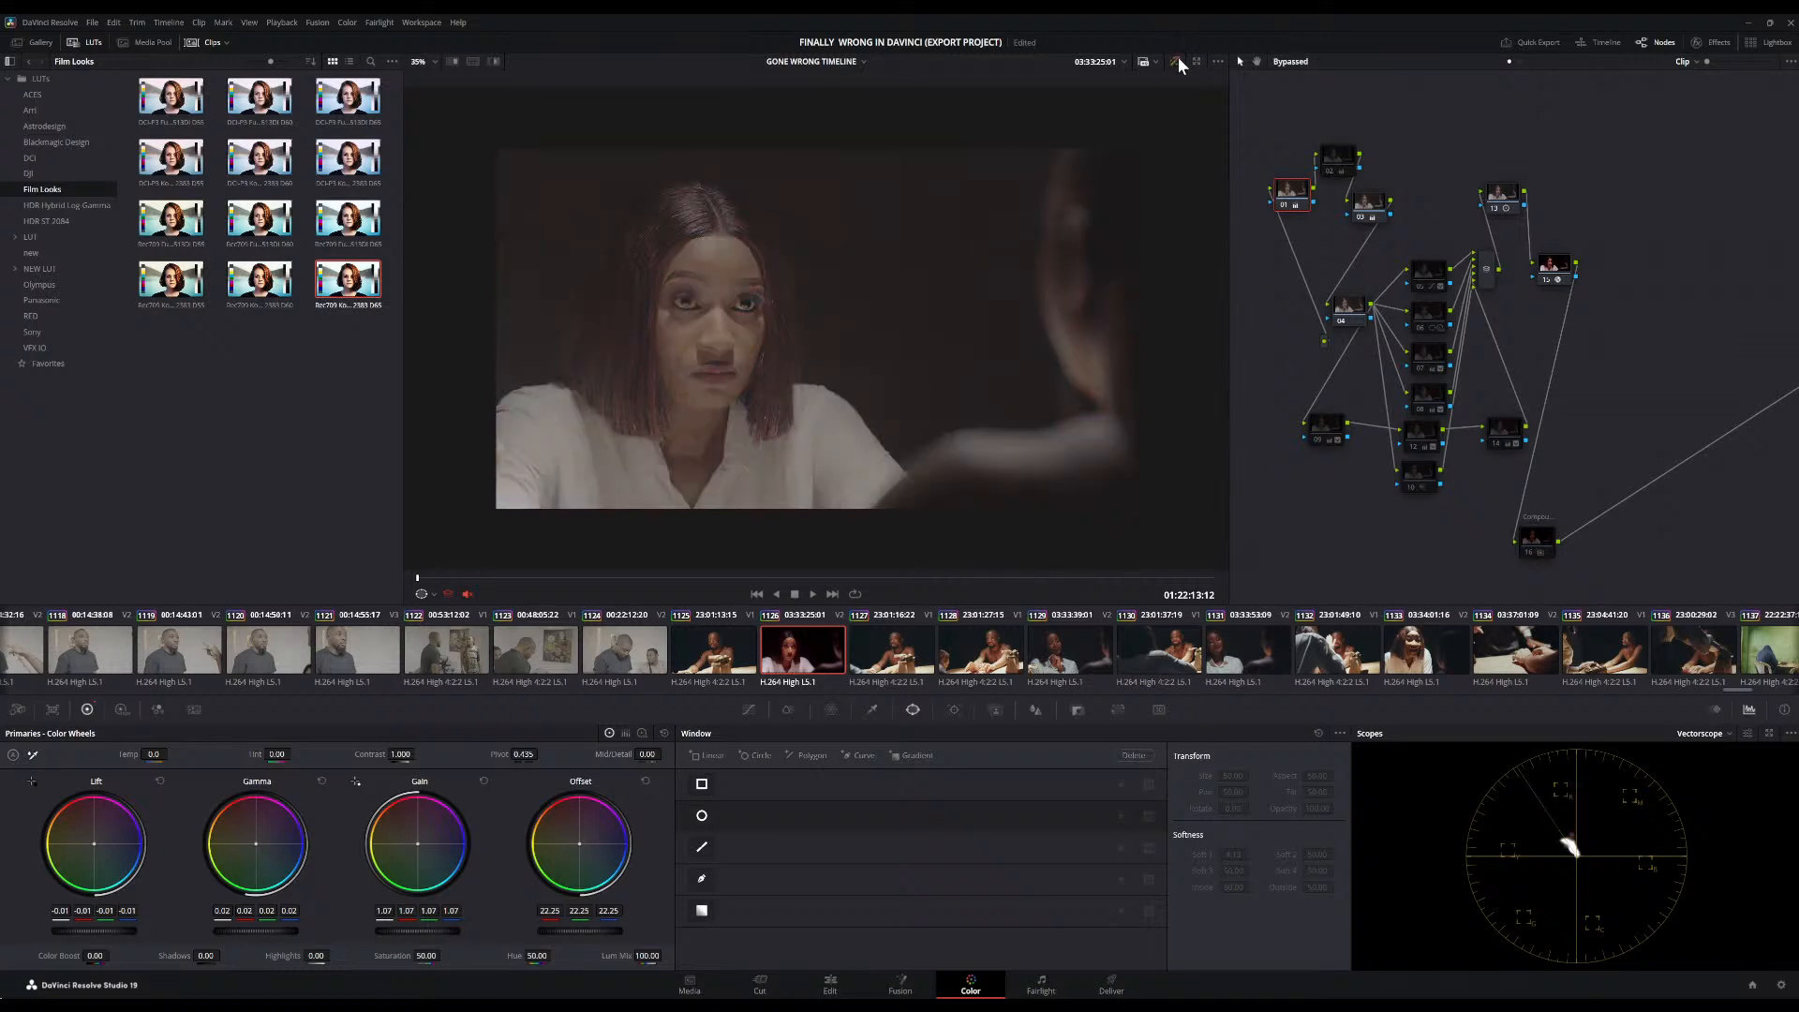
pyautogui.click(1178, 60)
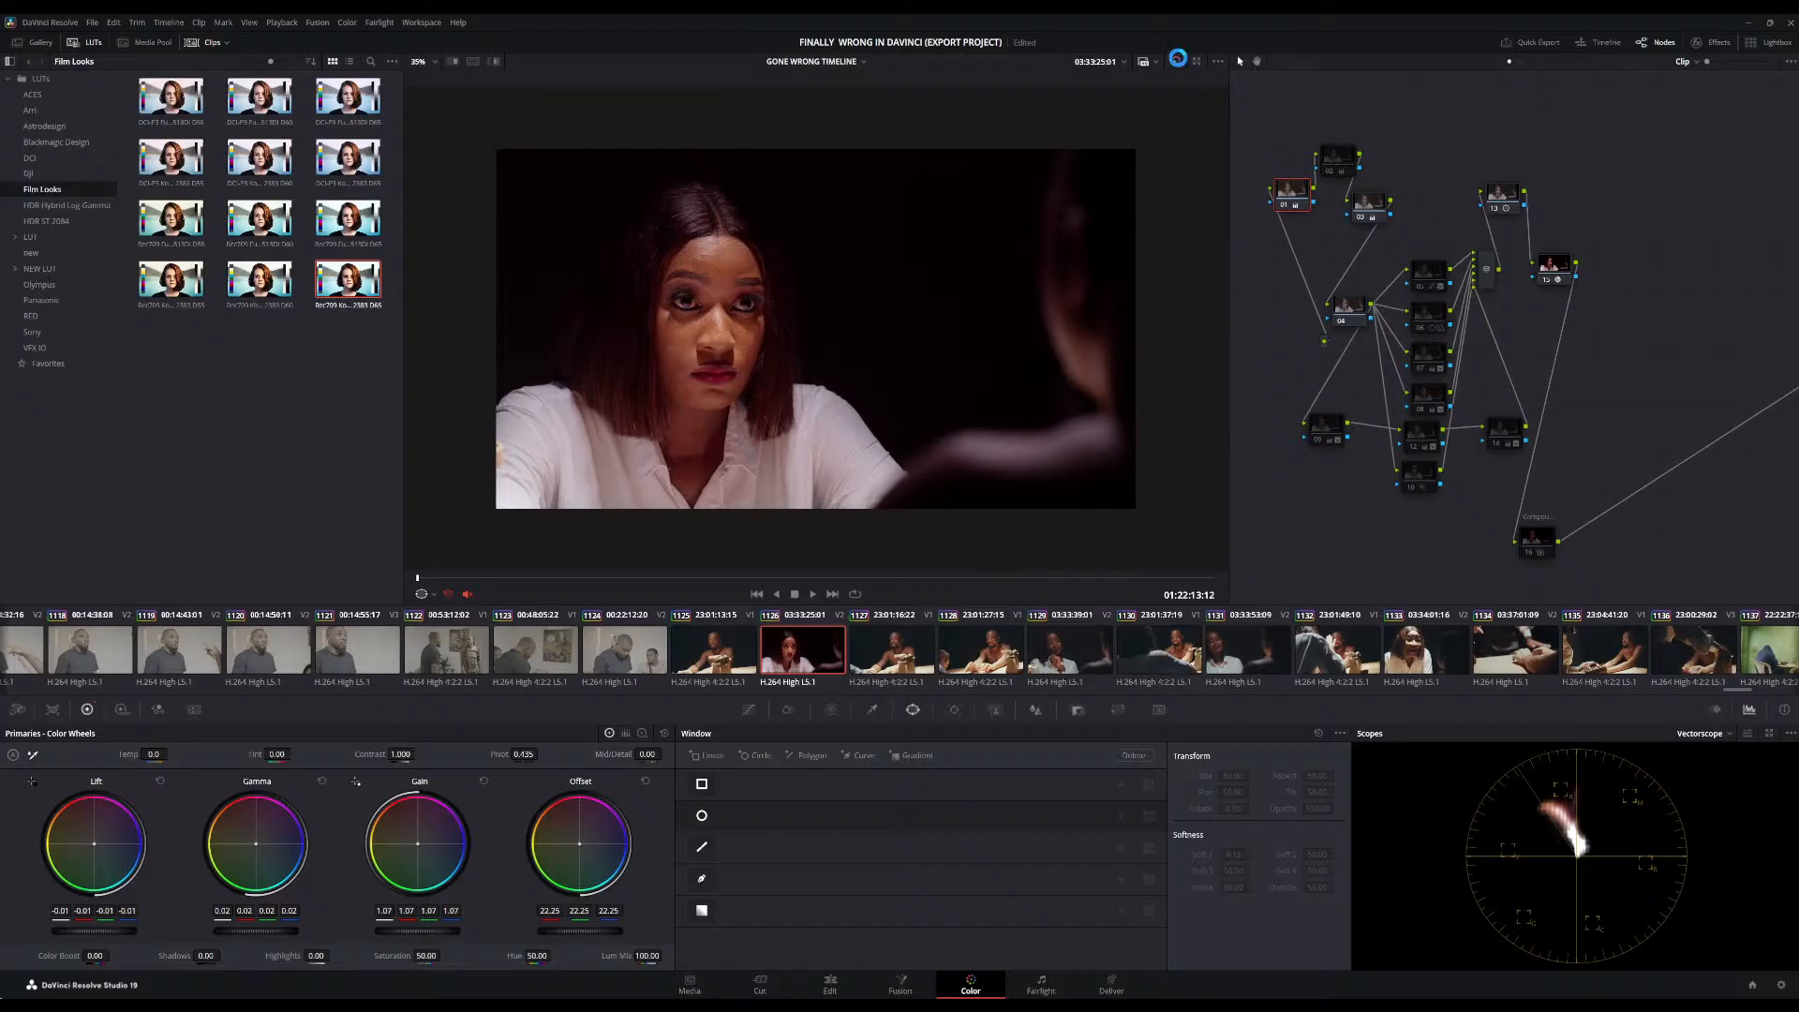
pyautogui.hotkey('ctrl', 's')
# Enable the second node, set its Saturation to 55.20, and check the result on another frame
pyautogui.click(1334, 172)
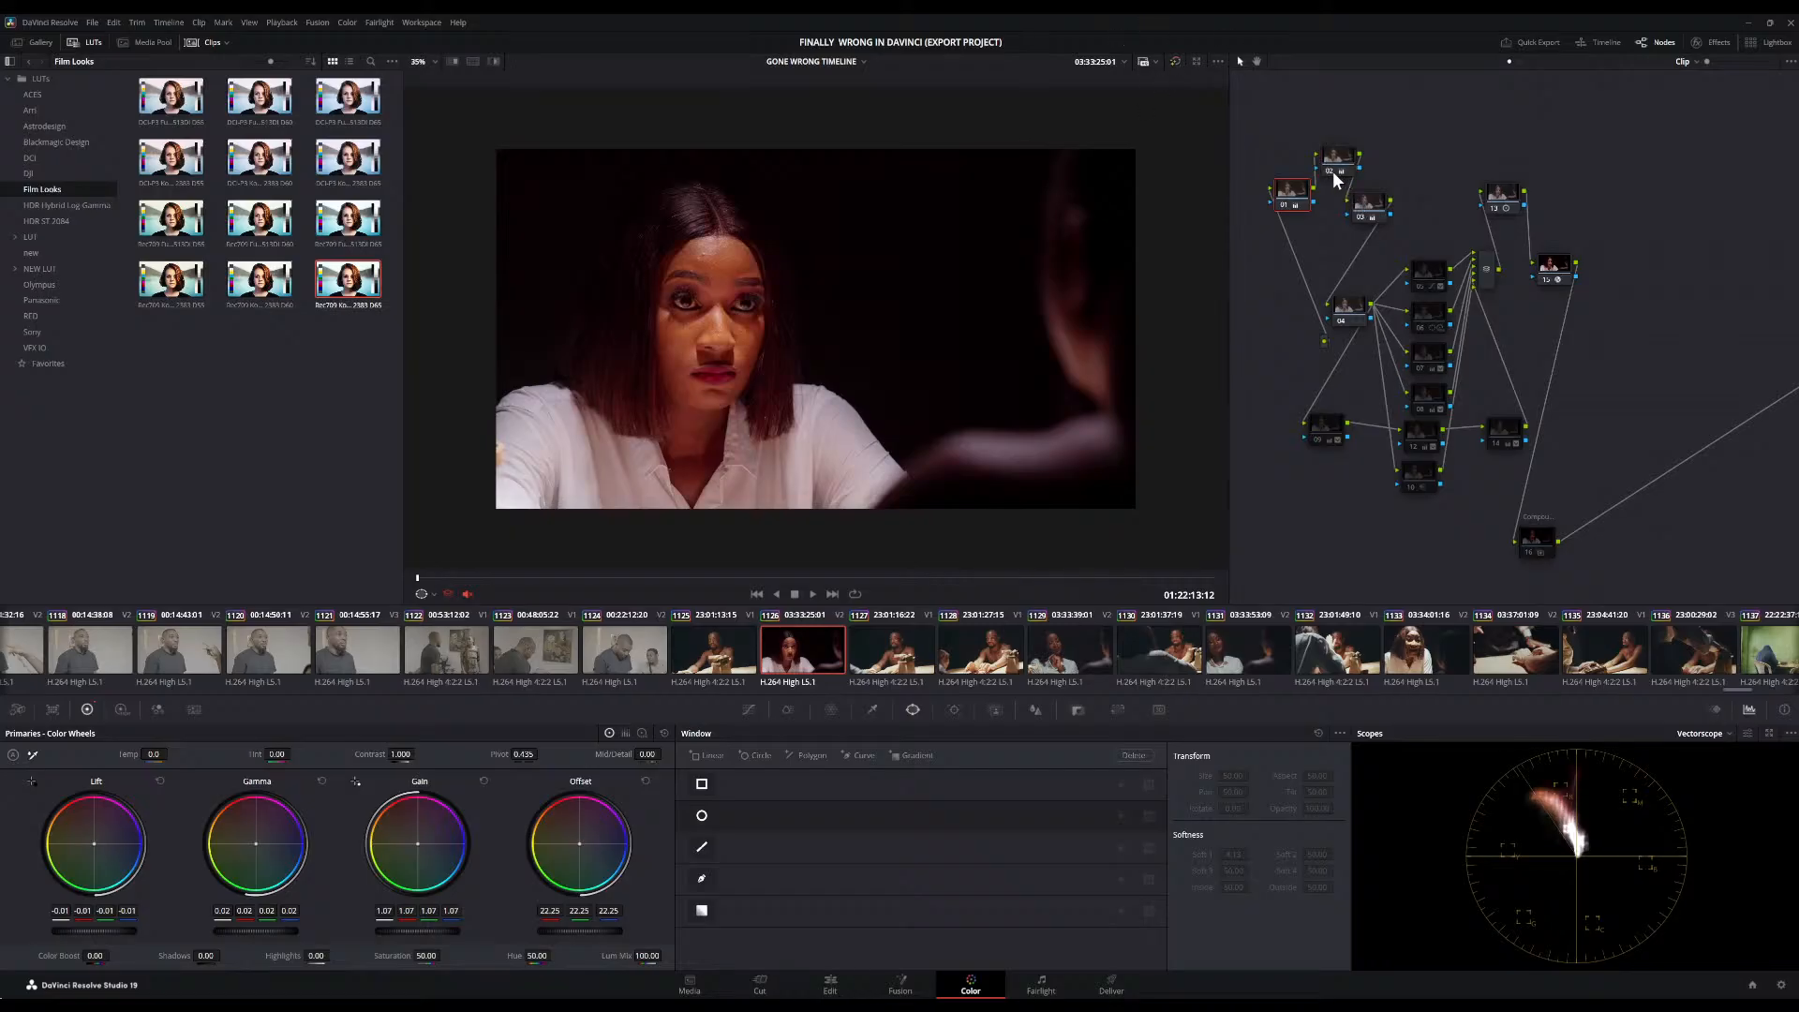
pyautogui.click(1337, 161)
pyautogui.moveTo(427, 955)
pyautogui.mouseDown()
pyautogui.moveTo(359, 955)
pyautogui.moveTo(394, 955)
pyautogui.mouseUp()
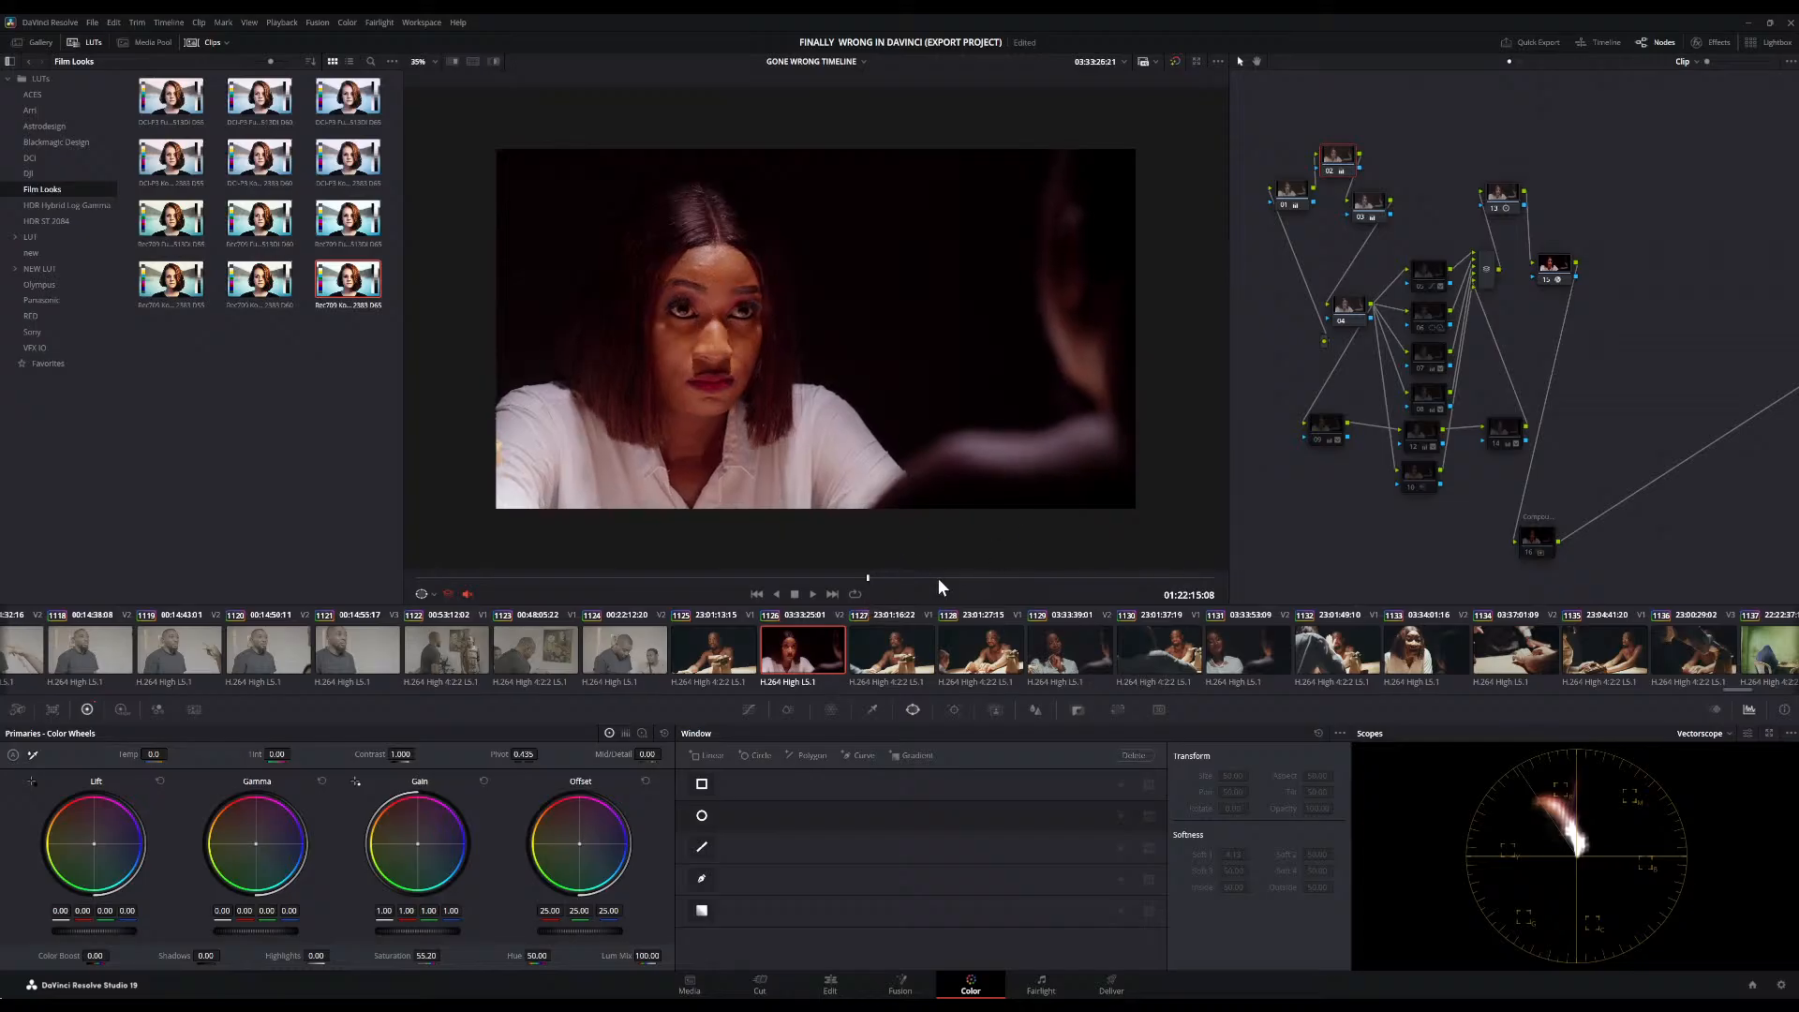
pyautogui.scroll(2, 875, 426)
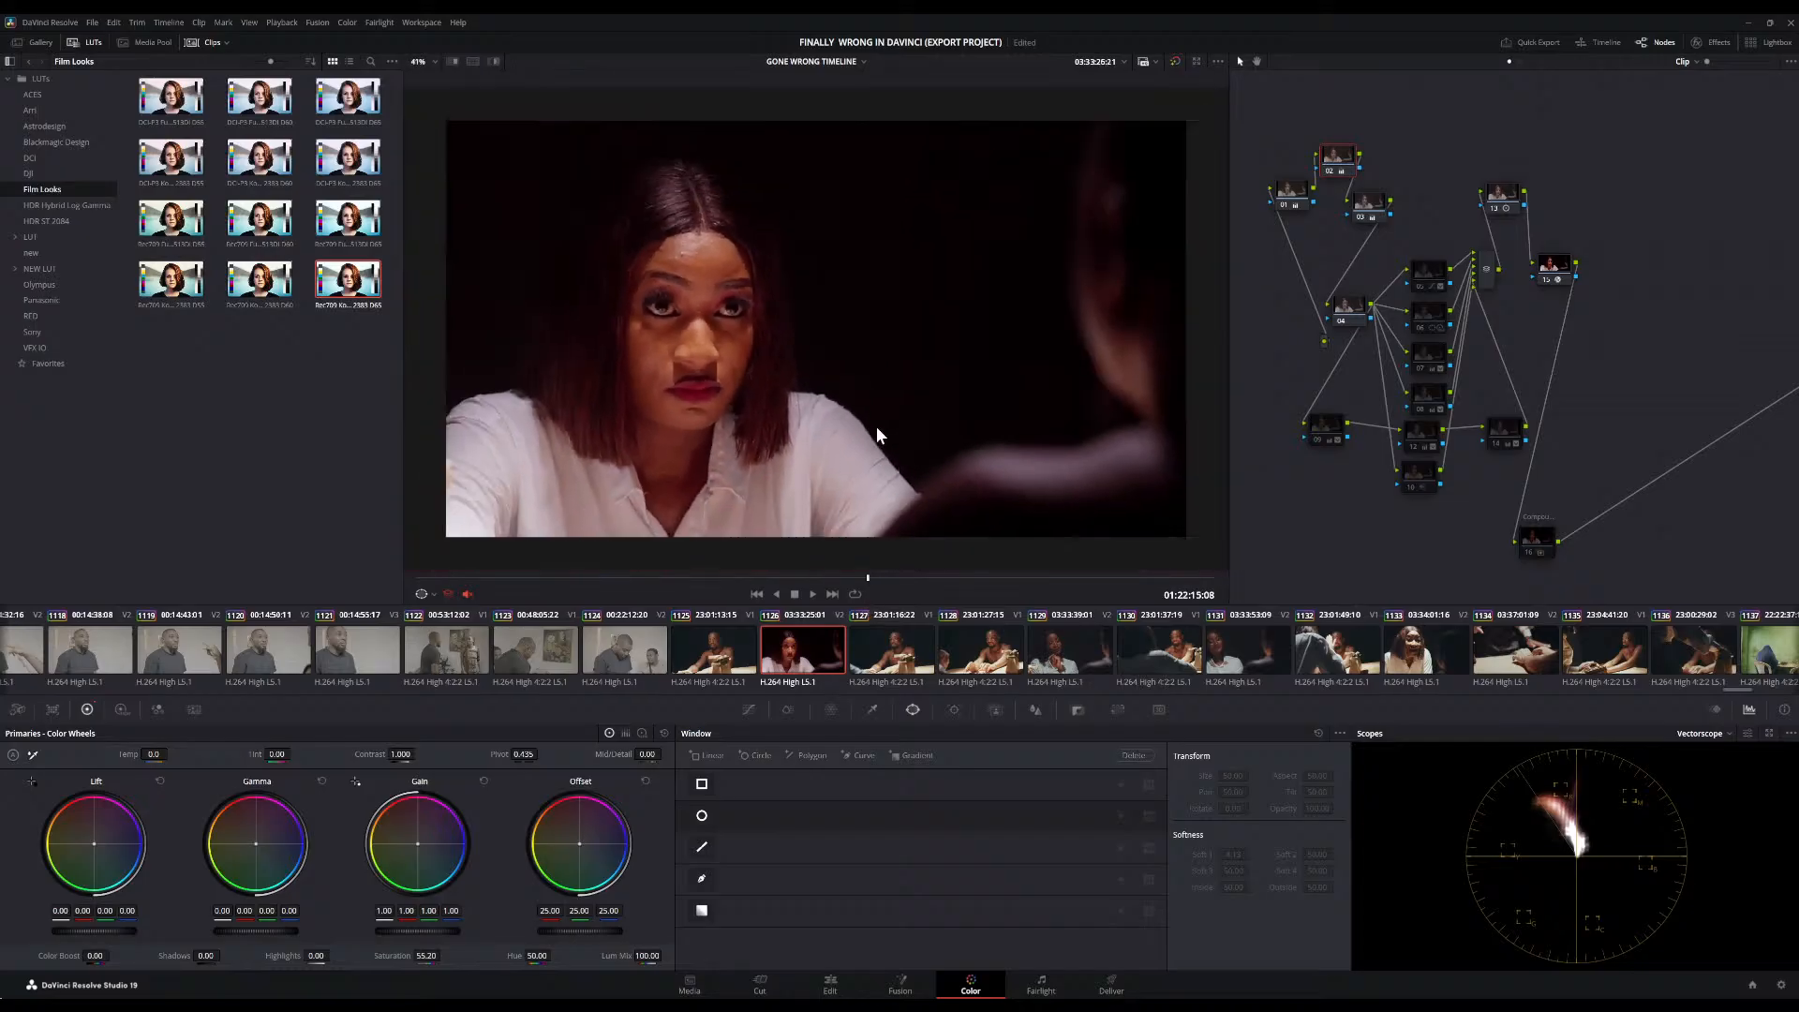
pyautogui.scroll(-2, 877, 434)
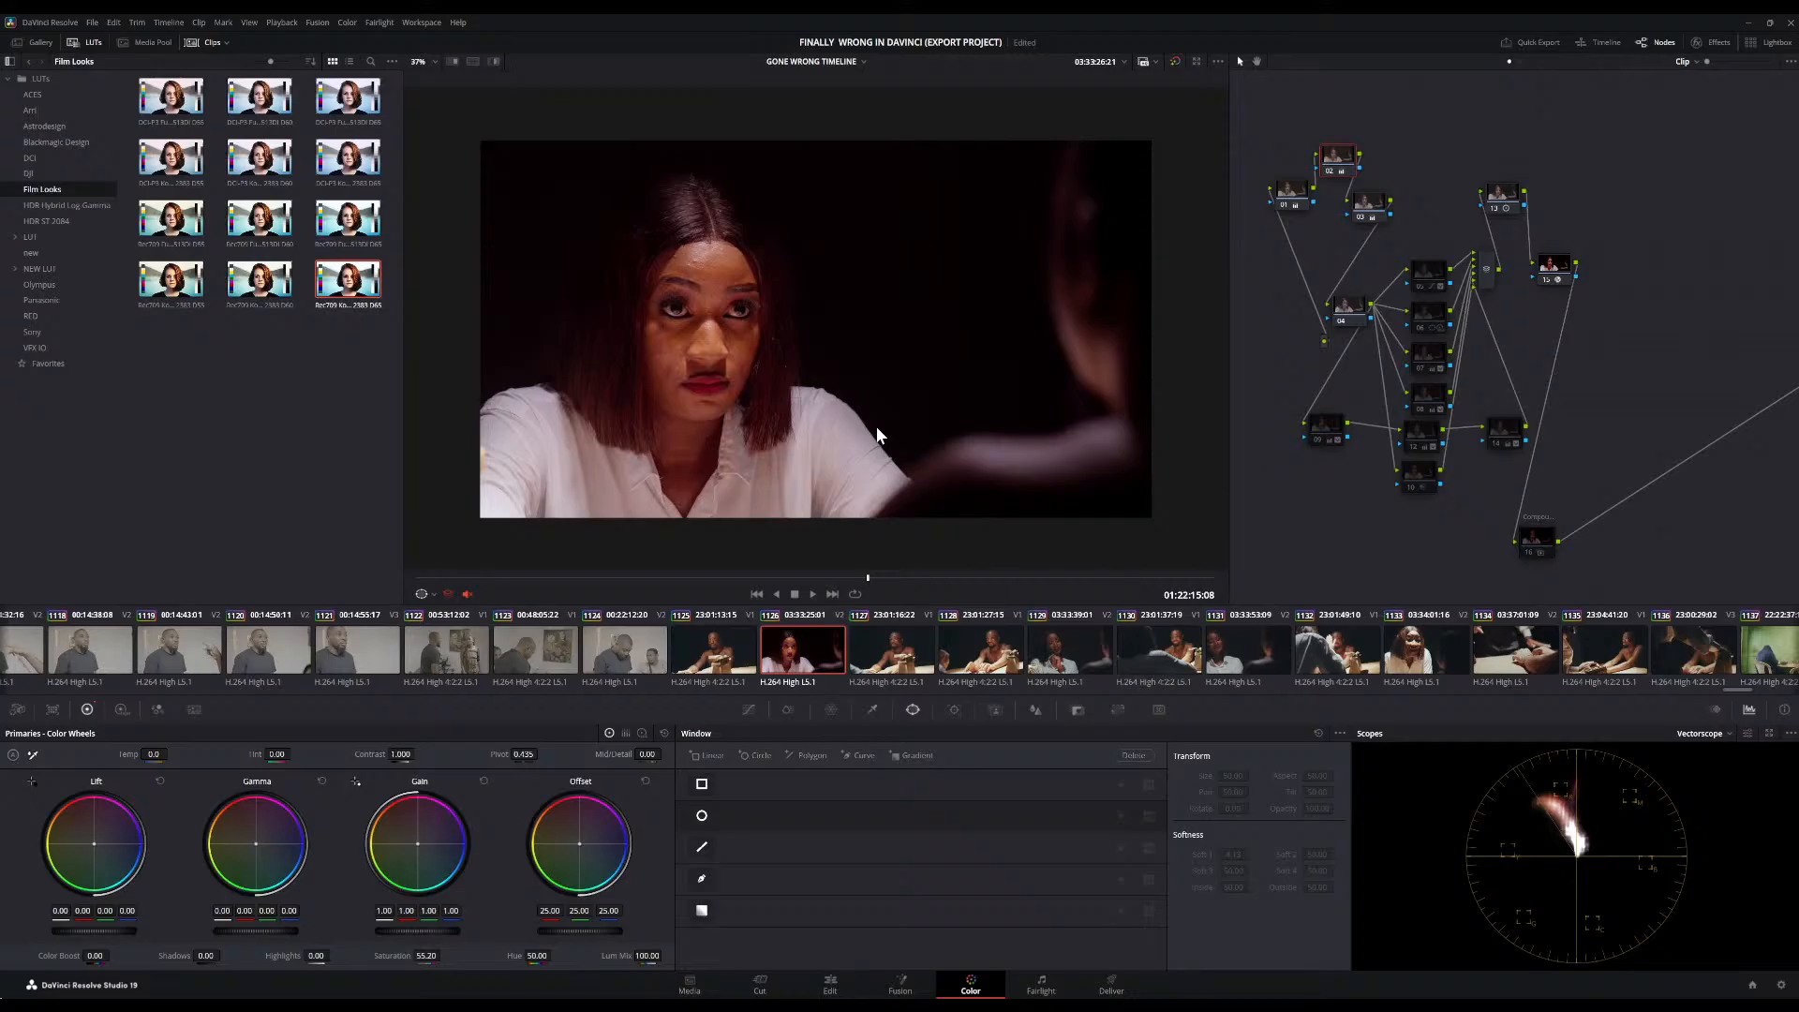
# Reset the grades and windows on the six stacked parallel nodes and on node 09 beside them
pyautogui.click(1432, 279)
pyautogui.click(1424, 323)
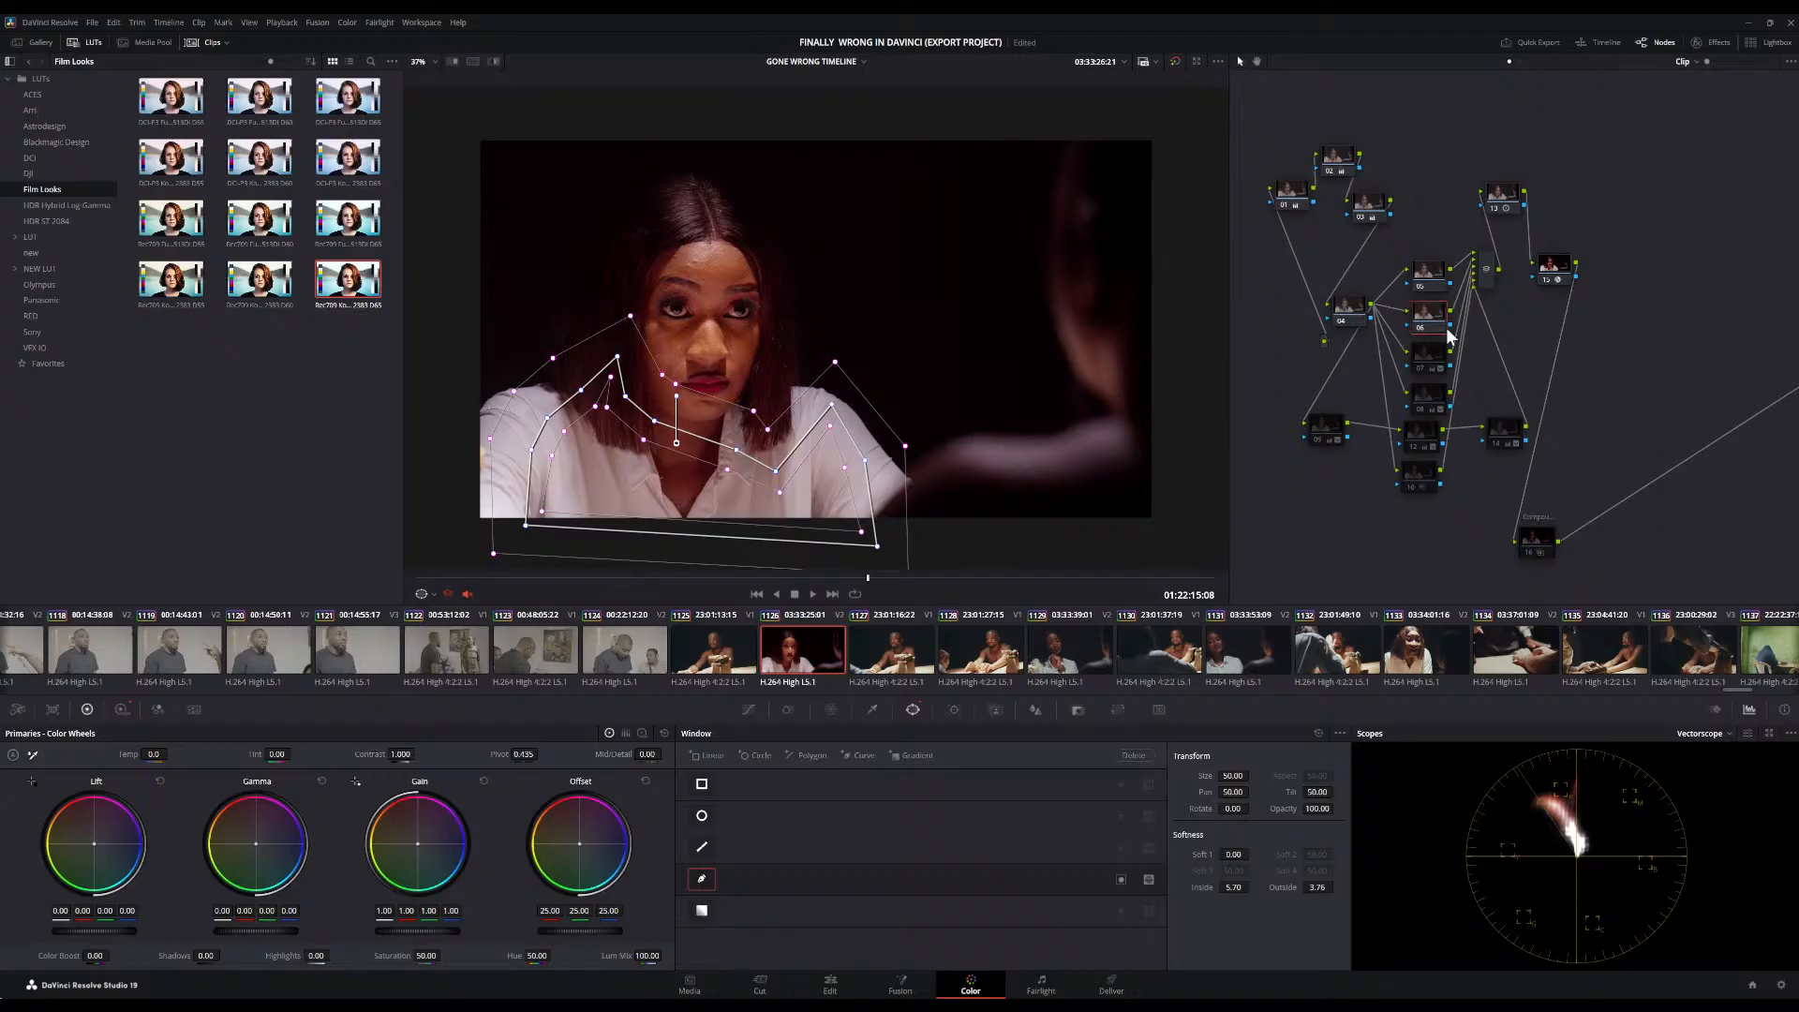
pyautogui.click(1431, 358)
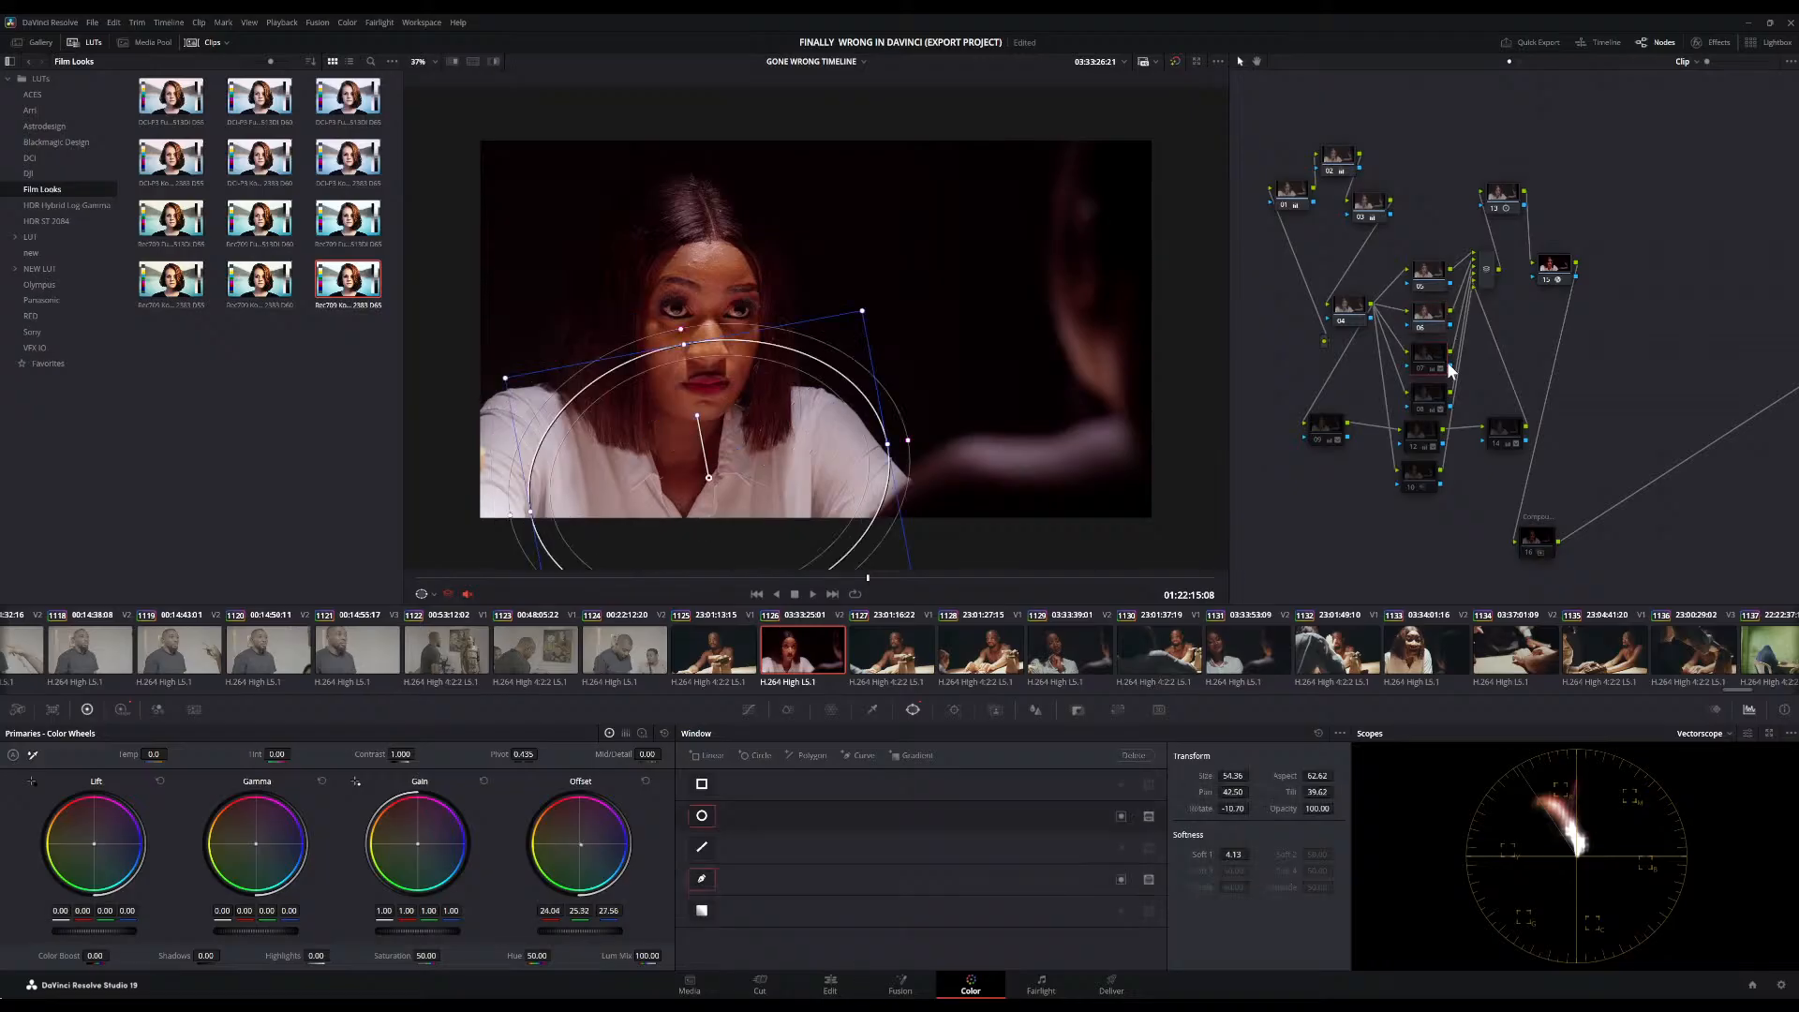
pyautogui.click(1425, 394)
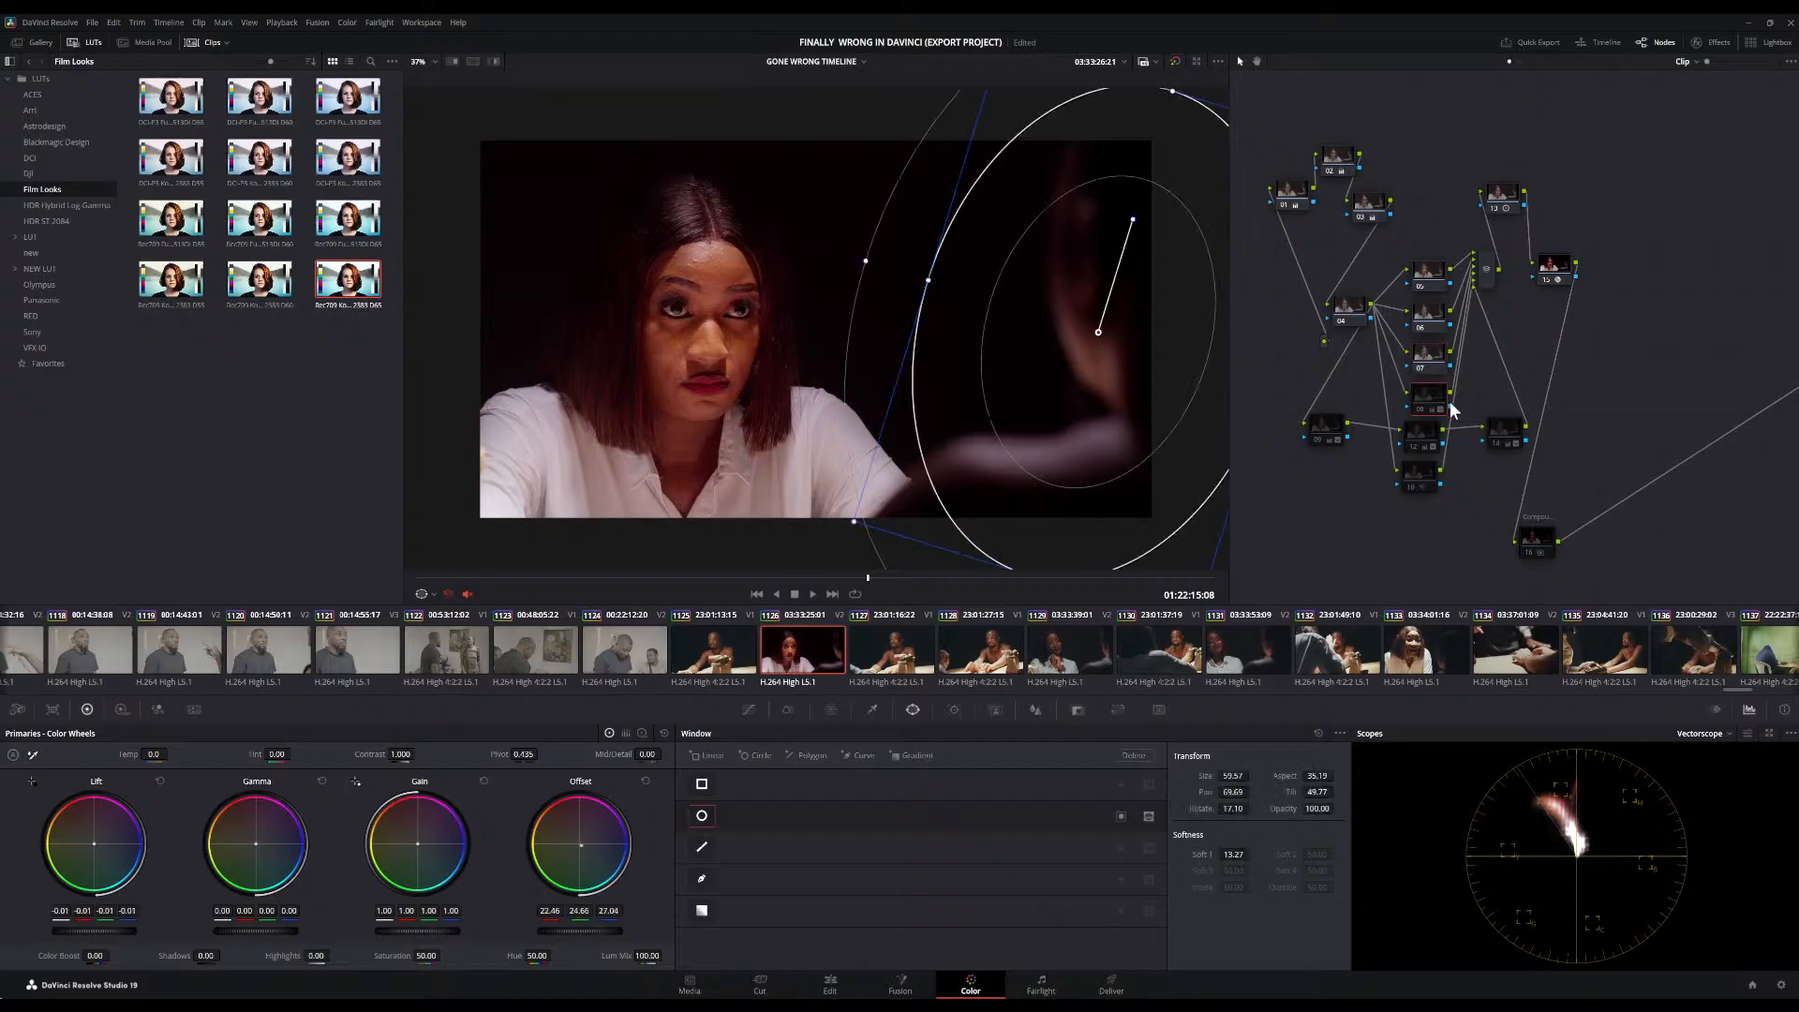
pyautogui.click(1426, 433)
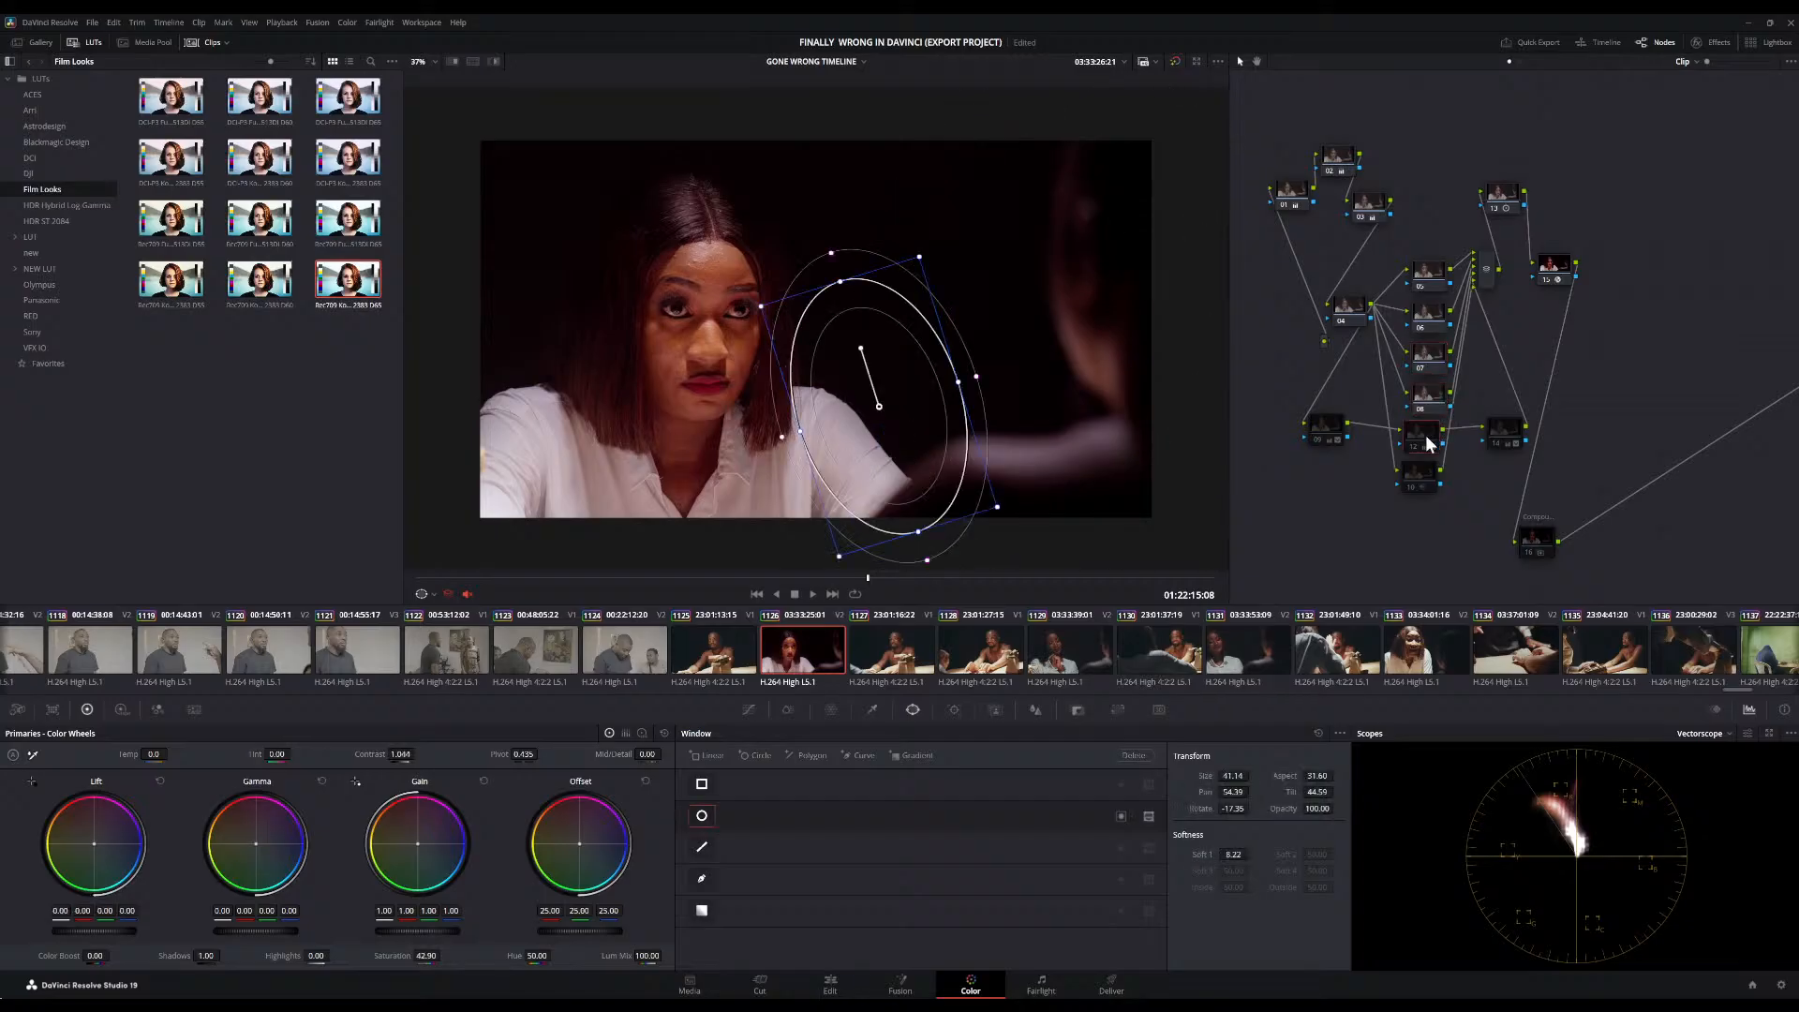
pyautogui.hotkey('shift', 'Home')
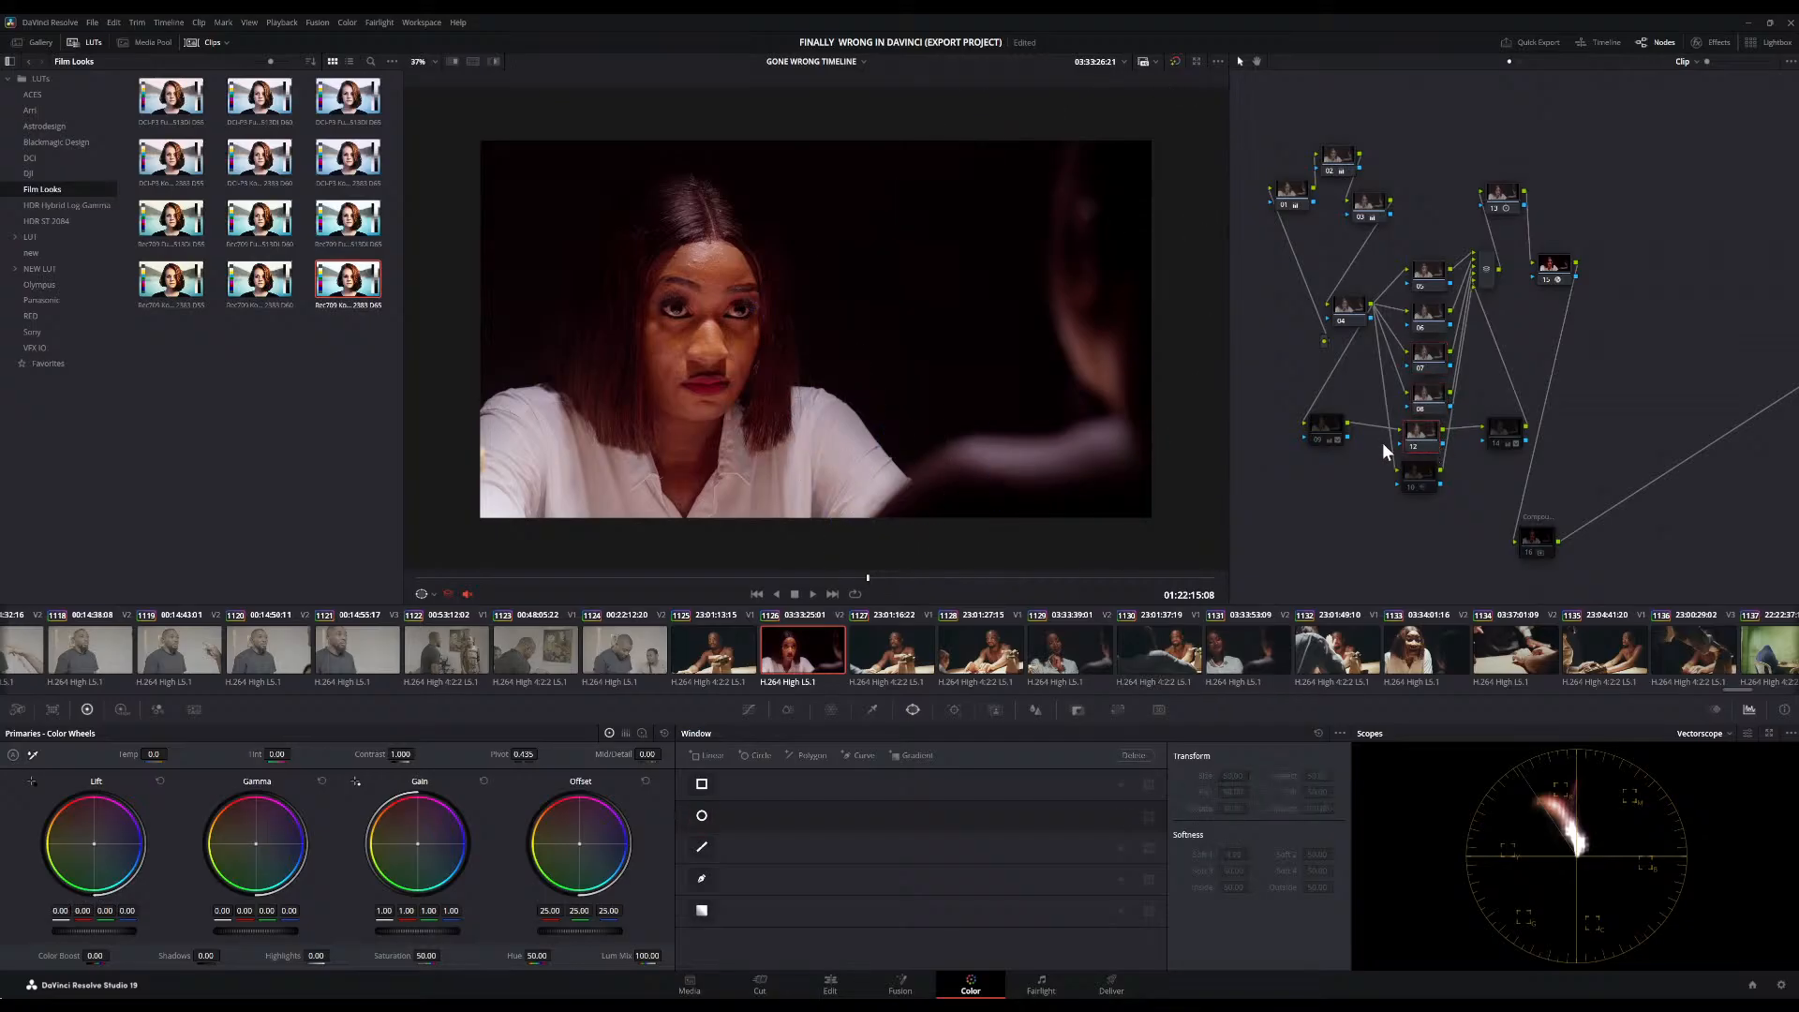
pyautogui.click(1327, 433)
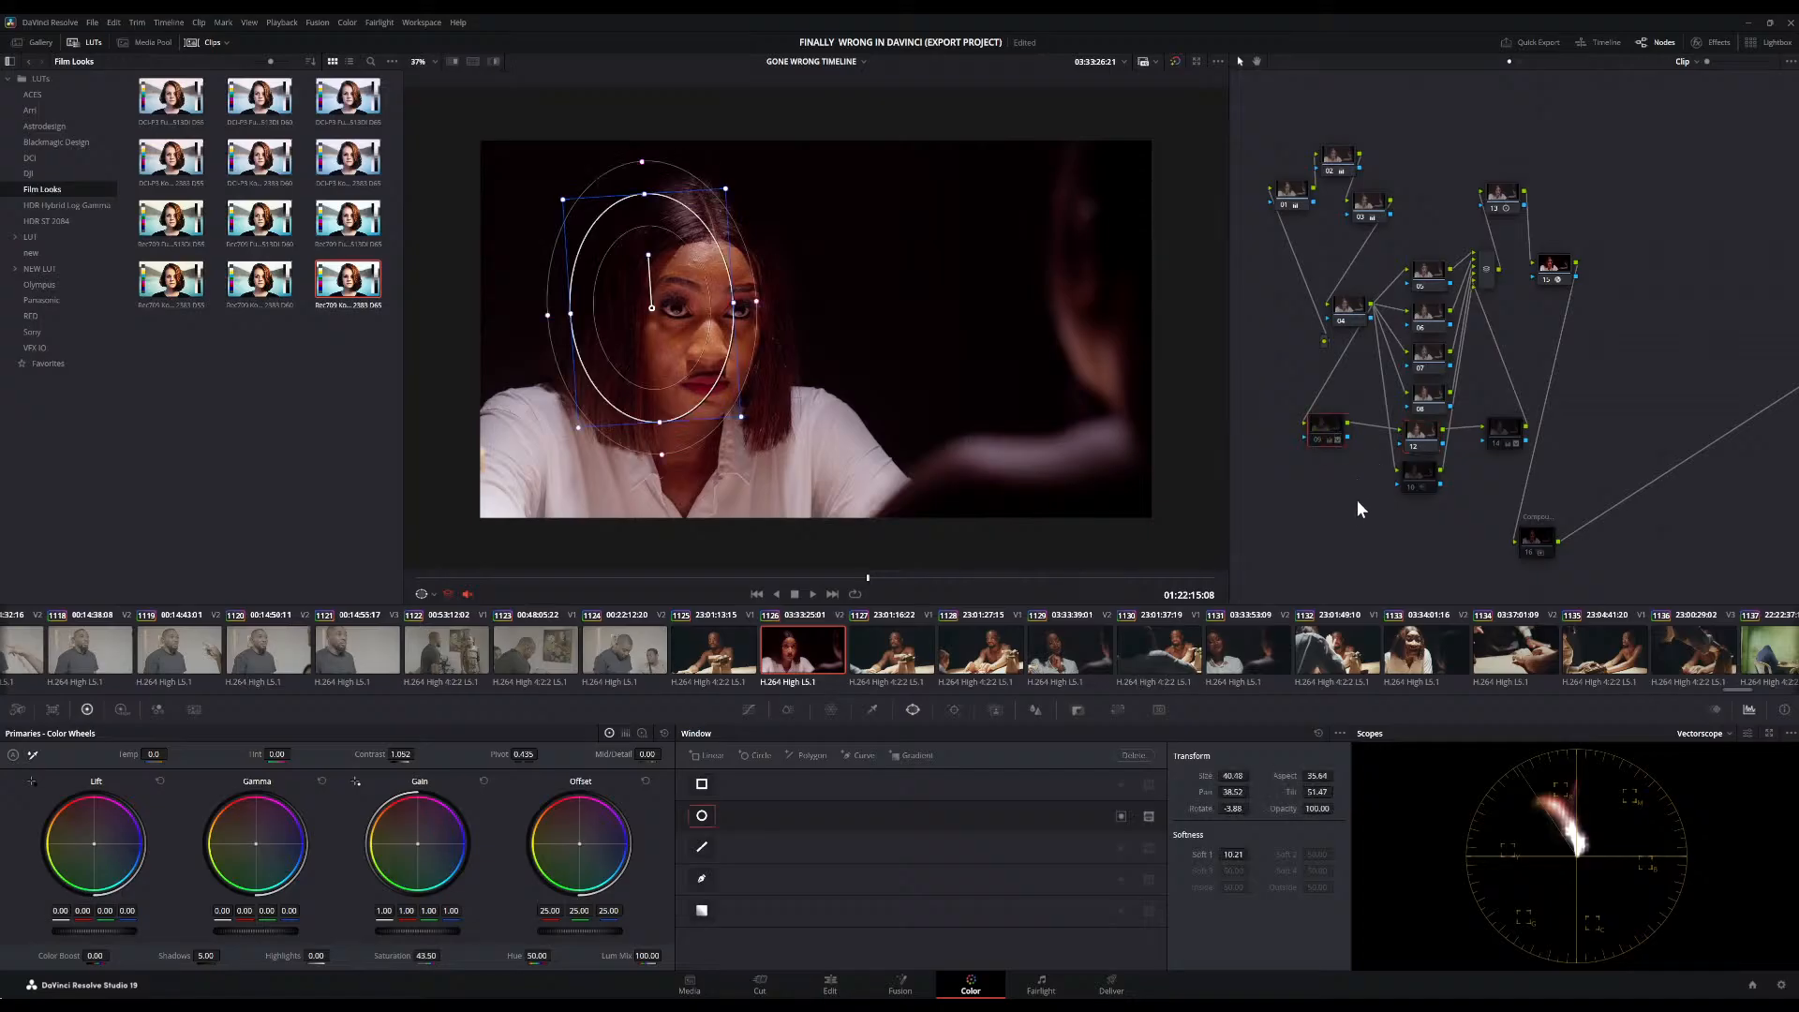
pyautogui.hotkey('shift', 'Home')
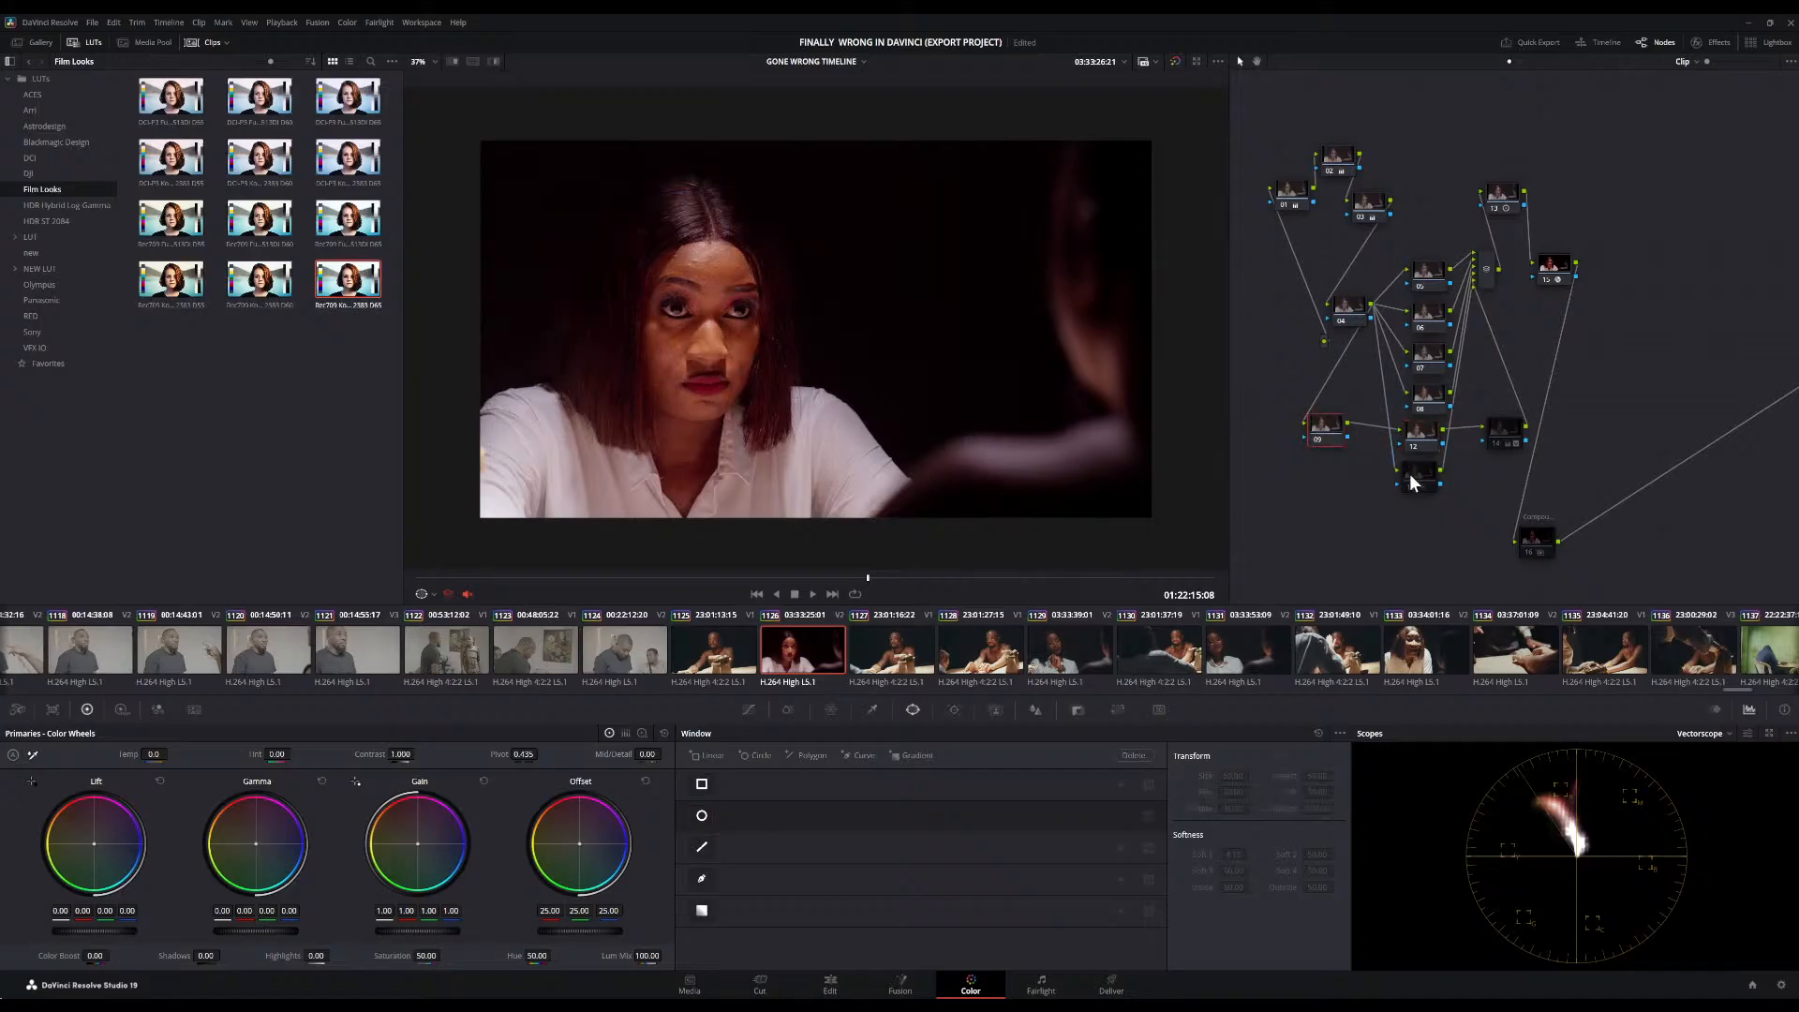
pyautogui.click(1417, 482)
# Sample the woman's white shirt with the HSL qualifier on node 05 and highlight the selection
pyautogui.click(872, 710)
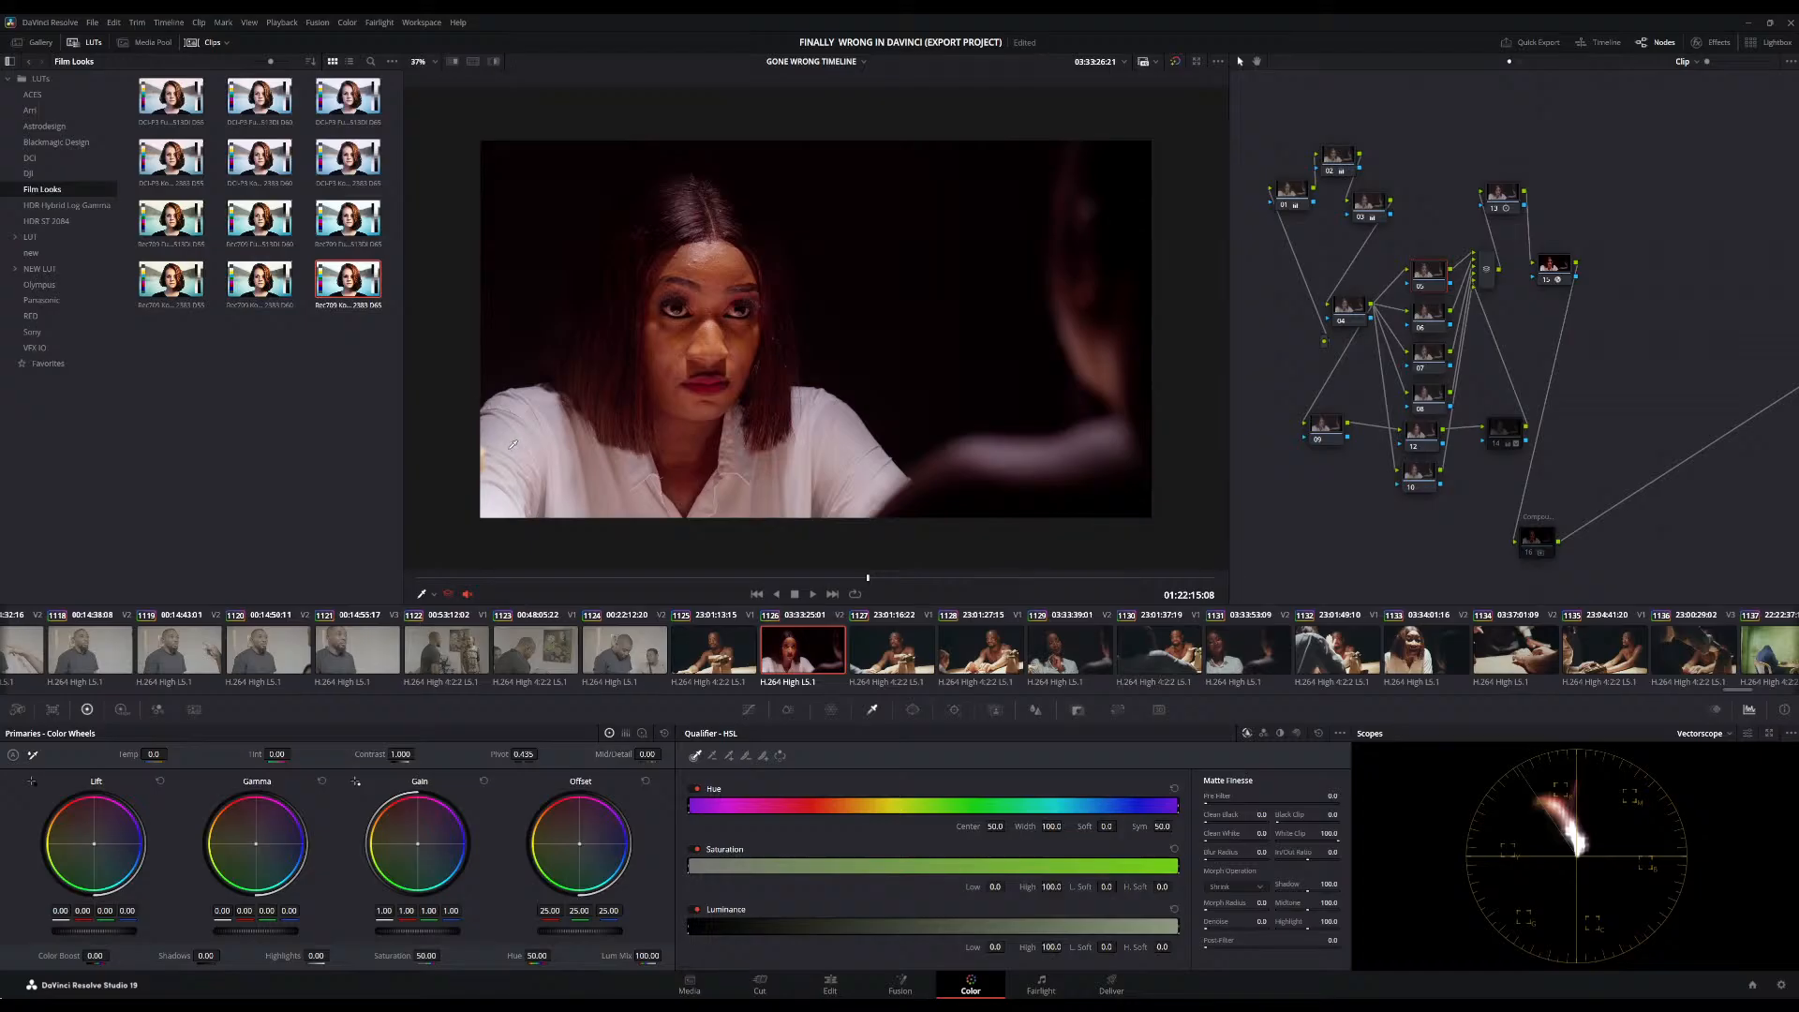
pyautogui.moveTo(515, 446); pyautogui.dragTo(582, 456)
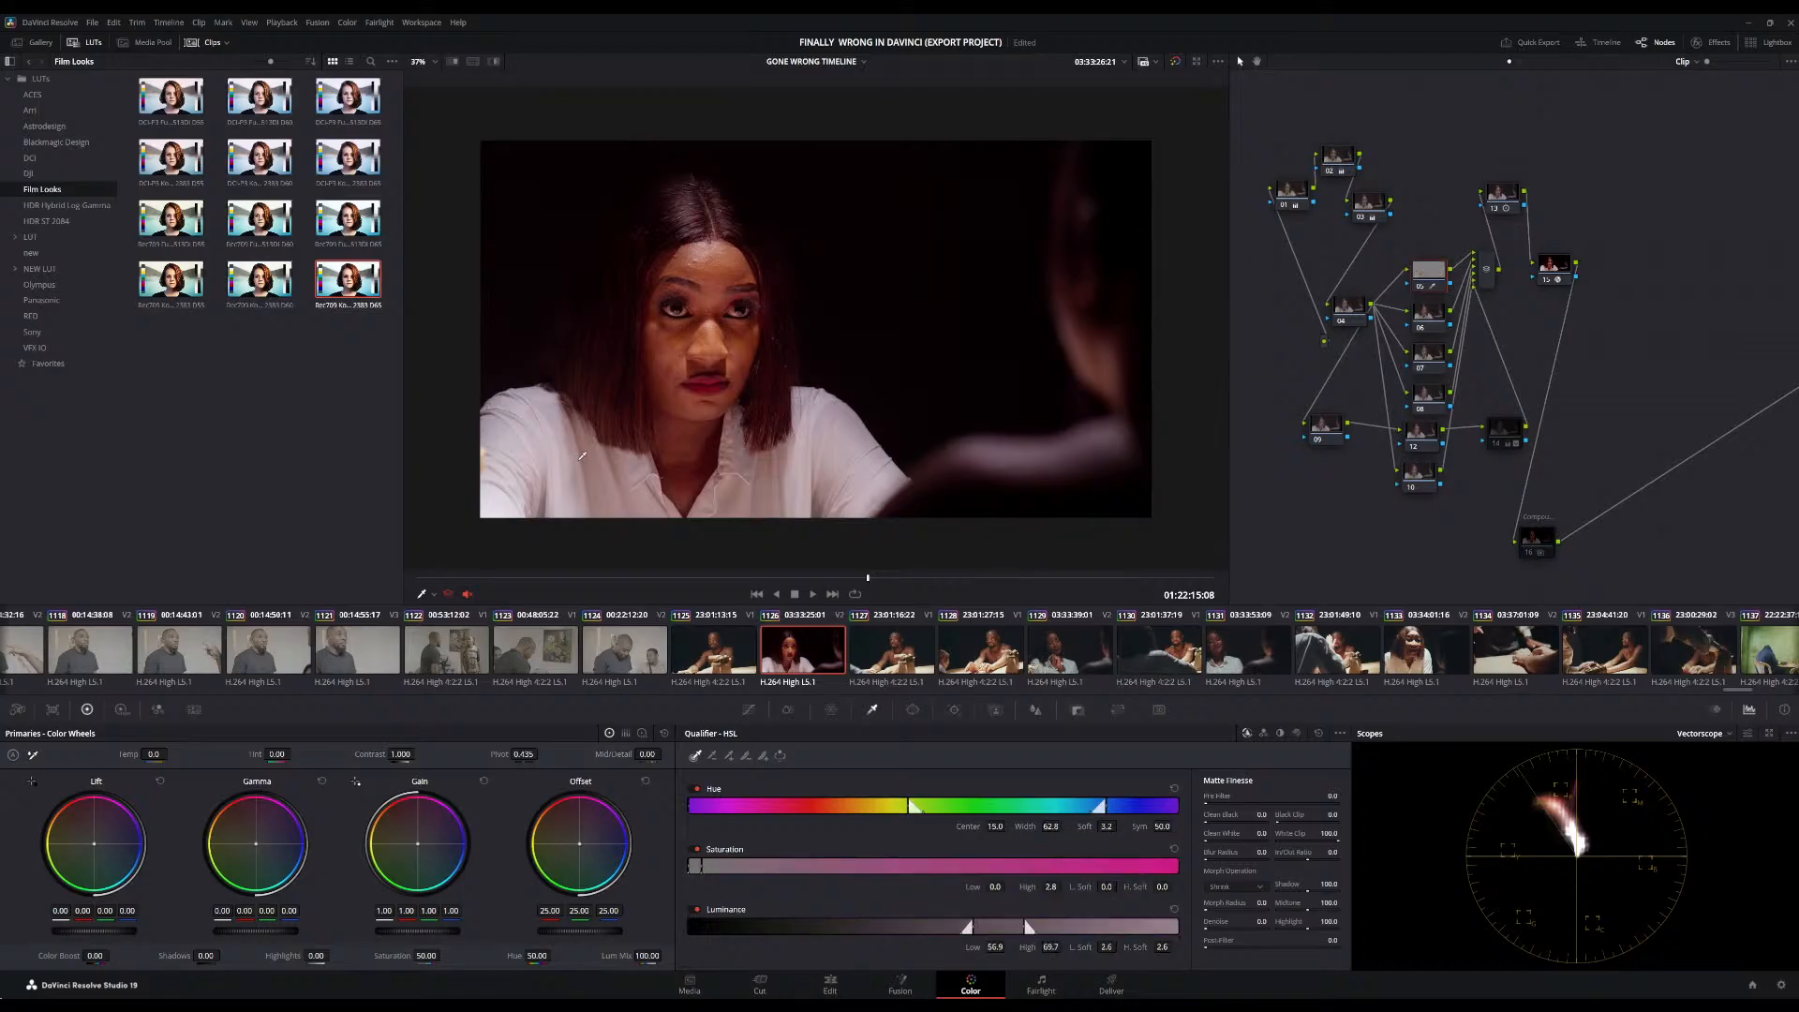
pyautogui.click(494, 62)
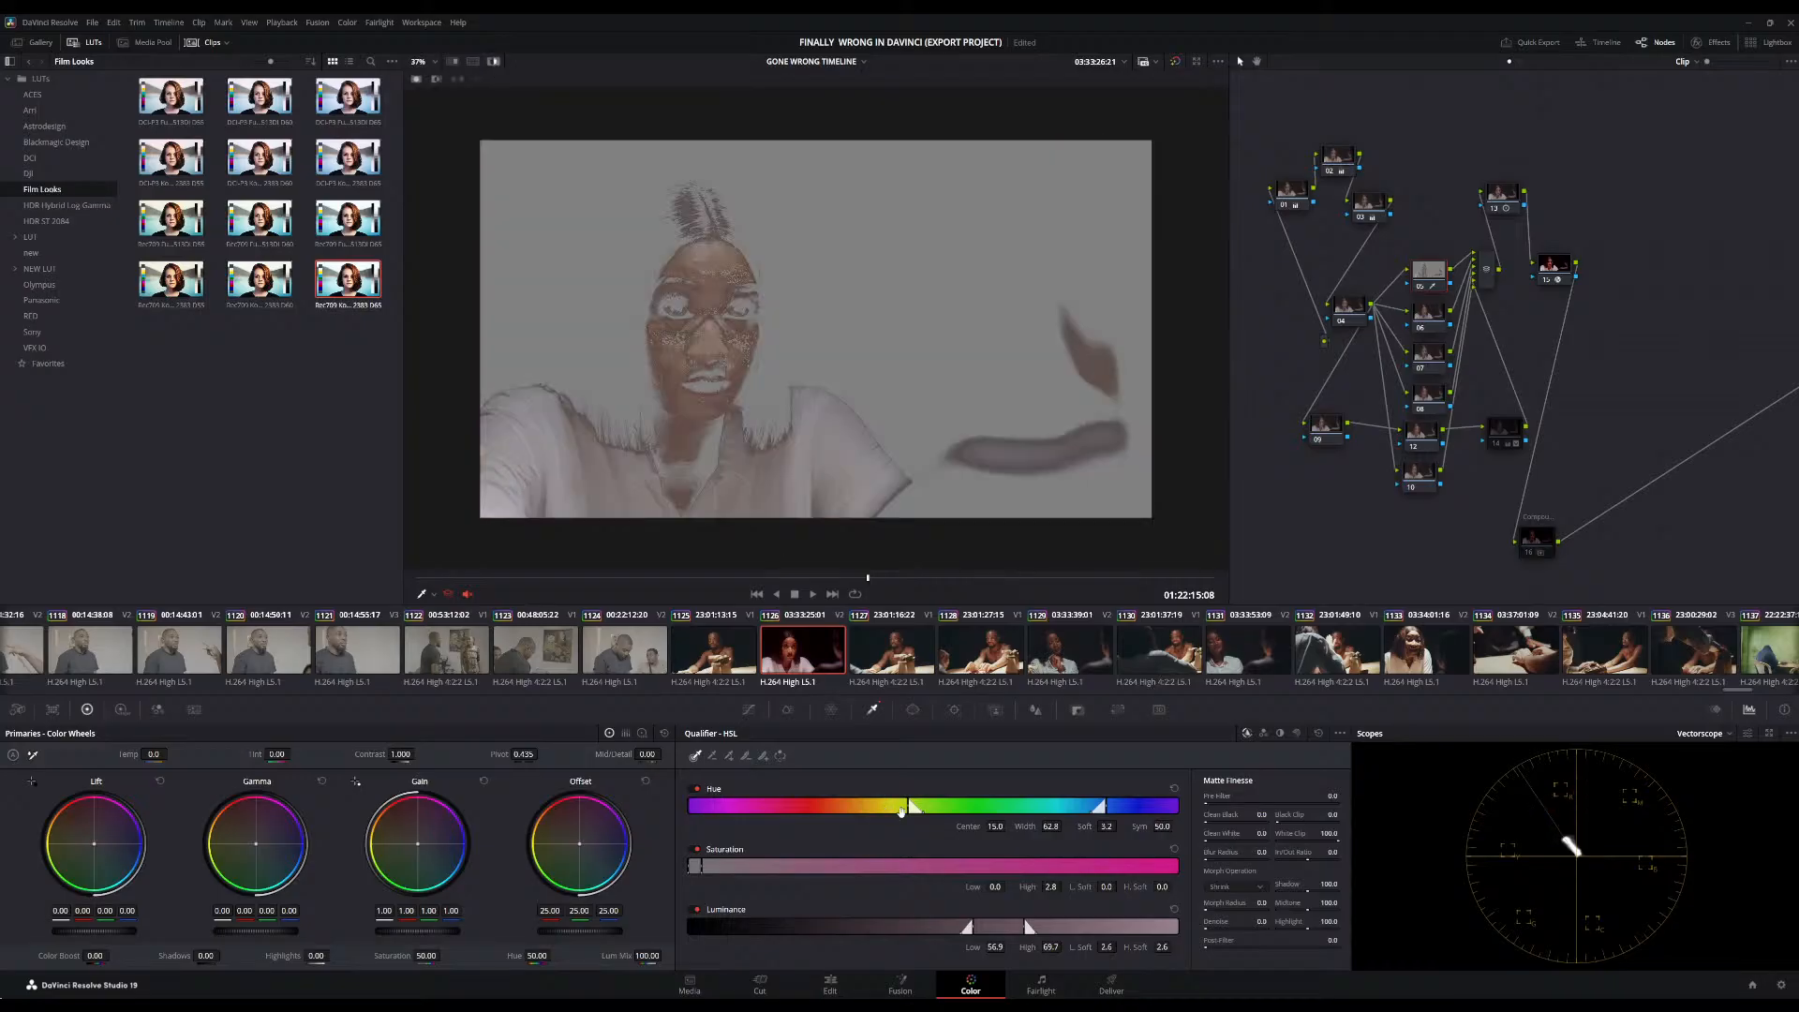
# Refine the shirt qualifier to hue Center 27.0, Width 48.8 and luminance about 59 to 72, check another frame, and save the project
pyautogui.moveTo(907, 804); pyautogui.dragTo(825, 814)
pyautogui.moveTo(995, 935); pyautogui.dragTo(1009, 949)
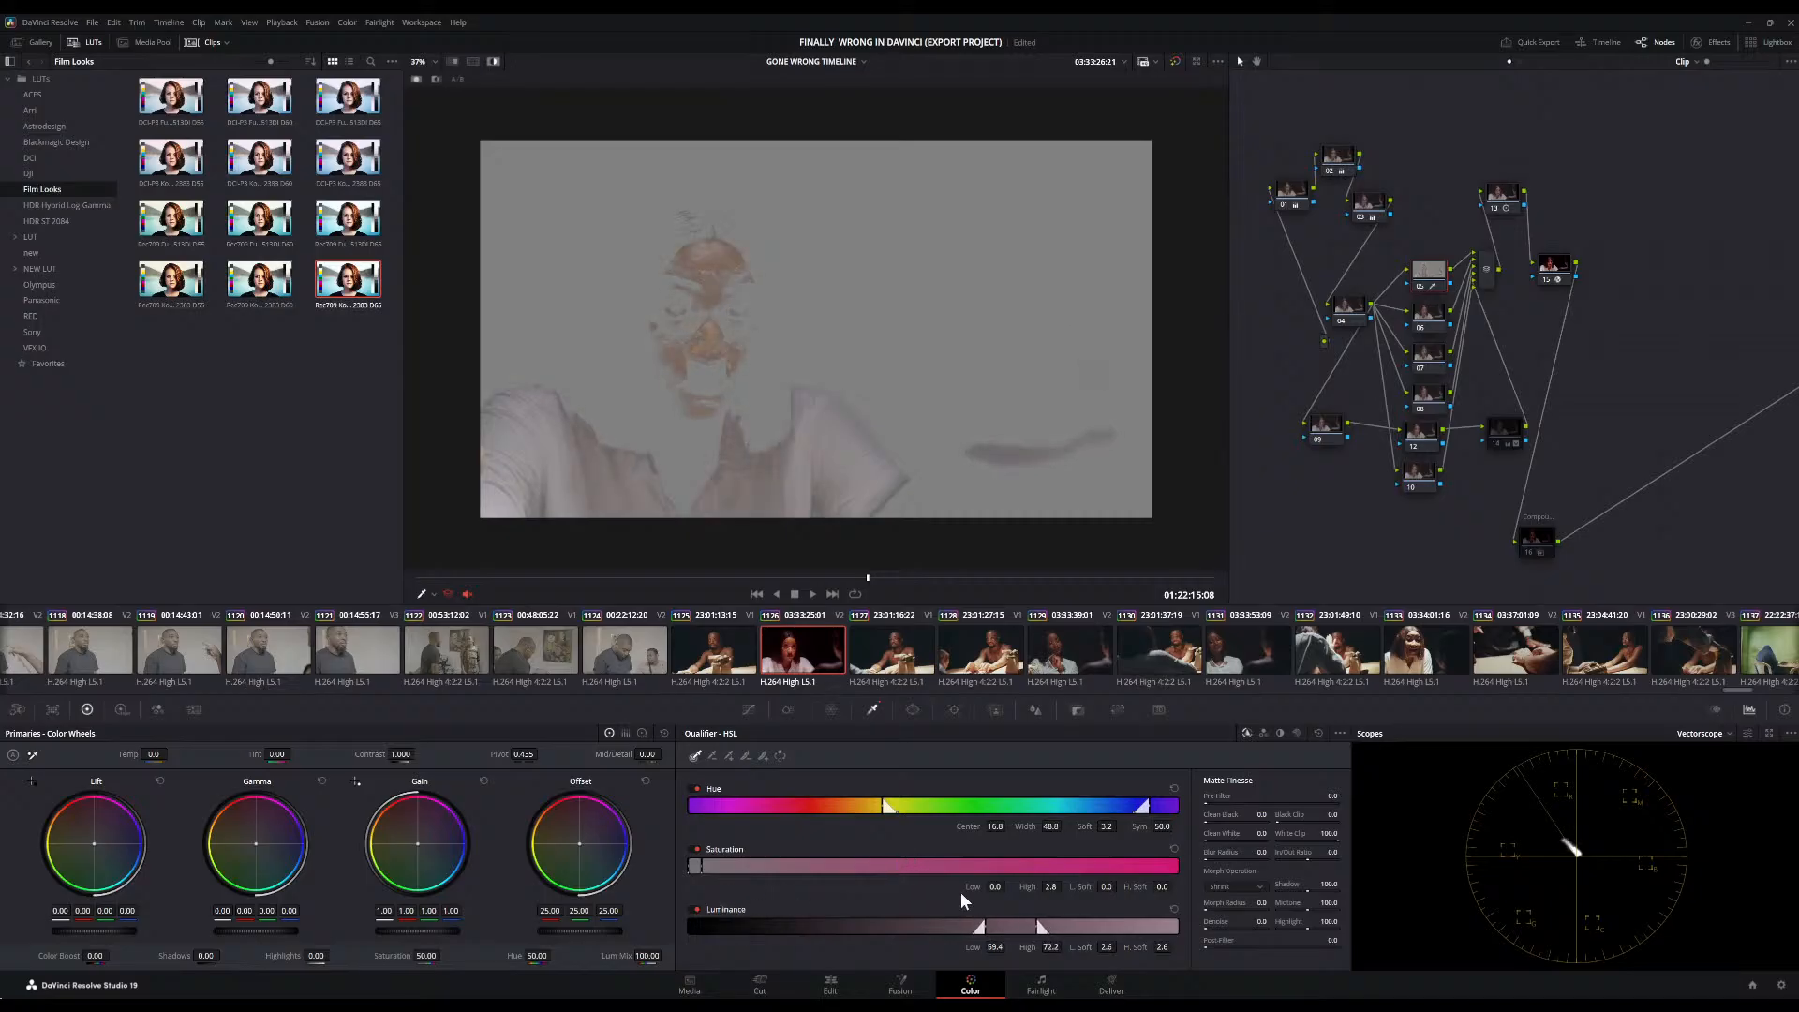
pyautogui.moveTo(994, 886)
pyautogui.mouseDown()
pyautogui.moveTo(1041, 886)
pyautogui.moveTo(993, 886)
pyautogui.moveTo(1008, 887)
pyautogui.mouseUp()
pyautogui.moveTo(889, 808)
pyautogui.mouseDown()
pyautogui.moveTo(1031, 808)
pyautogui.moveTo(912, 804)
pyautogui.mouseUp()
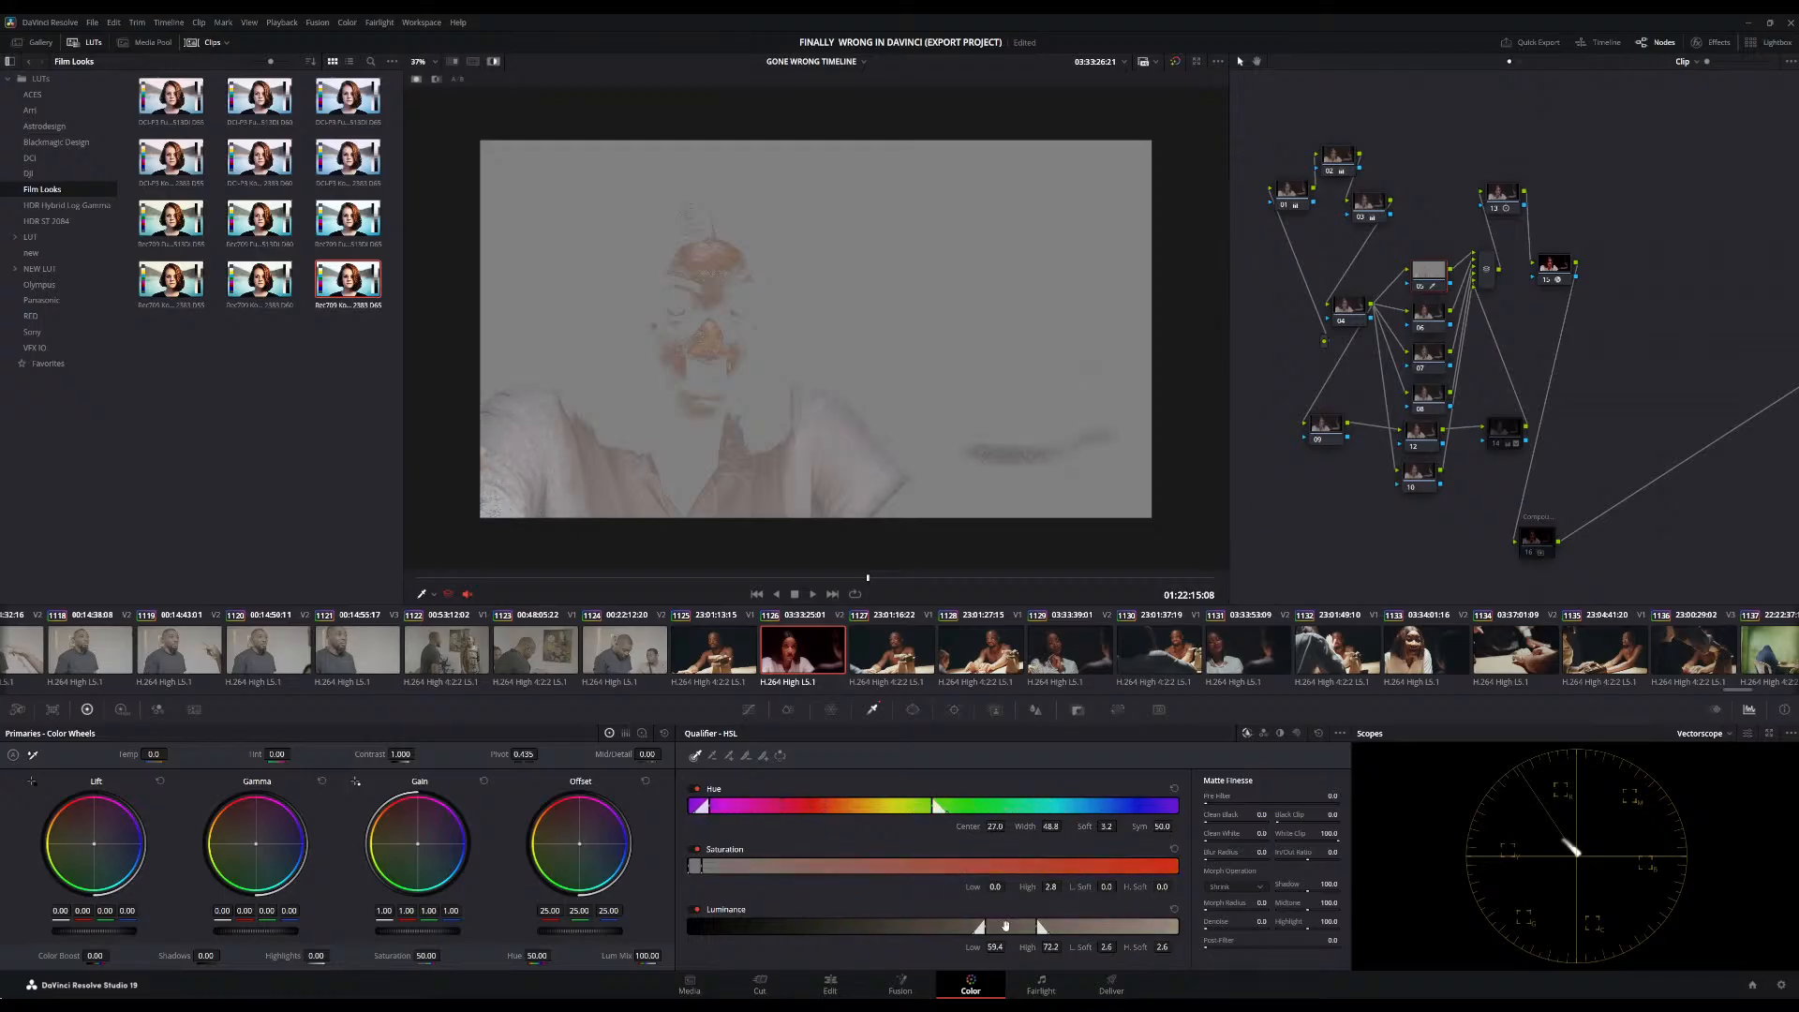
pyautogui.moveTo(1006, 927); pyautogui.dragTo(1005, 936)
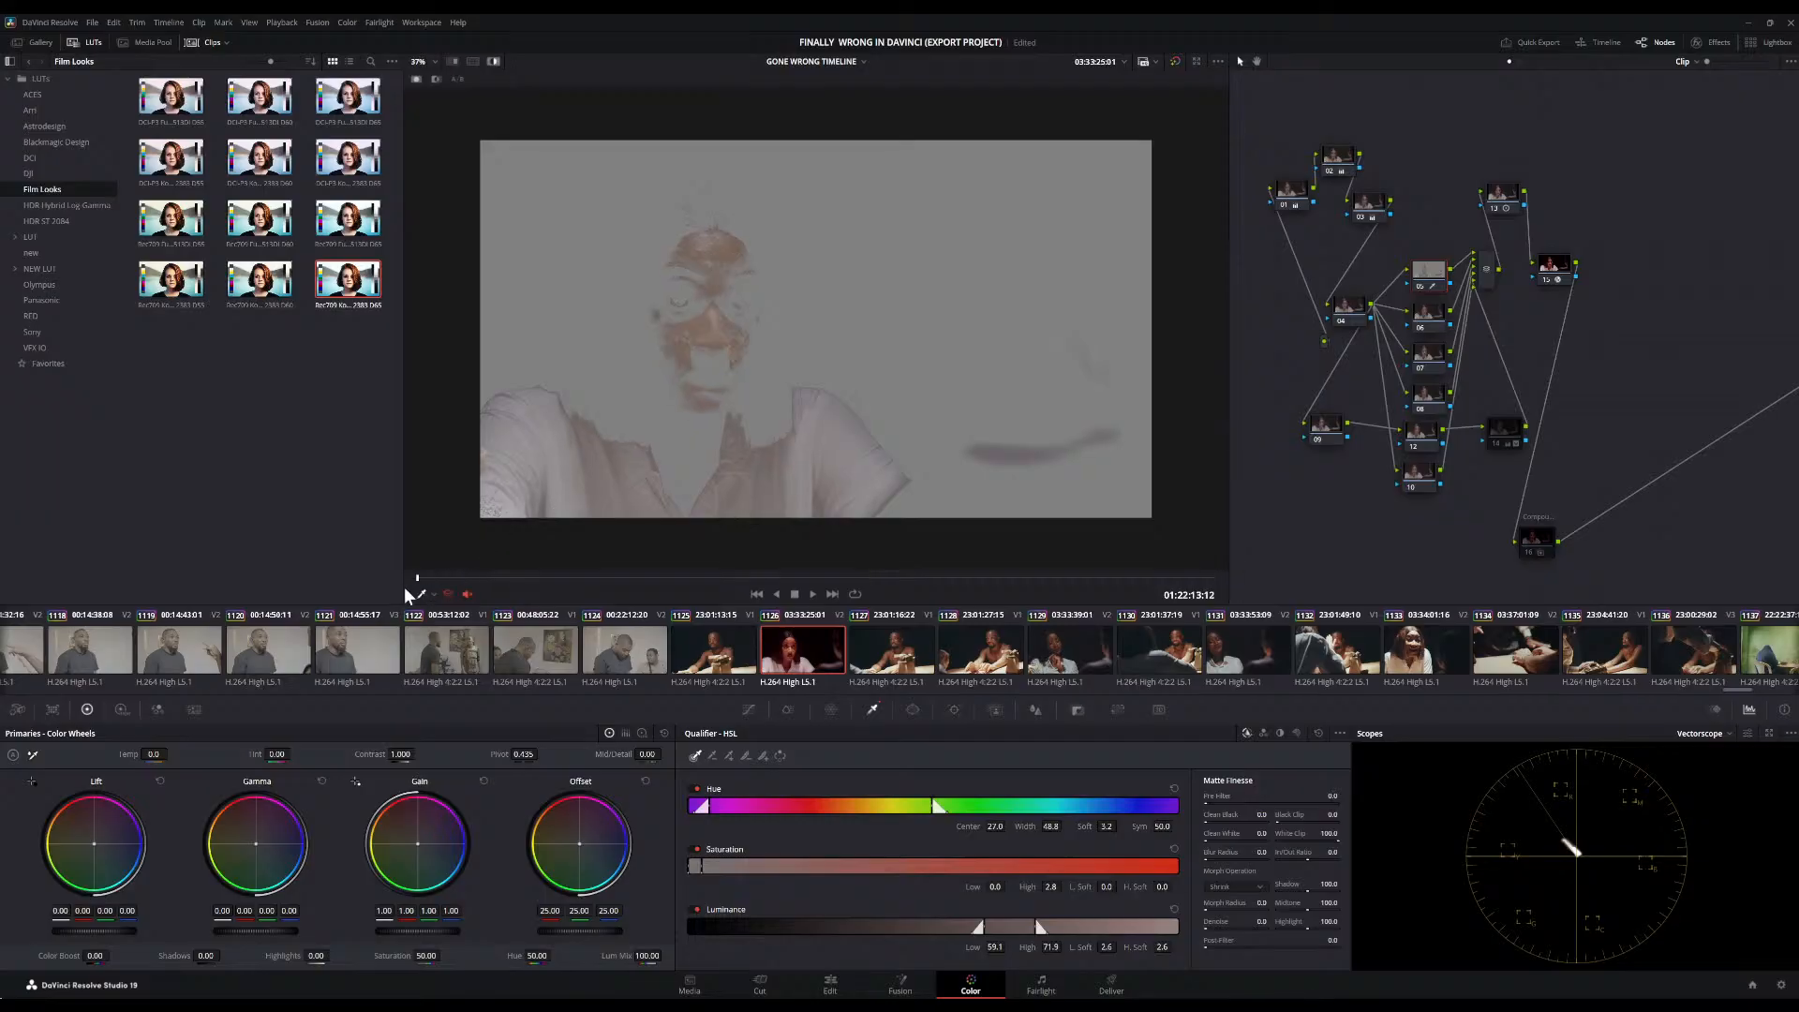
pyautogui.moveTo(848, 553); pyautogui.dragTo(855, 564)
pyautogui.hotkey('ctrl', 's')
# Draw a closed curve window around the white shirt, soften it to Inside 2.36 and Outside 2.84, and end the highlight view
pyautogui.click(915, 709)
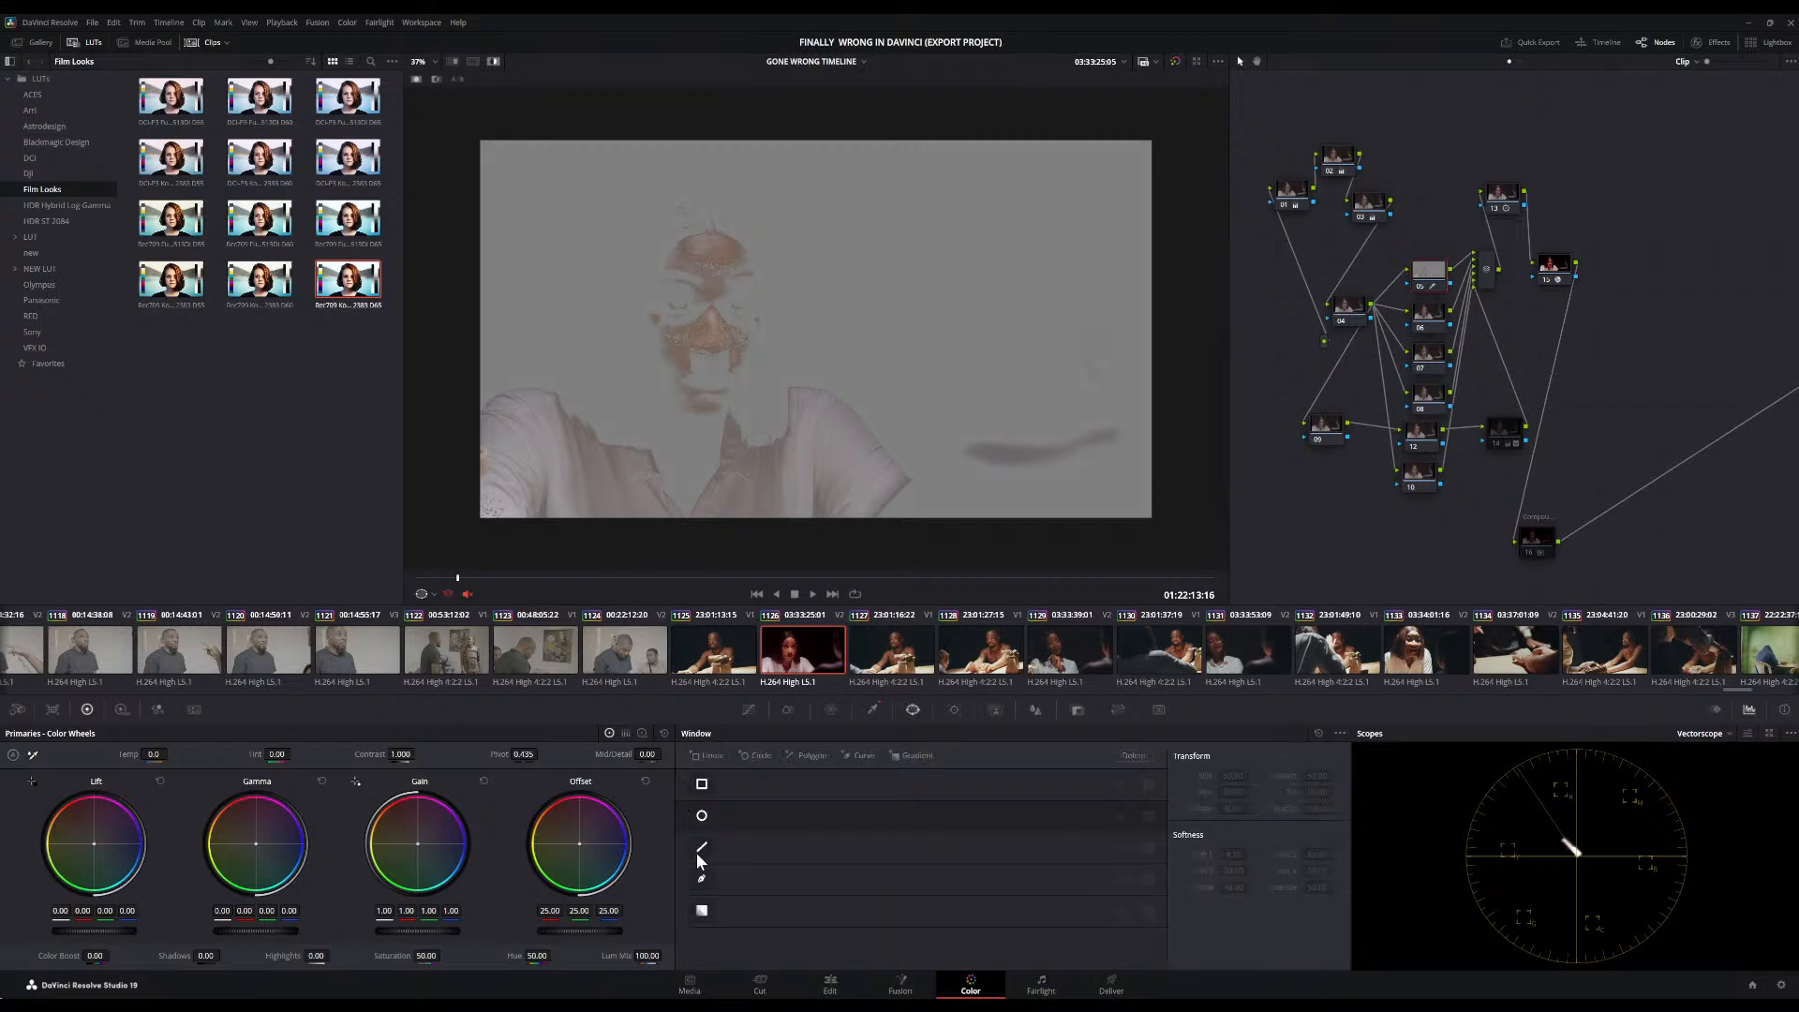
pyautogui.click(711, 877)
pyautogui.click(703, 883)
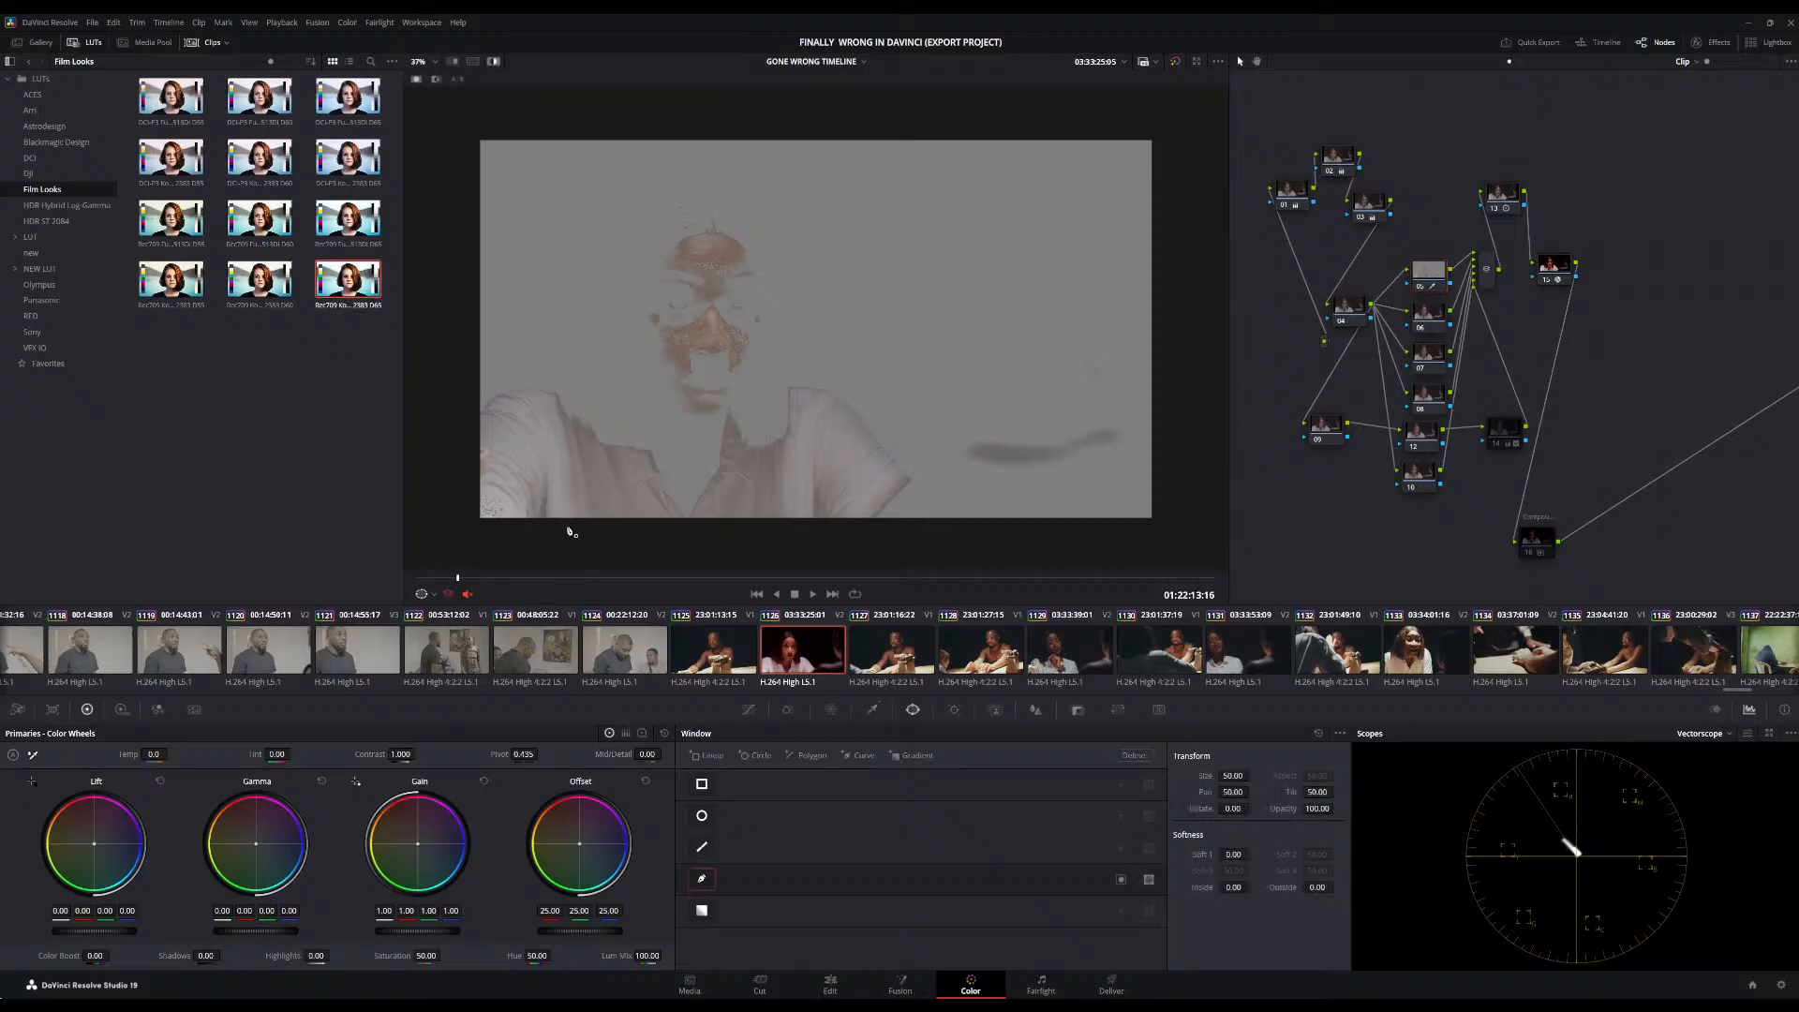
pyautogui.click(469, 397)
pyautogui.click(569, 385)
pyautogui.click(661, 436)
pyautogui.click(704, 437)
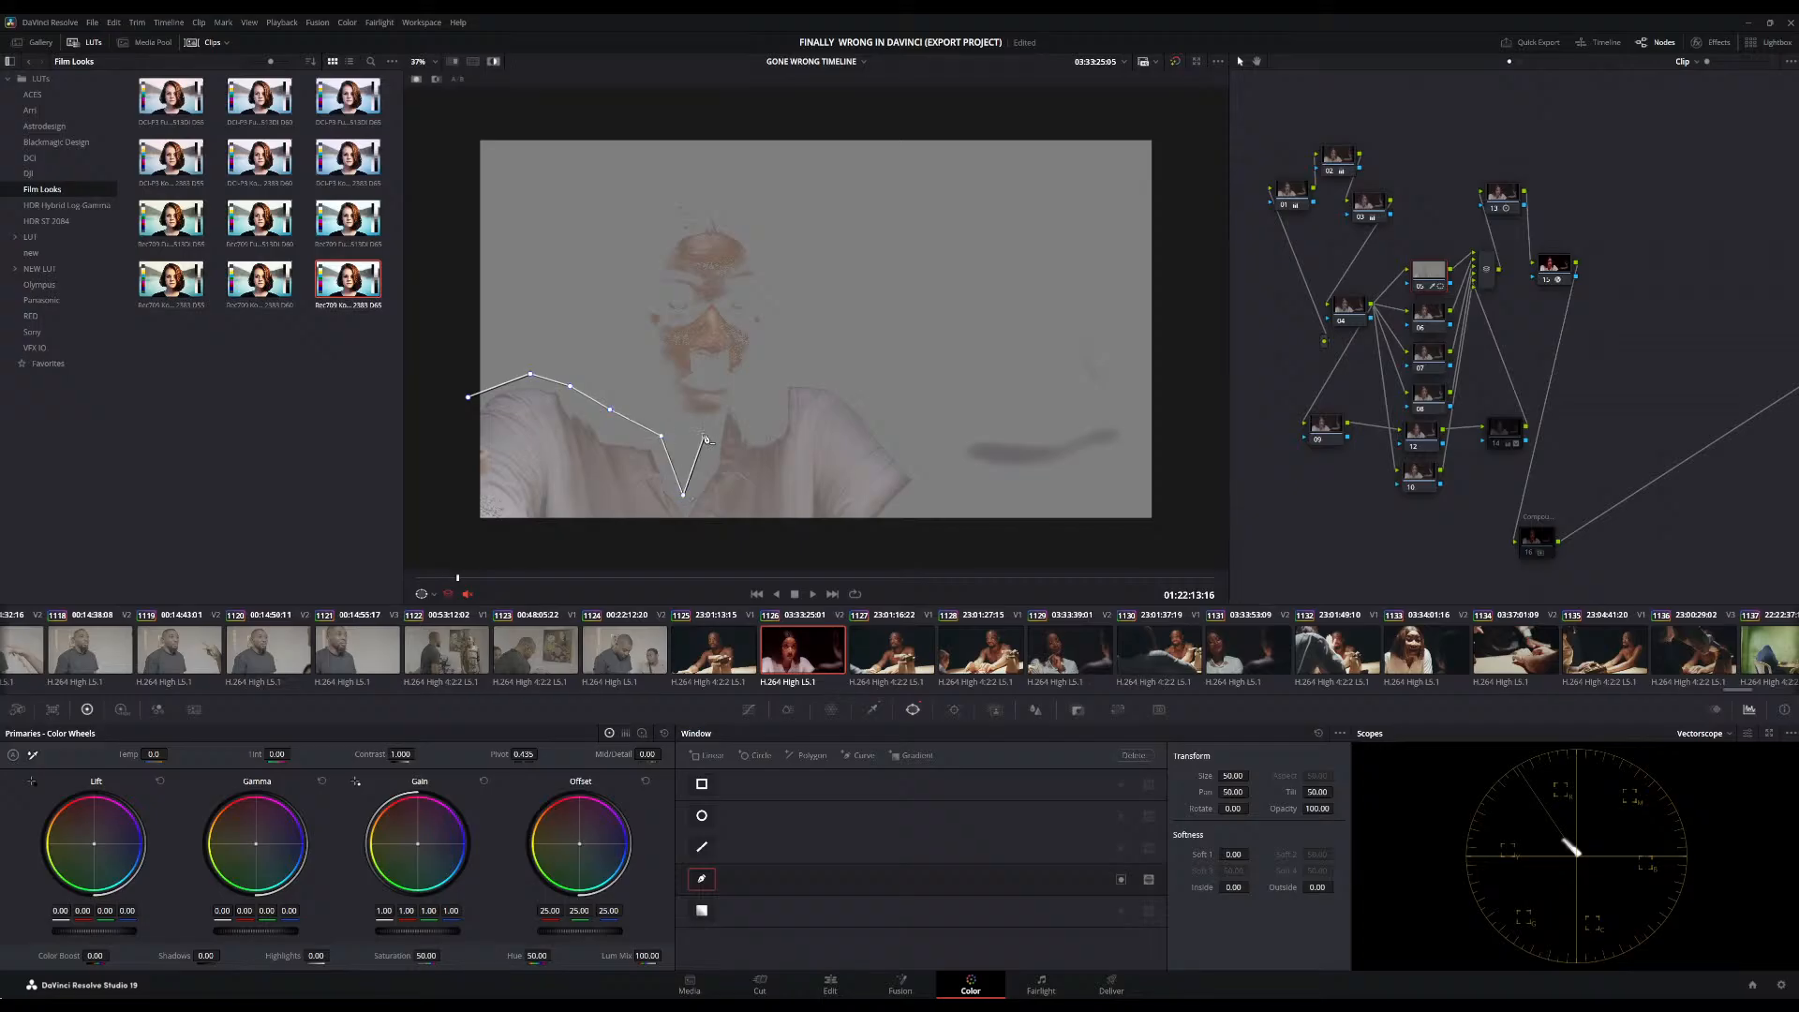
pyautogui.click(737, 386)
pyautogui.click(816, 372)
pyautogui.click(929, 505)
pyautogui.click(457, 553)
pyautogui.click(469, 400)
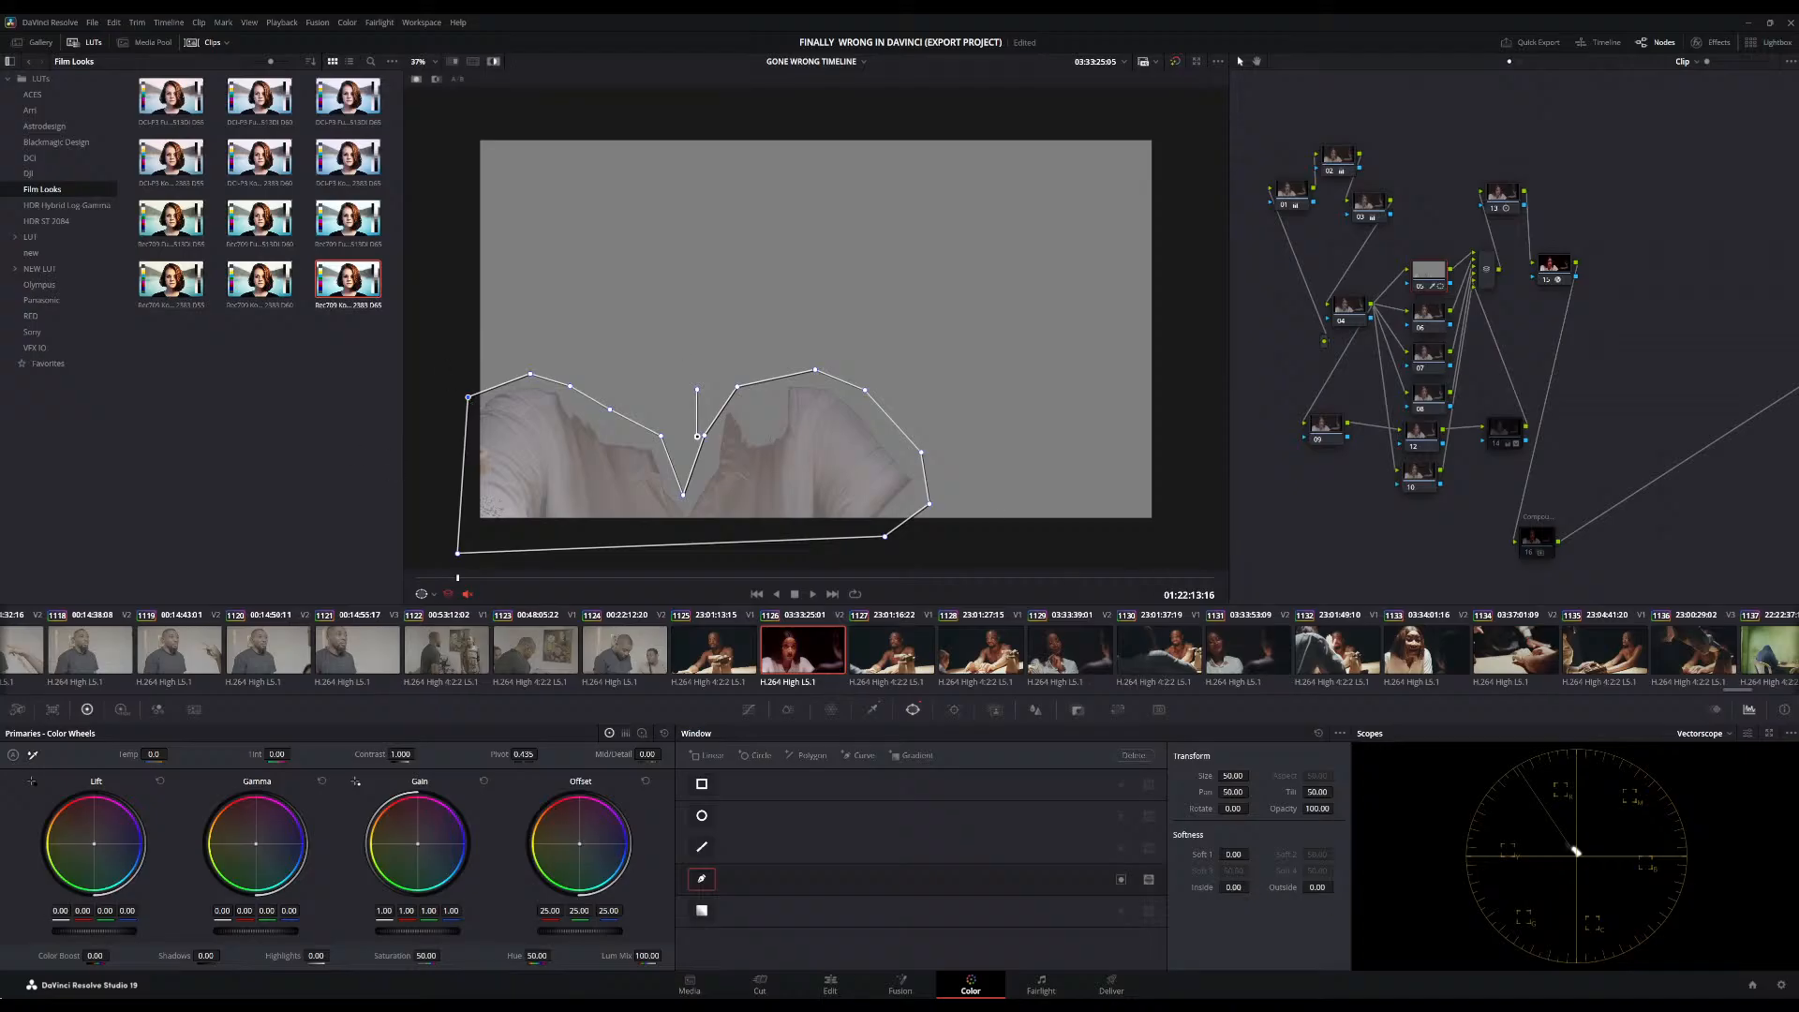
pyautogui.moveTo(1233, 887); pyautogui.dragTo(1337, 886)
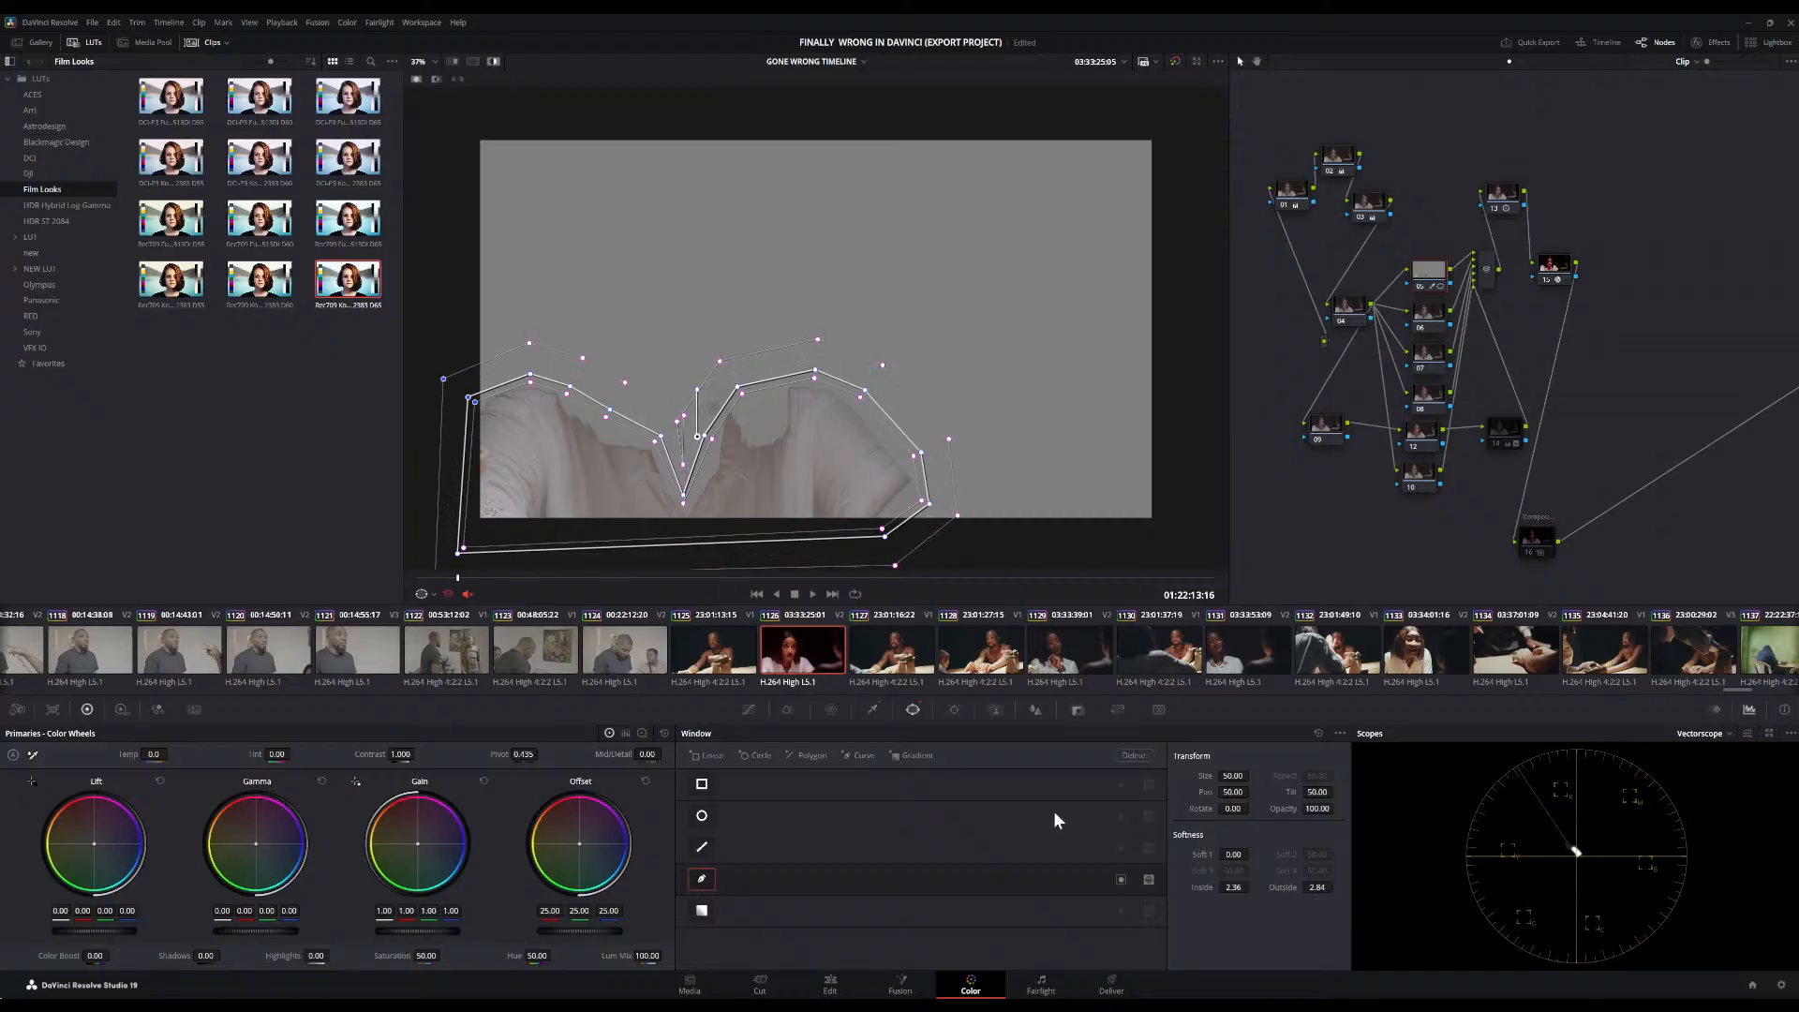
pyautogui.click(494, 63)
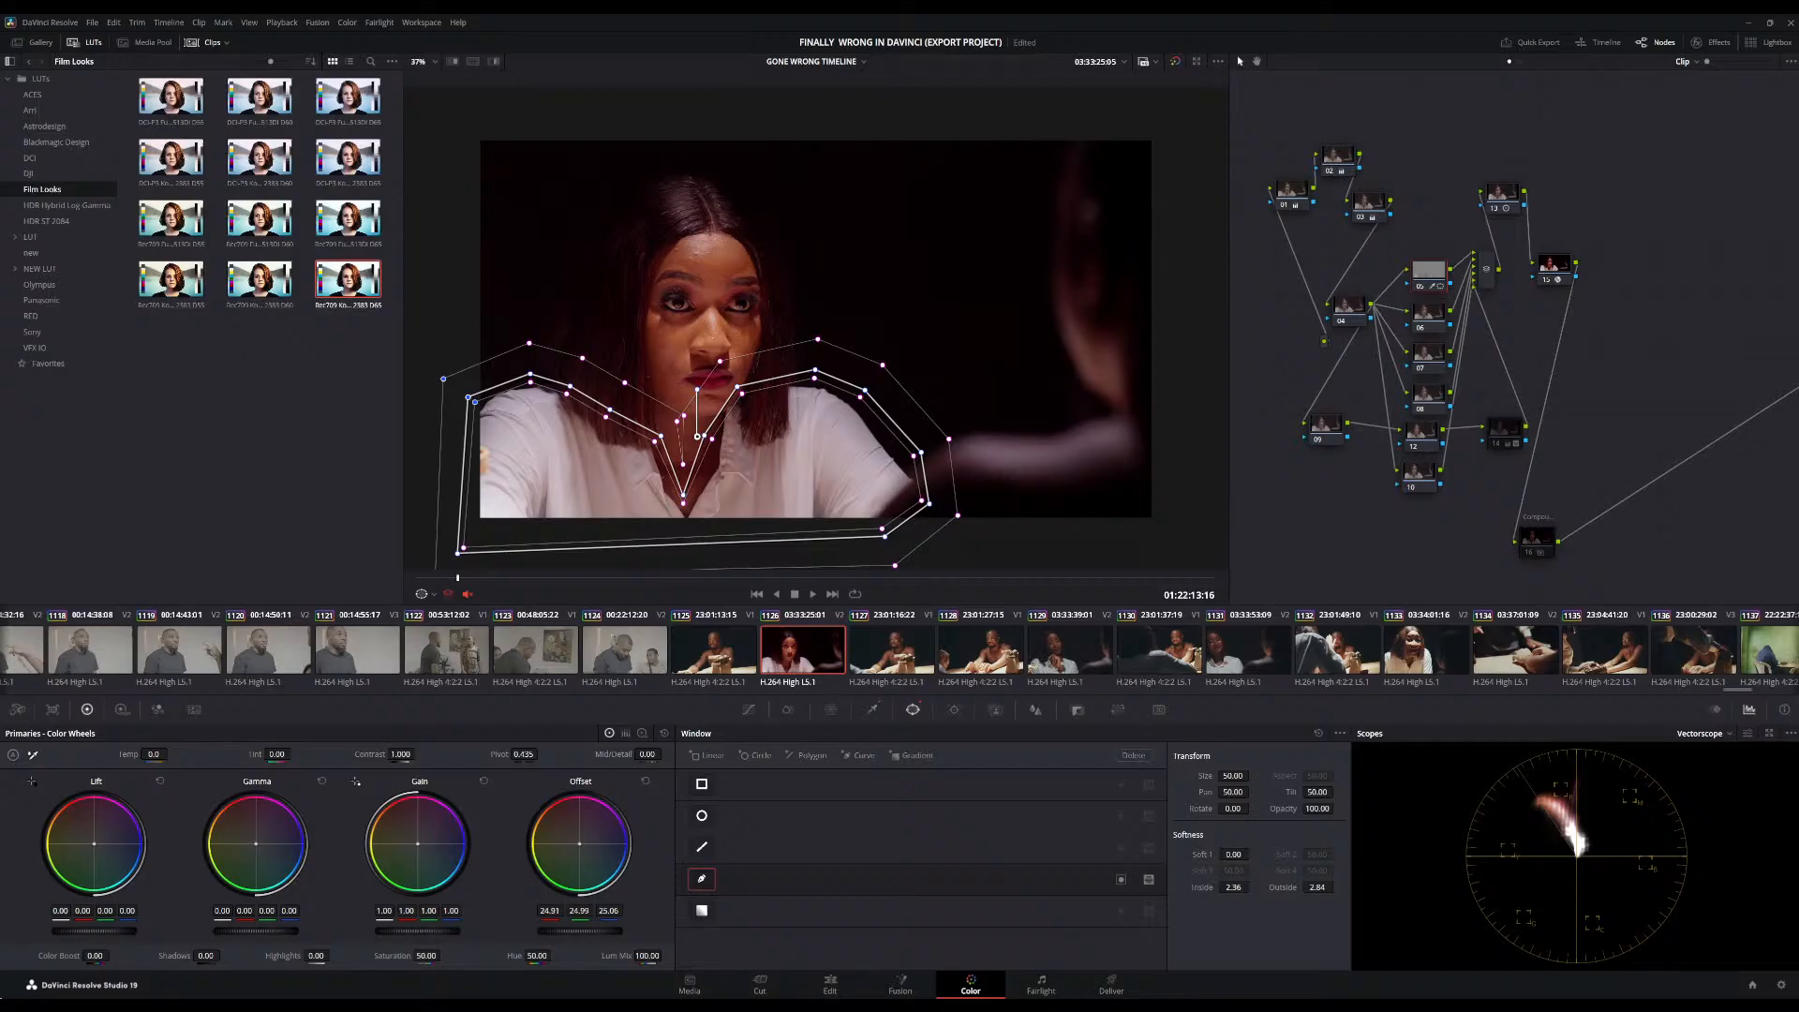
# Shift the shirt's Offset toward blue to 22.32, 25.00, 28.98 and track its window forward and backward through the clip
pyautogui.moveTo(579, 843); pyautogui.dragTo(582, 846)
pyautogui.moveTo(581, 845); pyautogui.dragTo(581, 846)
pyautogui.click(955, 705)
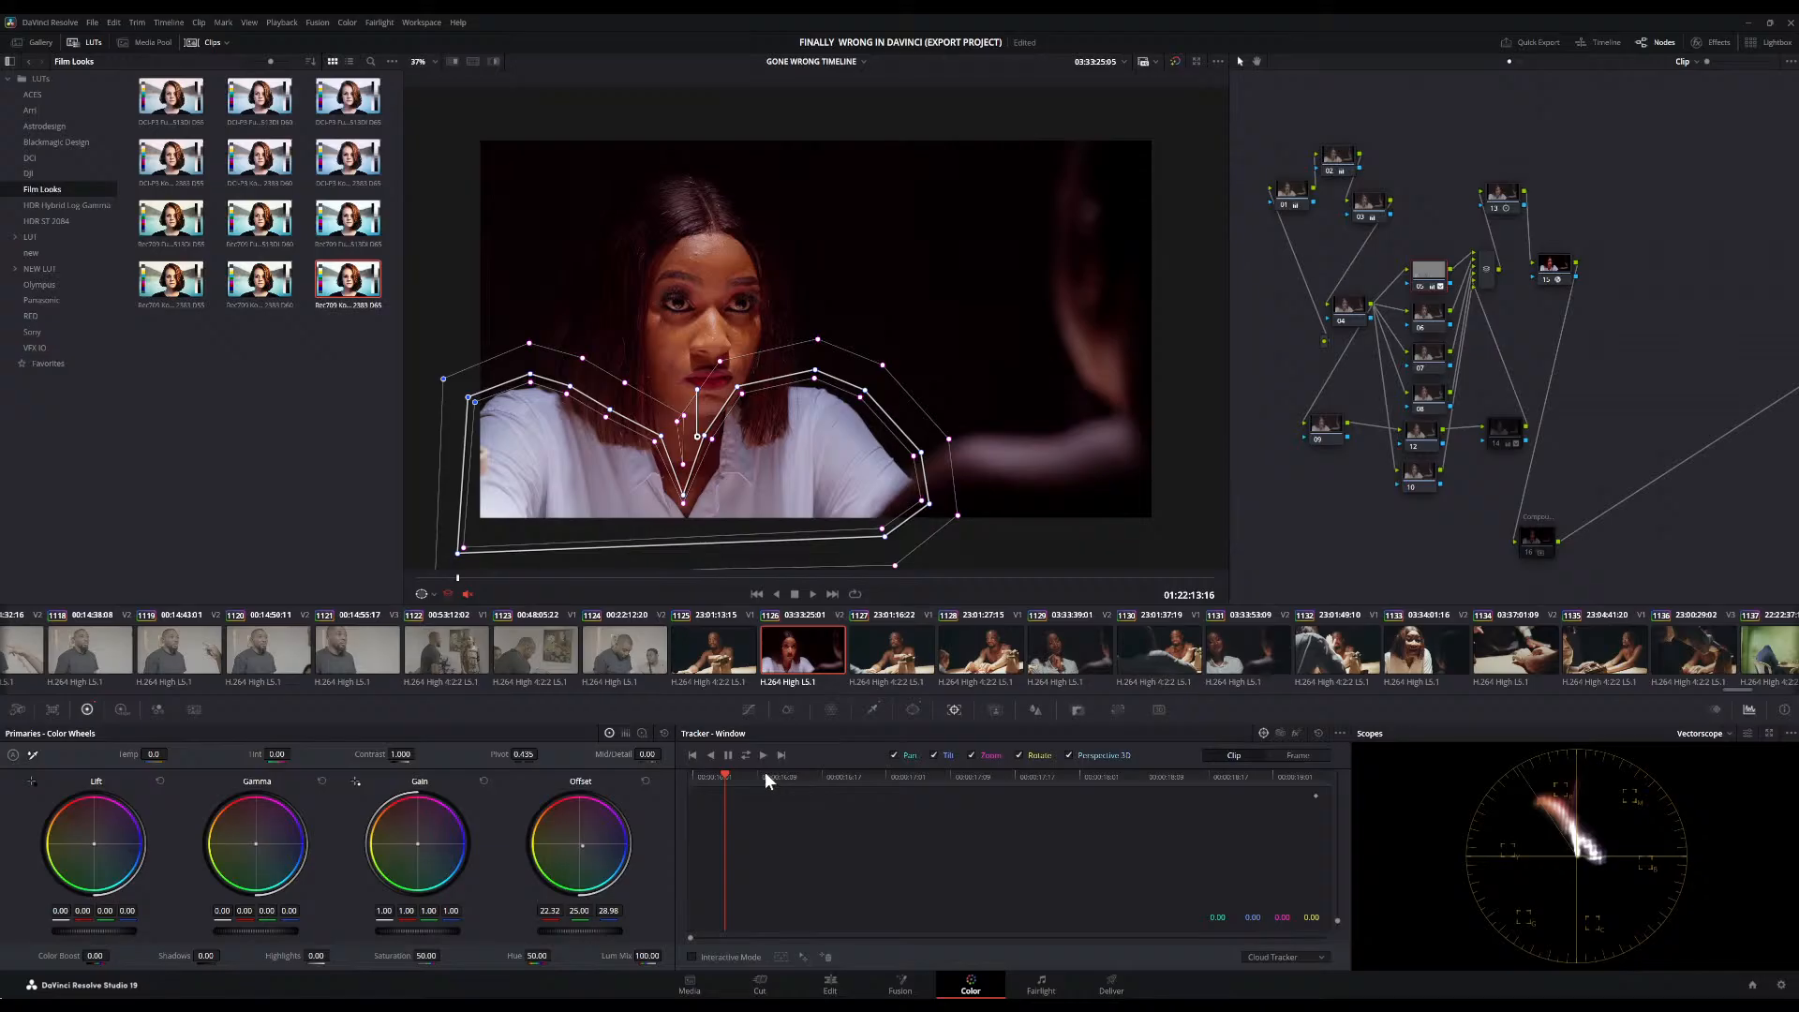
pyautogui.click(746, 755)
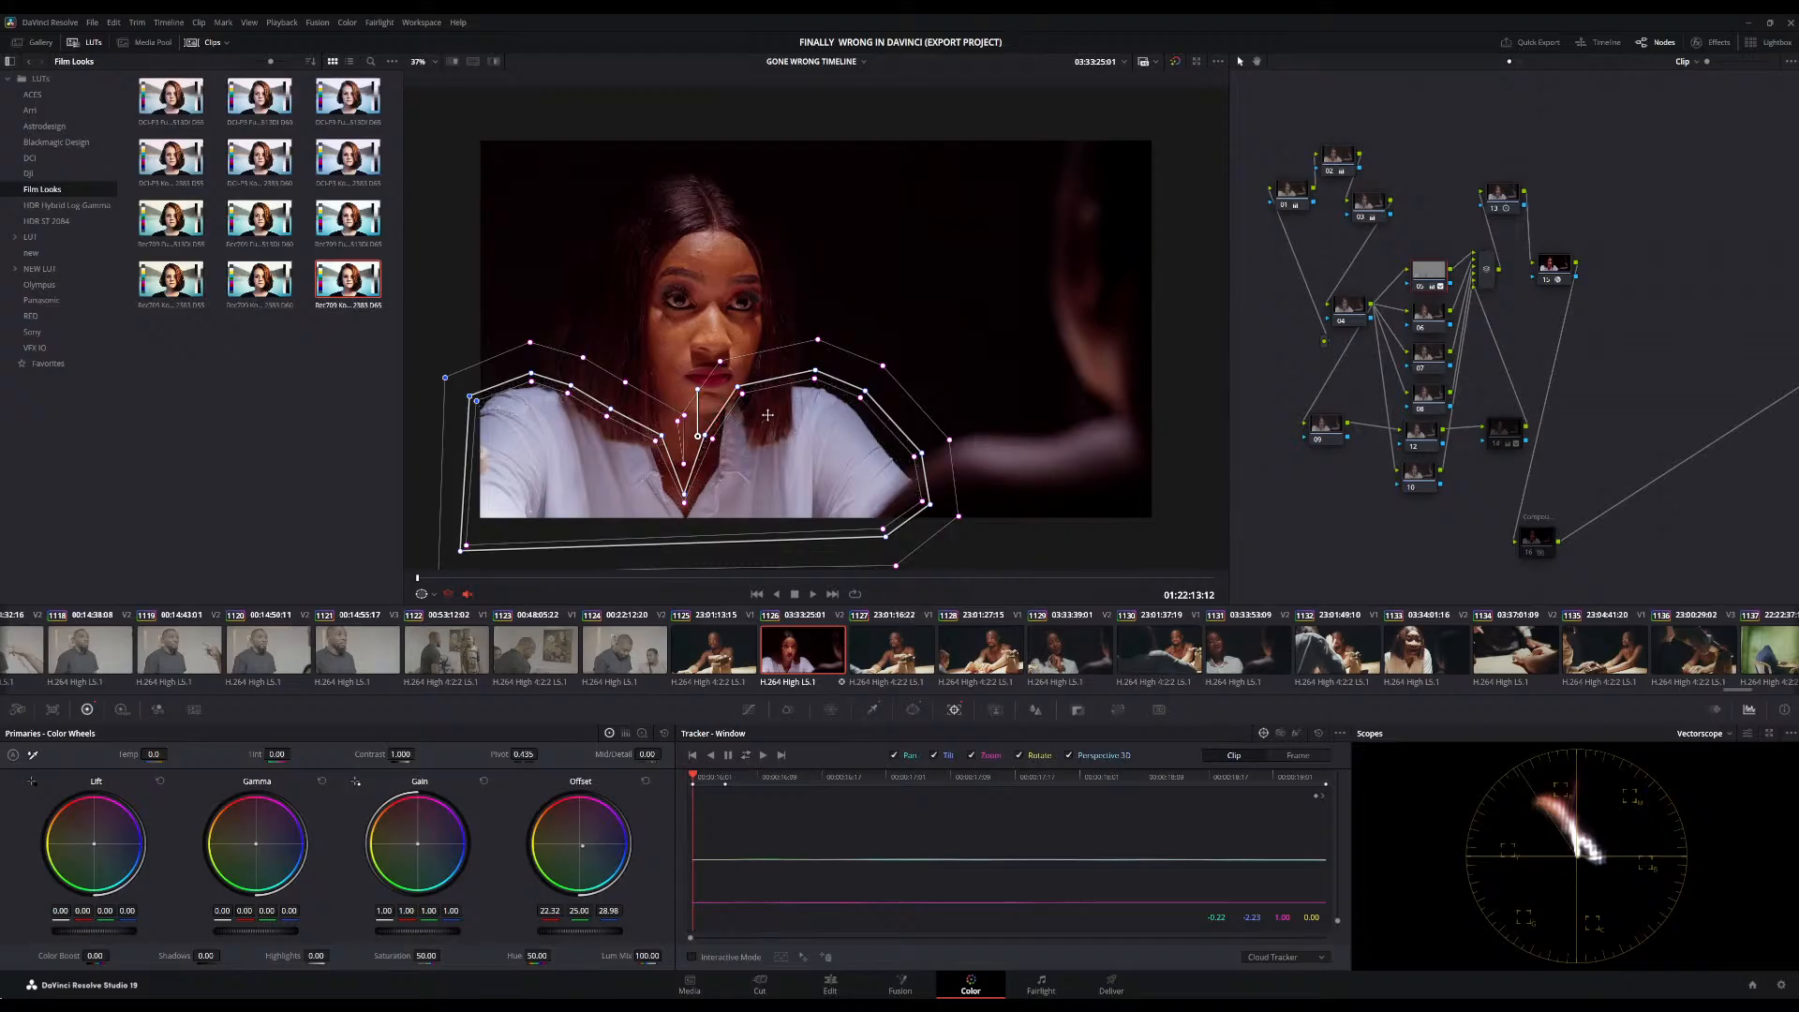
# Sample the woman's forehead skin with the HSL qualifier on node 06 and highlight the selection
pyautogui.click(1434, 324)
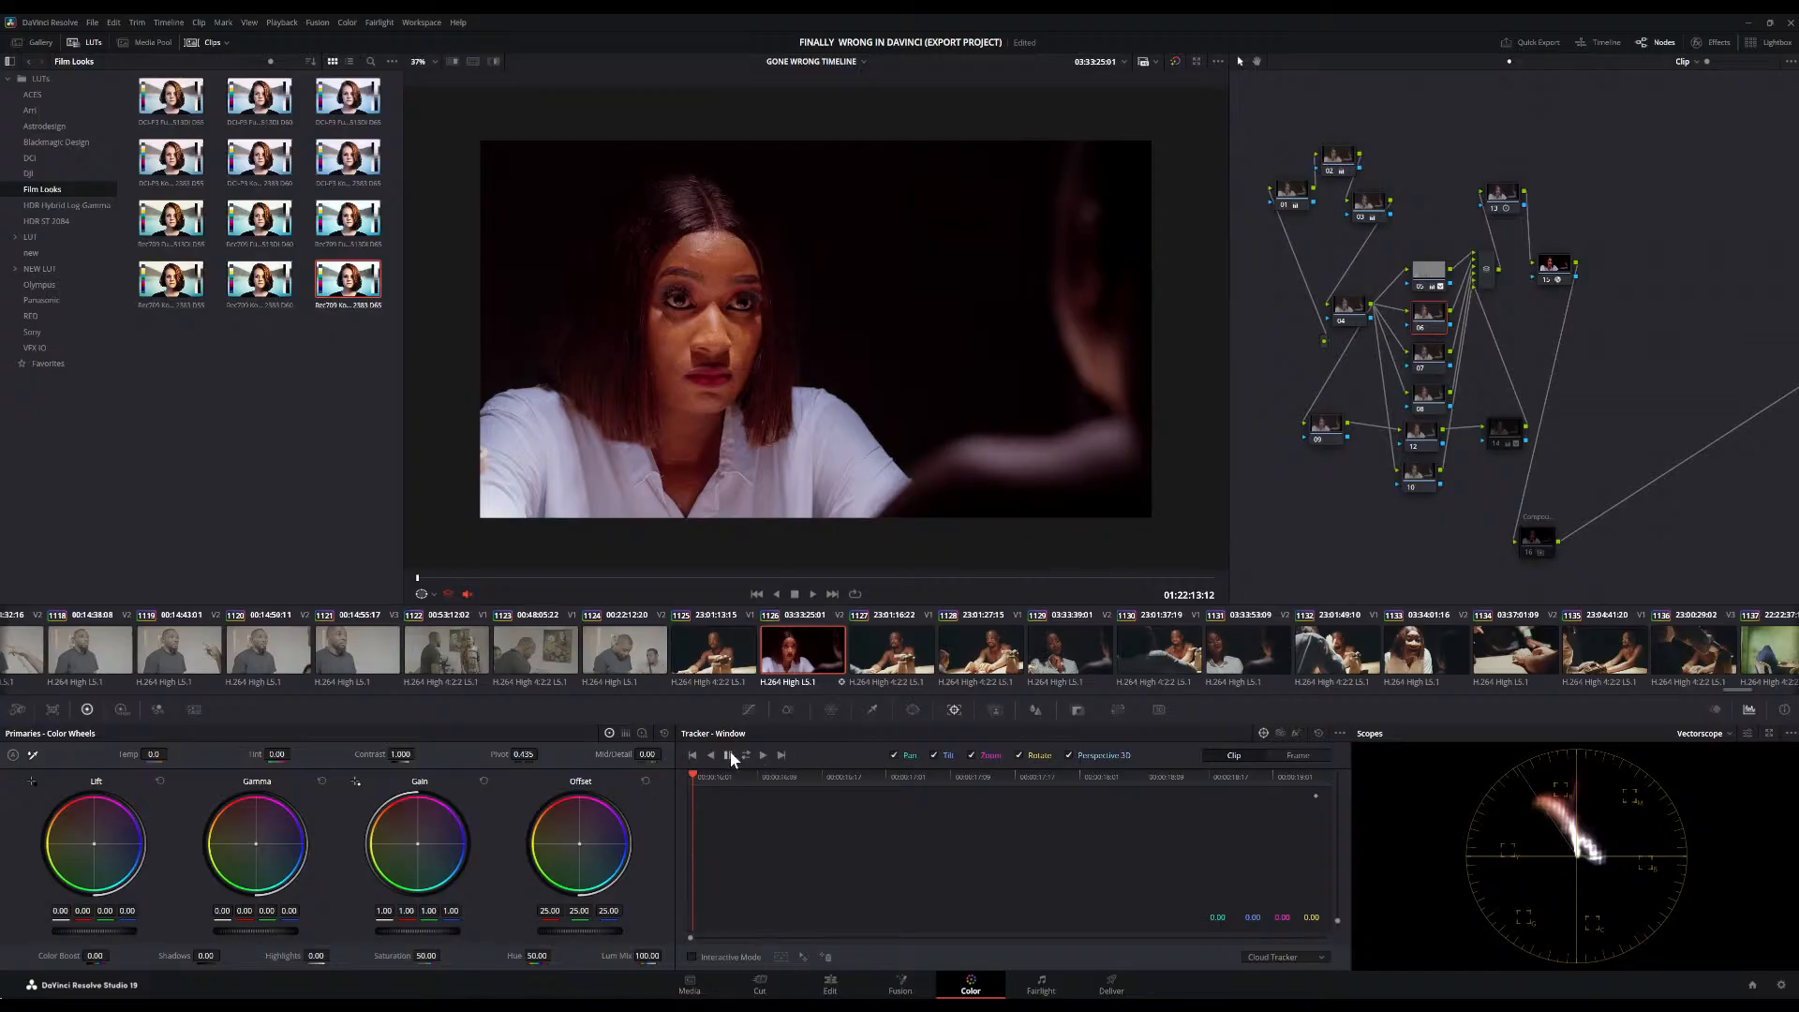
pyautogui.click(876, 708)
pyautogui.click(726, 247)
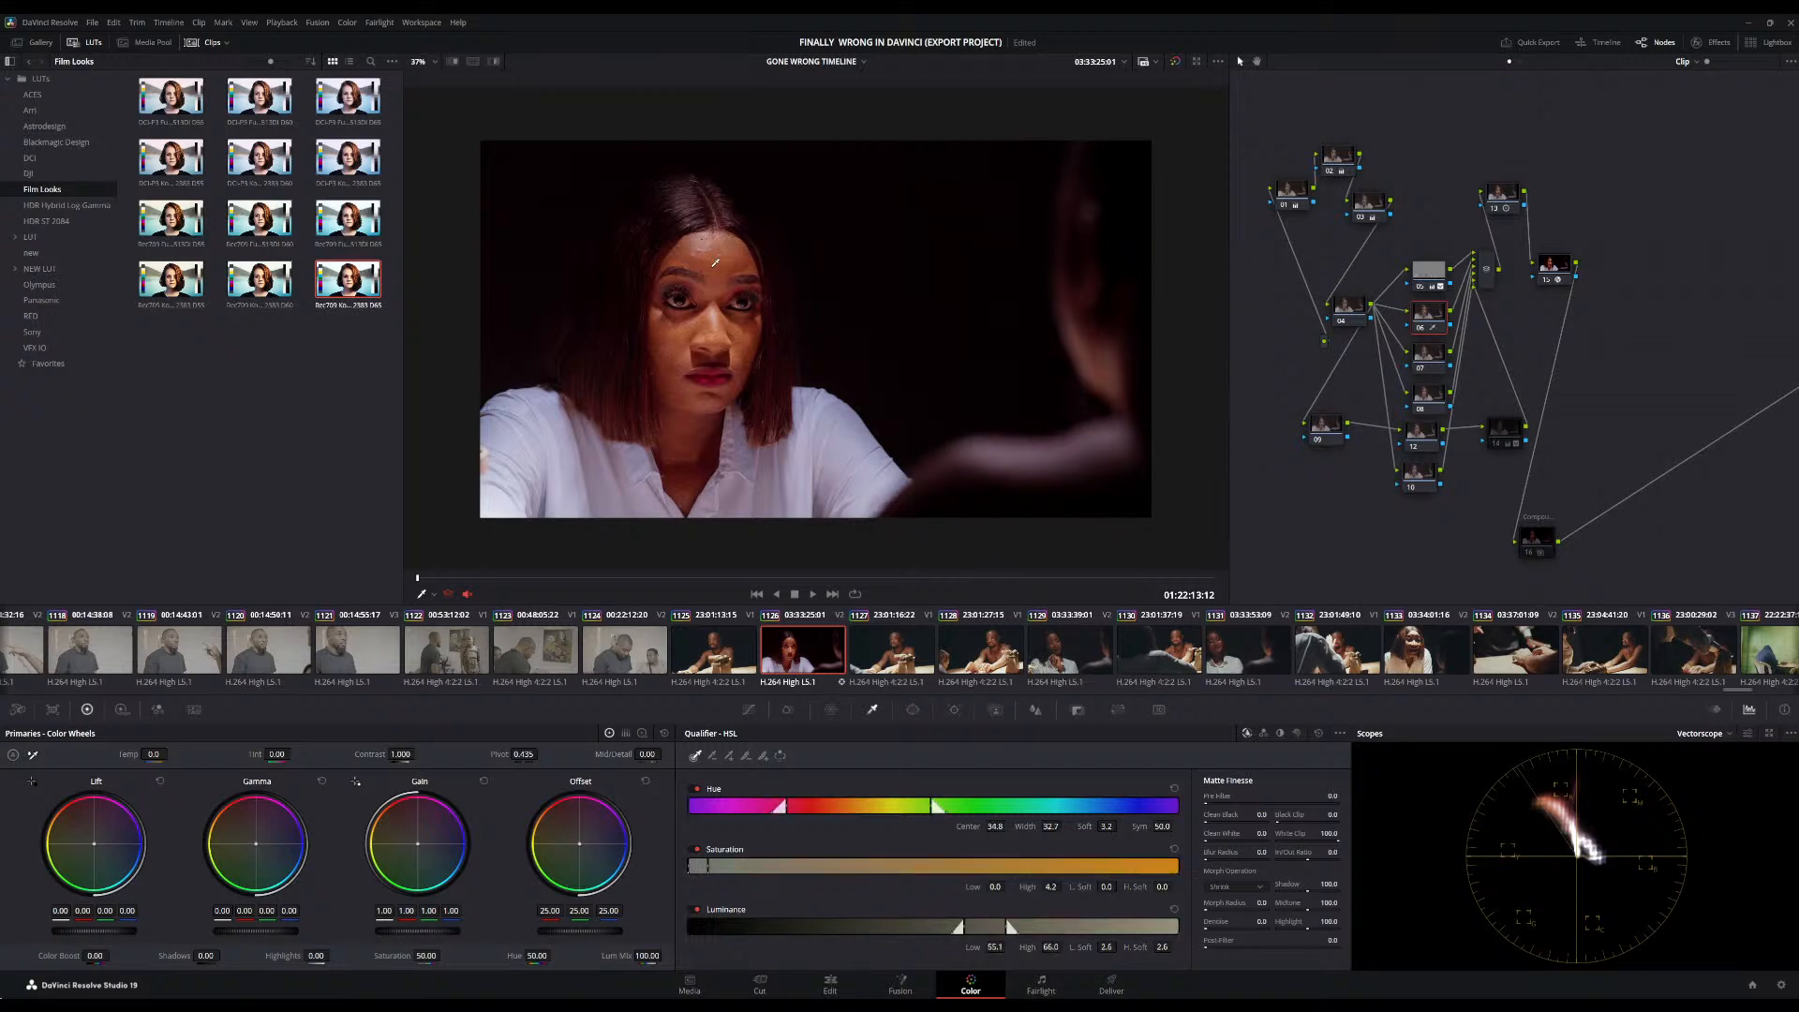
pyautogui.click(495, 62)
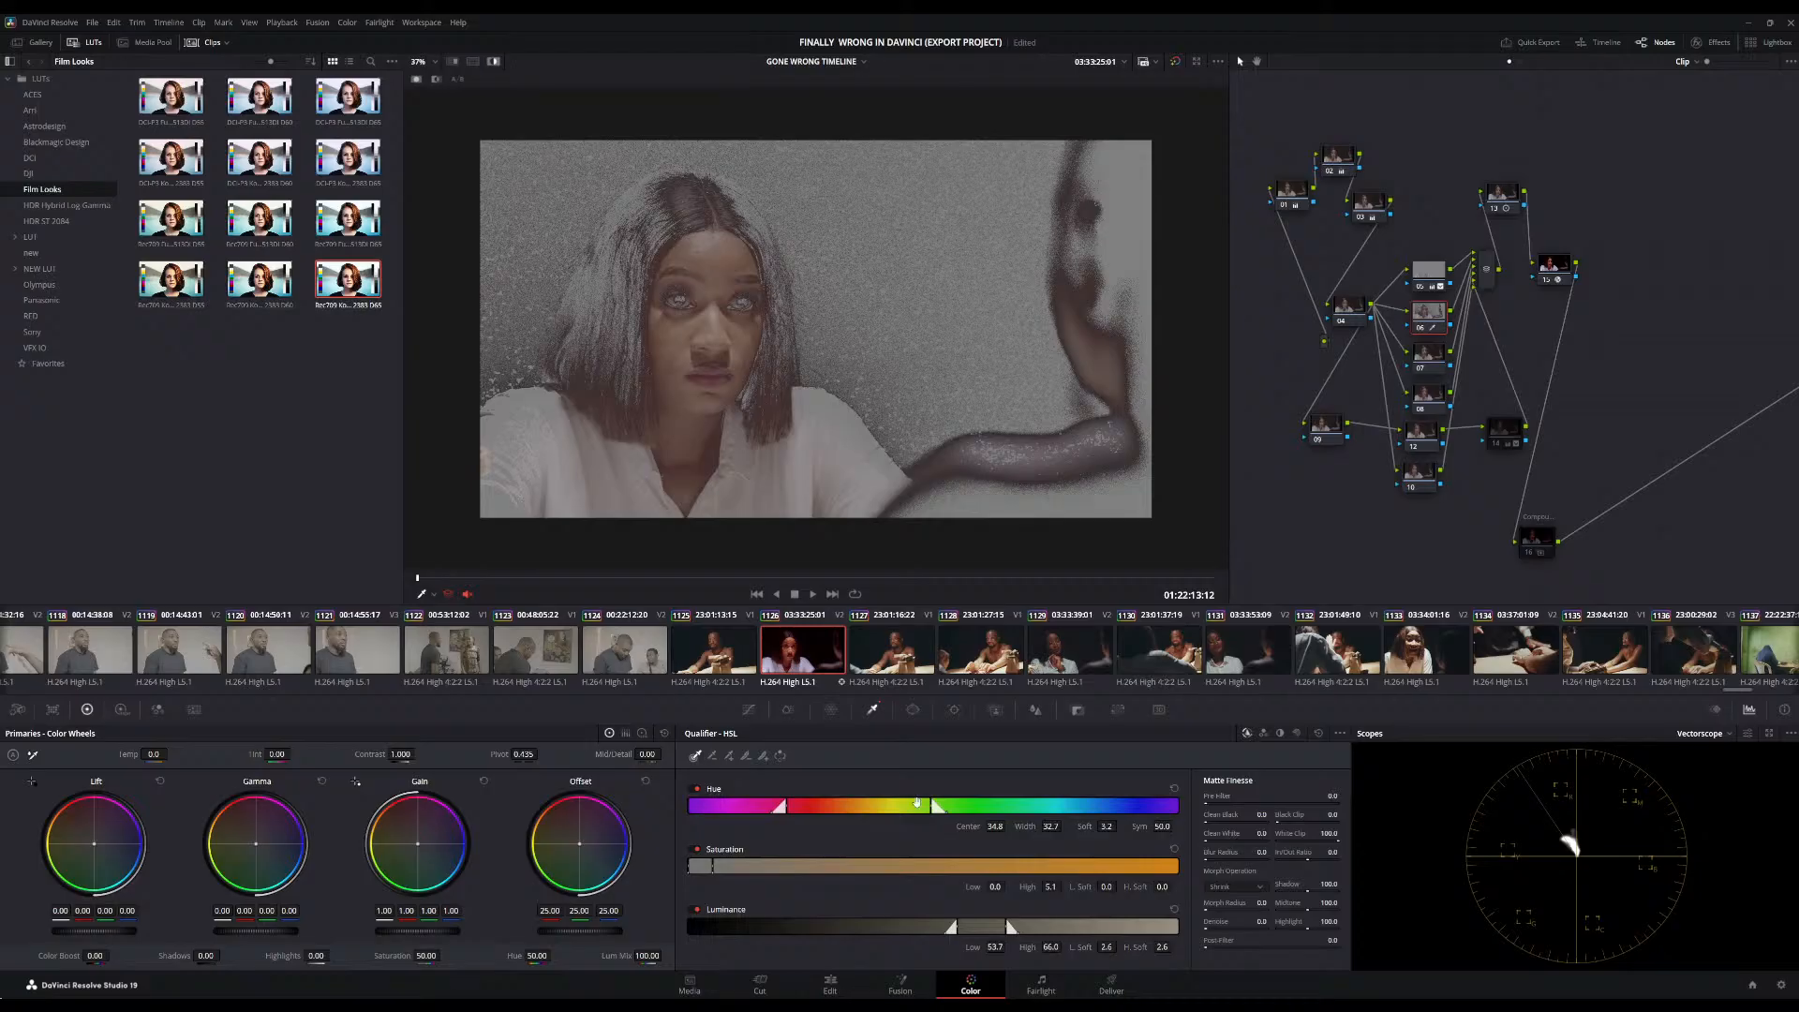
# Refine the skin qualifier's hue range and its luminance to 57.0–69.3, and smooth the matte with Blur Radius 98.1 and Denoise 14.5
pyautogui.moveTo(927, 806); pyautogui.dragTo(970, 809)
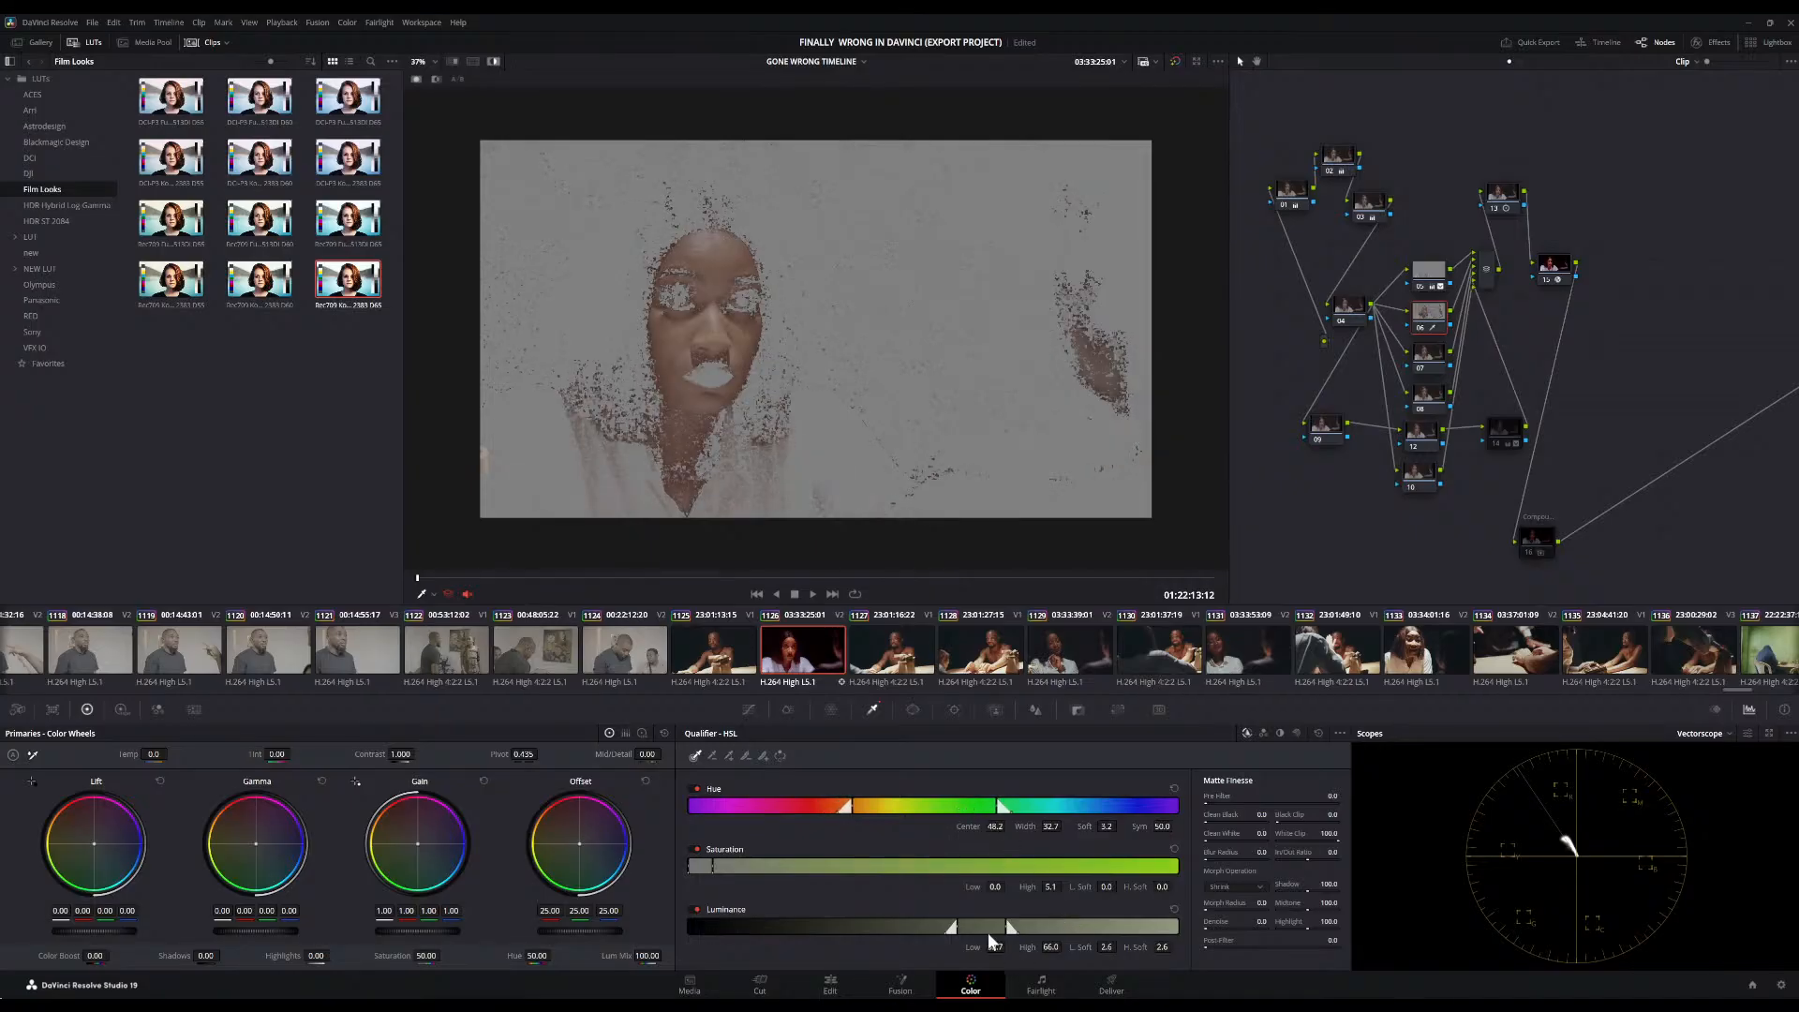
pyautogui.moveTo(987, 931); pyautogui.dragTo(1005, 927)
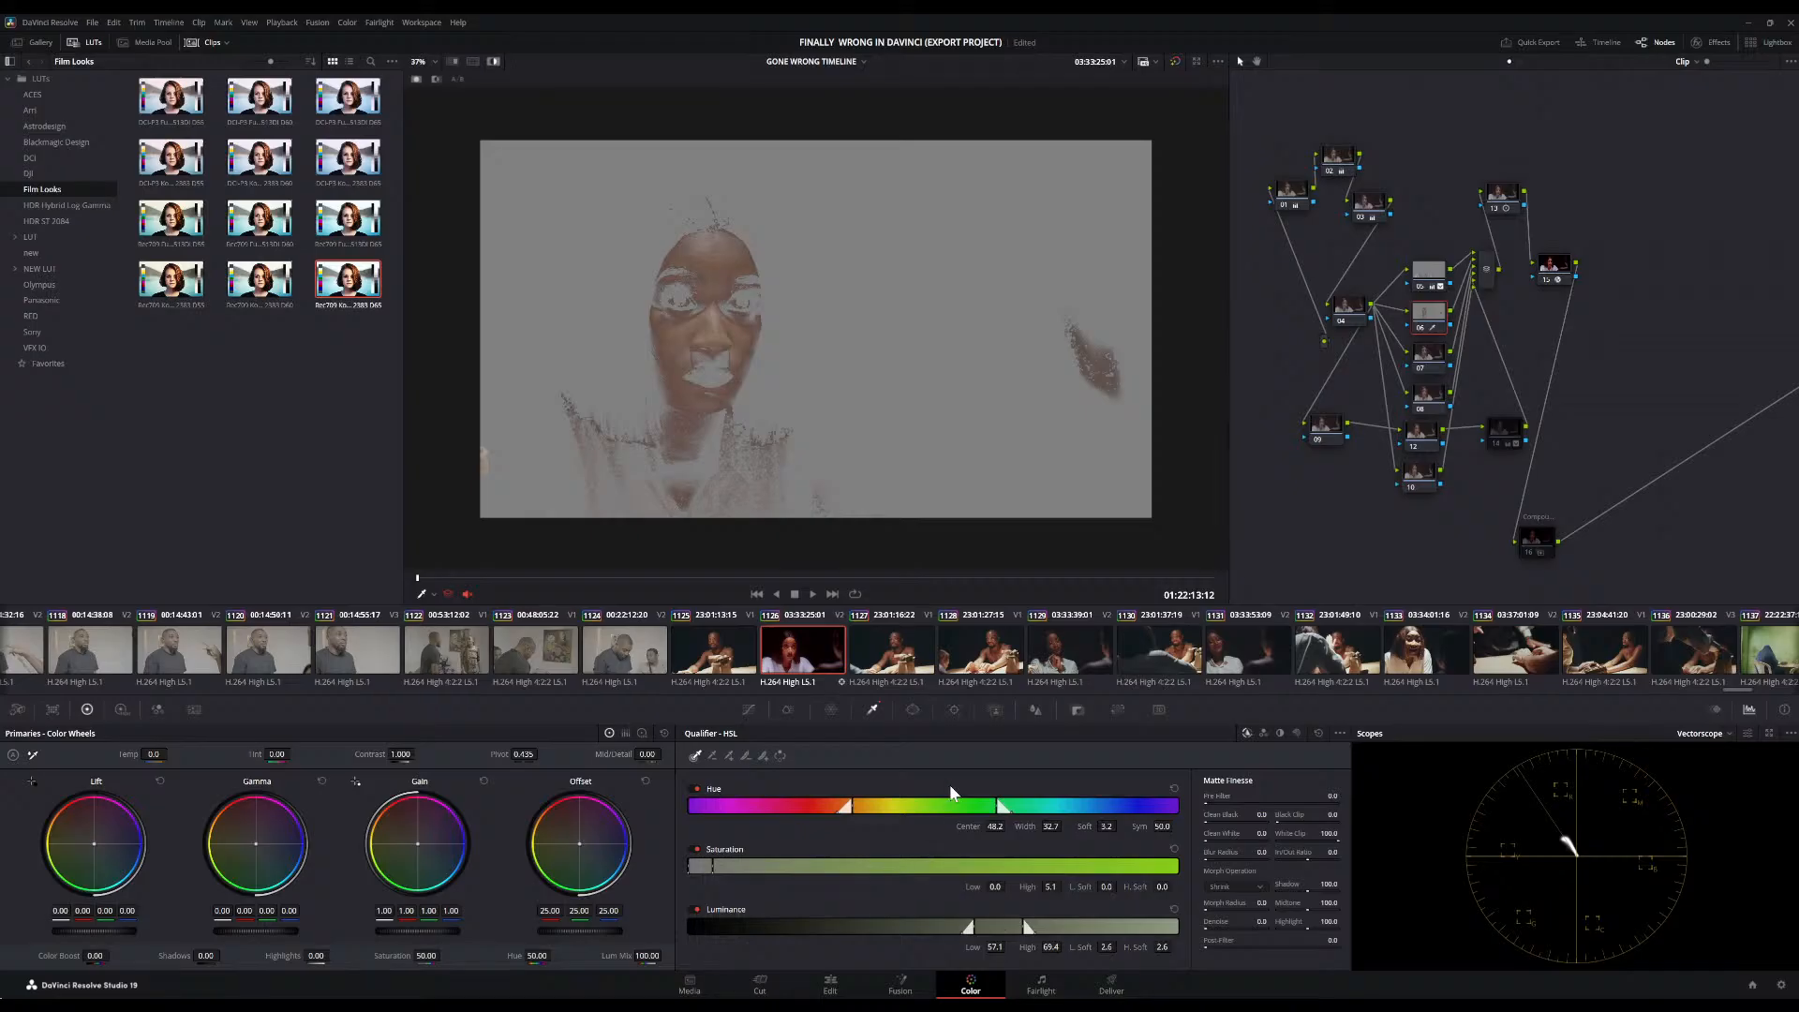
pyautogui.moveTo(949, 806); pyautogui.dragTo(955, 804)
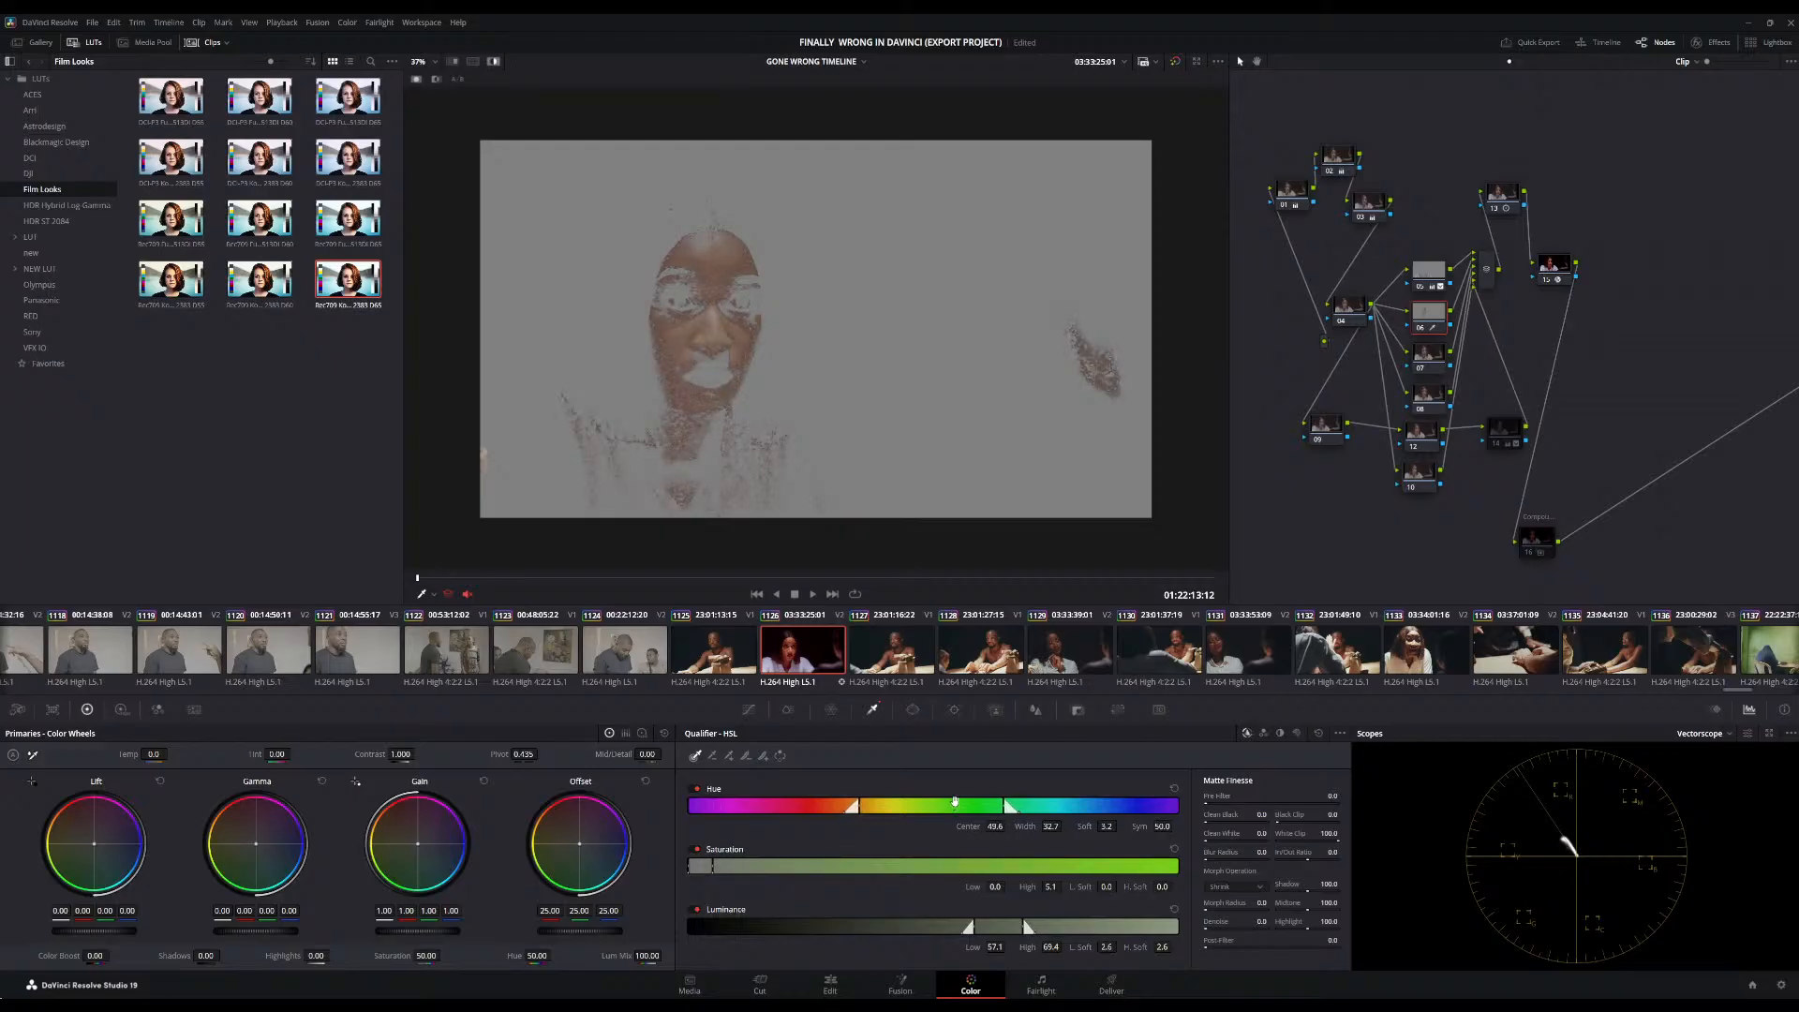
pyautogui.moveTo(1009, 928); pyautogui.dragTo(1009, 928)
pyautogui.moveTo(874, 806); pyautogui.dragTo(878, 808)
pyautogui.moveTo(1218, 863); pyautogui.dragTo(1270, 862)
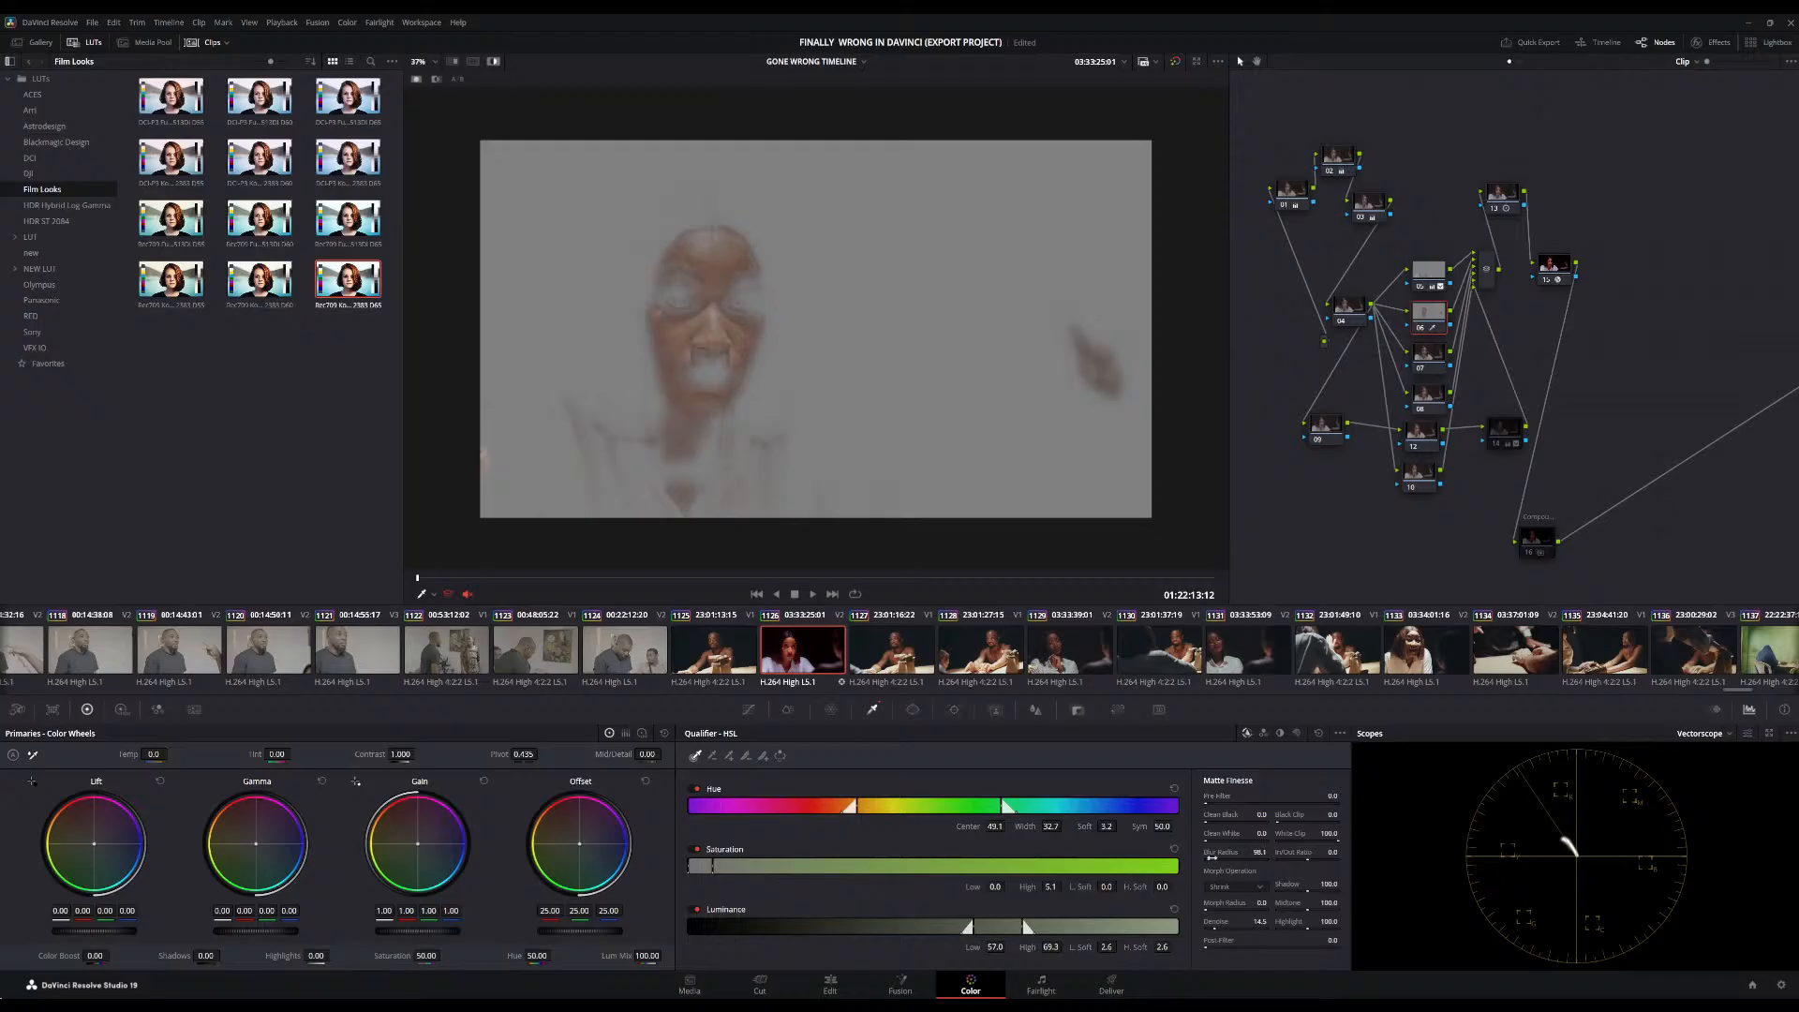
# Fit a circular window of about Size 43.66 and Aspect 27.73 over the woman's face and neck, and track it through the clip
pyautogui.click(910, 709)
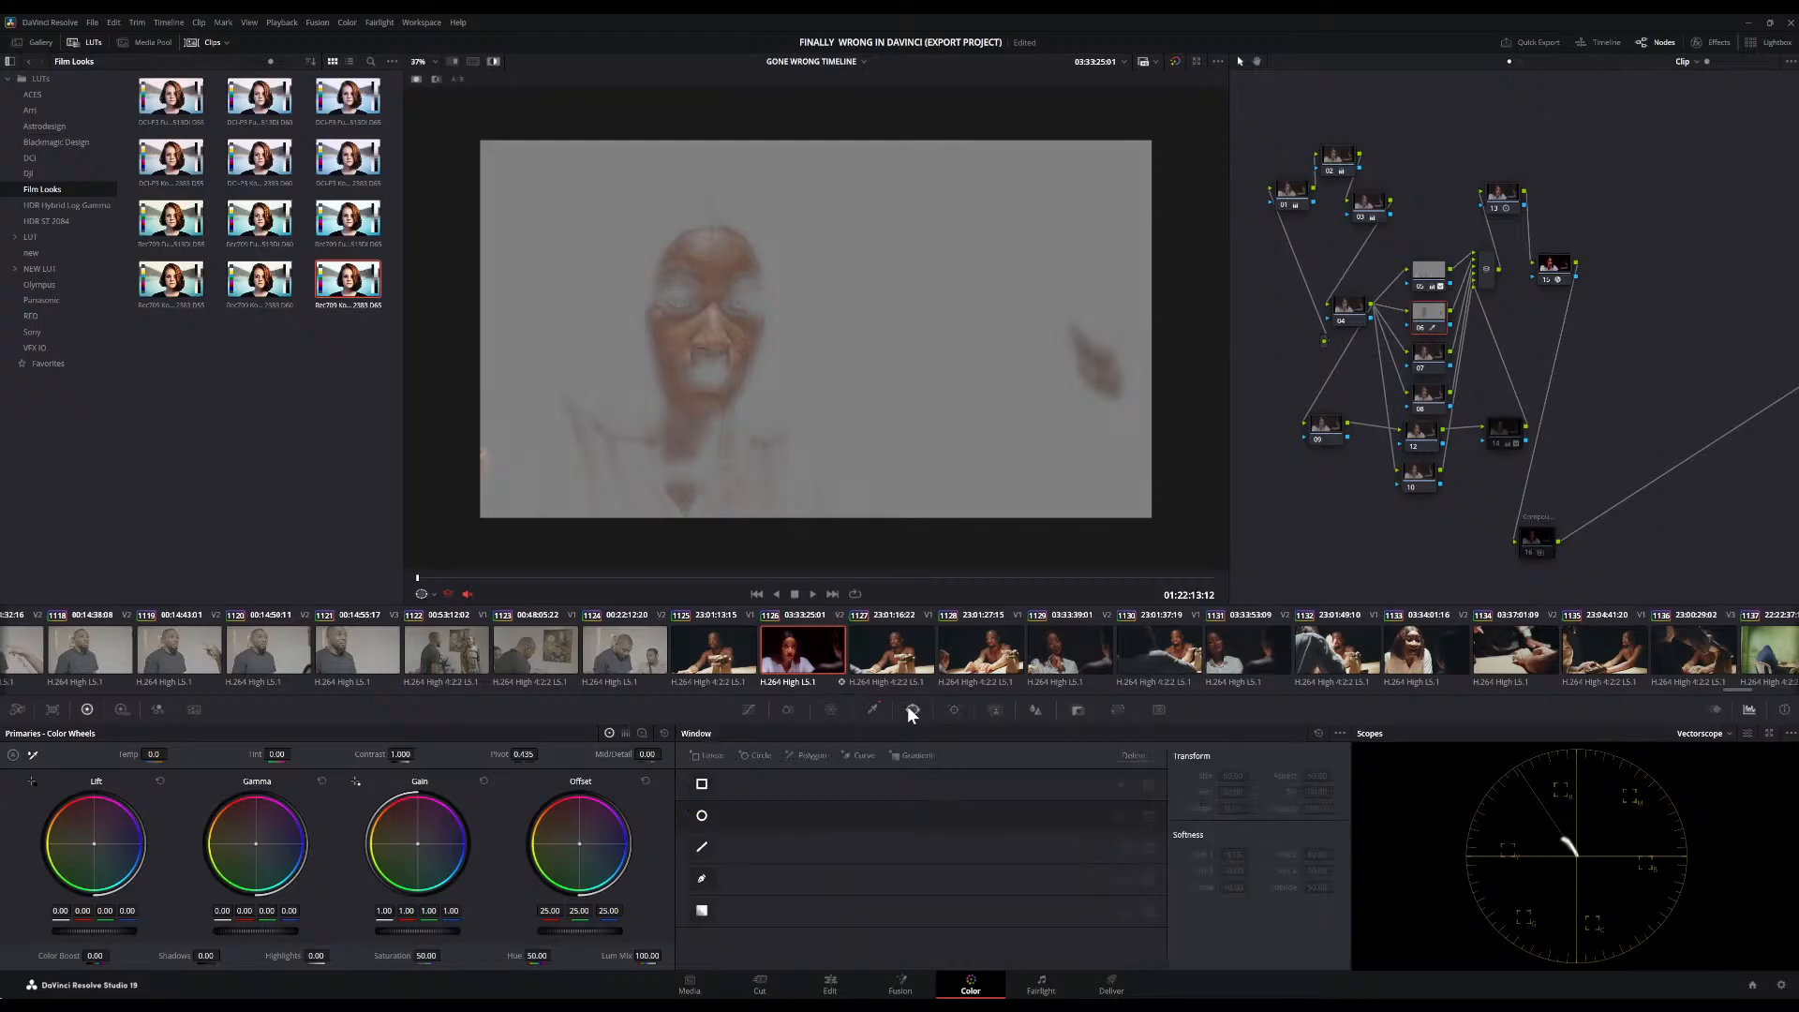
pyautogui.click(702, 817)
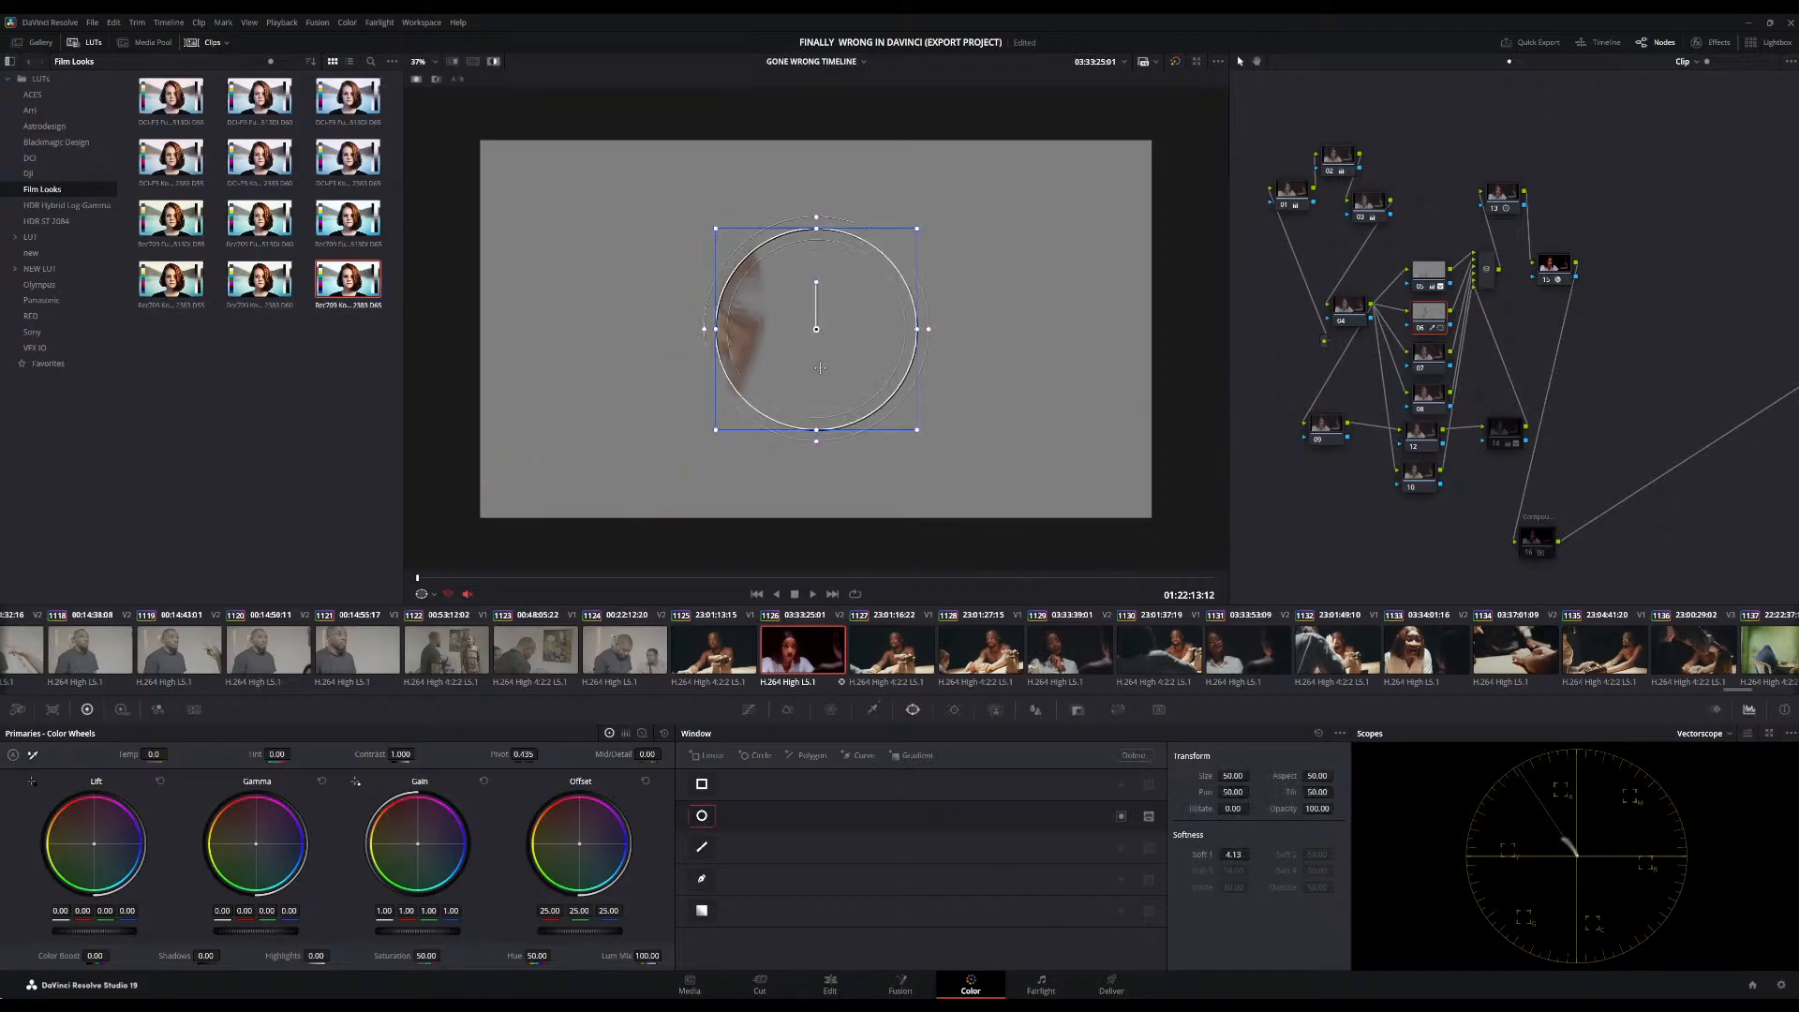
pyautogui.moveTo(820, 367); pyautogui.dragTo(714, 347)
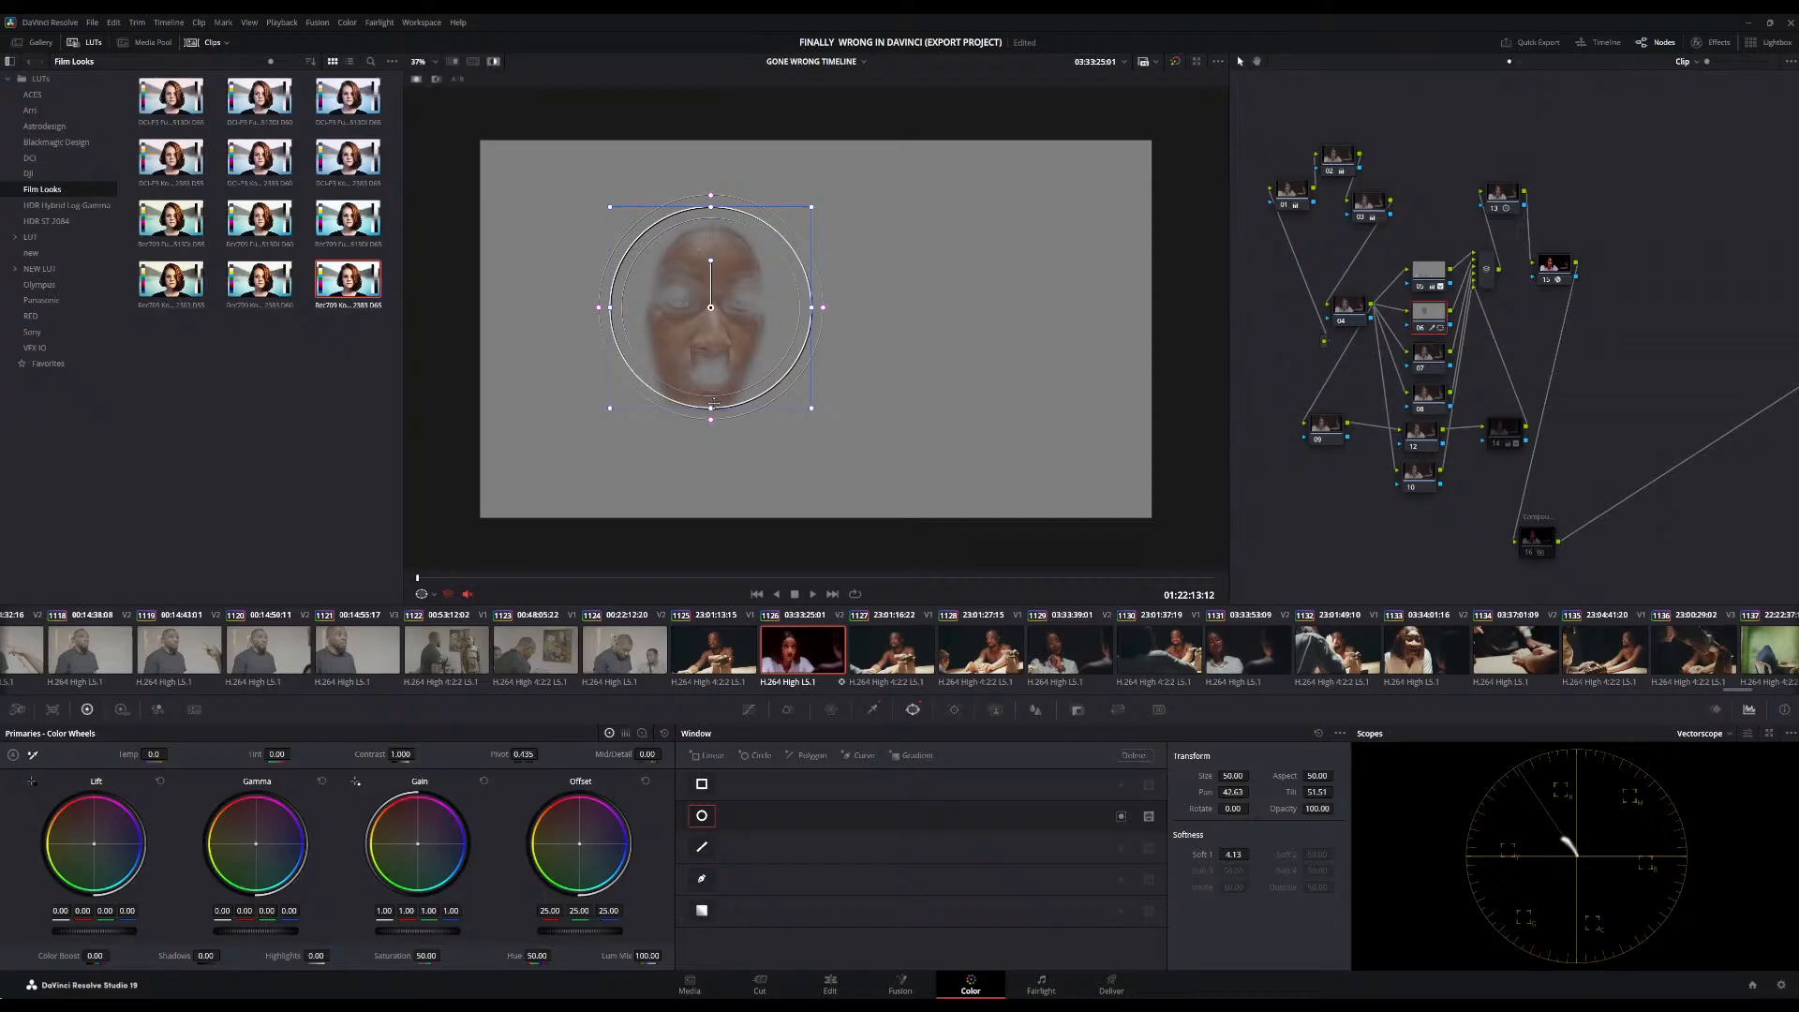
pyautogui.moveTo(712, 408); pyautogui.dragTo(712, 466)
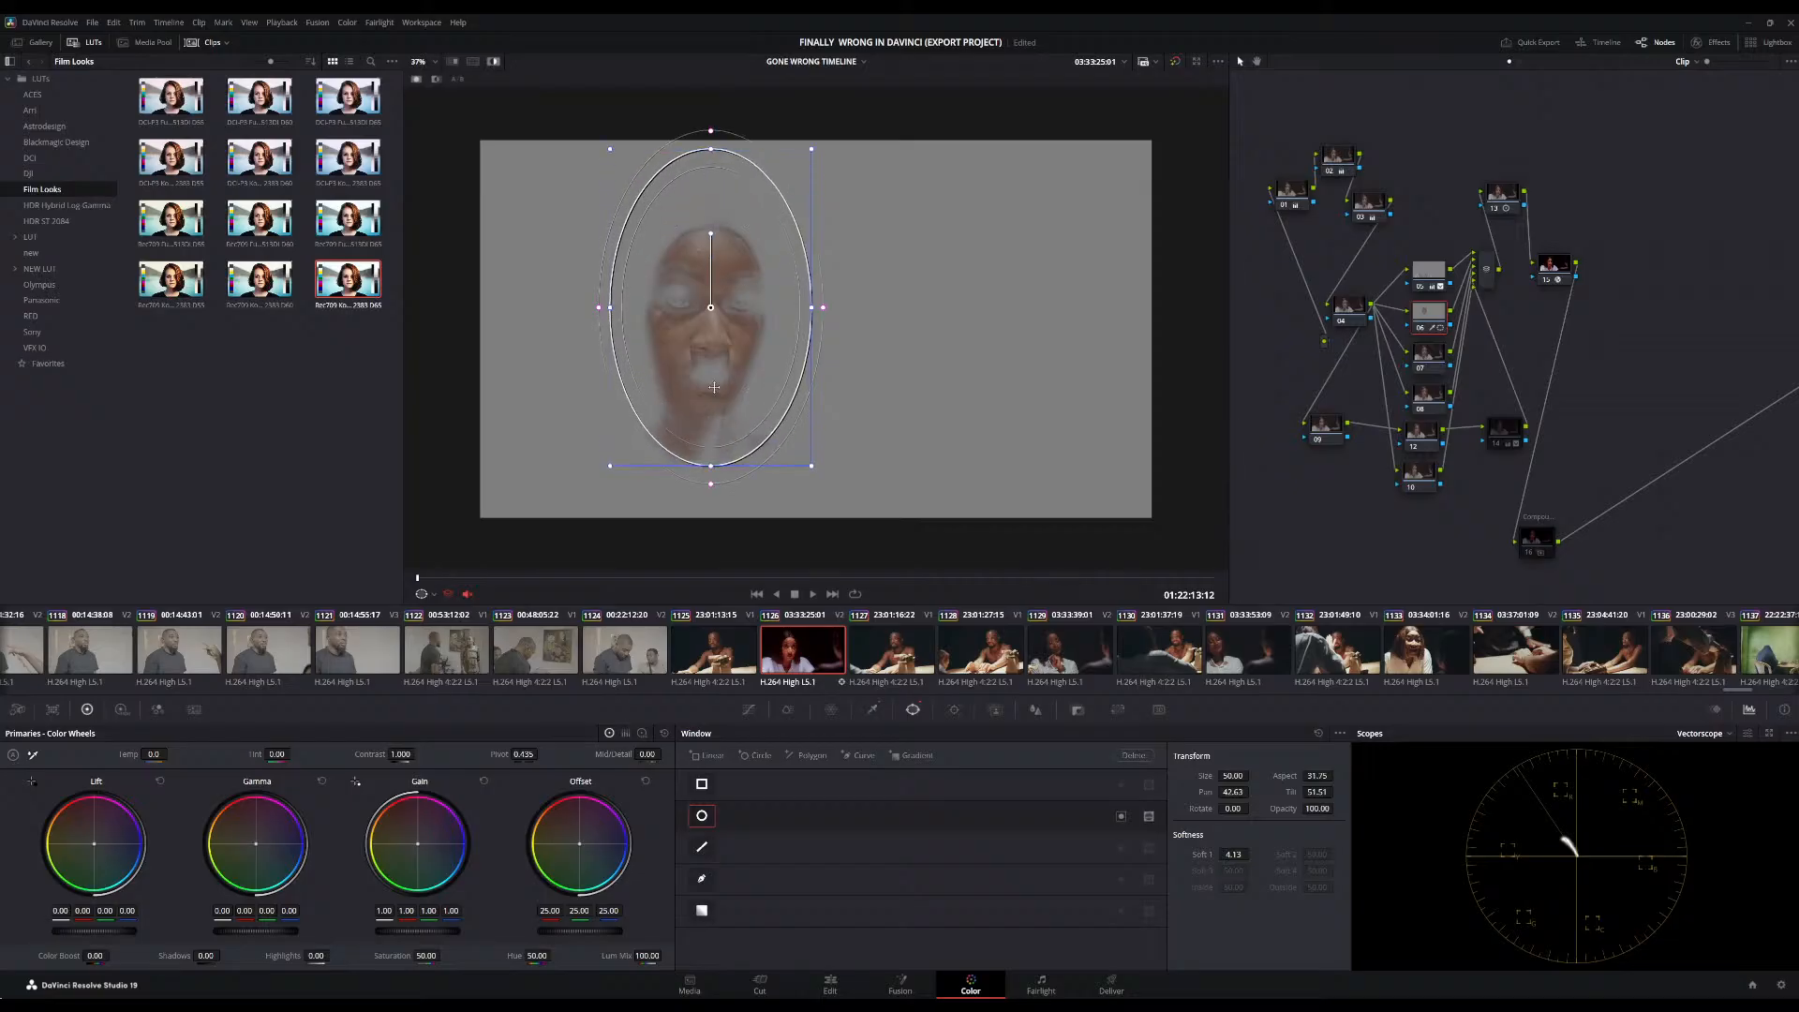
pyautogui.moveTo(714, 387); pyautogui.dragTo(690, 436)
pyautogui.moveTo(652, 375); pyautogui.dragTo(666, 381)
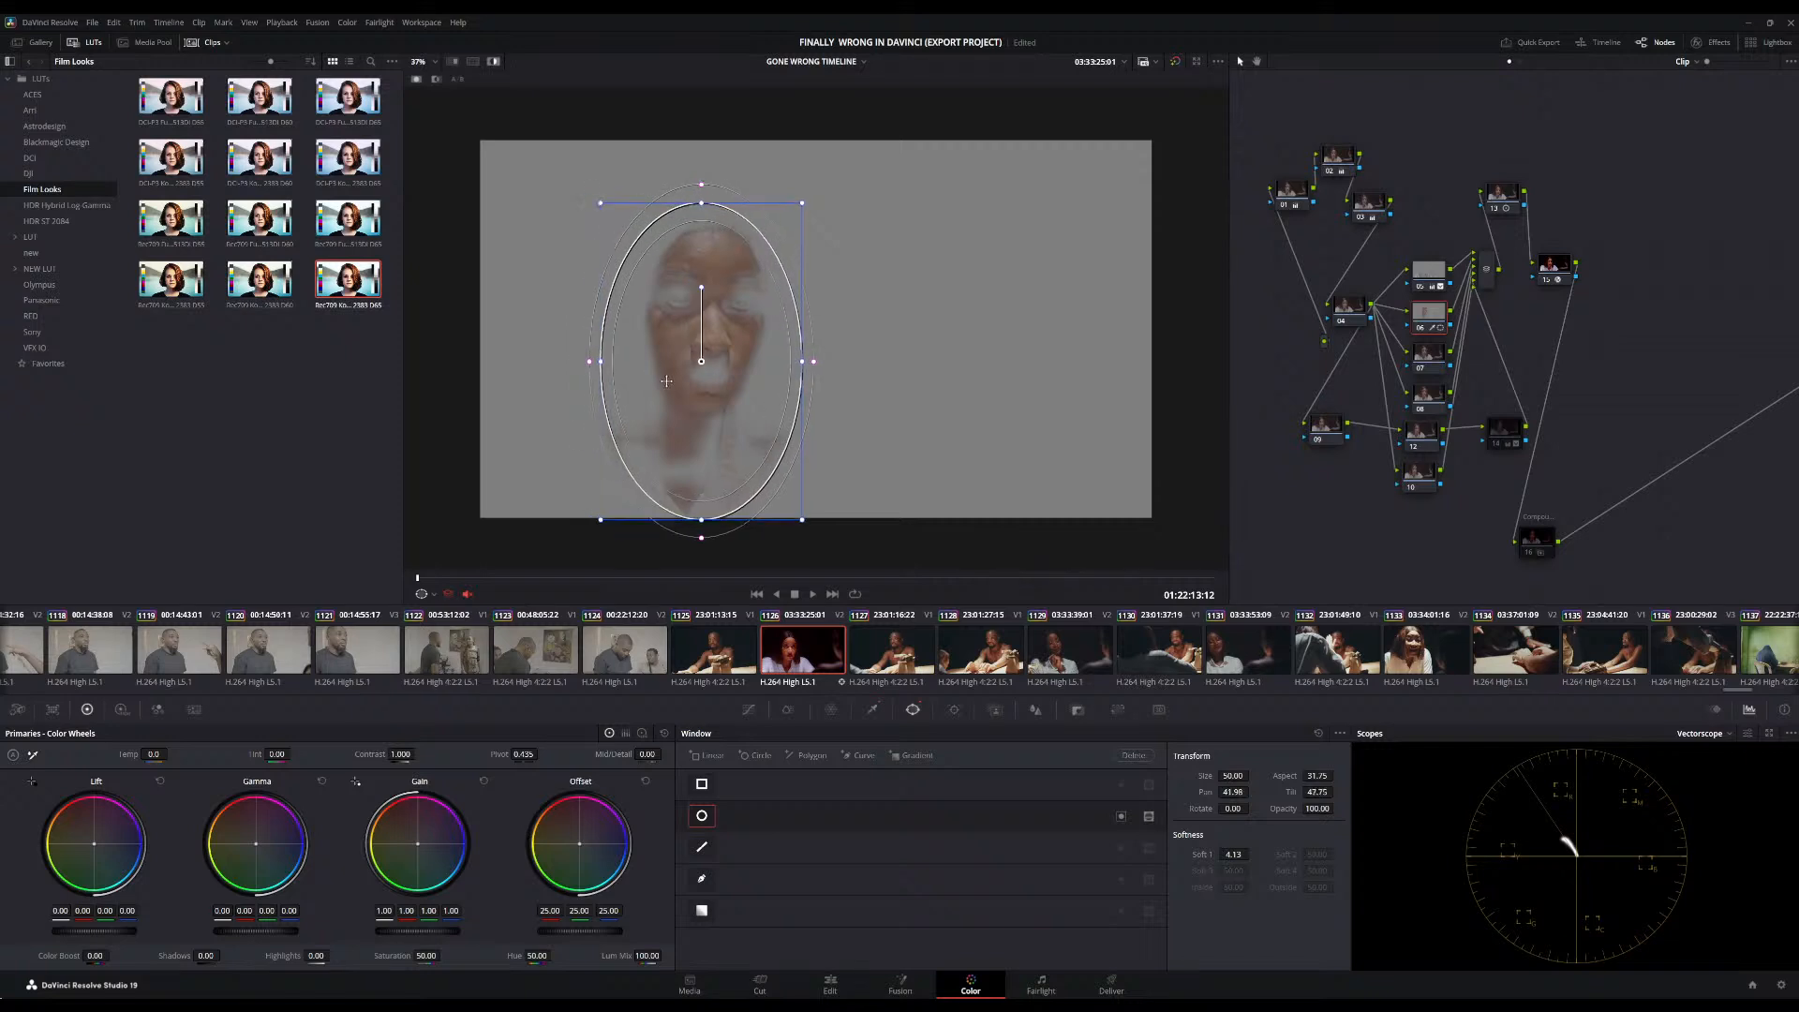
pyautogui.moveTo(799, 359); pyautogui.dragTo(741, 369)
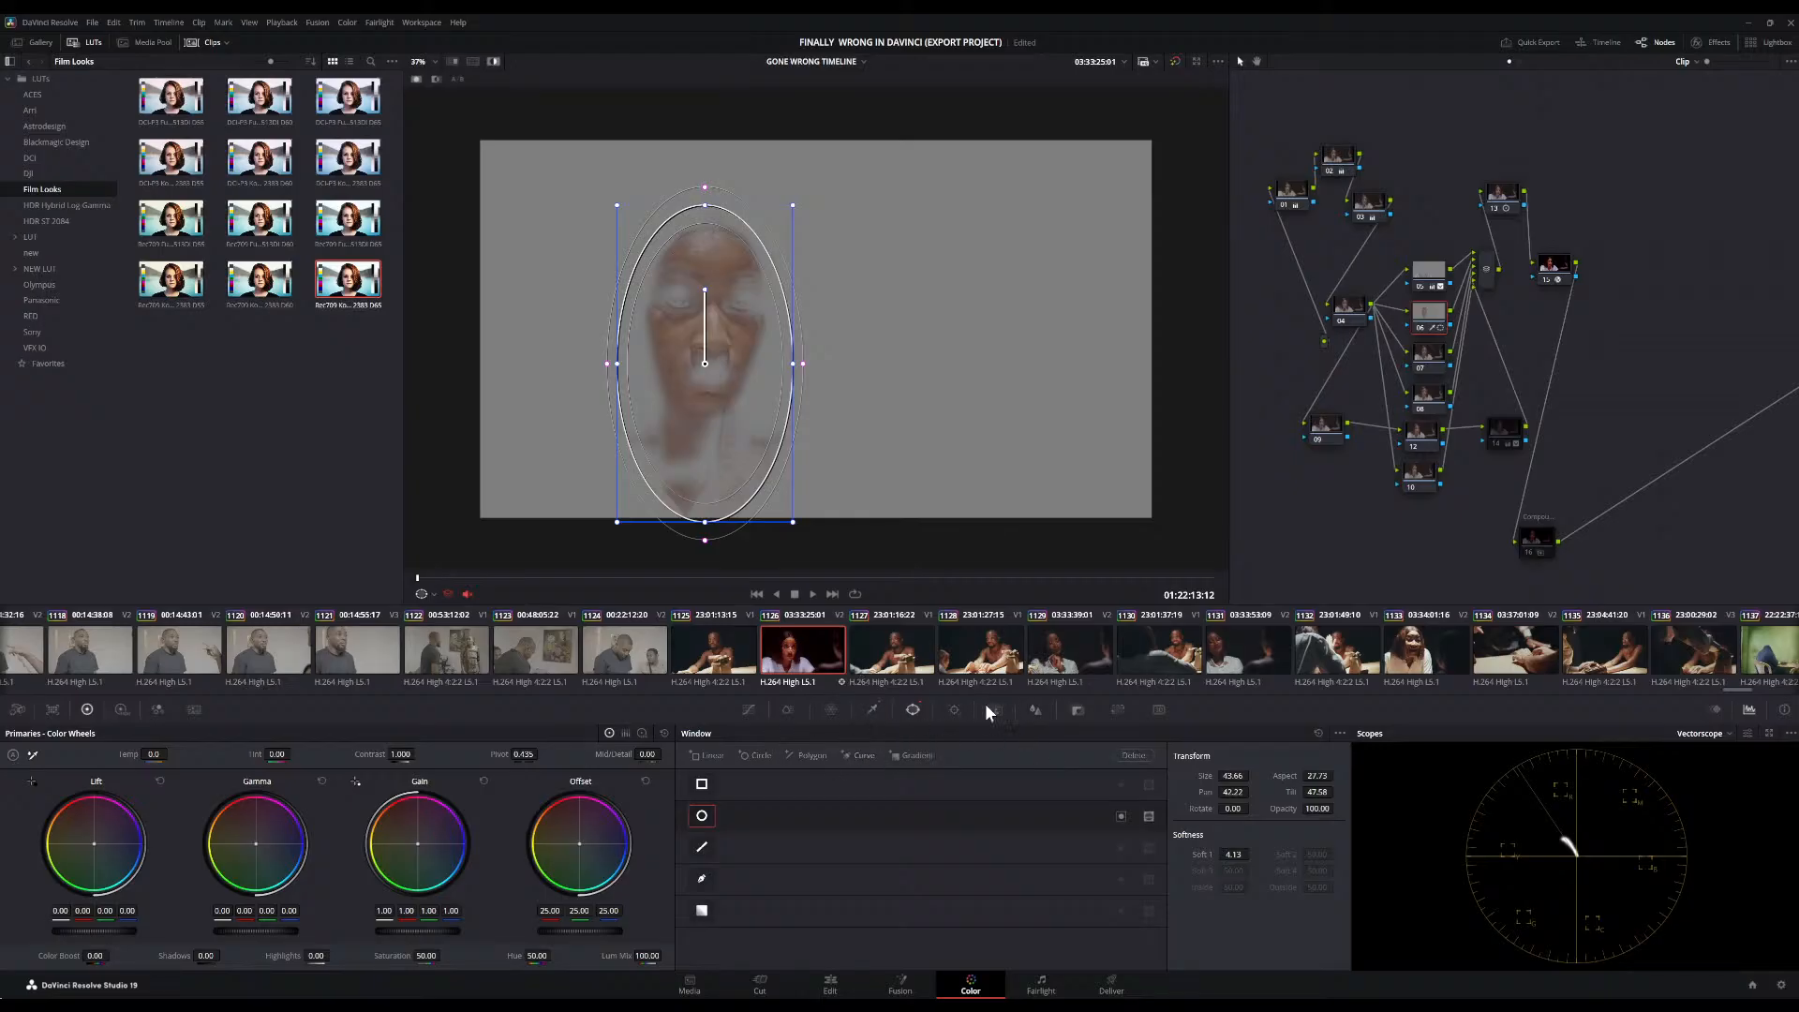
pyautogui.click(954, 707)
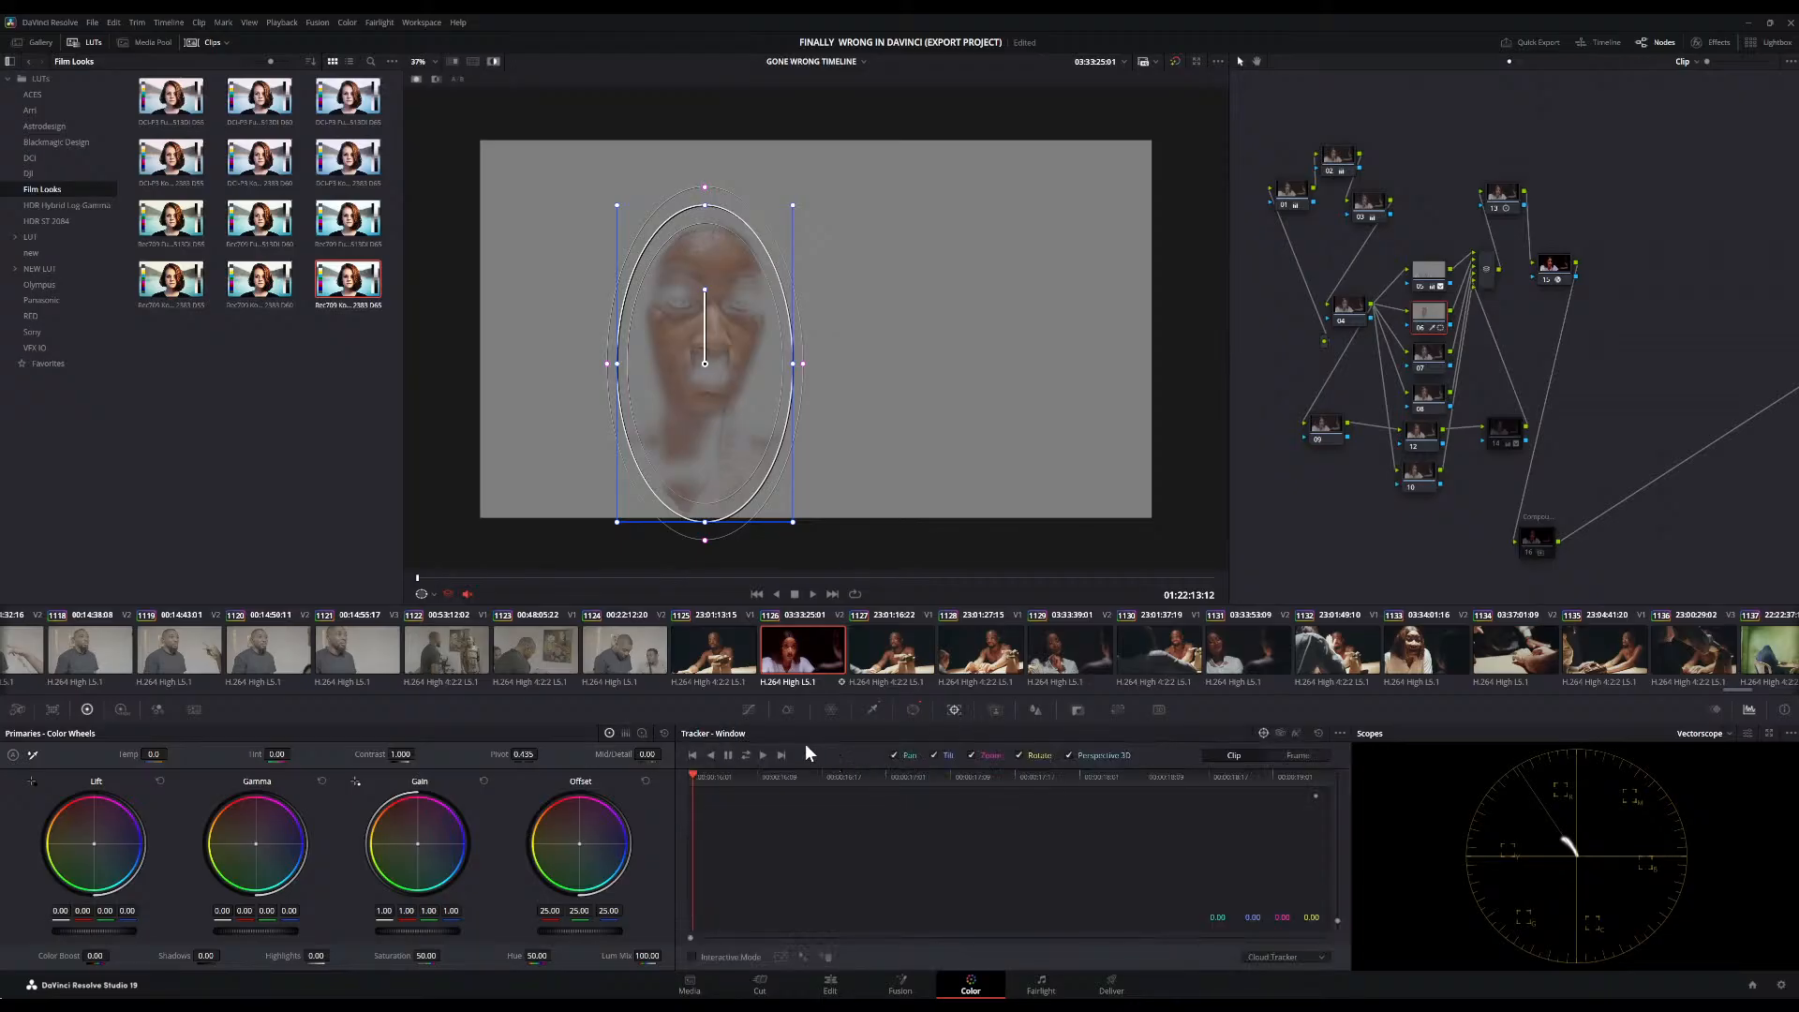
pyautogui.click(751, 753)
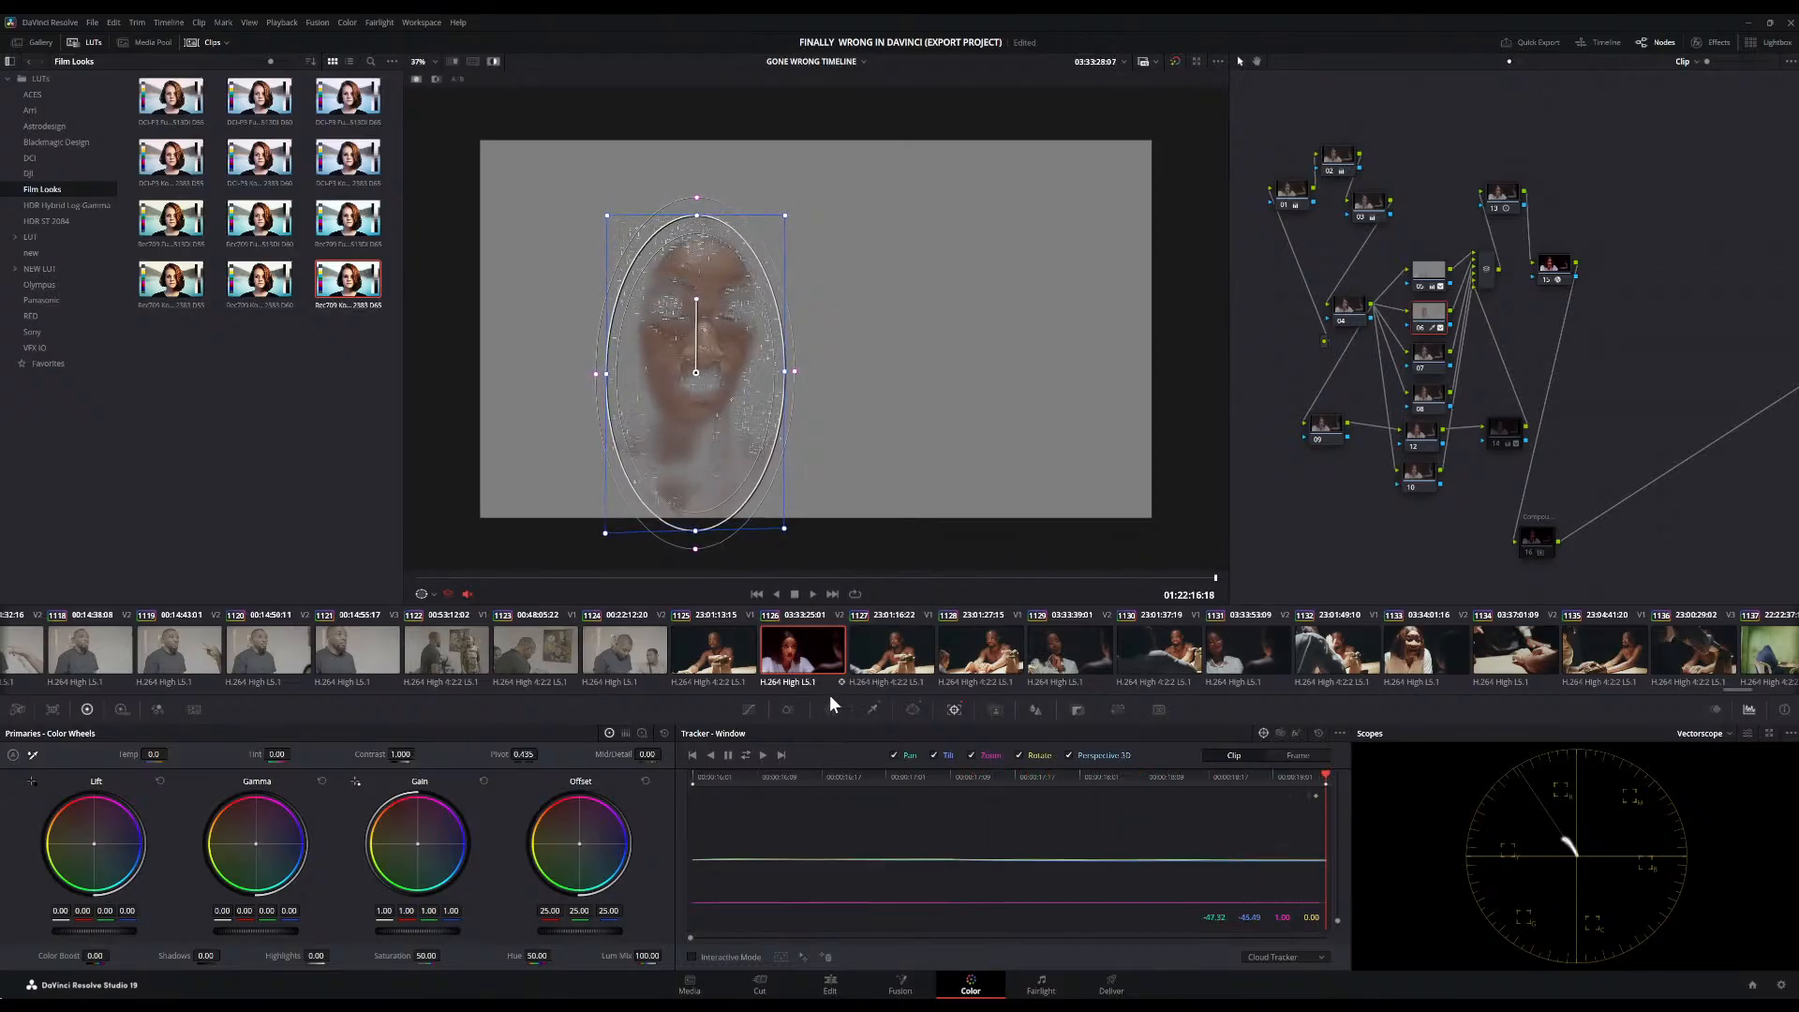
# Readjust the skin qualifier to hue Center 47.7, luminance 56.3–68.6 and Blur Radius about 201.7, and end the highlight view
pyautogui.click(872, 711)
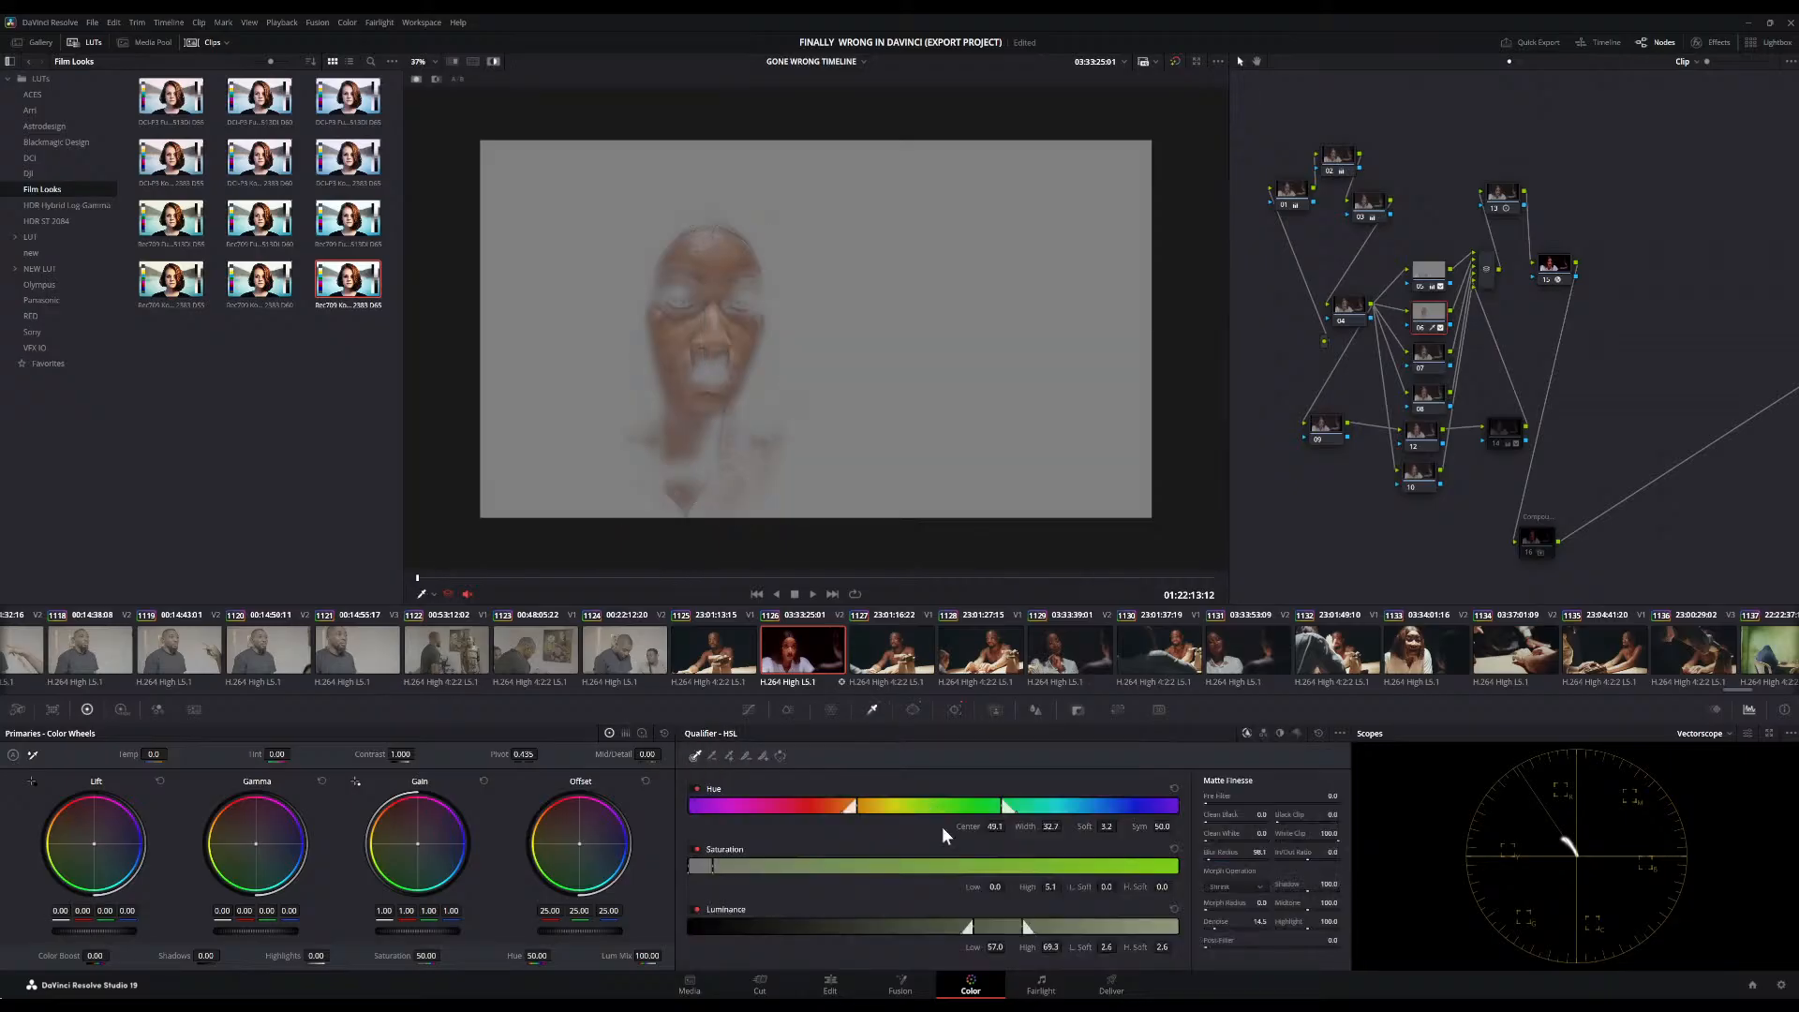
pyautogui.moveTo(966, 806); pyautogui.dragTo(855, 805)
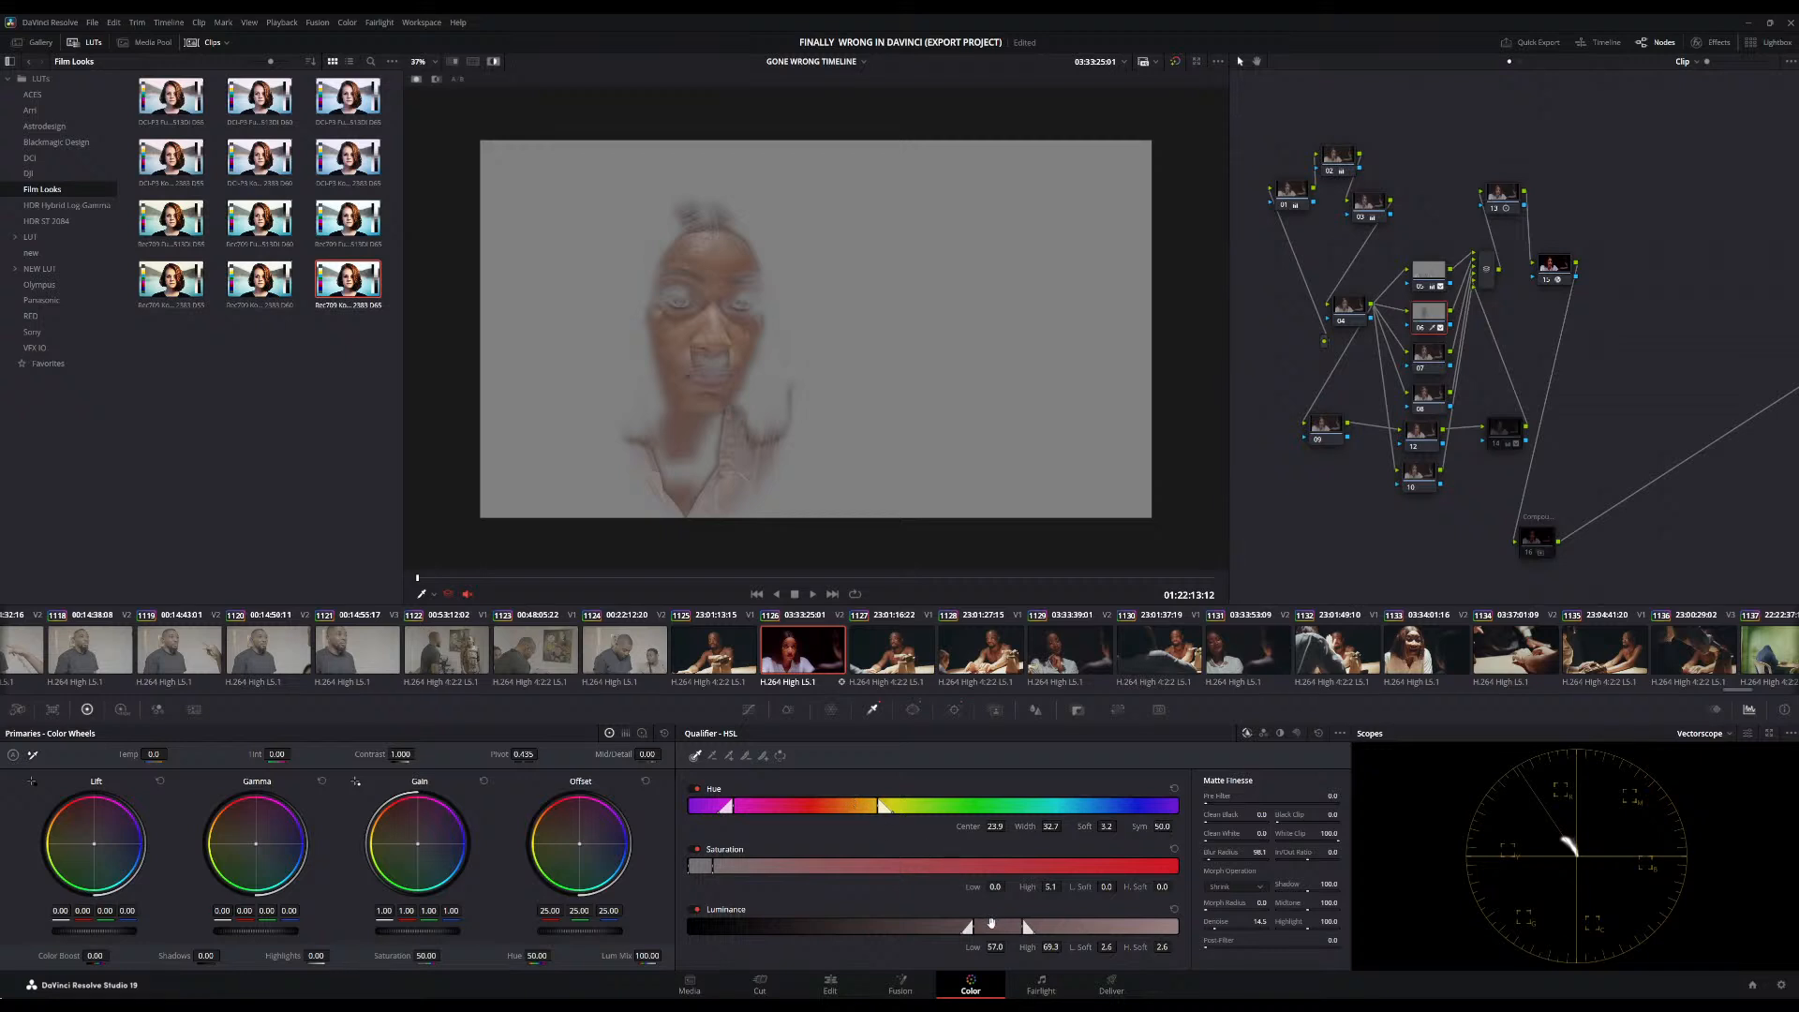
pyautogui.moveTo(991, 925); pyautogui.dragTo(988, 928)
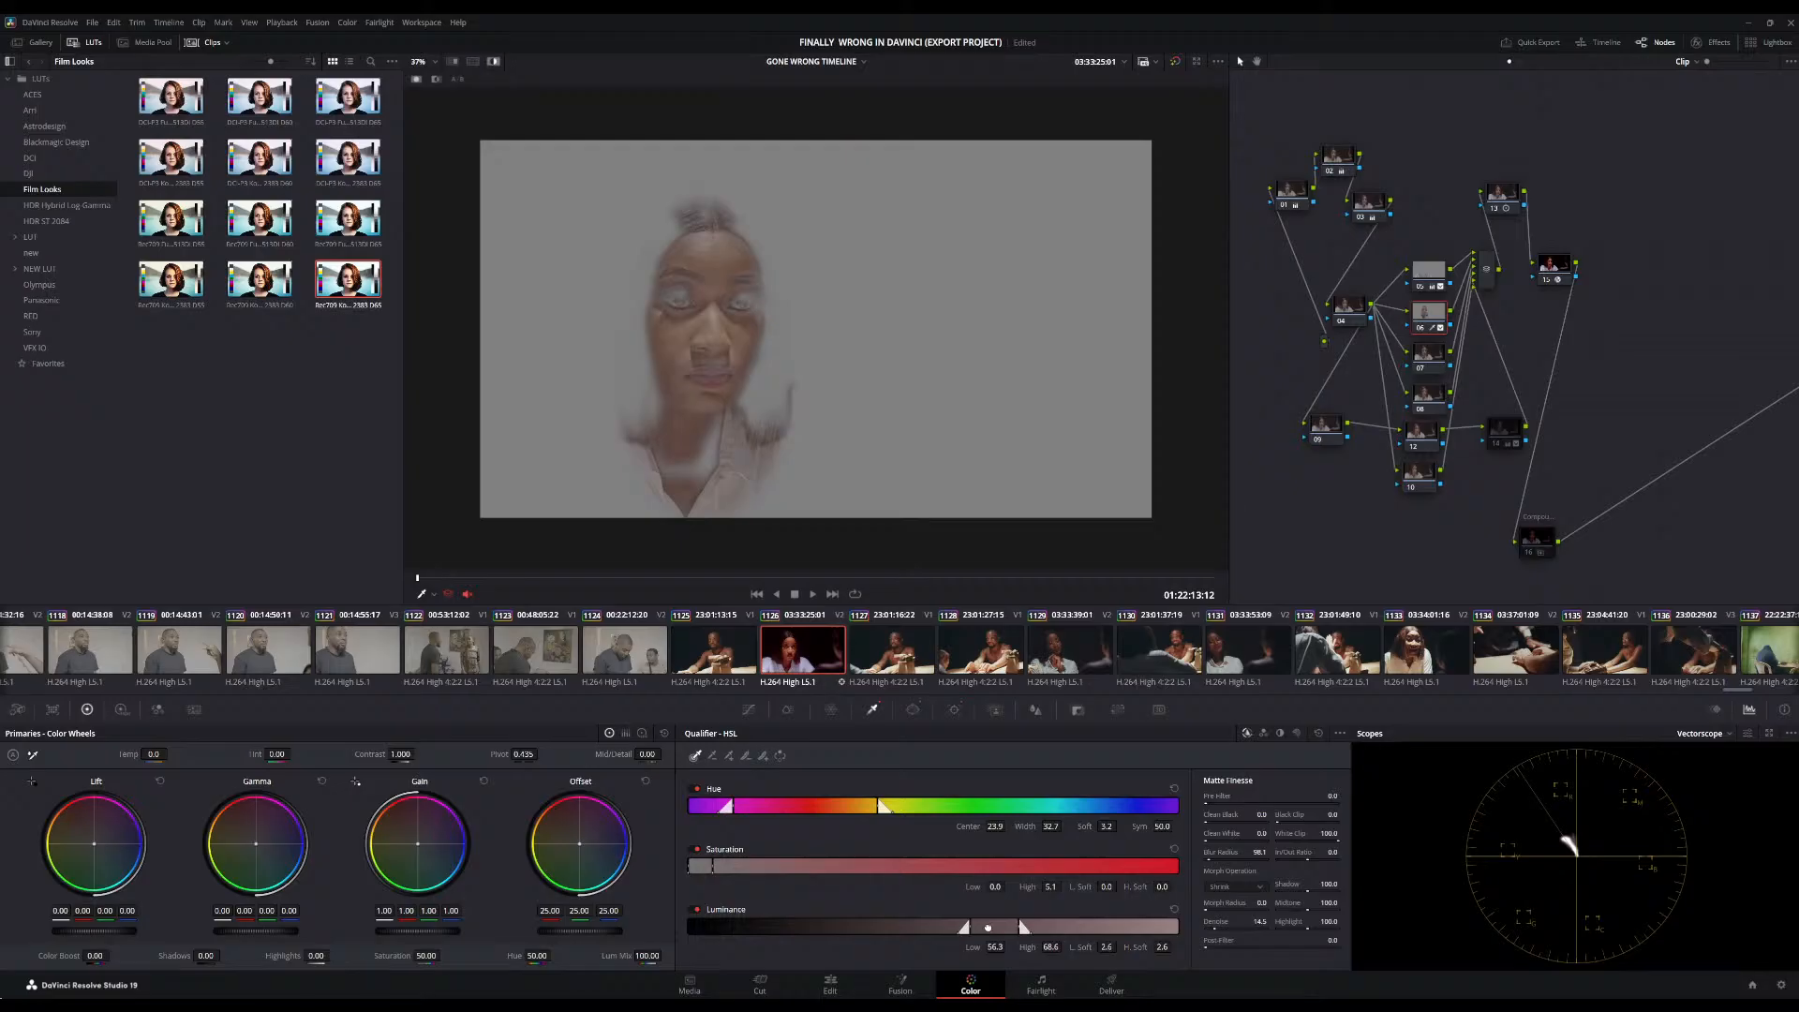
pyautogui.moveTo(810, 806); pyautogui.dragTo(926, 820)
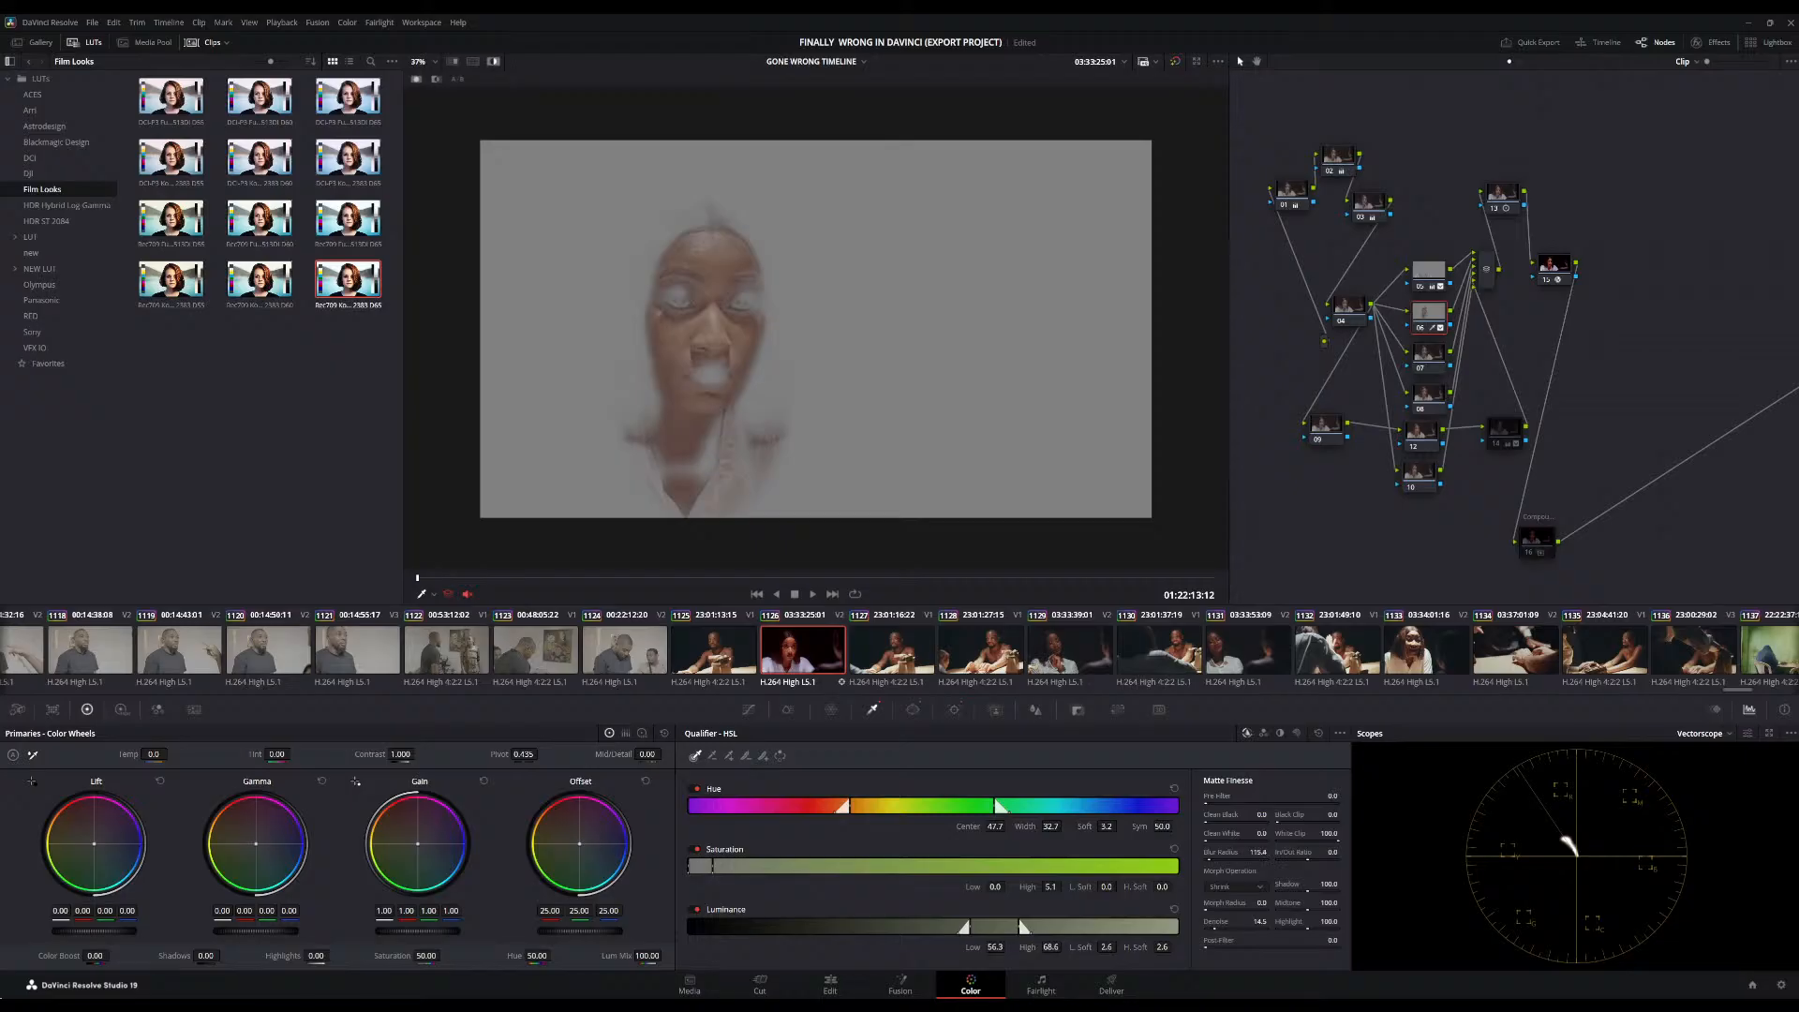
pyautogui.moveTo(1257, 852); pyautogui.dragTo(1329, 852)
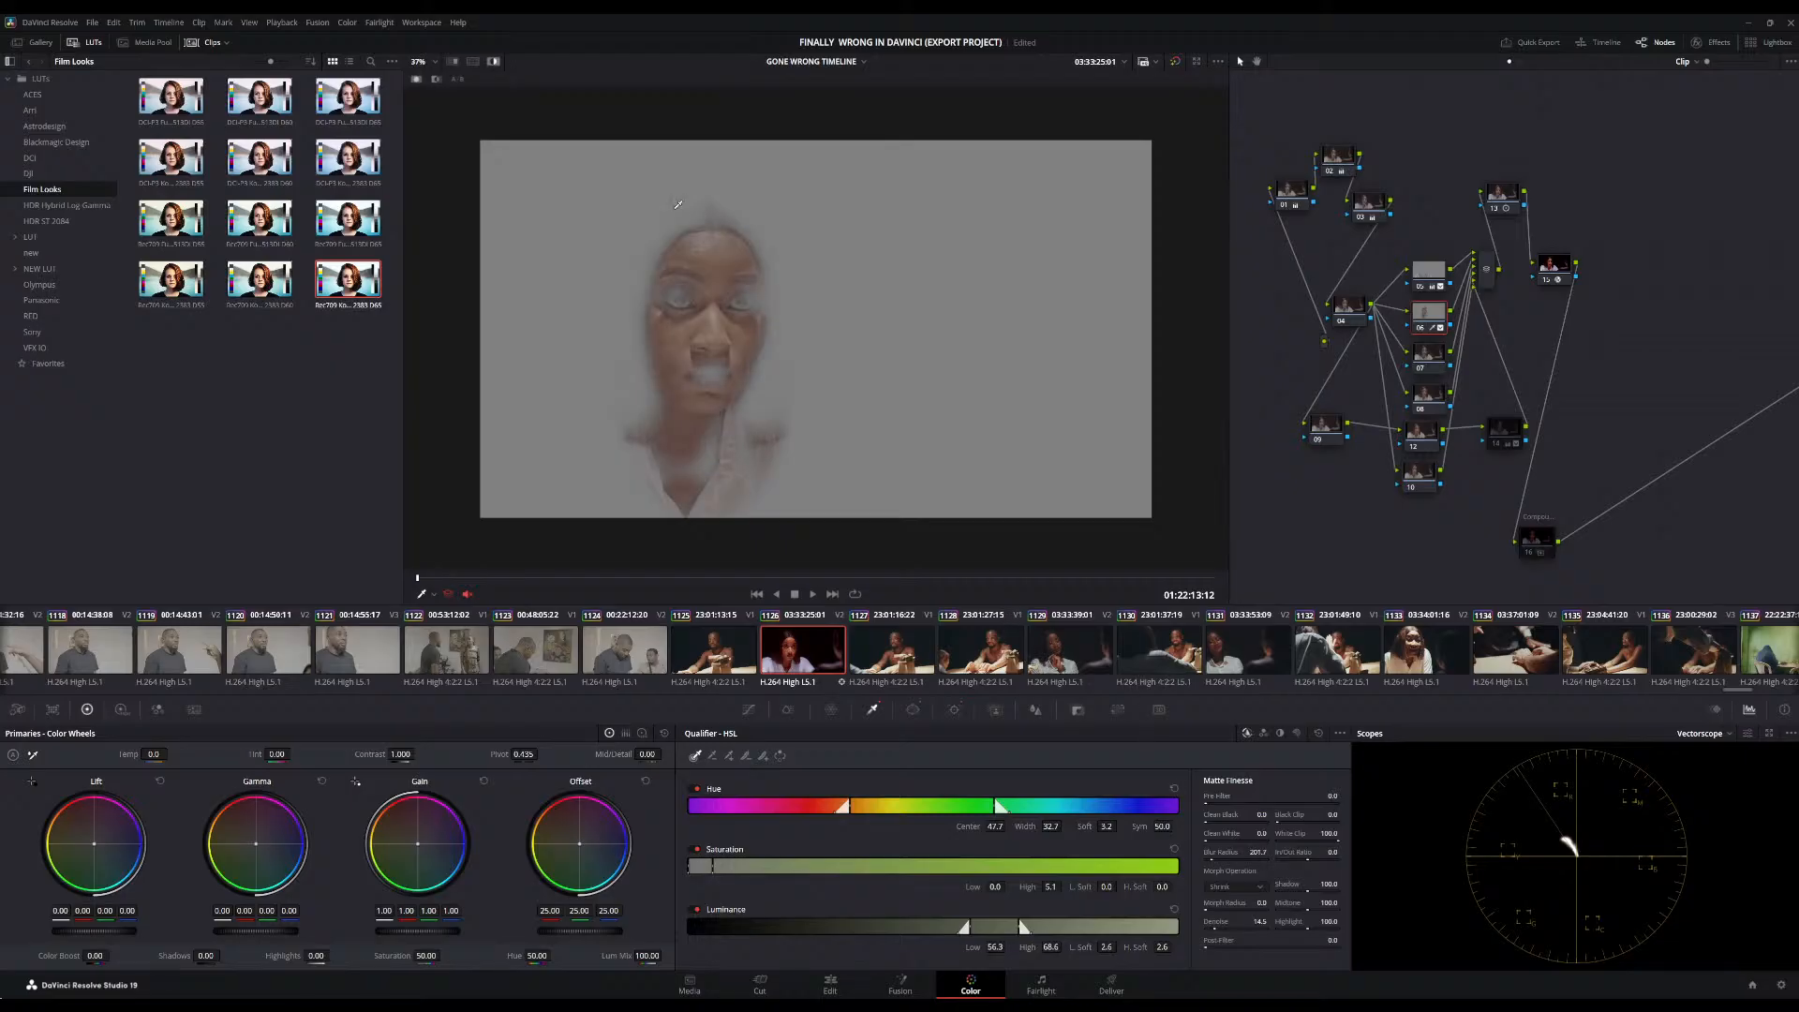
pyautogui.click(494, 61)
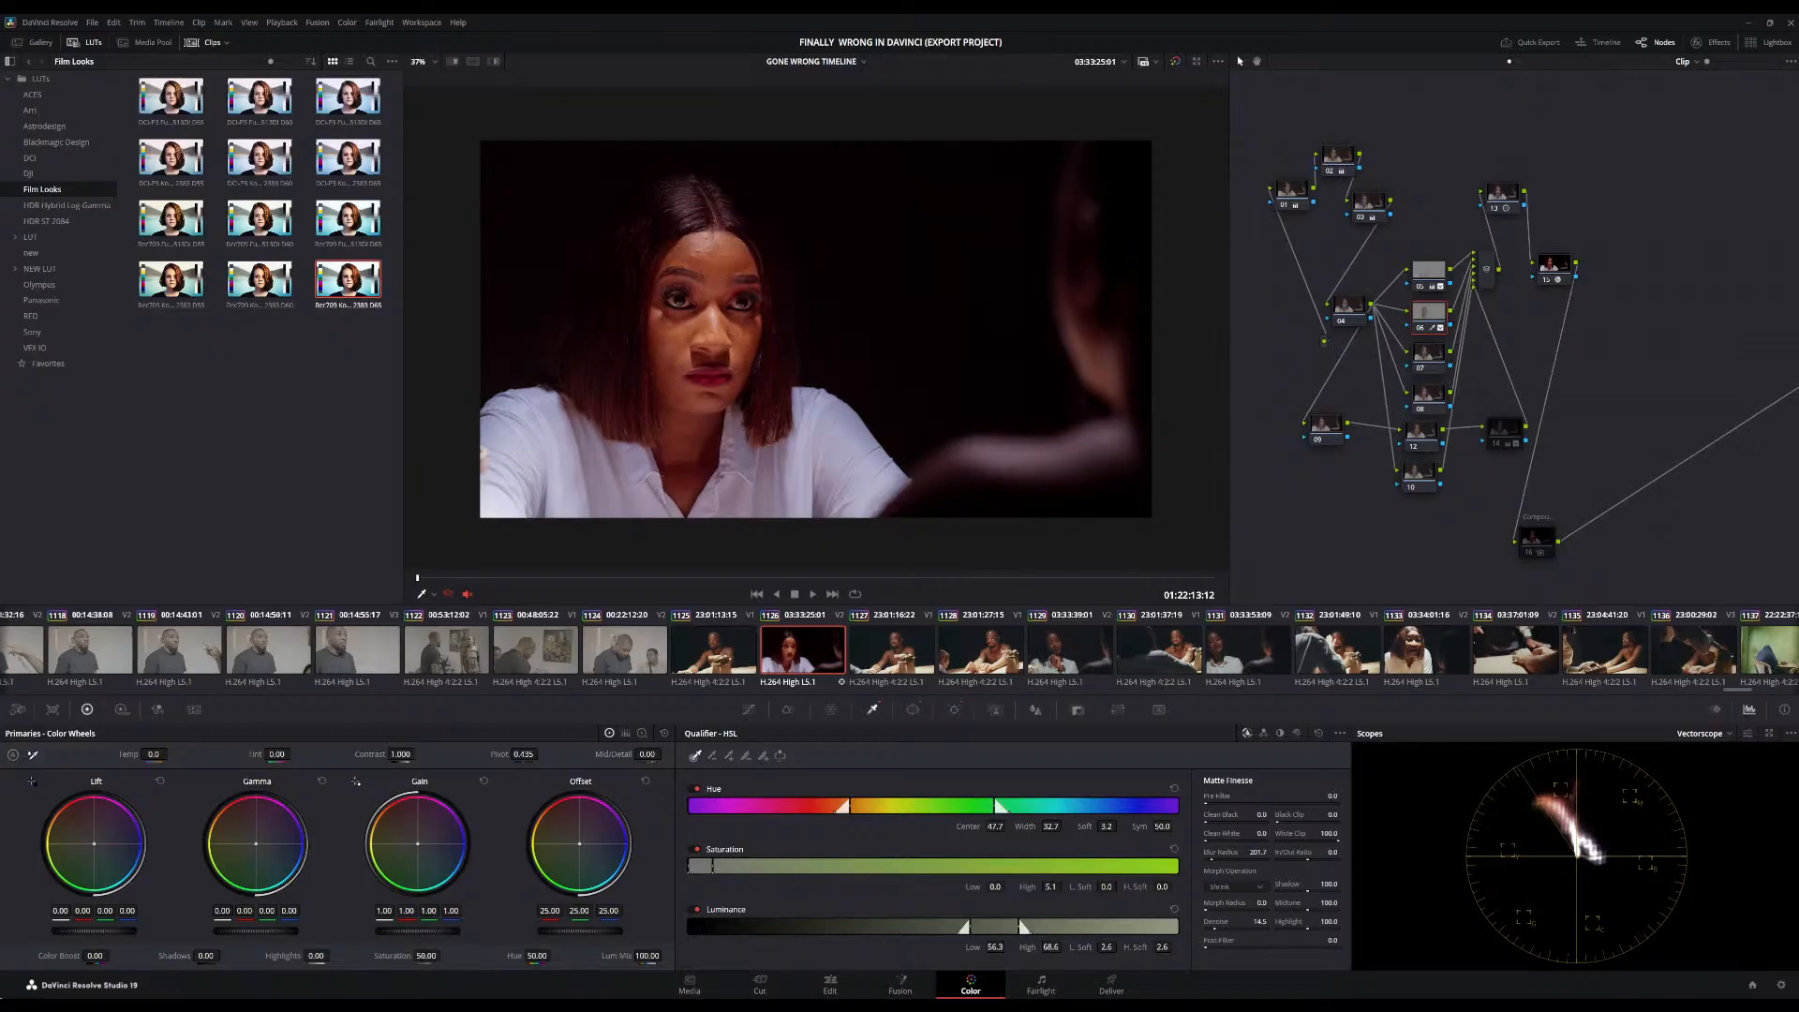
# Lower the skin's saturation to 45.60 and shift its log Midtone balance to 0.02, -0.00, -0.06
pyautogui.moveTo(426, 955)
pyautogui.mouseDown()
pyautogui.moveTo(403, 955)
pyautogui.moveTo(444, 955)
pyautogui.mouseUp()
pyautogui.click(643, 733)
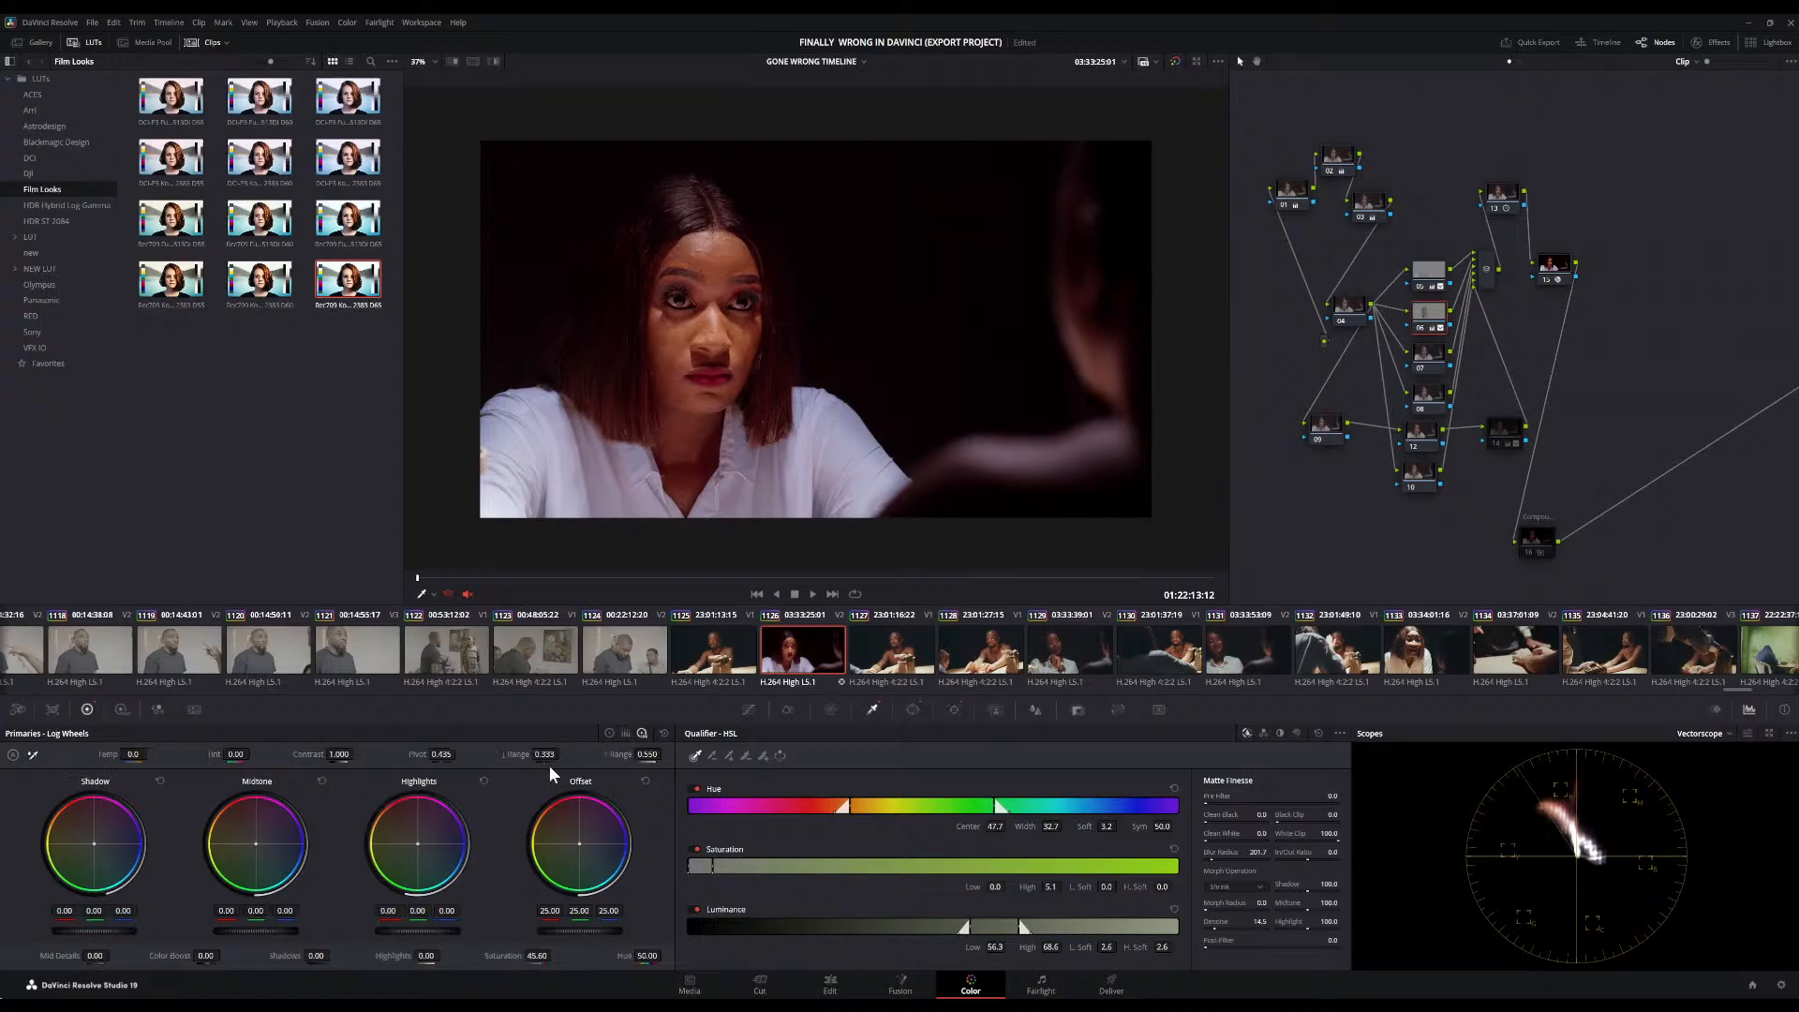
pyautogui.moveTo(257, 847); pyautogui.dragTo(253, 843)
pyautogui.moveTo(251, 837); pyautogui.dragTo(247, 839)
# Fine-tune the Temp and Tint of node 03 to rebalance the overall image
pyautogui.click(1331, 157)
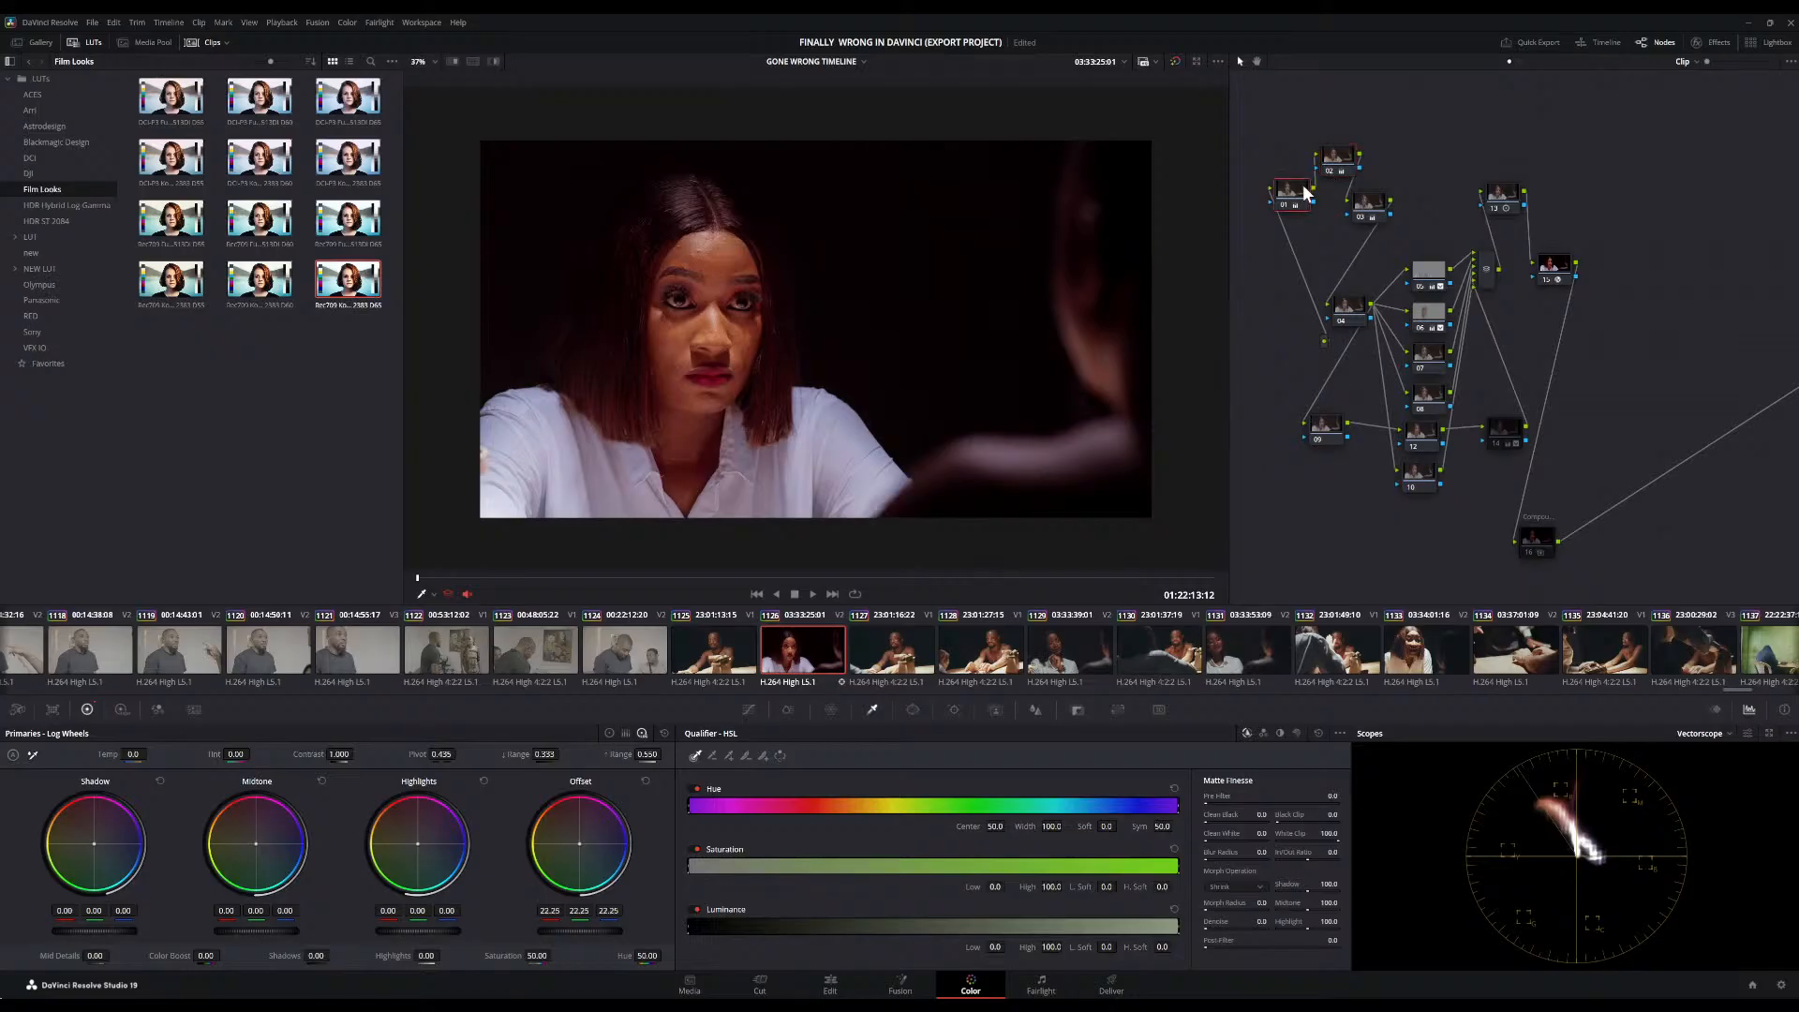
pyautogui.click(1364, 200)
pyautogui.moveTo(133, 755); pyautogui.dragTo(128, 755)
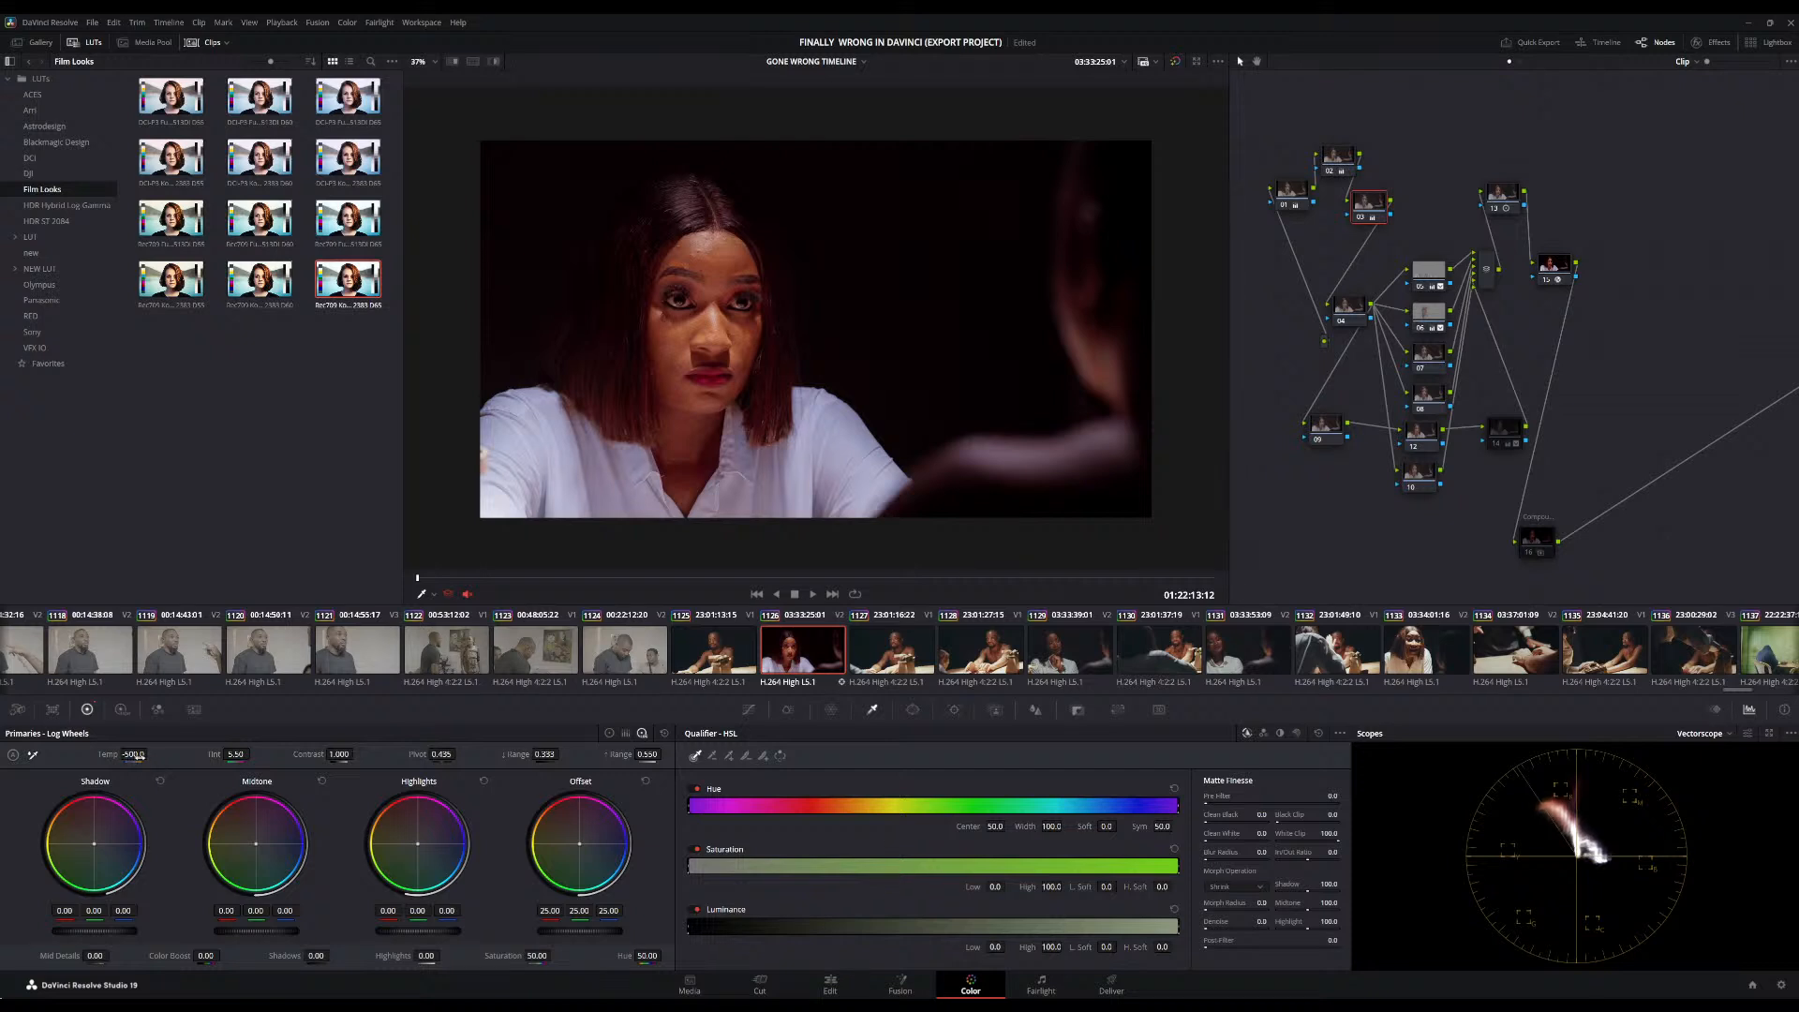
pyautogui.moveTo(133, 755); pyautogui.dragTo(139, 754)
pyautogui.moveTo(236, 755); pyautogui.dragTo(239, 754)
pyautogui.moveTo(235, 754); pyautogui.dragTo(226, 754)
# On node 06, ease the skin's Midtone balance back toward neutral and reset the Offset balance
pyautogui.click(1427, 322)
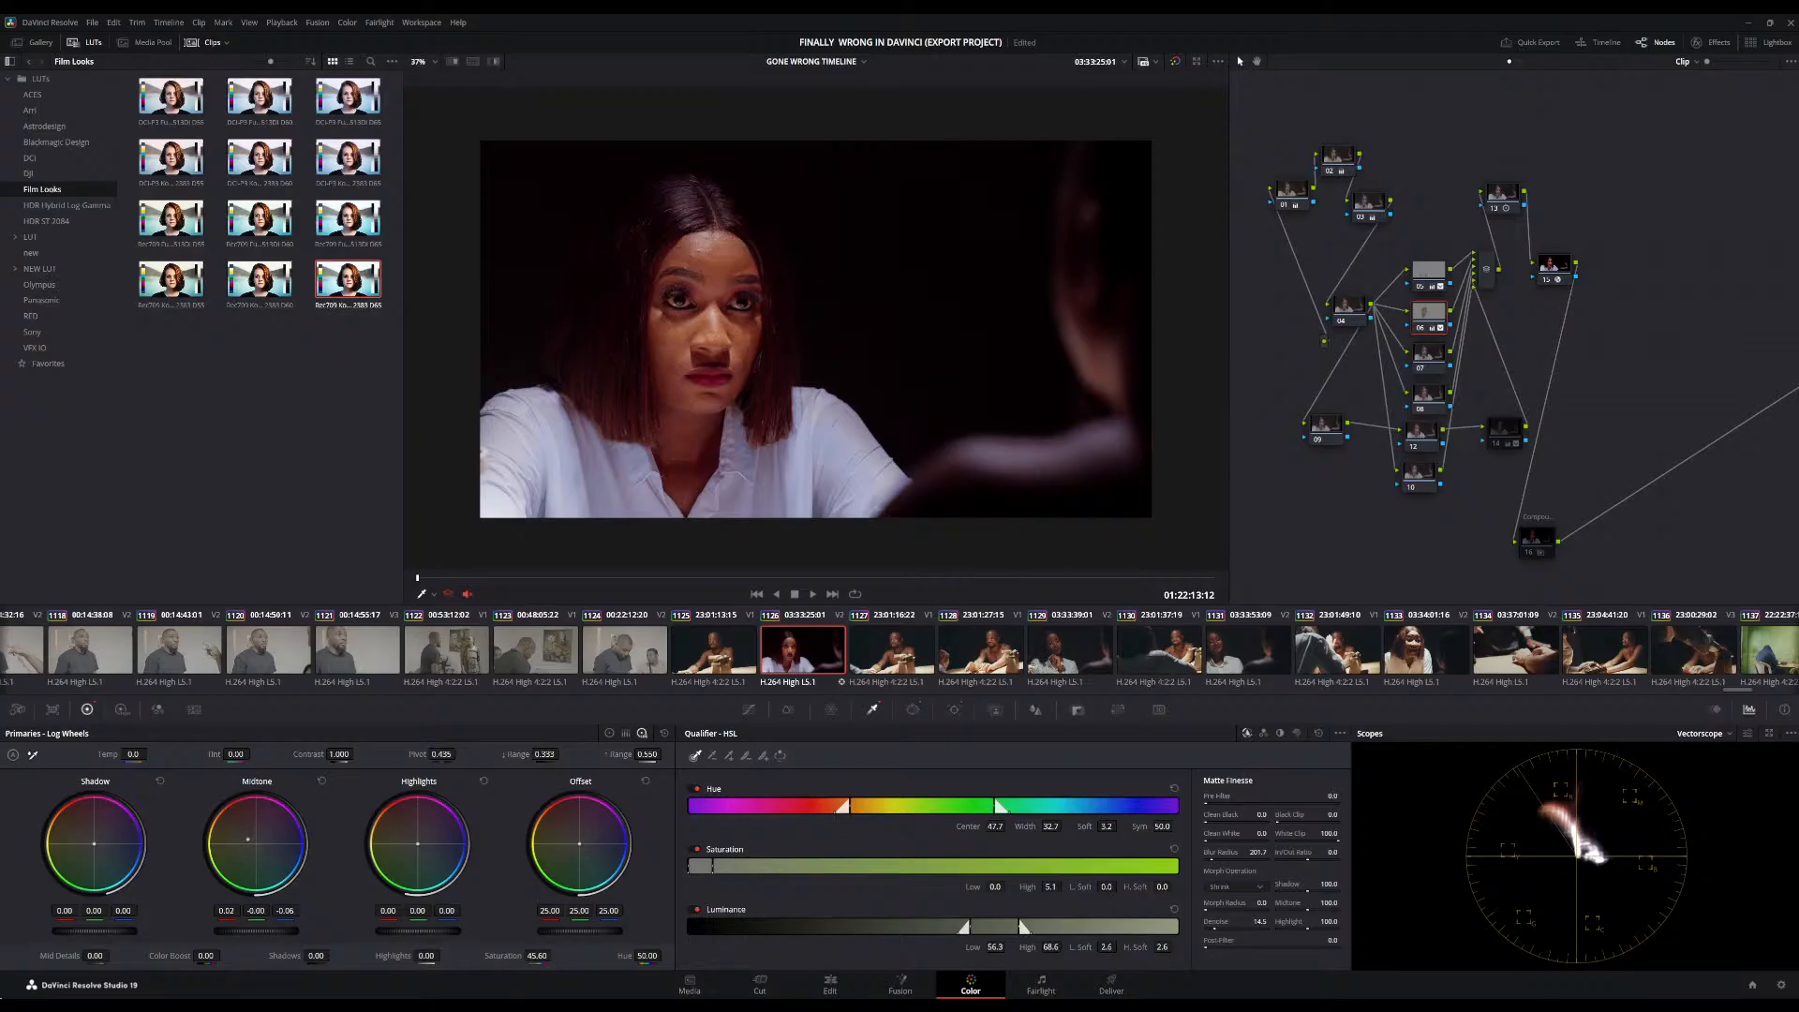
pyautogui.moveTo(248, 839); pyautogui.dragTo(253, 839)
pyautogui.moveTo(585, 852); pyautogui.dragTo(581, 845)
pyautogui.doubleClick(581, 844)
# Shift node 07's Offset toward blue to 23.52, 25.23, 26.69, checking the look on other frames of the clip
pyautogui.click(1428, 354)
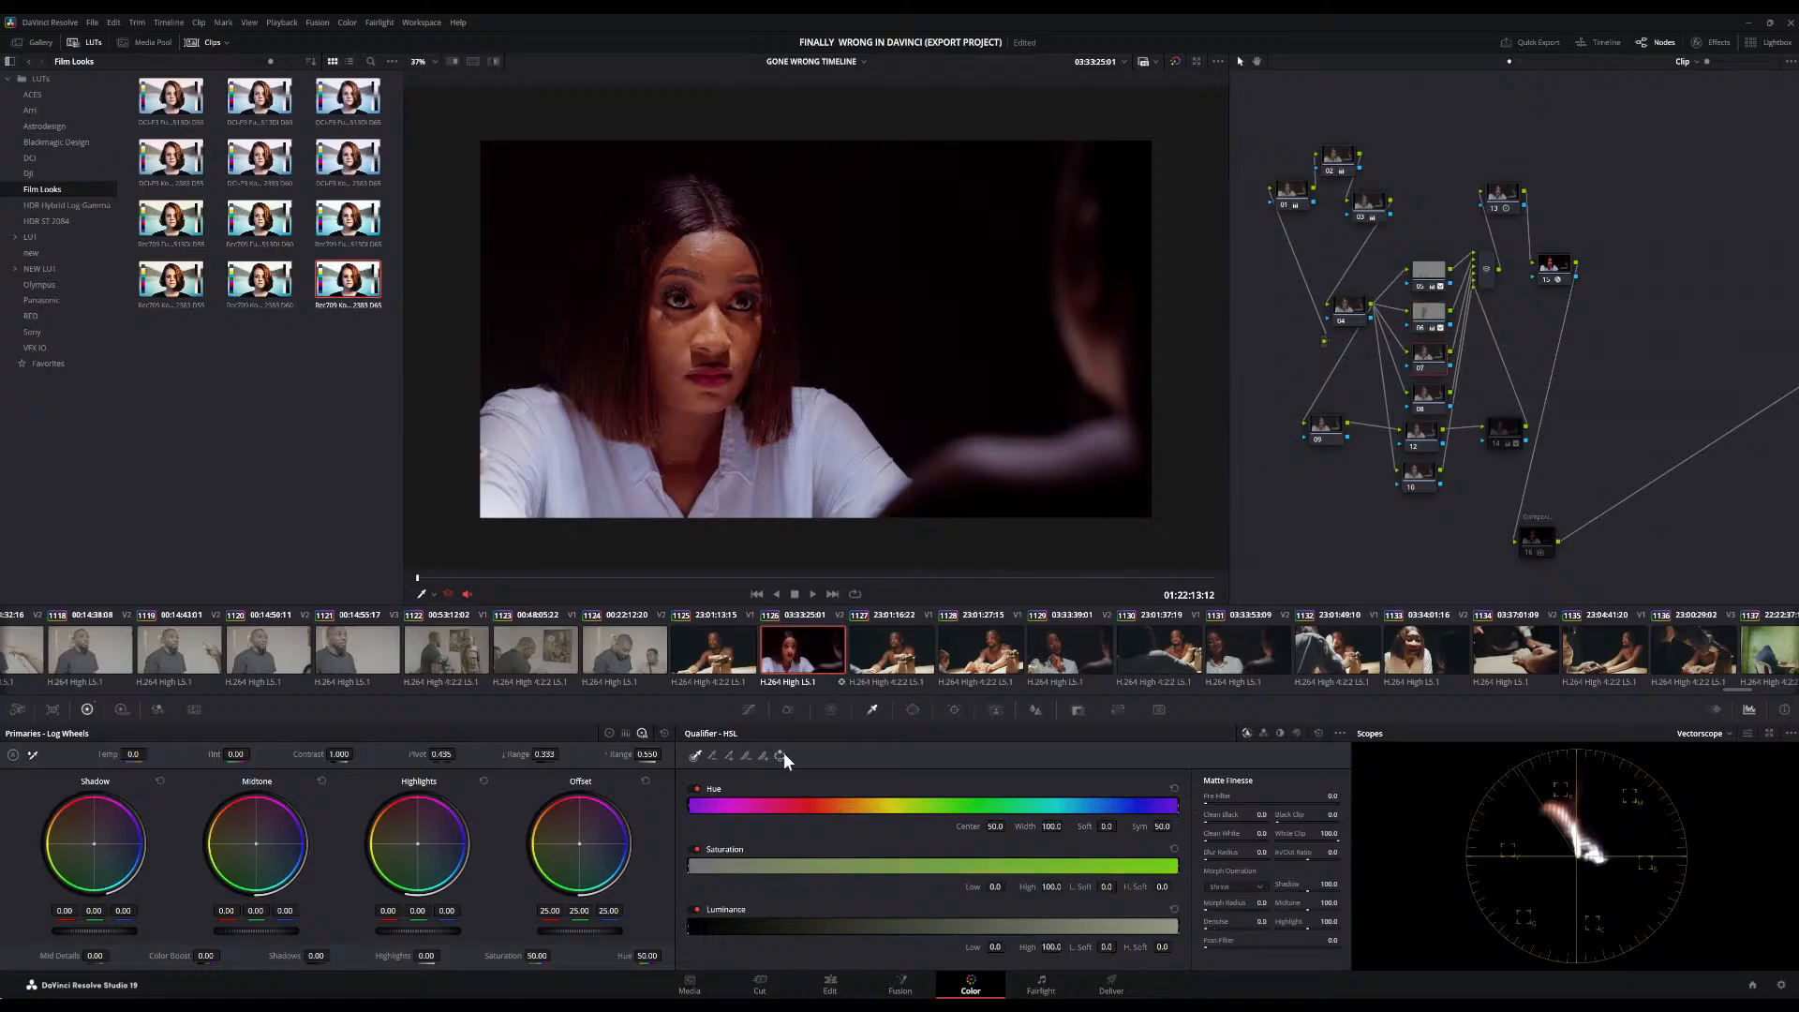
pyautogui.moveTo(579, 844); pyautogui.dragTo(580, 847)
pyautogui.hotkey('ctrl', 'z')
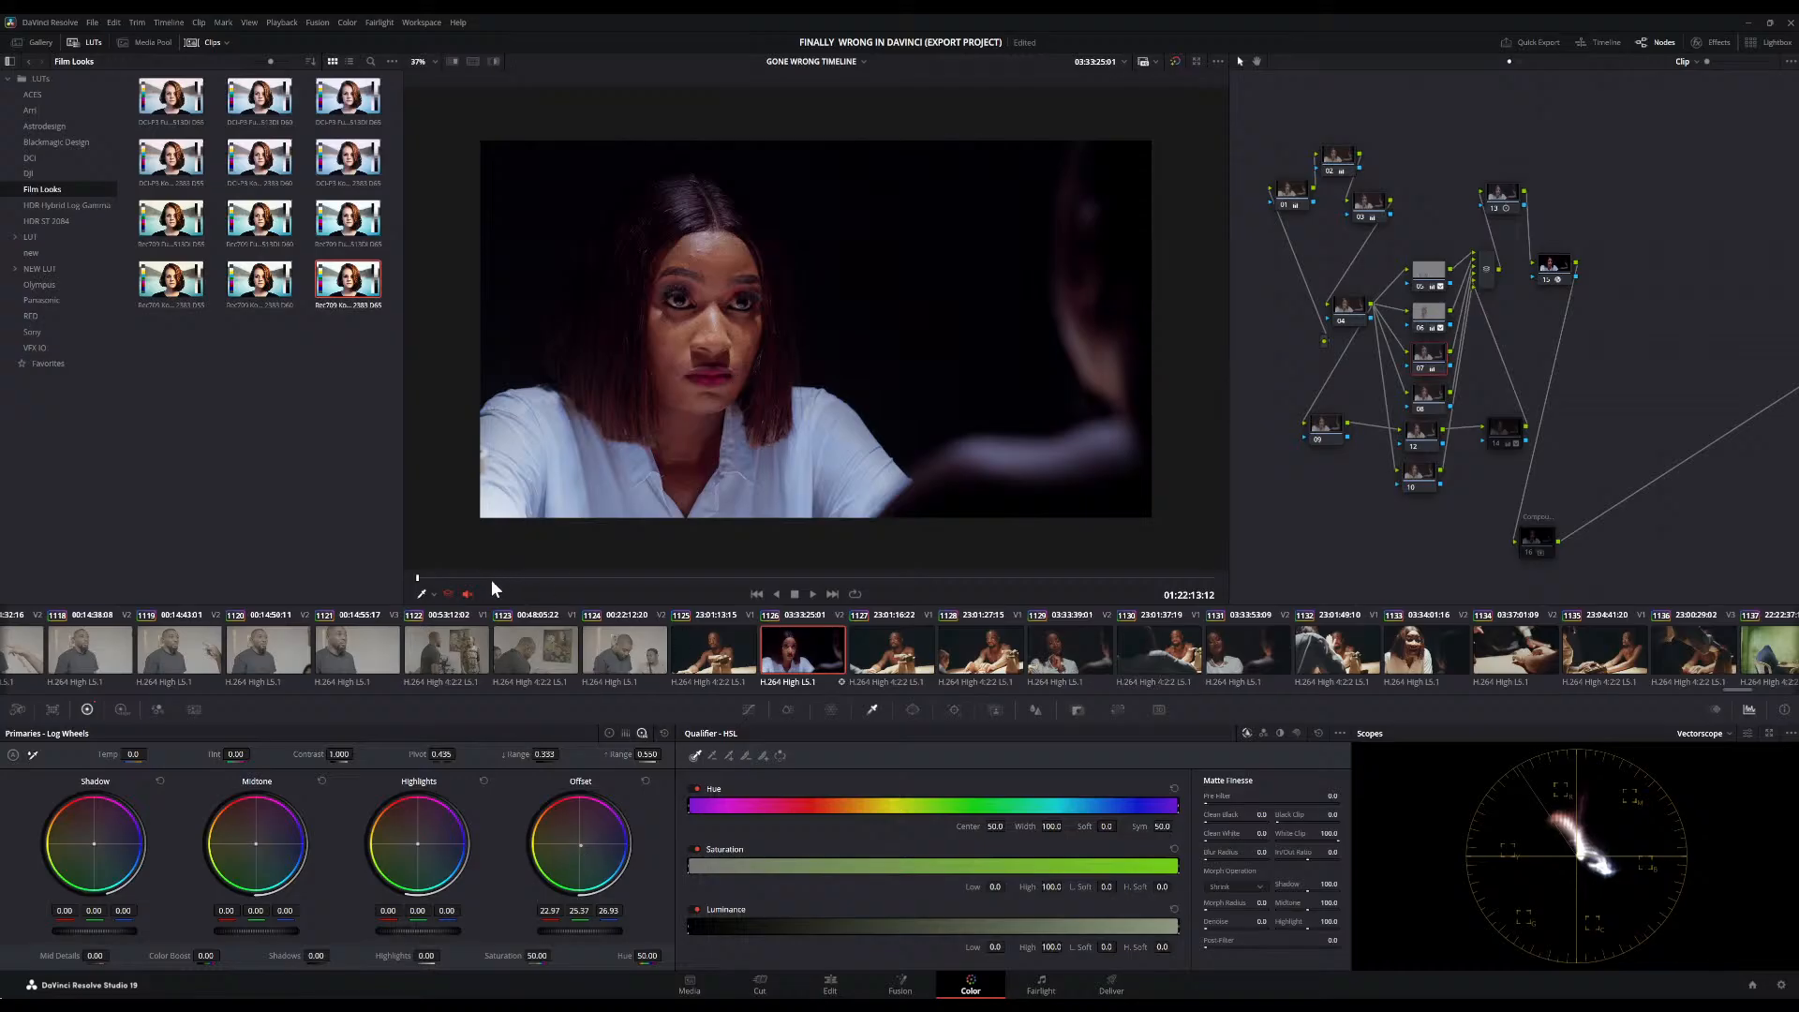
pyautogui.moveTo(491, 580); pyautogui.dragTo(836, 599)
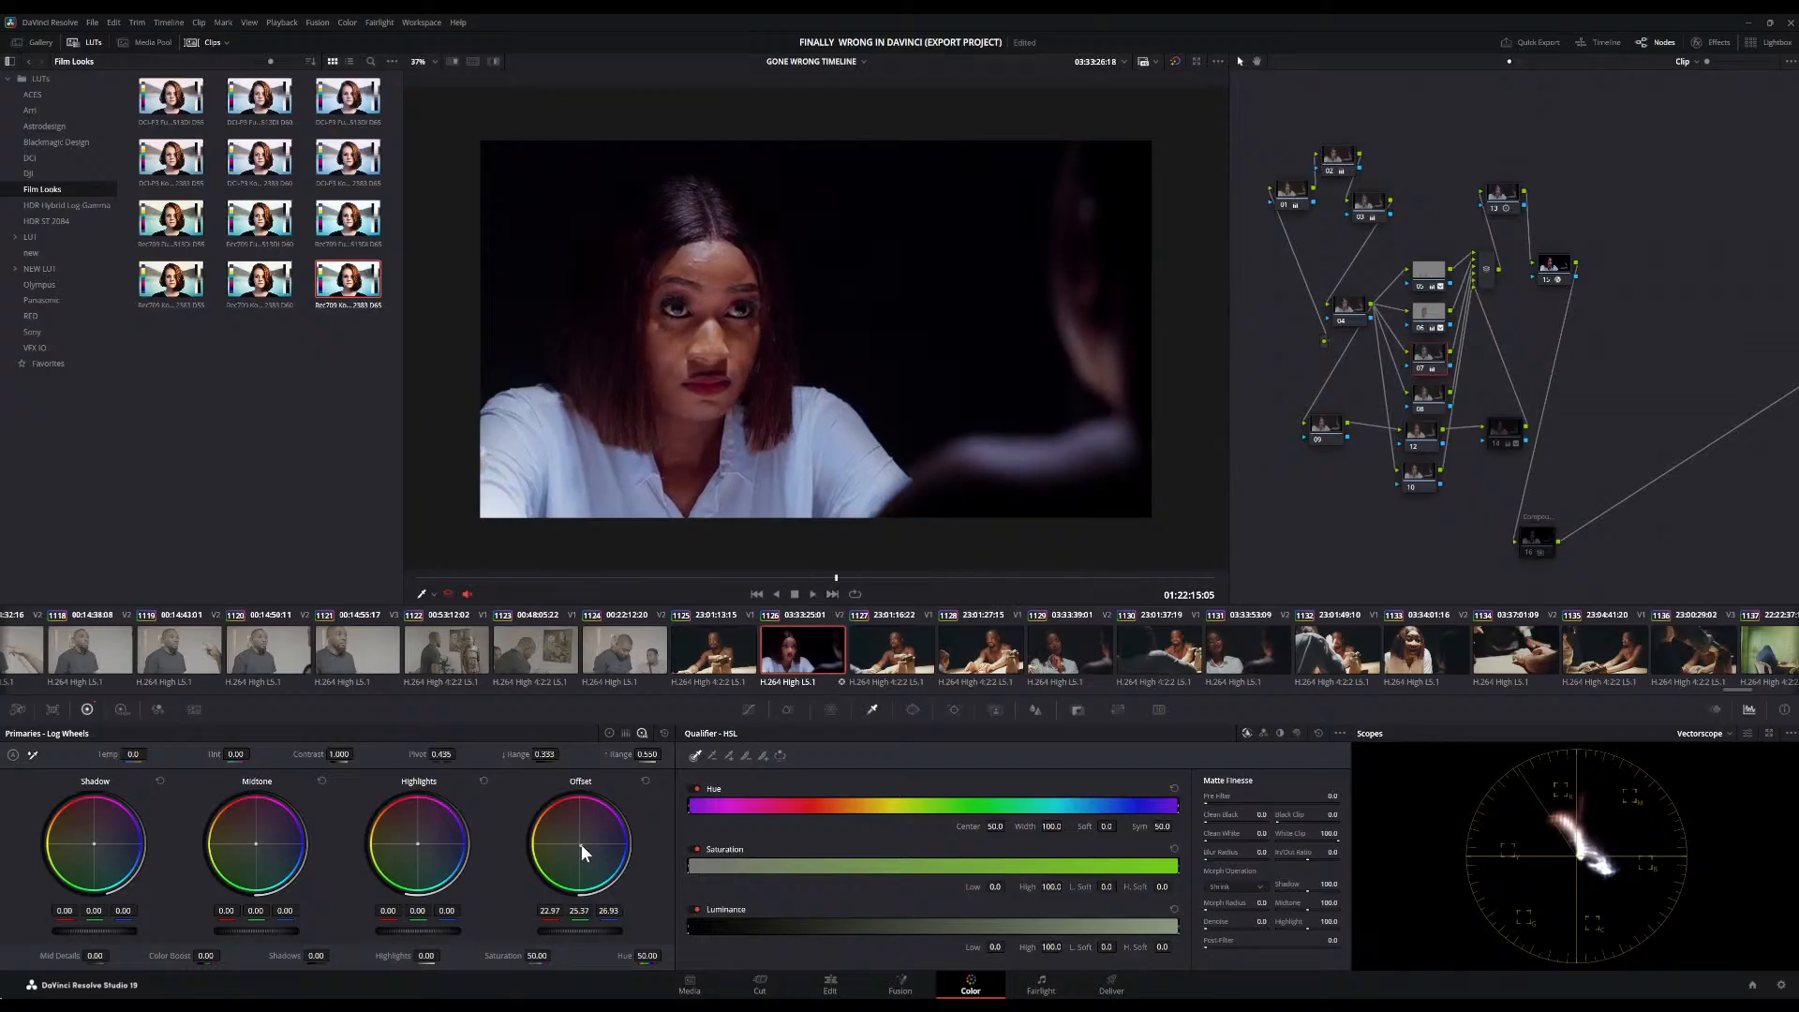
pyautogui.moveTo(581, 845); pyautogui.dragTo(580, 845)
pyautogui.moveTo(498, 581); pyautogui.dragTo(868, 560)
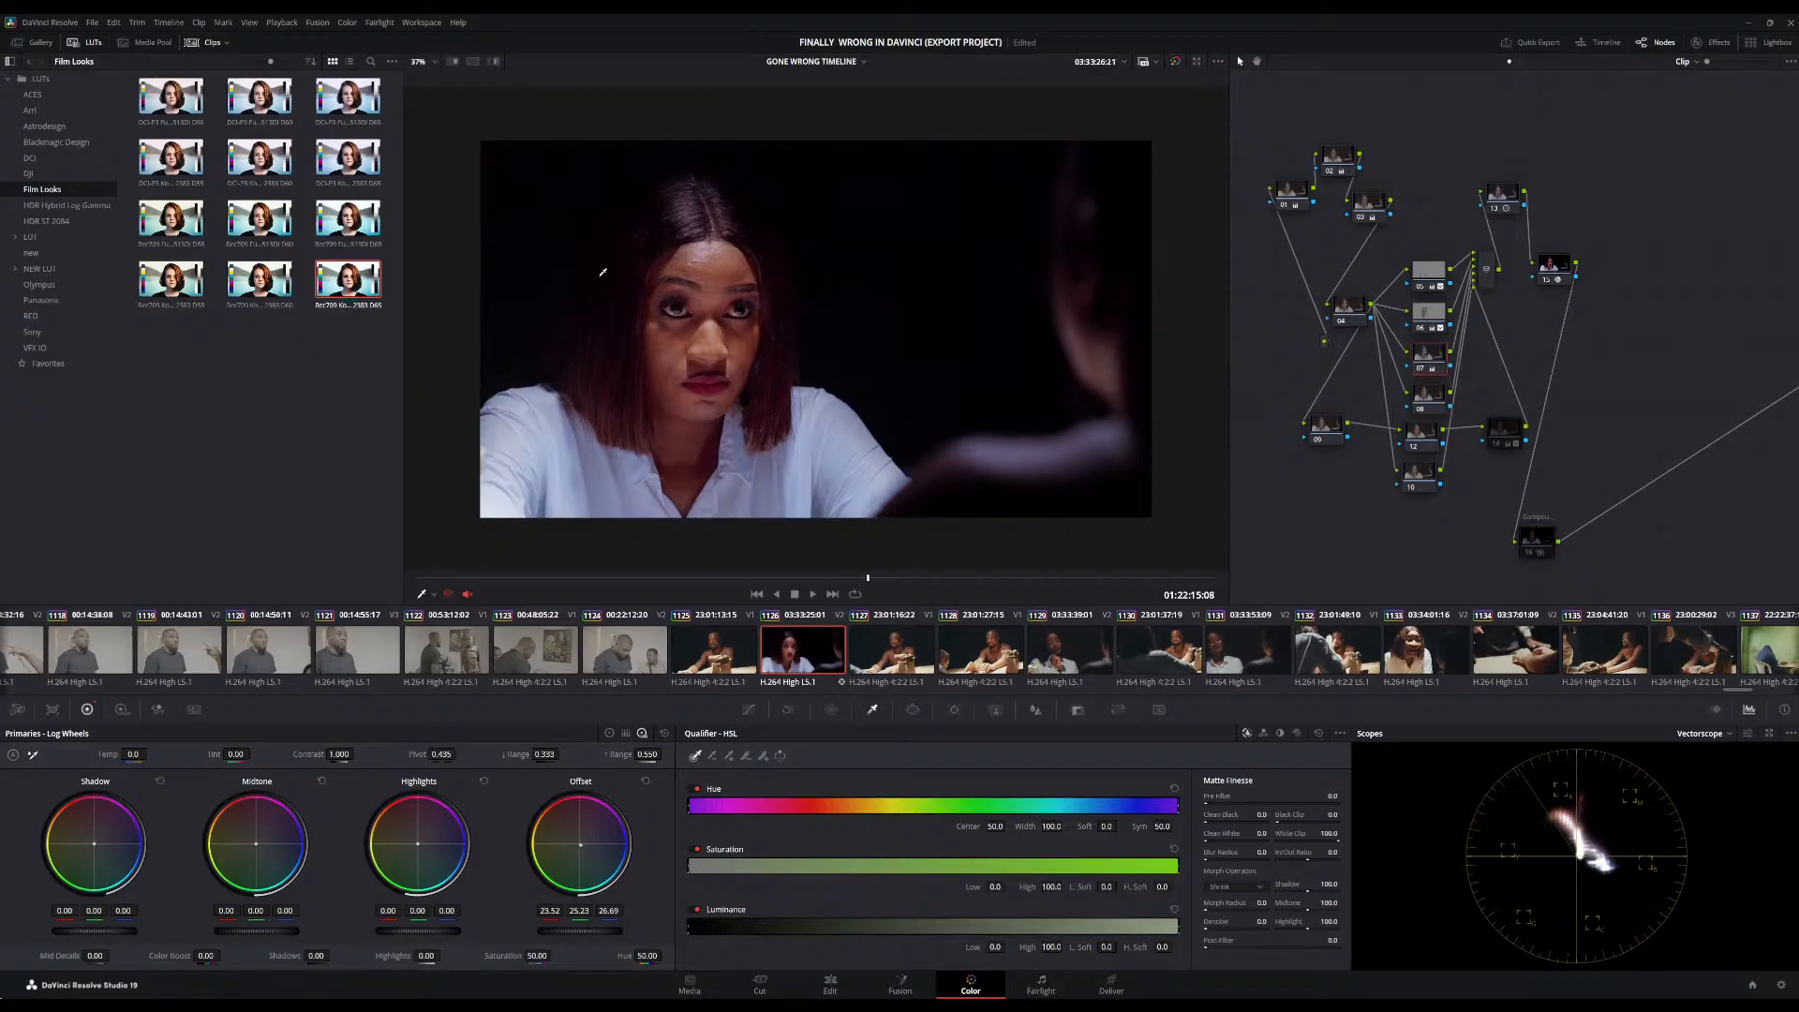
# Compare the image with node 07 disabled and enabled, and save the project
pyautogui.click(497, 66)
pyautogui.click(497, 66)
pyautogui.click(1420, 368)
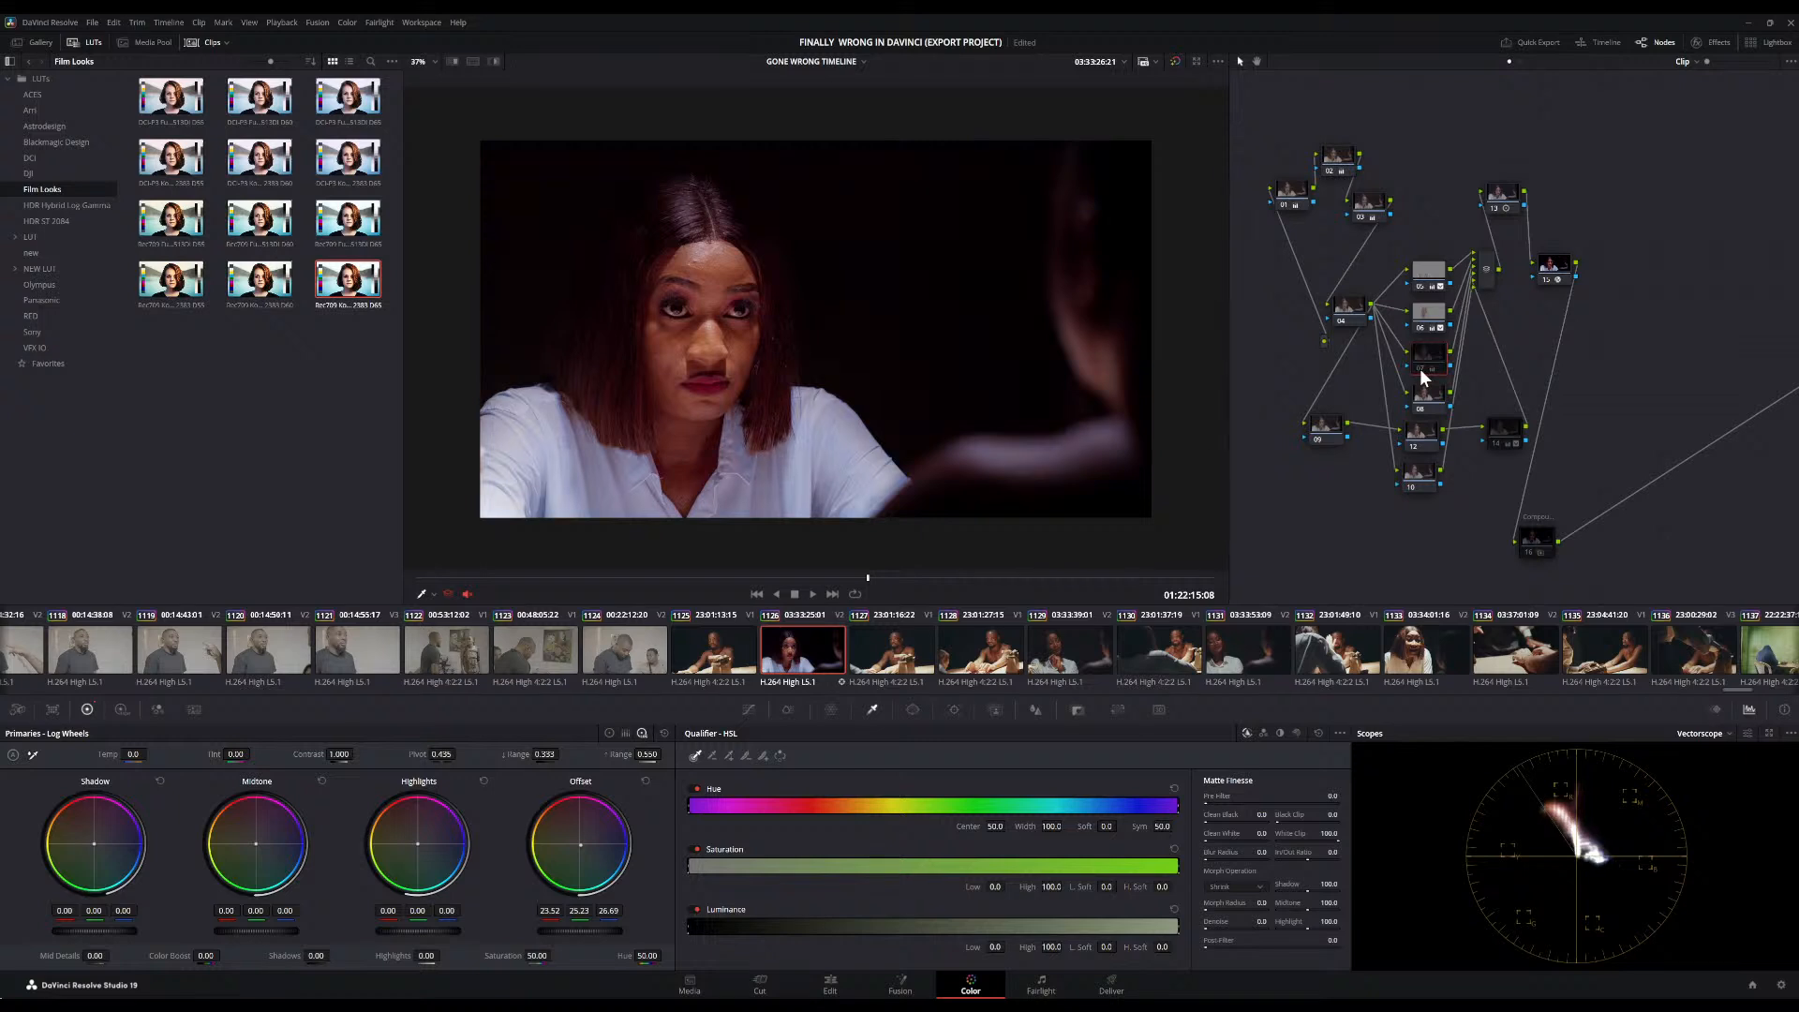
pyautogui.click(1420, 368)
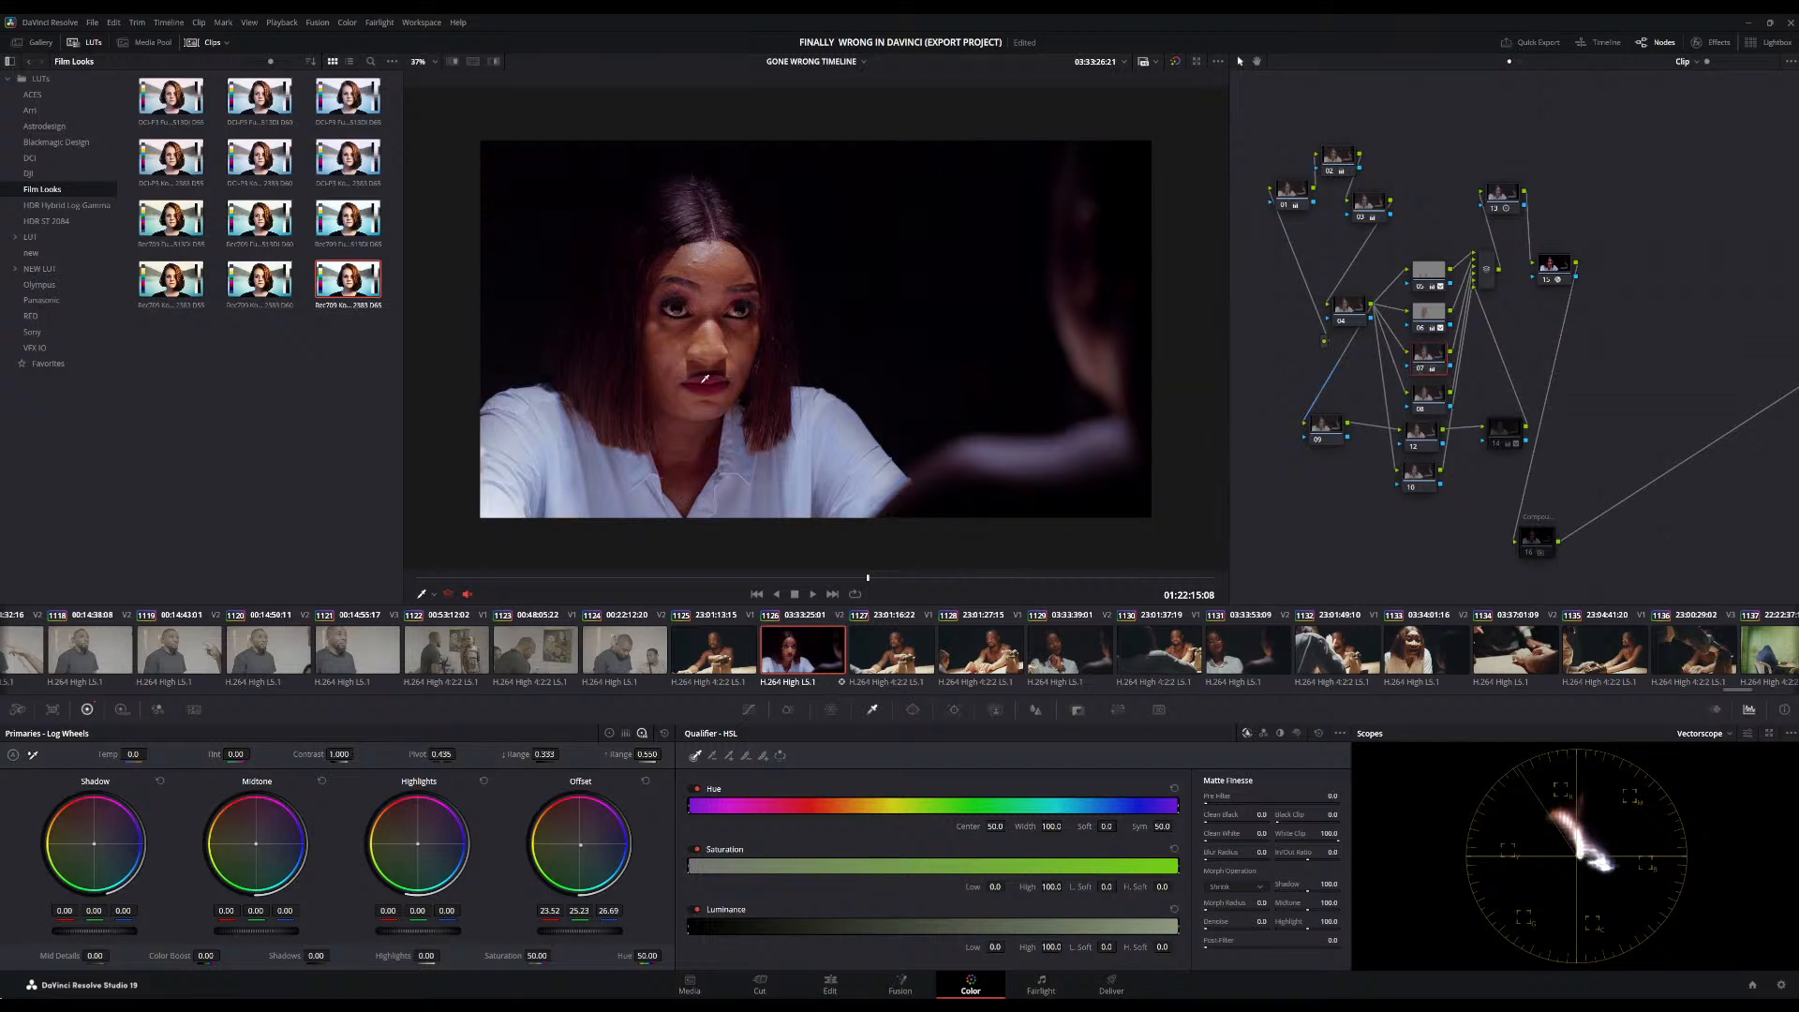
pyautogui.scroll(4, 846, 365)
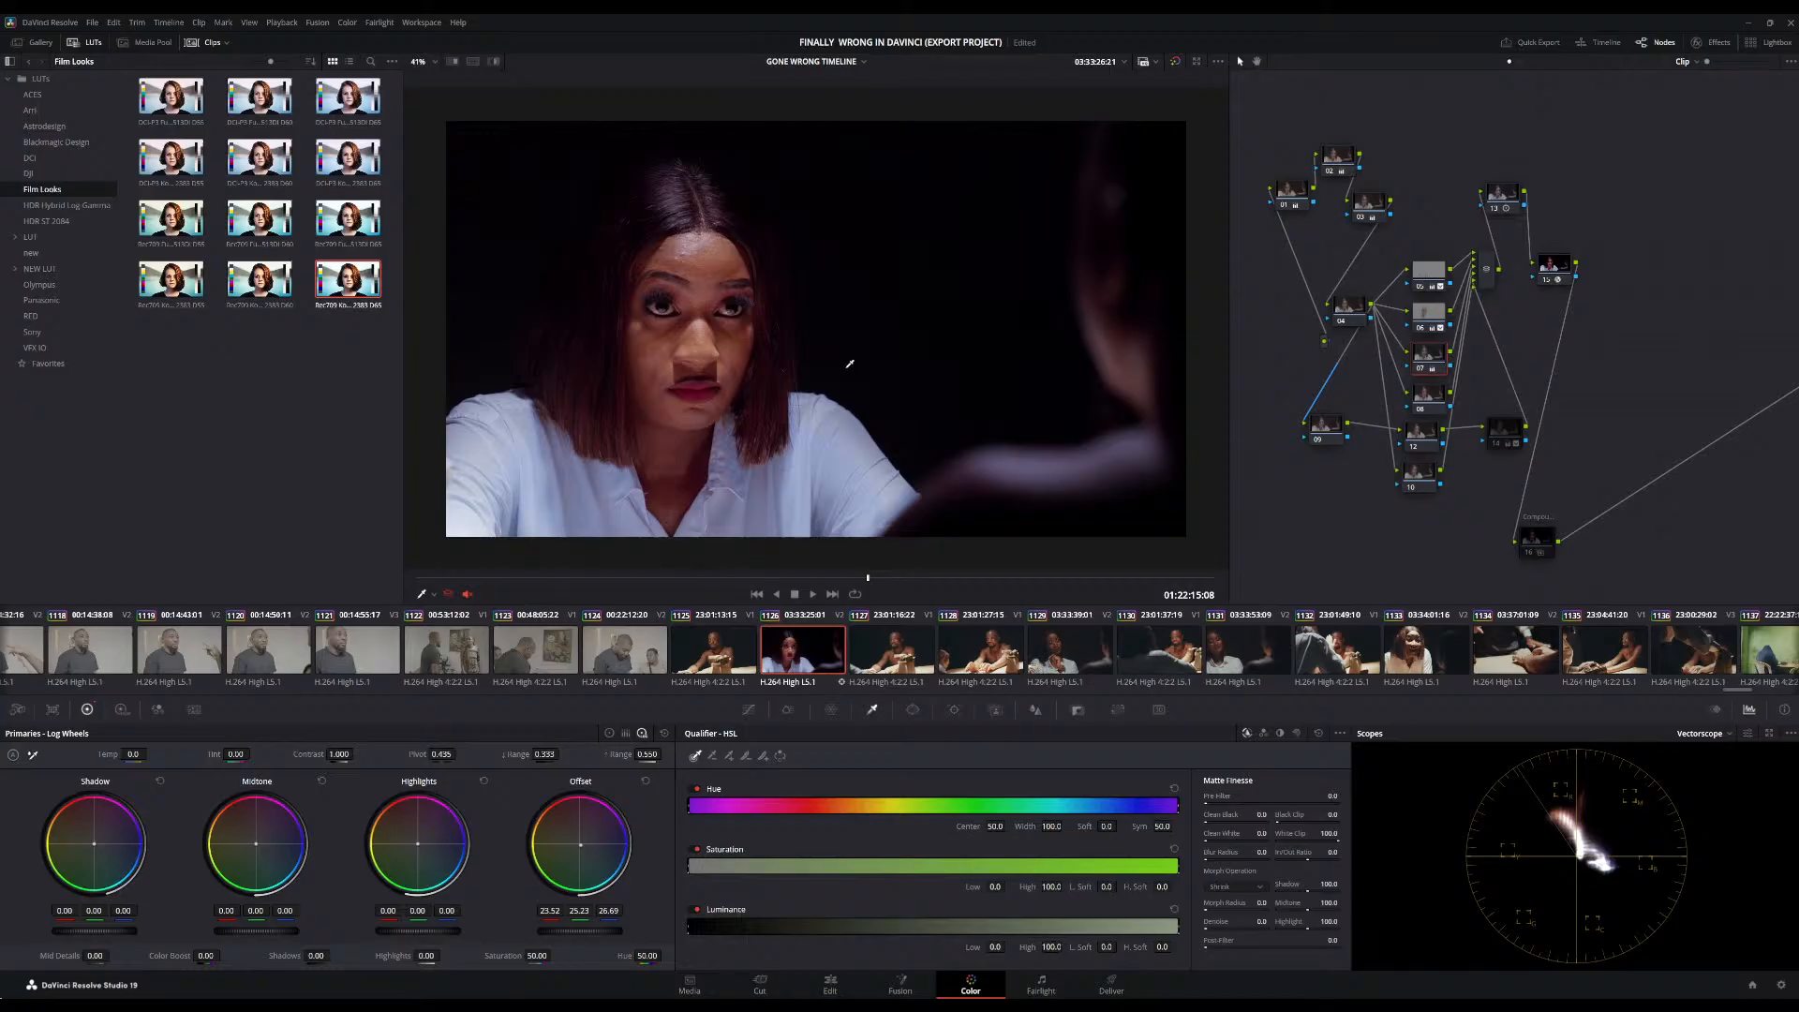
pyautogui.scroll(-4, 851, 364)
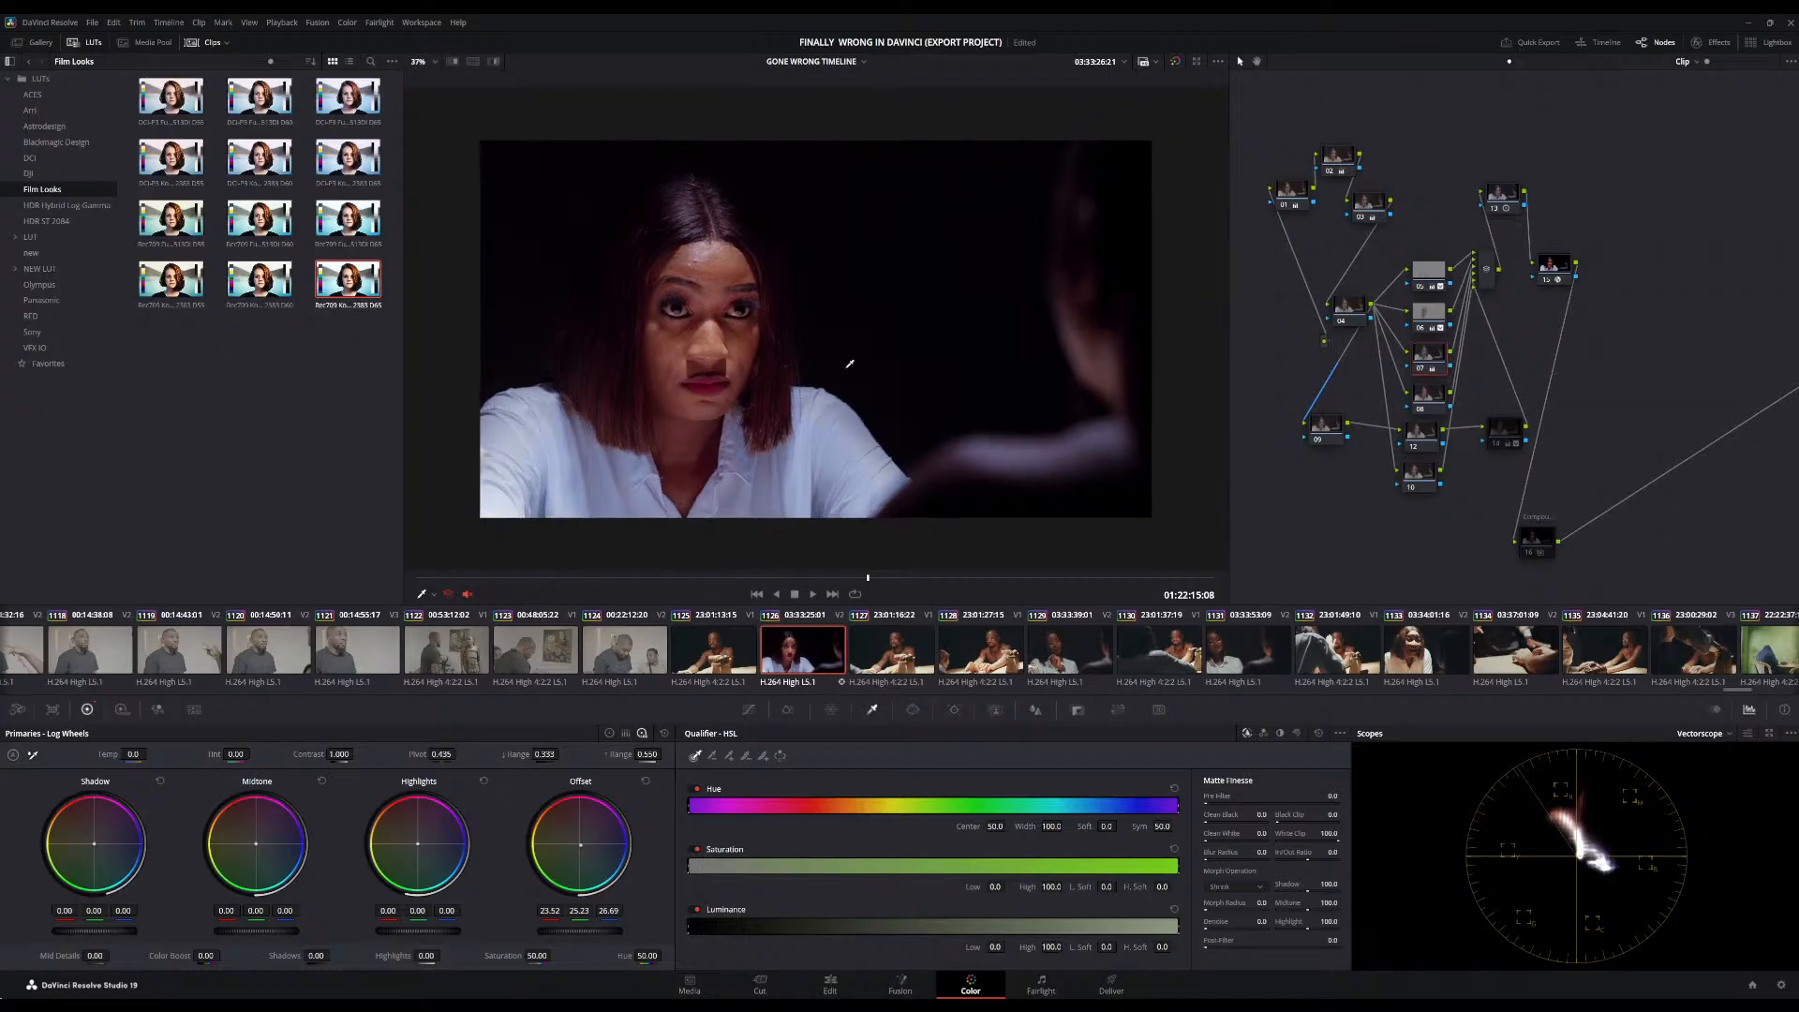
pyautogui.hotkey('ctrl', 's')
pyautogui.click(1419, 363)
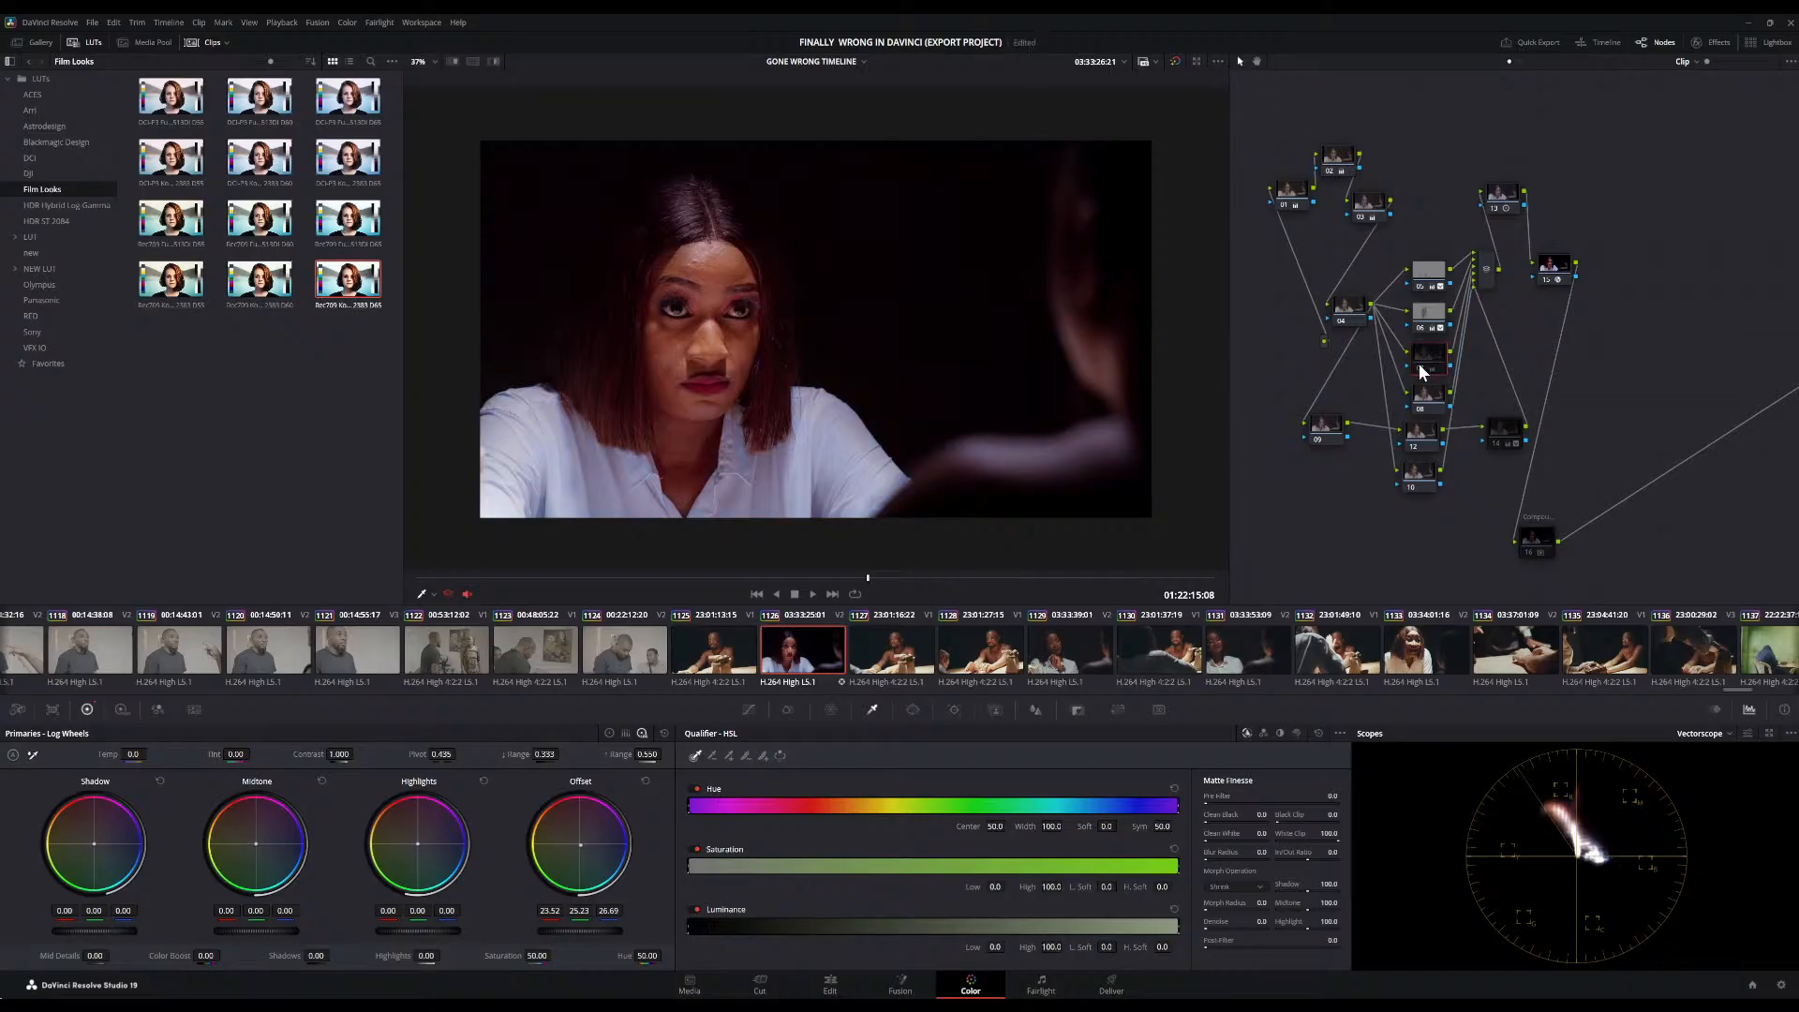
pyautogui.click(1421, 368)
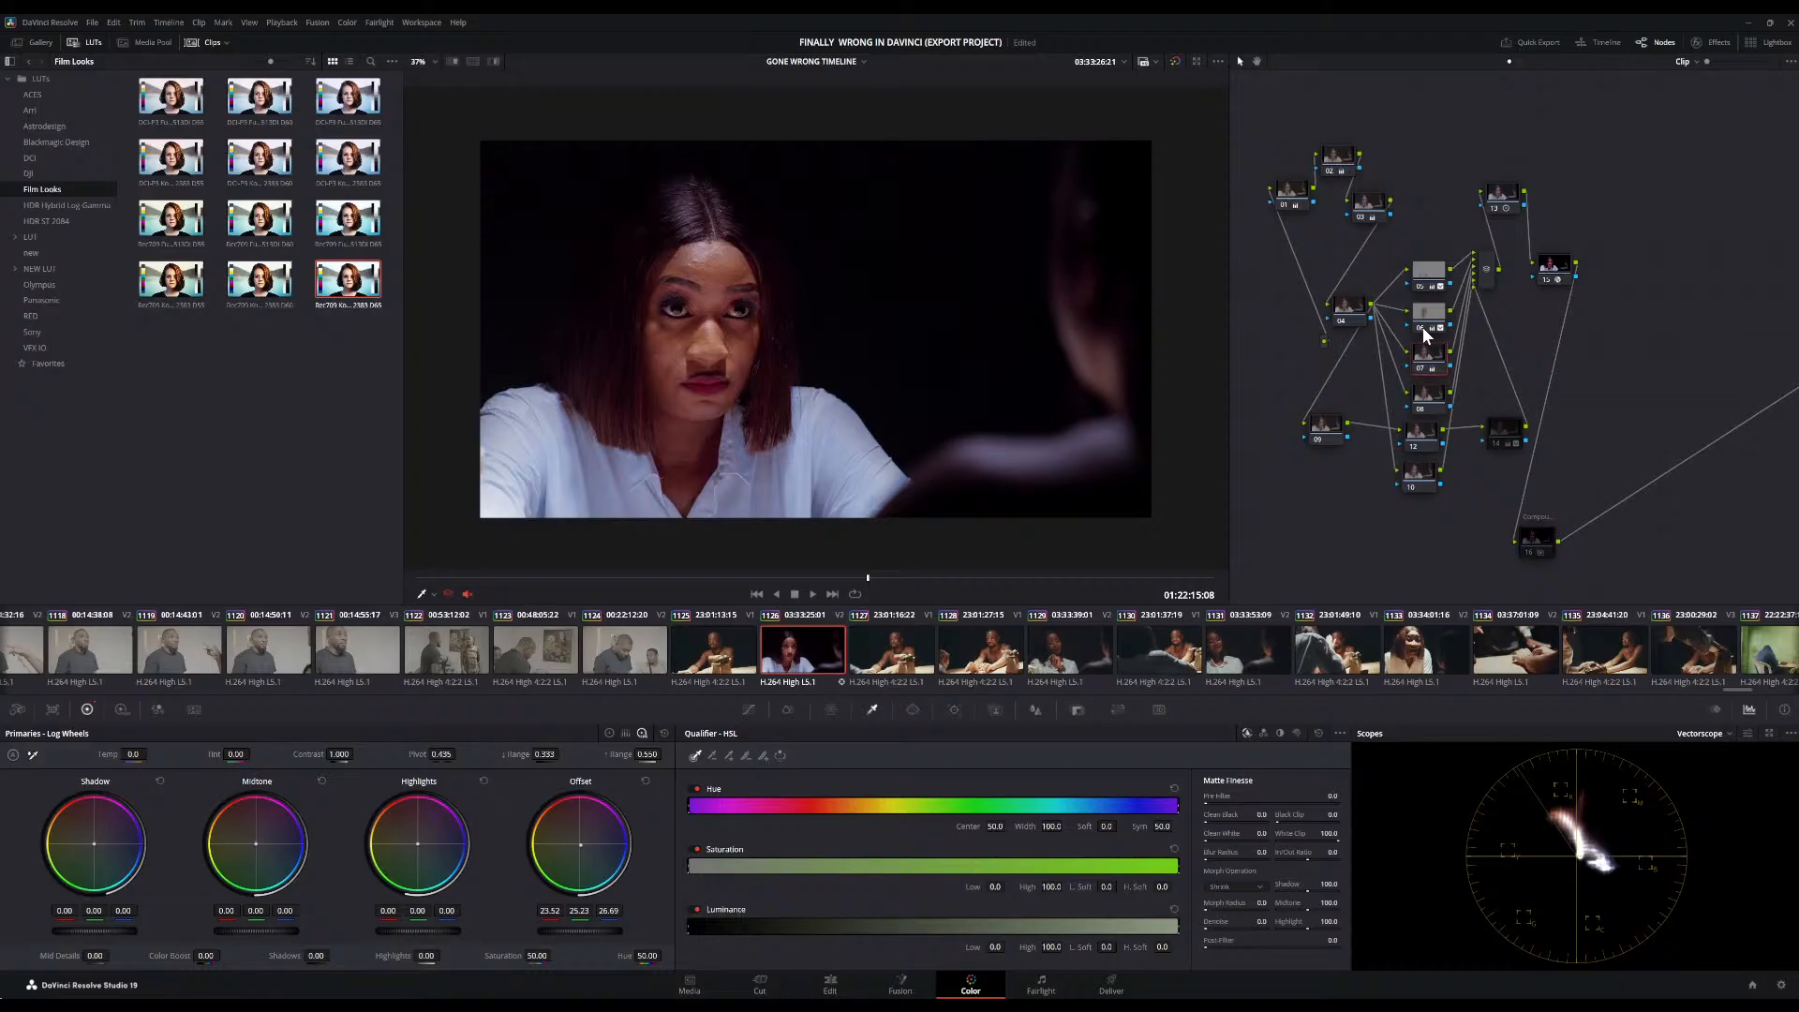
# Compare the image with nodes 06 and 07 disabled and enabled in turn
pyautogui.click(1423, 328)
pyautogui.click(1422, 327)
pyautogui.click(1423, 368)
pyautogui.click(1423, 368)
# Add a circular window to node 07 and enlarge it over the woman's head and shirt, to a size of about 64 and pan of about 38
pyautogui.click(913, 710)
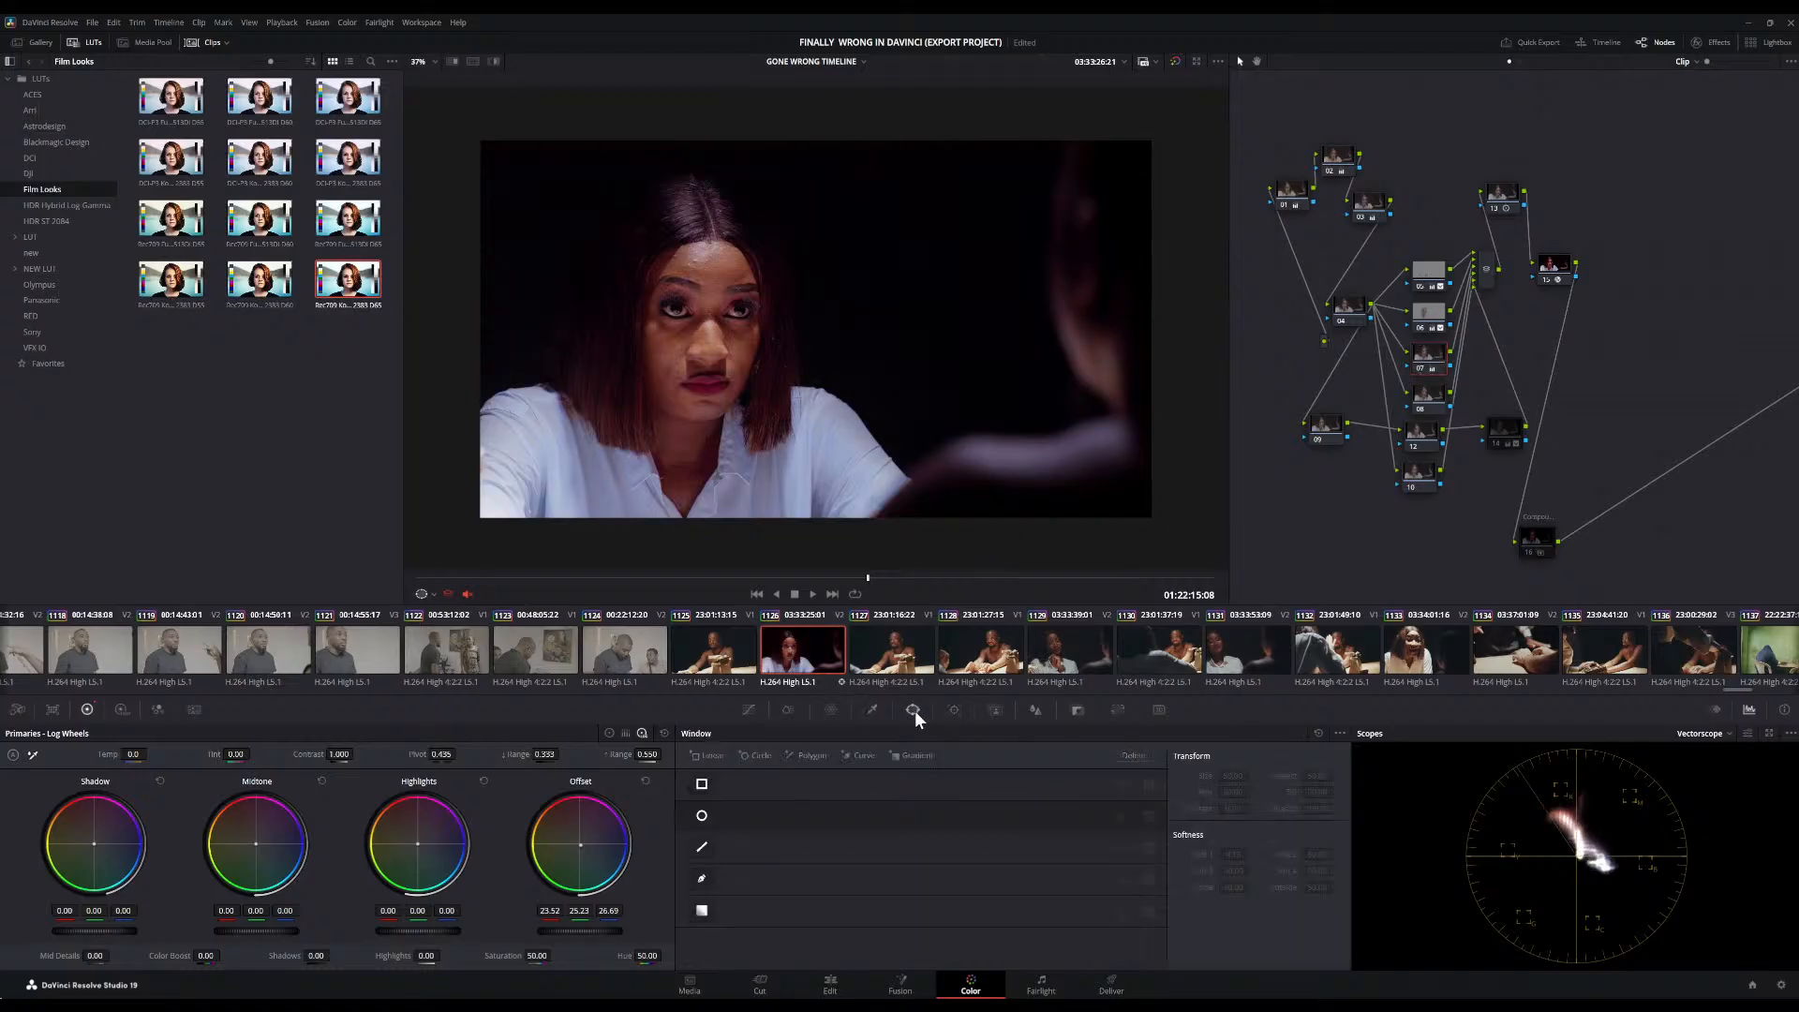
pyautogui.click(702, 815)
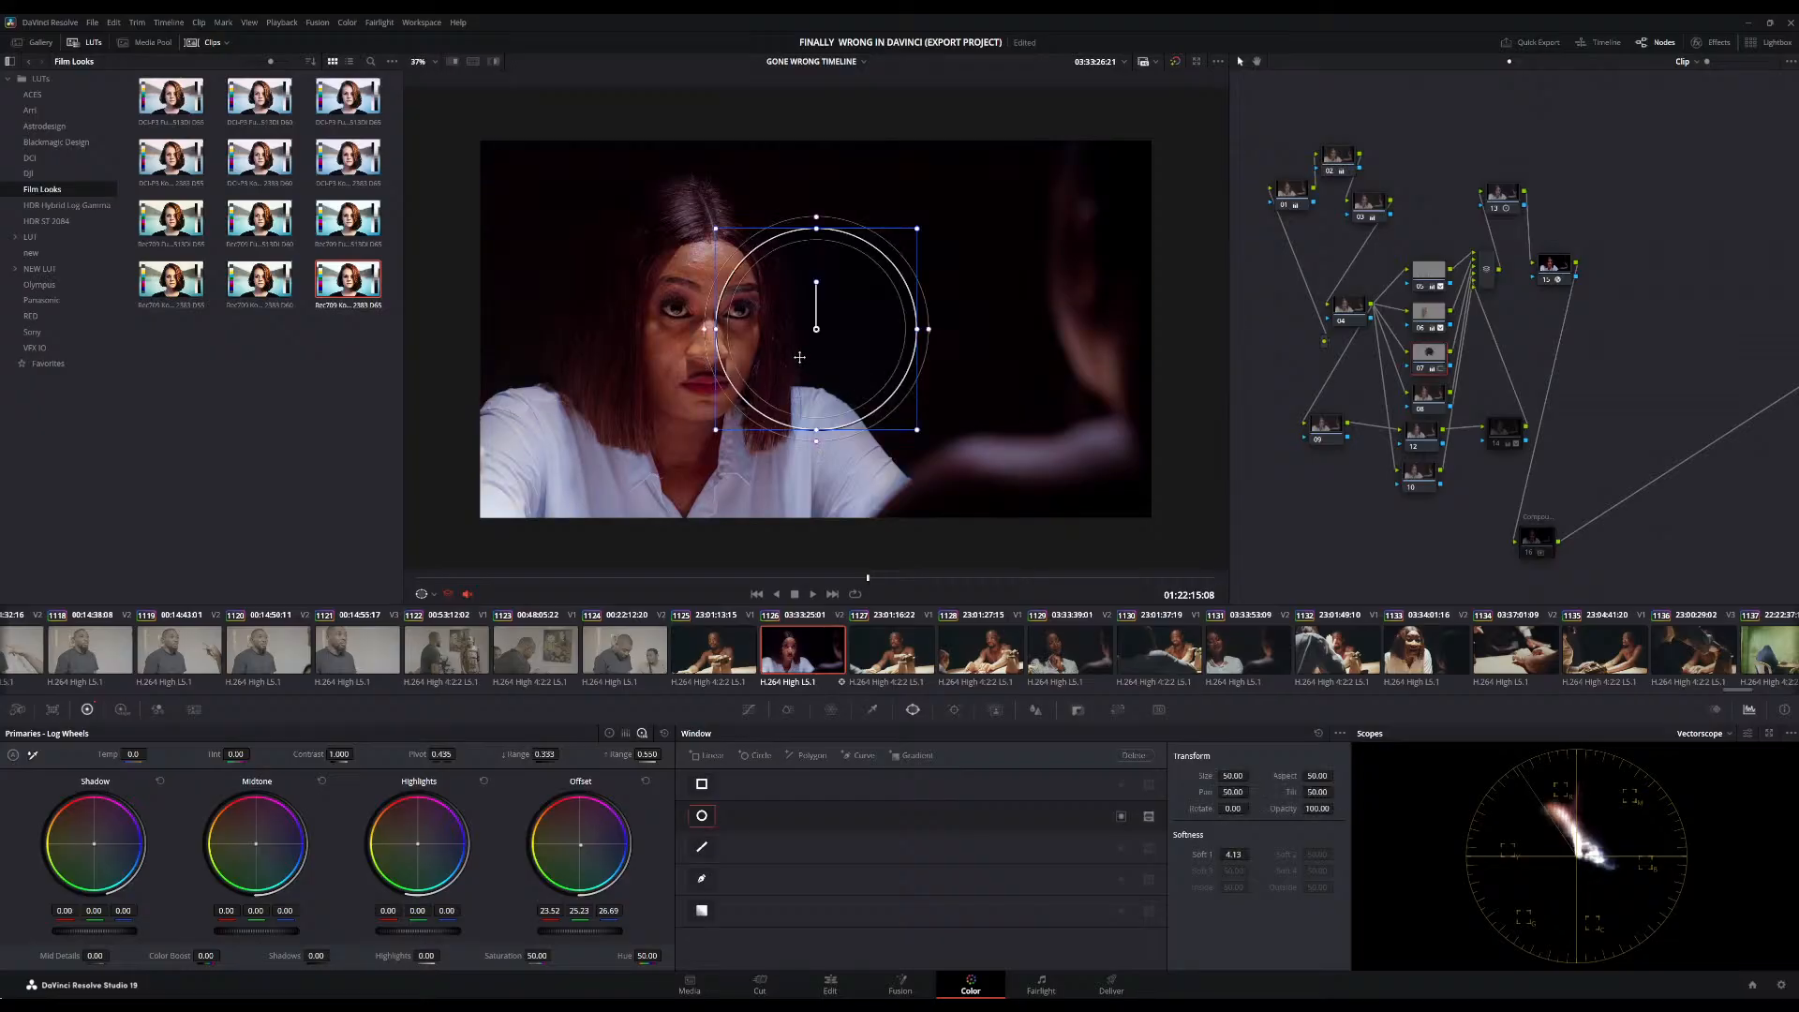
pyautogui.moveTo(801, 357); pyautogui.dragTo(744, 367)
pyautogui.moveTo(705, 344); pyautogui.dragTo(685, 339)
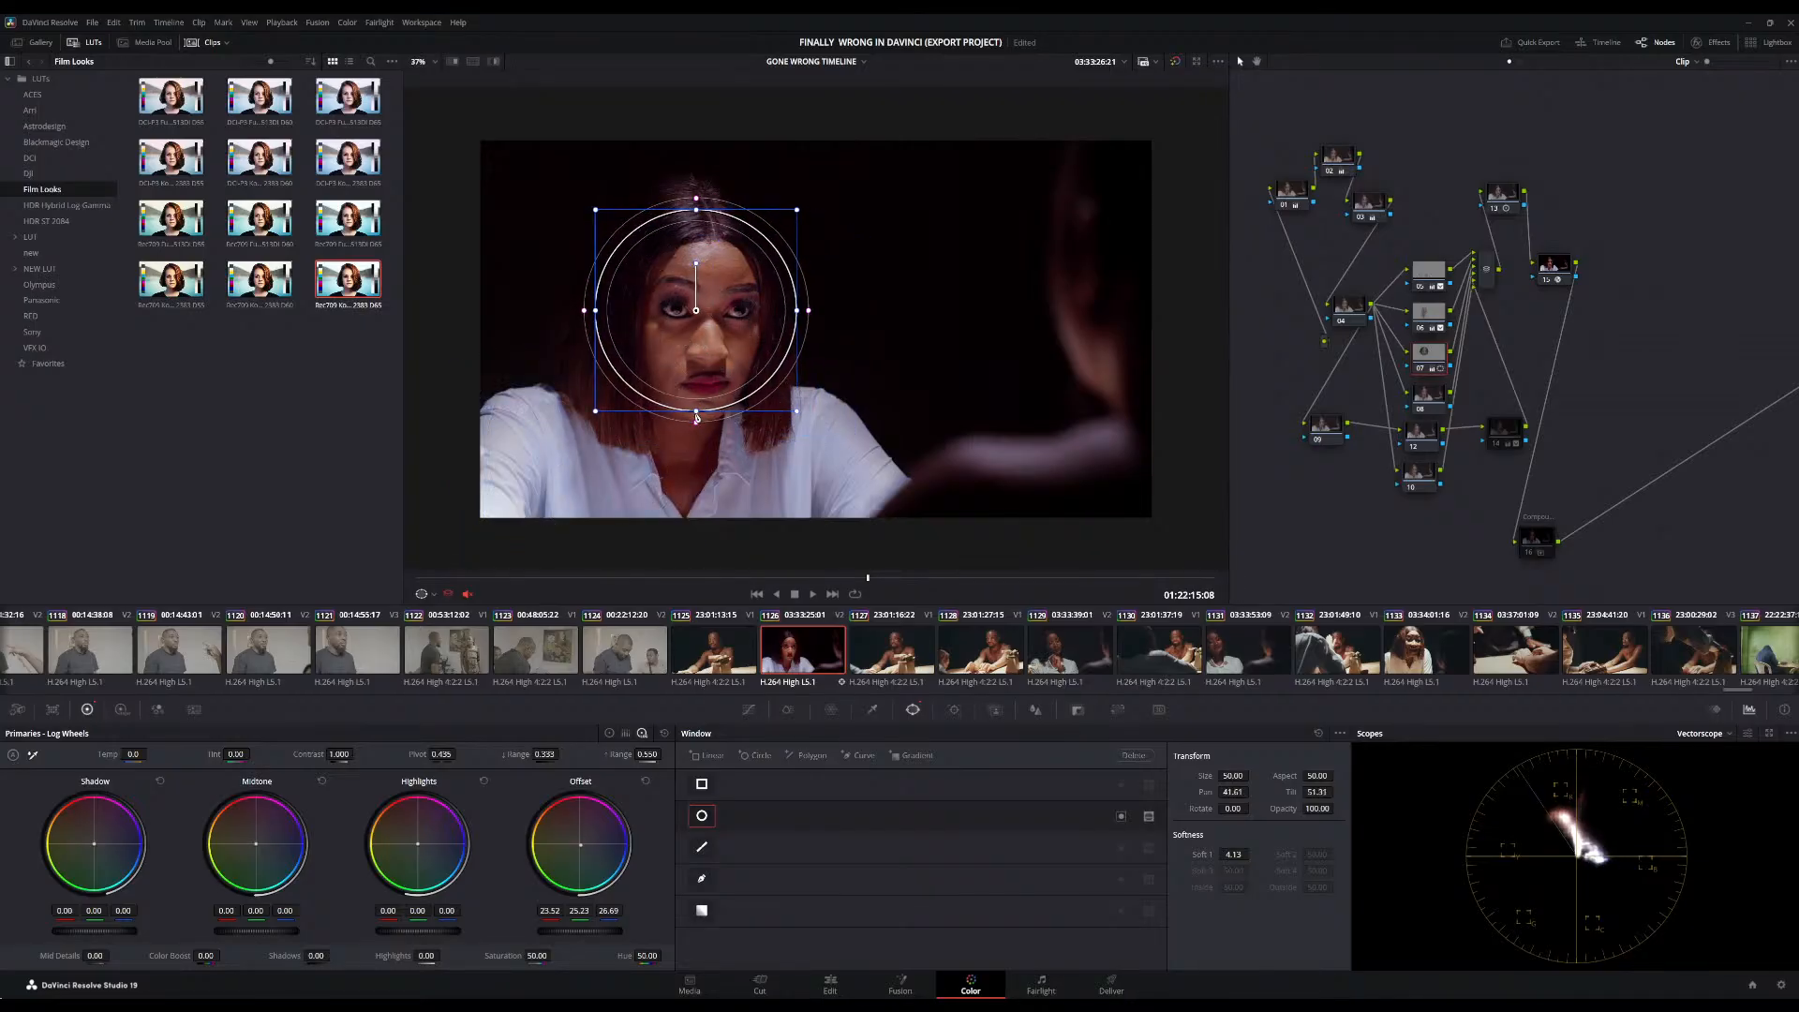
pyautogui.moveTo(697, 419); pyautogui.dragTo(697, 539)
pyautogui.moveTo(676, 442); pyautogui.dragTo(515, 512)
pyautogui.moveTo(643, 394); pyautogui.dragTo(821, 392)
pyautogui.moveTo(668, 447); pyautogui.dragTo(766, 461)
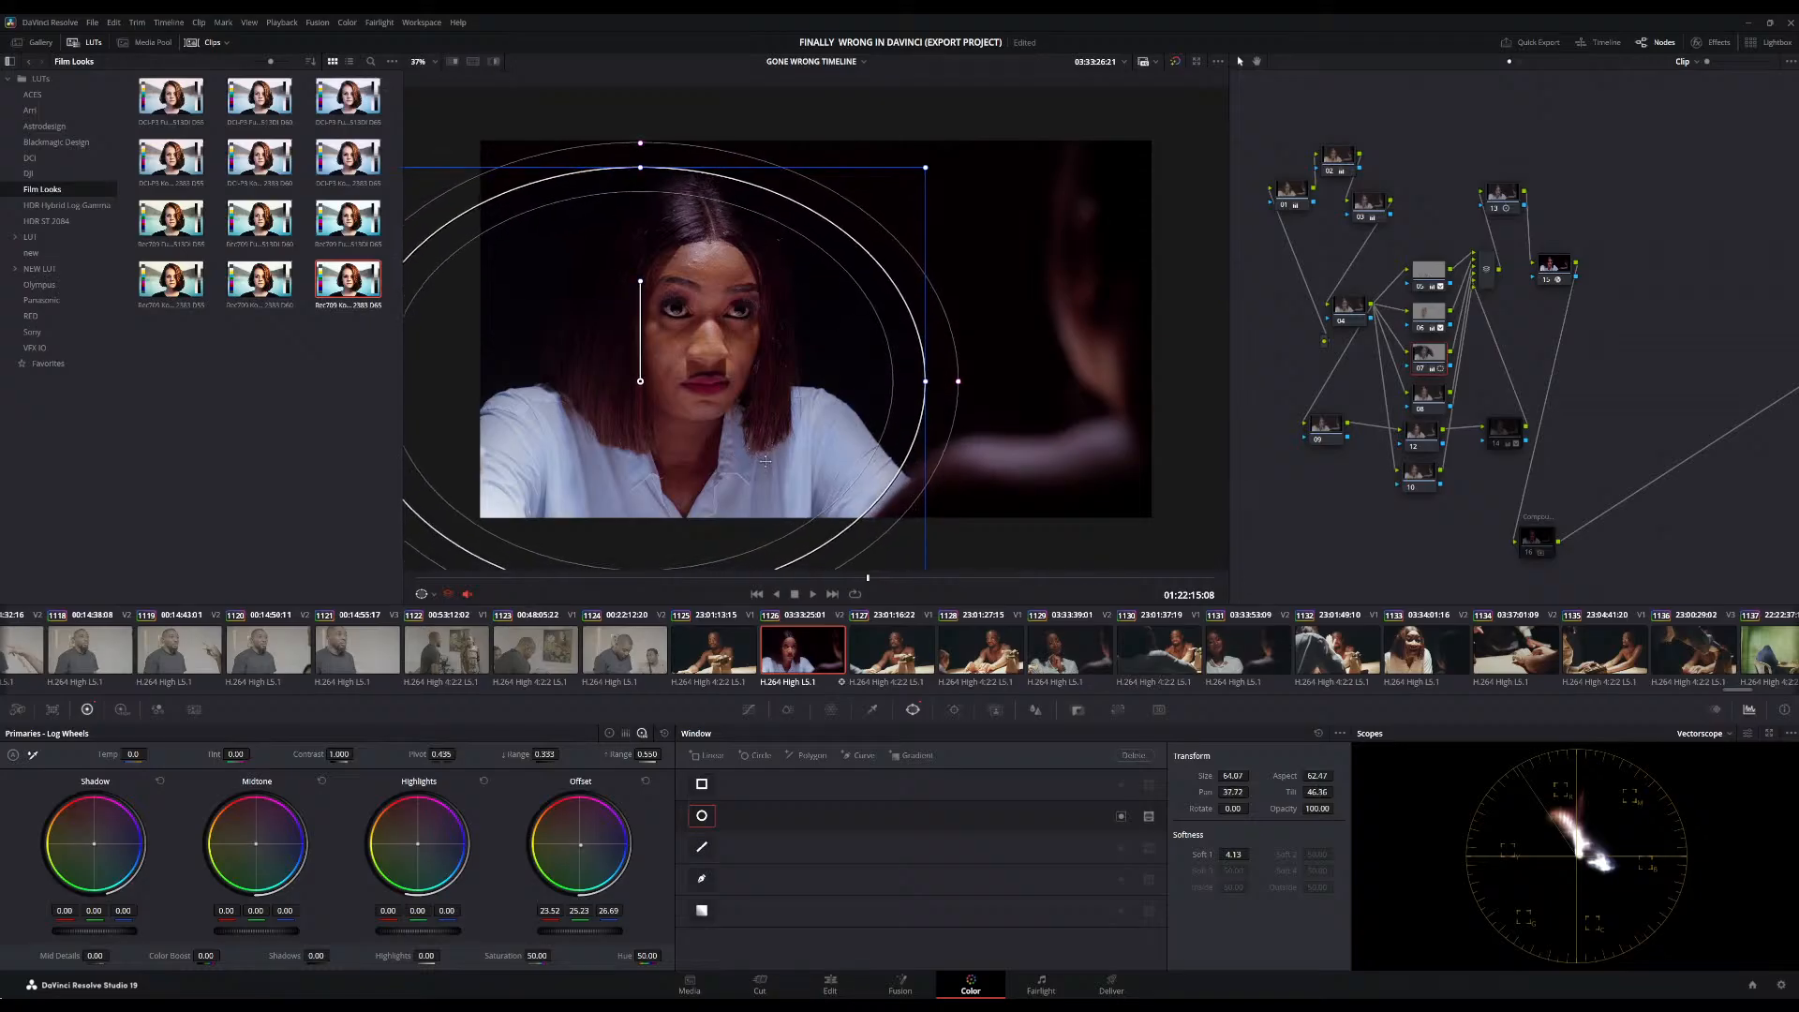
# Track node 07's circular window forward and backward through the clip
pyautogui.click(954, 710)
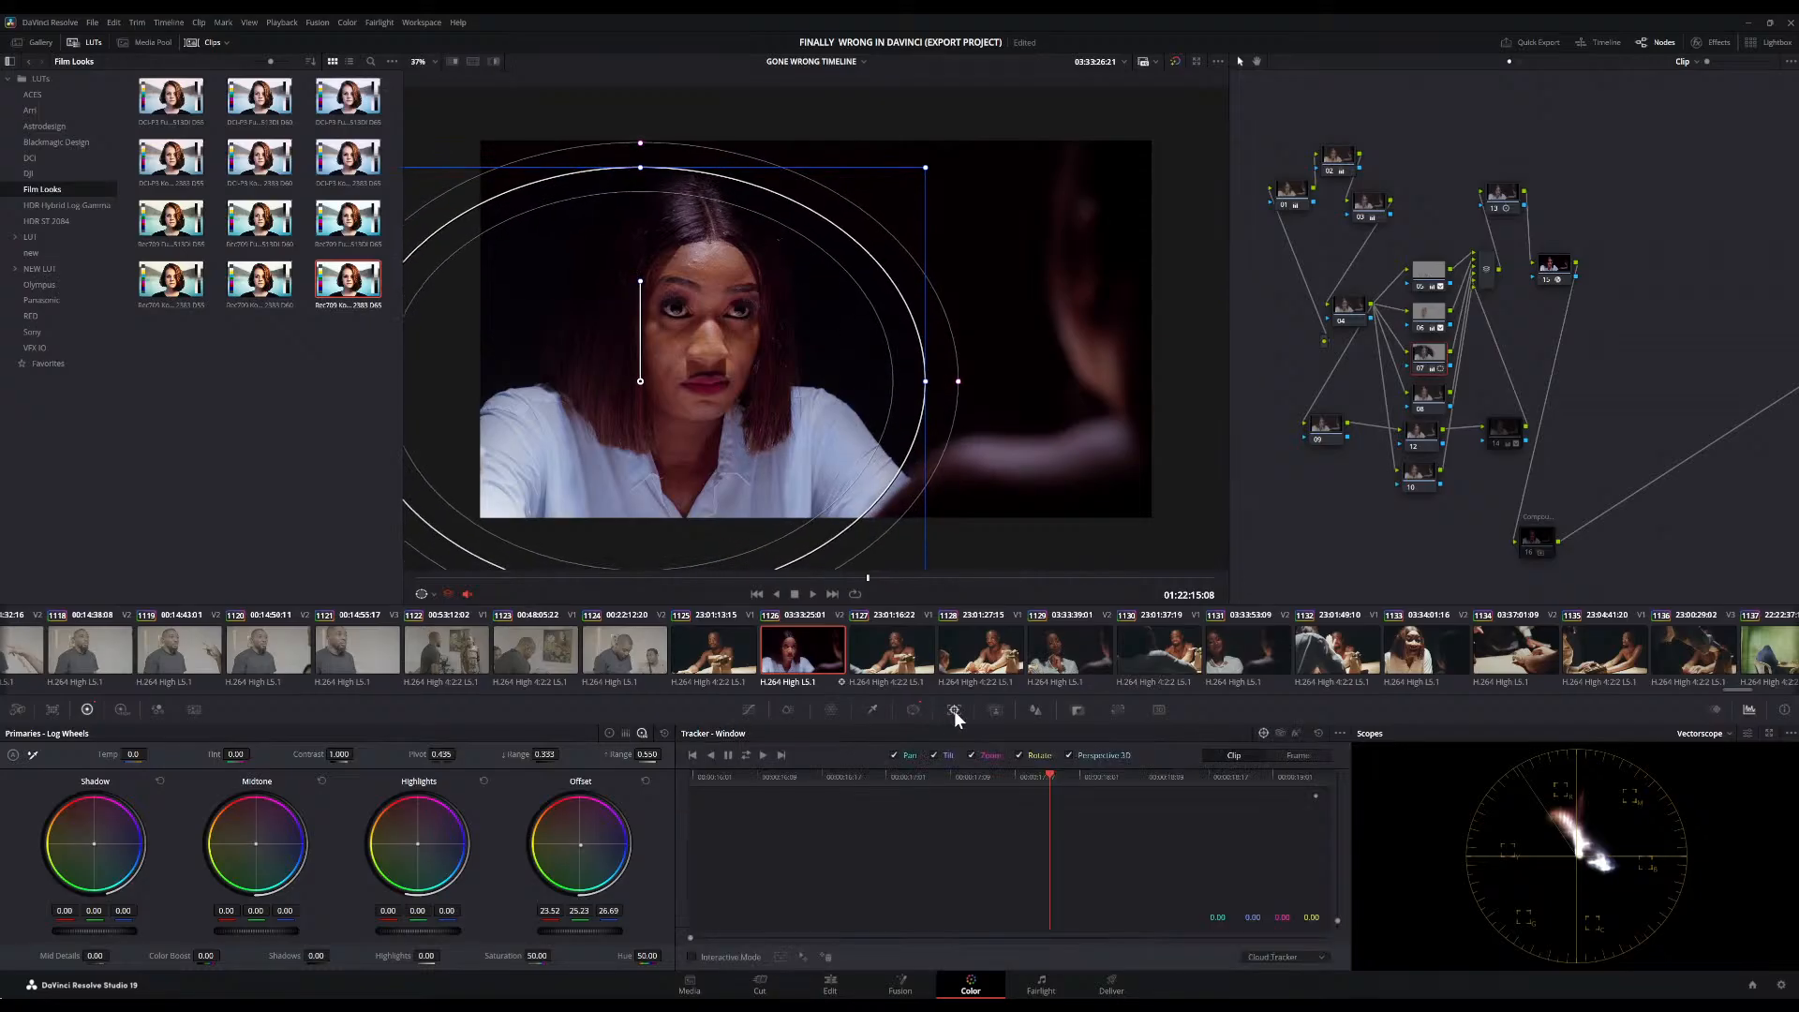
pyautogui.click(748, 756)
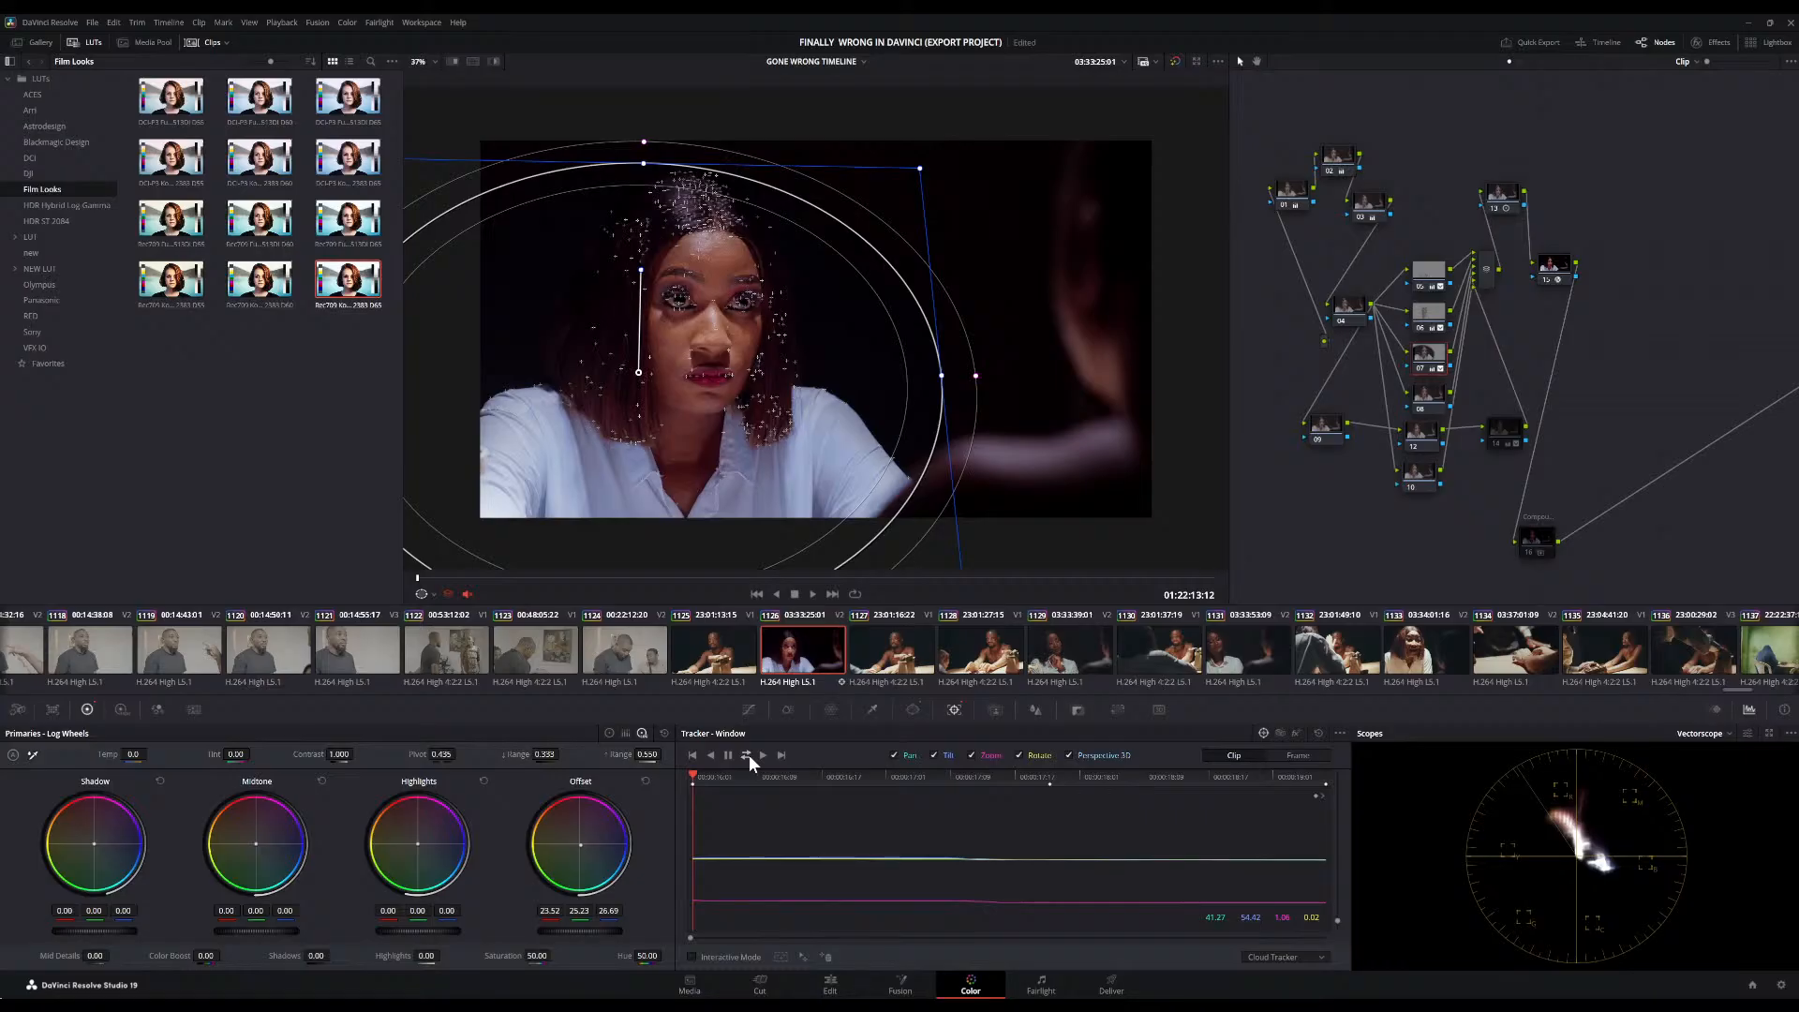
pyautogui.click(1420, 396)
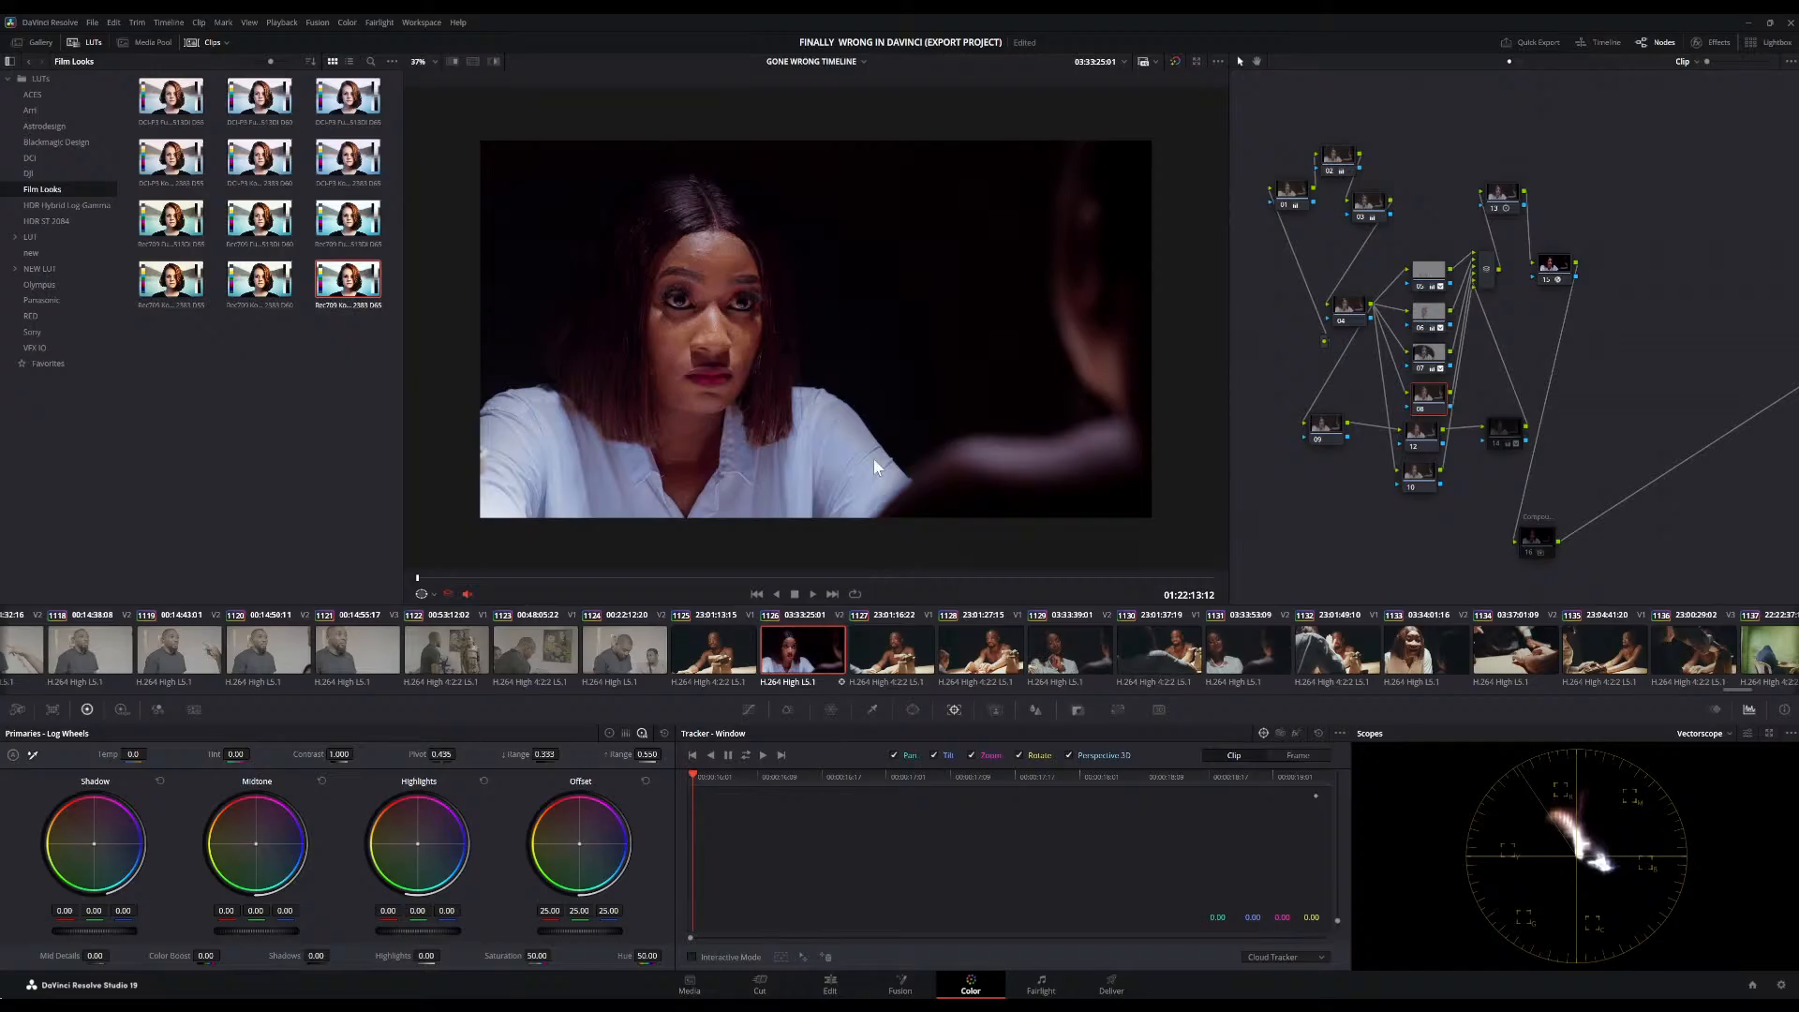
# Add a serial node after node 07 and fit a circular window over the blurred foreground person, about 63 in size and 28 in aspect
pyautogui.click(1432, 361)
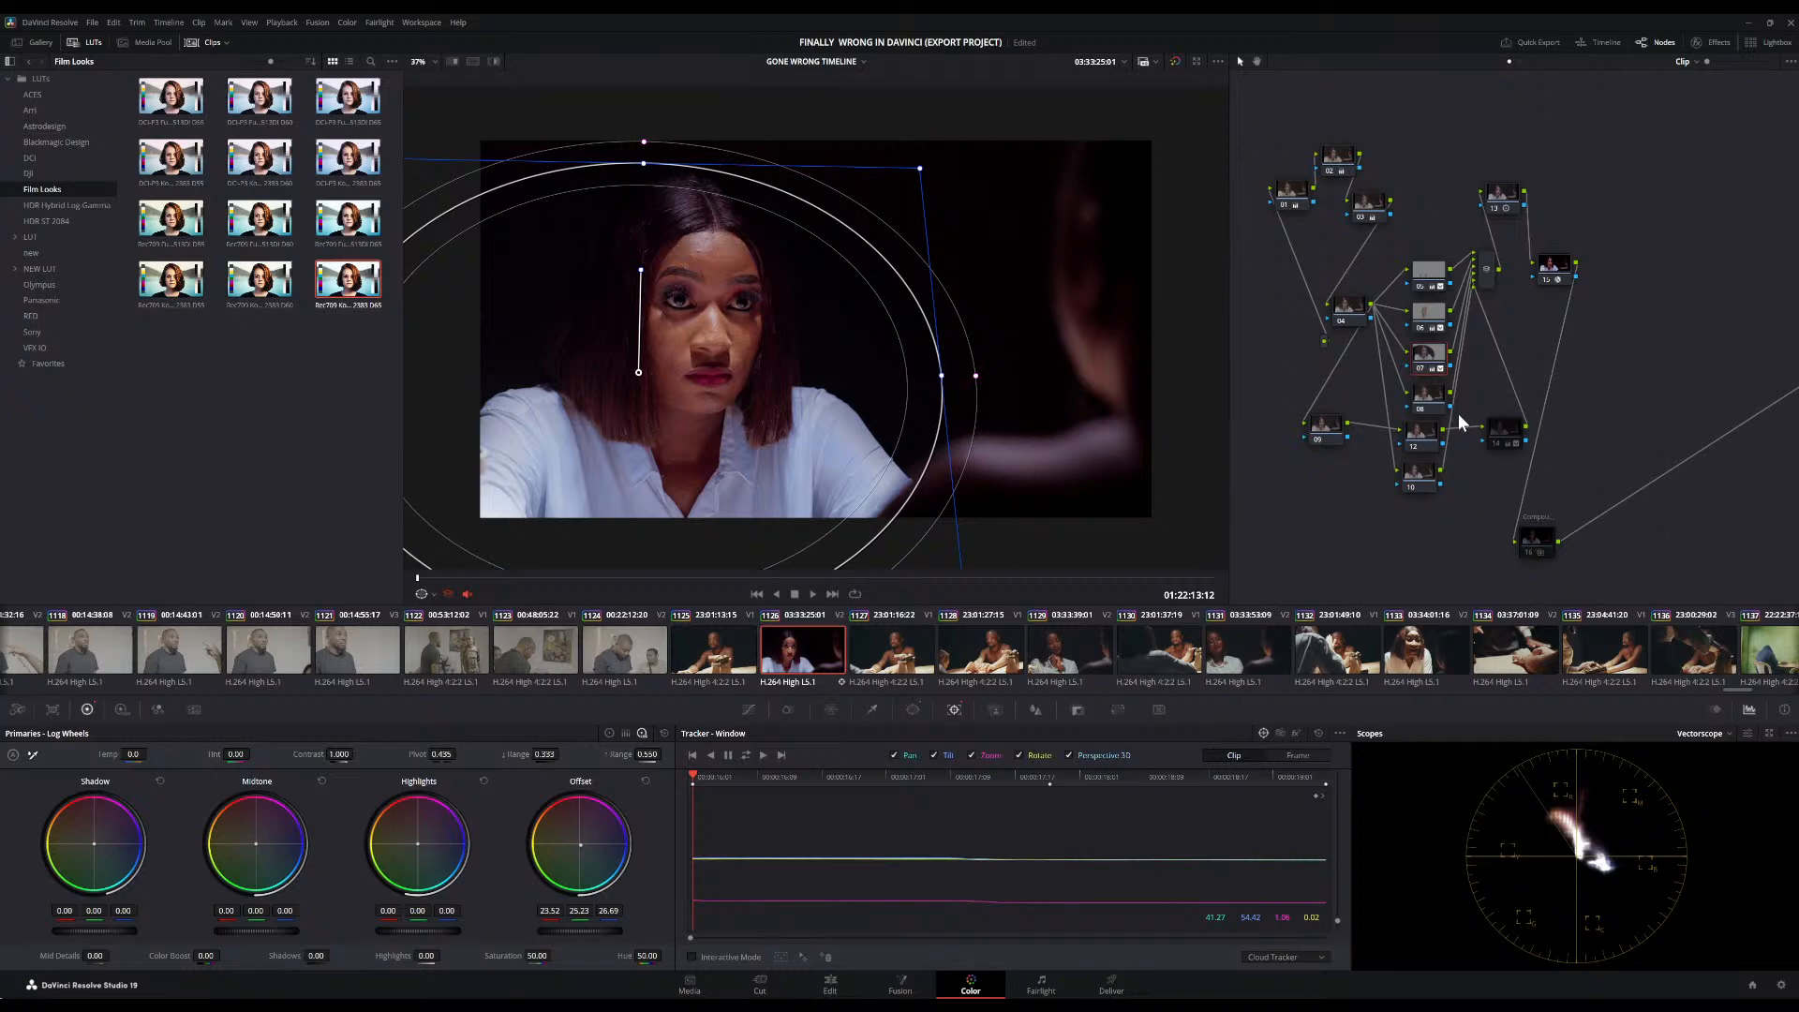
pyautogui.hotkey('alt', 's')
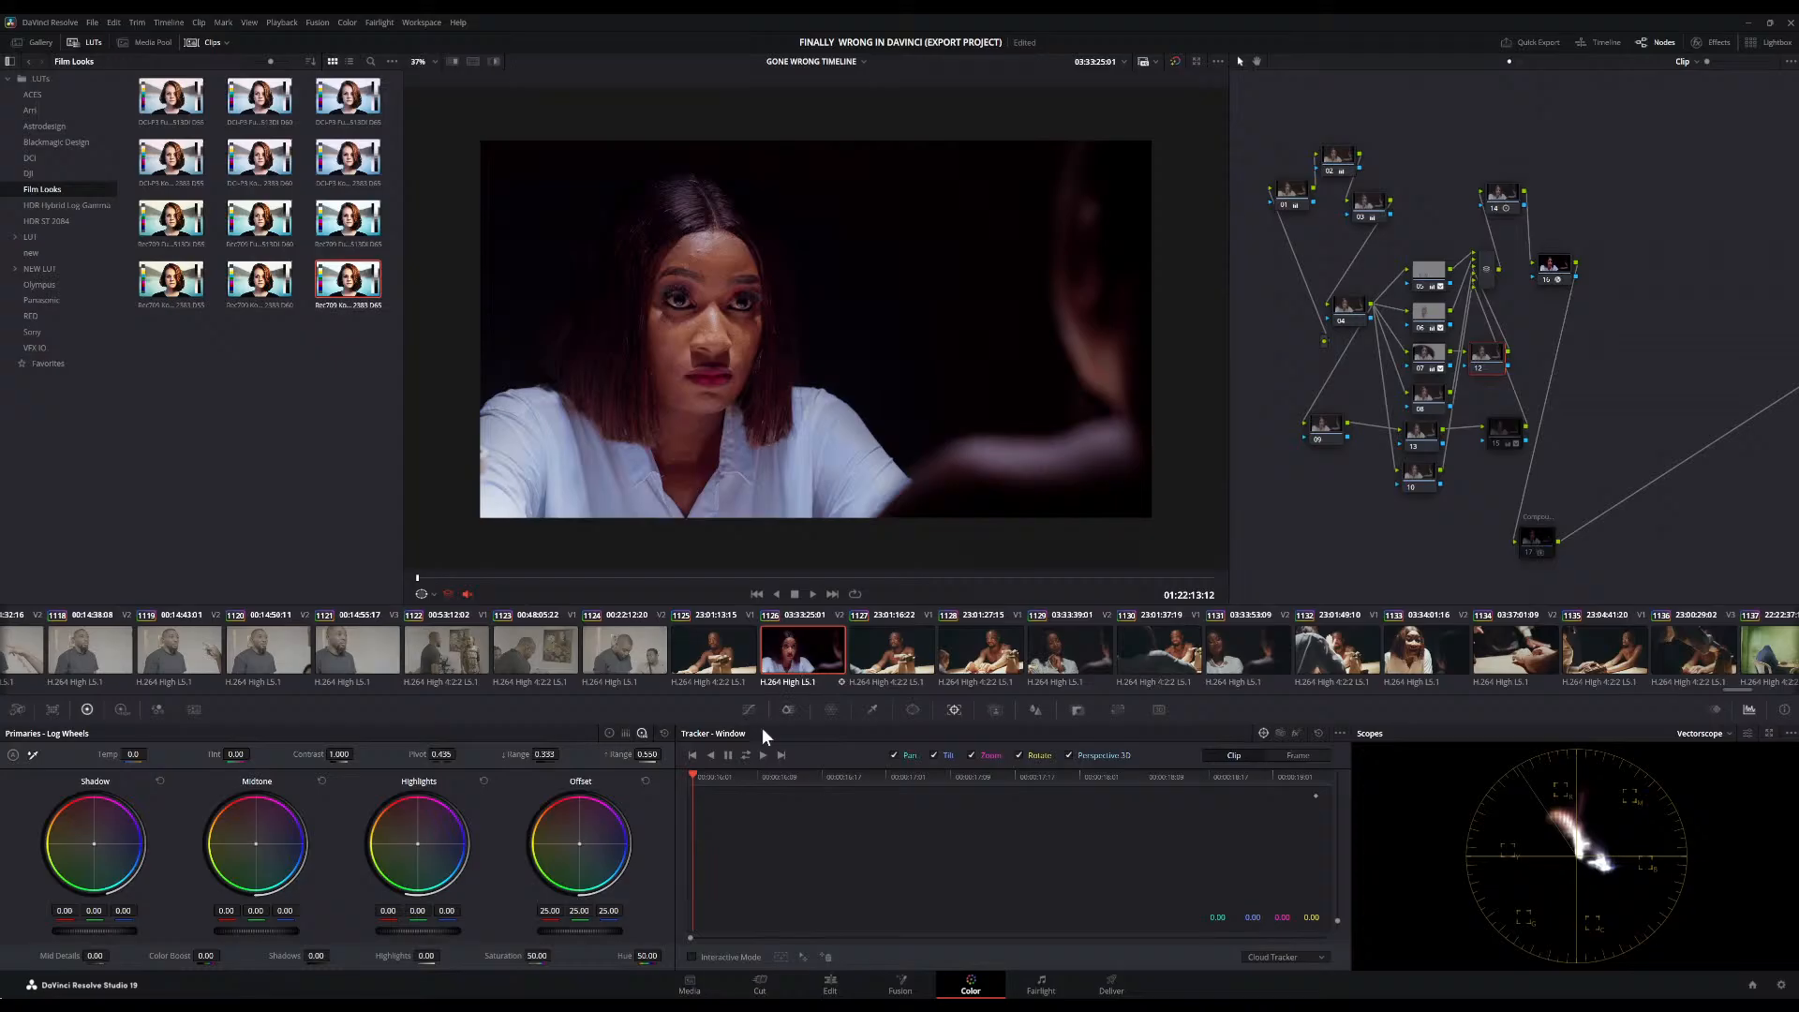
pyautogui.click(910, 710)
pyautogui.click(701, 817)
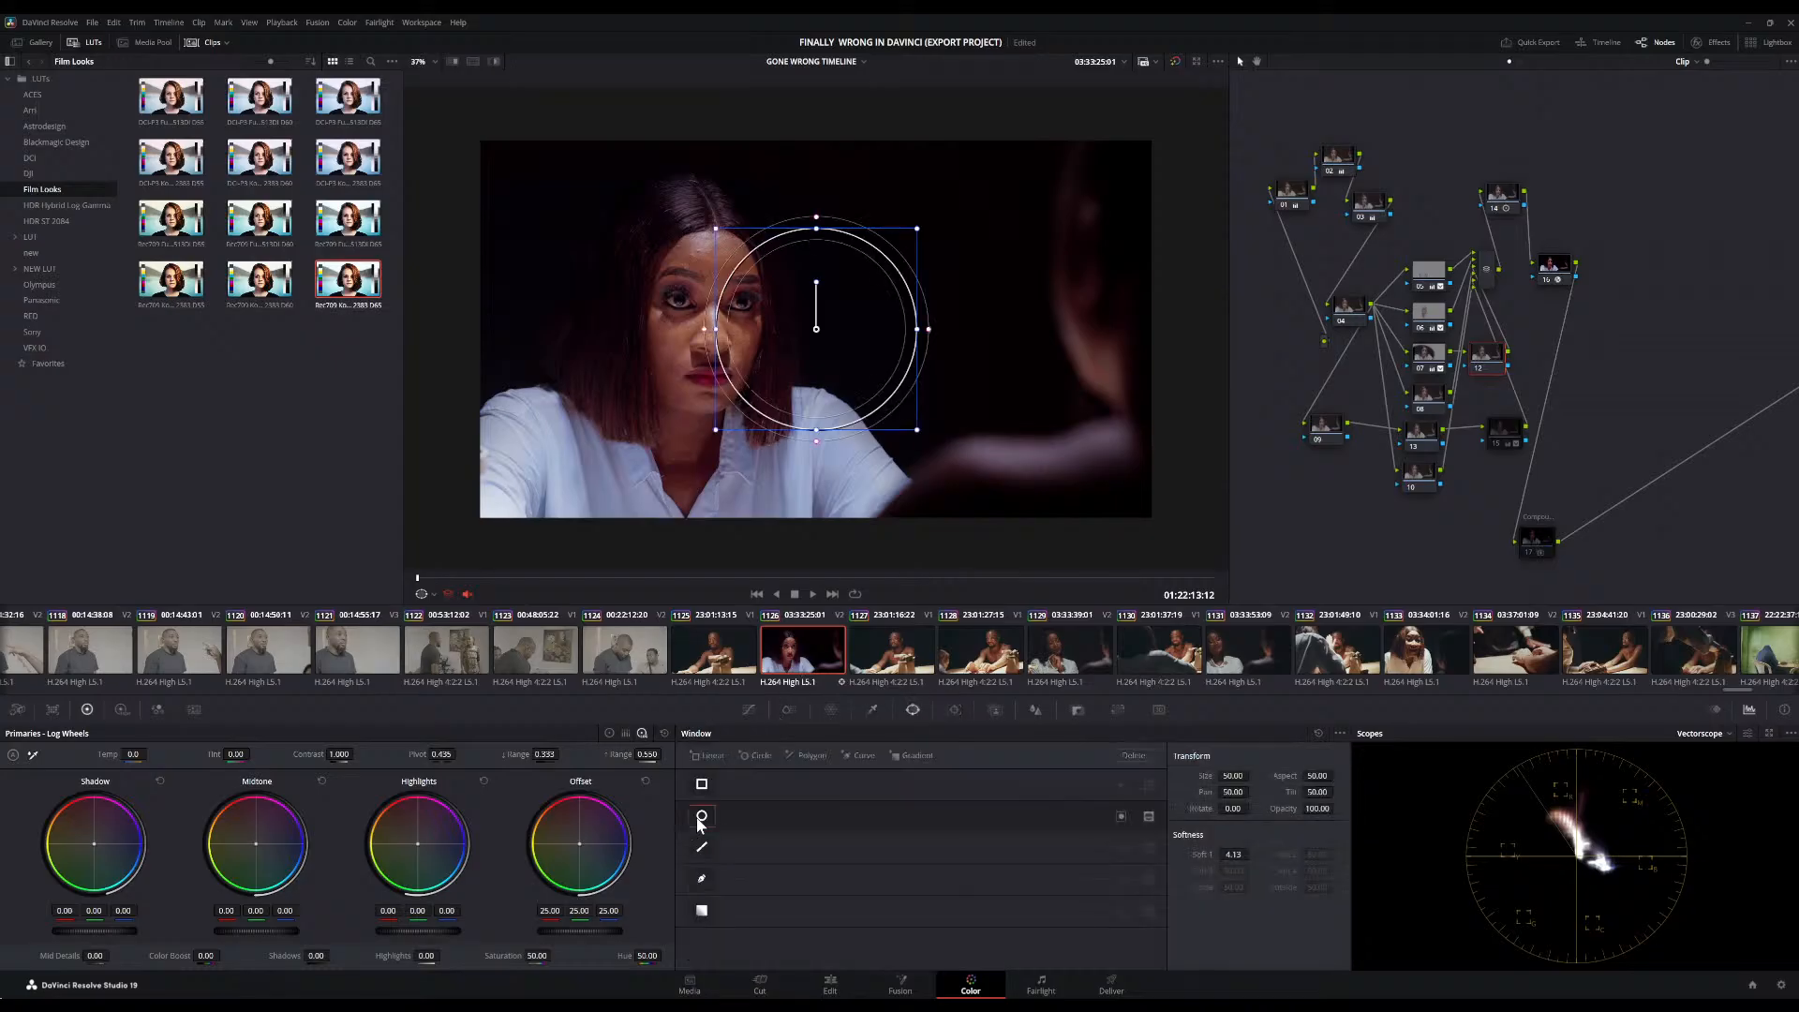
pyautogui.moveTo(833, 390); pyautogui.dragTo(928, 573)
pyautogui.moveTo(1075, 420); pyautogui.dragTo(1181, 424)
pyautogui.moveTo(978, 434); pyautogui.dragTo(1100, 478)
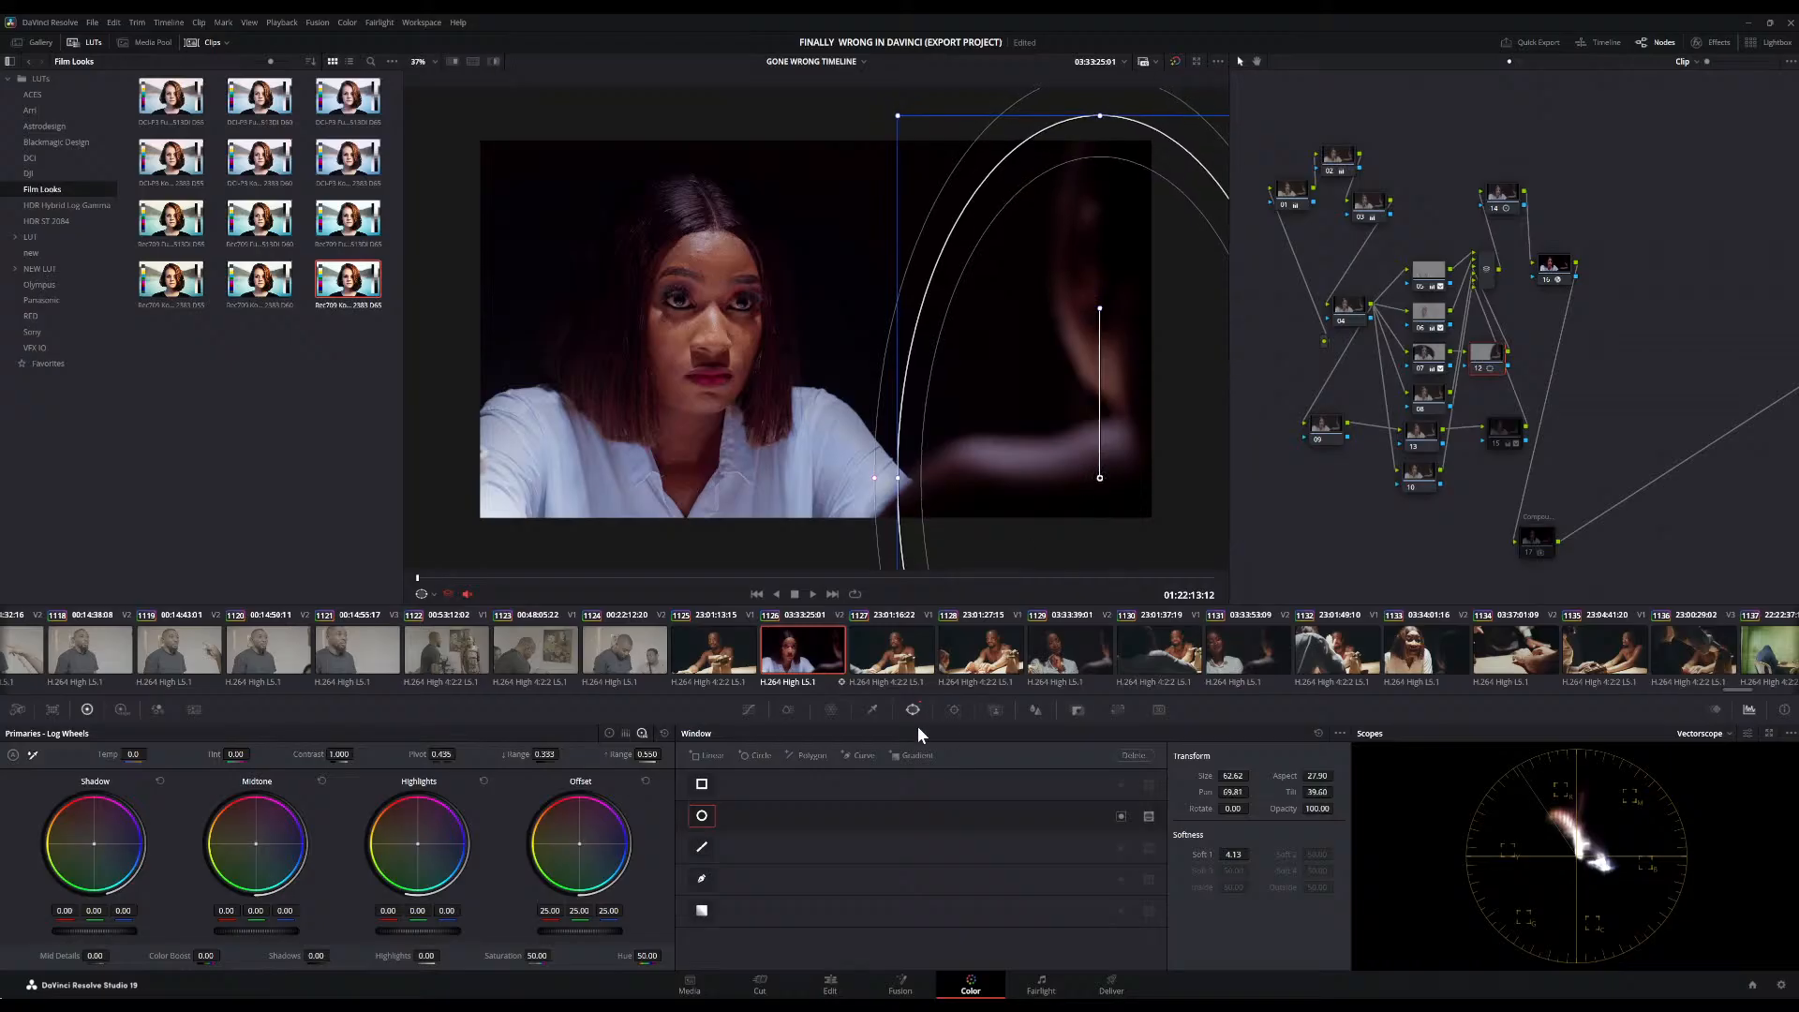
# With the highlight view on, sample the foreground person in the HSL Qualifier and shift the key to hue center 20.3 and luminance about 55 to 73
pyautogui.click(497, 60)
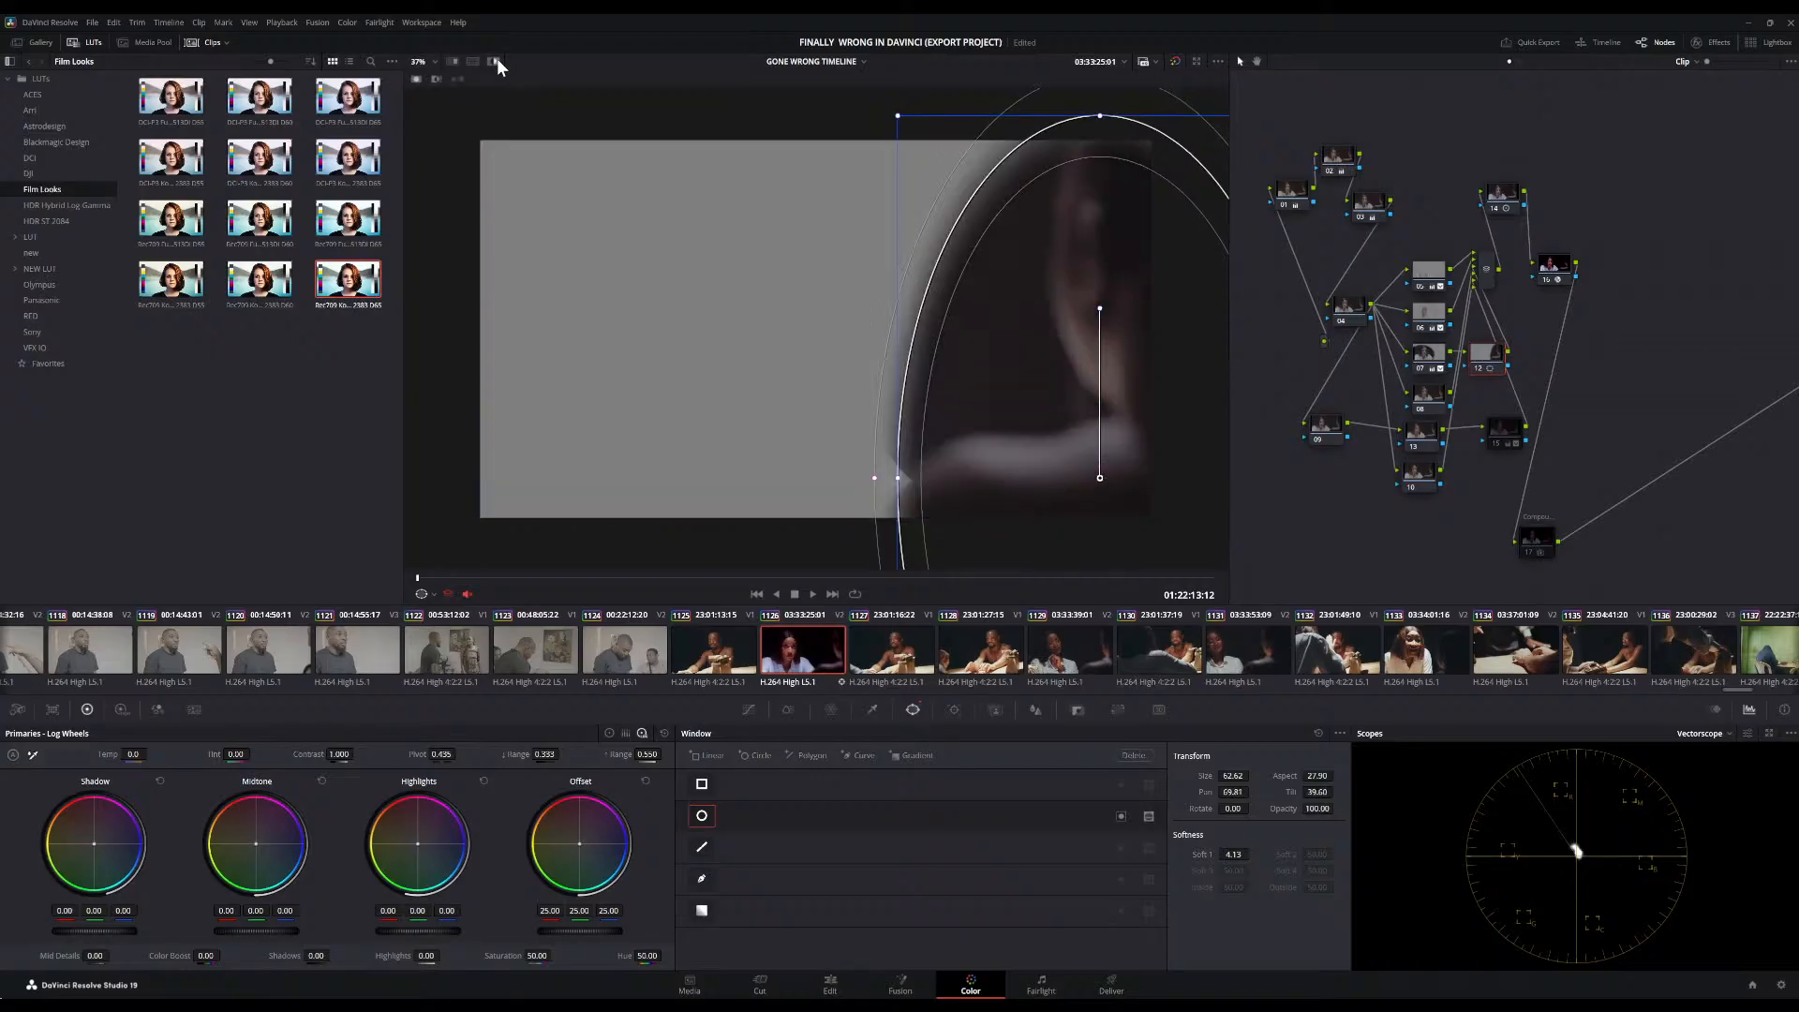
pyautogui.click(880, 709)
pyautogui.moveTo(1088, 328)
pyautogui.mouseDown()
pyautogui.moveTo(1084, 287)
pyautogui.moveTo(1116, 399)
pyautogui.moveTo(1103, 435)
pyautogui.moveTo(1061, 460)
pyautogui.moveTo(1128, 511)
pyautogui.mouseUp()
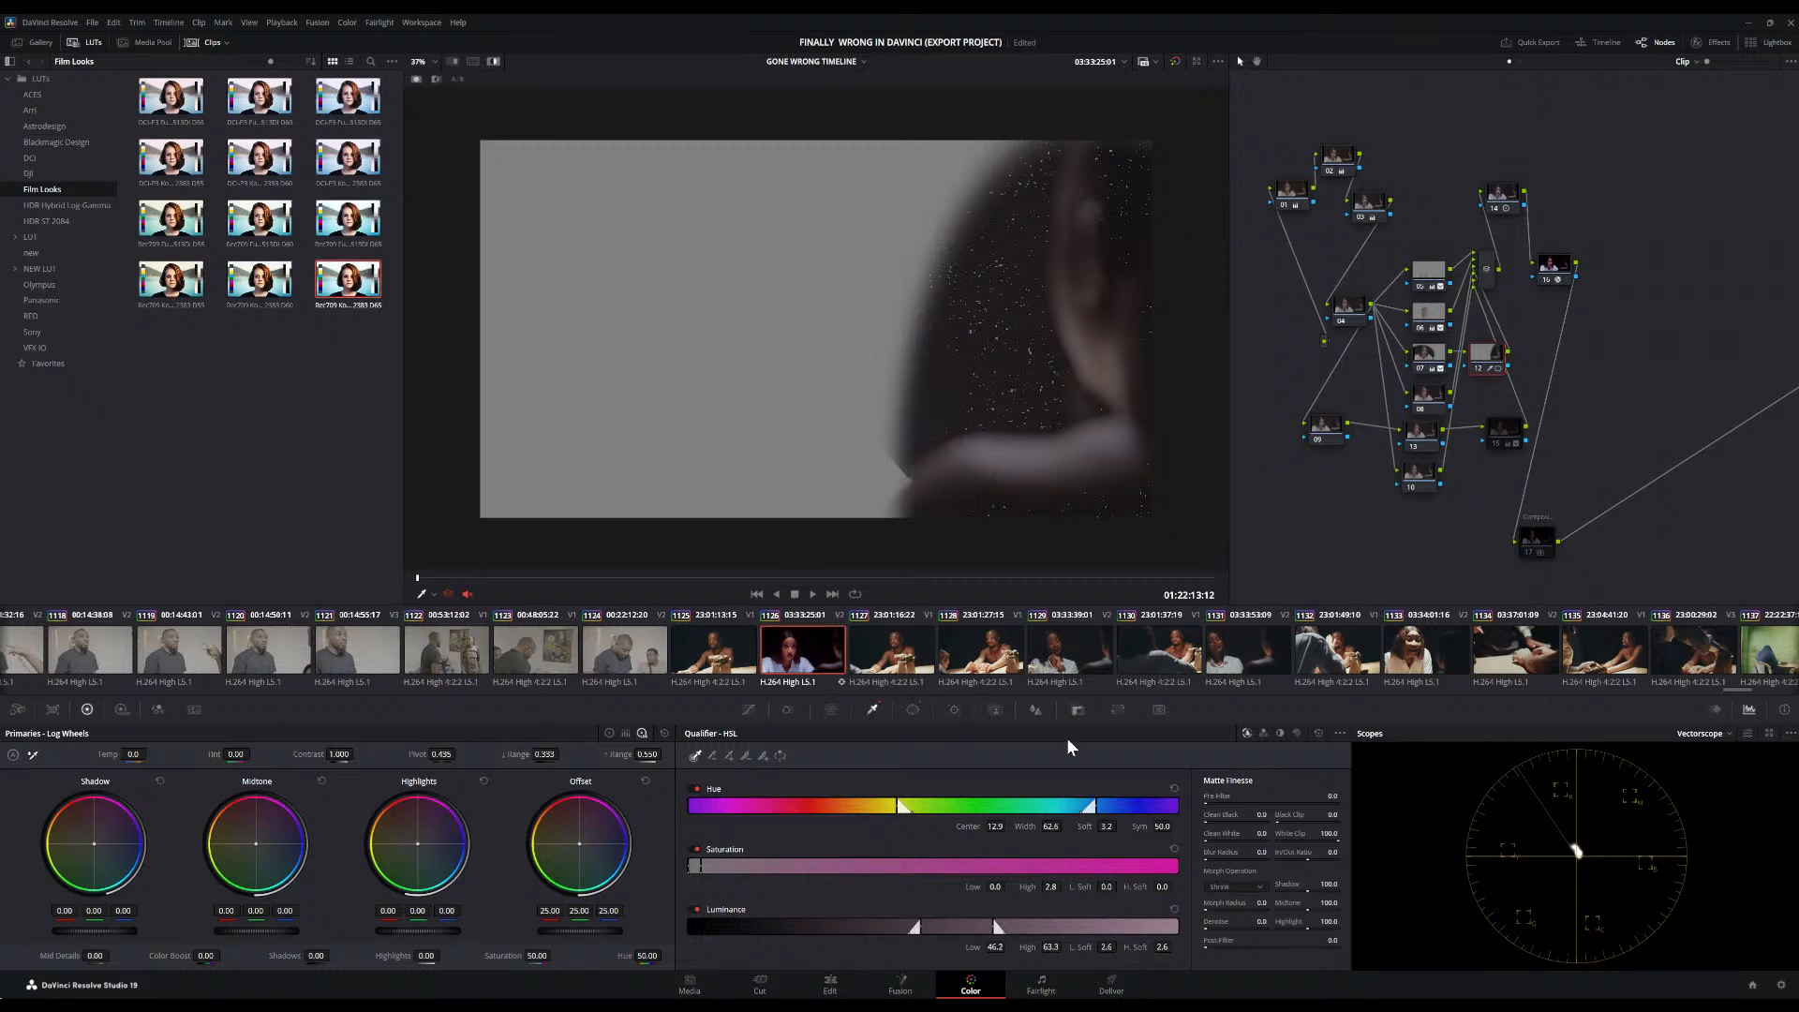
pyautogui.moveTo(882, 805)
pyautogui.mouseDown()
pyautogui.moveTo(829, 805)
pyautogui.moveTo(1009, 805)
pyautogui.moveTo(805, 810)
pyautogui.moveTo(864, 810)
pyautogui.mouseUp()
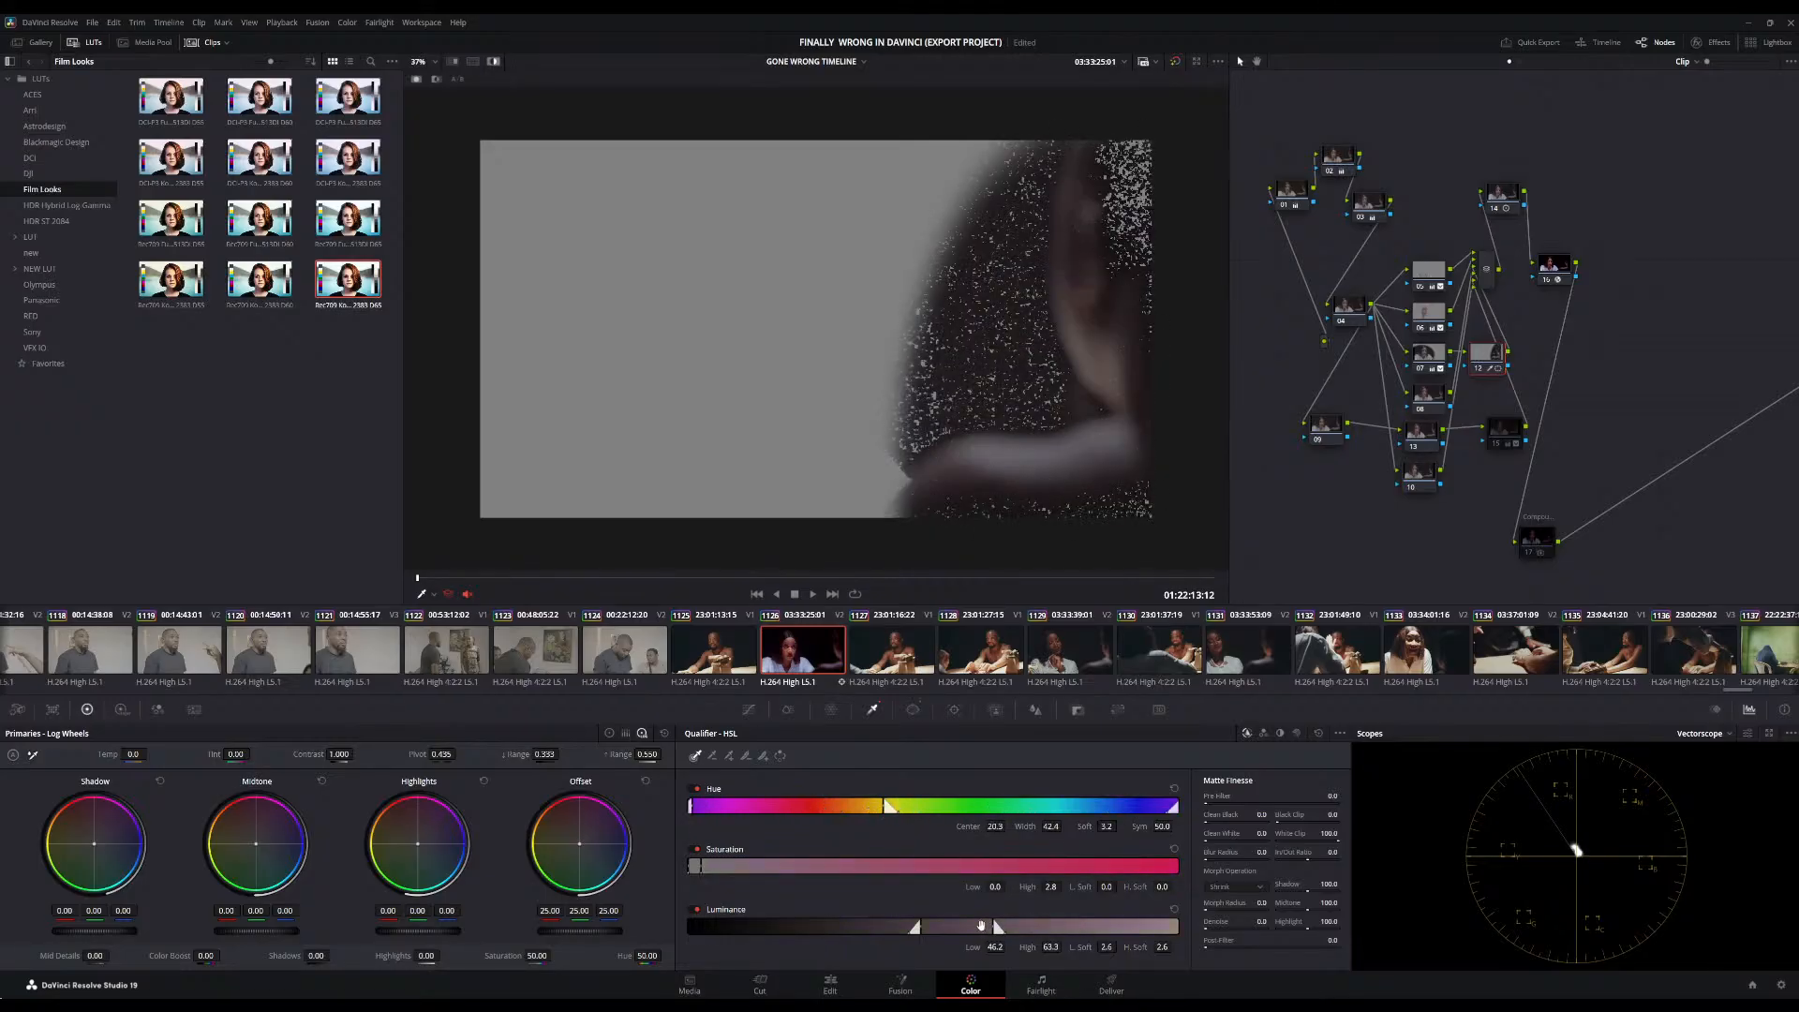
pyautogui.moveTo(981, 927); pyautogui.dragTo(1026, 943)
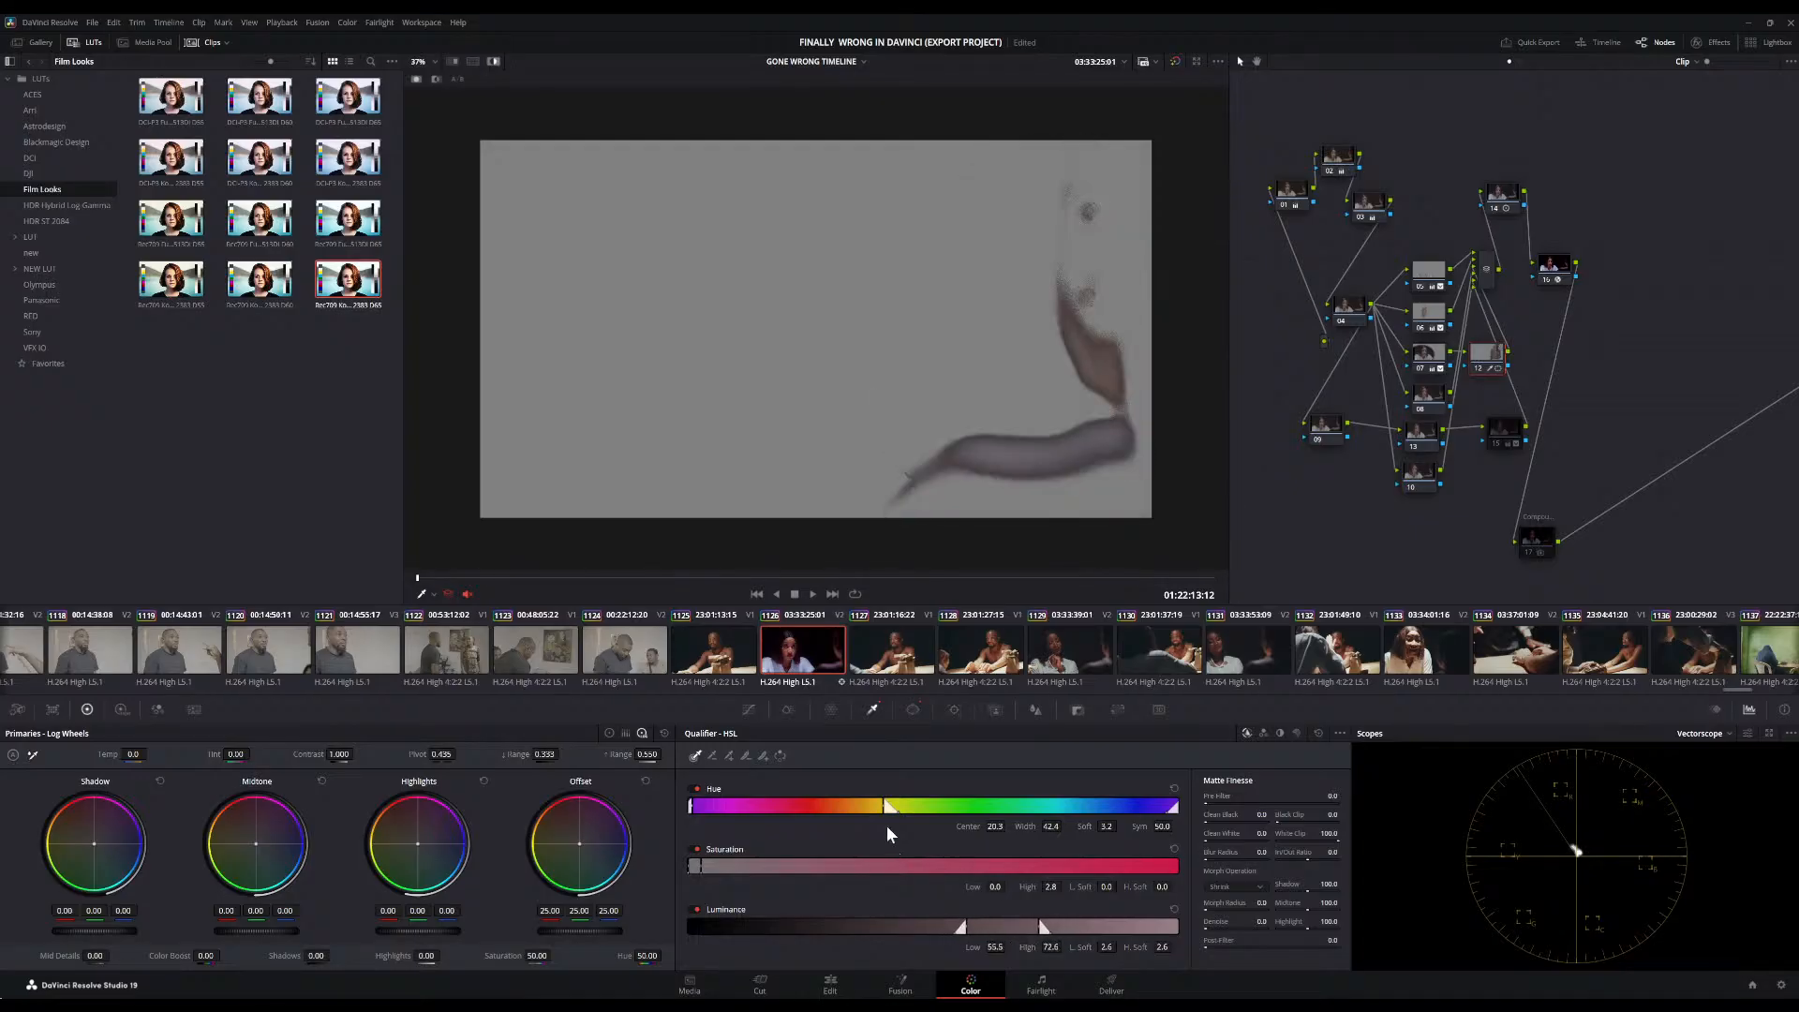
# Refine the foreground person's key to hue center 9.6, hue width 65.5 and a luminance range of 53.7 to 77.1
pyautogui.moveTo(885, 806)
pyautogui.mouseDown()
pyautogui.moveTo(1003, 823)
pyautogui.moveTo(1069, 806)
pyautogui.moveTo(855, 812)
pyautogui.mouseUp()
pyautogui.moveTo(1000, 930)
pyautogui.mouseDown()
pyautogui.moveTo(973, 933)
pyautogui.moveTo(1023, 930)
pyautogui.moveTo(988, 934)
pyautogui.moveTo(1002, 935)
pyautogui.mouseUp()
pyautogui.moveTo(837, 809)
pyautogui.mouseDown()
pyautogui.moveTo(895, 816)
pyautogui.moveTo(826, 812)
pyautogui.moveTo(849, 815)
pyautogui.mouseUp()
pyautogui.moveTo(997, 932)
pyautogui.mouseDown()
pyautogui.moveTo(1020, 932)
pyautogui.moveTo(987, 944)
pyautogui.mouseUp()
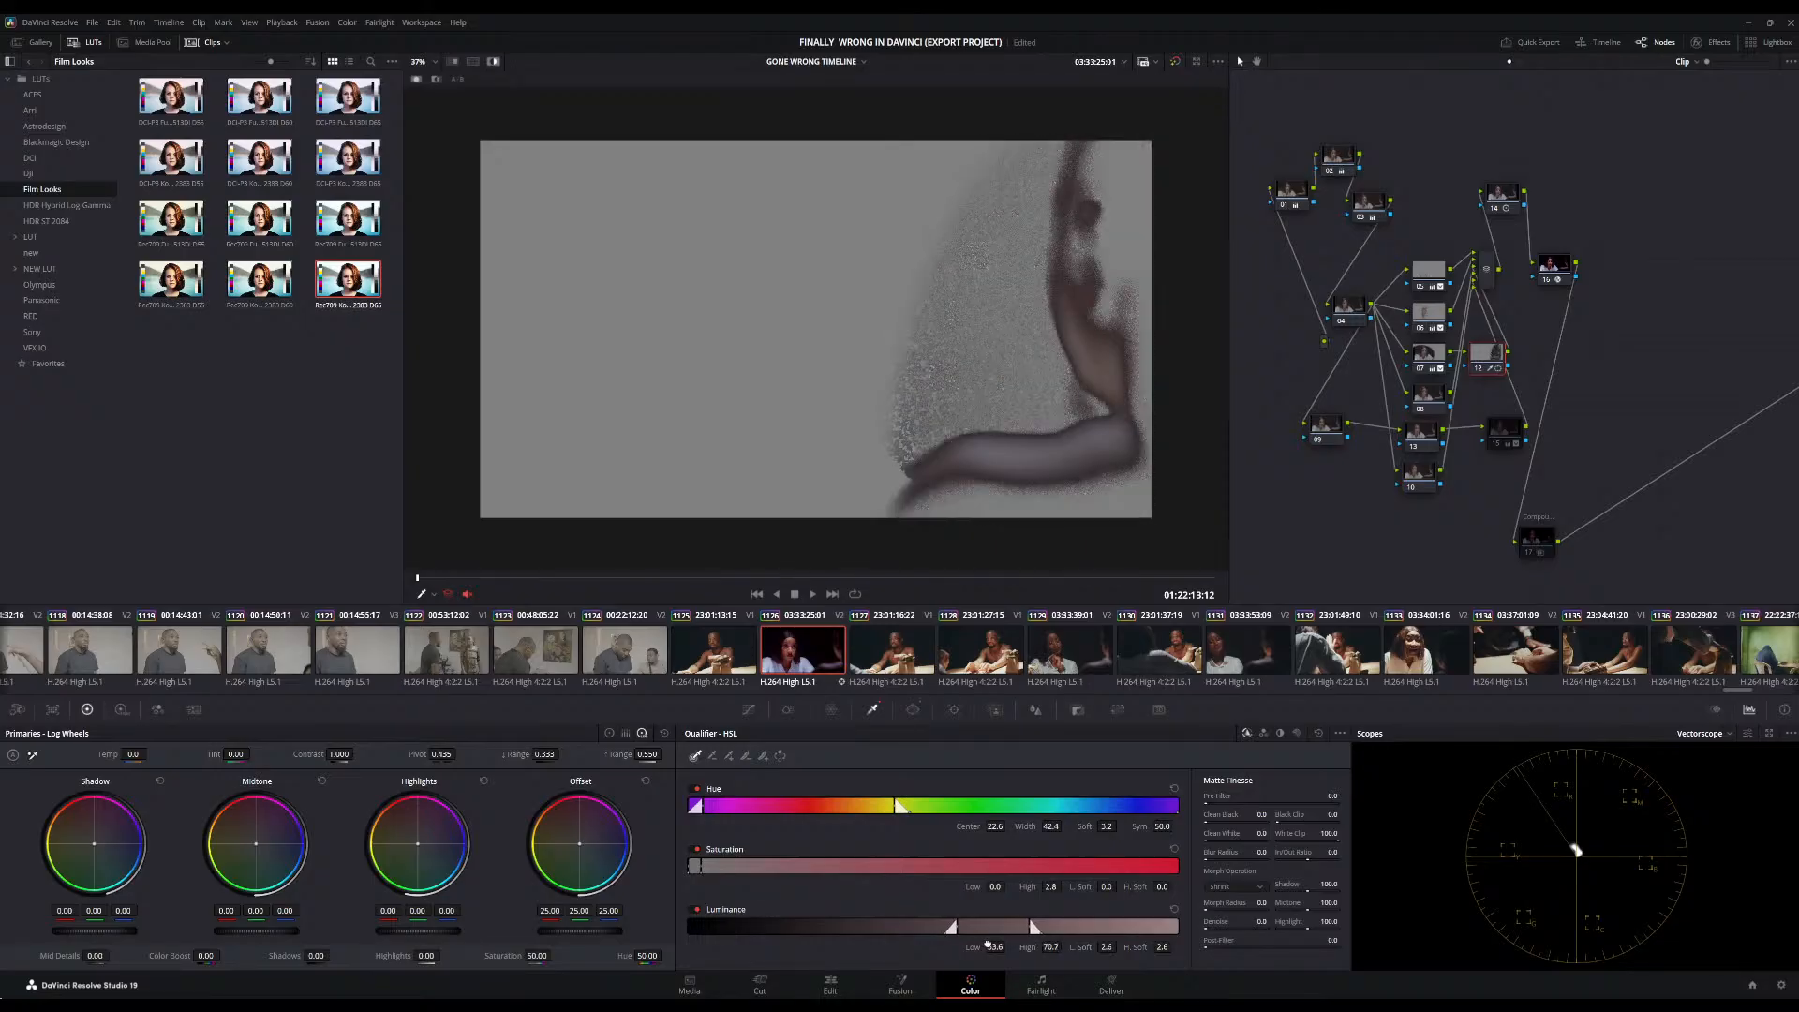
pyautogui.moveTo(863, 808)
pyautogui.mouseDown()
pyautogui.moveTo(986, 808)
pyautogui.moveTo(835, 822)
pyautogui.mouseUp()
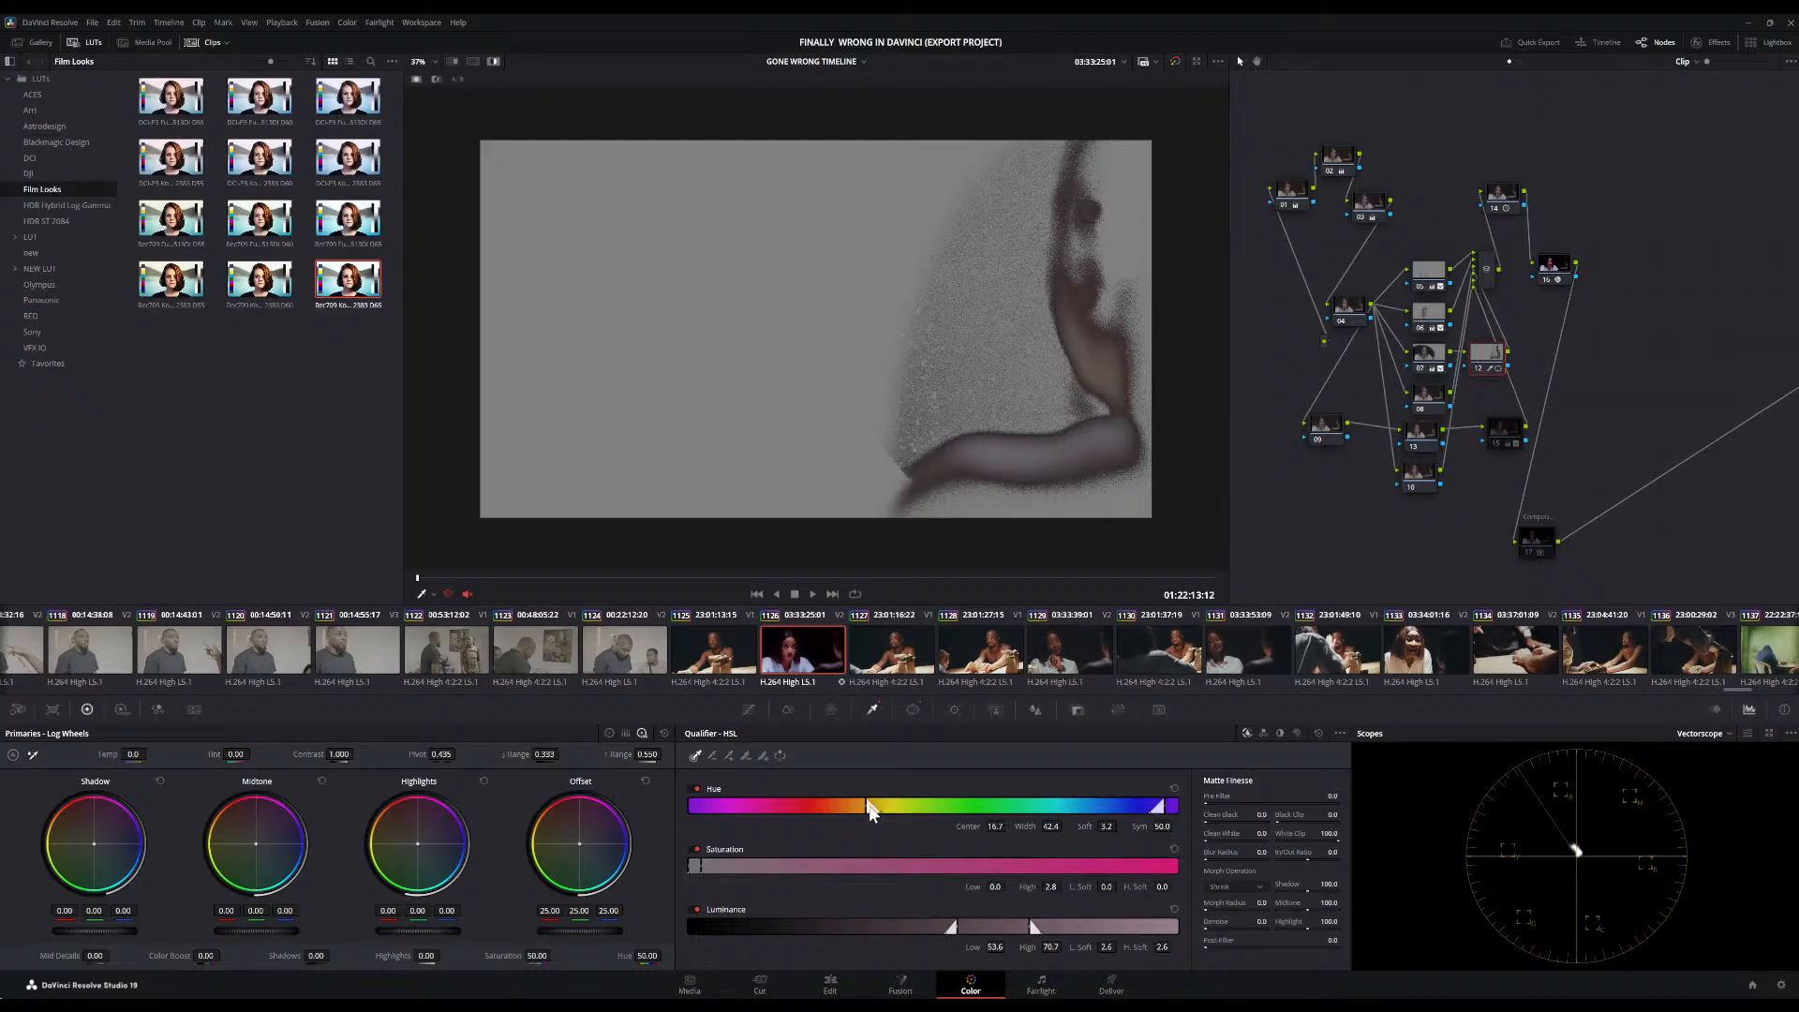
pyautogui.moveTo(869, 806)
pyautogui.mouseDown()
pyautogui.moveTo(844, 807)
pyautogui.moveTo(926, 806)
pyautogui.moveTo(846, 807)
pyautogui.mouseUp()
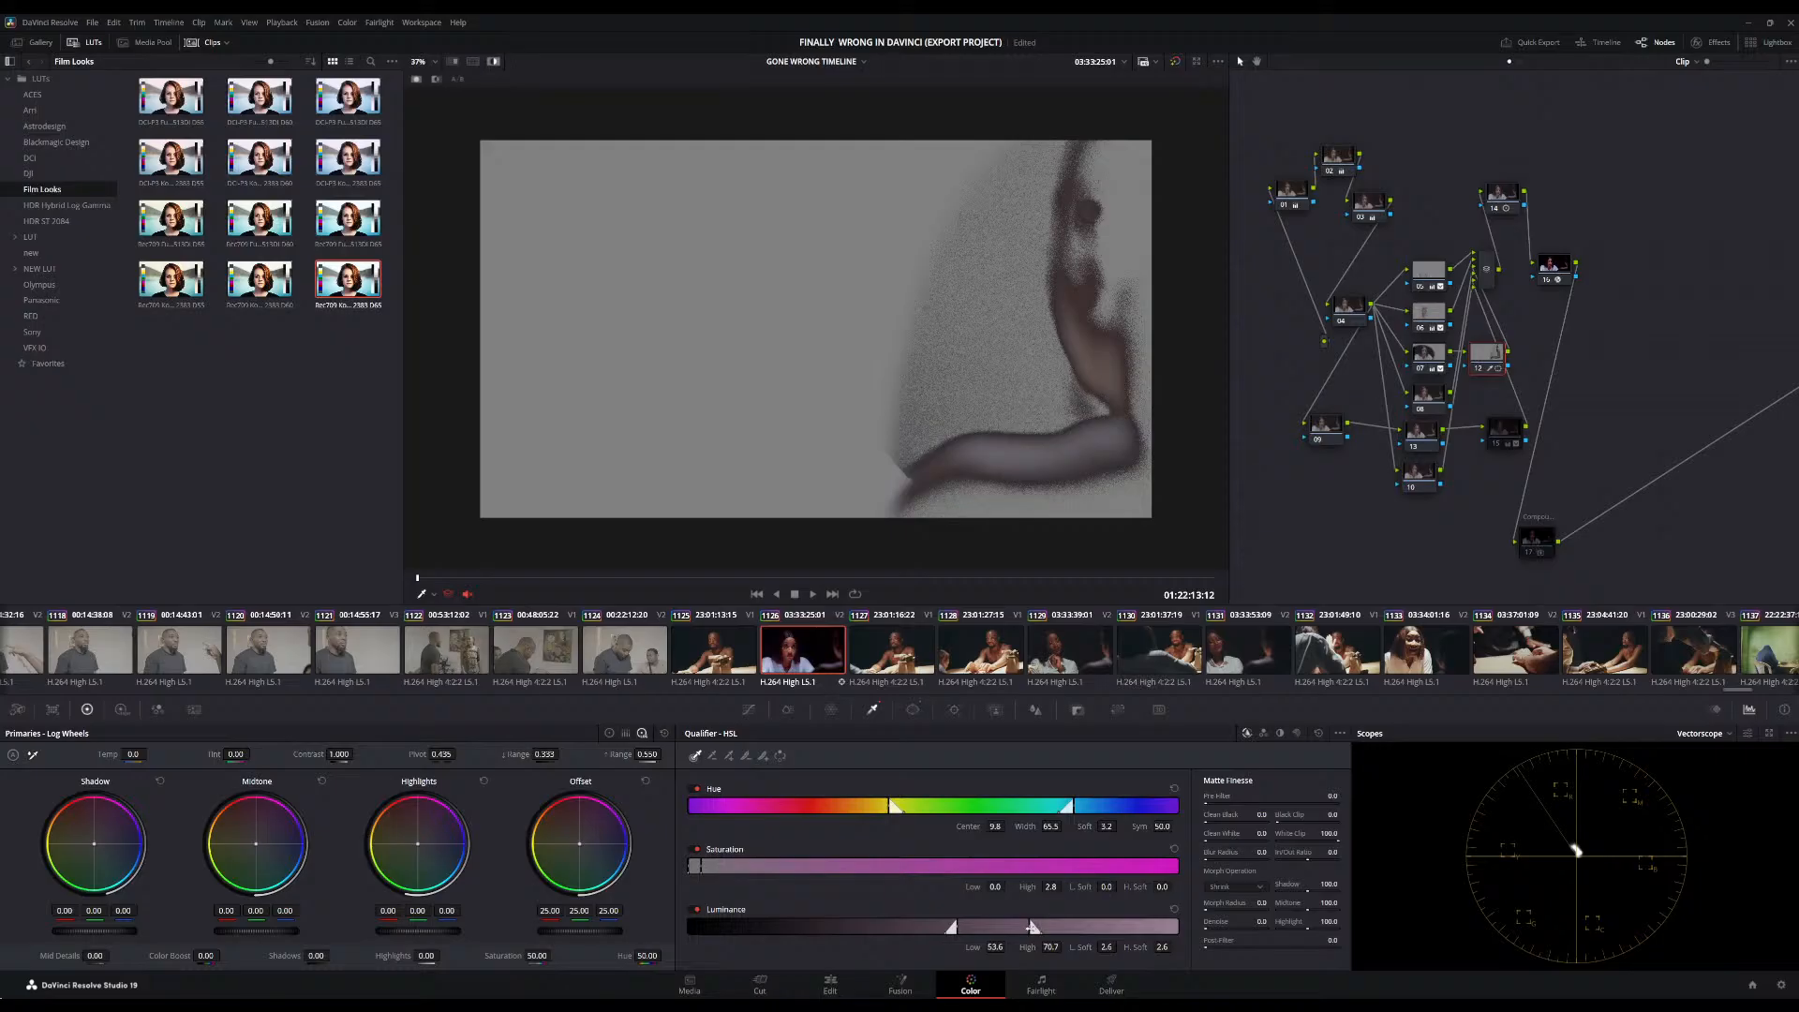
pyautogui.moveTo(1032, 928)
pyautogui.mouseDown()
pyautogui.moveTo(1061, 928)
pyautogui.moveTo(1023, 928)
pyautogui.moveTo(1040, 935)
pyautogui.mouseUp()
# Rotate the new node's circular window about 16 degrees, narrow it to about 22 aspect, and reposition it around the foreground person
pyautogui.click(914, 710)
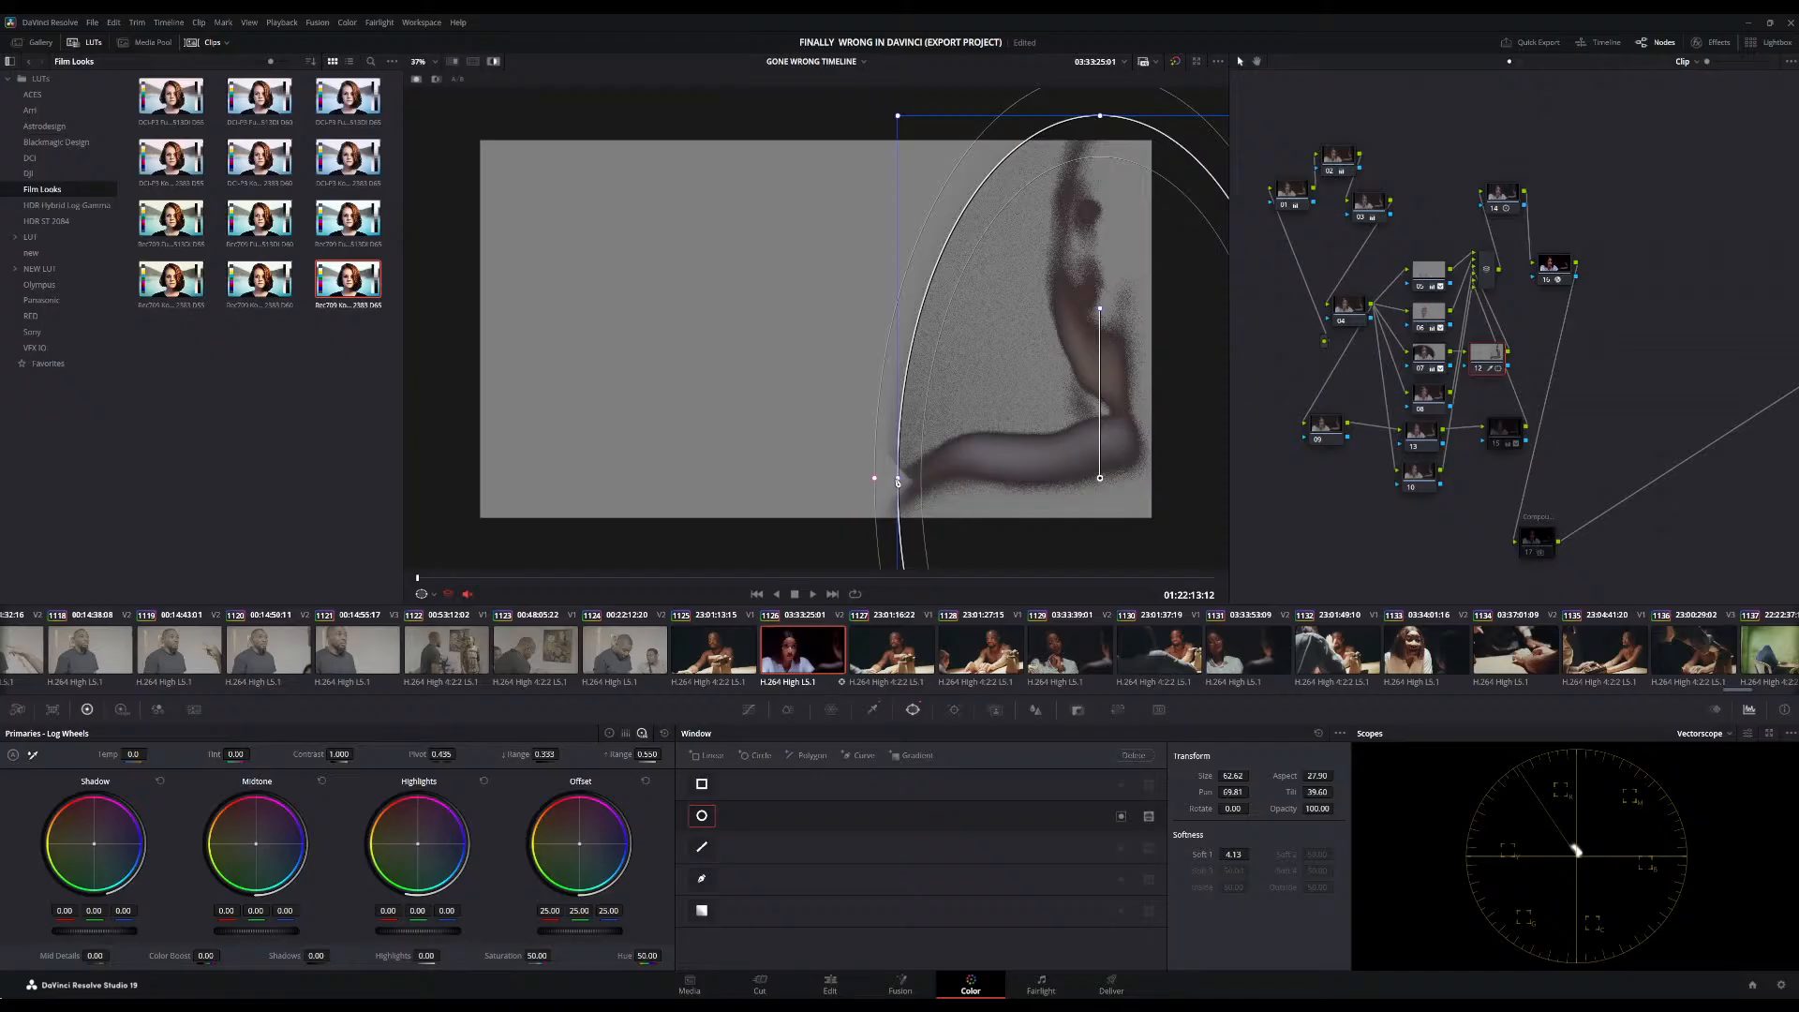
pyautogui.moveTo(898, 482); pyautogui.dragTo(950, 392)
pyautogui.moveTo(1079, 281); pyautogui.dragTo(1099, 294)
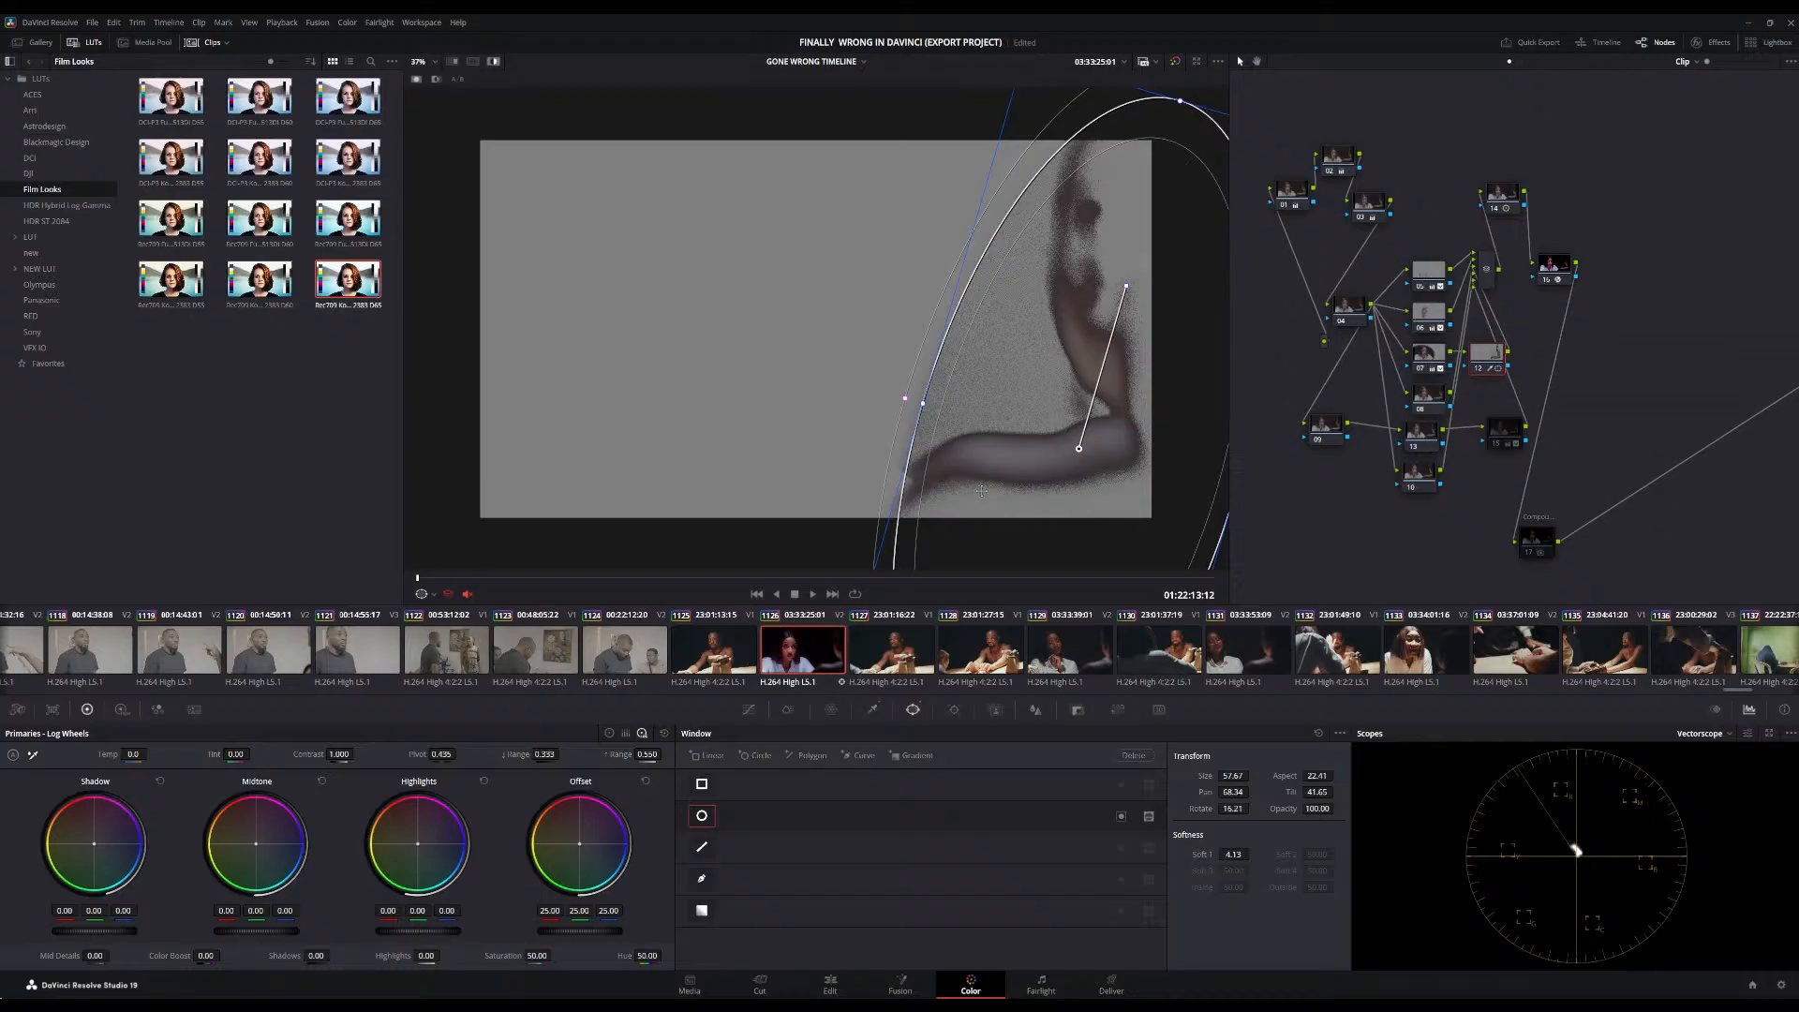
# Shift the foreground key to hue center 25.7 and luminance 54.9 to 85.2, and turn off the highlight view
pyautogui.click(874, 710)
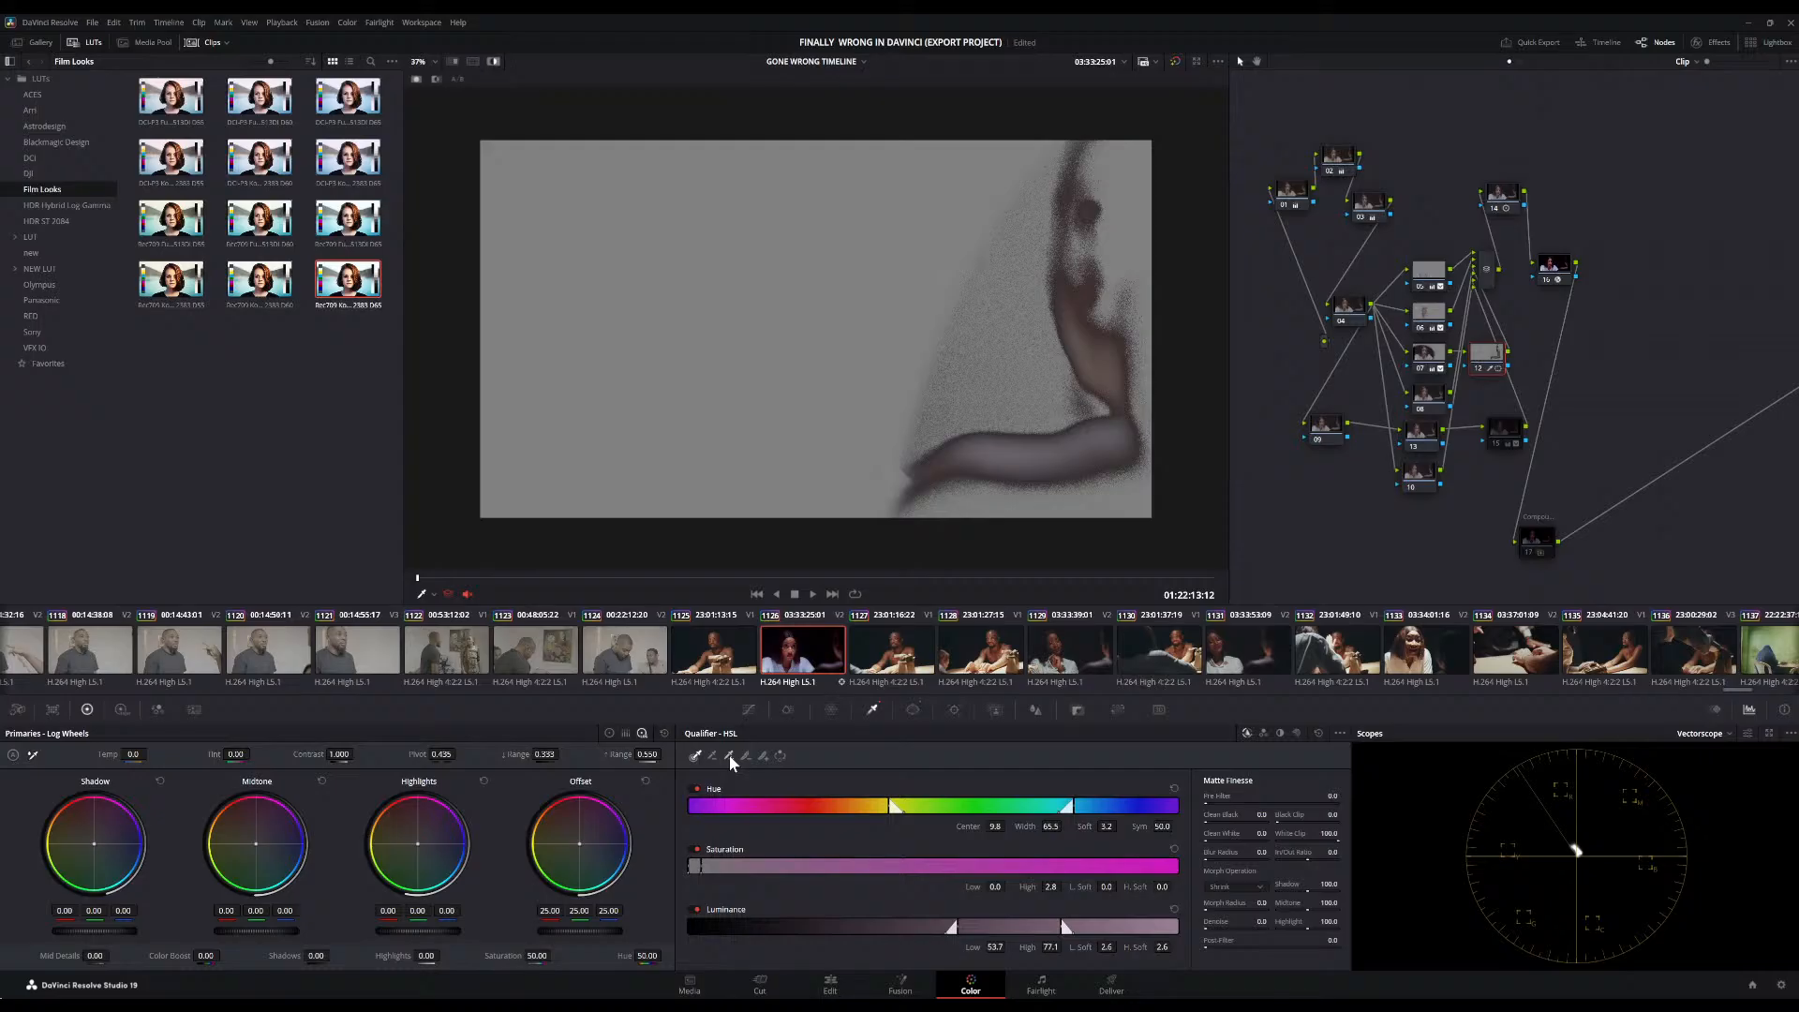
pyautogui.moveTo(951, 927); pyautogui.dragTo(916, 927)
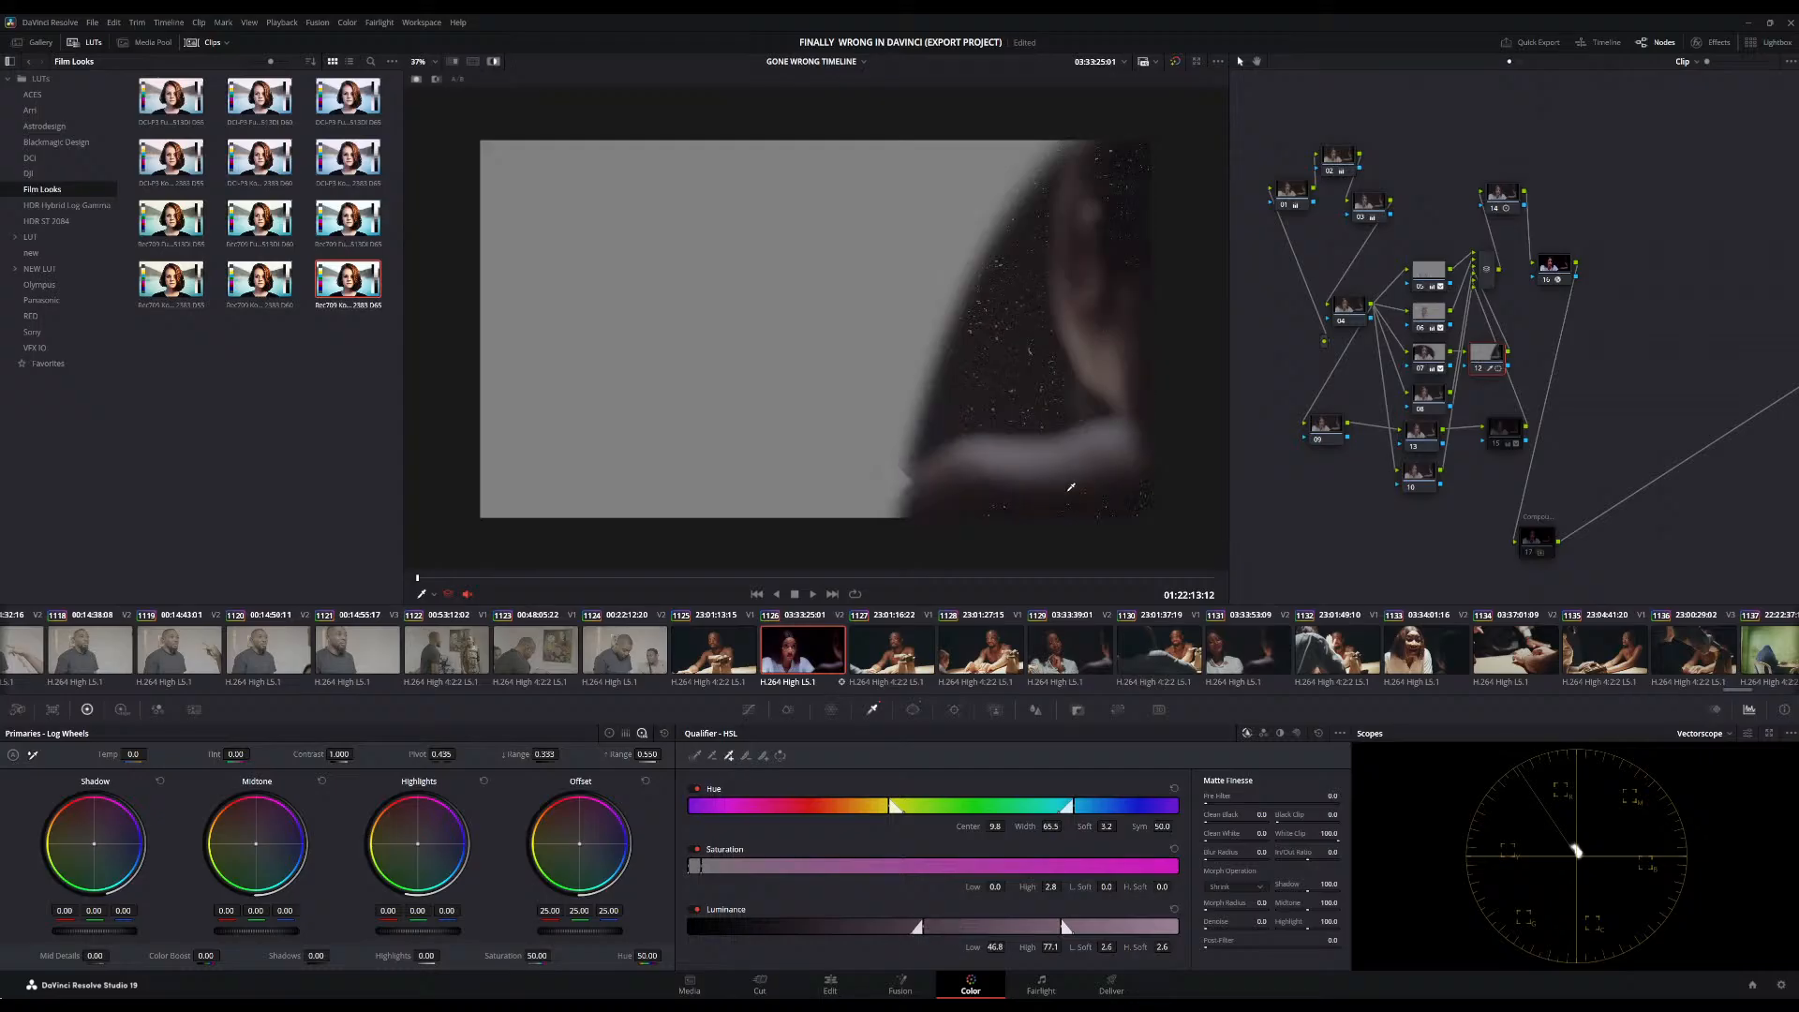
pyautogui.moveTo(872, 812); pyautogui.dragTo(943, 827)
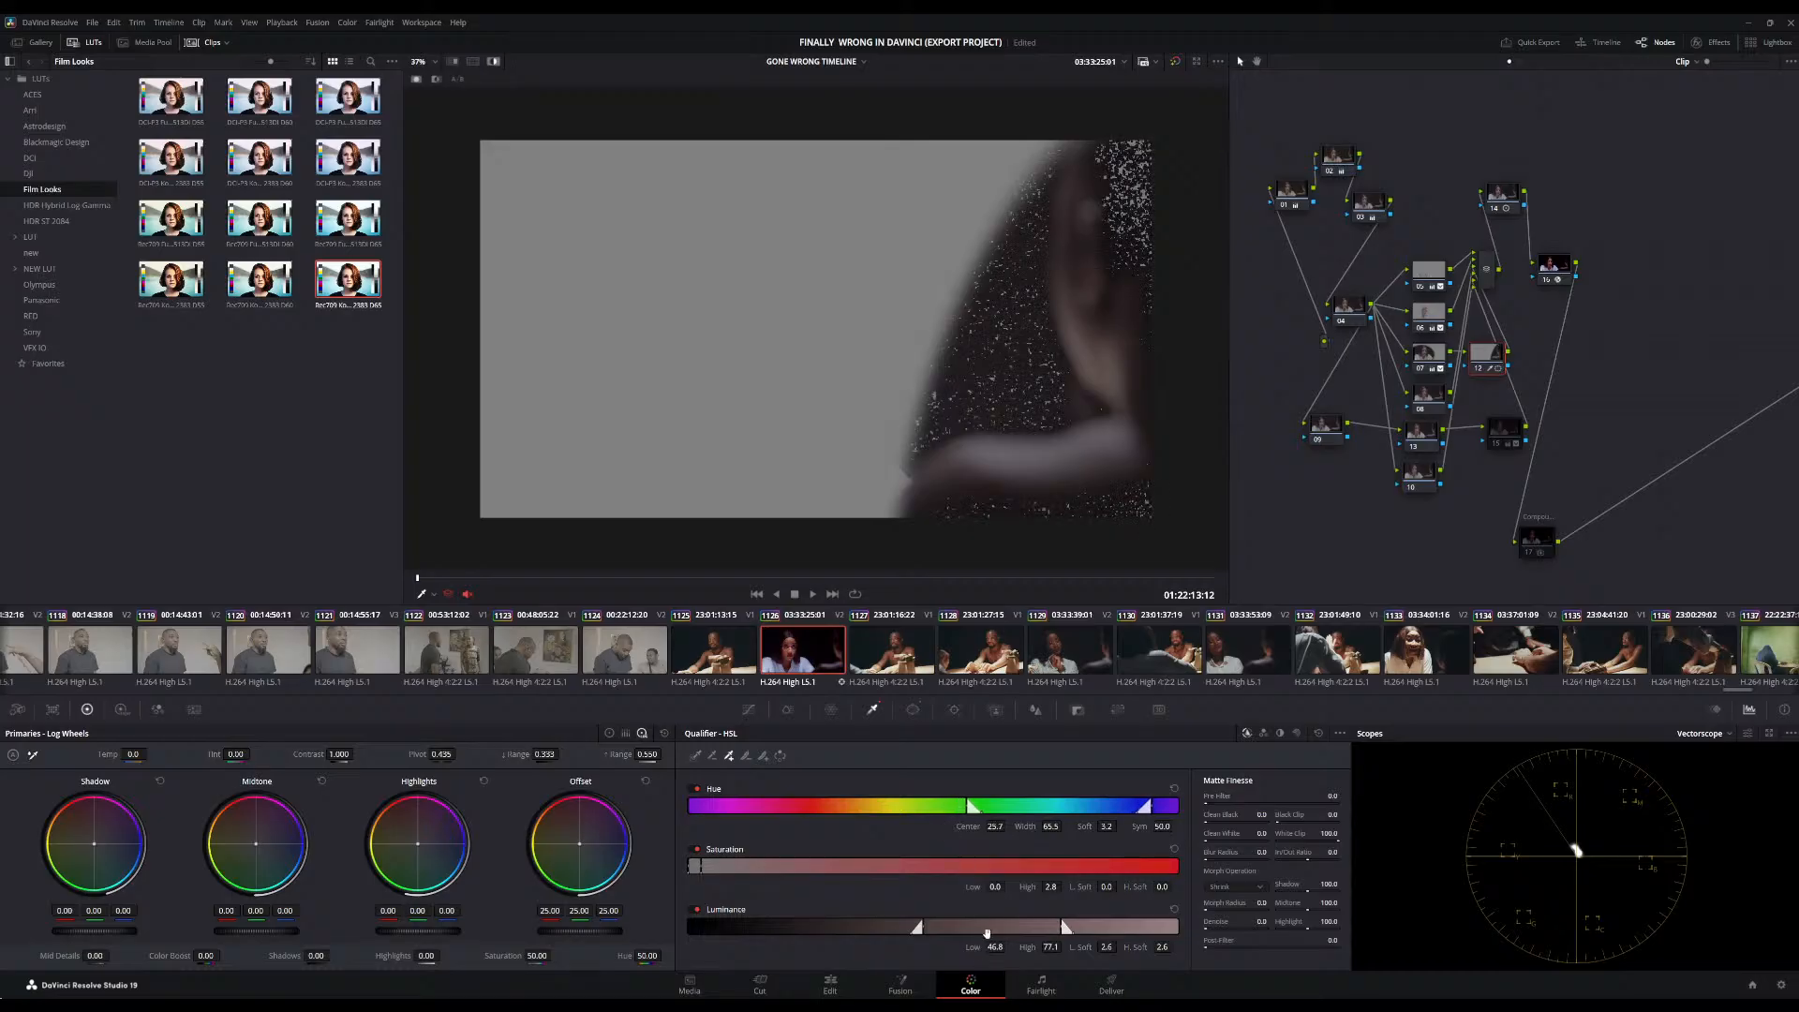
pyautogui.moveTo(987, 934); pyautogui.dragTo(1028, 945)
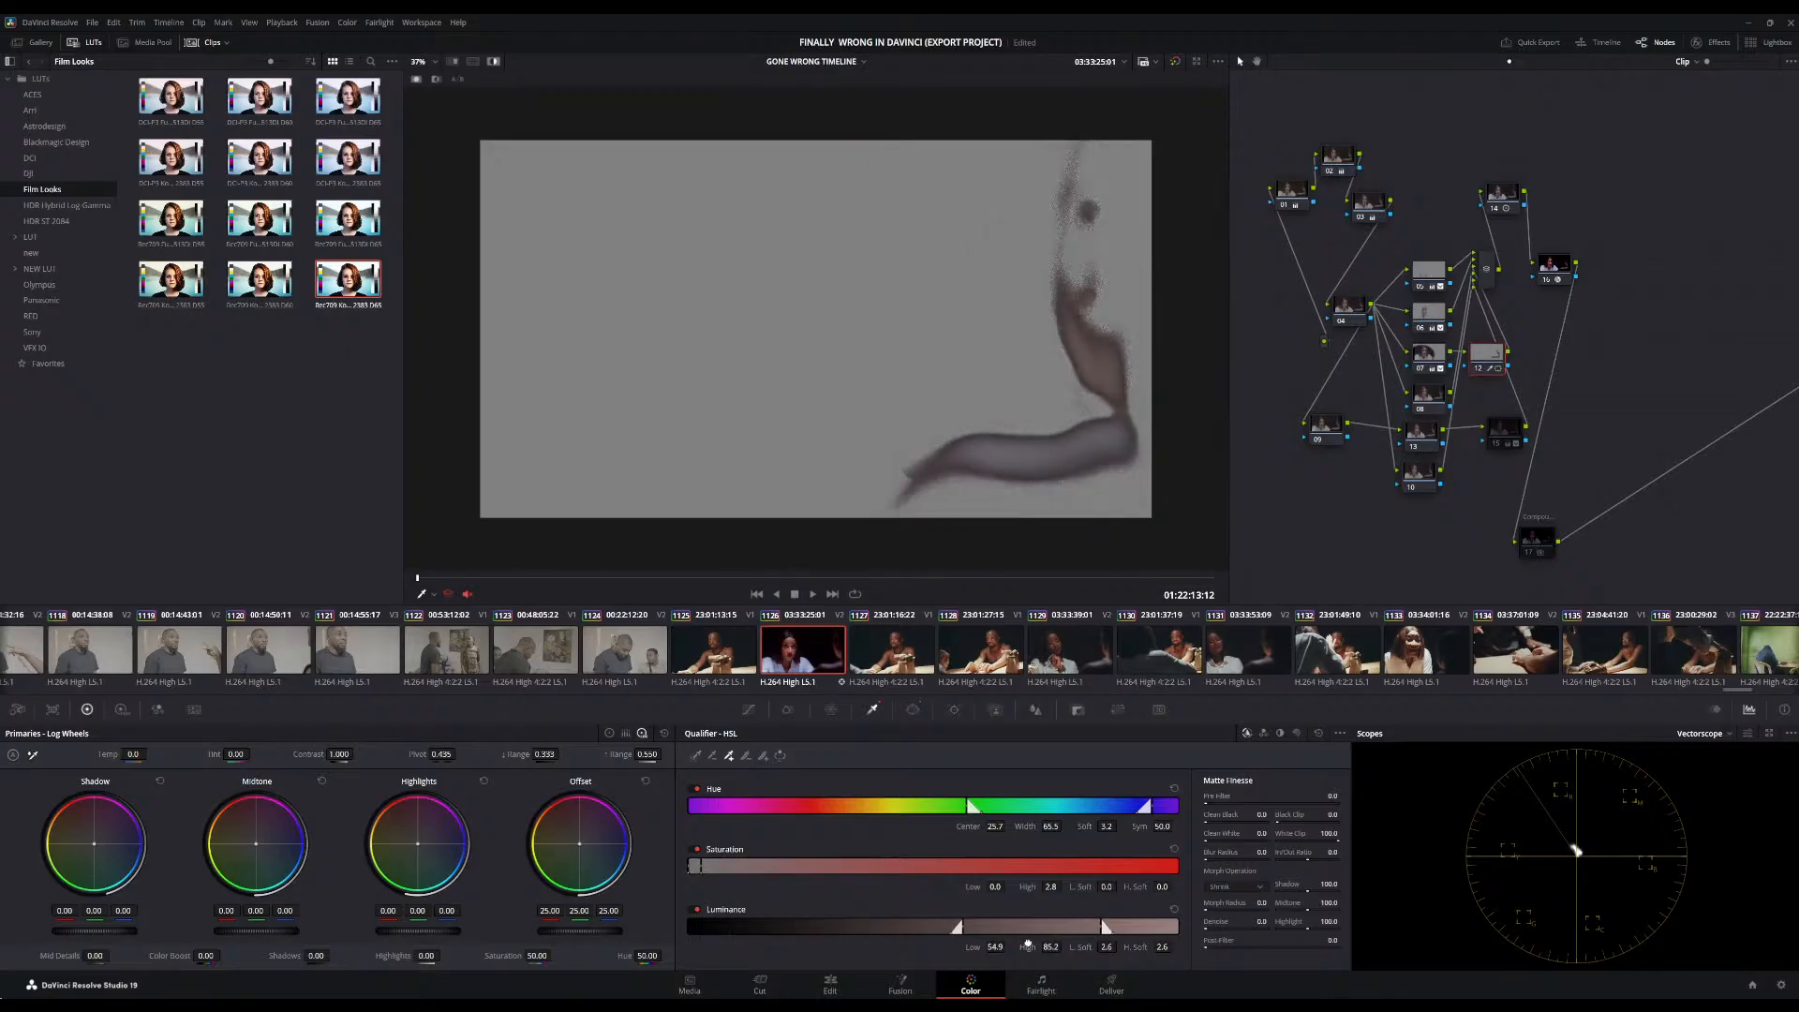
pyautogui.click(493, 63)
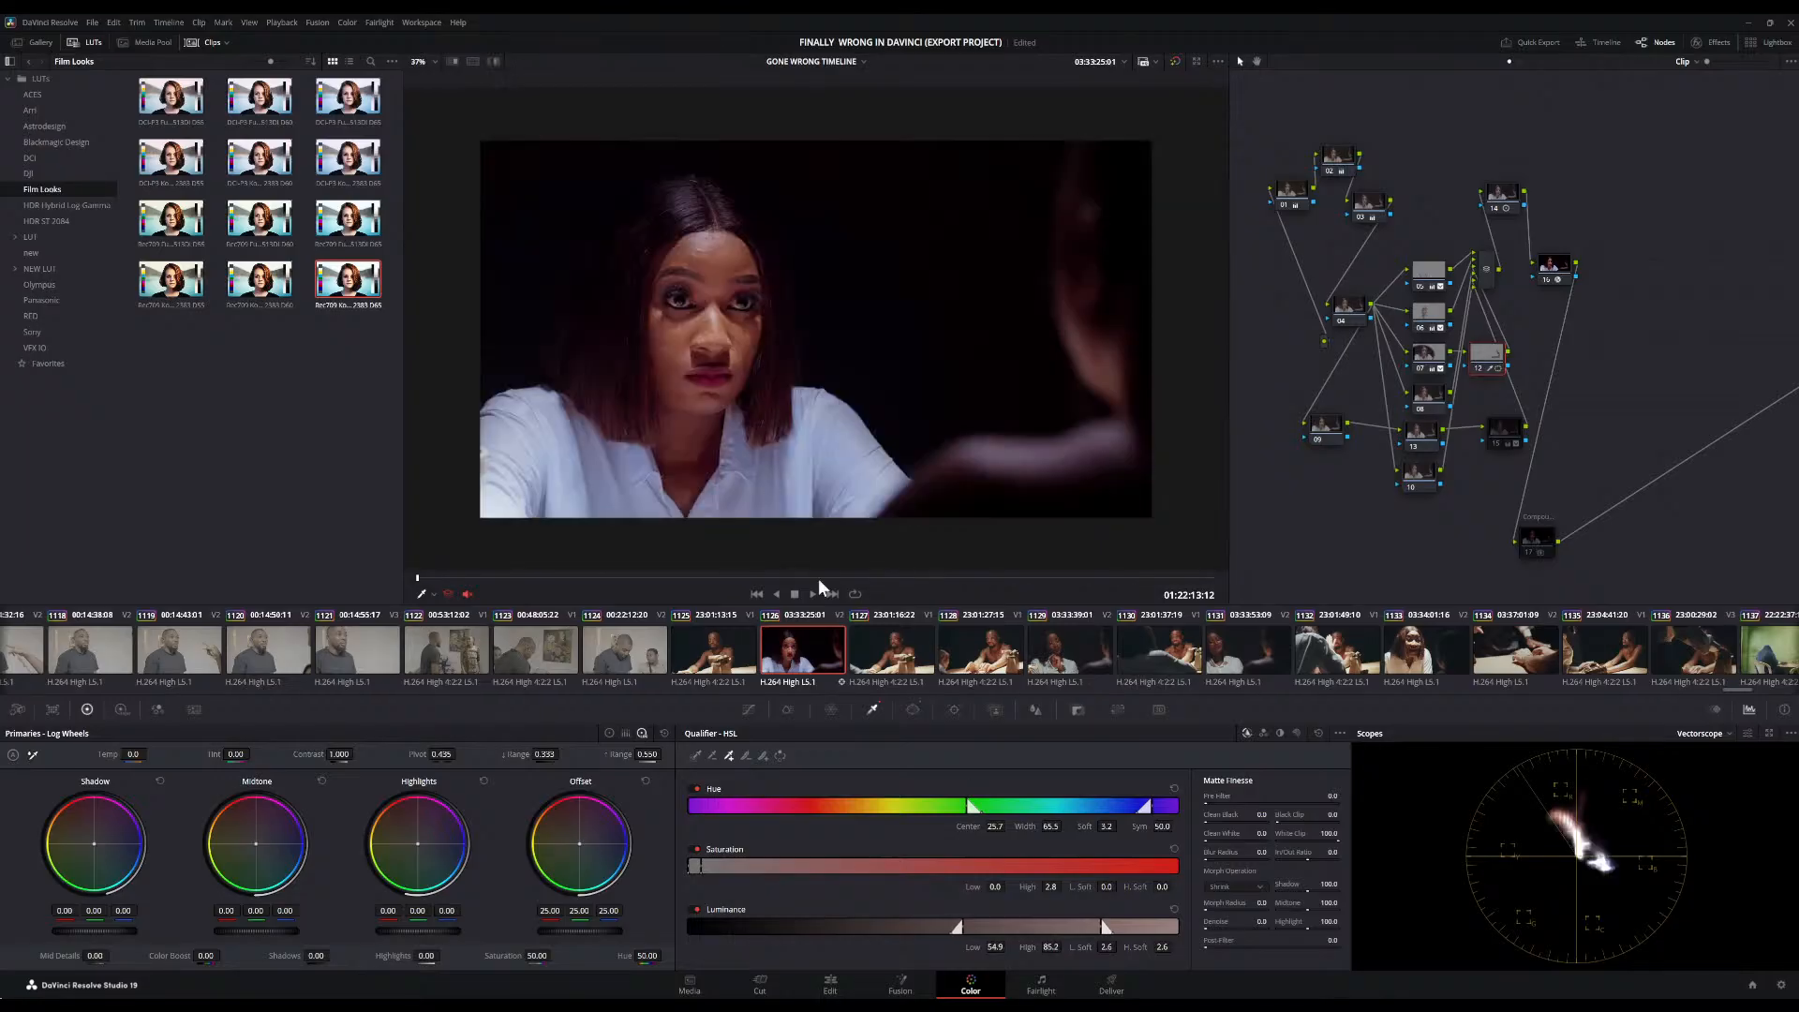
# Track the foreground person's window forward and backward through the clip and inspect the image up close
pyautogui.click(956, 711)
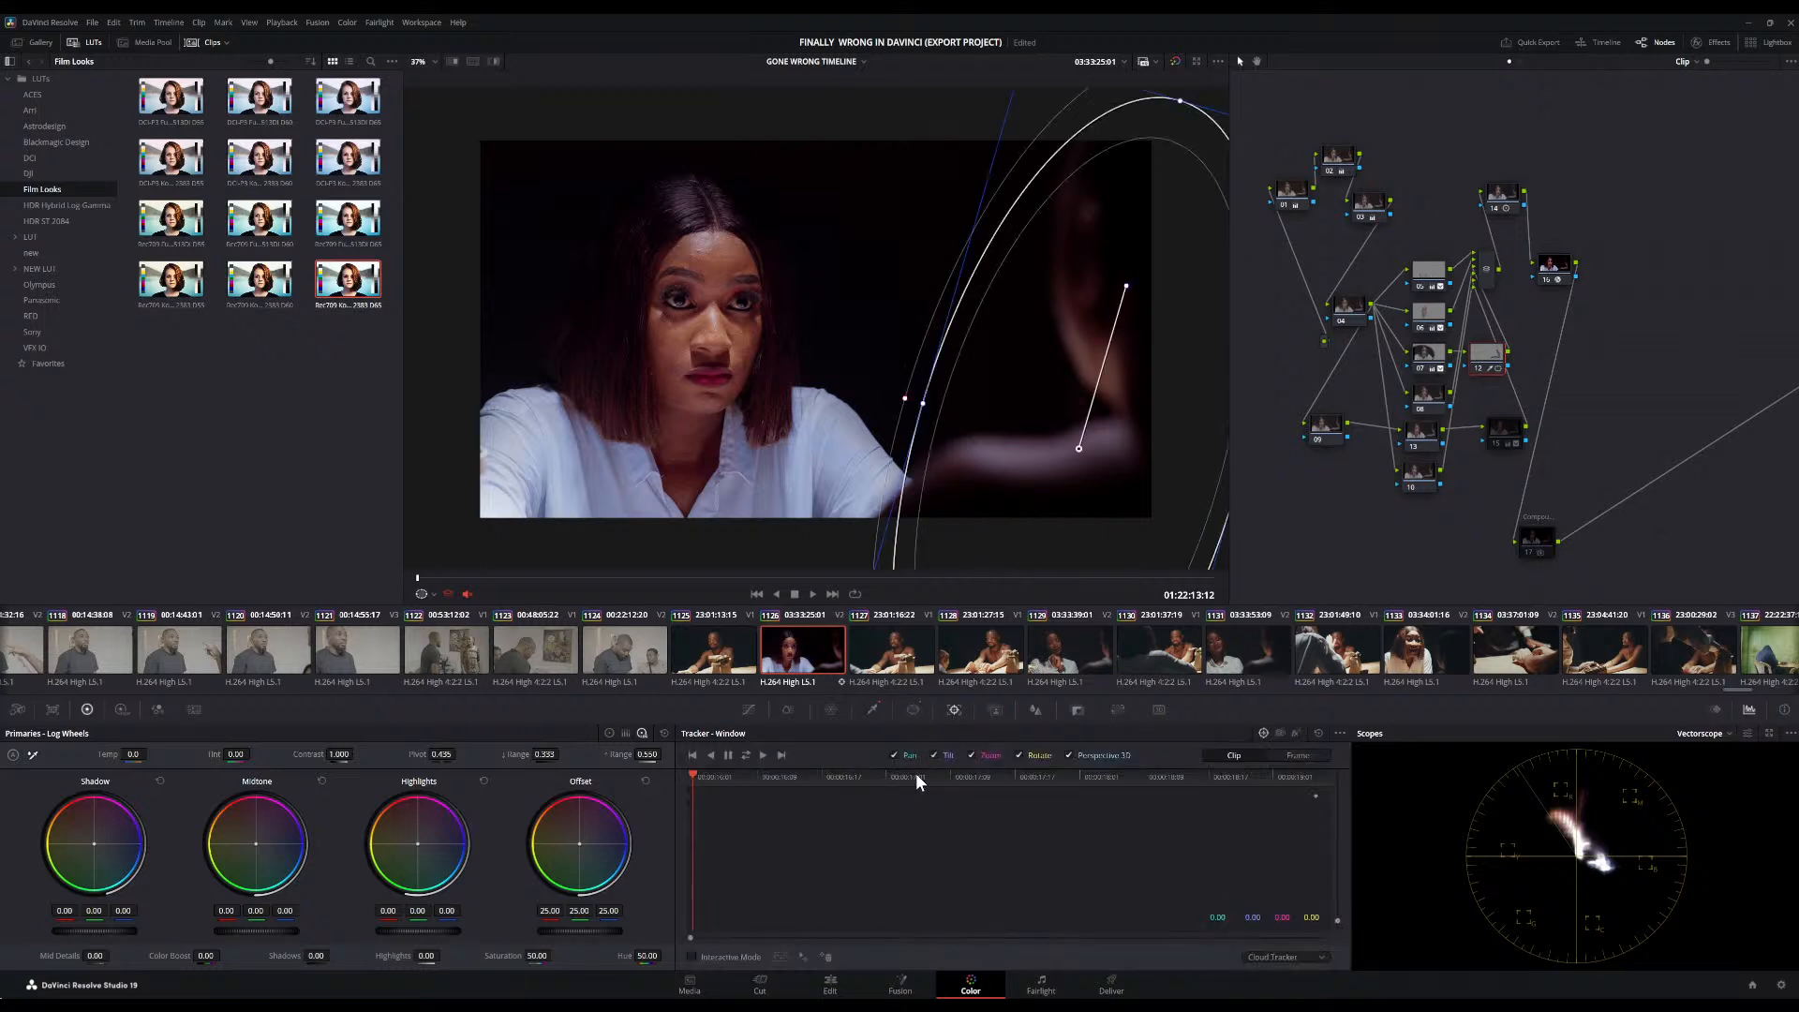
pyautogui.click(749, 755)
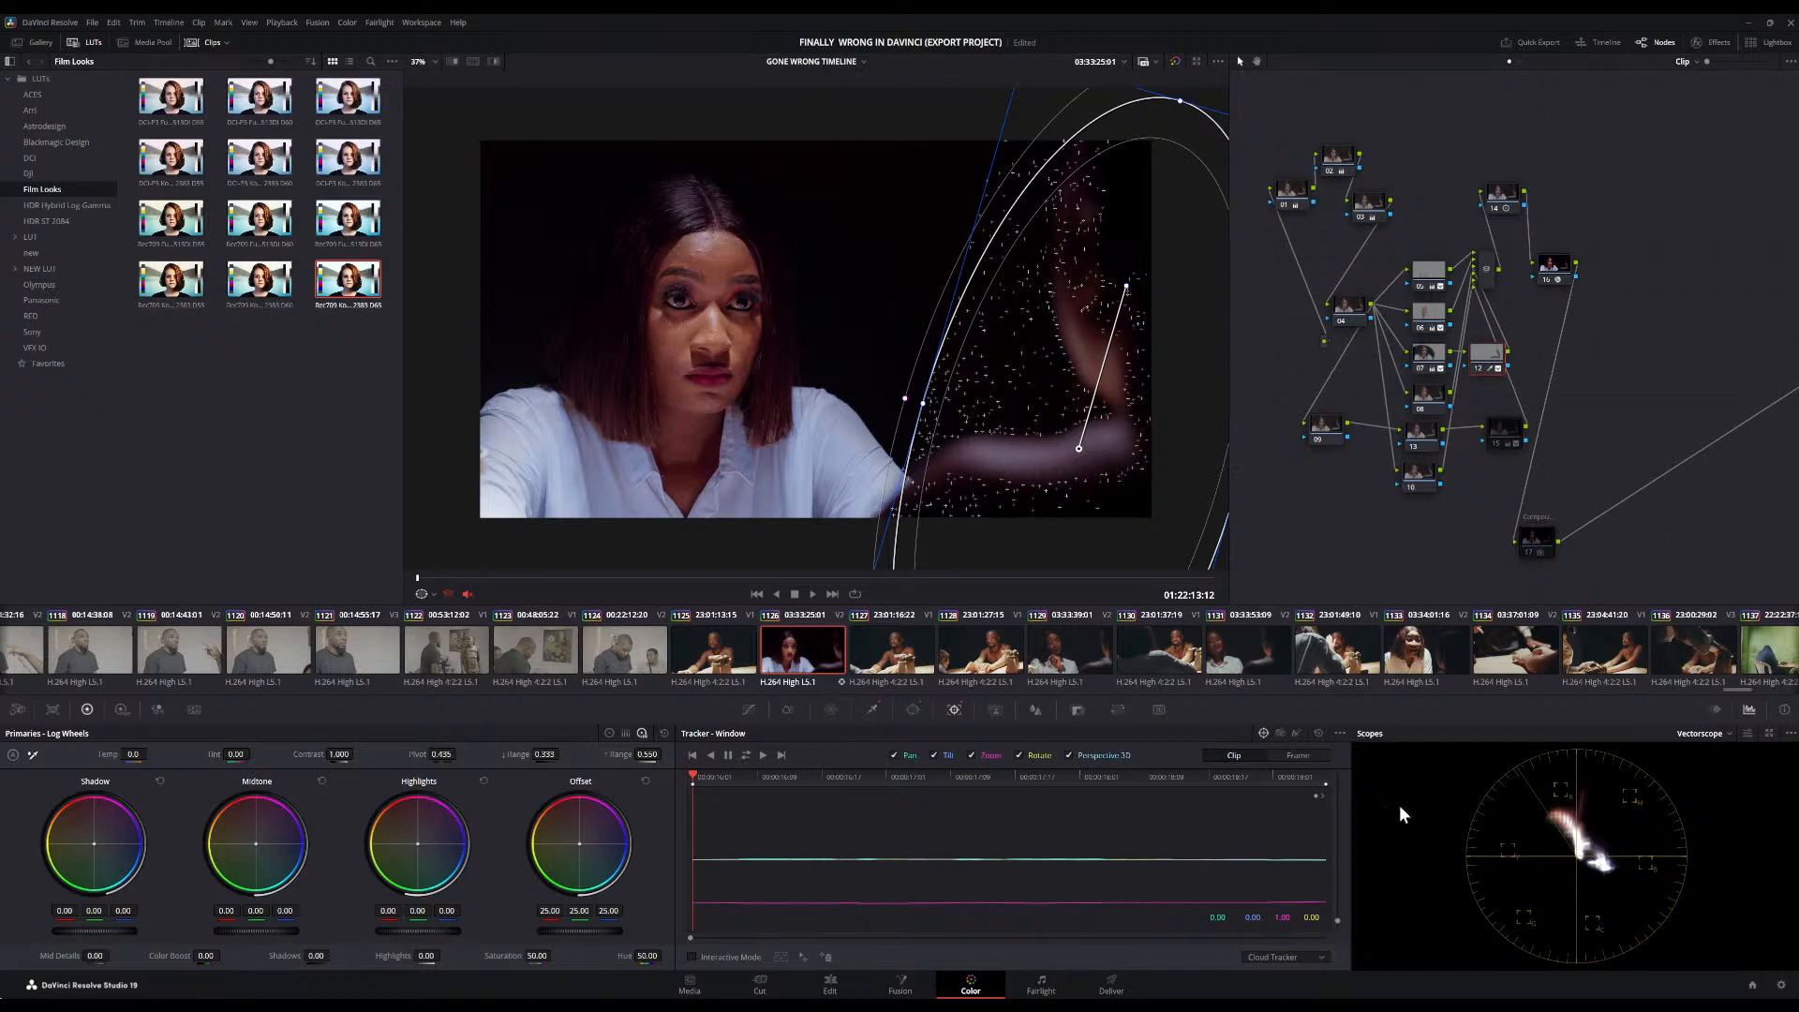
pyautogui.scroll(3, 966, 335)
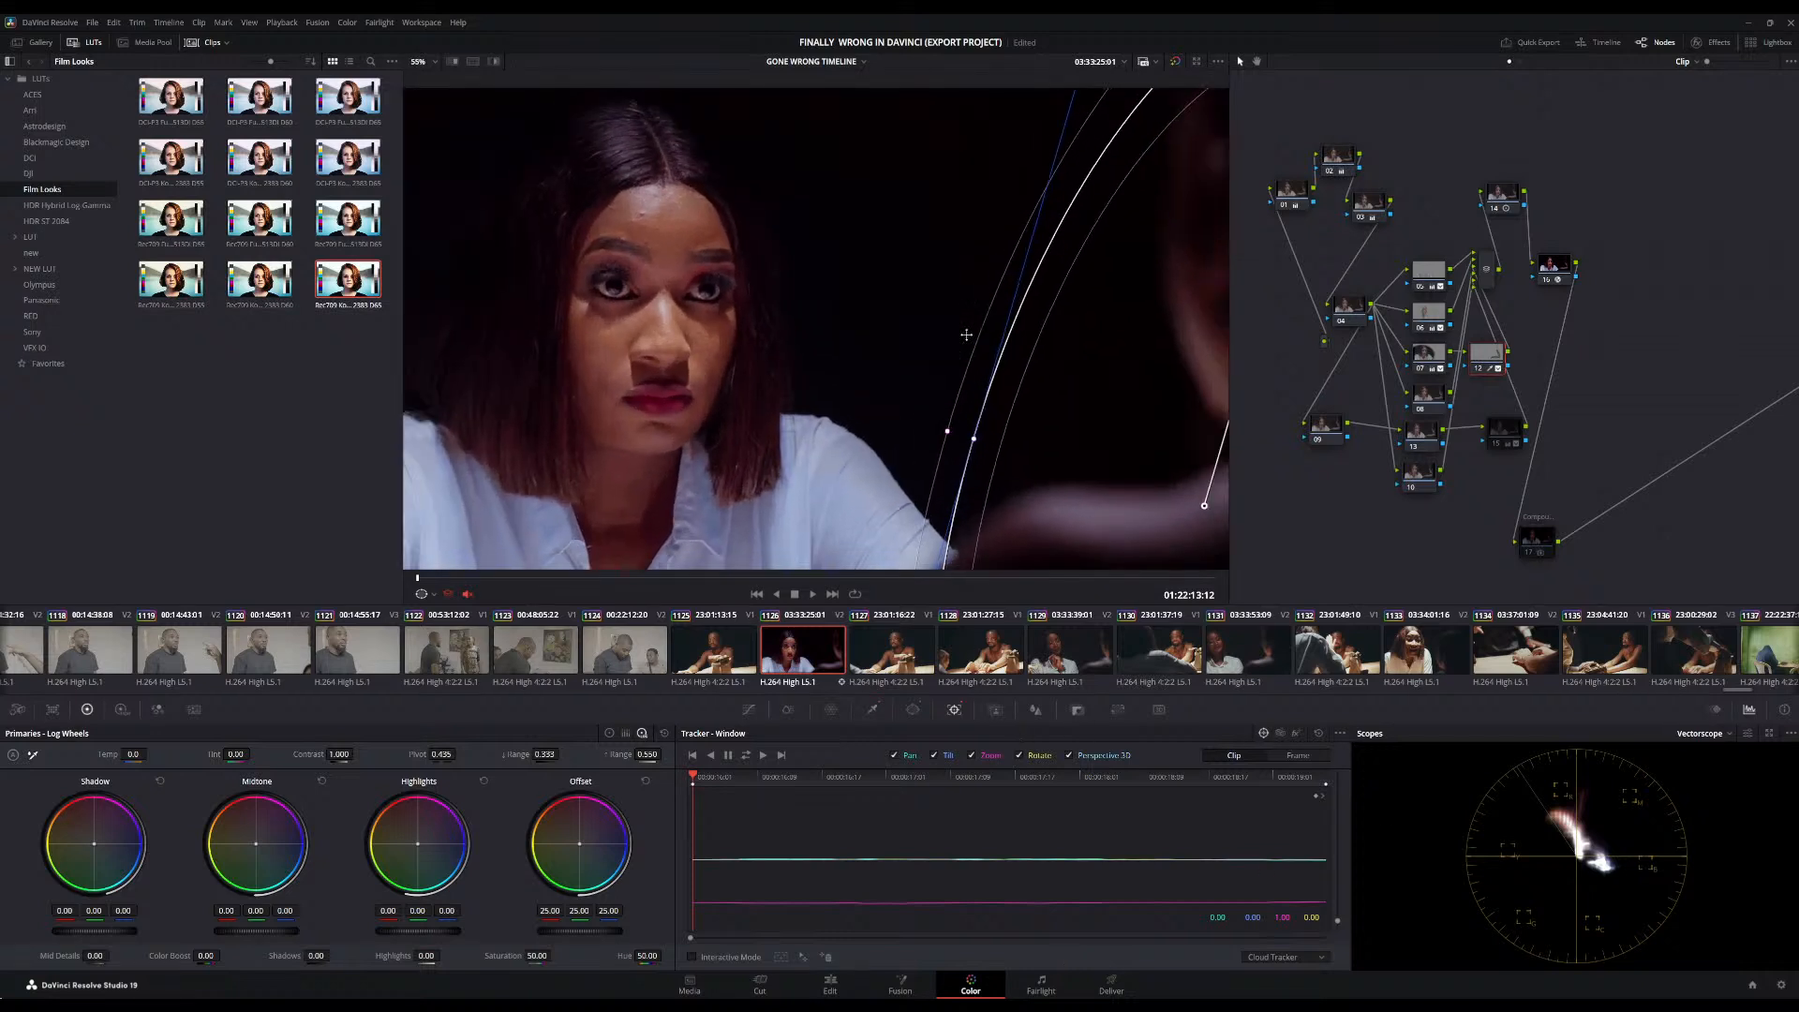
pyautogui.scroll(-4, 967, 335)
pyautogui.scroll(1, 967, 334)
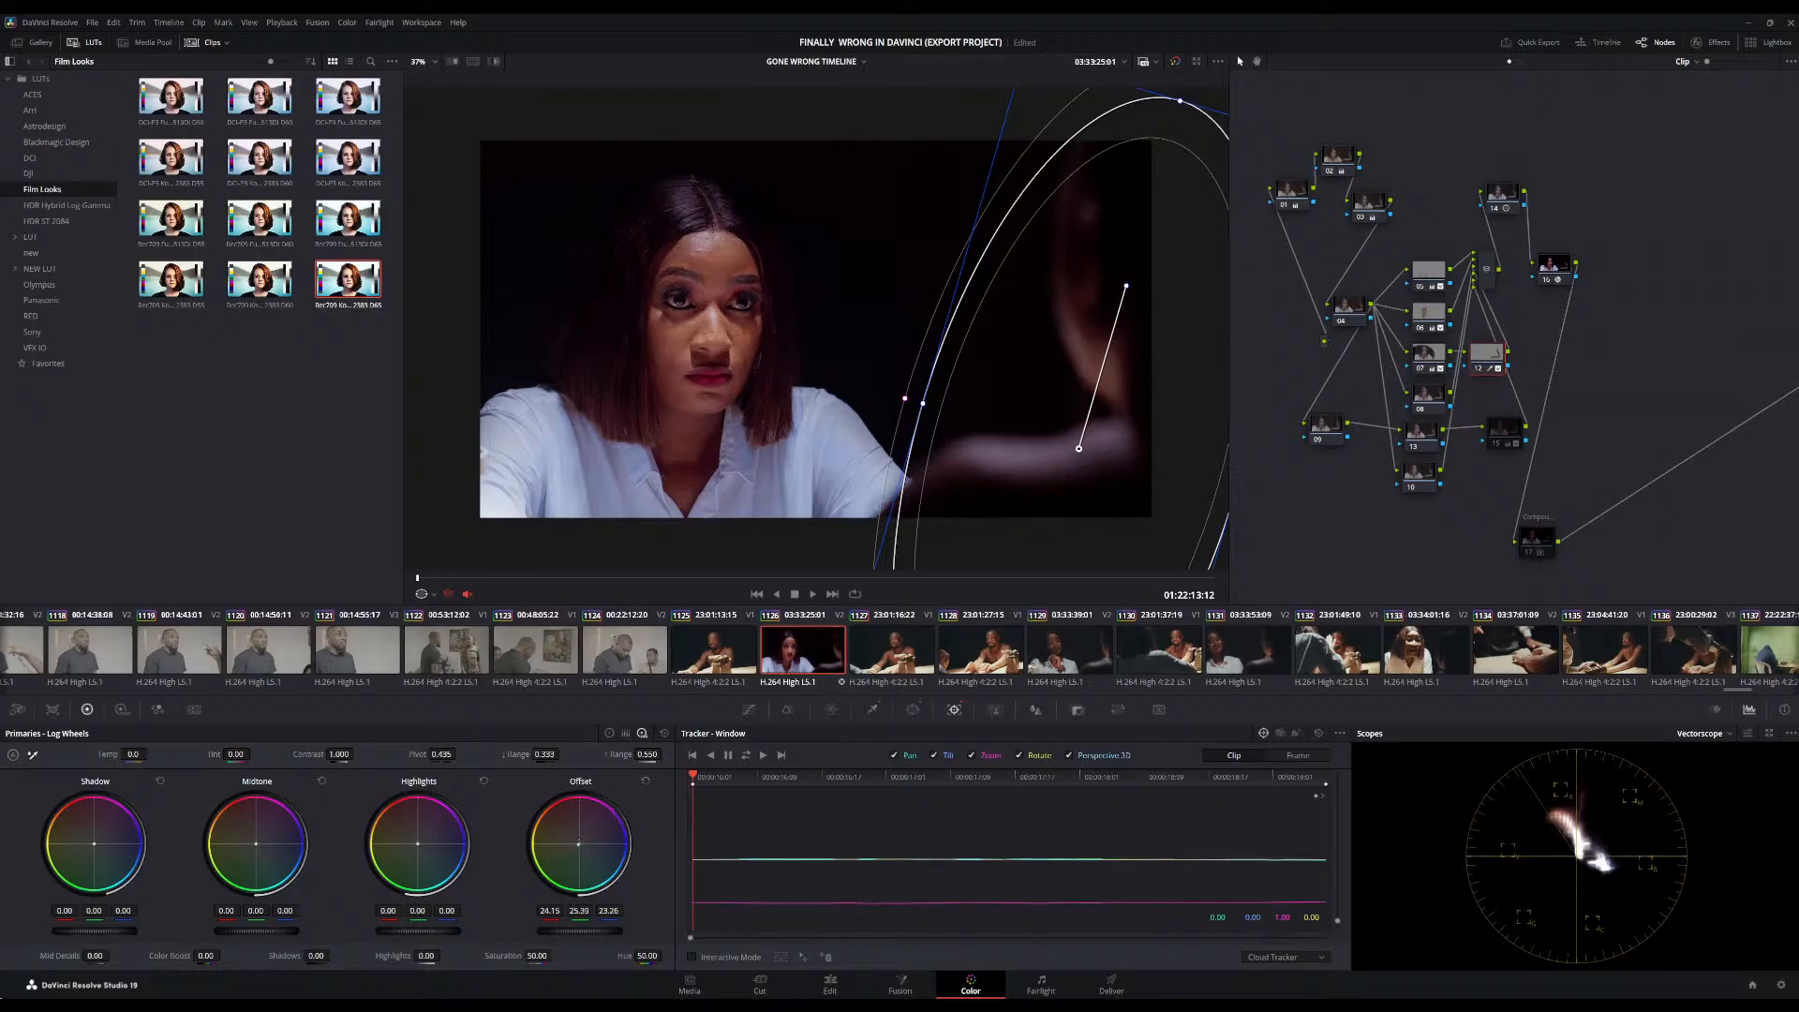
# Shift the Offset balance of the foreground person's node slightly toward green and check its effect on the image
pyautogui.moveTo(579, 841); pyautogui.dragTo(570, 843)
pyautogui.click(1478, 367)
pyautogui.scroll(-2, 1046, 339)
pyautogui.scroll(2, 1046, 338)
# Enable the compound node at the end of the node tree and inspect the resulting image up close
pyautogui.click(1516, 420)
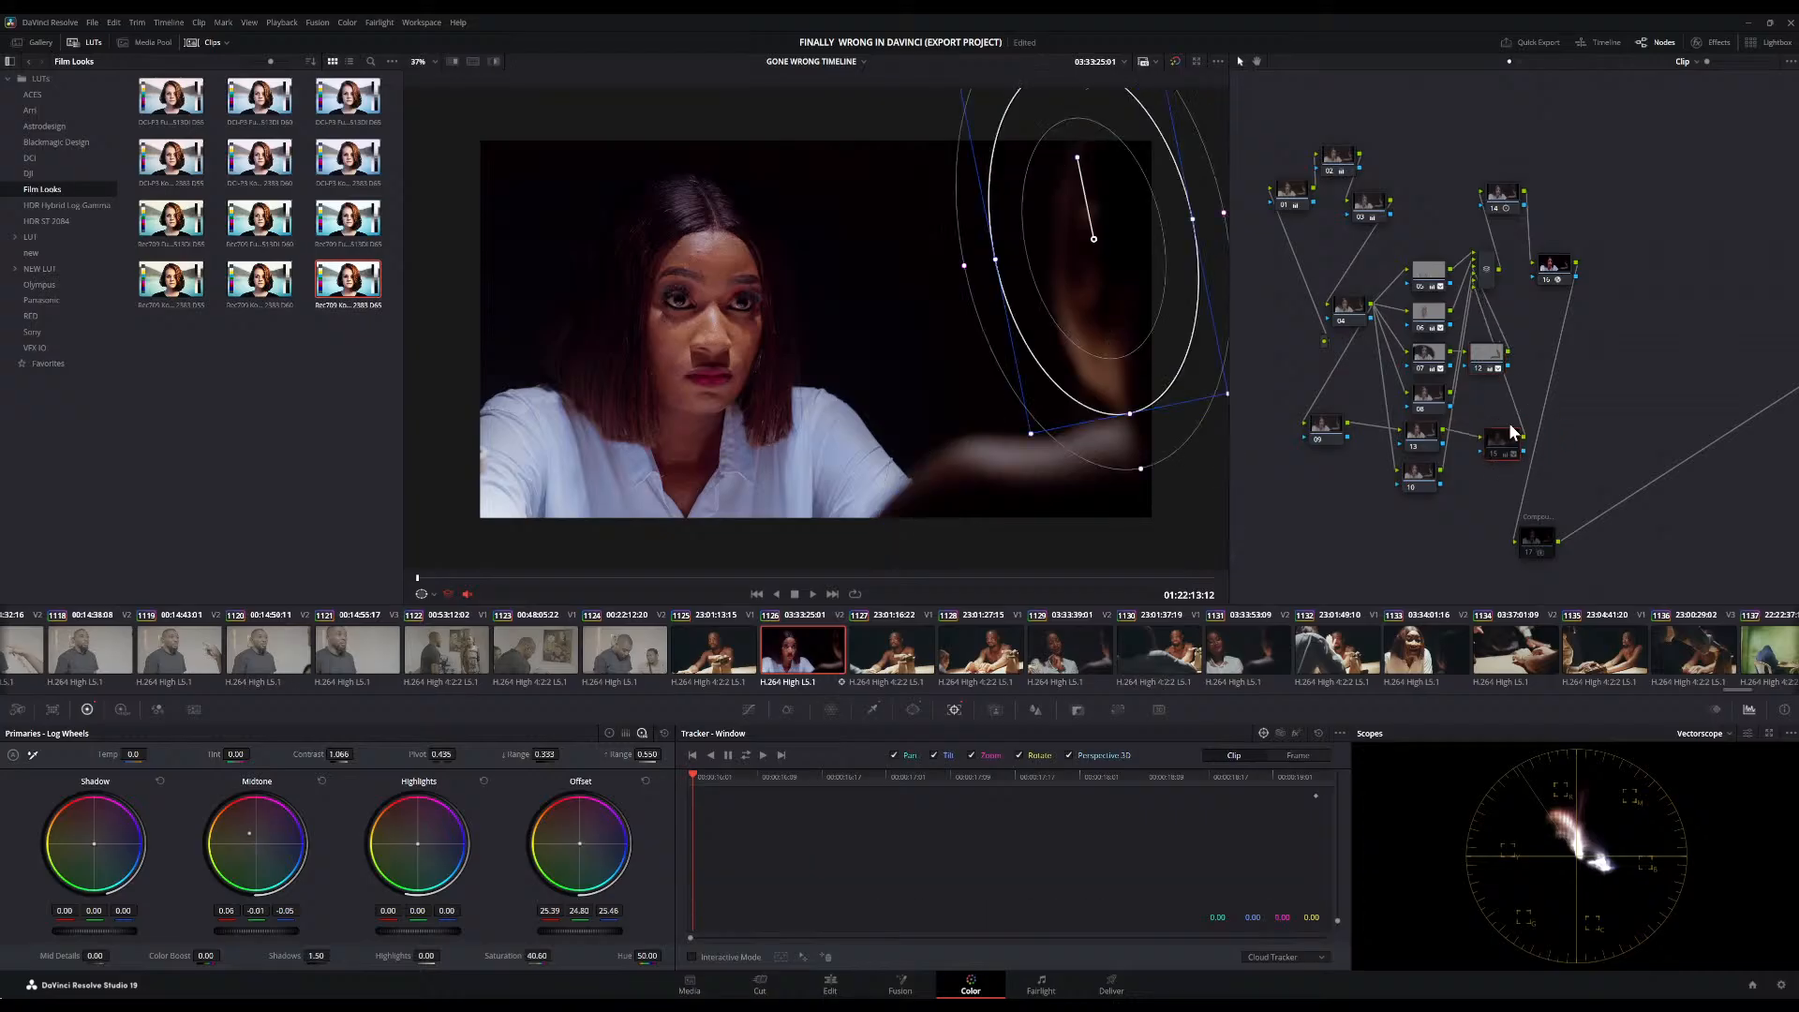
pyautogui.click(1542, 550)
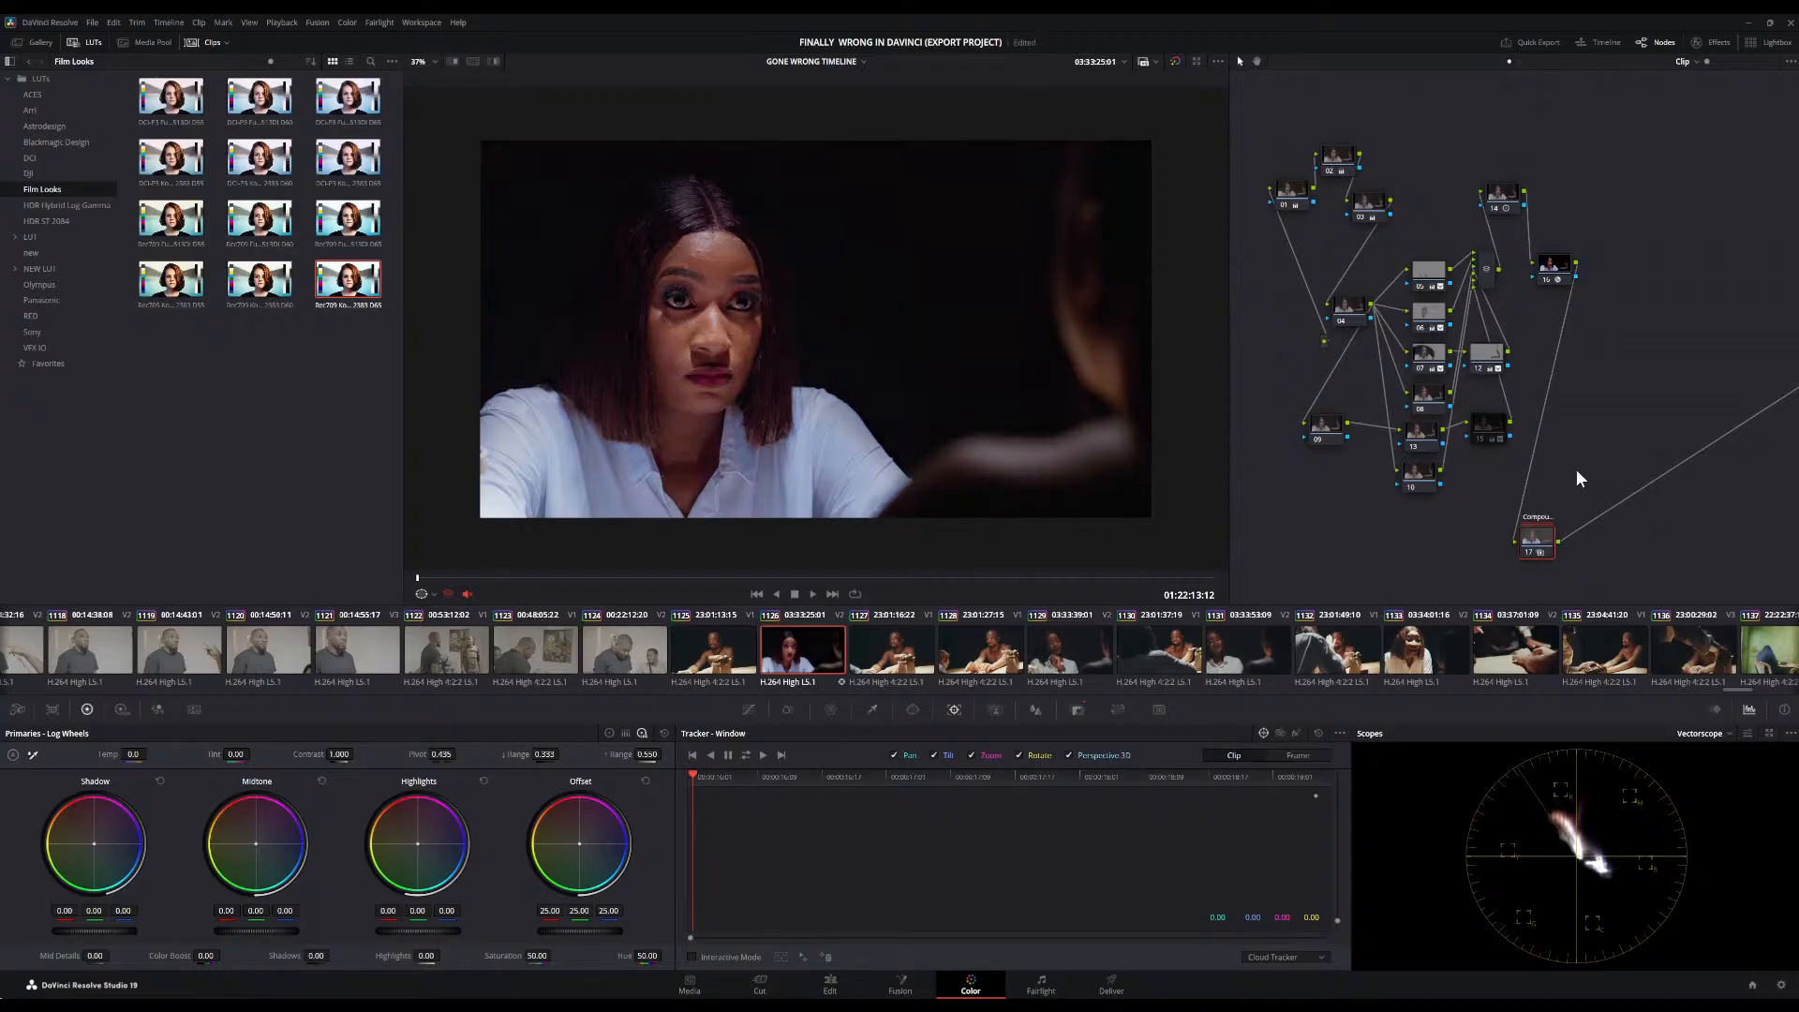
pyautogui.scroll(6, 983, 388)
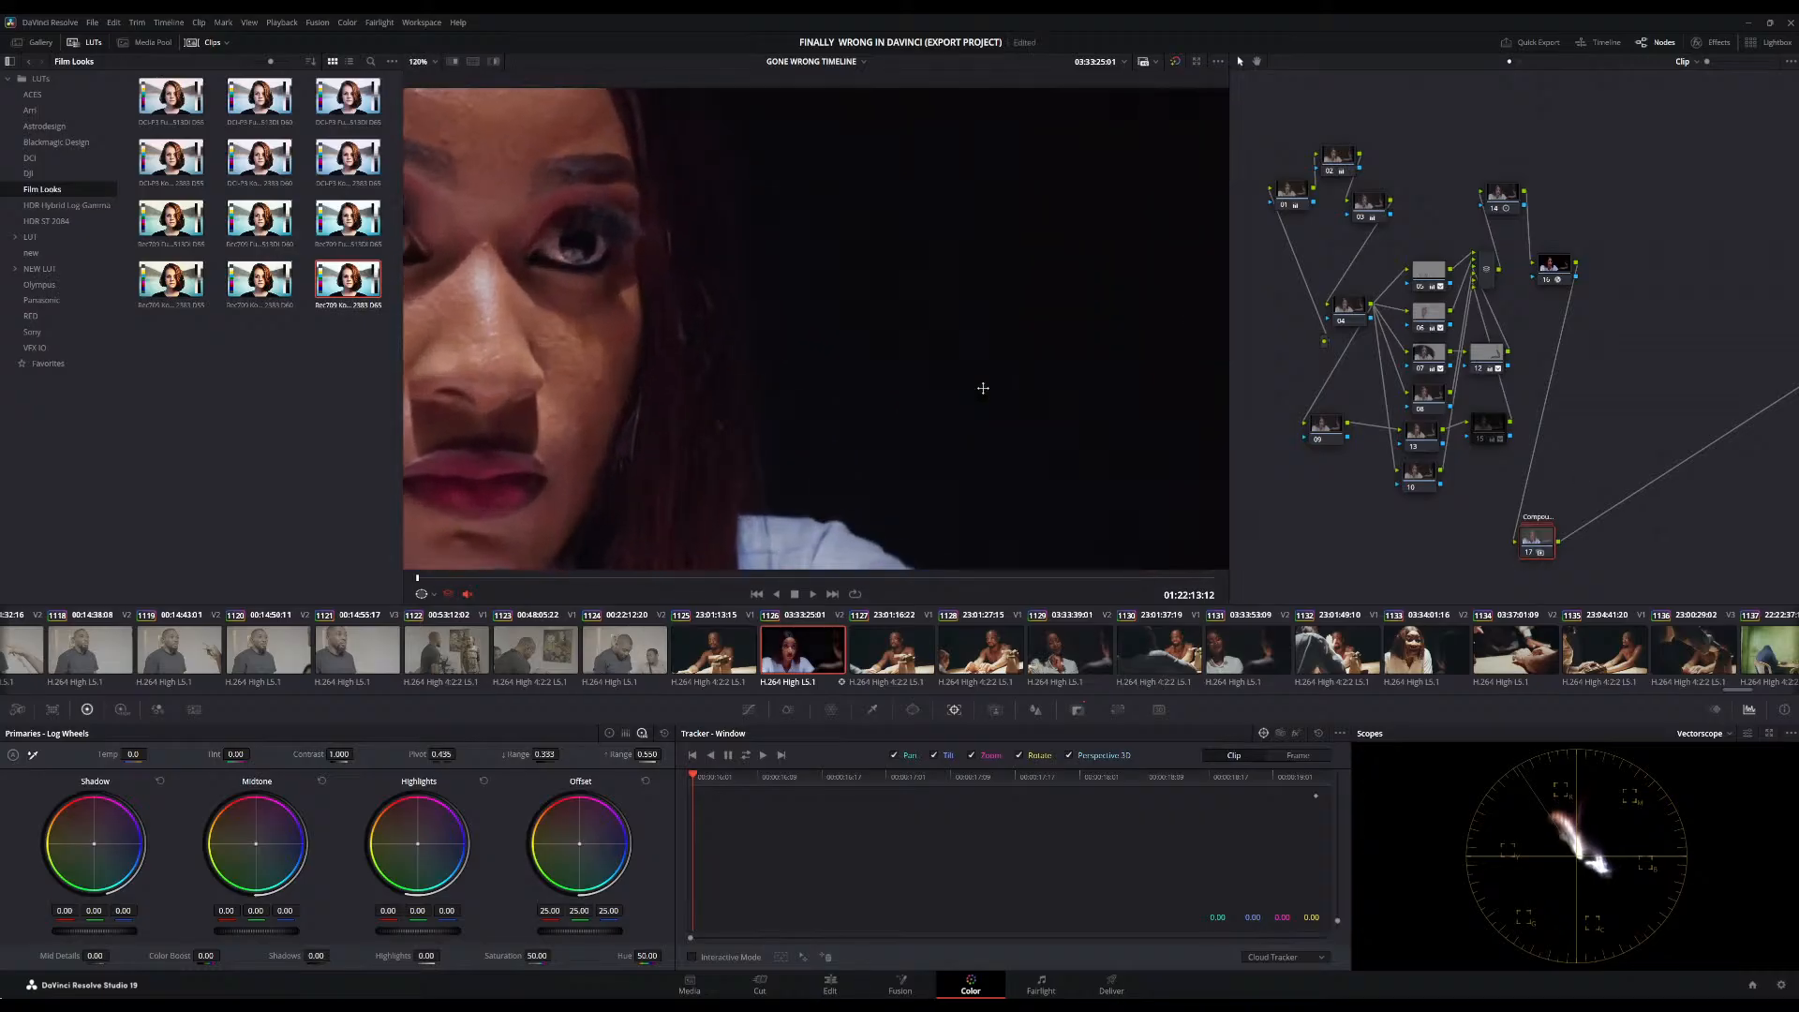
pyautogui.scroll(-7, 983, 388)
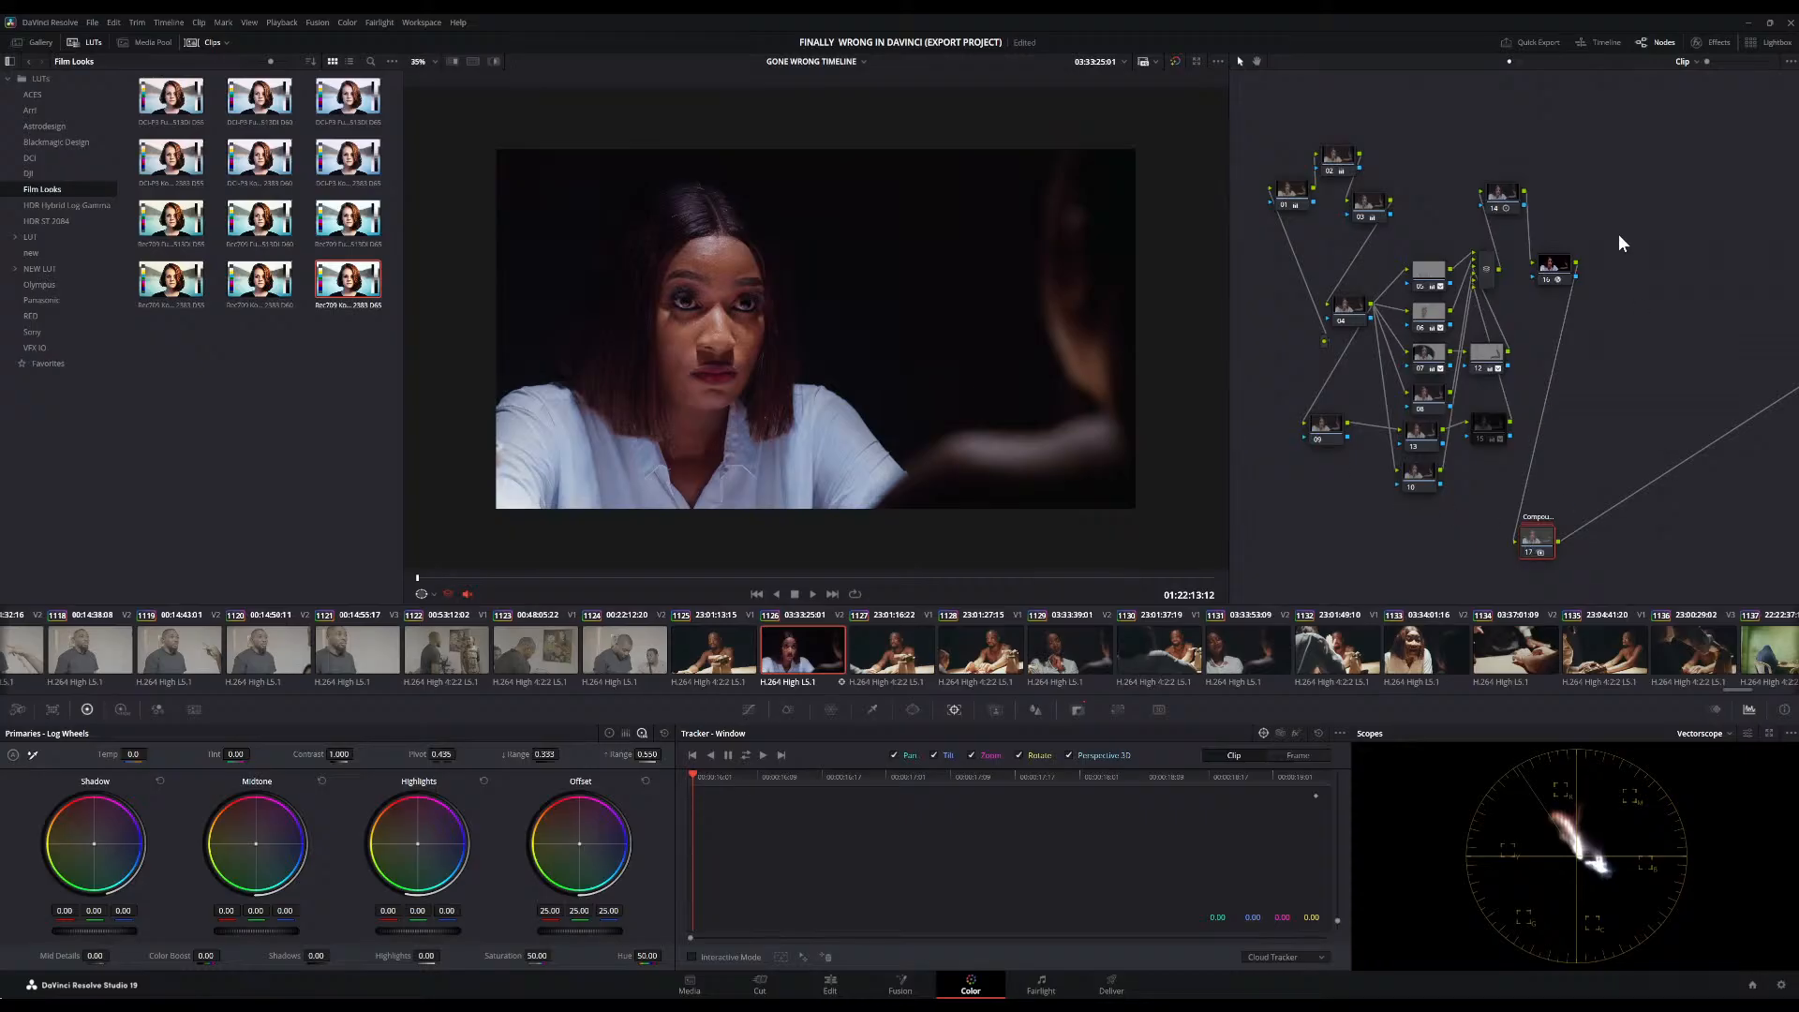
# Compare the image with node 14 disabled and enabled
pyautogui.click(1563, 268)
pyautogui.click(1498, 207)
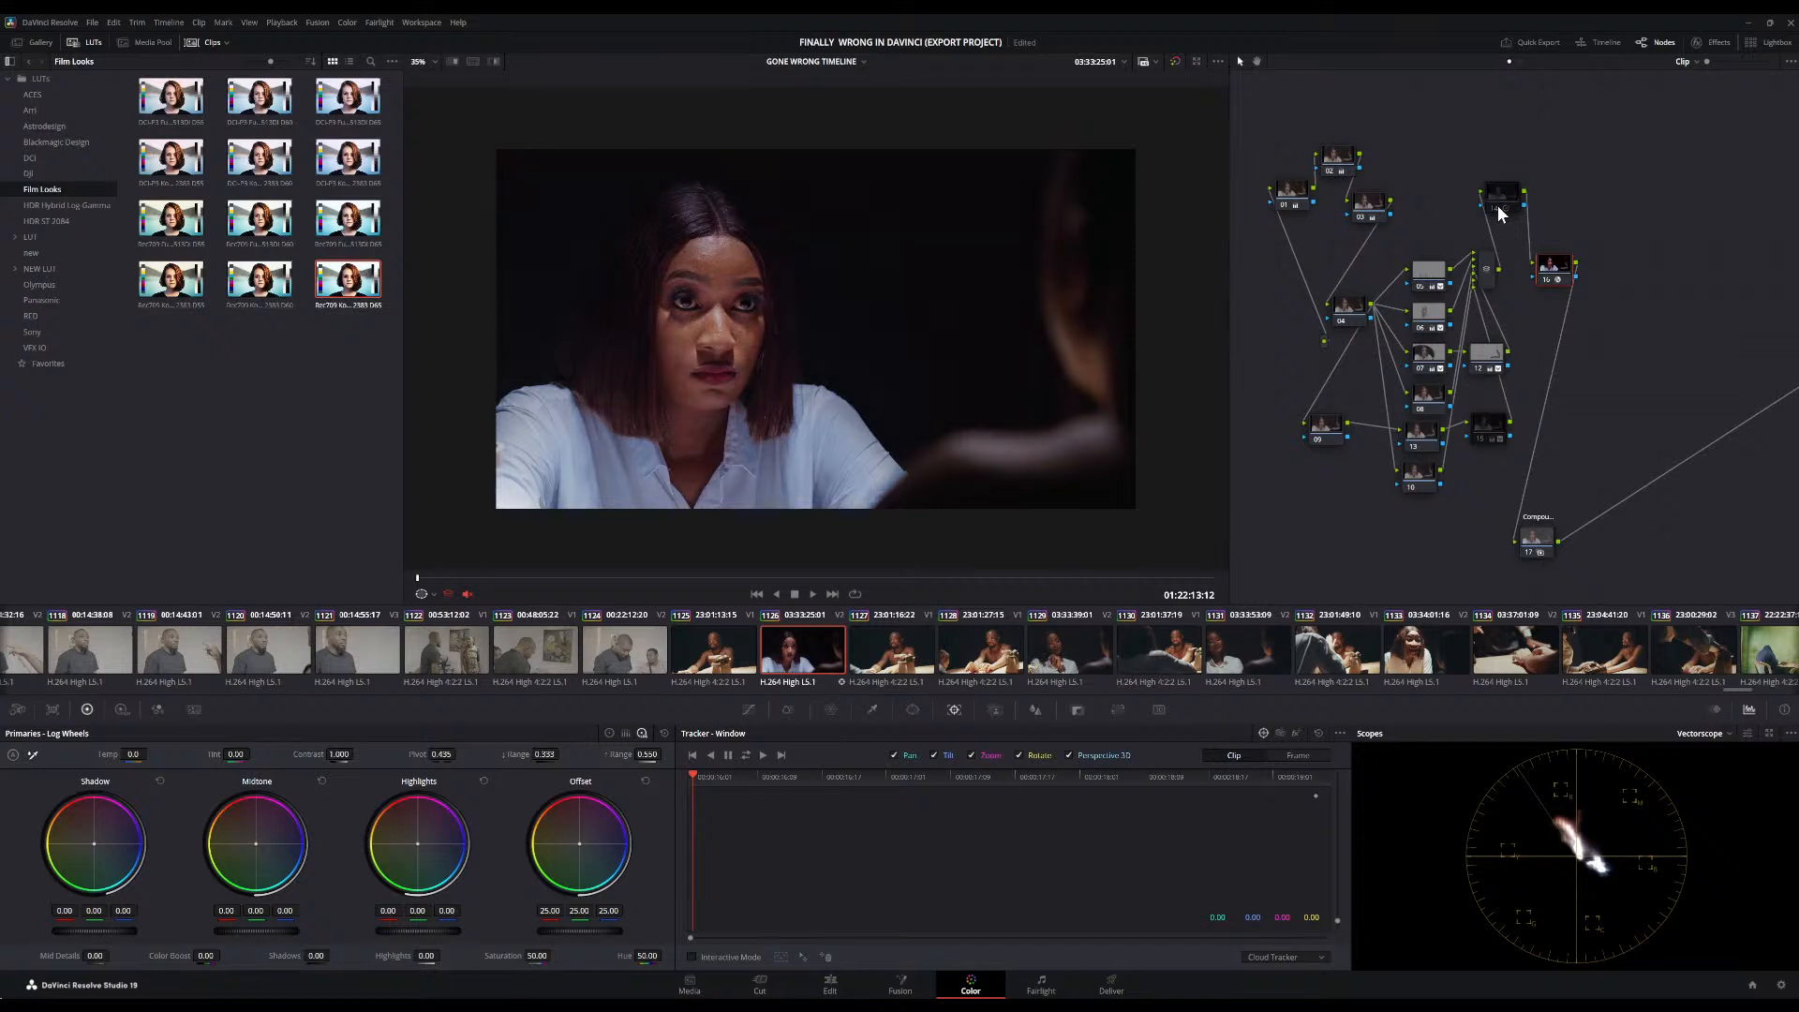
pyautogui.click(1497, 205)
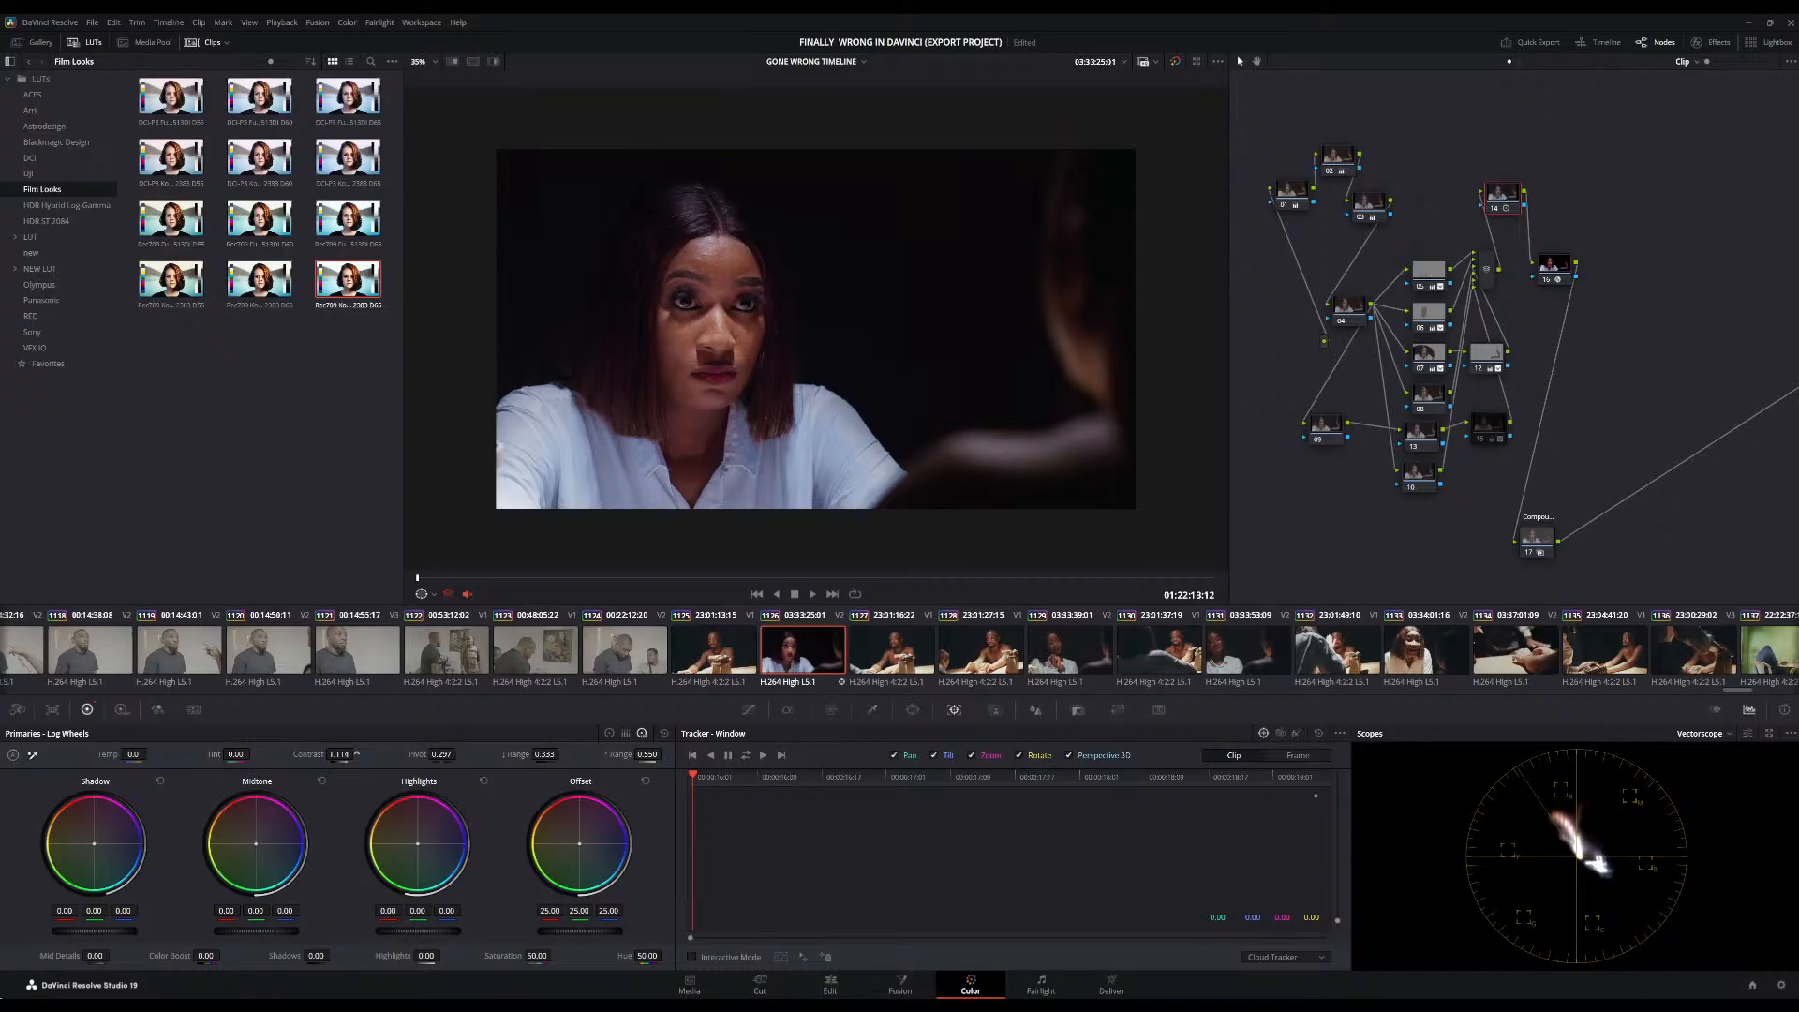
# Raise node 14's contrast to about 1.158 and its pivot to 0.321, and compare the result with the ungraded image
pyautogui.moveTo(339, 754); pyautogui.dragTo(358, 753)
pyautogui.scroll(-2, 976, 443)
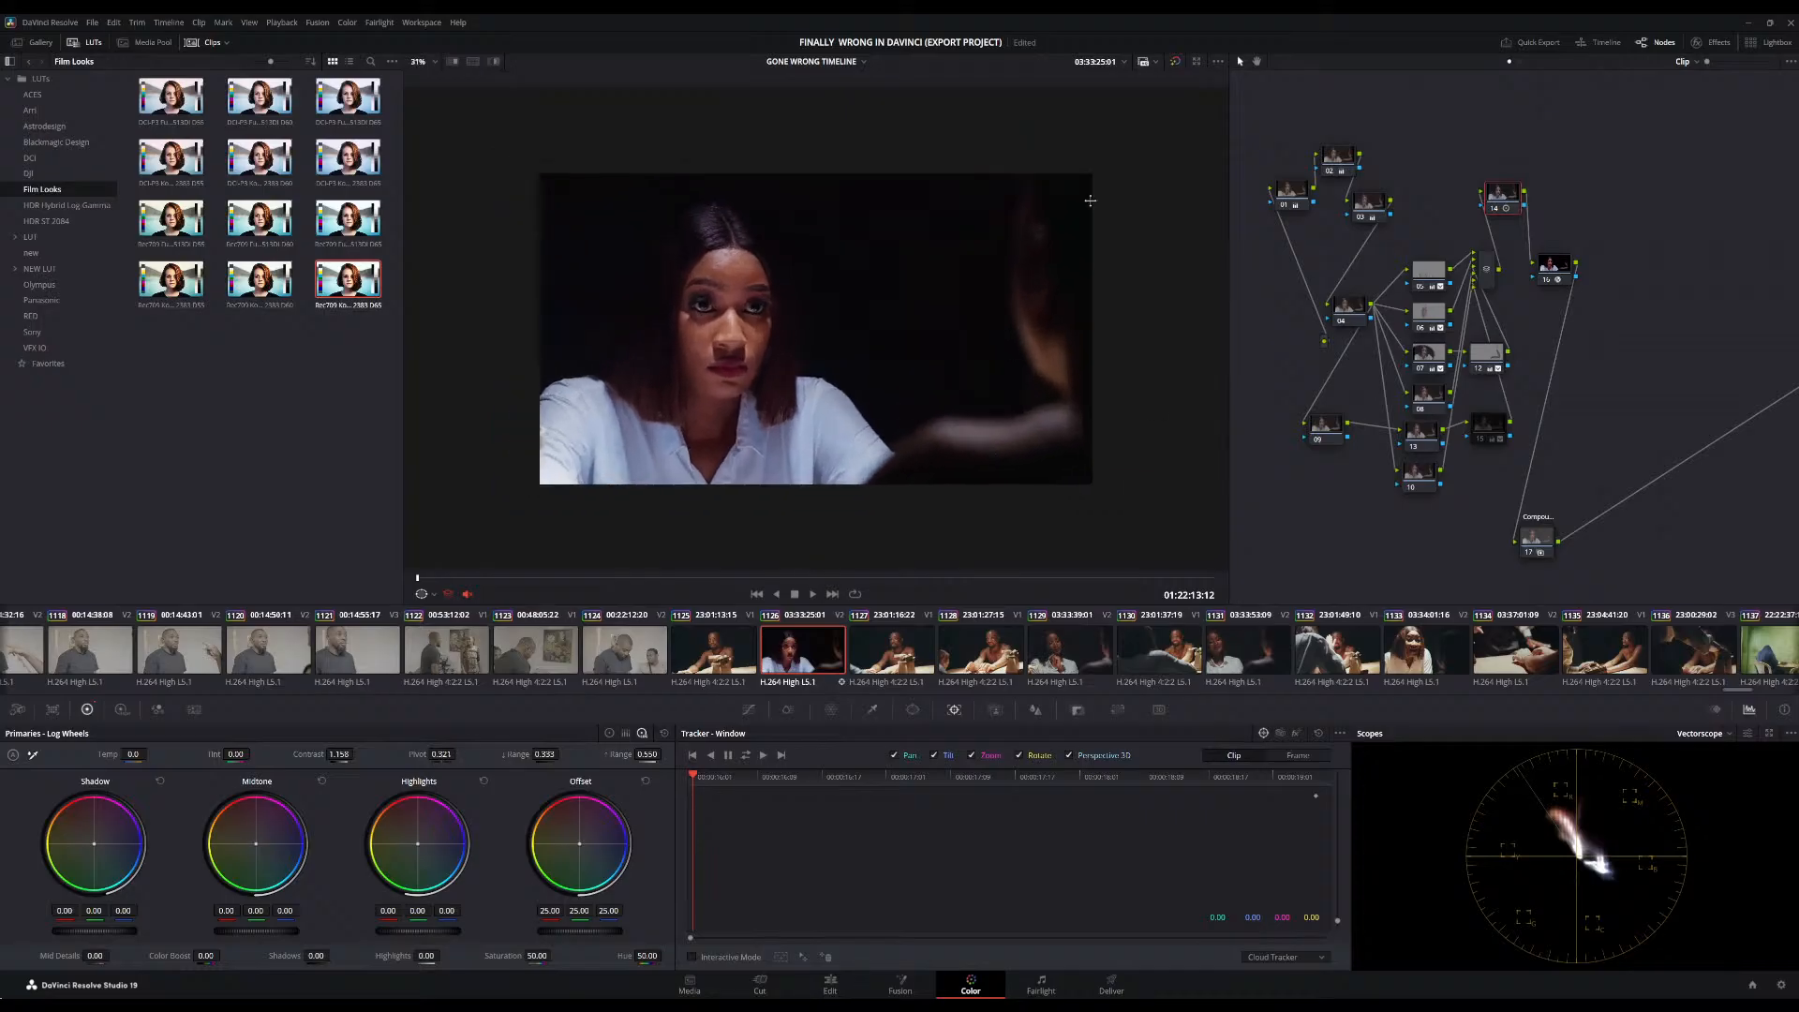
pyautogui.click(1178, 60)
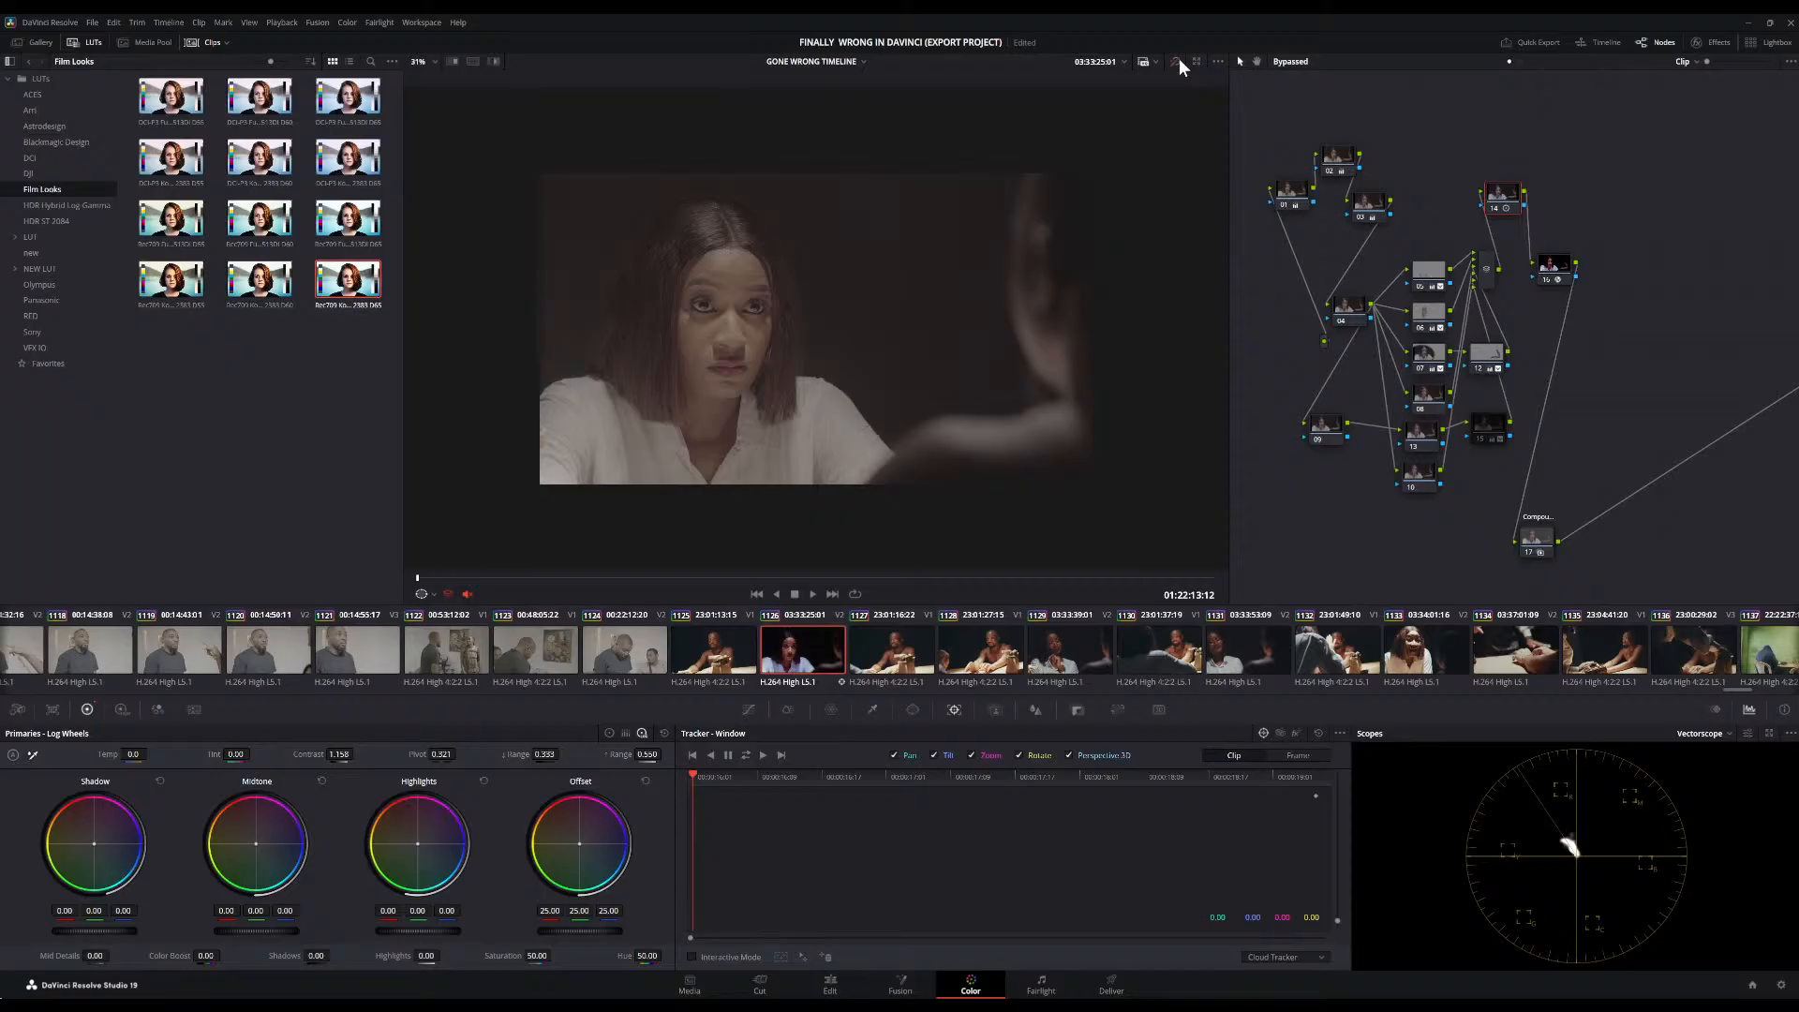
pyautogui.click(1178, 60)
pyautogui.scroll(-1, 937, 293)
pyautogui.scroll(2, 937, 293)
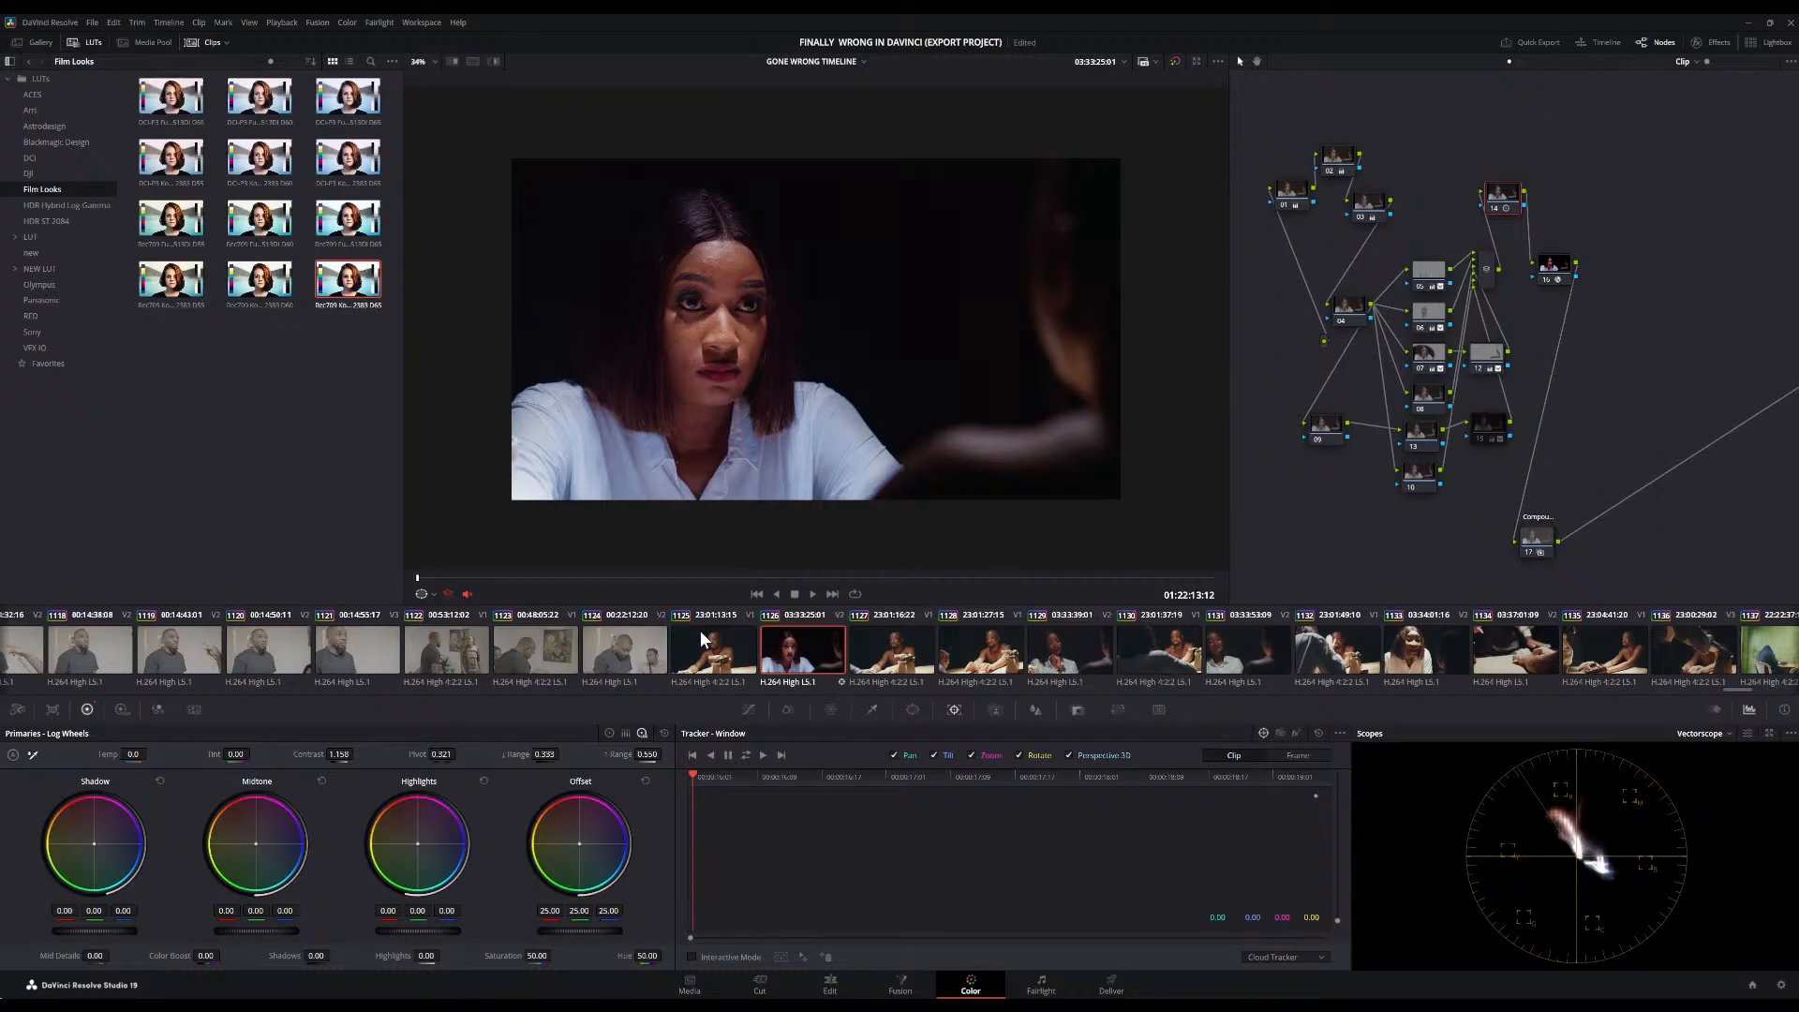
# Inspect the woman's face up close and compare the clip with all grades bypassed and restored
pyautogui.scroll(3, 700, 632)
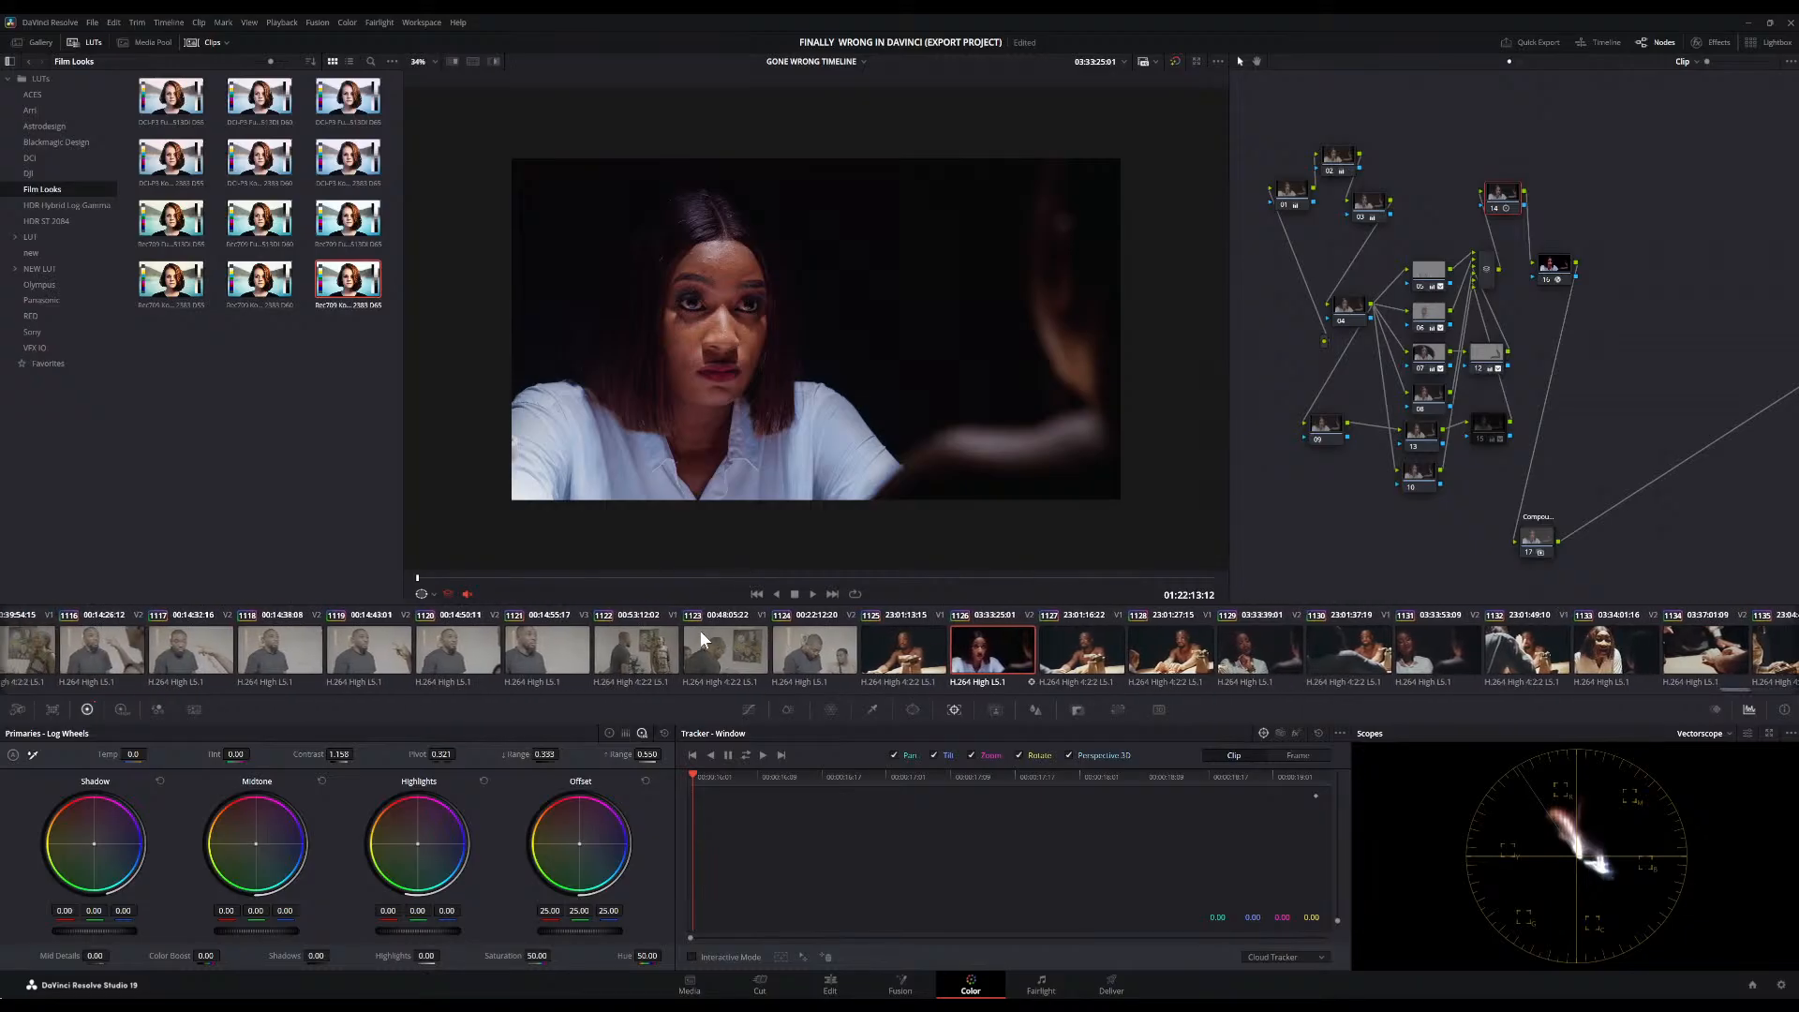
pyautogui.scroll(5, 733, 369)
pyautogui.scroll(-3, 733, 369)
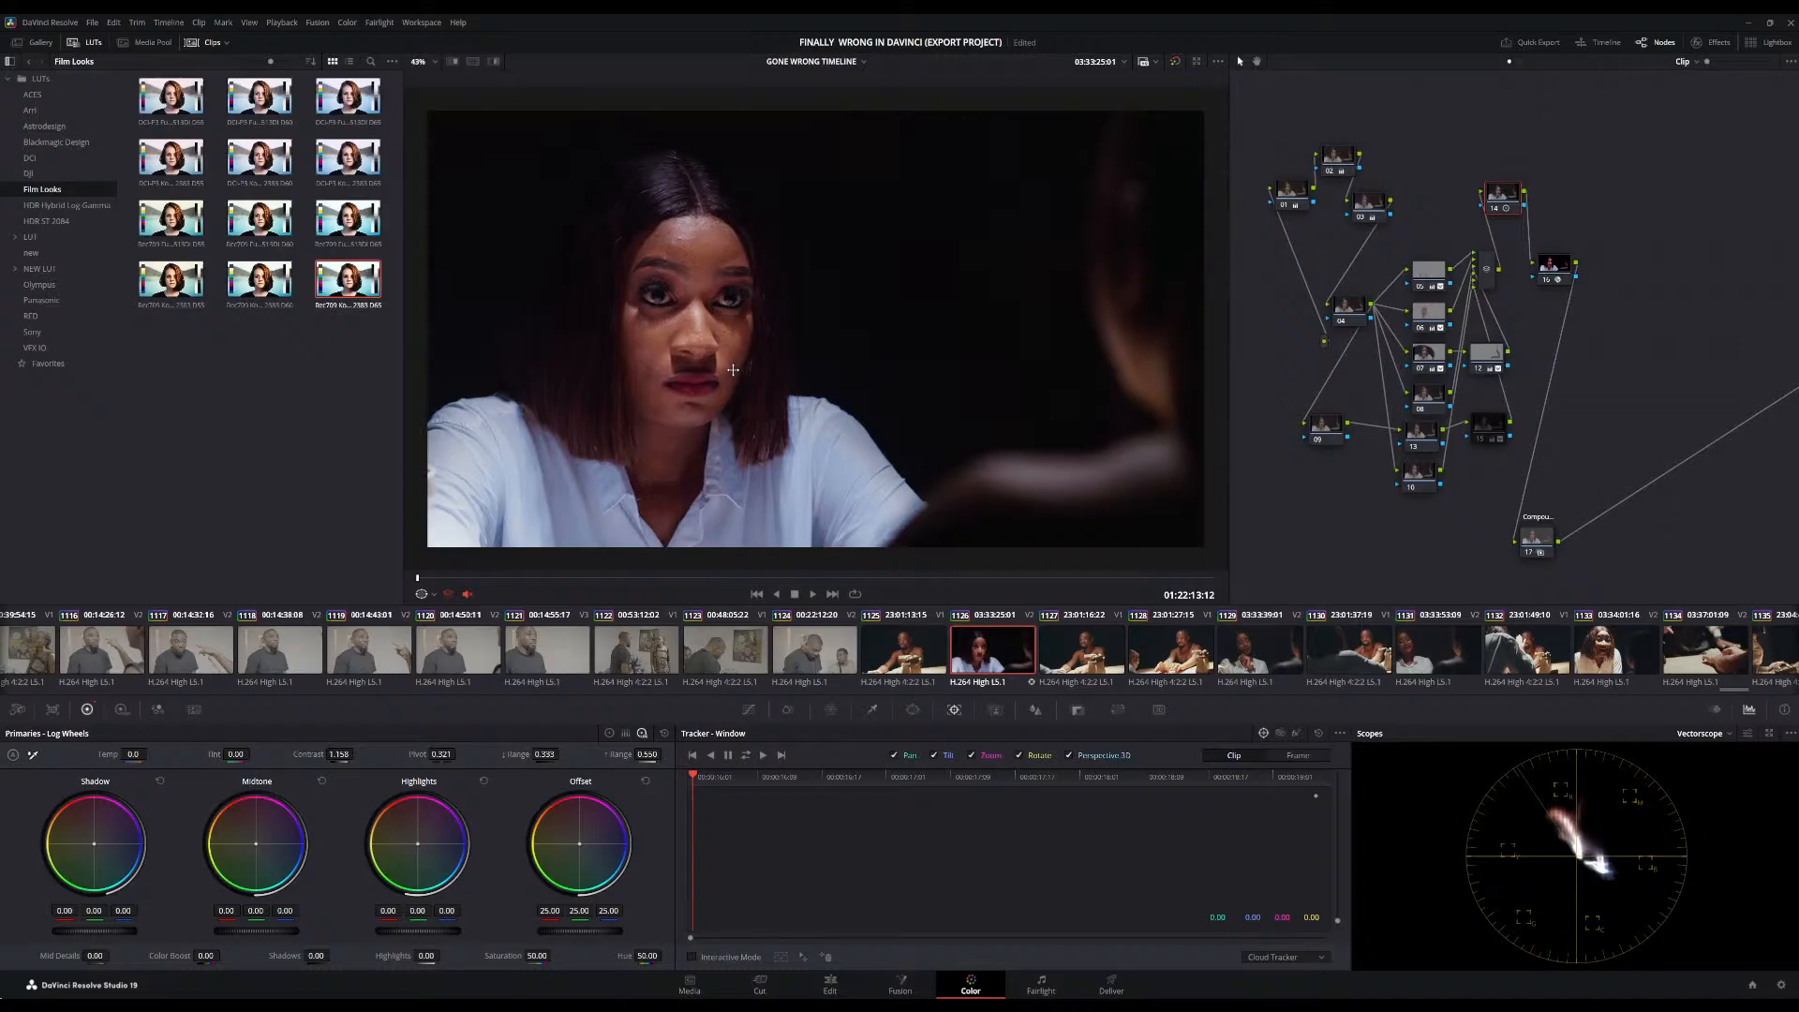
pyautogui.scroll(1, 733, 370)
pyautogui.scroll(-2, 825, 296)
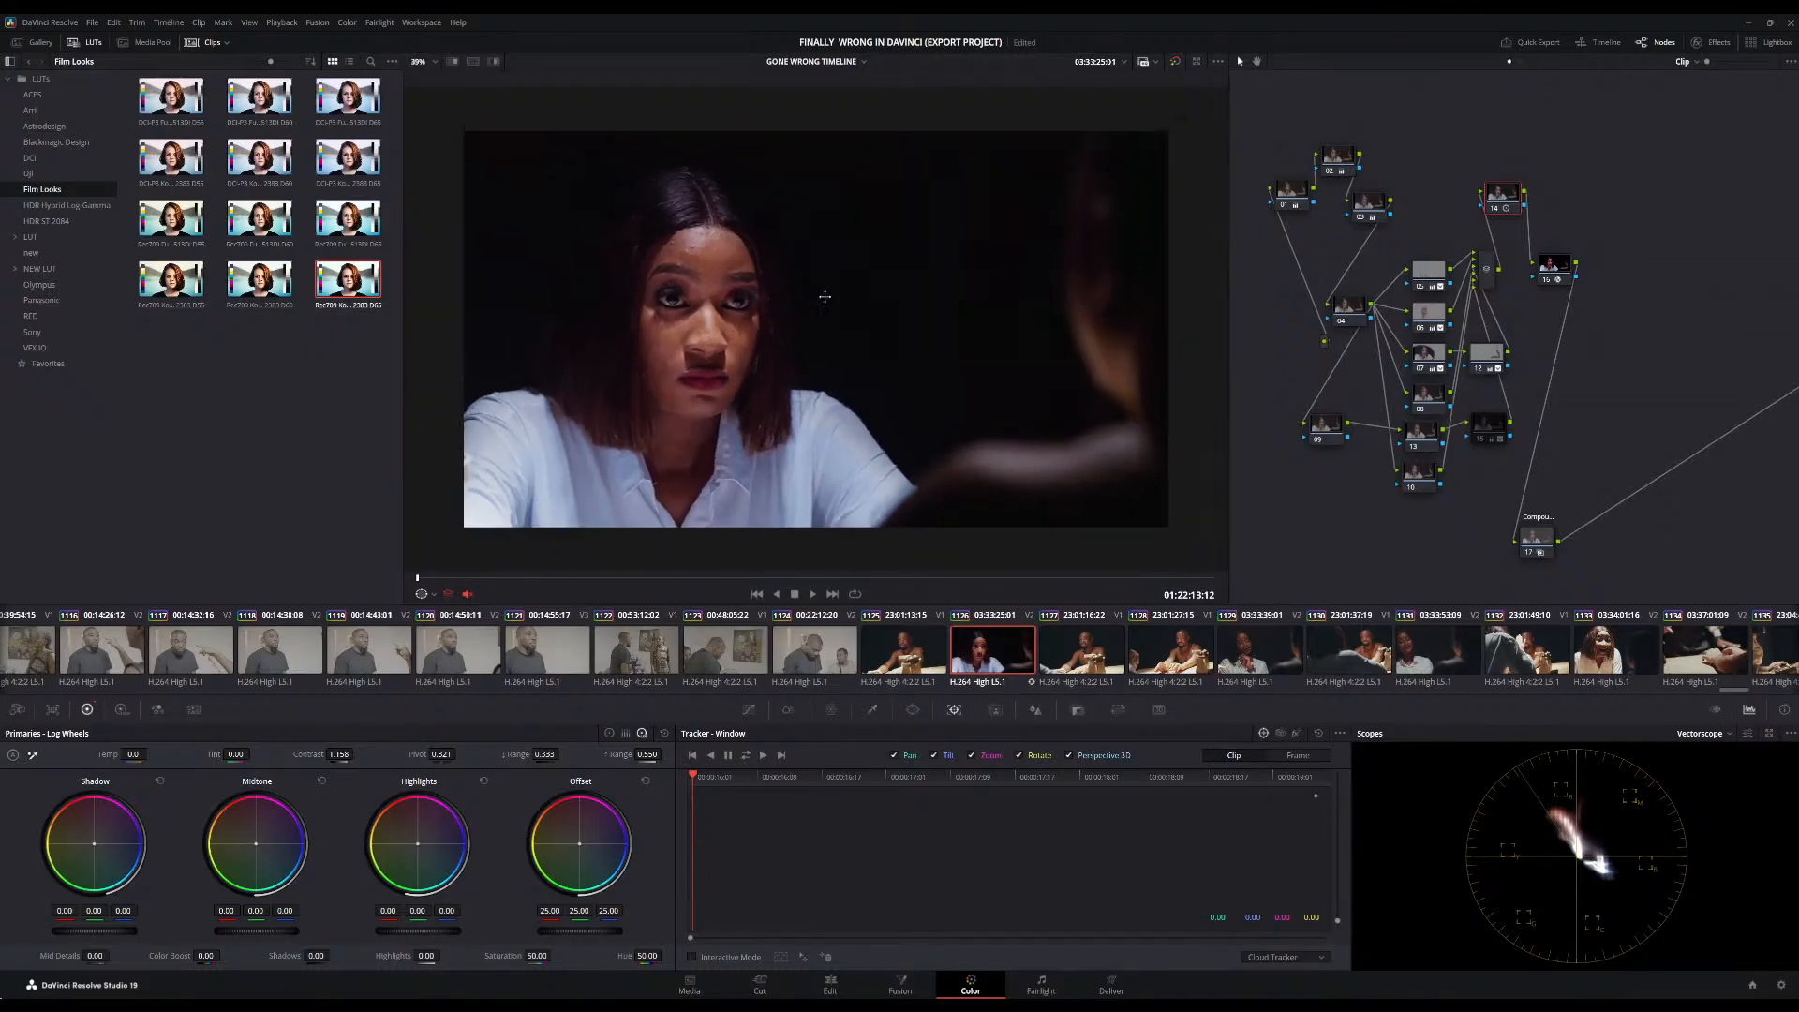
pyautogui.click(1174, 62)
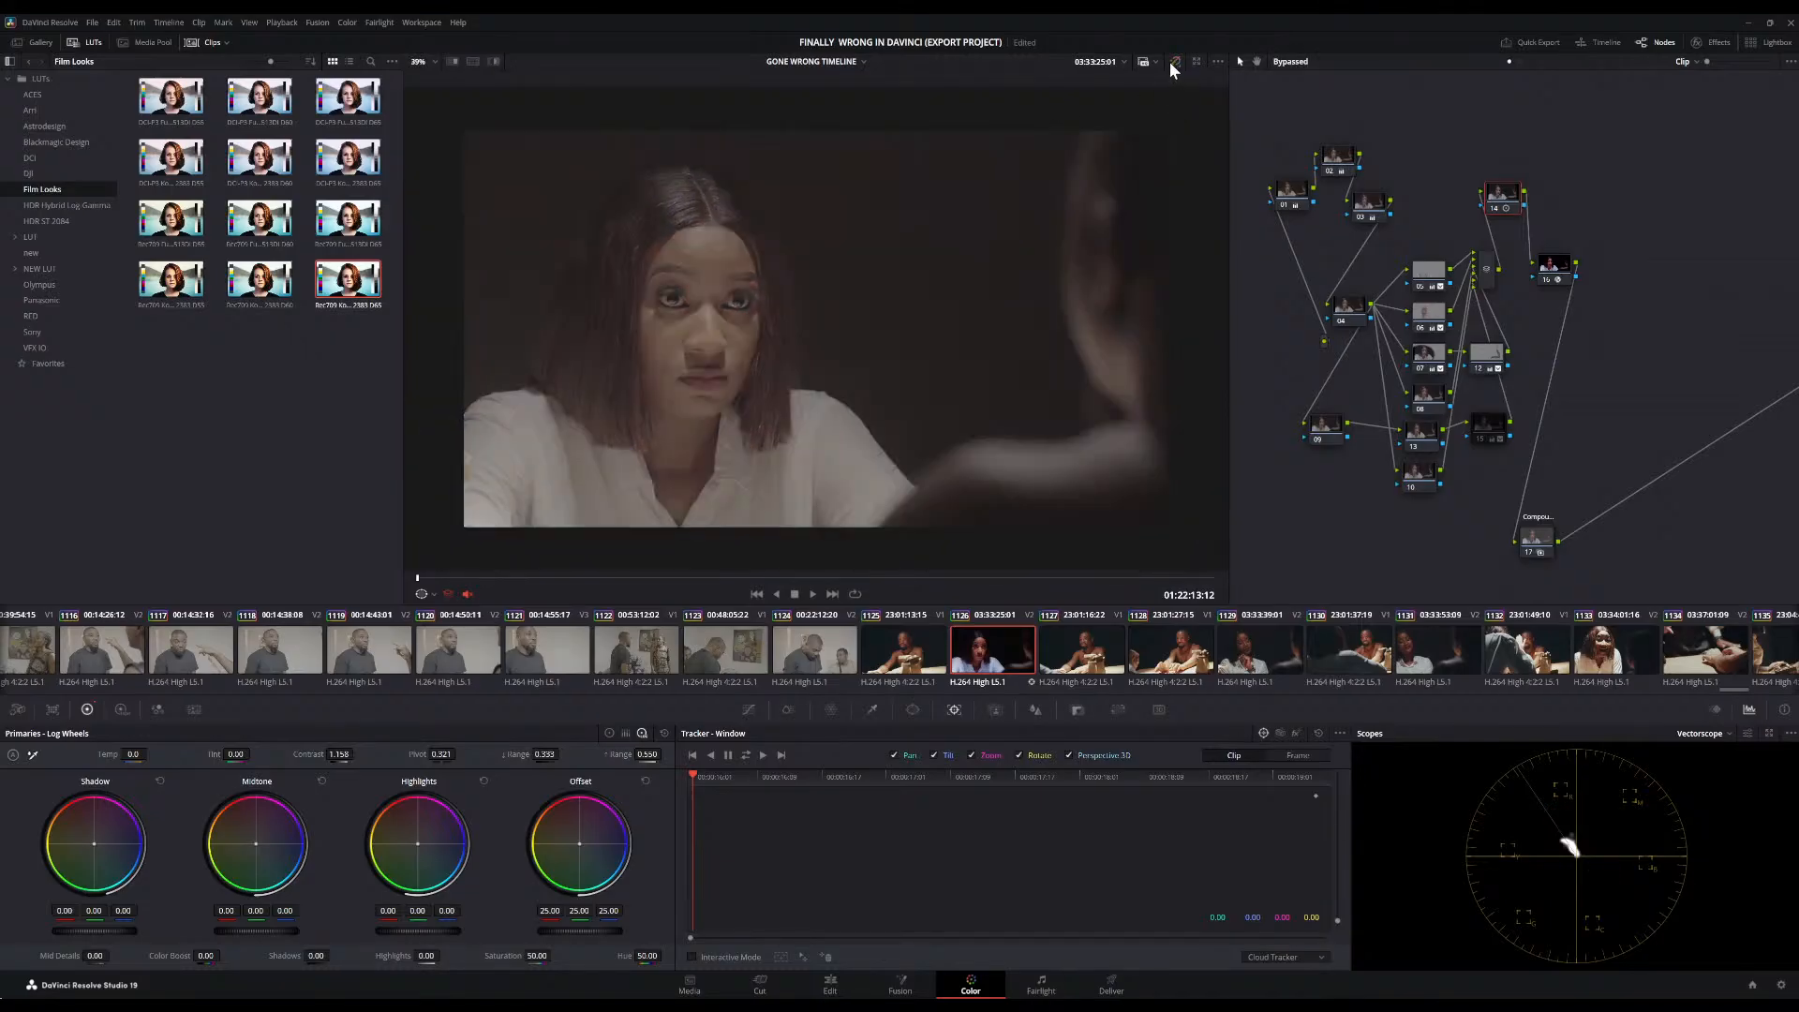
pyautogui.click(1174, 62)
pyautogui.scroll(-2, 975, 219)
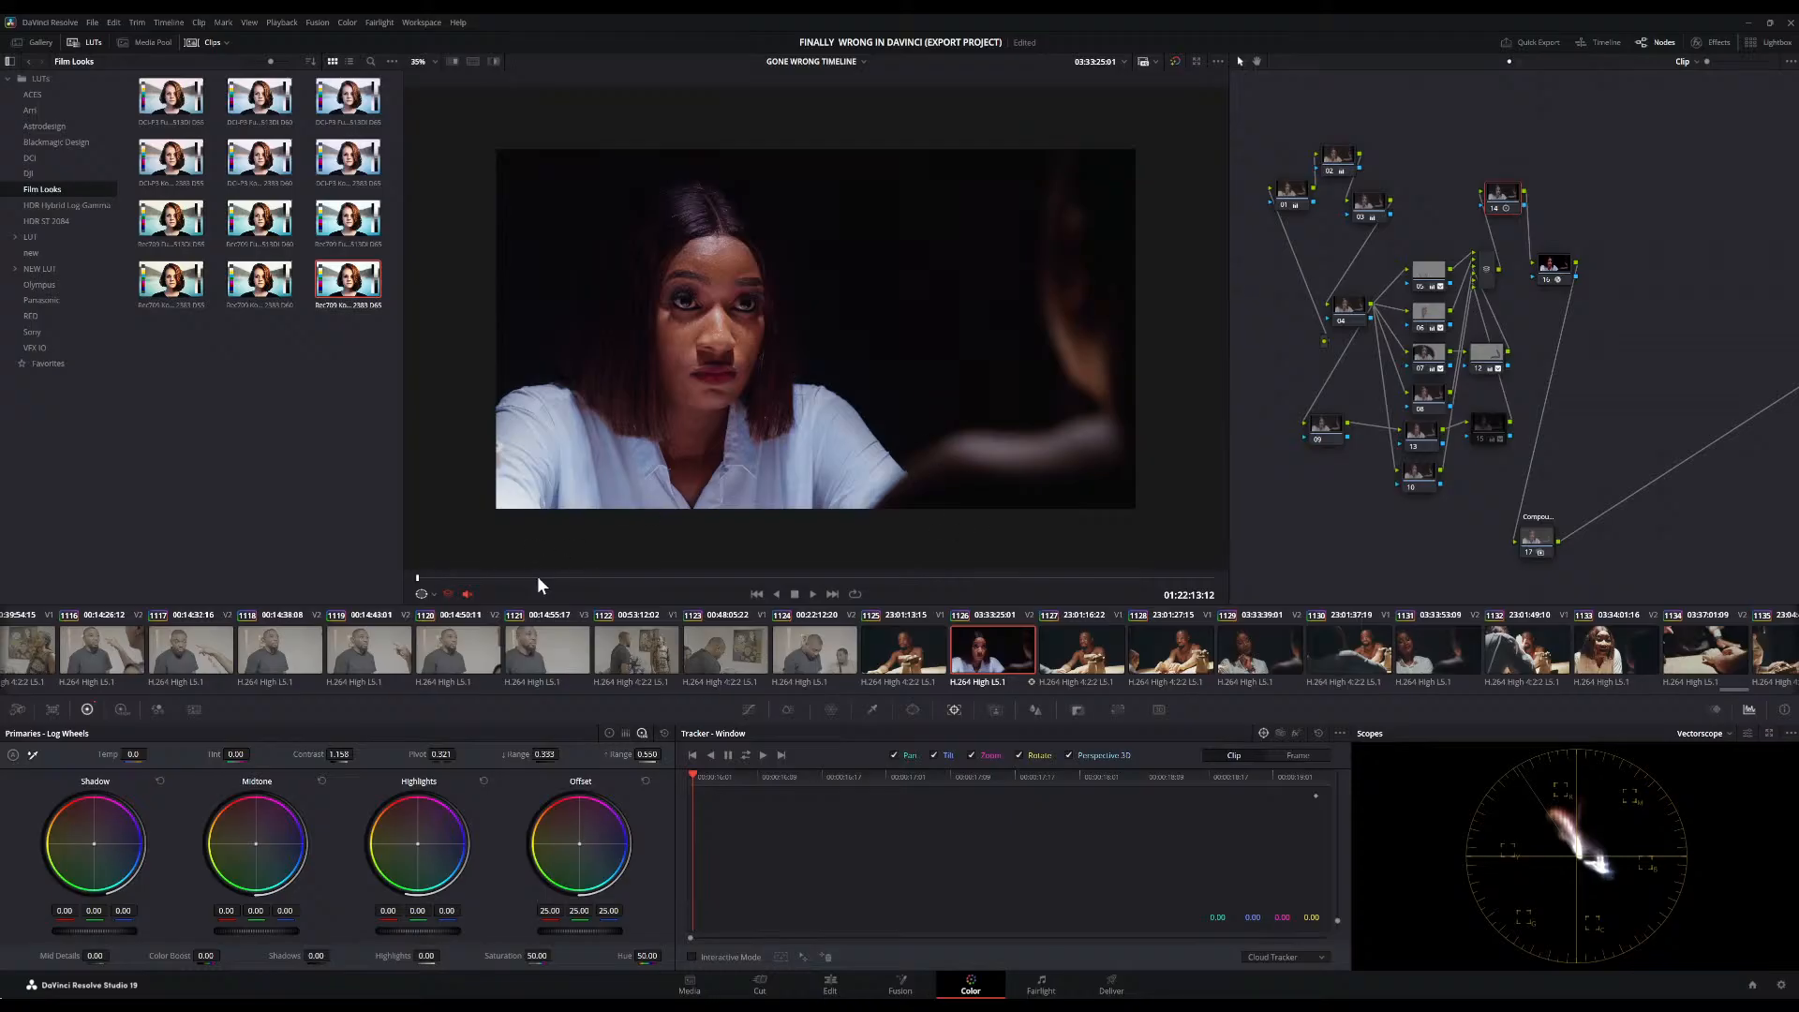
# Play clip 1126 to about 01:22:16:01 and grab a still of the graded frame into the Stills 2 album
pyautogui.press('space')
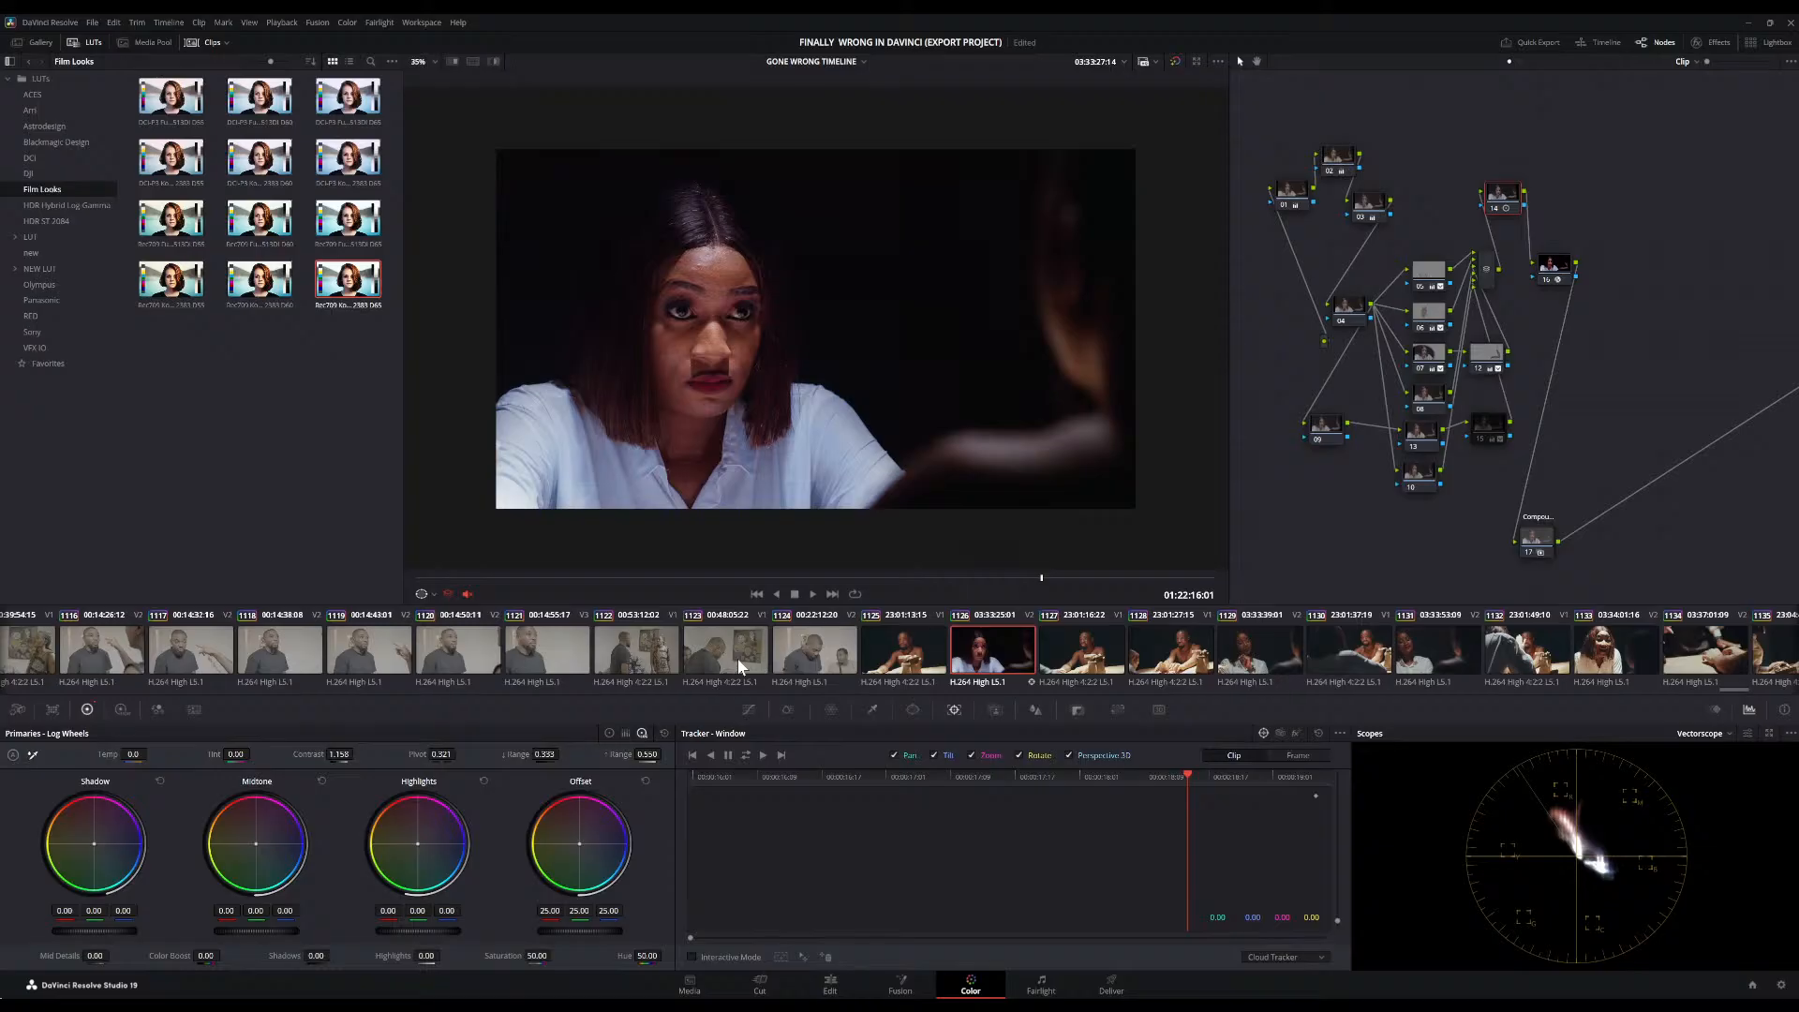
pyautogui.scroll(10, 740, 668)
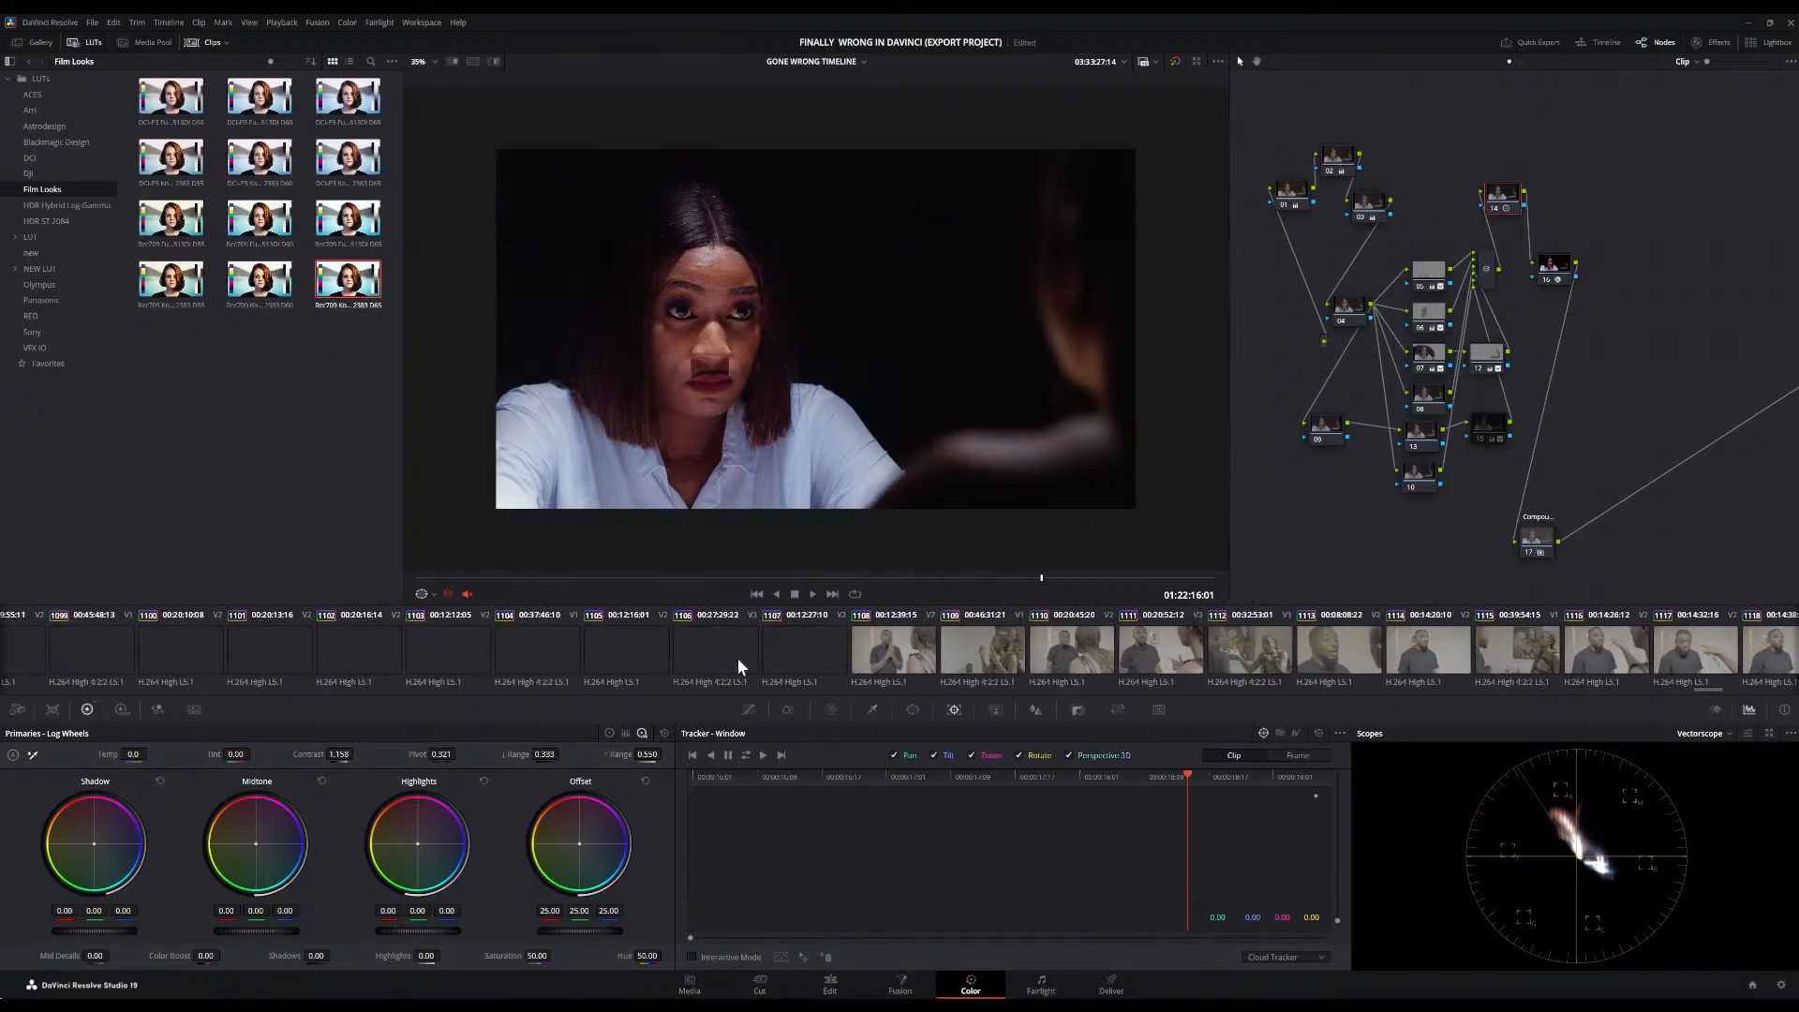
pyautogui.scroll(-2, 739, 666)
pyautogui.scroll(-2, 737, 656)
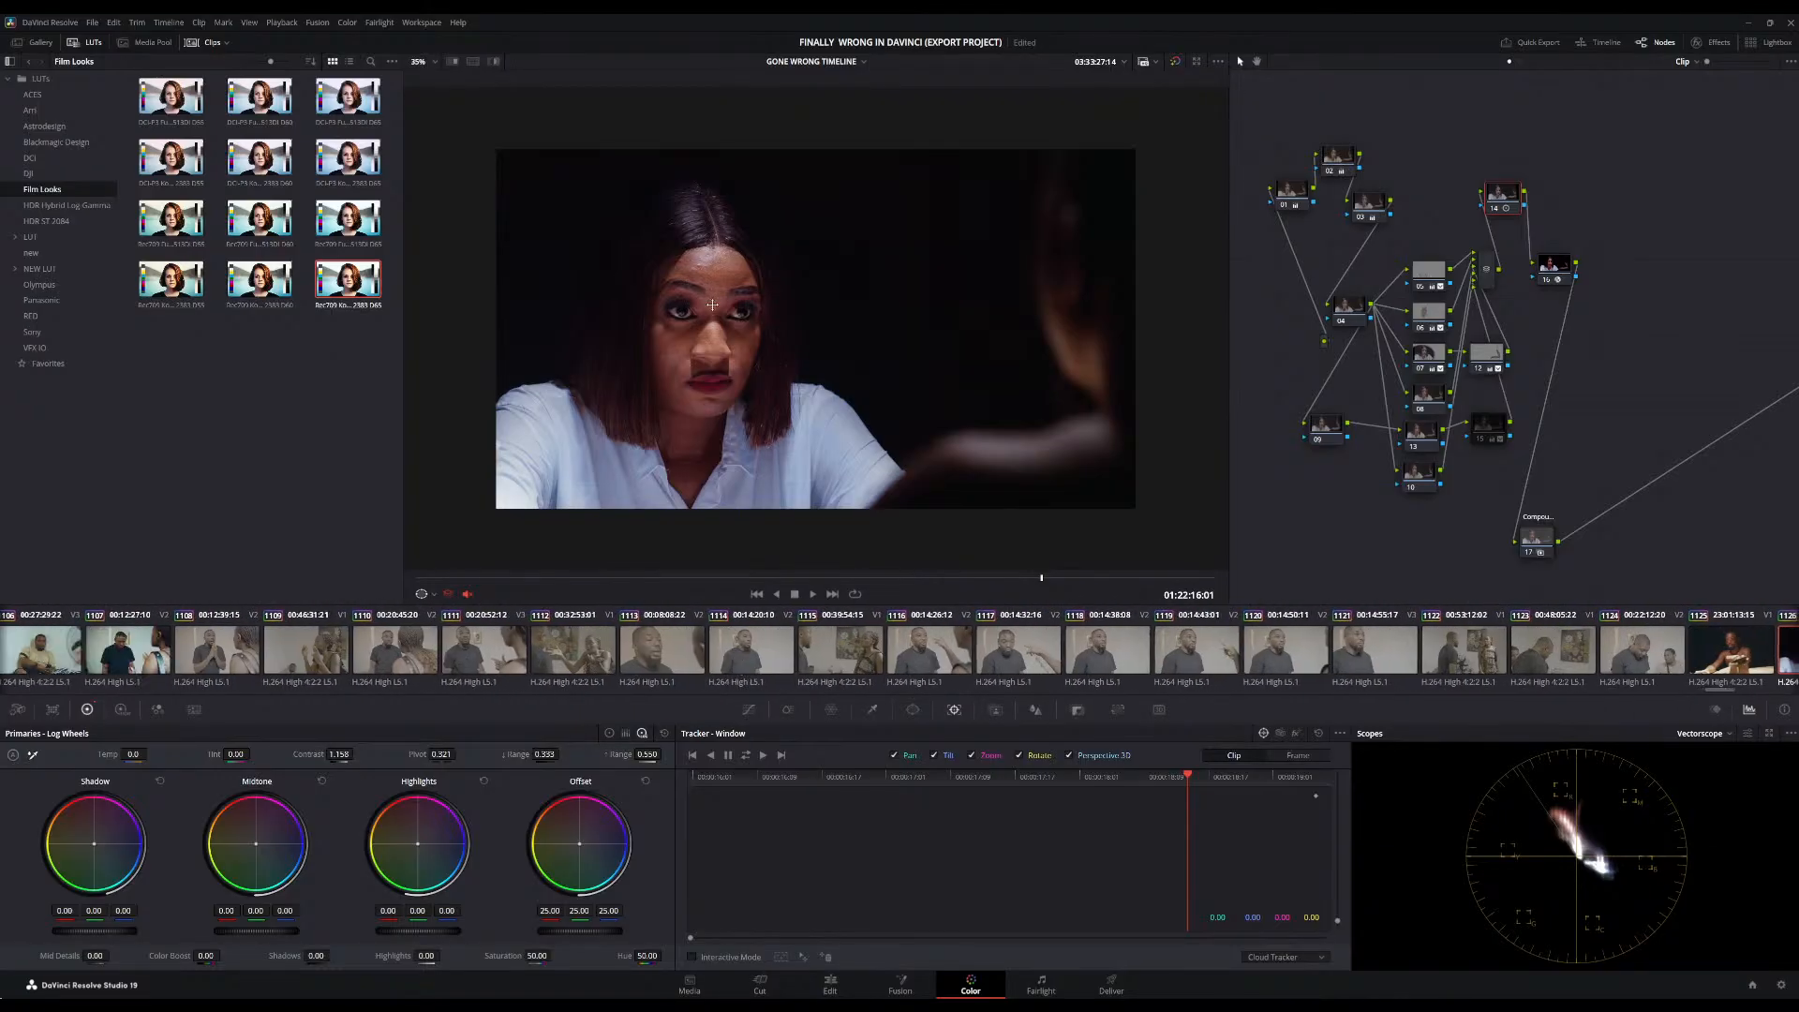
pyautogui.click(34, 43)
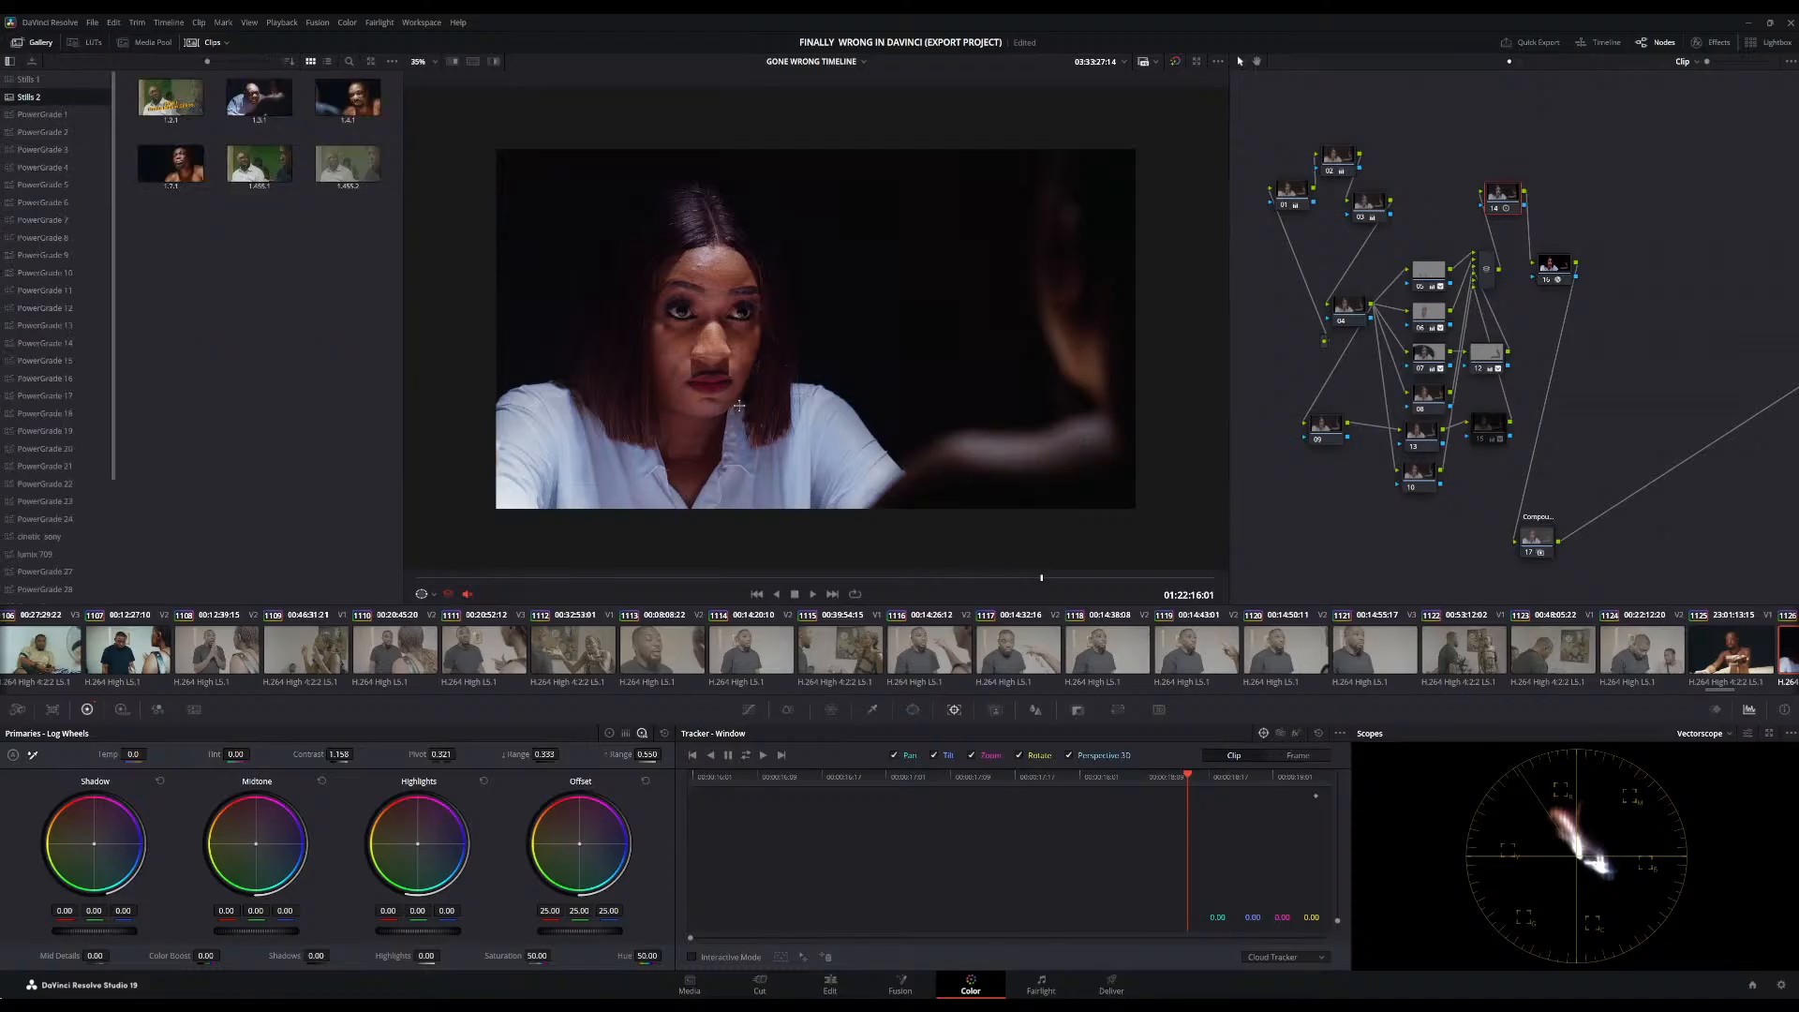
pyautogui.hotkey('ctrl', 'alt', 'g')
# Browse the clip thumbnails backward from clip 1126 to the scenes around clip 1012
pyautogui.scroll(4, 644, 661)
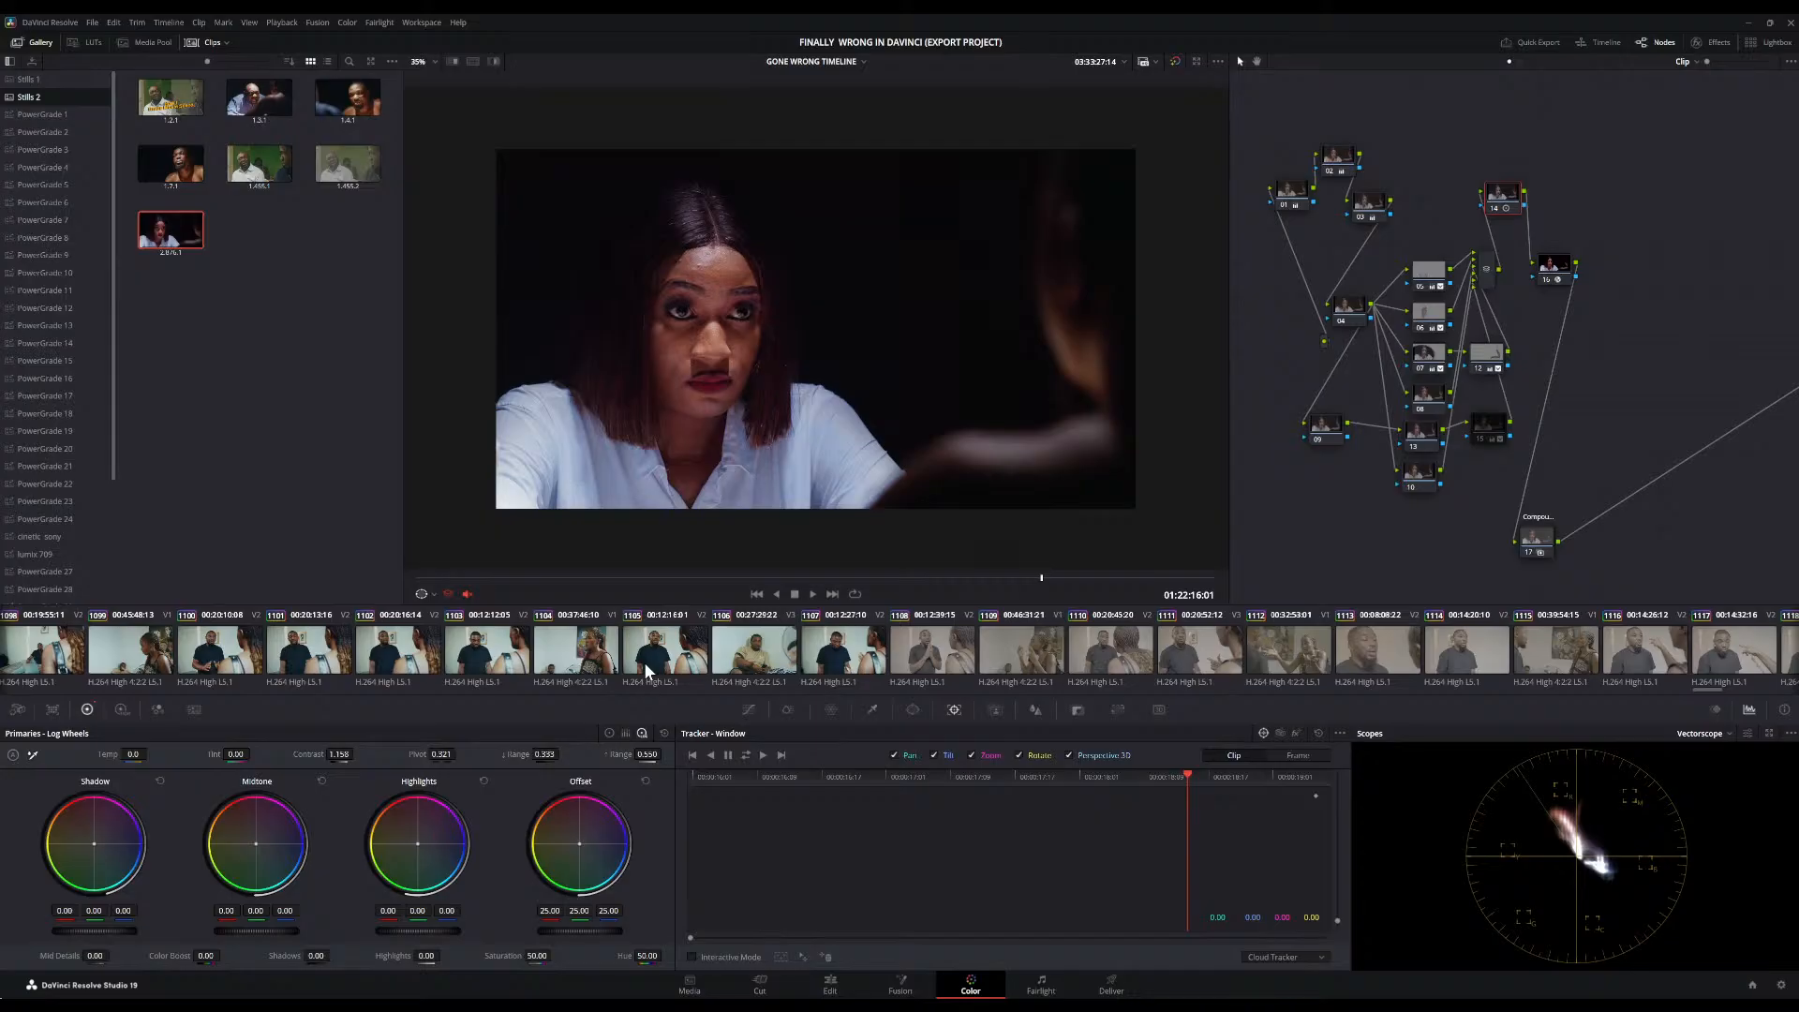
pyautogui.scroll(5, 553, 667)
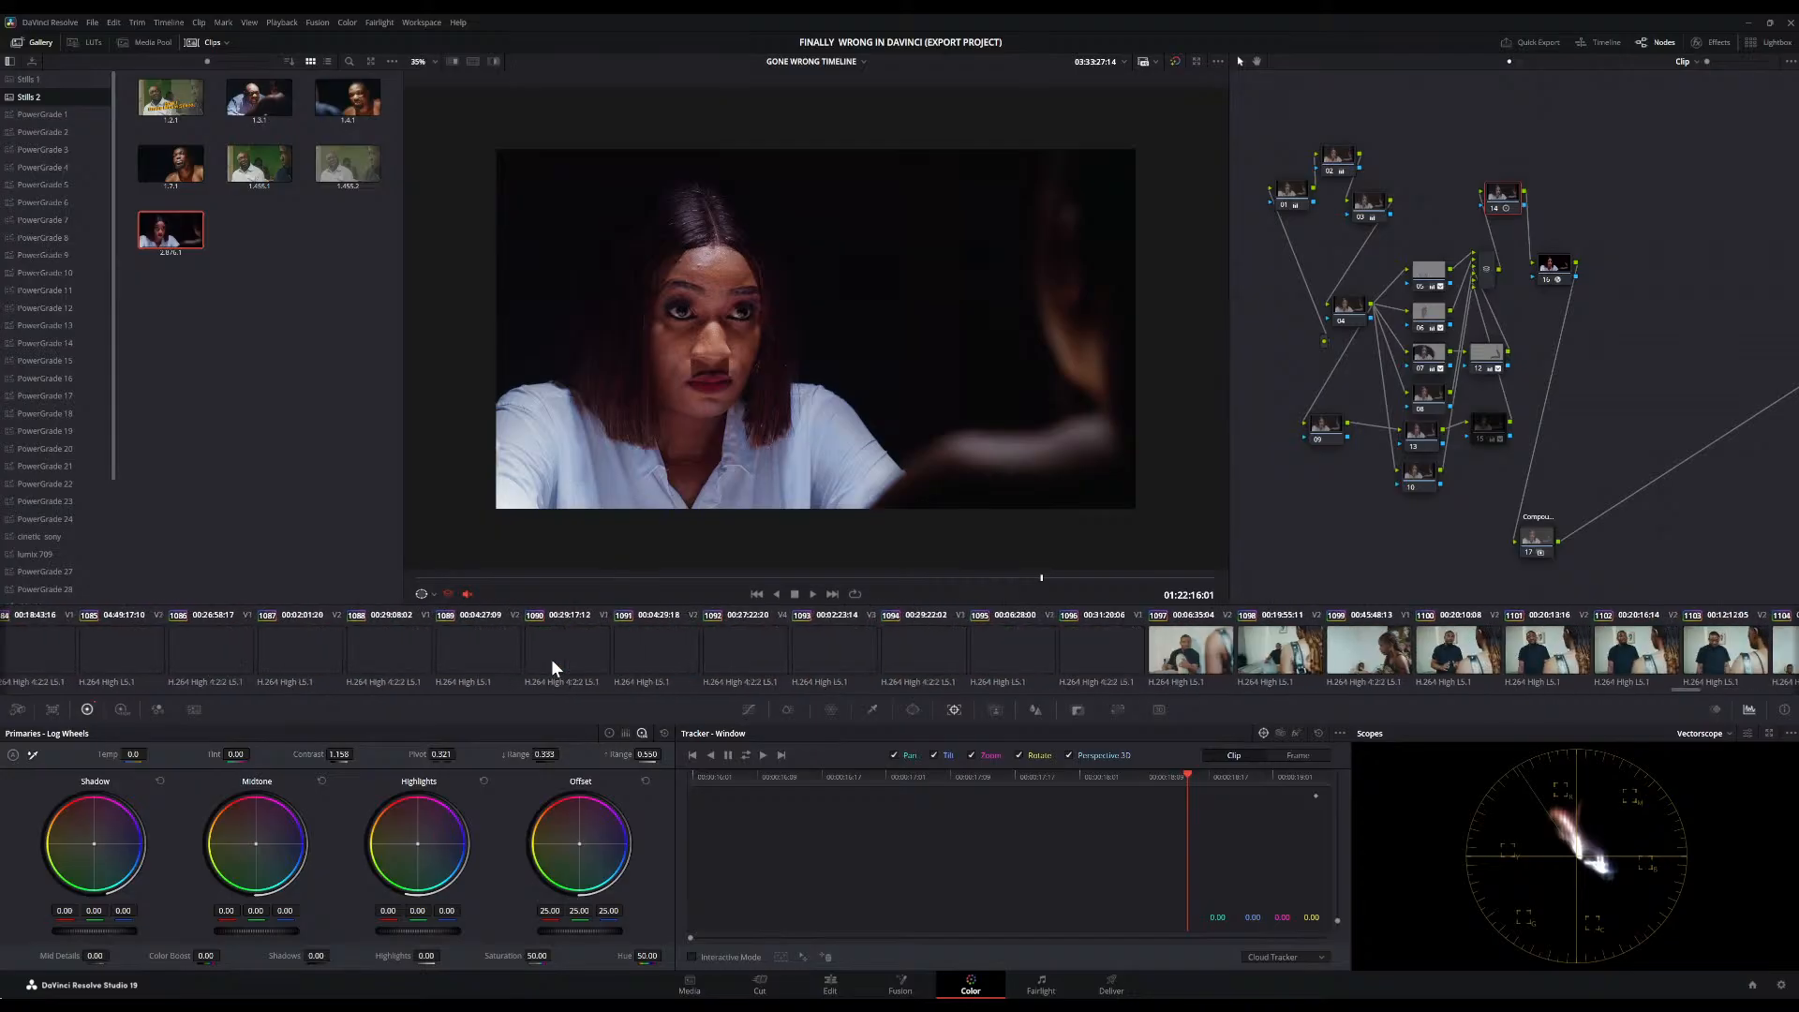
pyautogui.scroll(1, 551, 660)
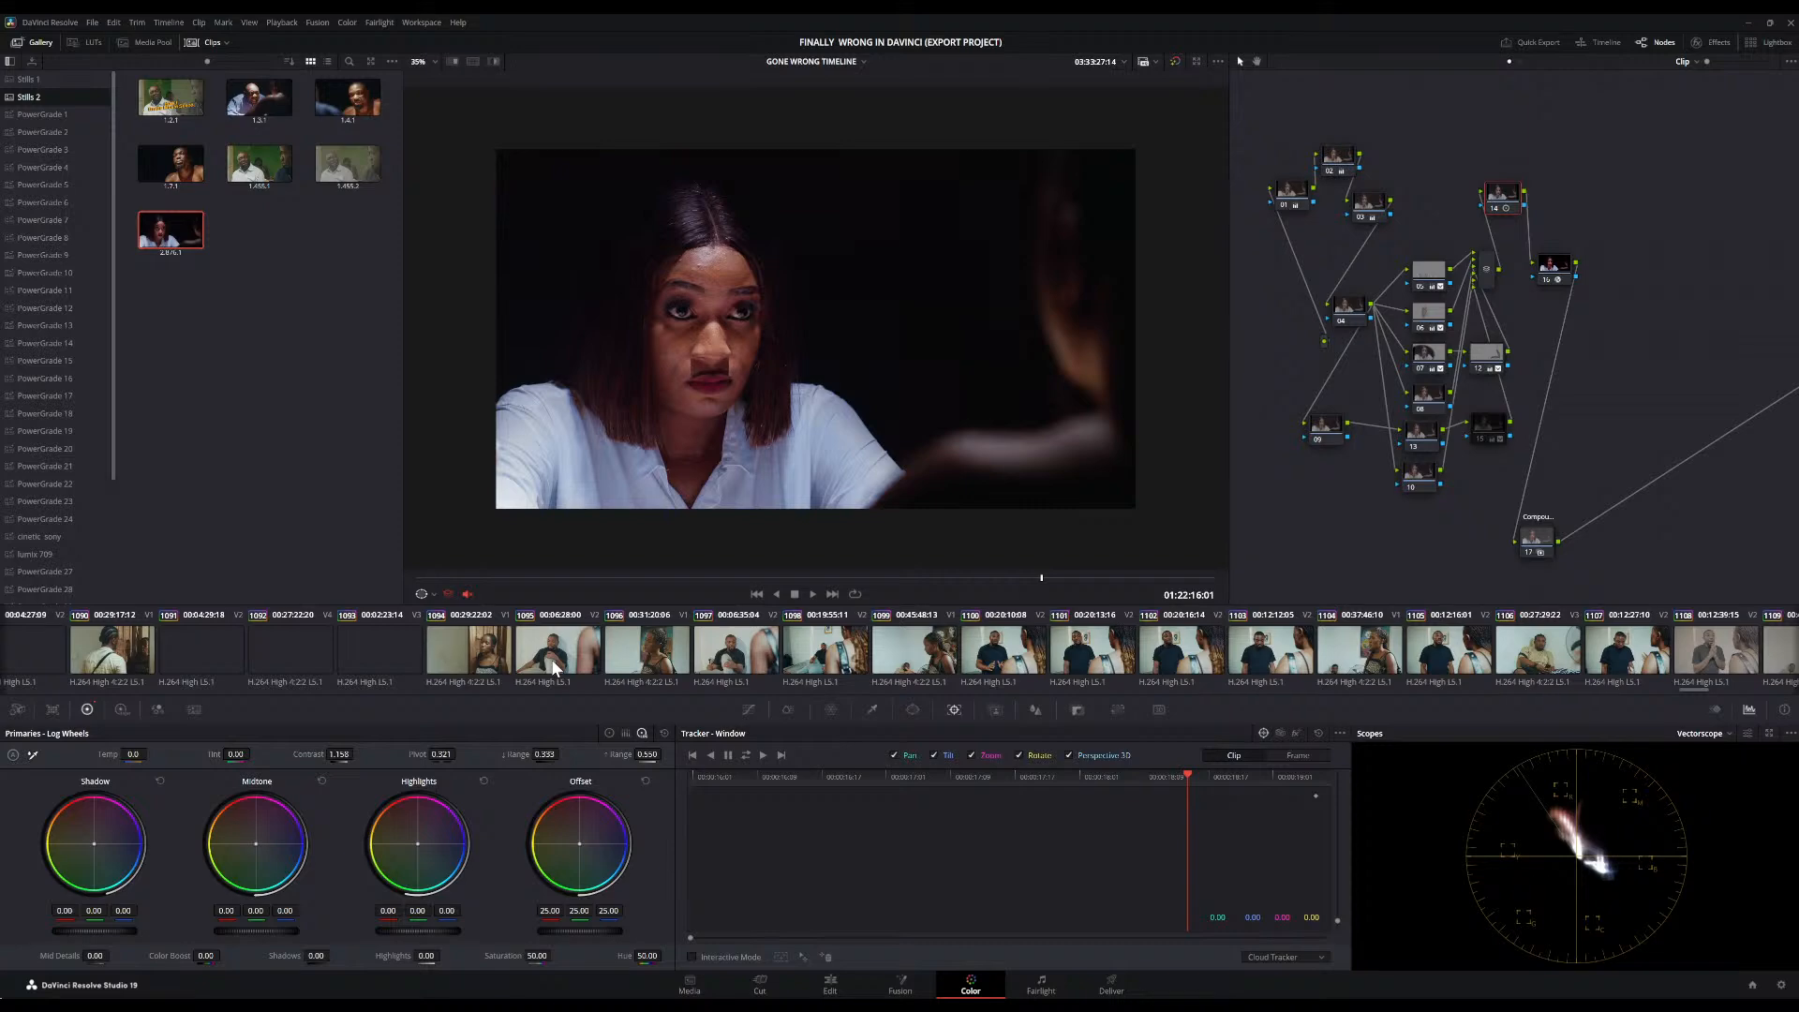
pyautogui.scroll(7, 551, 660)
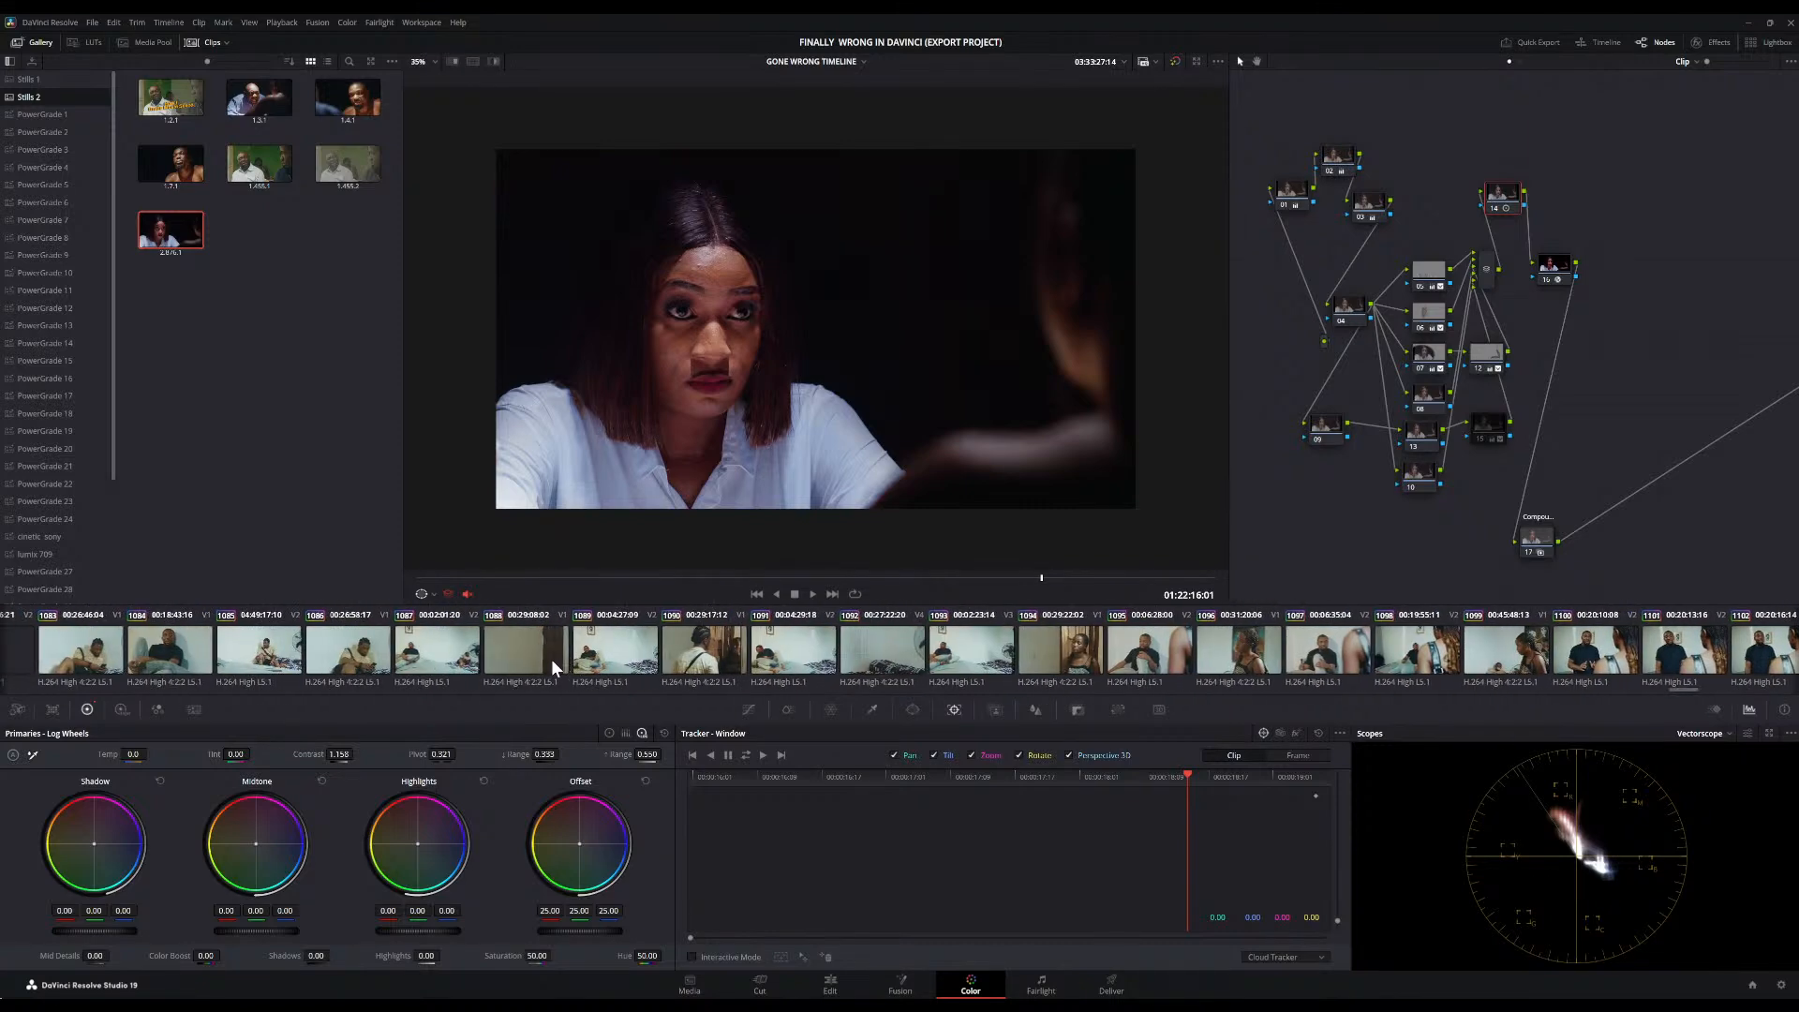
pyautogui.scroll(7, 553, 660)
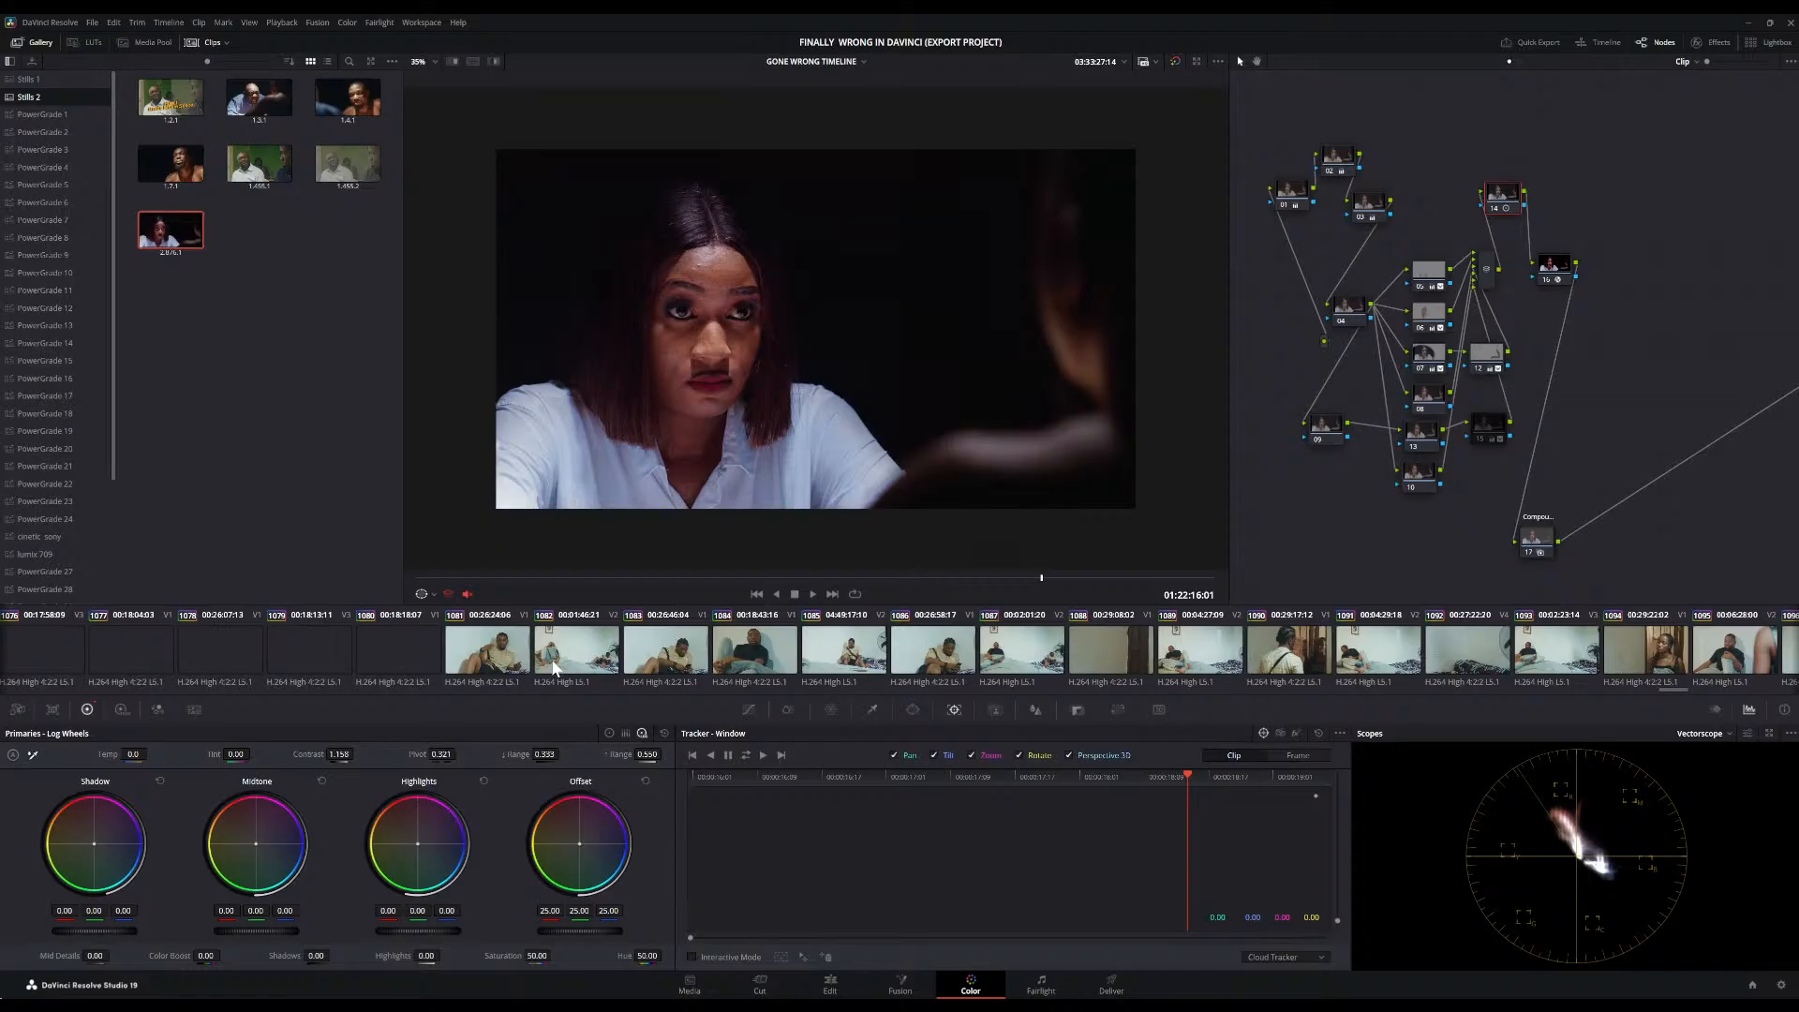
pyautogui.scroll(3, 553, 667)
pyautogui.scroll(1, 553, 668)
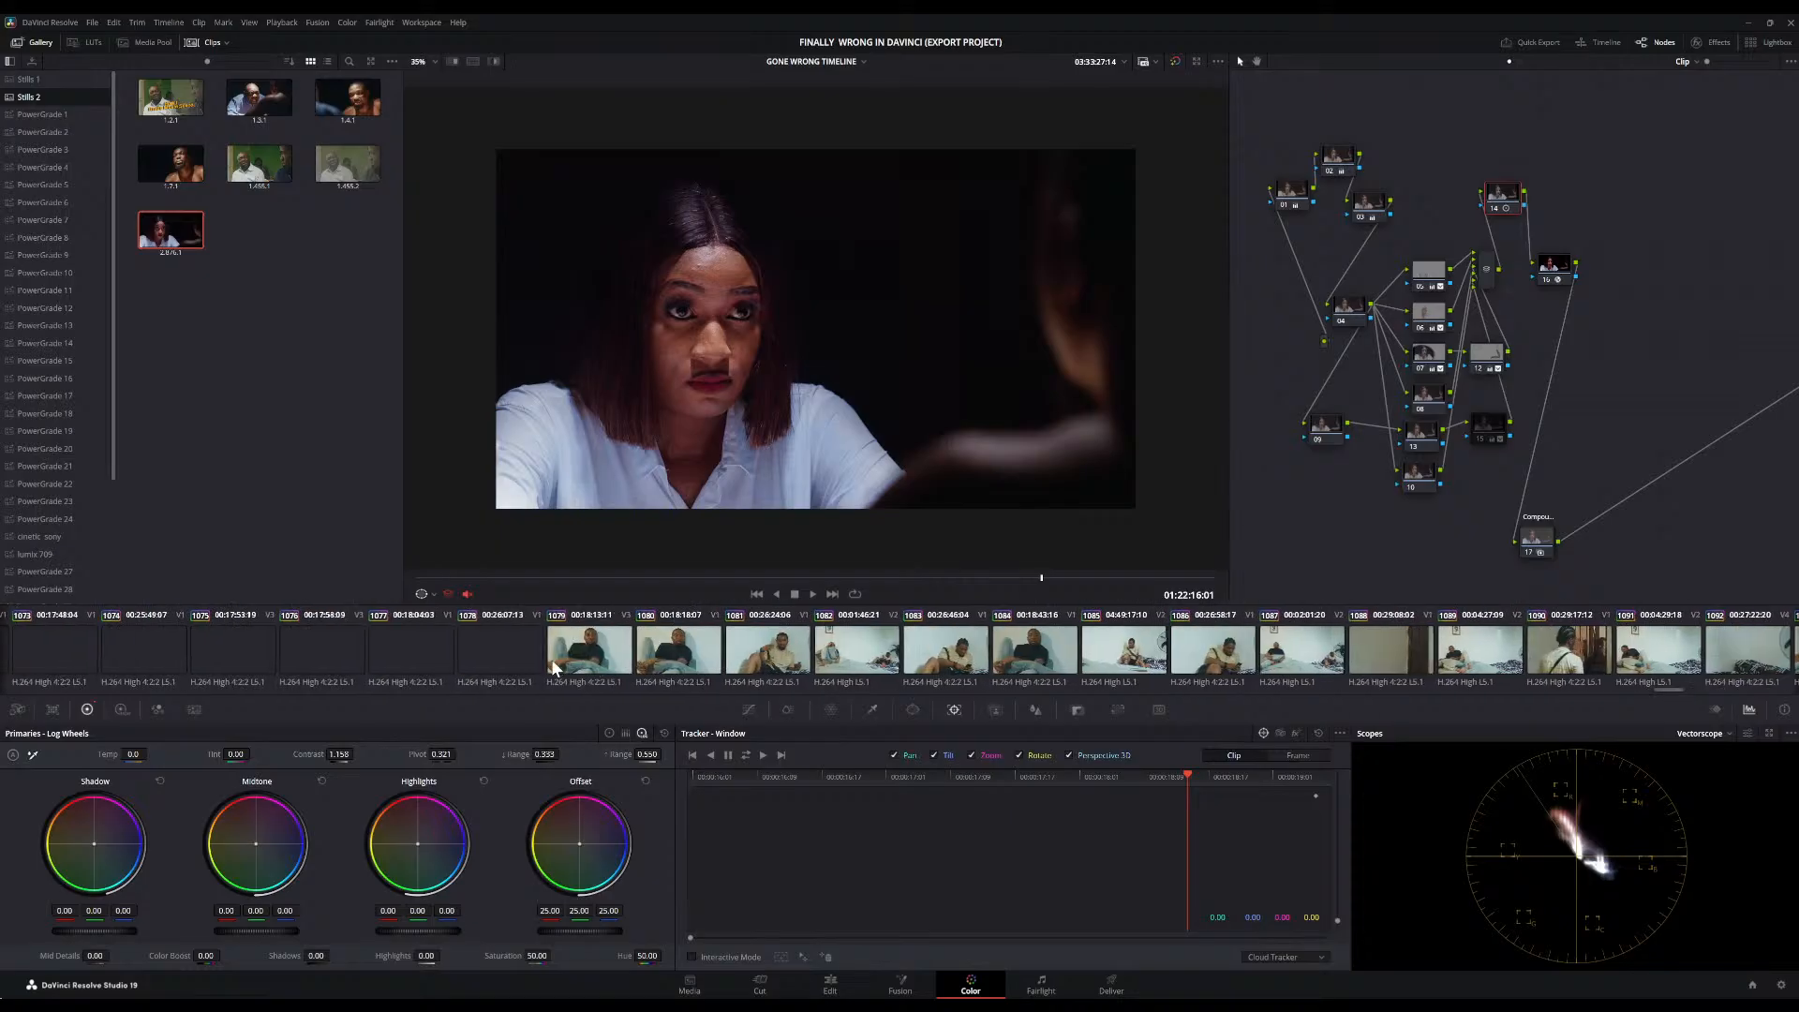
pyautogui.scroll(4, 553, 667)
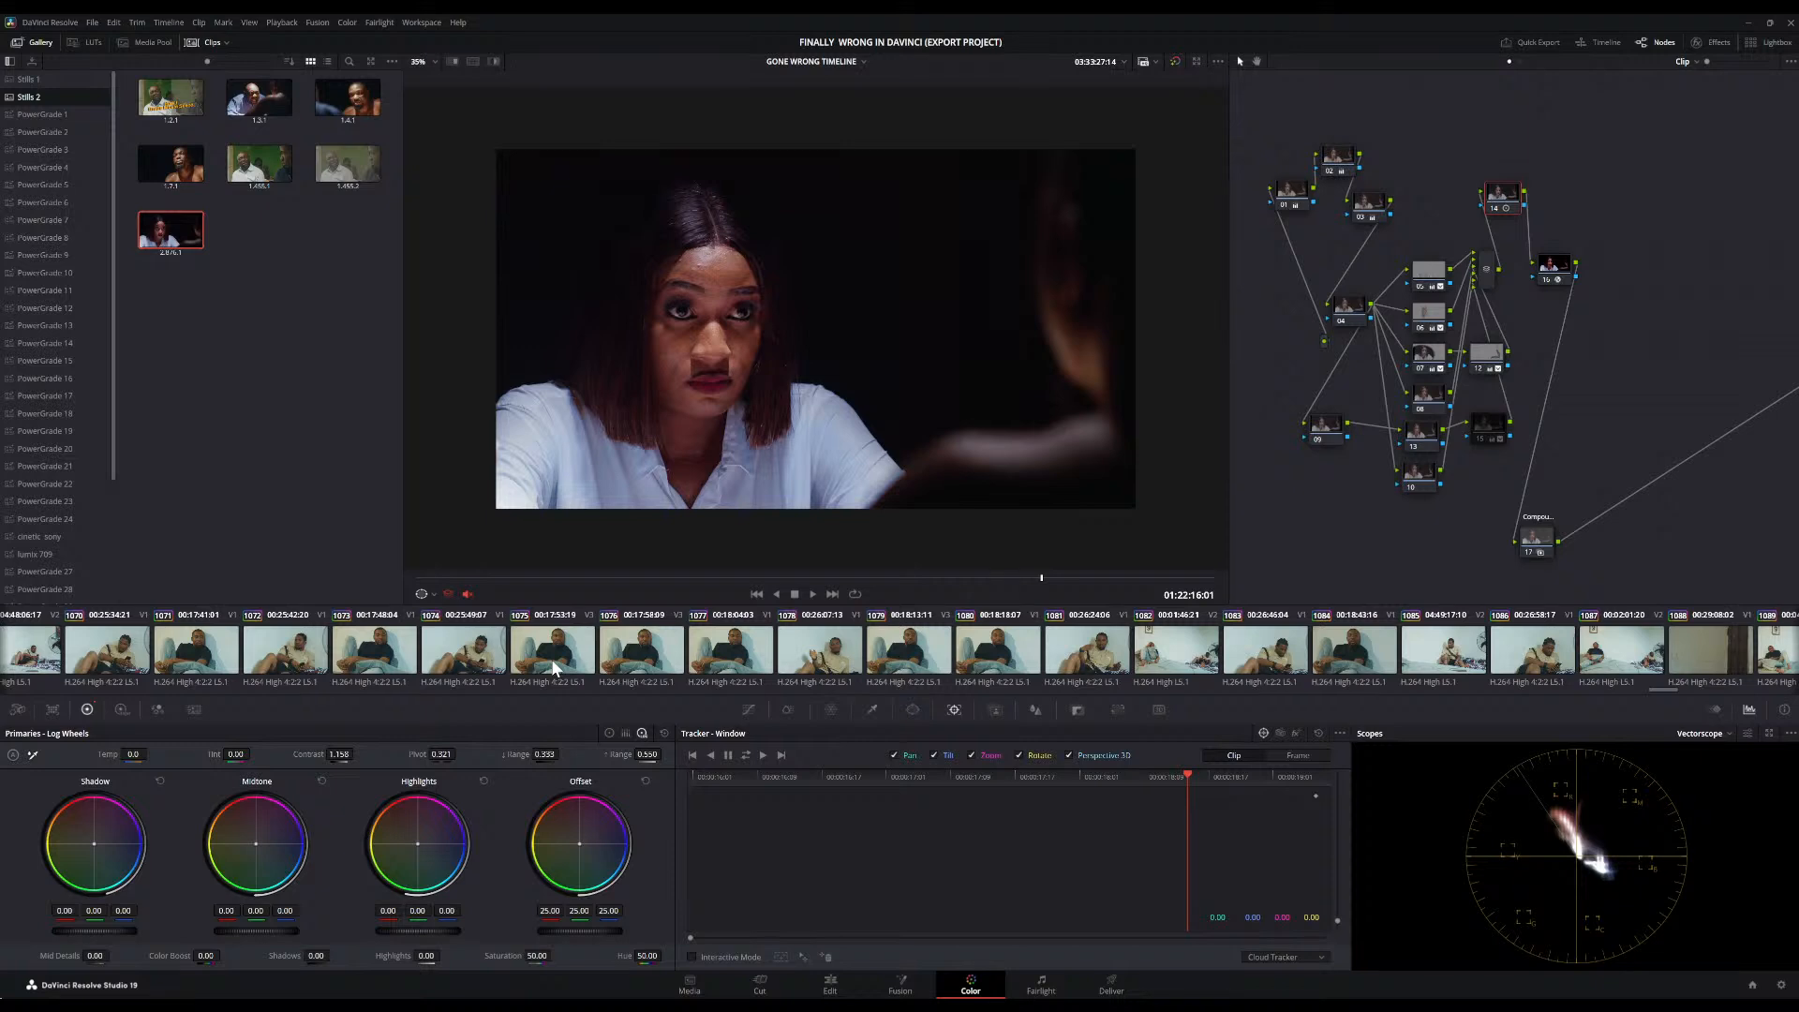
pyautogui.scroll(8, 521, 662)
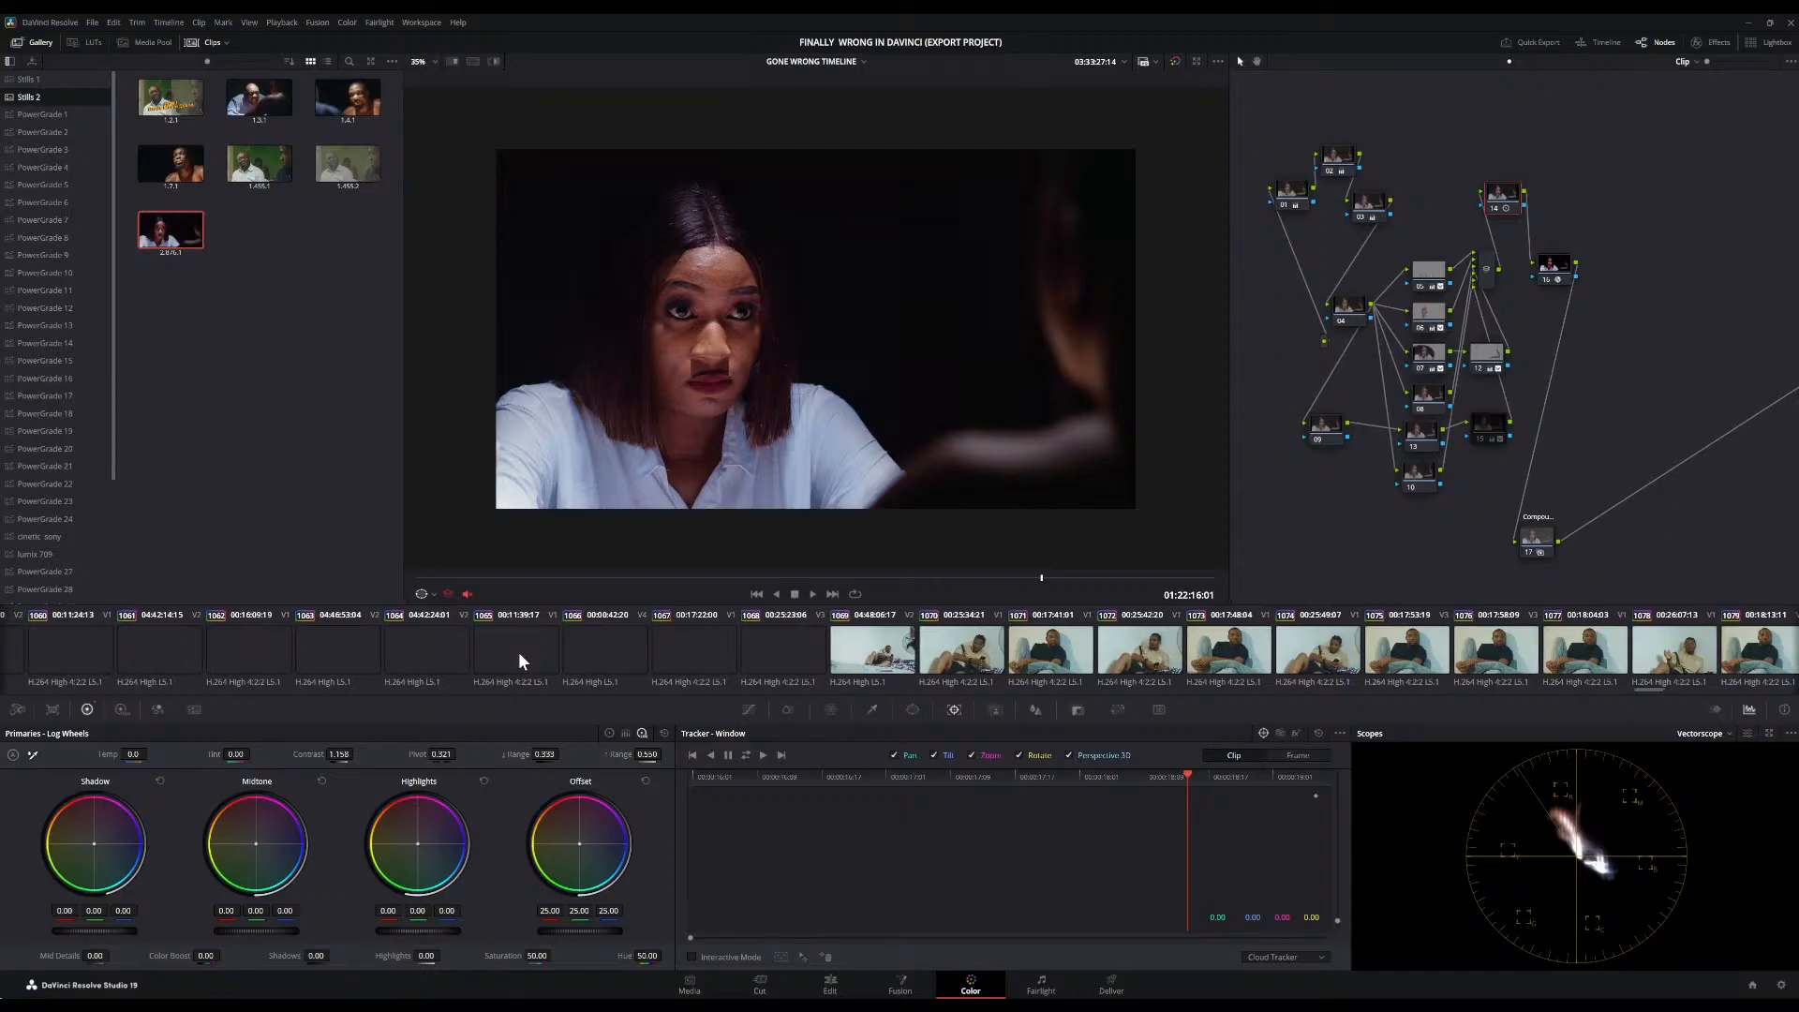
pyautogui.scroll(2, 520, 655)
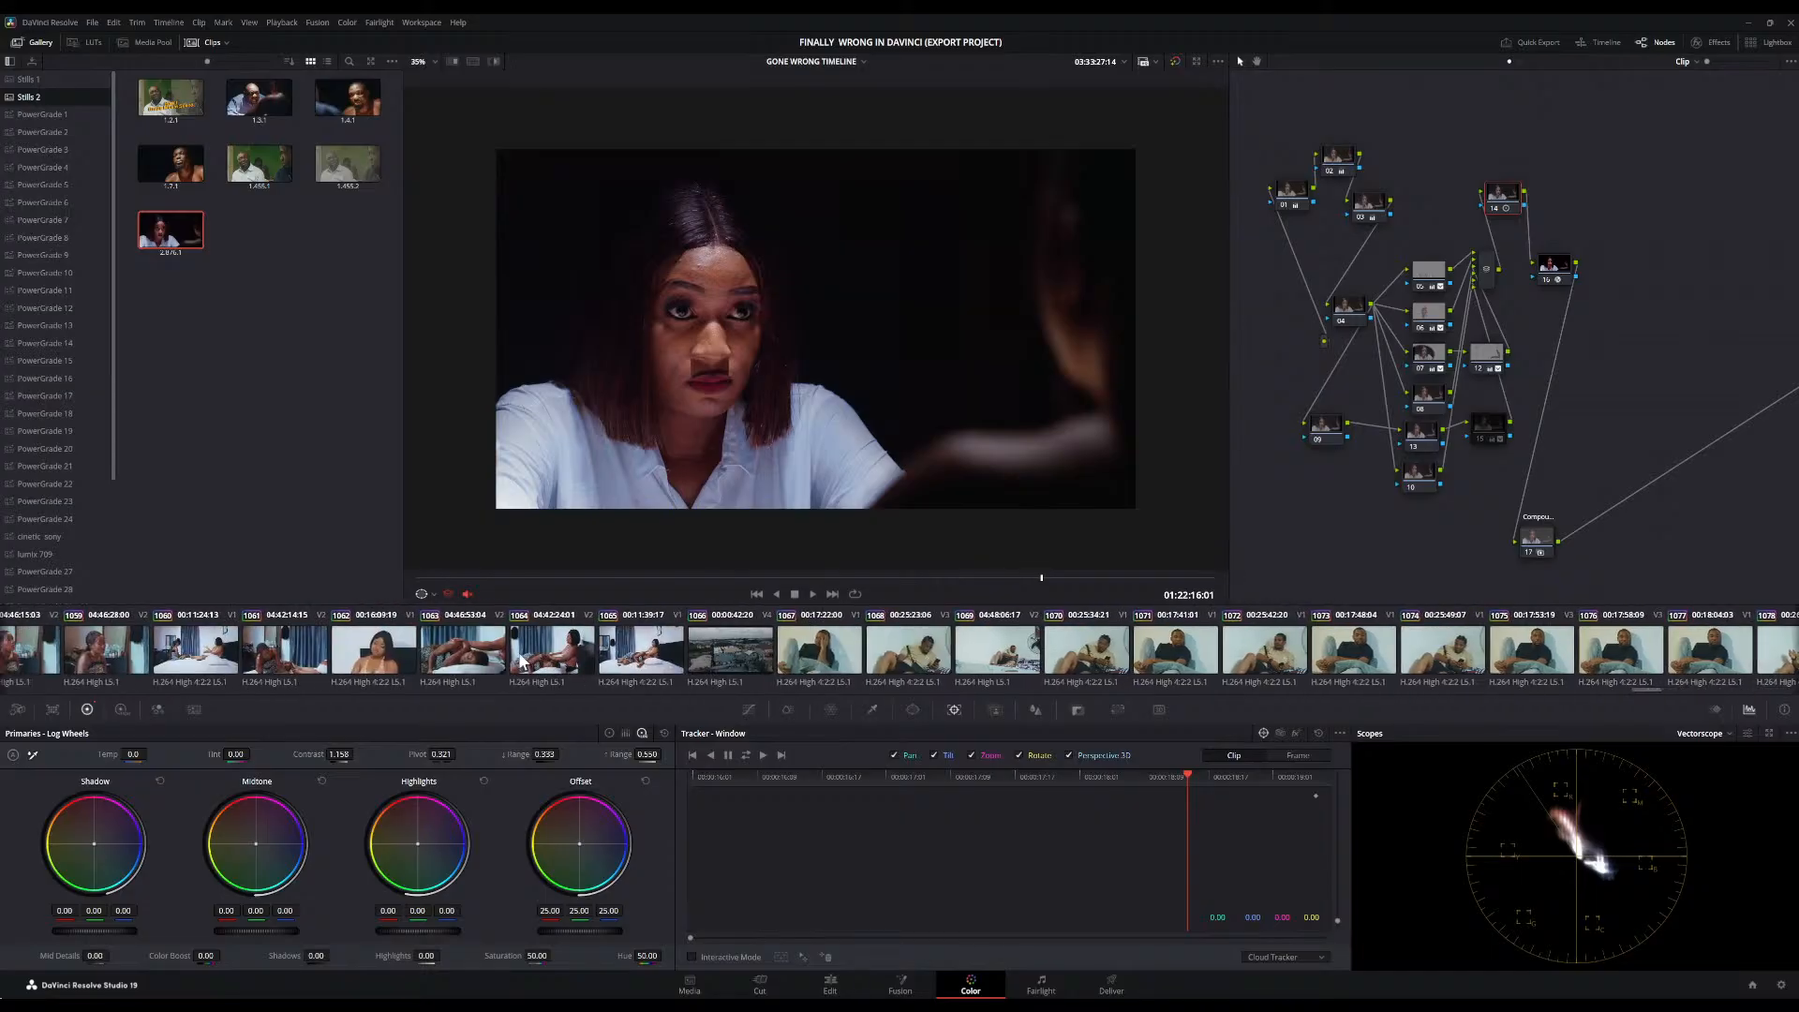
pyautogui.scroll(6, 522, 661)
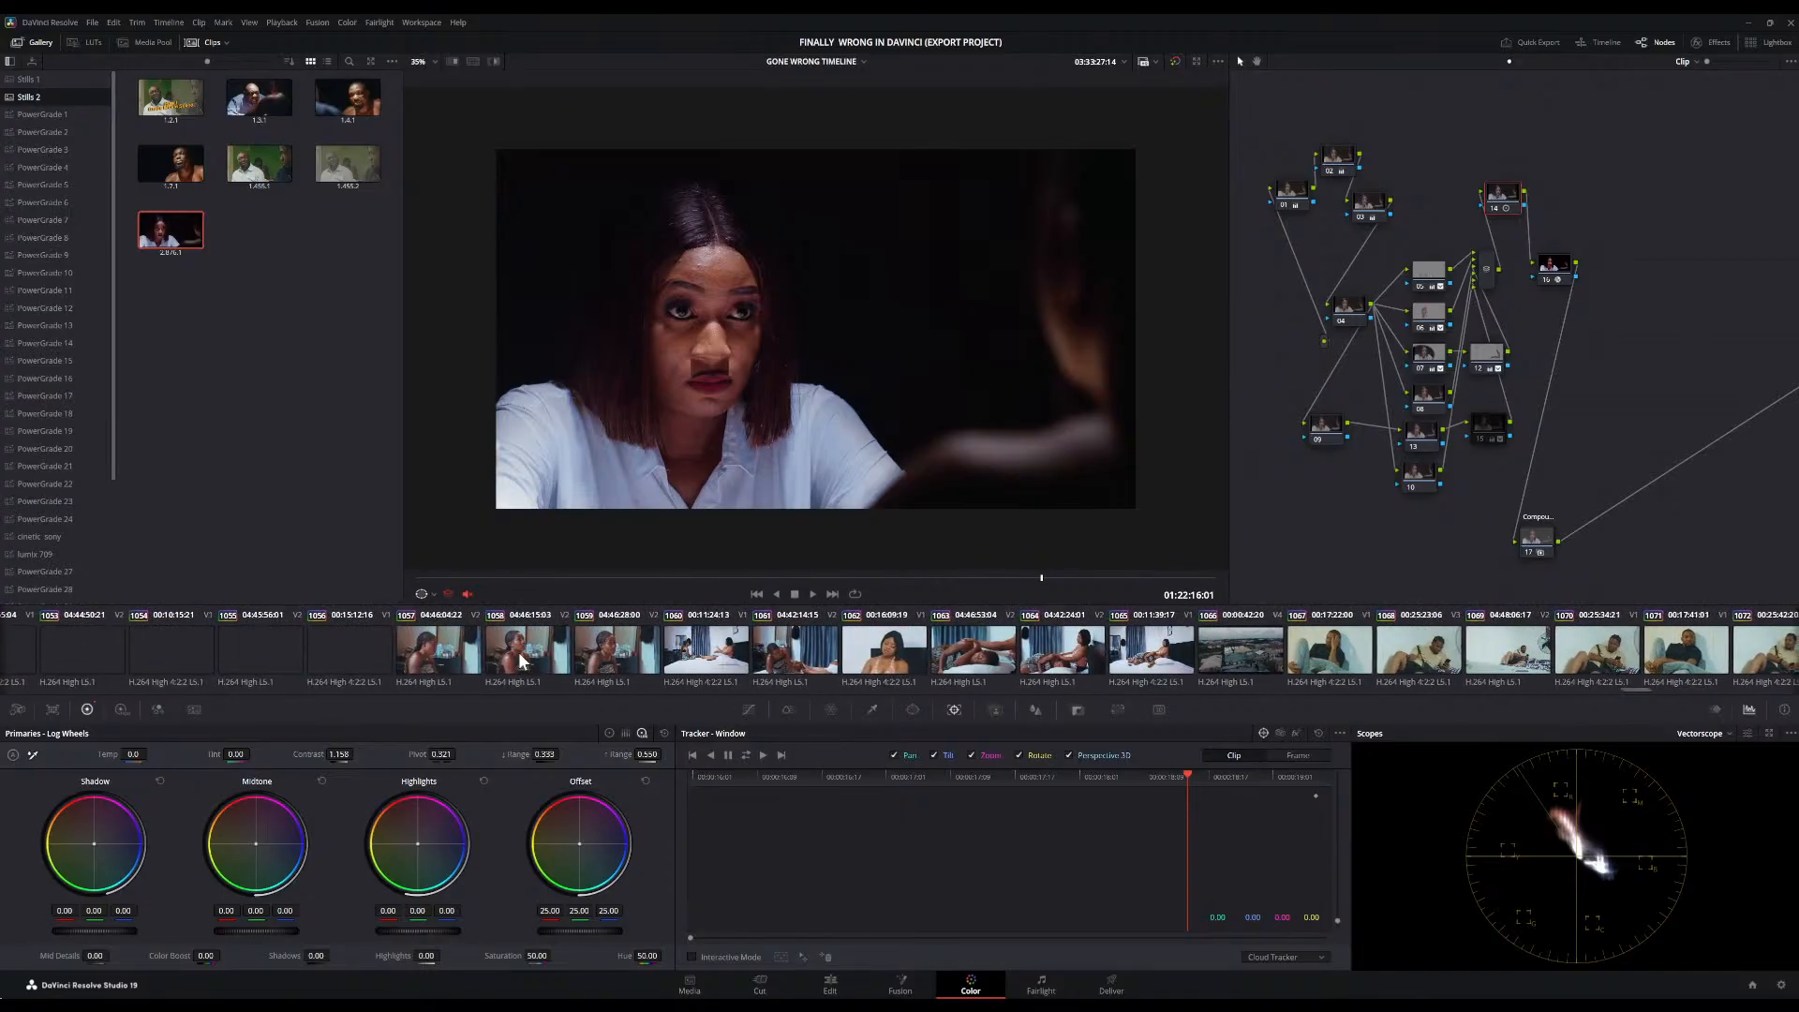
pyautogui.scroll(10, 522, 661)
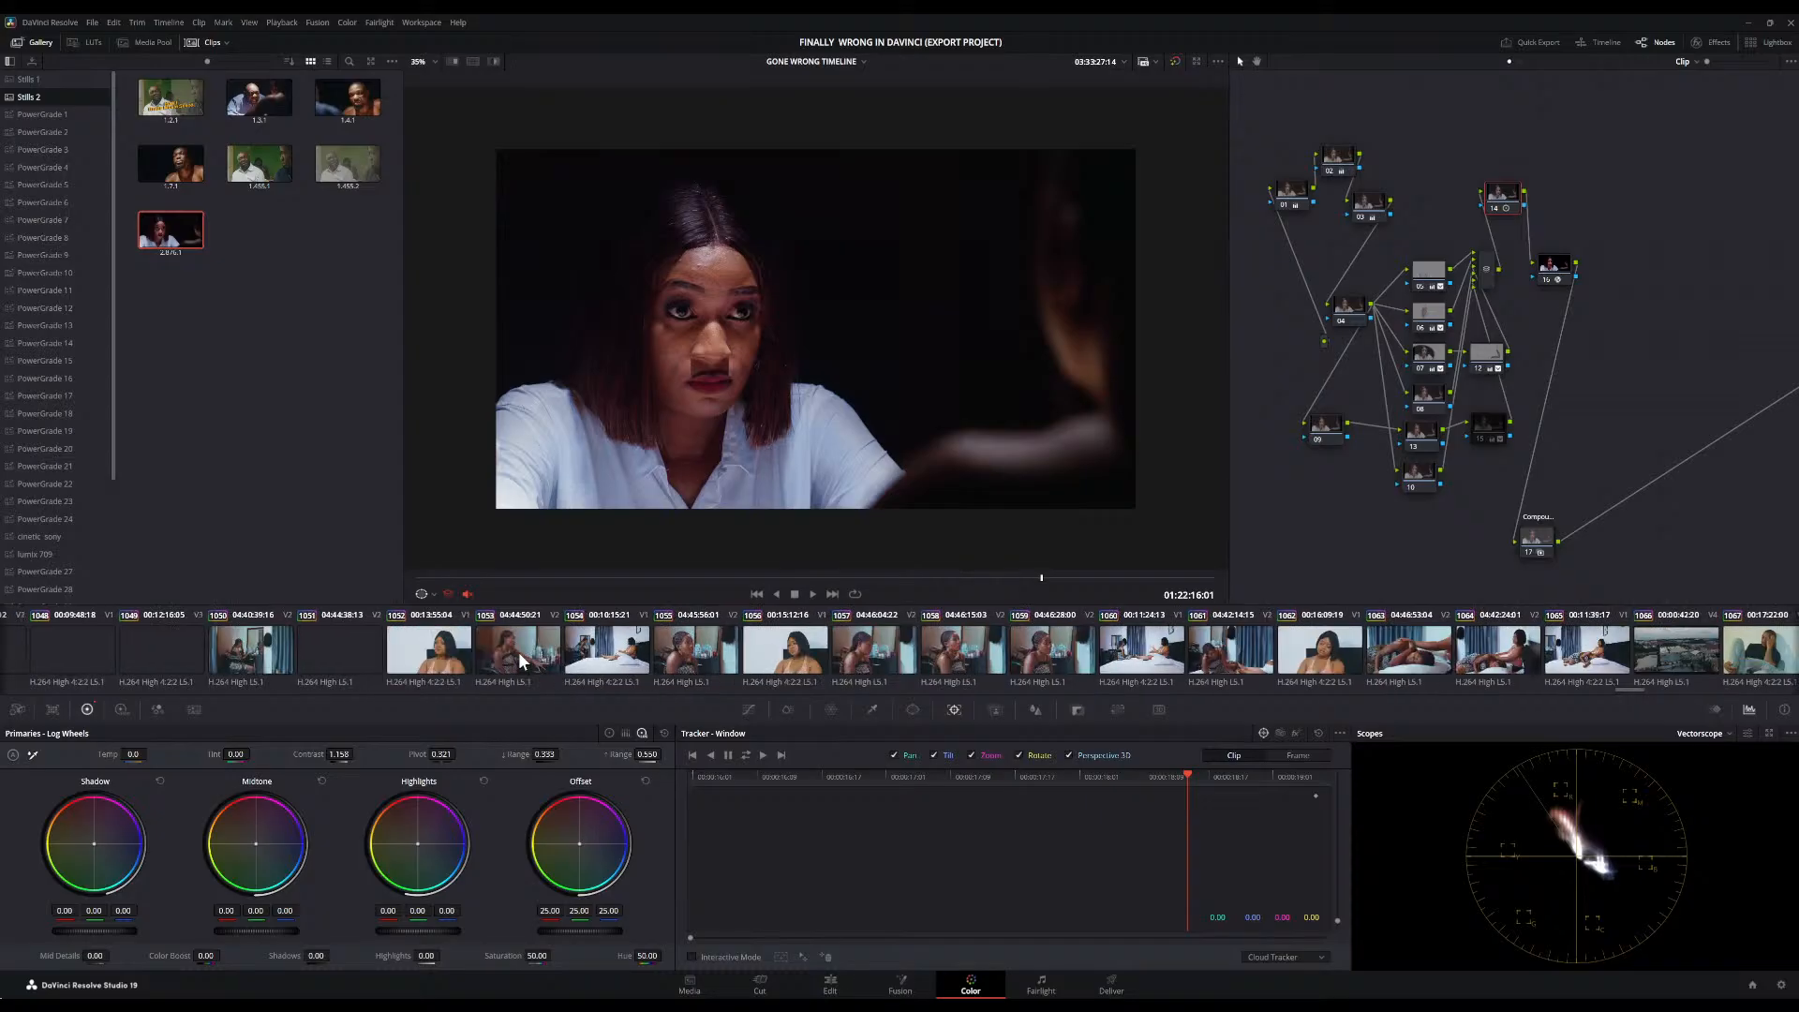
pyautogui.scroll(4, 522, 662)
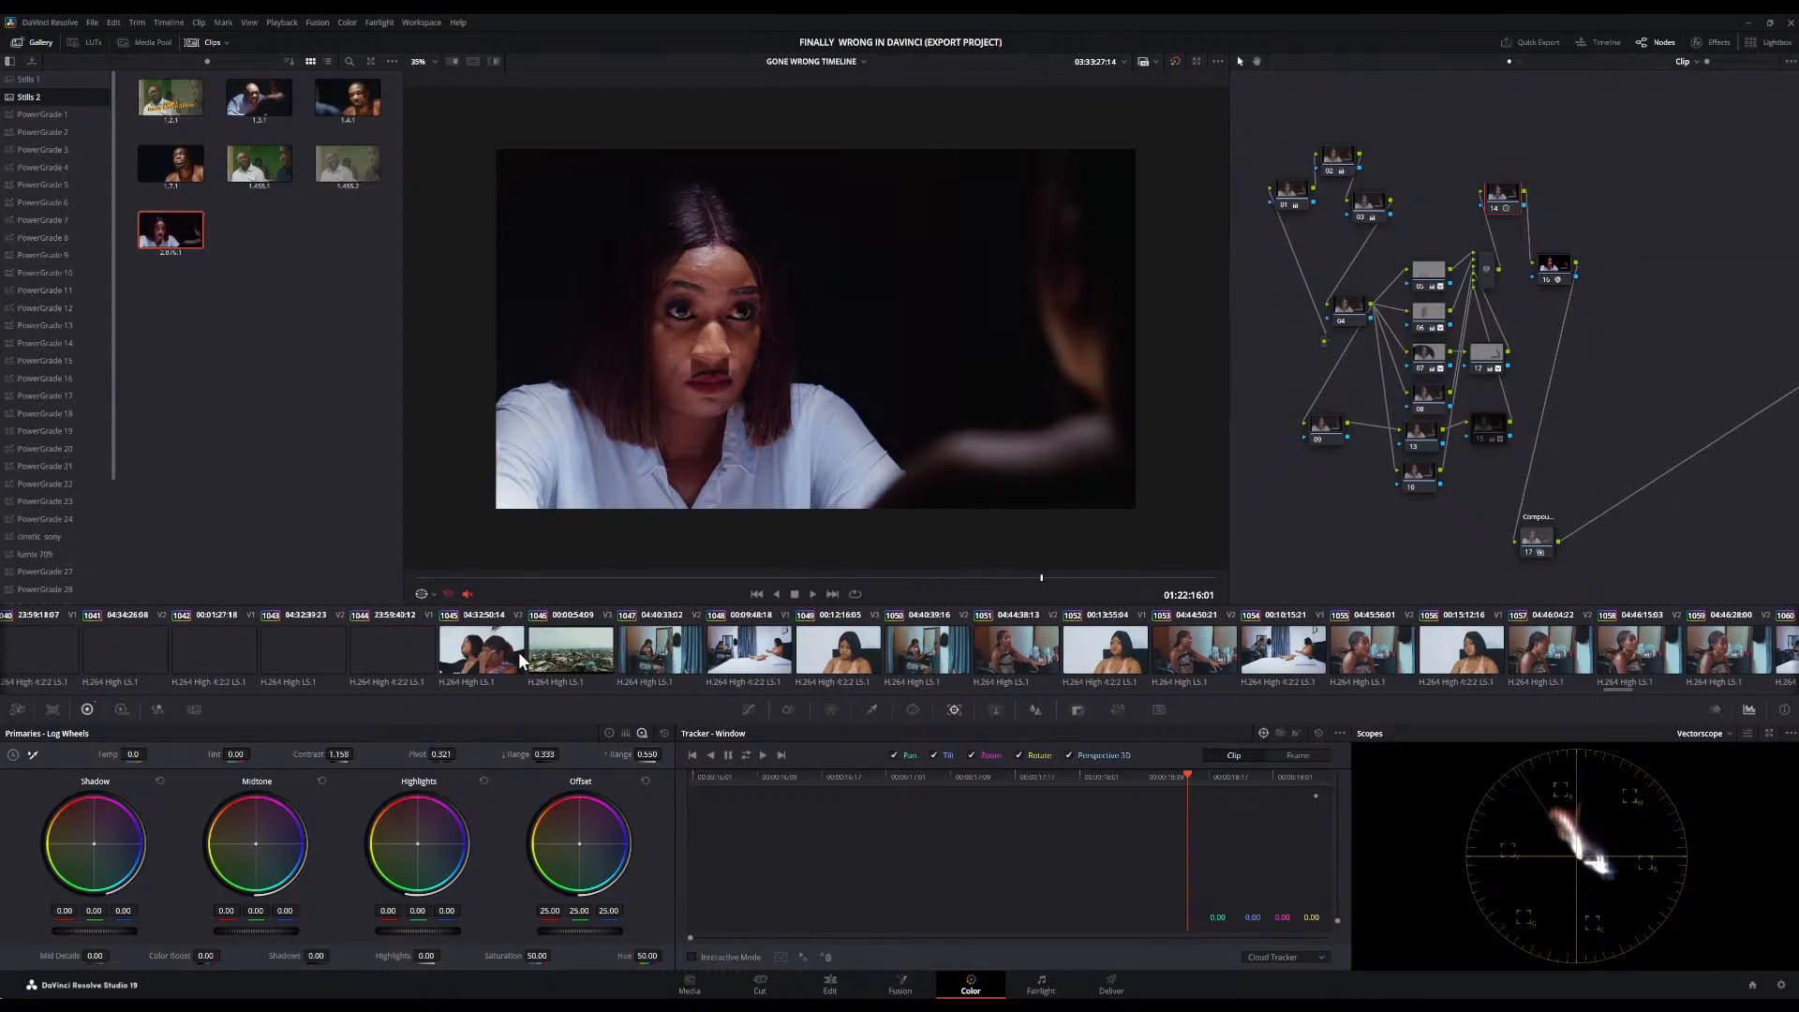
pyautogui.scroll(4, 522, 662)
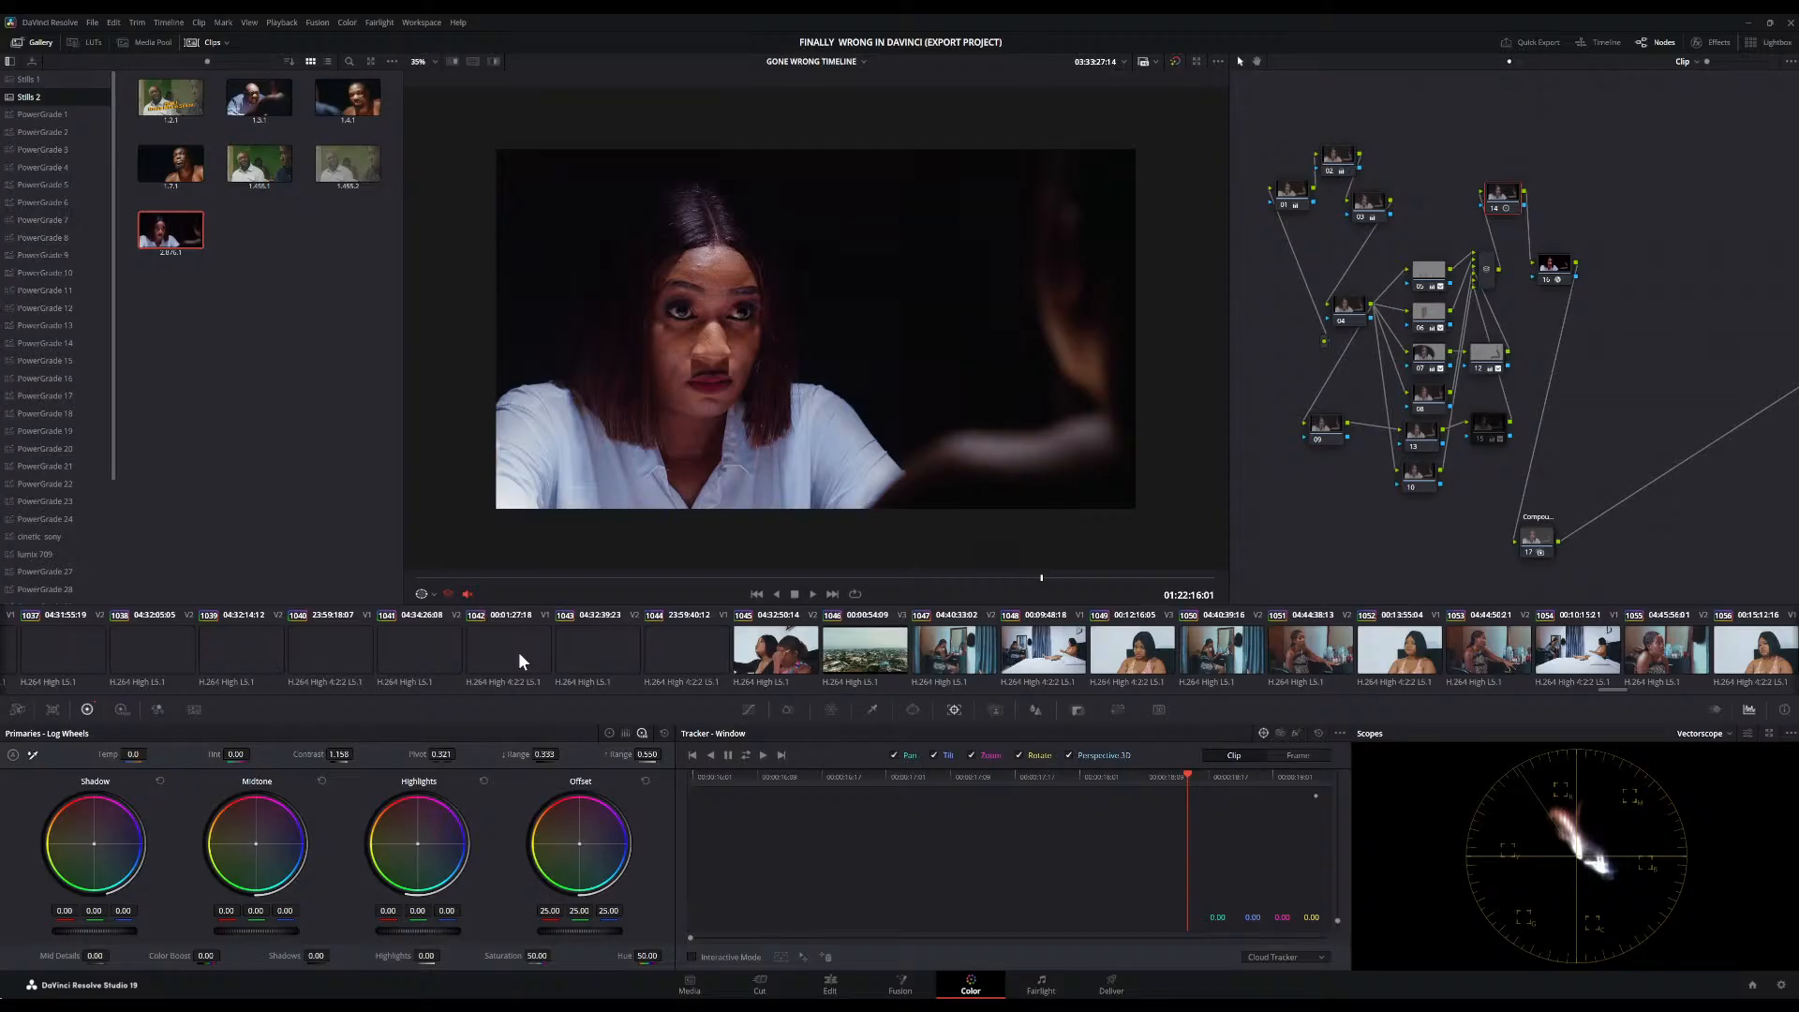
pyautogui.scroll(10, 520, 659)
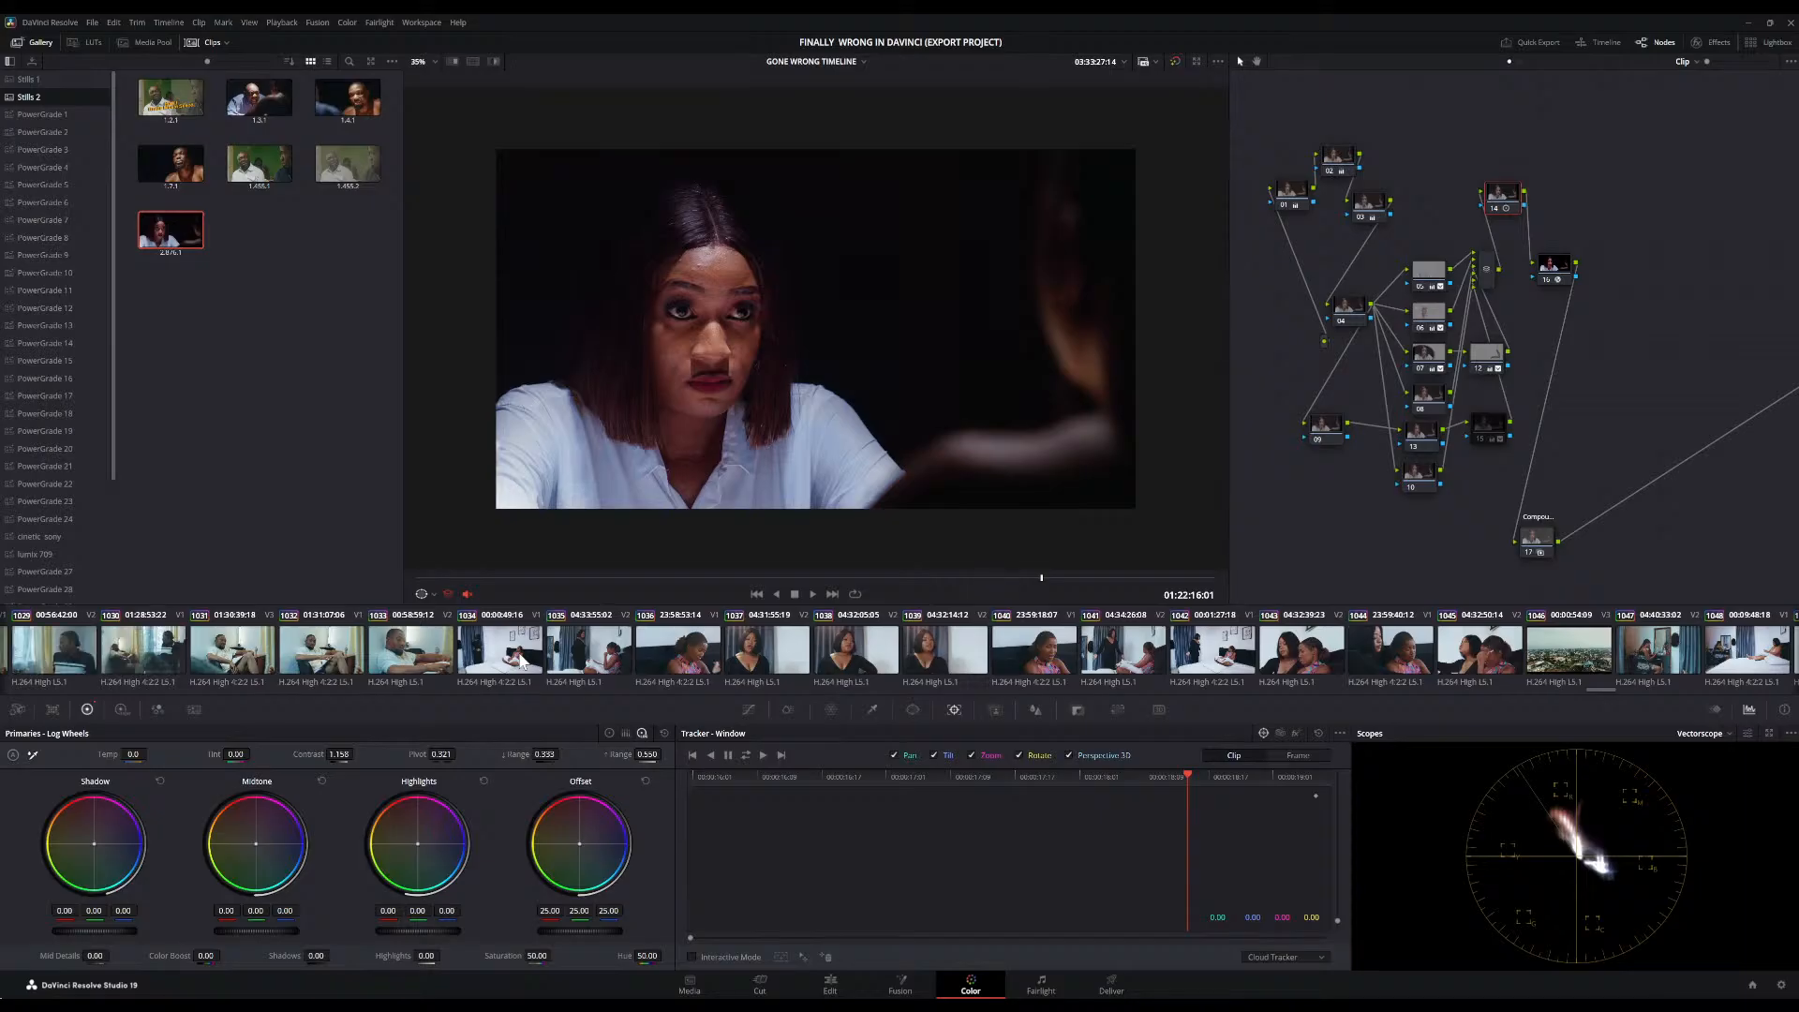
pyautogui.scroll(5, 520, 659)
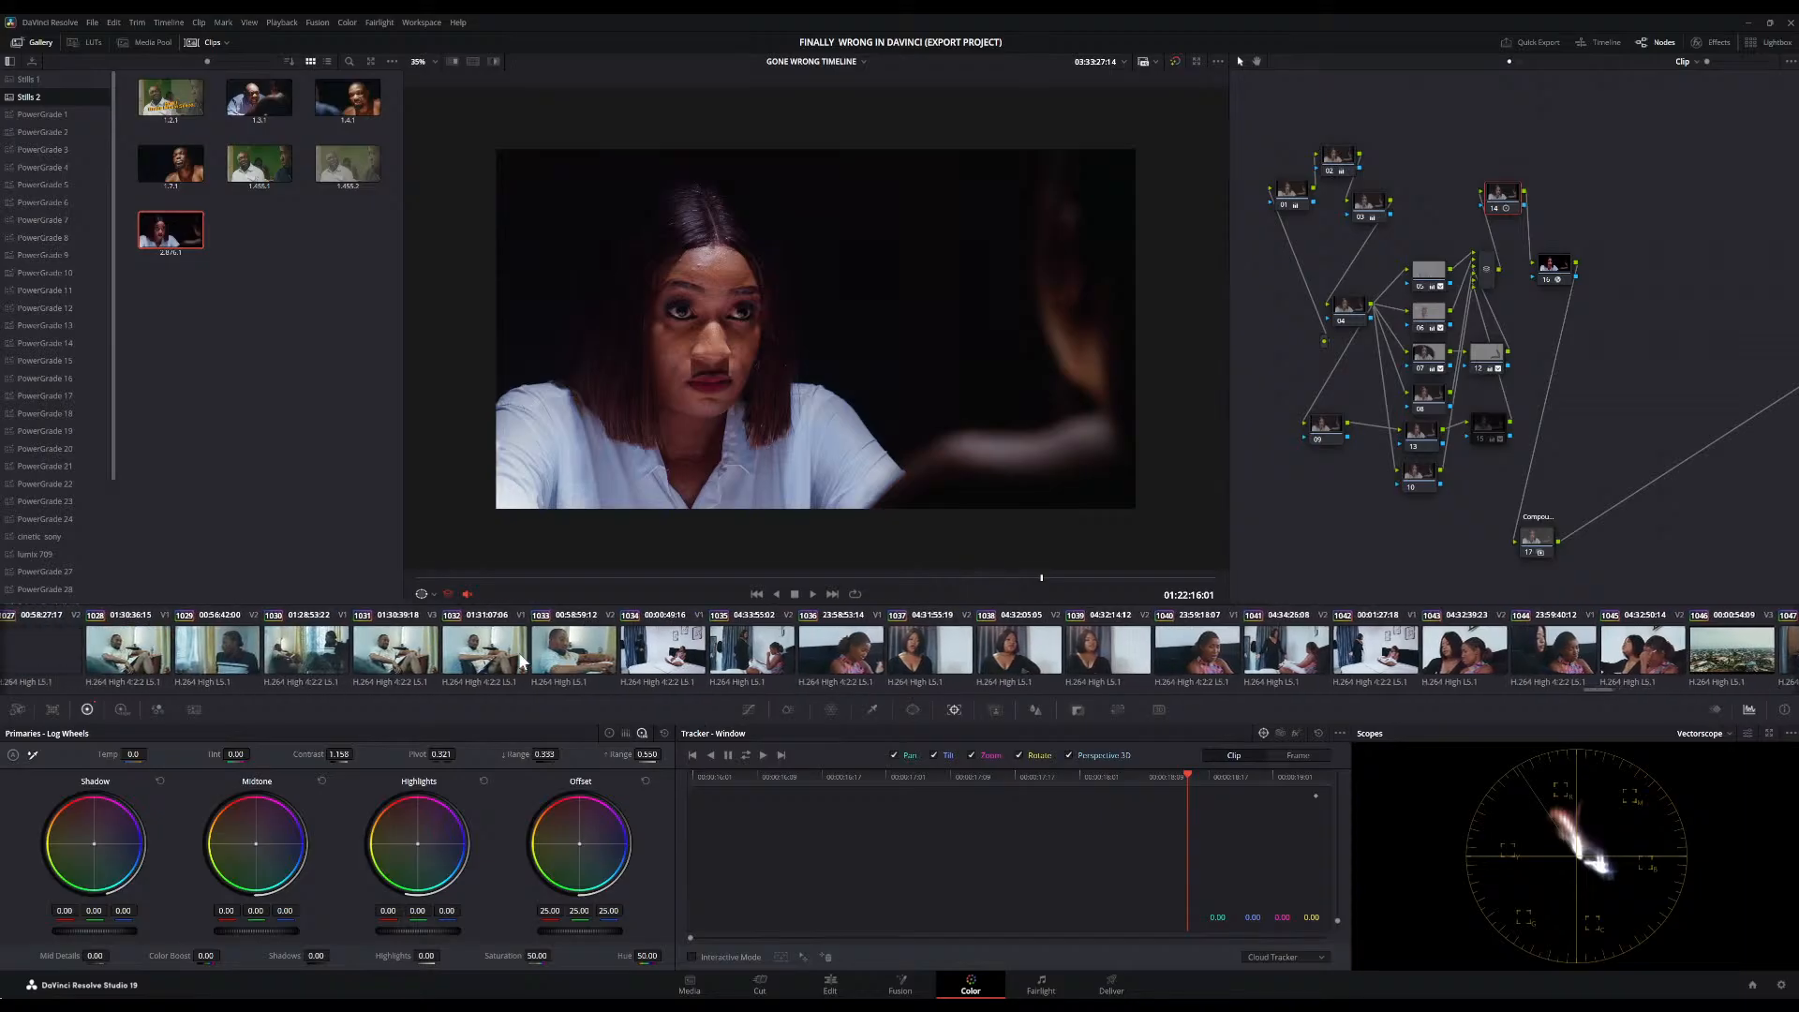
pyautogui.scroll(2, 520, 659)
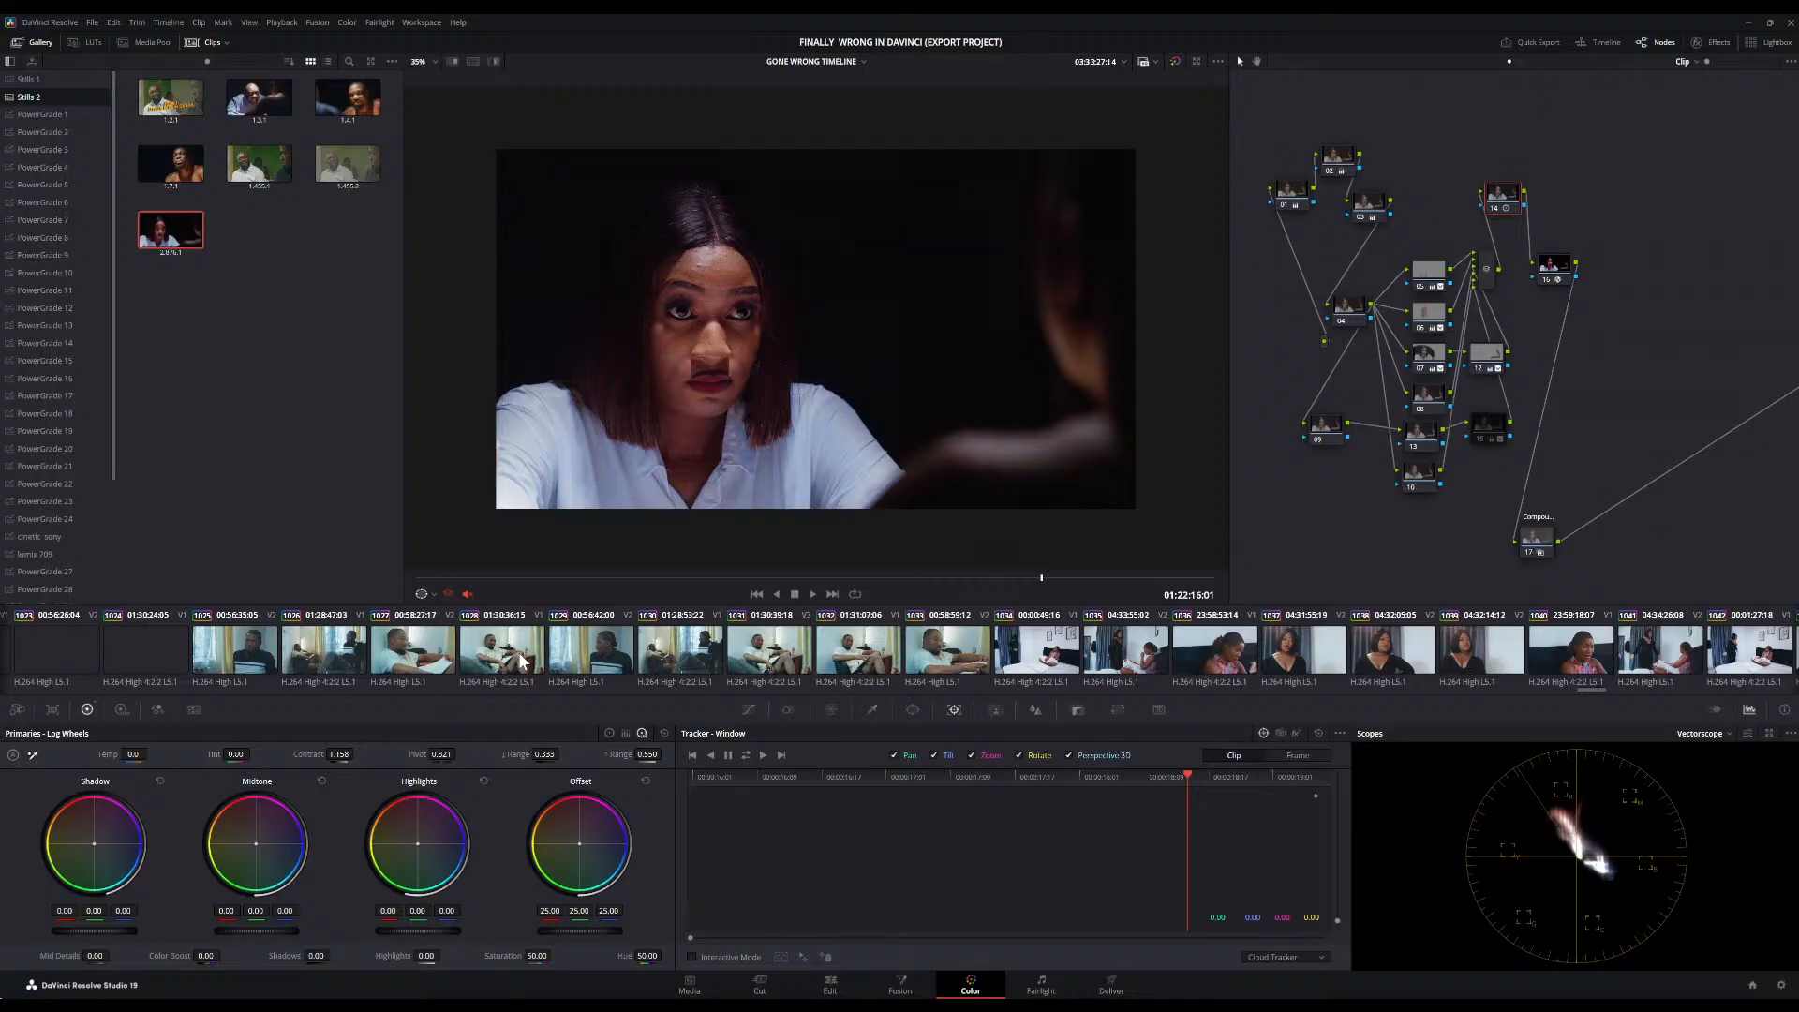
pyautogui.scroll(7, 522, 660)
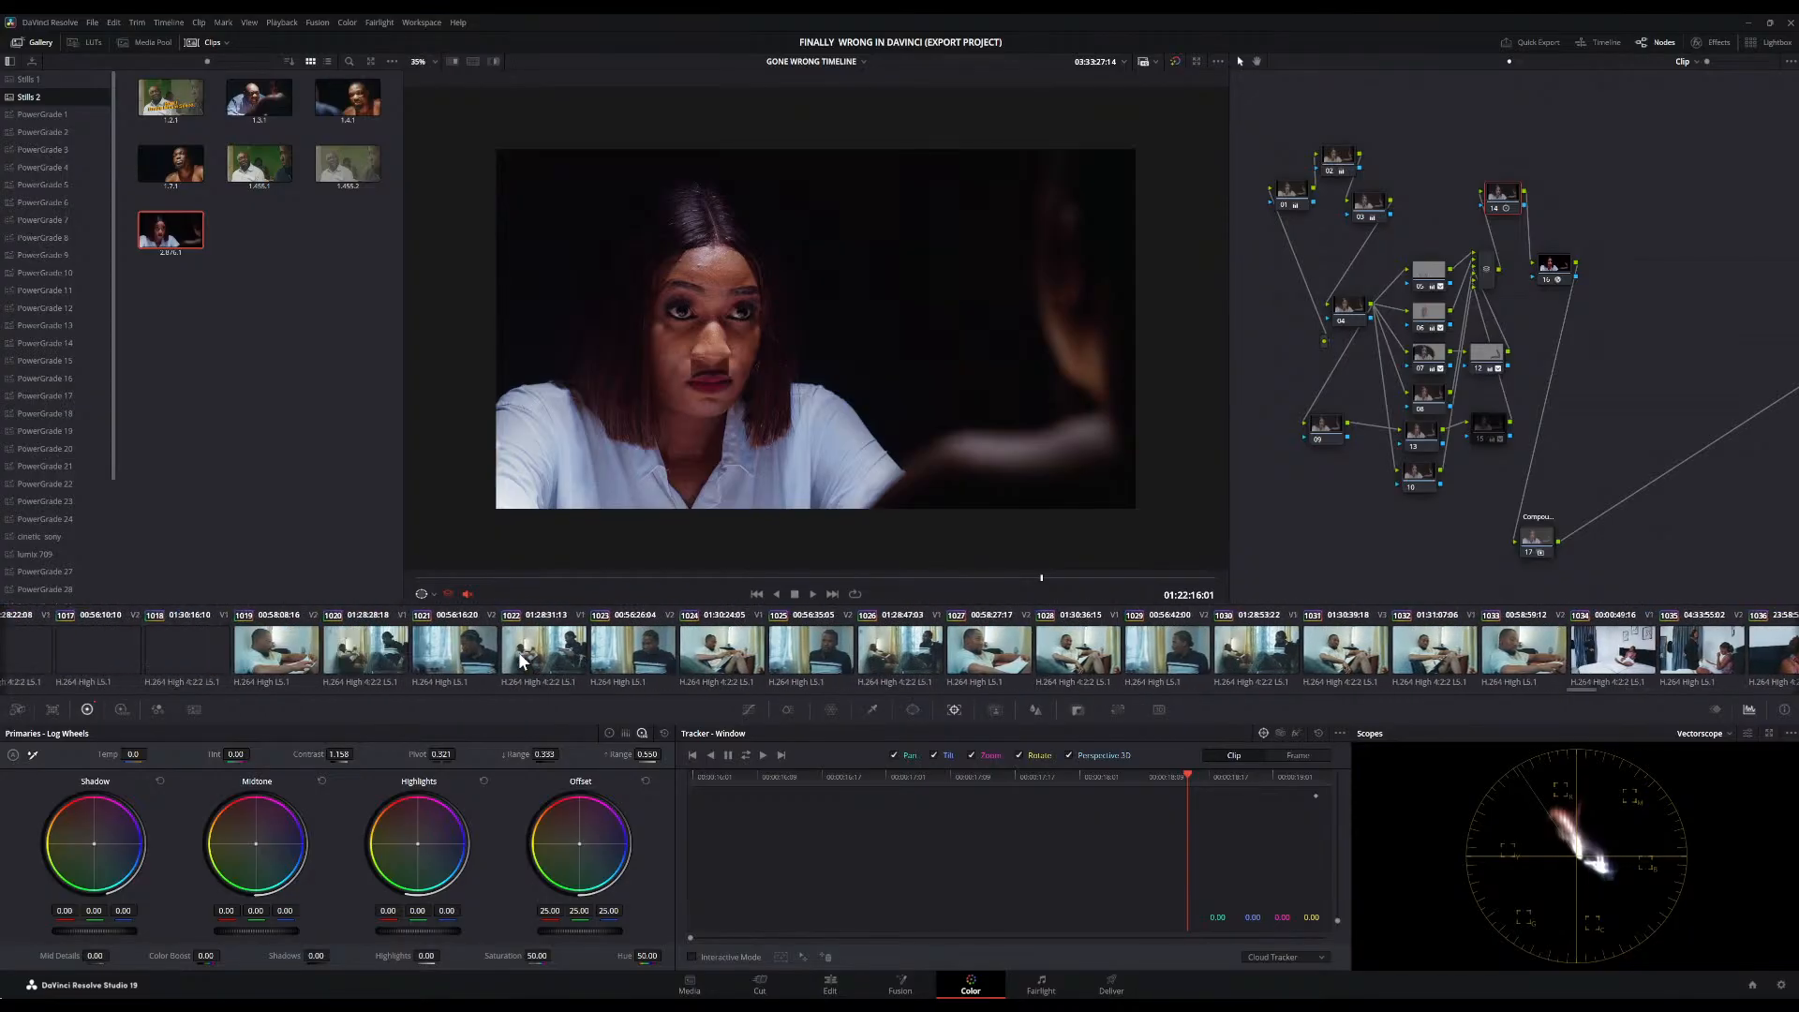
pyautogui.scroll(6, 522, 659)
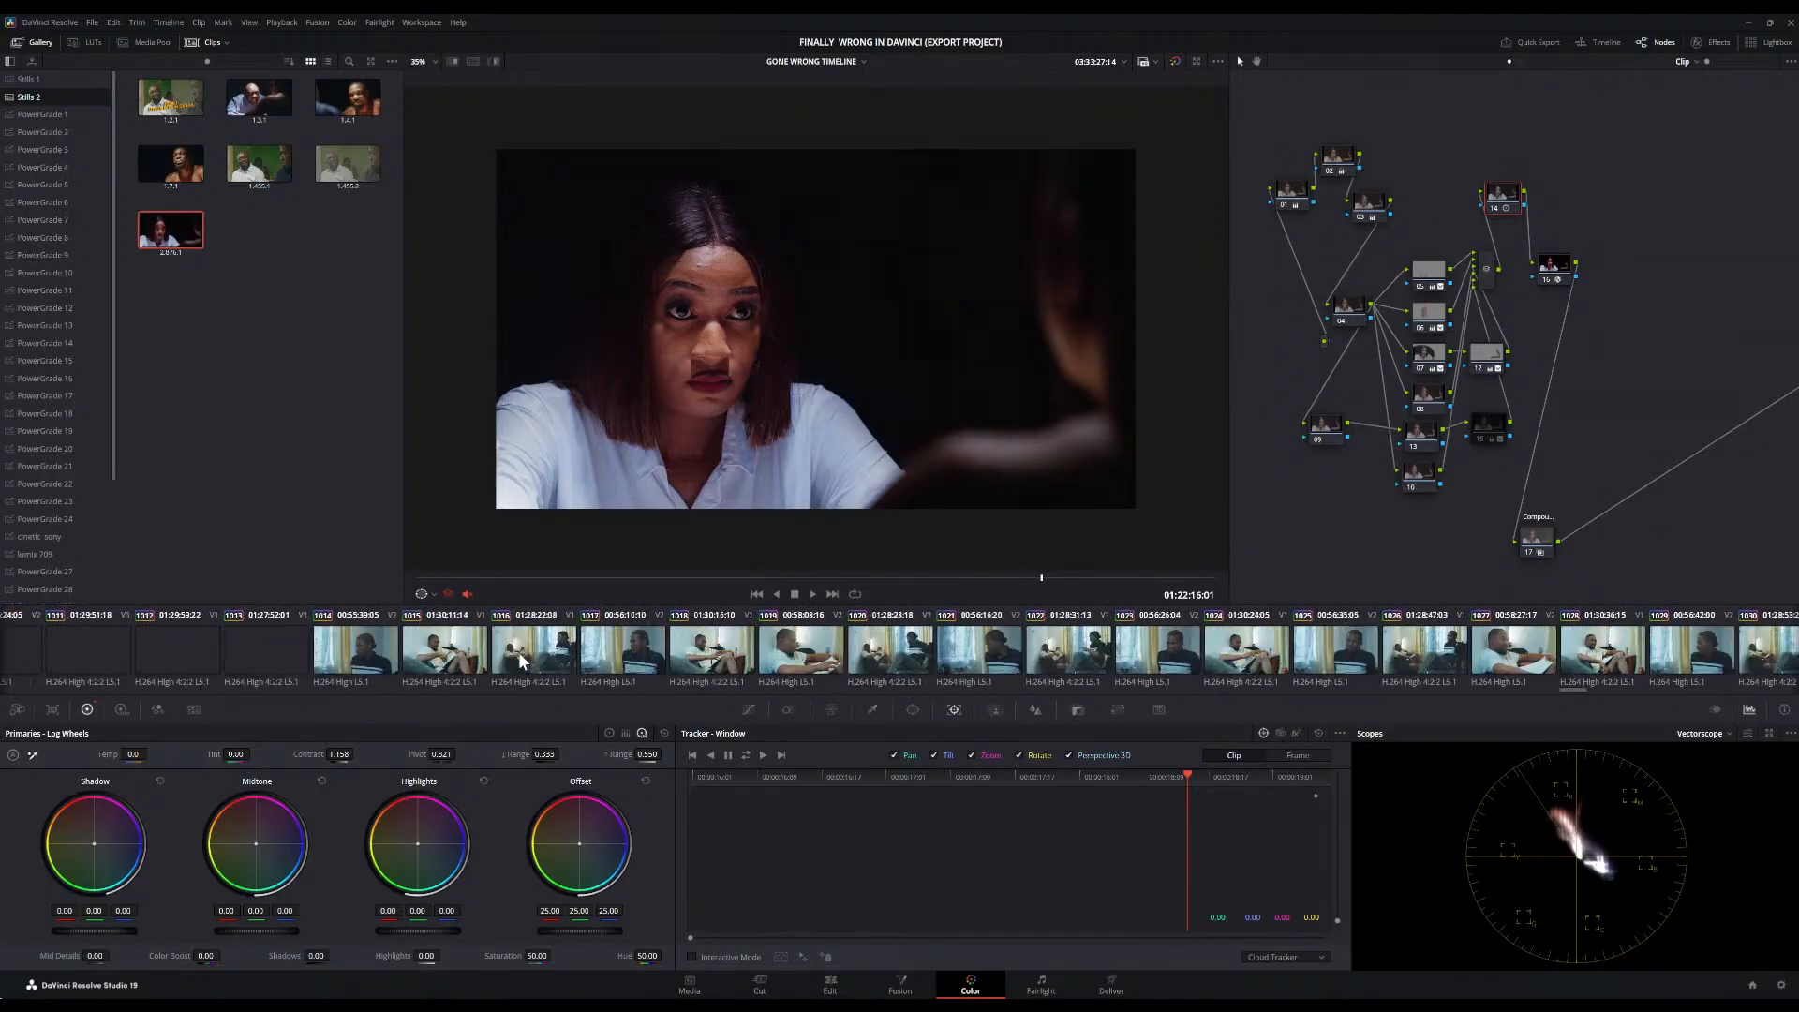
pyautogui.scroll(4, 522, 660)
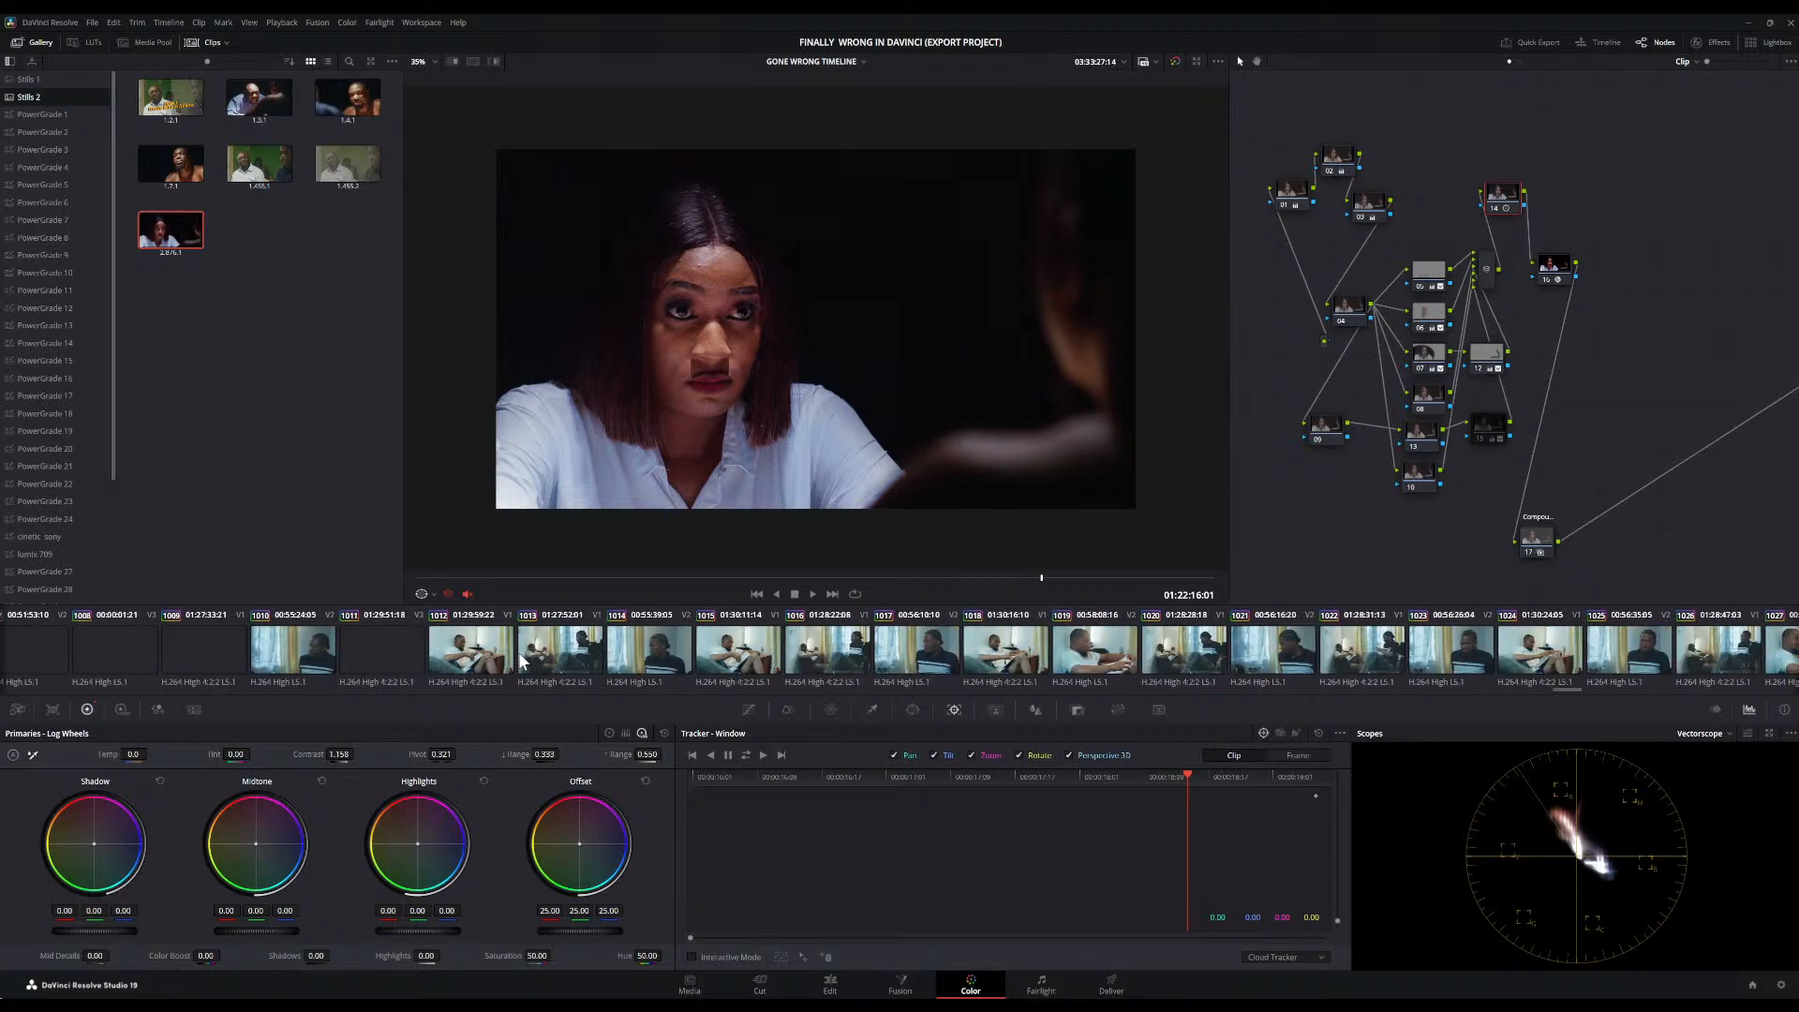
# Open the contents of the compound node and display the CINETICFILMZ folder of the LUT library
pyautogui.scroll(3, 522, 659)
pyautogui.scroll(2, 522, 660)
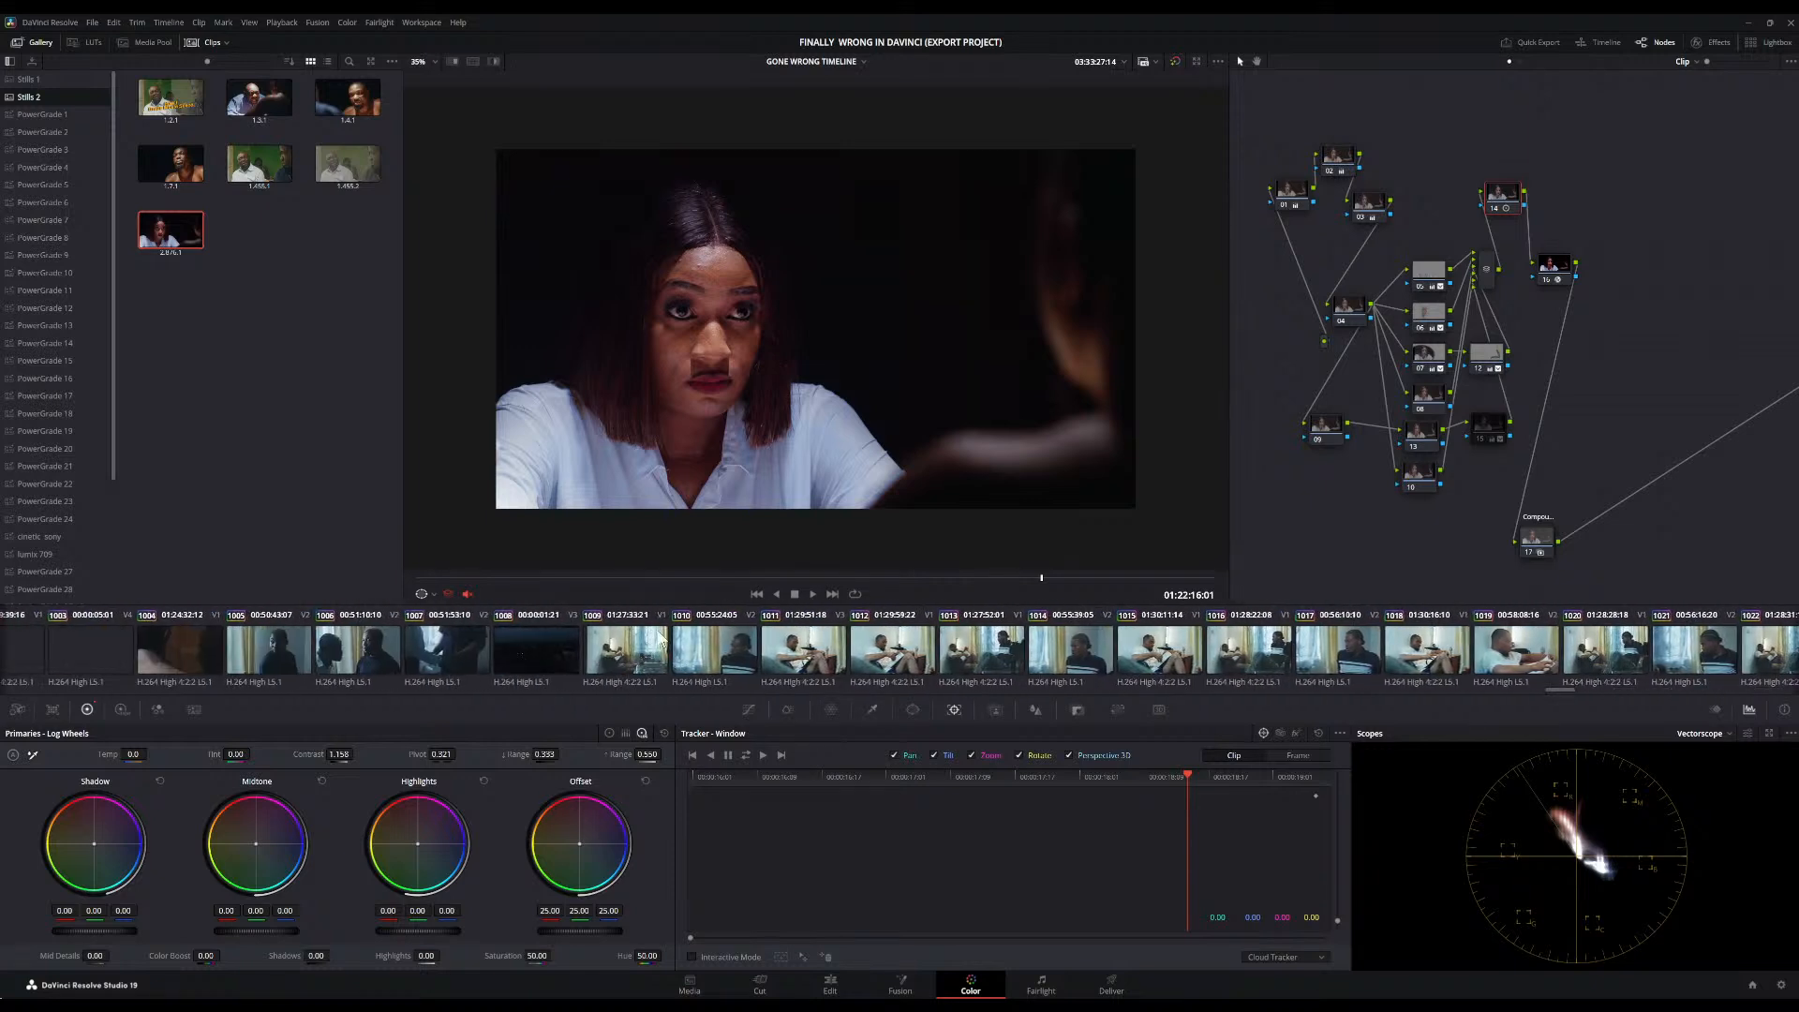
pyautogui.doubleClick(1537, 539)
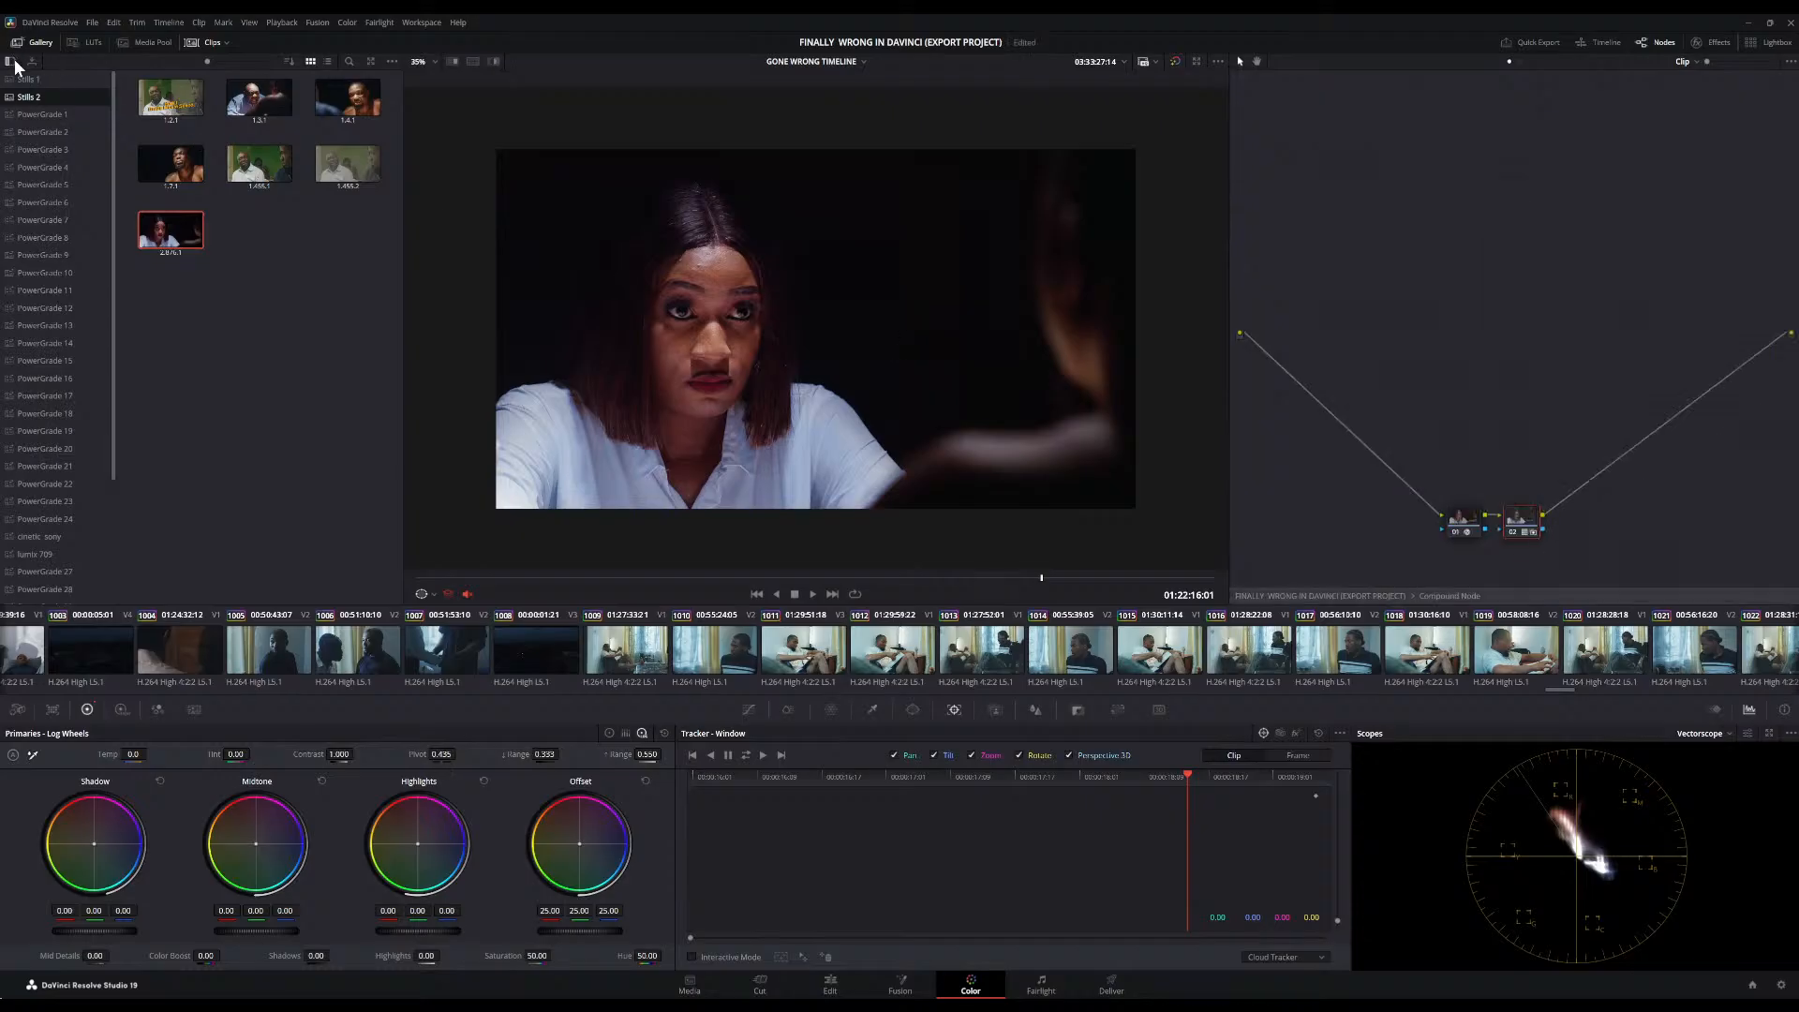
pyautogui.click(74, 47)
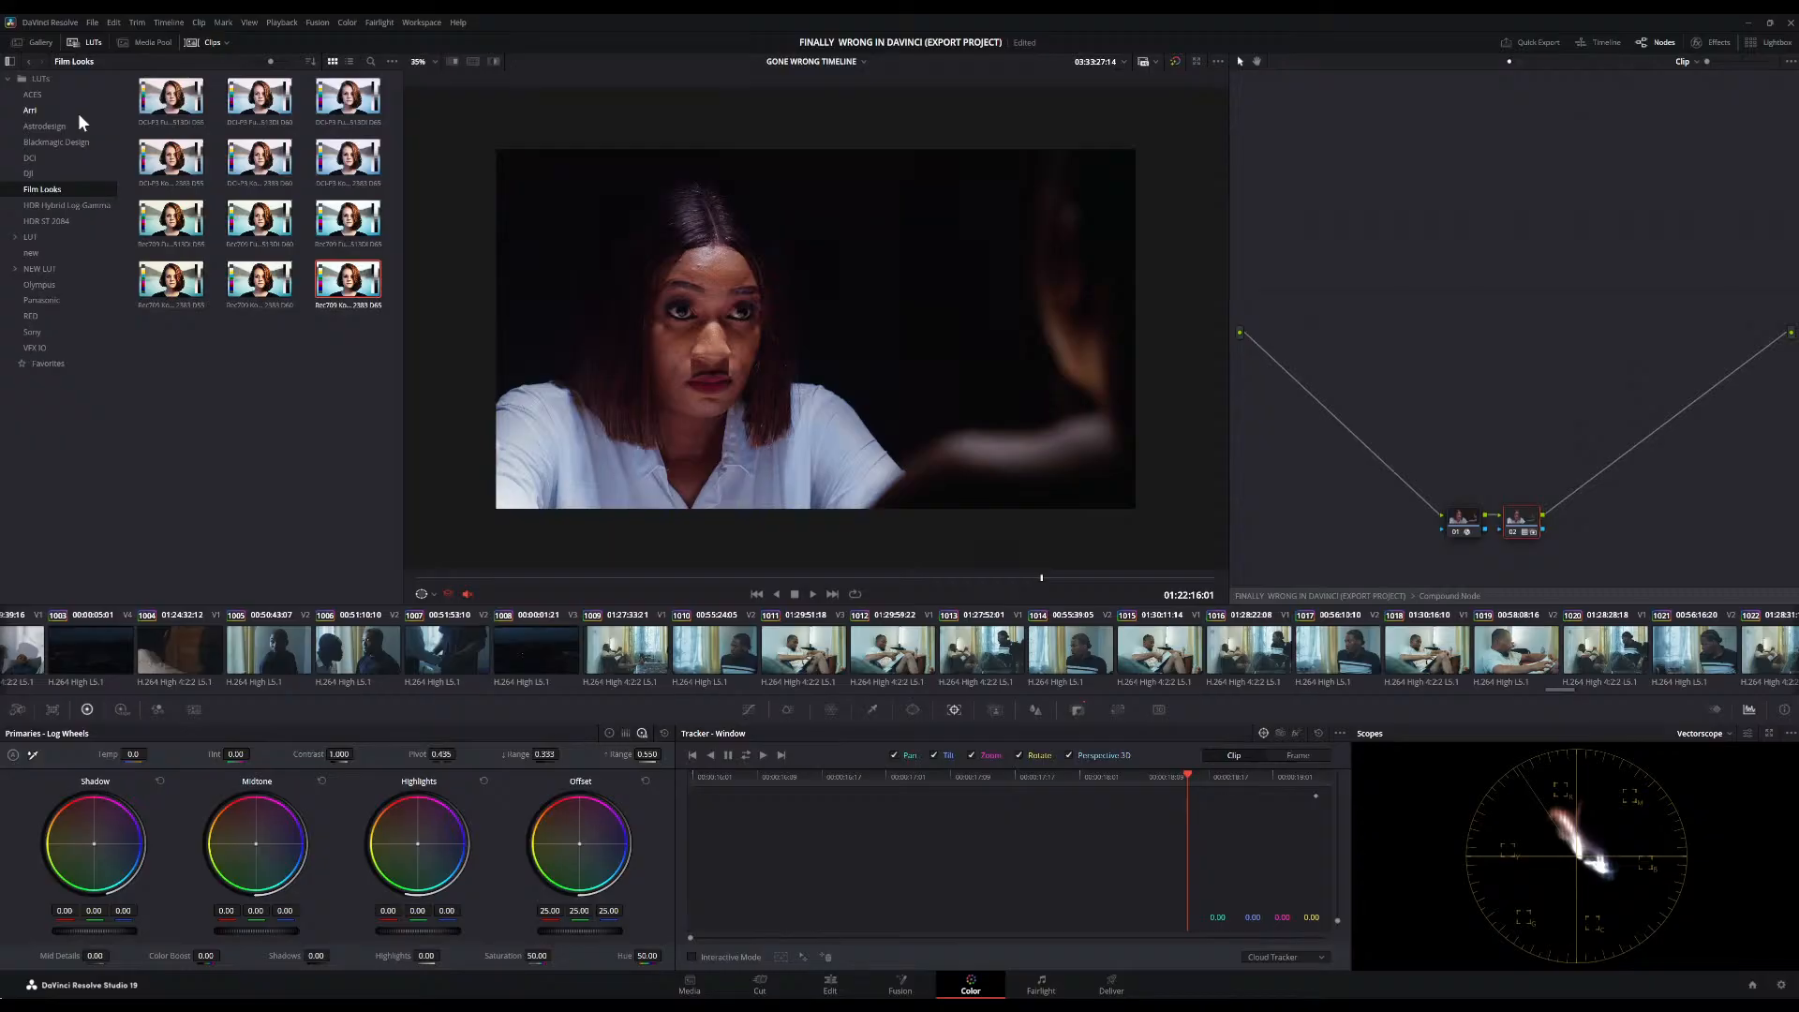
pyautogui.click(47, 238)
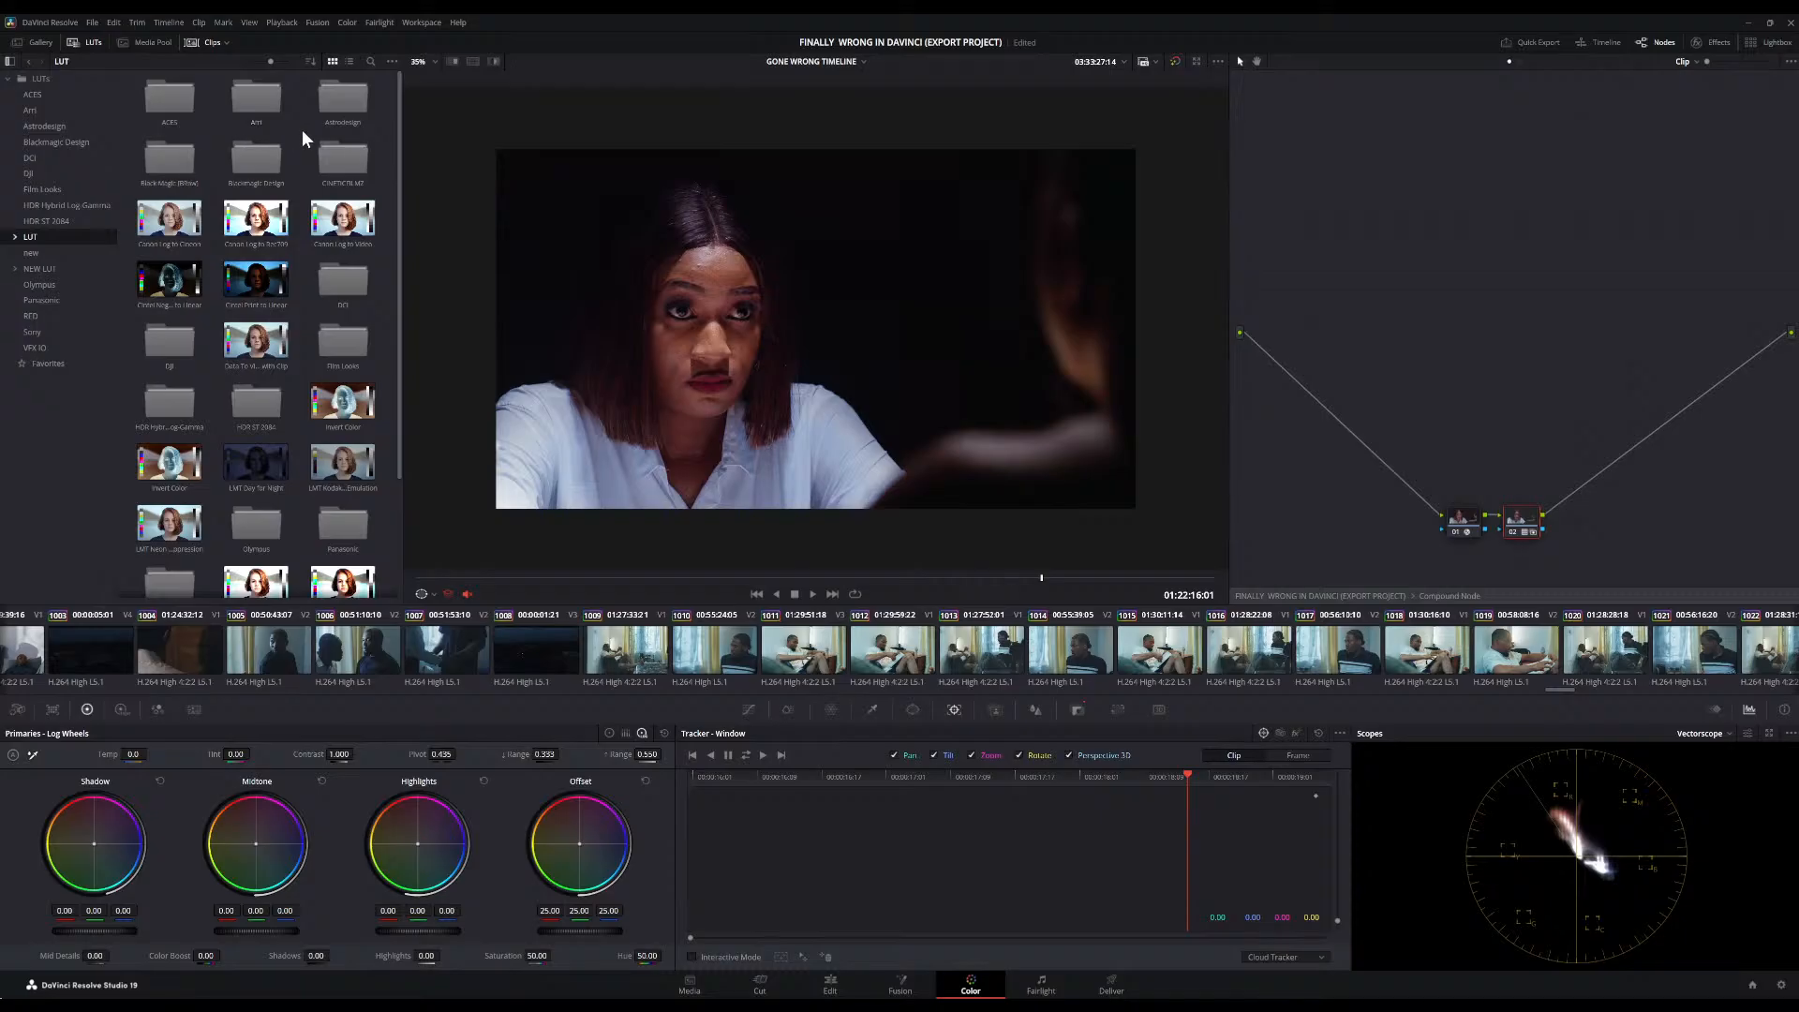
pyautogui.doubleClick(335, 161)
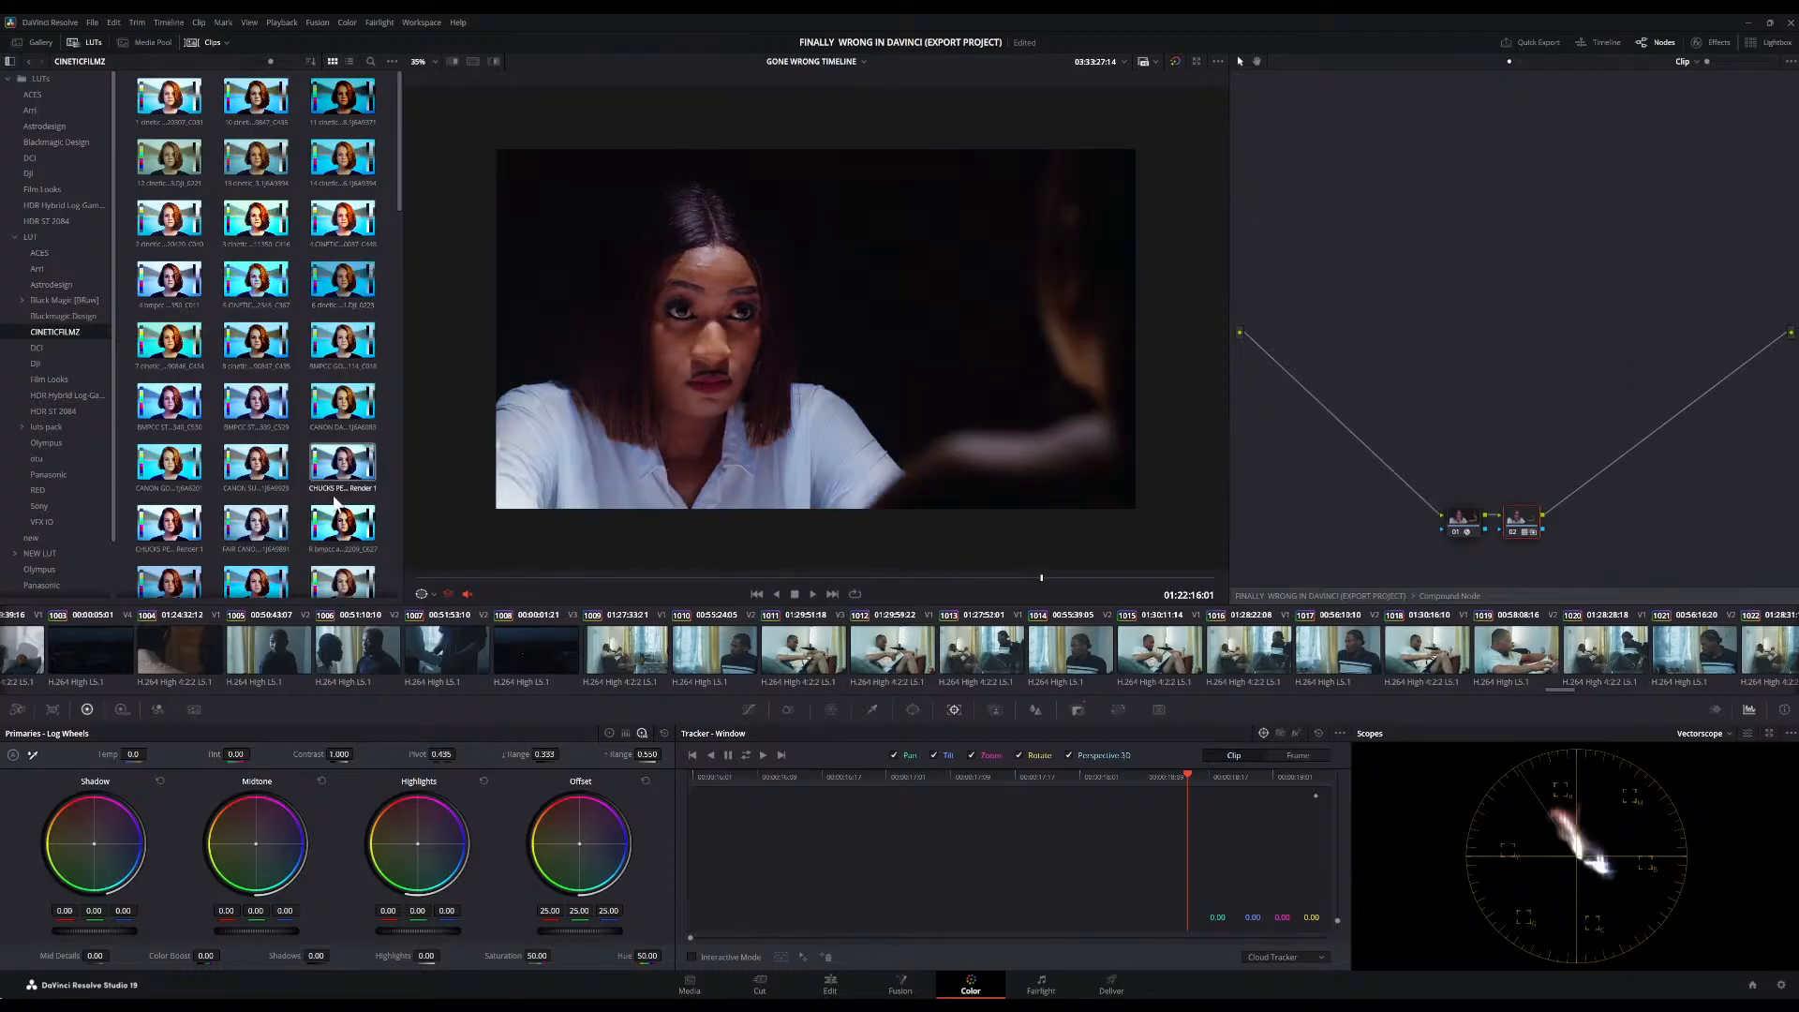
# Preview the CINETICFILMZ LUTs on the shot, leave the compound node and return to the stills gallery
pyautogui.click(263, 526)
pyautogui.scroll(-4, 262, 527)
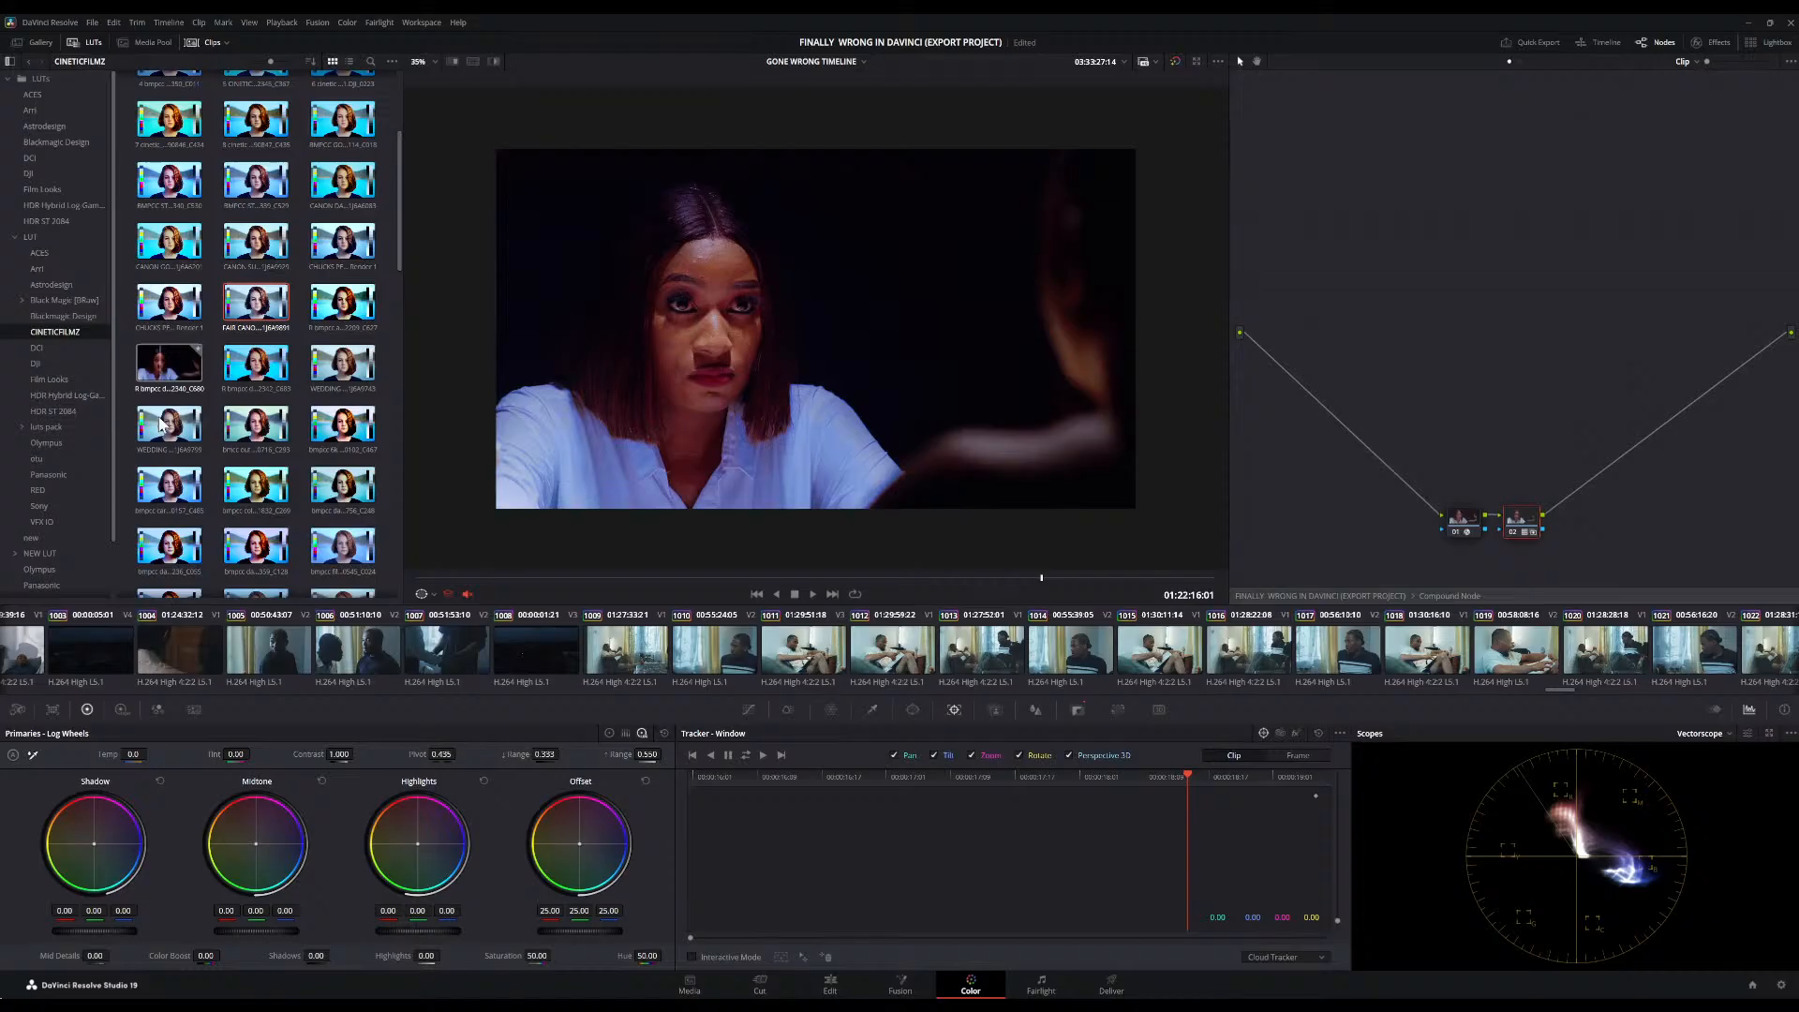
pyautogui.scroll(-5, 173, 553)
pyautogui.scroll(-5, 174, 553)
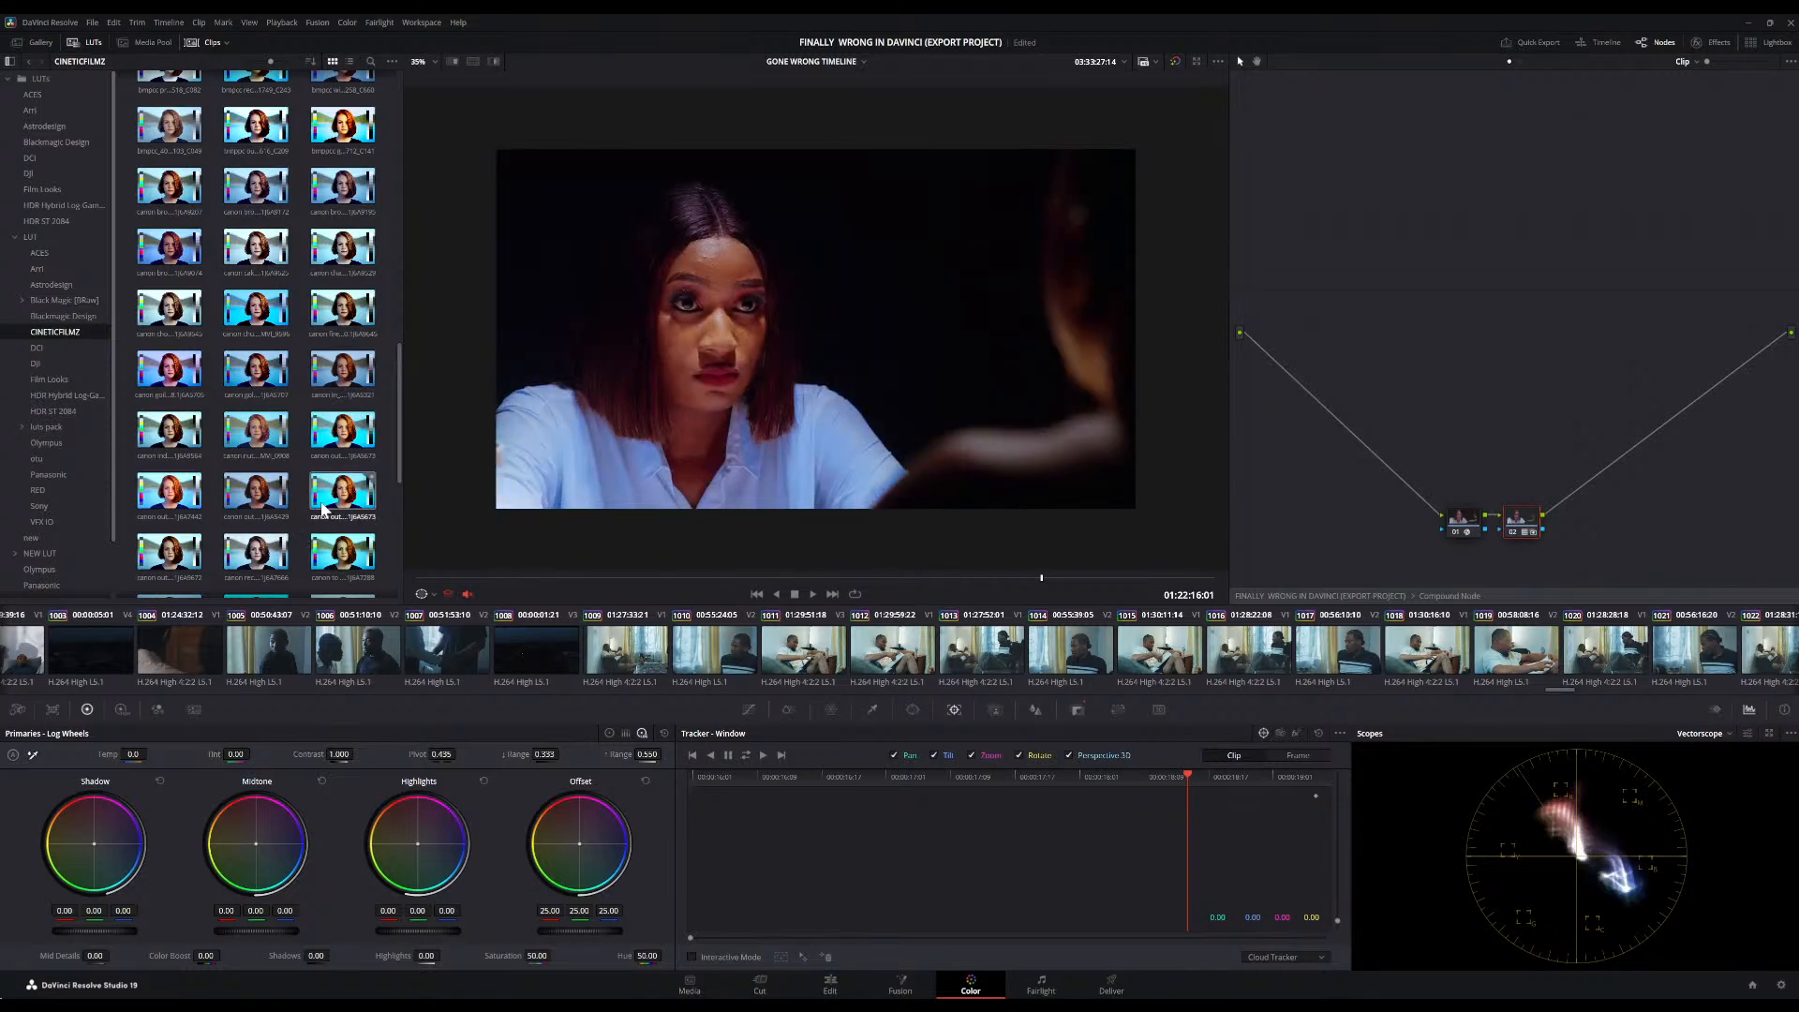
pyautogui.scroll(-5, 323, 506)
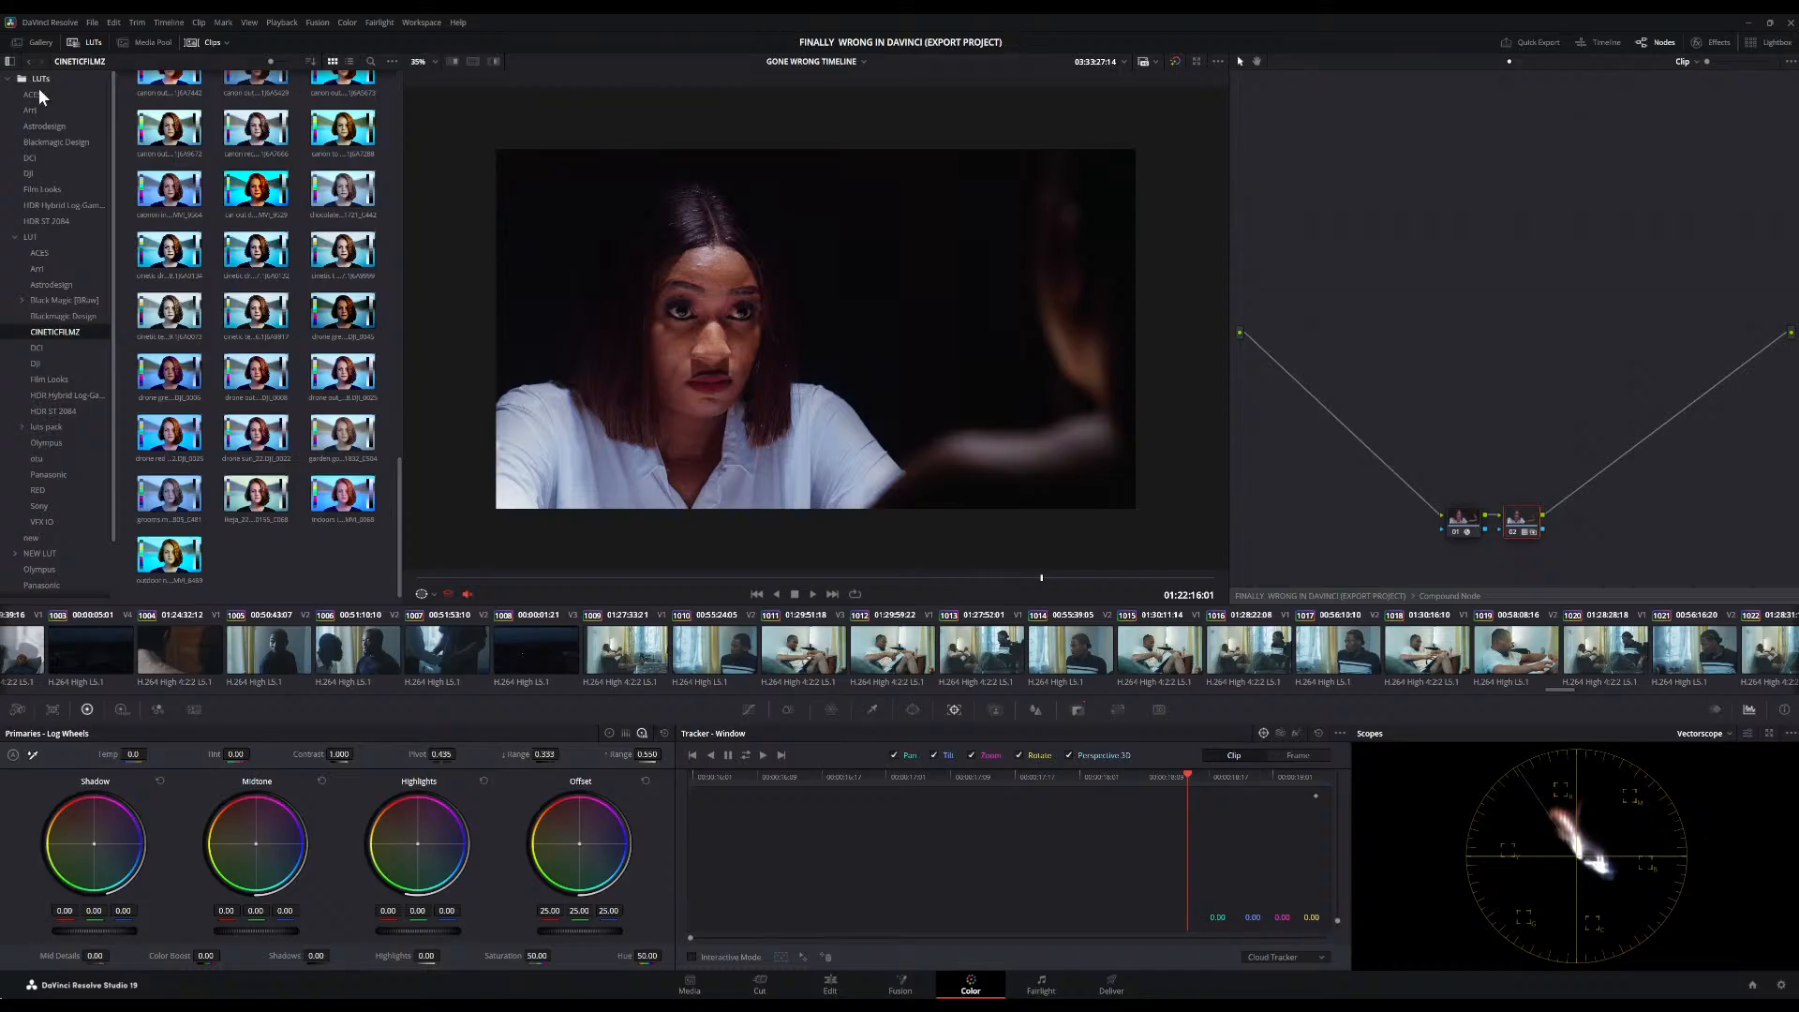
pyautogui.click(1444, 601)
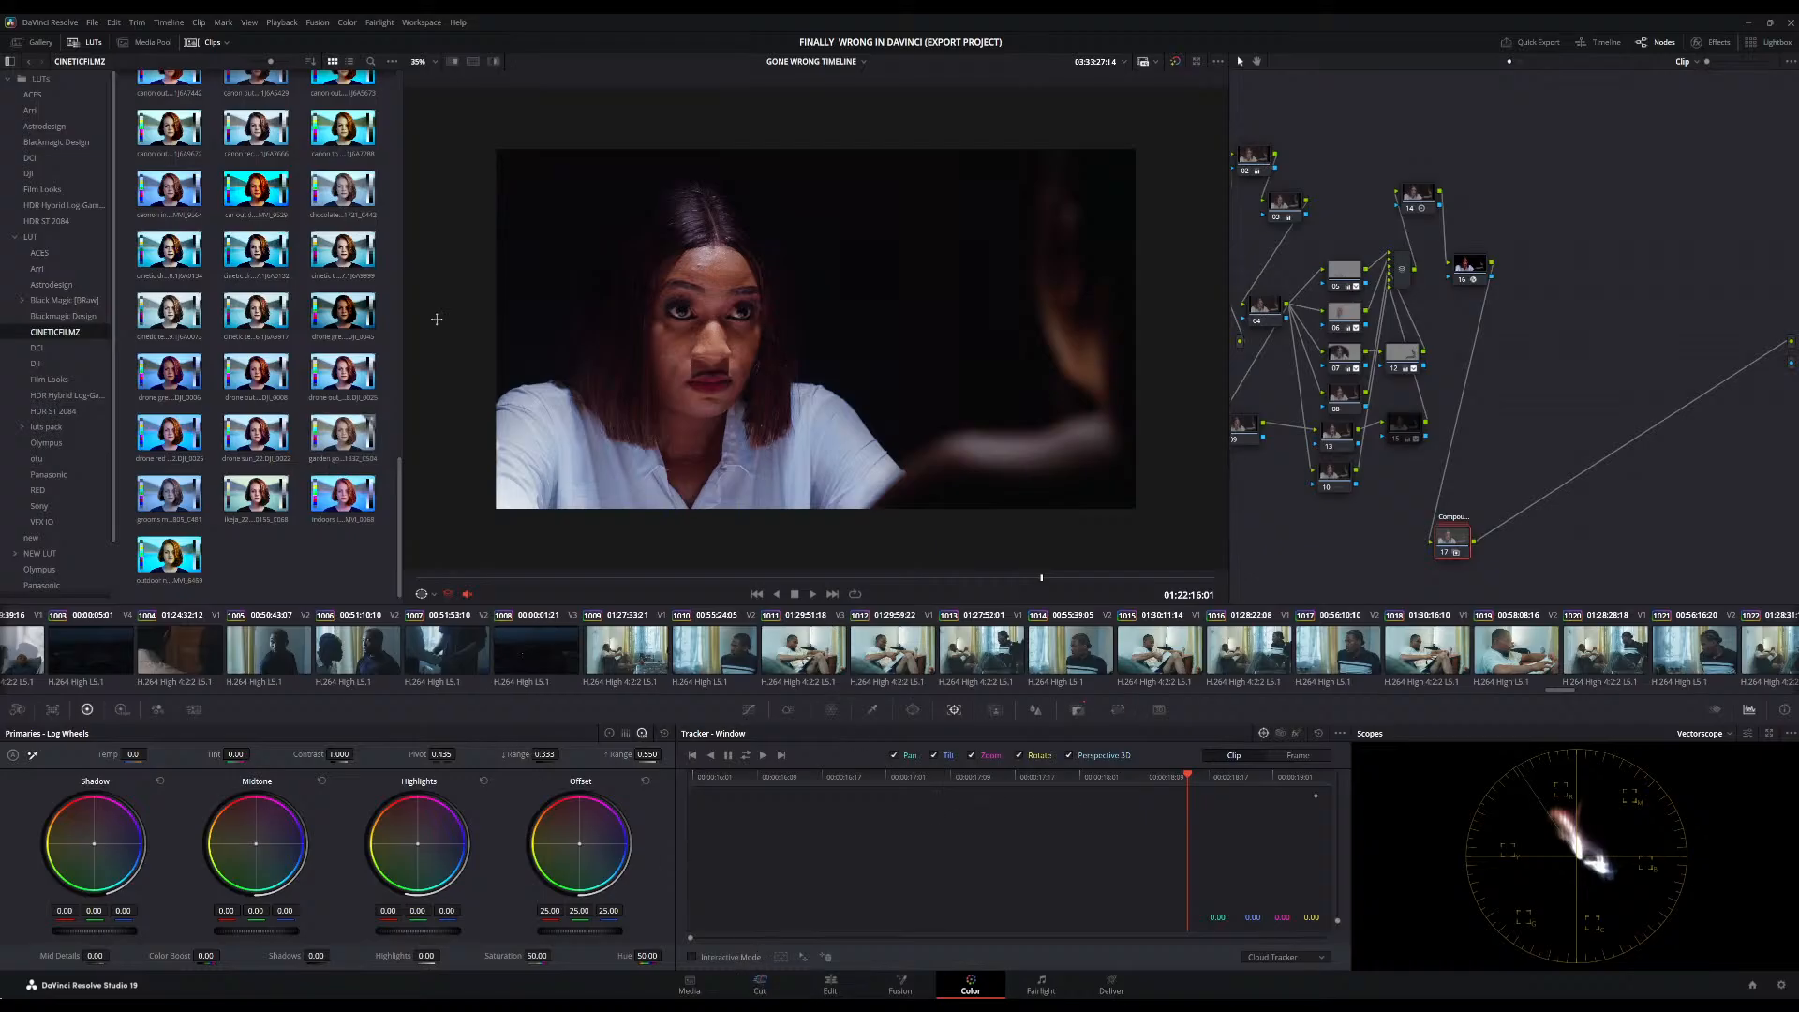
pyautogui.click(32, 41)
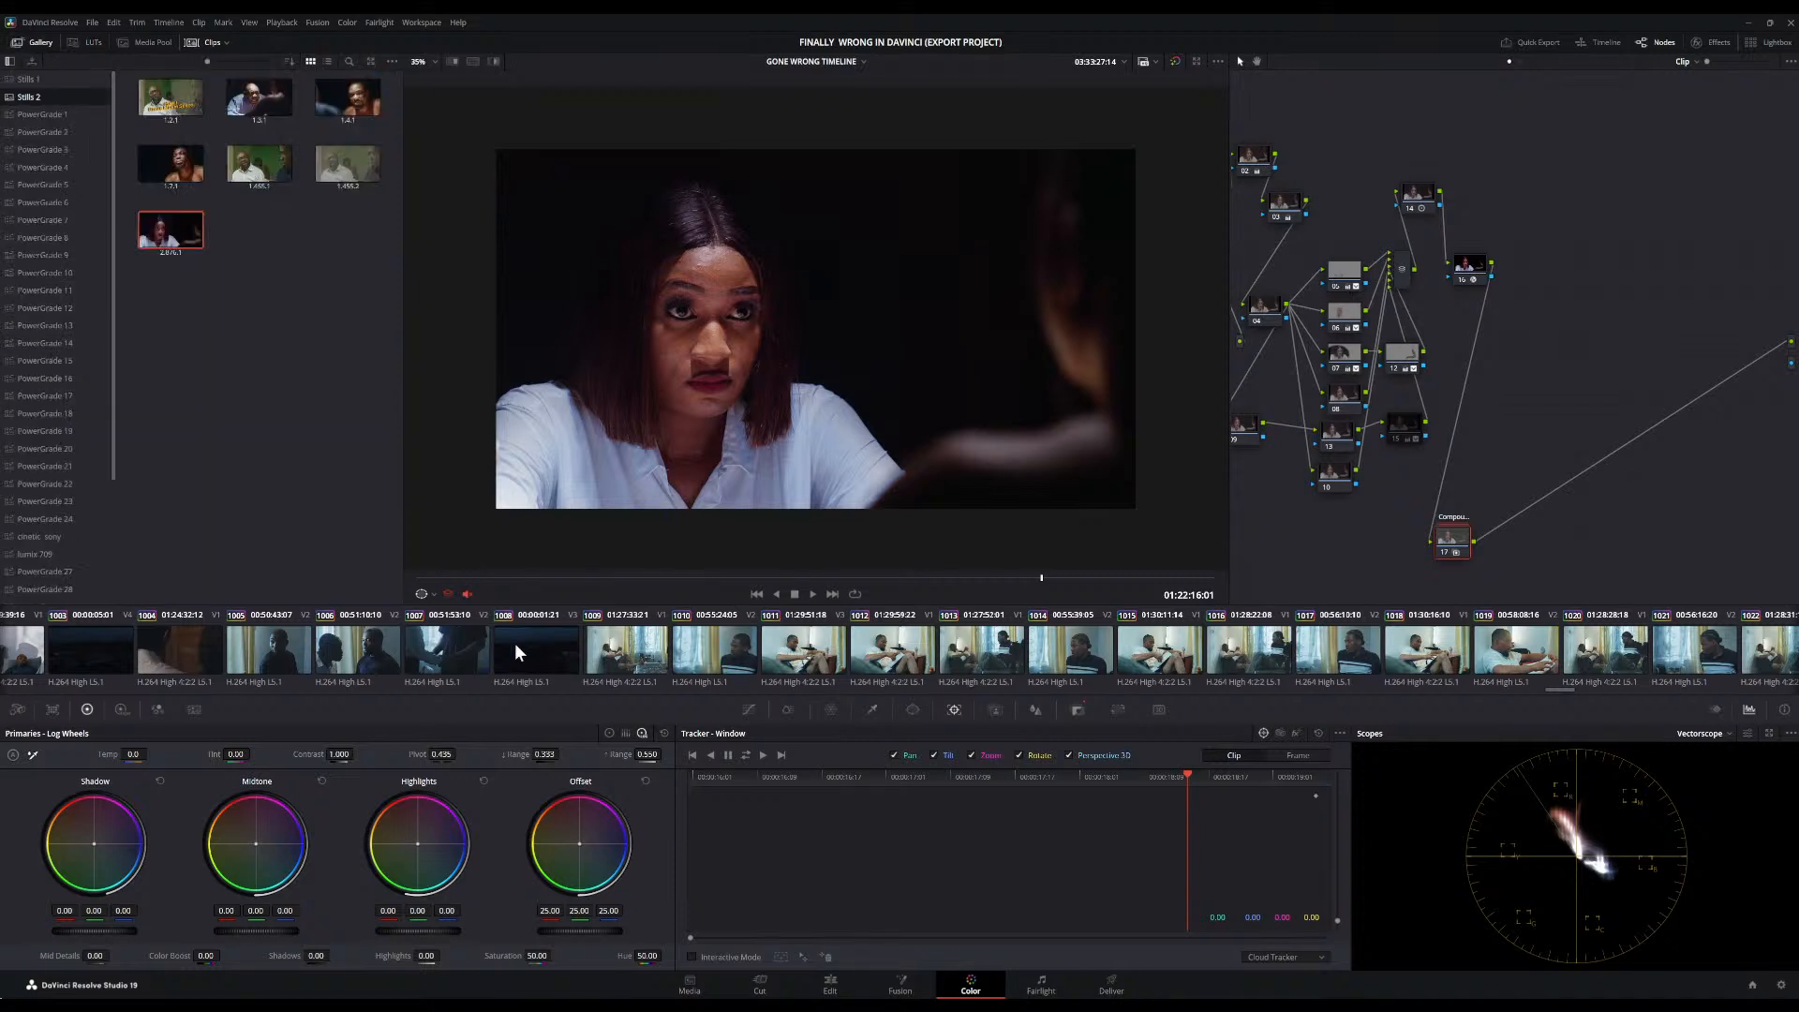
# Select clip 1004 and enlarge a frame of the two people holding hands in front of the window
pyautogui.hscroll(-3, 536, 658)
pyautogui.hscroll(1, 538, 662)
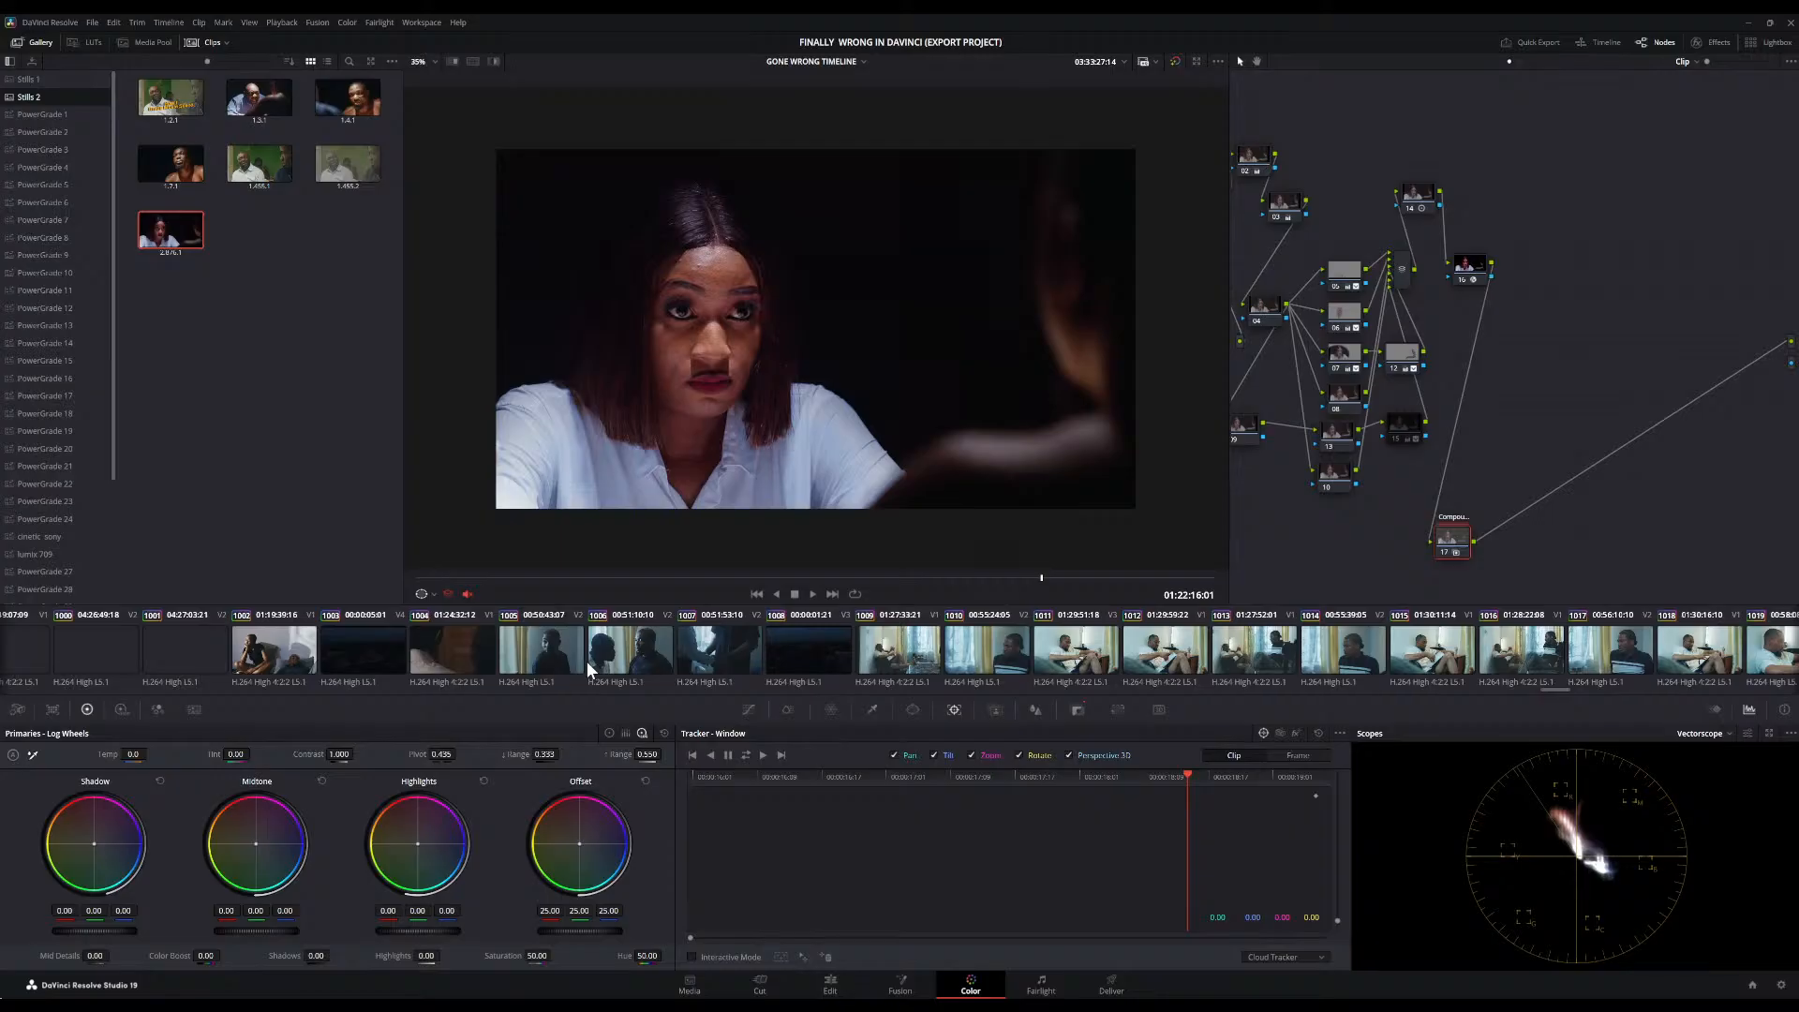
pyautogui.click(444, 644)
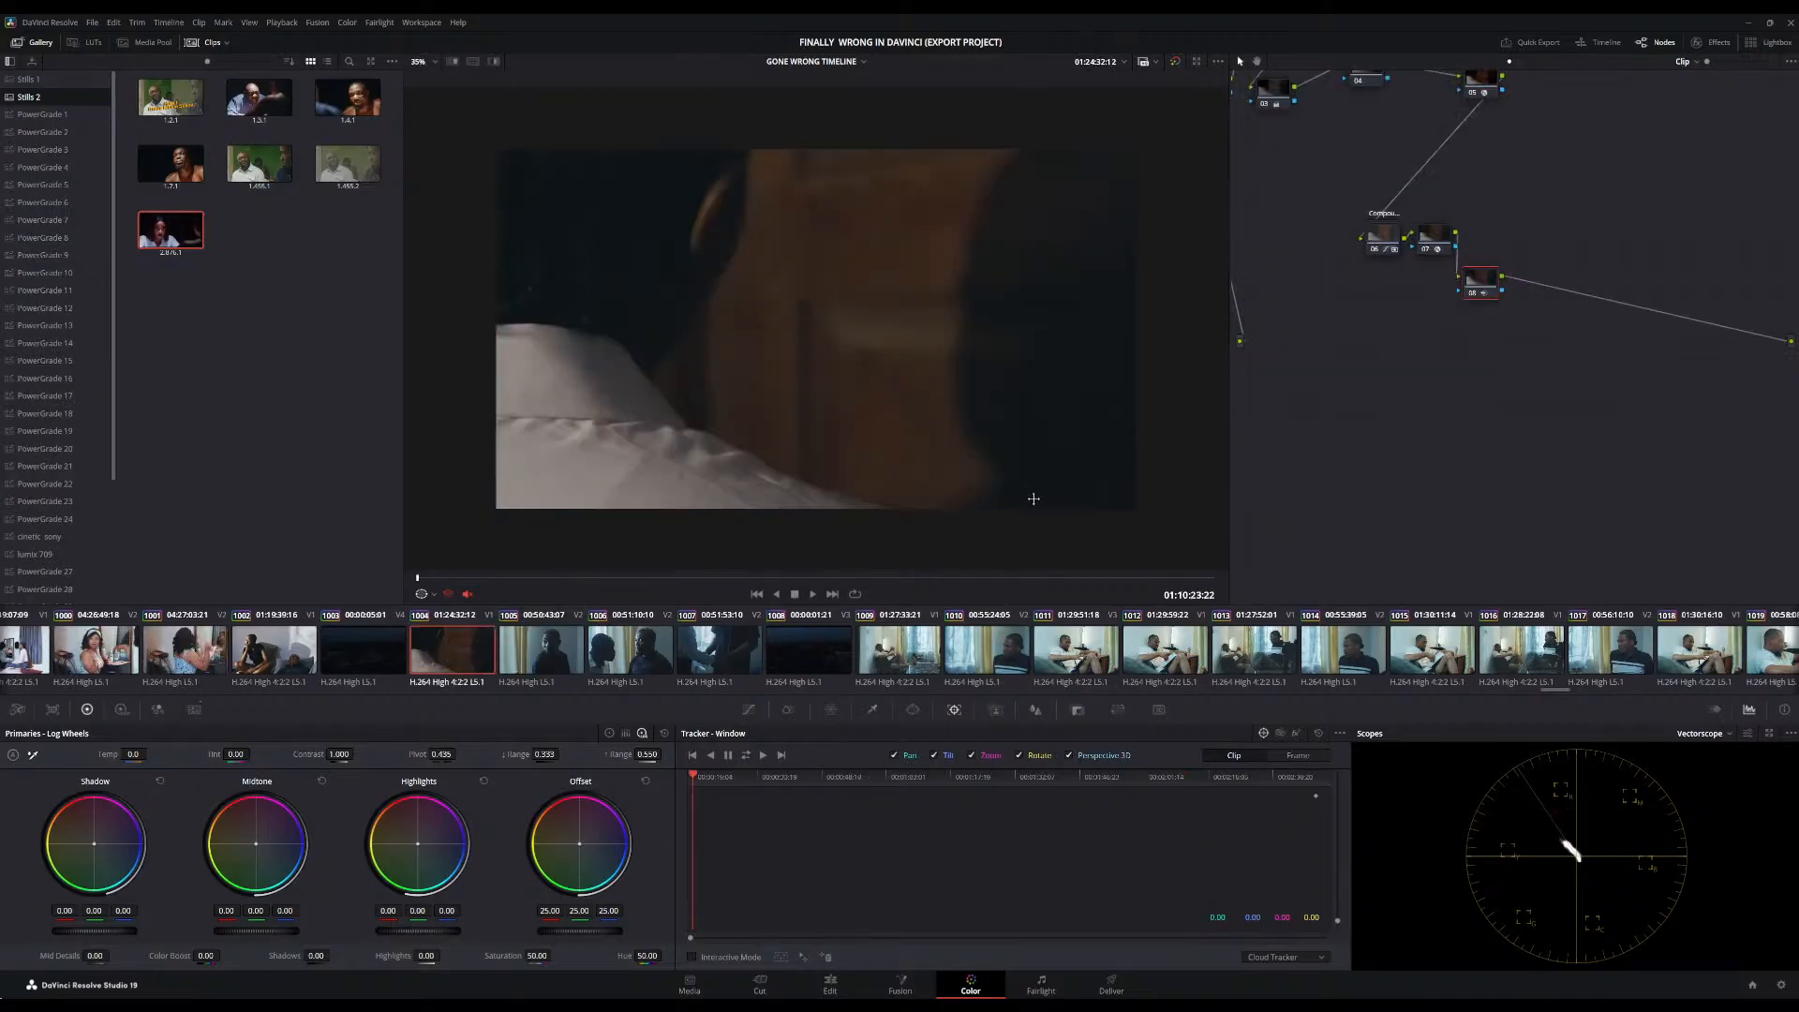
pyautogui.moveTo(948, 578); pyautogui.dragTo(1131, 609)
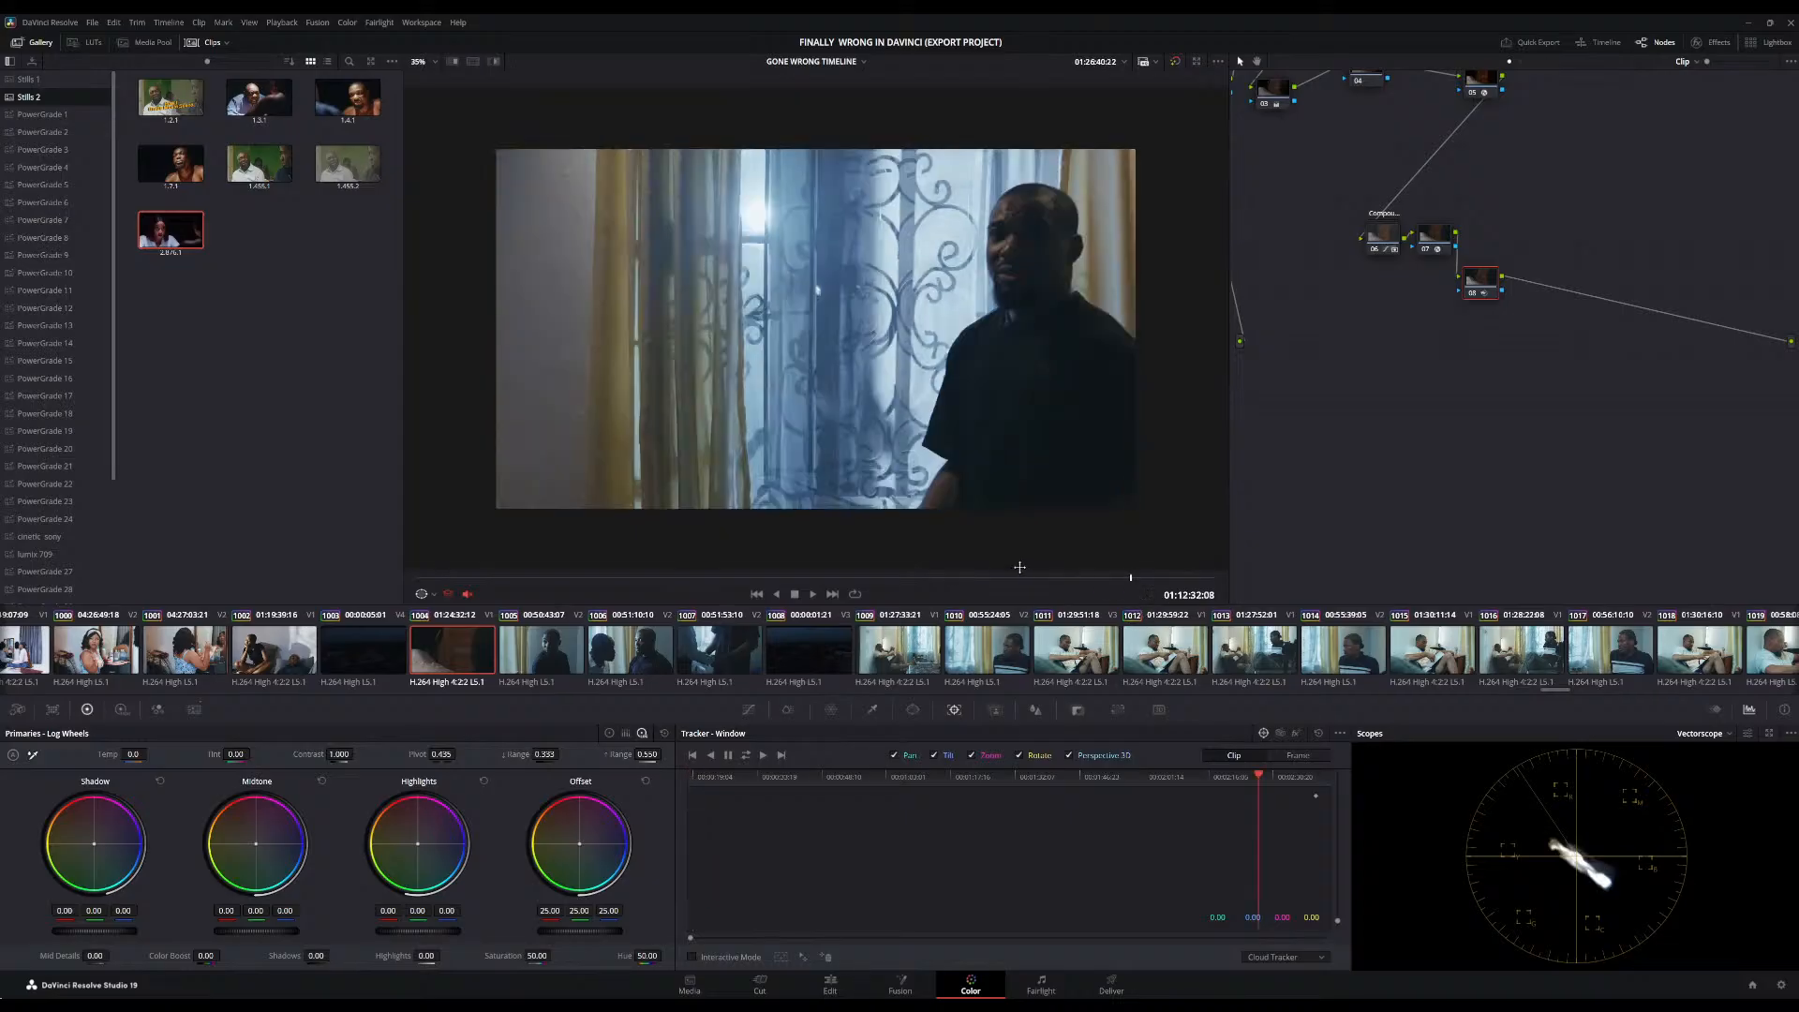
pyautogui.click(824, 577)
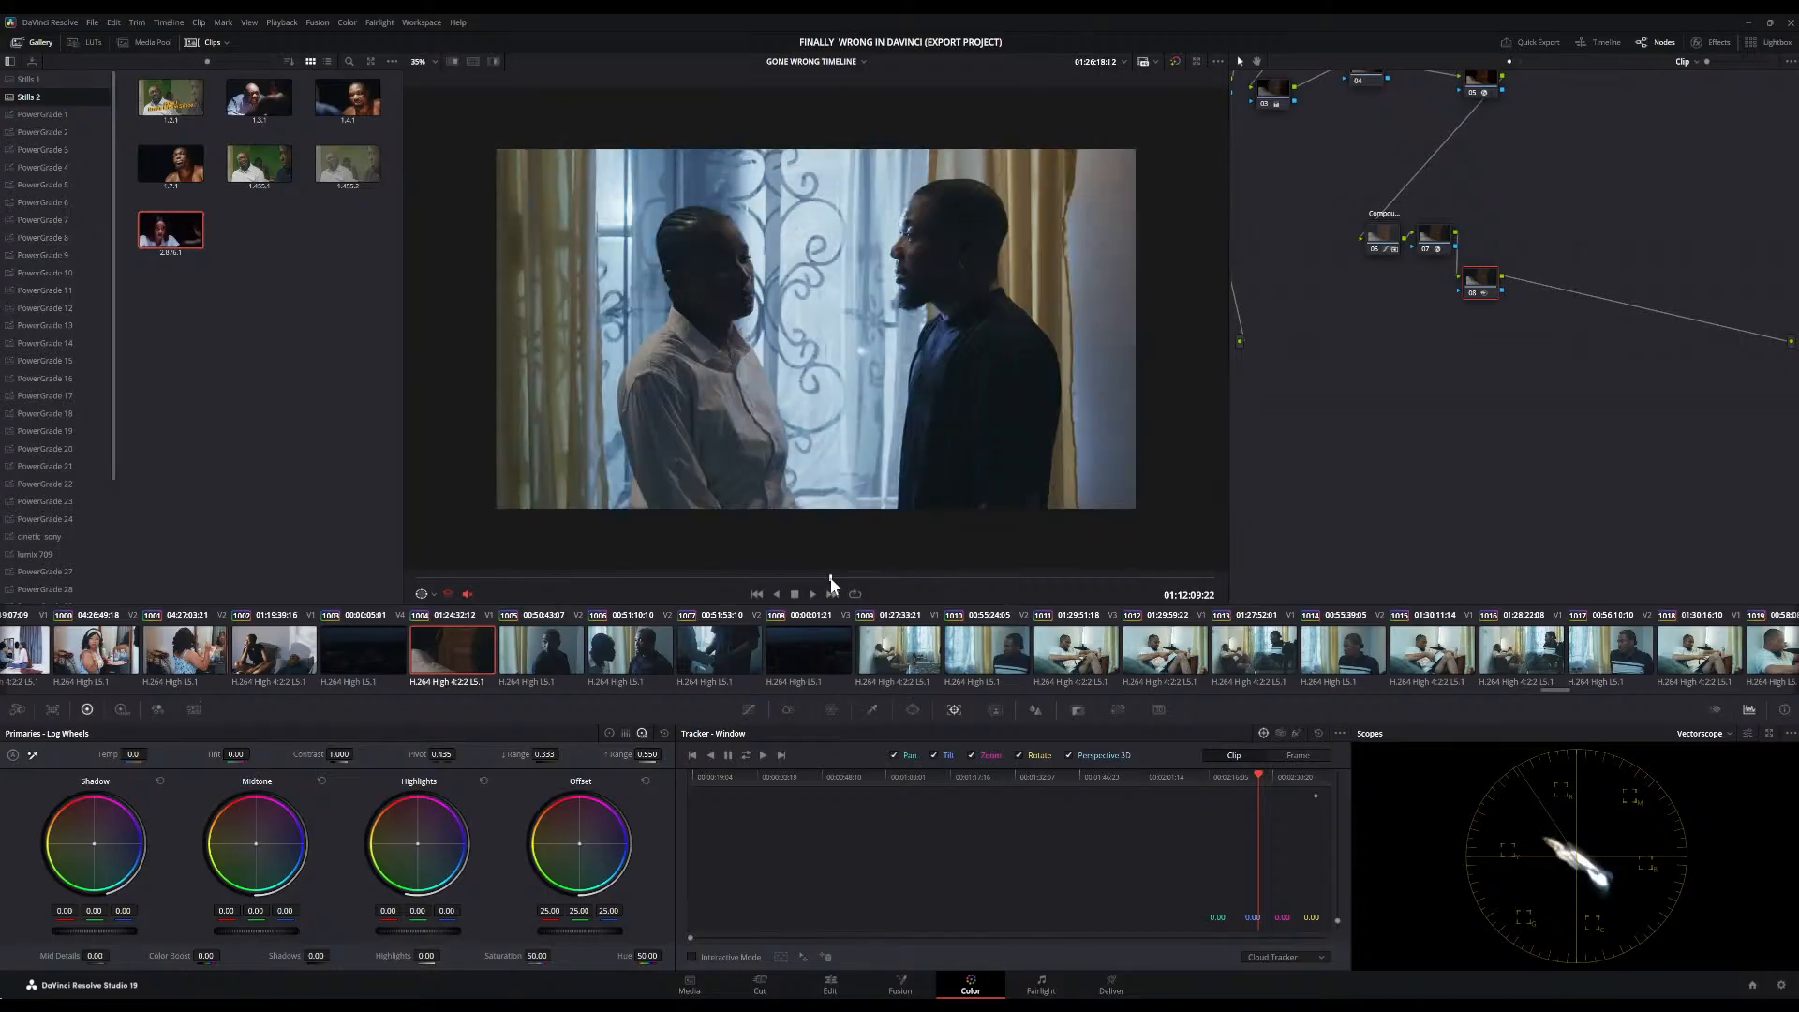
pyautogui.moveTo(831, 579); pyautogui.dragTo(841, 577)
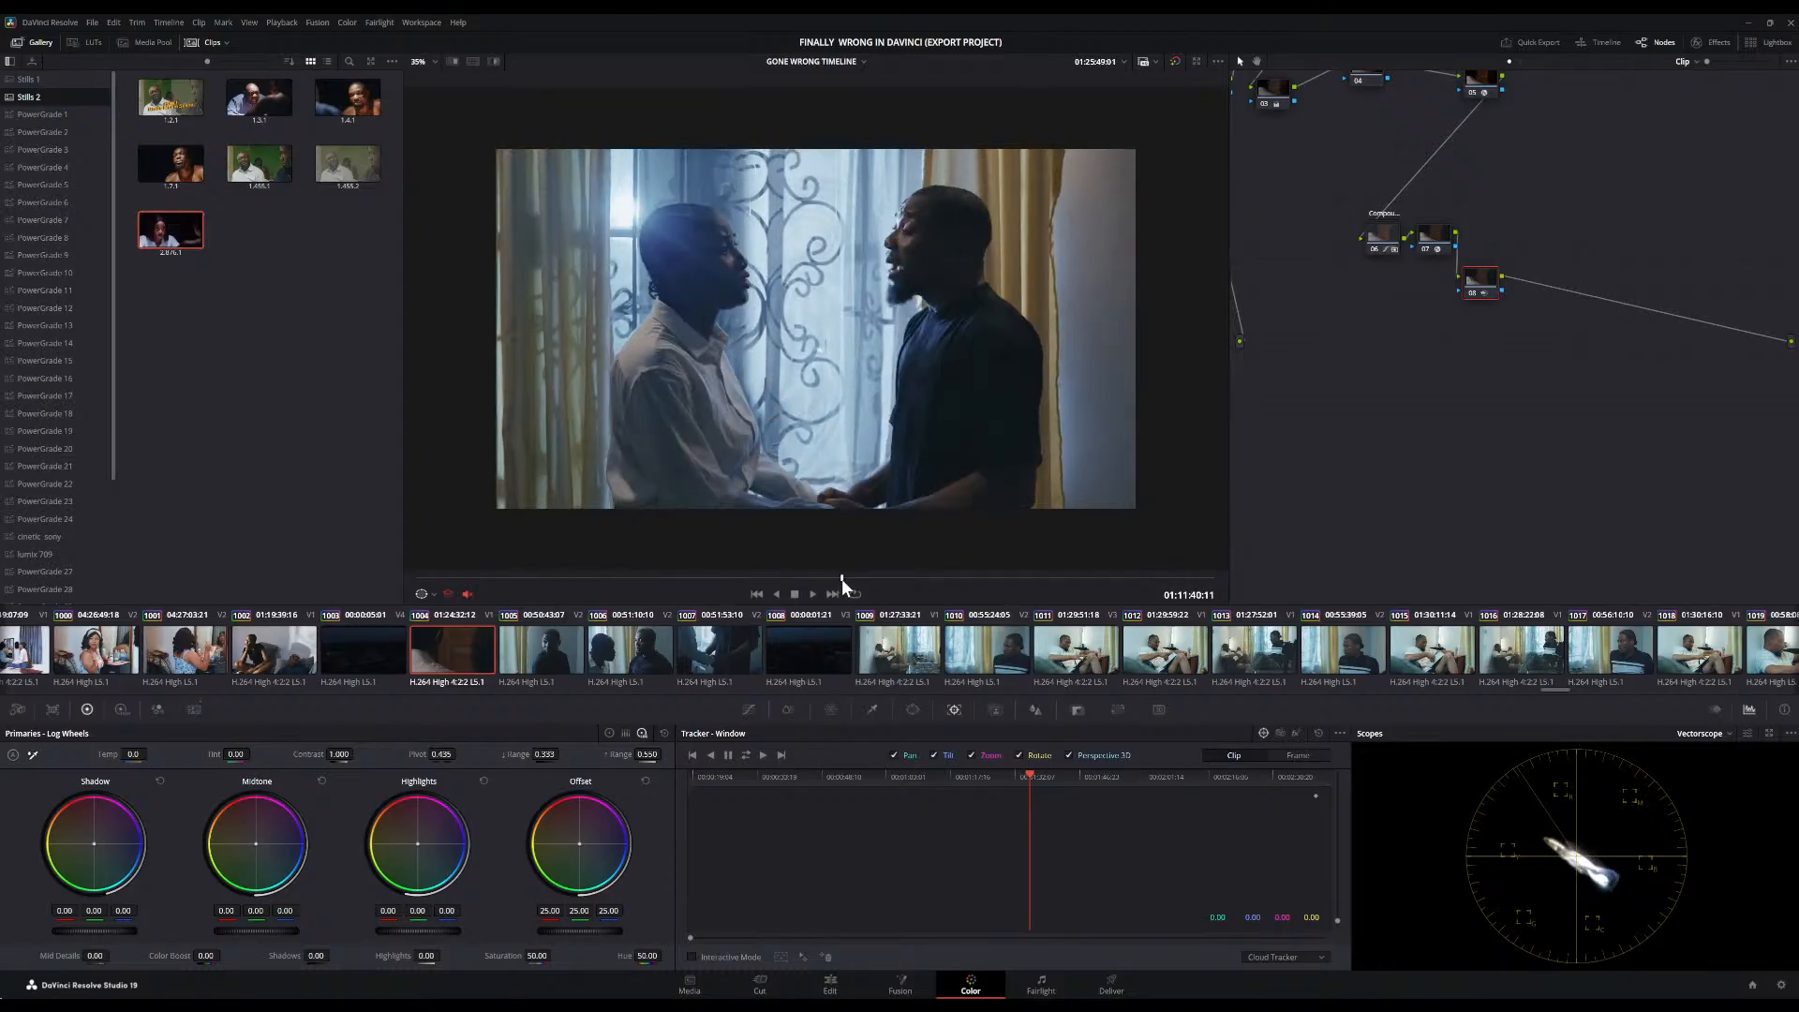
pyautogui.scroll(4, 950, 340)
pyautogui.scroll(-2, 950, 340)
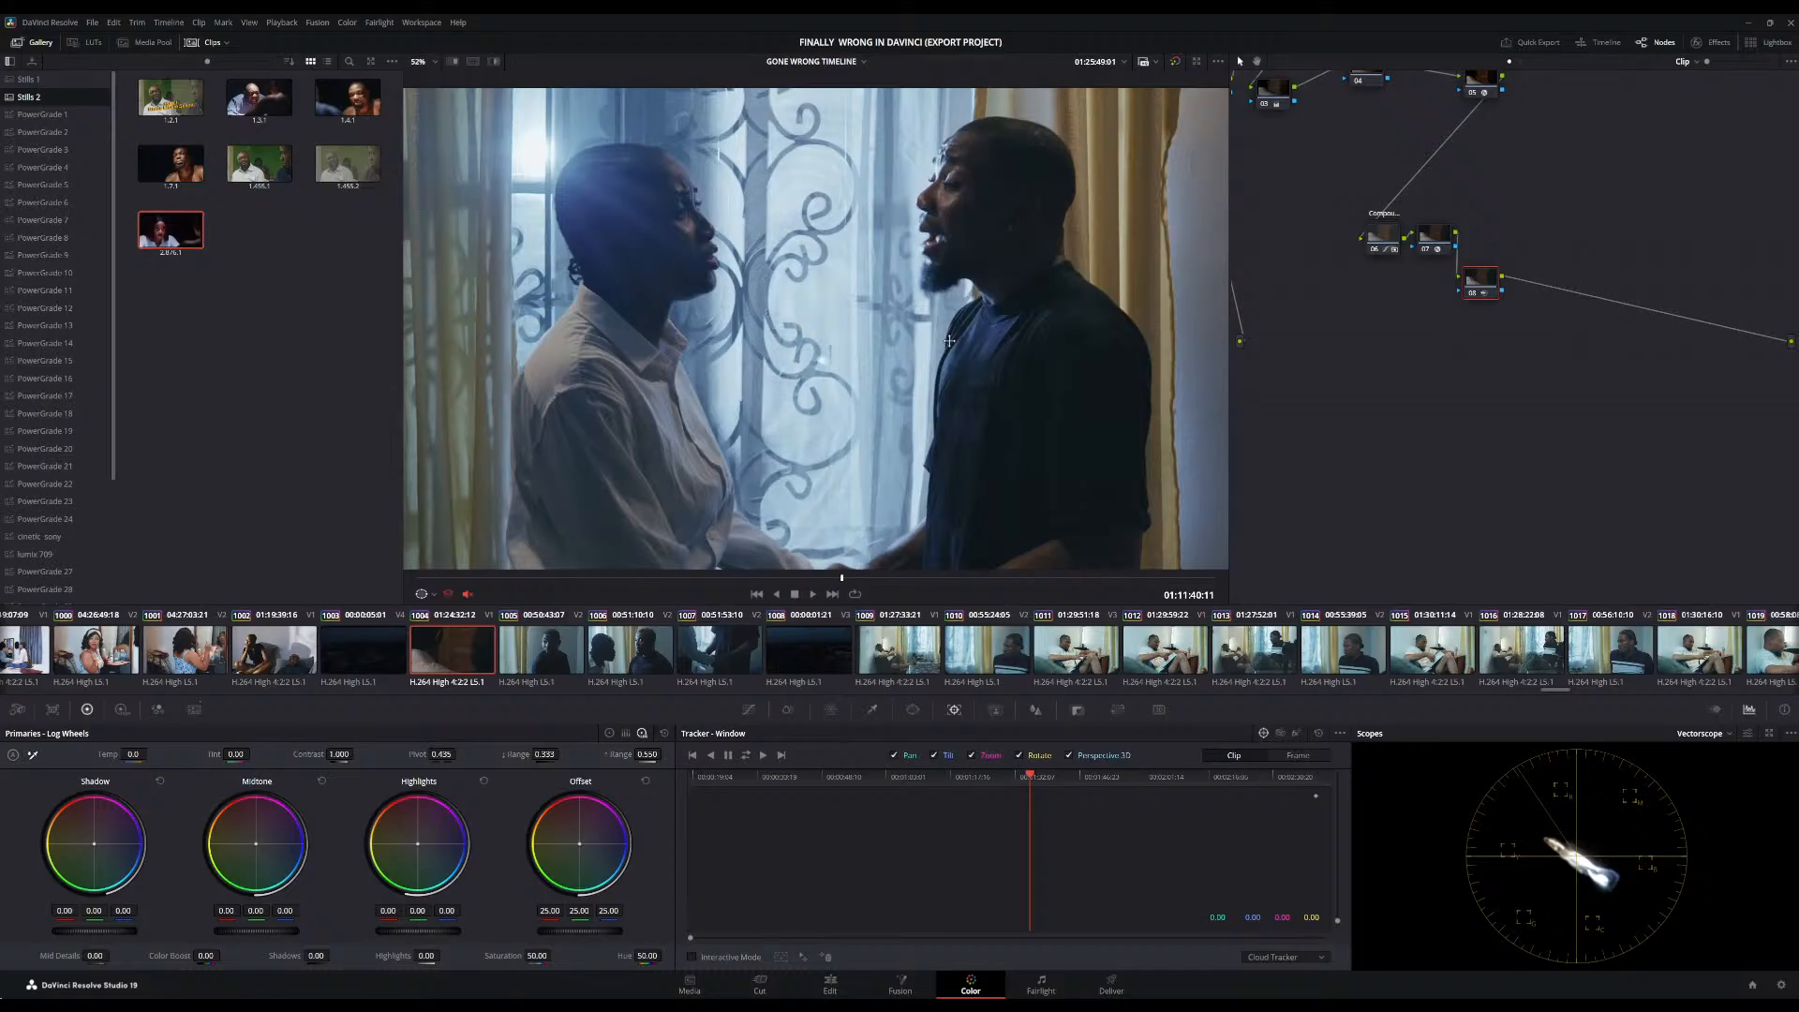
pyautogui.scroll(-1, 950, 340)
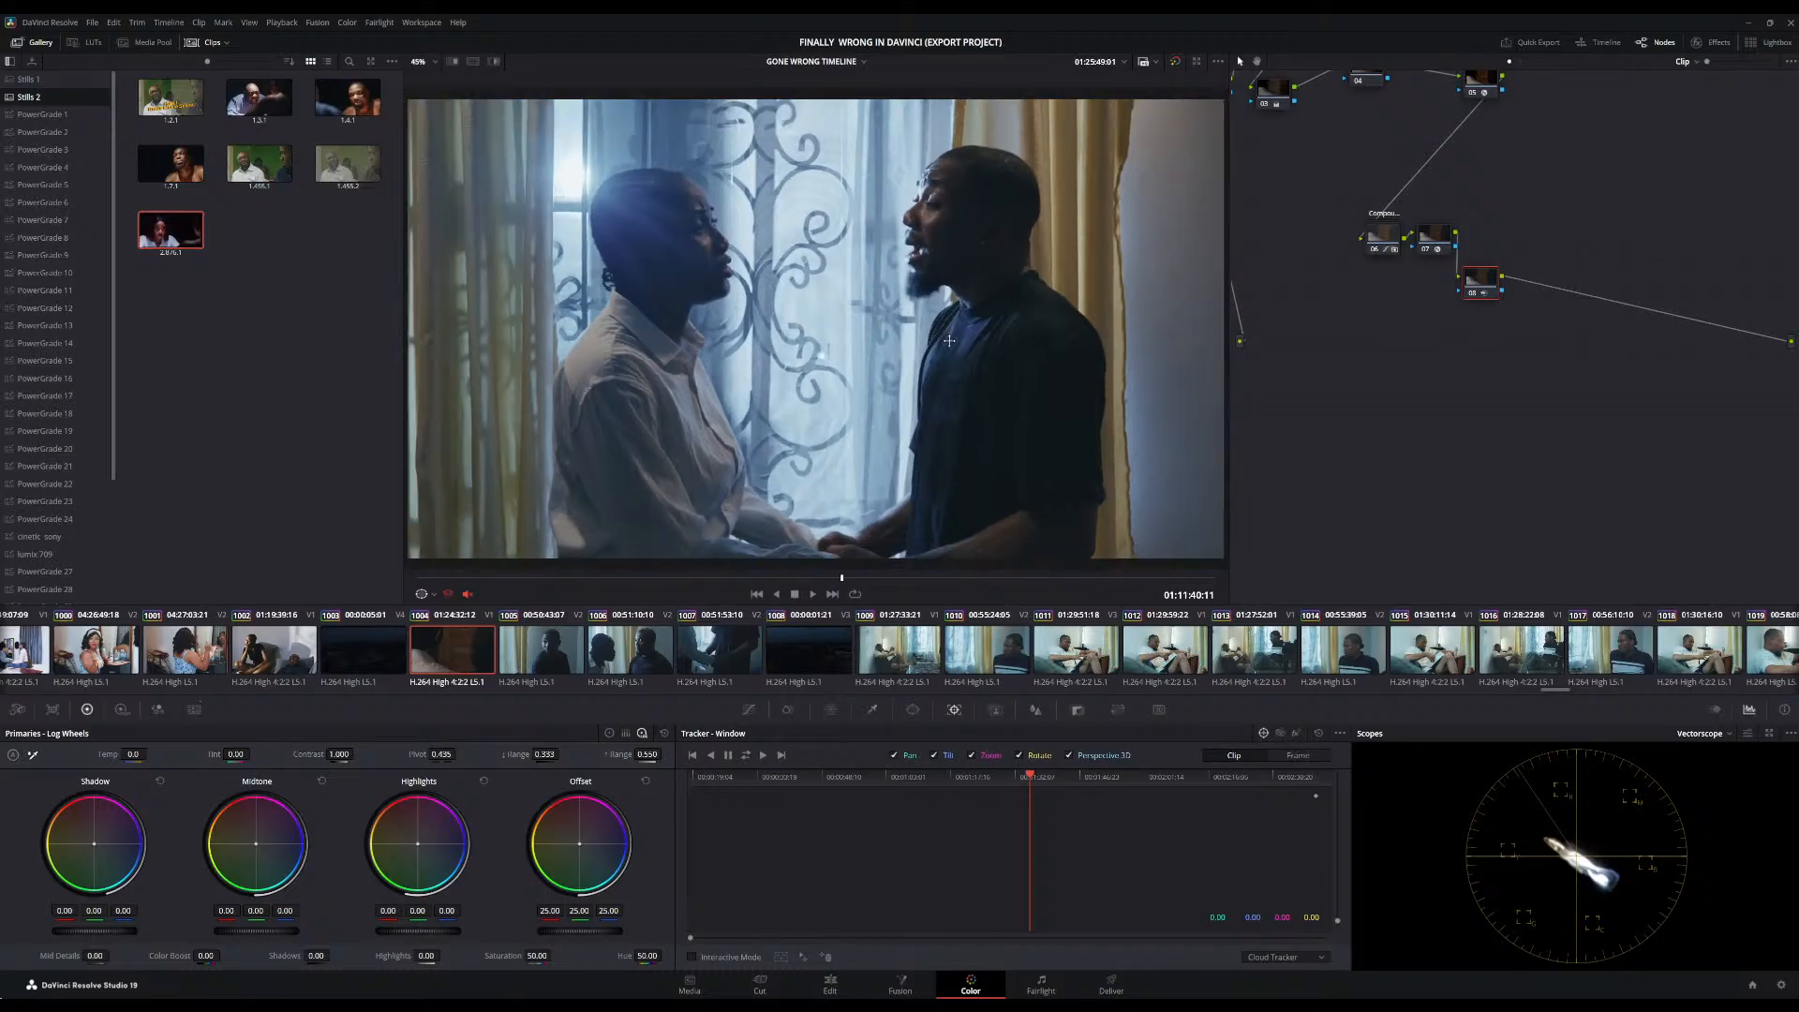
# Toggle the grade bypass for clip 1004 to compare, and reset all of its grades and nodes
pyautogui.hscroll(-1, 1340, 259)
pyautogui.scroll(2, 1340, 259)
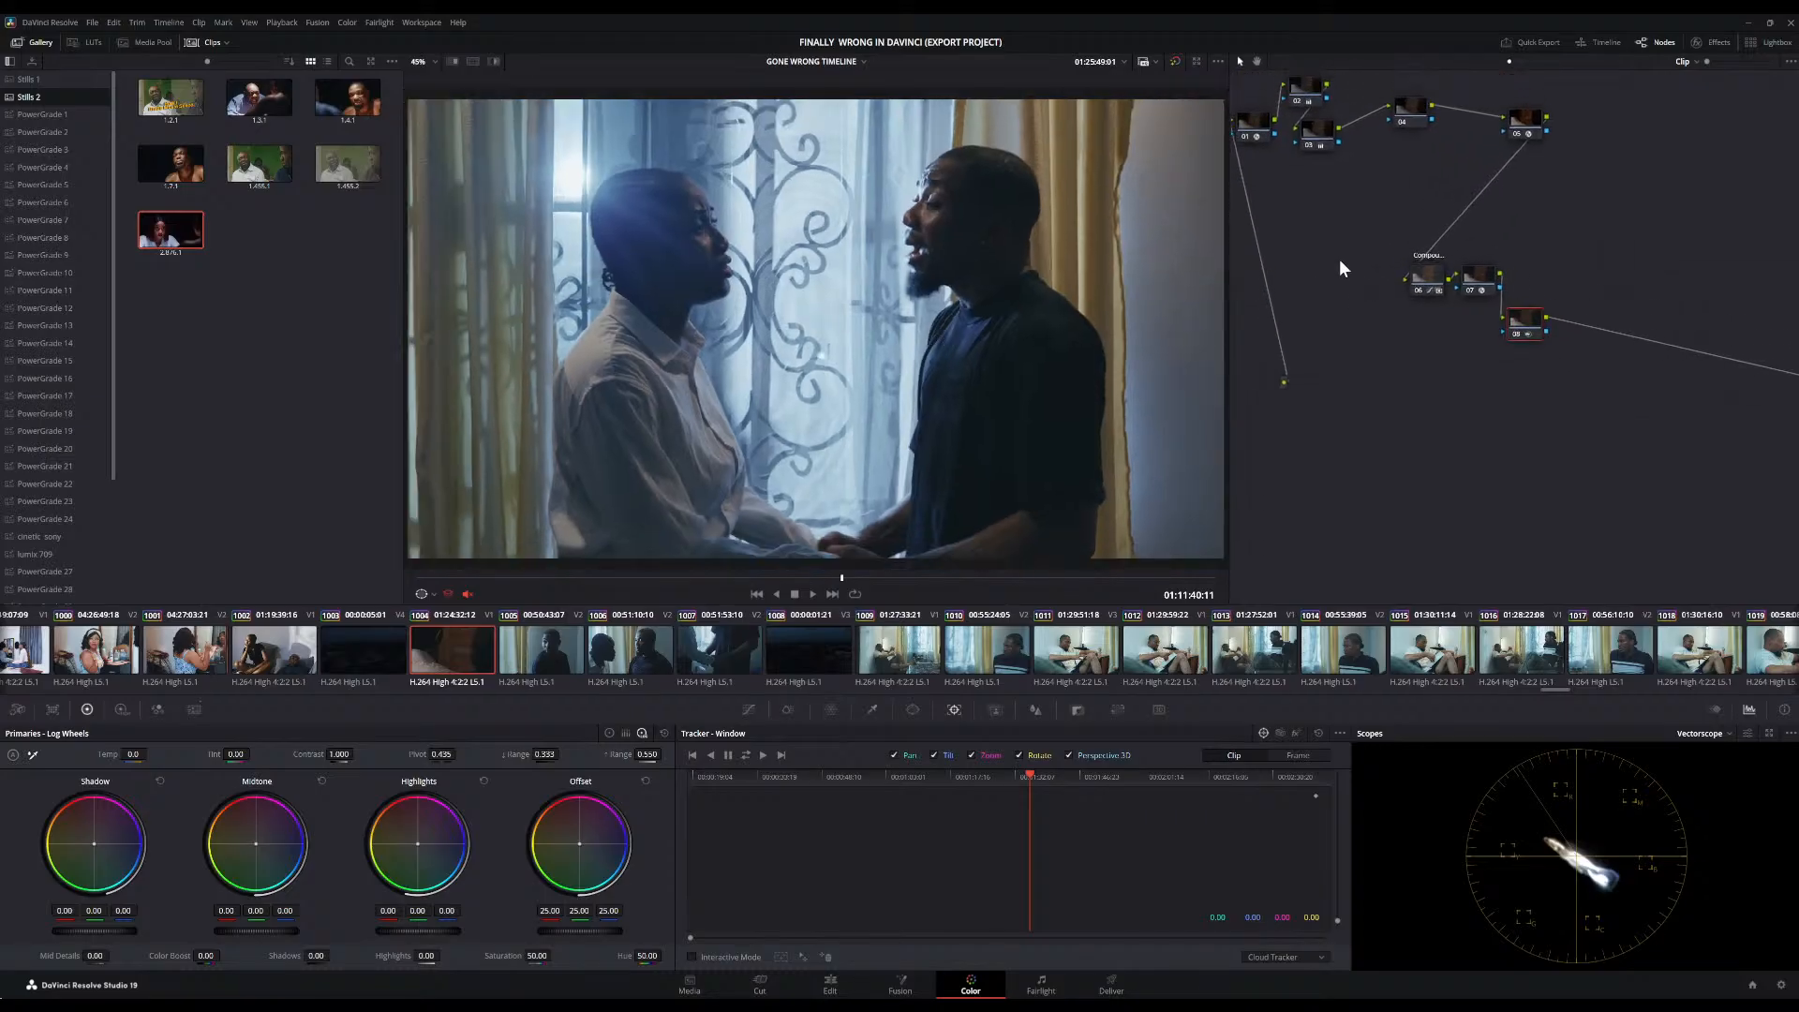
pyautogui.hscroll(-1, 1340, 269)
pyautogui.scroll(2, 1340, 269)
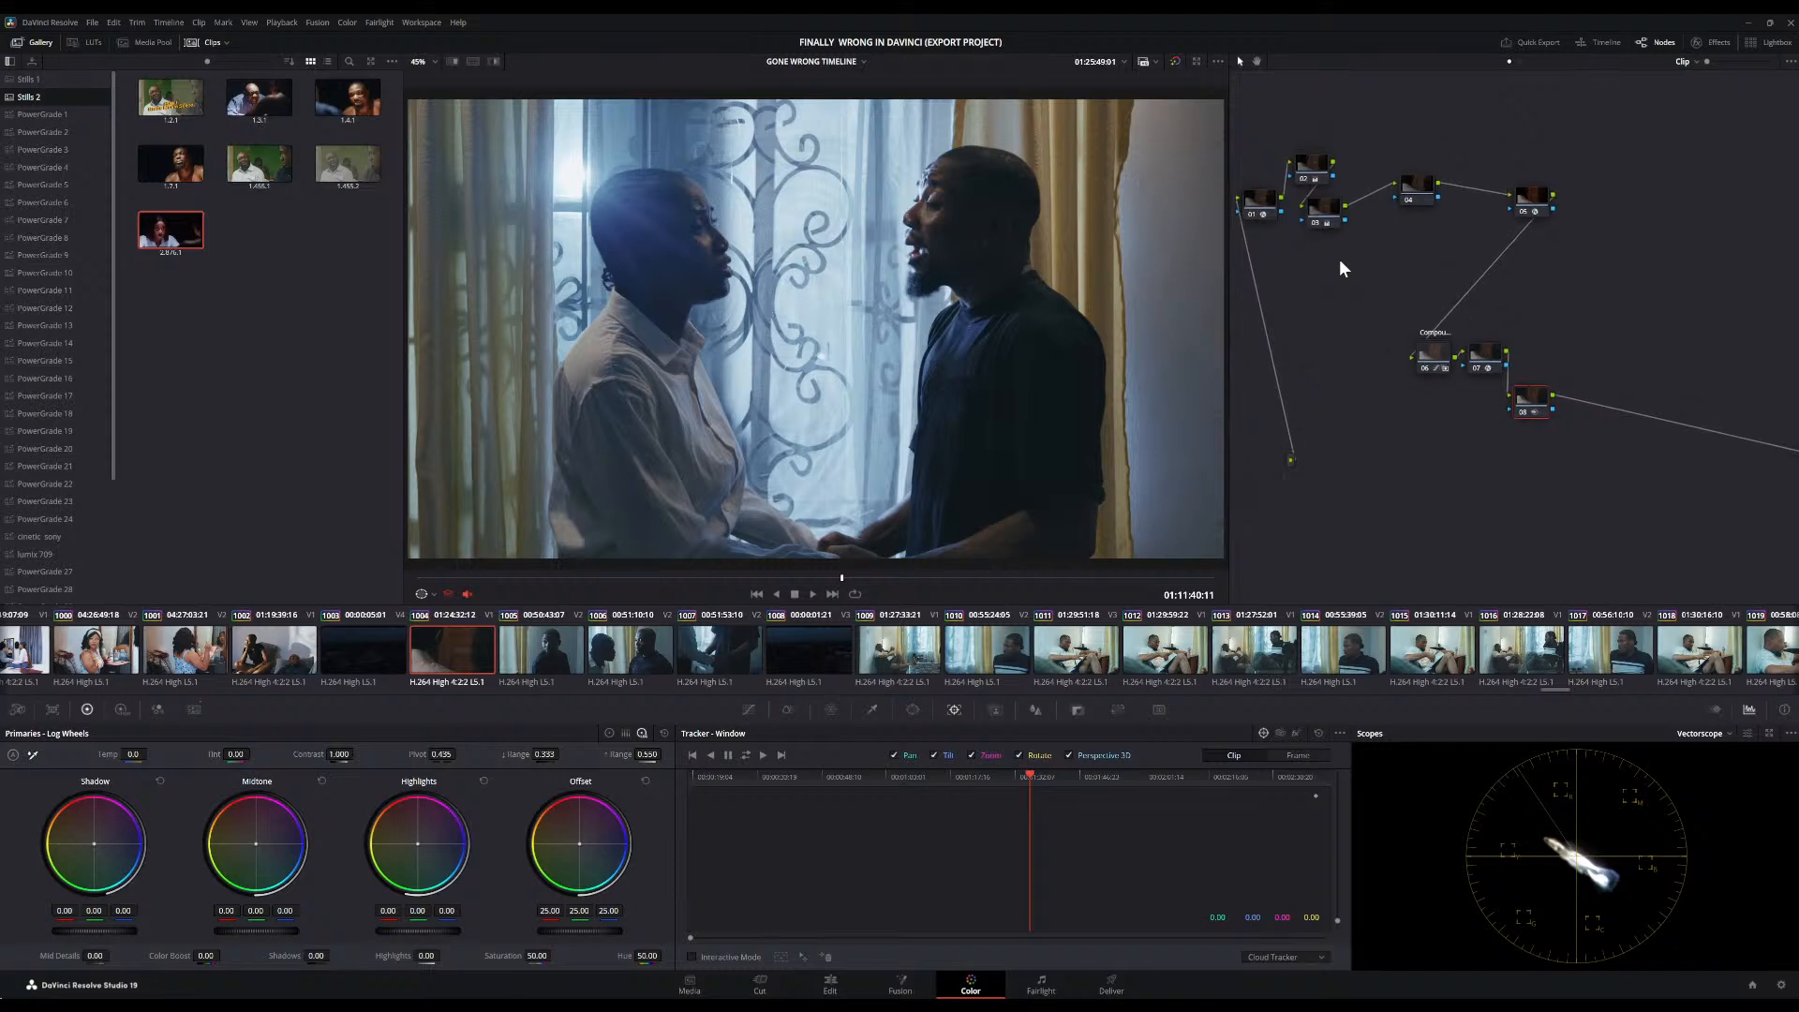
pyautogui.scroll(1, 1340, 262)
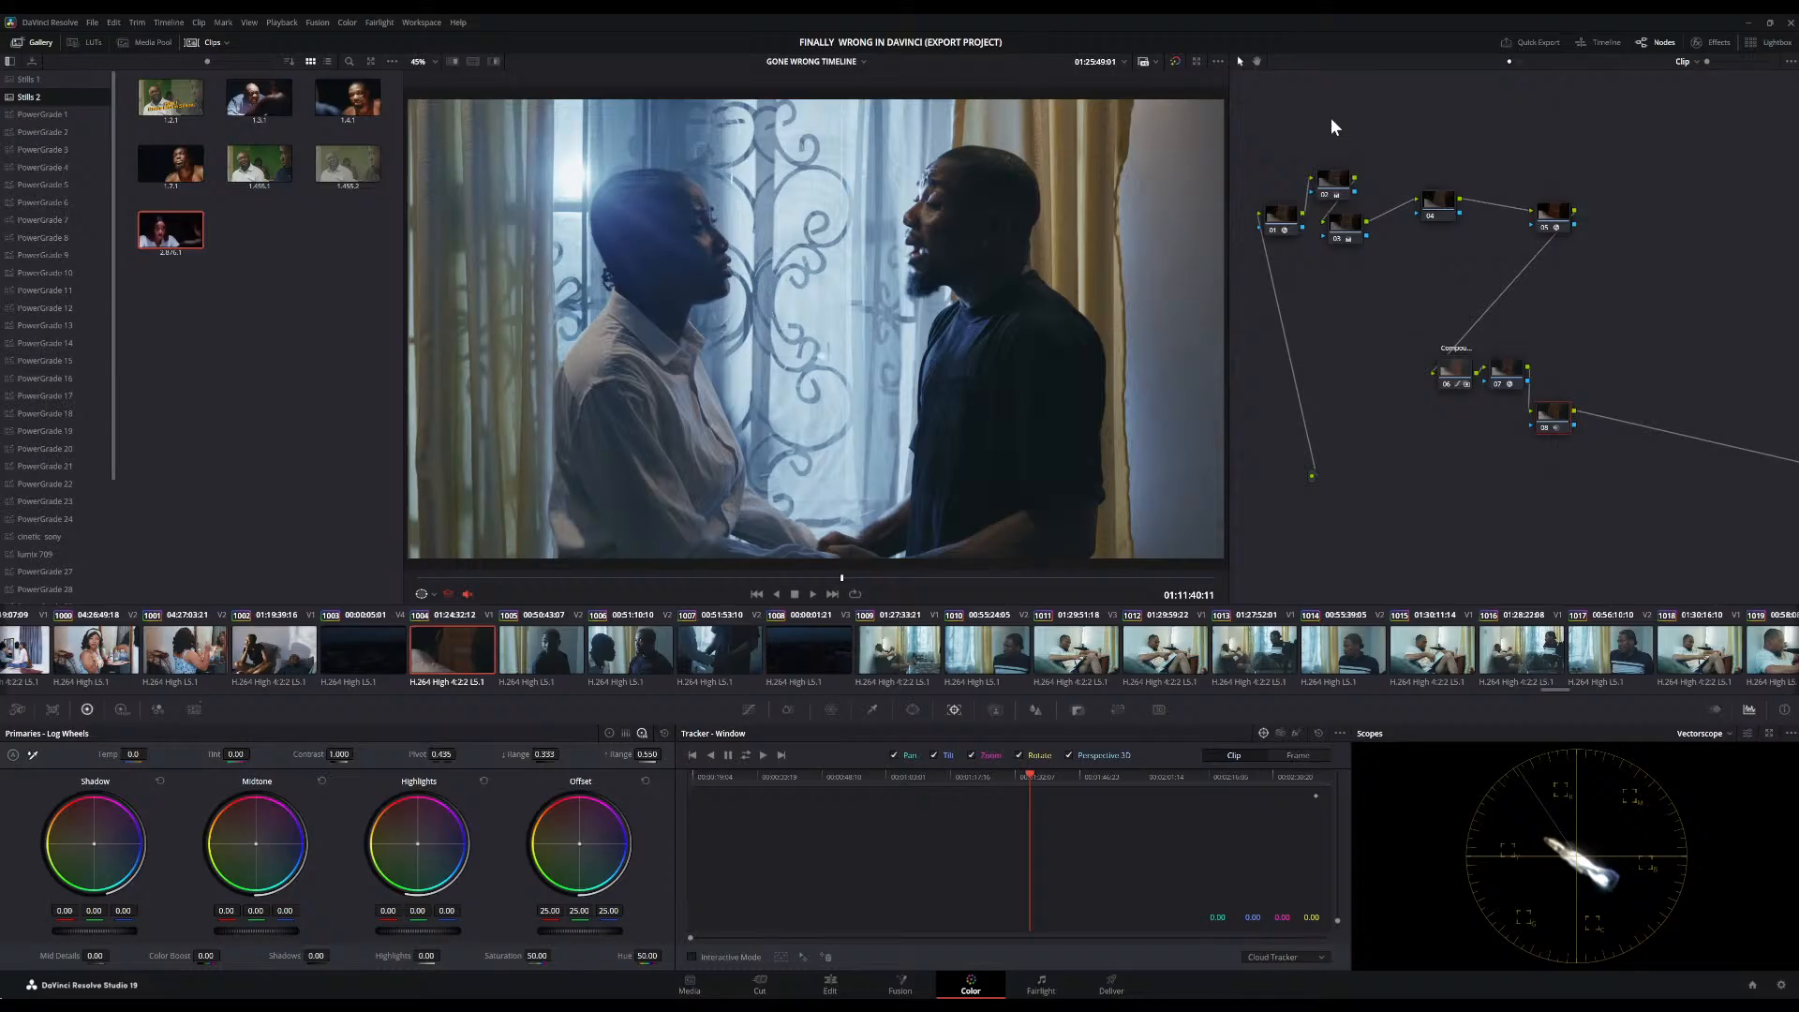
pyautogui.click(1177, 60)
pyautogui.click(1177, 60)
pyautogui.hotkey('ctrl', 'Home')
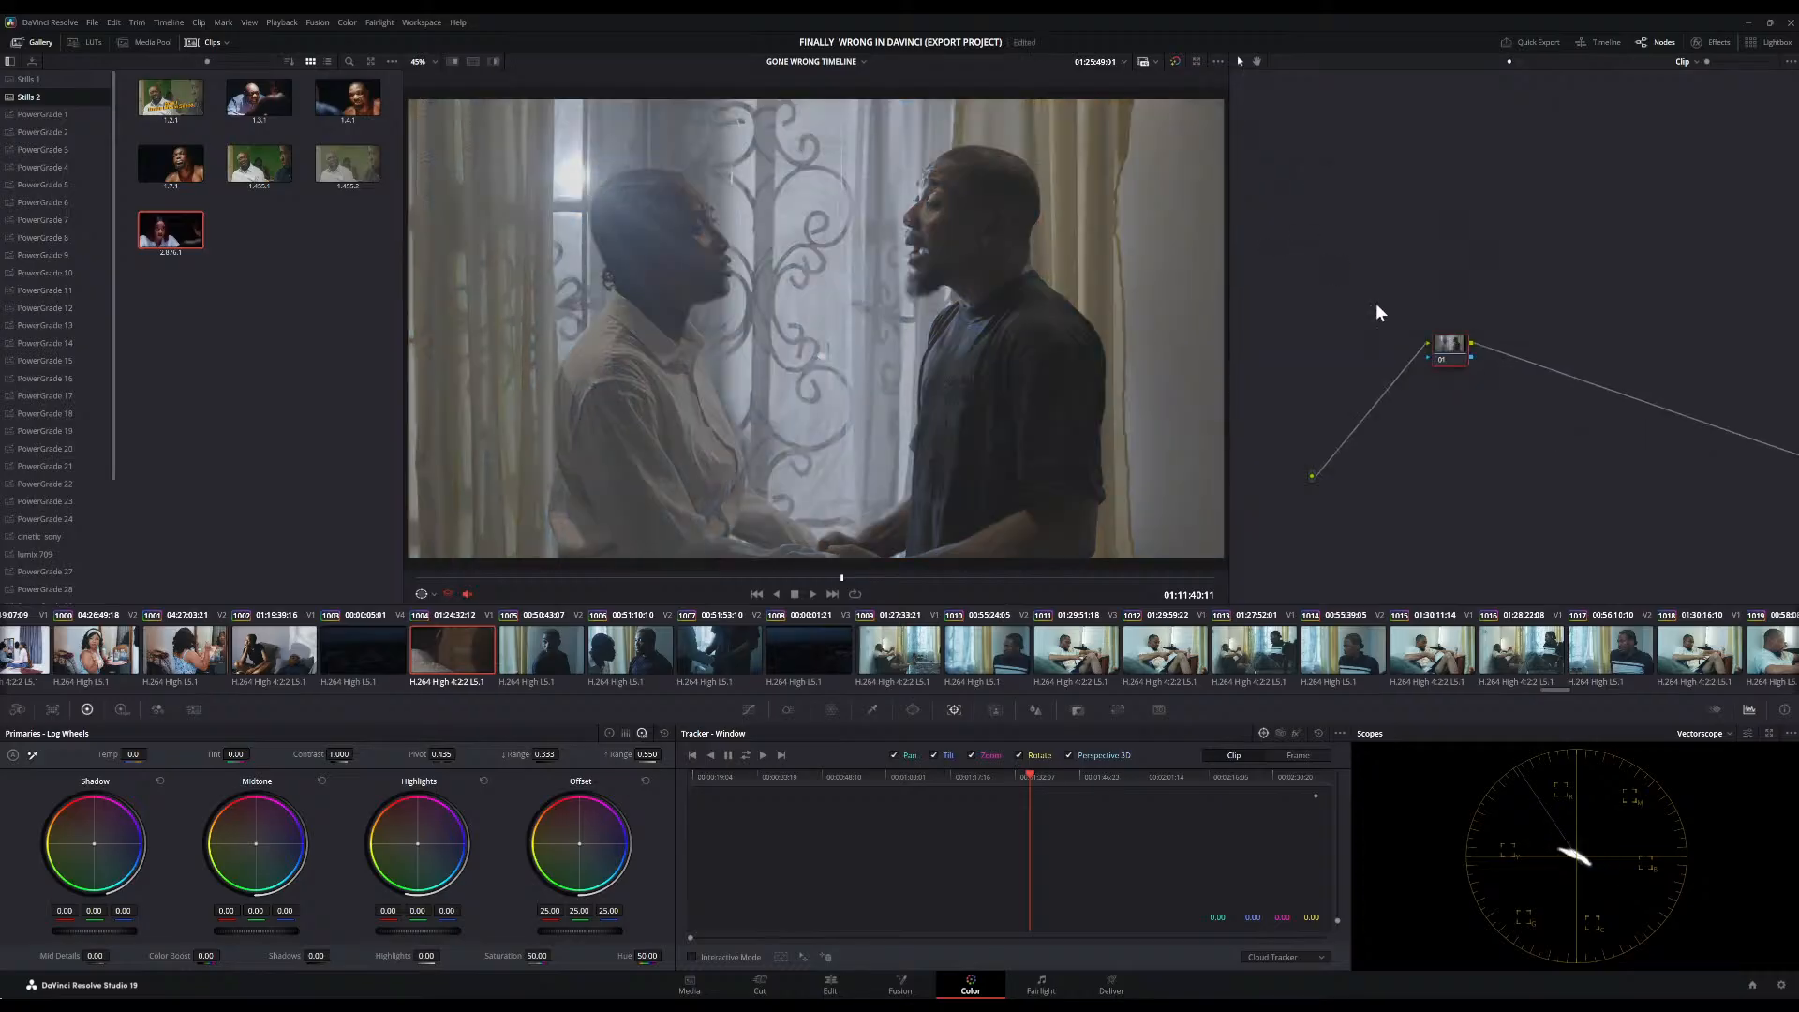
# Add a serial node after node 01 and spread the two nodes apart along the upper part of the graph
pyautogui.moveTo(1444, 345); pyautogui.dragTo(1367, 266)
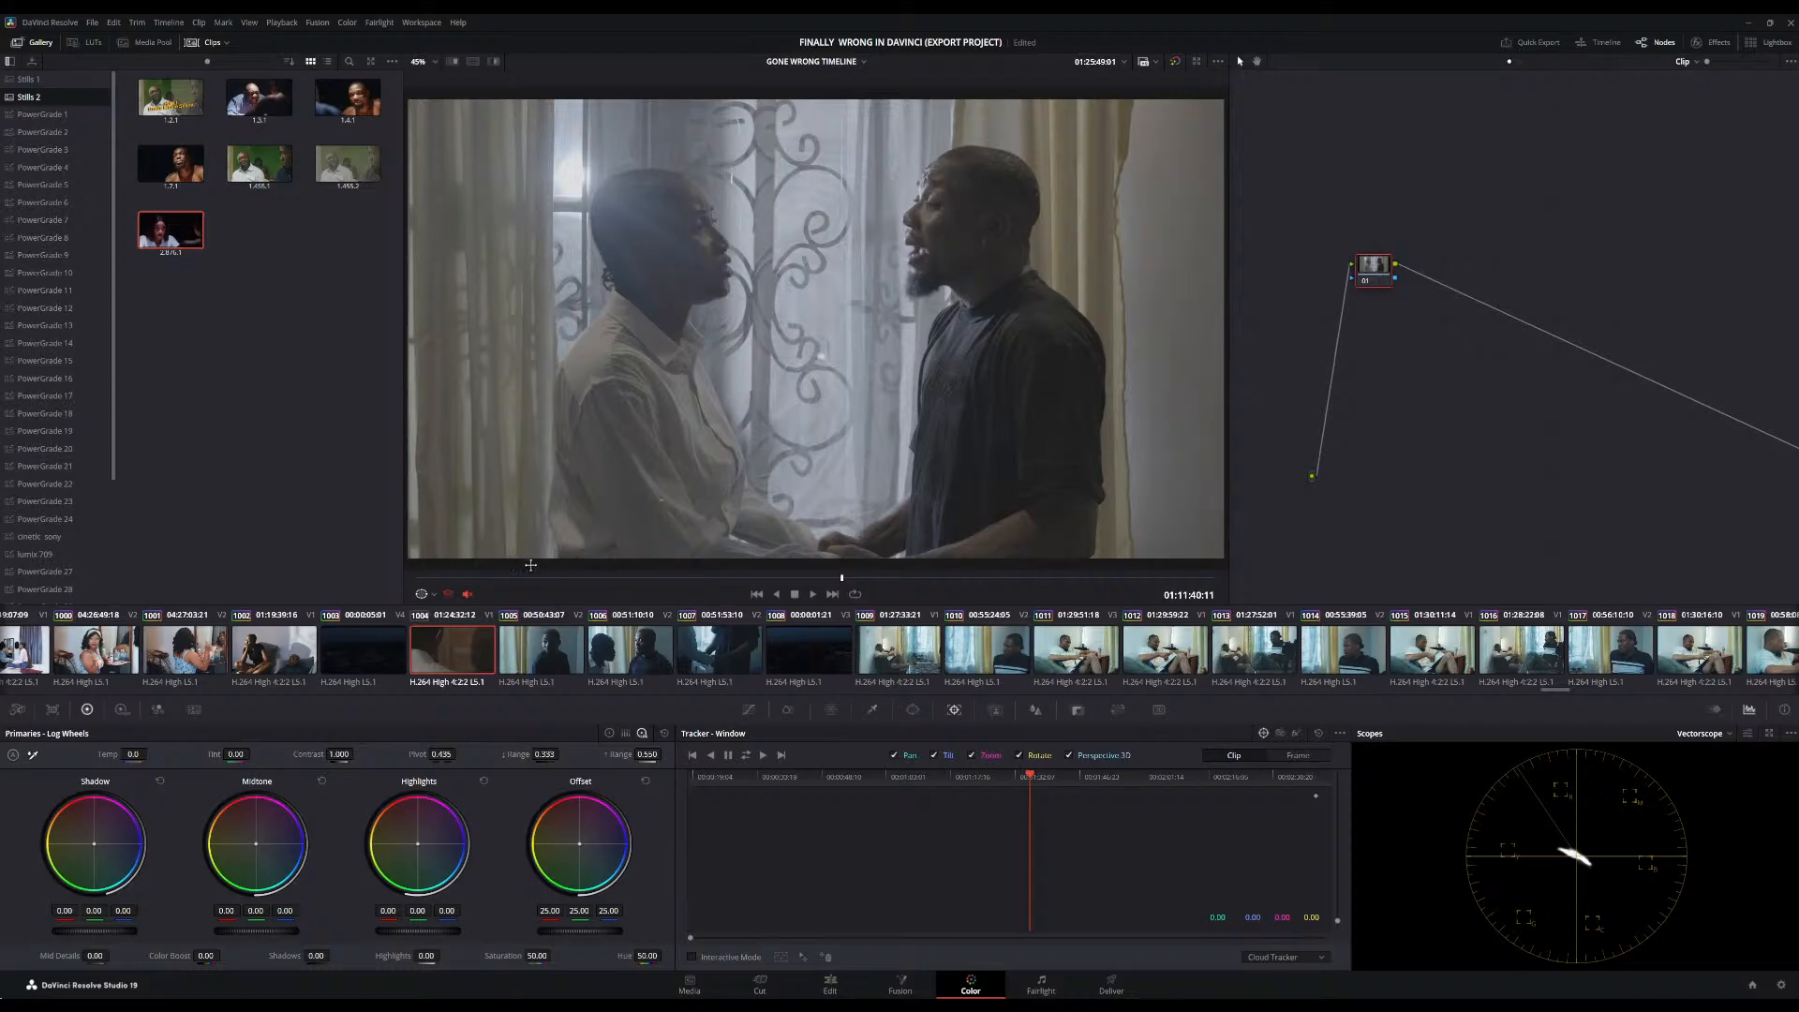
pyautogui.moveTo(689, 579); pyautogui.dragTo(831, 593)
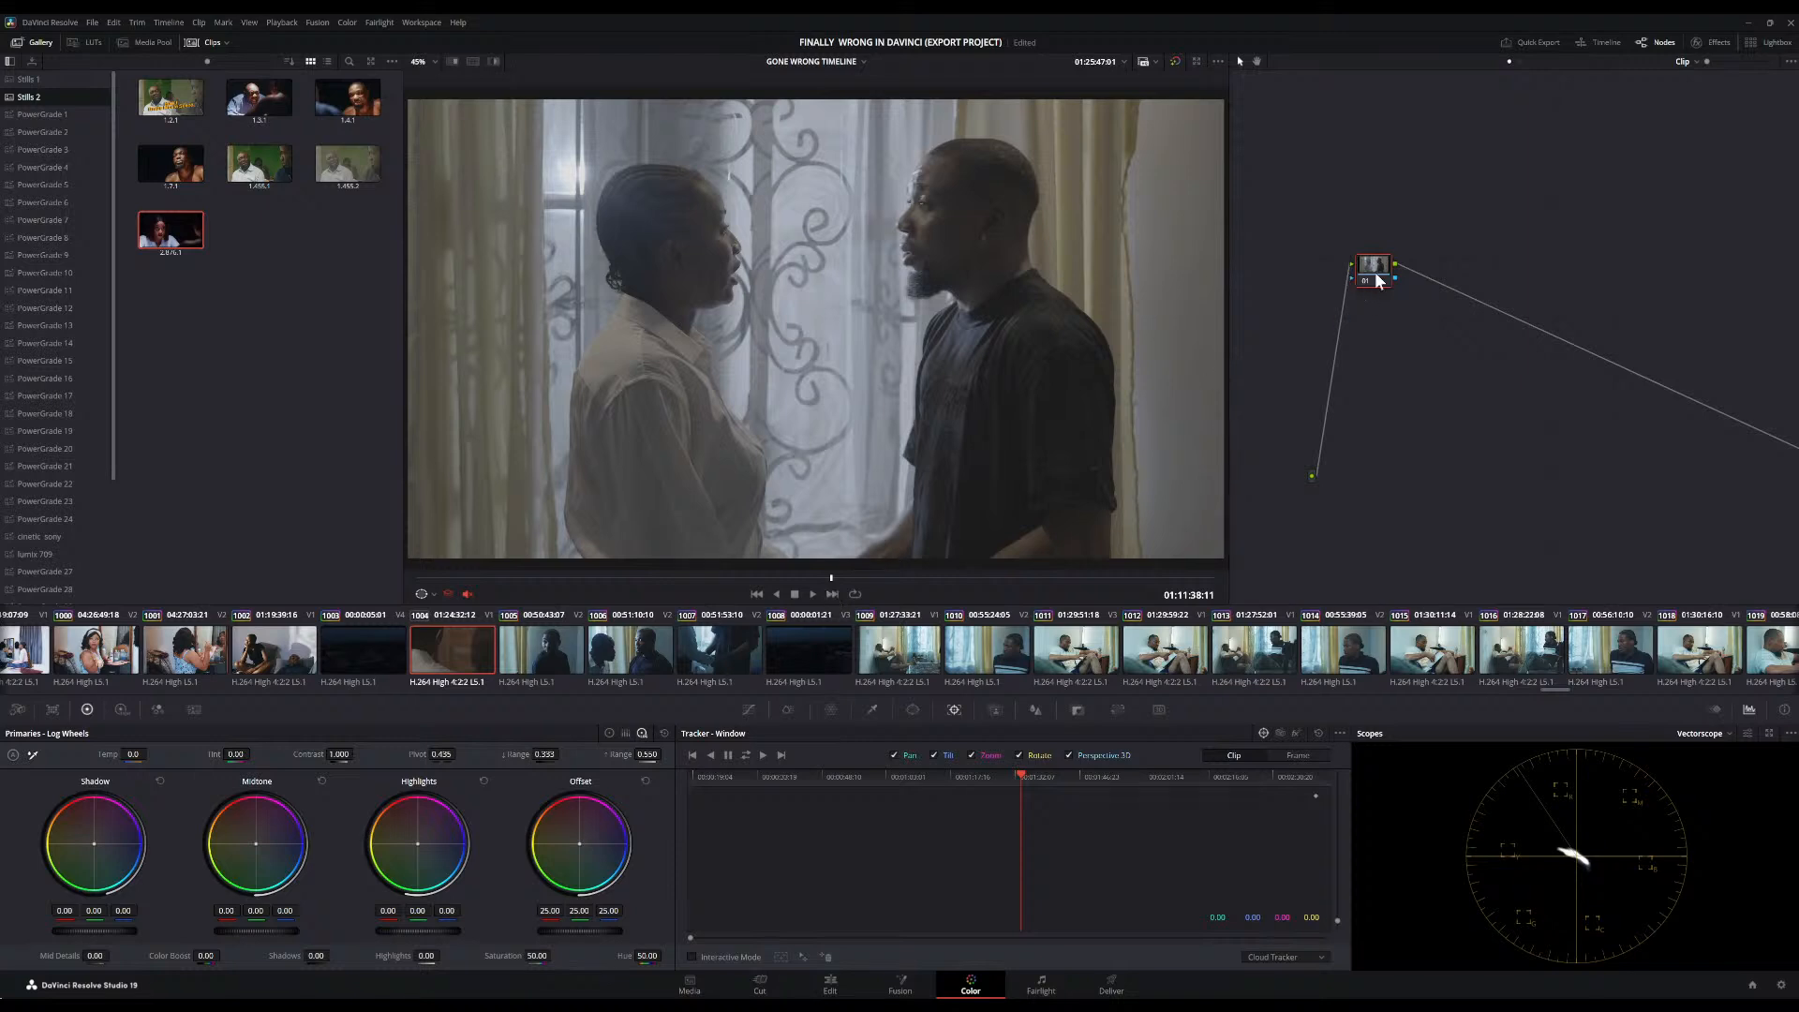
pyautogui.moveTo(1381, 267); pyautogui.dragTo(1329, 268)
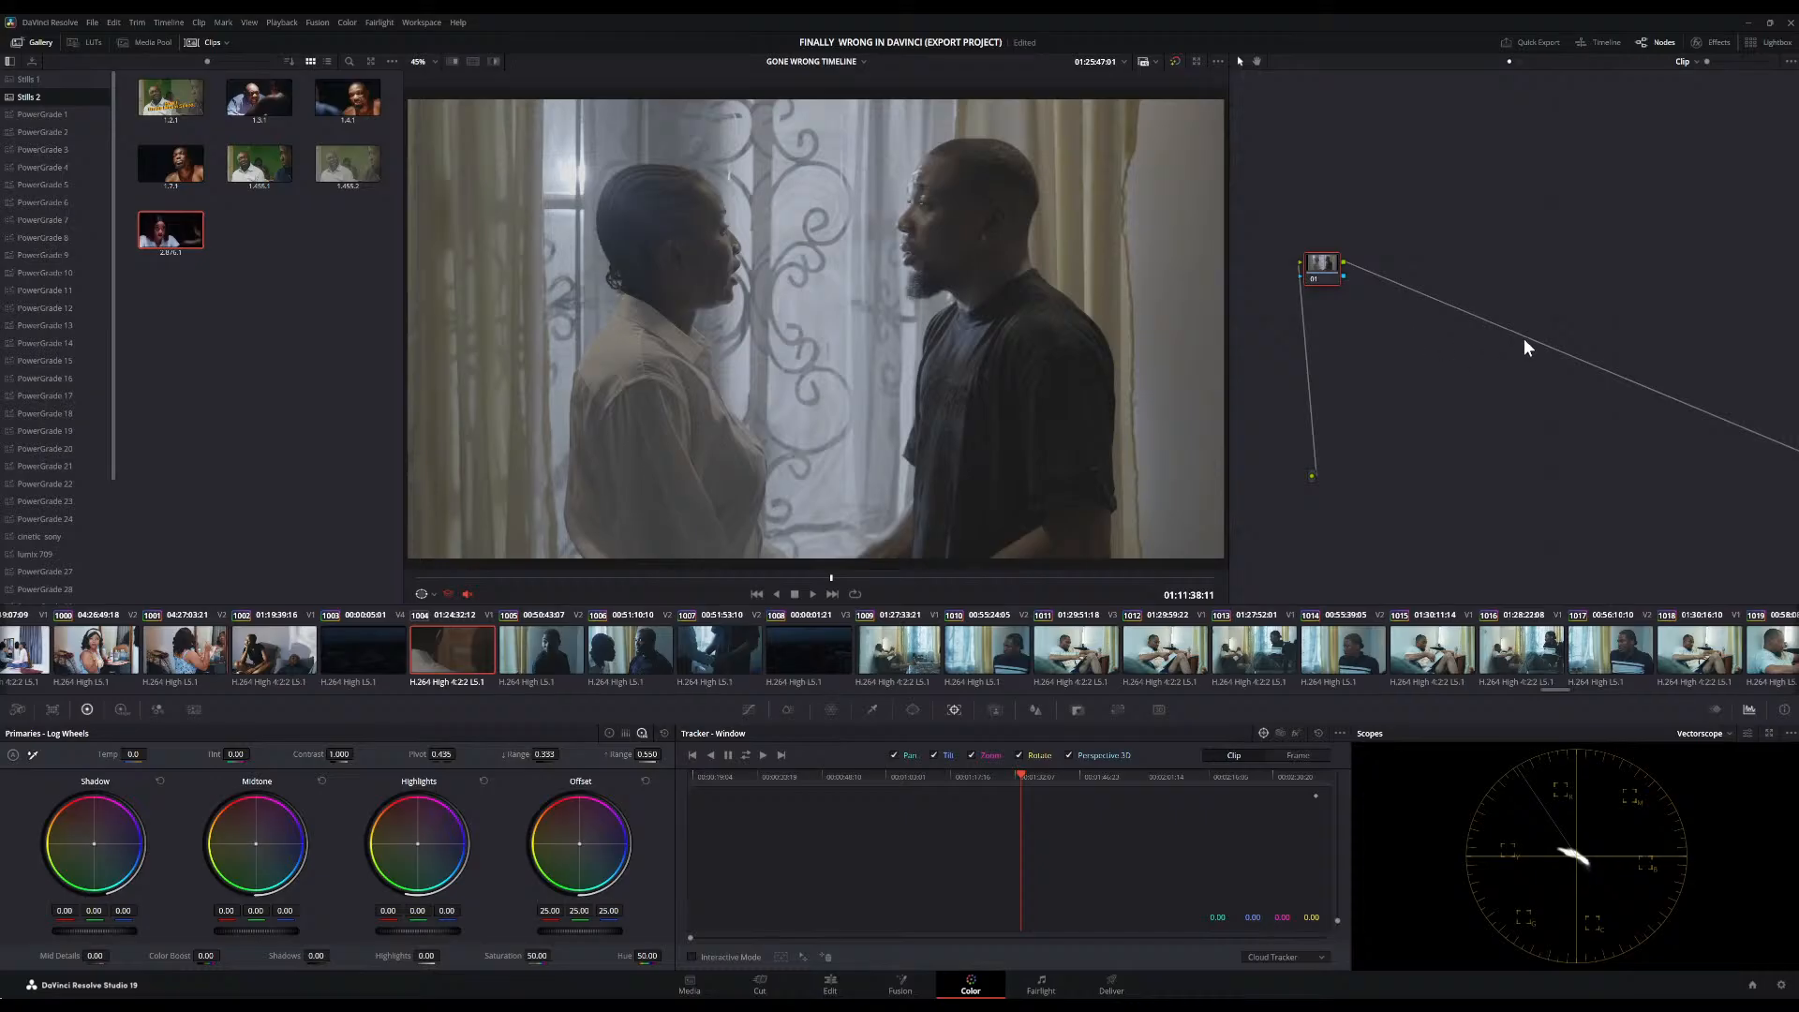
pyautogui.hotkey('alt', 's')
pyautogui.moveTo(1387, 269); pyautogui.dragTo(1574, 307)
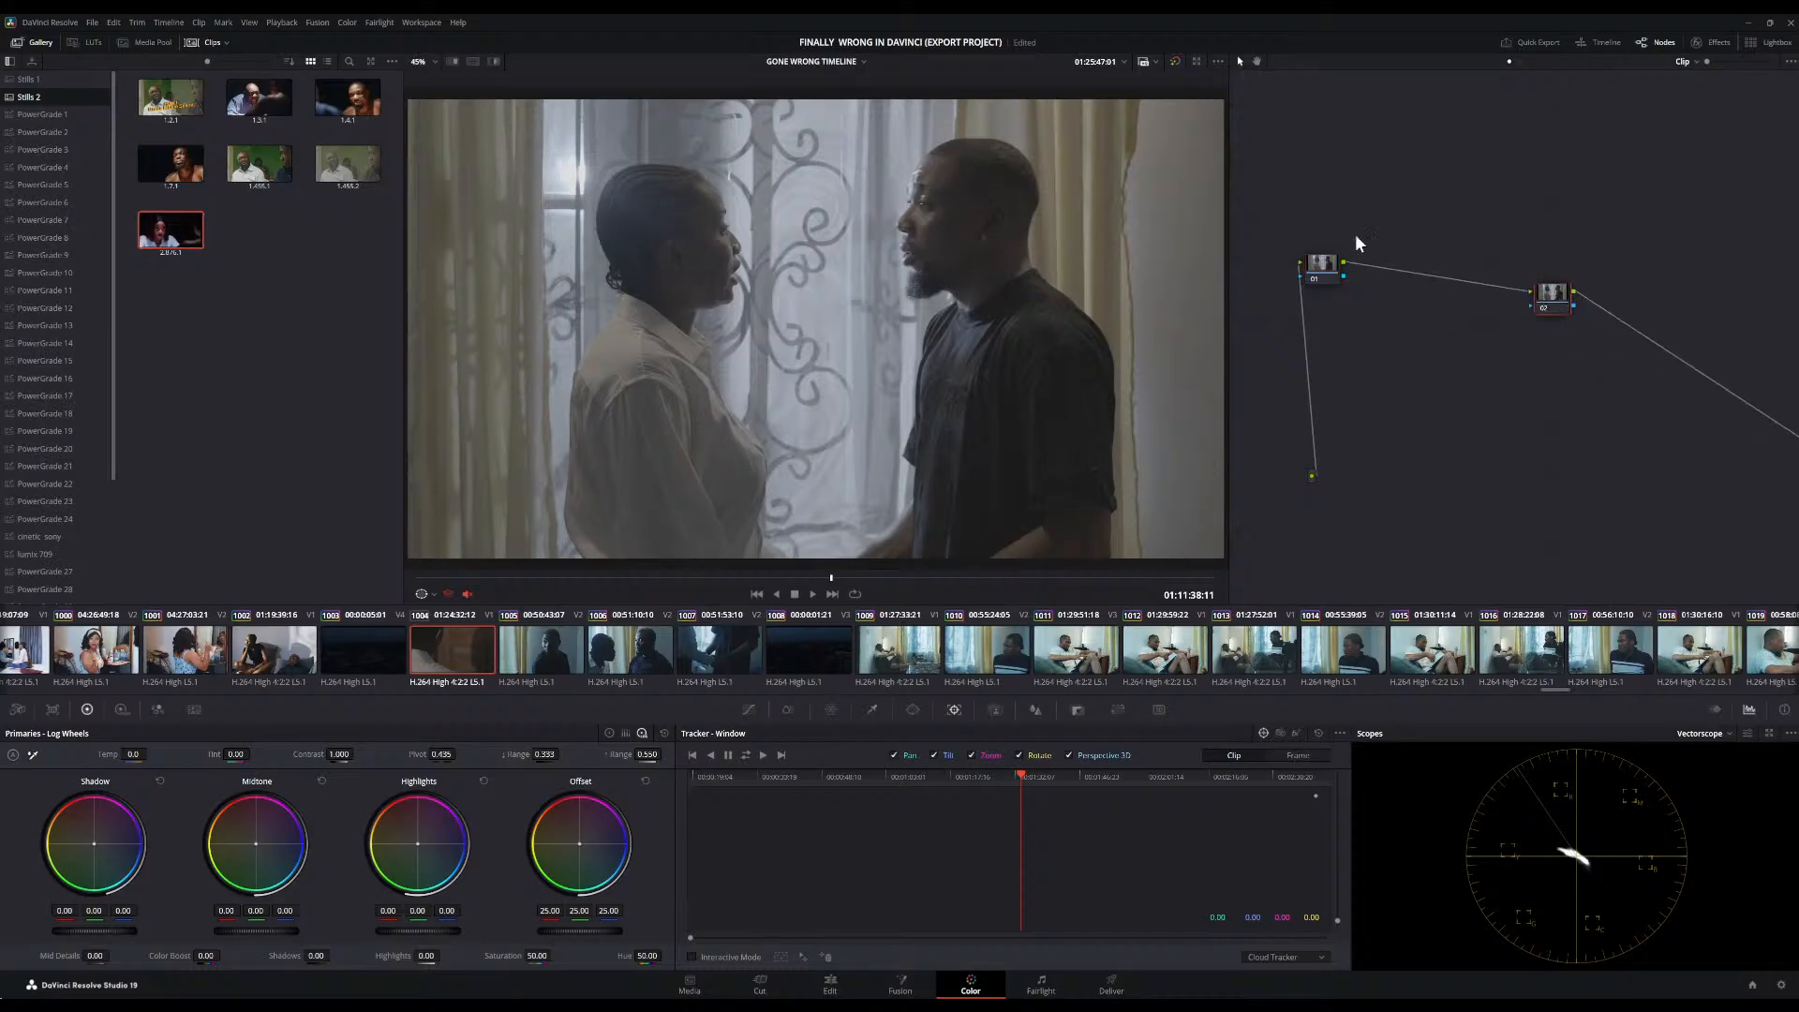
pyautogui.click(1324, 272)
pyautogui.moveTo(1550, 304); pyautogui.dragTo(1594, 263)
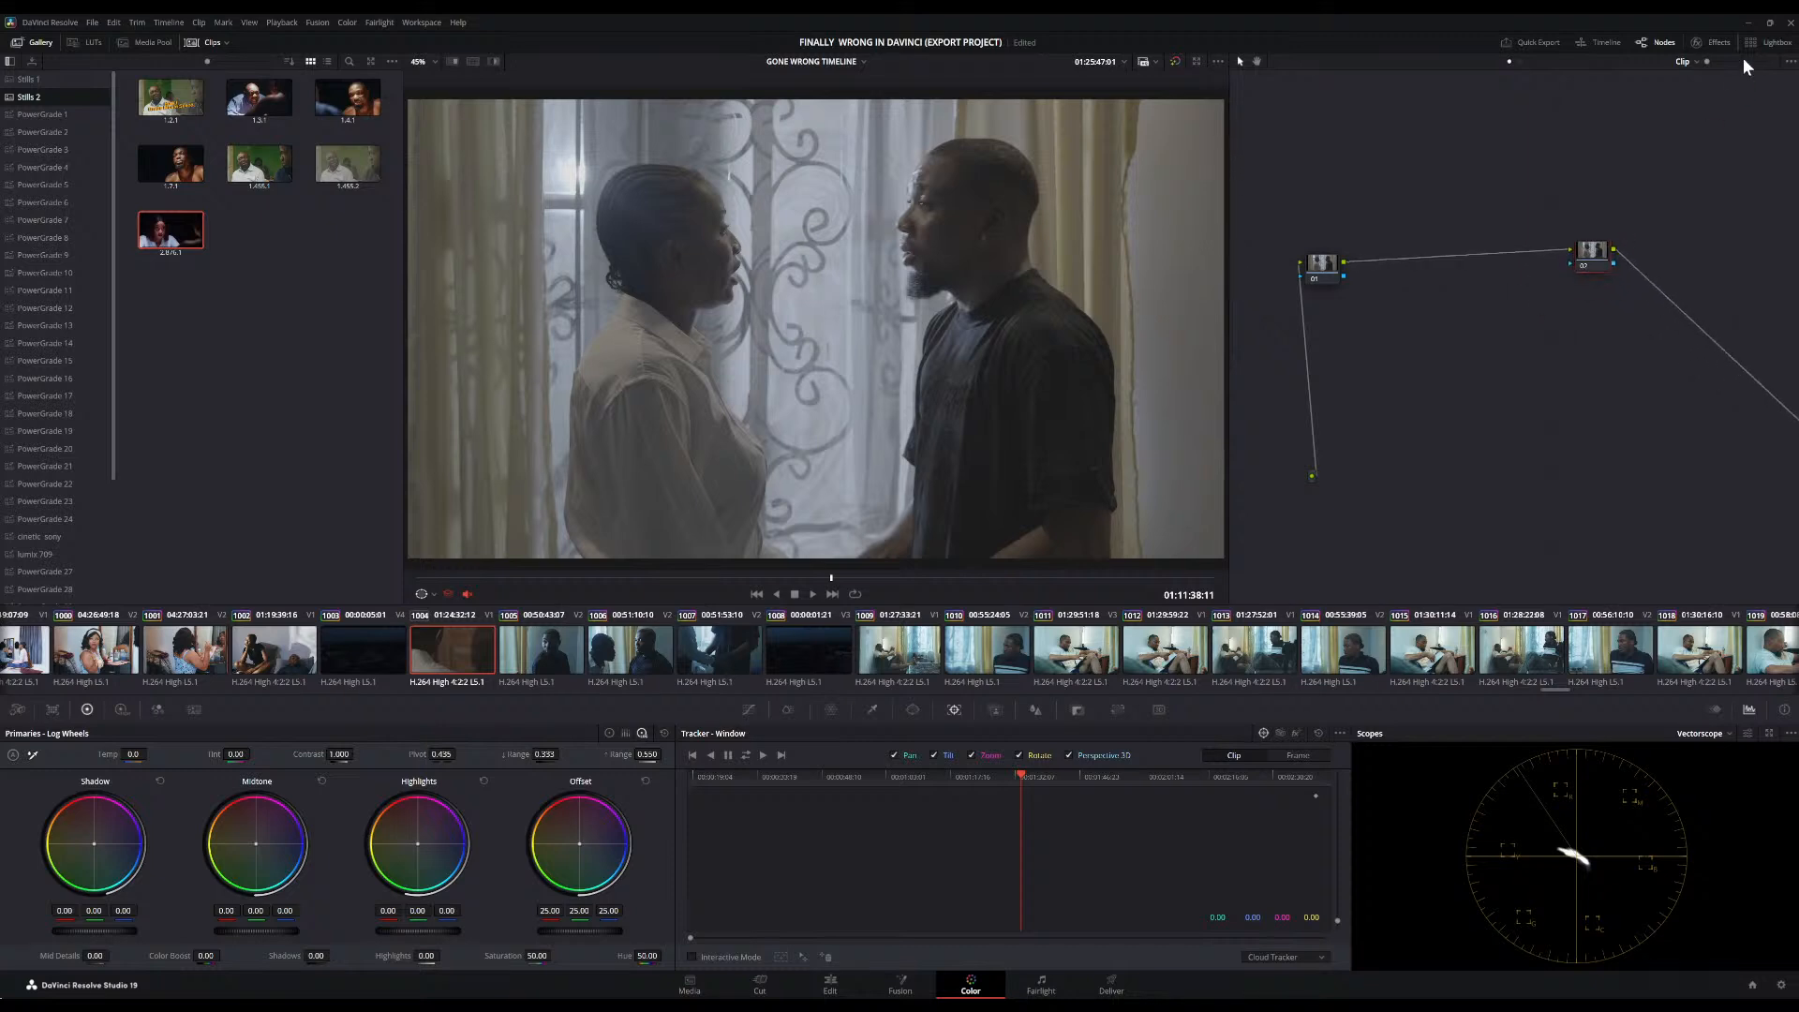
# Apply a Color Space Transform to node 02, from Sony S-Gamut3.Cine and Sony S-Log3 to Rec.709 and Gamma 2.4, with Apply Forward OOTF enabled
pyautogui.click(1719, 47)
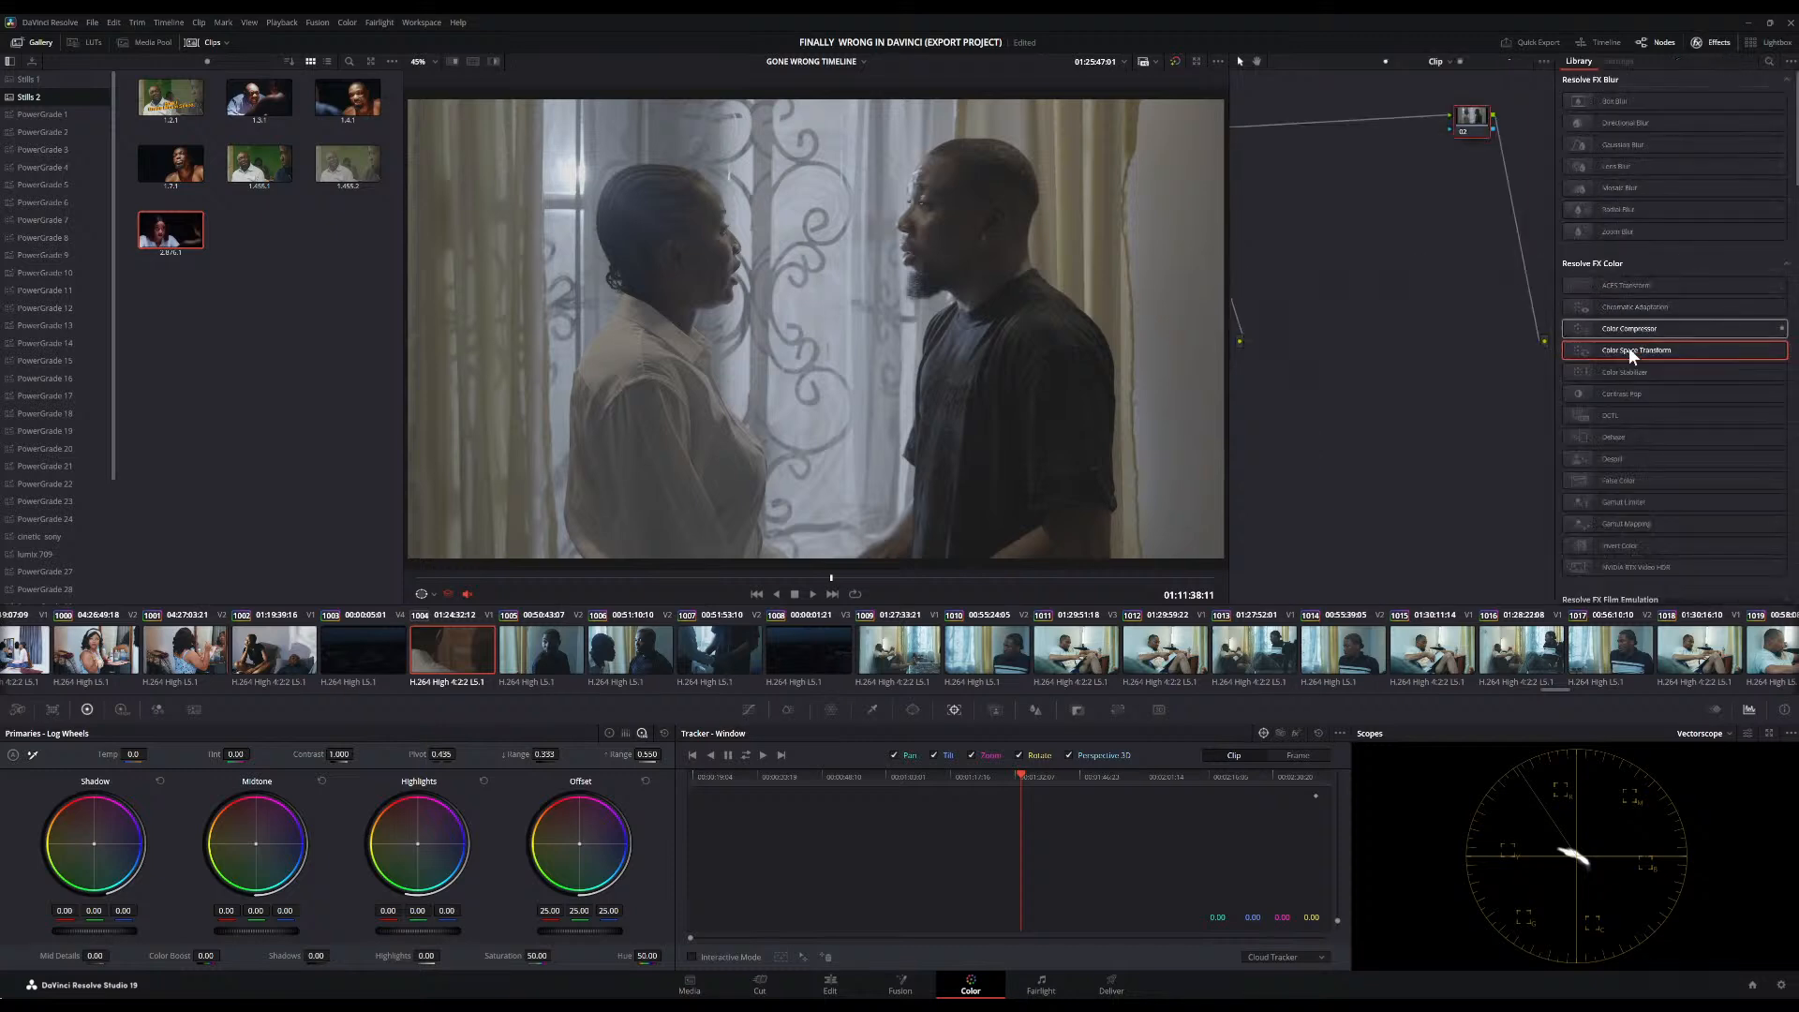
pyautogui.moveTo(1628, 352); pyautogui.dragTo(1481, 129)
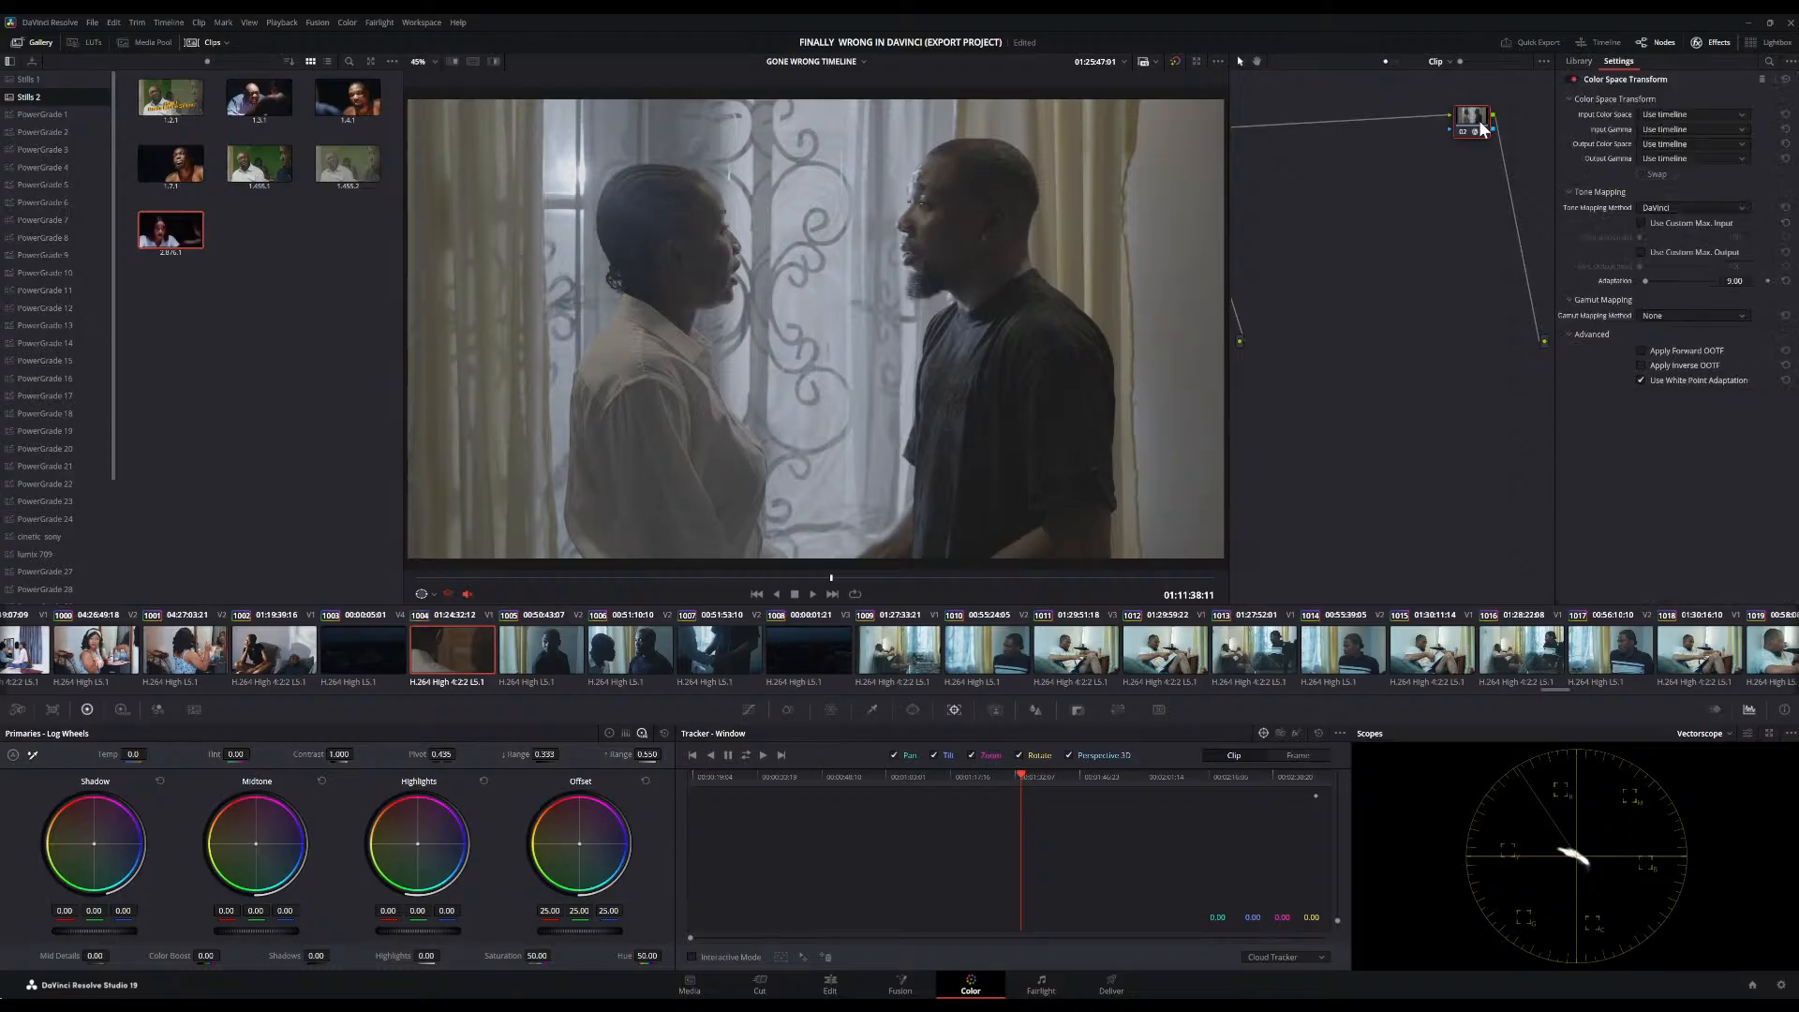
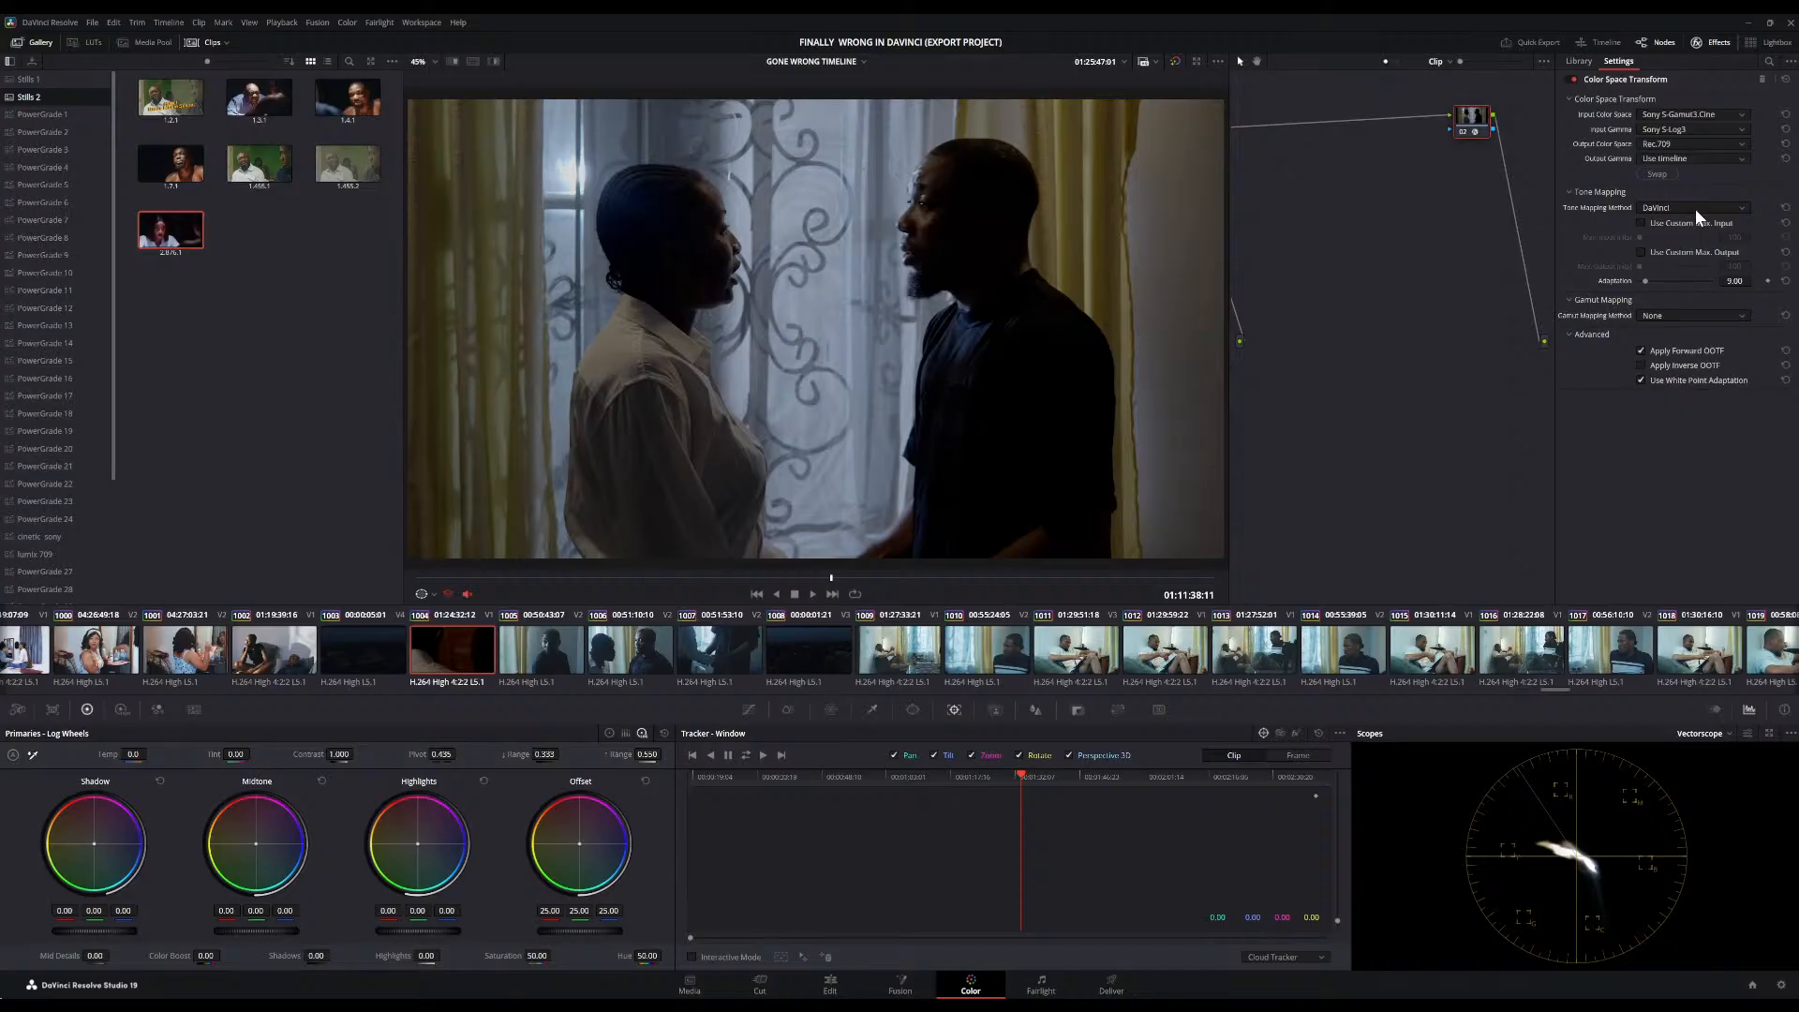
pyautogui.click(1690, 194)
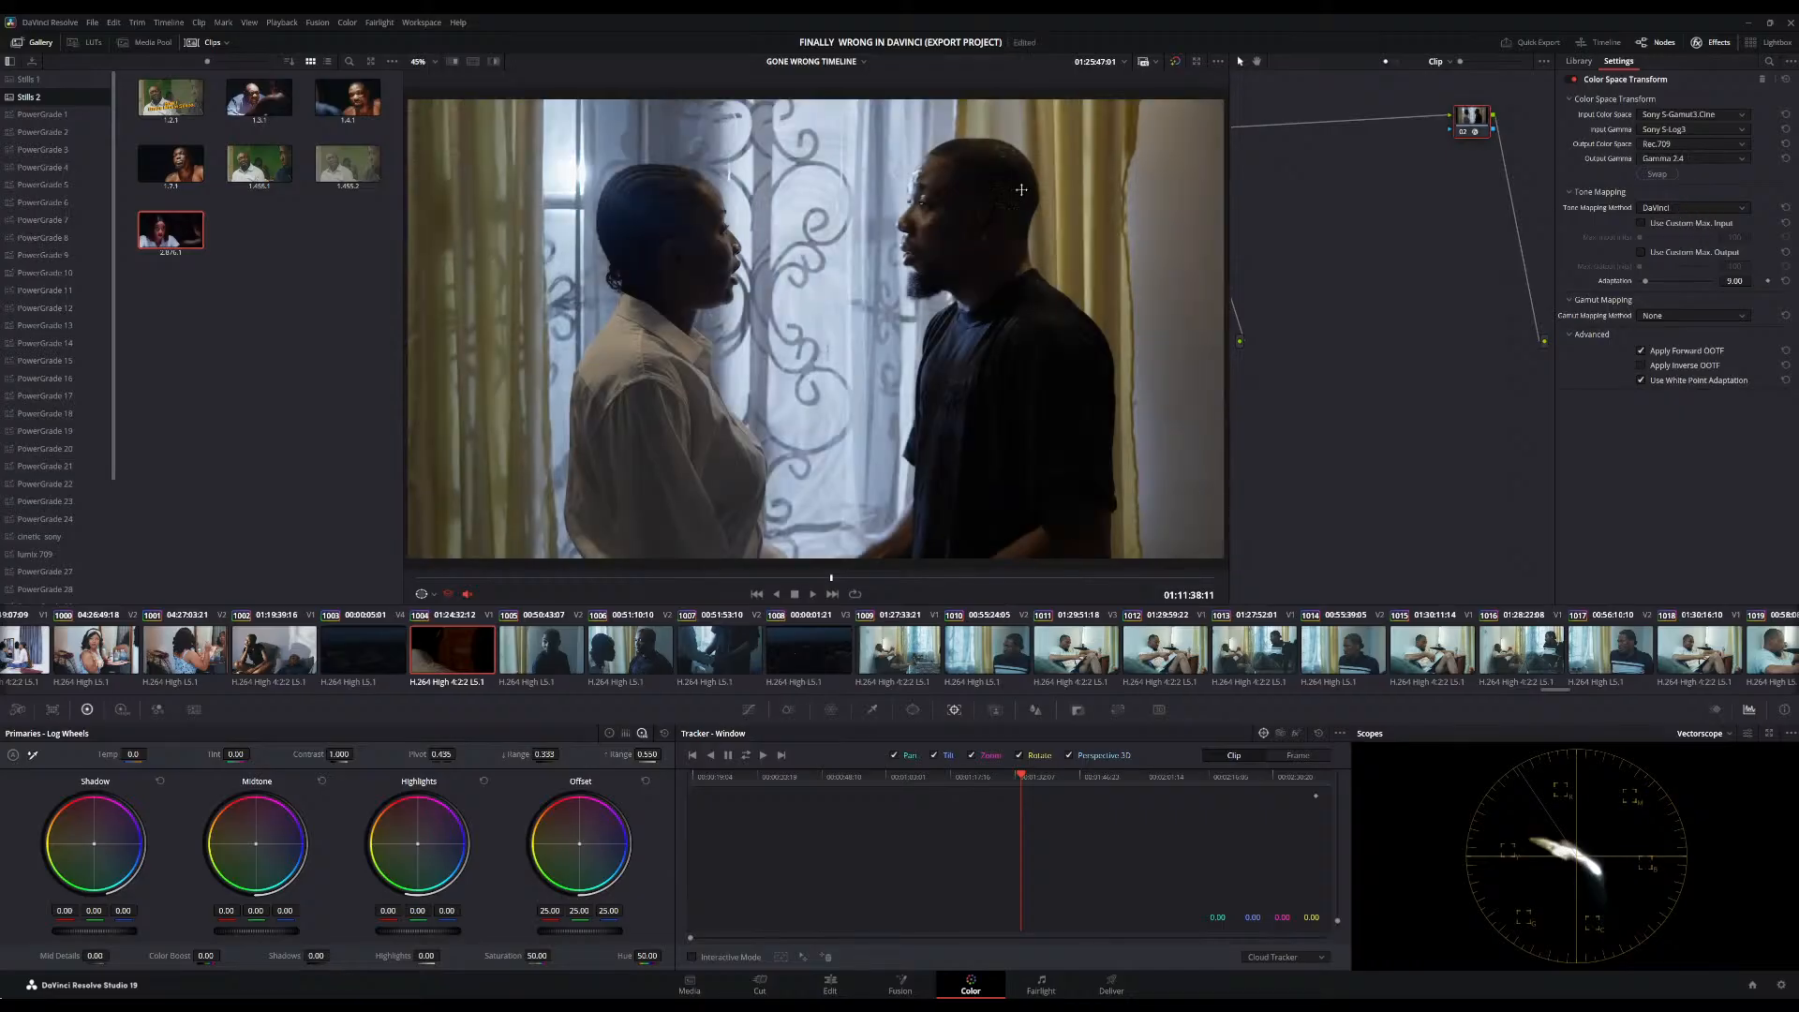
# Add a serial node after the Color Space Transform node and place it just below that node
pyautogui.scroll(-3, 833, 281)
pyautogui.scroll(4, 832, 281)
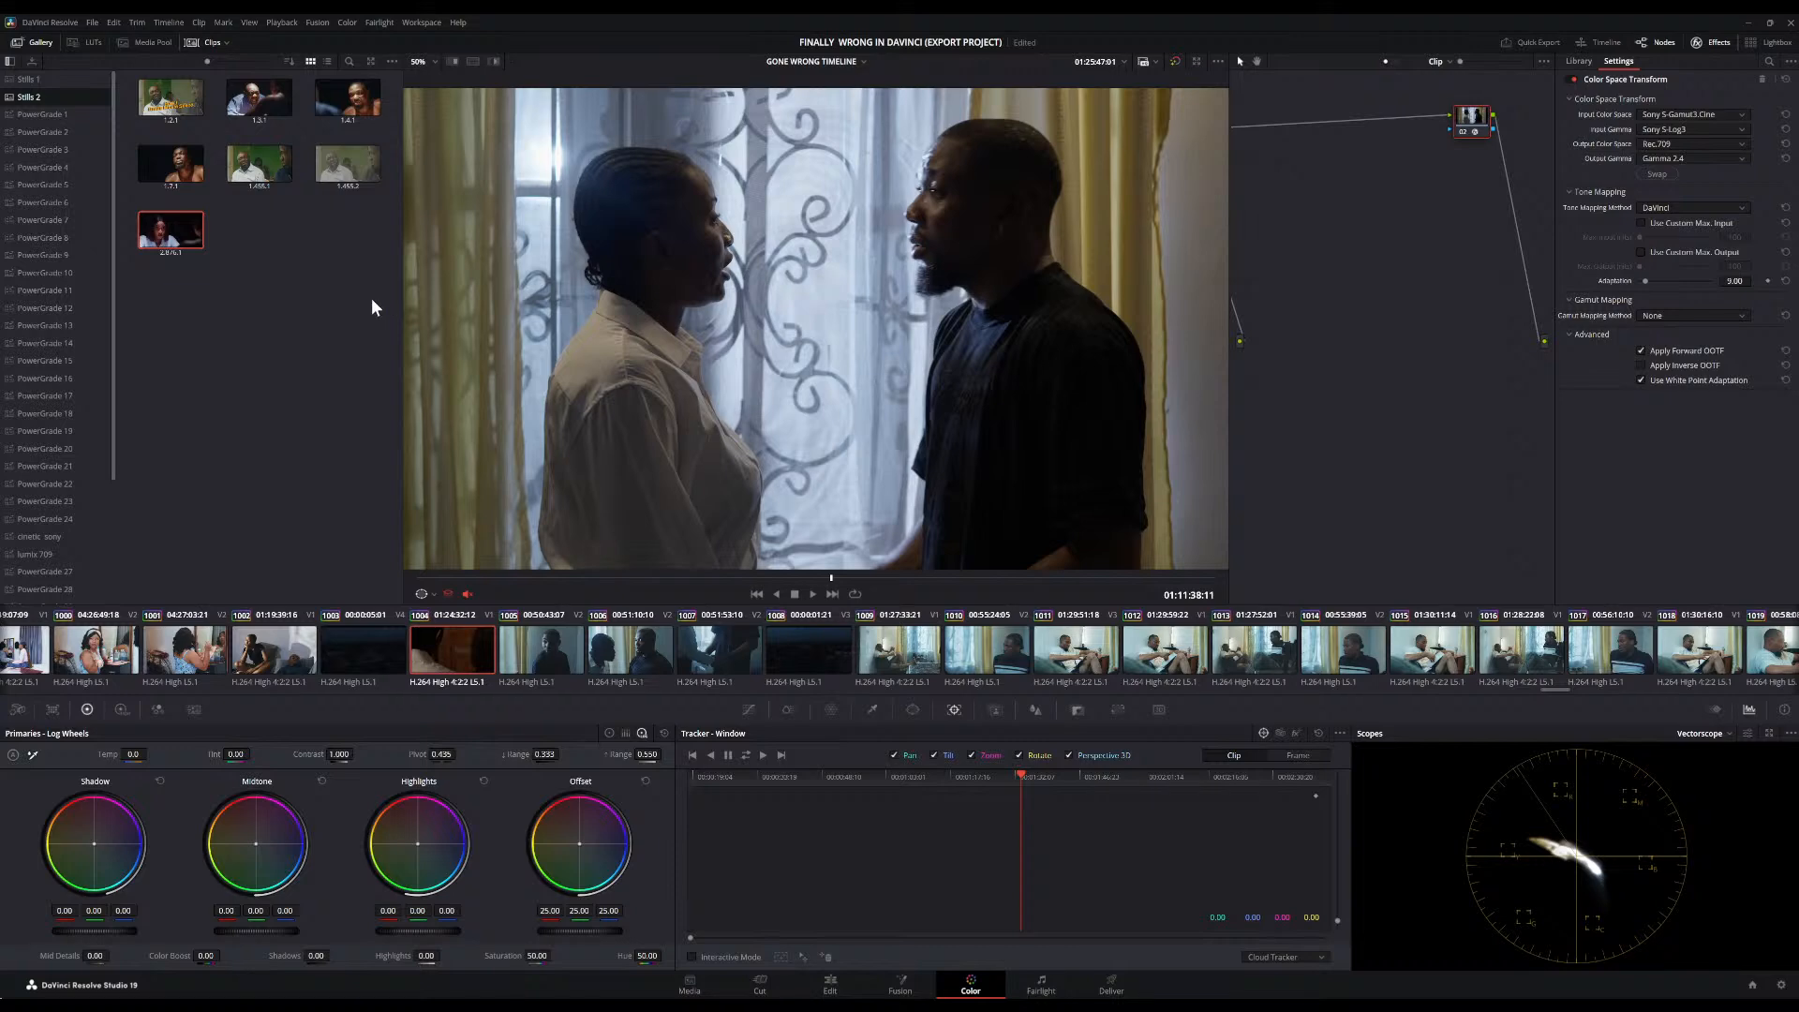
pyautogui.scroll(-2, 816, 382)
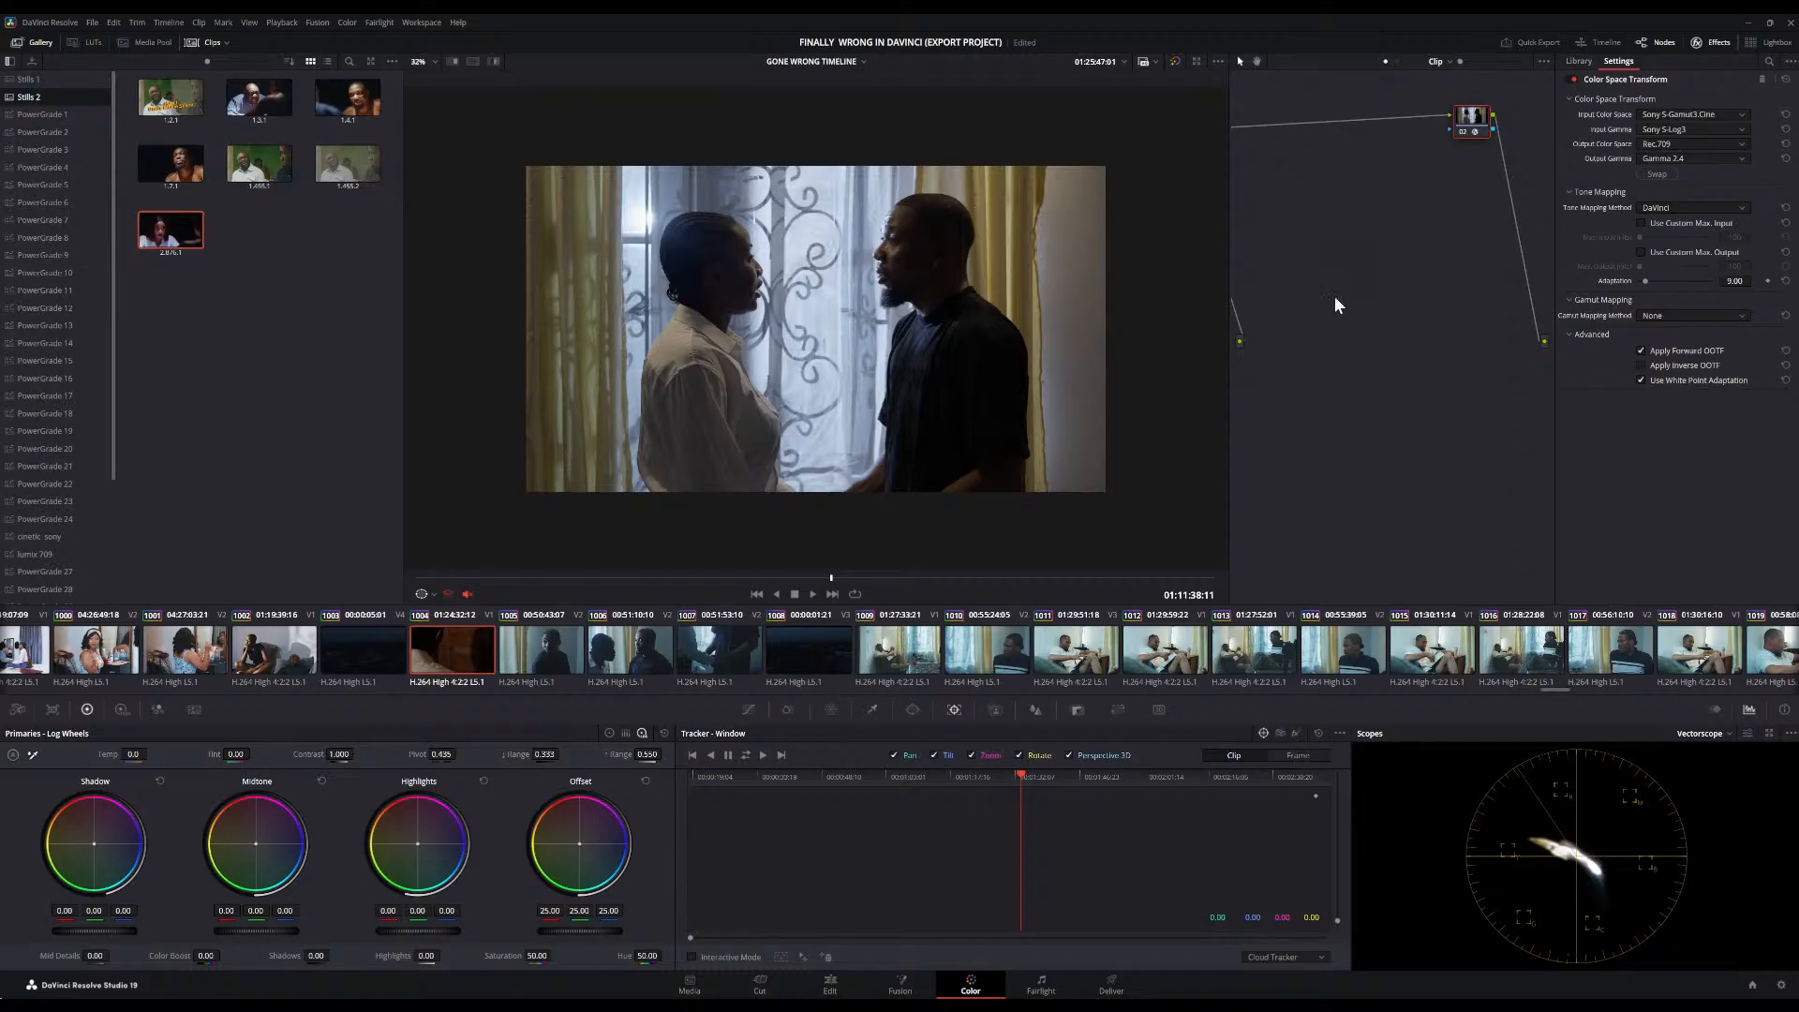
pyautogui.hscroll(-2, 1440, 199)
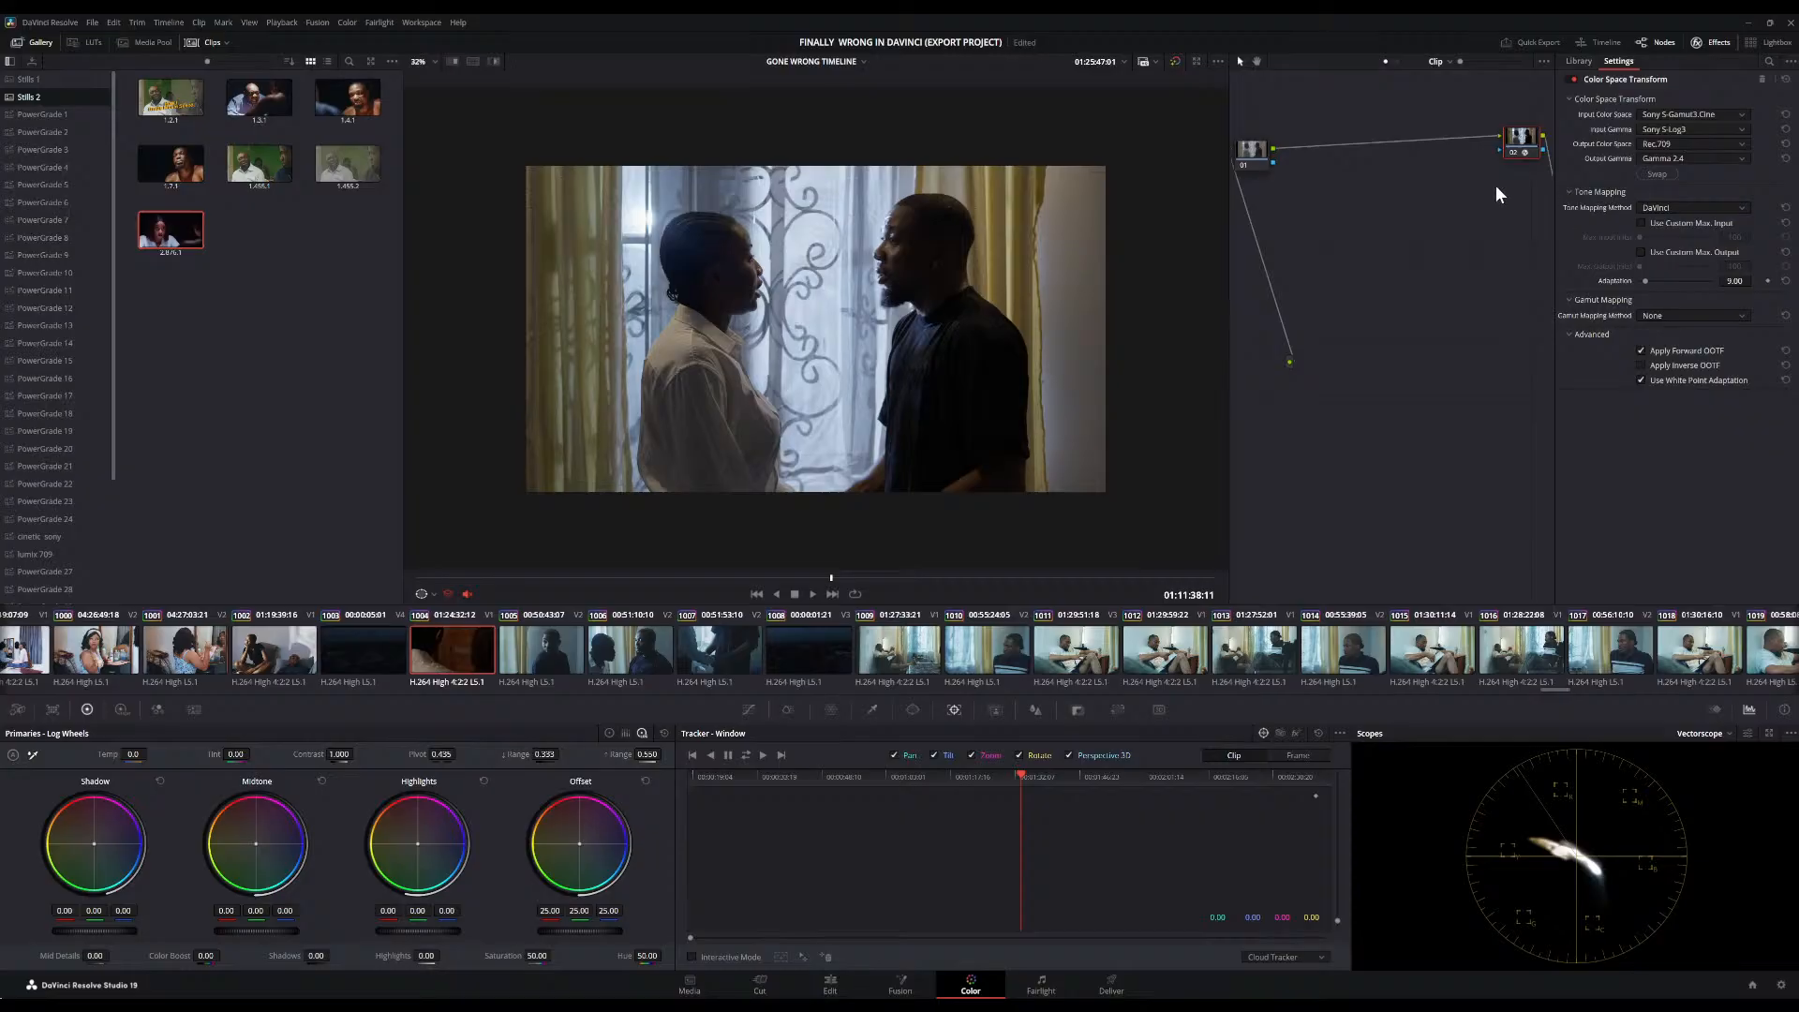
pyautogui.hotkey('alt', 's')
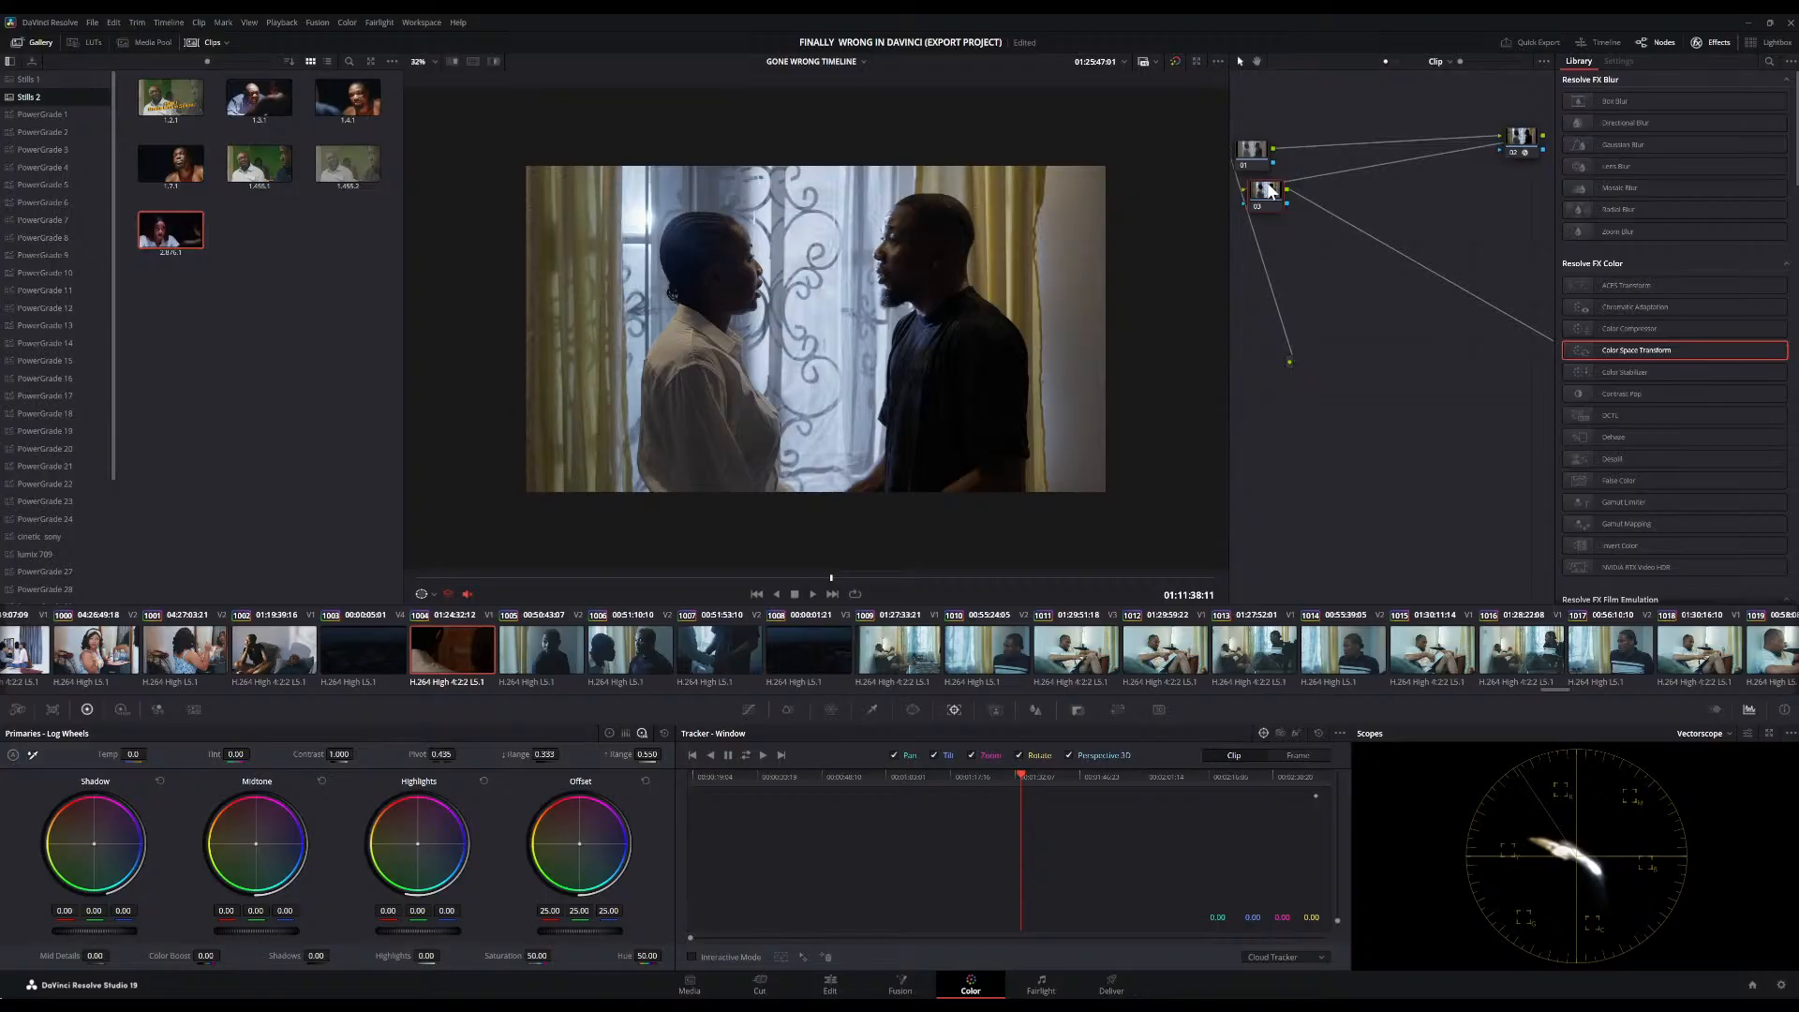
pyautogui.moveTo(1270, 192); pyautogui.dragTo(1548, 236)
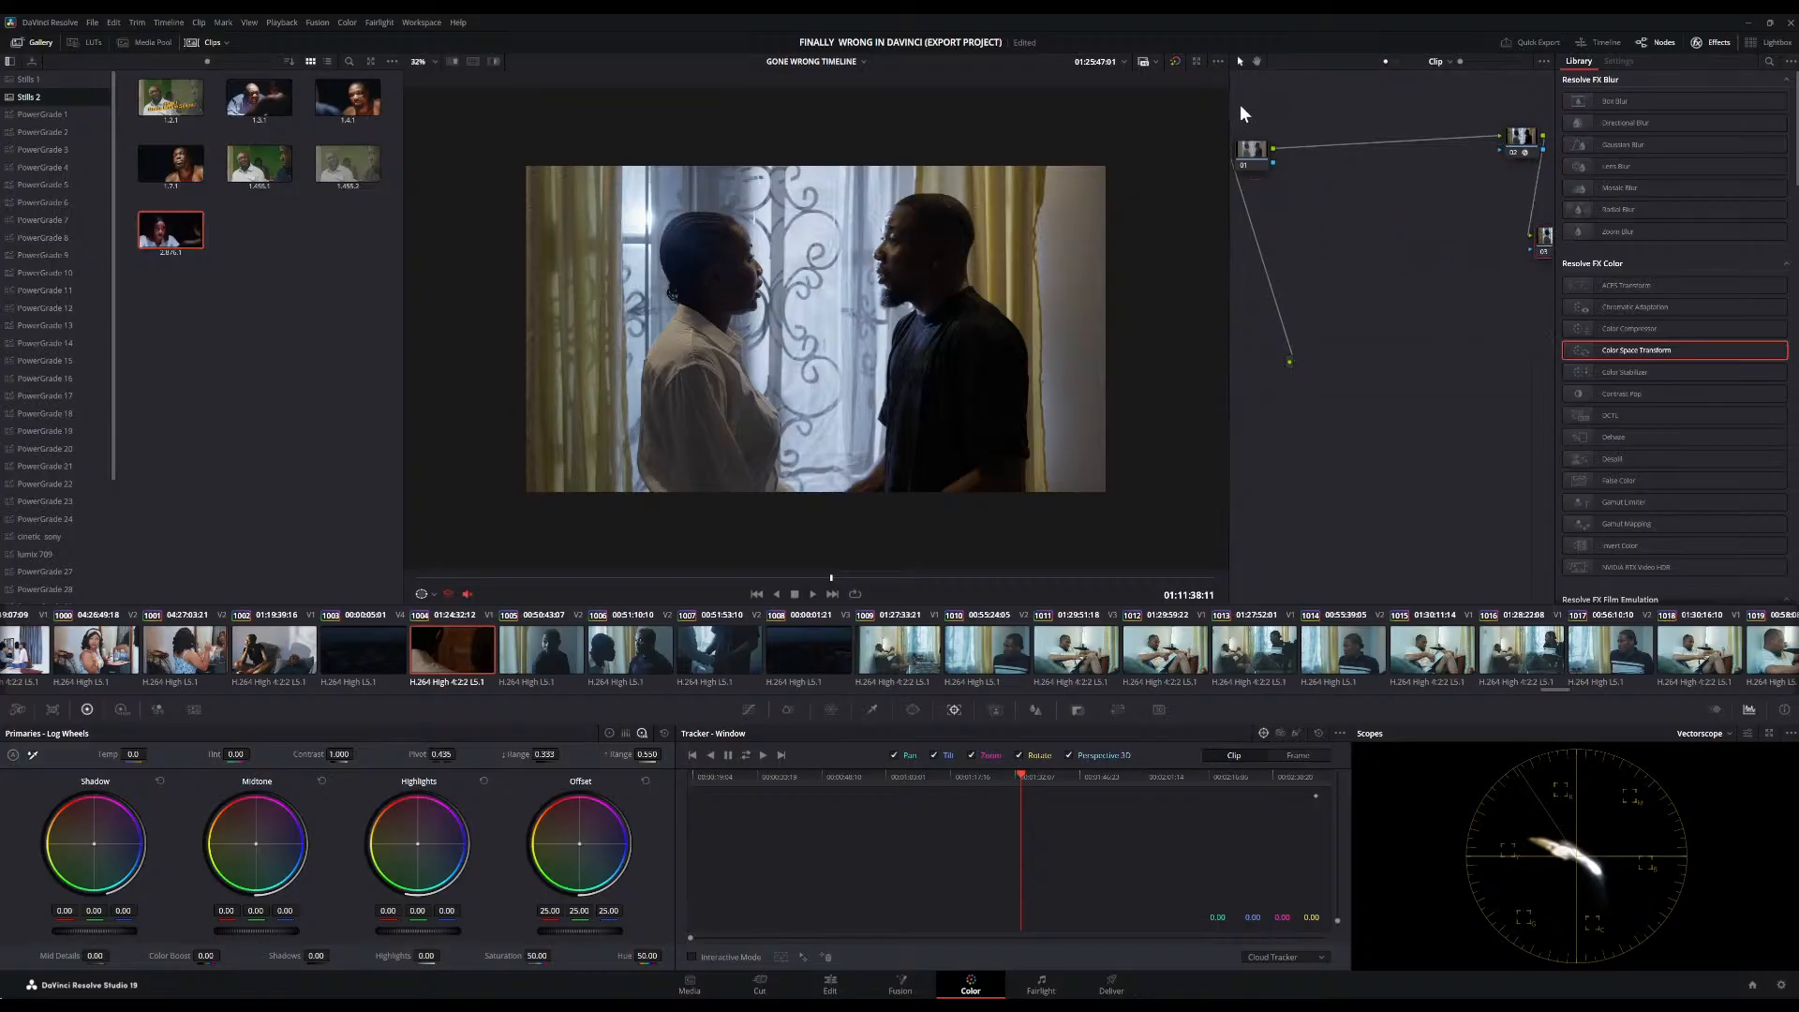
# Add a serial node after node 01 and place it lower in the graph, ahead of the Color Space Transform node
pyautogui.click(1252, 156)
pyautogui.hotkey('alt', 's')
pyautogui.moveTo(1326, 158); pyautogui.dragTo(1422, 227)
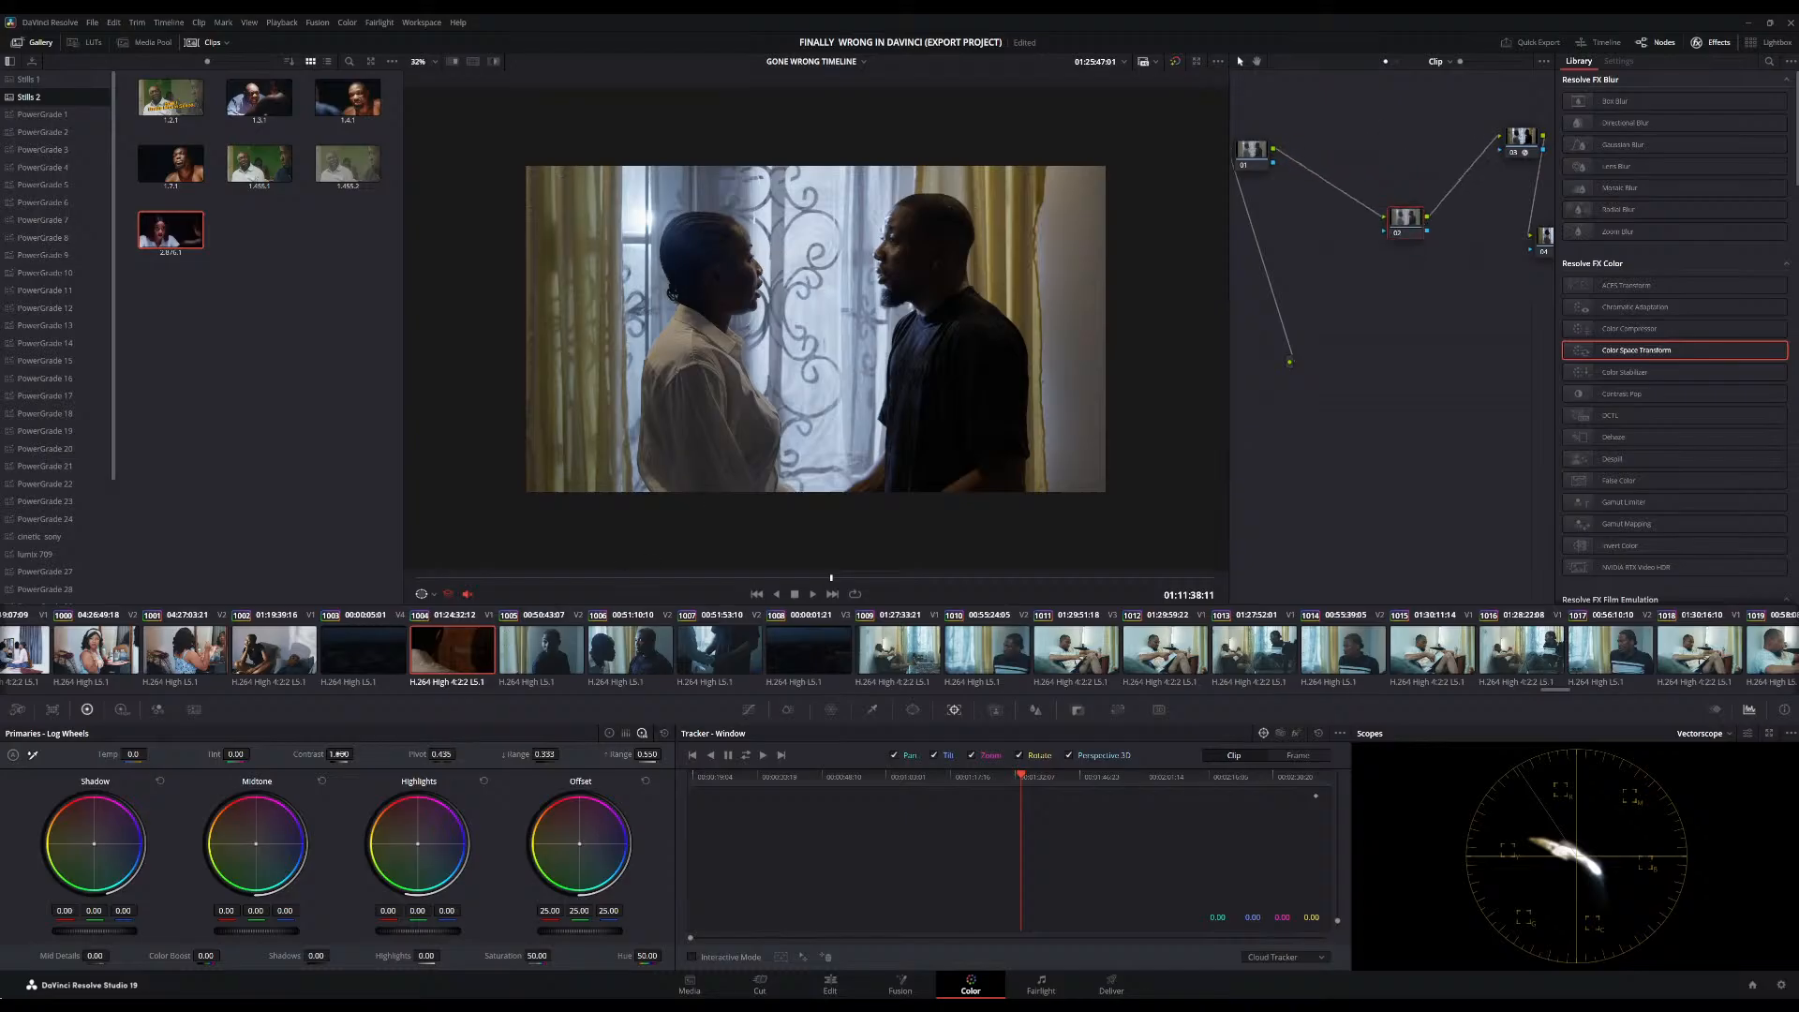
# Set the new node's contrast to 1.078 and pivot to 0.265 using the Parade scope, and move the Color Space Transform node beside it
pyautogui.moveTo(340, 756); pyautogui.dragTo(356, 754)
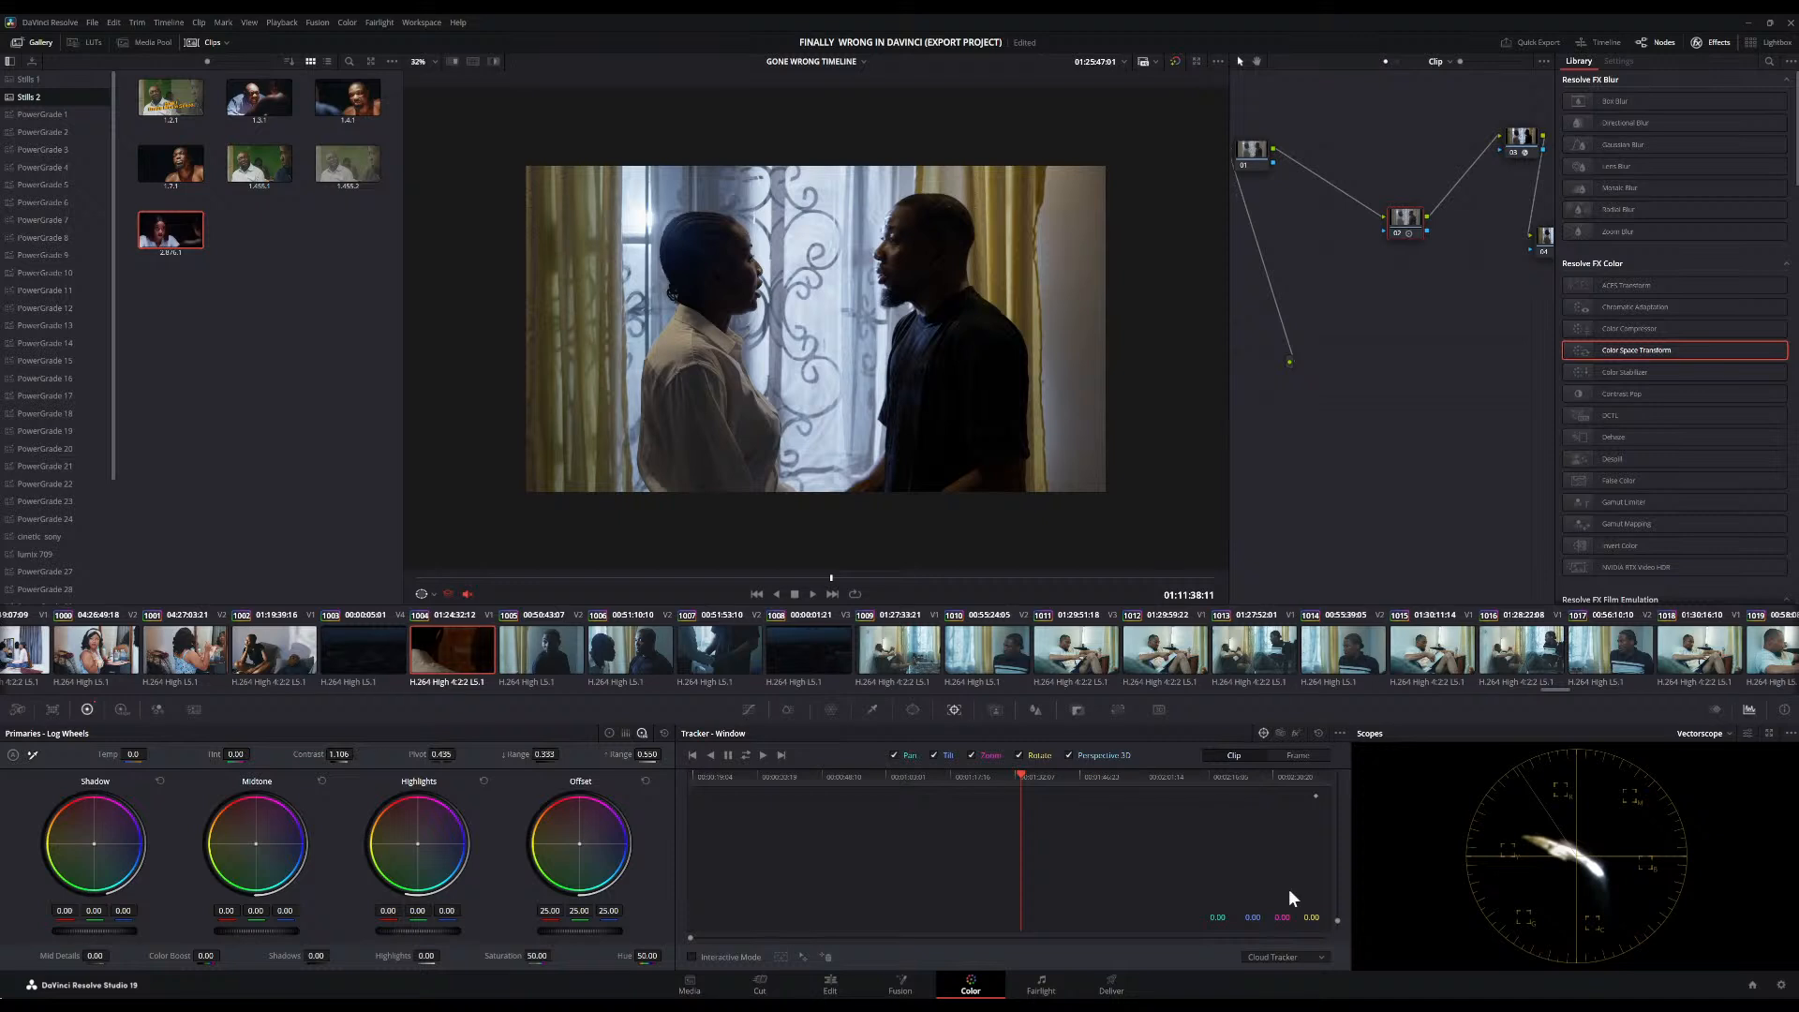
pyautogui.click(1704, 748)
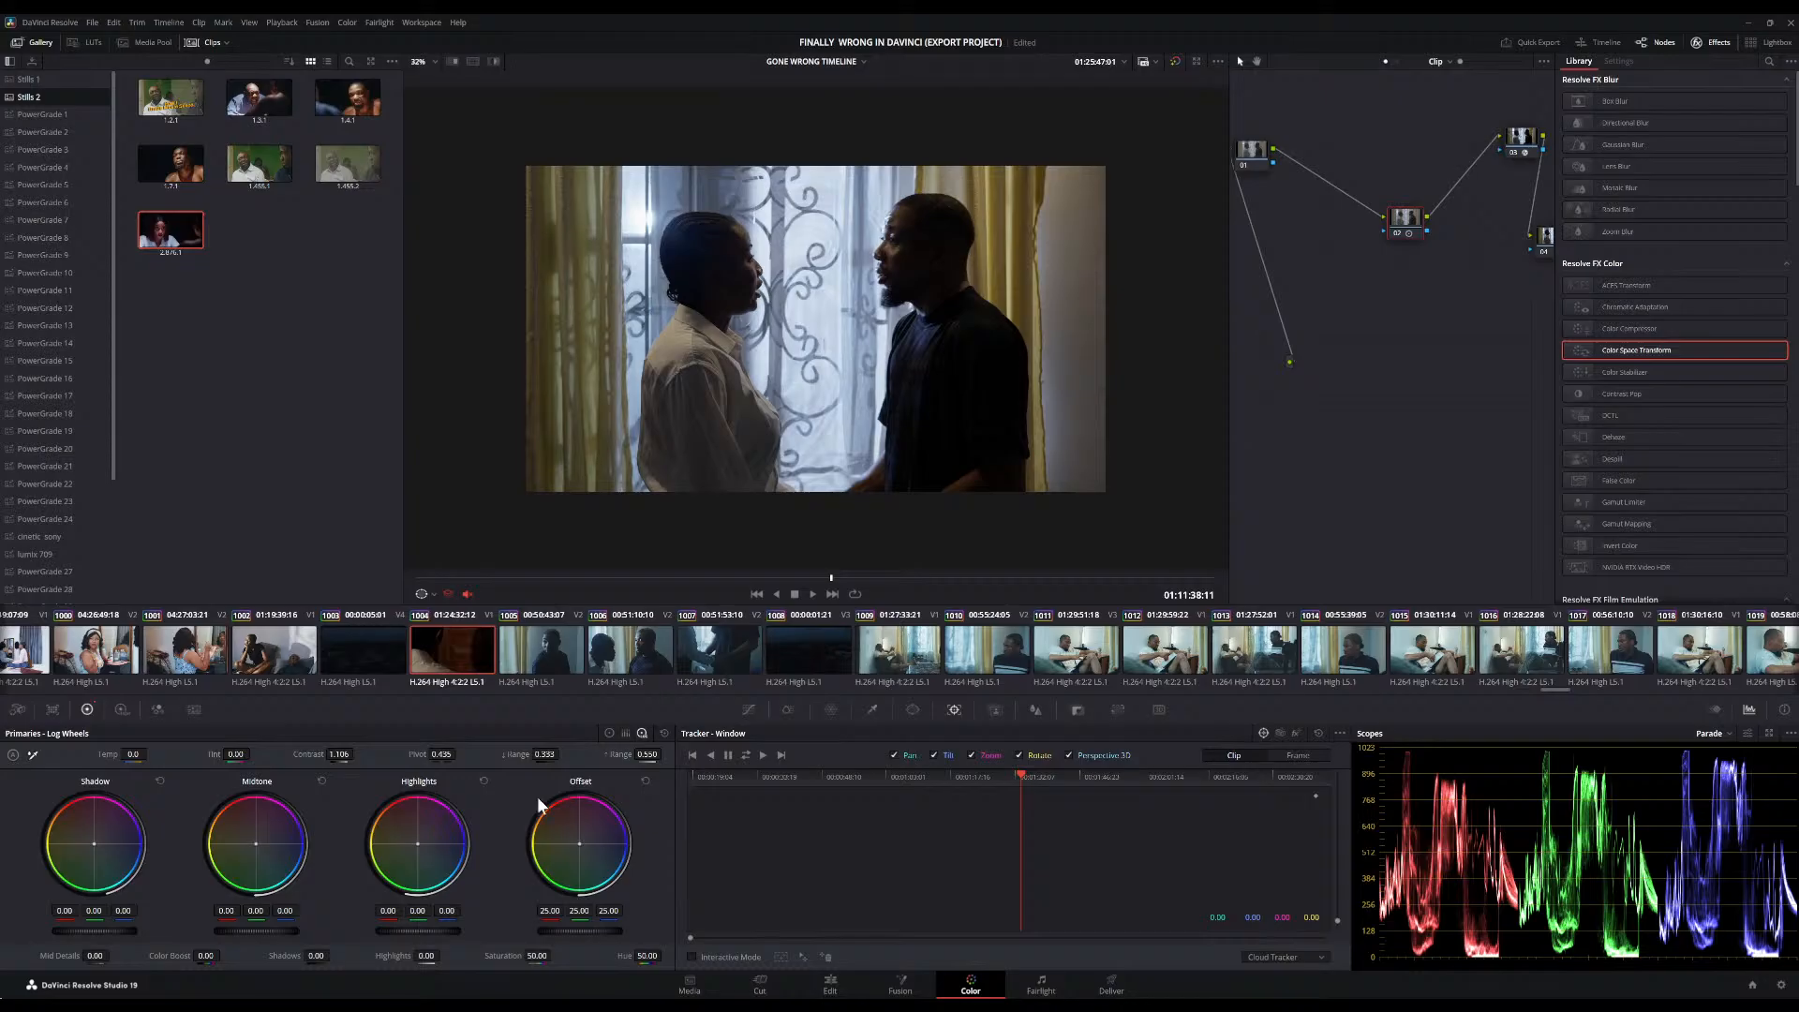
pyautogui.moveTo(356, 755)
pyautogui.mouseDown()
pyautogui.moveTo(453, 754)
pyautogui.moveTo(359, 755)
pyautogui.mouseUp()
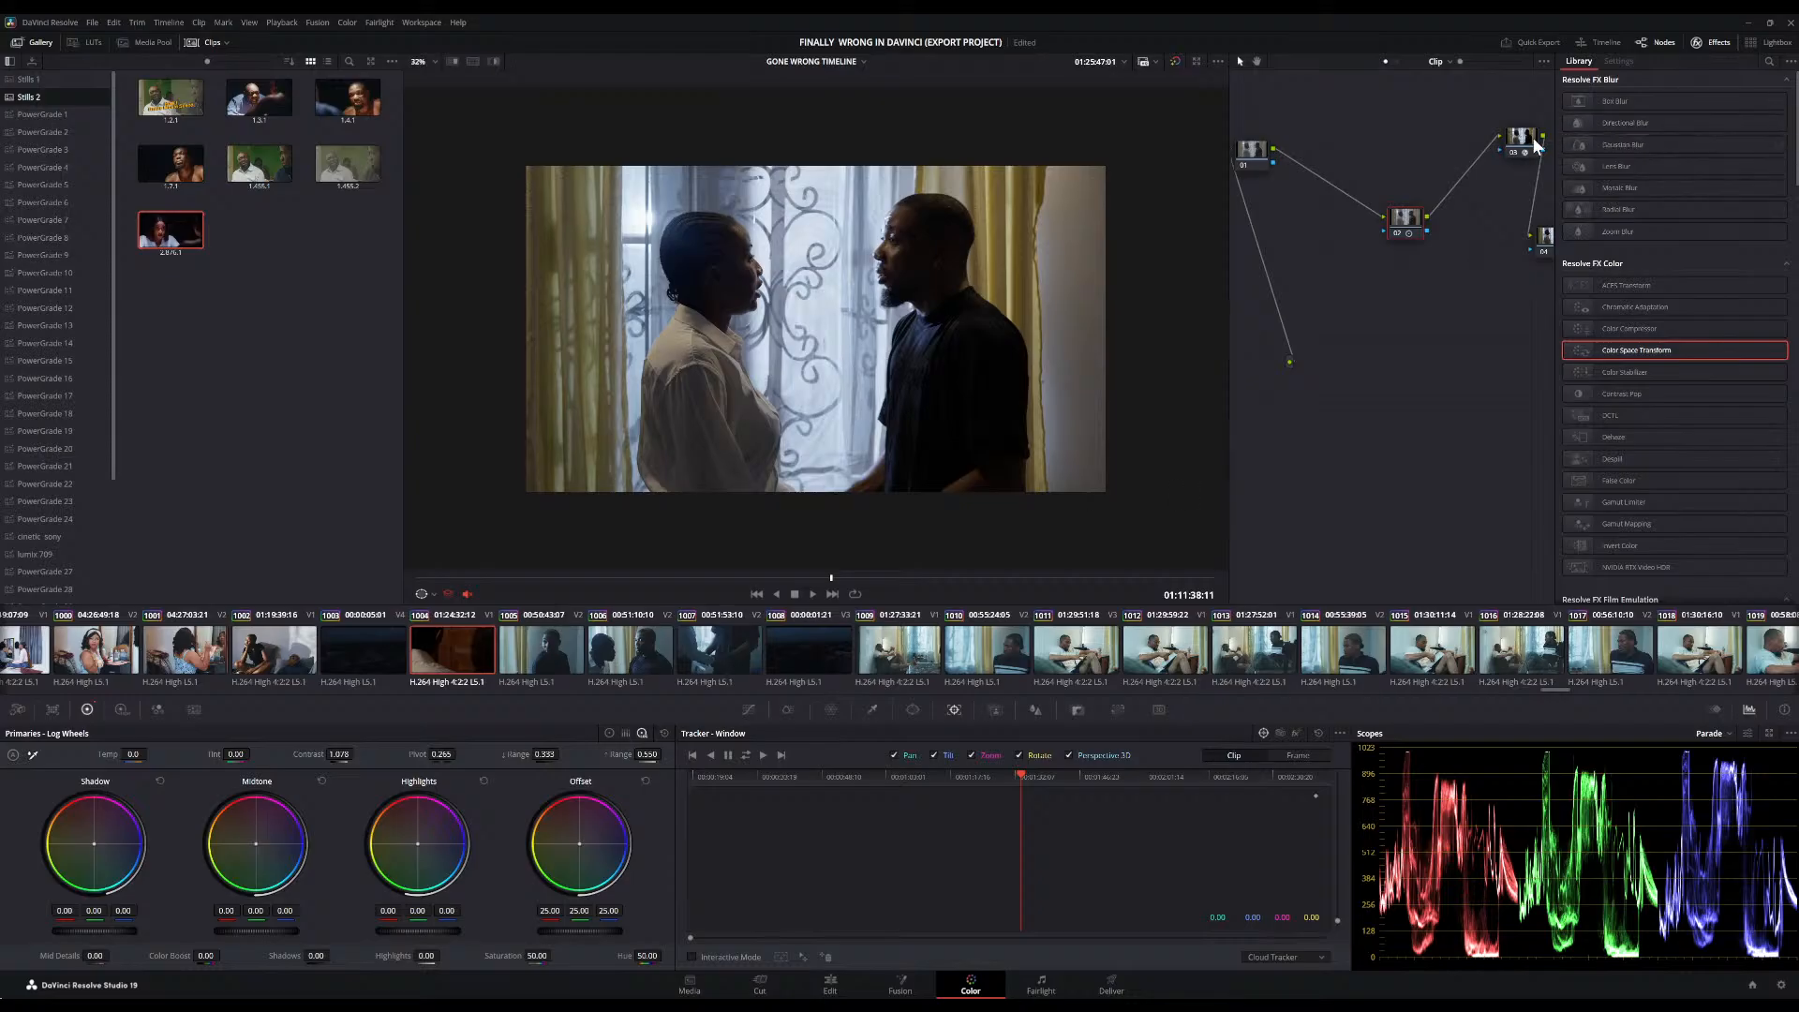
pyautogui.moveTo(1533, 137); pyautogui.dragTo(1475, 258)
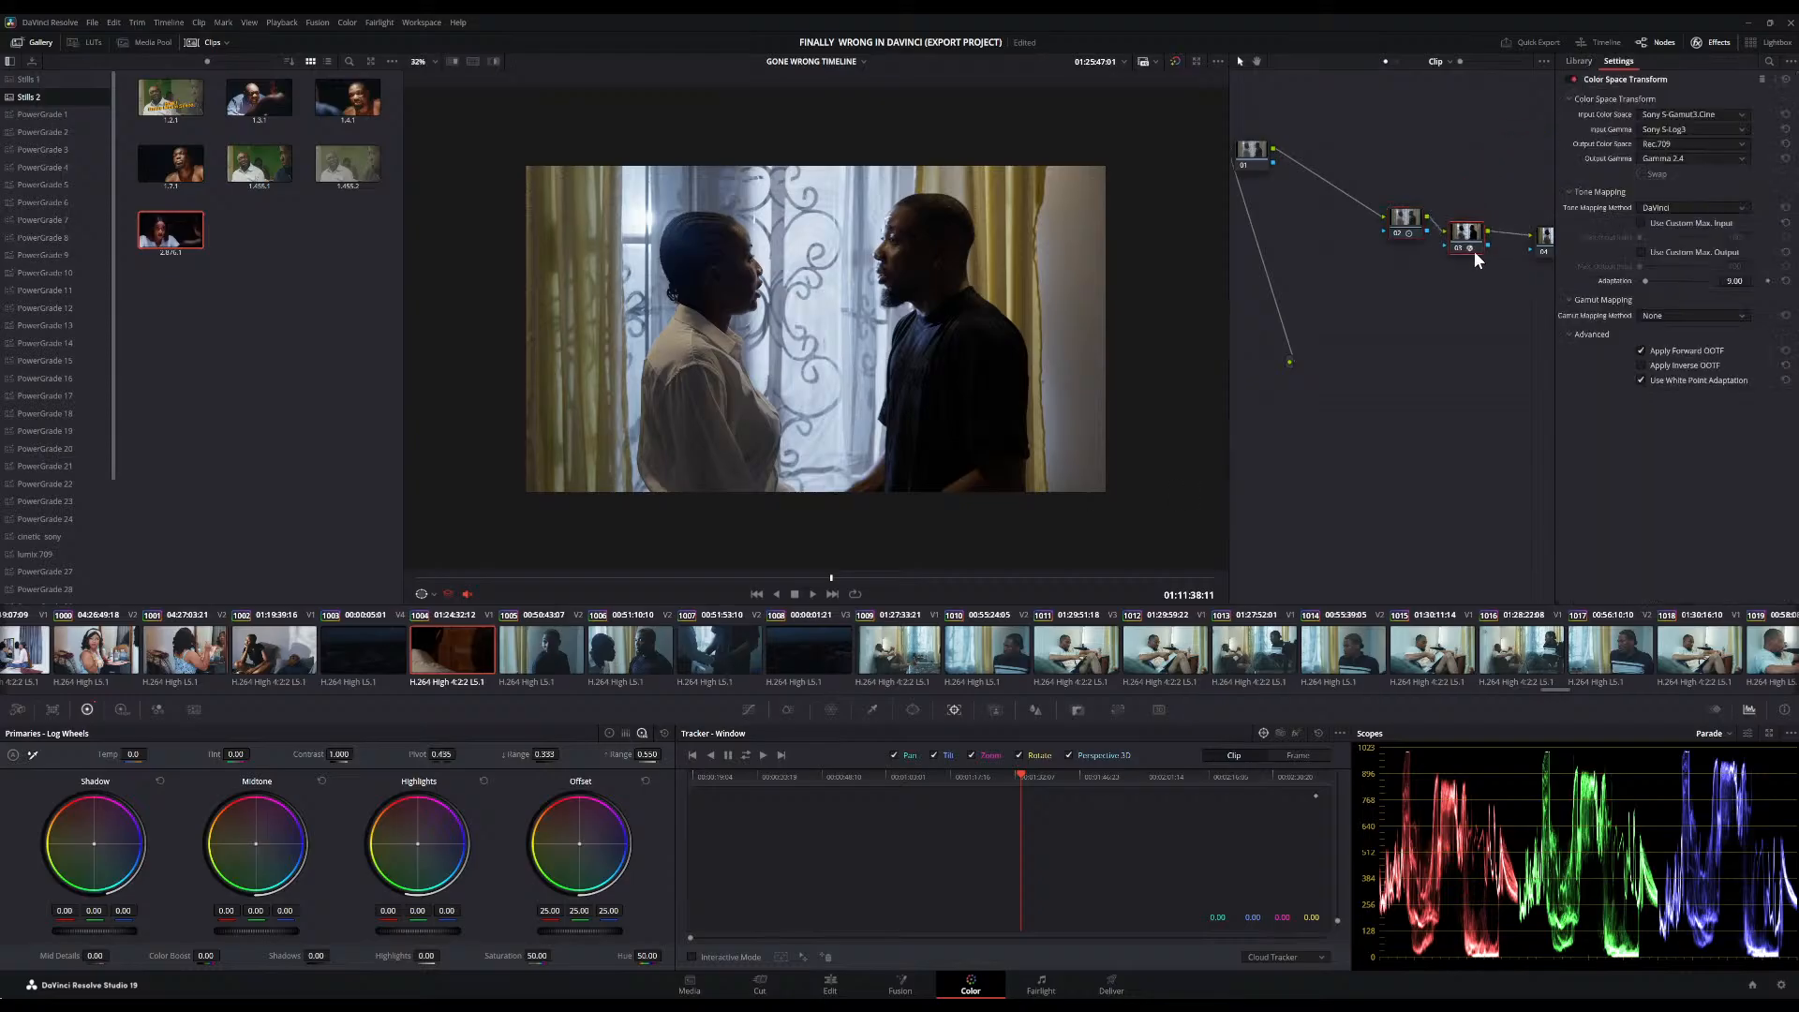
# Toggle the contrast node and the Color Space Transform node off and on to compare the image, leaving both enabled
pyautogui.click(1403, 234)
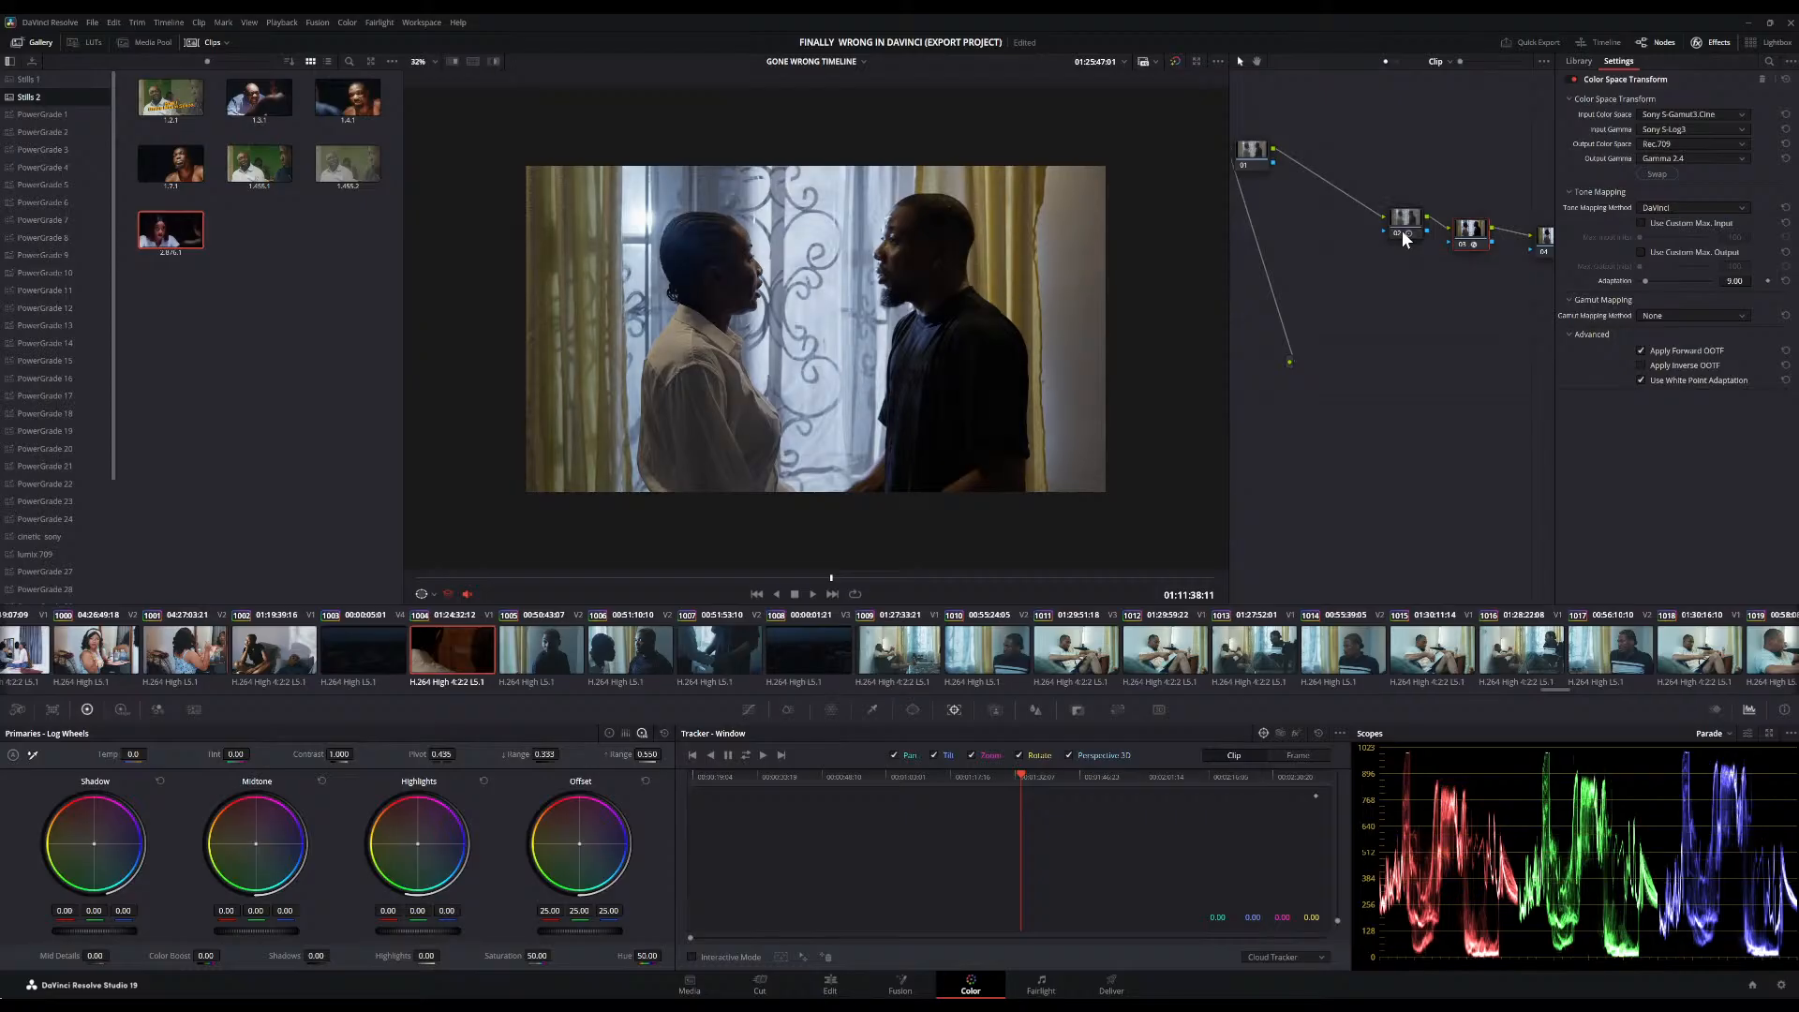
pyautogui.click(1464, 246)
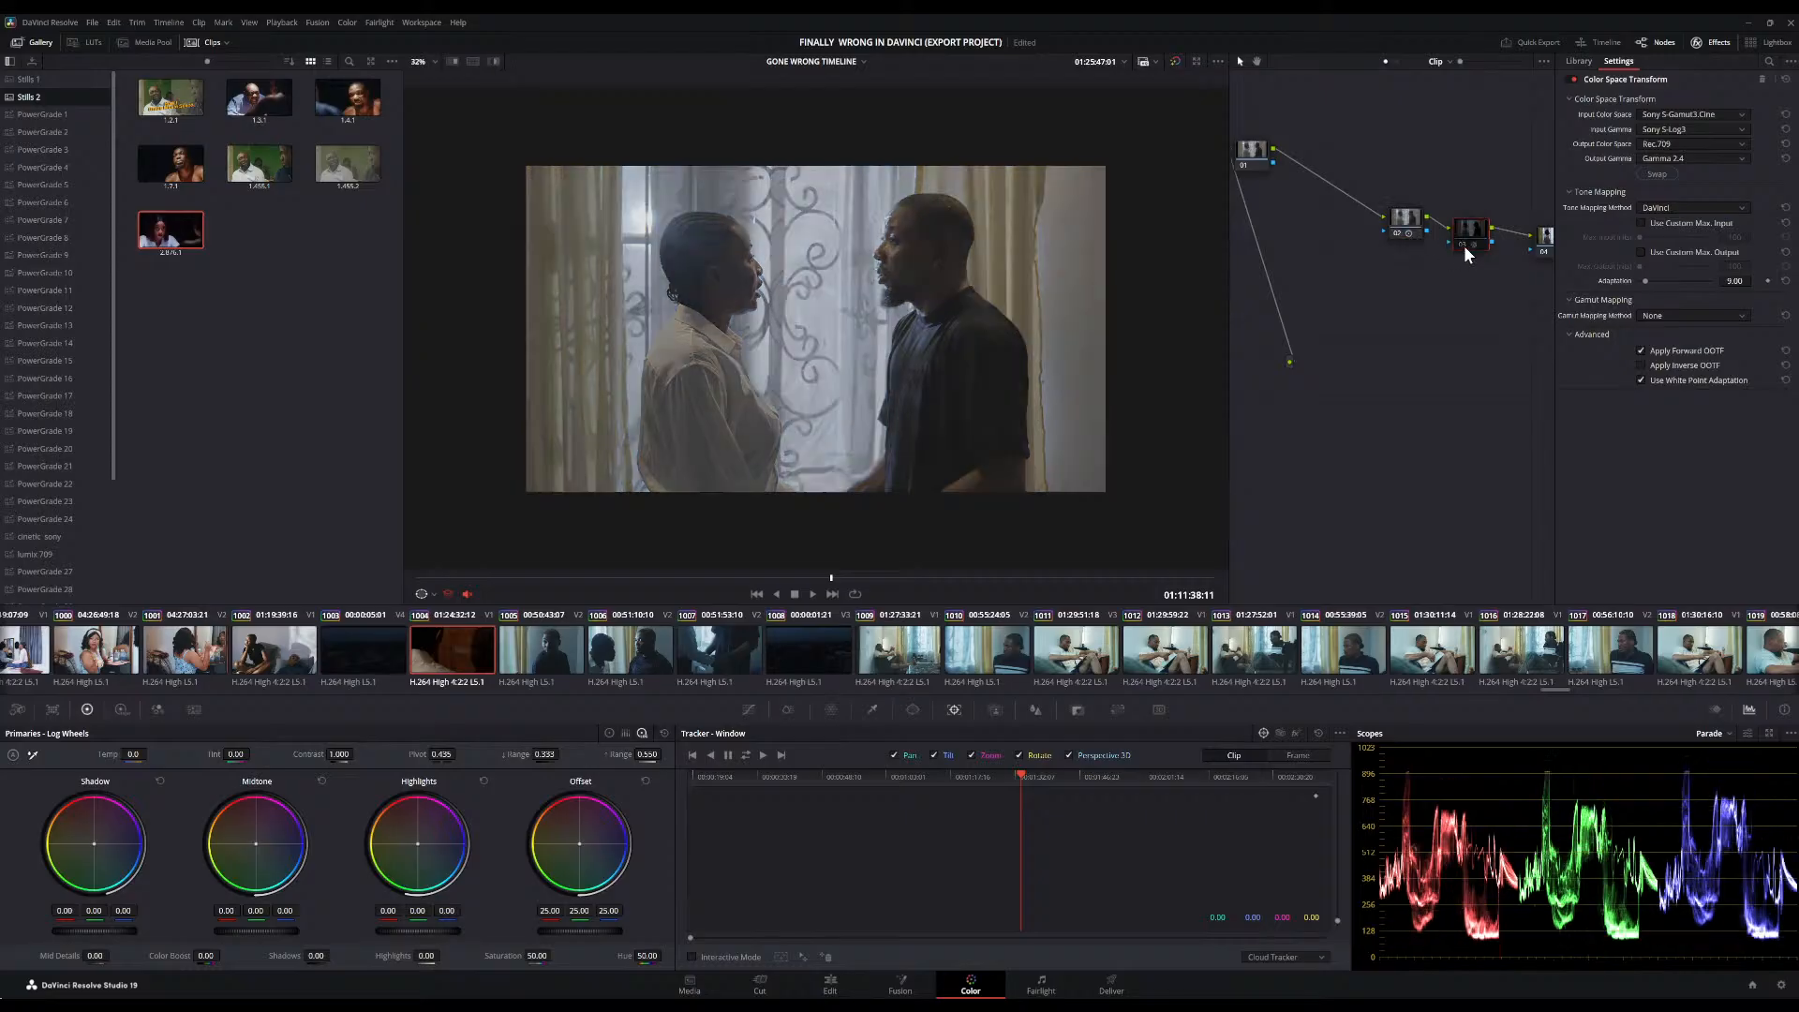
pyautogui.click(1399, 232)
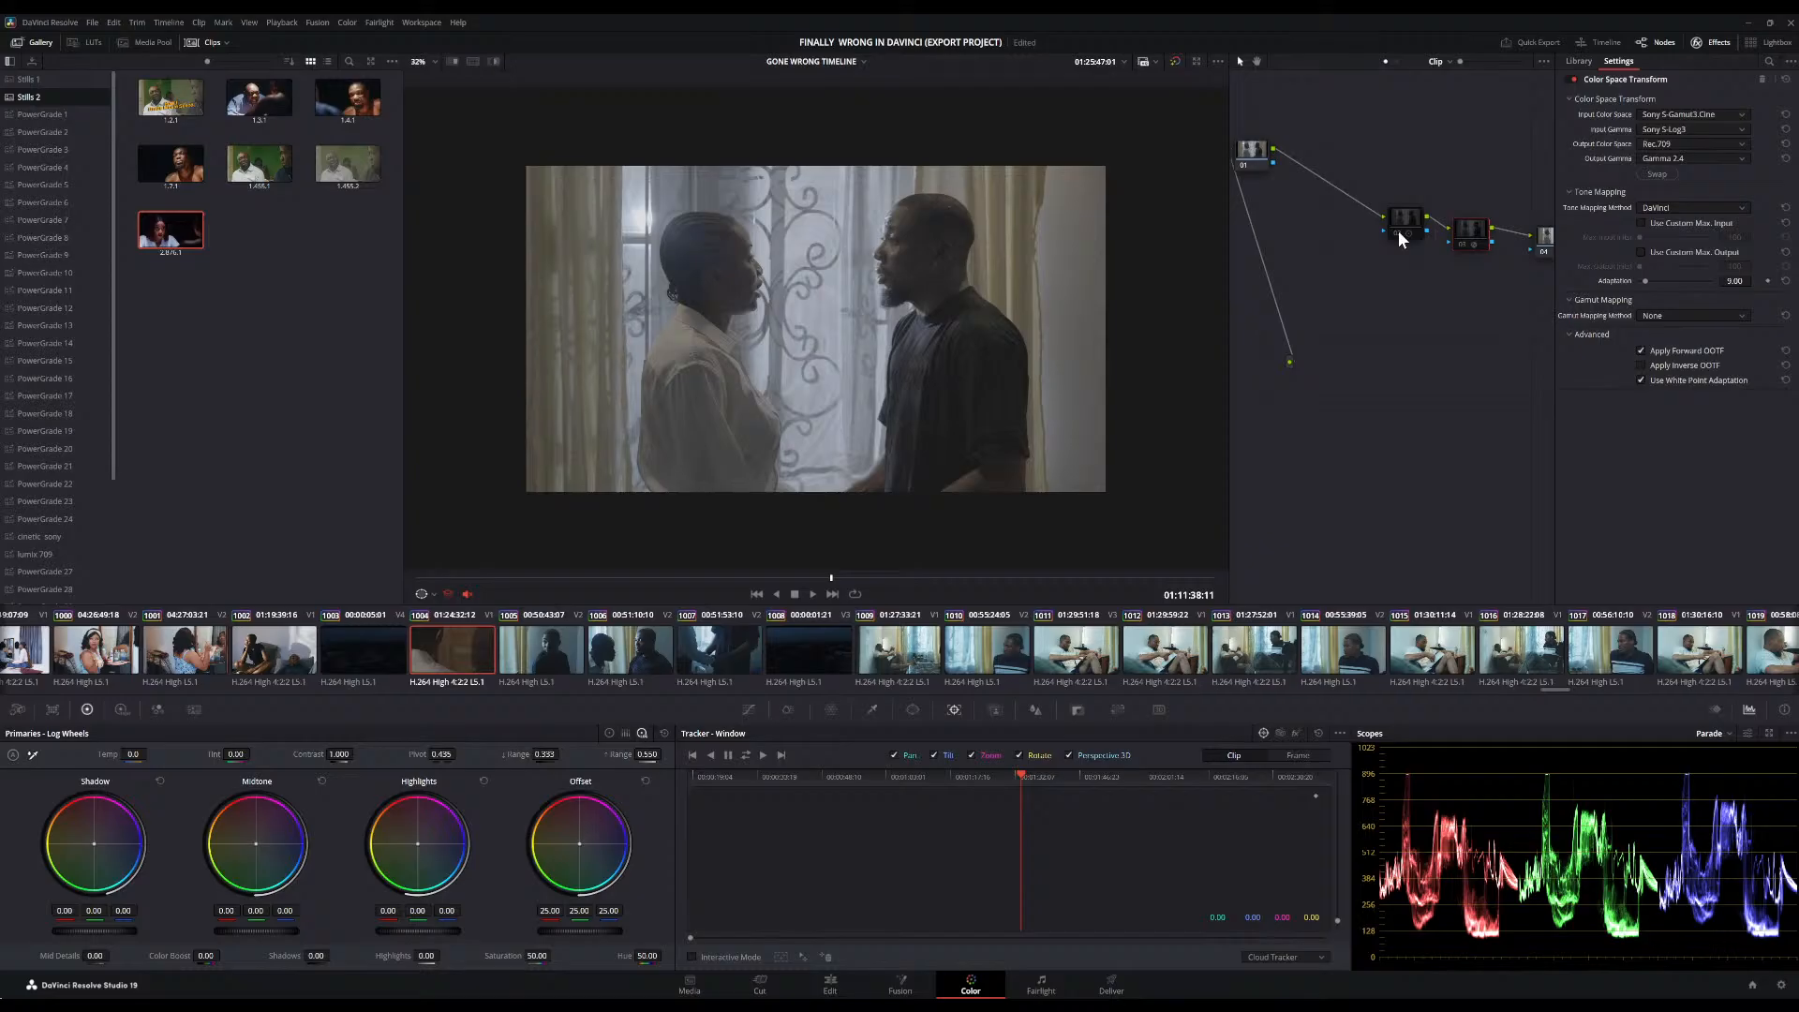
pyautogui.click(1460, 243)
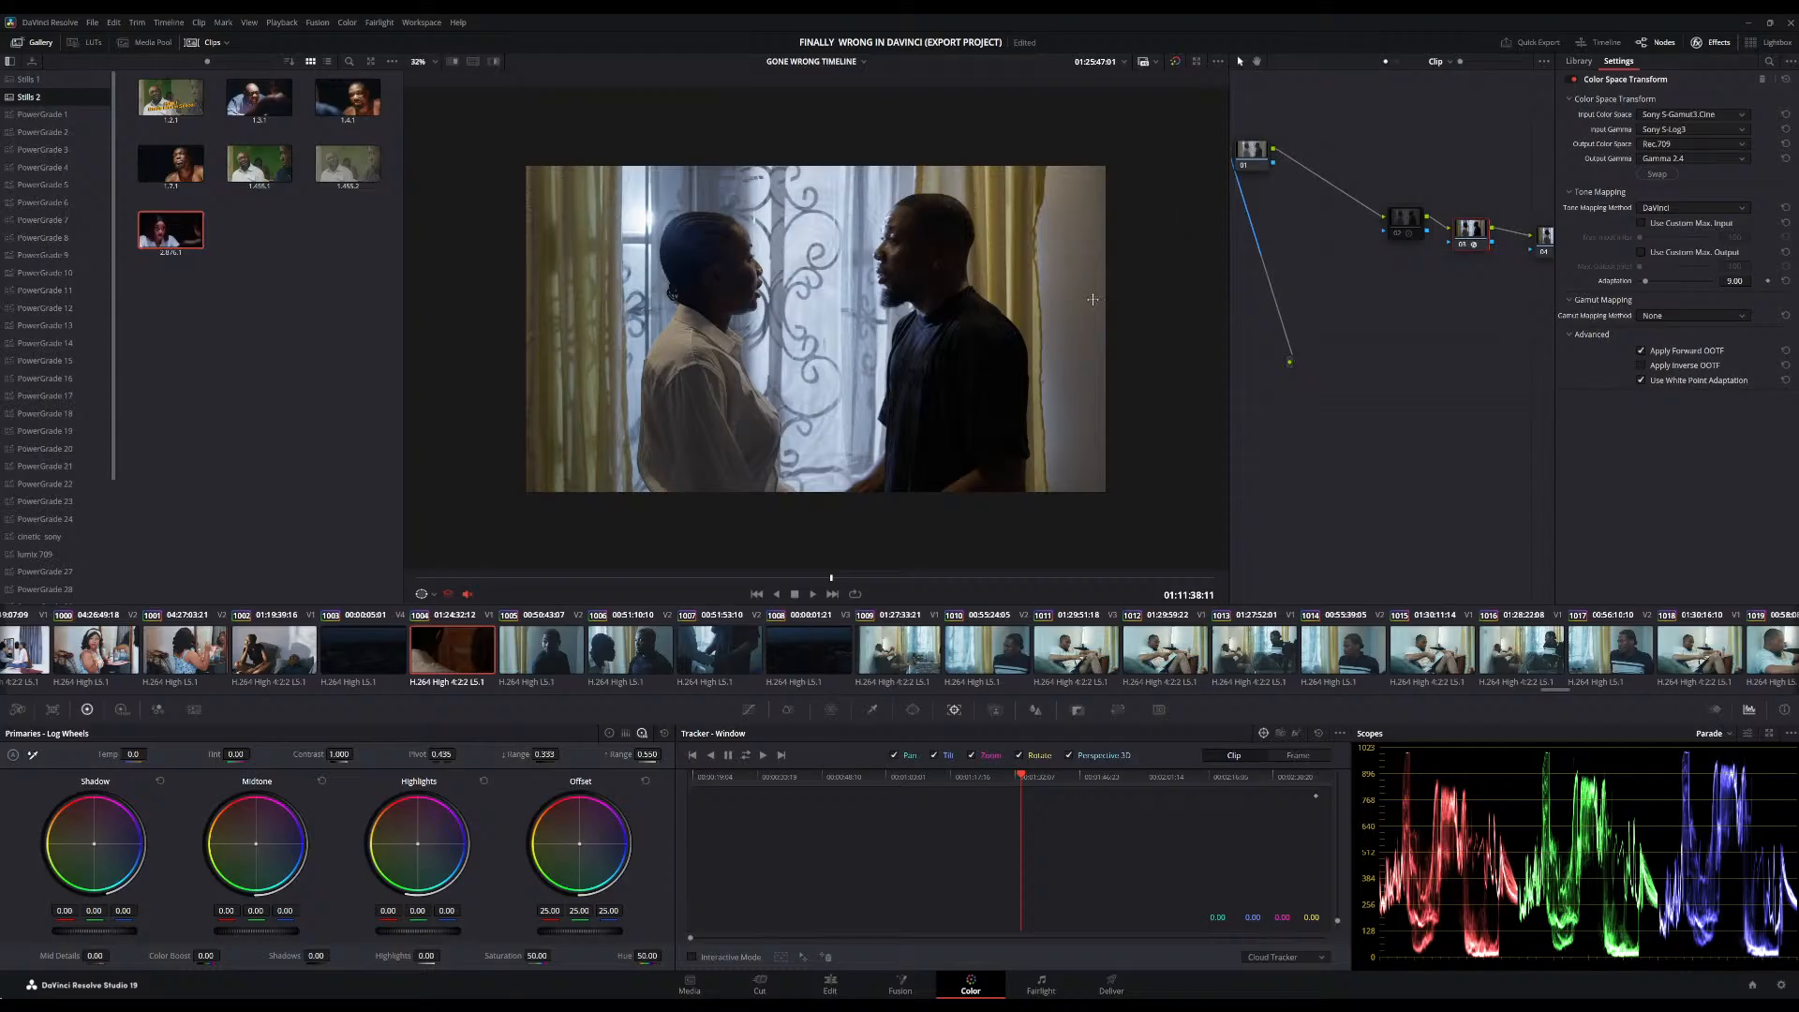
pyautogui.scroll(4, 1093, 299)
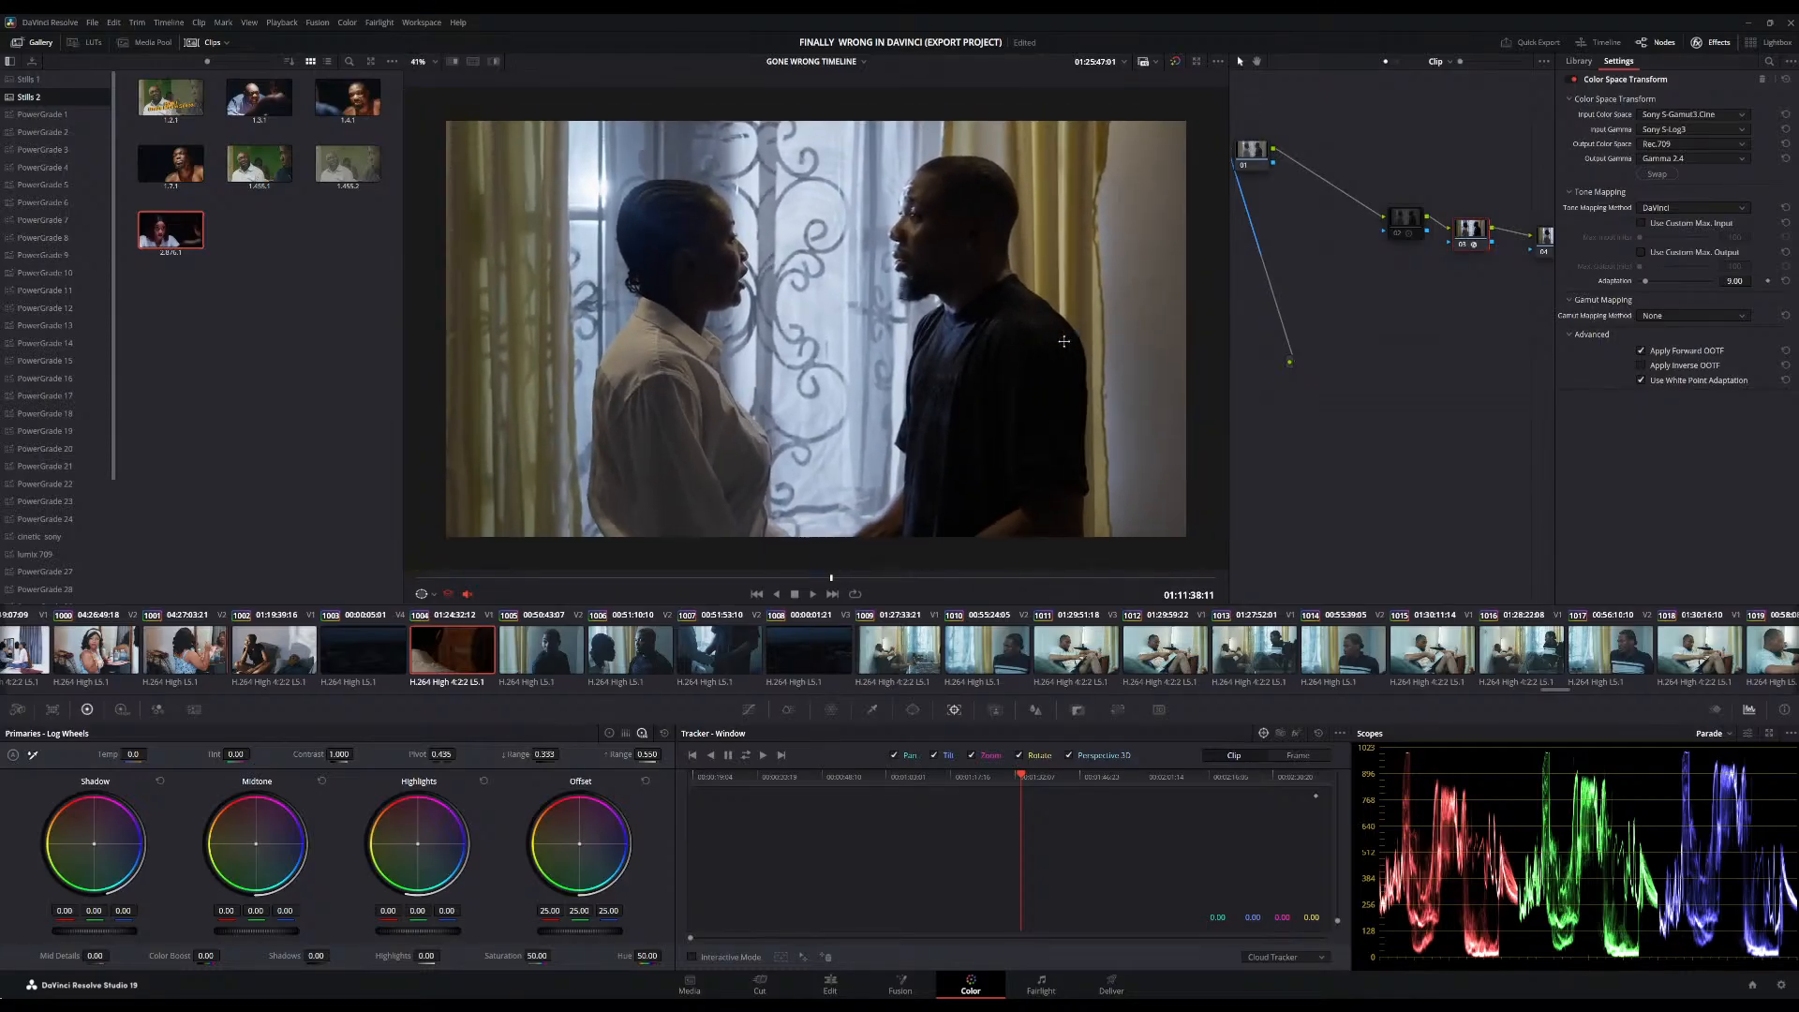
pyautogui.scroll(1, 1064, 341)
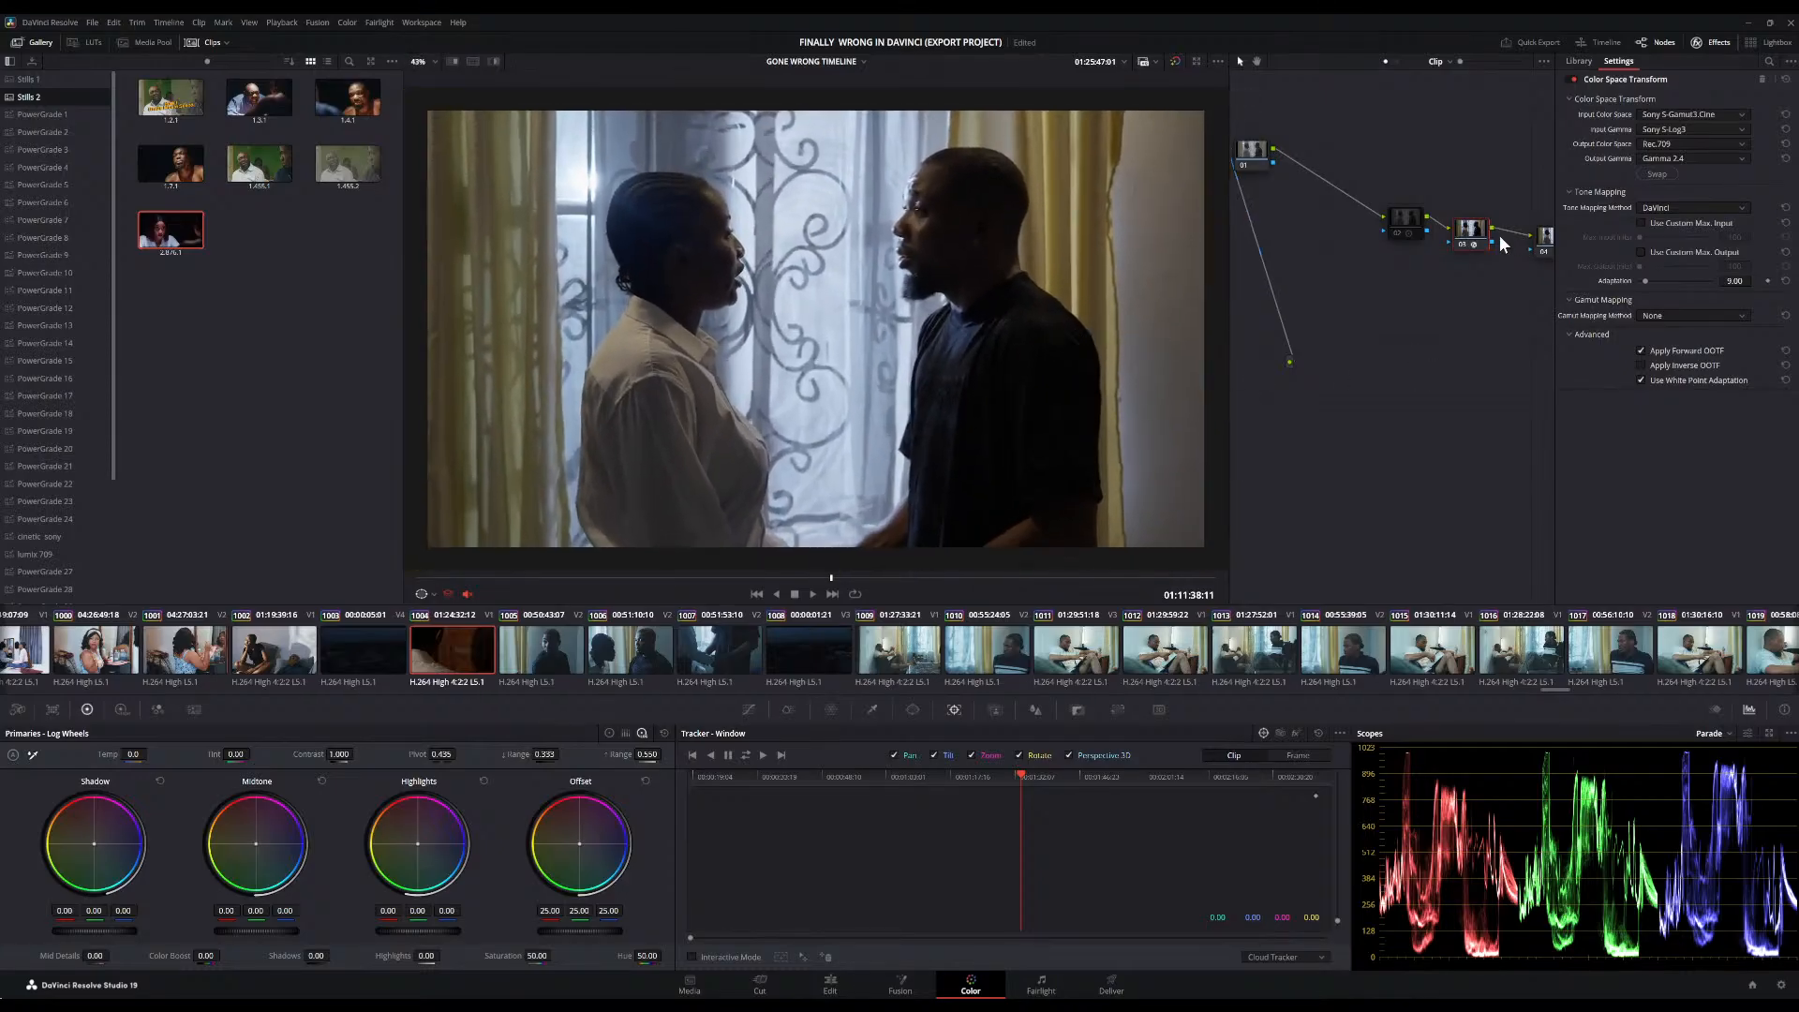
pyautogui.click(1465, 242)
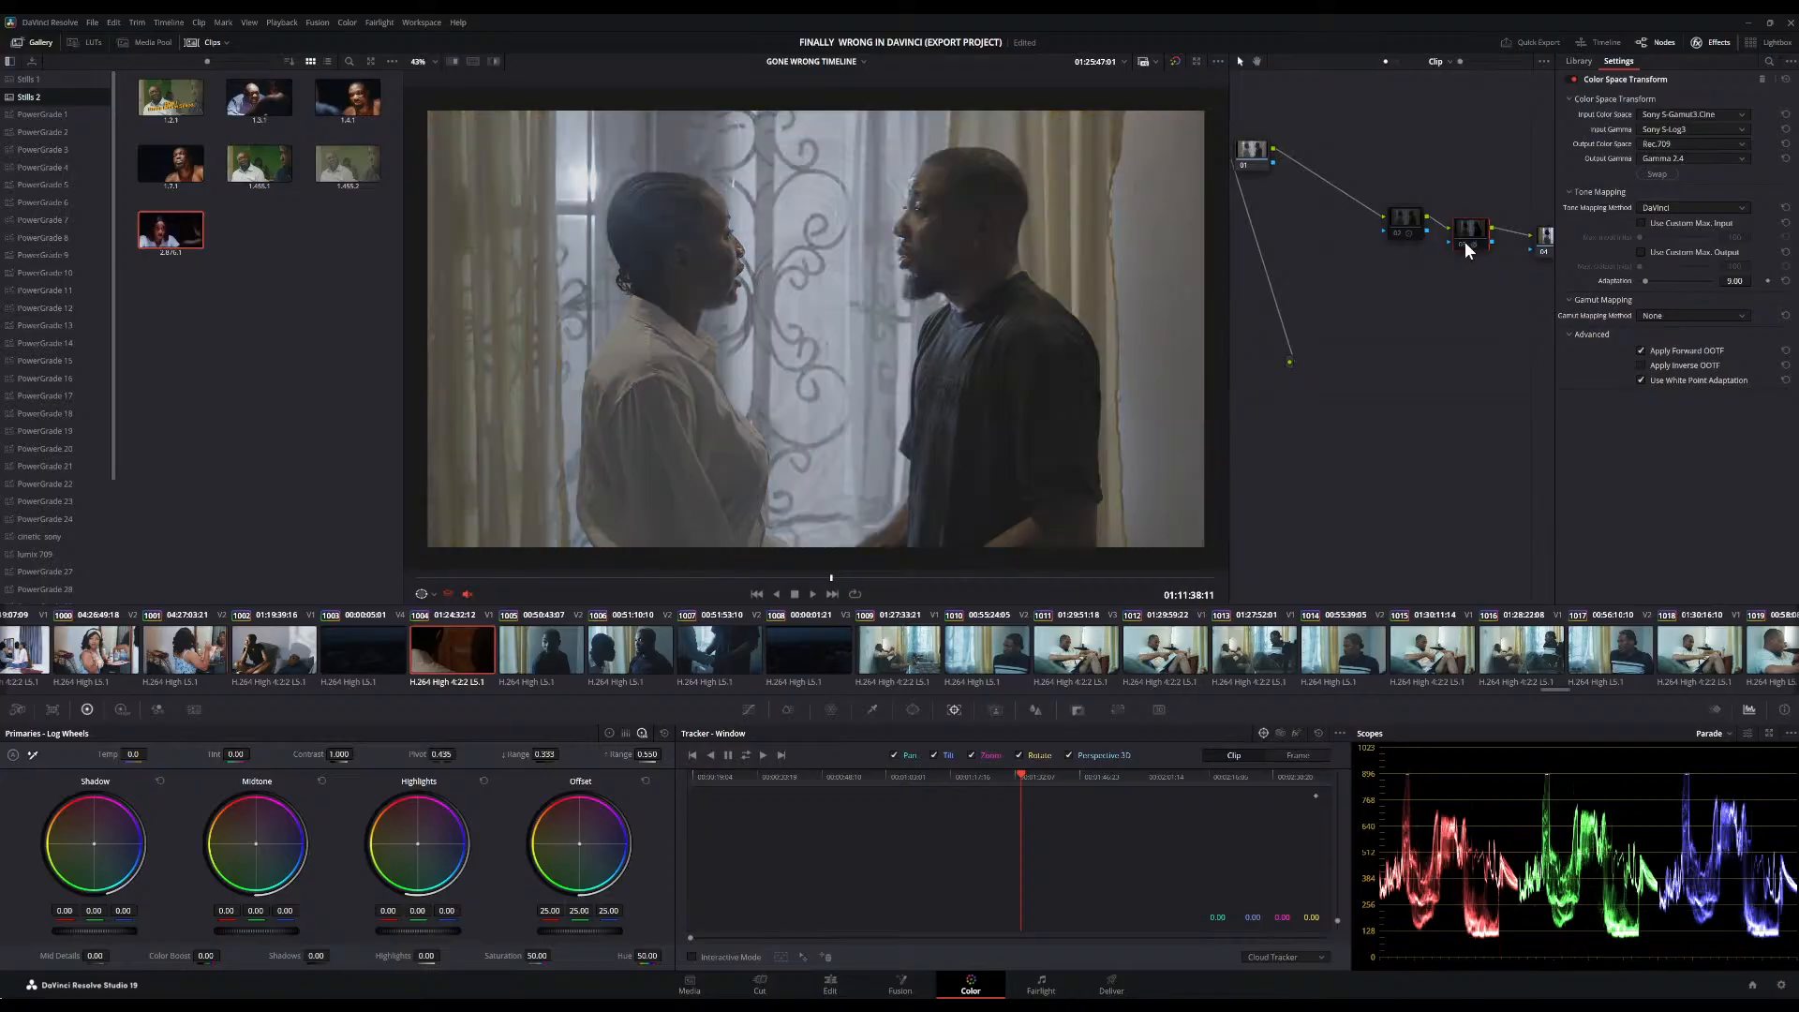
pyautogui.click(1465, 242)
pyautogui.click(1465, 242)
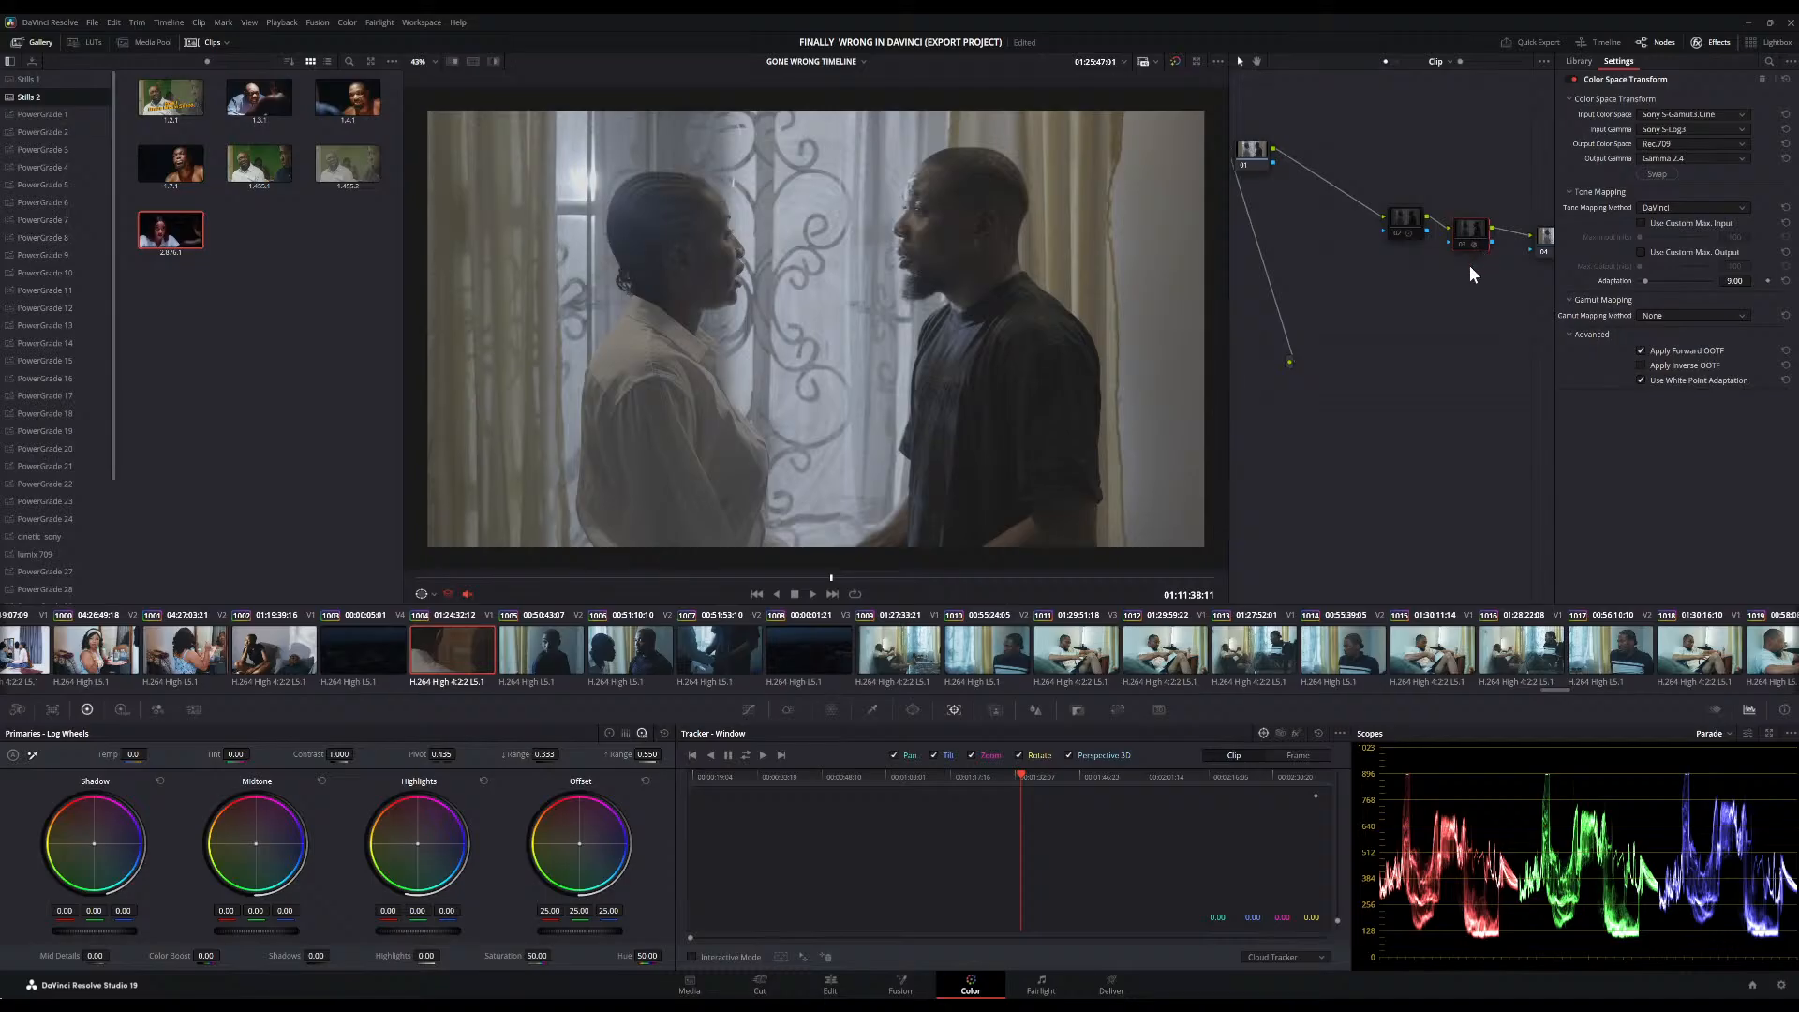
pyautogui.click(1406, 230)
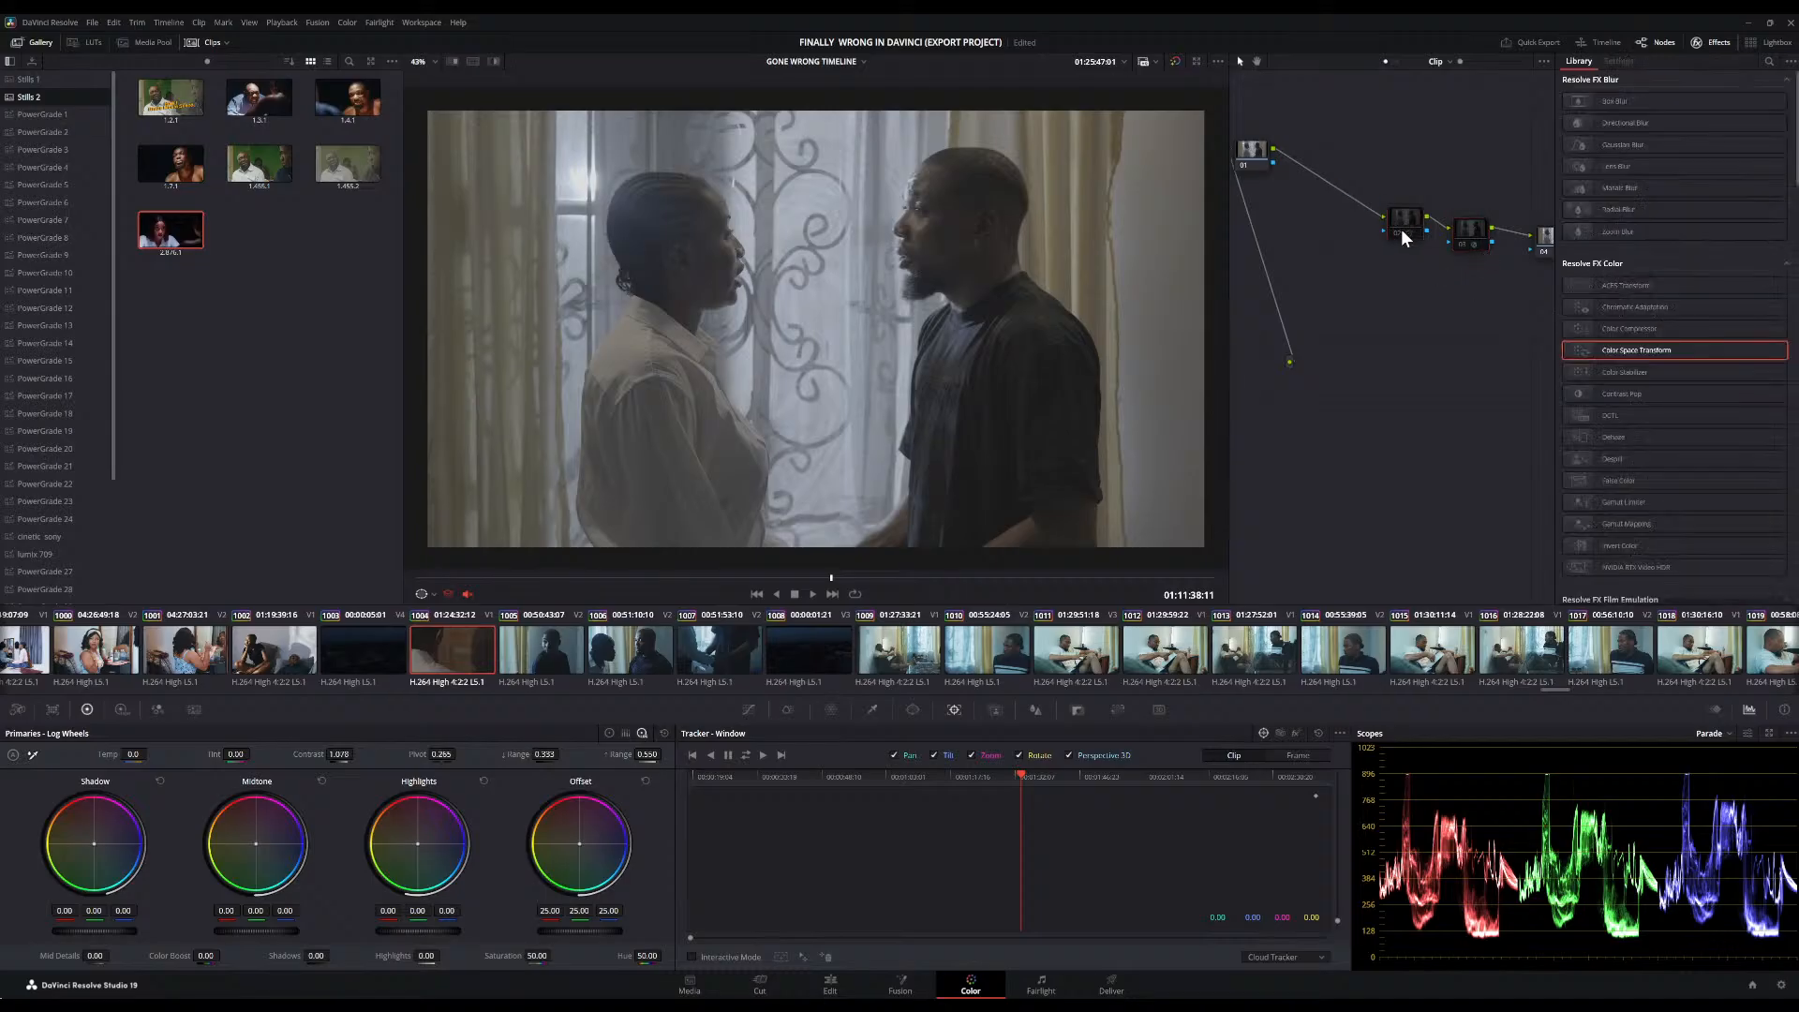
pyautogui.click(1401, 235)
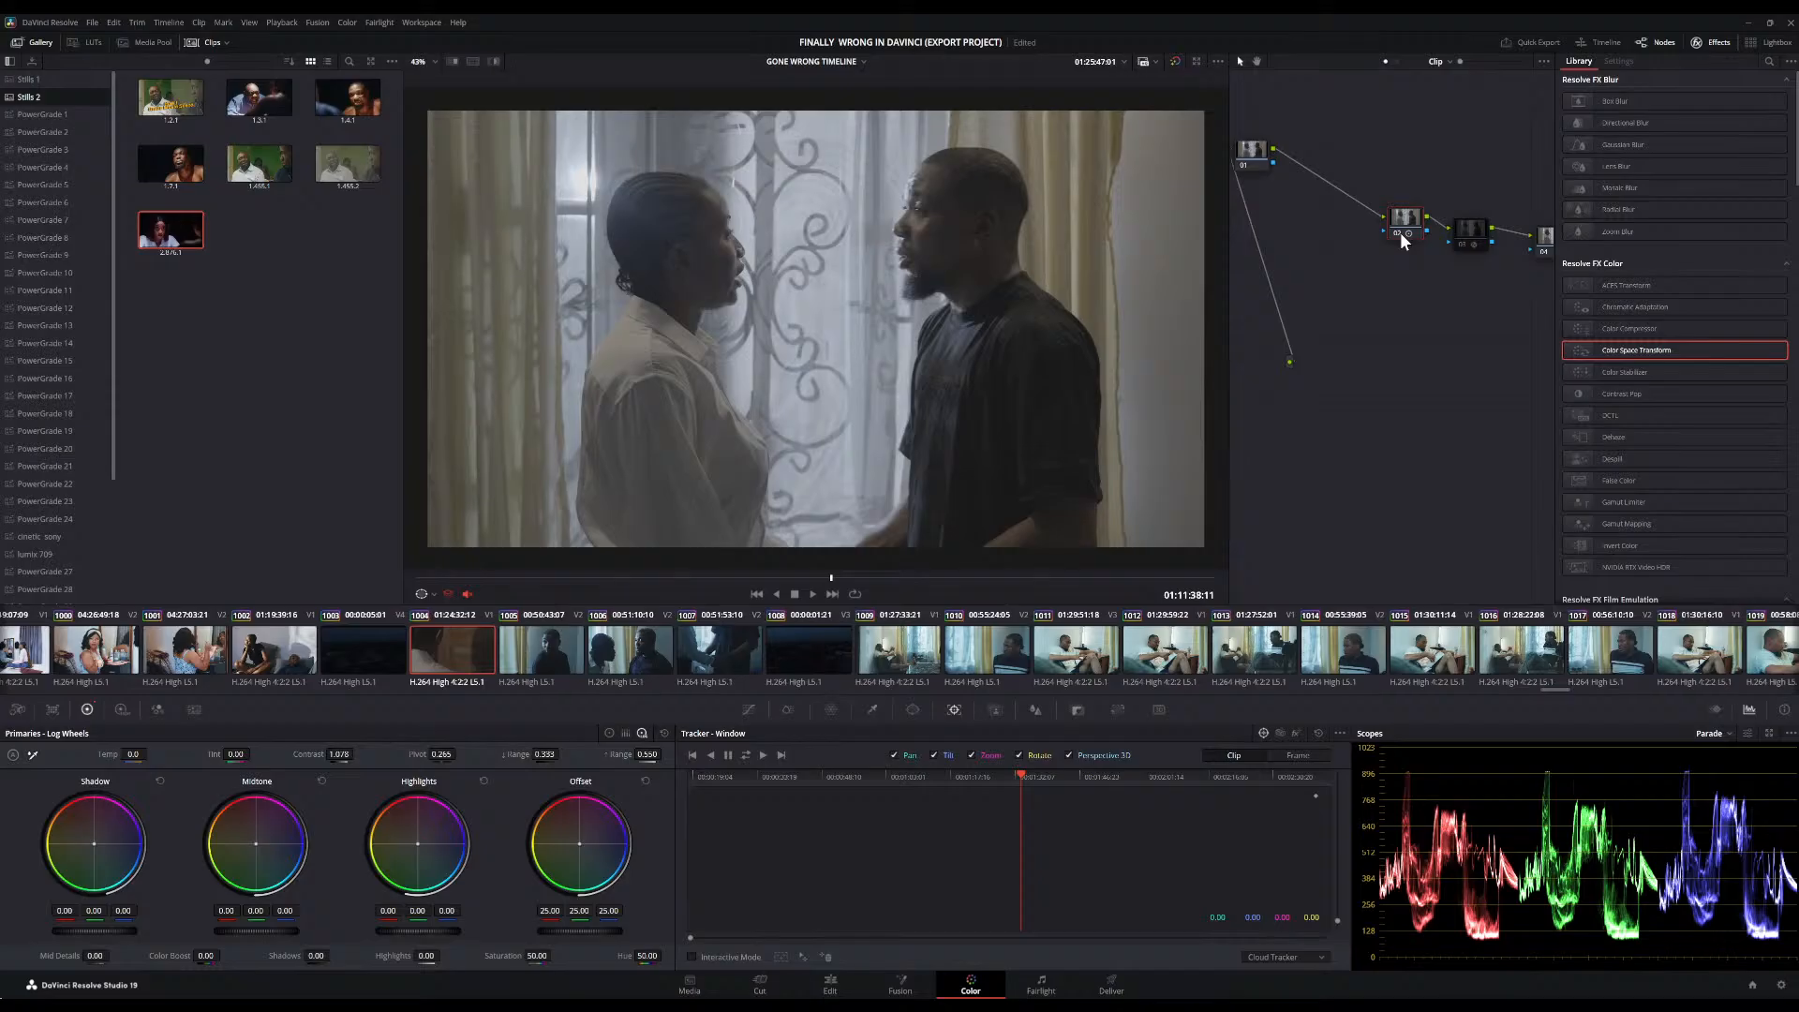
pyautogui.click(1466, 246)
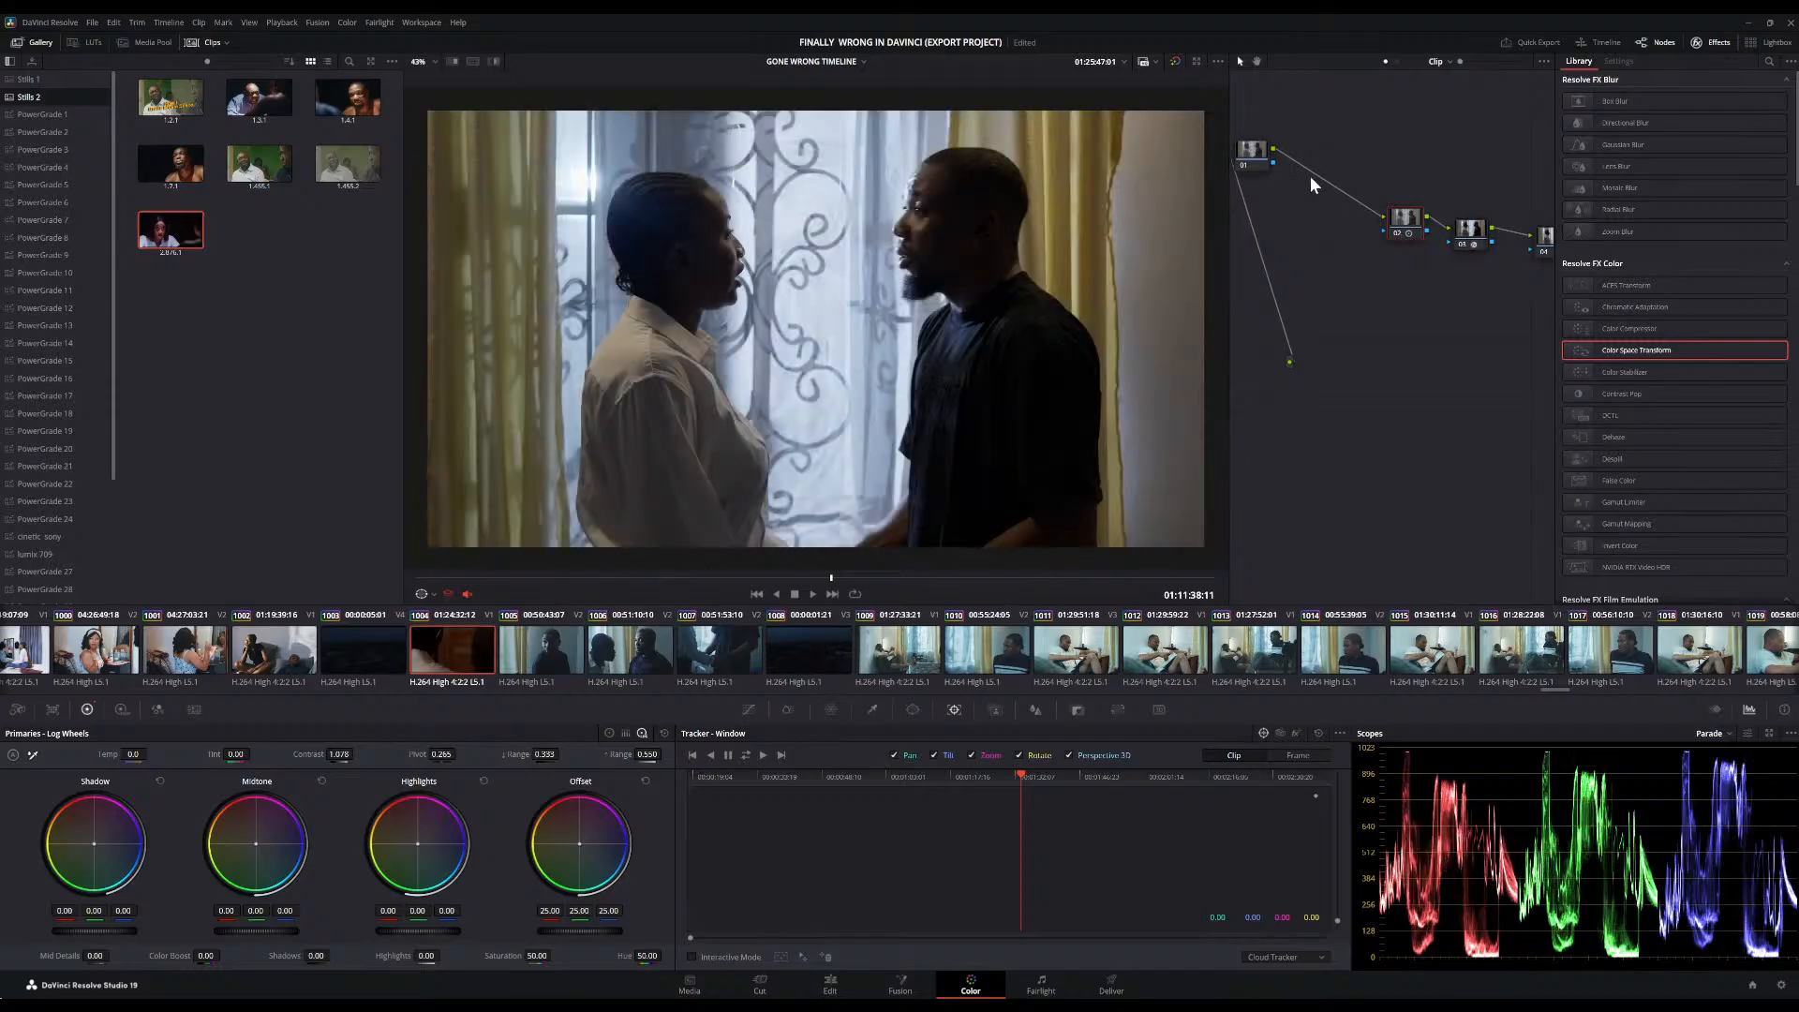
# On node 01, reset the trial midtone change, switch from log wheels to primaries color wheels, and raise the gamma to 0.03
pyautogui.click(1261, 153)
pyautogui.moveTo(256, 931); pyautogui.dragTo(269, 931)
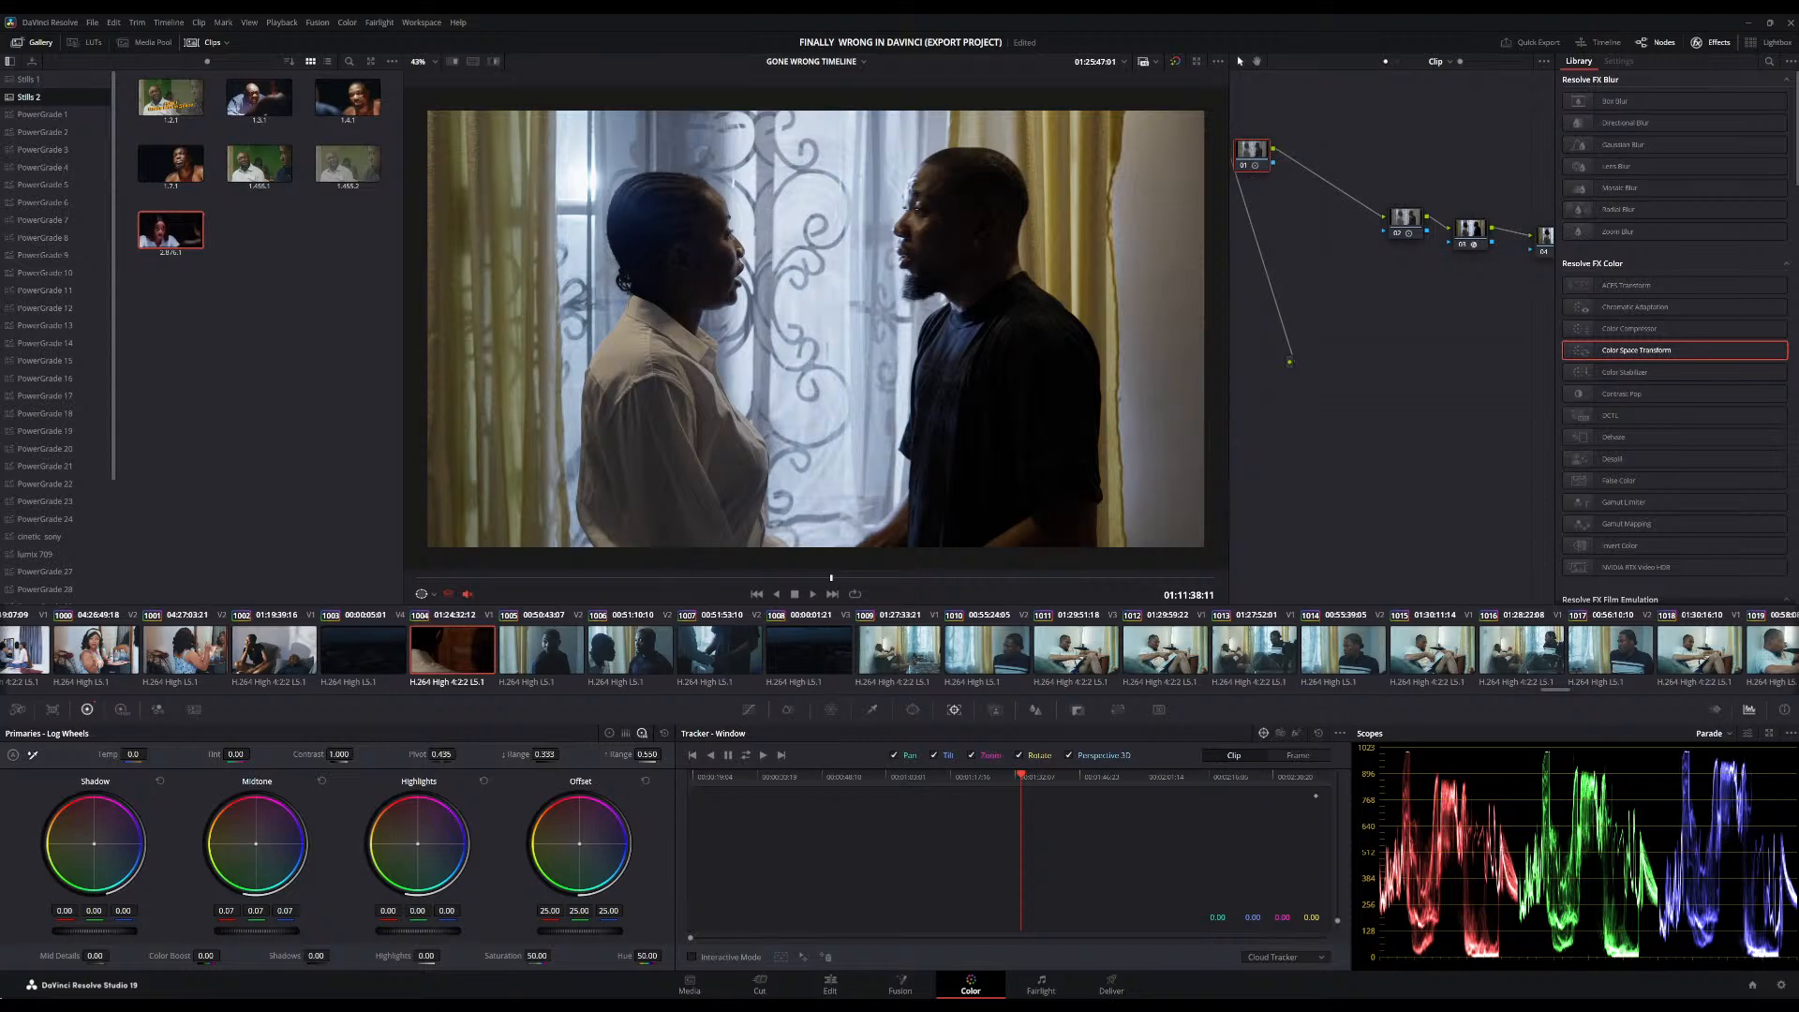
pyautogui.click(323, 780)
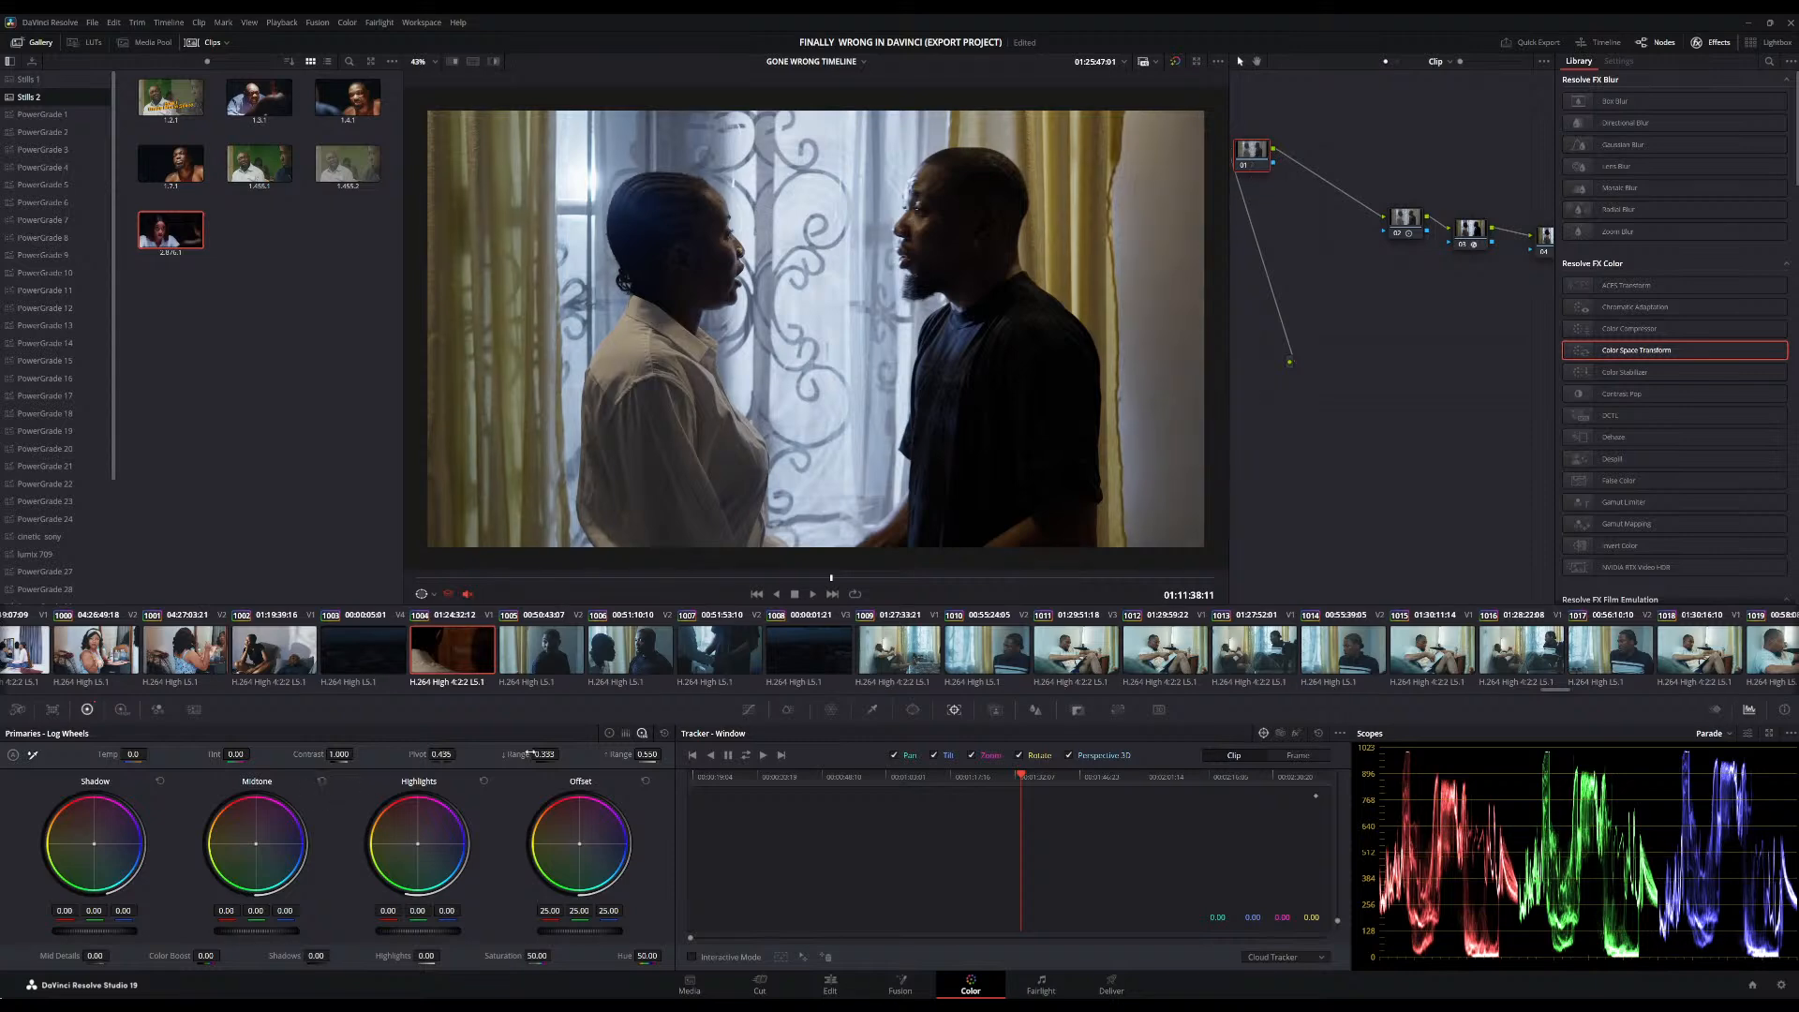
pyautogui.click(609, 734)
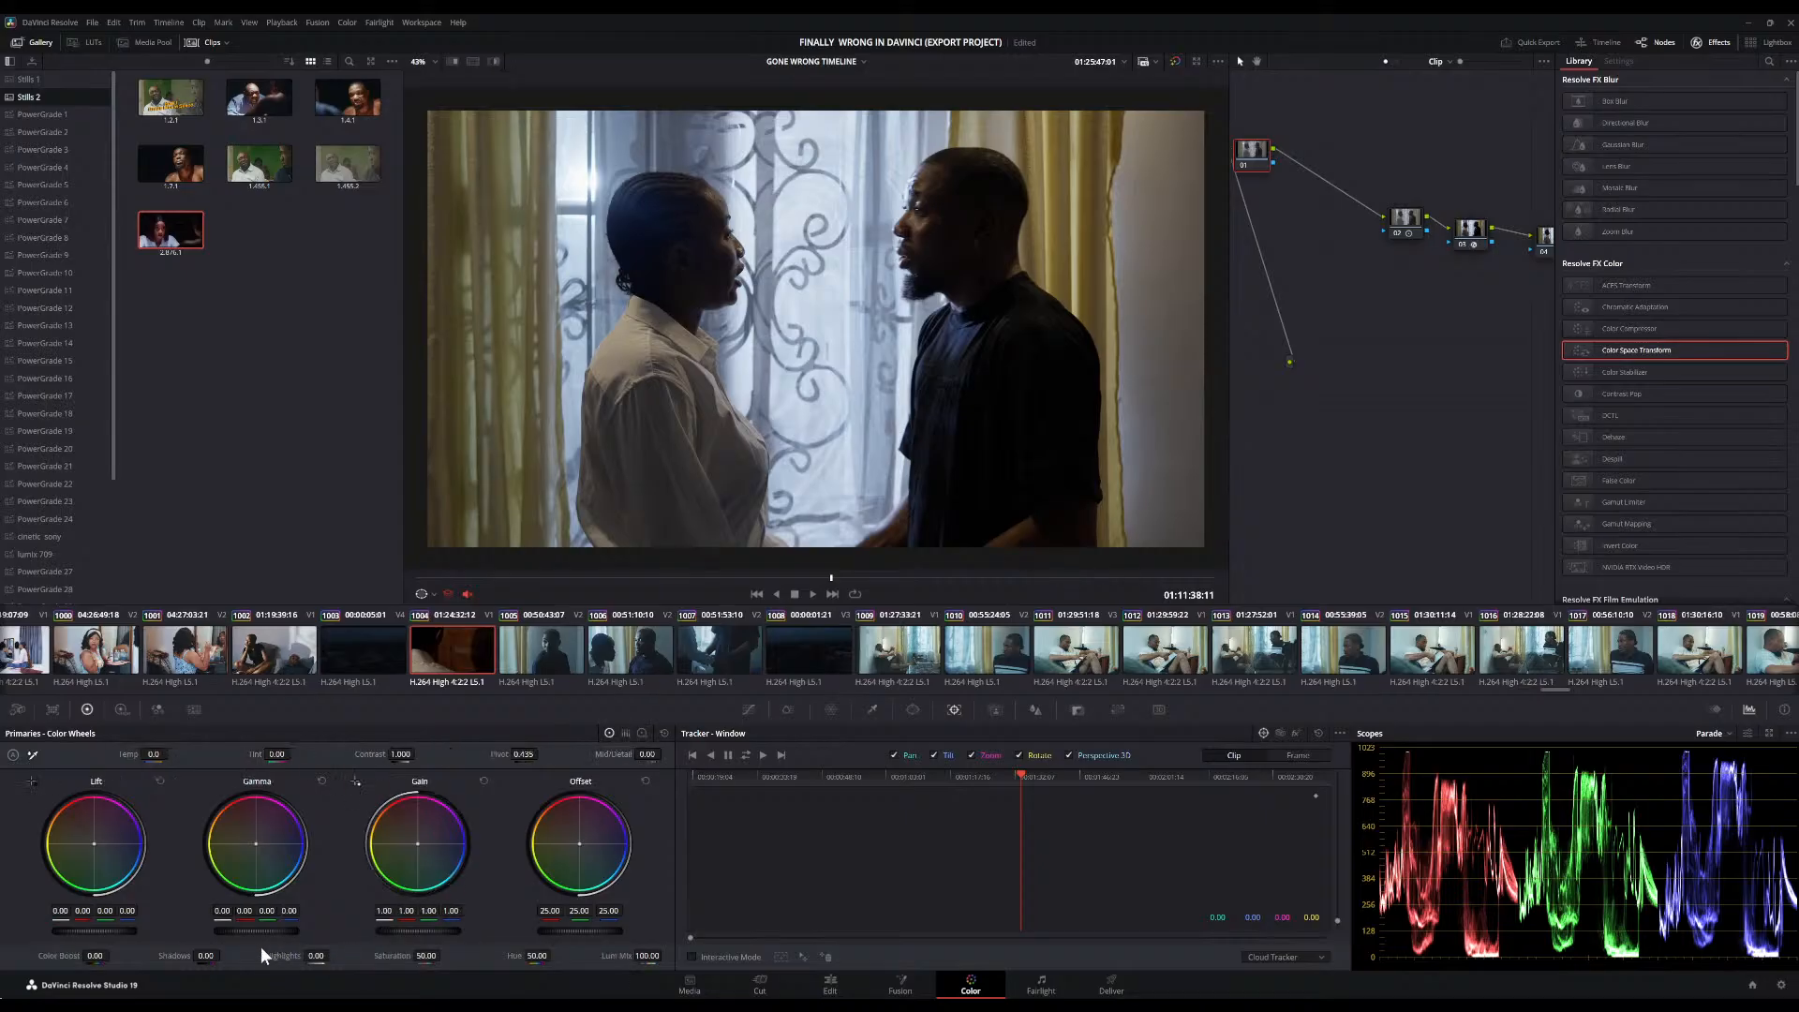
pyautogui.moveTo(256, 930); pyautogui.dragTo(212, 930)
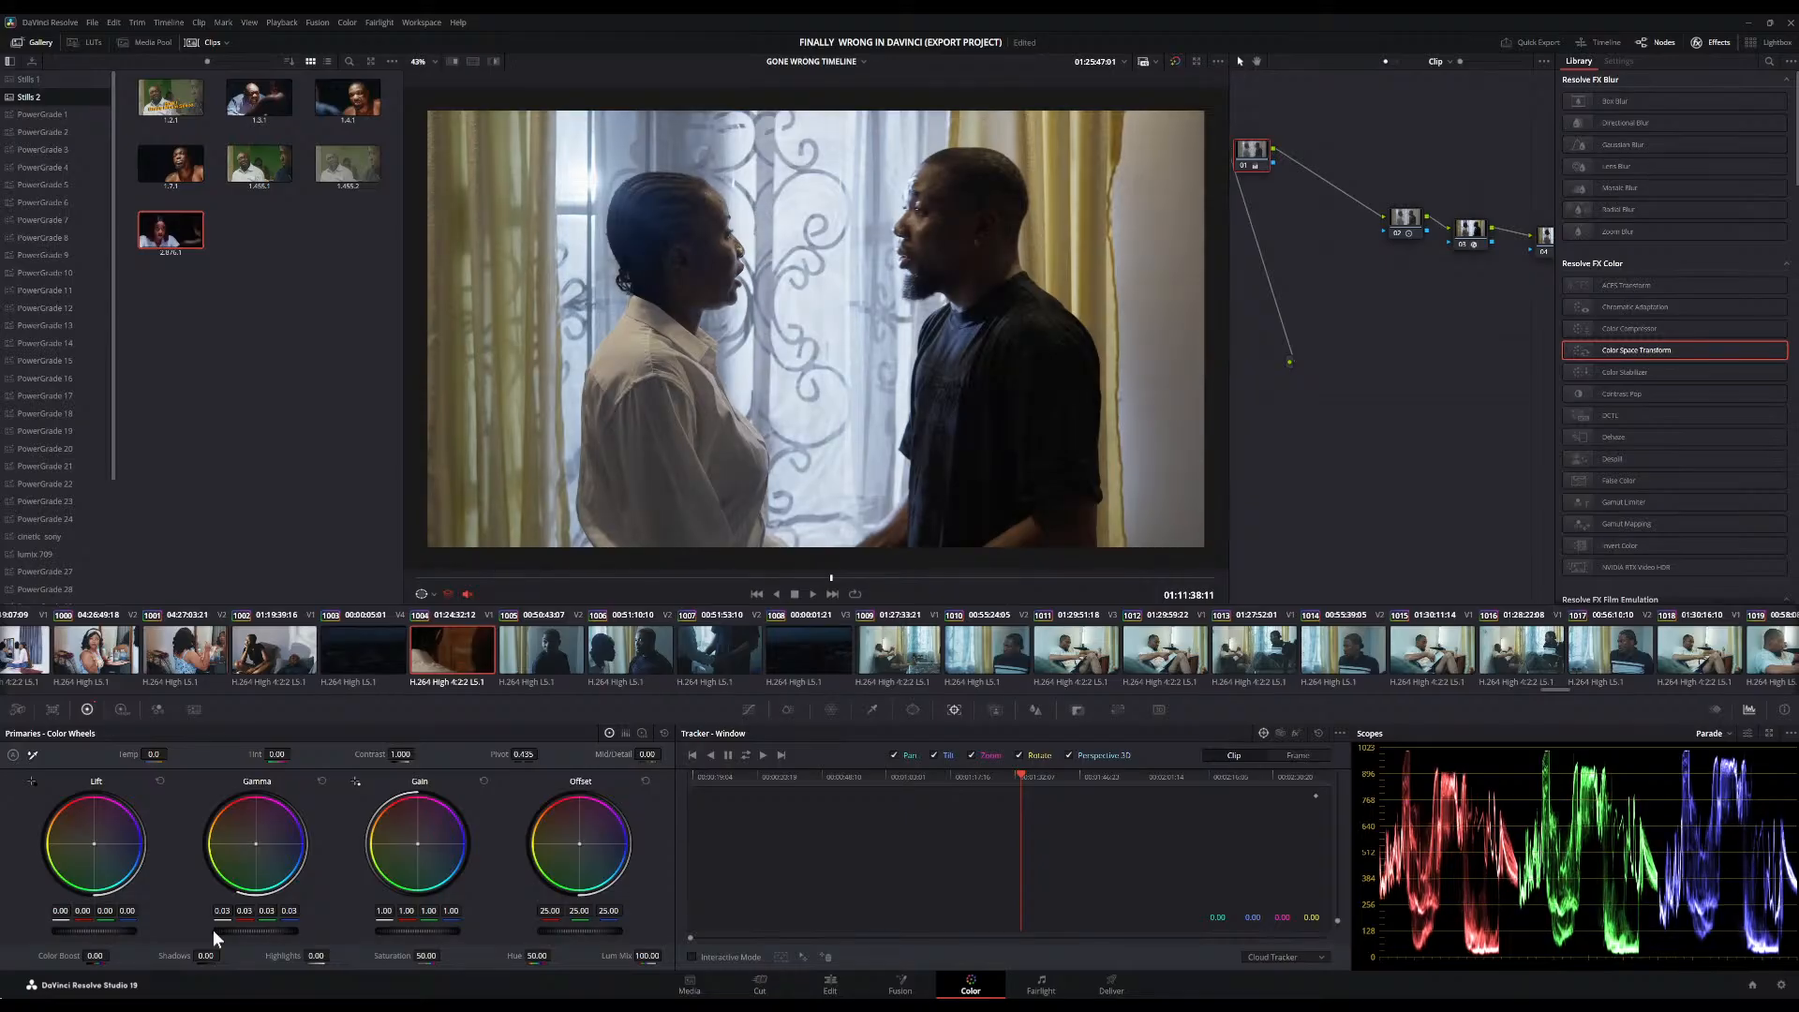
# Set node 01's gain to 1.04 and gamma to 0.02, and lower the lift very slightly
pyautogui.moveTo(417, 930); pyautogui.dragTo(405, 931)
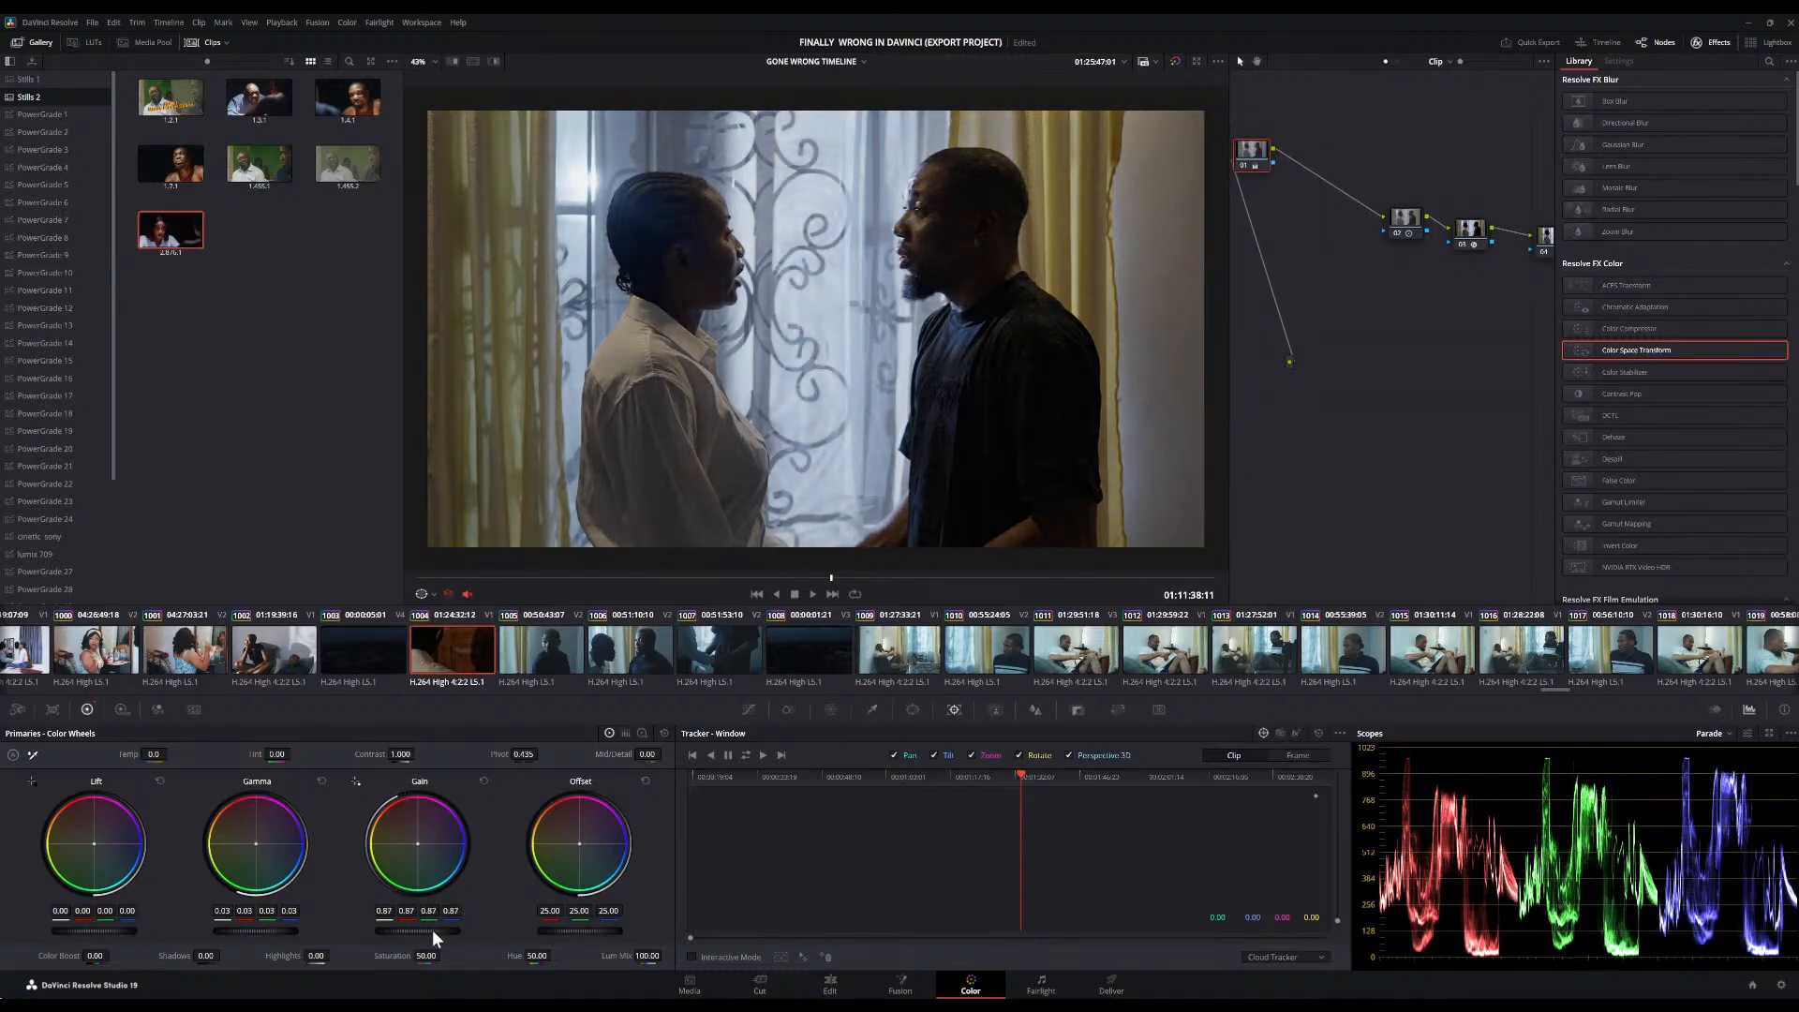
pyautogui.click(483, 782)
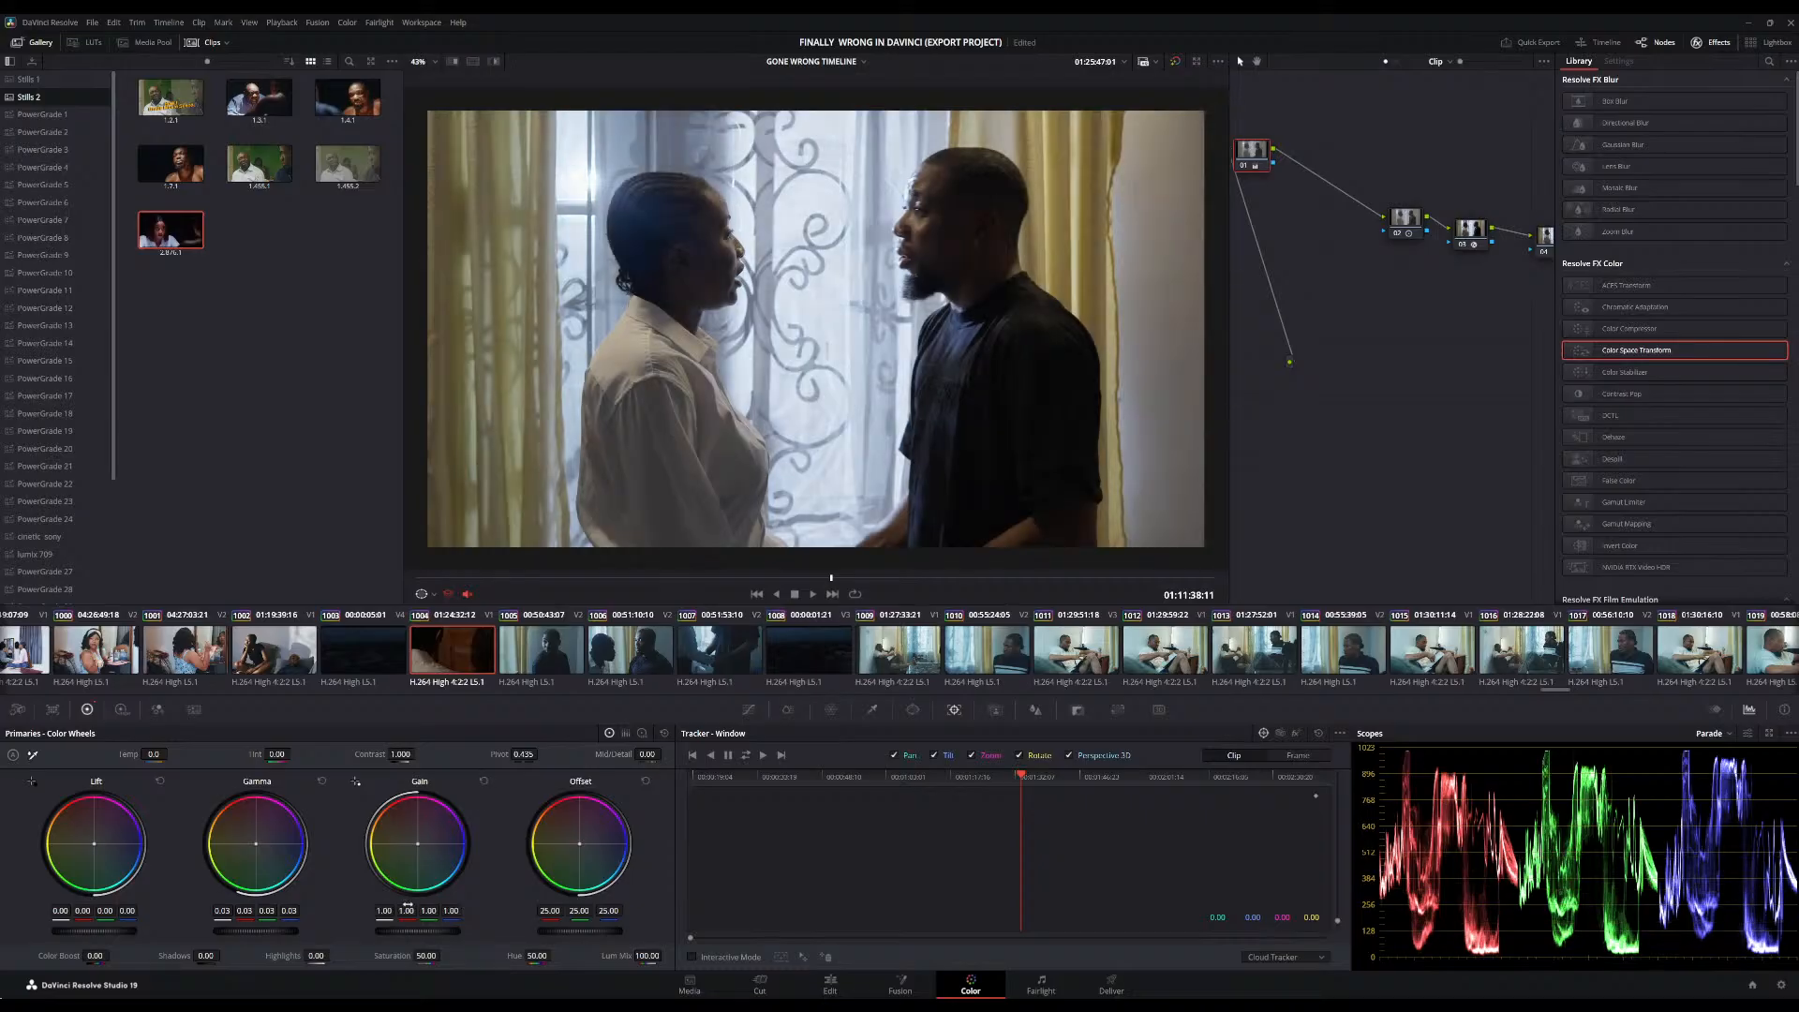
pyautogui.moveTo(418, 931); pyautogui.dragTo(422, 931)
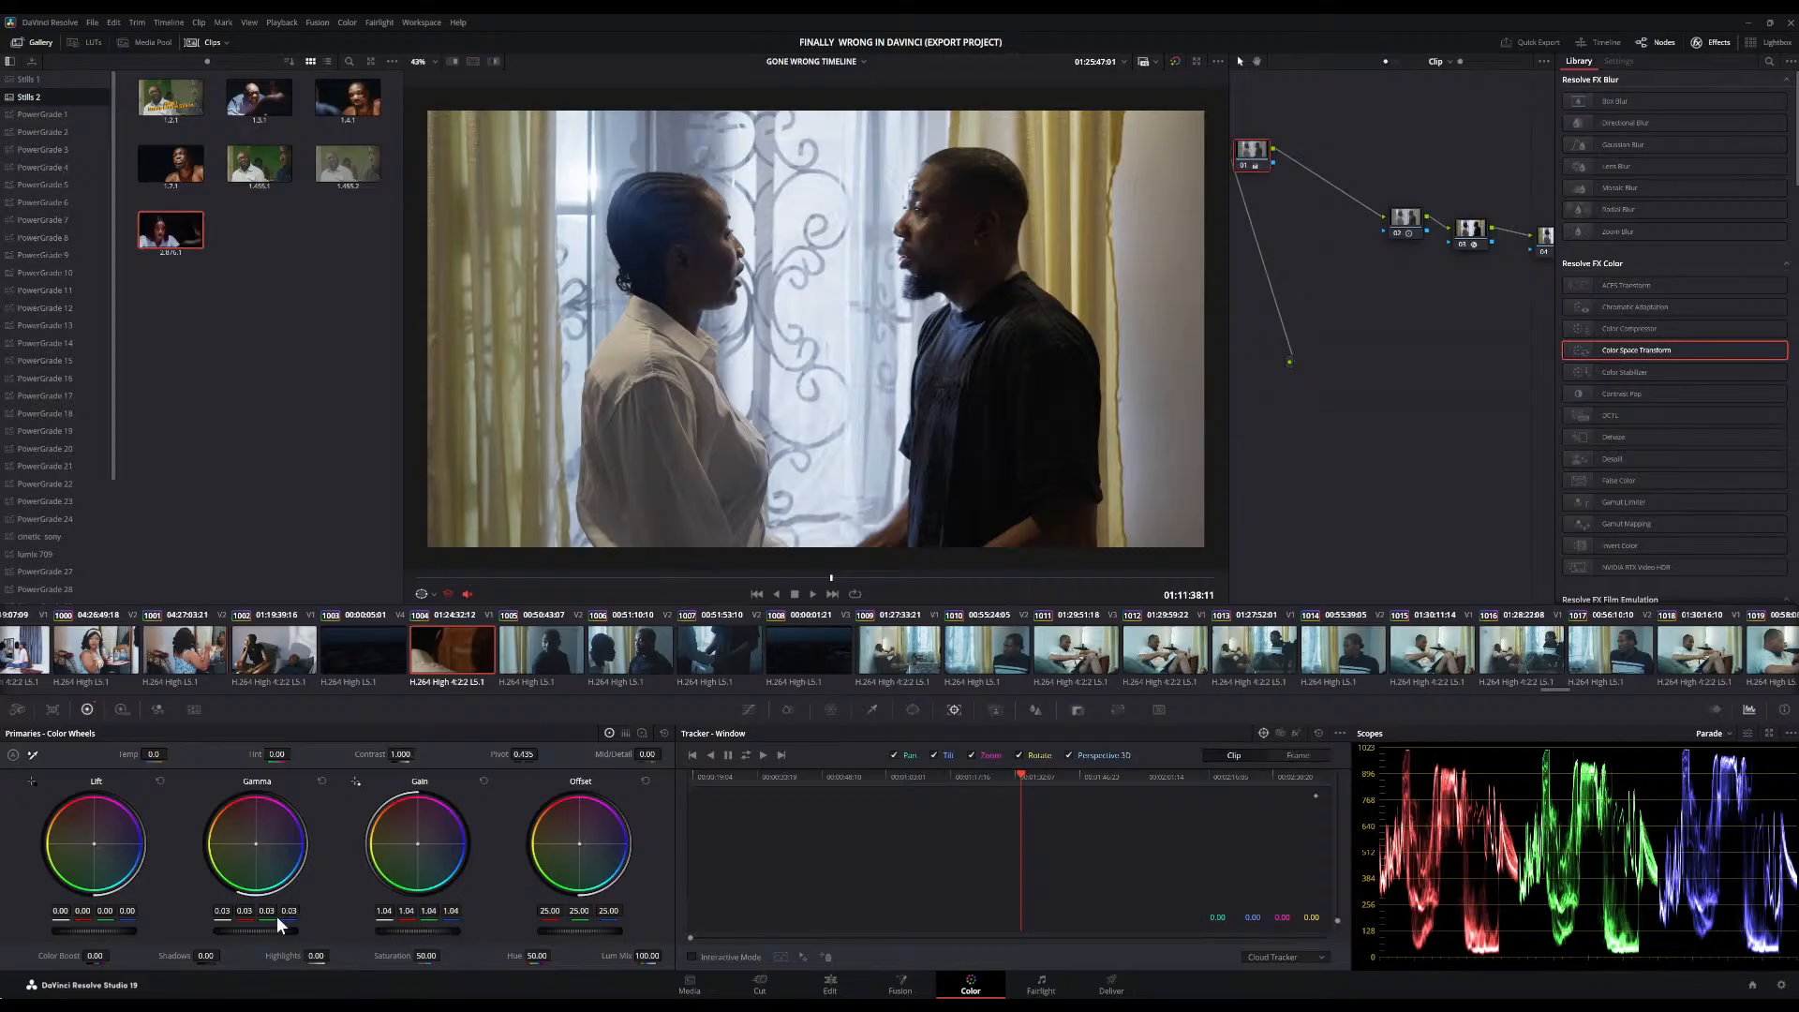
pyautogui.moveTo(268, 931); pyautogui.dragTo(266, 931)
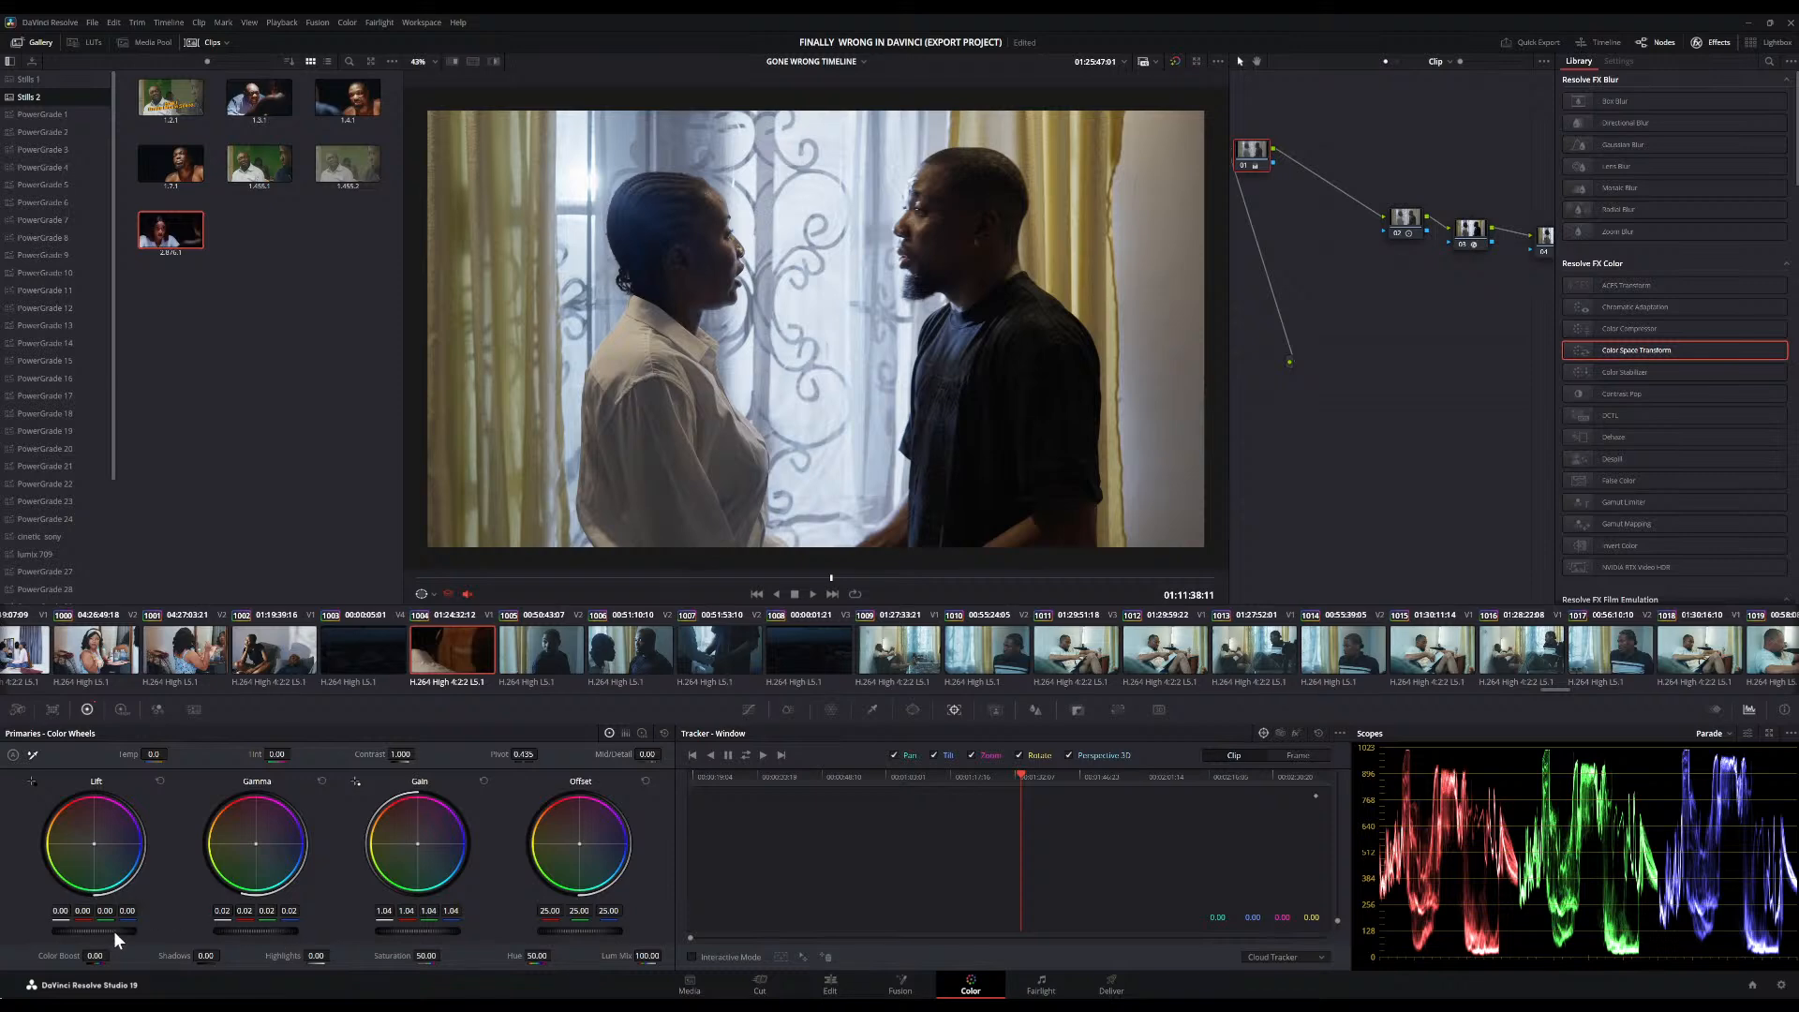
pyautogui.moveTo(97, 931); pyautogui.dragTo(97, 931)
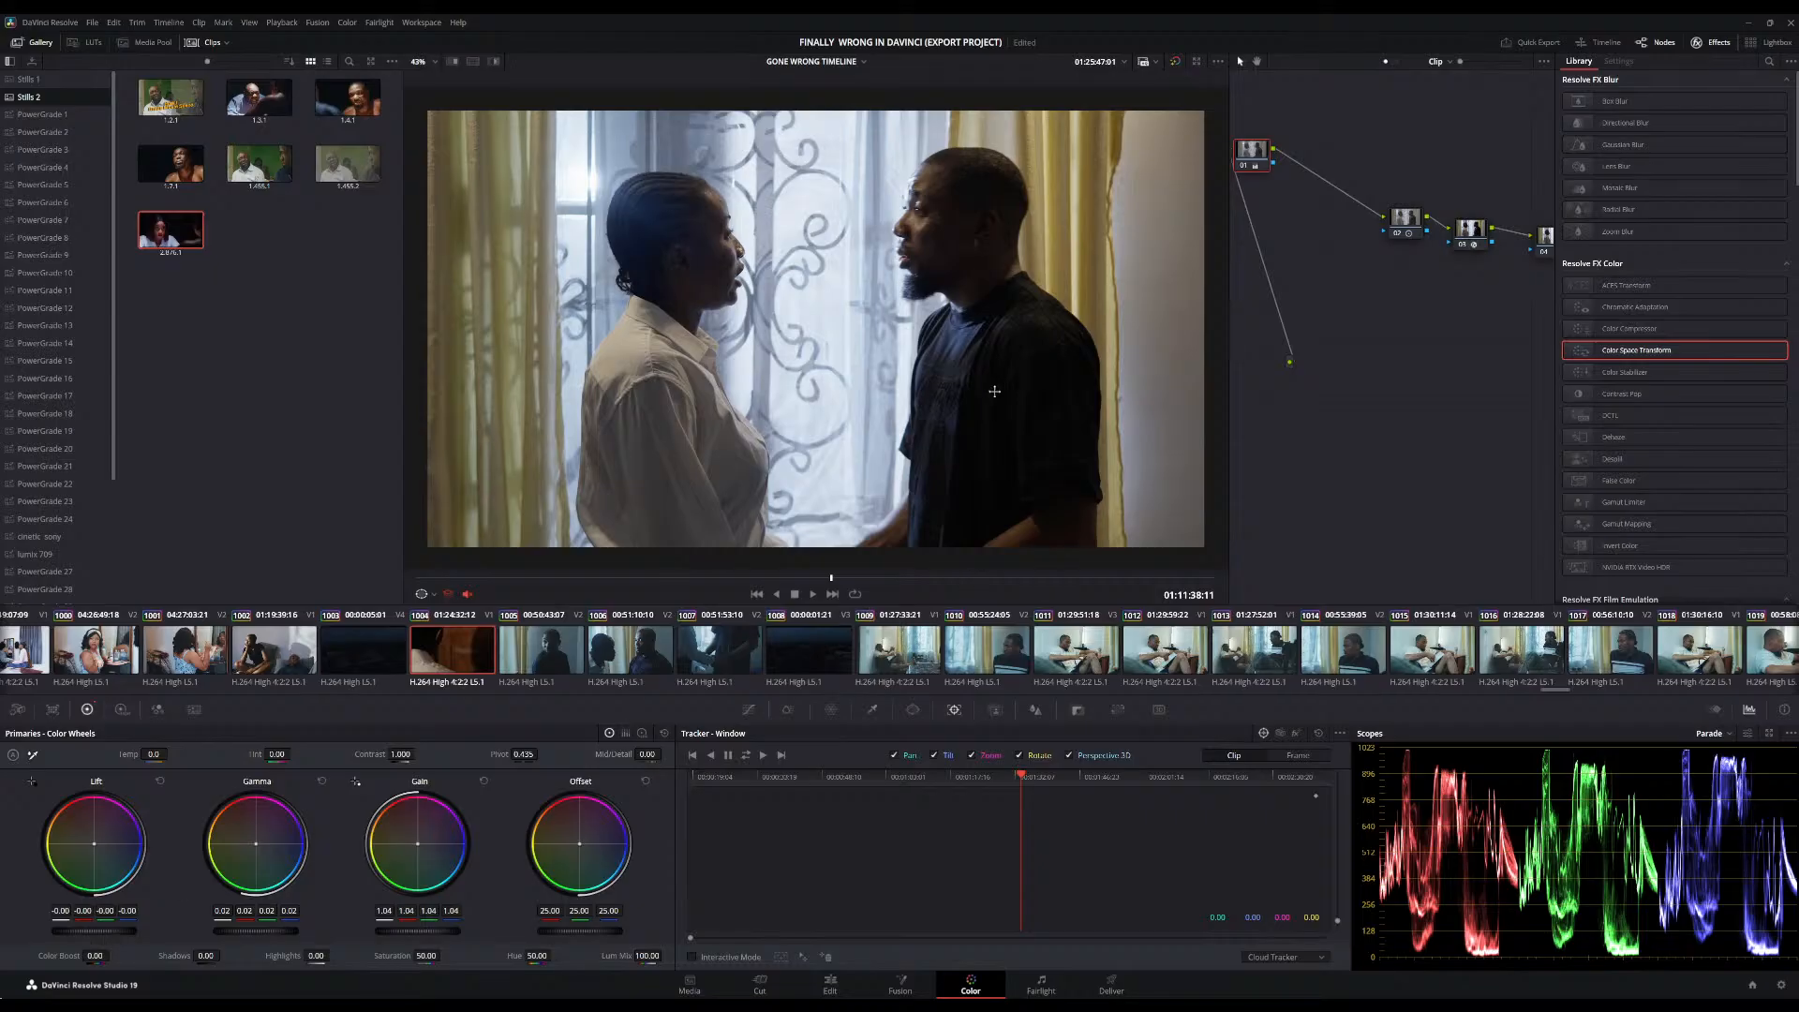
pyautogui.scroll(-4, 994, 390)
pyautogui.scroll(2, 995, 391)
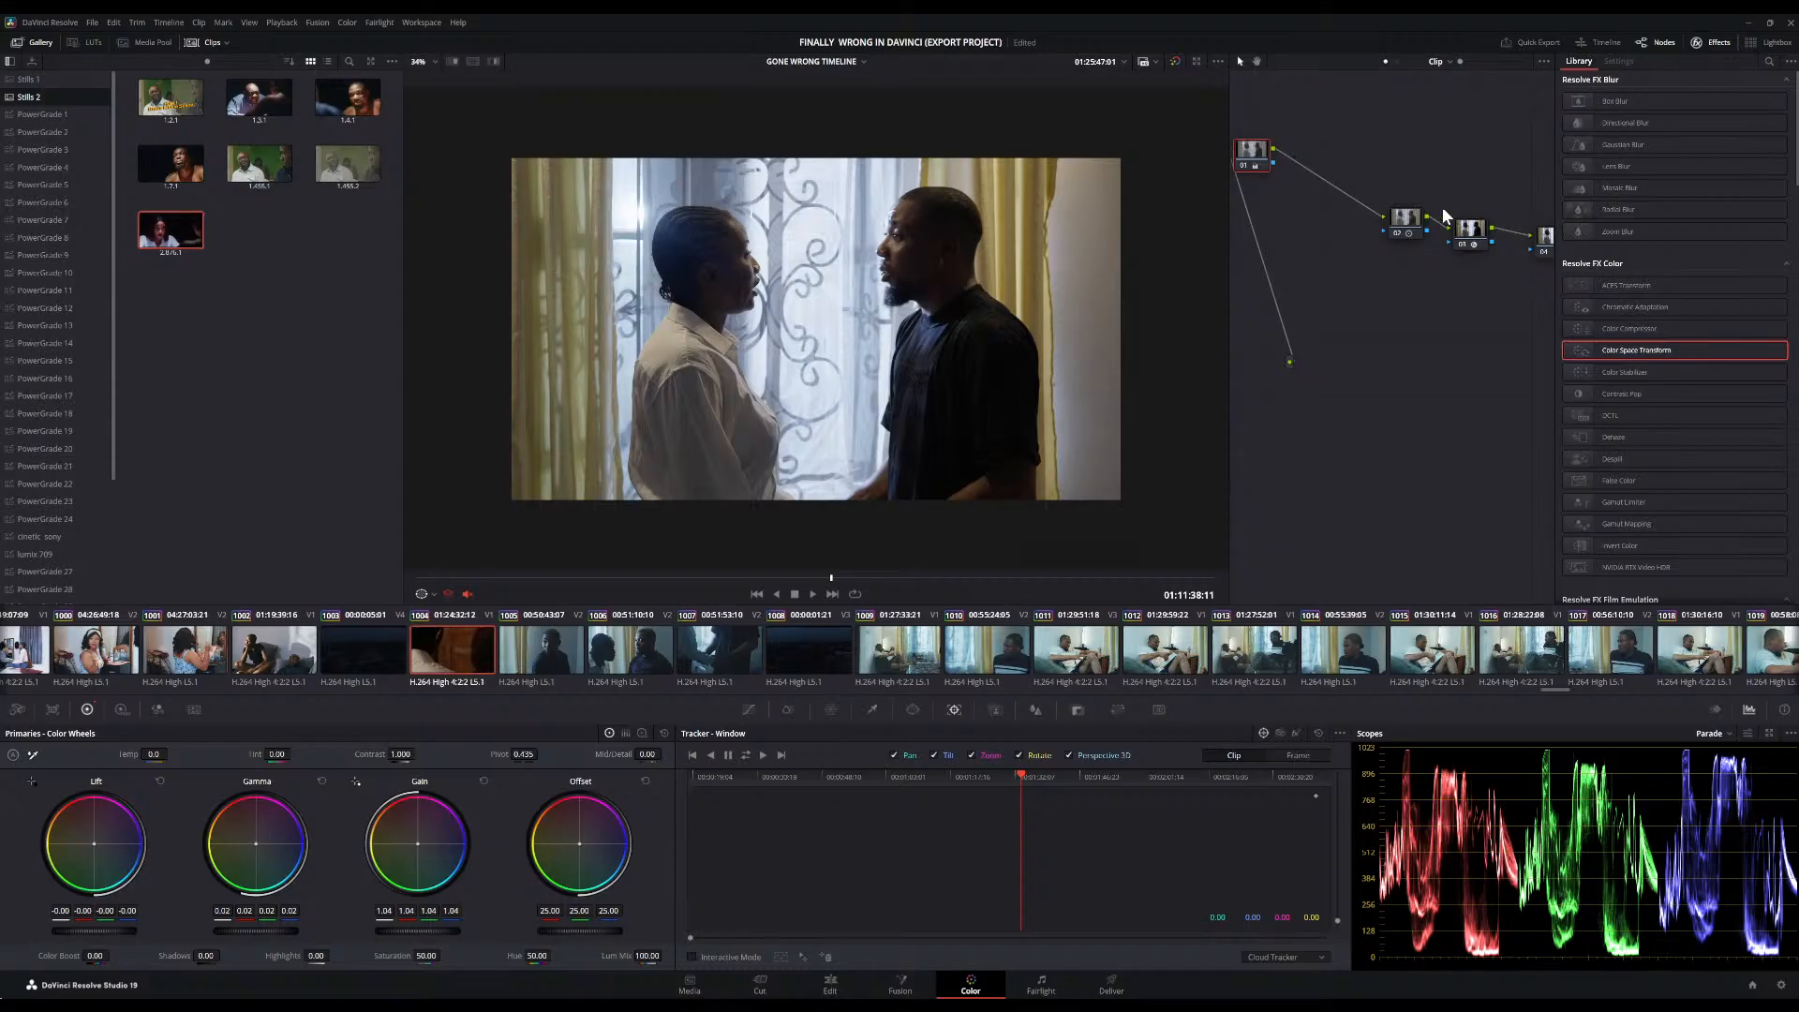
# Add a serial node after node 01, place it below that node, and give it a circular window
pyautogui.hotkey('alt', 's')
pyautogui.moveTo(1309, 152); pyautogui.dragTo(1308, 300)
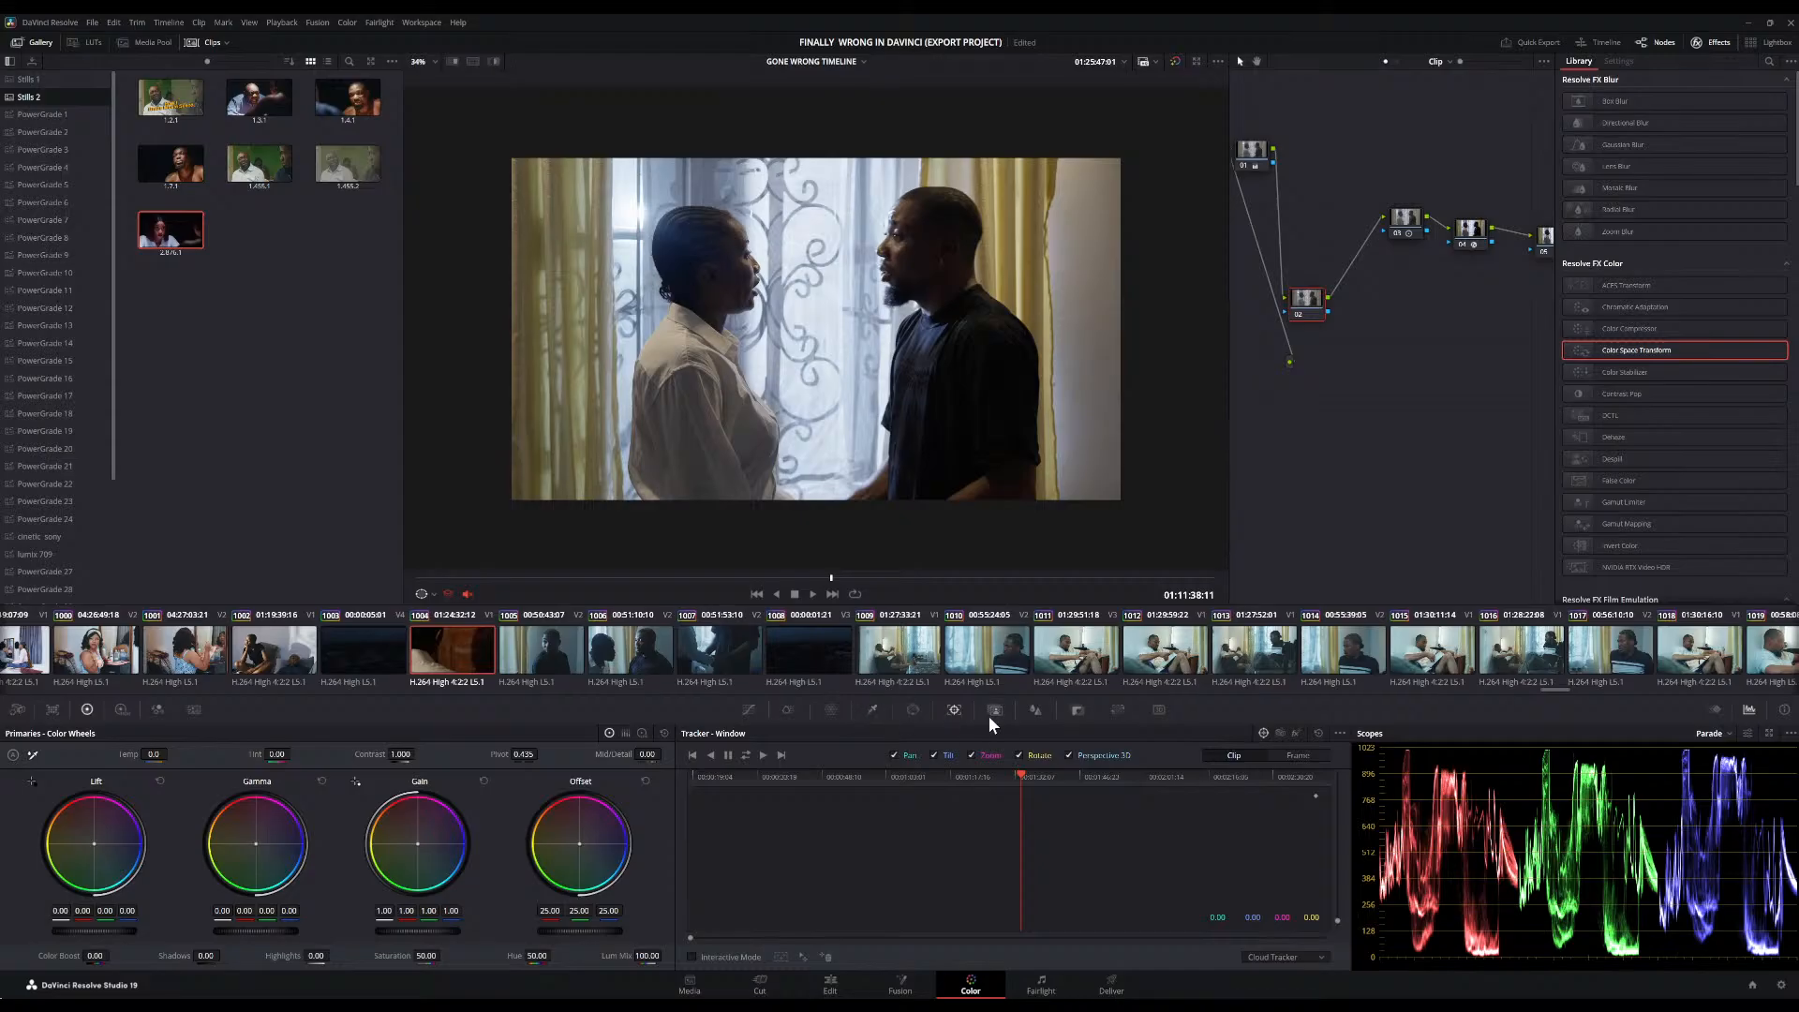
pyautogui.click(914, 708)
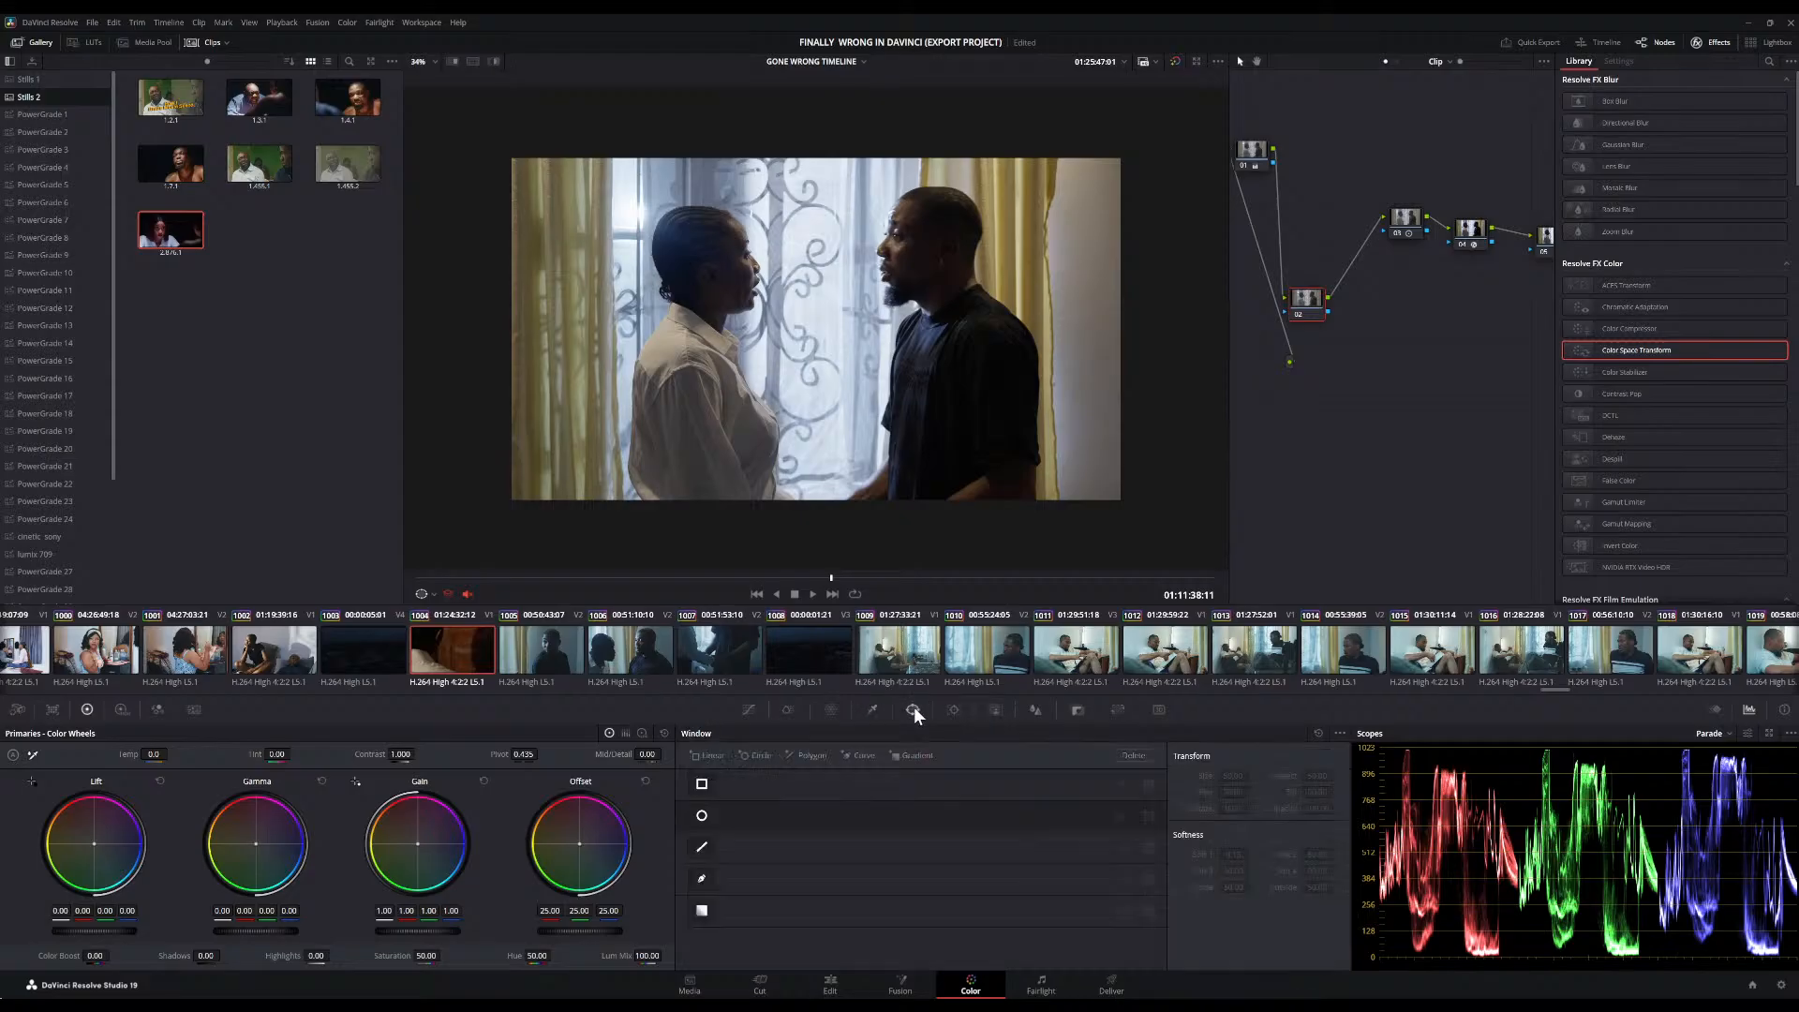
pyautogui.click(702, 816)
pyautogui.click(702, 817)
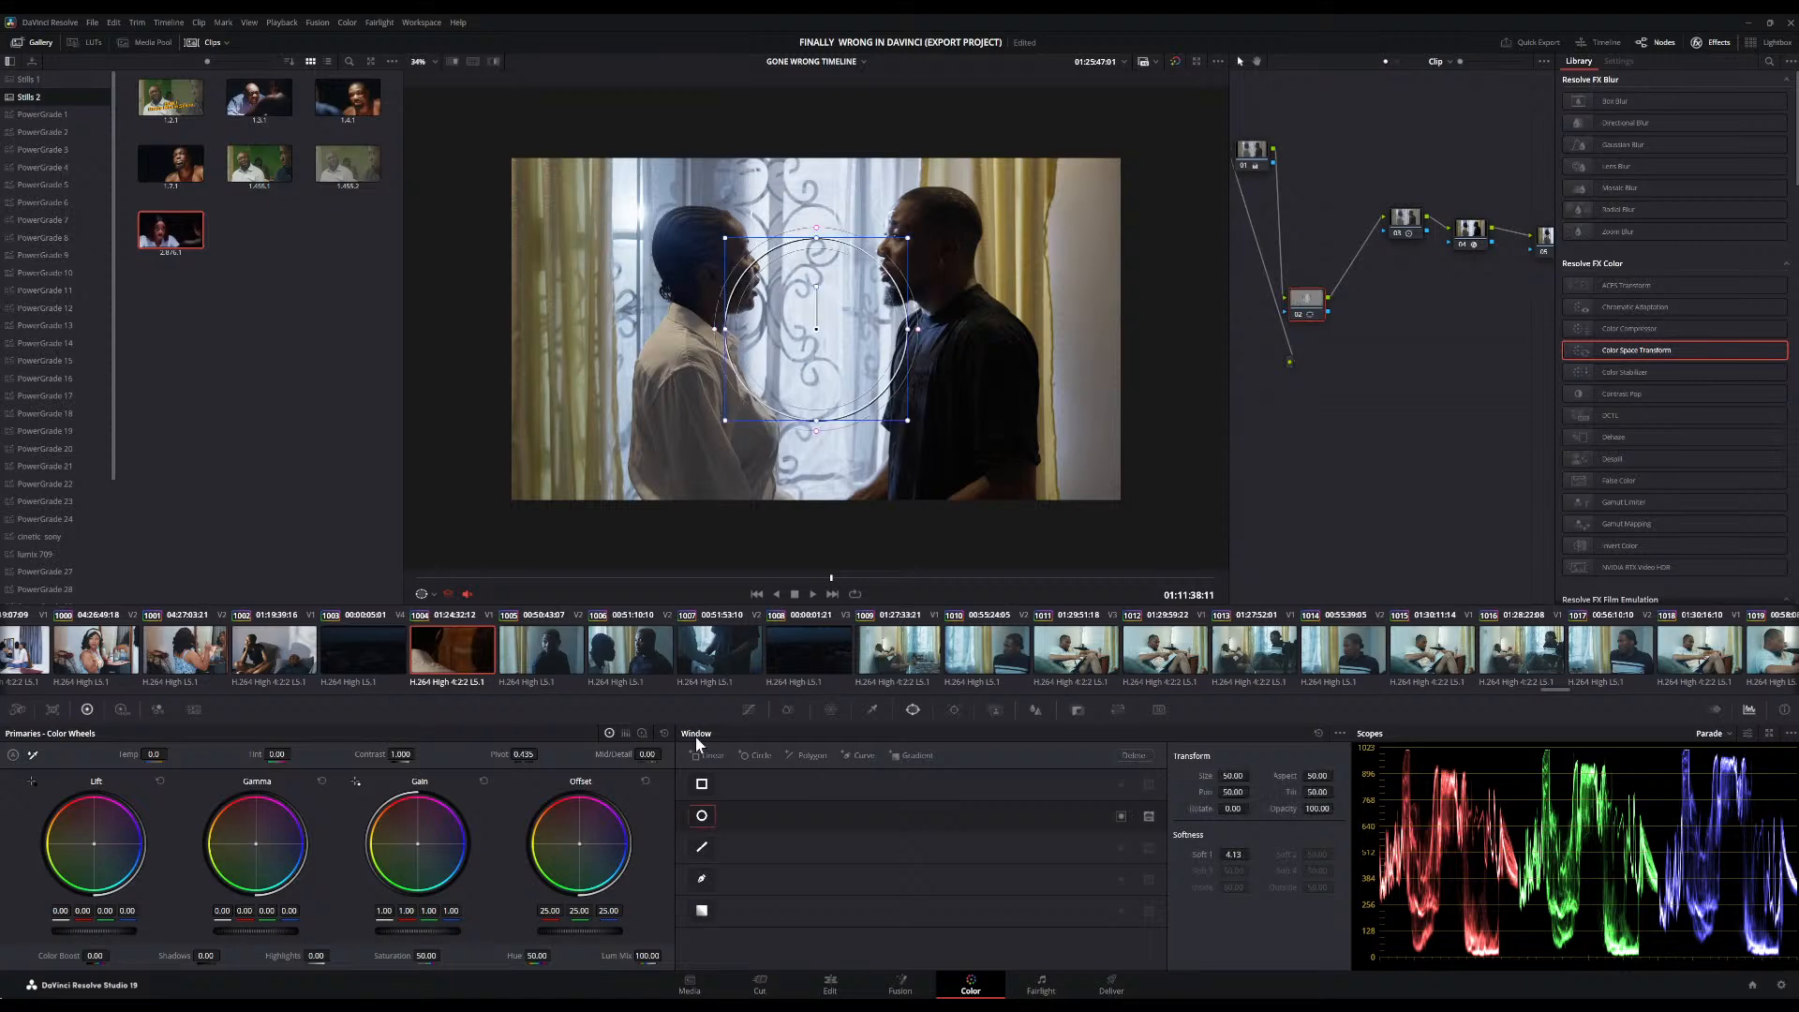
# Shrink the circular window onto the man's forehead and isolate that area on the Vectorscope with the highlight view
pyautogui.moveTo(729, 424); pyautogui.dragTo(910, 219)
pyautogui.scroll(4, 938, 246)
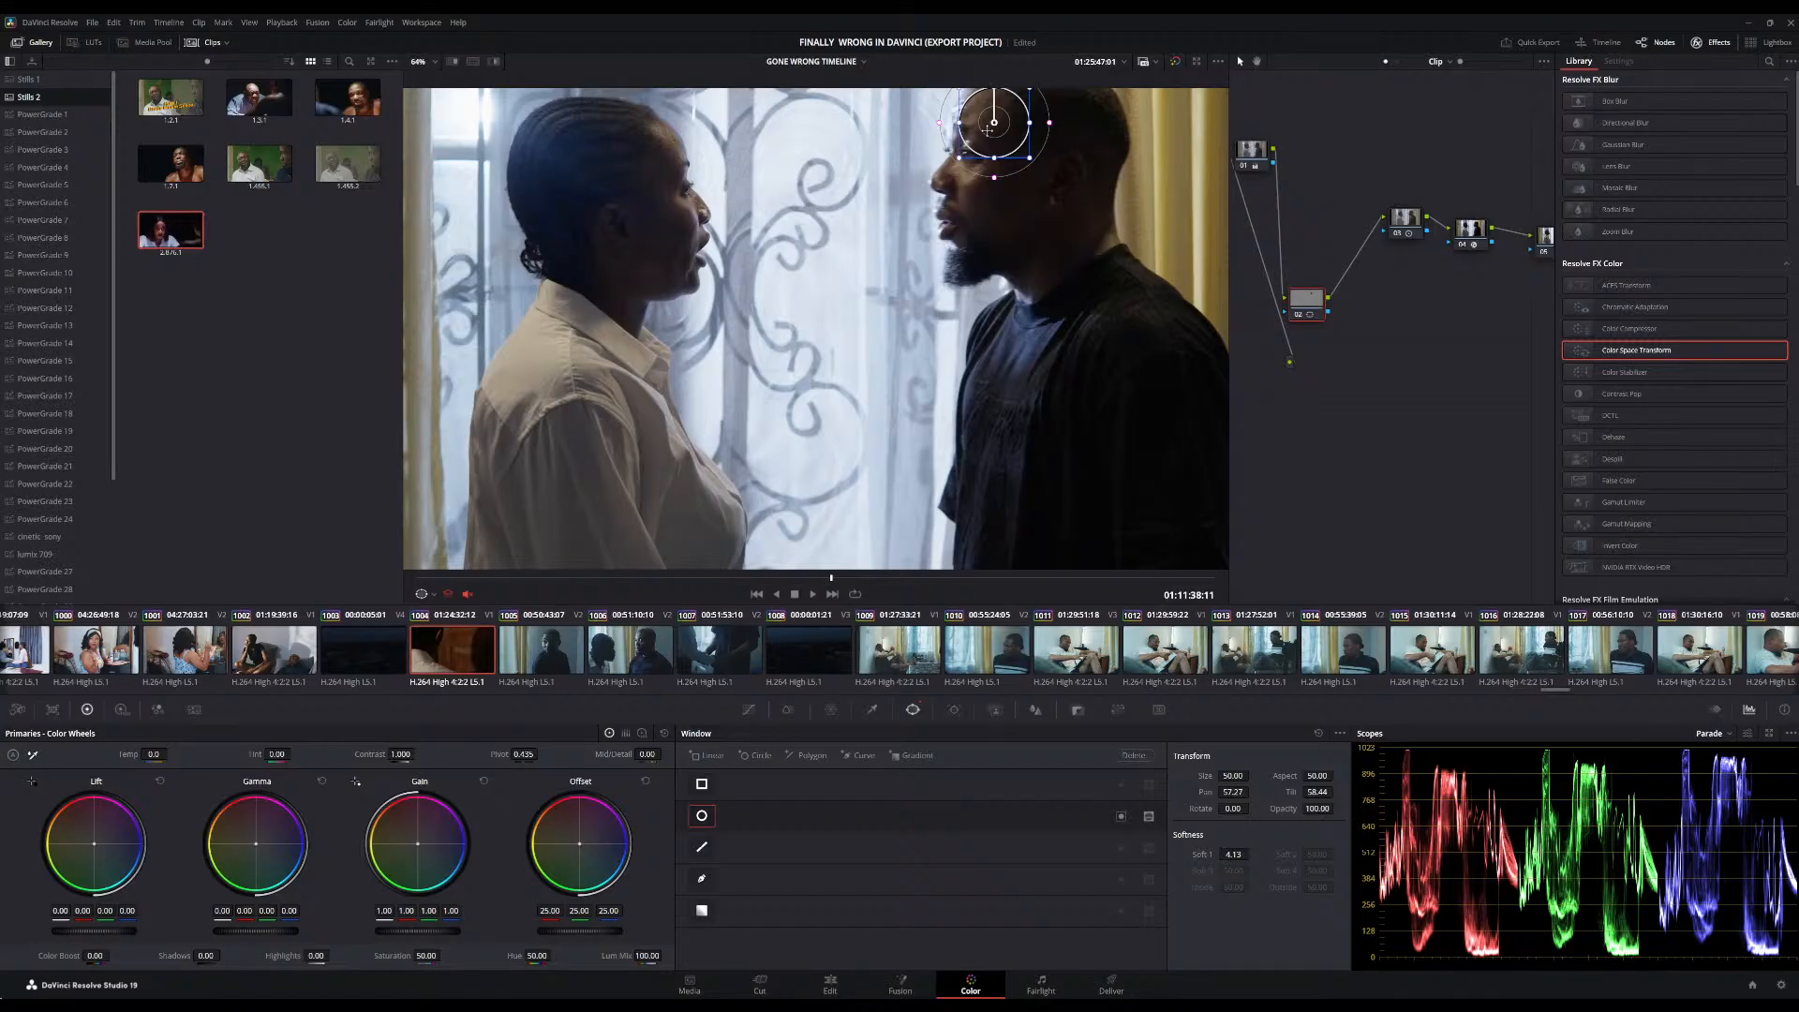
pyautogui.moveTo(988, 129)
pyautogui.mouseDown()
pyautogui.moveTo(984, 150)
pyautogui.moveTo(992, 127)
pyautogui.moveTo(1006, 144)
pyautogui.mouseUp()
pyautogui.moveTo(992, 118); pyautogui.dragTo(983, 109)
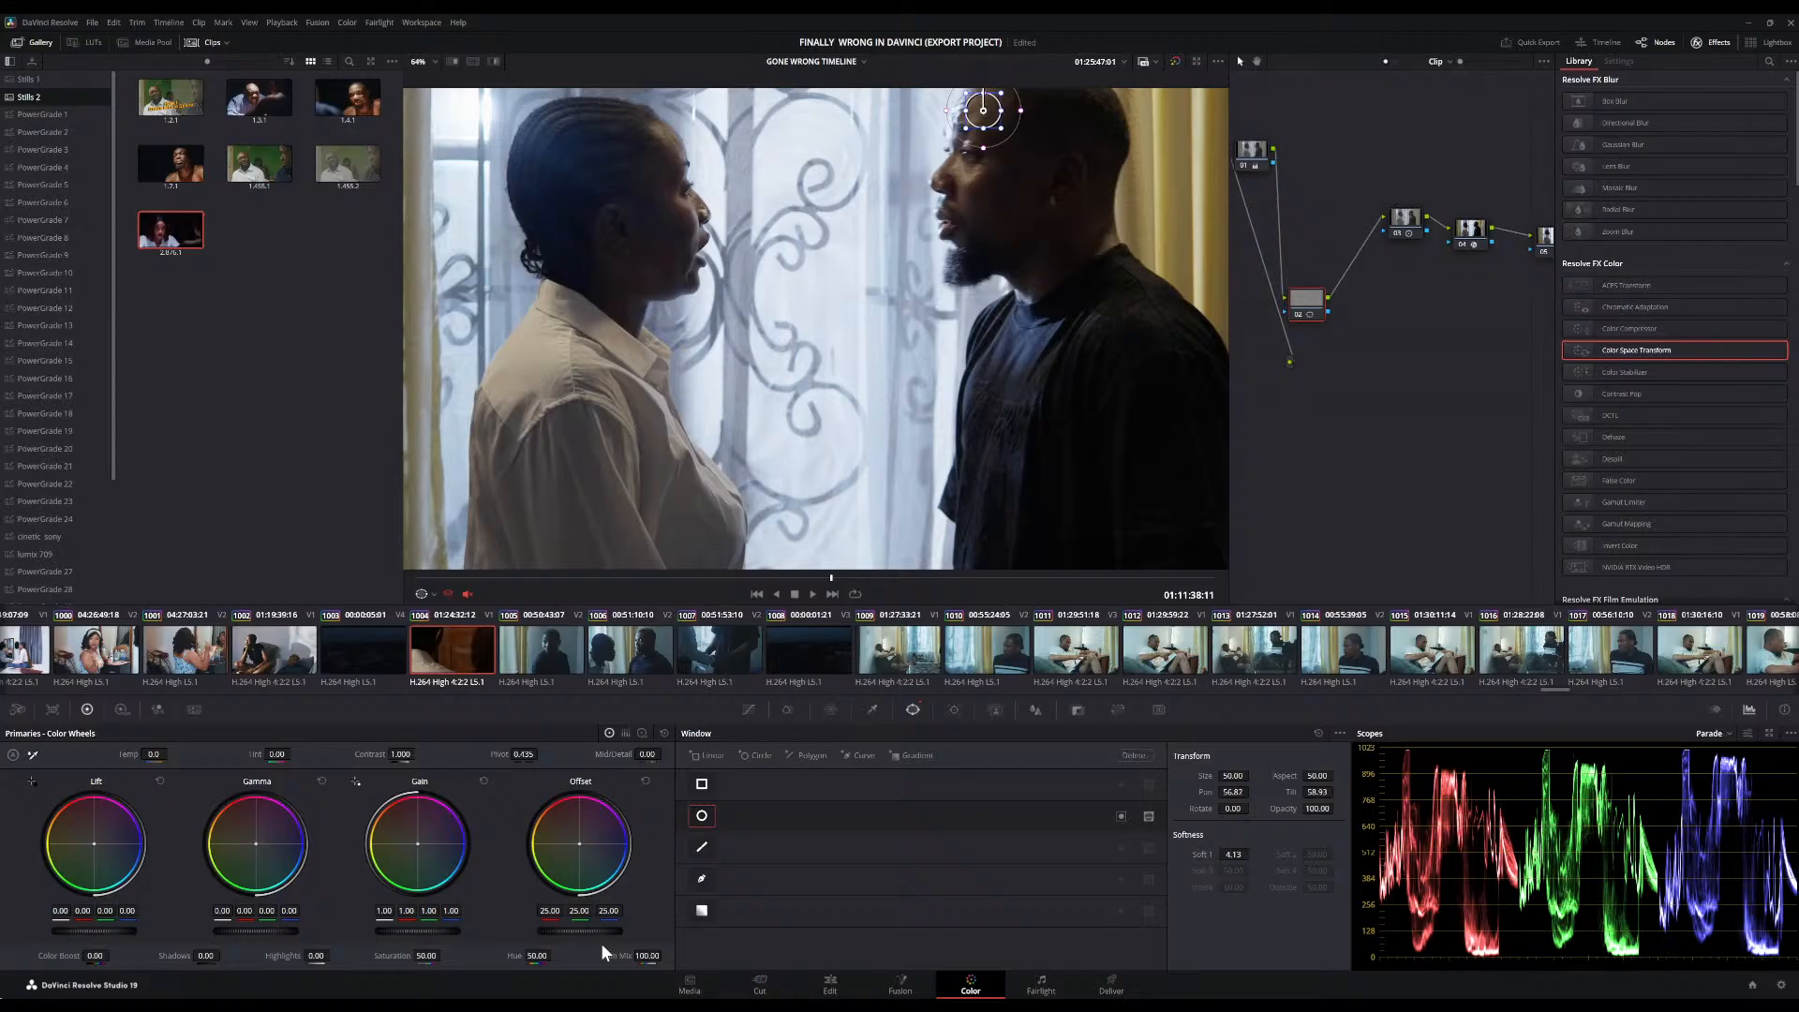
pyautogui.click(153, 753)
pyautogui.click(1729, 770)
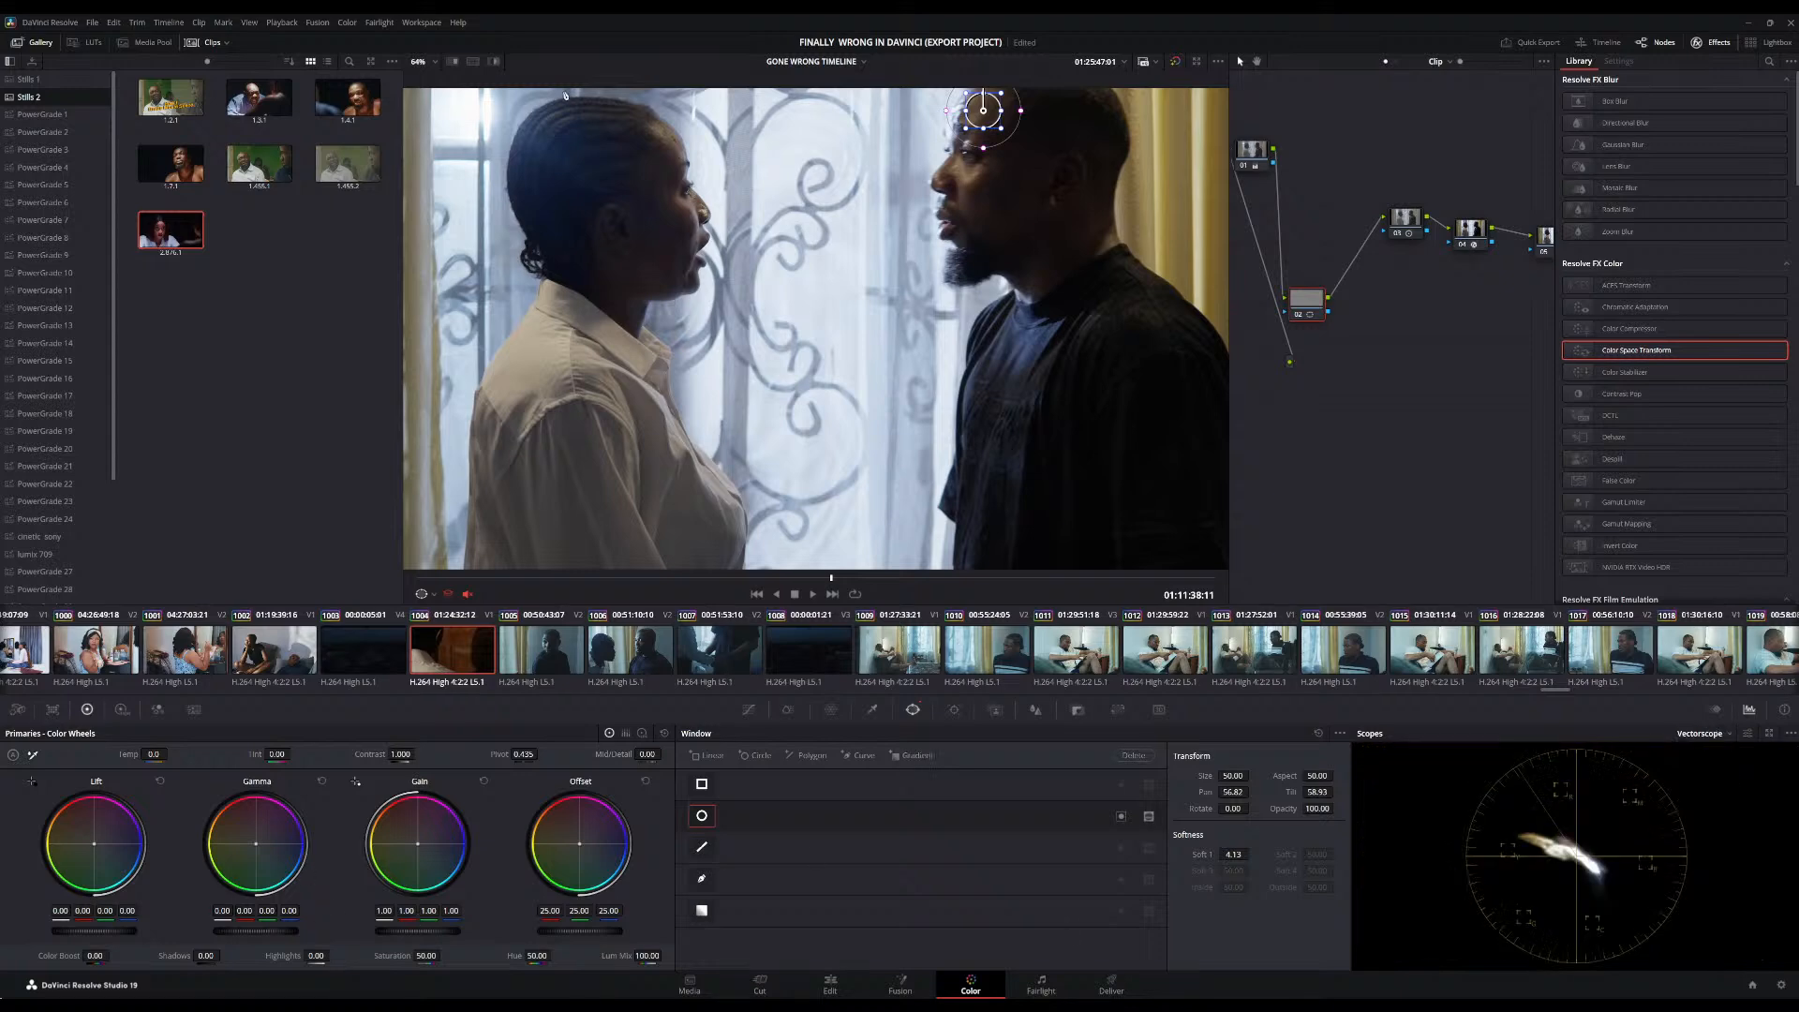
pyautogui.click(496, 61)
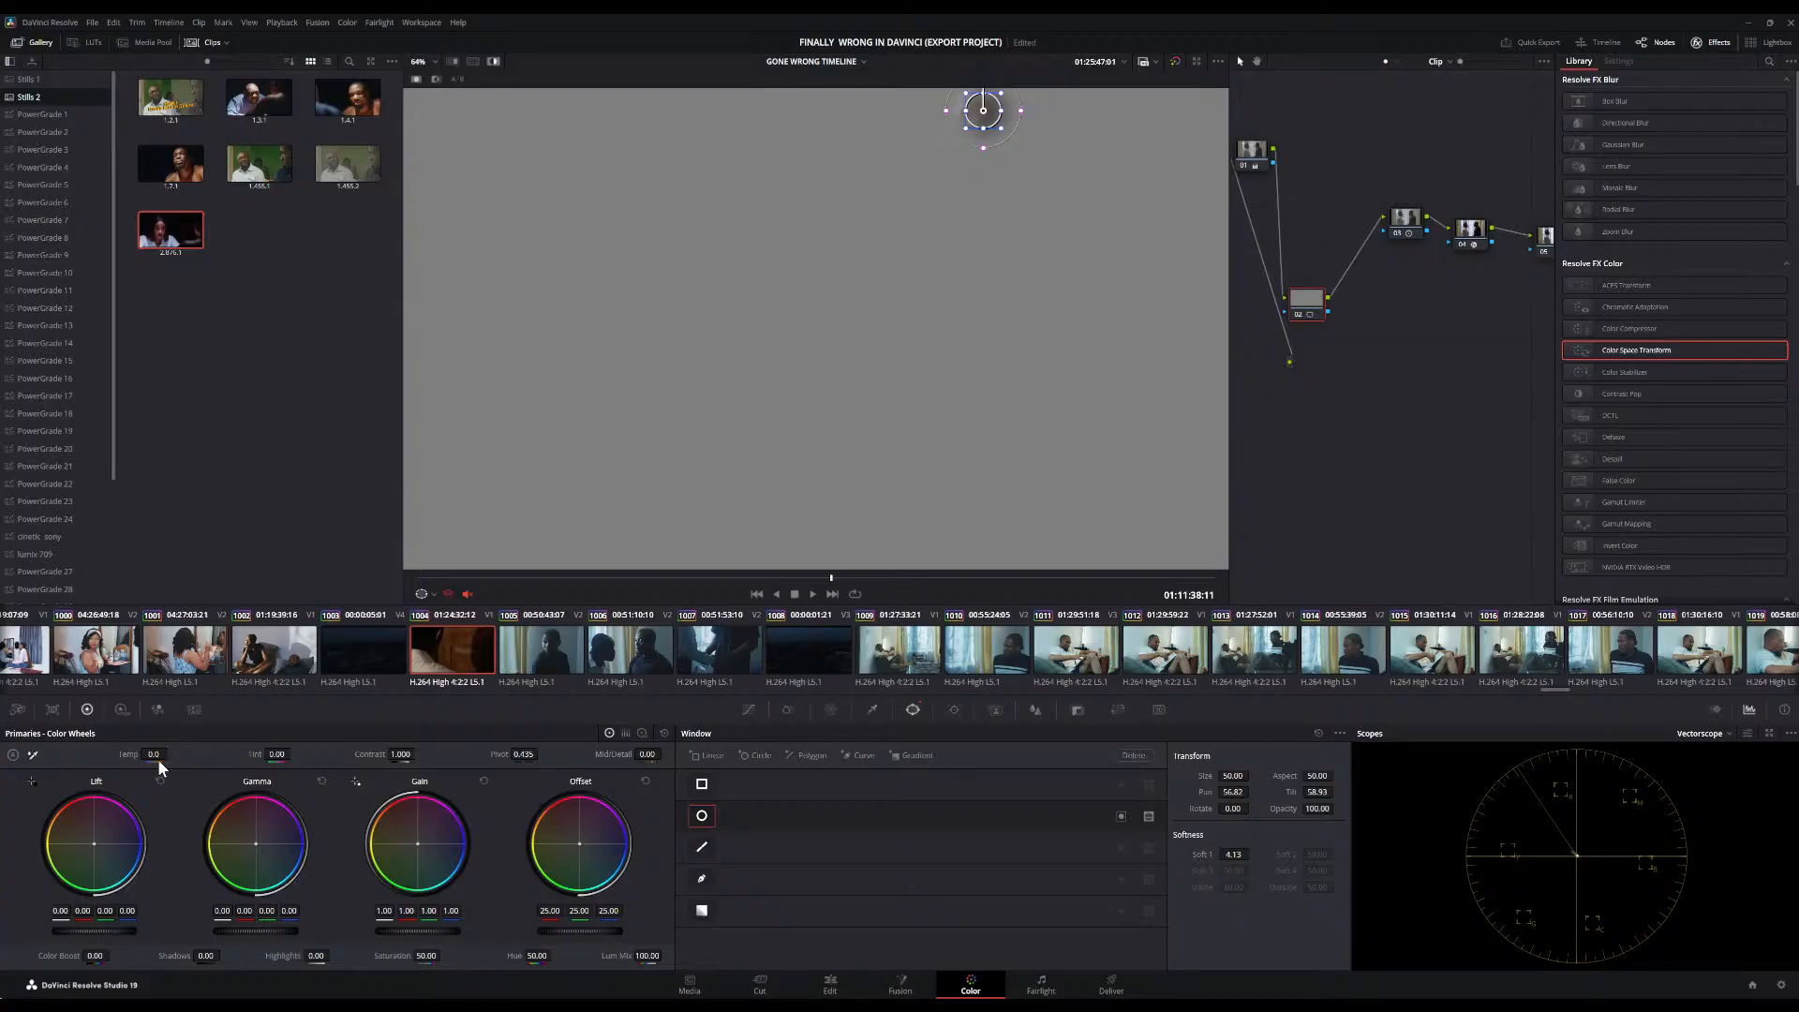
# Set node 02's tint to 6.50 and temperature to -400, and remove its circular window and the highlight view
pyautogui.moveTo(291, 754)
pyautogui.mouseDown()
pyautogui.moveTo(276, 754)
pyautogui.moveTo(309, 753)
pyautogui.mouseUp()
pyautogui.moveTo(154, 754); pyautogui.dragTo(127, 754)
pyautogui.moveTo(153, 753); pyautogui.dragTo(115, 753)
pyautogui.click(1315, 734)
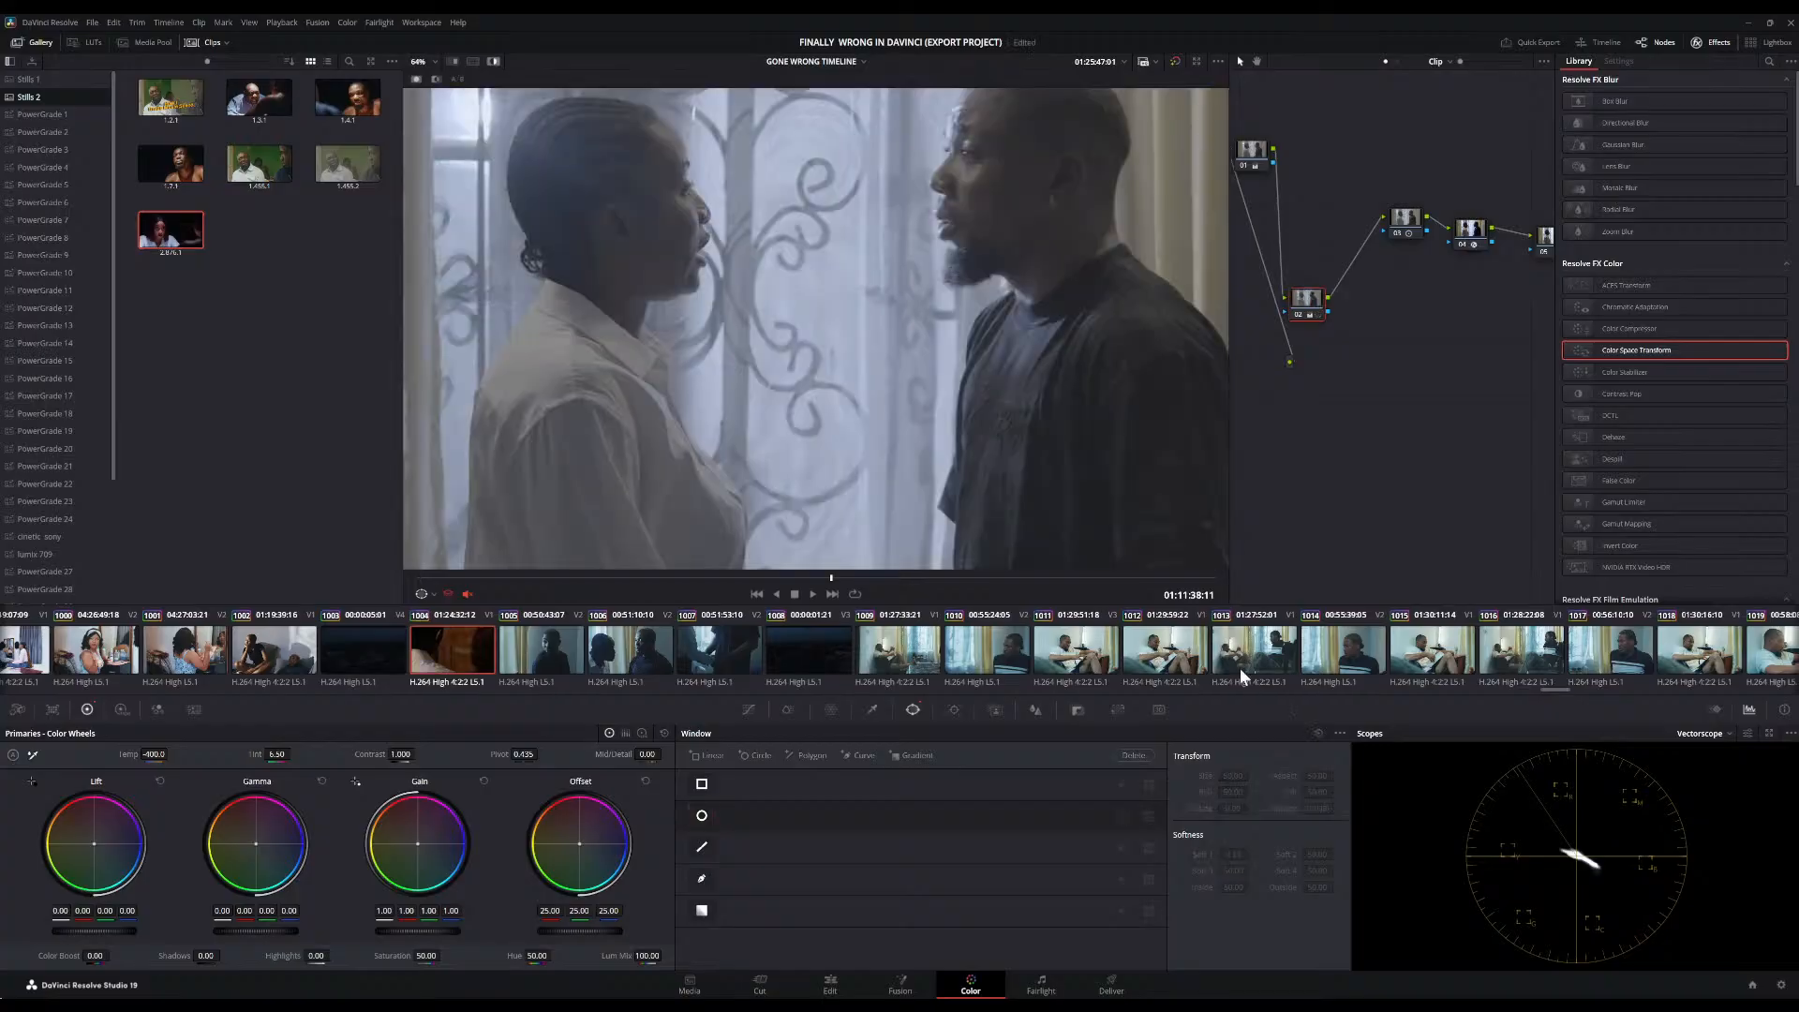
pyautogui.click(492, 61)
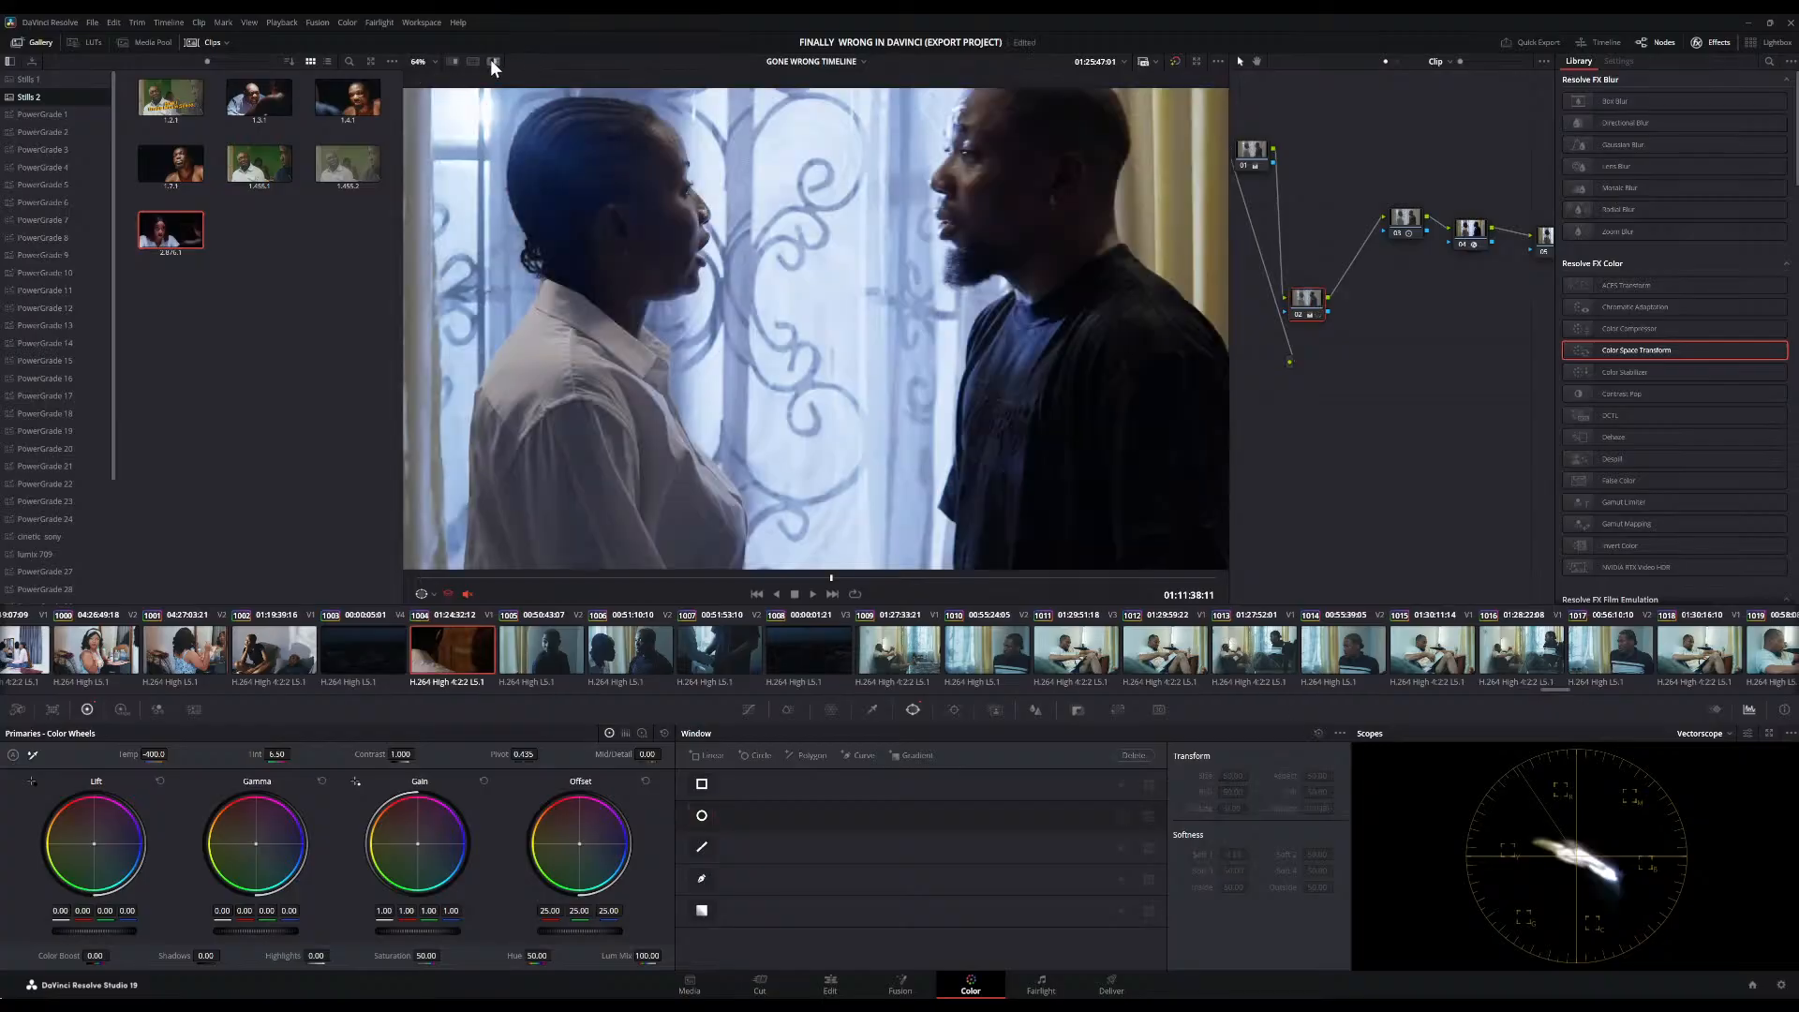
# Move node 02 up into line between node 01 and node 03
pyautogui.scroll(-2, 962, 368)
pyautogui.scroll(1, 962, 367)
pyautogui.scroll(1, 906, 439)
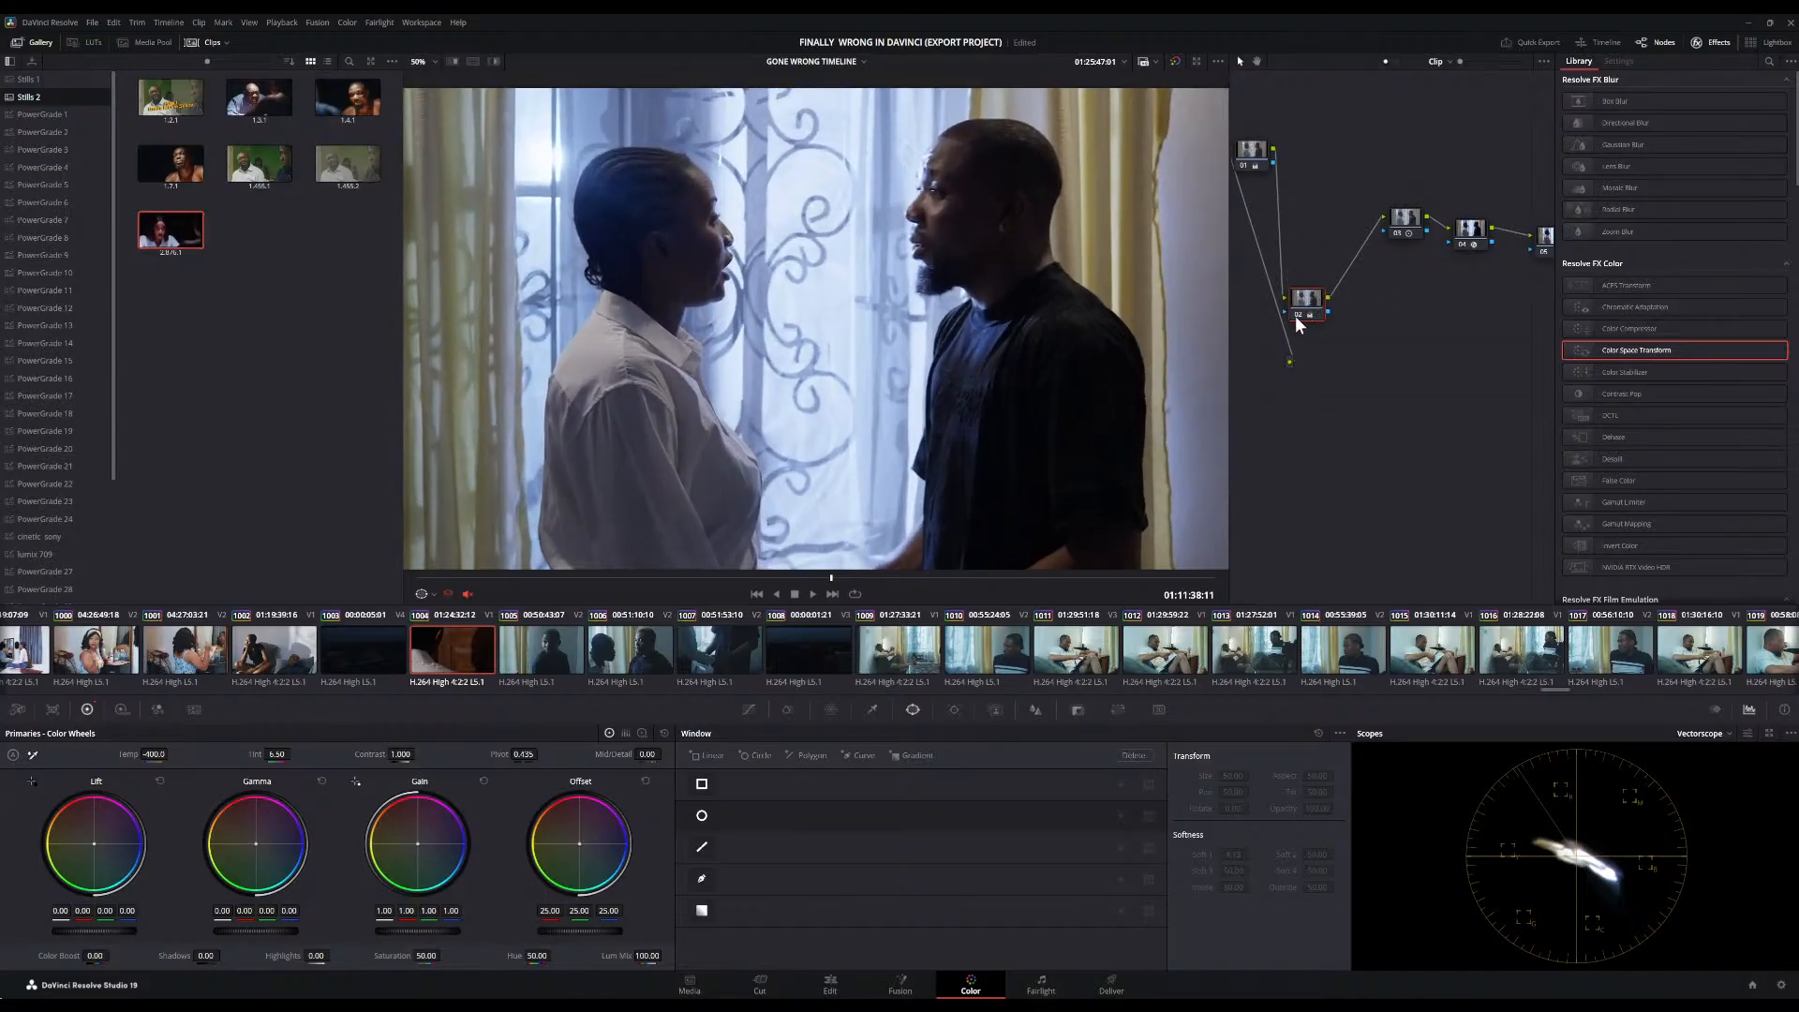
pyautogui.click(1297, 315)
pyautogui.click(1298, 316)
pyautogui.moveTo(1304, 310); pyautogui.dragTo(1337, 250)
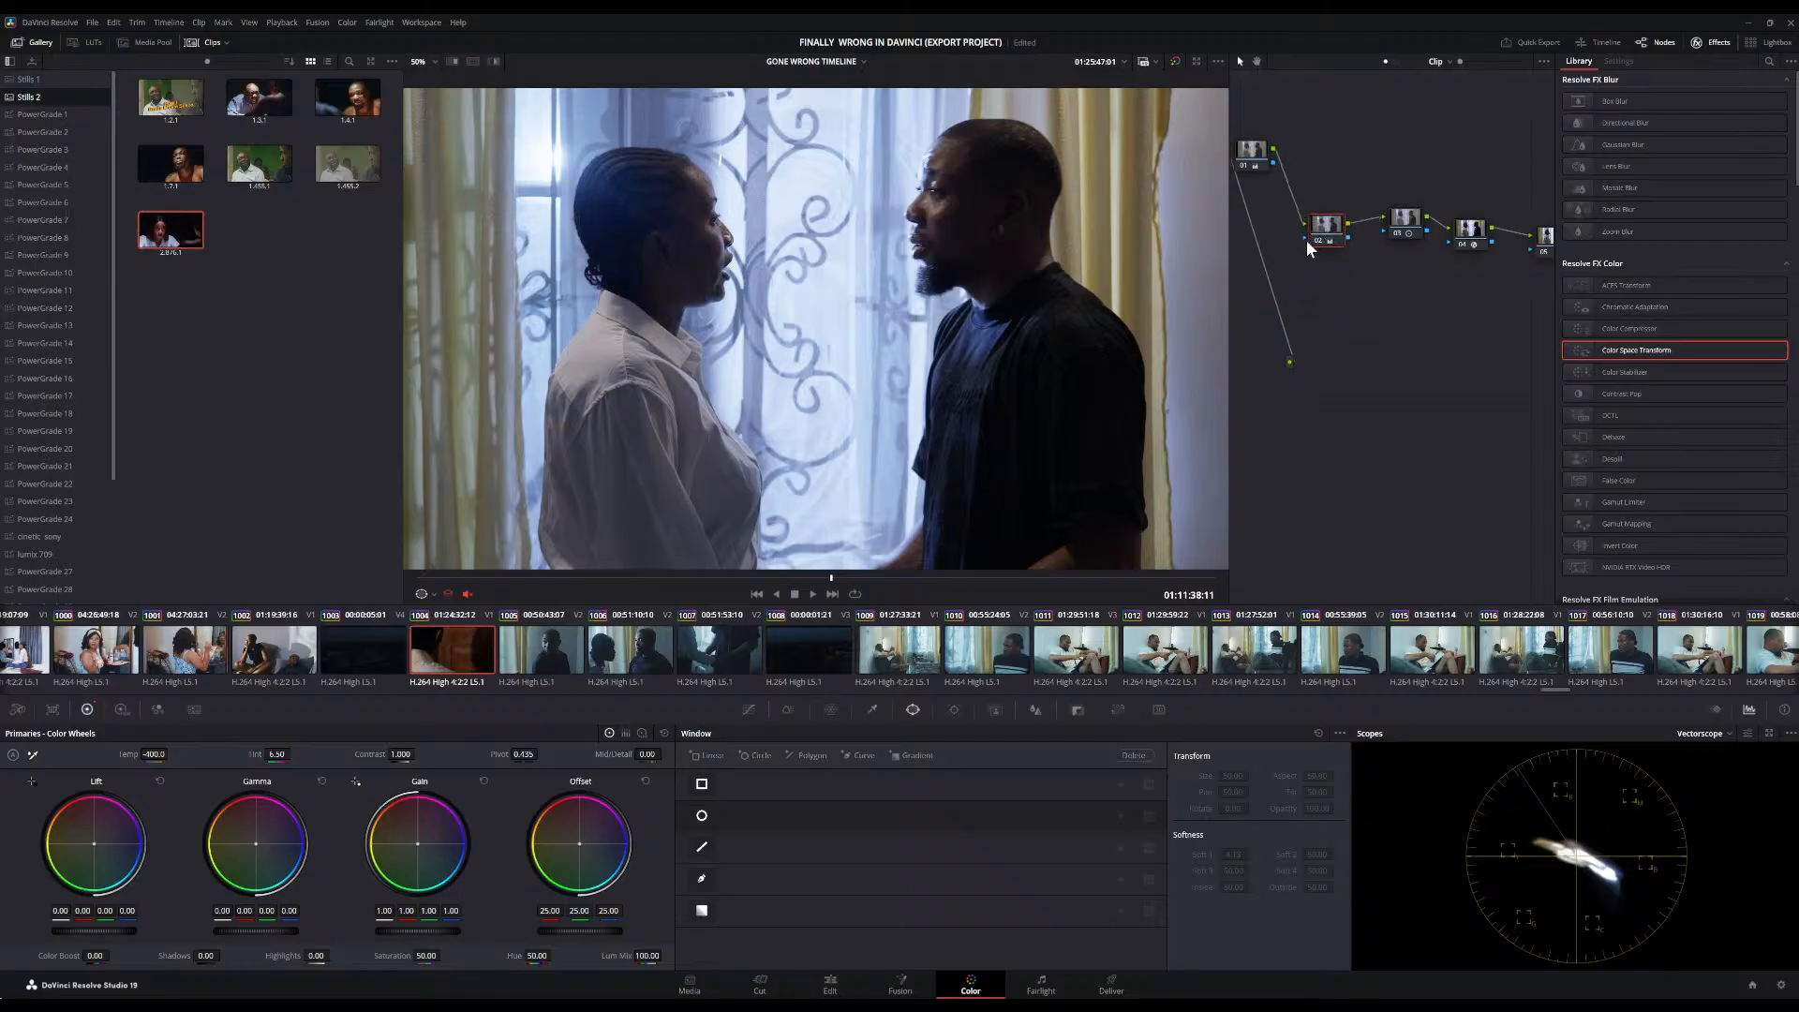
# Set node 02's temperature to -160 and compare the shot with the node disabled and enabled
pyautogui.moveTo(155, 753); pyautogui.dragTo(172, 753)
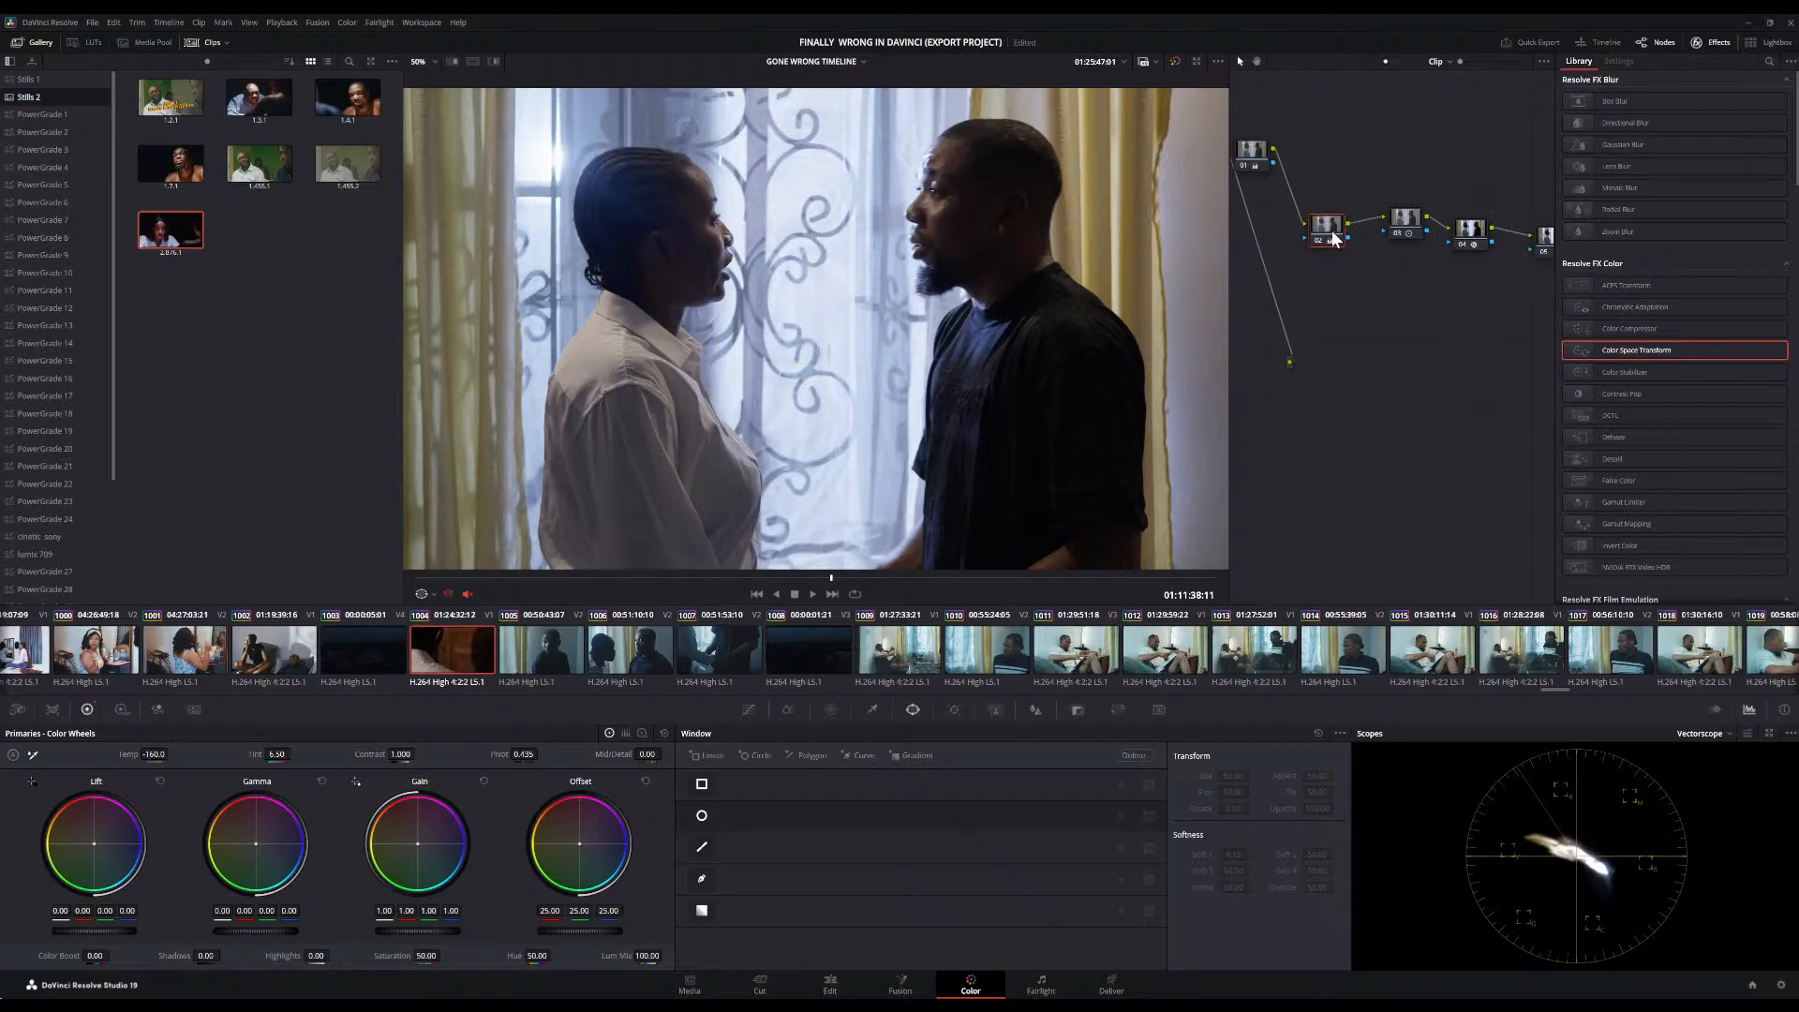
pyautogui.hotkey('ctrl', 'd')
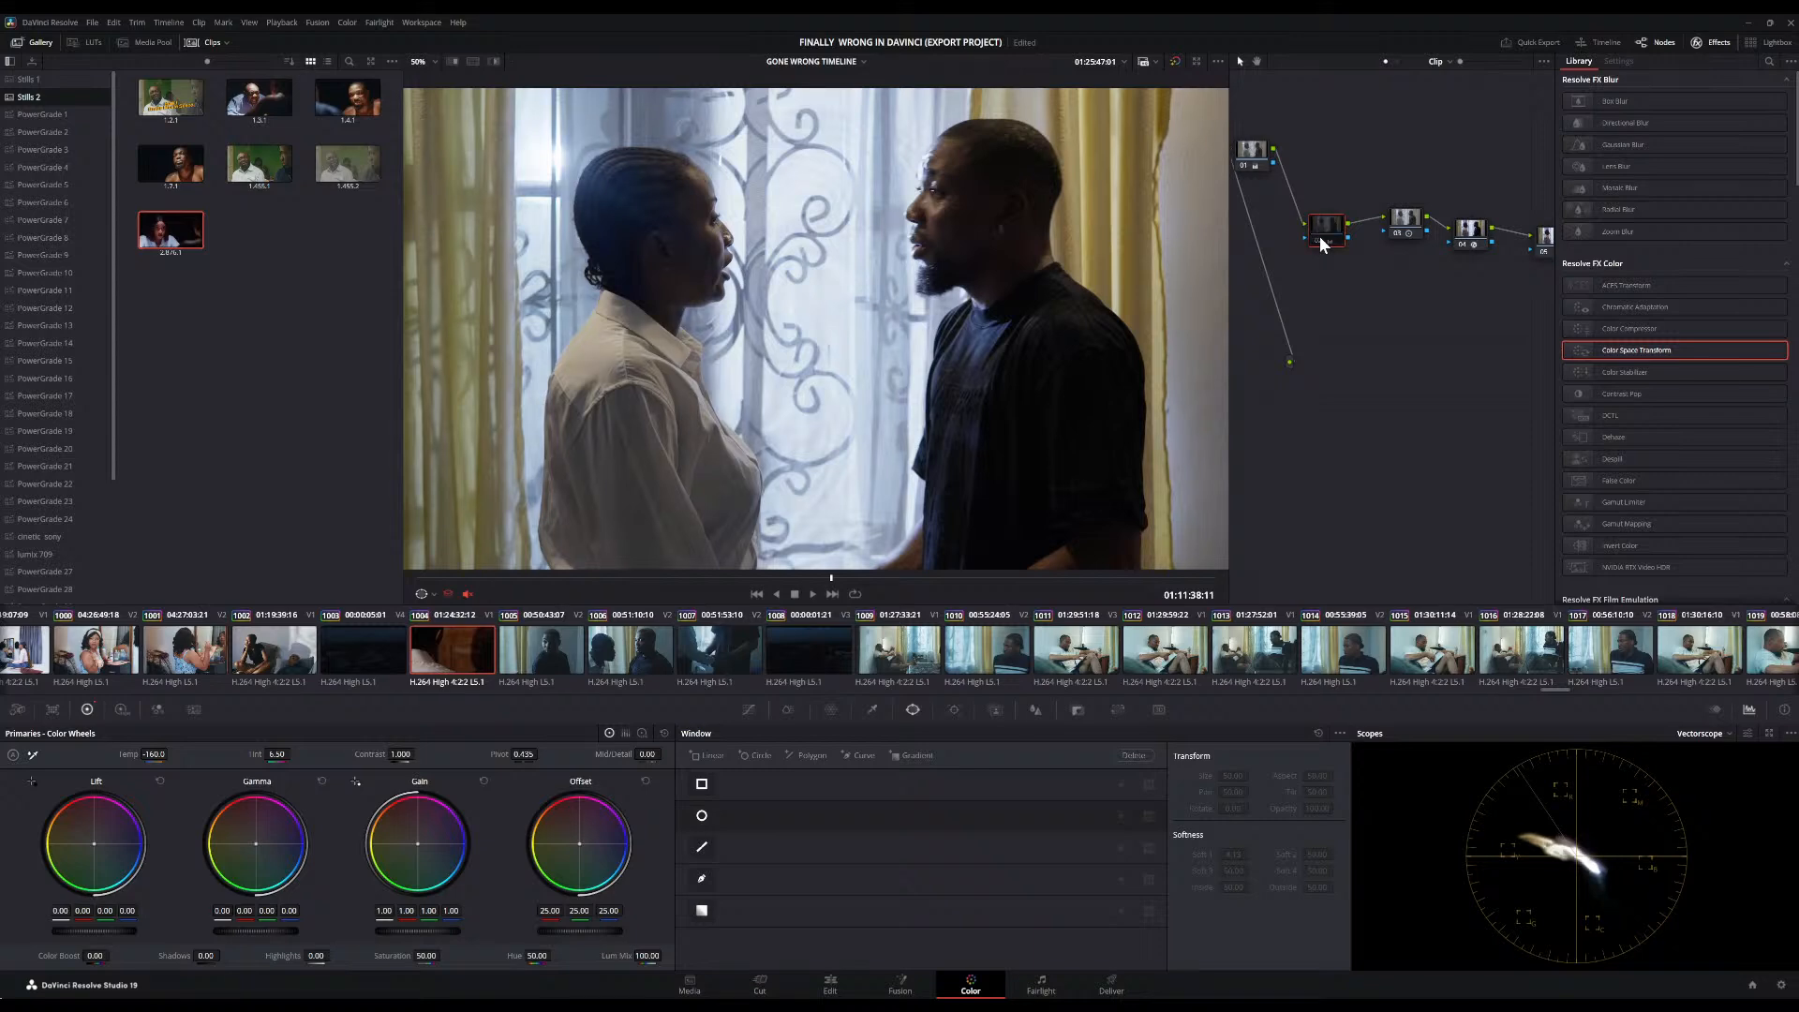
pyautogui.hotkey('ctrl', 'd')
# Move node 02 closer to node 01 and add two serial nodes after it
pyautogui.moveTo(1323, 243); pyautogui.dragTo(1317, 203)
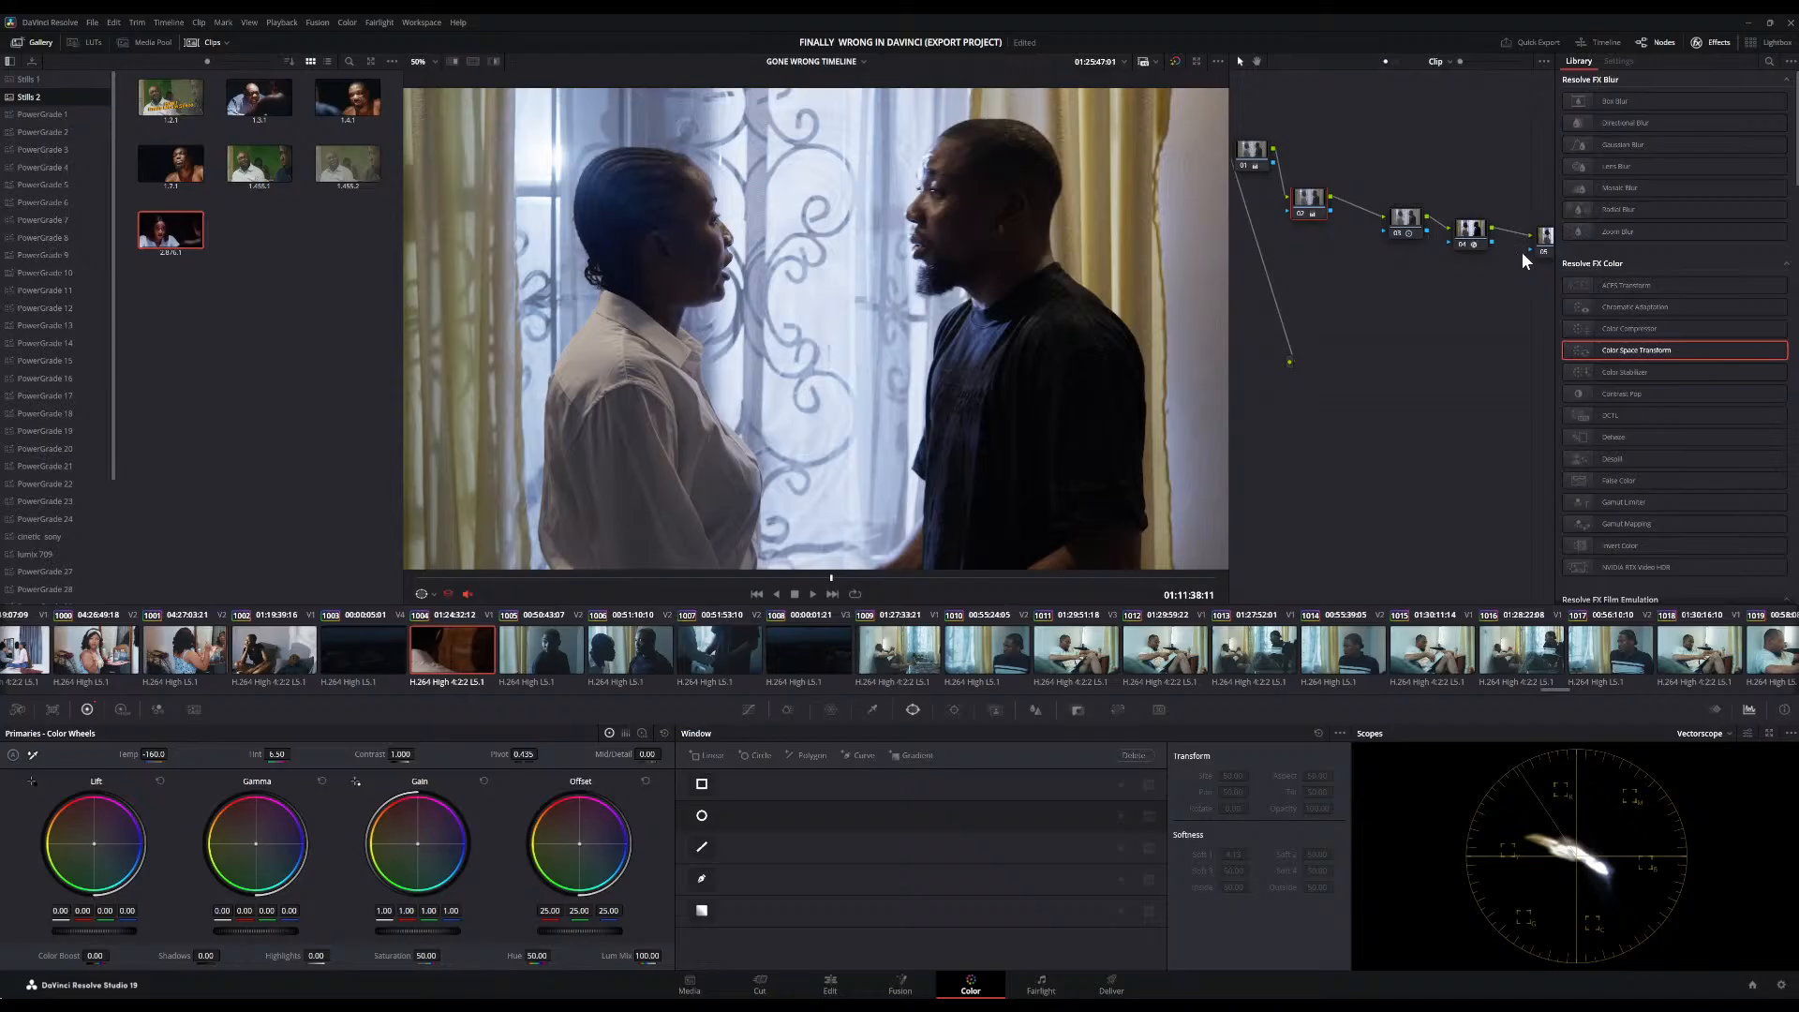
pyautogui.hotkey('alt', 's')
pyautogui.hotkey('alt', 's')
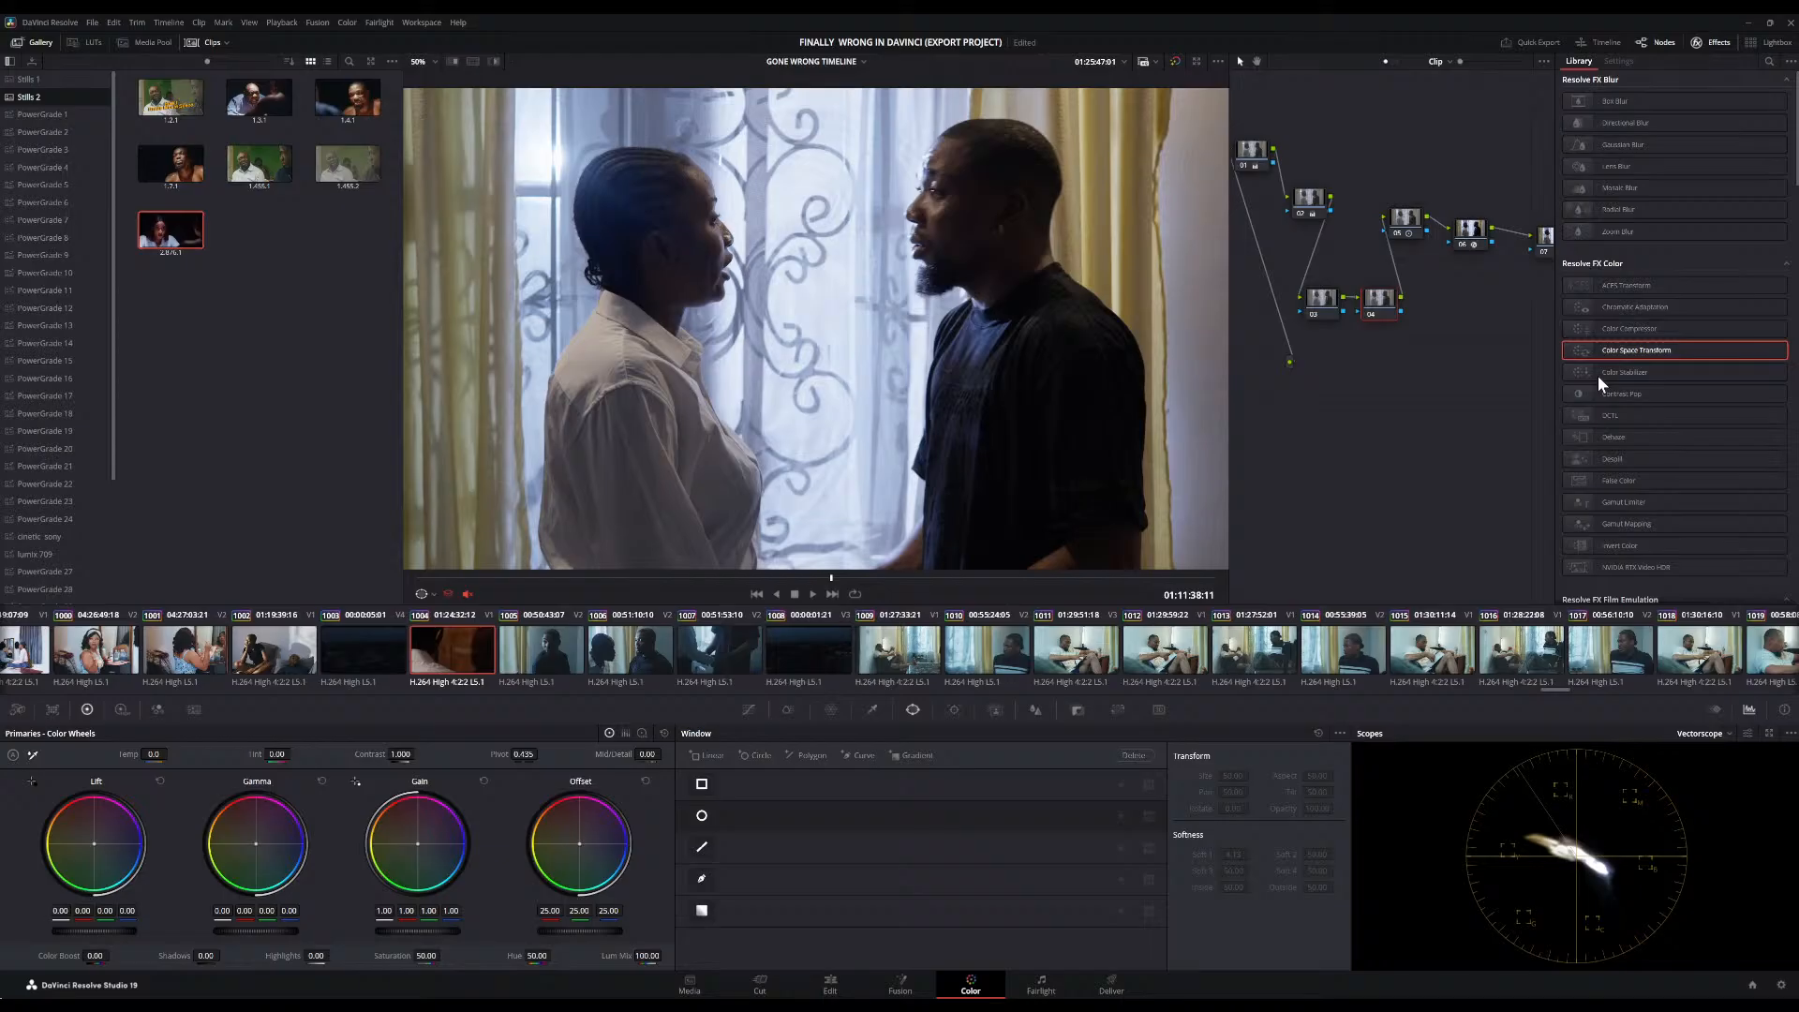
# Add three parallel nodes alongside node 04, making a stack of nodes 04 to 07
pyautogui.hotkey('alt', 'p')
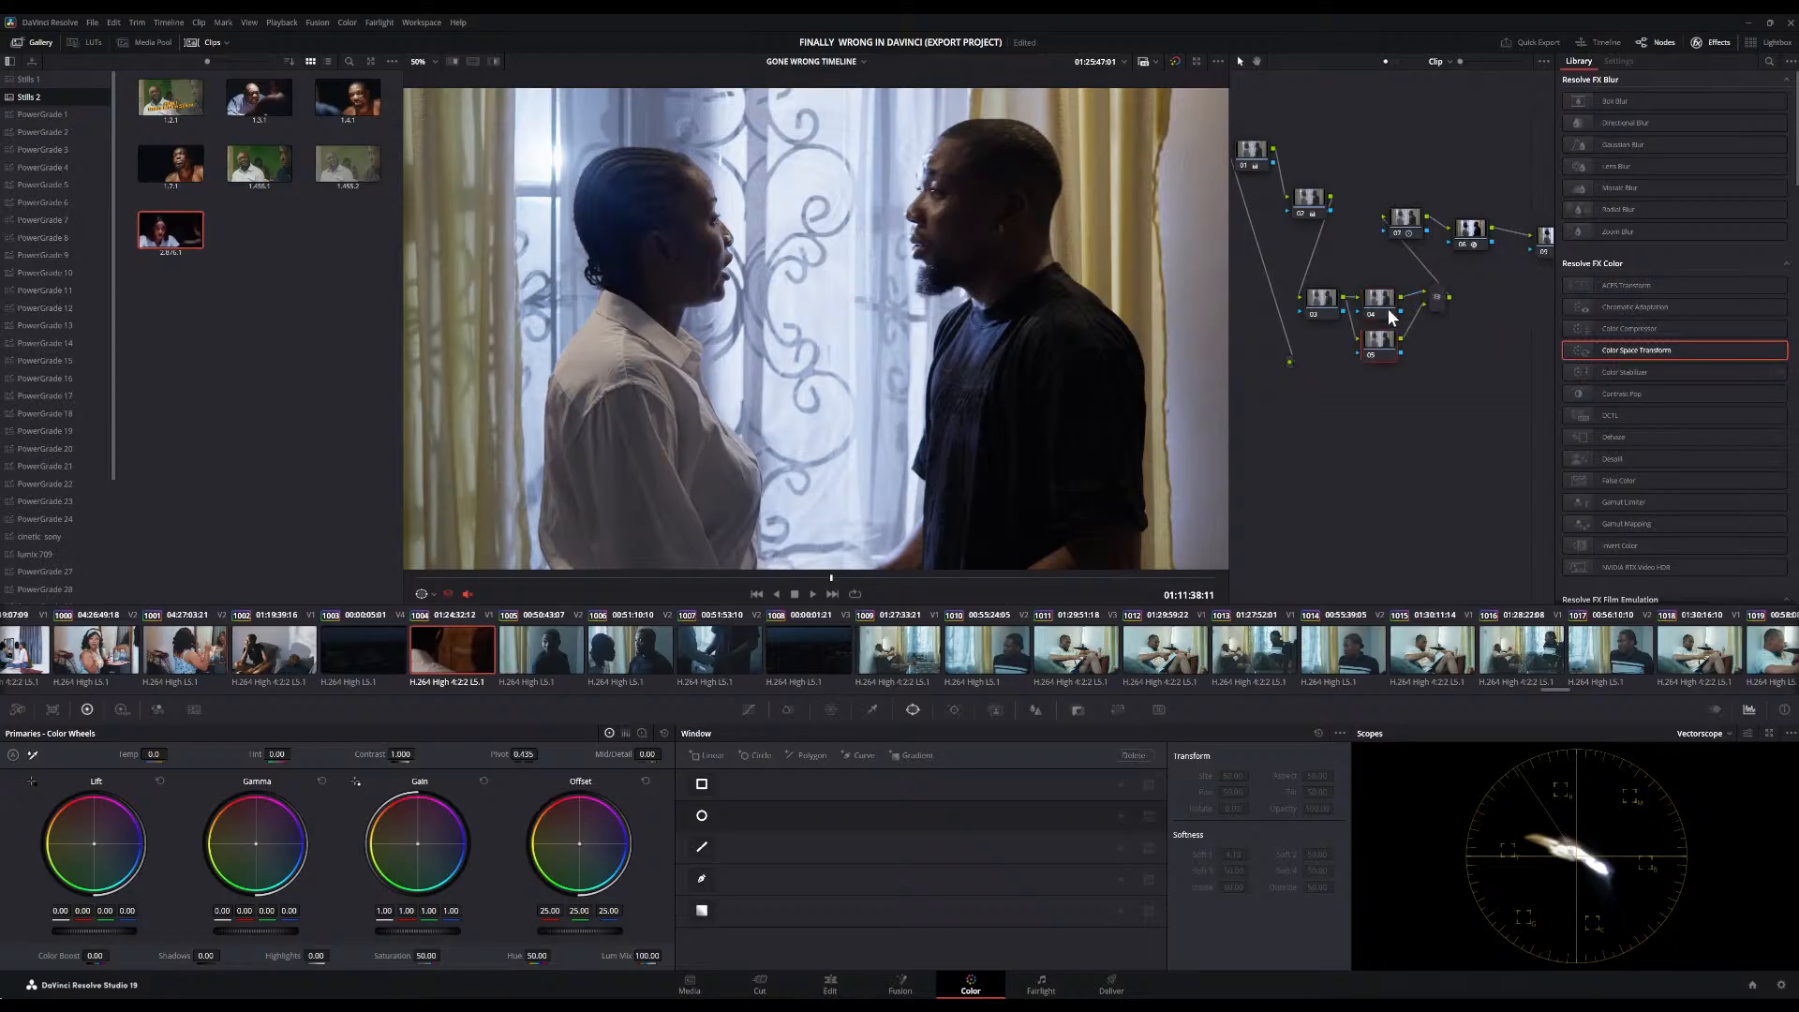
pyautogui.click(1372, 300)
pyautogui.hotkey('alt', 'p')
pyautogui.click(1390, 301)
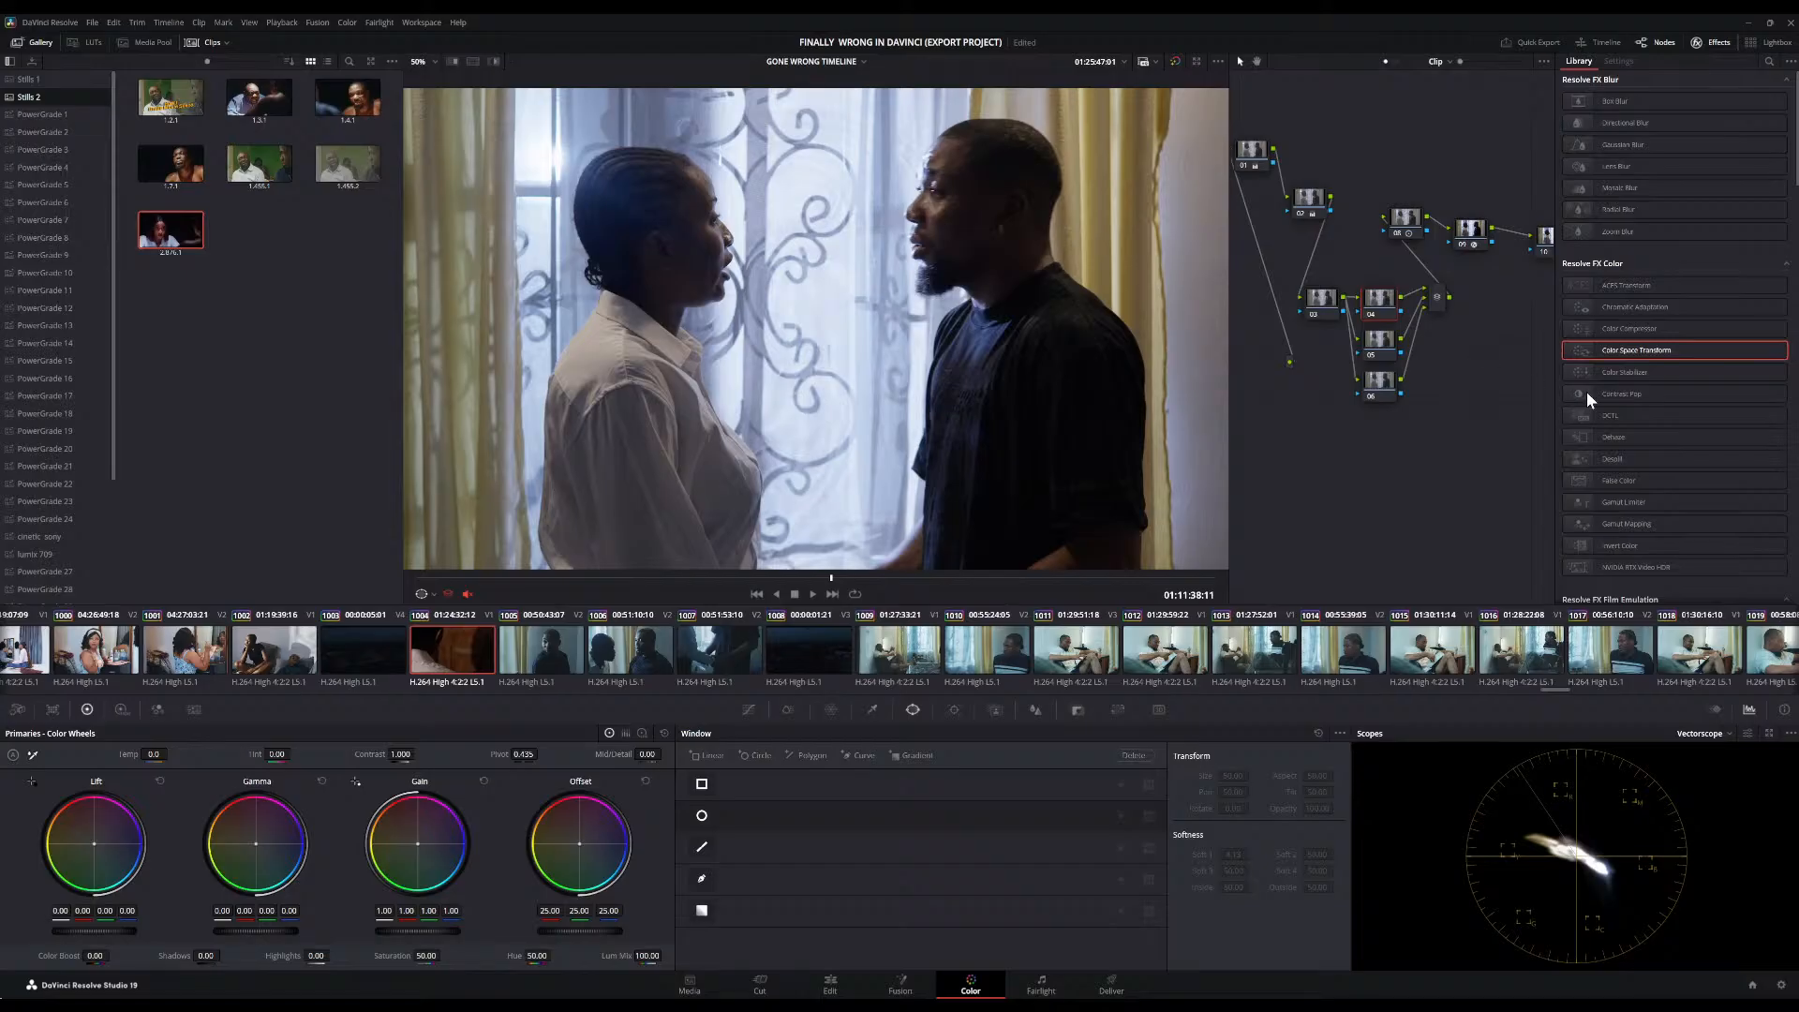
pyautogui.hotkey('alt', 'p')
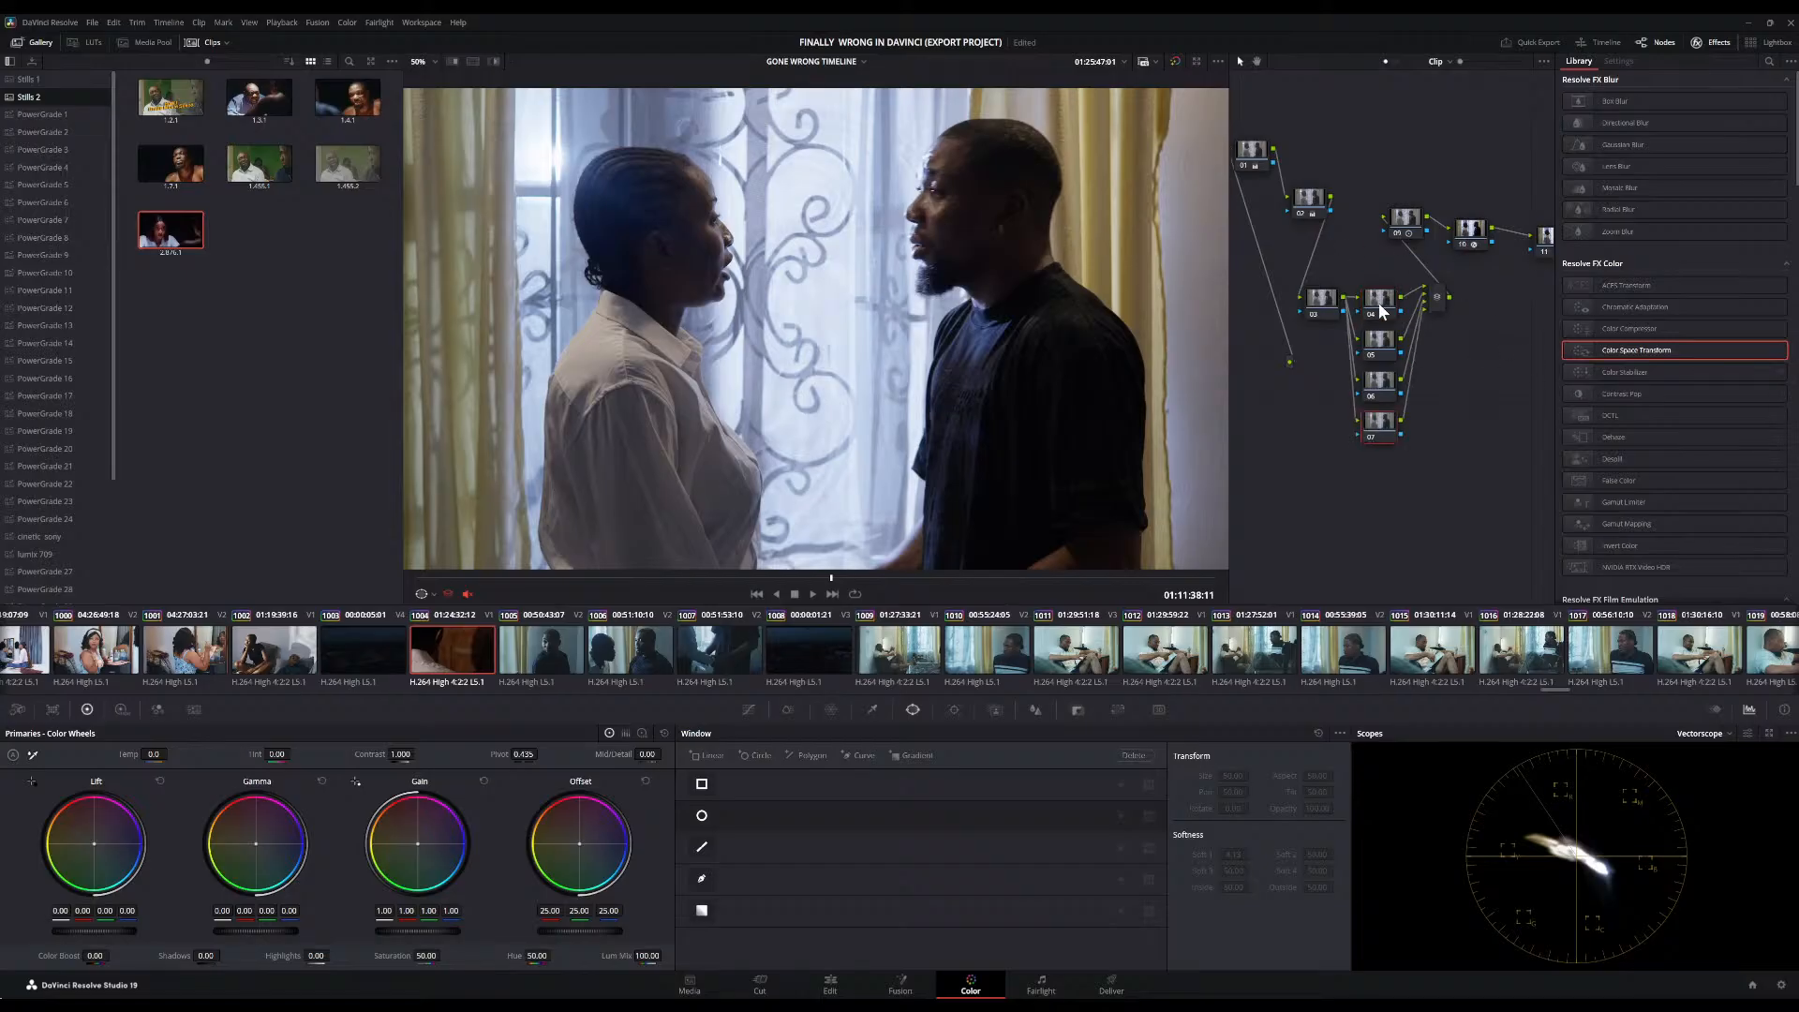
# Sample the yellow curtain beside the man with node 04's HSL qualifier and show the selection in the highlight view
pyautogui.scroll(-2, 1053, 249)
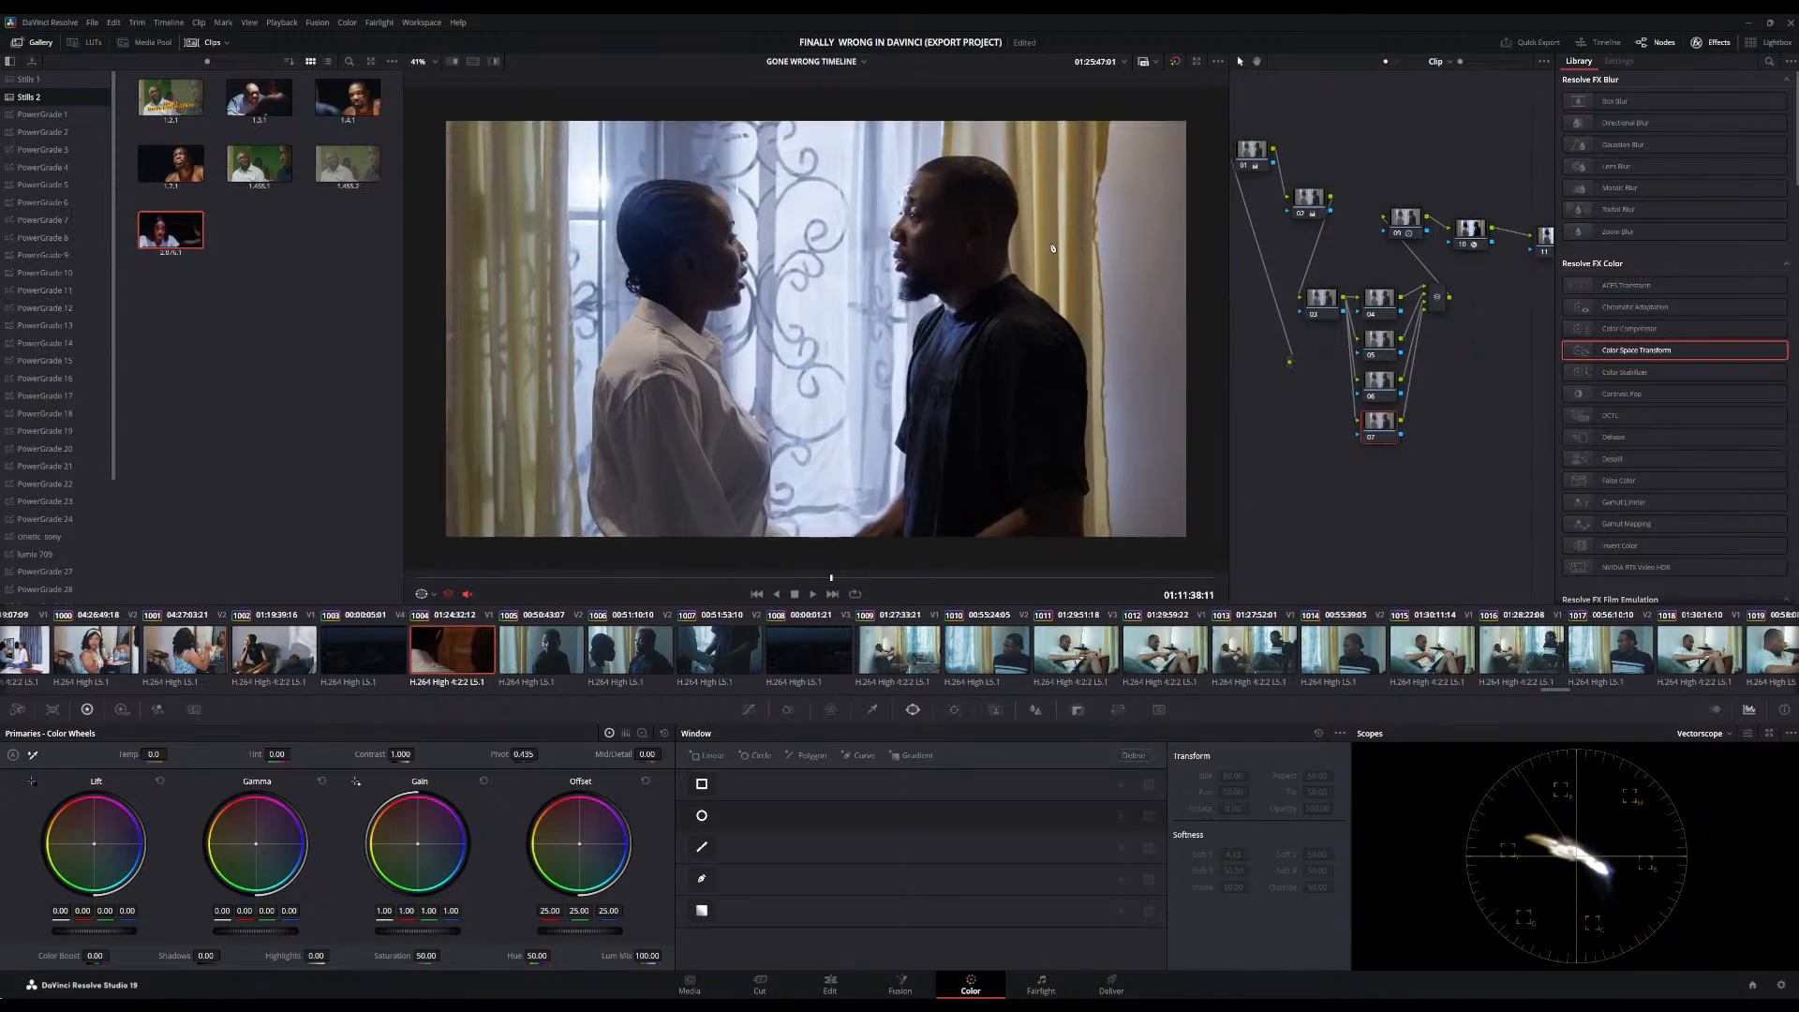
pyautogui.click(1376, 300)
pyautogui.click(871, 710)
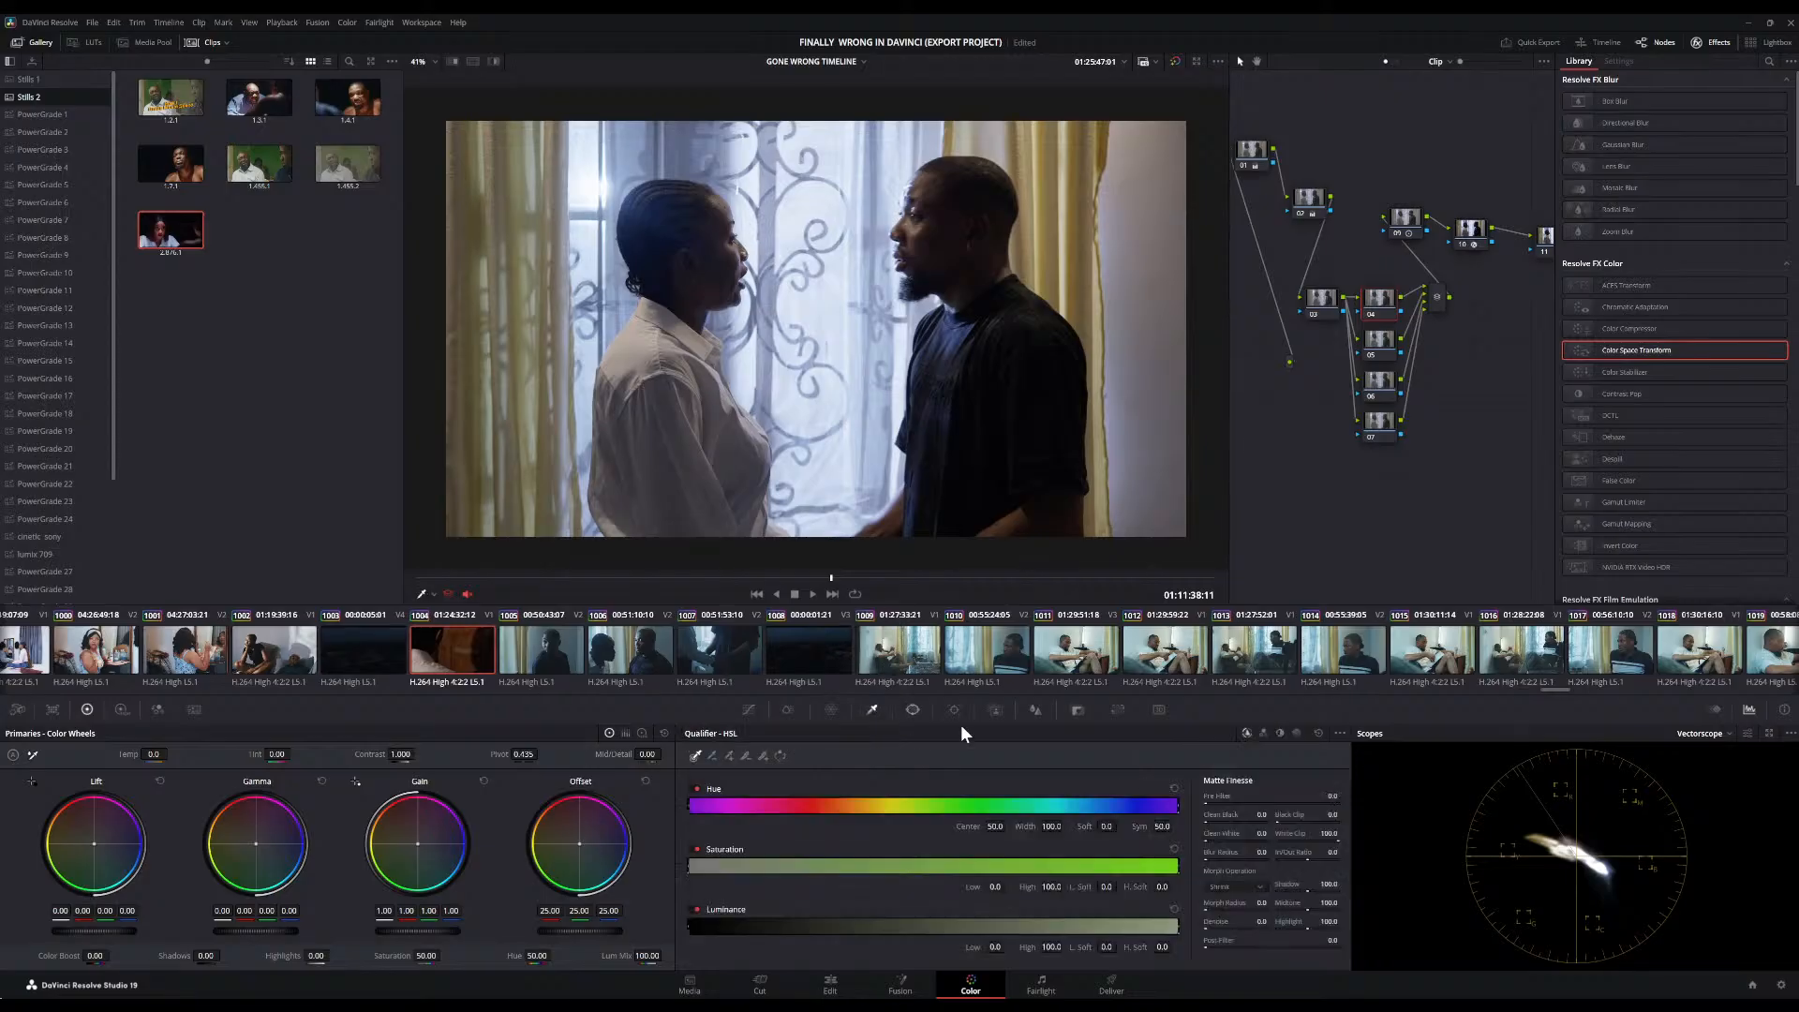
pyautogui.moveTo(1057, 182); pyautogui.dragTo(1075, 238)
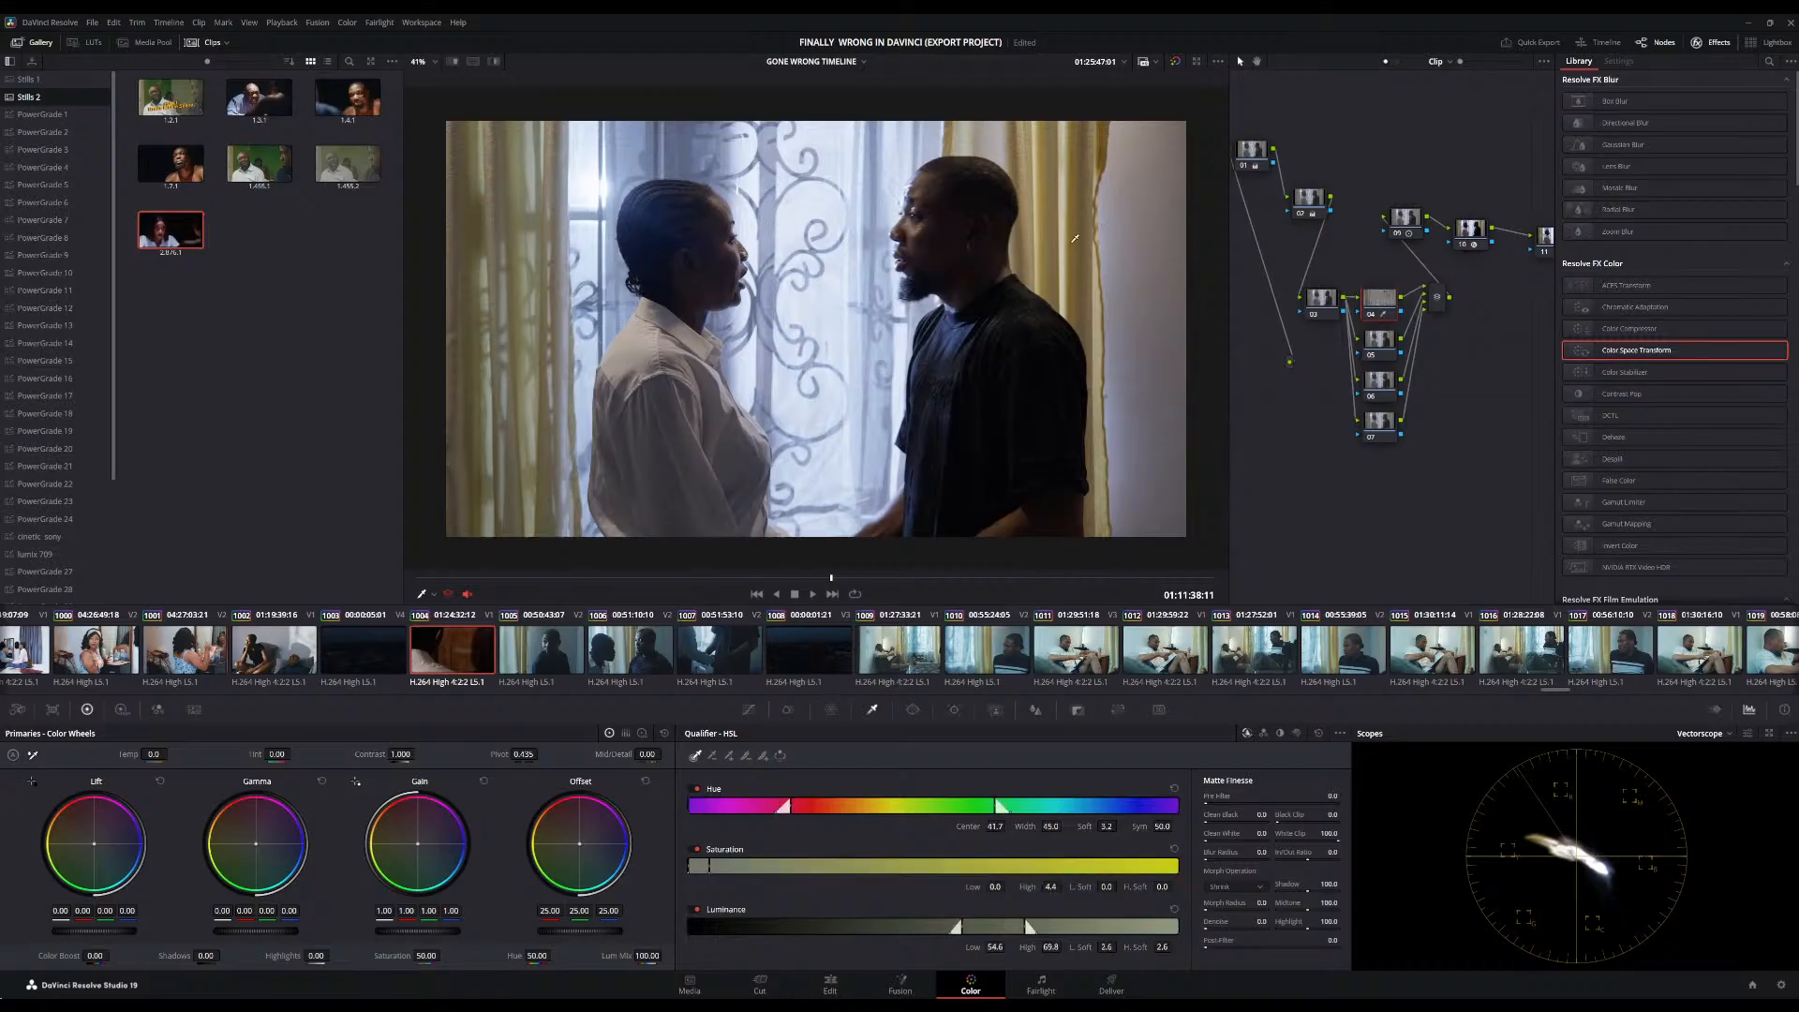
pyautogui.click(497, 62)
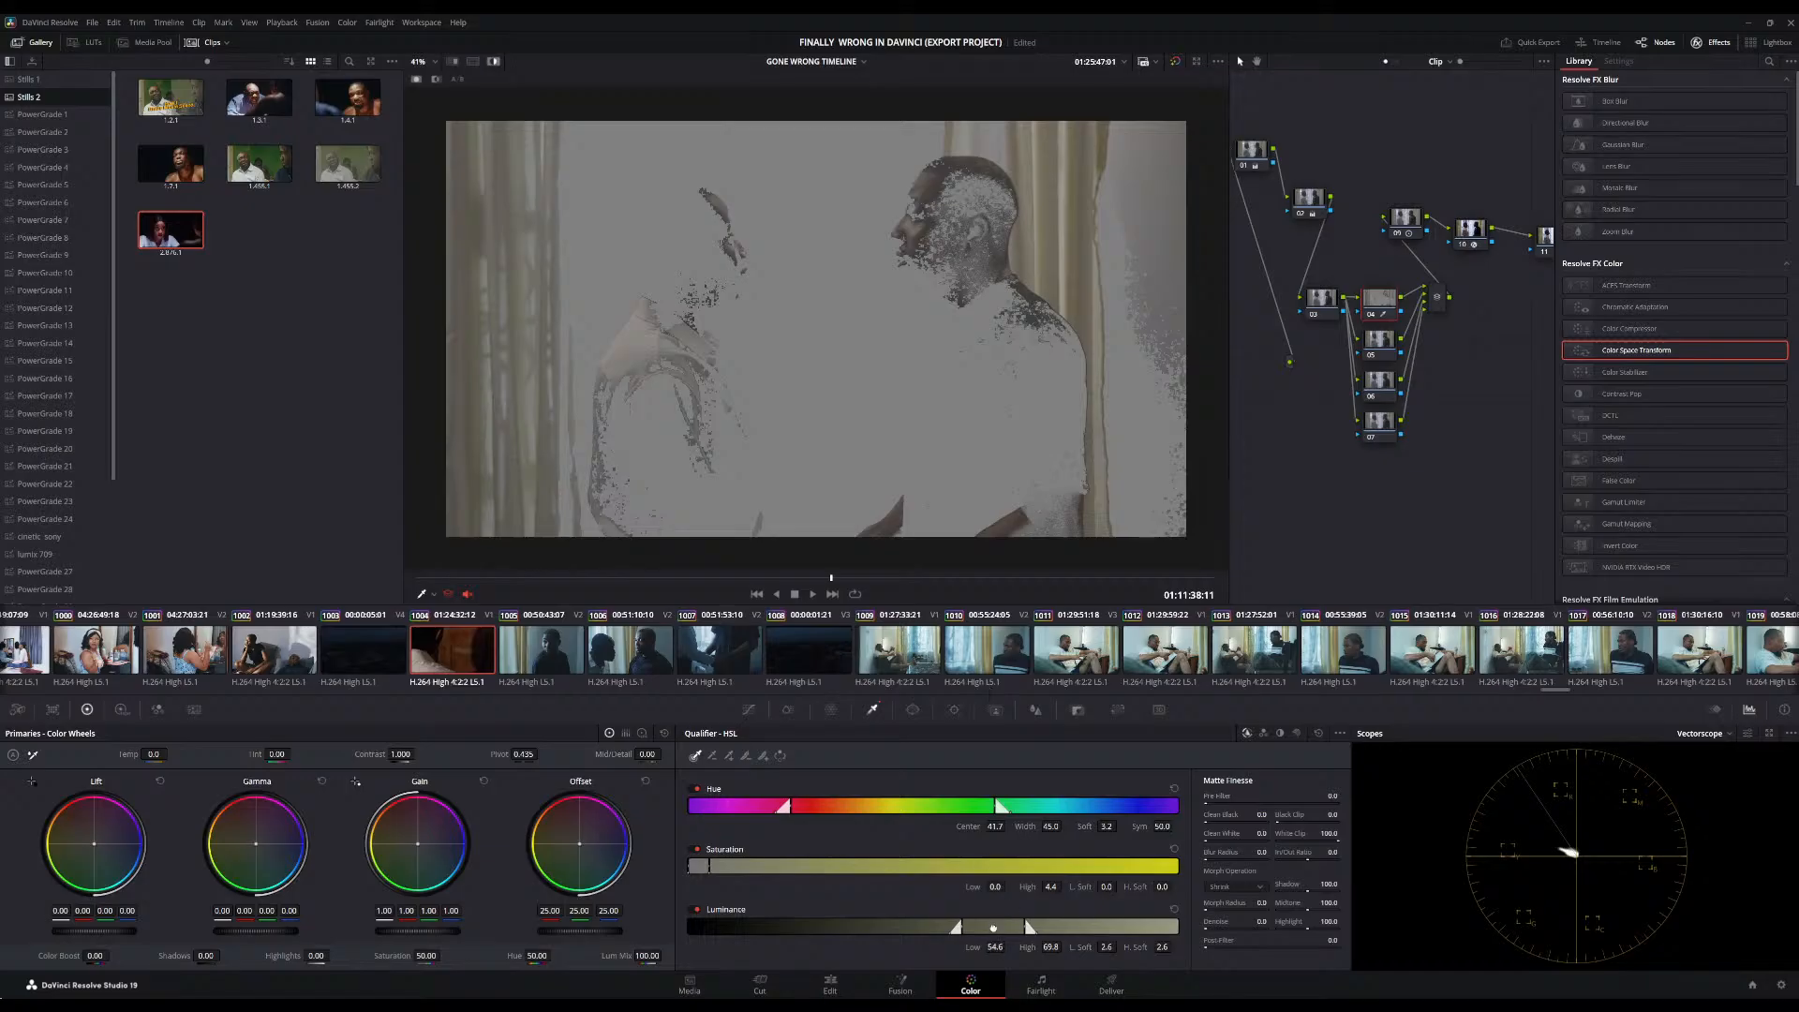
# Refine node 04's curtain key to hue center 63.1, hue width 48.5 and luminance range 58.7 to 73.8
pyautogui.moveTo(993, 926)
pyautogui.mouseDown()
pyautogui.moveTo(966, 924)
pyautogui.moveTo(1021, 934)
pyautogui.mouseUp()
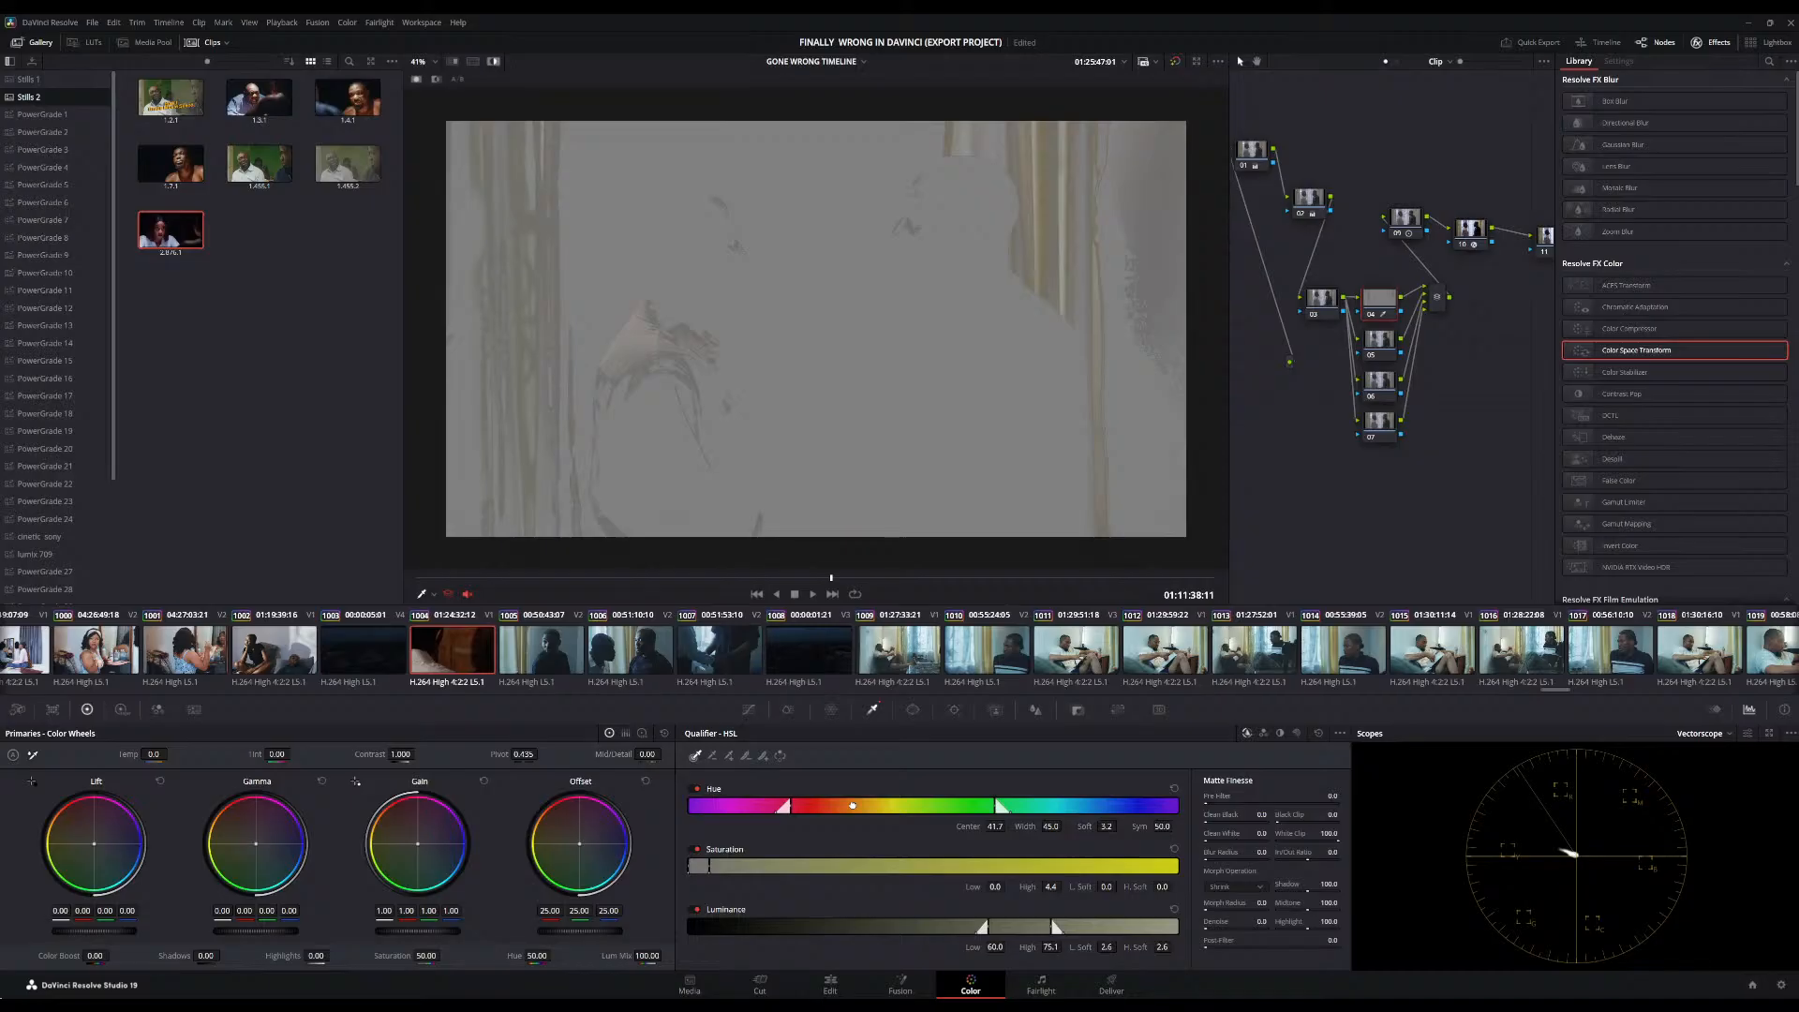
pyautogui.moveTo(852, 805); pyautogui.dragTo(953, 828)
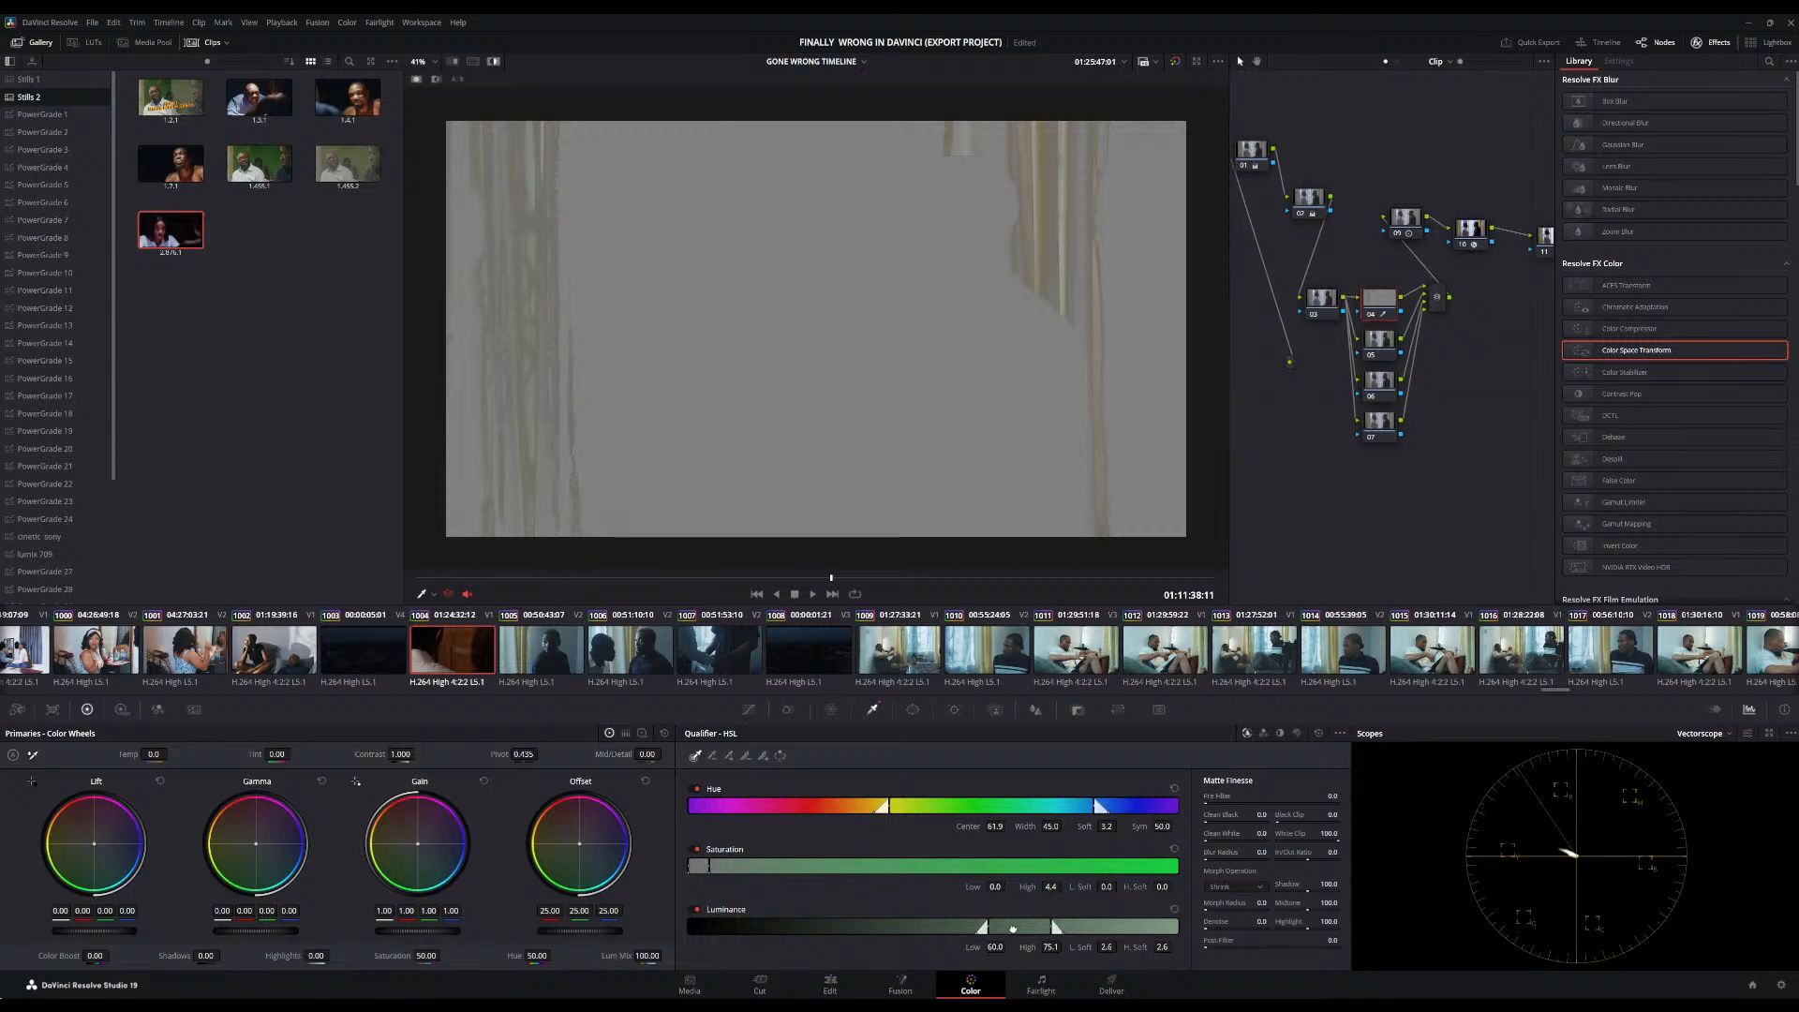
pyautogui.moveTo(1012, 929); pyautogui.dragTo(1006, 929)
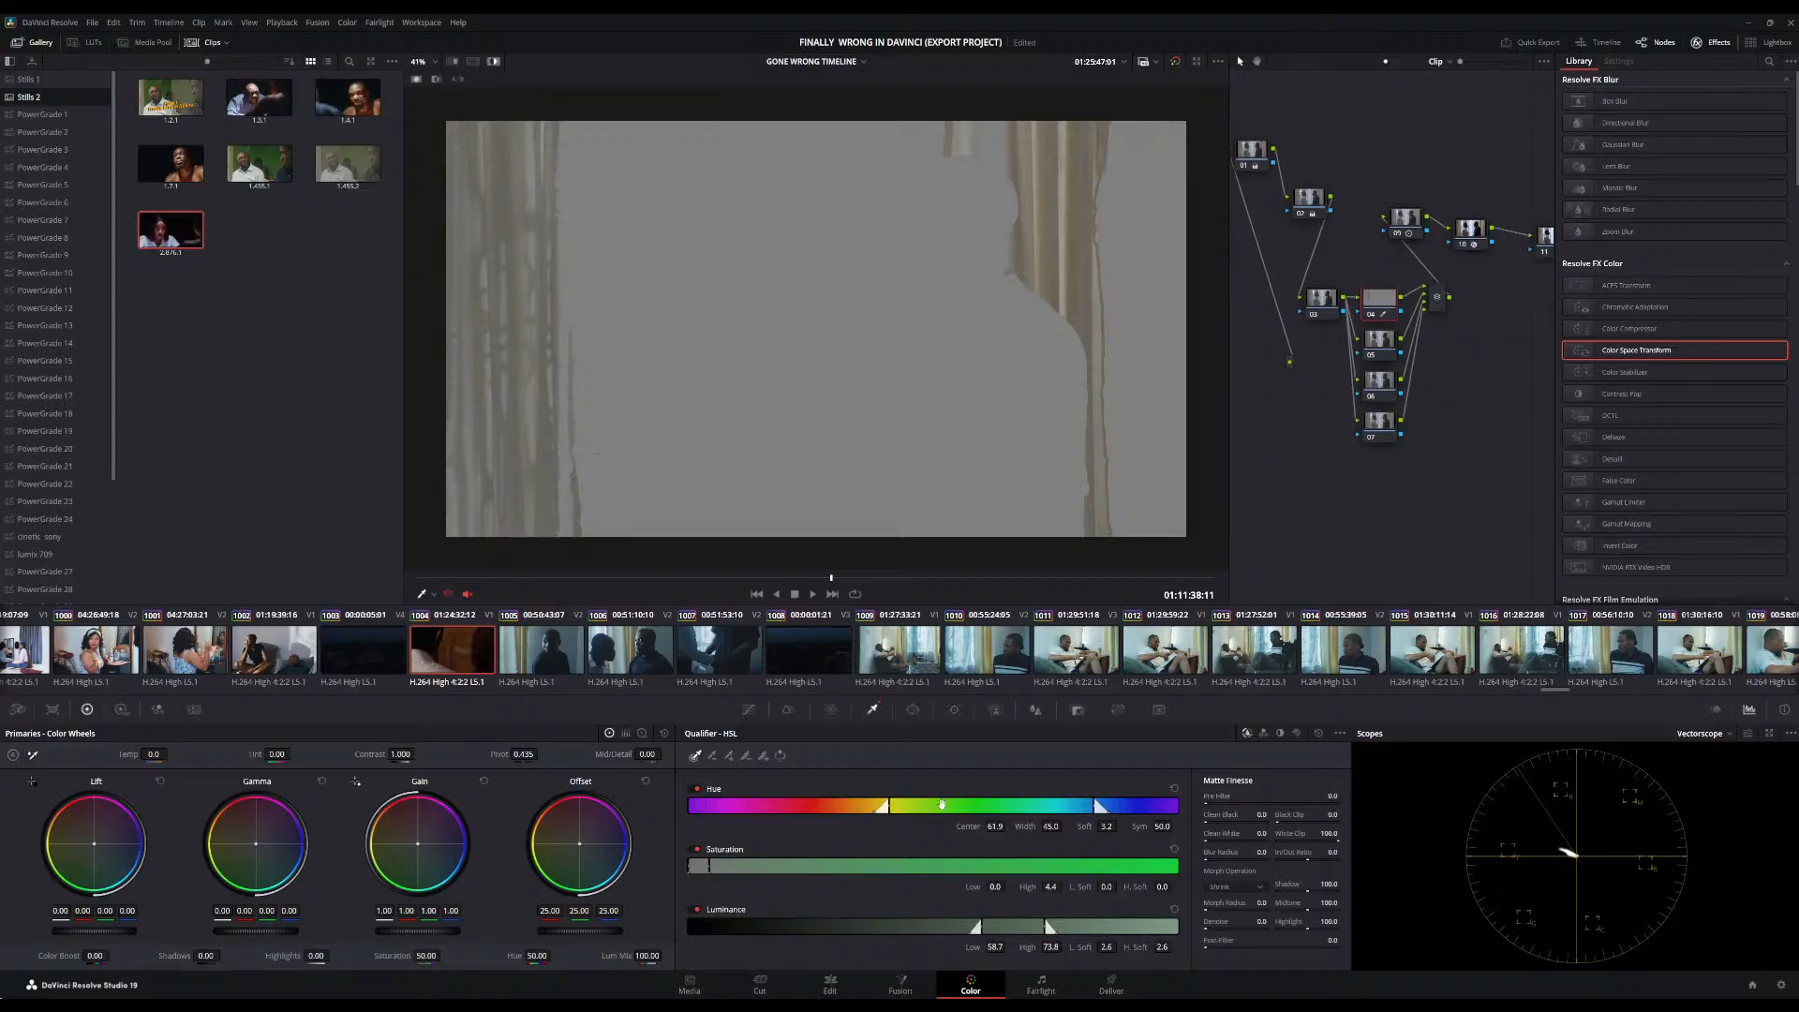
pyautogui.moveTo(943, 806); pyautogui.dragTo(902, 802)
pyautogui.moveTo(904, 802); pyautogui.dragTo(948, 803)
pyautogui.moveTo(1051, 825); pyautogui.dragTo(1065, 826)
# Set the curtain matte's blur radius to 110.1 and denoise to 8.0, and turn off the highlight view
pyautogui.moveTo(1216, 856); pyautogui.dragTo(1218, 856)
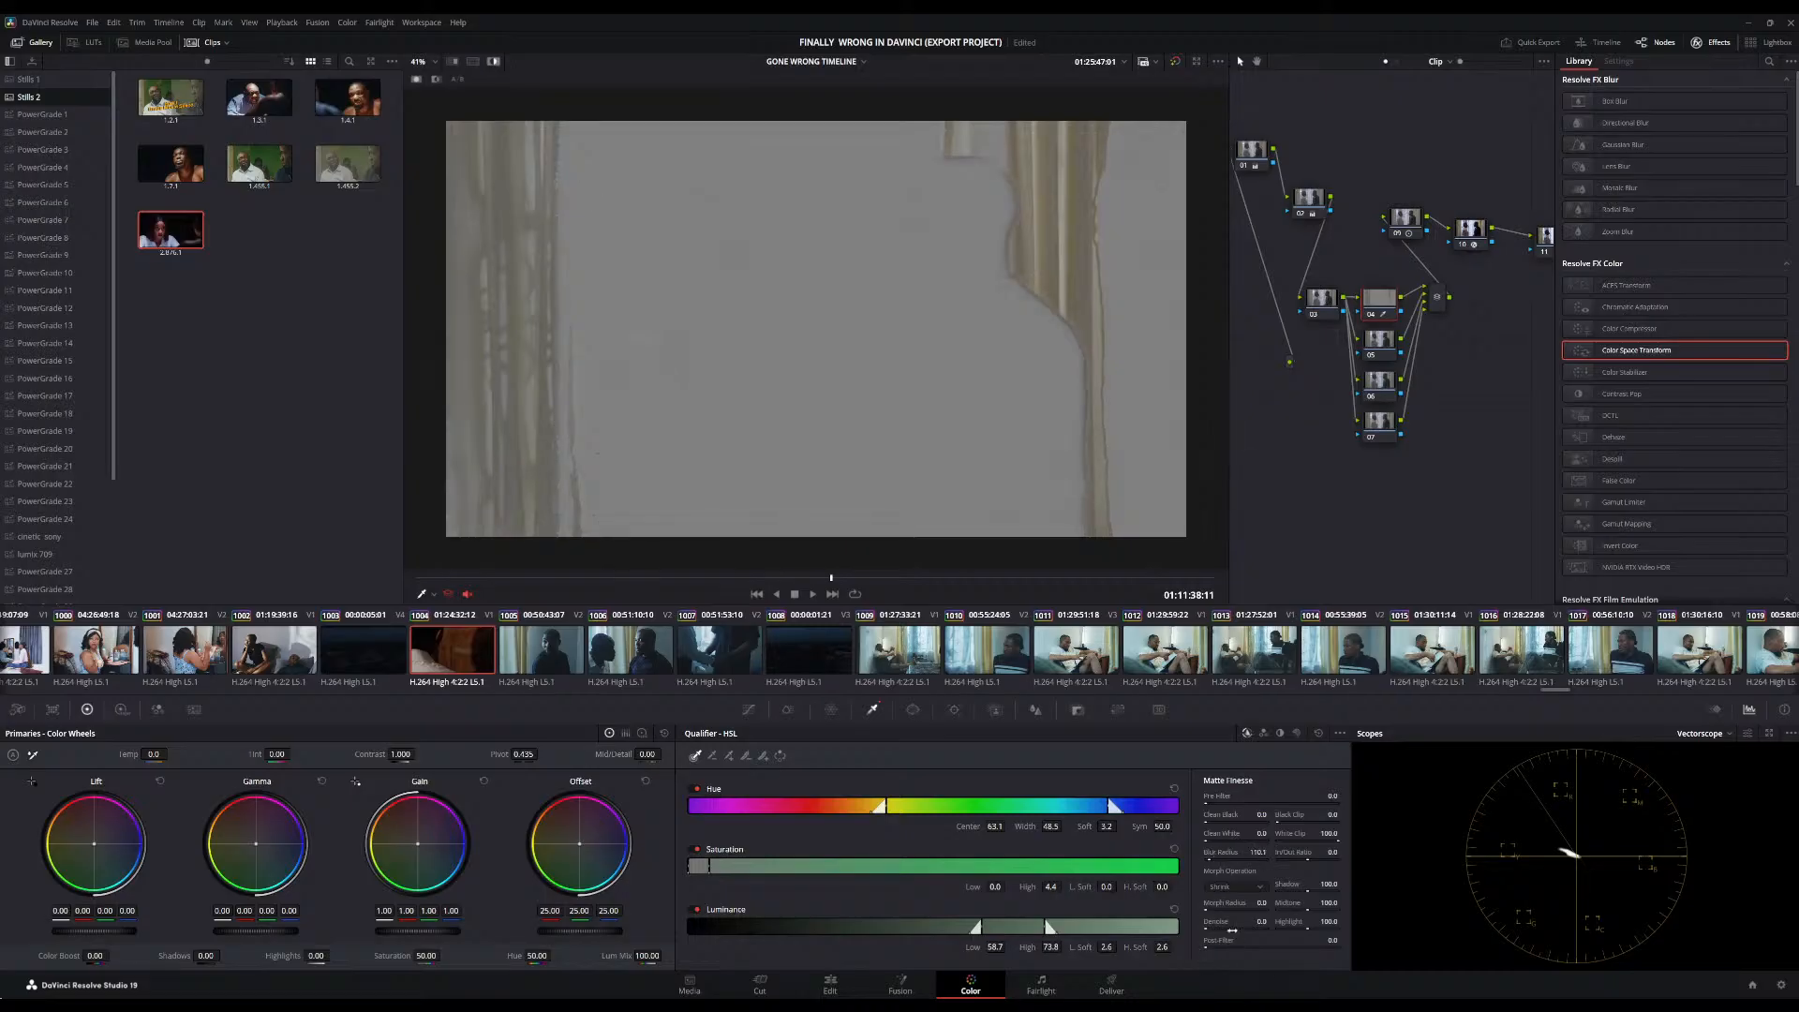
pyautogui.moveTo(1232, 931); pyautogui.dragTo(1219, 930)
pyautogui.click(493, 62)
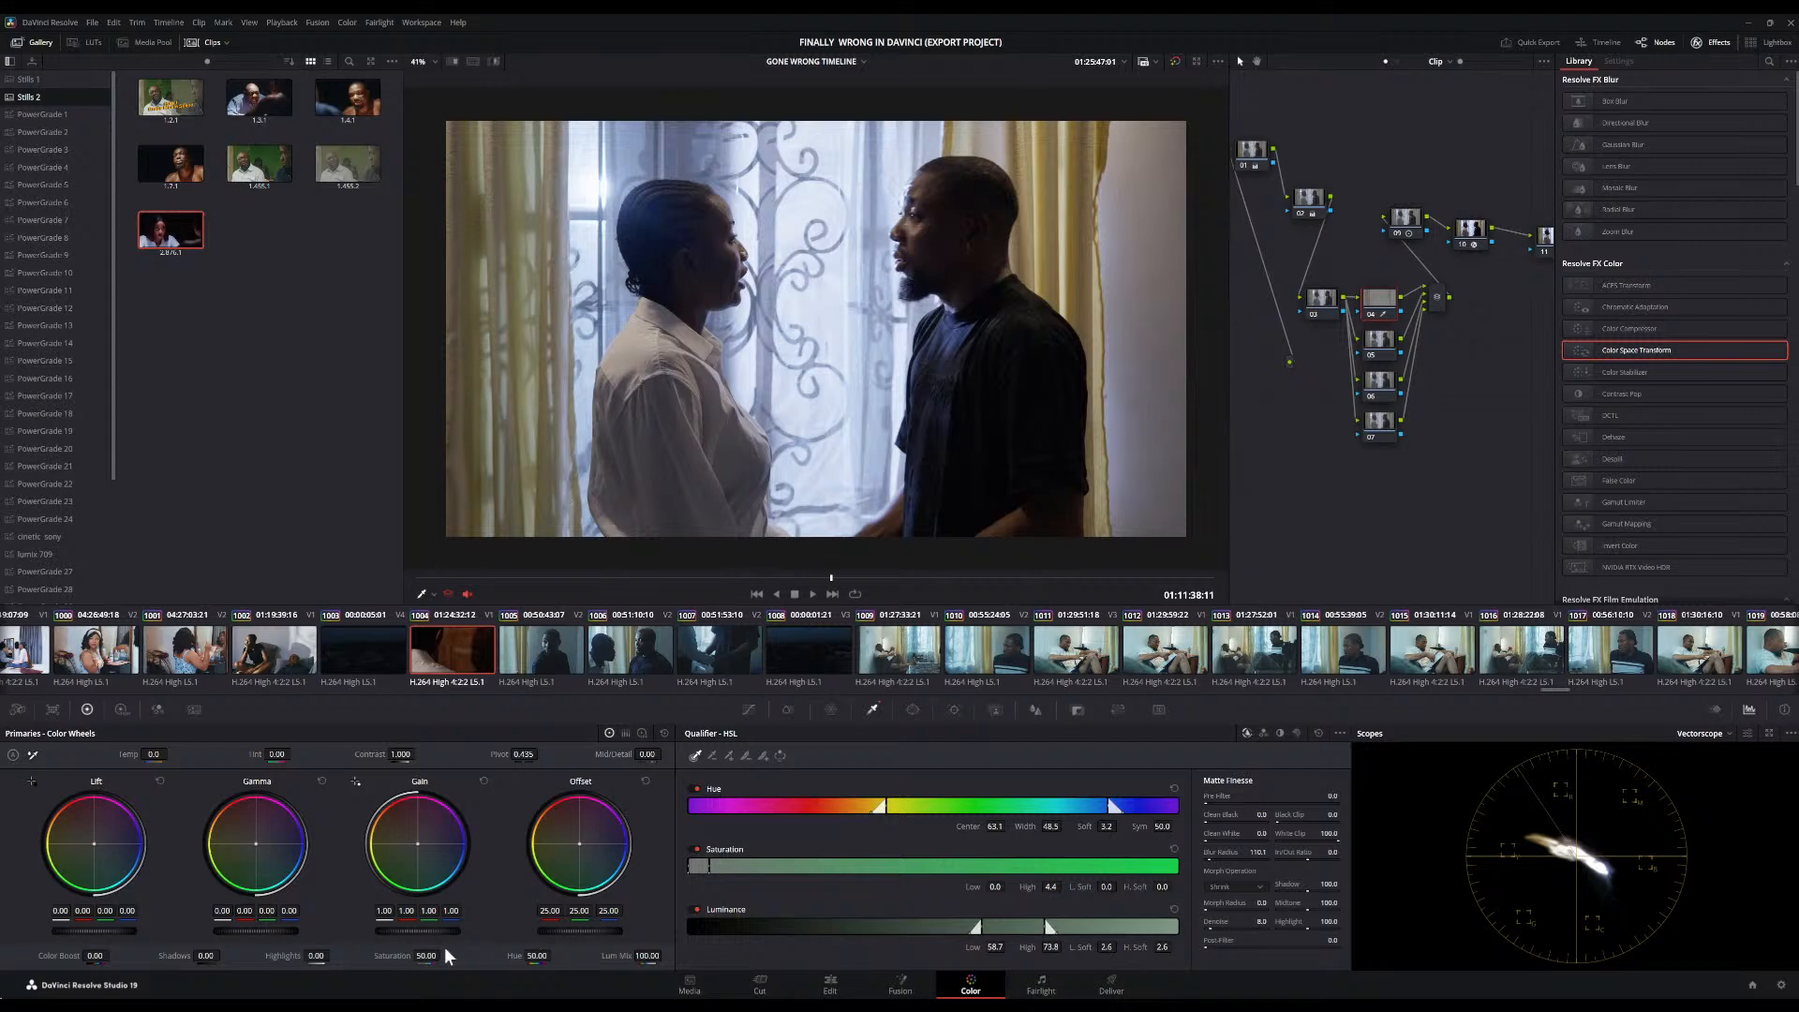
# Try lower and higher saturation on node 04's curtain selection and reset it
pyautogui.moveTo(440, 956); pyautogui.dragTo(322, 956)
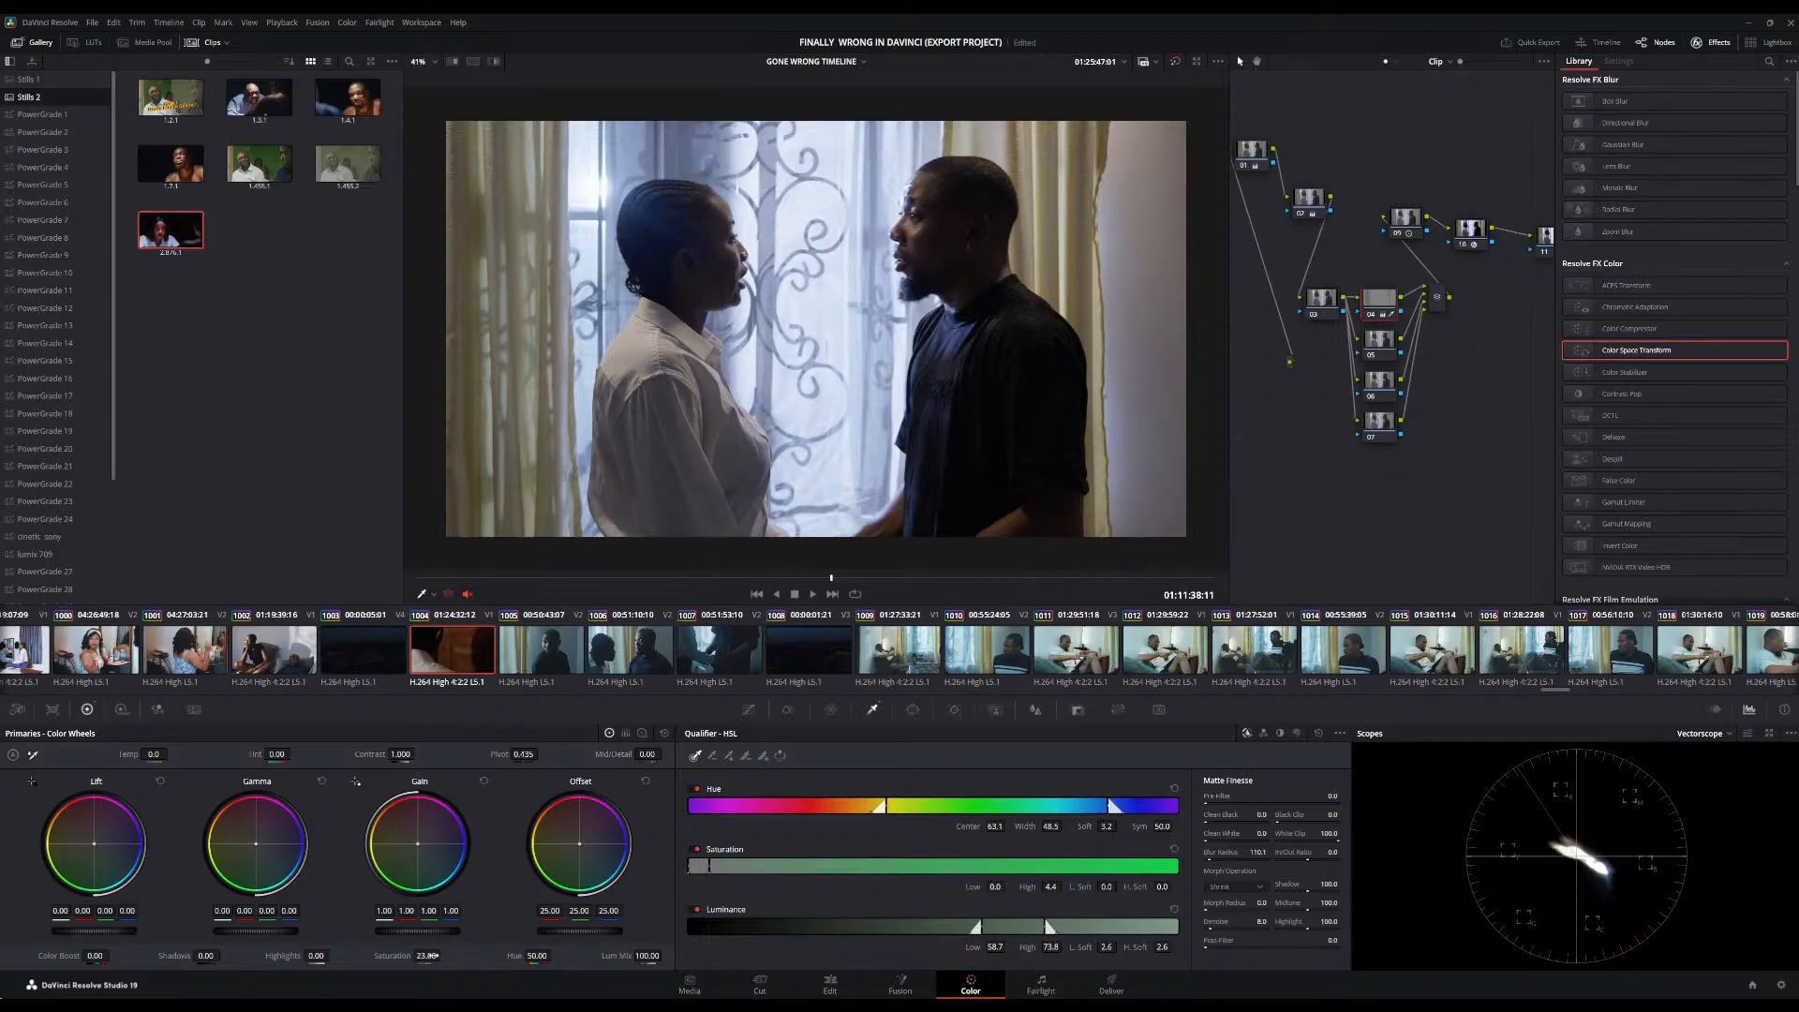
pyautogui.doubleClick(398, 956)
pyautogui.moveTo(425, 956); pyautogui.dragTo(444, 956)
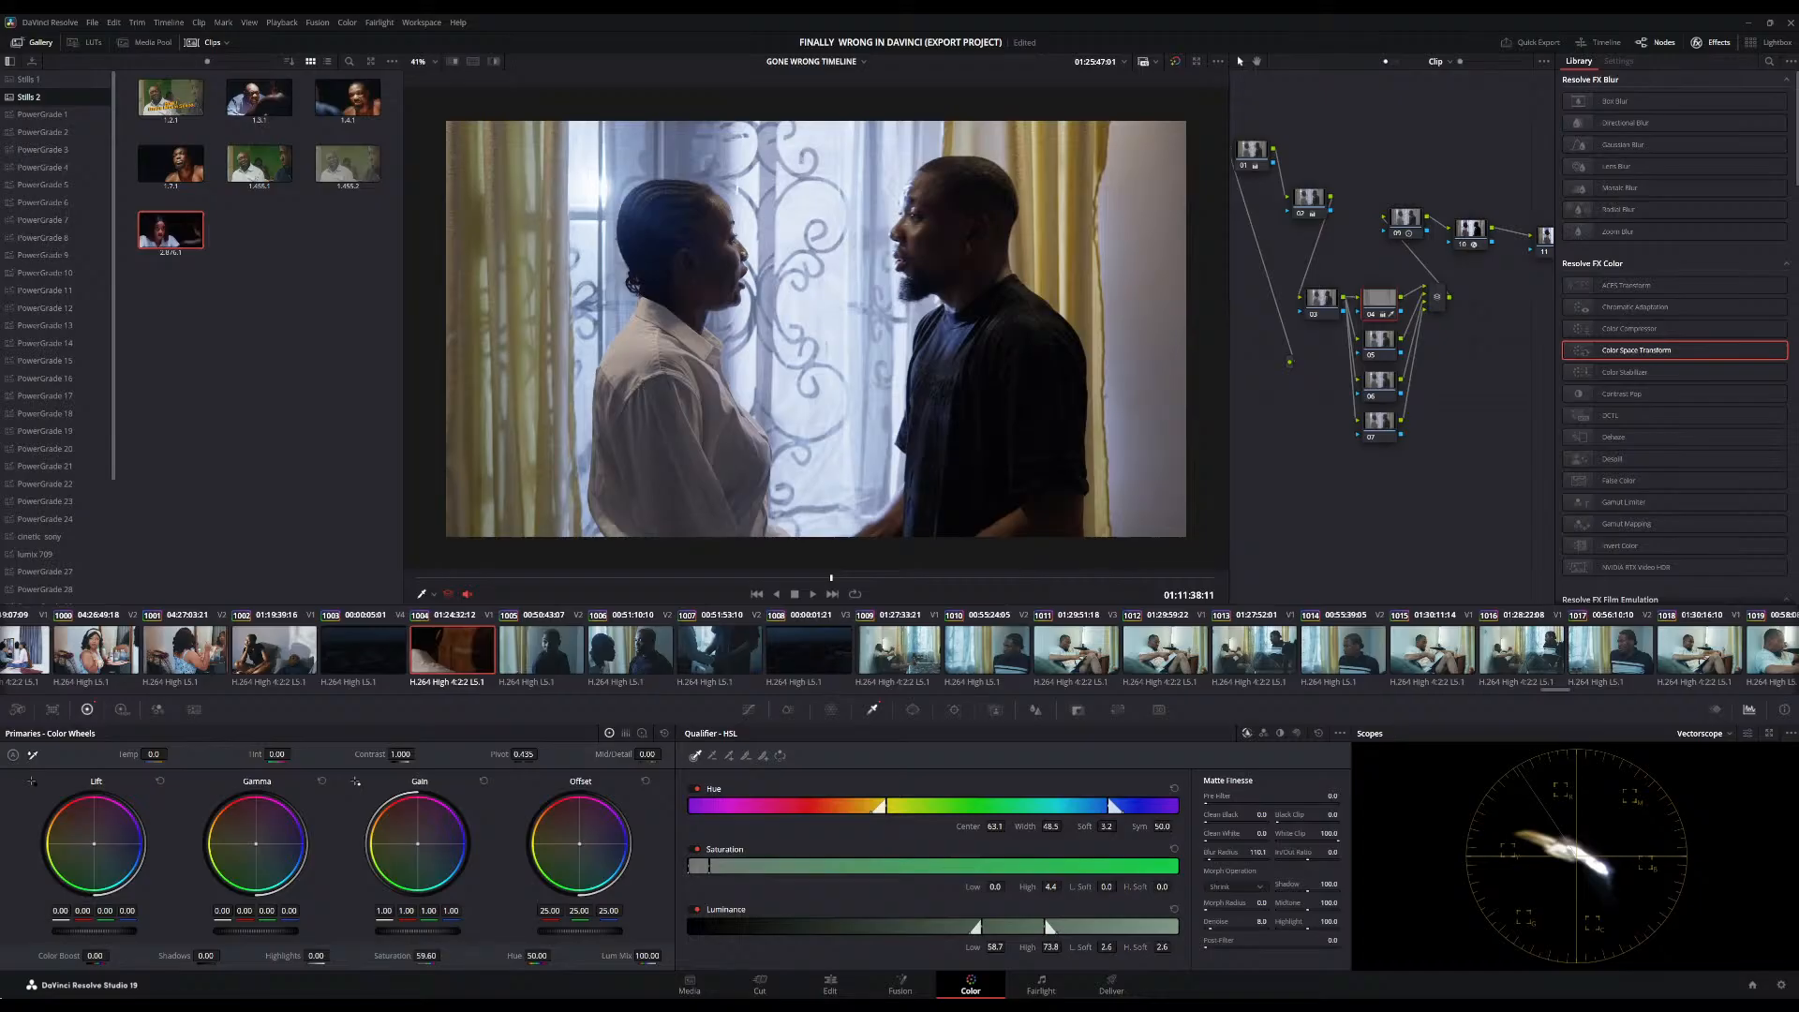
pyautogui.doubleClick(380, 954)
# Push node 04's offset color toward yellow-green to tint the curtains
pyautogui.moveTo(580, 844); pyautogui.dragTo(577, 841)
pyautogui.moveTo(578, 841); pyautogui.dragTo(571, 846)
# Sample the bright window between the two people with node 05's HSL qualifier, checking the selection in the highlight view
pyautogui.click(1378, 345)
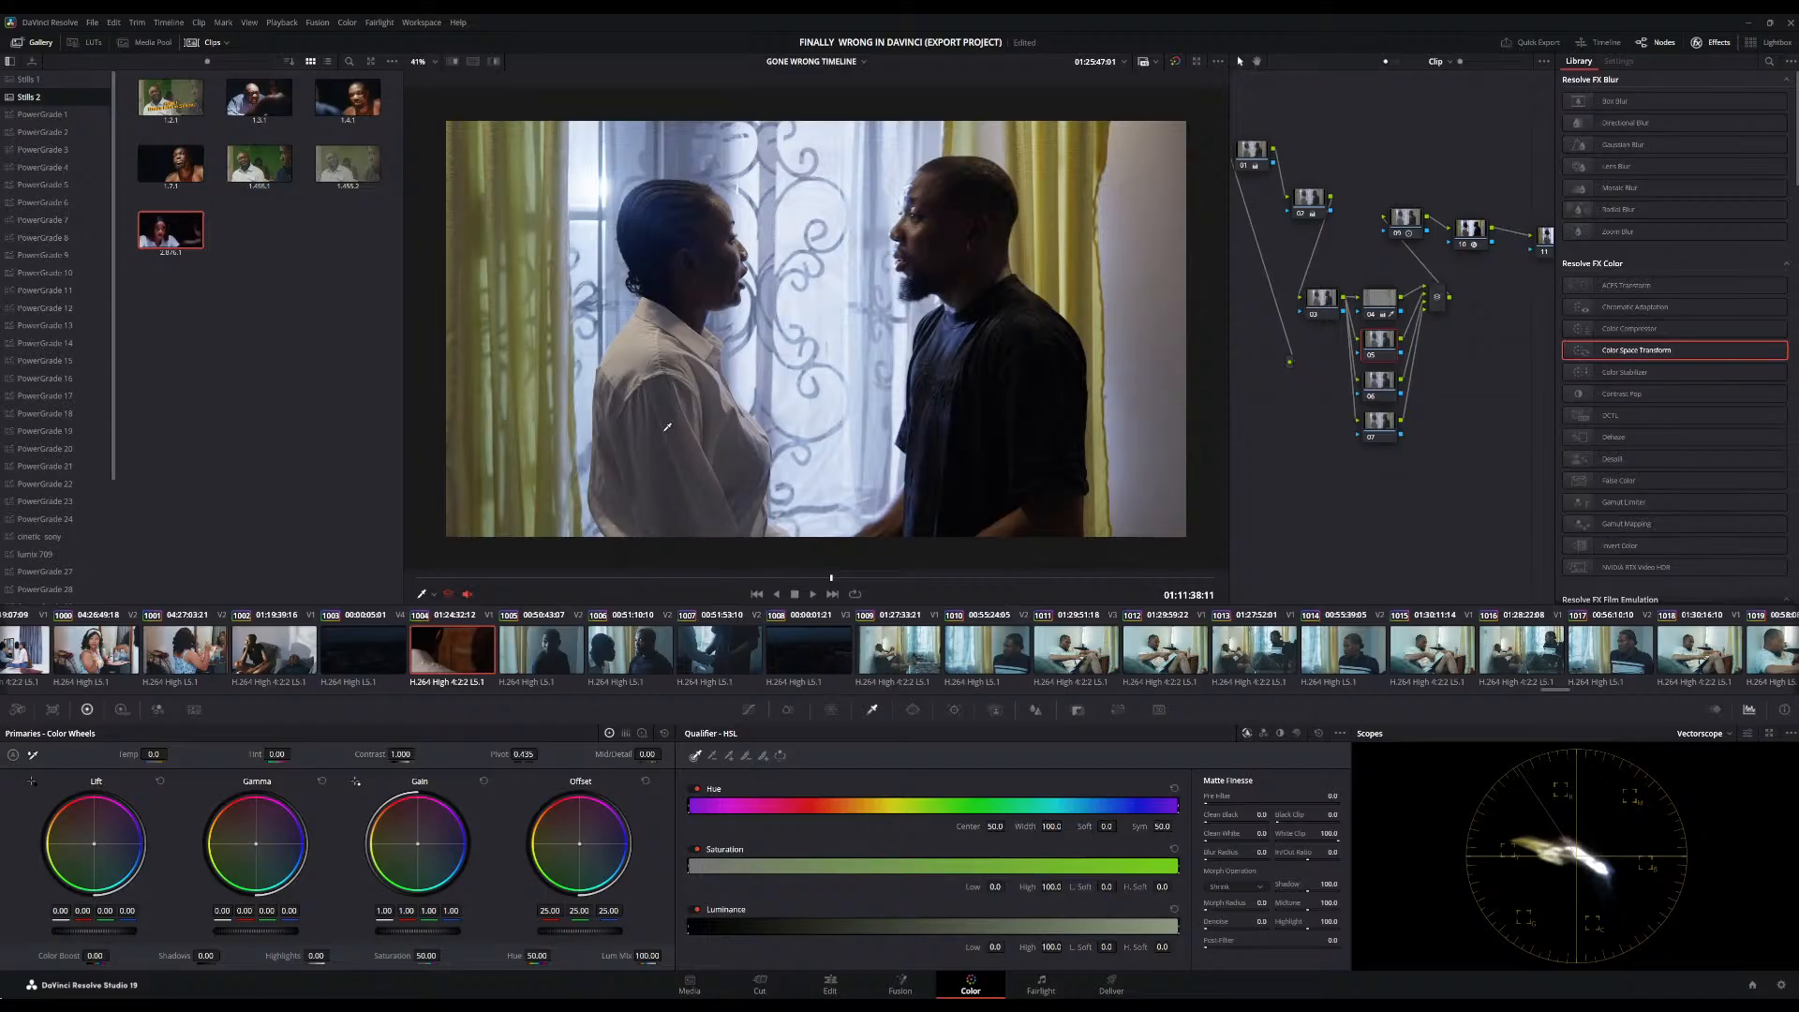
pyautogui.moveTo(670, 427); pyautogui.dragTo(855, 481)
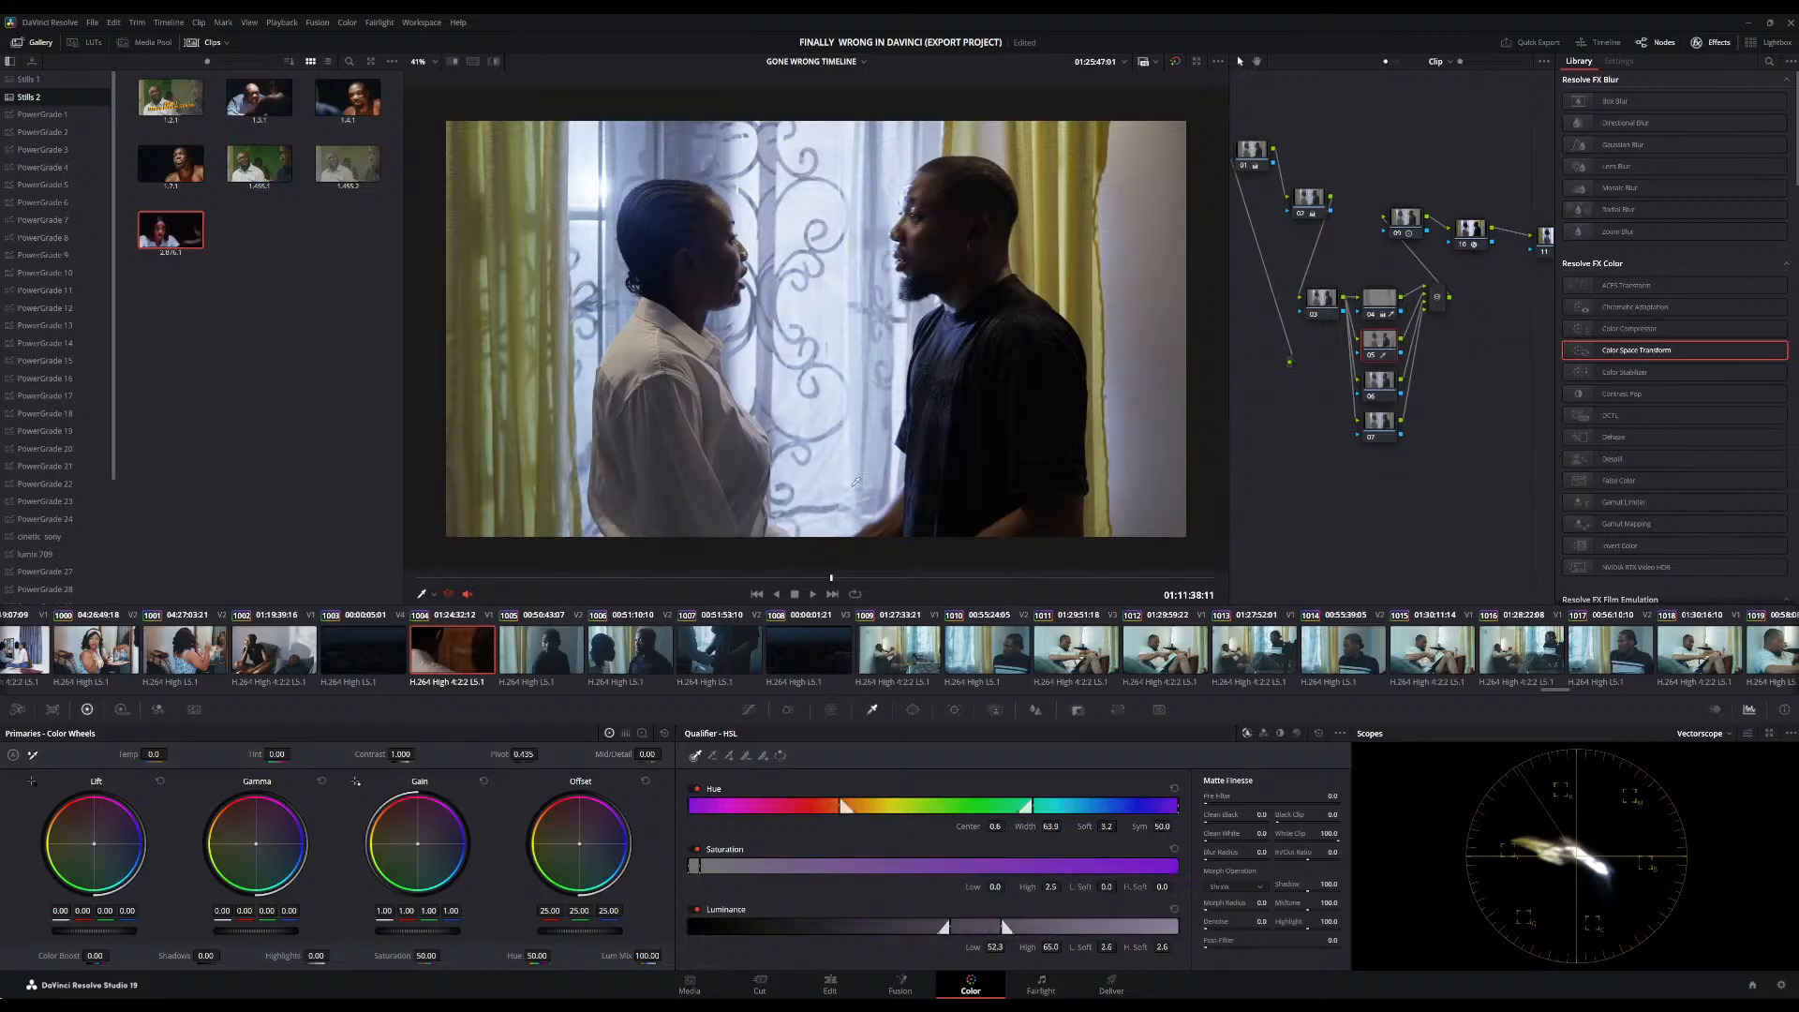
pyautogui.click(497, 59)
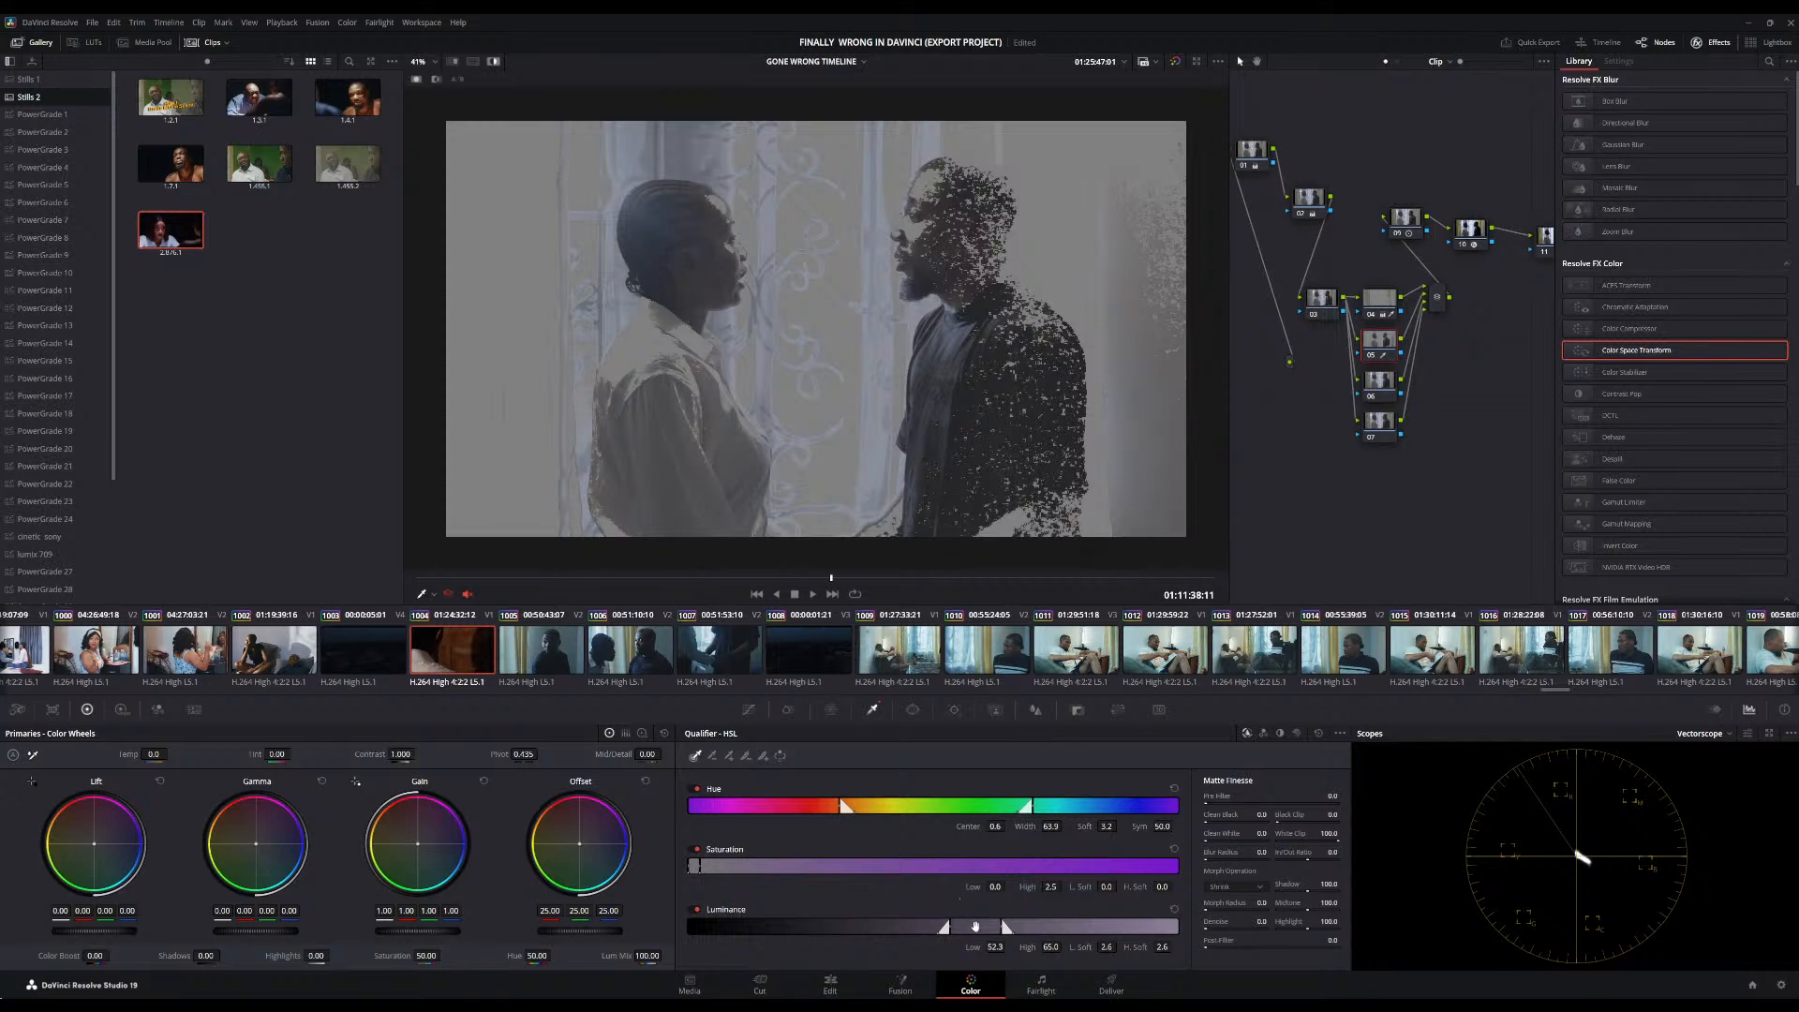
pyautogui.moveTo(976, 931); pyautogui.dragTo(1032, 939)
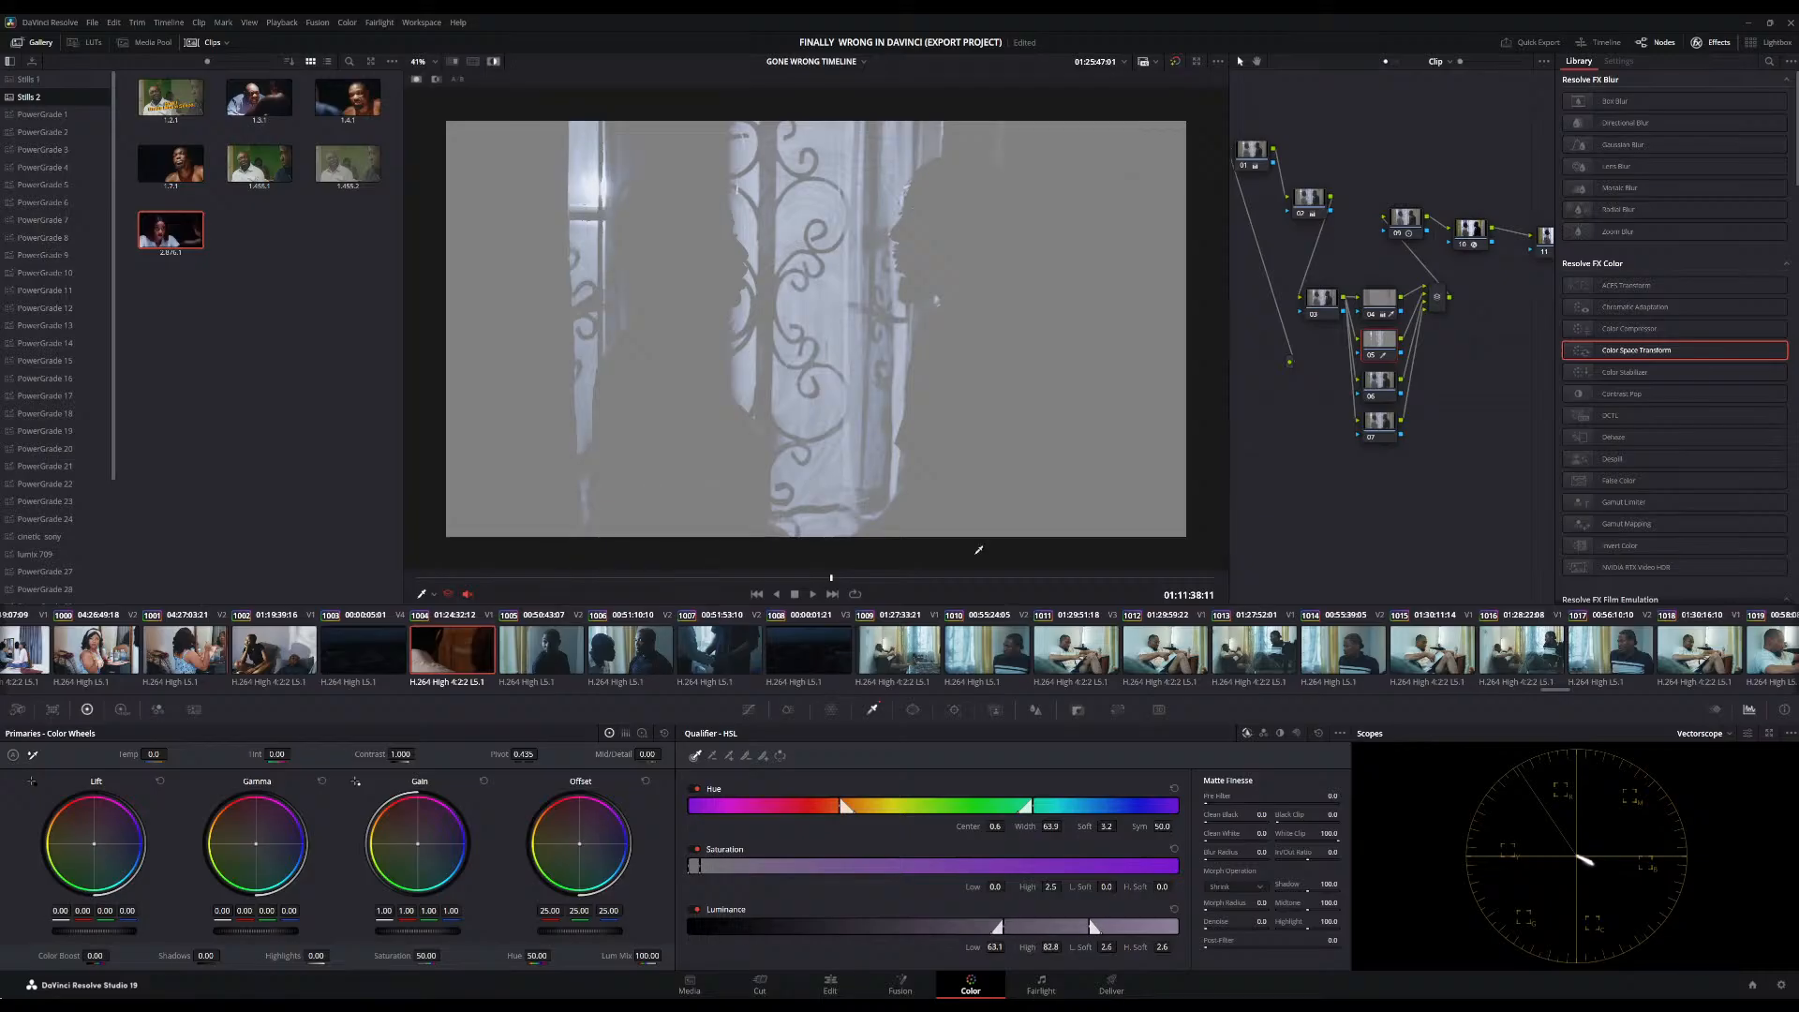
pyautogui.click(848, 337)
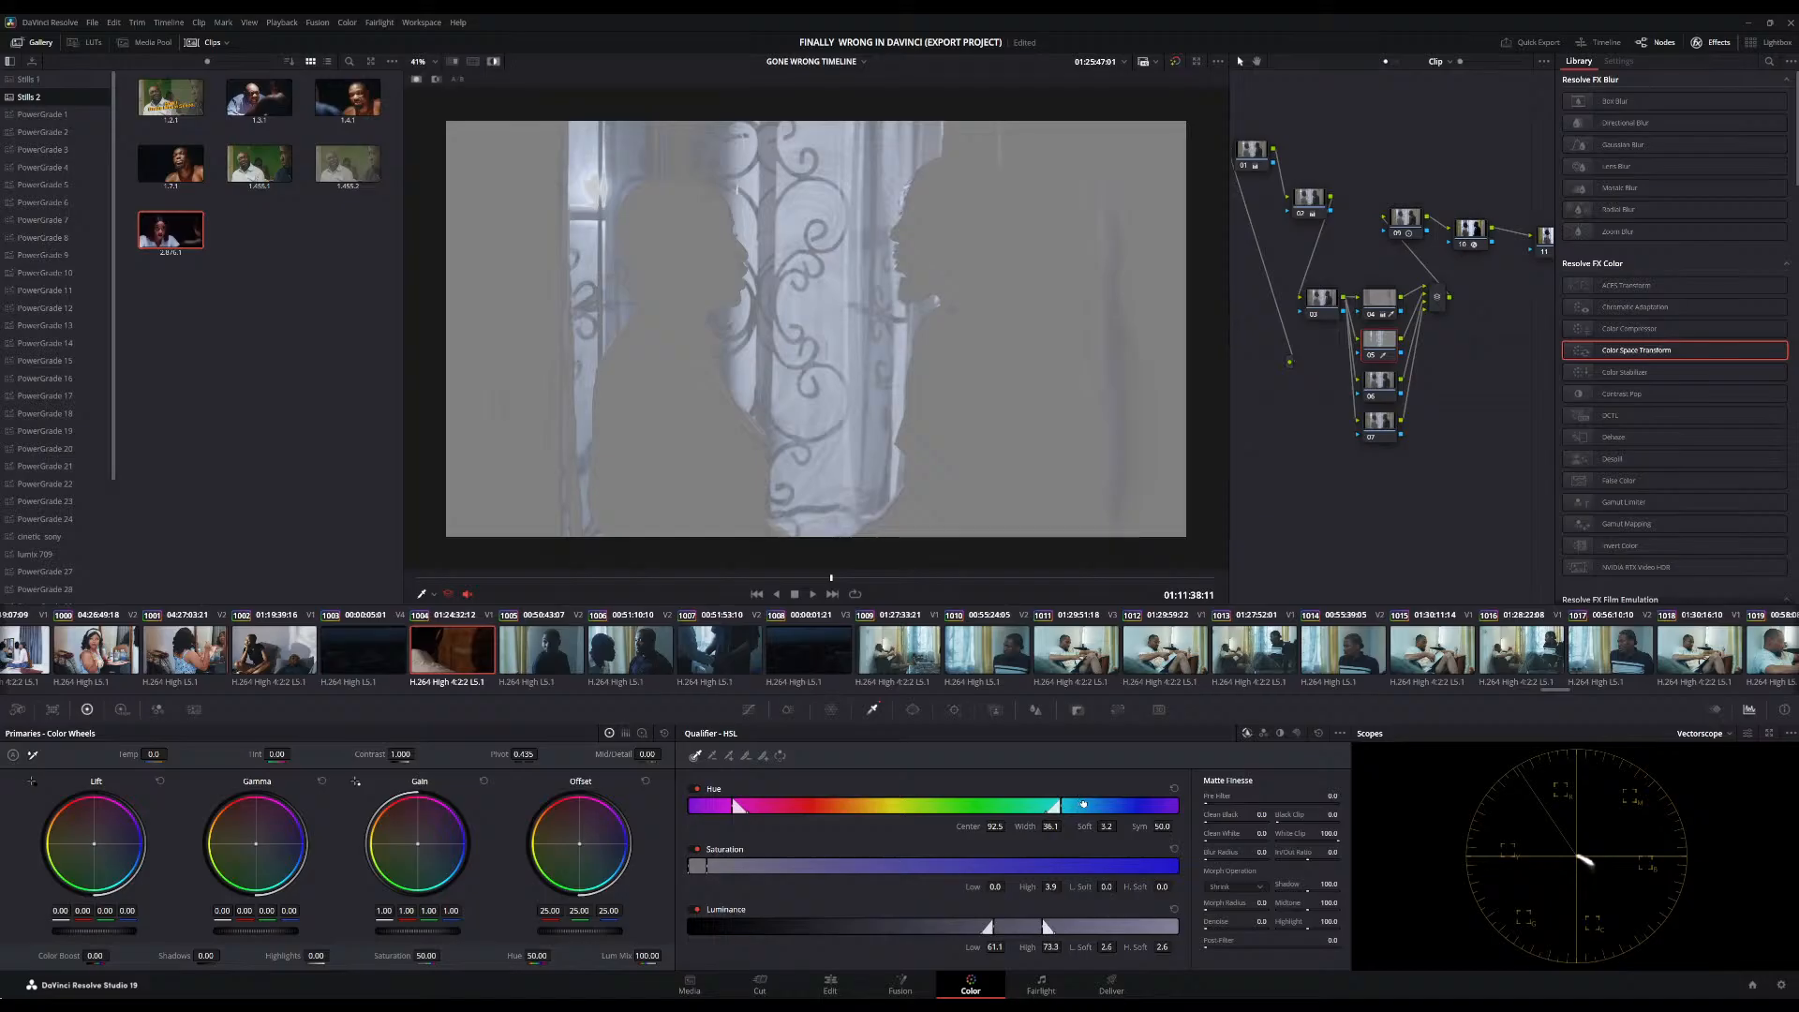
# Refine node 05's window key to hue center 74.5 and luminance range 62.5 to 74.7
pyautogui.moveTo(1084, 804); pyautogui.dragTo(1001, 806)
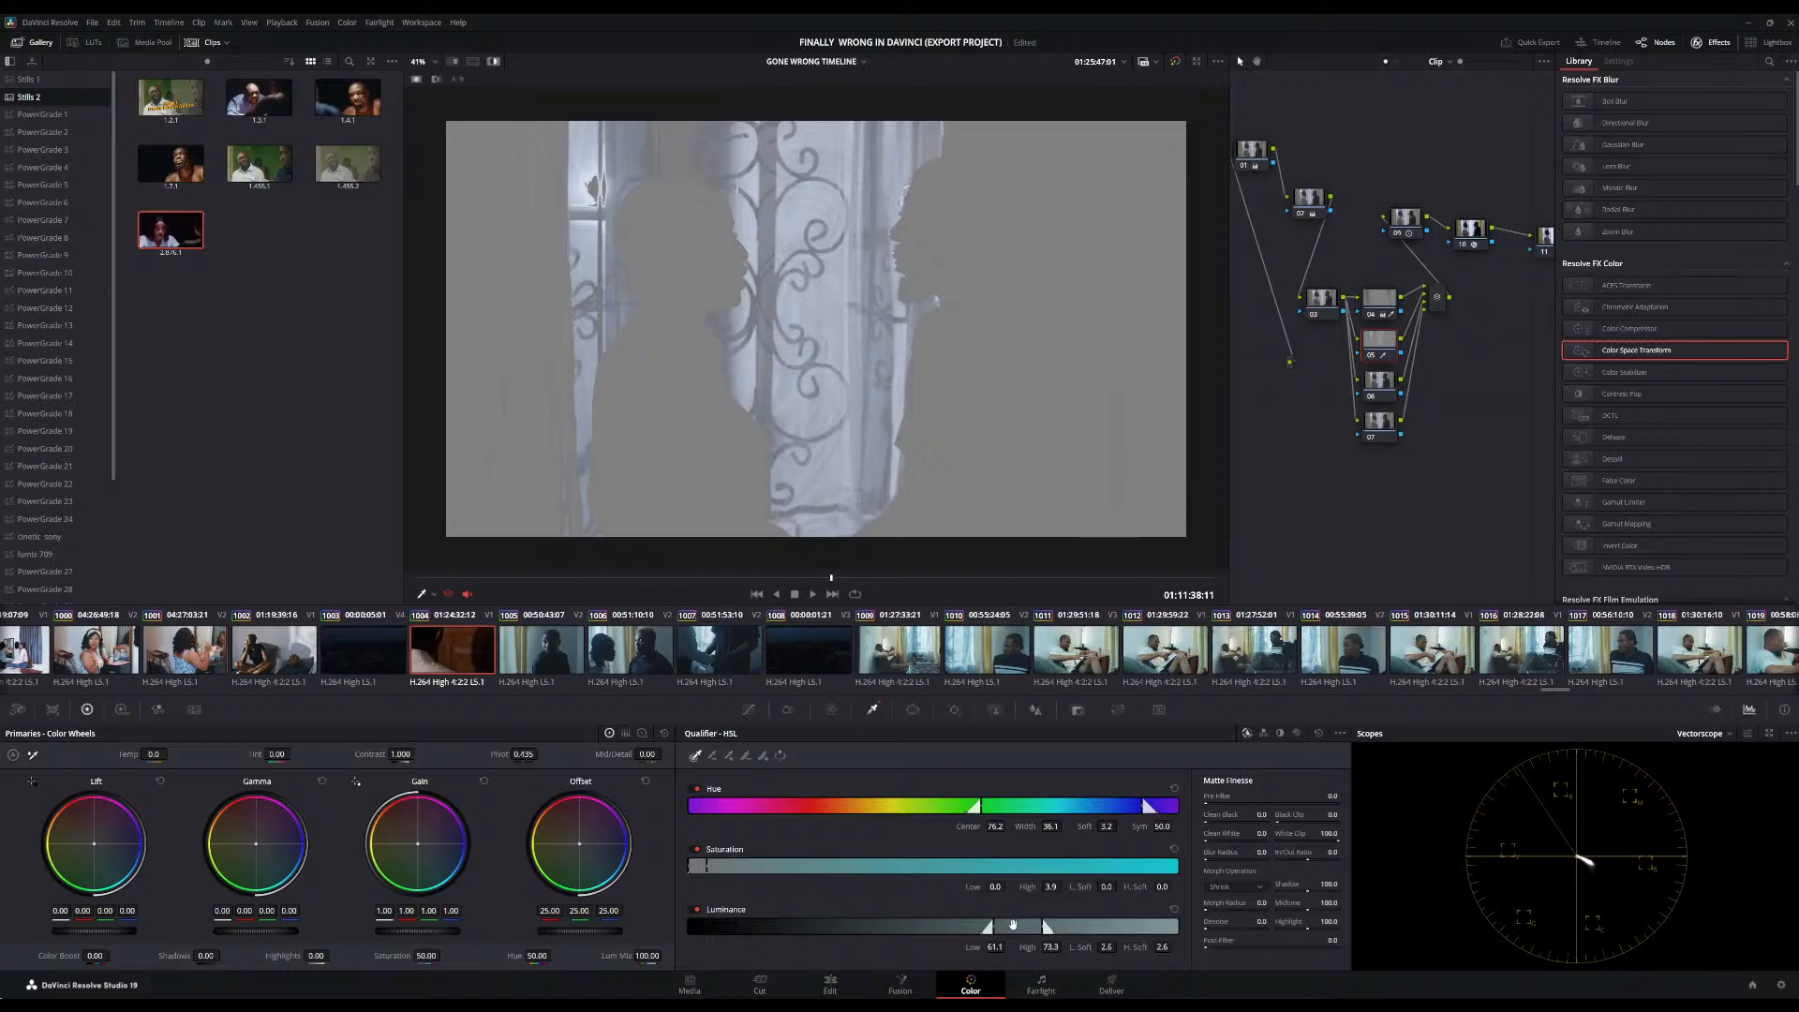
pyautogui.moveTo(1015, 927); pyautogui.dragTo(1001, 926)
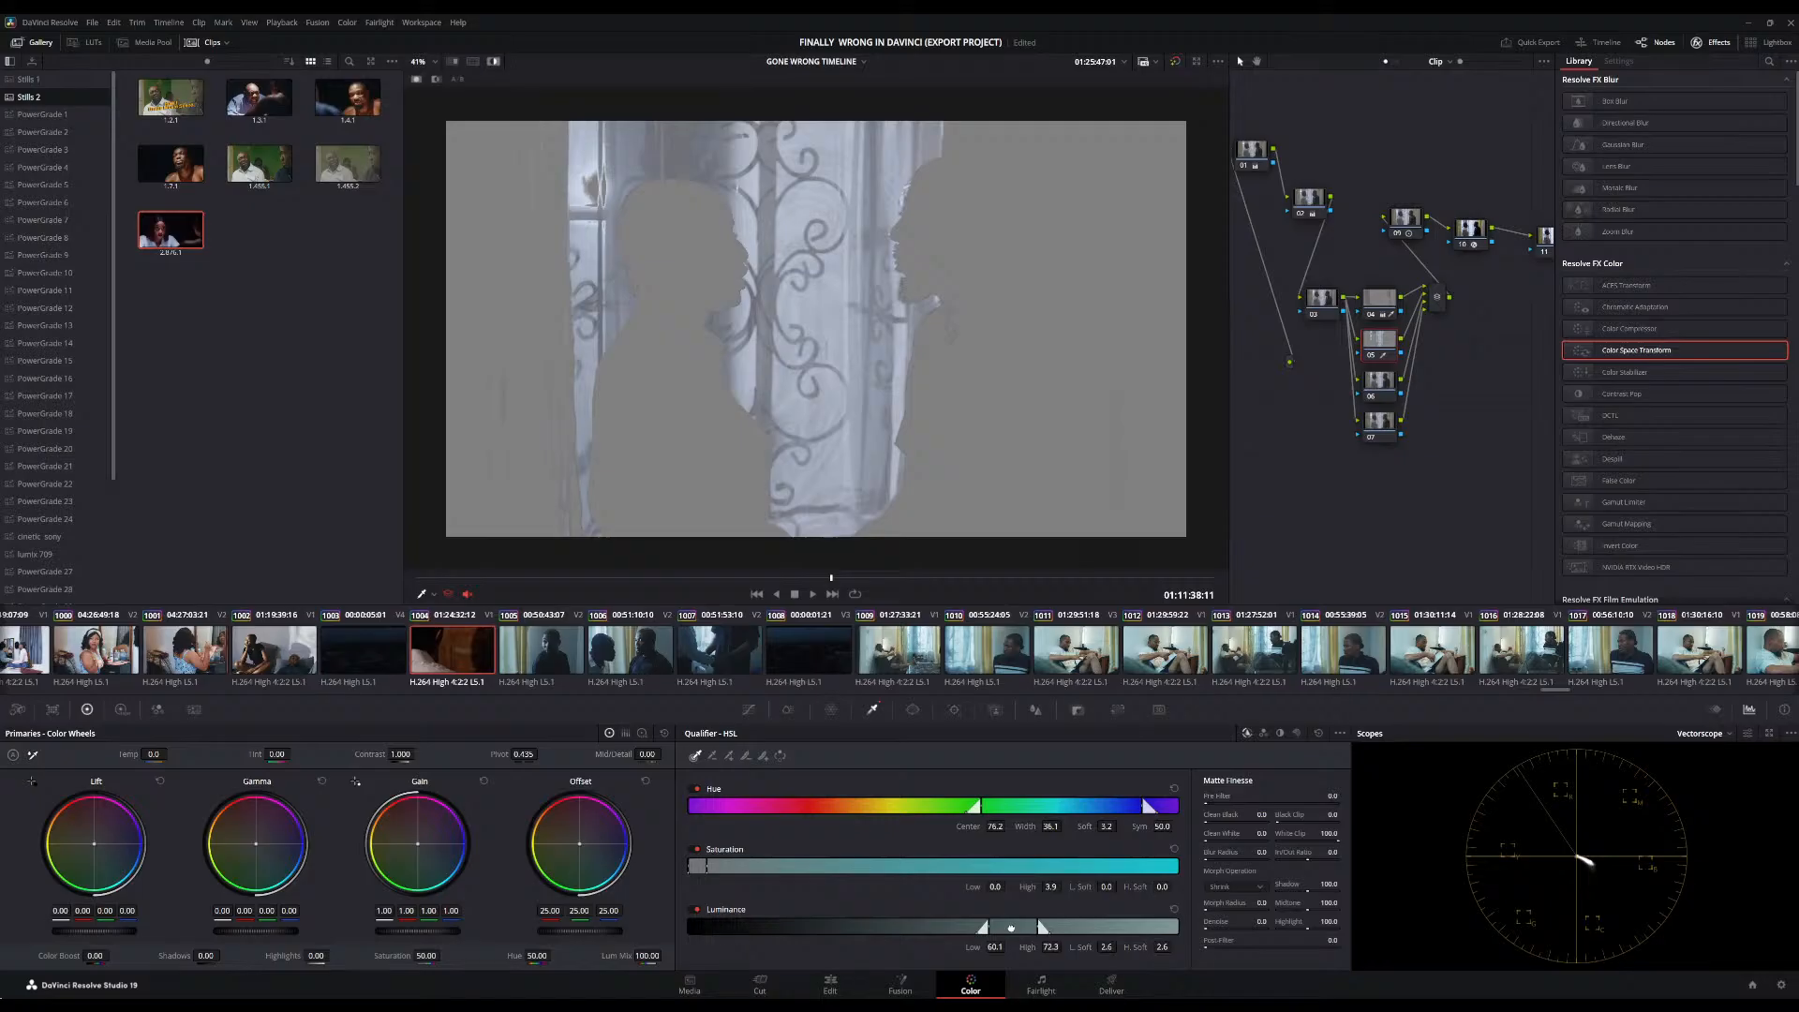
pyautogui.moveTo(1010, 928); pyautogui.dragTo(1023, 927)
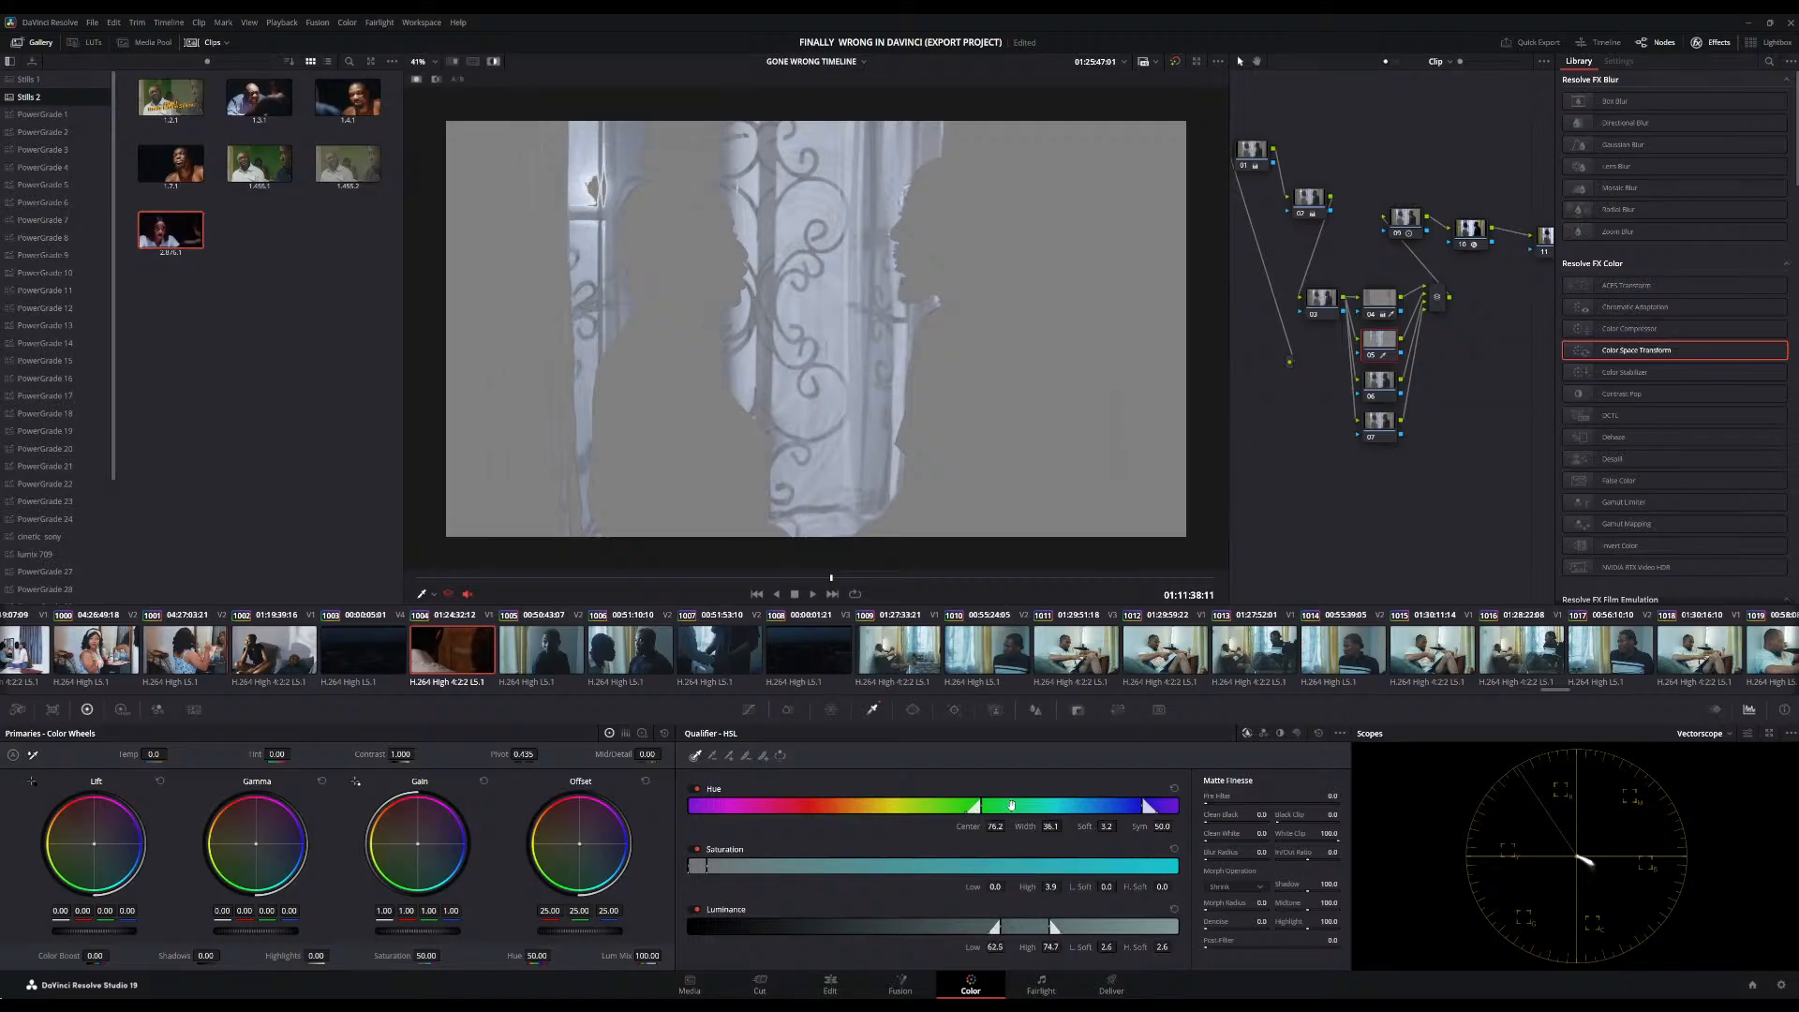
pyautogui.moveTo(1011, 806)
pyautogui.mouseDown()
pyautogui.moveTo(952, 808)
pyautogui.moveTo(1004, 812)
pyautogui.mouseUp()
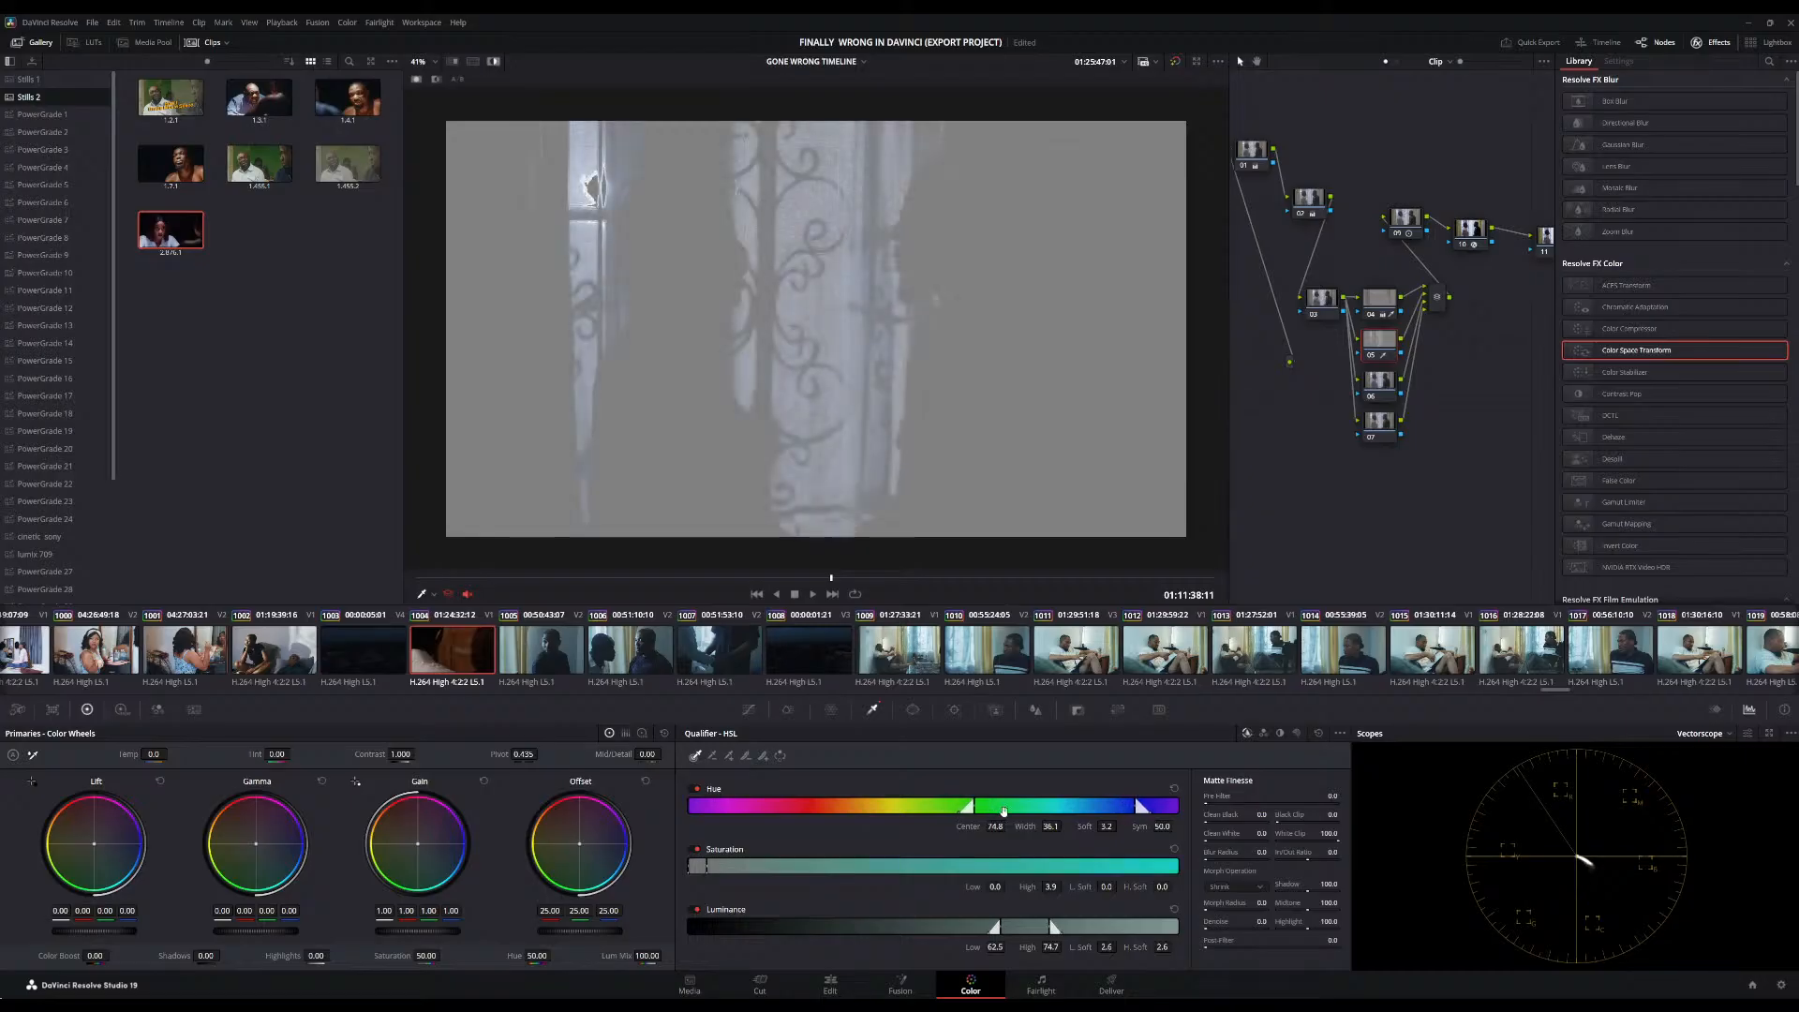
pyautogui.moveTo(1009, 813); pyautogui.dragTo(1011, 815)
# Set the window matte's blur radius to 75.2 and morph radius to 20.5, and turn off the highlight view
pyautogui.moveTo(1214, 910); pyautogui.dragTo(1214, 859)
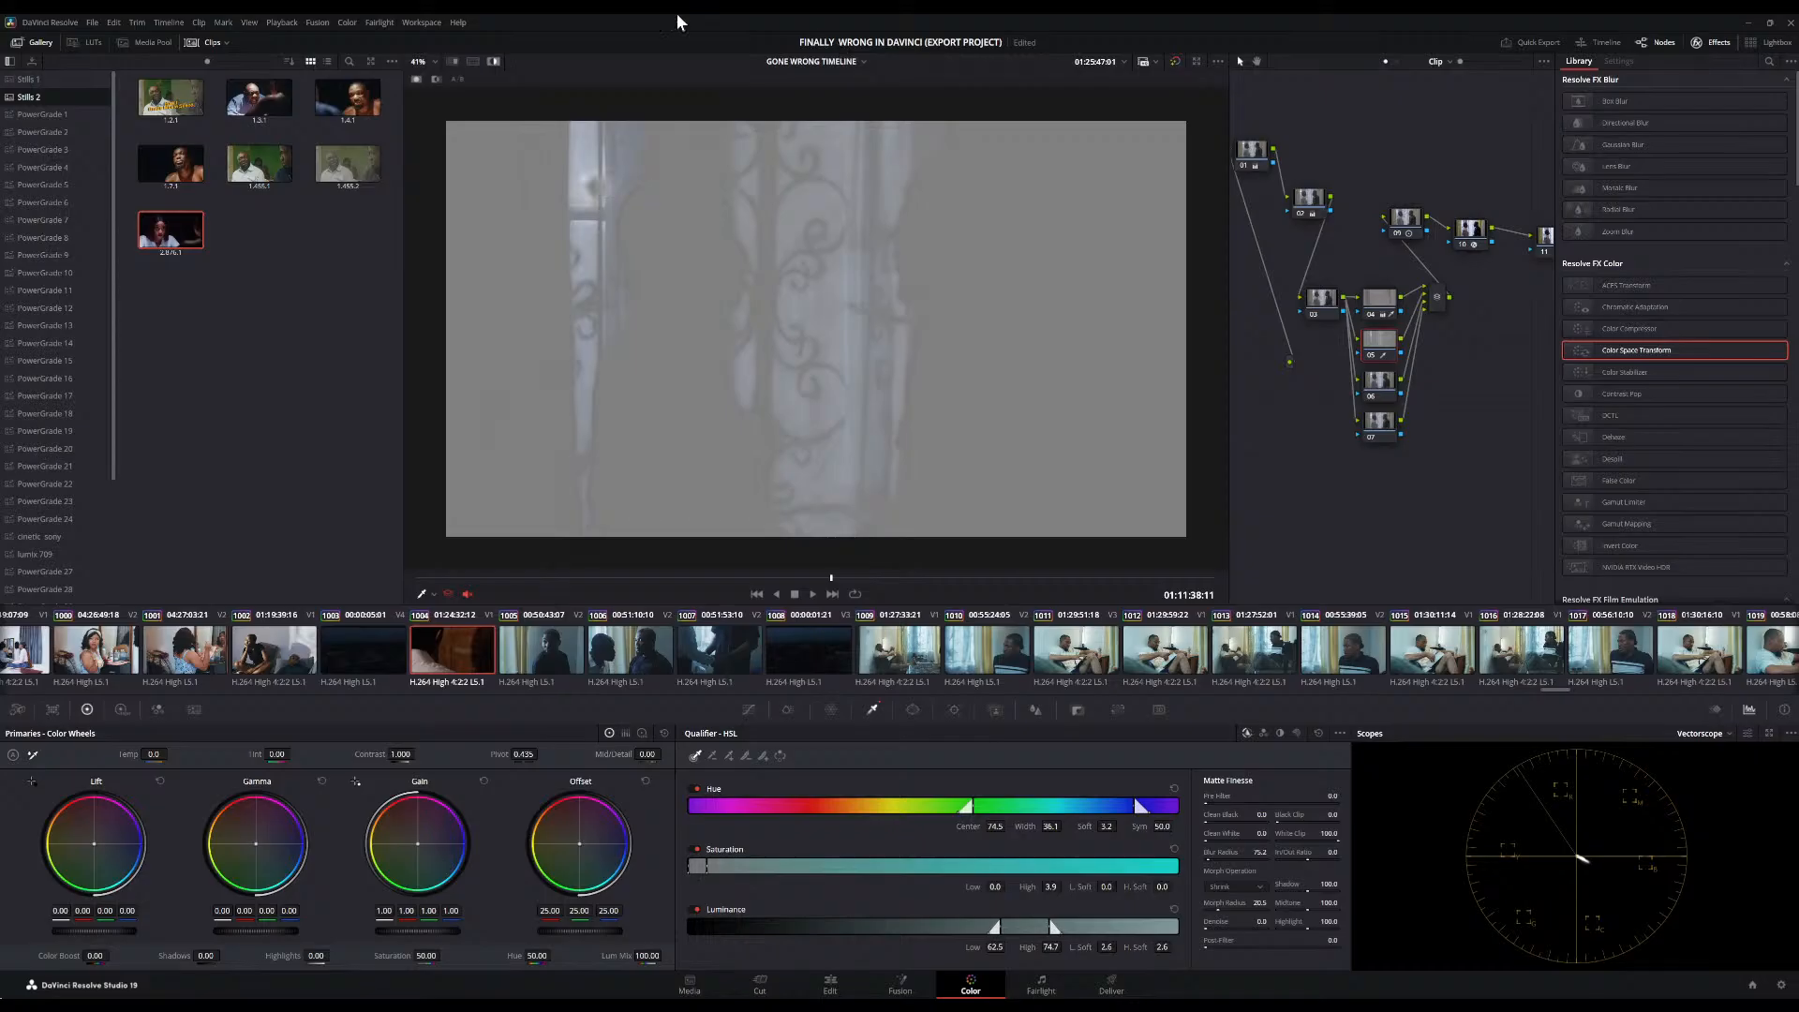
pyautogui.click(493, 62)
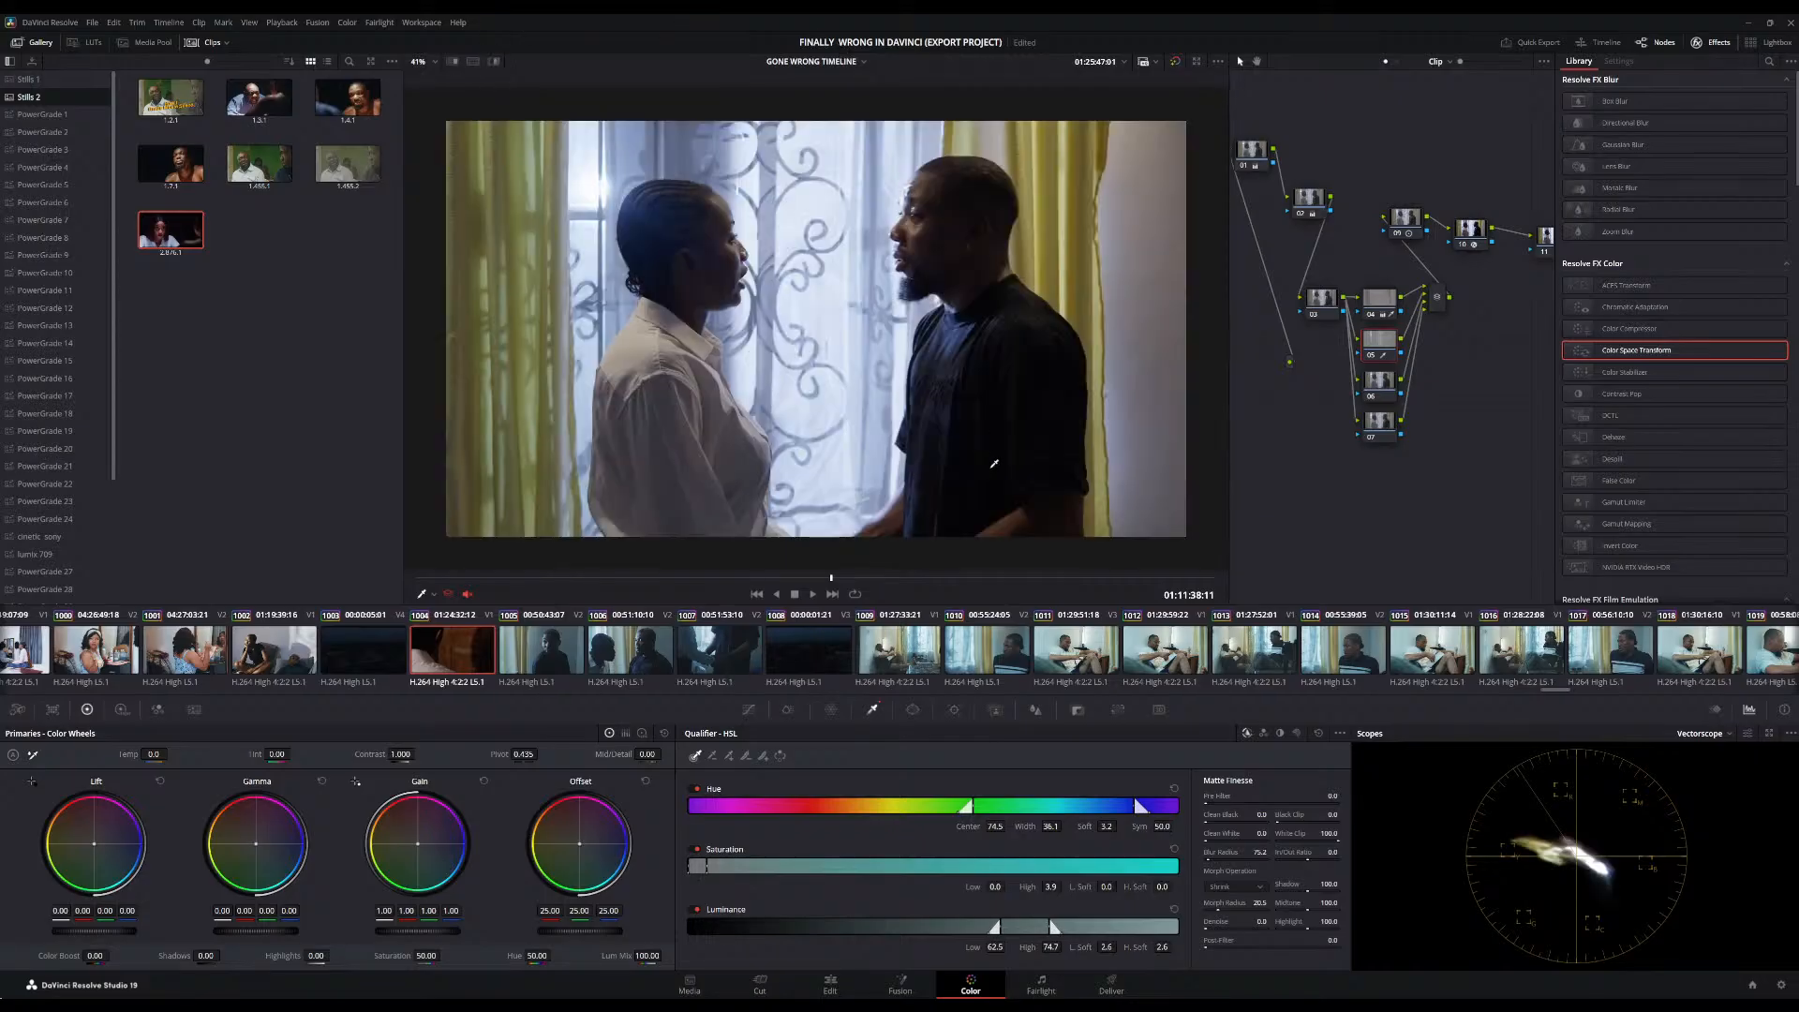
# Shift node 05's offset toward blue, with red 22.69, green 24.74 and blue 29.80
pyautogui.moveTo(580, 844); pyautogui.dragTo(581, 845)
pyautogui.doubleClick(581, 846)
pyautogui.moveTo(582, 845); pyautogui.dragTo(584, 845)
# Examine the window area up close and compare the shot with node 05 and the whole grade off and on
pyautogui.click(1371, 357)
pyautogui.click(1373, 363)
pyautogui.scroll(6, 806, 269)
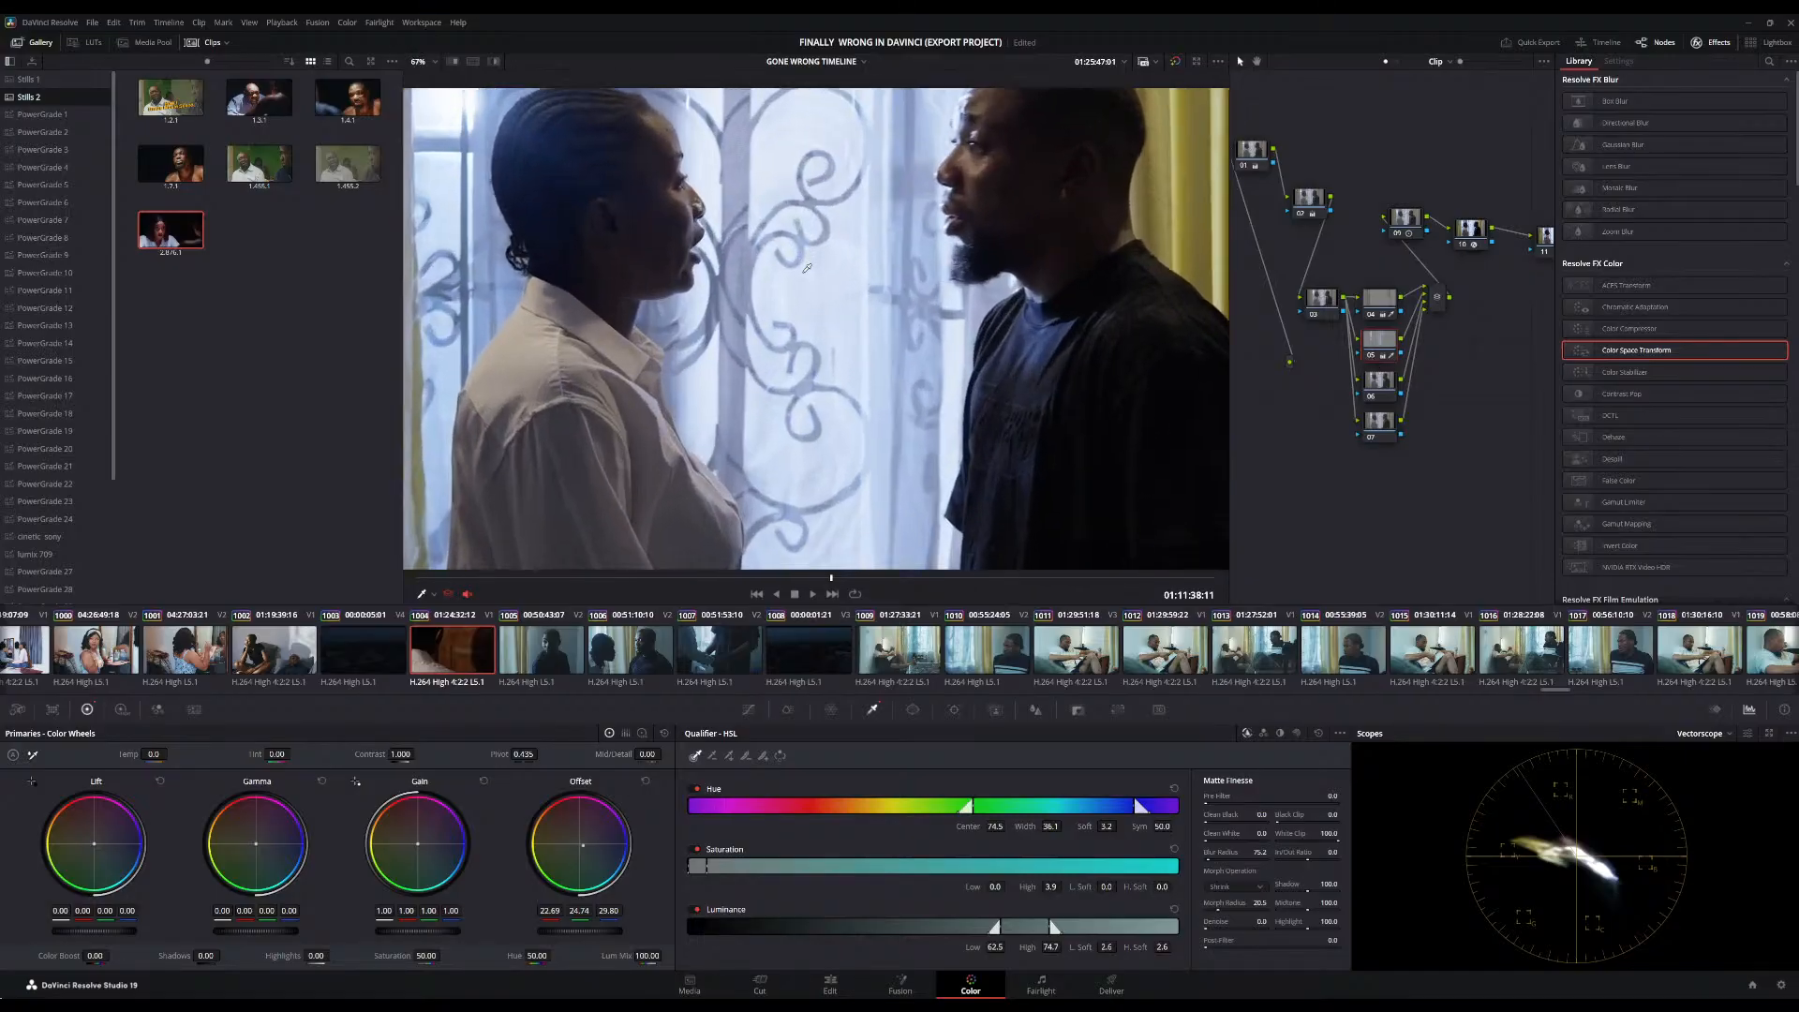
pyautogui.scroll(-7, 806, 269)
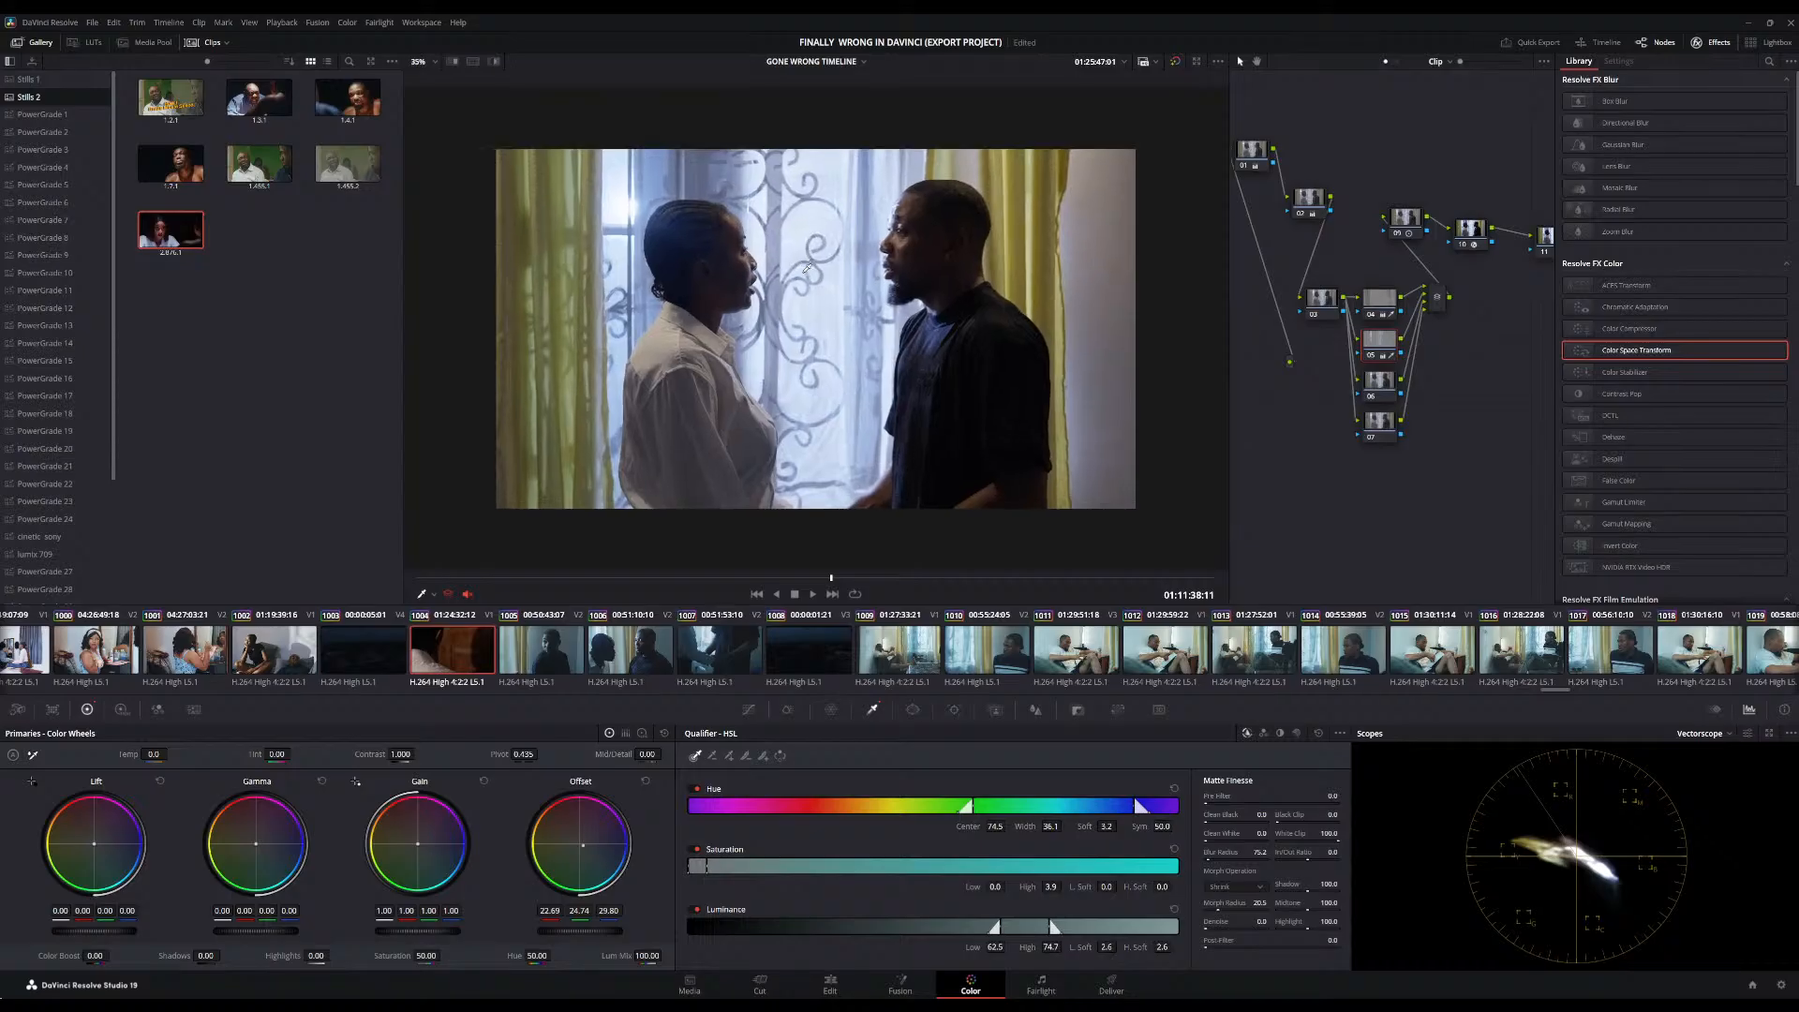
pyautogui.scroll(1, 806, 269)
pyautogui.scroll(-1, 807, 269)
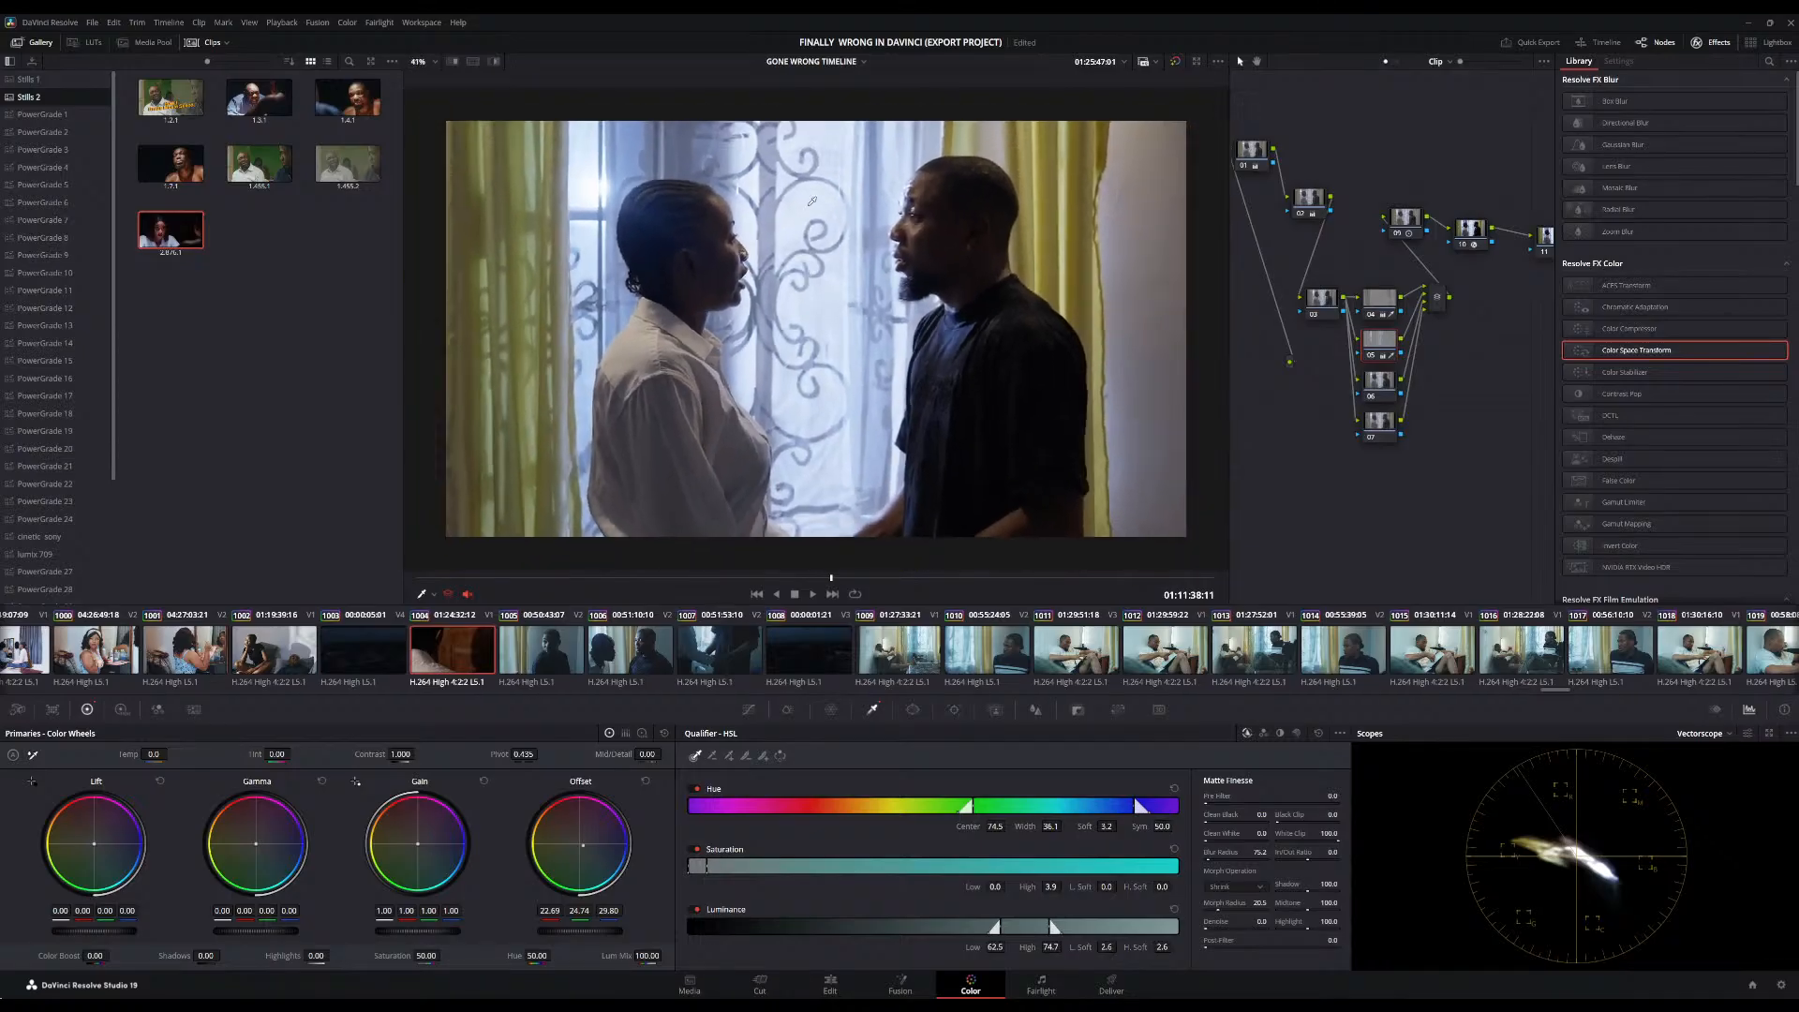
pyautogui.click(1173, 58)
pyautogui.click(1173, 58)
pyautogui.click(1372, 356)
pyautogui.click(1371, 354)
# Try a color shift on node 05's gain, reset it, and push the offset further toward blue
pyautogui.moveTo(417, 843); pyautogui.dragTo(419, 845)
pyautogui.doubleClick(418, 844)
pyautogui.moveTo(583, 846); pyautogui.dragTo(582, 846)
pyautogui.moveTo(582, 846); pyautogui.dragTo(583, 846)
# On node 06, sample the woman's white shirt and refine the qualifier to hue center 21.2, width 50.0 and luminance 55.6 to 69.4 in highlight view
pyautogui.click(1379, 380)
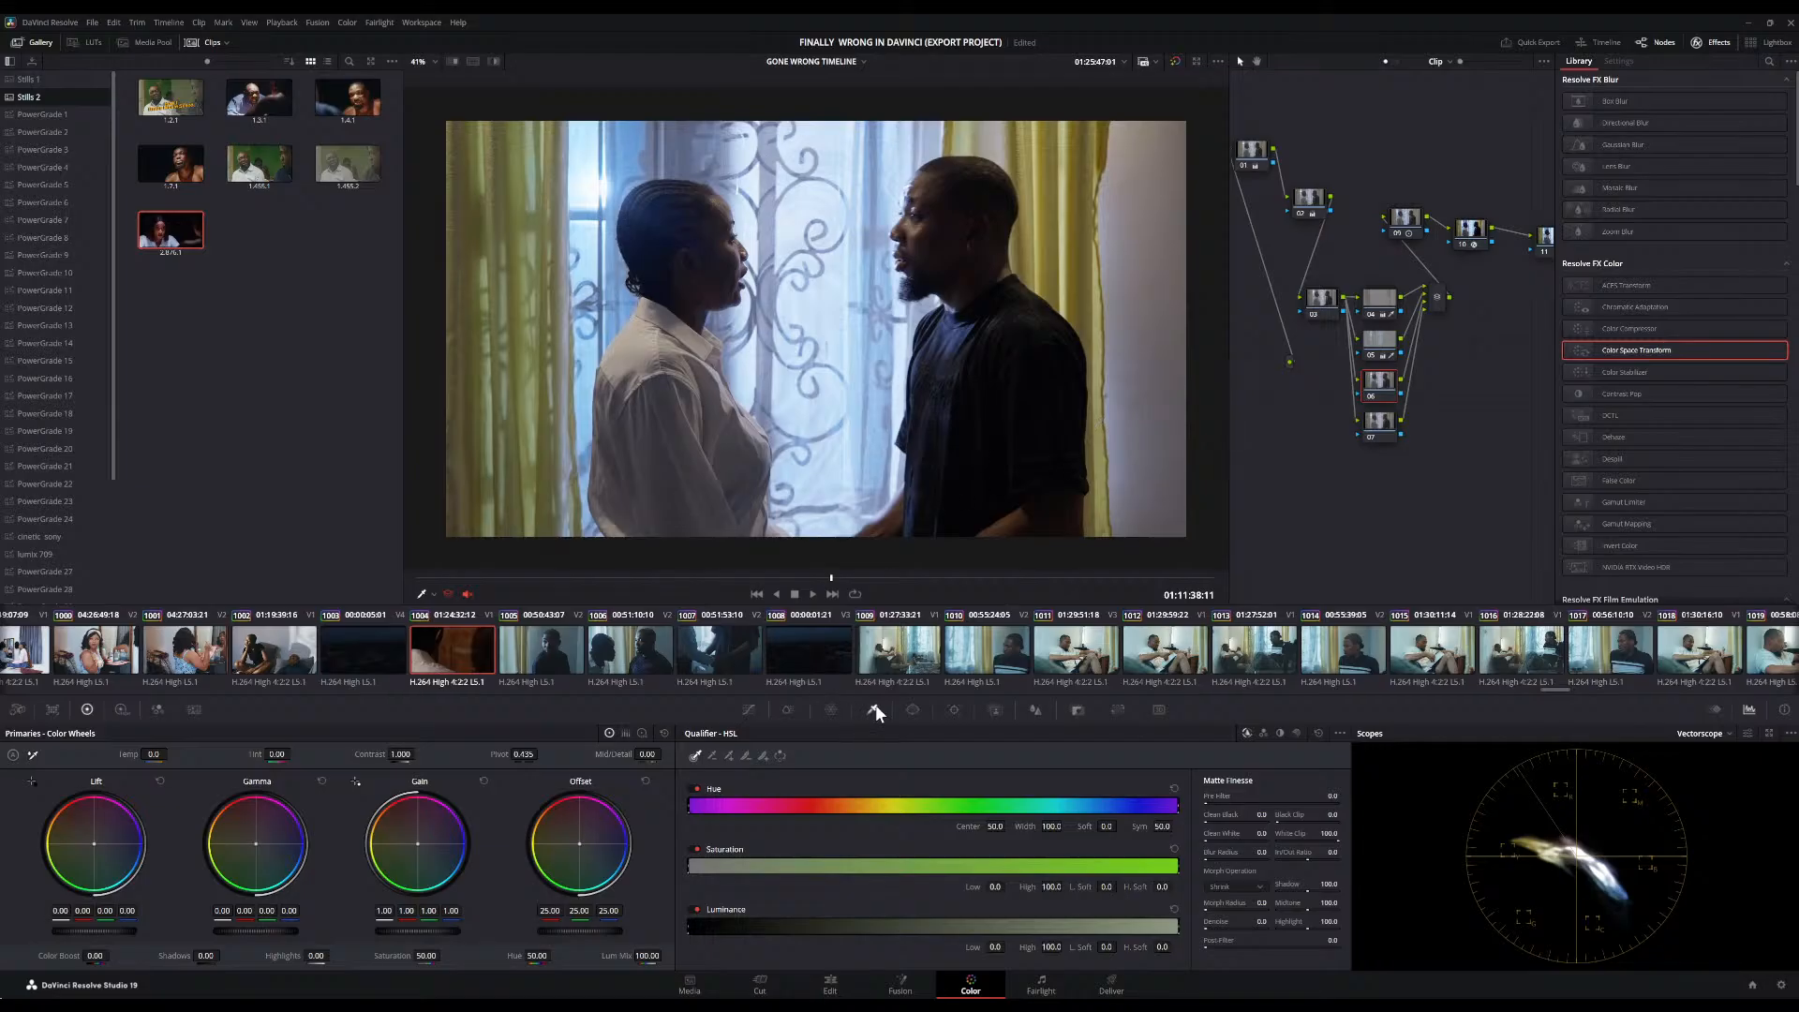
pyautogui.moveTo(672, 351); pyautogui.dragTo(669, 452)
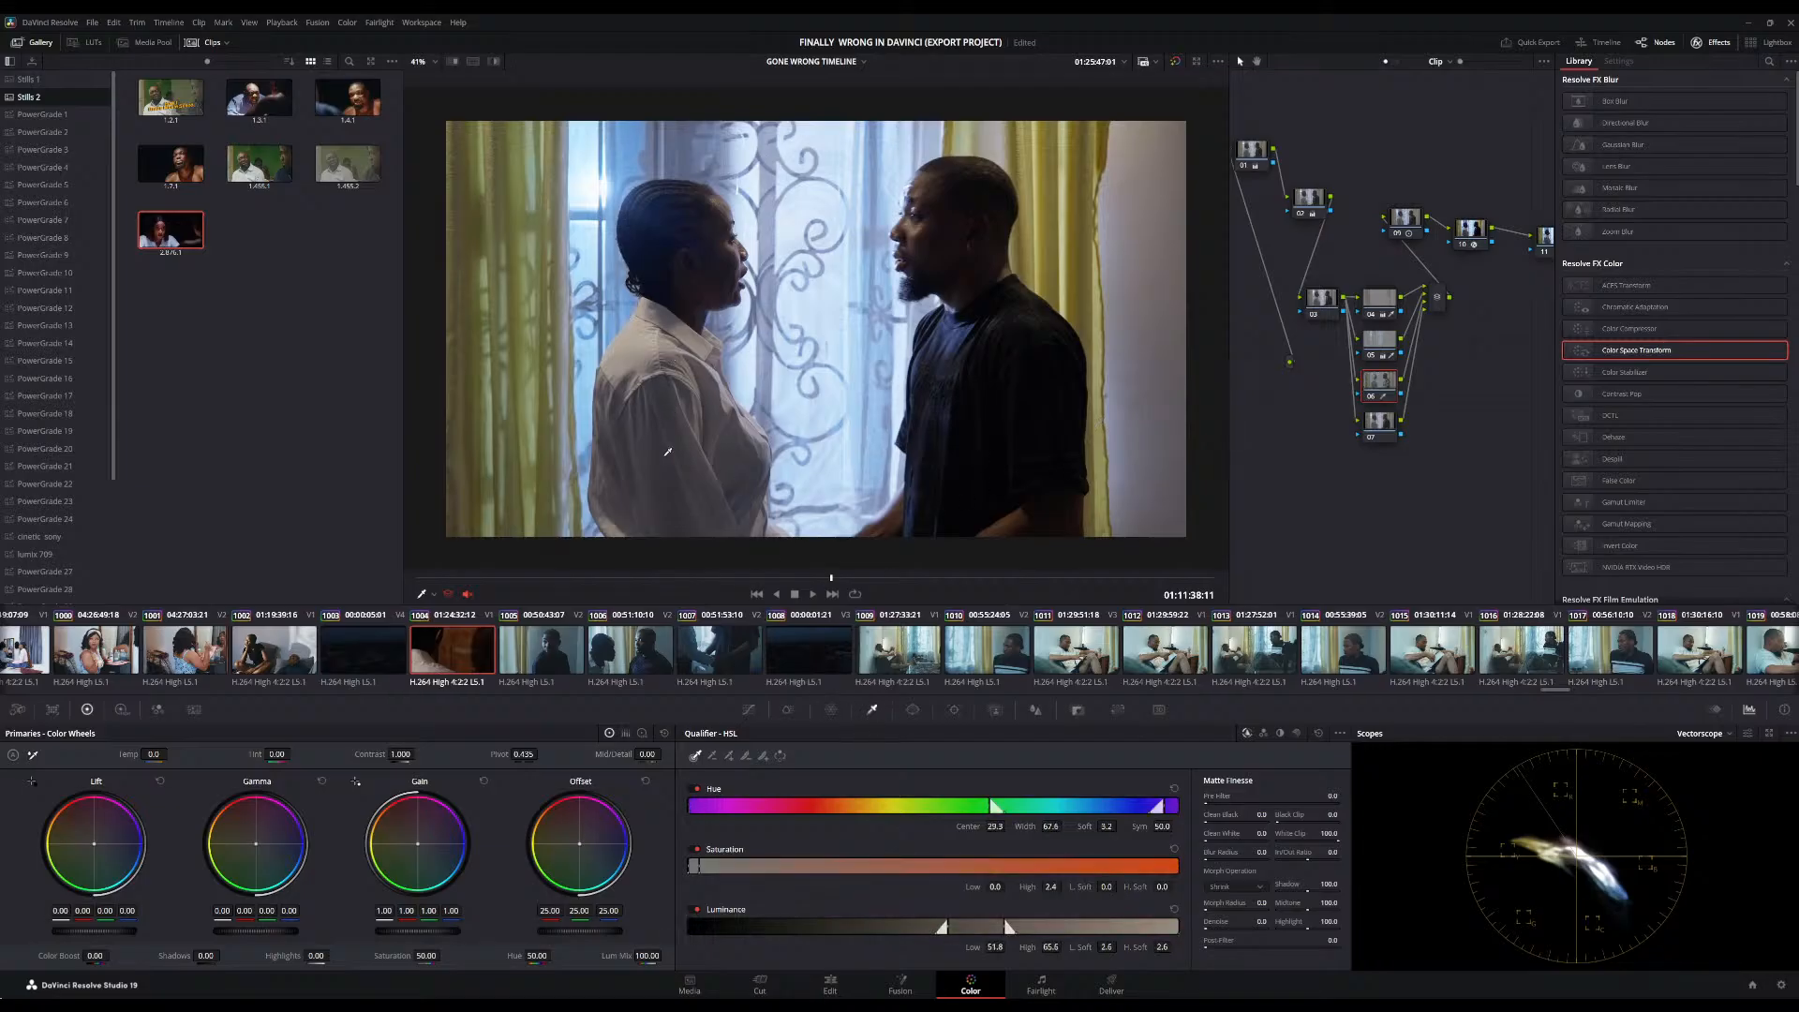
pyautogui.click(492, 59)
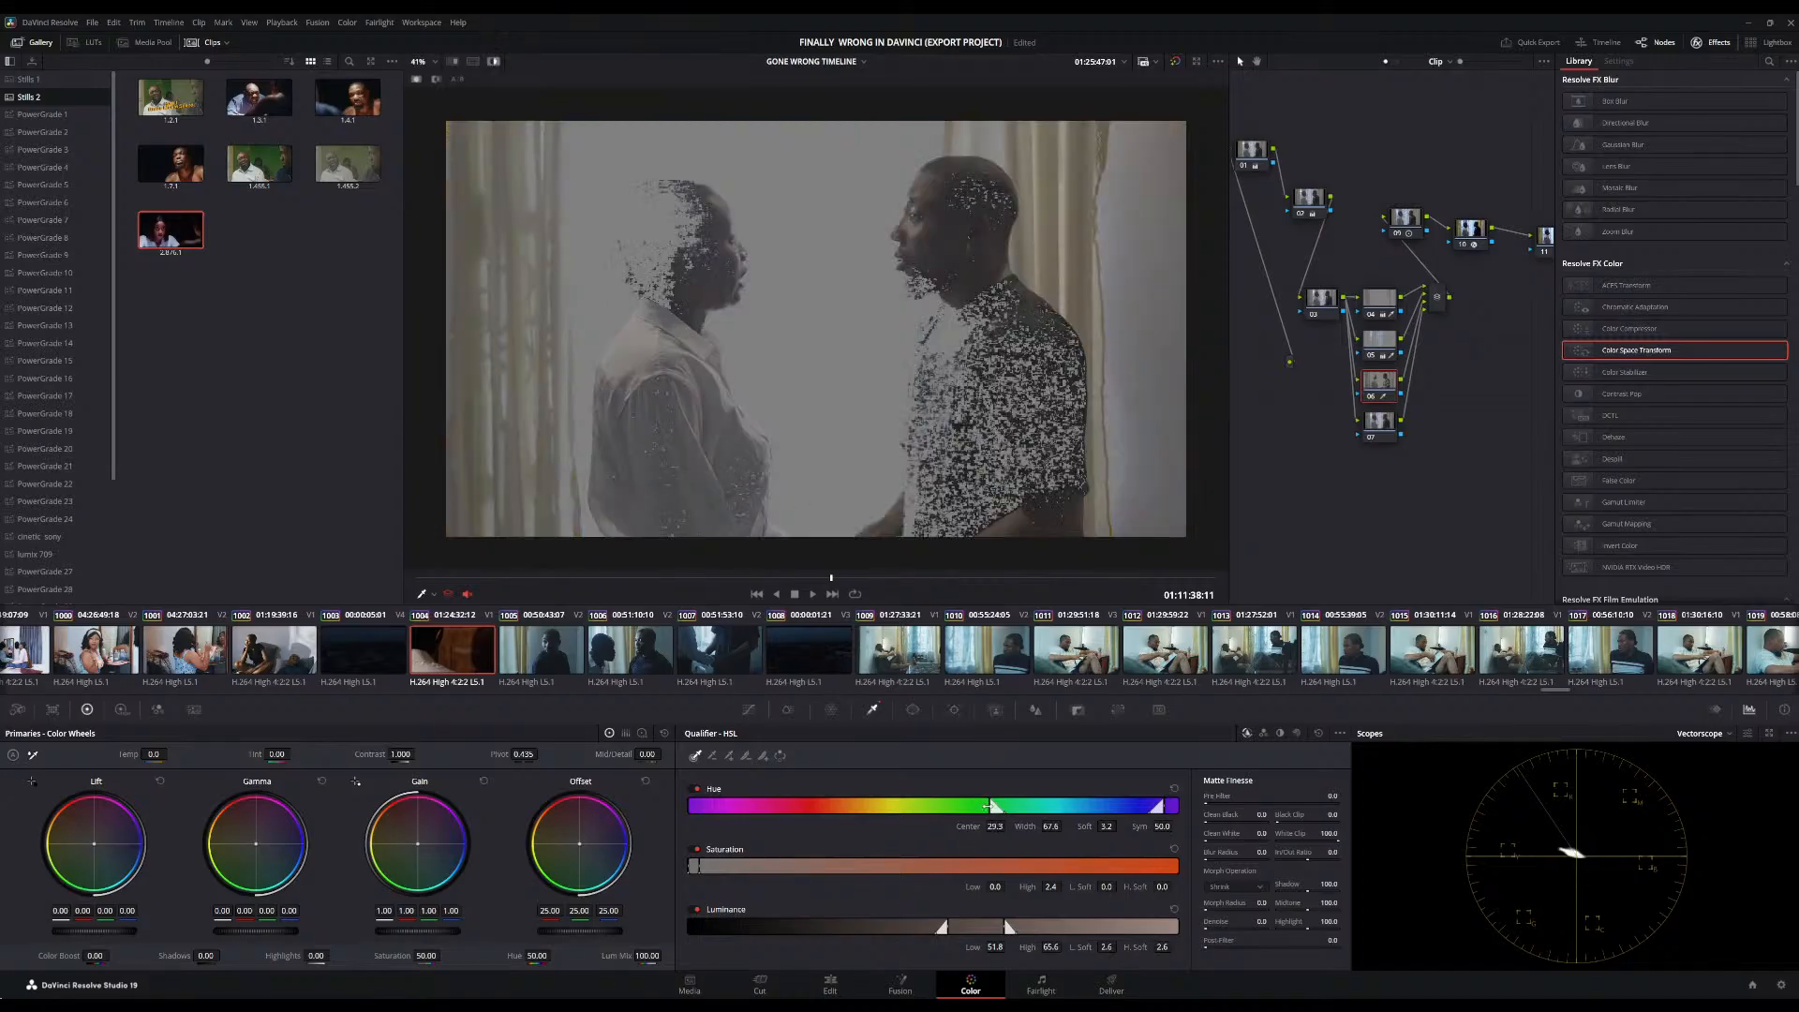
pyautogui.moveTo(982, 805); pyautogui.dragTo(890, 808)
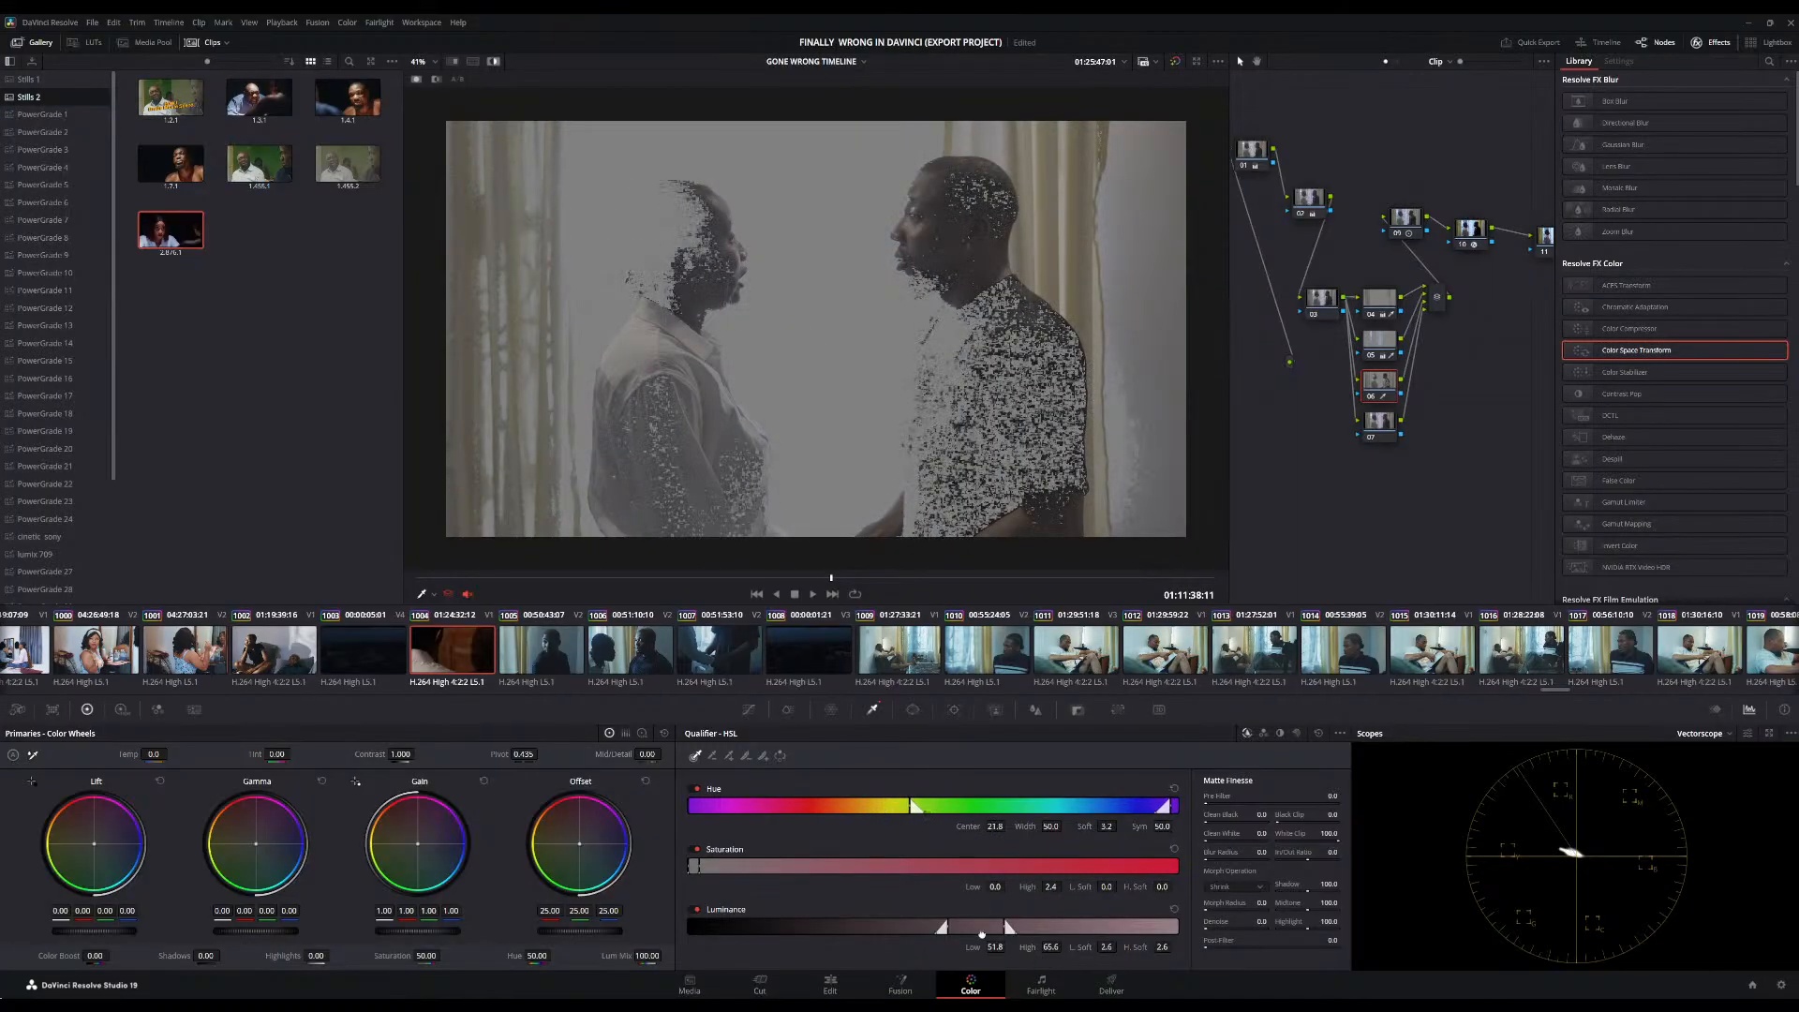
pyautogui.moveTo(981, 934); pyautogui.dragTo(1013, 944)
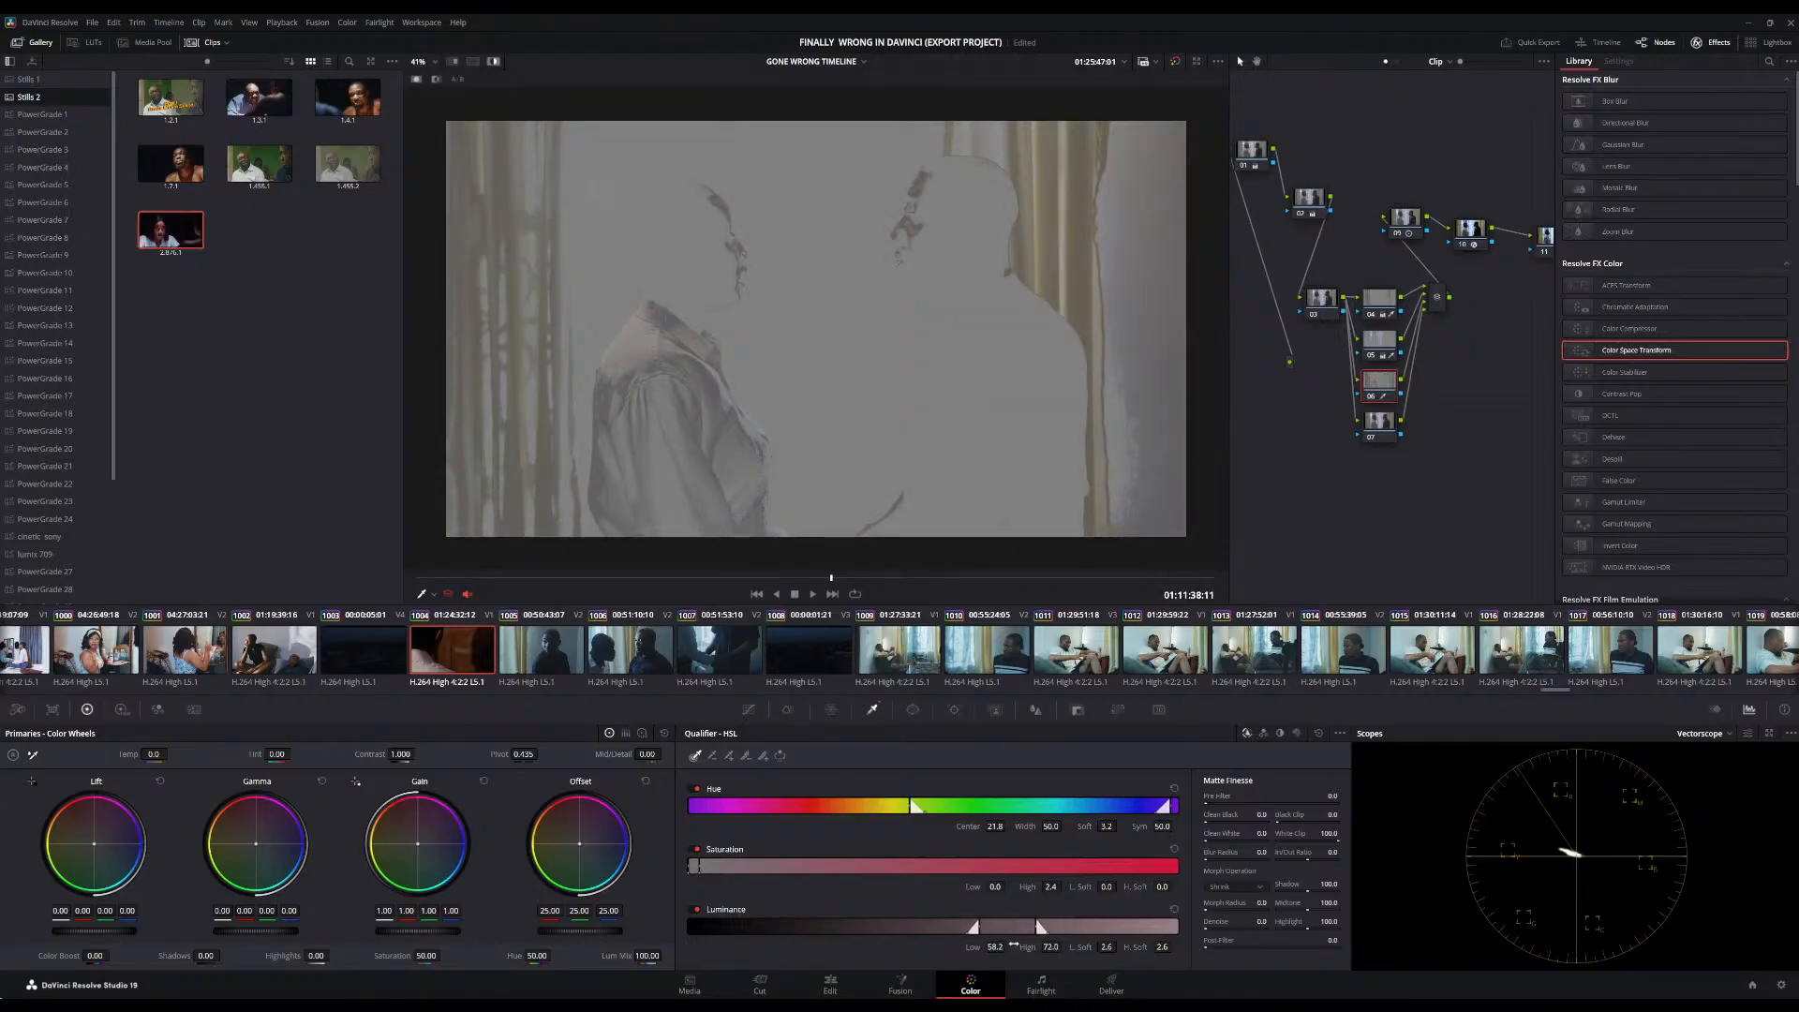
pyautogui.moveTo(907, 804)
pyautogui.mouseDown()
pyautogui.moveTo(937, 821)
pyautogui.moveTo(881, 812)
pyautogui.moveTo(901, 815)
pyautogui.mouseUp()
pyautogui.moveTo(1009, 931); pyautogui.dragTo(993, 935)
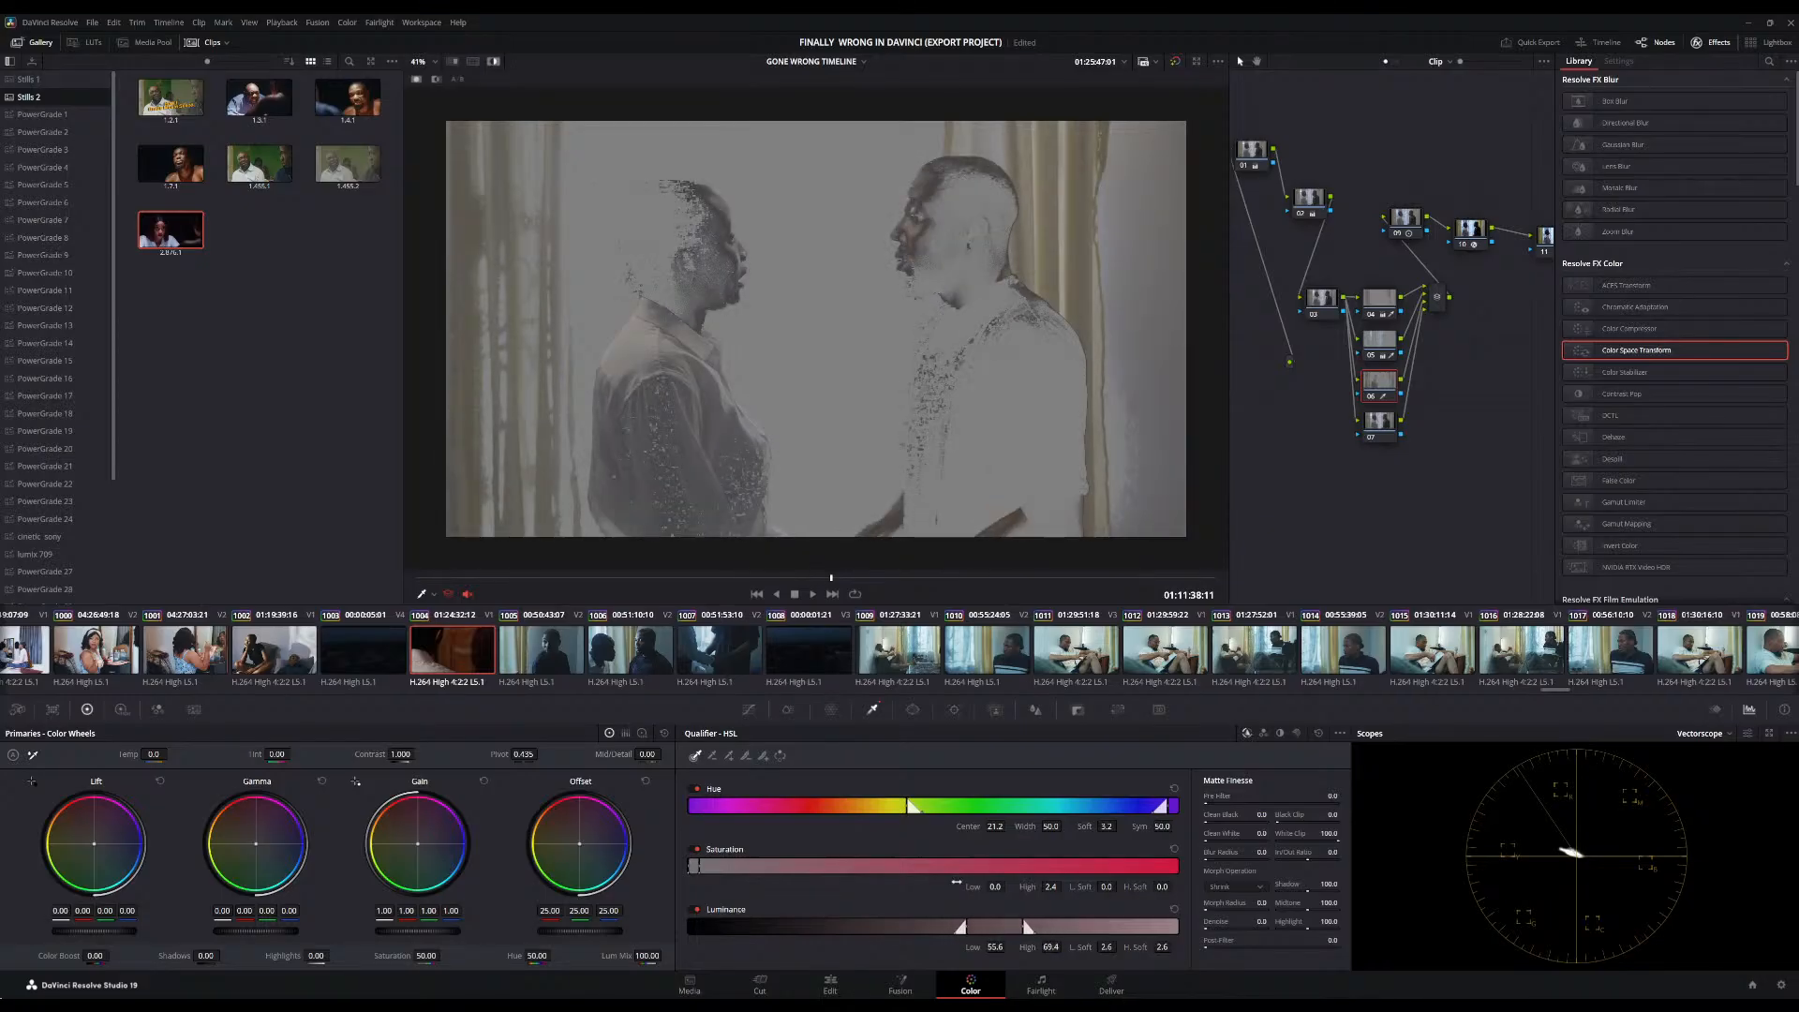
# Add a circular window to node 06, stretched vertically over the woman's shirt with softness about 3.99
pyautogui.click(910, 708)
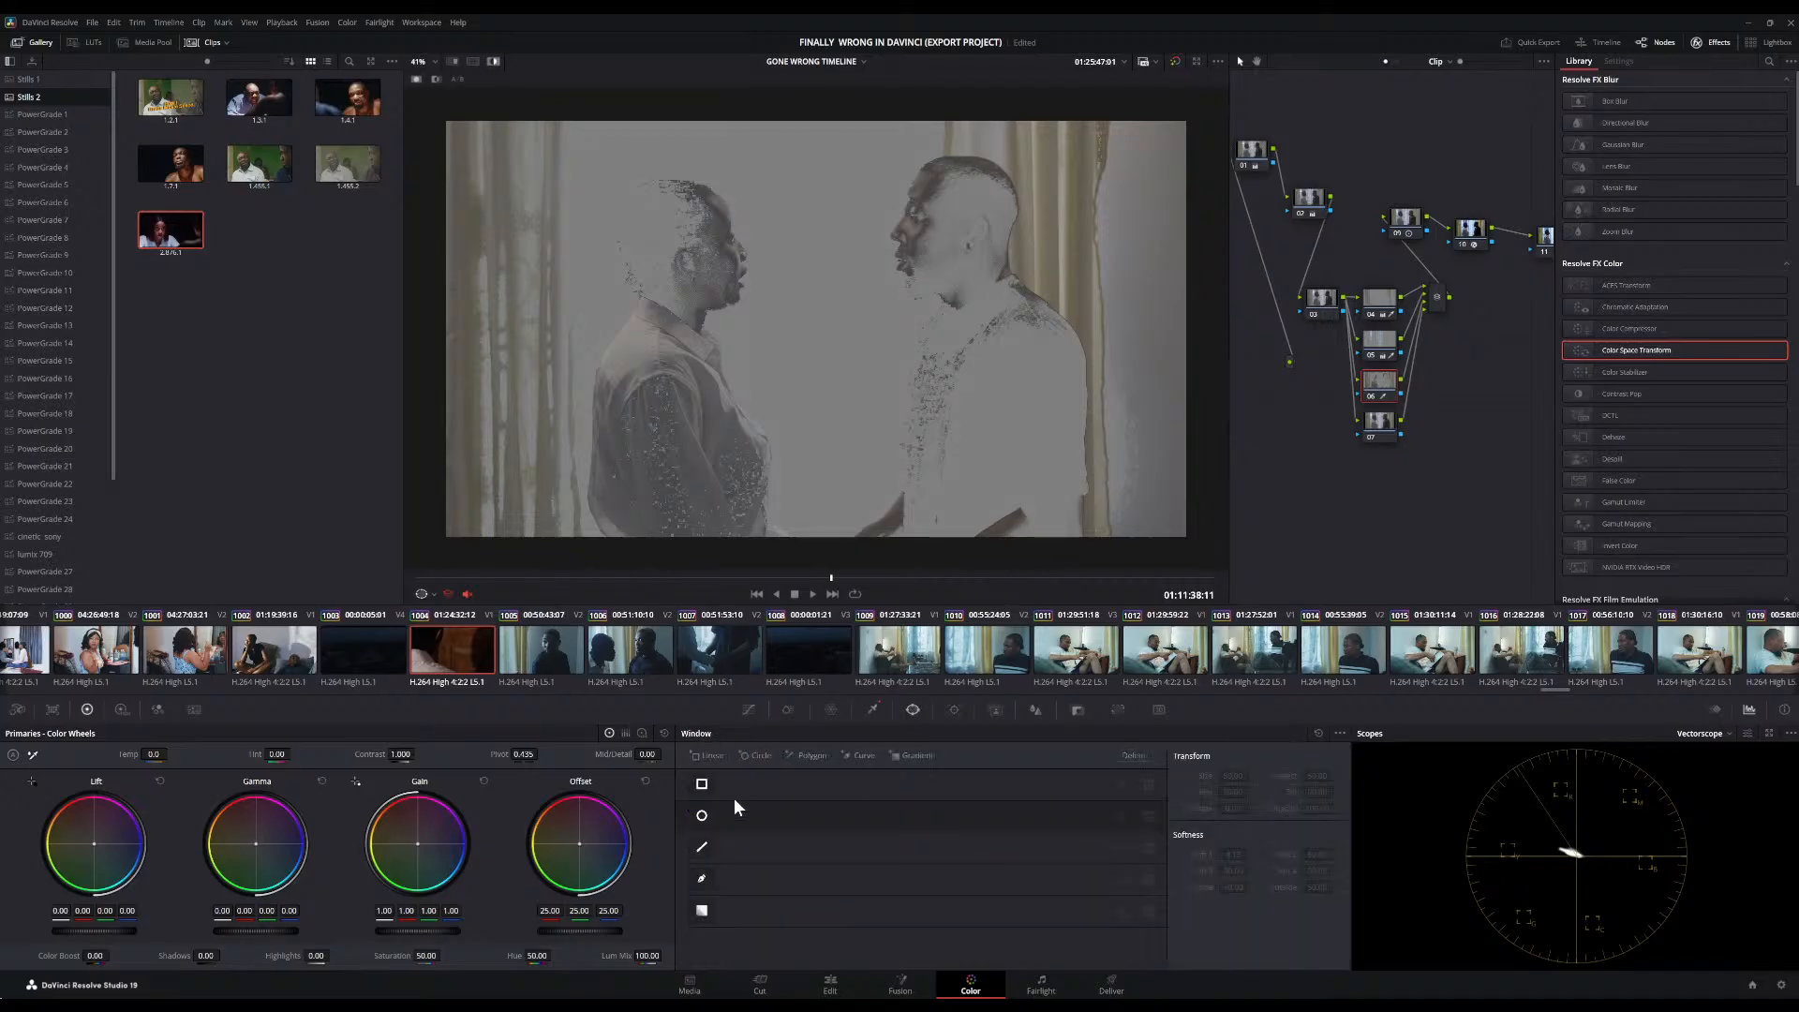
pyautogui.click(702, 816)
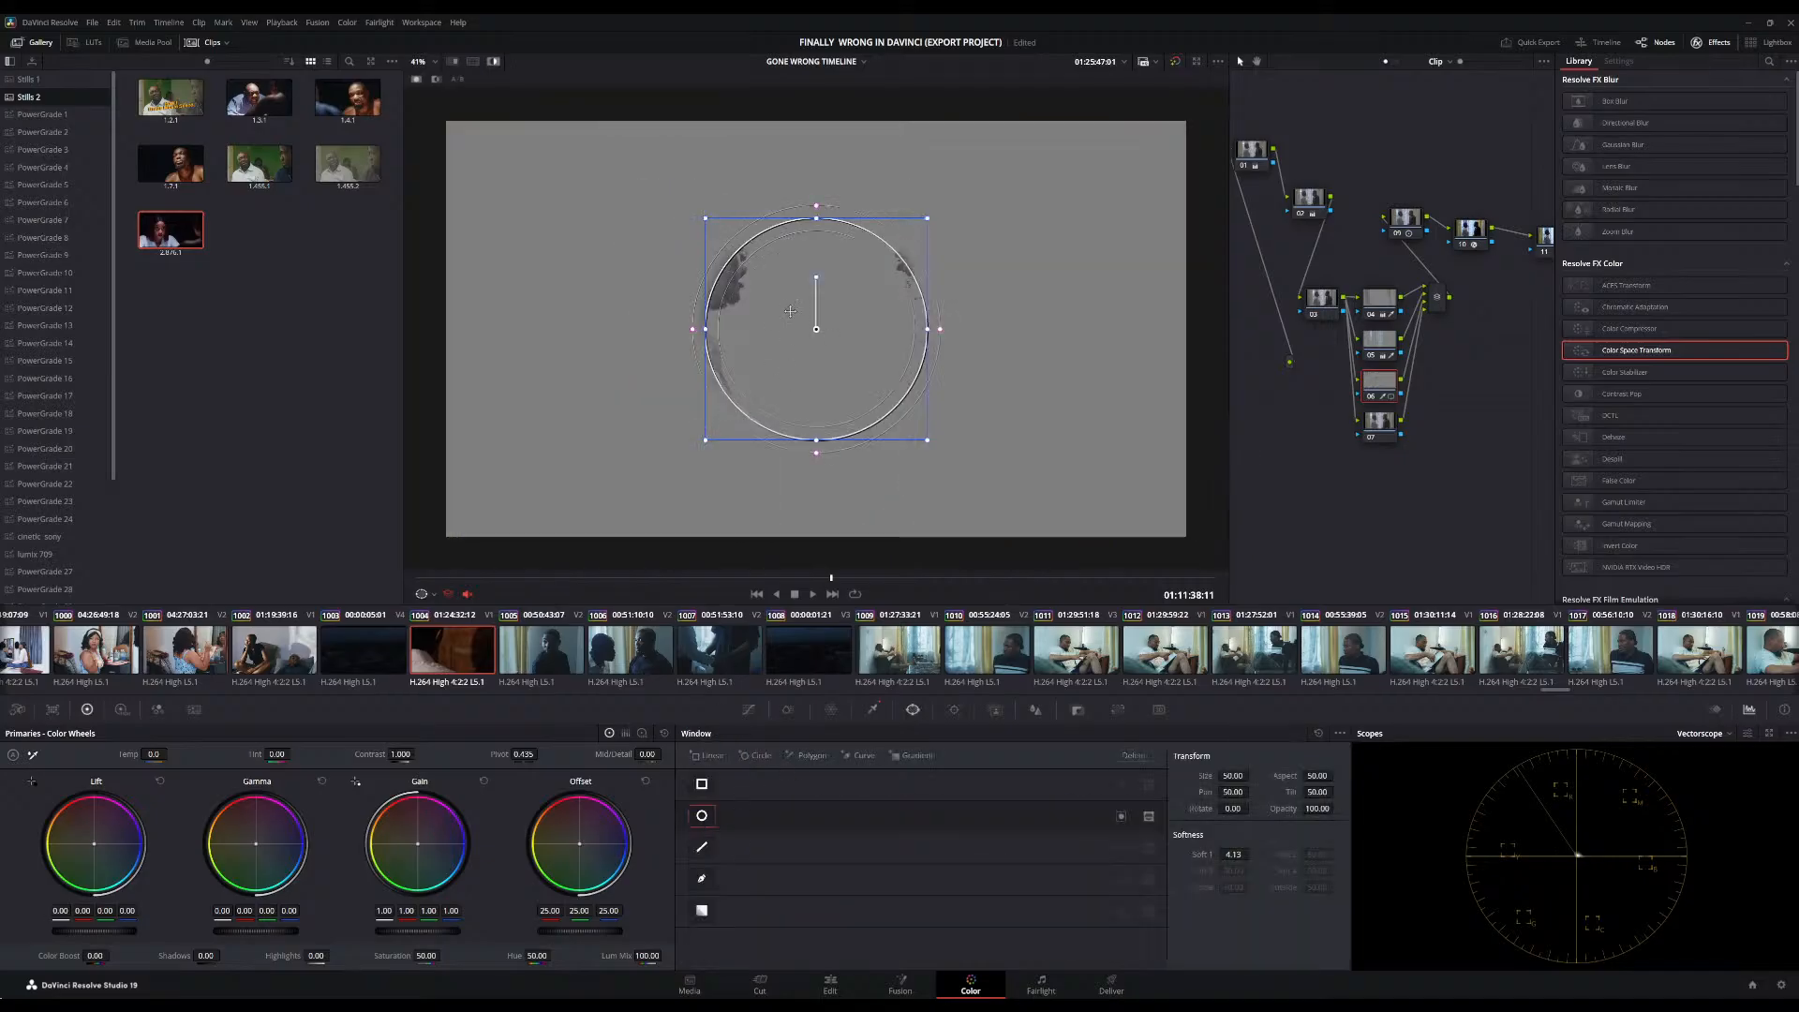
pyautogui.moveTo(790, 311); pyautogui.dragTo(662, 373)
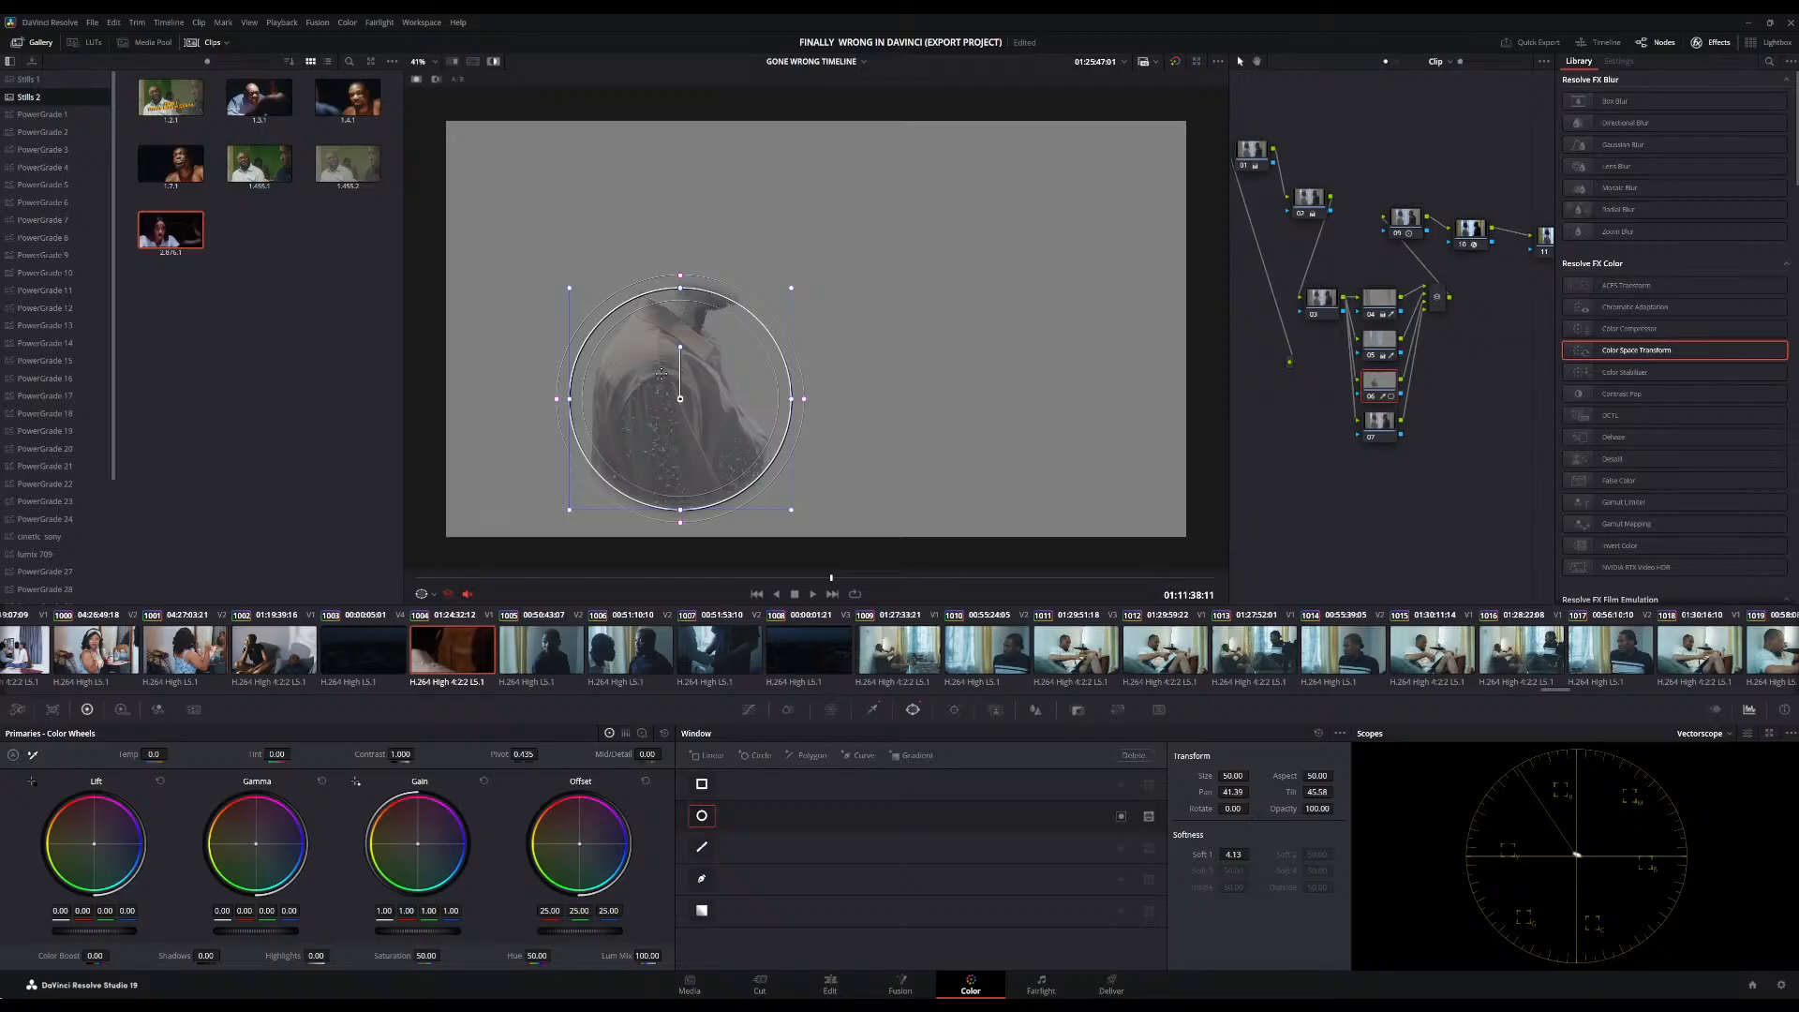
pyautogui.moveTo(679, 510); pyautogui.dragTo(698, 582)
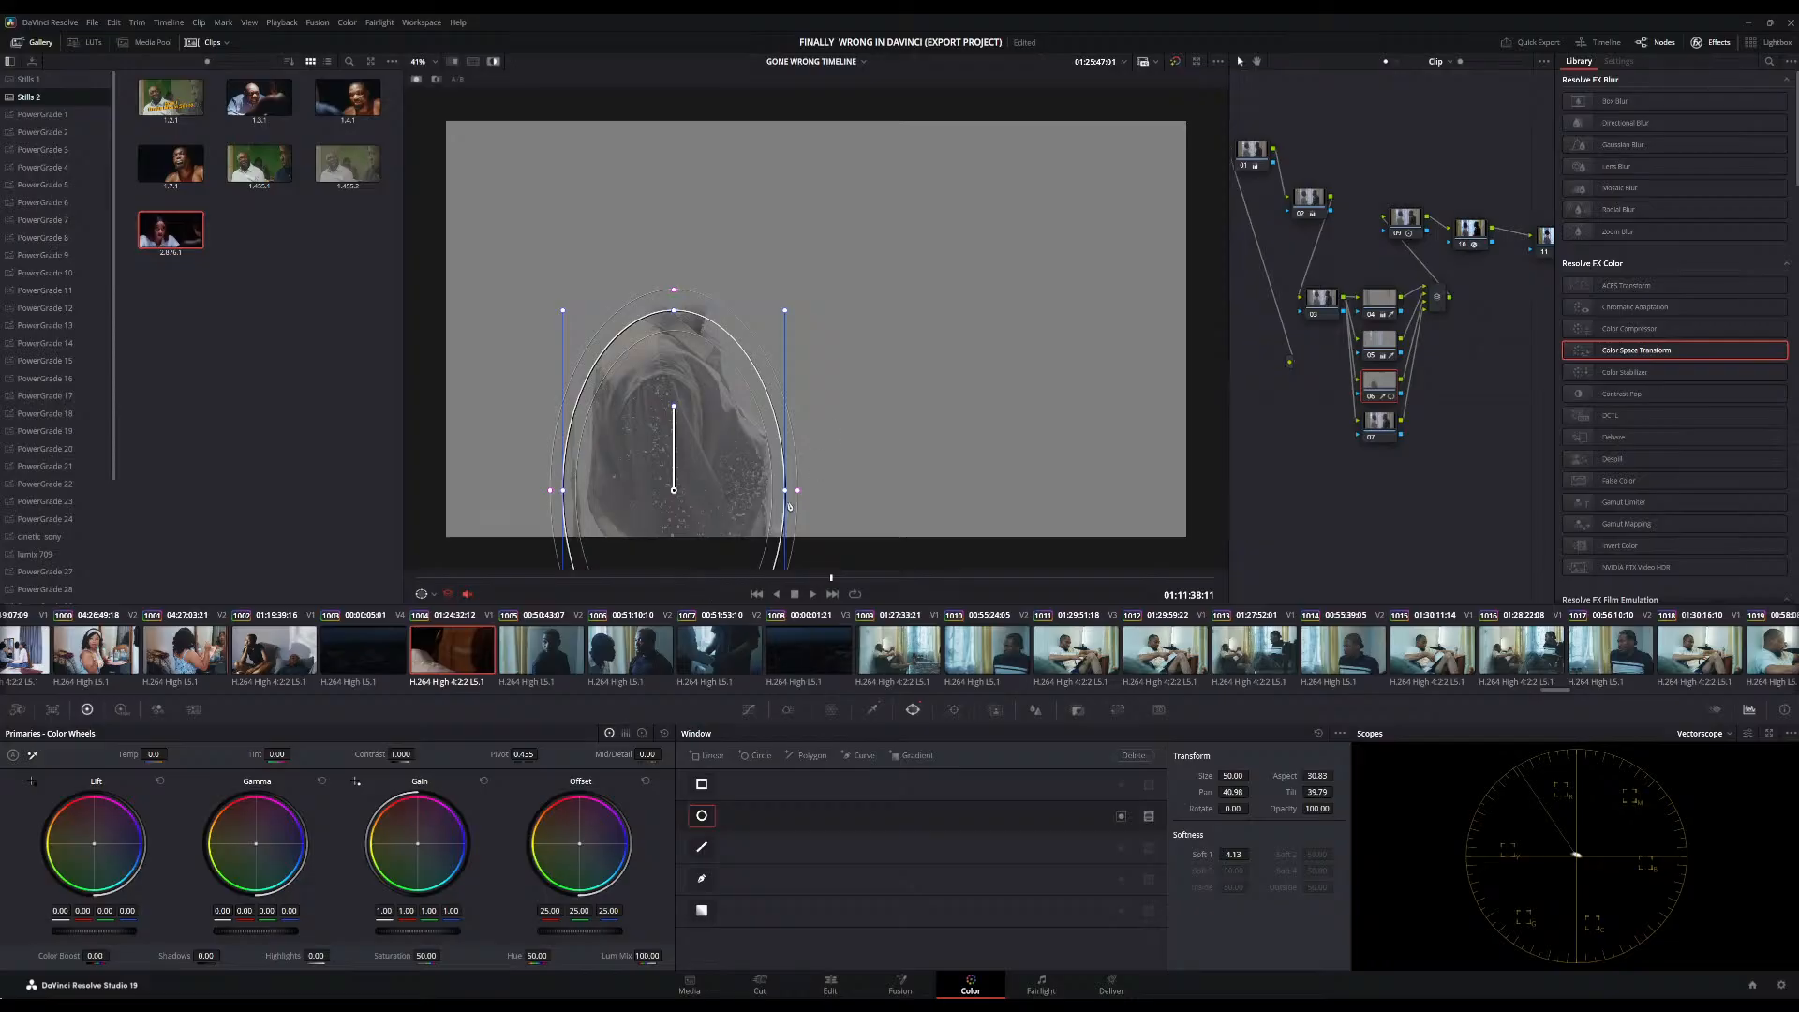
pyautogui.moveTo(798, 487); pyautogui.dragTo(738, 492)
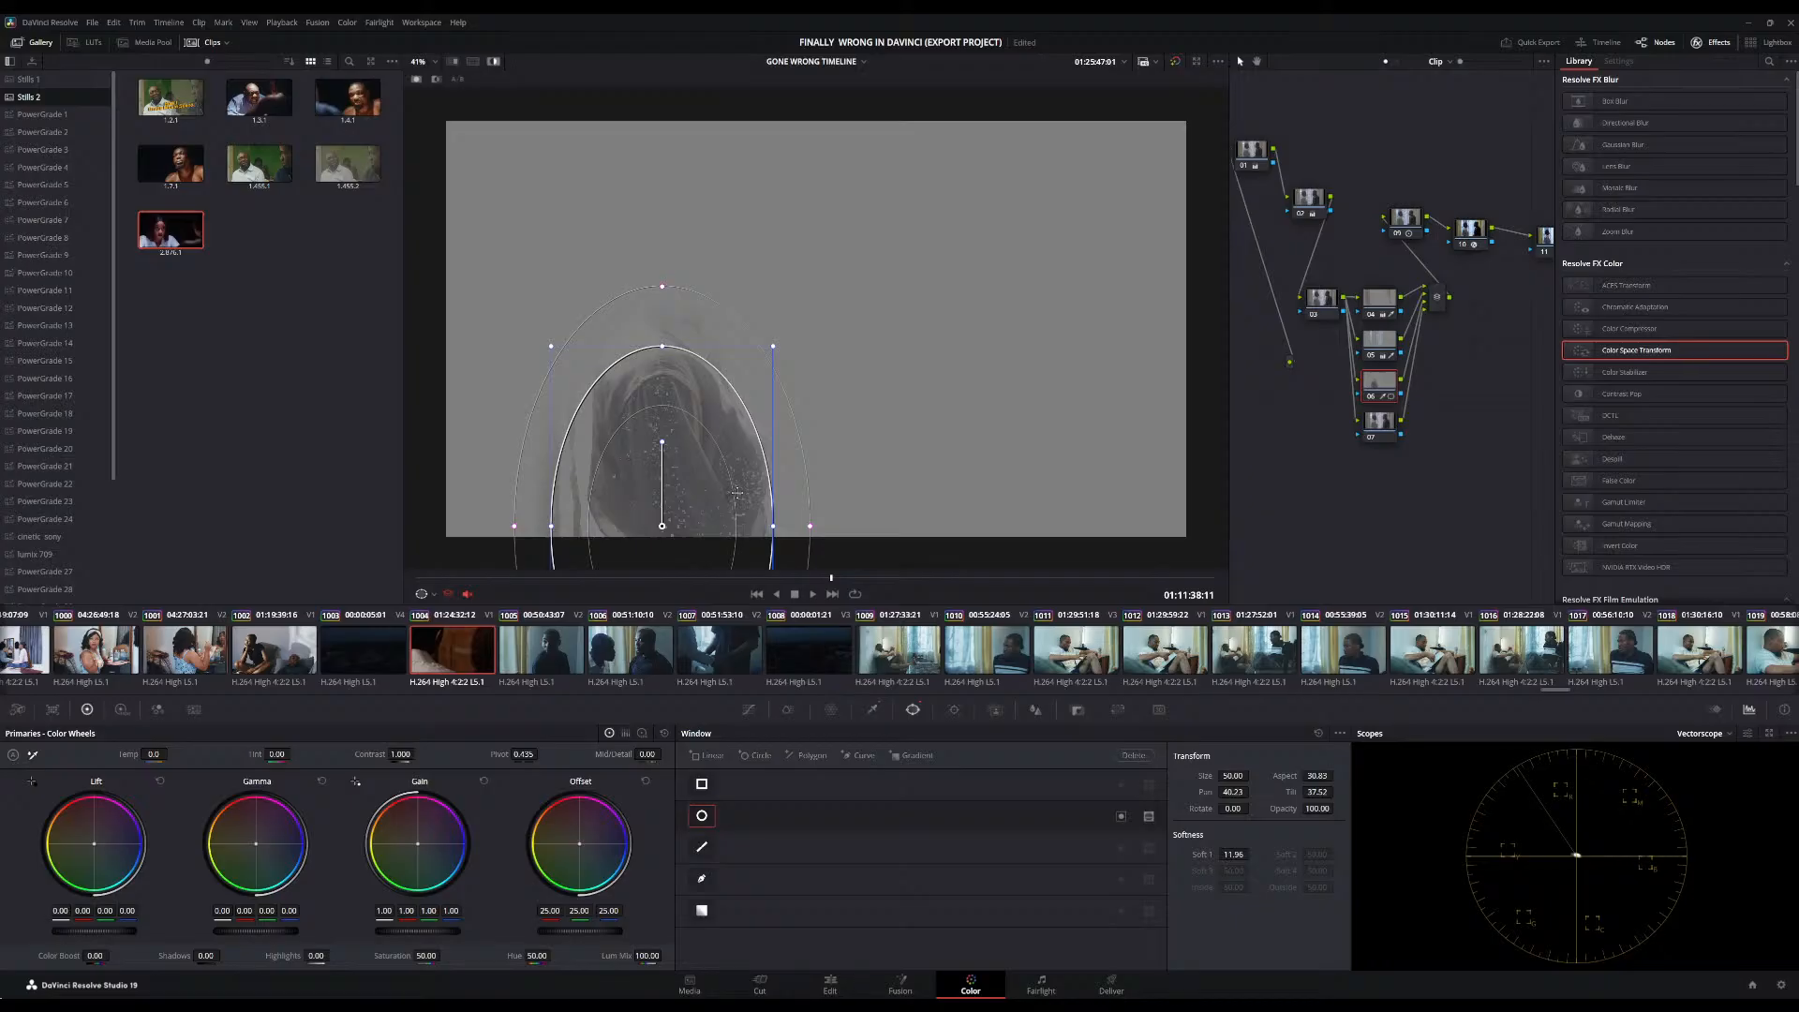
pyautogui.moveTo(560, 524)
pyautogui.mouseDown()
pyautogui.moveTo(700, 486)
pyautogui.moveTo(588, 514)
pyautogui.mouseUp()
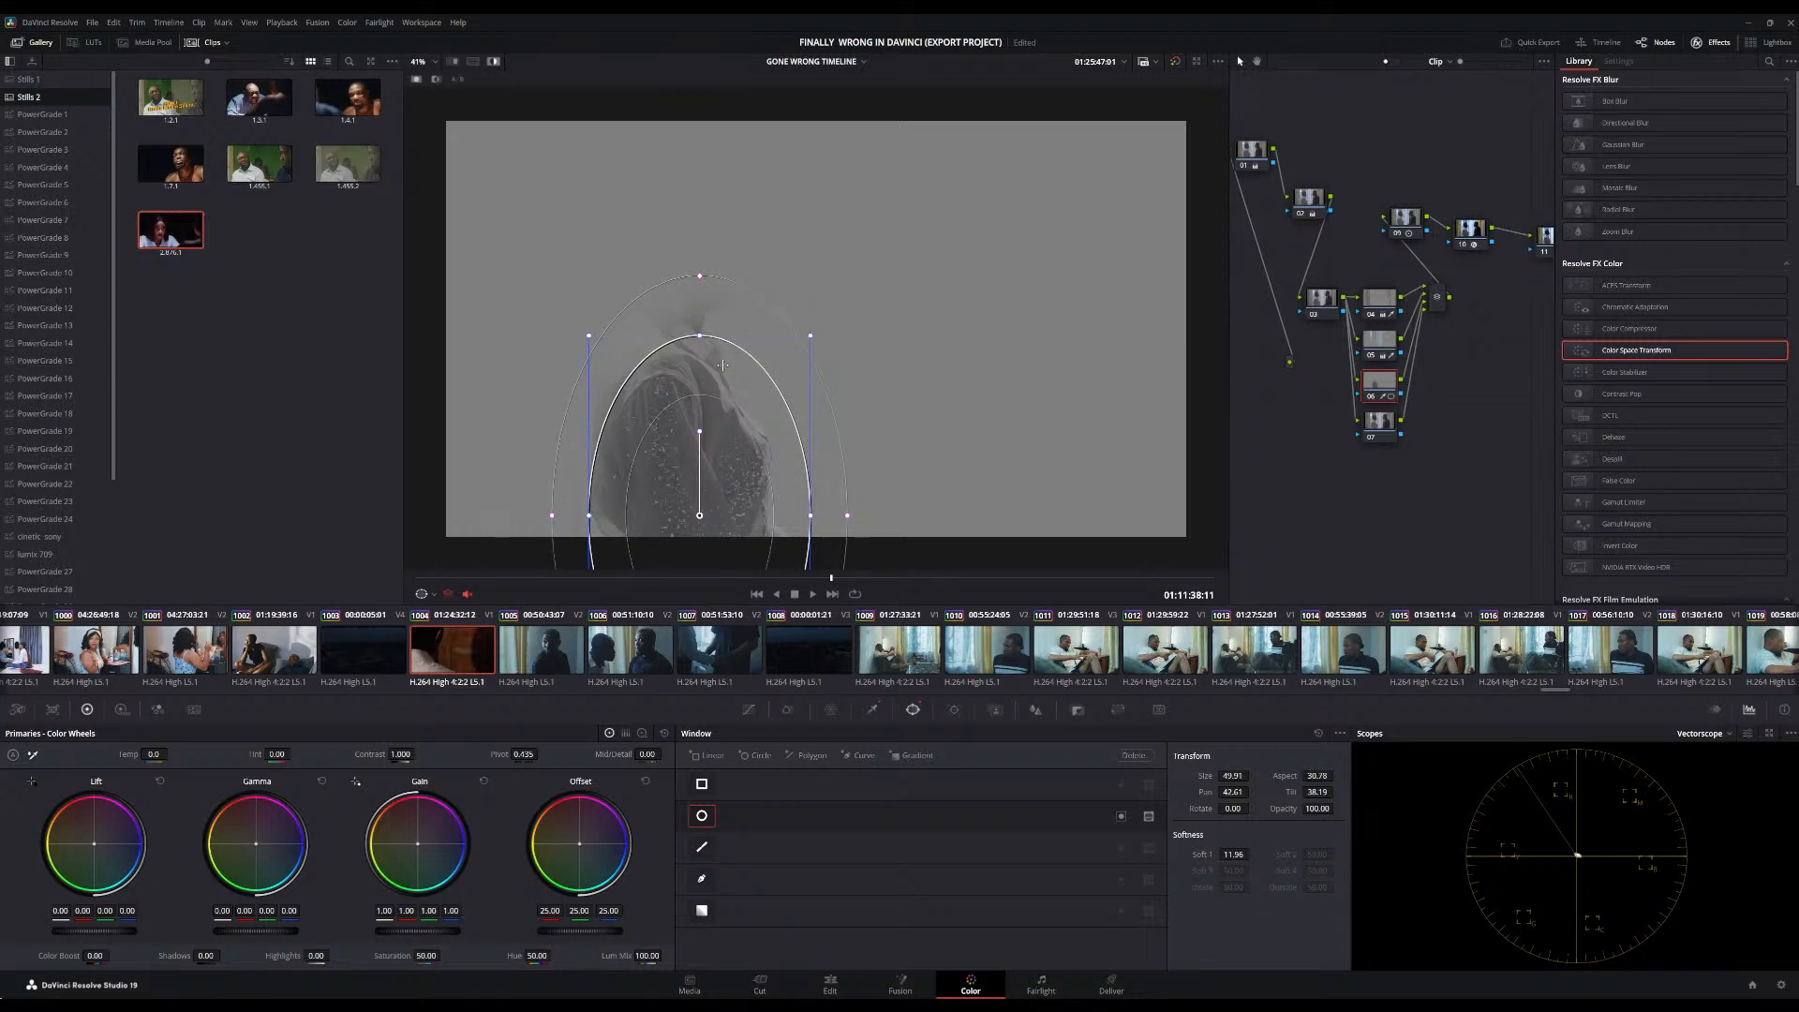
pyautogui.moveTo(723, 365); pyautogui.dragTo(688, 351)
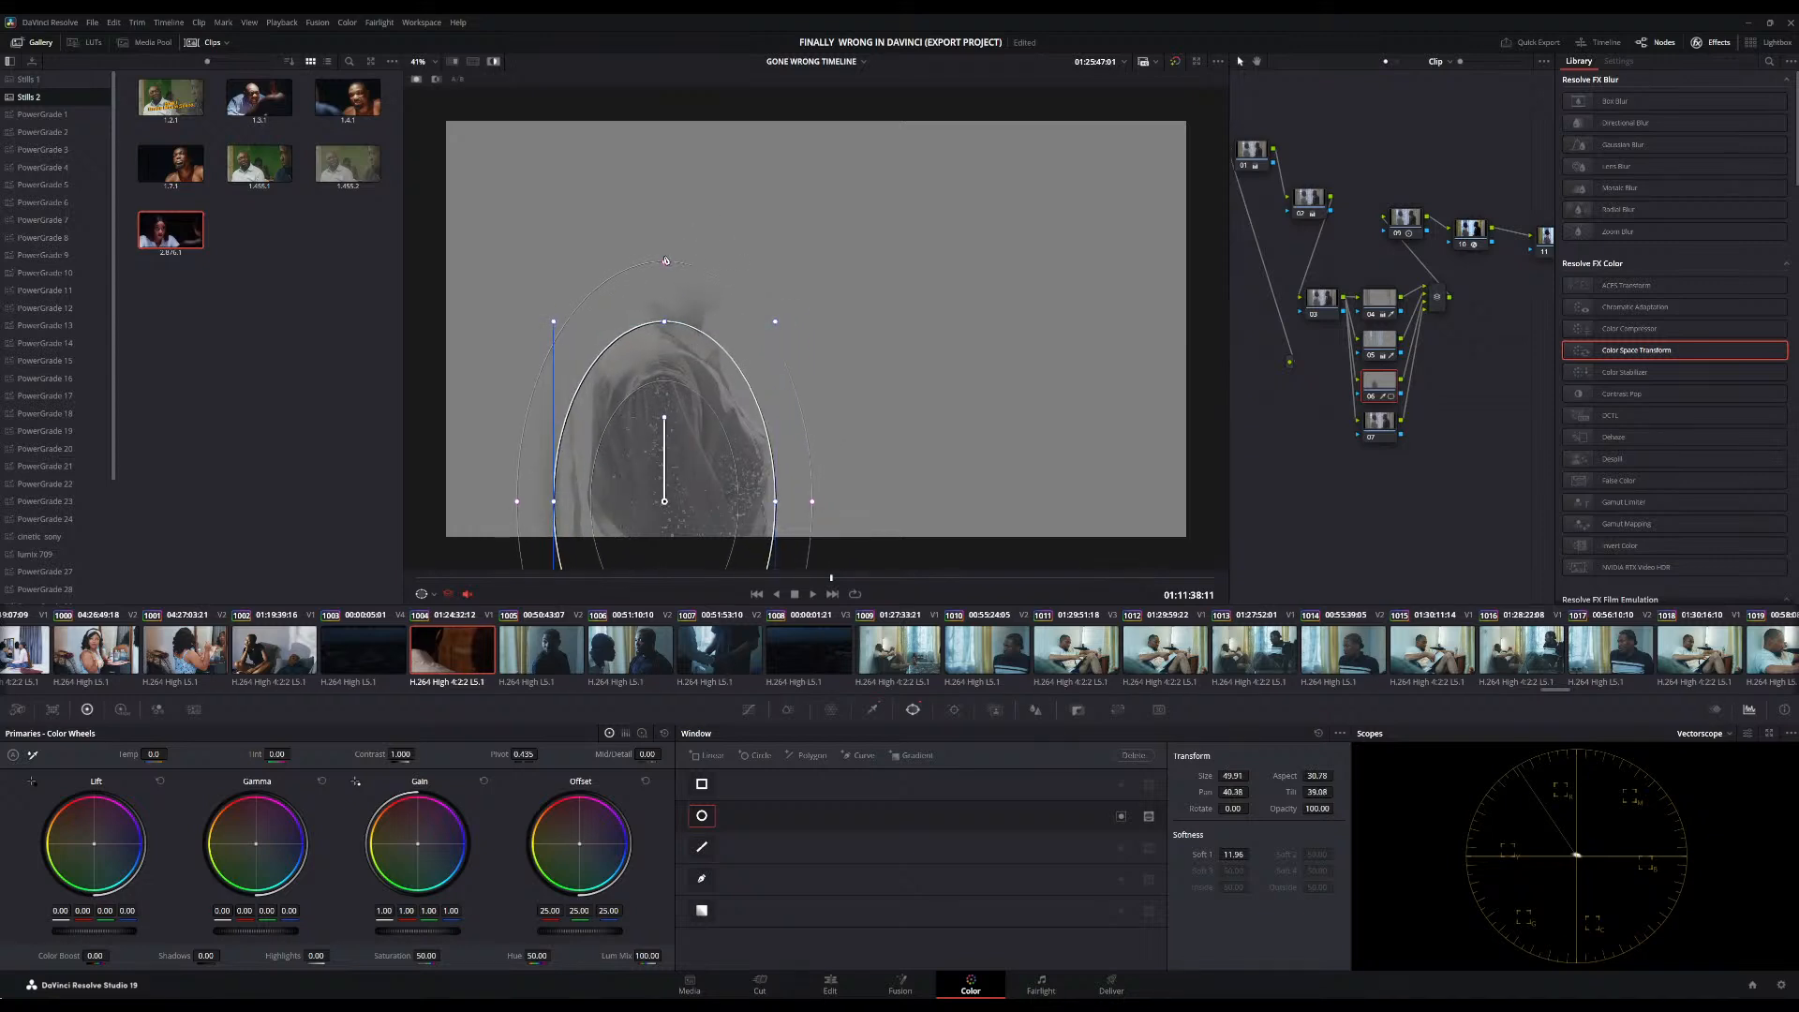
pyautogui.moveTo(665, 262); pyautogui.dragTo(665, 305)
pyautogui.moveTo(683, 400); pyautogui.dragTo(704, 399)
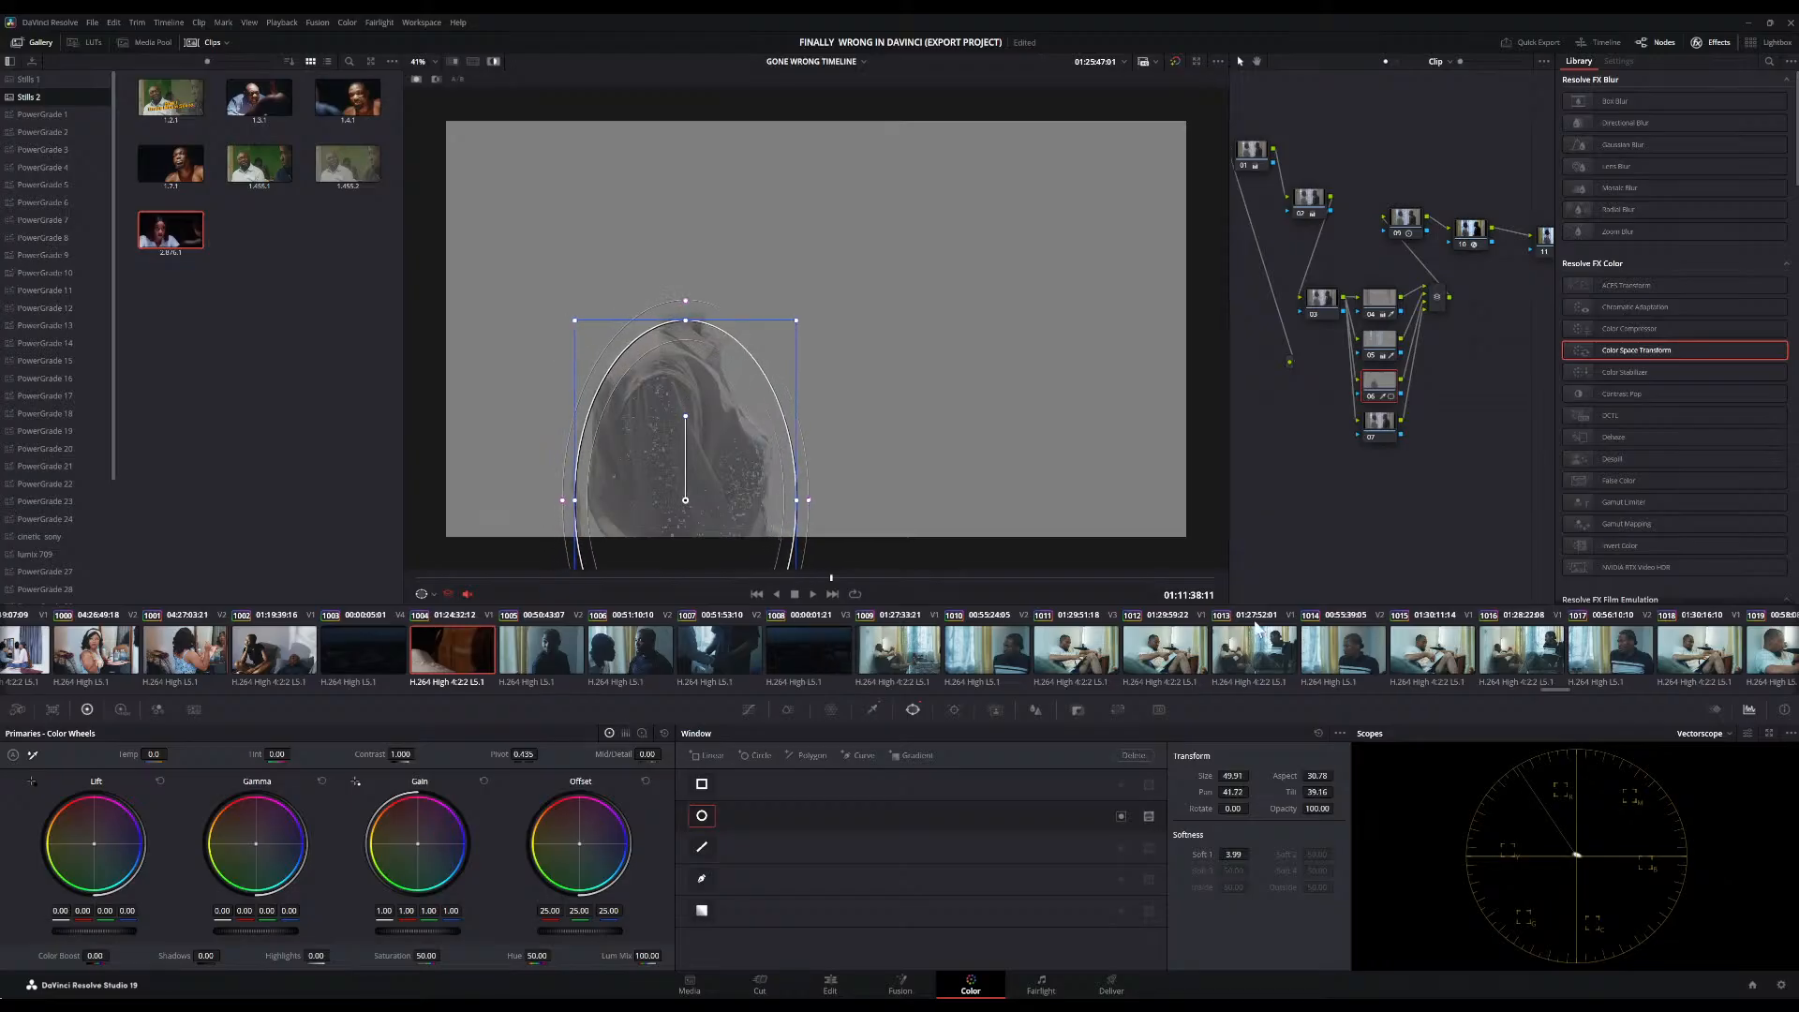
# Track the shirt's circular window forward and backward through the clip
pyautogui.click(954, 711)
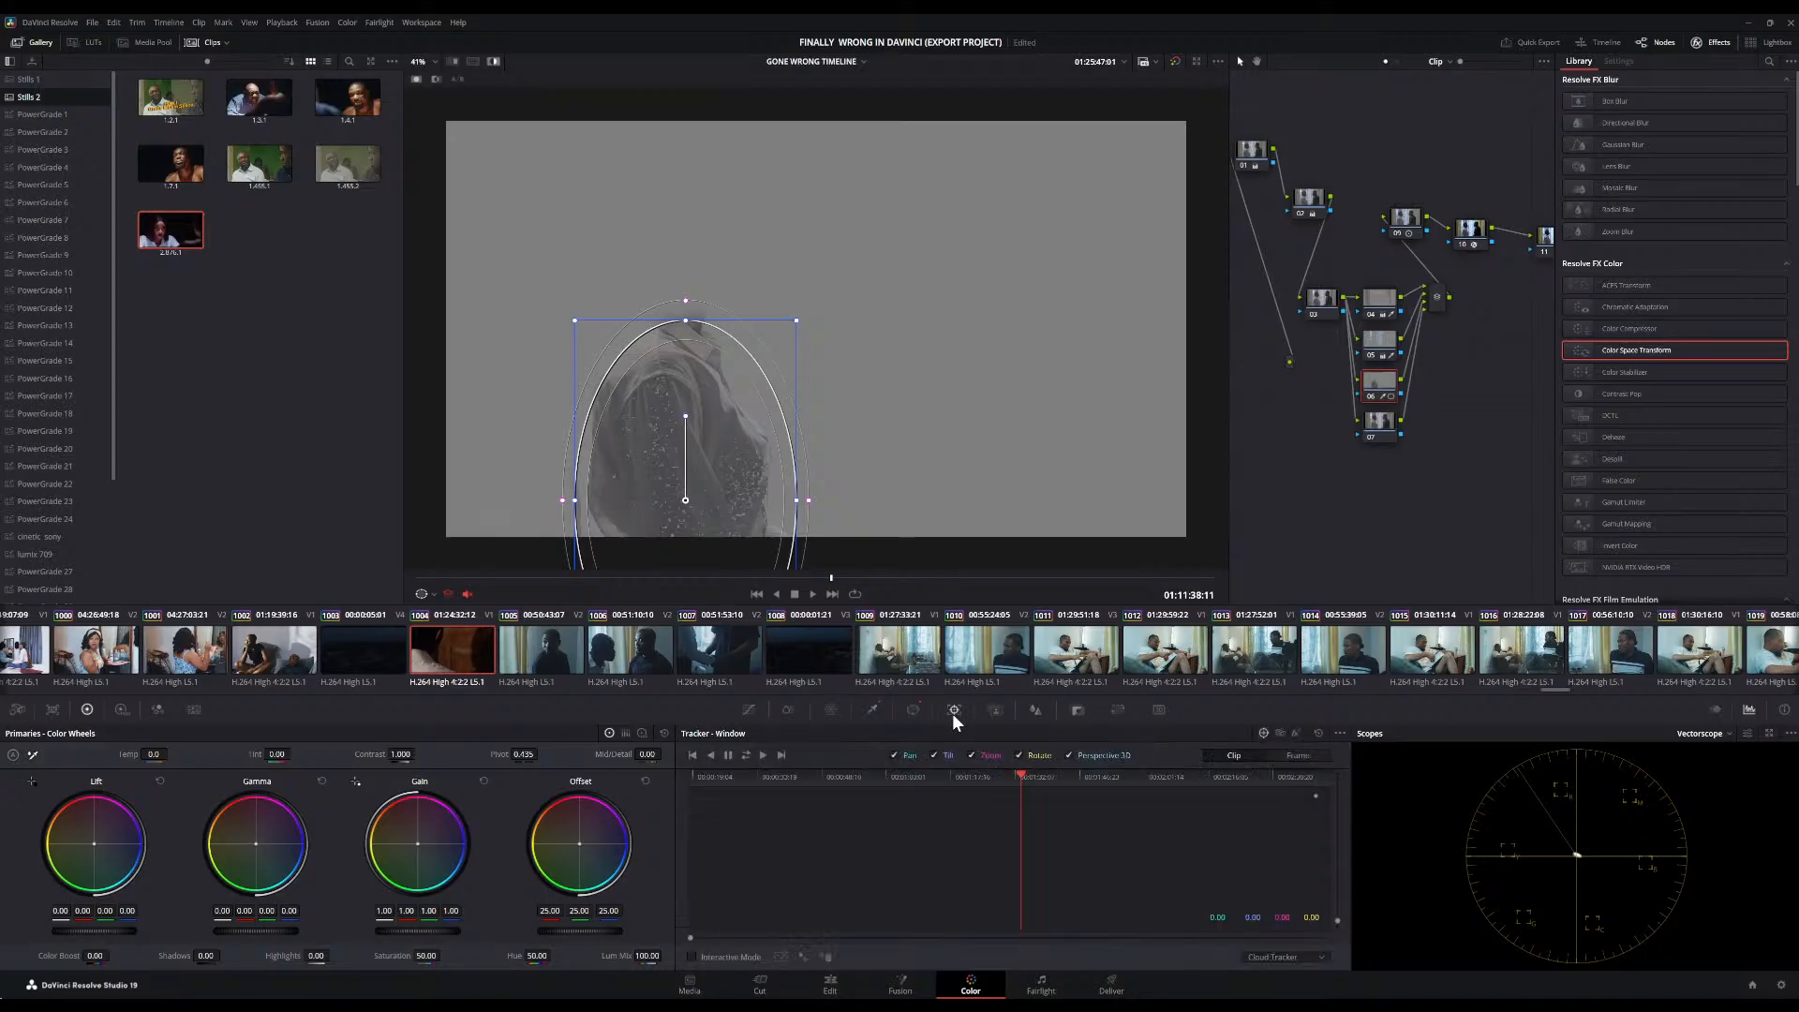
pyautogui.click(747, 755)
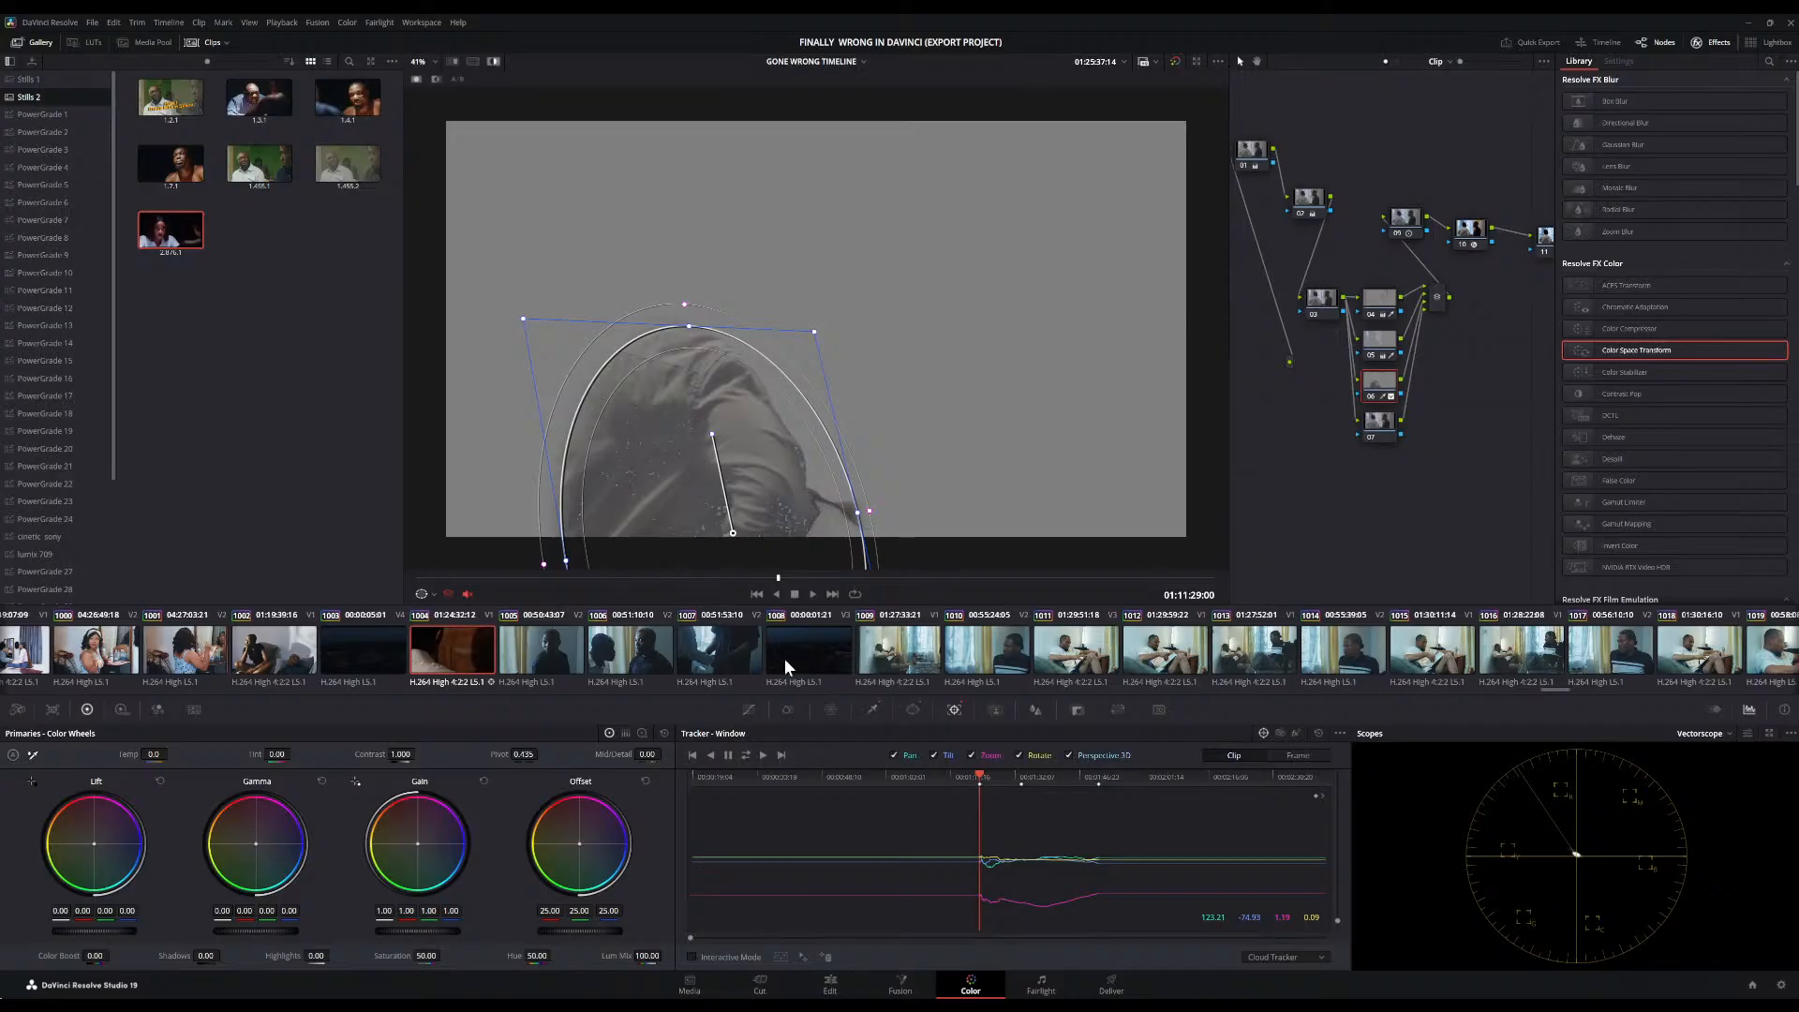
pyautogui.scroll(-4, 718, 413)
pyautogui.scroll(4, 718, 413)
# Raise the tracked window over the shirt on an earlier frame, turn off the highlight view, and widen the window around the woman's torso
pyautogui.click(705, 577)
pyautogui.moveTo(745, 438); pyautogui.dragTo(739, 385)
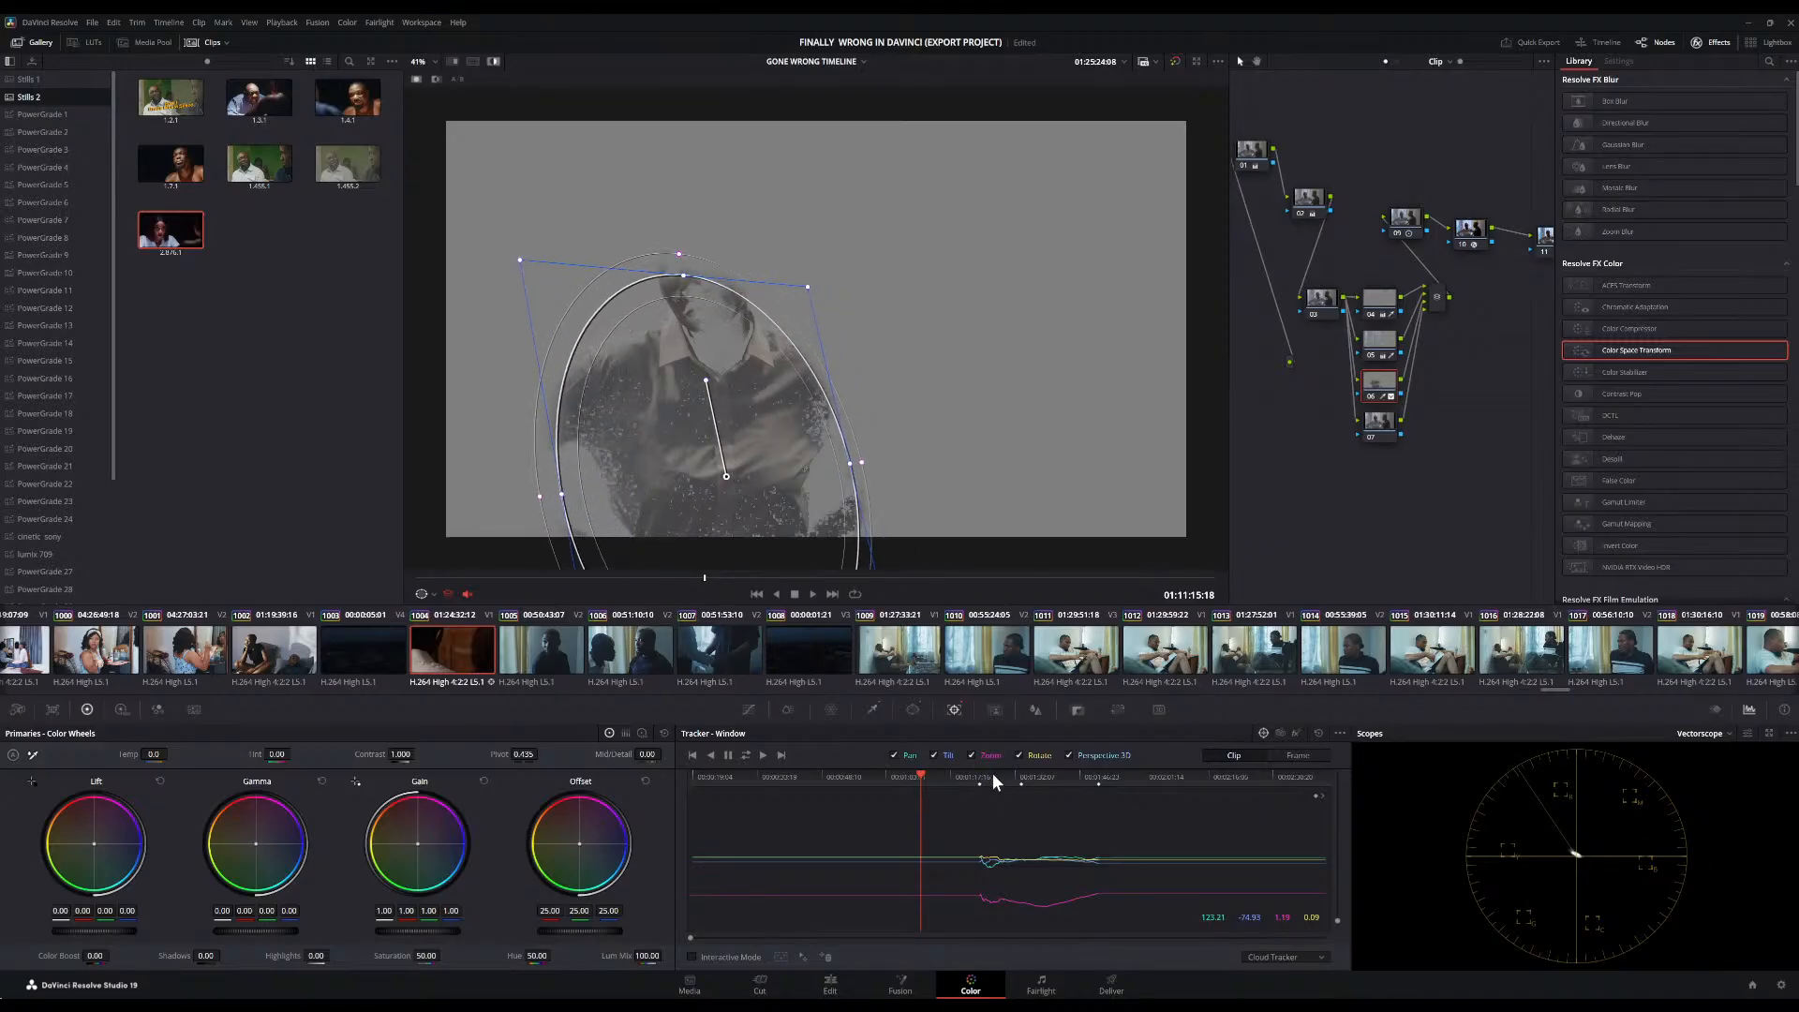
pyautogui.click(1033, 778)
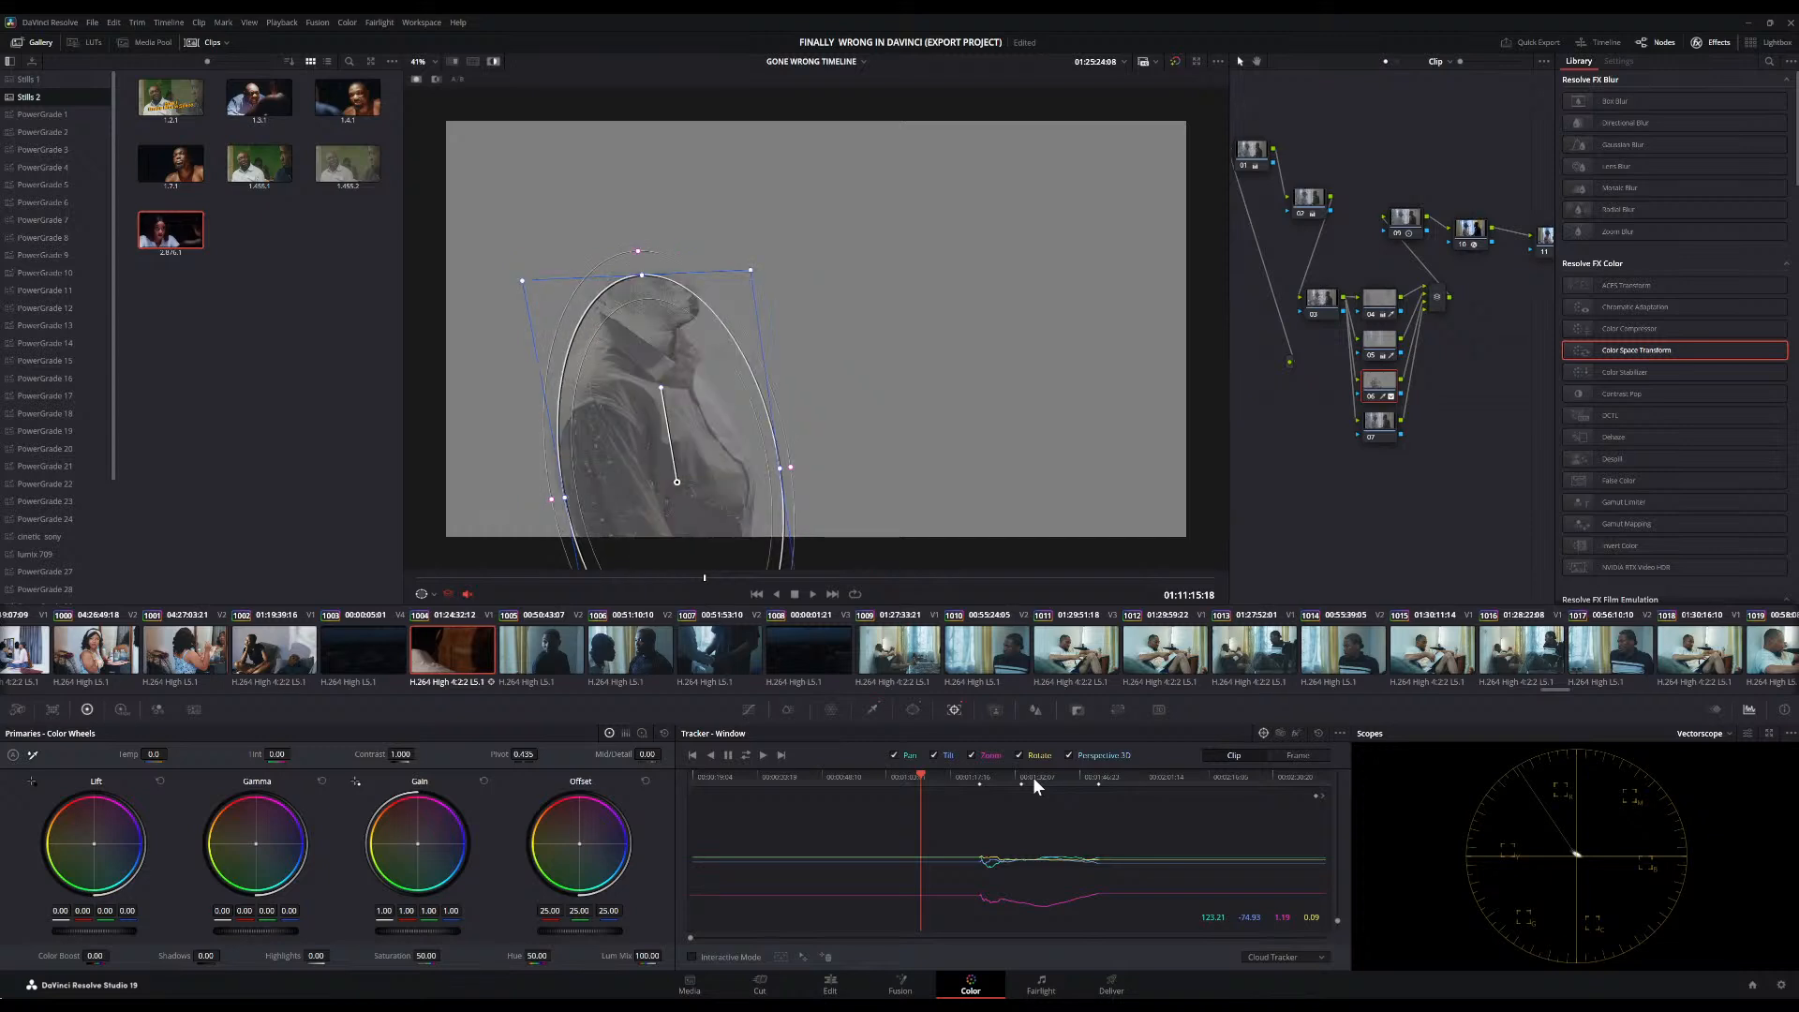
pyautogui.click(495, 63)
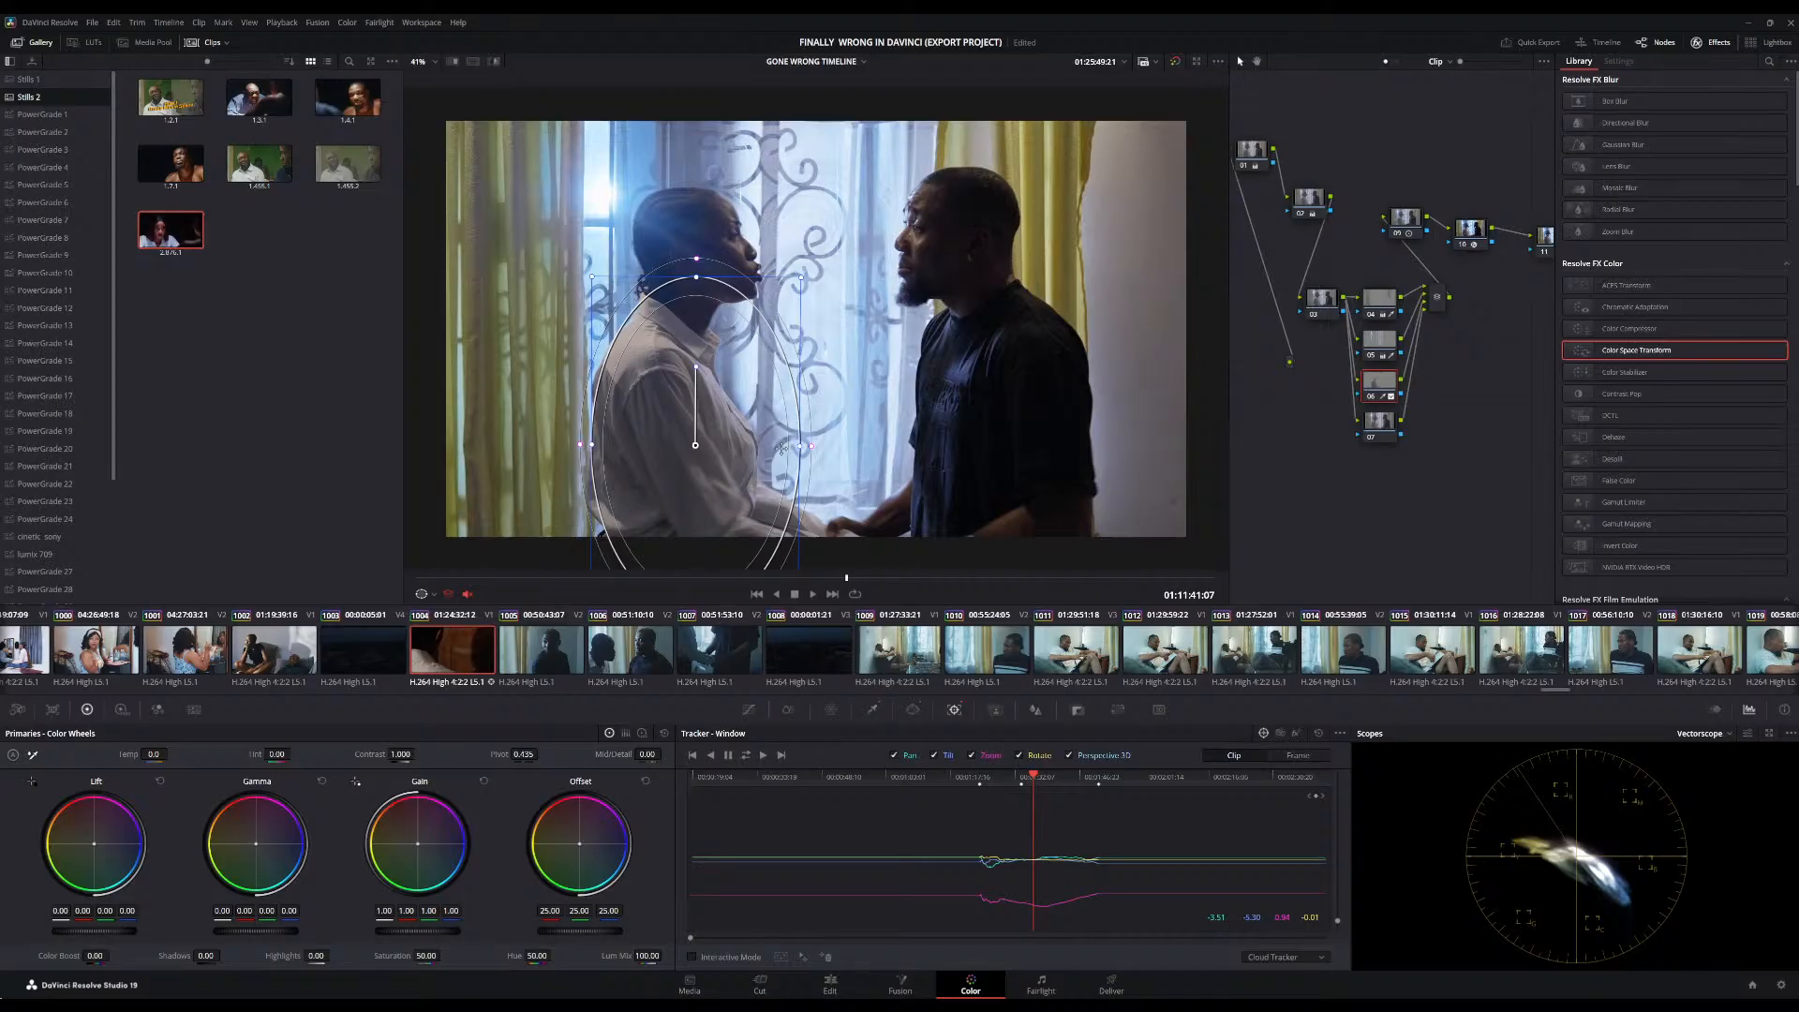
pyautogui.moveTo(796, 448); pyautogui.dragTo(817, 480)
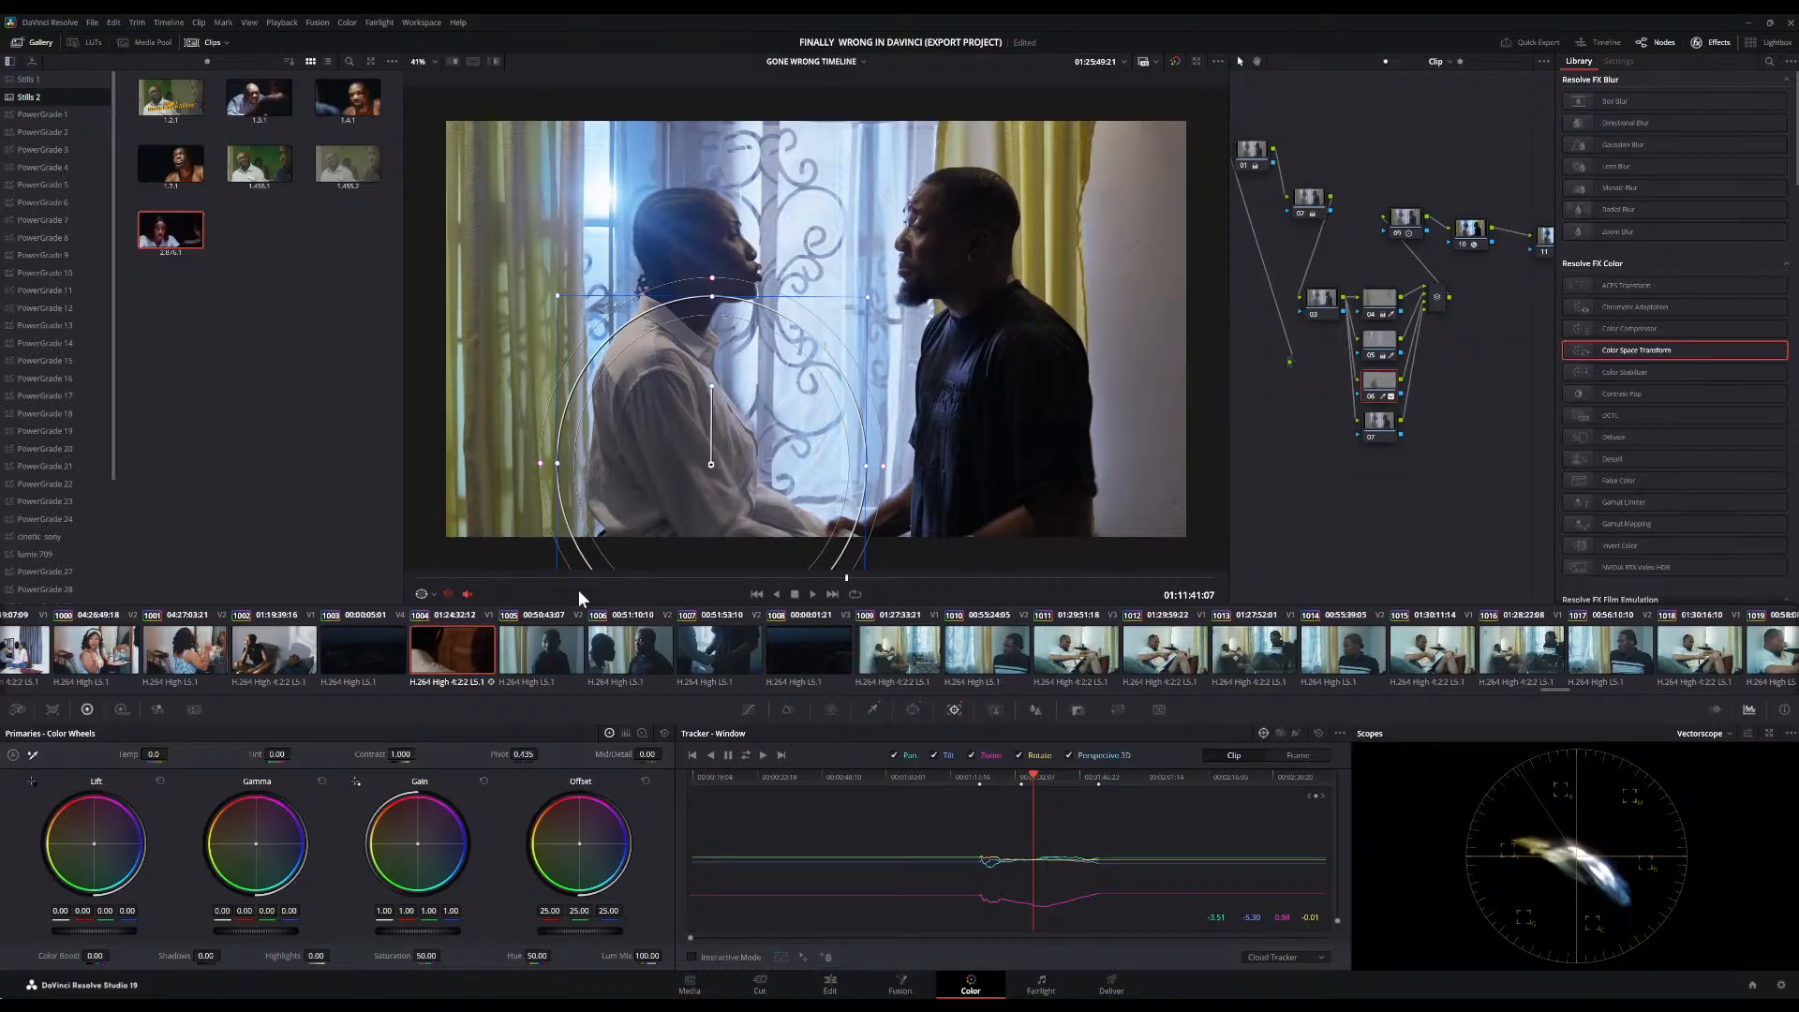
# Cool the shirt on node 06 with gain at 0.97, 1.00, 1.06 and a blue offset shift, and set matte blur radius 168.7 and denoise 22.0
pyautogui.click(751, 711)
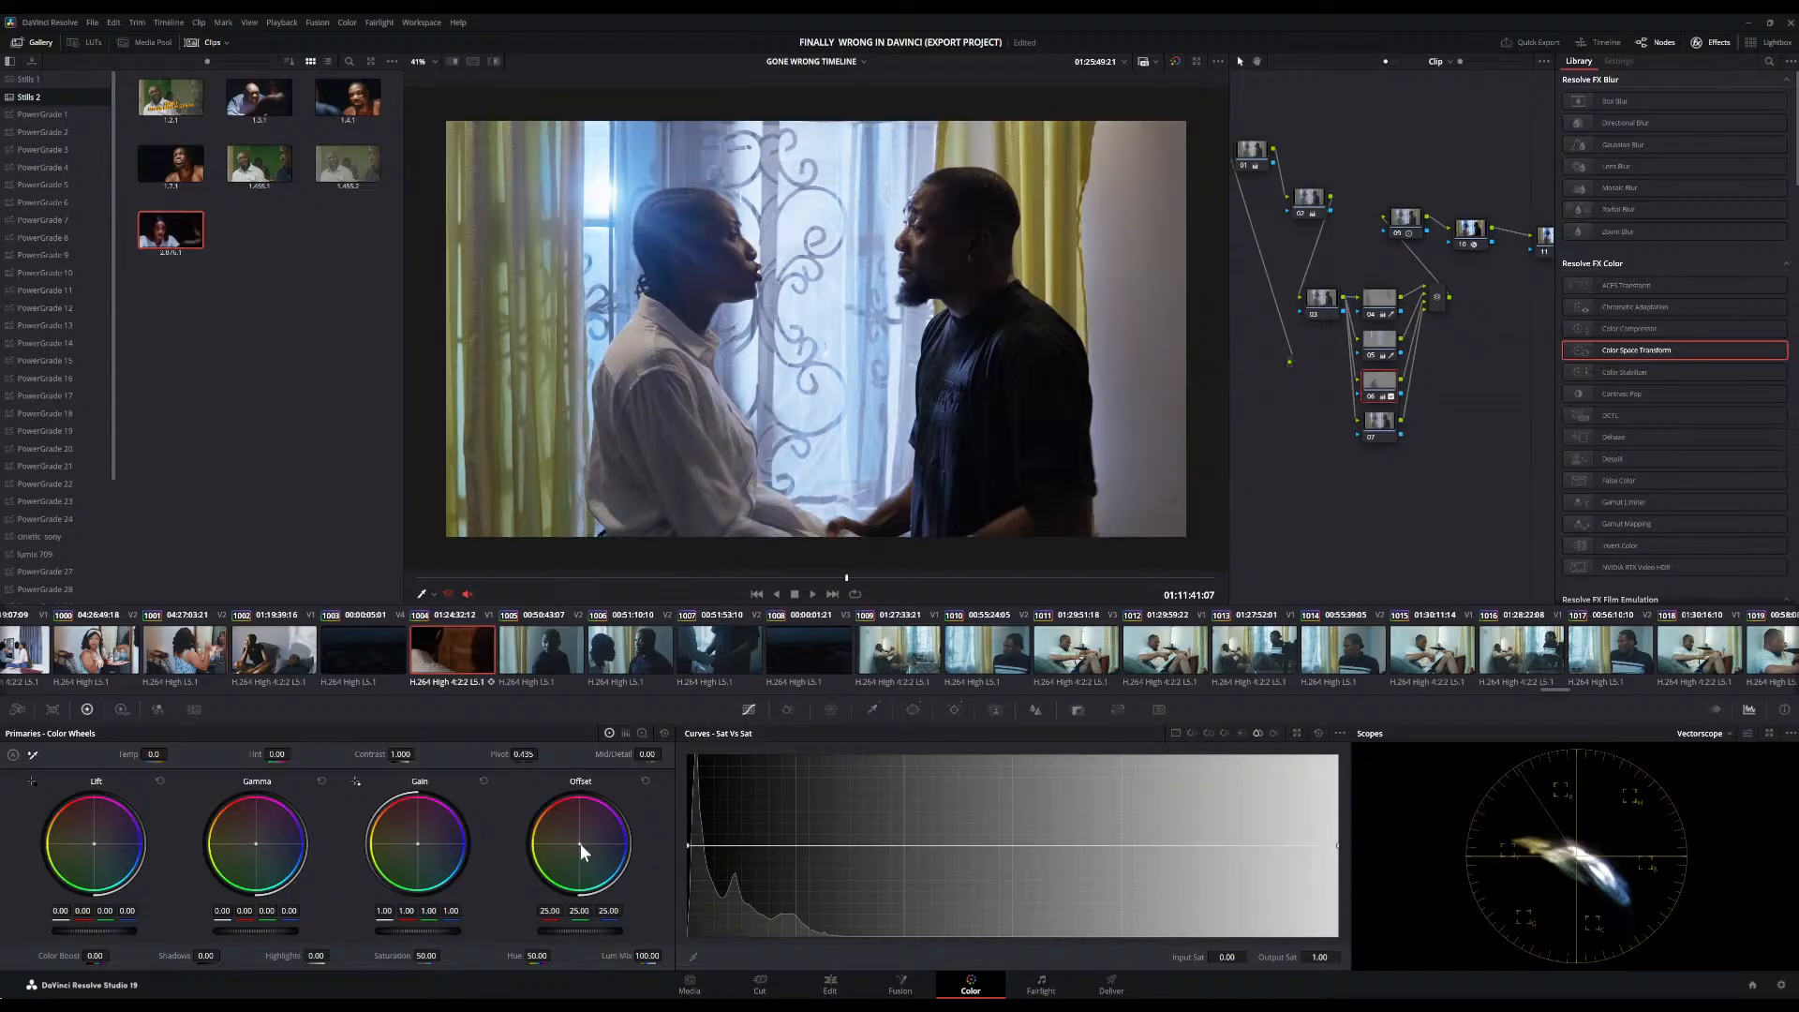
pyautogui.moveTo(445, 851); pyautogui.dragTo(446, 852)
pyautogui.doubleClick(418, 844)
pyautogui.moveTo(418, 843); pyautogui.dragTo(419, 844)
pyautogui.doubleClick(418, 844)
pyautogui.moveTo(418, 844); pyautogui.dragTo(418, 844)
pyautogui.moveTo(418, 845); pyautogui.dragTo(580, 844)
pyautogui.moveTo(418, 841); pyautogui.dragTo(418, 846)
pyautogui.click(876, 710)
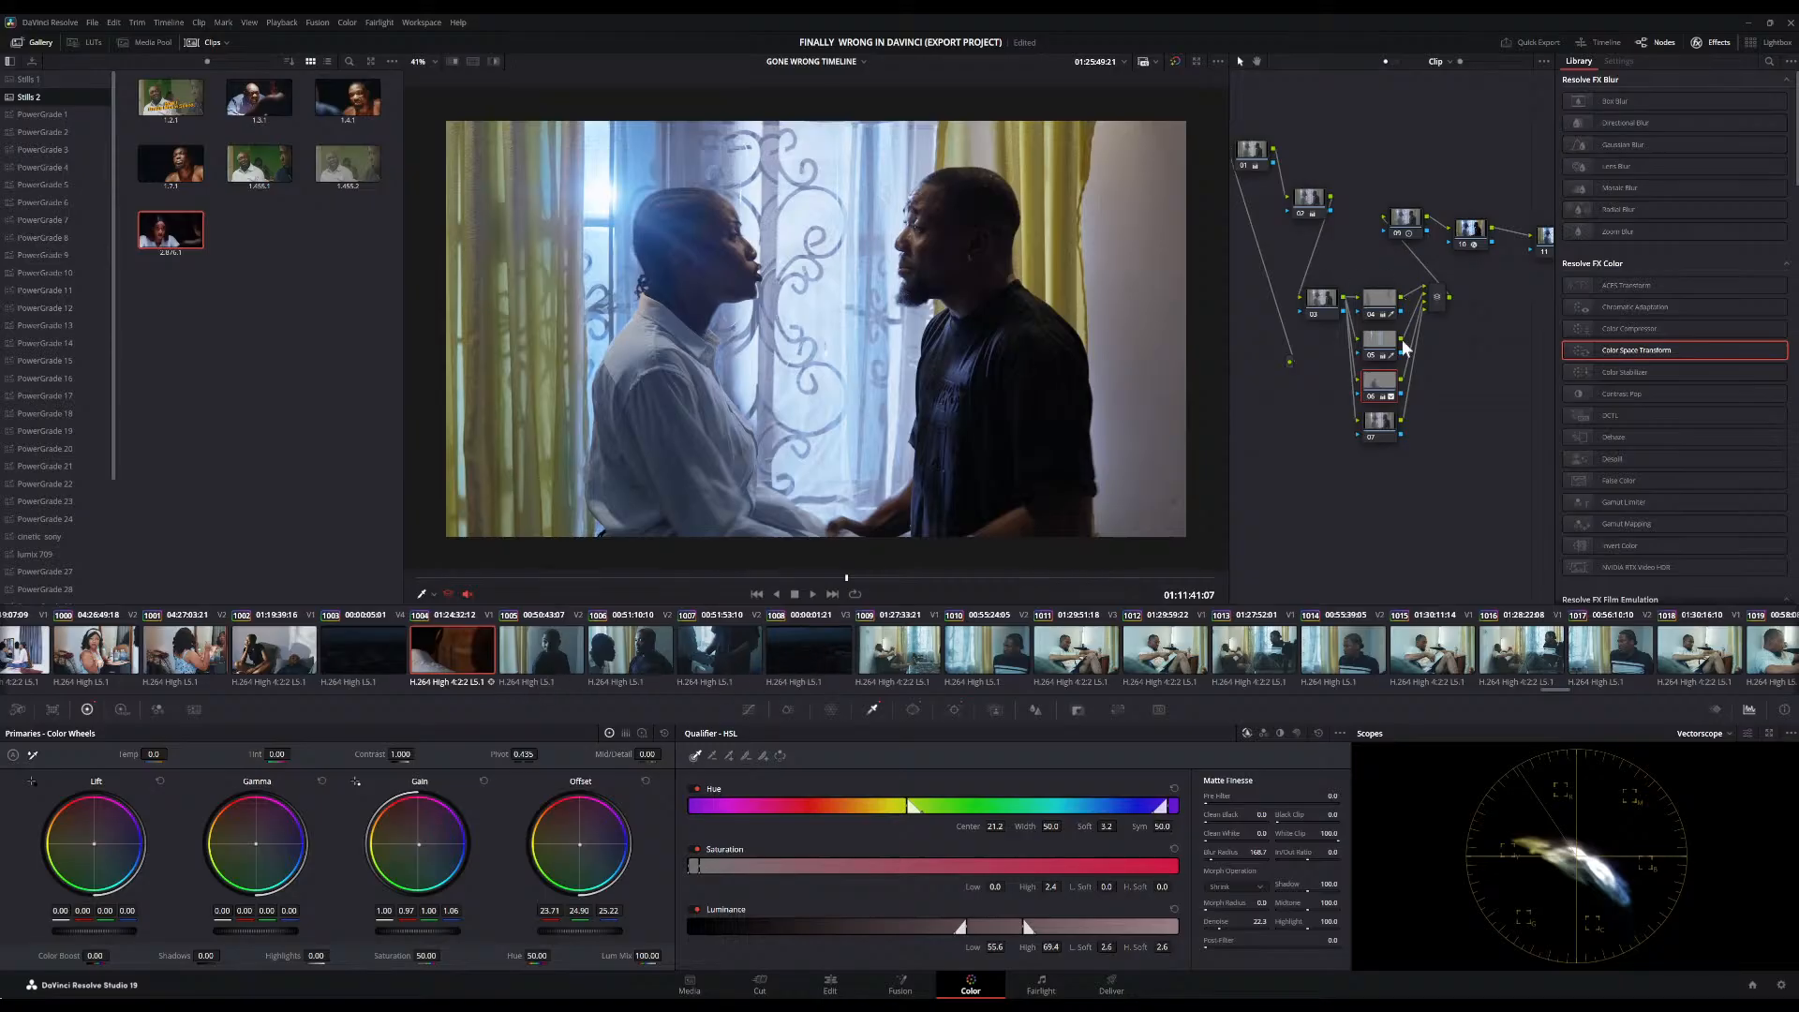
# On node 07, sample the skin tones on the man's and woman's faces with the HSL qualifier in highlight view
pyautogui.click(1375, 427)
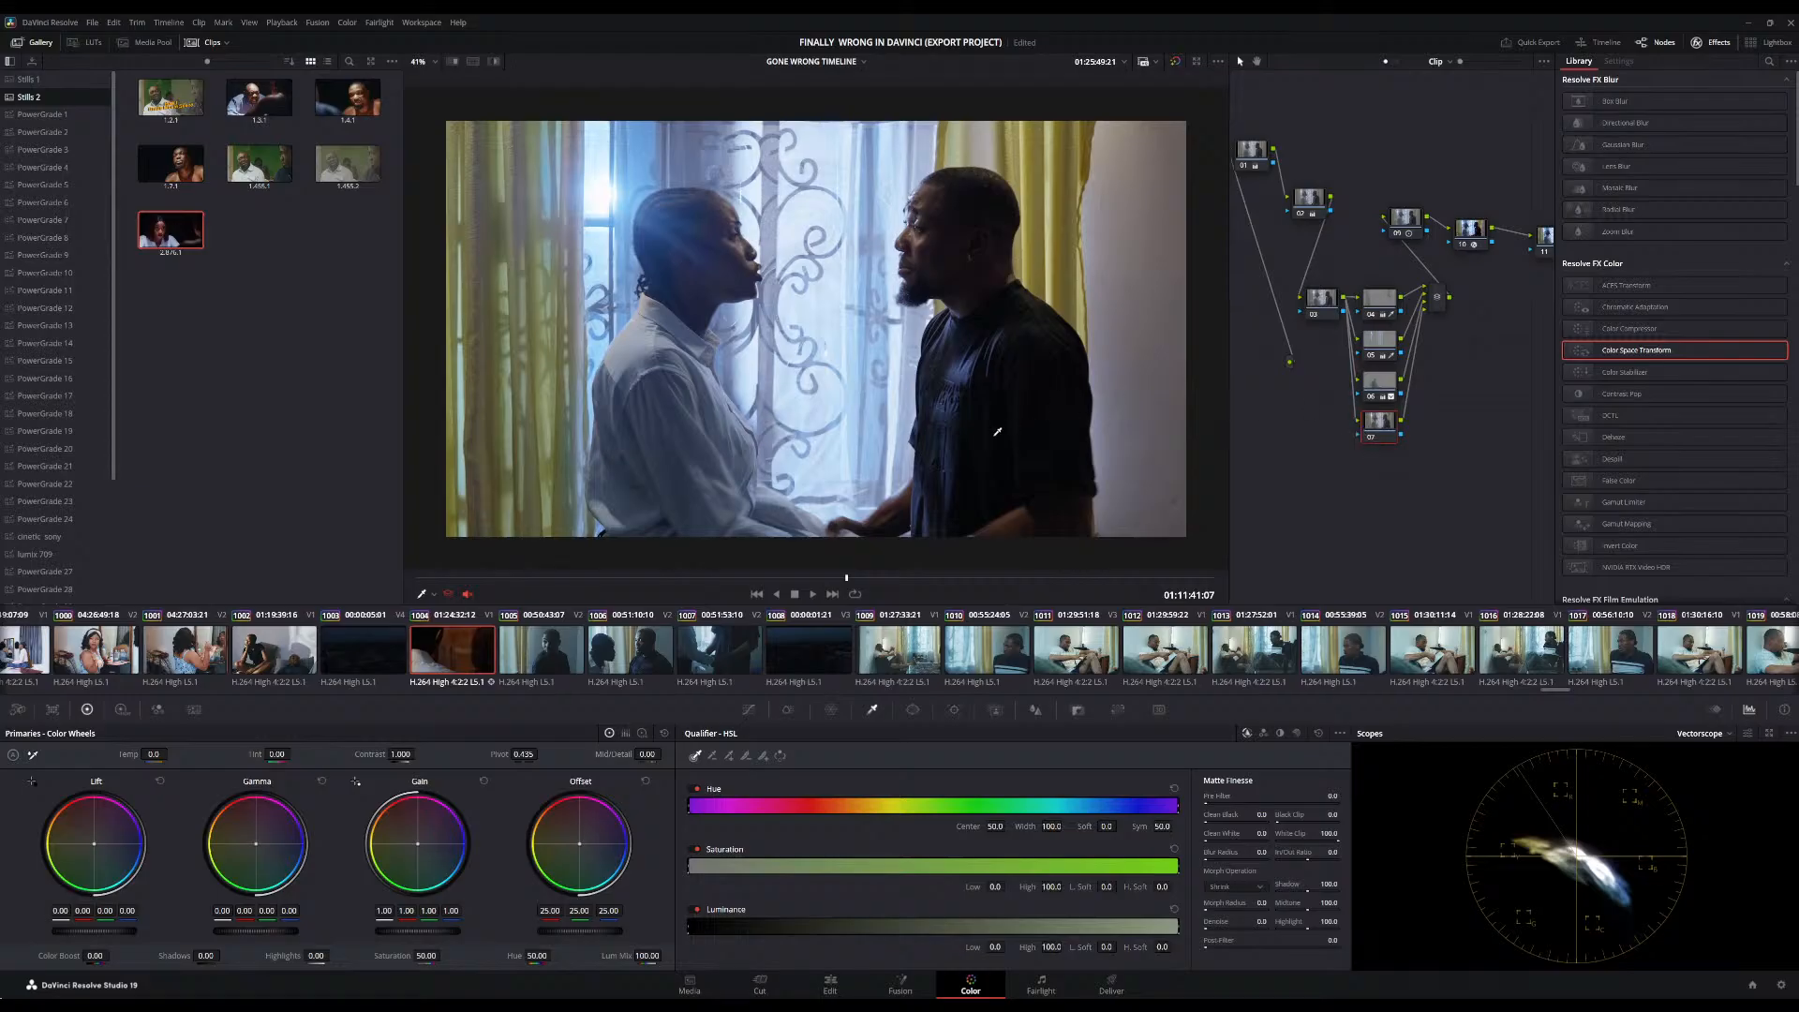
pyautogui.click(921, 235)
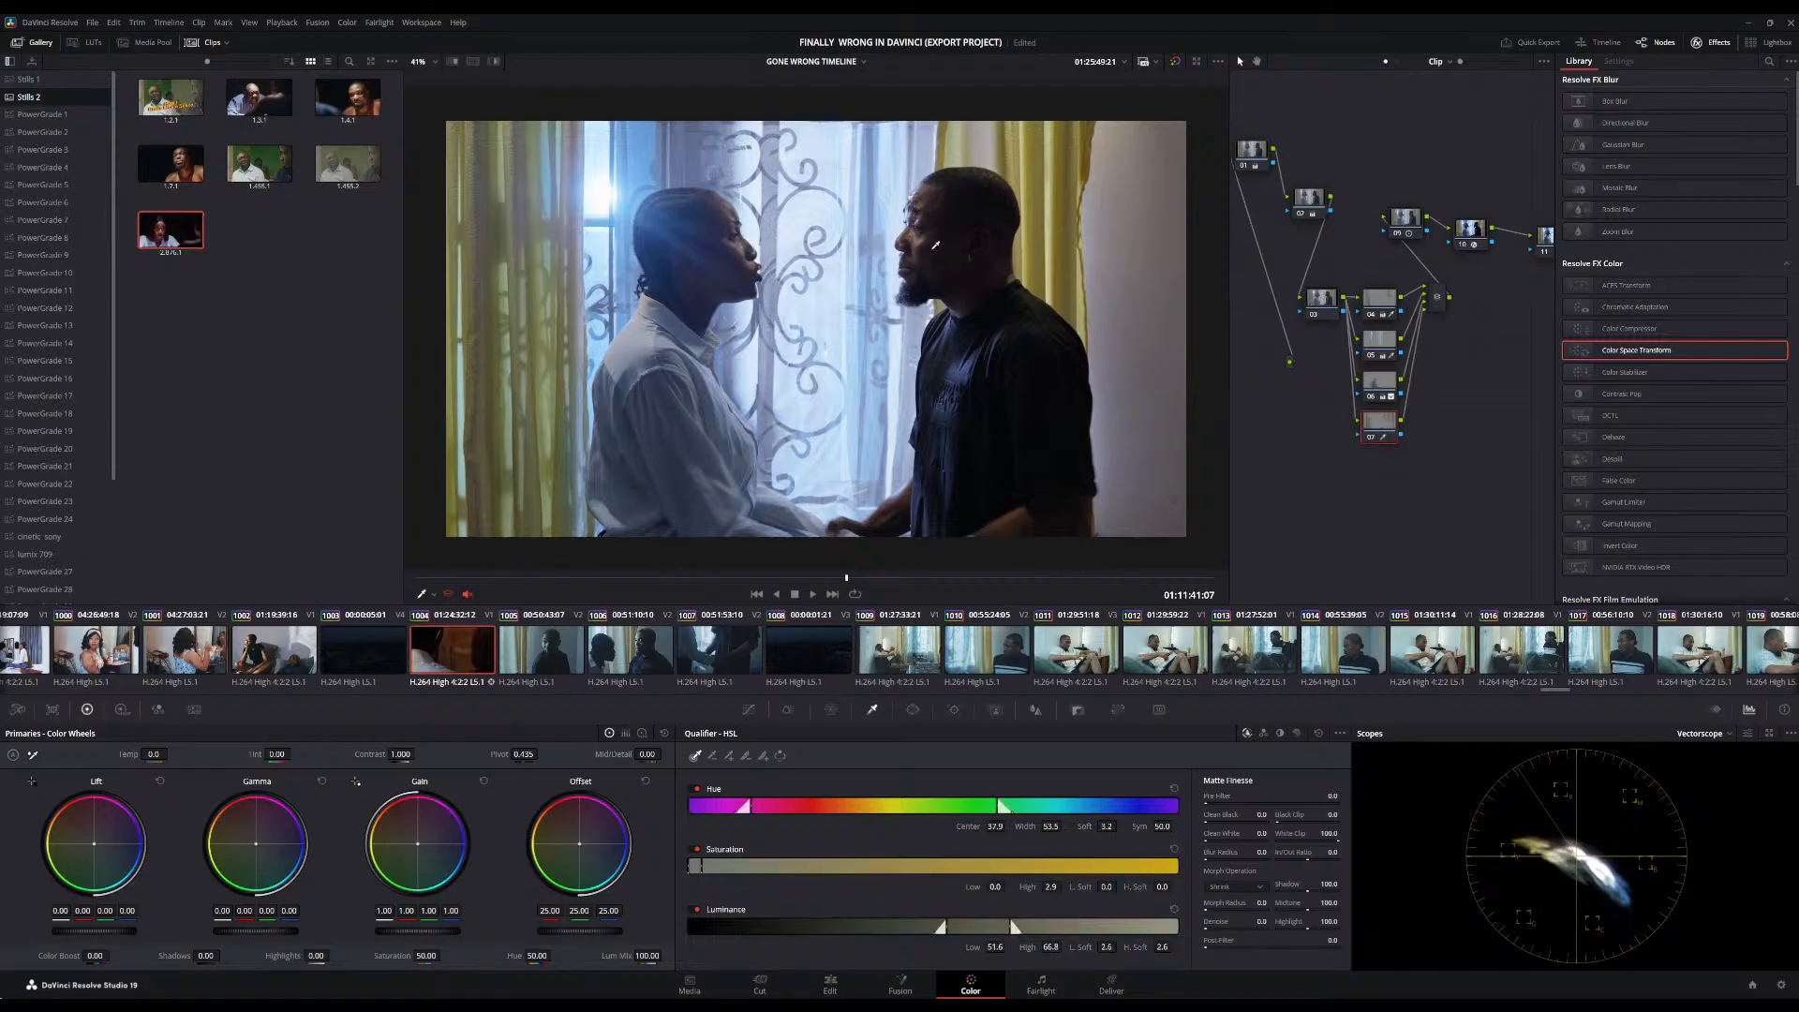
pyautogui.click(495, 61)
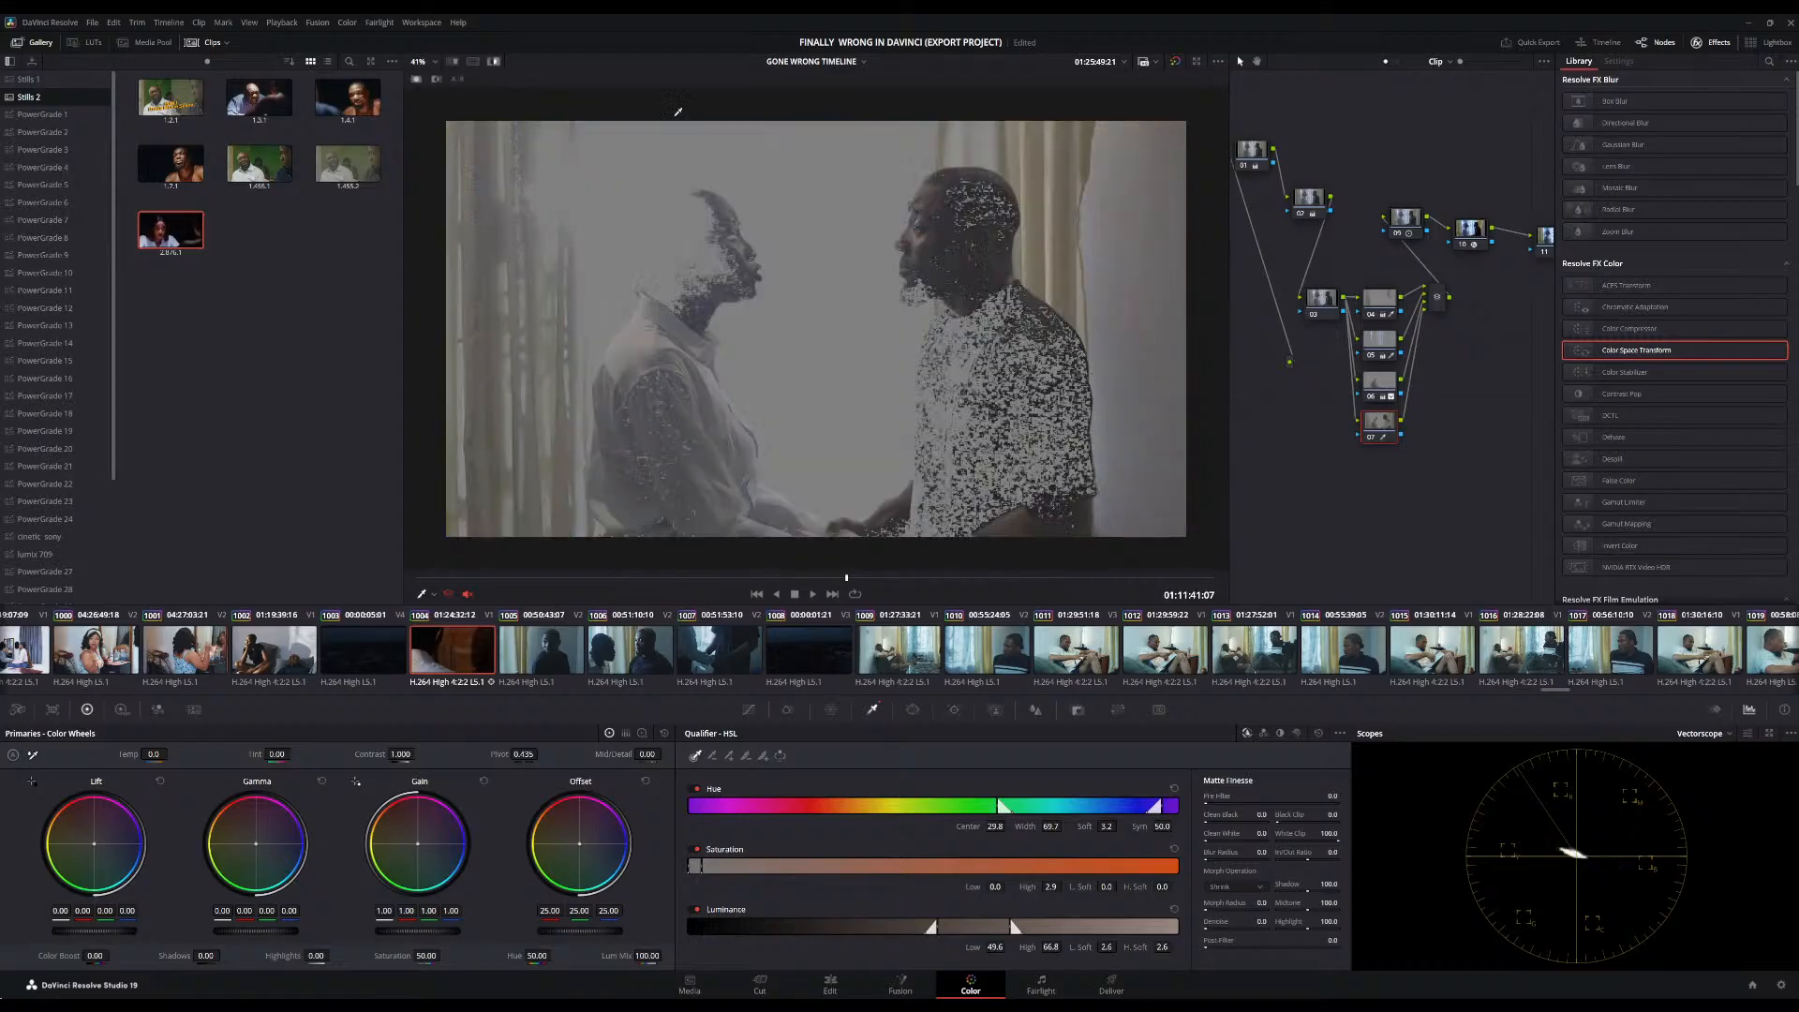
pyautogui.click(722, 239)
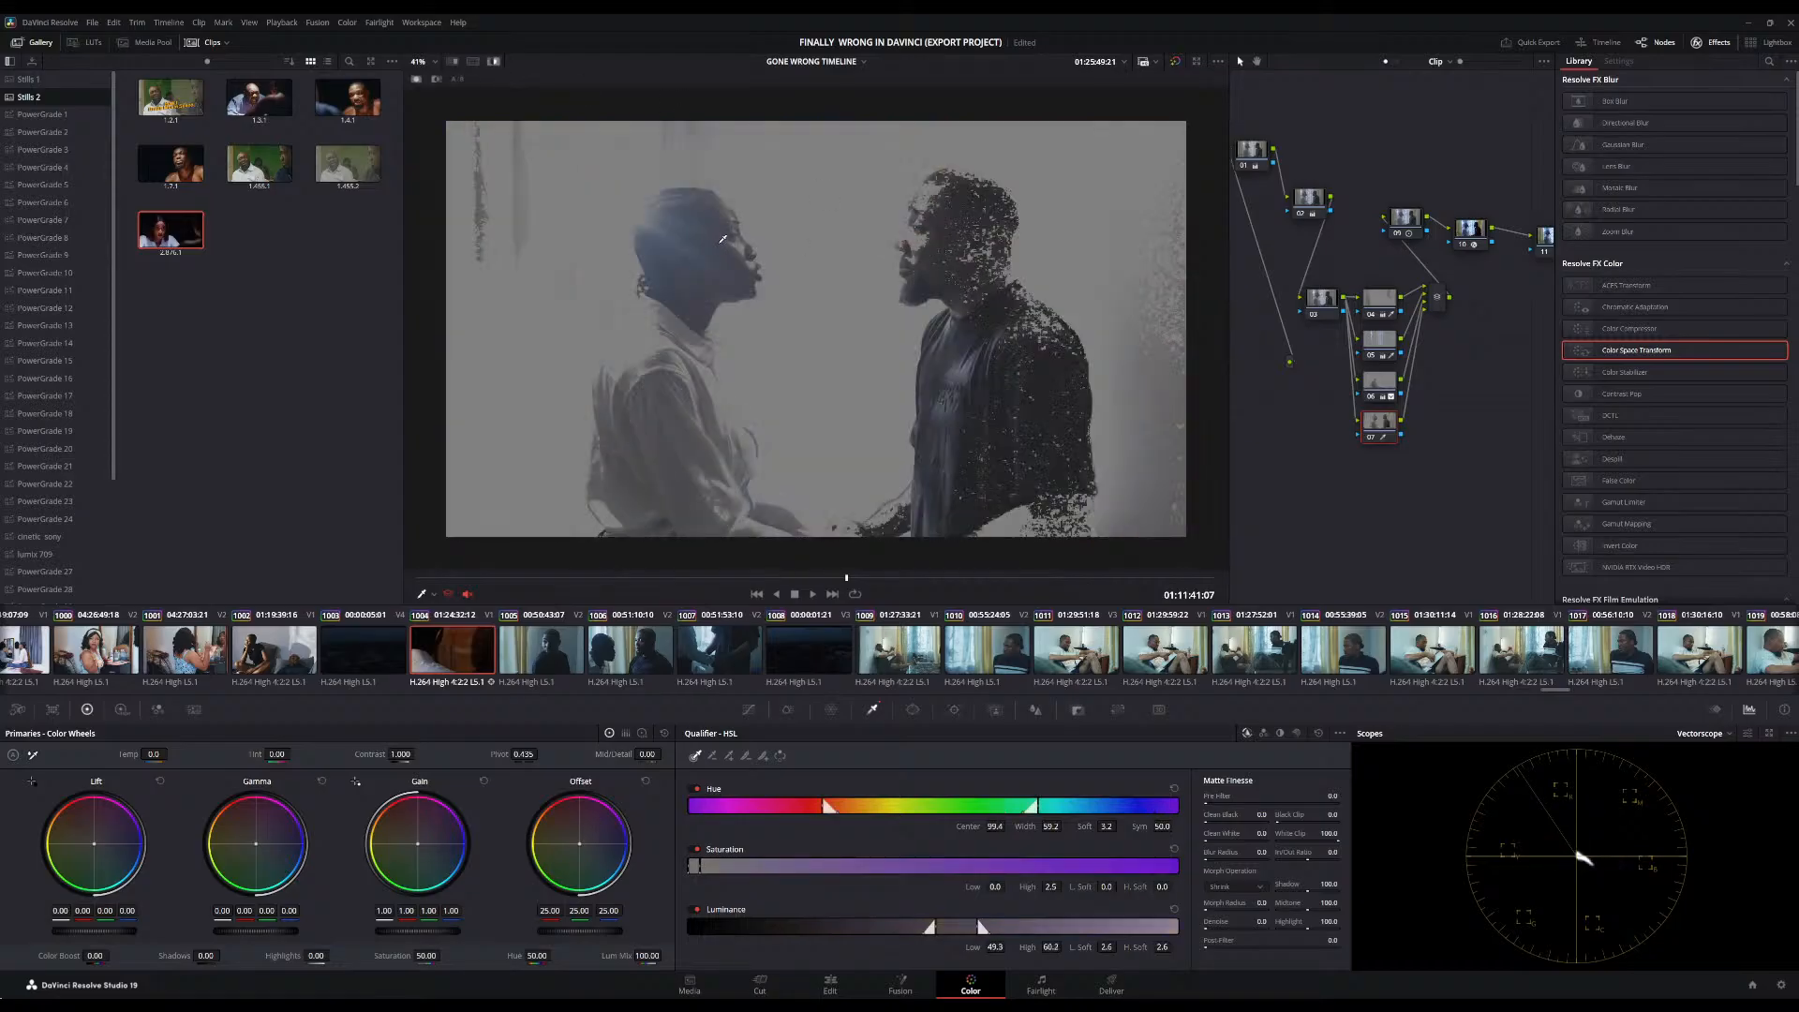
pyautogui.click(924, 242)
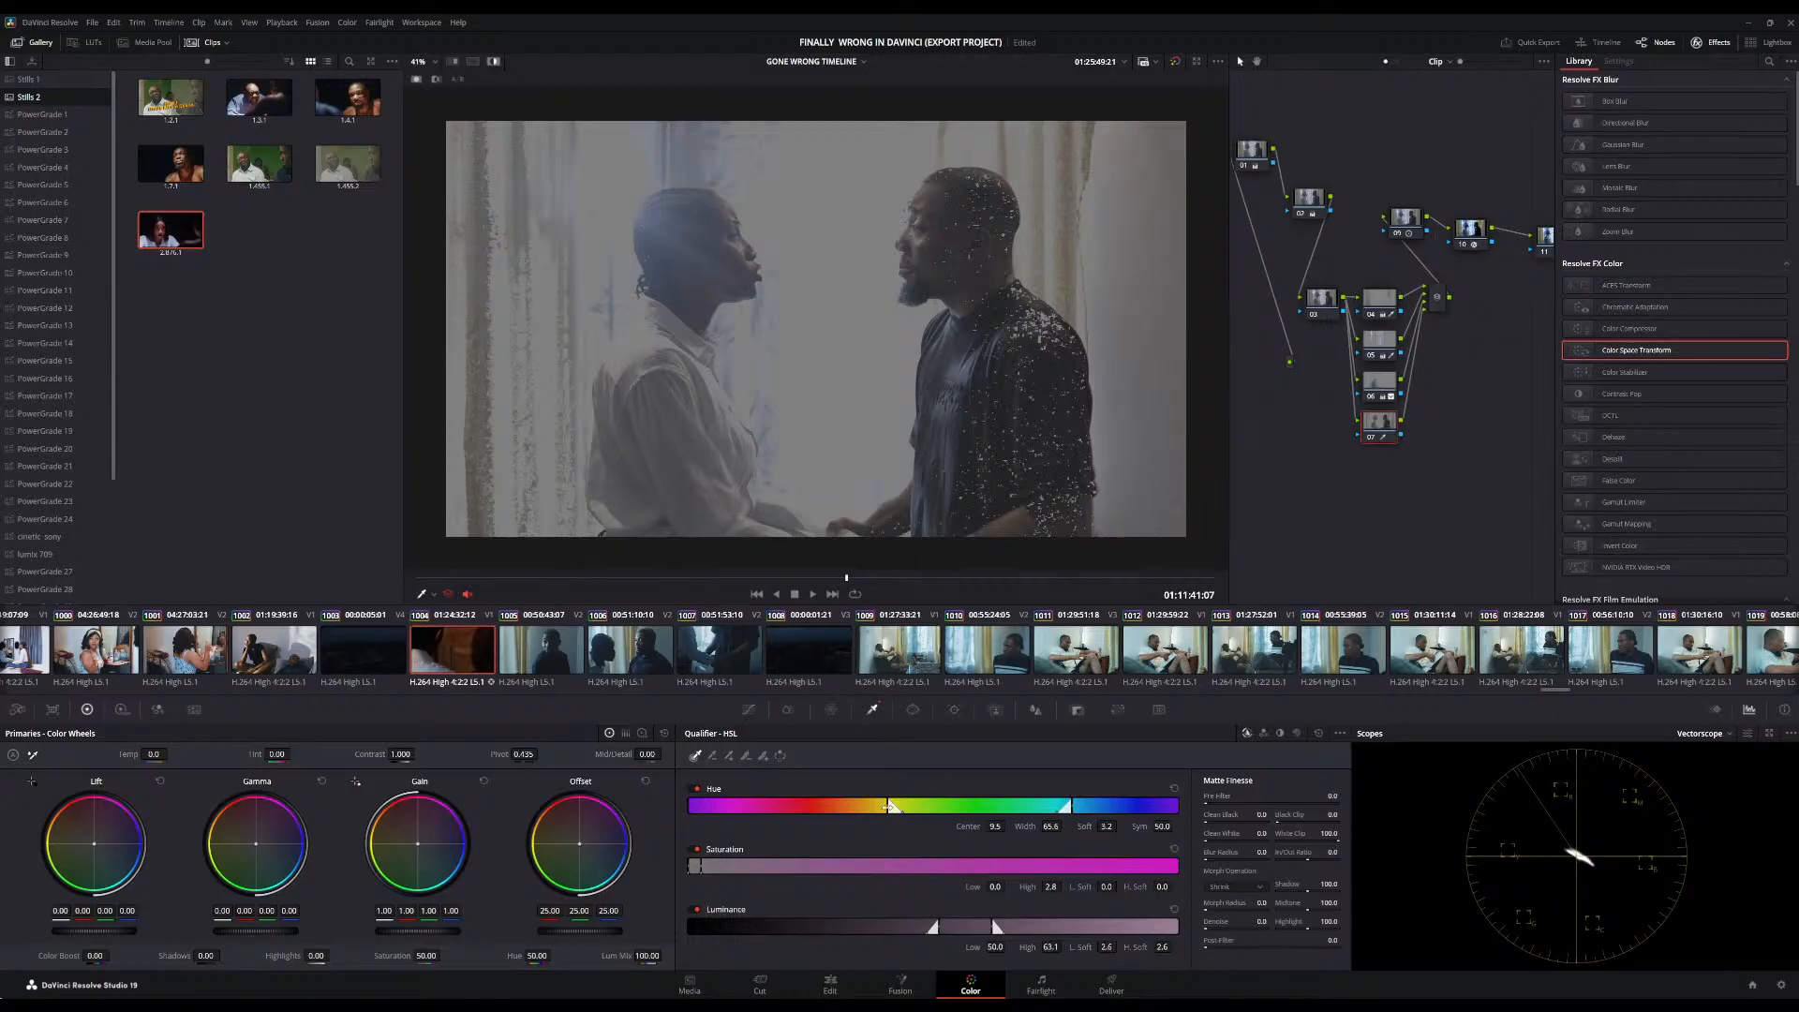
# Refine the skin matte to hue center 17.4, width 52.7, luminance 46.9 to 60.0, denoise 18.0 and blur radius 136.3, and turn off the highlight
pyautogui.moveTo(892, 808); pyautogui.dragTo(853, 801)
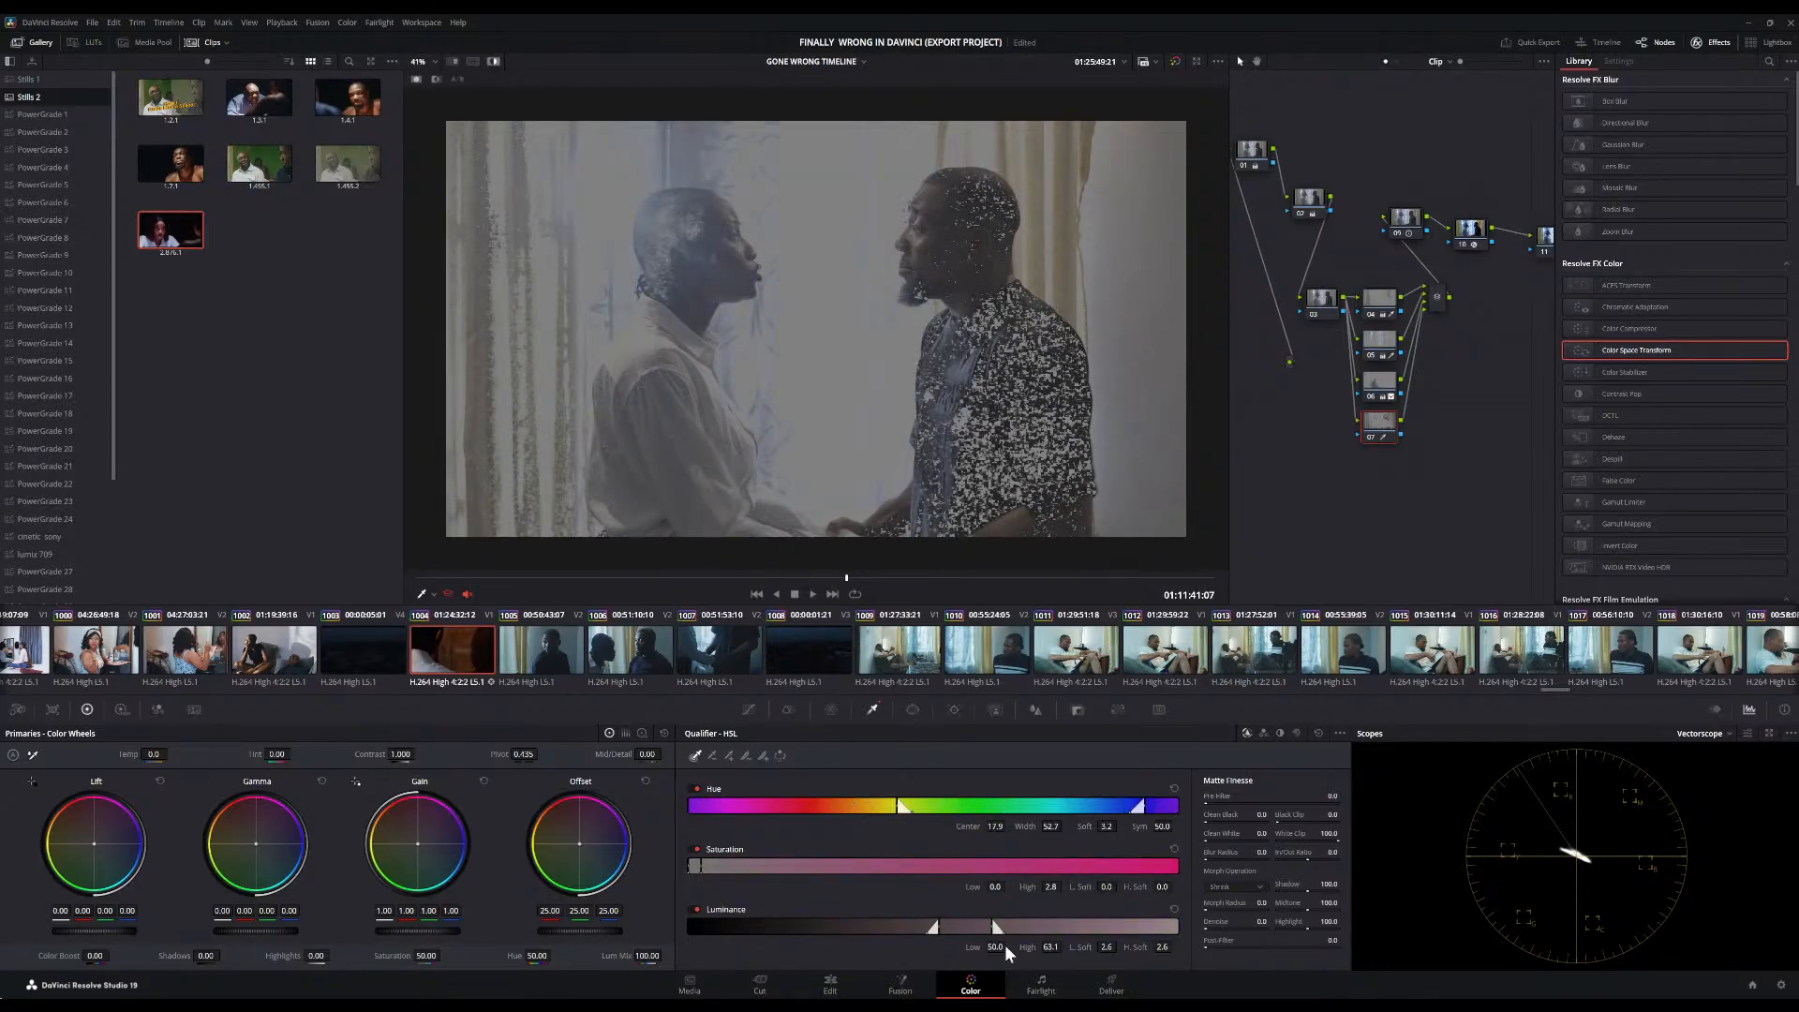
pyautogui.moveTo(971, 932)
pyautogui.mouseDown()
pyautogui.moveTo(1005, 940)
pyautogui.moveTo(944, 940)
pyautogui.mouseUp()
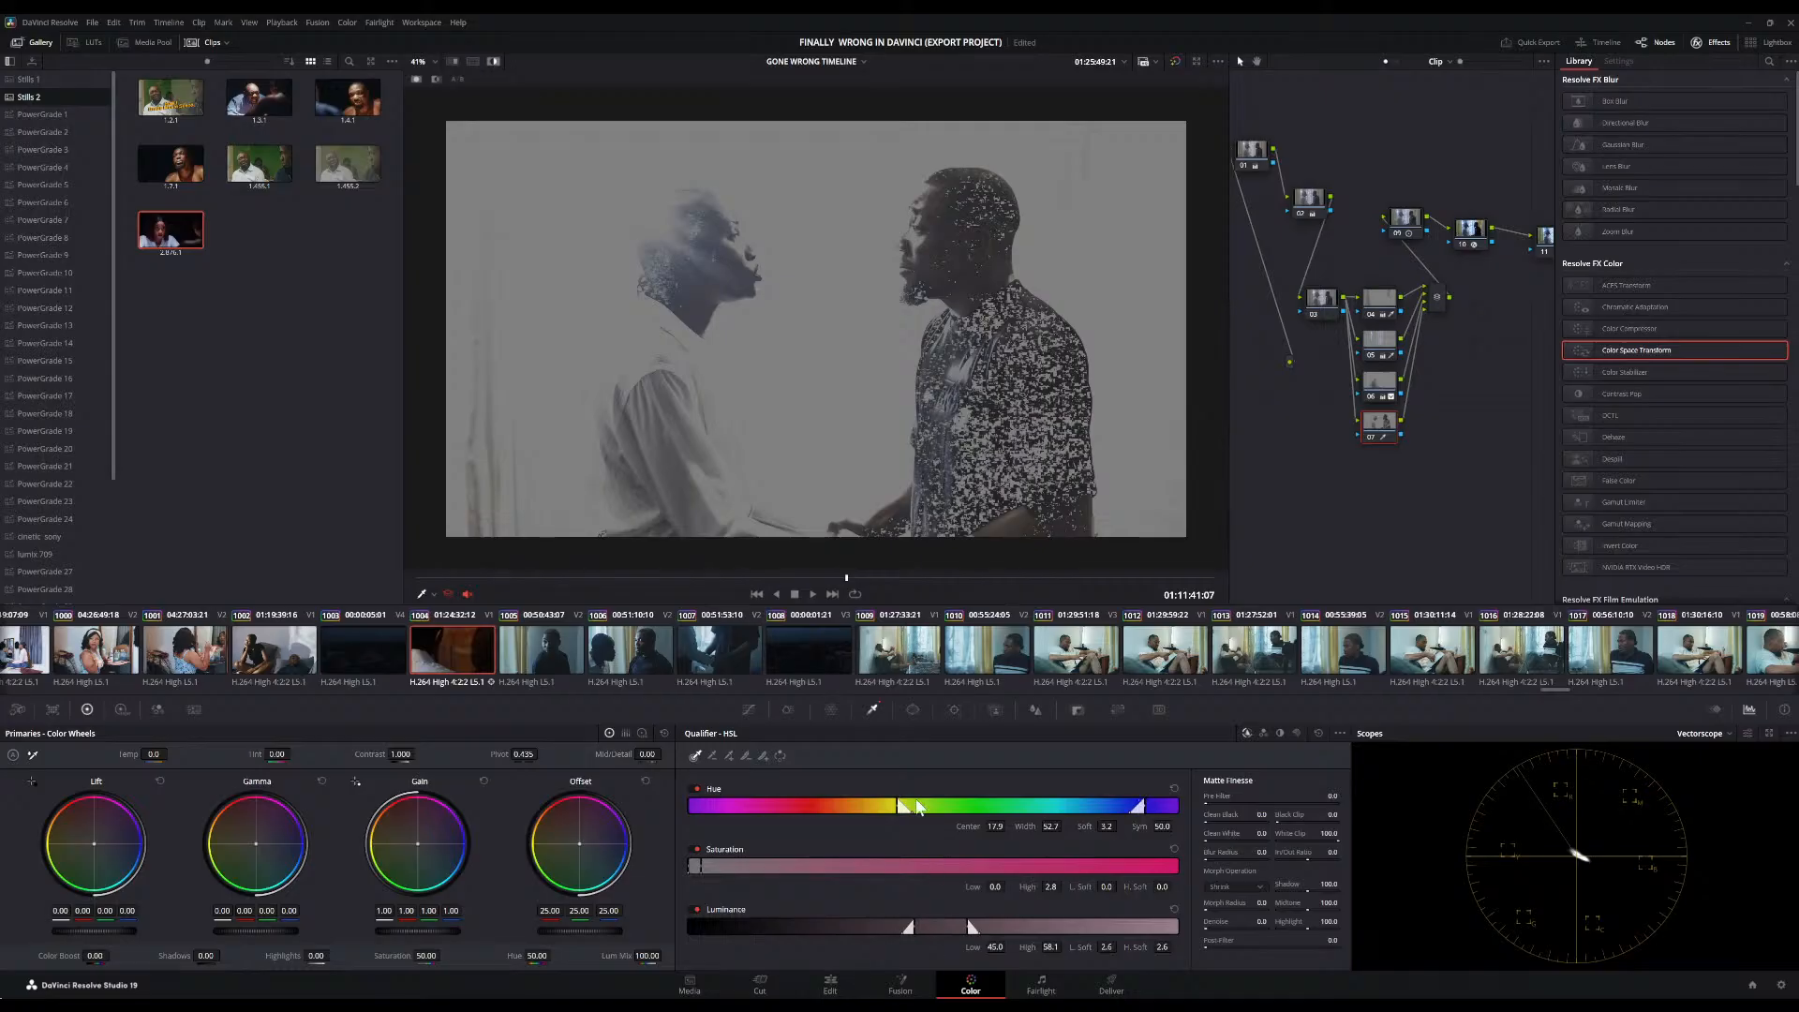
pyautogui.moveTo(873, 811); pyautogui.dragTo(869, 808)
pyautogui.moveTo(934, 927)
pyautogui.mouseDown()
pyautogui.moveTo(958, 938)
pyautogui.moveTo(943, 939)
pyautogui.mouseUp()
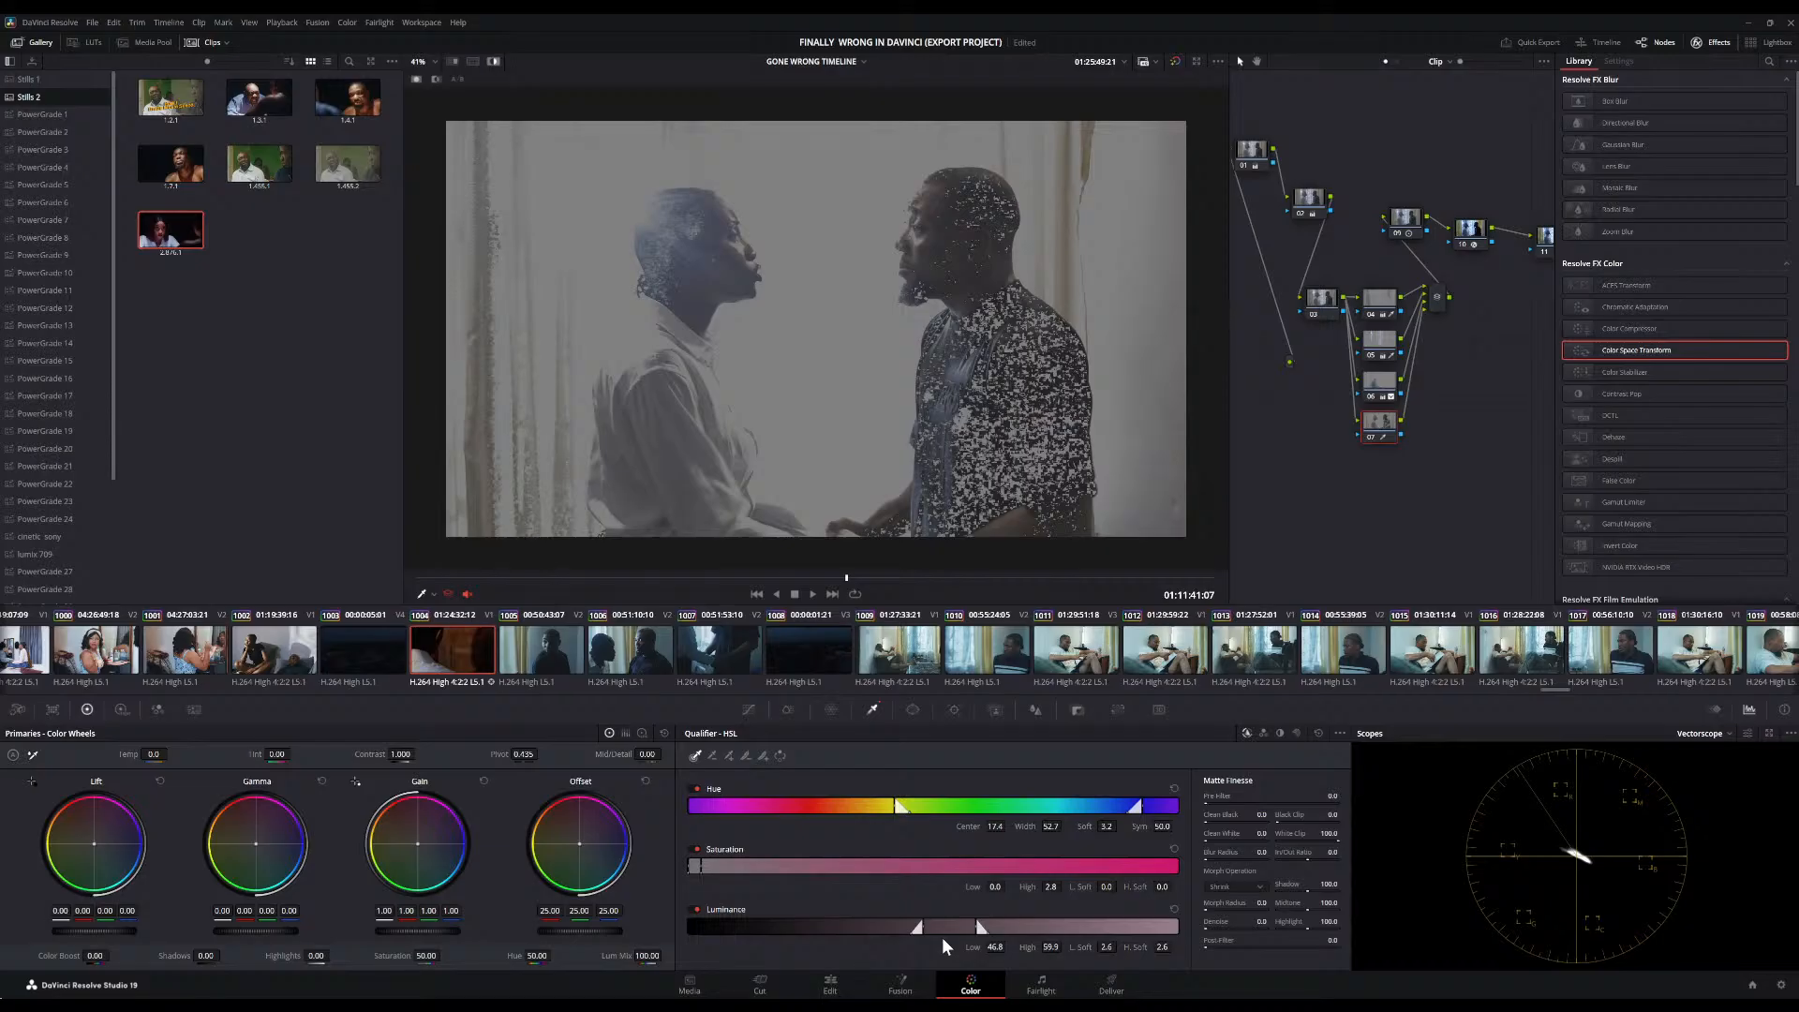
pyautogui.moveTo(940, 931)
pyautogui.mouseDown()
pyautogui.moveTo(916, 931)
pyautogui.moveTo(940, 937)
pyautogui.mouseUp()
pyautogui.click(498, 61)
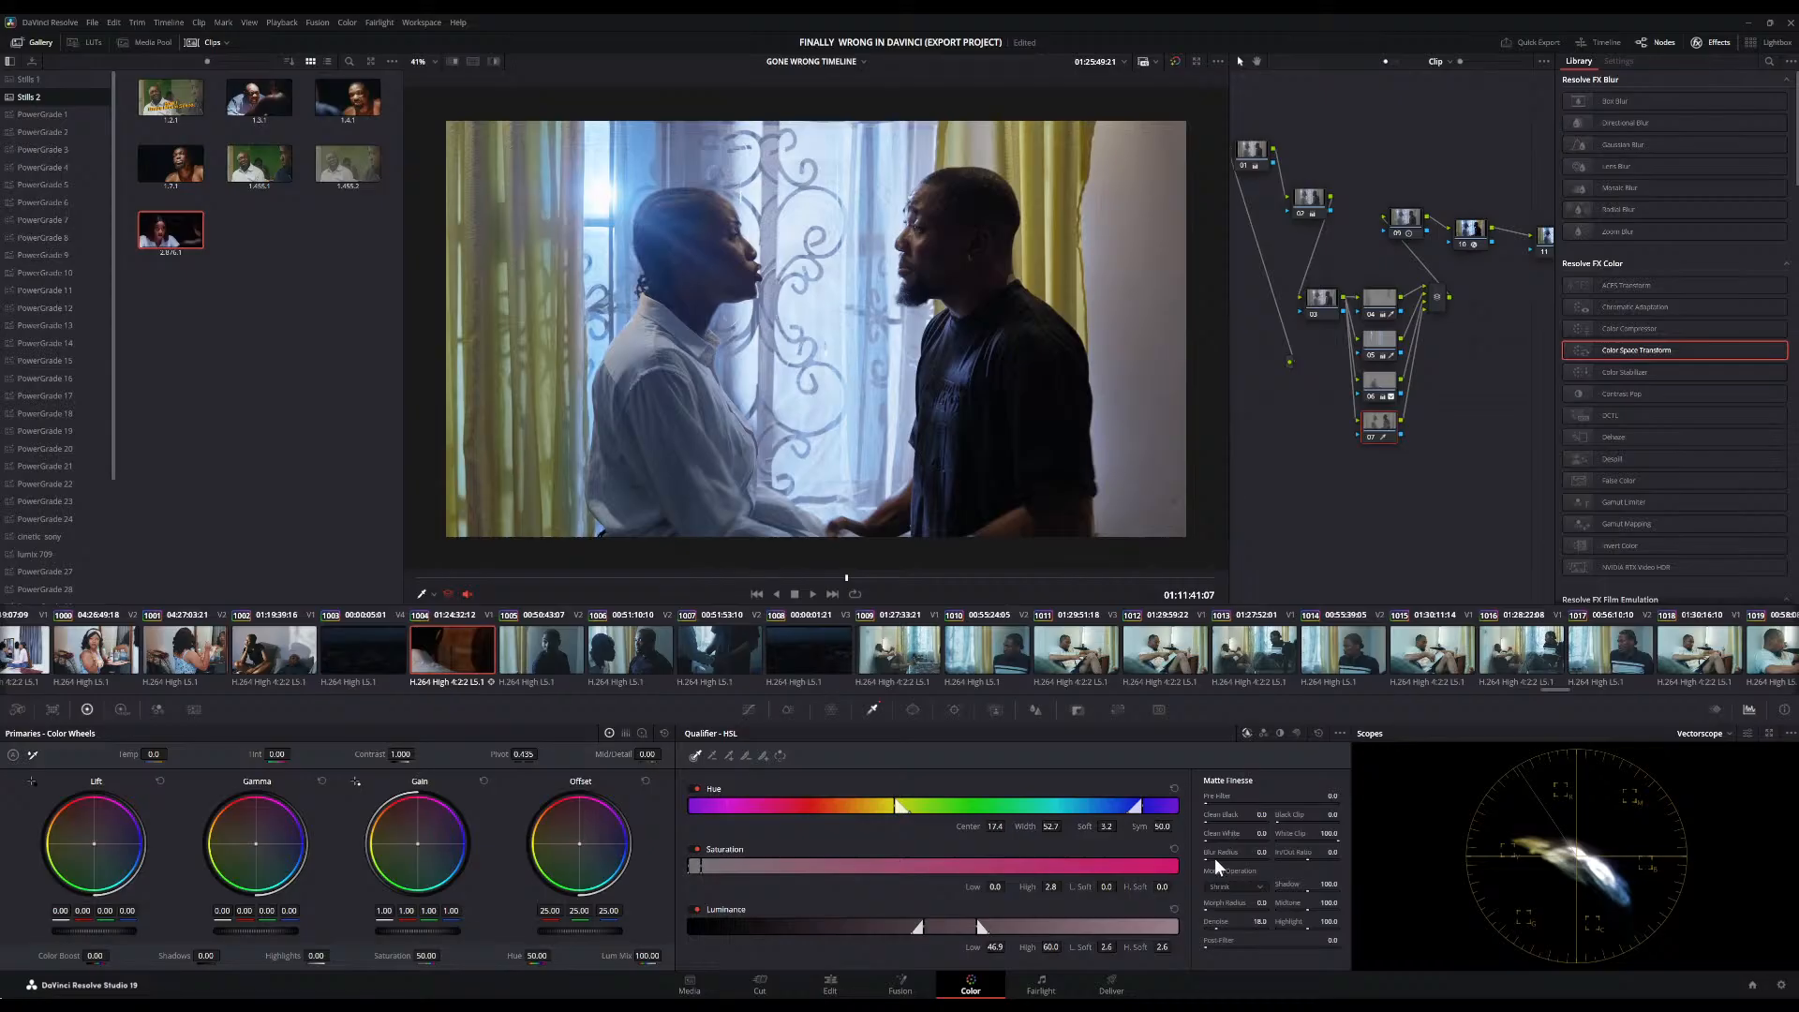
pyautogui.moveTo(1217, 859); pyautogui.dragTo(1251, 859)
# Warm node 07's log midtones to red 0.04, green -0.01, blue -0.06, set contrast 1.066 and shadows 6.00, and check the result
pyautogui.click(641, 734)
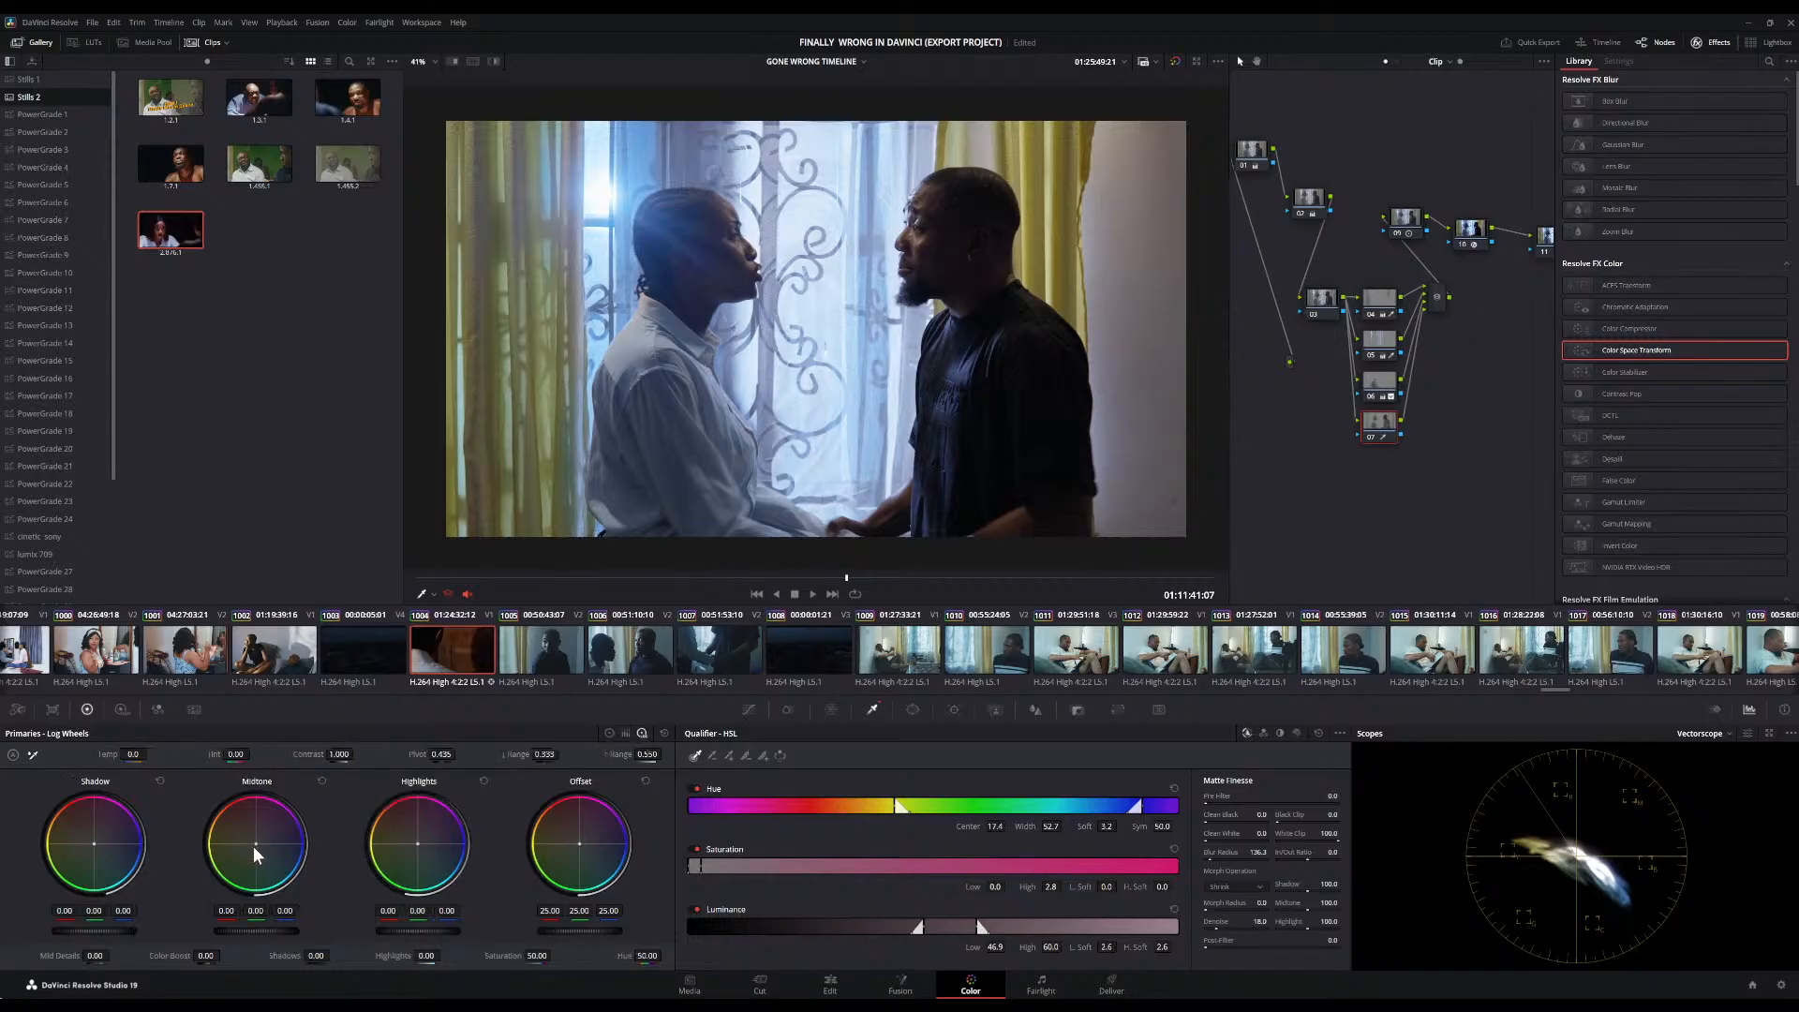
pyautogui.moveTo(255, 844); pyautogui.dragTo(251, 837)
pyautogui.moveTo(357, 753); pyautogui.dragTo(339, 755)
pyautogui.moveTo(316, 955); pyautogui.dragTo(334, 955)
pyautogui.scroll(-4, 862, 444)
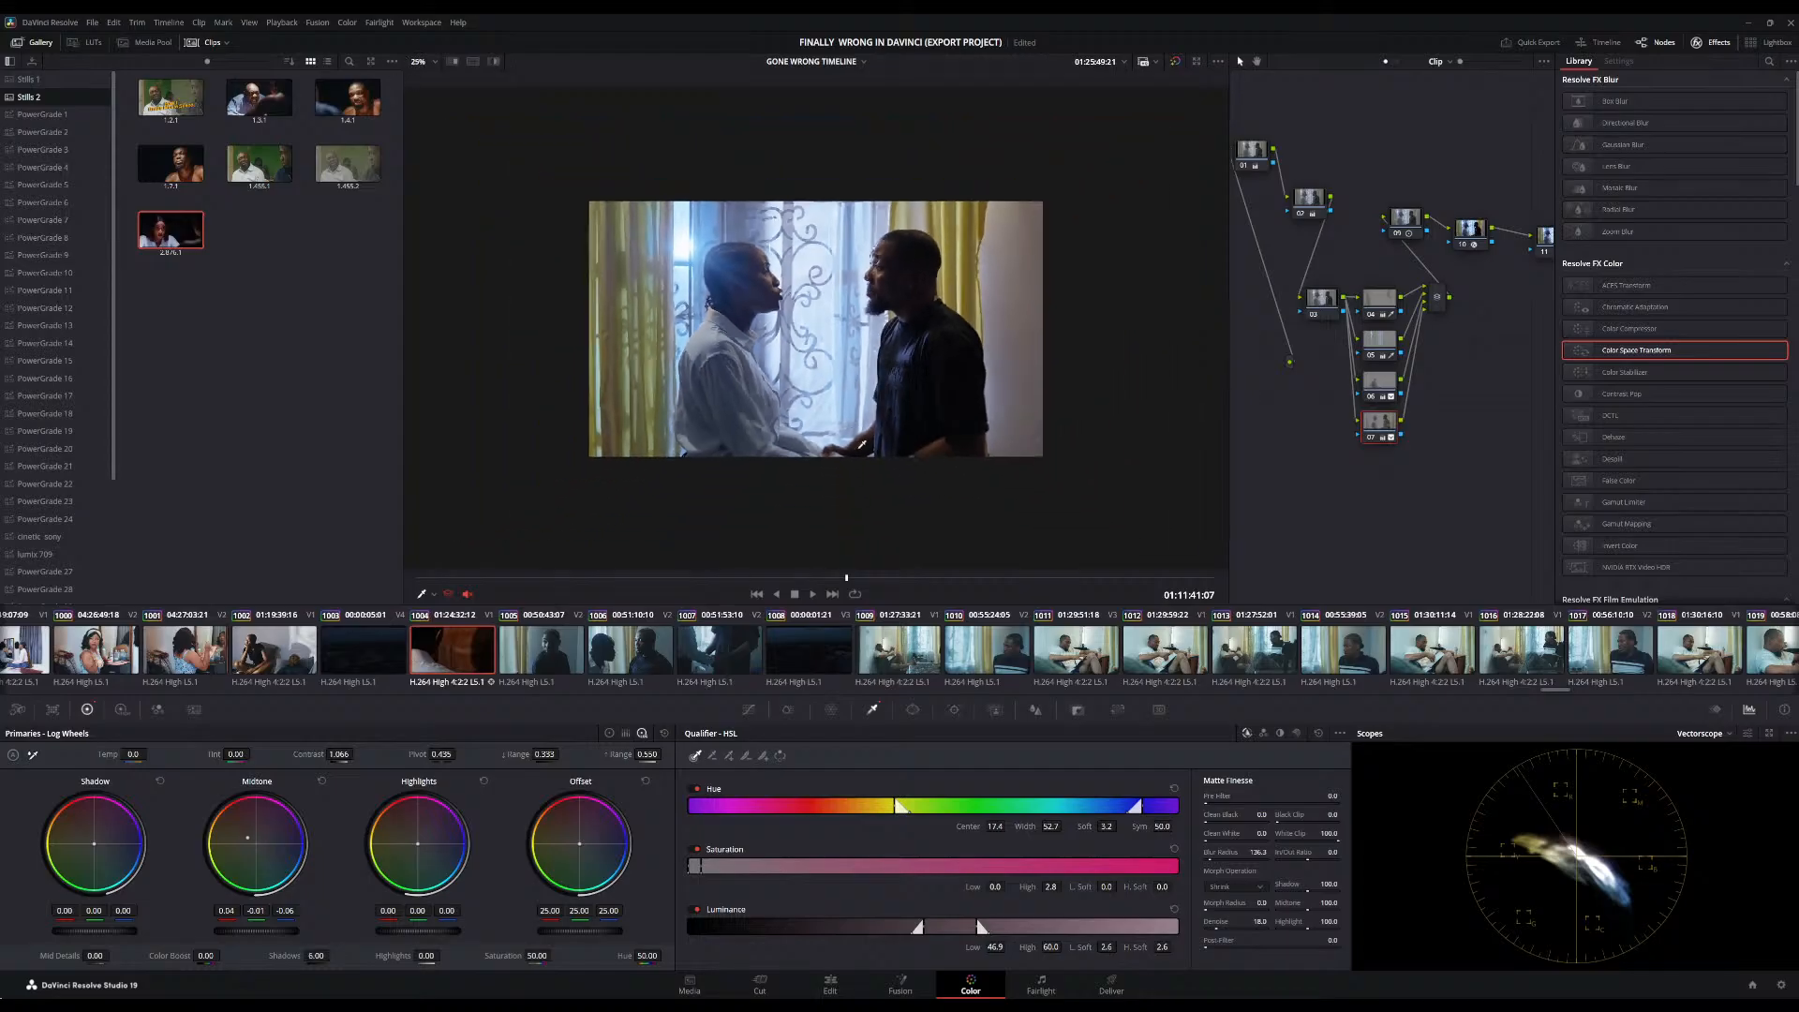
pyautogui.scroll(3, 862, 444)
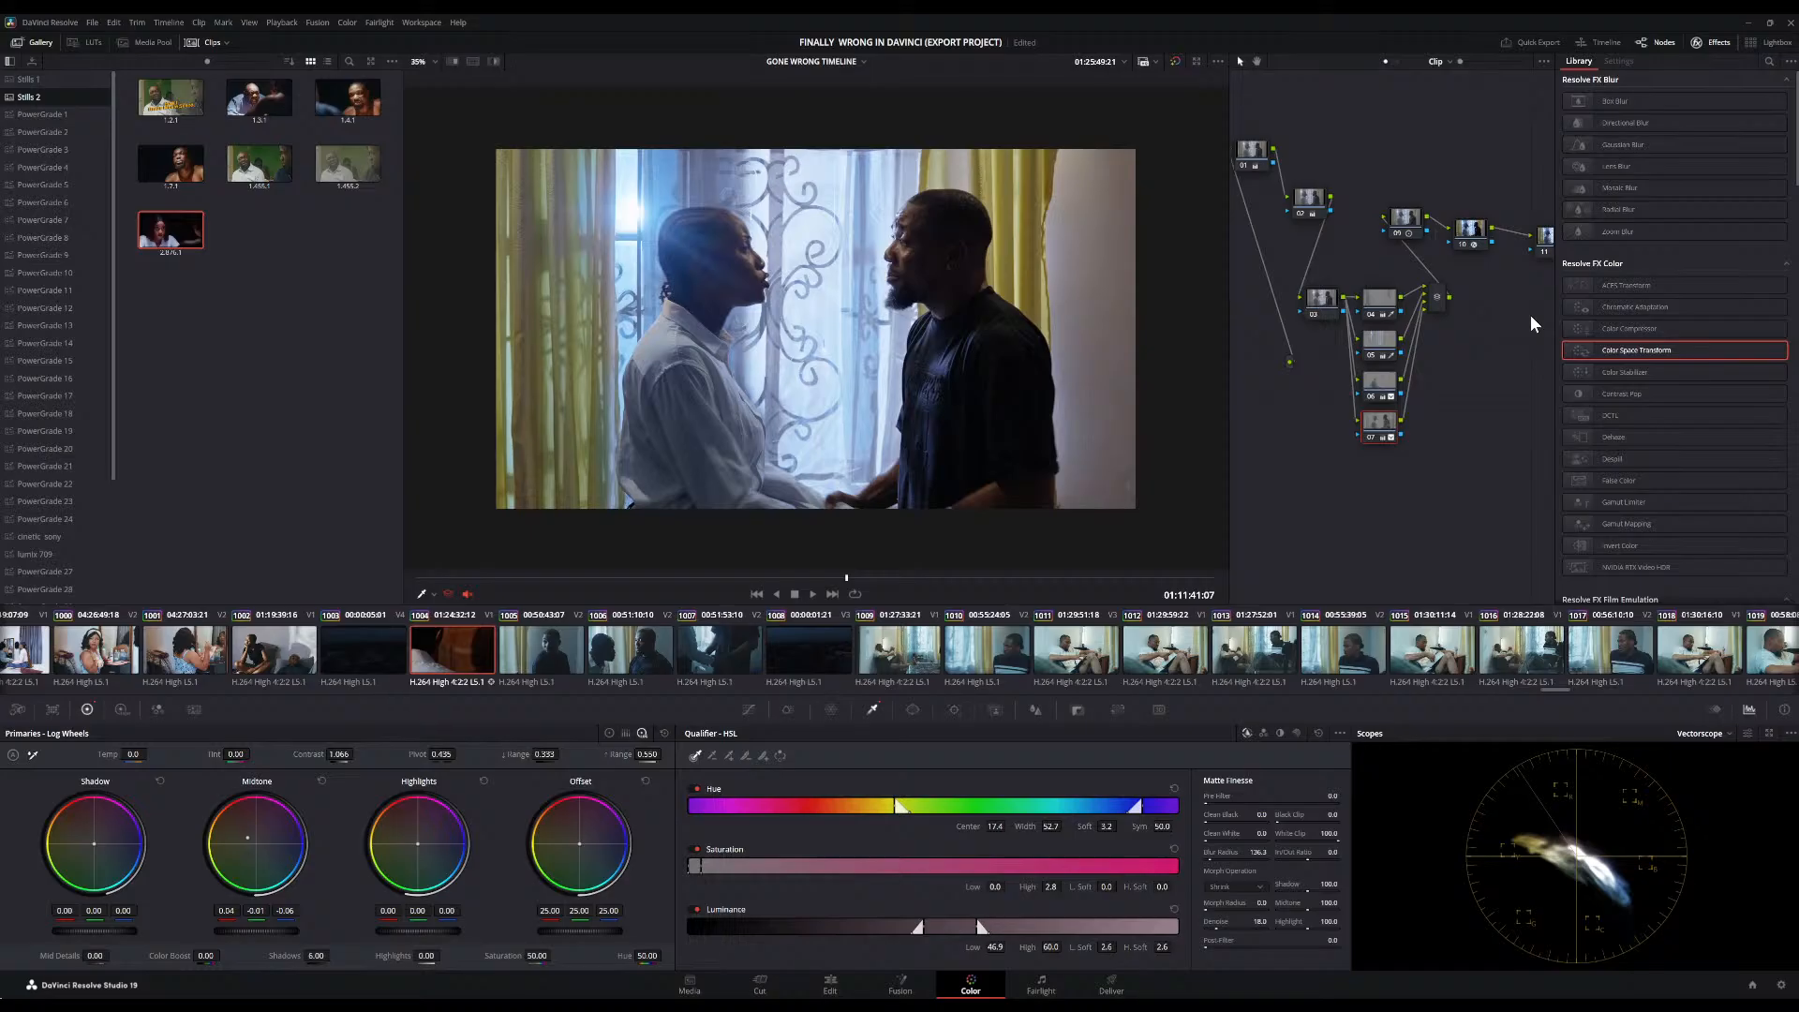
pyautogui.click(1368, 437)
pyautogui.scroll(1, 1041, 230)
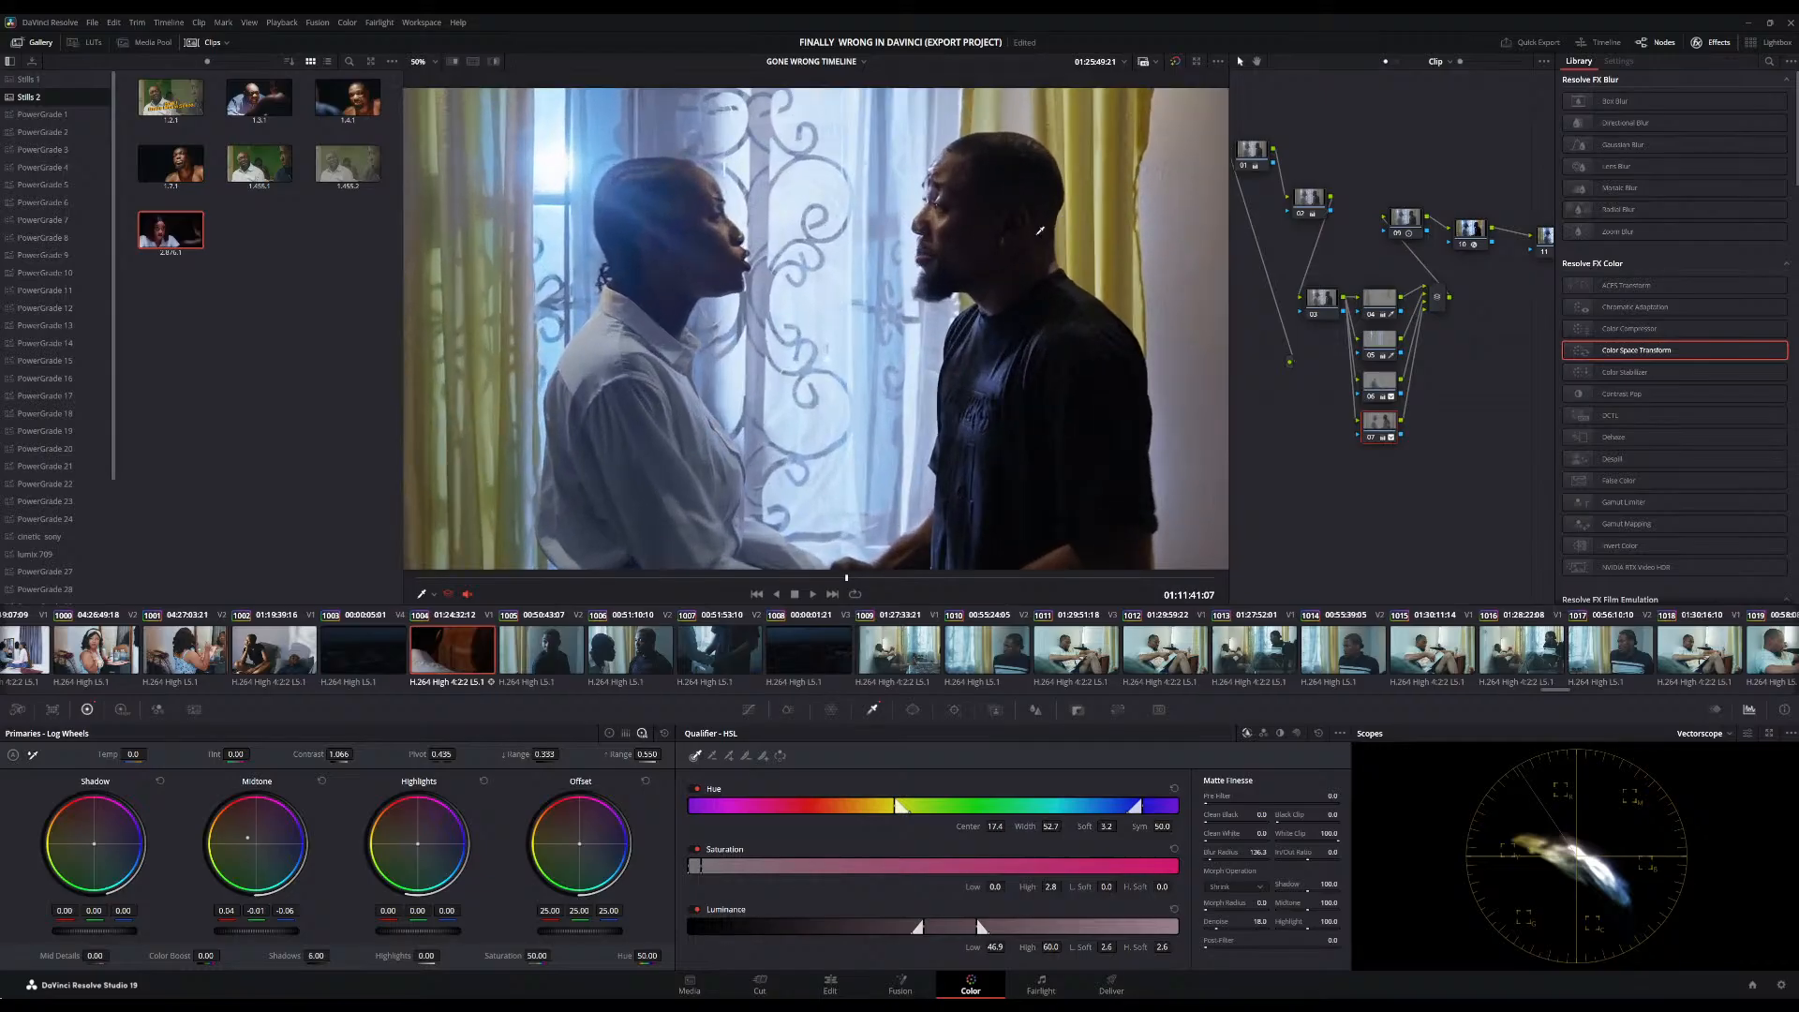
# Examine the grade at several frames along clip 1004, checking both faces, the shirt, the window and the curtains
pyautogui.scroll(-1, 1040, 229)
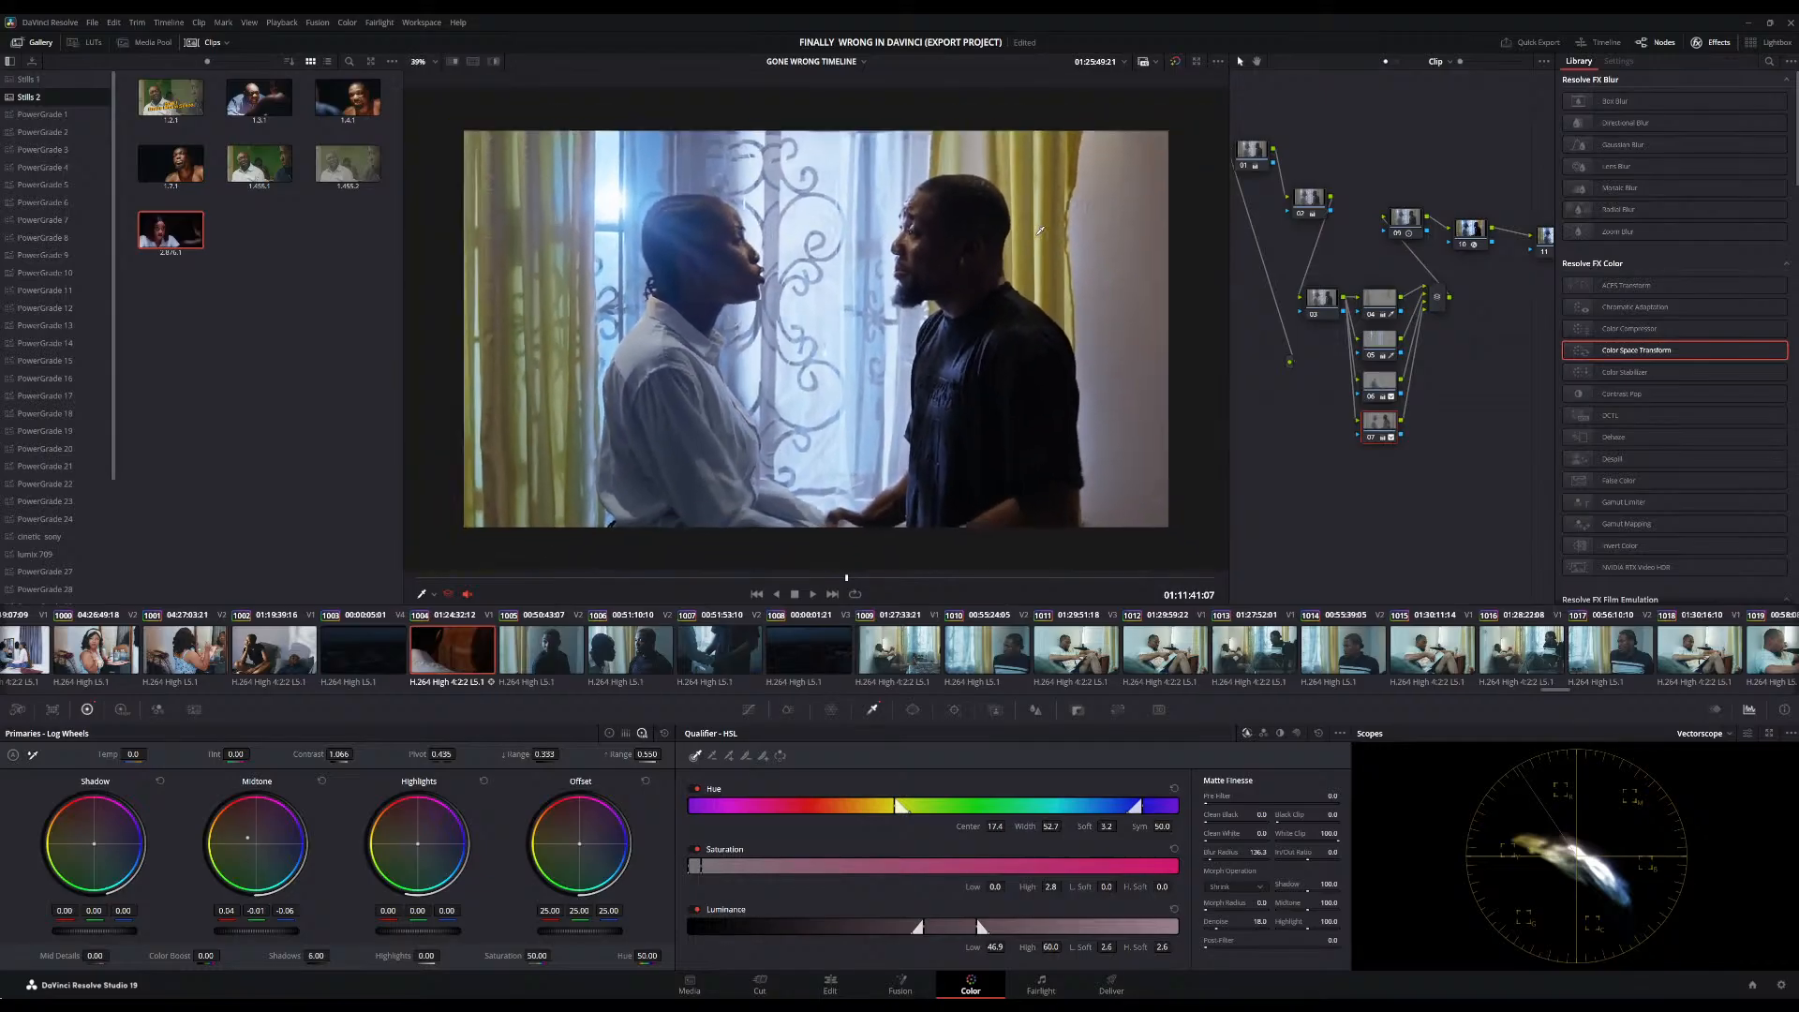
pyautogui.click(1381, 296)
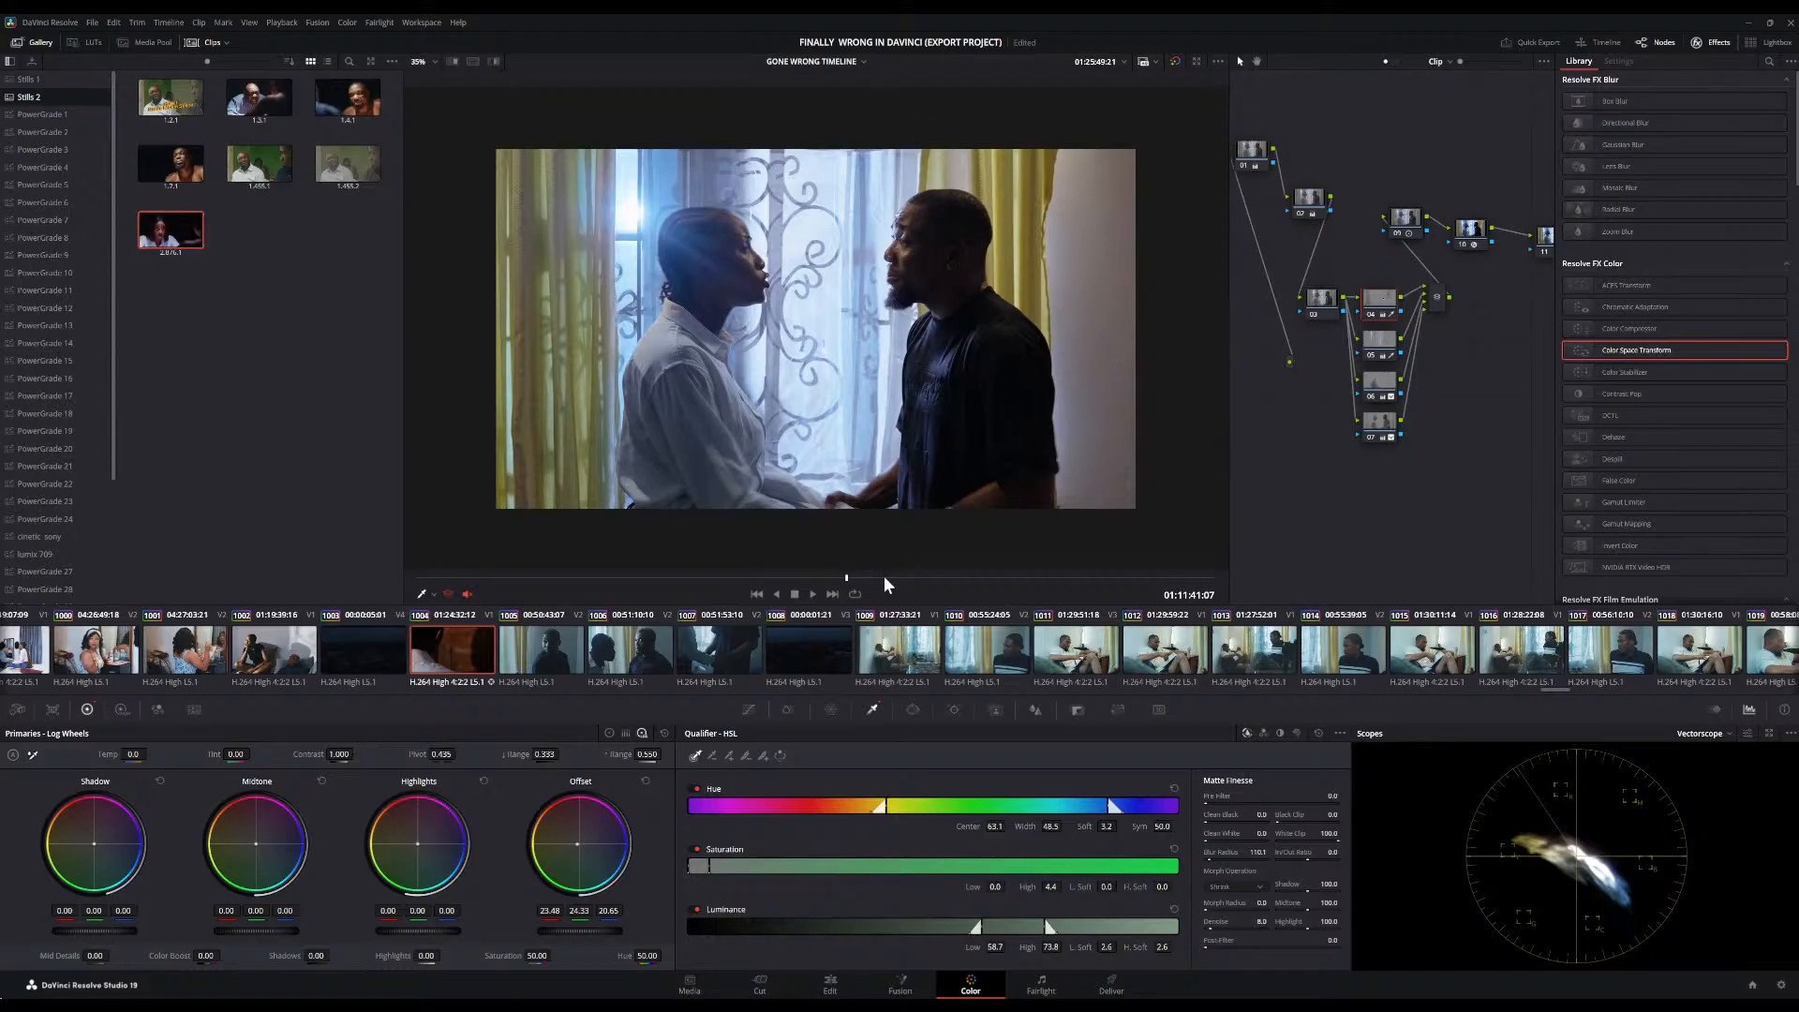
pyautogui.click(1004, 581)
pyautogui.click(1036, 582)
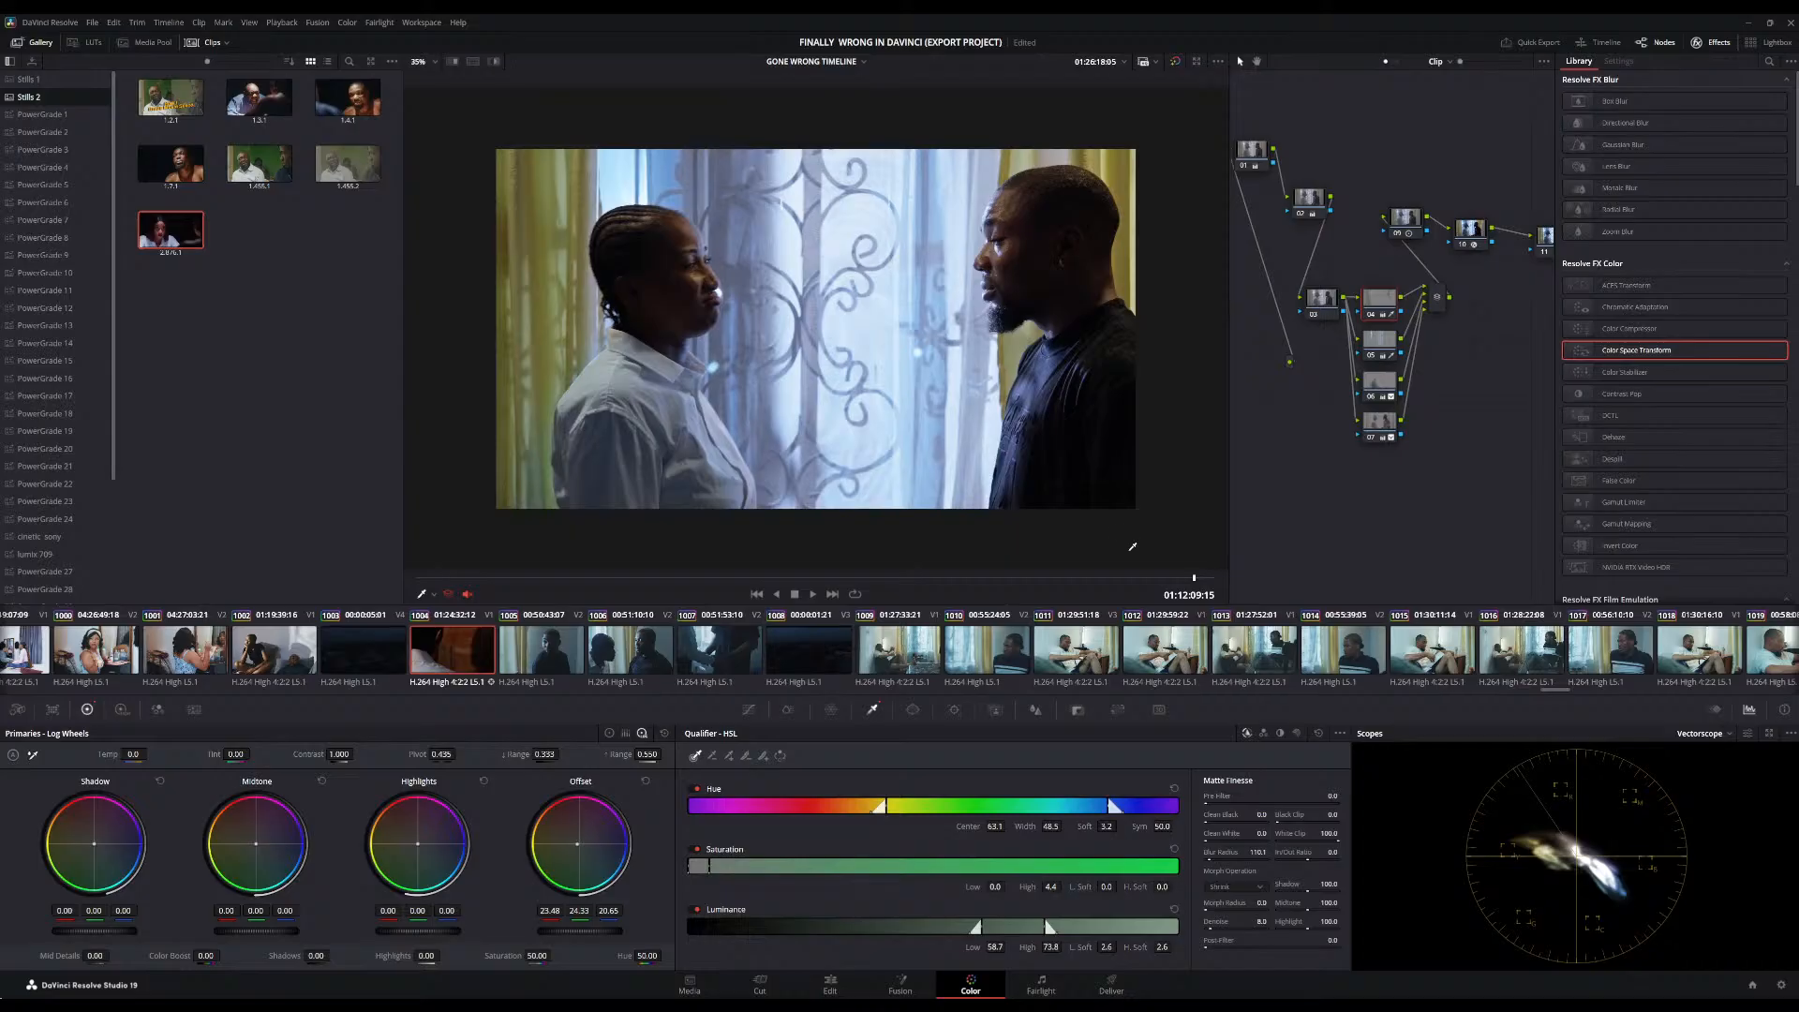
pyautogui.moveTo(1043, 574)
pyautogui.mouseDown()
pyautogui.moveTo(1067, 587)
pyautogui.moveTo(1033, 578)
pyautogui.mouseUp()
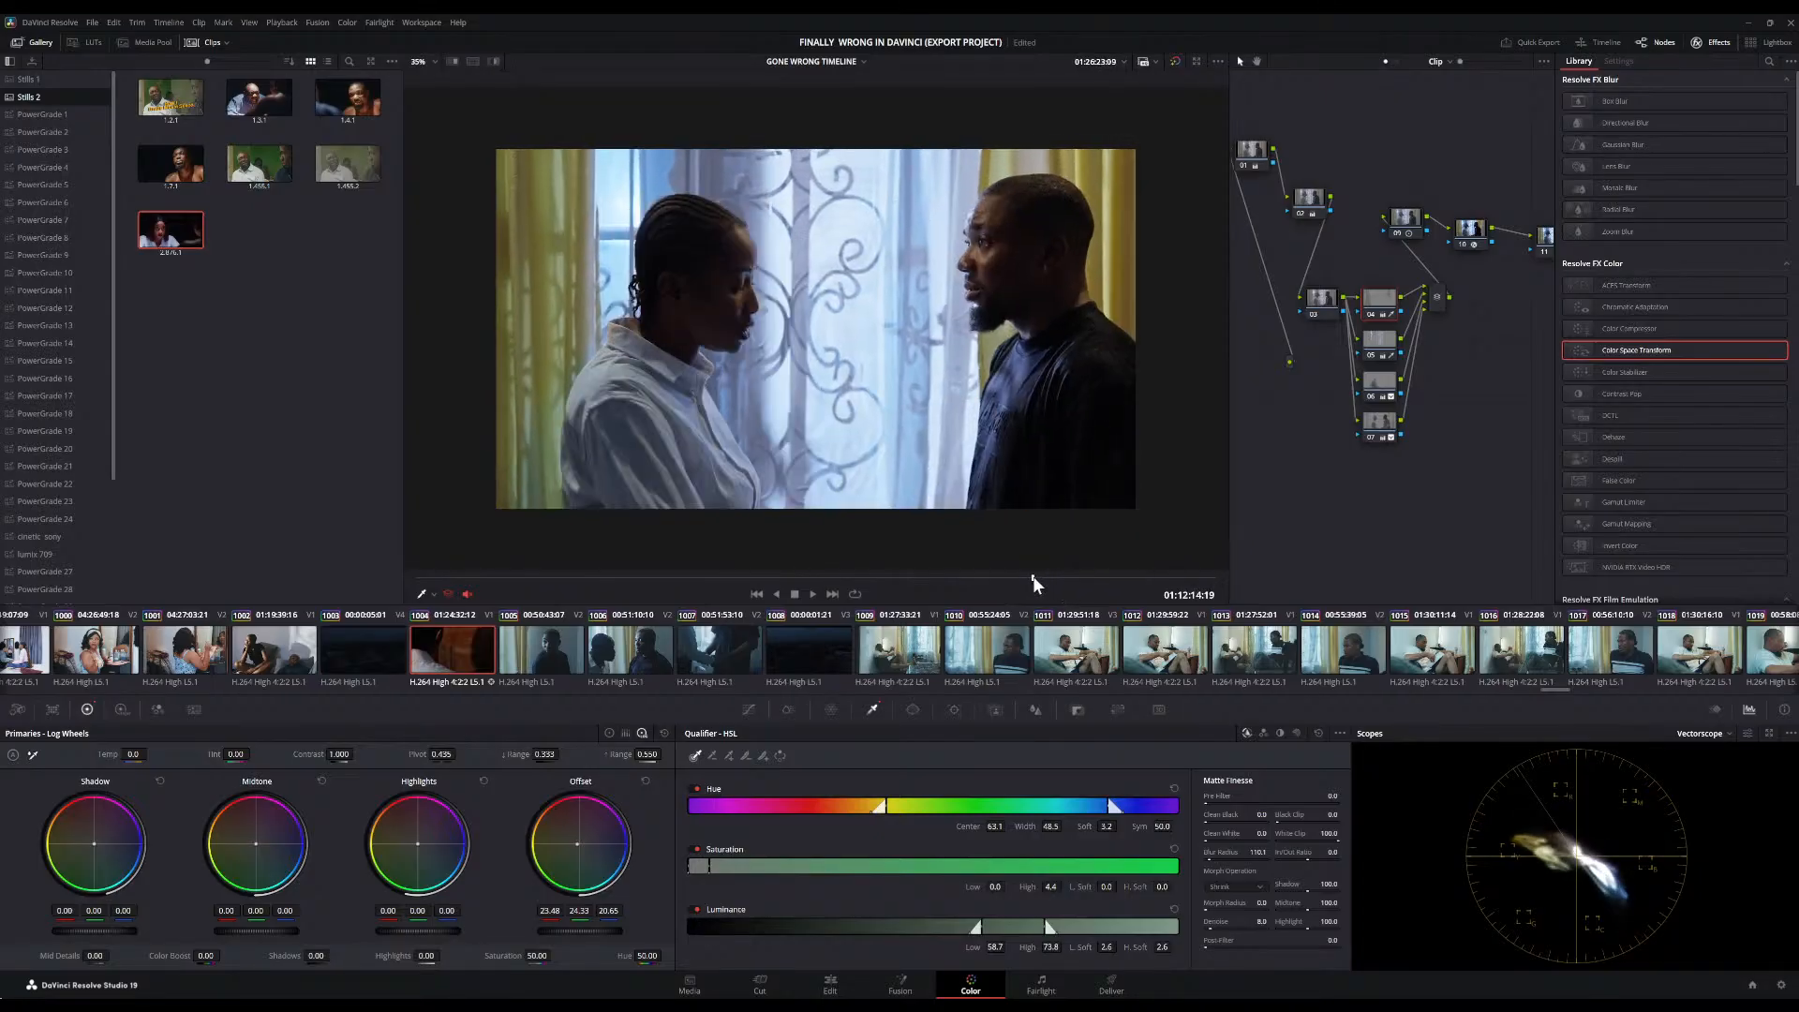
pyautogui.scroll(3, 950, 365)
pyautogui.scroll(-4, 950, 365)
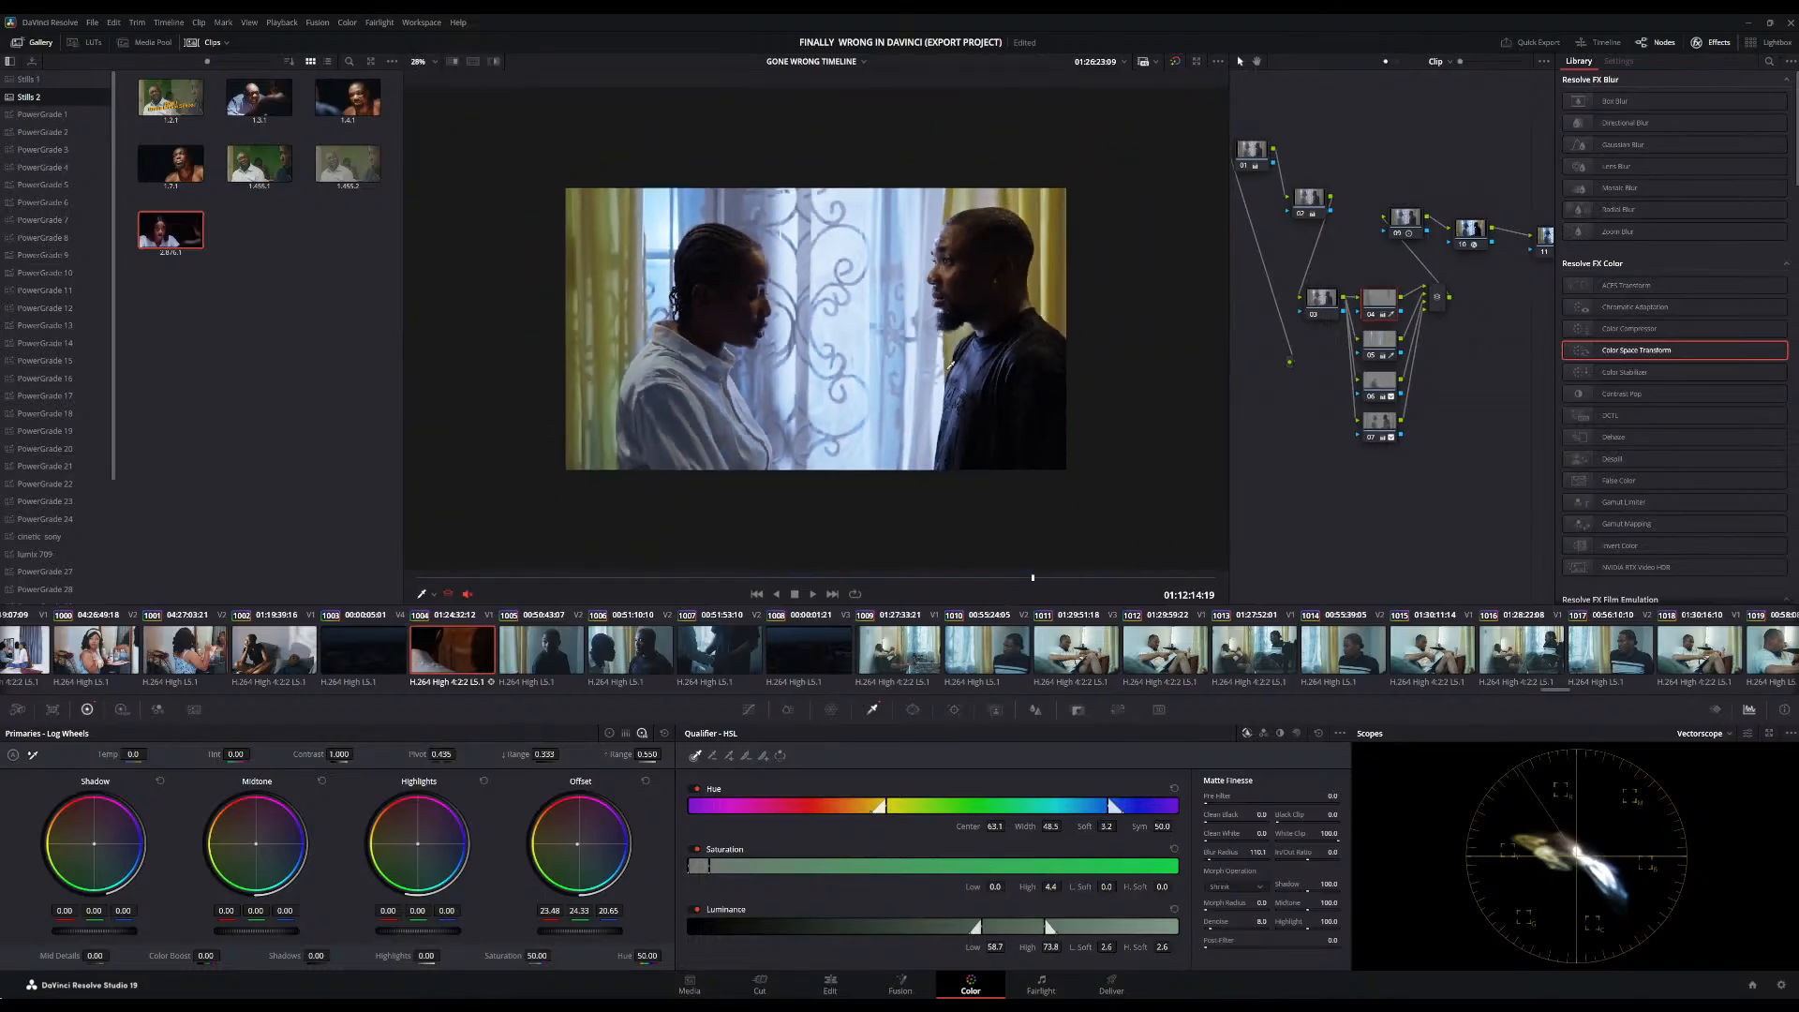
pyautogui.click(975, 584)
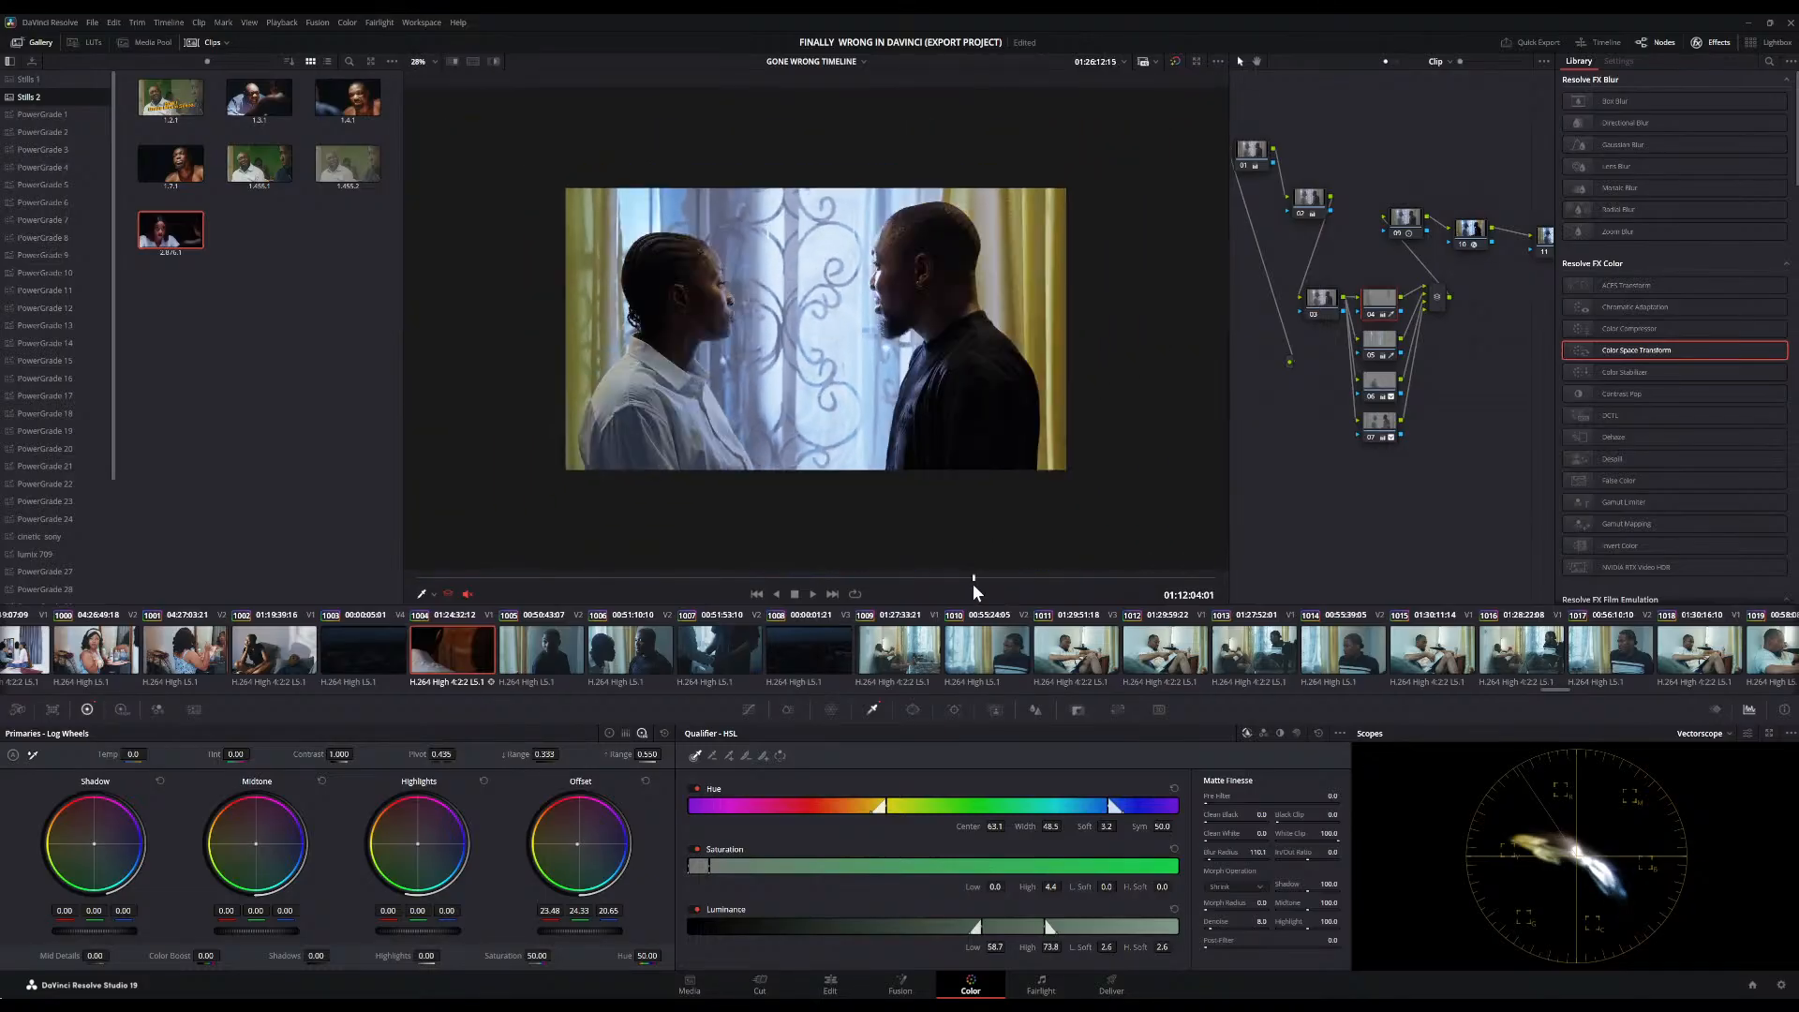
pyautogui.click(914, 583)
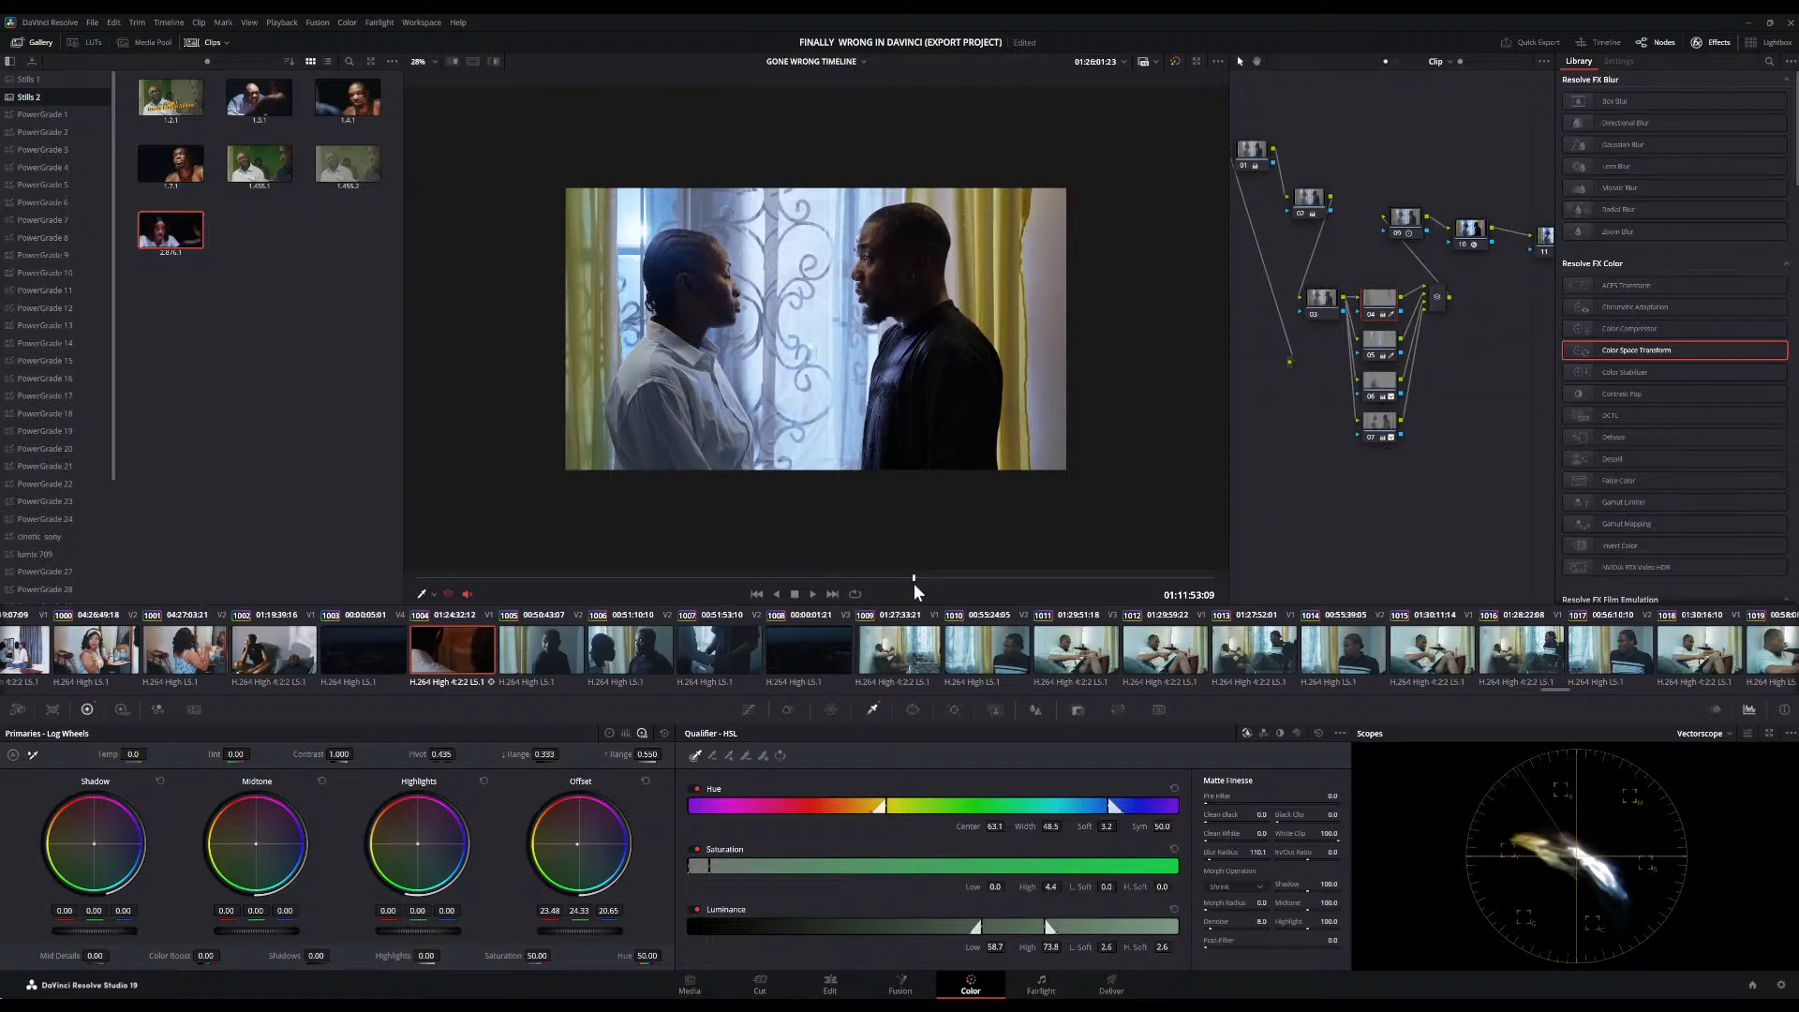
pyautogui.click(896, 578)
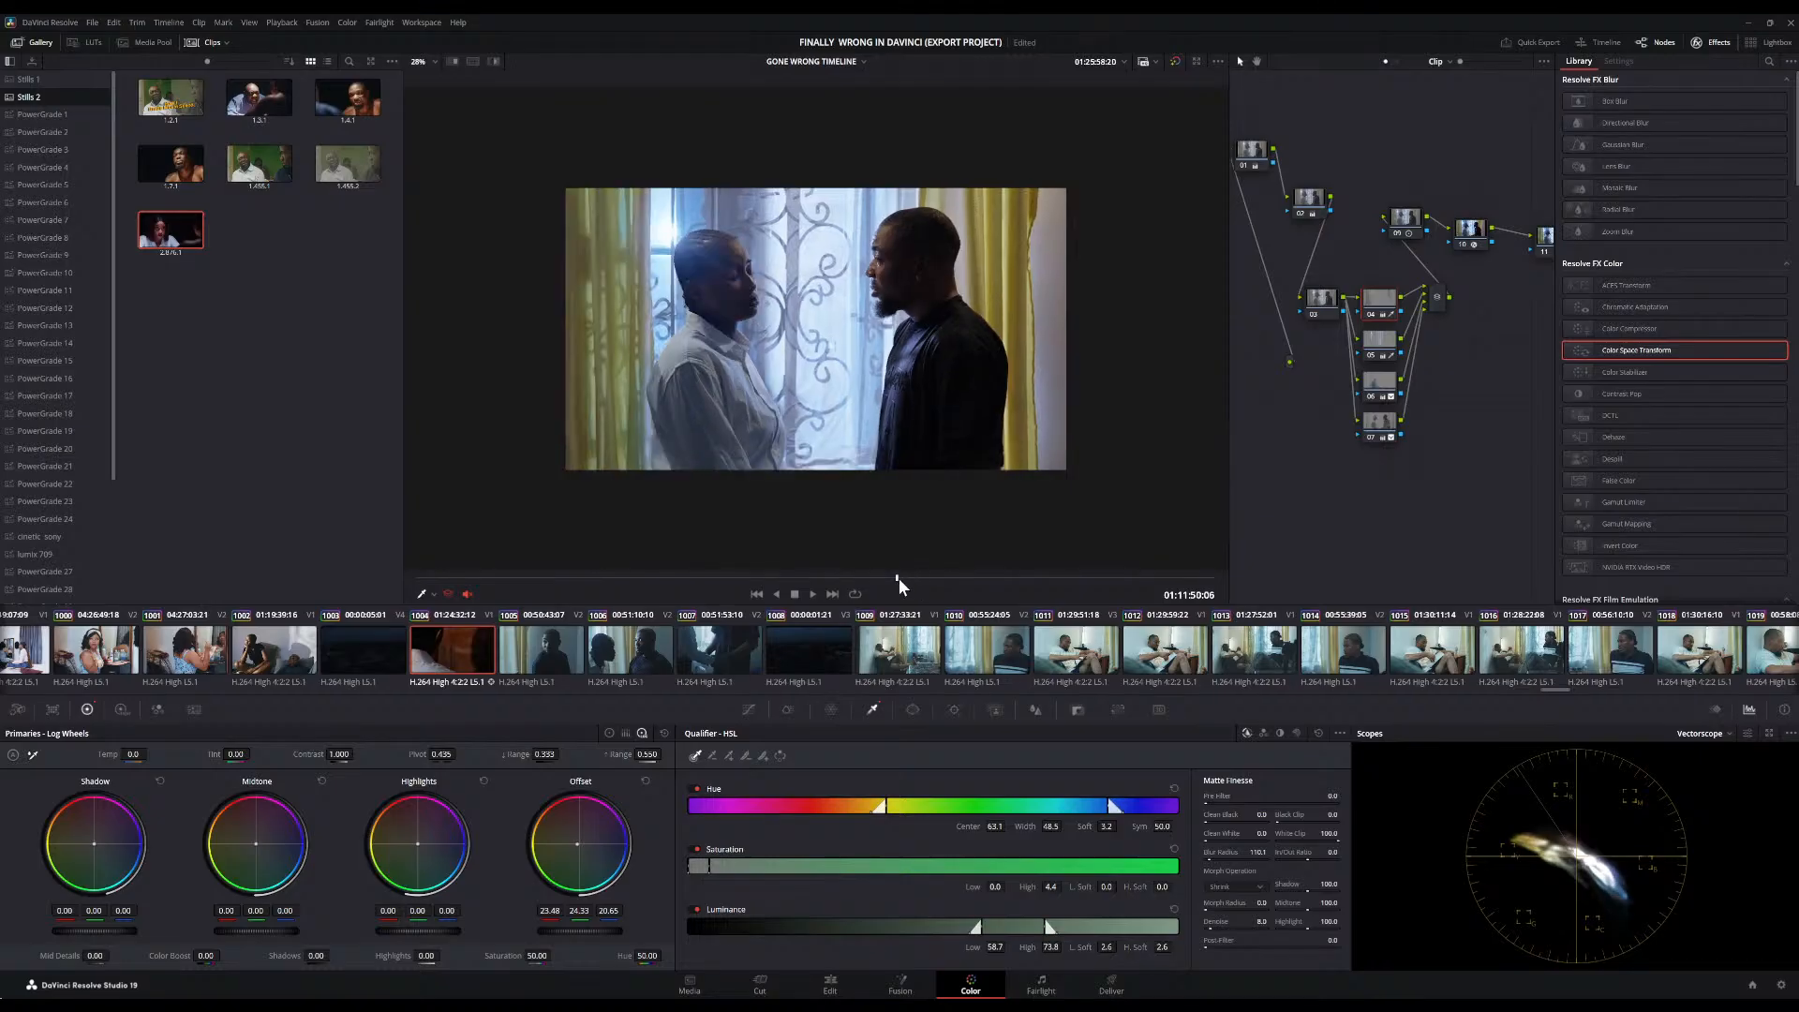
pyautogui.click(997, 581)
pyautogui.click(999, 581)
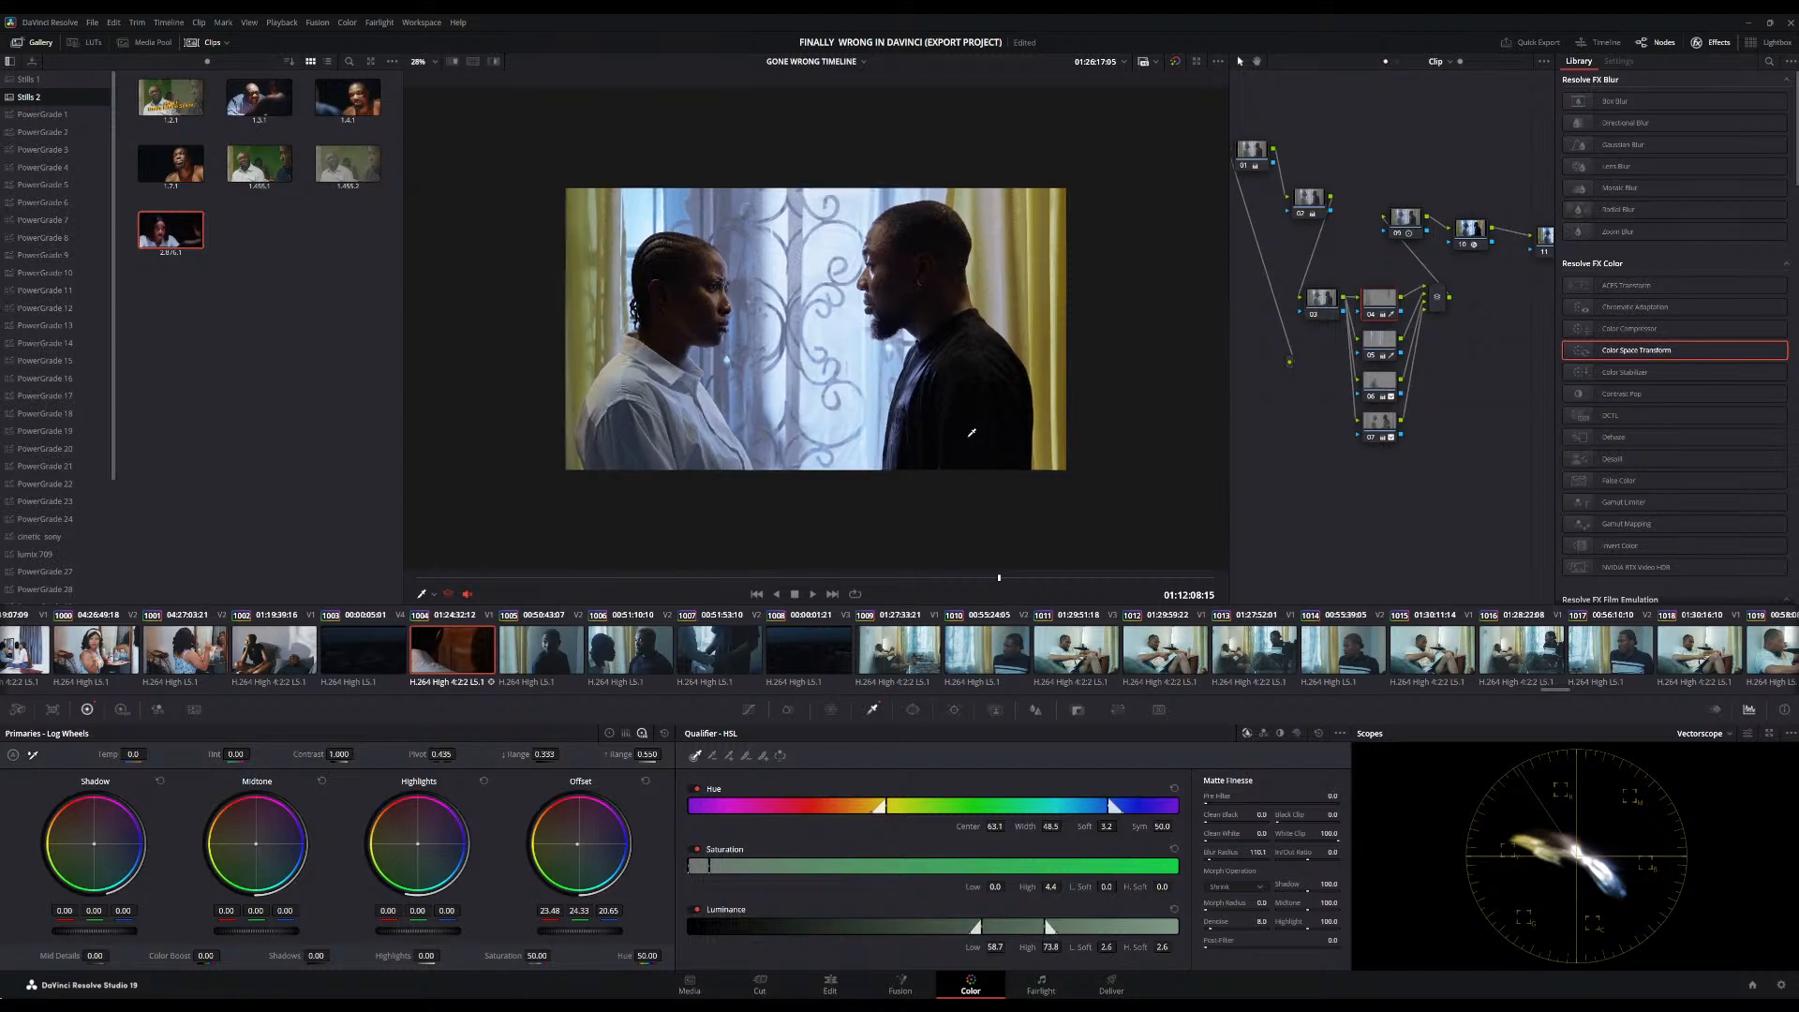
pyautogui.scroll(1, 972, 432)
pyautogui.scroll(1, 972, 432)
pyautogui.scroll(2, 972, 432)
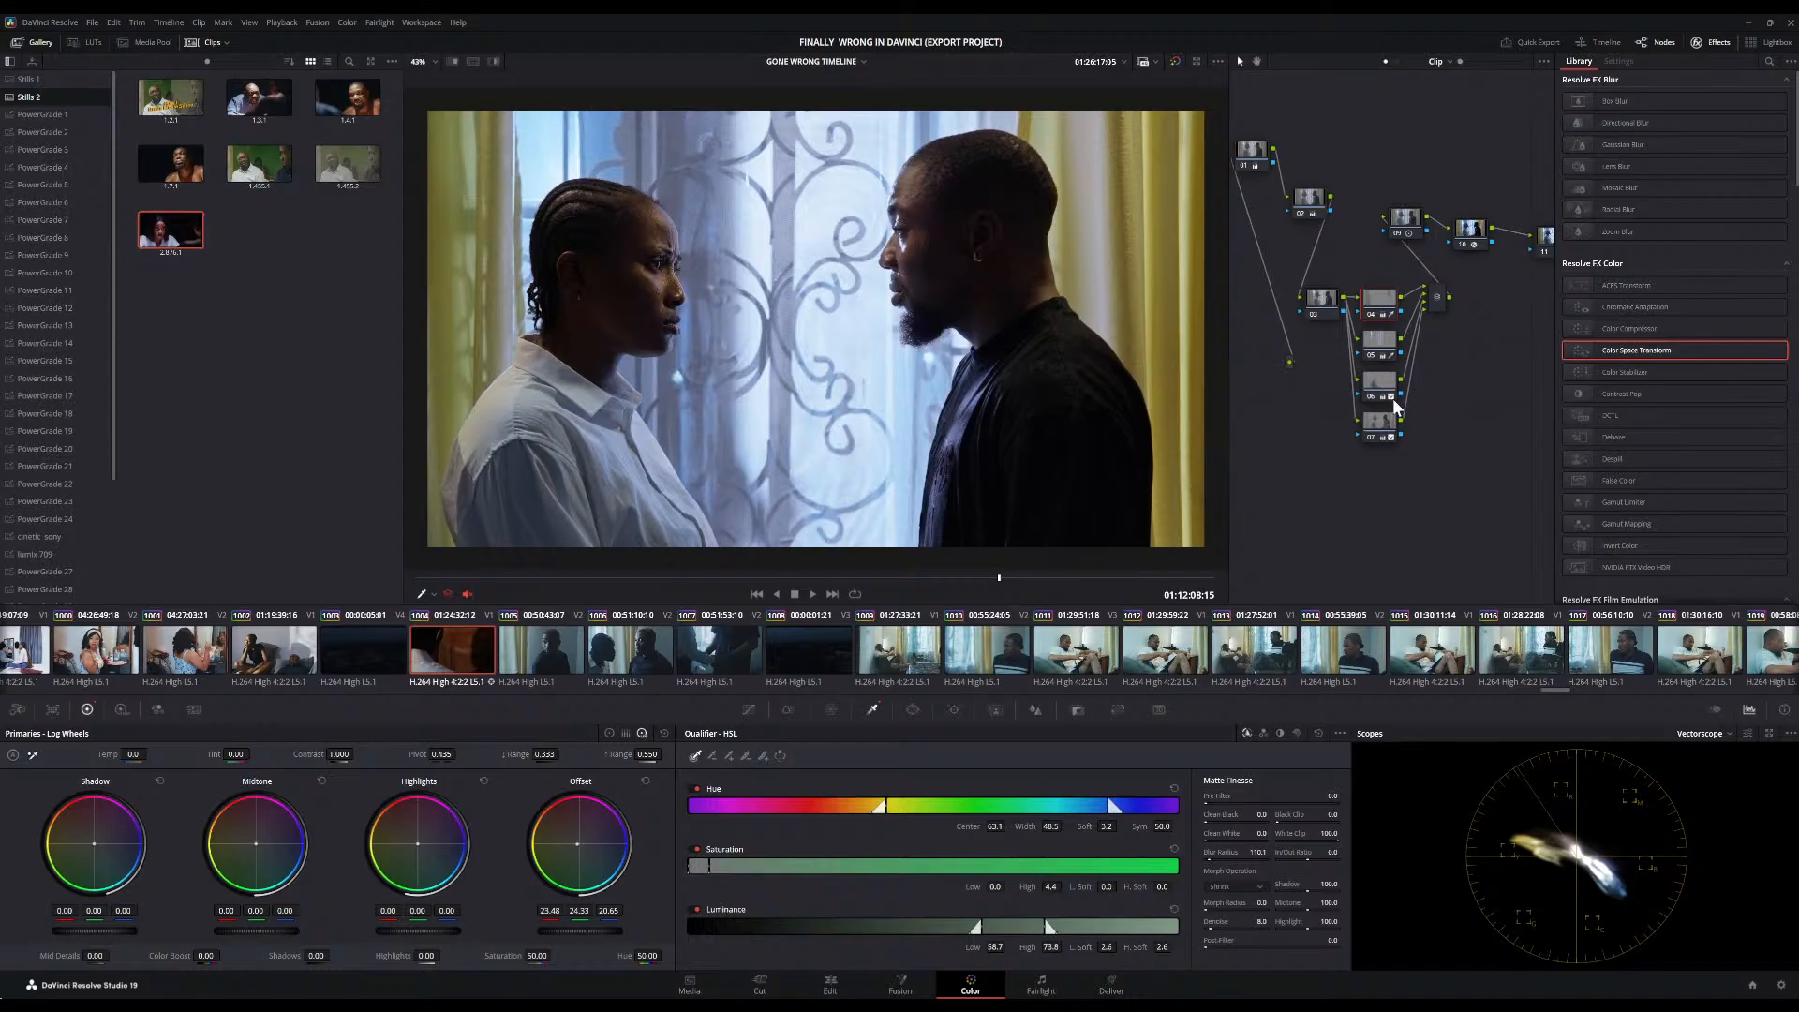
# Compare the image with node 10's Color Space Transform disabled and enabled
pyautogui.hscroll(3, 1451, 325)
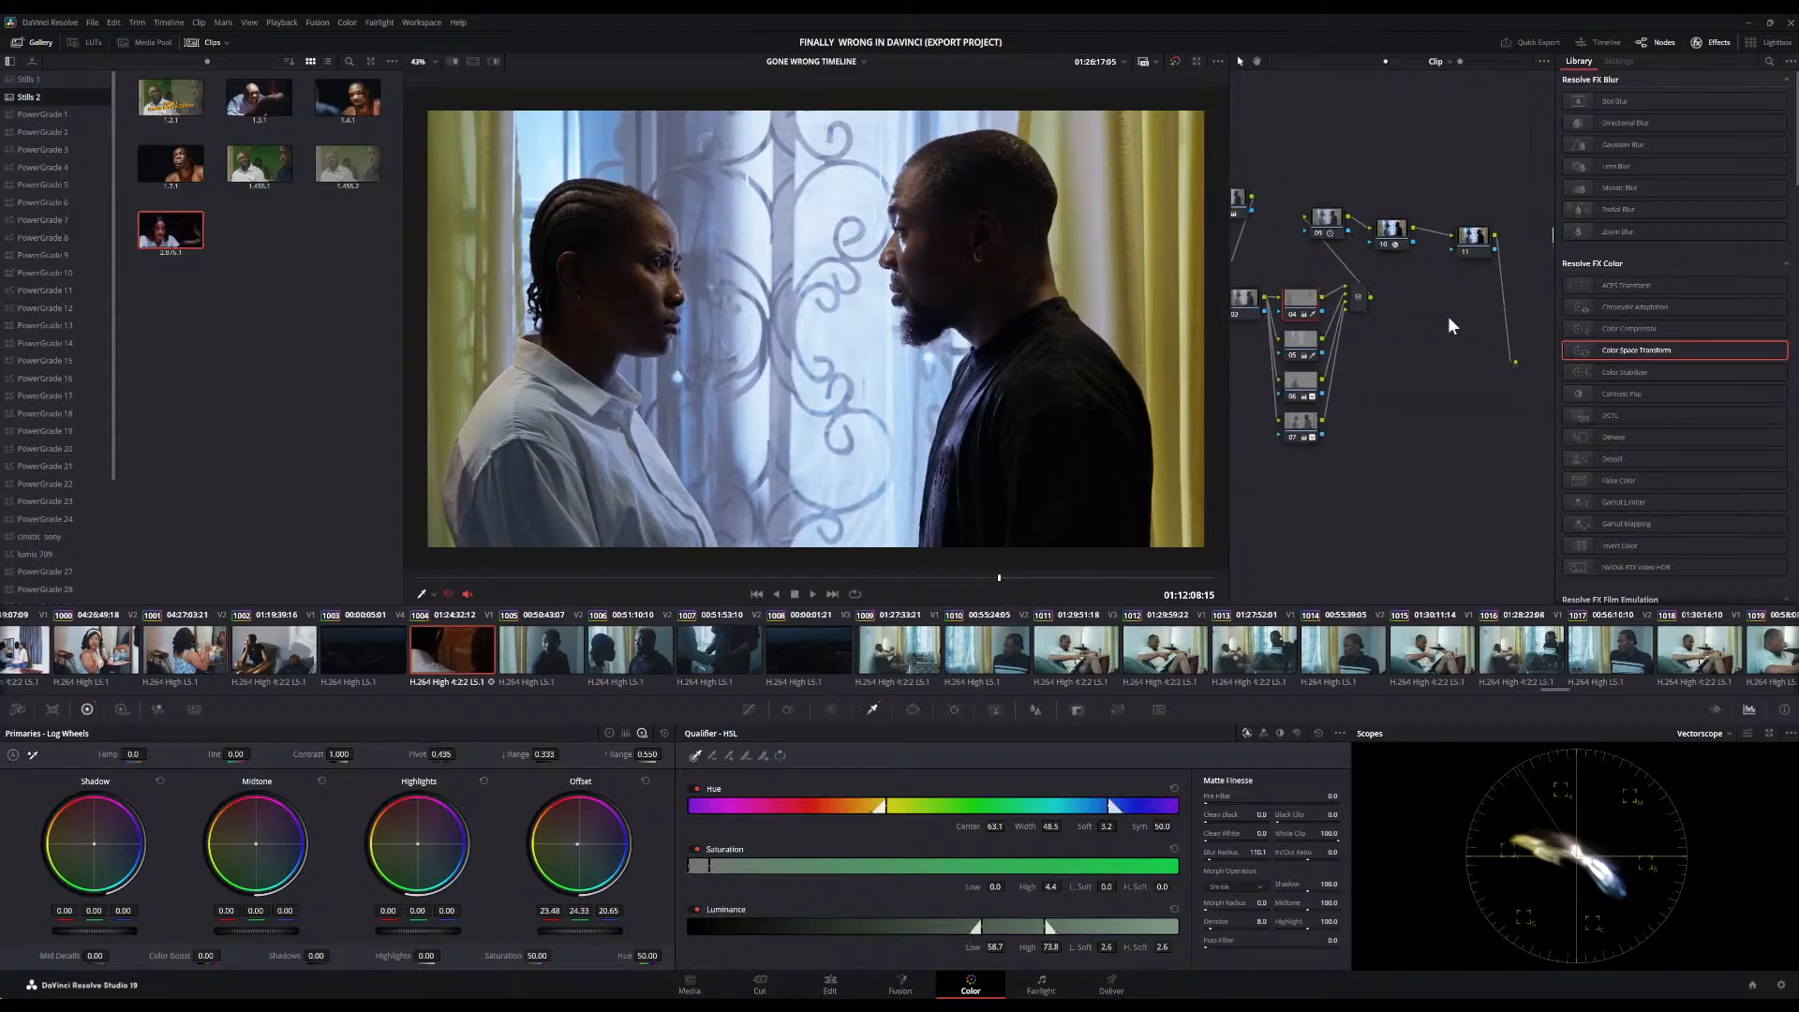
pyautogui.click(1396, 234)
pyautogui.click(1384, 244)
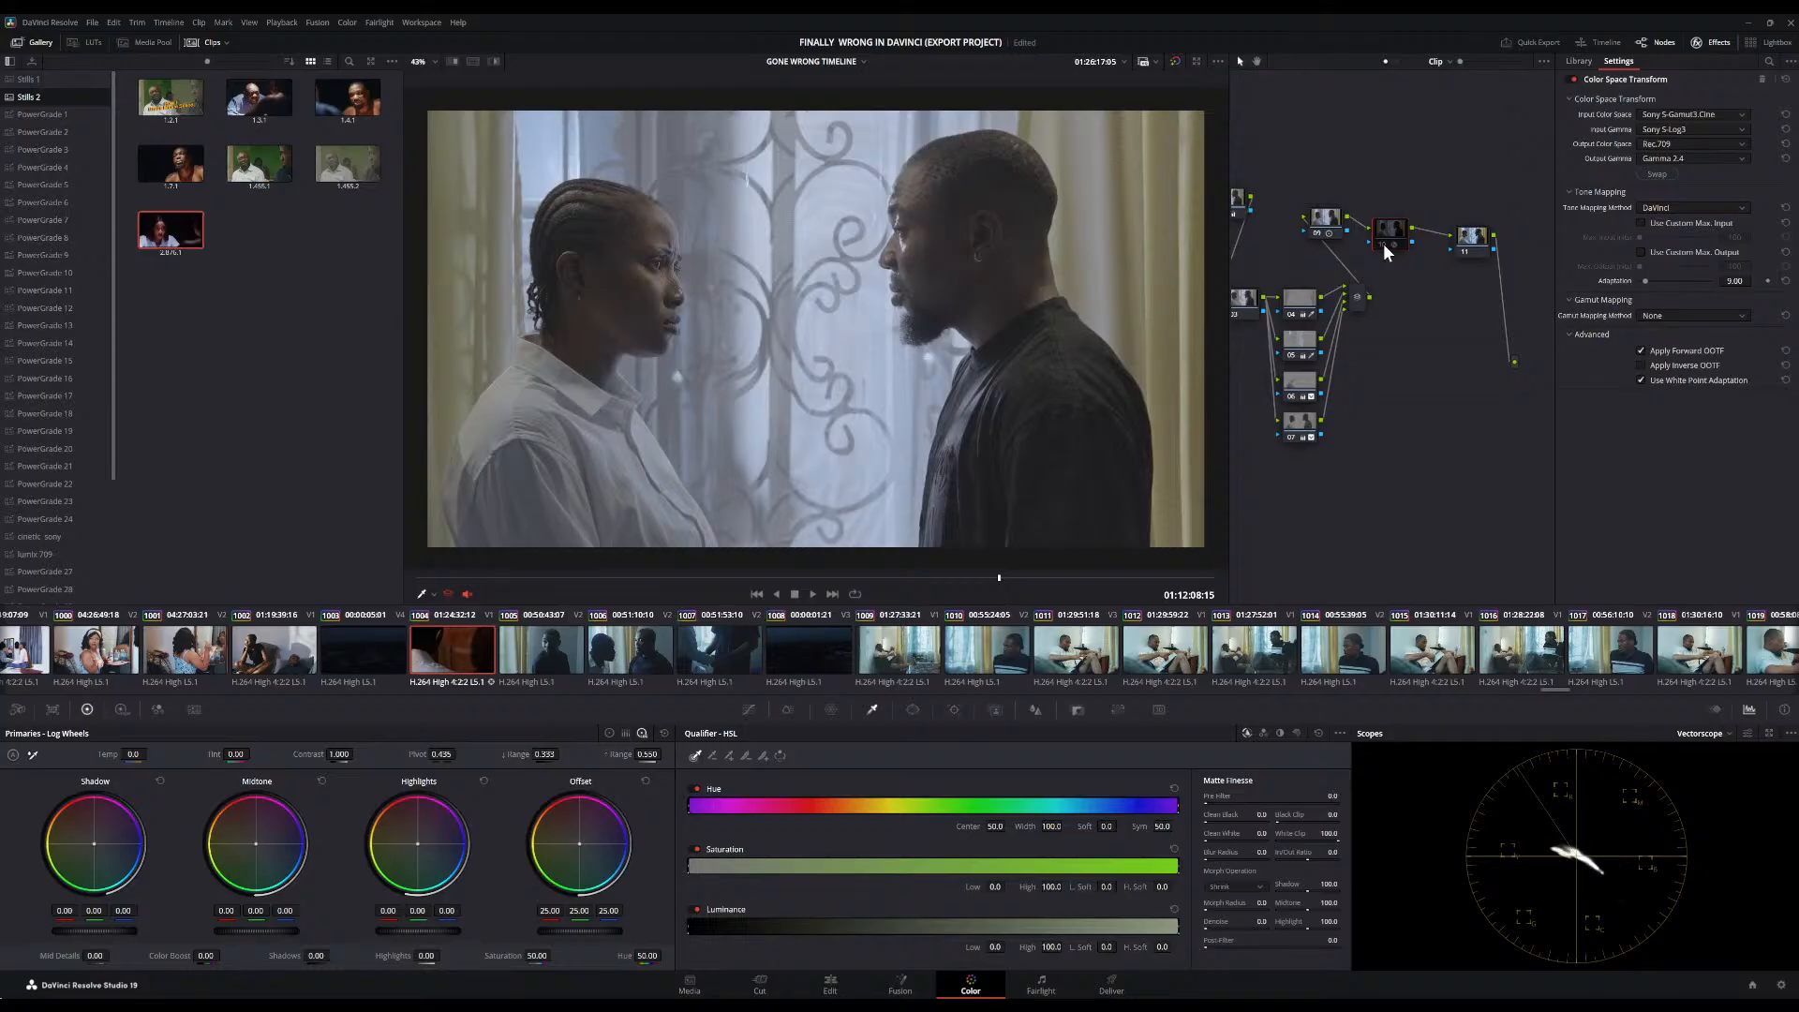
pyautogui.click(1383, 244)
# Move node 11 below the parallel branch, add serial node 12 after it, and apply a Color Space Transform to node 11
pyautogui.moveTo(1474, 240); pyautogui.dragTo(1386, 411)
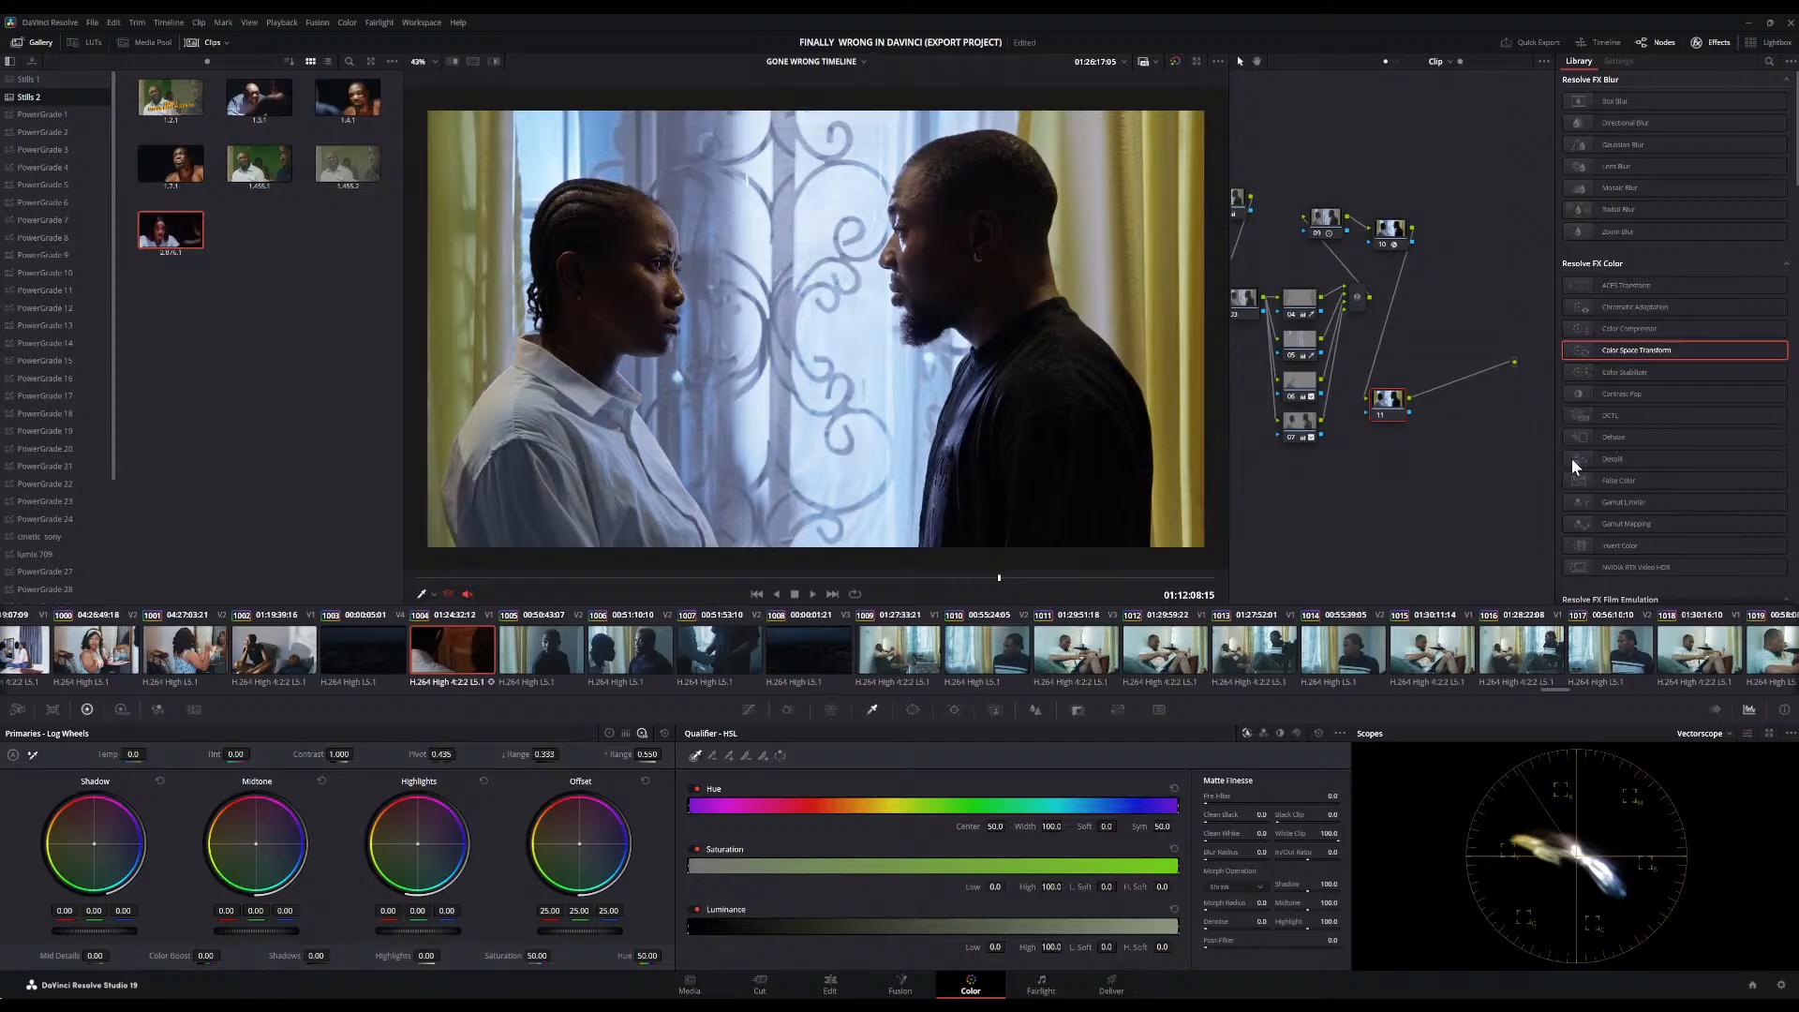
pyautogui.moveTo(1577, 459); pyautogui.dragTo(1425, 412)
pyautogui.click(1390, 403)
pyautogui.moveTo(1650, 357); pyautogui.dragTo(1394, 418)
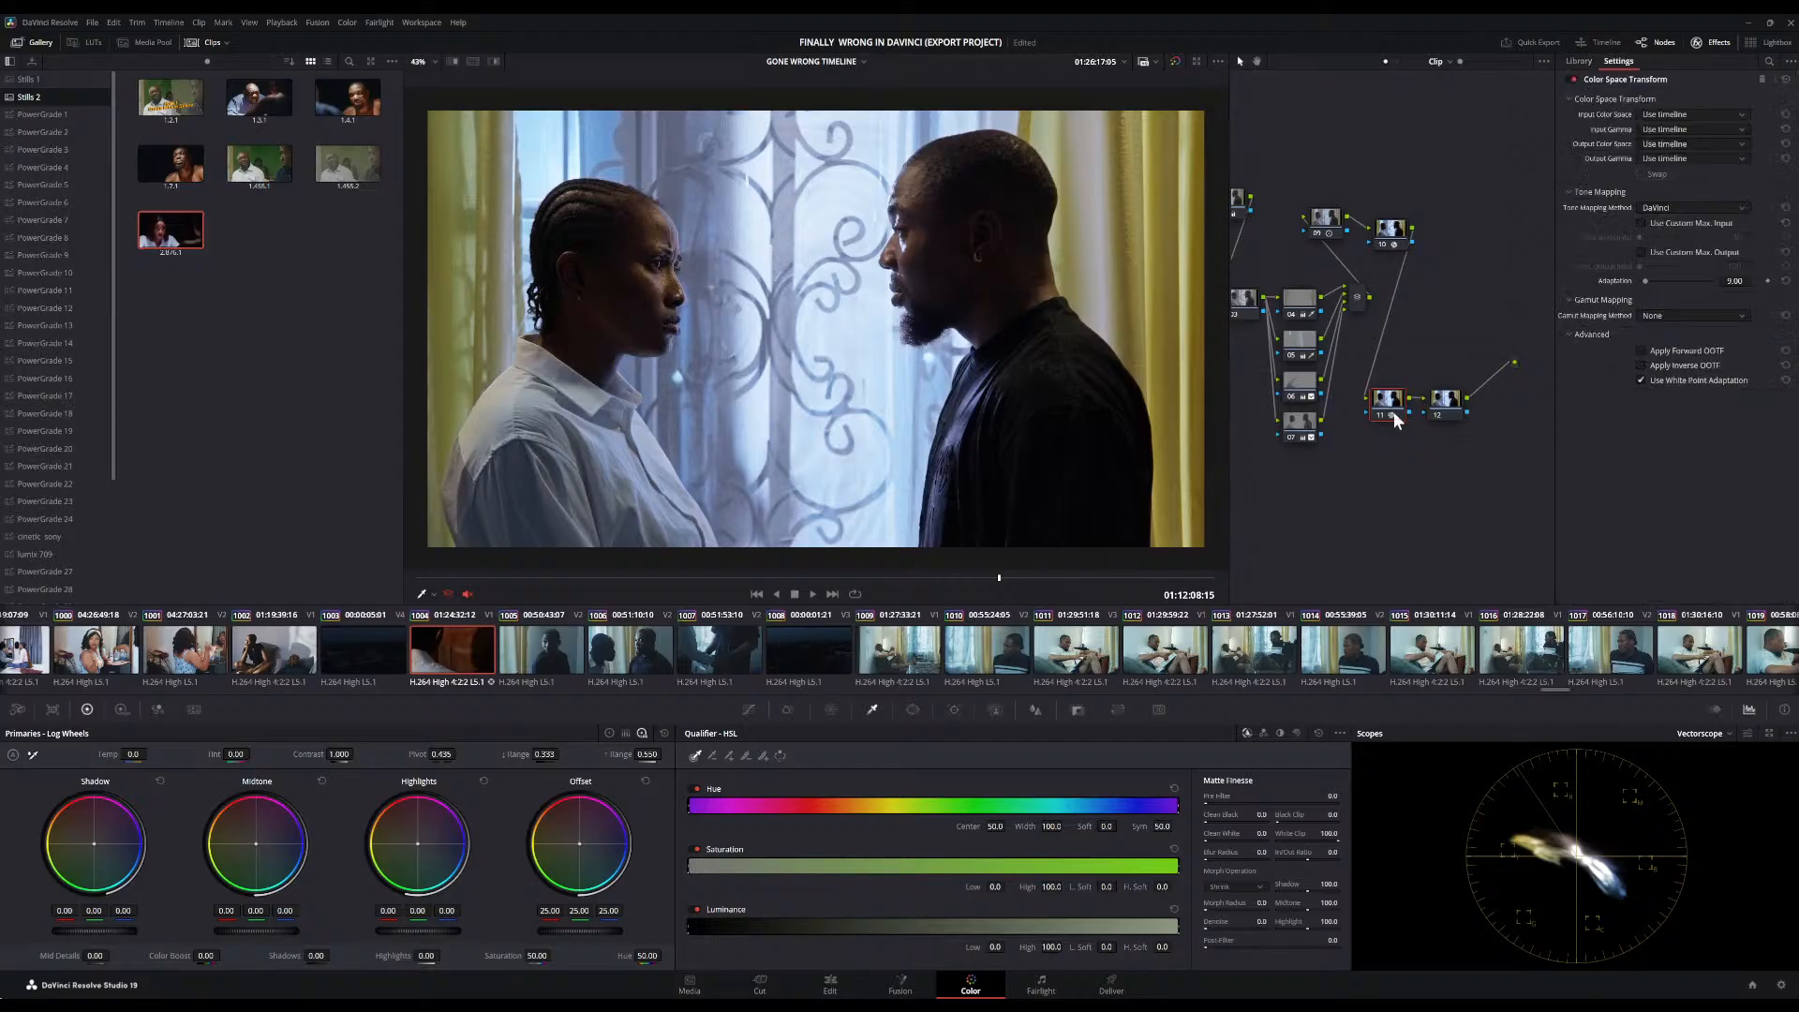
# Set node 11's Color Space Transform to input Rec.709 with Gamma 2.4 and output Rec.709 with Sony S-Log3
pyautogui.click(1704, 100)
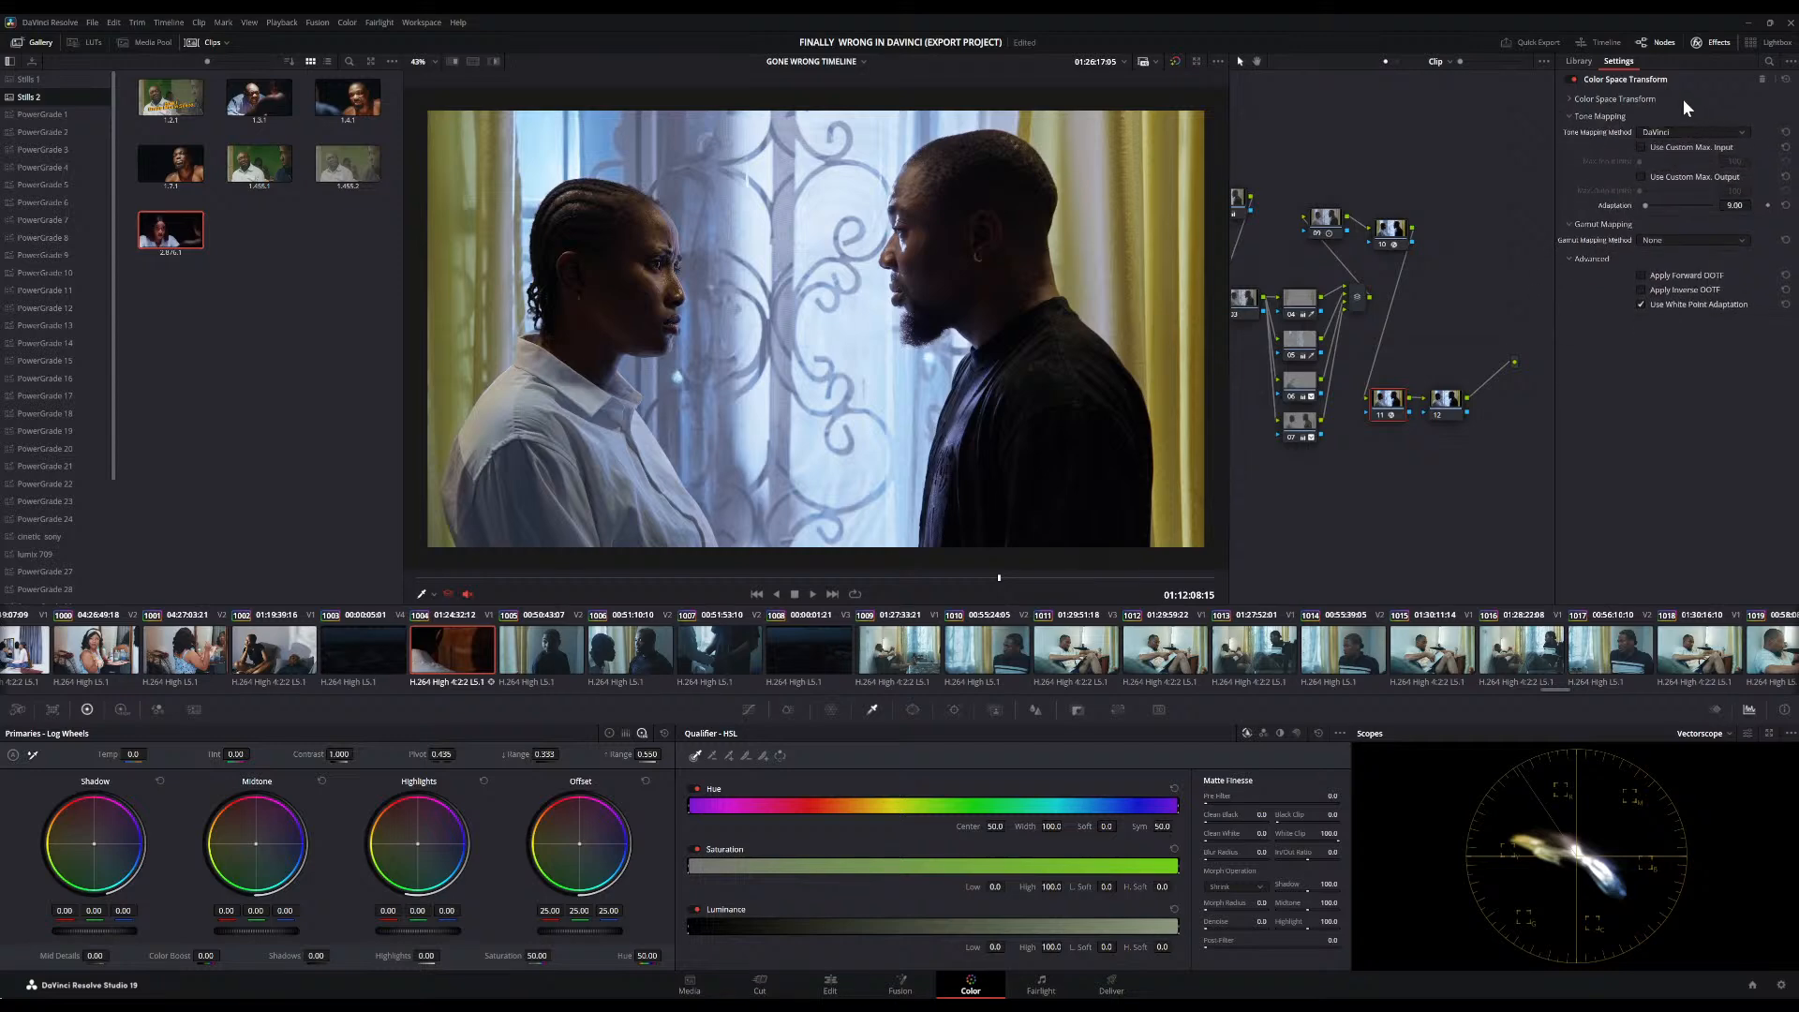
pyautogui.click(1680, 98)
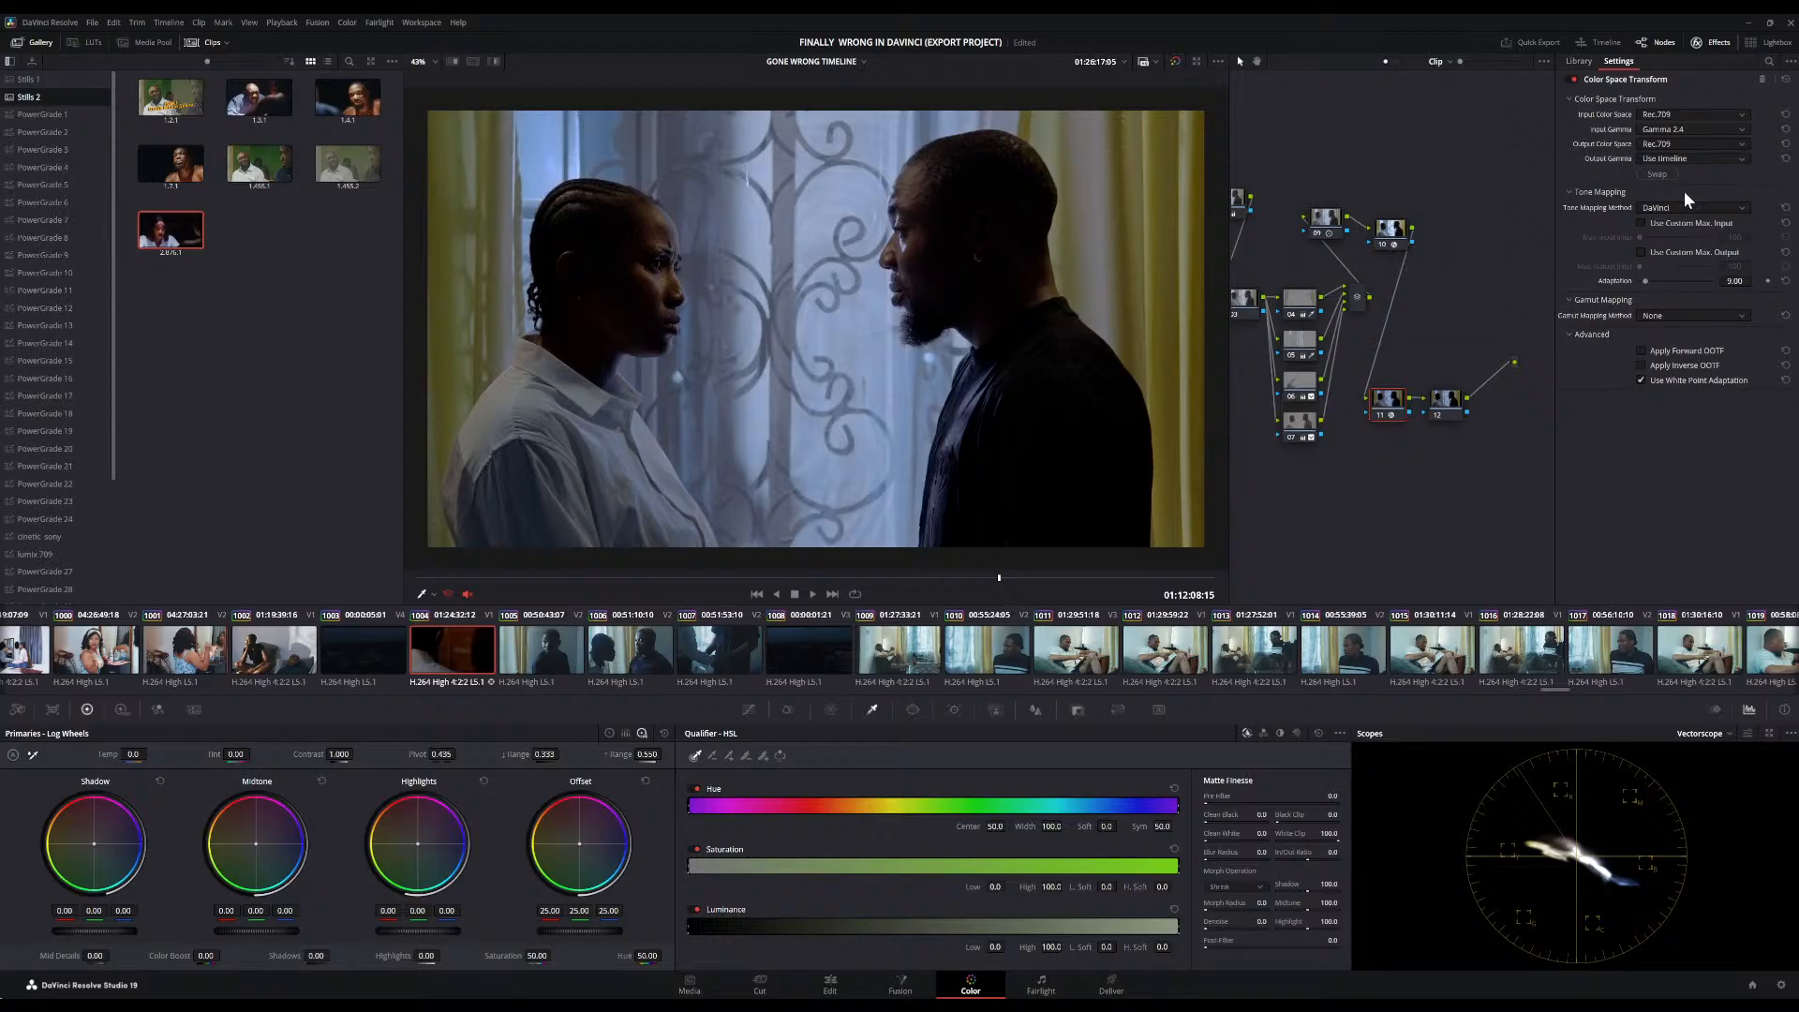
pyautogui.hotkey('ctrl', 'z')
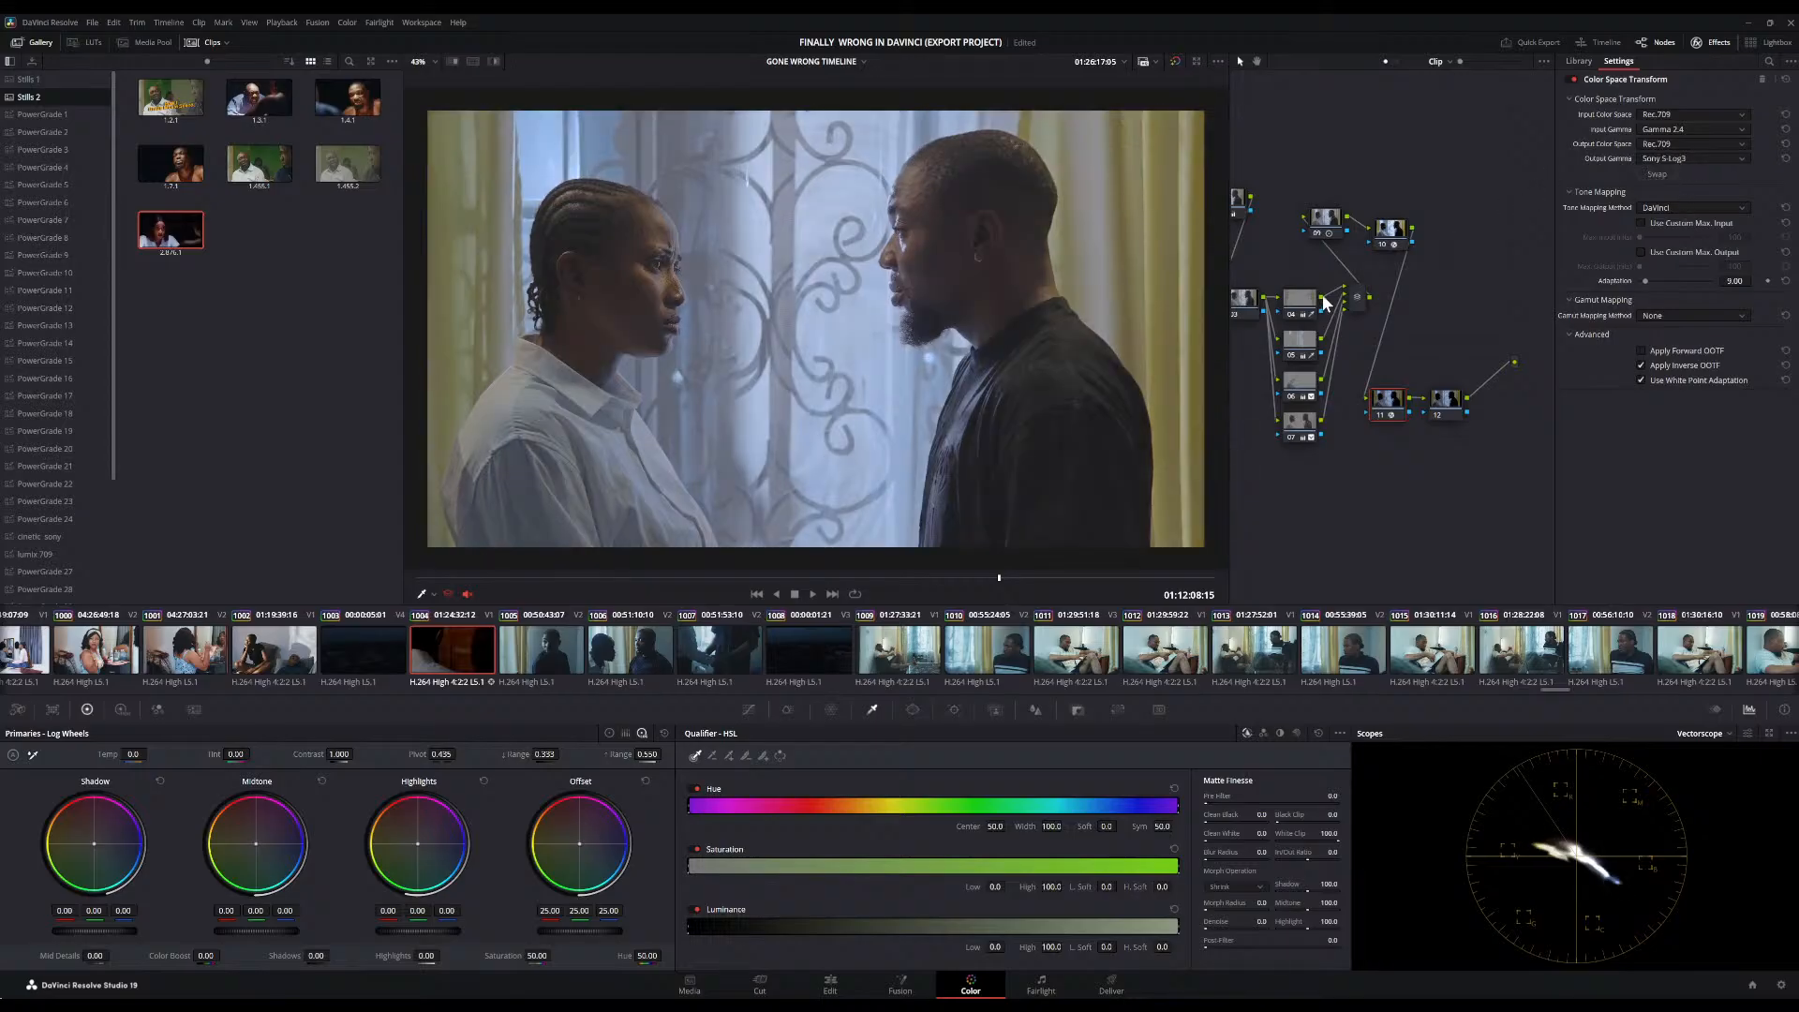
# Apply the Rec709 Kodak 2383 D65 LUT from the Film Looks collection to node 12
pyautogui.click(77, 42)
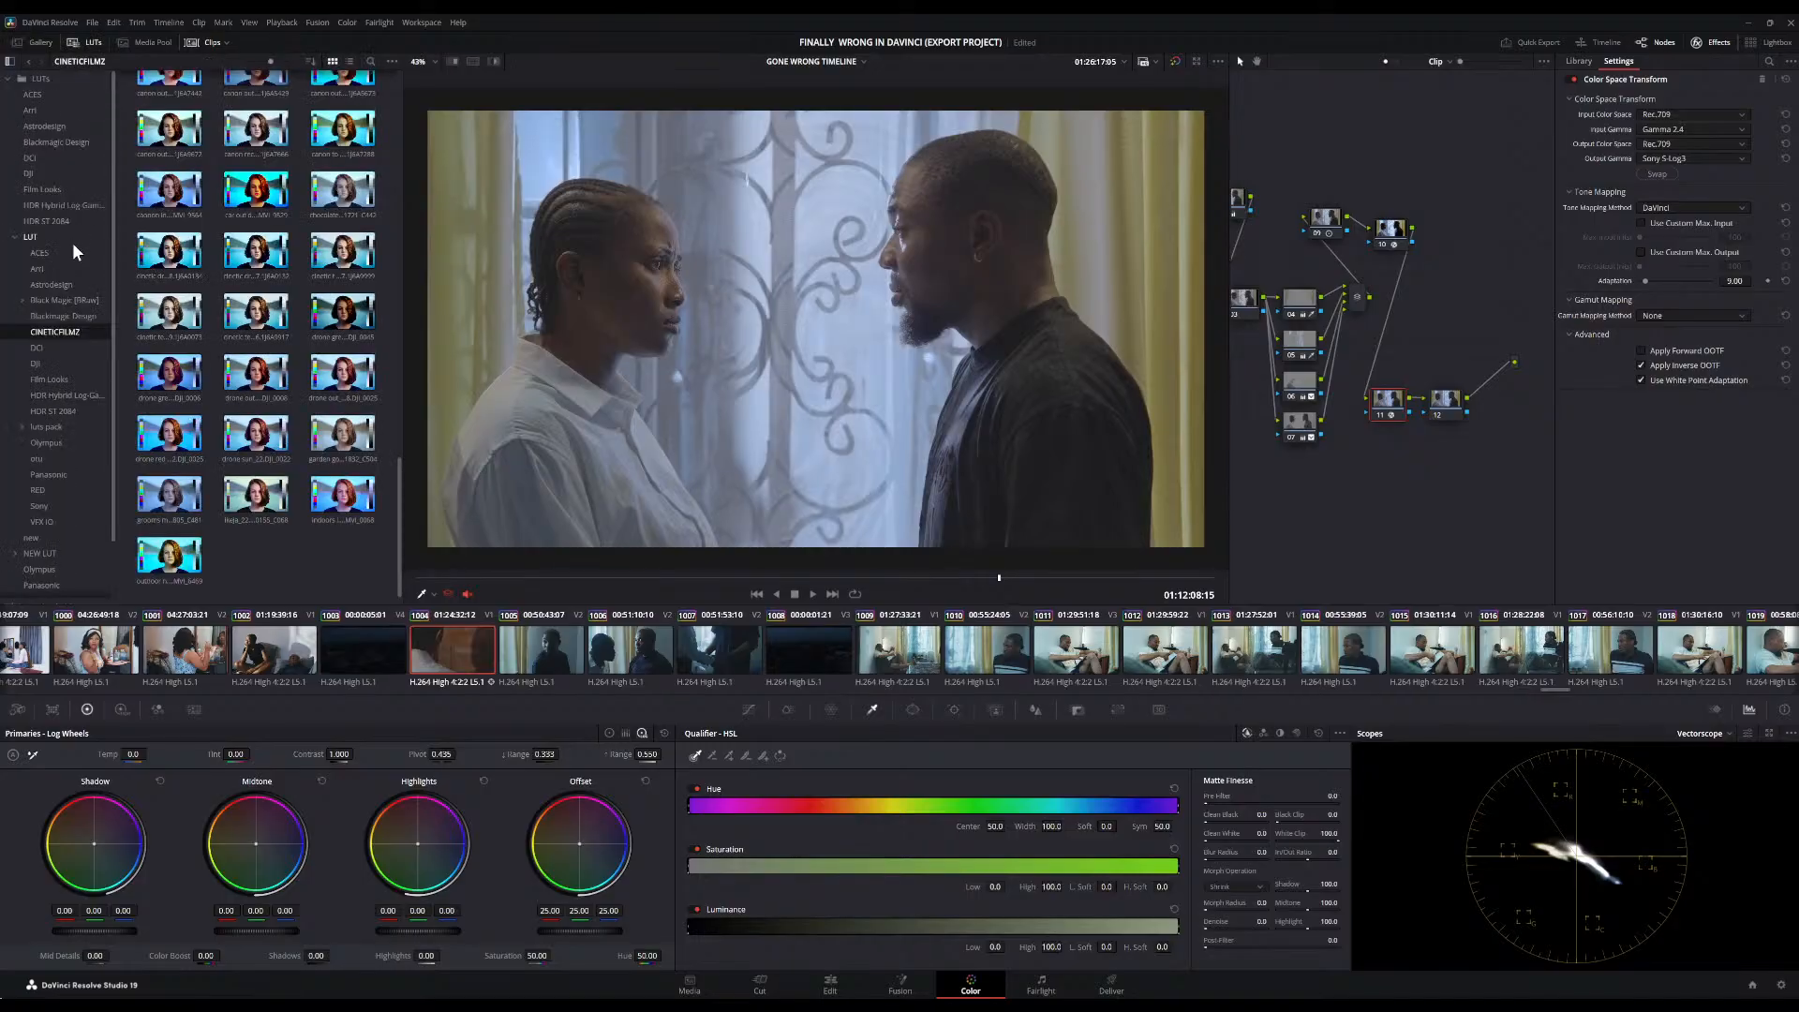
pyautogui.click(41, 187)
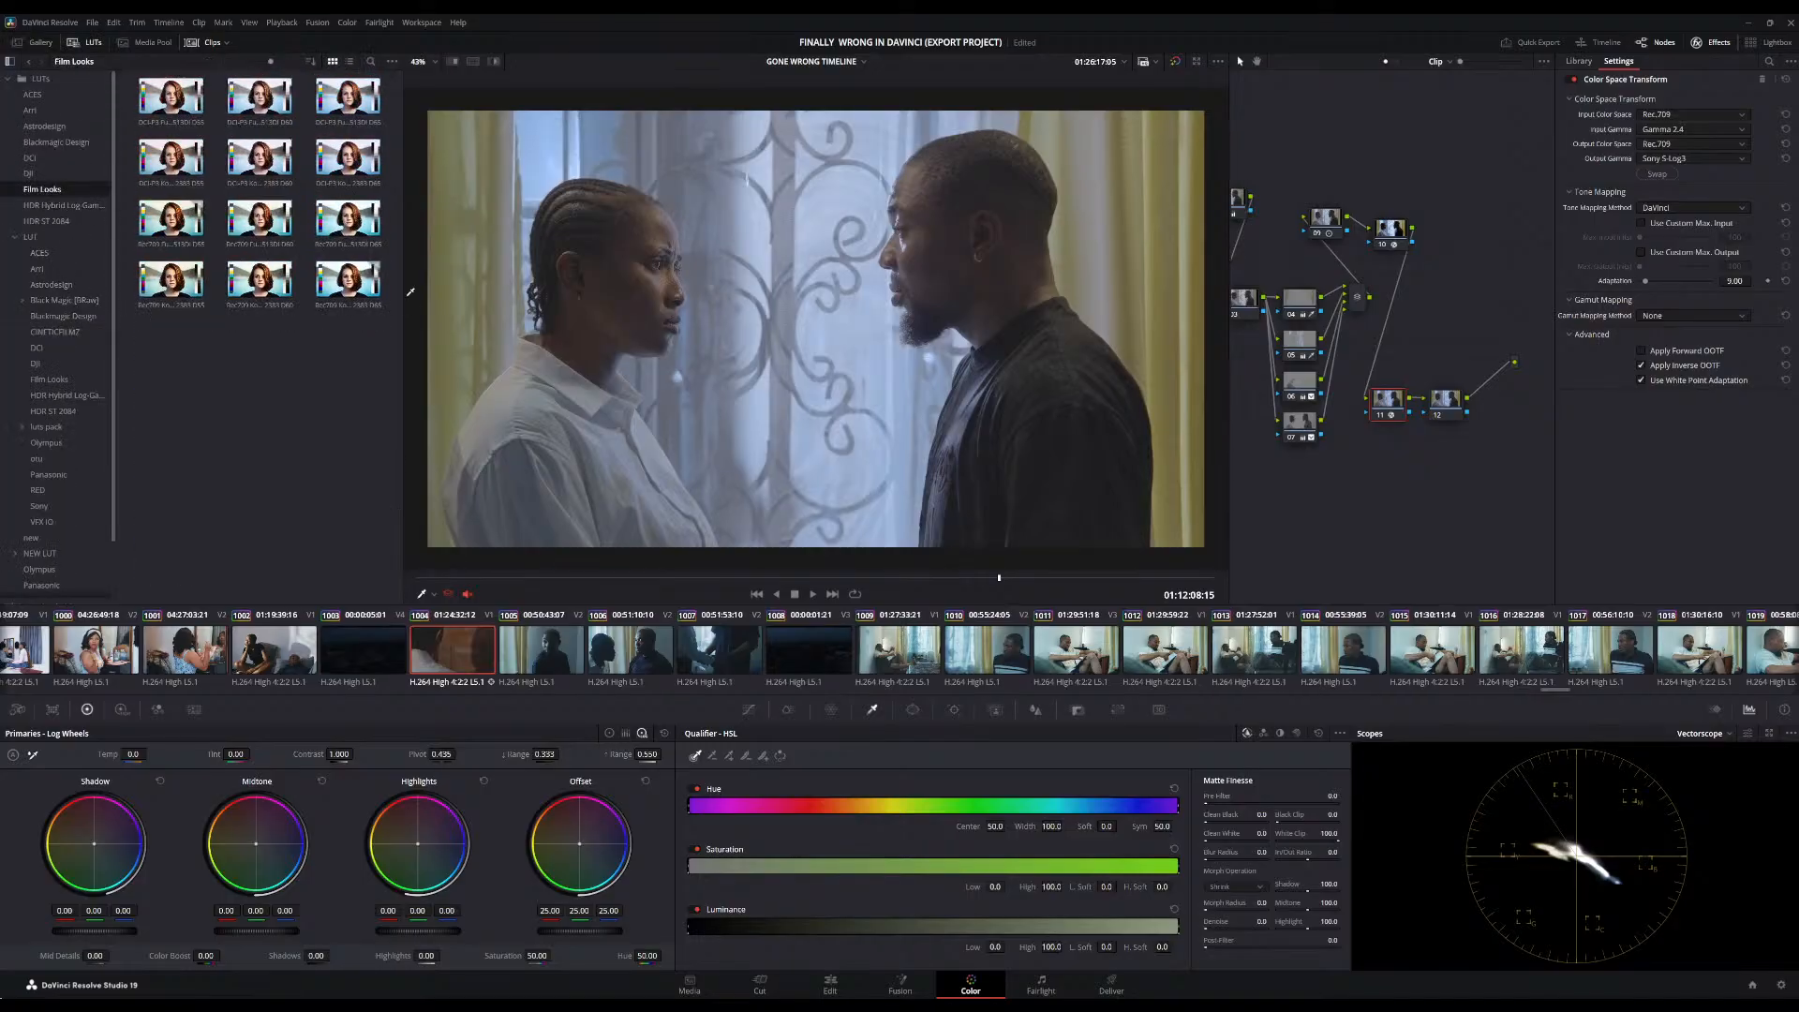
pyautogui.moveTo(366, 296); pyautogui.dragTo(1459, 413)
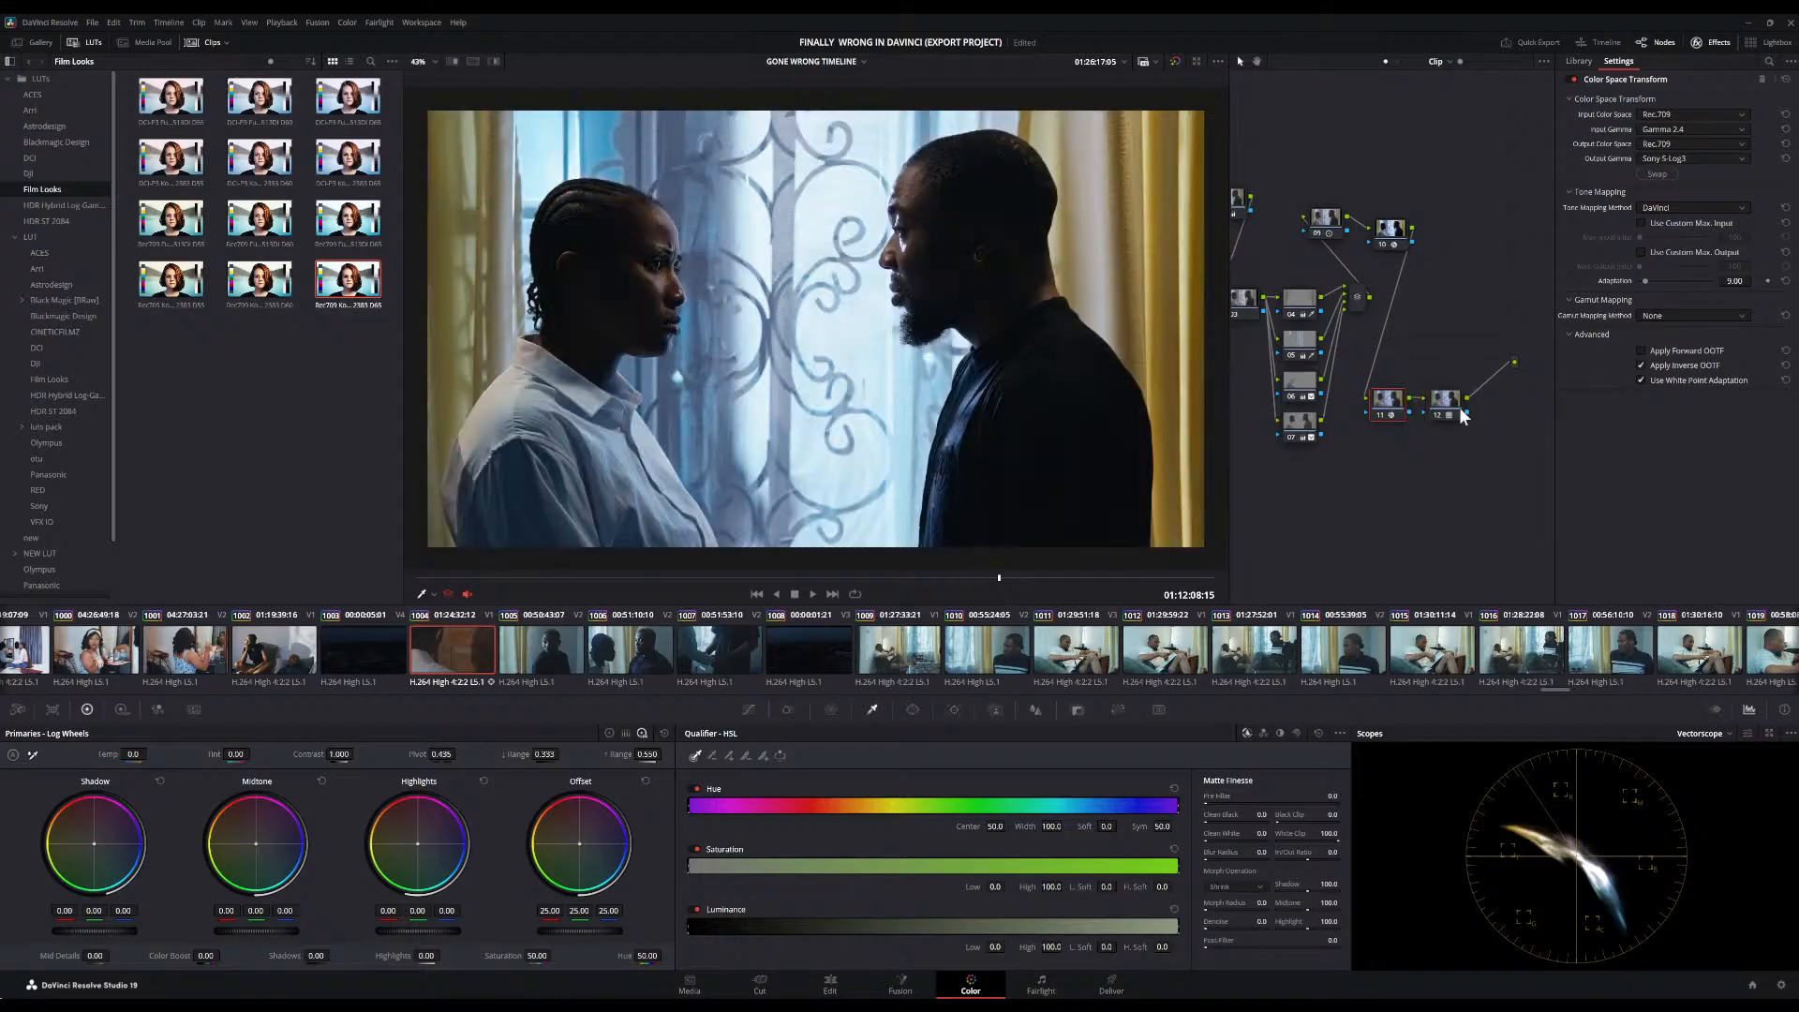
# Reduce node 12's key output gain to 0.576
pyautogui.click(1459, 412)
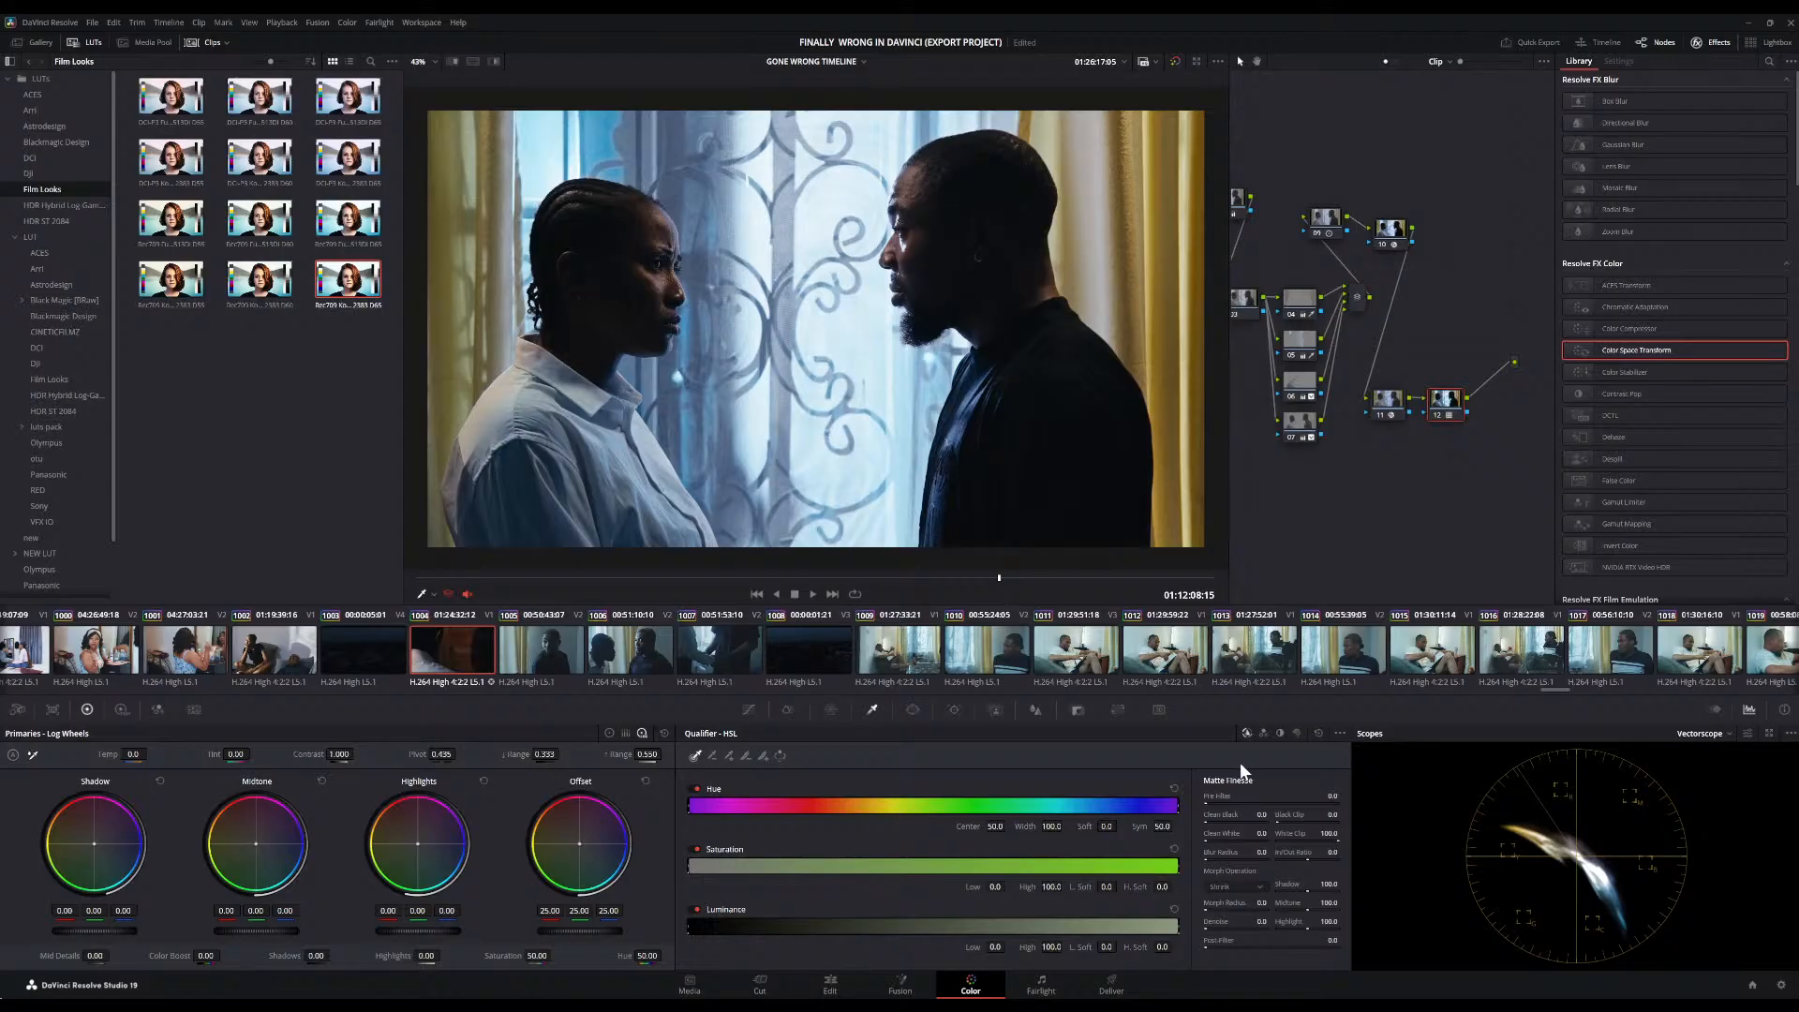
pyautogui.click(1078, 711)
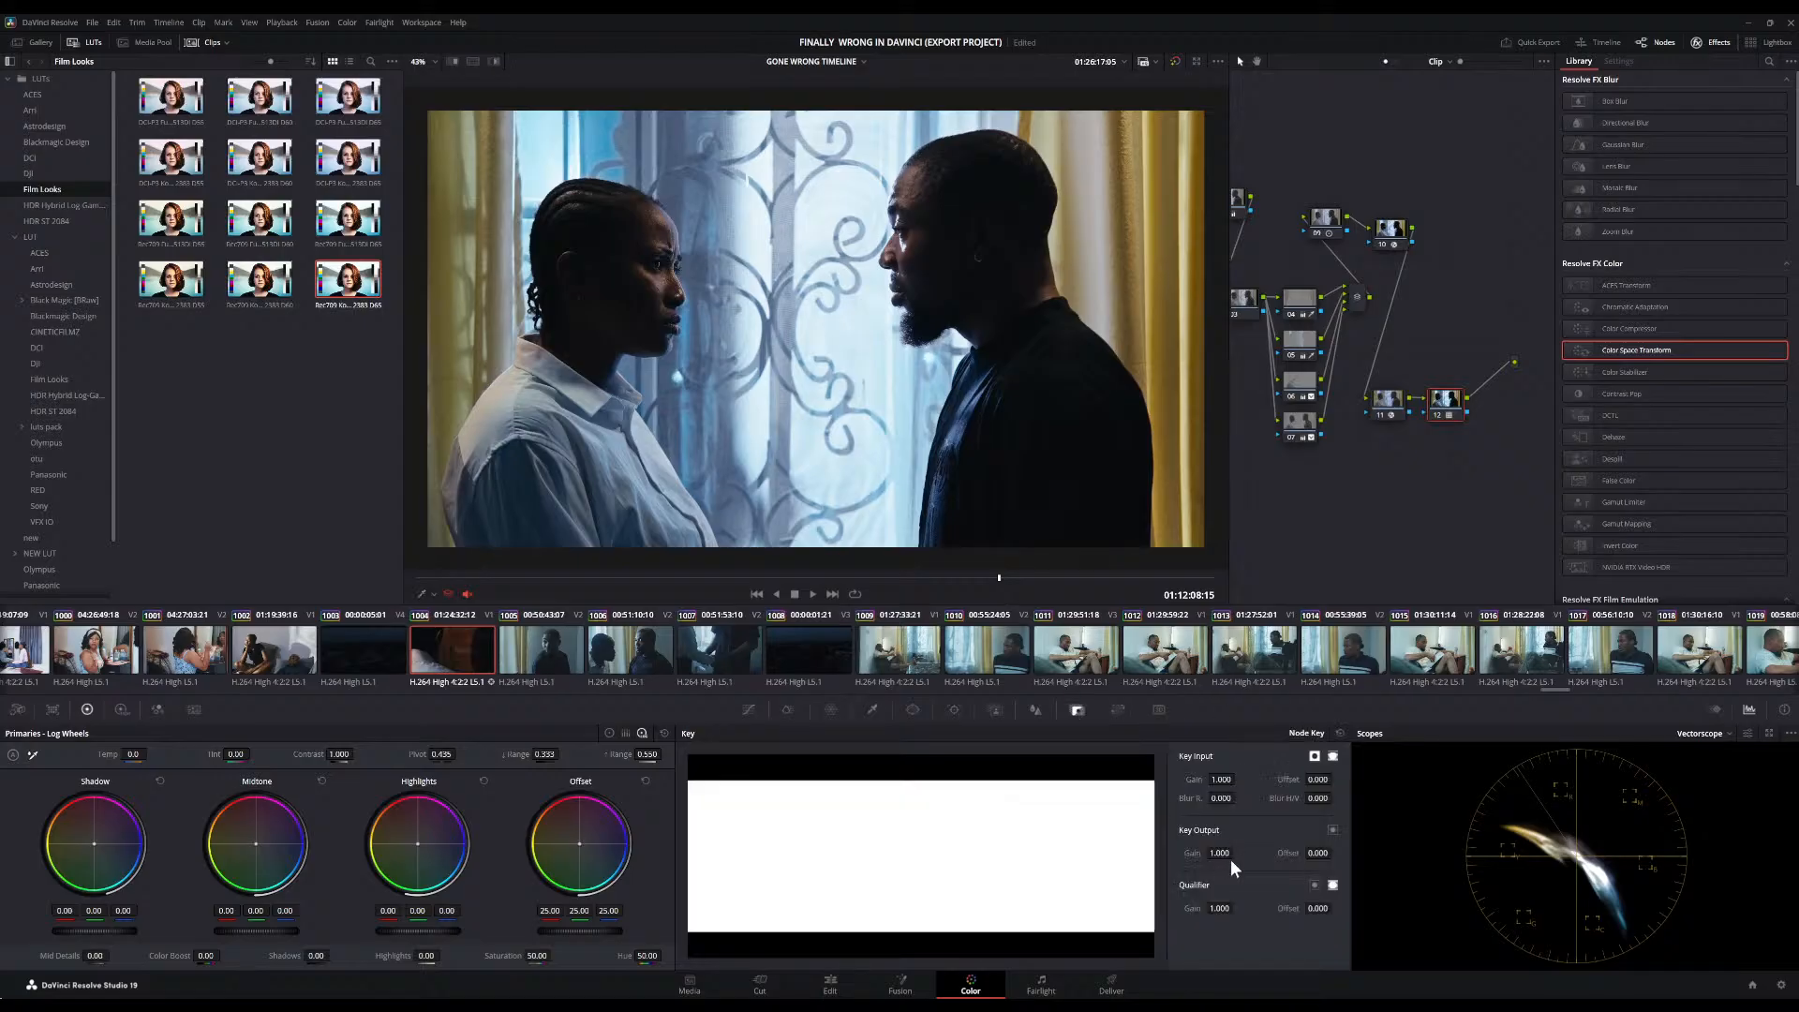
pyautogui.moveTo(1232, 852); pyautogui.dragTo(1234, 851)
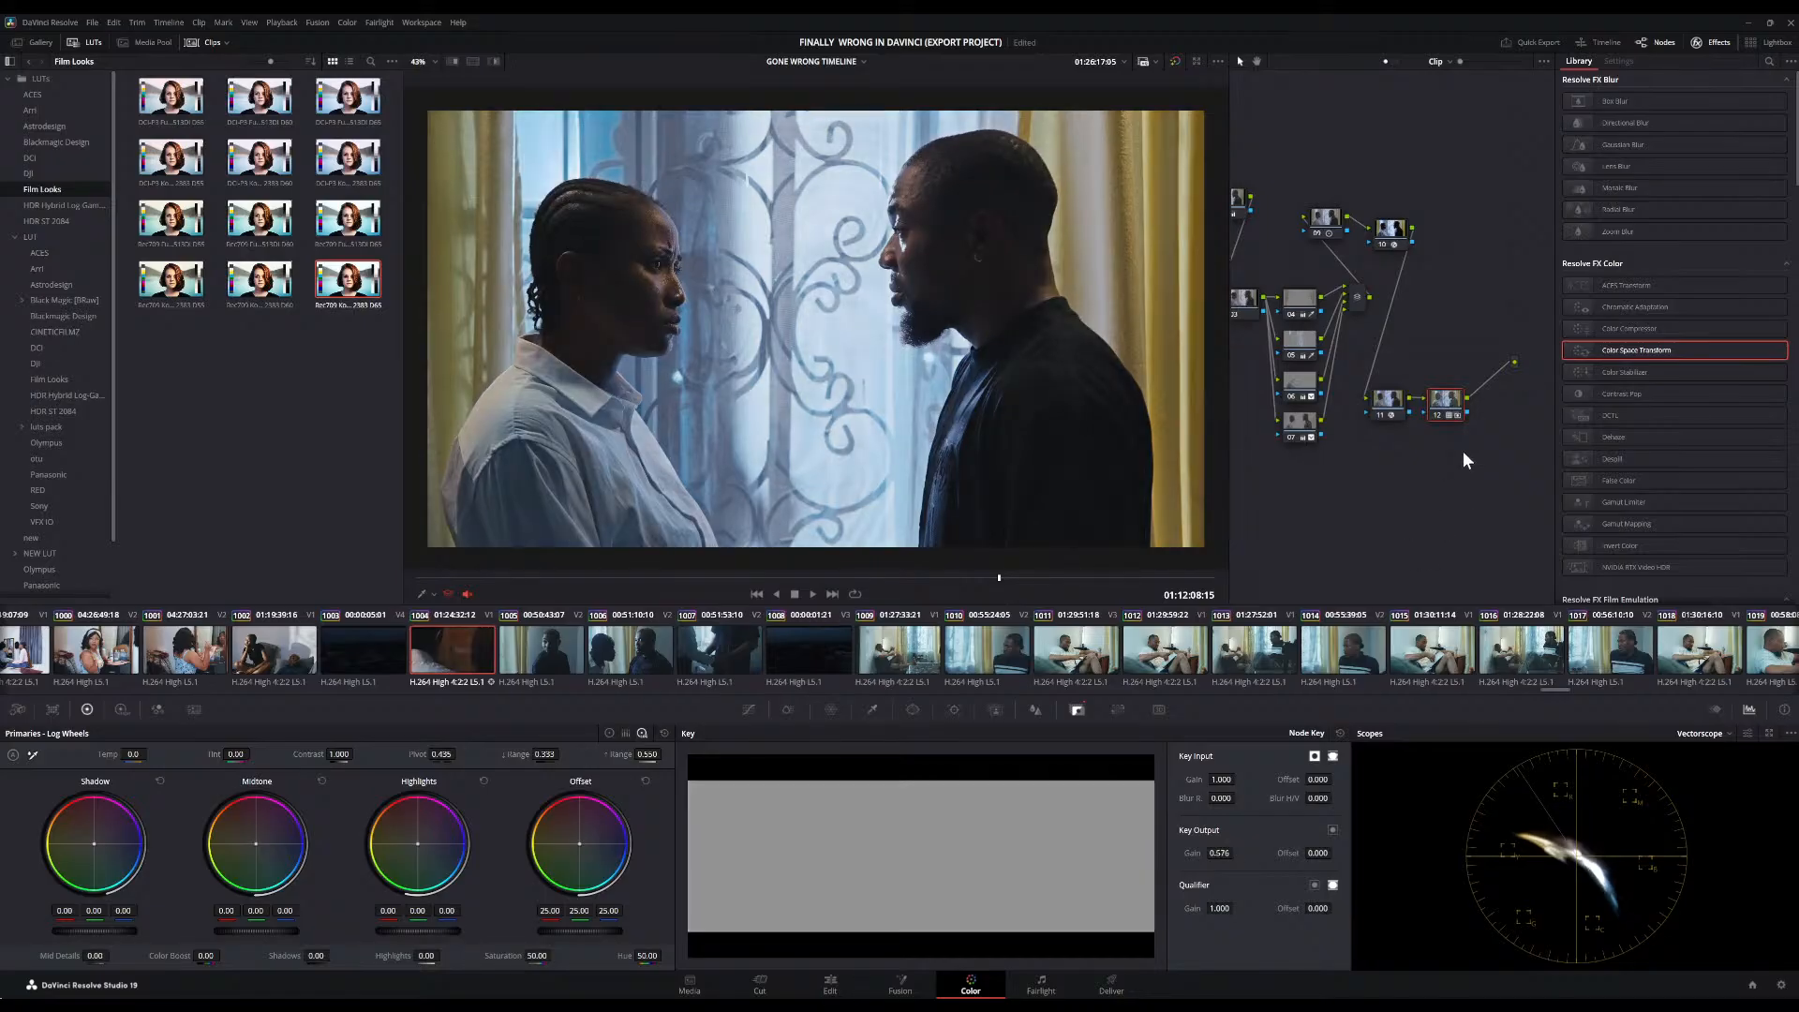
# Combine nodes 11 and 12 into a compound node and try its key output gain, resetting it to default
pyautogui.moveTo(1464, 452); pyautogui.dragTo(1372, 402)
pyautogui.hotkey('ctrl', 'g')
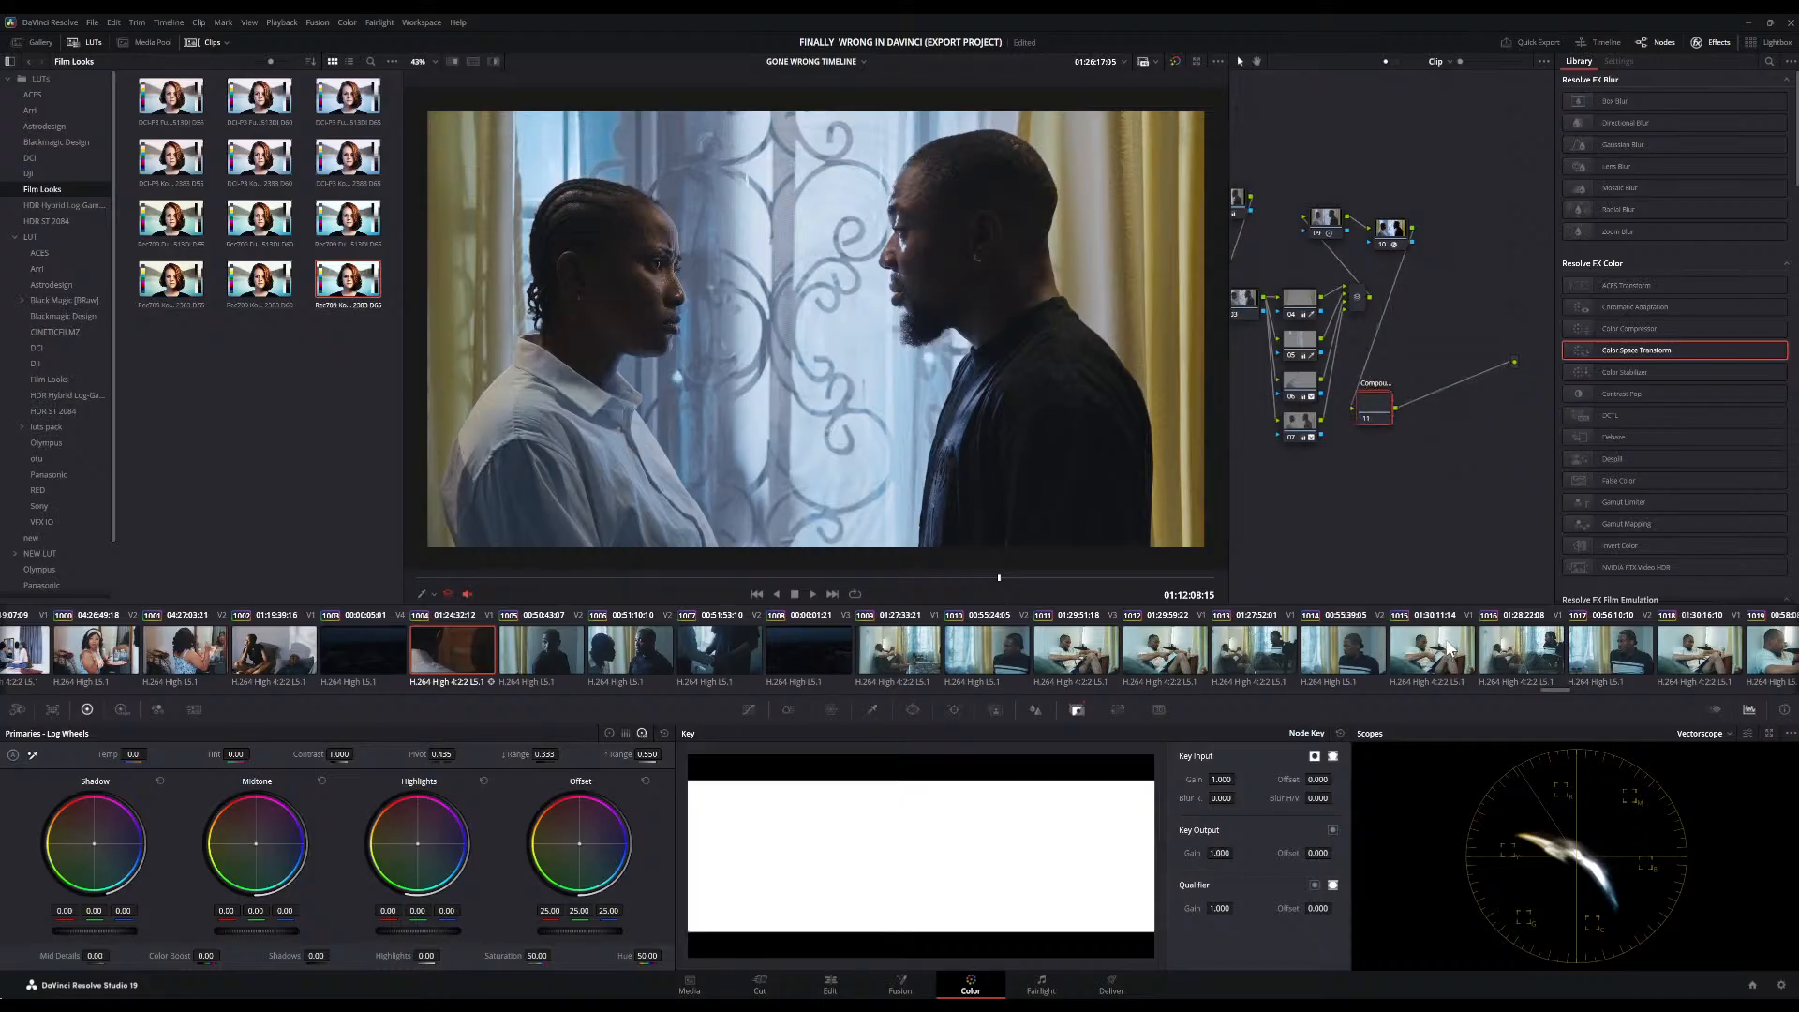
pyautogui.moveTo(1226, 854); pyautogui.dragTo(1237, 854)
pyautogui.doubleClick(1192, 854)
# Inside the compound node, raise the LUT node's key output gain above 0.871, and return to the main node tree
pyautogui.doubleClick(1373, 405)
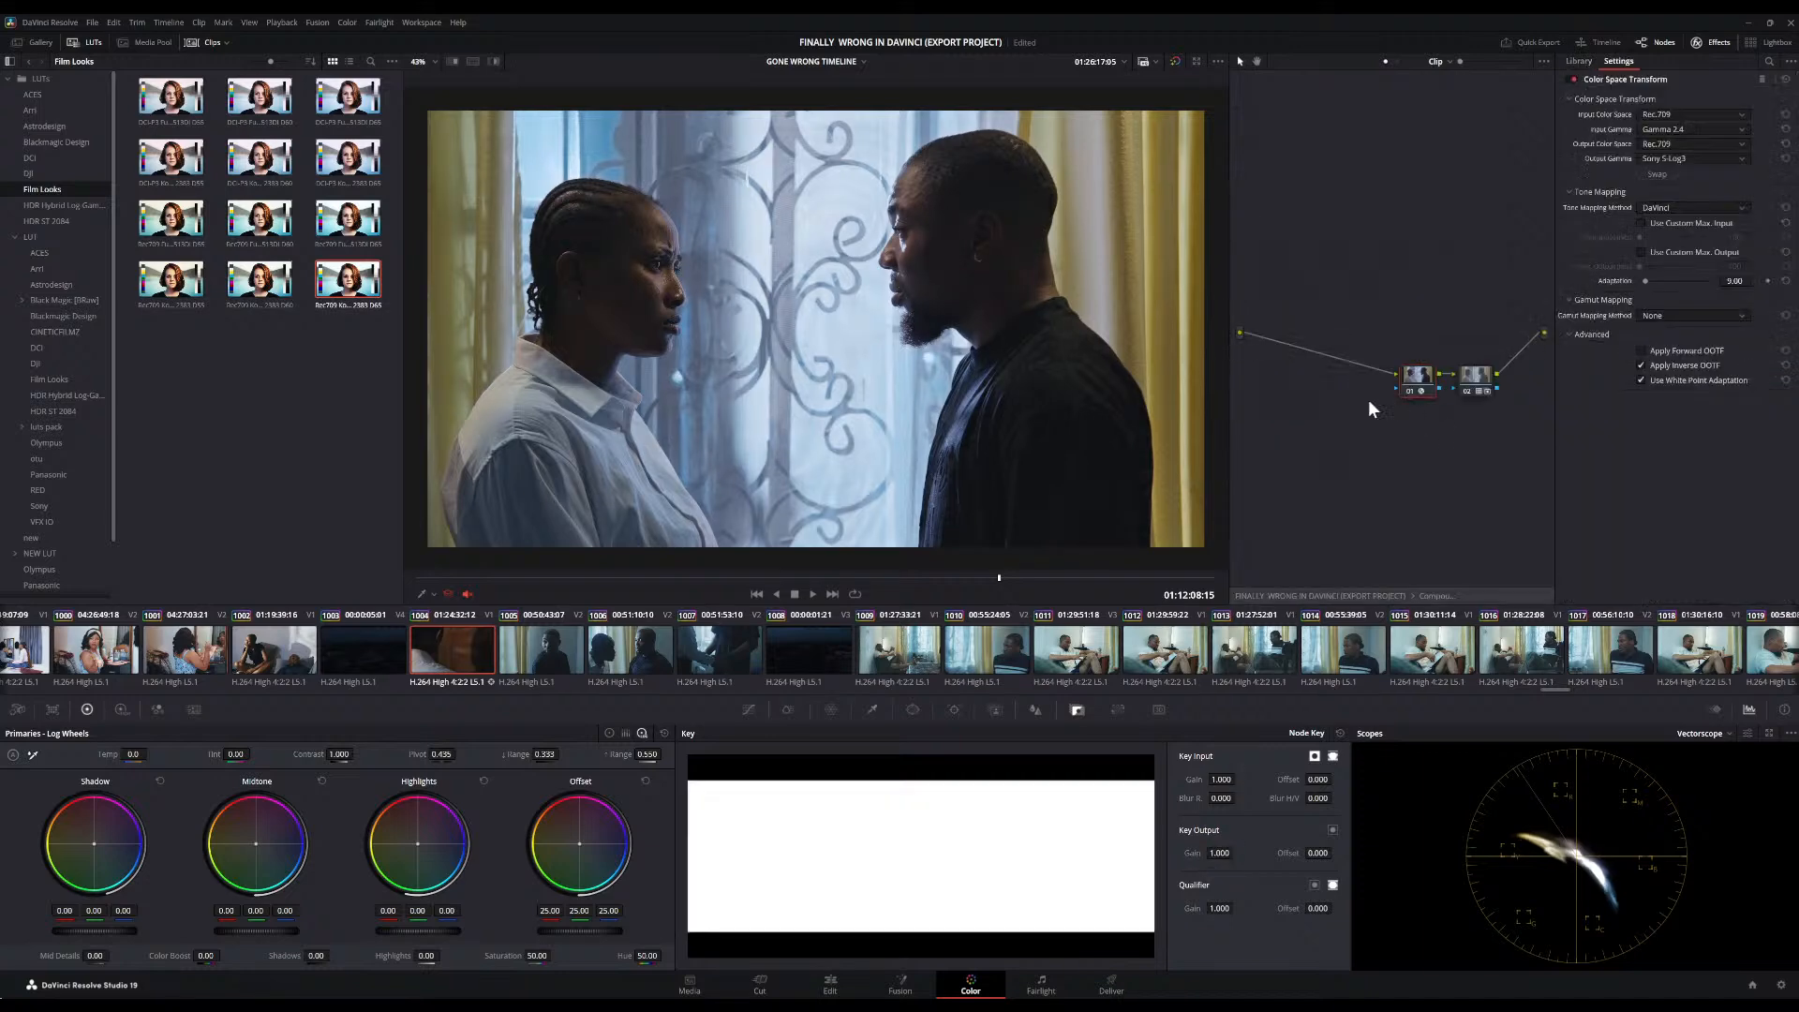
pyautogui.click(1475, 377)
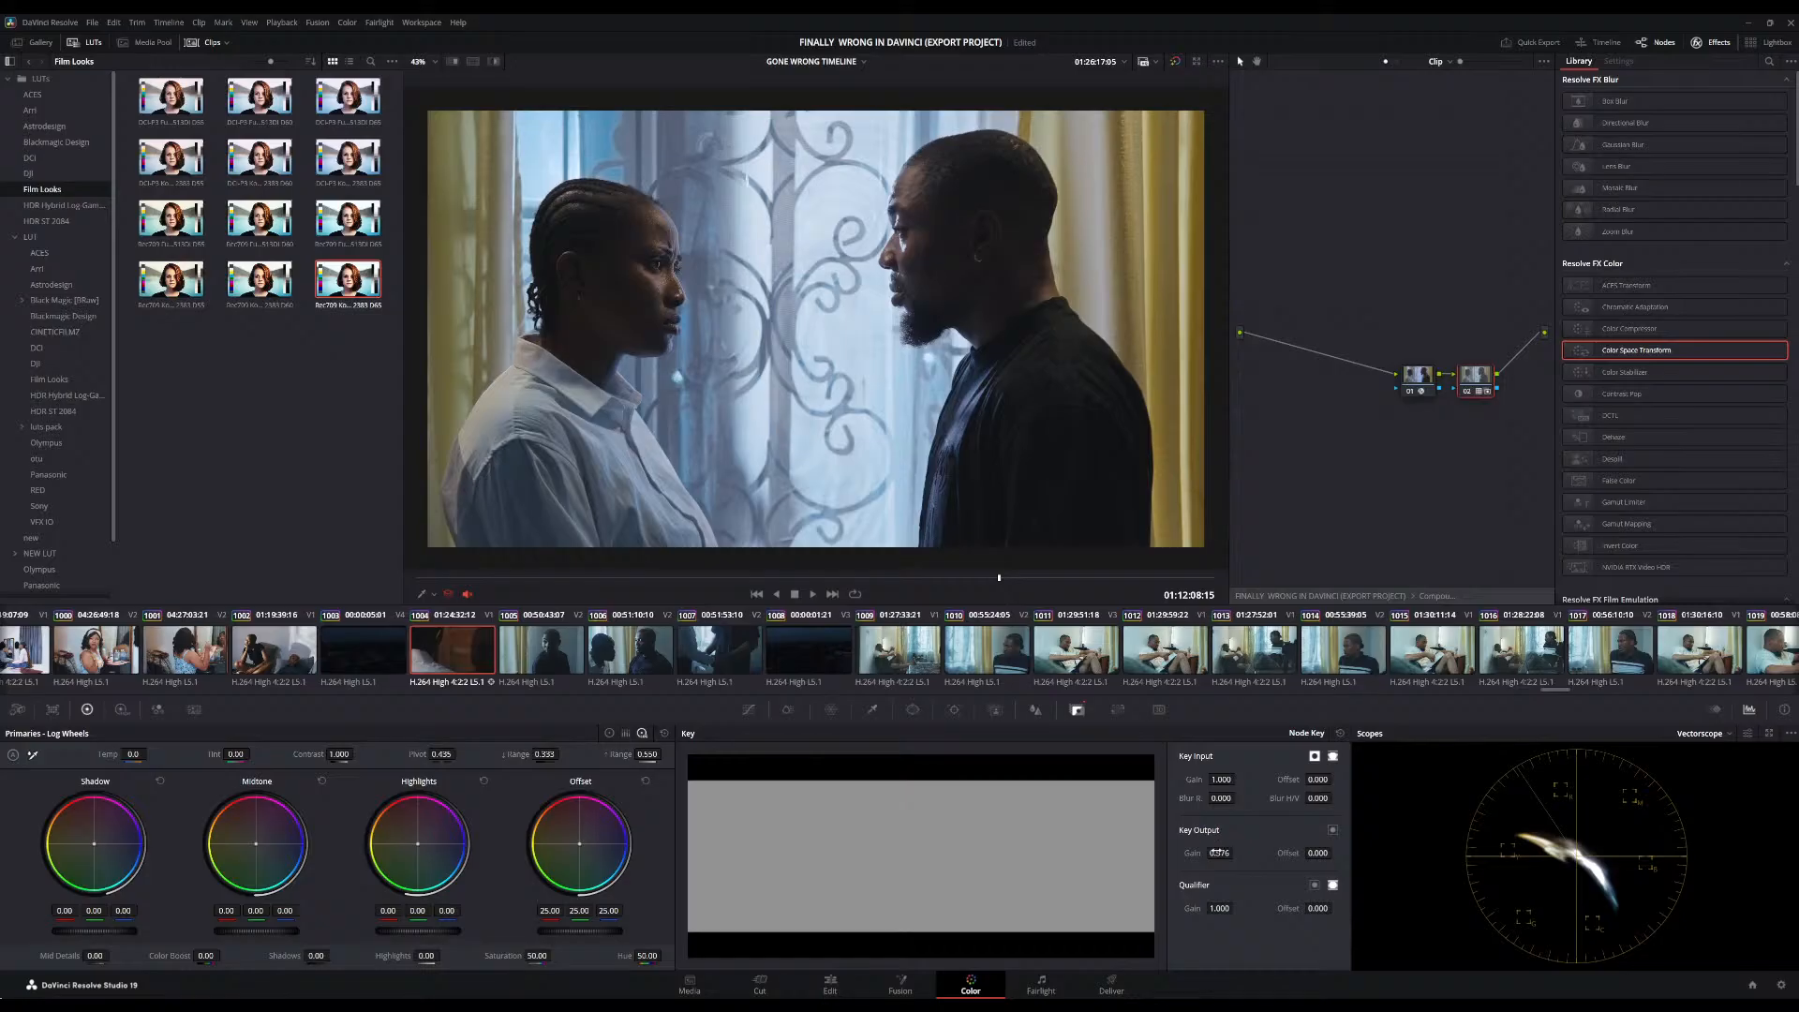
pyautogui.moveTo(1217, 853); pyautogui.dragTo(1237, 853)
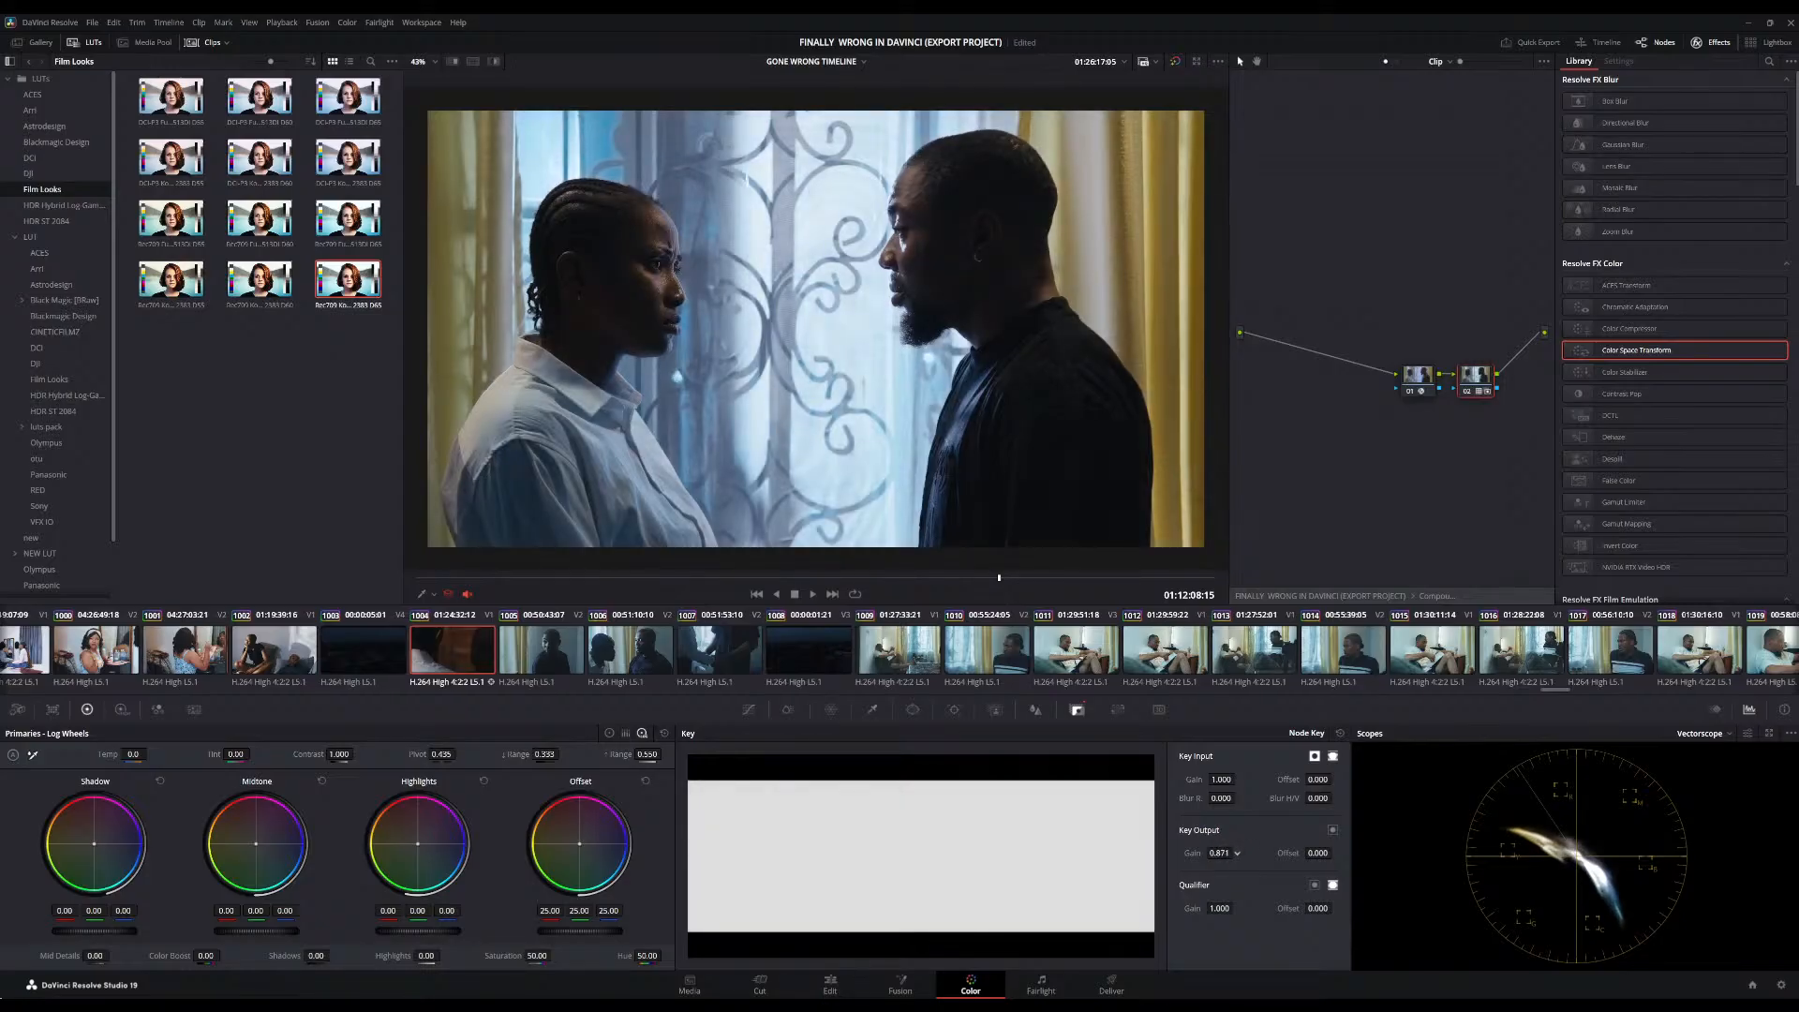
pyautogui.moveTo(1237, 853); pyautogui.dragTo(1245, 853)
pyautogui.click(1431, 600)
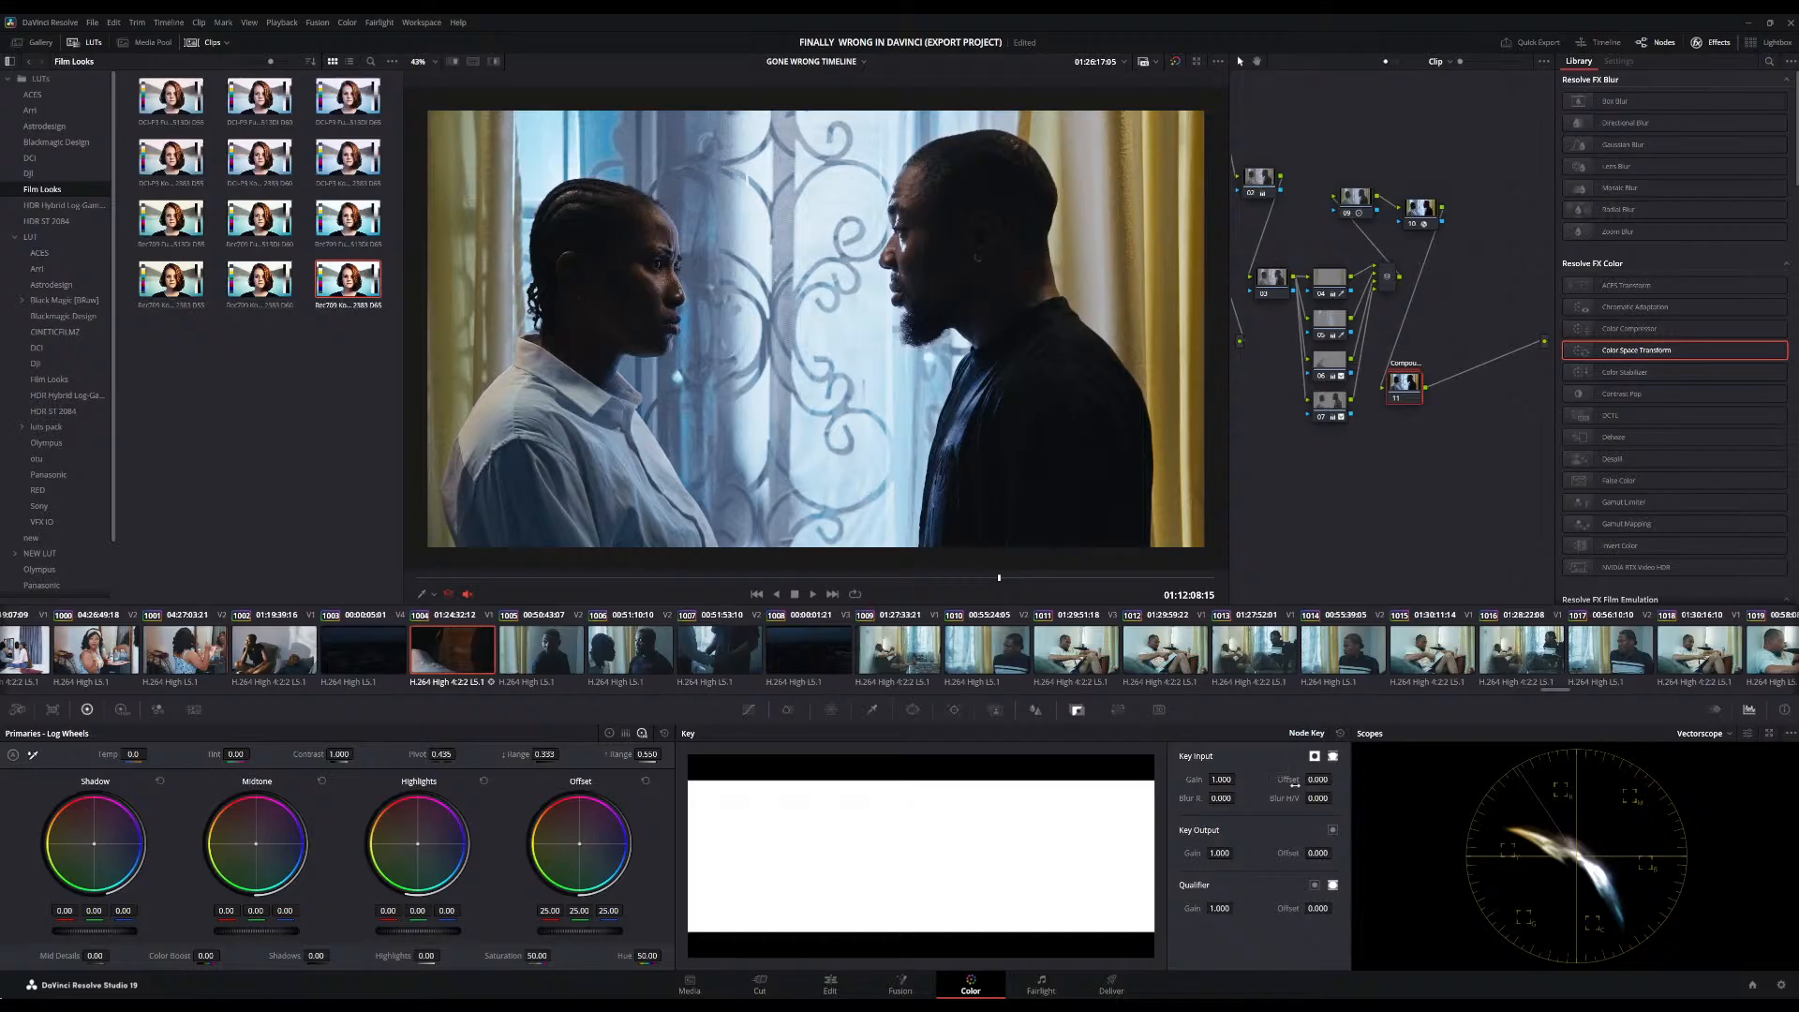
# Lower the compound node's key output gain to 0.531, checking the look with the node disabled and enabled
pyautogui.moveTo(1237, 854); pyautogui.dragTo(1230, 853)
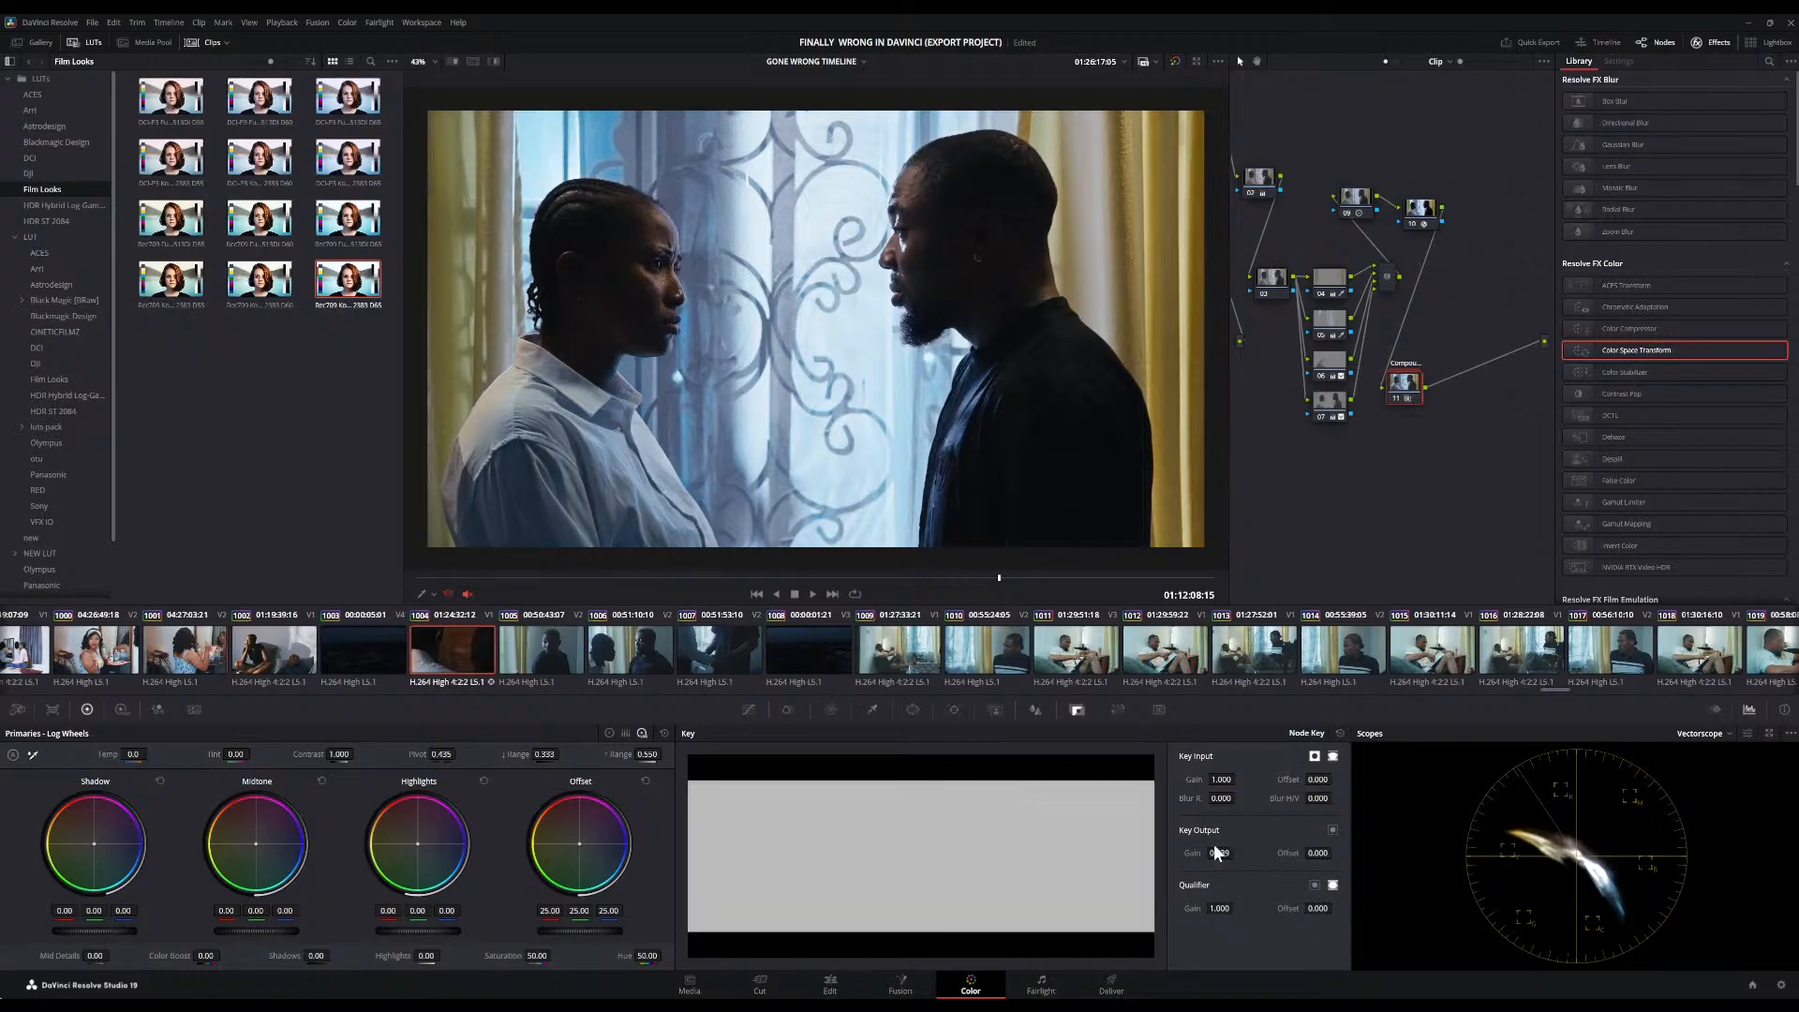
pyautogui.scroll(-2, 855, 398)
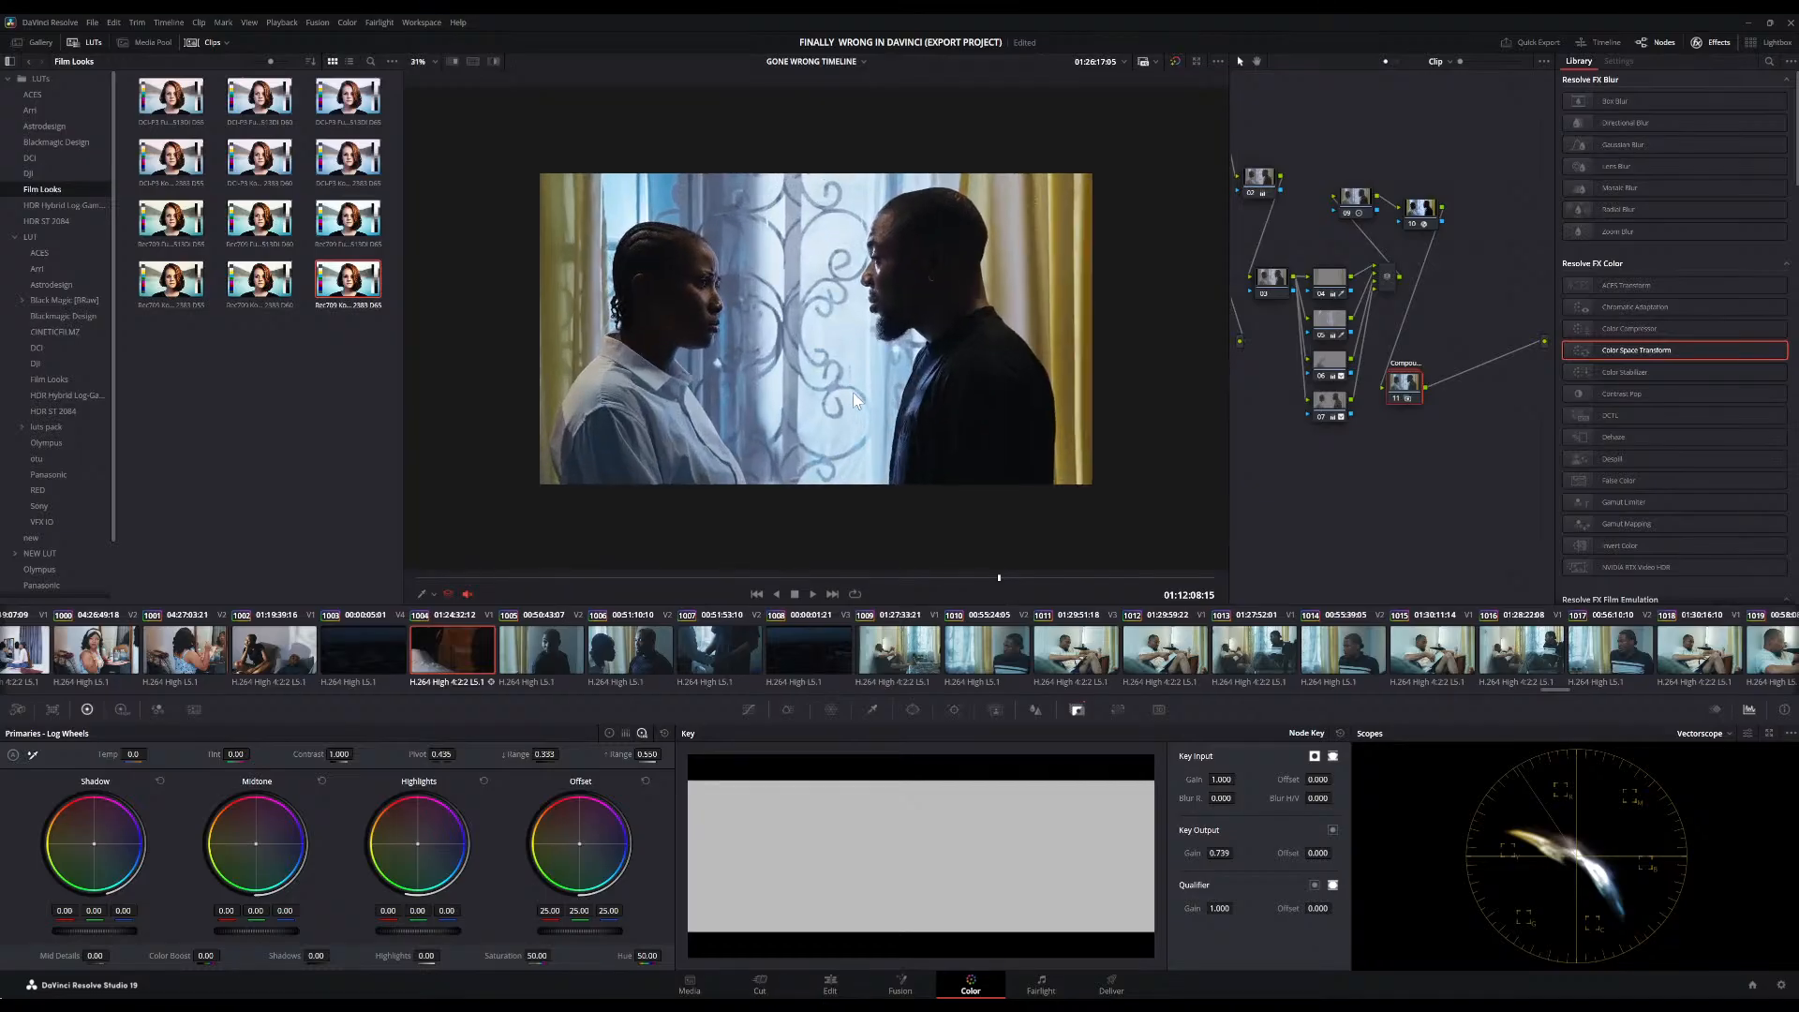
pyautogui.click(1400, 398)
pyautogui.click(1400, 397)
pyautogui.moveTo(1222, 853)
pyautogui.mouseDown()
pyautogui.moveTo(1198, 853)
pyautogui.moveTo(1221, 853)
pyautogui.mouseUp()
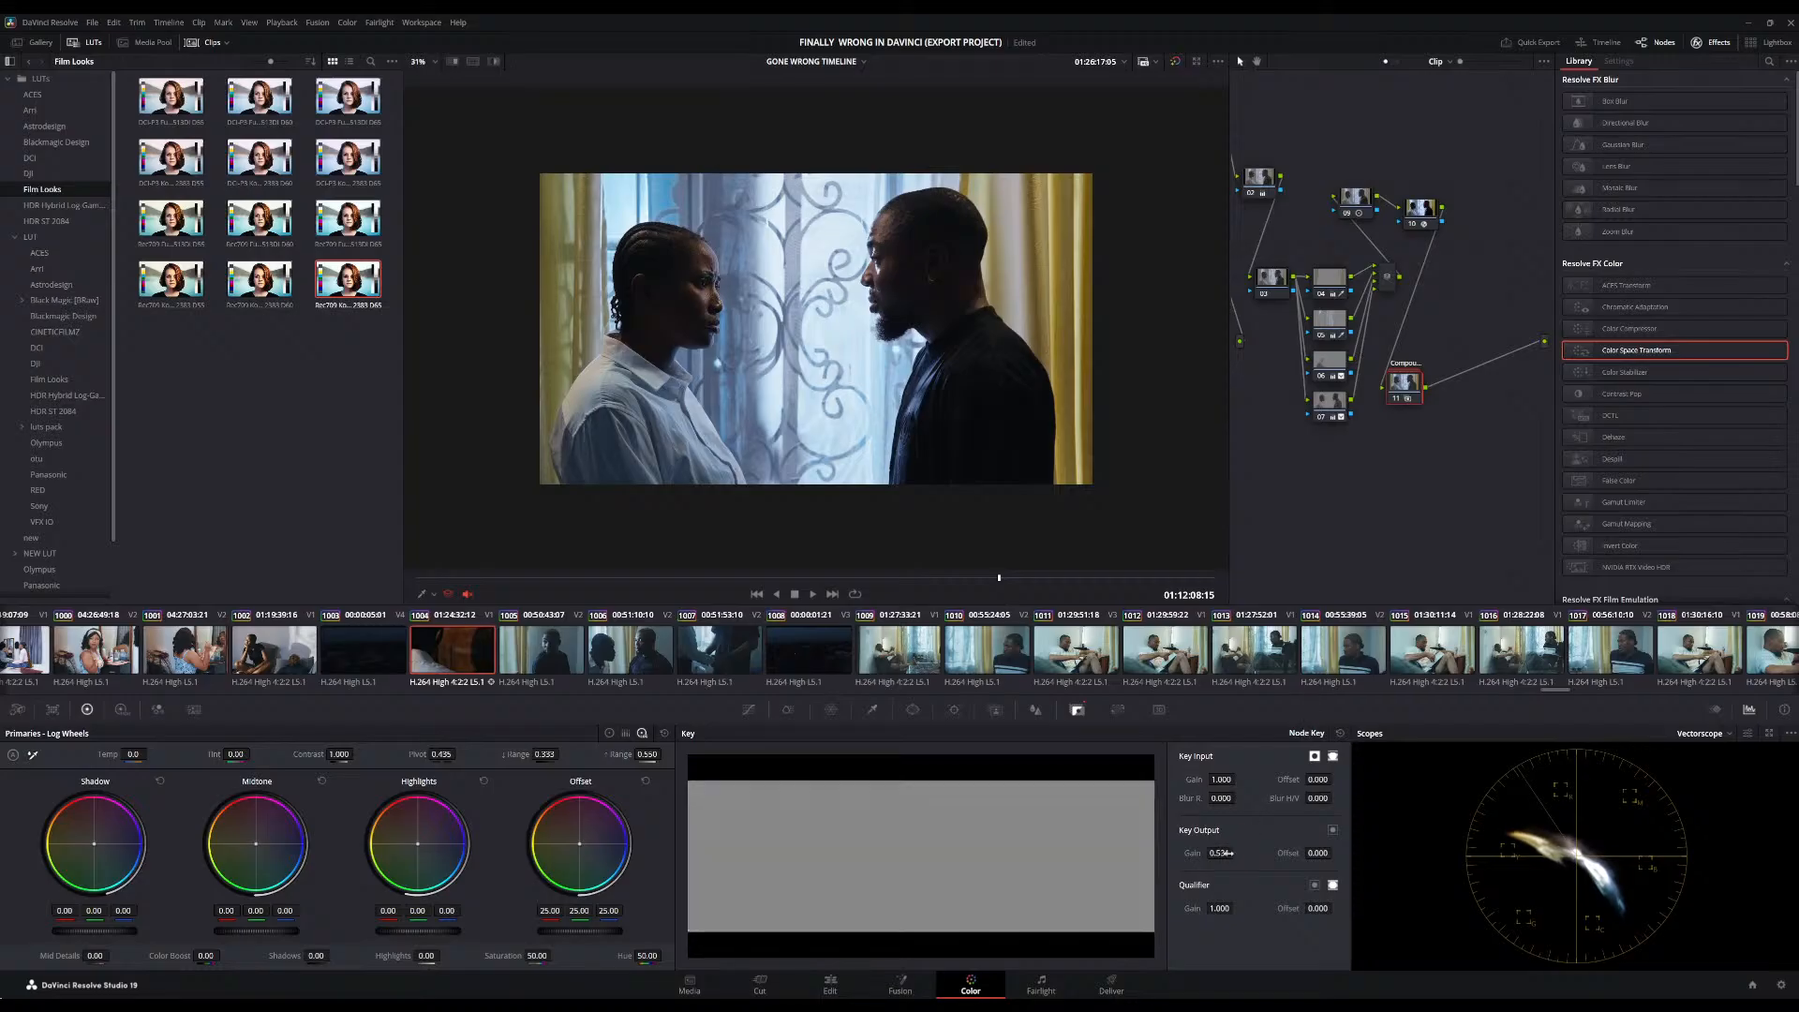
# Compare the shot with the compound node off and on, and with the whole grade bypassed and restored
pyautogui.click(1396, 396)
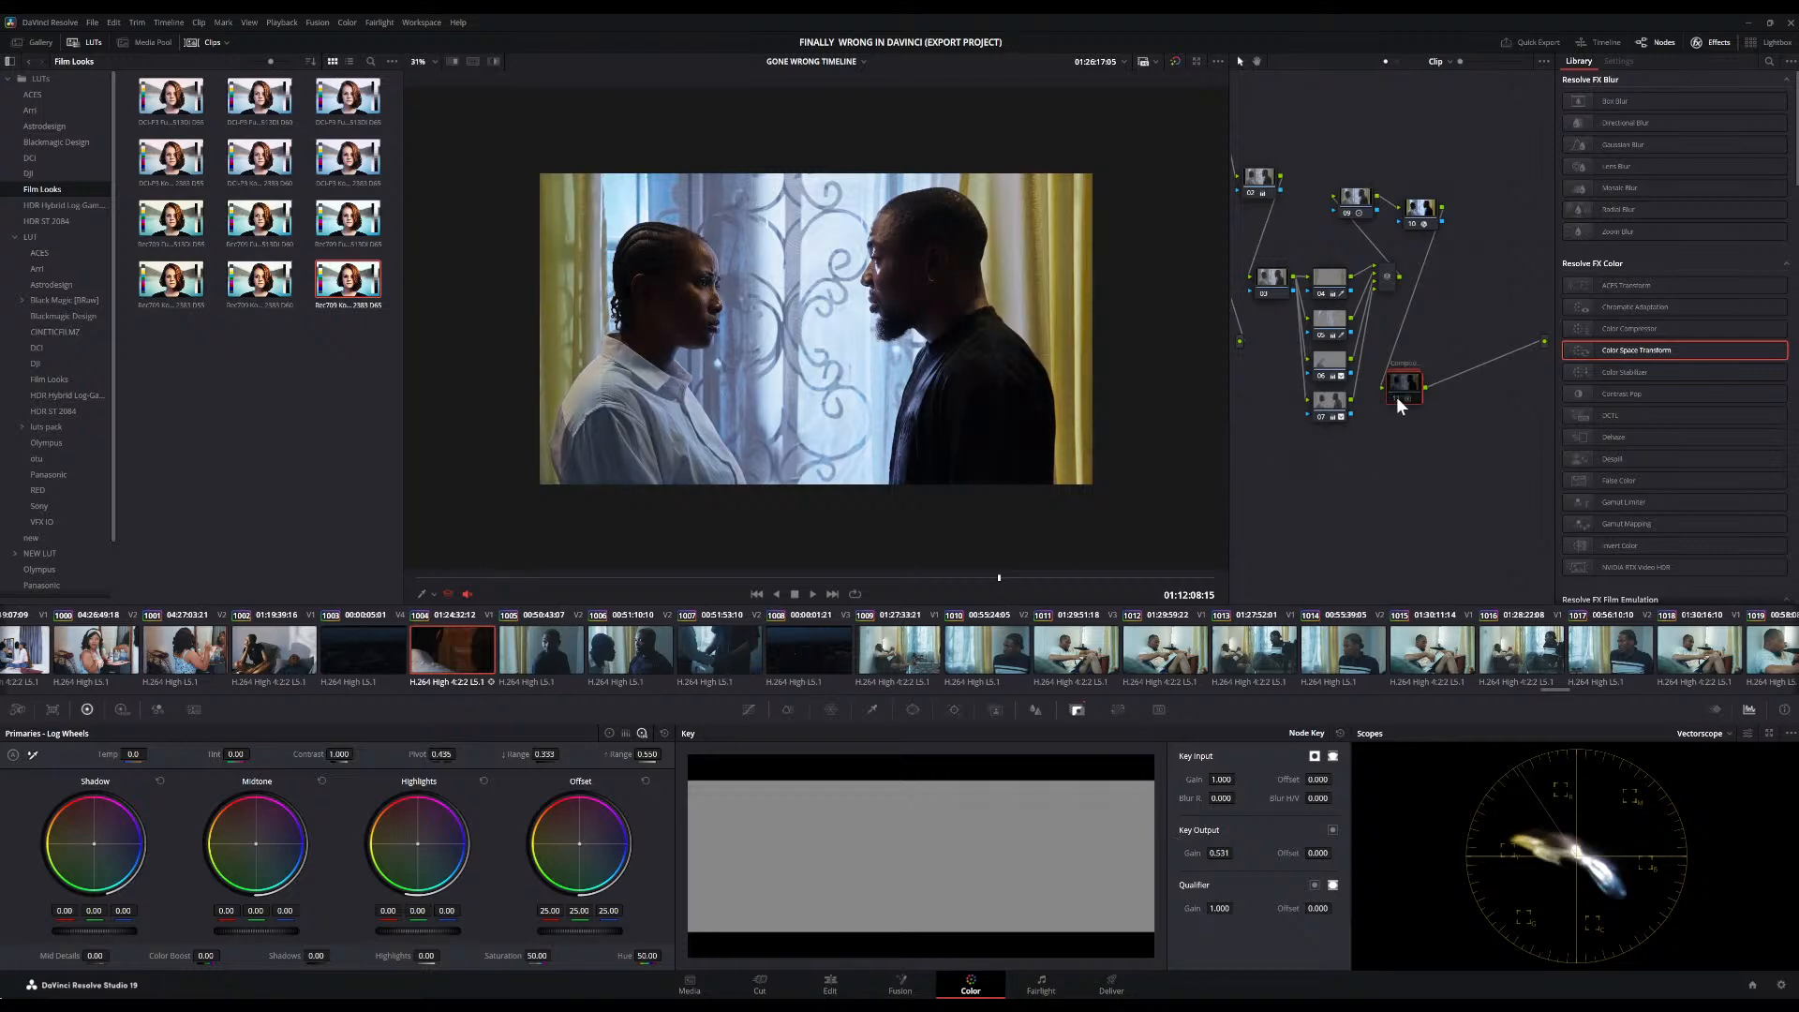
pyautogui.click(1397, 397)
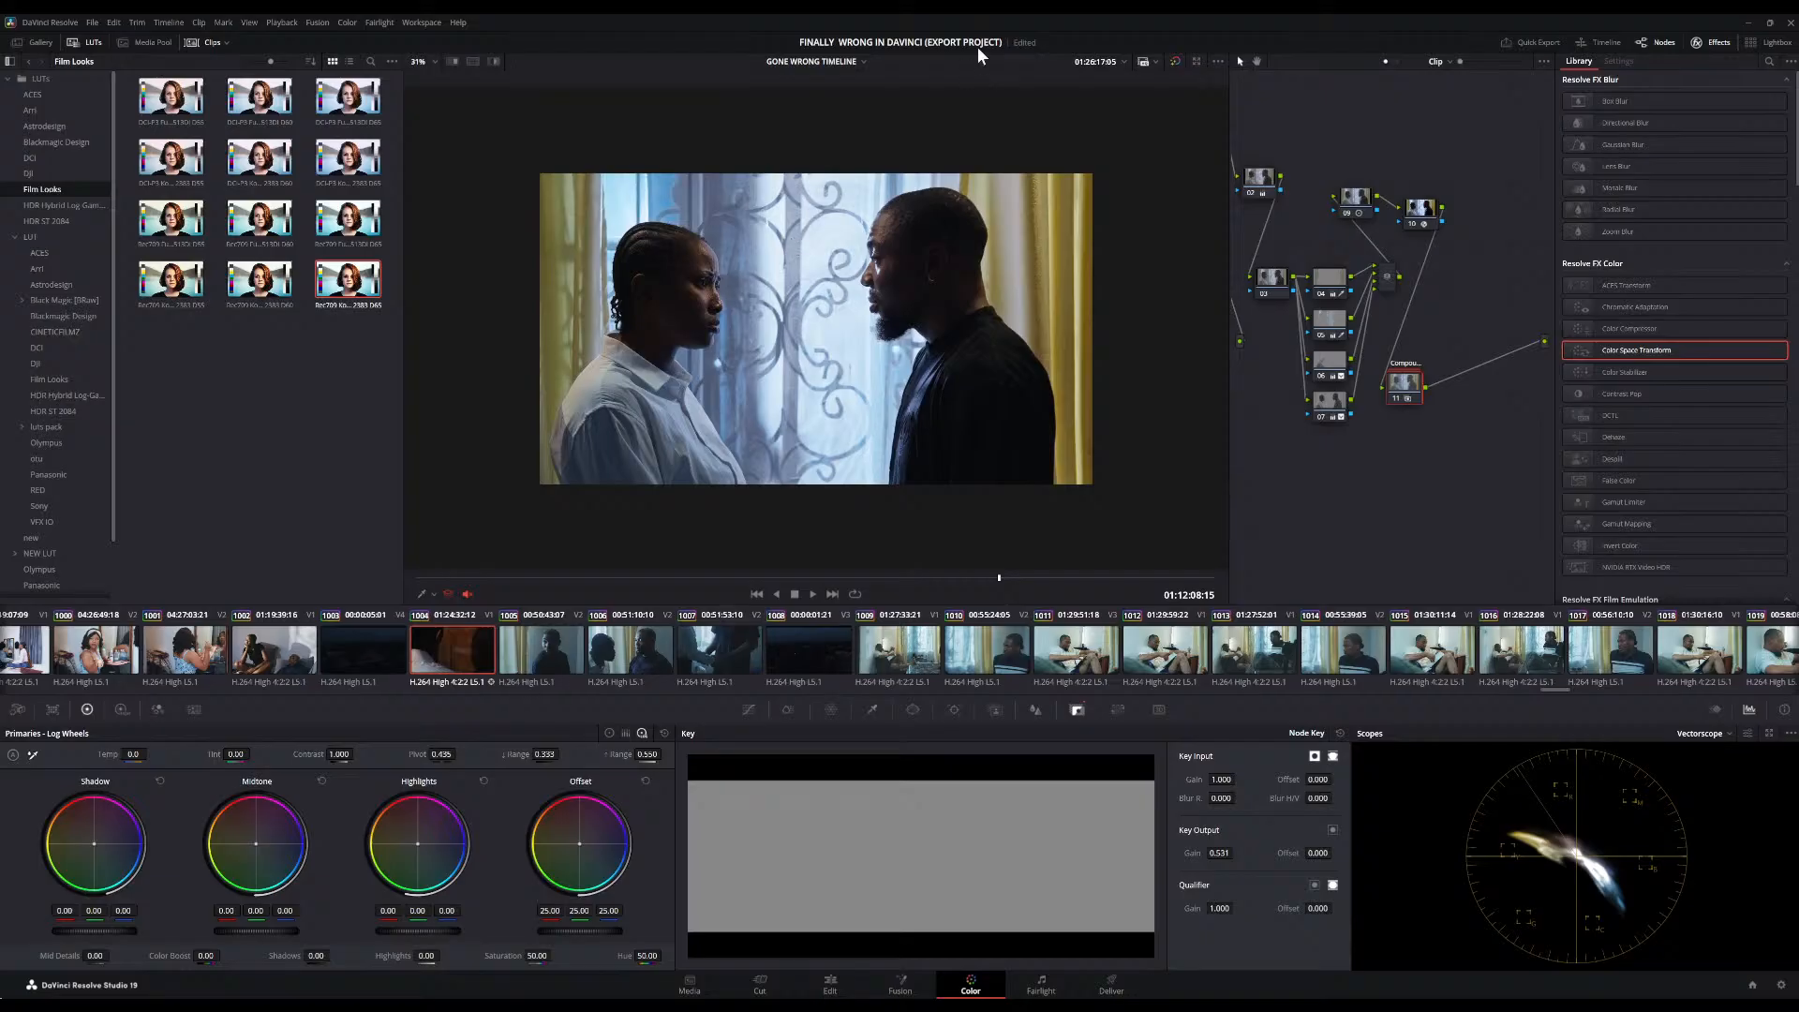
pyautogui.click(1175, 60)
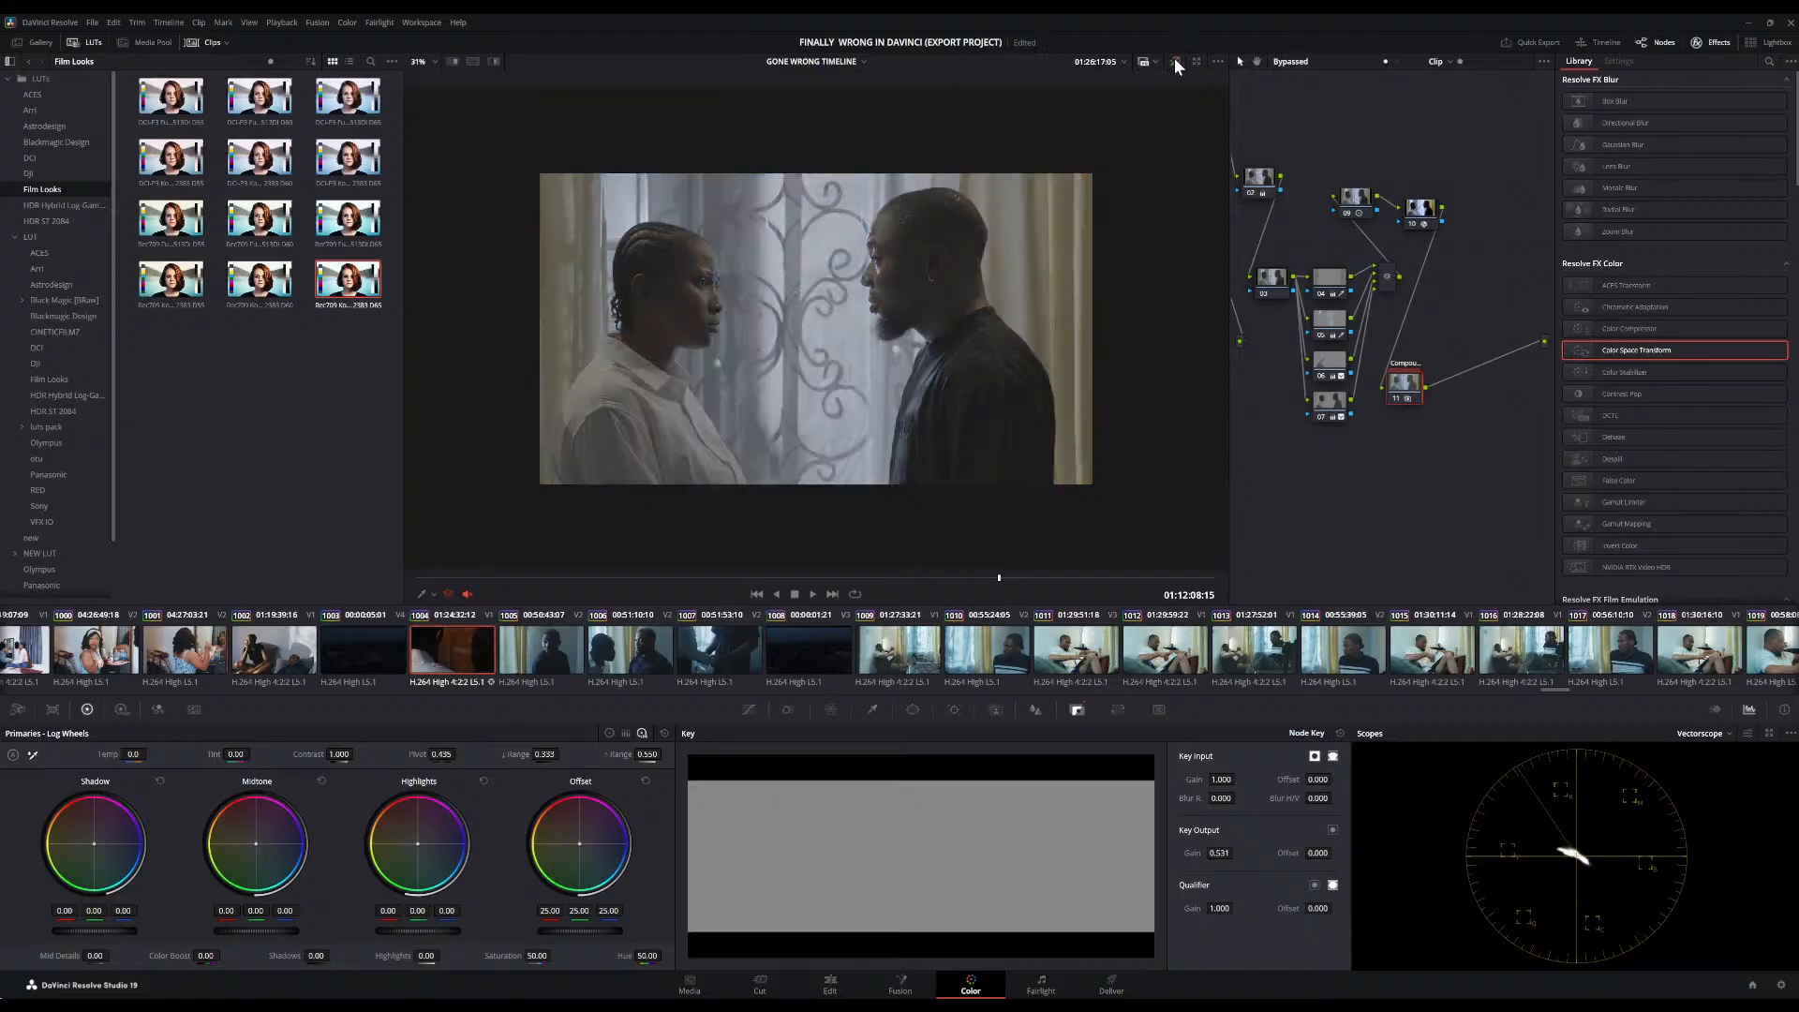
pyautogui.click(1173, 60)
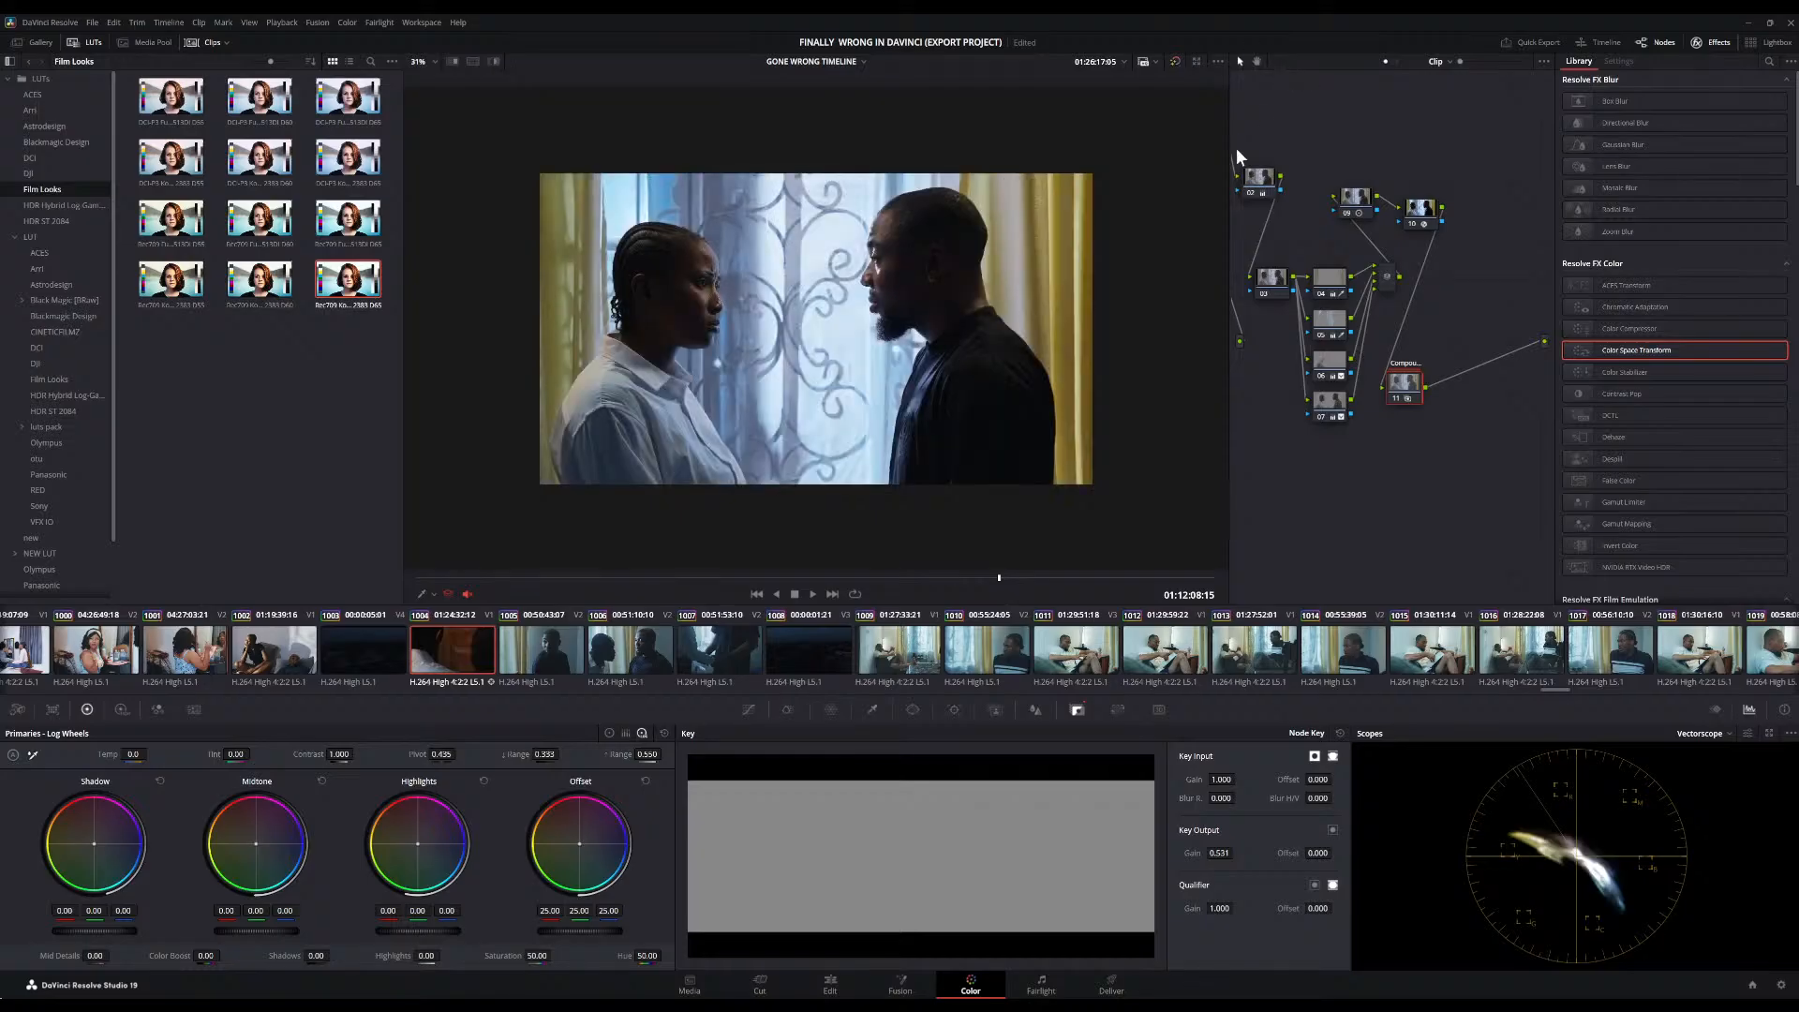
# Set the offset of parallel node 05 to 22.48, 24.37, 27.57, reset its gain wheel after a trial shift, and select node 04
pyautogui.click(1318, 333)
pyautogui.click(1325, 330)
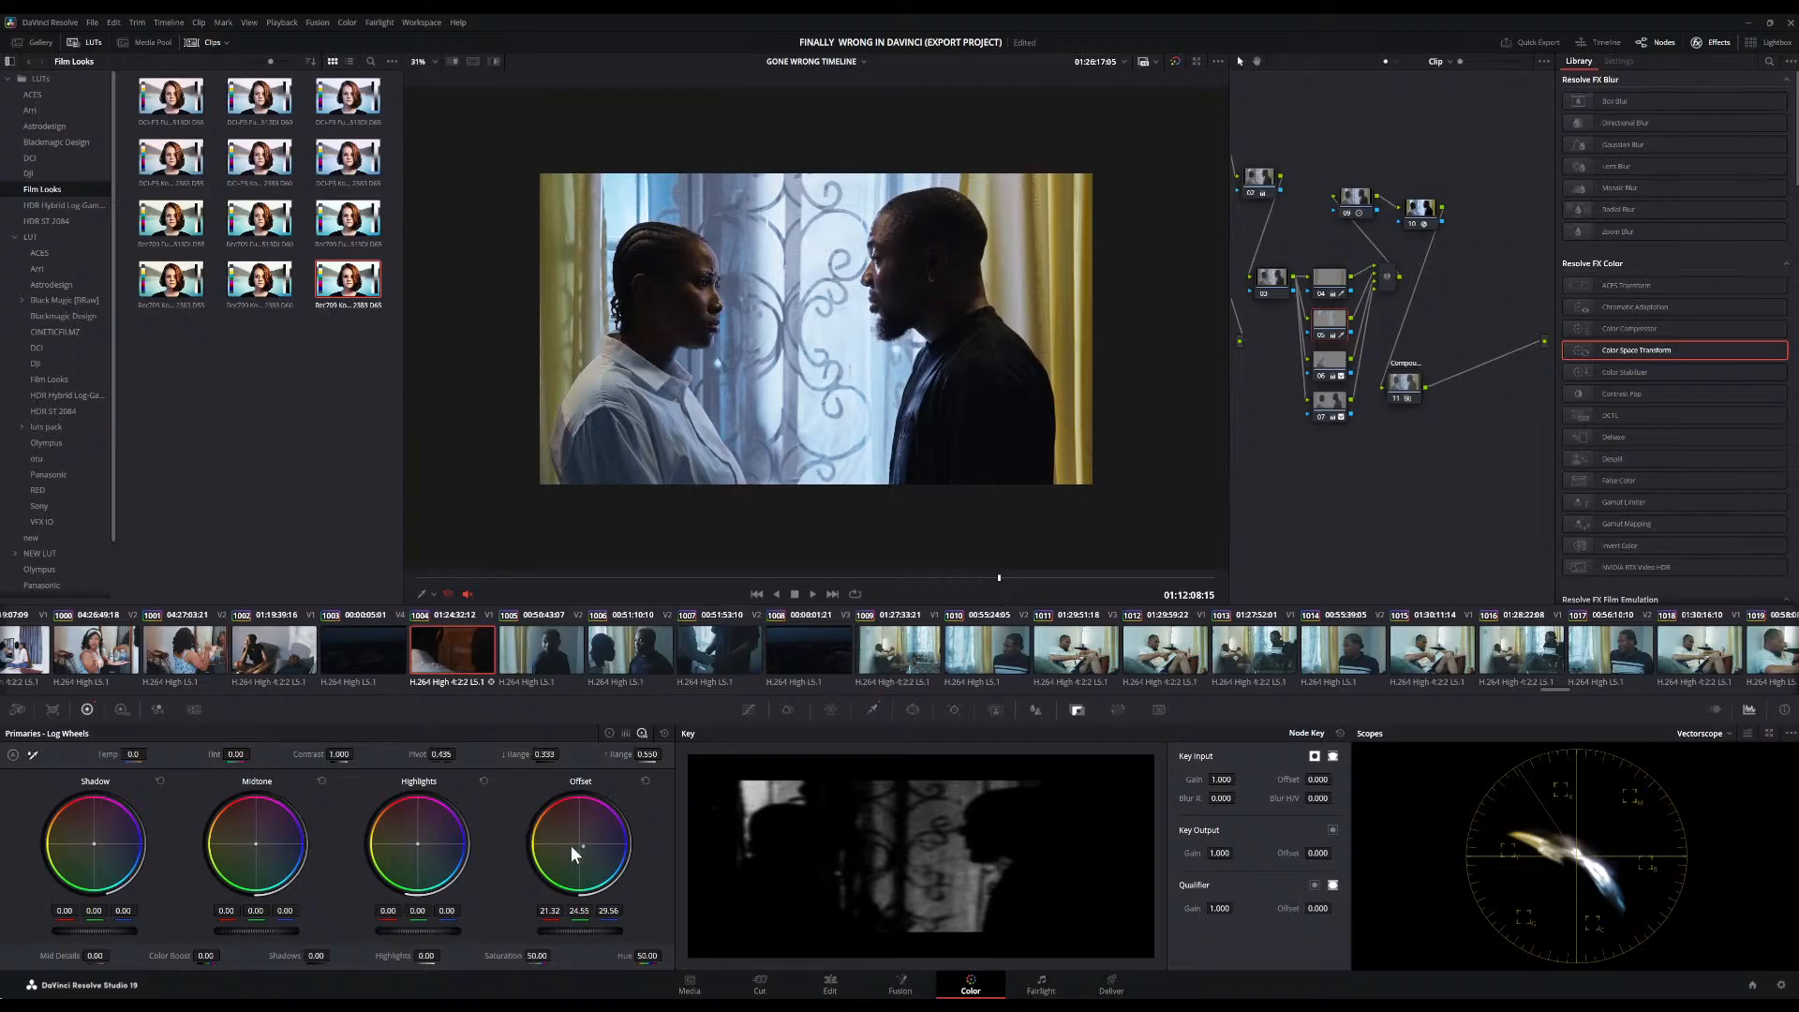
pyautogui.moveTo(554, 850); pyautogui.dragTo(554, 849)
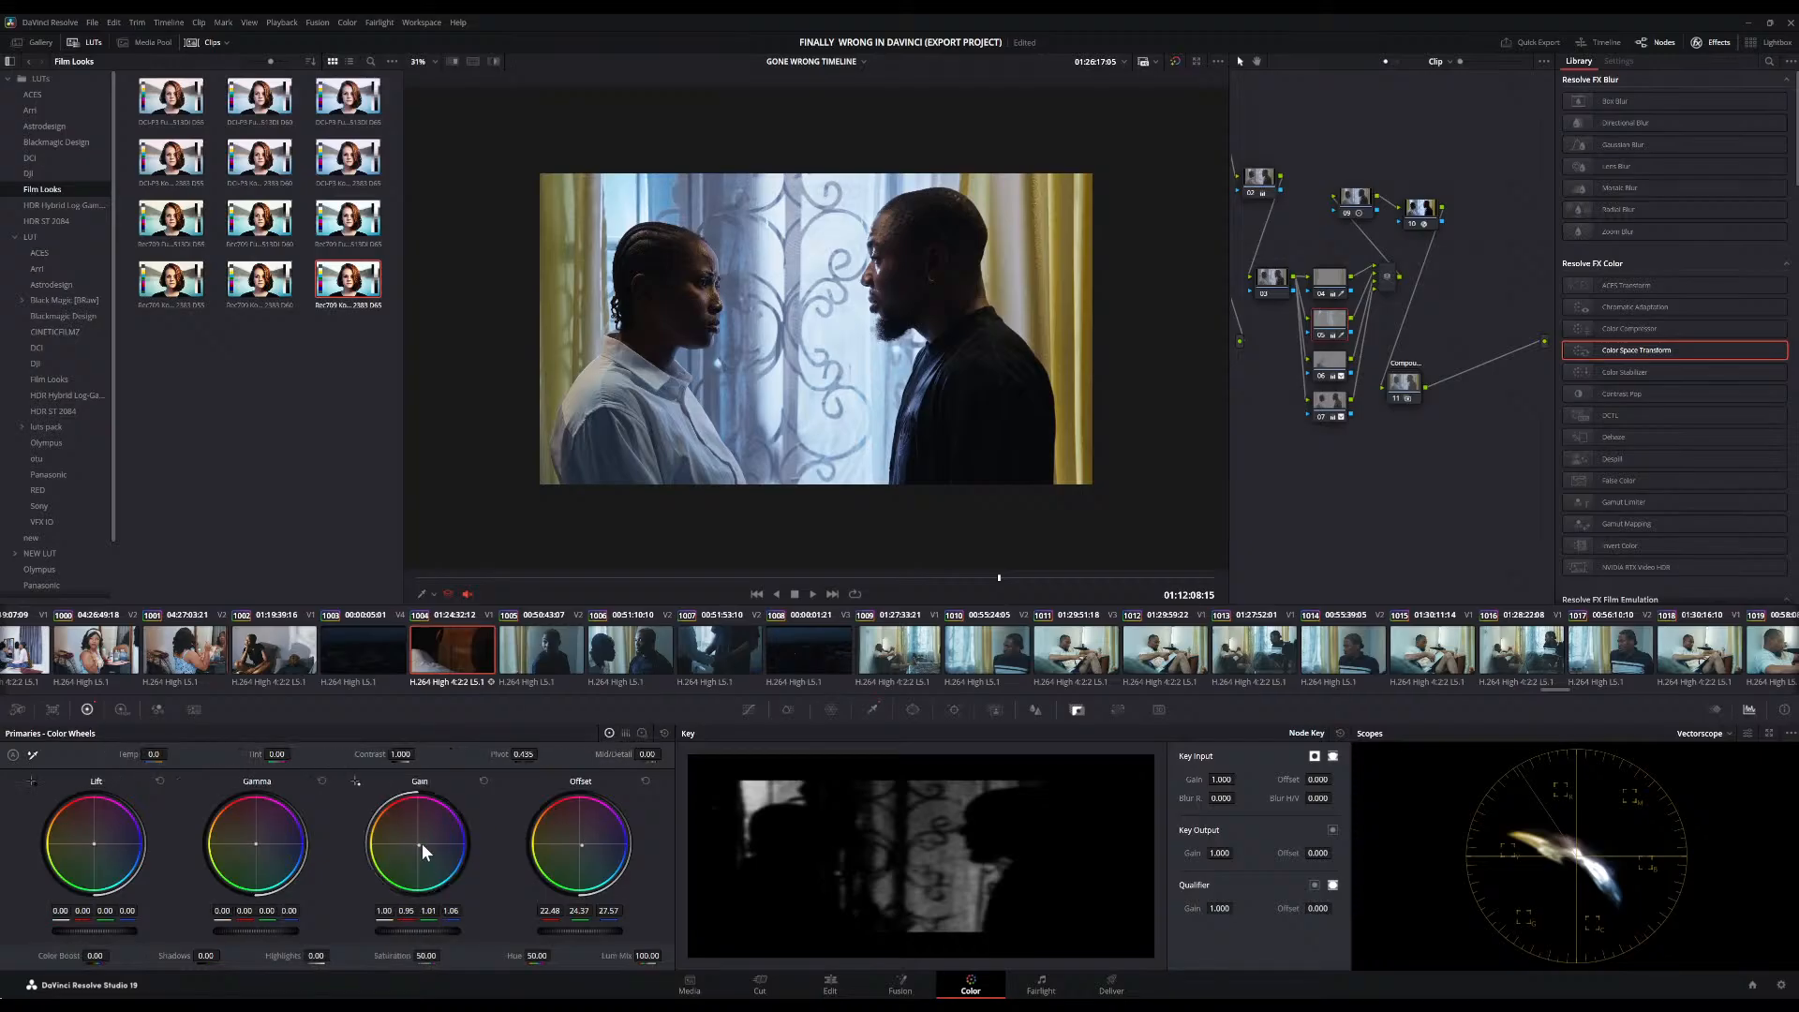
pyautogui.moveTo(419, 845); pyautogui.dragTo(418, 844)
pyautogui.doubleClick(418, 843)
pyautogui.click(1328, 285)
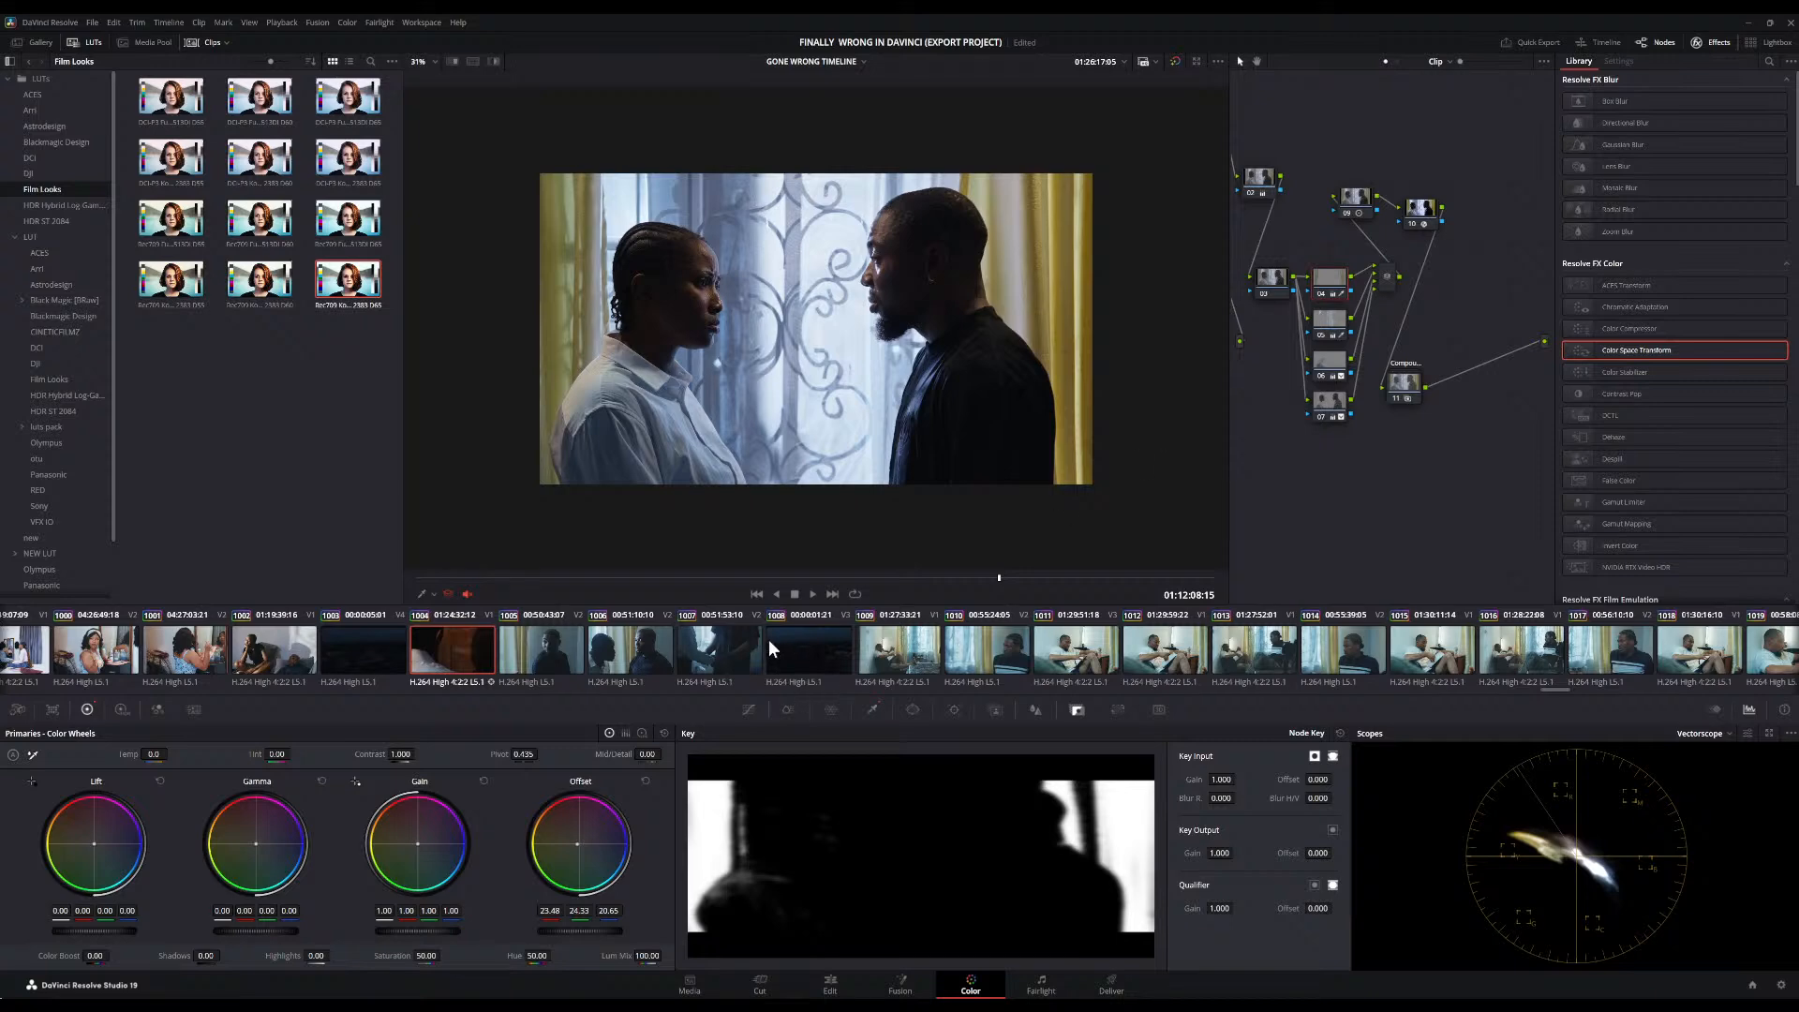
# Browse the timeline's clip thumbnails back from clip 1004 to the indoor scene around clip 500
pyautogui.scroll(7, 769, 640)
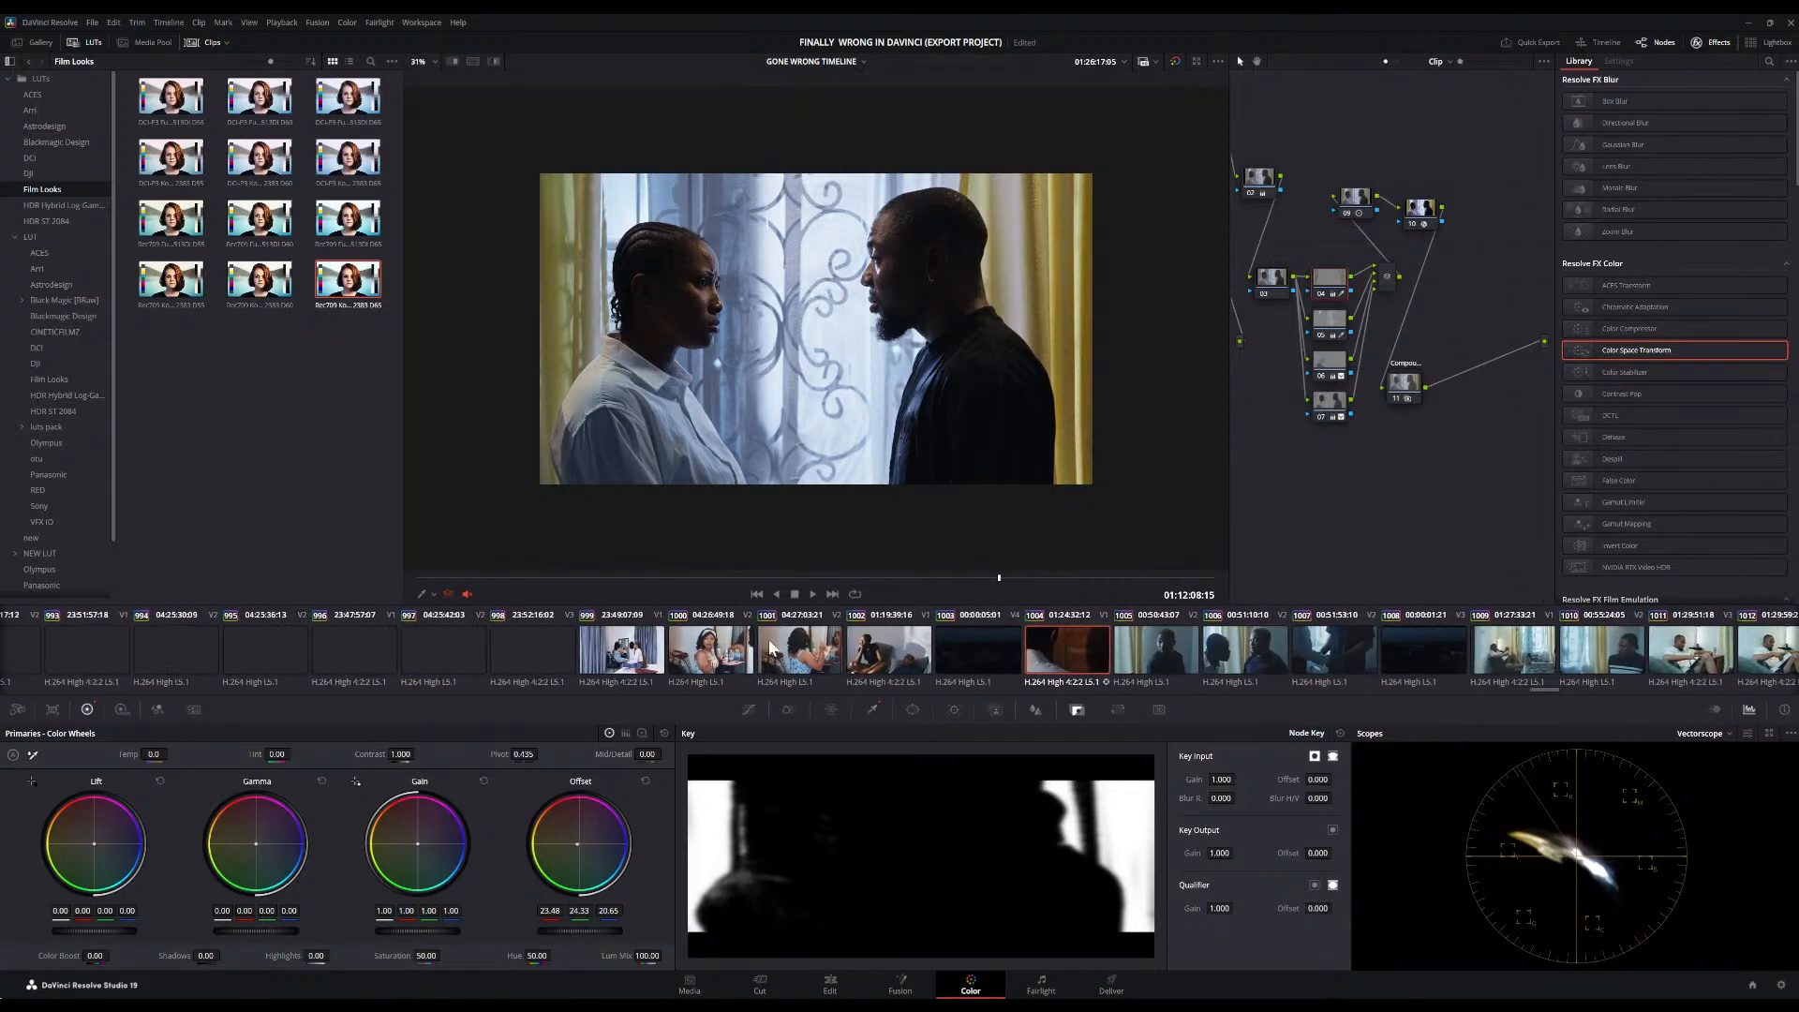
pyautogui.scroll(4, 768, 646)
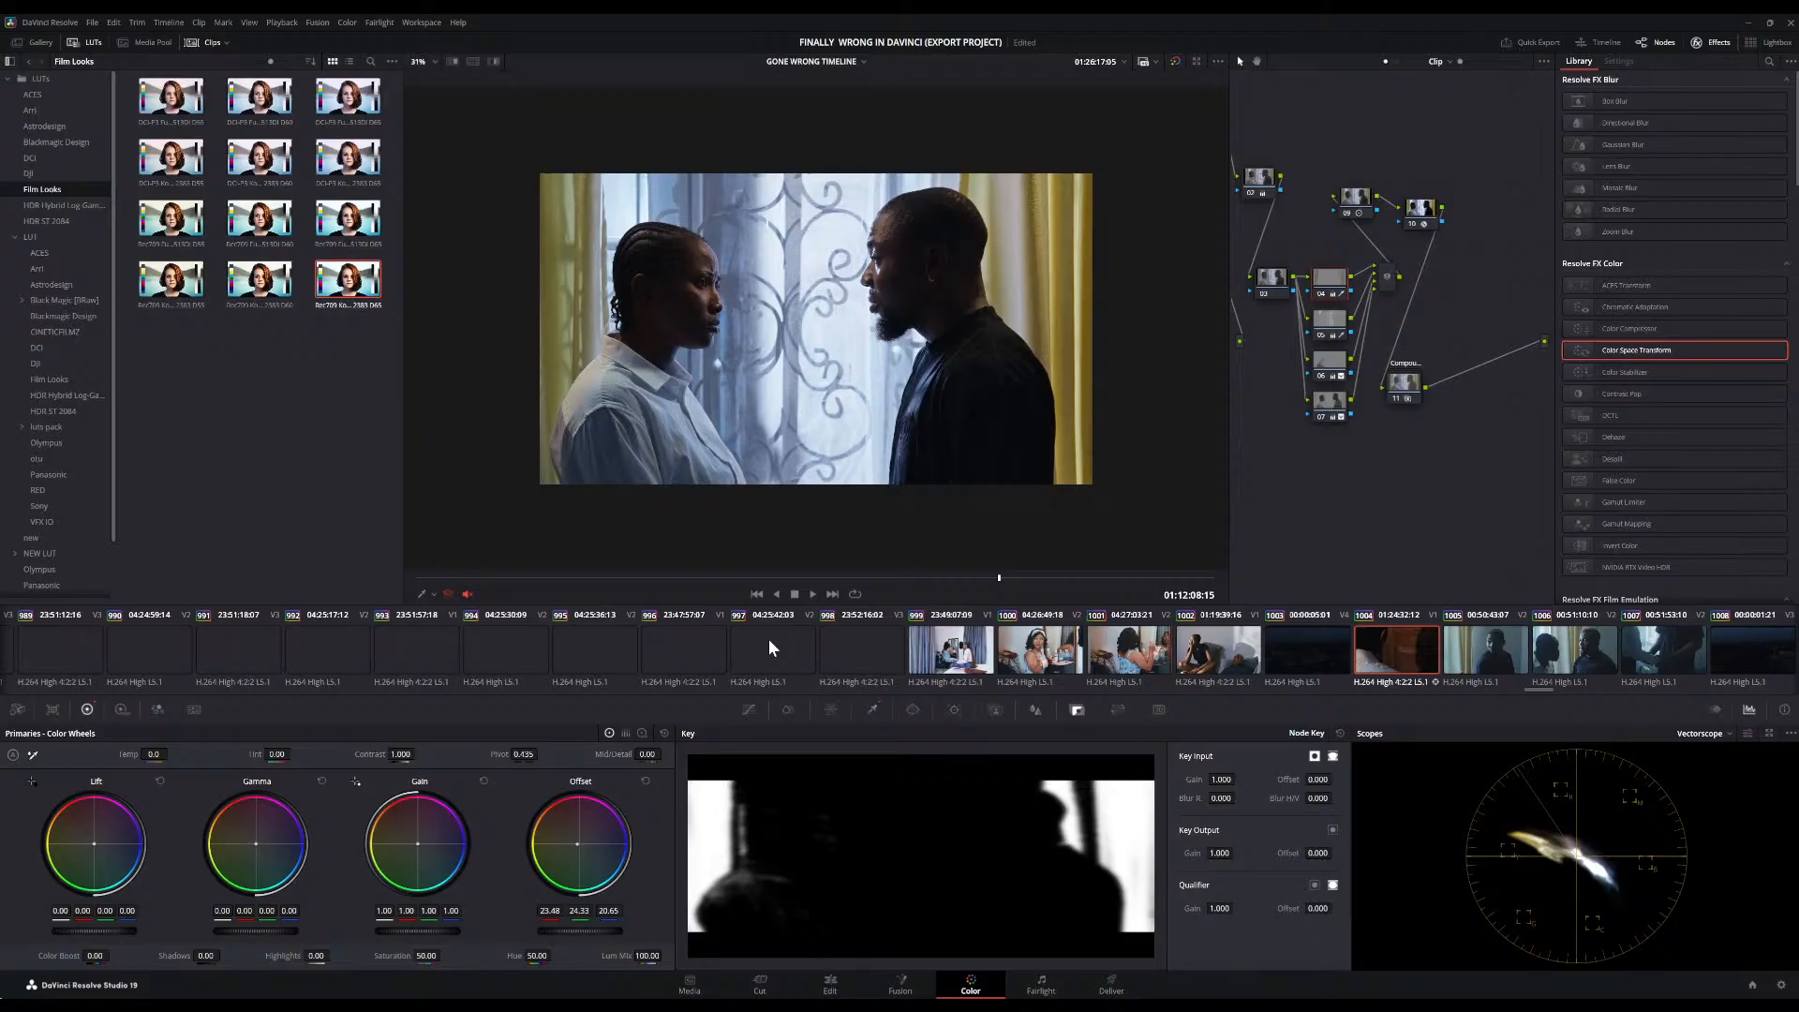
pyautogui.scroll(3, 768, 647)
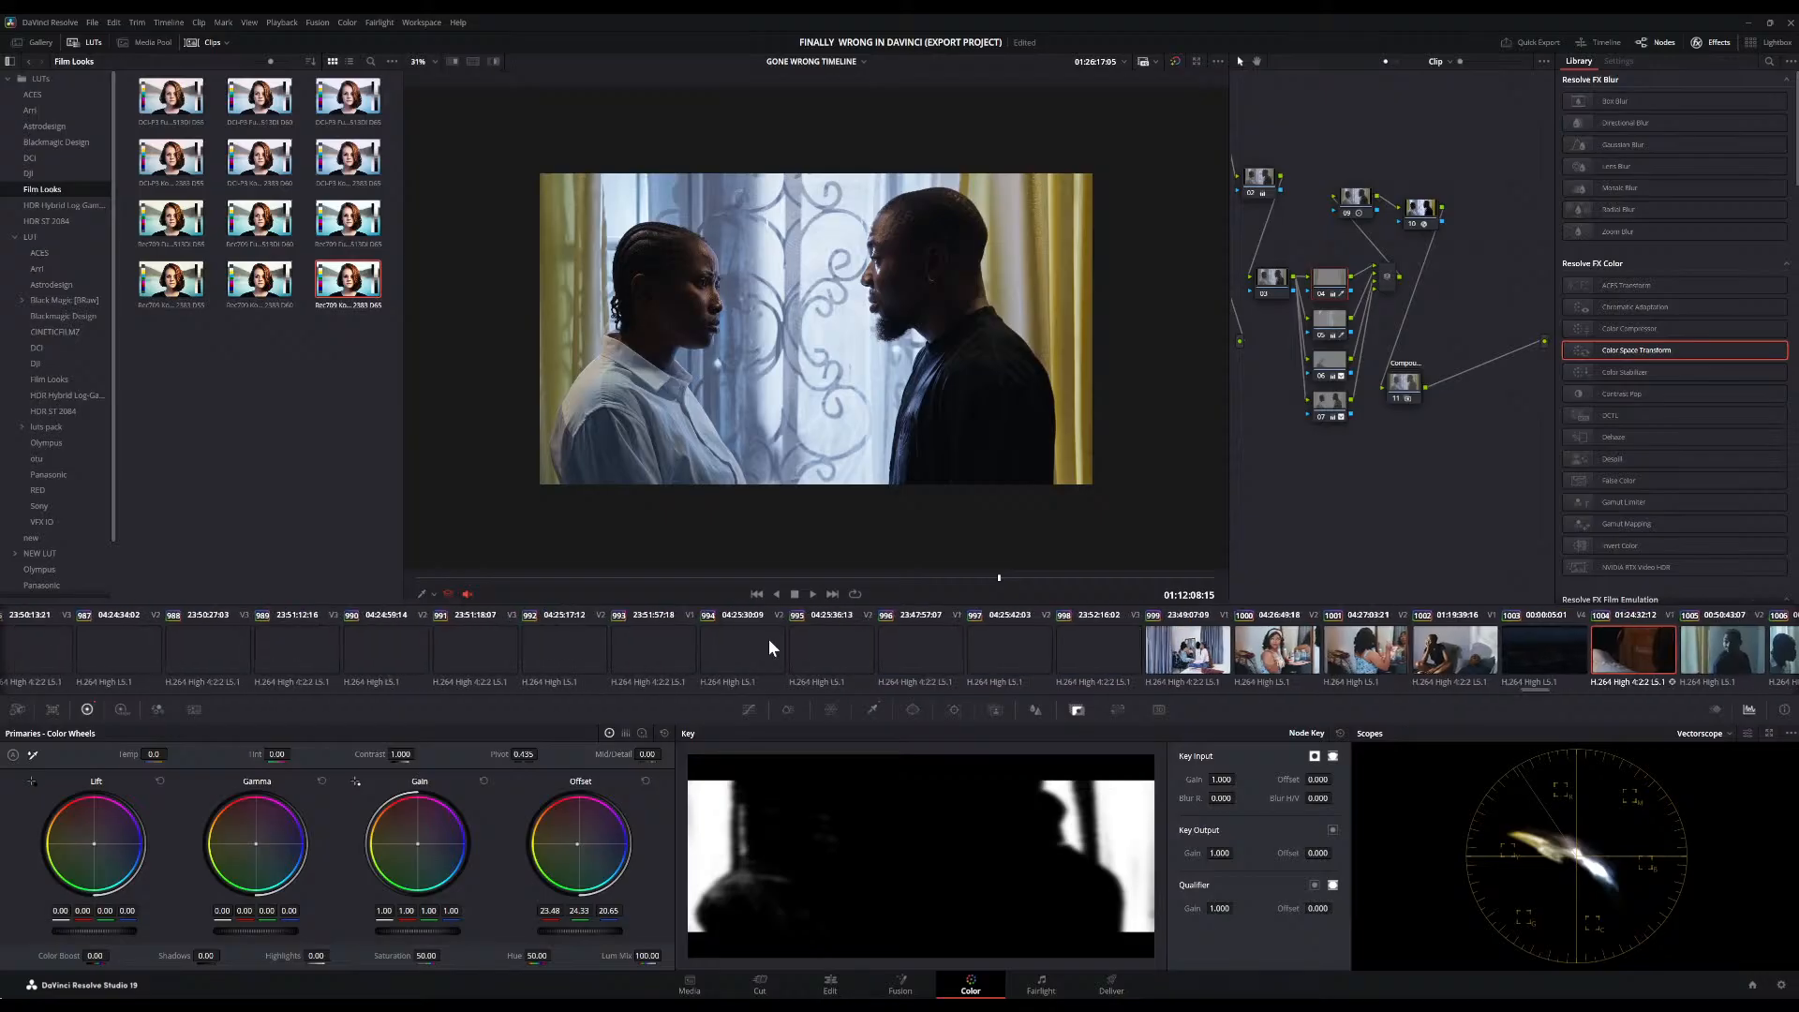
pyautogui.scroll(10, 768, 647)
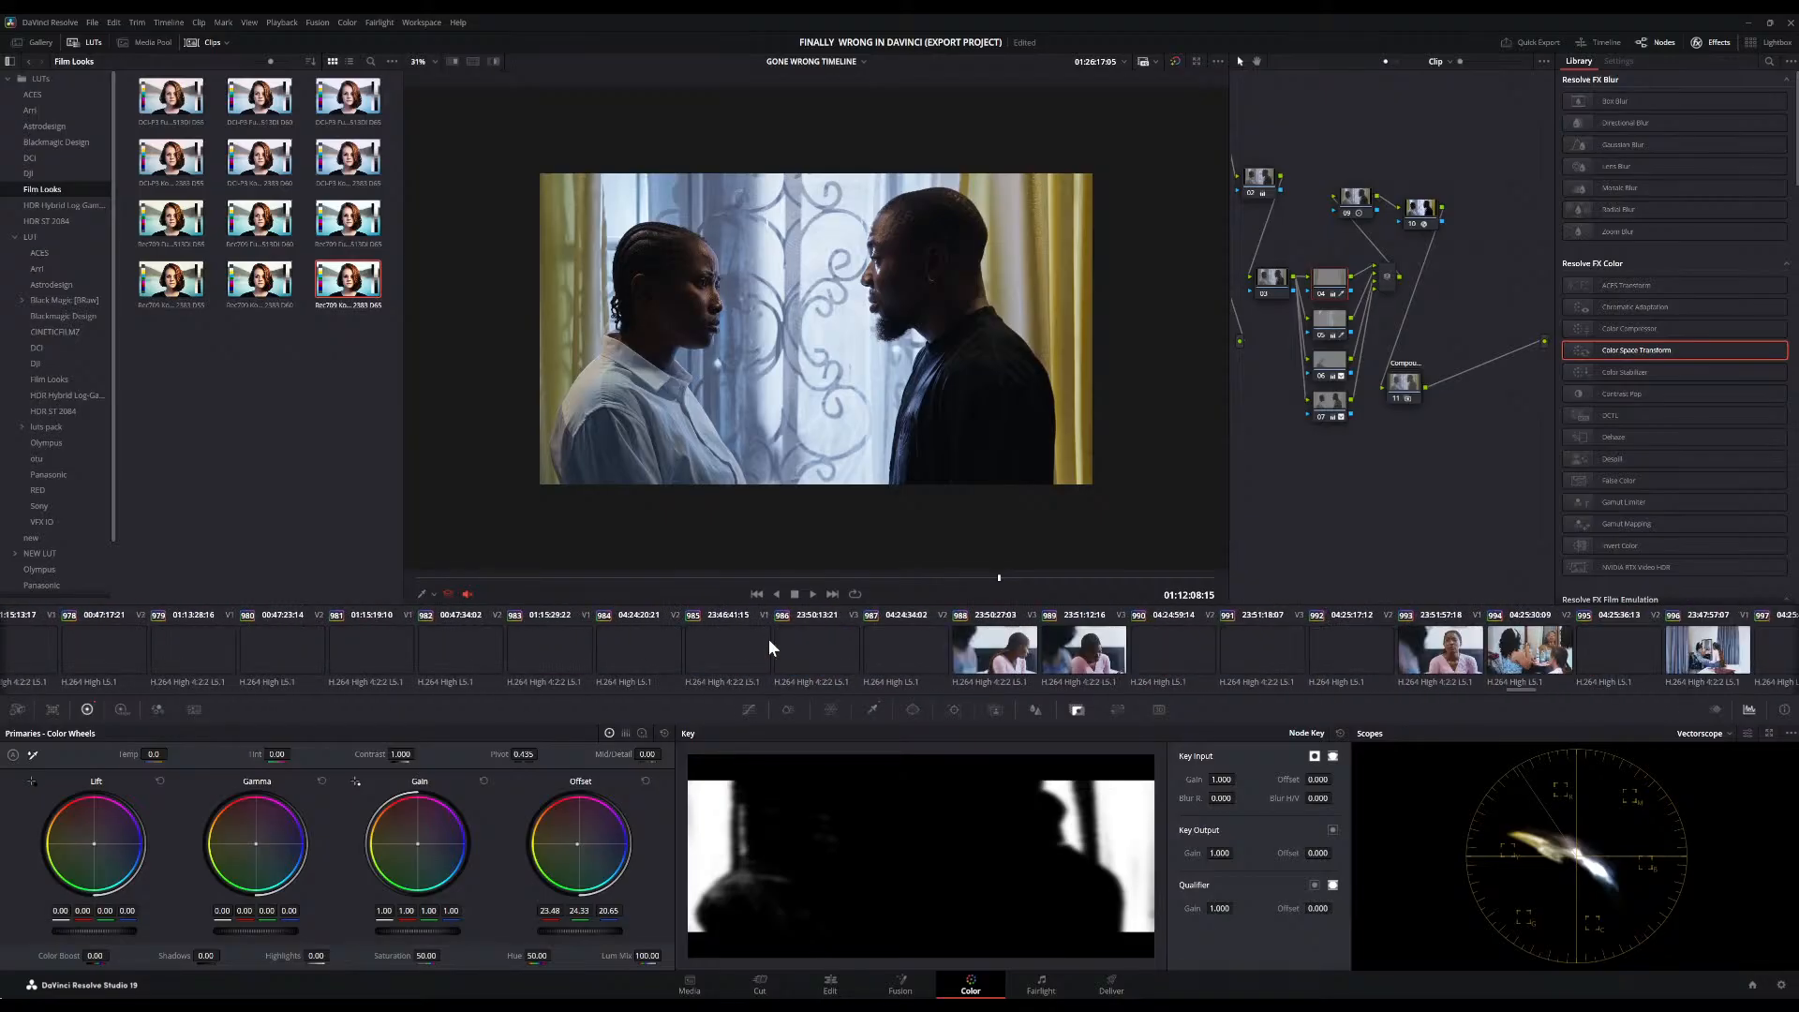
pyautogui.scroll(1, 768, 647)
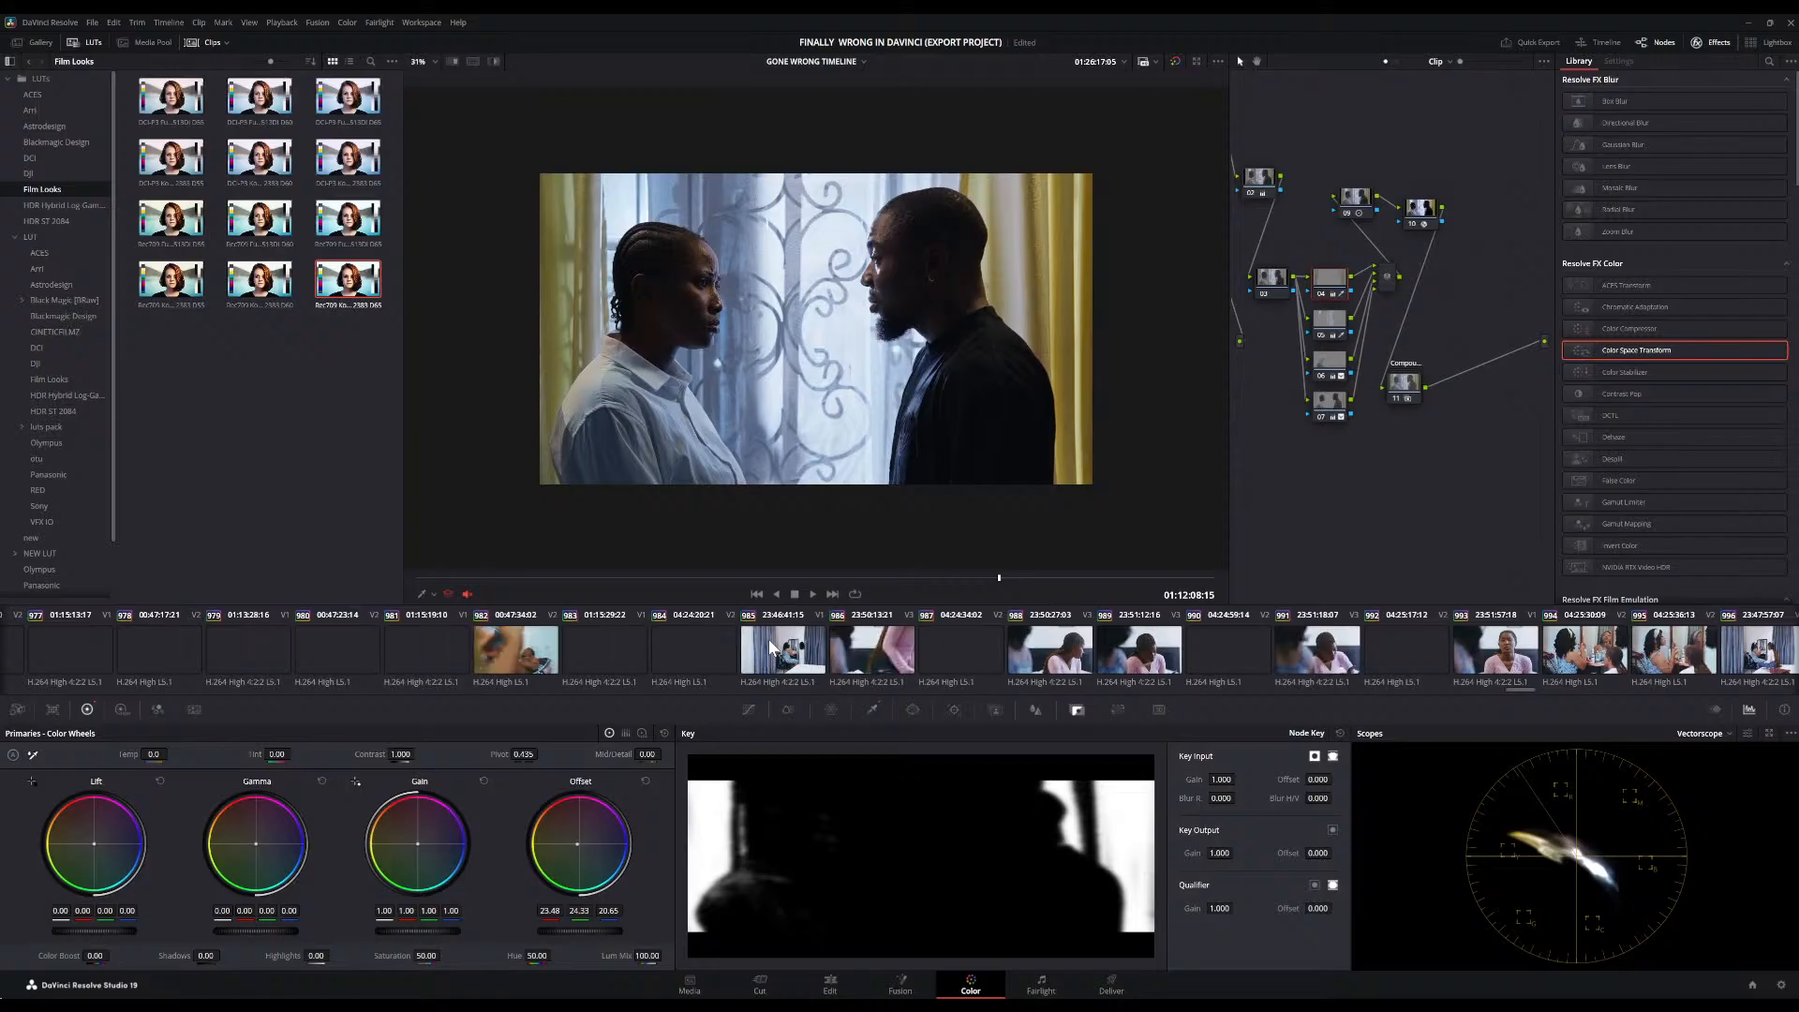
pyautogui.scroll(5, 769, 646)
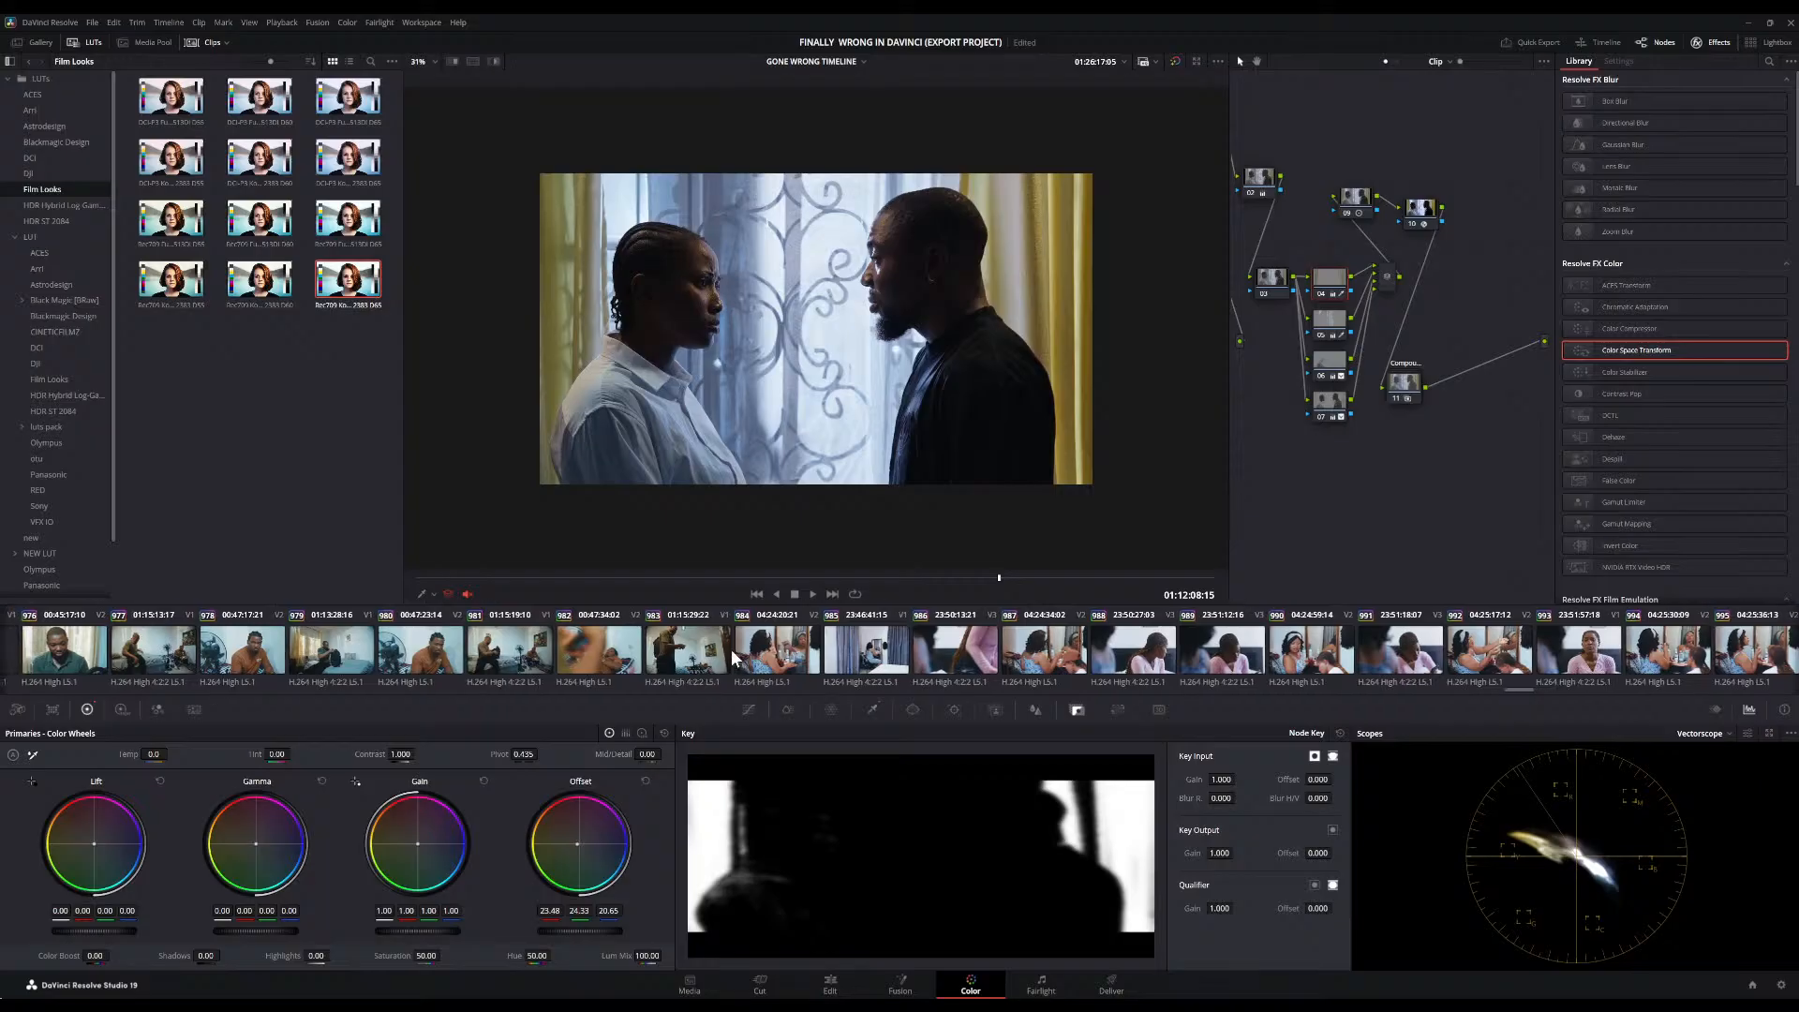
pyautogui.scroll(5, 733, 659)
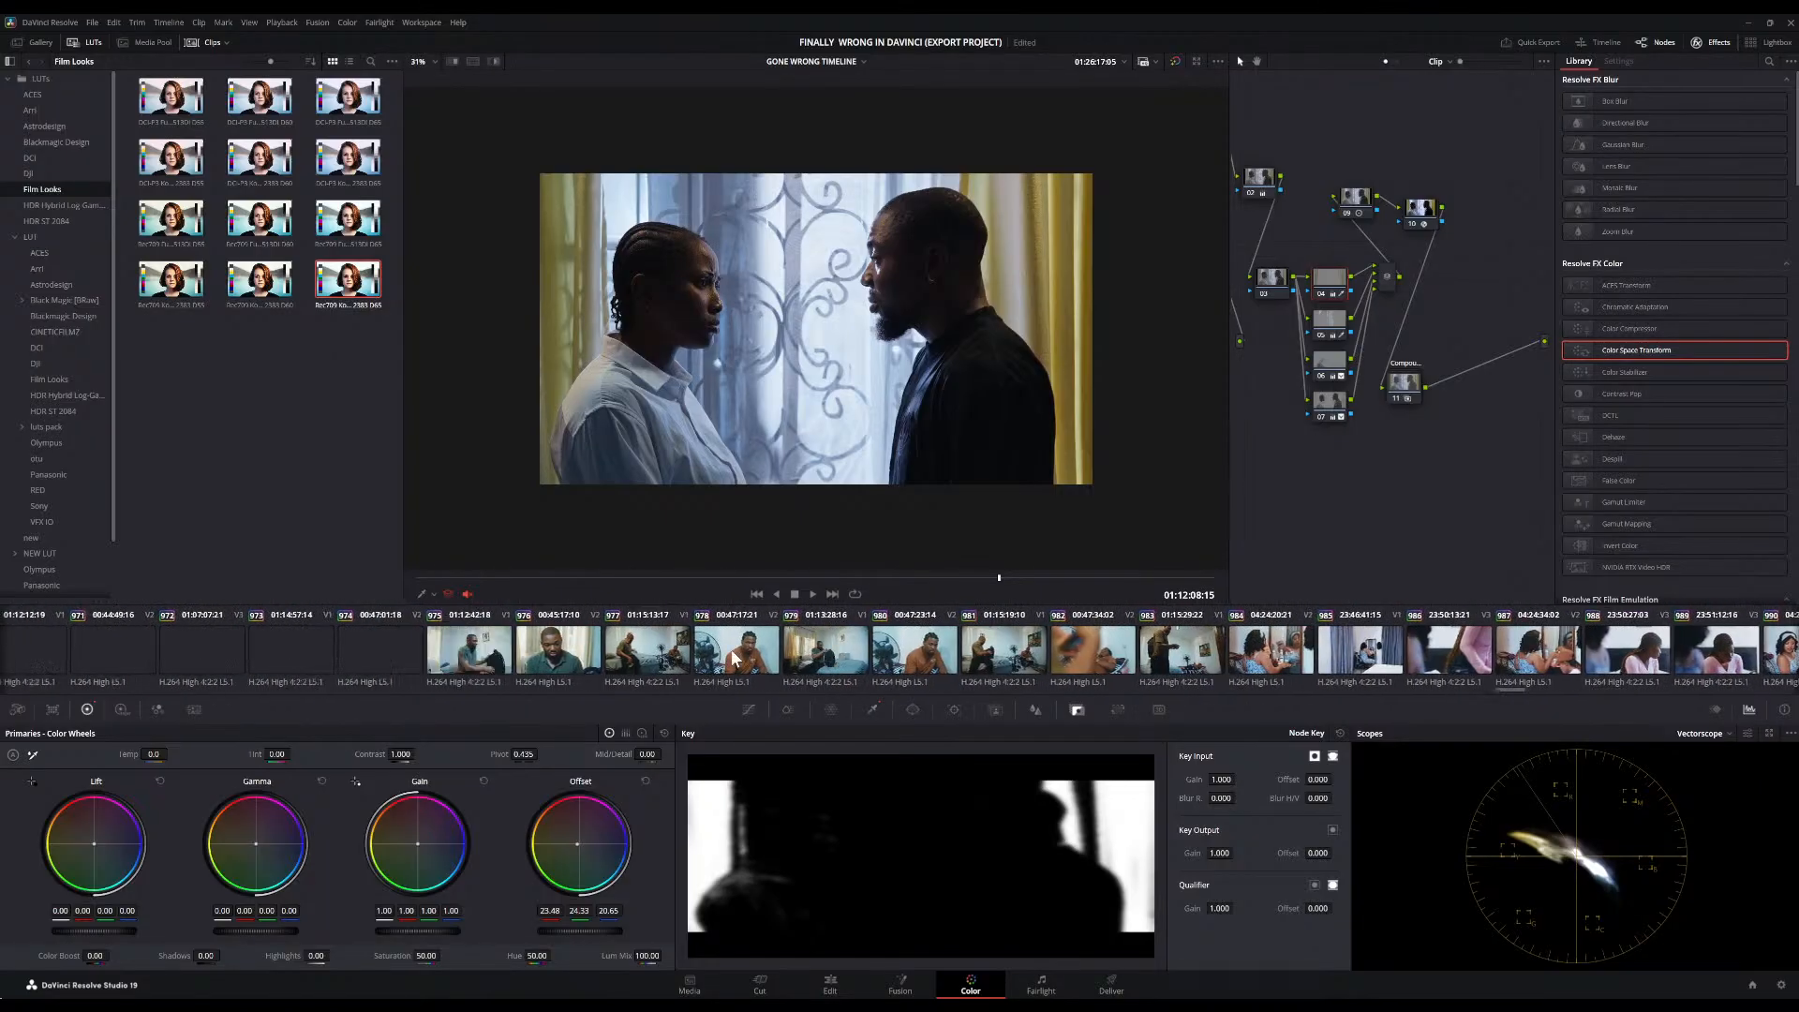
pyautogui.scroll(15, 757, 659)
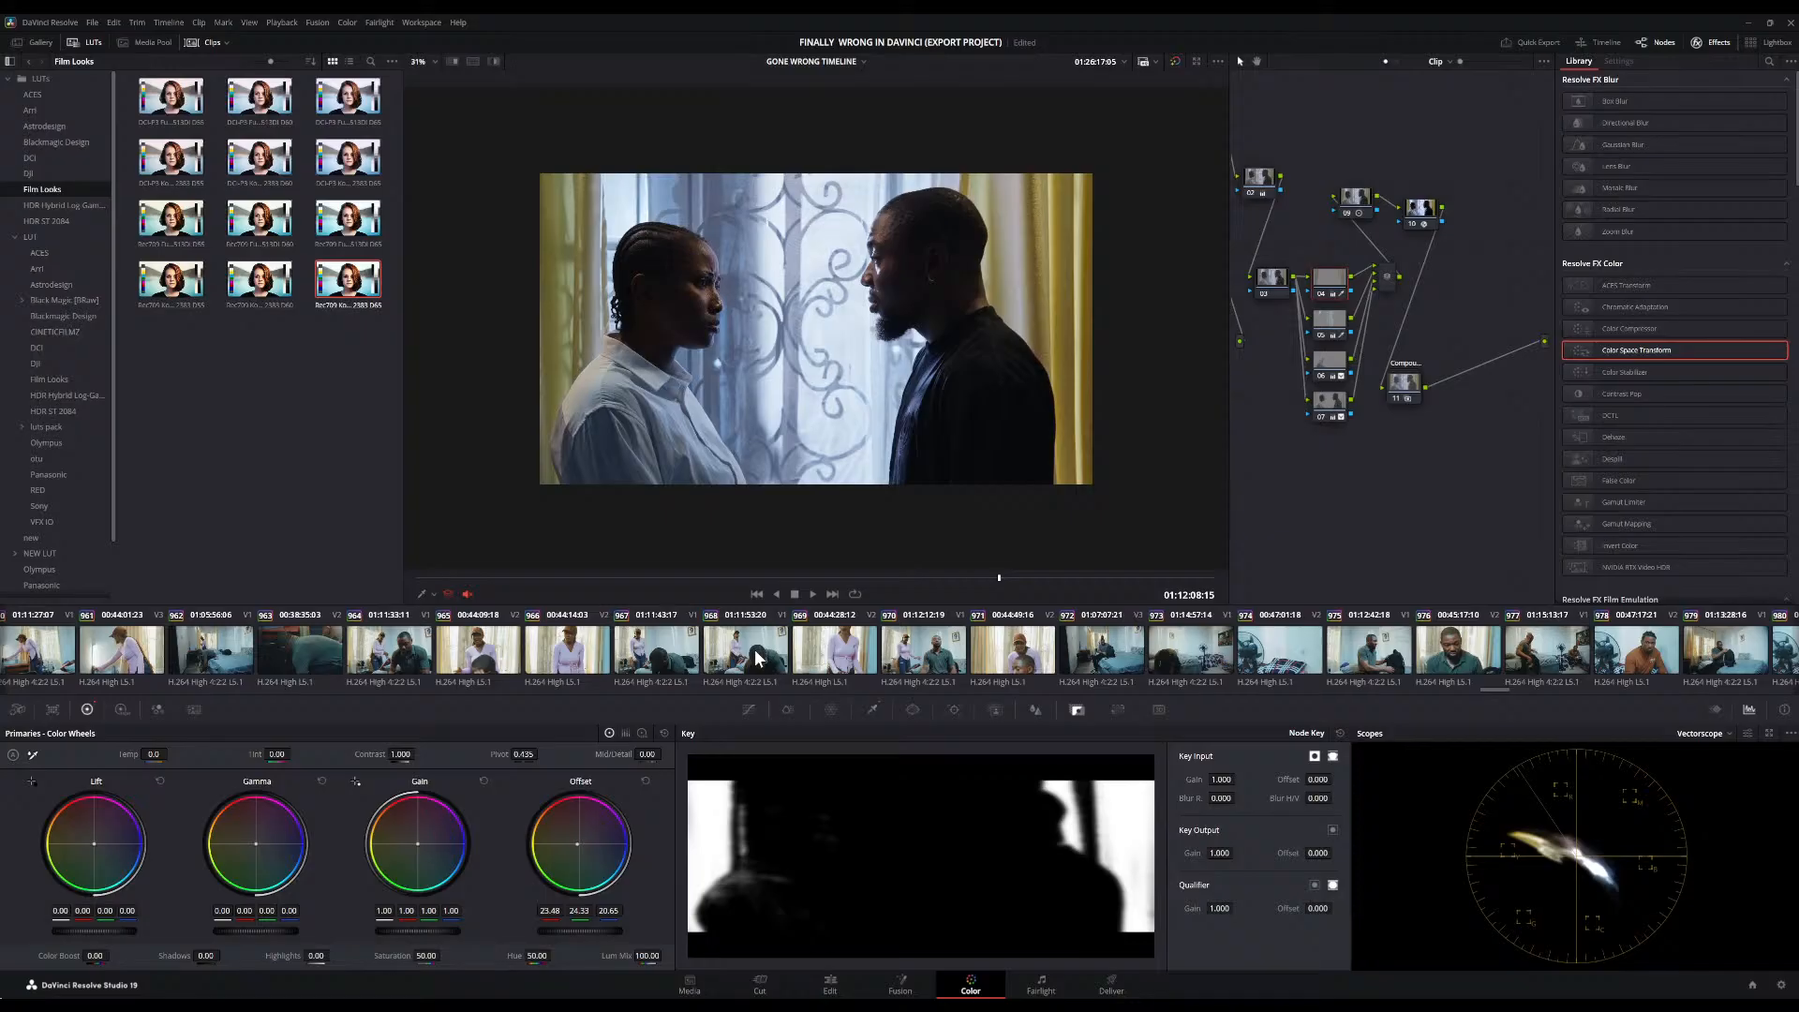
pyautogui.scroll(9, 757, 659)
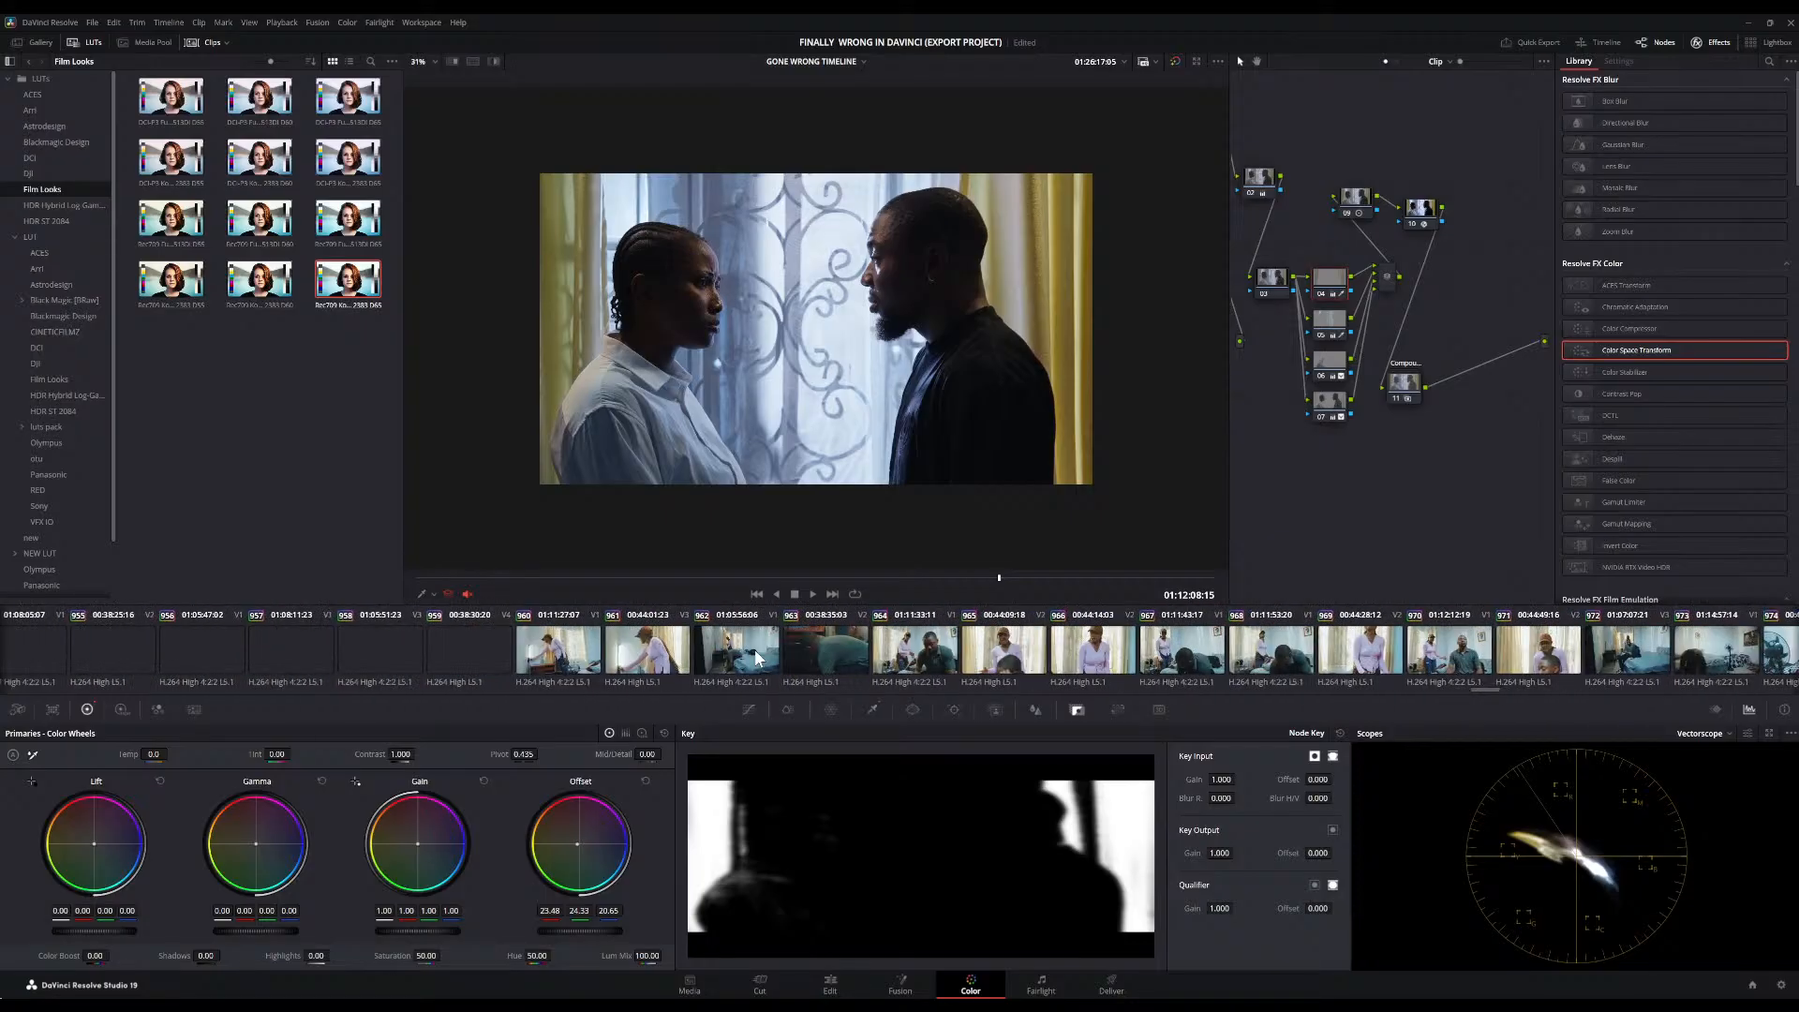
pyautogui.scroll(1, 758, 659)
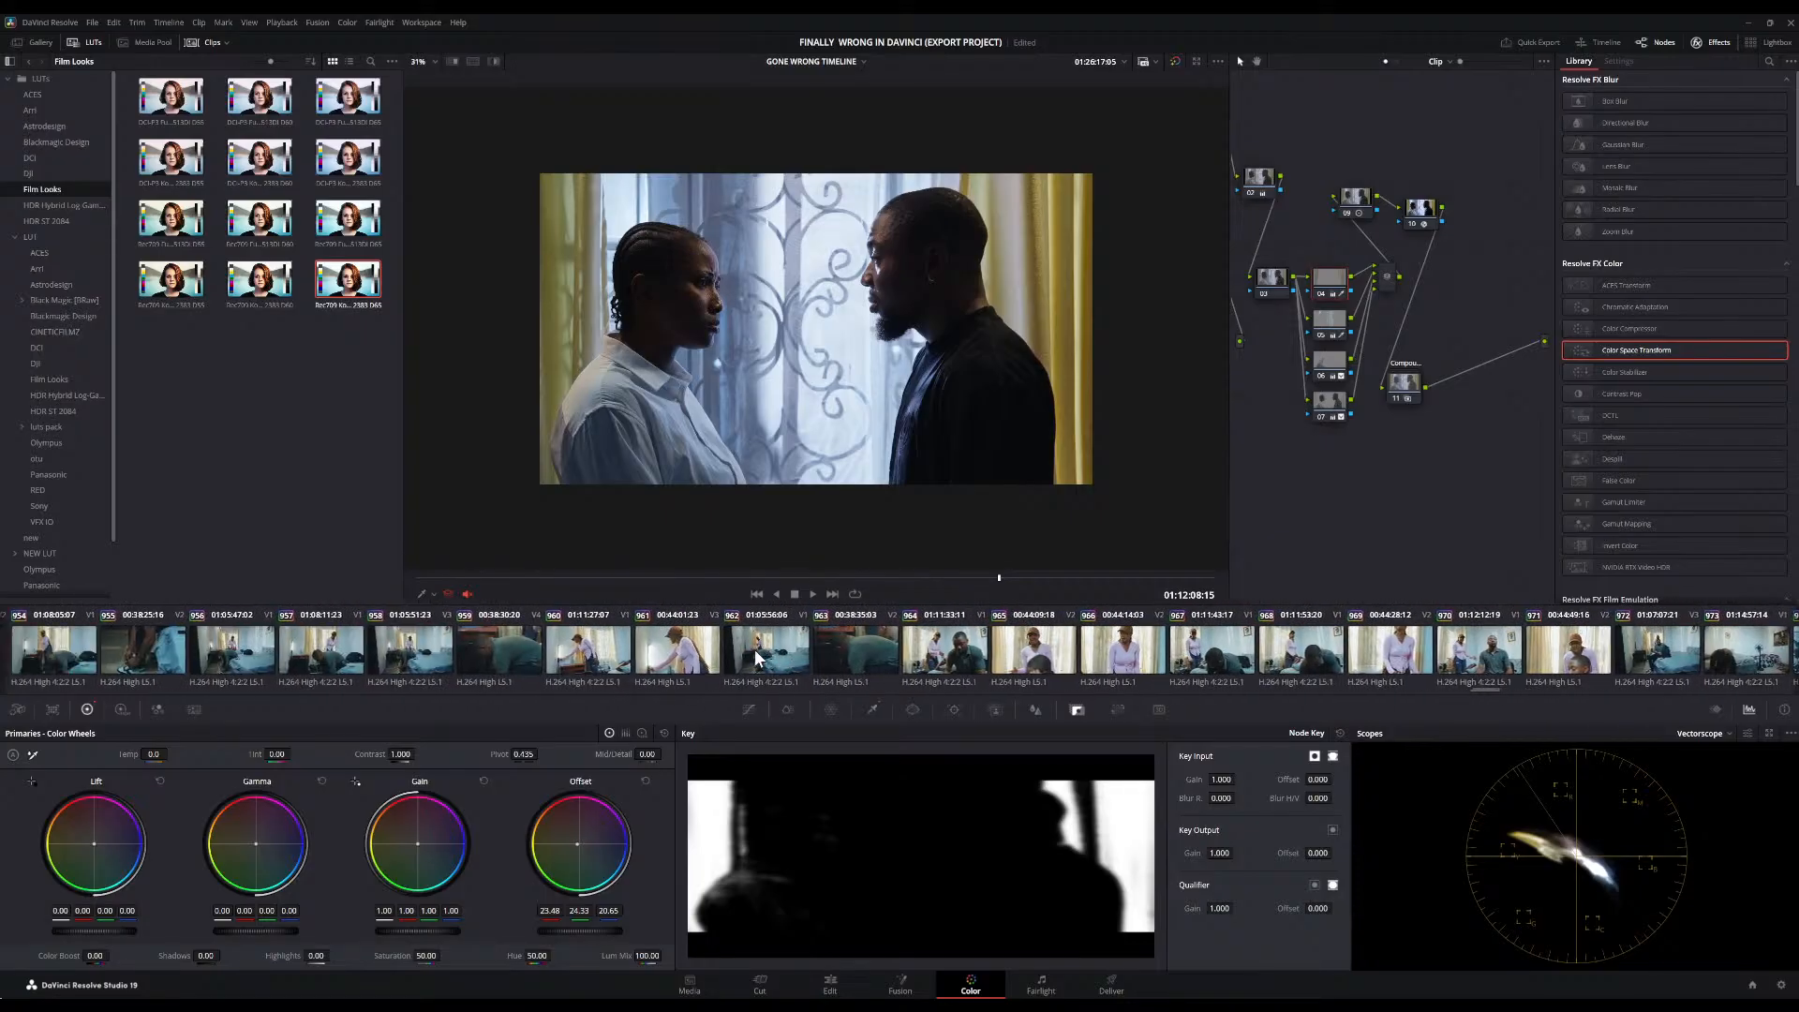
pyautogui.scroll(15, 737, 650)
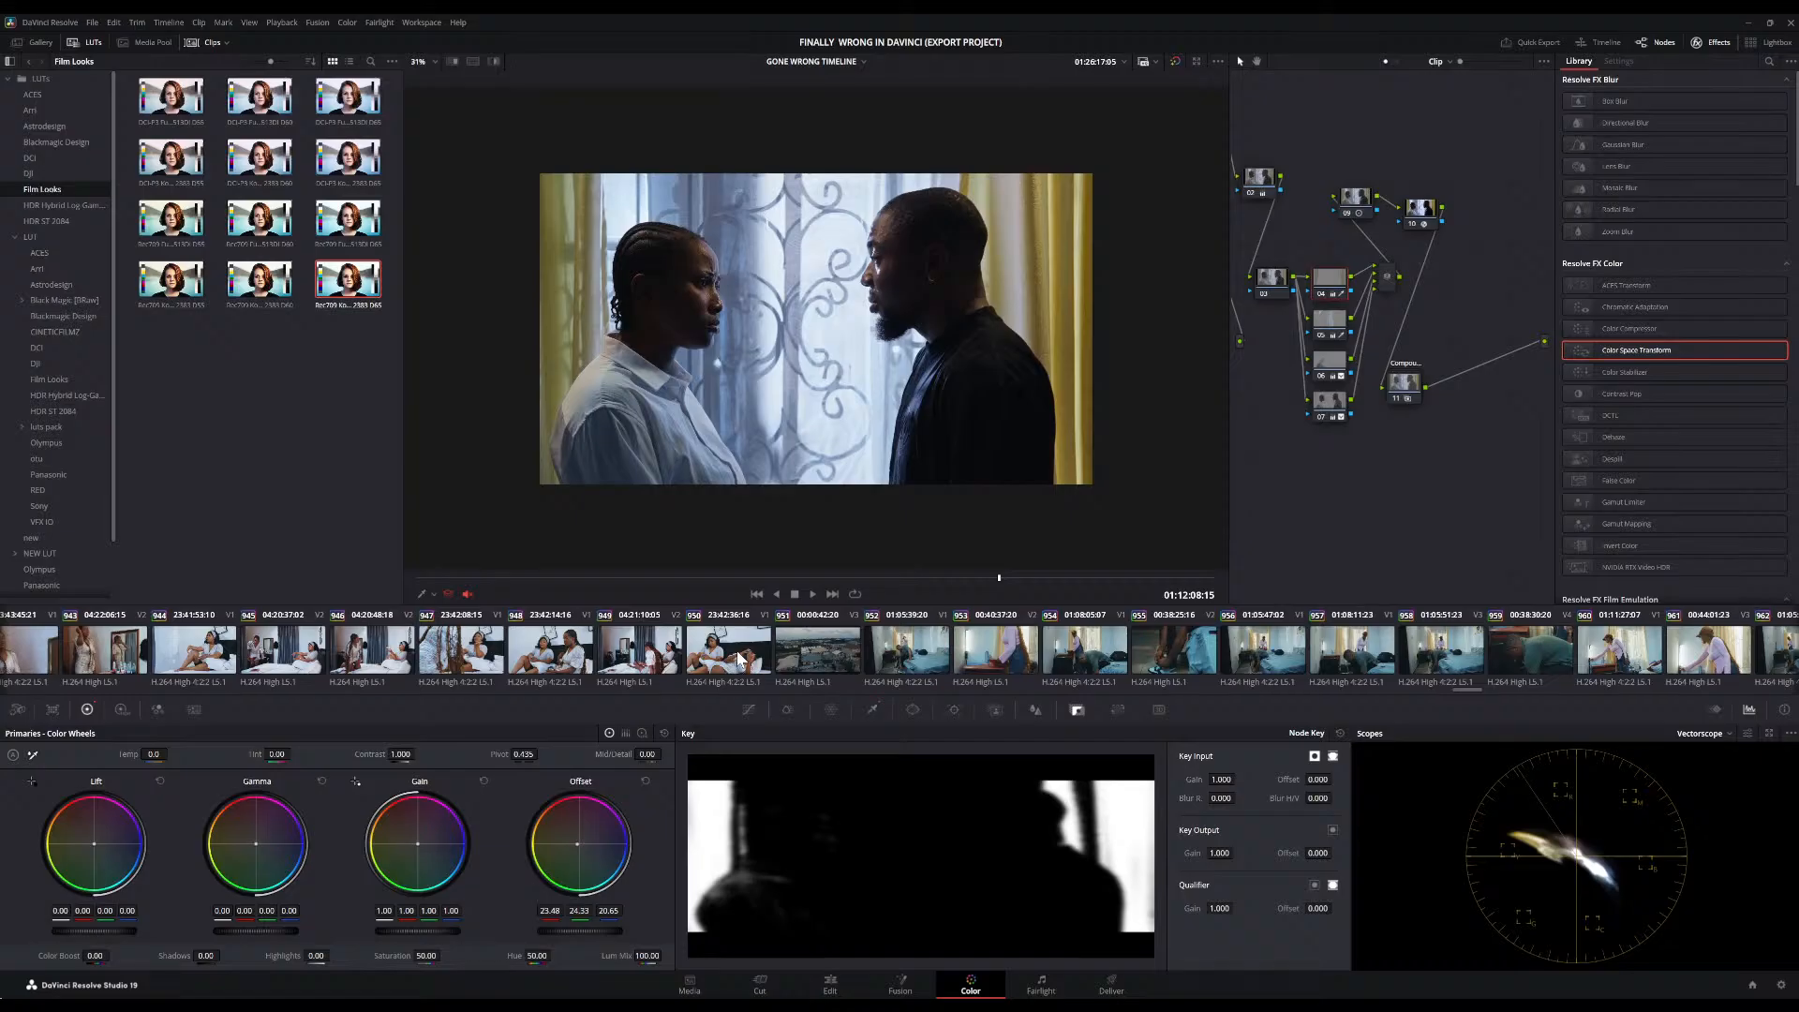
pyautogui.scroll(6, 774, 642)
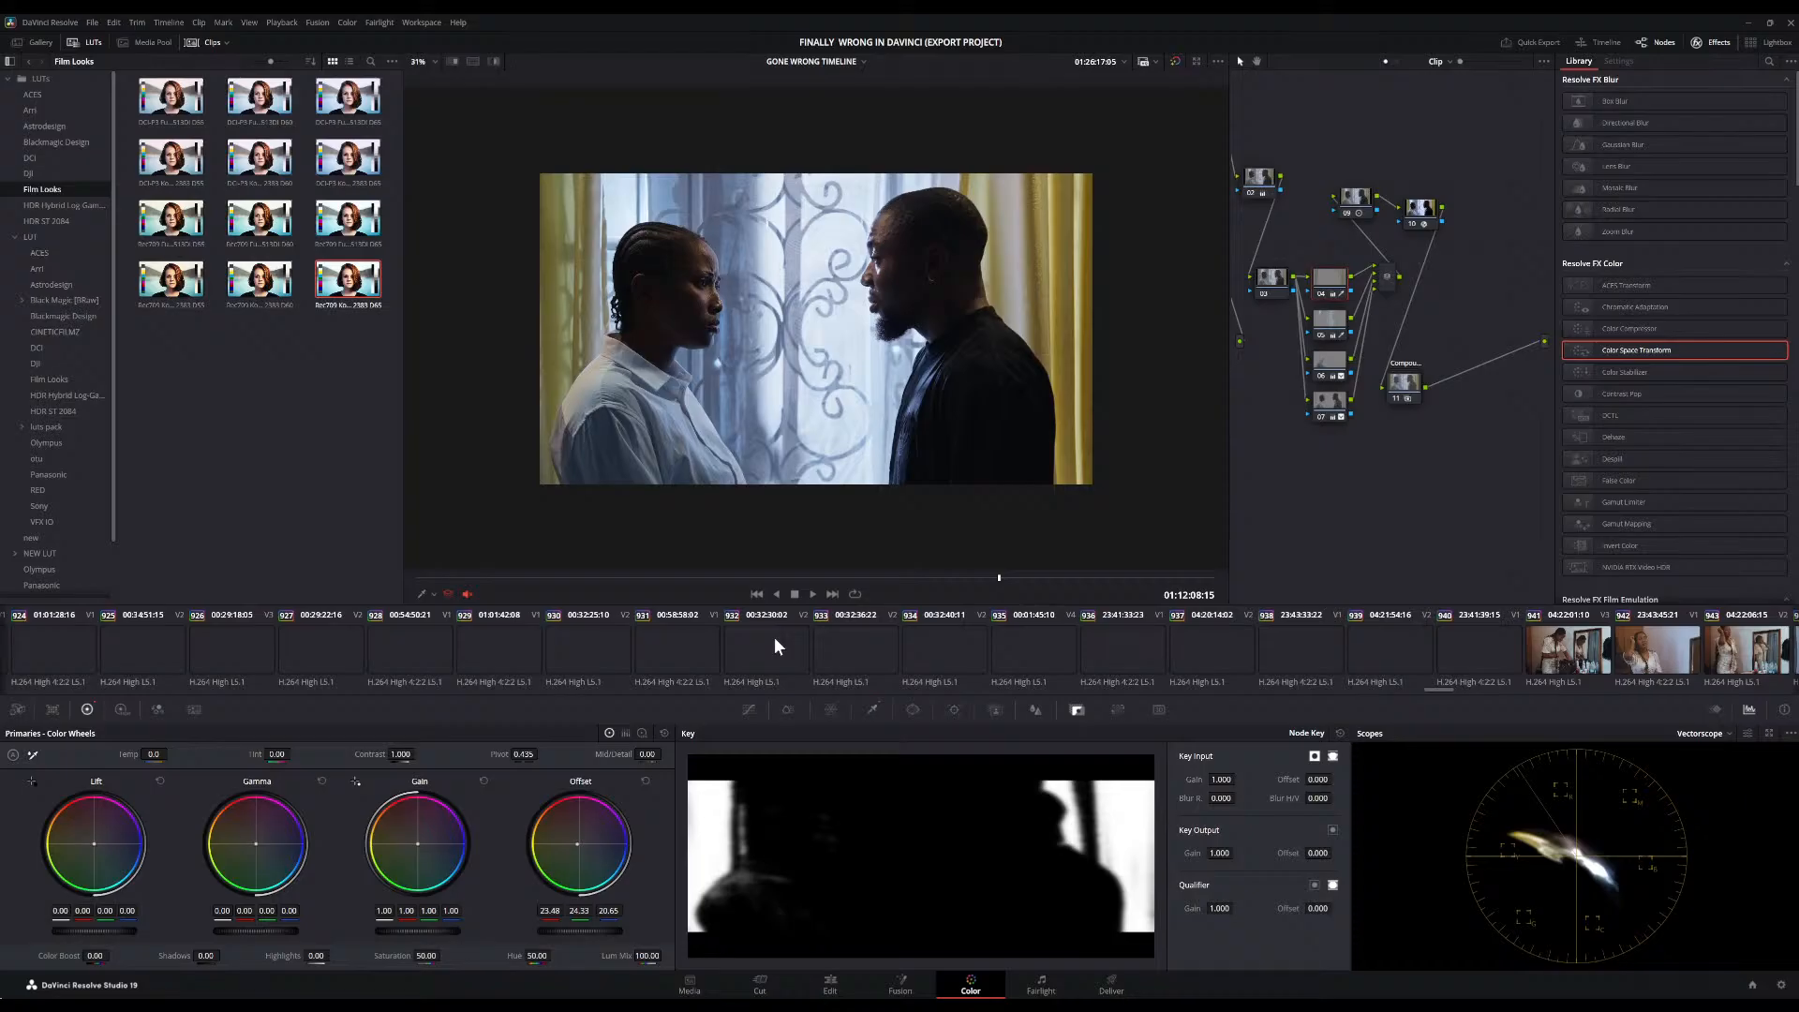
pyautogui.scroll(-1, 775, 637)
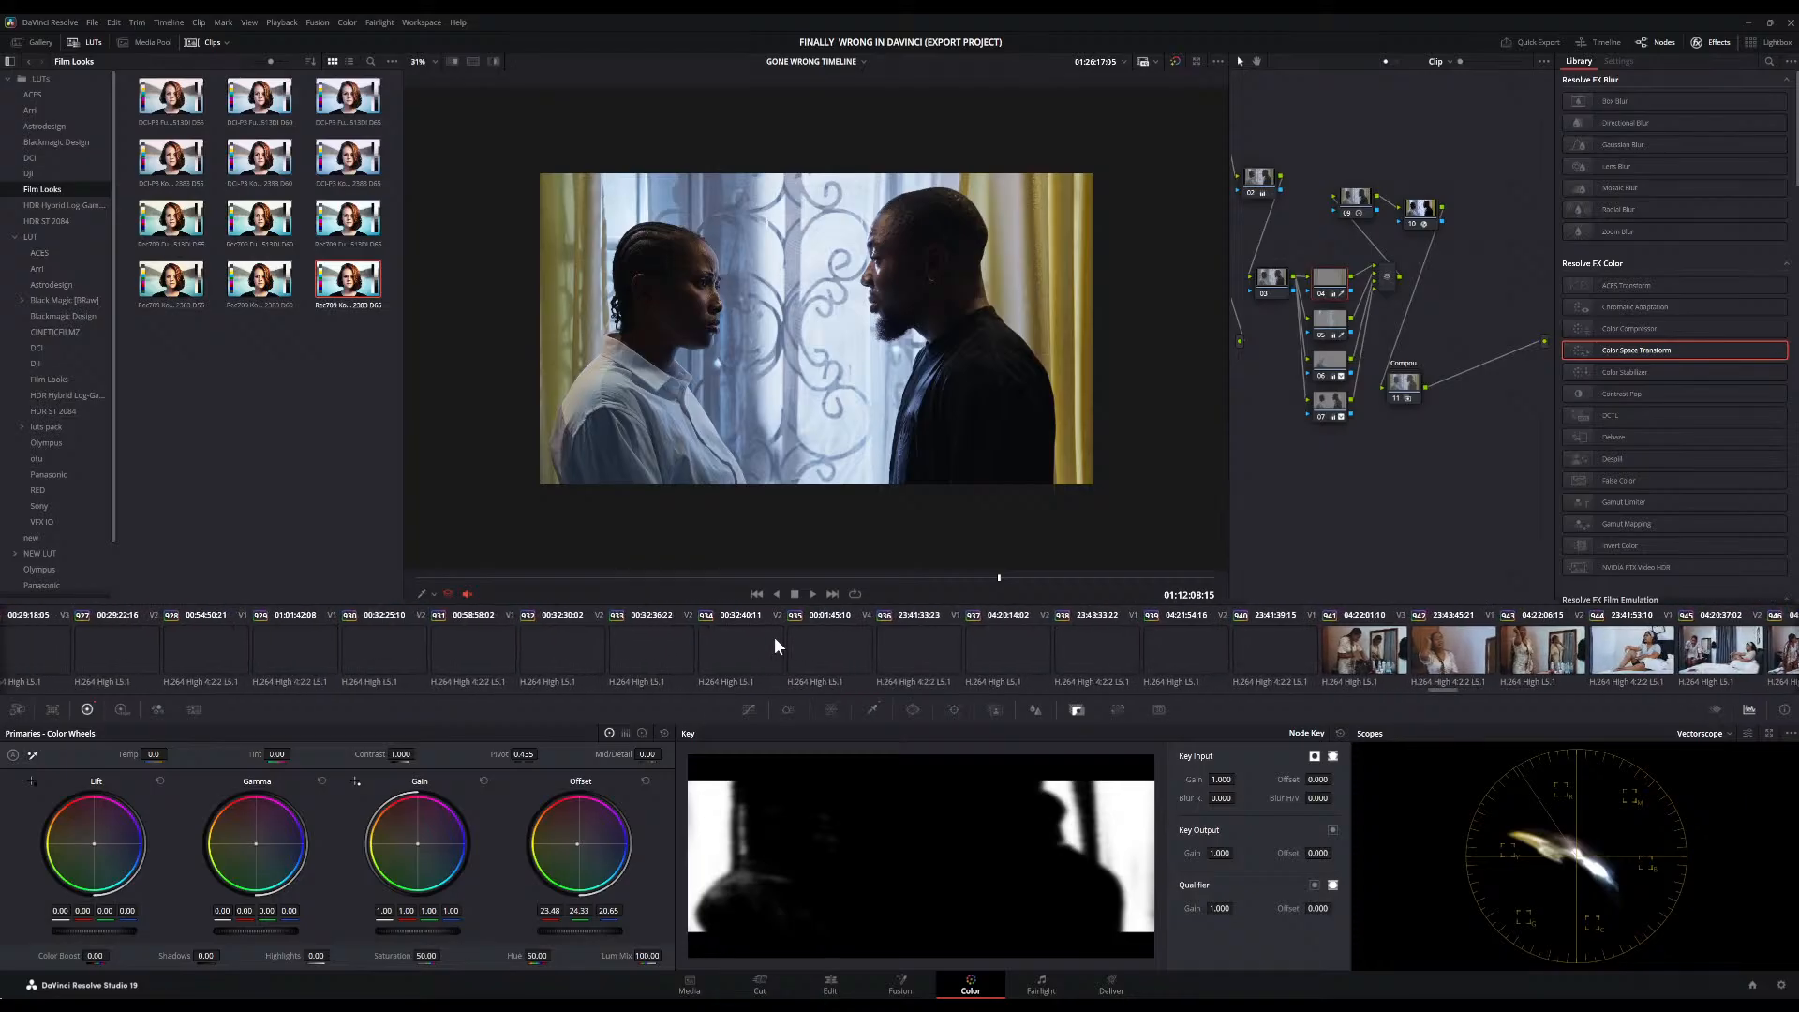
pyautogui.scroll(2, 775, 638)
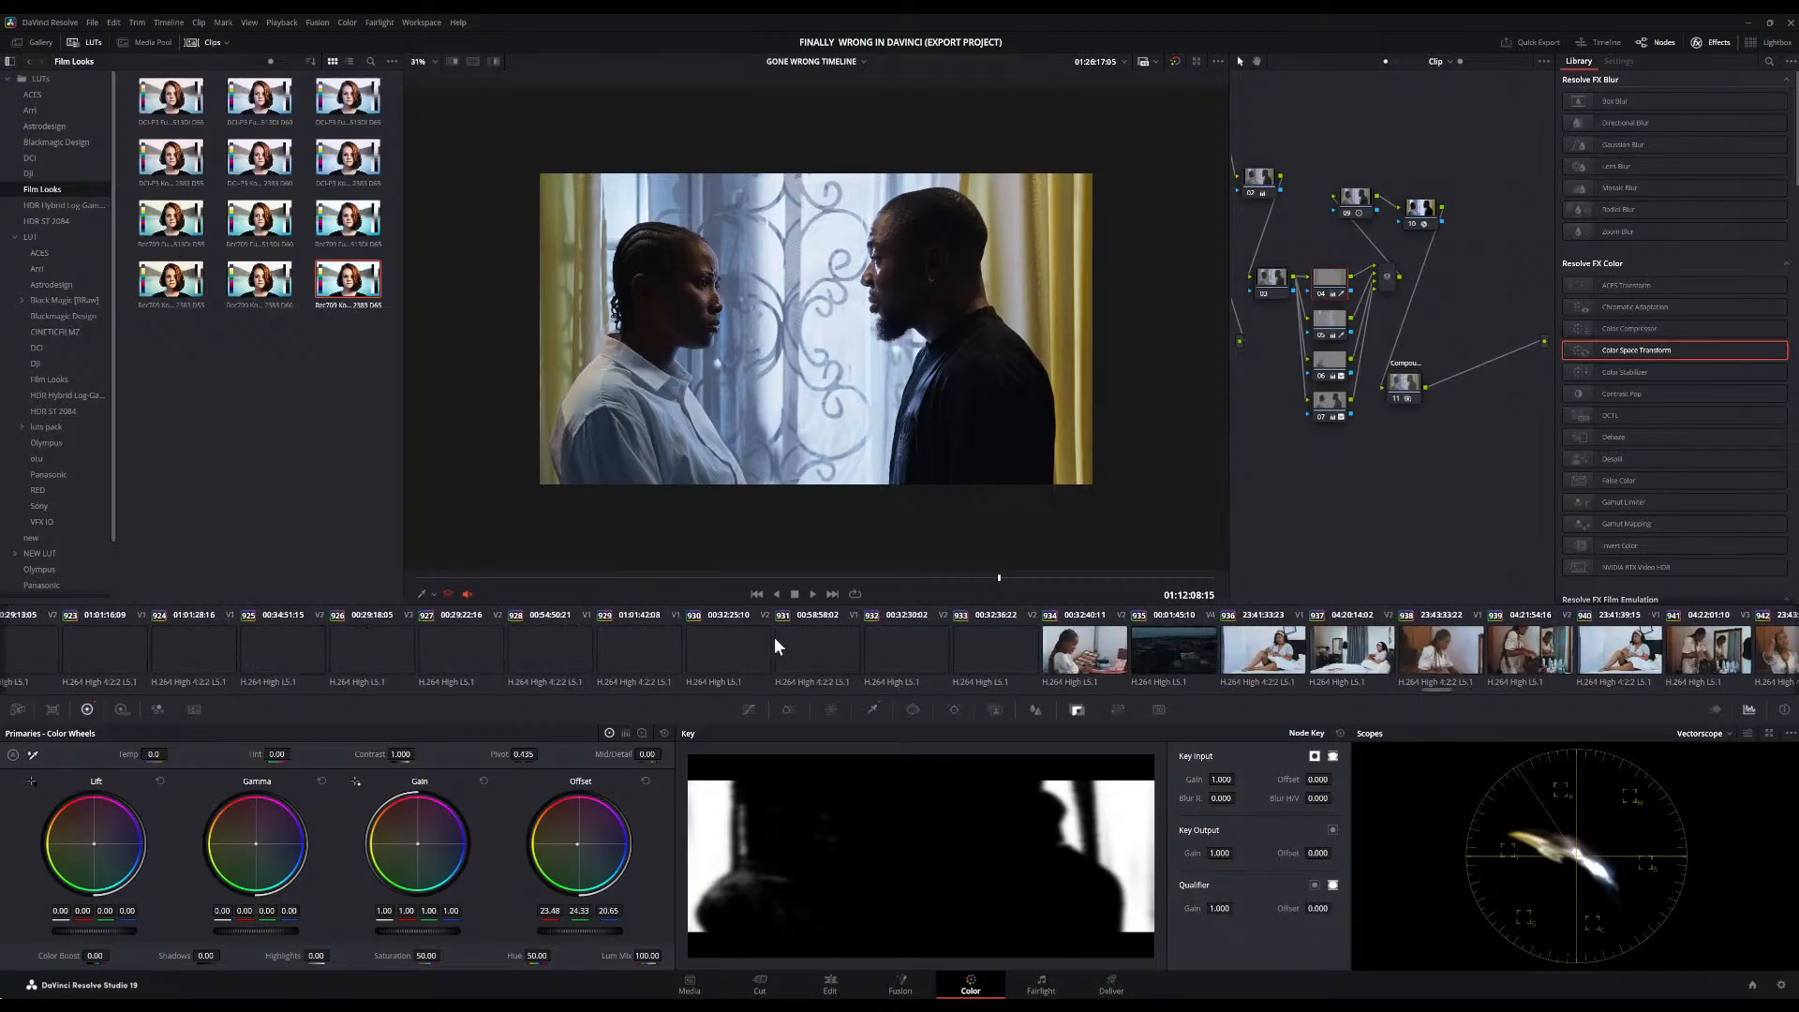
pyautogui.scroll(2, 774, 647)
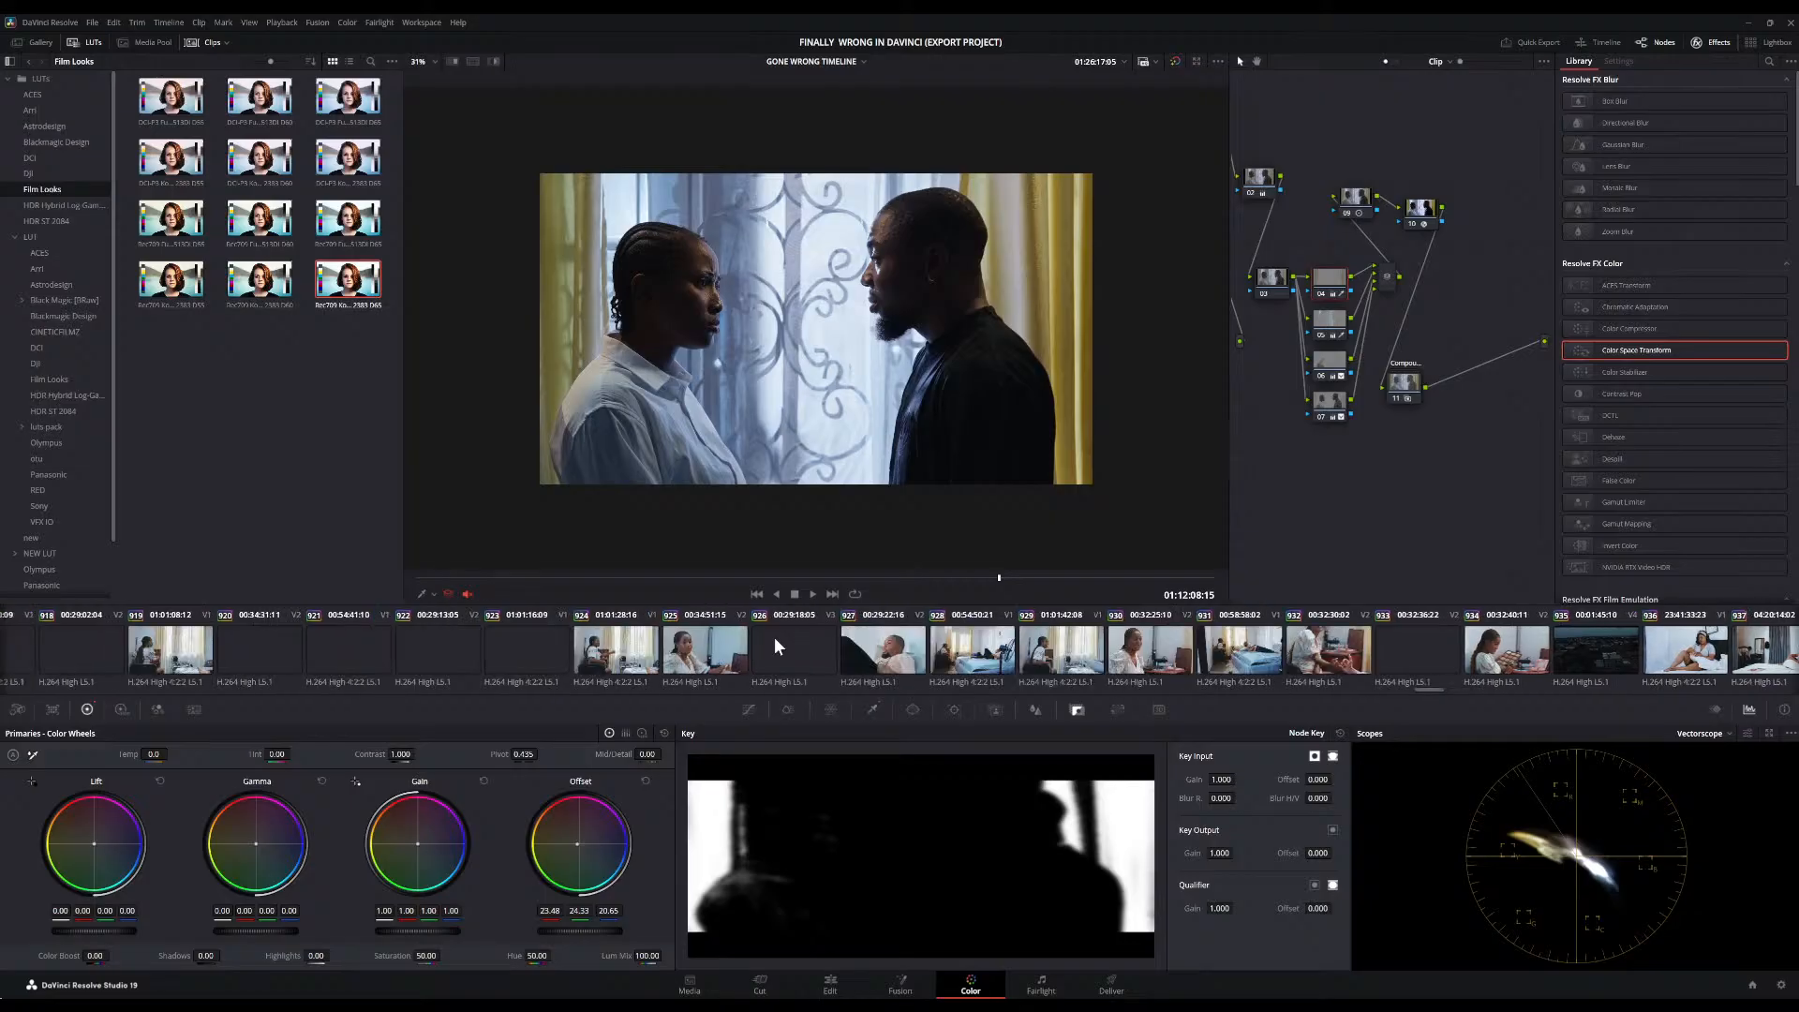
pyautogui.scroll(3, 775, 640)
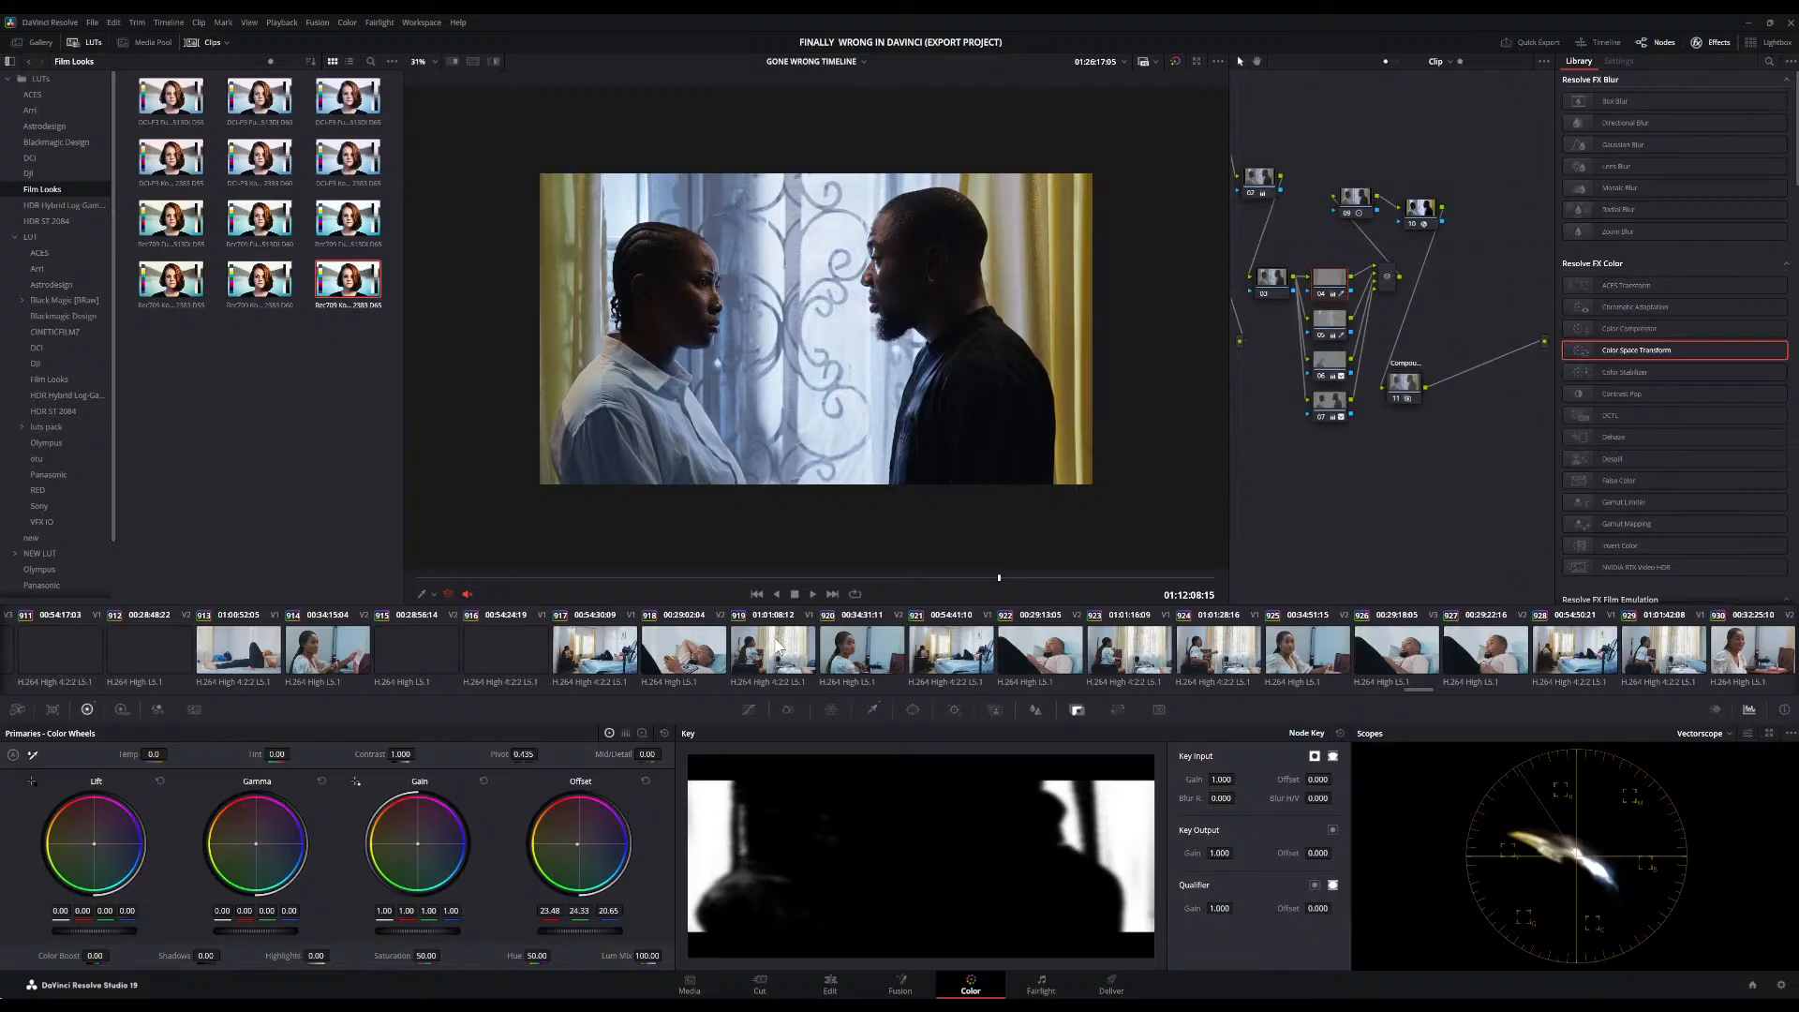
pyautogui.scroll(3, 775, 645)
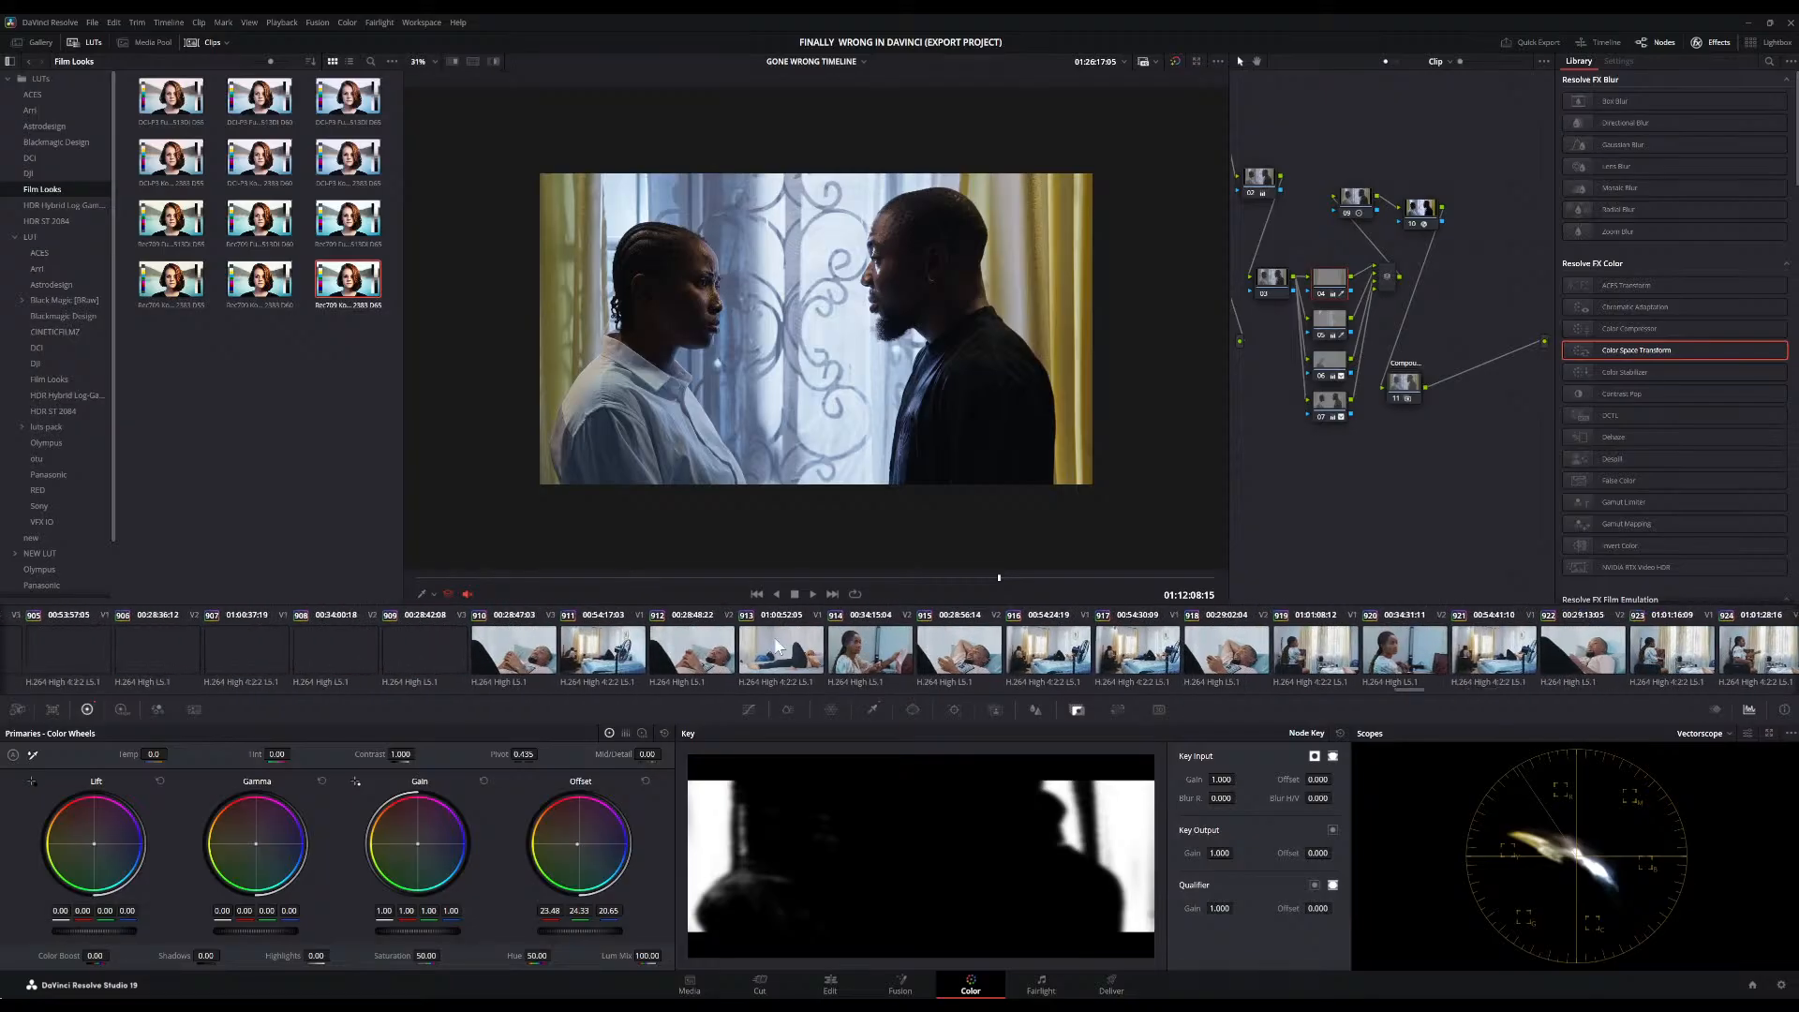
pyautogui.scroll(3, 774, 637)
pyautogui.scroll(2, 907, 652)
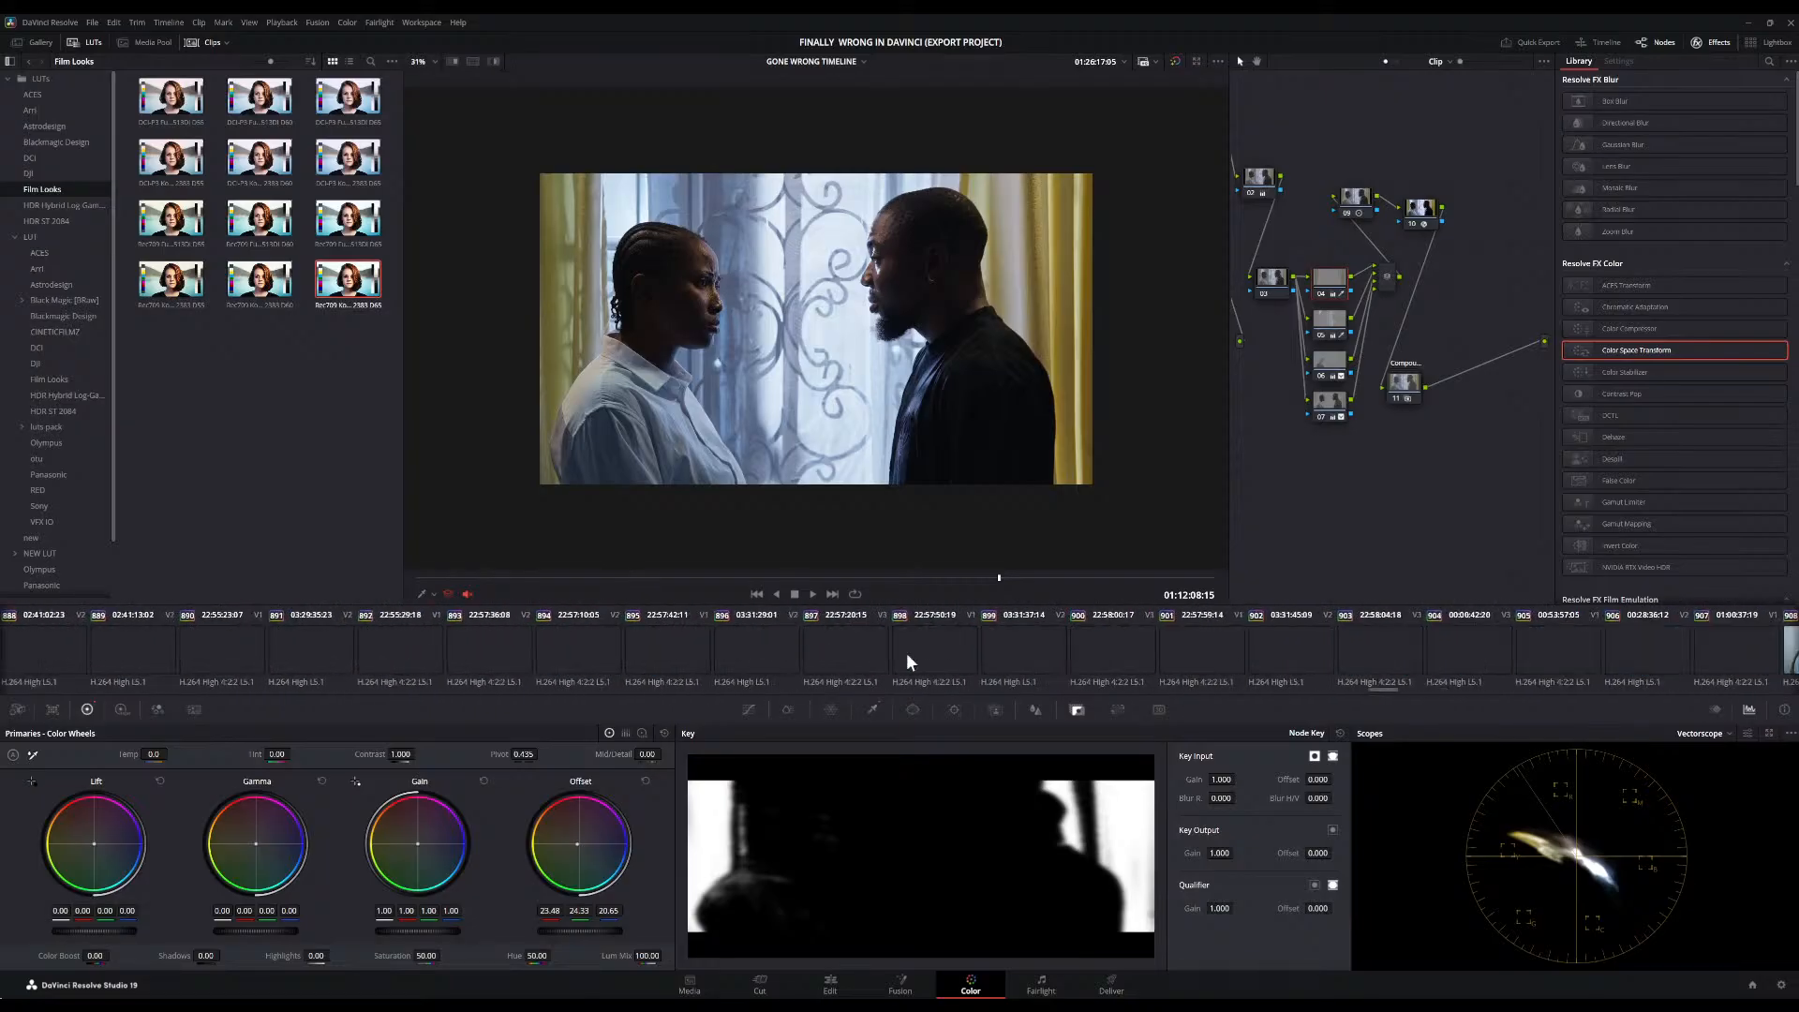
pyautogui.scroll(6, 1370, 686)
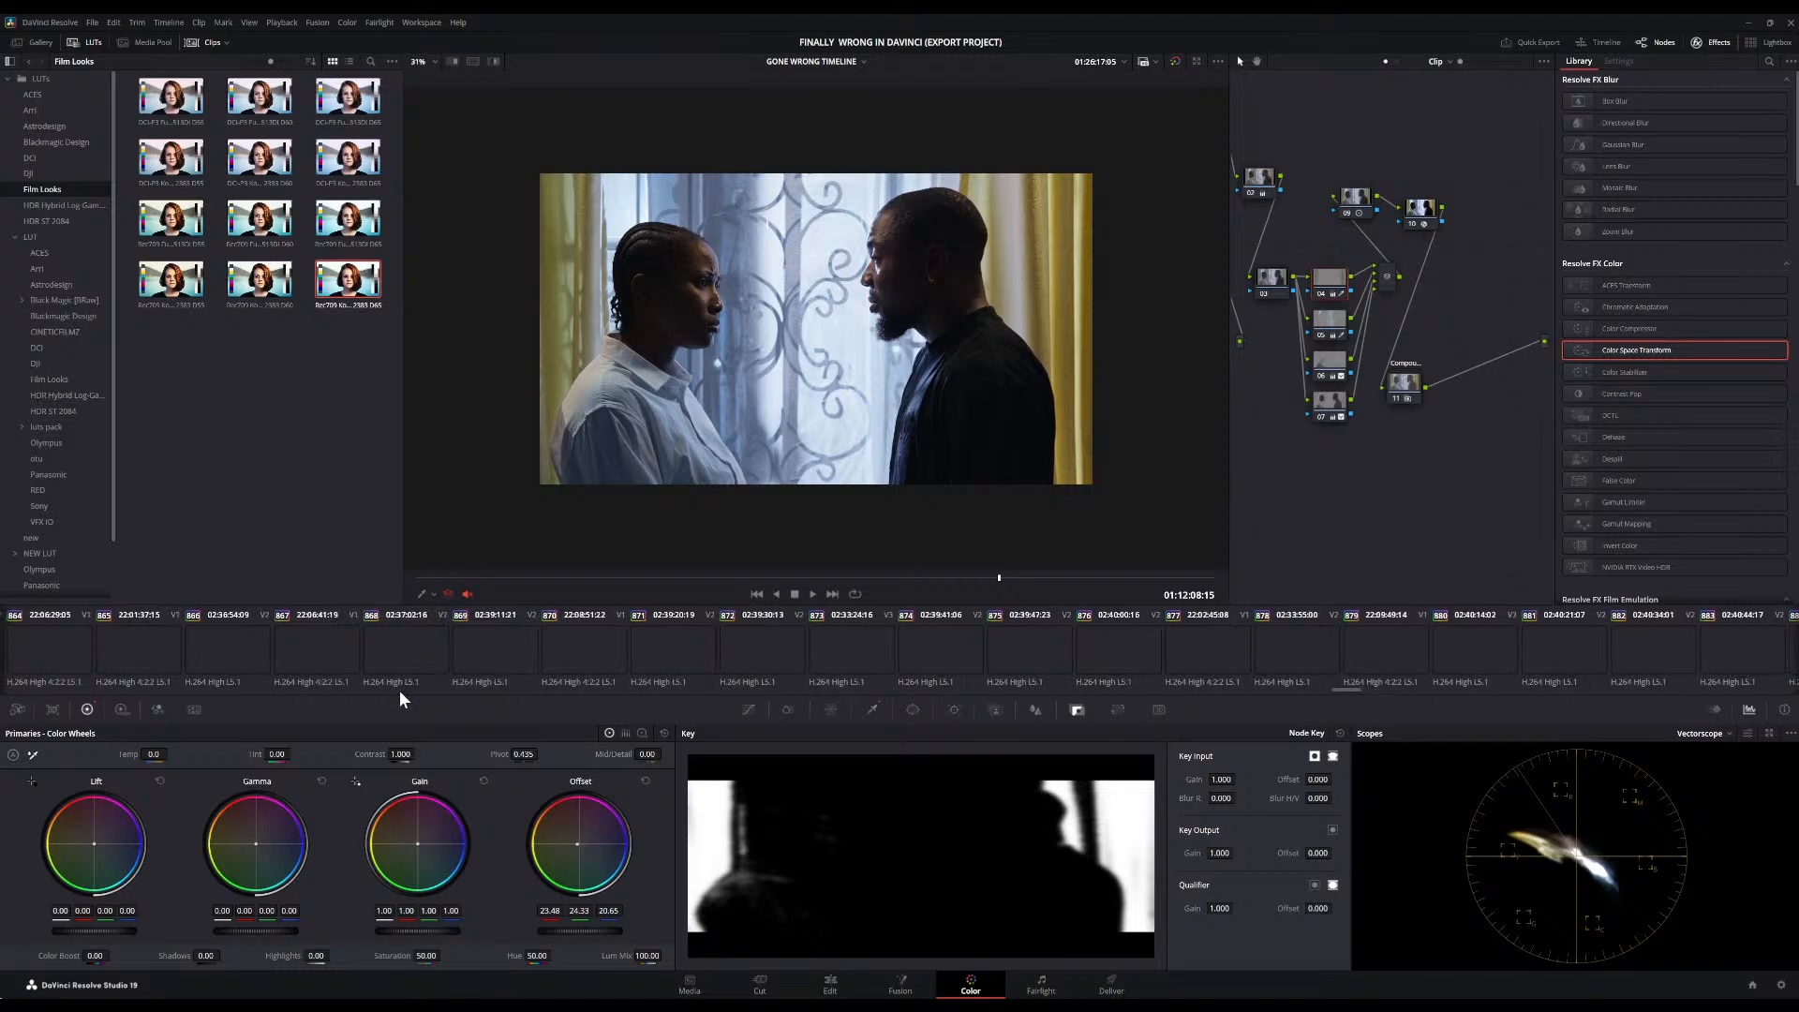
pyautogui.moveTo(399, 690); pyautogui.dragTo(234, 644)
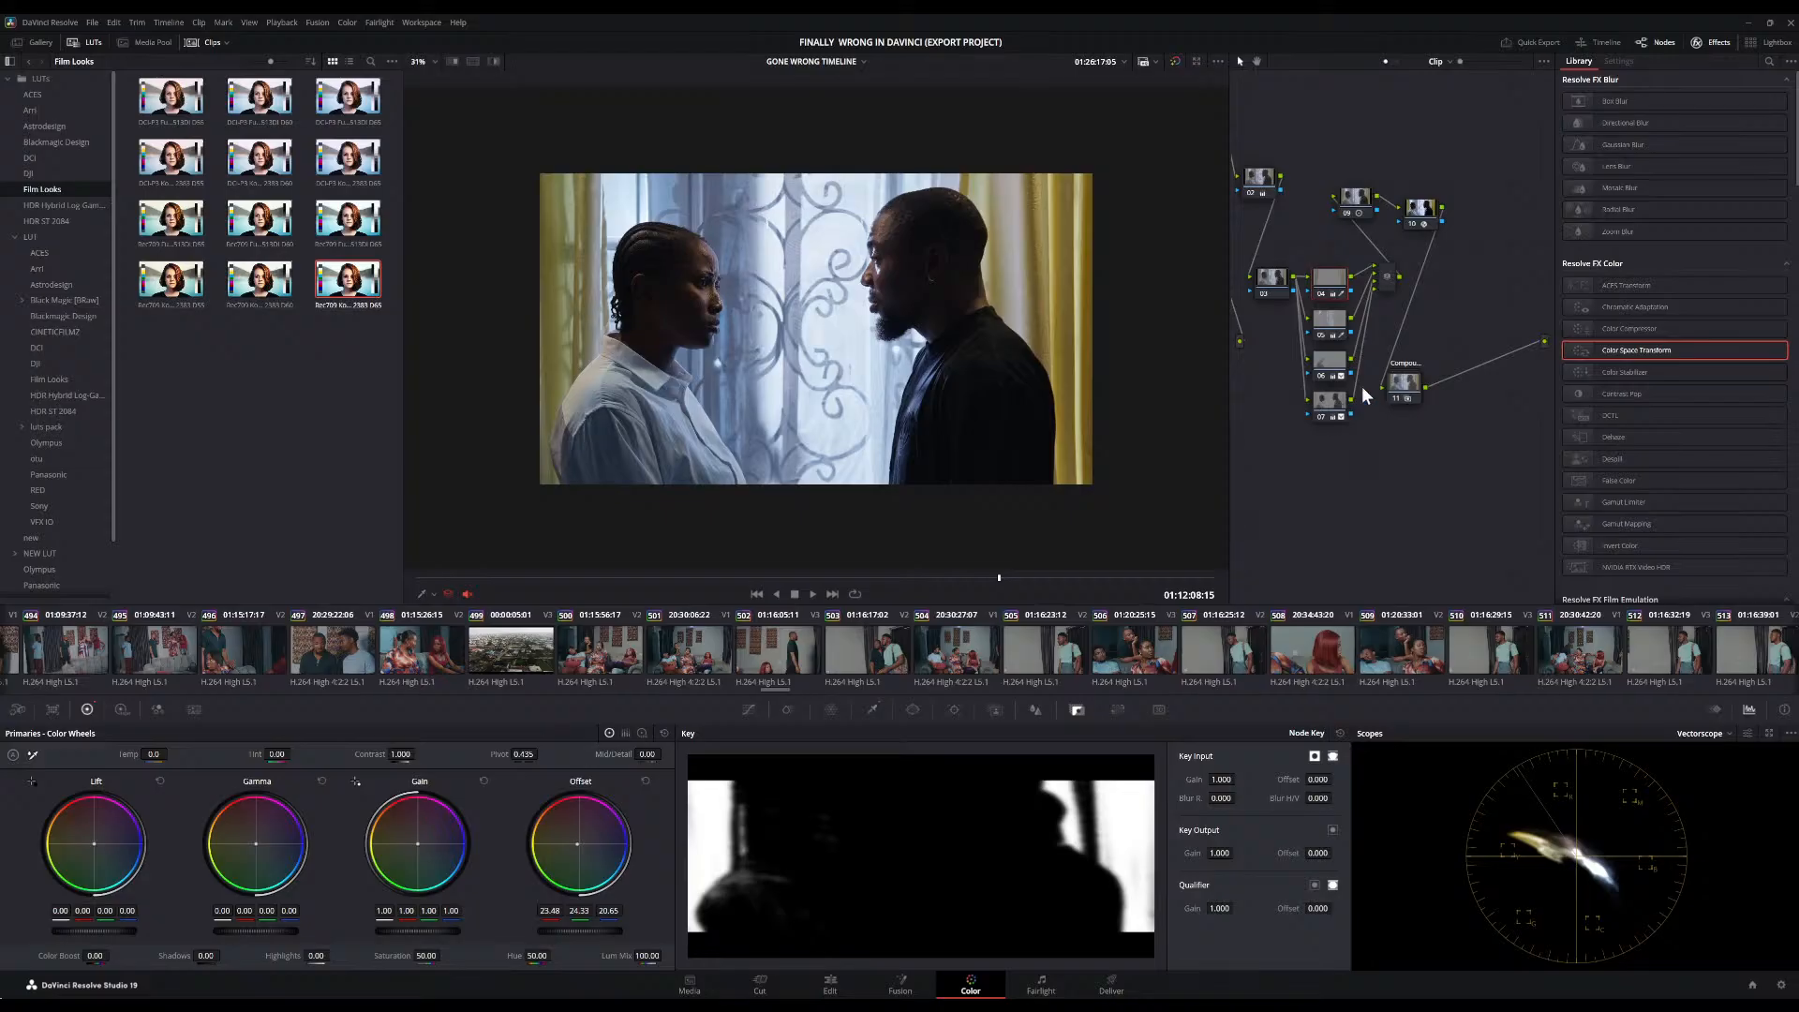
# Find clip 509, the shot of three people around the sofa, and open it for grading review
pyautogui.hscroll(-3, 1363, 386)
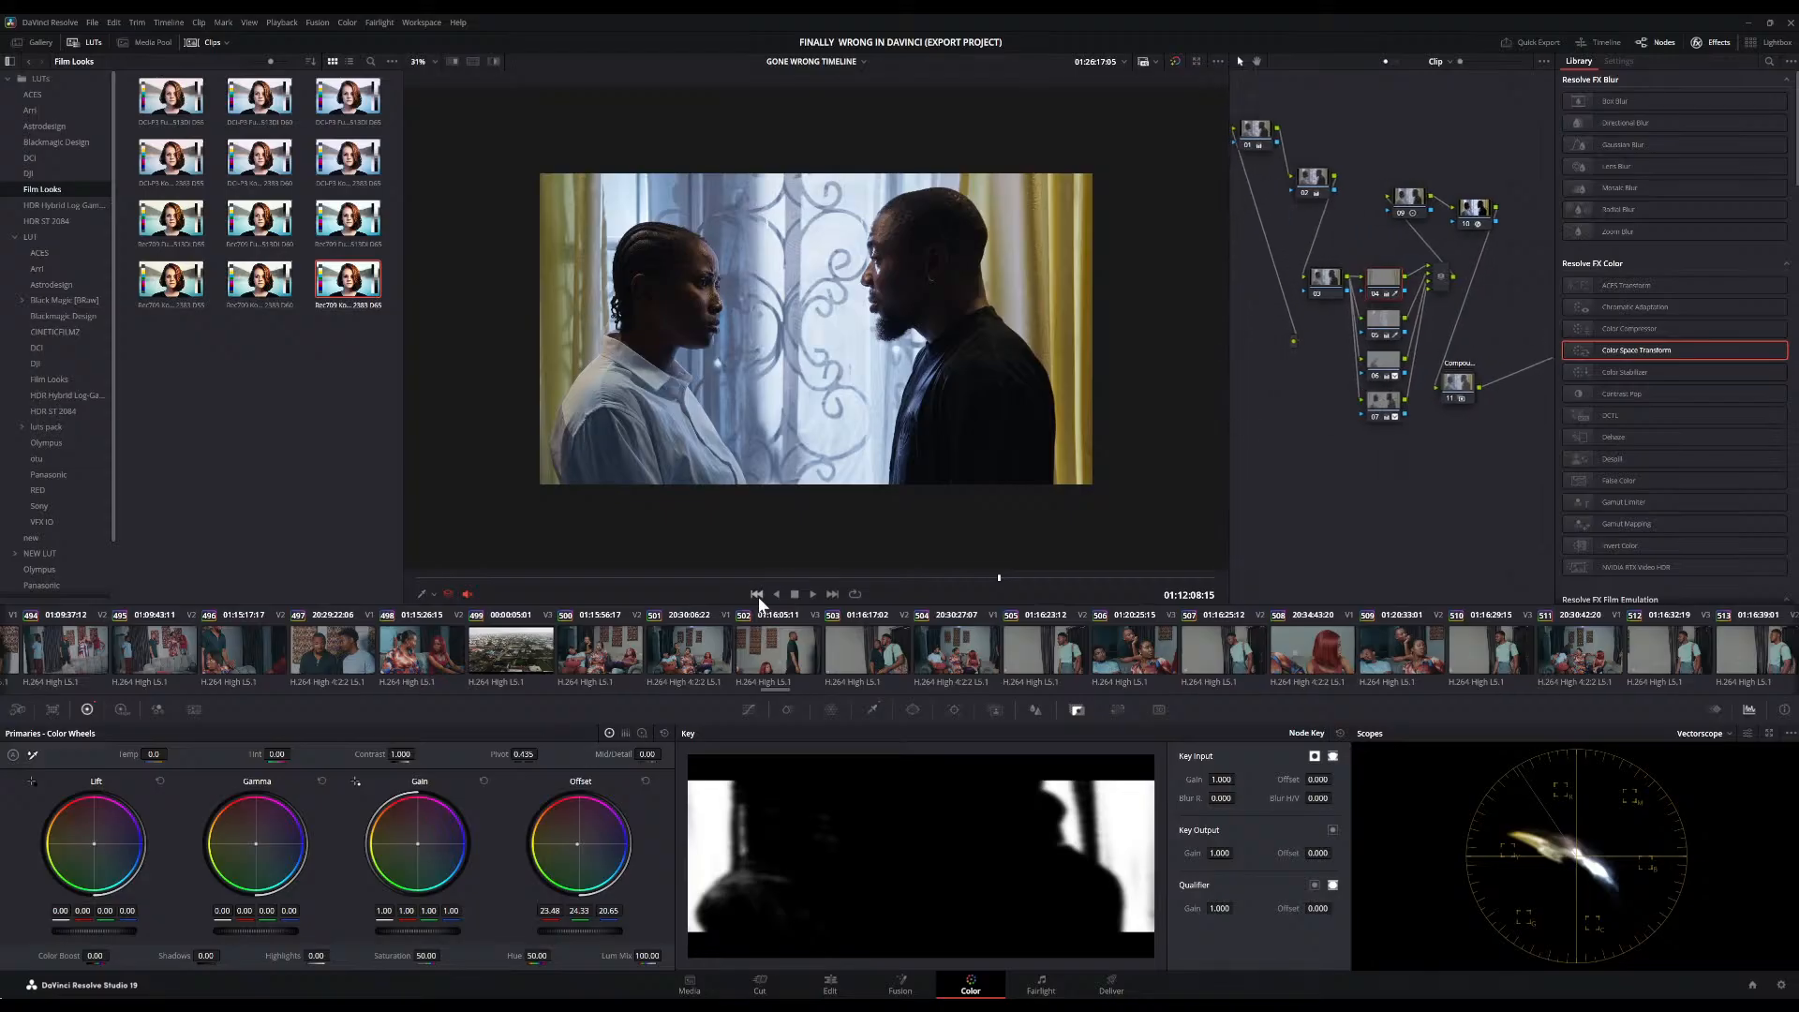
pyautogui.hscroll(-3, 503, 665)
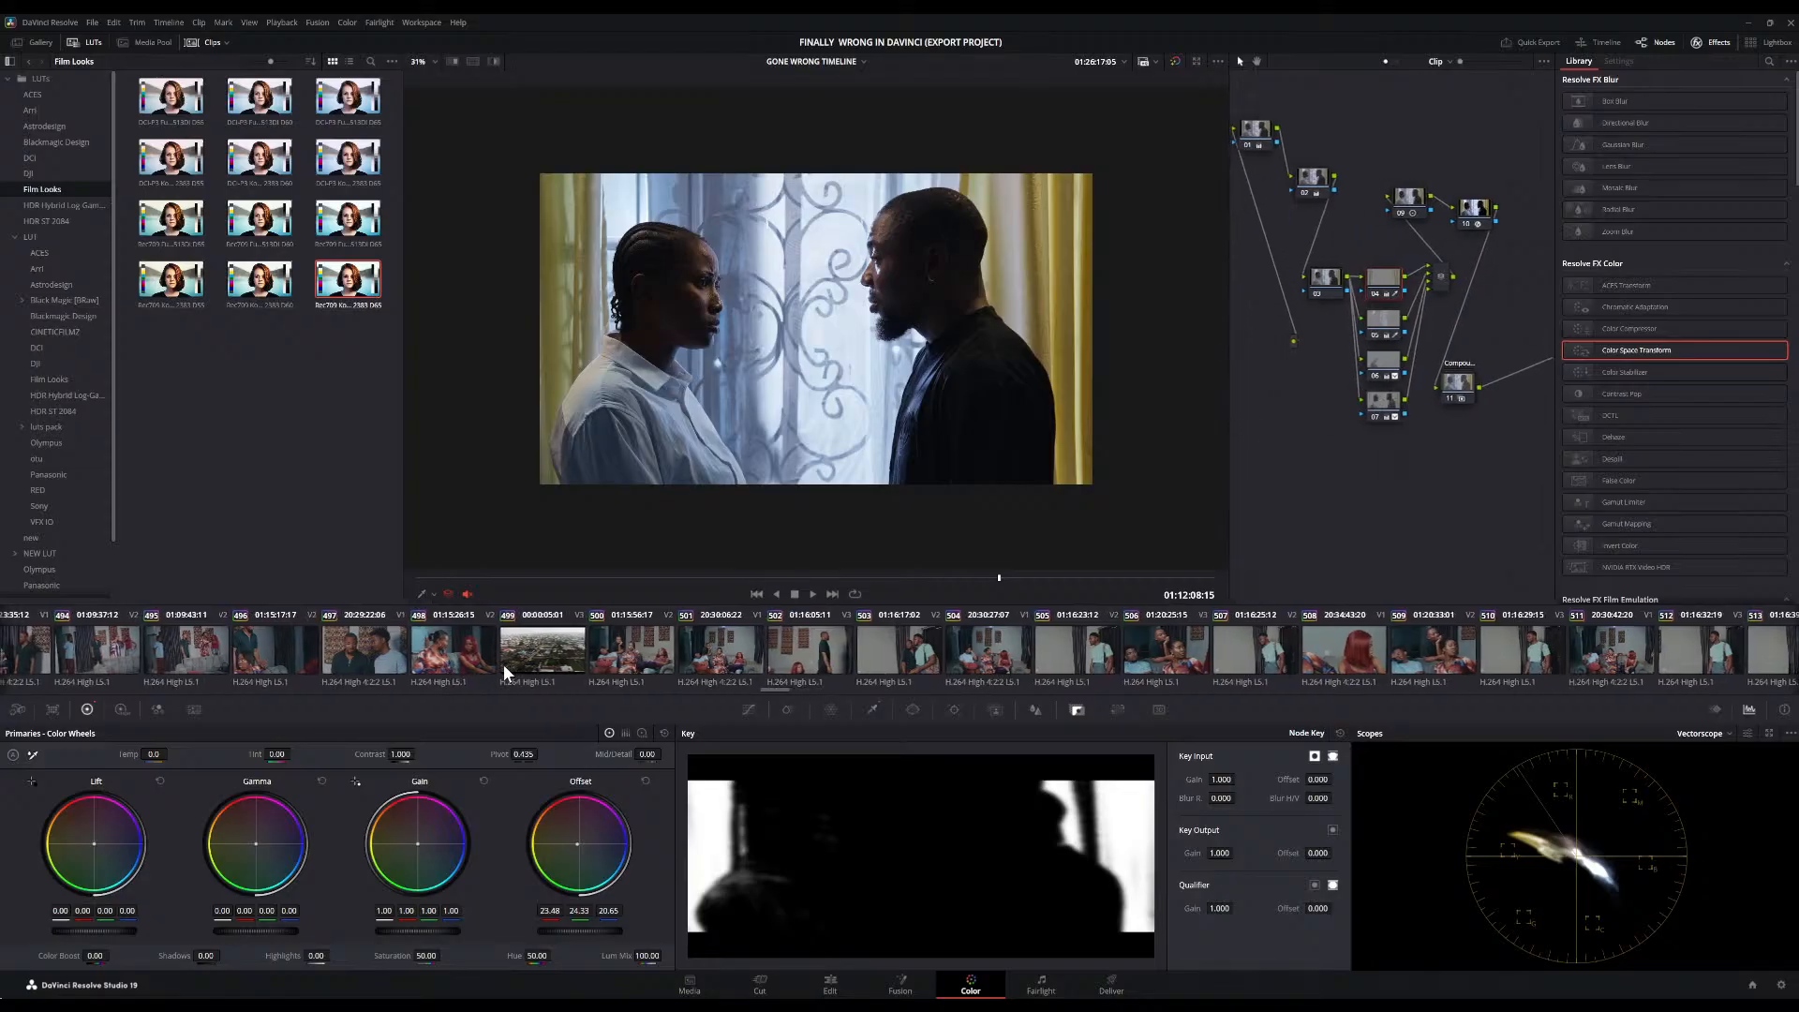
pyautogui.hscroll(10, 502, 664)
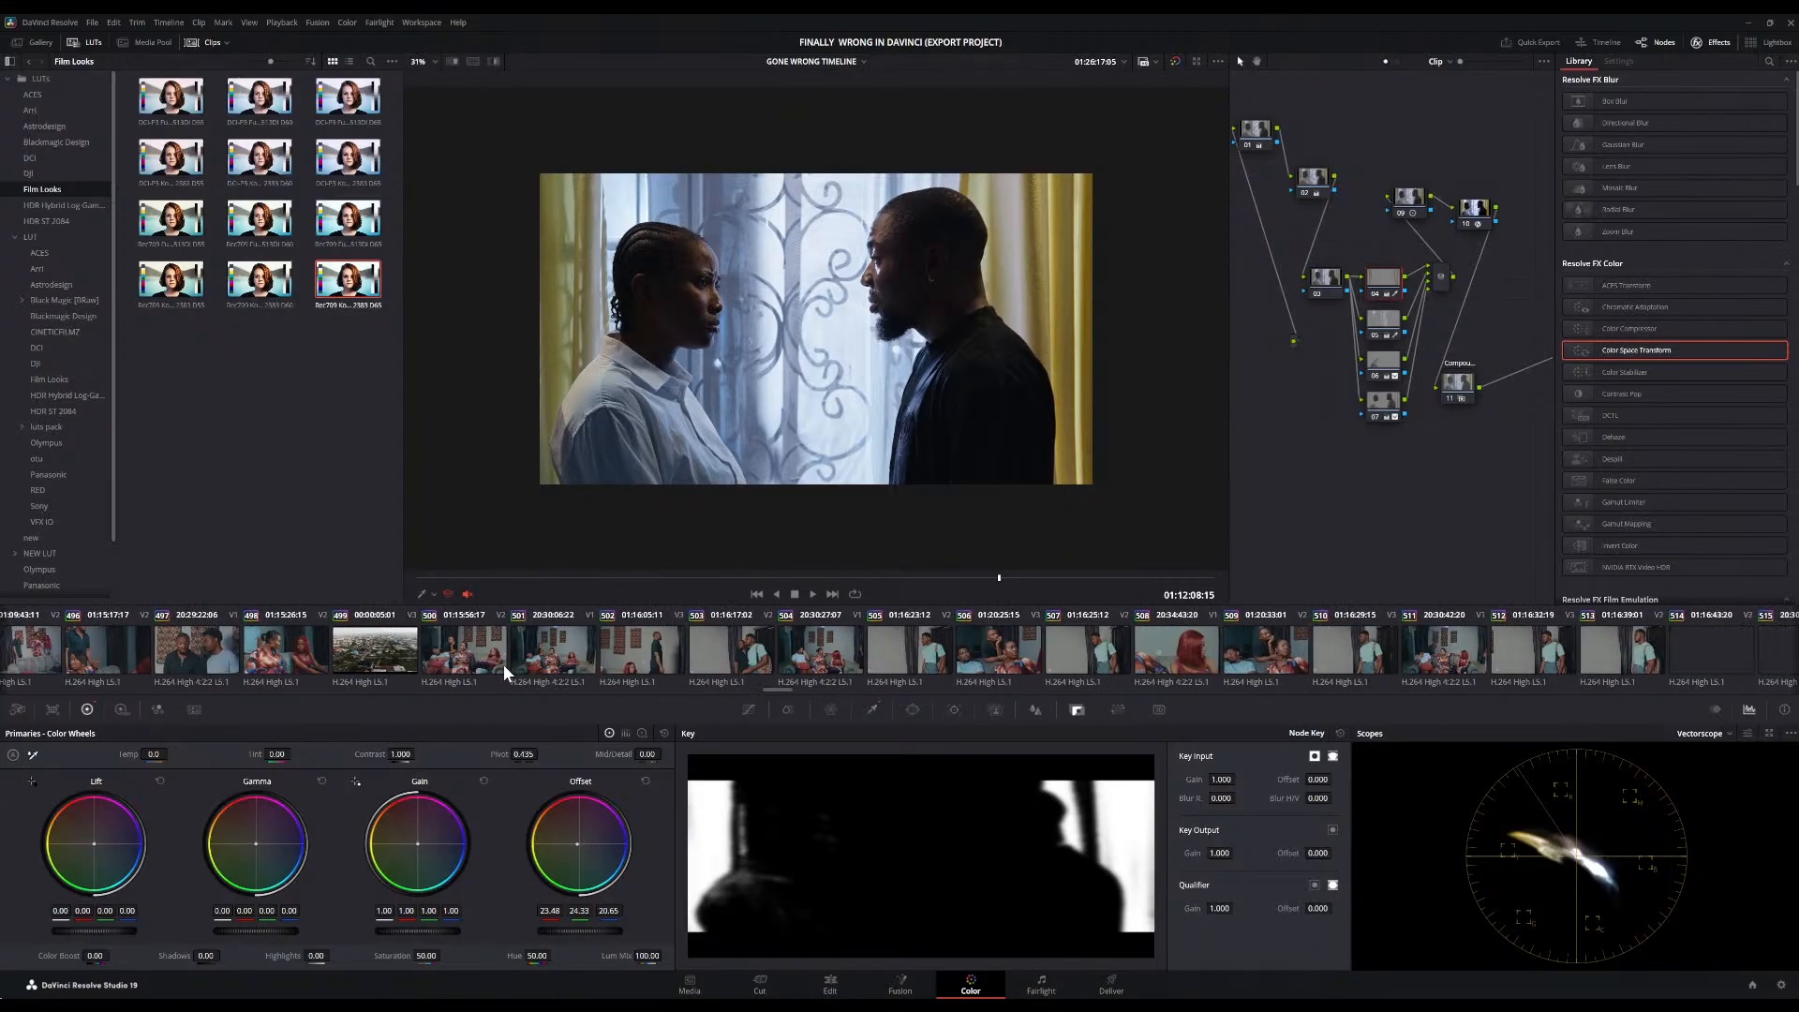
pyautogui.hscroll(5, 503, 664)
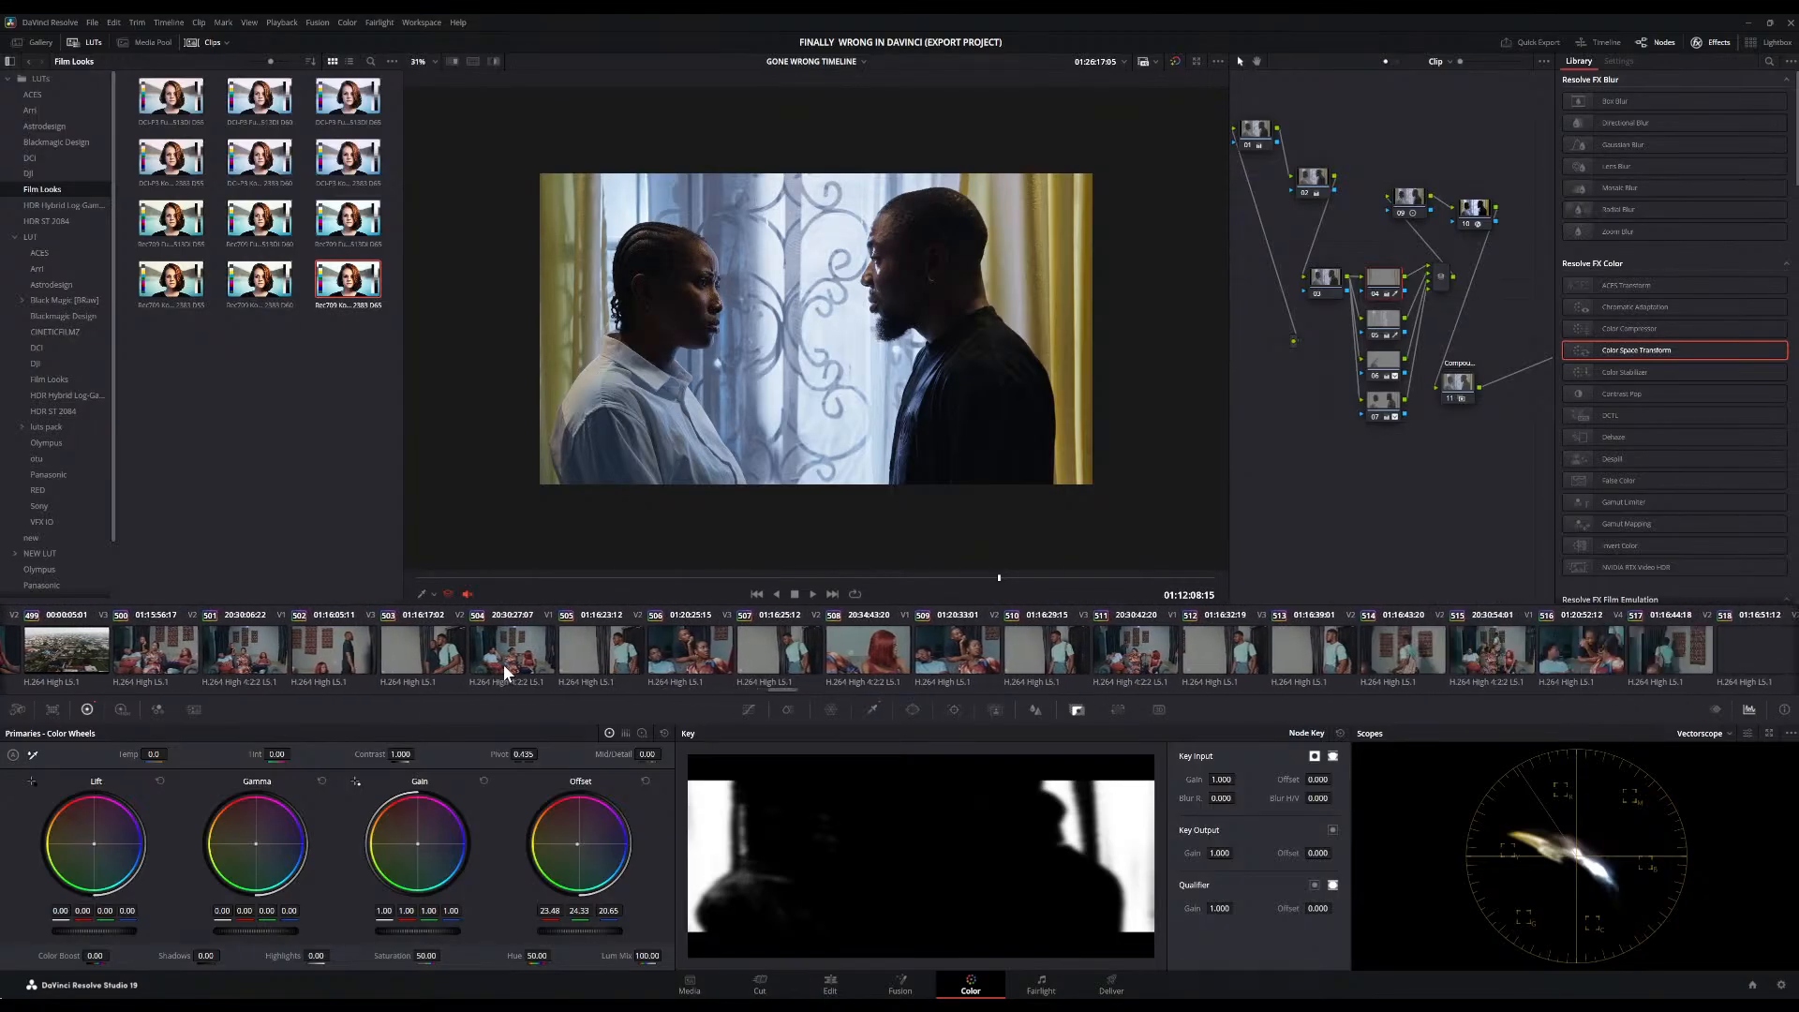
pyautogui.click(958, 656)
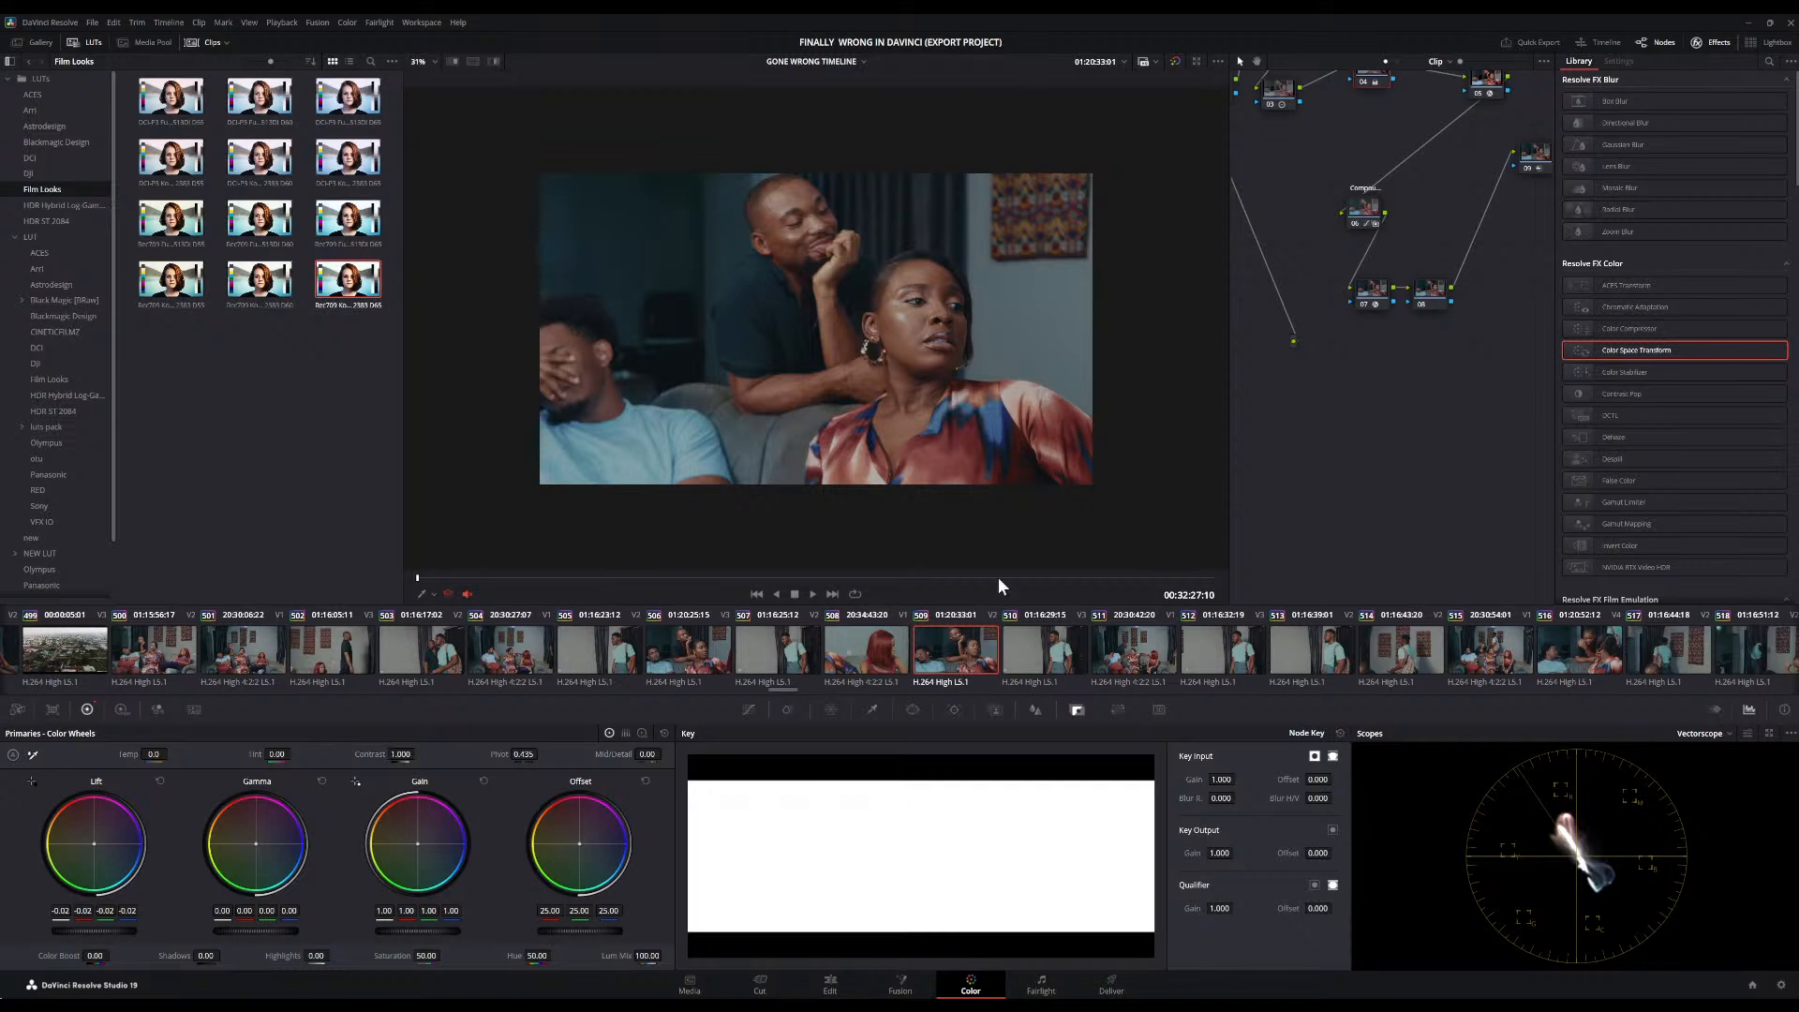
# Turn off the final node of clip 509 and inspect the graded image at several magnifications and at a mid-clip frame
pyautogui.scroll(1, 898, 398)
pyautogui.scroll(-3, 898, 397)
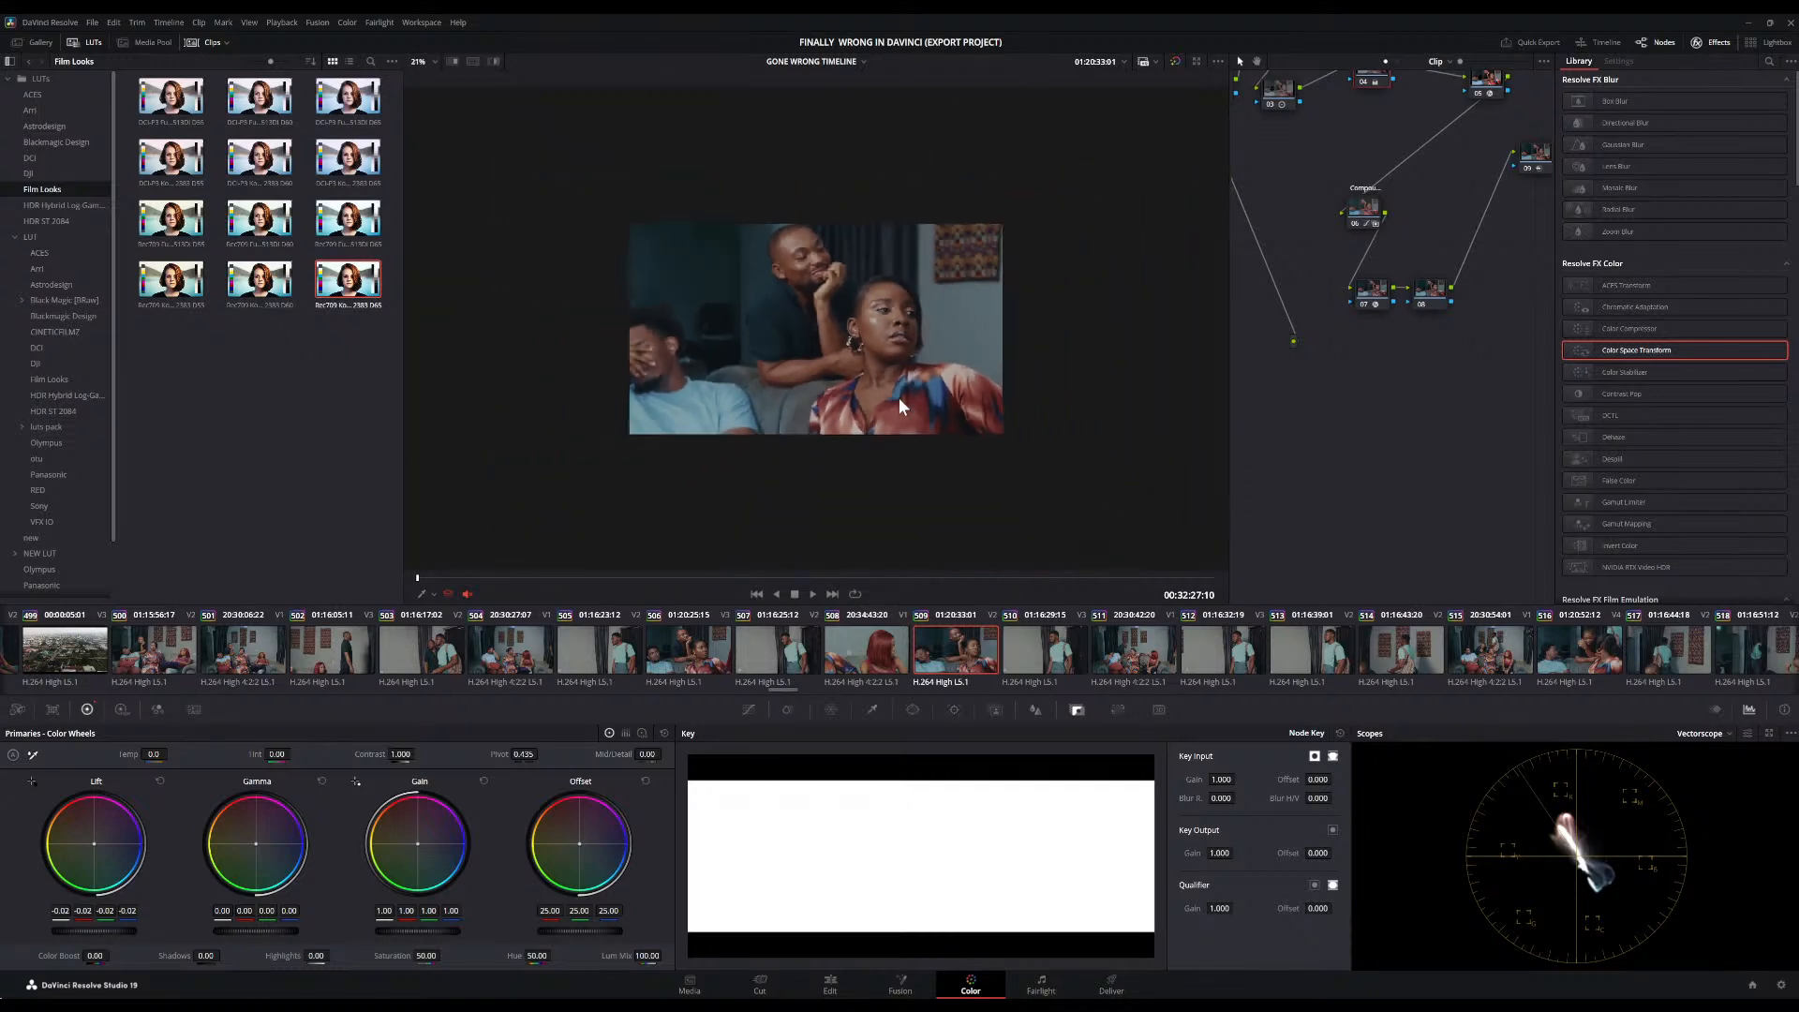
pyautogui.click(1531, 167)
pyautogui.scroll(-2, 879, 364)
pyautogui.scroll(5, 879, 364)
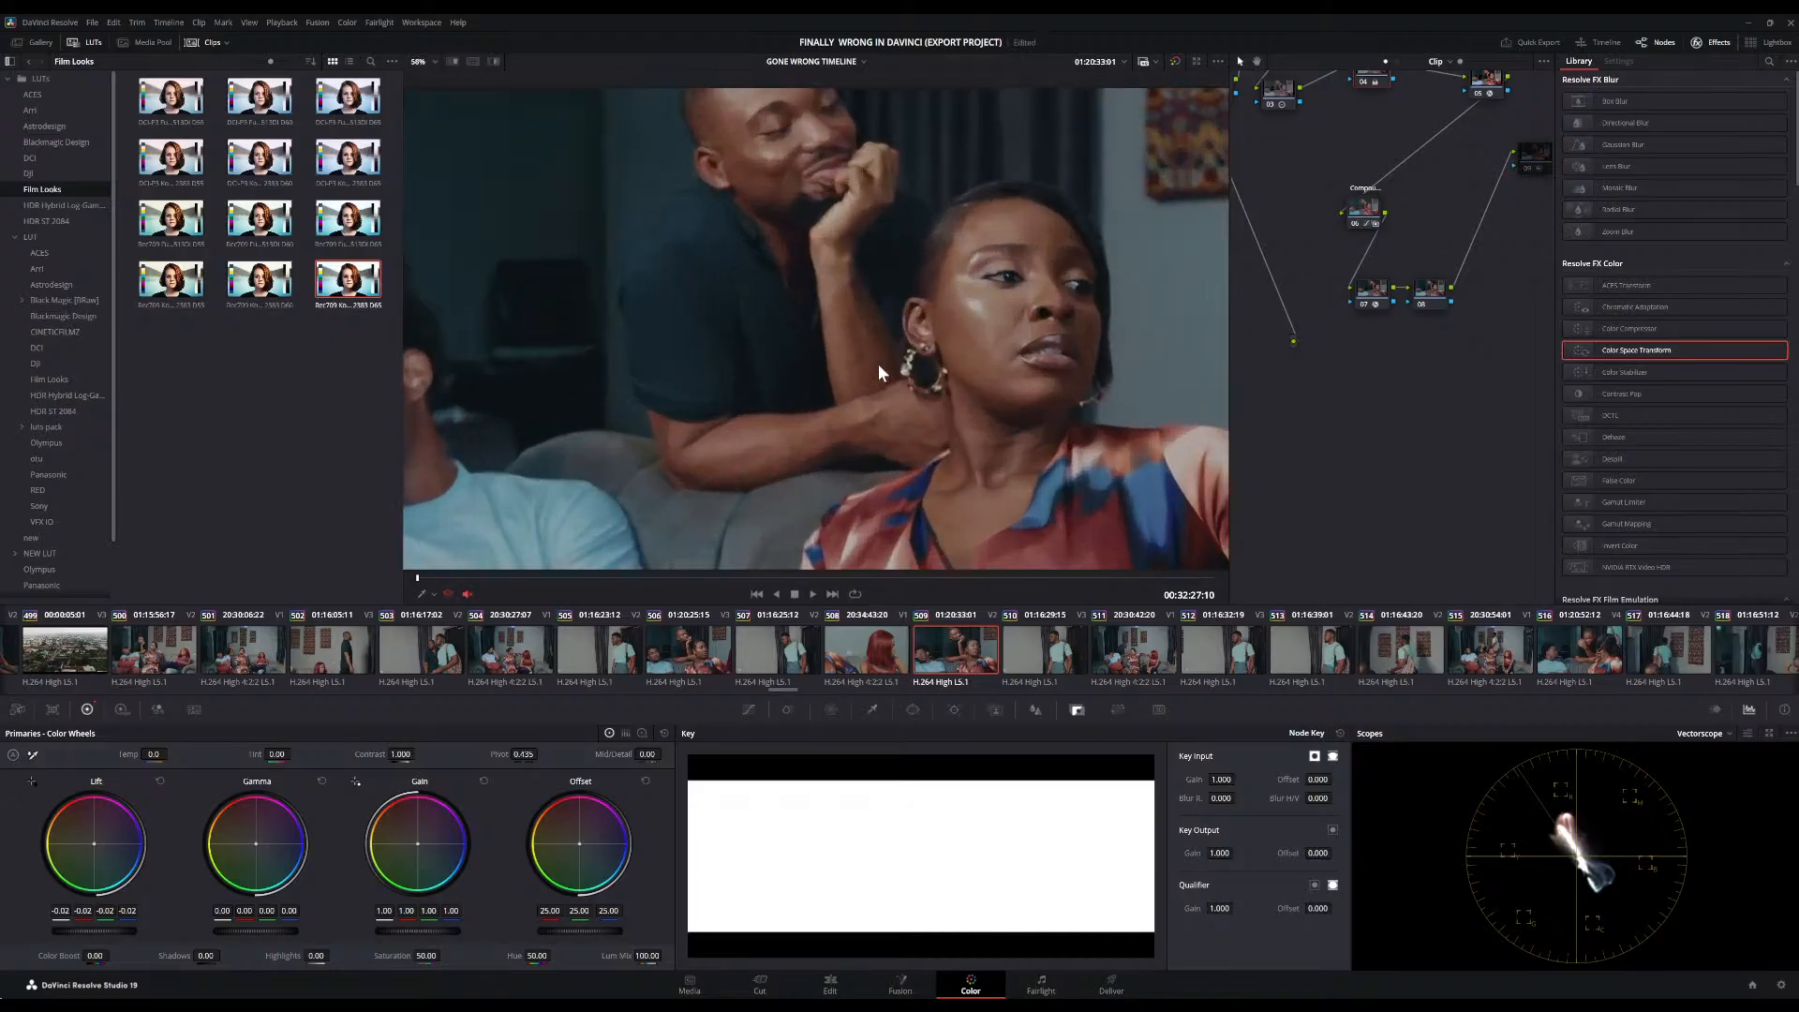
pyautogui.scroll(-4, 879, 364)
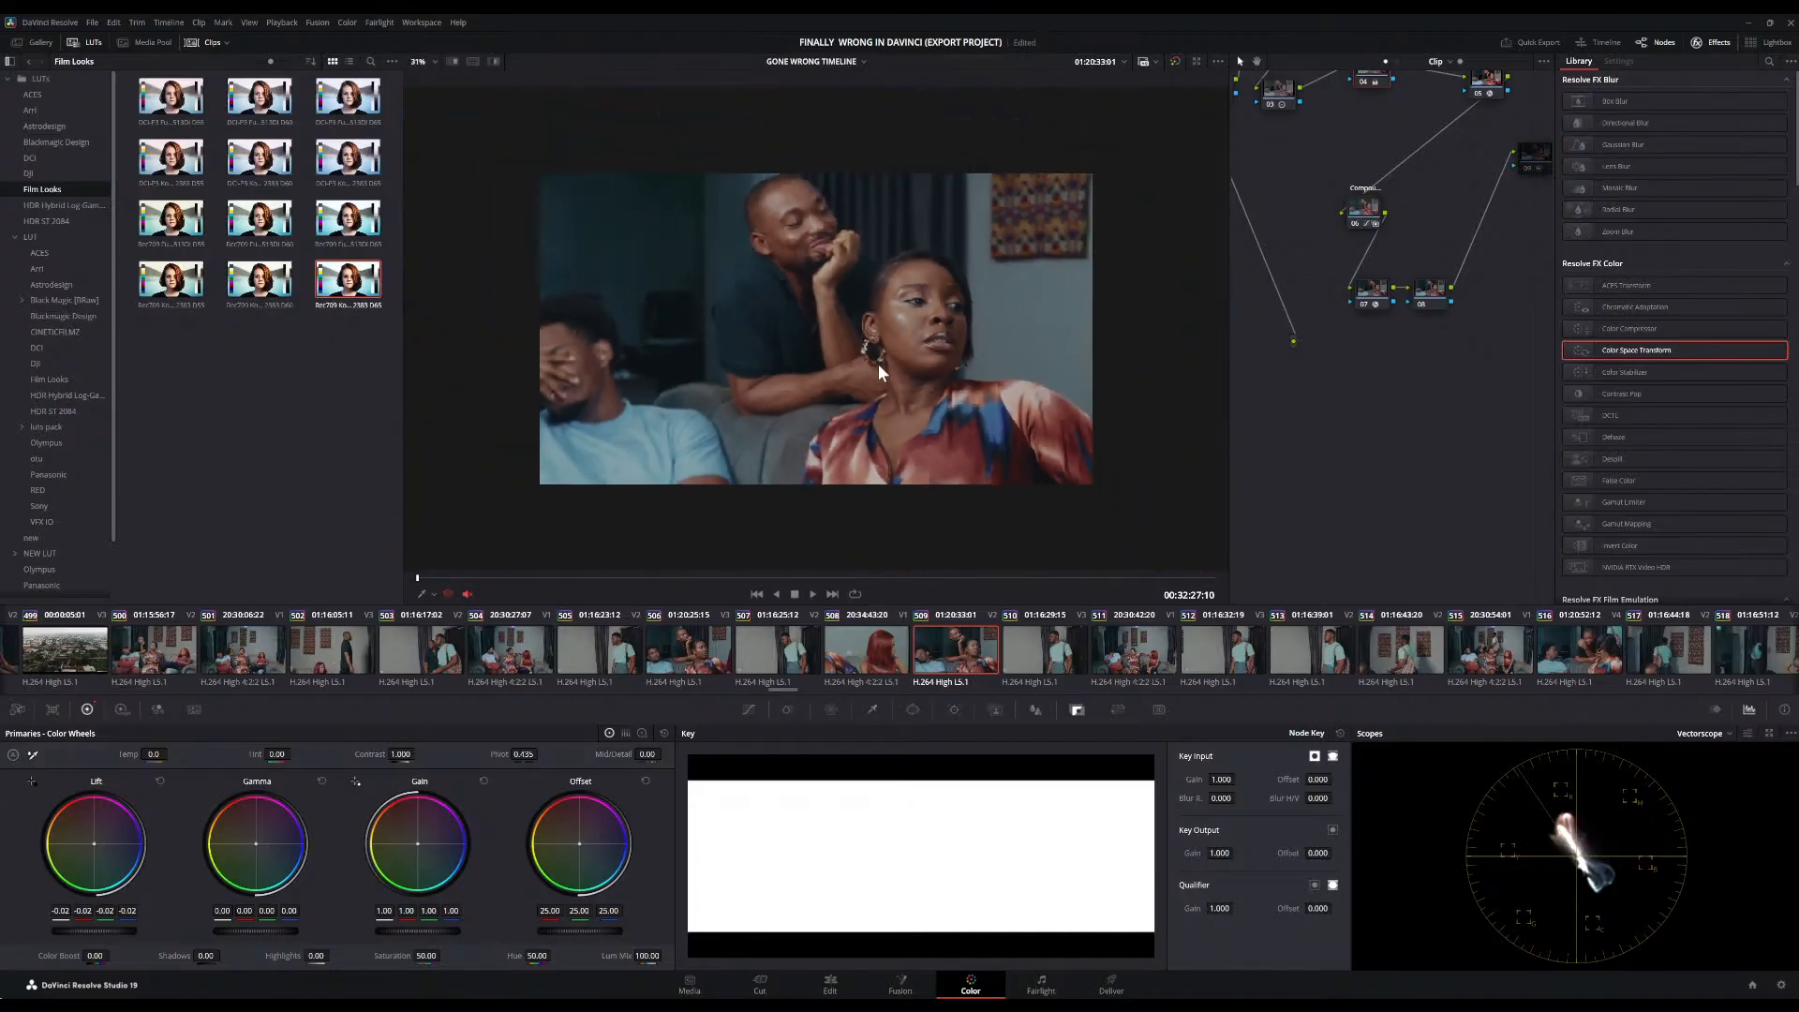
pyautogui.scroll(1, 879, 364)
pyautogui.scroll(1, 879, 368)
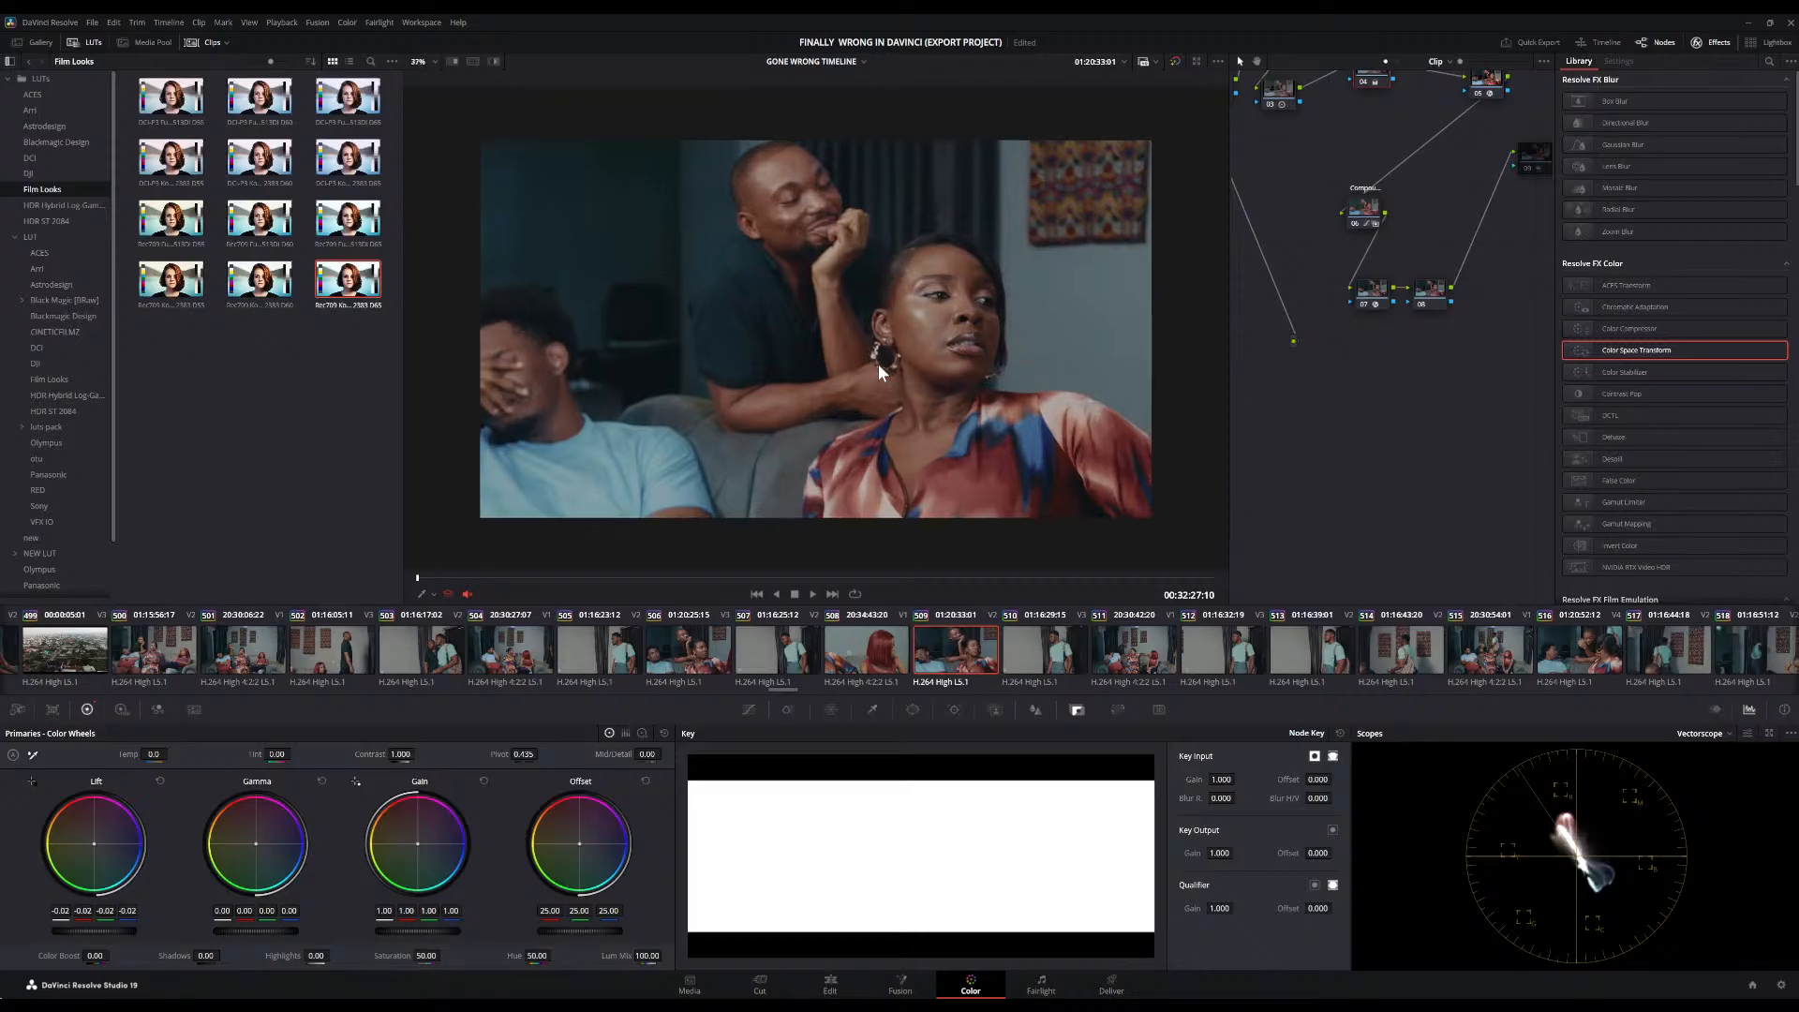
pyautogui.click(741, 578)
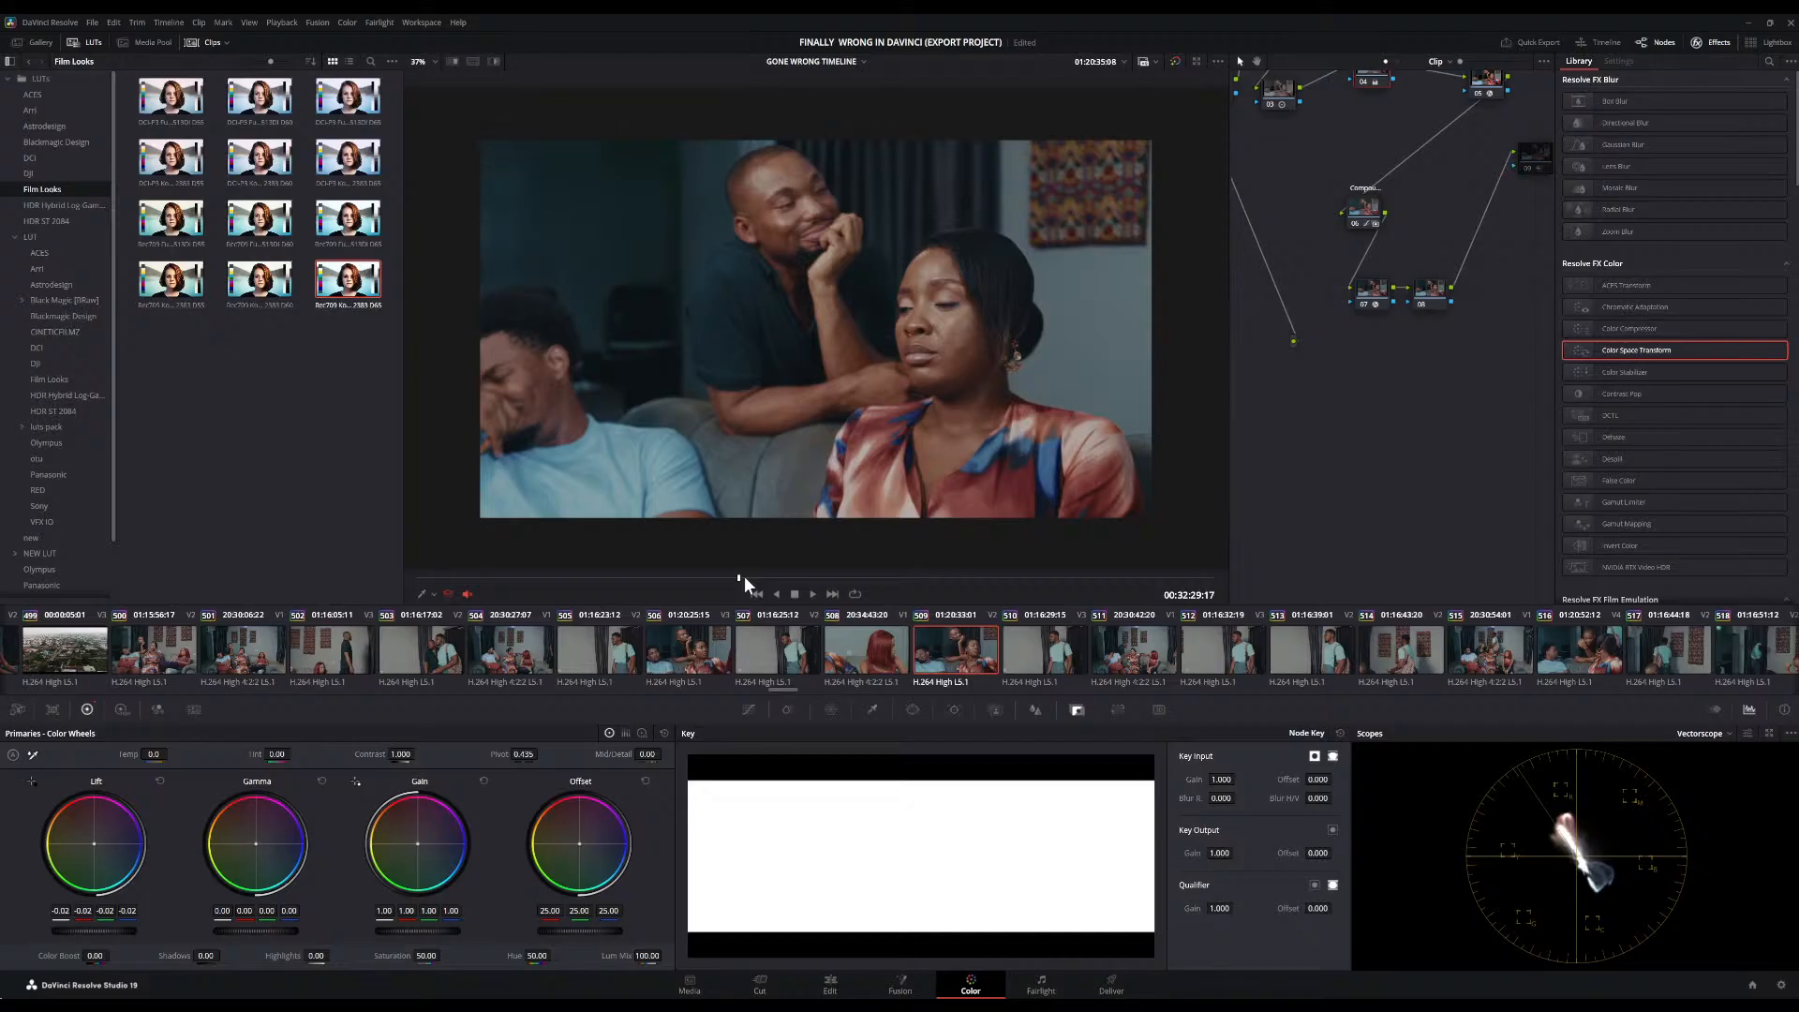
# Browse back through the indoor scene and open clip 486 with the raised hammer and clip 478 with three people for review
pyautogui.hscroll(-5, 465, 648)
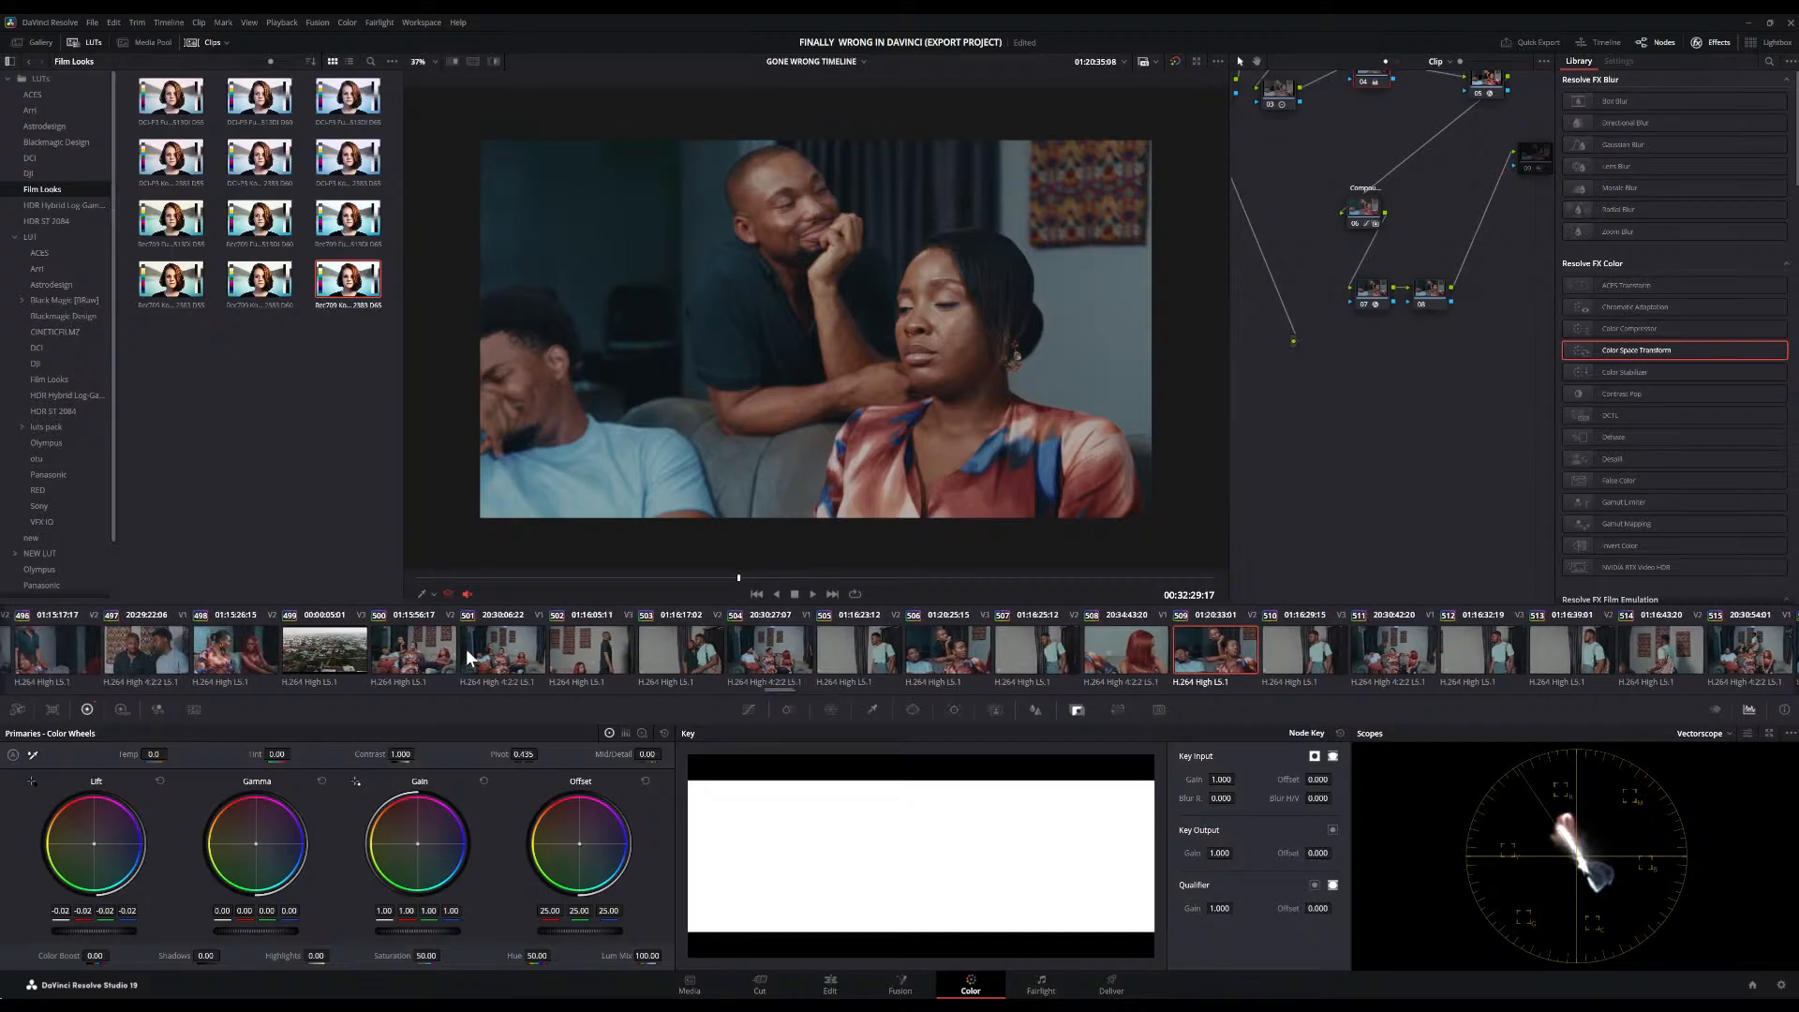
pyautogui.hscroll(-3, 465, 649)
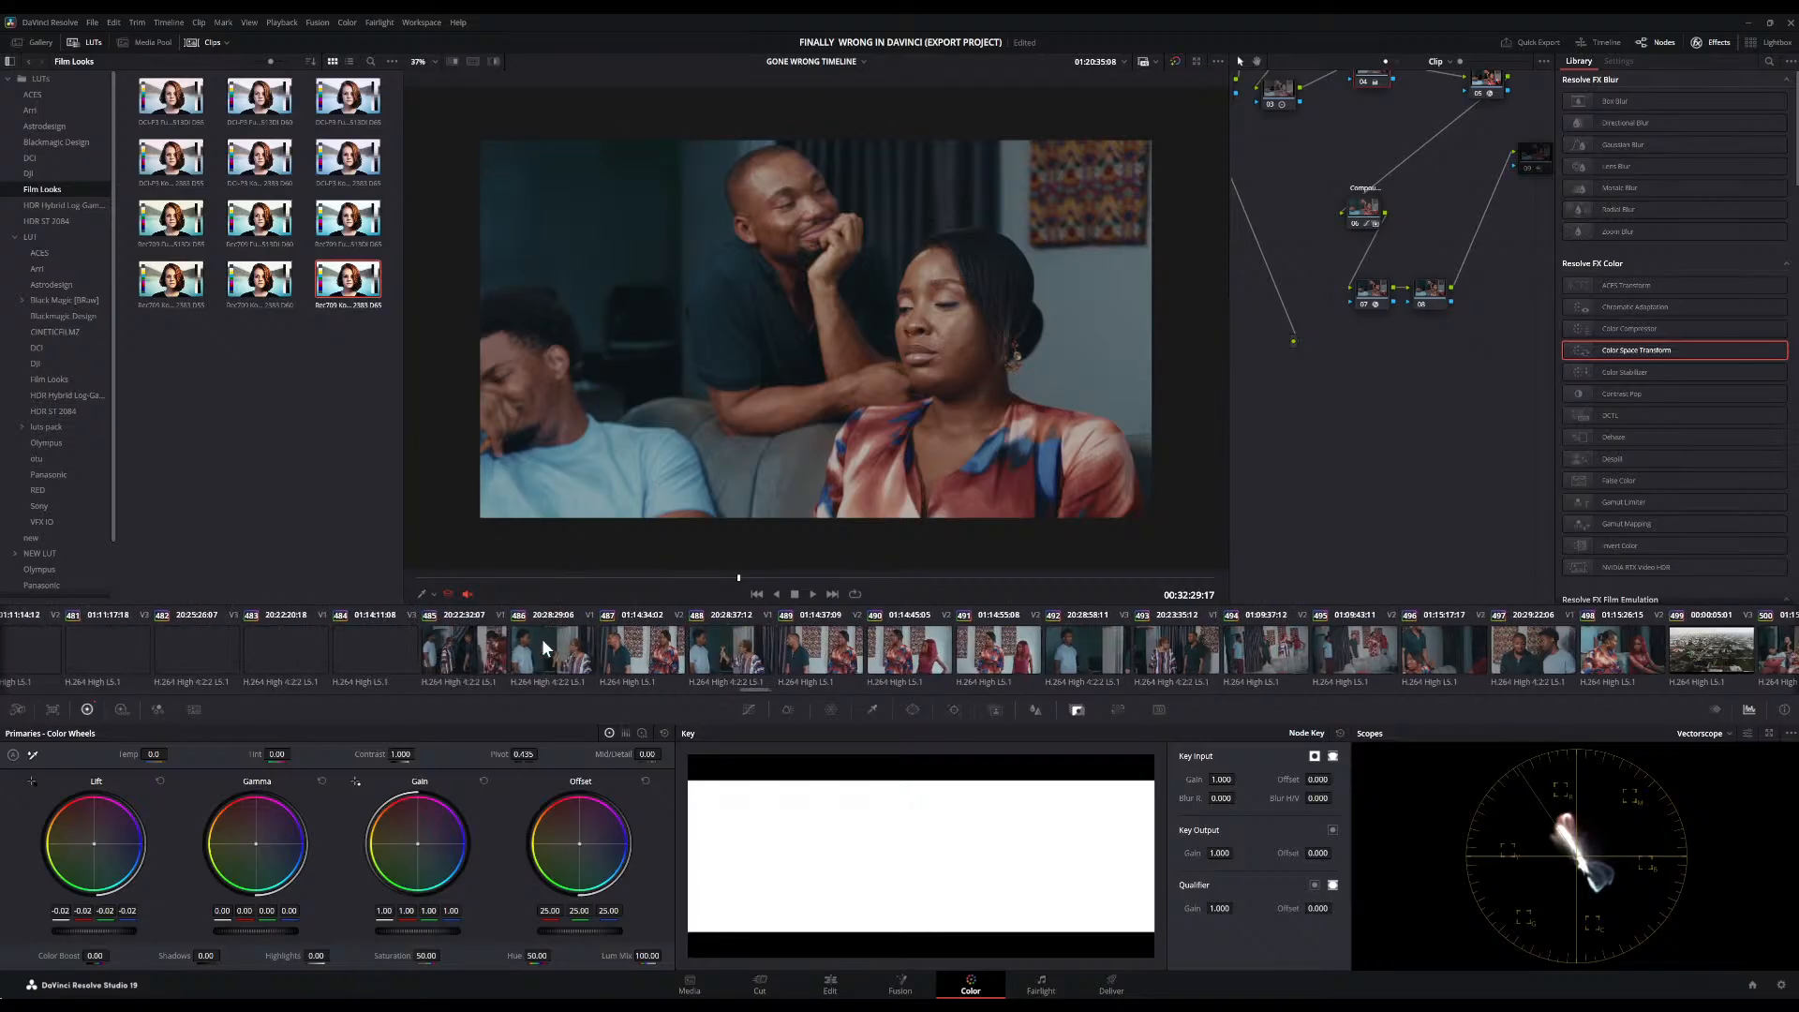
pyautogui.hscroll(-3, 541, 639)
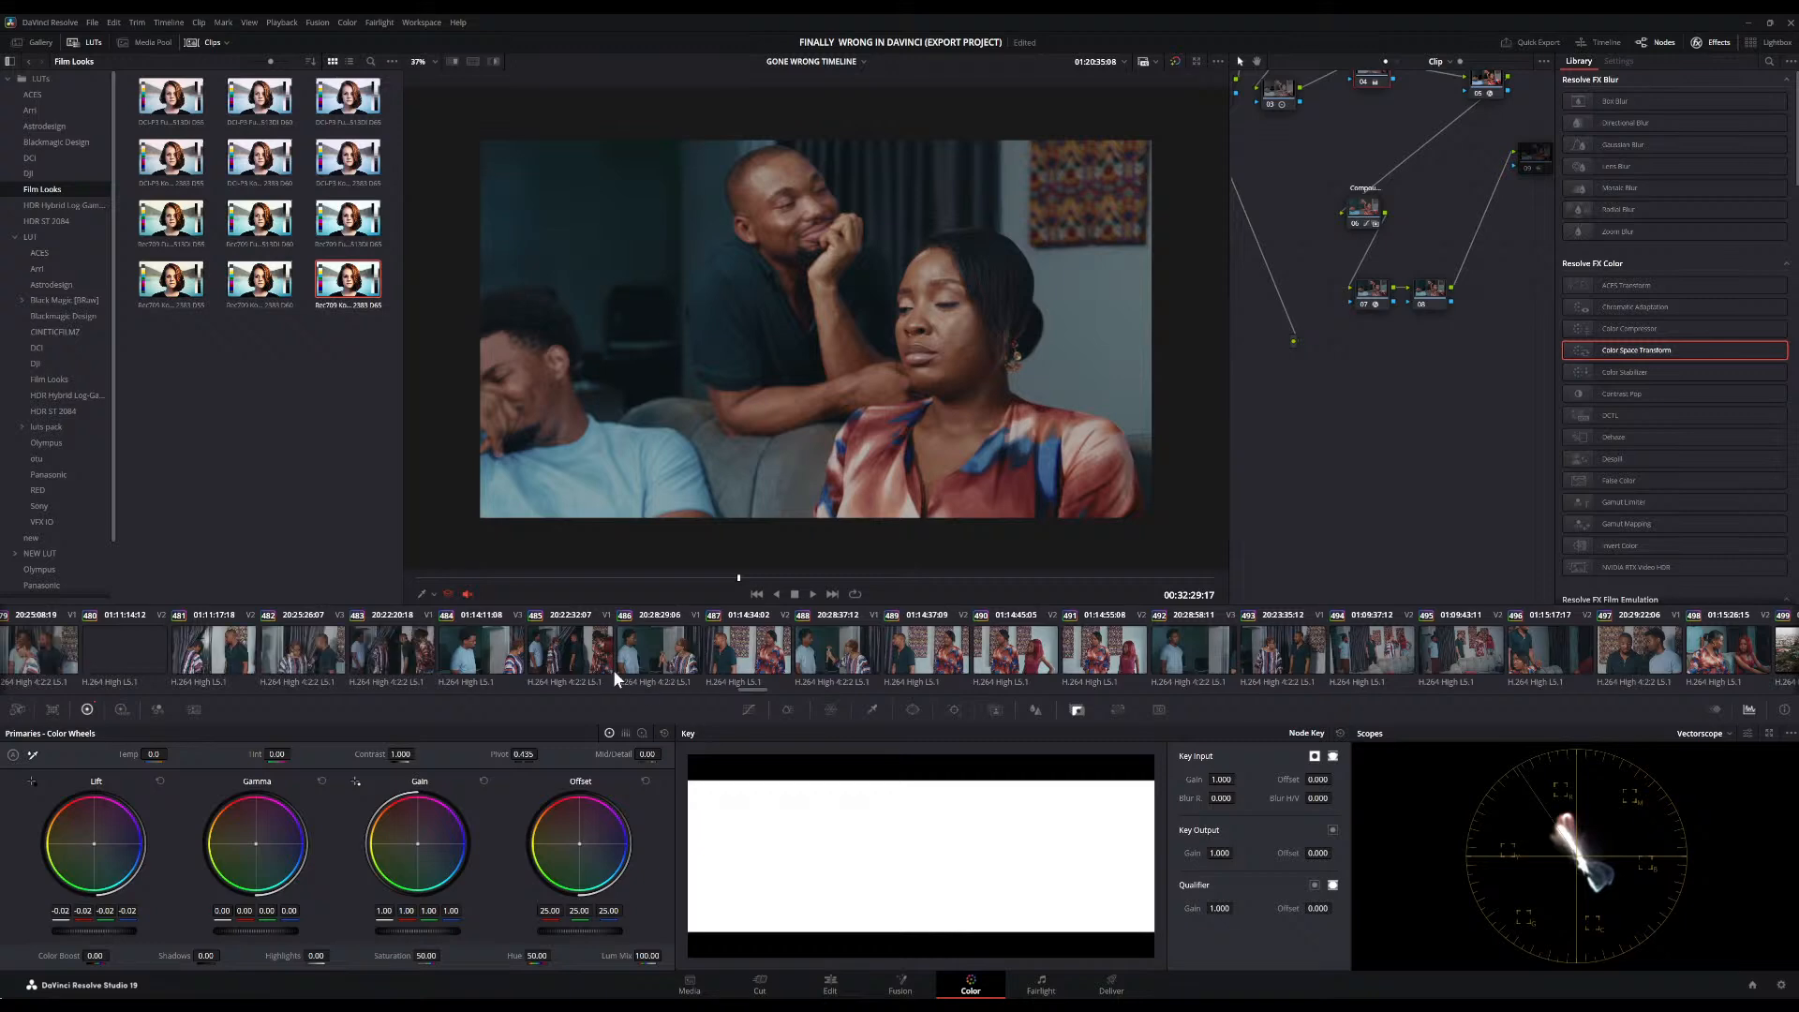
pyautogui.click(667, 646)
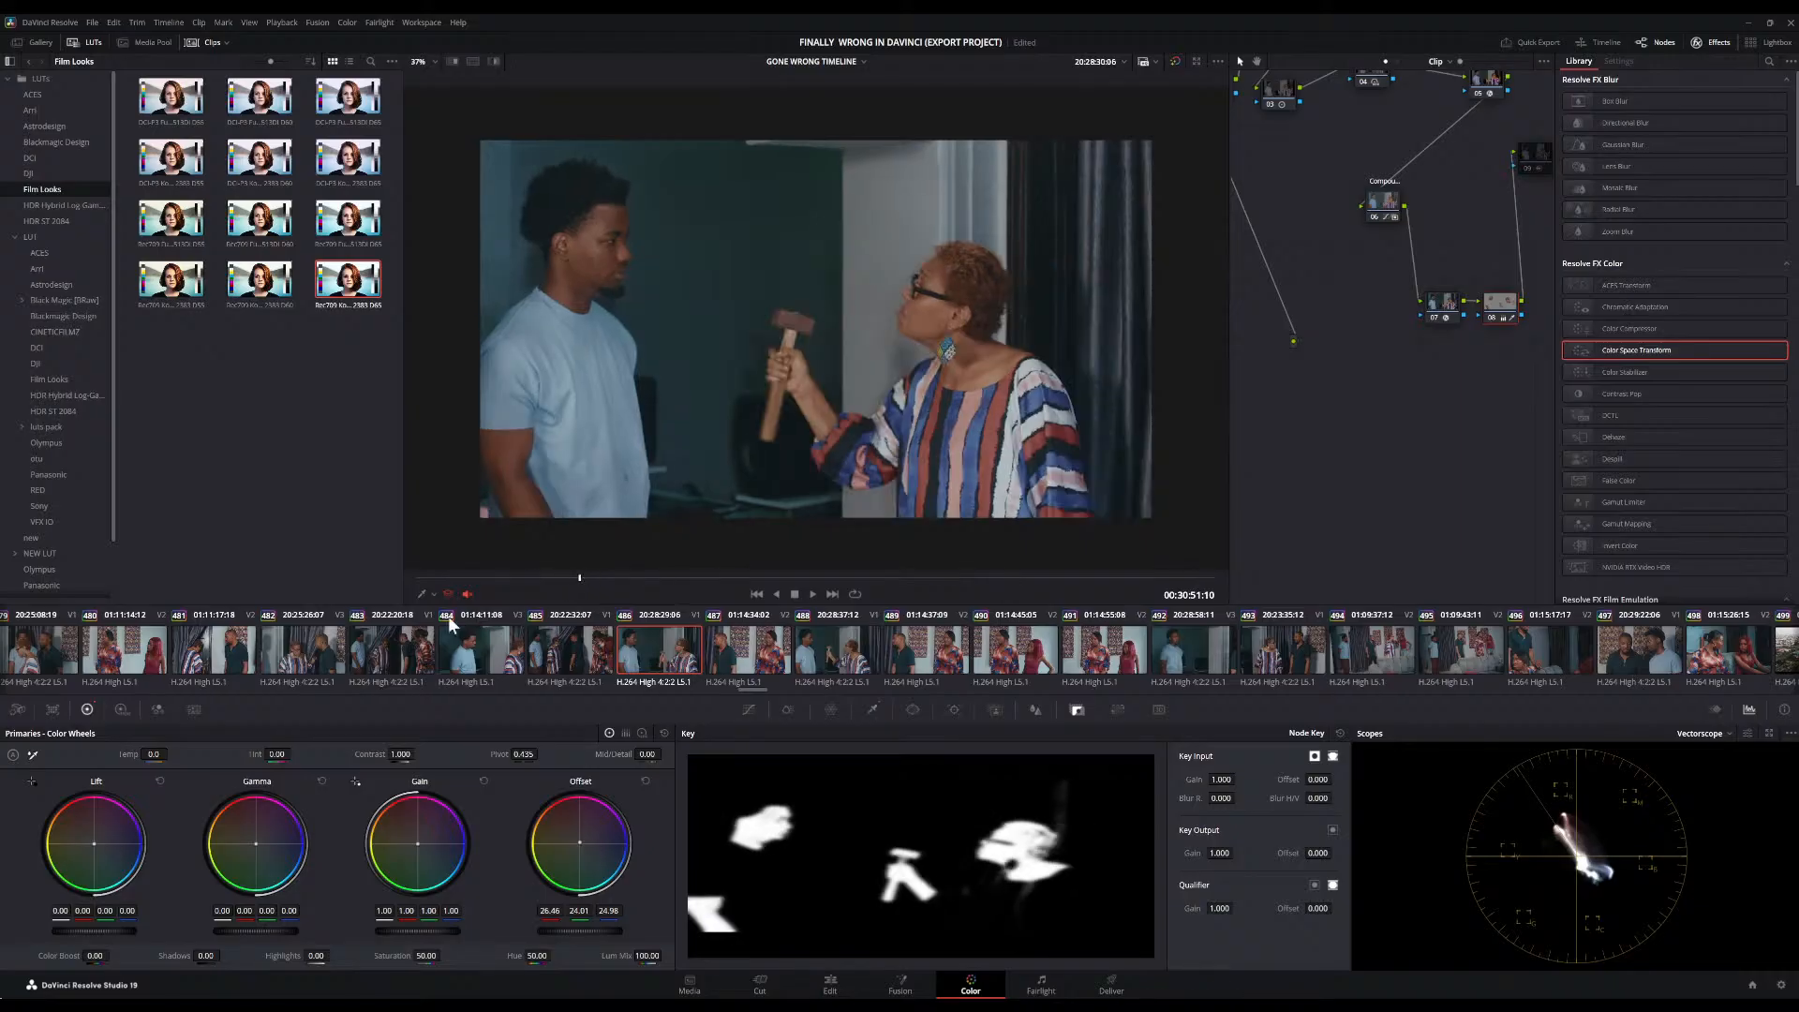
pyautogui.scroll(4, 281, 663)
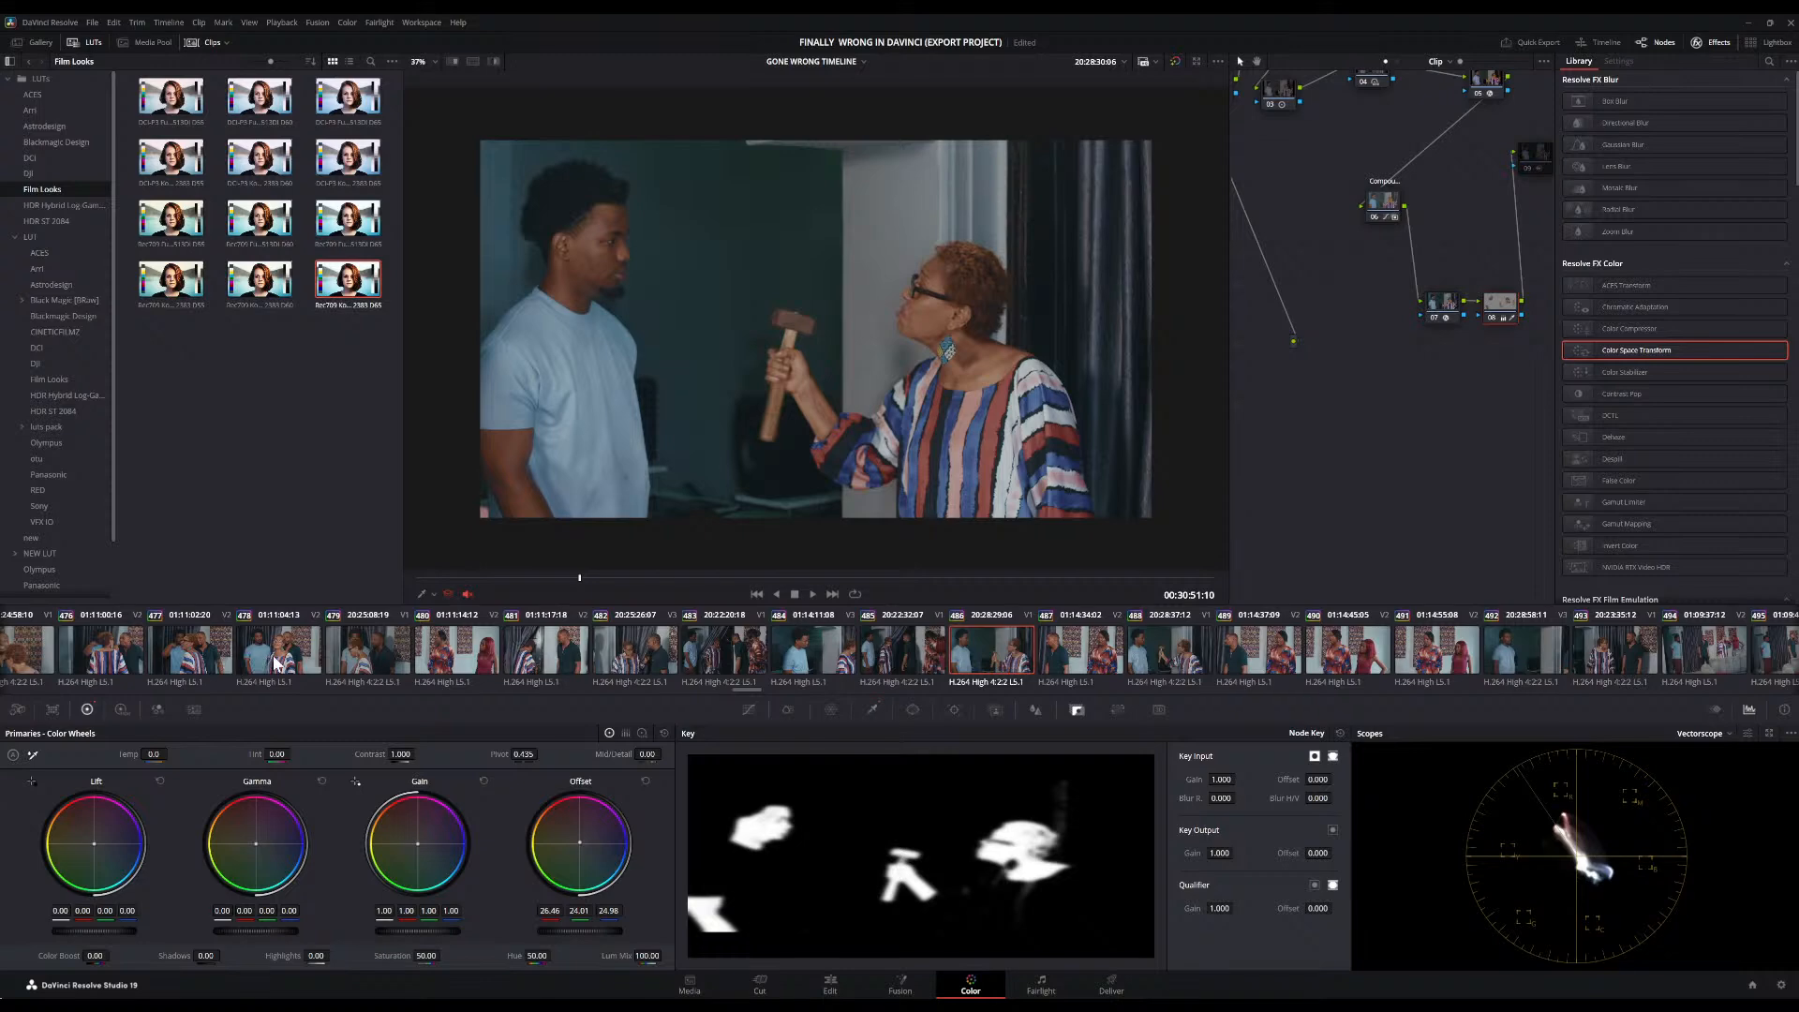
pyautogui.click(276, 664)
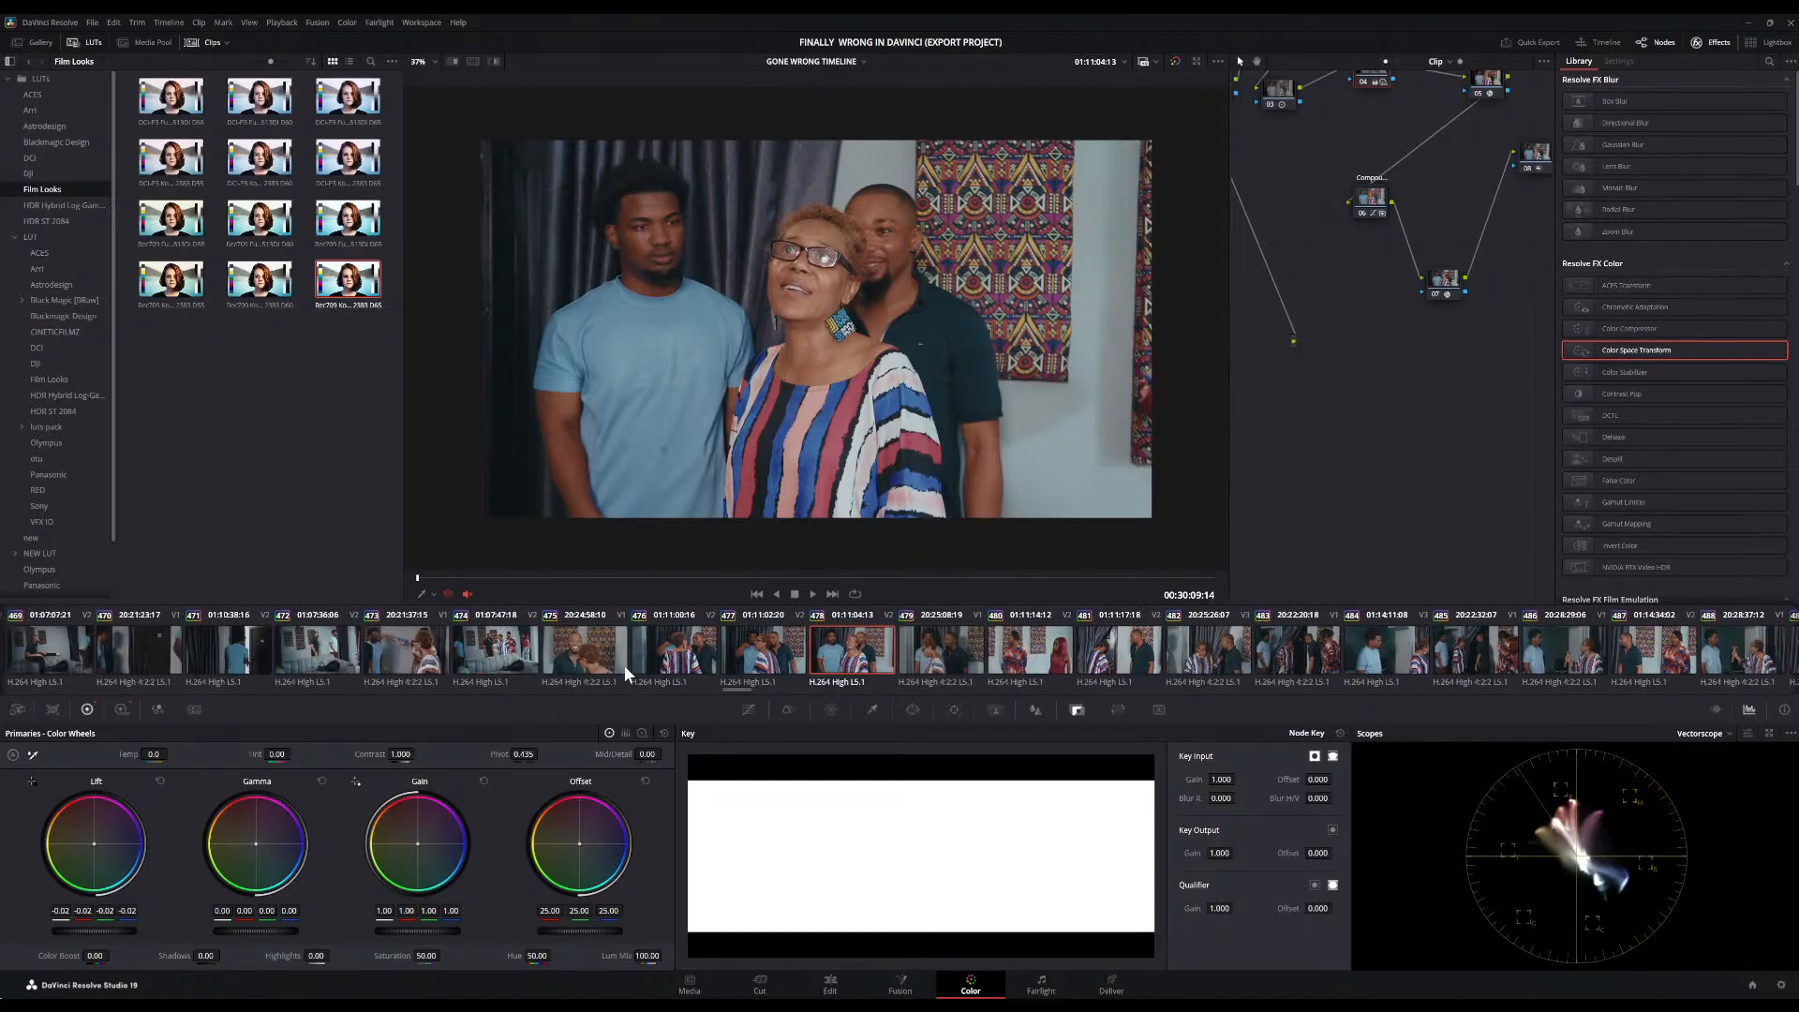
# Browse the timeline's clip thumbnails back from clip 478 to the first clip
pyautogui.scroll(5, 584, 664)
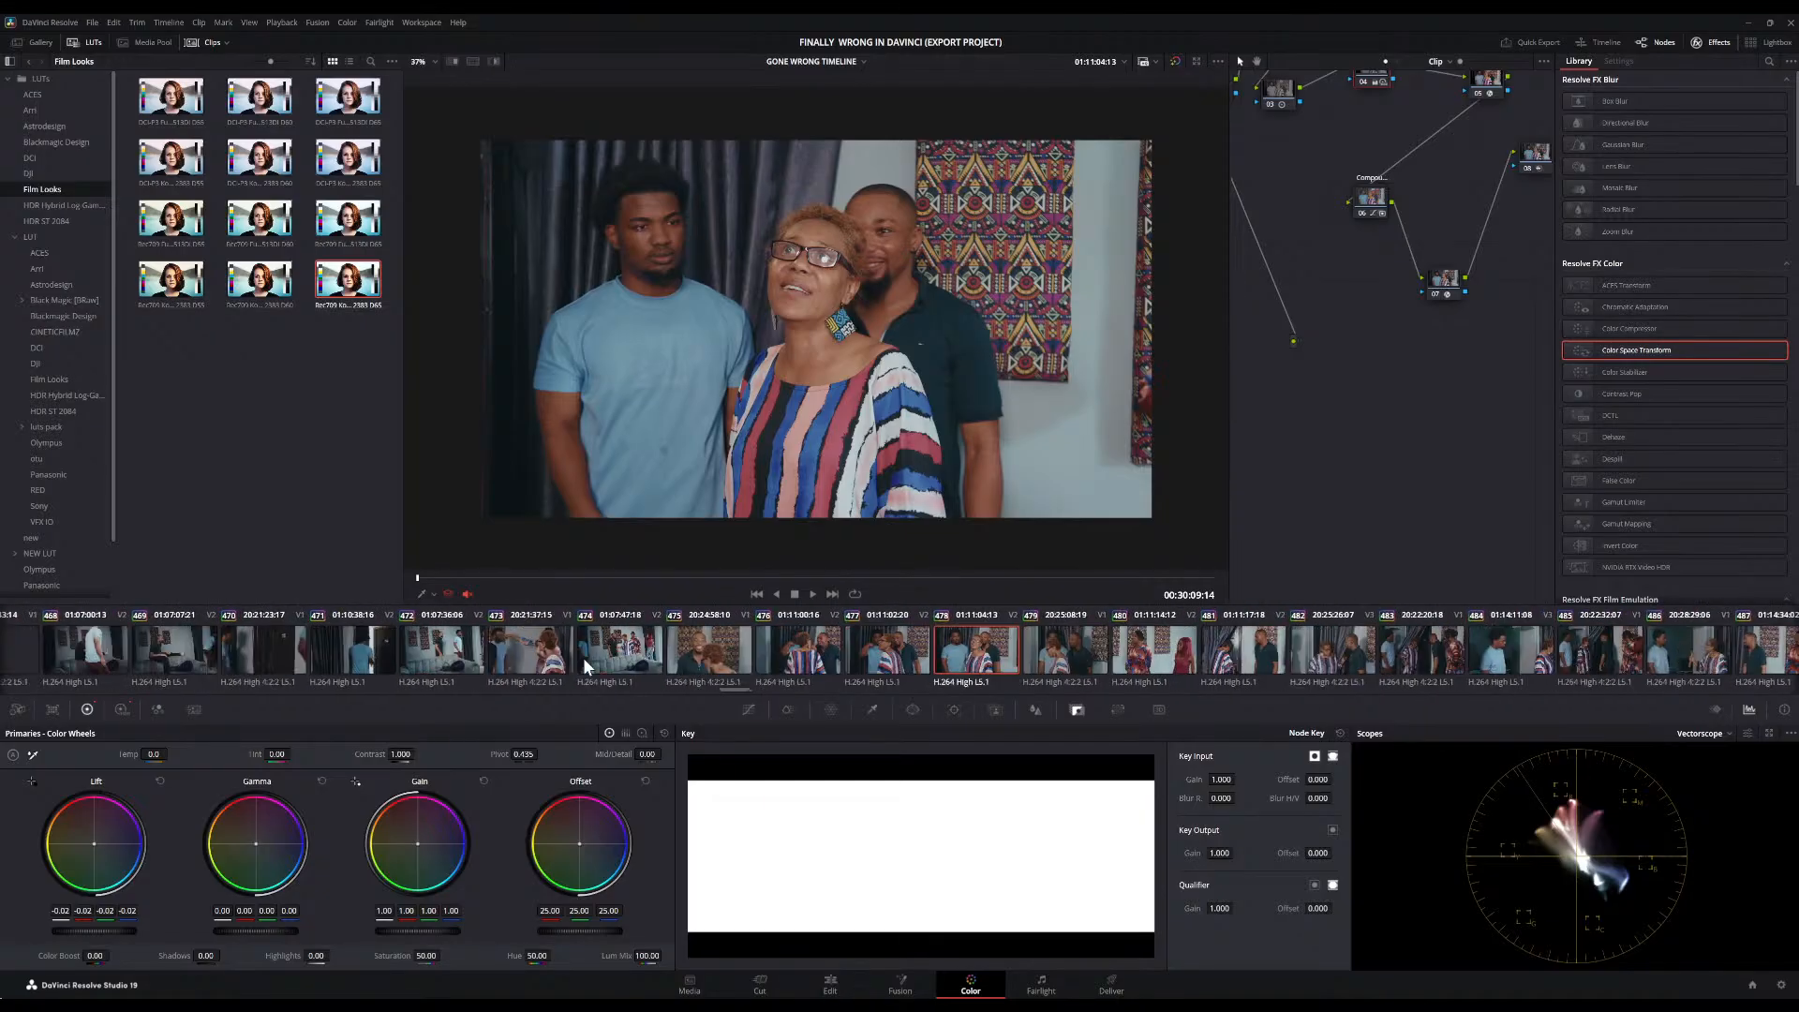
pyautogui.scroll(4, 583, 665)
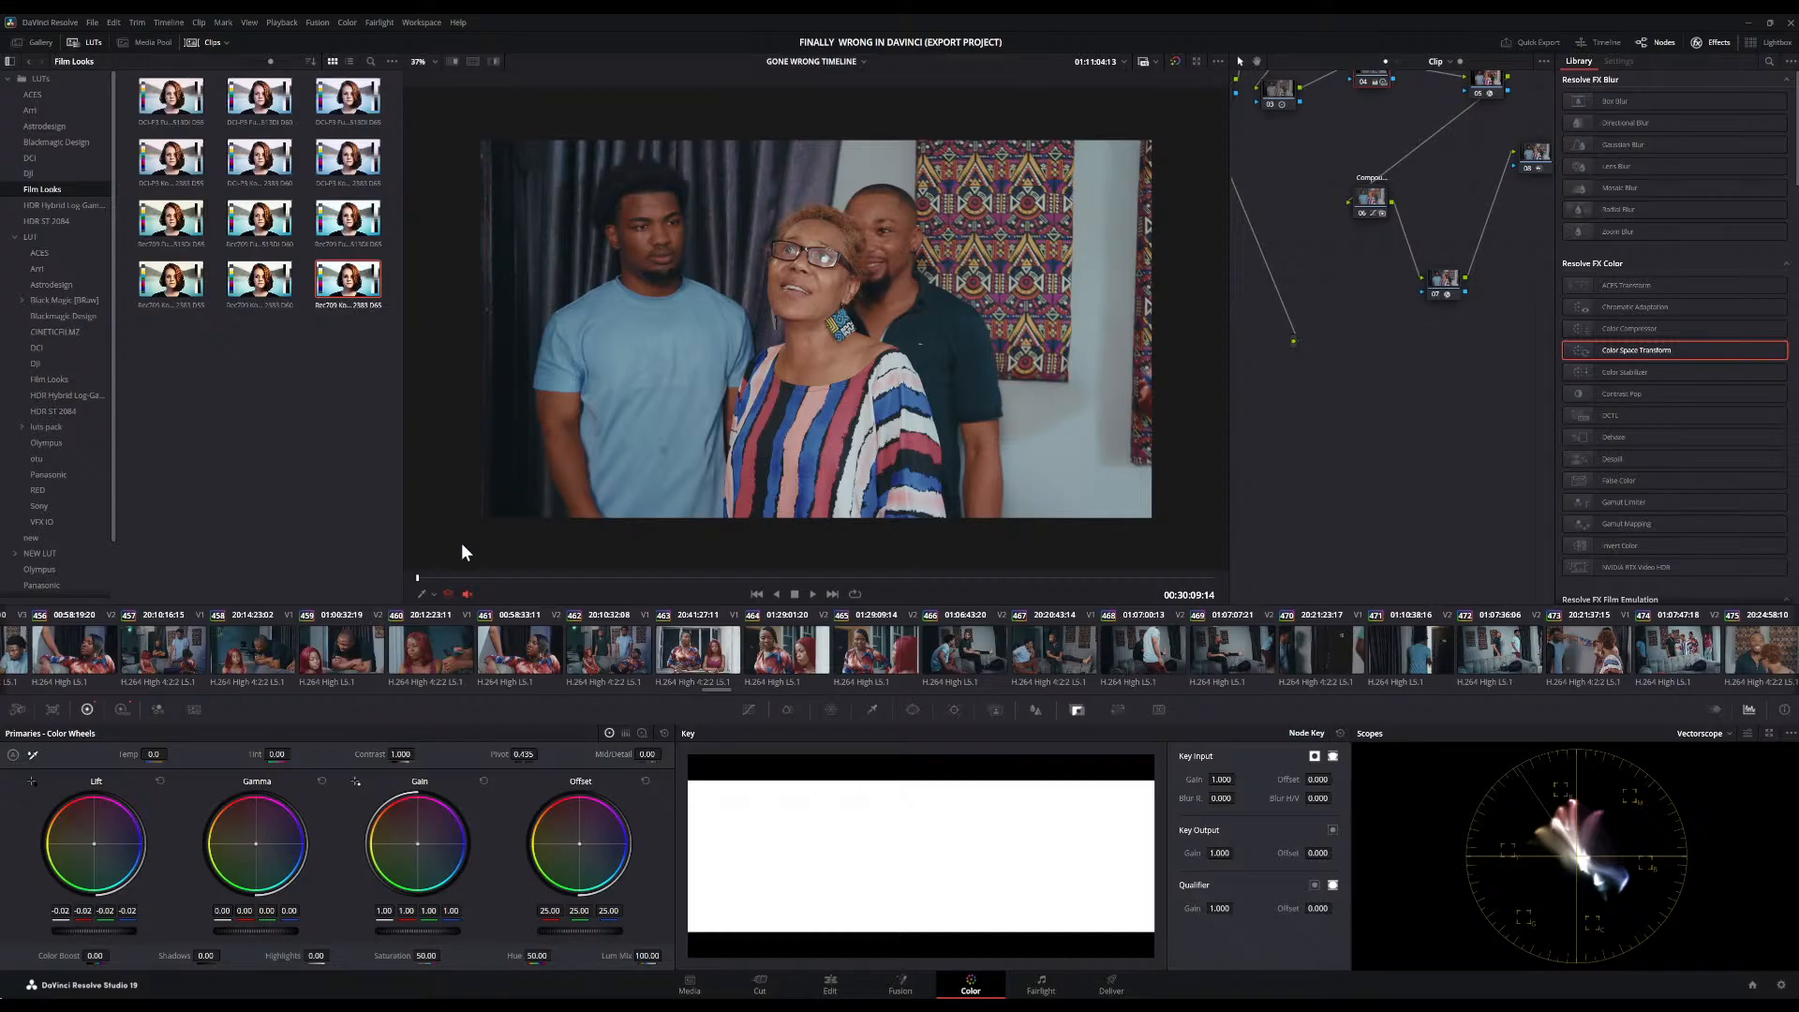
pyautogui.scroll(5, 459, 611)
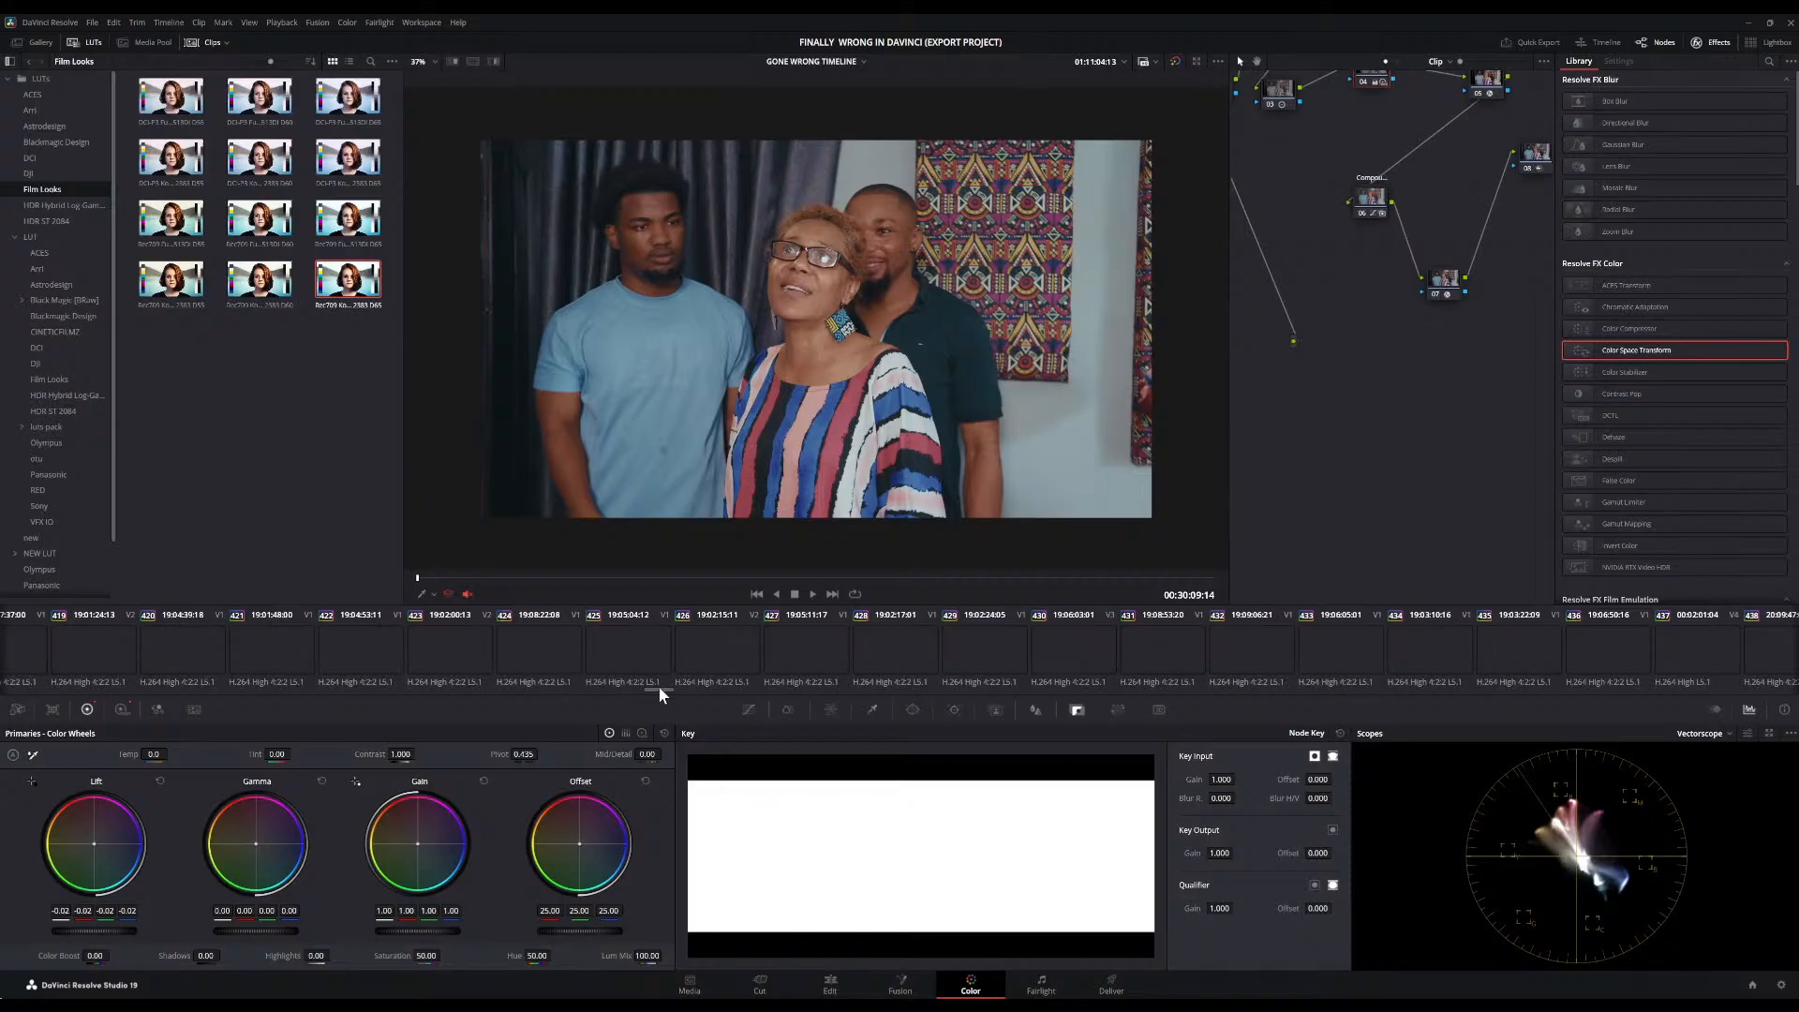
pyautogui.scroll(2, 622, 652)
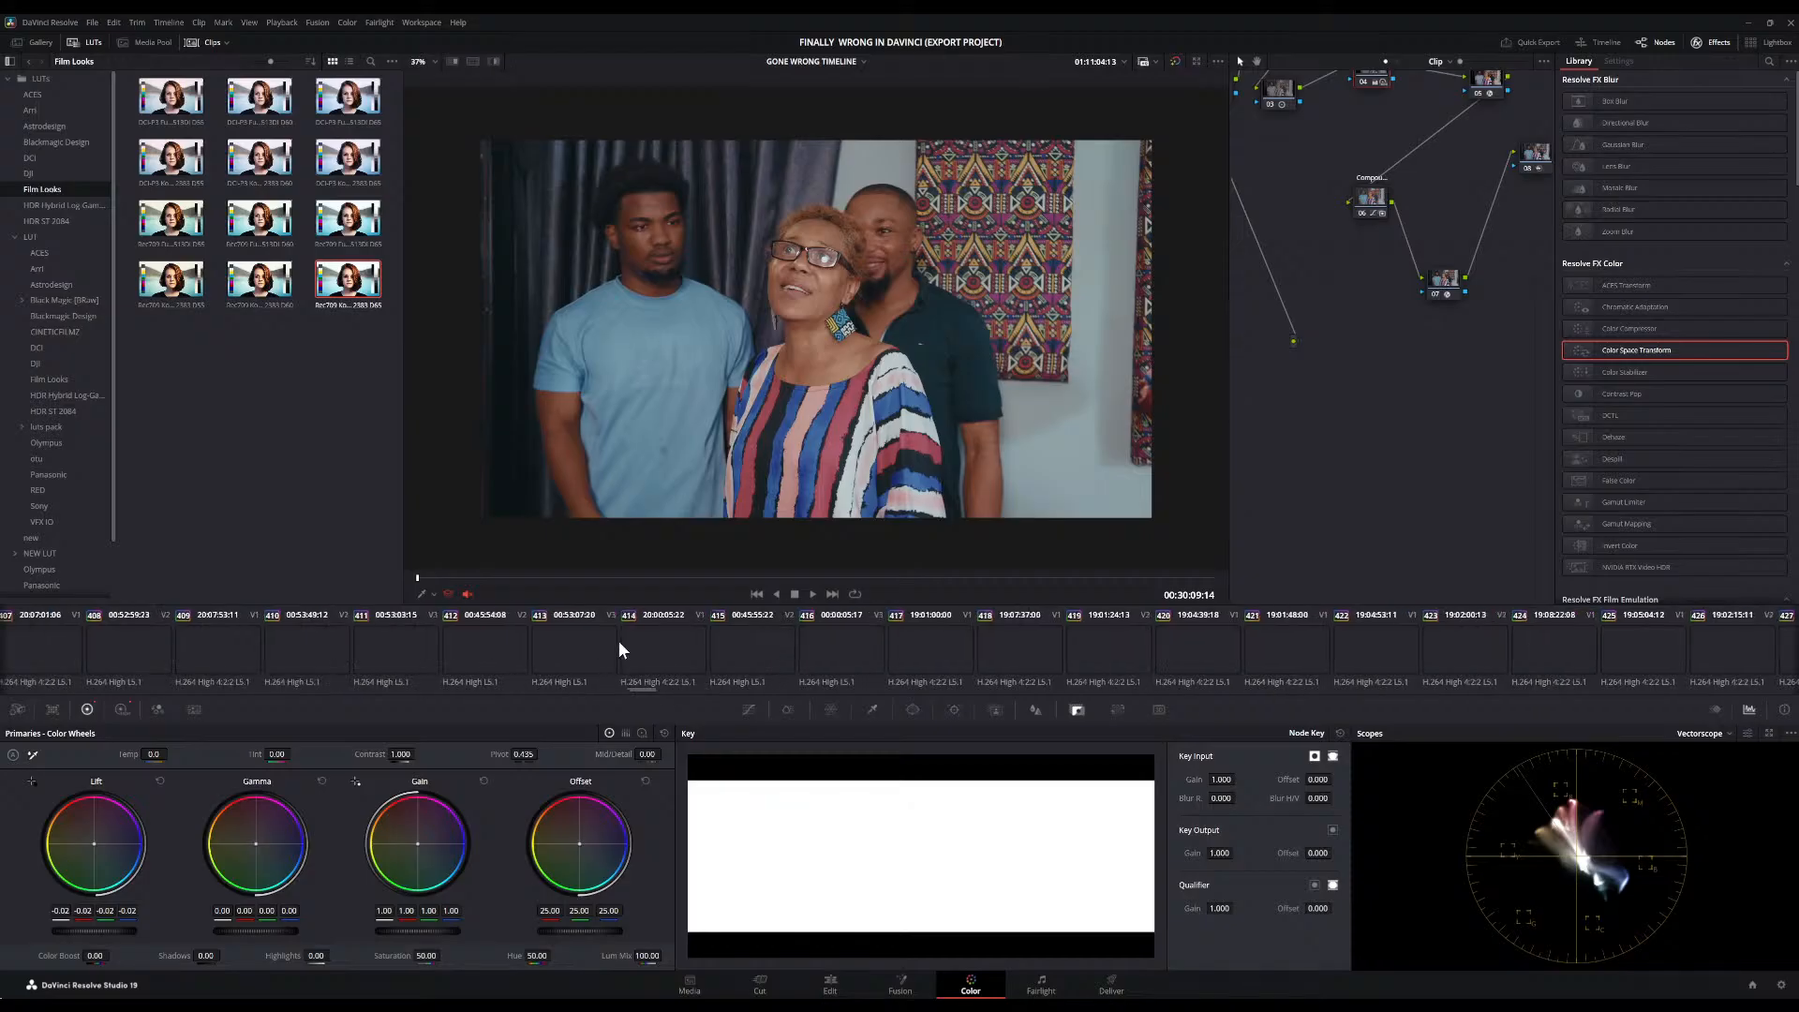
pyautogui.scroll(10, 618, 649)
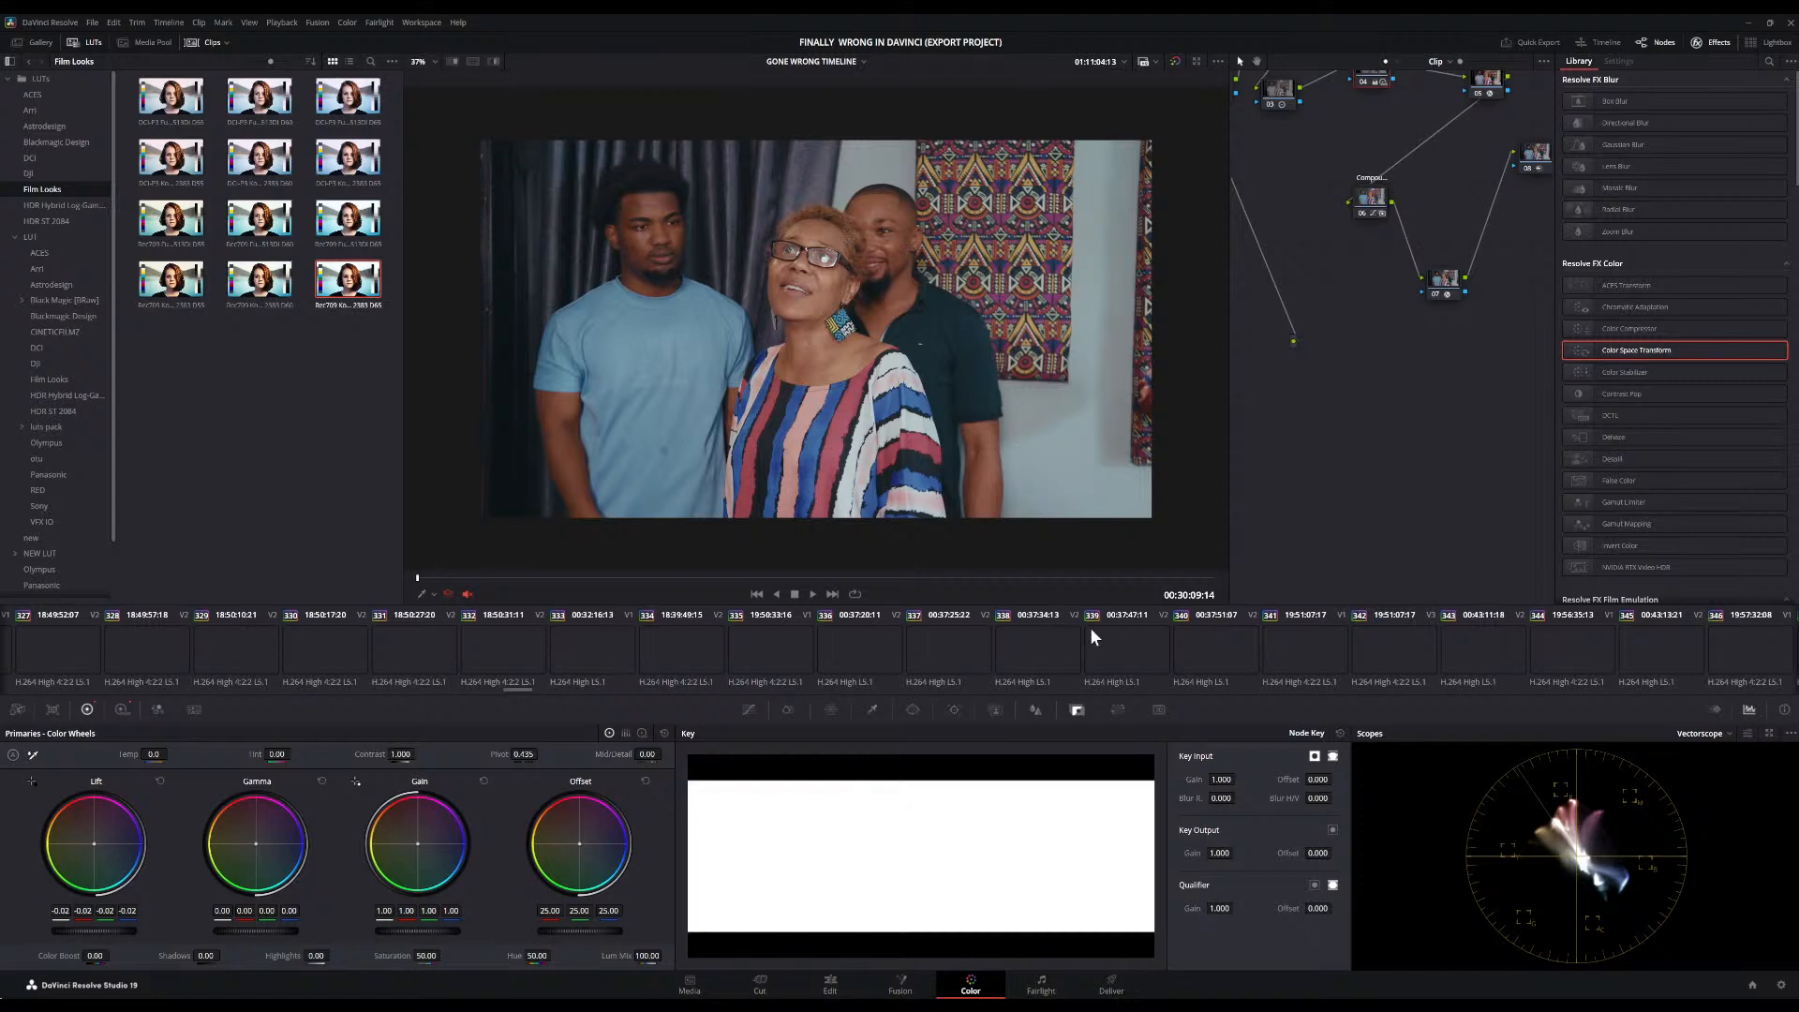
pyautogui.scroll(3, 1092, 637)
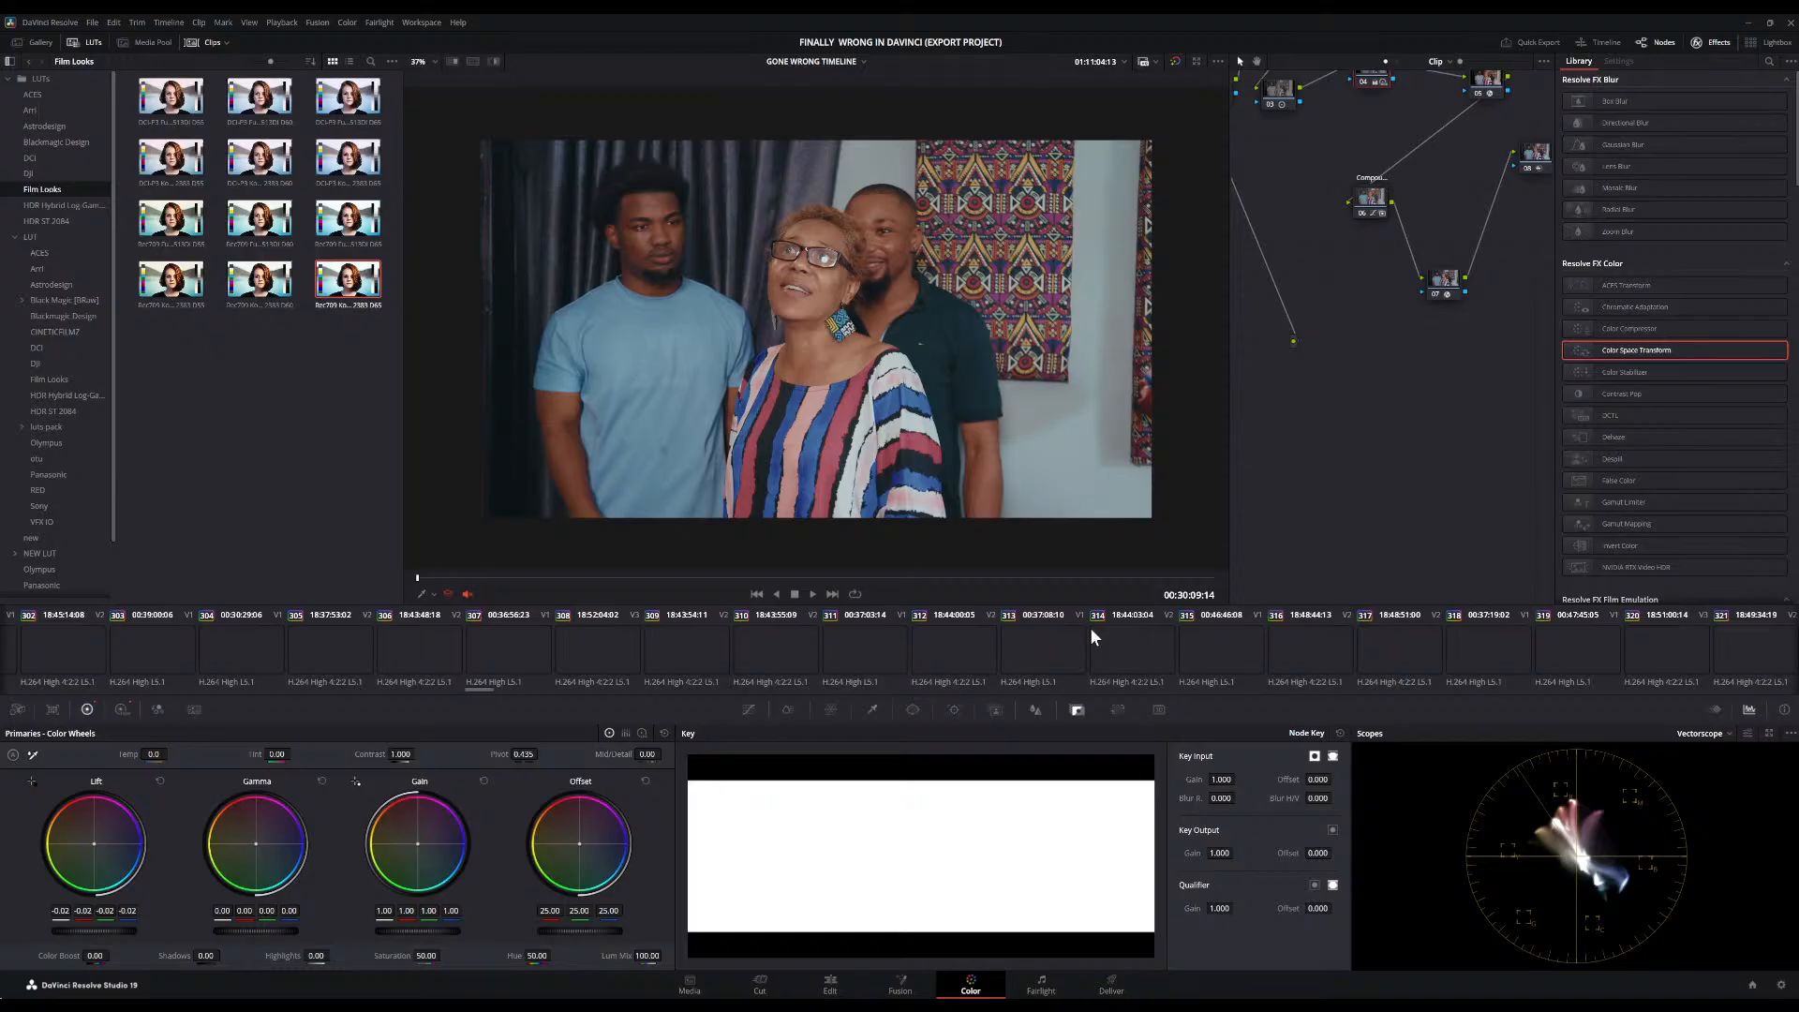
pyautogui.moveTo(478, 690); pyautogui.dragTo(373, 690)
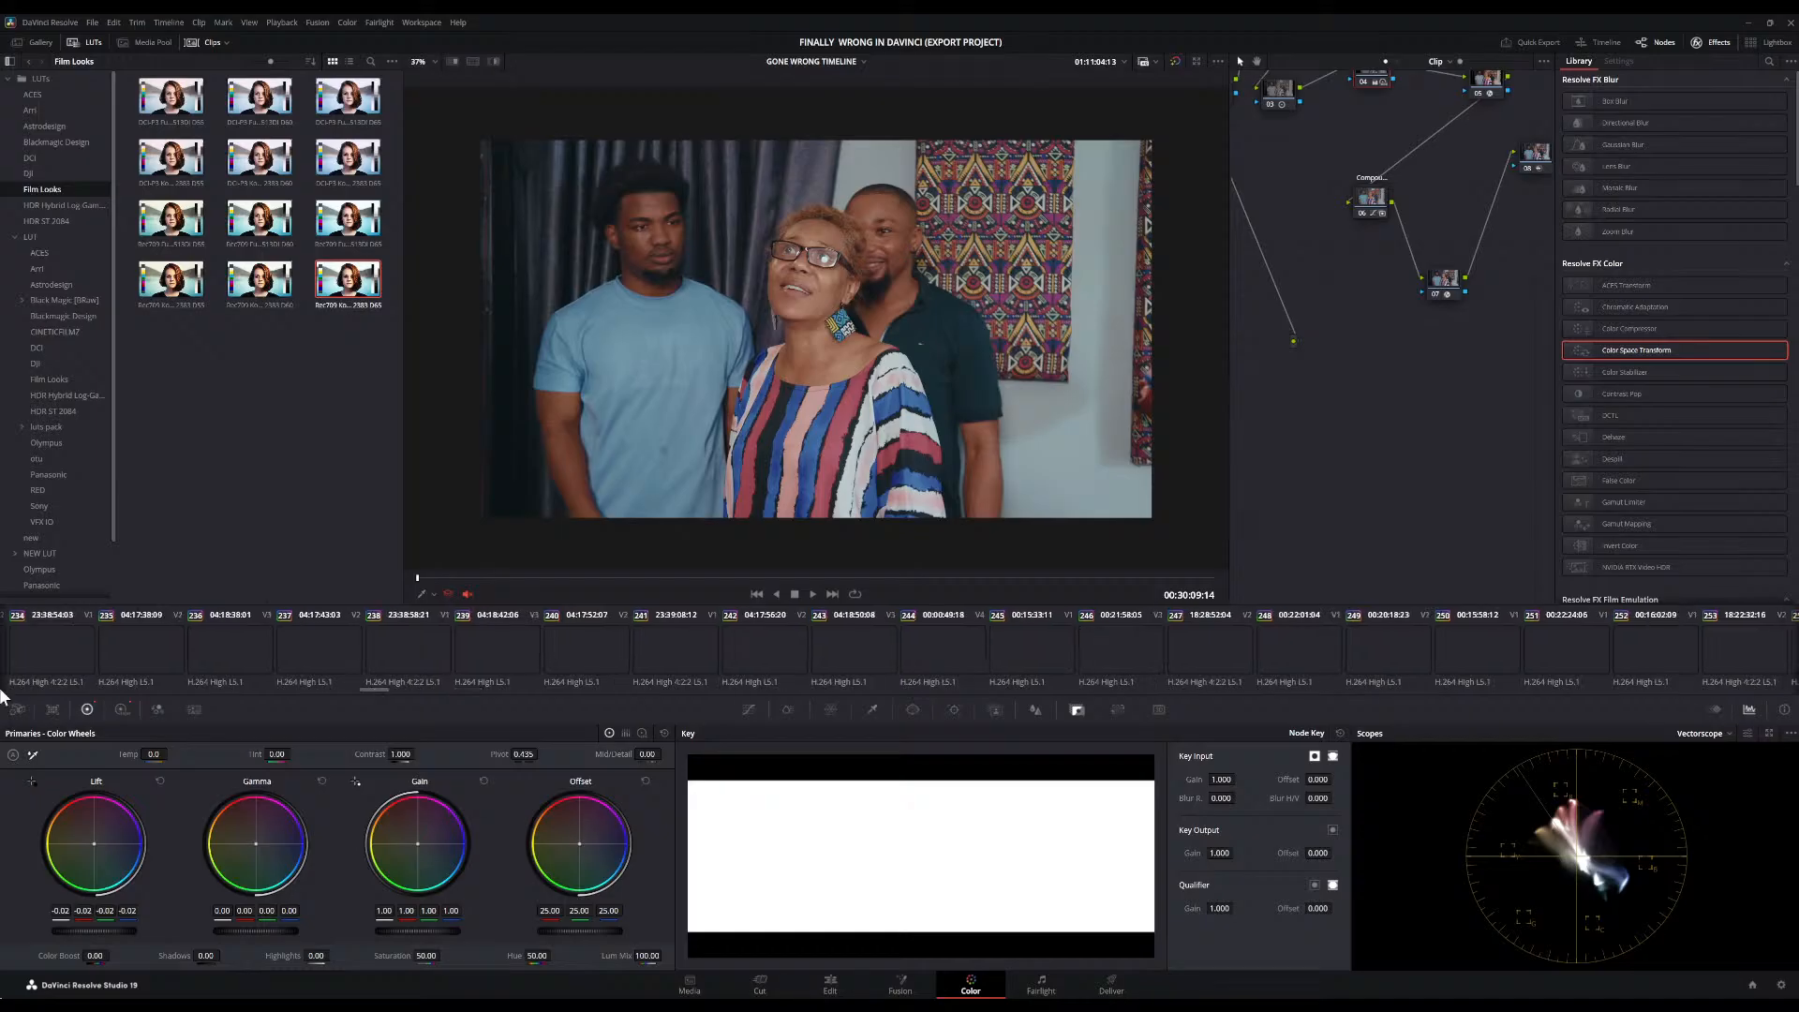
pyautogui.scroll(3, 2, 690)
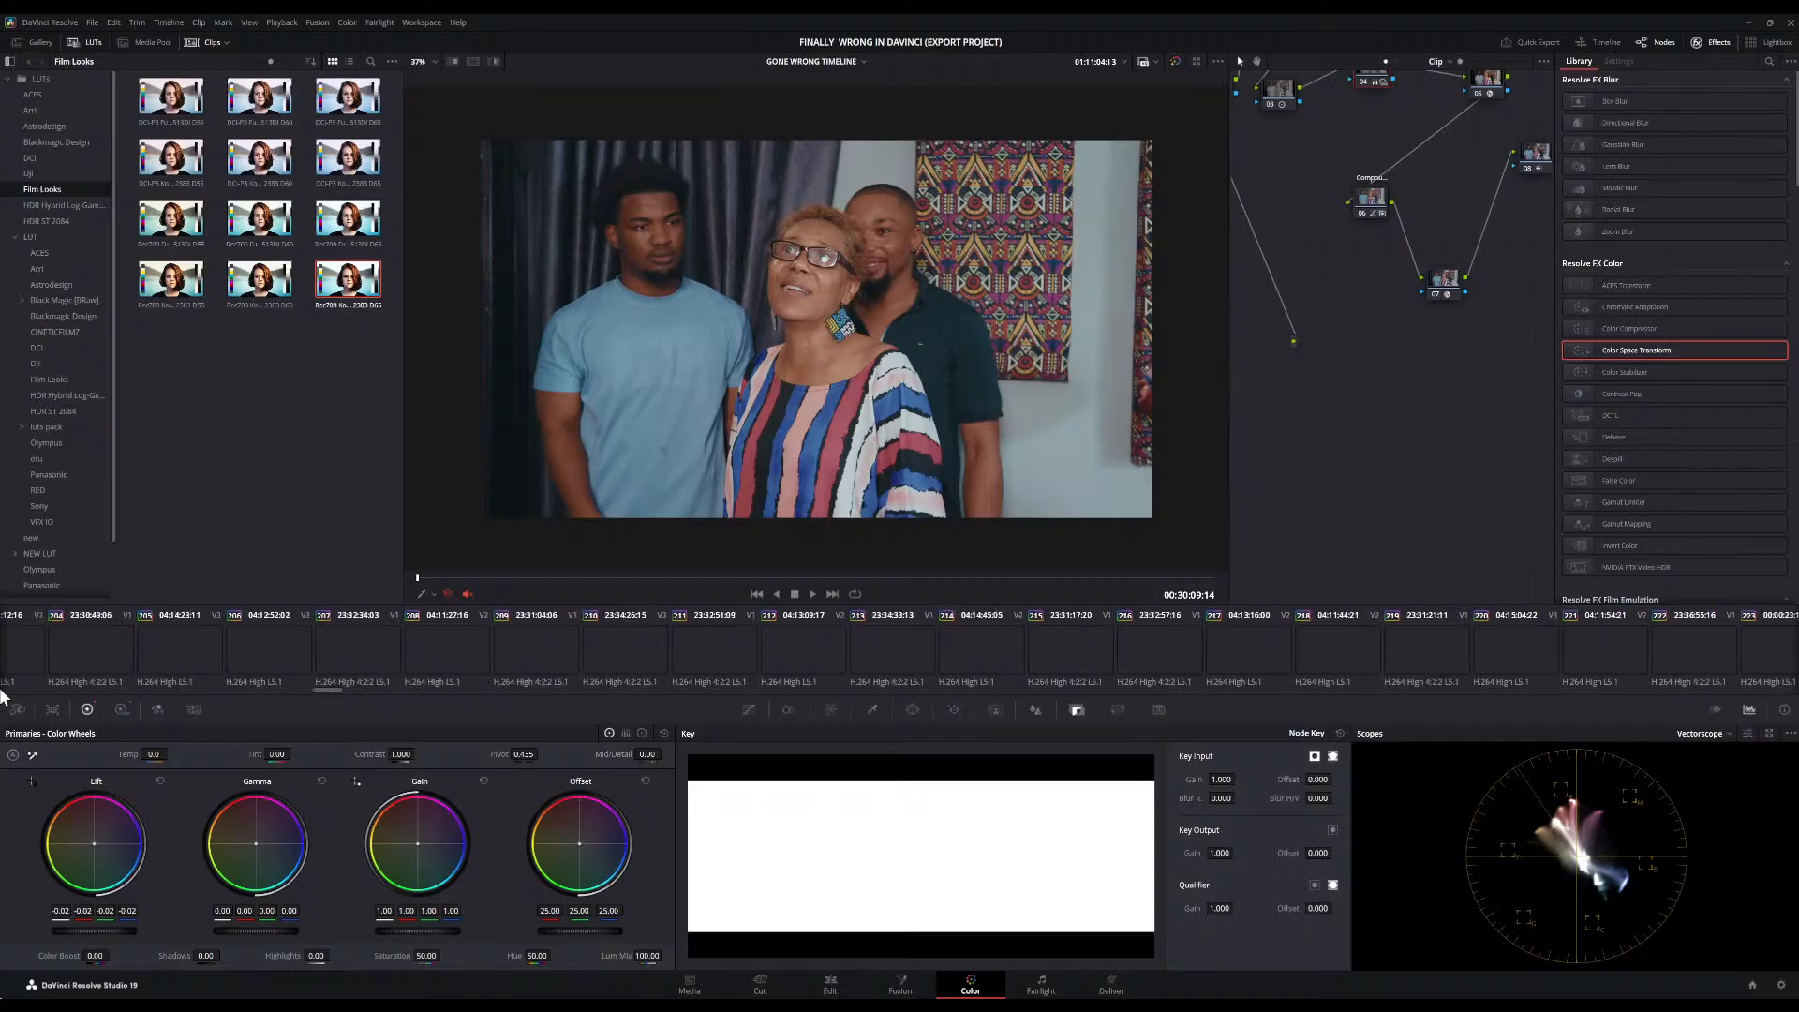
pyautogui.scroll(10, 2, 694)
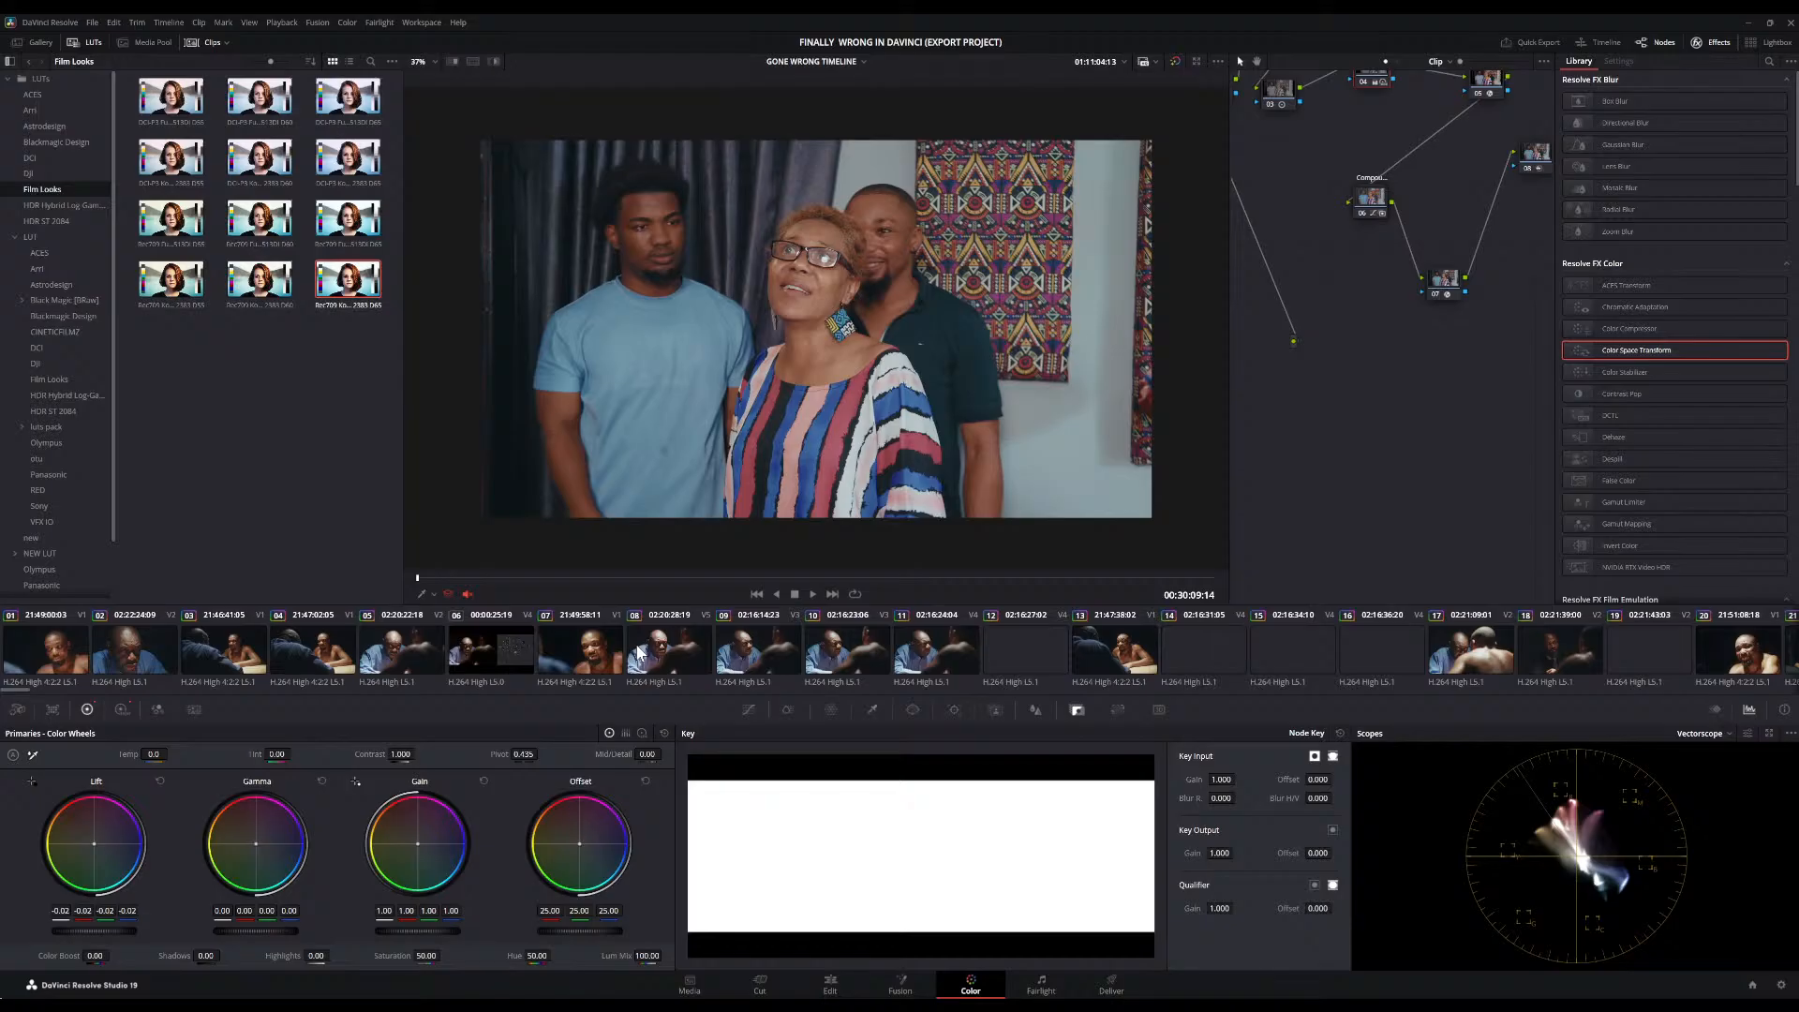
# Browse the opening scenes and open clip 29, the shot of the man on the sofa with a laptop
pyautogui.hscroll(7, 636, 643)
pyautogui.hscroll(8, 635, 643)
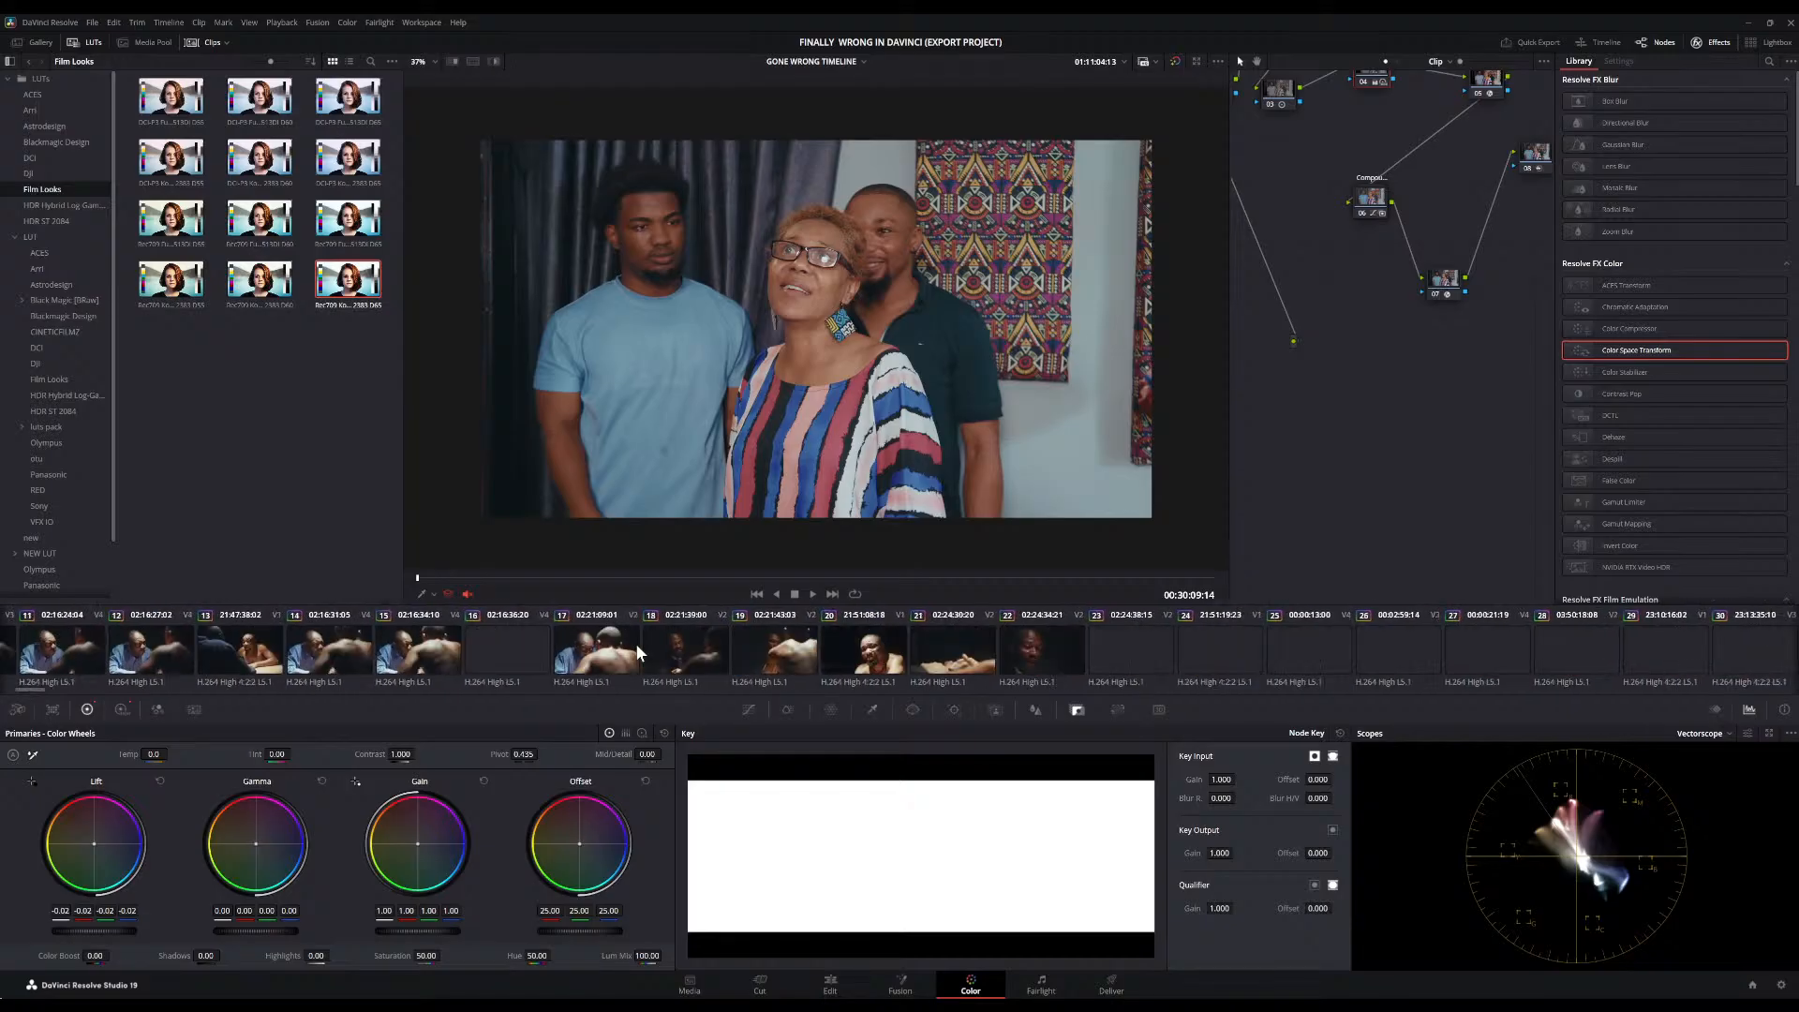
pyautogui.hscroll(3, 635, 643)
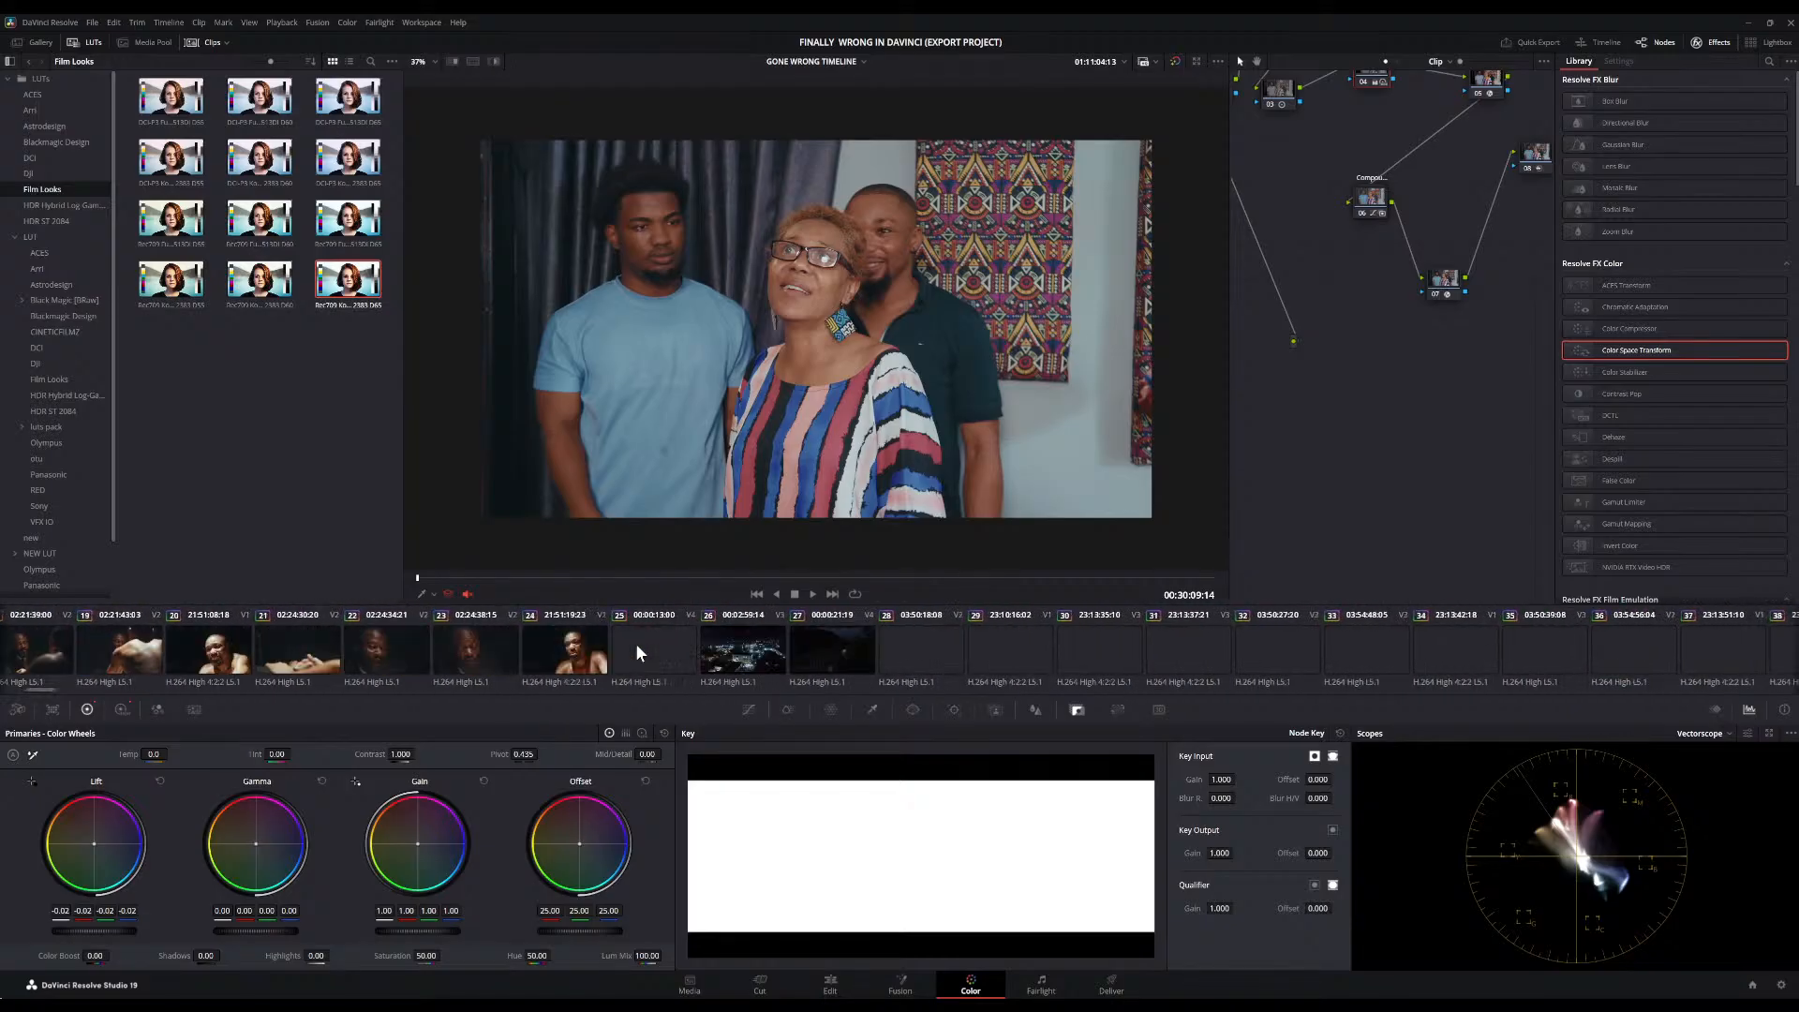
pyautogui.hscroll(1, 635, 643)
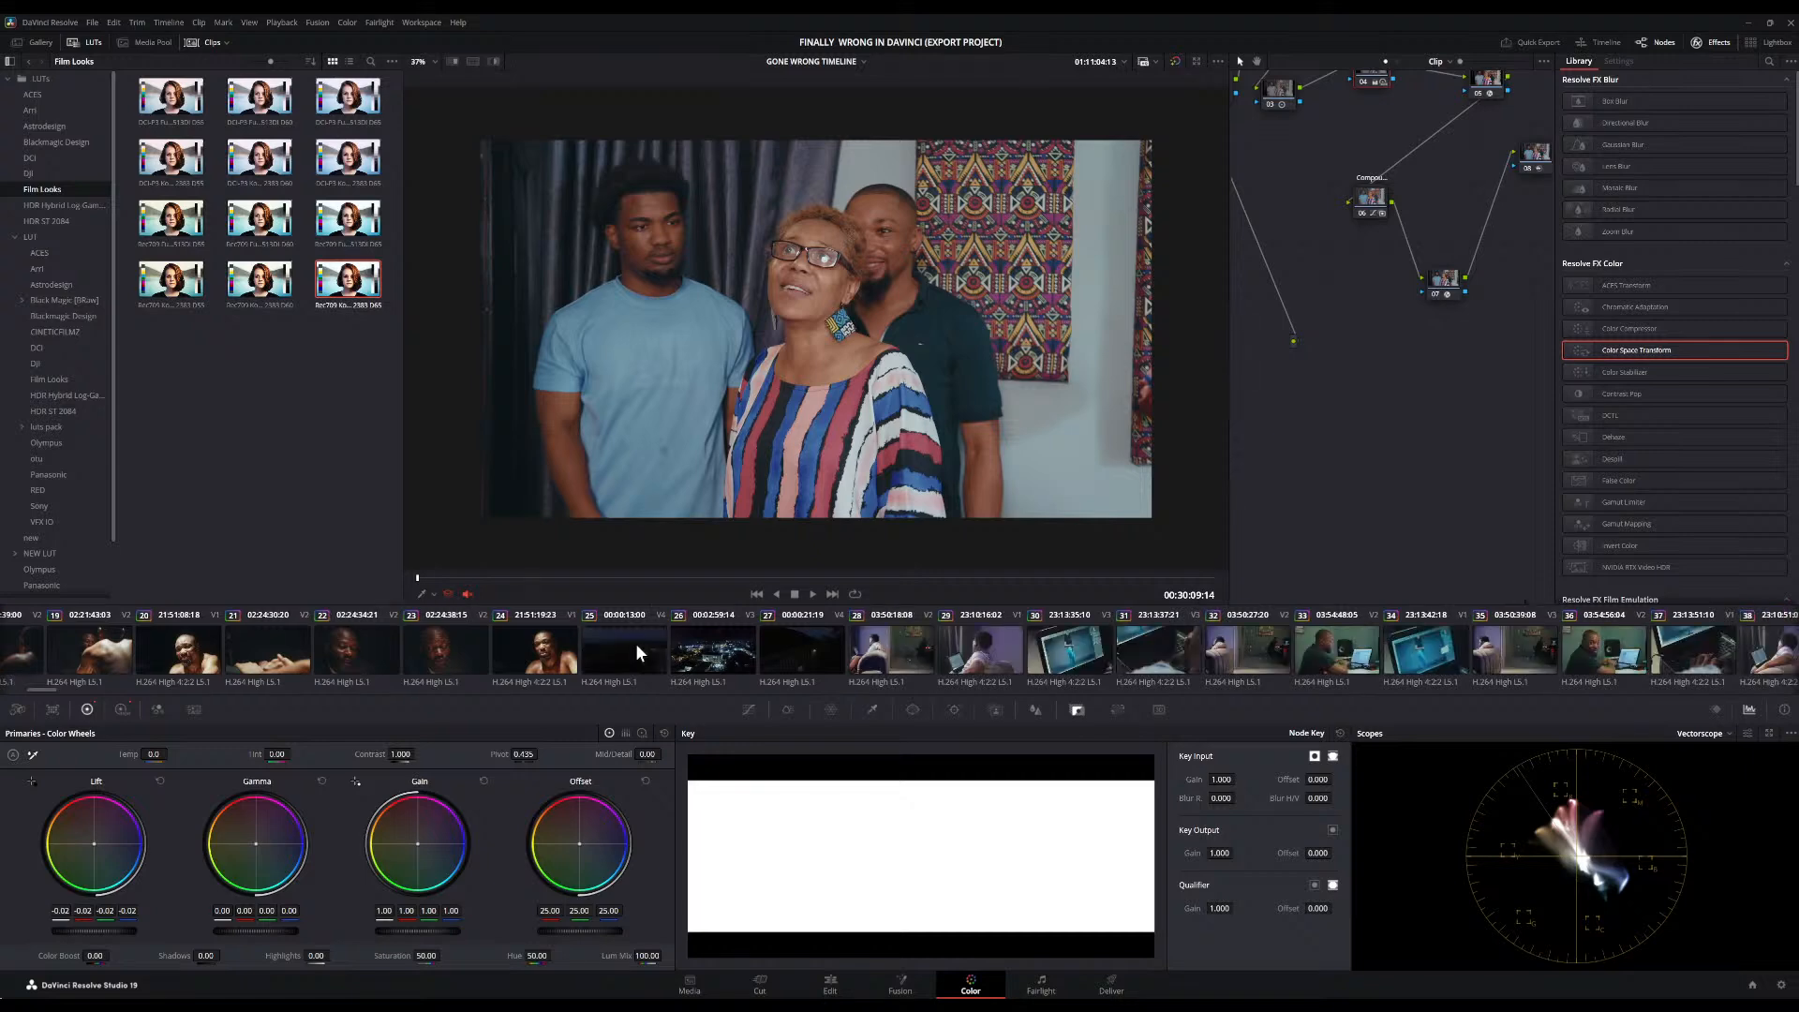
pyautogui.click(1005, 648)
# Browse forward through the laptop scene and open clip 64, the shot of the man holding a red phone
pyautogui.hscroll(15, 1005, 648)
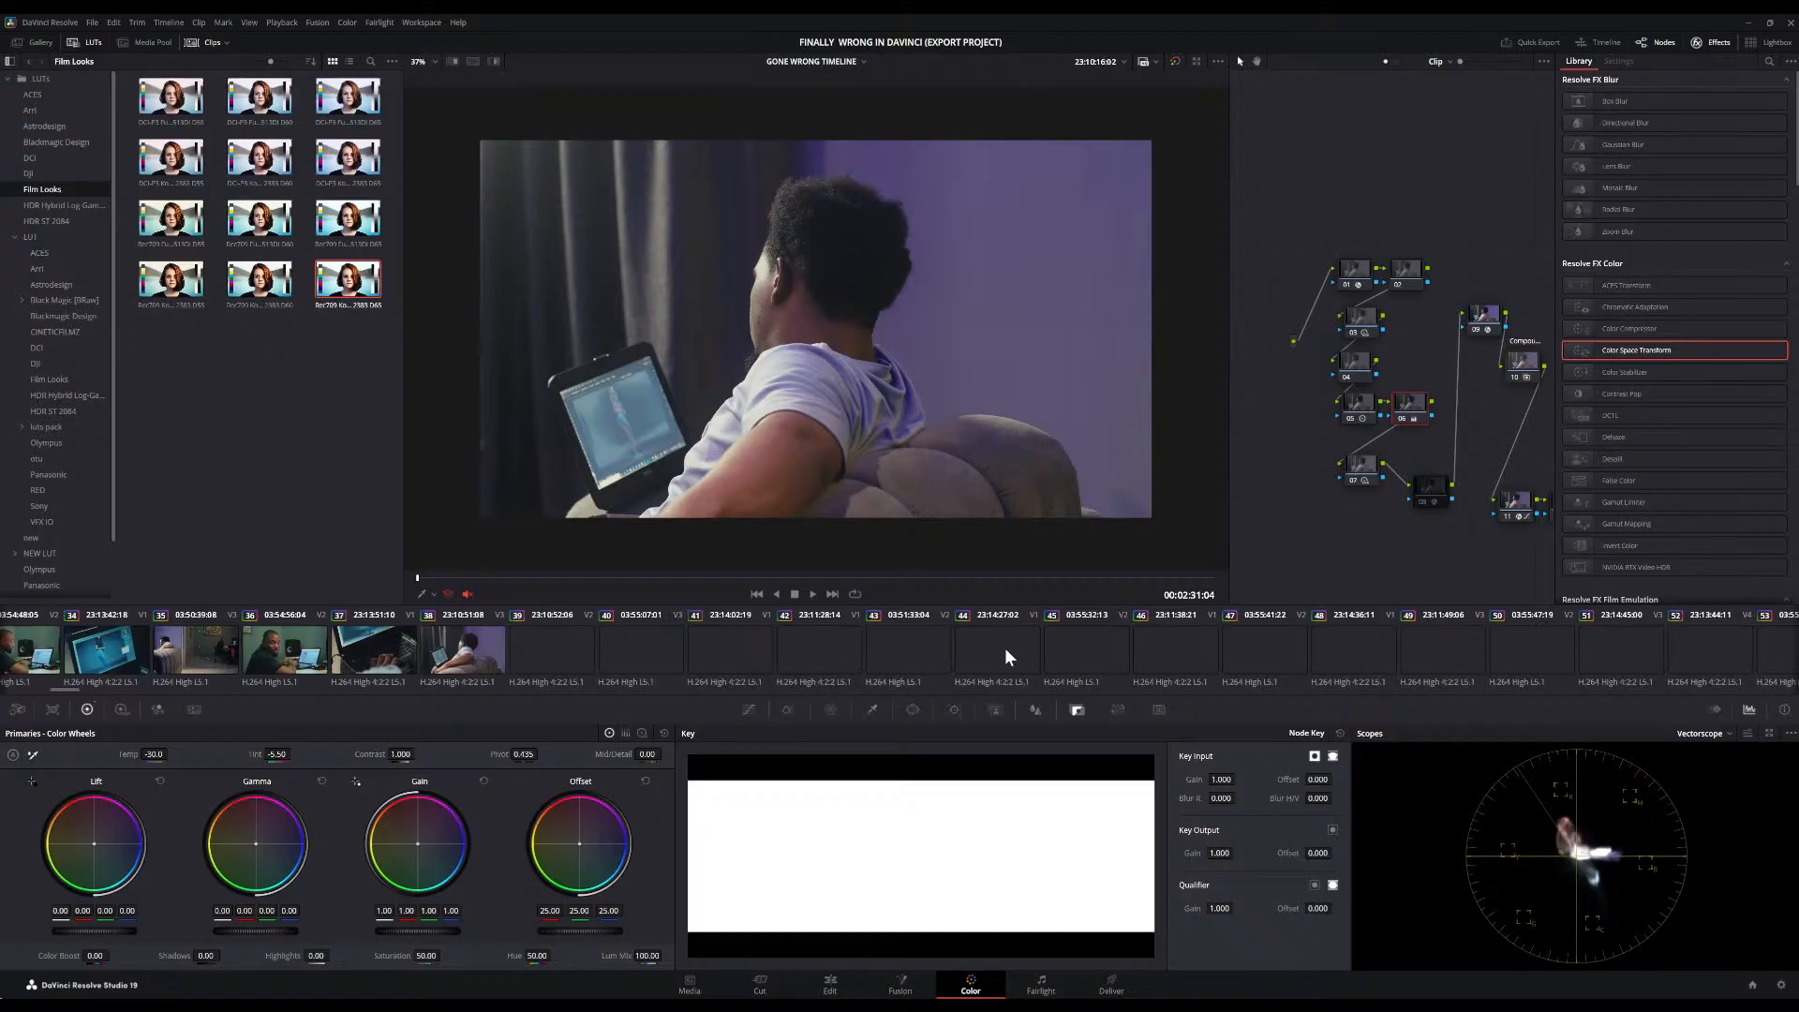
pyautogui.hscroll(6, 930, 648)
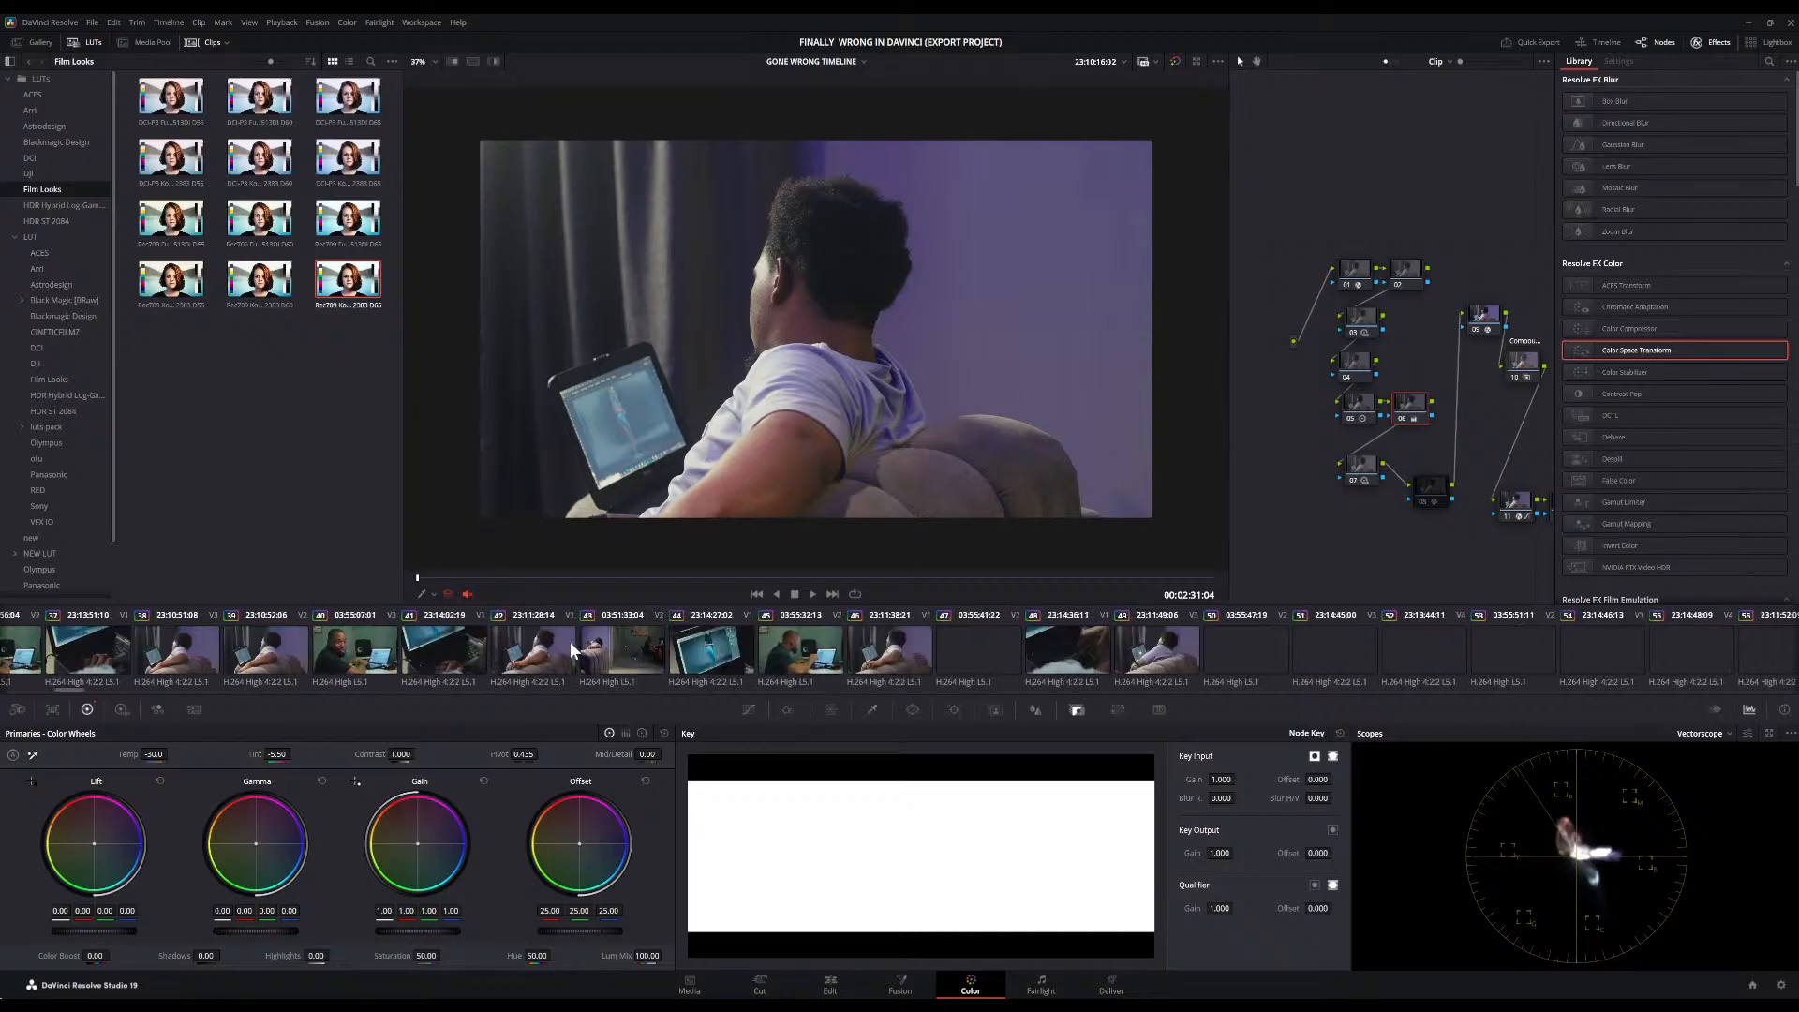
pyautogui.hscroll(12, 571, 648)
pyautogui.hscroll(3, 570, 641)
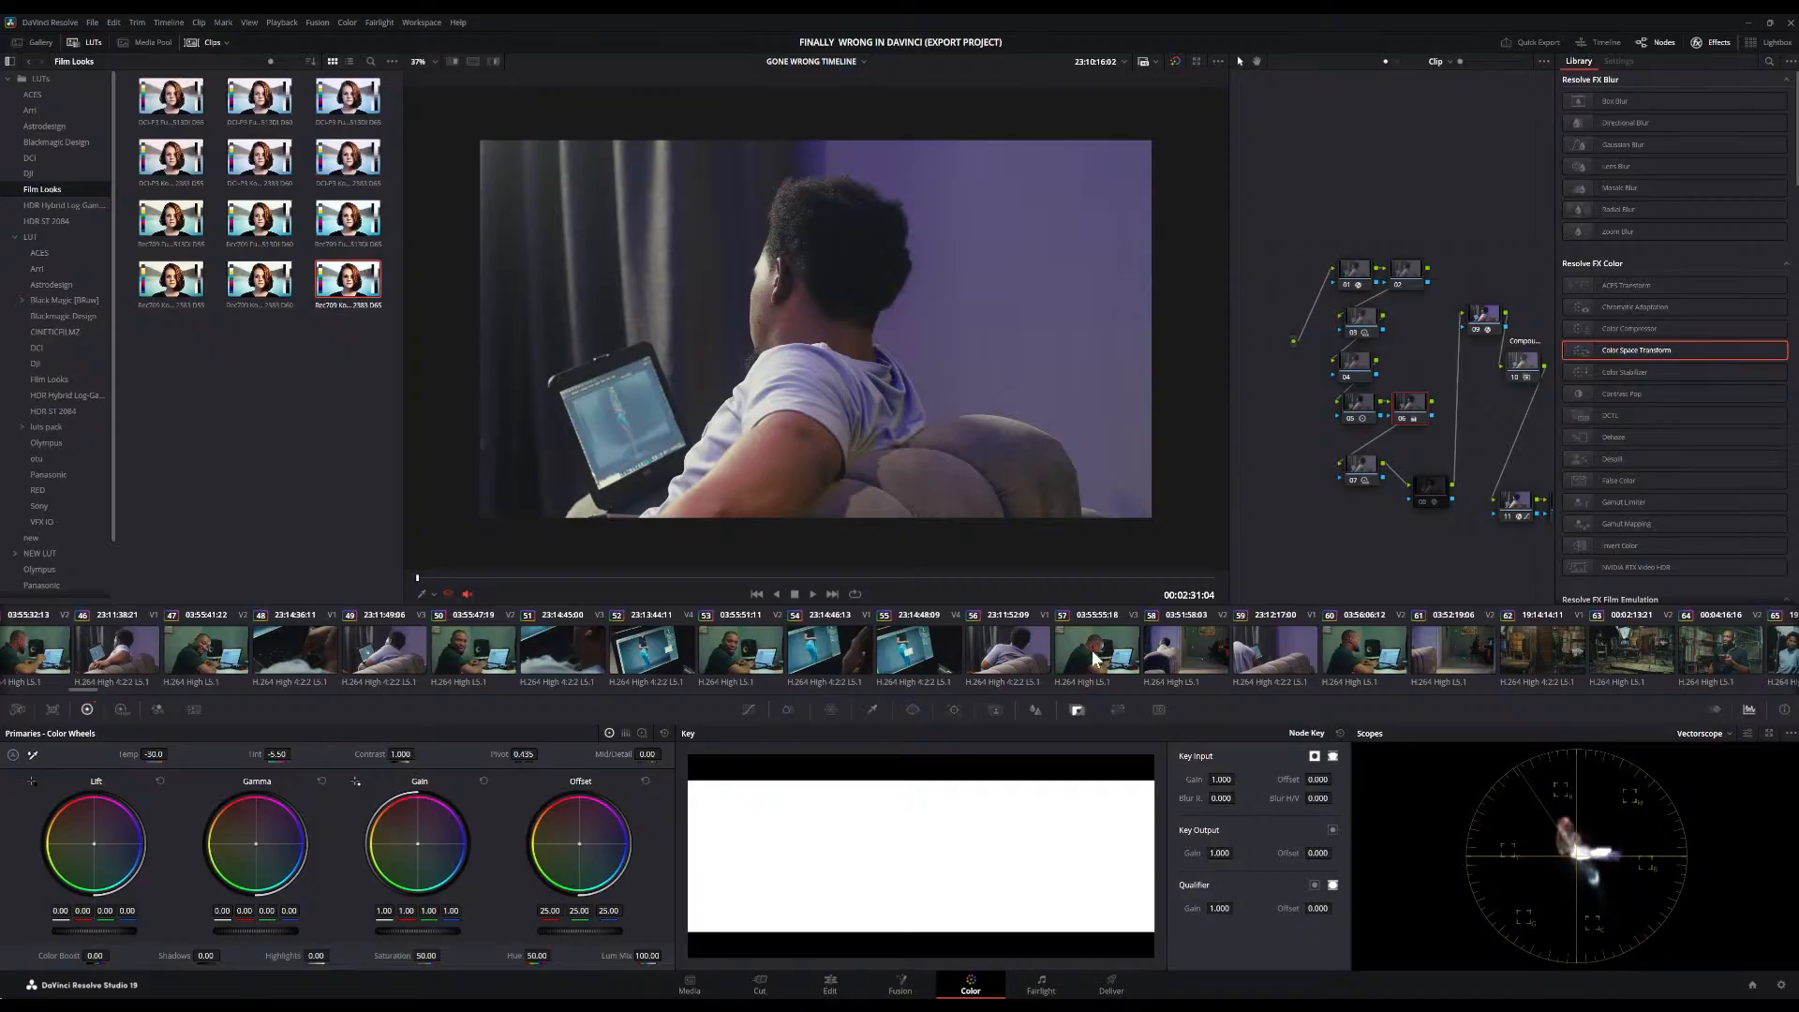
pyautogui.click(1732, 653)
pyautogui.hscroll(10, 1730, 648)
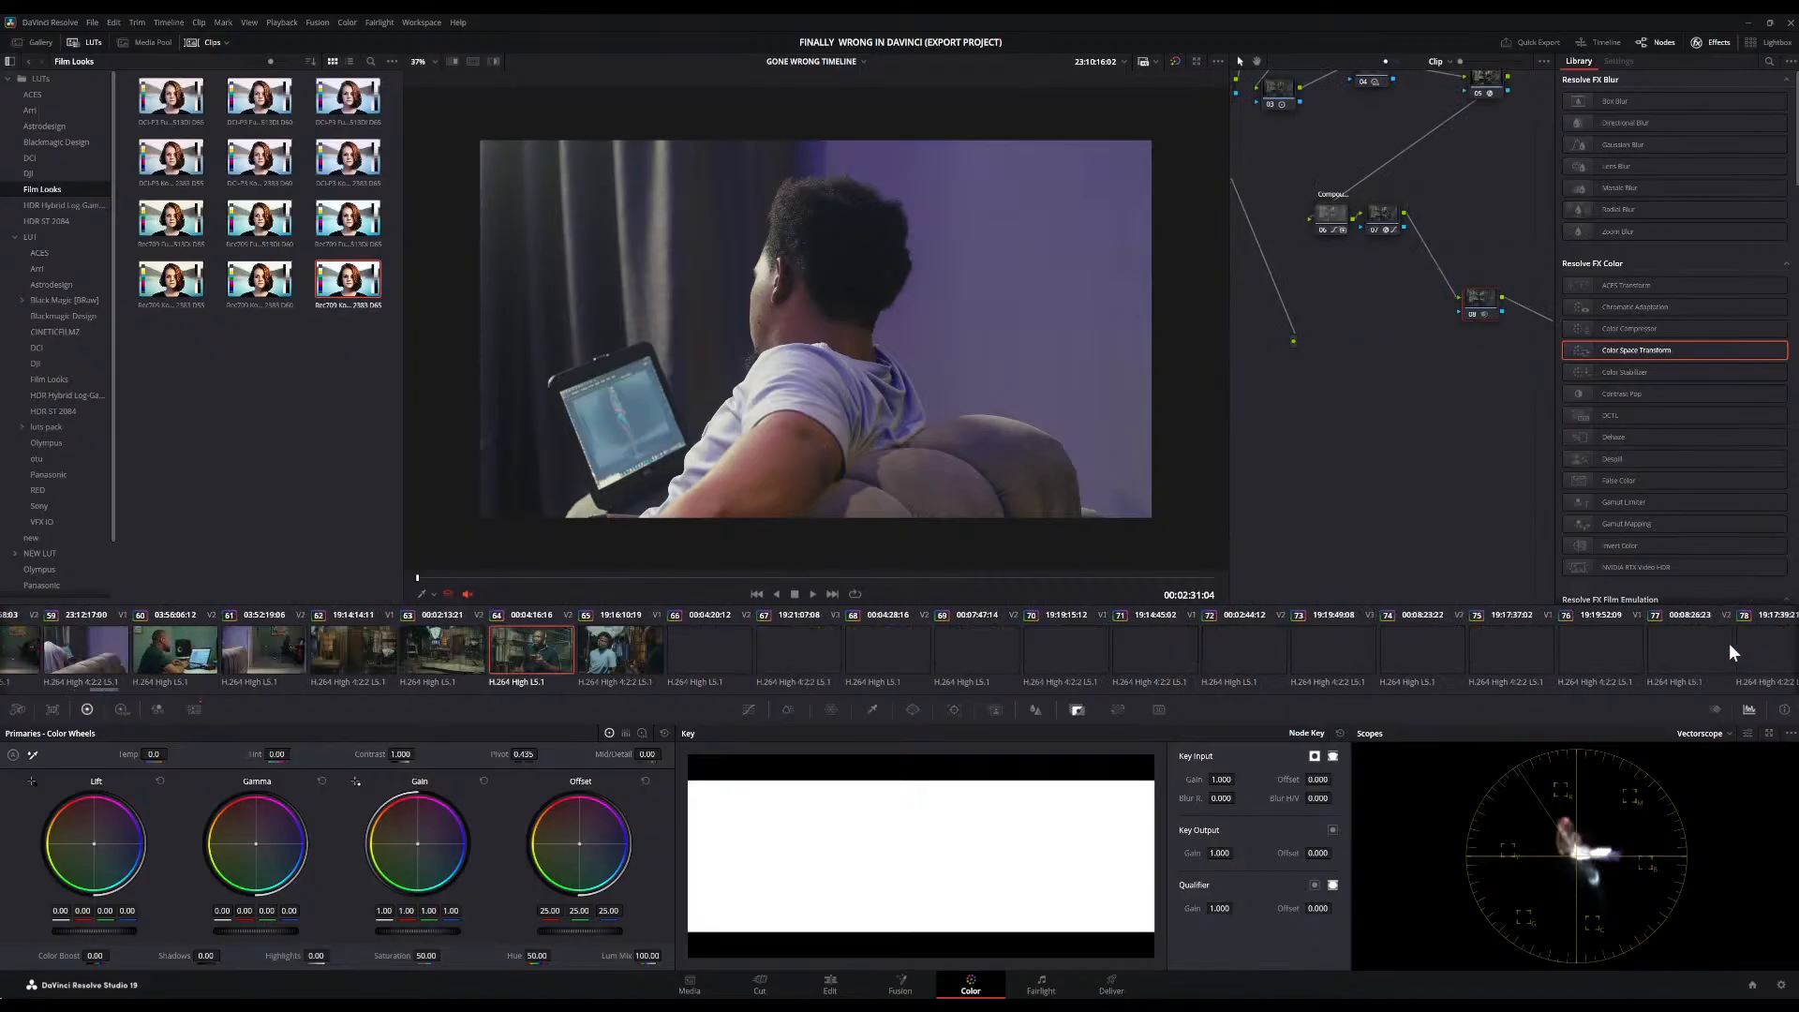
pyautogui.hscroll(4, 1729, 643)
pyautogui.hscroll(-5, 1218, 638)
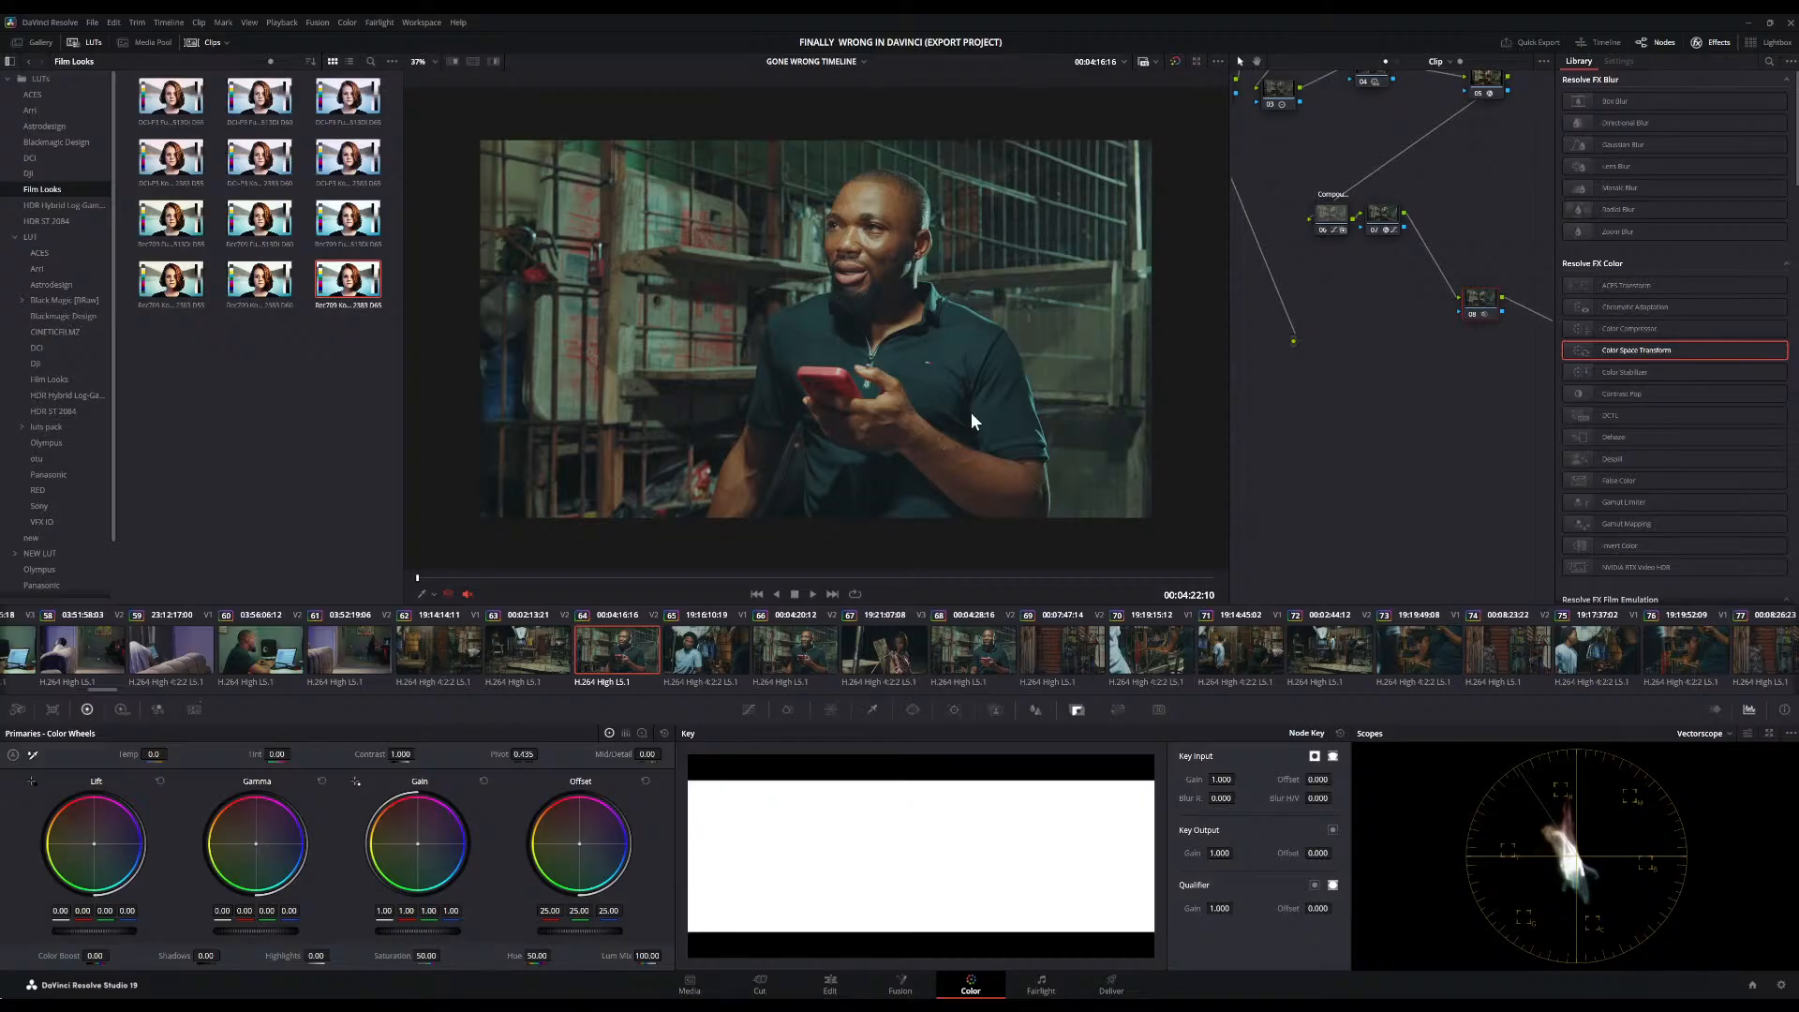
# Compare clip 64 with its grades bypassed and enabled, and inspect the graded image at several magnifications
pyautogui.scroll(3, 988, 395)
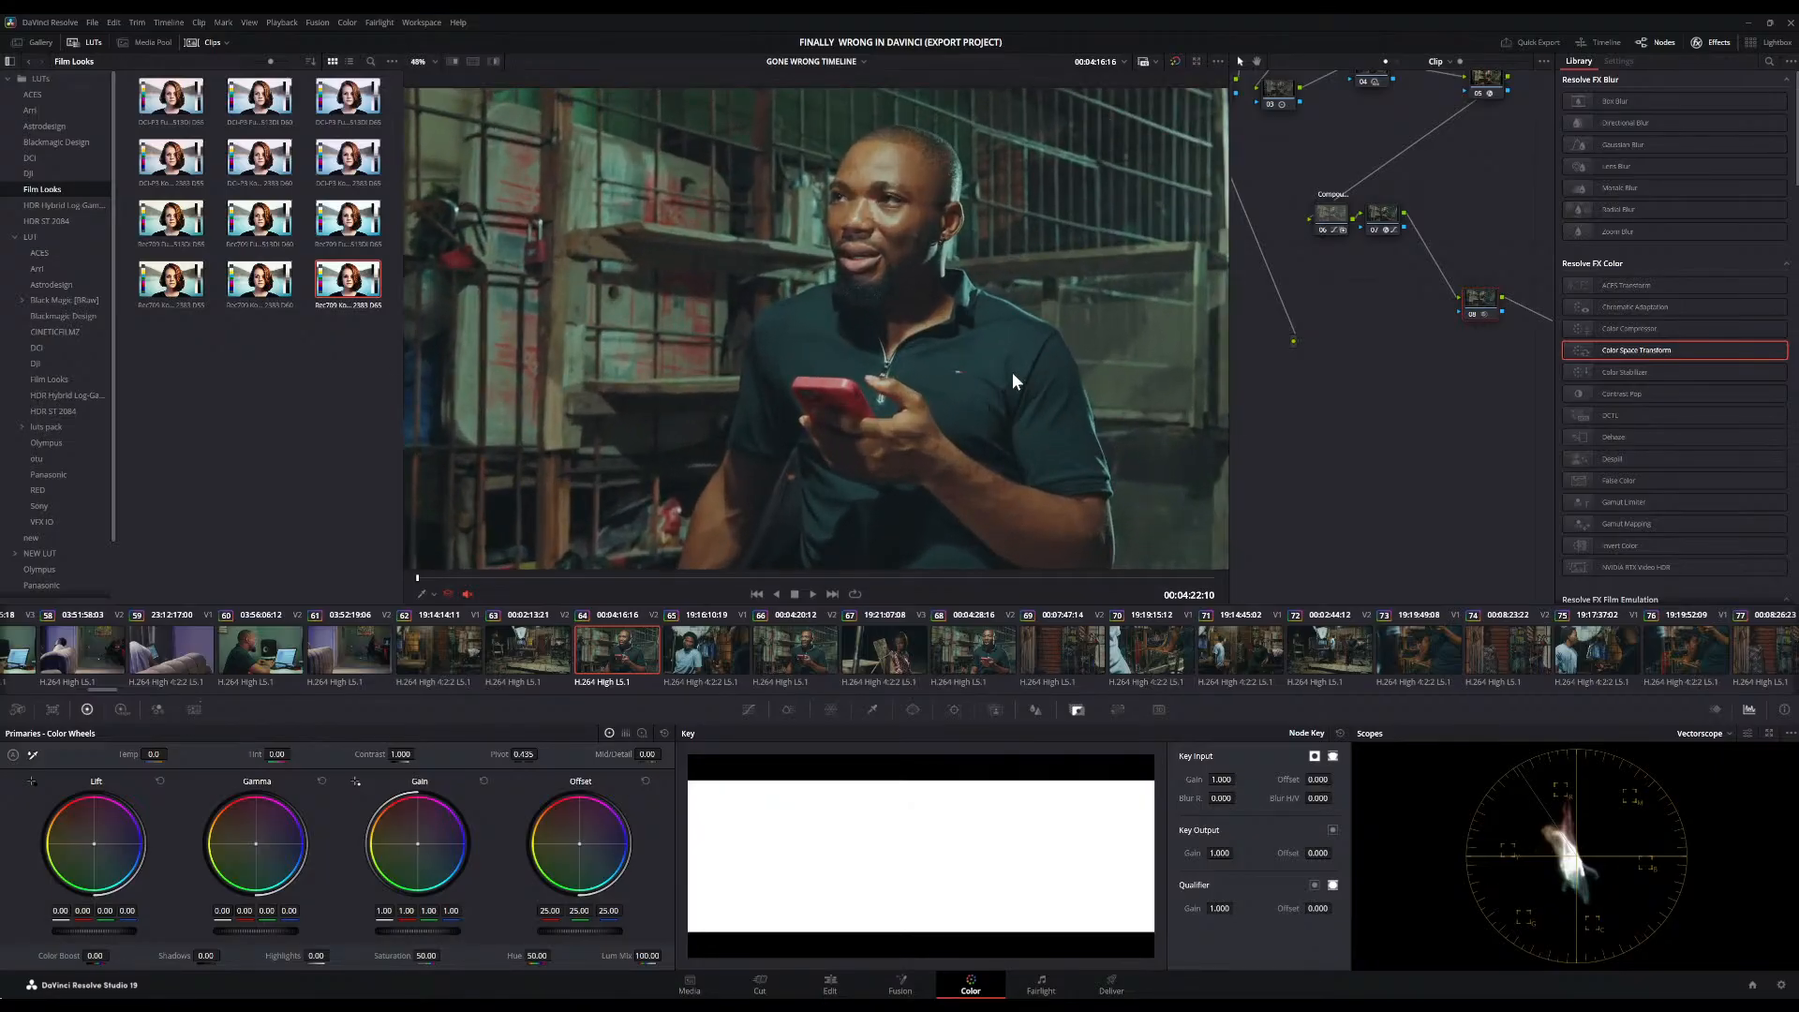
pyautogui.click(1175, 59)
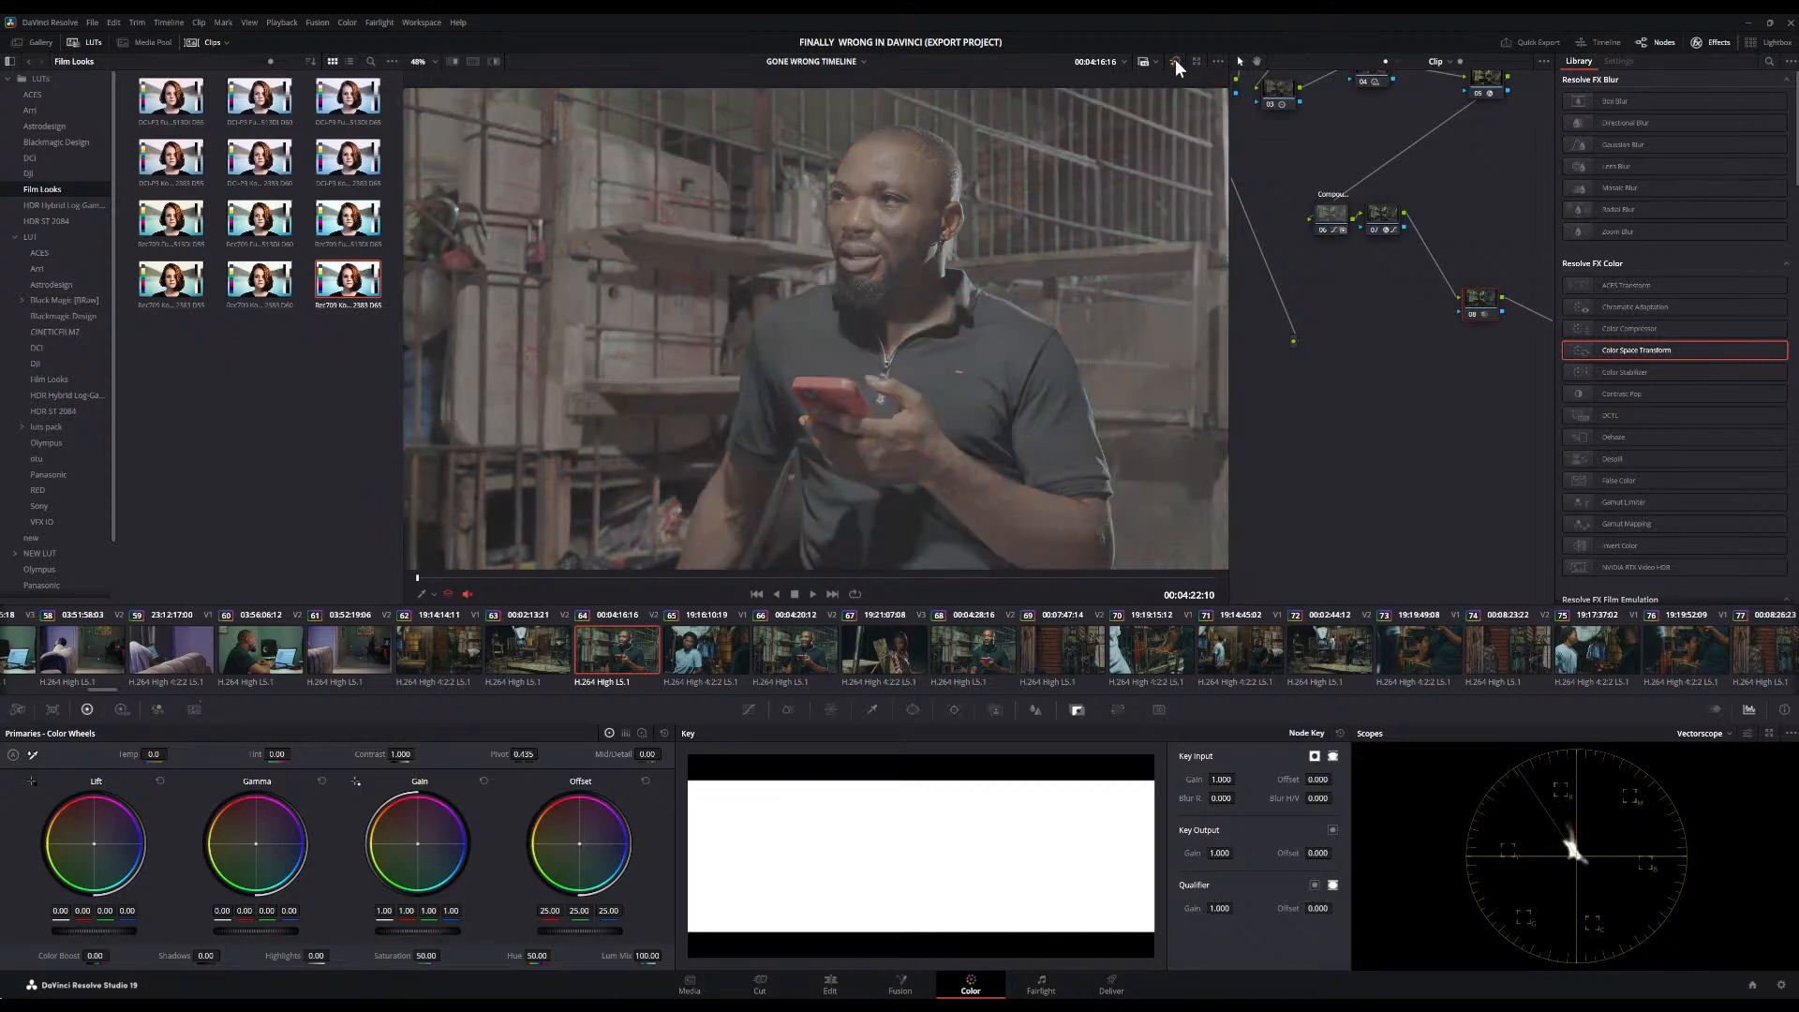
pyautogui.click(1176, 60)
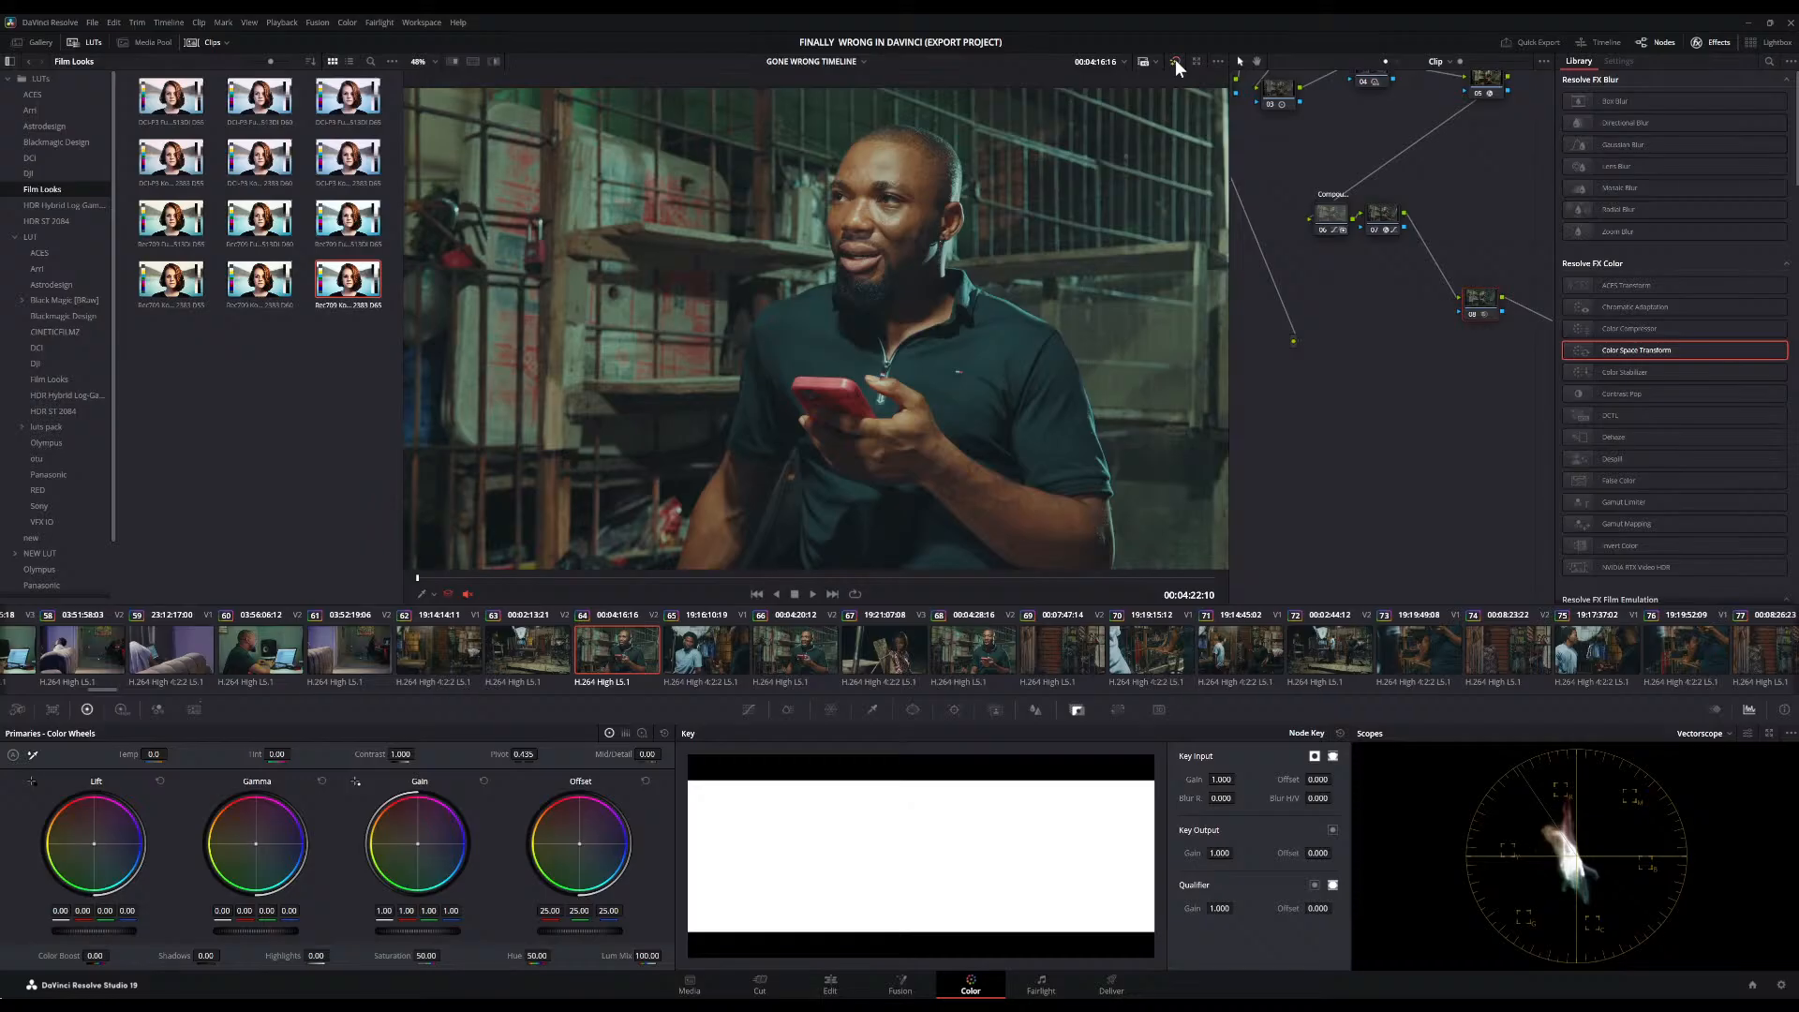
pyautogui.click(1176, 60)
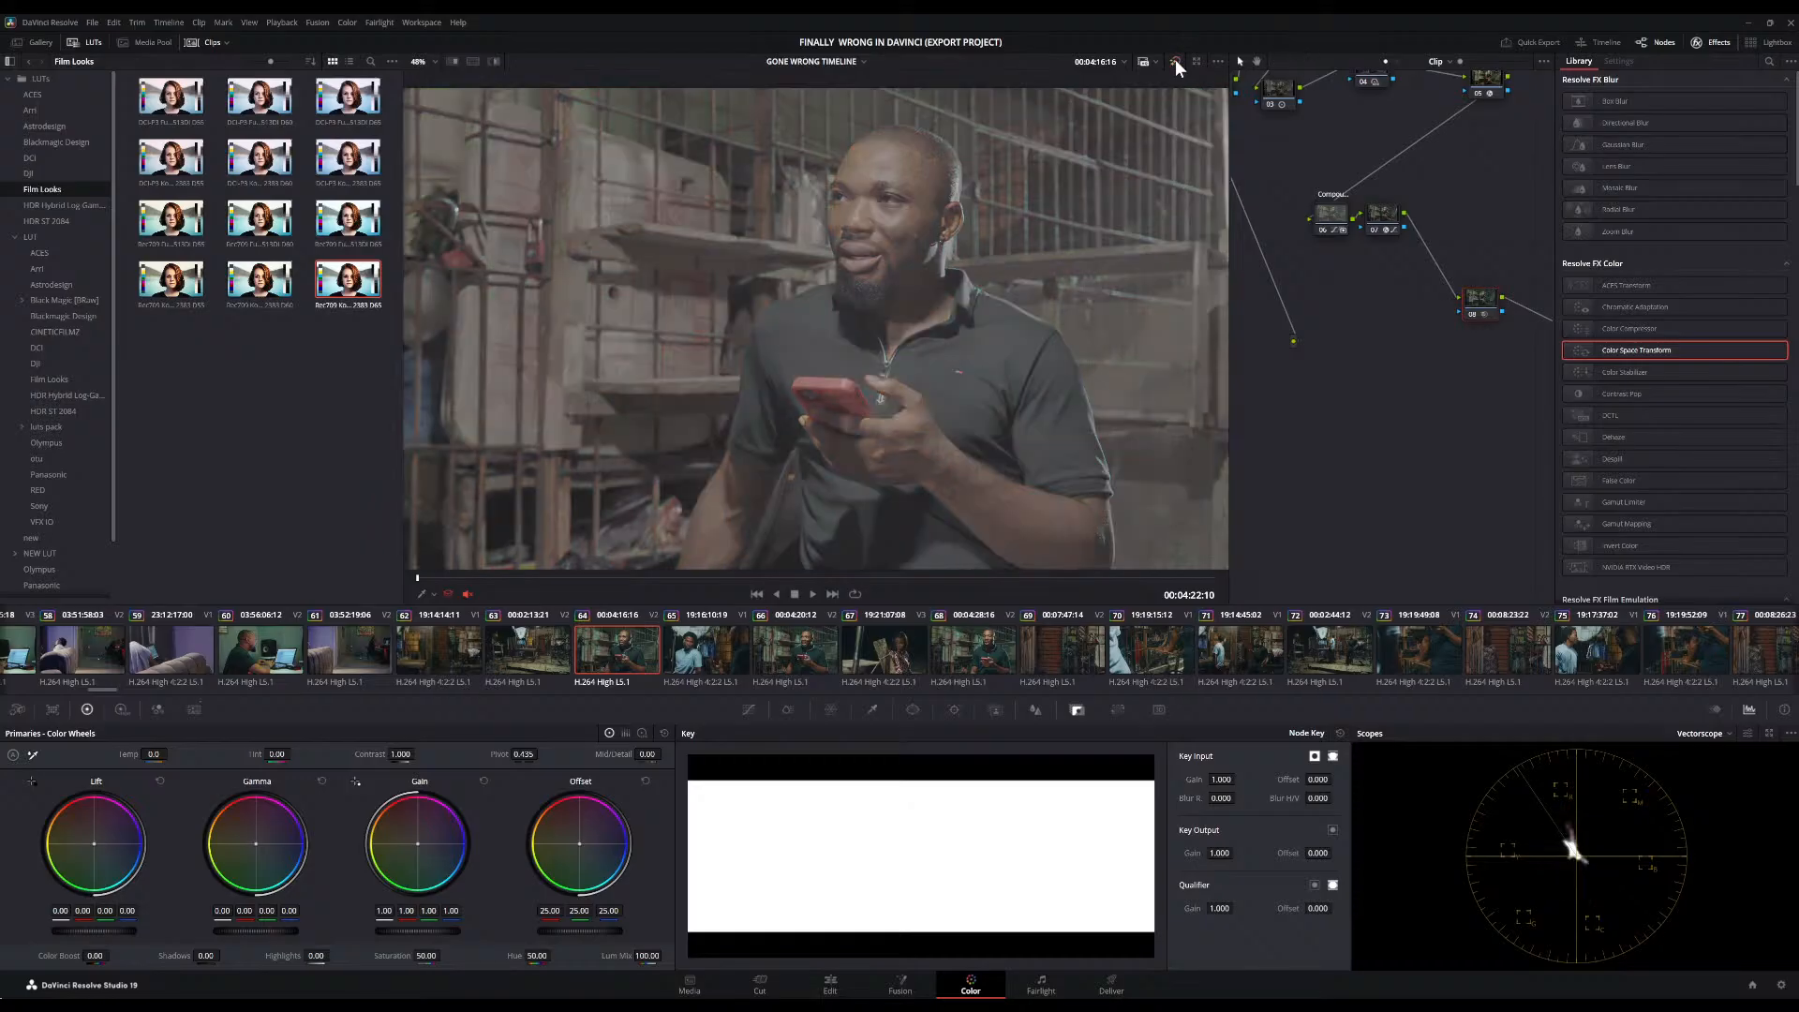
pyautogui.click(1175, 60)
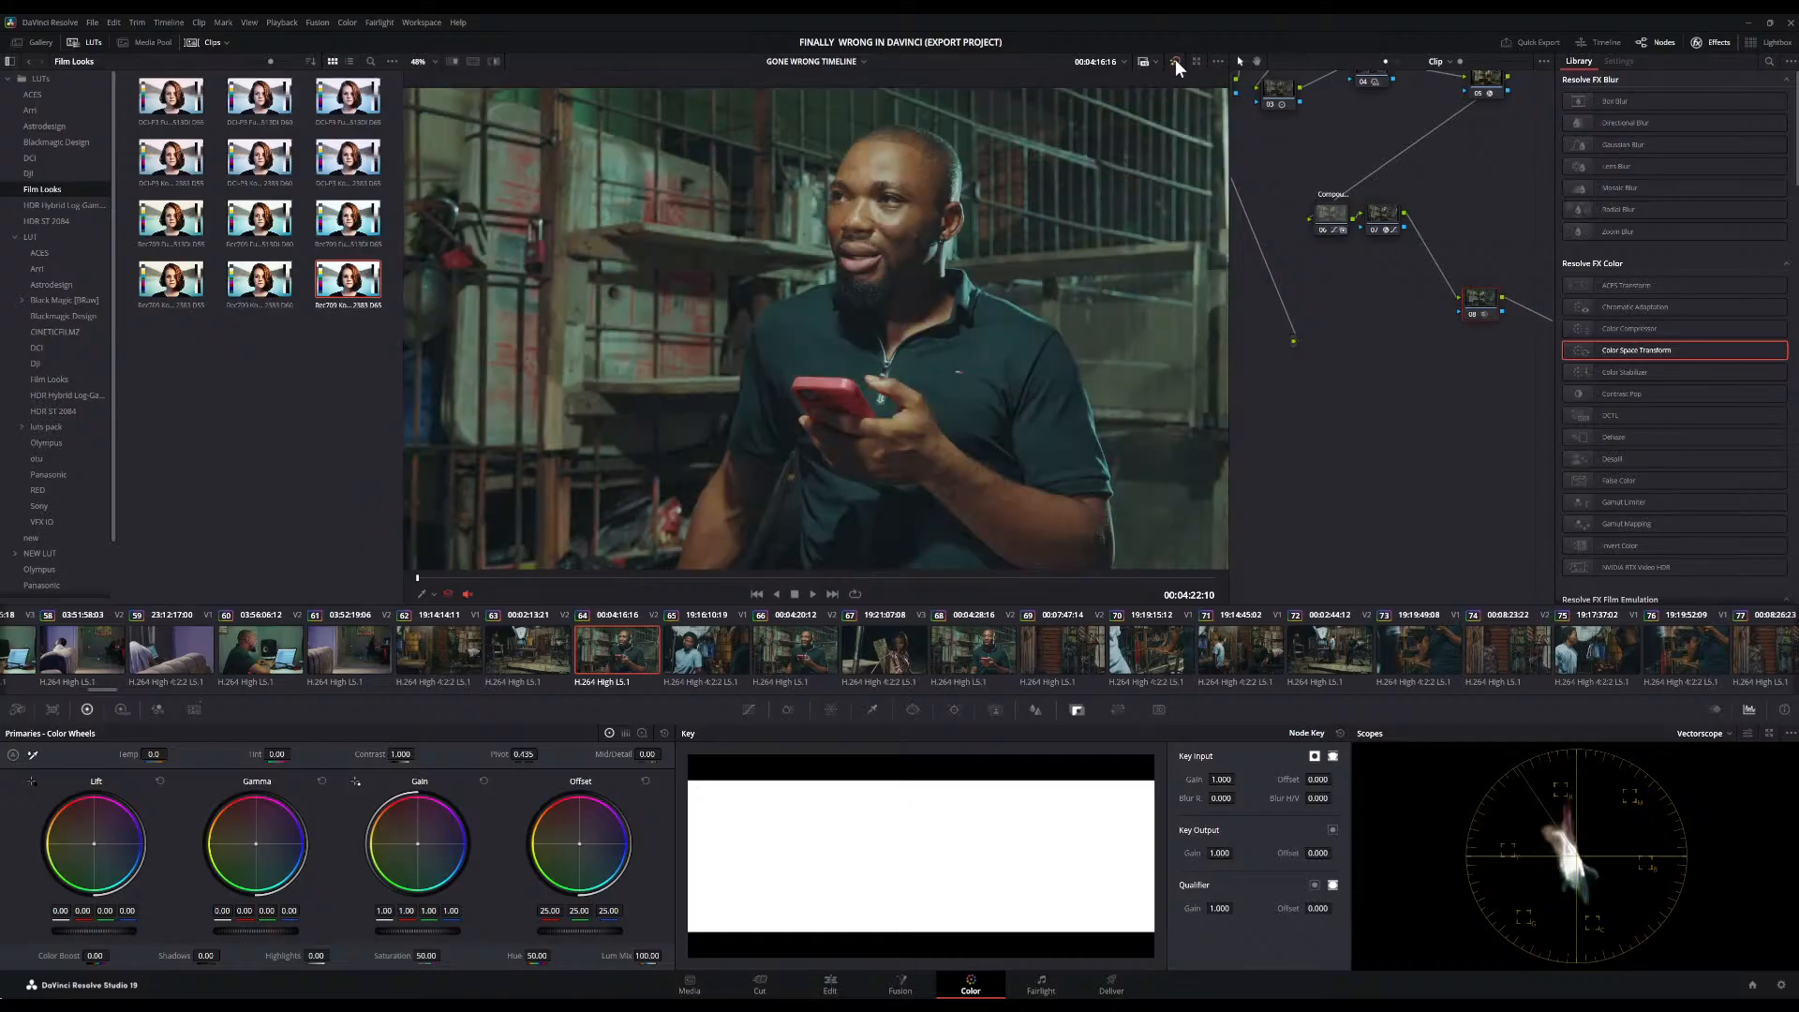
pyautogui.scroll(3, 1070, 189)
pyautogui.scroll(2, 1070, 189)
pyautogui.scroll(-5, 1070, 189)
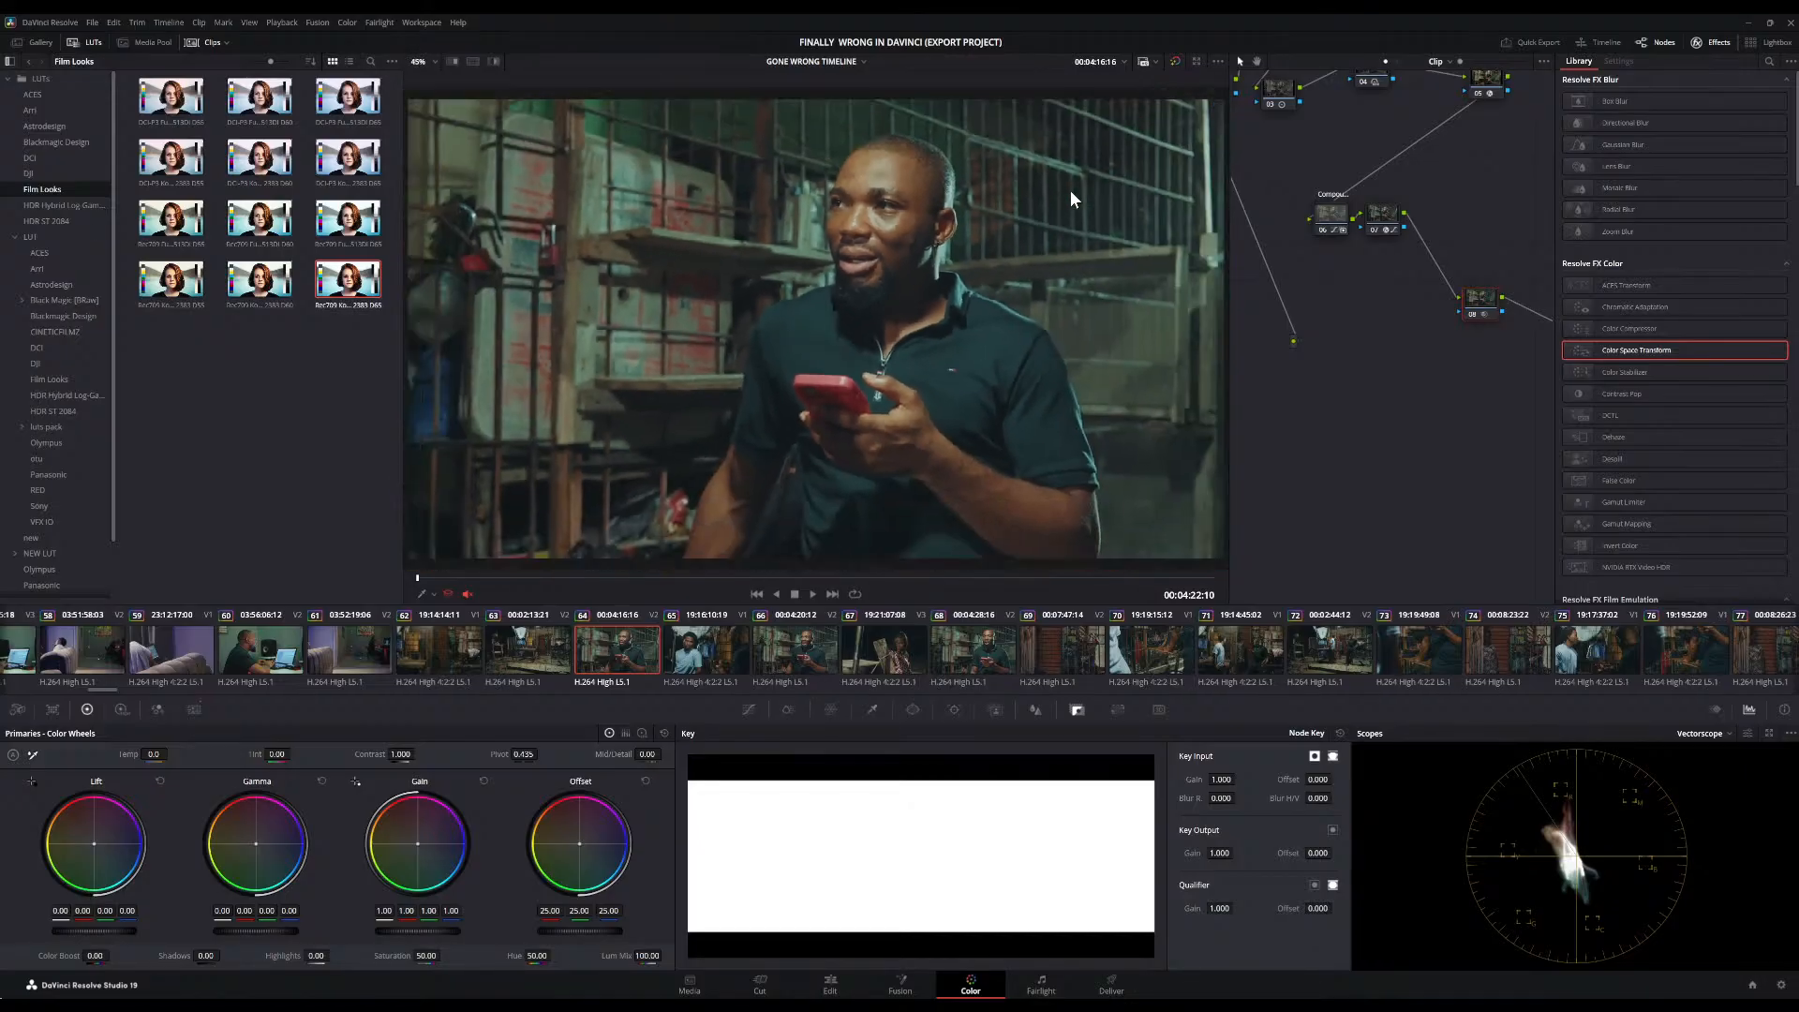
pyautogui.scroll(2, 1070, 189)
pyautogui.scroll(-1, 1070, 190)
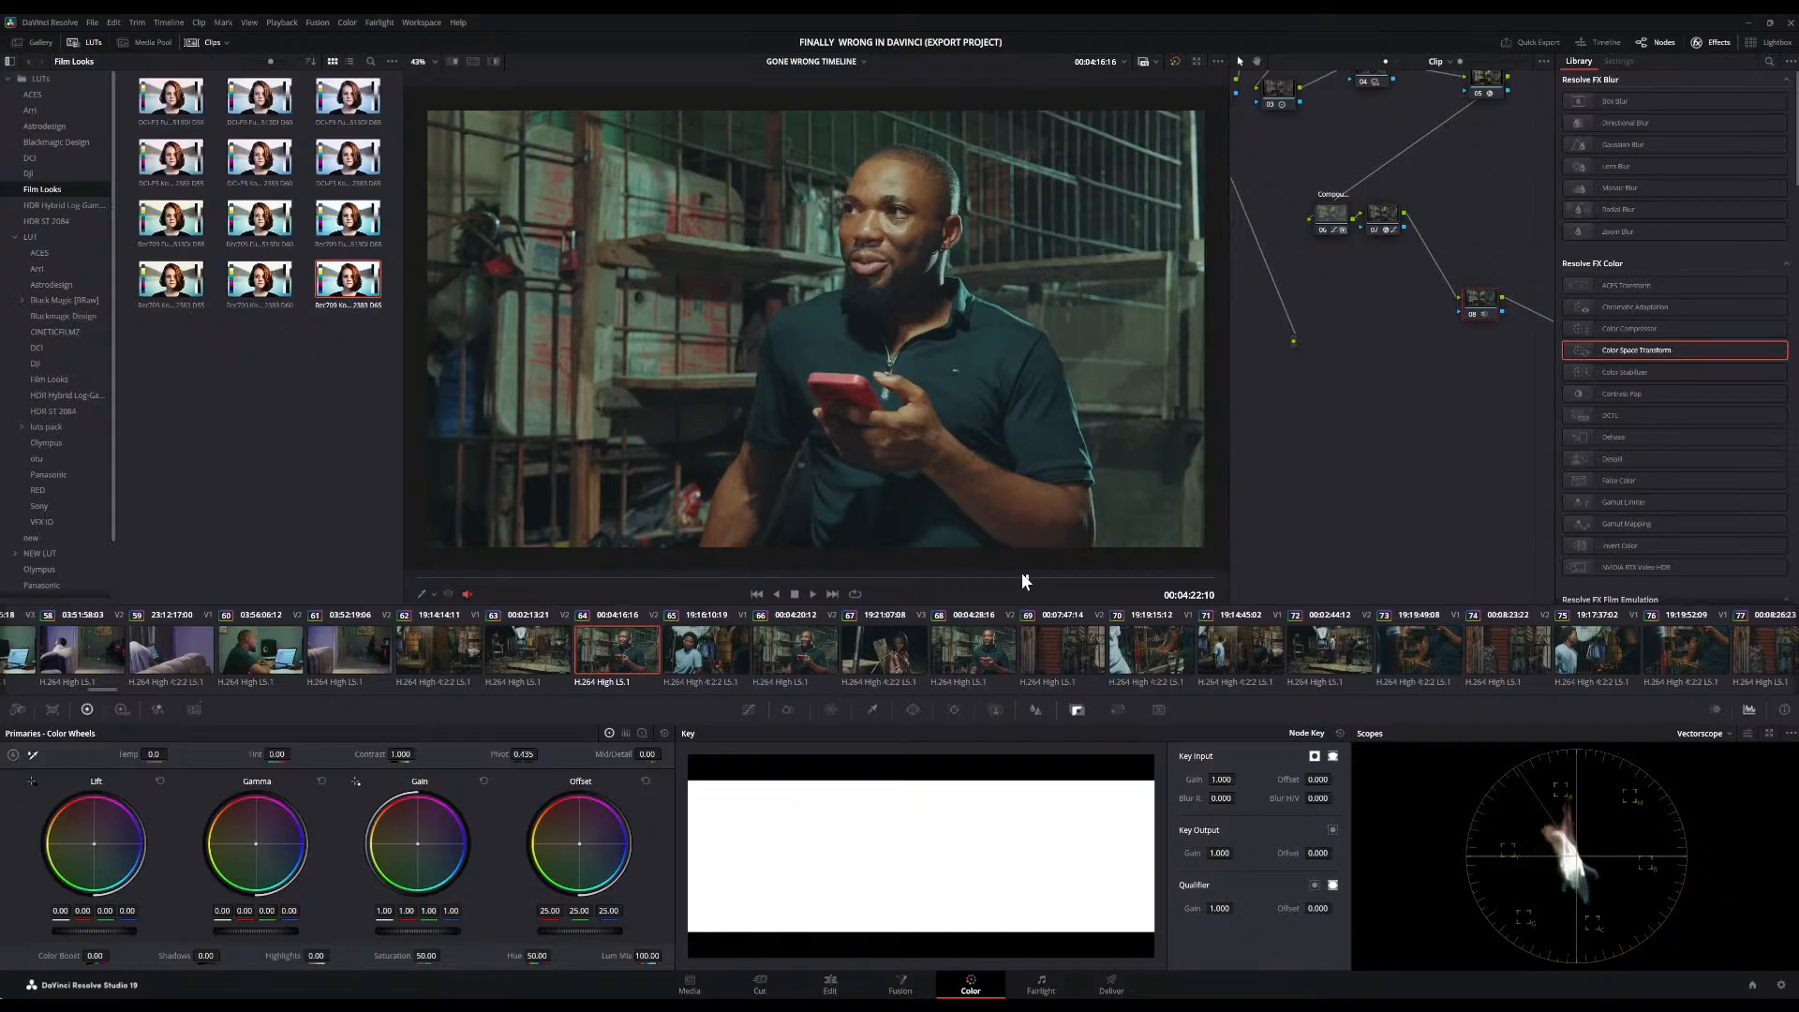
# Open clip 67, the woman behind the wooden post, and clip 81, and browse the thumbnails beyond clip 83
pyautogui.hscroll(4, 1010, 644)
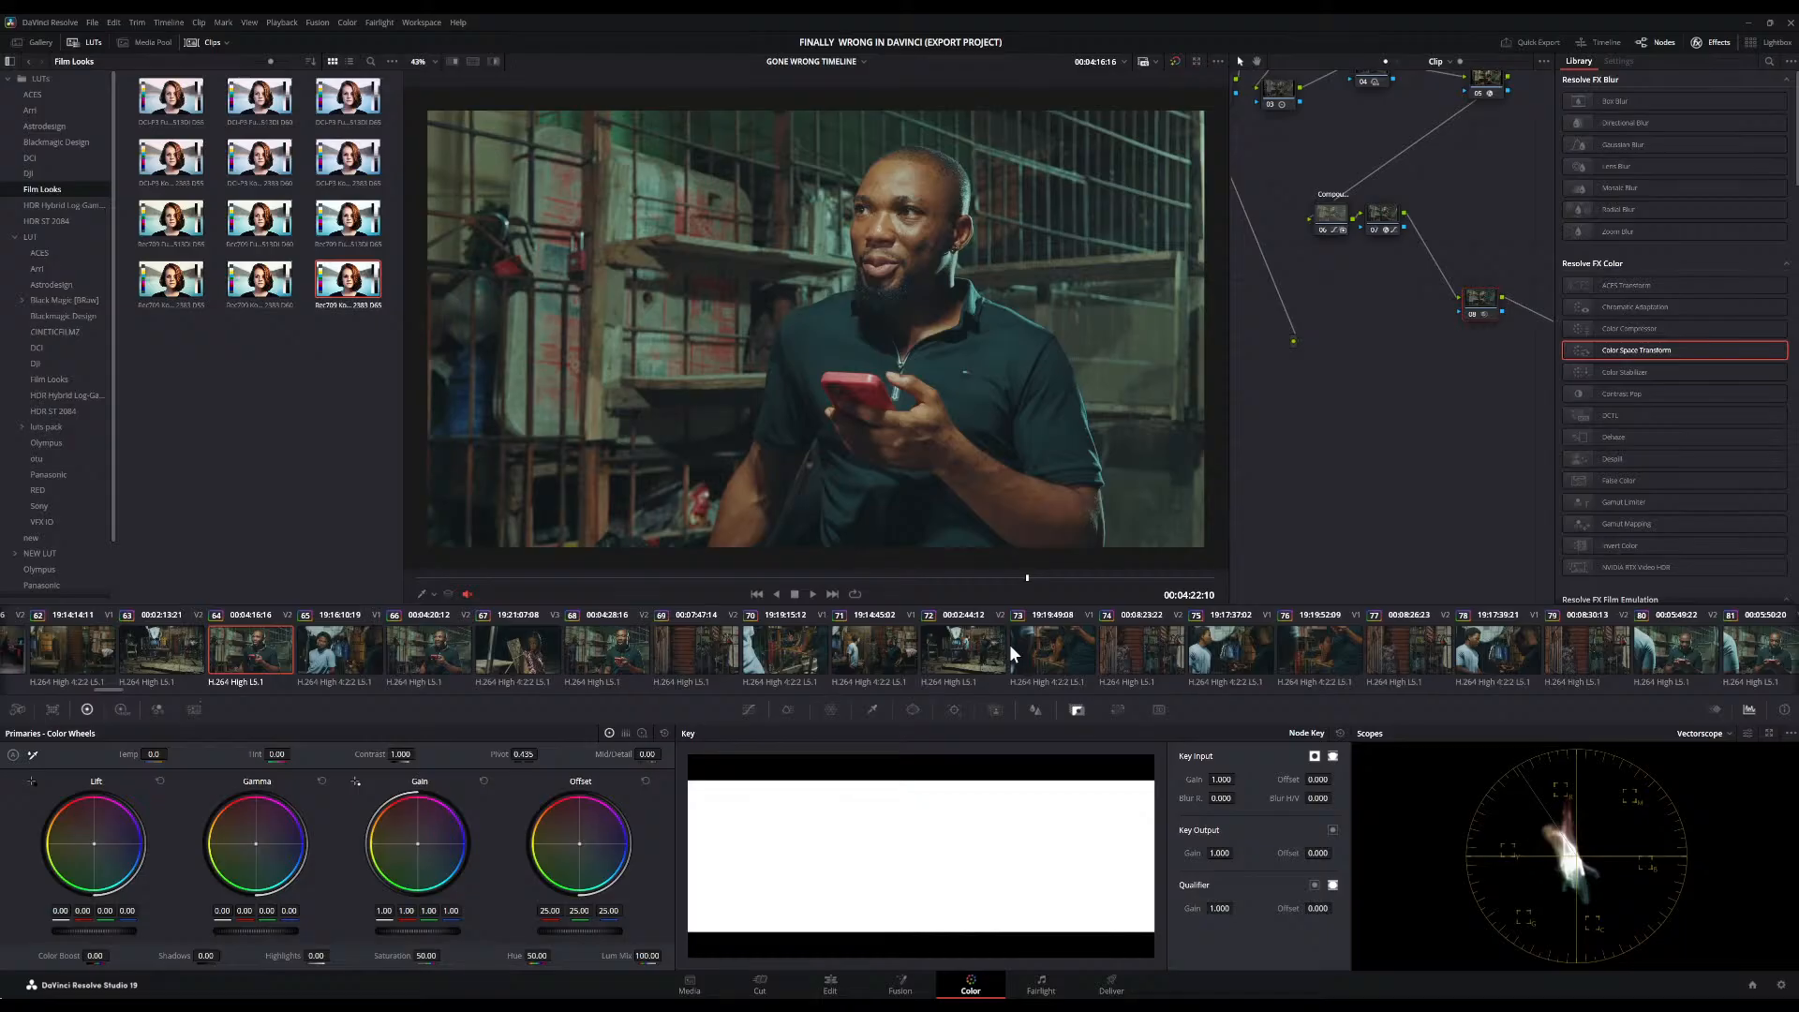
pyautogui.click(509, 639)
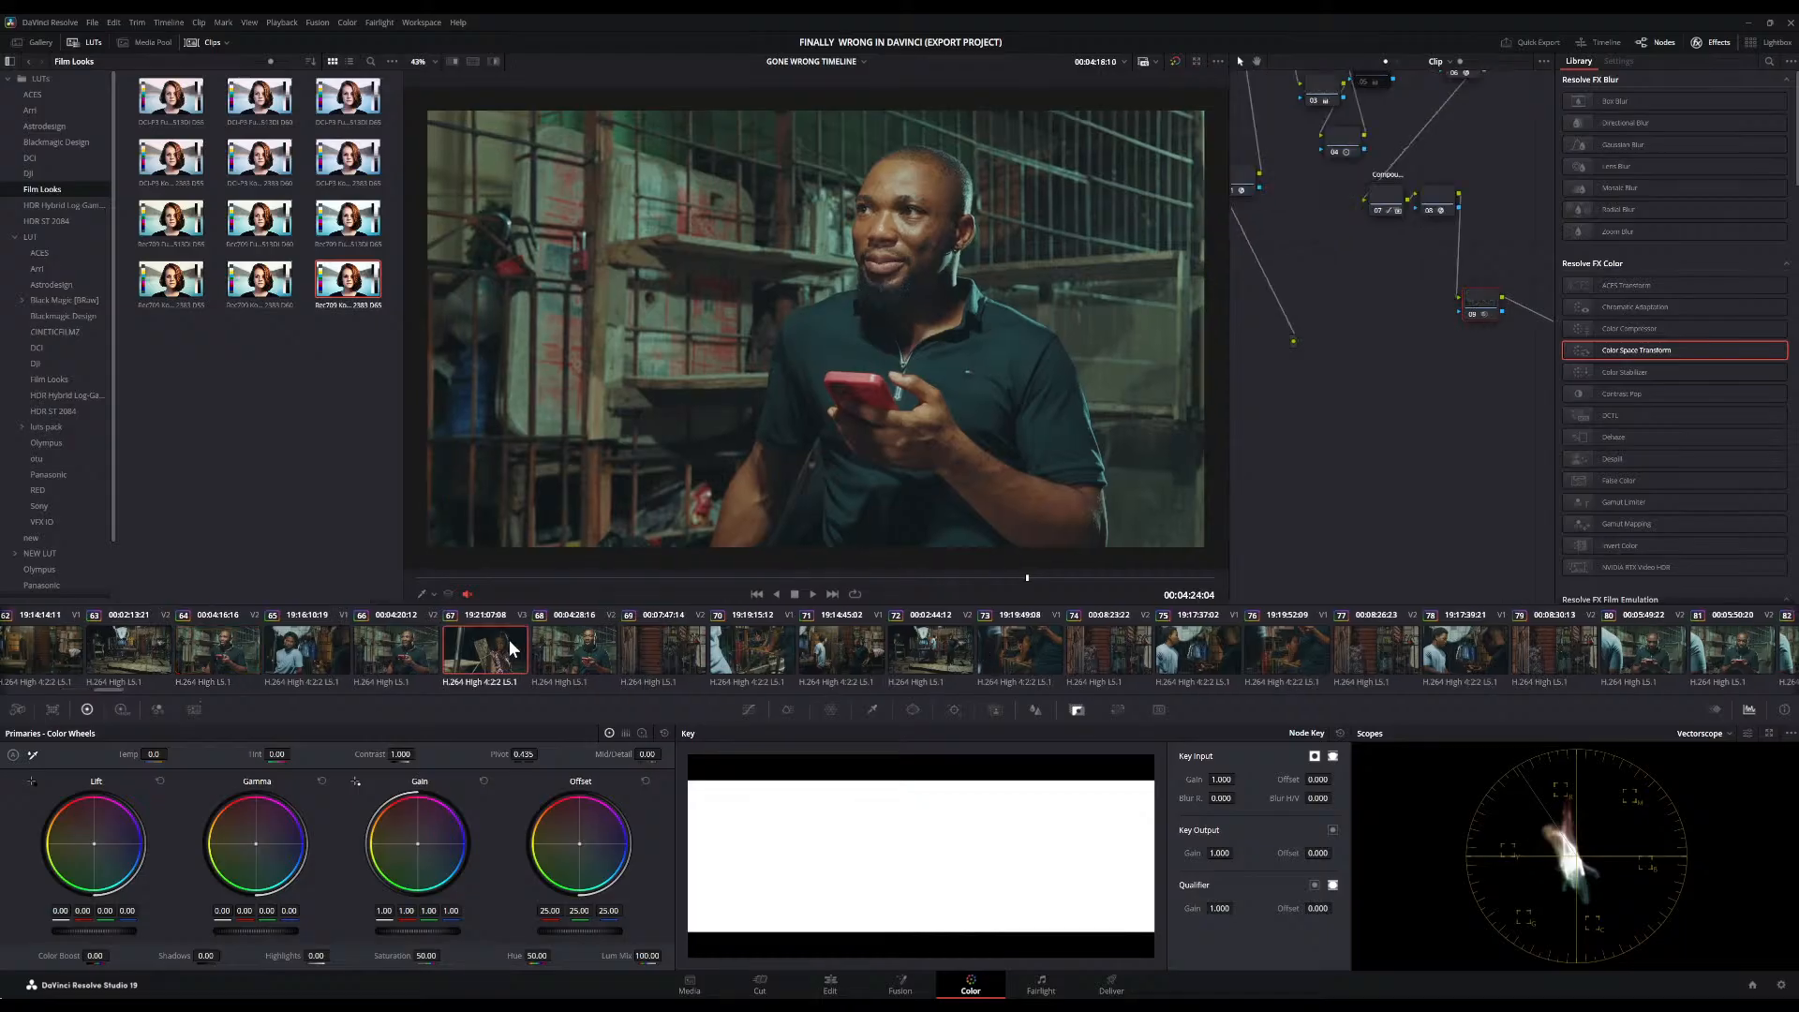
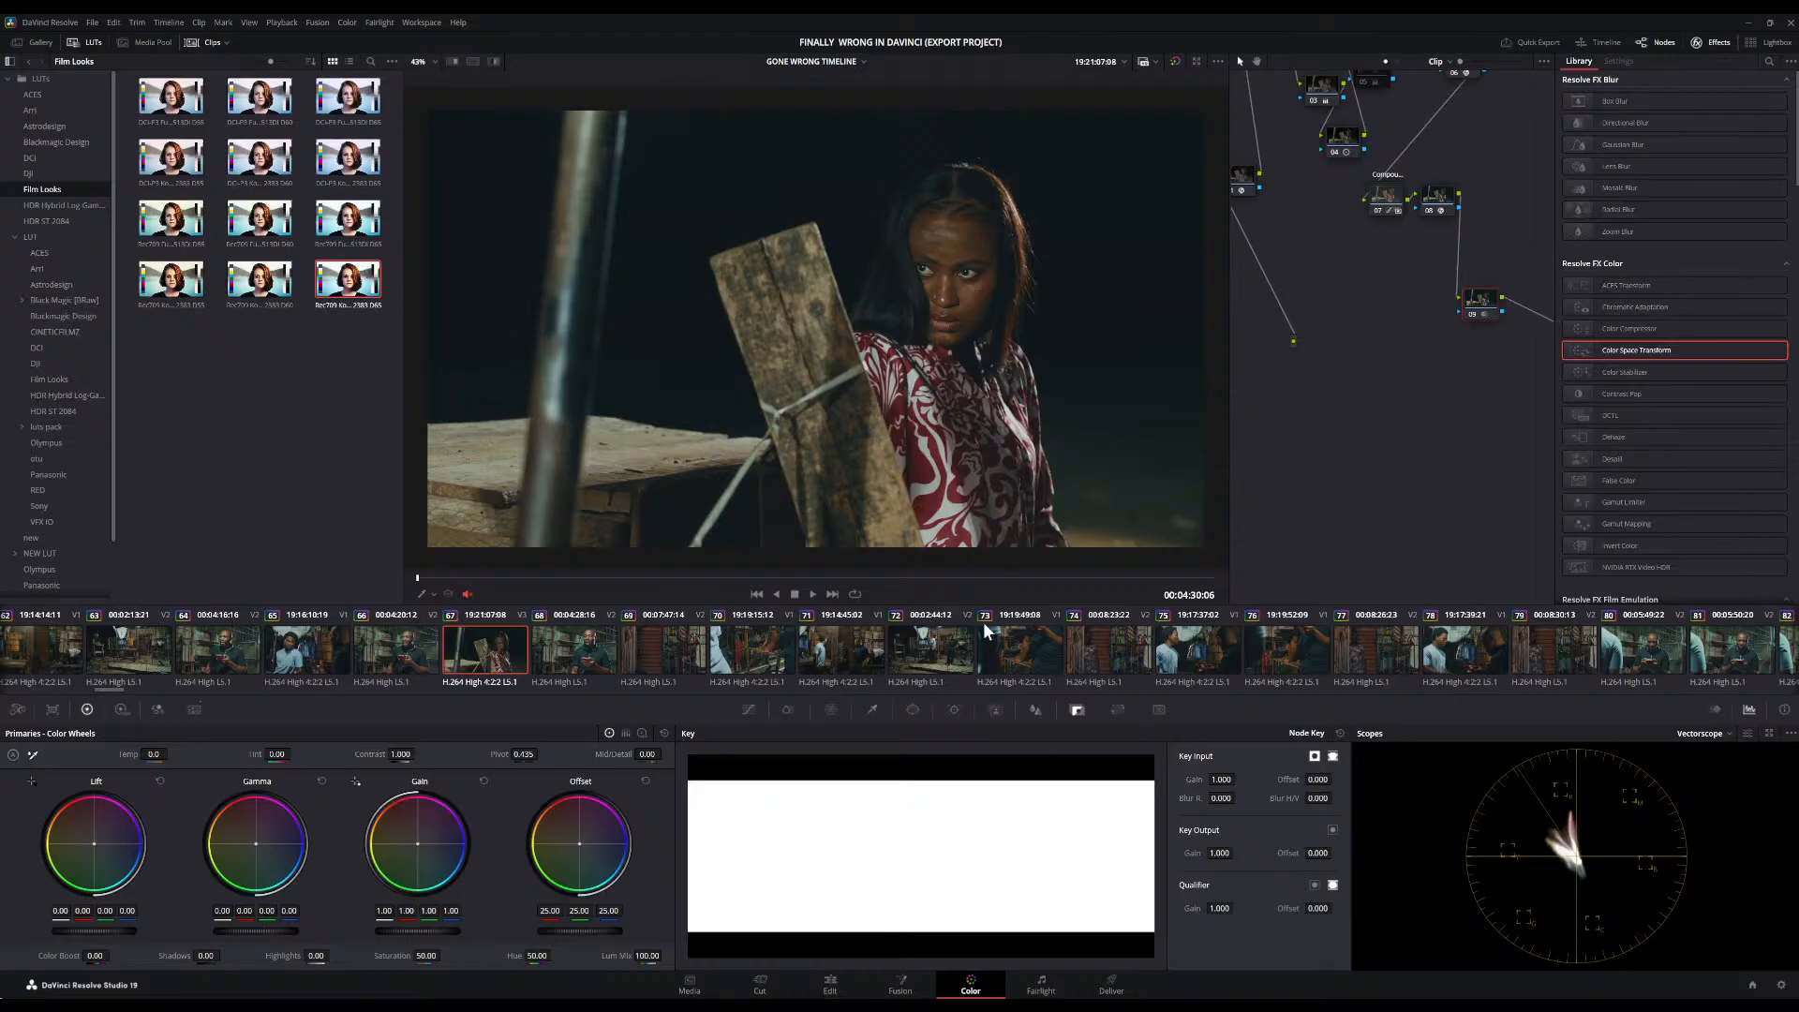
pyautogui.scroll(-5, 1020, 689)
pyautogui.click(1308, 650)
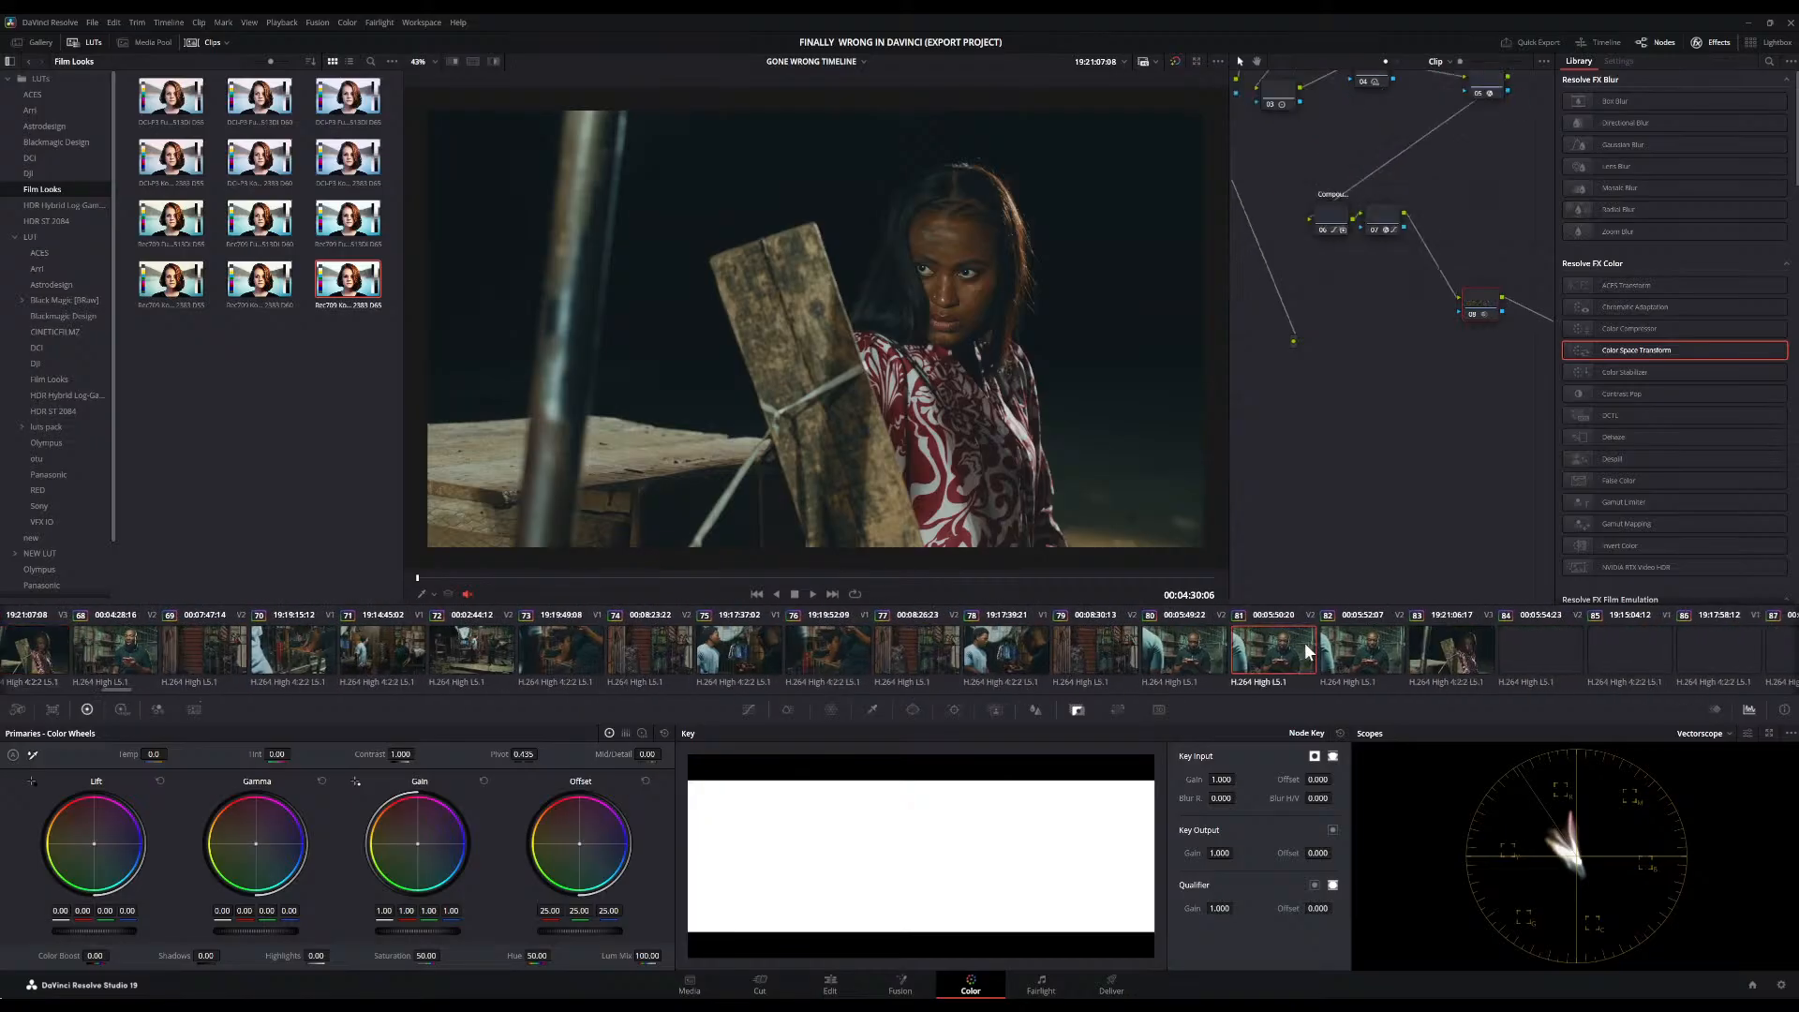
pyautogui.scroll(-9, 1309, 650)
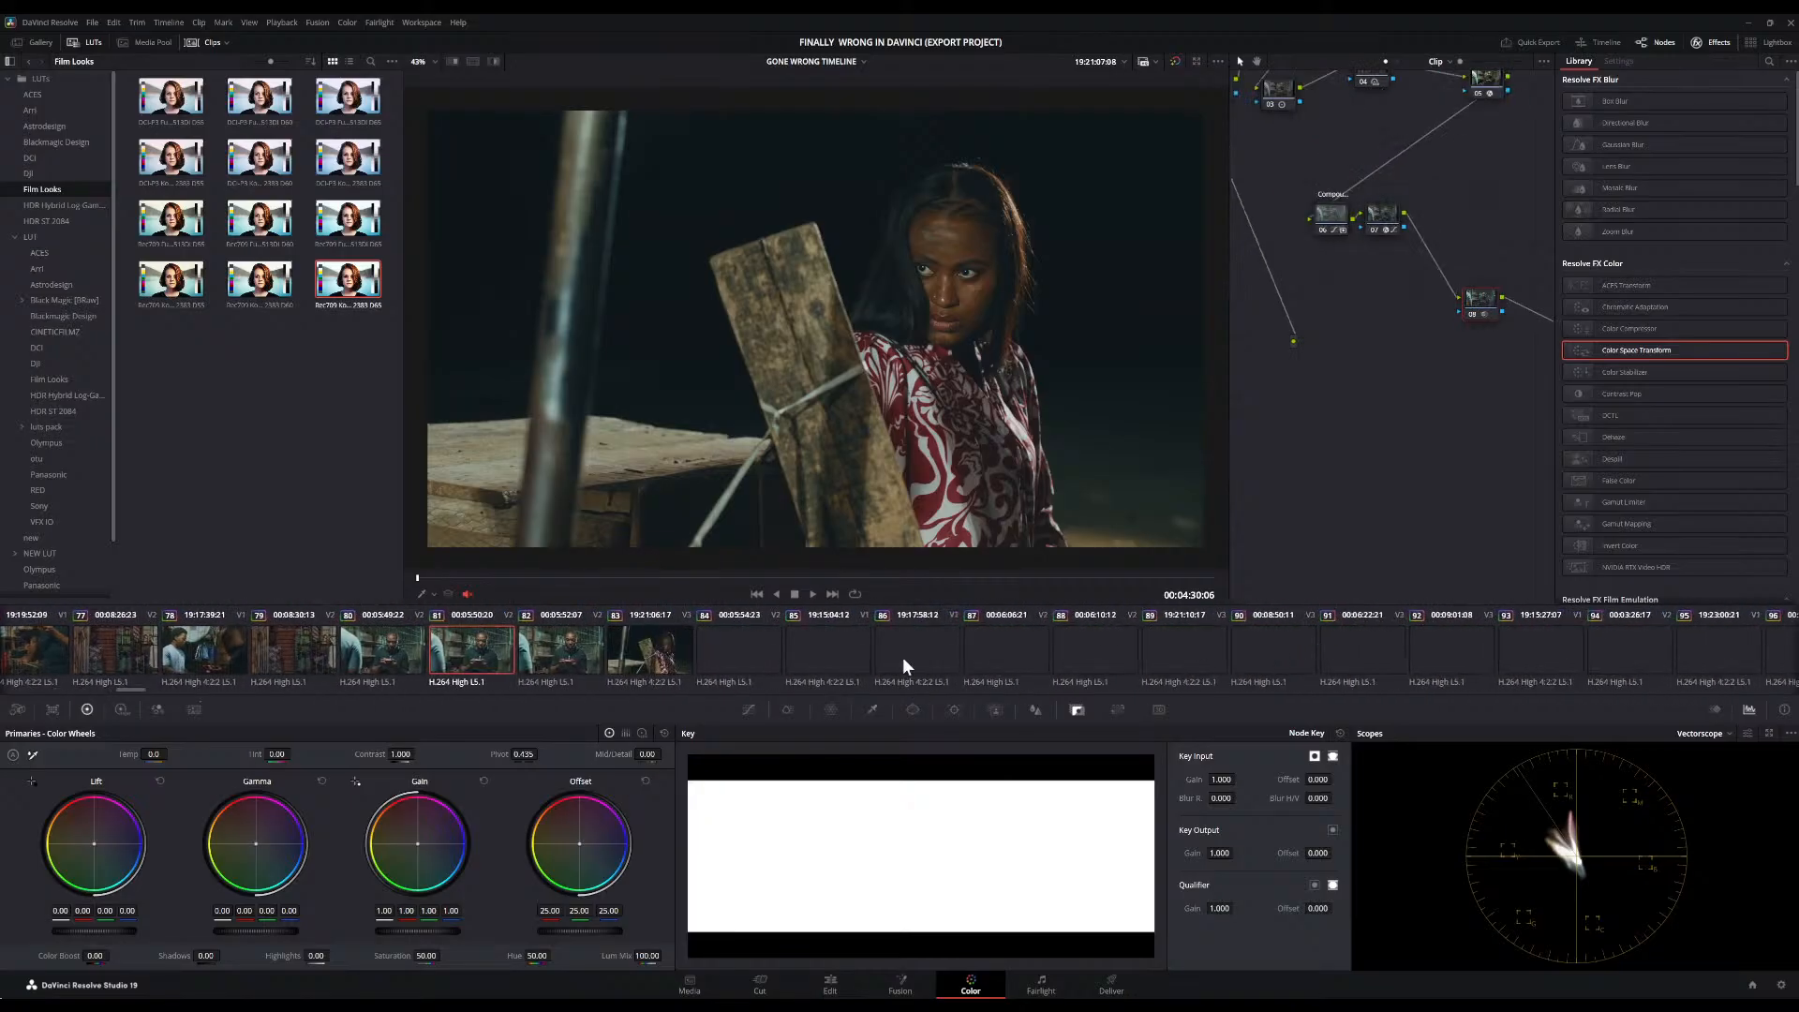
# Open clip 75, the man in the light blue T-shirt facing the man with the red phone, and browse the thumbnails onward to clip 100
pyautogui.scroll(5, 533, 667)
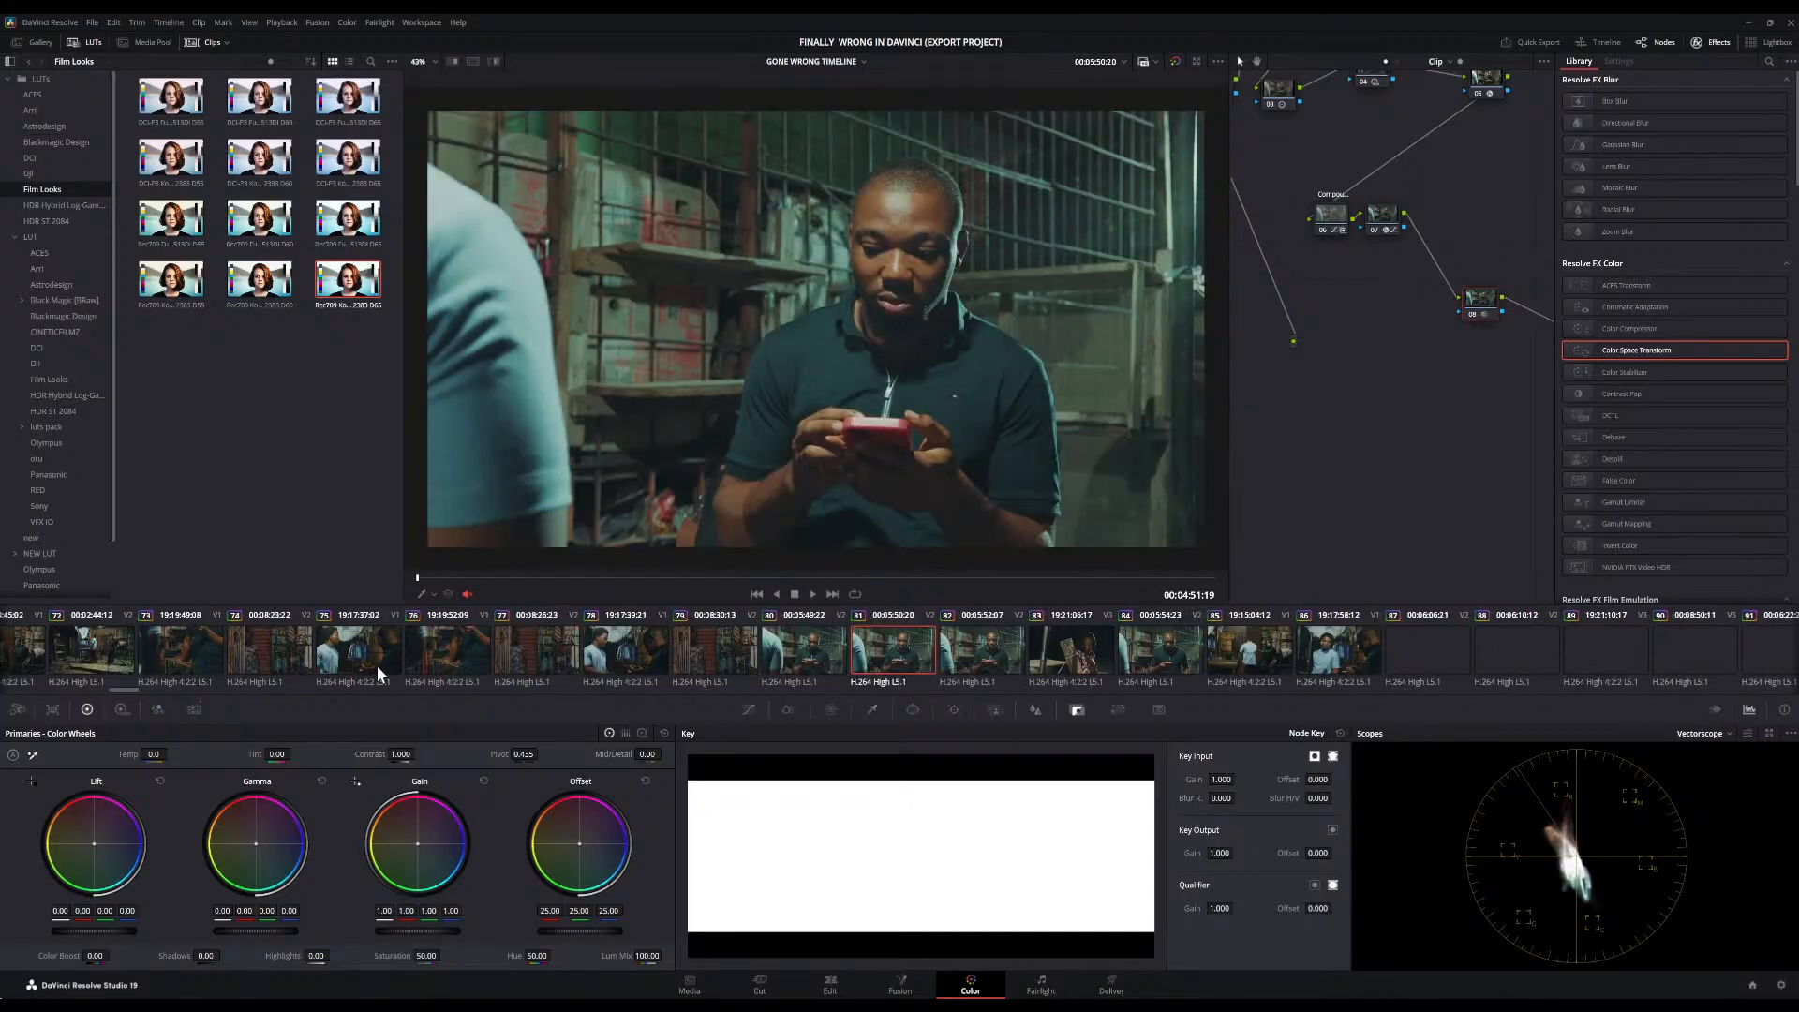
pyautogui.click(358, 656)
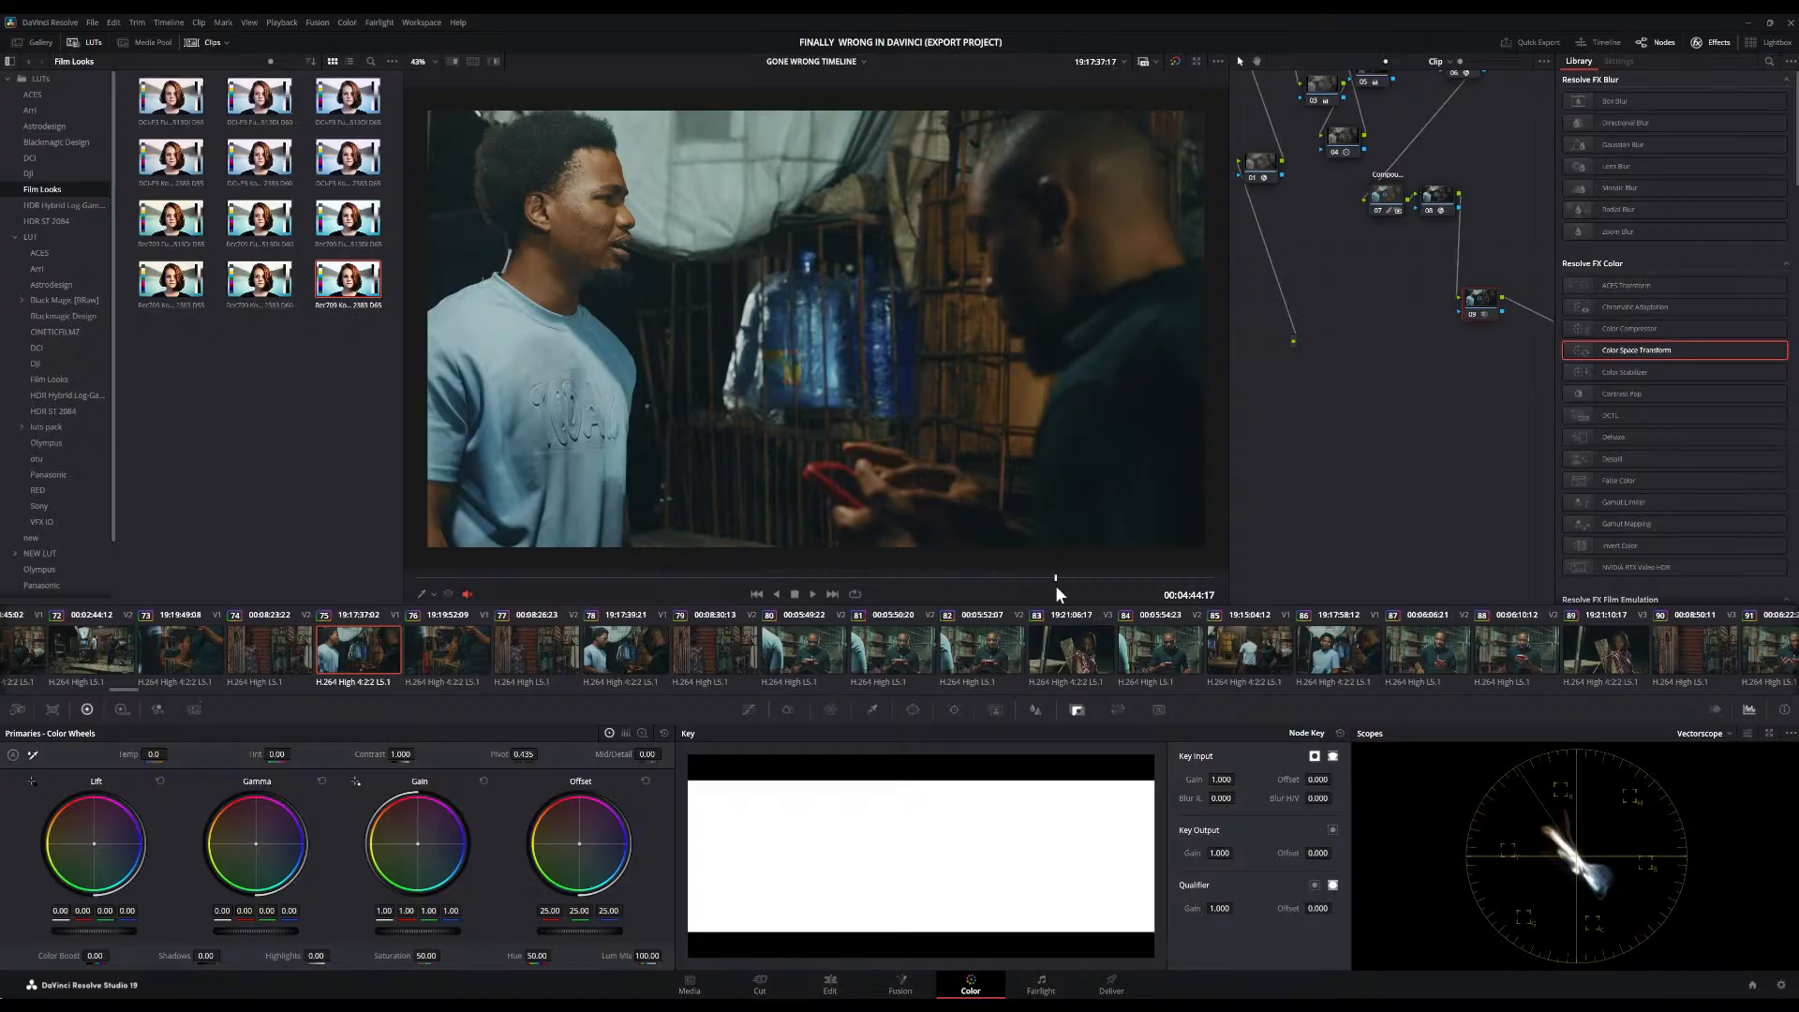
pyautogui.scroll(-10, 1344, 646)
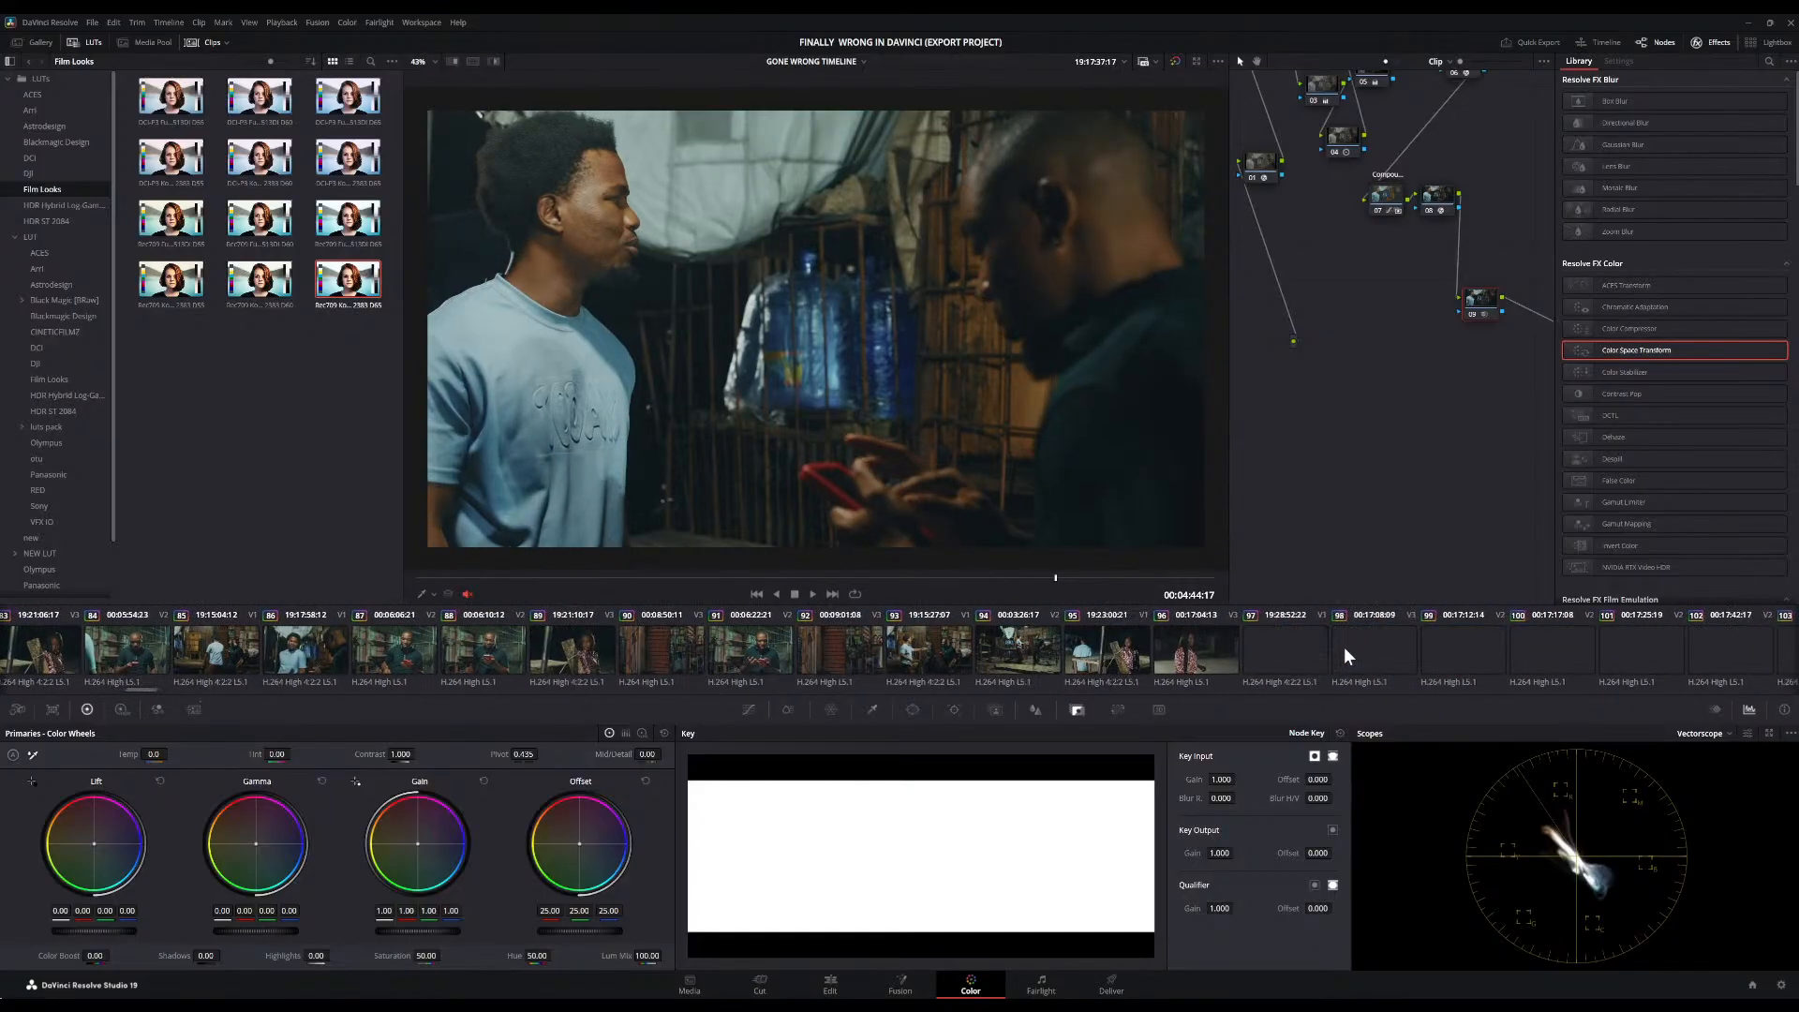
pyautogui.scroll(-1, 1135, 646)
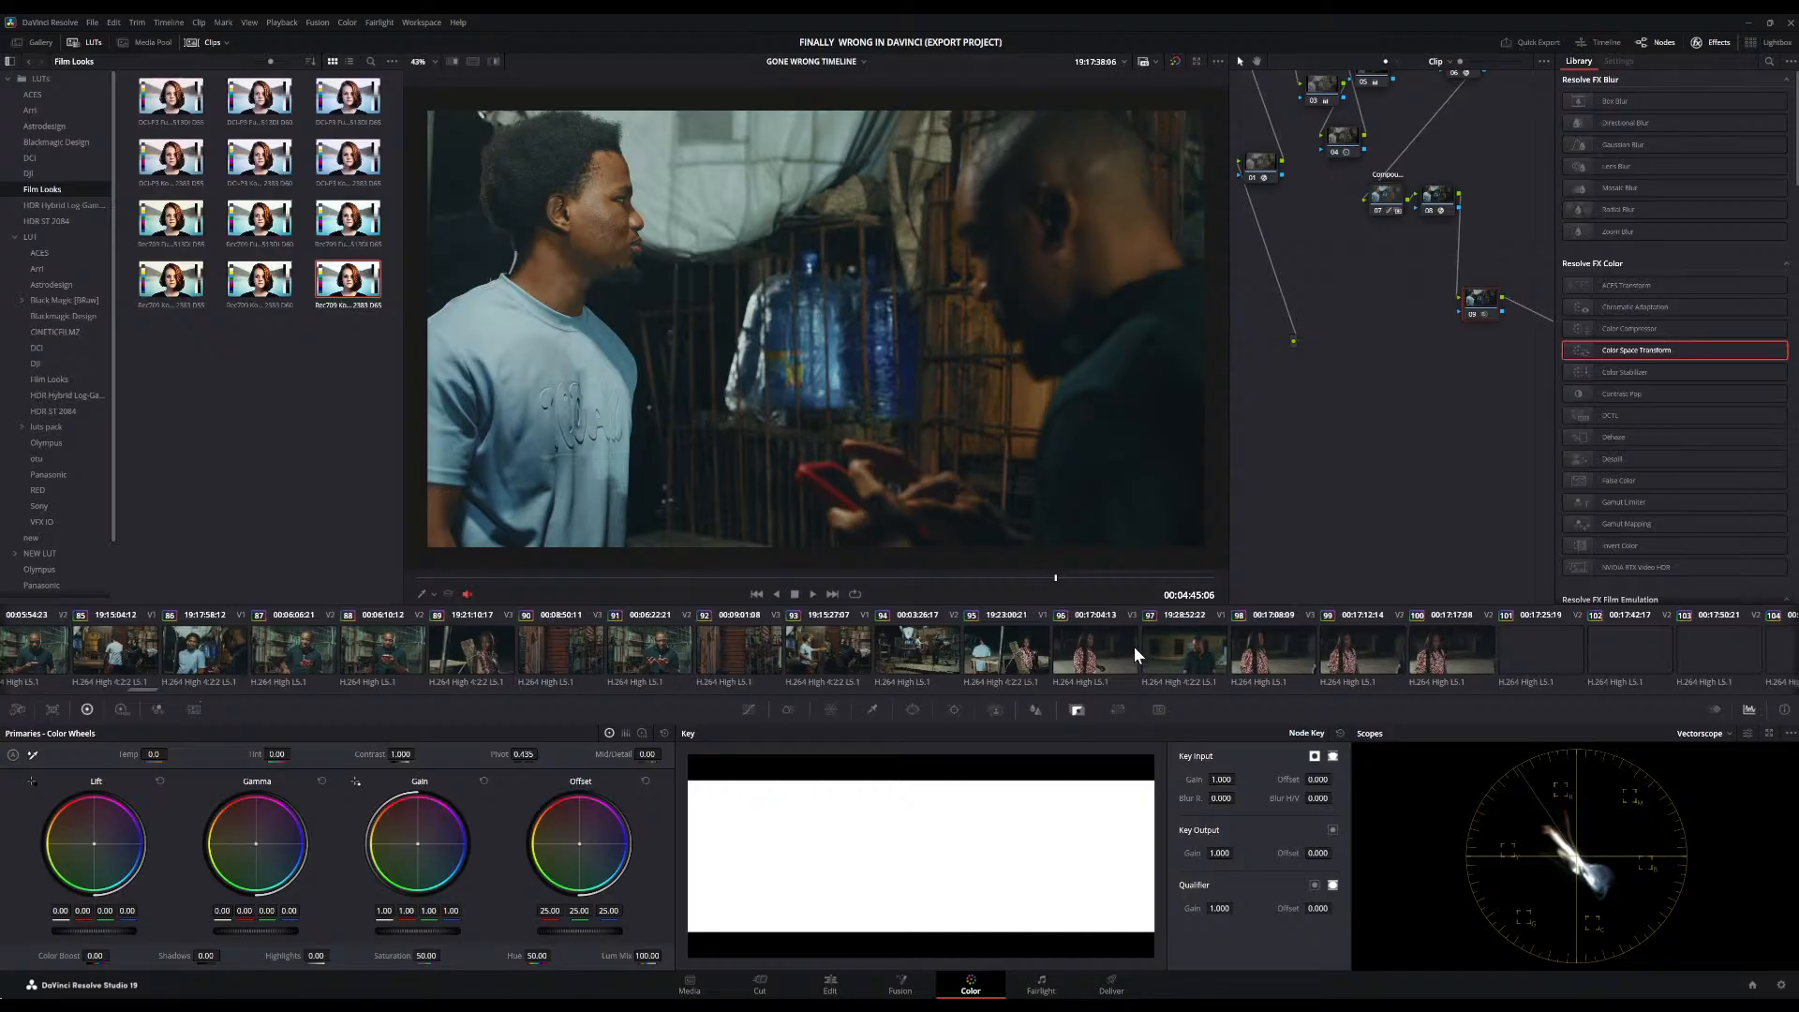
pyautogui.scroll(-5, 1134, 646)
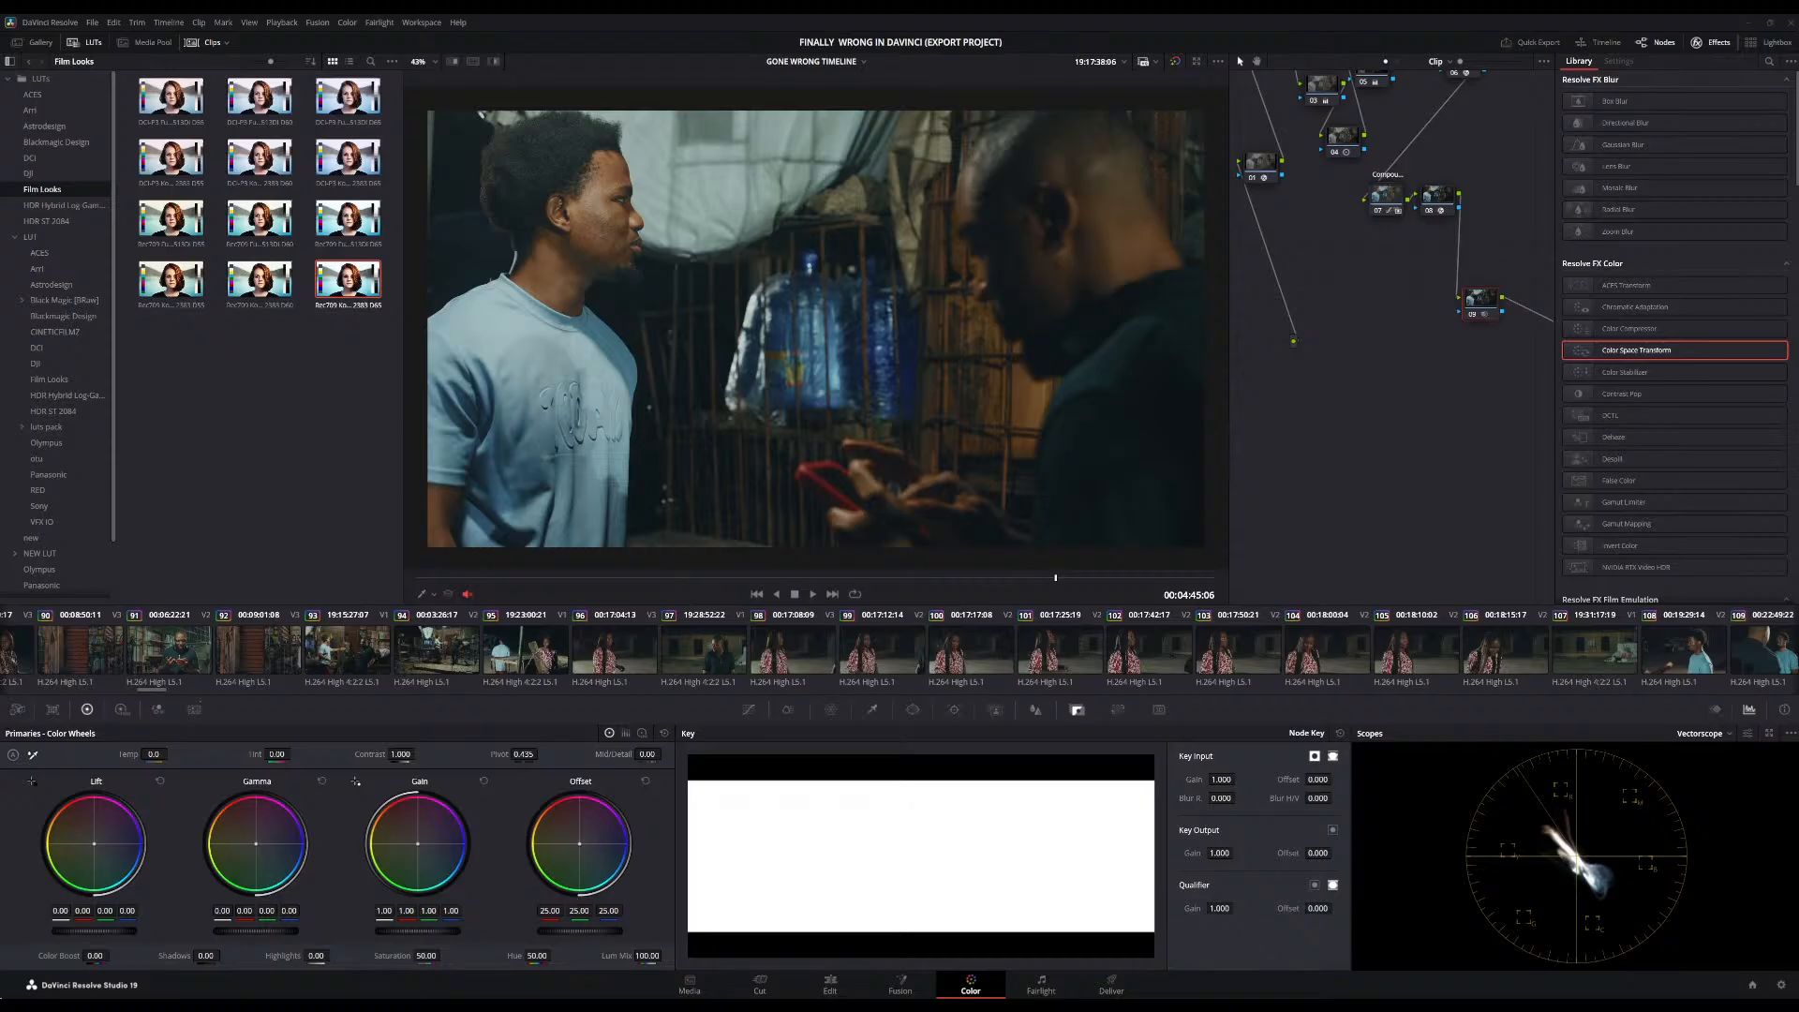
# Browse forward through the night and interior scenes and open clip 158, the woman in the red-and-white patterned blouse
pyautogui.scroll(-7, 1006, 645)
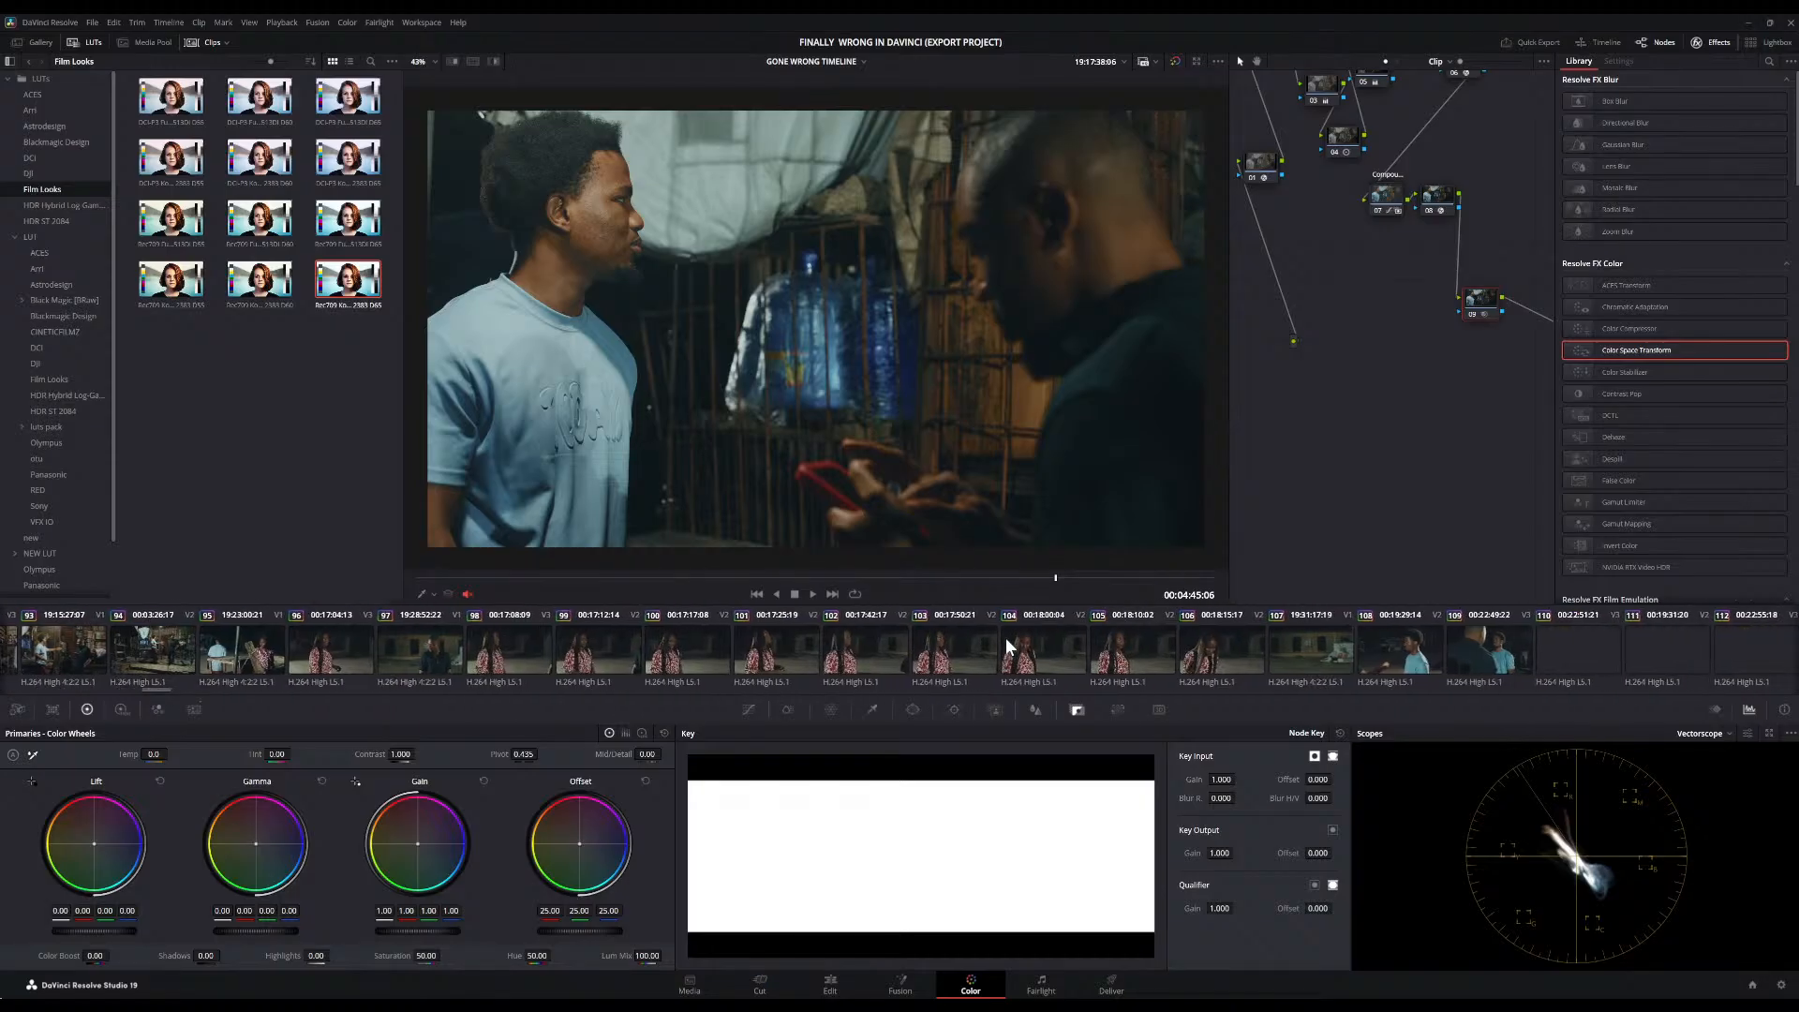
pyautogui.scroll(-3, 1007, 645)
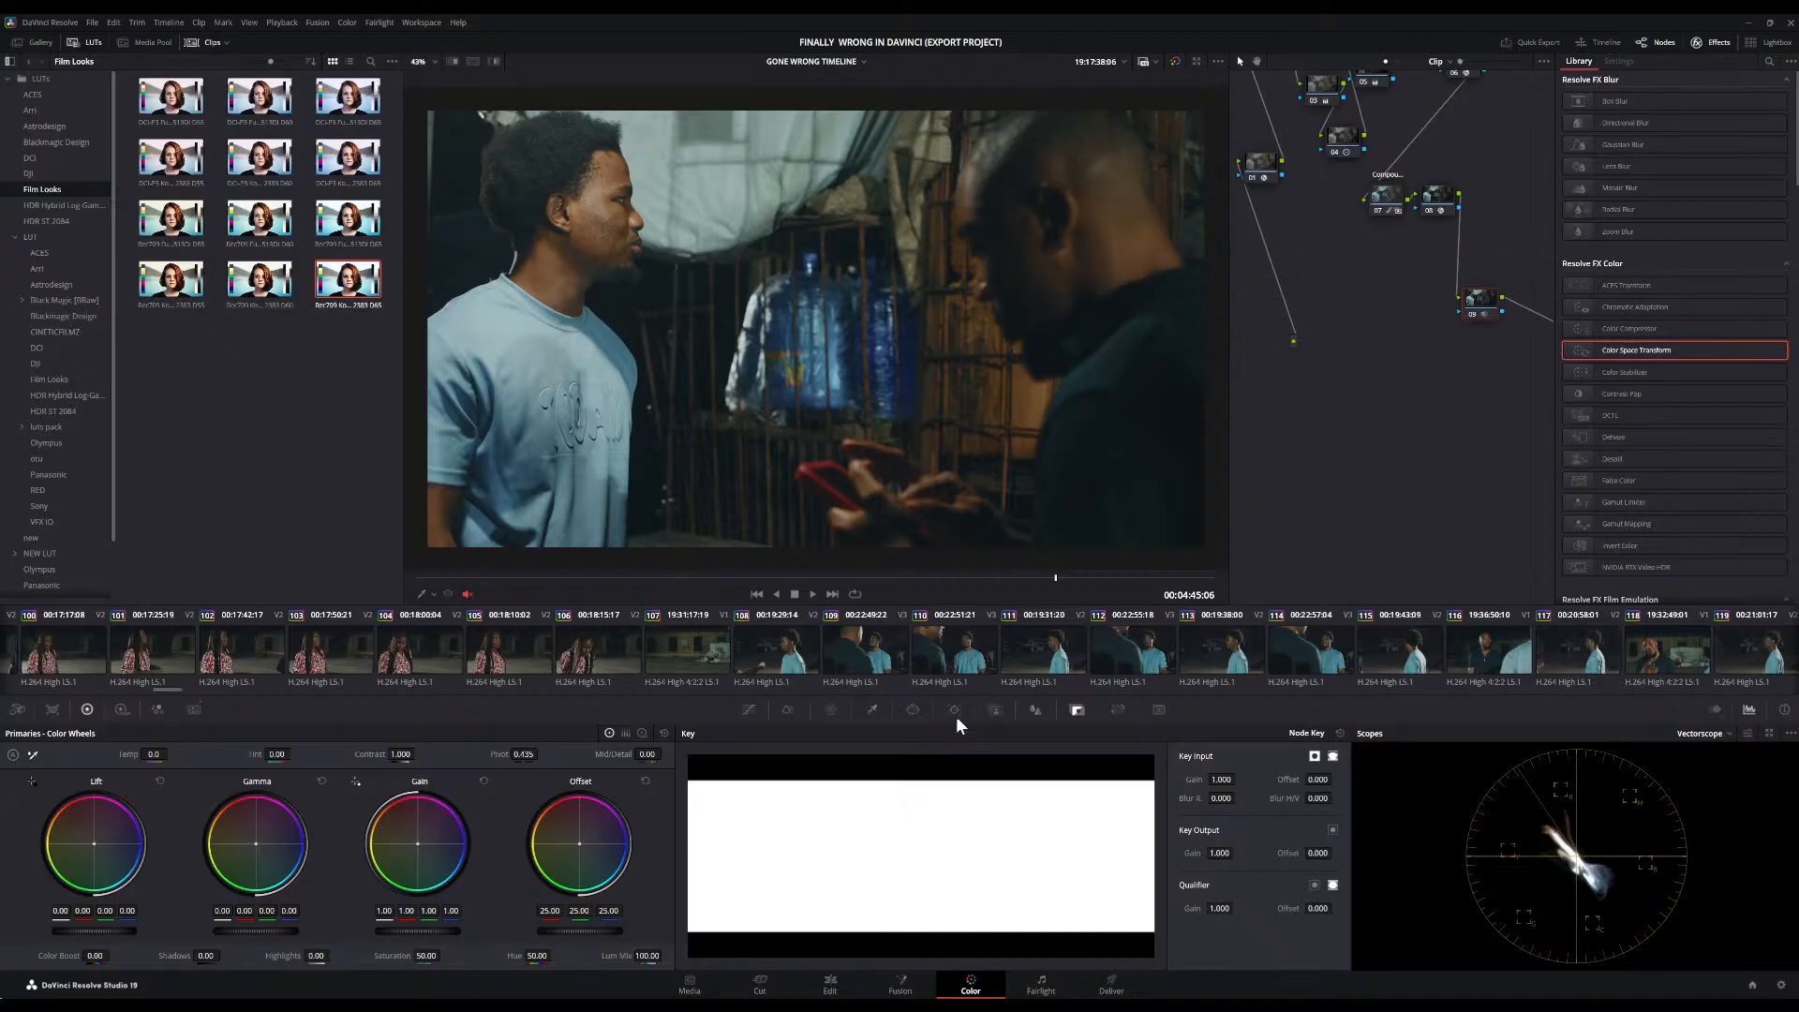
pyautogui.scroll(-3, 1058, 674)
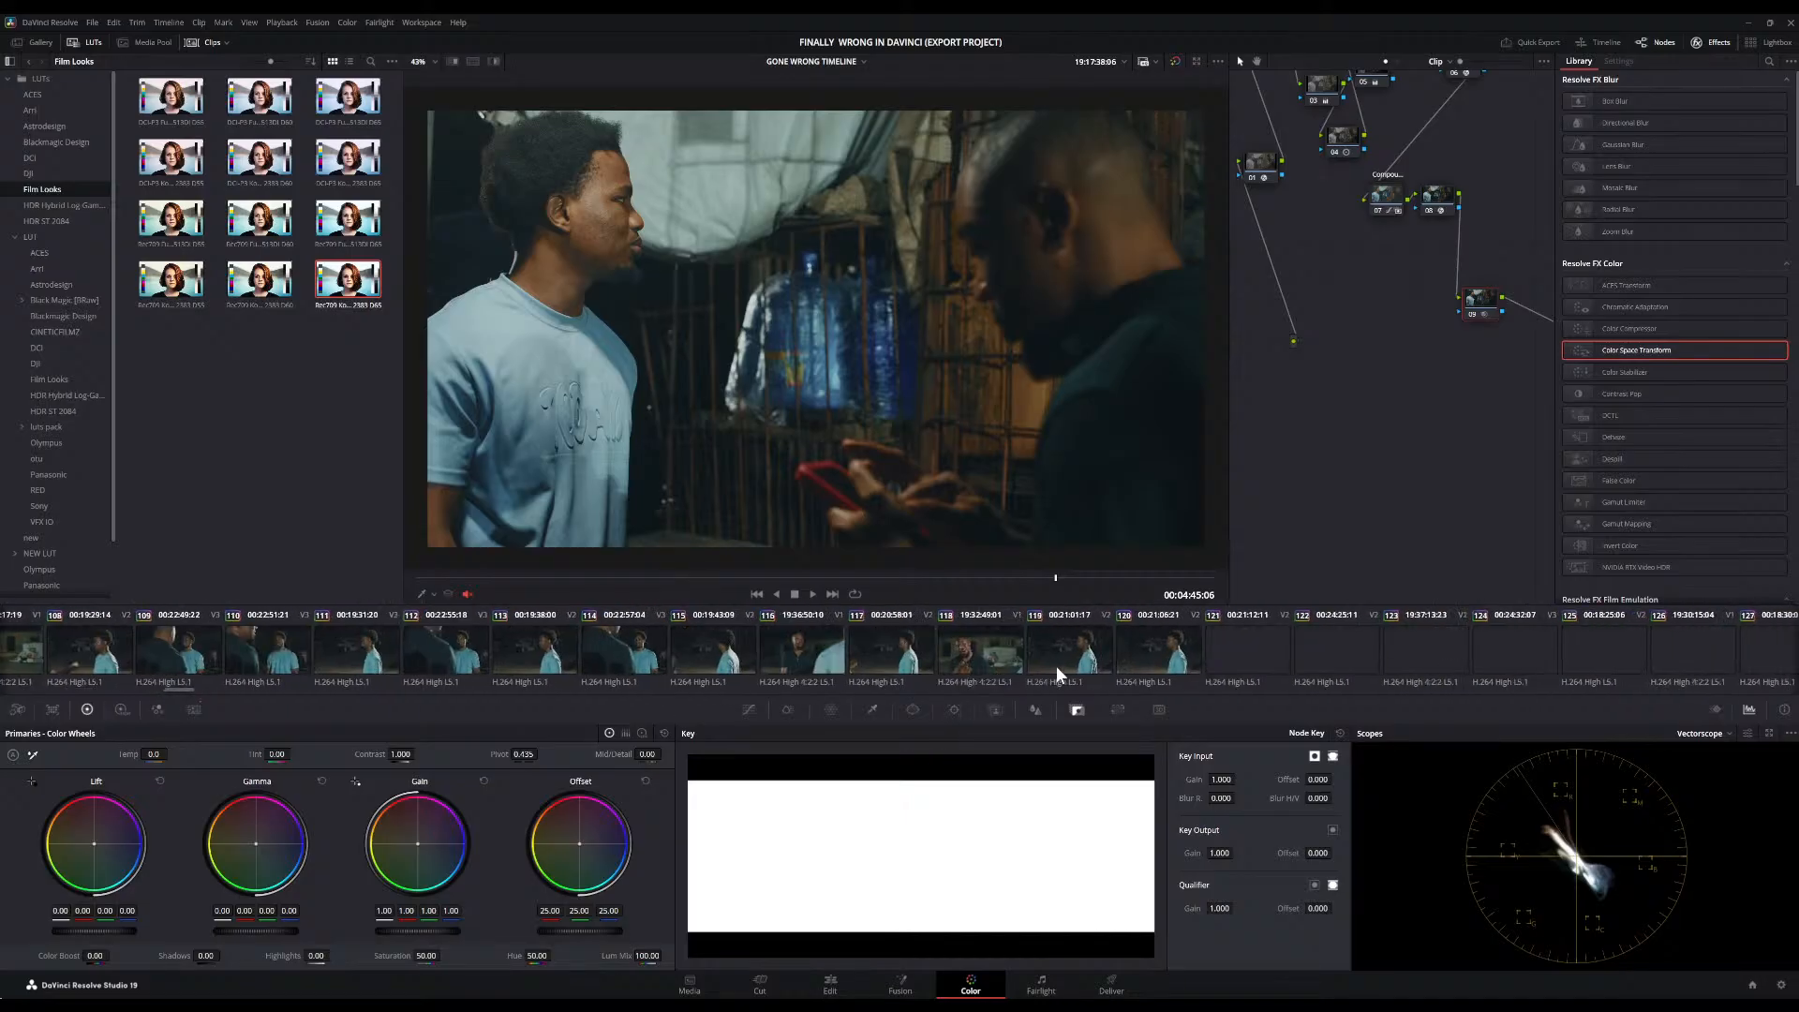
pyautogui.scroll(-5, 1057, 667)
pyautogui.scroll(-5, 1055, 666)
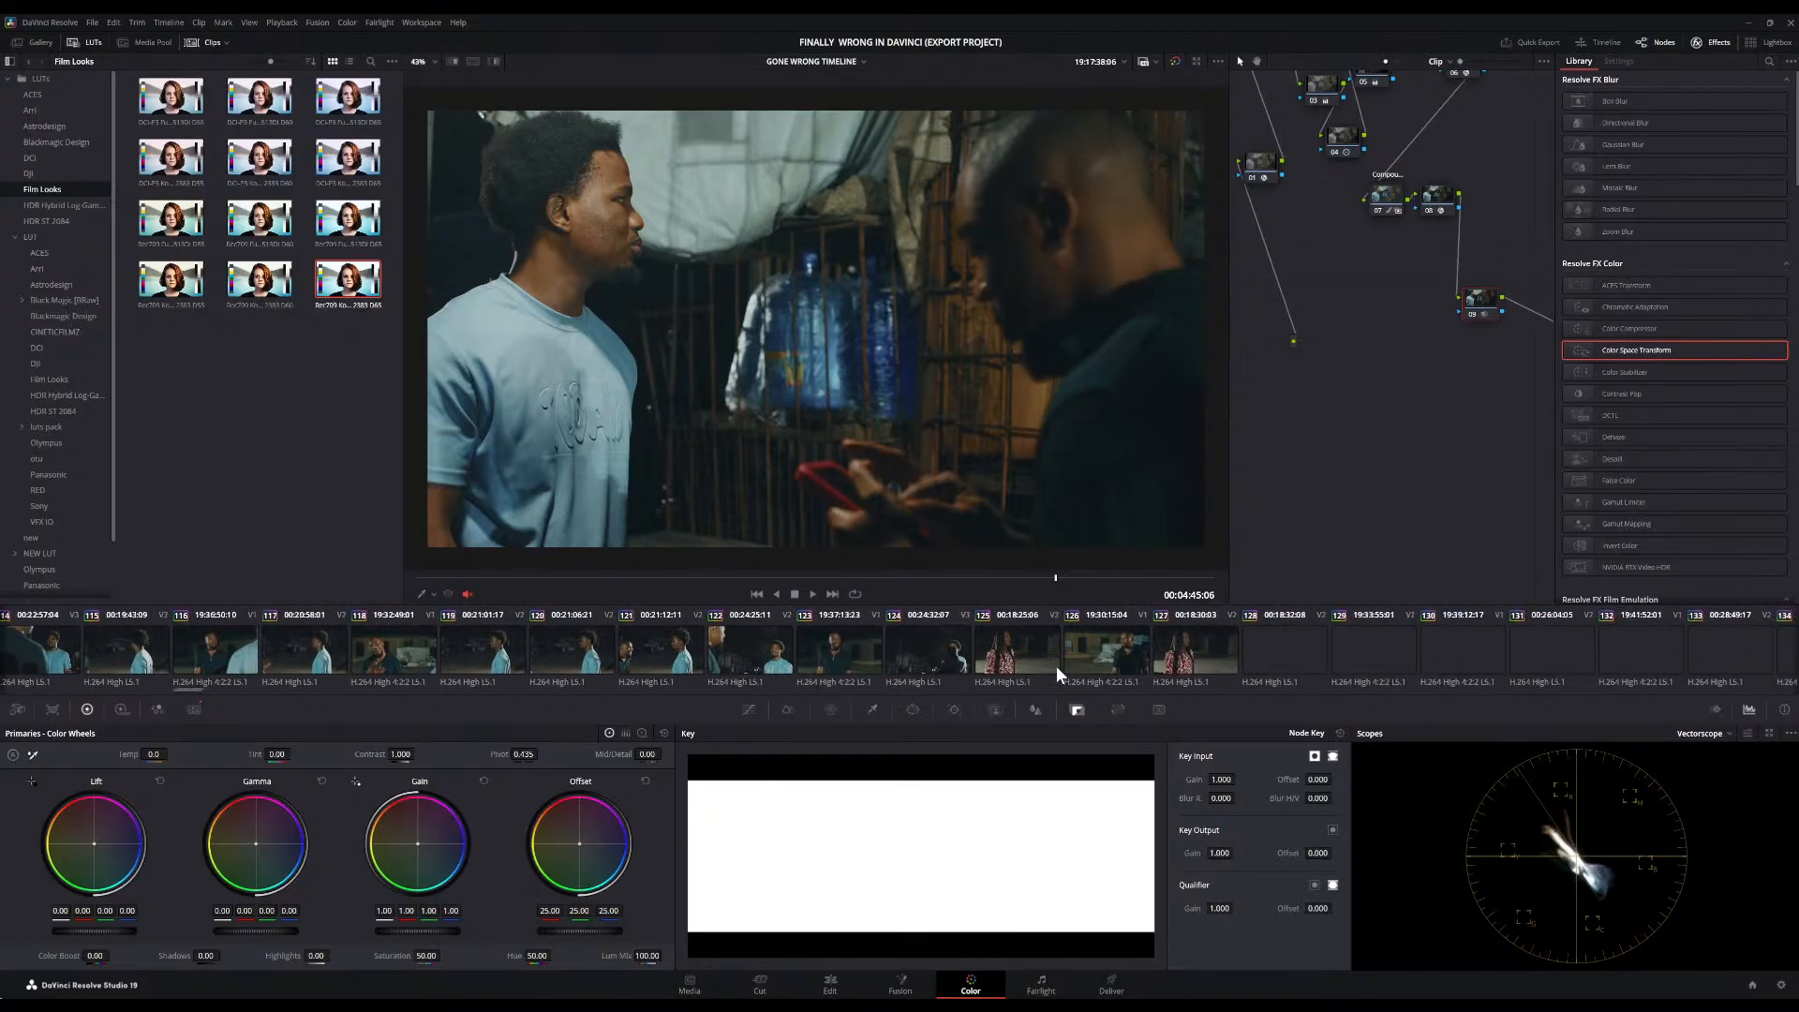
pyautogui.scroll(-3, 1055, 665)
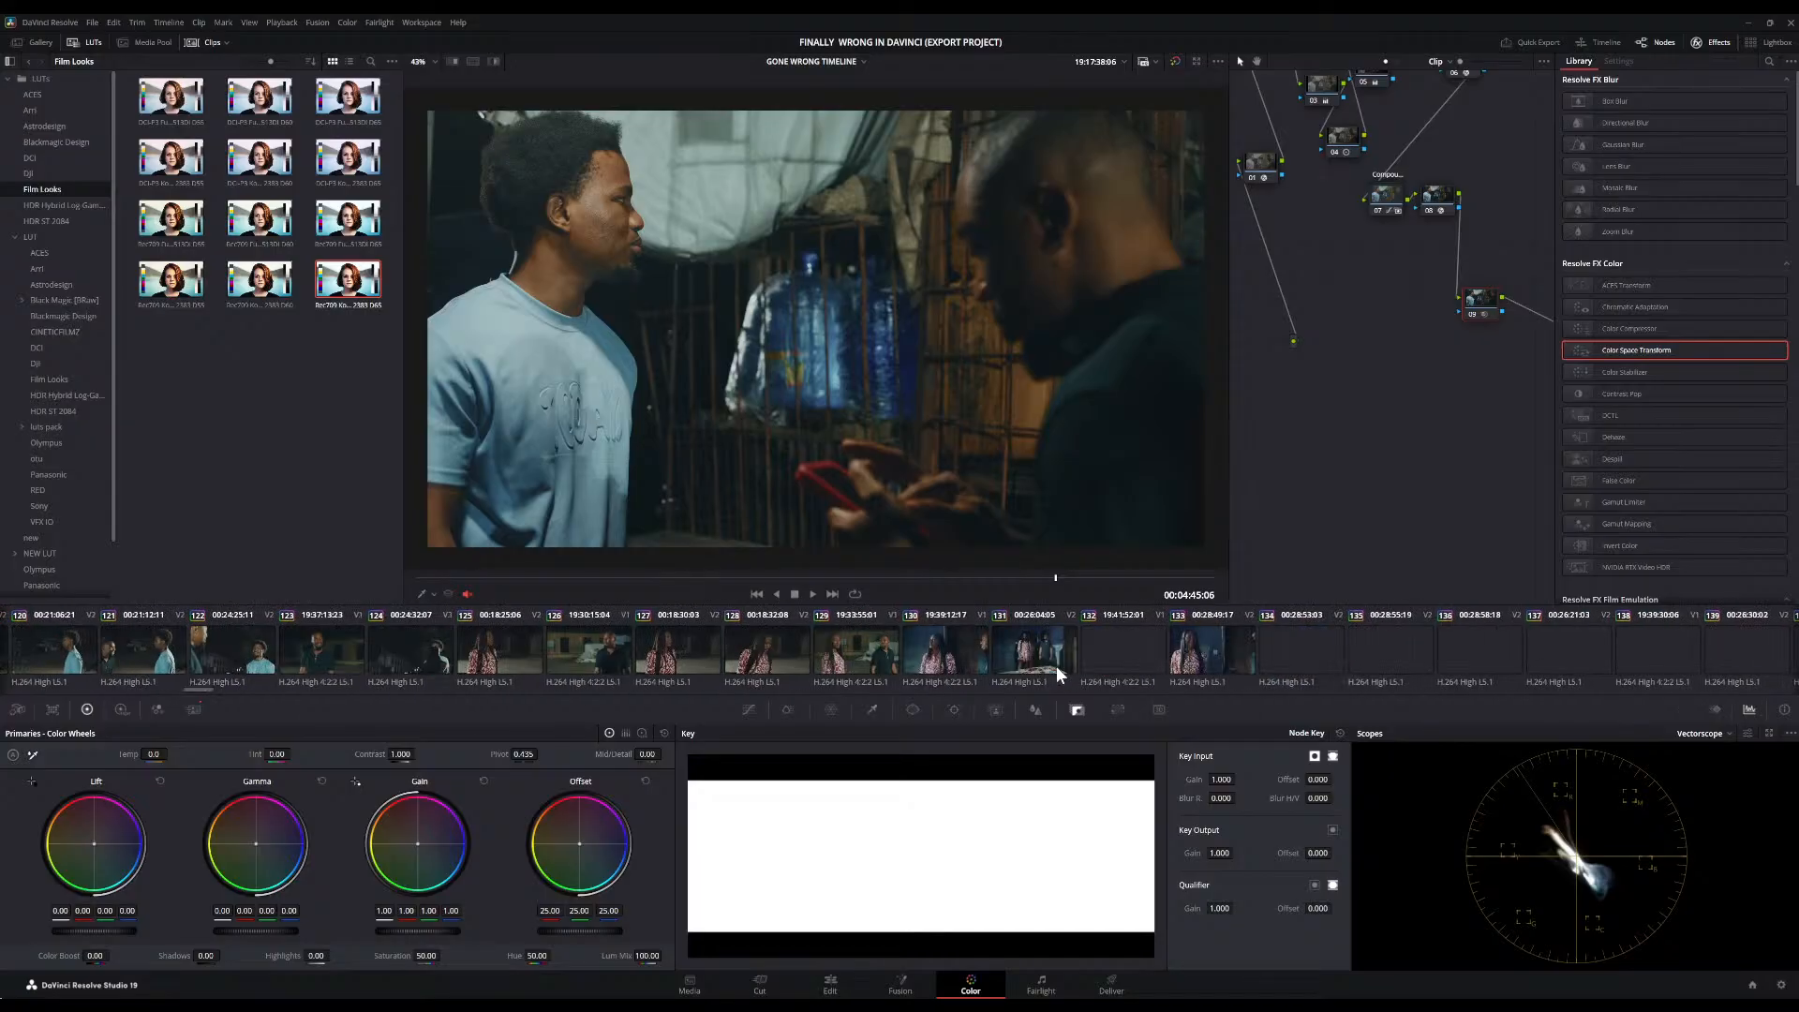
pyautogui.scroll(-7, 1055, 665)
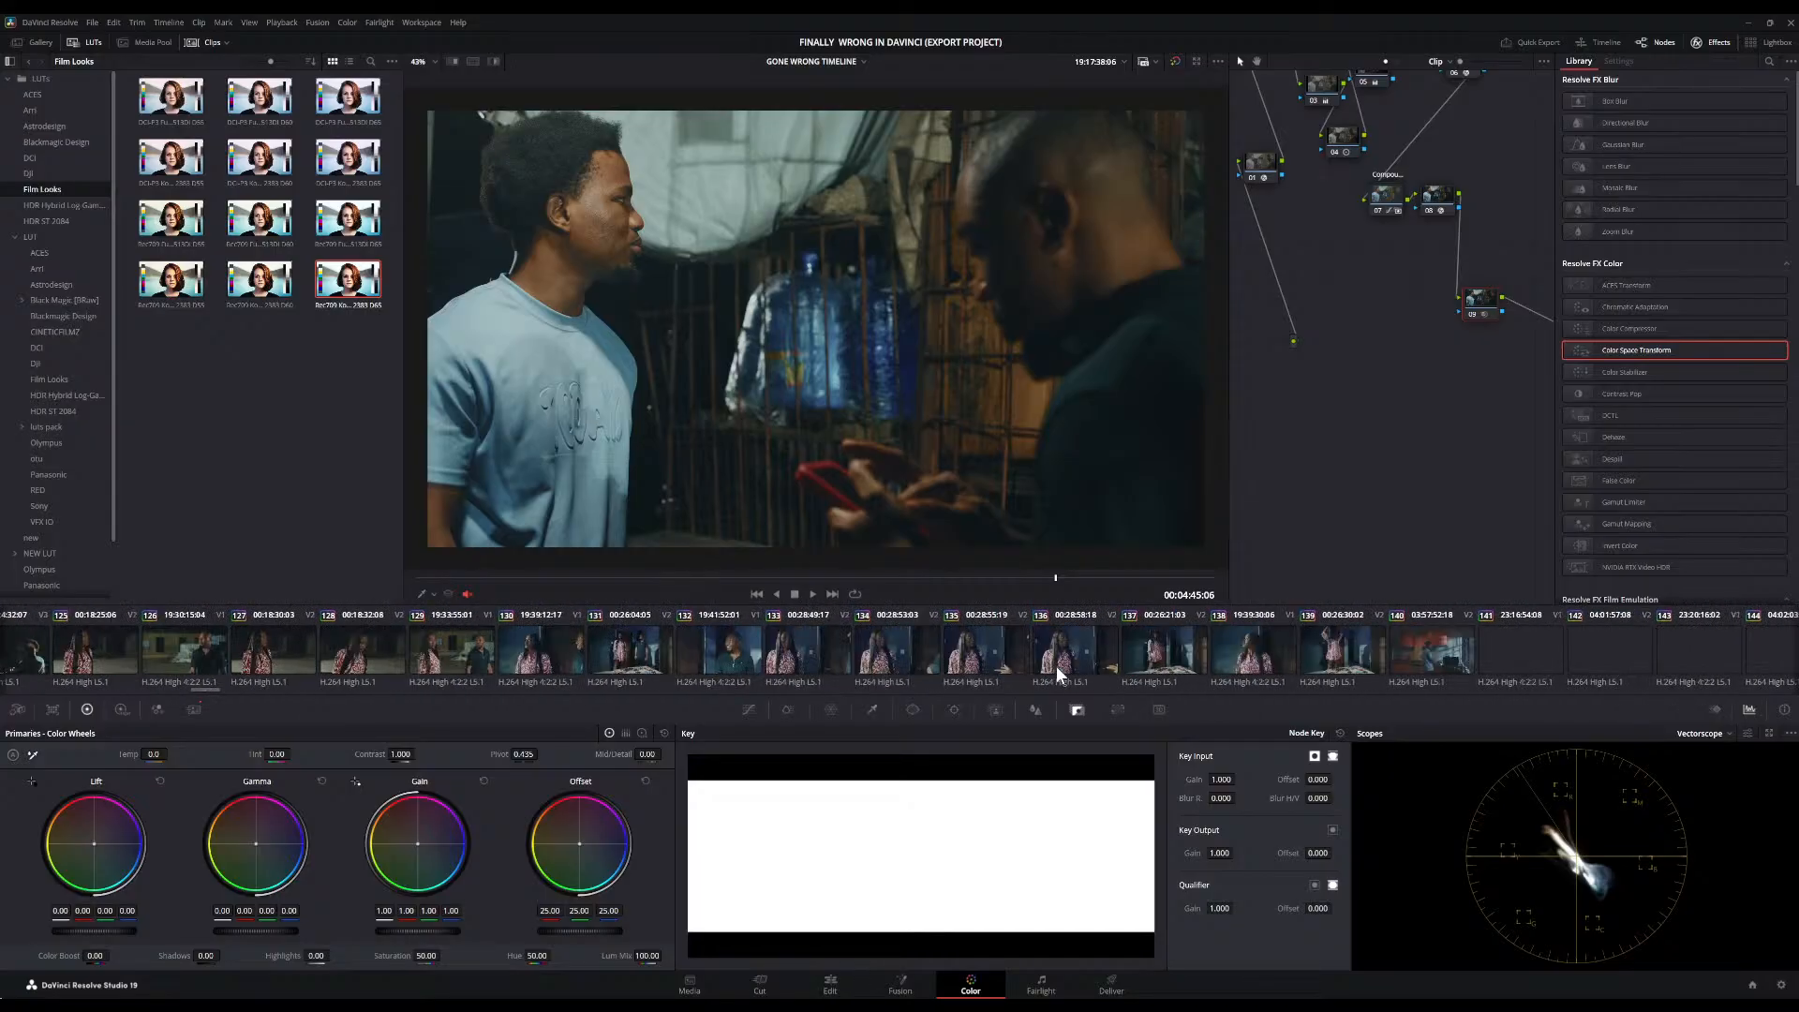
pyautogui.scroll(-4, 1056, 665)
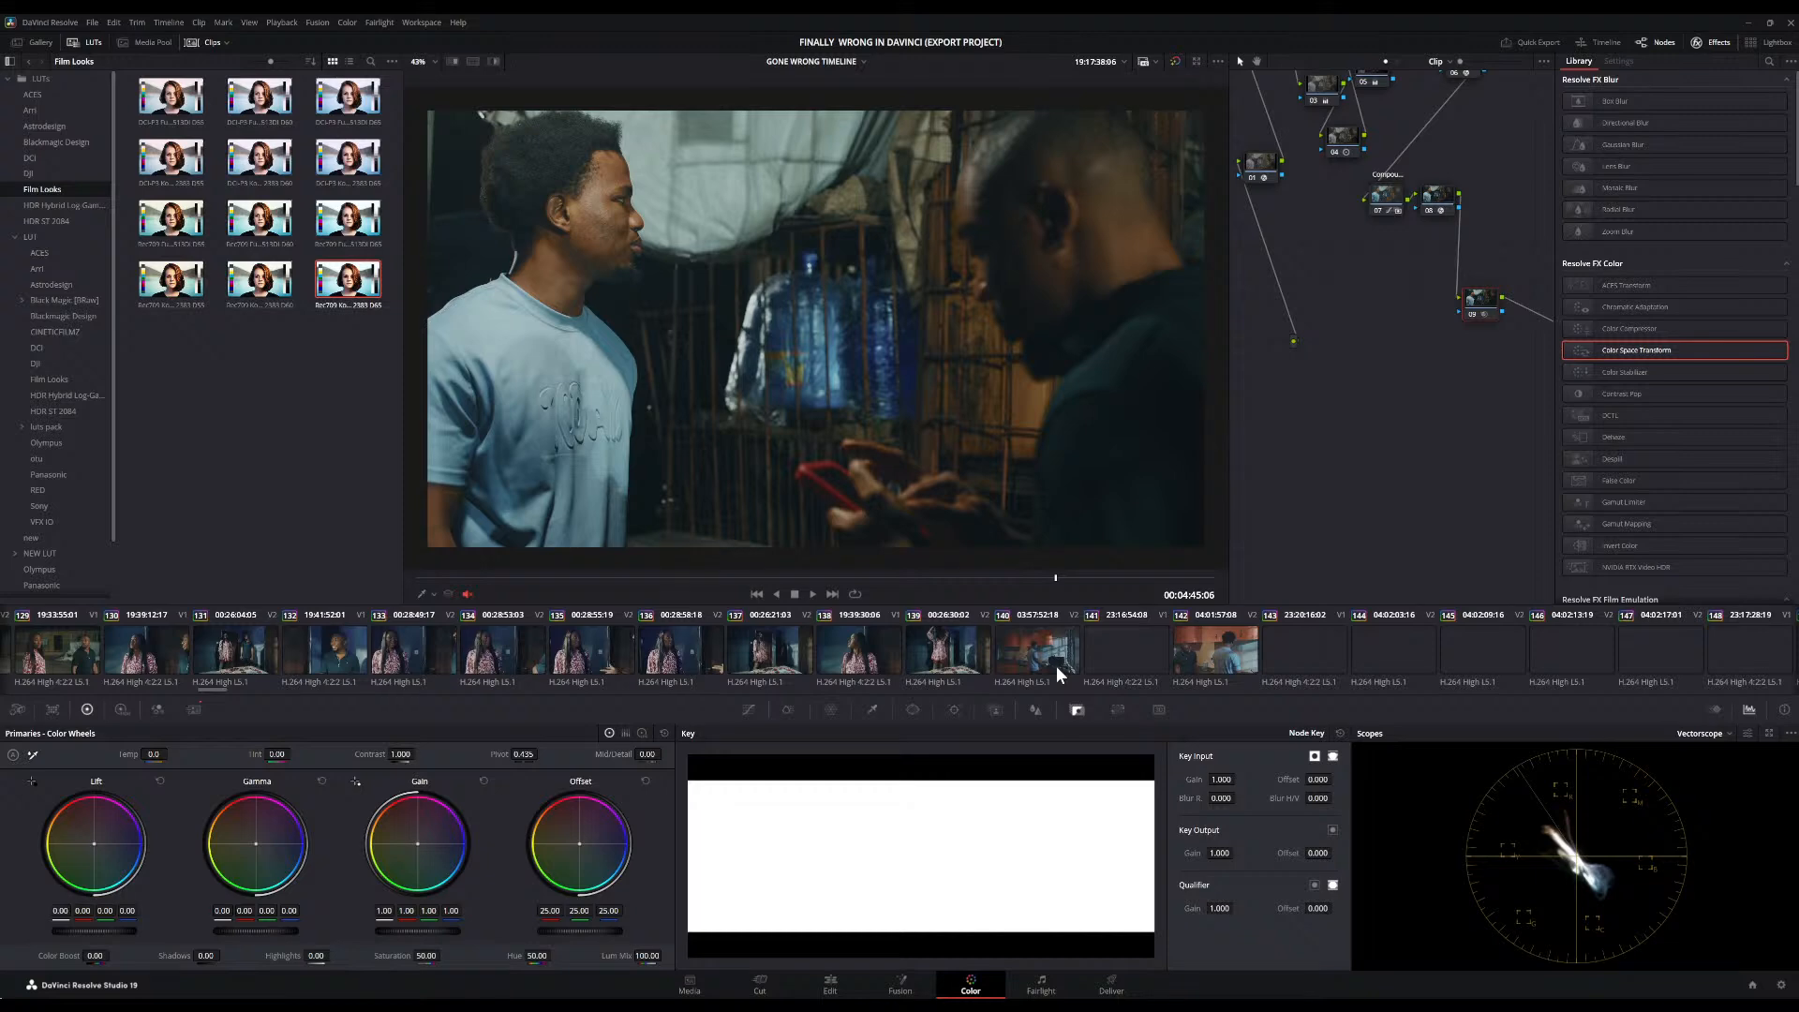
pyautogui.scroll(-6, 1055, 665)
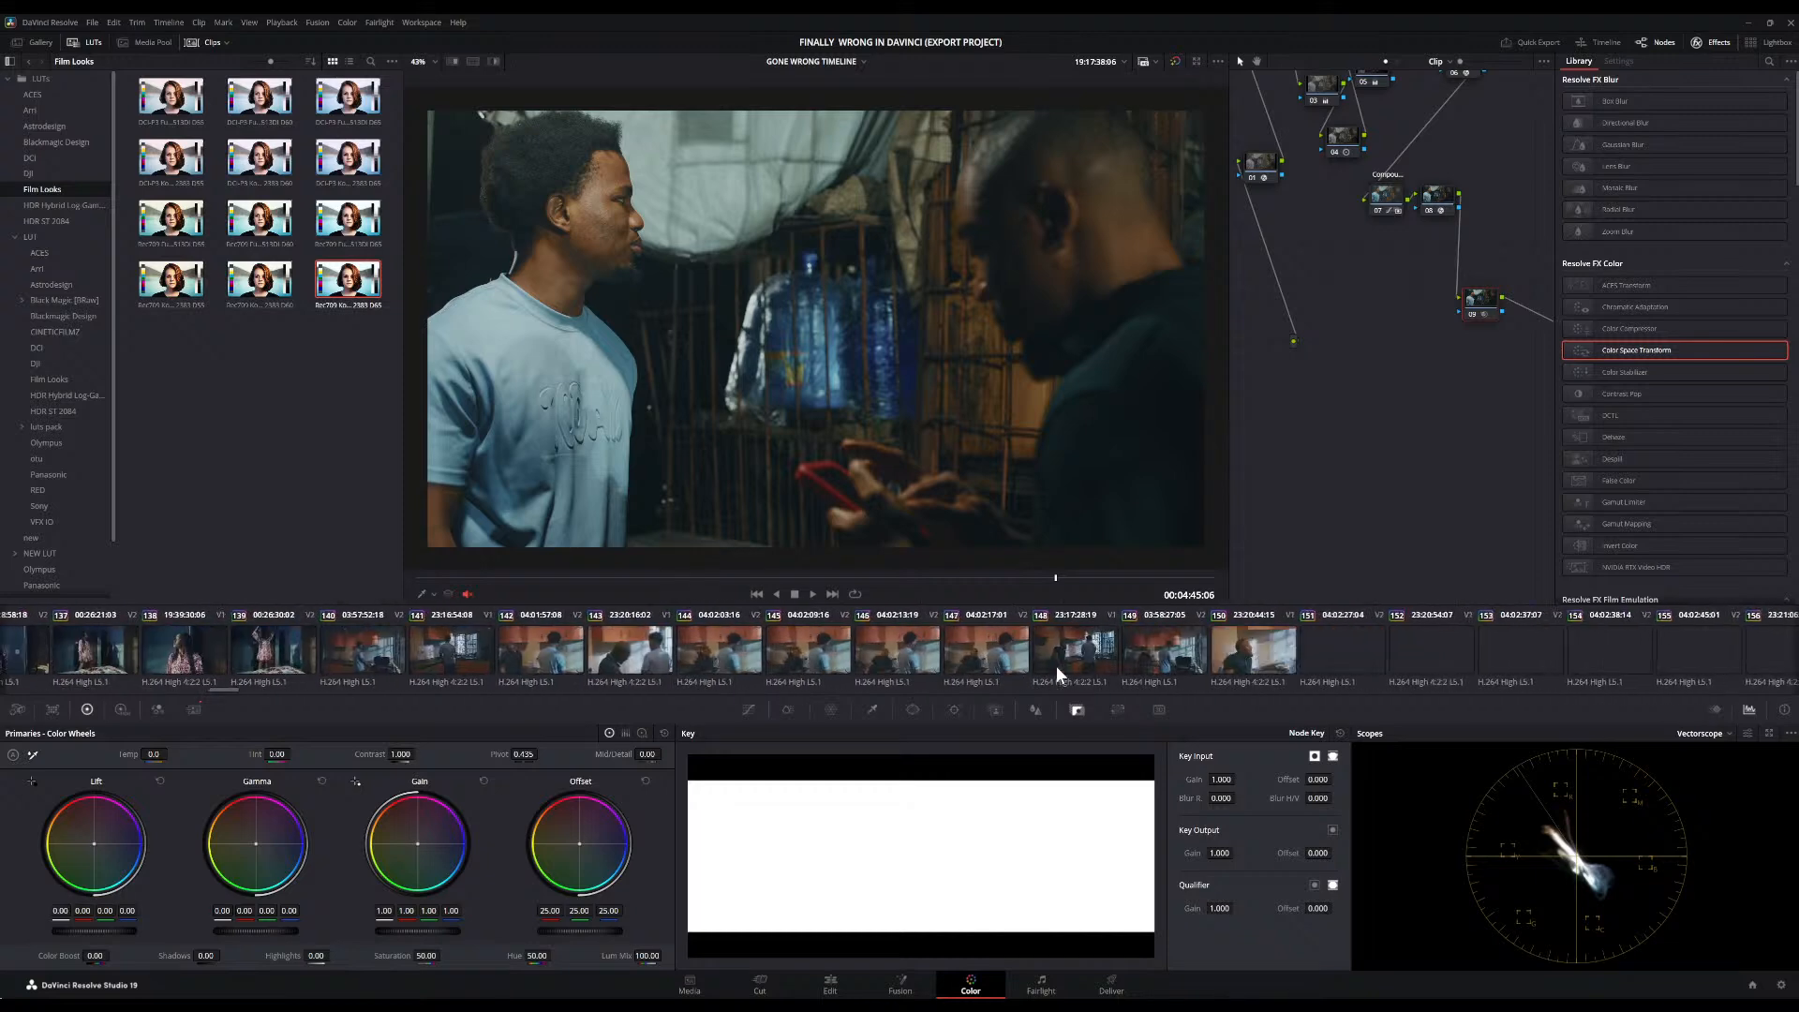
pyautogui.scroll(-4, 1056, 665)
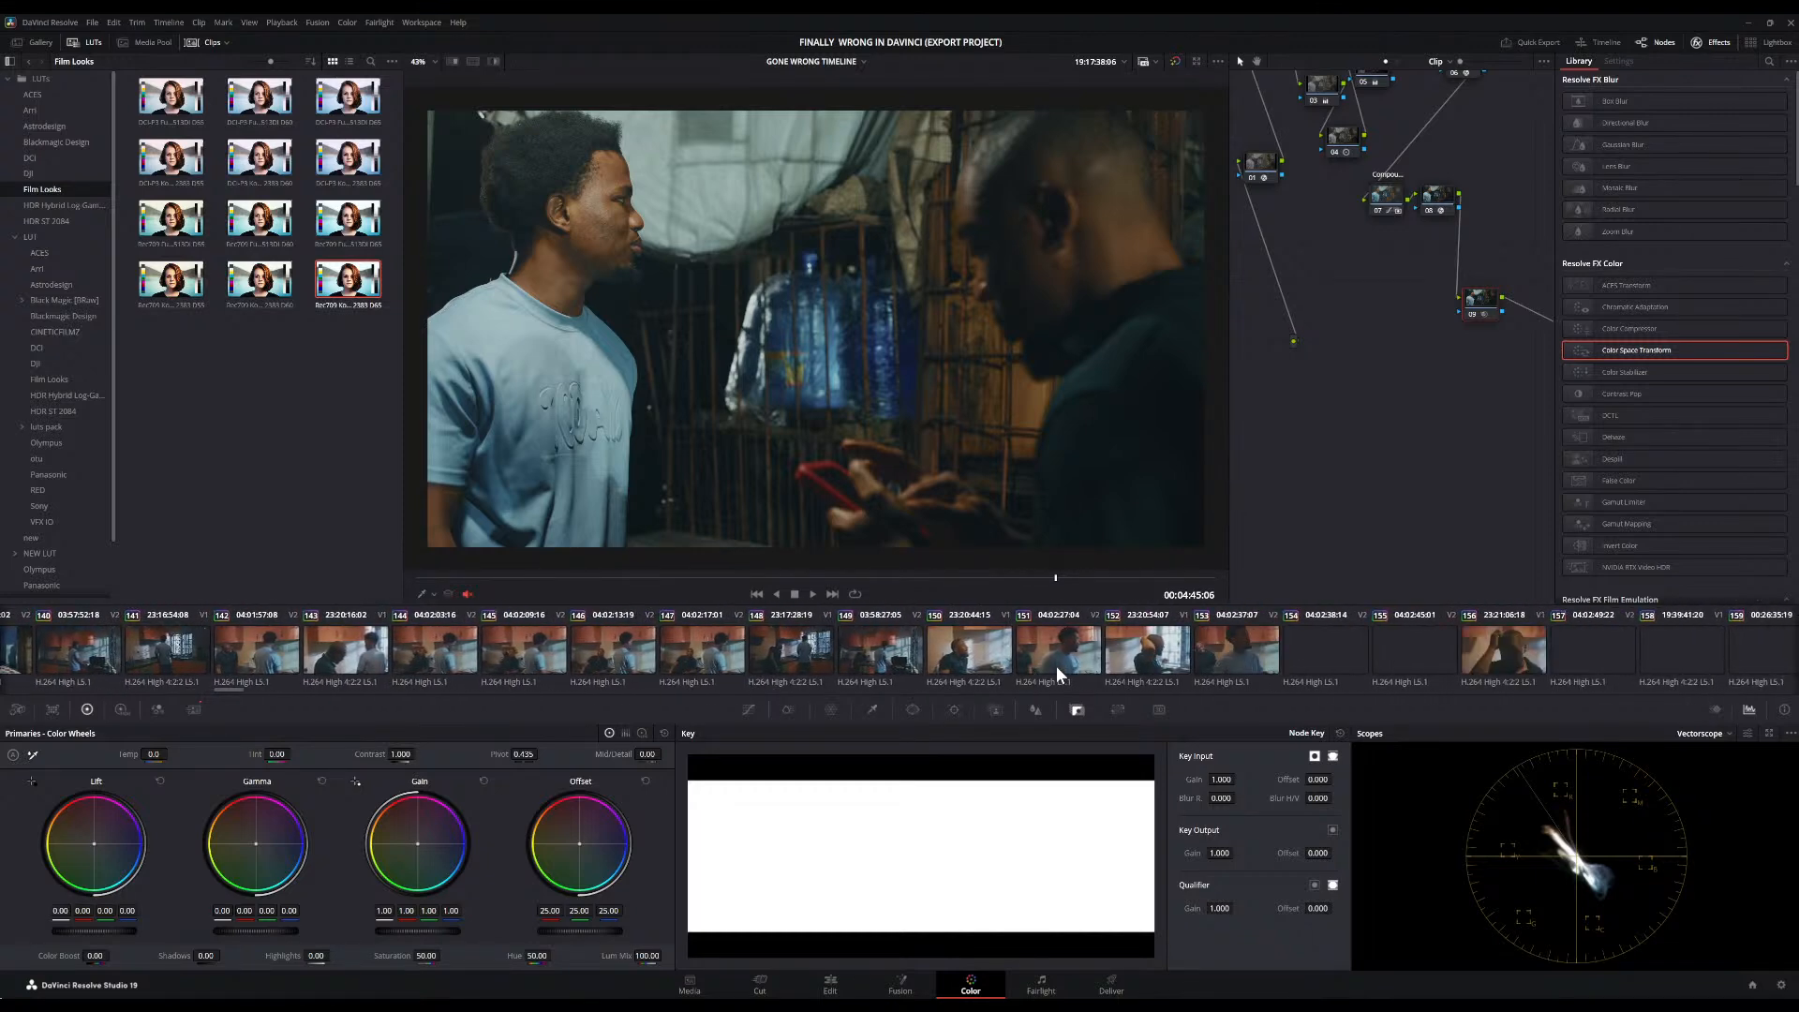
pyautogui.scroll(-7, 1055, 666)
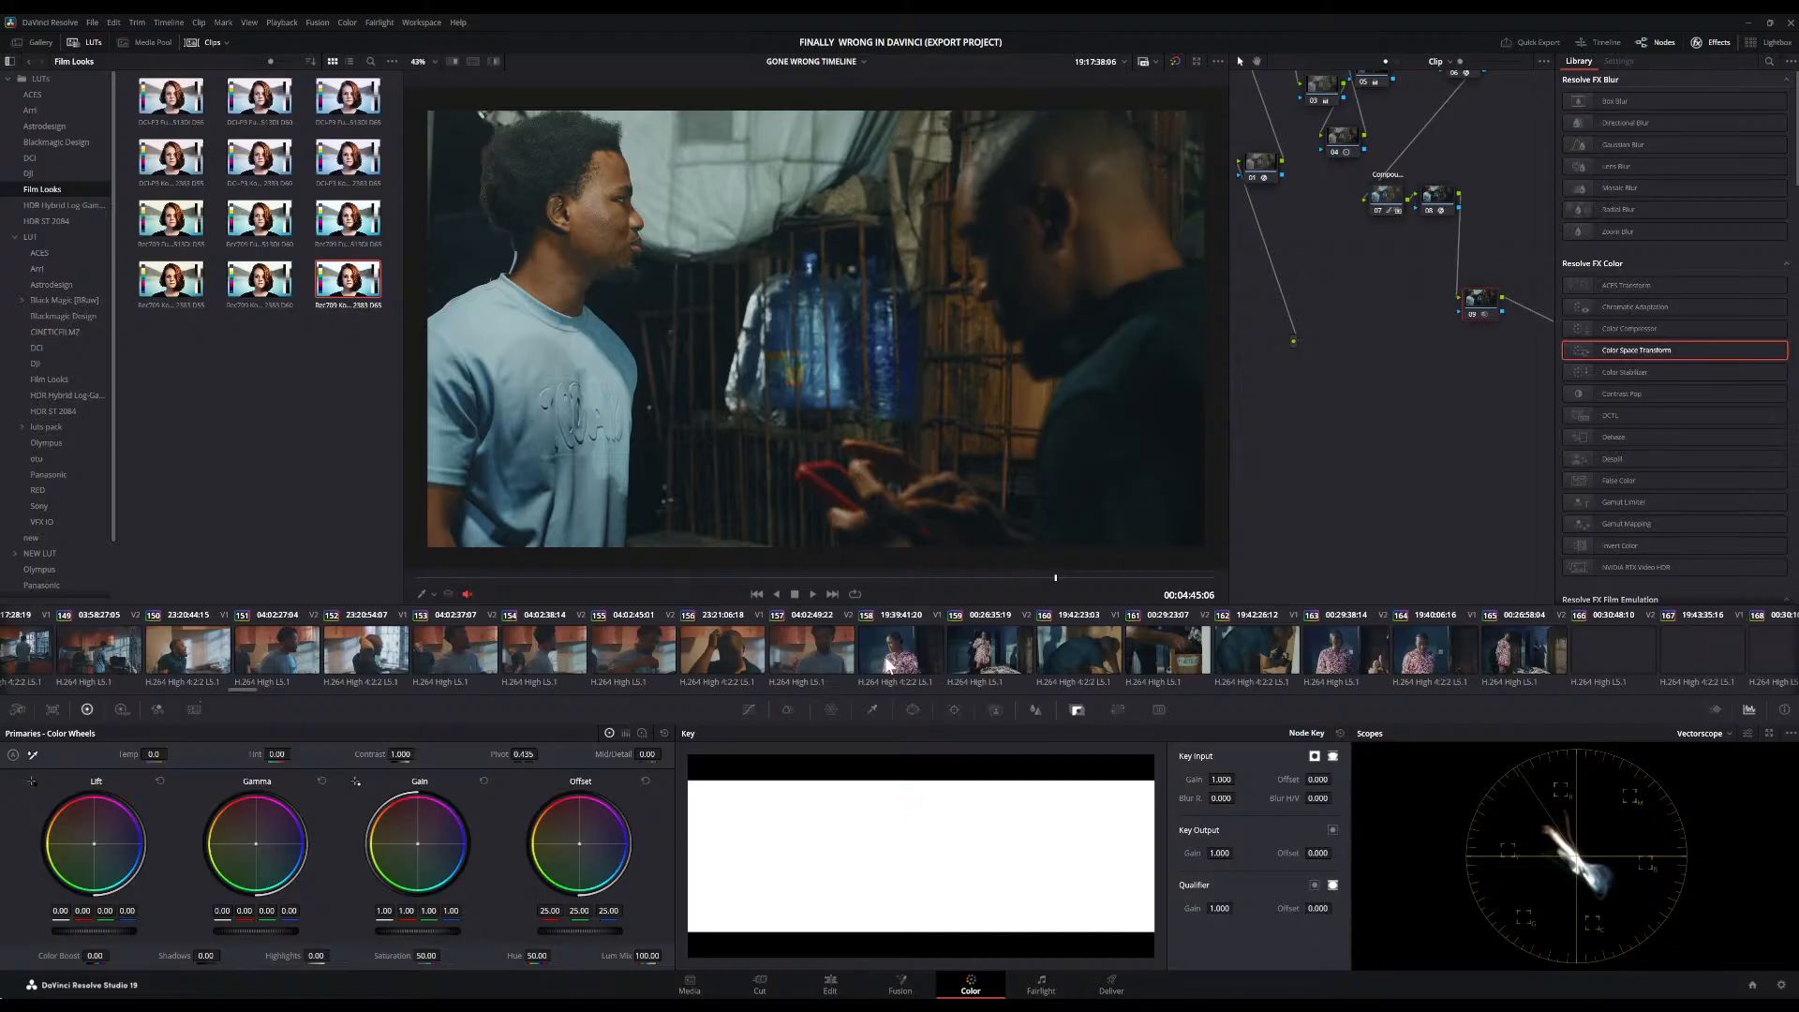
pyautogui.click(890, 663)
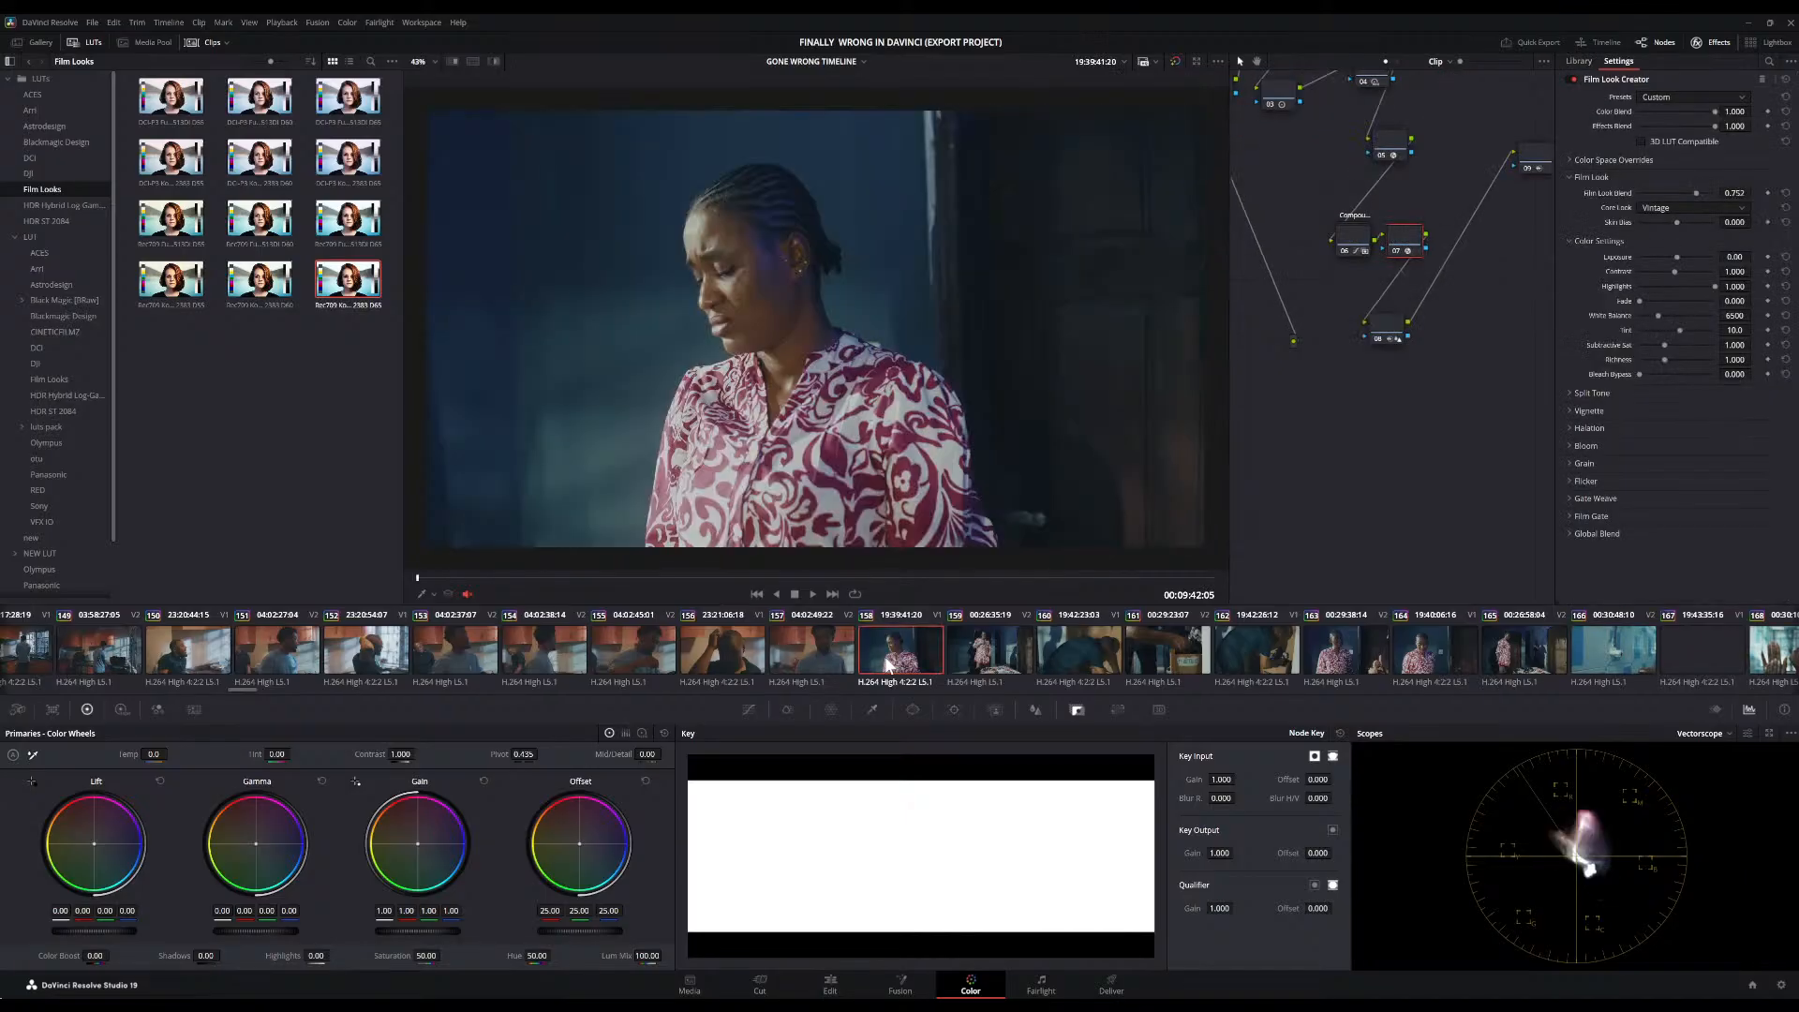
# Browse the thumbnails beyond clip 158 up to the living-room scene around clips 200 to 219
pyautogui.hscroll(9, 888, 664)
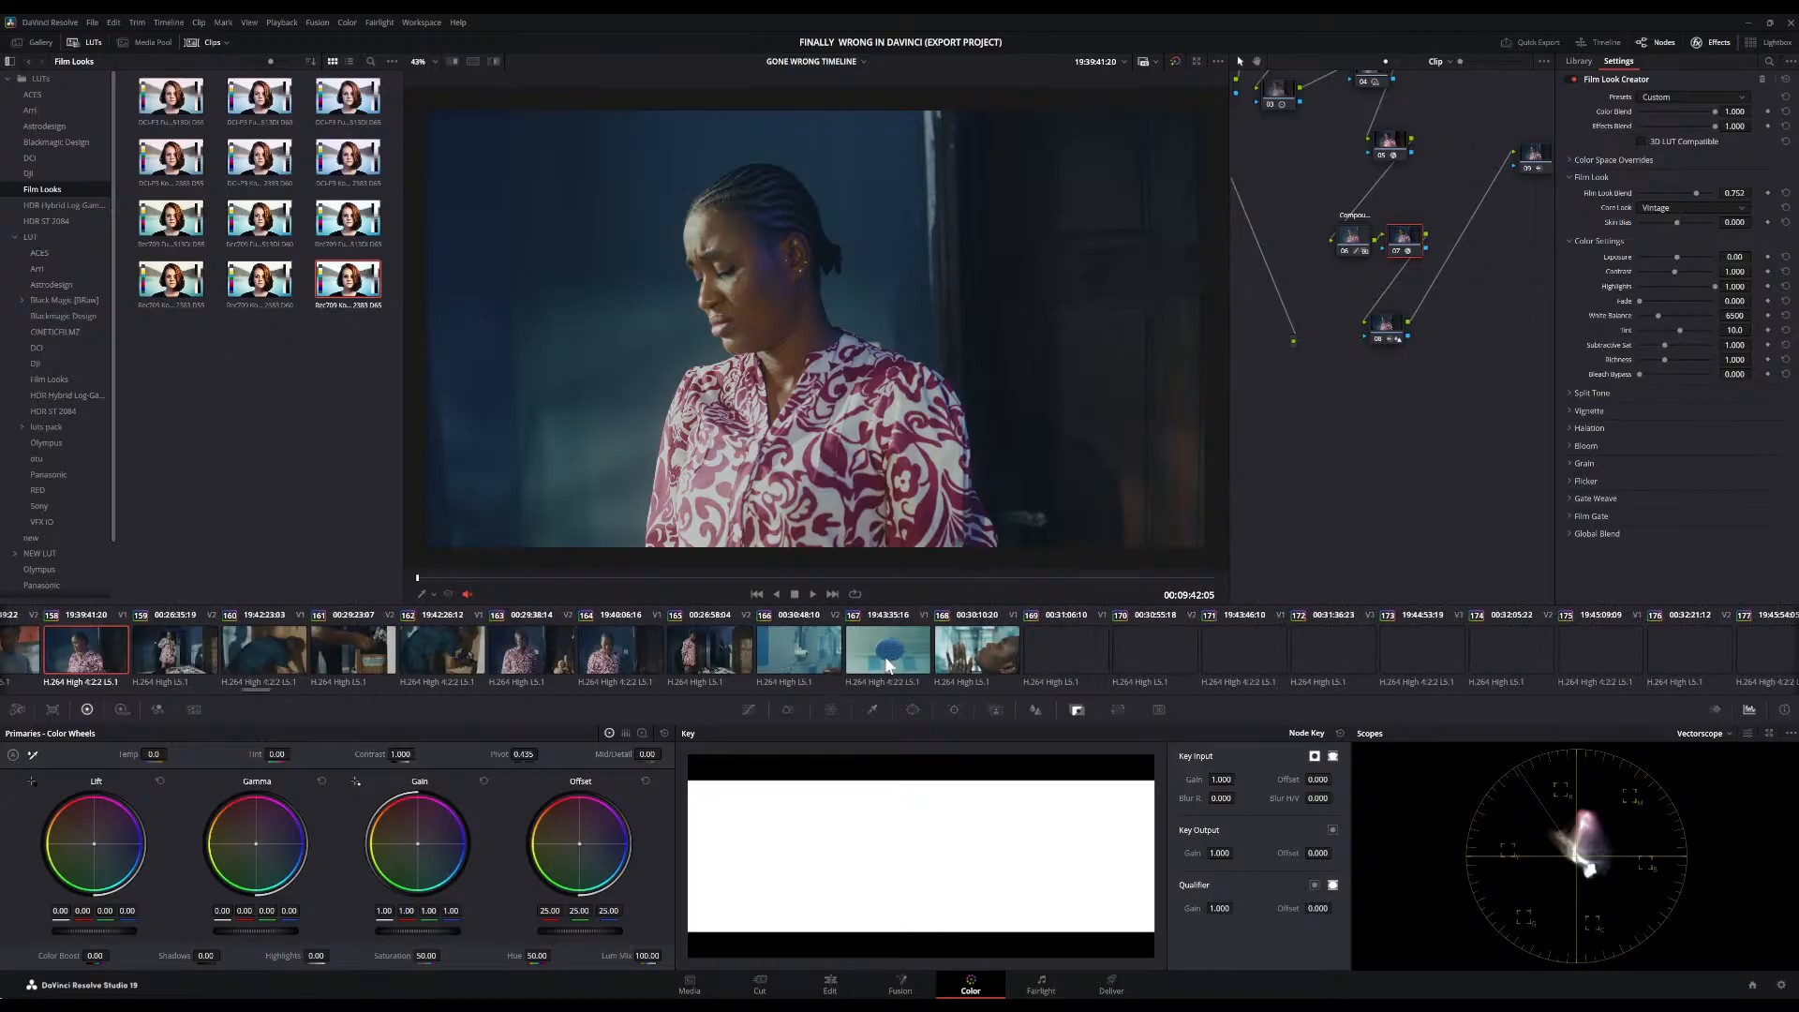
pyautogui.hscroll(4, 818, 656)
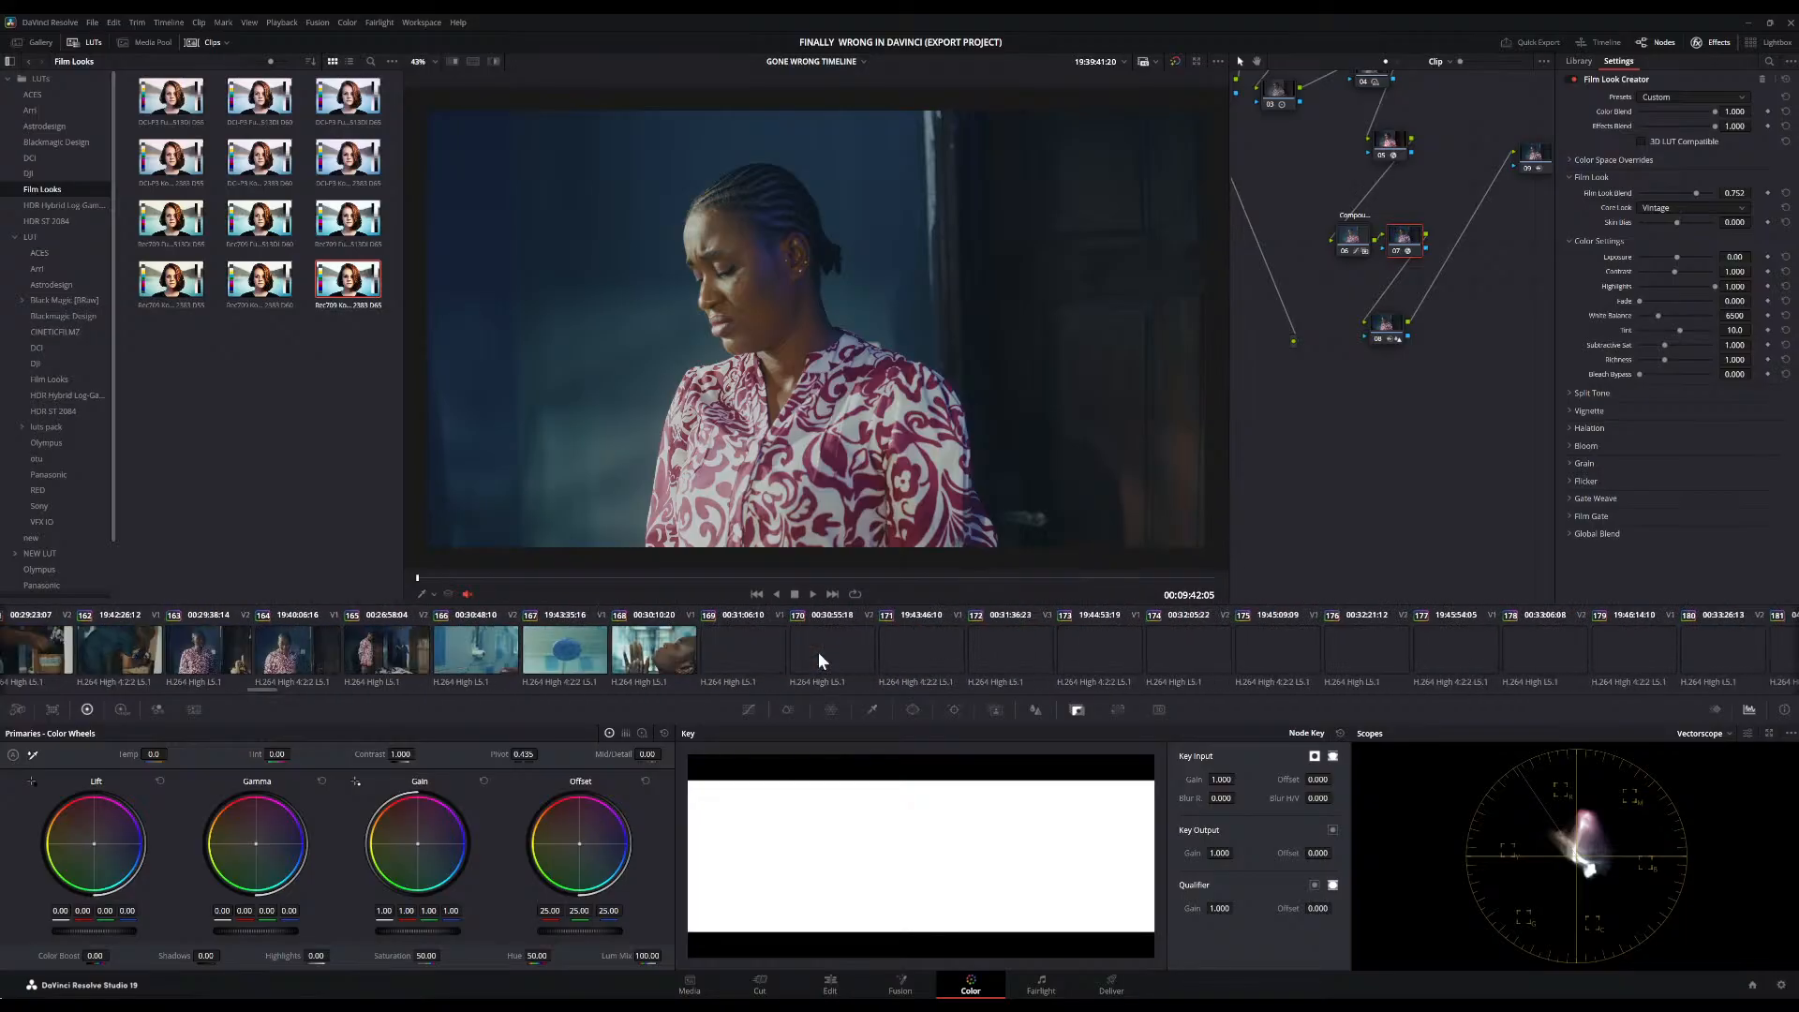
pyautogui.hscroll(4, 819, 654)
pyautogui.hscroll(7, 818, 661)
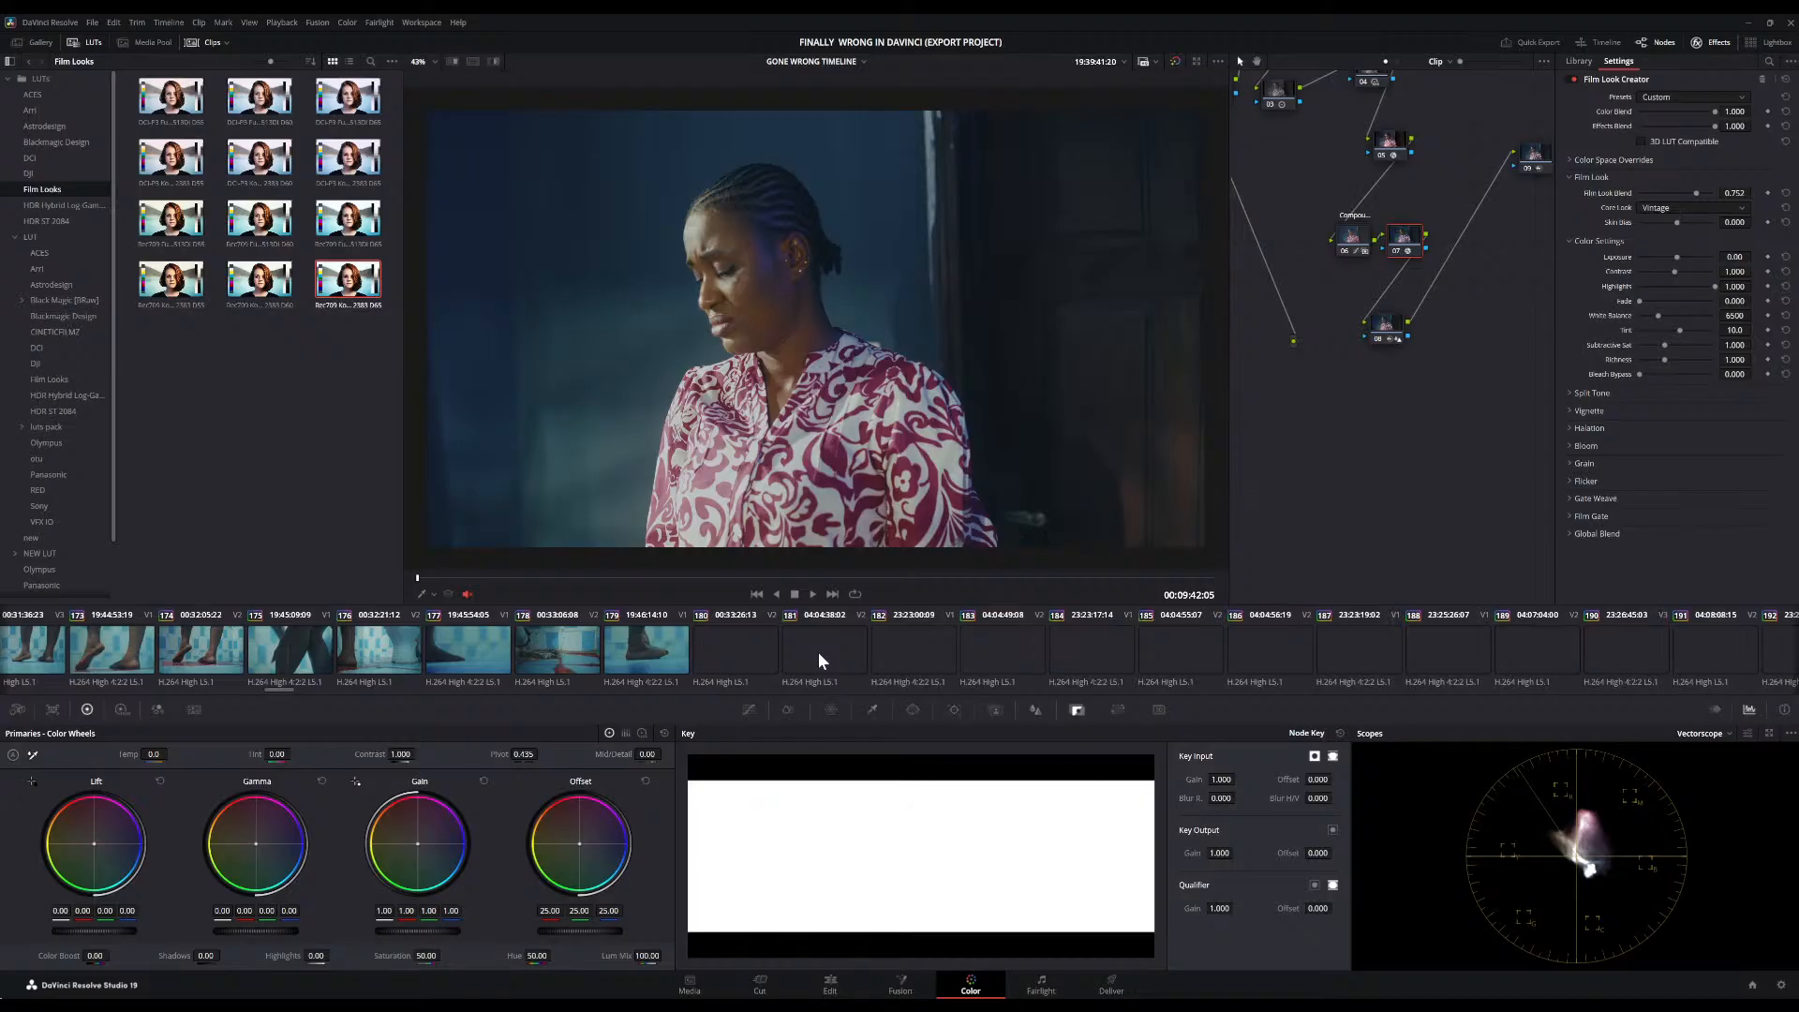
pyautogui.hscroll(6, 818, 660)
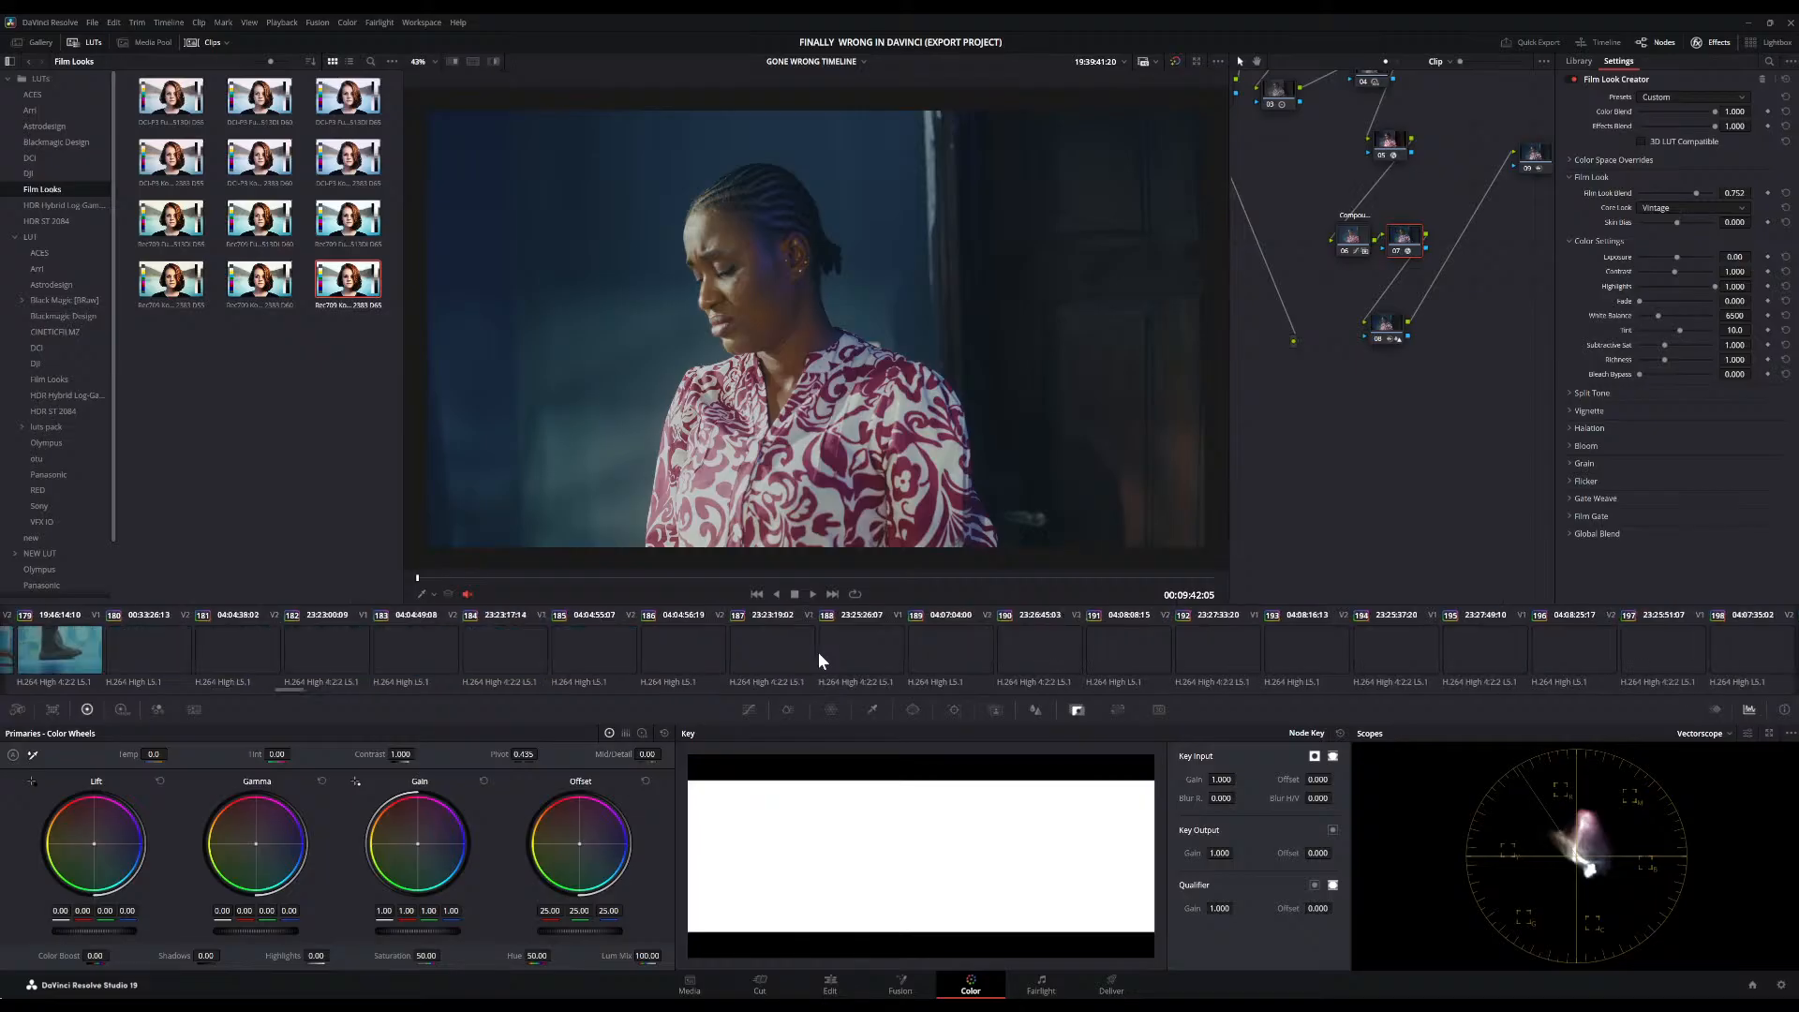
pyautogui.hscroll(20, 818, 652)
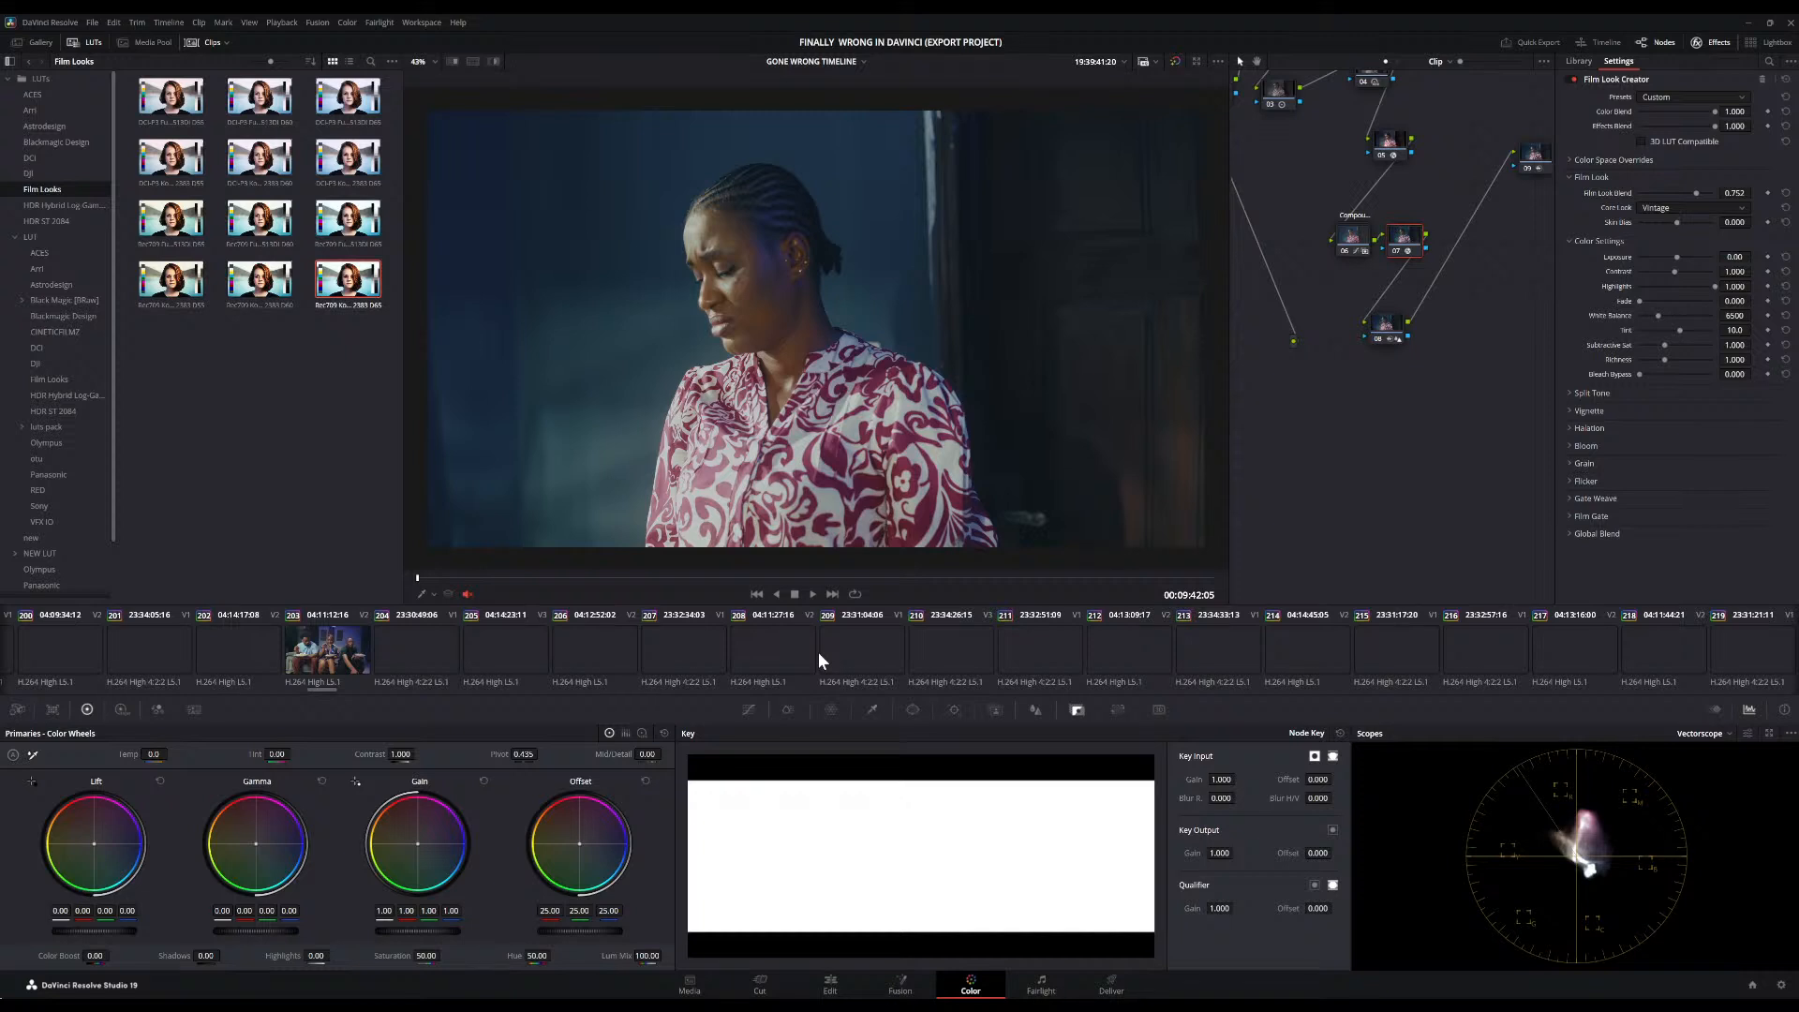
pyautogui.hscroll(1, 818, 652)
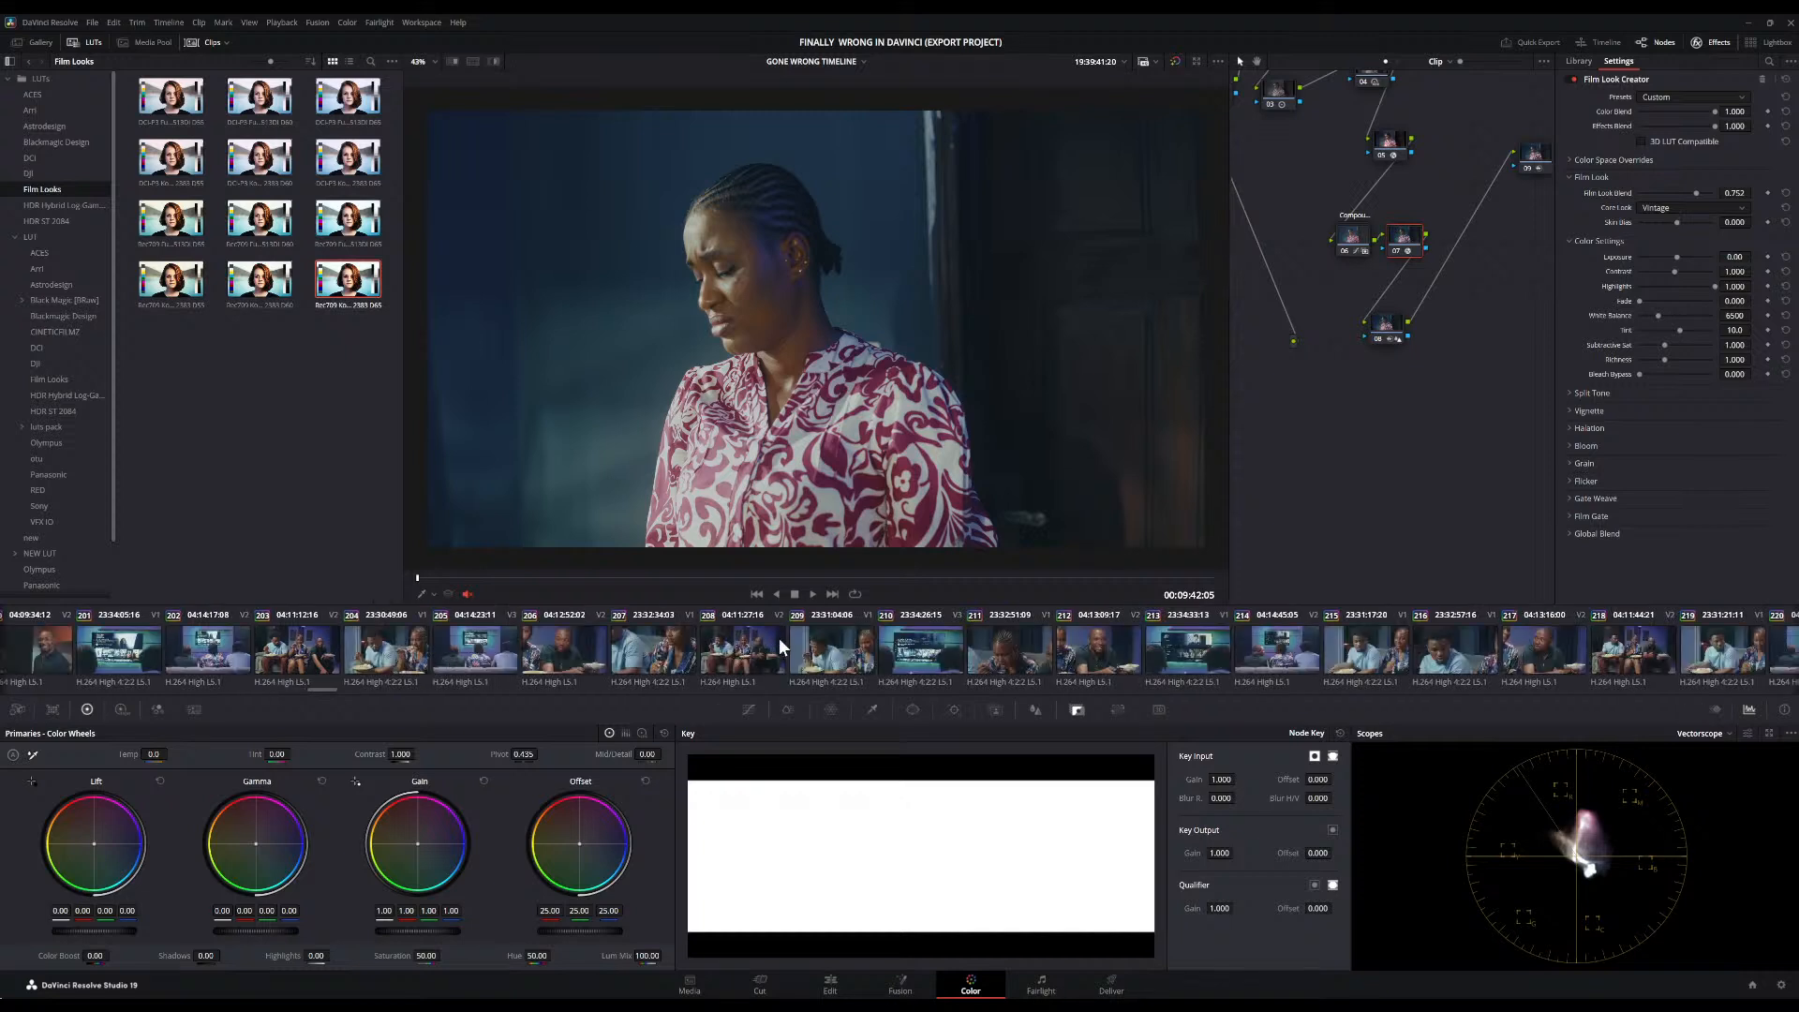
# Browse back and forth through the living-room scene and open clip 217, the man in the dark green shirt holding a plate
pyautogui.hscroll(10, 779, 638)
pyautogui.hscroll(-20, 780, 645)
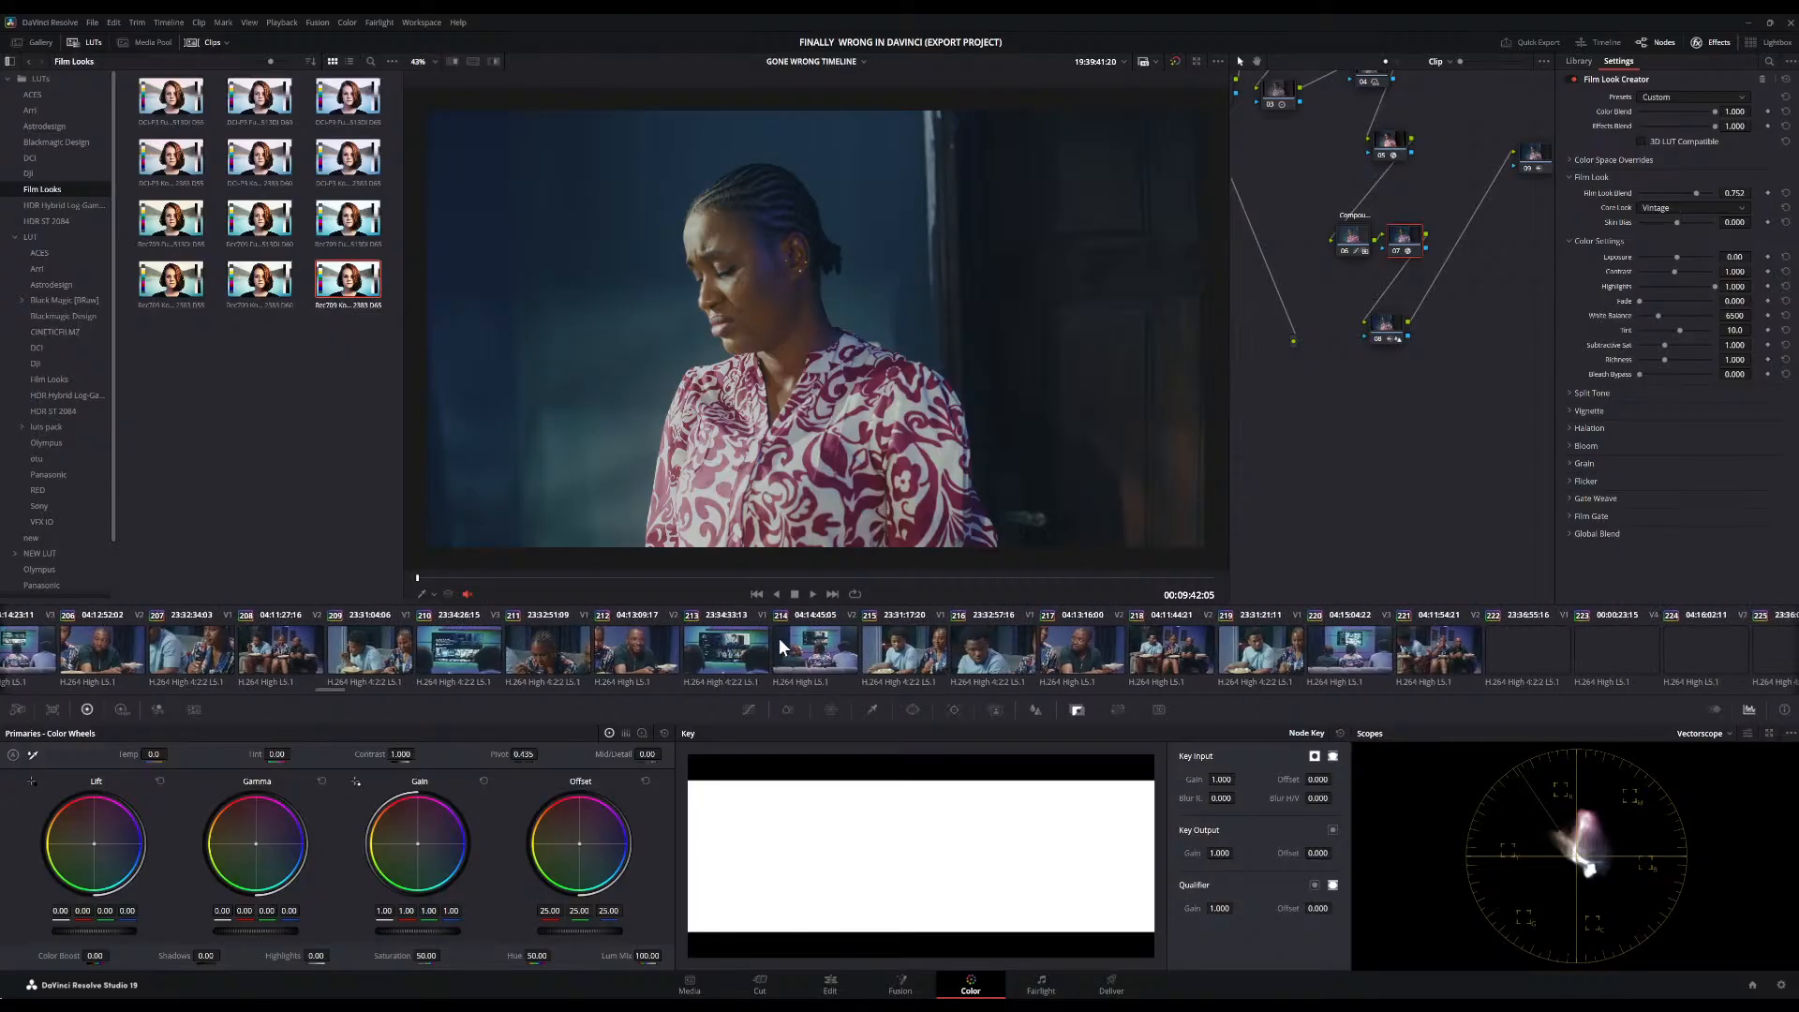
pyautogui.hscroll(20, 779, 645)
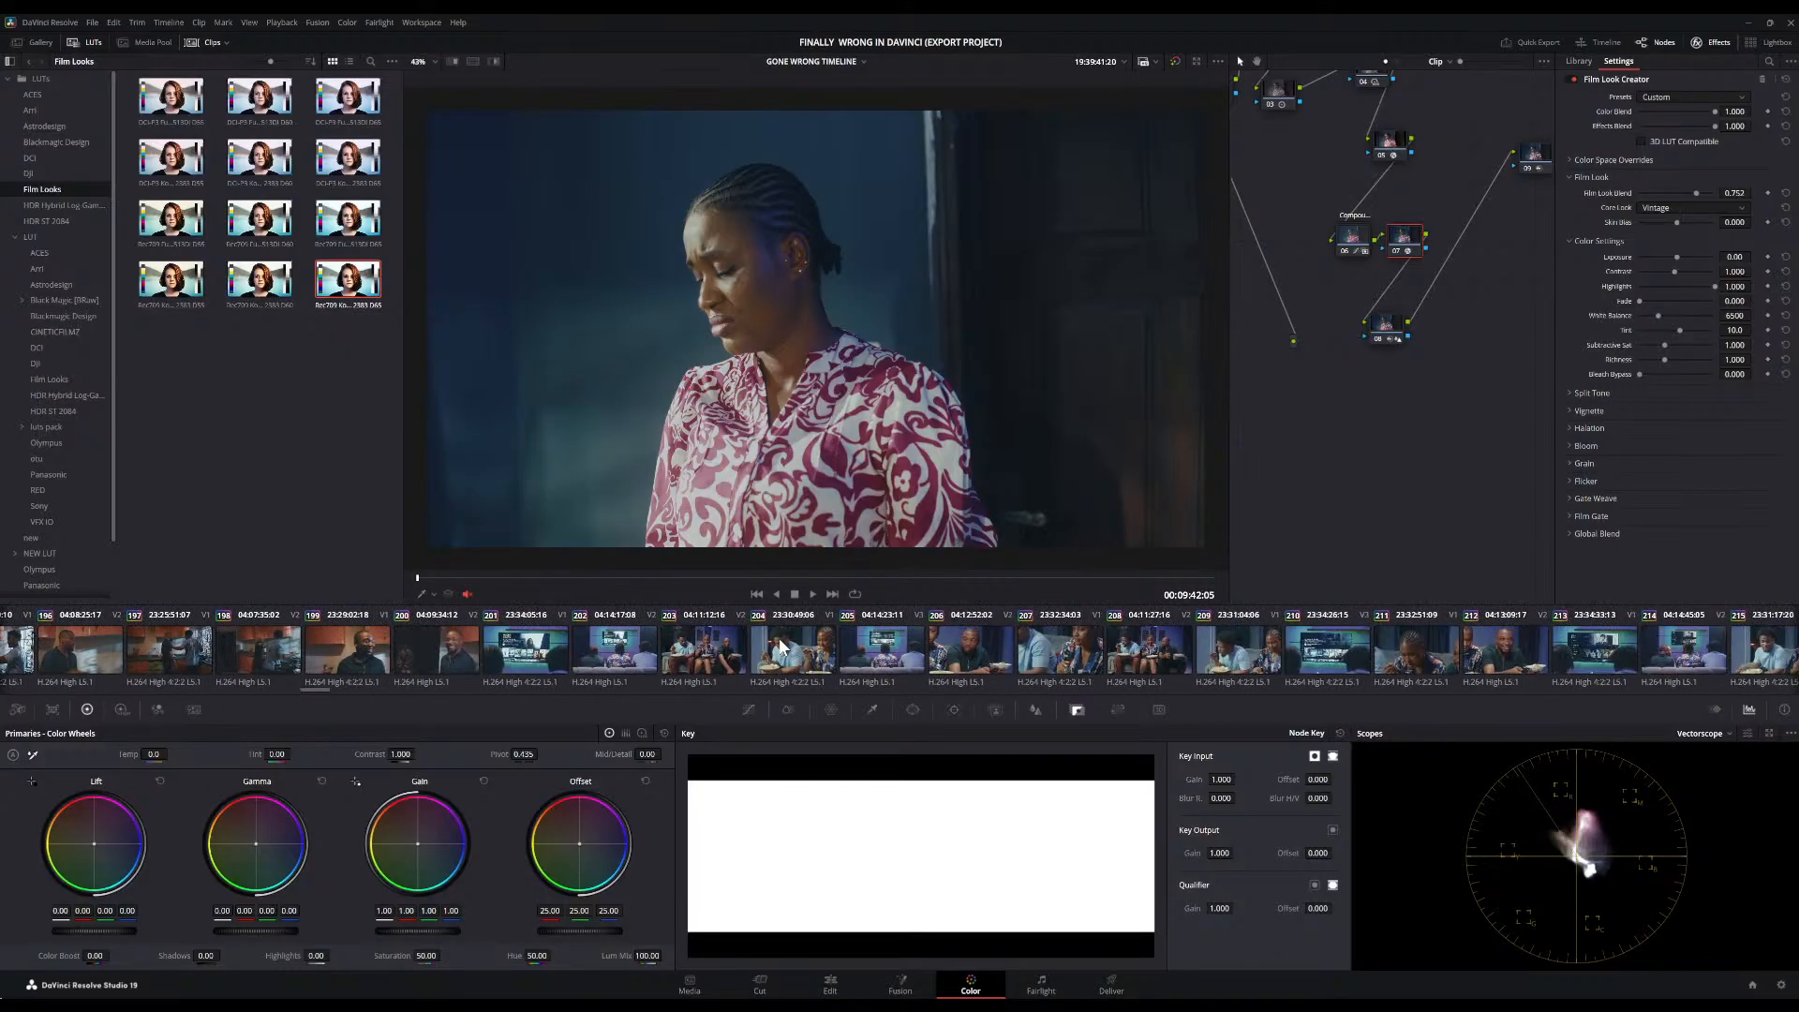
pyautogui.hscroll(20, 780, 640)
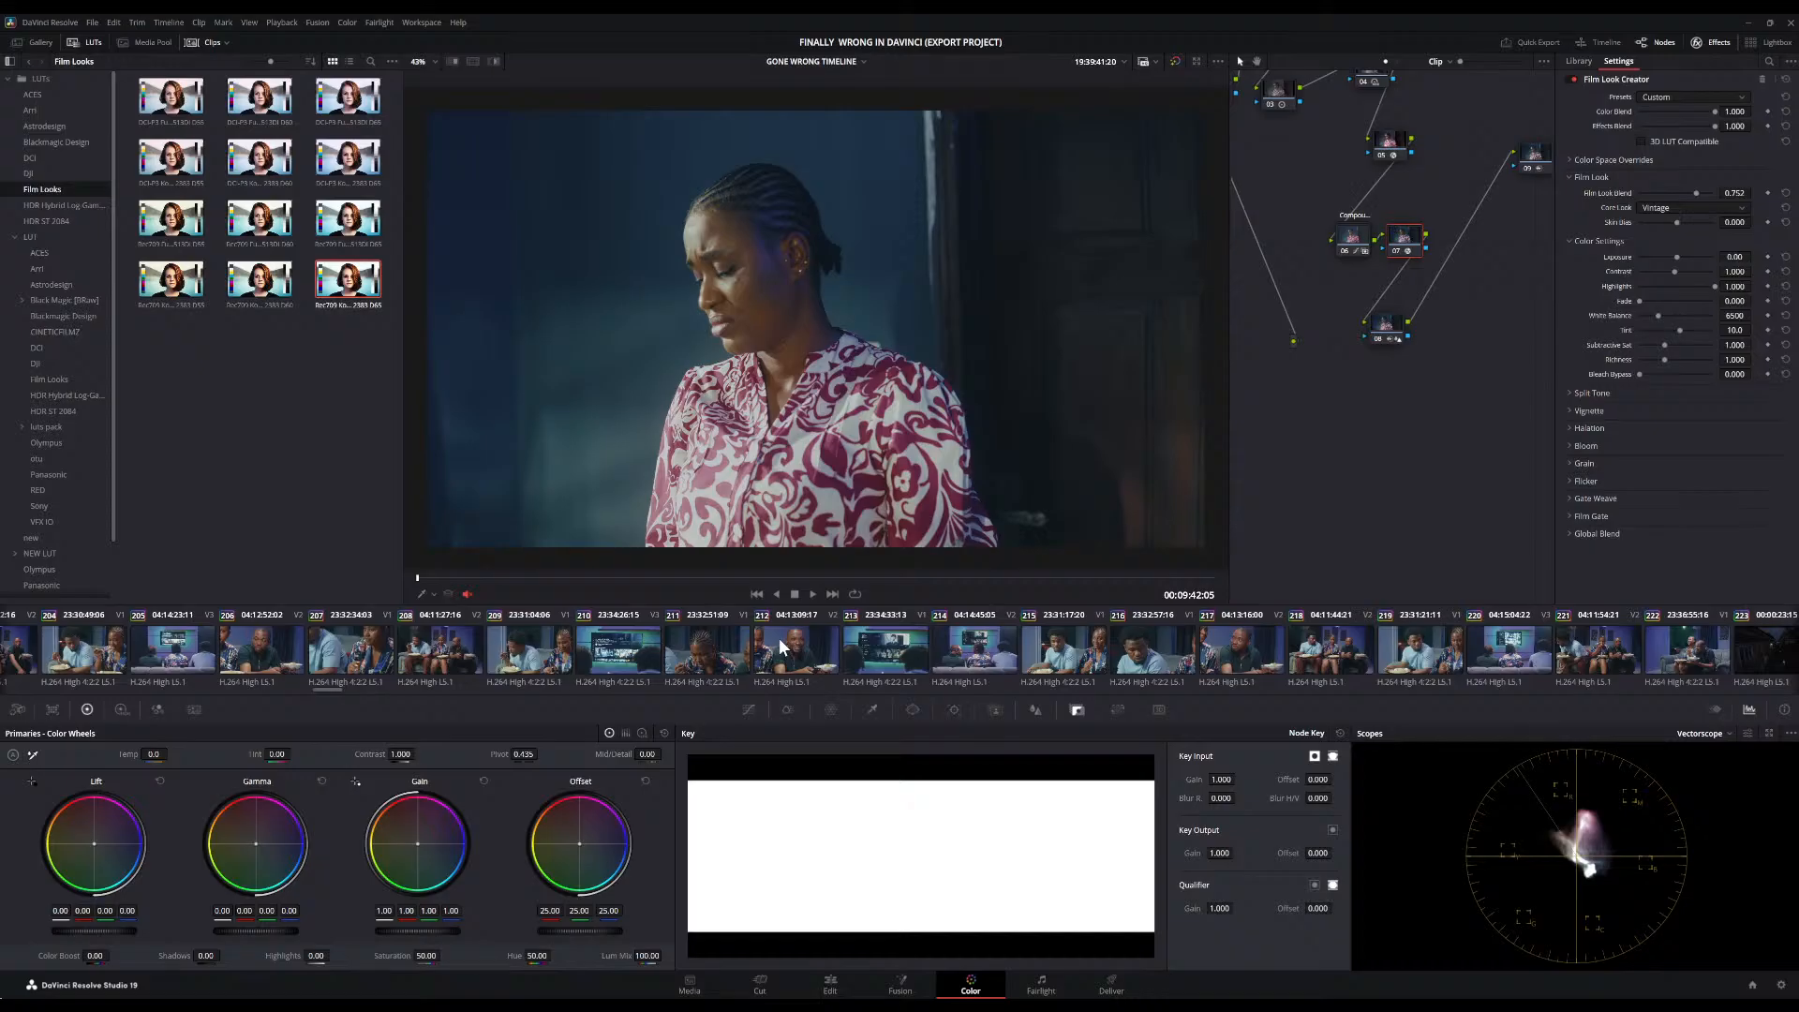
pyautogui.hscroll(20, 779, 645)
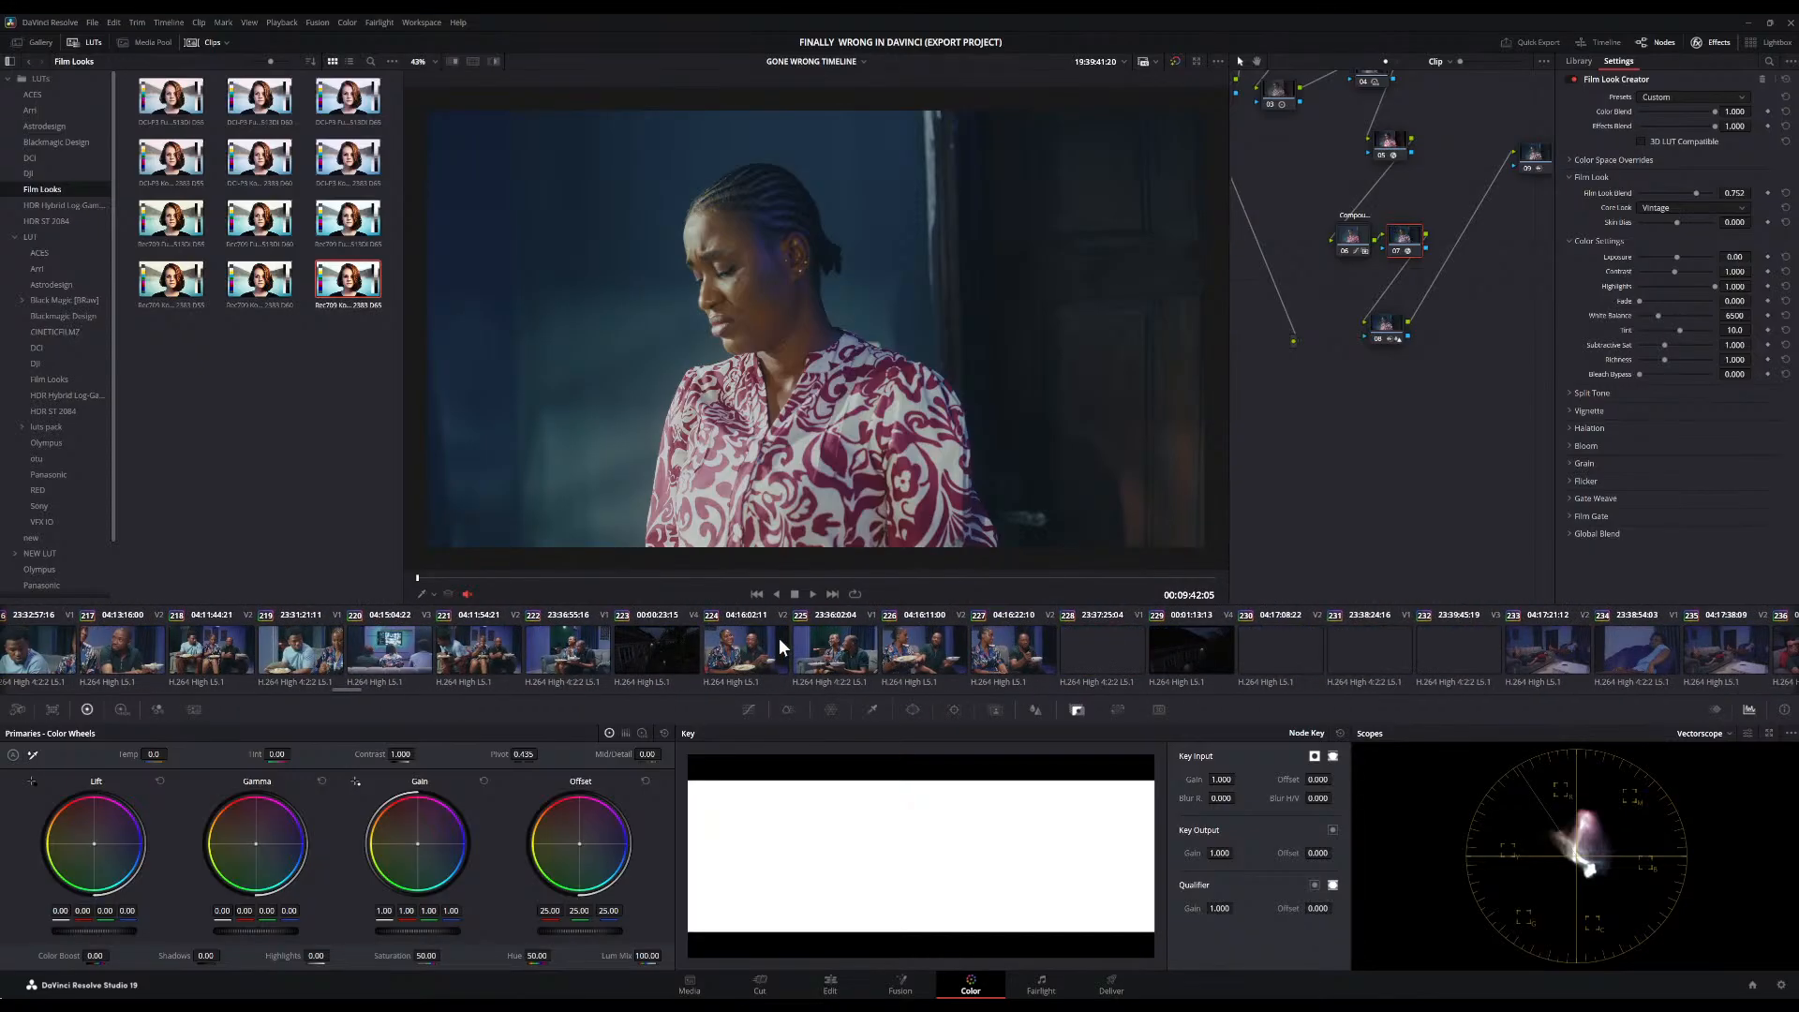
pyautogui.hscroll(-19, 780, 645)
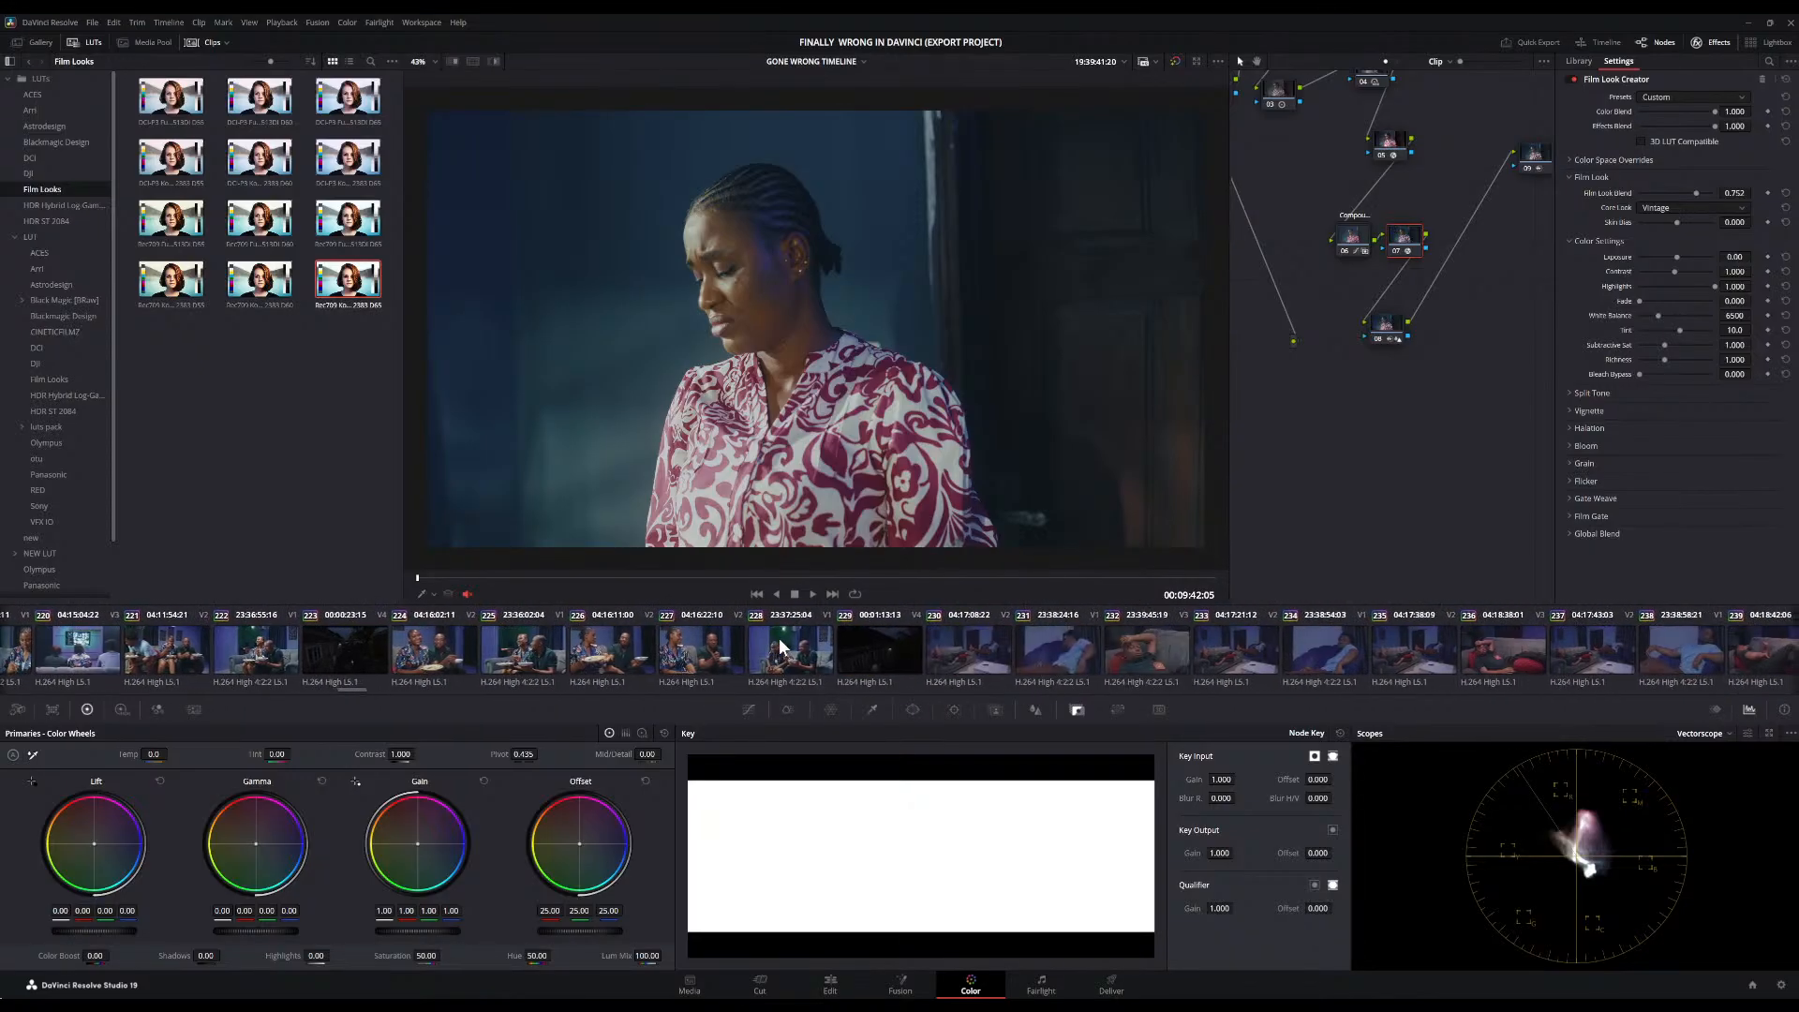
pyautogui.hscroll(-4, 779, 644)
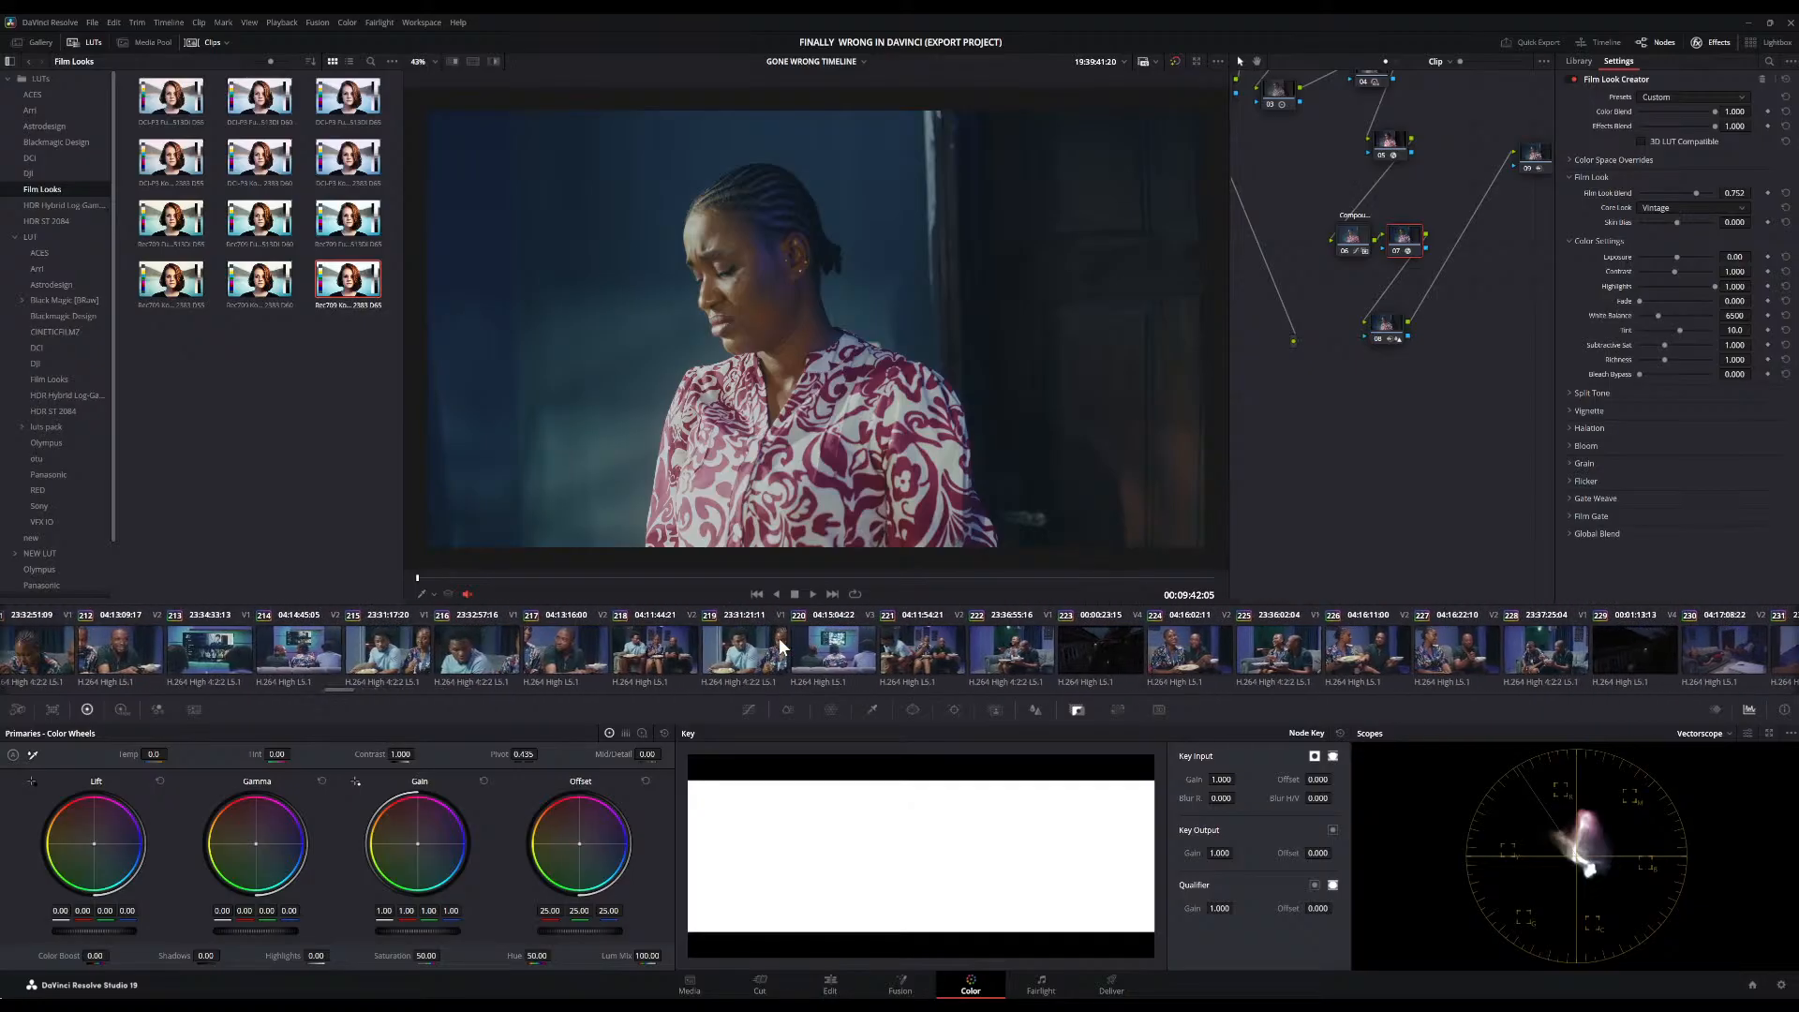
pyautogui.click(555, 651)
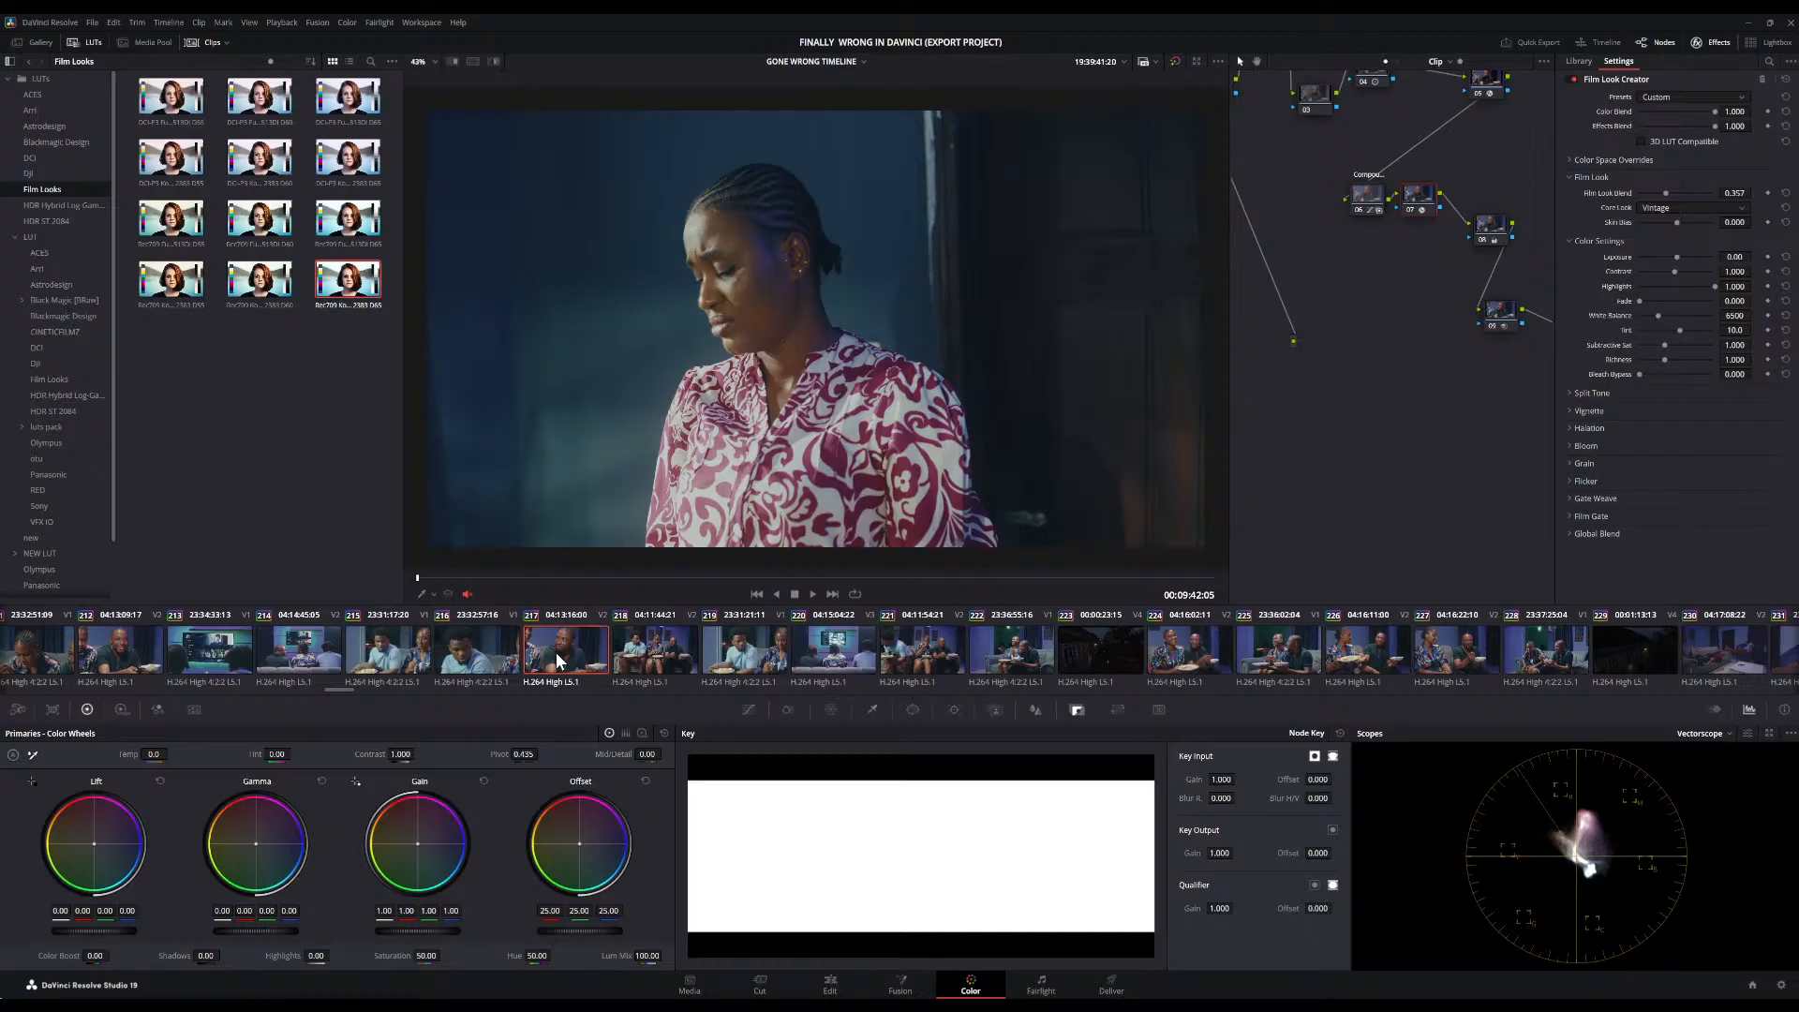
# Inspect clip 217's graded image at a smaller magnification and show the gallery stills
pyautogui.scroll(-3, 856, 416)
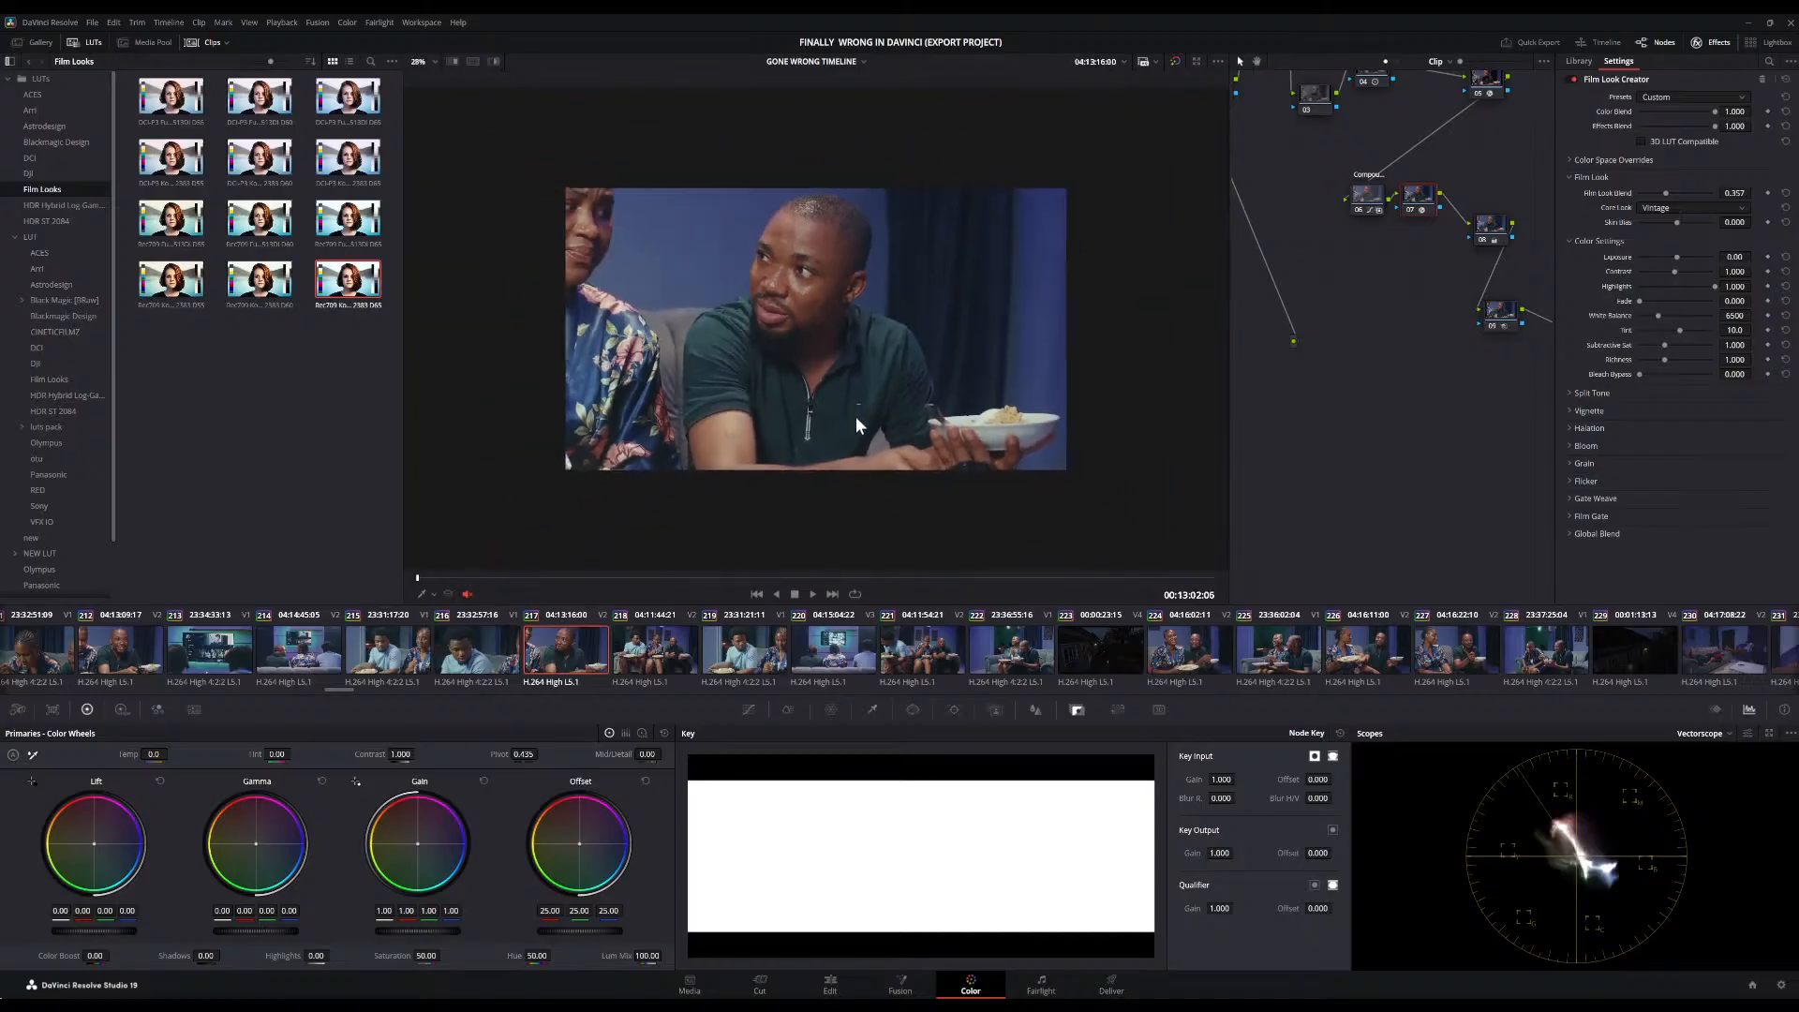
pyautogui.scroll(2, 857, 416)
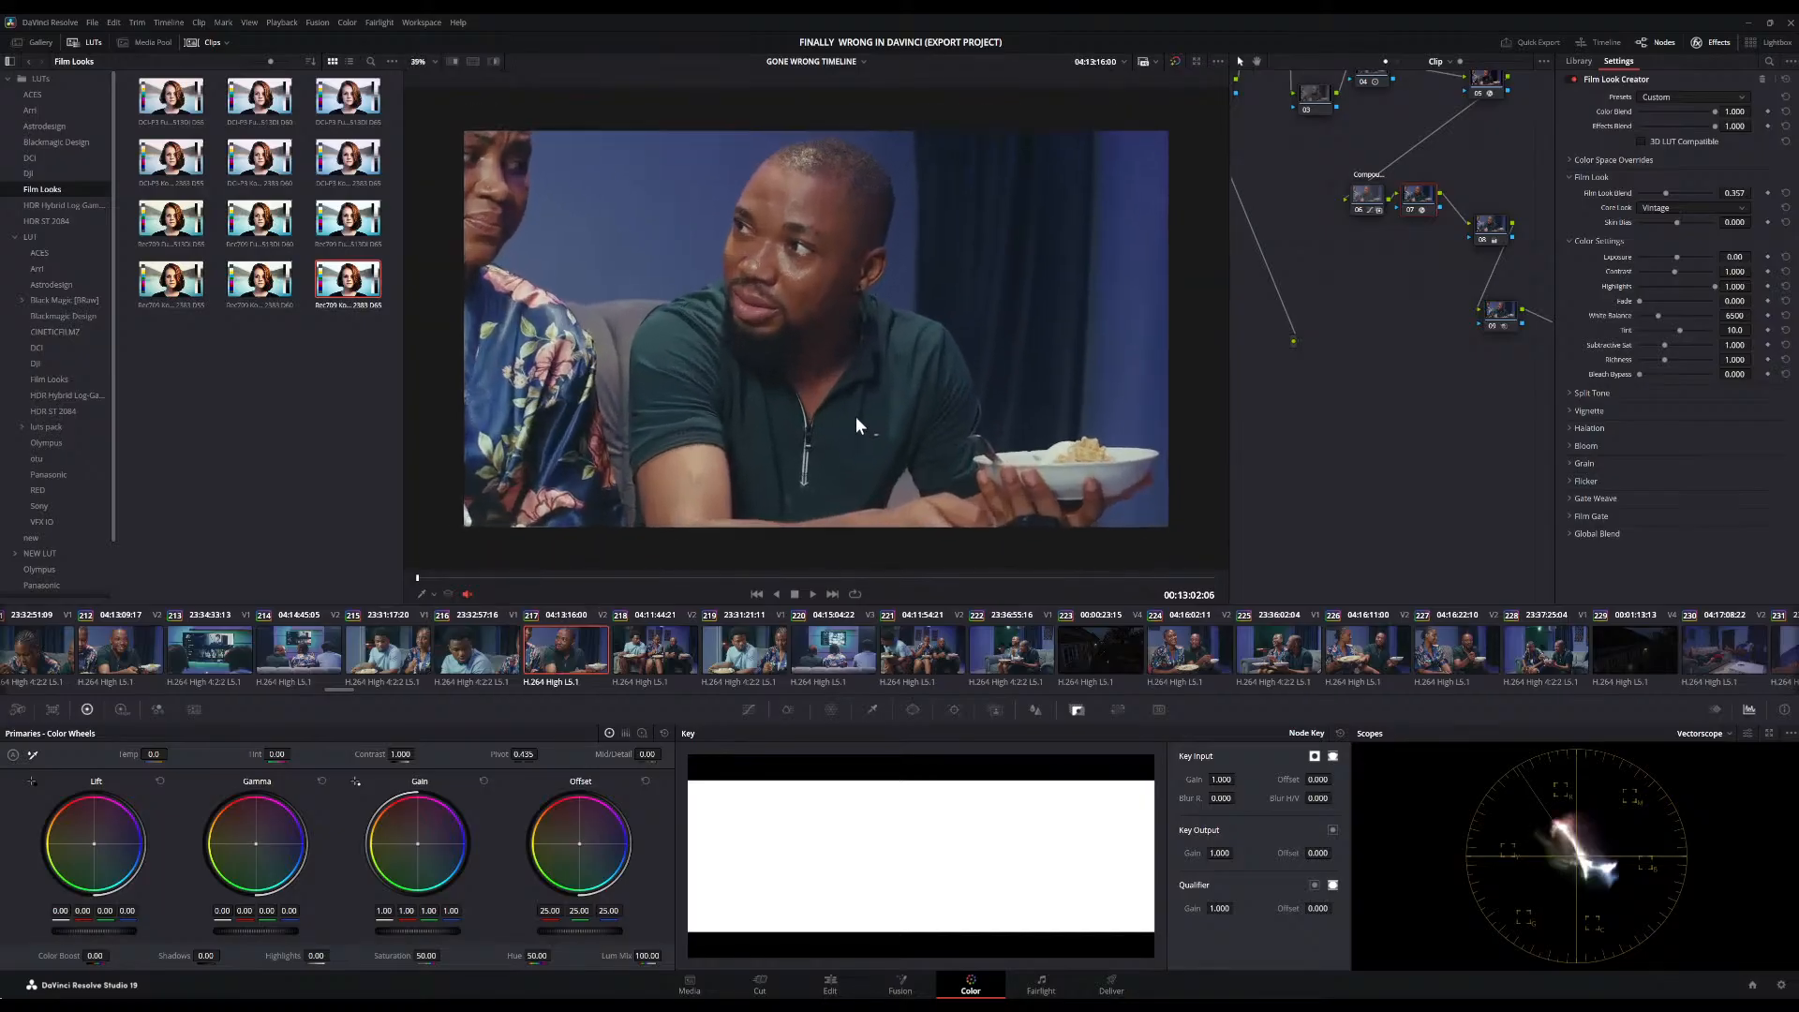
pyautogui.click(37, 42)
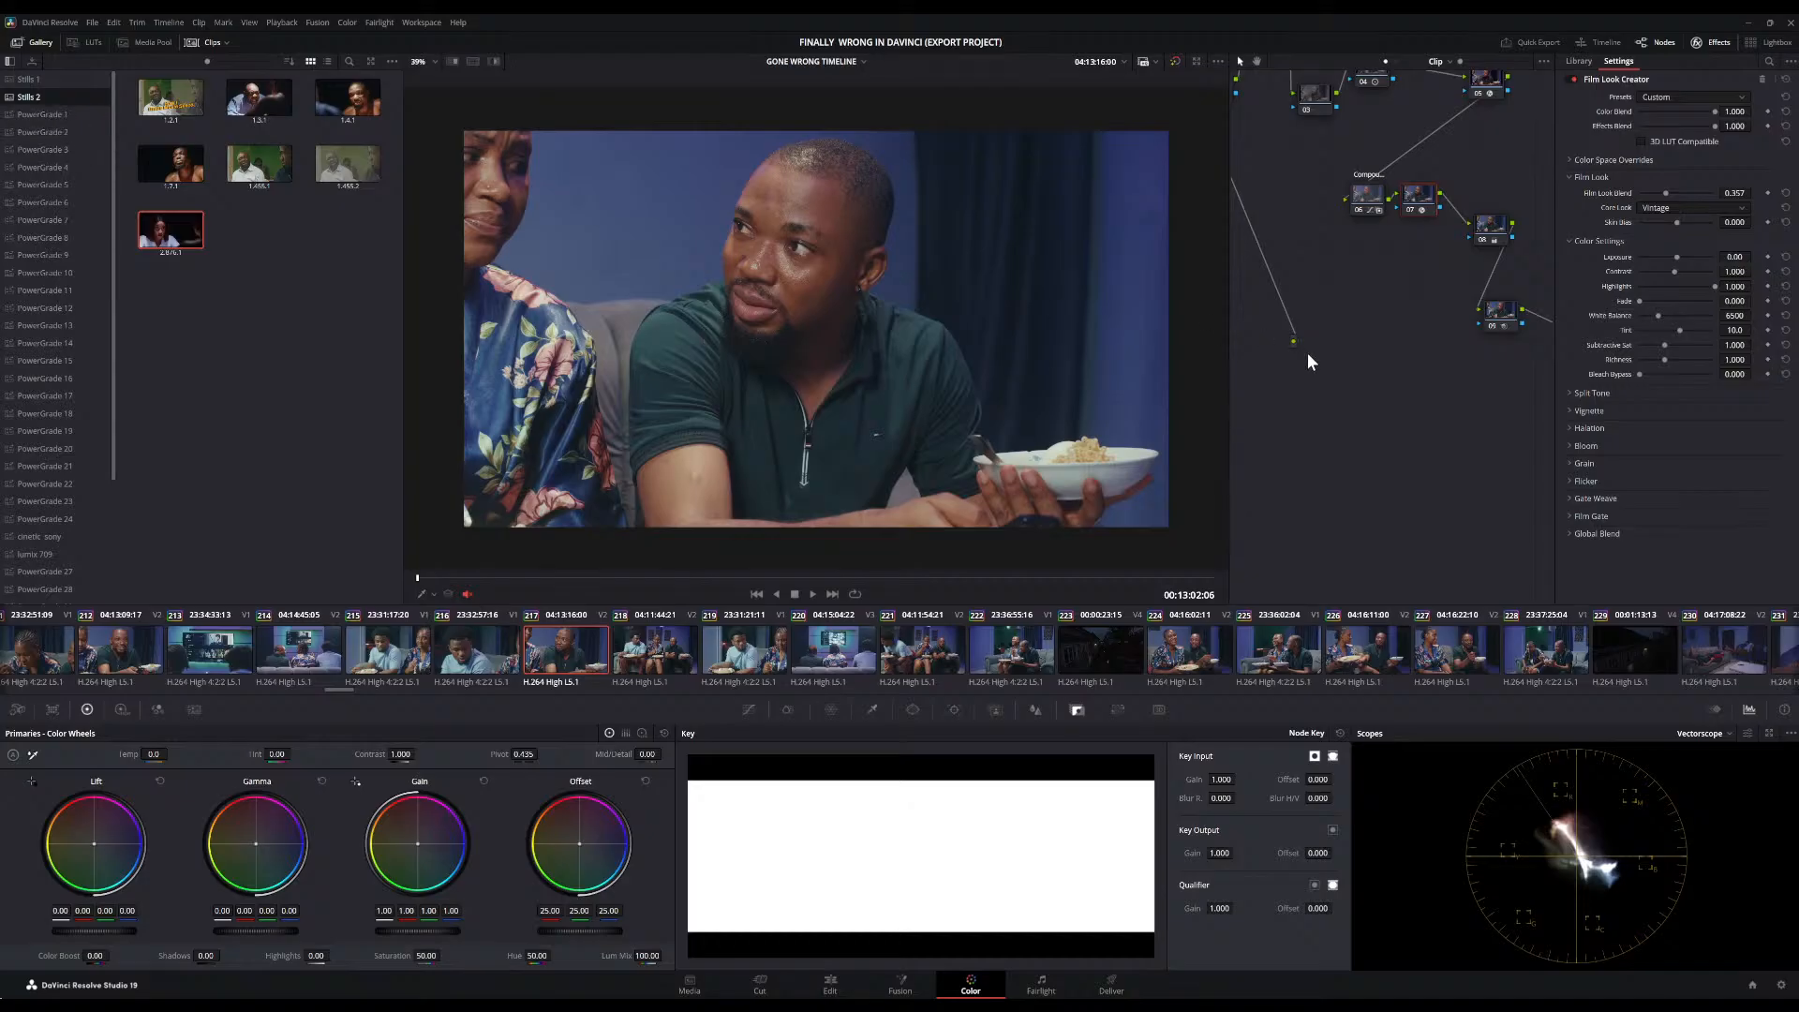
# Reset all grades and nodes on clip 217, undo the reset to compare the looks, and redo it
pyautogui.hotkey('ctrl', 'Home')
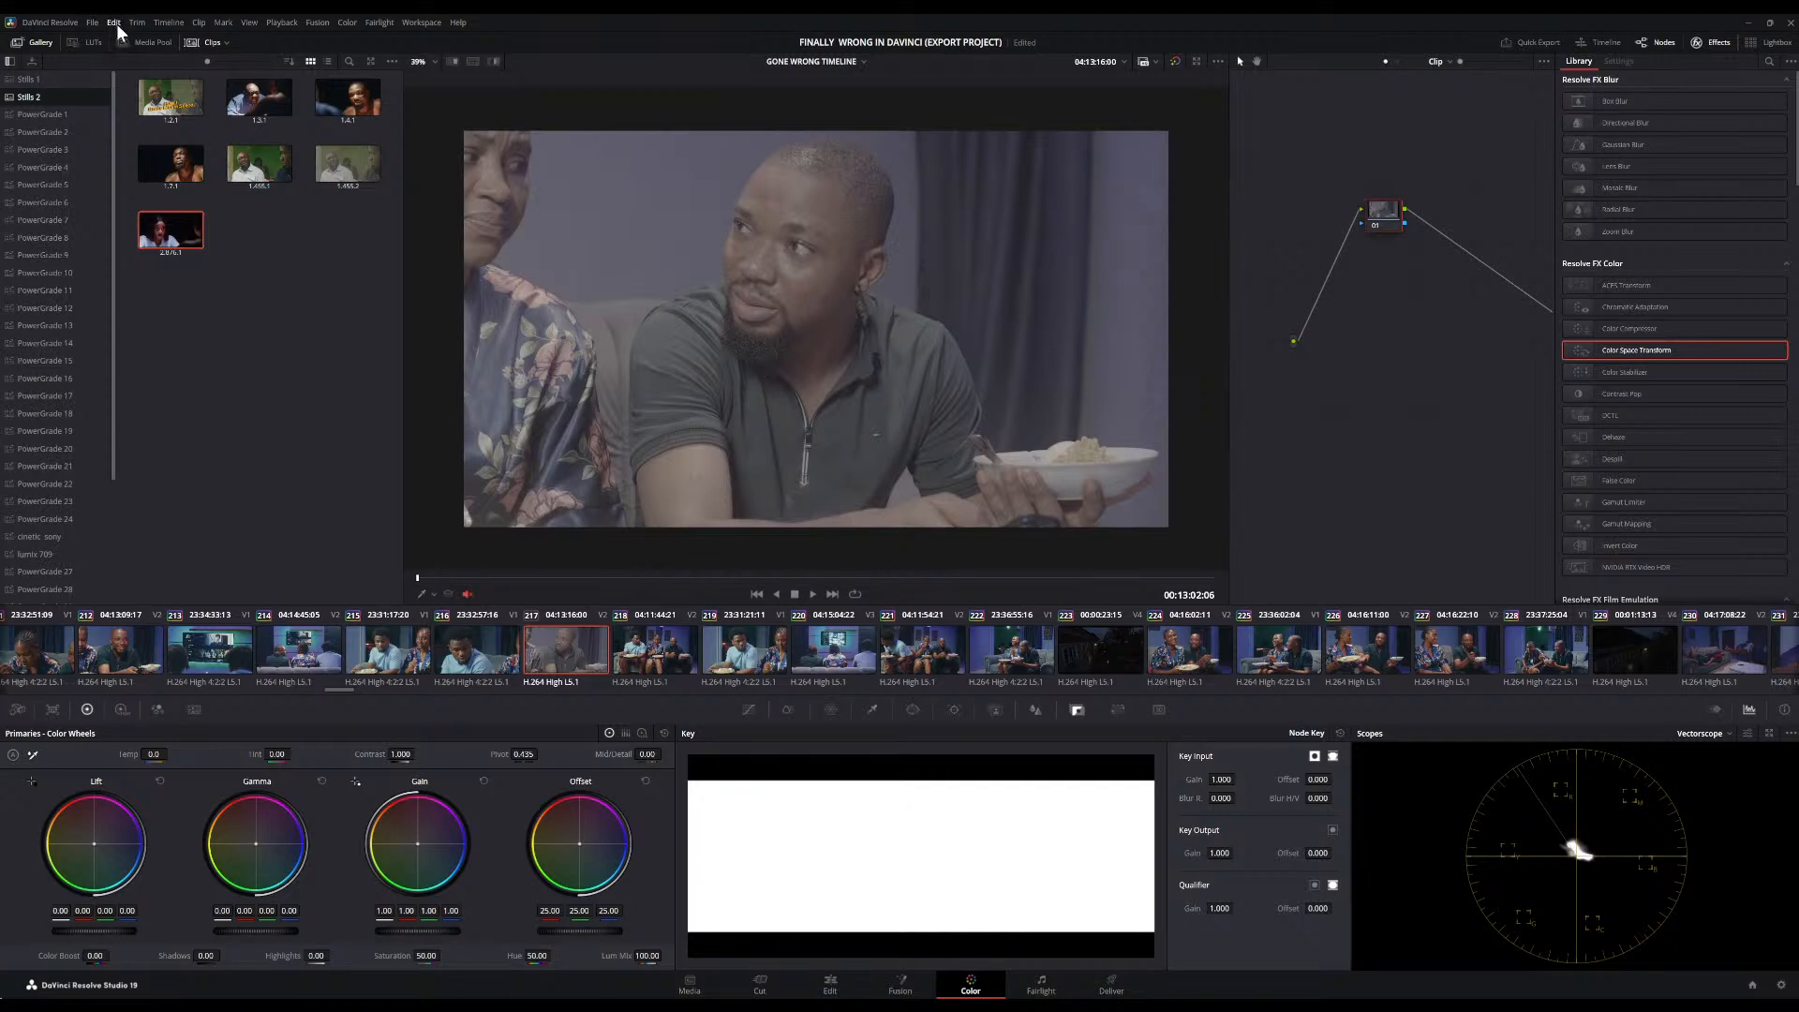
pyautogui.hotkey('ctrl', 'z')
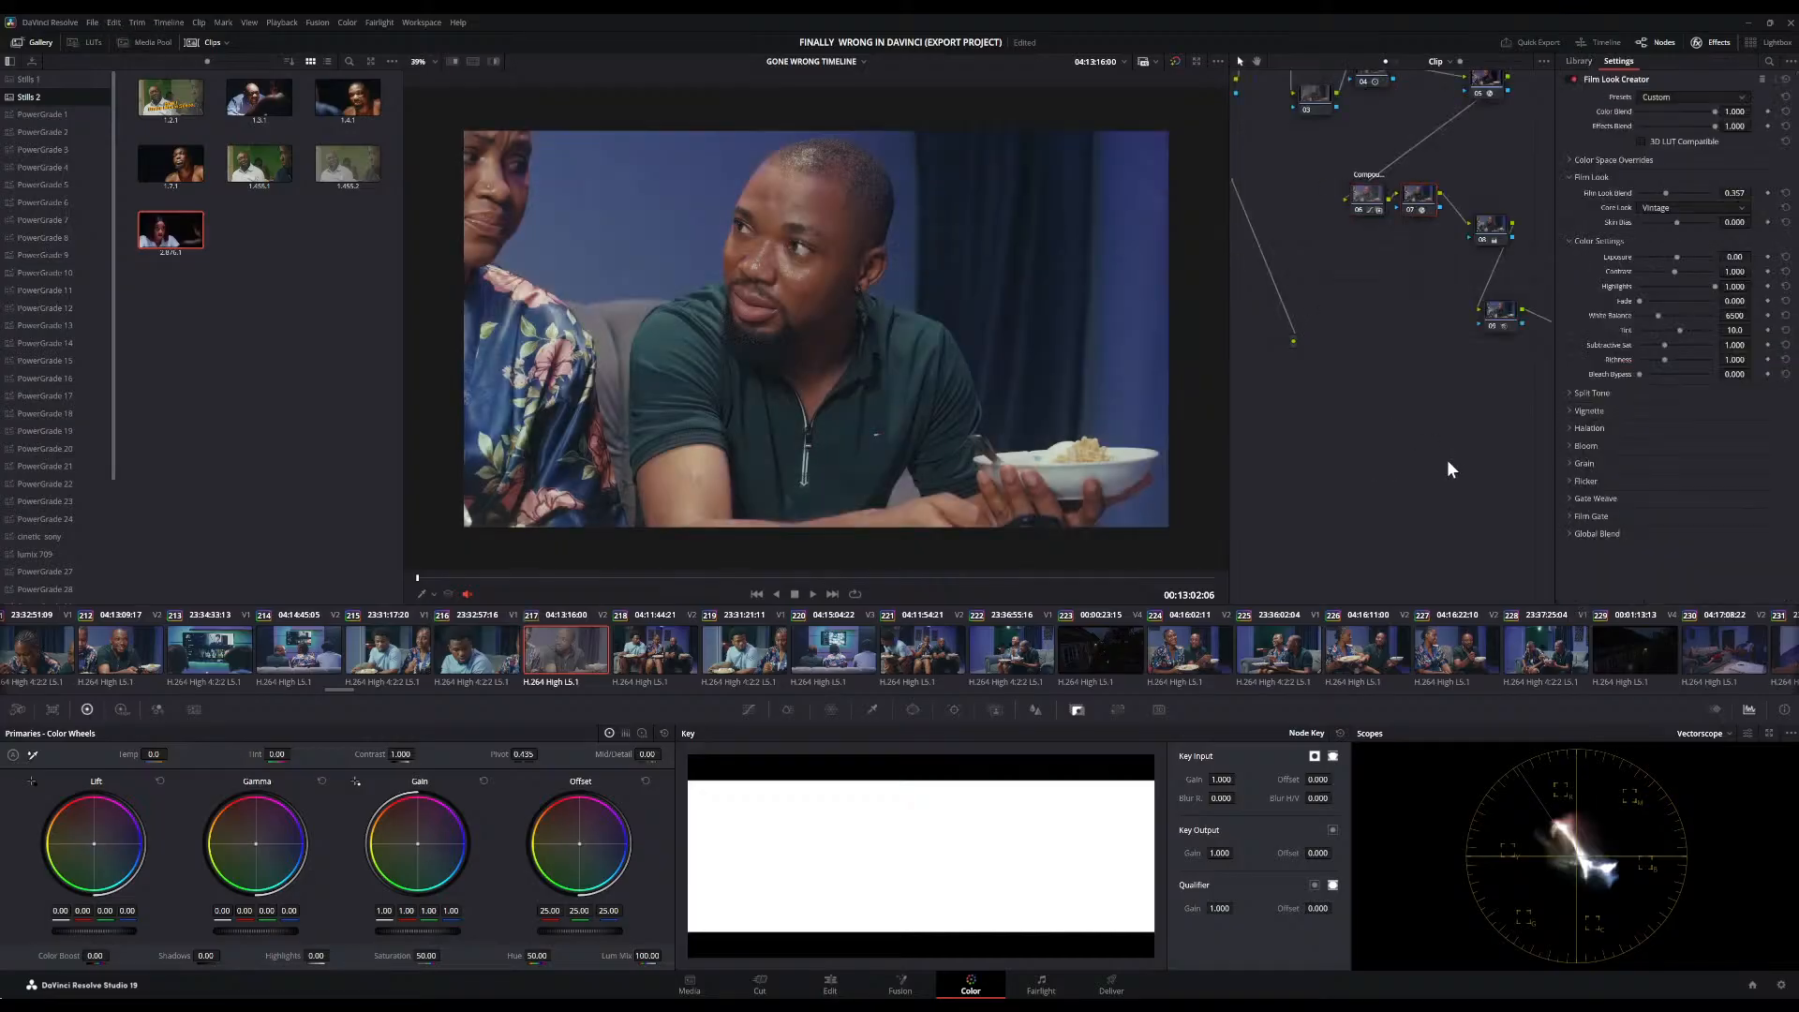
pyautogui.hotkey('ctrl', 'shift', 'z')
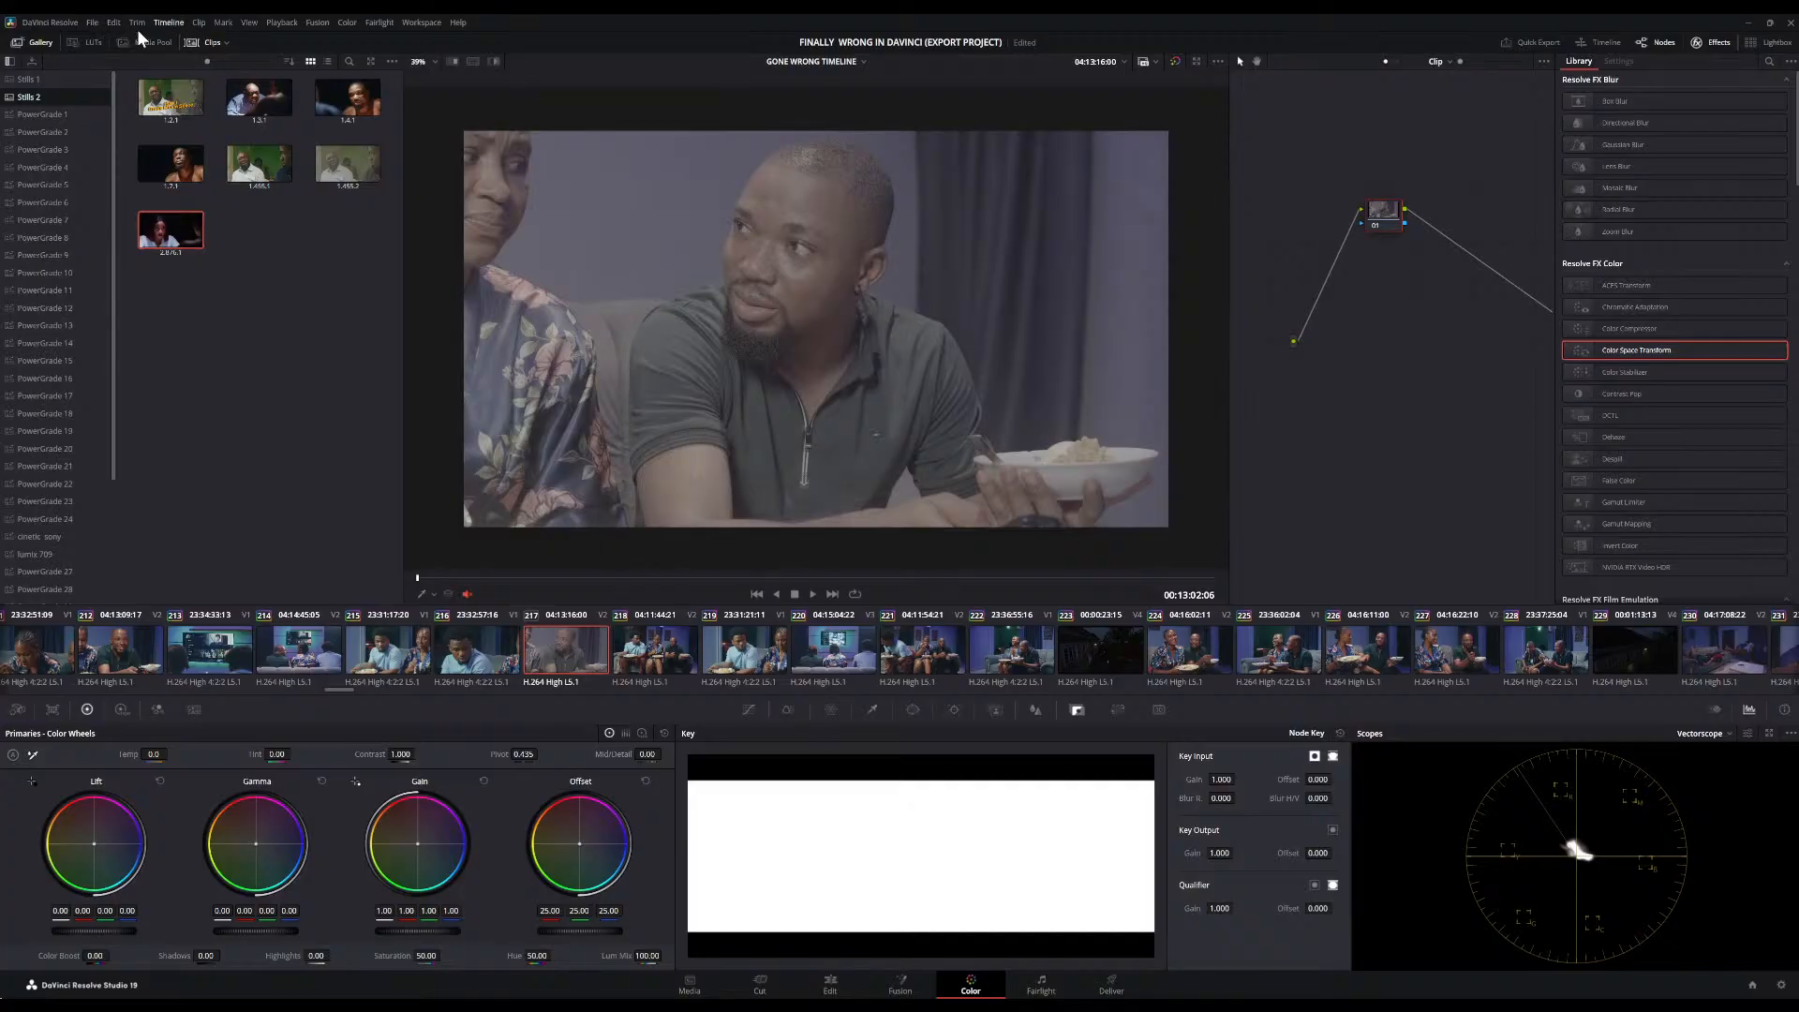
# Grab a still of clip 217's graded look in the Stills 2 album and reset all the clip's grades and nodes
pyautogui.click(131, 43)
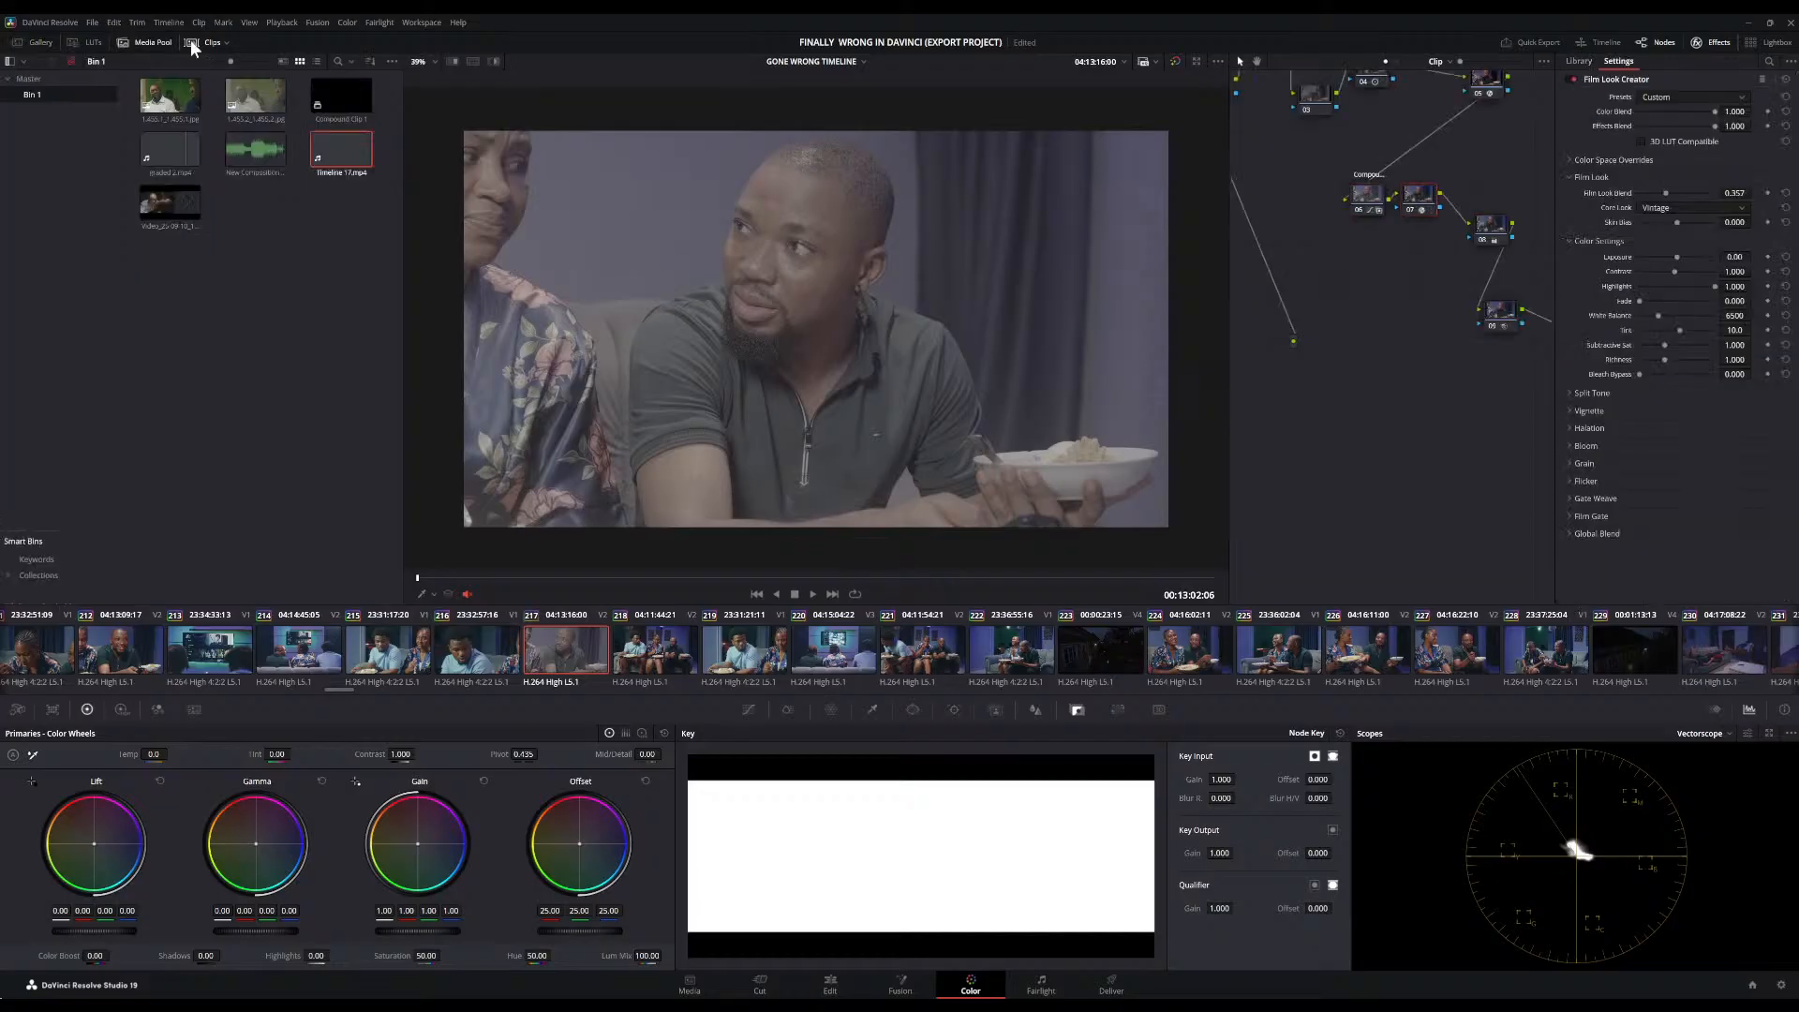
pyautogui.click(38, 43)
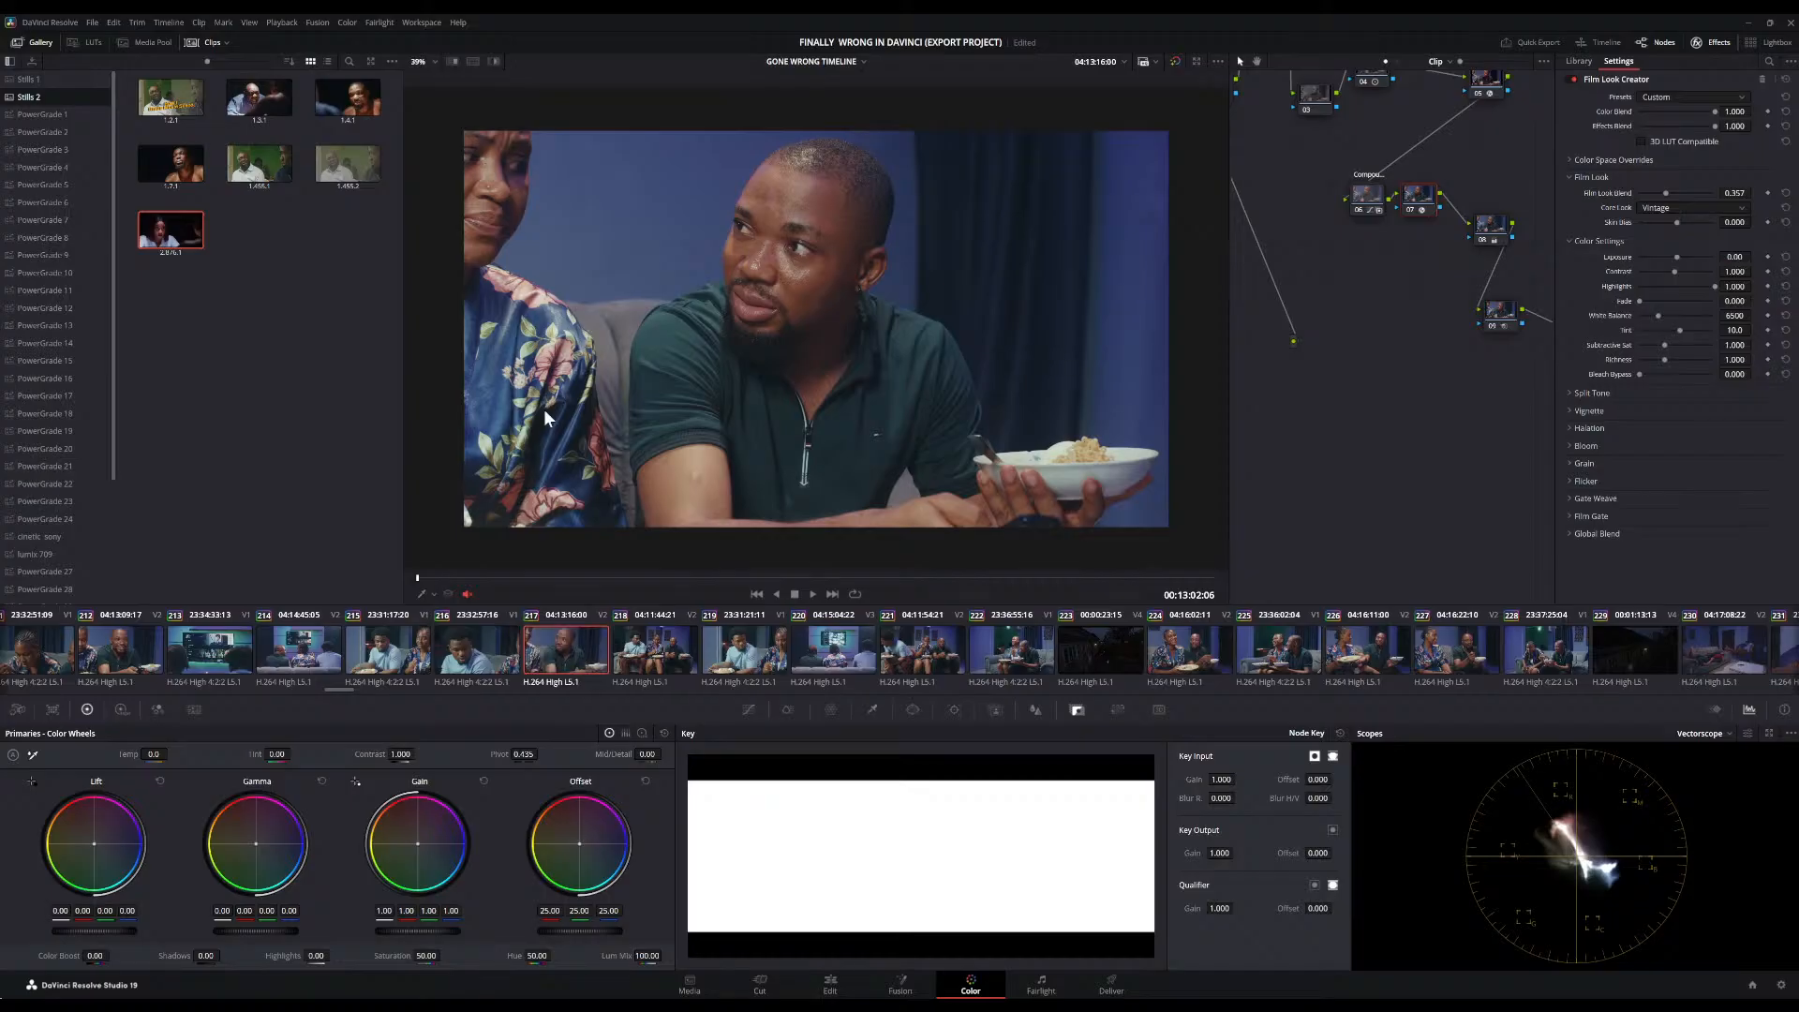
pyautogui.hotkey('ctrl', 'alt', 'g')
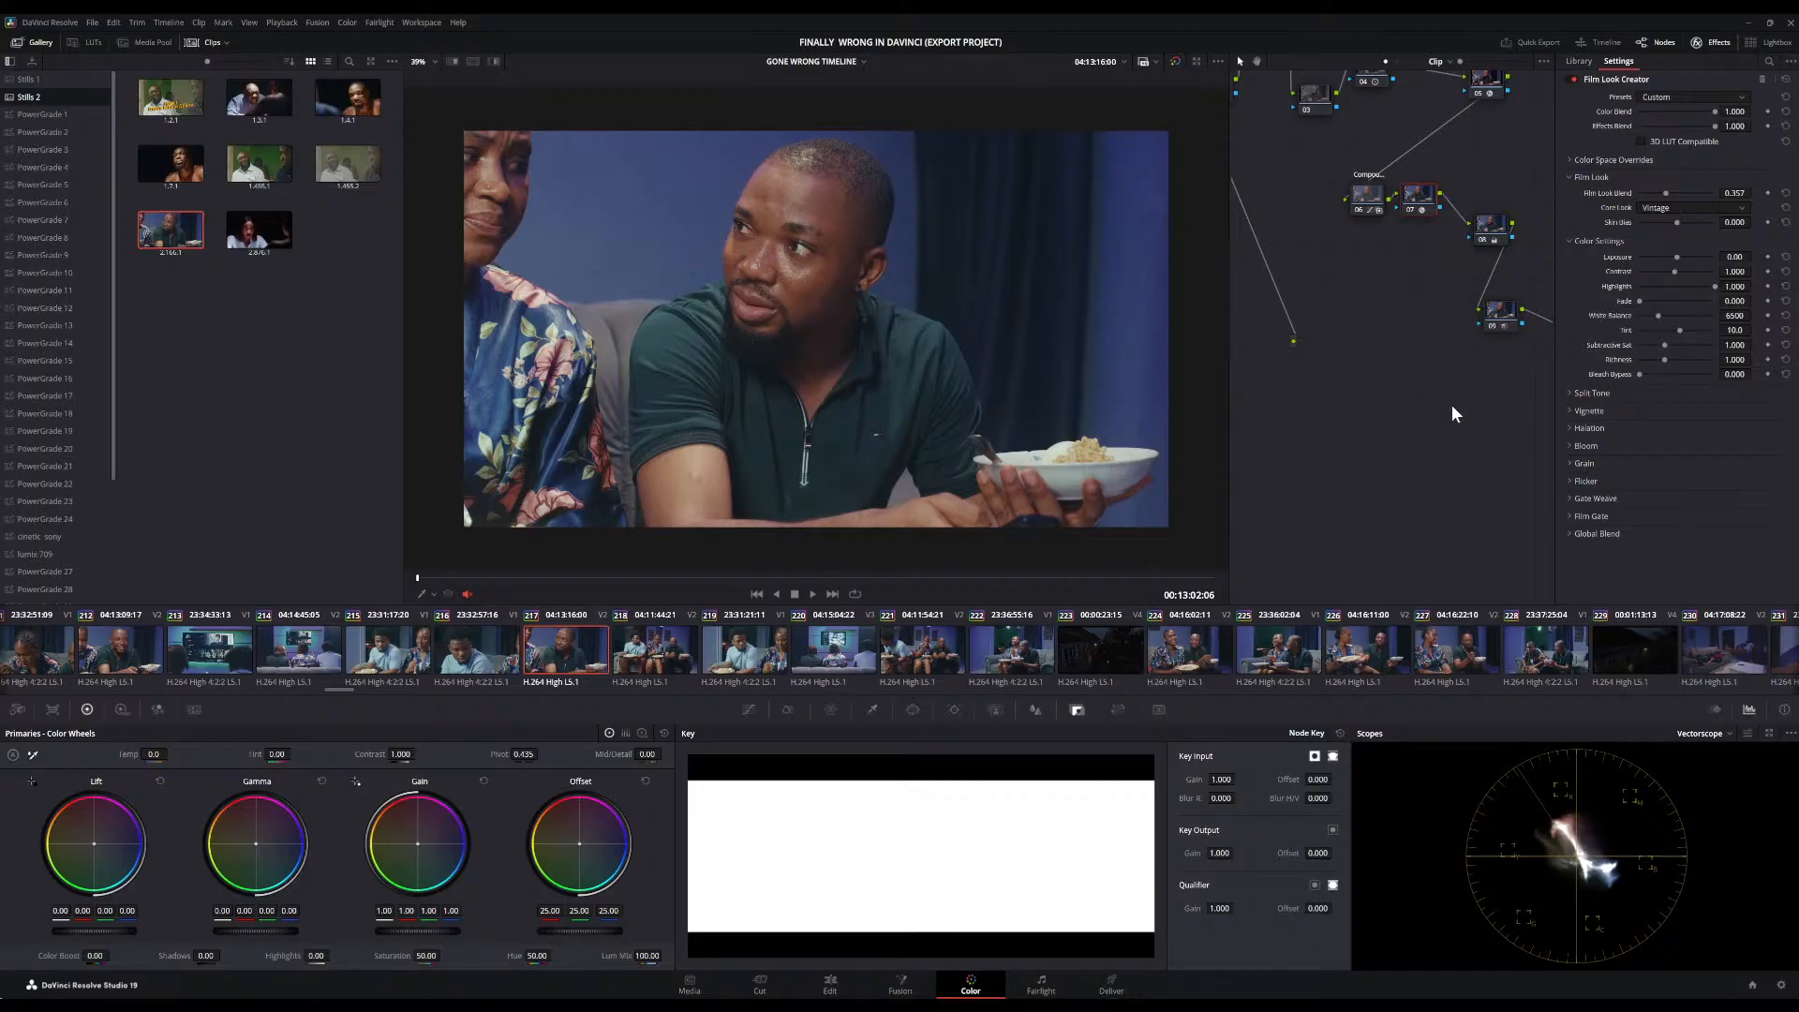
pyautogui.hotkey('ctrl', 'Home')
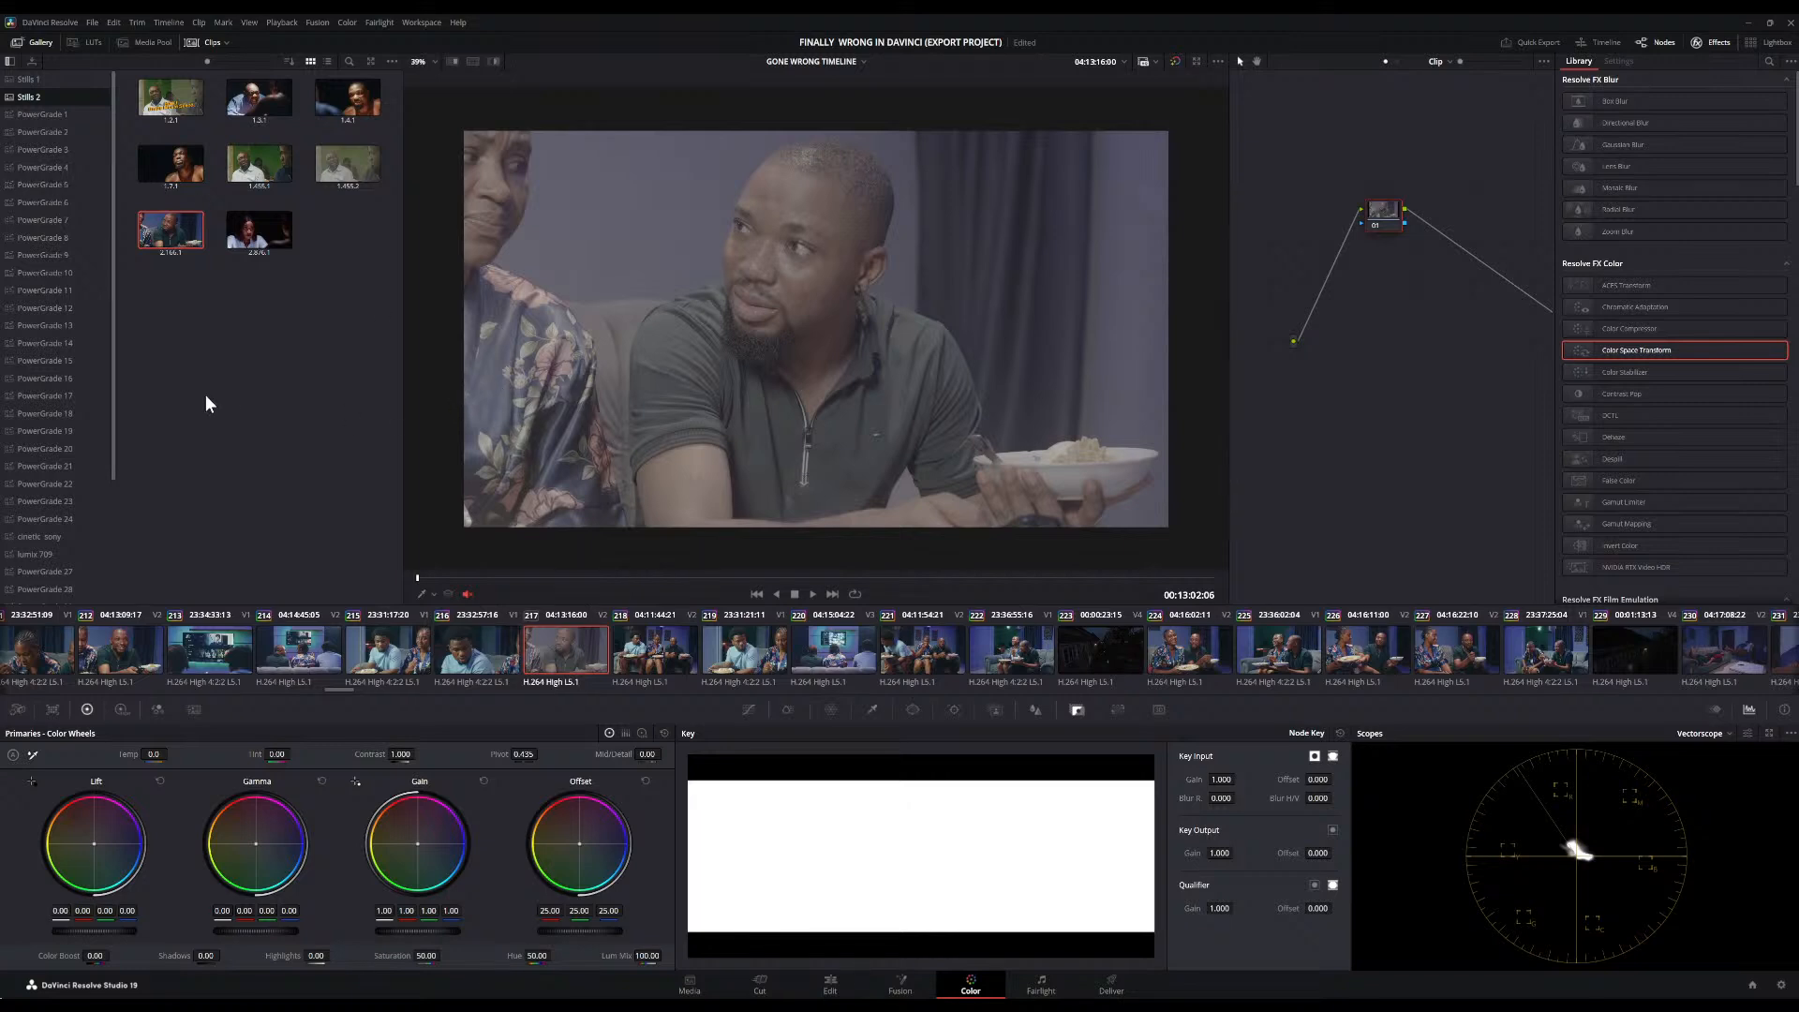
# Browse the LUT library, collapse the LUT folder and open the NEW LUT folder
pyautogui.click(81, 45)
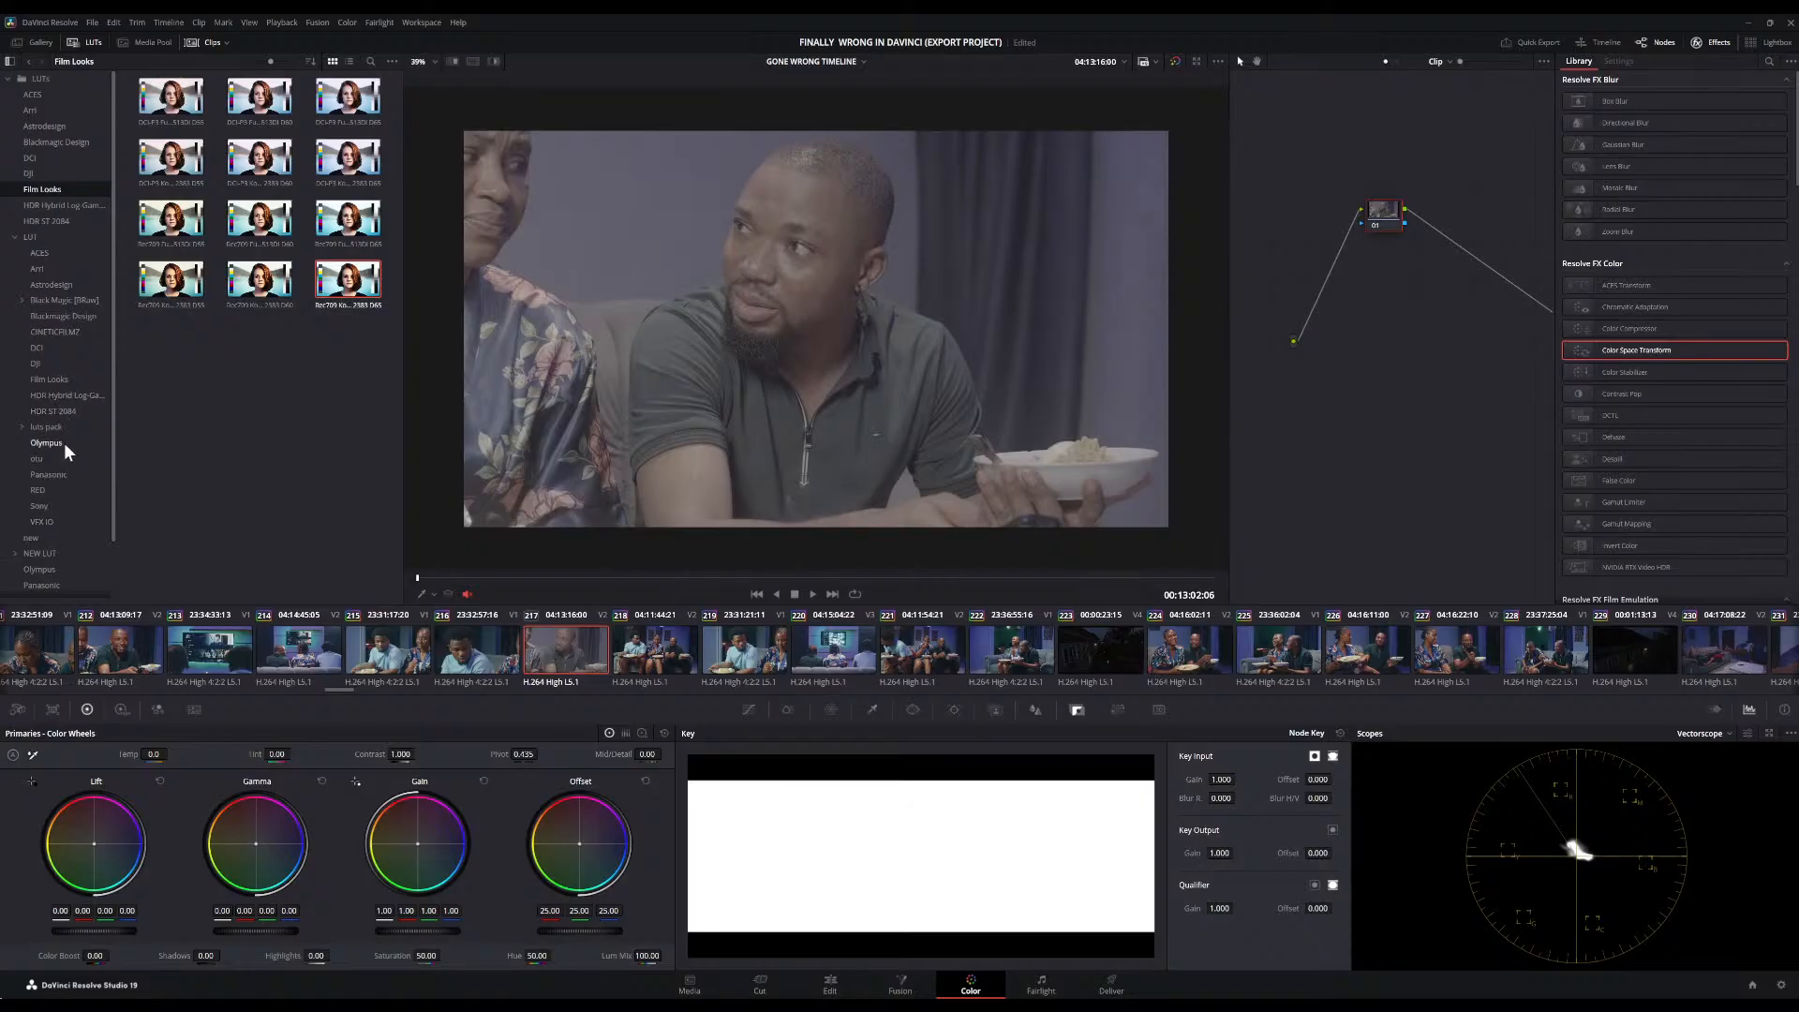
pyautogui.click(30, 238)
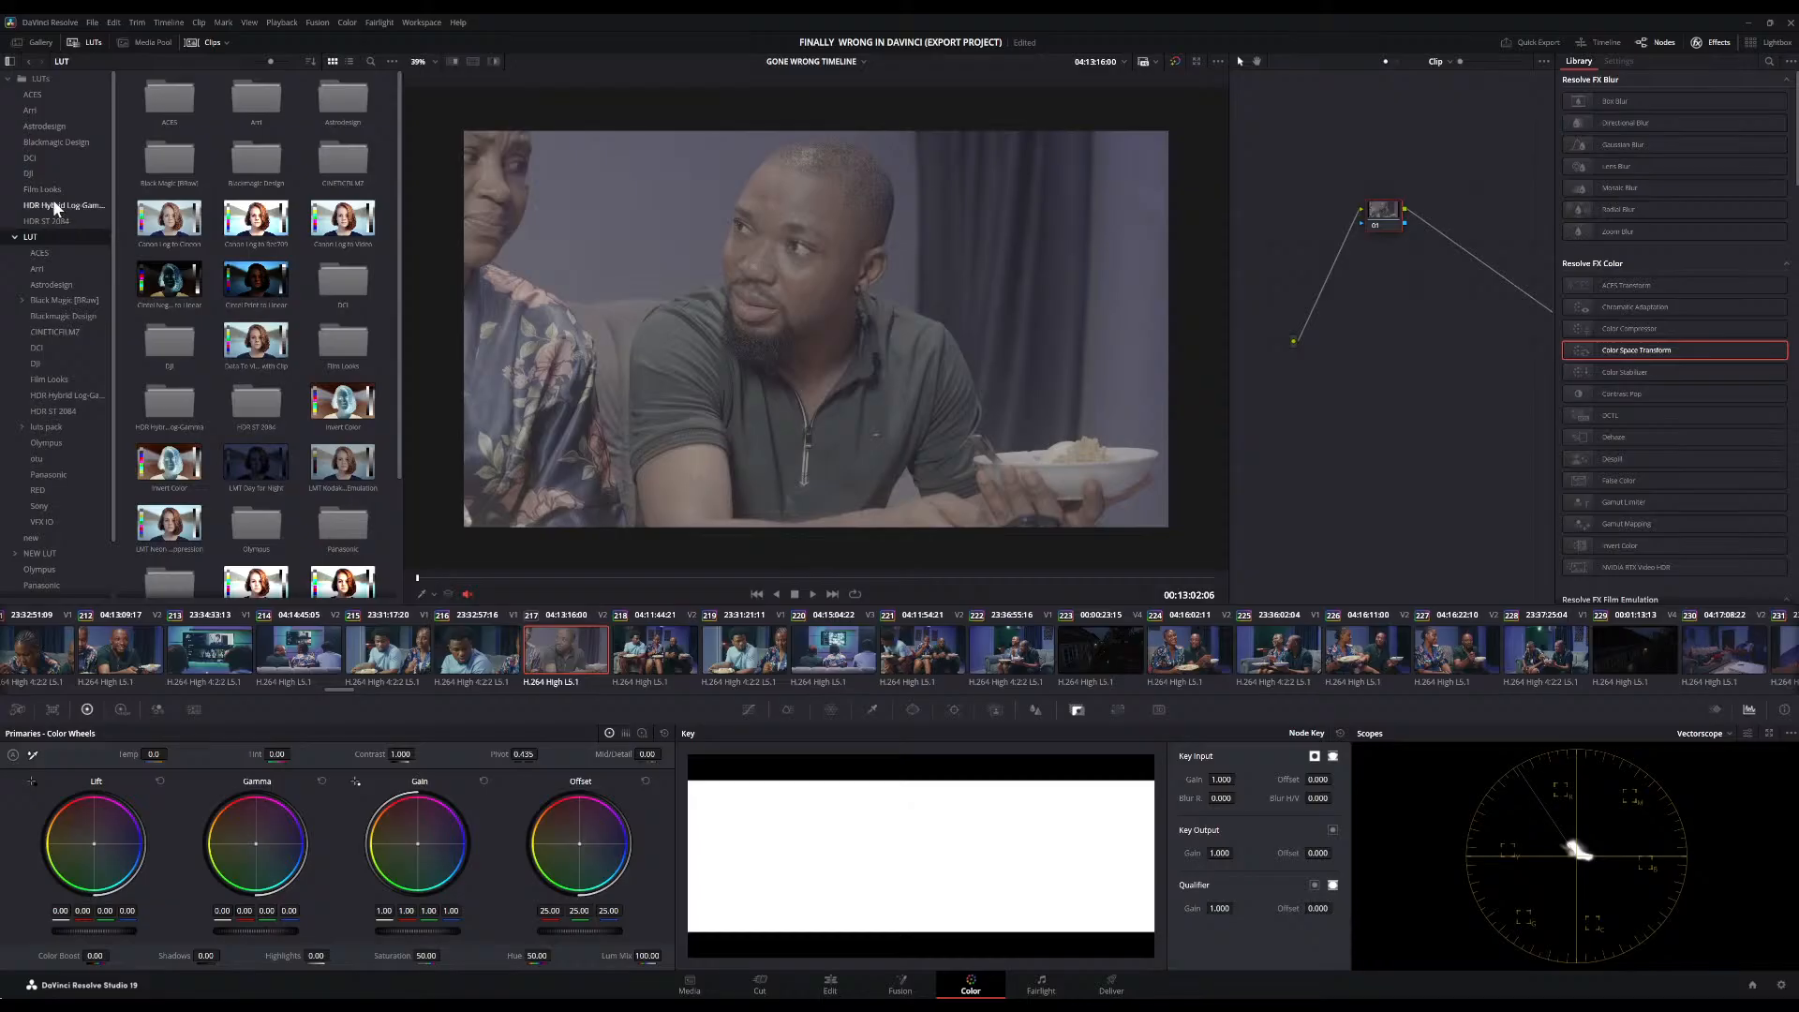
pyautogui.click(14, 236)
pyautogui.click(45, 270)
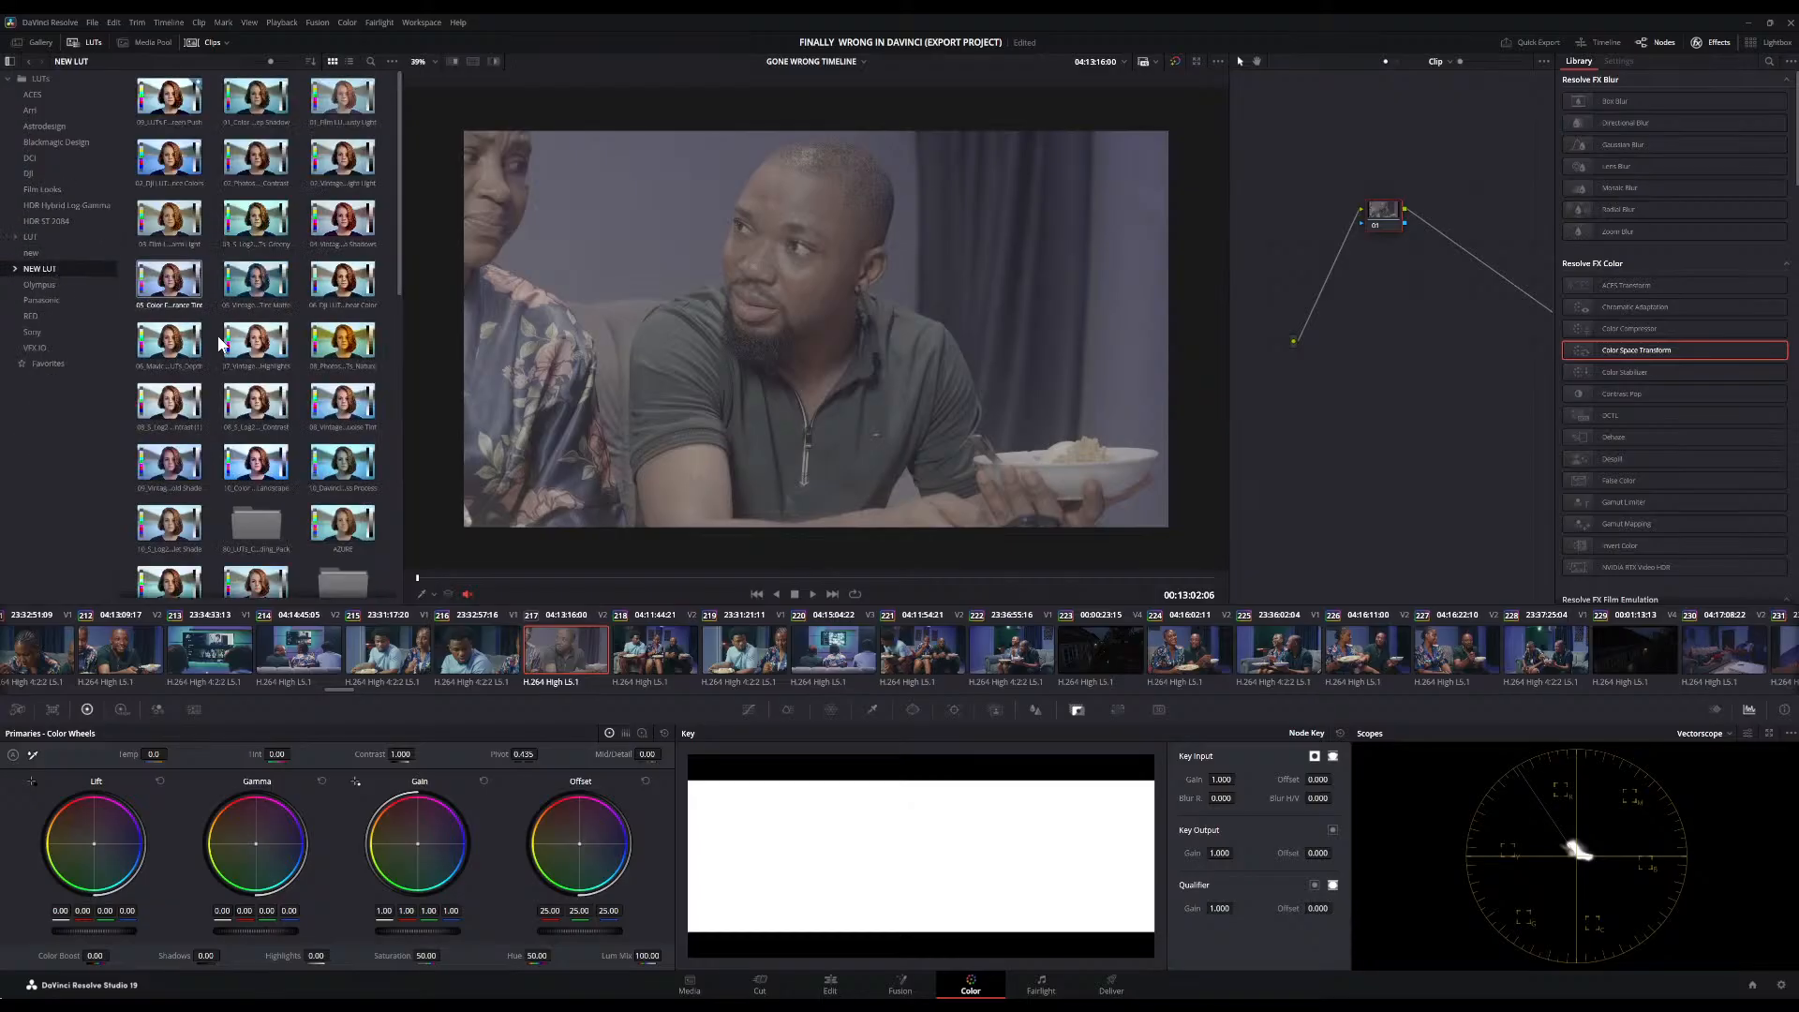
# Try the 06 DJI LUT, the 00 LUT and the 01 Color LUT one after another on clip 217's ungraded image
pyautogui.click(165, 106)
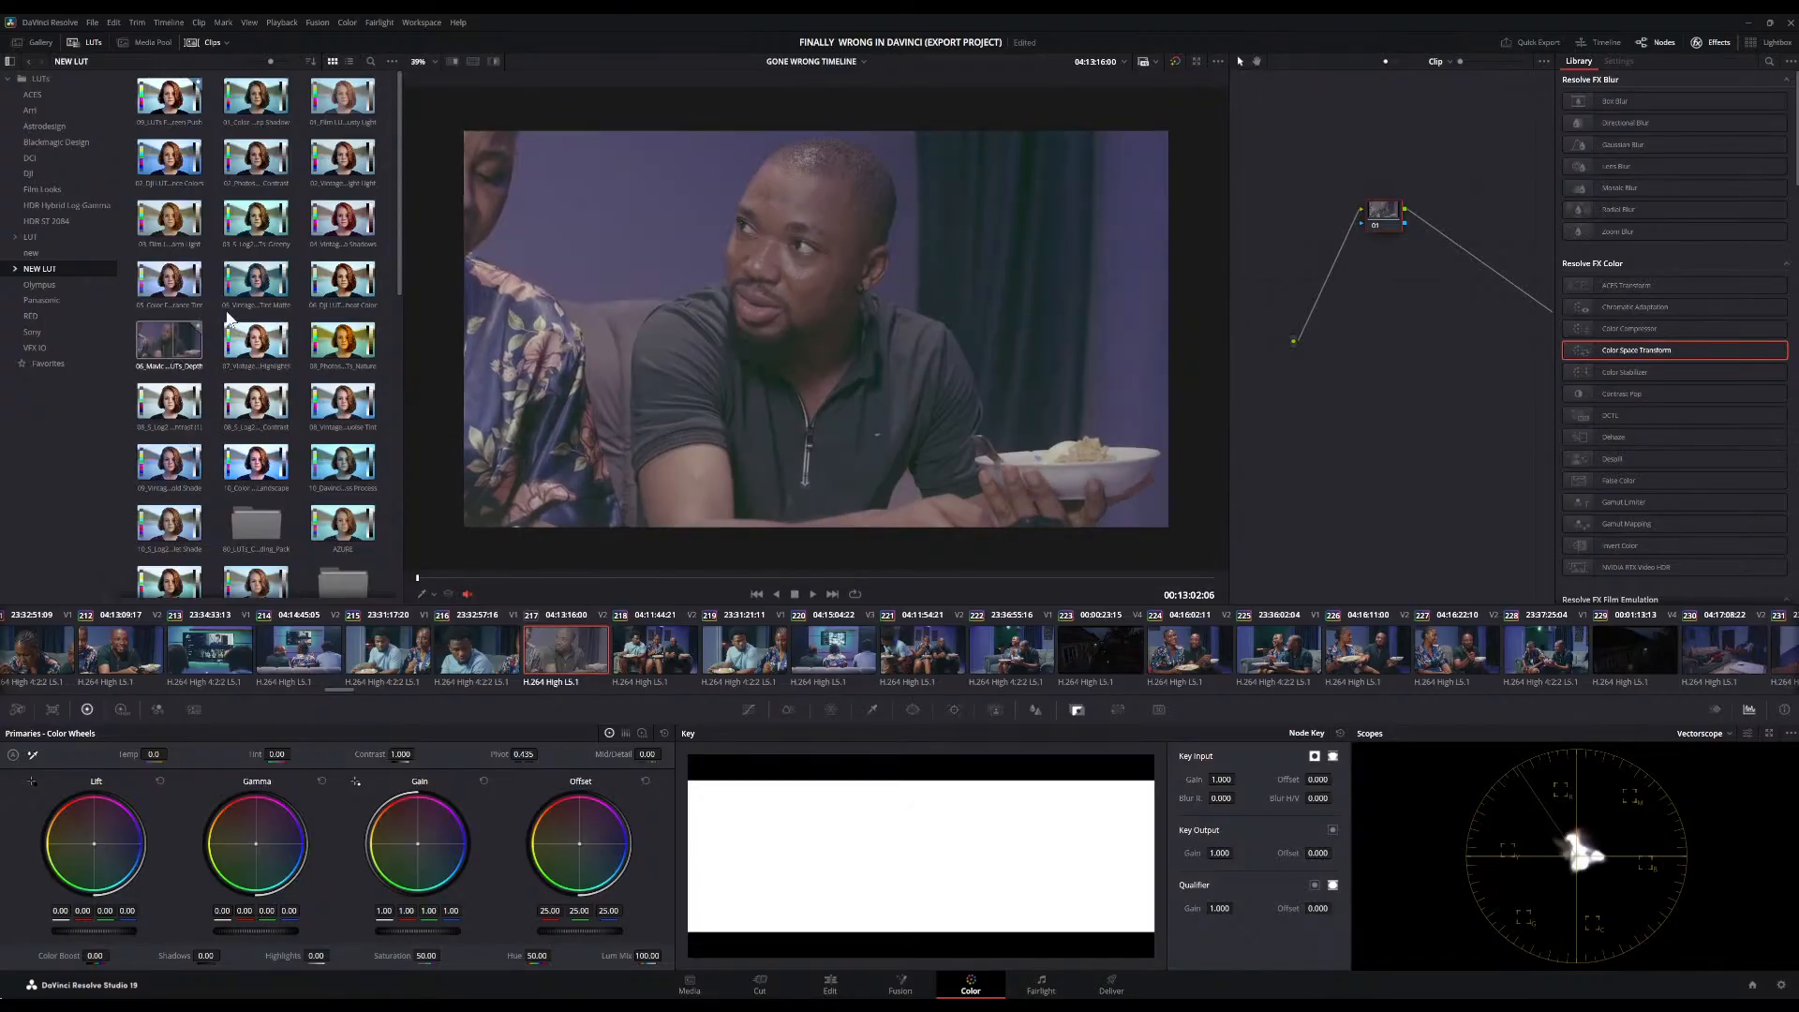
pyautogui.moveTo(345, 296); pyautogui.dragTo(731, 324)
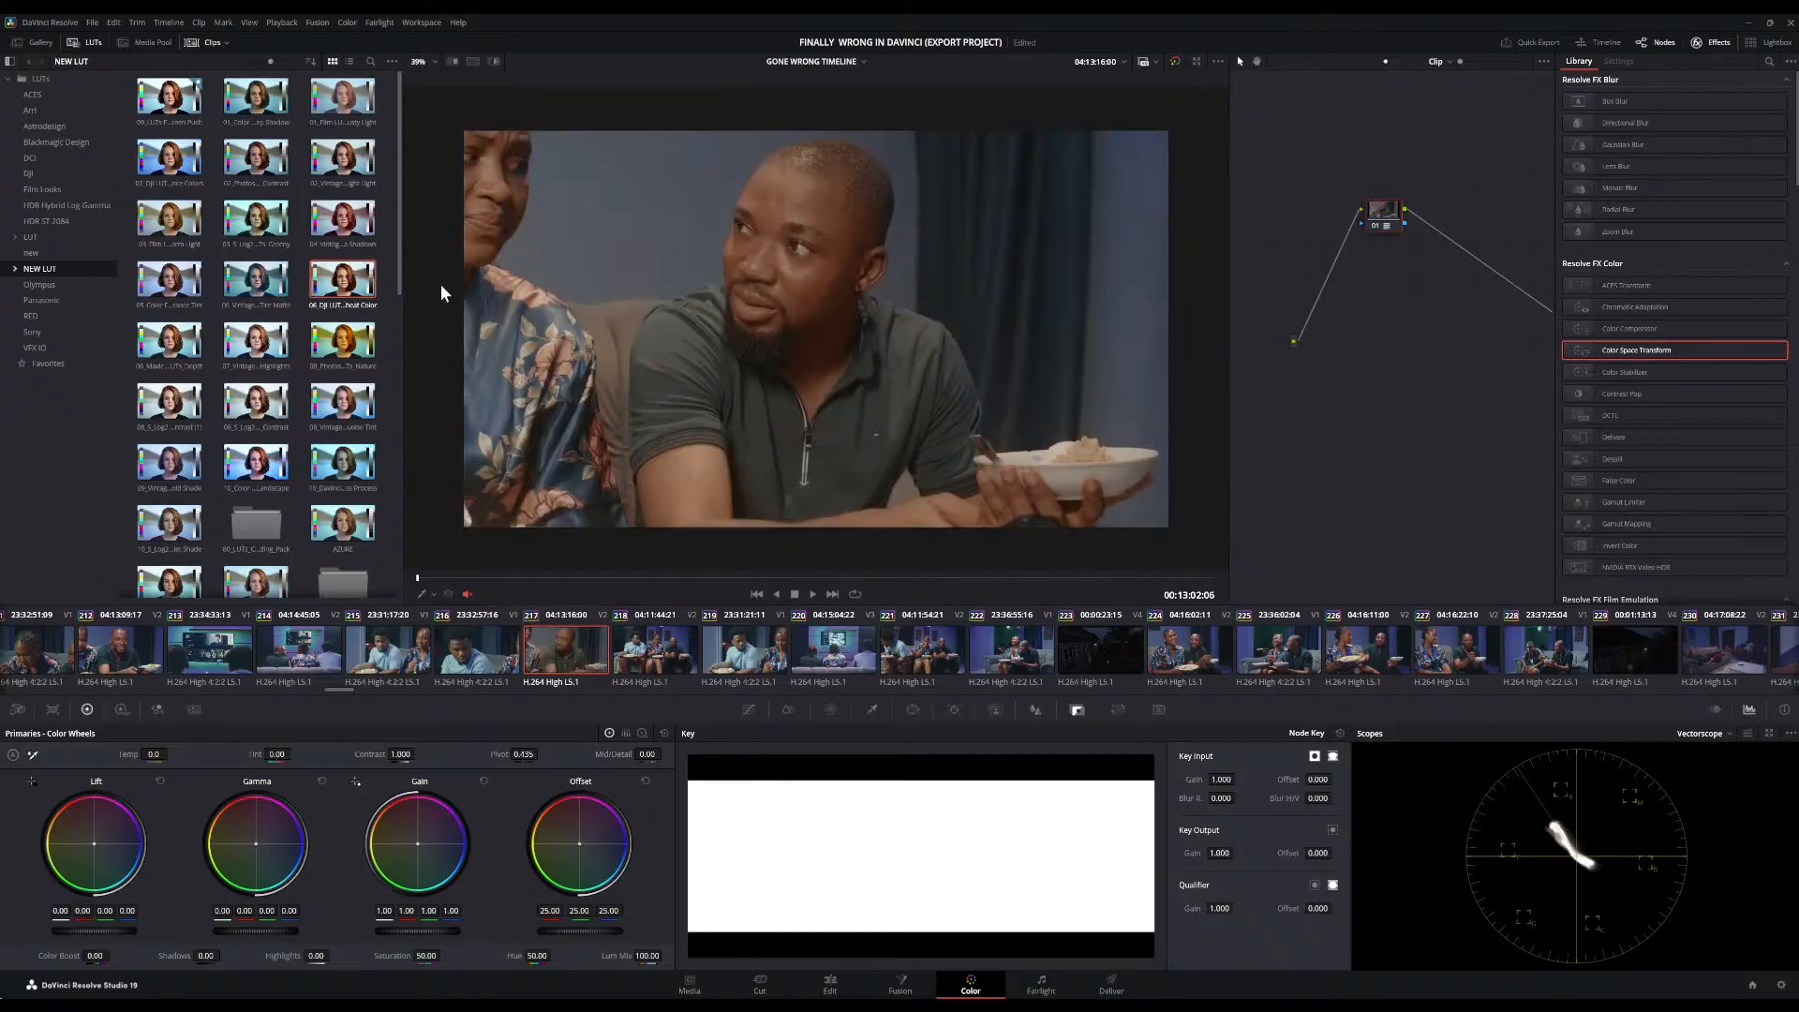
pyautogui.moveTo(157, 113); pyautogui.dragTo(678, 392)
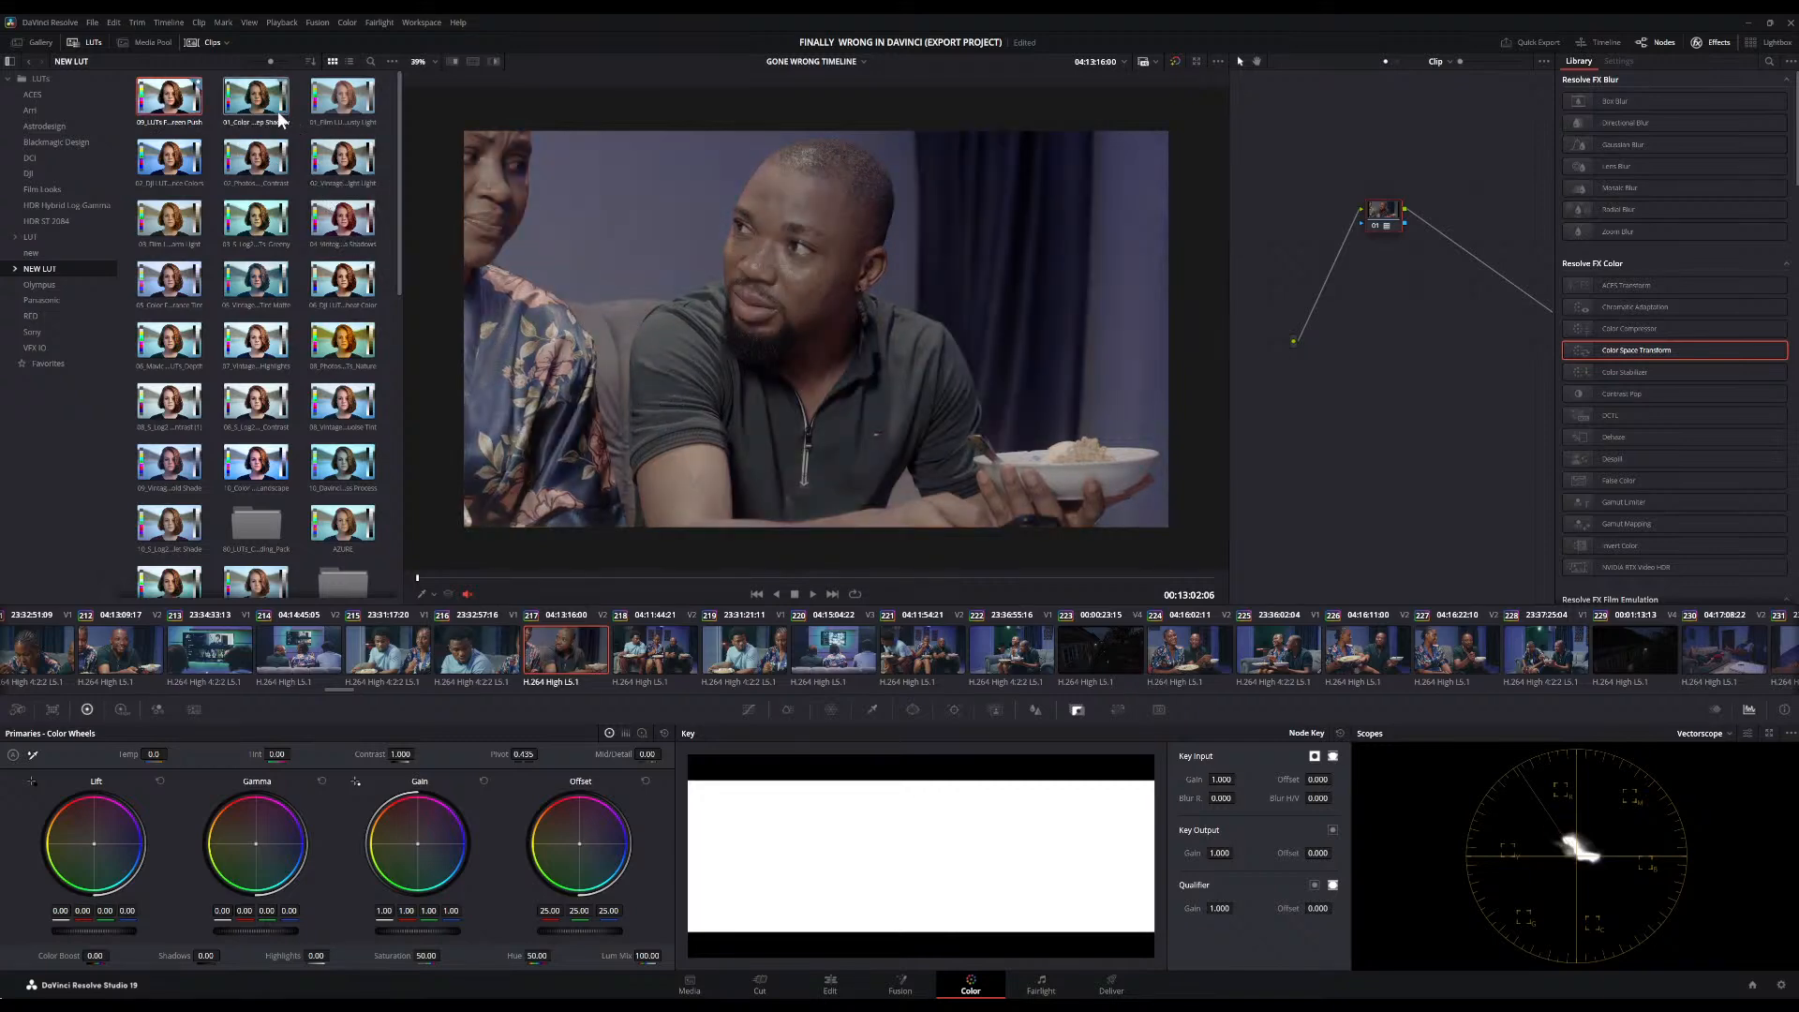
pyautogui.moveTo(256, 96); pyautogui.dragTo(830, 319)
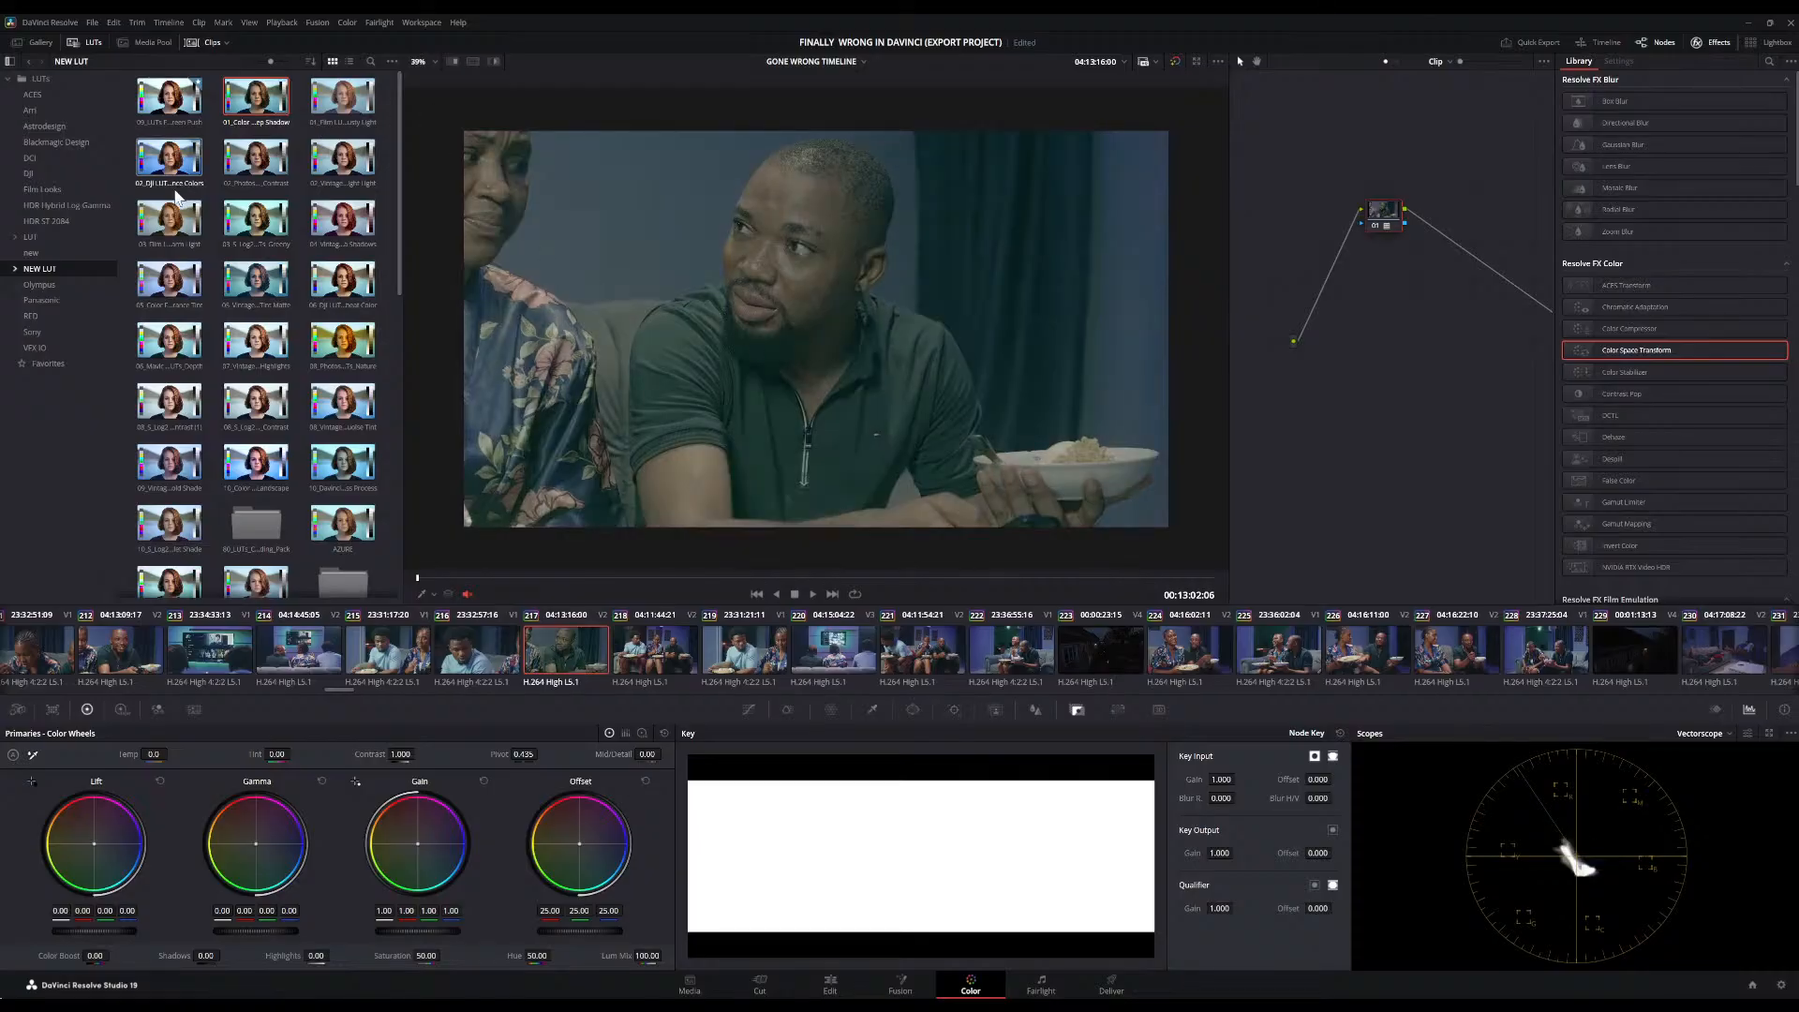
# Apply the 02 DJI LUT from the NEW LUT folder to clip 217 and grab a still of that look
pyautogui.moveTo(168, 157); pyautogui.dragTo(881, 333)
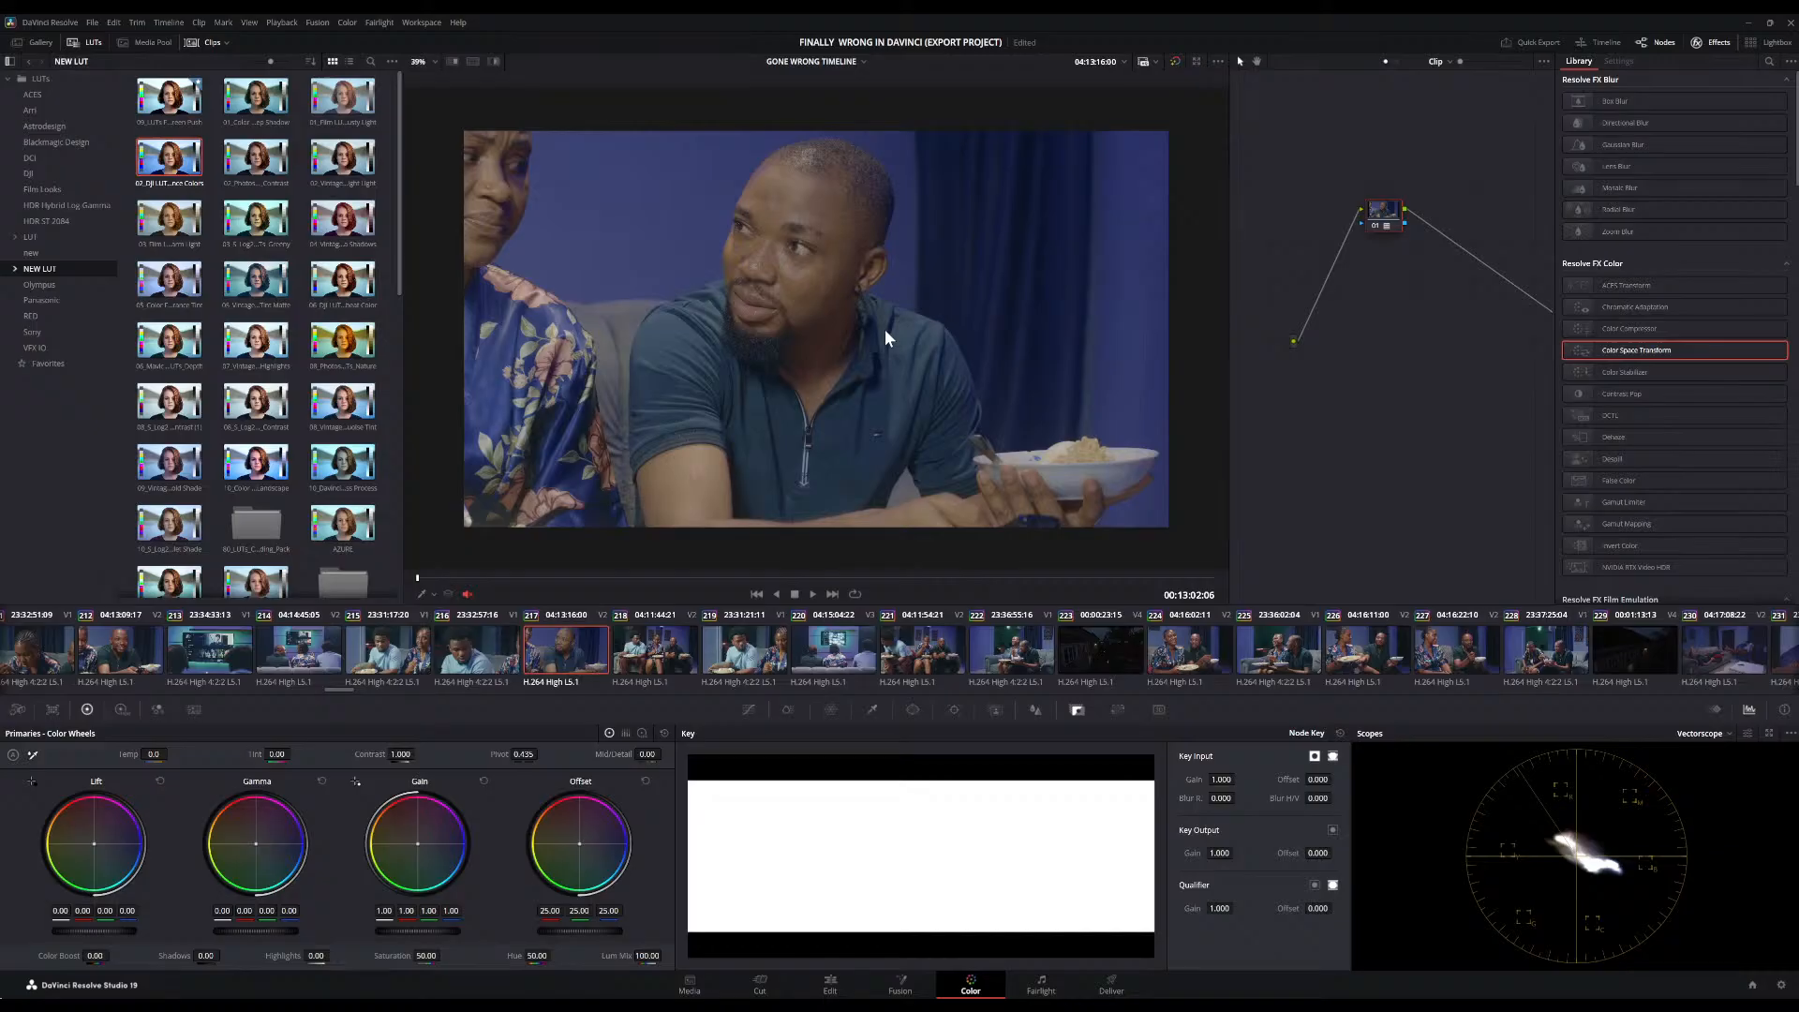
pyautogui.scroll(3, 885, 329)
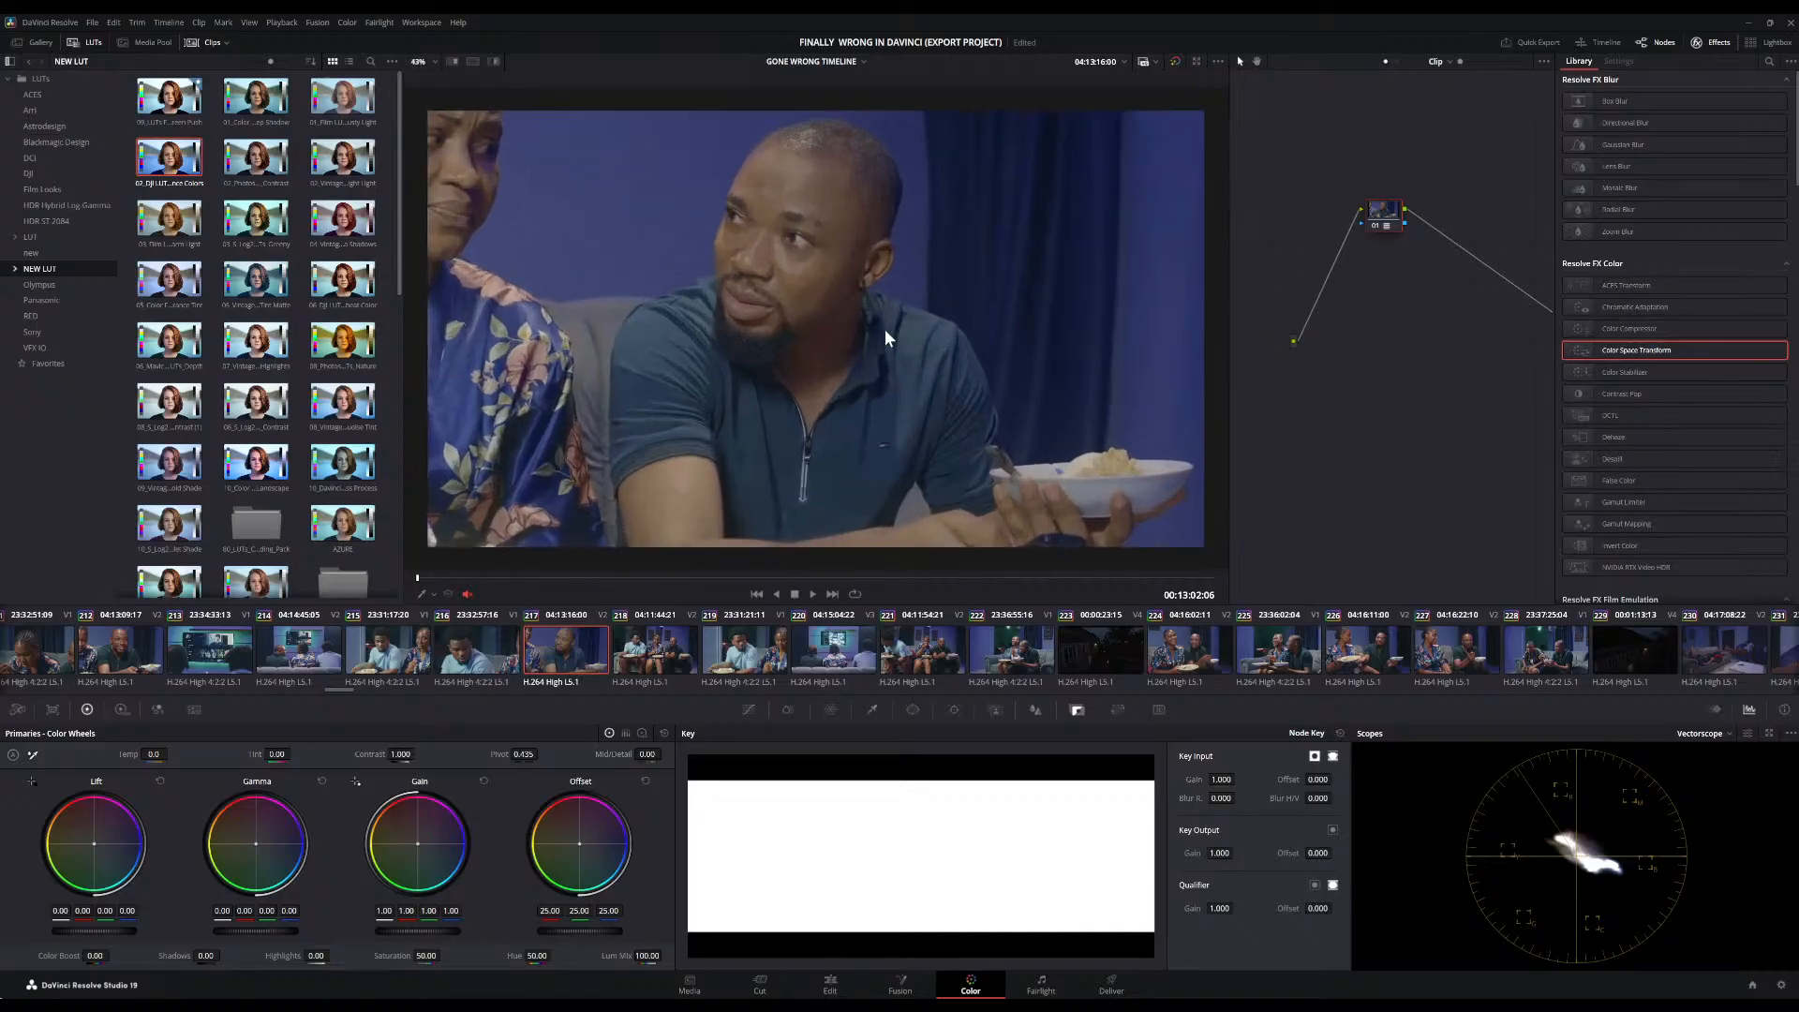
pyautogui.scroll(-1, 885, 329)
pyautogui.scroll(-1, 885, 329)
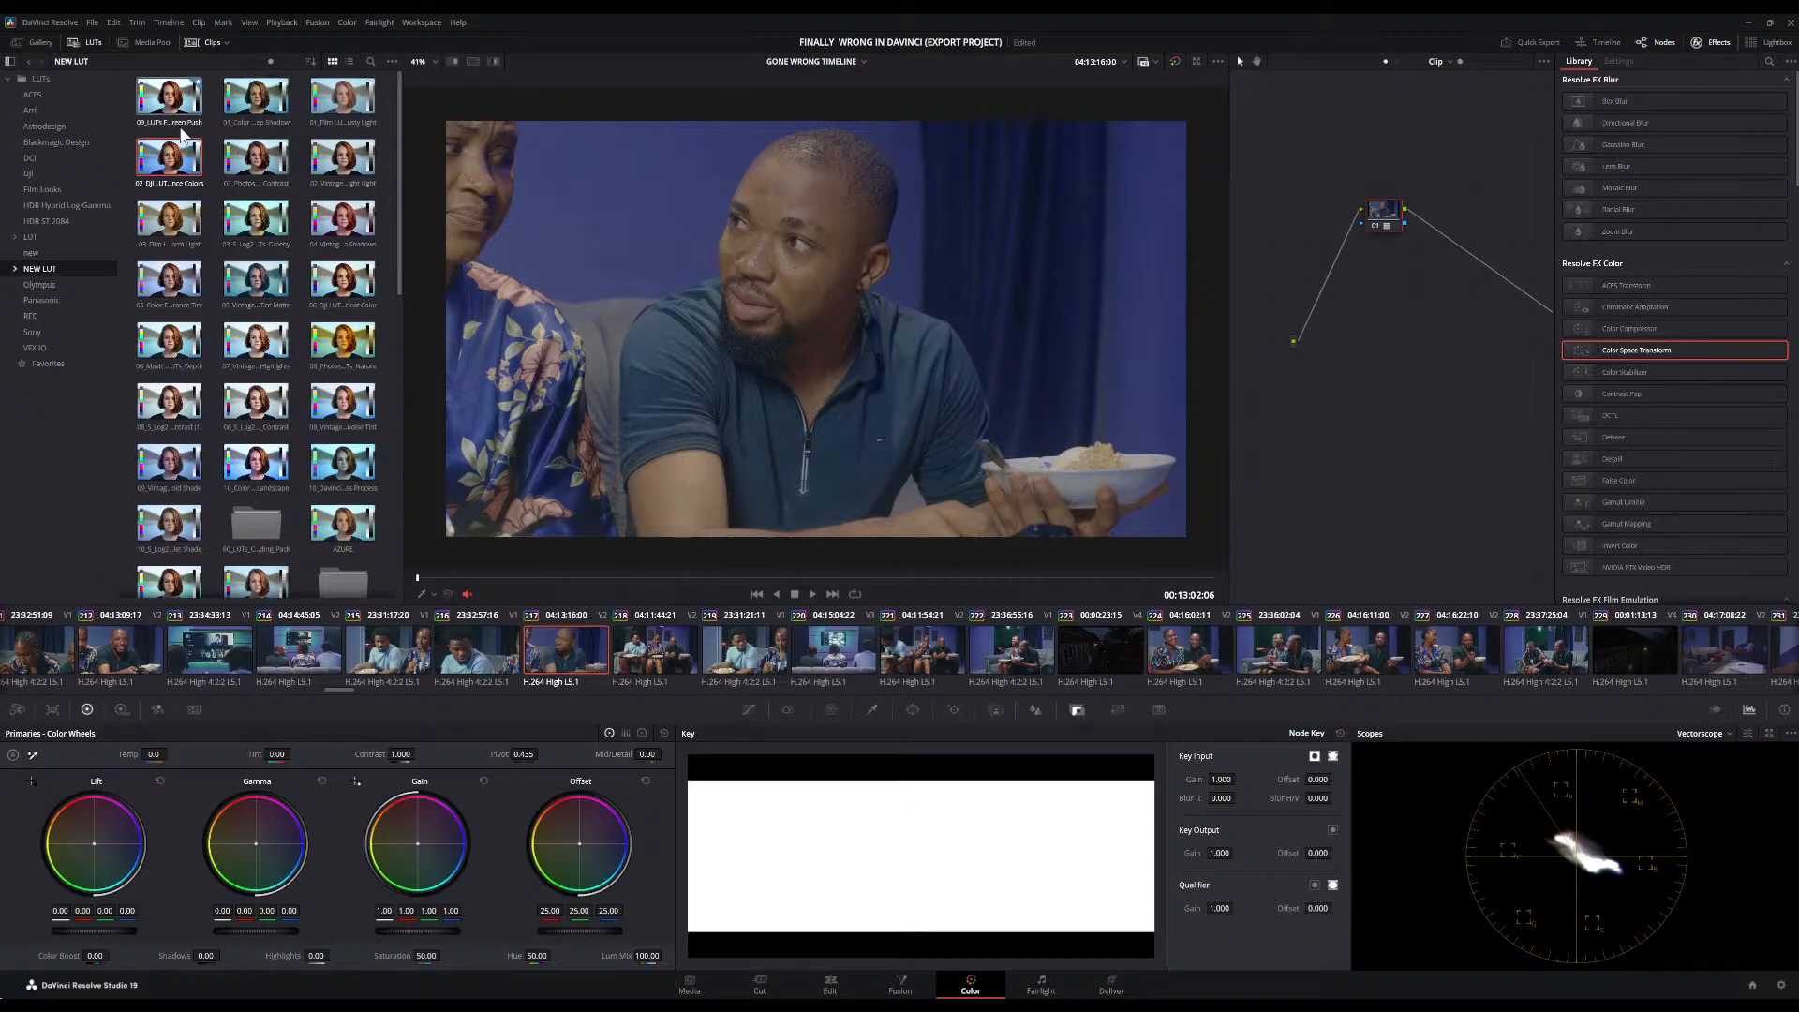
pyautogui.click(38, 44)
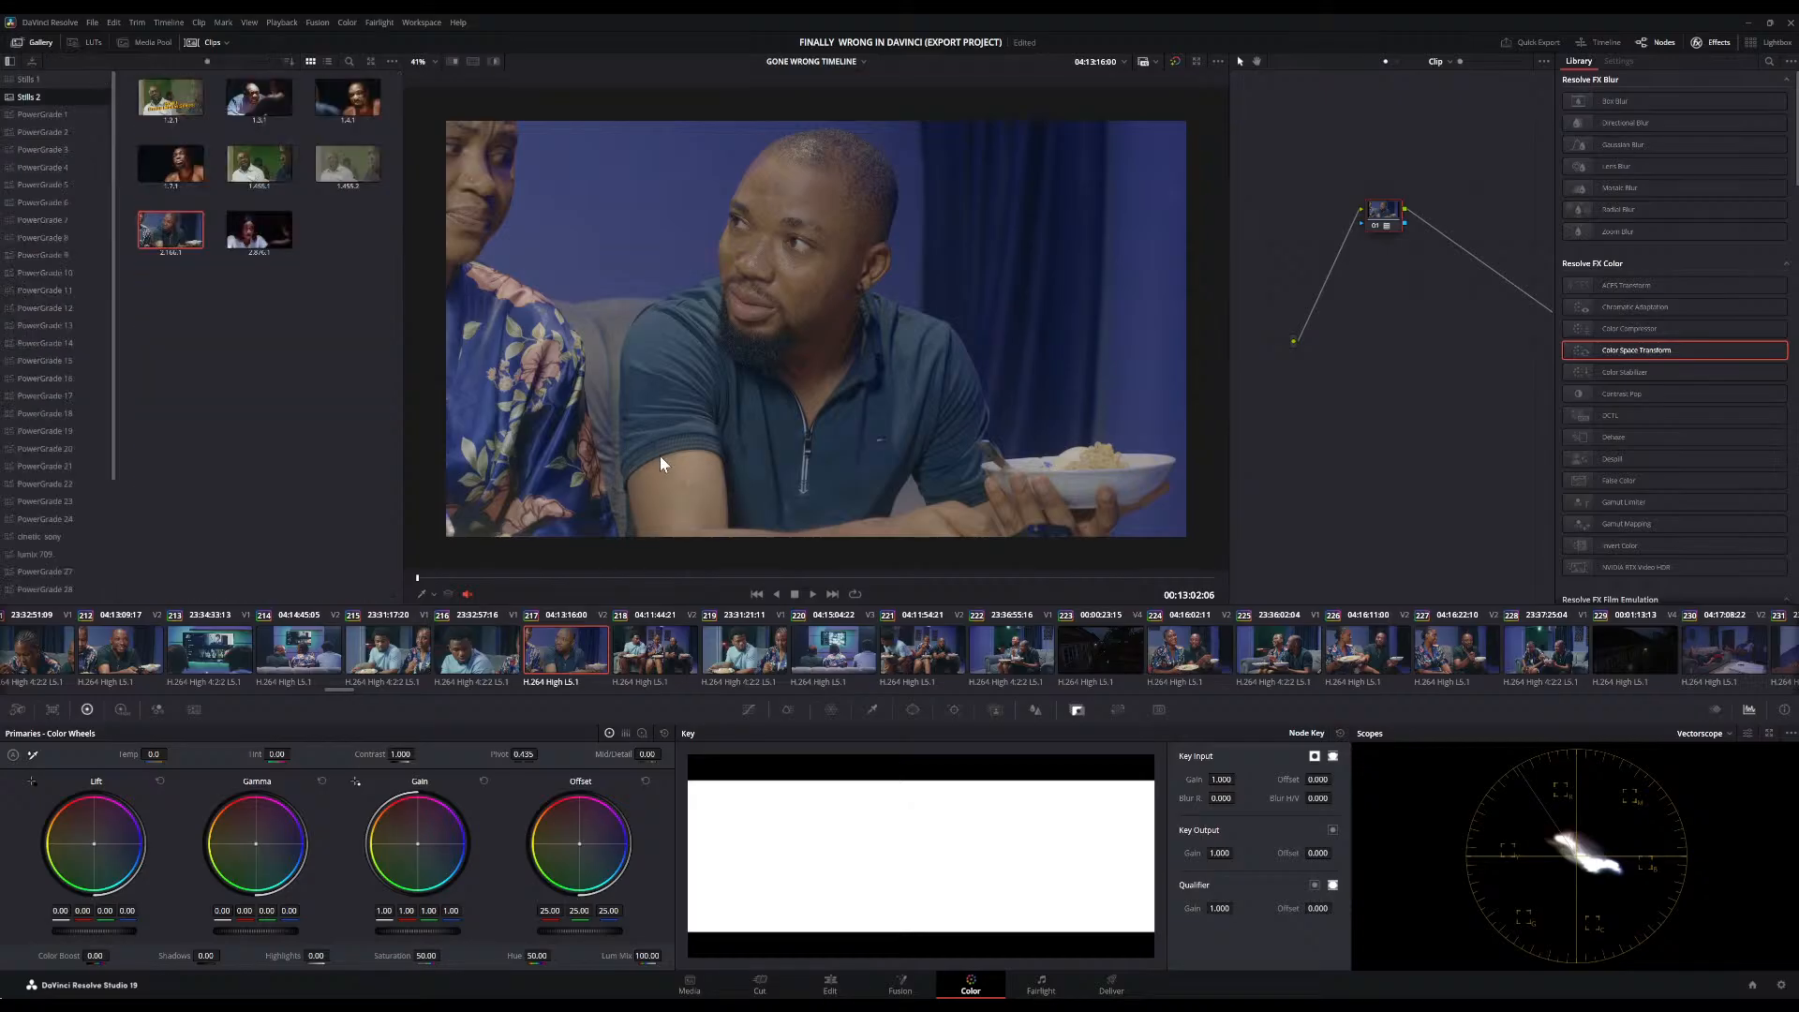
pyautogui.hotkey('ctrl', 'alt', 'g')
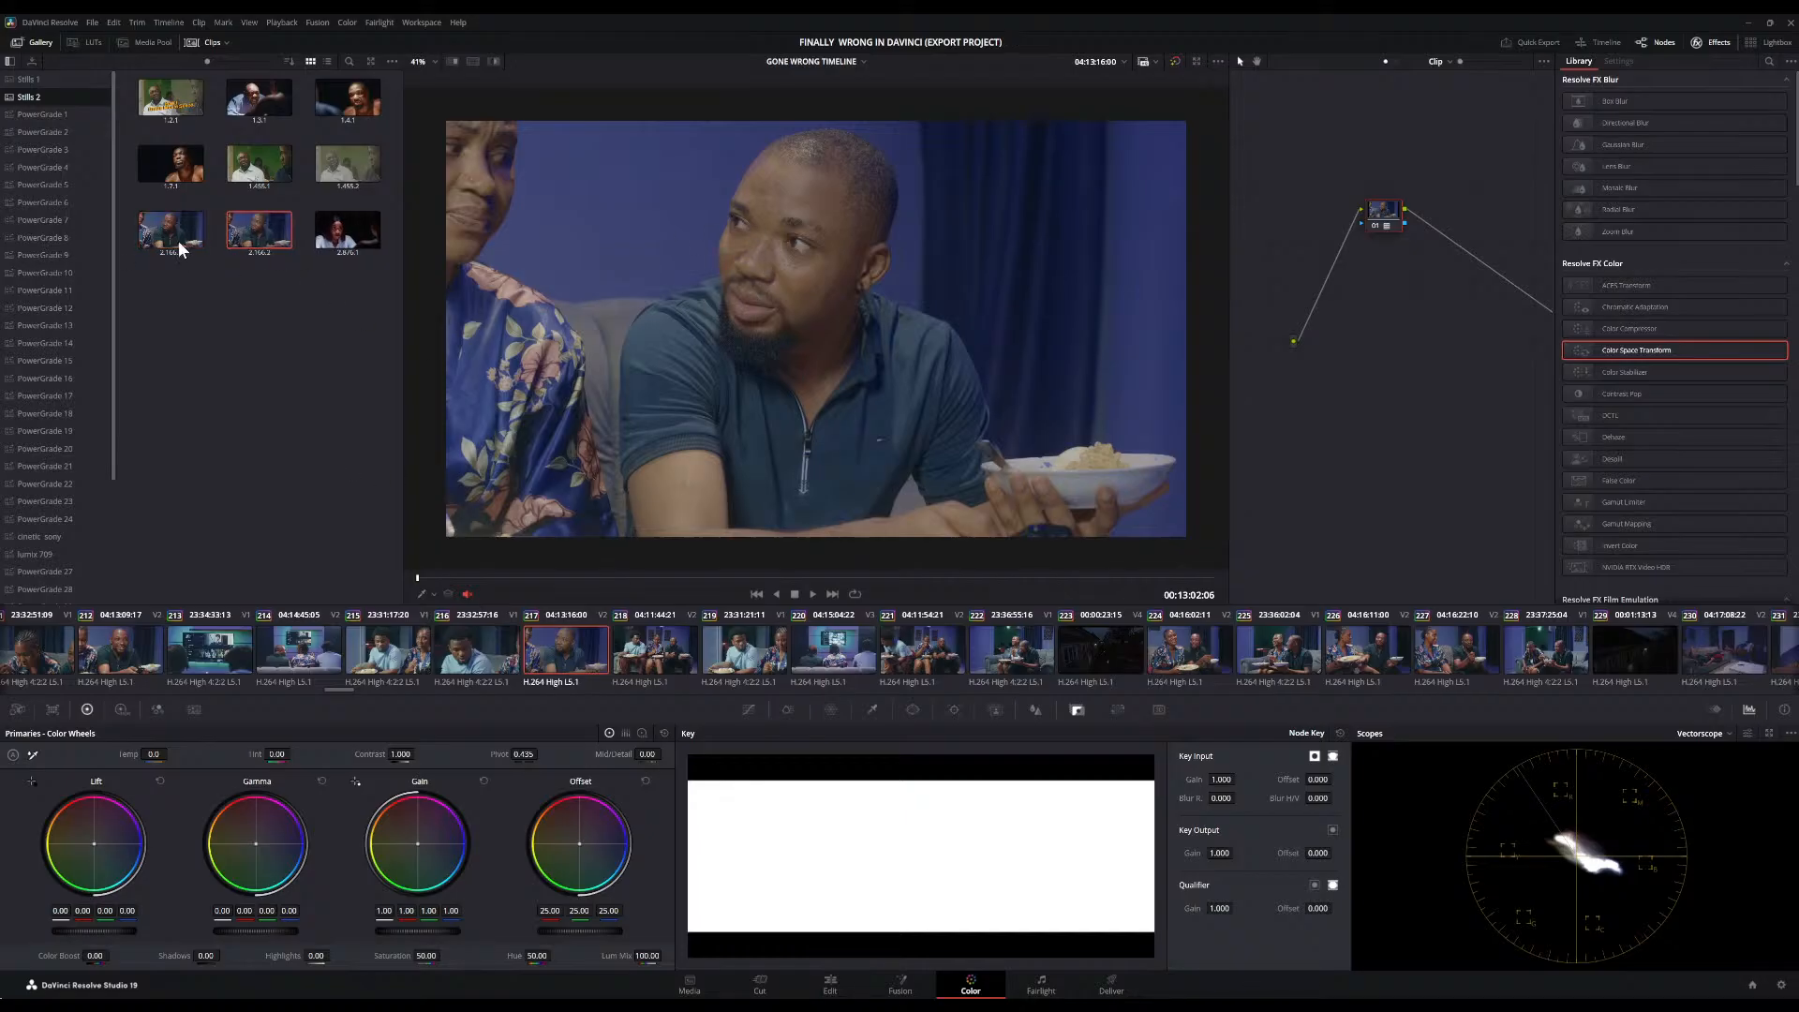
# Reapply the full grade from the graded gallery still to clip 217 and check the image further into the clip
pyautogui.moveTo(168, 236); pyautogui.dragTo(802, 344)
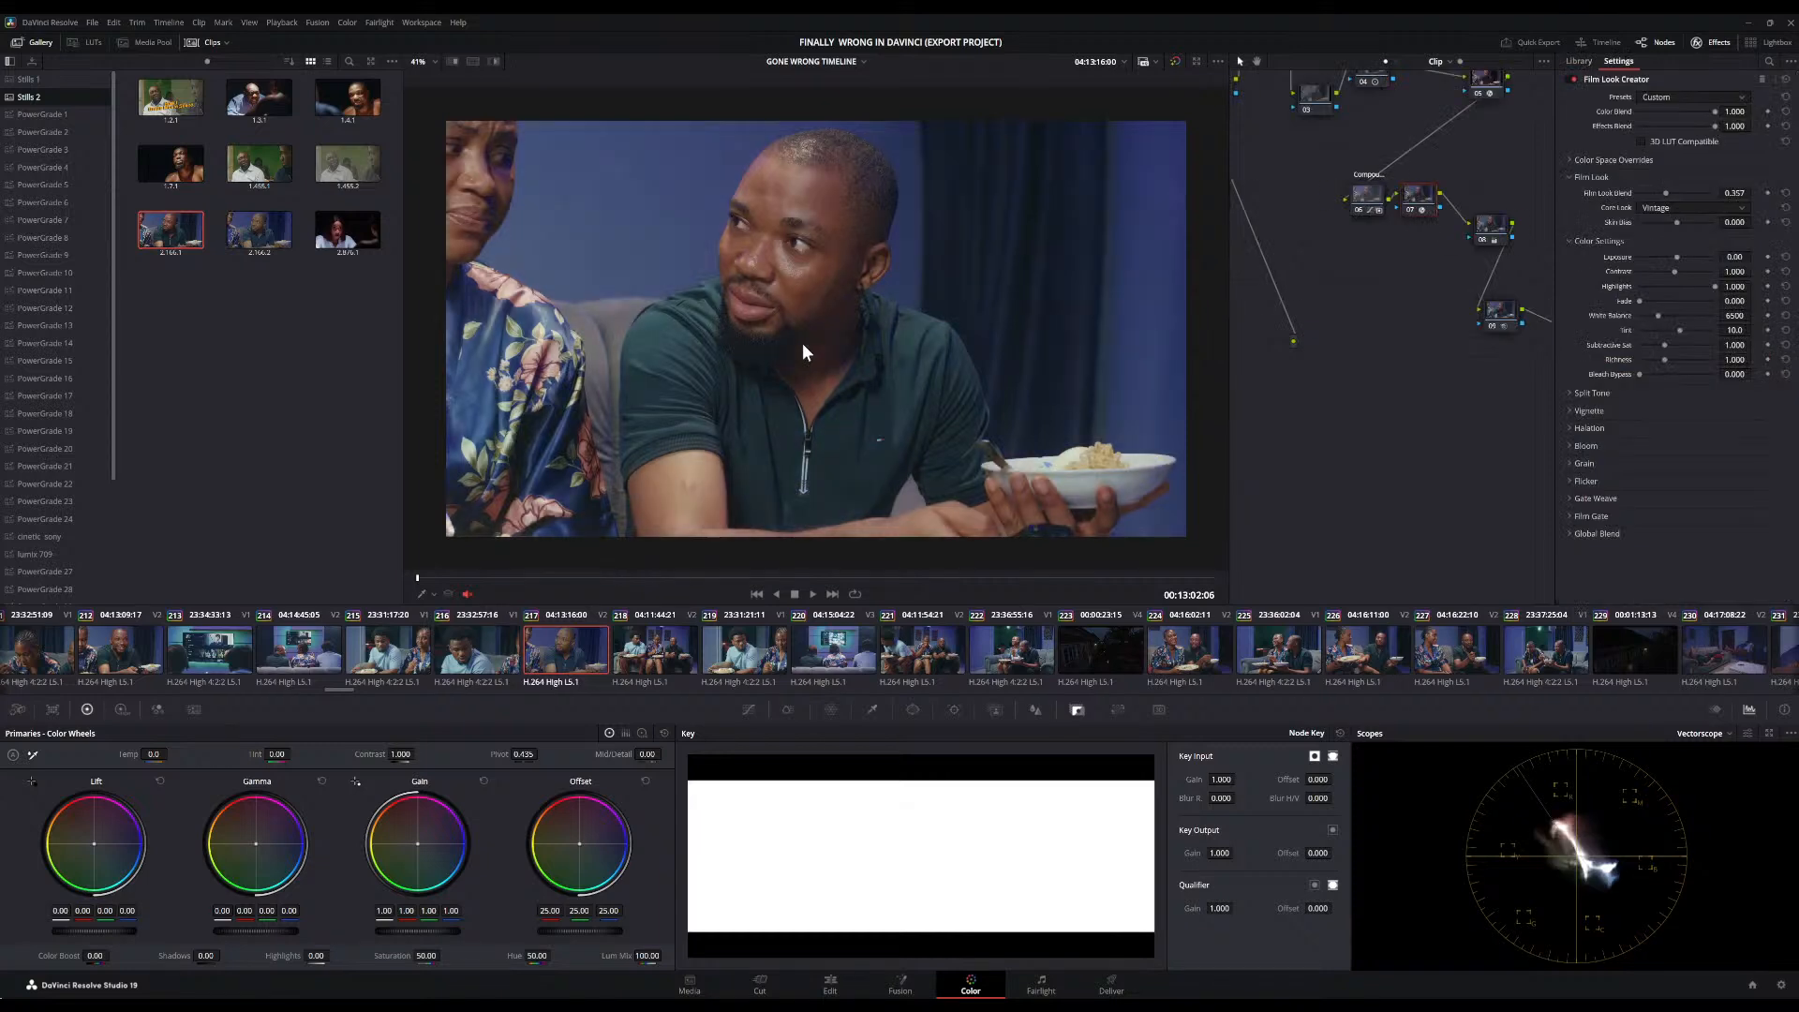
pyautogui.scroll(-2, 802, 343)
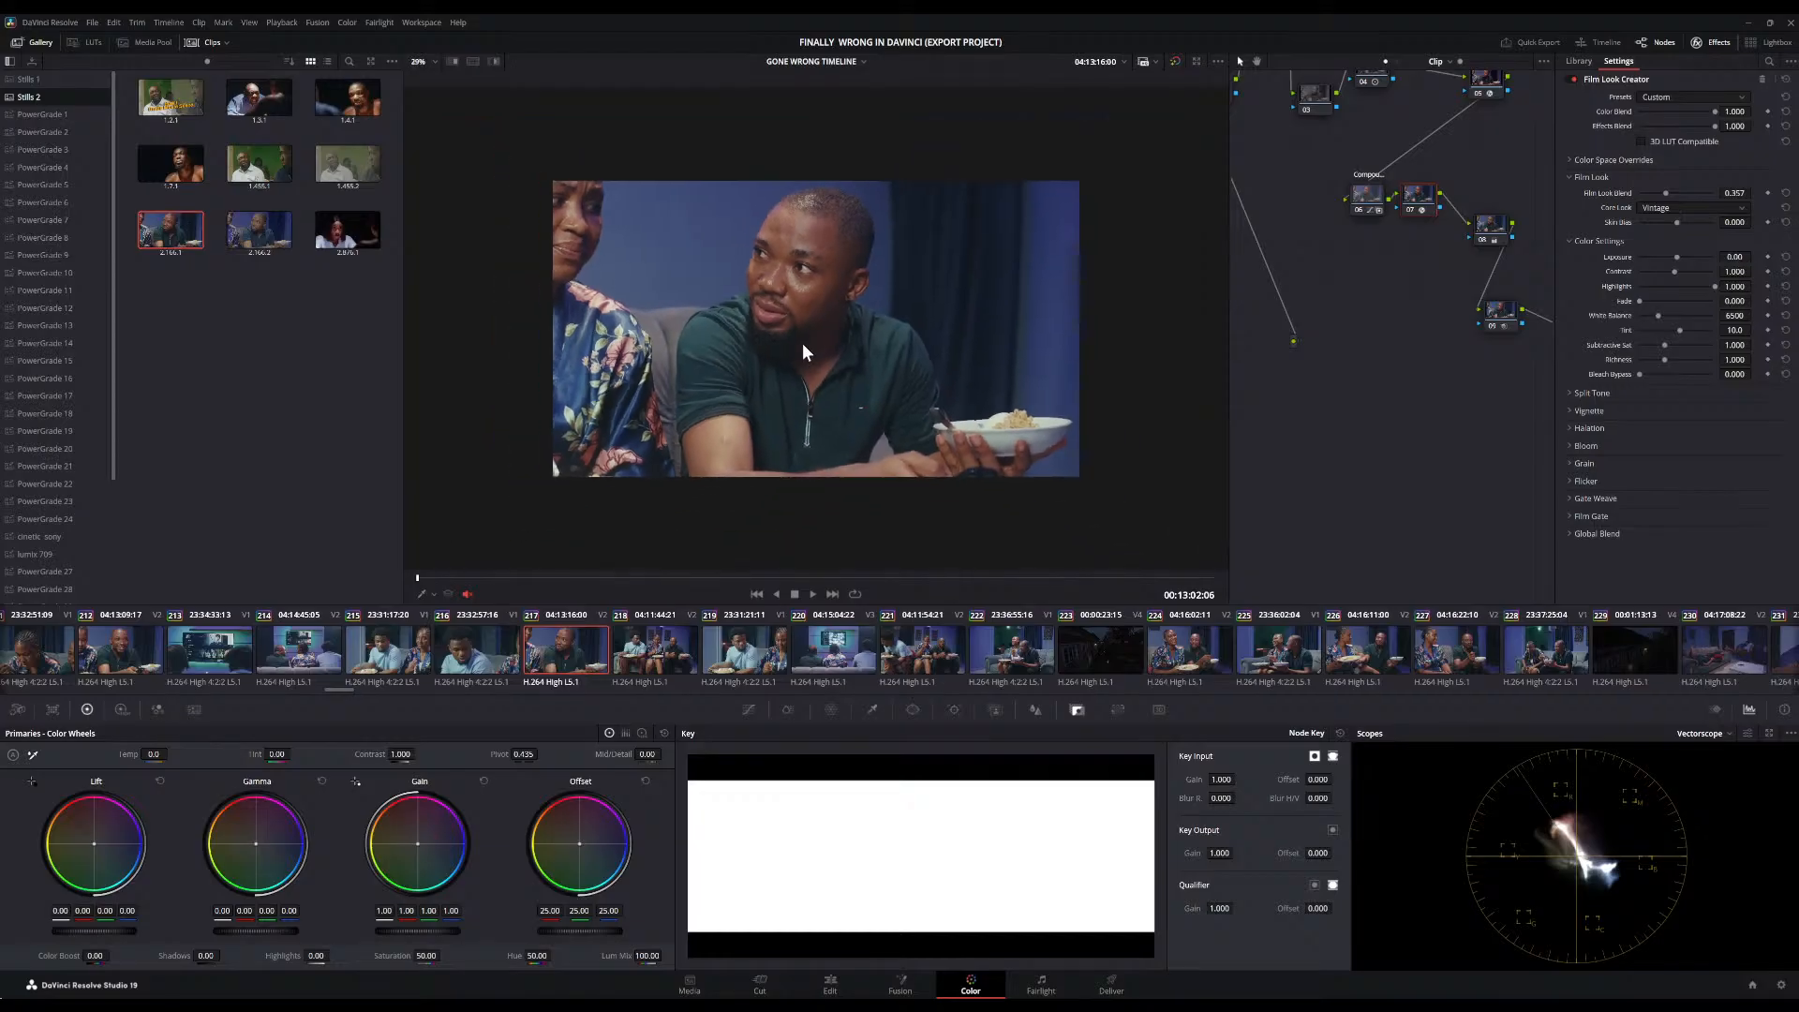
pyautogui.scroll(2, 802, 343)
pyautogui.scroll(-5, 802, 343)
pyautogui.scroll(5, 802, 343)
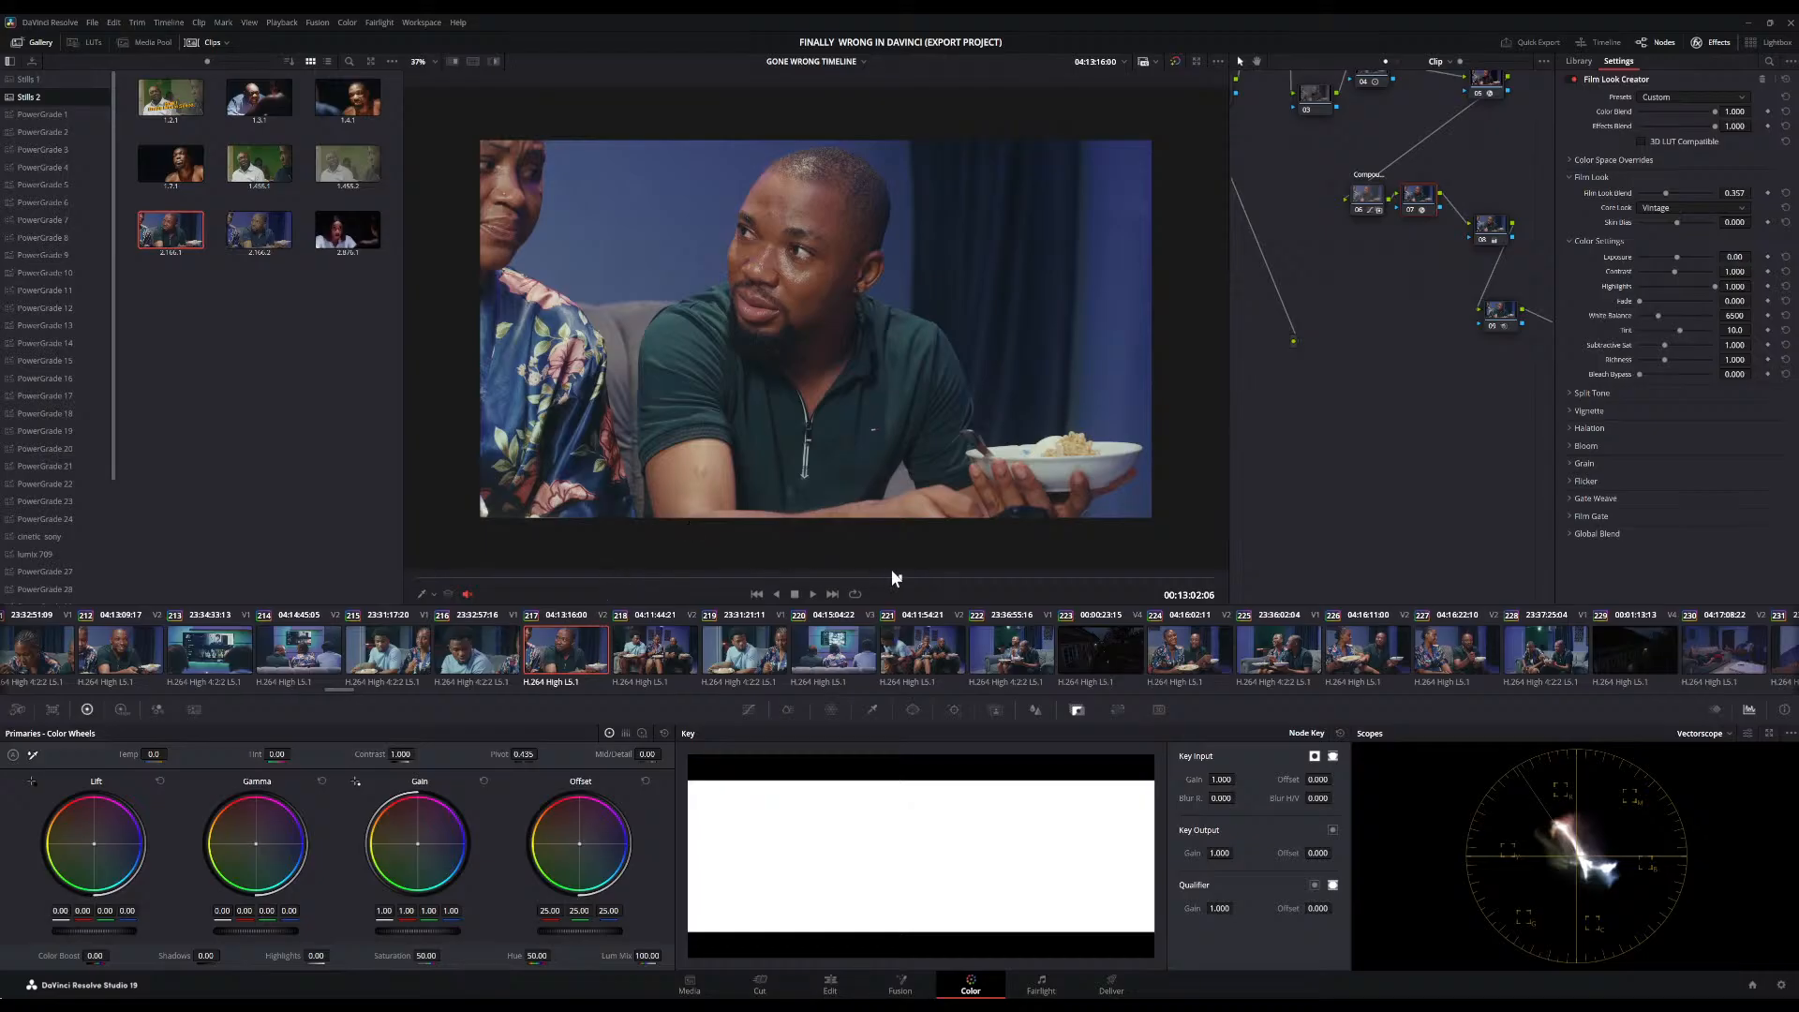
pyautogui.moveTo(891, 574); pyautogui.dragTo(1009, 581)
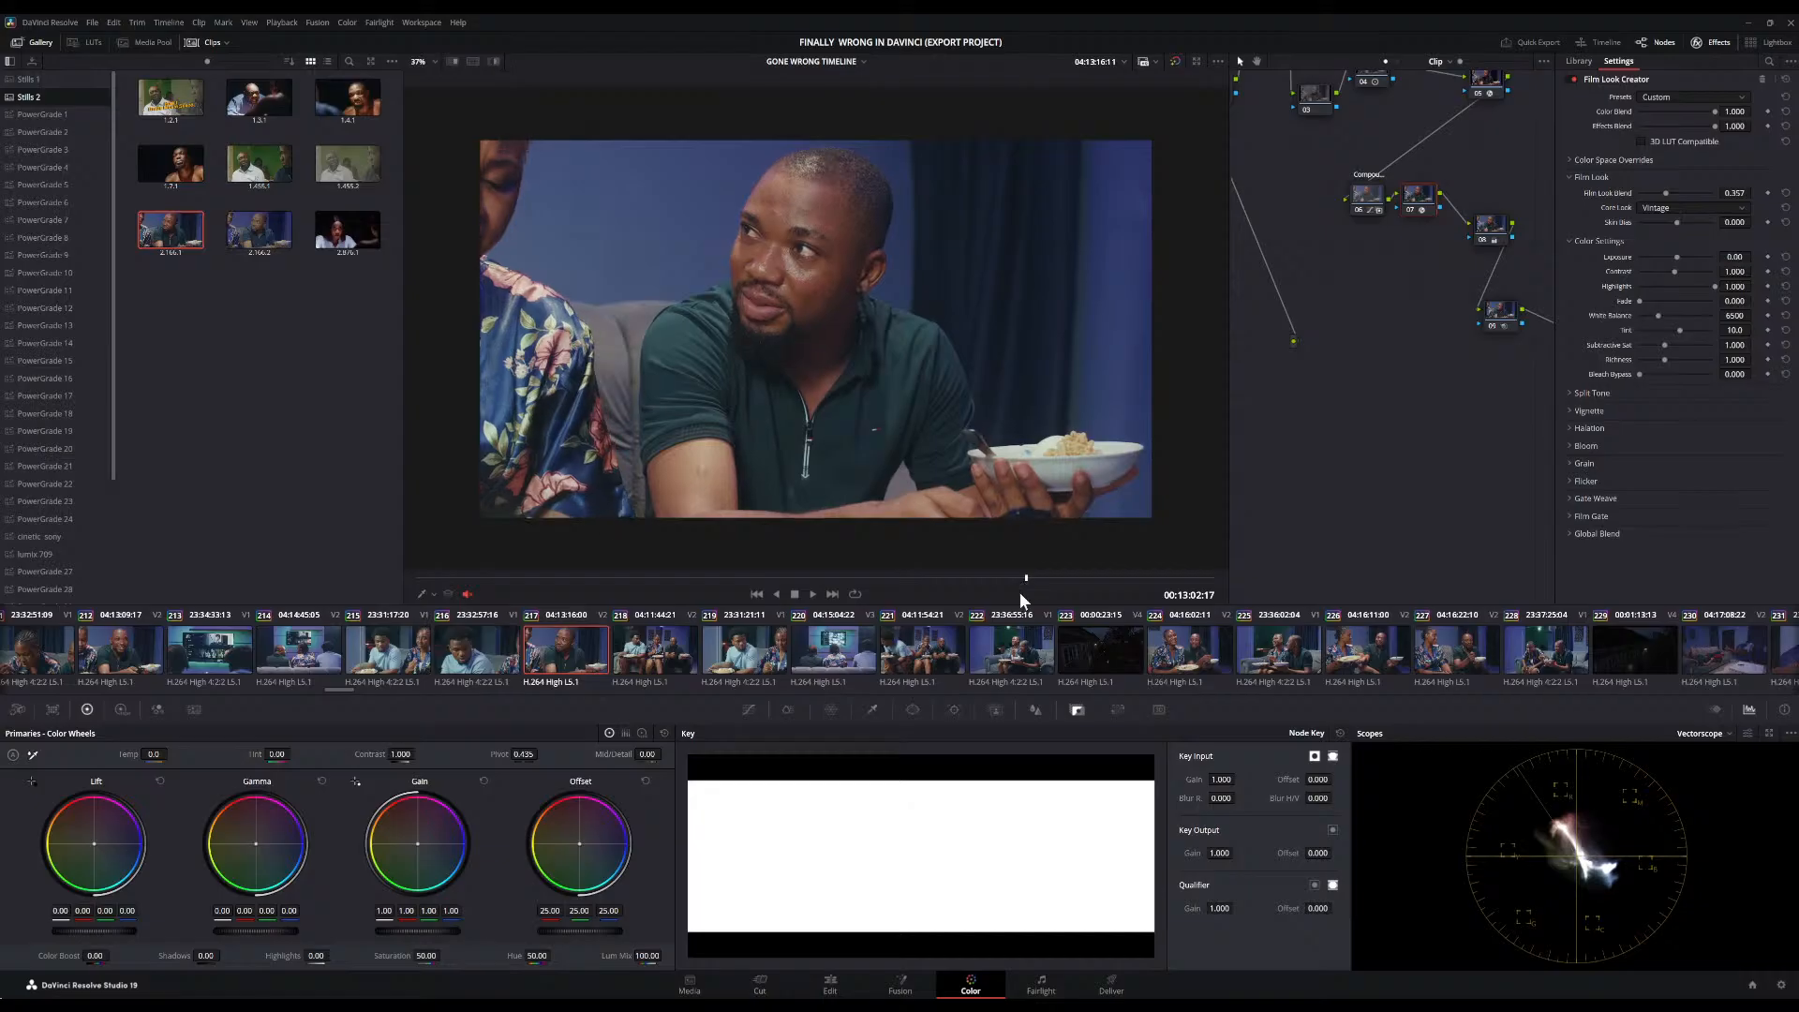
# View clip 224, then open clip 215 of the man in the light blue shirt and grab a still of its grade
pyautogui.click(1179, 666)
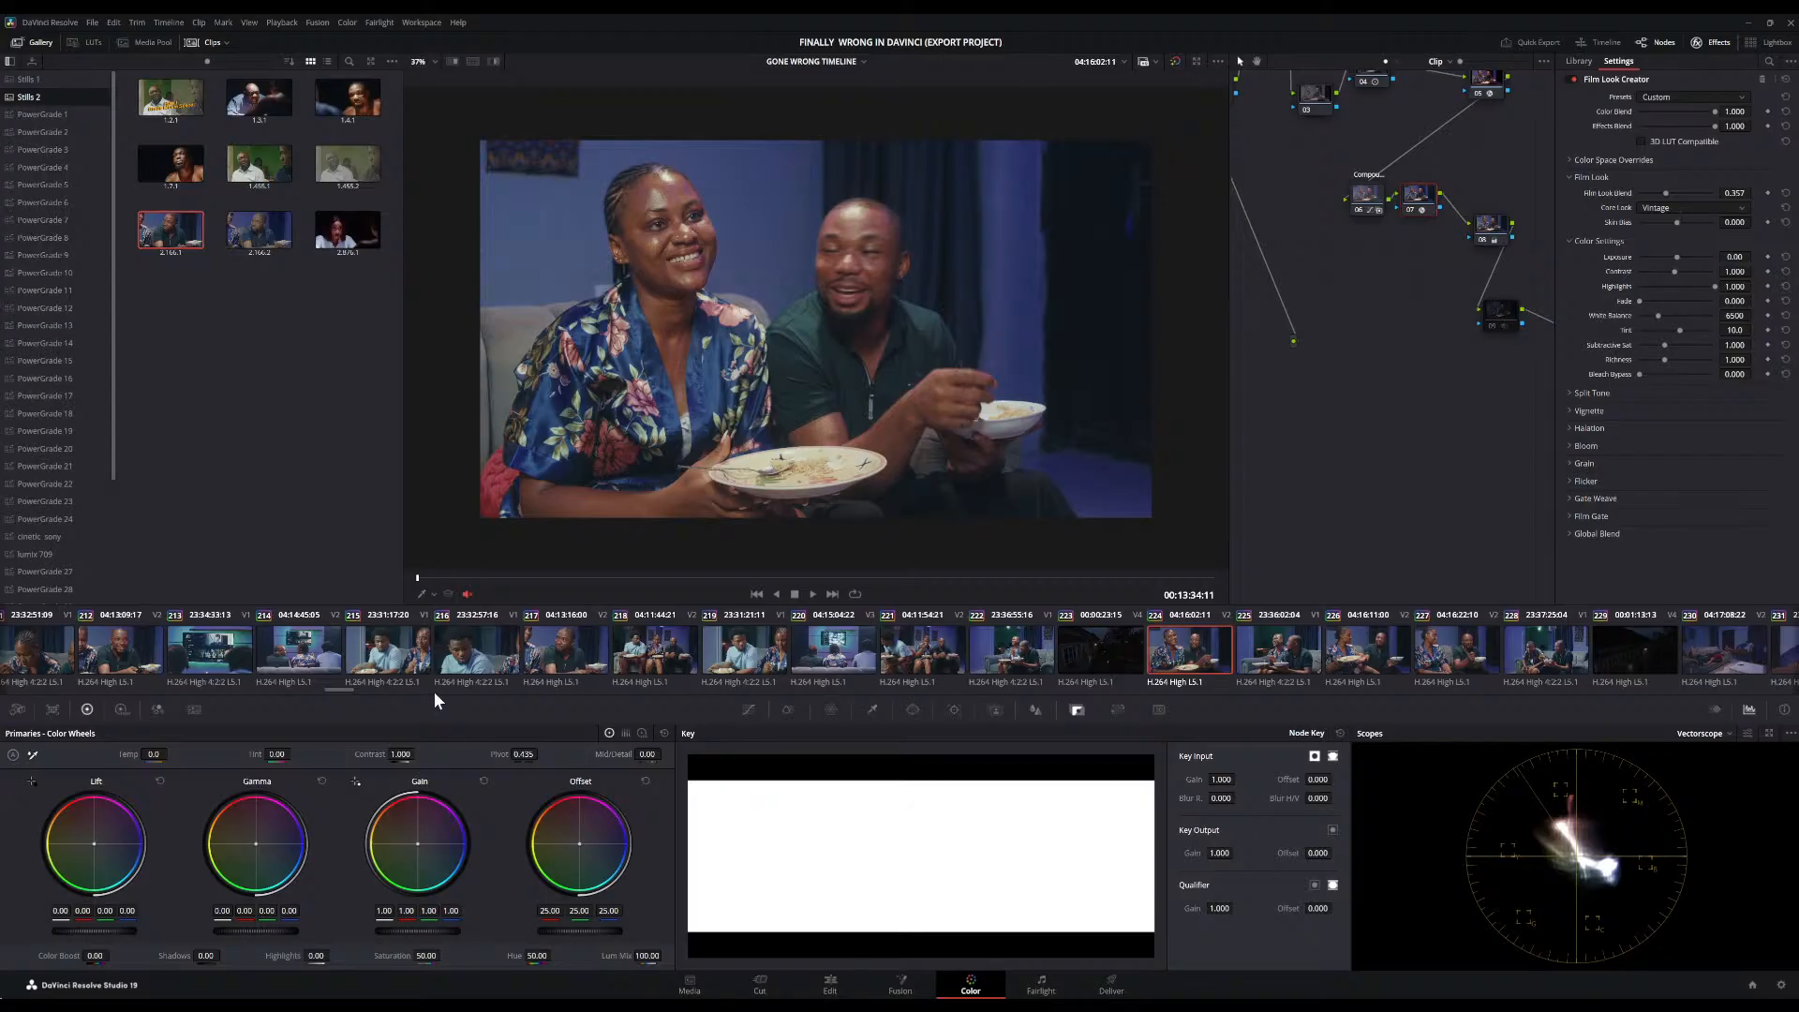
pyautogui.click(333, 660)
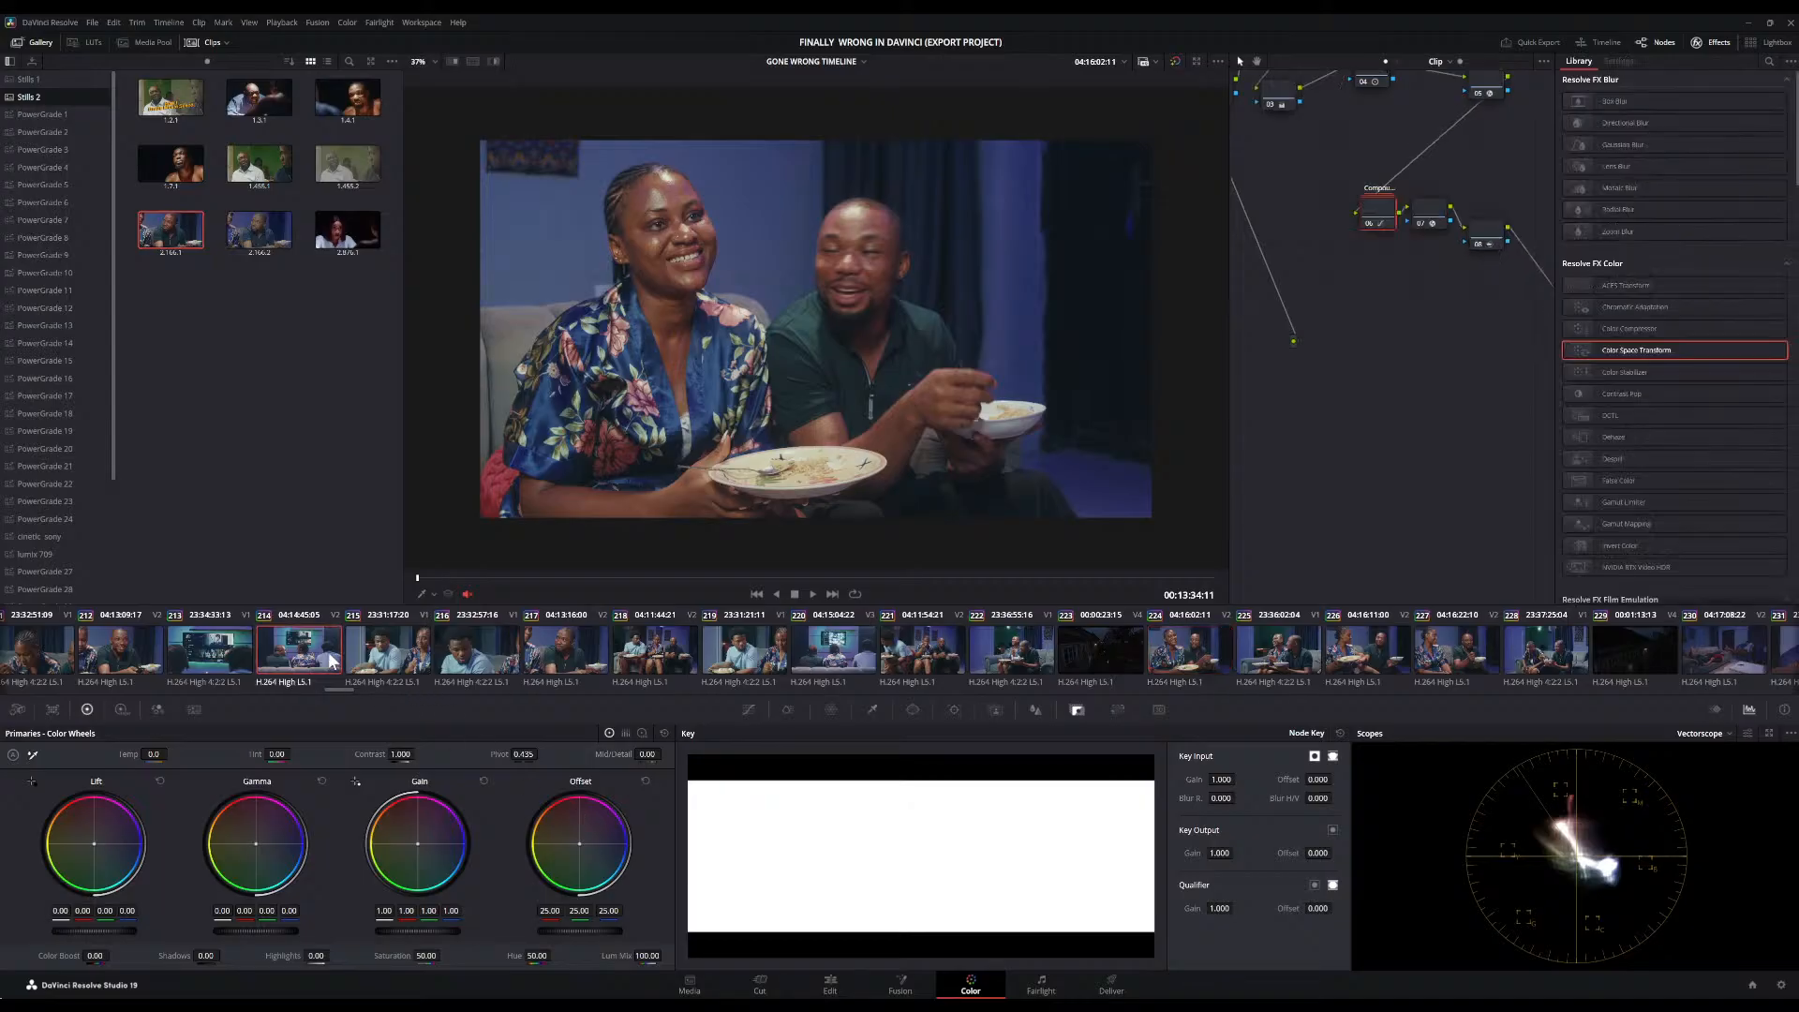
pyautogui.click(392, 661)
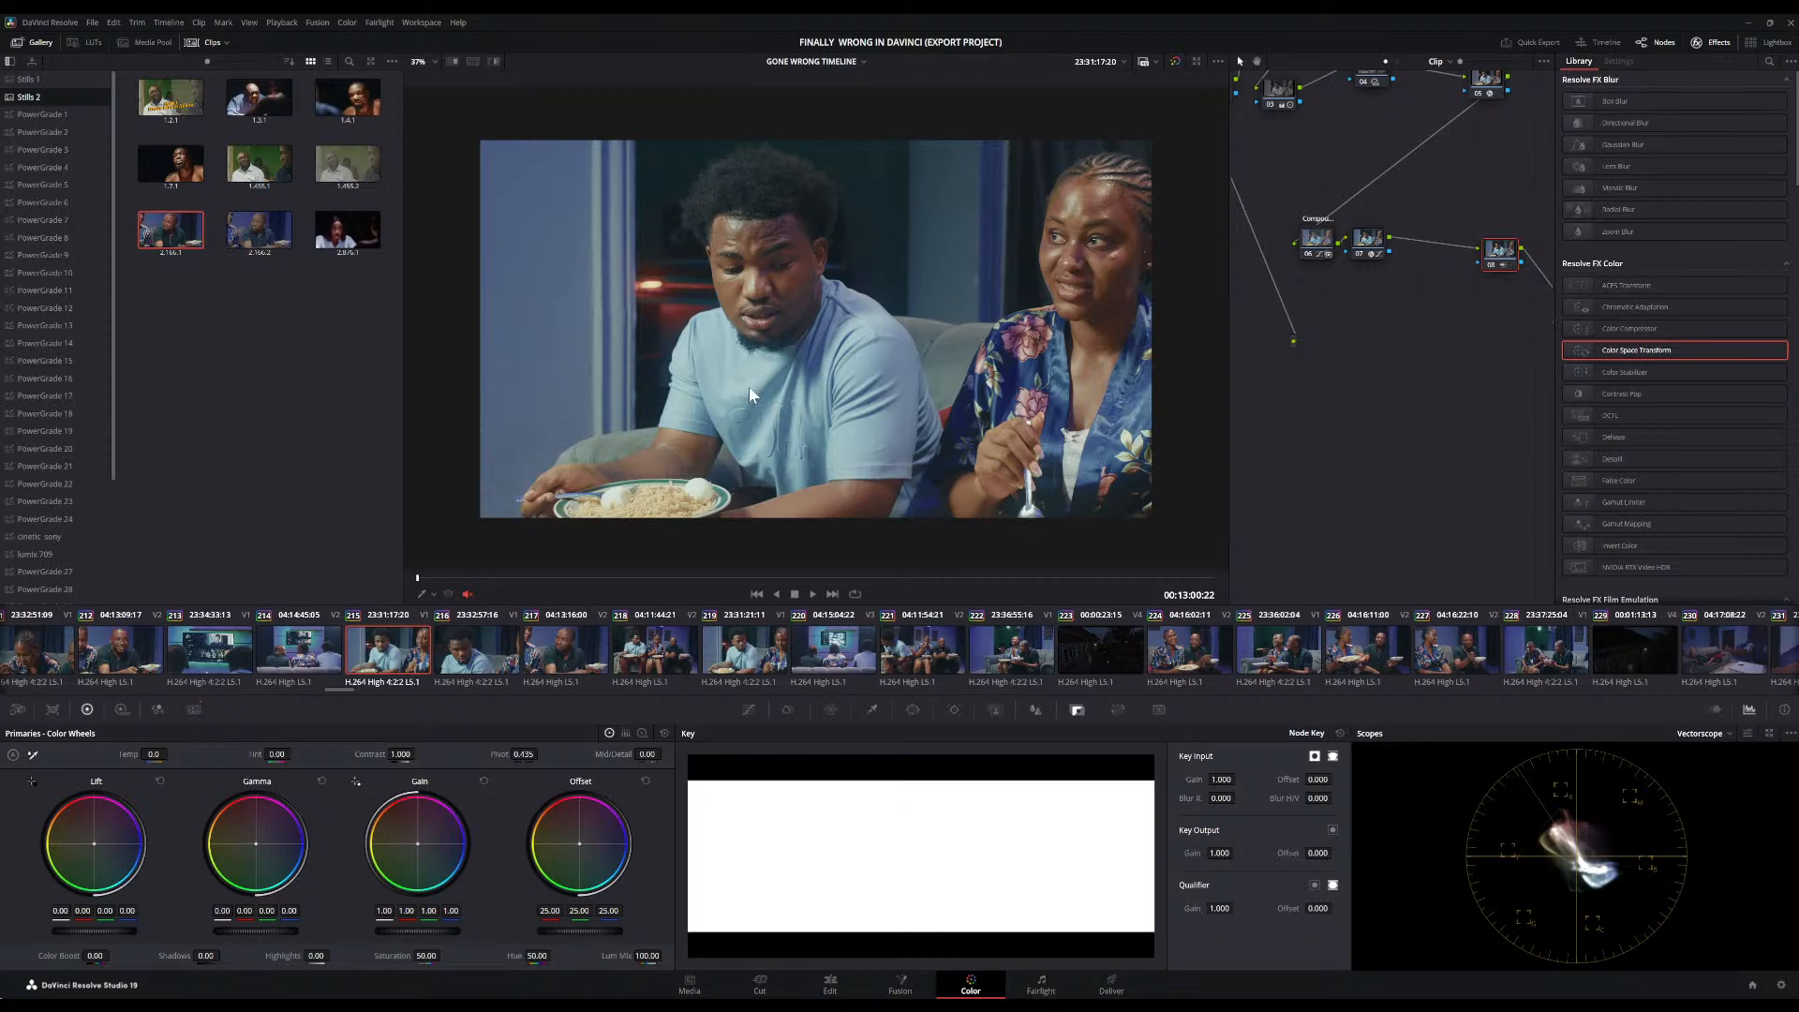
pyautogui.hotkey('ctrl', 'alt', 'g')
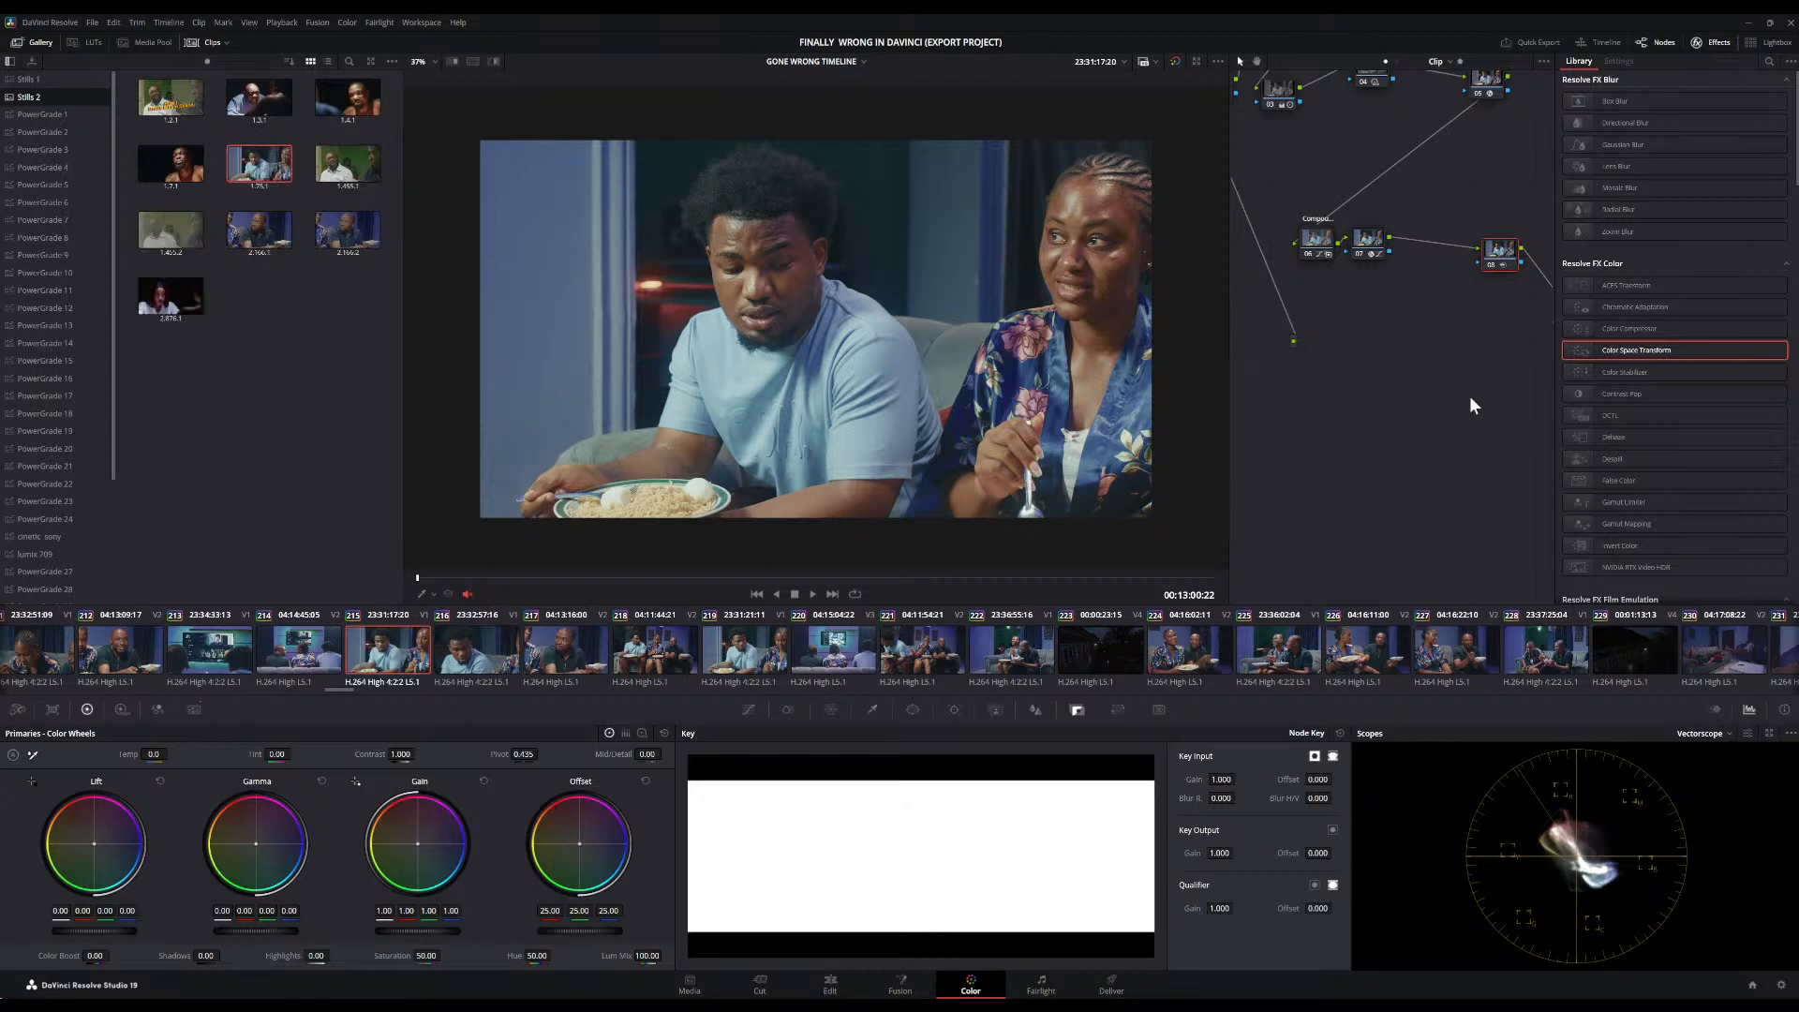
# Try the LUT-only still from clip 217 on clip 215 and inspect the skin and shirt colours at different magnifications
pyautogui.doubleClick(345, 232)
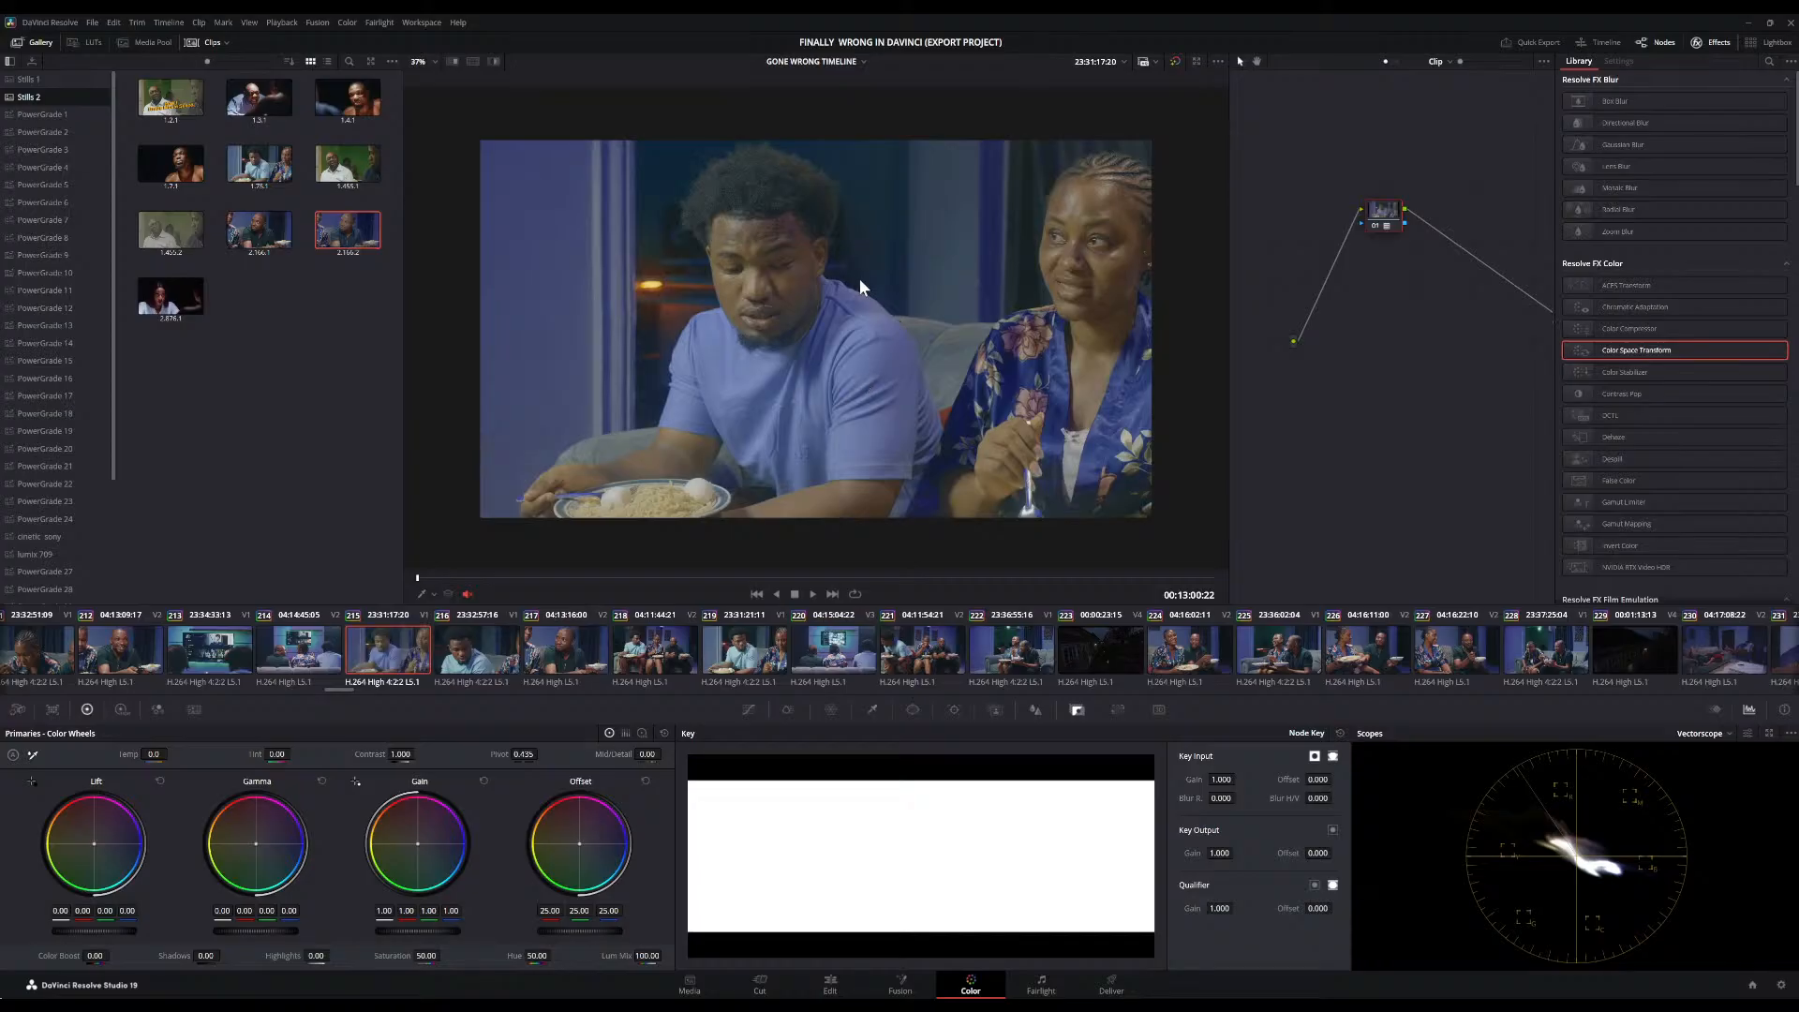
pyautogui.scroll(5, 842, 330)
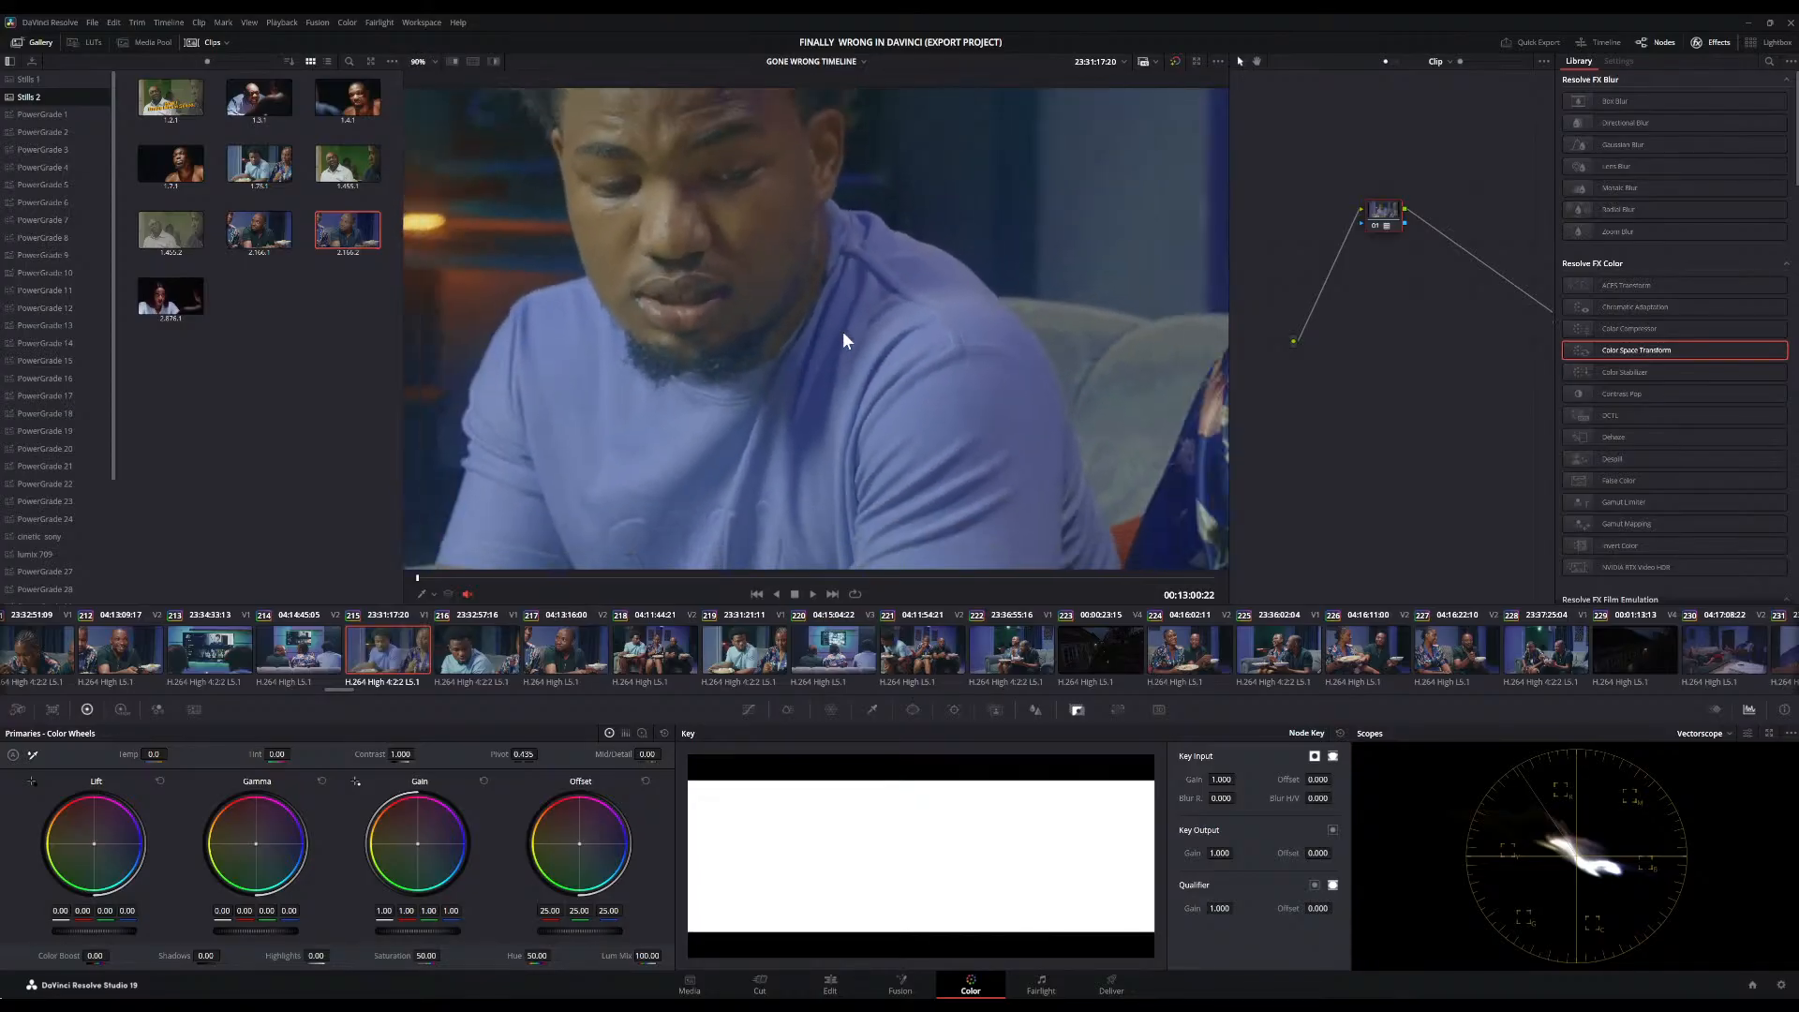
pyautogui.scroll(-4, 841, 330)
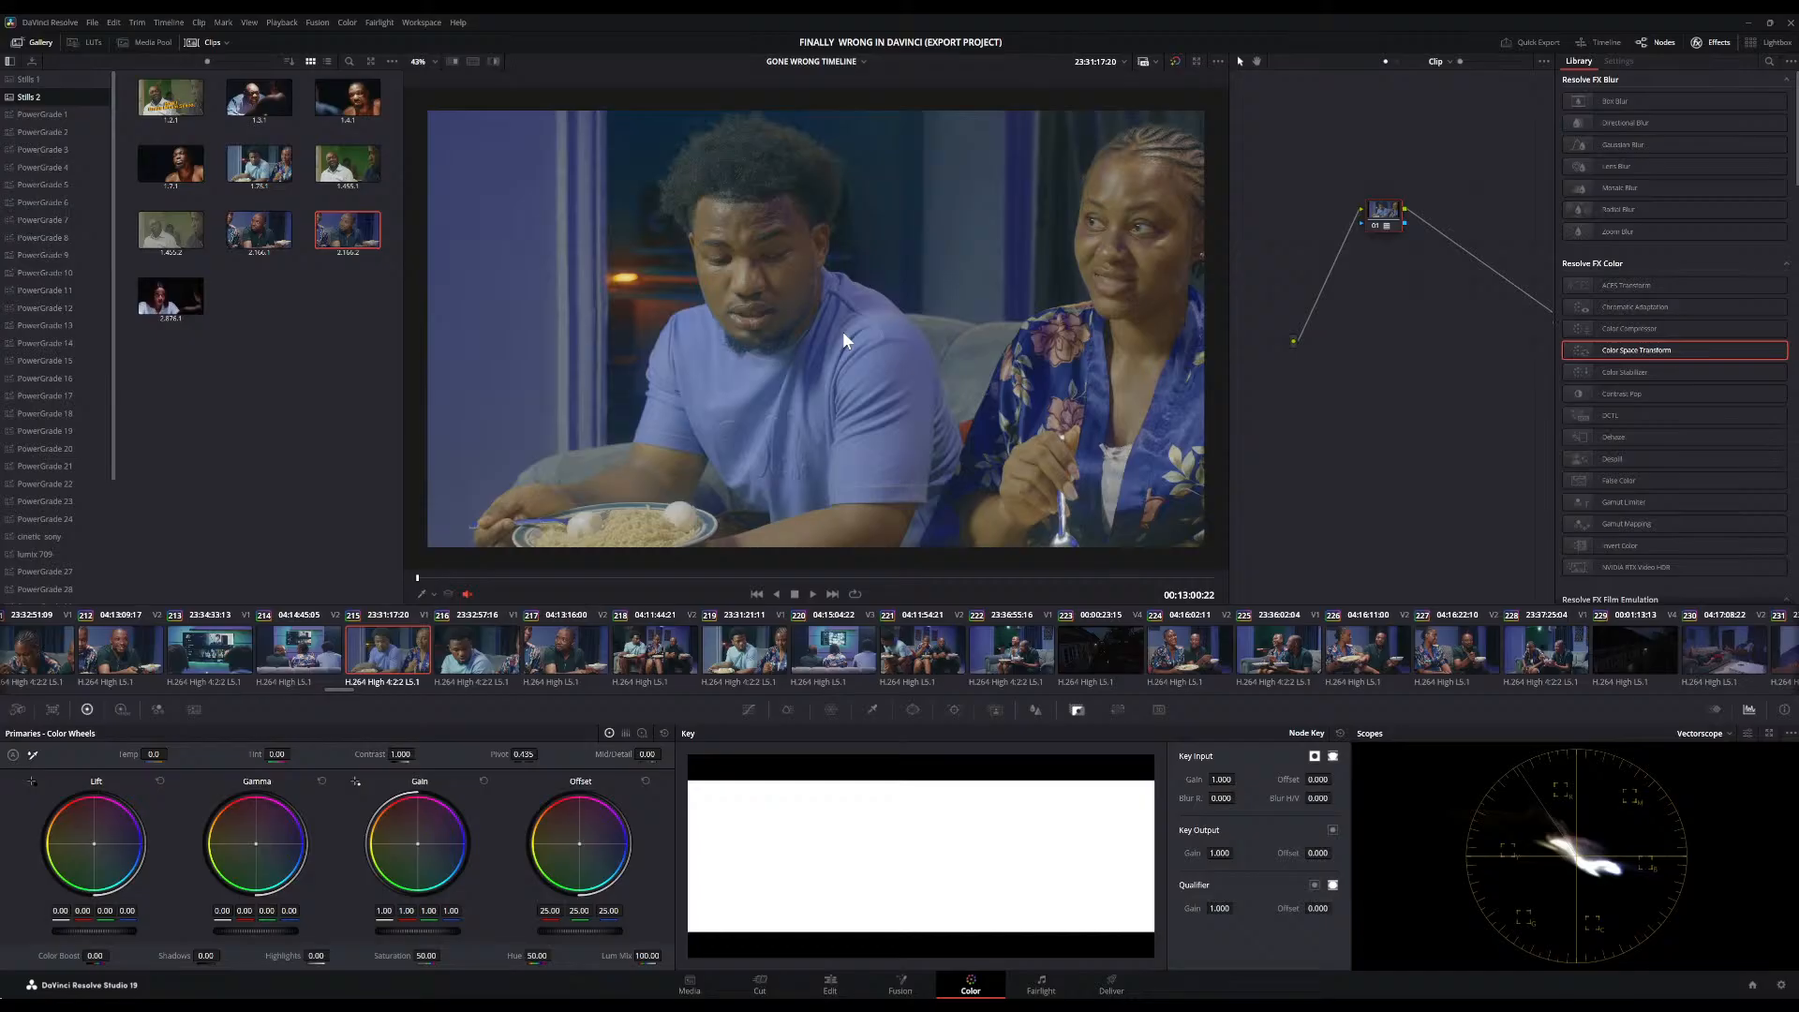
pyautogui.scroll(-2, 842, 330)
pyautogui.scroll(1, 841, 330)
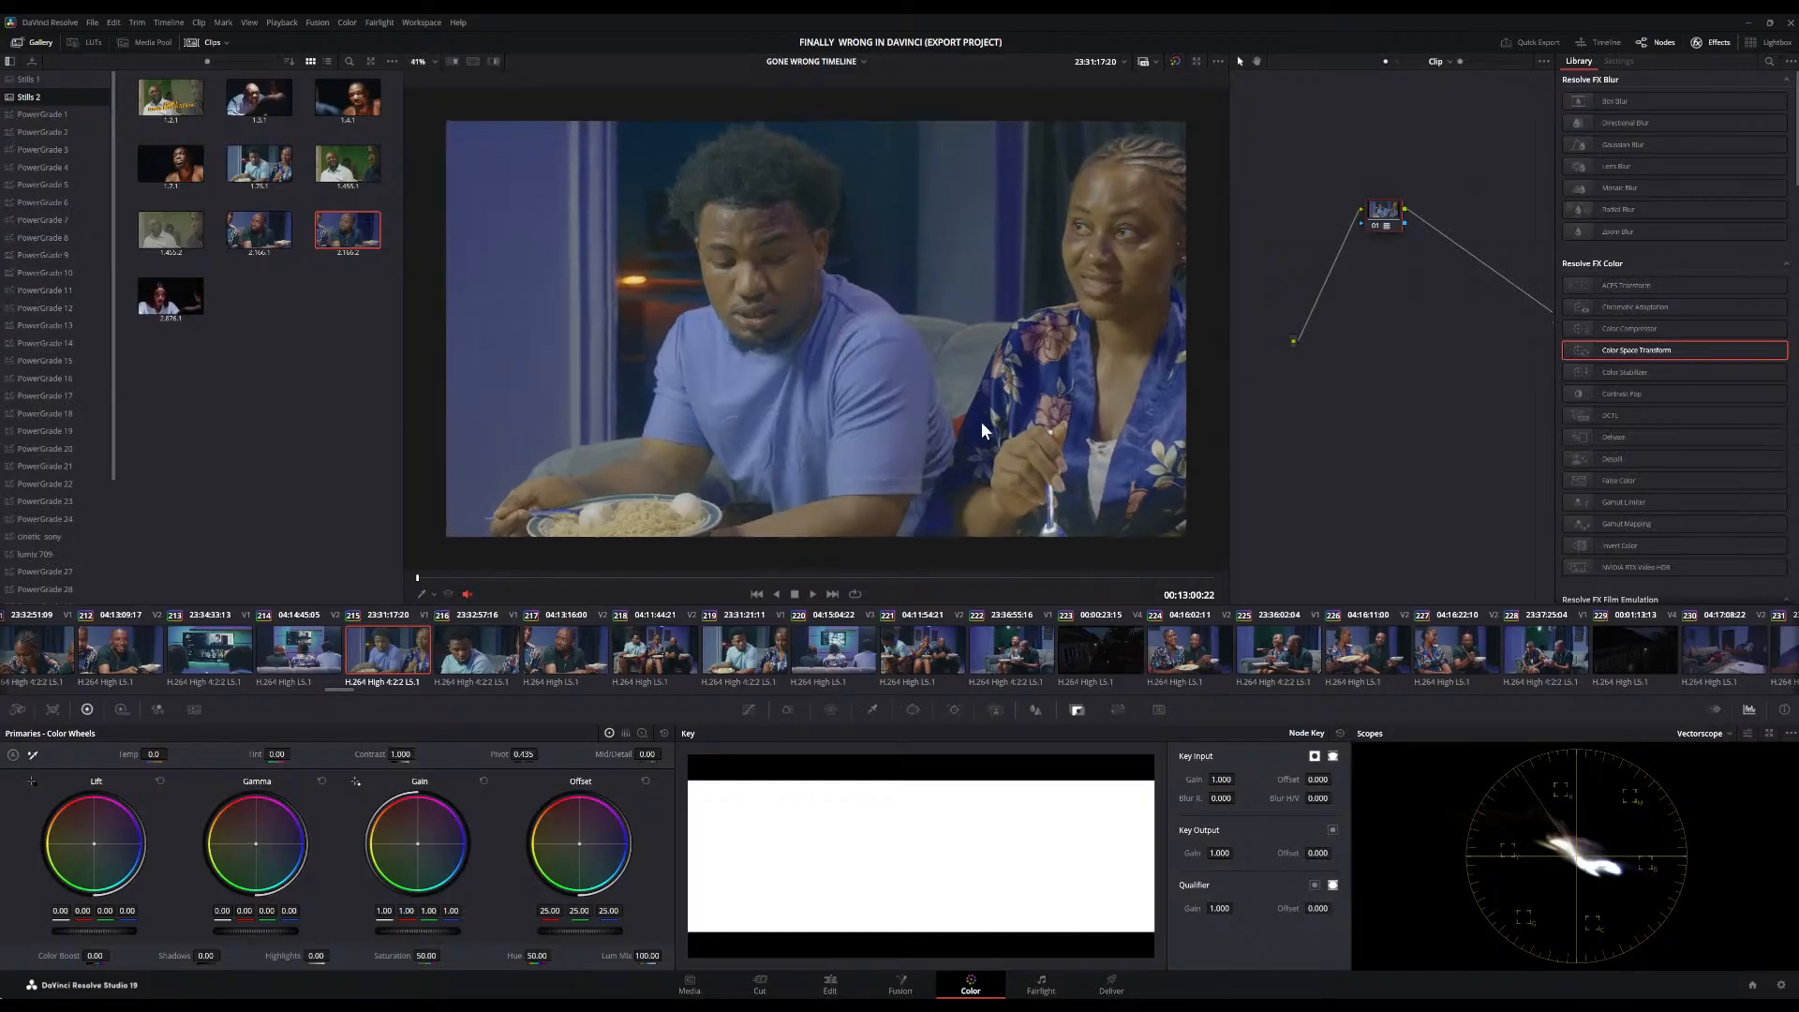
# Restore clip 215's full grade from its own gallery still and scrub further into the clip
pyautogui.click(269, 302)
pyautogui.click(255, 165)
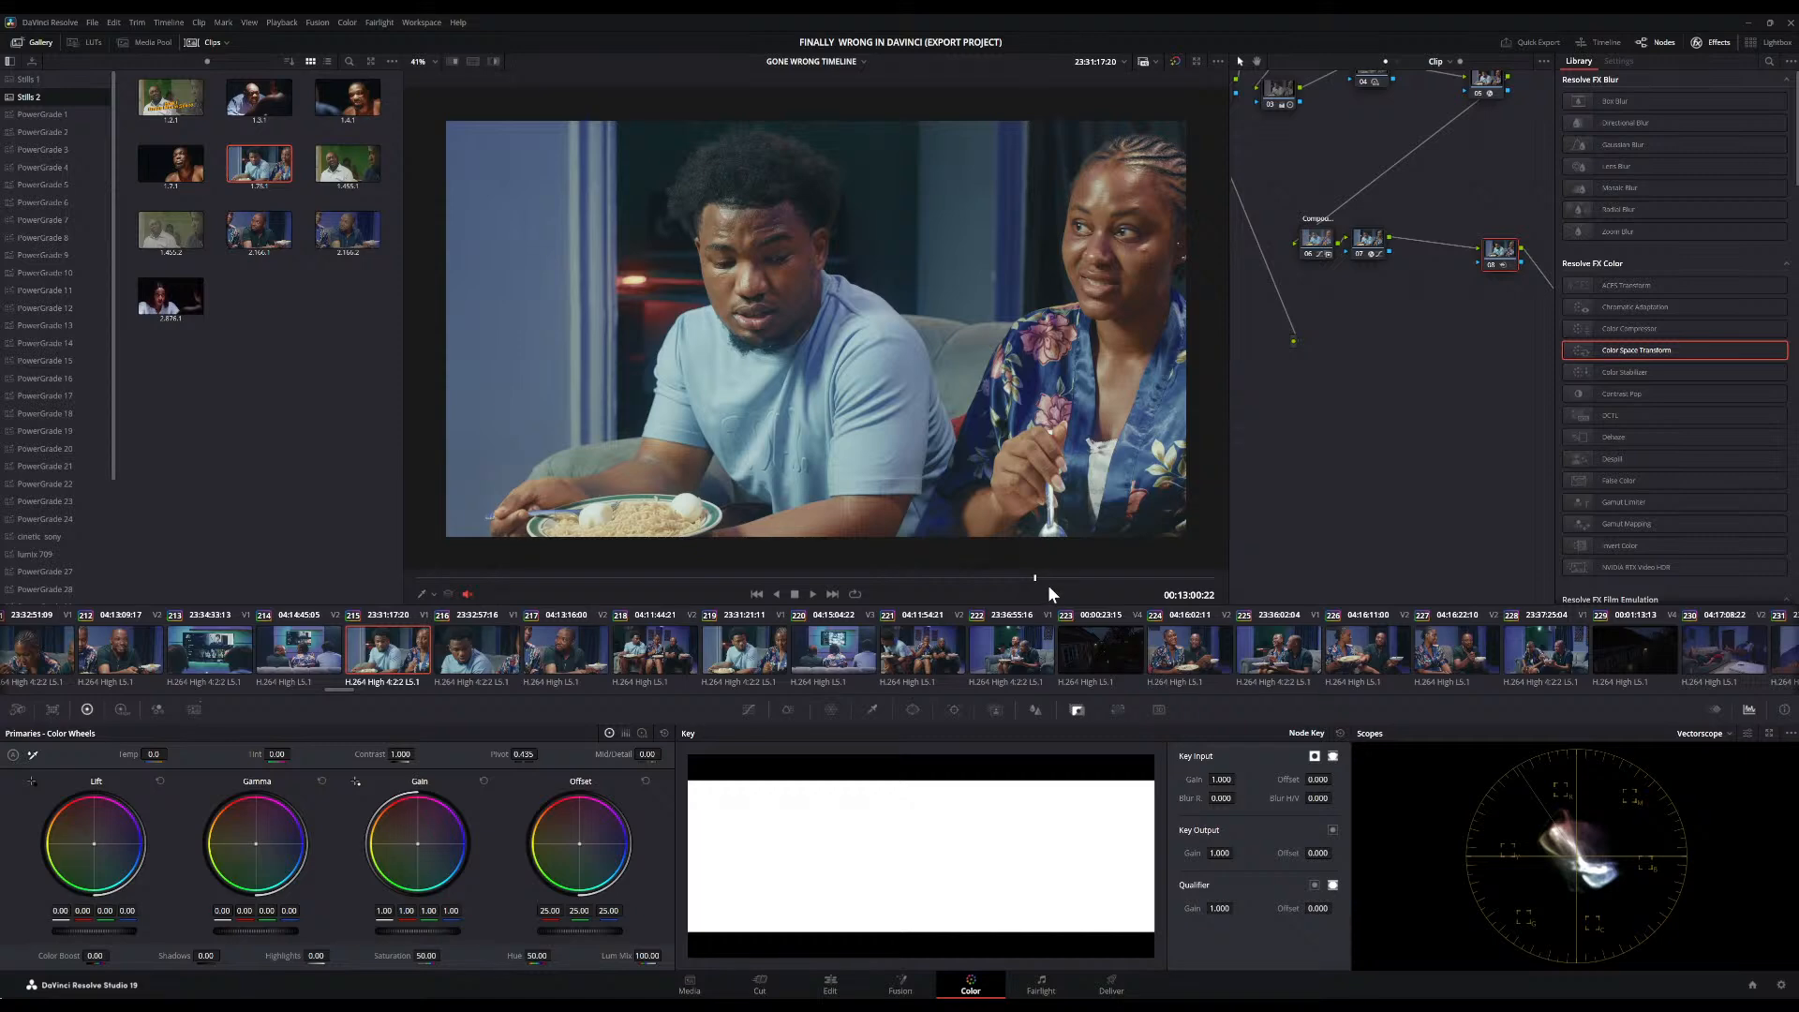
pyautogui.moveTo(1048, 585); pyautogui.dragTo(1128, 574)
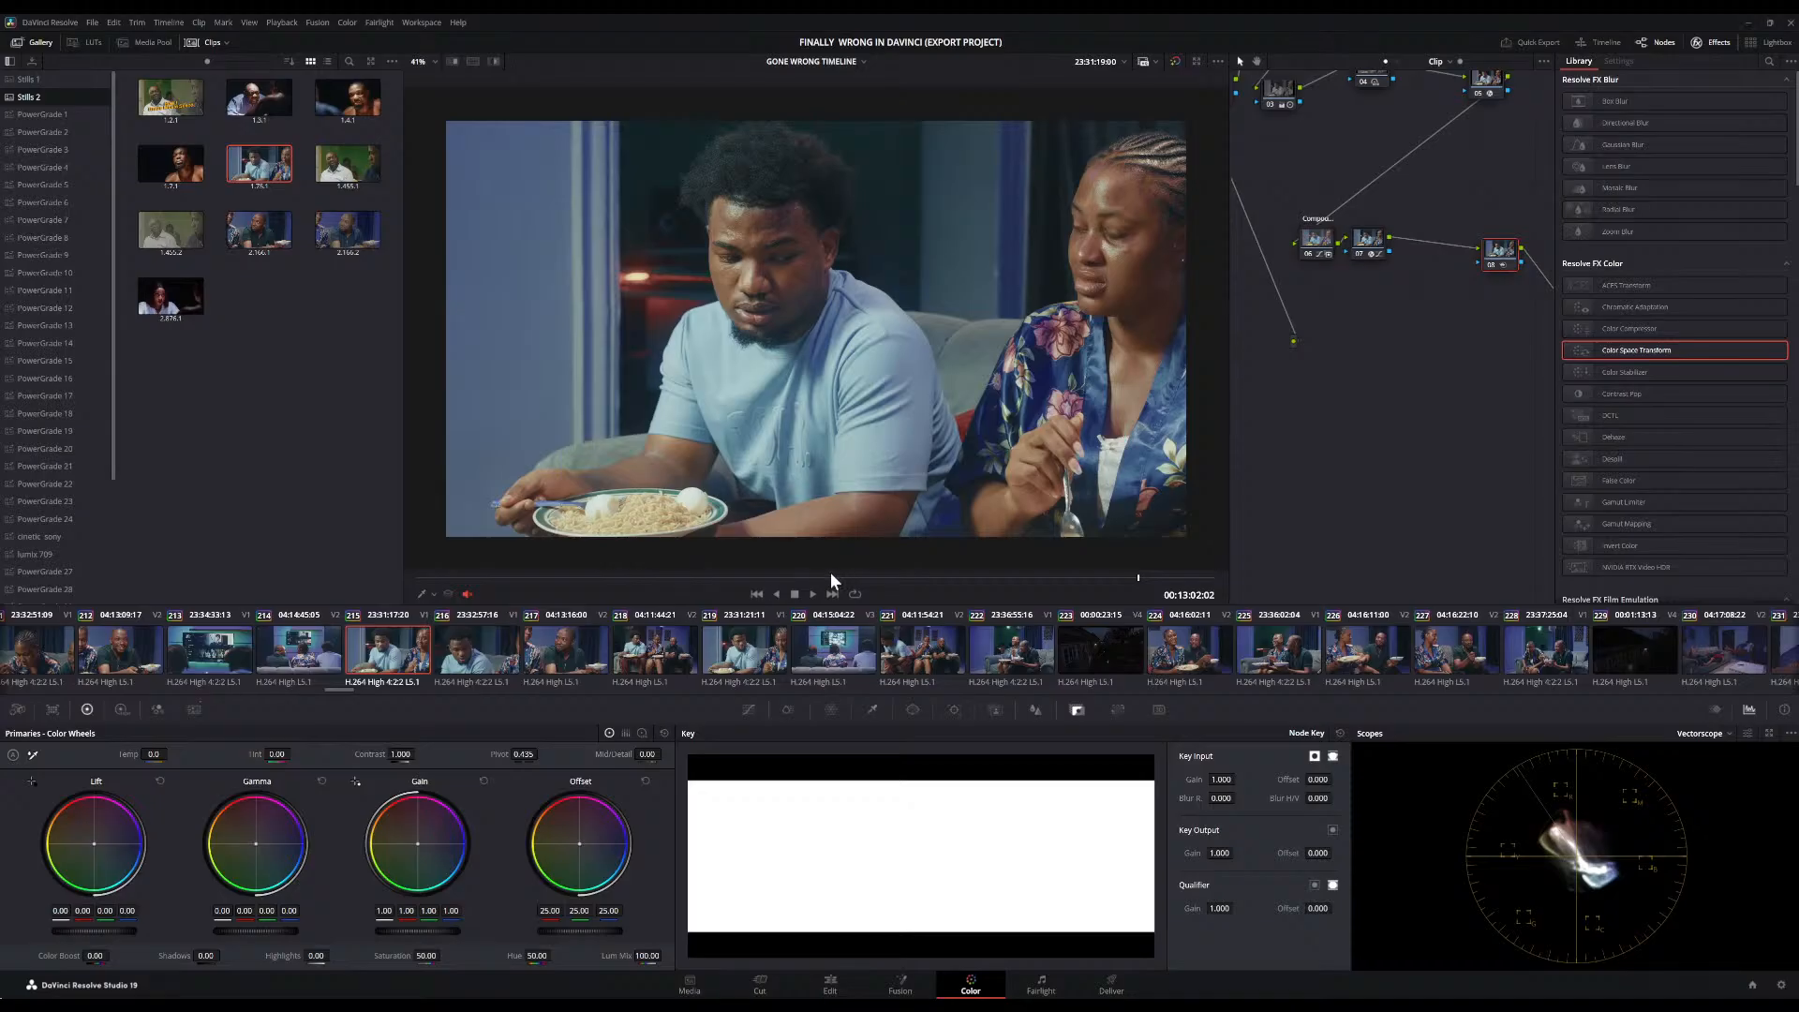
# Bypass all grades and browse the ungraded timeline thumbnails up to the scene around clips 271 to 289
pyautogui.scroll(-5, 1003, 646)
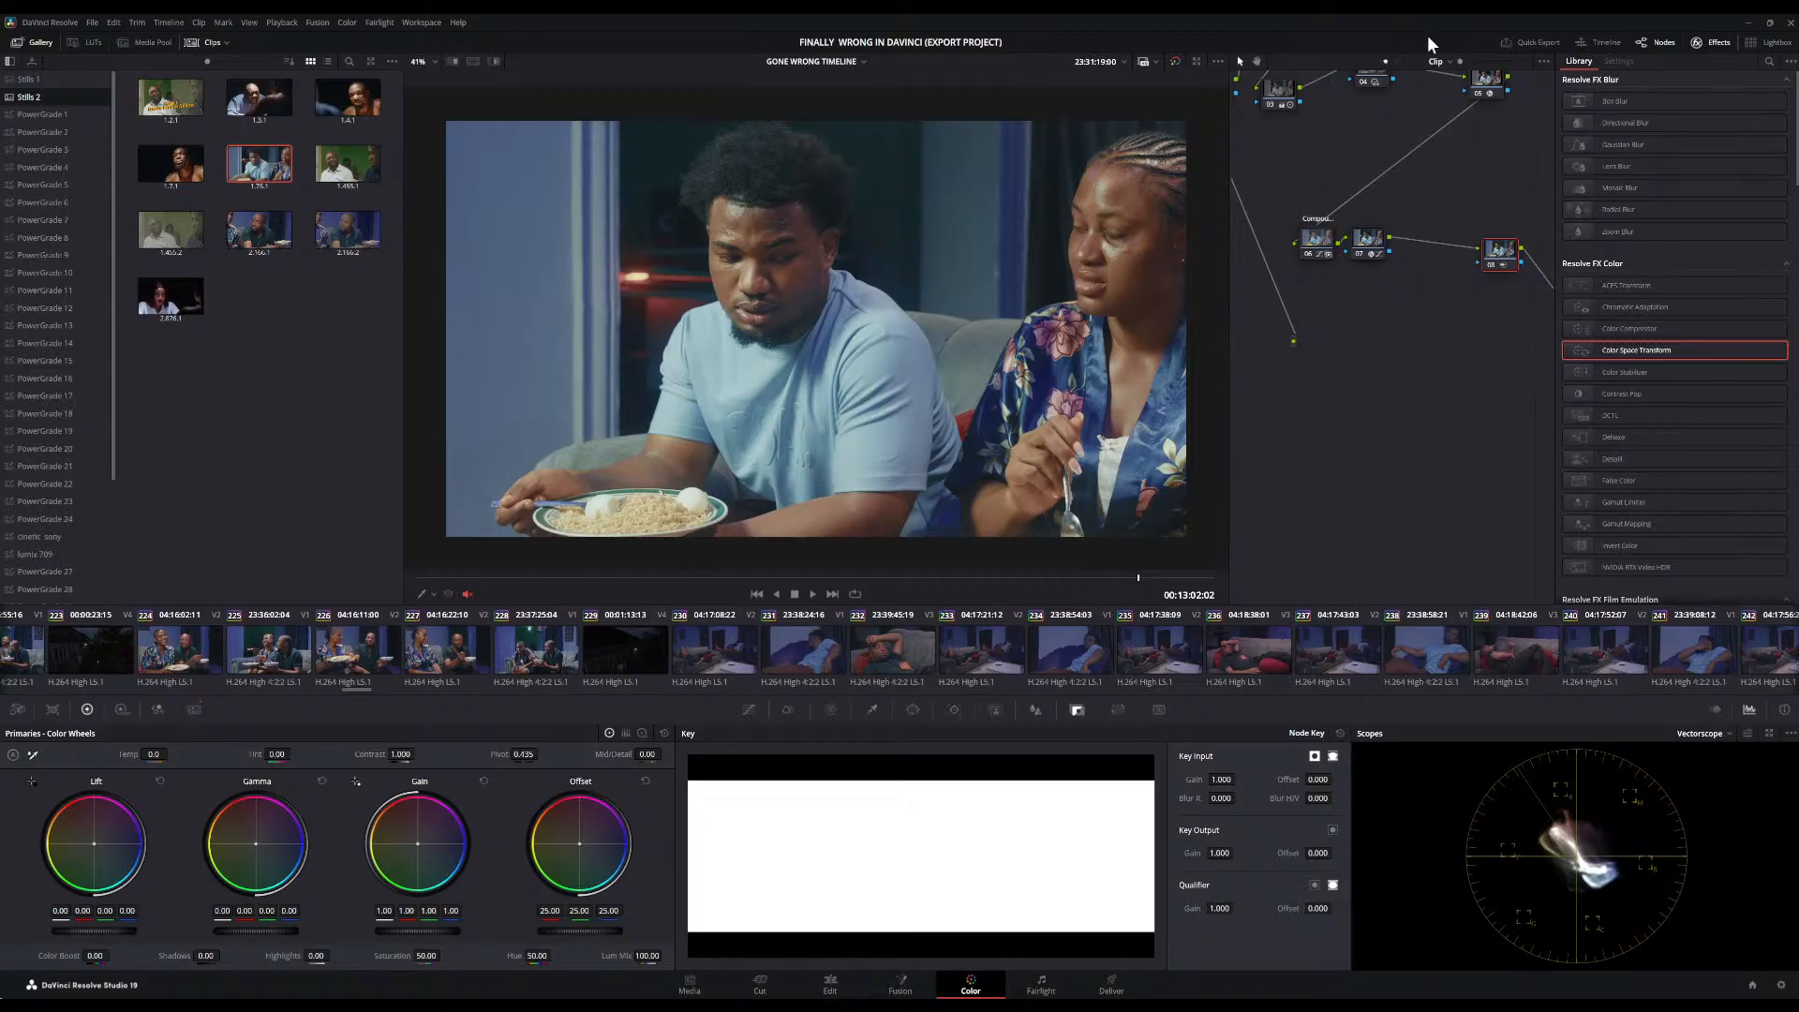
pyautogui.click(1175, 61)
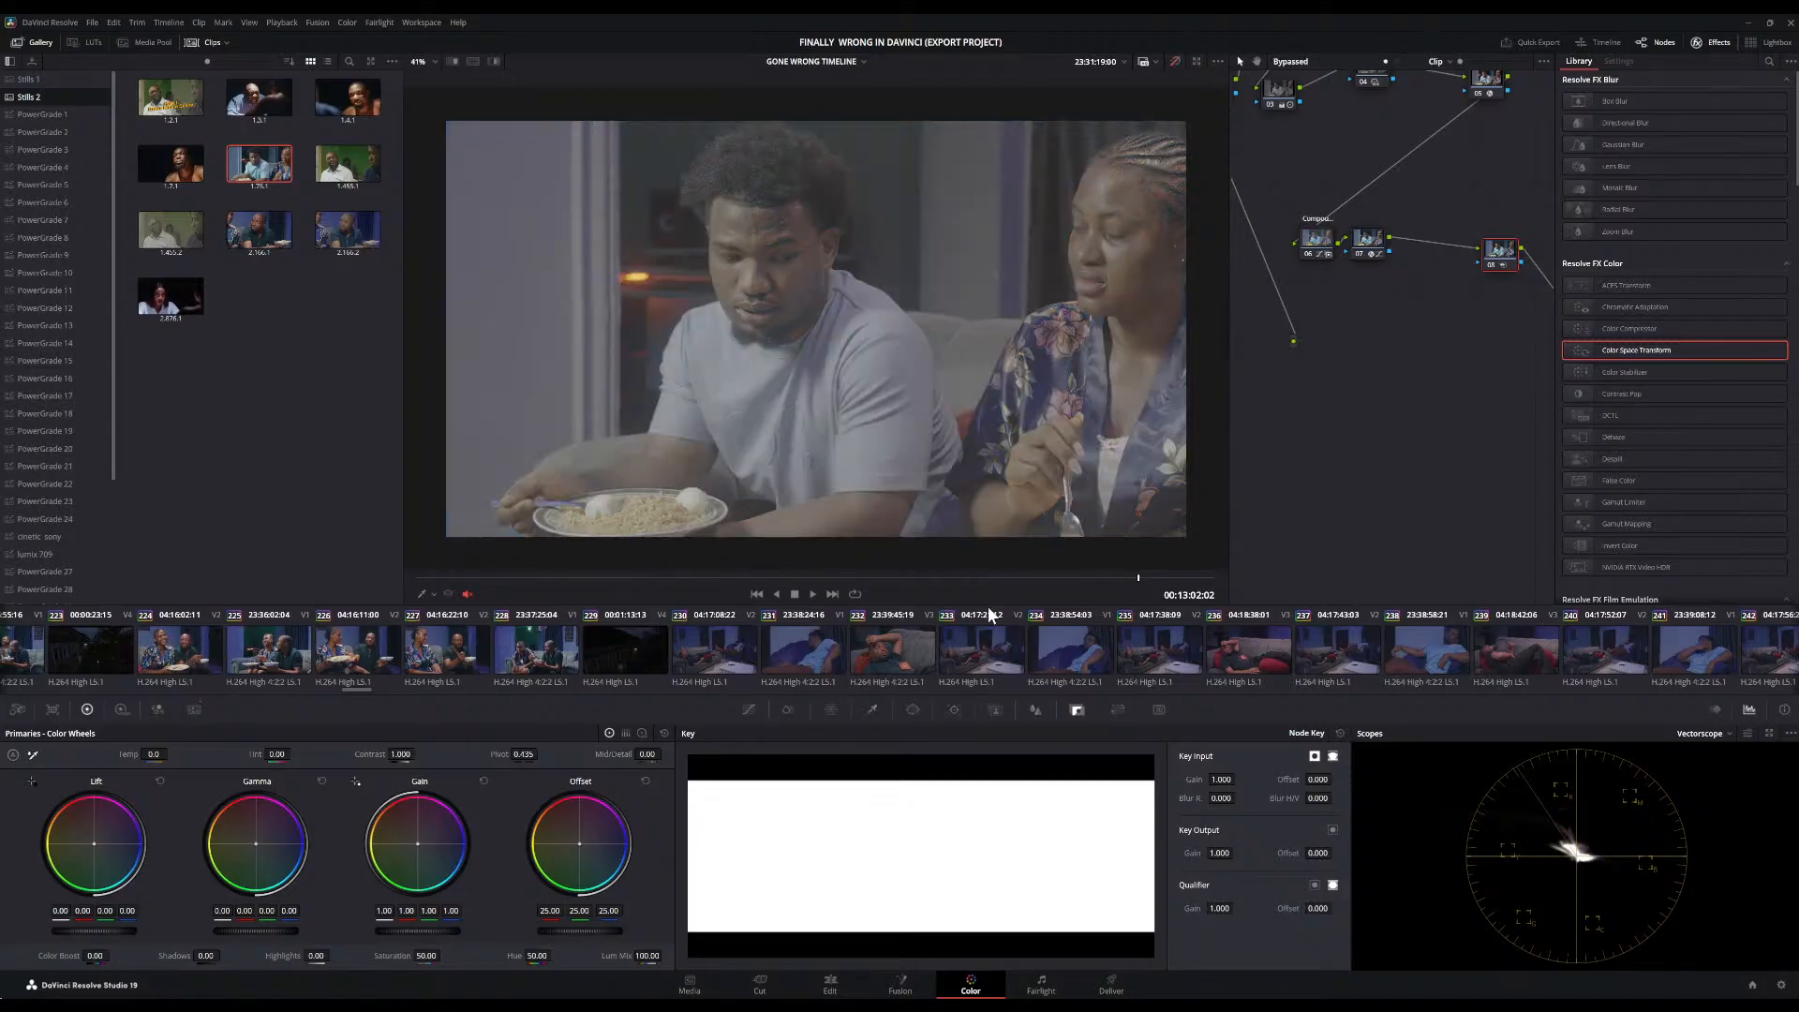
pyautogui.scroll(-15, 989, 609)
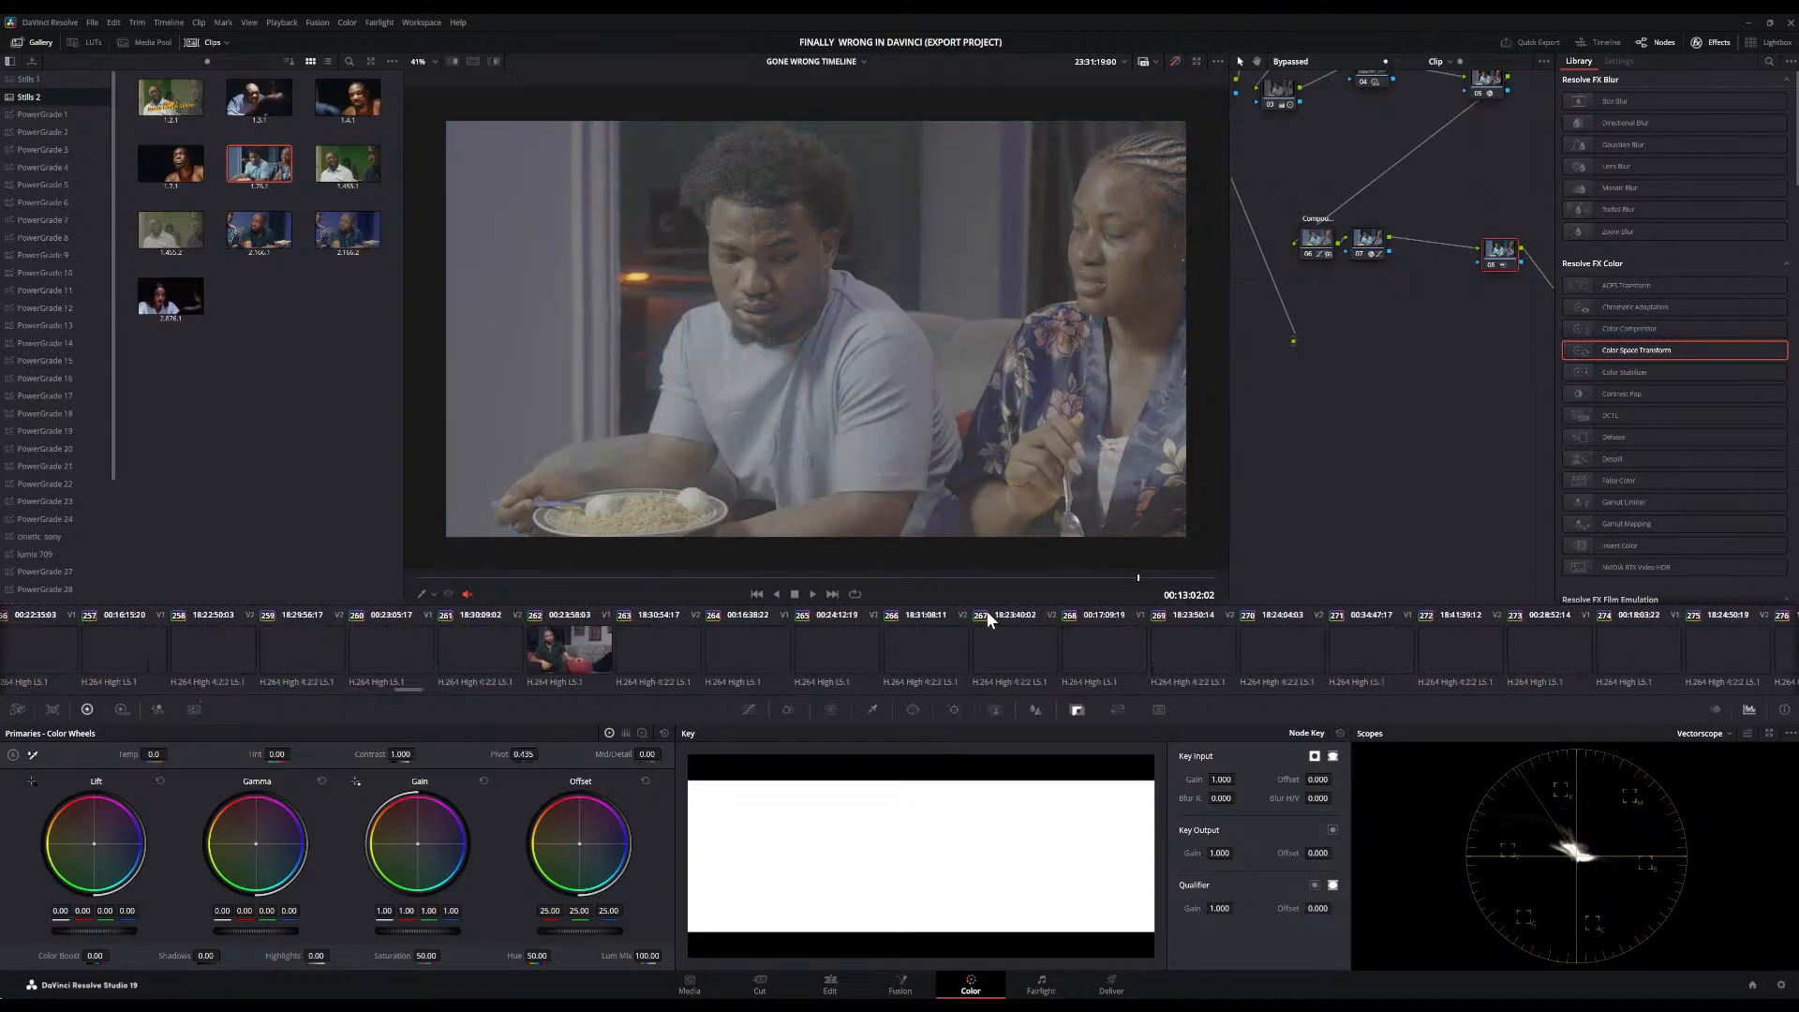
pyautogui.scroll(-2, 985, 610)
pyautogui.scroll(2, 986, 610)
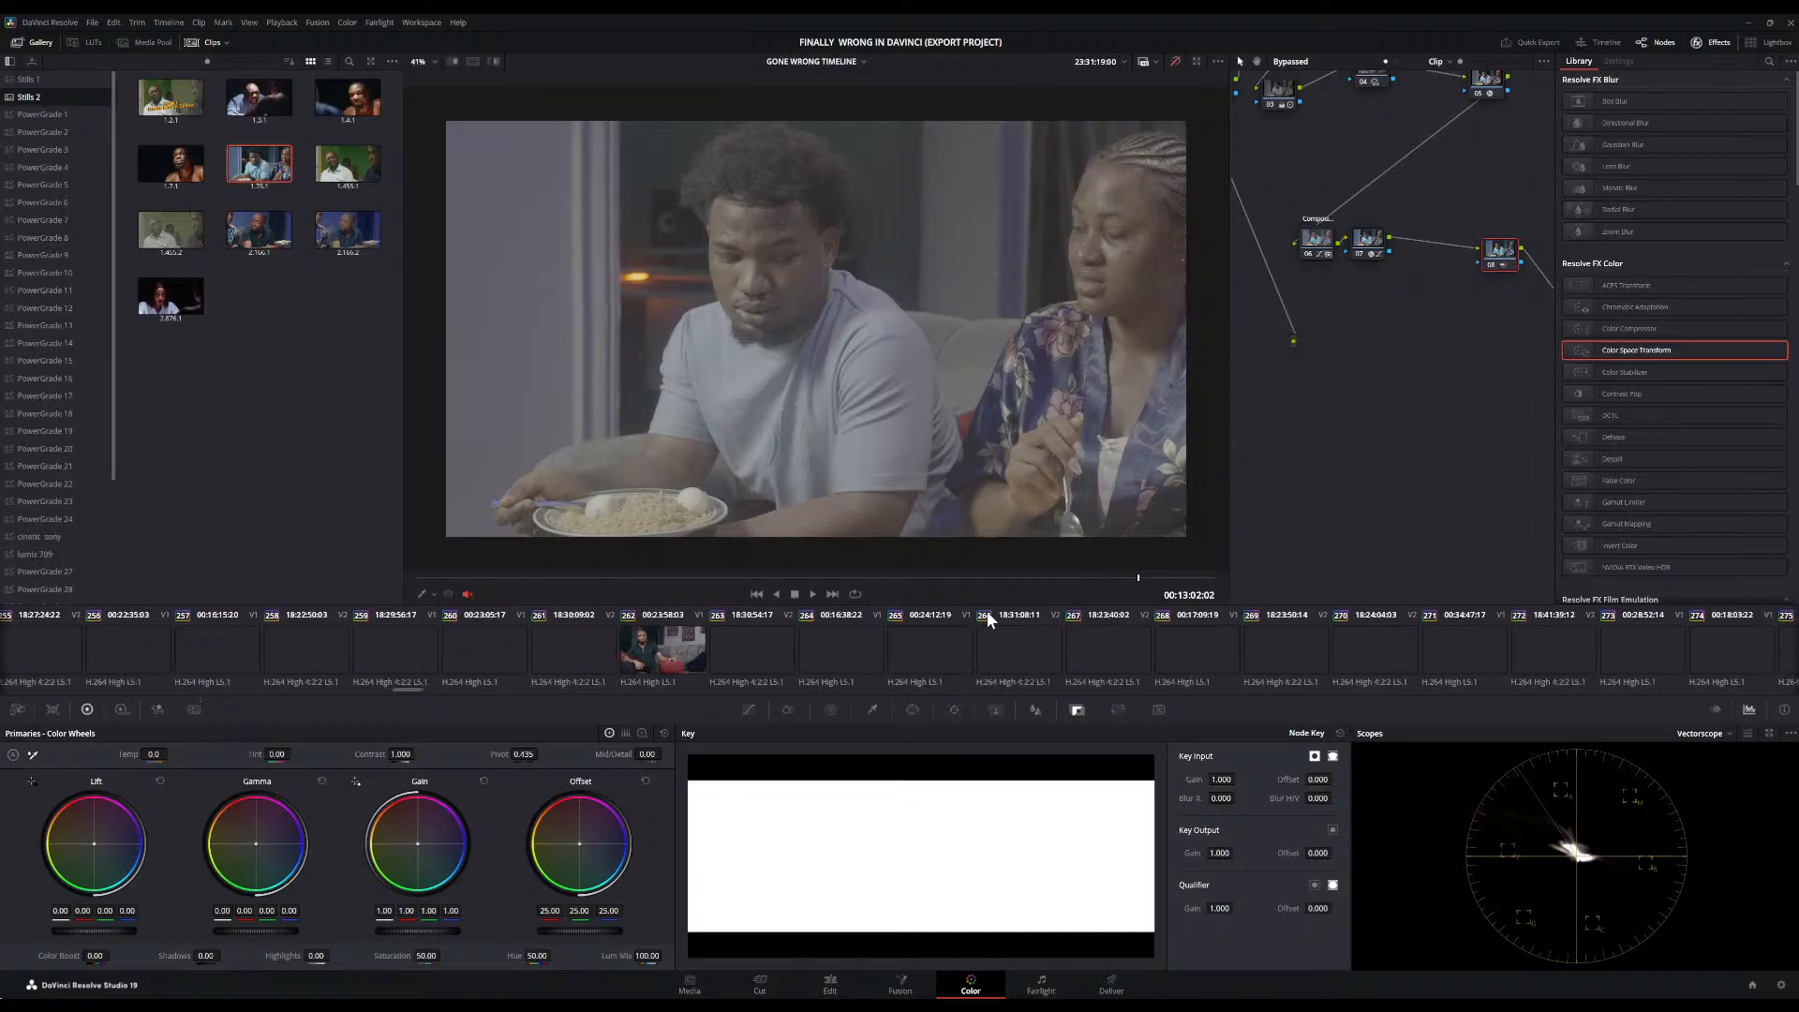
pyautogui.scroll(-15, 986, 610)
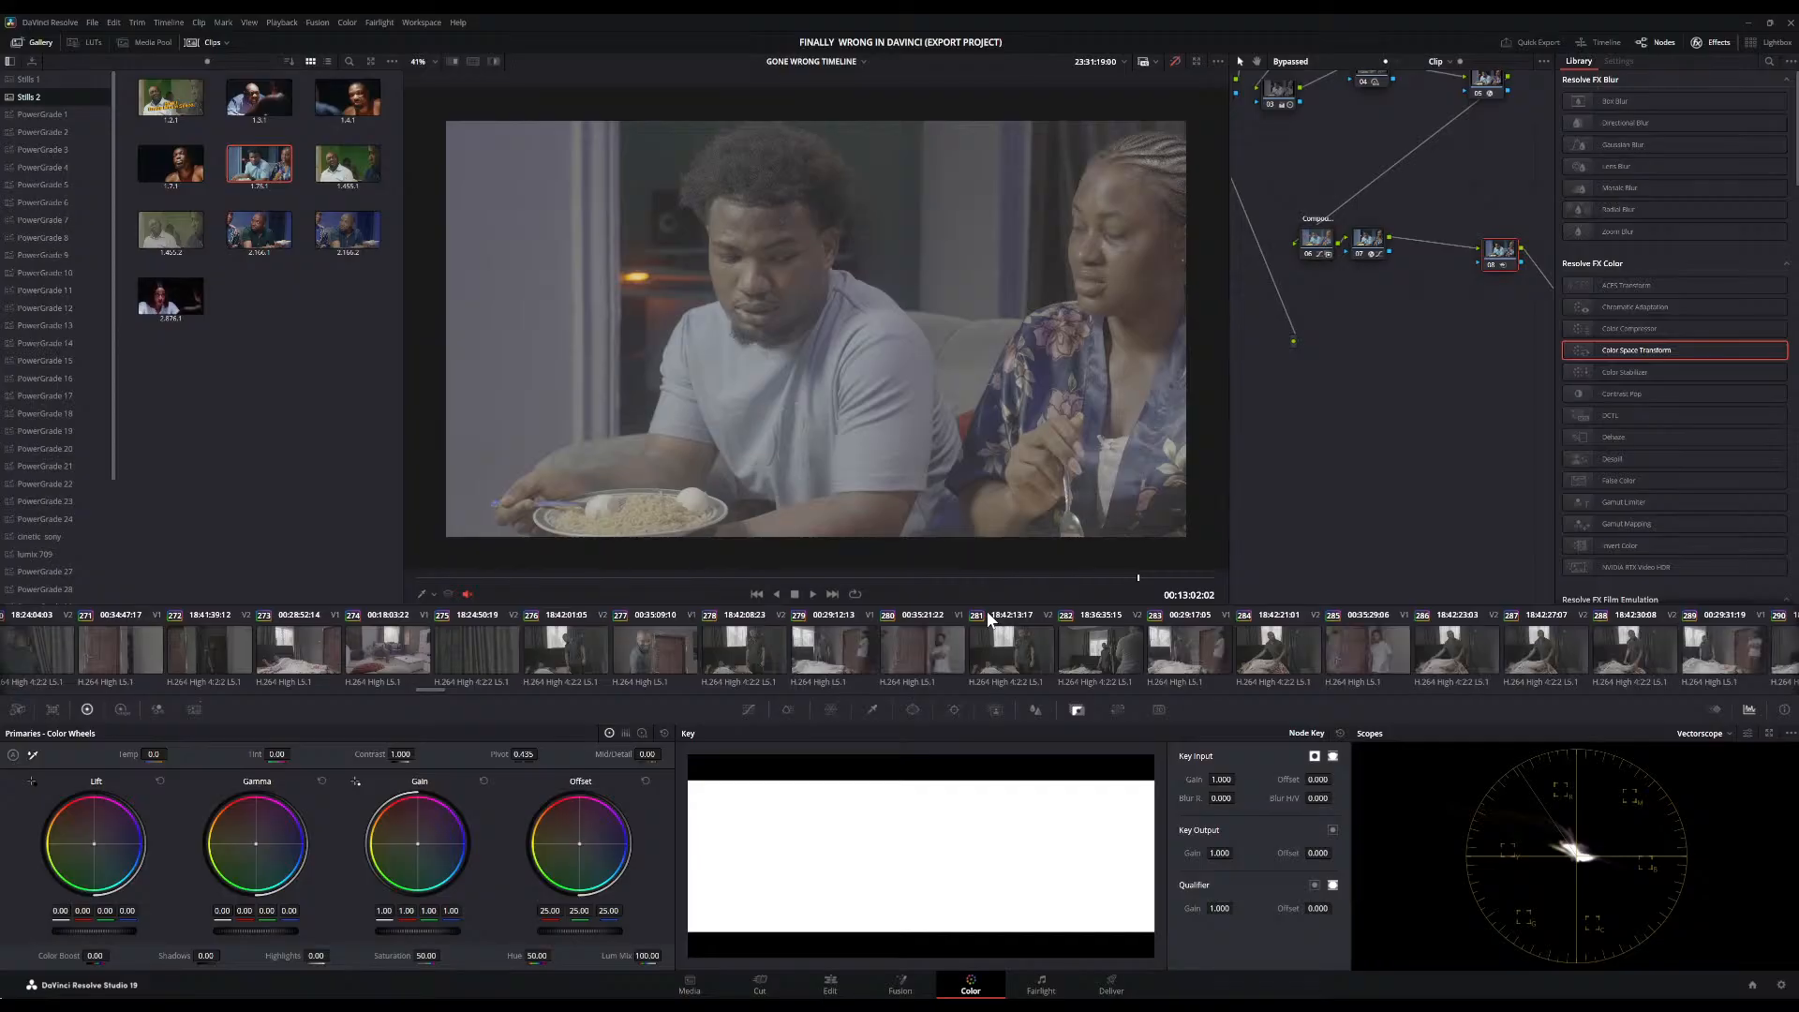
# Examine the ungraded thumbnails from the scene around clip 281 onward to about clip 350
pyautogui.scroll(-5, 1038, 677)
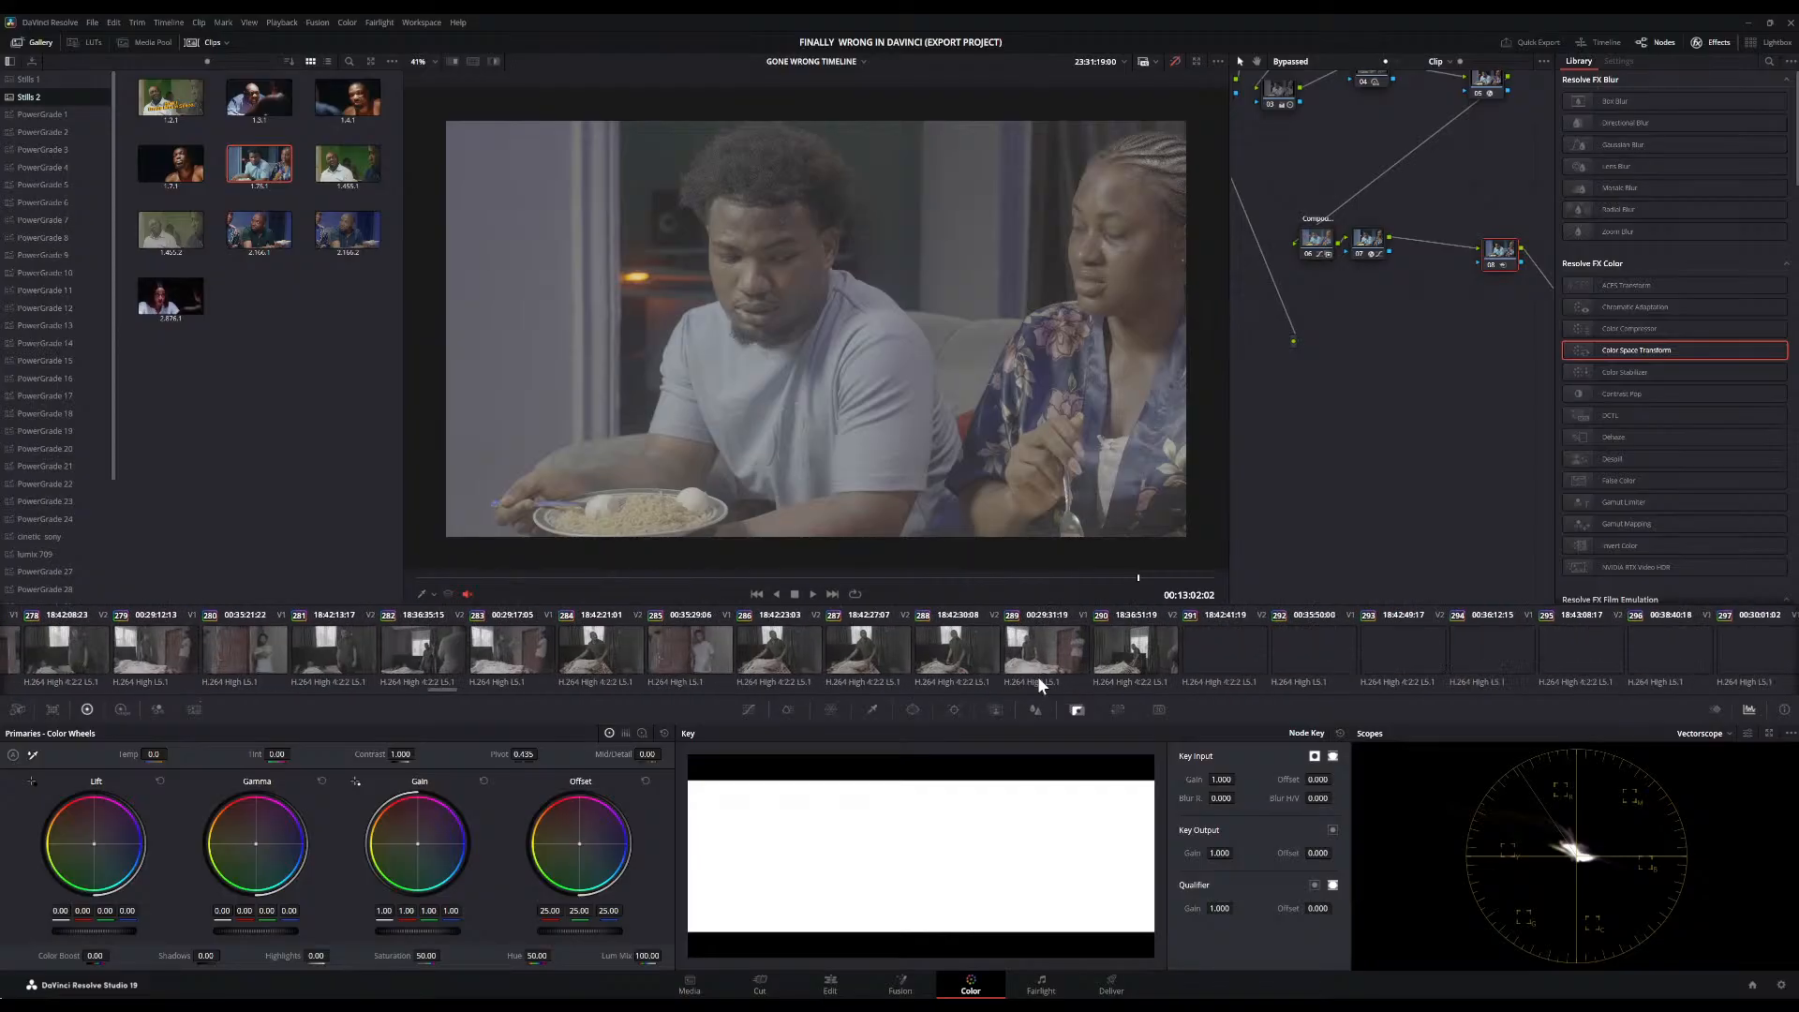
pyautogui.scroll(-2, 1038, 677)
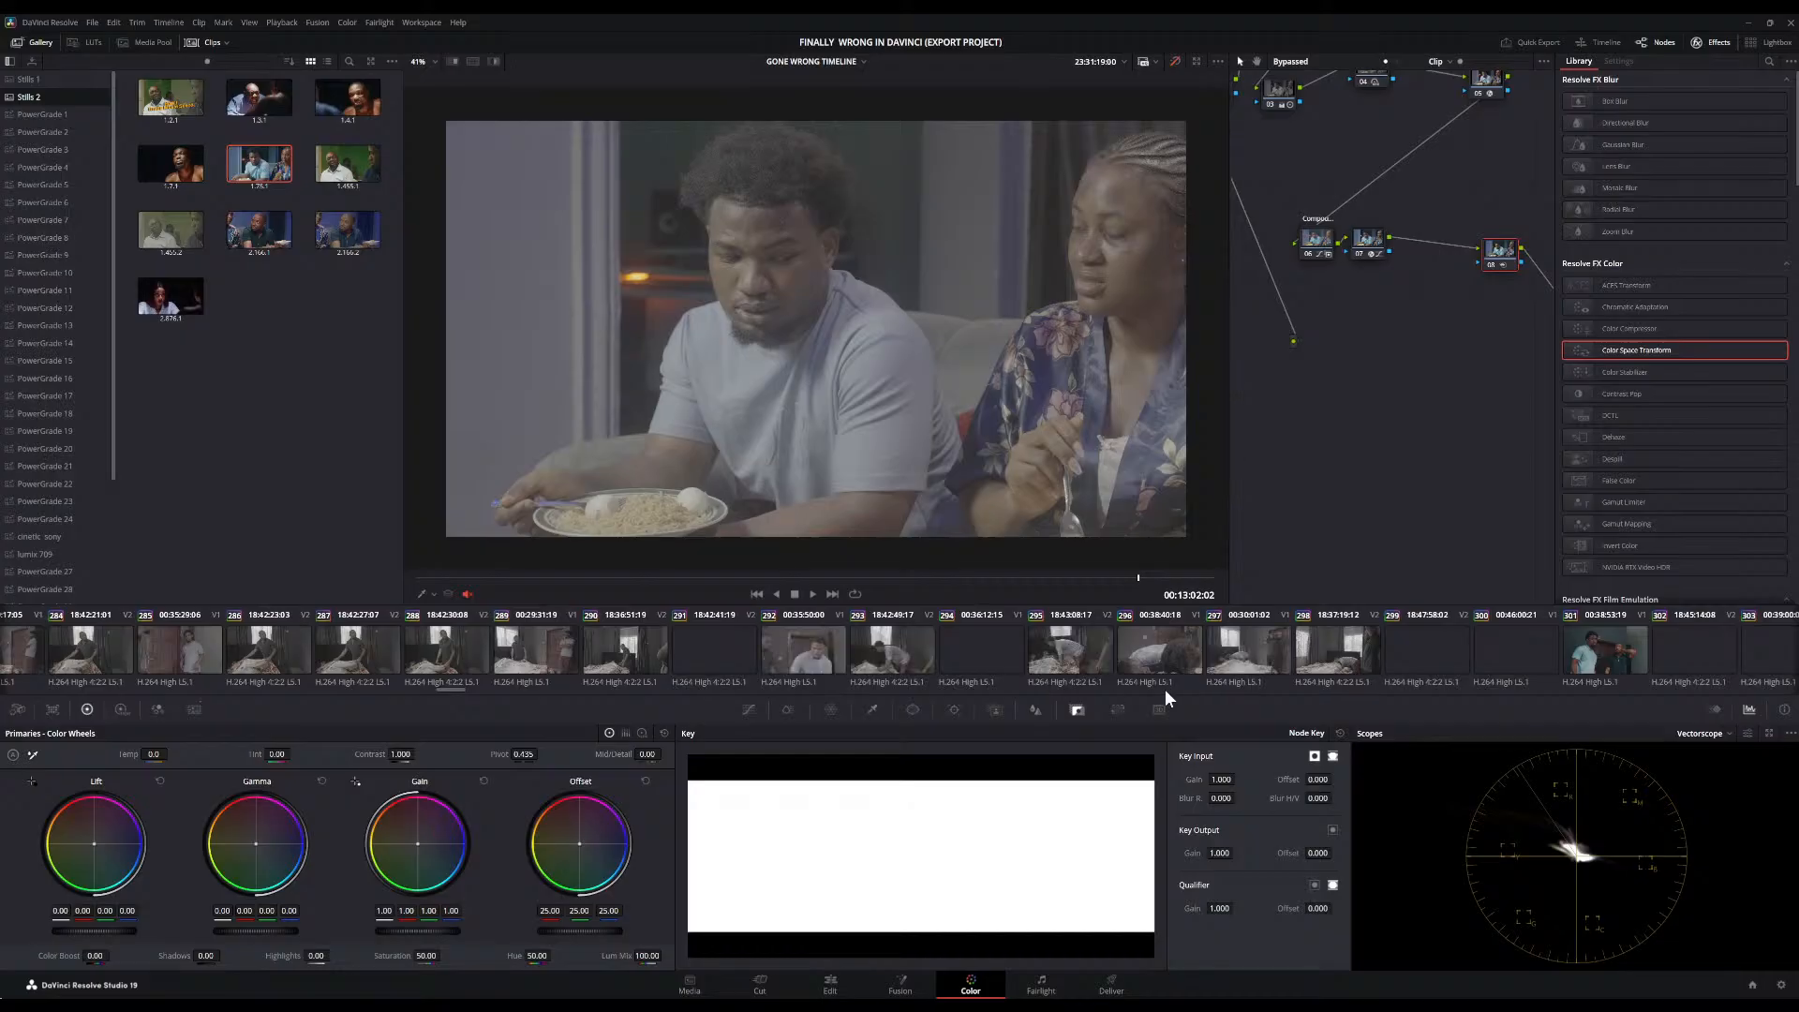
pyautogui.scroll(-4, 1247, 688)
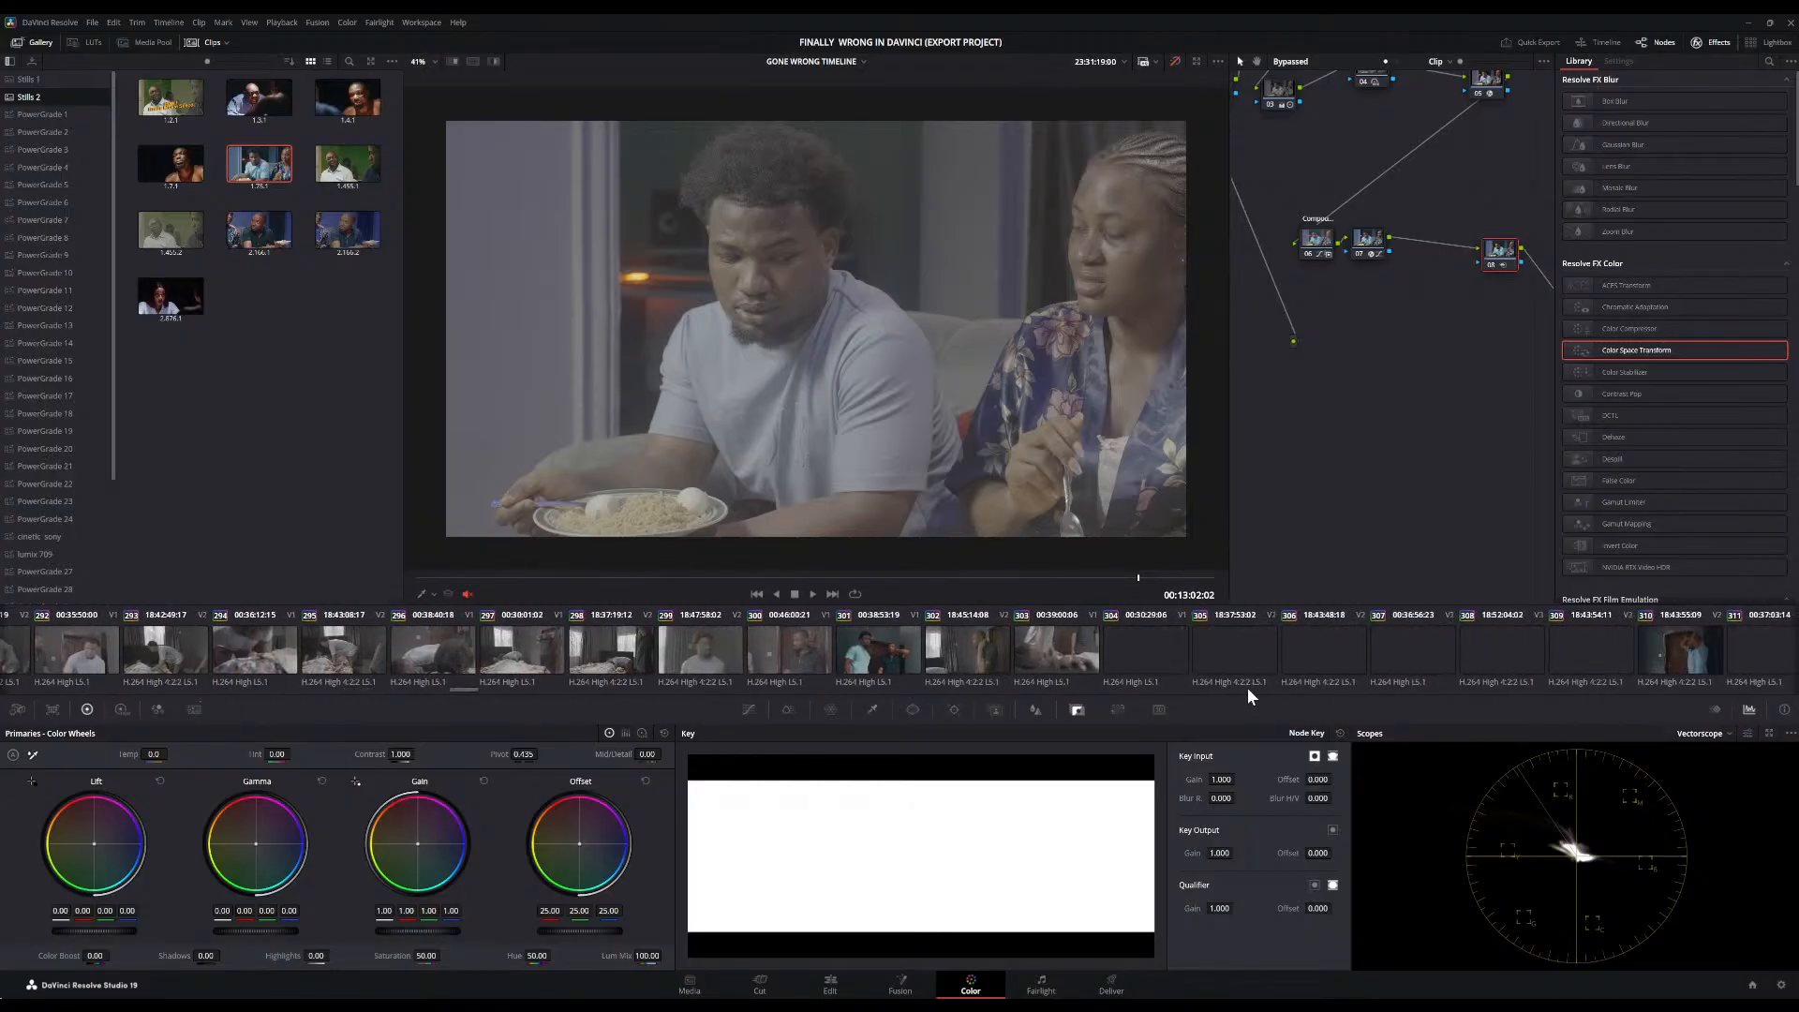
pyautogui.scroll(-5, 1142, 643)
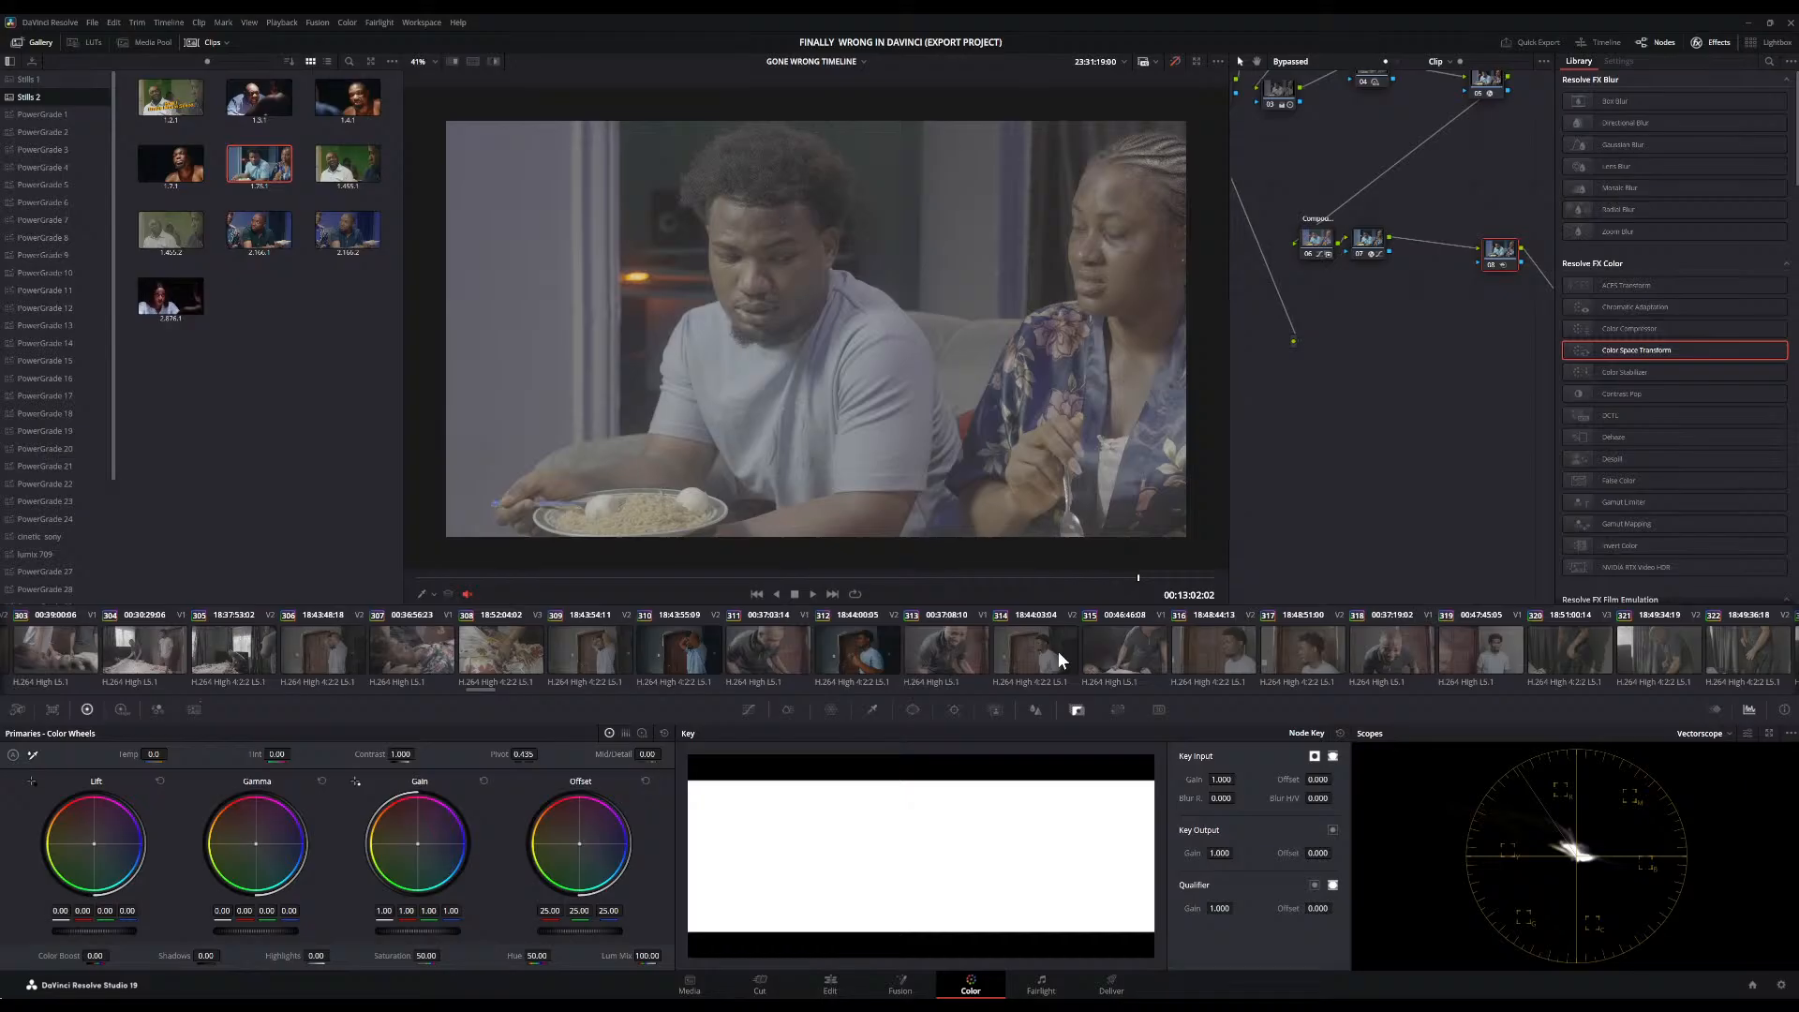
pyautogui.scroll(-5, 1057, 650)
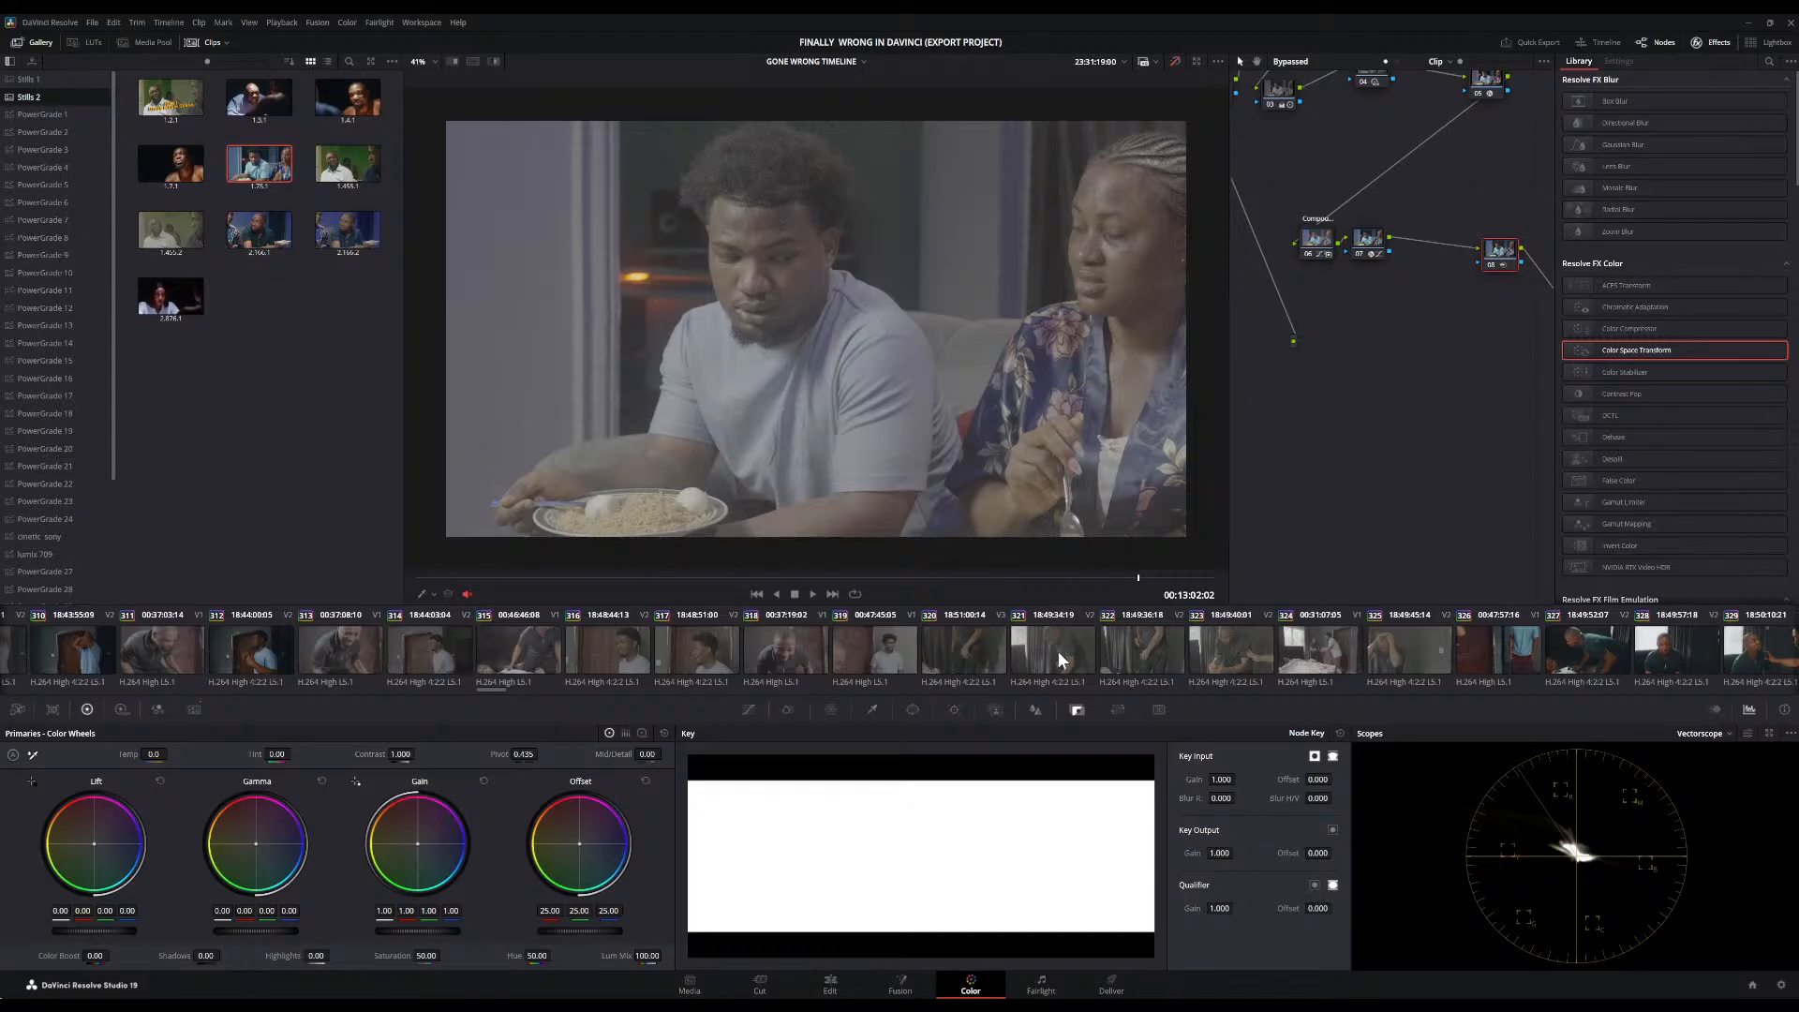
pyautogui.scroll(-5, 1307, 666)
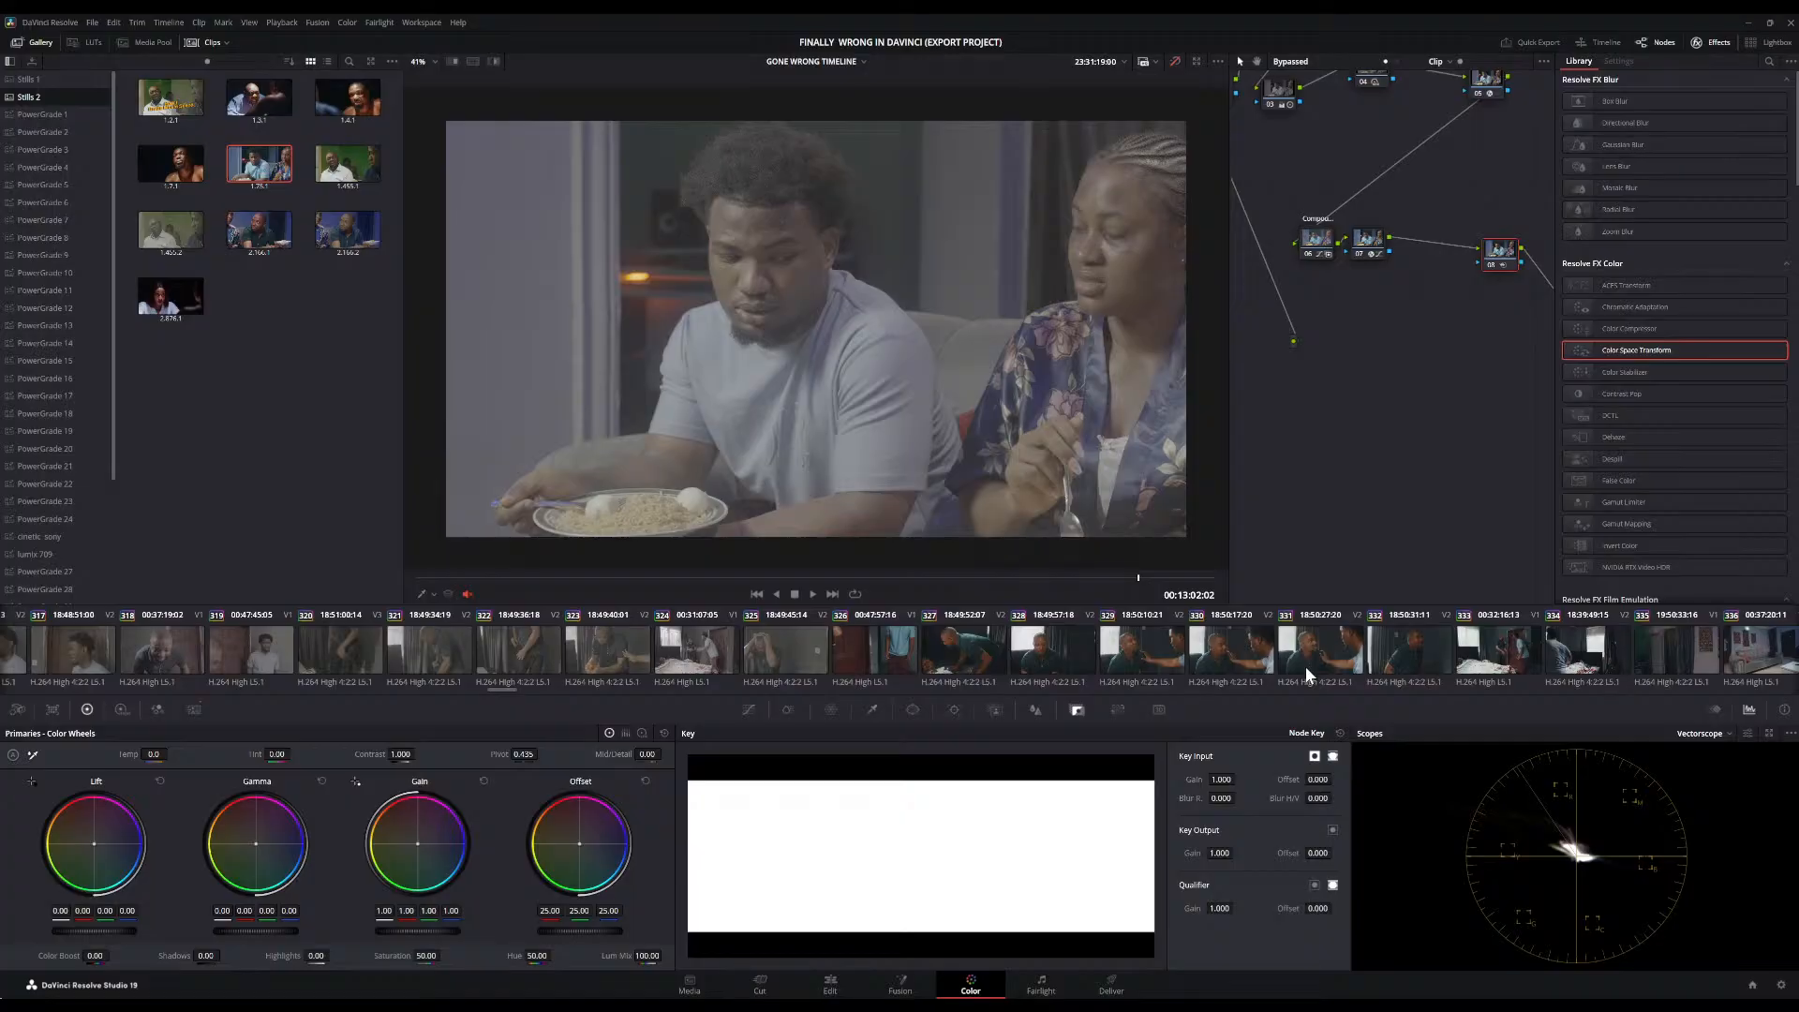
pyautogui.scroll(-9, 1306, 667)
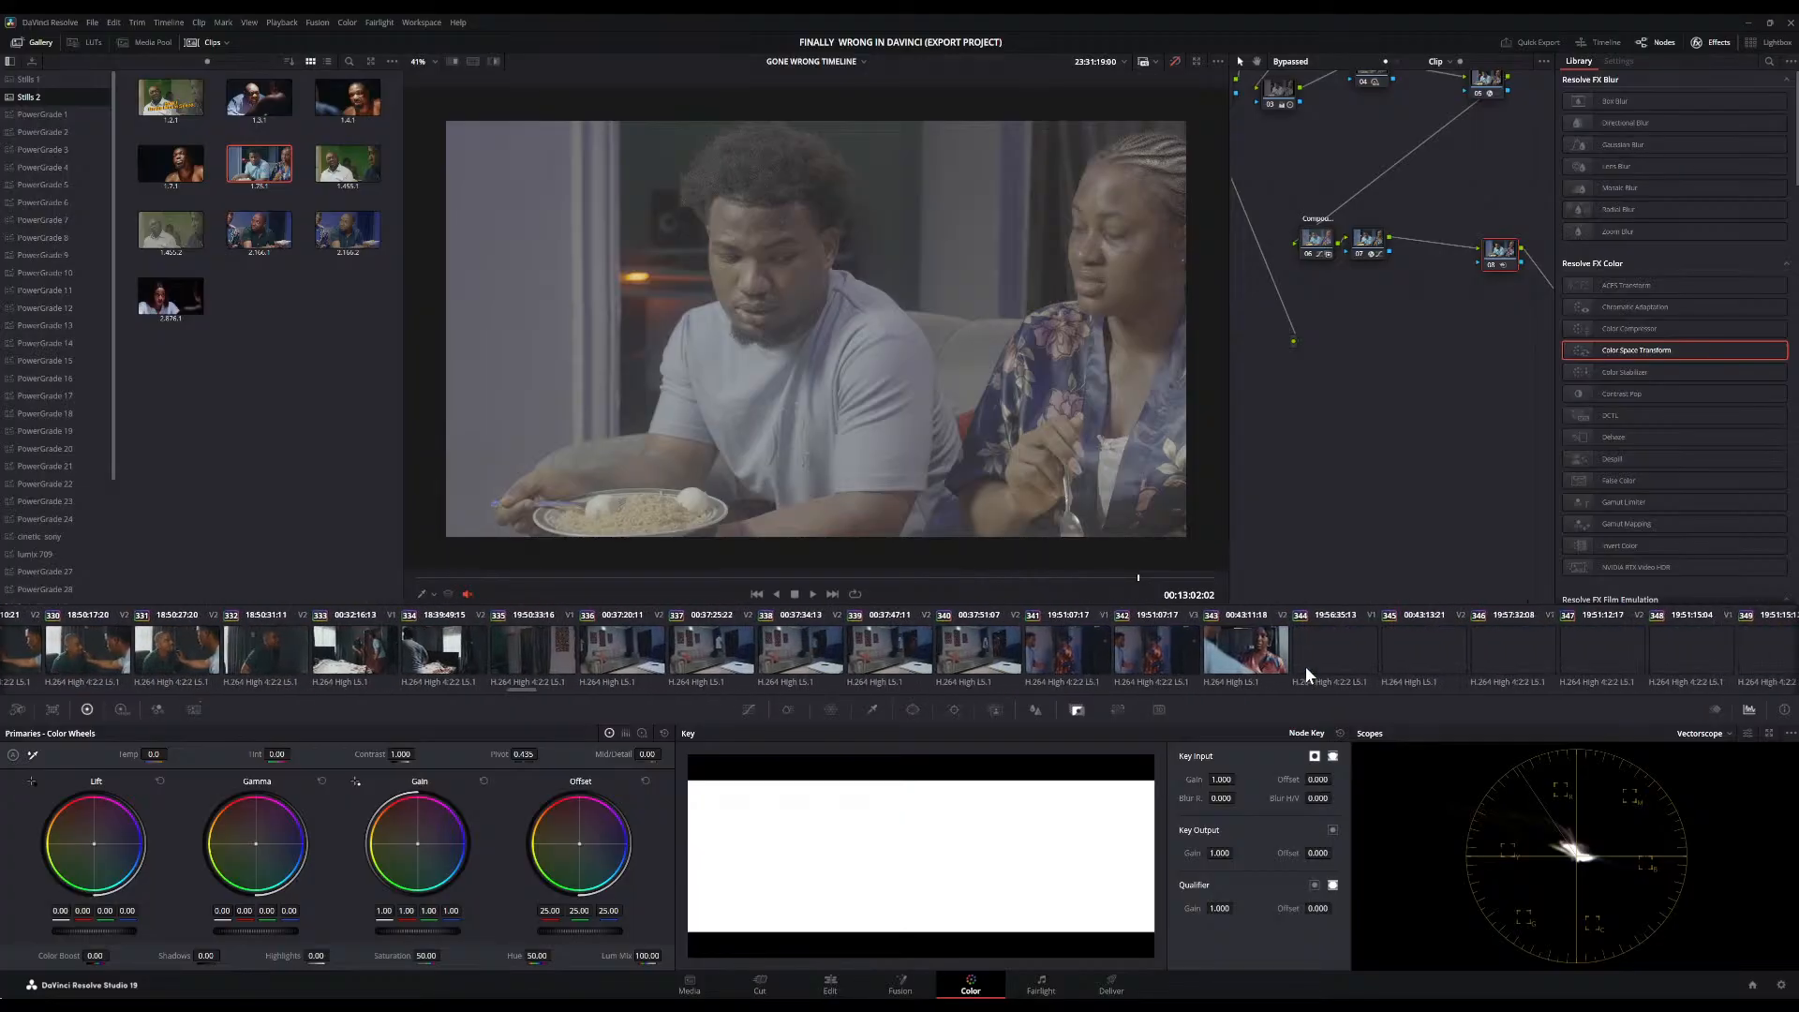
pyautogui.scroll(-2, 1306, 667)
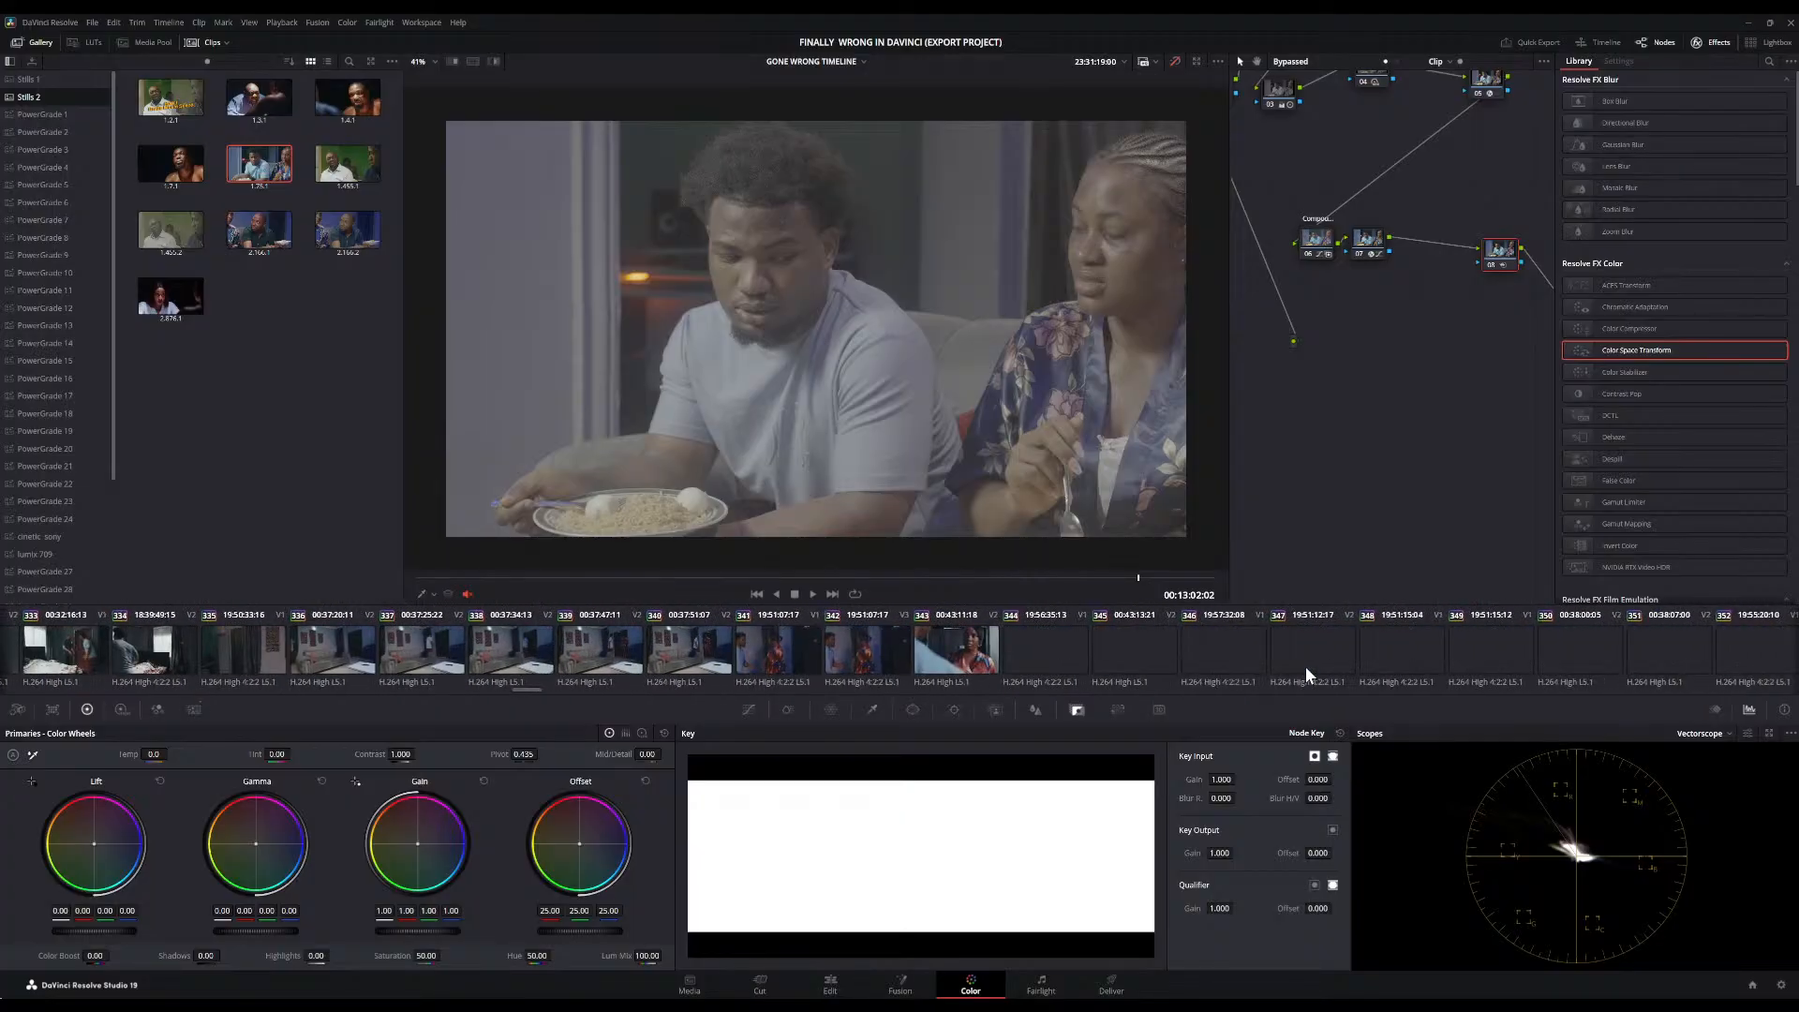
pyautogui.scroll(-2, 1307, 667)
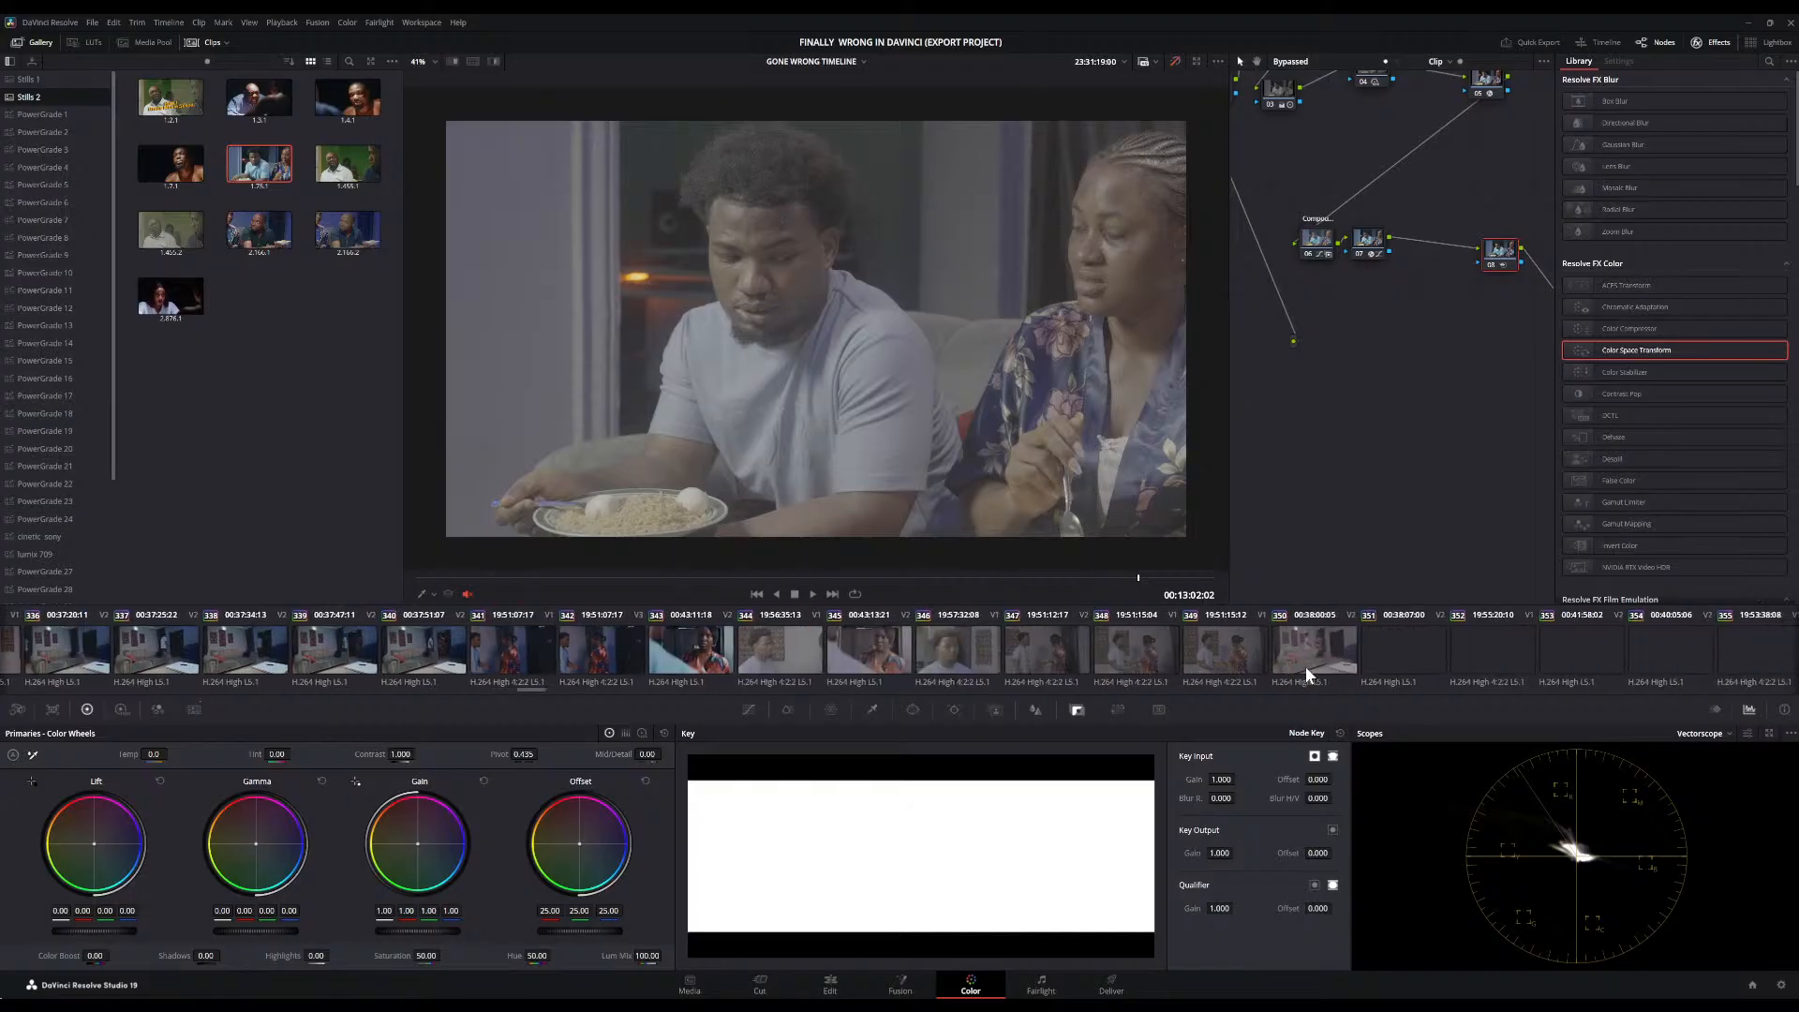
# Continue through the ungraded thumbnails from about clip 350 to the scene around clip 409
pyautogui.scroll(-5, 1307, 667)
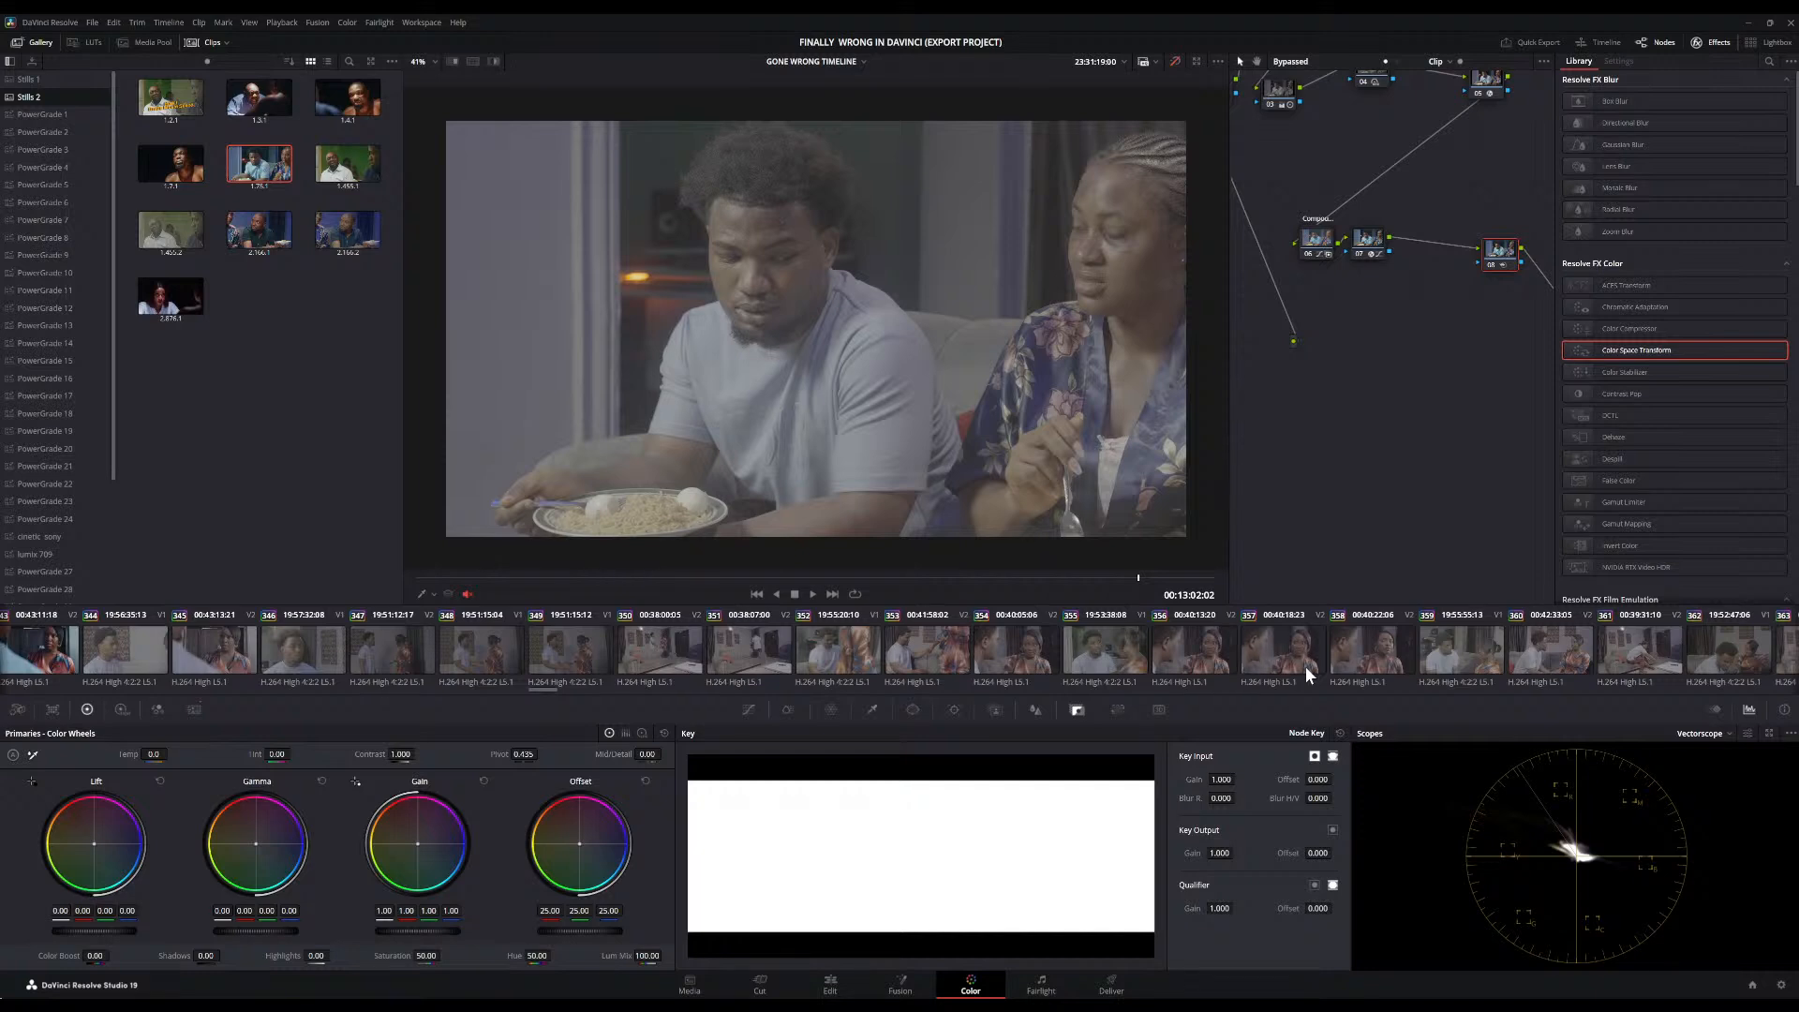
pyautogui.scroll(-5, 1304, 665)
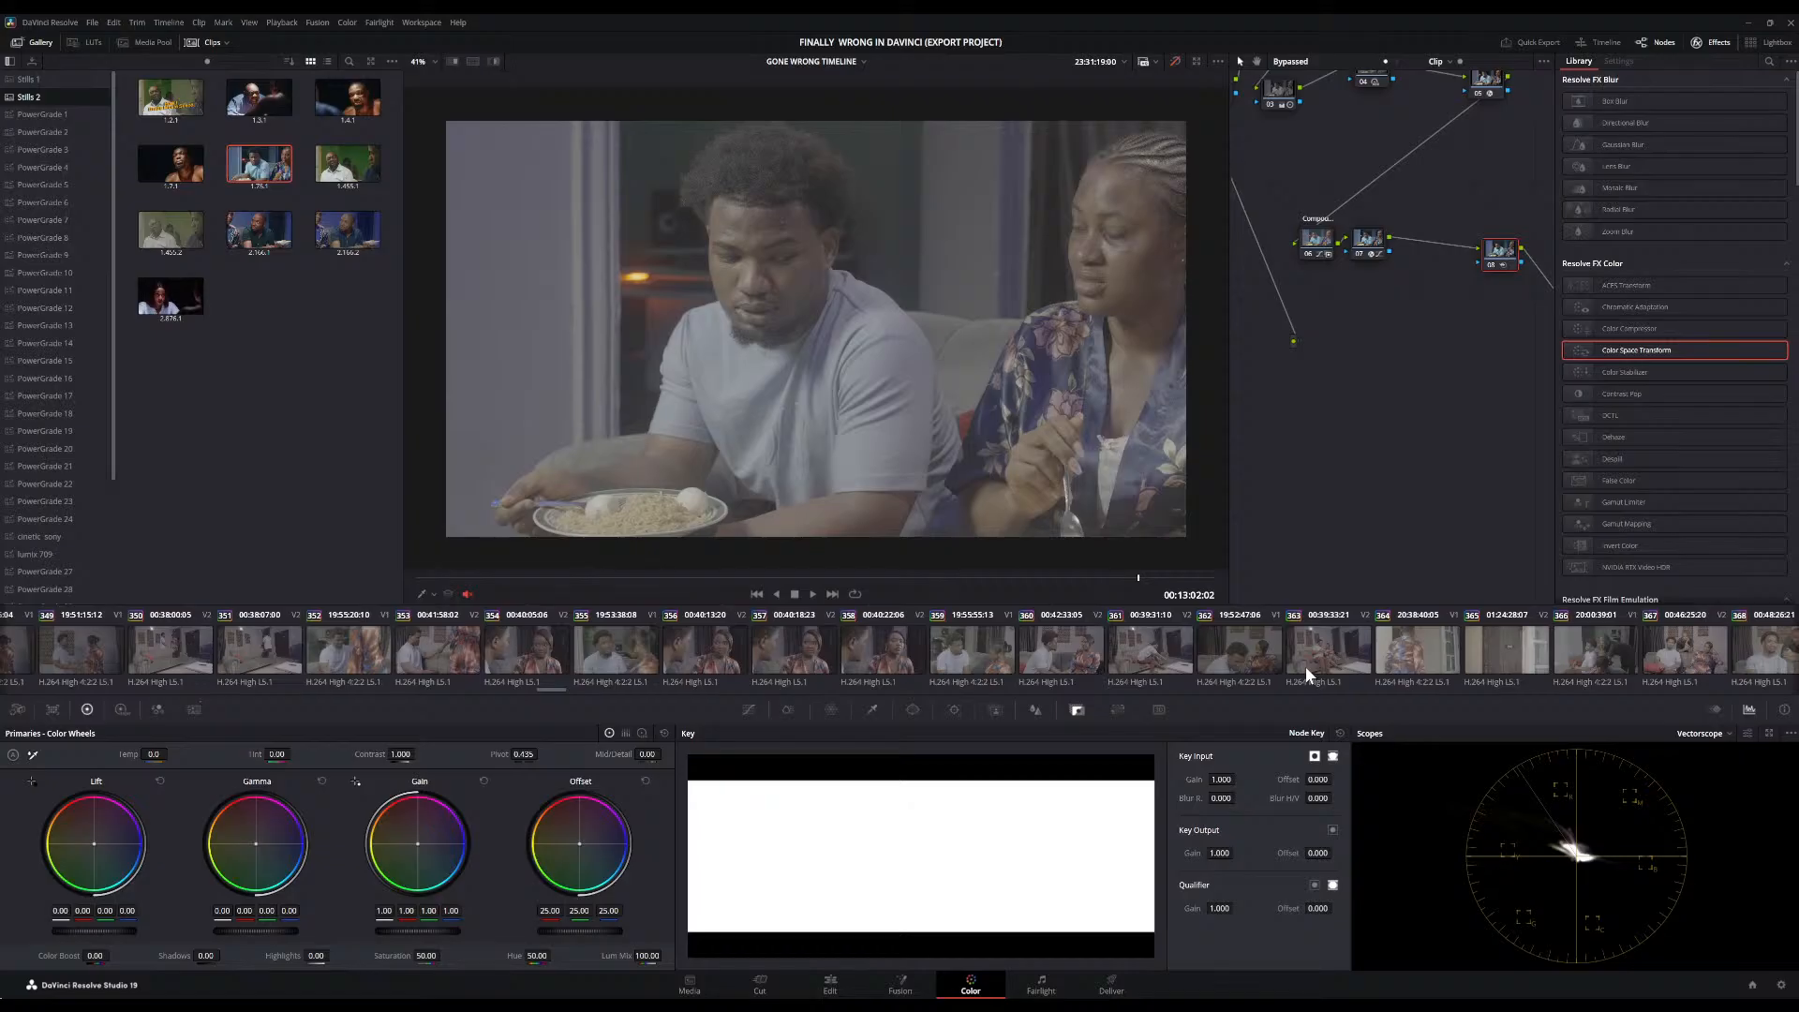
pyautogui.scroll(-5, 1305, 666)
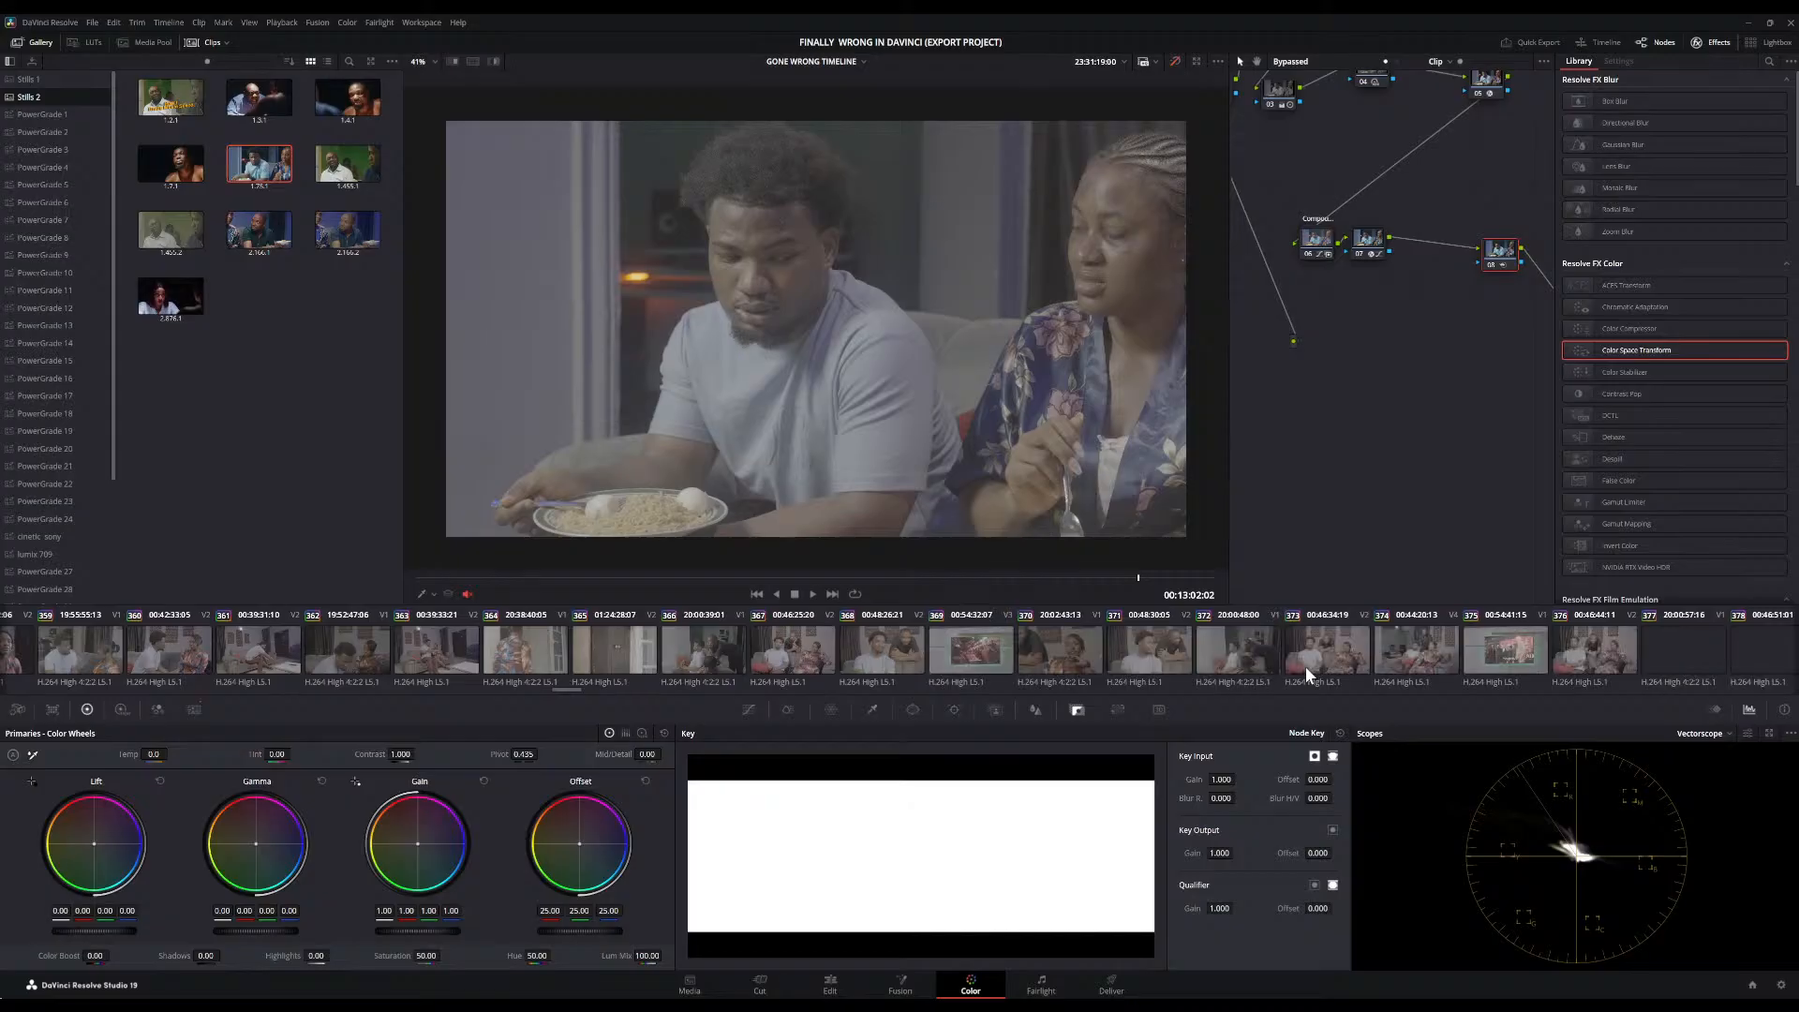
pyautogui.scroll(-3, 1306, 667)
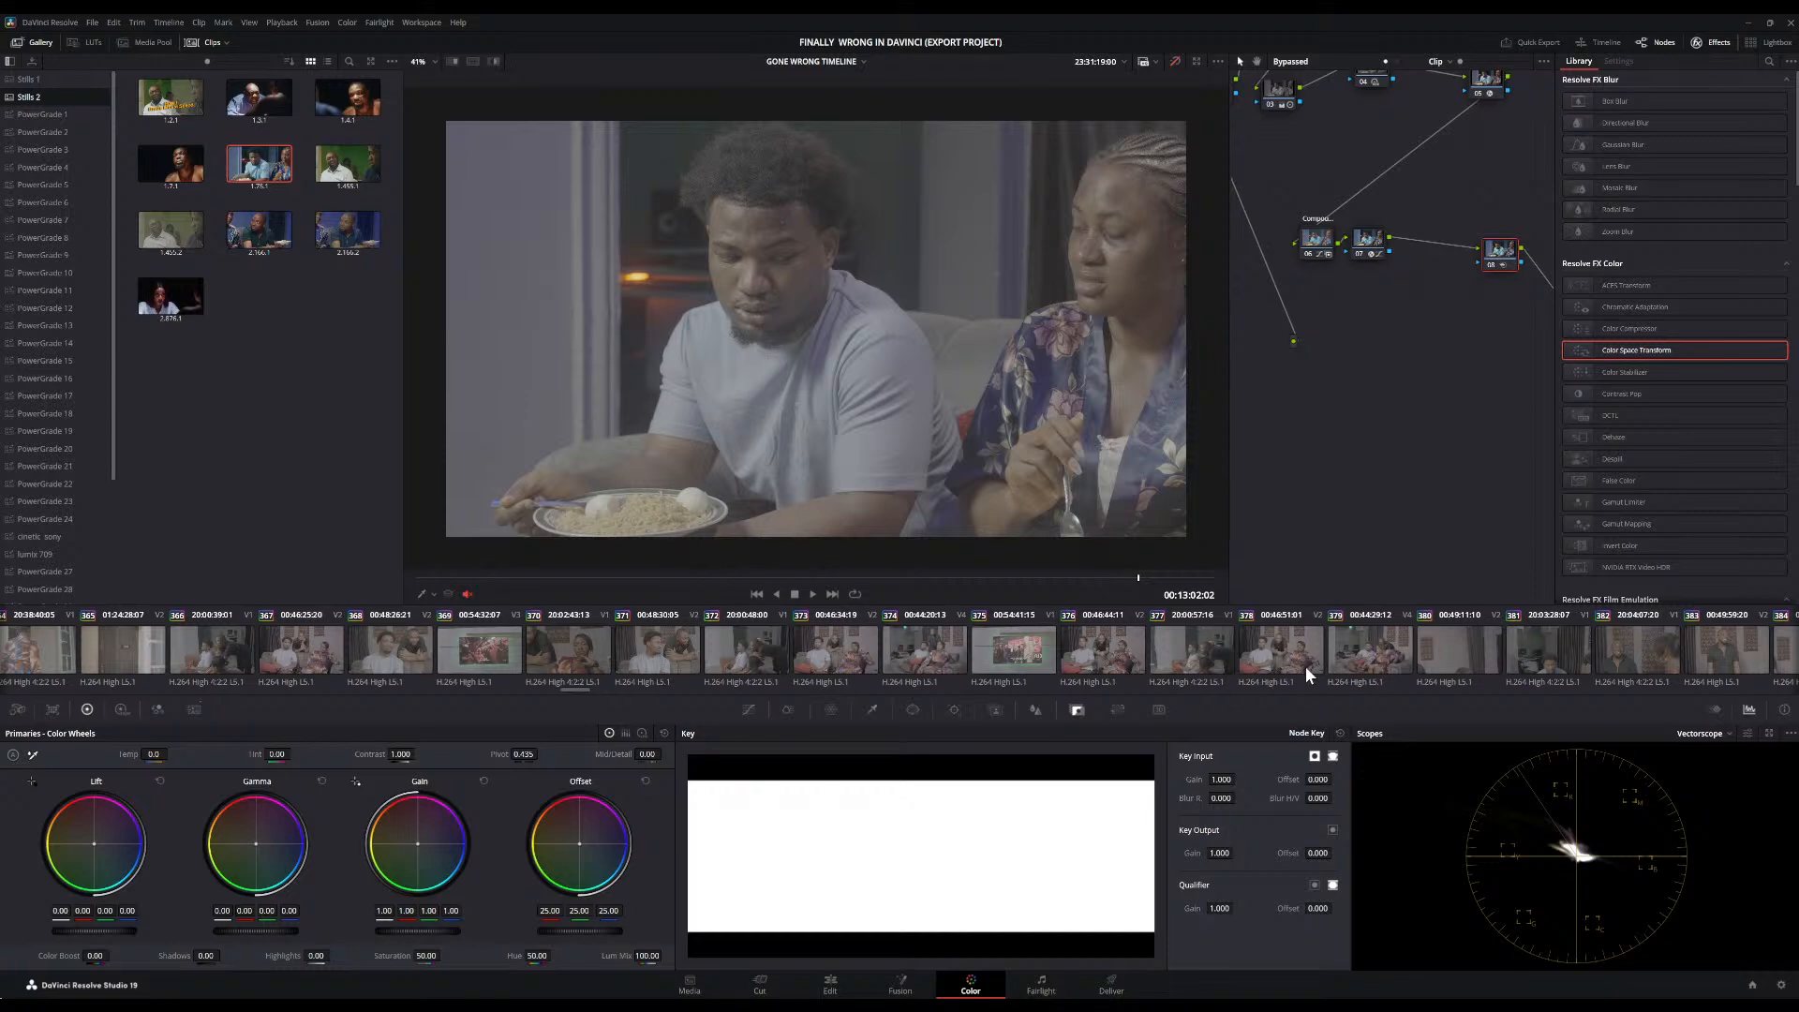
pyautogui.scroll(-9, 1305, 665)
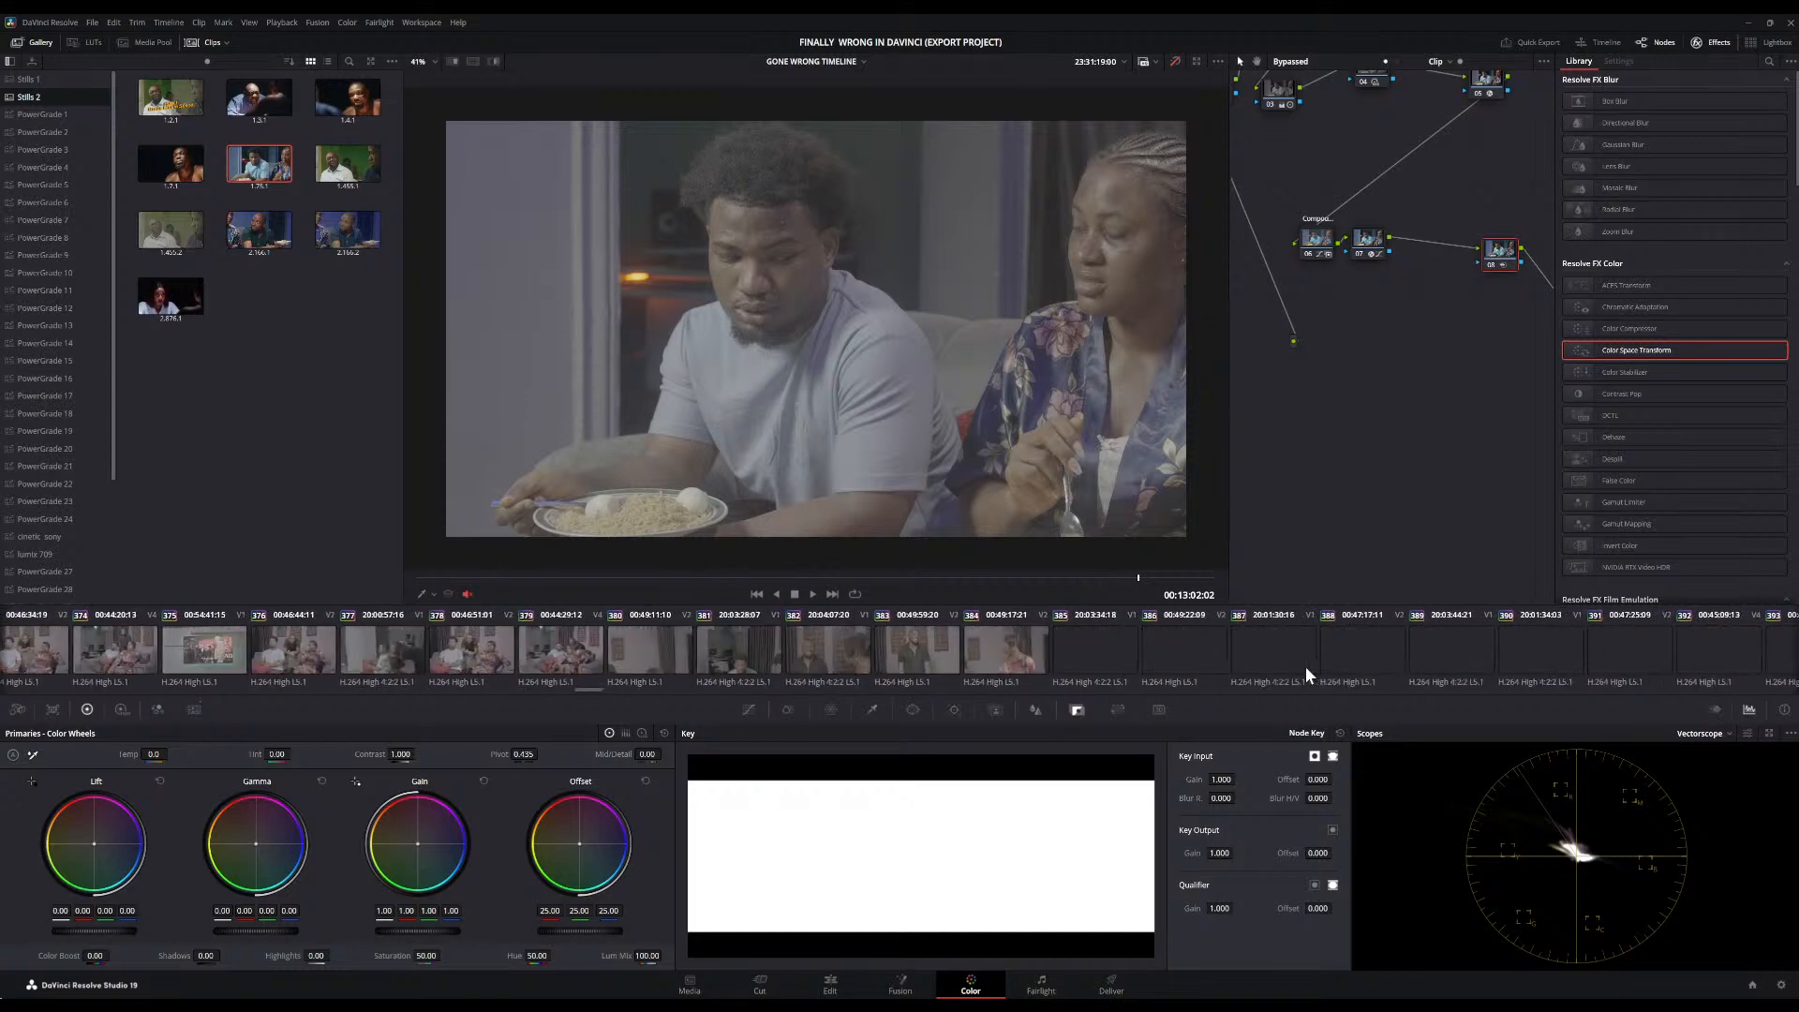
pyautogui.scroll(-6, 1305, 665)
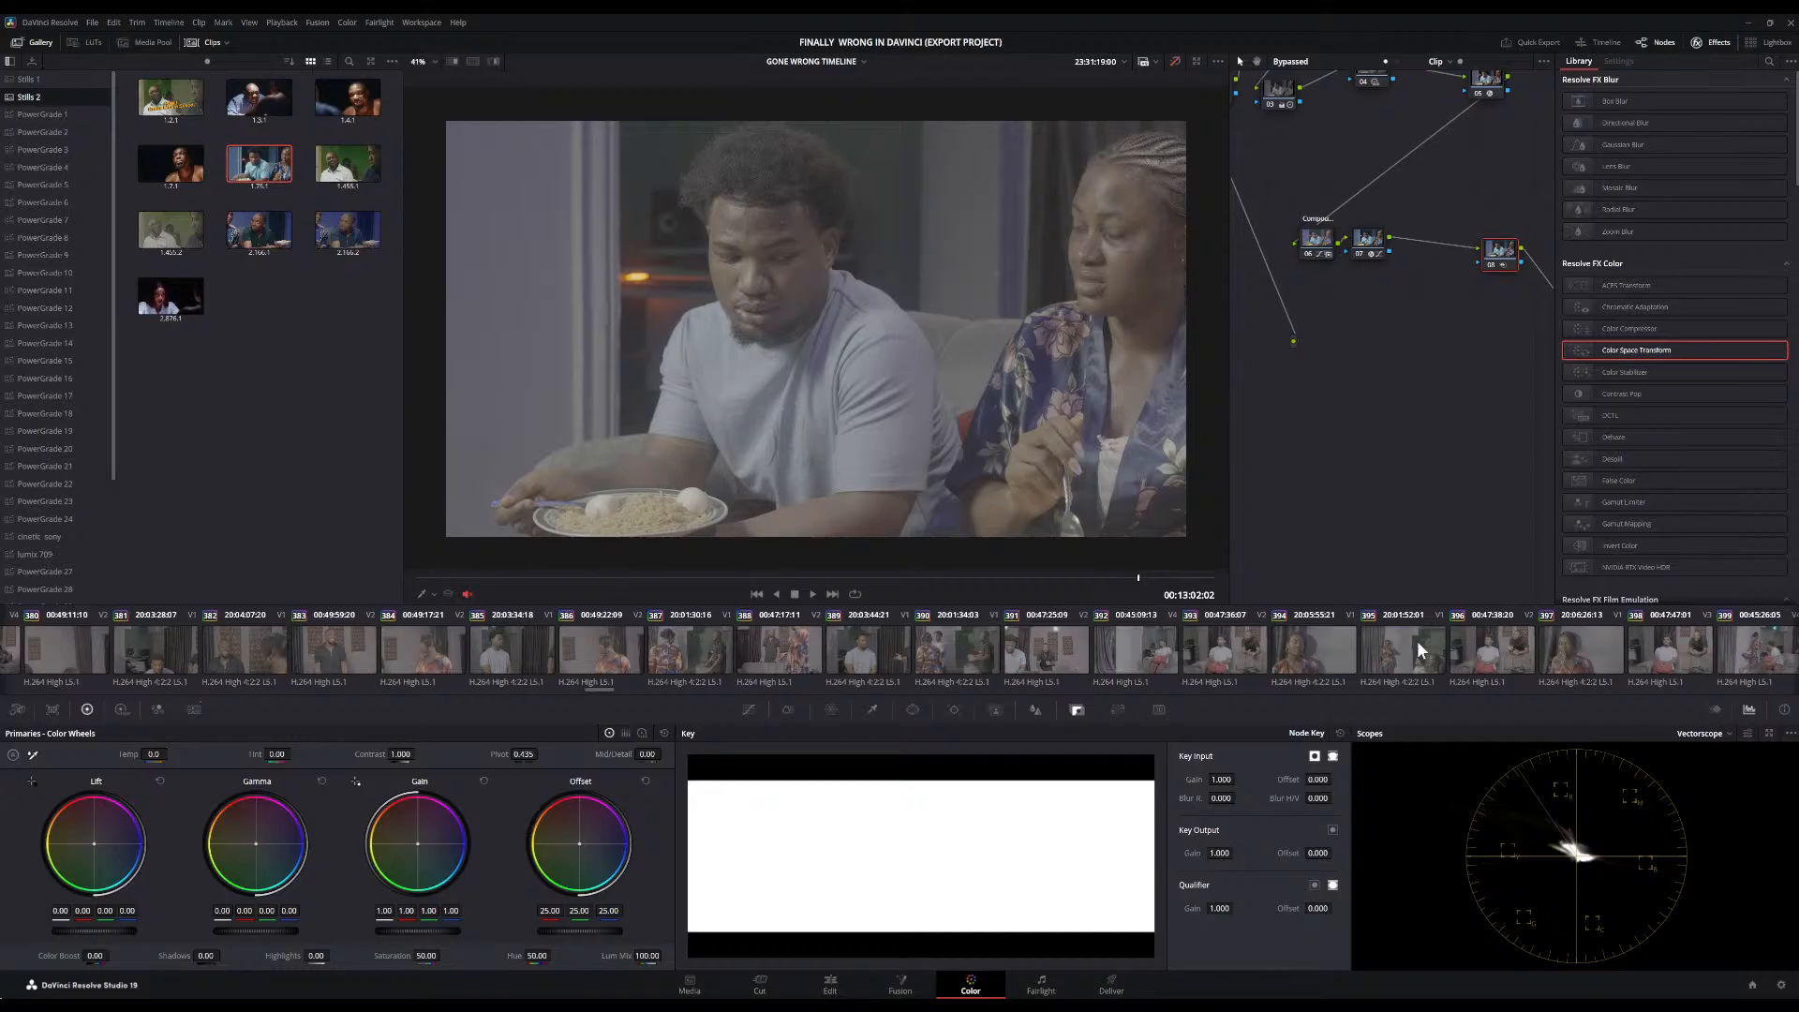
pyautogui.scroll(-5, 1418, 643)
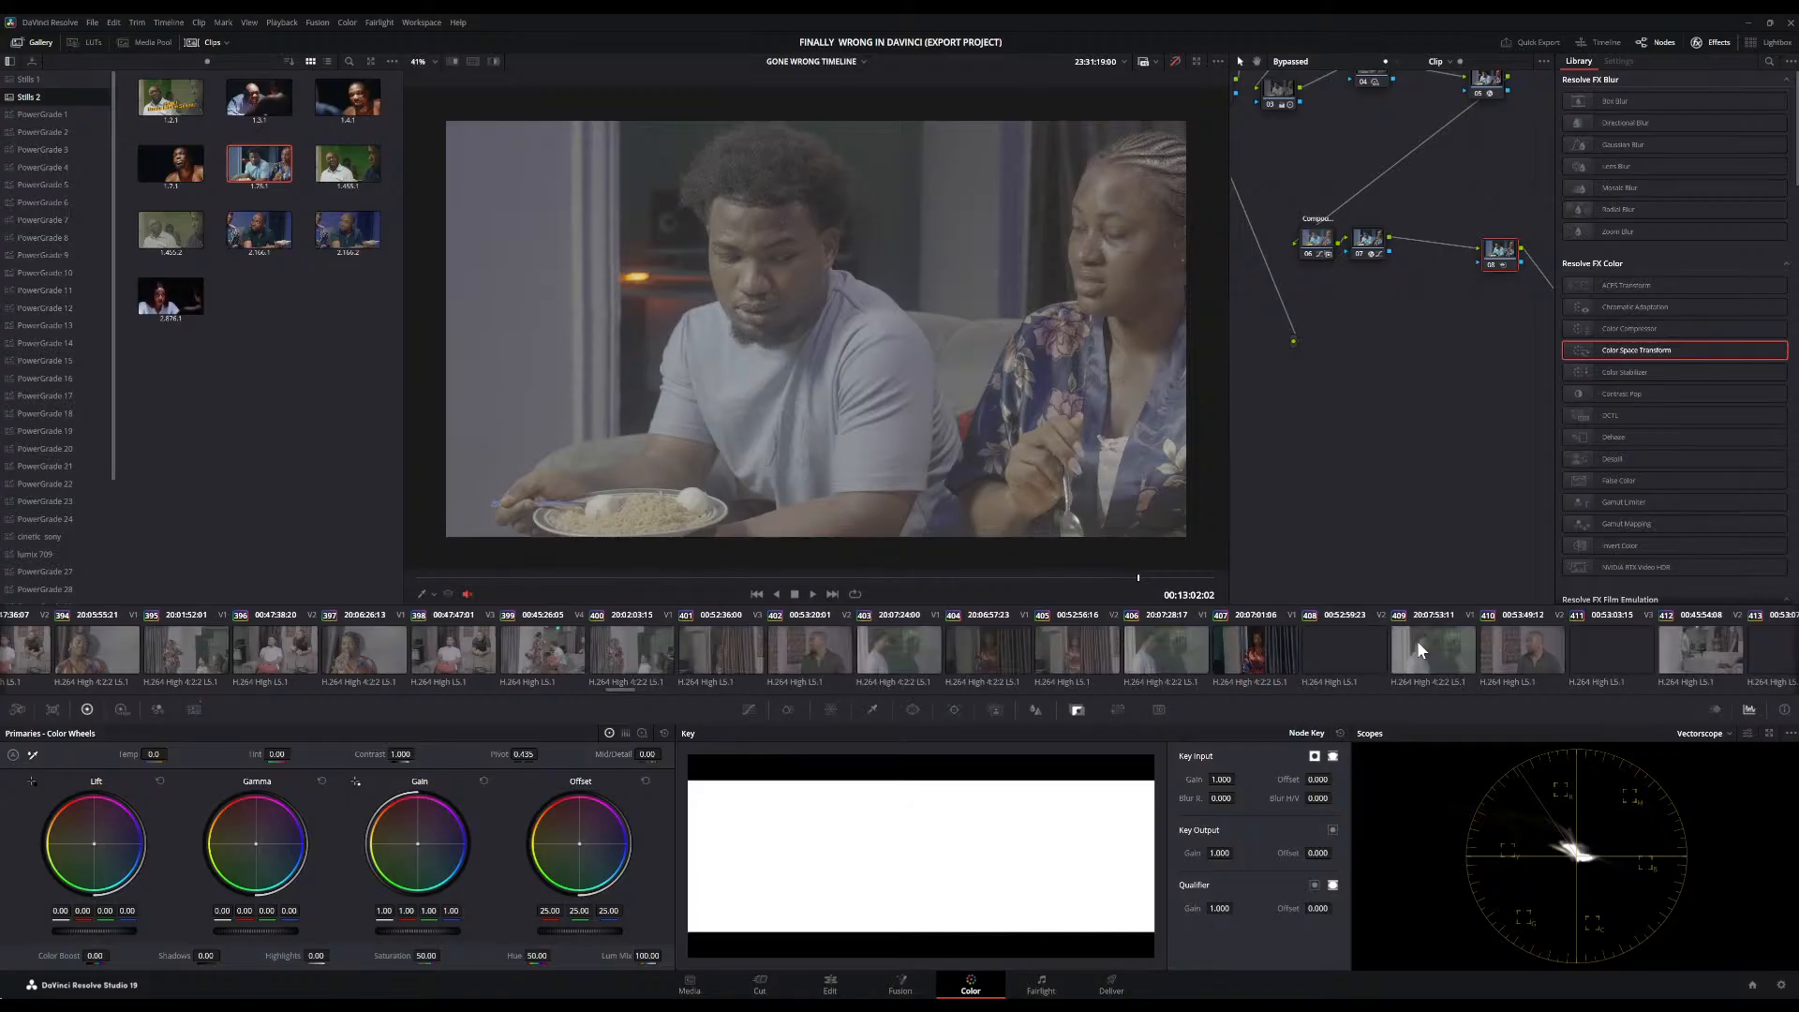
# View ungraded clip 409 of the man in the zip-neck shirt, followed by aerial town clip 416
pyautogui.click(1419, 643)
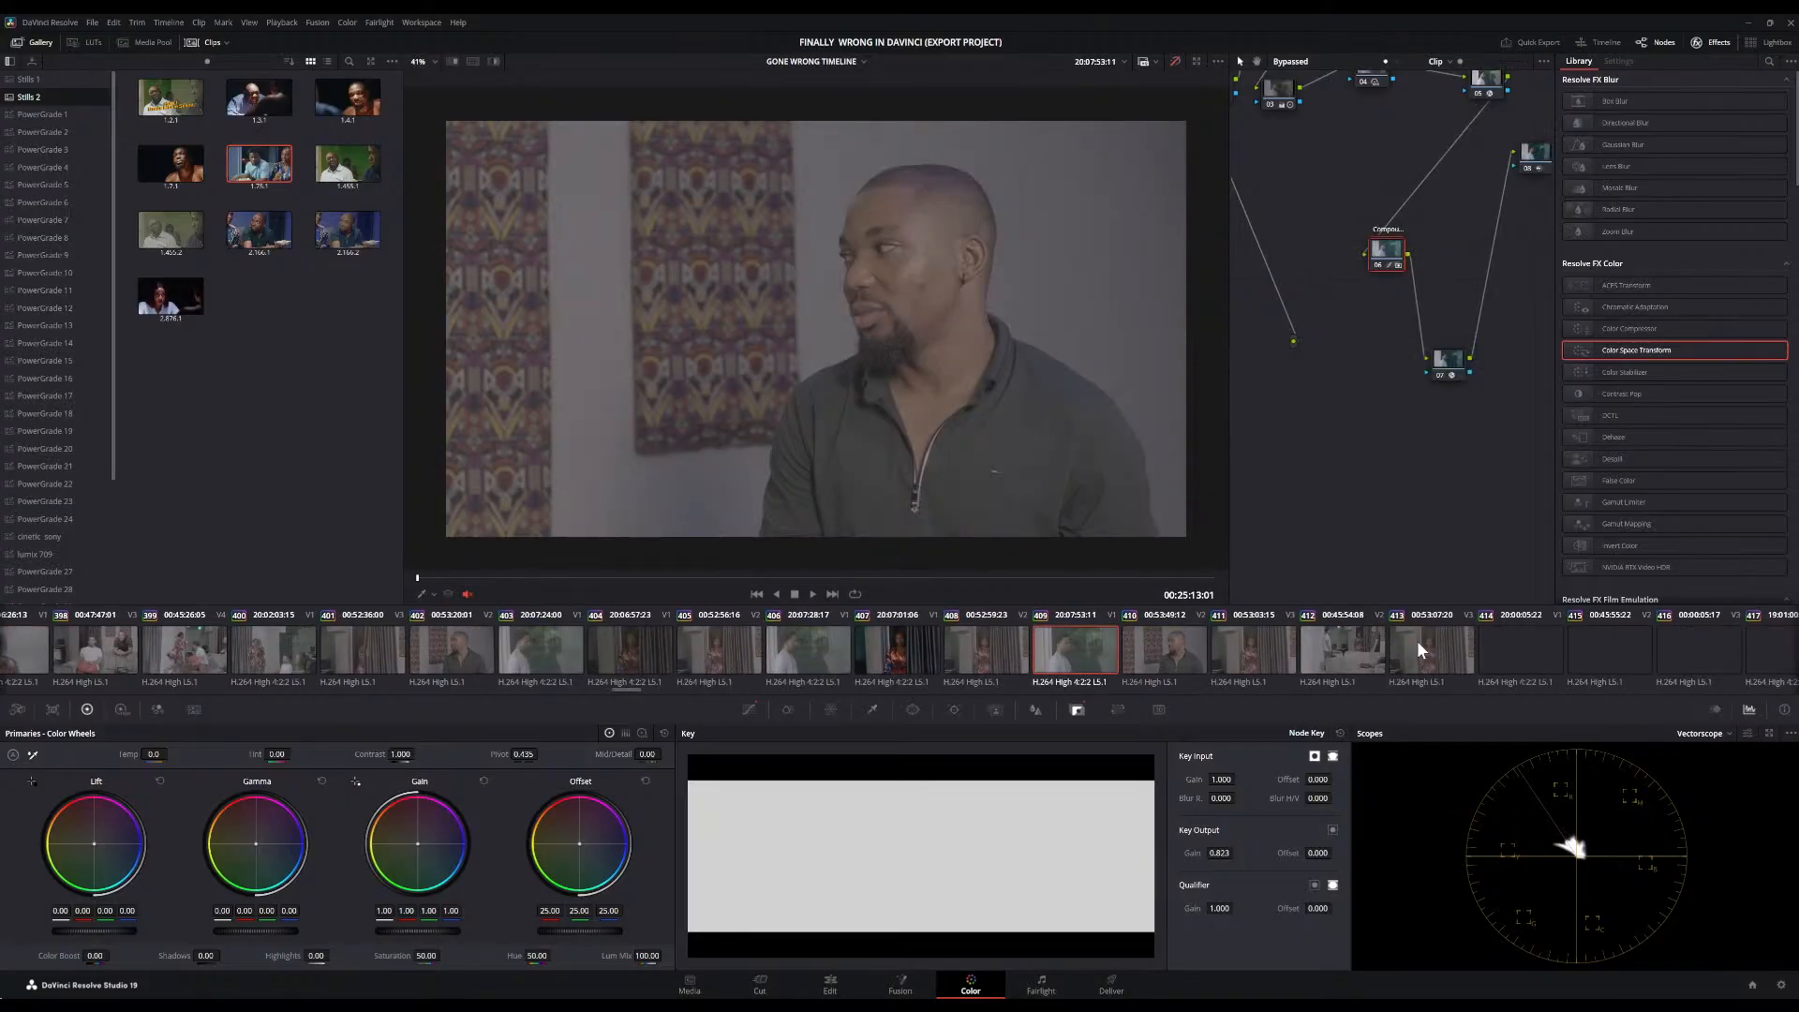
pyautogui.scroll(-6, 1417, 639)
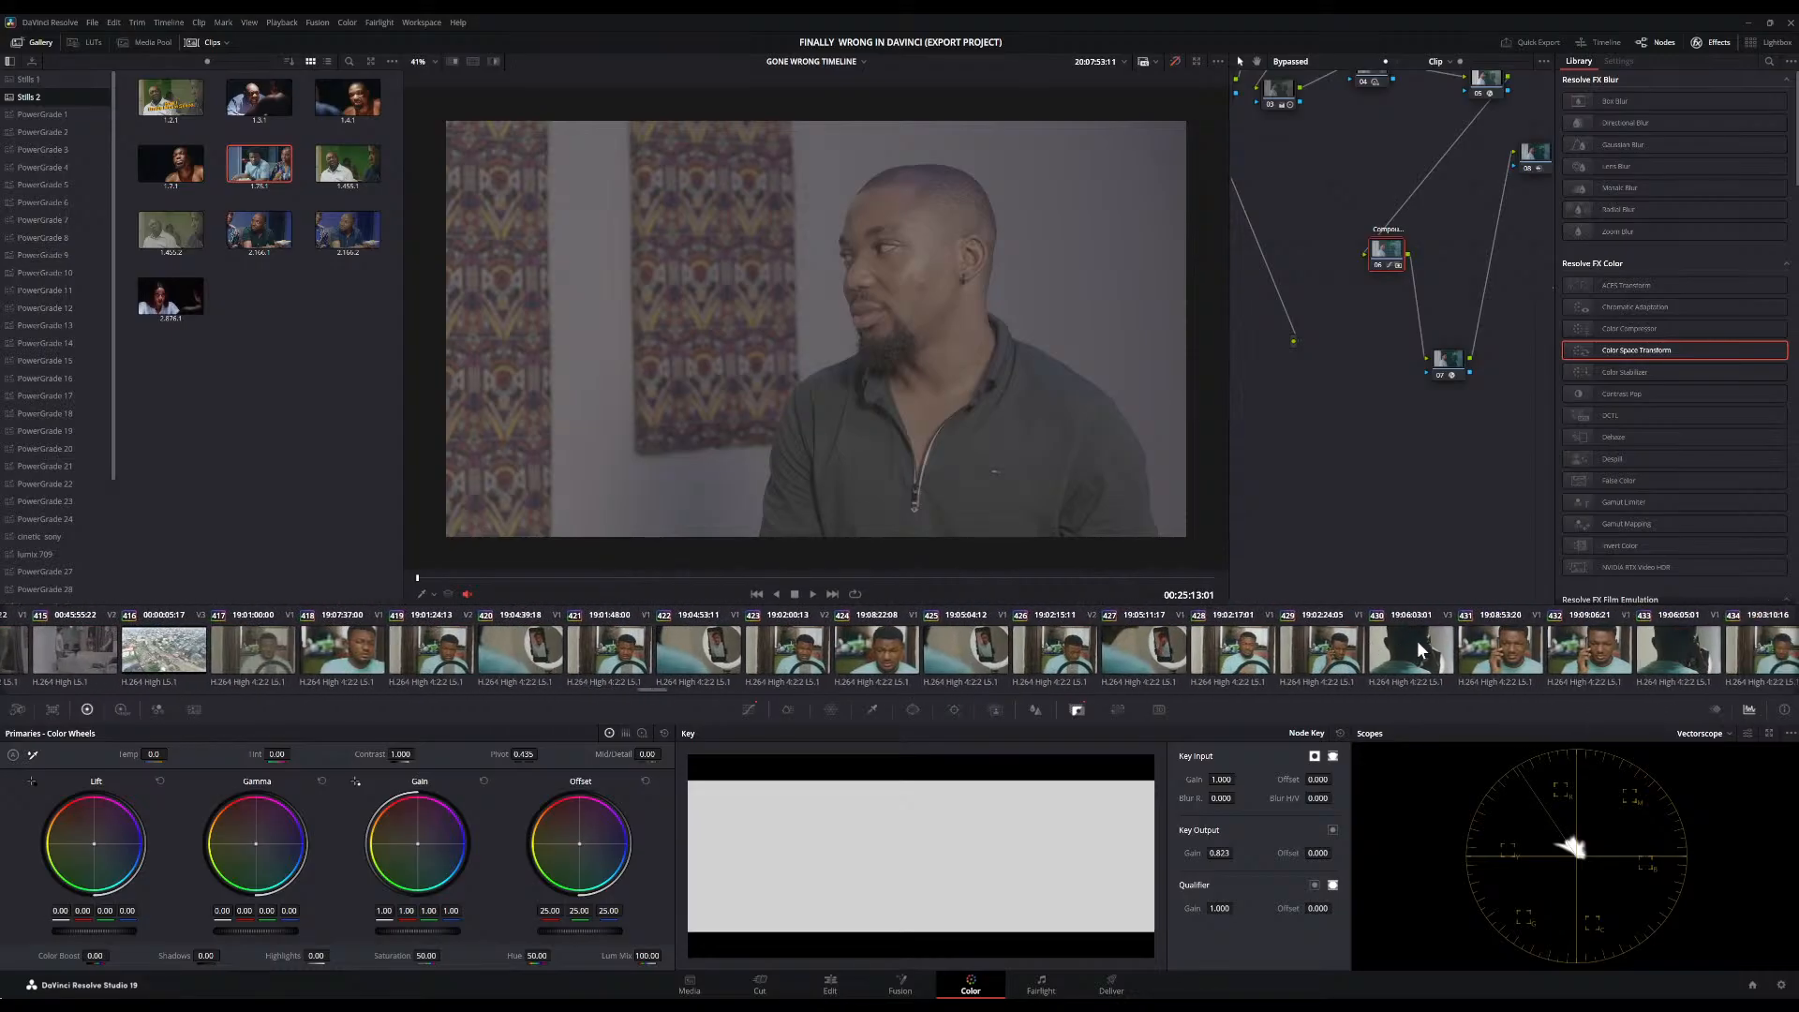
pyautogui.click(159, 637)
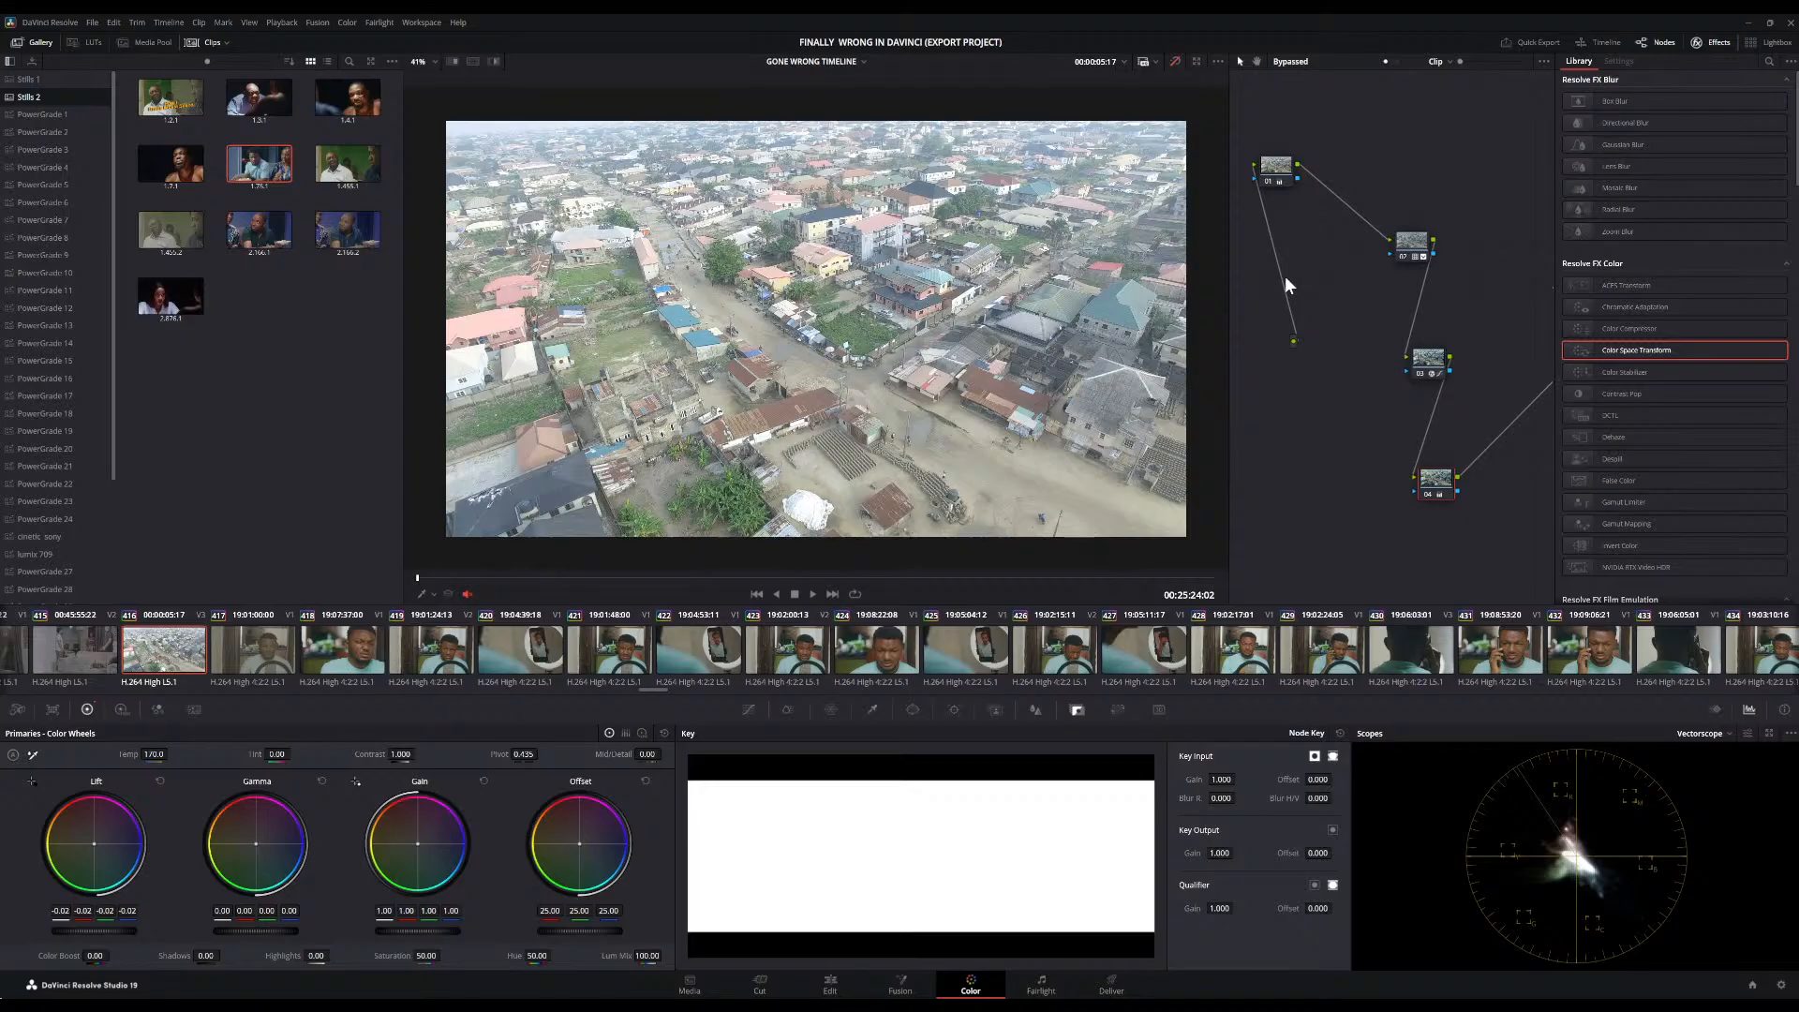
# Survey the ungraded thumbnails beyond the car scene, ending around clips 490 to 509
pyautogui.hscroll(10, 1010, 671)
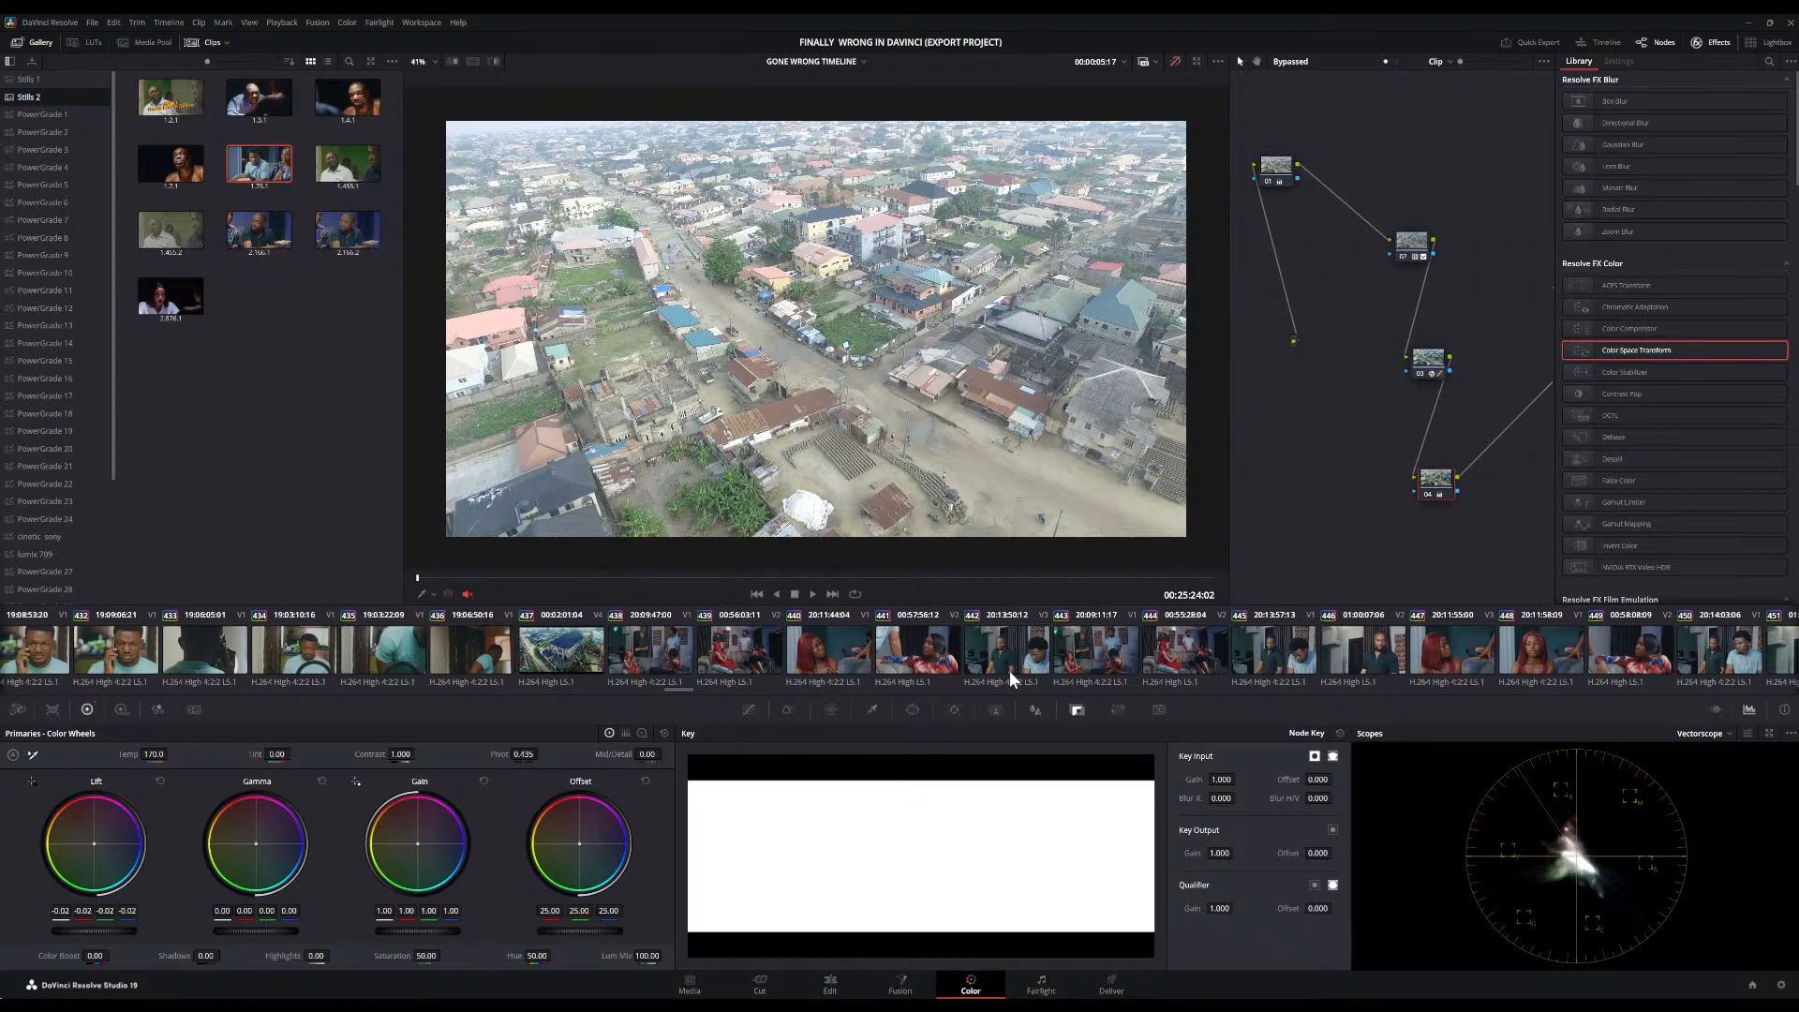
pyautogui.hscroll(8, 1009, 671)
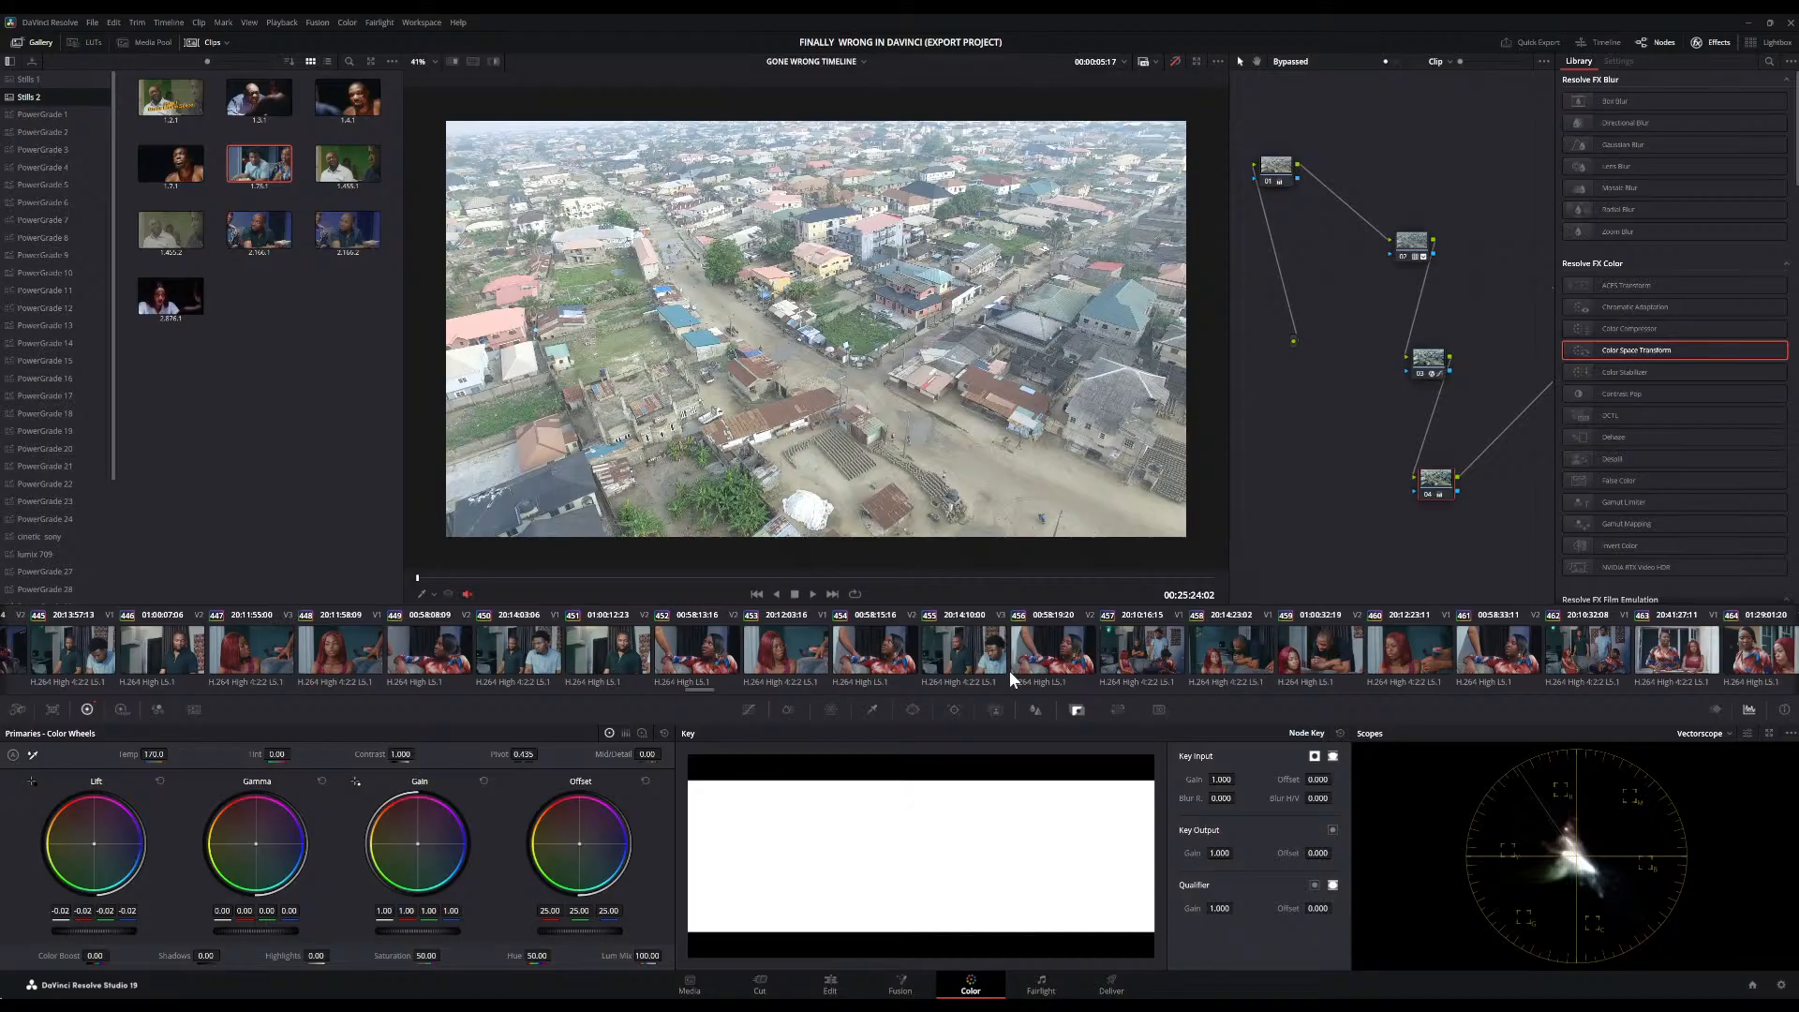
pyautogui.hscroll(9, 1009, 671)
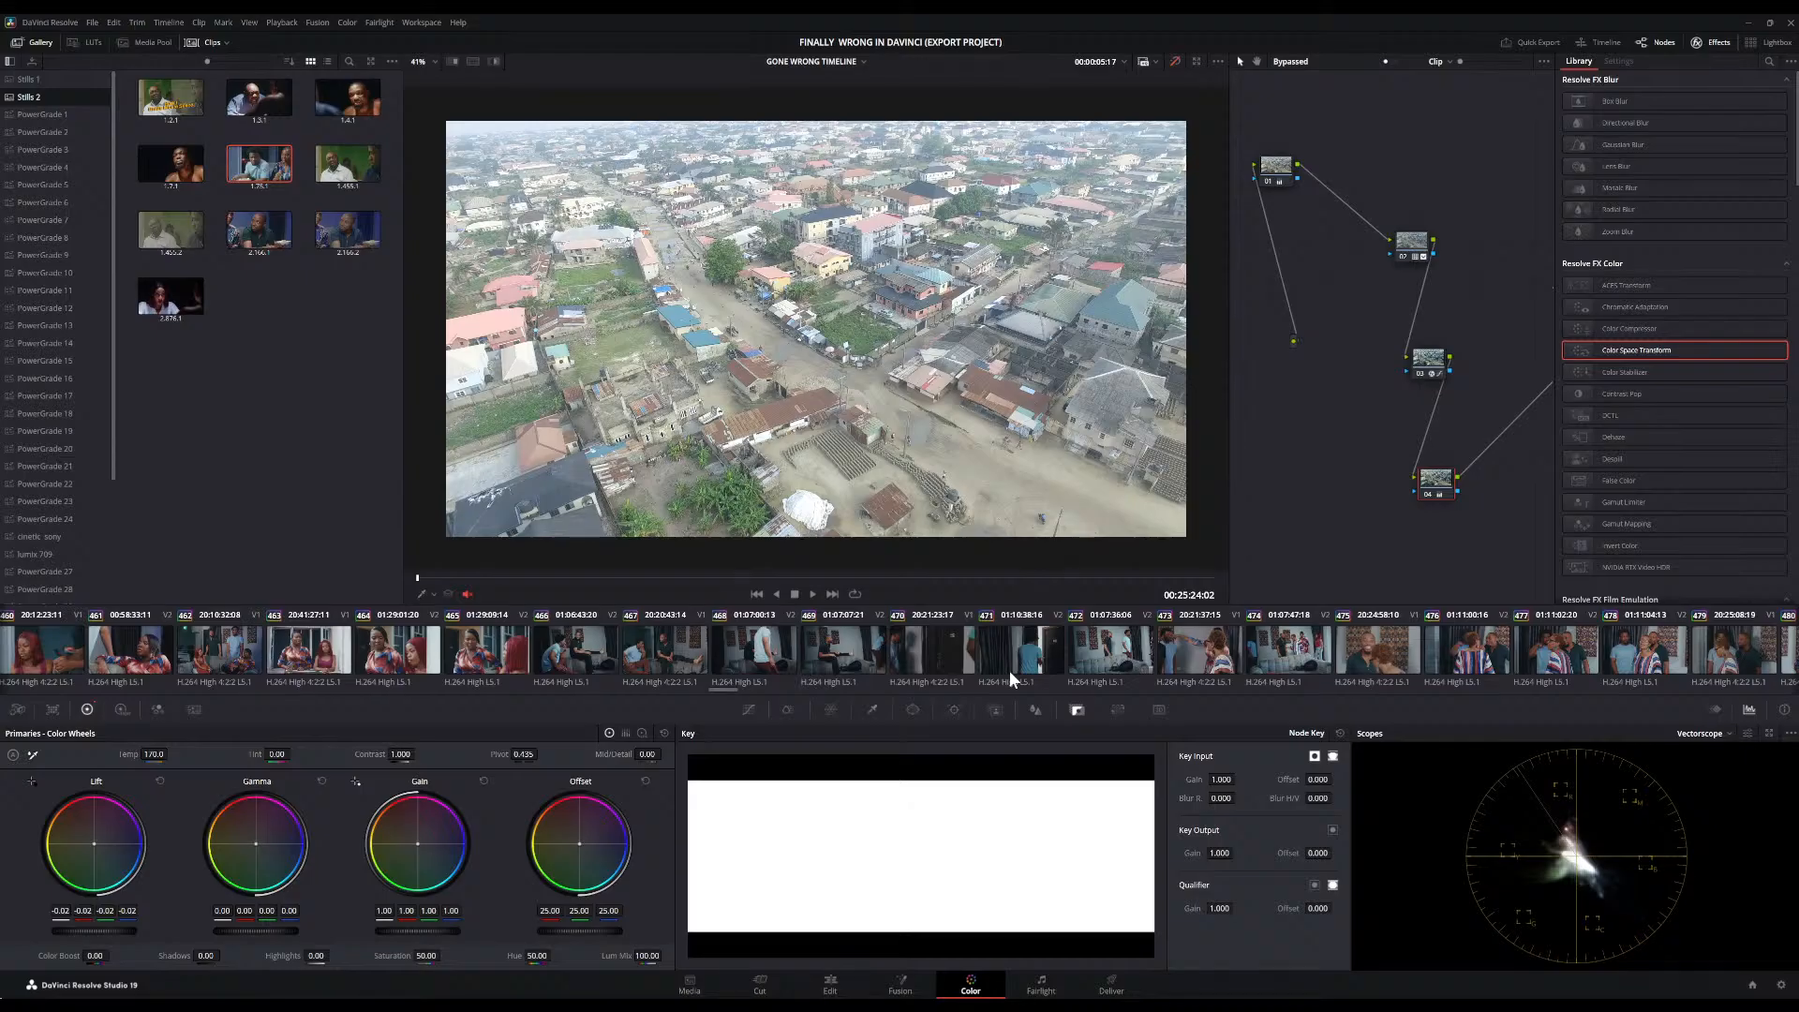
pyautogui.scroll(-15, 1114, 640)
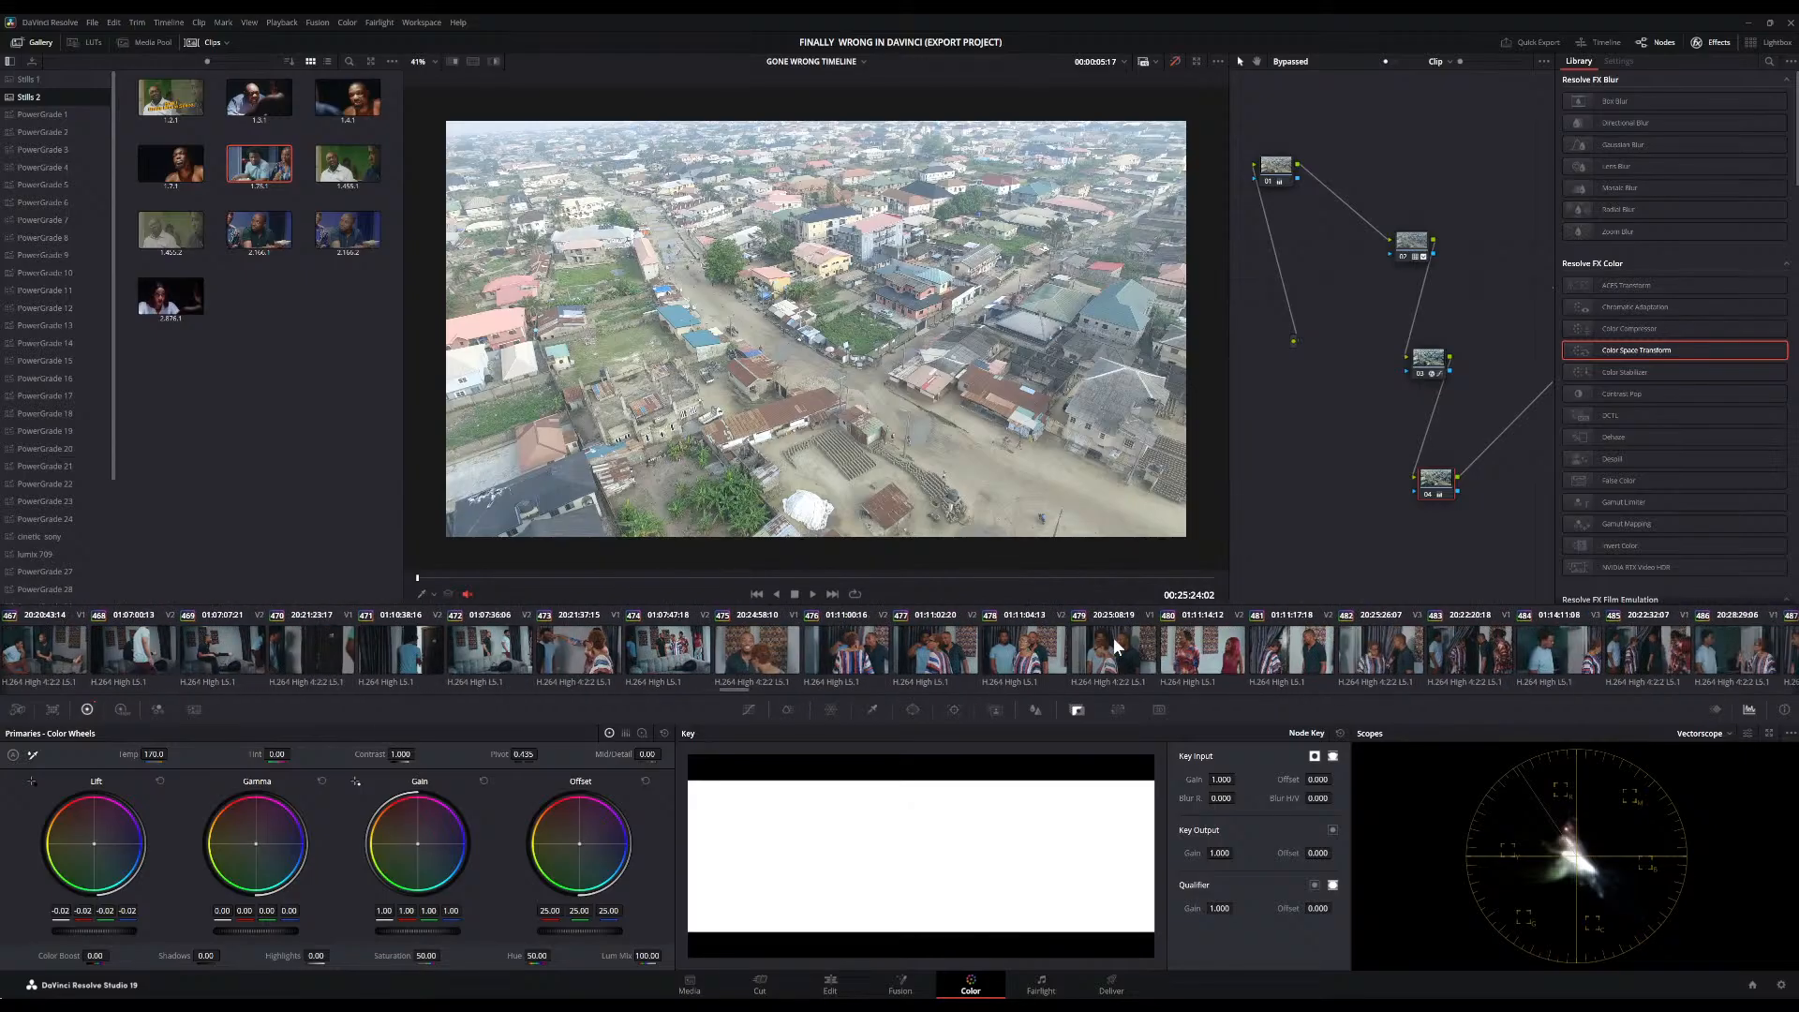
pyautogui.scroll(-20, 1113, 637)
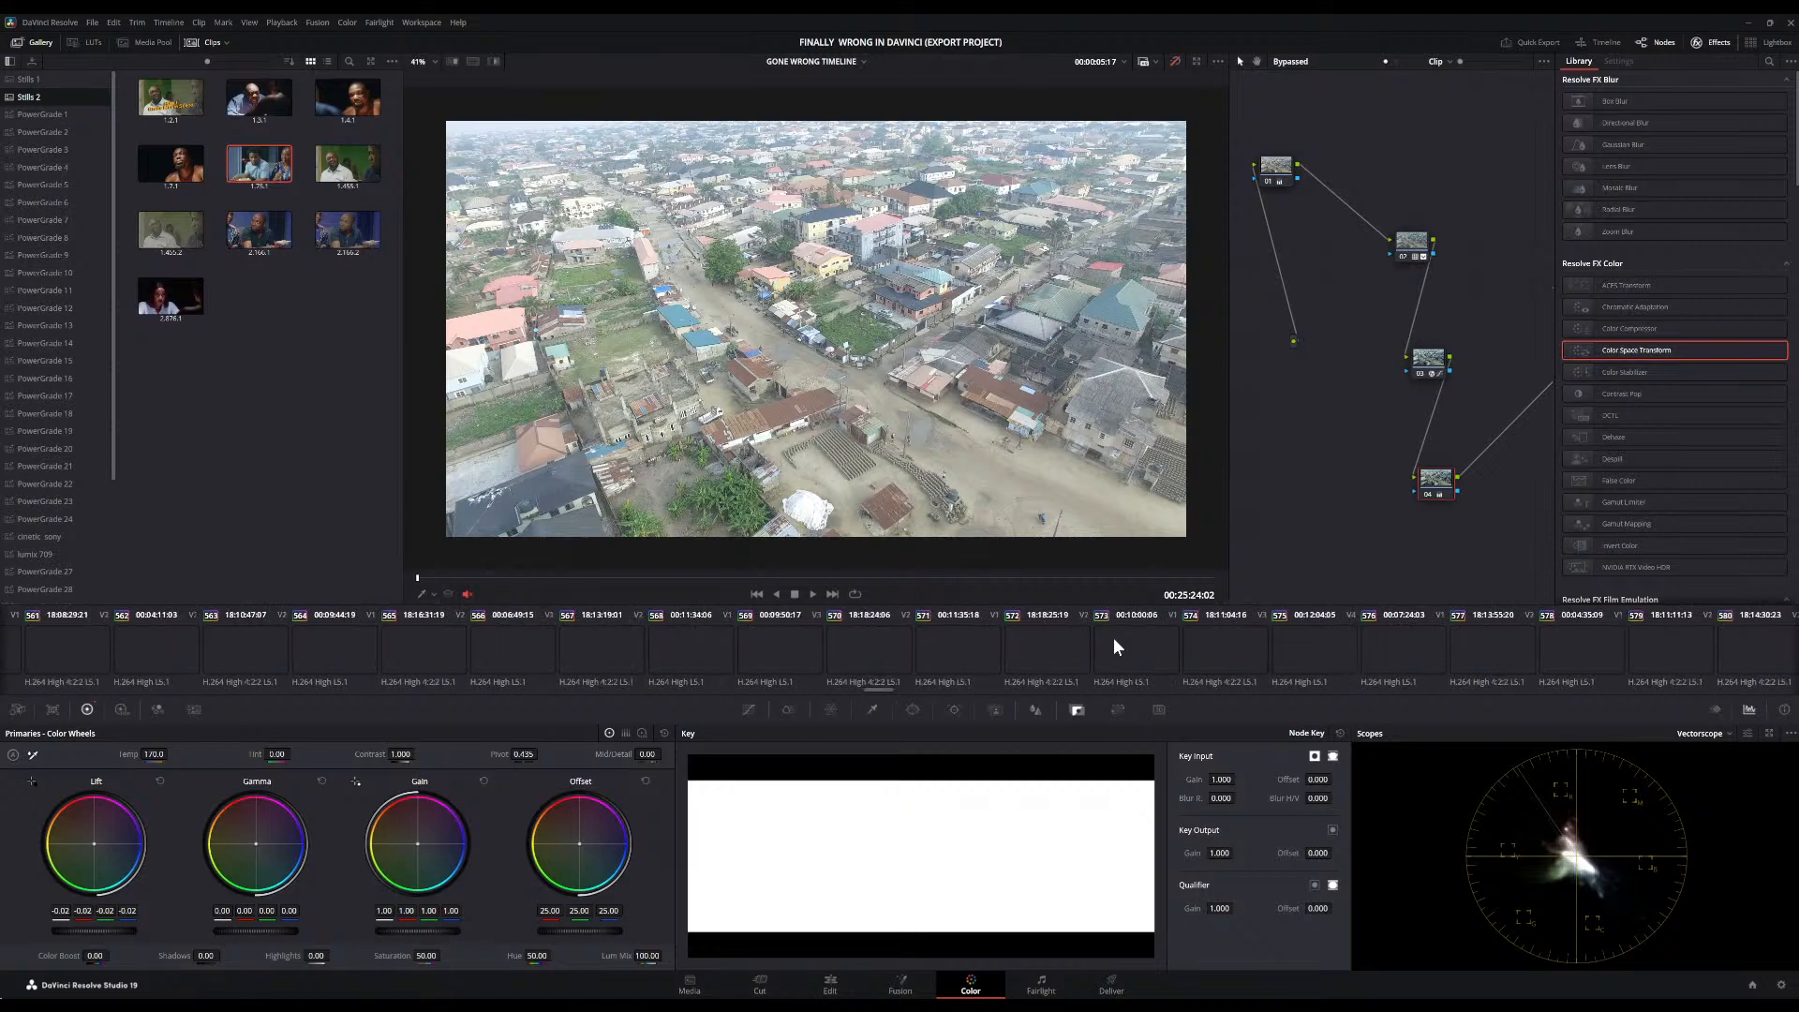
pyautogui.scroll(20, 1113, 638)
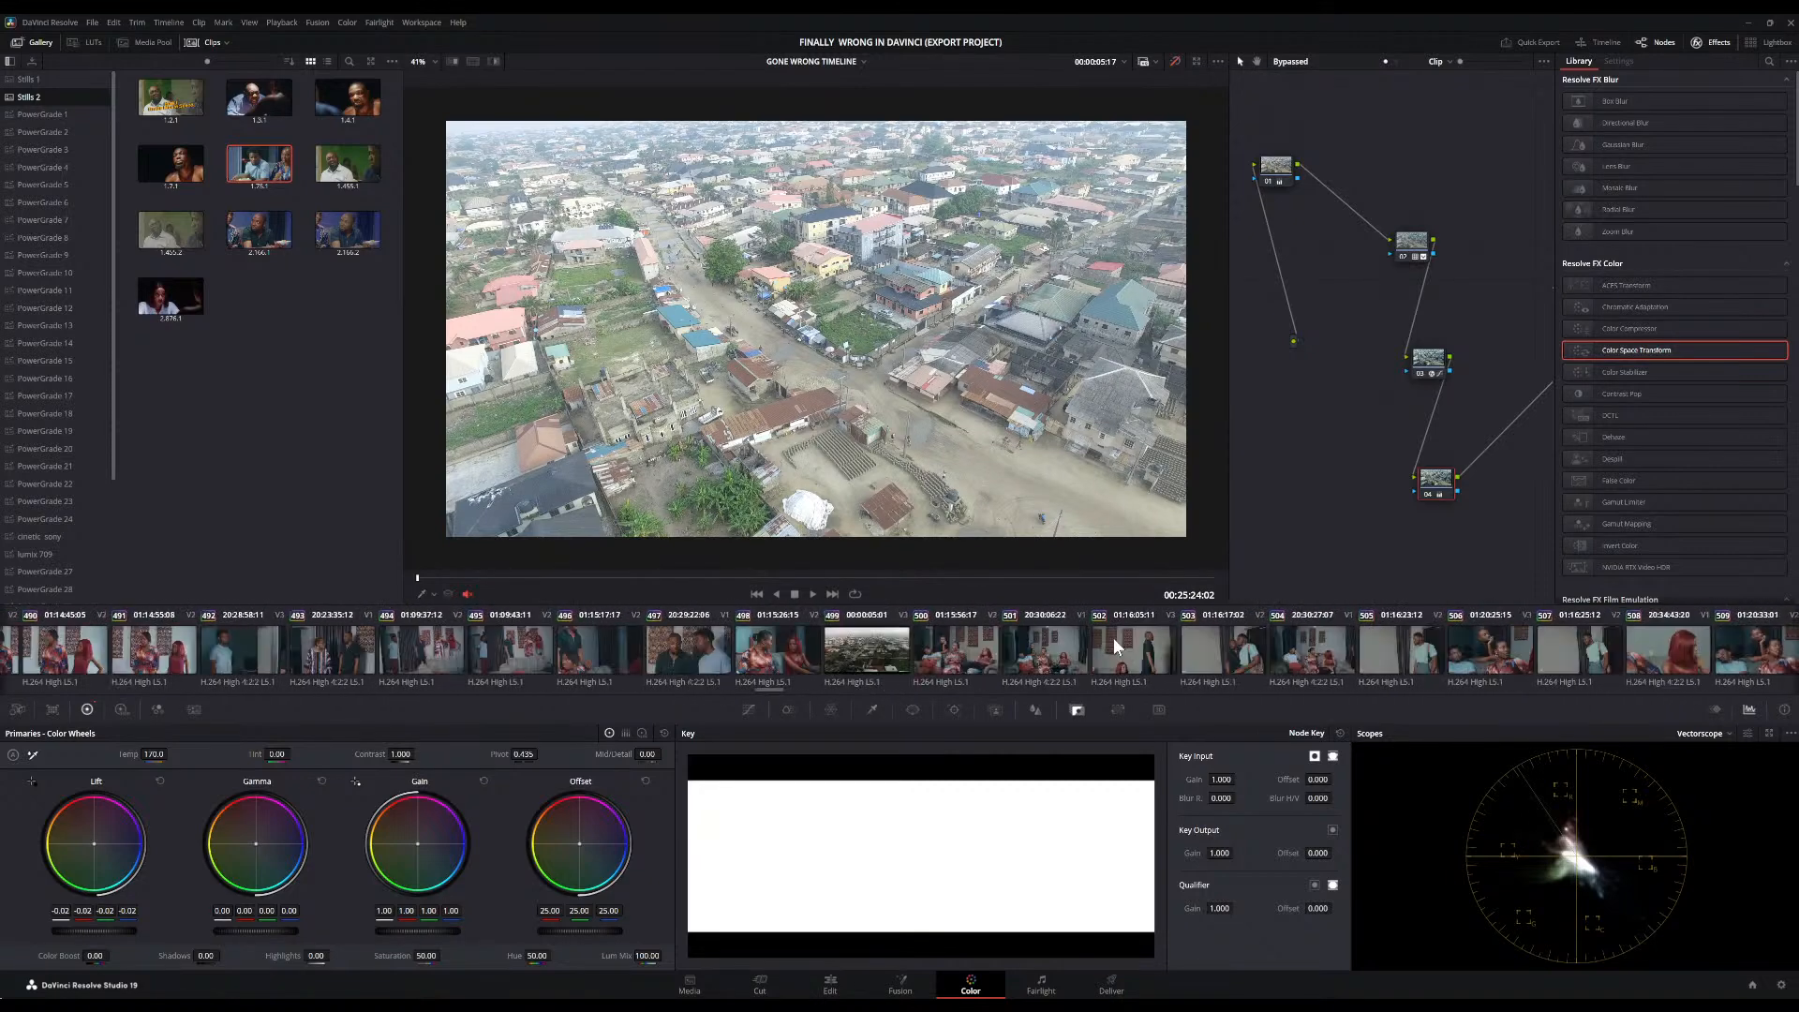